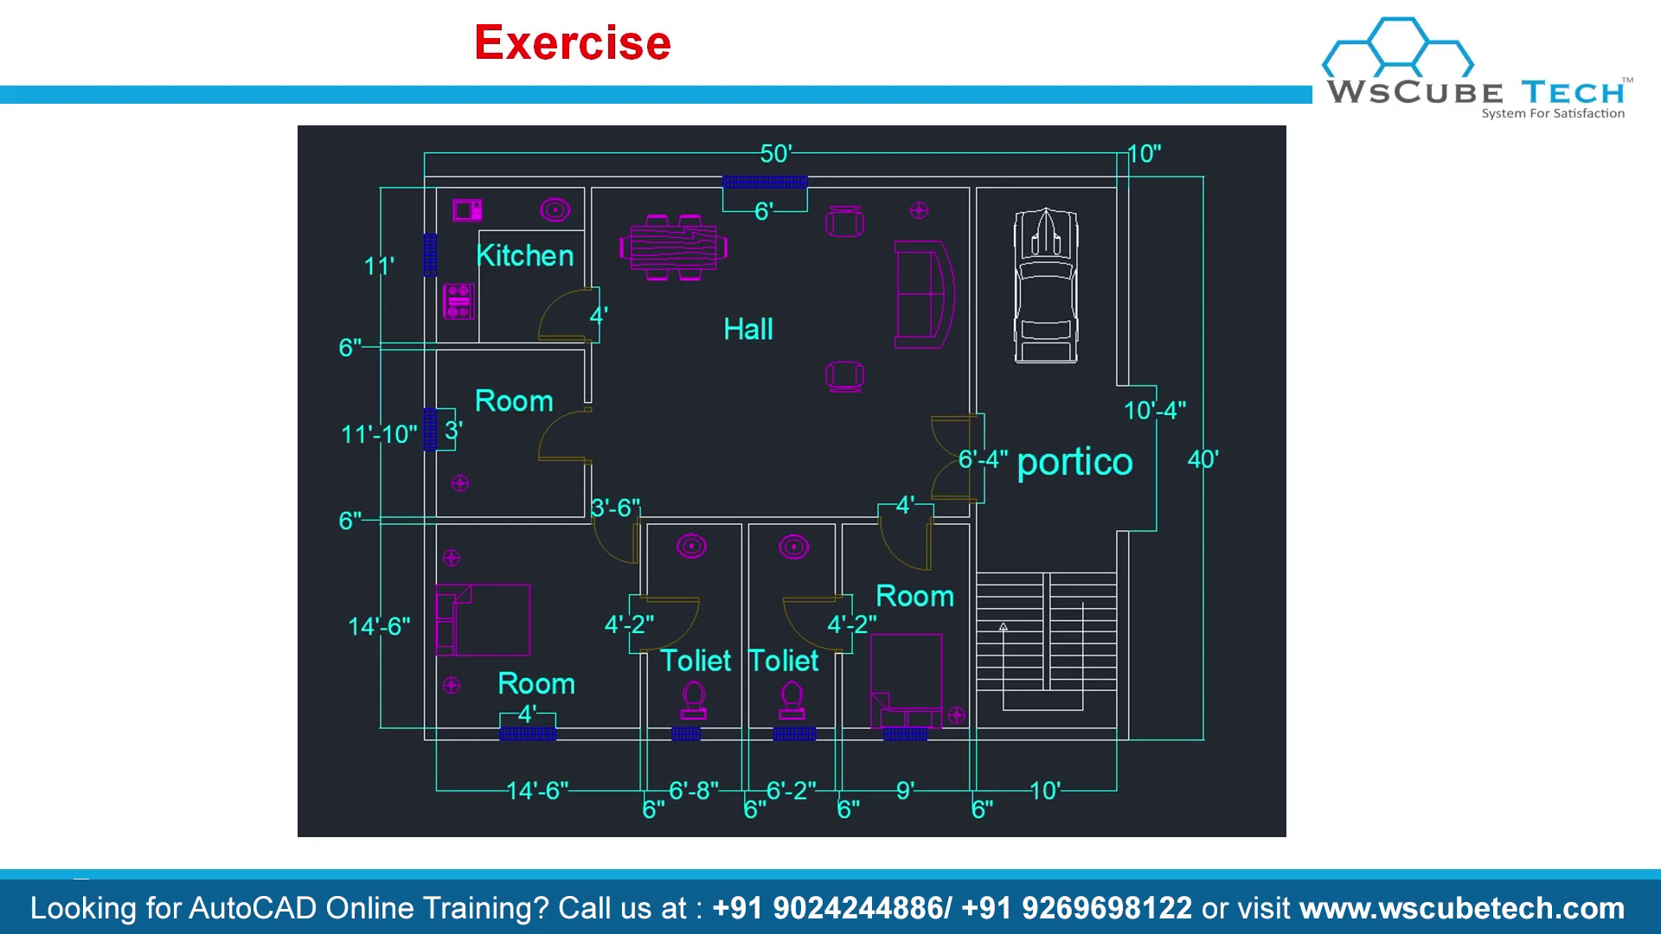
Switch from the exercise slide to the Drawing2 floor plan in AutoCAD.
{"action": "key", "text": "alt+Tab"}
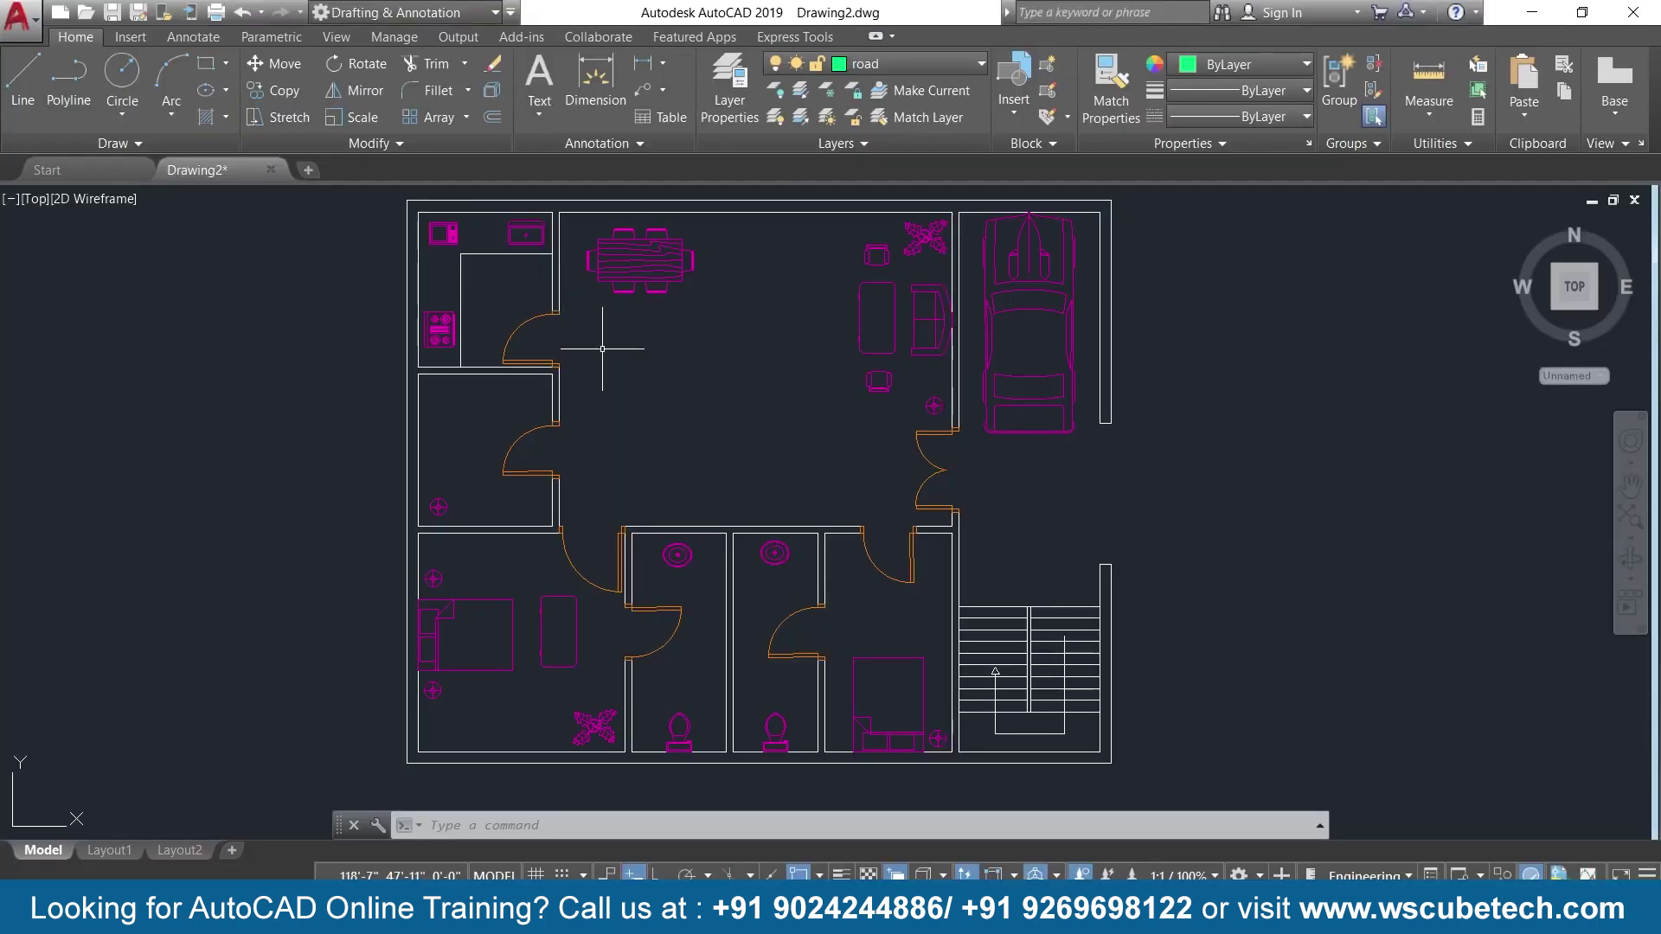
Recolour the road layer from green to yellow, index colour 50.
{"action": "scroll", "coordinate": [602, 349], "scroll_direction": "down", "scroll_amount": 2}
{"action": "scroll", "coordinate": [597, 346], "scroll_direction": "up", "scroll_amount": 2}
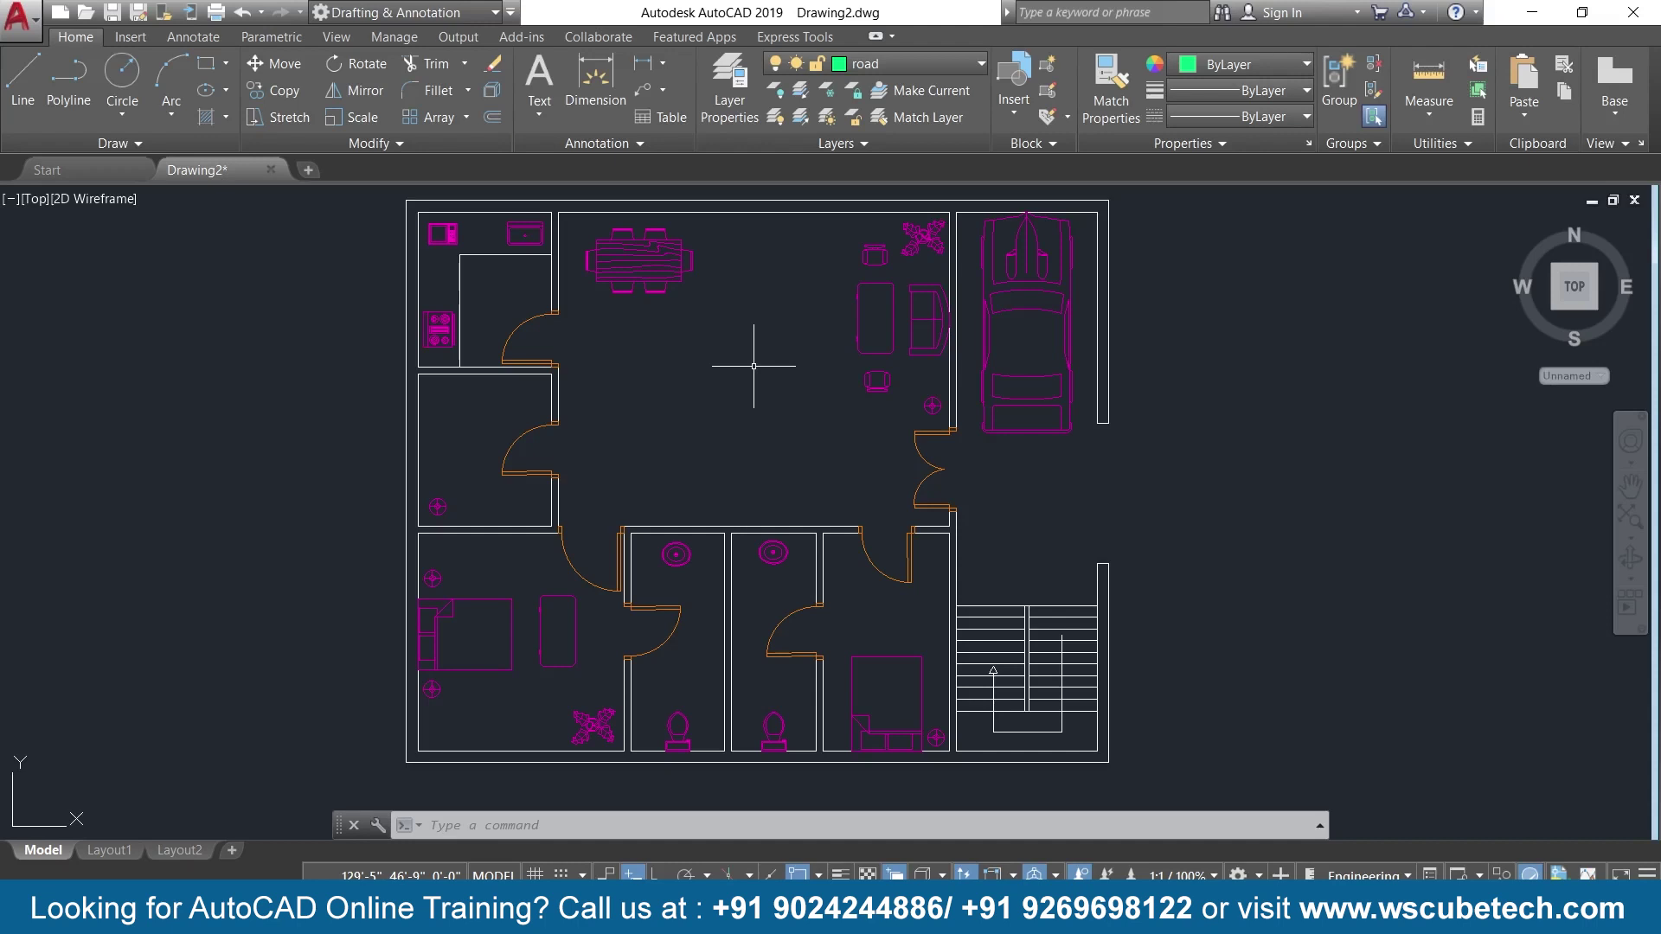
{"action": "scroll", "coordinate": [753, 366], "scroll_direction": "down", "scroll_amount": 2}
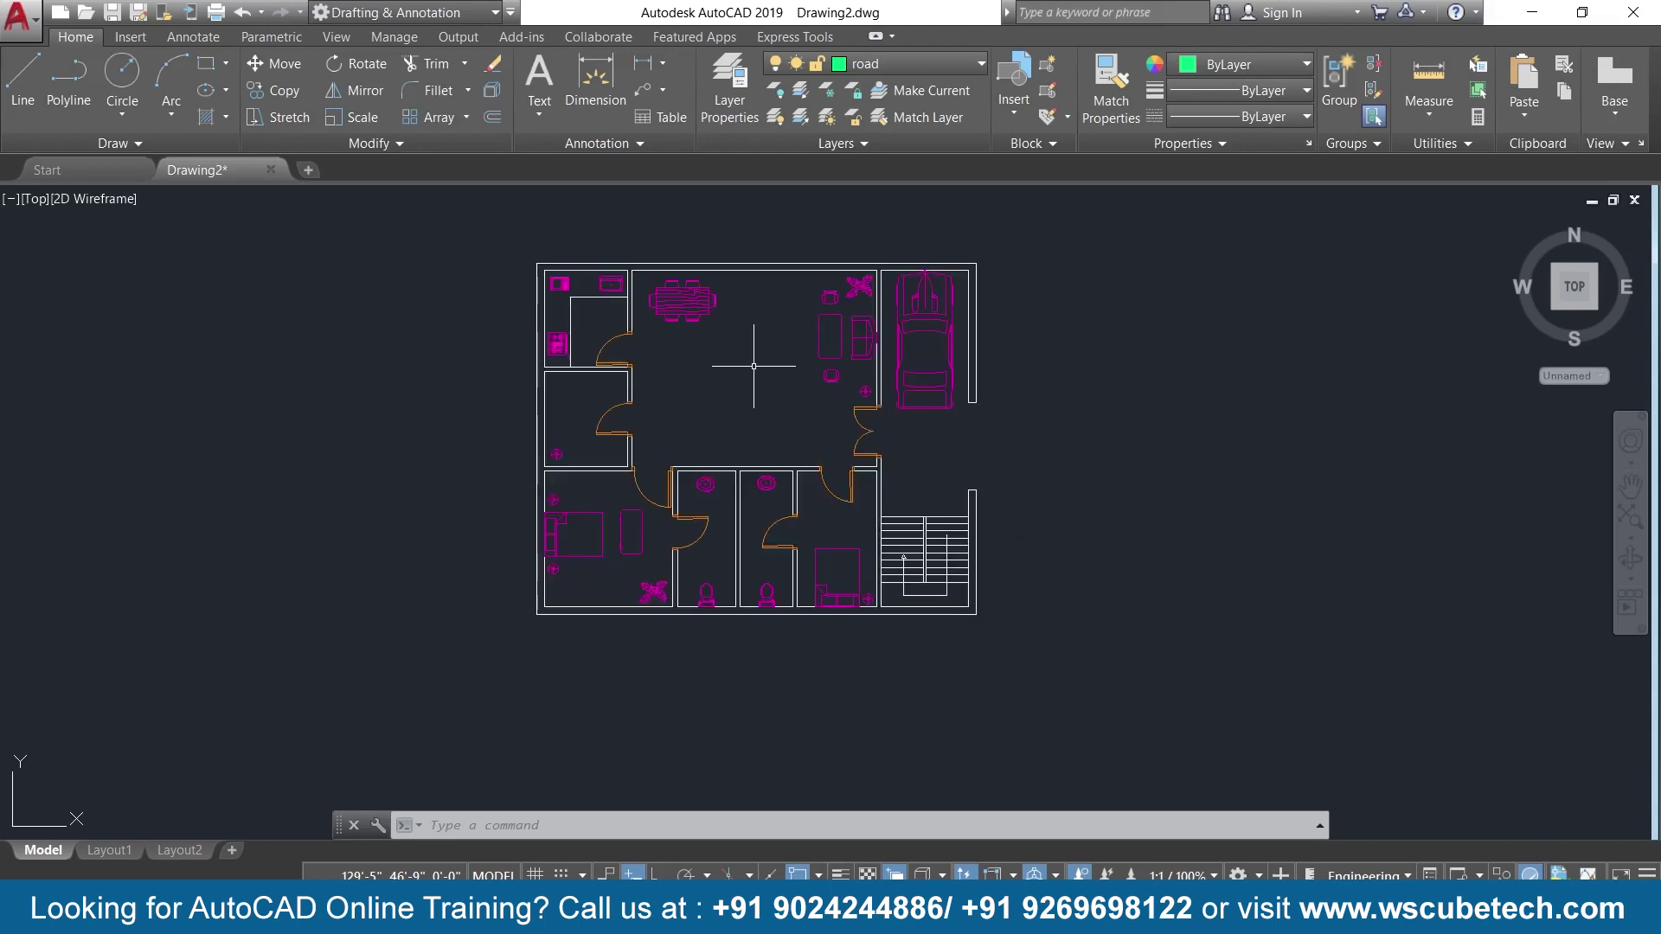
{"action": "middle_click_drag", "start_coordinate": [752, 363], "coordinate": [685, 396]}
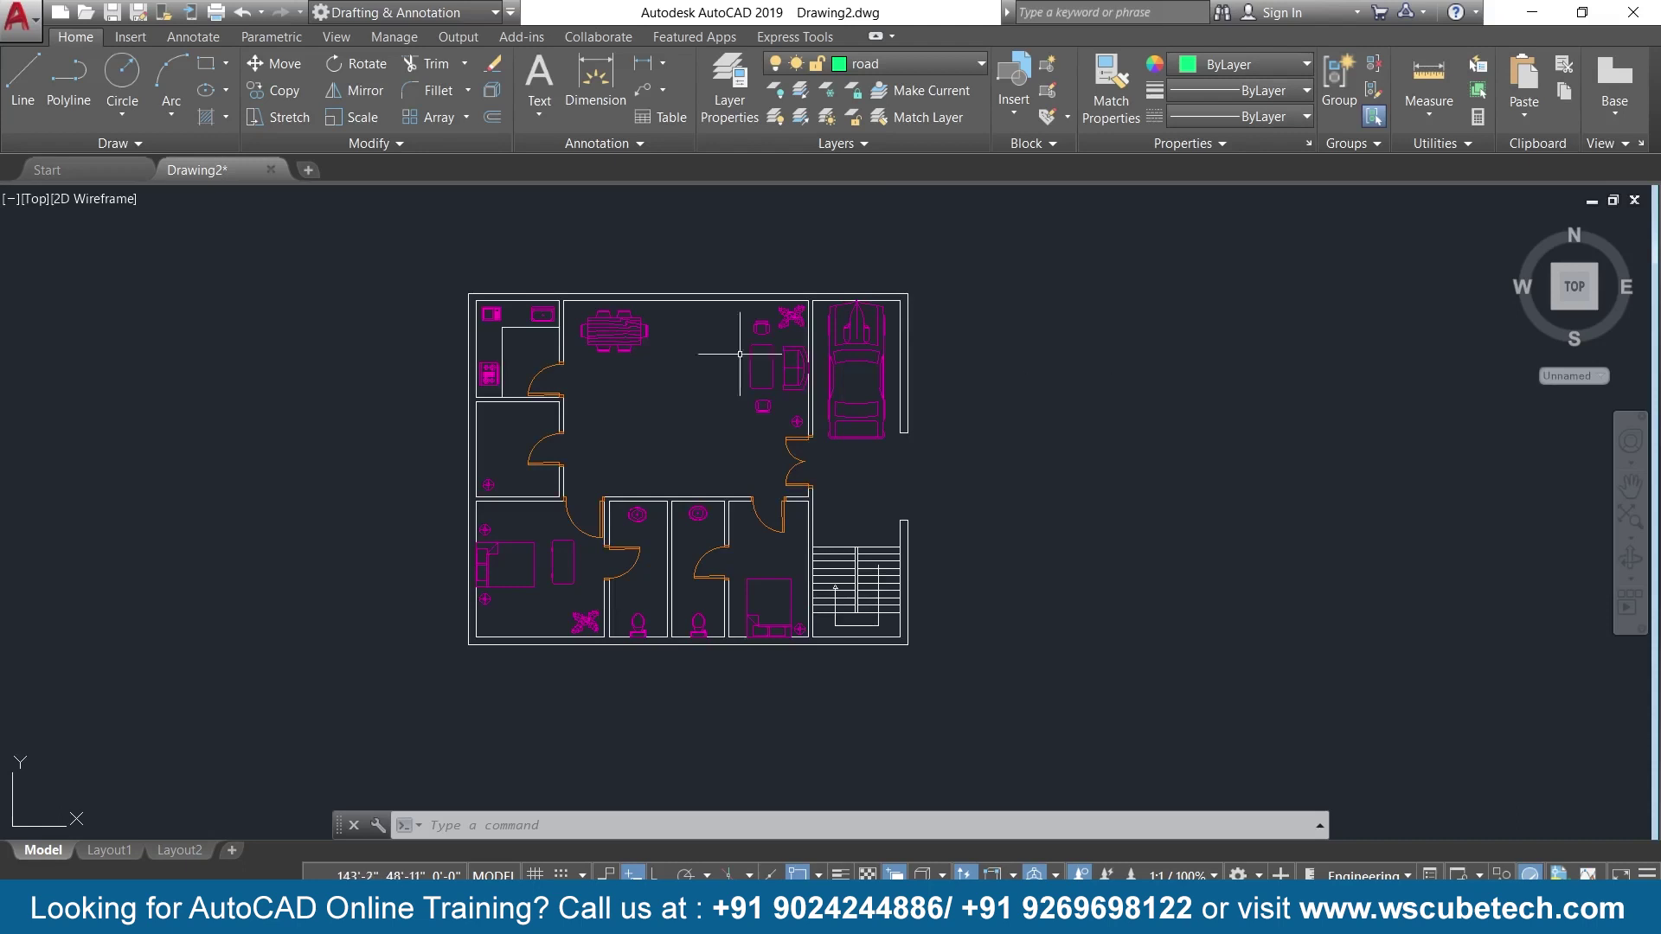
{"action": "left_click", "coordinate": [898, 62]}
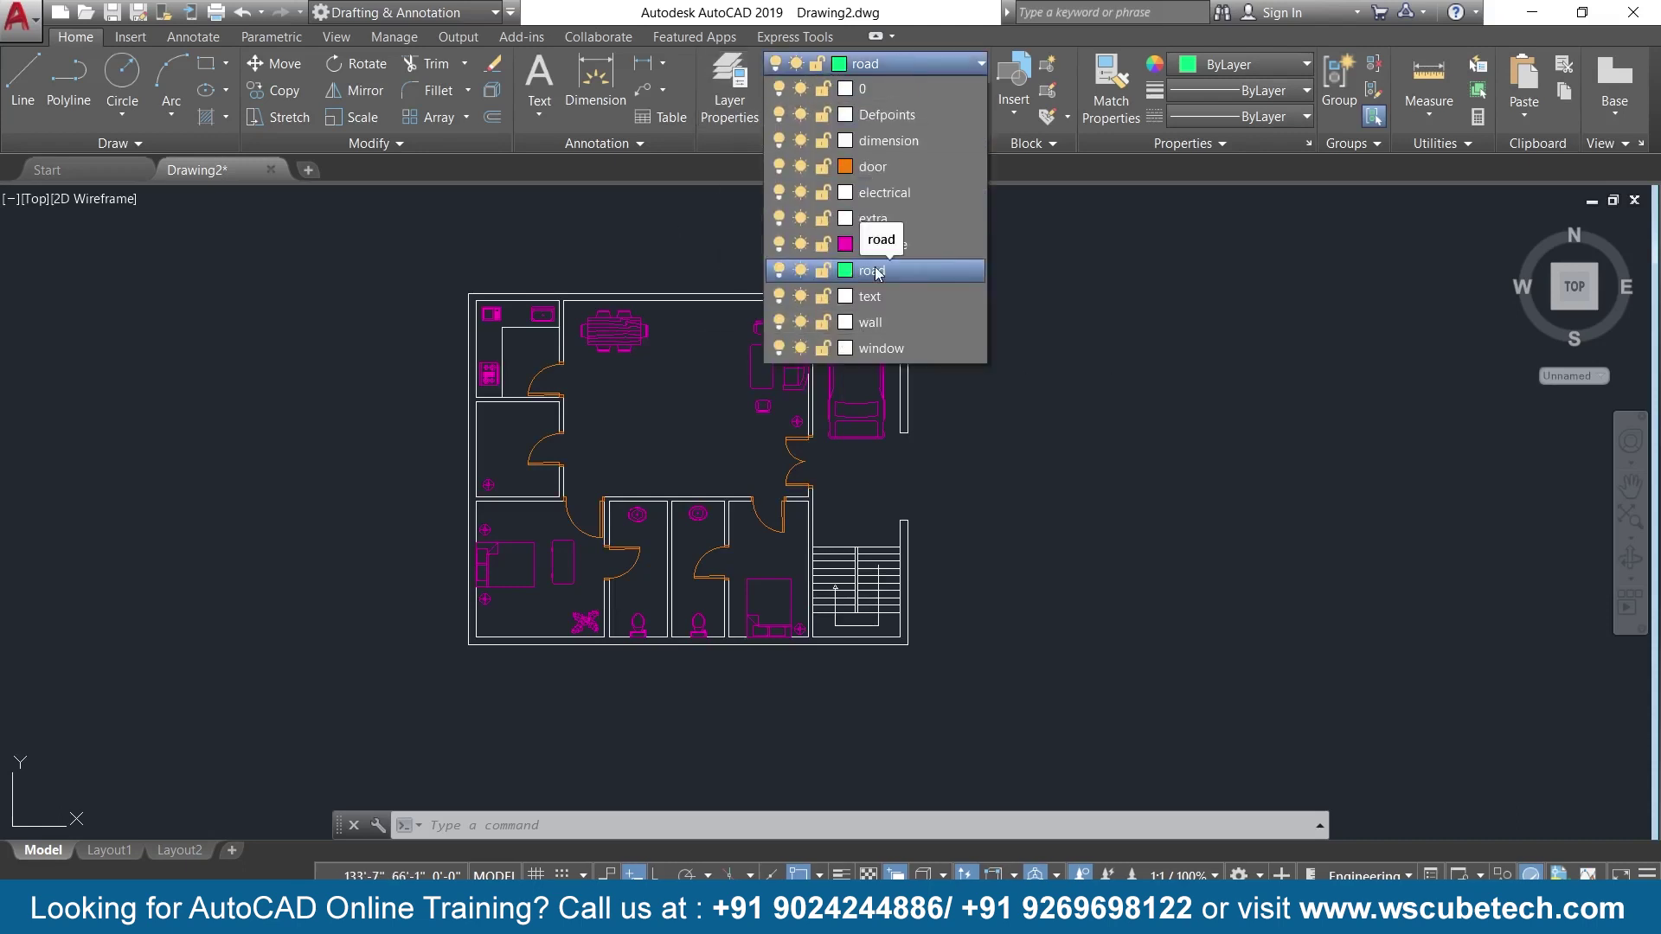
{"action": "left_click", "coordinate": [845, 270]}
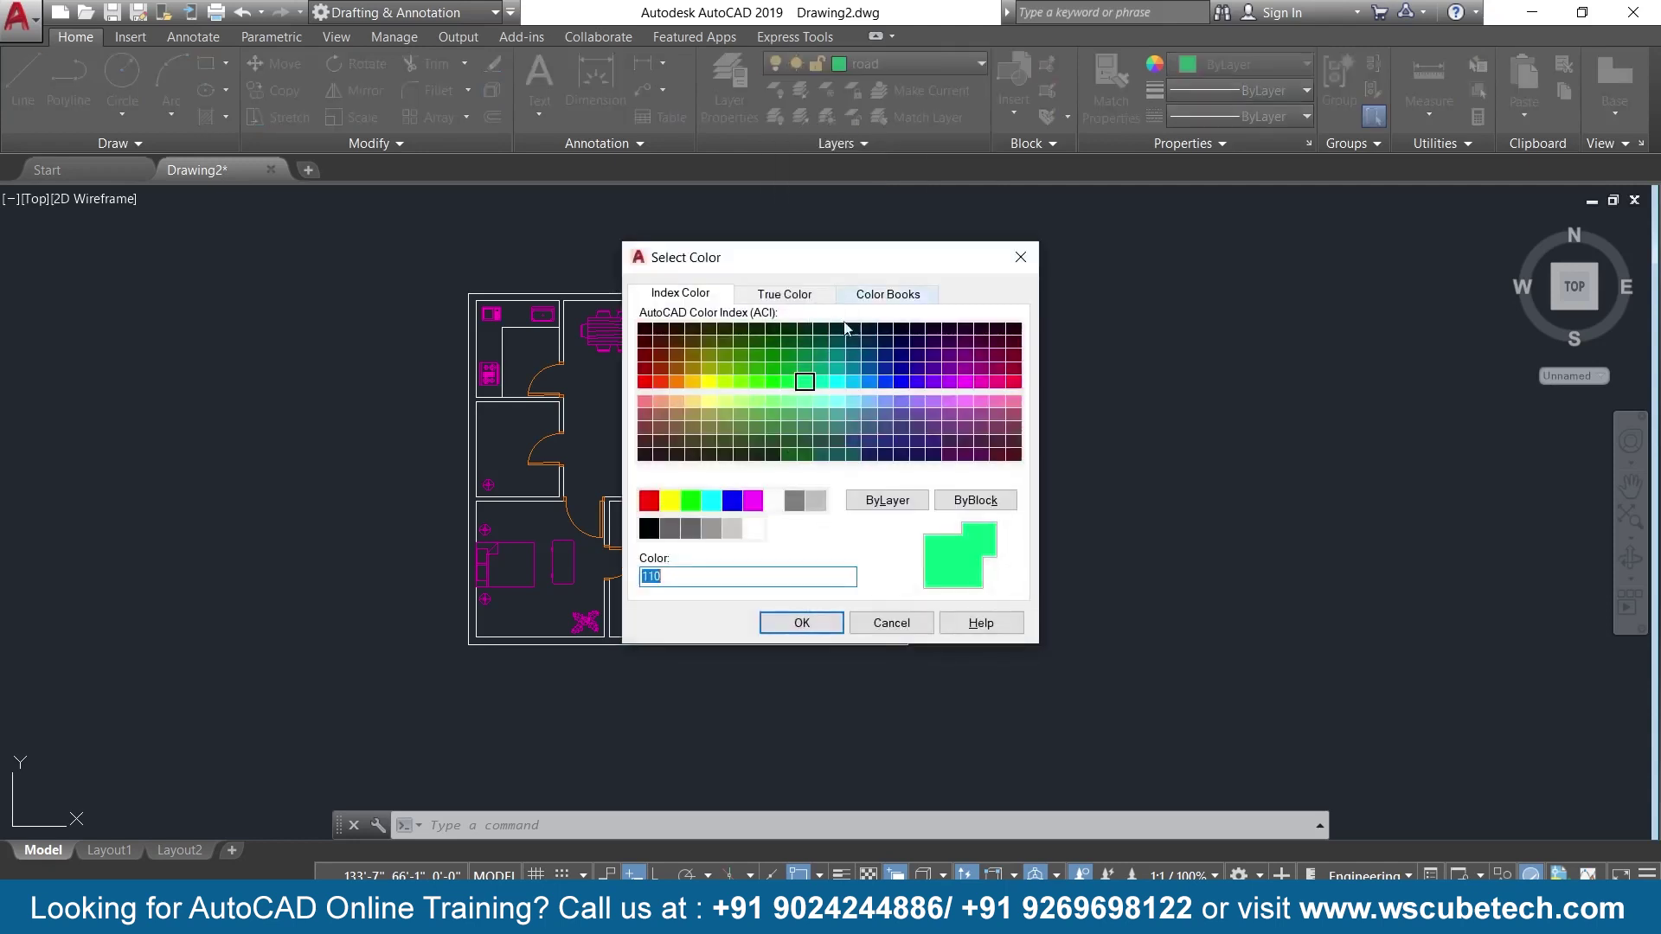
{"action": "left_click", "coordinate": [712, 380]}
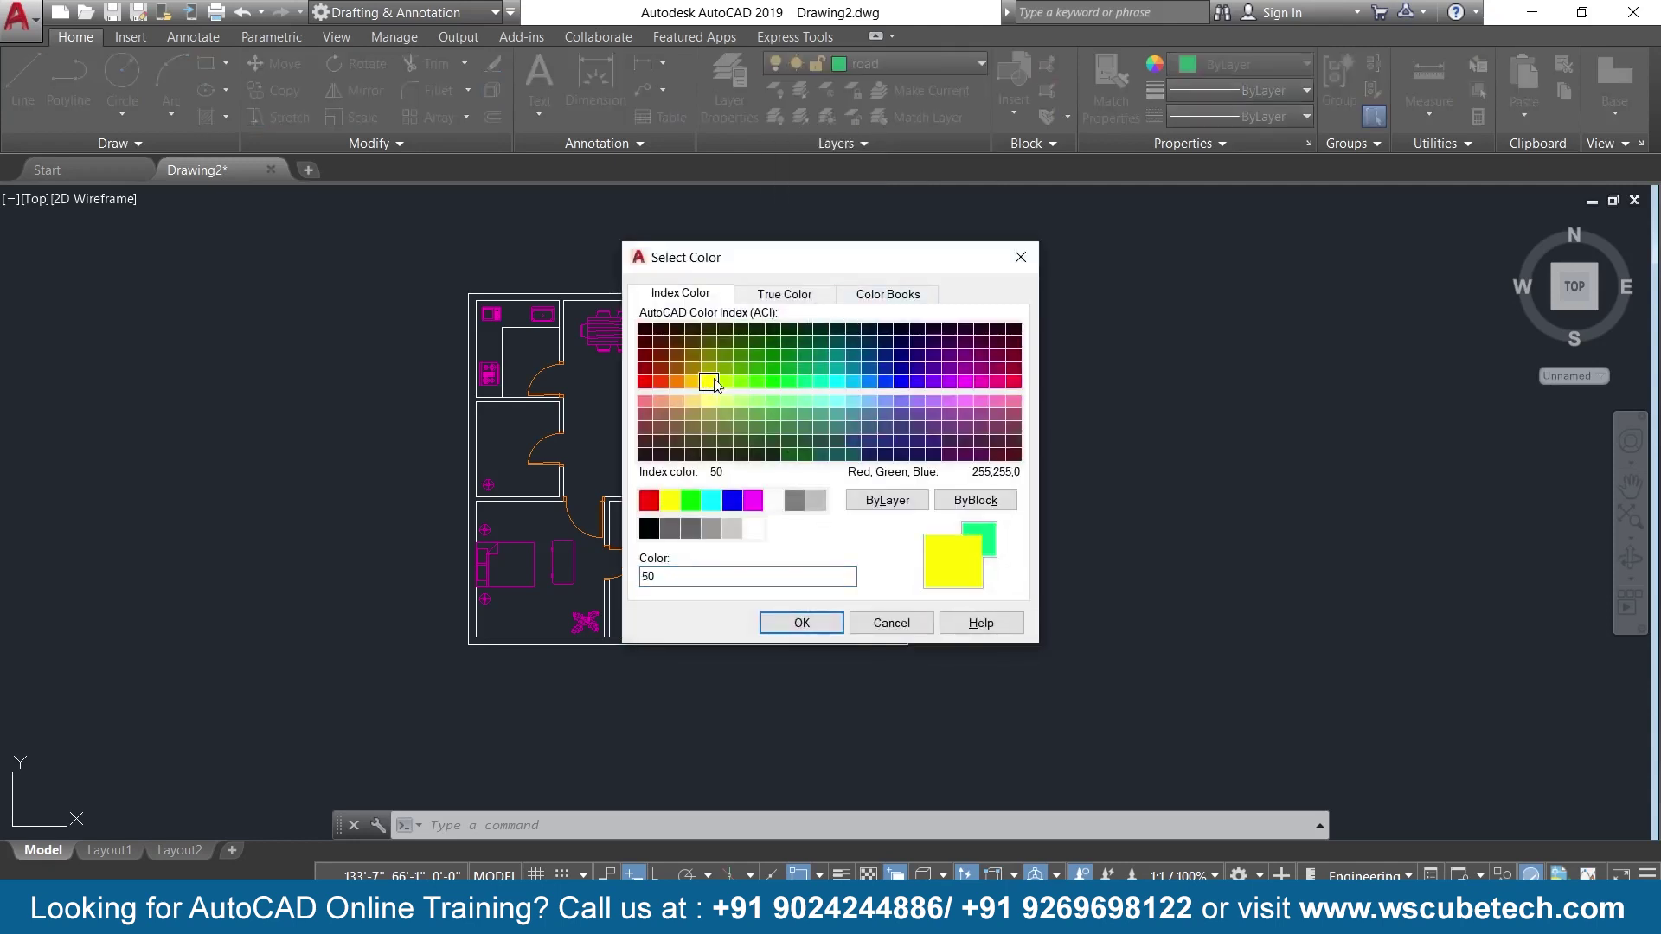
{"action": "left_click", "coordinate": [827, 636]}
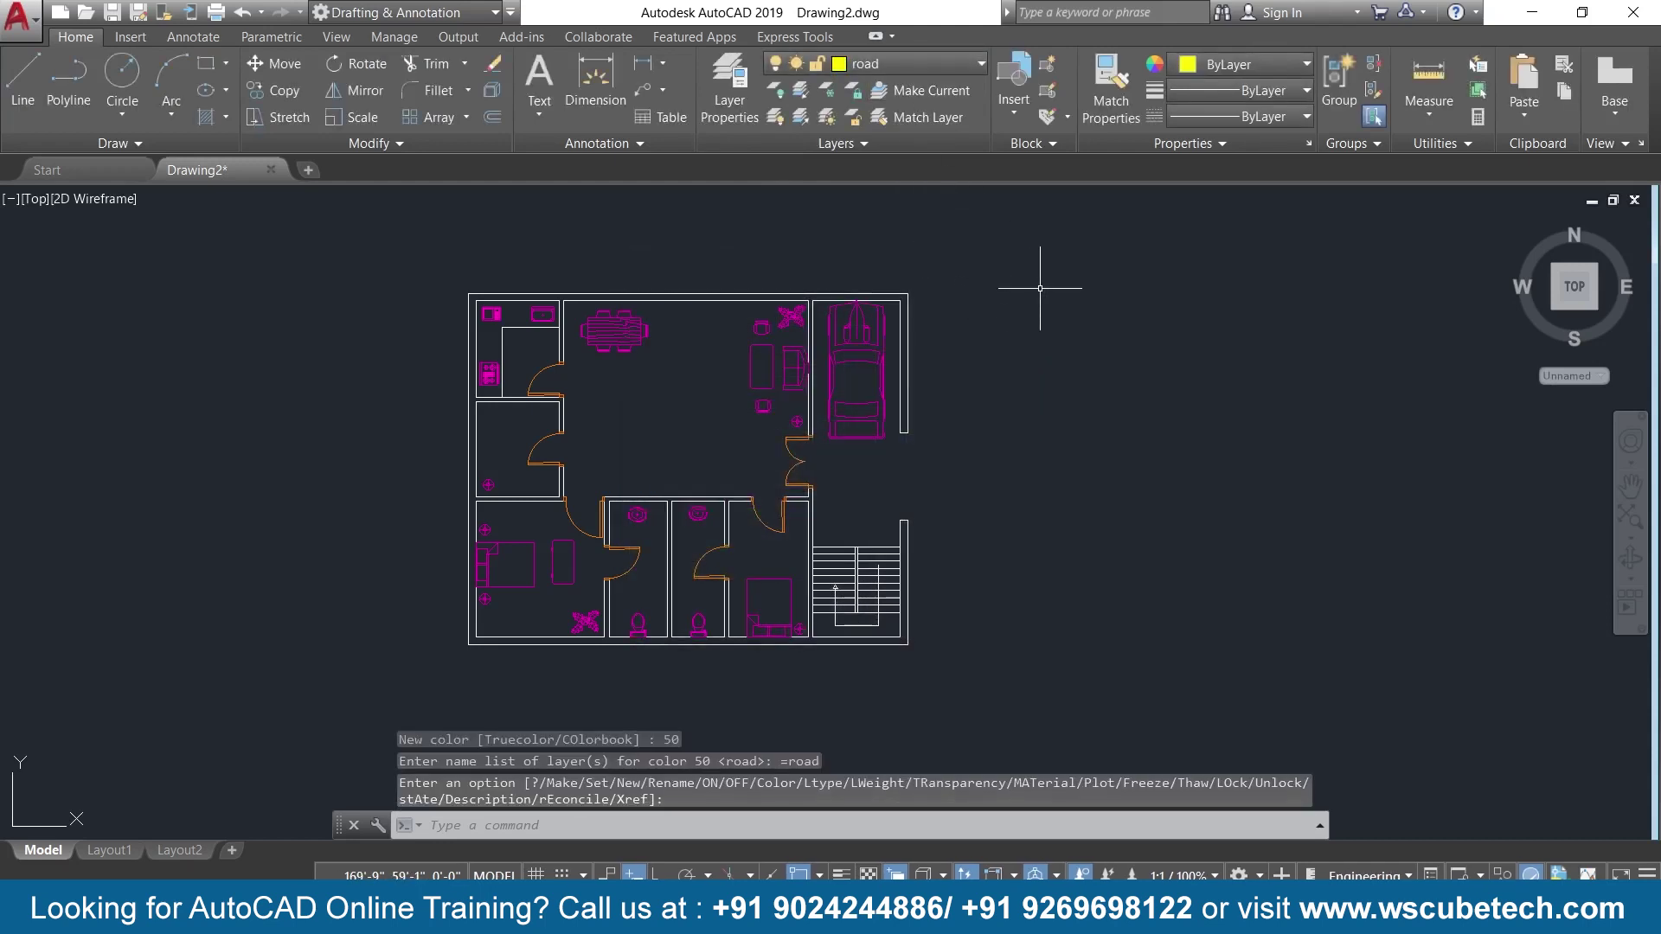
{"action": "key", "text": "Return"}
Draw a 3' line from the garage wall corner.
{"action": "type", "text": "l"}
{"action": "key", "text": "Return"}
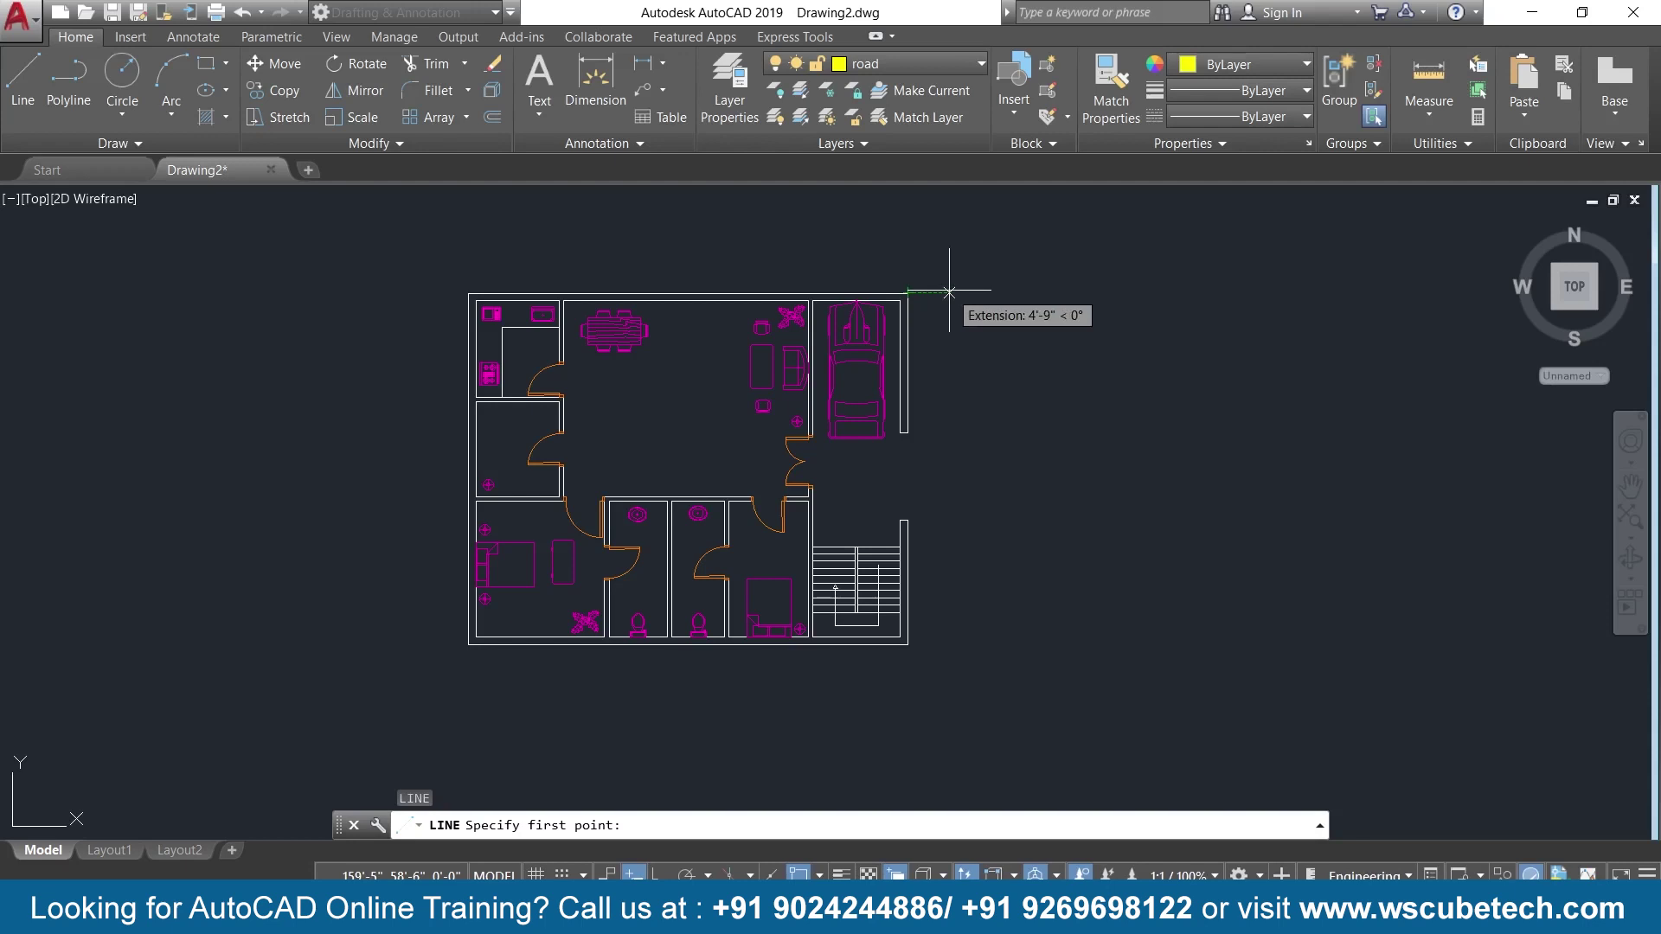
{"action": "left_click", "coordinate": [907, 293]}
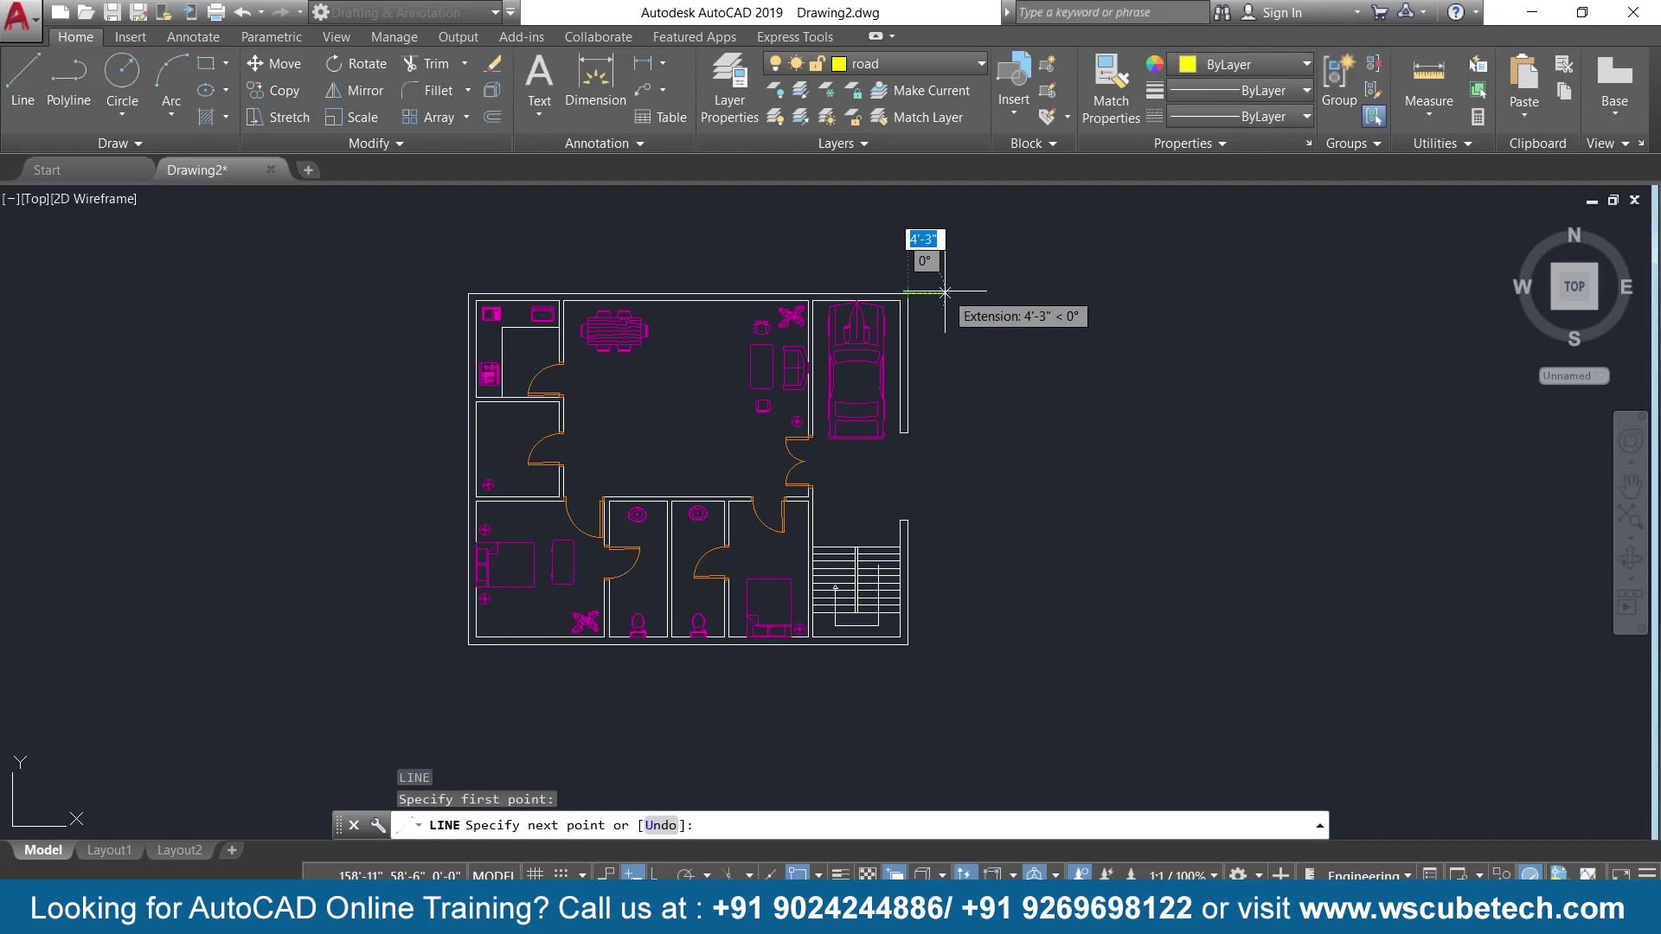
{"action": "type", "text": "3'"}
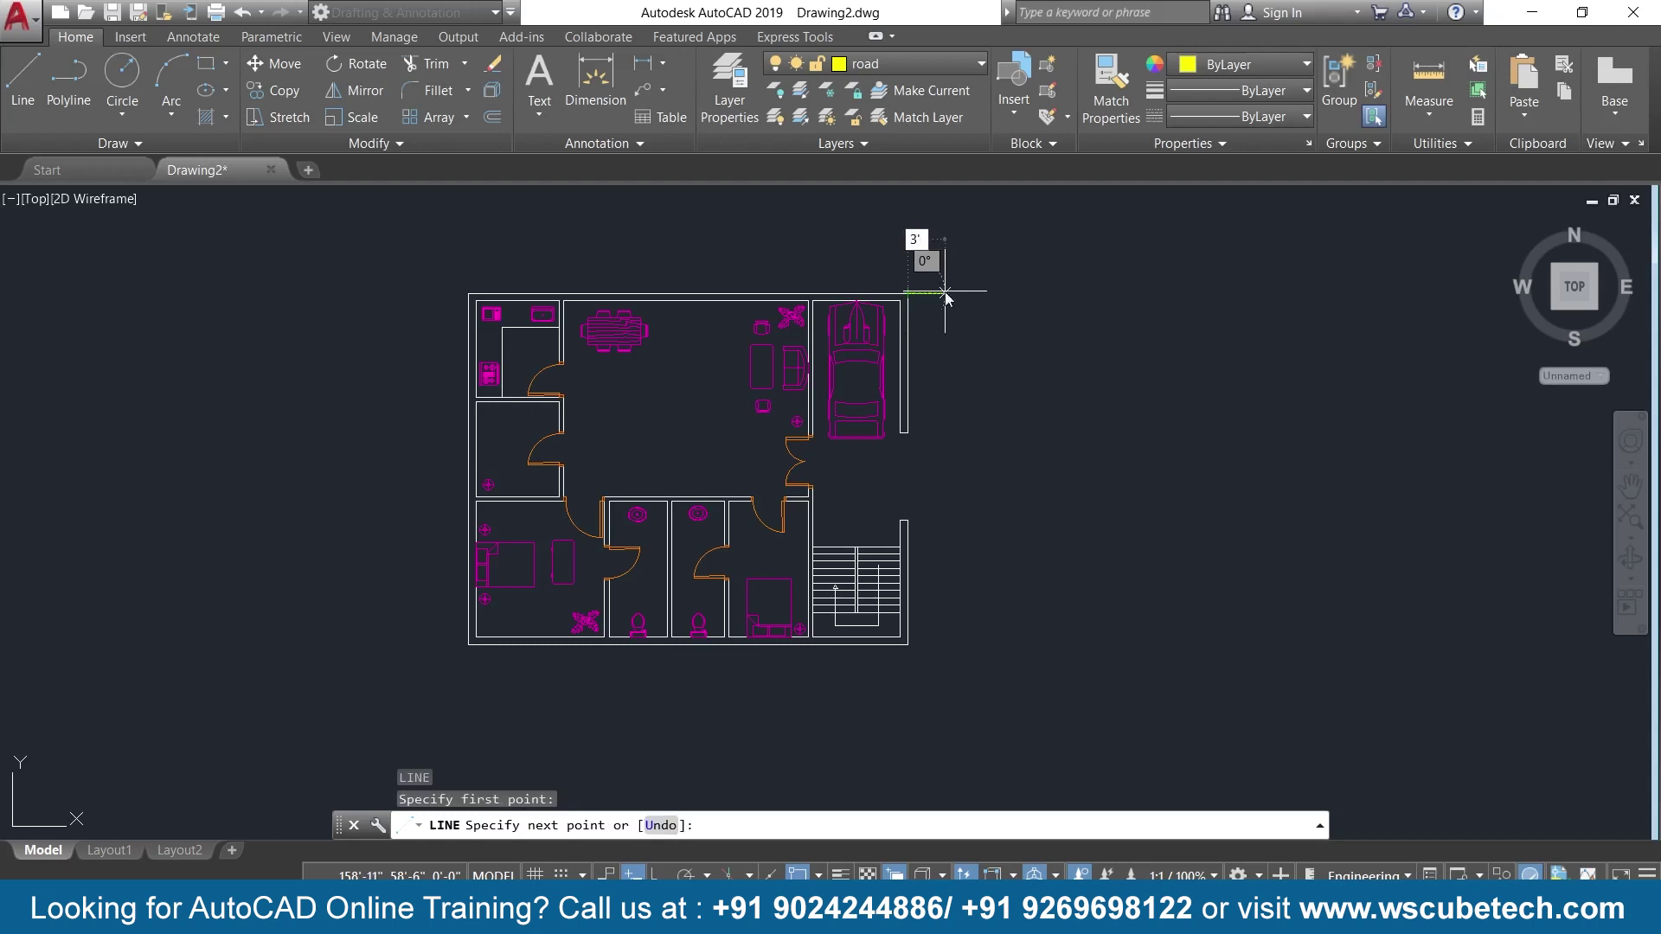
{"action": "key", "text": "Return"}
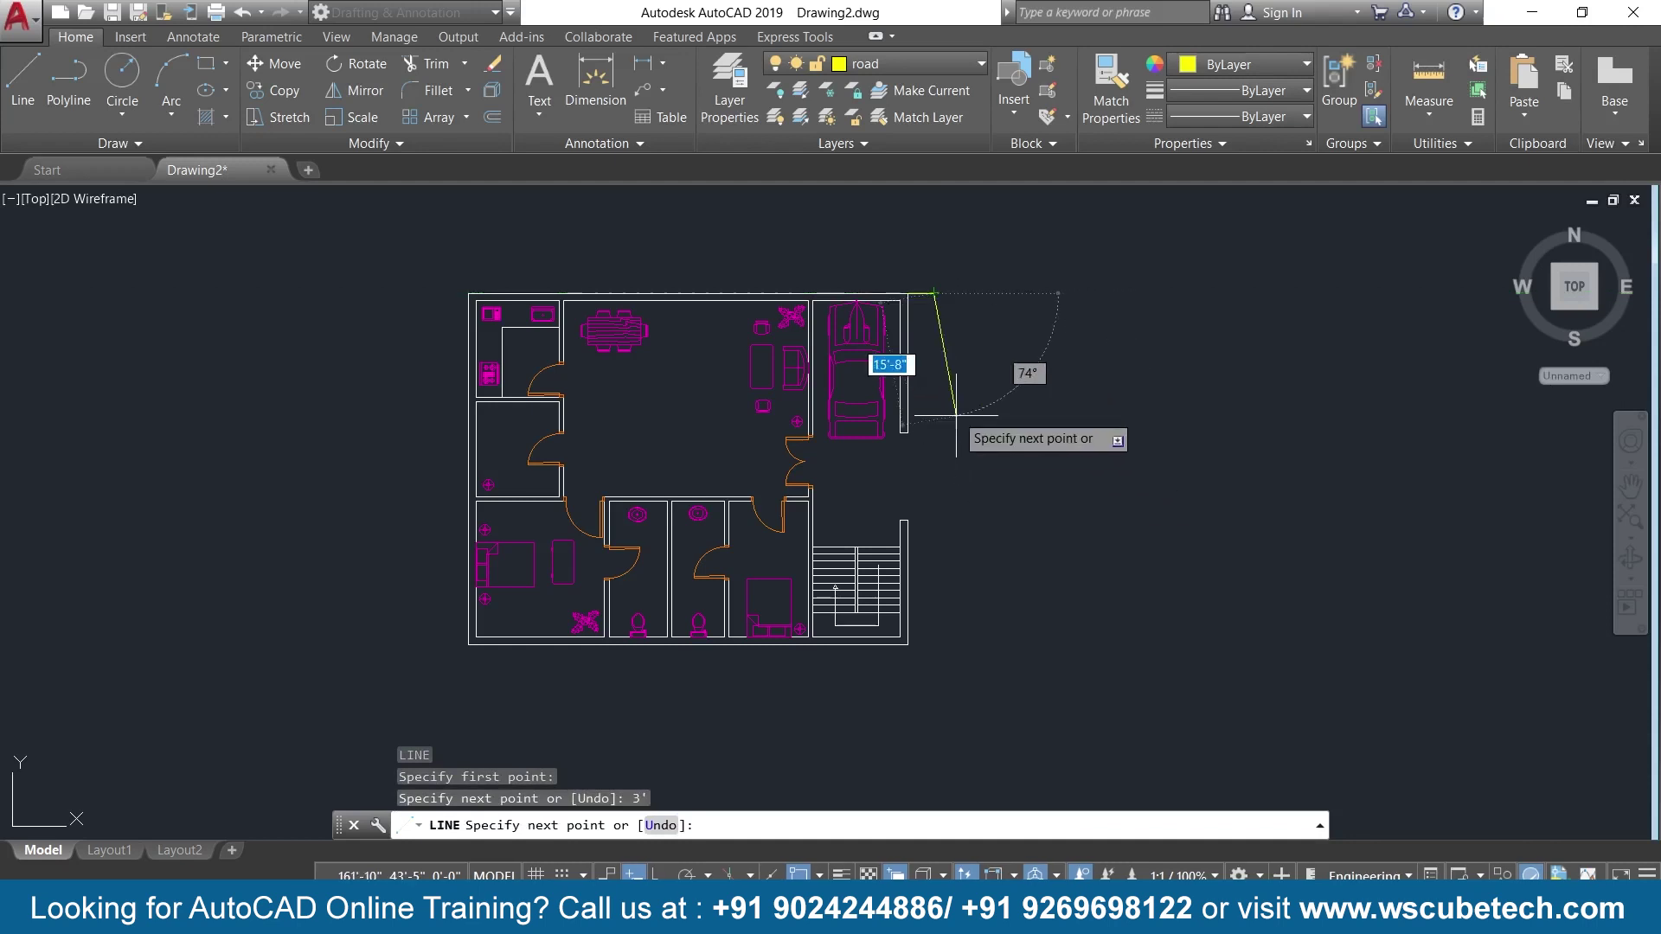
{"action": "key", "text": "Return"}
{"action": "scroll", "coordinate": [968, 316], "scroll_direction": "up", "scroll_amount": 2}
{"action": "scroll", "coordinate": [968, 316], "scroll_direction": "down", "scroll_amount": 2}
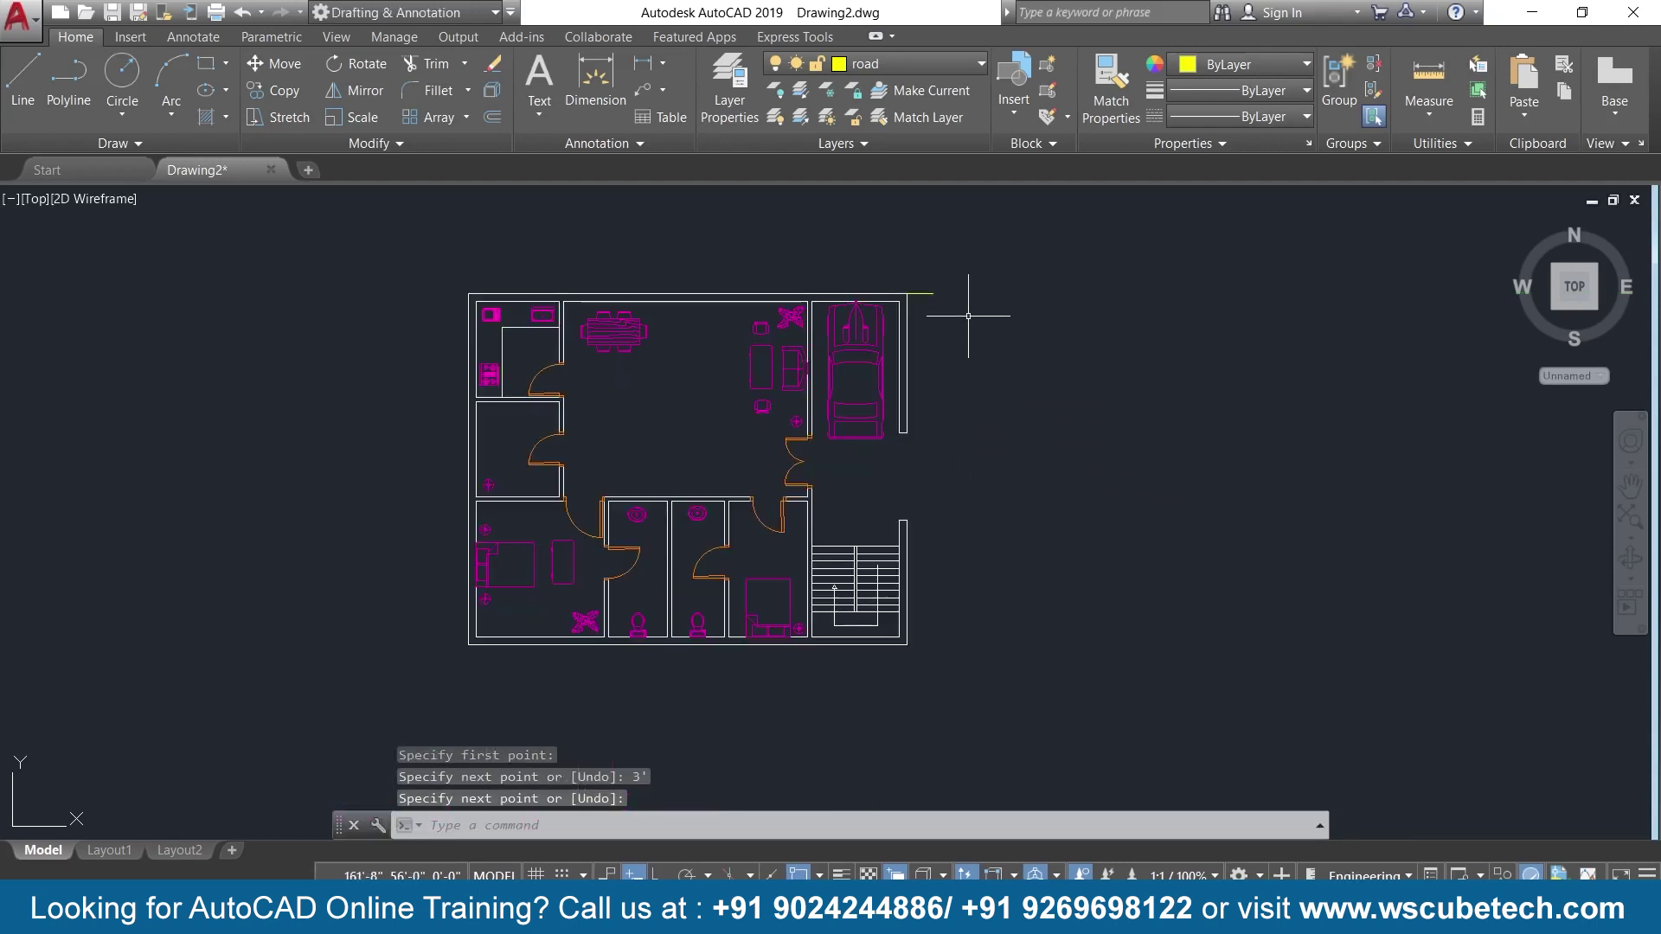
With Ortho on, draw a vertical road line from the top-right corner down past the plan.
{"action": "key", "text": "Return"}
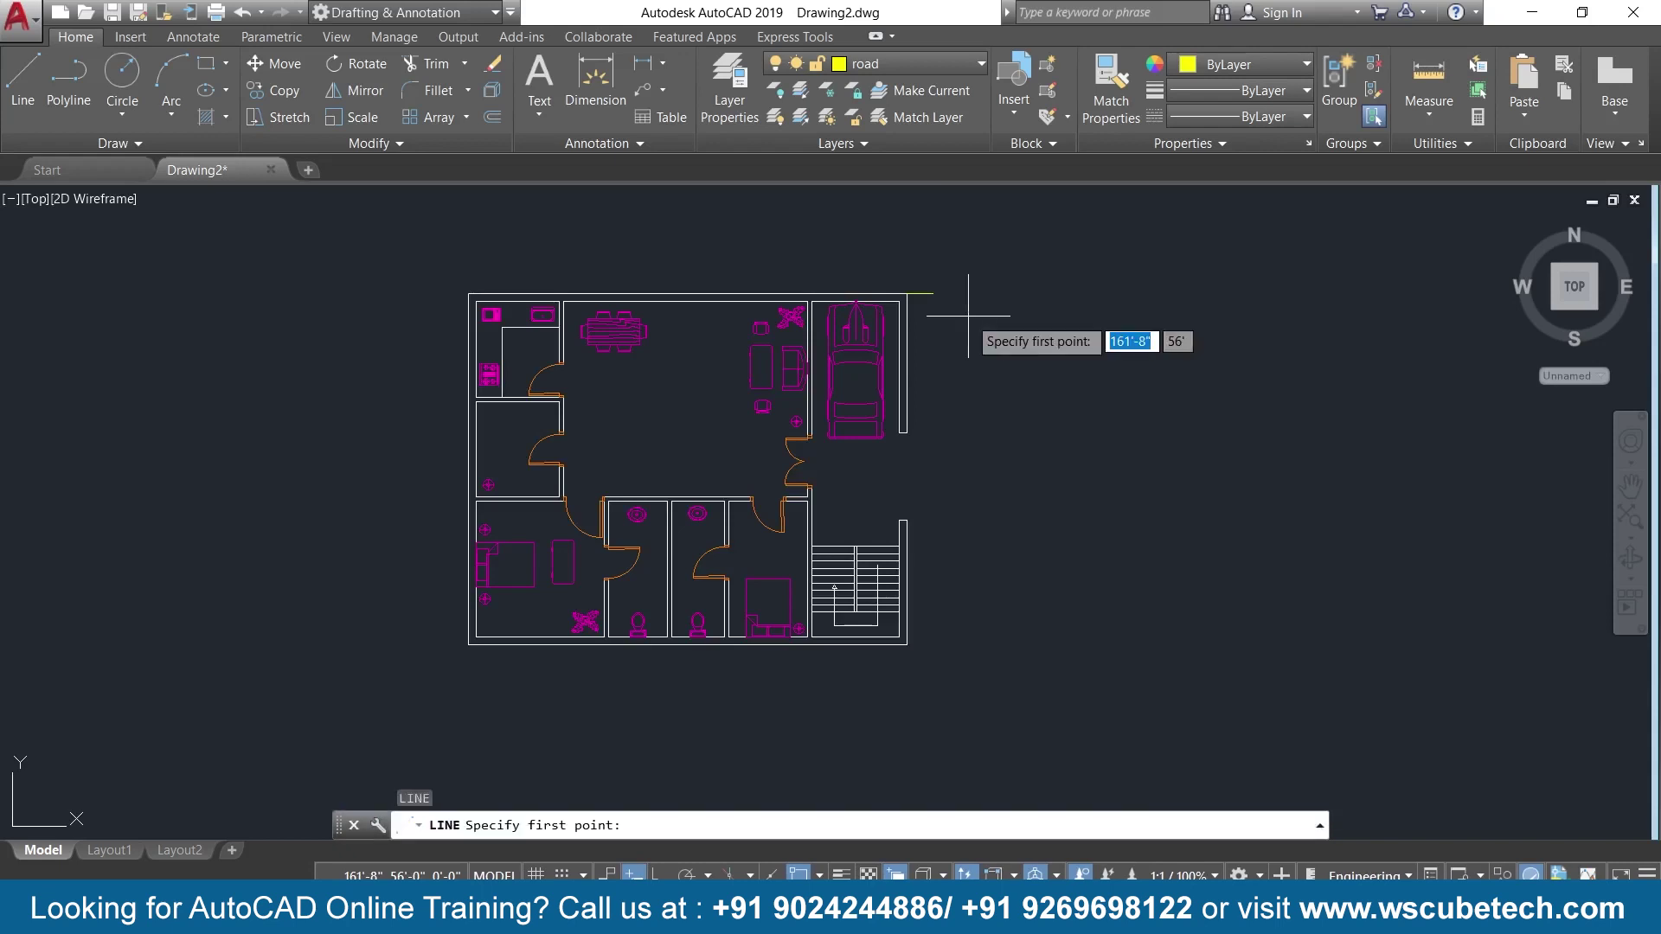
{"action": "key", "text": "F8"}
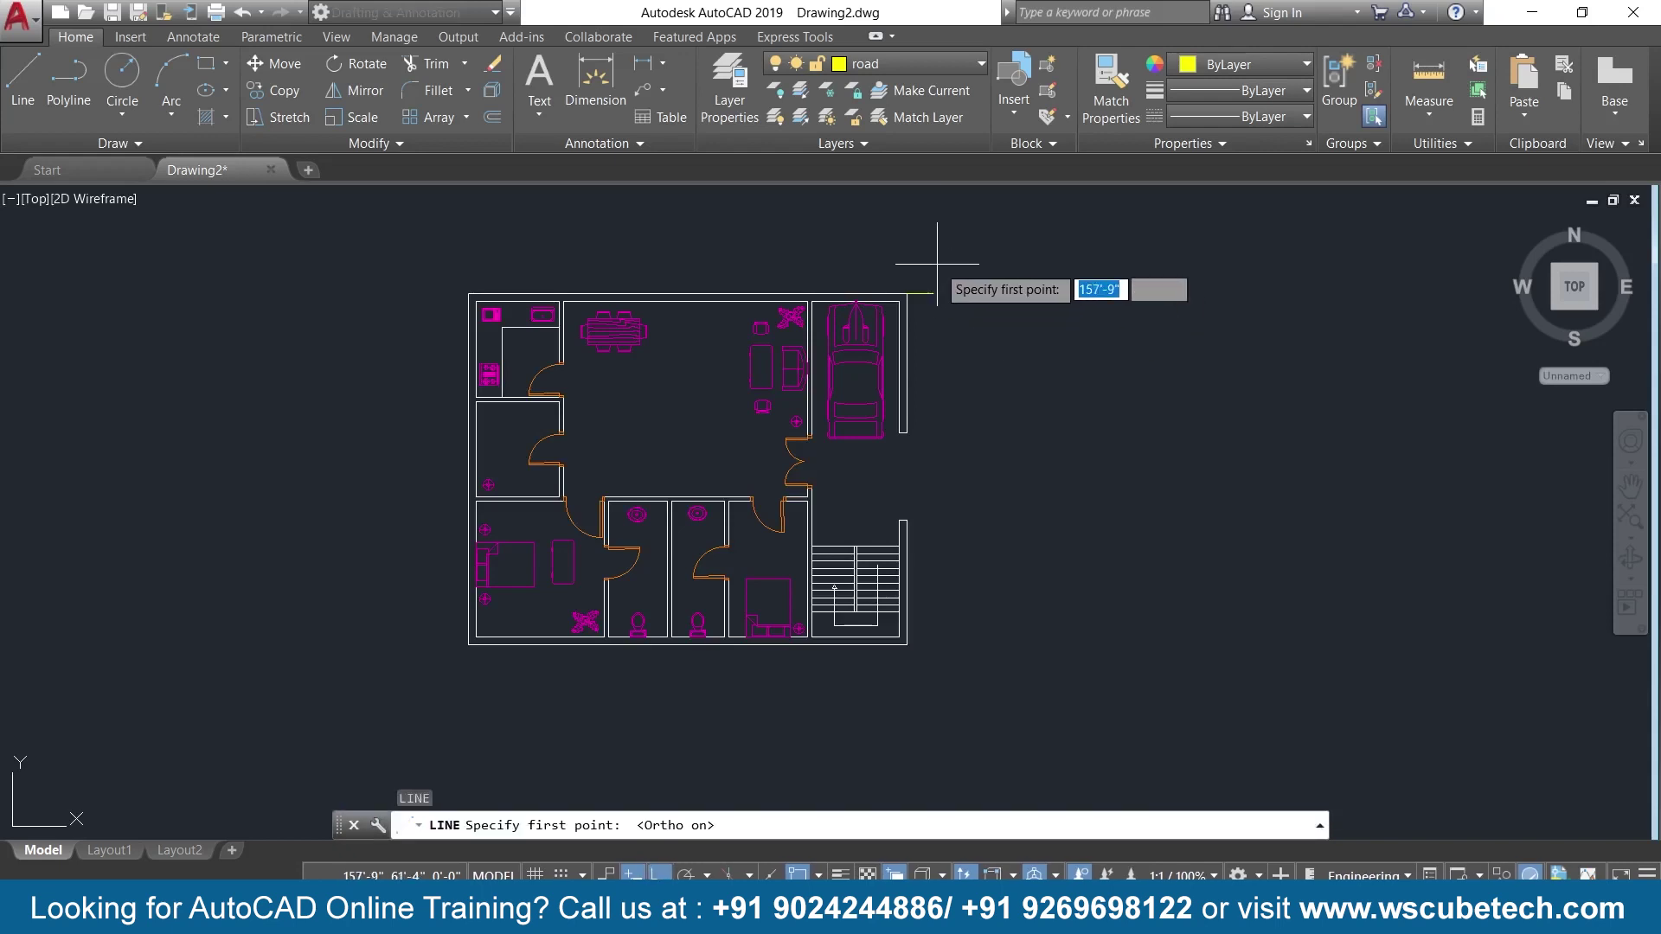
{"action": "left_click", "coordinate": [932, 294]}
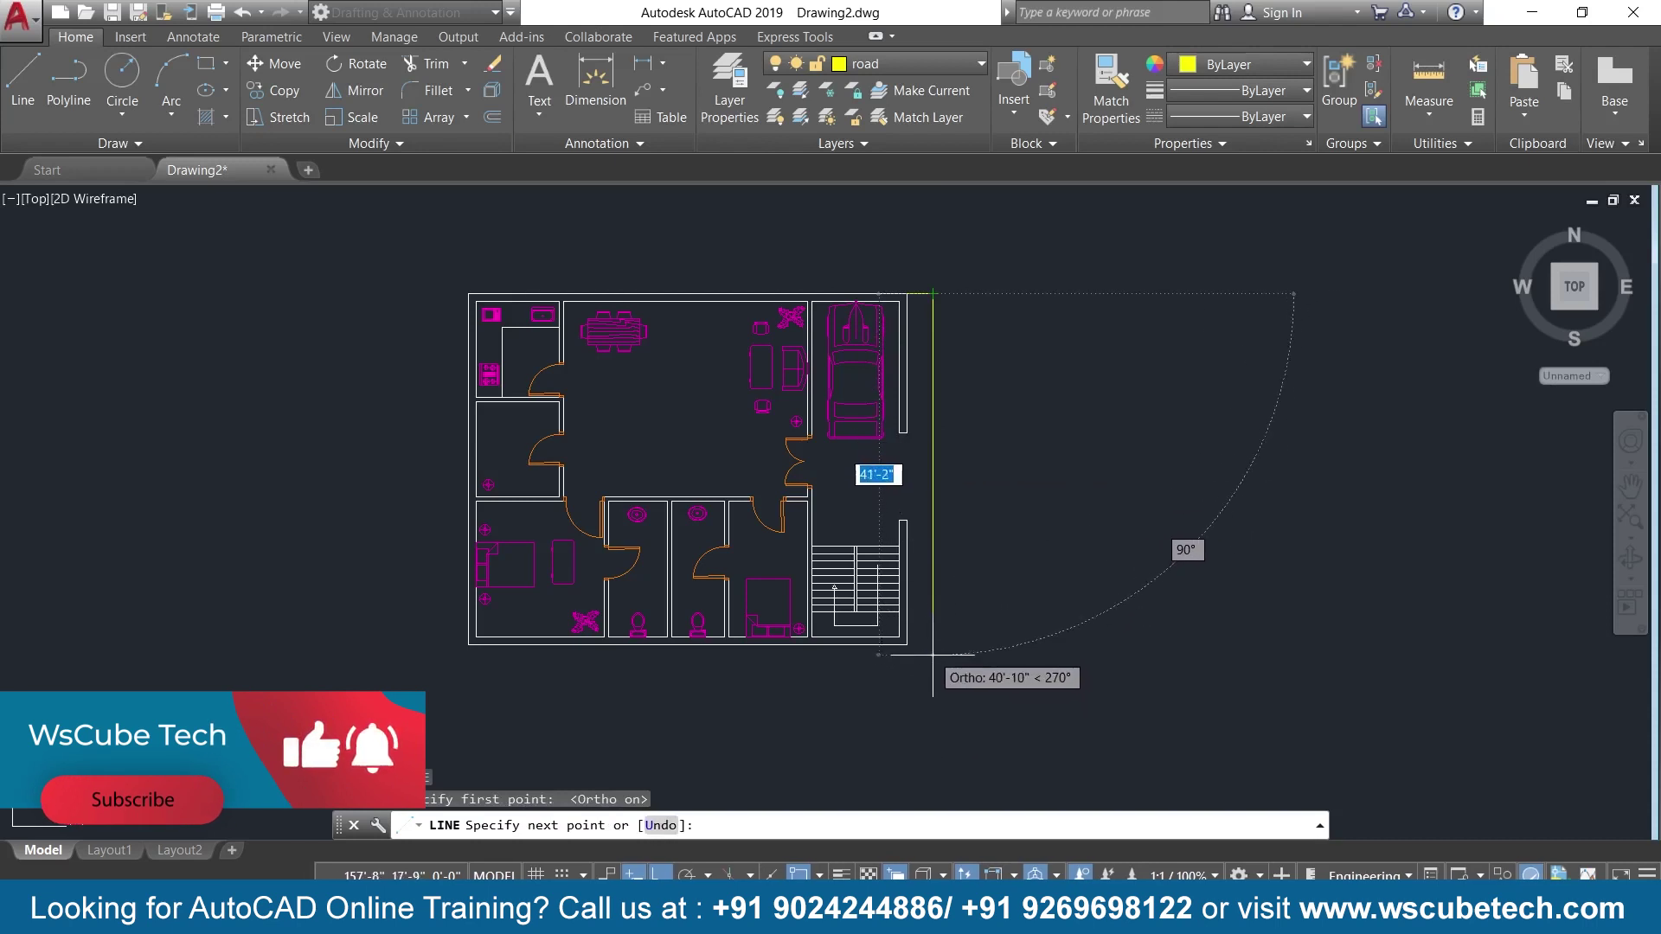
{"action": "left_click", "coordinate": [933, 670]}
{"action": "key", "text": "Return"}
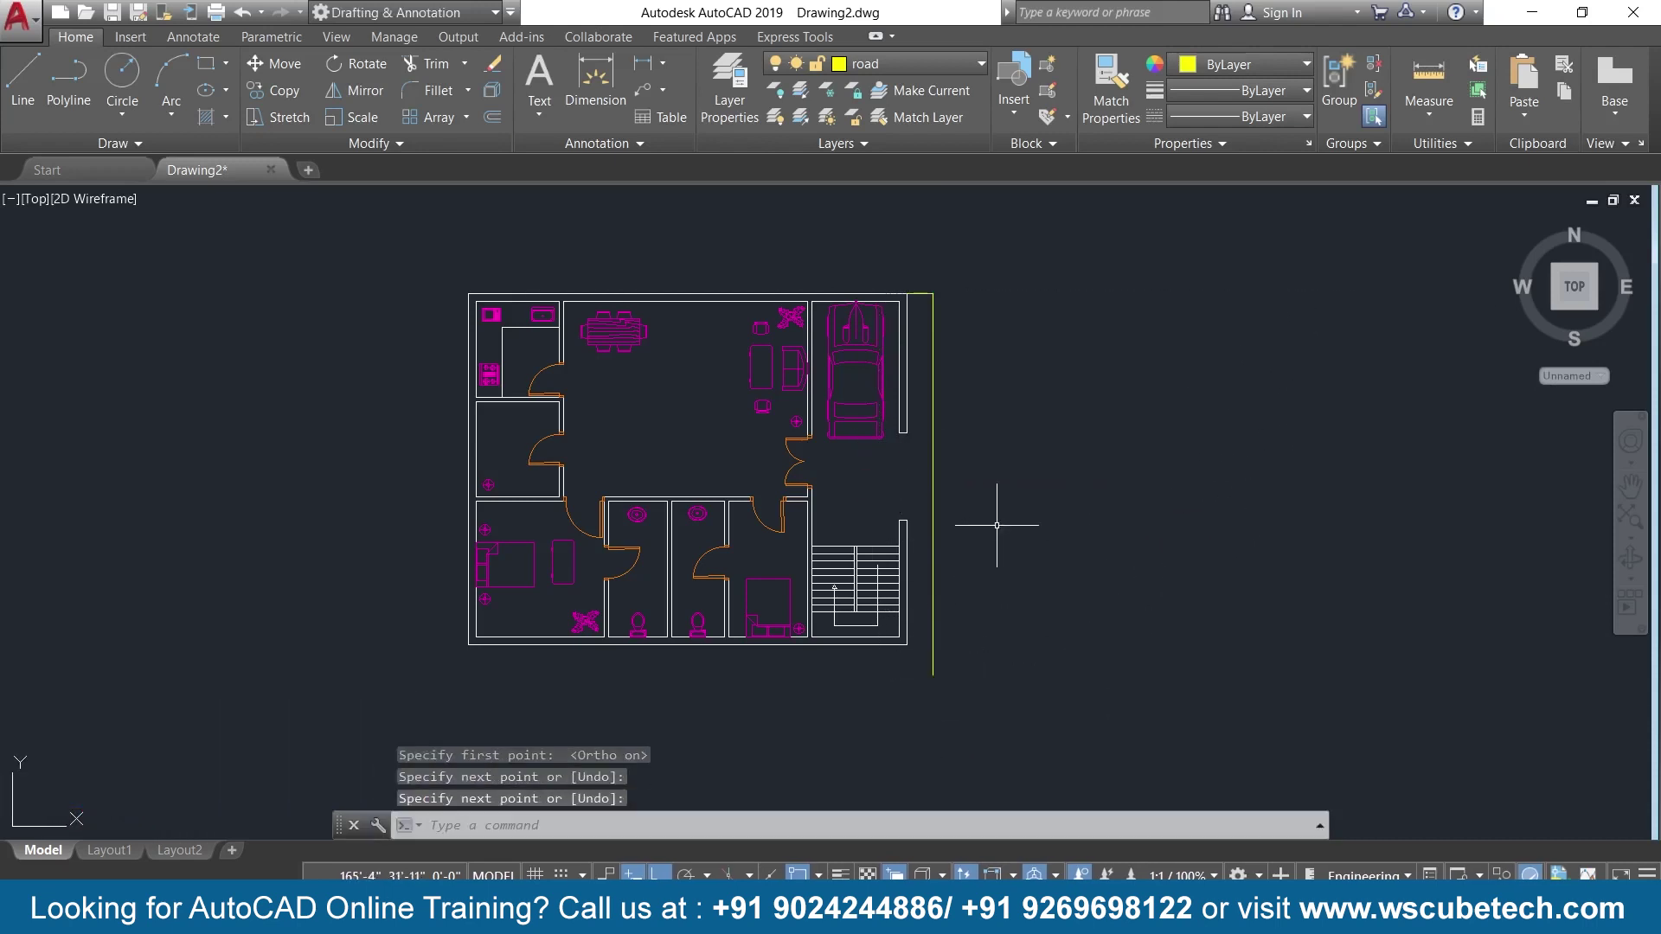
{"action": "scroll", "coordinate": [933, 323], "scroll_direction": "up", "scroll_amount": 2}
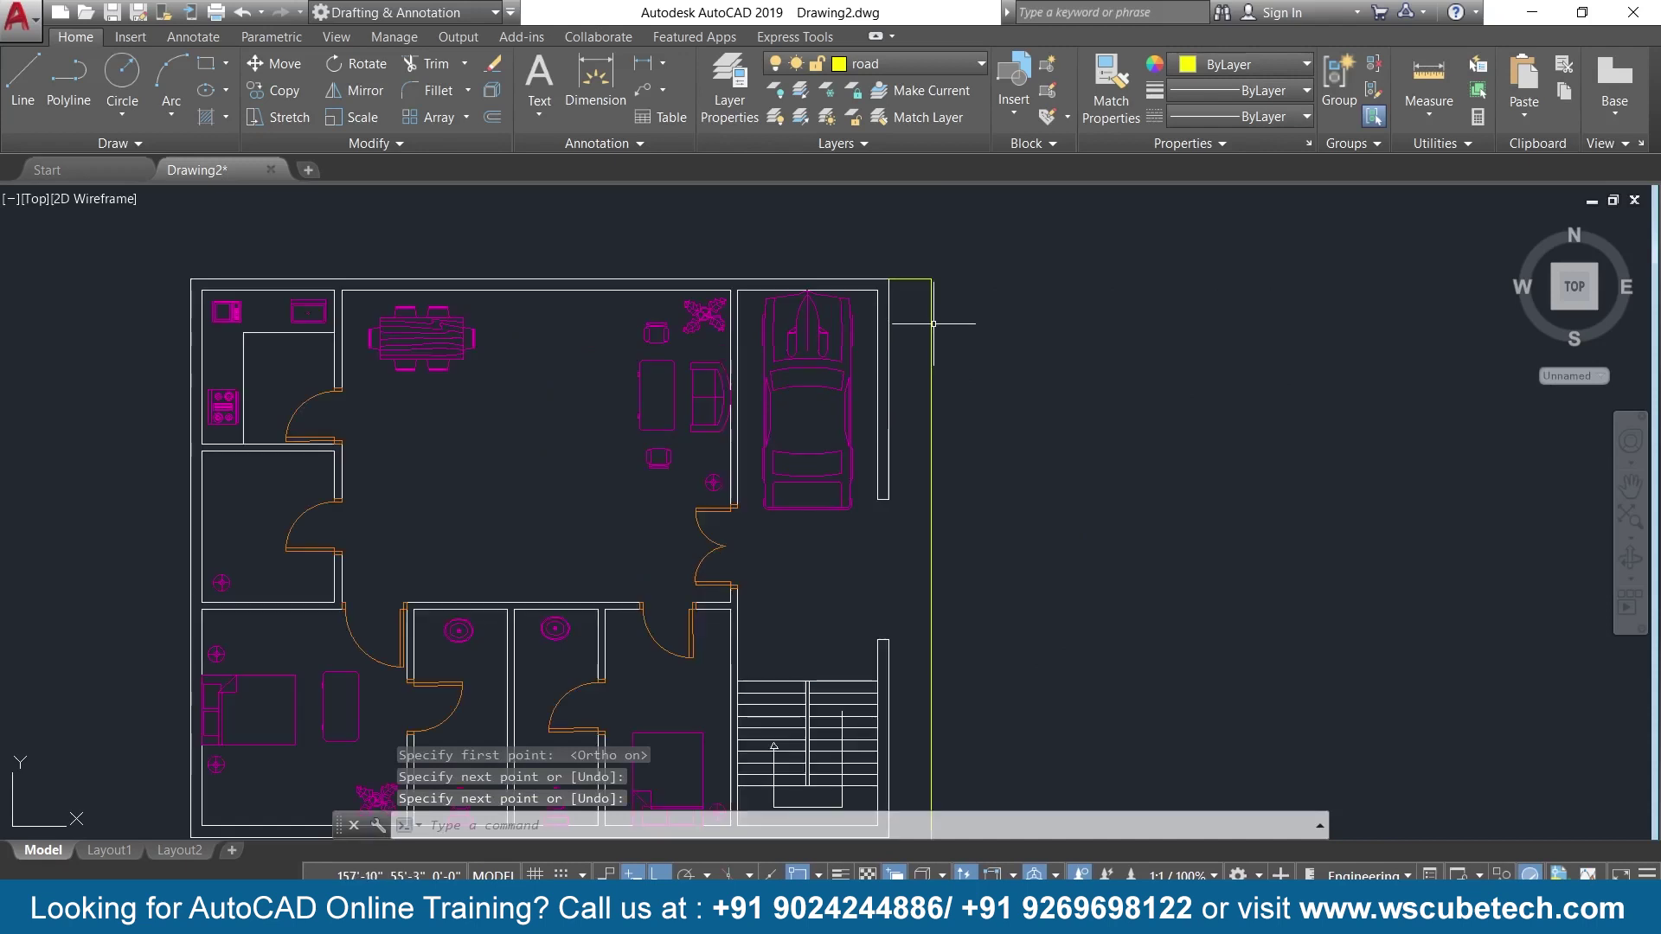
Draw a road line rising from the building's top corner to above the plan.
{"action": "key", "text": "Return"}
{"action": "left_click", "coordinate": [931, 278]}
{"action": "scroll", "coordinate": [930, 231], "scroll_direction": "down", "scroll_amount": 2}
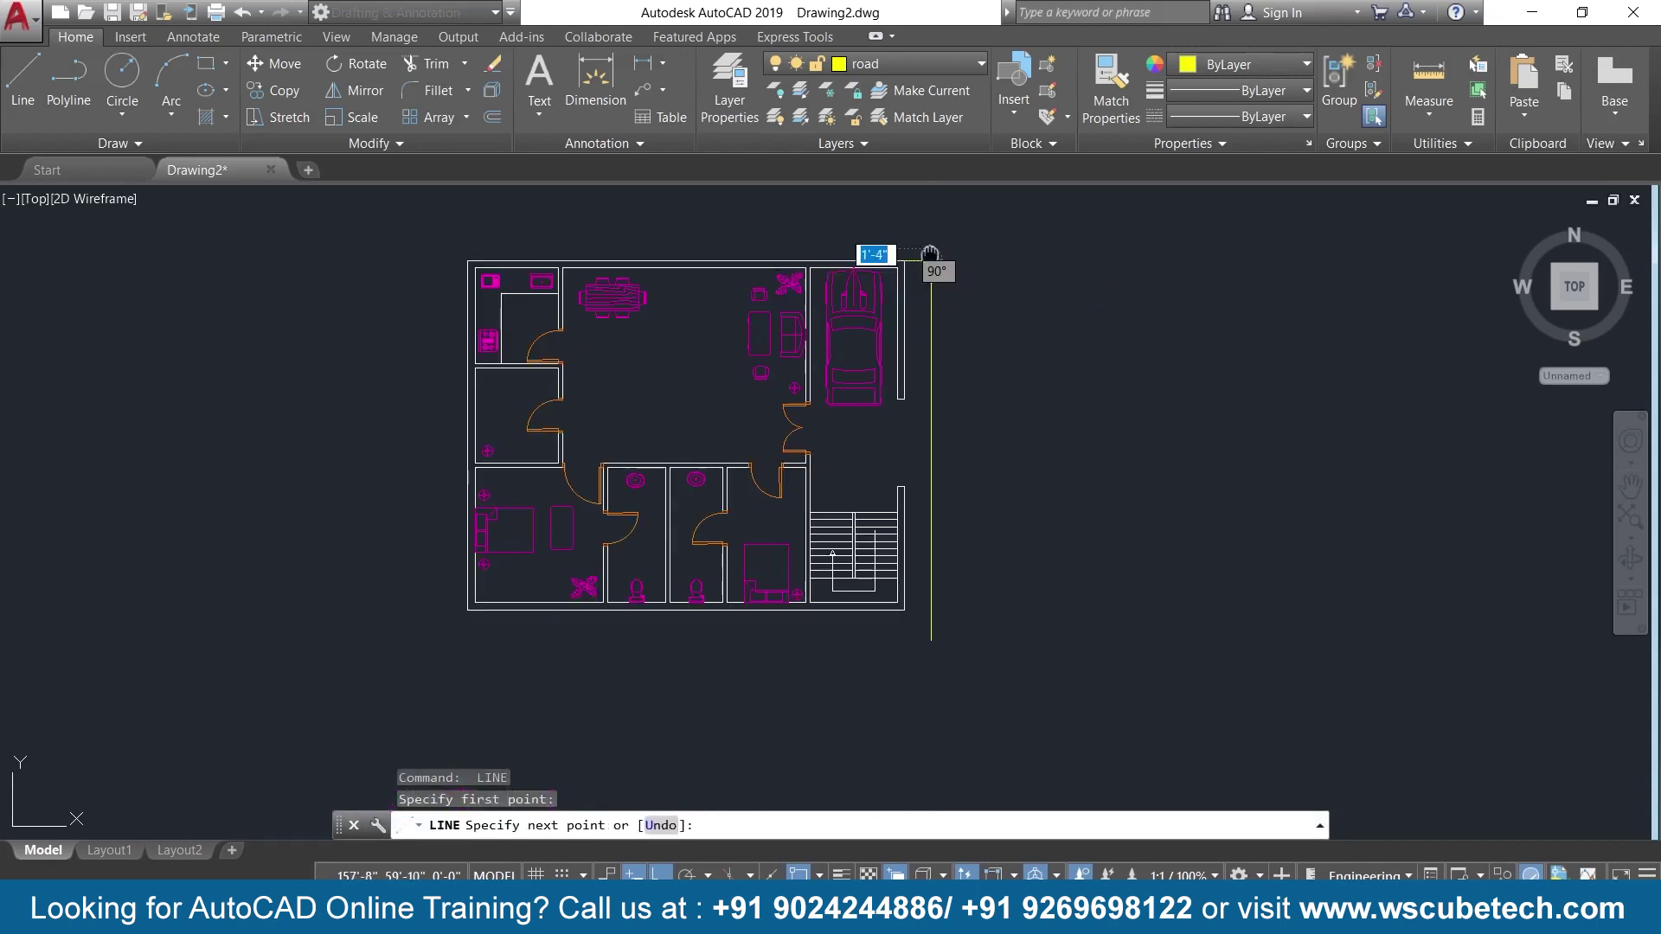
{"action": "middle_click_drag", "start_coordinate": [931, 251], "coordinate": [931, 372]}
{"action": "left_click", "coordinate": [951, 236]}
{"action": "key", "text": "Return"}
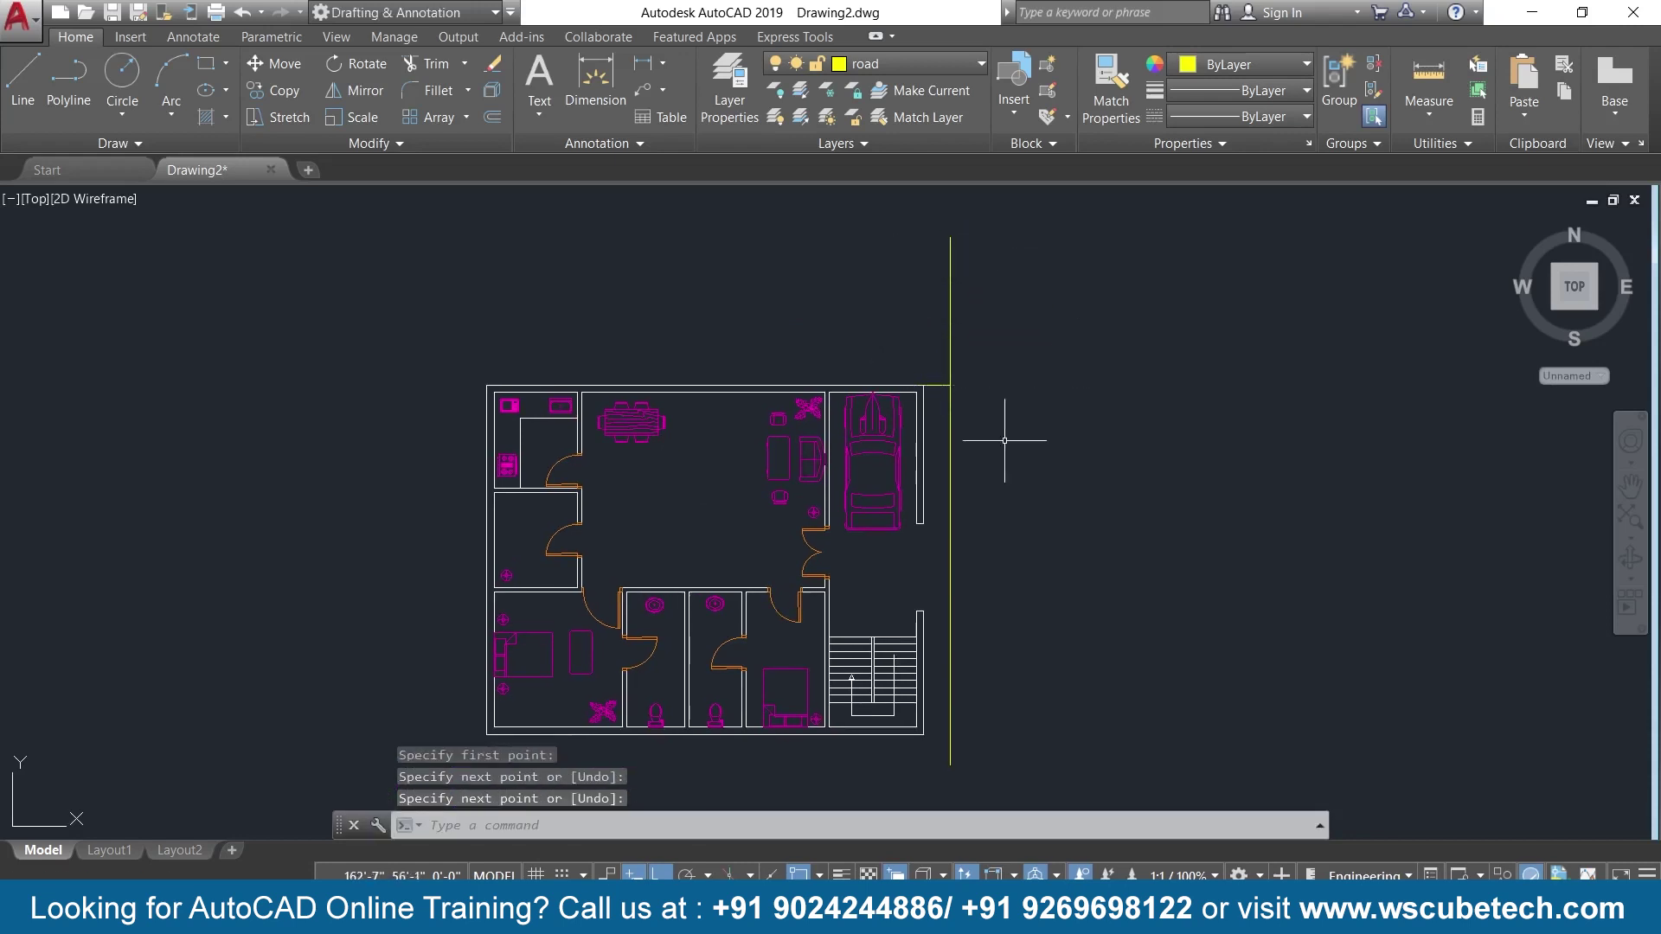
{"action": "scroll", "coordinate": [1028, 541], "scroll_direction": "down", "scroll_amount": 2}
{"action": "mouse_move", "coordinate": [1030, 566]}
{"action": "middle_mouse_down"}
{"action": "mouse_move", "coordinate": [1021, 422]}
{"action": "mouse_move", "coordinate": [1069, 467]}
{"action": "middle_mouse_up"}
{"action": "scroll", "coordinate": [1021, 423], "scroll_direction": "up", "scroll_amount": 2}
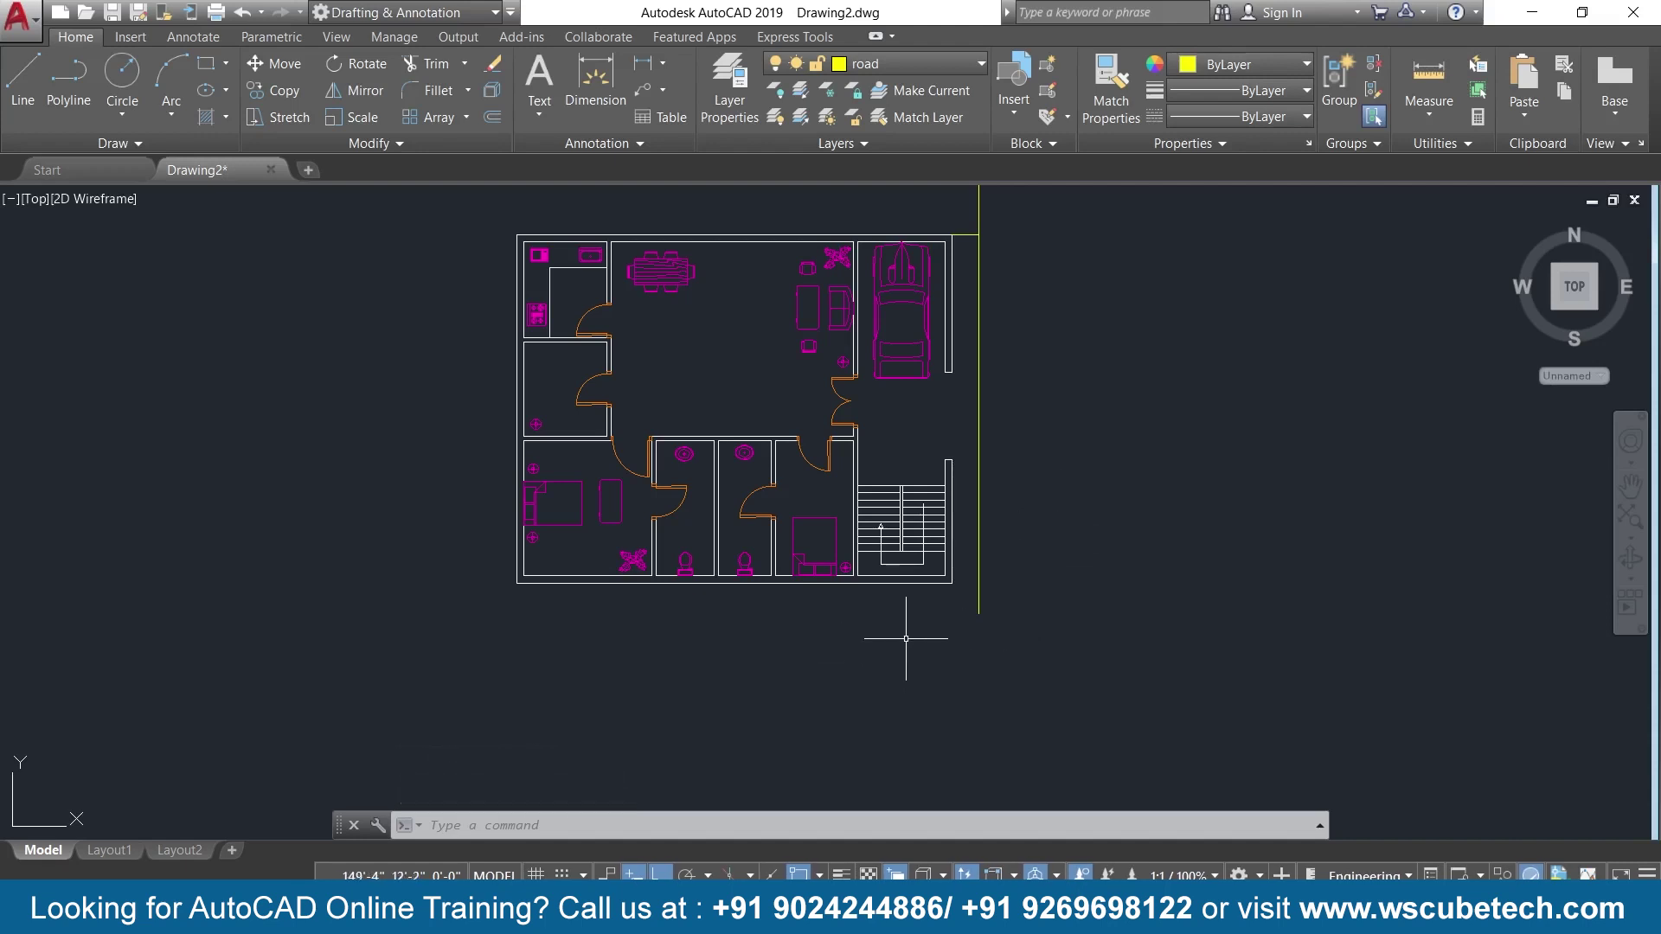
Draw a 6' line down from the bottom wall endpoint.
{"action": "type", "text": "l"}
{"action": "key", "text": "Return"}
{"action": "scroll", "coordinate": [861, 575], "scroll_direction": "up", "scroll_amount": 2}
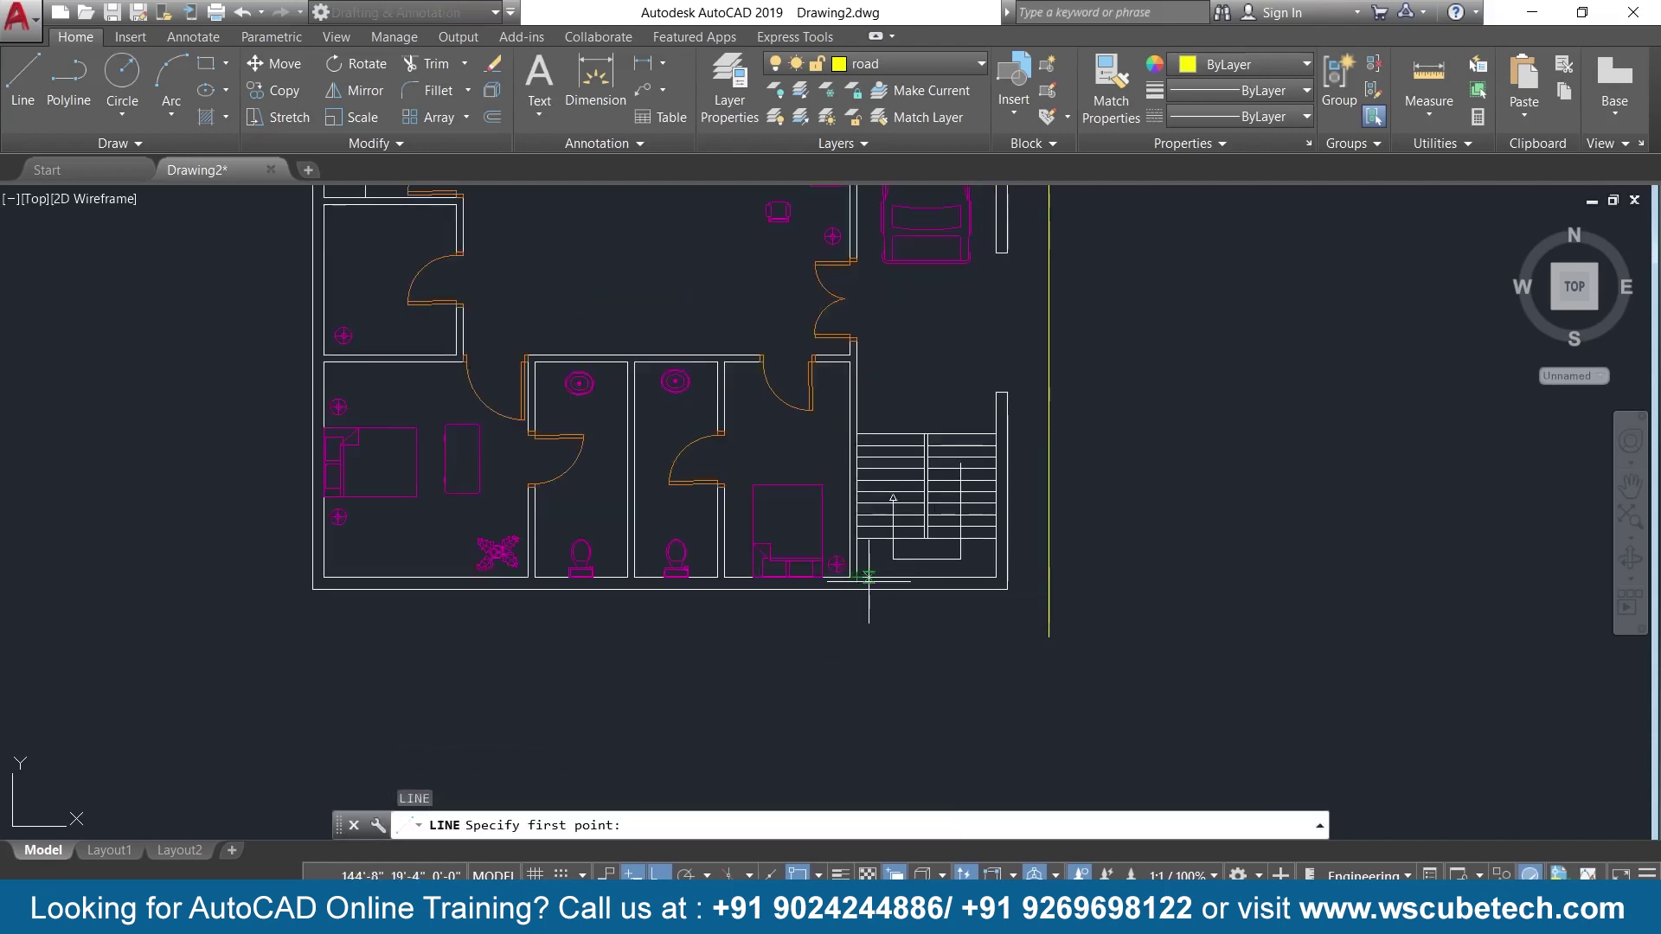
{"action": "left_click", "coordinate": [1007, 589]}
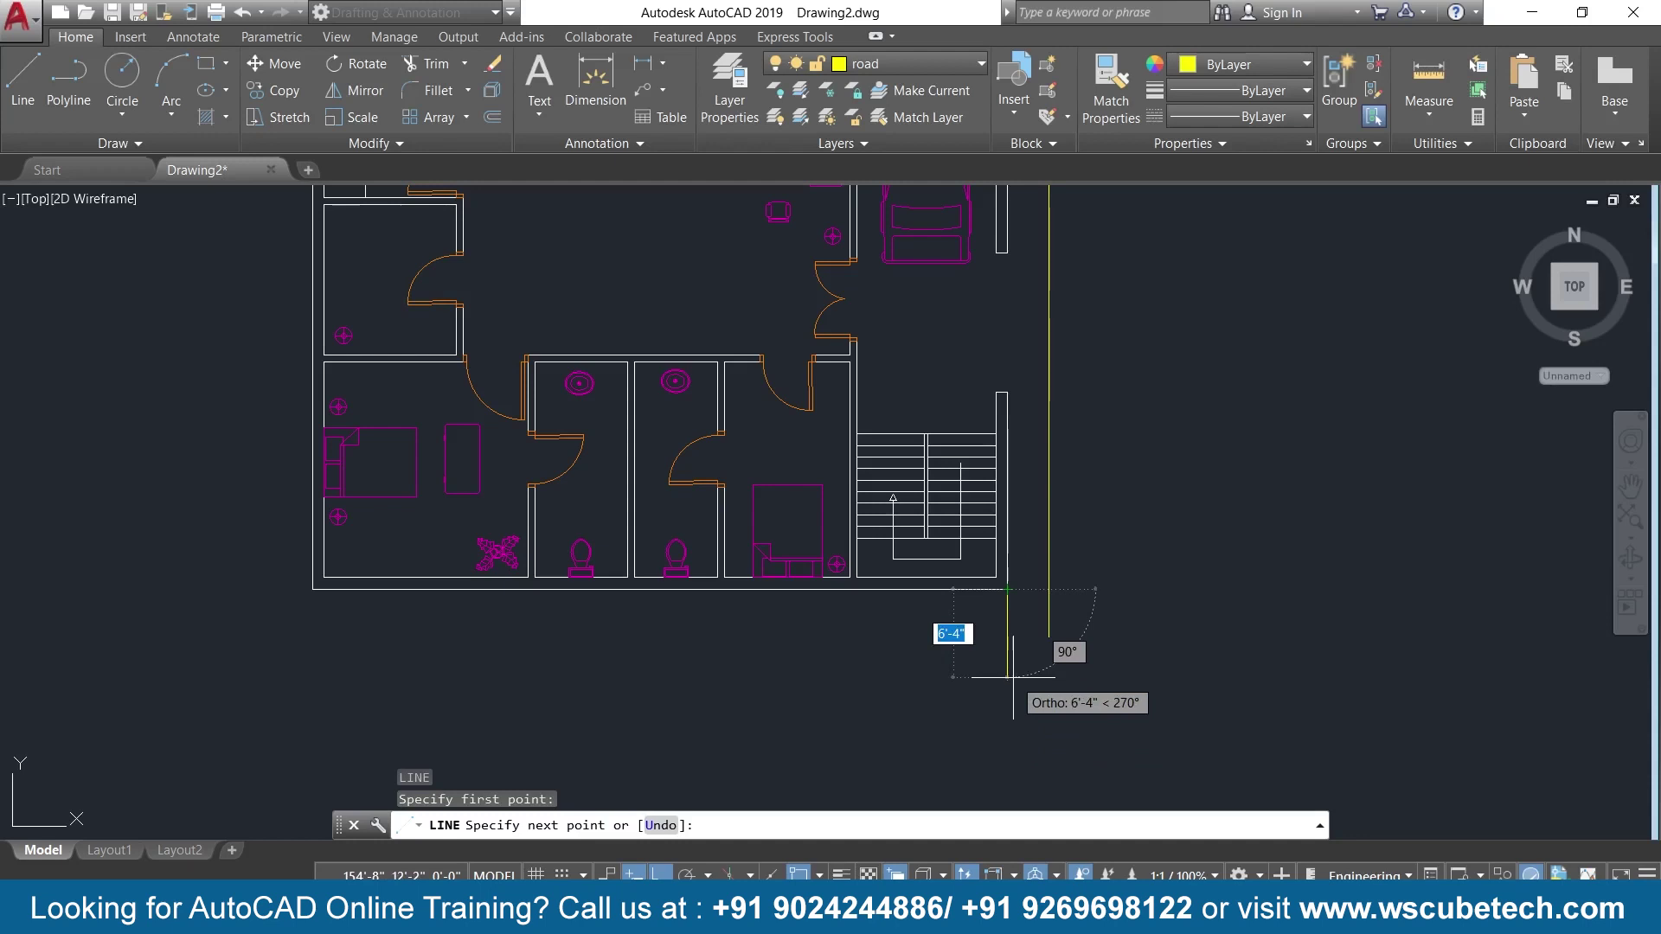
{"action": "type", "text": "6"}
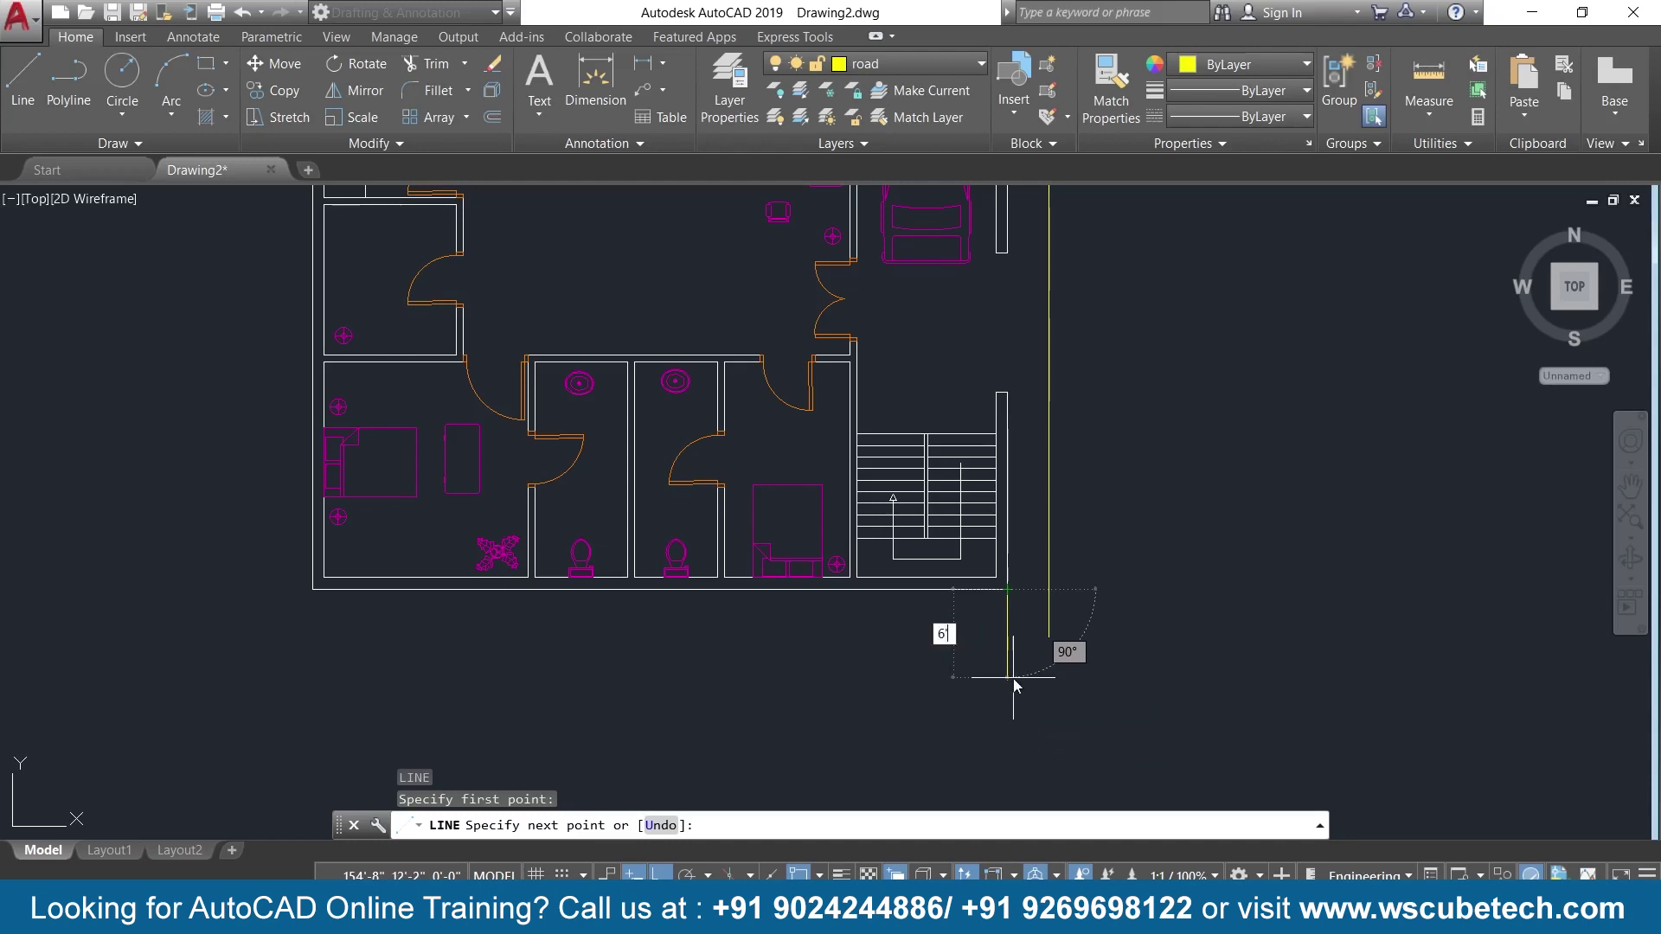
{"action": "key", "text": "Return"}
{"action": "key", "text": "Return"}
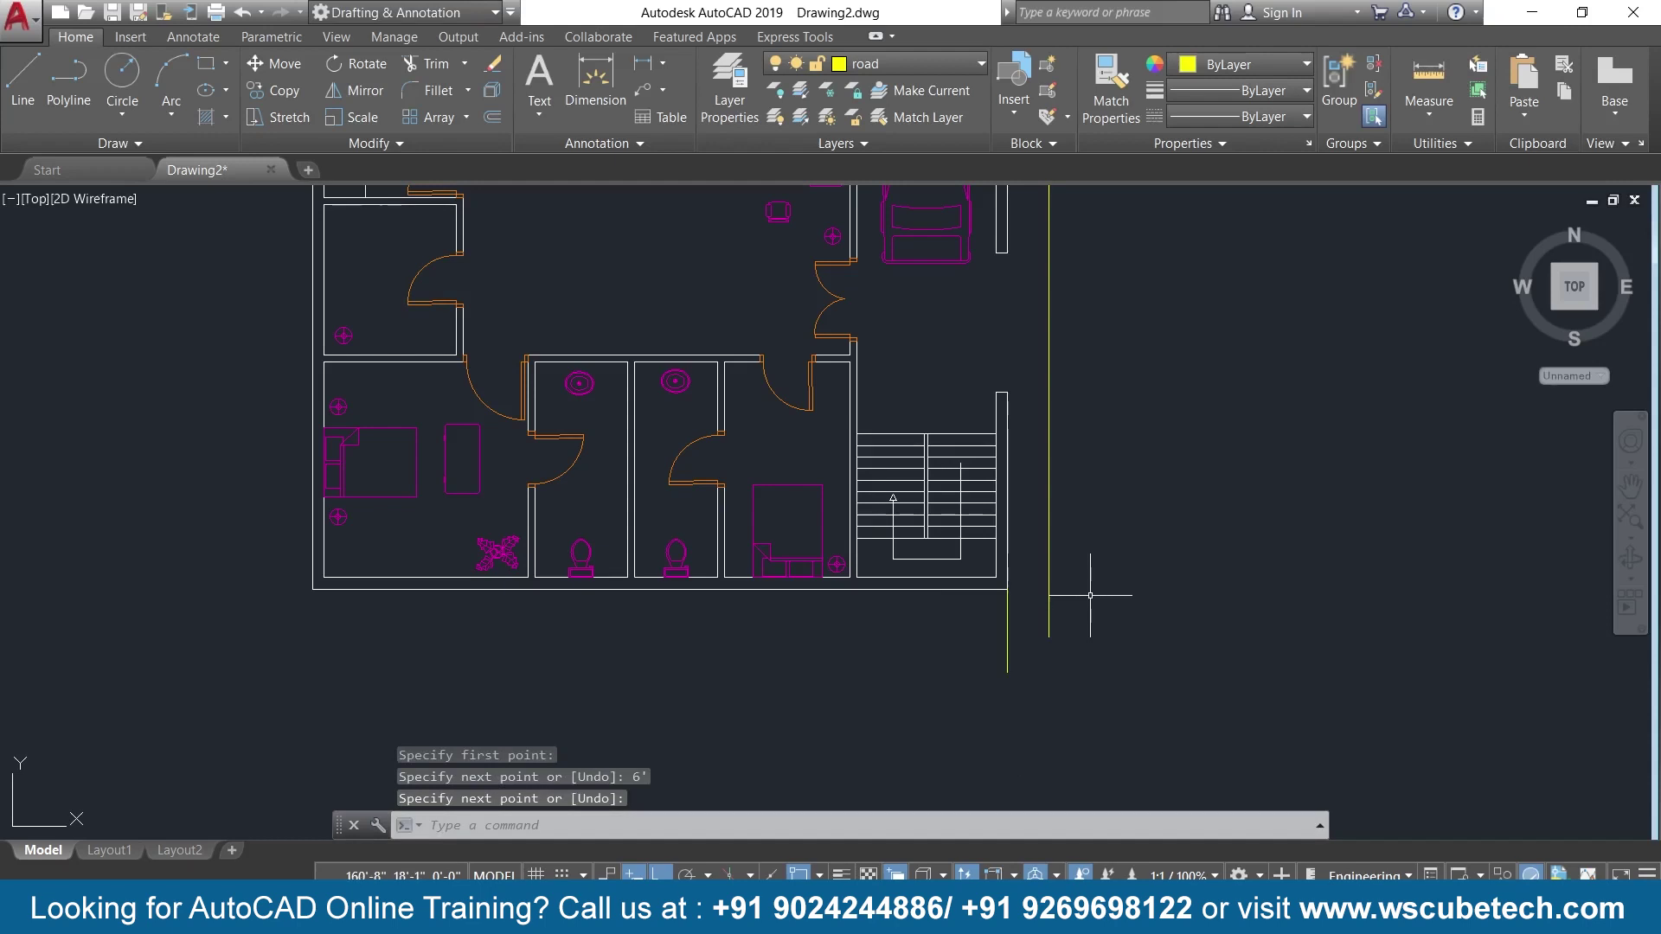
{"action": "scroll", "coordinate": [1089, 595], "scroll_direction": "down", "scroll_amount": 1}
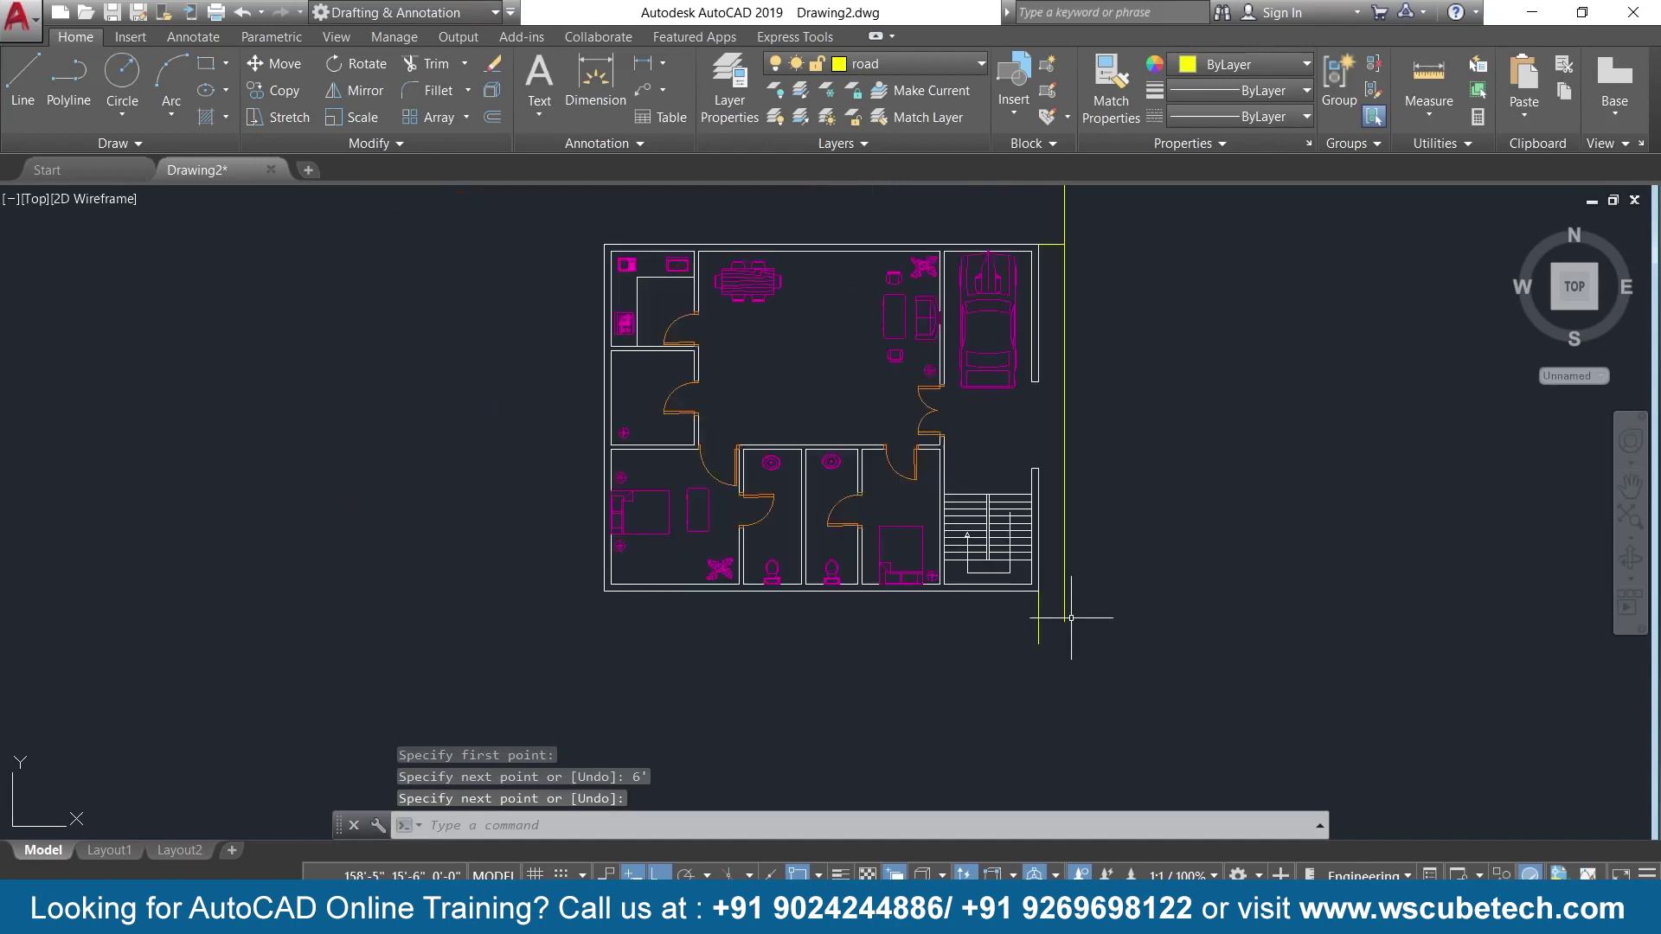
{"action": "scroll", "coordinate": [1077, 631], "scroll_direction": "up", "scroll_amount": 1}
Draw a horizontal road line east from the plan's bottom-right corner.
{"action": "key", "text": "Return"}
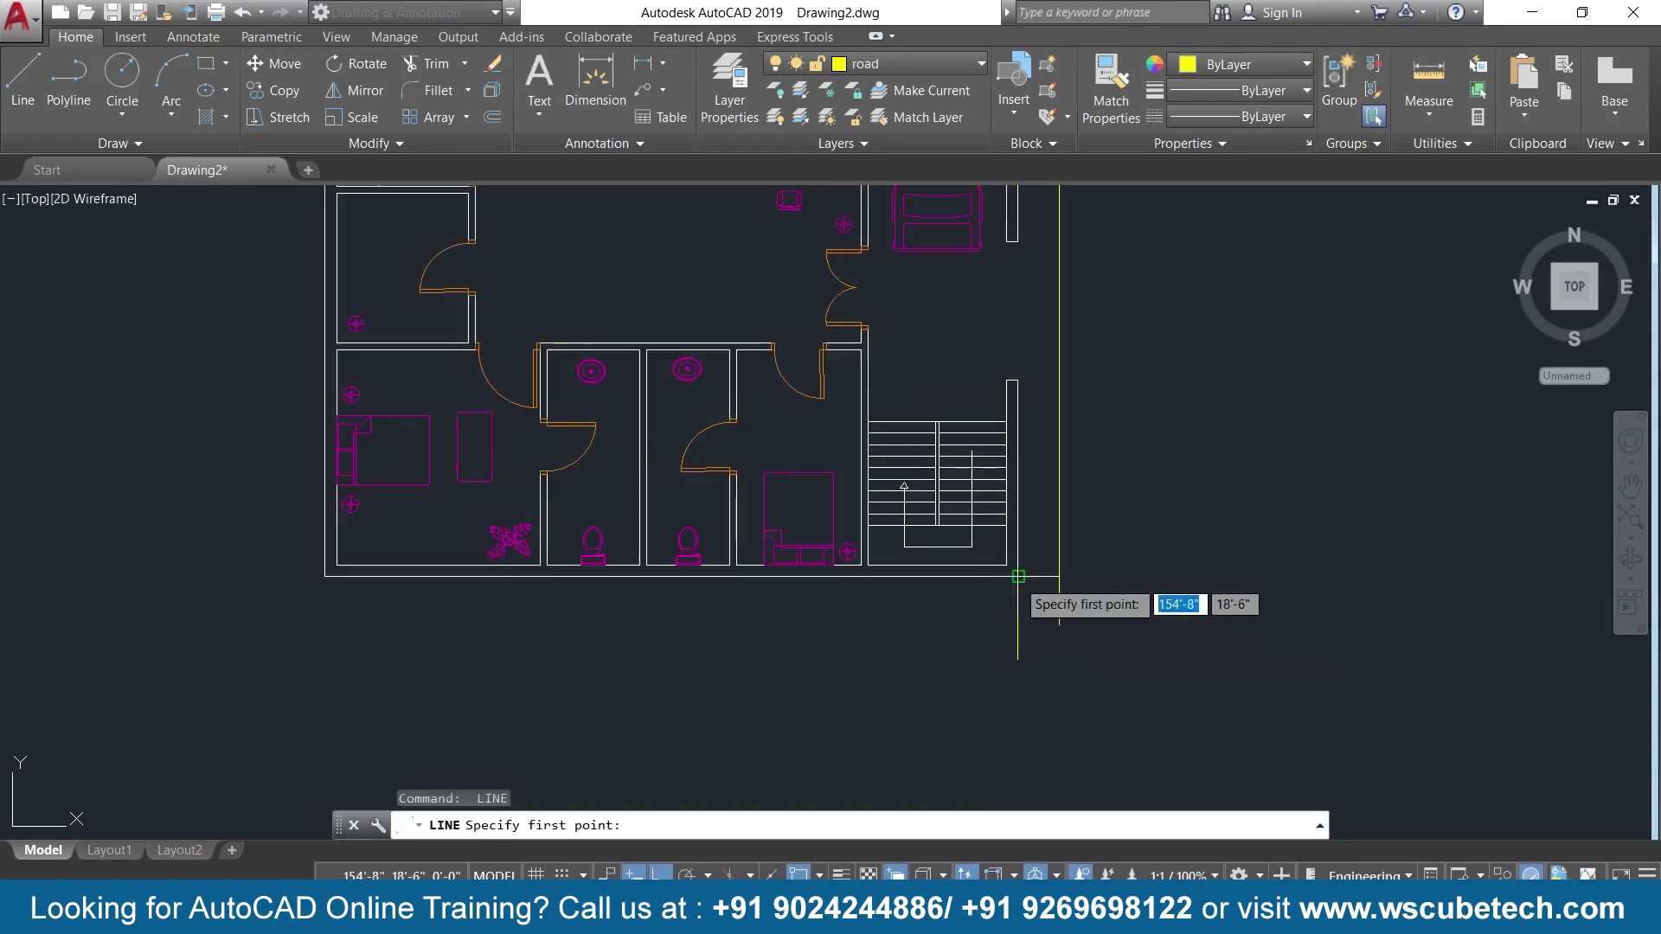
{"action": "left_click", "coordinate": [1017, 574]}
{"action": "left_click", "coordinate": [1114, 541]}
{"action": "key", "text": "Return"}
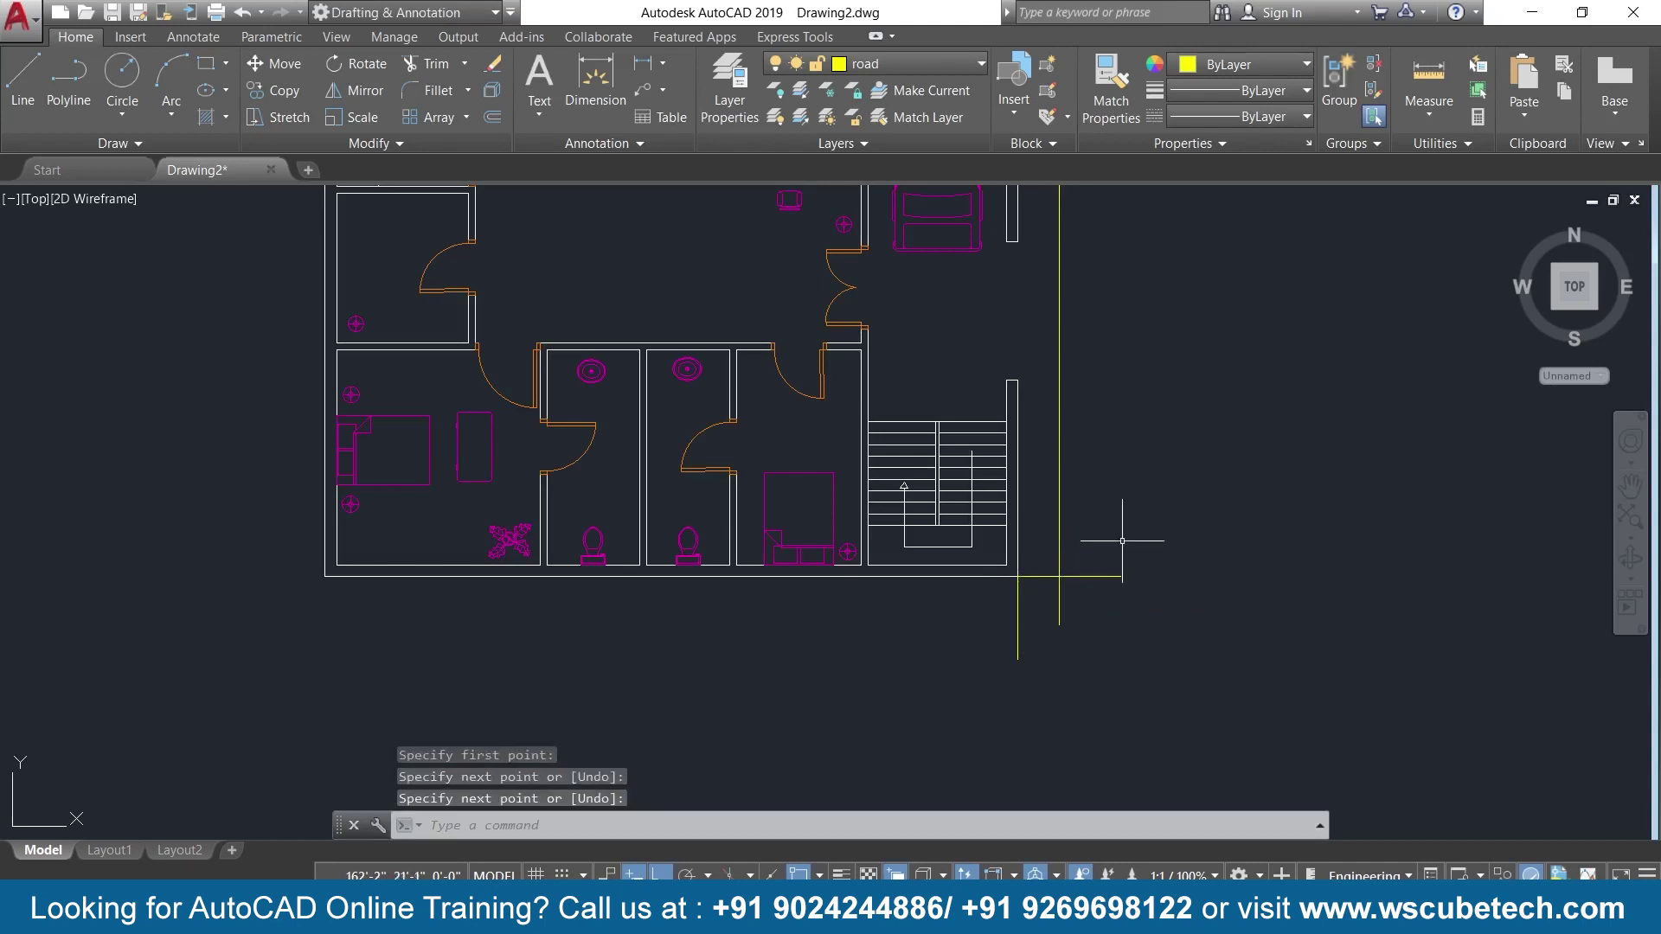
{"action": "scroll", "coordinate": [1122, 536], "scroll_direction": "down", "scroll_amount": 5}
{"action": "scroll", "coordinate": [1087, 549], "scroll_direction": "up", "scroll_amount": 2}
{"action": "scroll", "coordinate": [1057, 593], "scroll_direction": "up", "scroll_amount": 1}
{"action": "scroll", "coordinate": [1055, 596], "scroll_direction": "down", "scroll_amount": 1}
{"action": "scroll", "coordinate": [1054, 596], "scroll_direction": "up", "scroll_amount": 2}
{"action": "scroll", "coordinate": [1047, 588], "scroll_direction": "down", "scroll_amount": 1}
{"action": "scroll", "coordinate": [1033, 578], "scroll_direction": "up", "scroll_amount": 1}
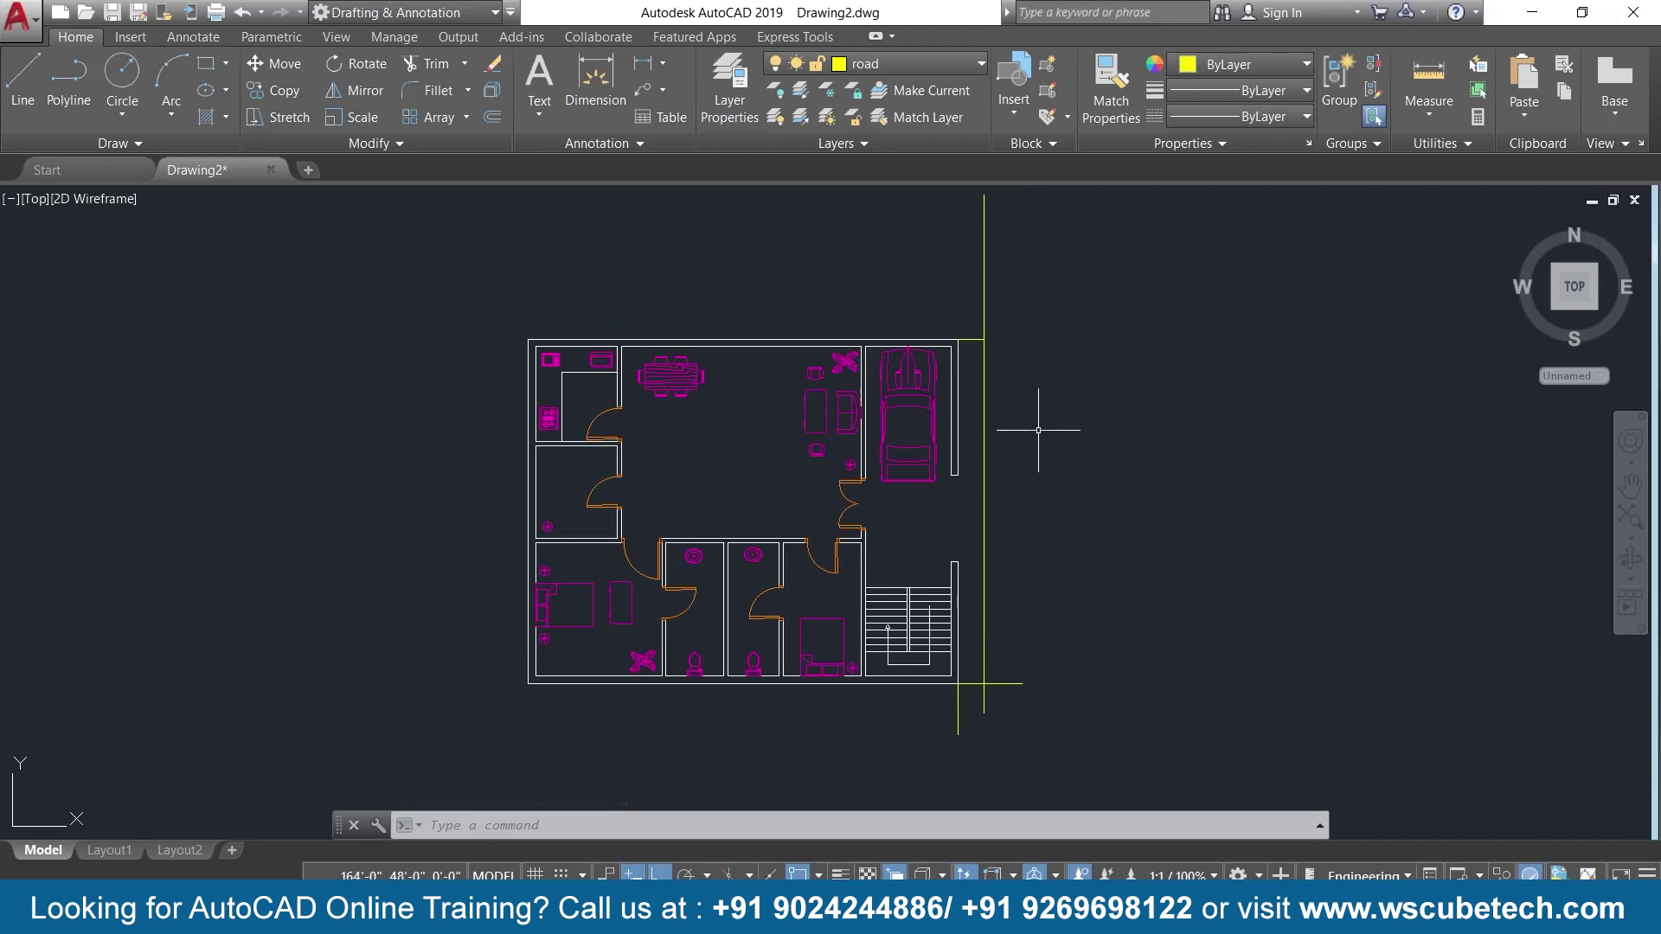
{"action": "type", "text": "l"}
{"action": "key", "text": "Return"}
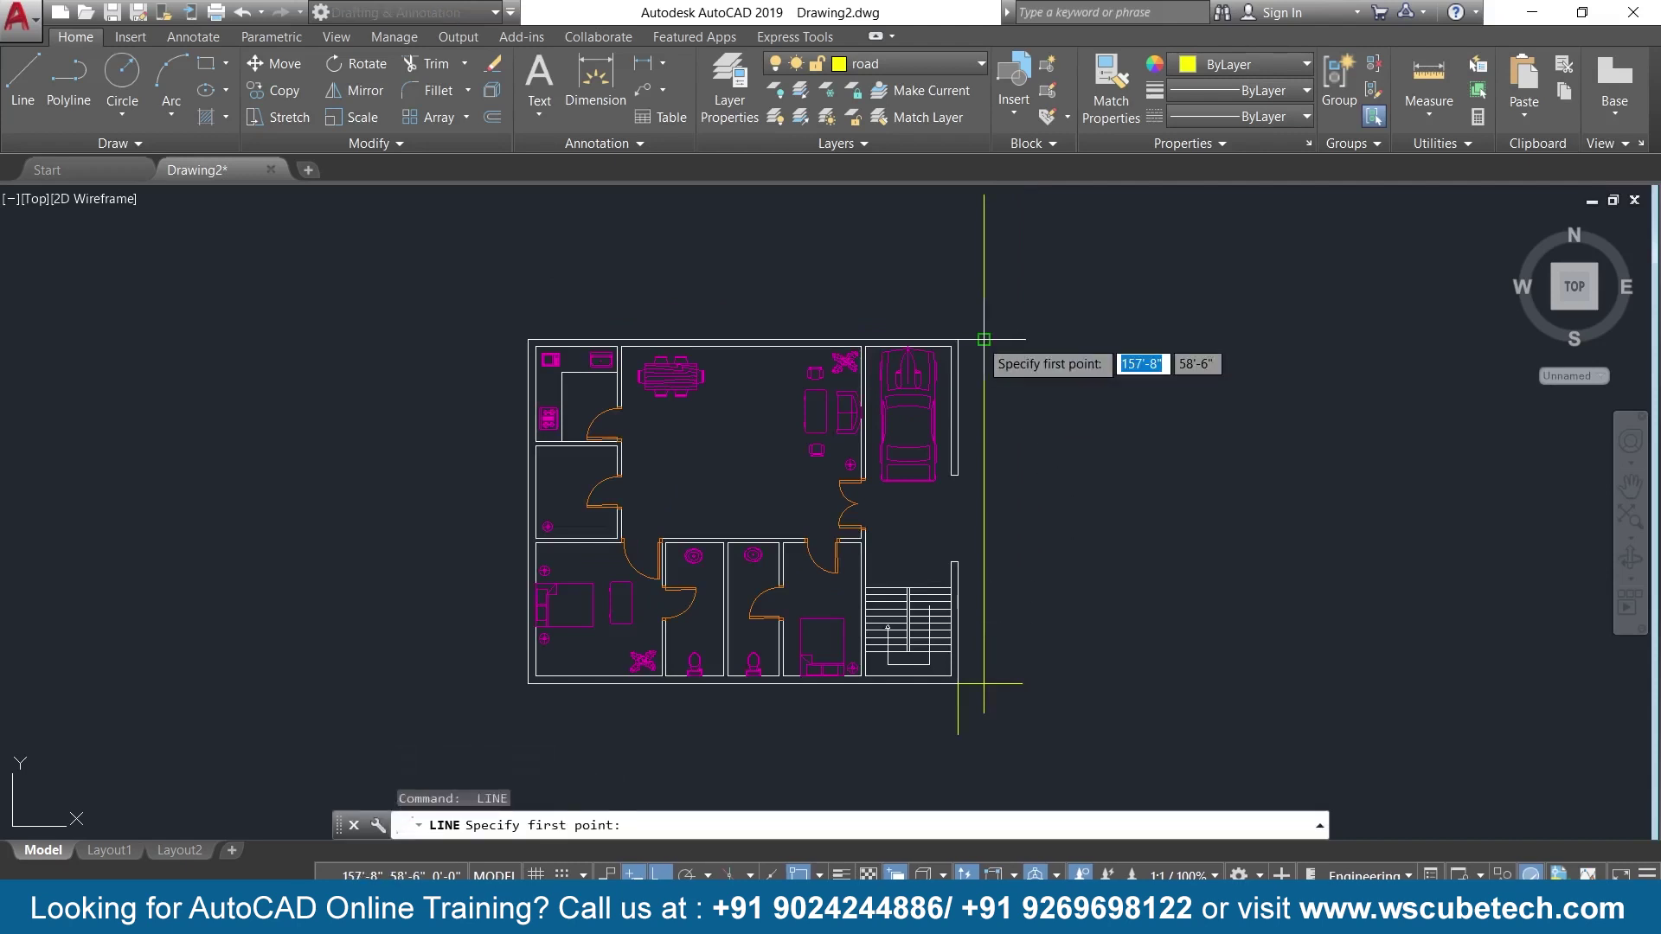
Draw a 12' road line from the plan's top-right corner.
{"action": "left_click", "coordinate": [983, 339]}
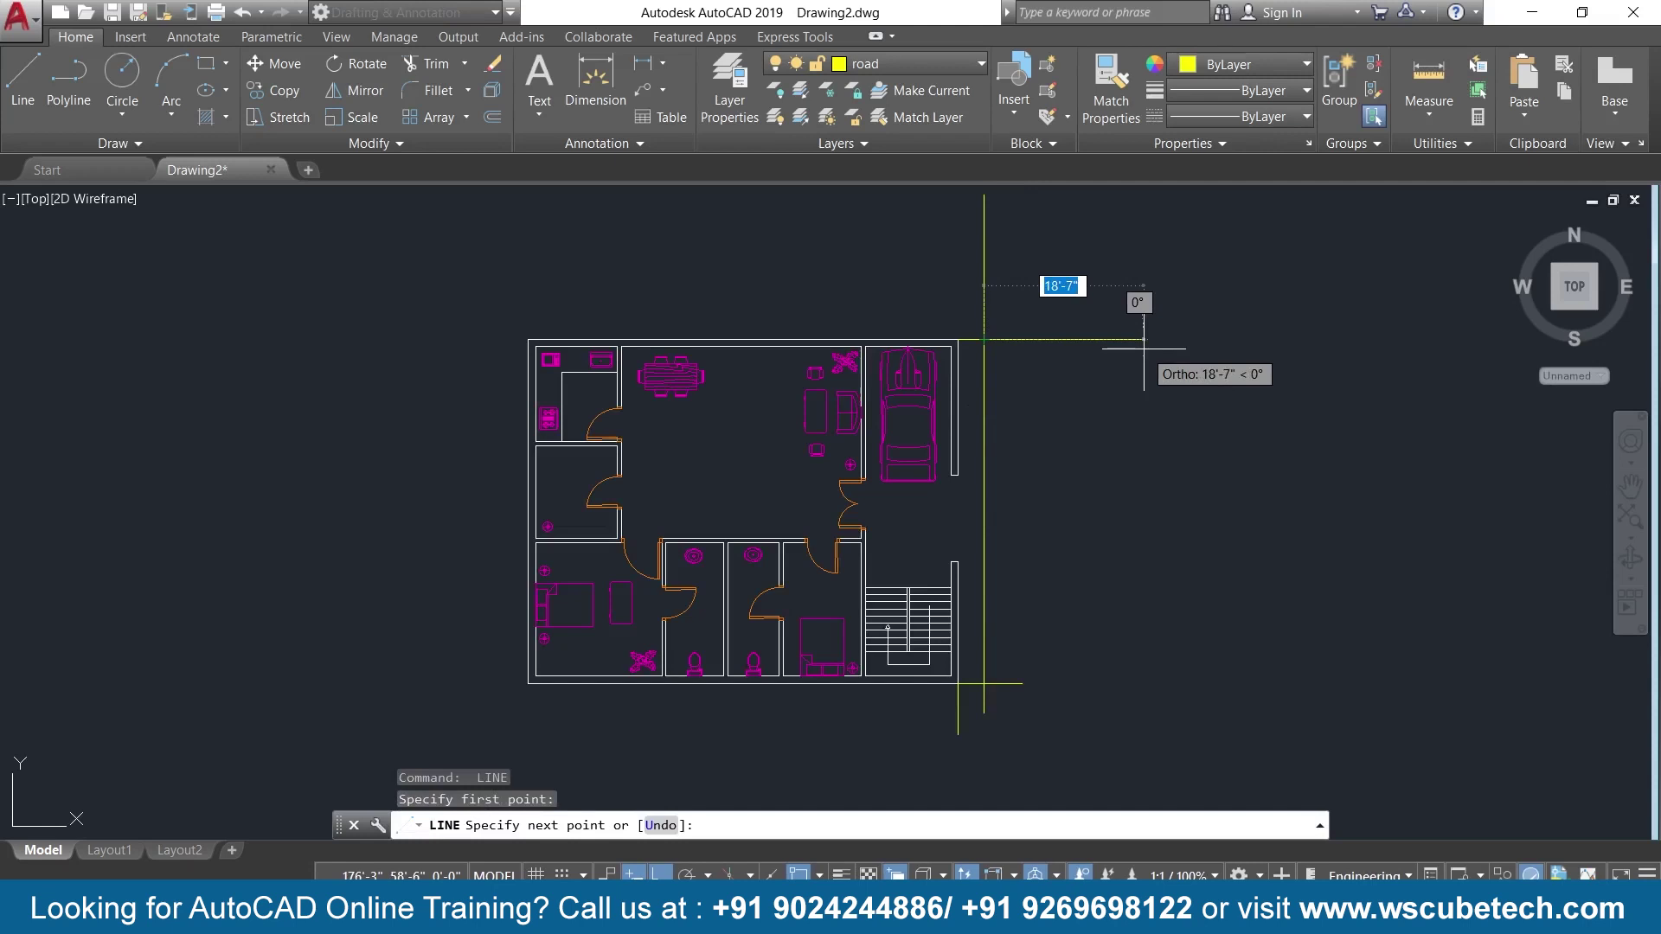
{"action": "type", "text": "12"}
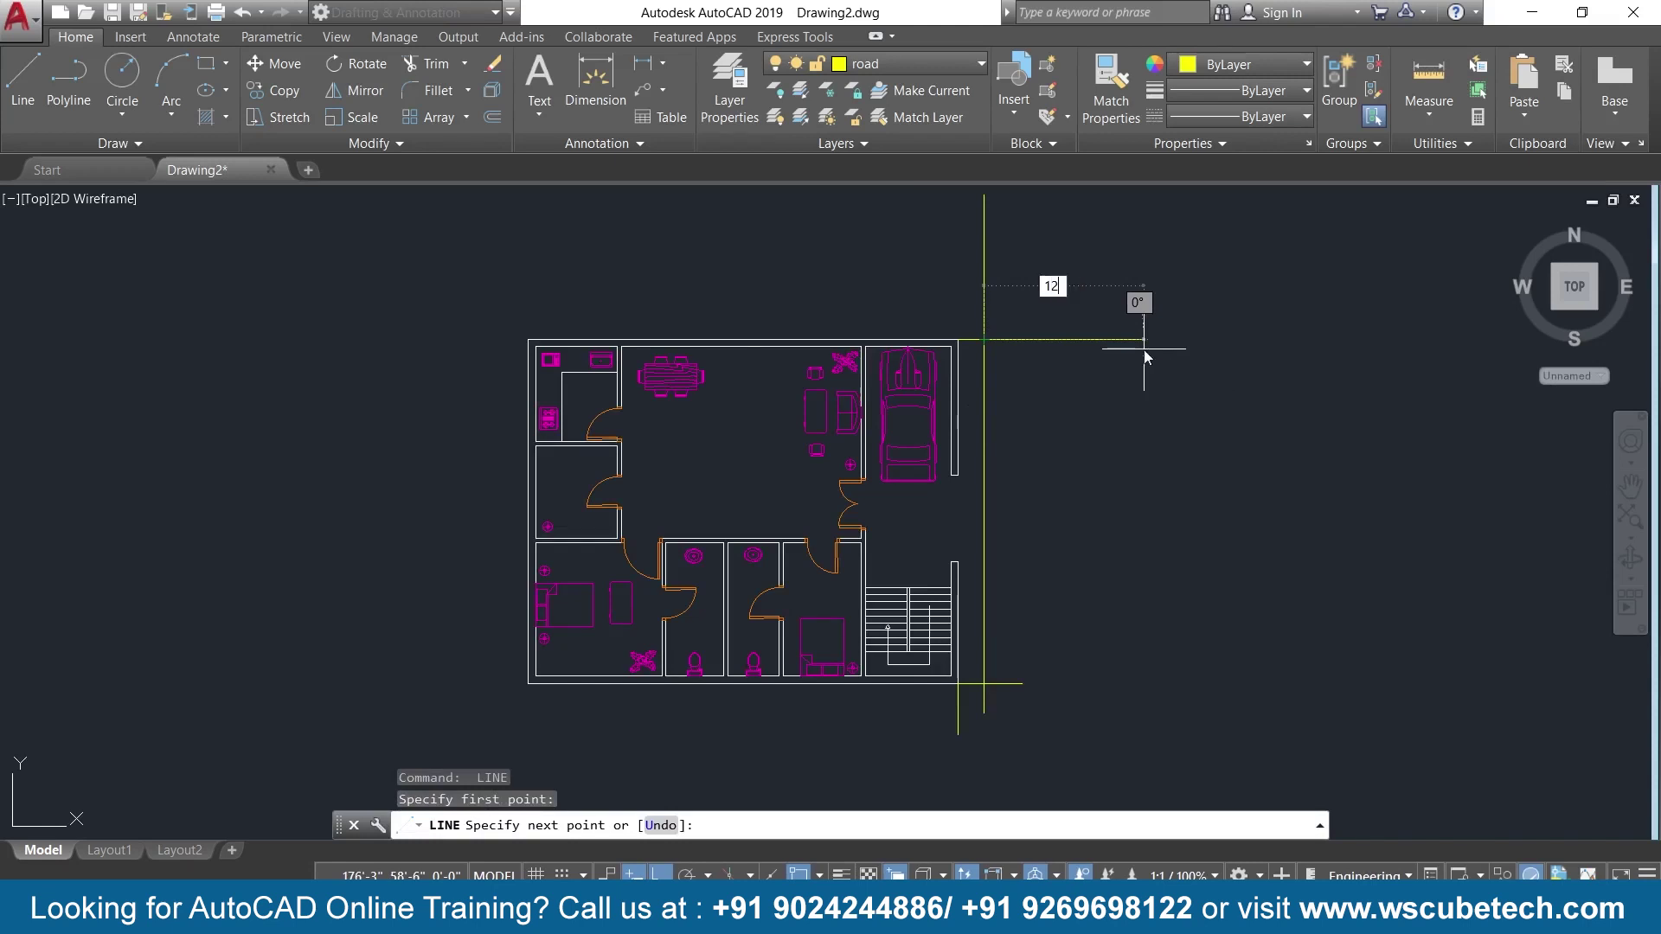
{"action": "key", "text": "Return"}
{"action": "key", "text": "Return"}
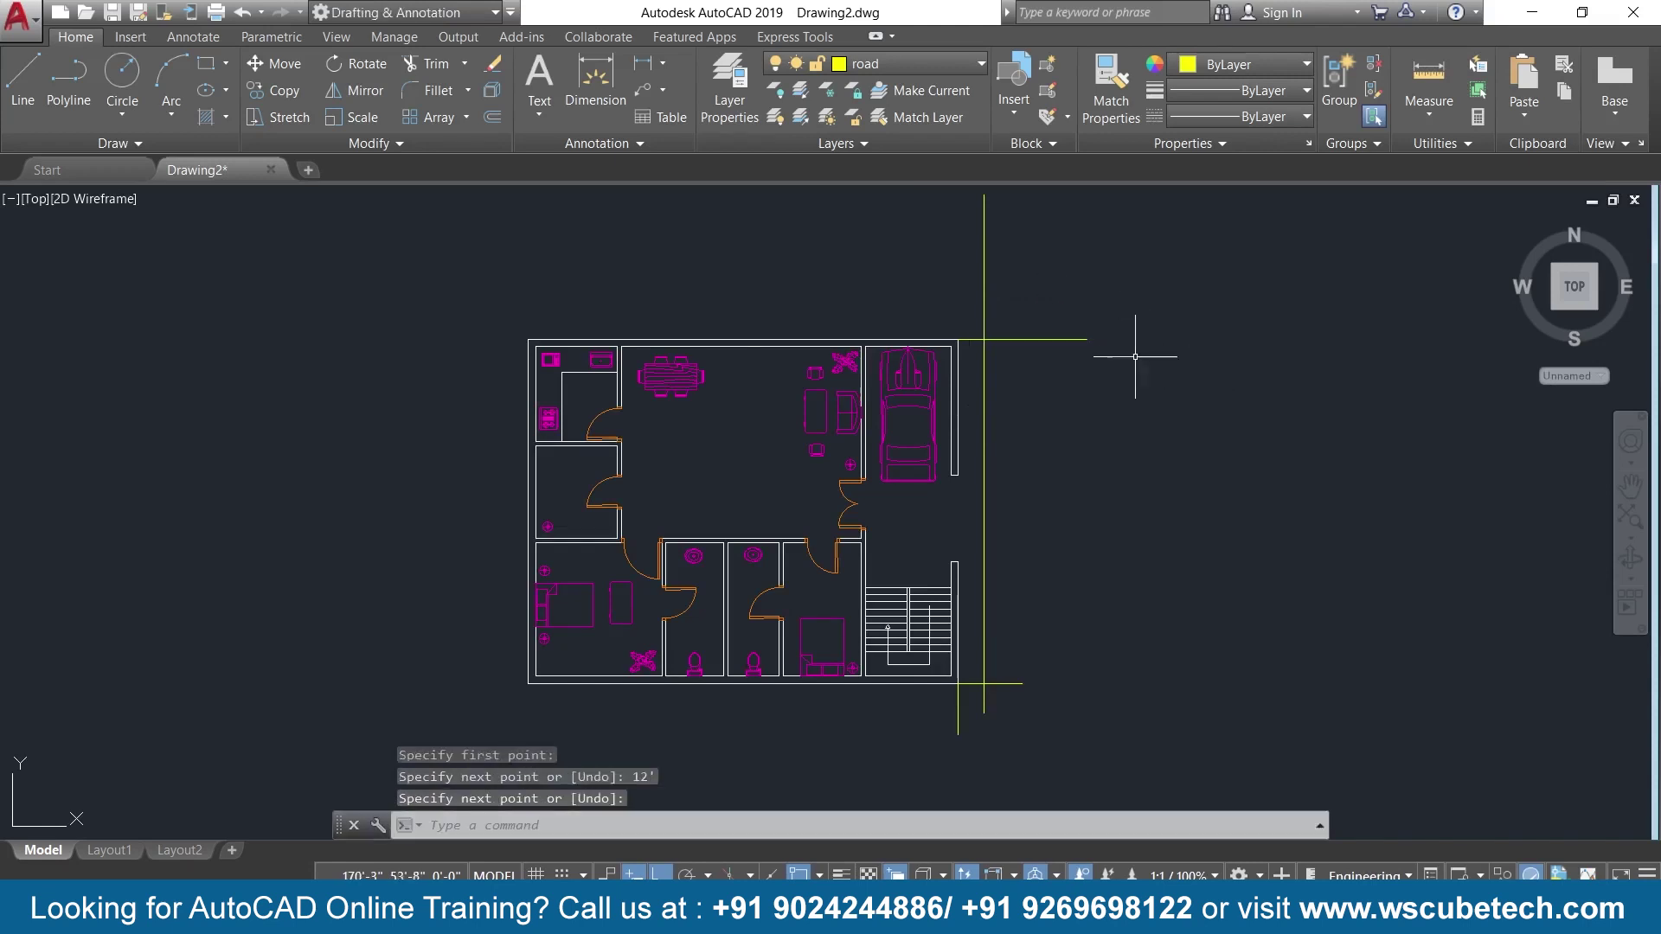
{"action": "type", "text": "l"}
{"action": "key", "text": "Return"}
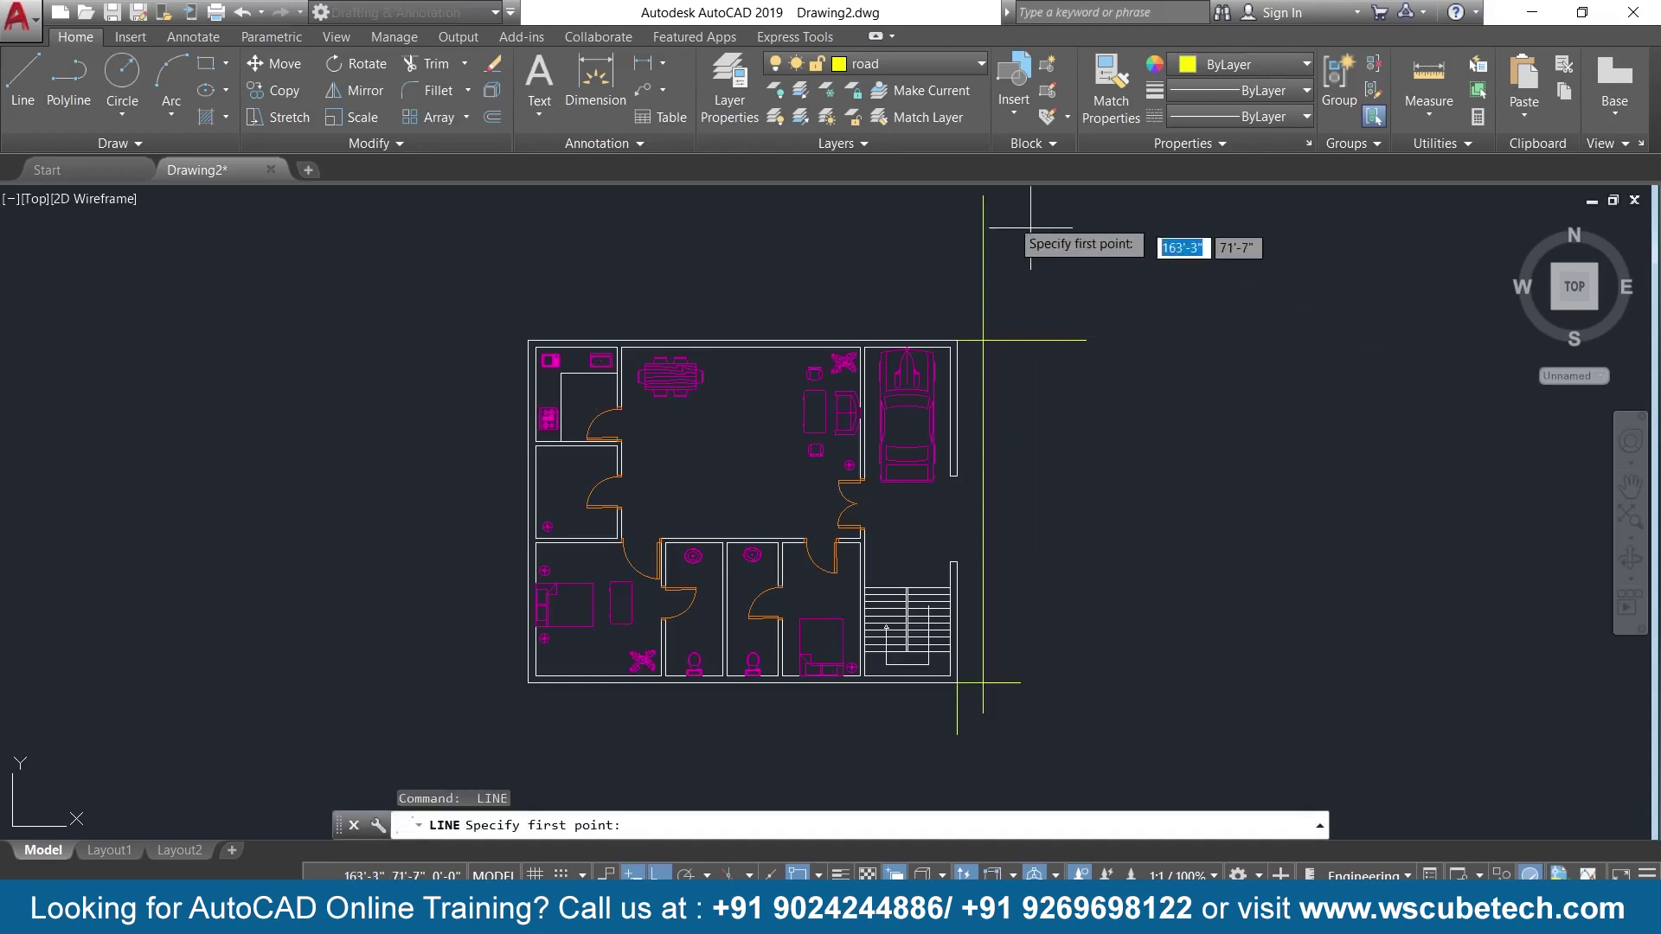
Draw vertical road lines up and down from the new line's end, the lower one 58'-10" long.
{"action": "middle_click_drag", "start_coordinate": [1002, 222], "coordinate": [1006, 268]}
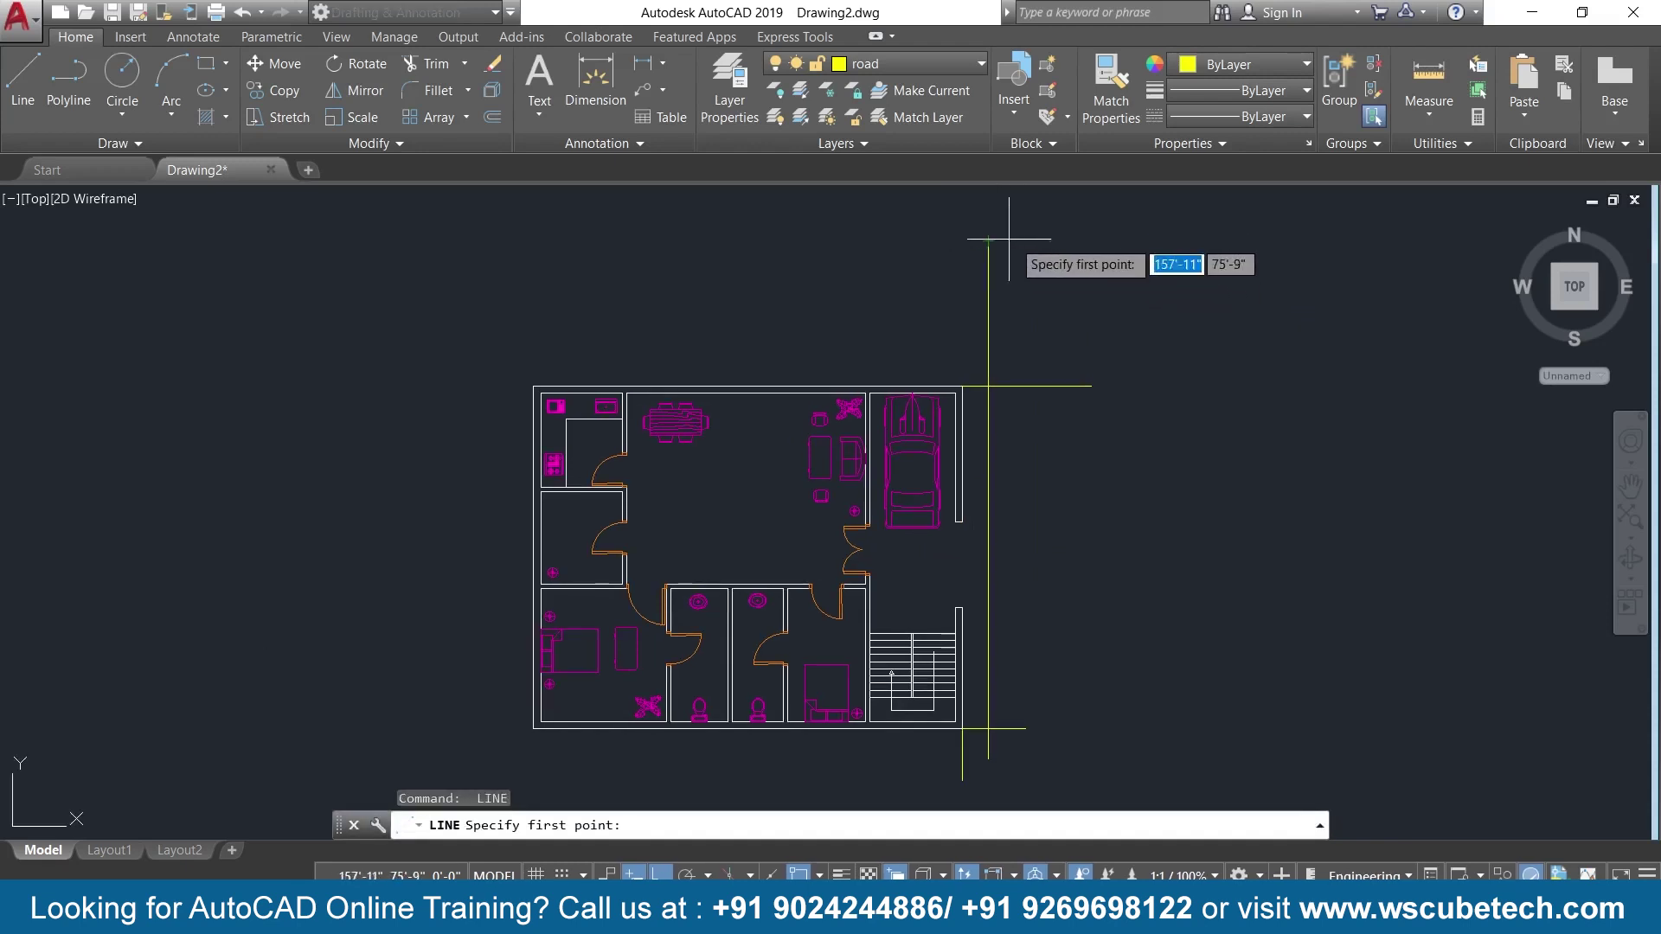
{"action": "left_click", "coordinate": [1090, 386]}
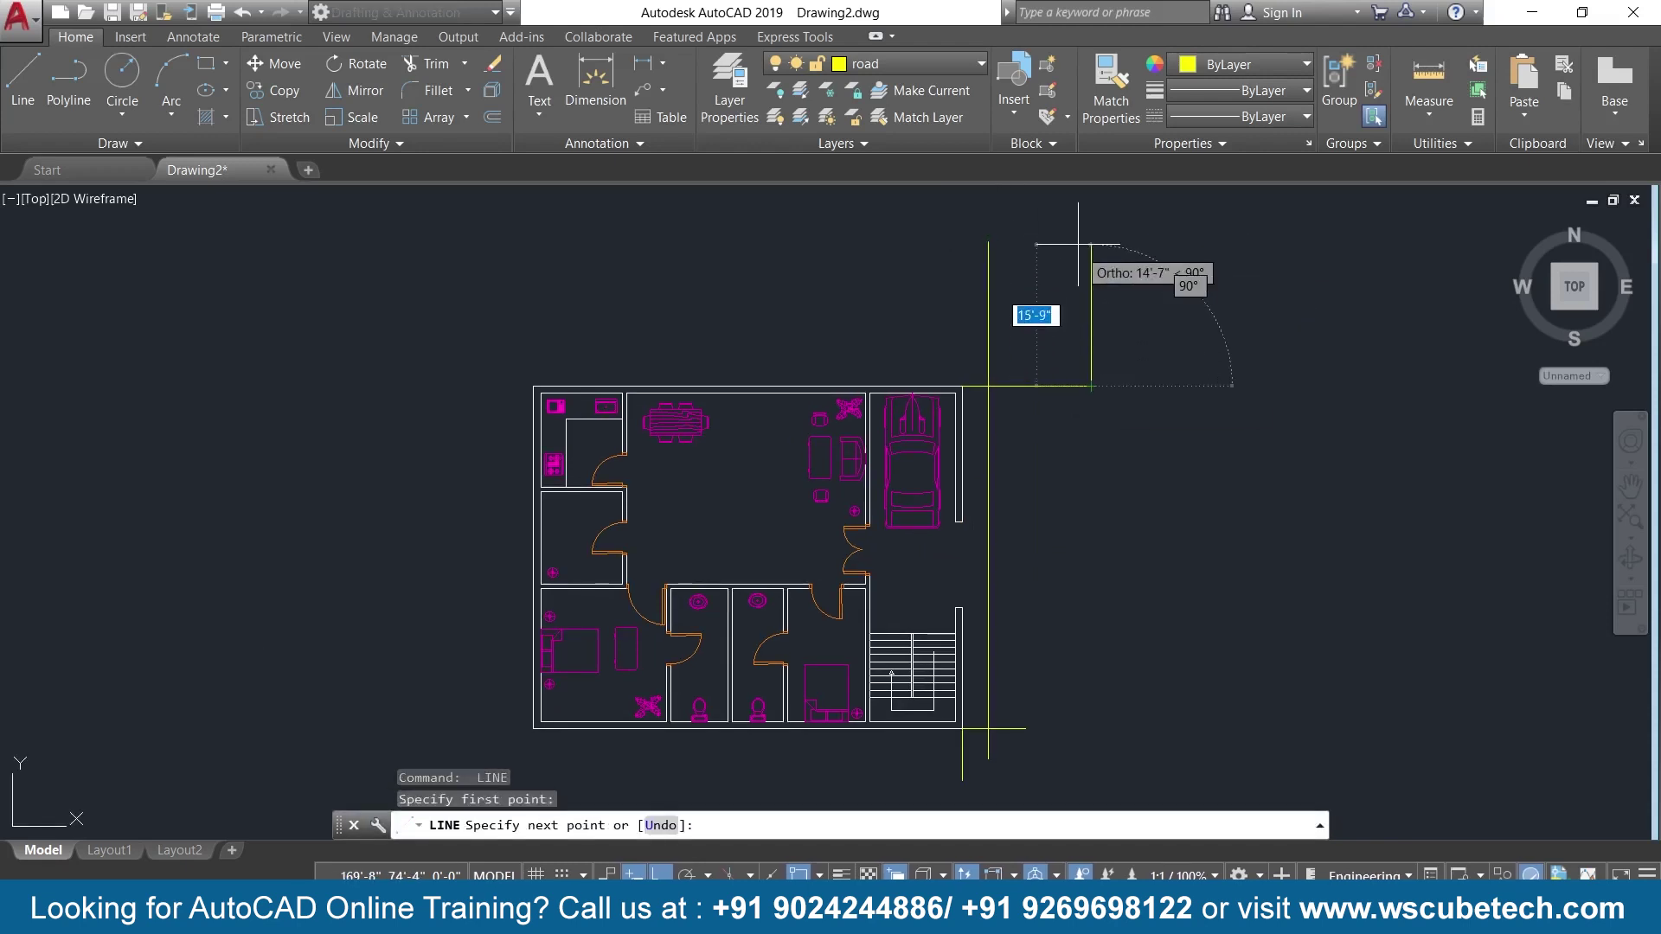
{"action": "left_click", "coordinate": [1085, 238]}
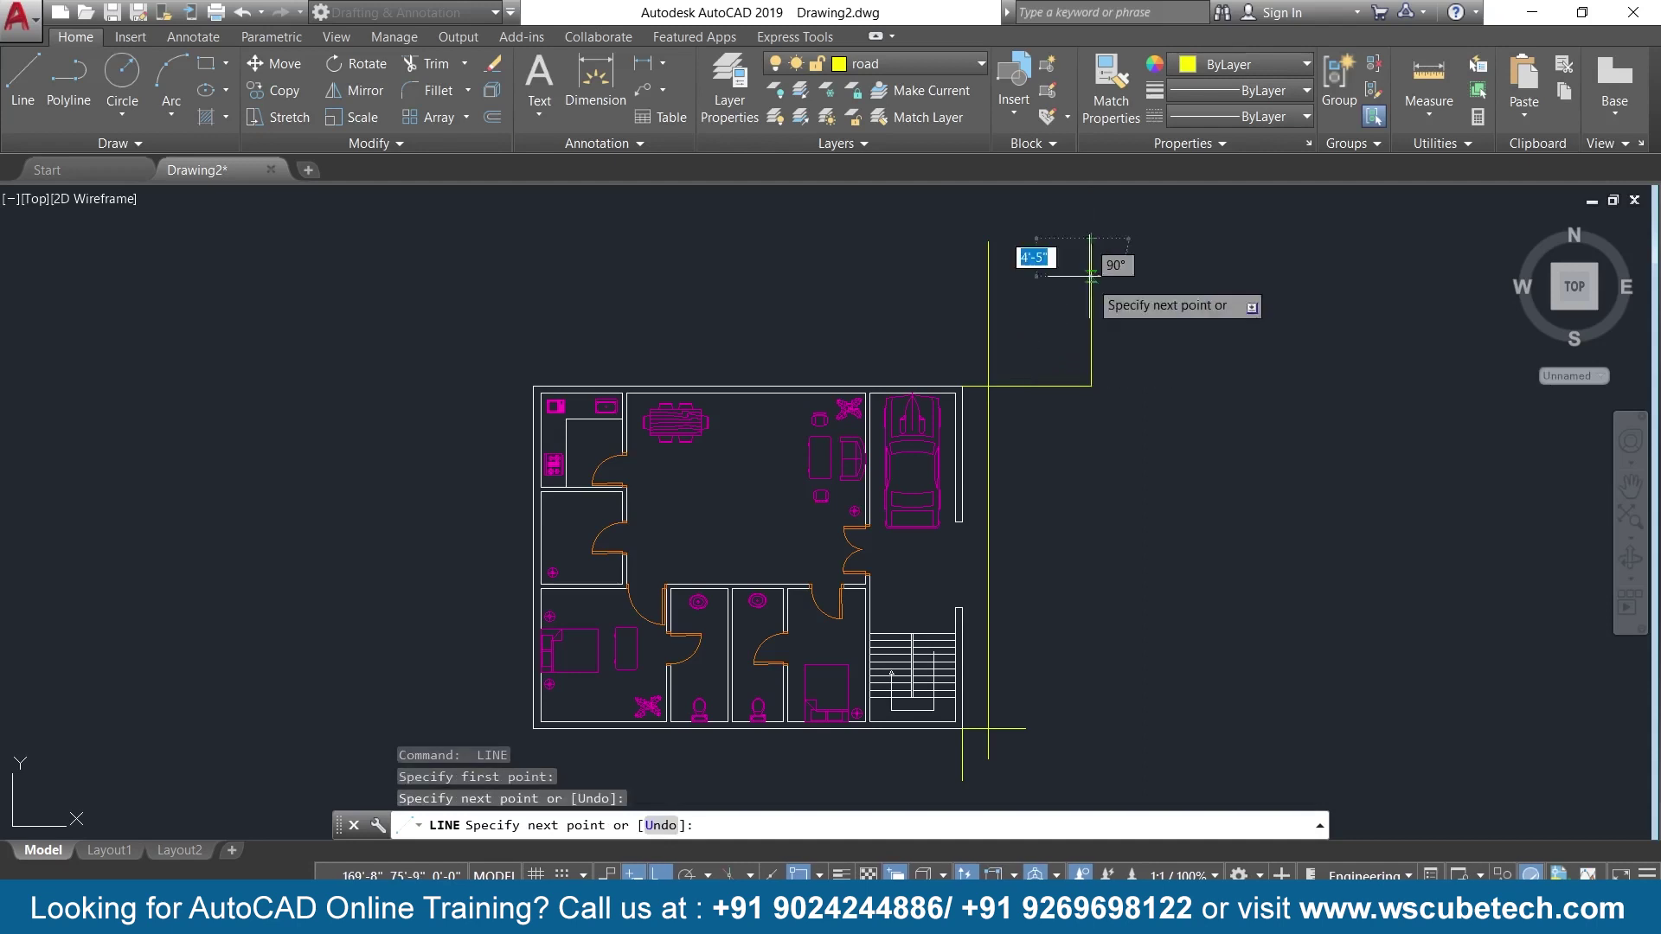
{"action": "key", "text": "Return"}
{"action": "key", "text": "Return"}
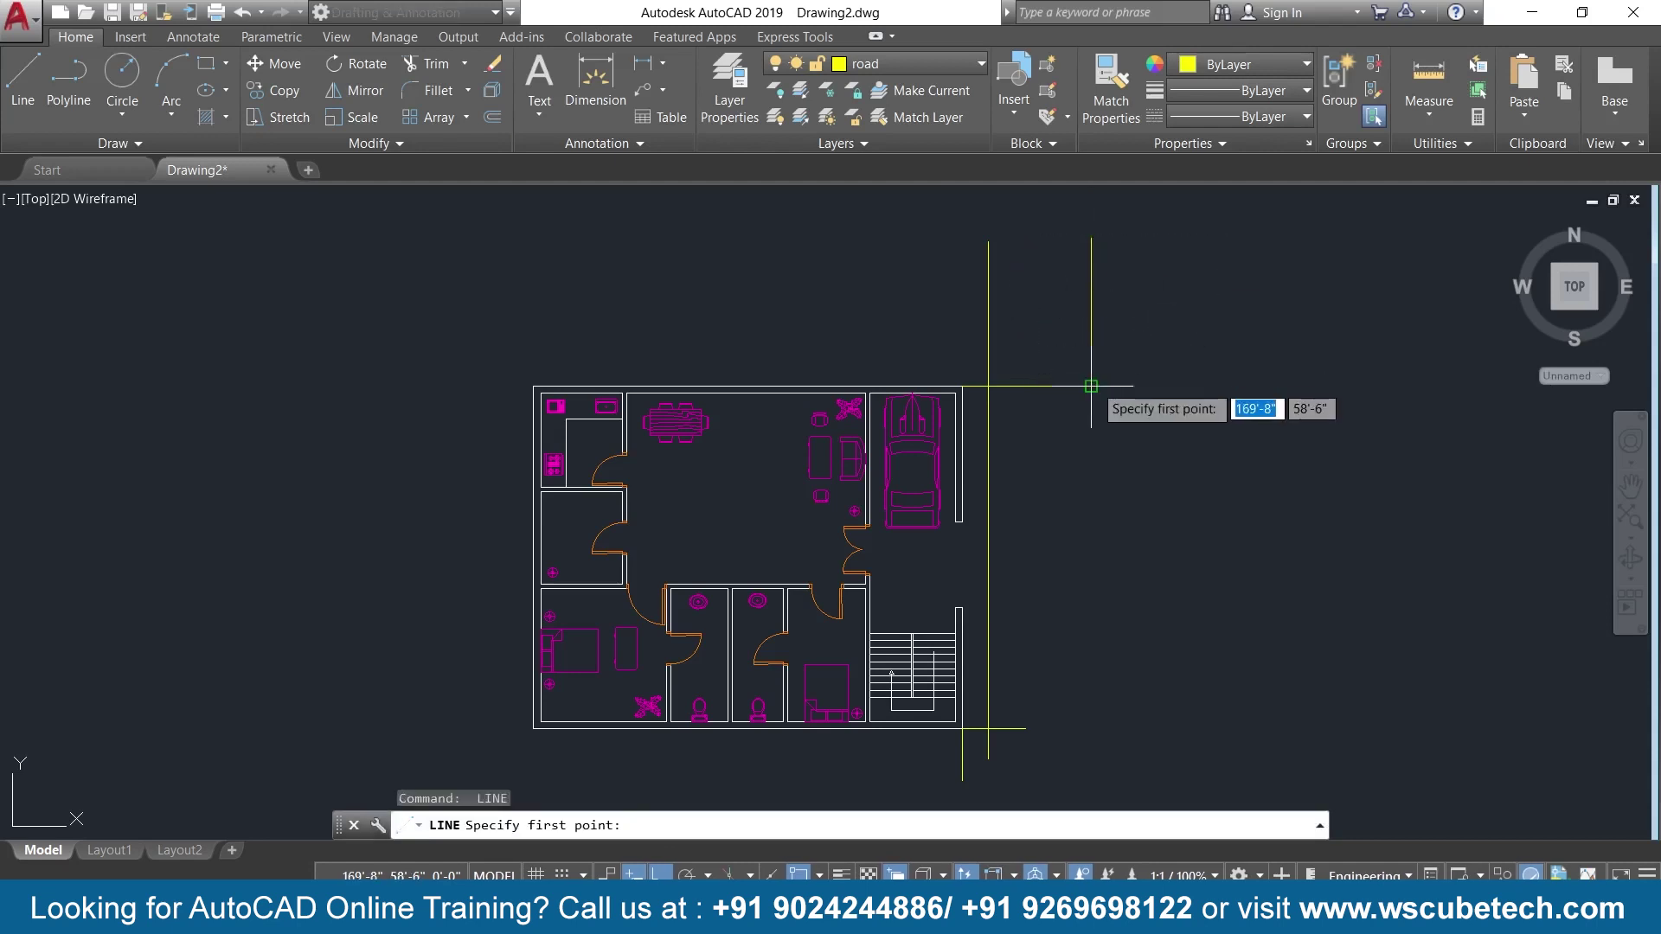
{"action": "left_click", "coordinate": [1091, 387]}
{"action": "middle_click_drag", "start_coordinate": [1089, 750], "coordinate": [1066, 604]}
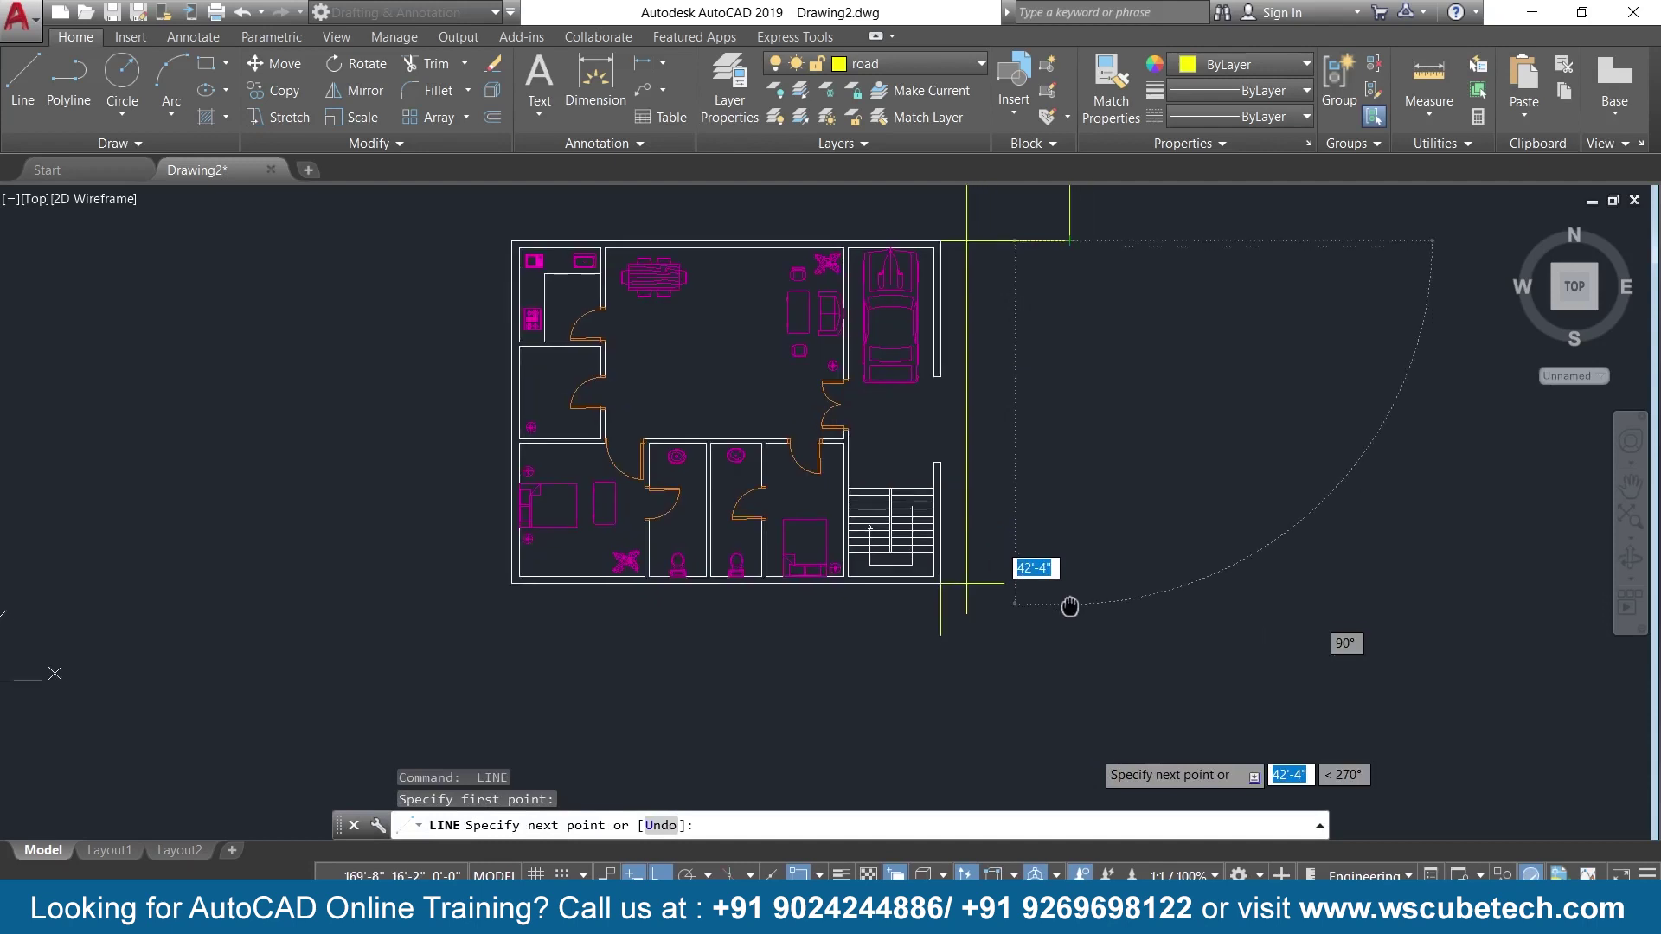
{"action": "left_click", "coordinate": [1068, 744]}
{"action": "key", "text": "Return"}
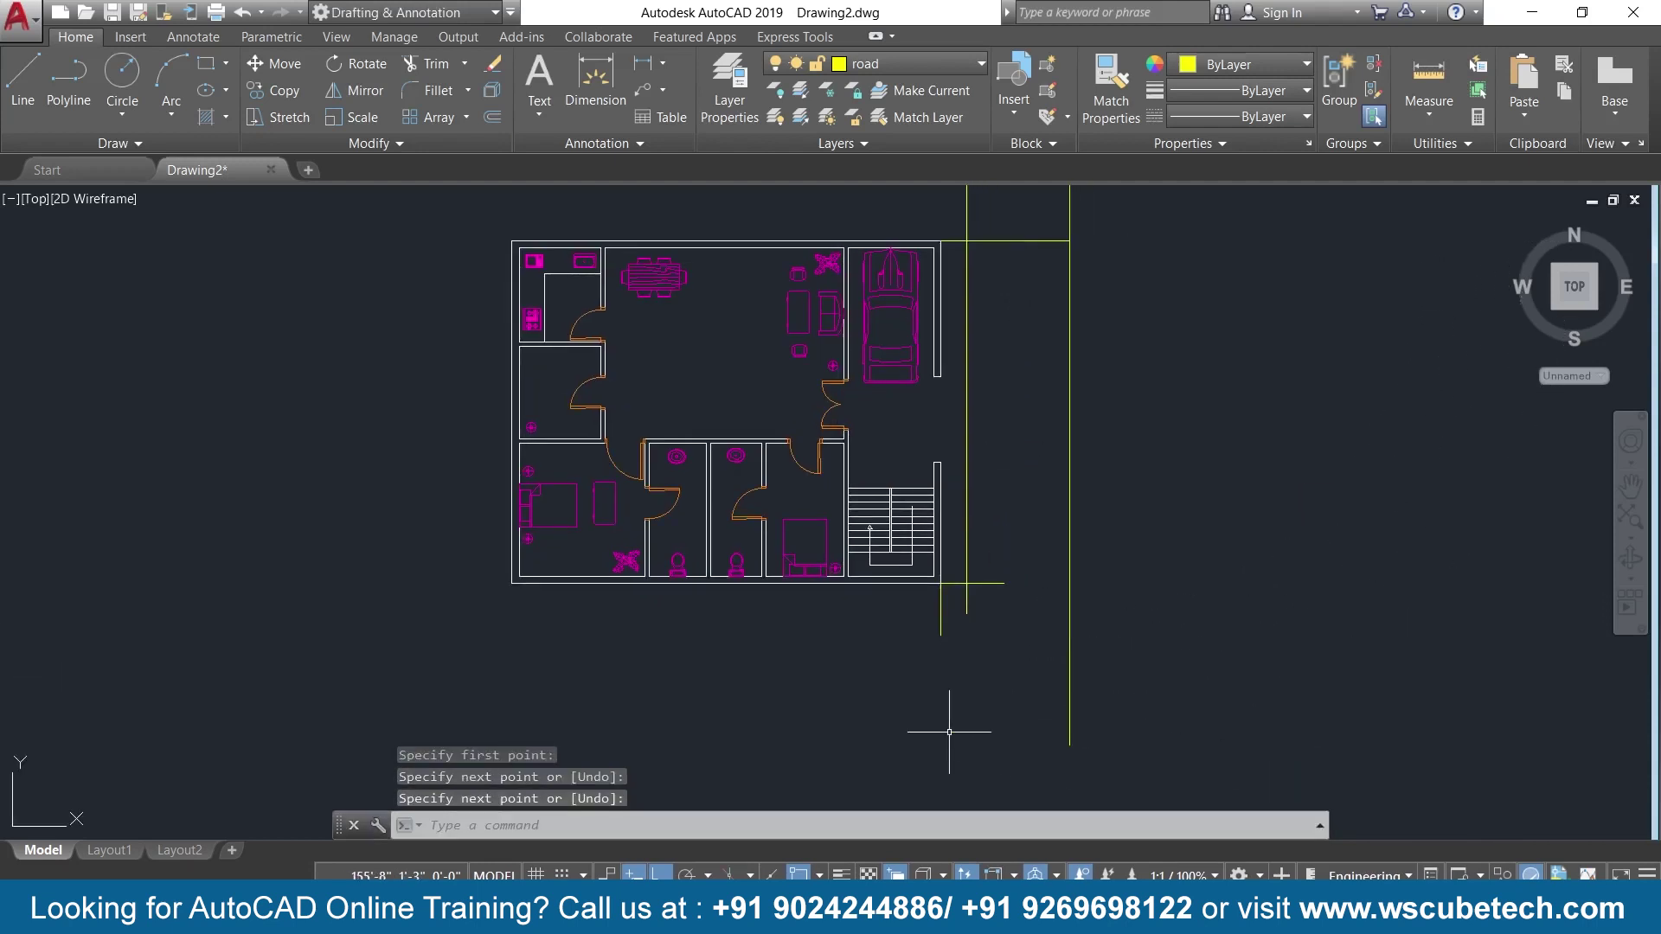
{"action": "middle_click_drag", "start_coordinate": [960, 730], "coordinate": [1038, 718]}
Erase the stray short downward road stub.
{"action": "key", "text": "Return"}
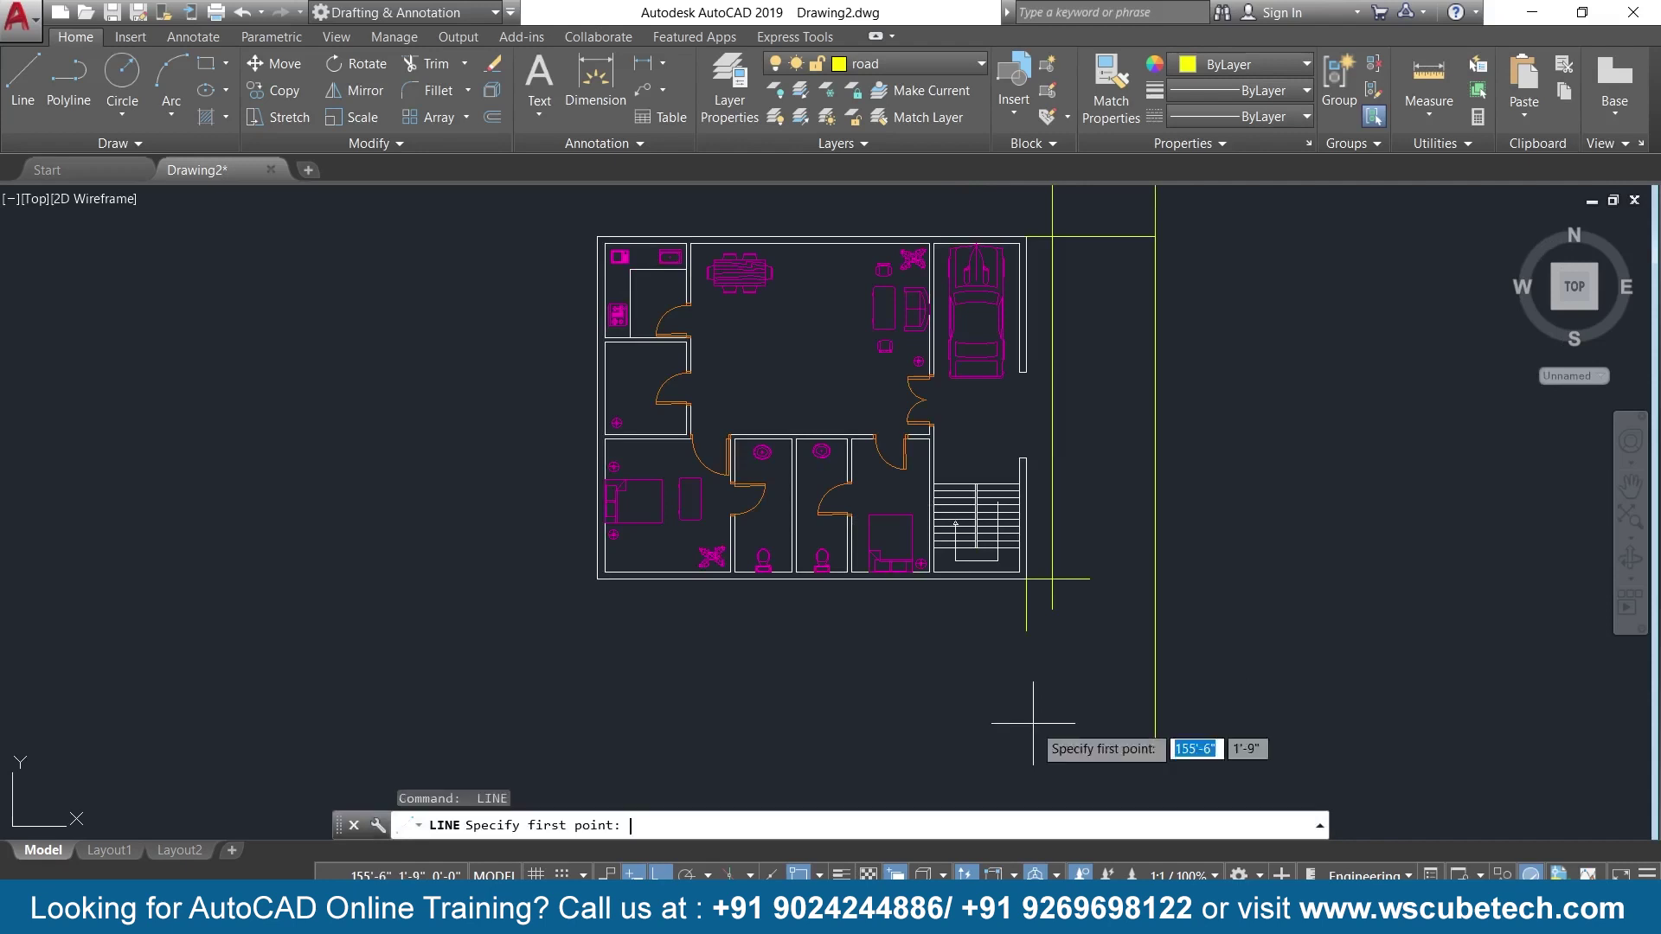
{"action": "scroll", "coordinate": [1013, 622], "scroll_direction": "up", "scroll_amount": 2}
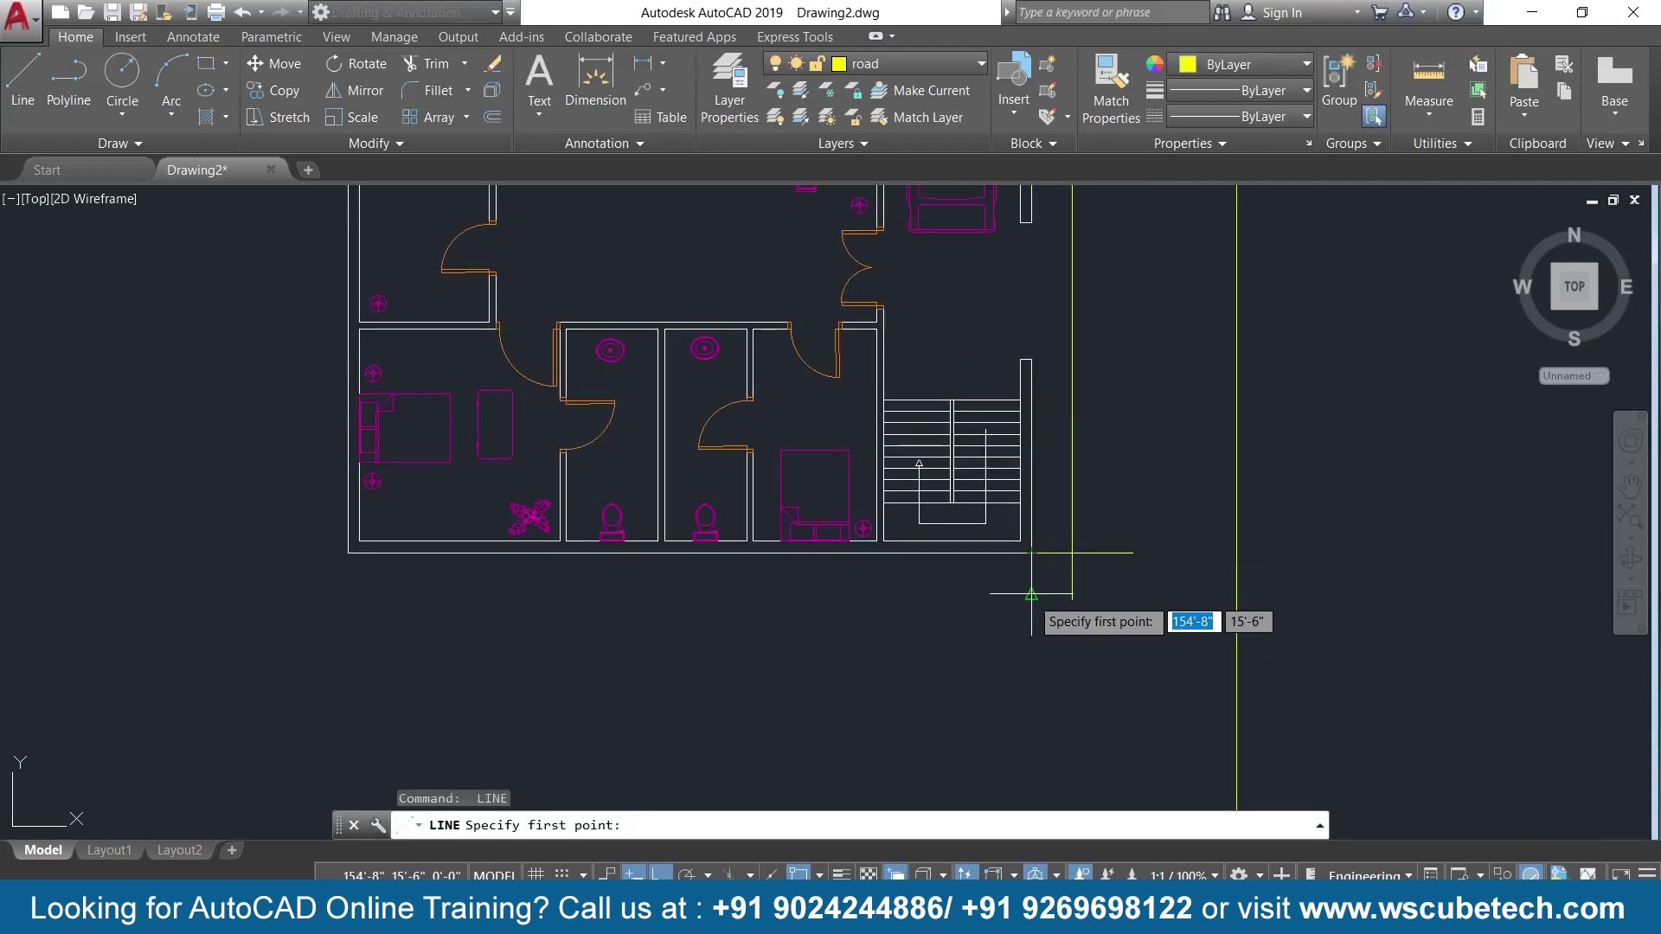
{"action": "key", "text": "Escape"}
{"action": "left_click", "coordinate": [1033, 604]}
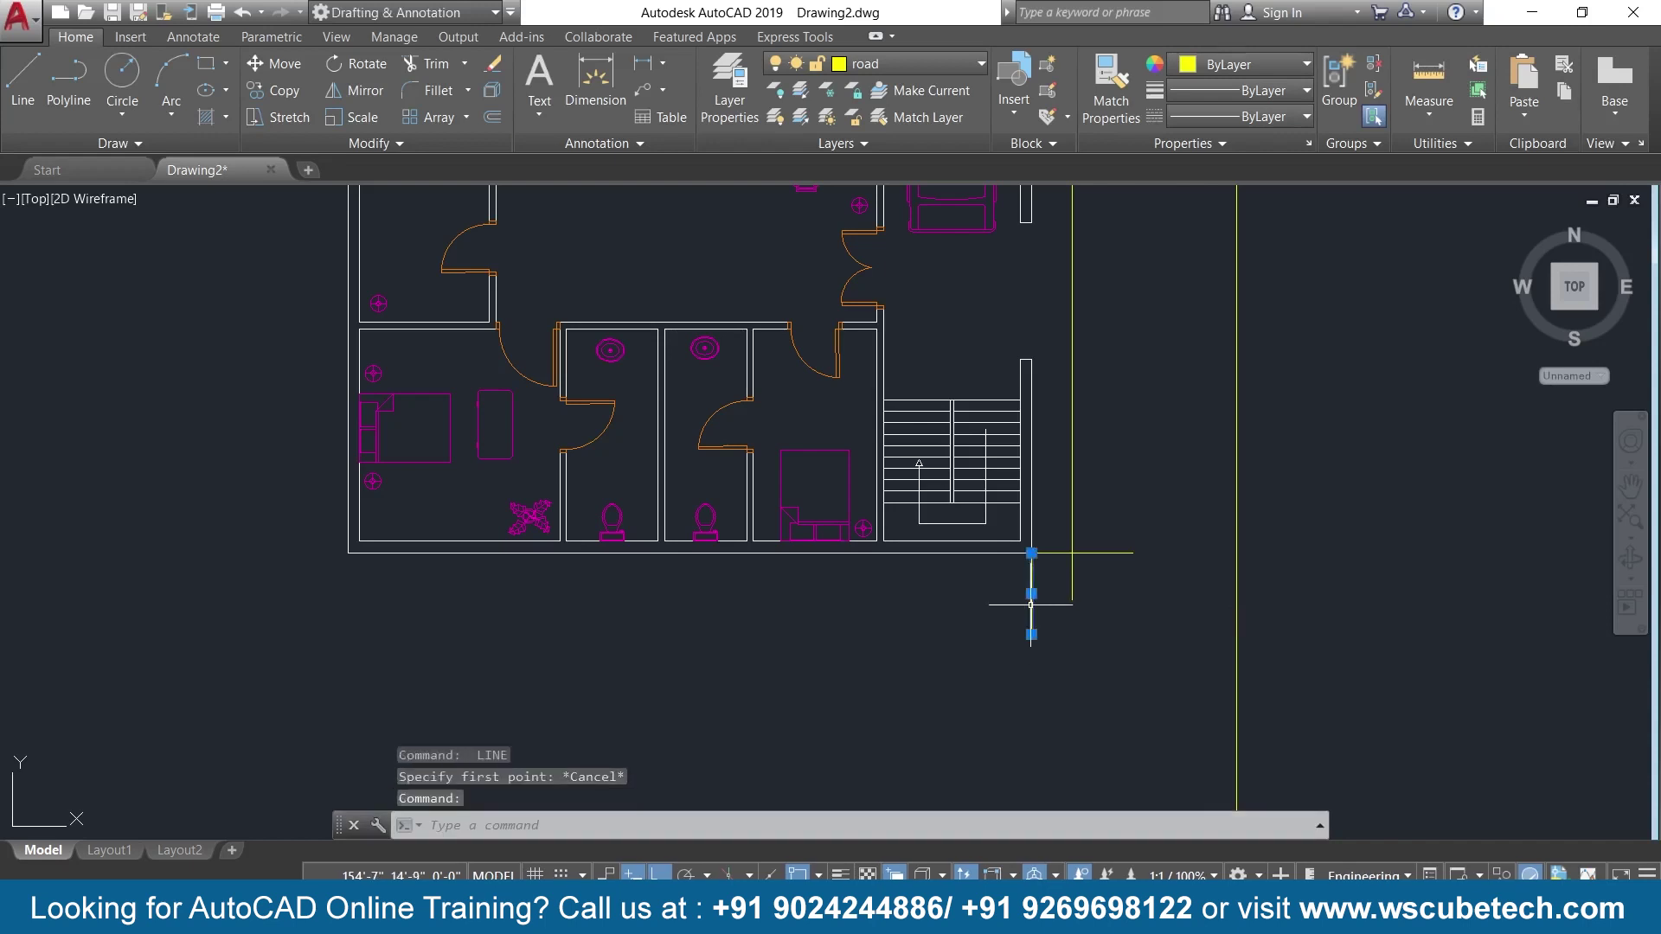
{"action": "key", "text": "Delete"}
{"action": "scroll", "coordinate": [1030, 605], "scroll_direction": "up", "scroll_amount": 2}
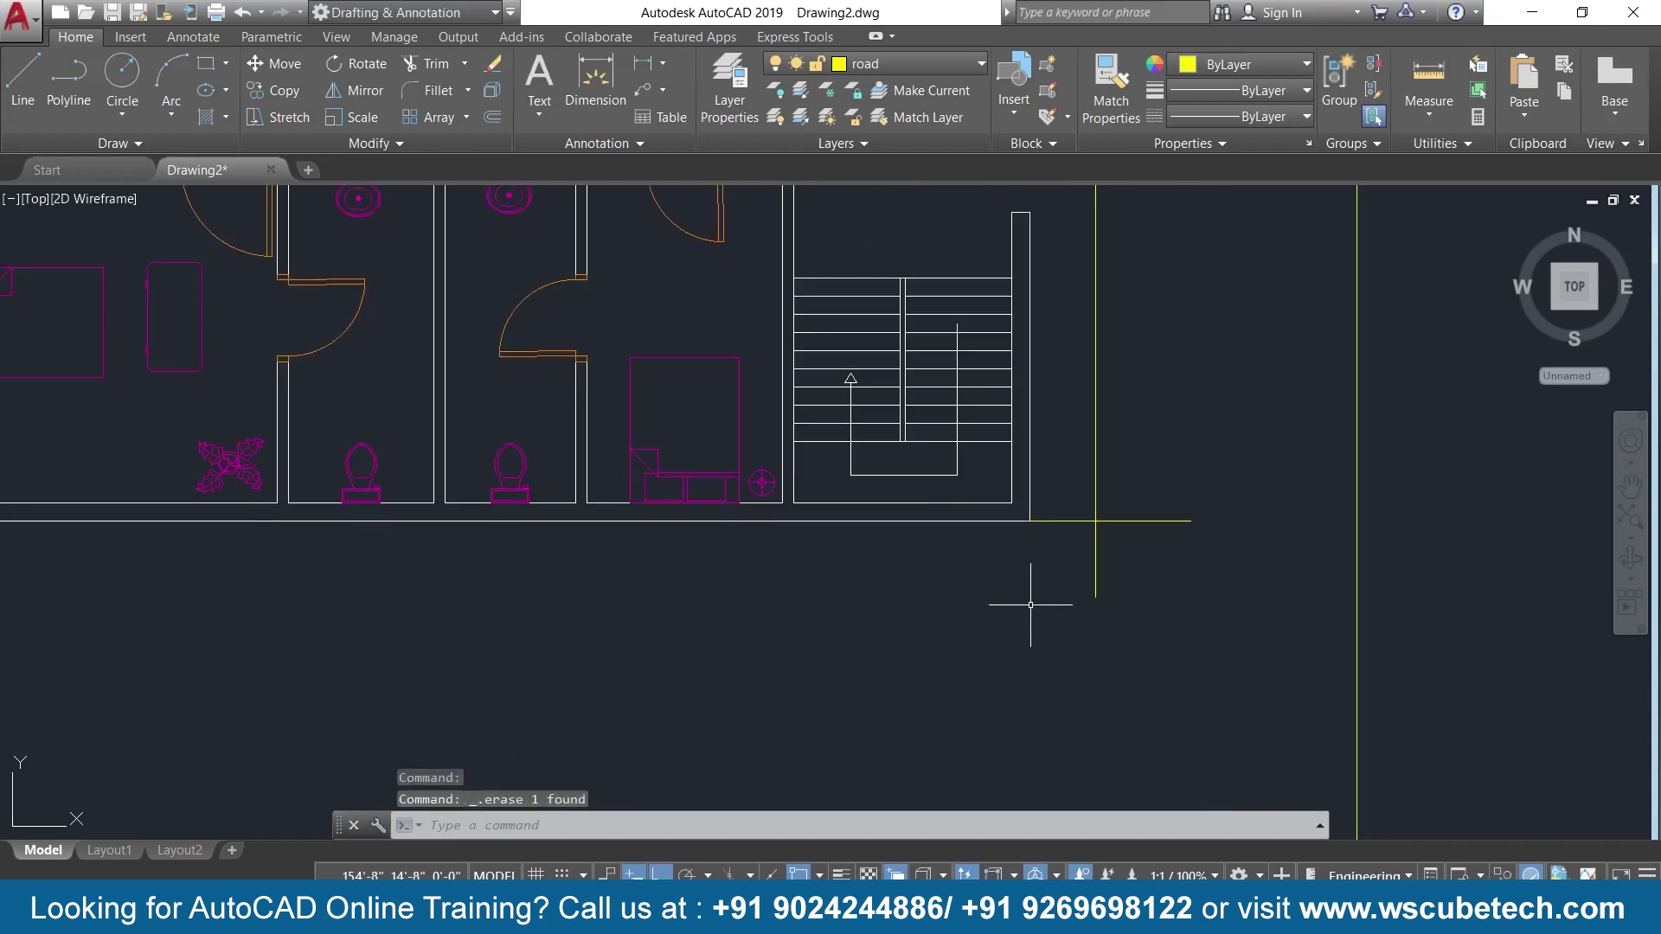
{"action": "type", "text": "l"}
{"action": "key", "text": "Return"}
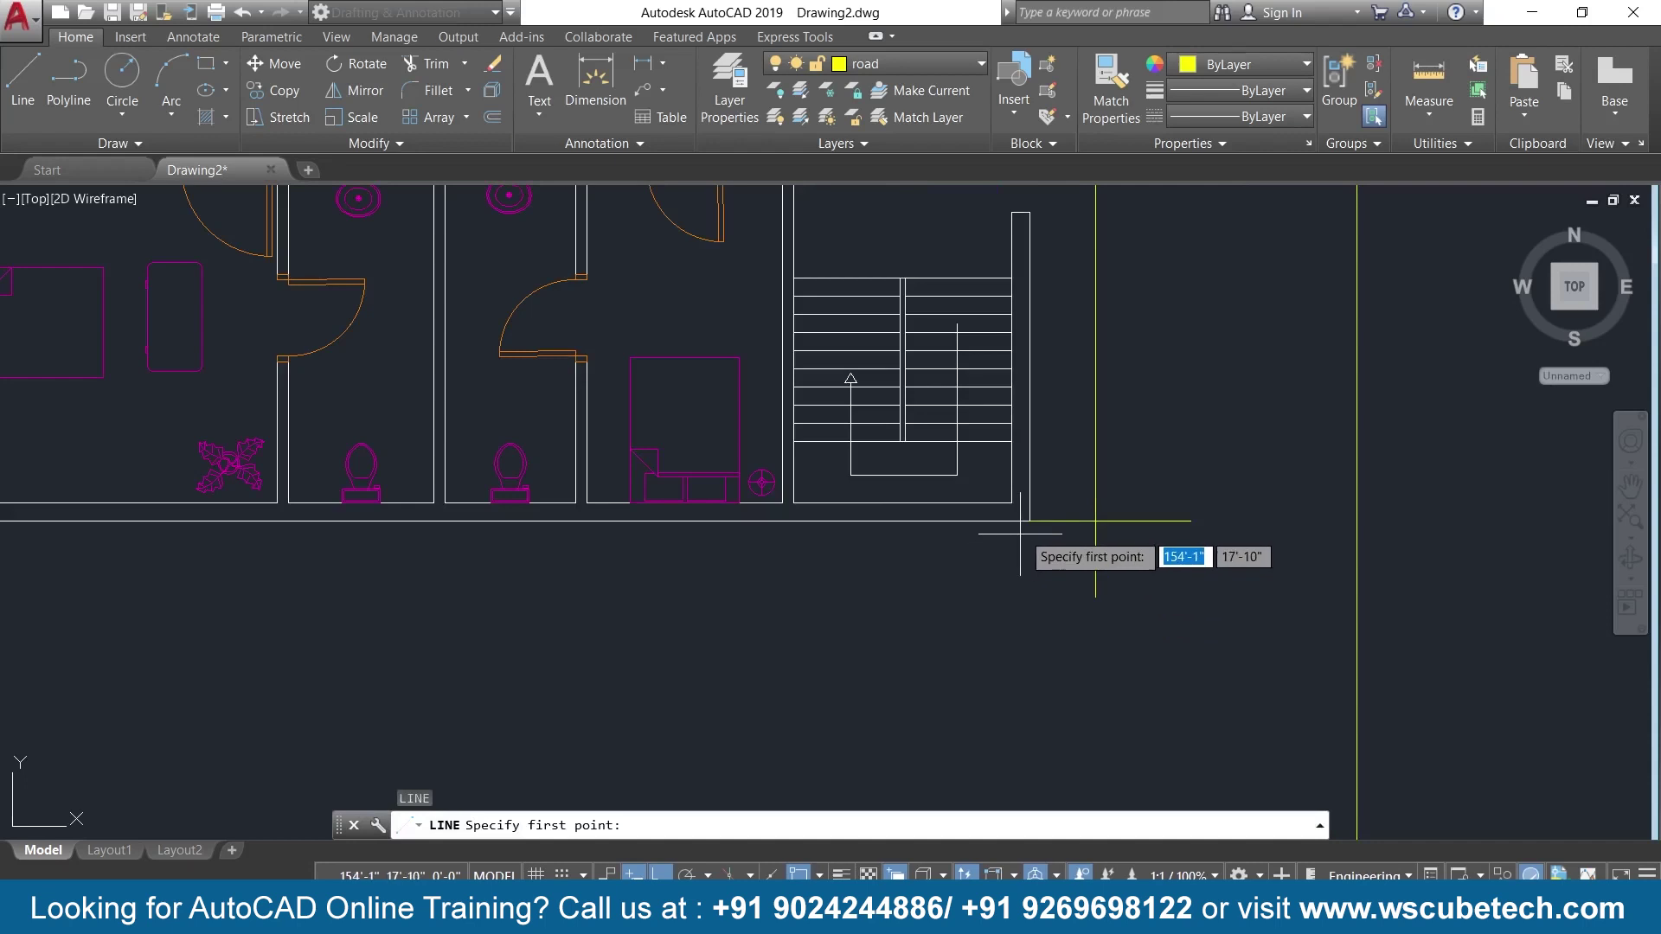
Draw a road line from below the stairs with 2', 4', 2' segments, then far west beneath the plan.
{"action": "left_click", "coordinate": [1030, 520]}
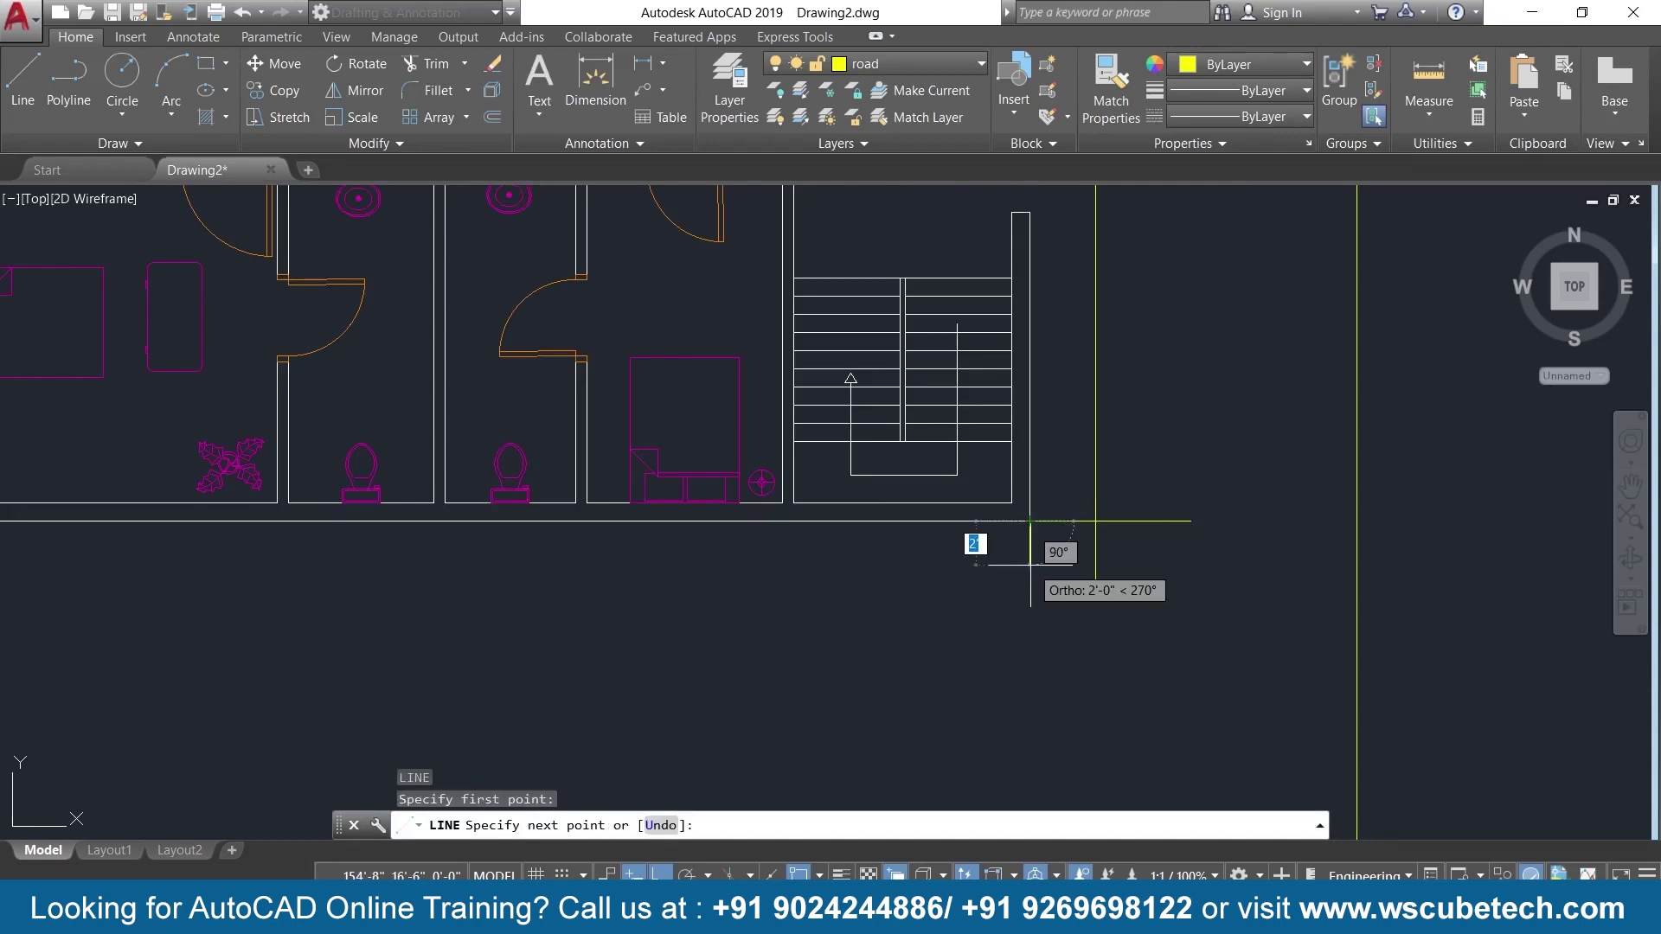
{"action": "type", "text": "2"}
{"action": "key", "text": "Return"}
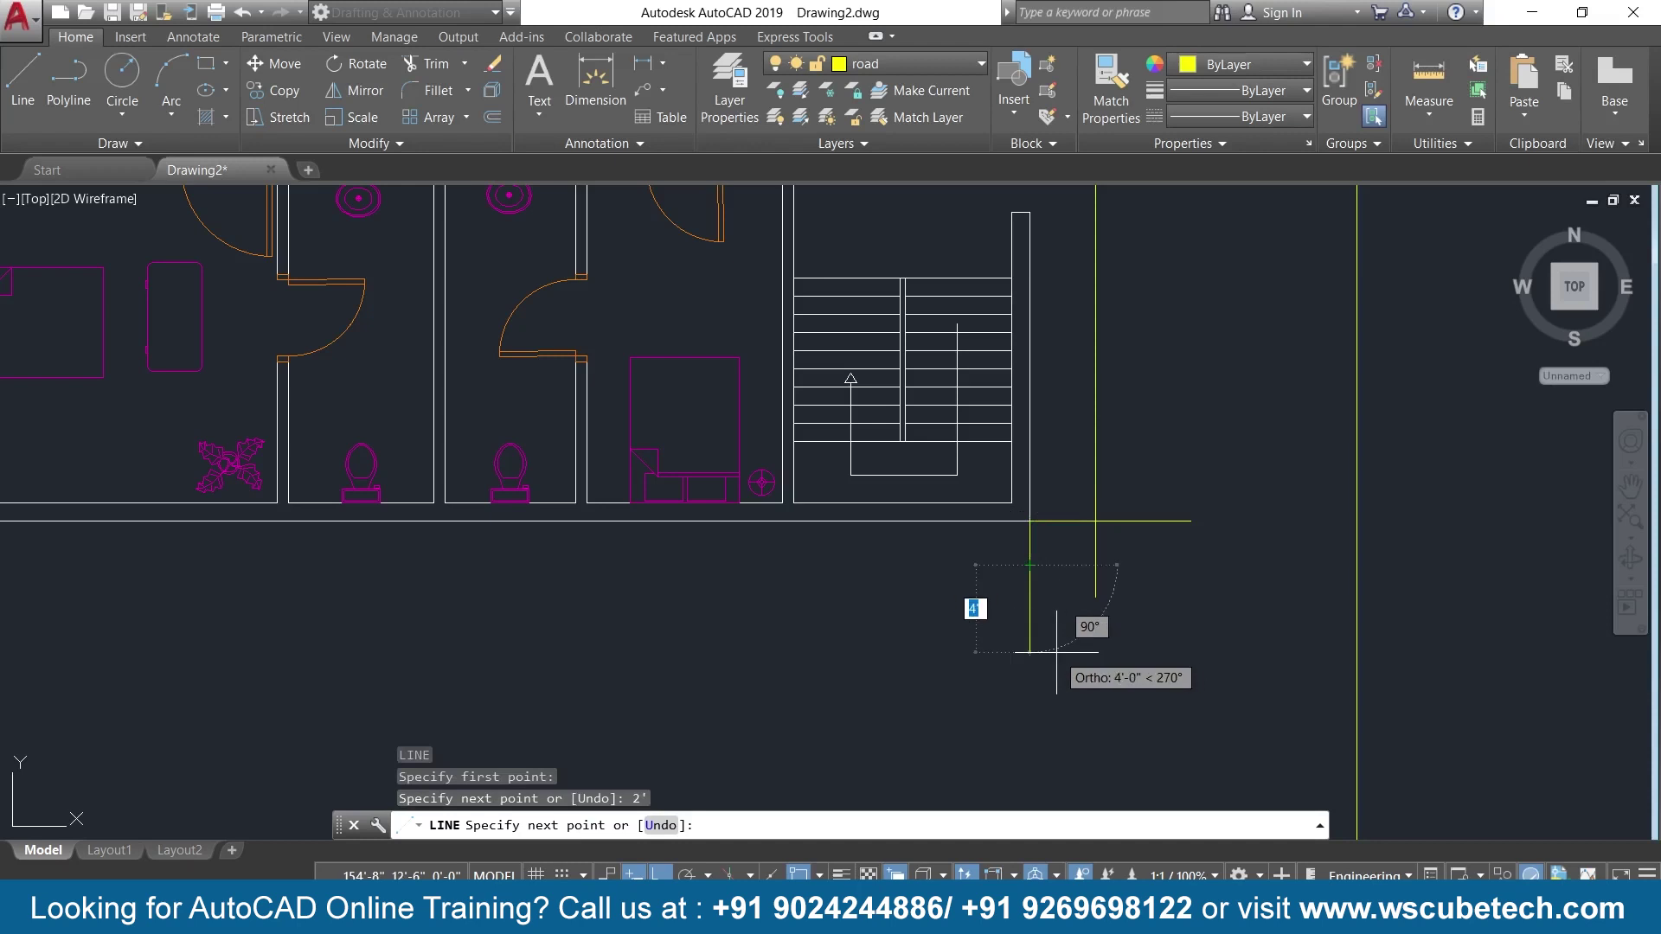
{"action": "type", "text": "6"}
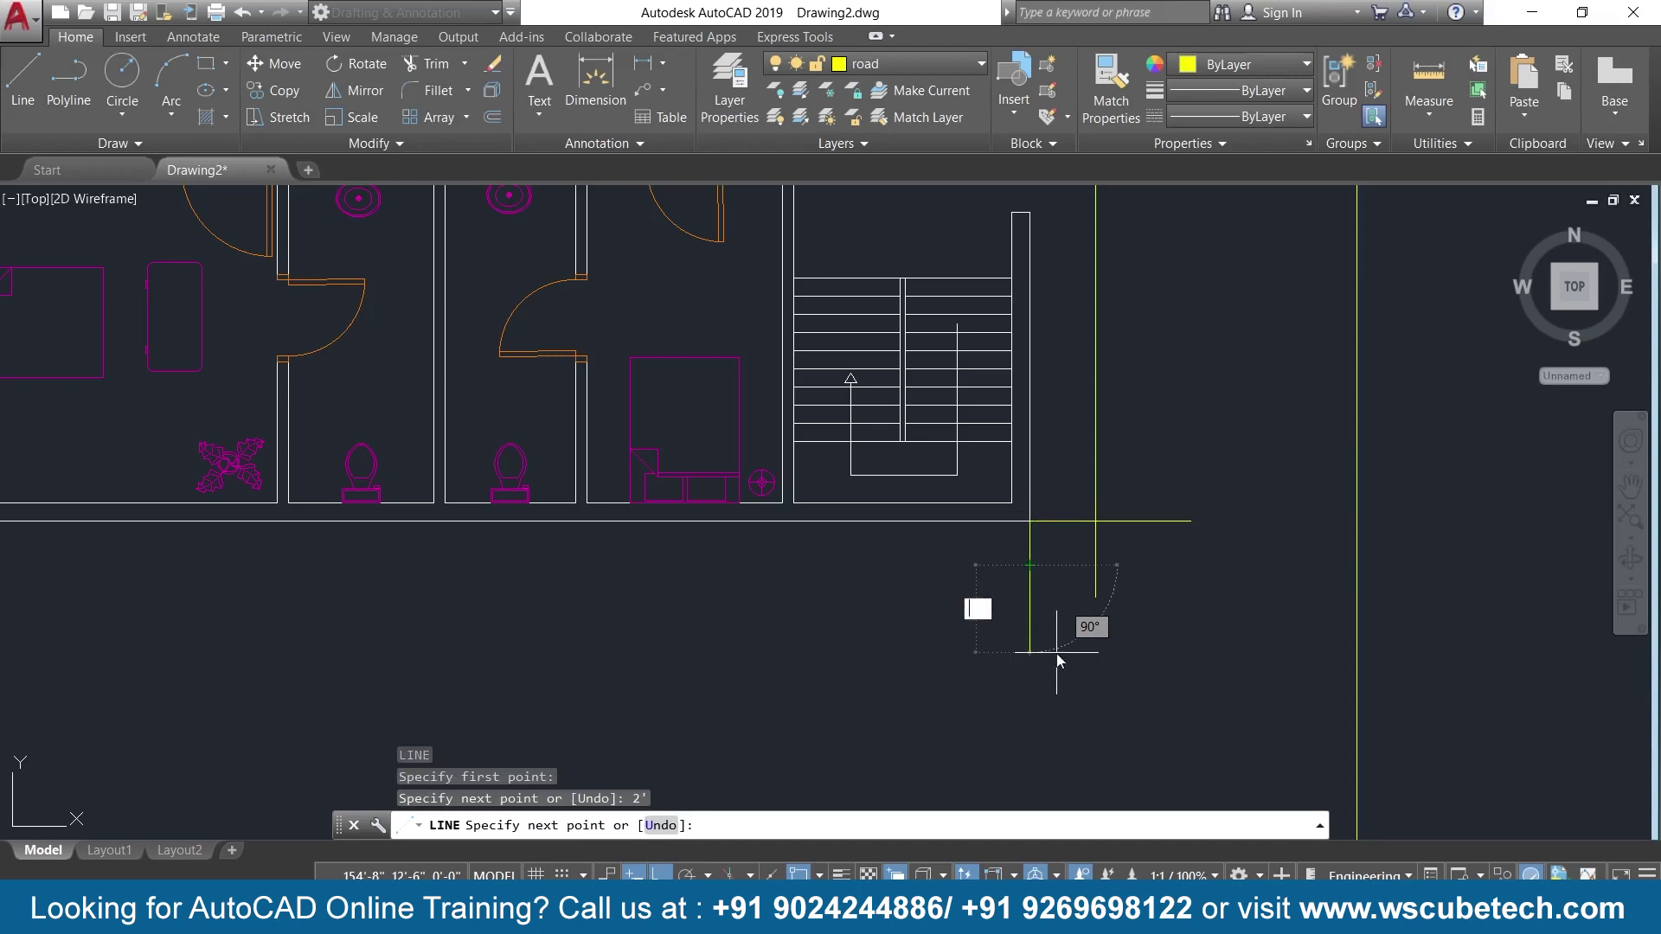
{"action": "type", "text": "'"}
{"action": "key", "text": "Return"}
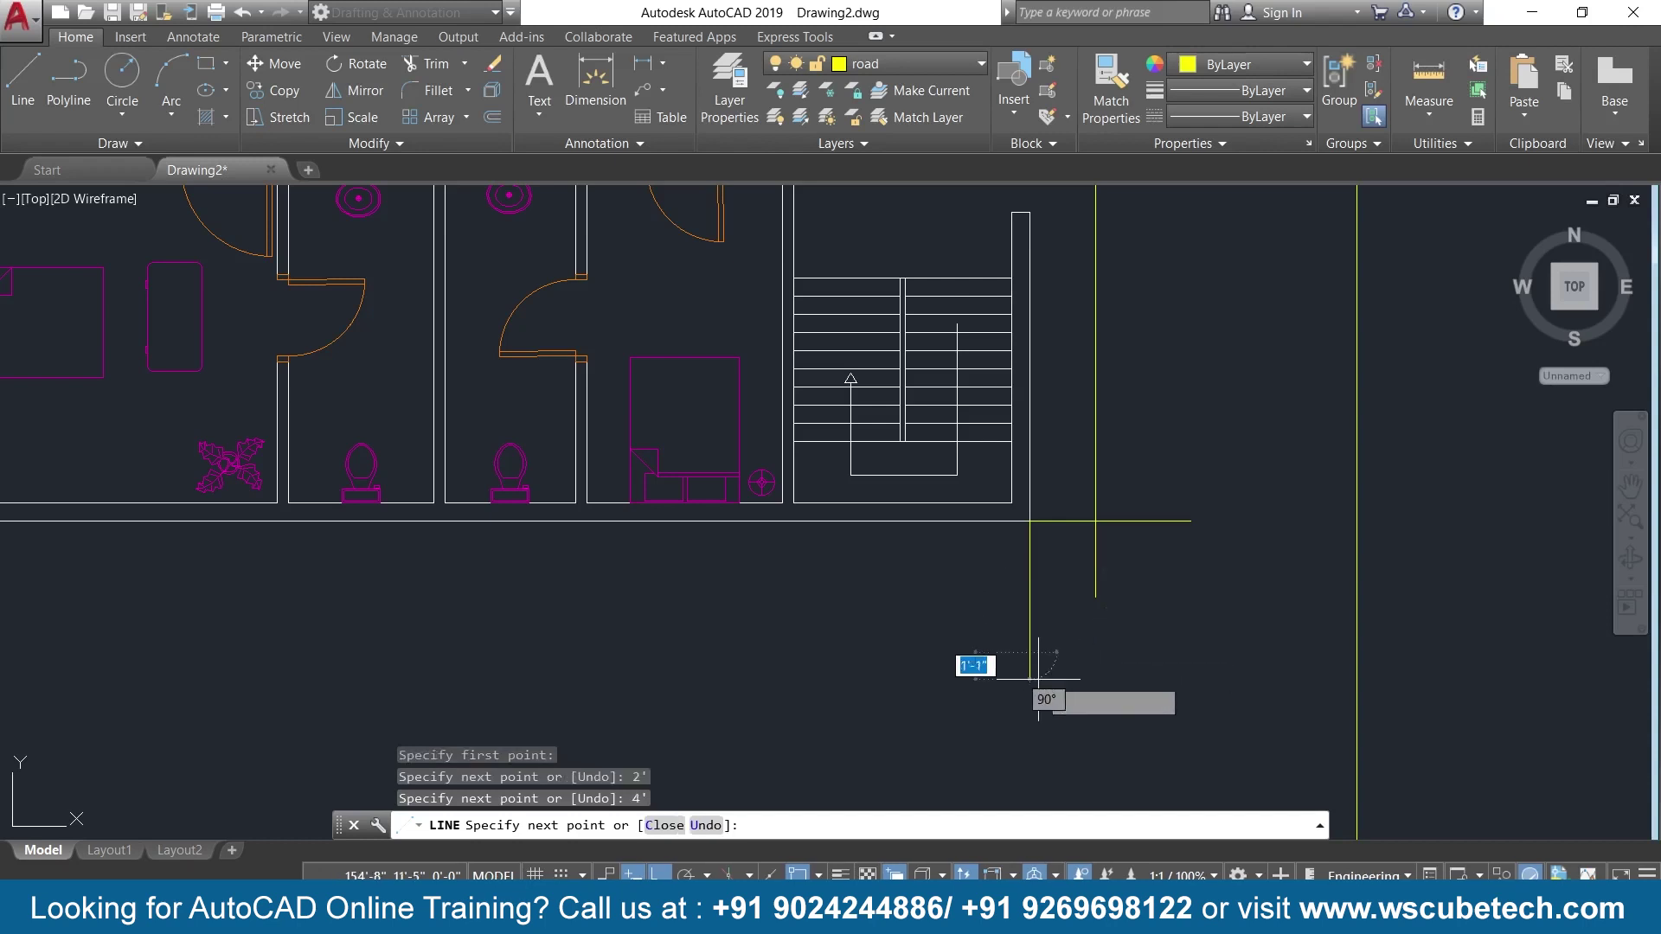
{"action": "type", "text": "2"}
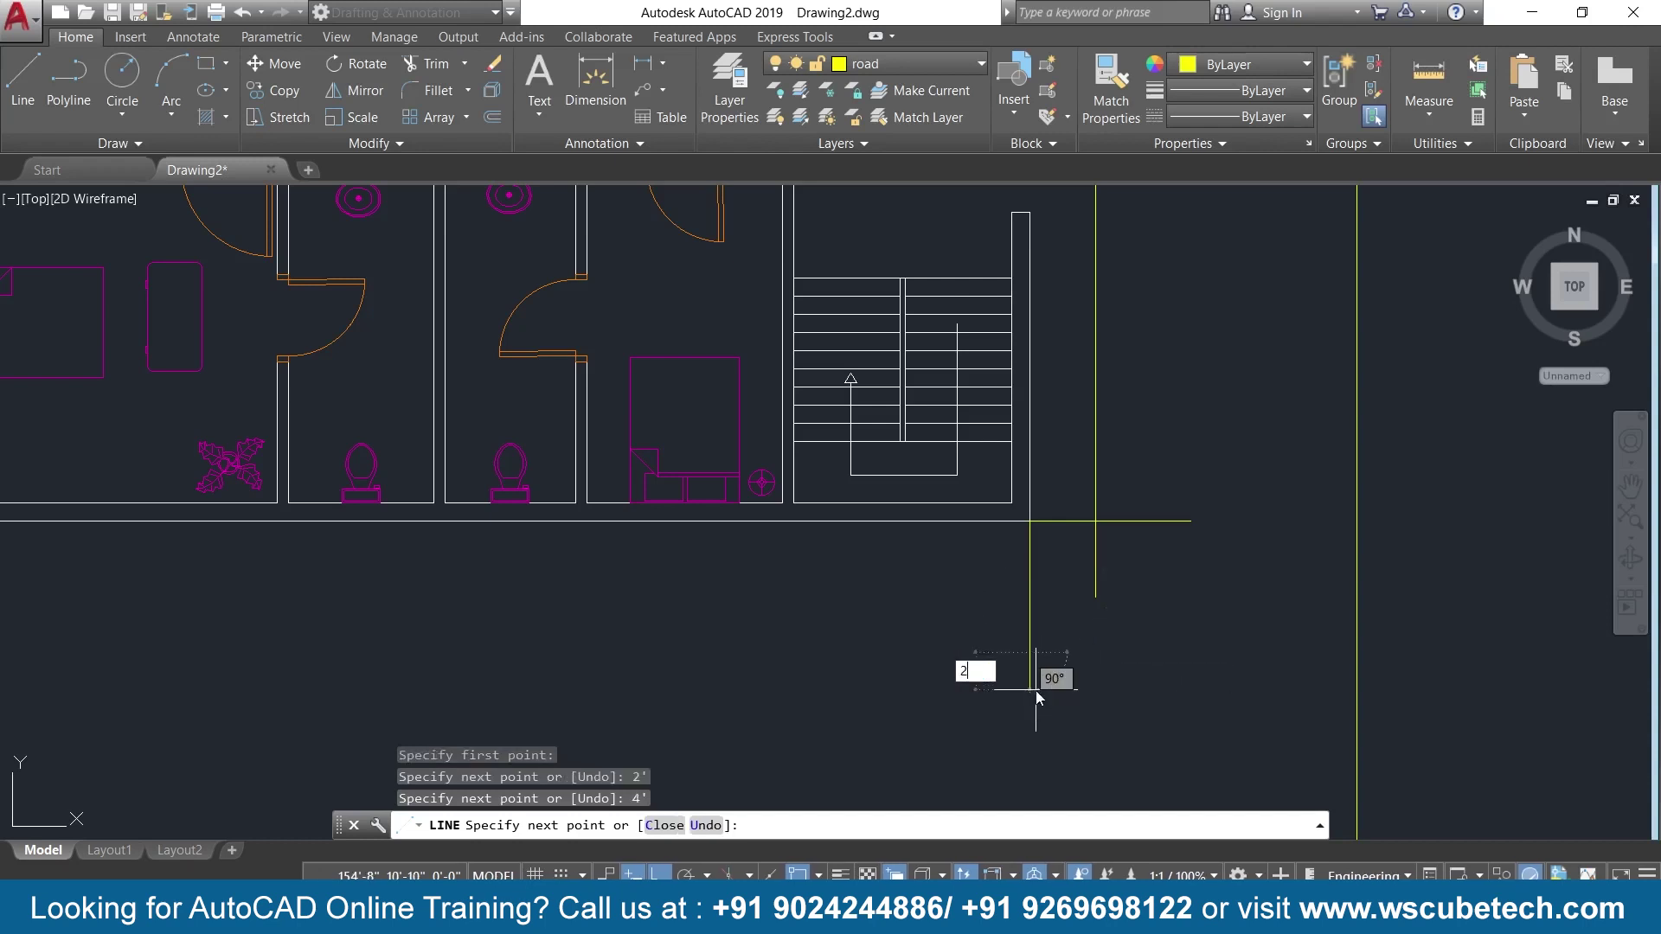
{"action": "type", "text": "'"}
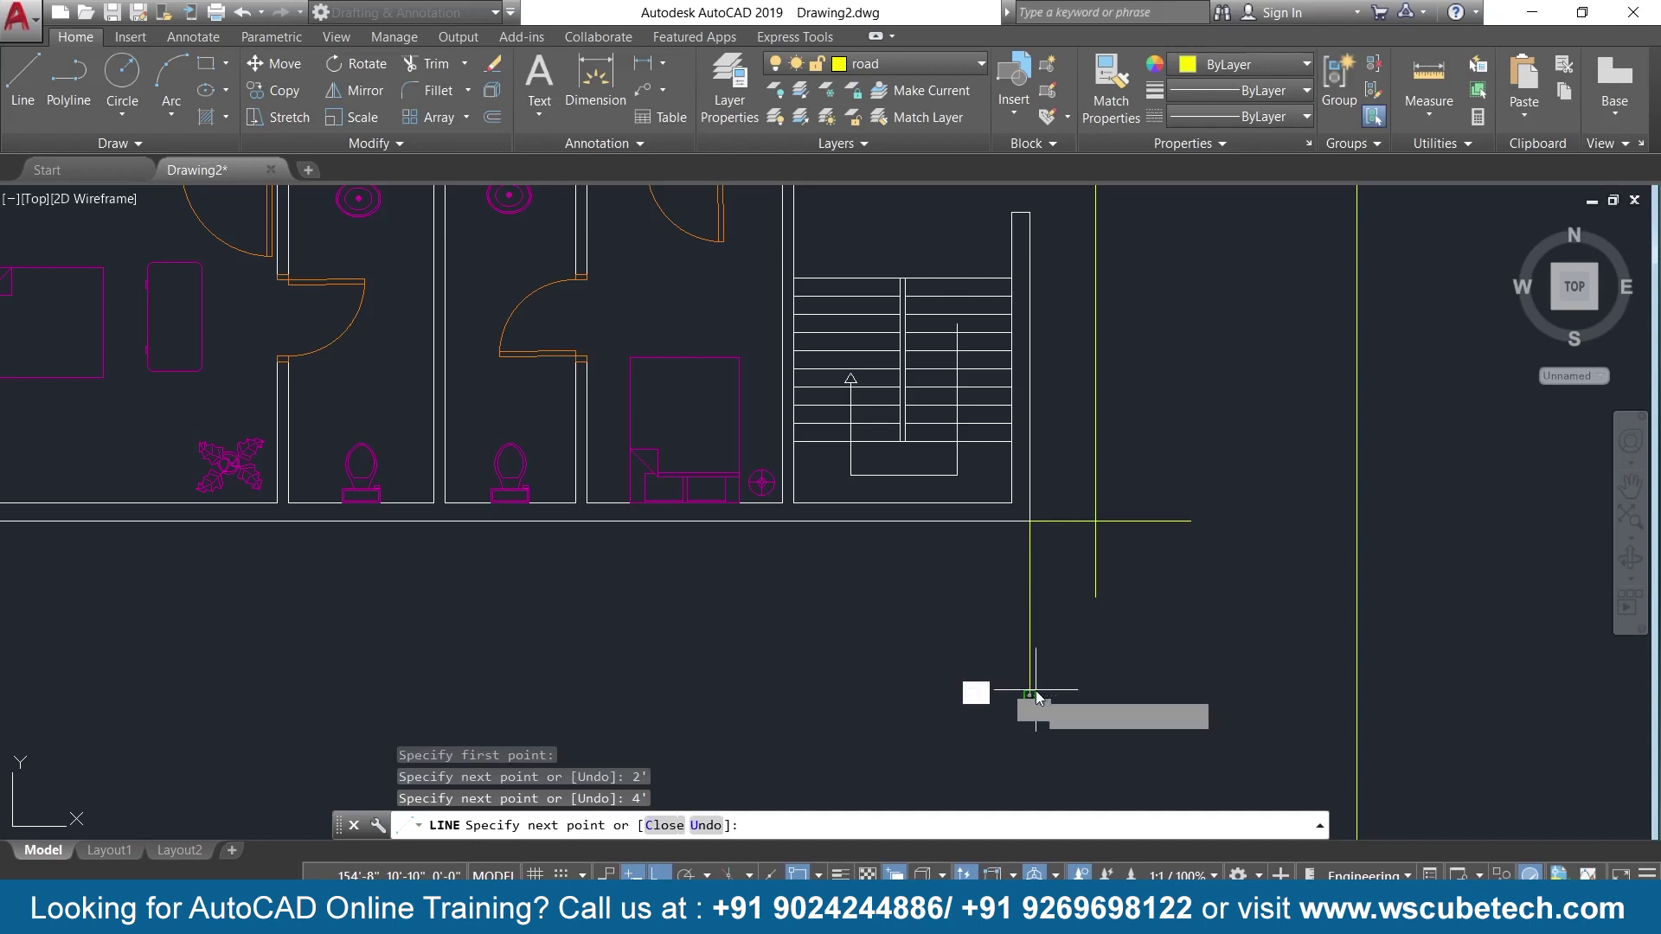
{"action": "key", "text": "Return"}
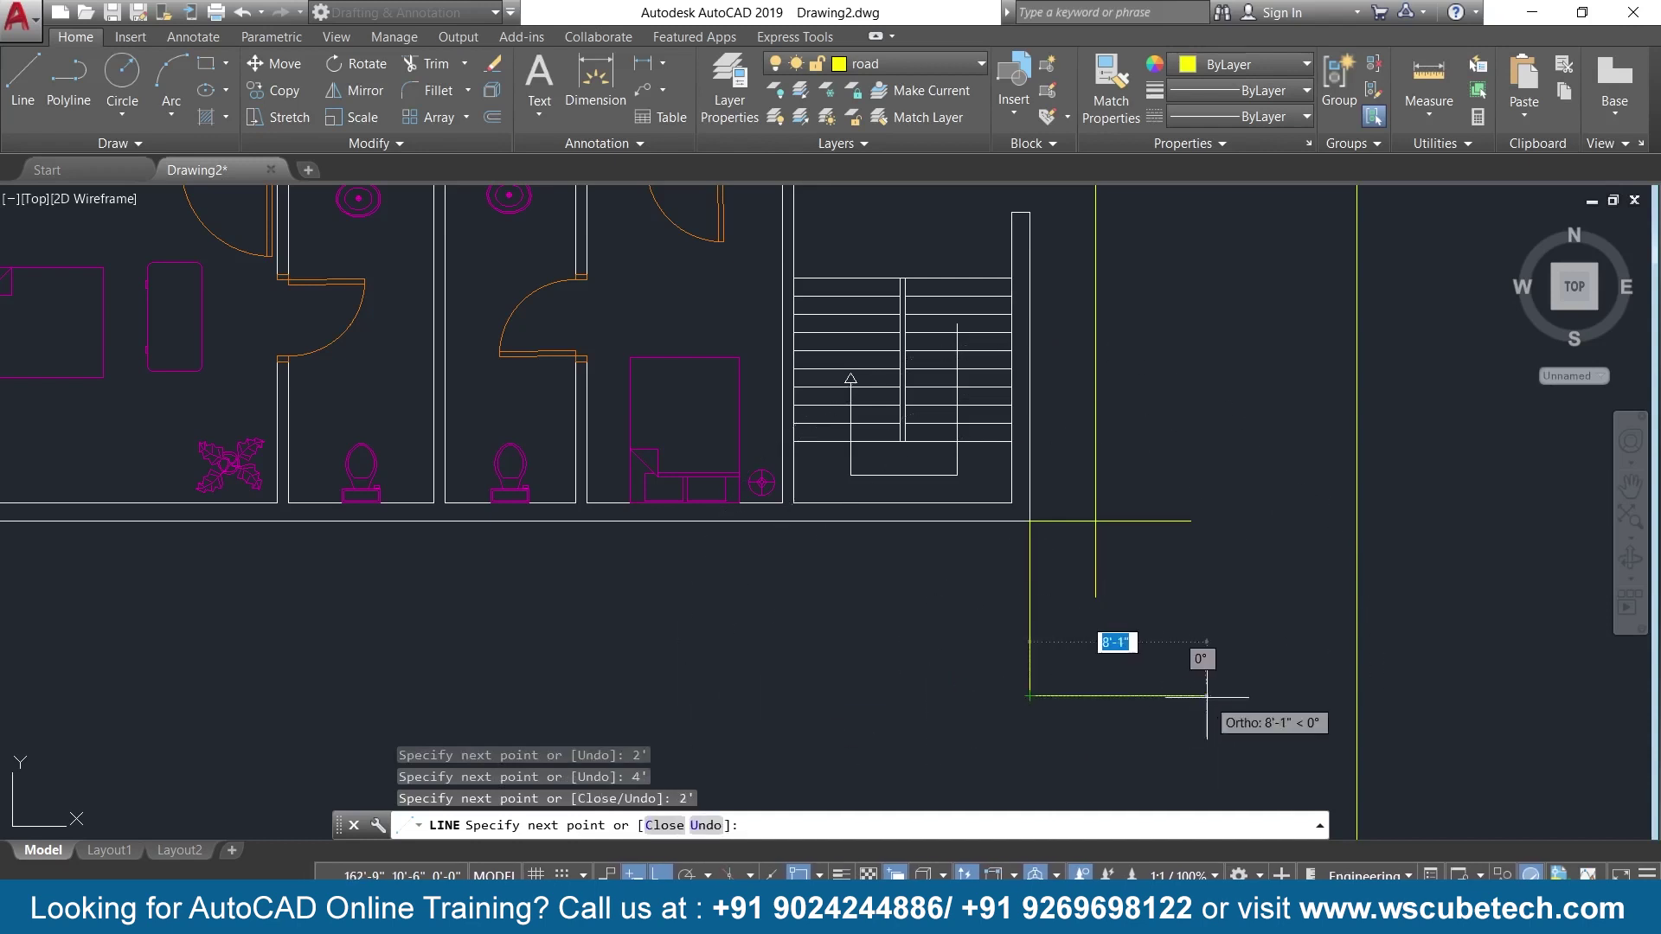
{"action": "scroll", "coordinate": [247, 748], "scroll_direction": "down", "scroll_amount": 5}
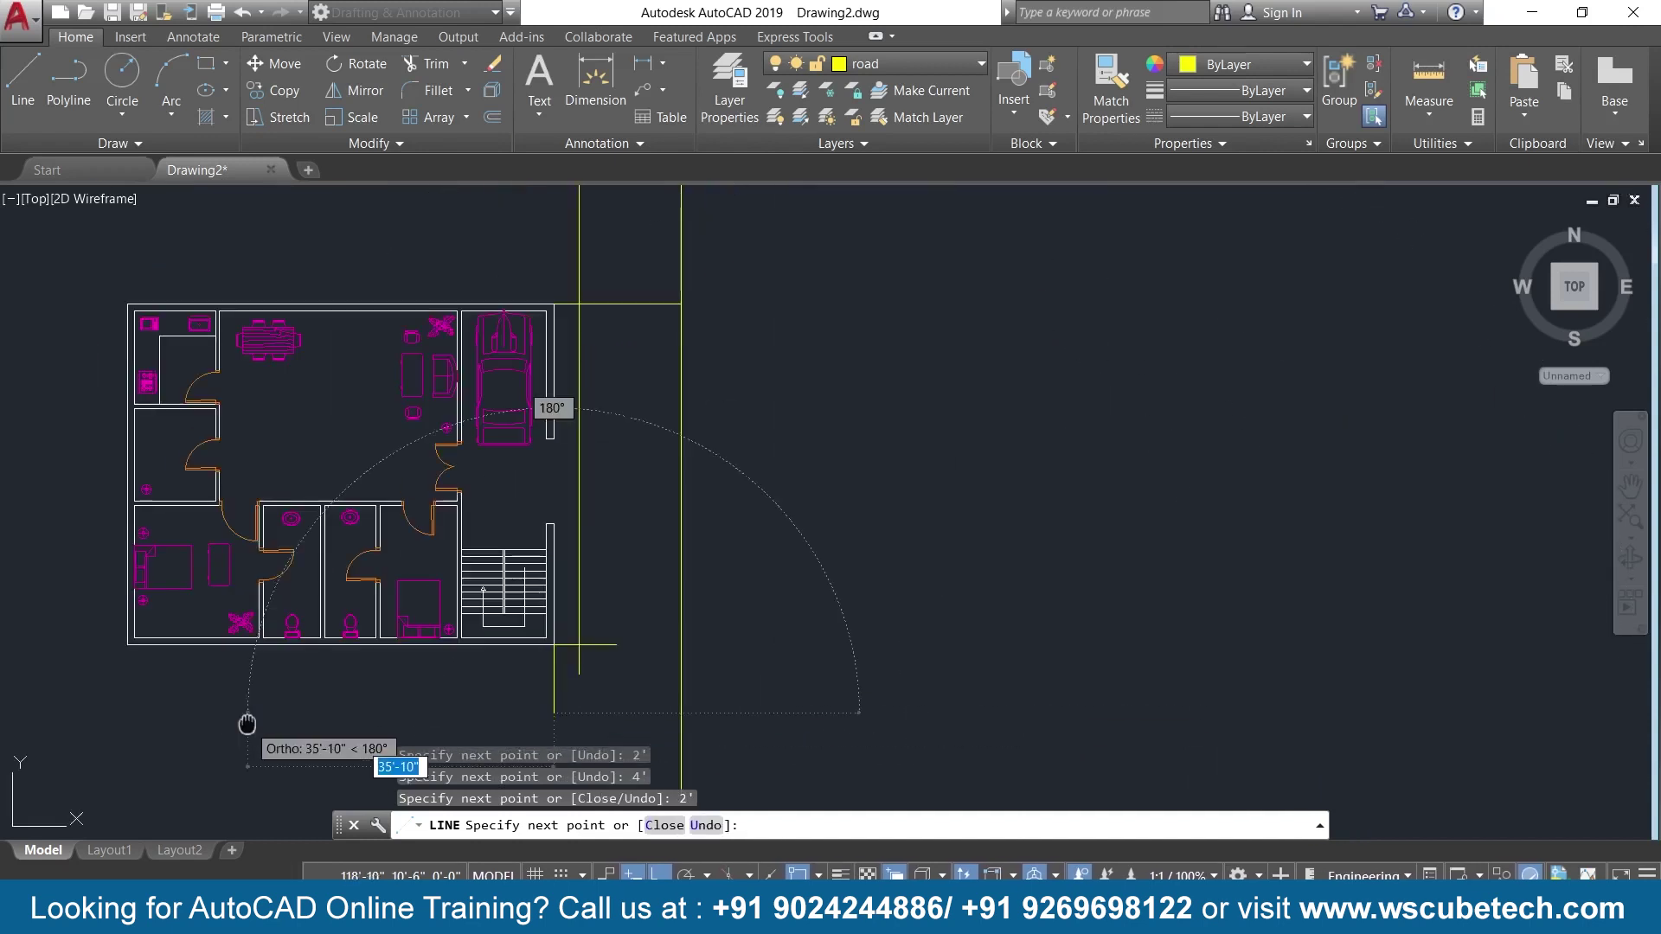
{"action": "left_click", "coordinate": [434, 668]}
{"action": "key", "text": "Return"}
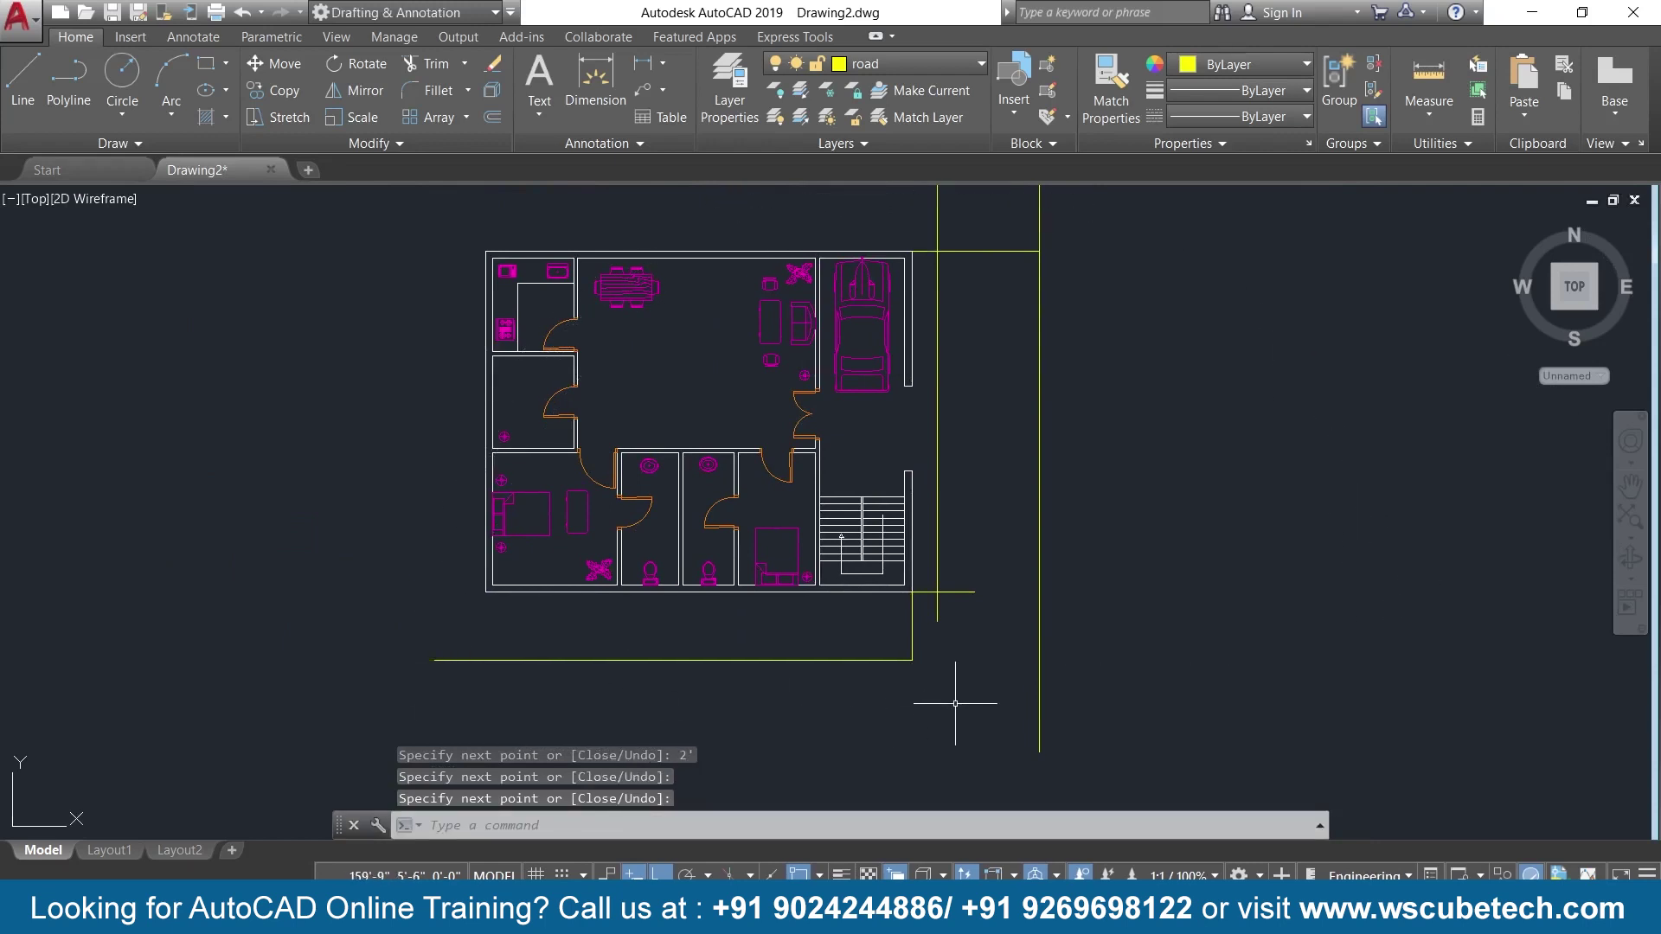
Draw a road line from the yellow lines' corner far to the left.
{"action": "scroll", "coordinate": [956, 714], "scroll_direction": "up", "scroll_amount": 2}
{"action": "mouse_move", "coordinate": [956, 713]}
{"action": "middle_mouse_down"}
{"action": "mouse_move", "coordinate": [1008, 697]}
{"action": "mouse_move", "coordinate": [1269, 696]}
{"action": "mouse_move", "coordinate": [1316, 671]}
{"action": "middle_mouse_up"}
{"action": "scroll", "coordinate": [1008, 697], "scroll_direction": "up", "scroll_amount": 3}
{"action": "scroll", "coordinate": [1009, 697], "scroll_direction": "down", "scroll_amount": 3}
{"action": "scroll", "coordinate": [1008, 697], "scroll_direction": "up", "scroll_amount": 2}
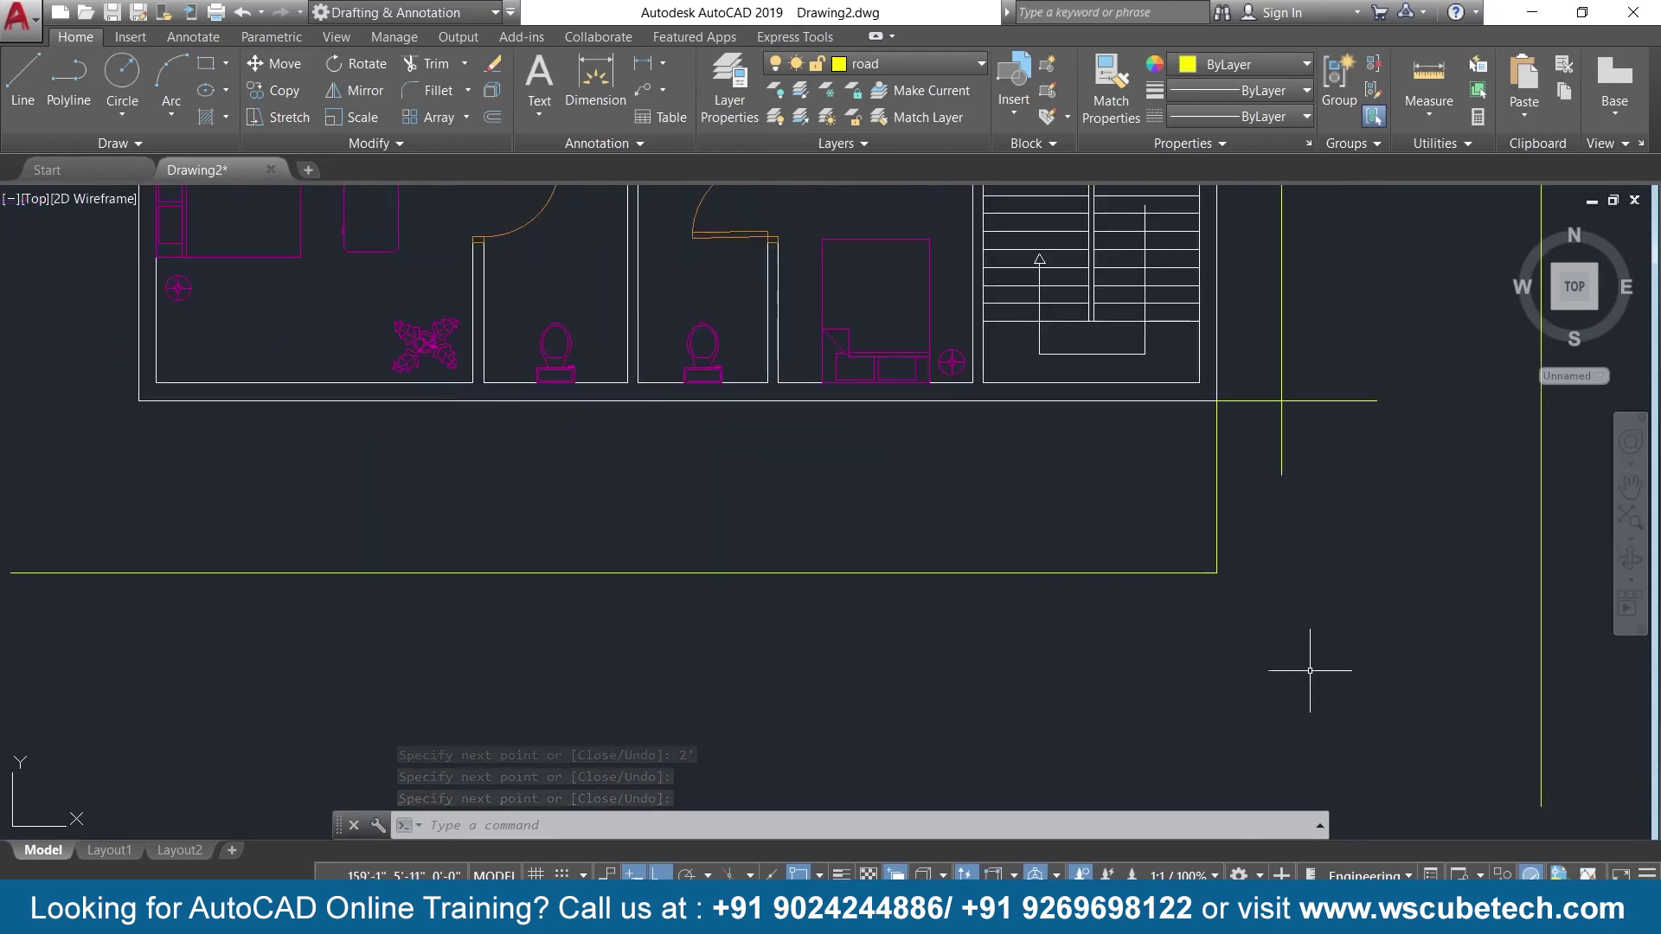
{"action": "key", "text": "Return"}
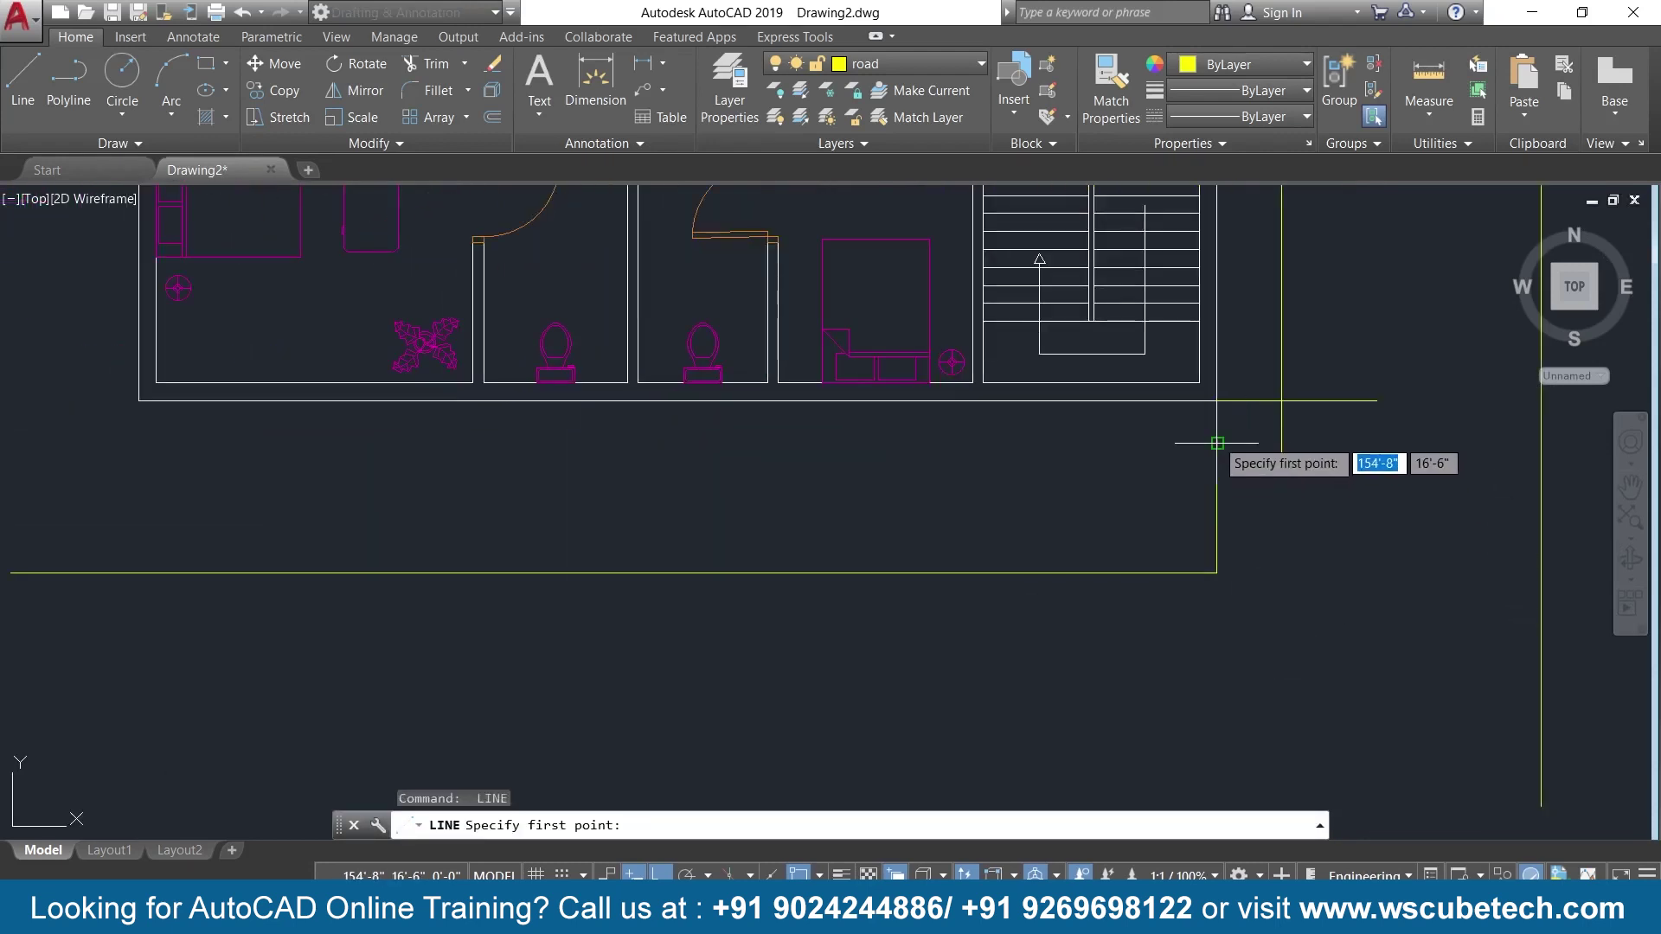
{"action": "left_click", "coordinate": [1217, 444]}
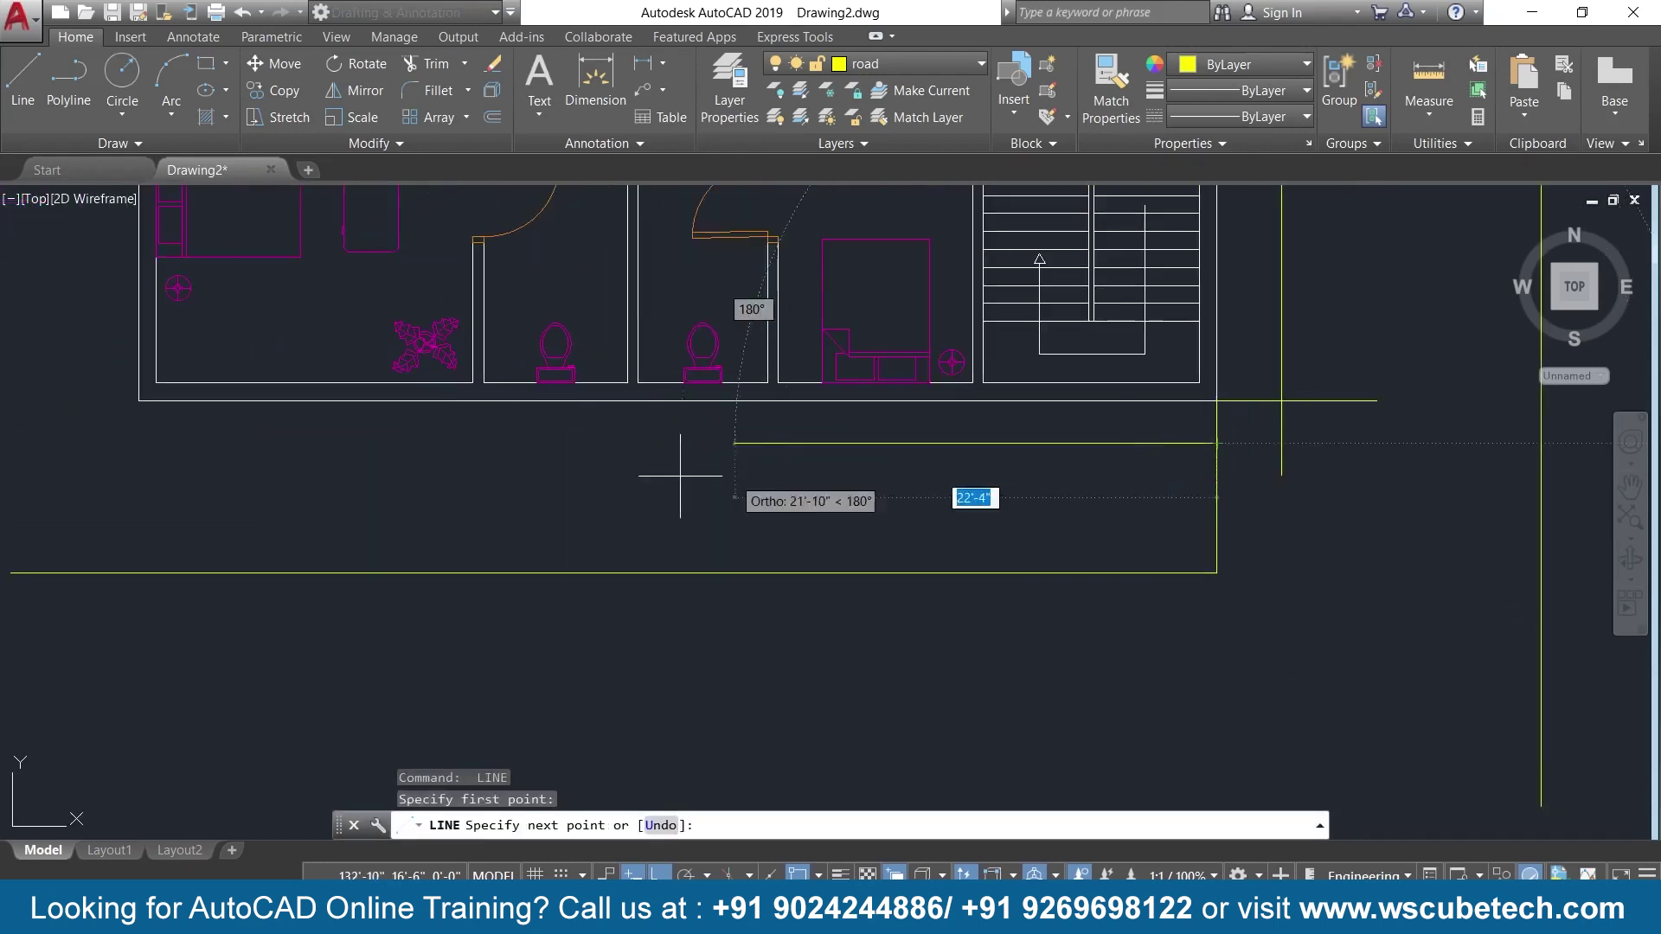
{"action": "left_click", "coordinate": [61, 485]}
{"action": "key", "text": "Return"}
{"action": "scroll", "coordinate": [784, 552], "scroll_direction": "down", "scroll_amount": 2}
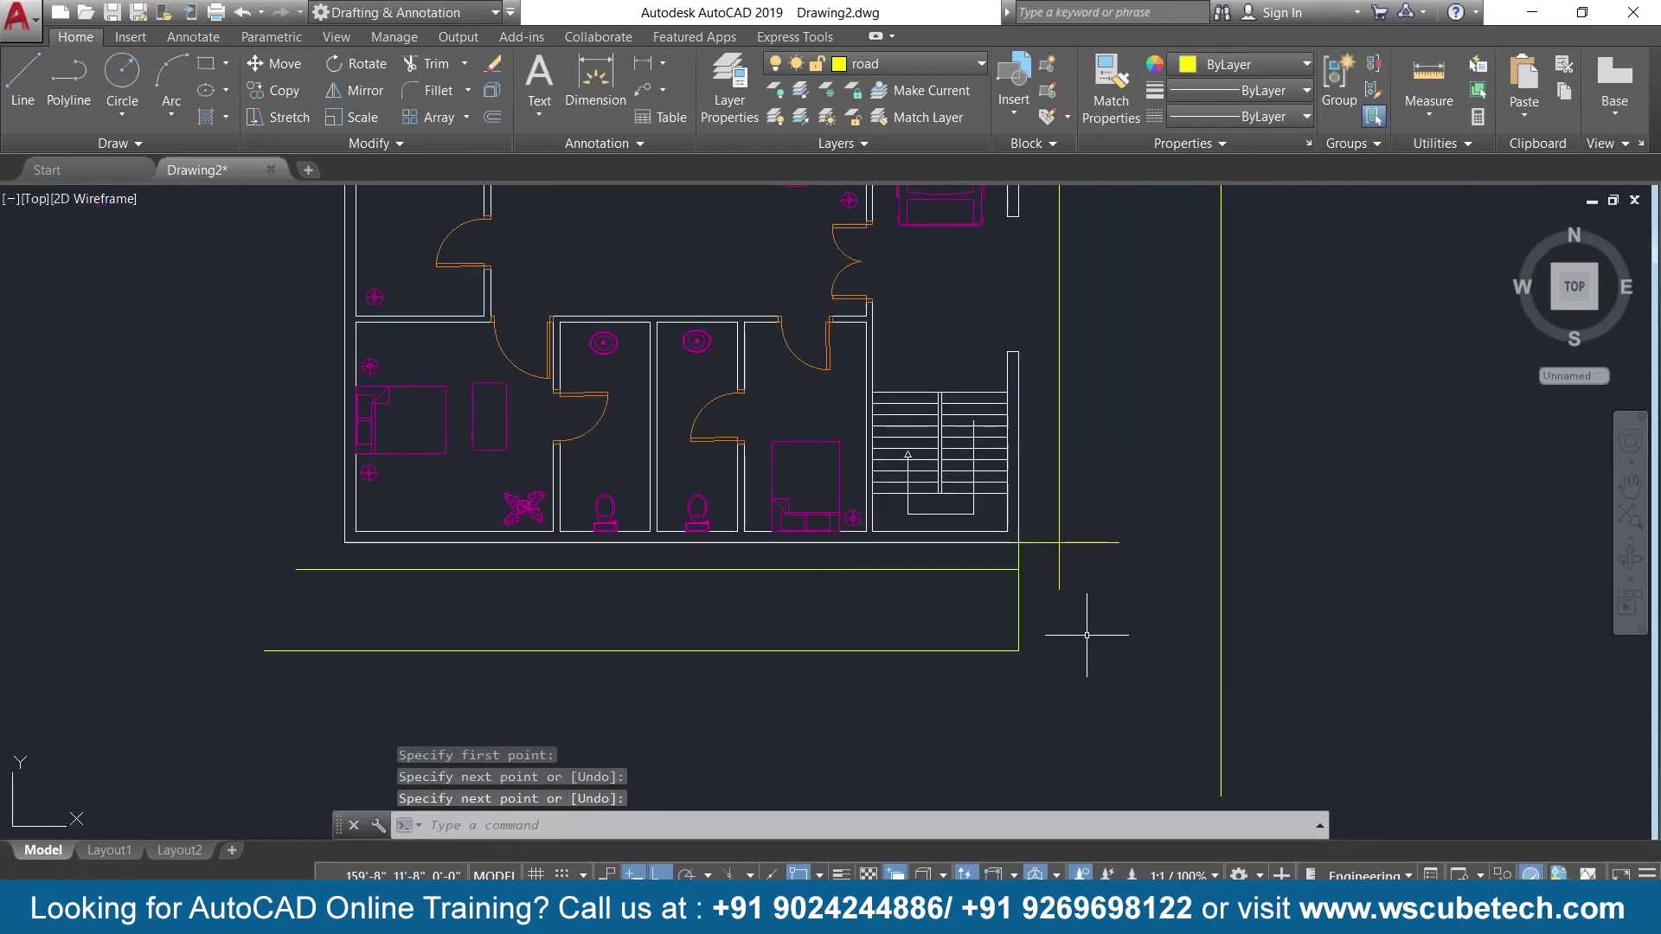
Trim the corner overshoot and stub, then delete the leftover short road lines.
{"action": "type", "text": "tr"}
{"action": "key", "text": "Return"}
{"action": "key", "text": "Return"}
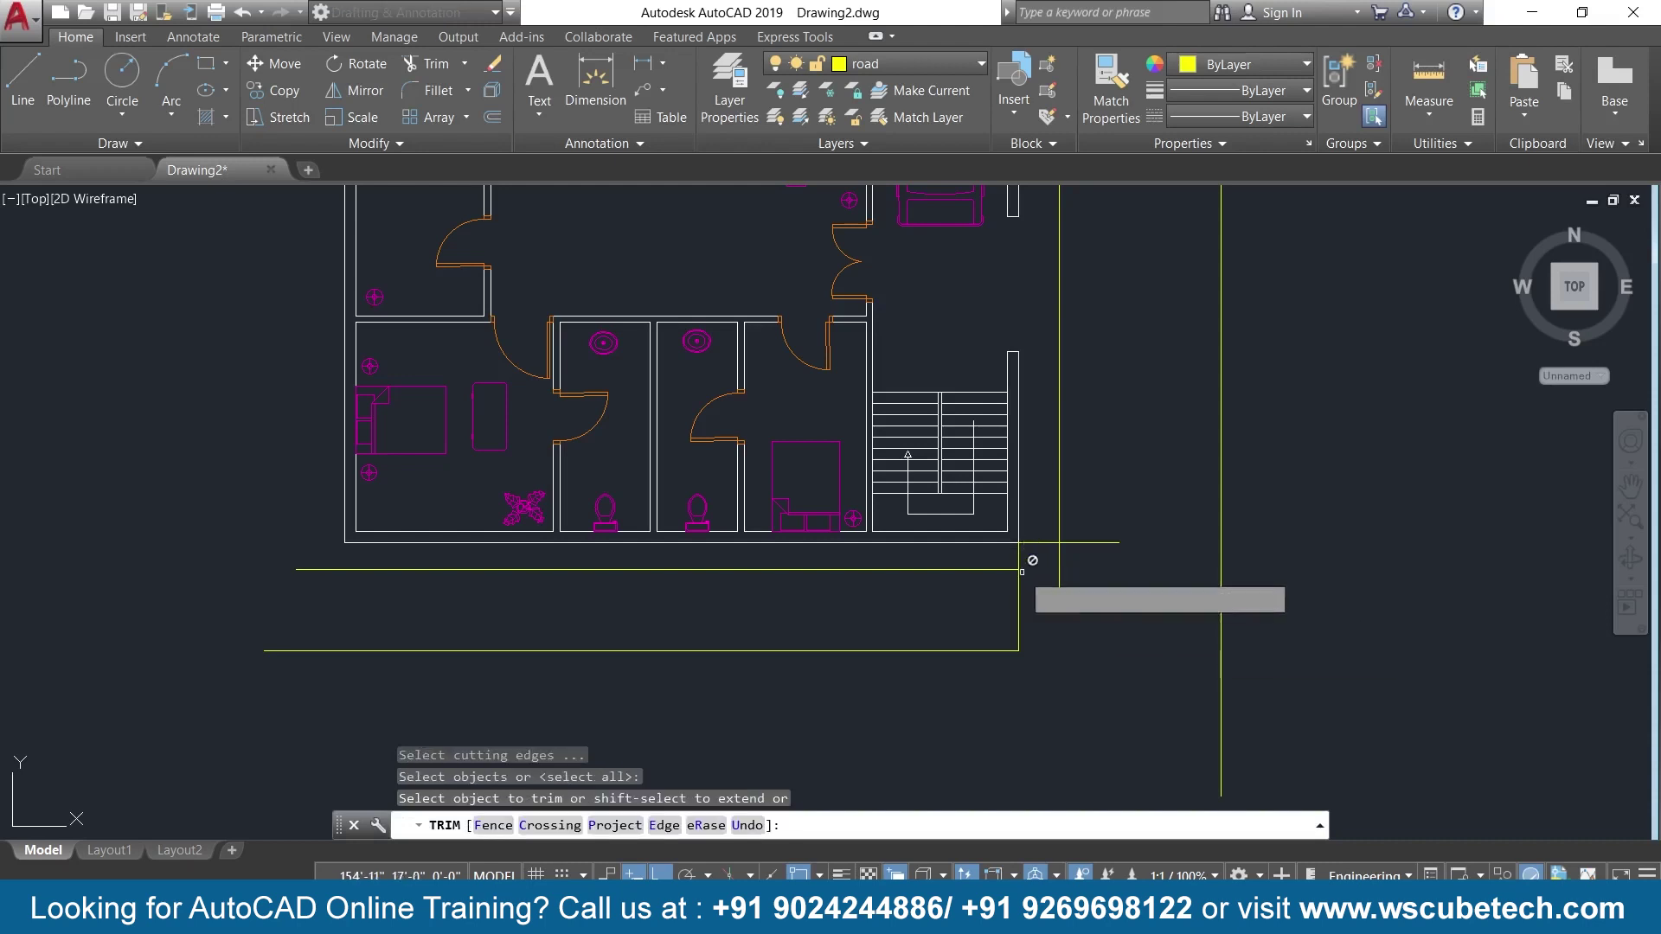
{"action": "scroll", "coordinate": [1029, 543], "scroll_direction": "up", "scroll_amount": 2}
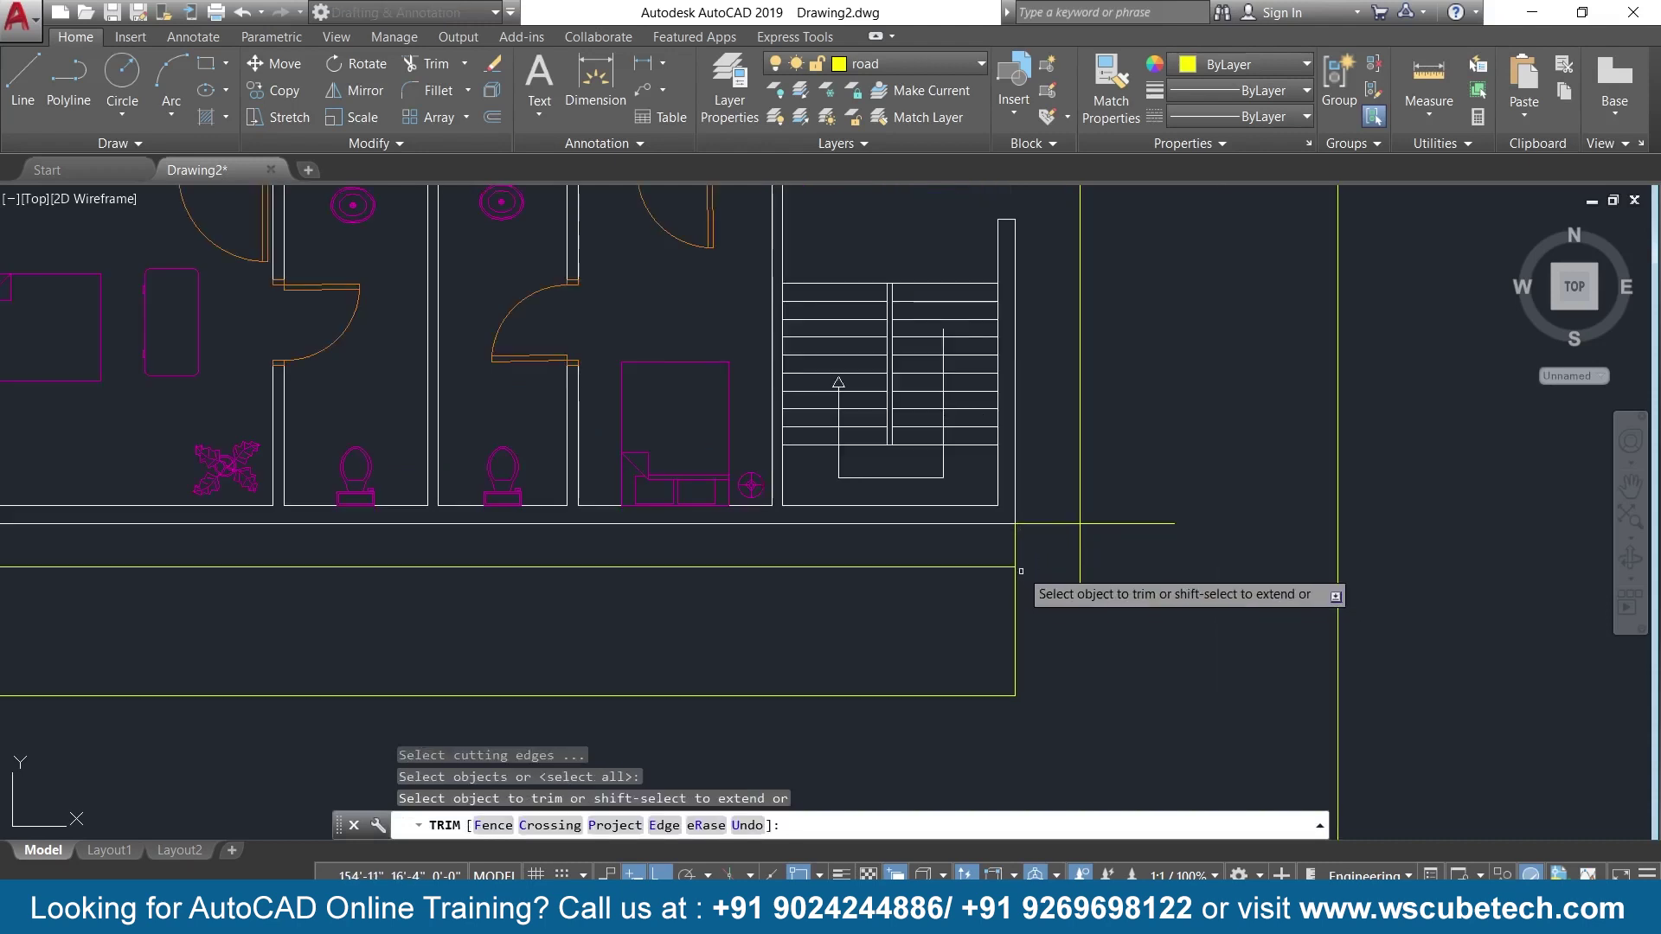
{"action": "left_click", "coordinate": [1052, 524]}
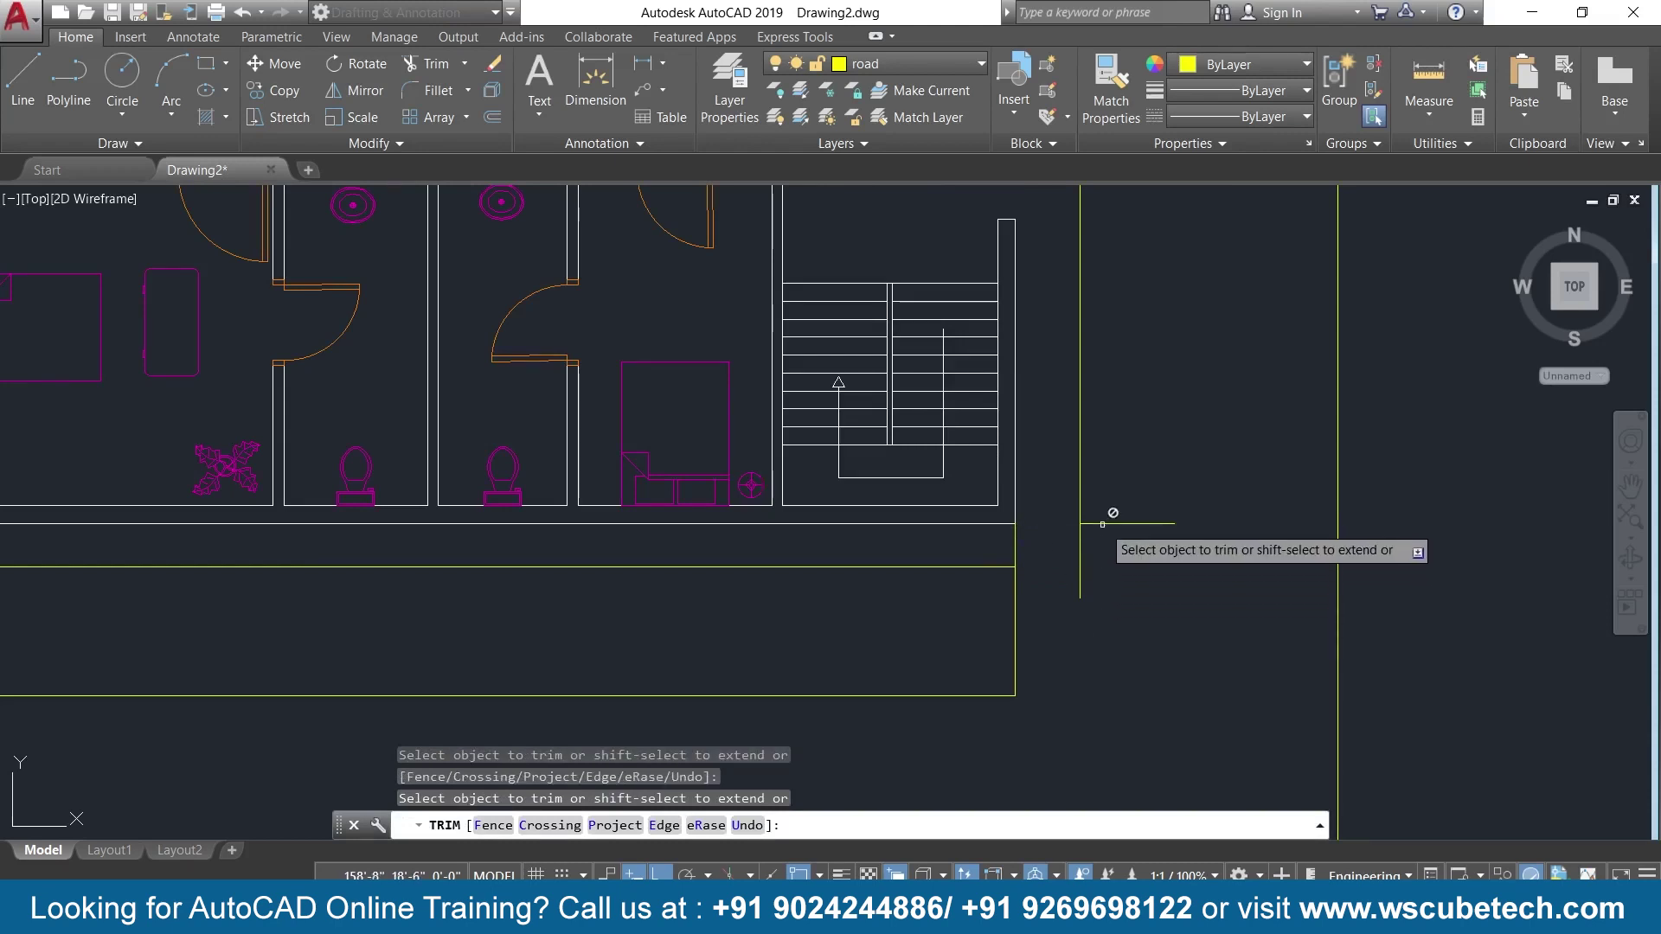
{"action": "left_click", "coordinate": [1079, 554]}
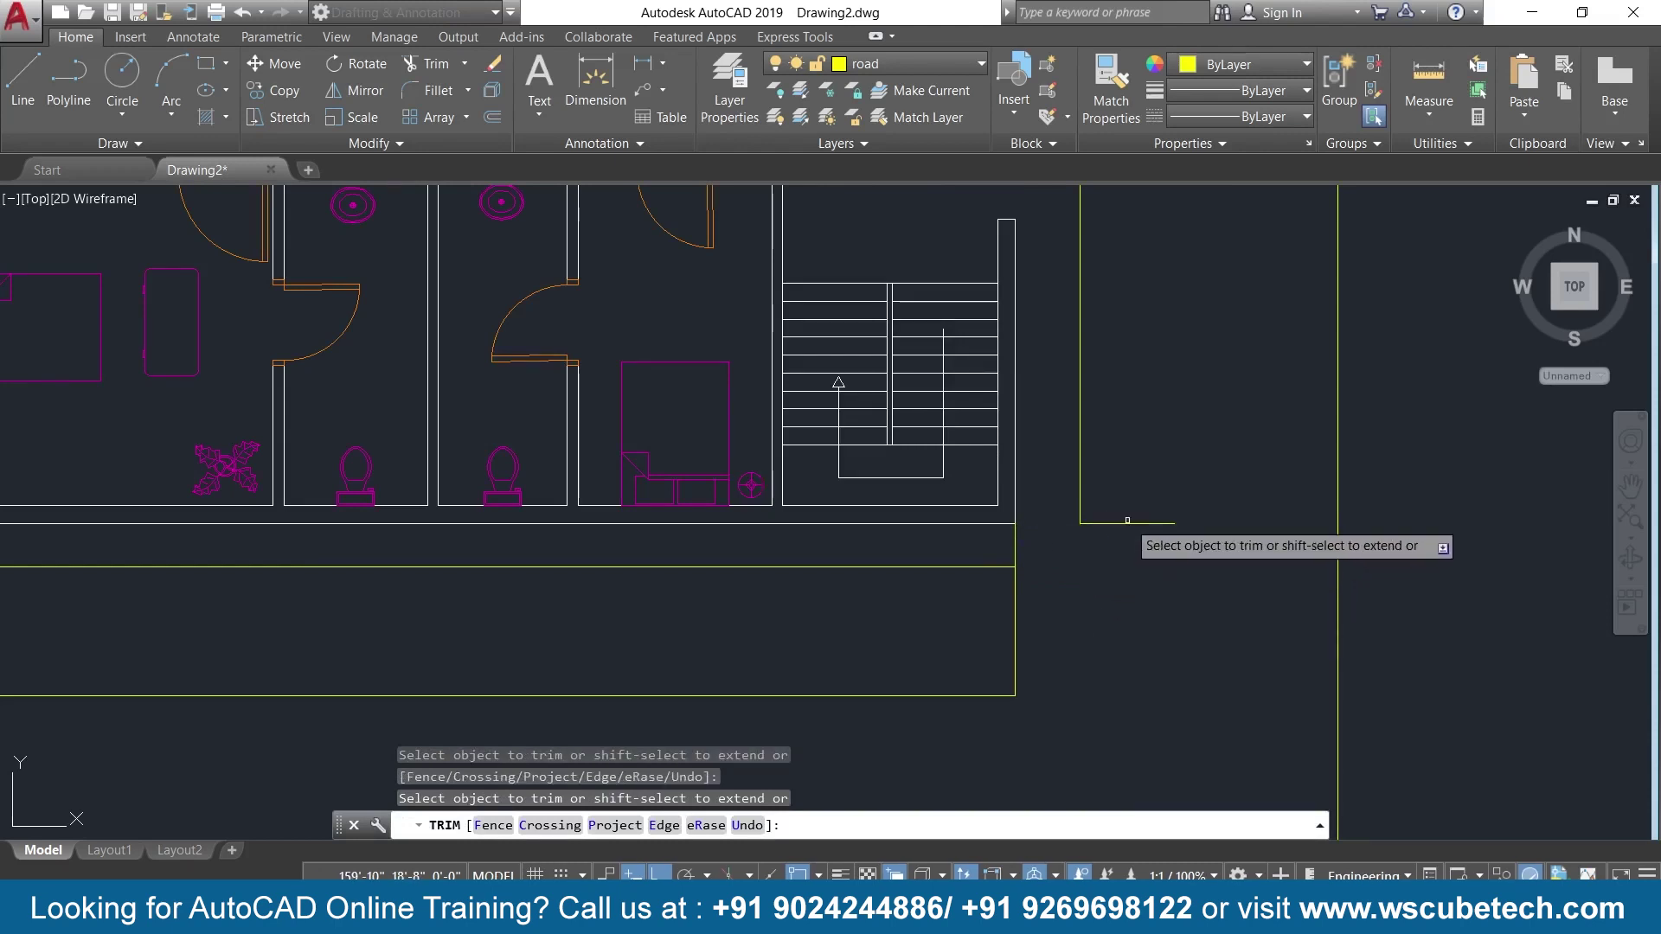
{"action": "key", "text": "Escape"}
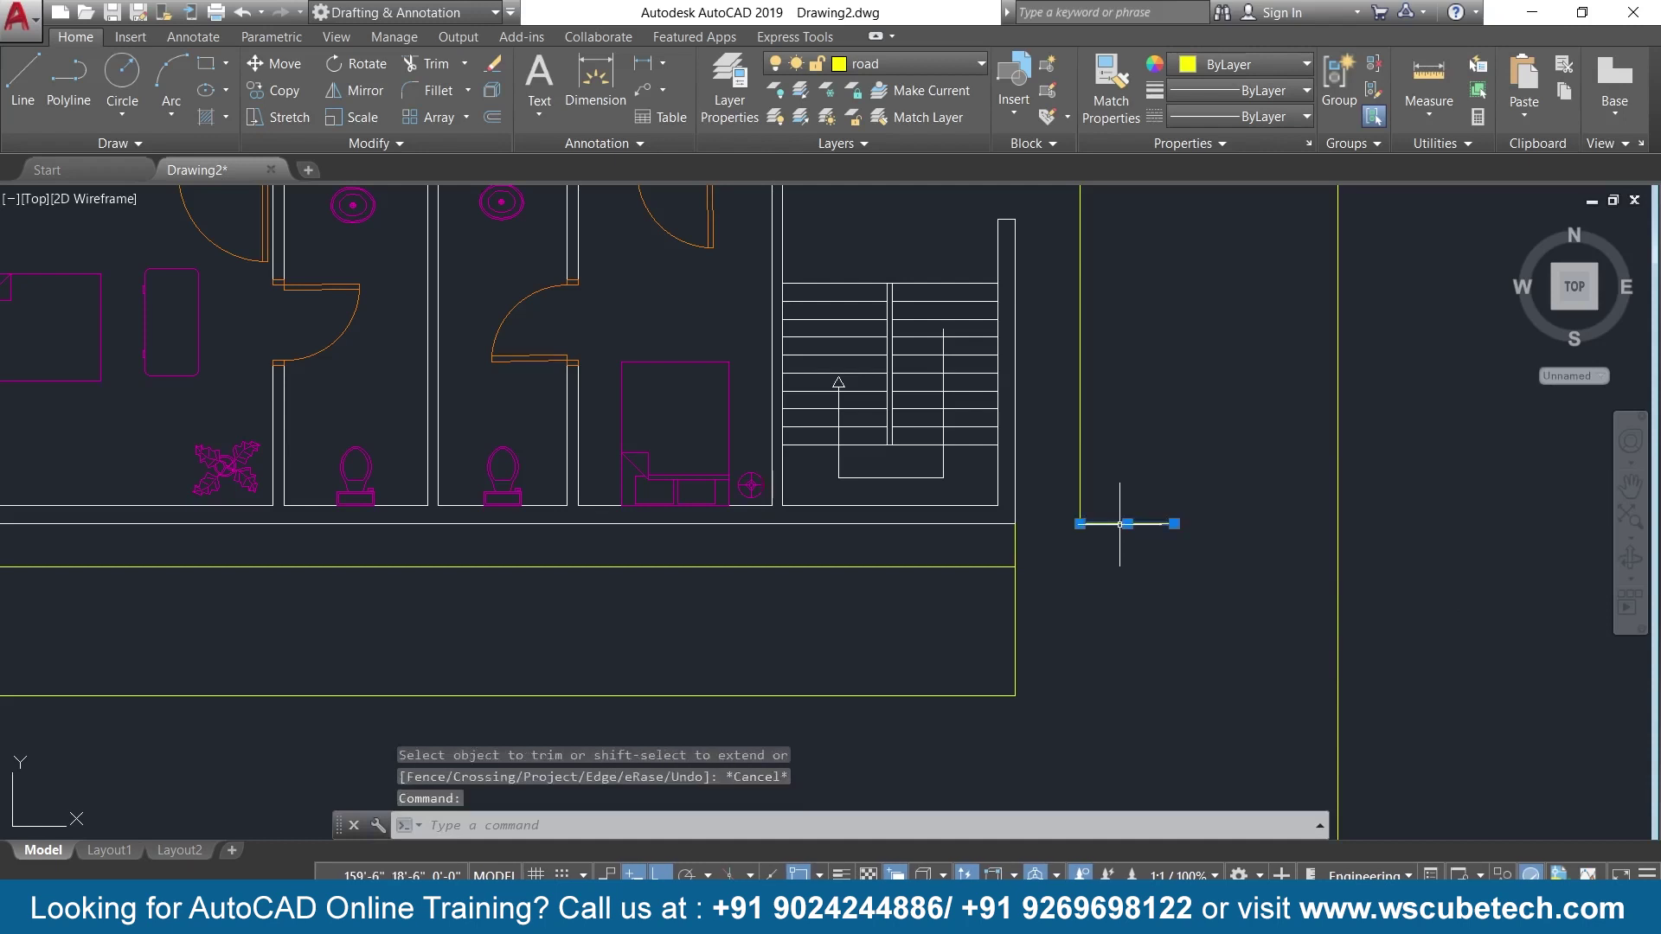
{"action": "key", "text": "Delete"}
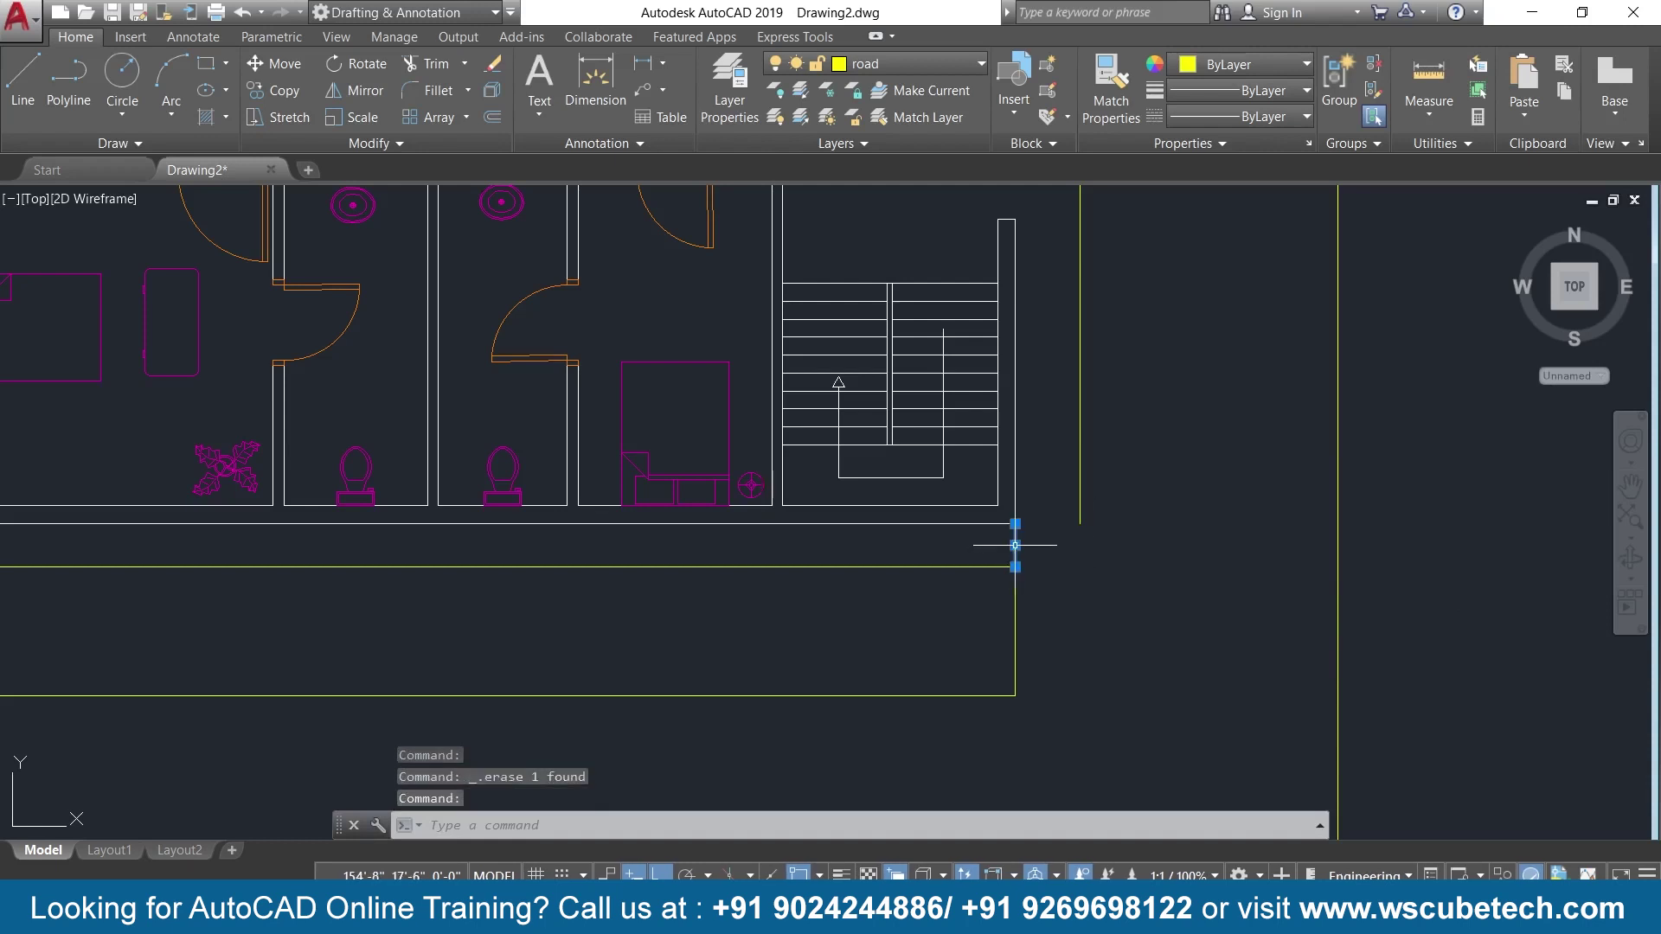
{"action": "left_click", "coordinate": [1014, 604]}
{"action": "key", "text": "Delete"}
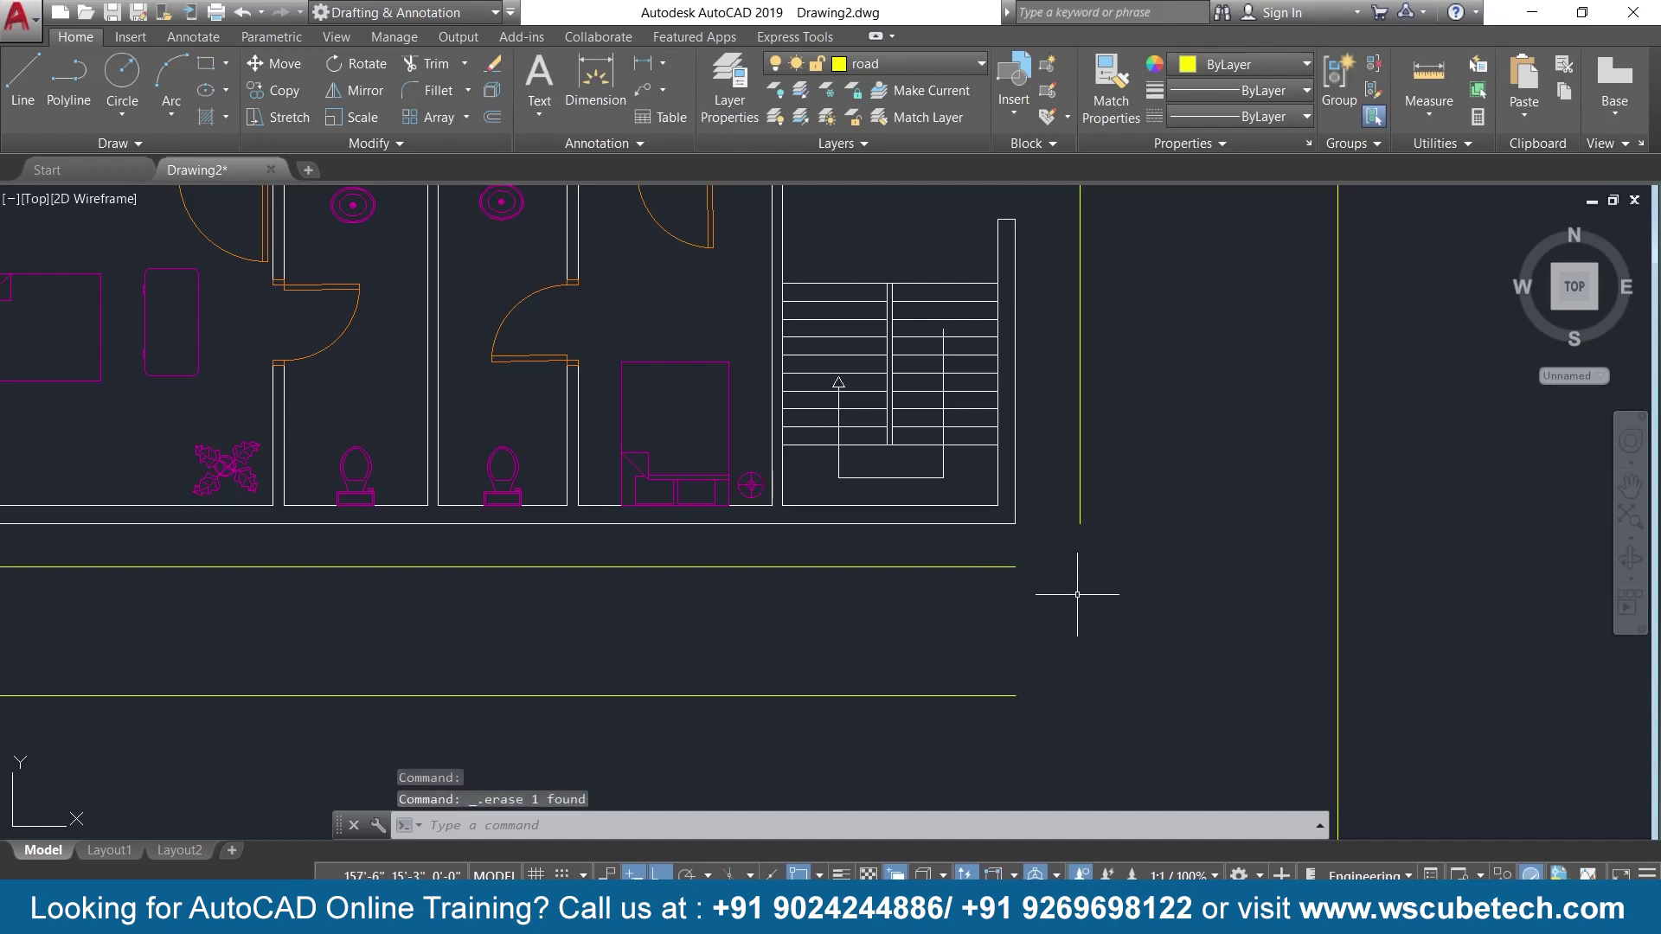
Grip-stretch the inner horizontal and vertical road lines to meet at the corner.
{"action": "left_click", "coordinate": [1081, 502]}
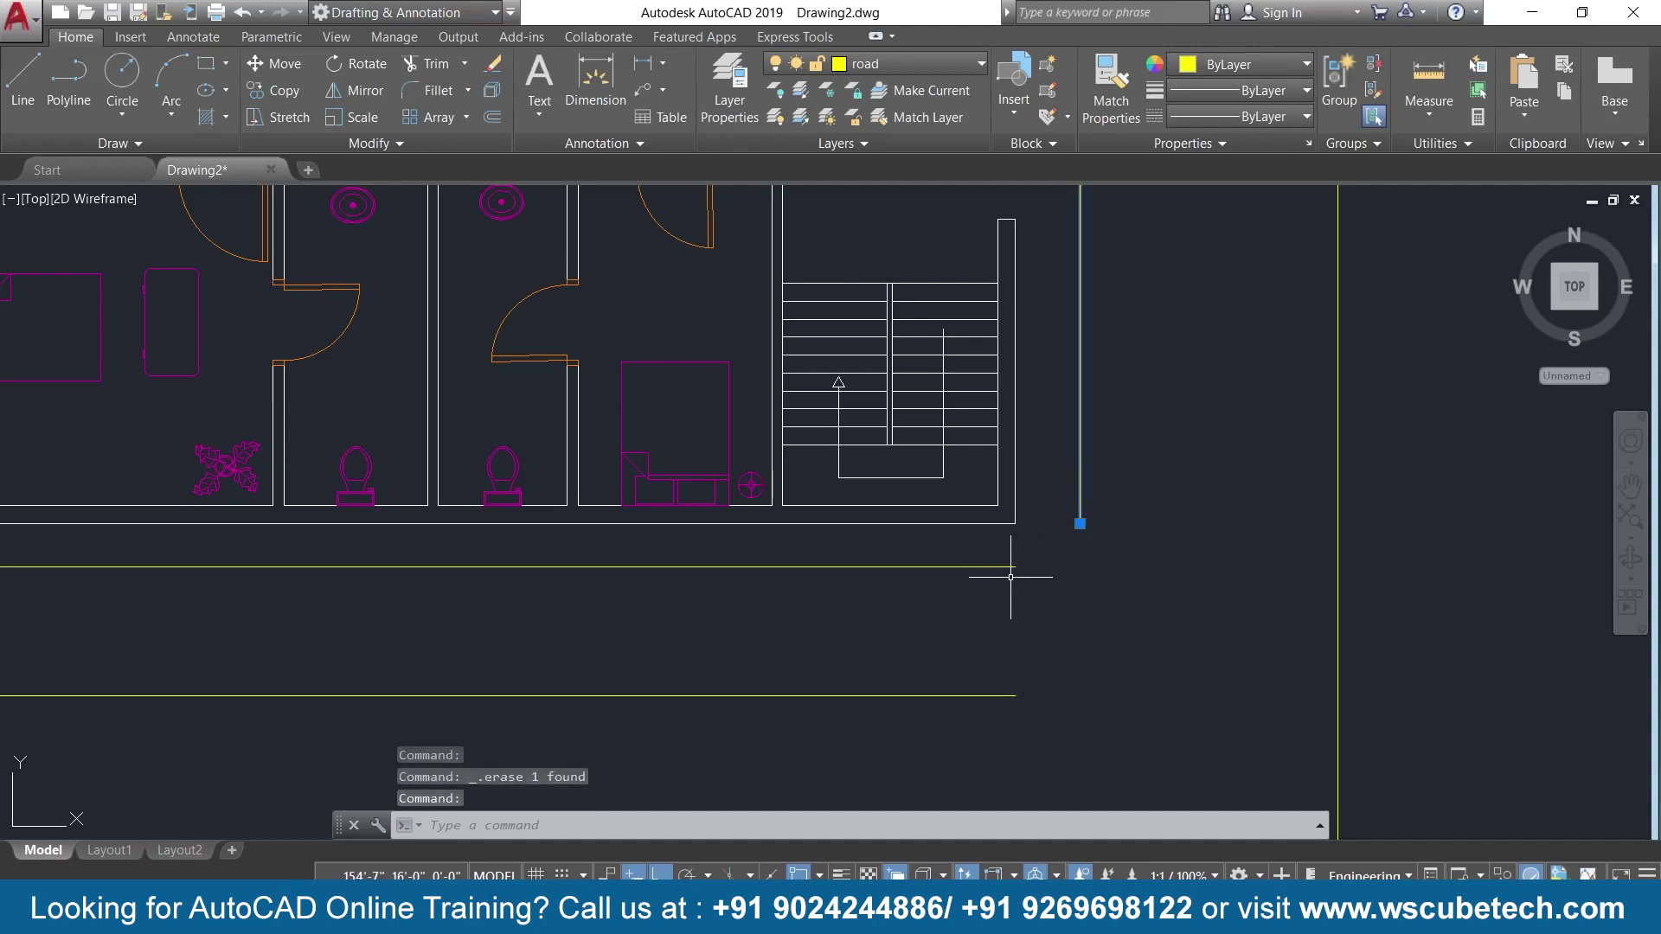
{"action": "left_click", "coordinate": [1003, 569]}
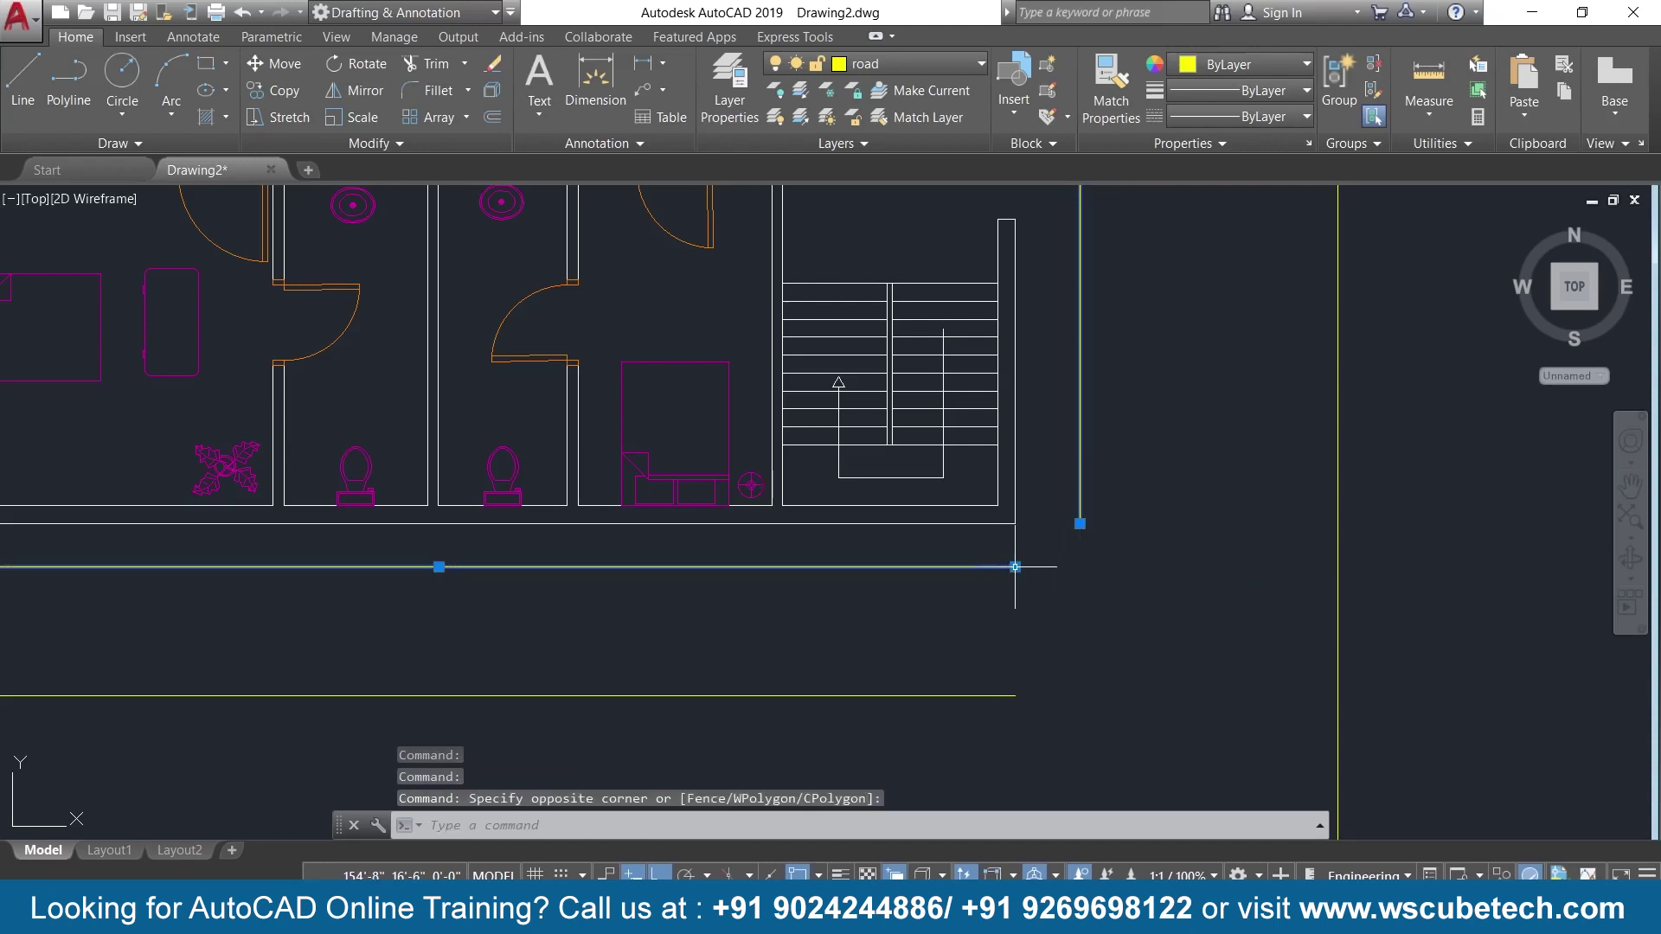
{"action": "left_click", "coordinate": [1016, 568]}
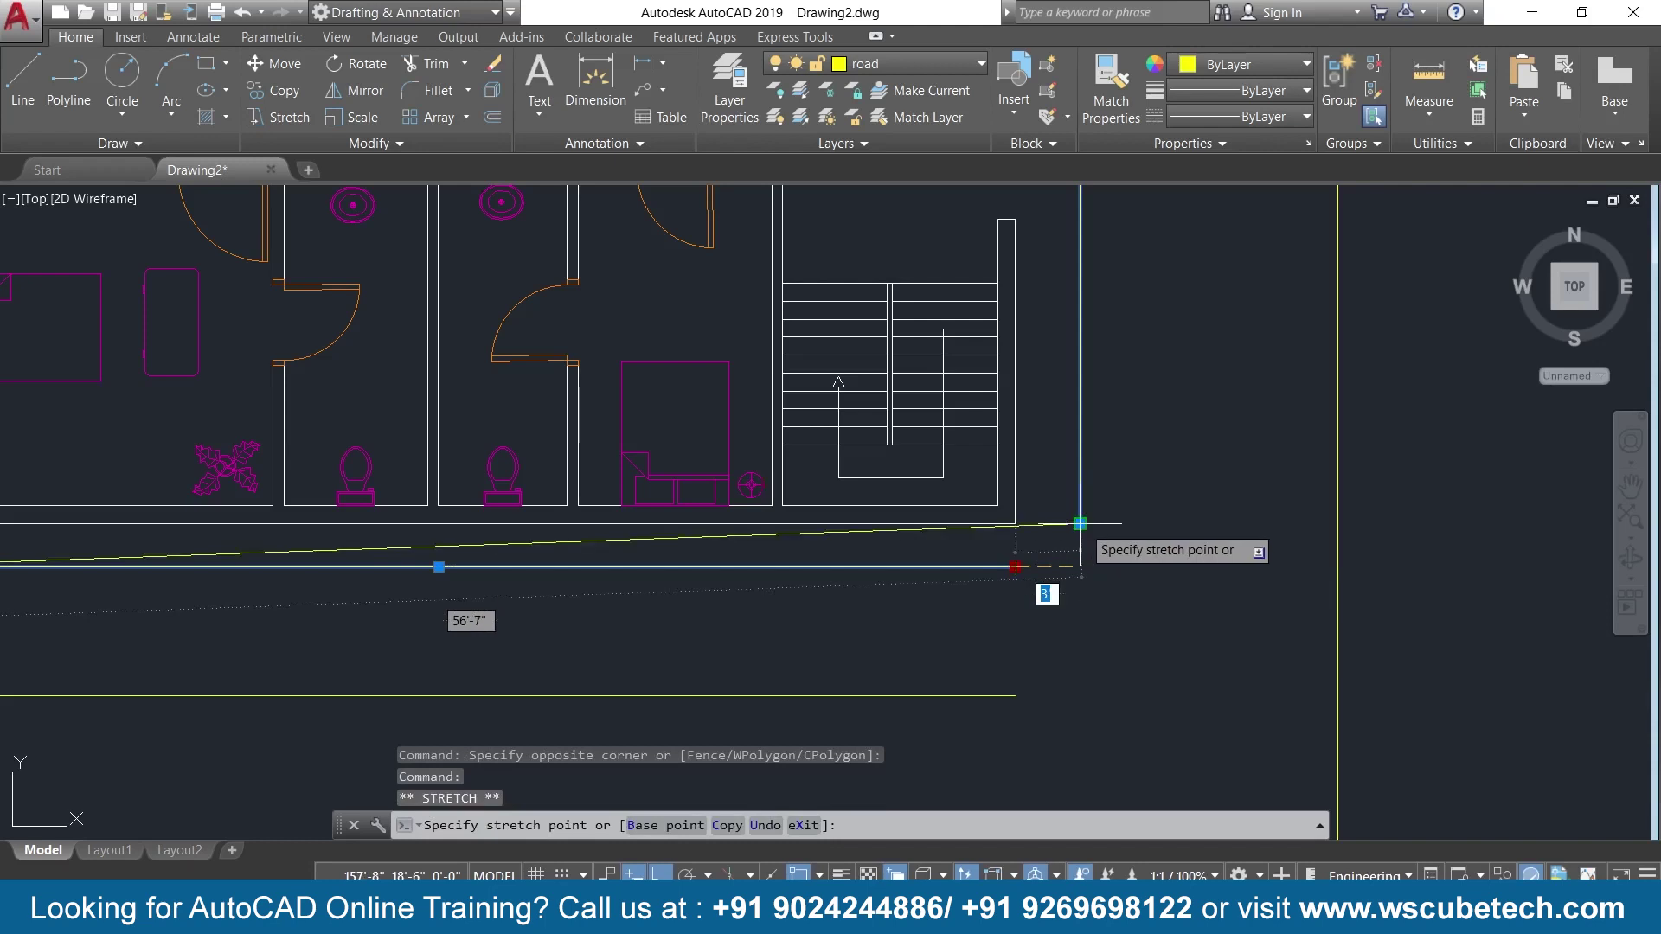
{"action": "left_click", "coordinate": [1080, 567]}
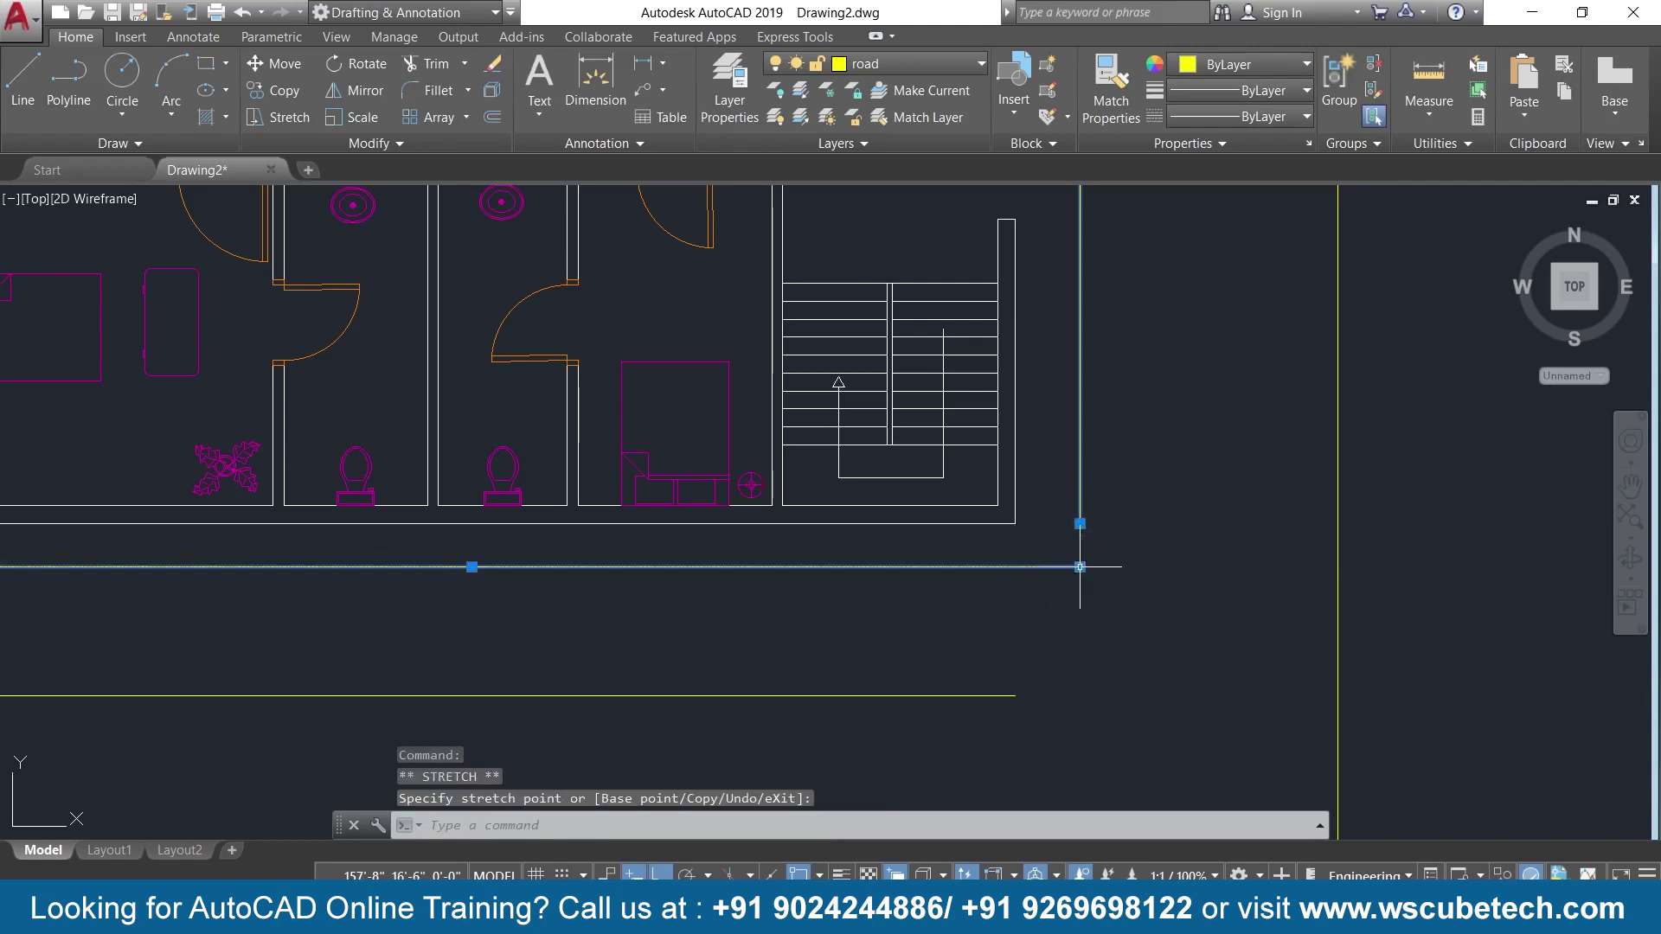
{"action": "left_click", "coordinate": [1079, 523]}
{"action": "left_click", "coordinate": [1079, 568]}
{"action": "key", "text": "Delete"}
{"action": "key", "text": "ctrl+z"}
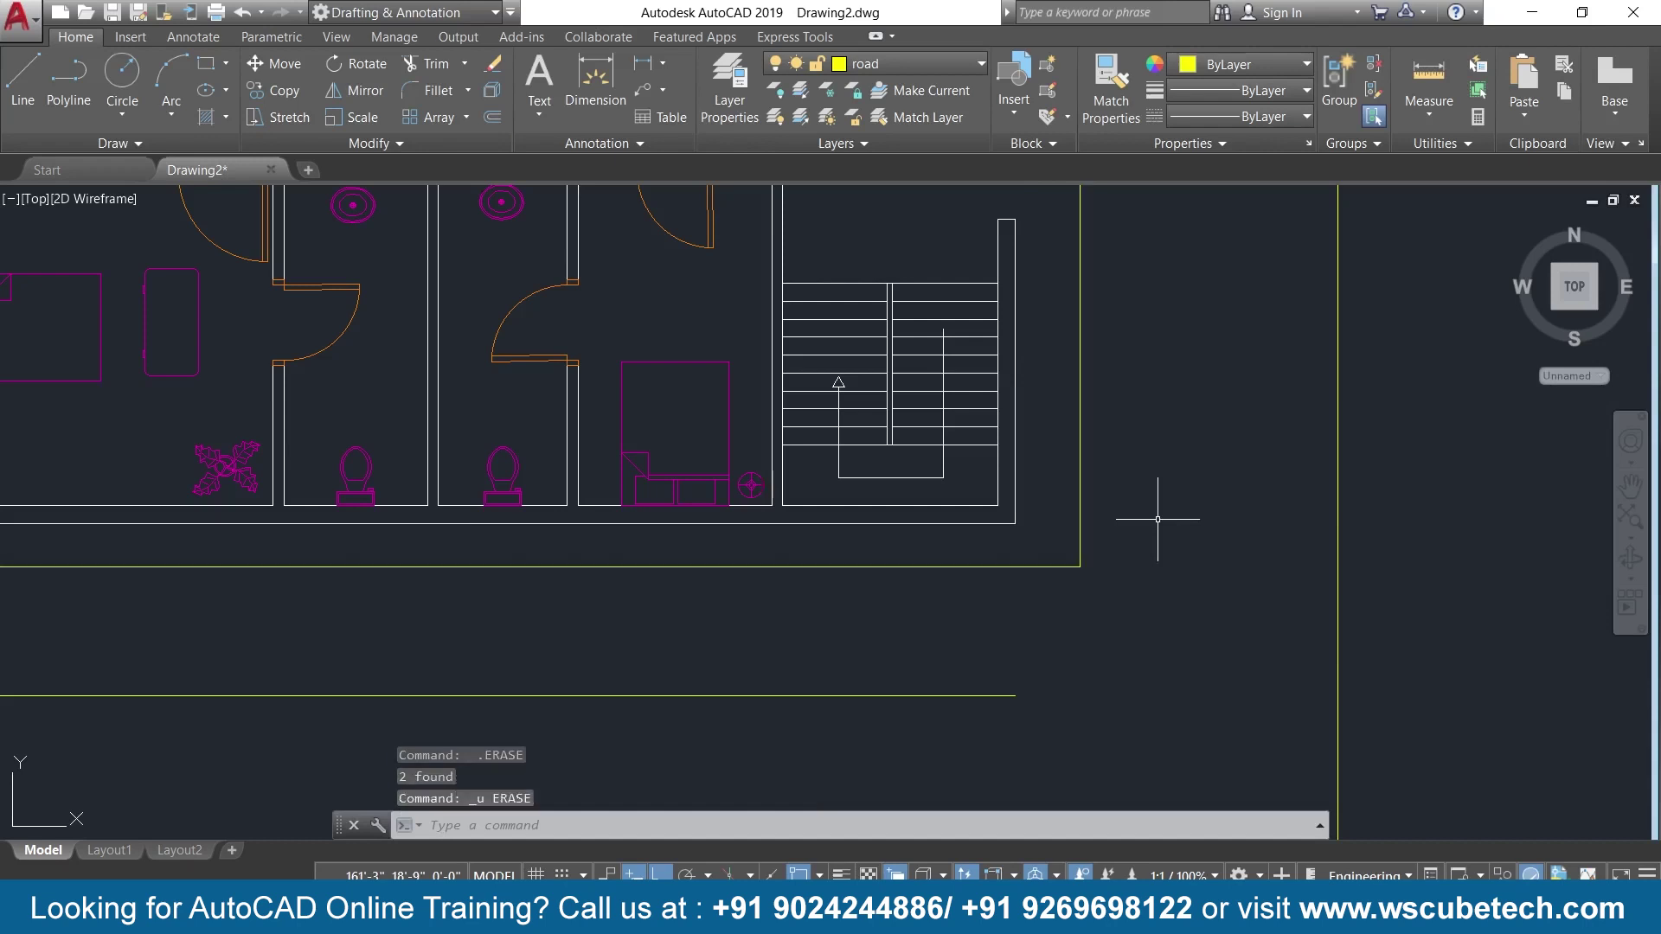
Erase the short stray line at the plot corner.
{"action": "scroll", "coordinate": [1158, 519], "scroll_direction": "down", "scroll_amount": 2}
{"action": "scroll", "coordinate": [1157, 519], "scroll_direction": "down", "scroll_amount": 2}
{"action": "middle_click_drag", "start_coordinate": [1153, 520], "coordinate": [1071, 700]}
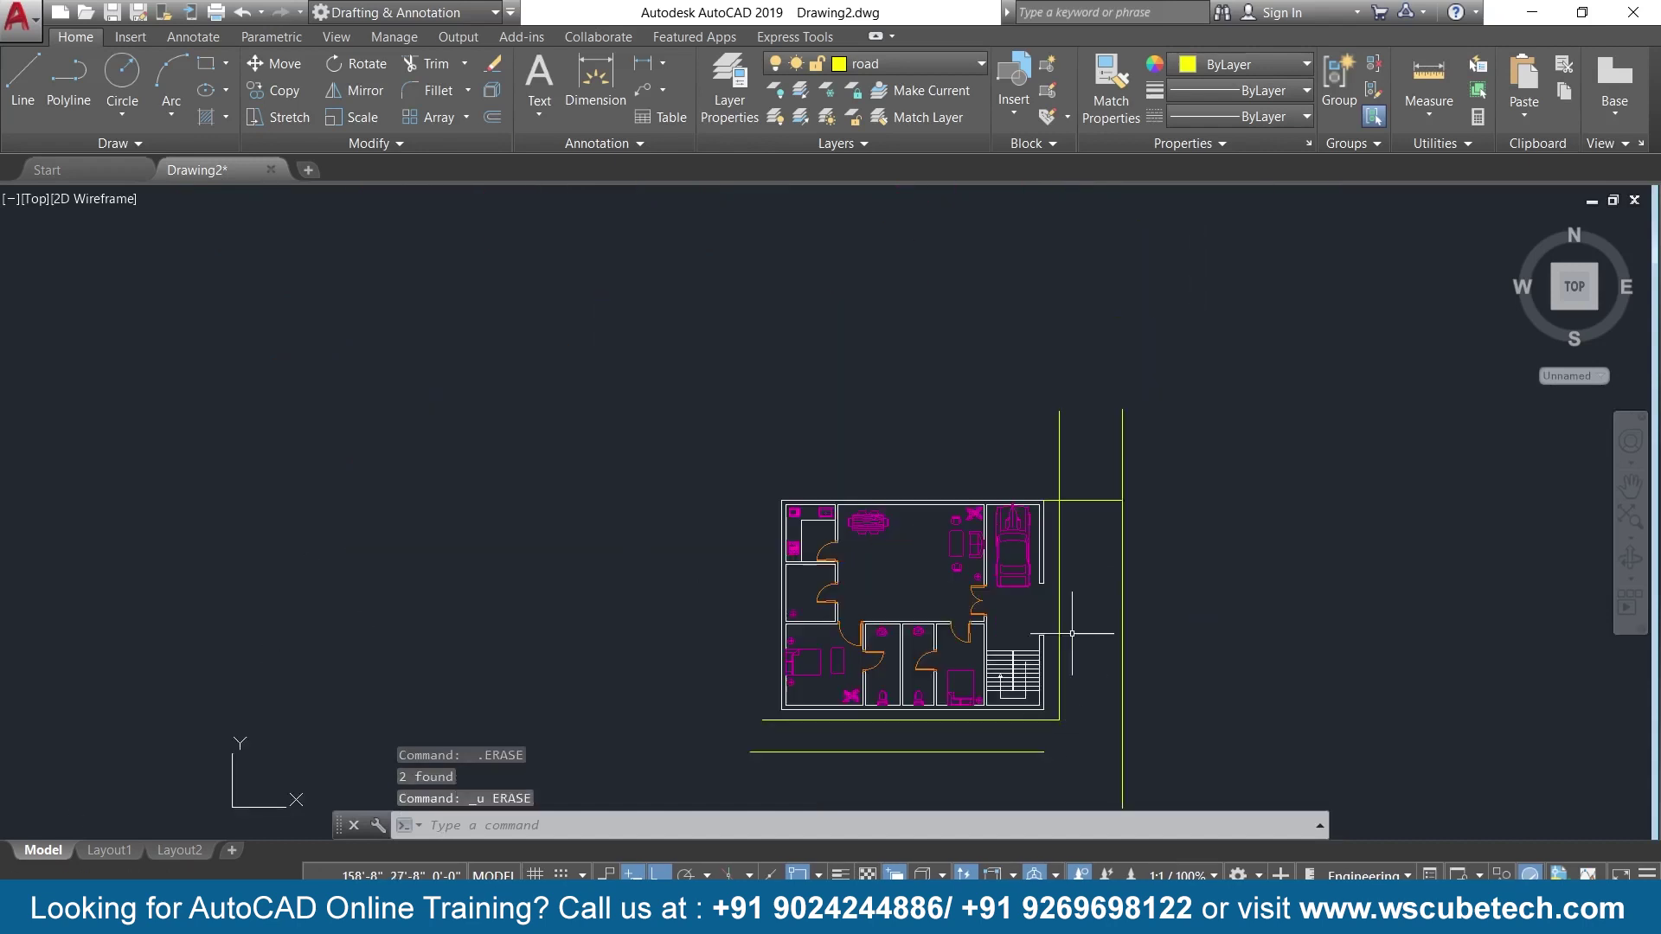
{"action": "scroll", "coordinate": [1089, 586], "scroll_direction": "up", "scroll_amount": 2}
{"action": "left_click", "coordinate": [1025, 449]}
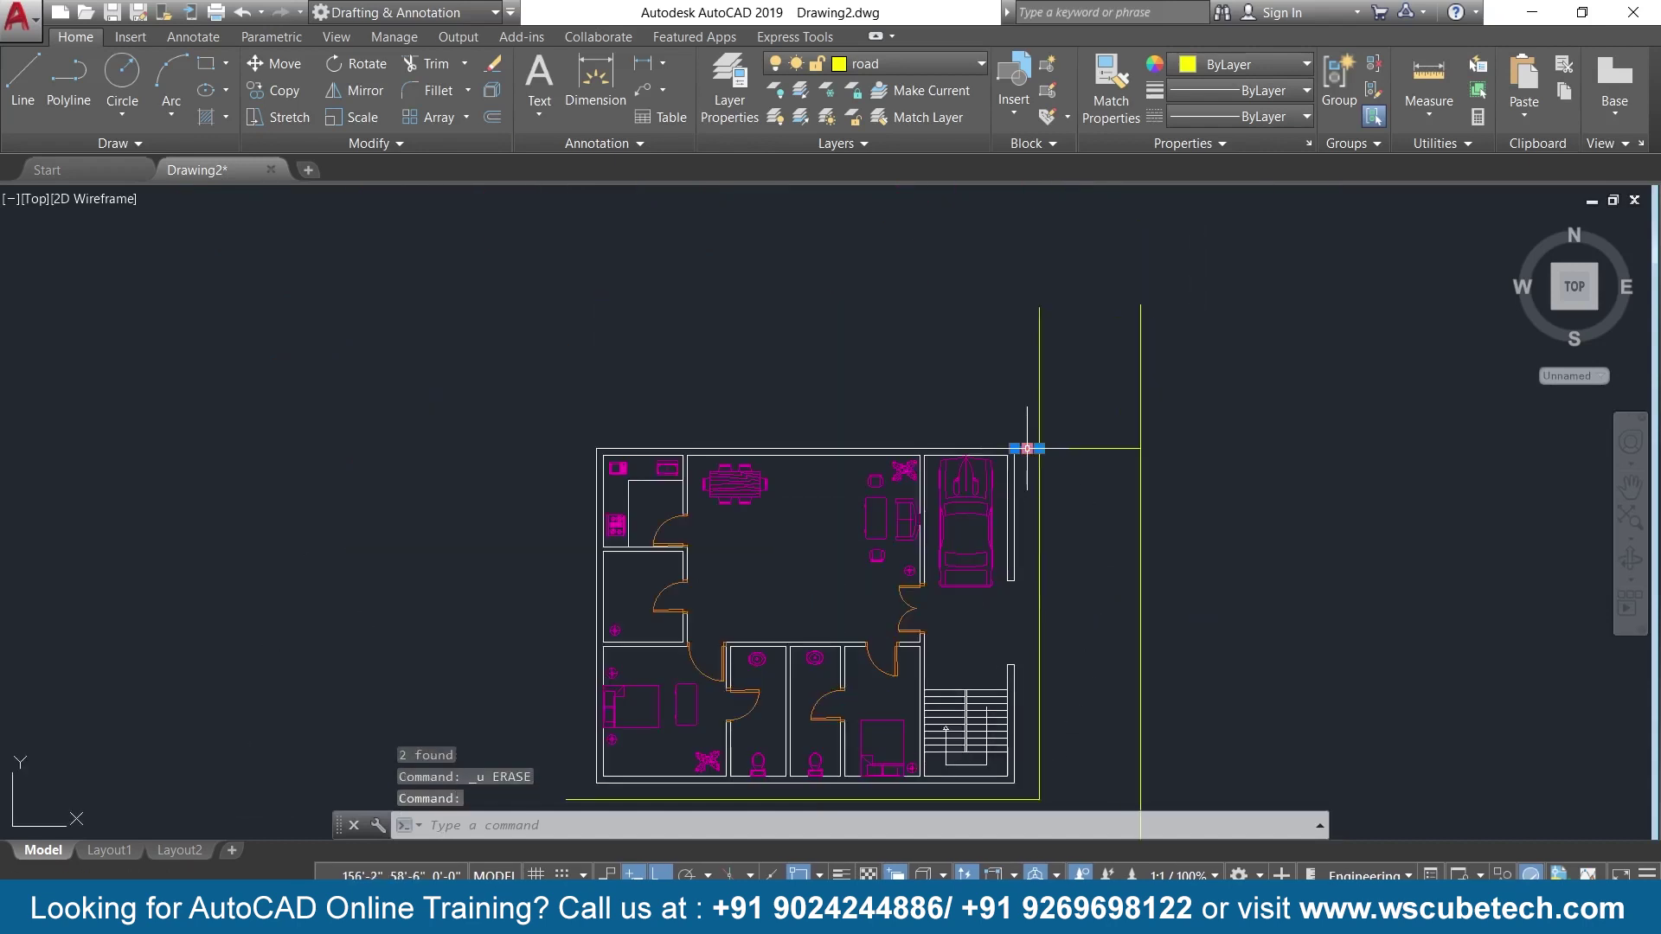
{"action": "key", "text": "Delete"}
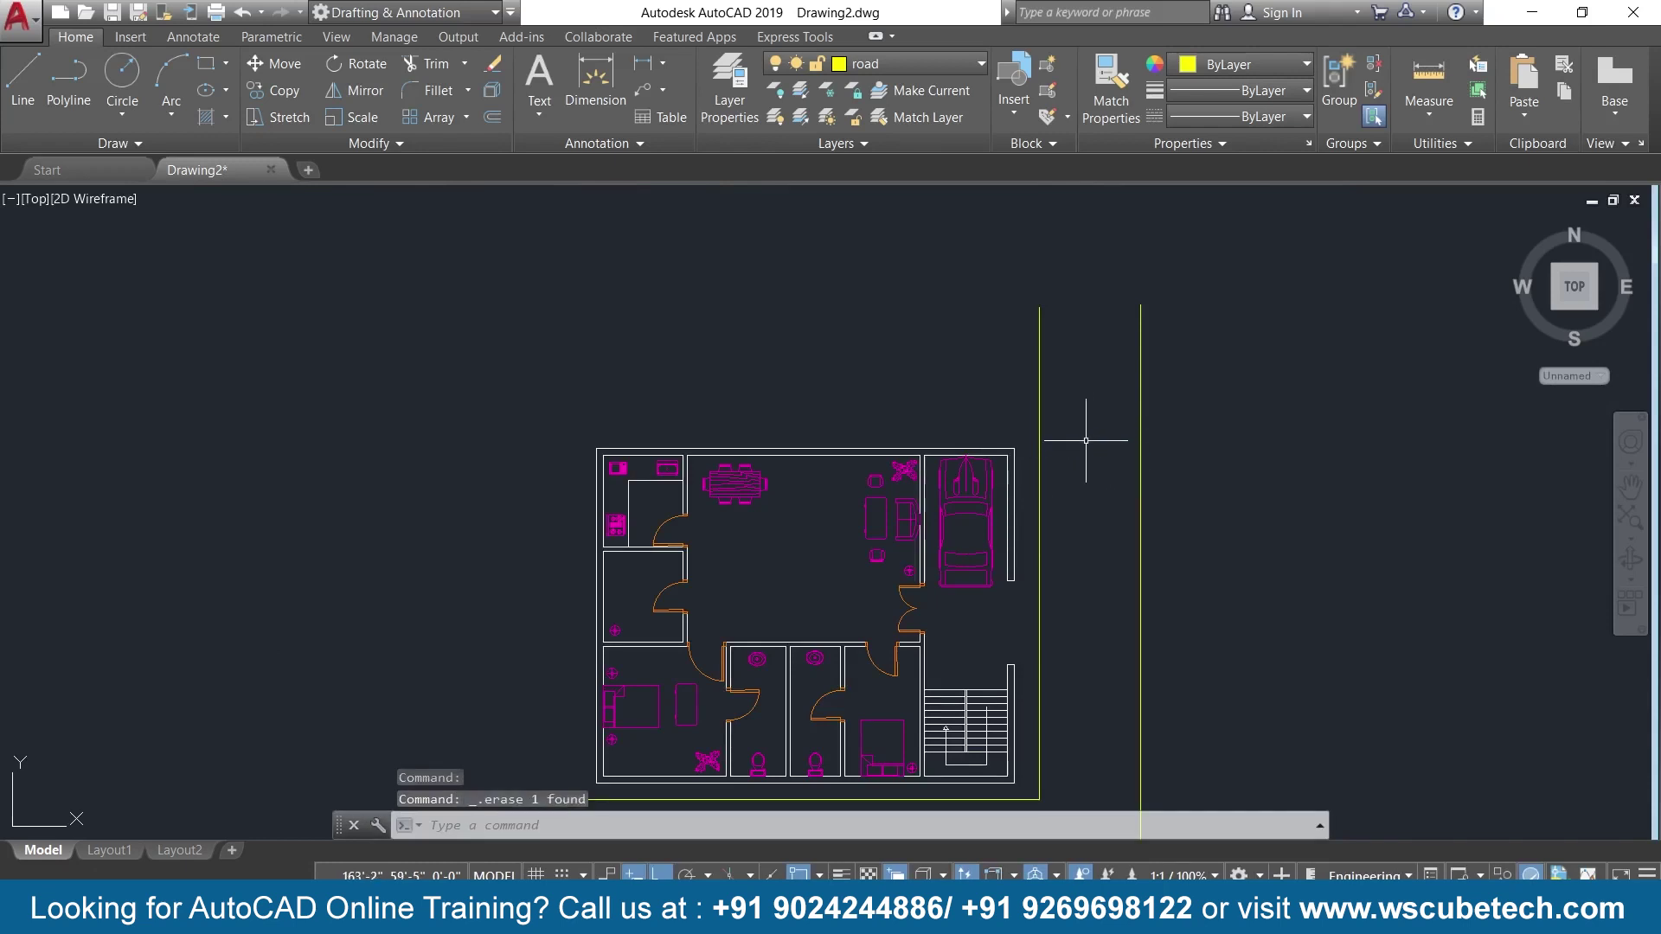
Stretch the lower road line east to 58'-11", reaching the inner vertical road line.
{"action": "middle_click_drag", "start_coordinate": [1272, 697], "coordinate": [1313, 502]}
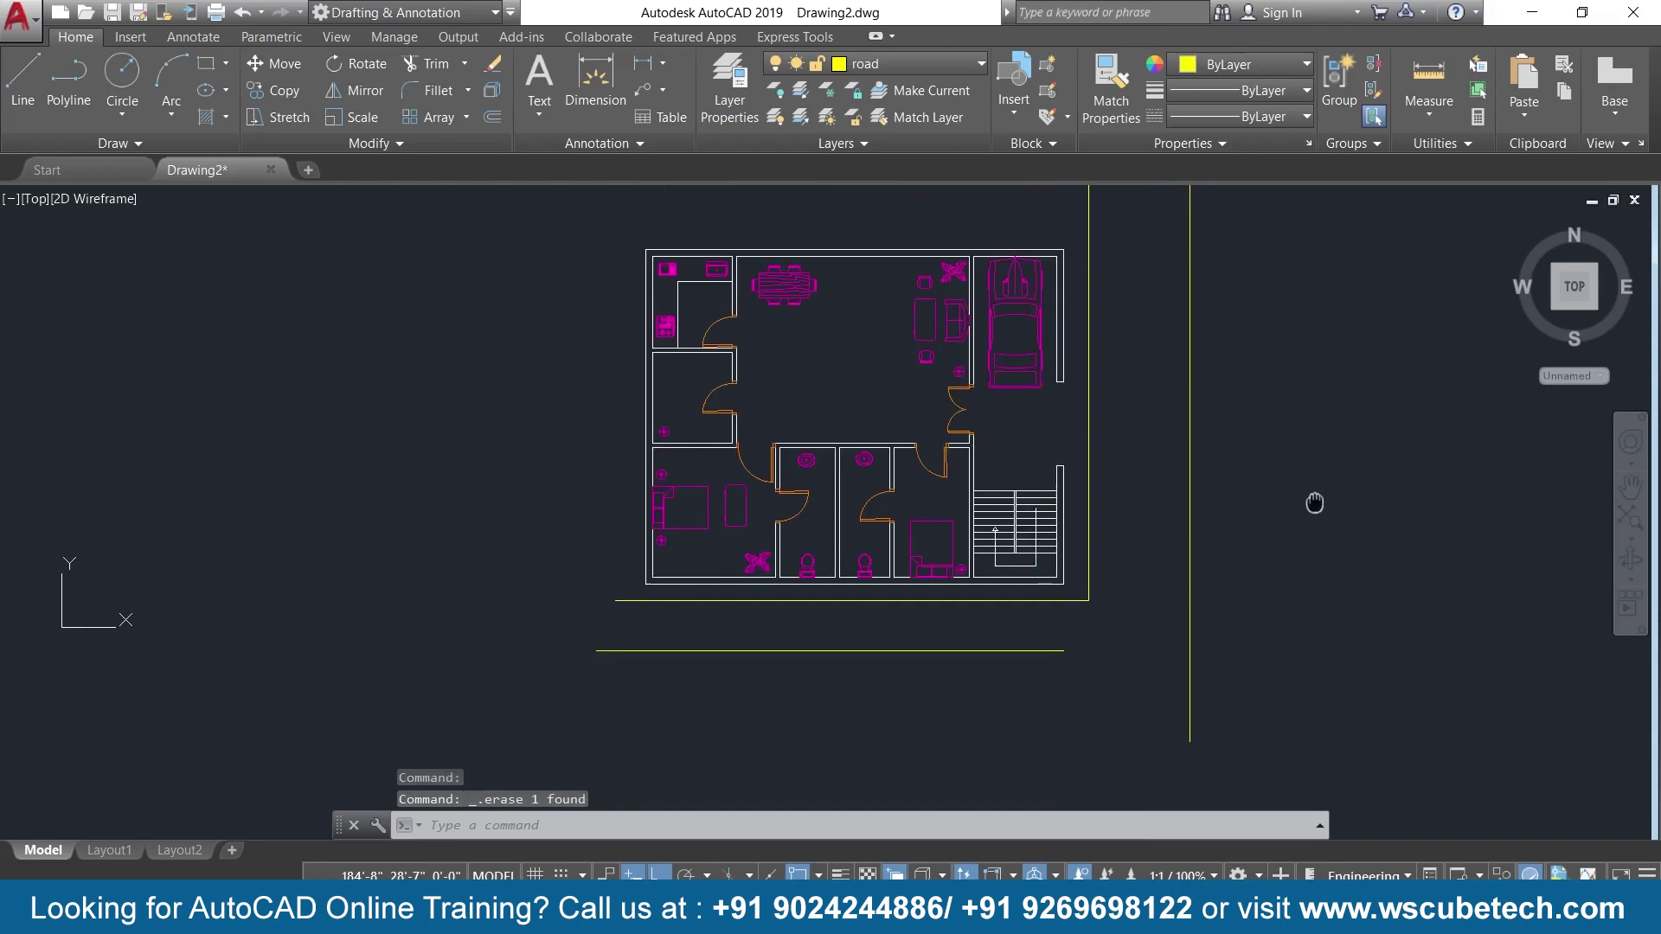
{"action": "scroll", "coordinate": [1148, 684], "scroll_direction": "up", "scroll_amount": 2}
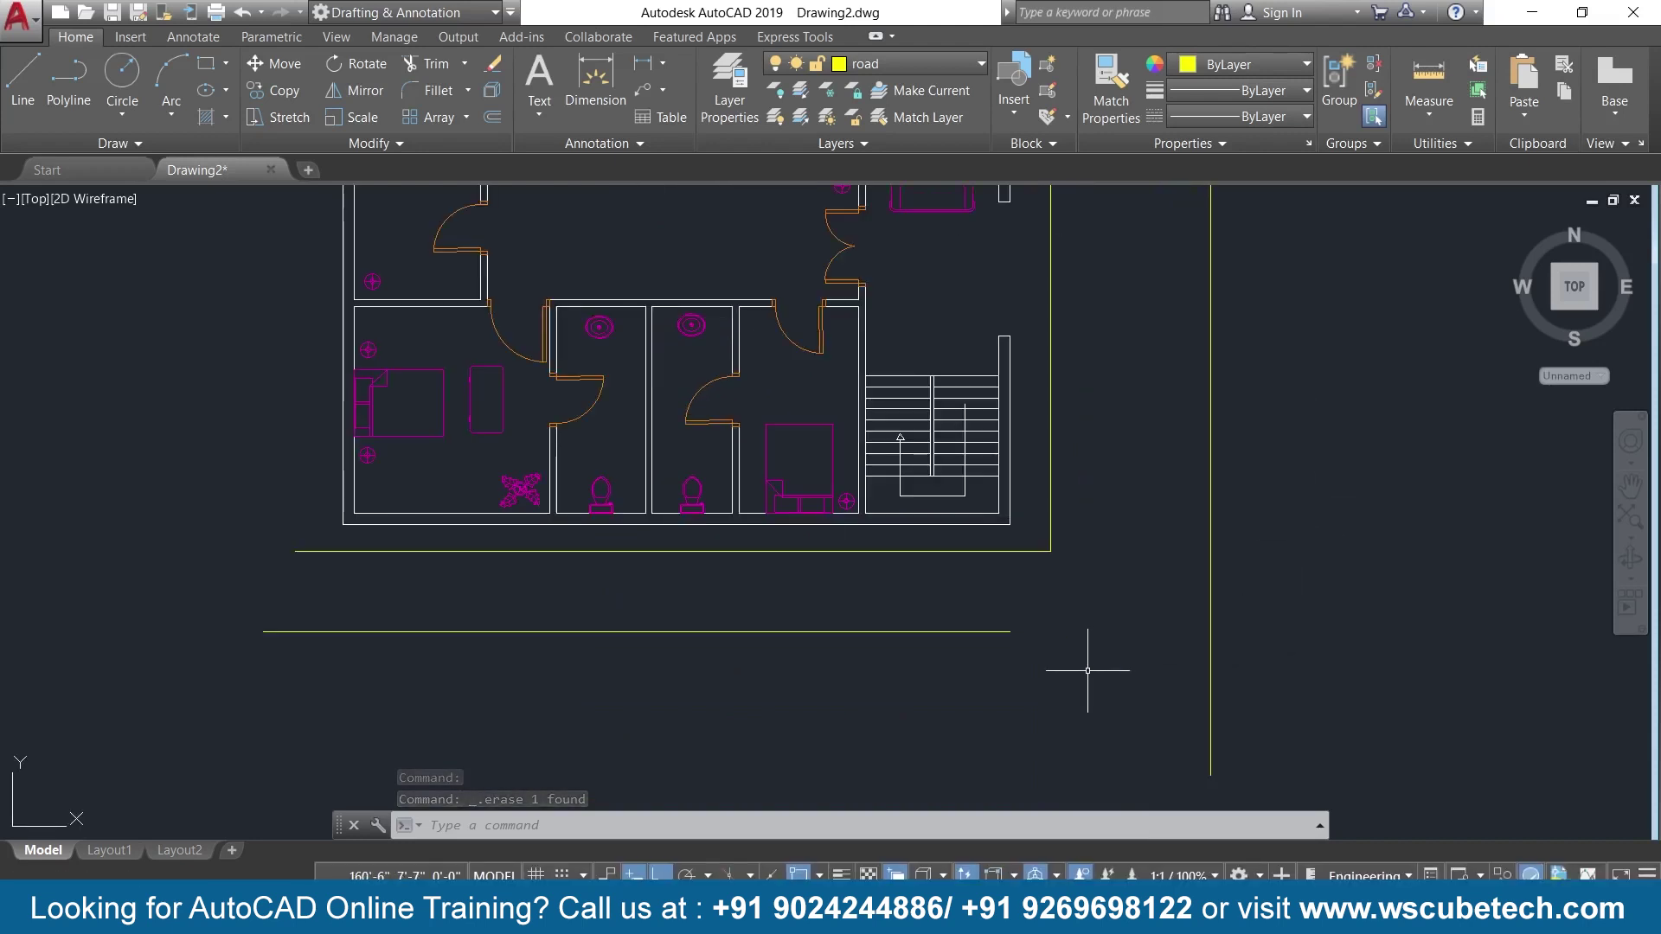
{"action": "left_click", "coordinate": [1003, 632]}
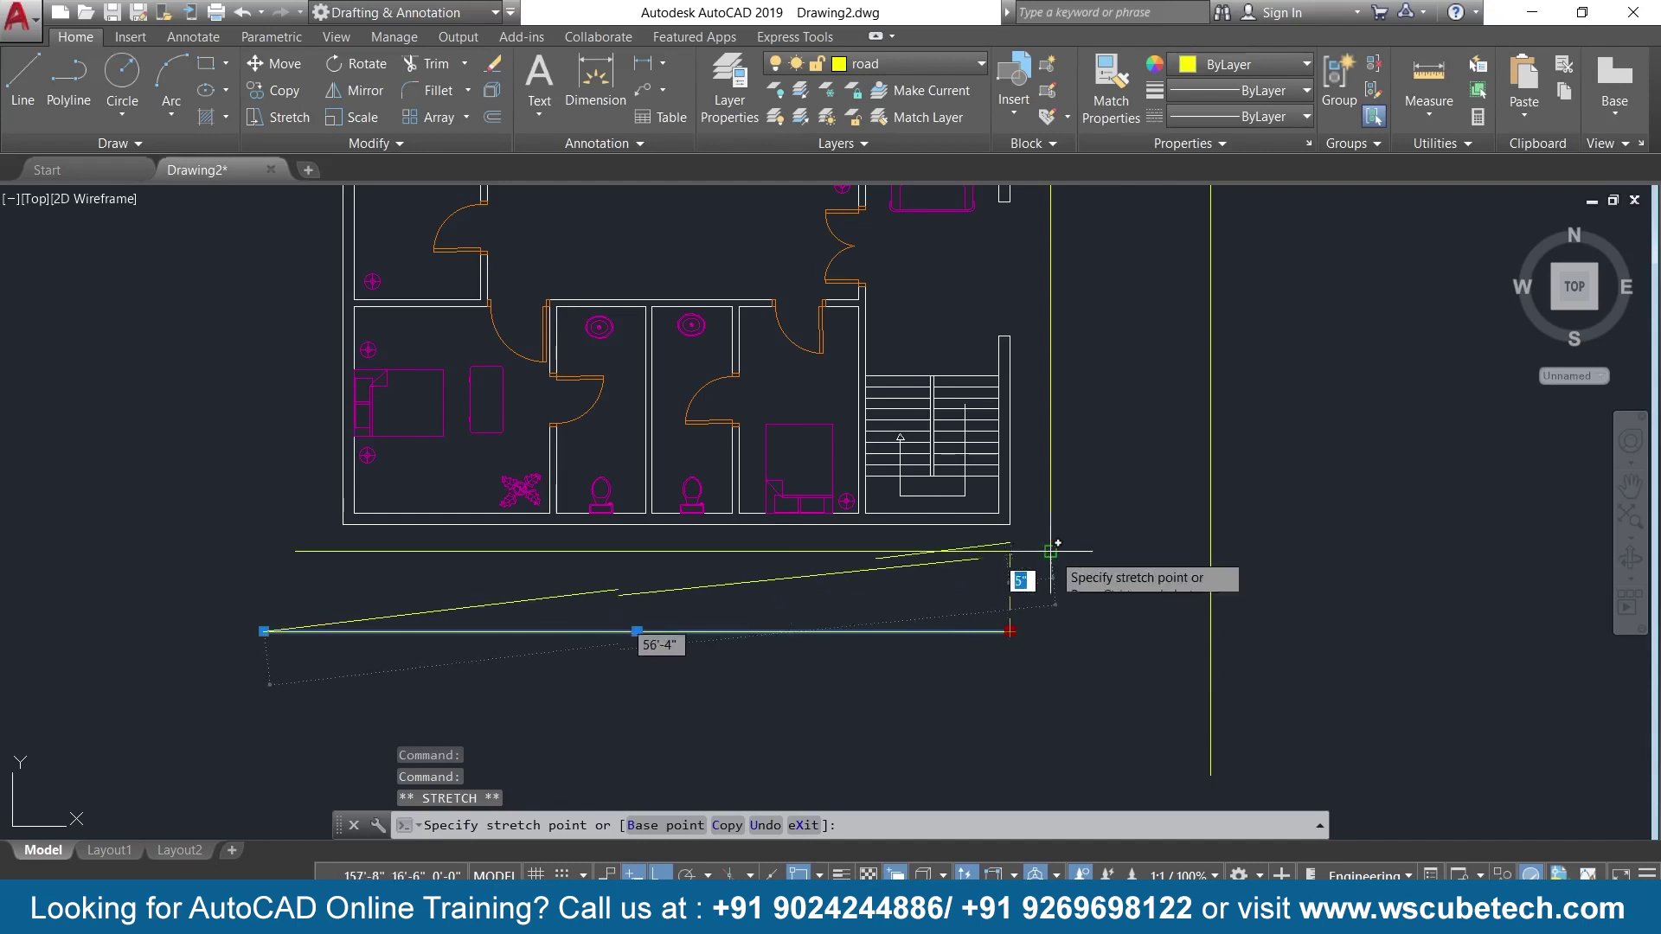
{"action": "left_click", "coordinate": [1050, 633]}
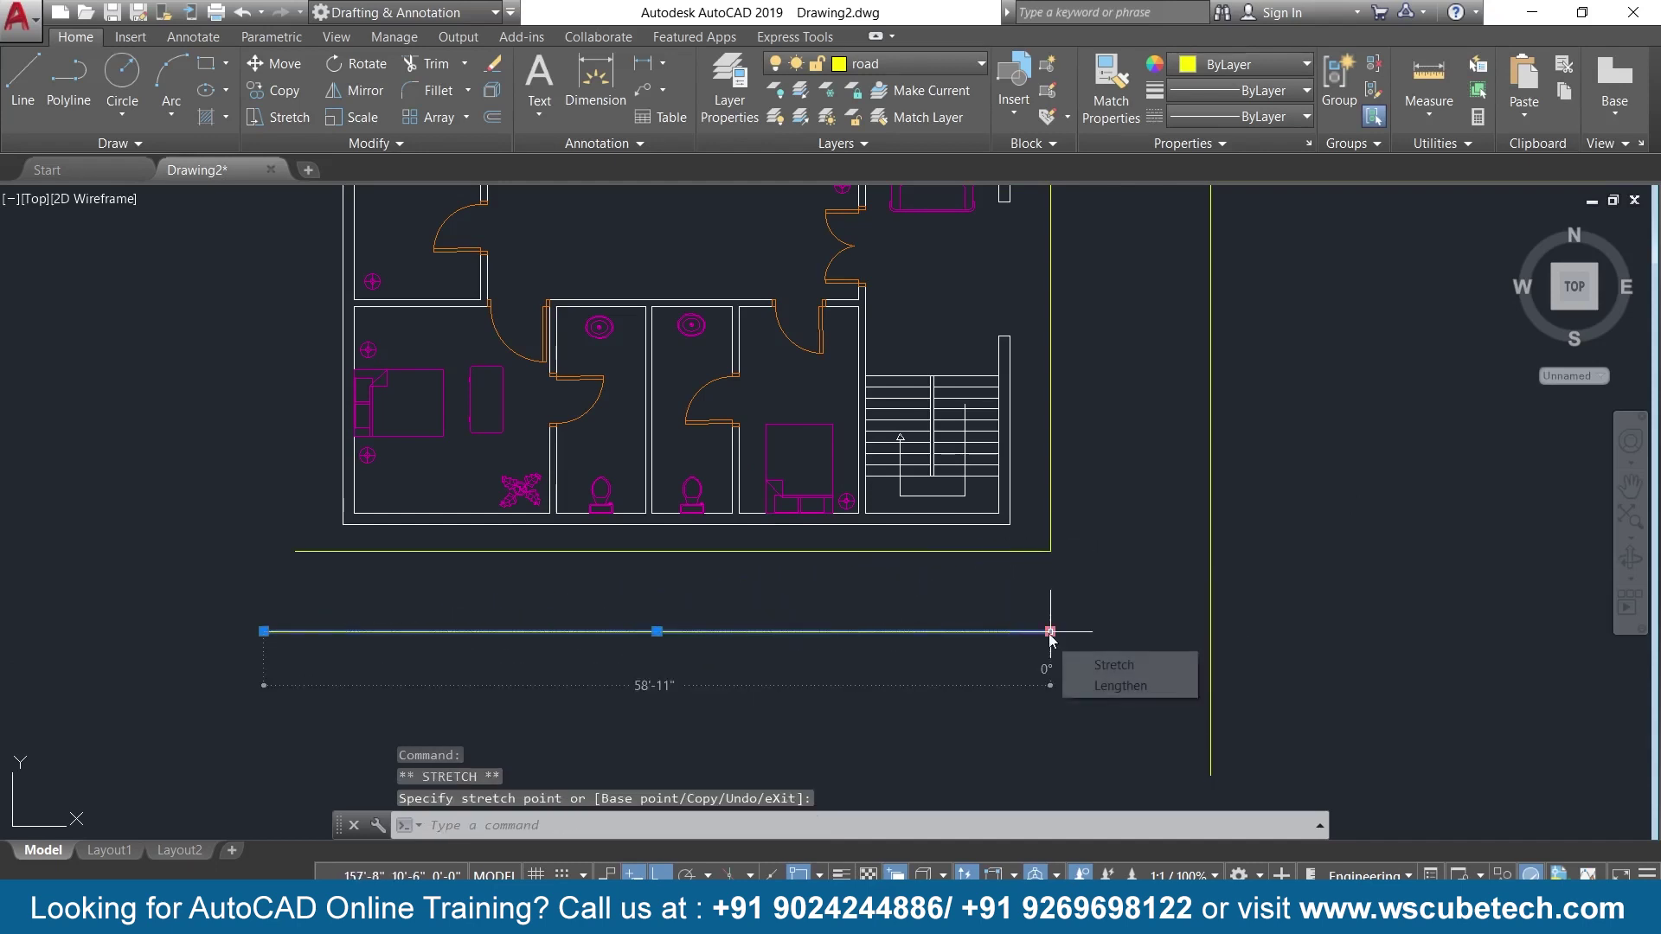
{"action": "type", "text": "l"}
{"action": "key", "text": "Return"}
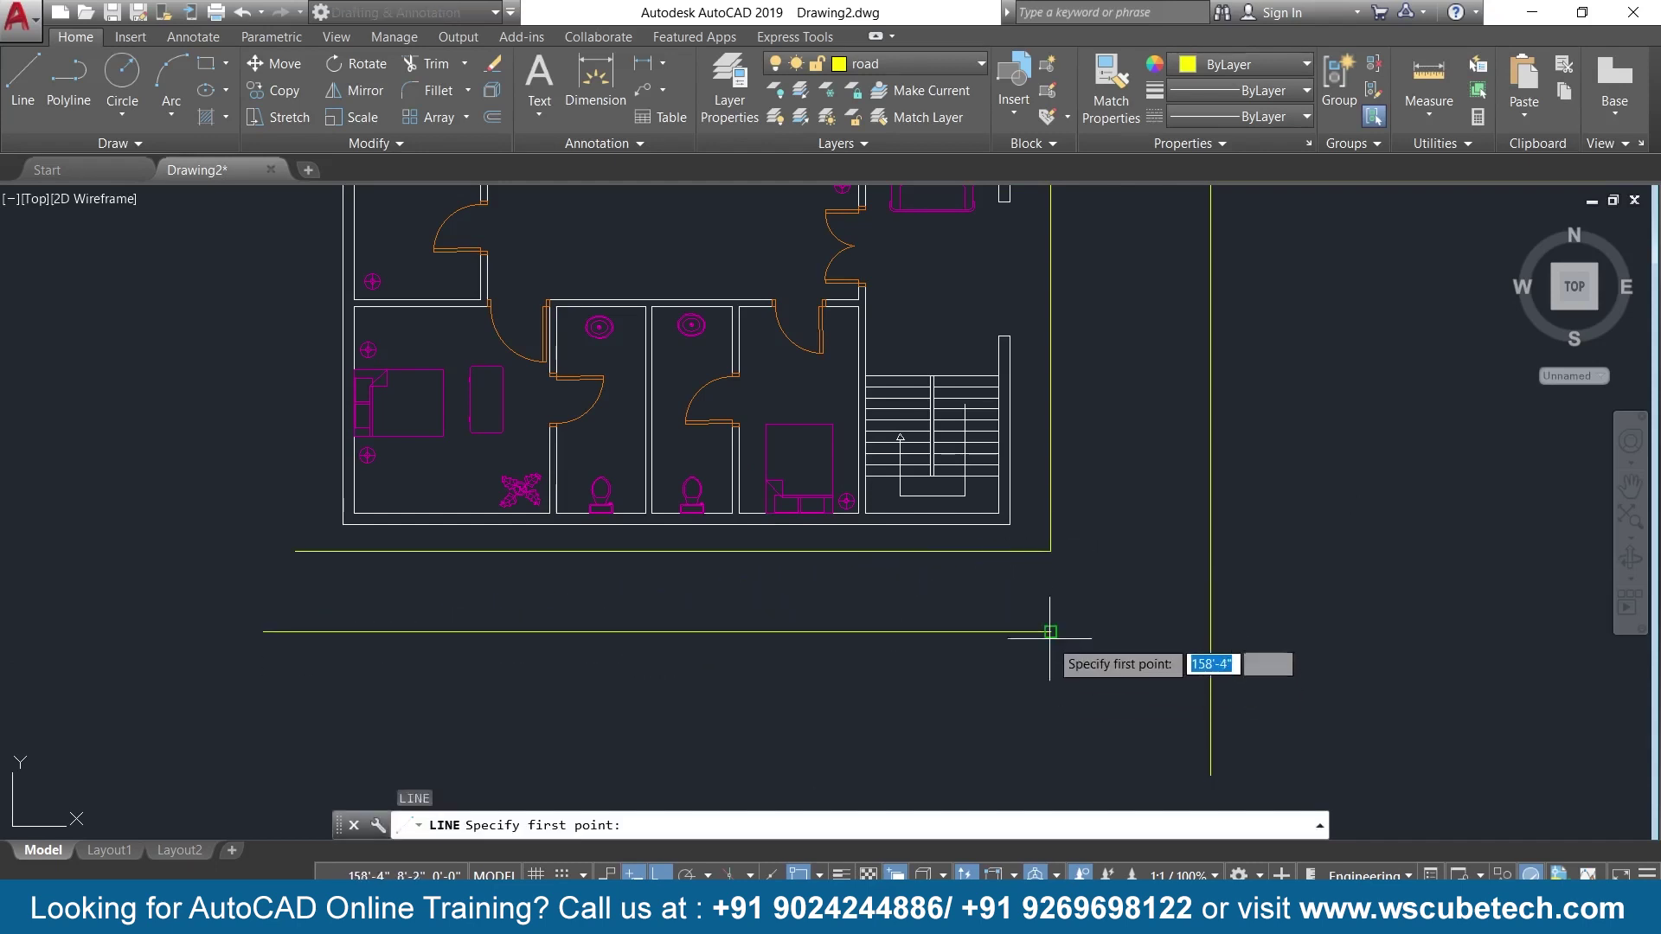
Draw a vertical road line dropping south from the lower road line's east end.
{"action": "left_click", "coordinate": [1050, 633]}
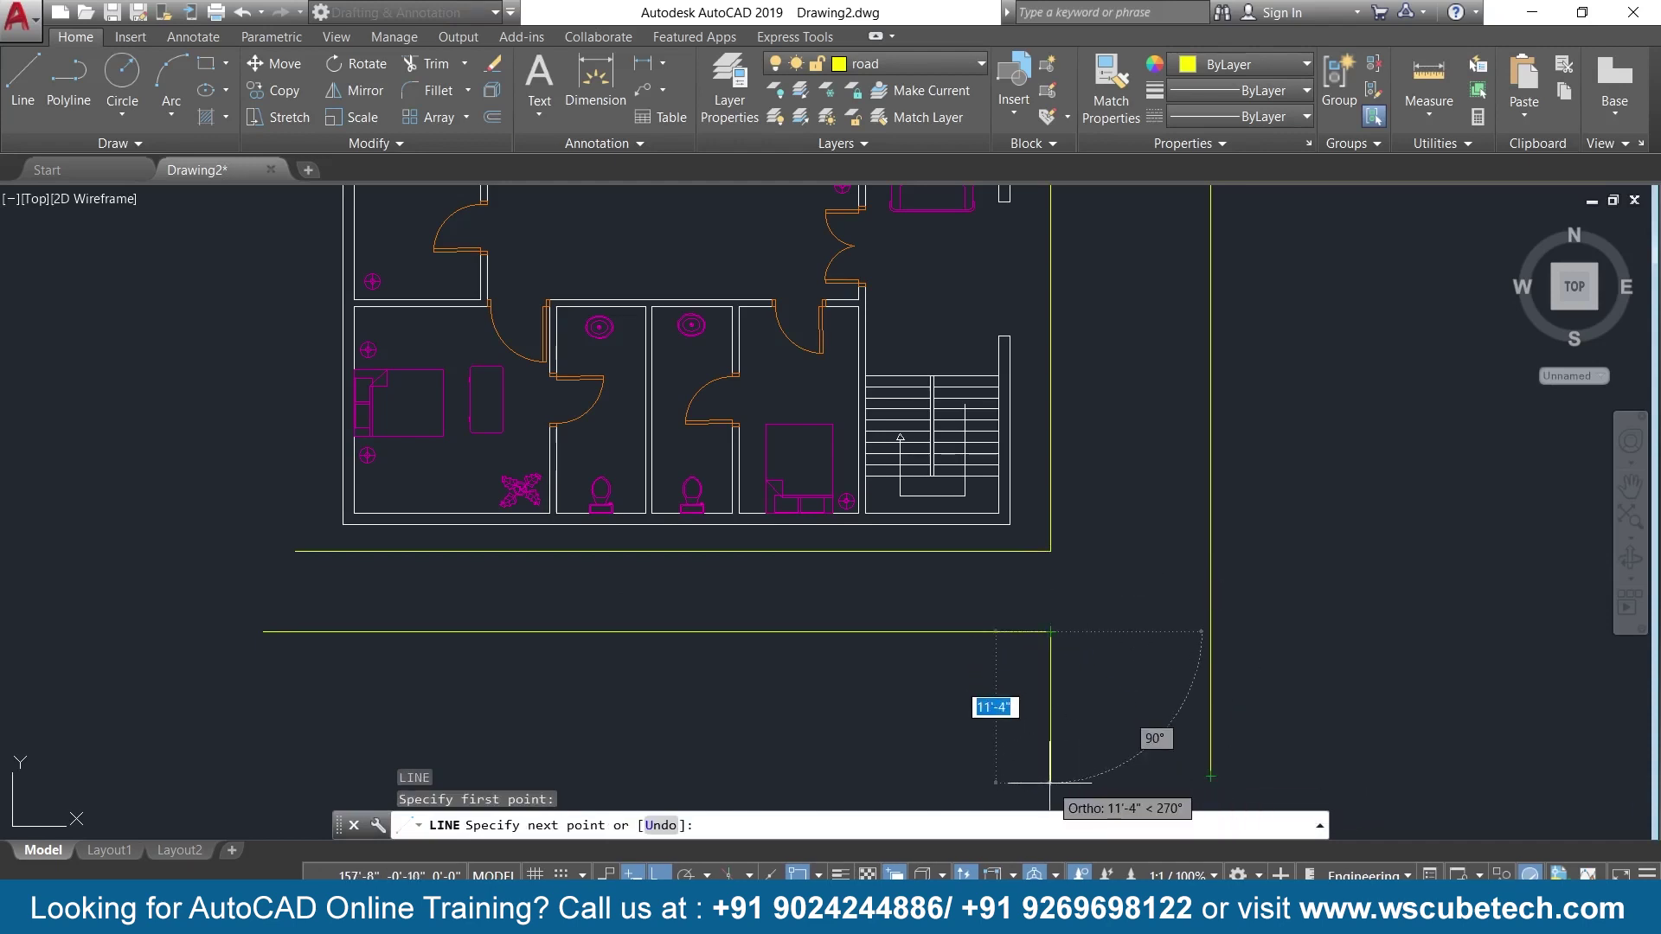
{"action": "key", "text": "F11"}
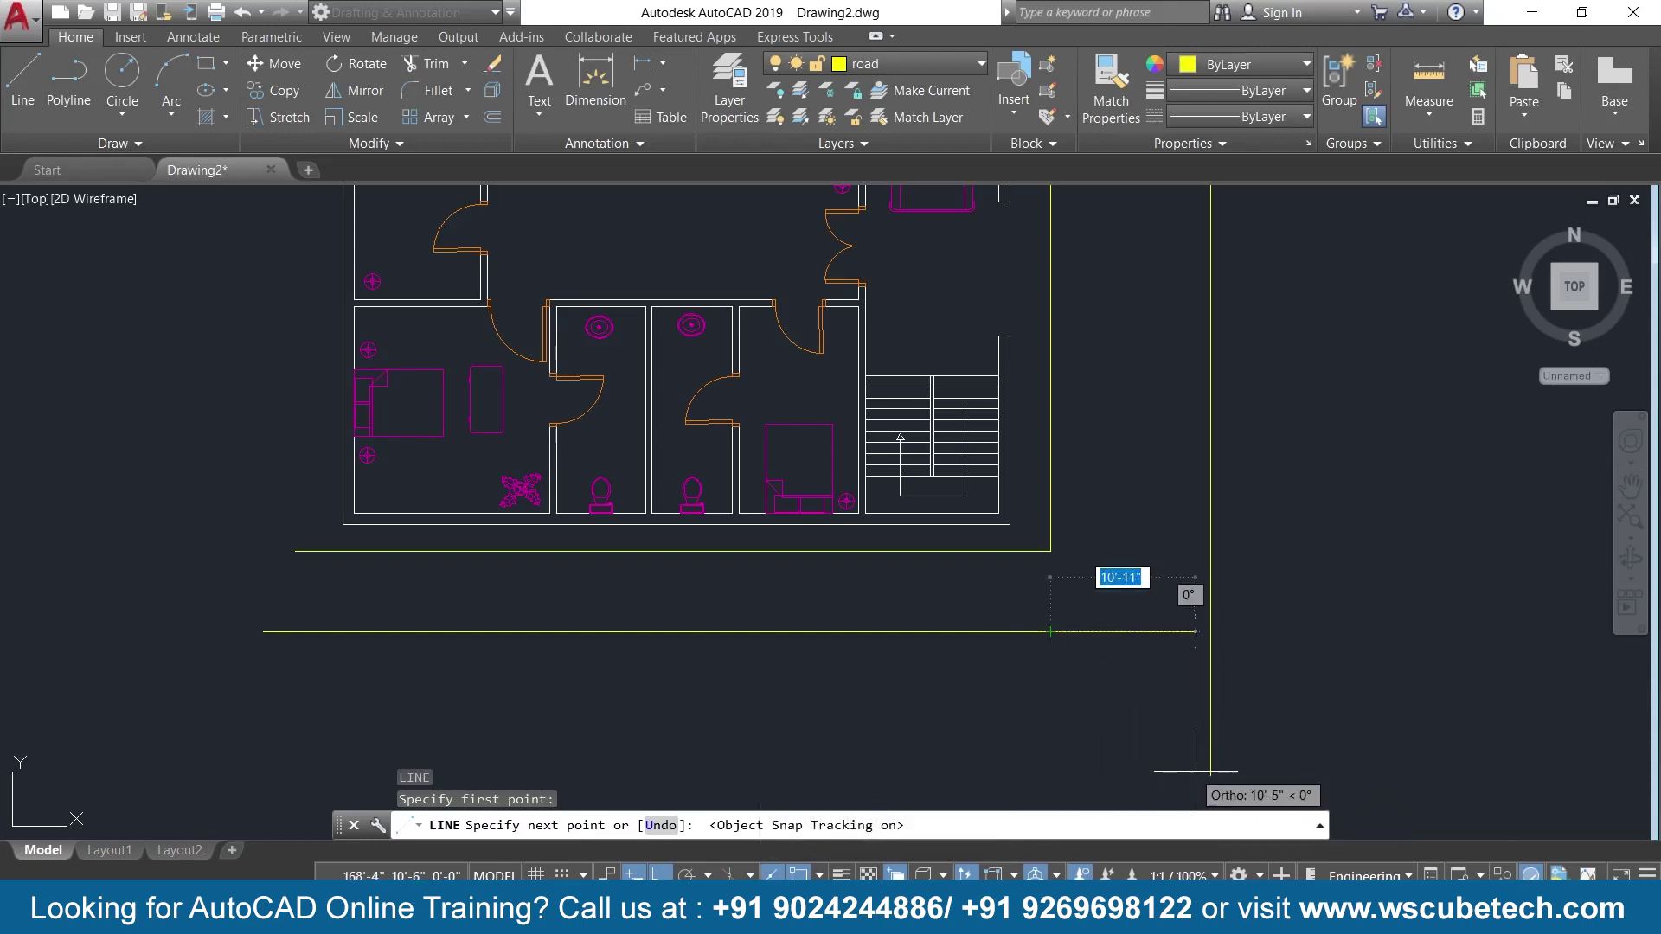
{"action": "left_click", "coordinate": [1050, 775]}
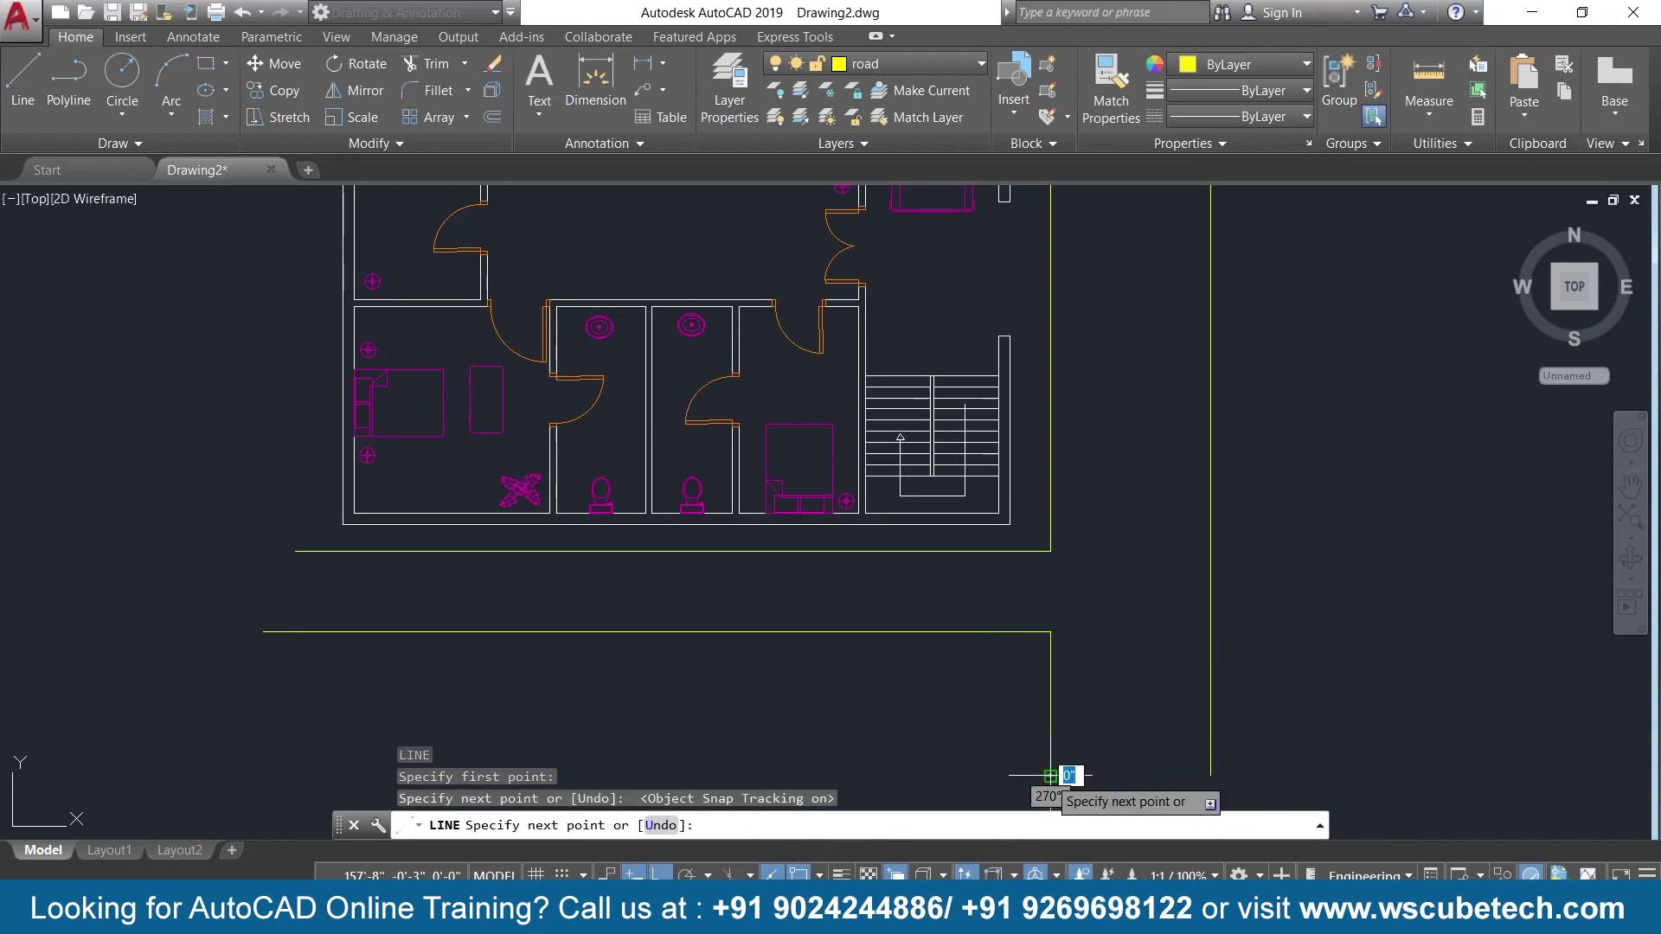
{"action": "type", "text": "7"}
{"action": "key", "text": "Return"}
{"action": "scroll", "coordinate": [1050, 776], "scroll_direction": "down", "scroll_amount": 3}
{"action": "mouse_move", "coordinate": [1050, 776]}
{"action": "middle_mouse_down"}
{"action": "mouse_move", "coordinate": [1114, 579]}
{"action": "mouse_move", "coordinate": [1114, 593]}
{"action": "middle_mouse_up"}
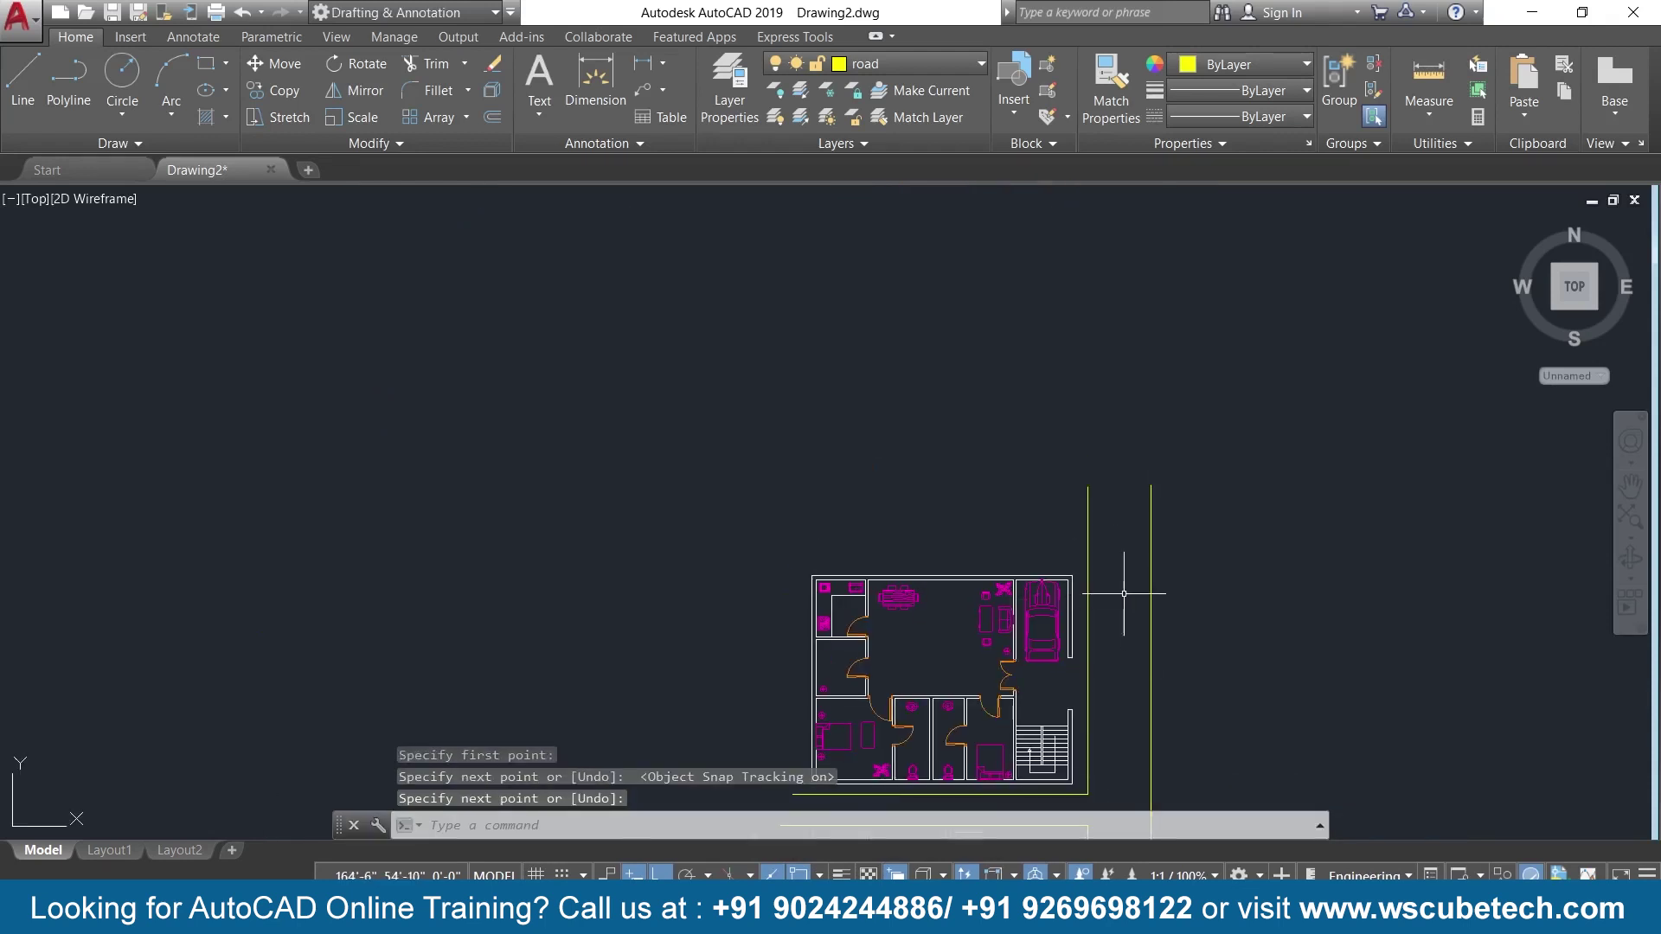
{"action": "scroll", "coordinate": [1122, 571], "scroll_direction": "up", "scroll_amount": 3}
{"action": "left_click", "coordinate": [1186, 326]}
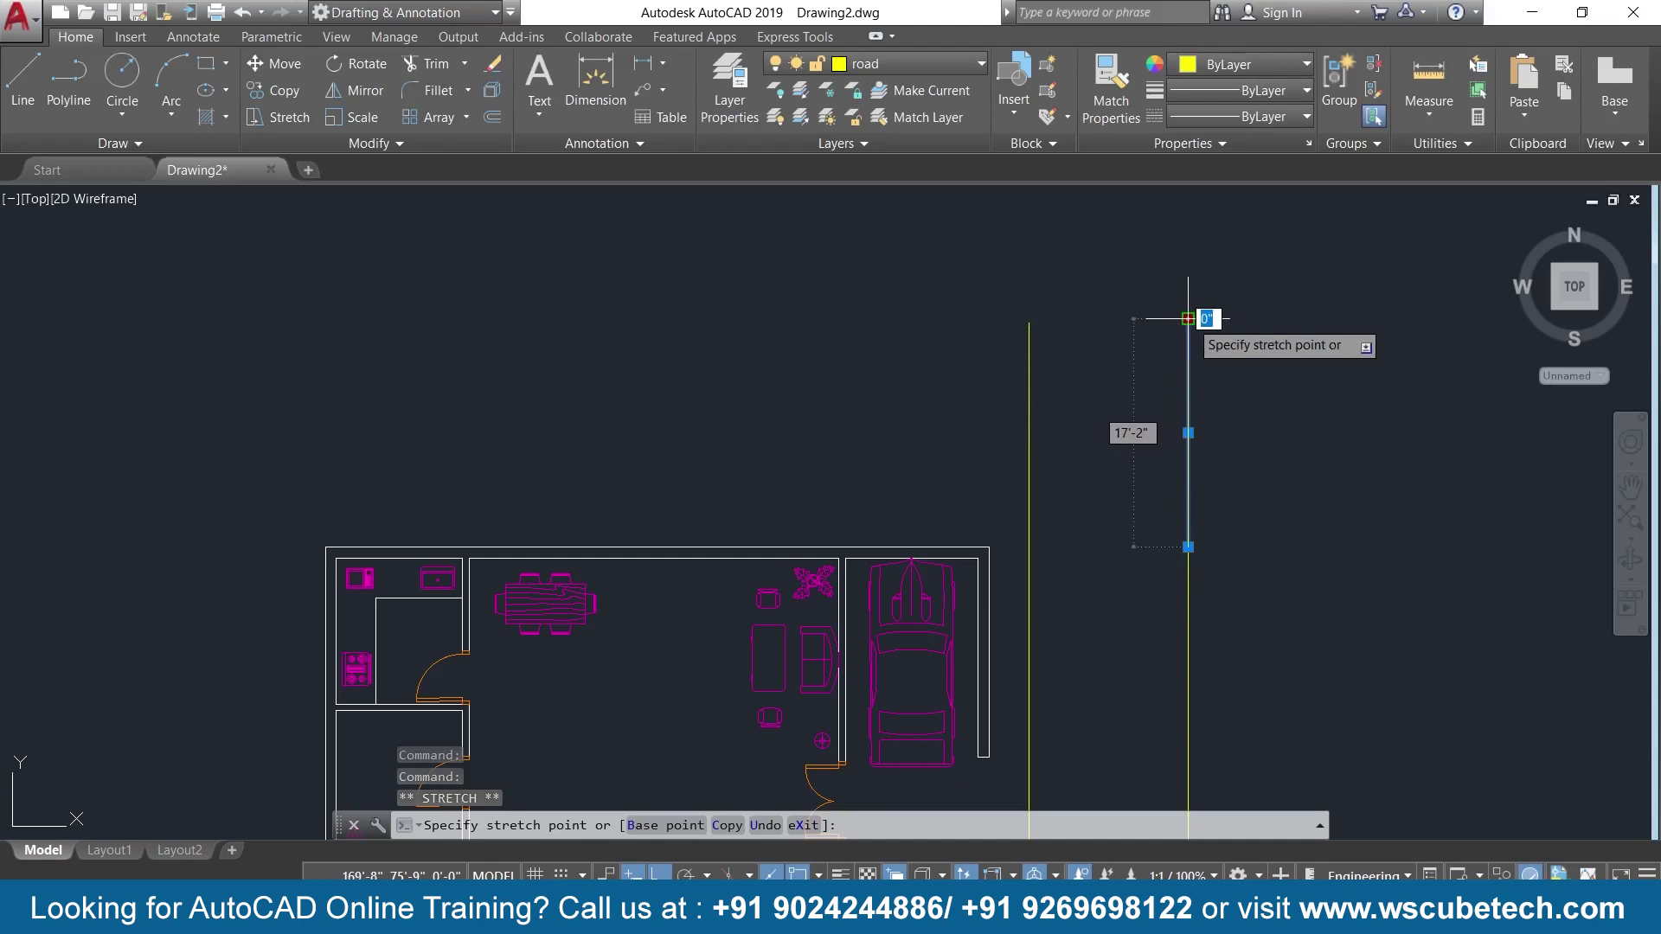
Cancel the grip edit and draw a horizontal line across both road lines' tops.
{"action": "key", "text": "space"}
{"action": "key", "text": "space"}
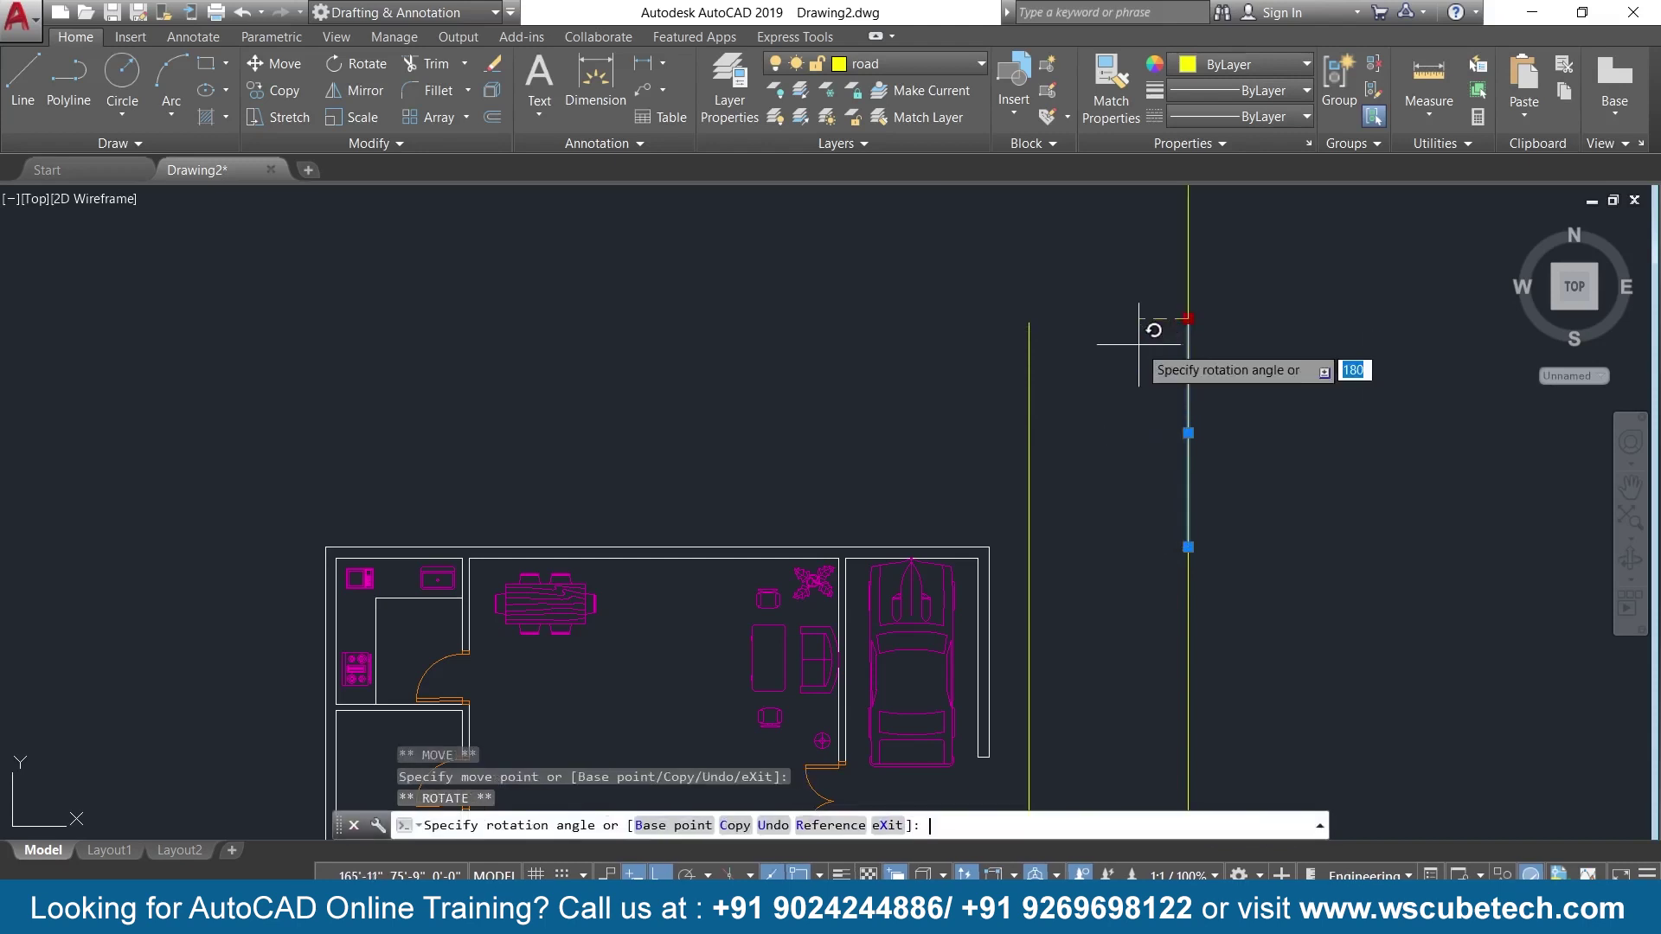
{"action": "key", "text": "Escape"}
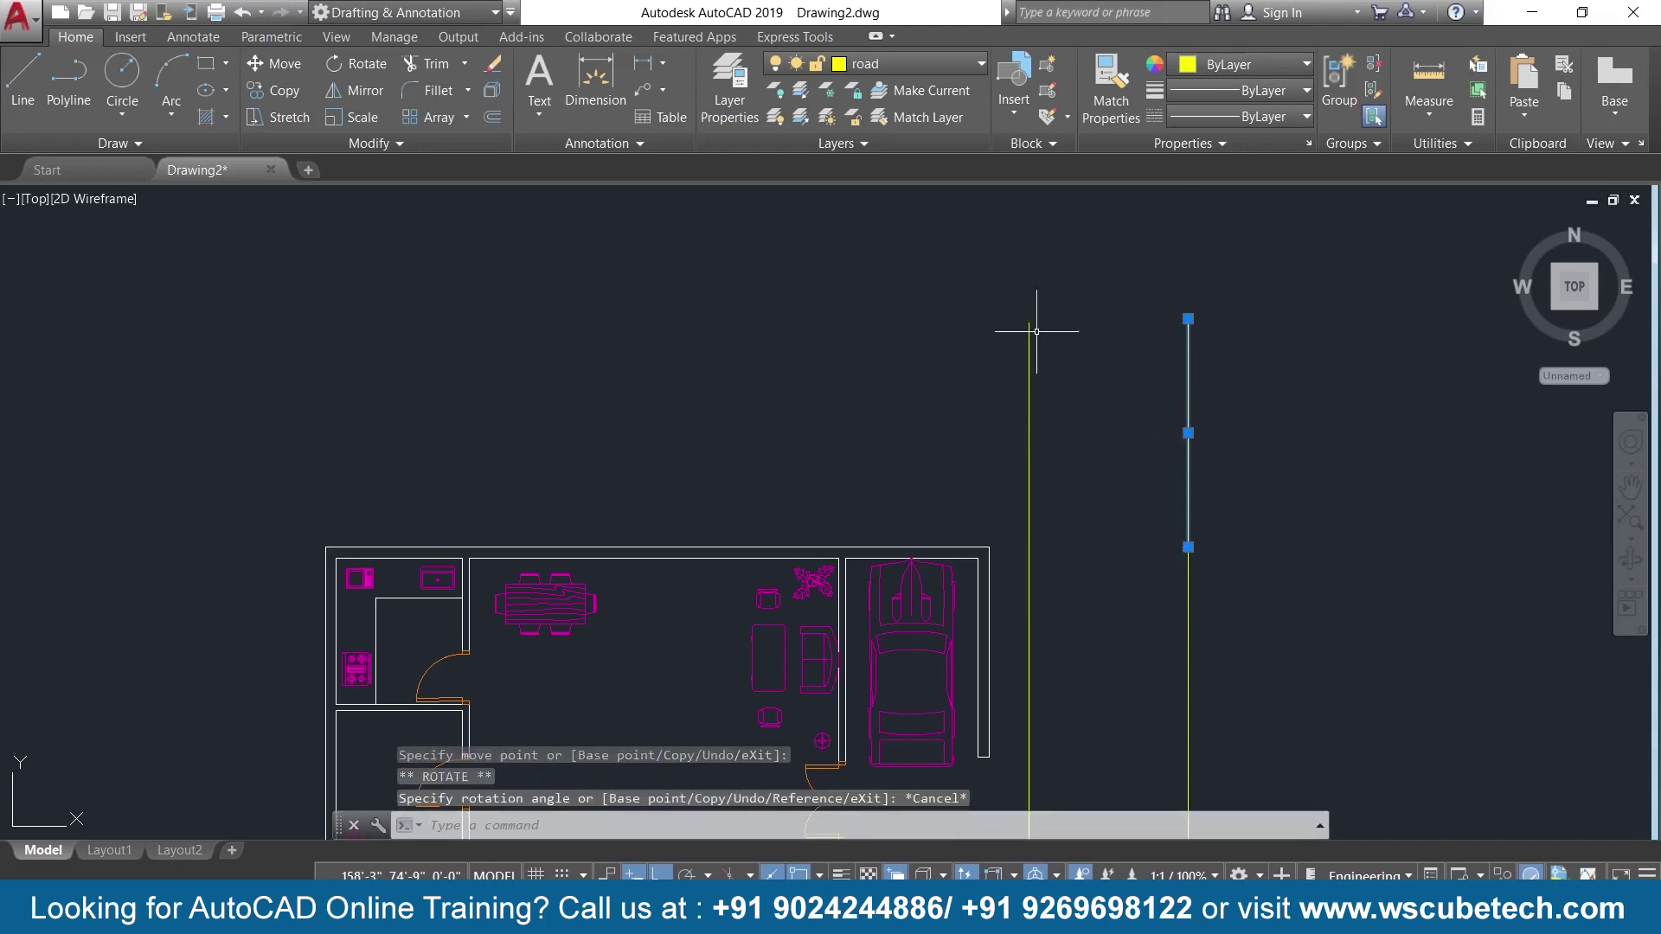
{"action": "key", "text": "l"}
{"action": "key", "text": "space"}
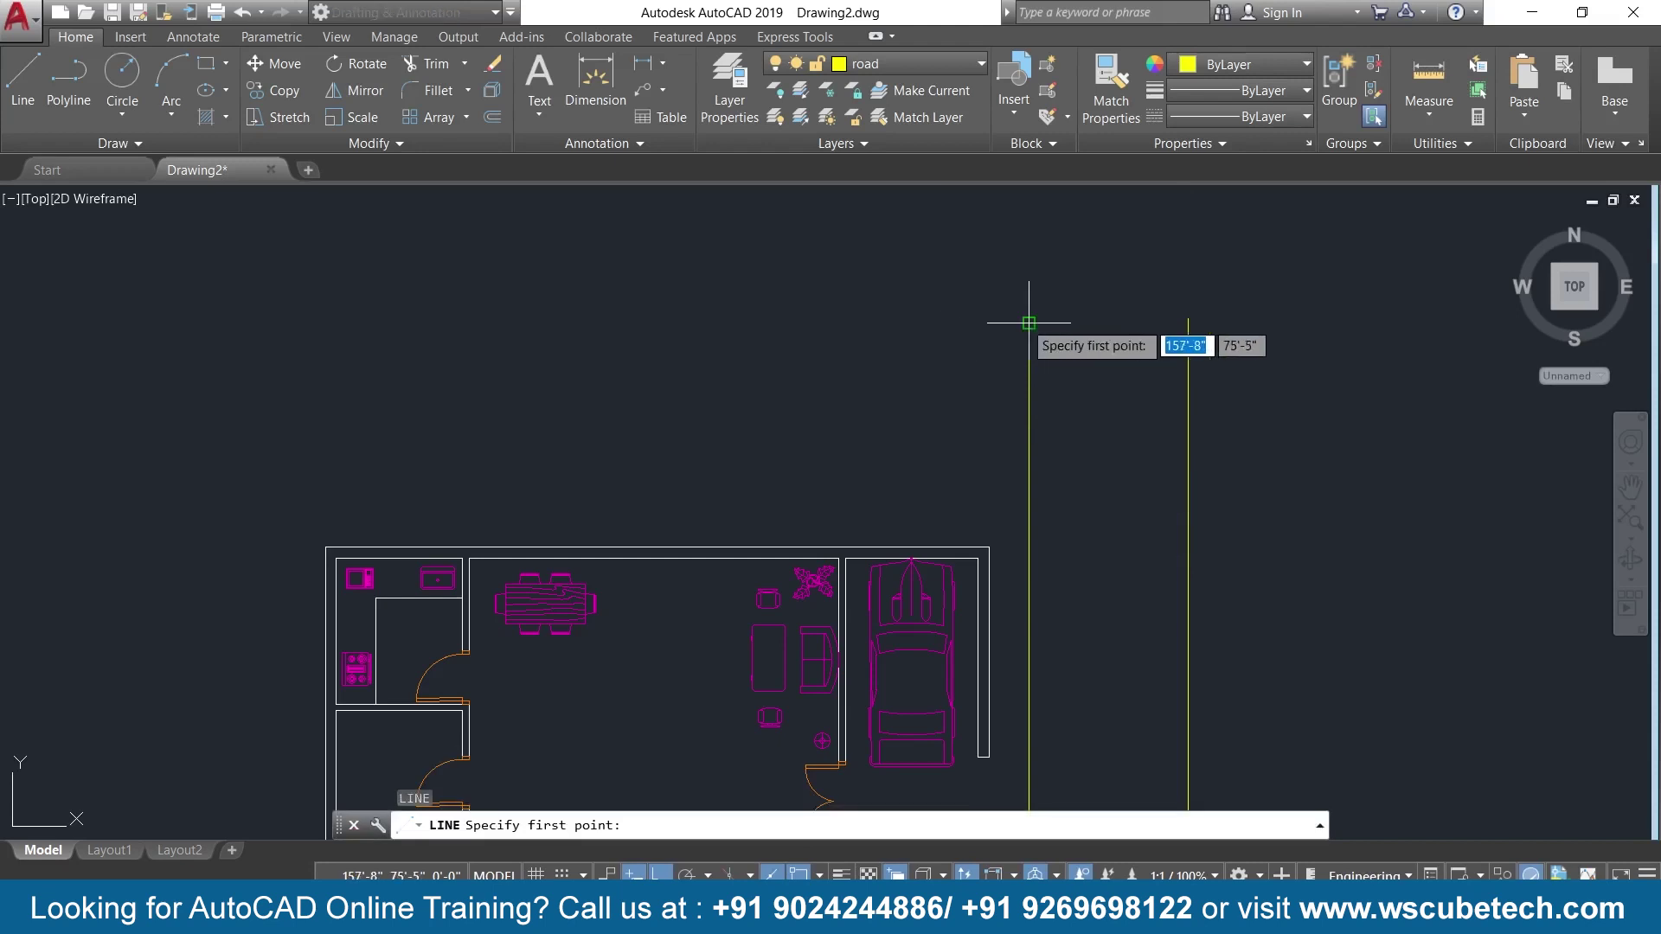
{"action": "left_click", "coordinate": [1028, 323]}
{"action": "left_click", "coordinate": [1231, 318]}
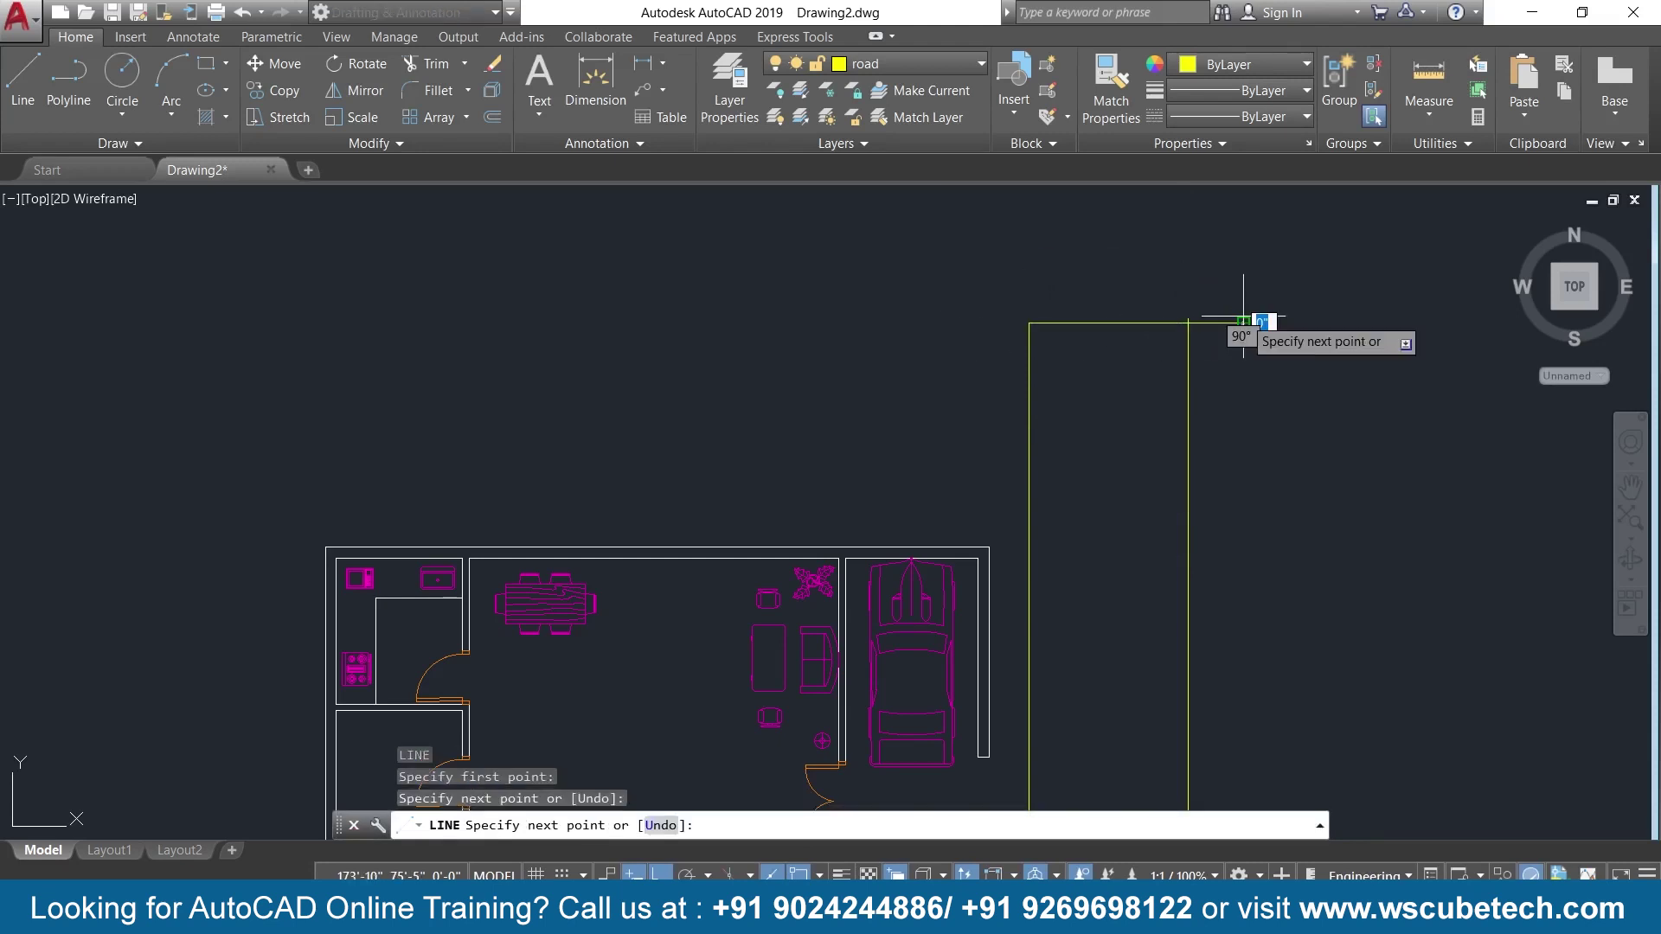
{"action": "key", "text": "space"}
Delete the leftover top horizontal line and zoom out over the road lines.
{"action": "scroll", "coordinate": [1243, 316], "scroll_direction": "up", "scroll_amount": 4}
{"action": "type", "text": "tr"}
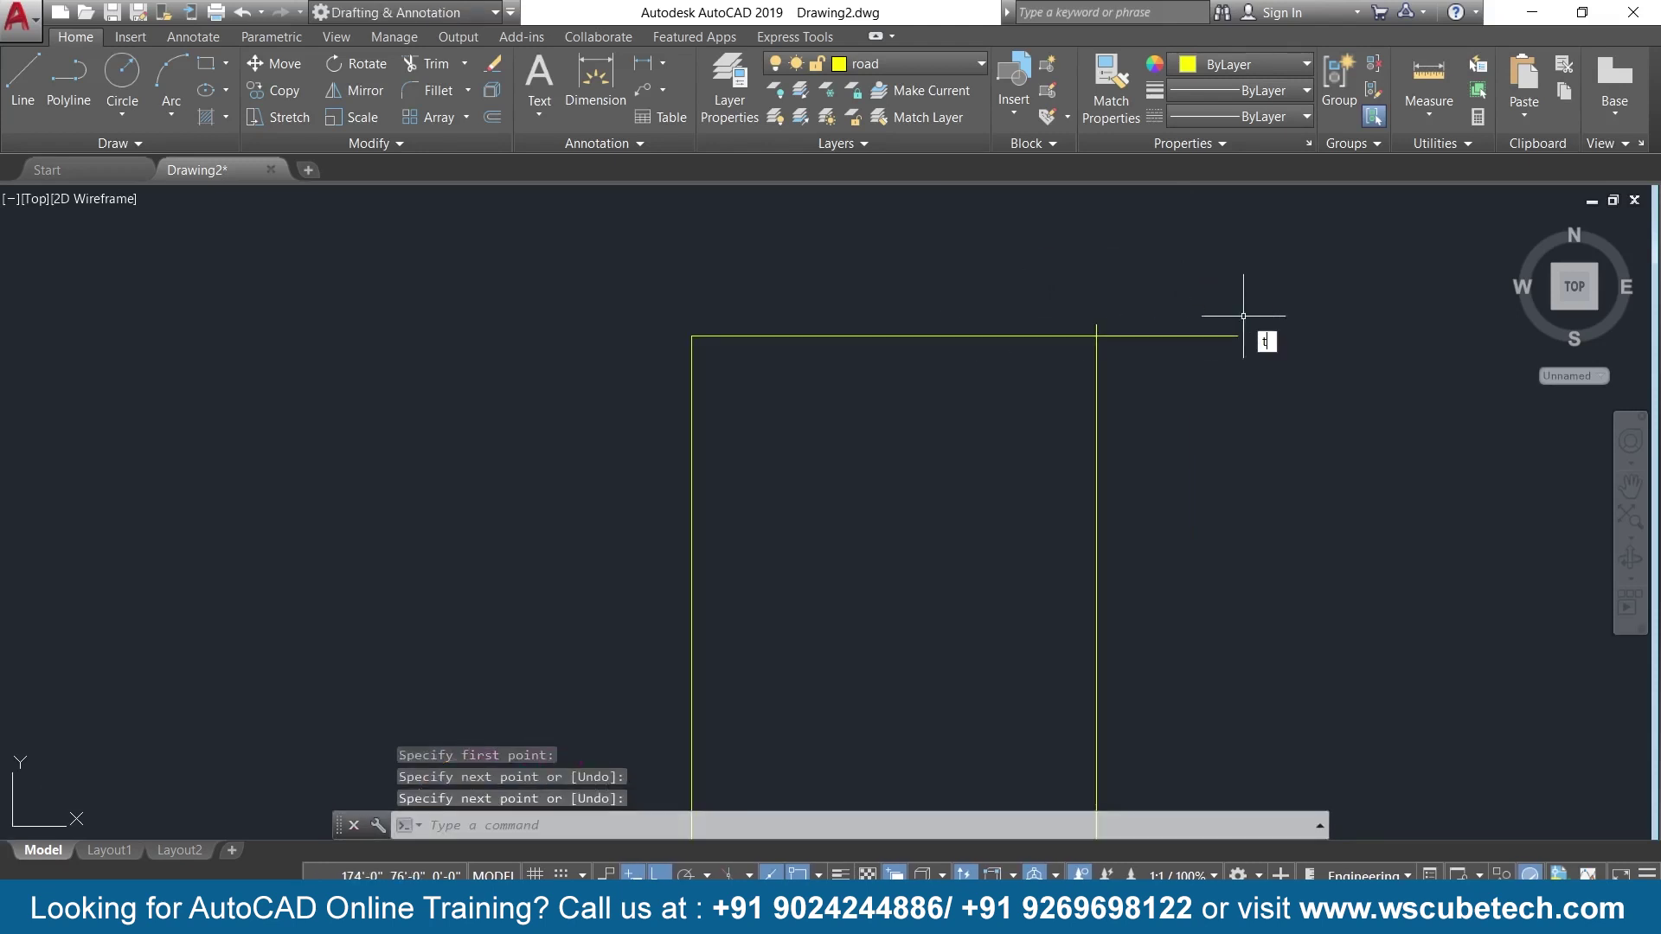
{"action": "key", "text": "space"}
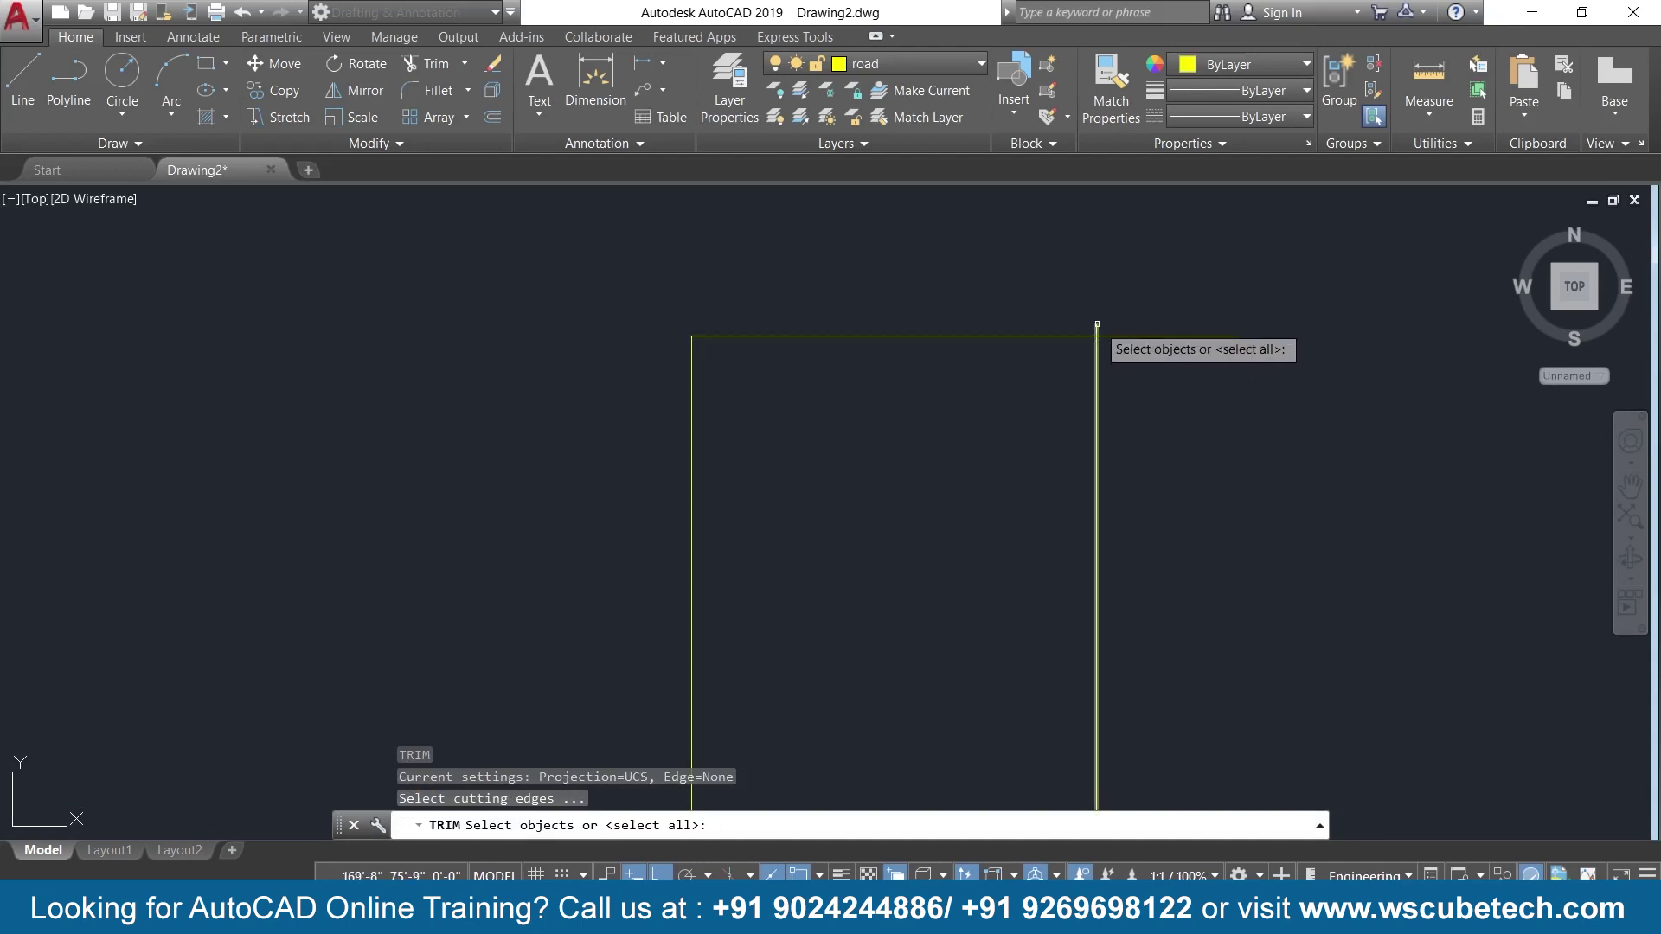
{"action": "key", "text": "space"}
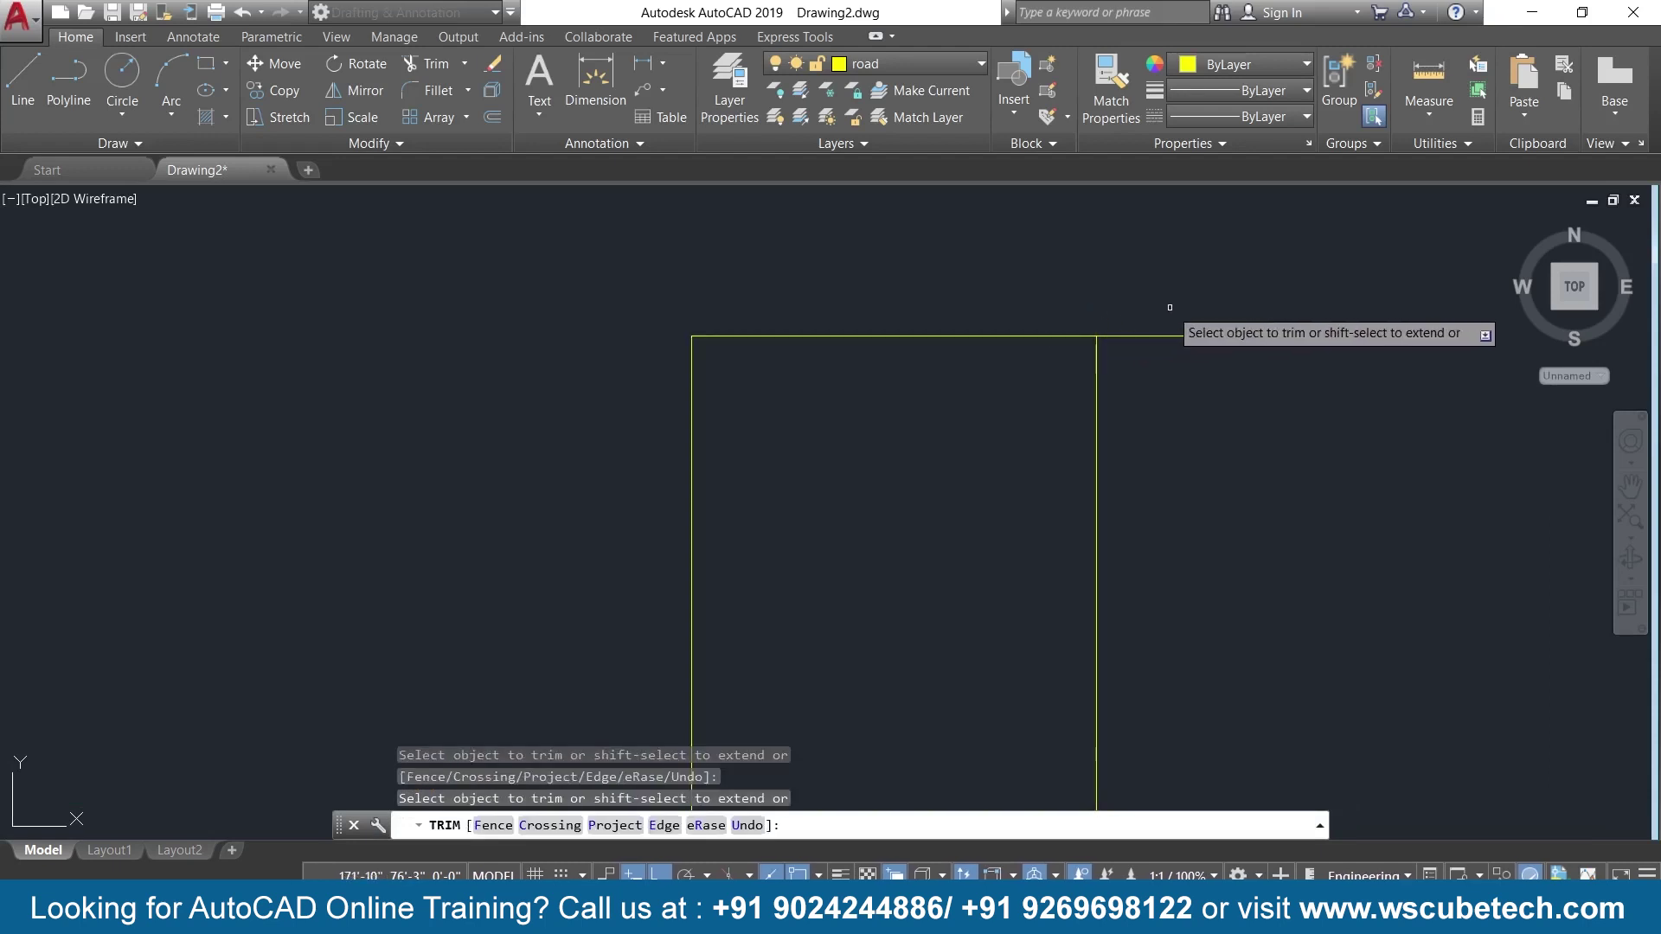
{"action": "key", "text": "space"}
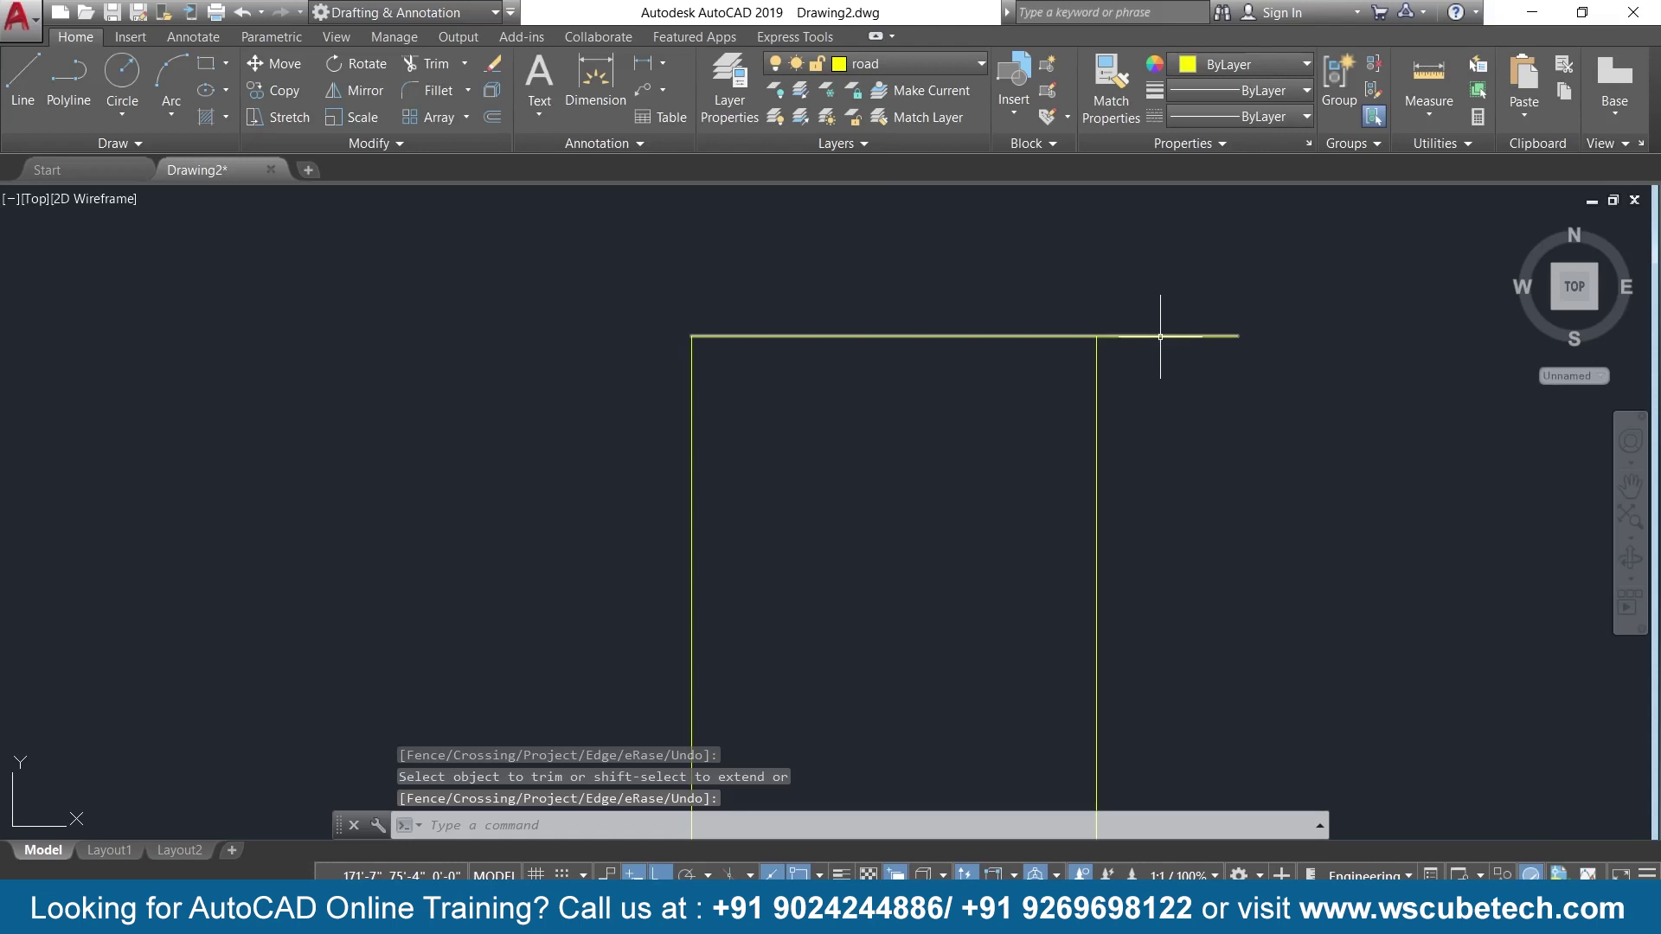
{"action": "left_click", "coordinate": [1161, 337]}
{"action": "key", "text": "Delete"}
{"action": "scroll", "coordinate": [1161, 338], "scroll_direction": "down", "scroll_amount": 2}
{"action": "scroll", "coordinate": [1120, 486], "scroll_direction": "down", "scroll_amount": 2}
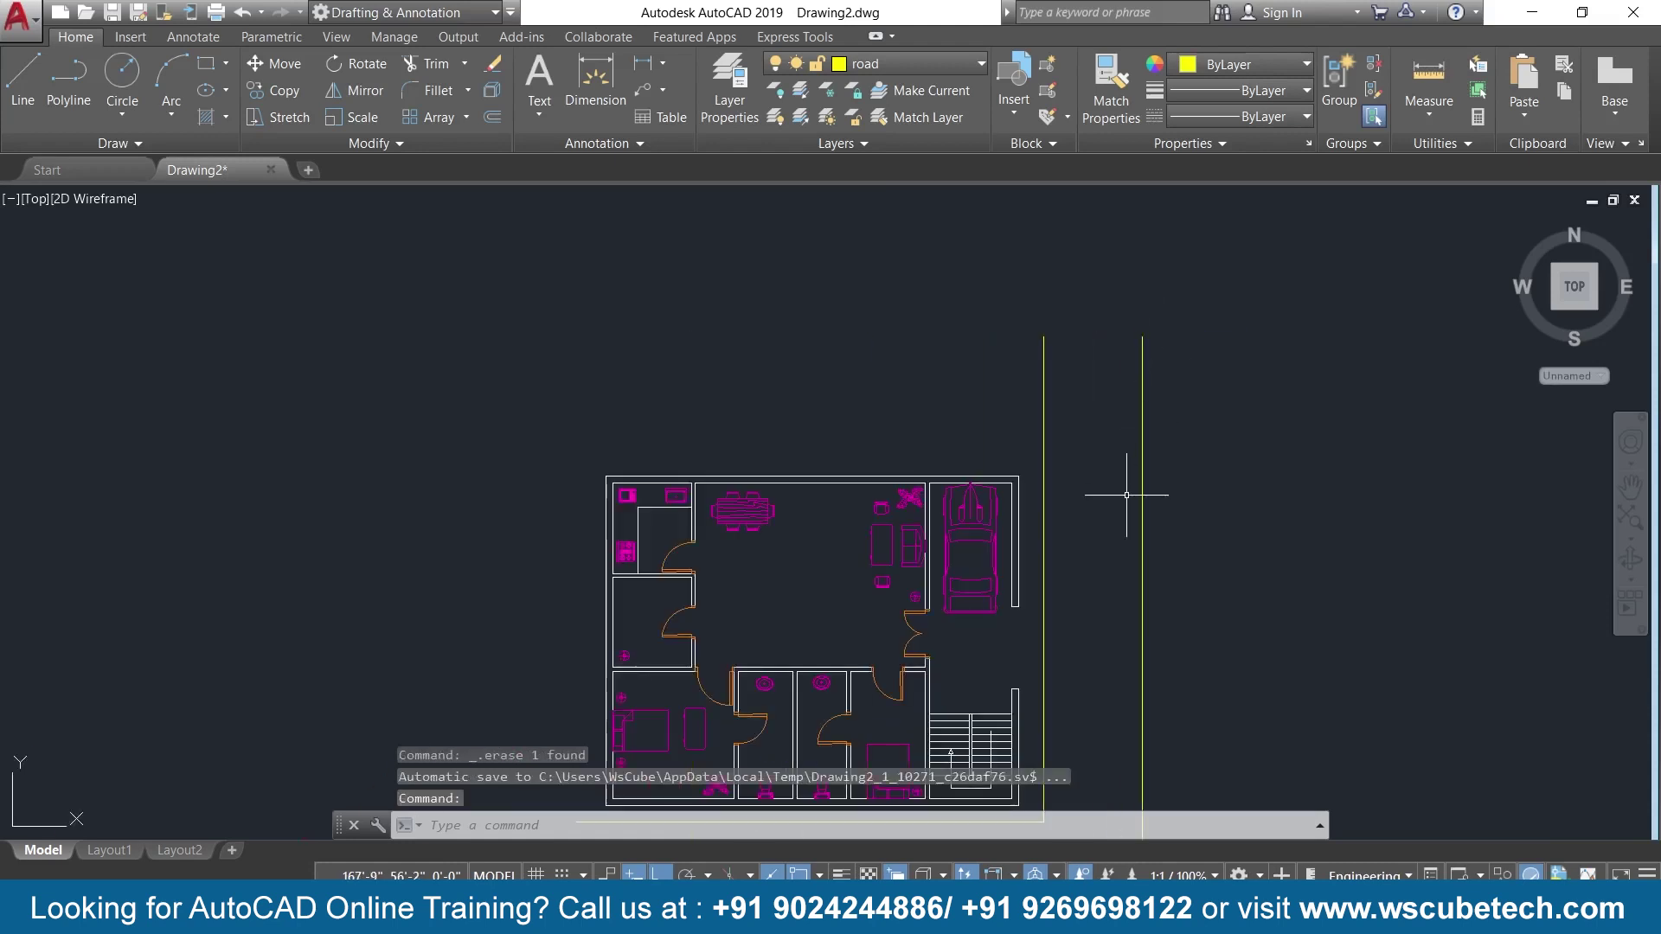
{"action": "scroll", "coordinate": [1120, 486], "scroll_direction": "down", "scroll_amount": 2}
{"action": "scroll", "coordinate": [1156, 364], "scroll_direction": "up", "scroll_amount": 3}
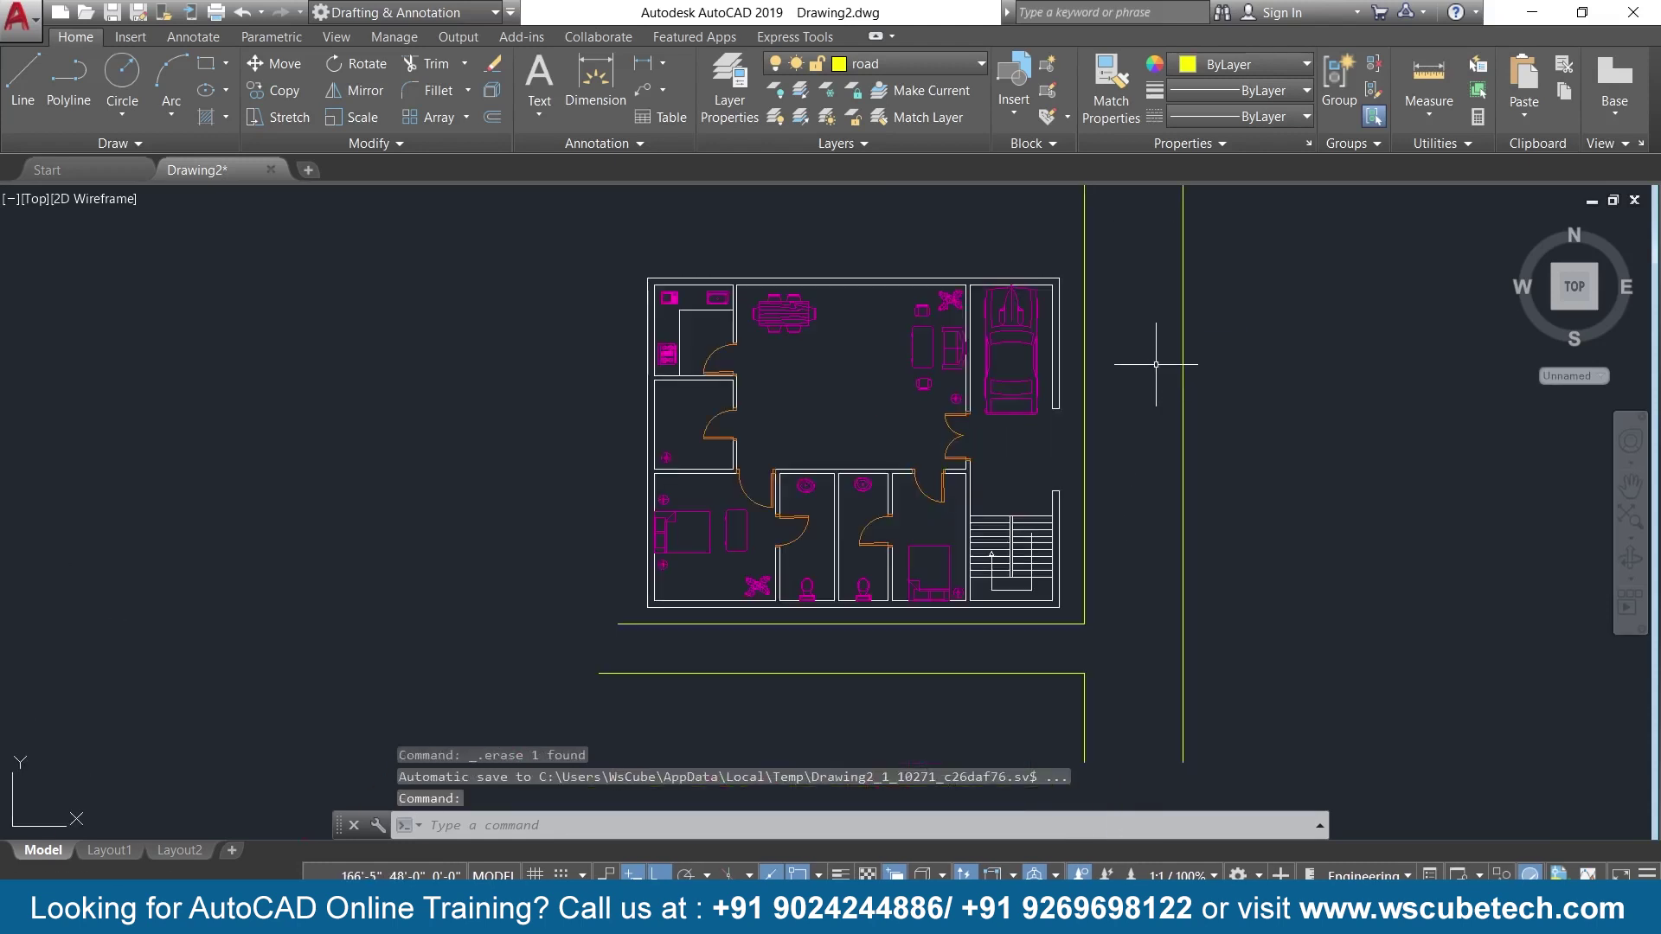
{"action": "scroll", "coordinate": [1153, 462], "scroll_direction": "down", "scroll_amount": 1}
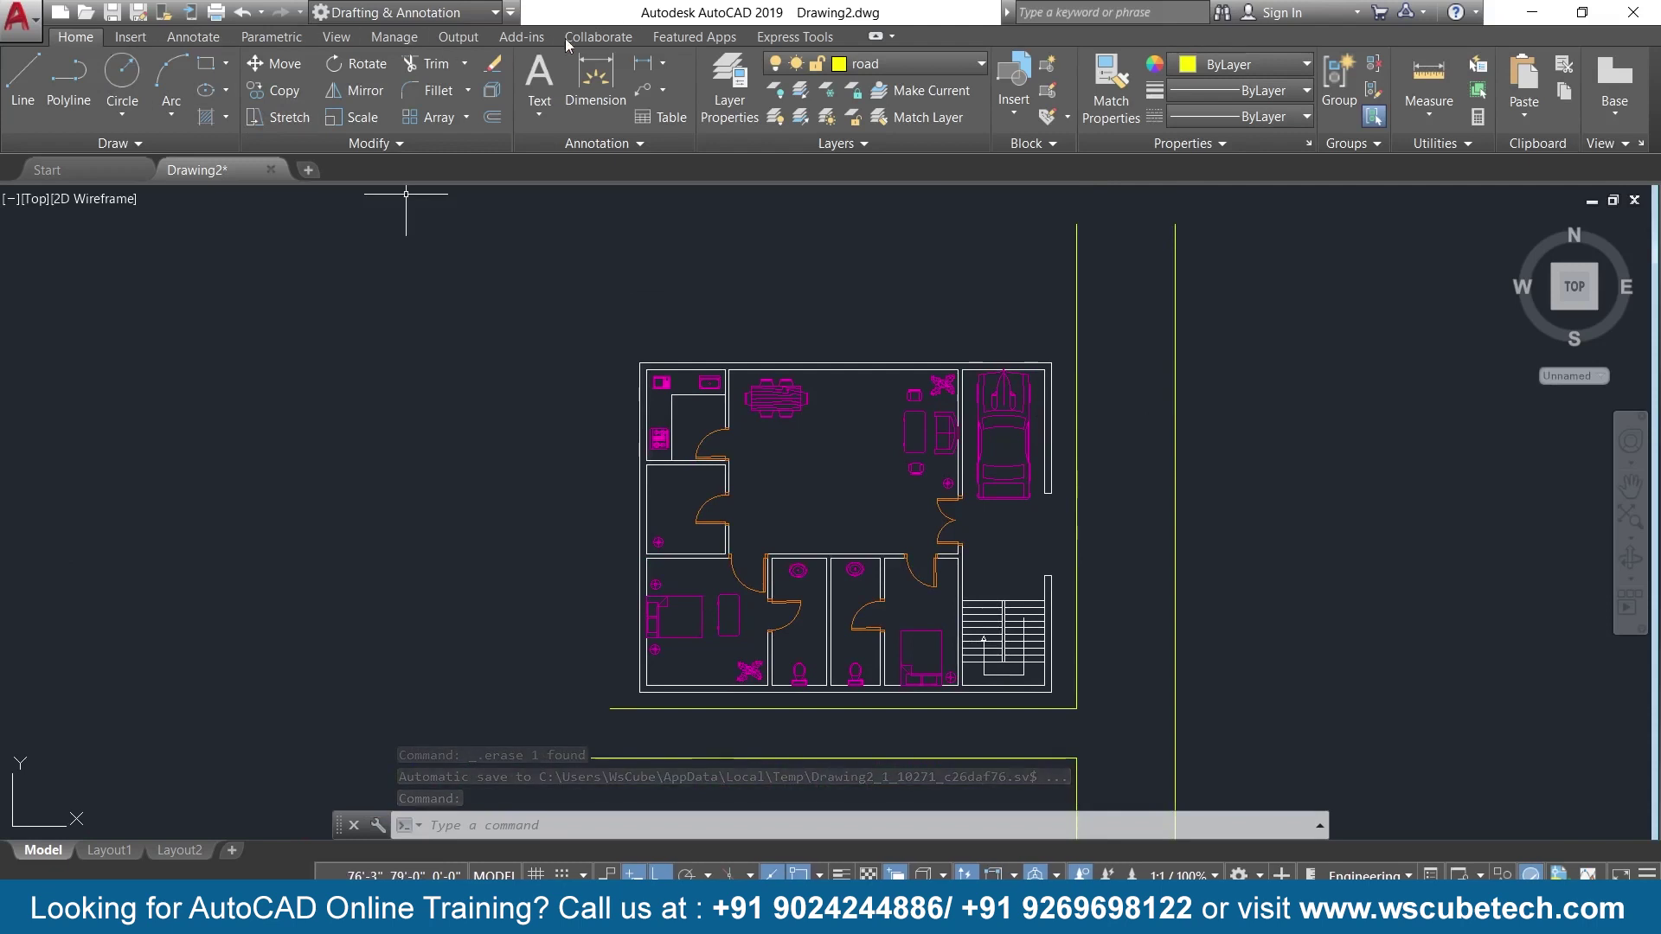
{"action": "left_click", "coordinate": [184, 36]}
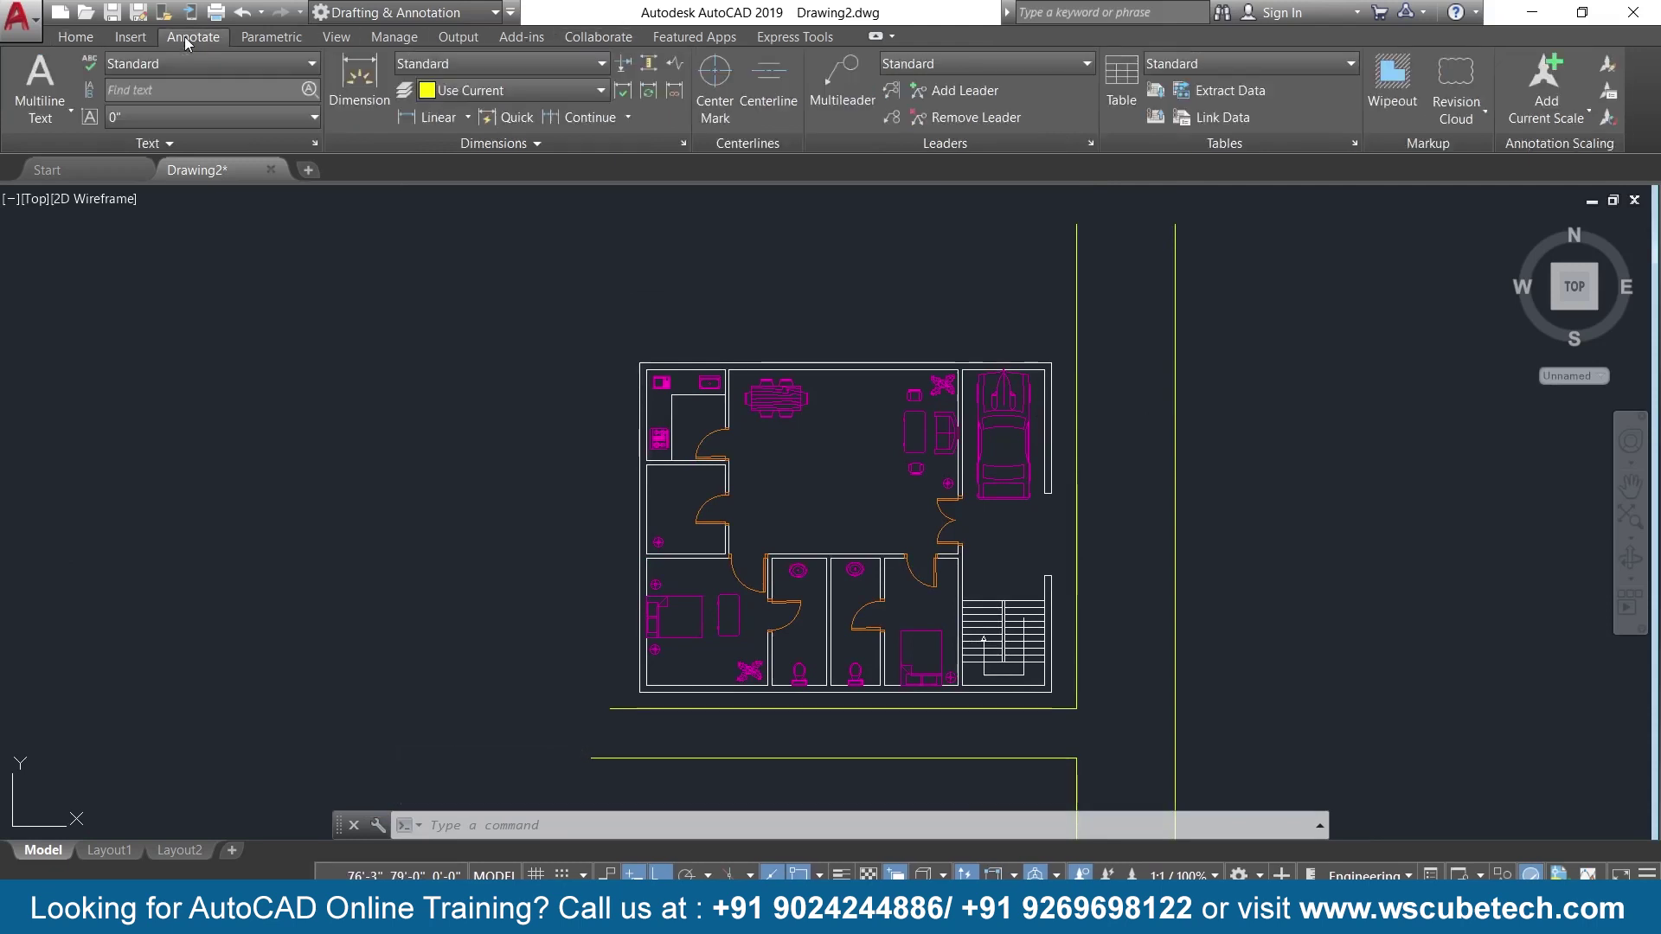
Add a centre line between the vertical road lines and confirm its CENTER2 linetype.
{"action": "left_click", "coordinate": [765, 69]}
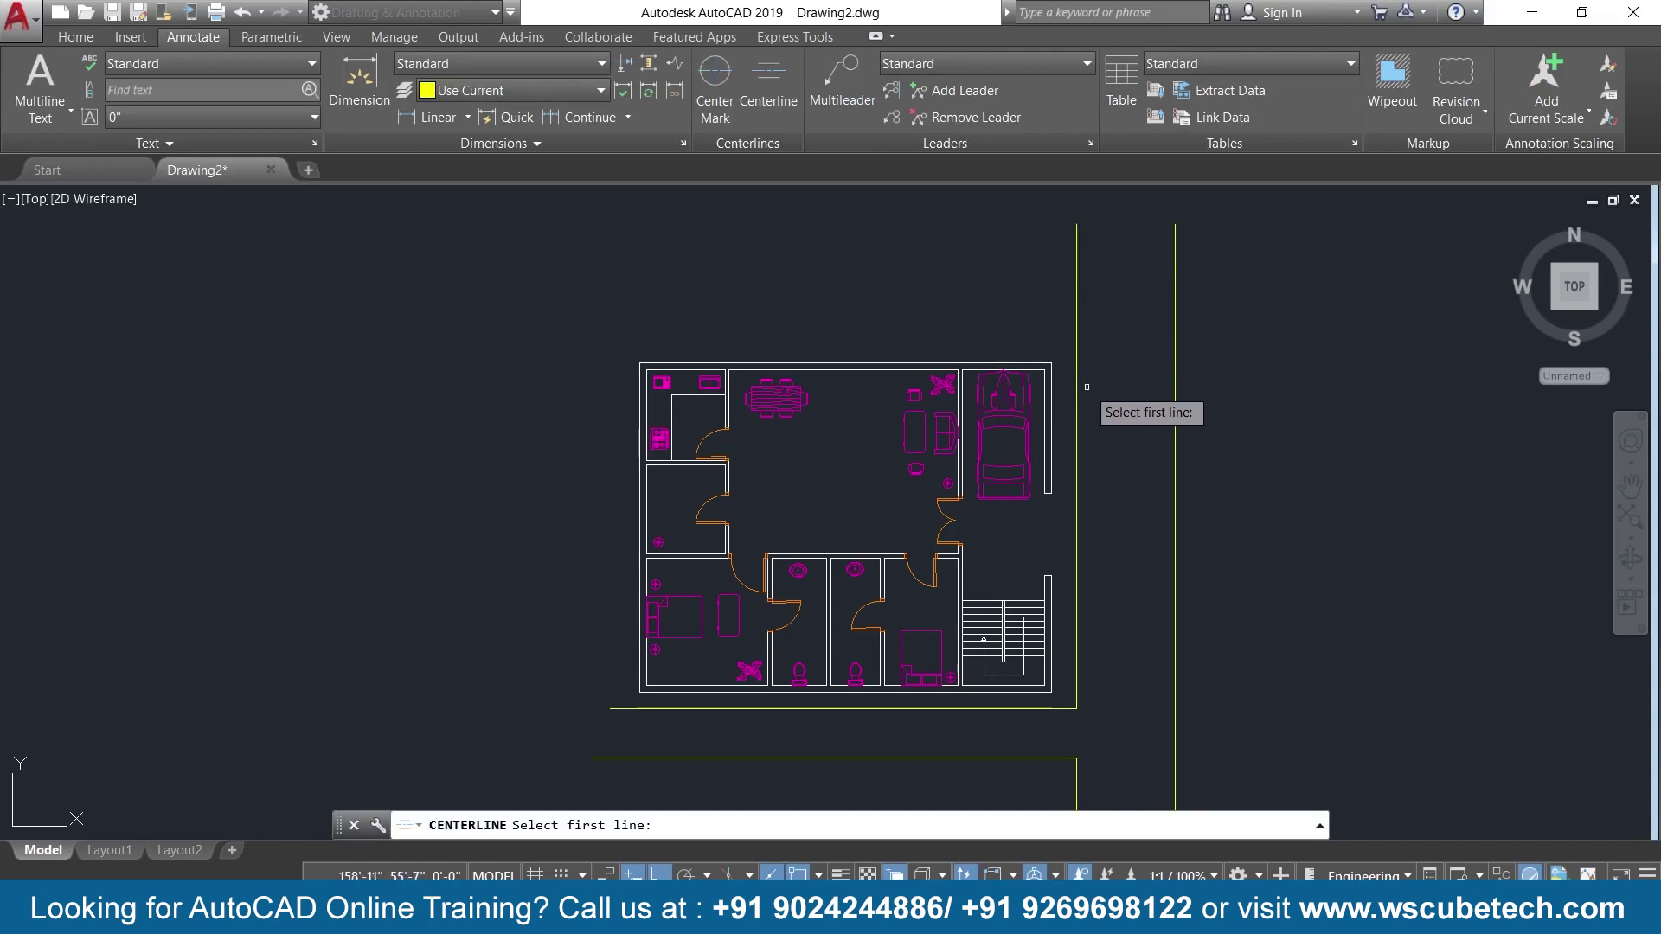
{"action": "left_click", "coordinate": [1074, 295]}
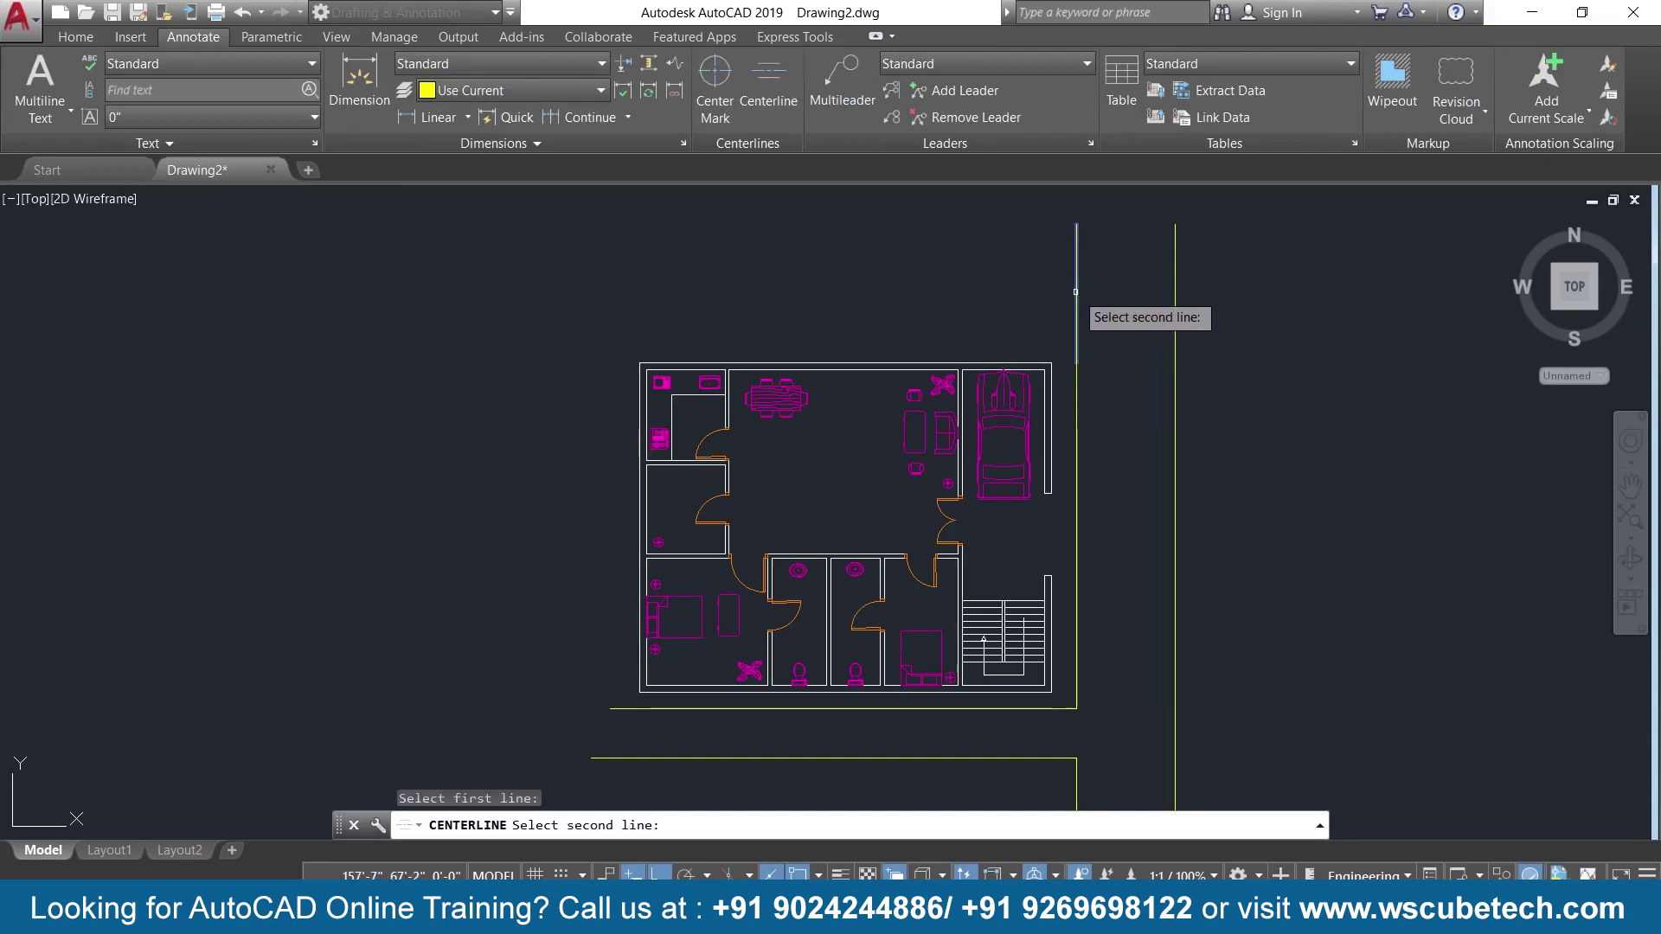
{"action": "left_click", "coordinate": [1176, 276]}
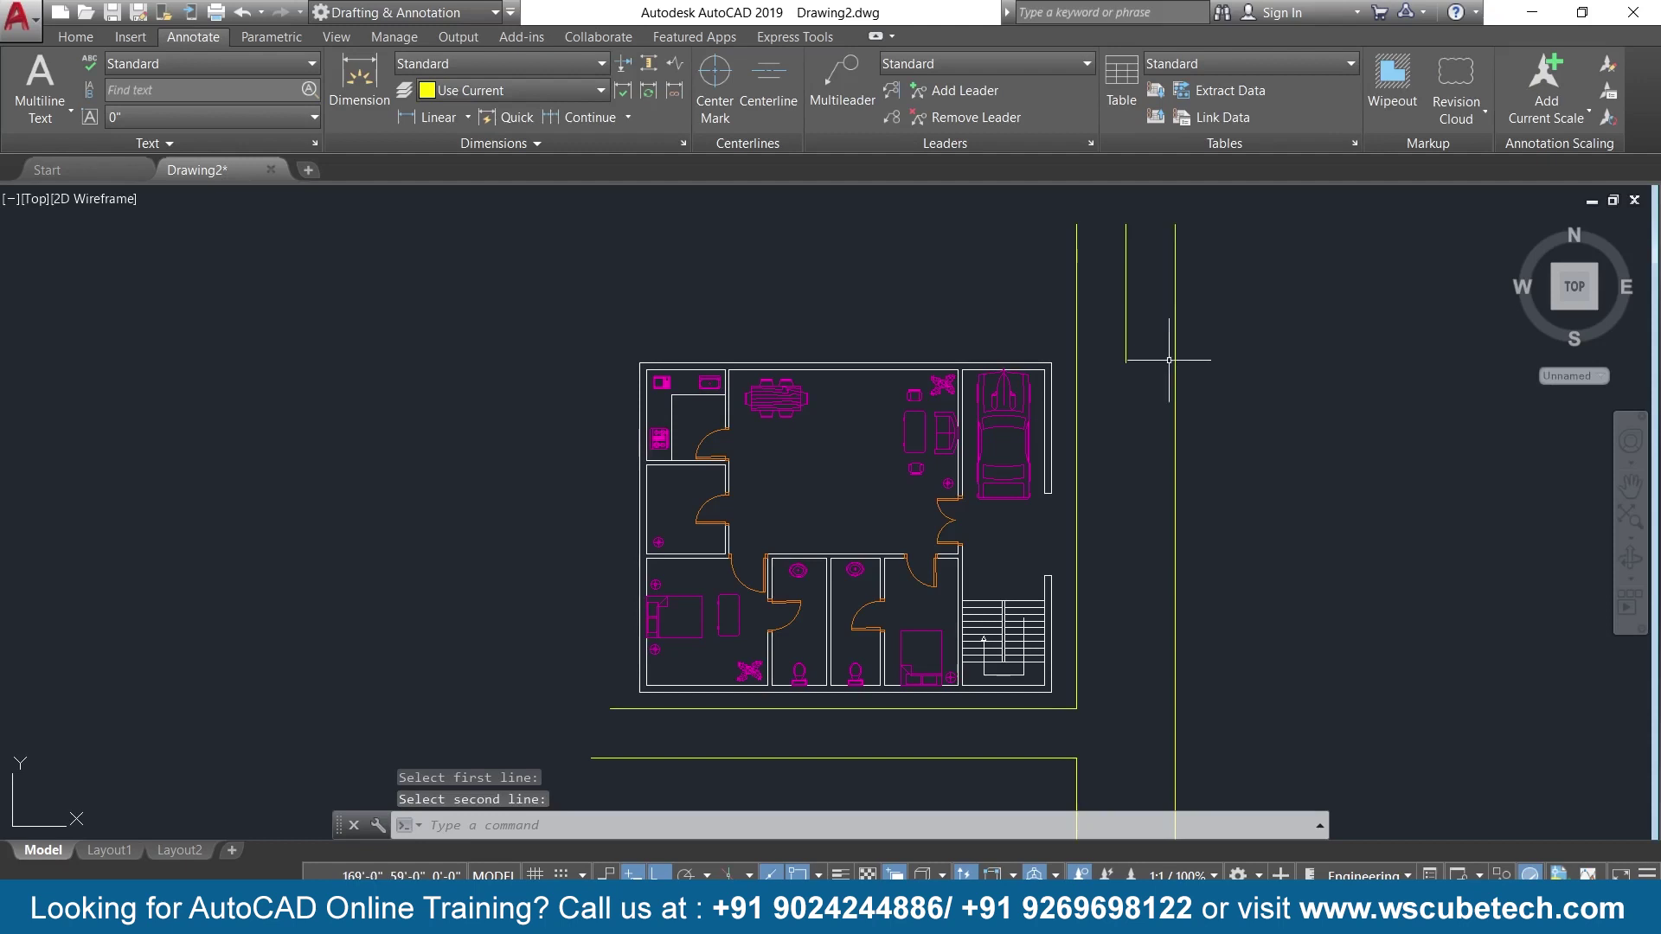
{"action": "left_click", "coordinate": [1126, 309]}
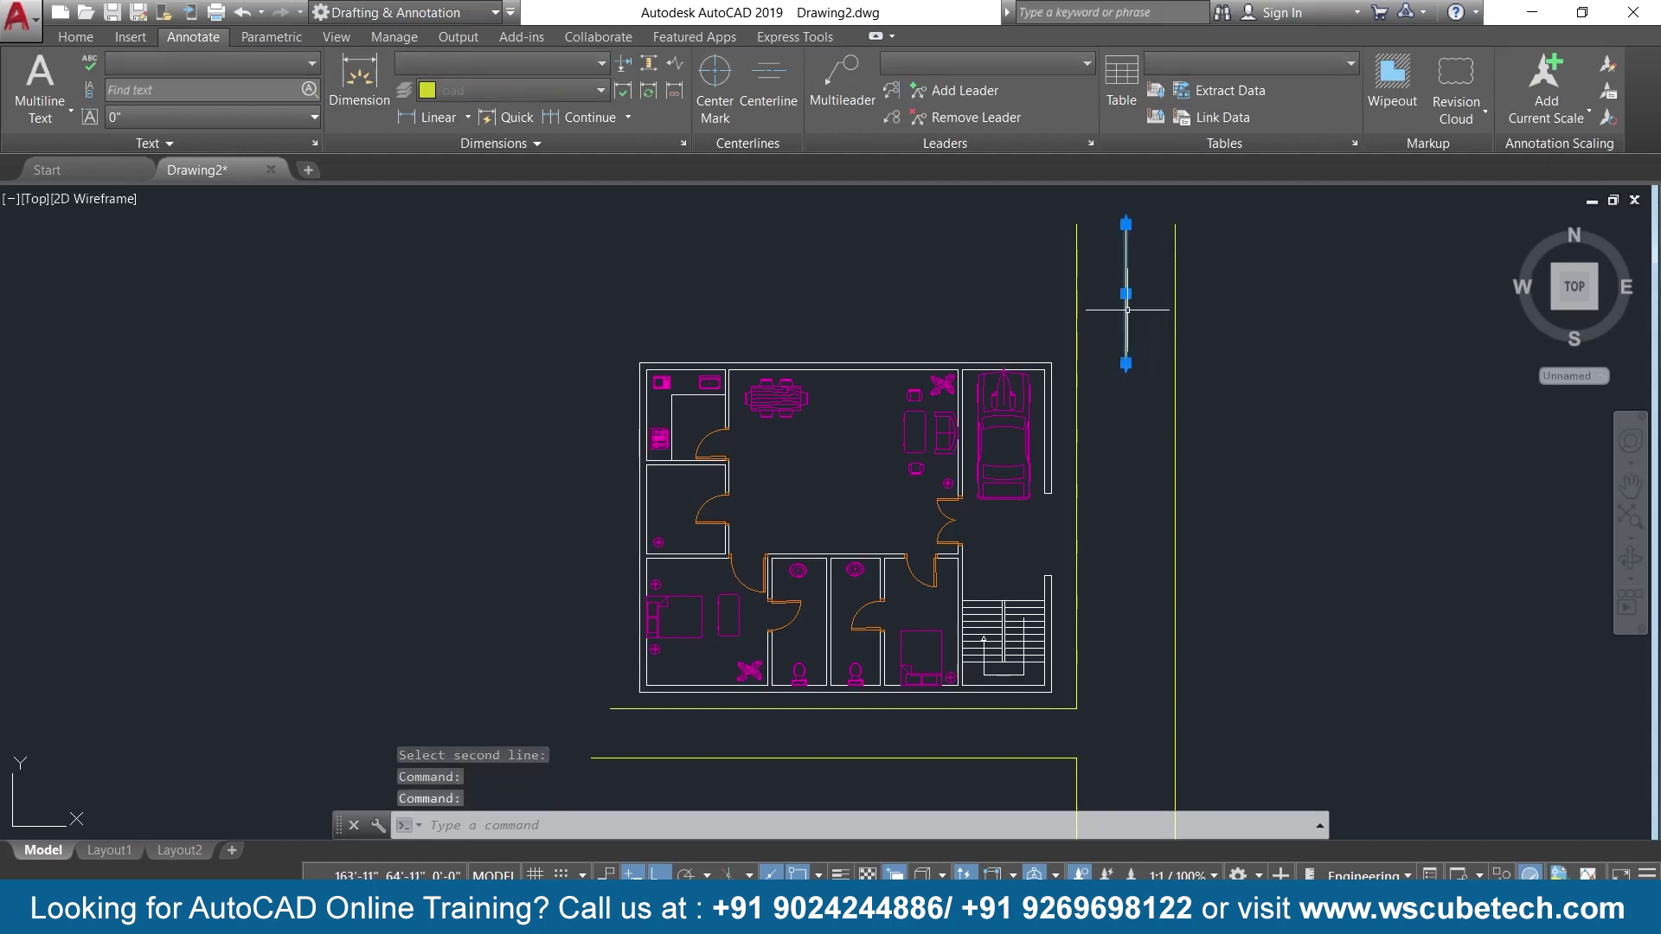
{"action": "left_click", "coordinate": [1362, 198]}
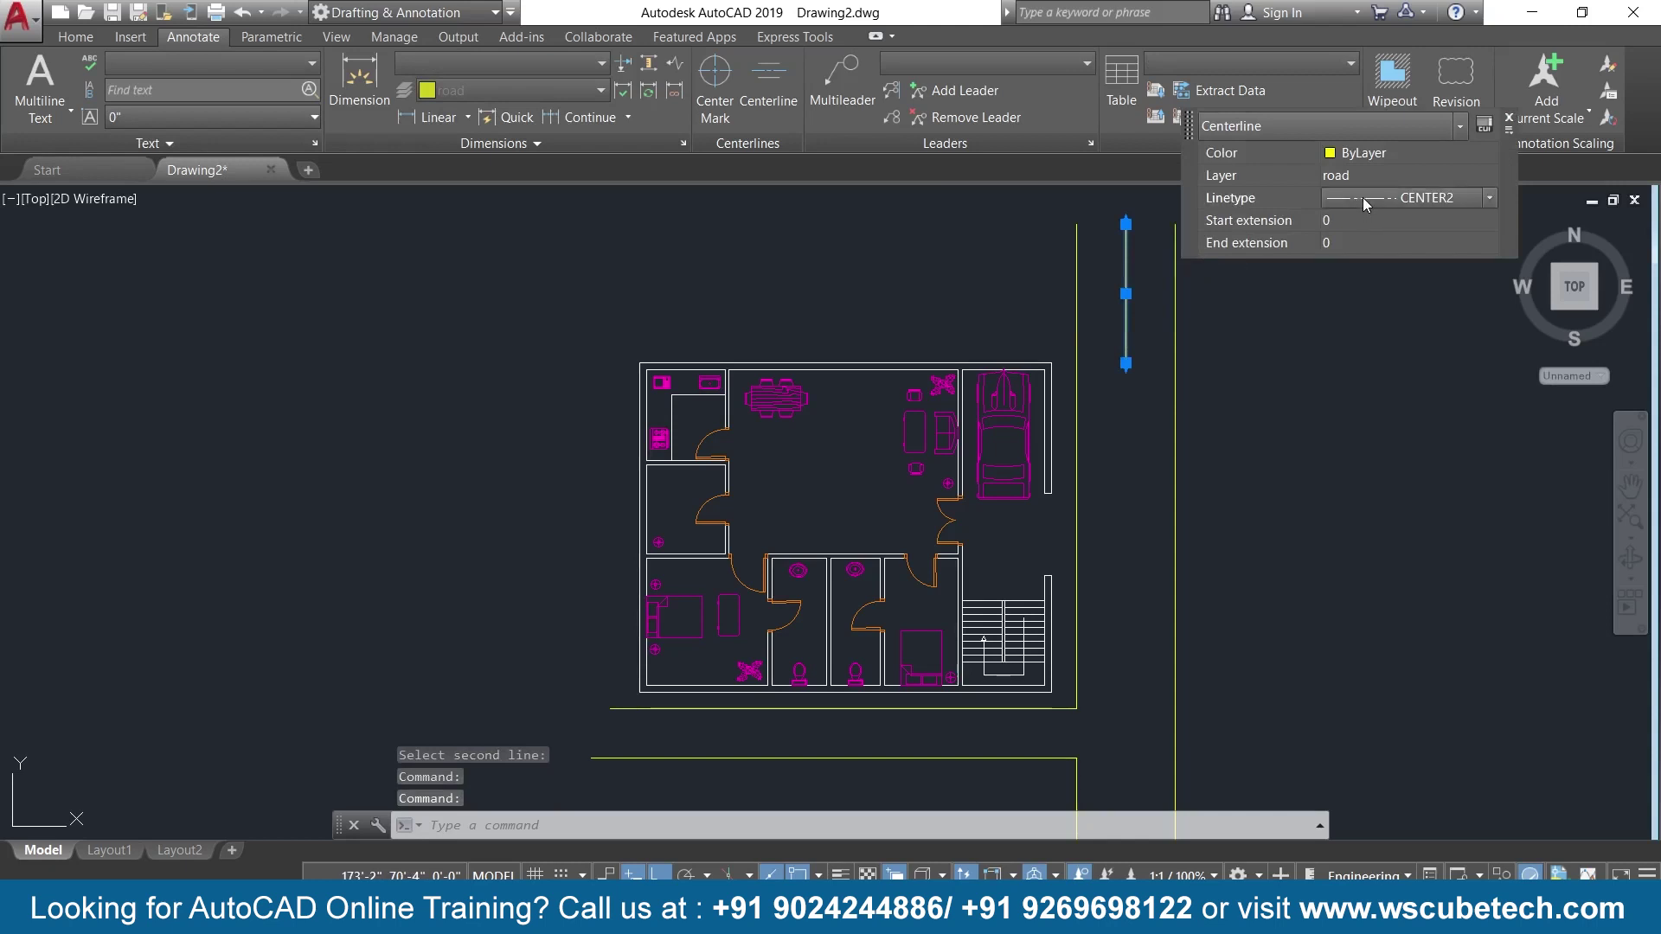
{"action": "left_click", "coordinate": [1489, 196]}
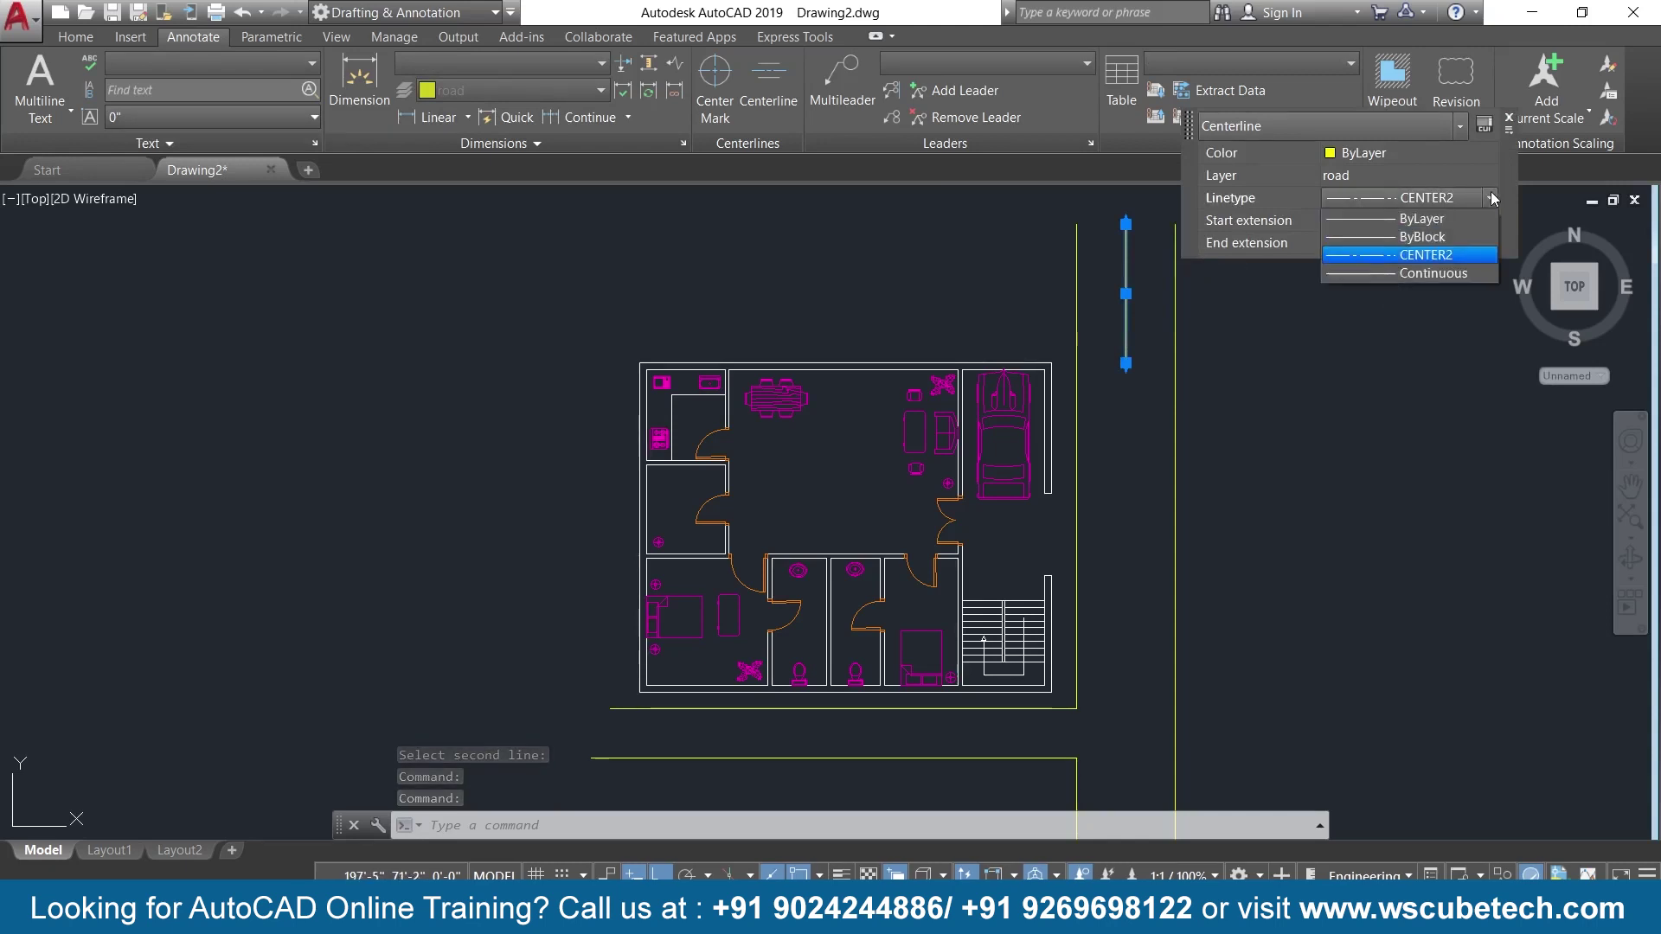
{"action": "left_click", "coordinate": [1403, 254]}
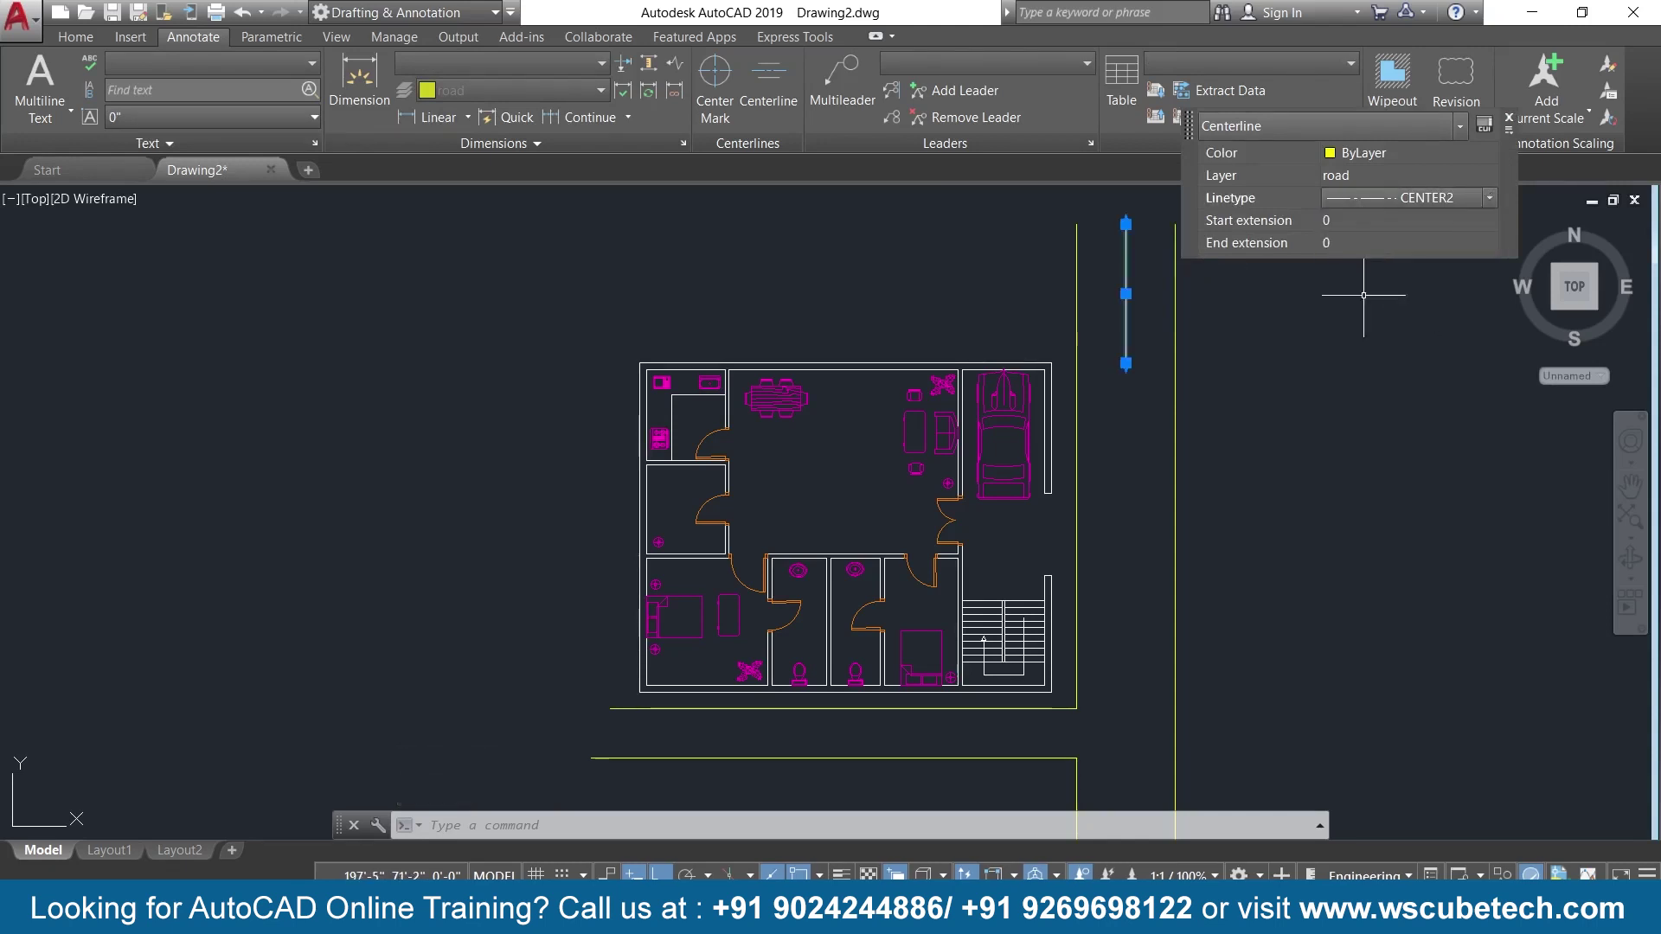
{"action": "left_click", "coordinate": [1282, 400]}
{"action": "key", "text": "Escape"}
{"action": "key", "text": "Escape"}
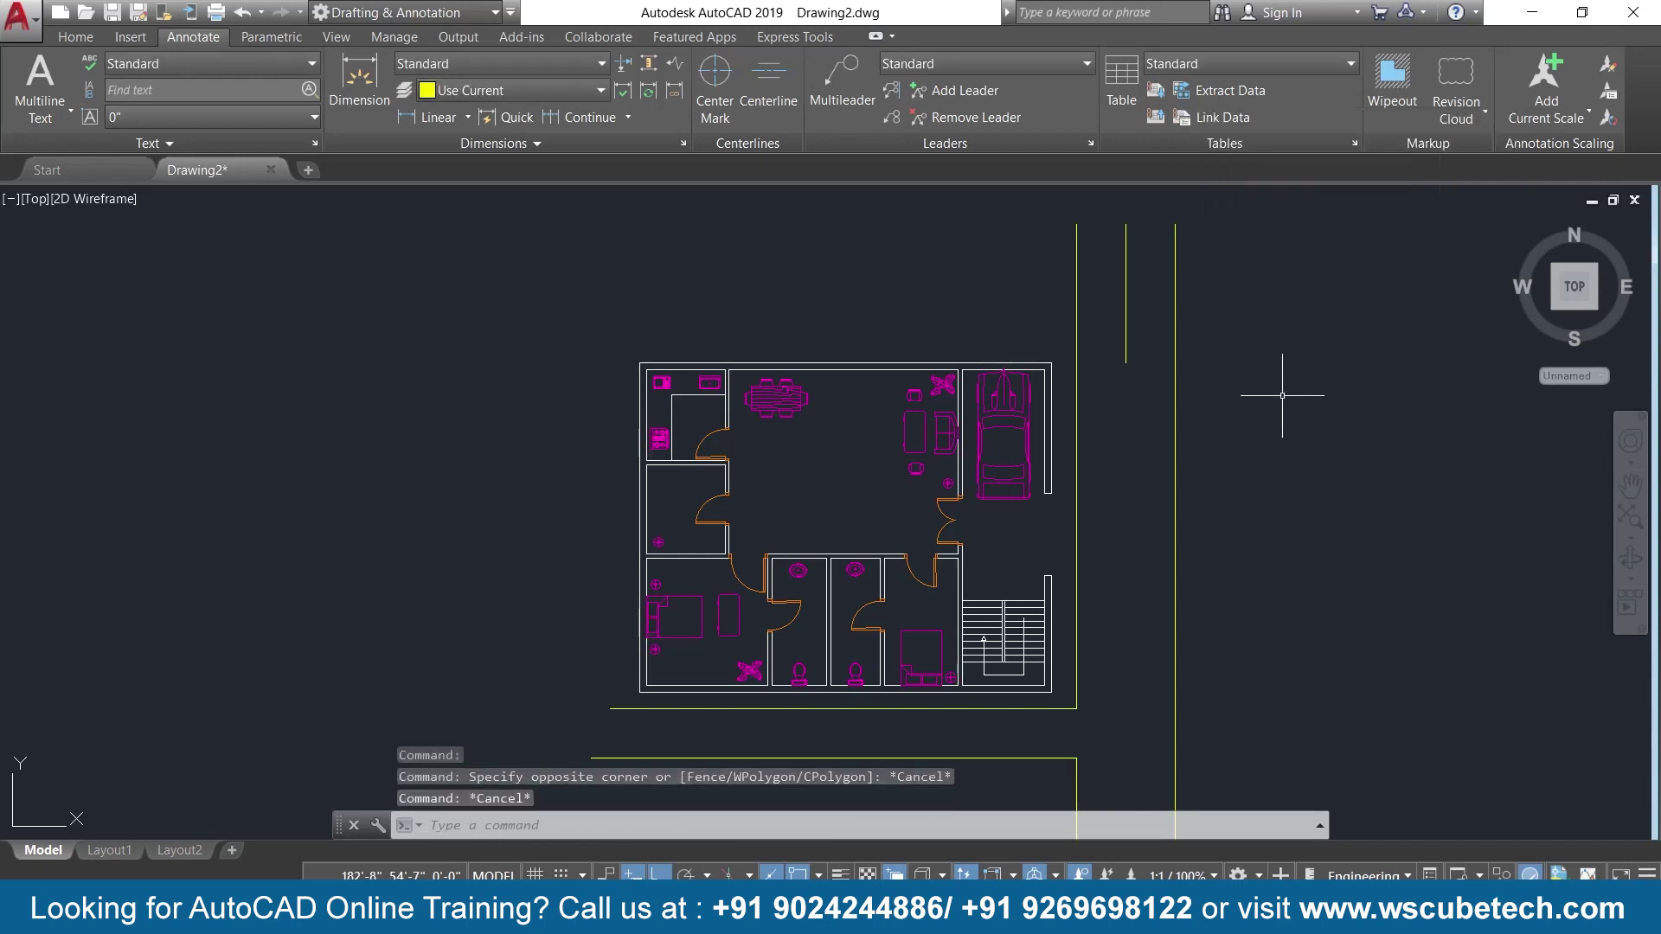
Add another centre line between the vertical road lines further down.
{"action": "left_click", "coordinate": [765, 82]}
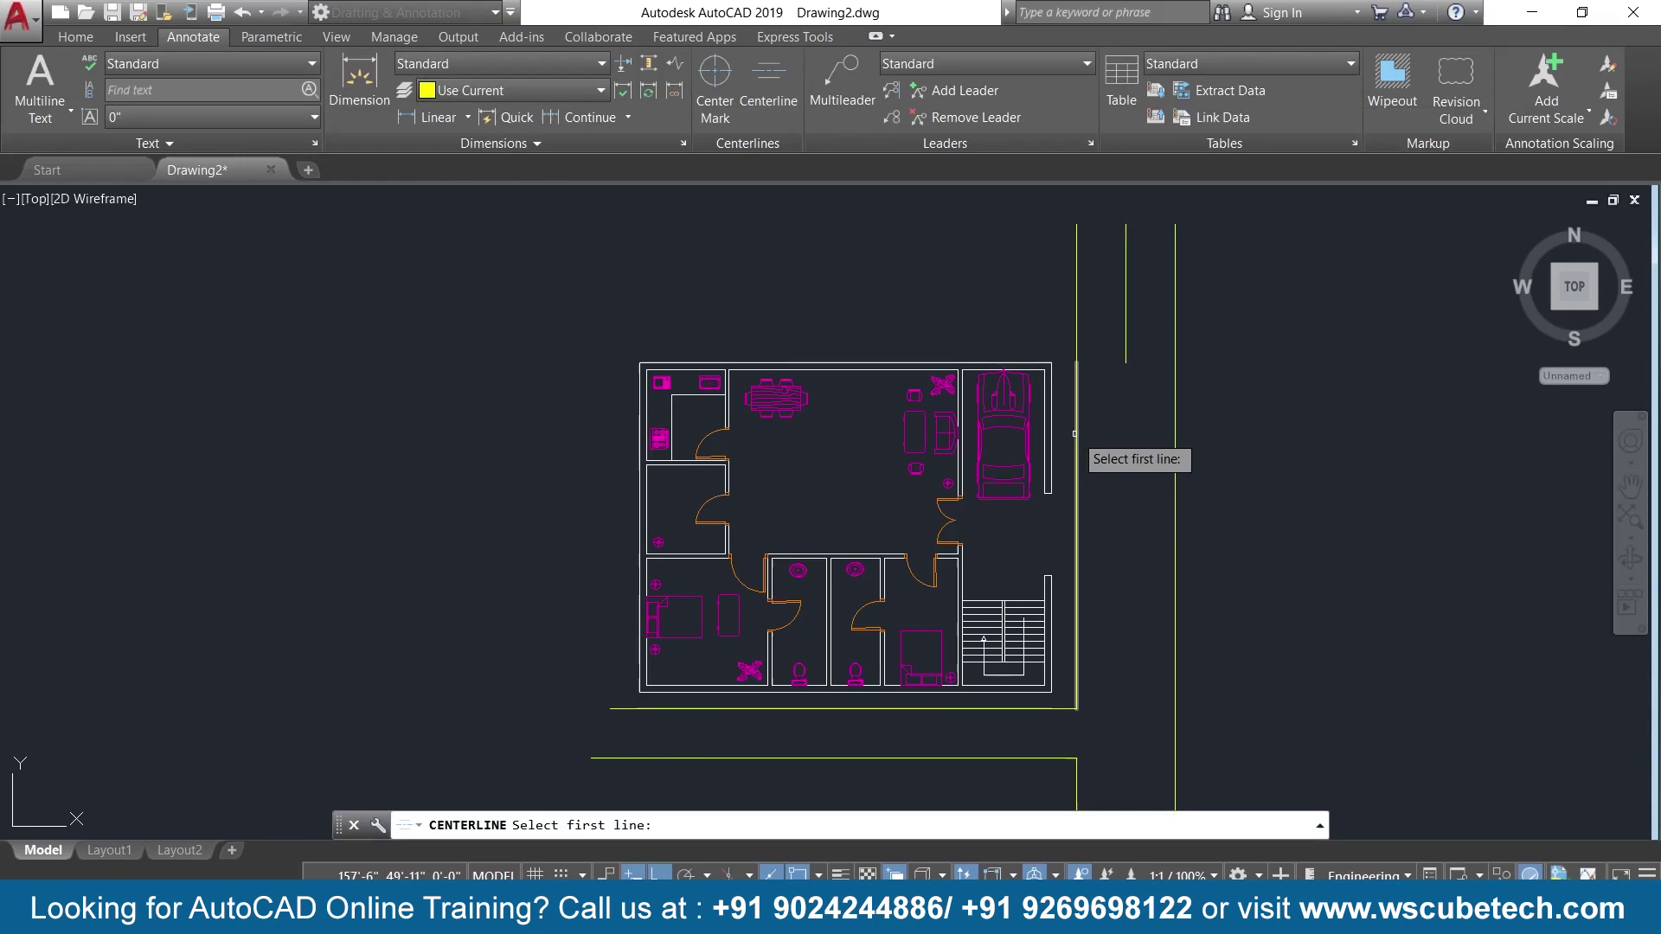
{"action": "left_click", "coordinate": [1075, 434]}
{"action": "left_click", "coordinate": [1174, 437]}
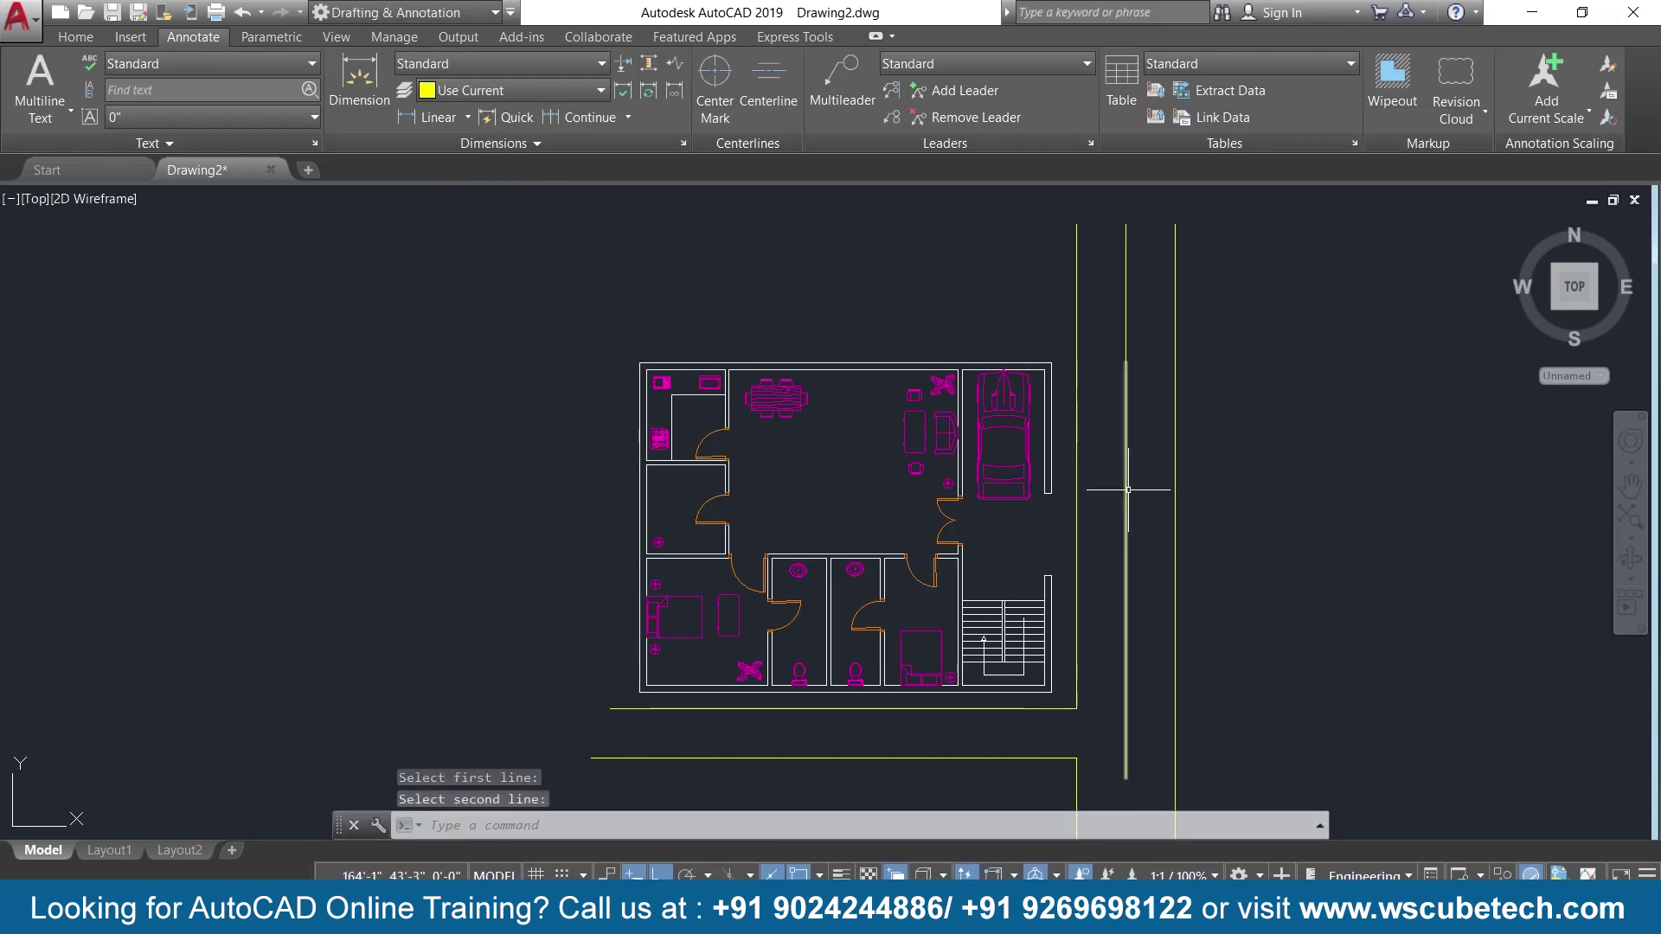
{"action": "middle_click_drag", "start_coordinate": [1127, 485], "coordinate": [1112, 315]}
{"action": "scroll", "coordinate": [1124, 380], "scroll_direction": "down", "scroll_amount": 3}
{"action": "scroll", "coordinate": [1098, 519], "scroll_direction": "up", "scroll_amount": 3}
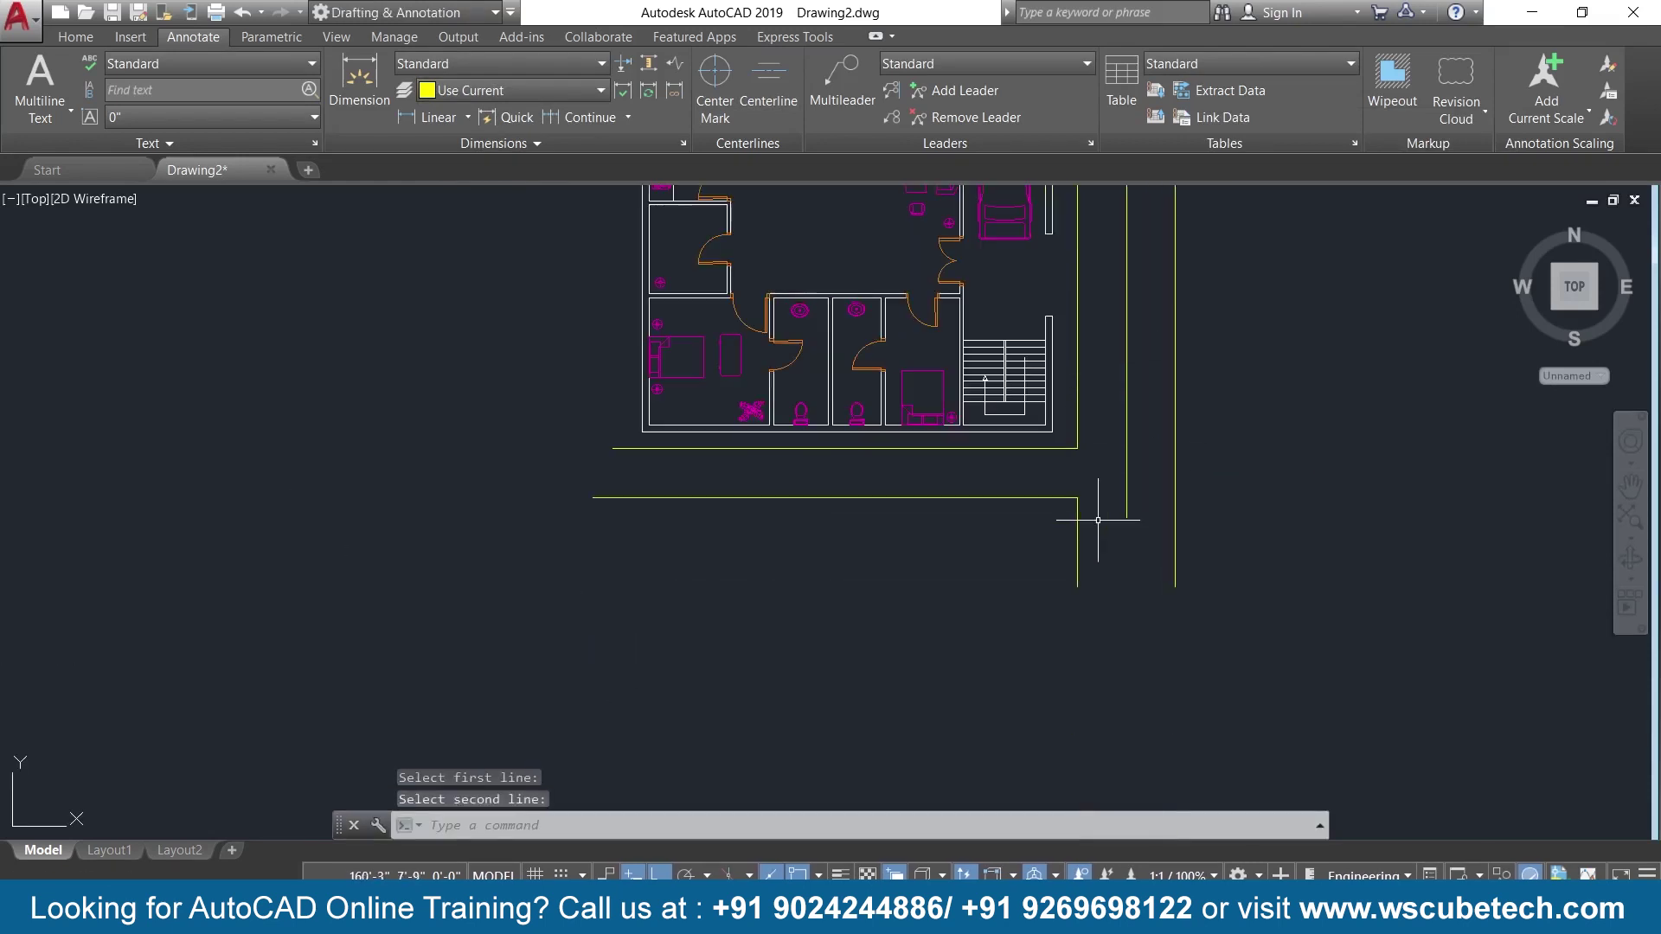
Add a centre line midway between the upper and lower horizontal road lines.
{"action": "left_click", "coordinate": [768, 86]}
{"action": "left_click", "coordinate": [1042, 449]}
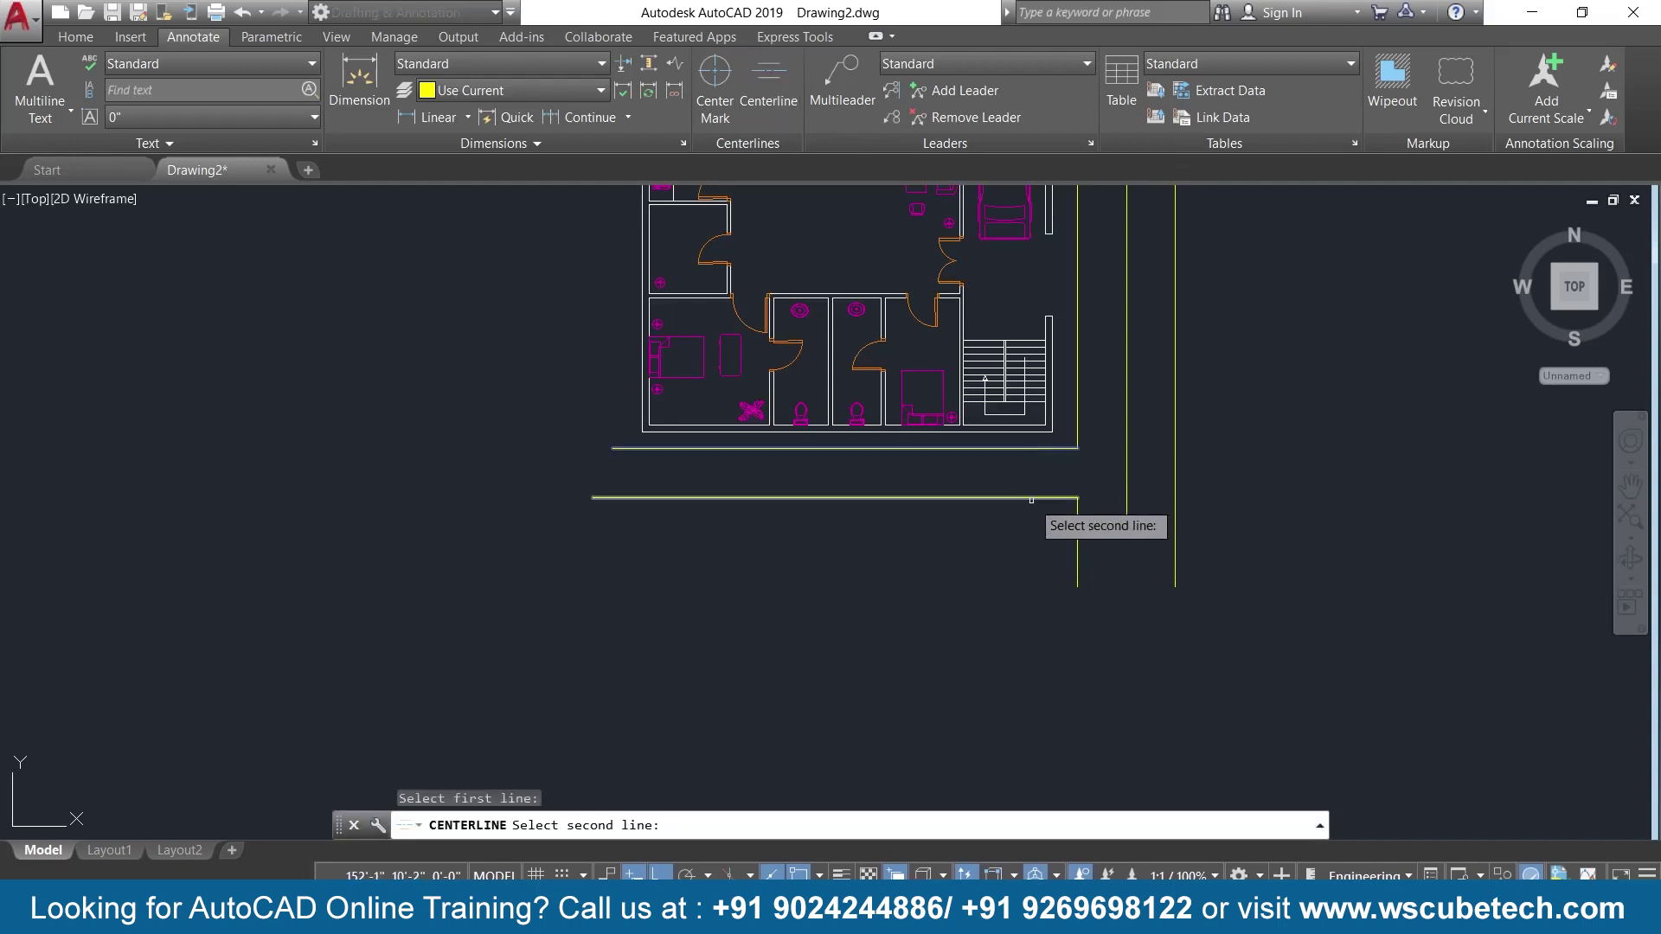
{"action": "left_click", "coordinate": [1030, 497]}
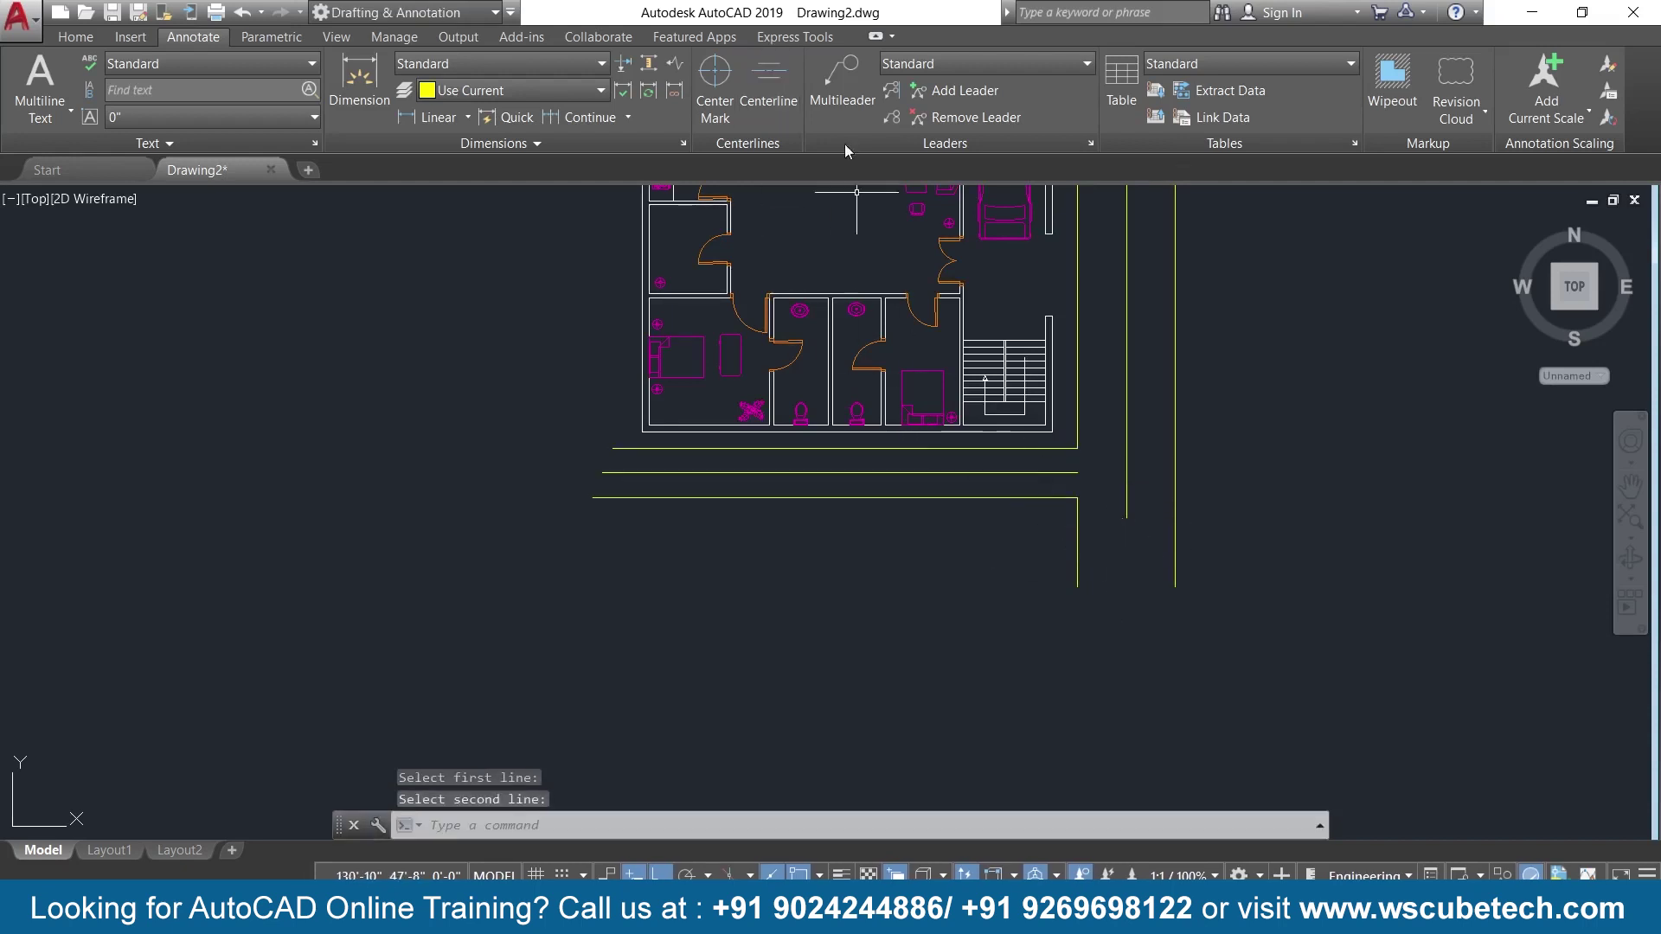
Add a centre line along the lower vertical road stretch and pan back to the plan.
{"action": "left_click", "coordinate": [768, 87]}
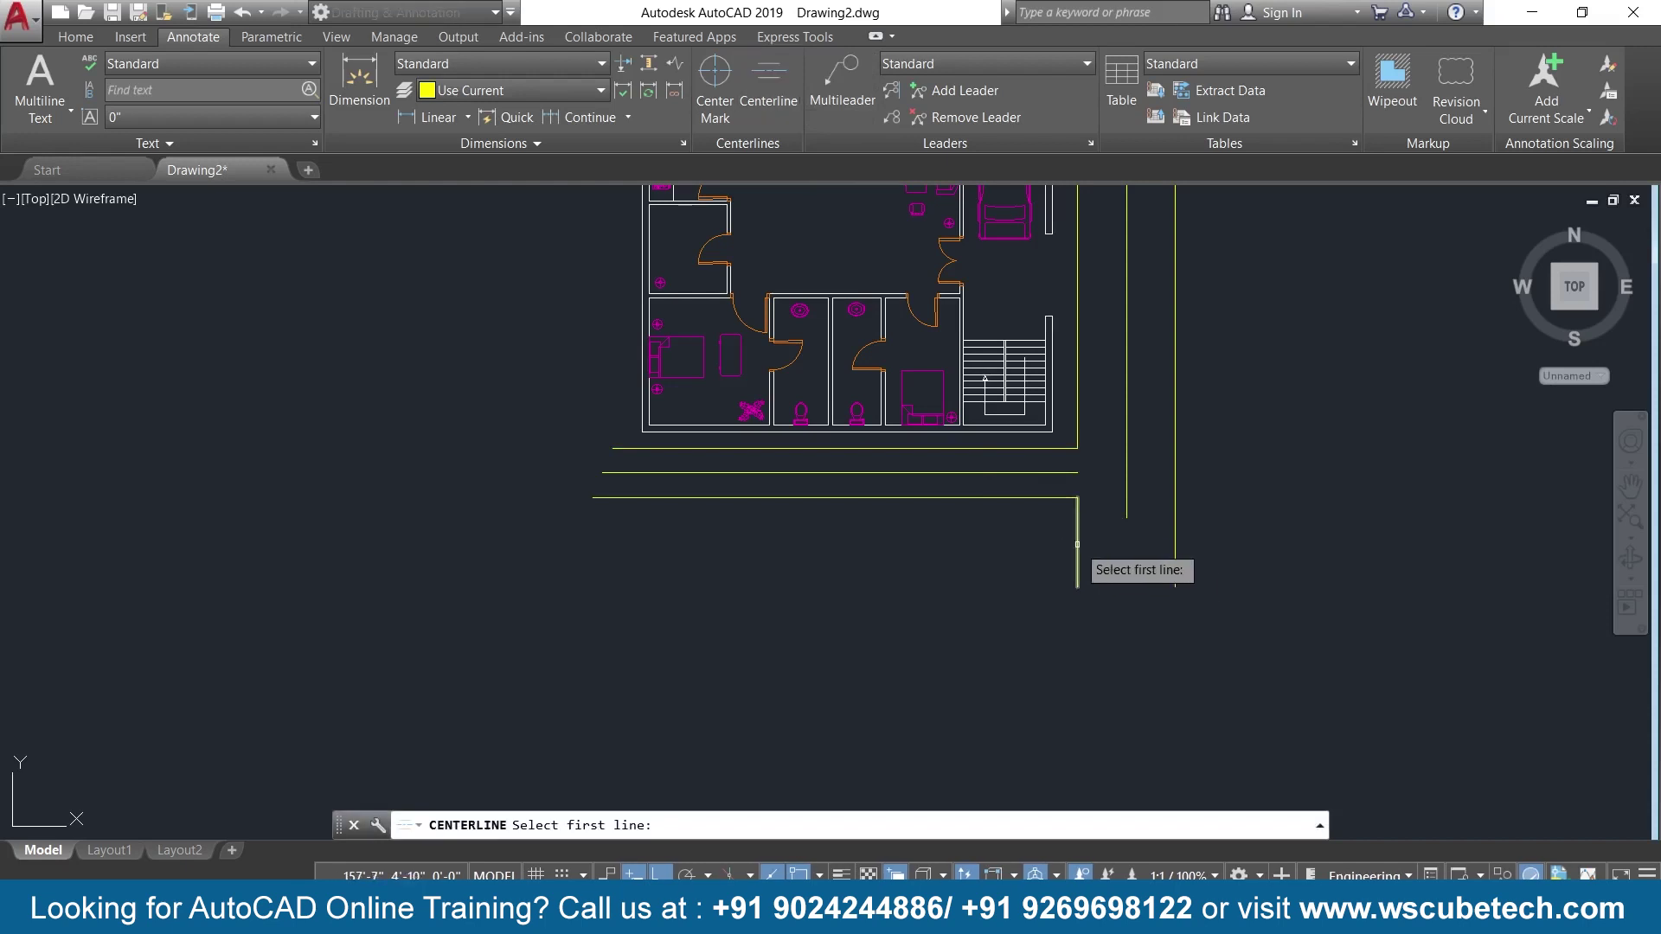
{"action": "left_click", "coordinate": [1077, 544]}
{"action": "left_click", "coordinate": [1173, 545]}
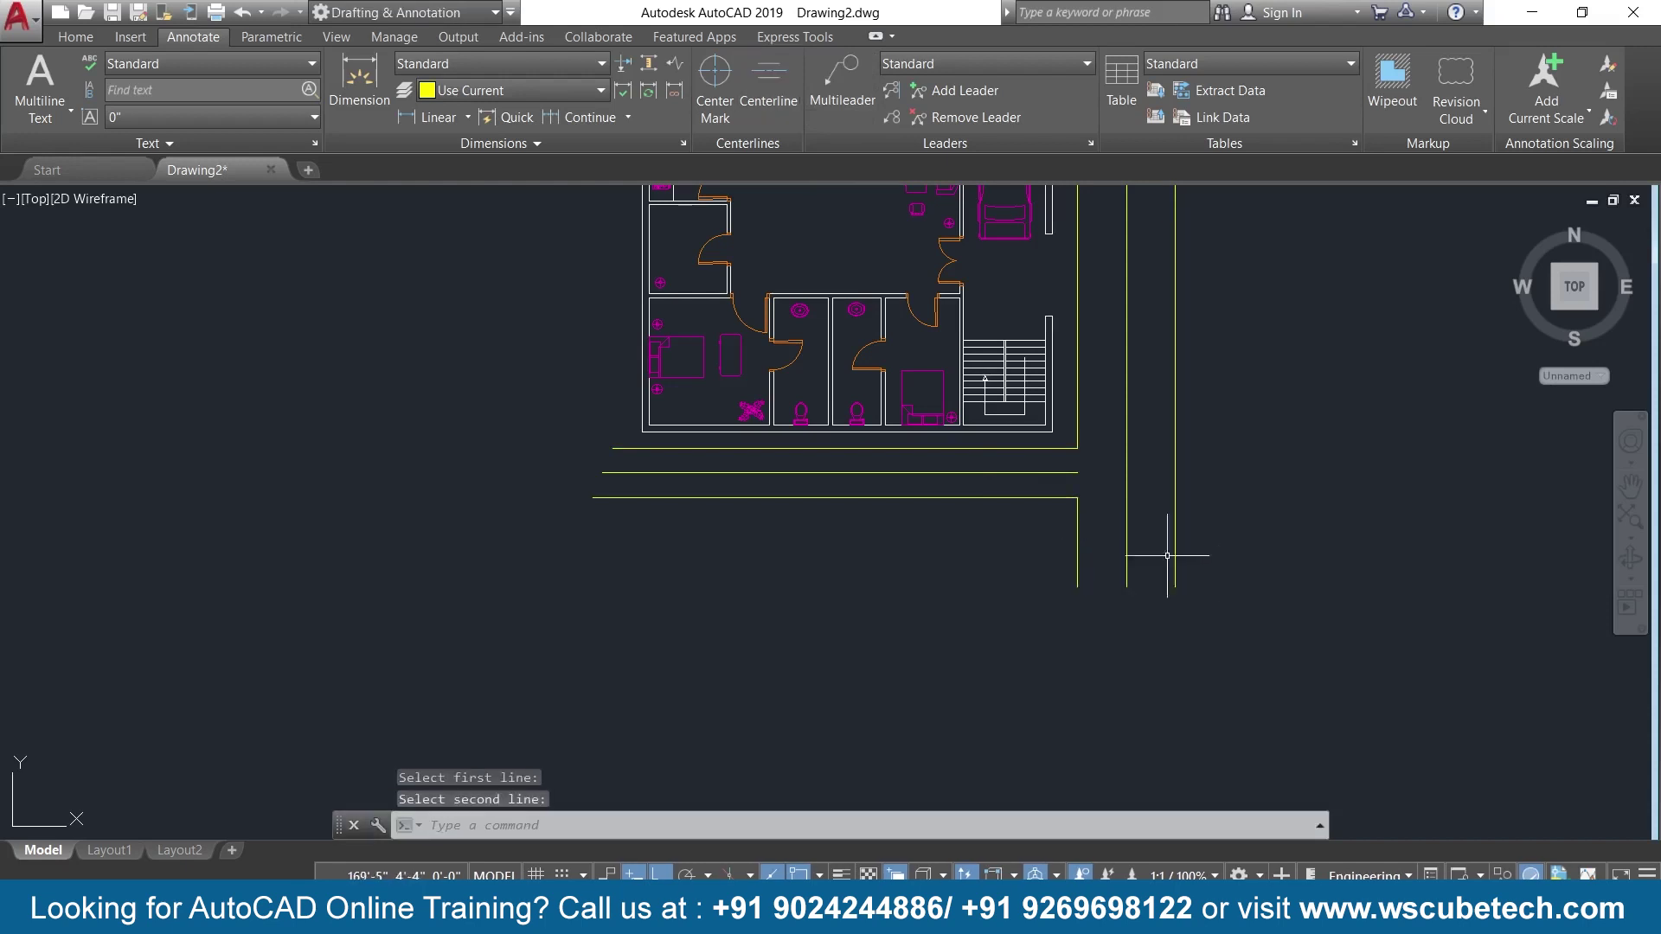
{"action": "scroll", "coordinate": [974, 559], "scroll_direction": "down", "scroll_amount": 3}
{"action": "scroll", "coordinate": [981, 635], "scroll_direction": "down", "scroll_amount": 1}
{"action": "scroll", "coordinate": [995, 656], "scroll_direction": "up", "scroll_amount": 1}
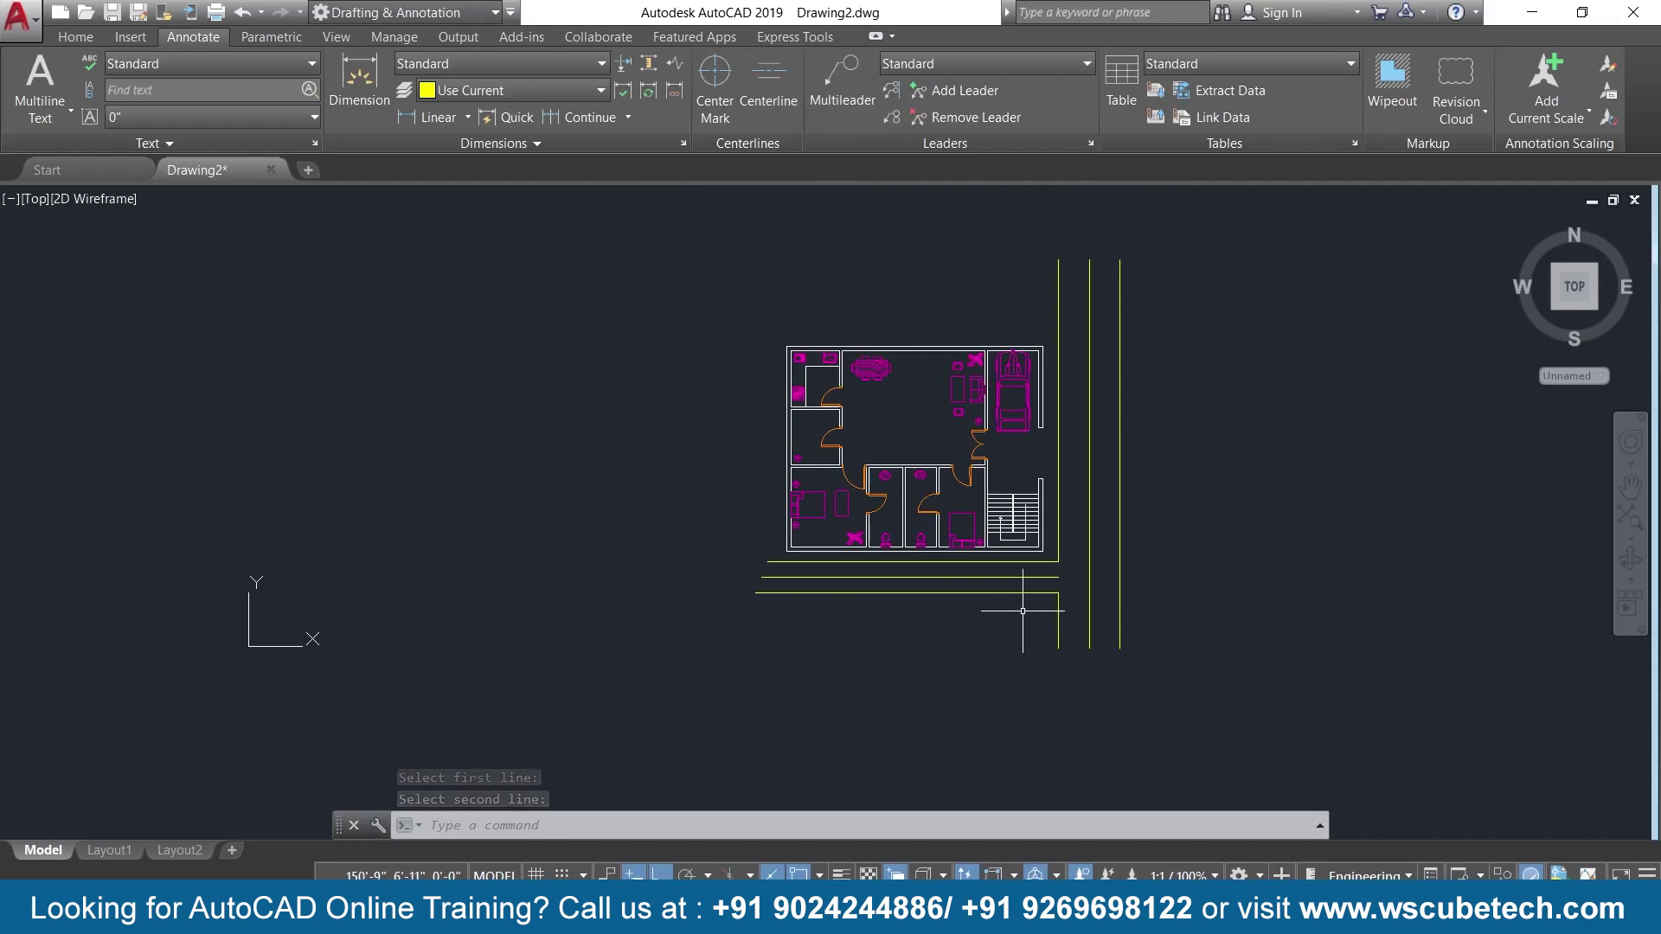
{"action": "scroll", "coordinate": [927, 550], "scroll_direction": "up", "scroll_amount": 2}
{"action": "scroll", "coordinate": [927, 550], "scroll_direction": "up", "scroll_amount": 2}
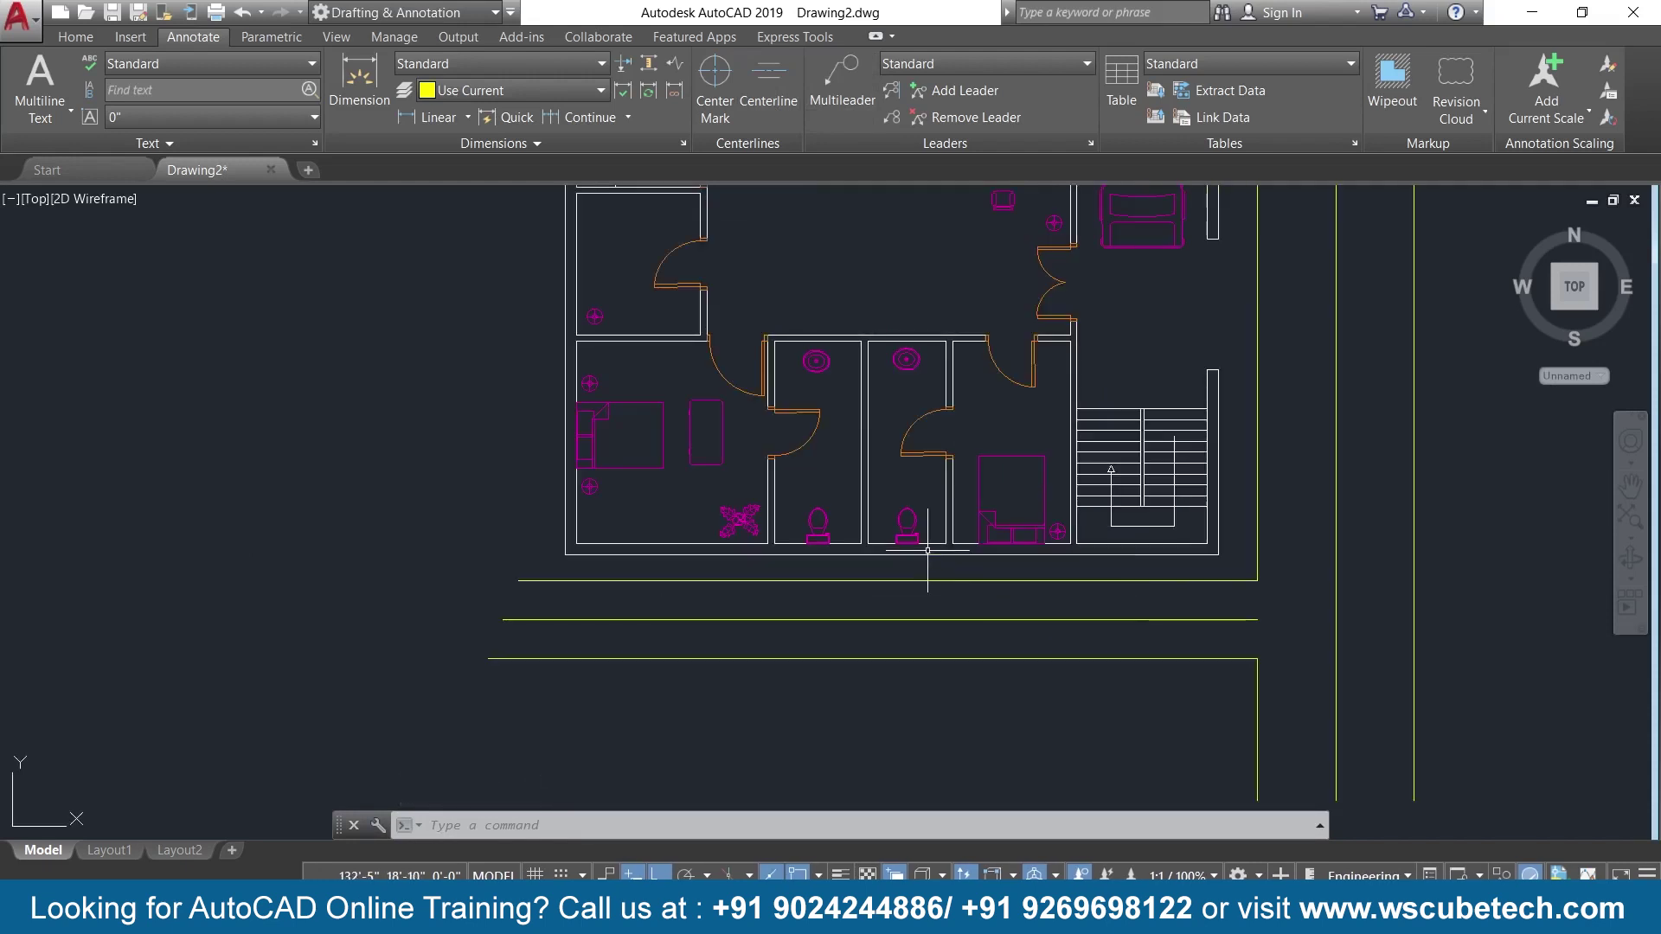
{"action": "scroll", "coordinate": [928, 550], "scroll_direction": "up", "scroll_amount": 2}
{"action": "middle_click_drag", "start_coordinate": [927, 550], "coordinate": [1015, 725]}
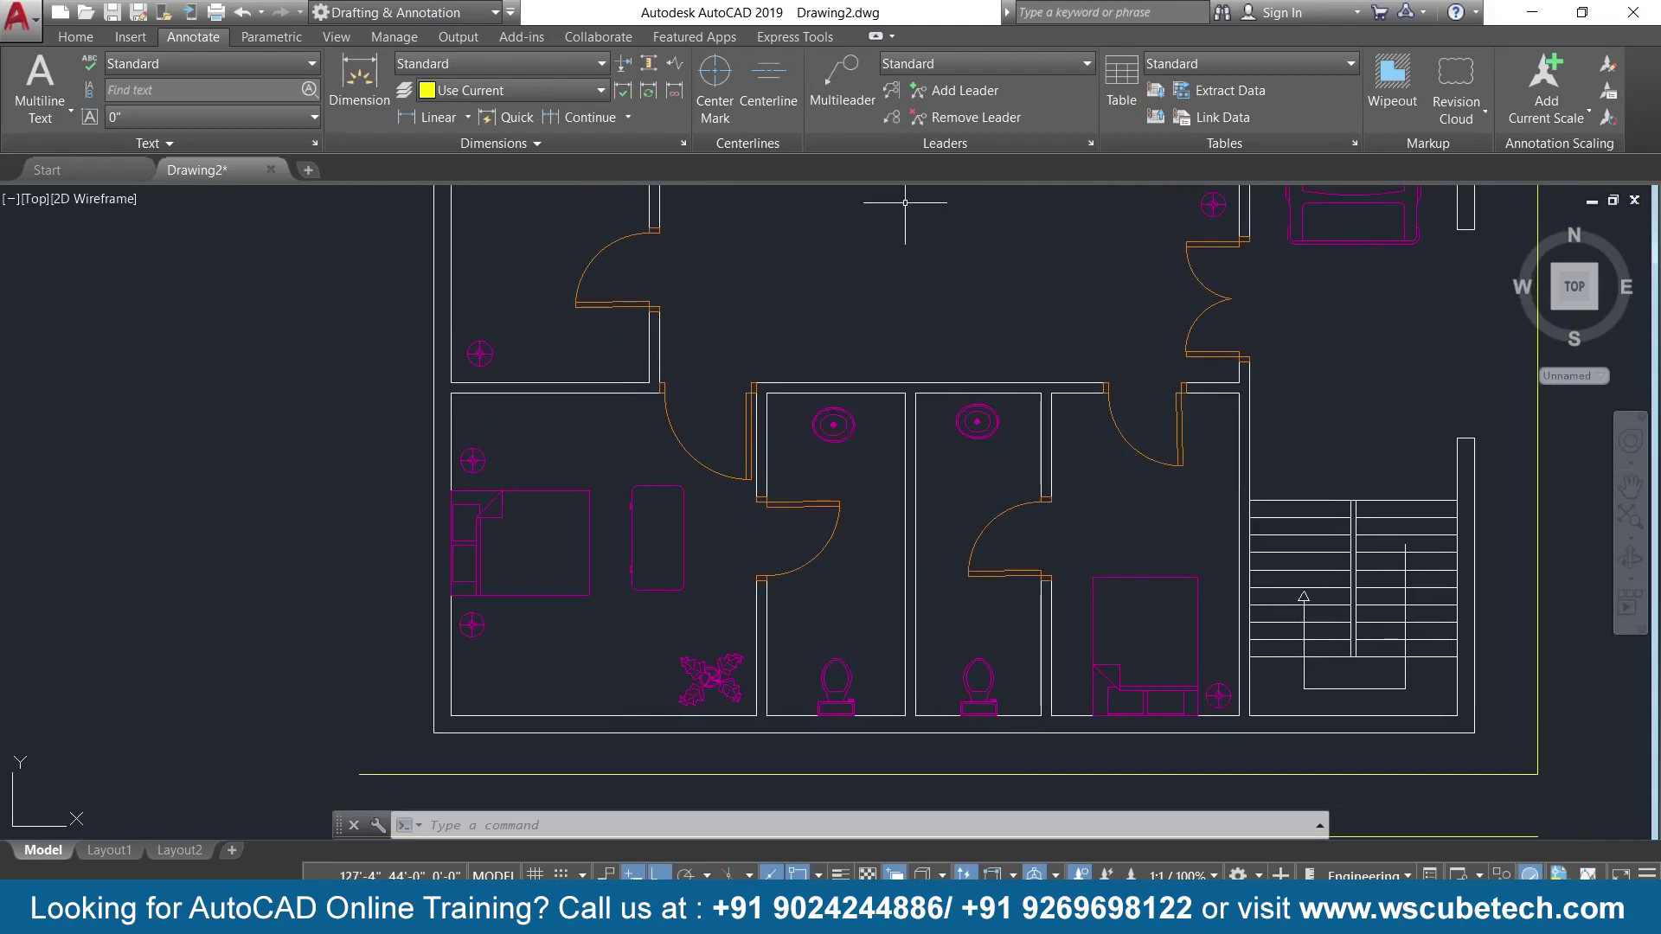
{"action": "middle_click_drag", "start_coordinate": [905, 203], "coordinate": [926, 388]}
Make window the current layer and recolour it to index colour 240 red.
{"action": "left_click", "coordinate": [63, 39]}
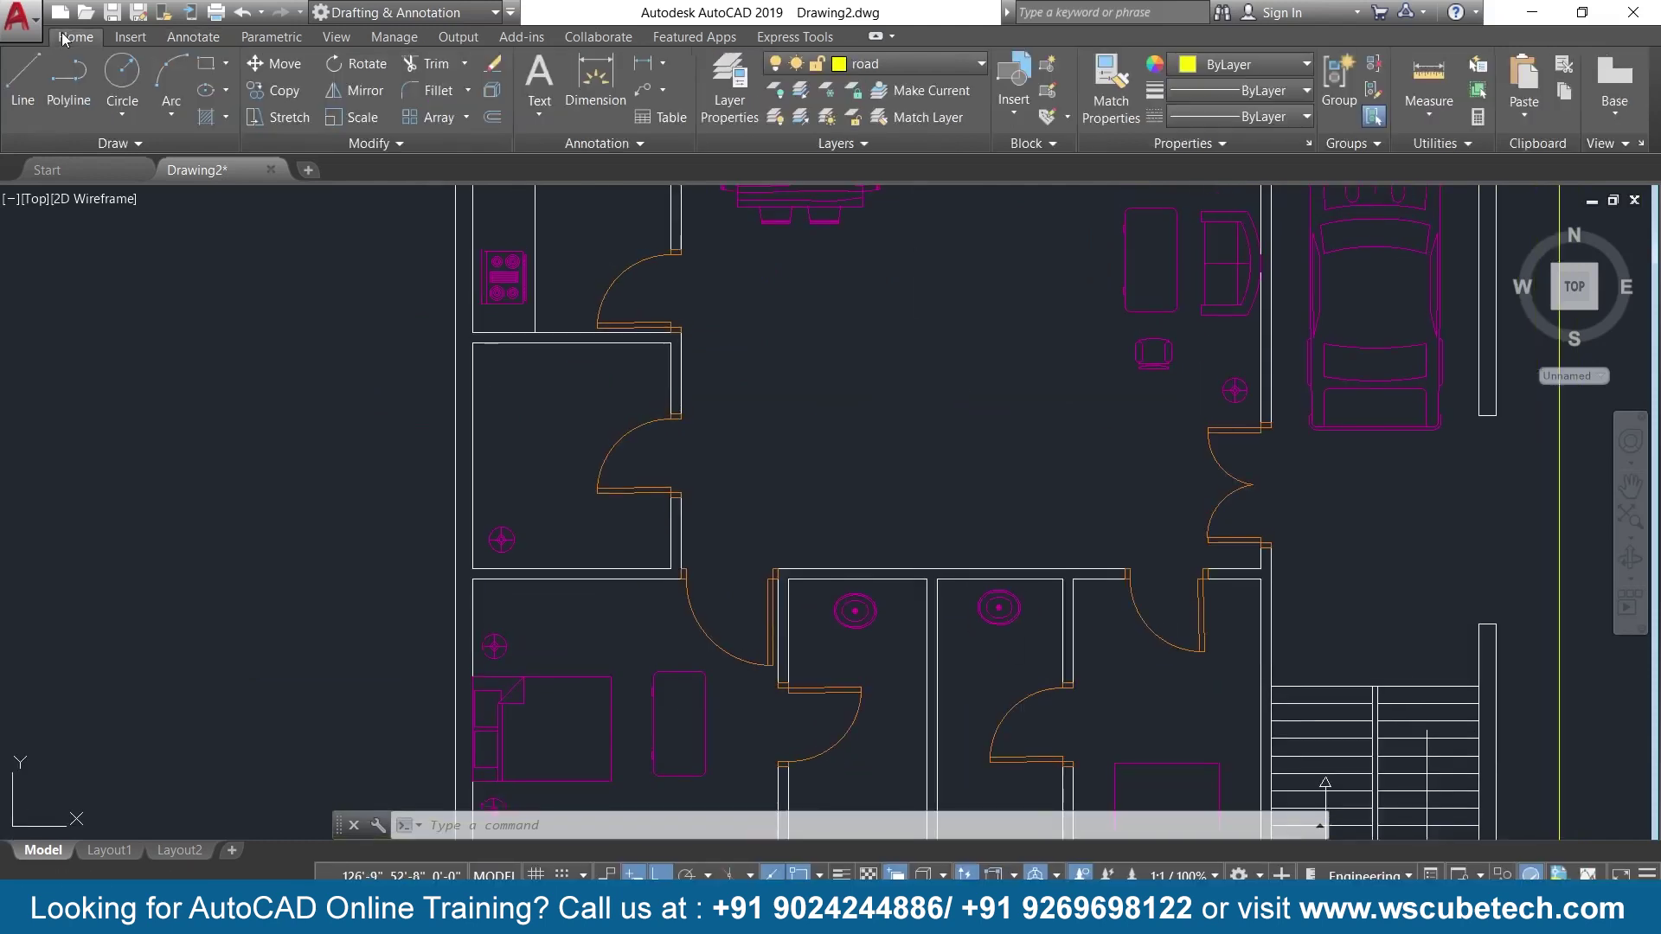
{"action": "left_click", "coordinate": [942, 64]}
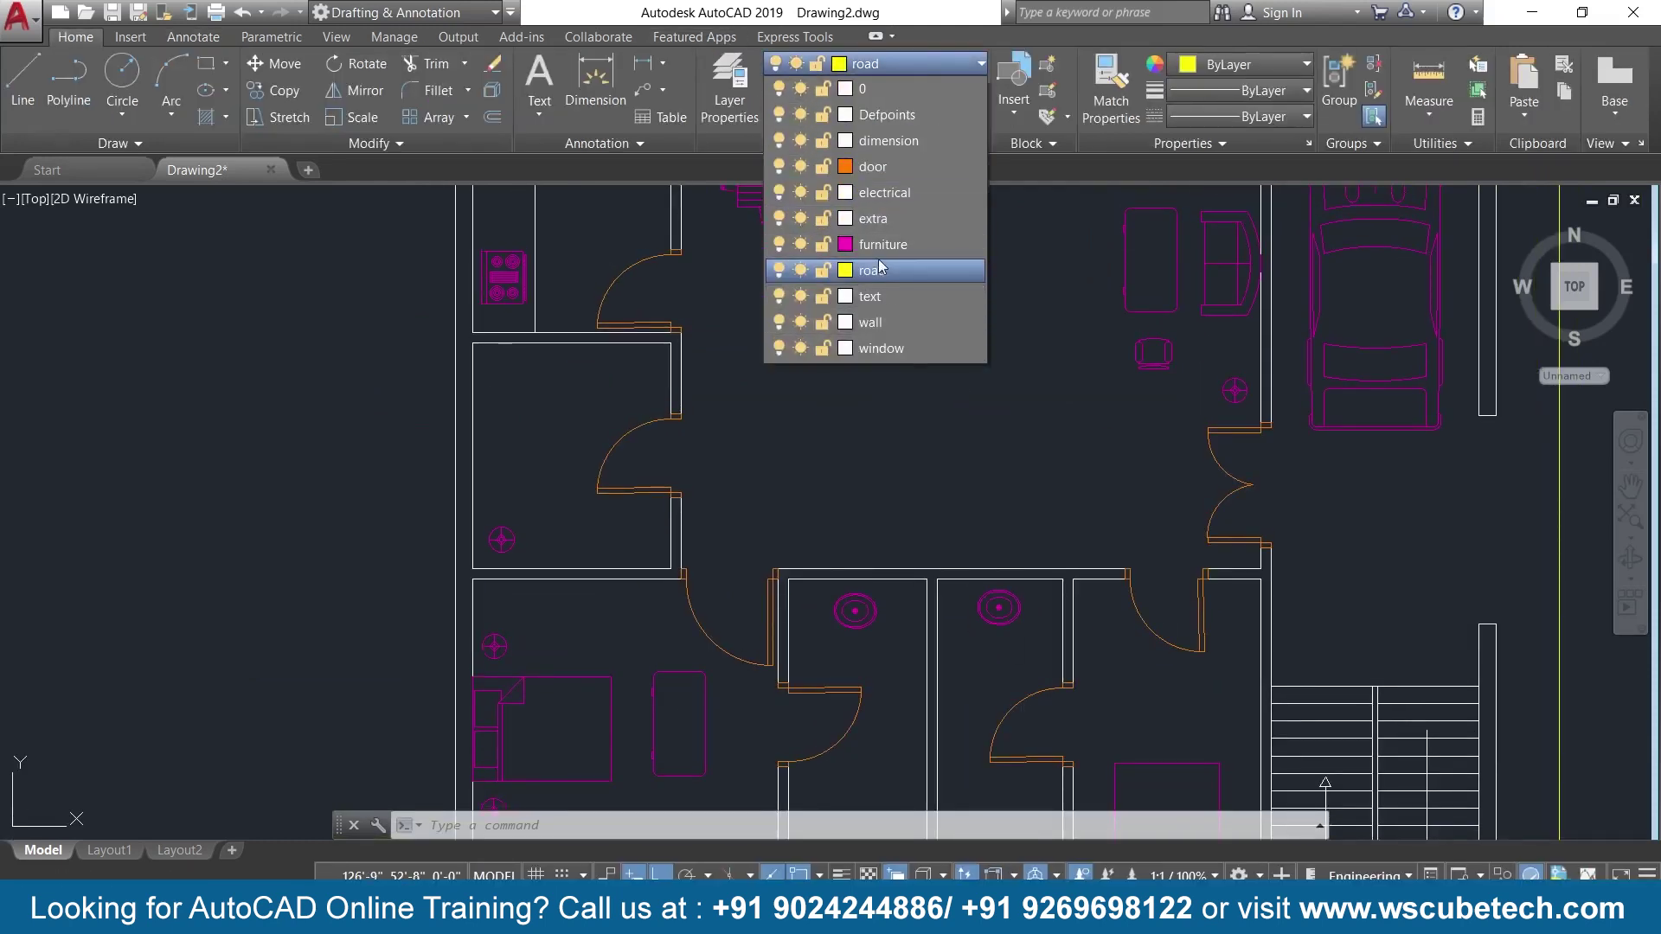
{"action": "left_click", "coordinate": [905, 351]}
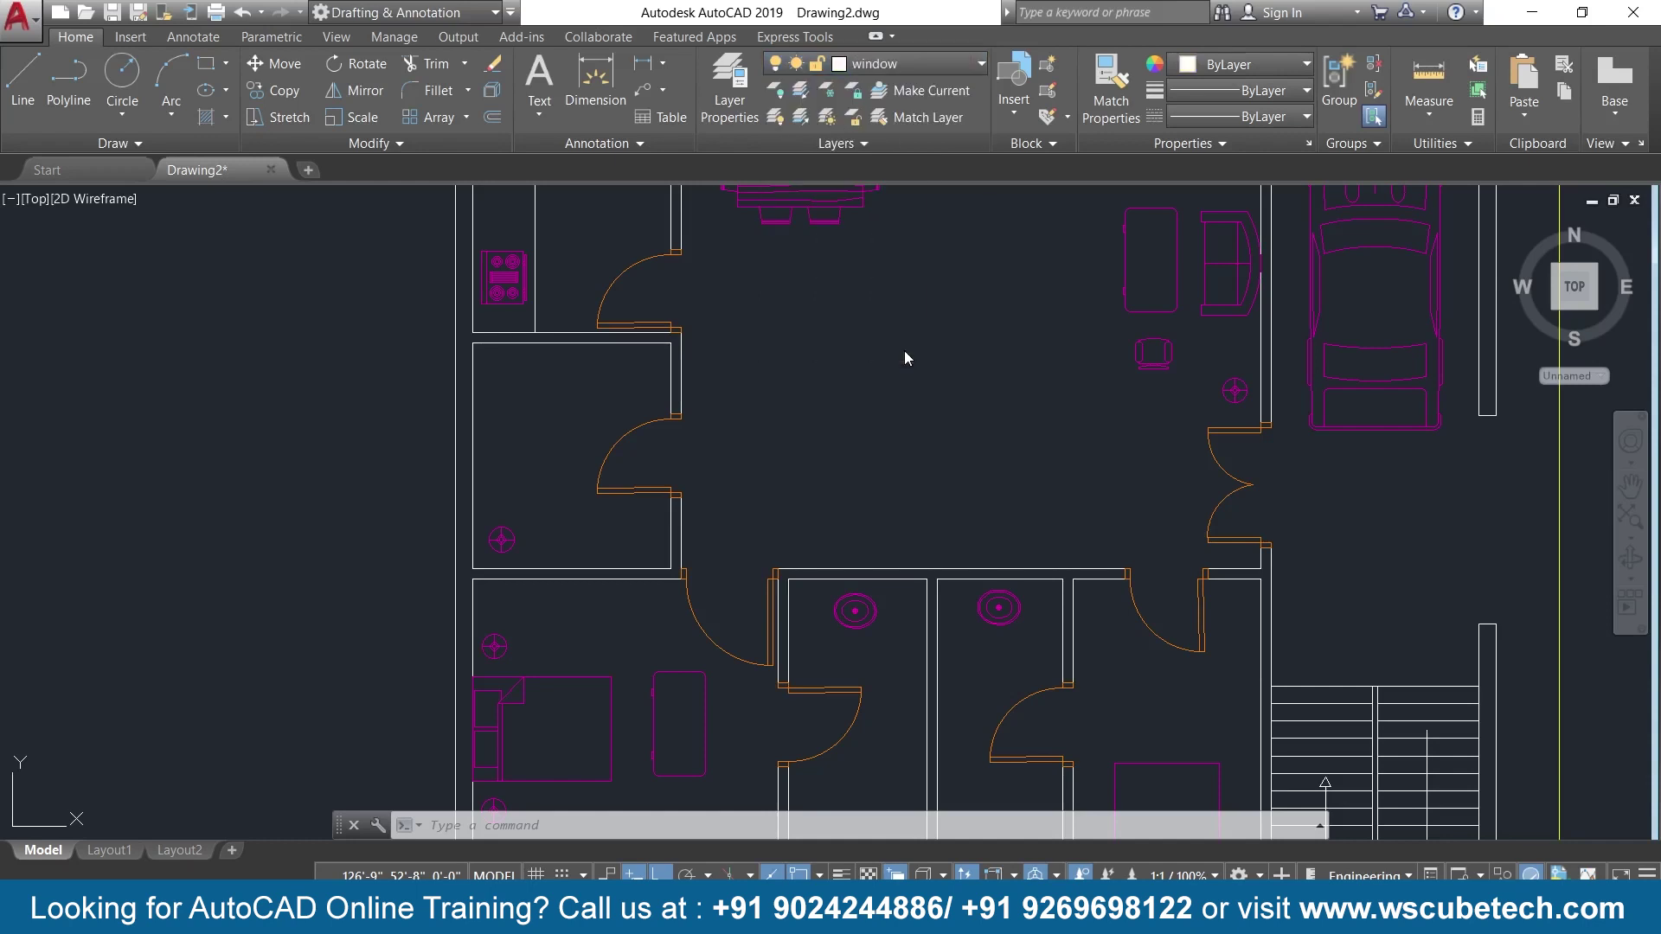
{"action": "left_click", "coordinate": [837, 73]}
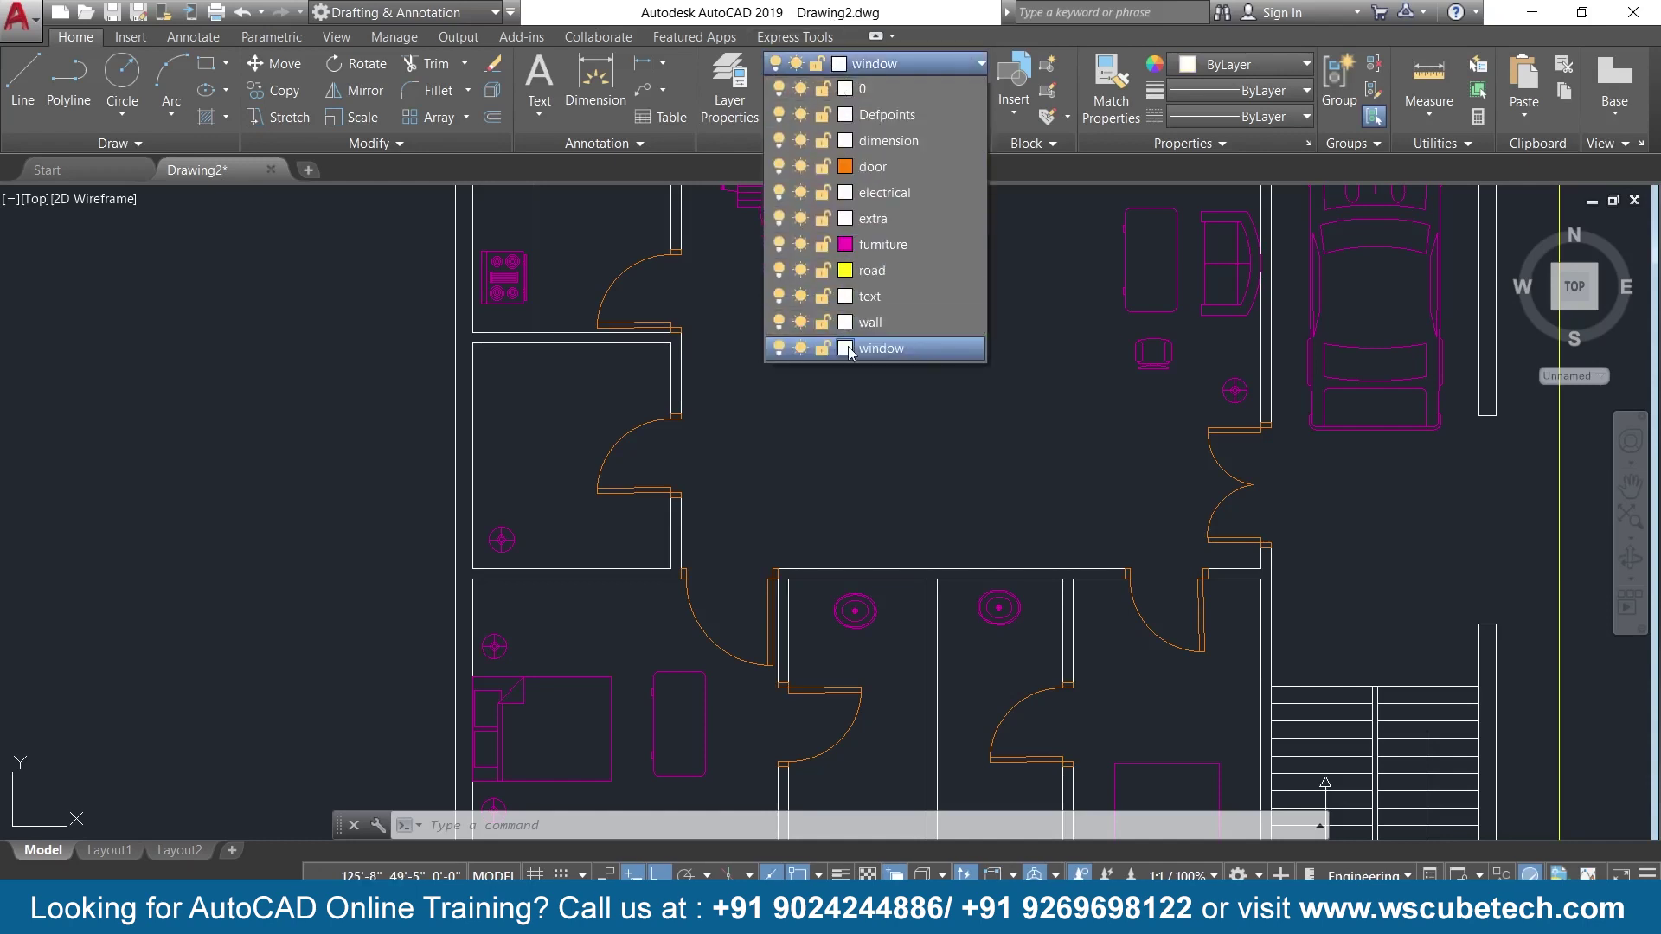
{"action": "left_click", "coordinate": [845, 348]}
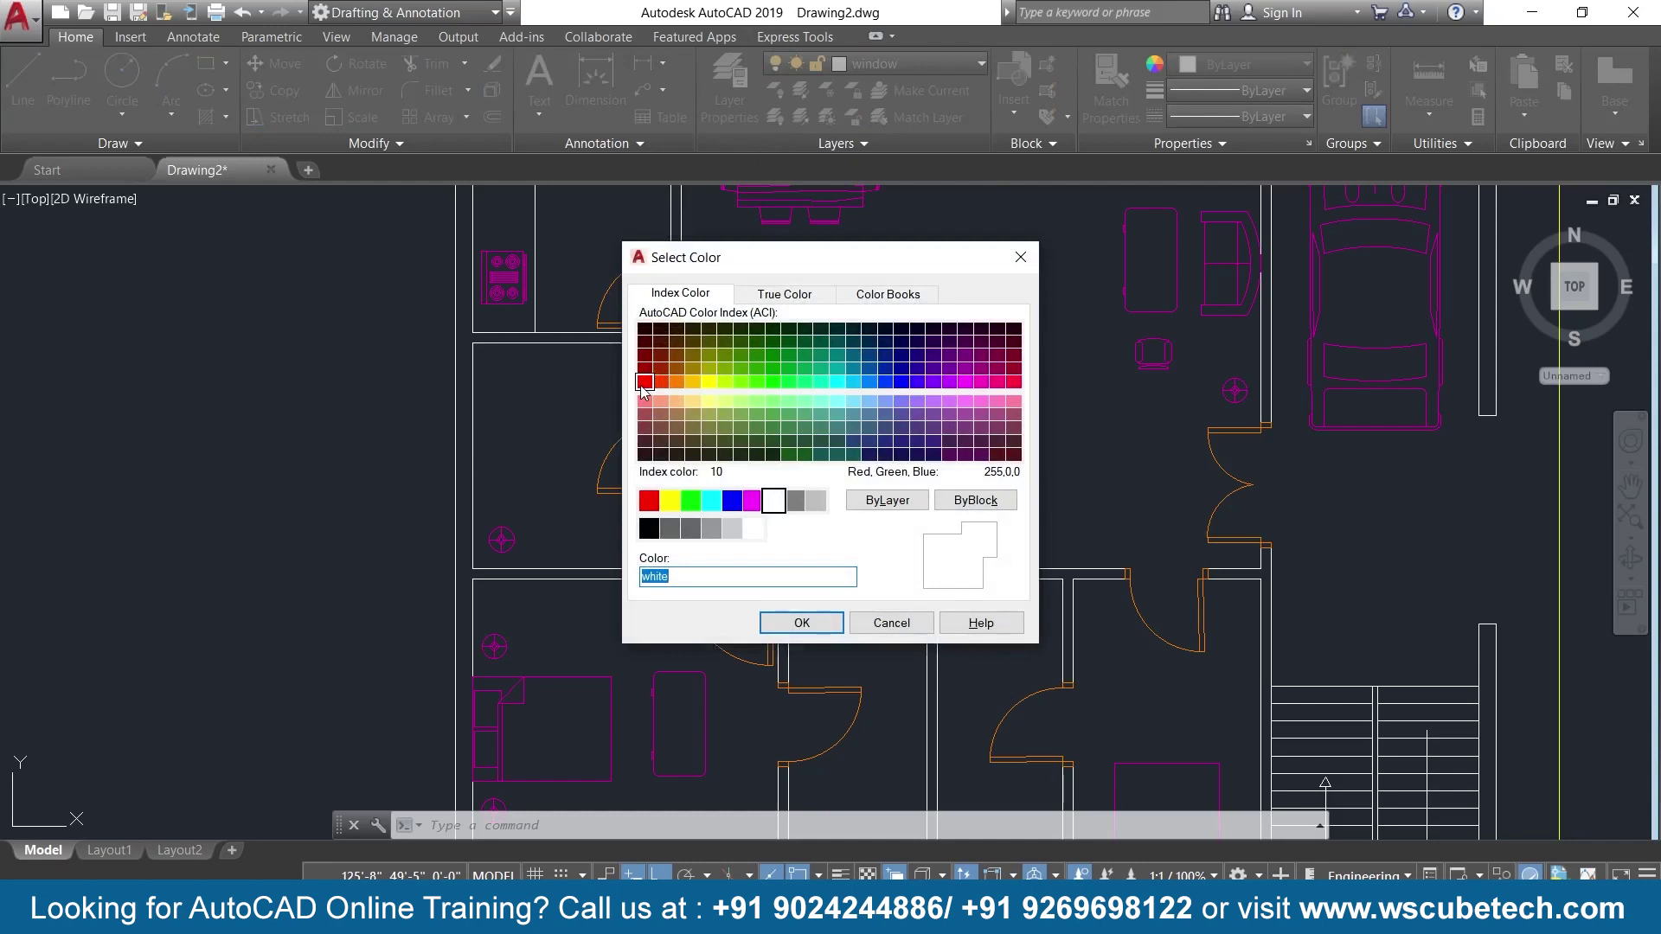
{"action": "left_click", "coordinate": [1013, 382]}
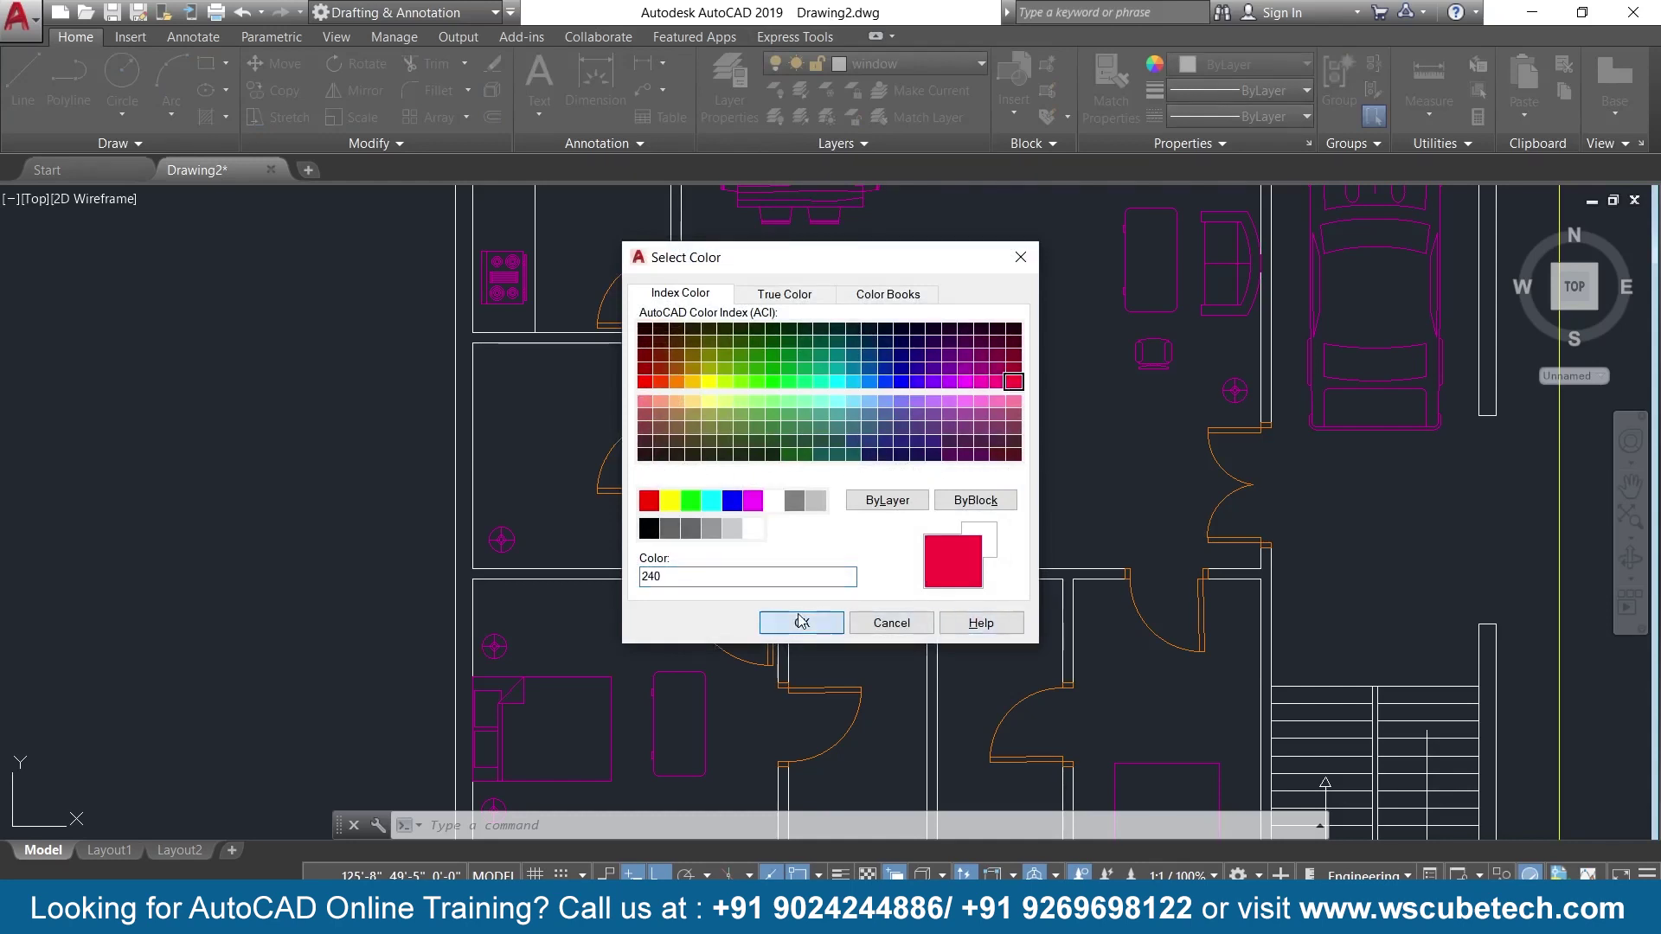
{"action": "left_click", "coordinate": [801, 621]}
{"action": "scroll", "coordinate": [1034, 373], "scroll_direction": "down", "scroll_amount": 2}
{"action": "mouse_move", "coordinate": [1005, 385]}
{"action": "middle_mouse_down"}
{"action": "mouse_move", "coordinate": [1006, 449]}
{"action": "mouse_move", "coordinate": [1019, 416]}
{"action": "middle_mouse_up"}
{"action": "scroll", "coordinate": [1006, 449], "scroll_direction": "down", "scroll_amount": 2}
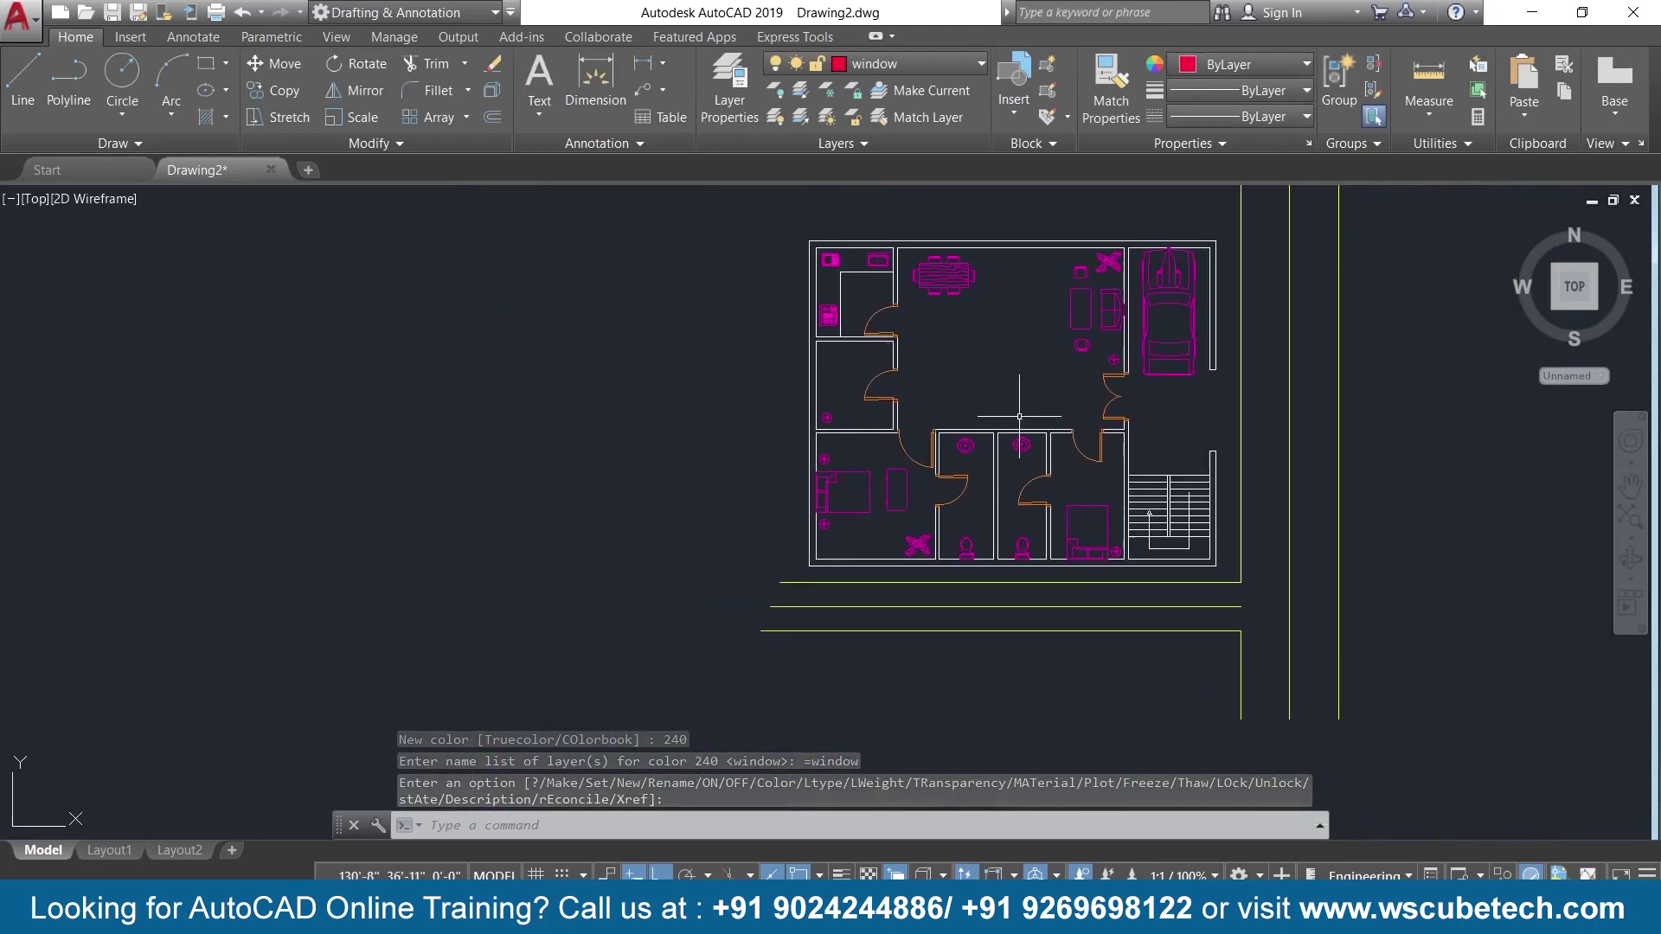
Zoom in and pan until the lower bedroom and two toilets fill the view.
{"action": "scroll", "coordinate": [1019, 416], "scroll_direction": "up", "scroll_amount": 2}
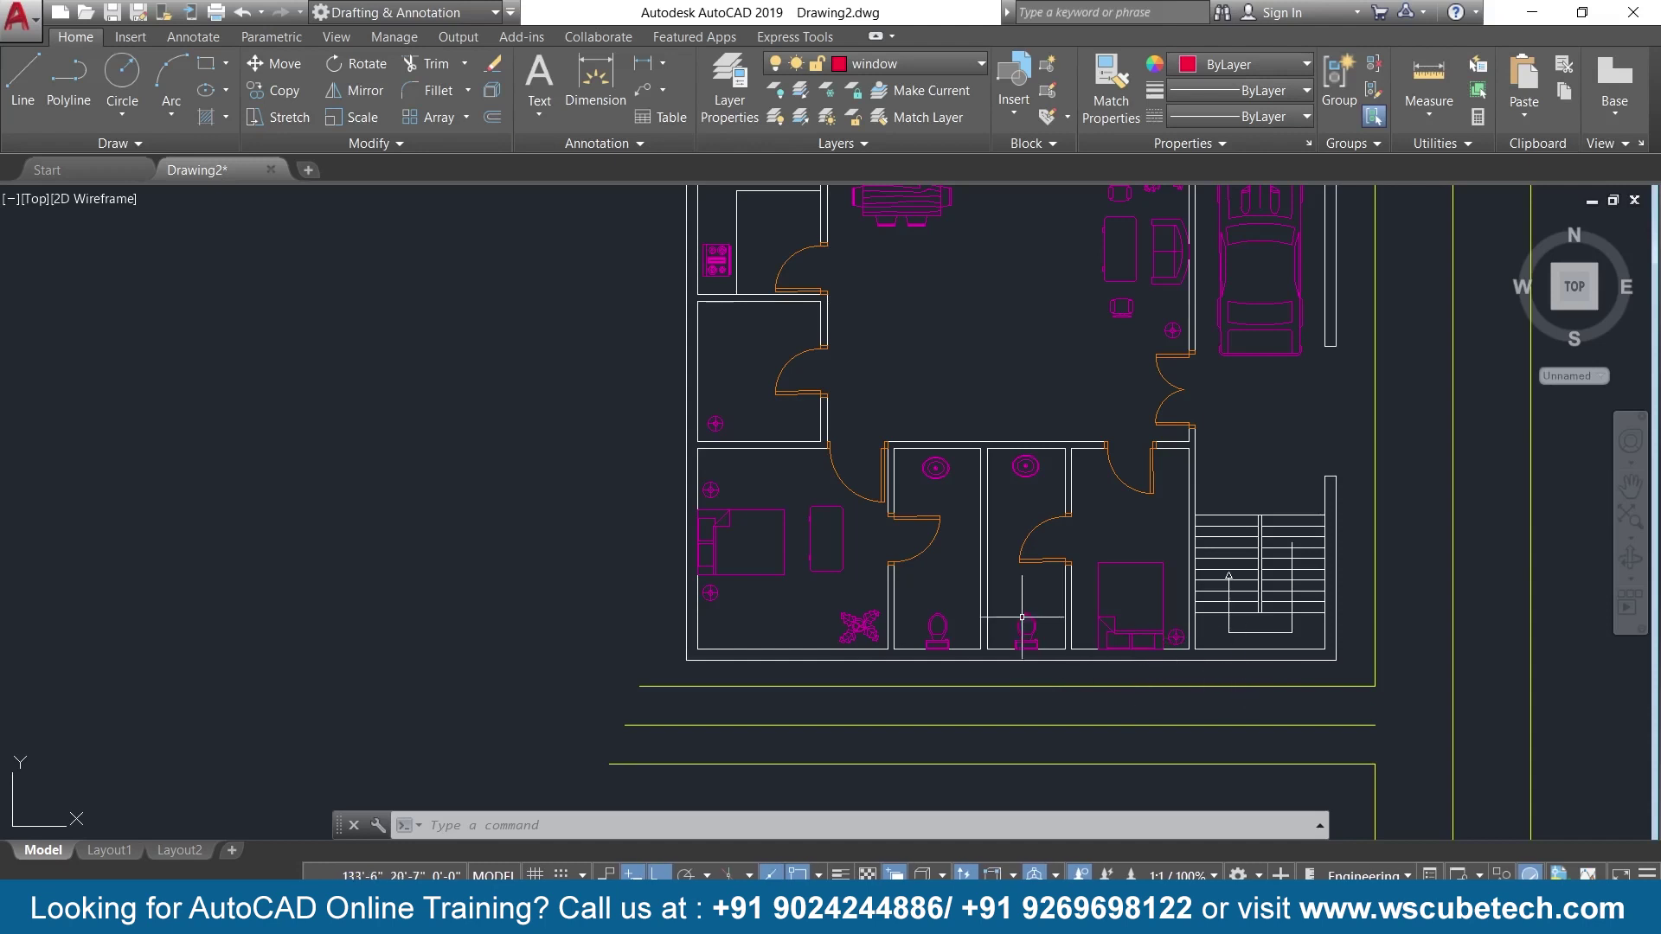
{"action": "middle_click_drag", "start_coordinate": [846, 391], "coordinate": [845, 518]}
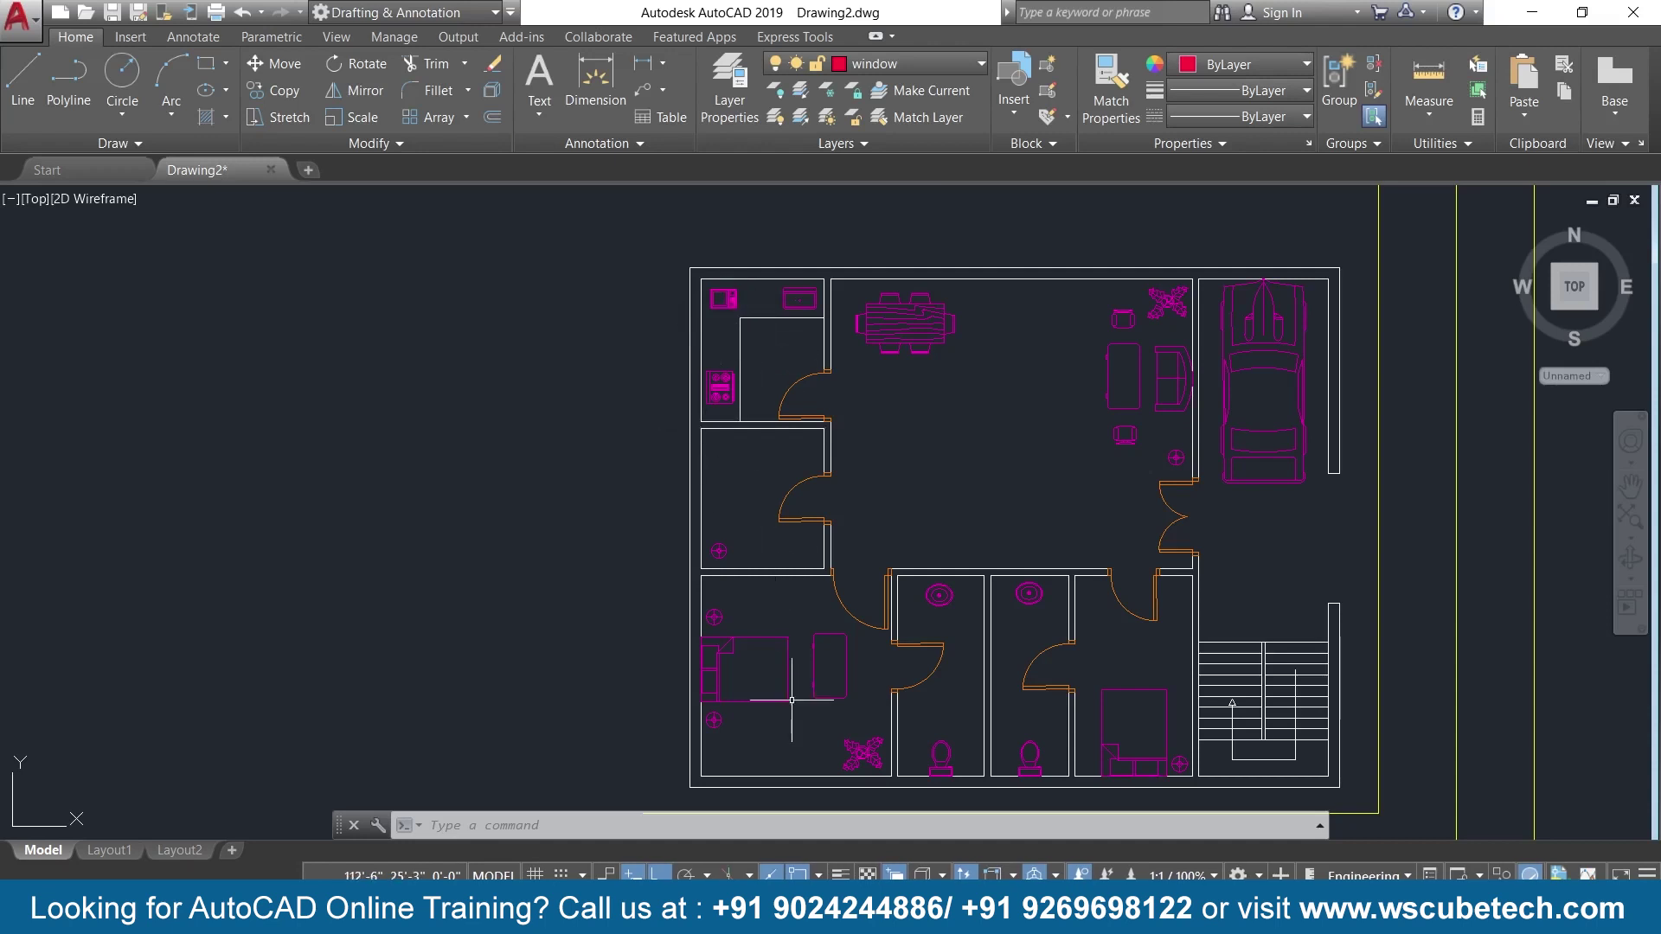
{"action": "scroll", "coordinate": [790, 692], "scroll_direction": "up", "scroll_amount": 1}
{"action": "scroll", "coordinate": [846, 586], "scroll_direction": "up", "scroll_amount": 1}
{"action": "mouse_move", "coordinate": [839, 602]}
{"action": "middle_mouse_down"}
{"action": "mouse_move", "coordinate": [905, 582]}
{"action": "mouse_move", "coordinate": [919, 523]}
{"action": "middle_mouse_up"}
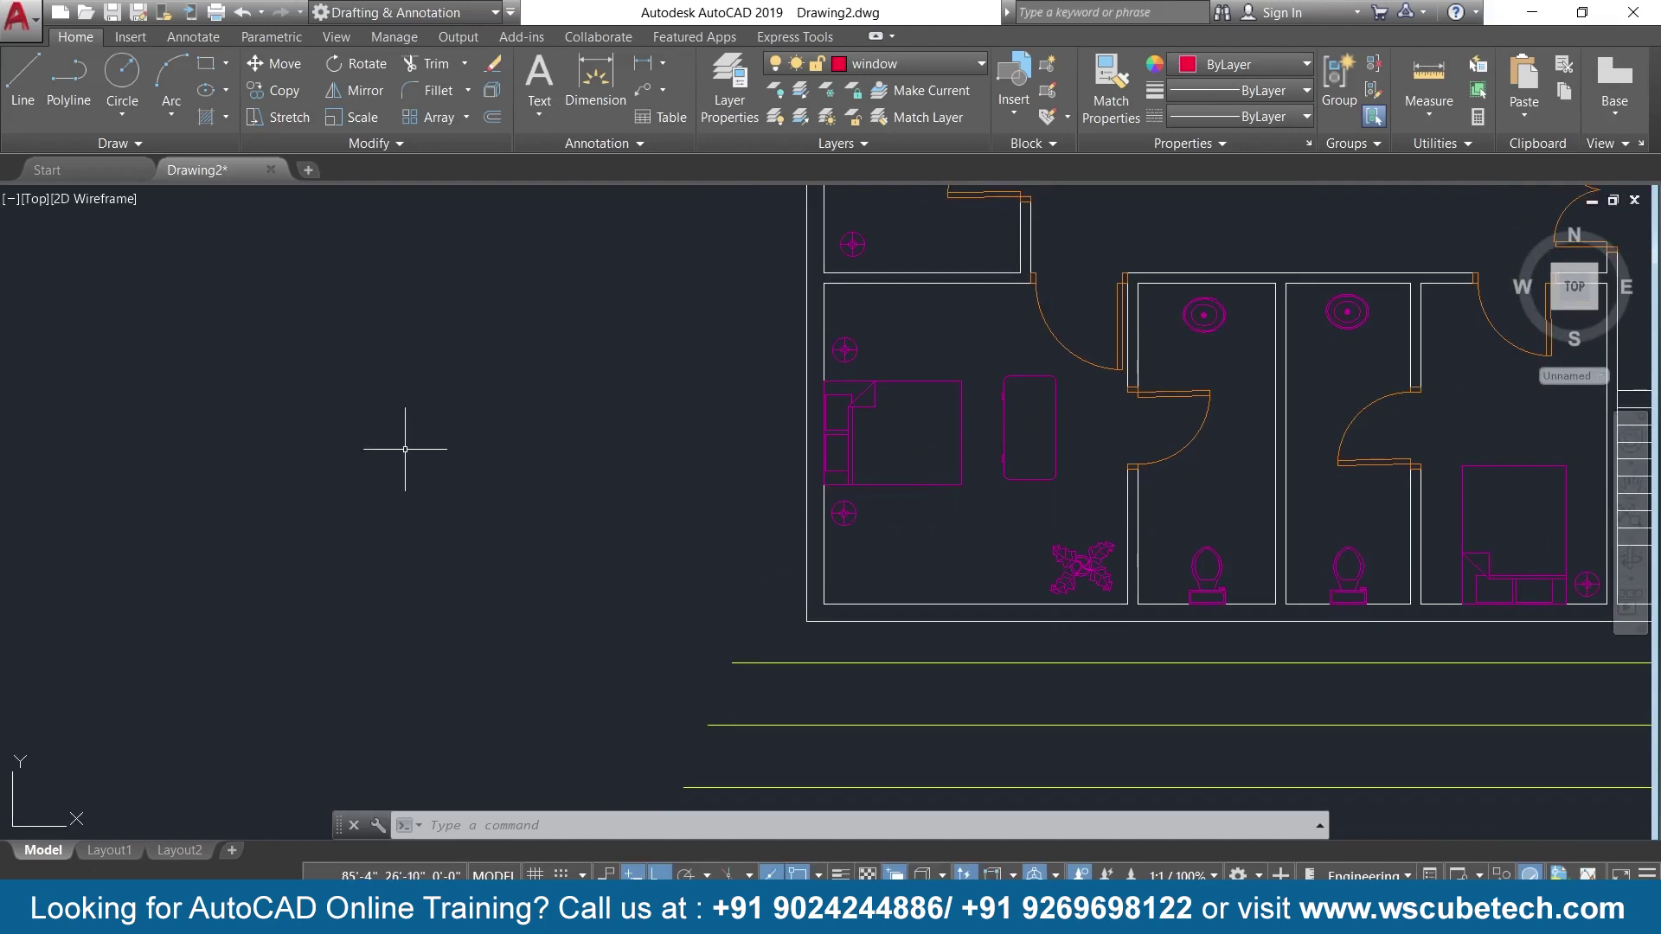
Measure the bottom wall's 10-inch thickness with a temporary linear dimension, then delete it.
{"action": "key", "text": "Return"}
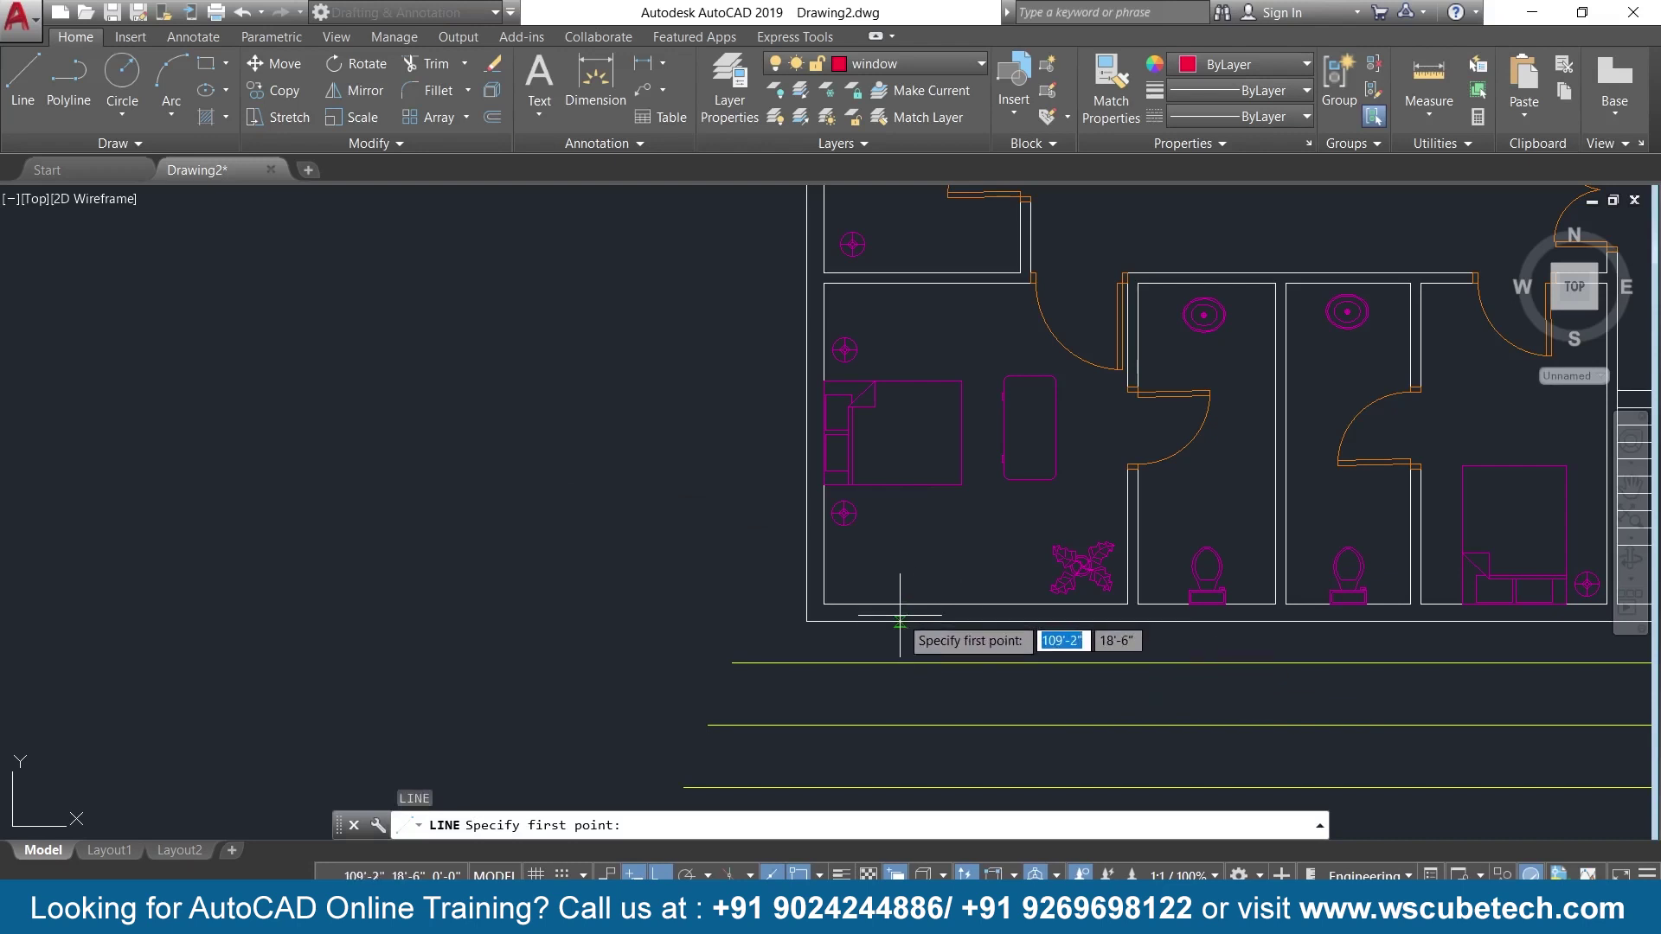
{"action": "scroll", "coordinate": [901, 621], "scroll_direction": "up", "scroll_amount": 2}
{"action": "scroll", "coordinate": [901, 621], "scroll_direction": "up", "scroll_amount": 1}
{"action": "key", "text": "Escape"}
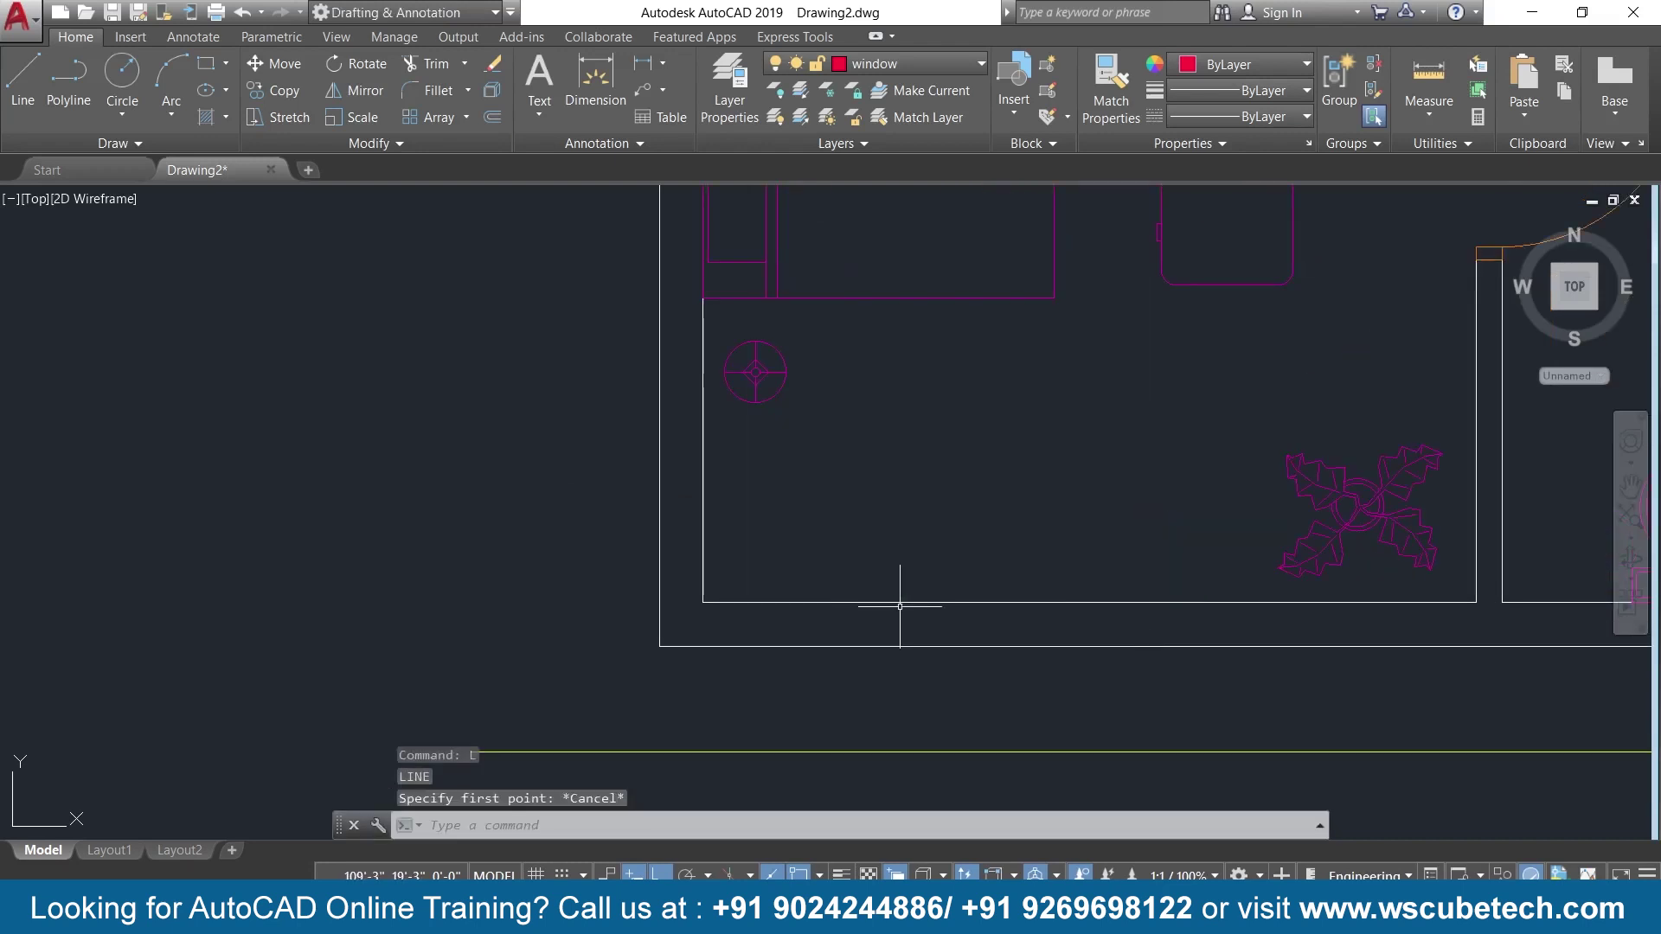
{"action": "left_click", "coordinate": [662, 63]}
{"action": "left_click", "coordinate": [690, 98]}
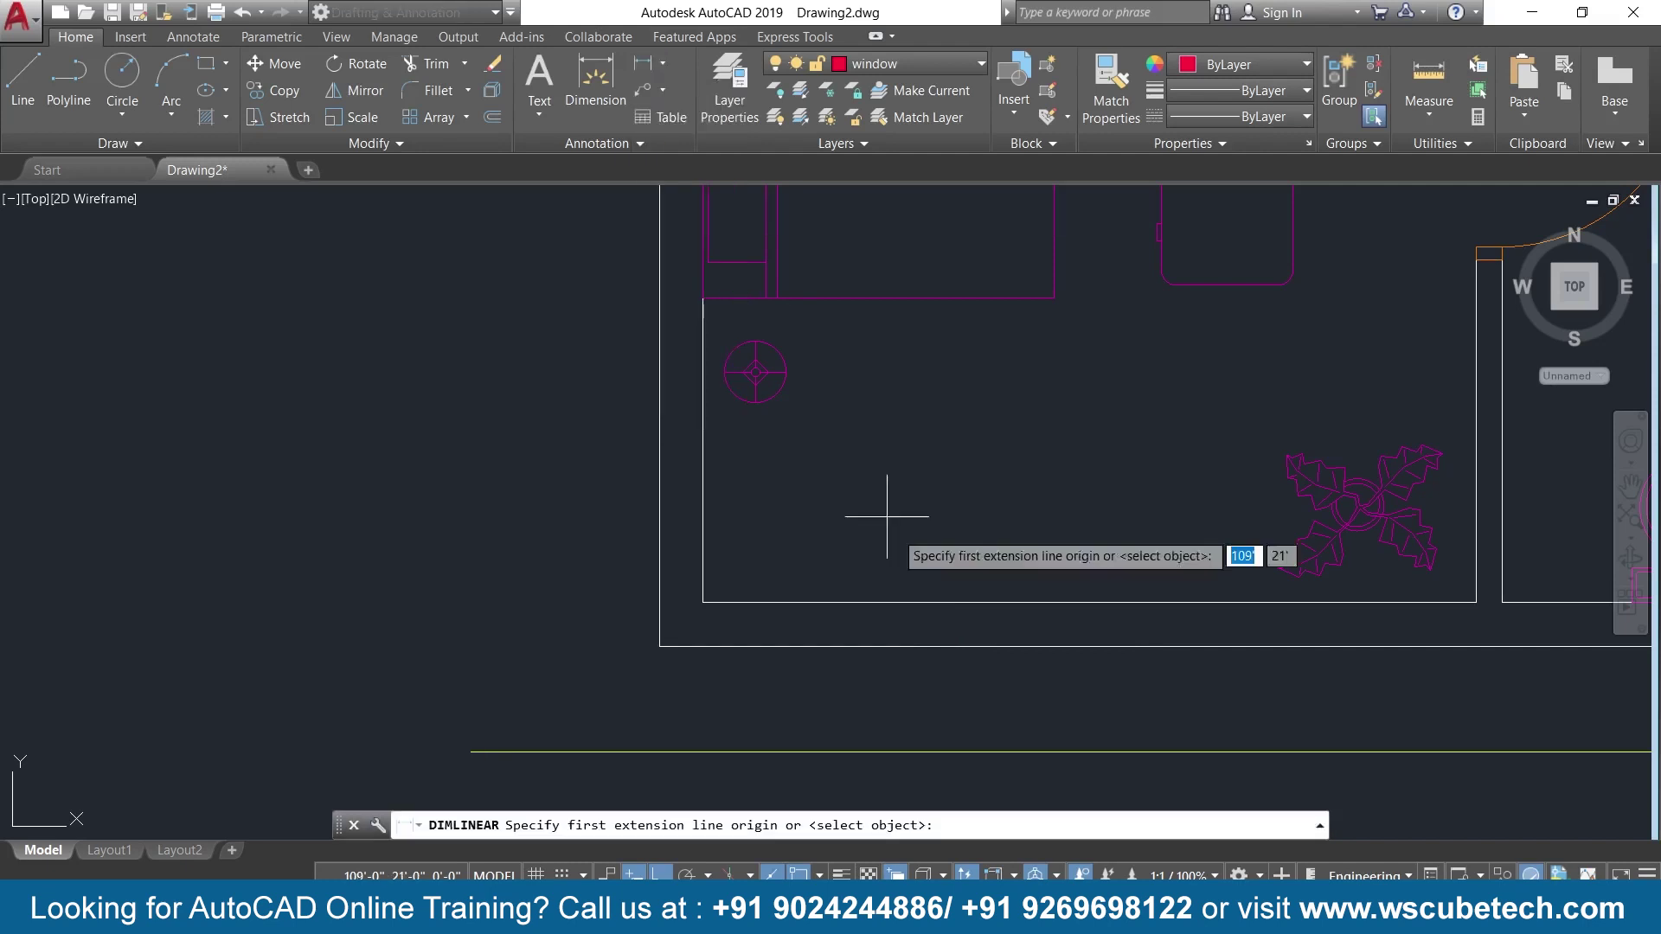
{"action": "left_click", "coordinate": [910, 597]}
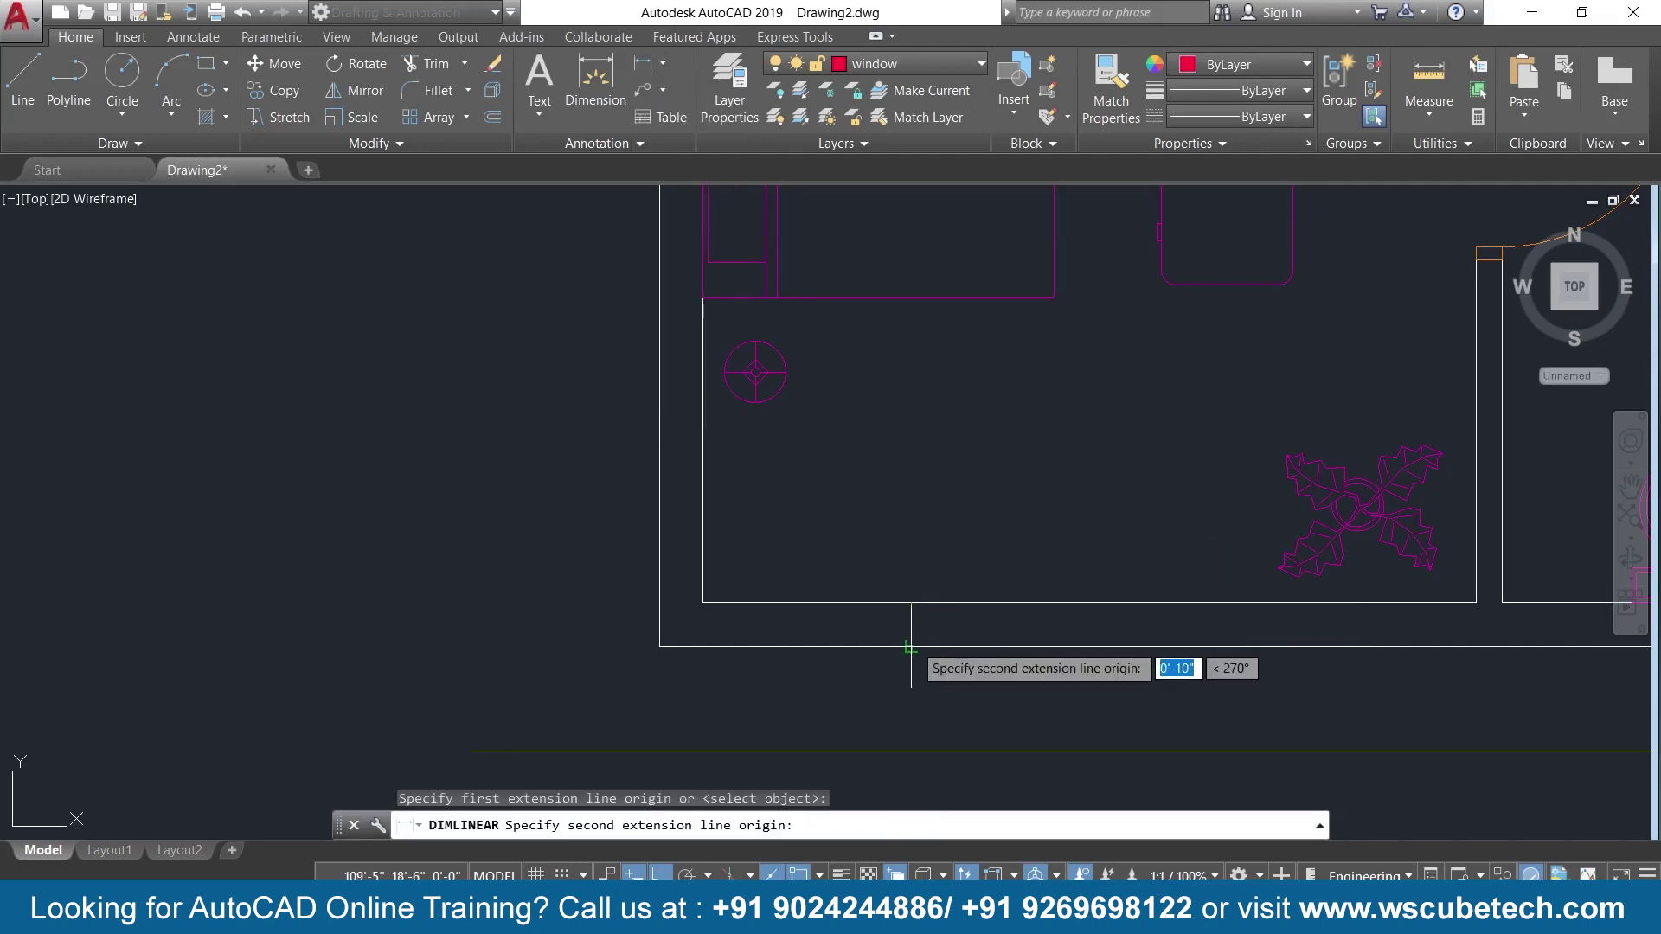
{"action": "left_click", "coordinate": [863, 603]}
{"action": "left_click", "coordinate": [862, 603]}
{"action": "key", "text": "Escape"}
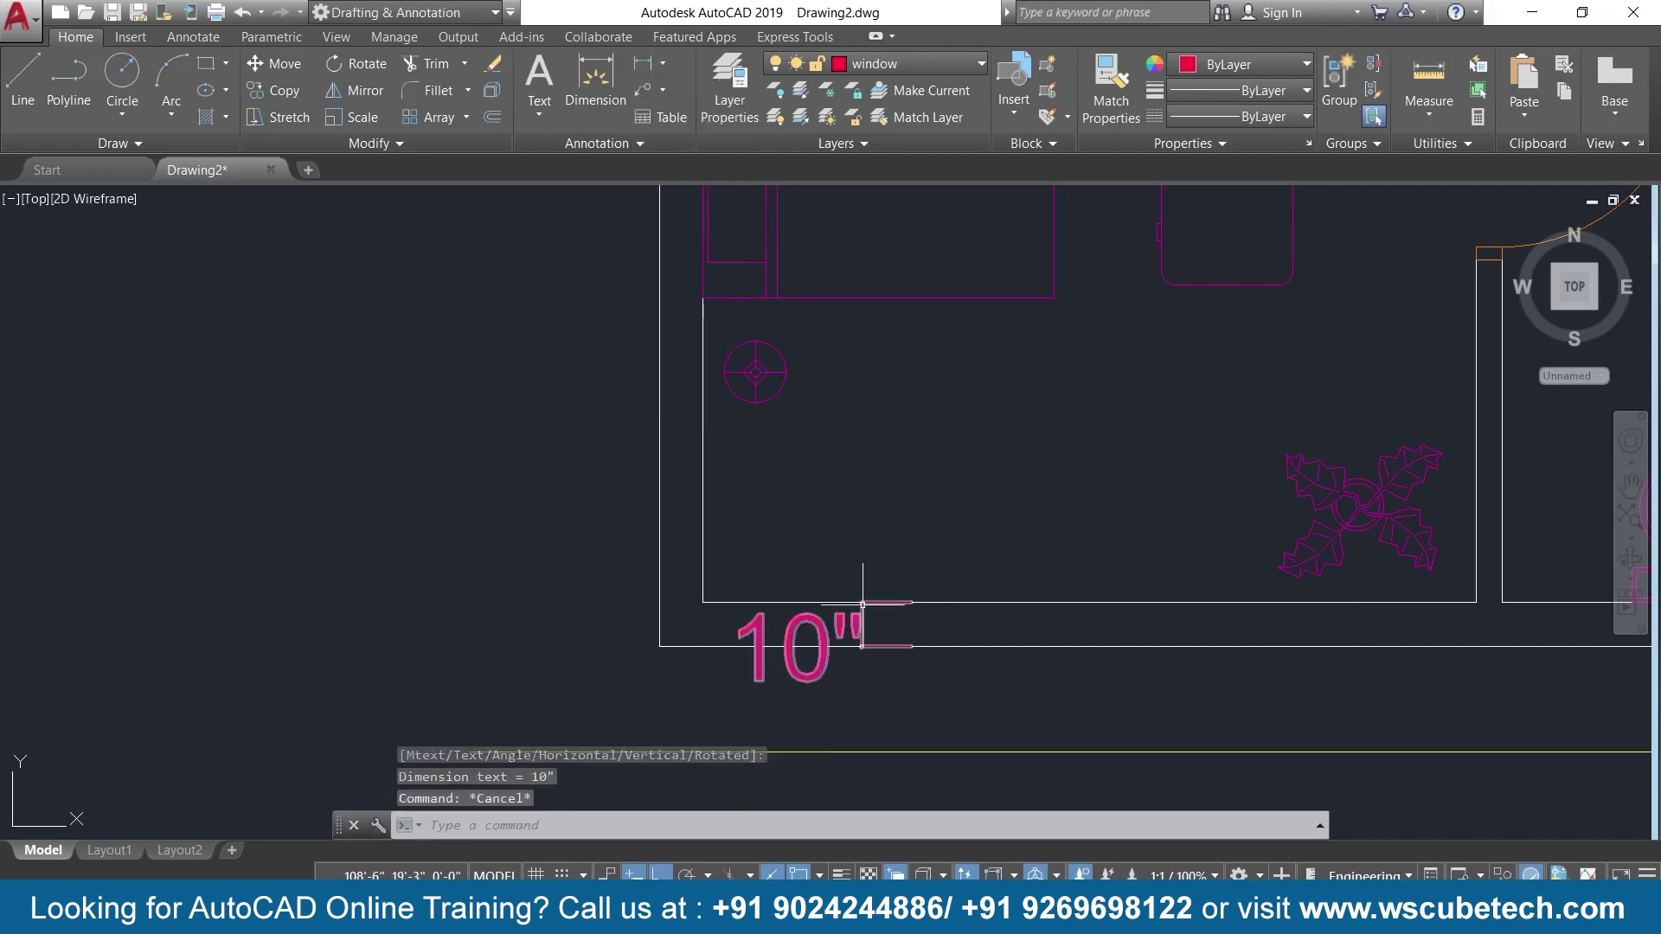
{"action": "scroll", "coordinate": [883, 603], "scroll_direction": "down", "scroll_amount": 2}
{"action": "left_click", "coordinate": [840, 619]}
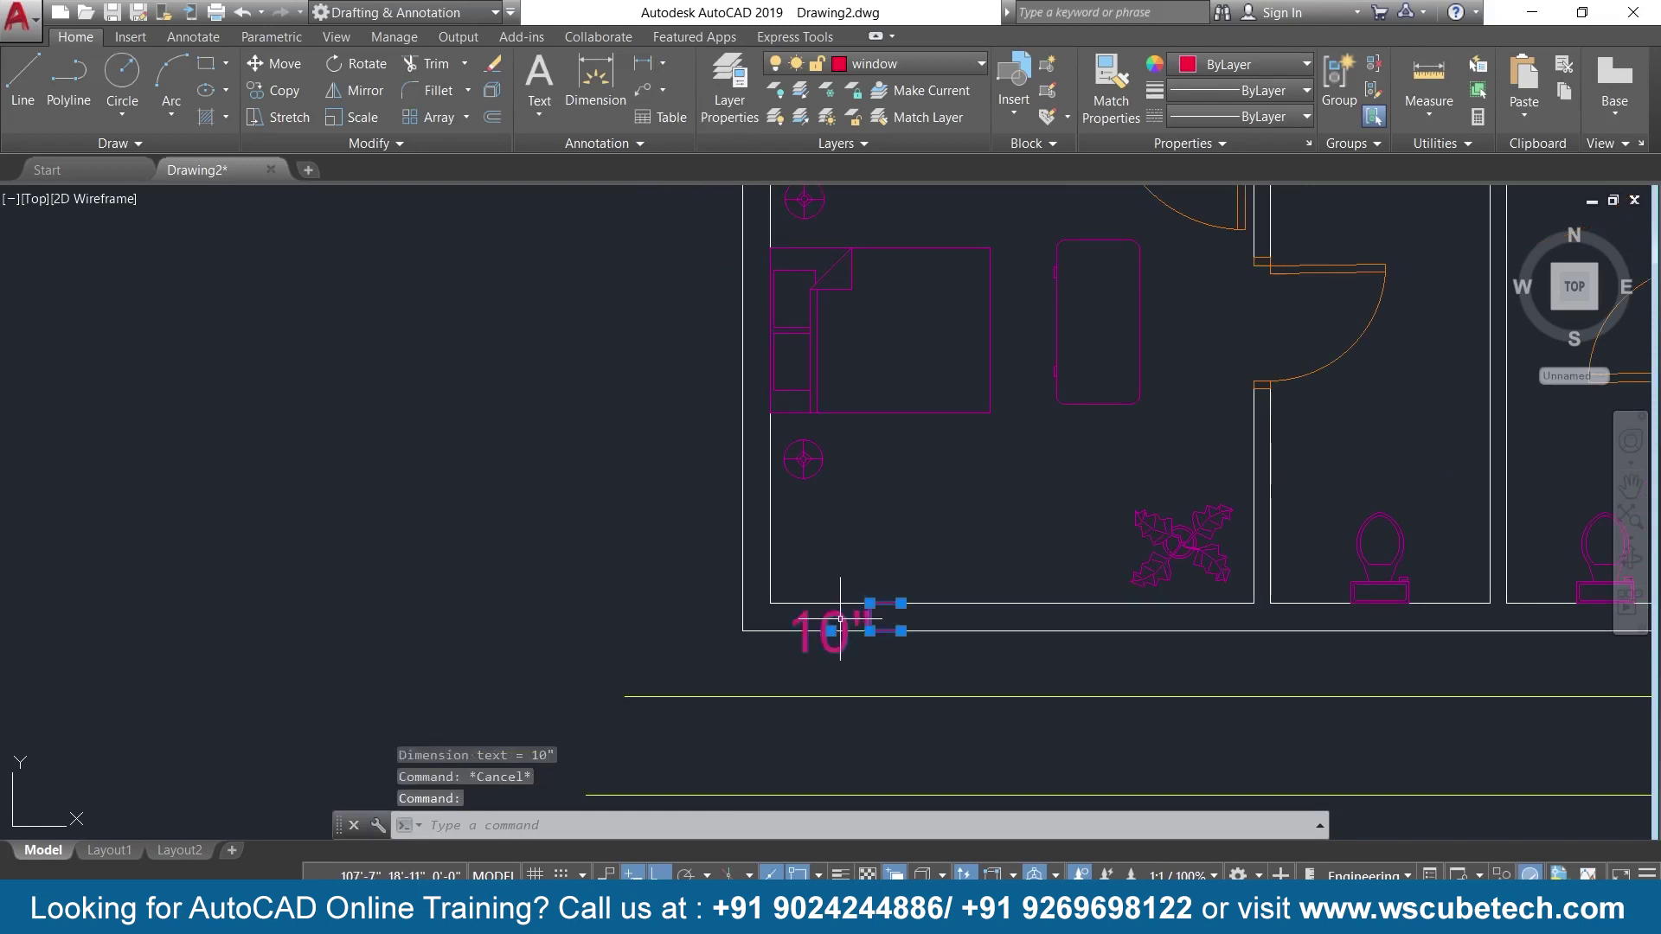
{"action": "key", "text": "Delete"}
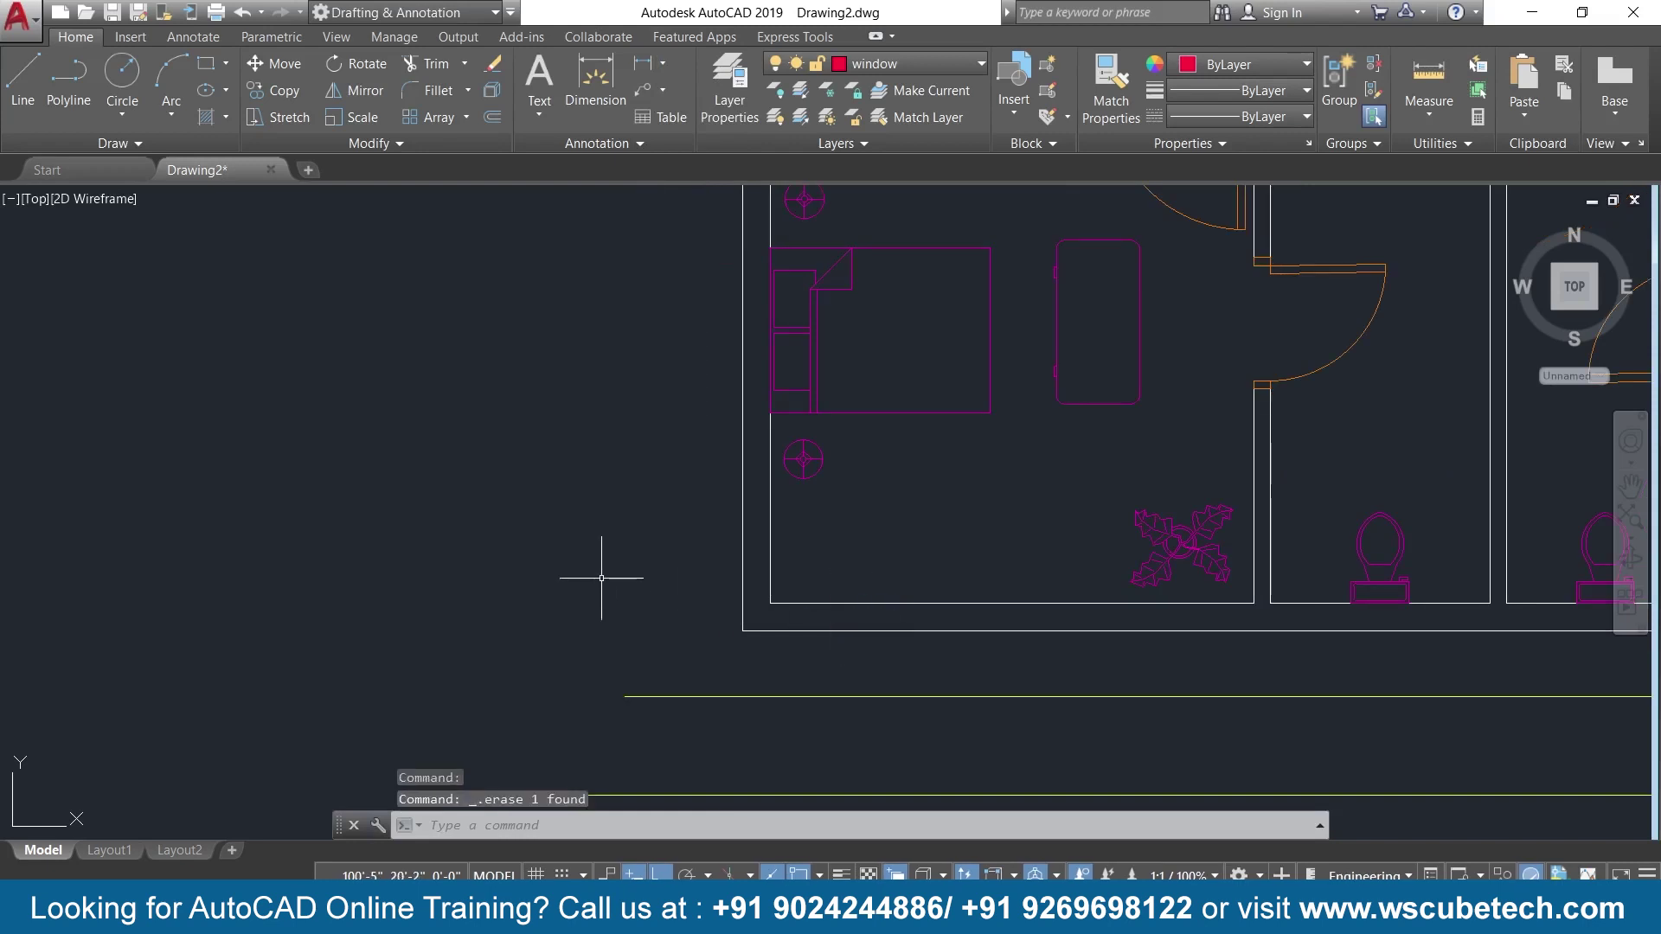
Start a line outline left of the plan with a 10-inch first side.
{"action": "middle_click_drag", "start_coordinate": [437, 530], "coordinate": [608, 528]}
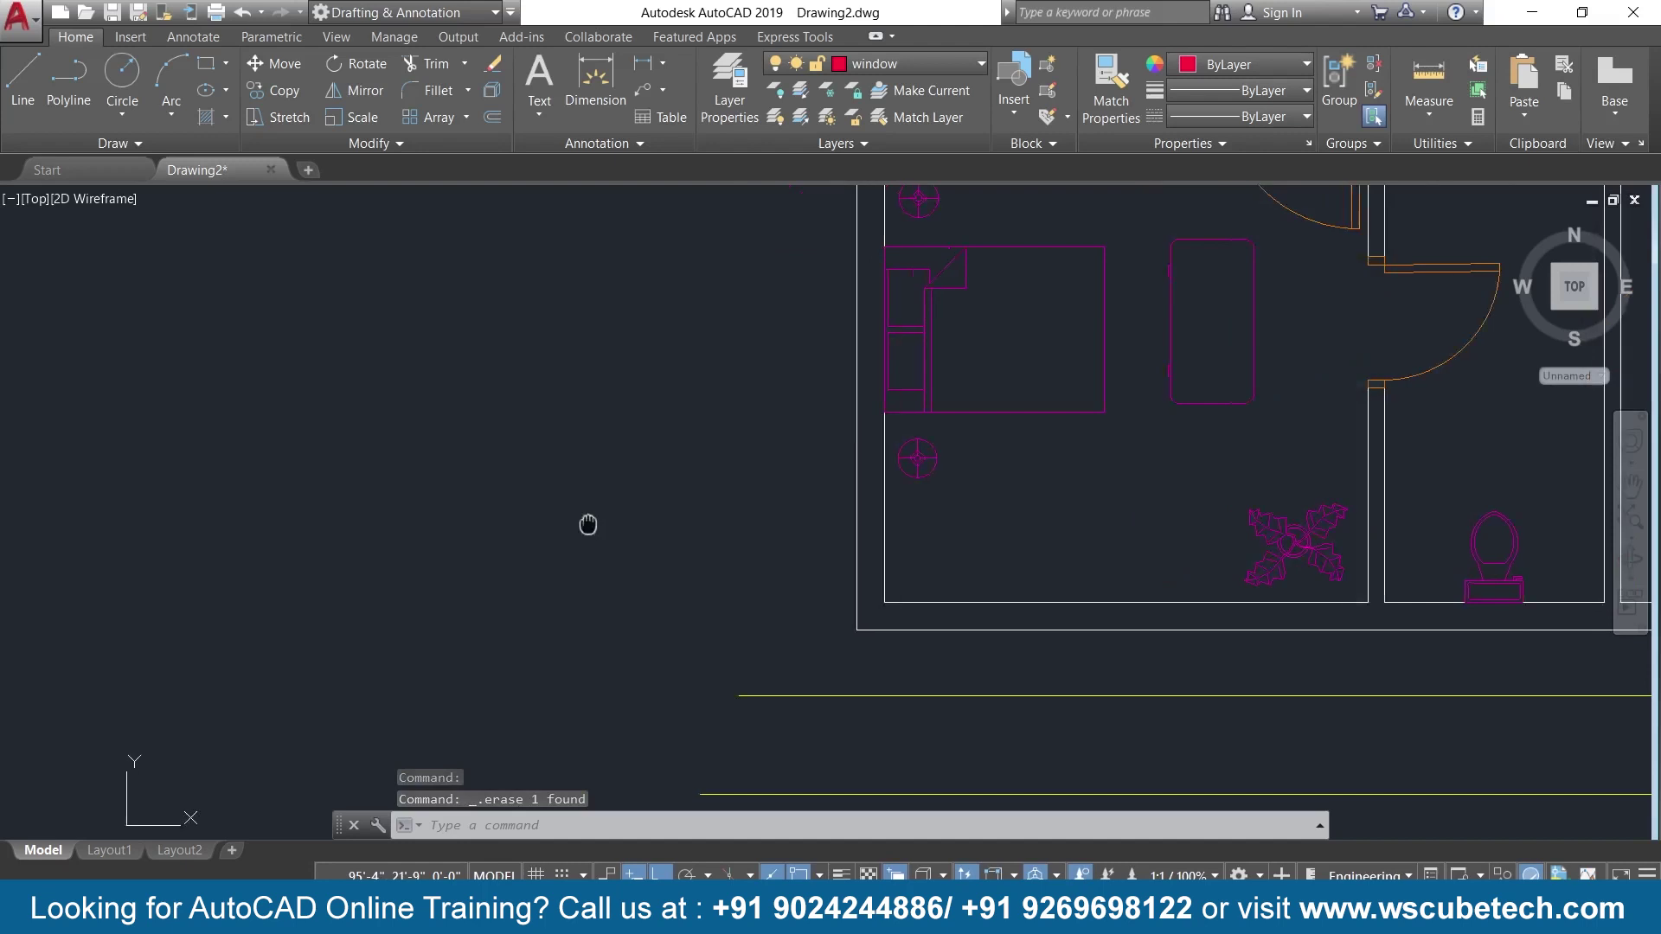
{"action": "key", "text": "l"}
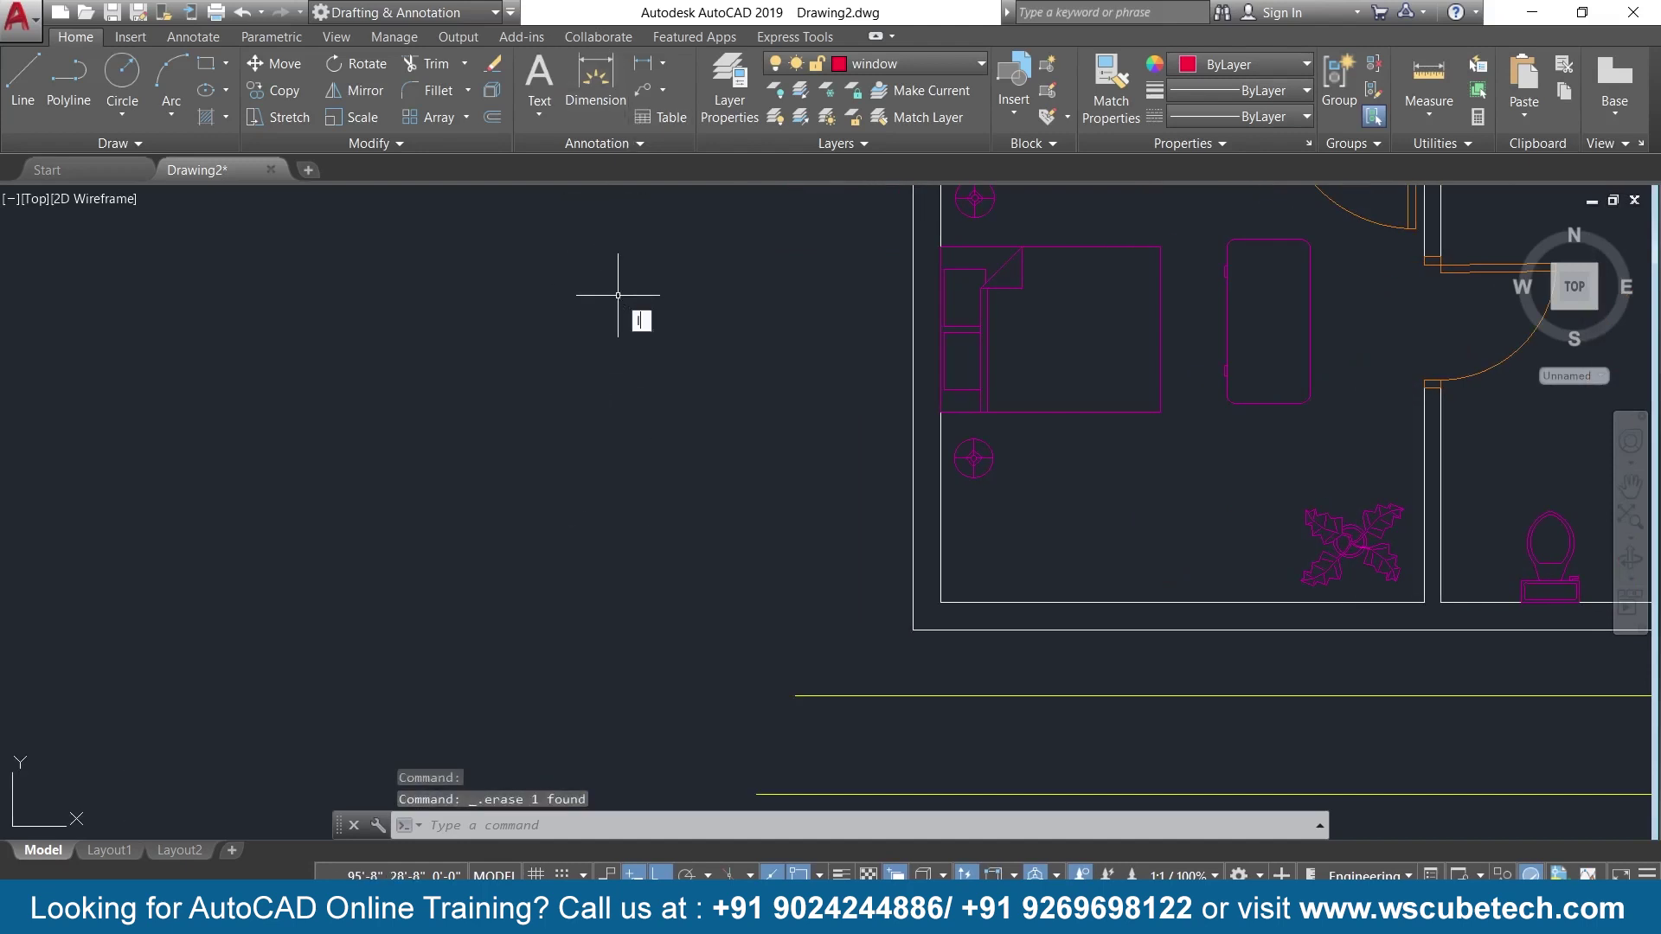
{"action": "key", "text": "Return"}
{"action": "left_click", "coordinate": [378, 477]}
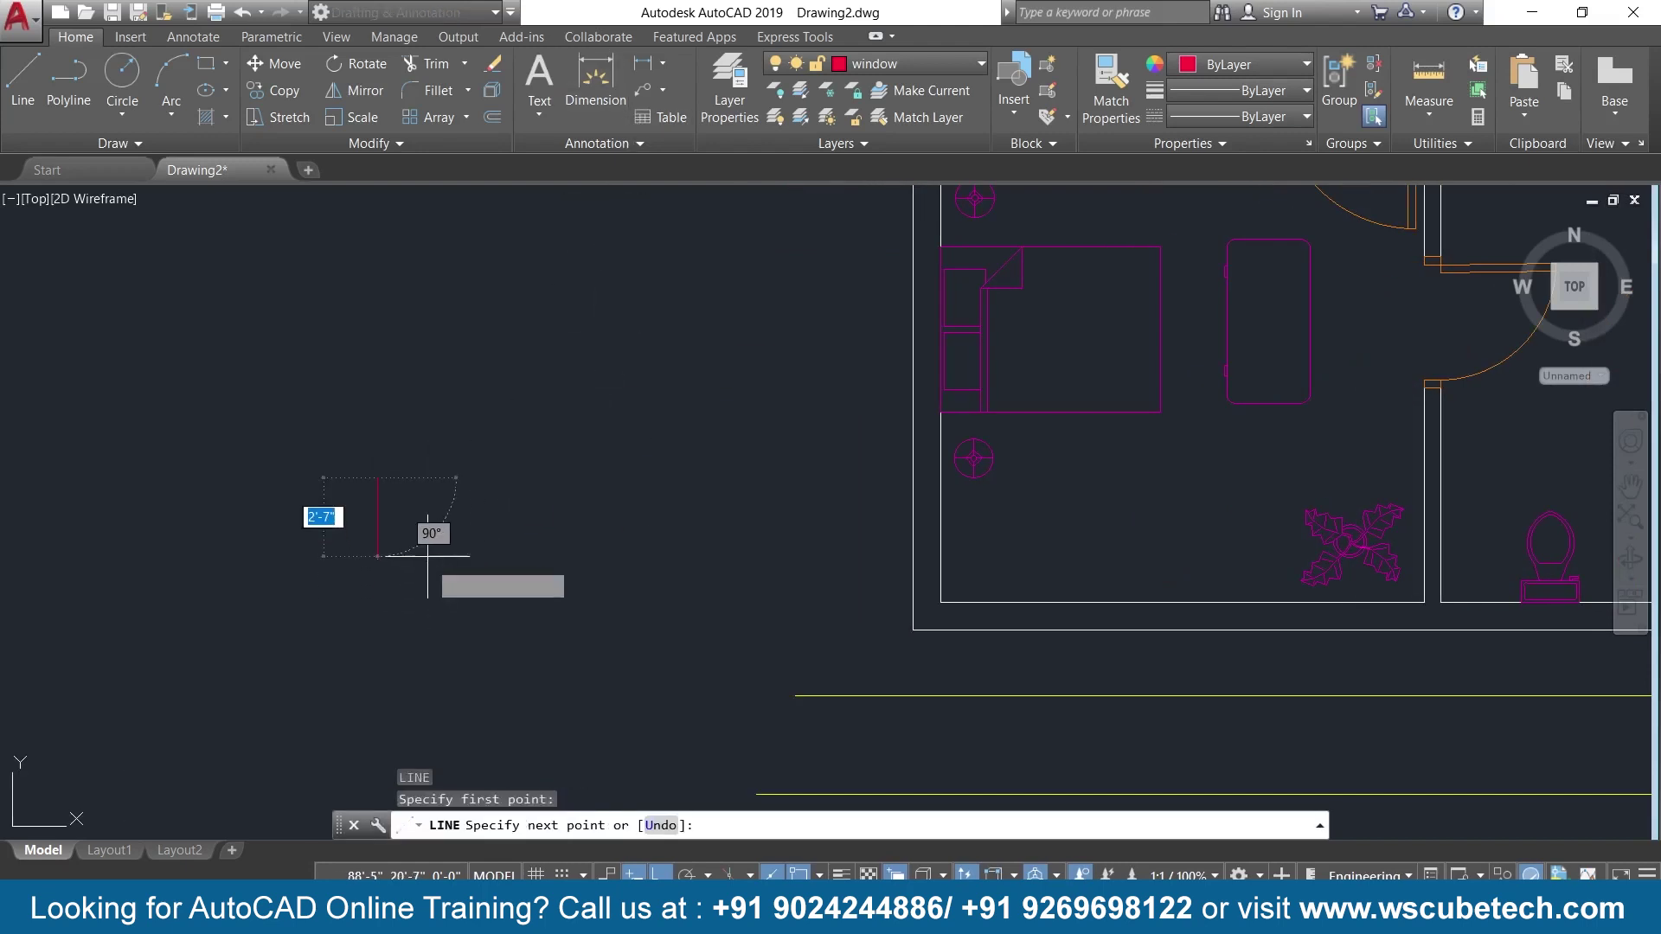
{"action": "type", "text": "10"}
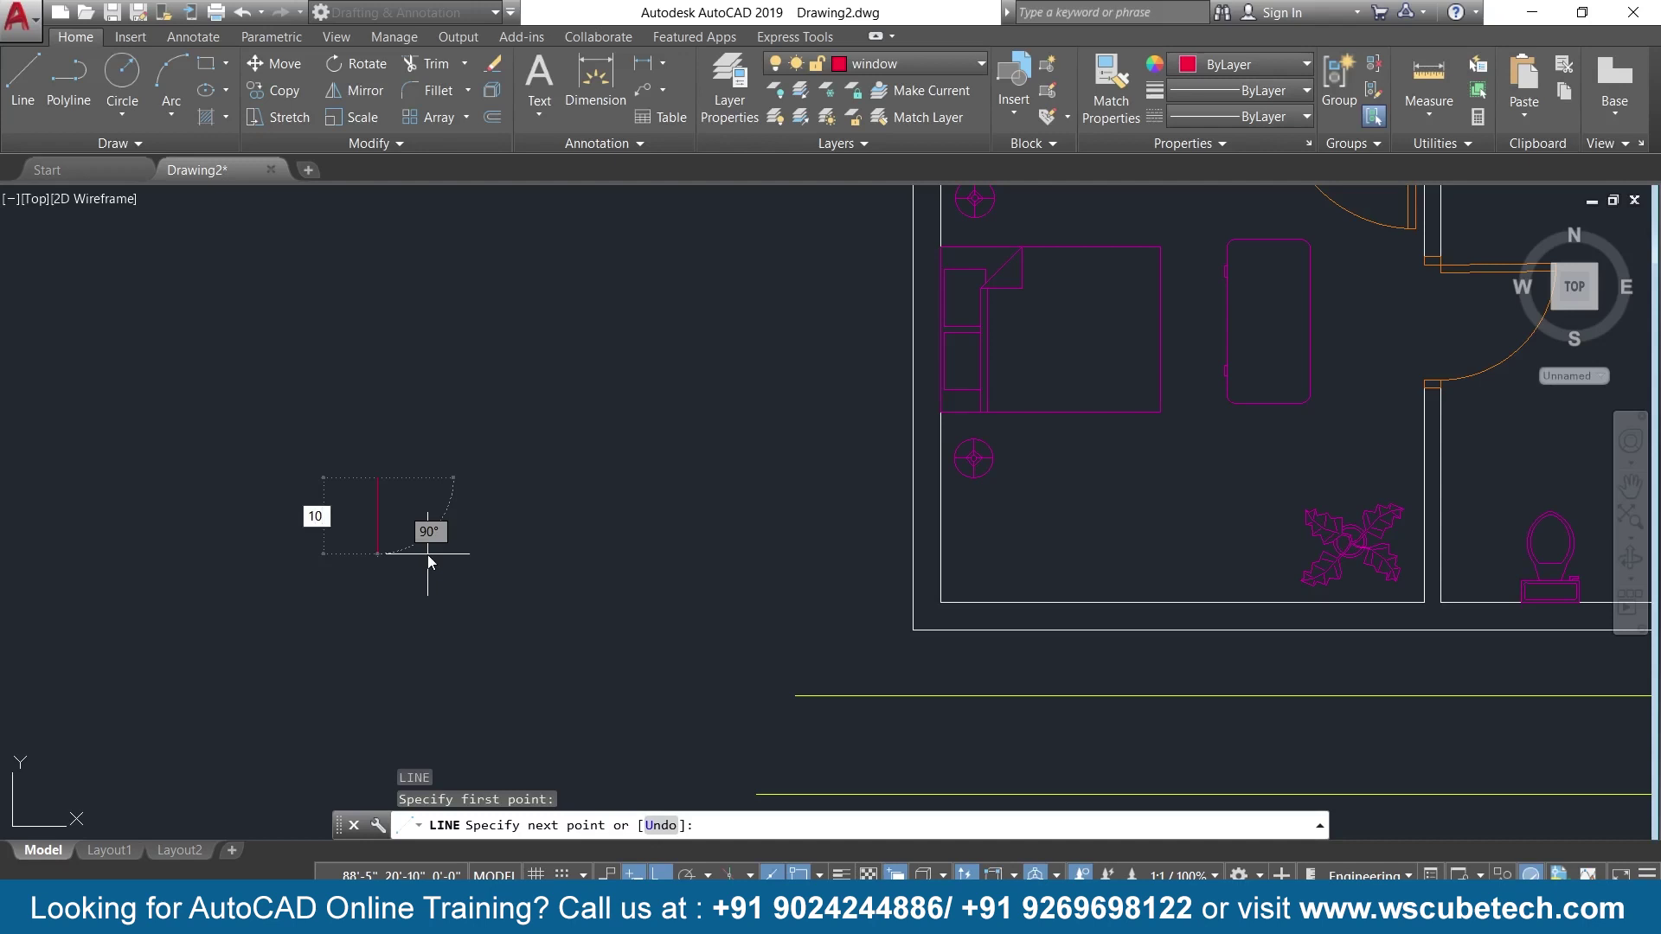
{"action": "key", "text": "BackSpace"}
{"action": "type", "text": "\""}
{"action": "key", "text": "Return"}
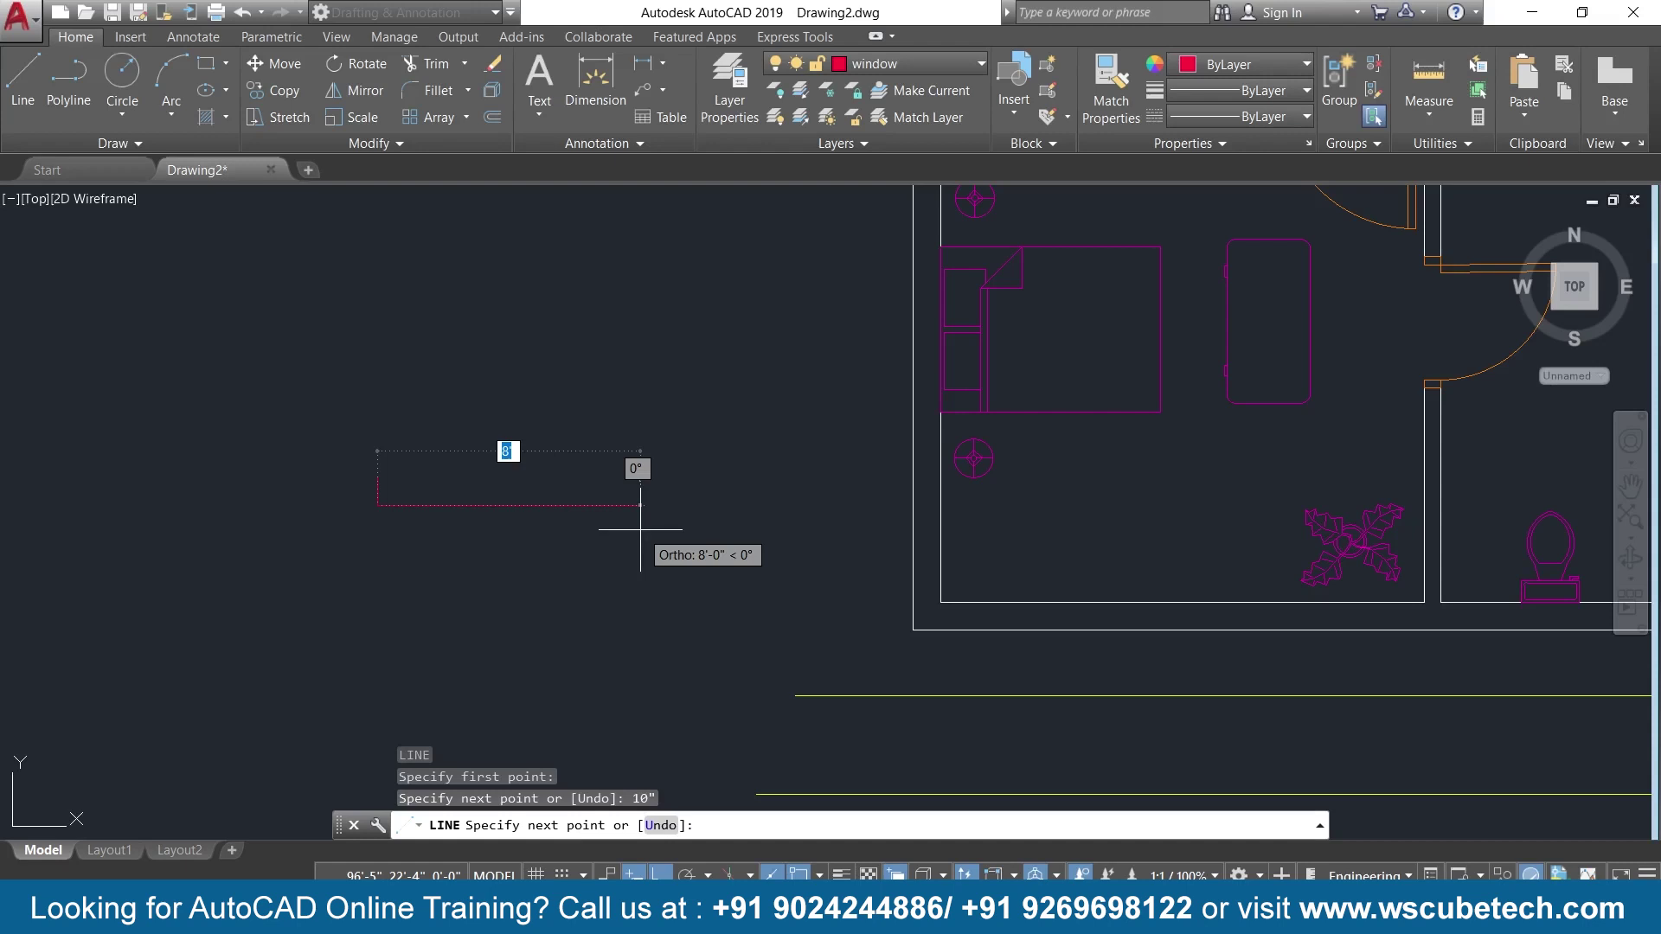
Continue with a 6-foot side and a 10-inch side, then close the rectangle.
{"action": "type", "text": "6"}
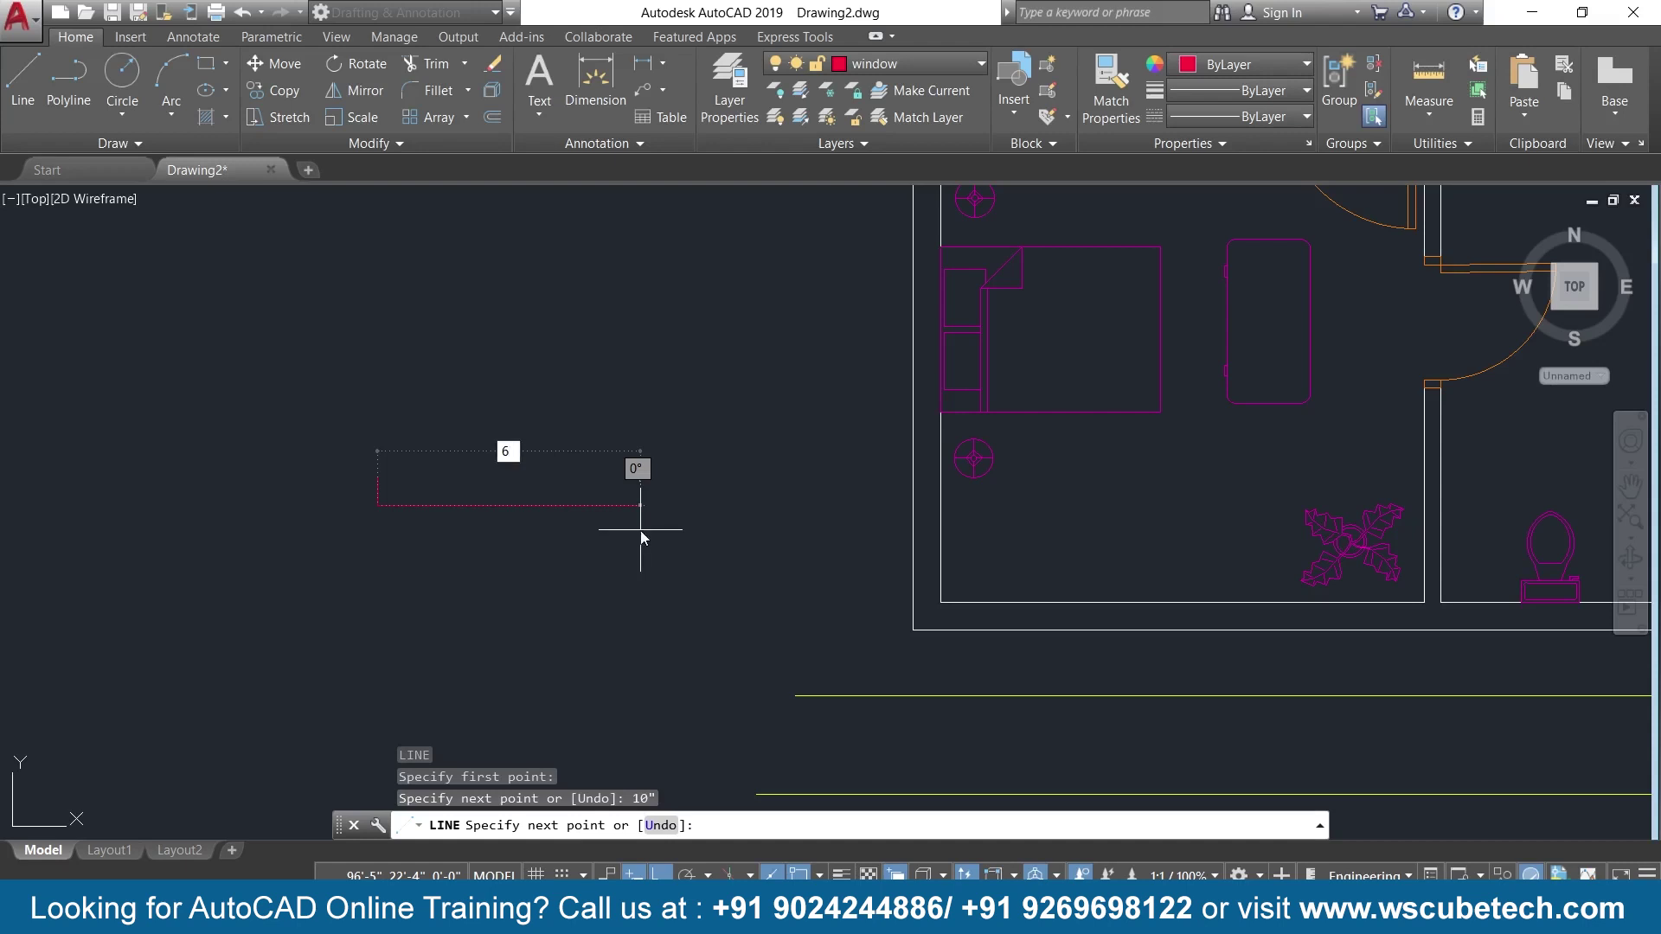
{"action": "key", "text": "Return"}
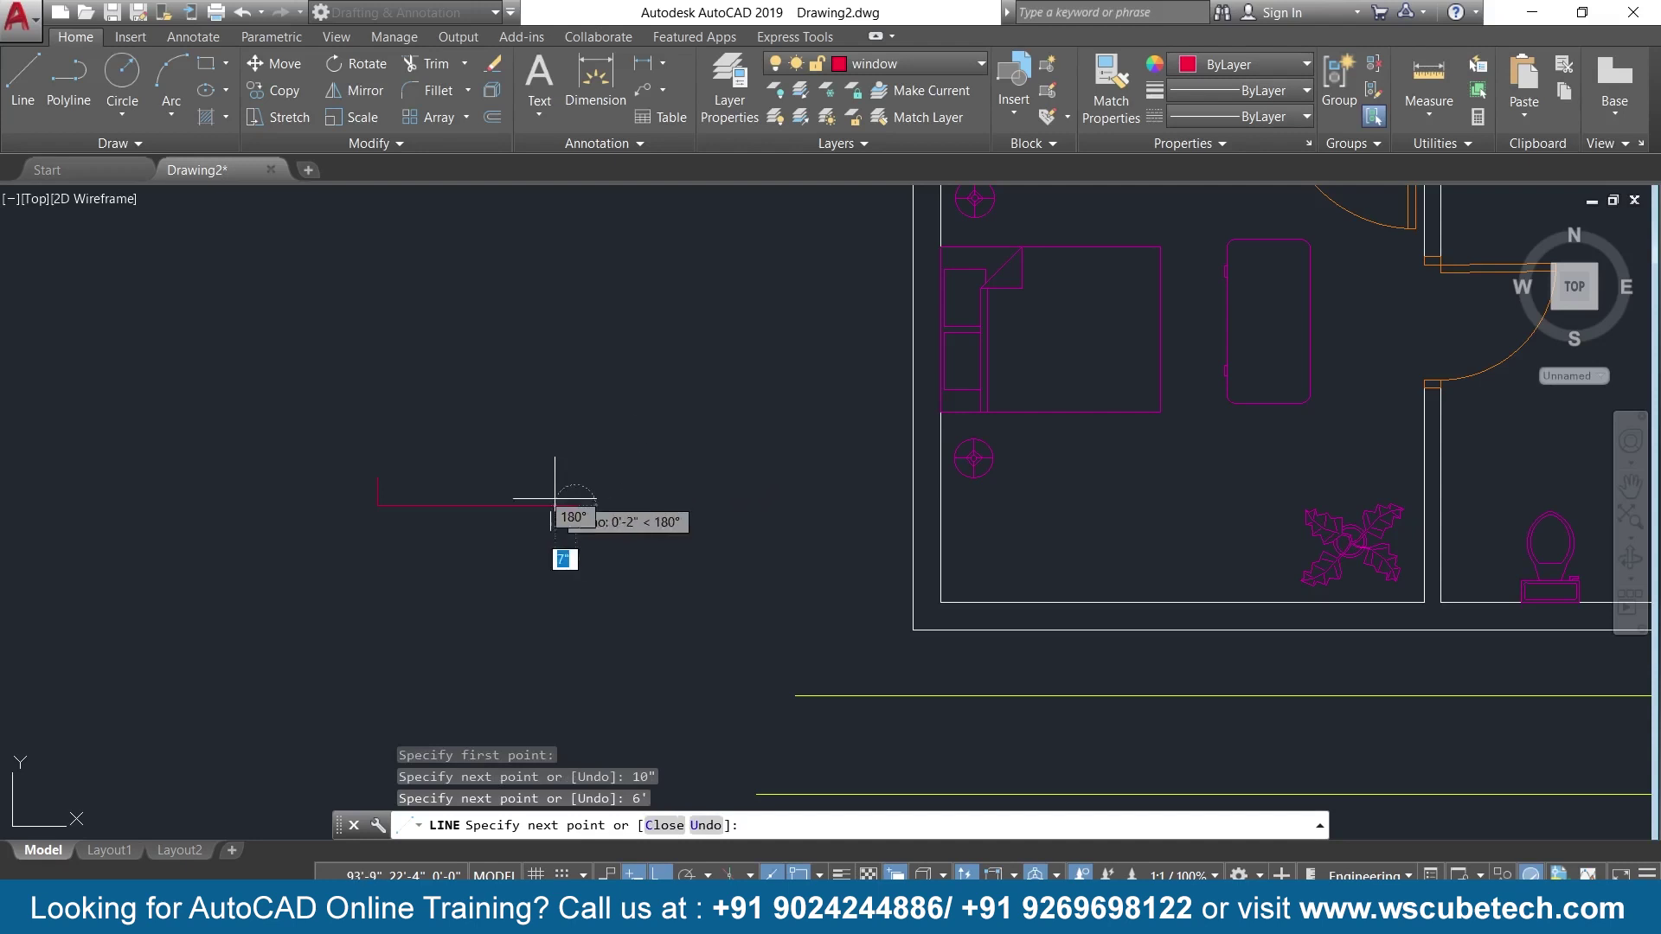
{"action": "type", "text": "10"}
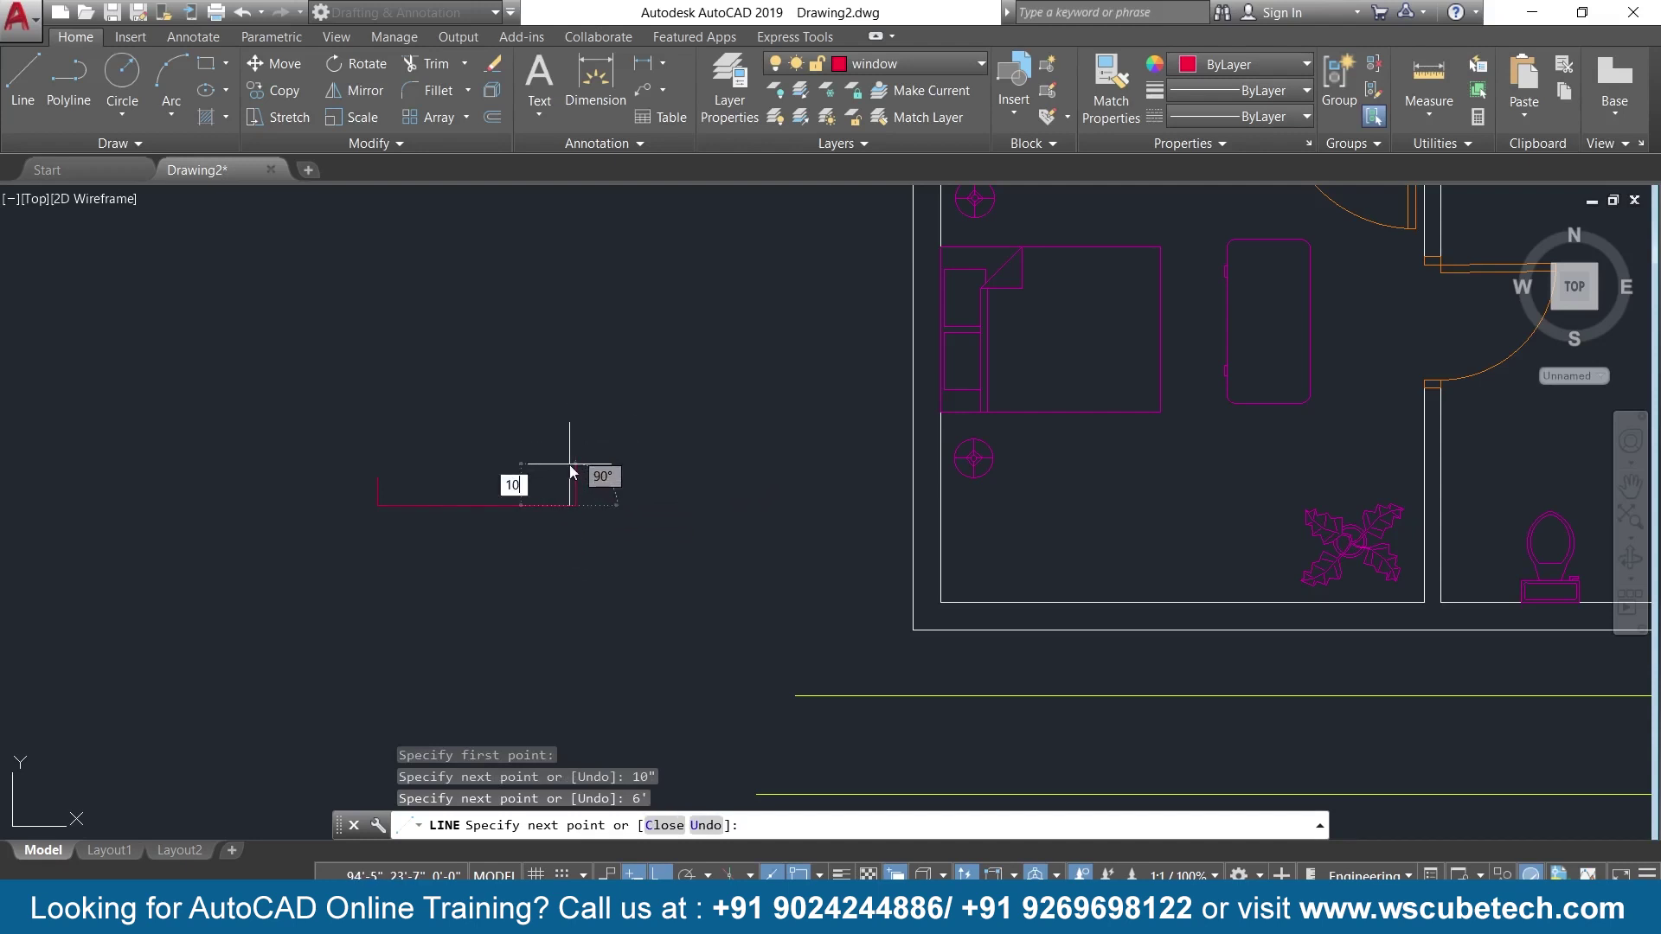
{"action": "key", "text": "Return"}
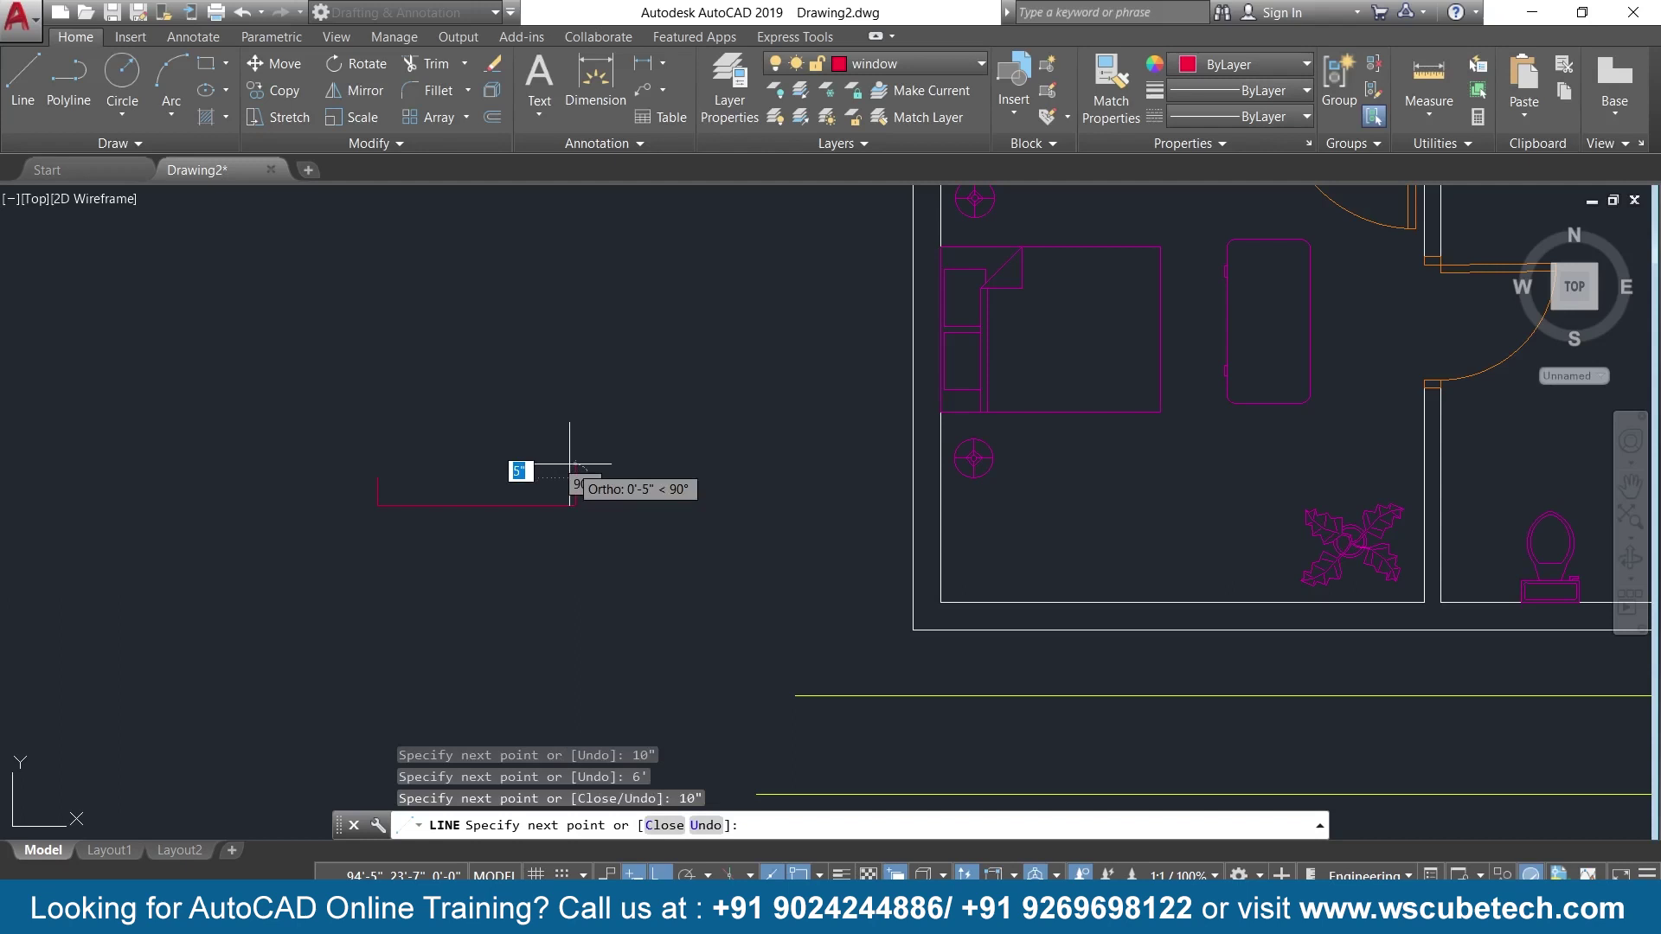
{"action": "type", "text": "c"}
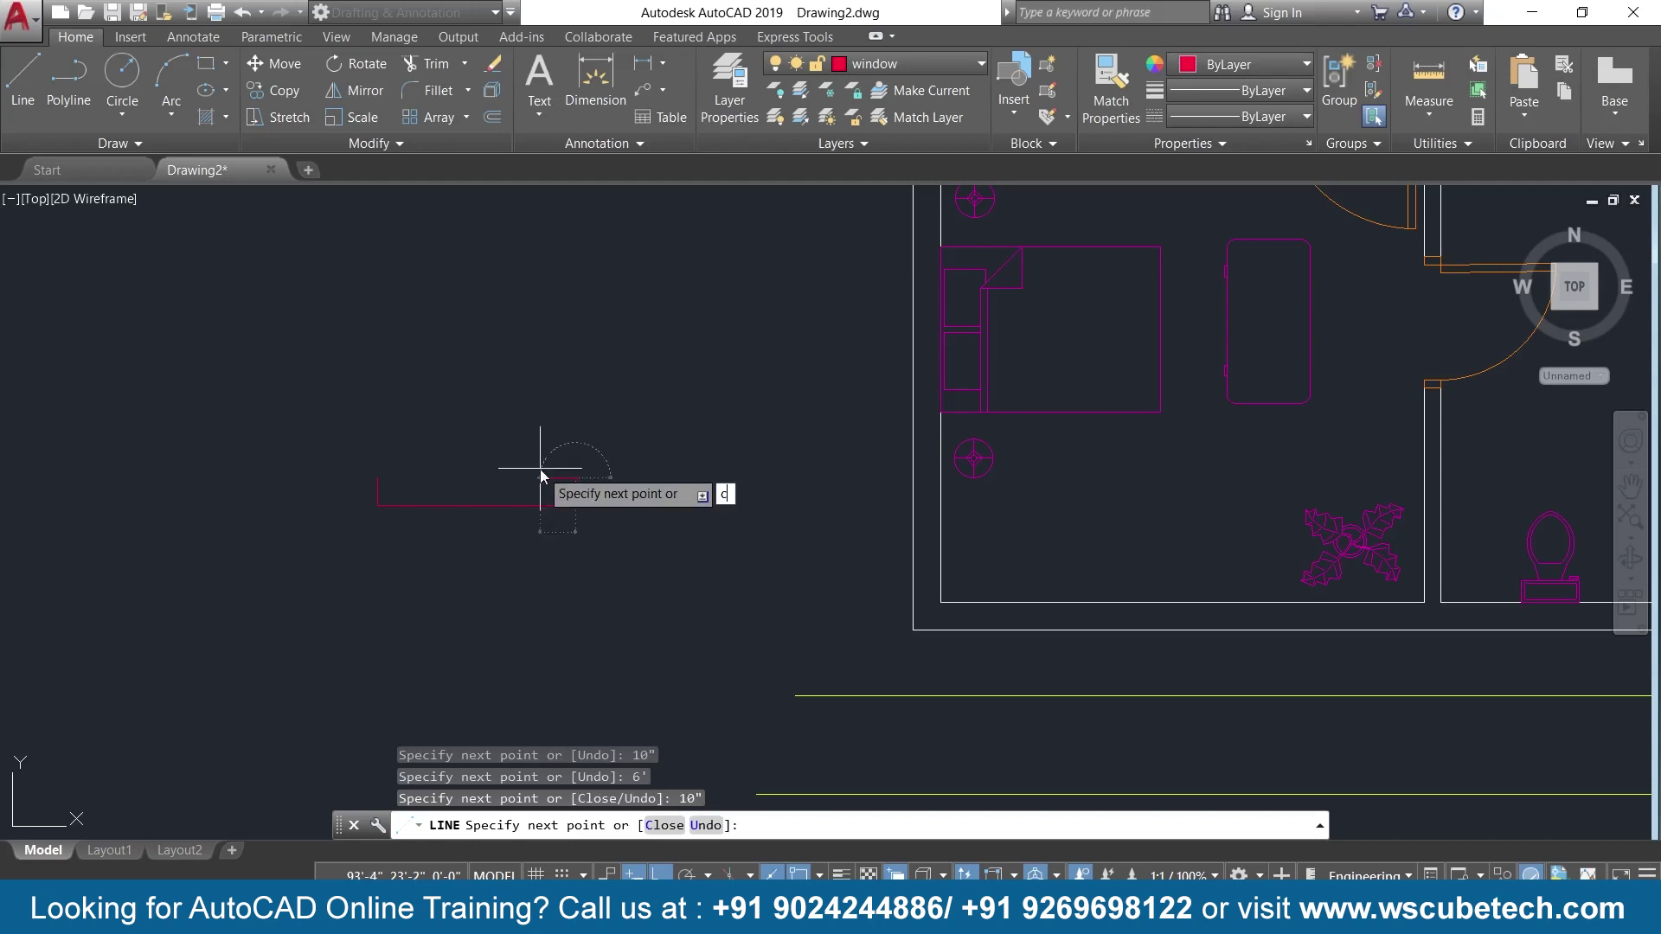
{"action": "key", "text": "Return"}
{"action": "scroll", "coordinate": [428, 495], "scroll_direction": "up", "scroll_amount": 4}
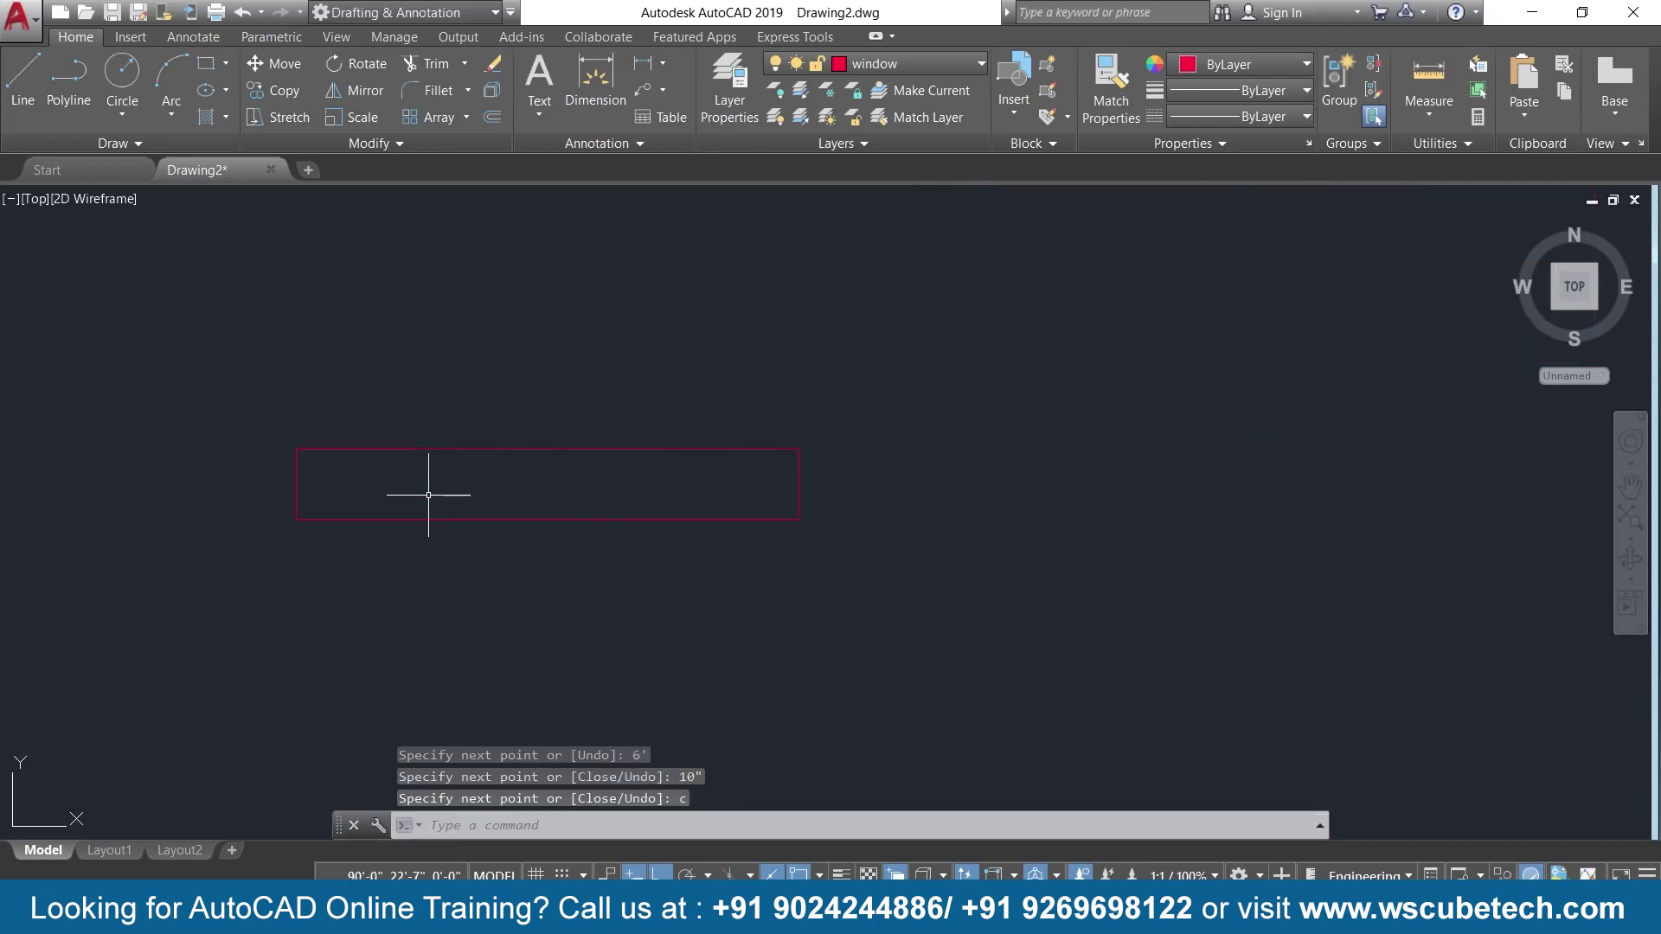
{"action": "middle_click_drag", "start_coordinate": [428, 494], "coordinate": [662, 529]}
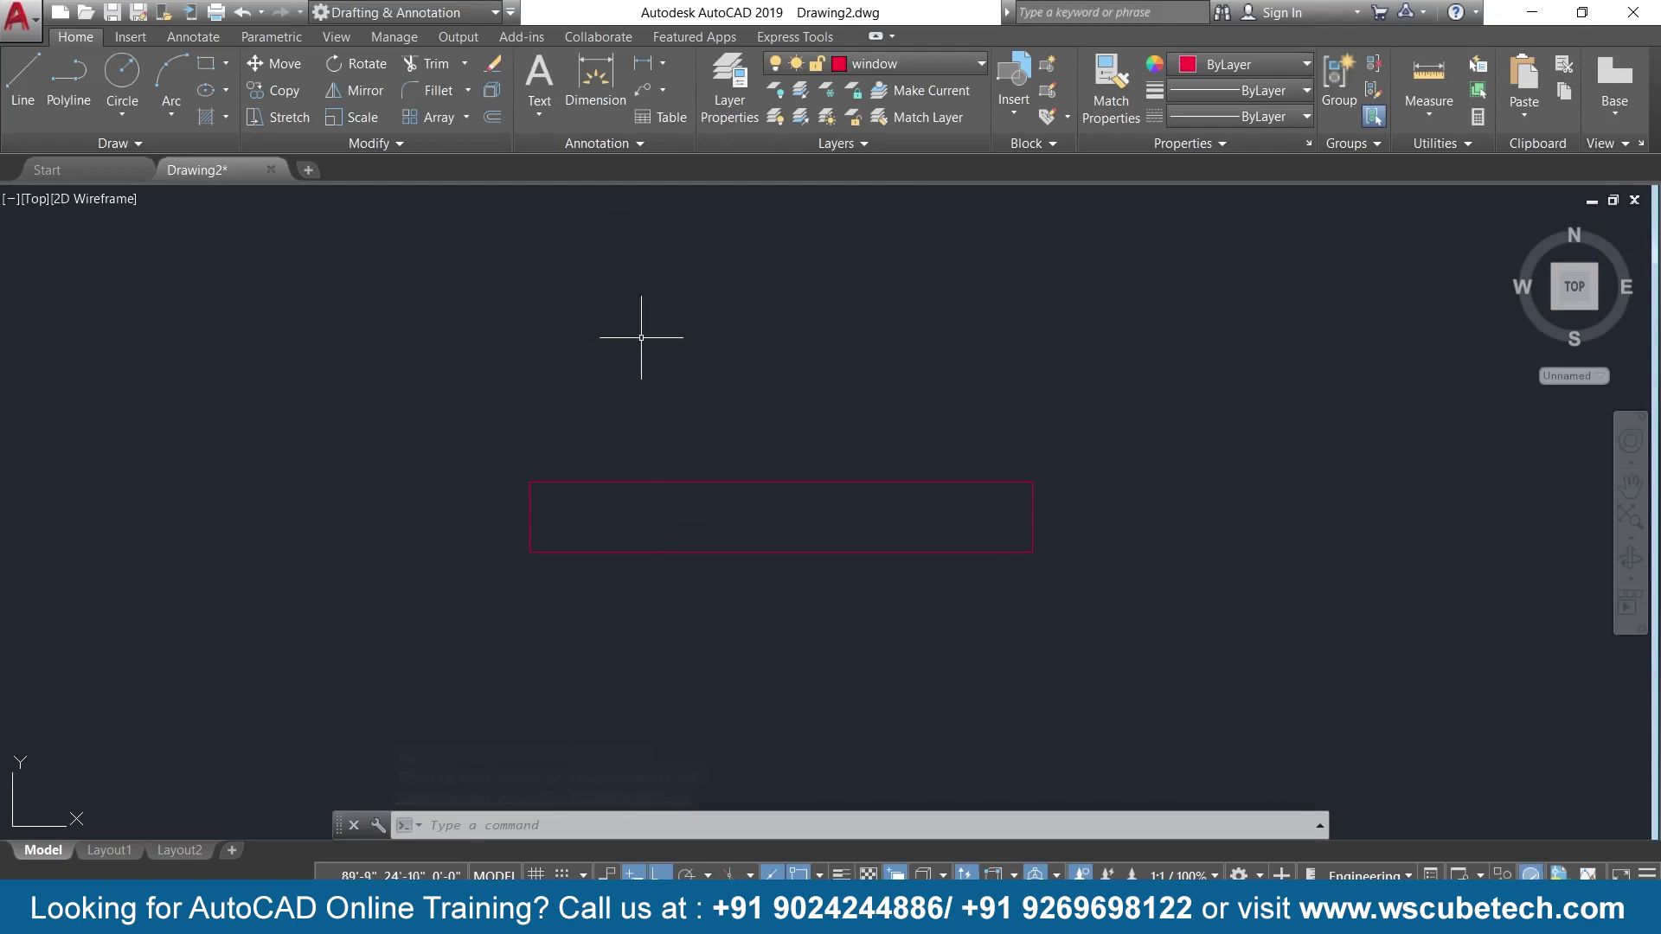
Copy the rectangle's left edge 10 inches inward.
{"action": "type", "text": "co"}
{"action": "key", "text": "Return"}
{"action": "left_click", "coordinate": [528, 508]}
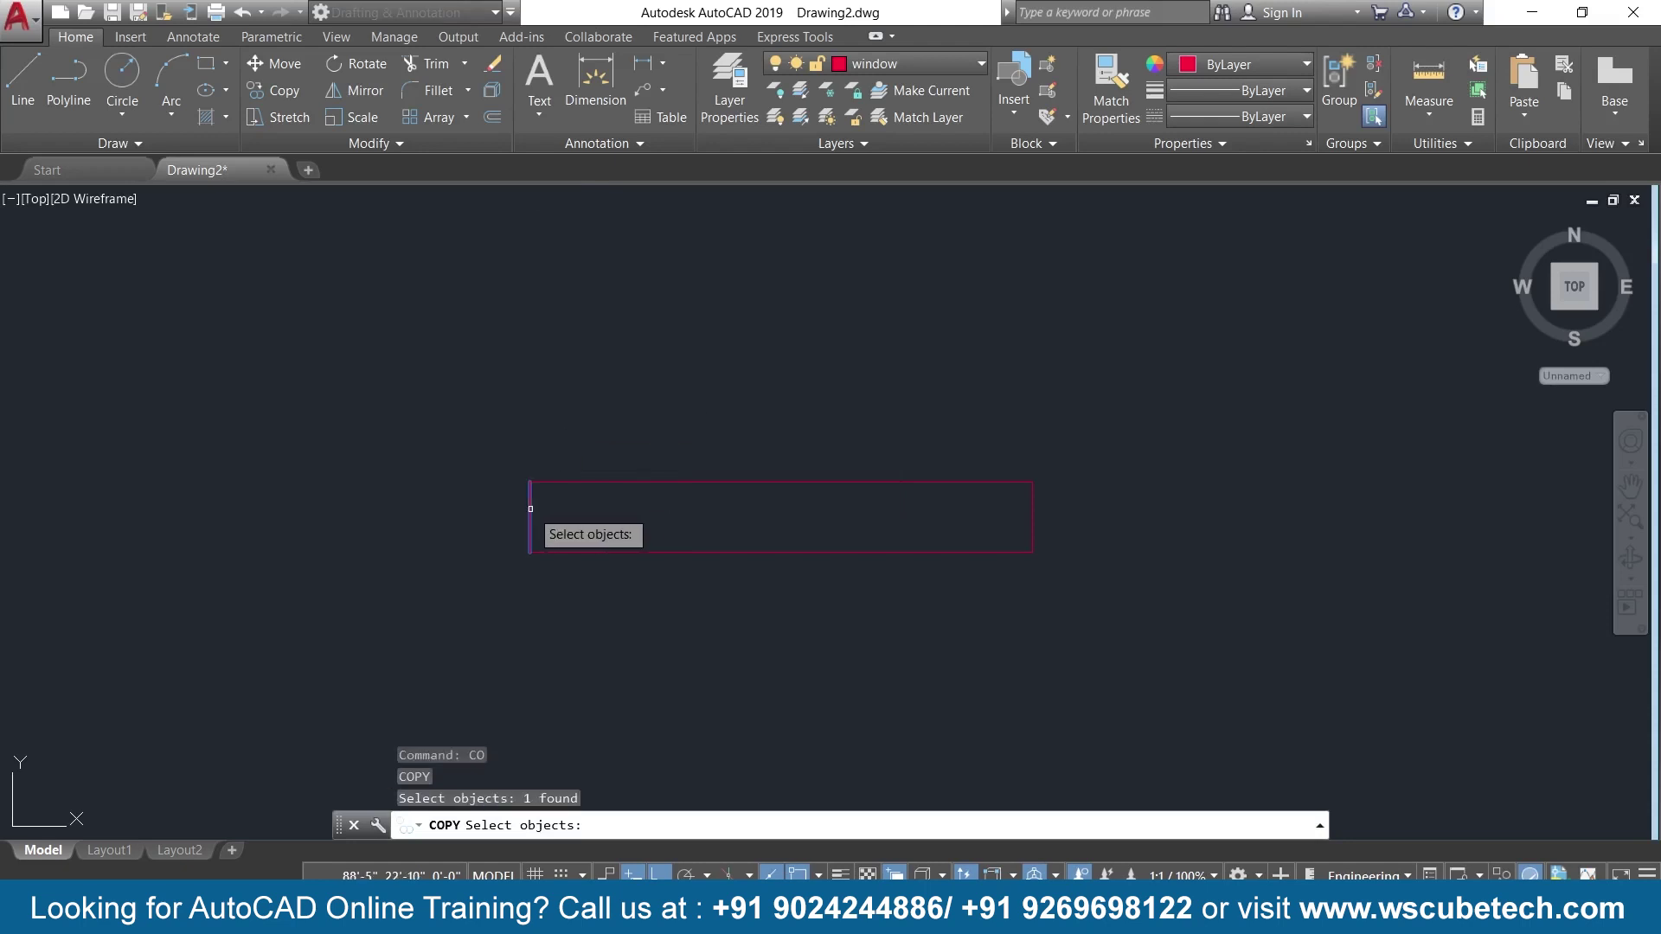
{"action": "key", "text": "Return"}
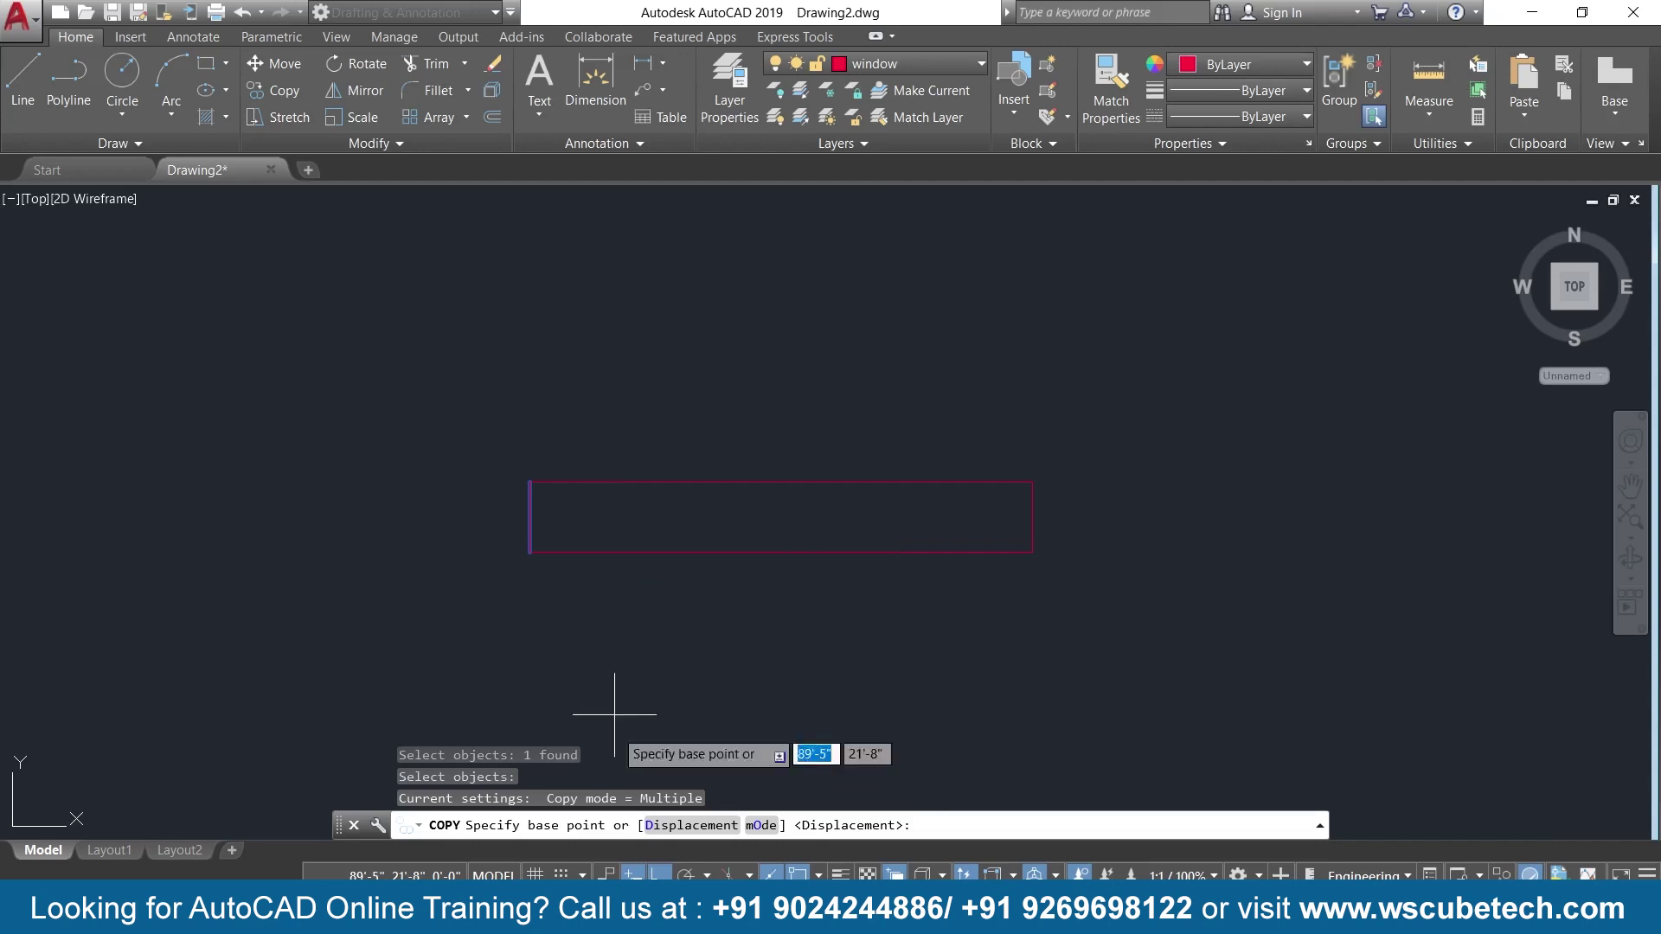
{"action": "left_click", "coordinate": [683, 824]}
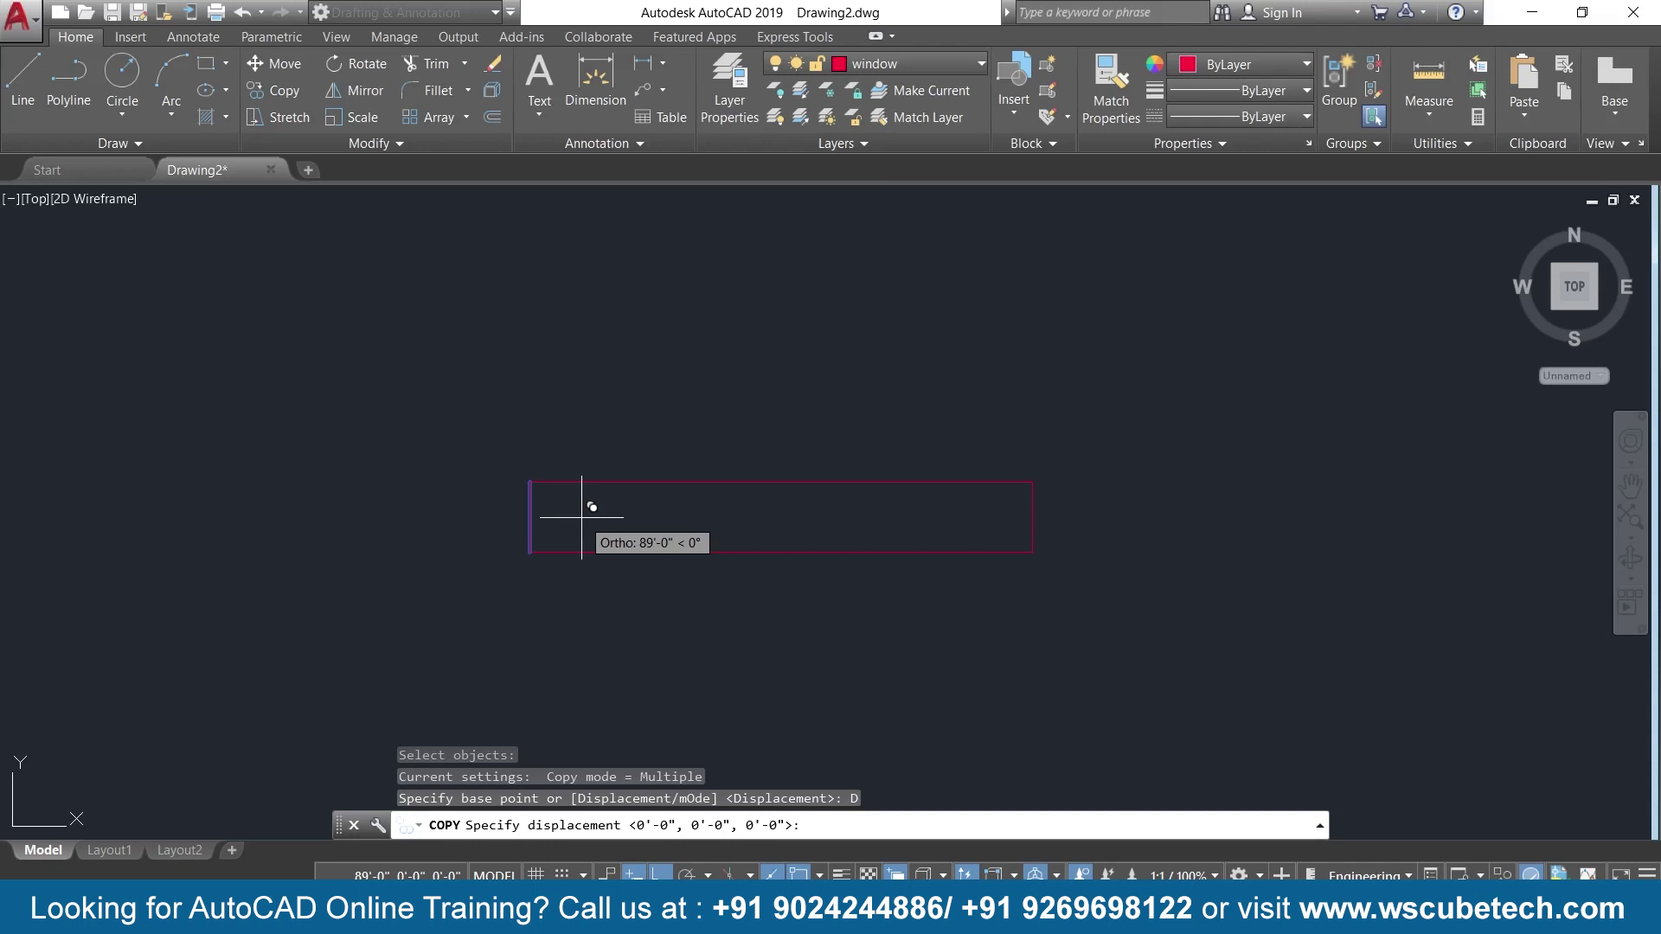
{"action": "type", "text": "10"}
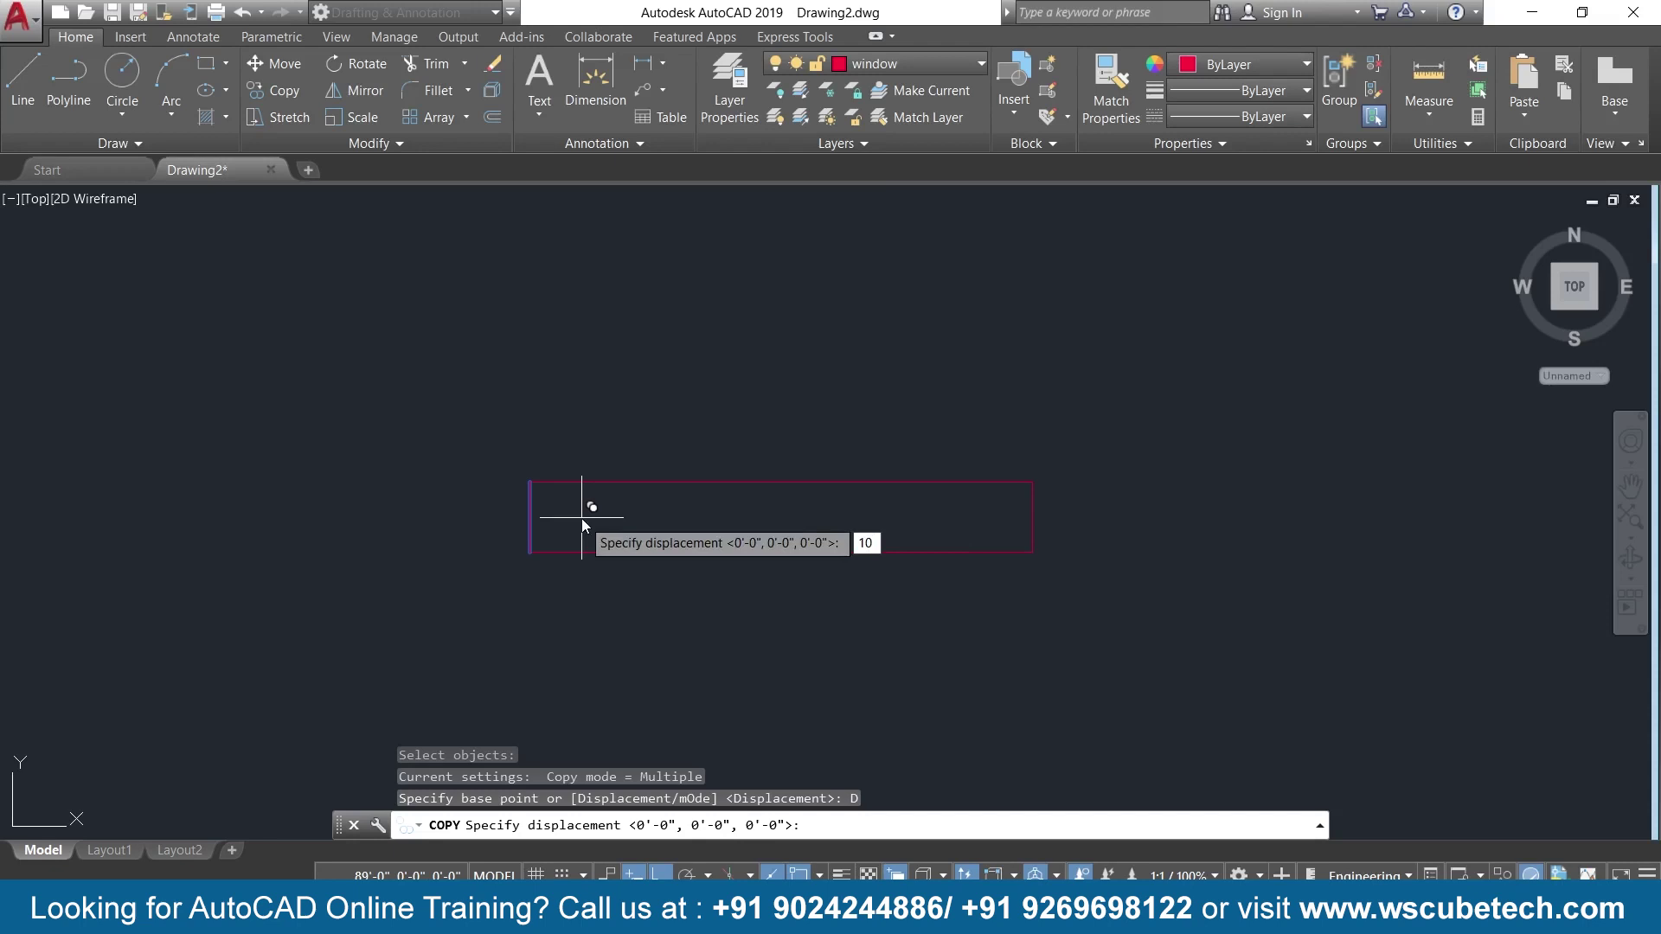
{"action": "key", "text": "Return"}
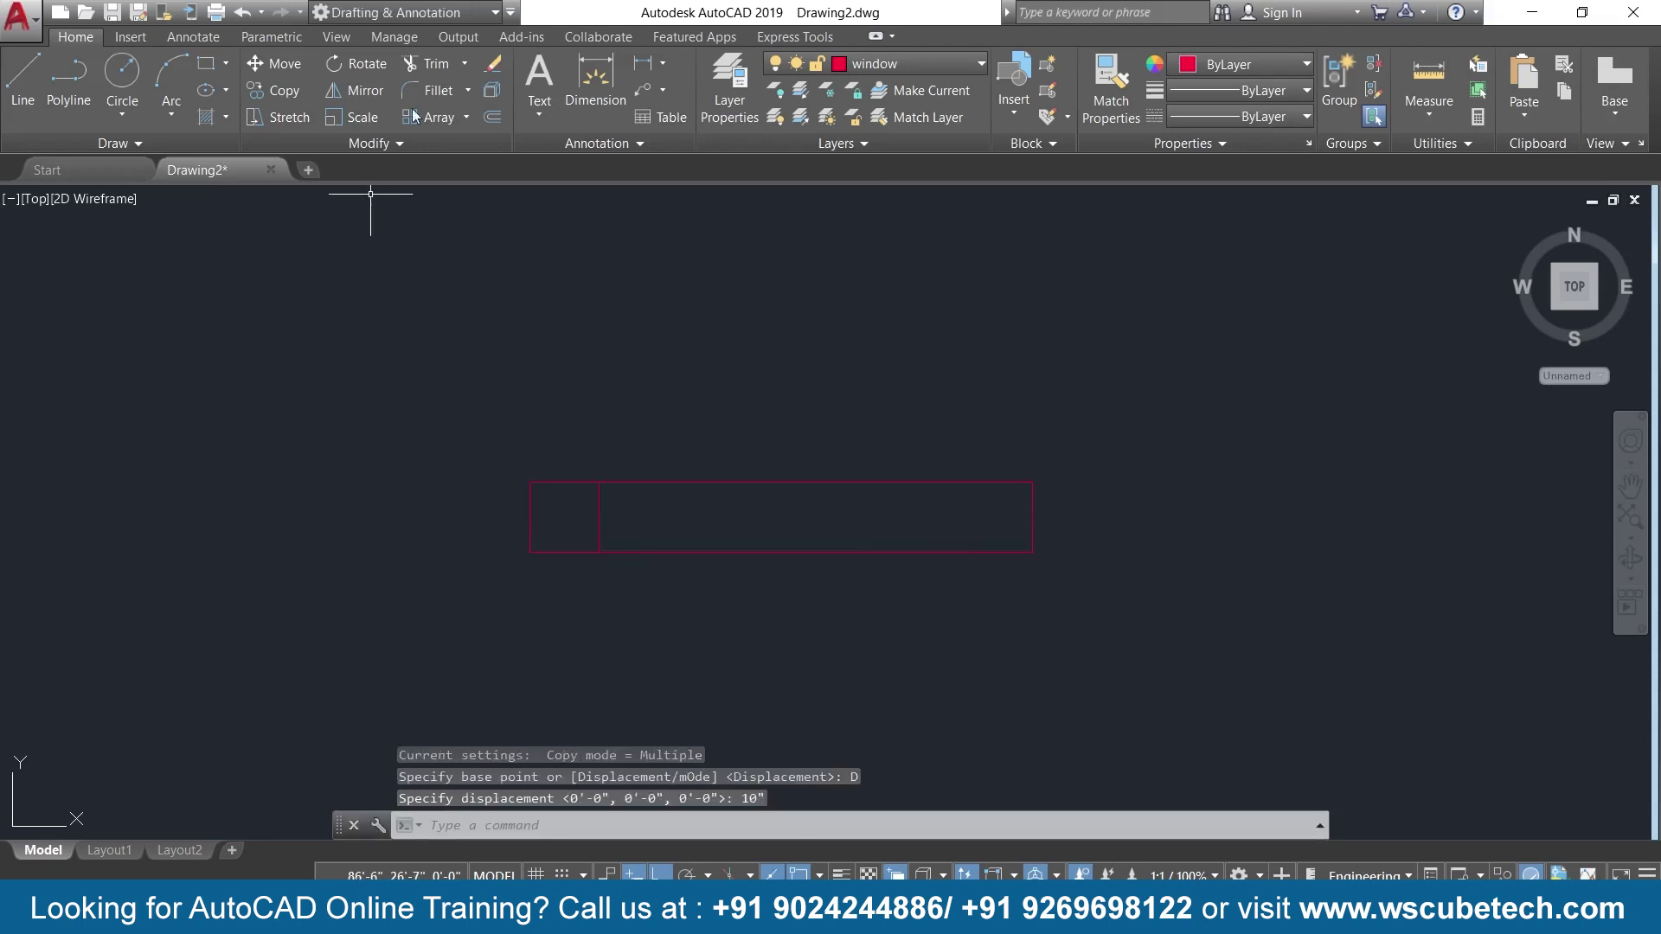
Offset the rectangle's right edge 10 inches inward.
{"action": "left_click", "coordinate": [492, 117]}
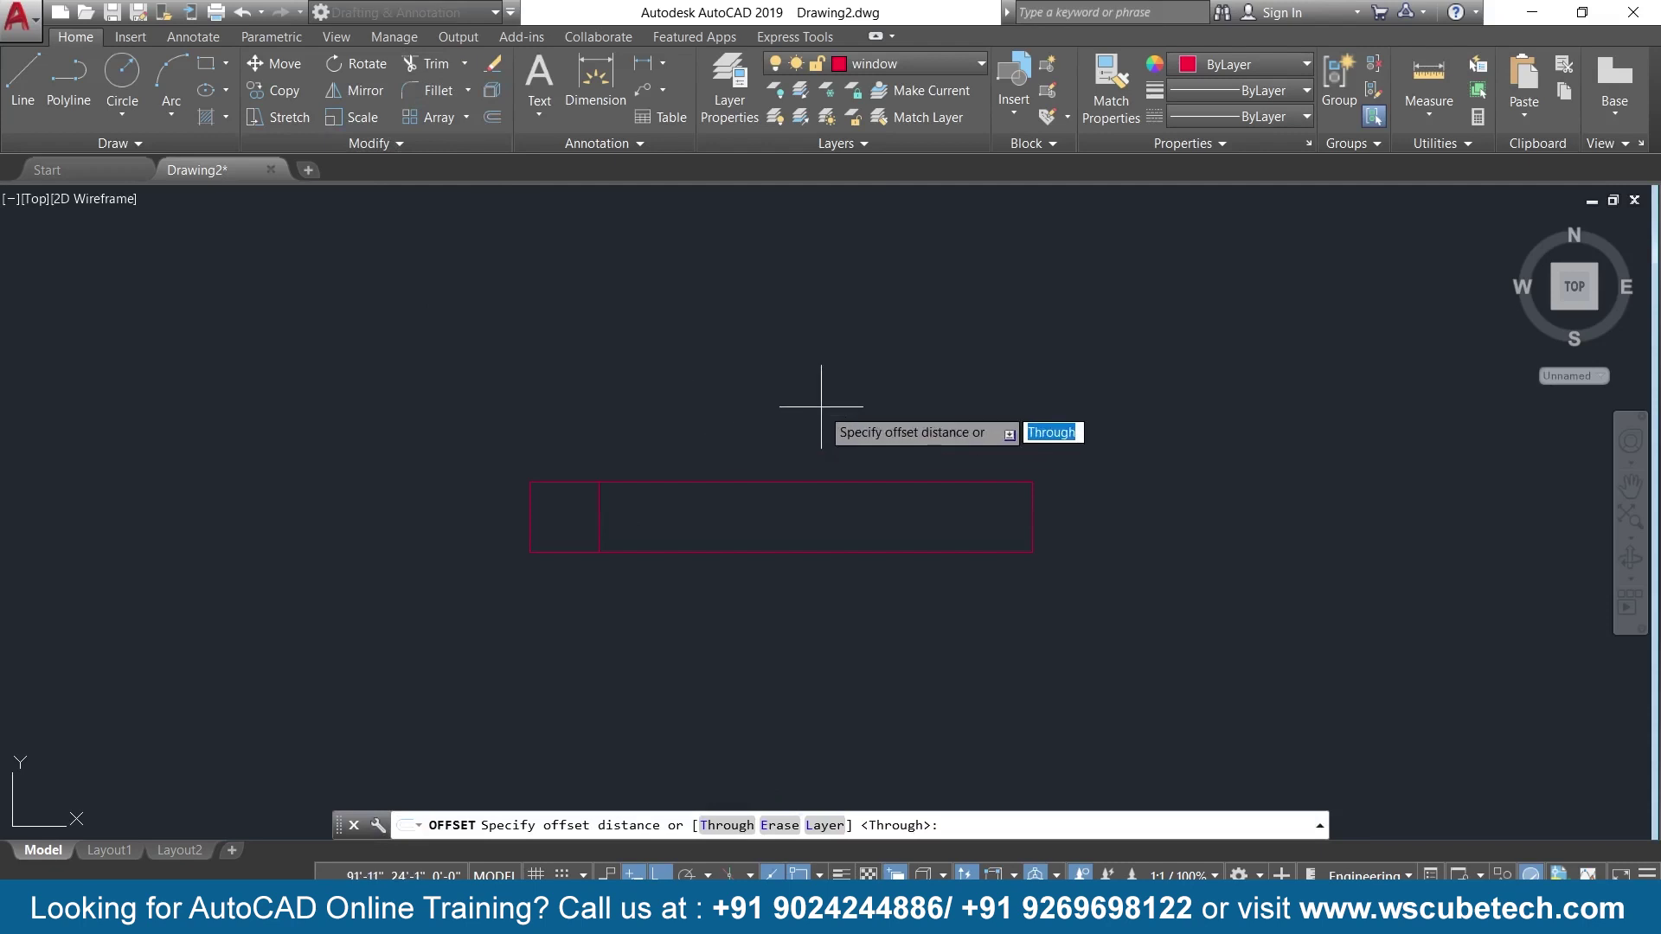
{"action": "type", "text": "10\""}
{"action": "key", "text": "Return"}
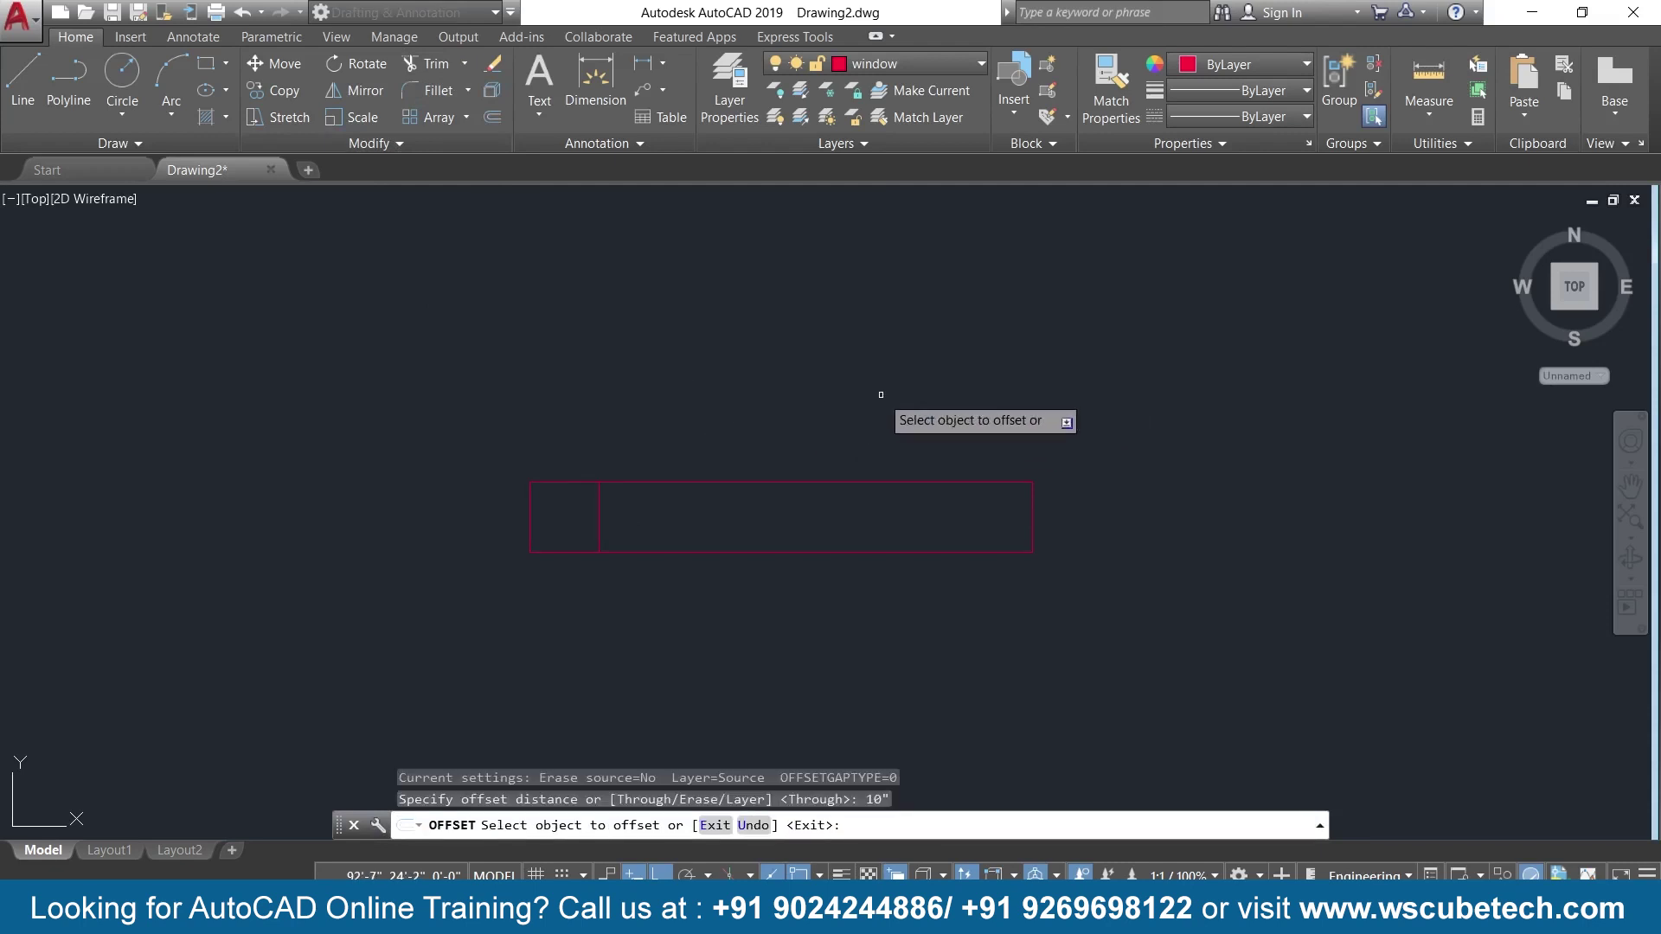
{"action": "left_click", "coordinate": [1031, 522]}
{"action": "left_click", "coordinate": [904, 529]}
{"action": "key", "text": "Return"}
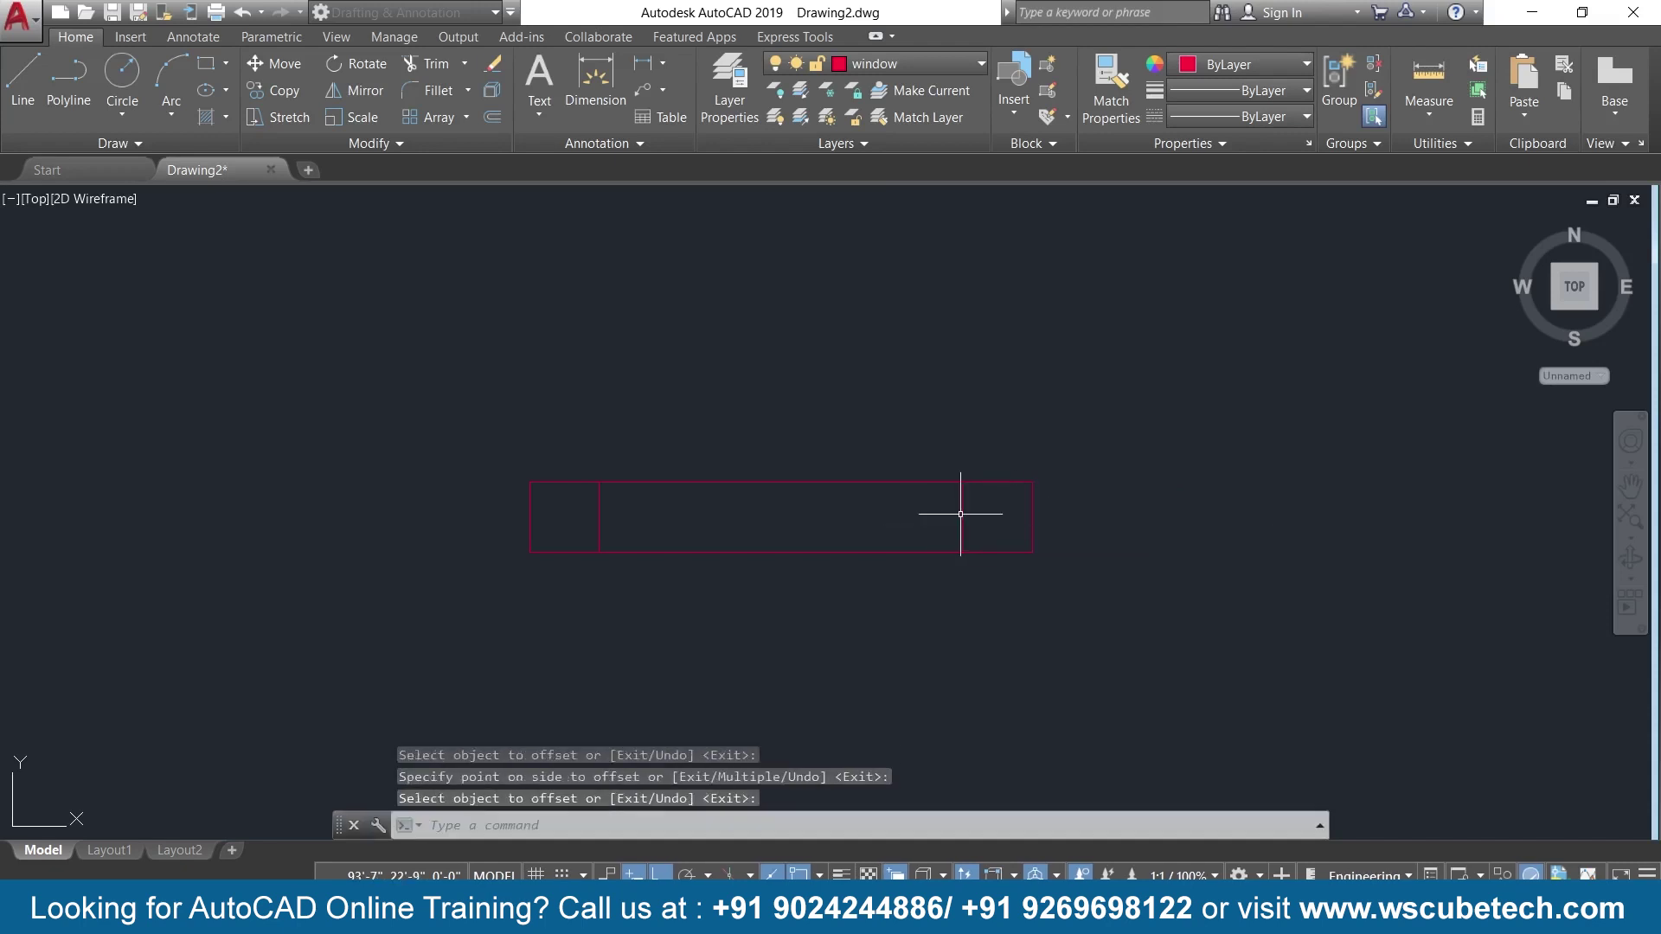
Draw a horizontal line between the two inner jamb lines.
{"action": "type", "text": "l"}
{"action": "key", "text": "Return"}
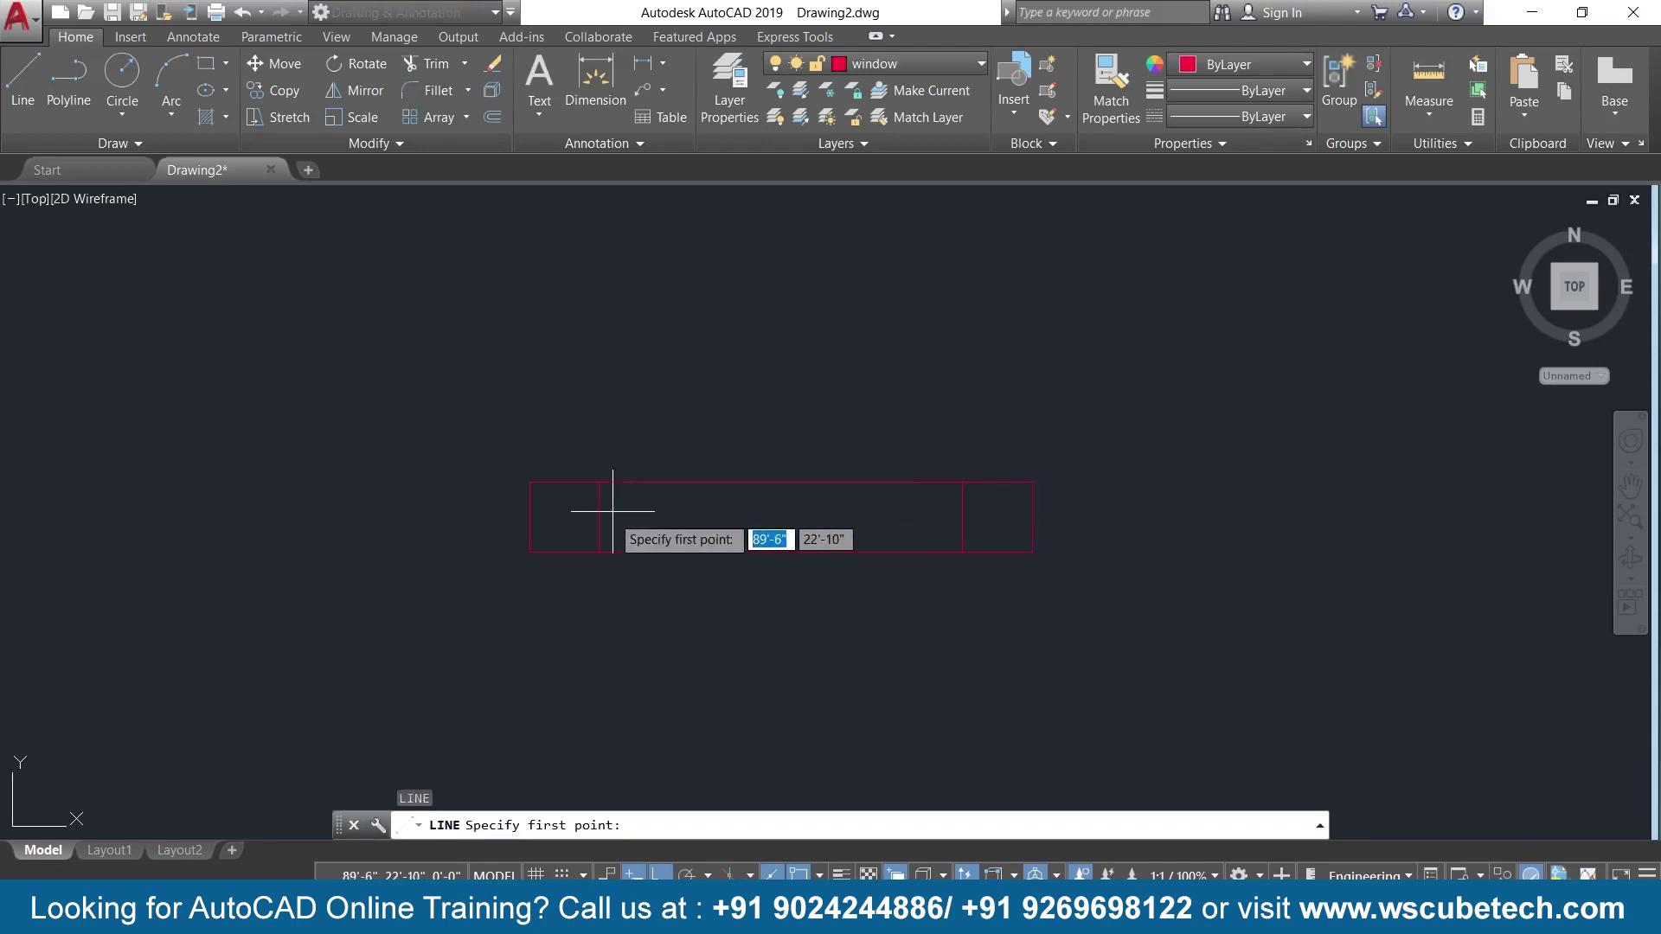
{"action": "left_click", "coordinate": [597, 517]}
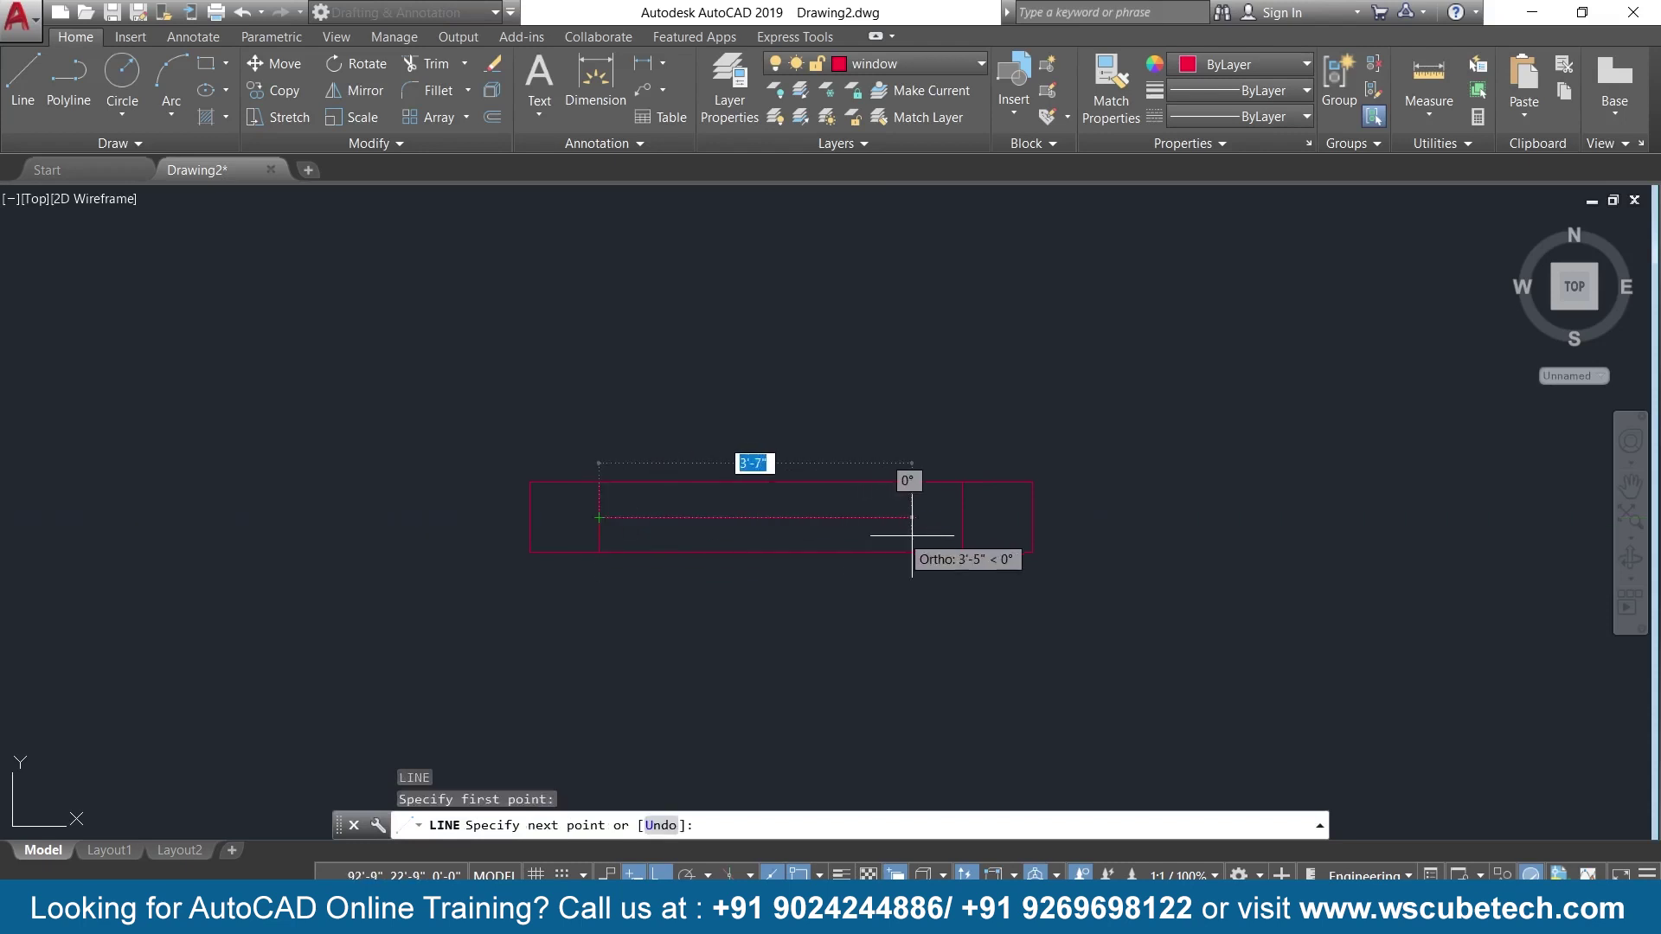
{"action": "left_click", "coordinate": [961, 517]}
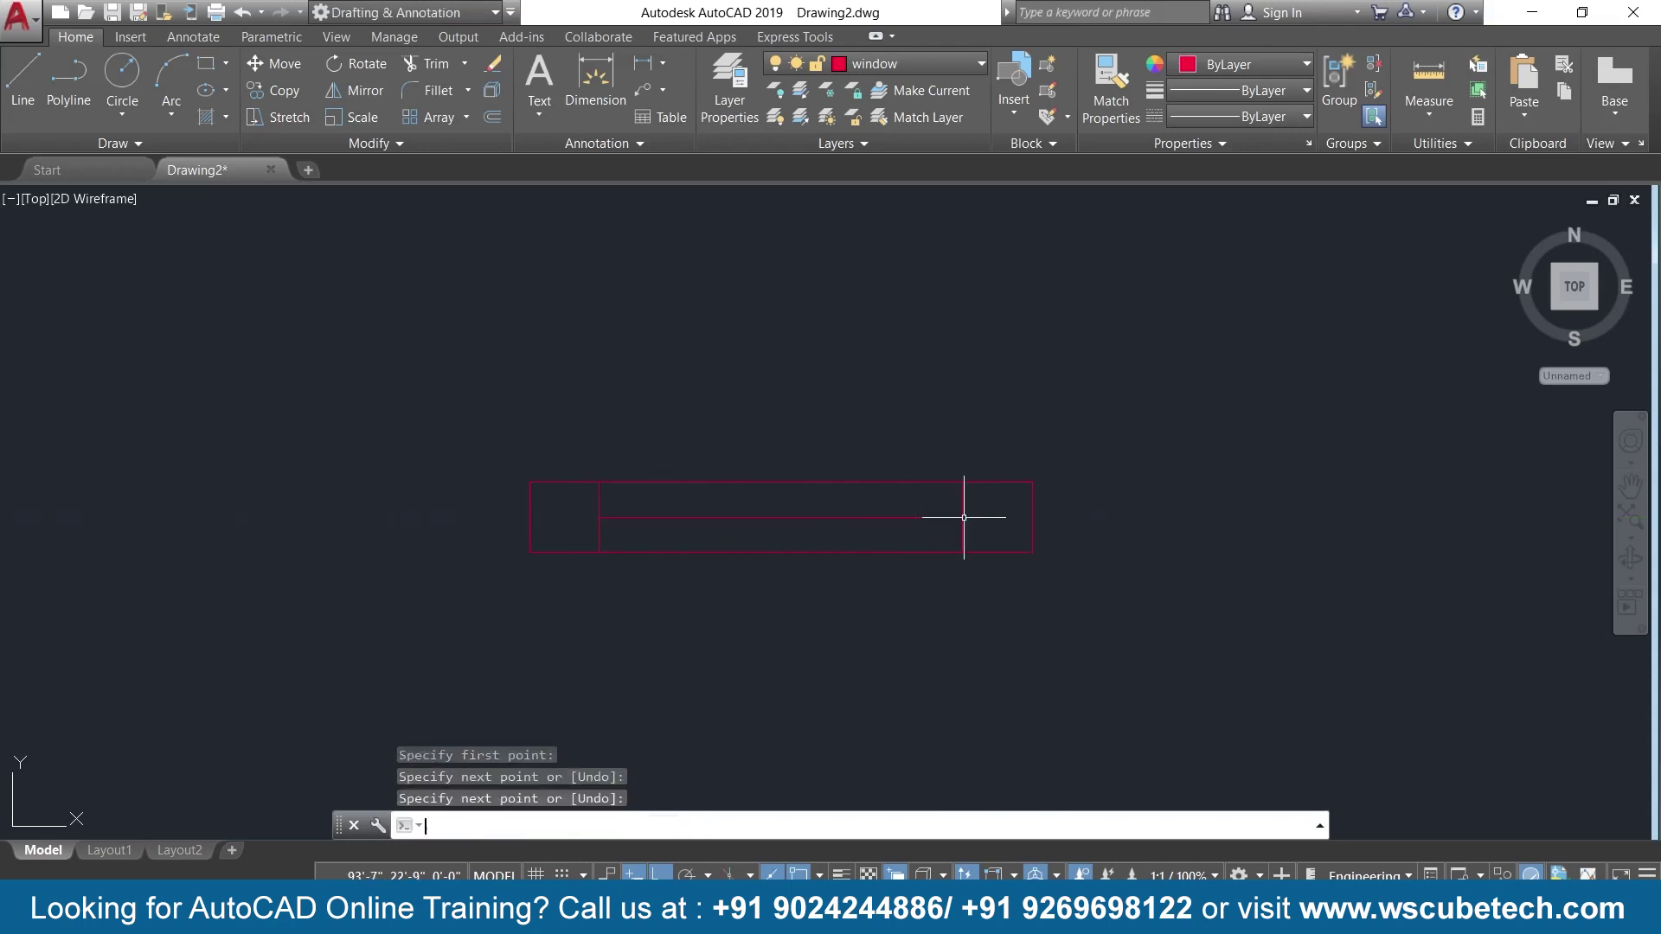
{"action": "key", "text": "Return"}
{"action": "scroll", "coordinate": [897, 356], "scroll_direction": "down", "scroll_amount": 3}
Pan and zoom to frame the lower bedroom beside the window symbol.
{"action": "scroll", "coordinate": [896, 357], "scroll_direction": "up", "scroll_amount": 2}
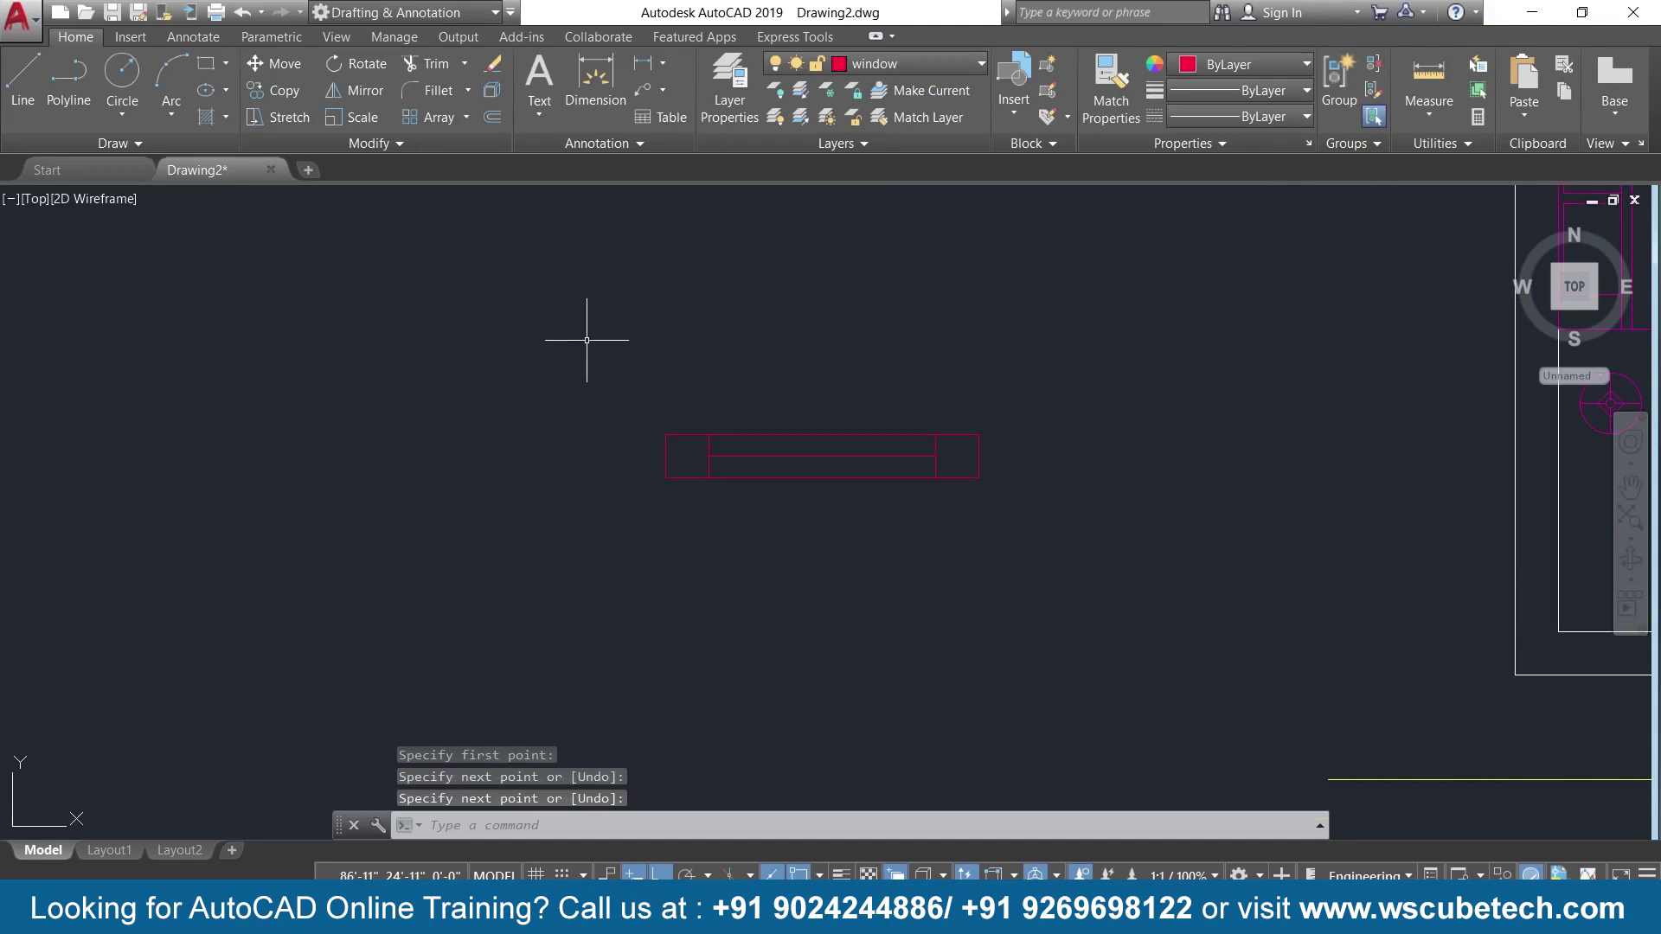
{"action": "scroll", "coordinate": [1021, 507], "scroll_direction": "down", "scroll_amount": 4}
{"action": "scroll", "coordinate": [1019, 500], "scroll_direction": "up", "scroll_amount": 2}
{"action": "middle_click_drag", "start_coordinate": [908, 548], "coordinate": [556, 563]}
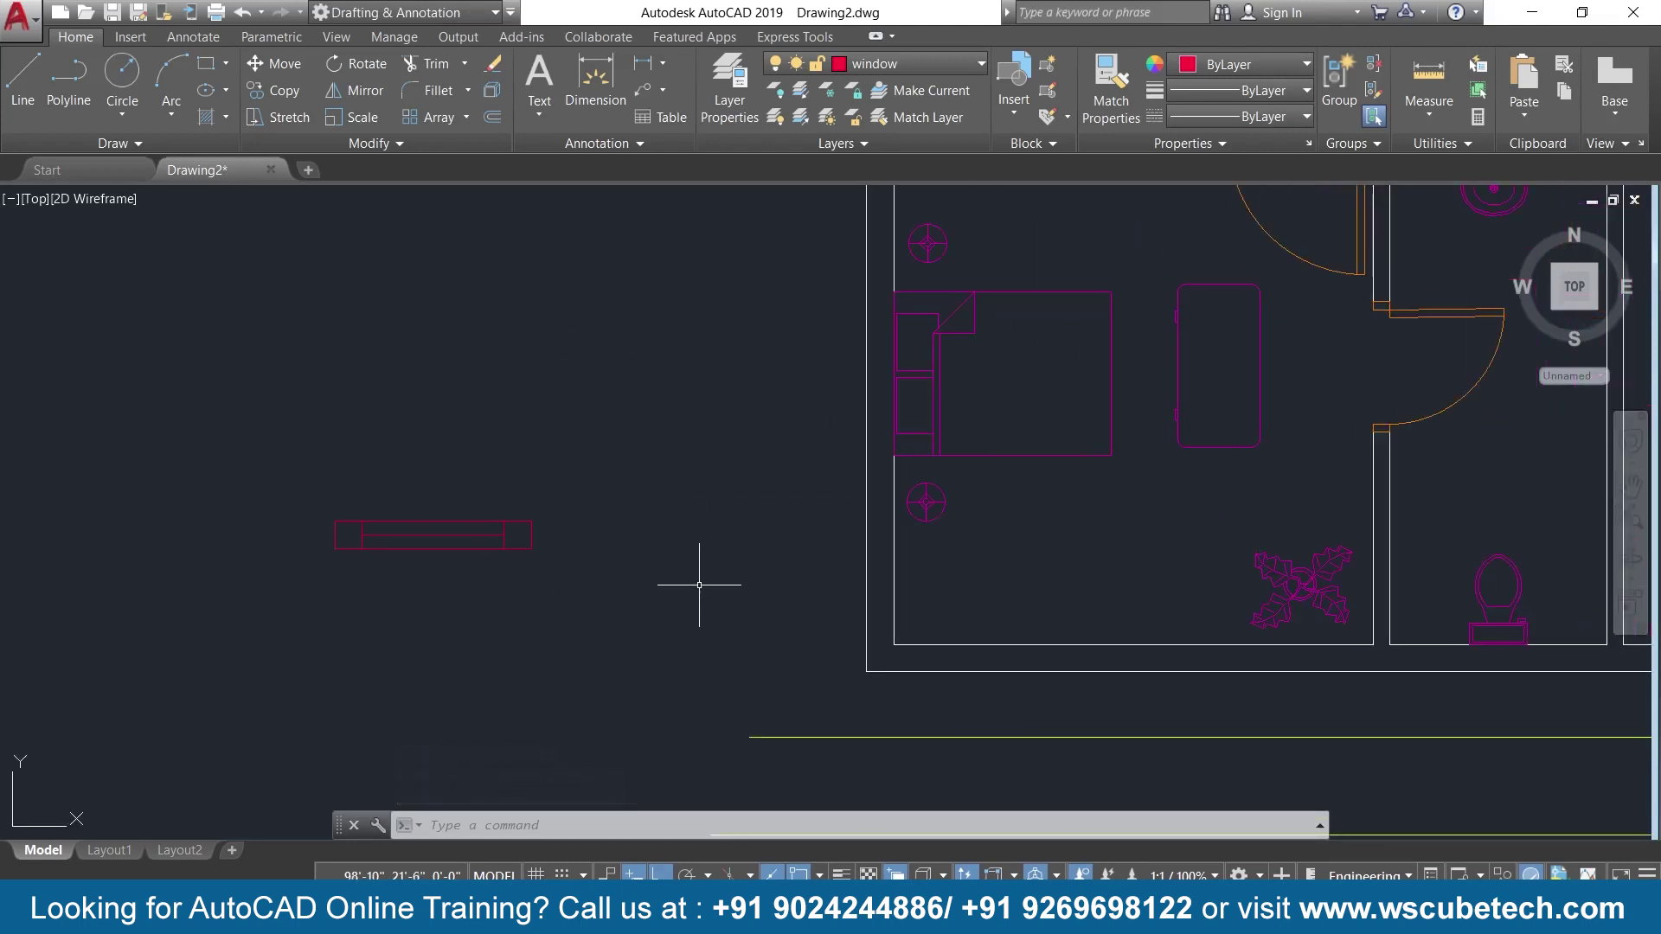
{"action": "scroll", "coordinate": [1075, 598], "scroll_direction": "down", "scroll_amount": 2}
{"action": "middle_click_drag", "start_coordinate": [1075, 599], "coordinate": [1013, 551]}
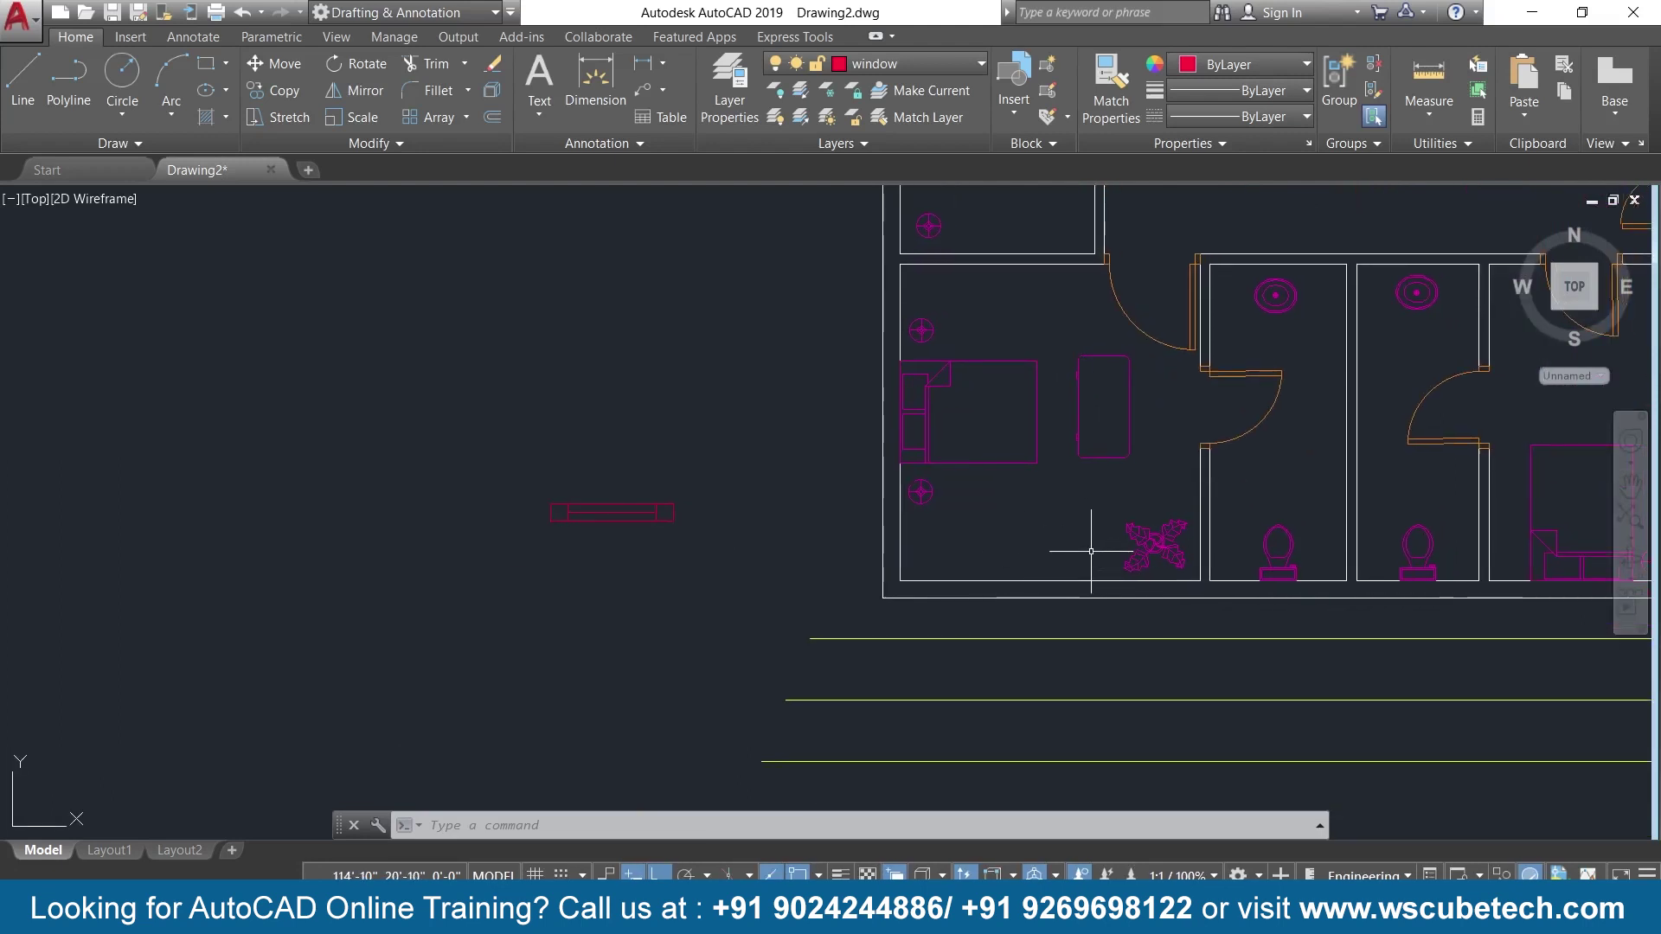
{"action": "scroll", "coordinate": [1079, 550], "scroll_direction": "up", "scroll_amount": 2}
{"action": "middle_click_drag", "start_coordinate": [986, 530], "coordinate": [984, 502]}
{"action": "scroll", "coordinate": [294, 540], "scroll_direction": "up", "scroll_amount": 2}
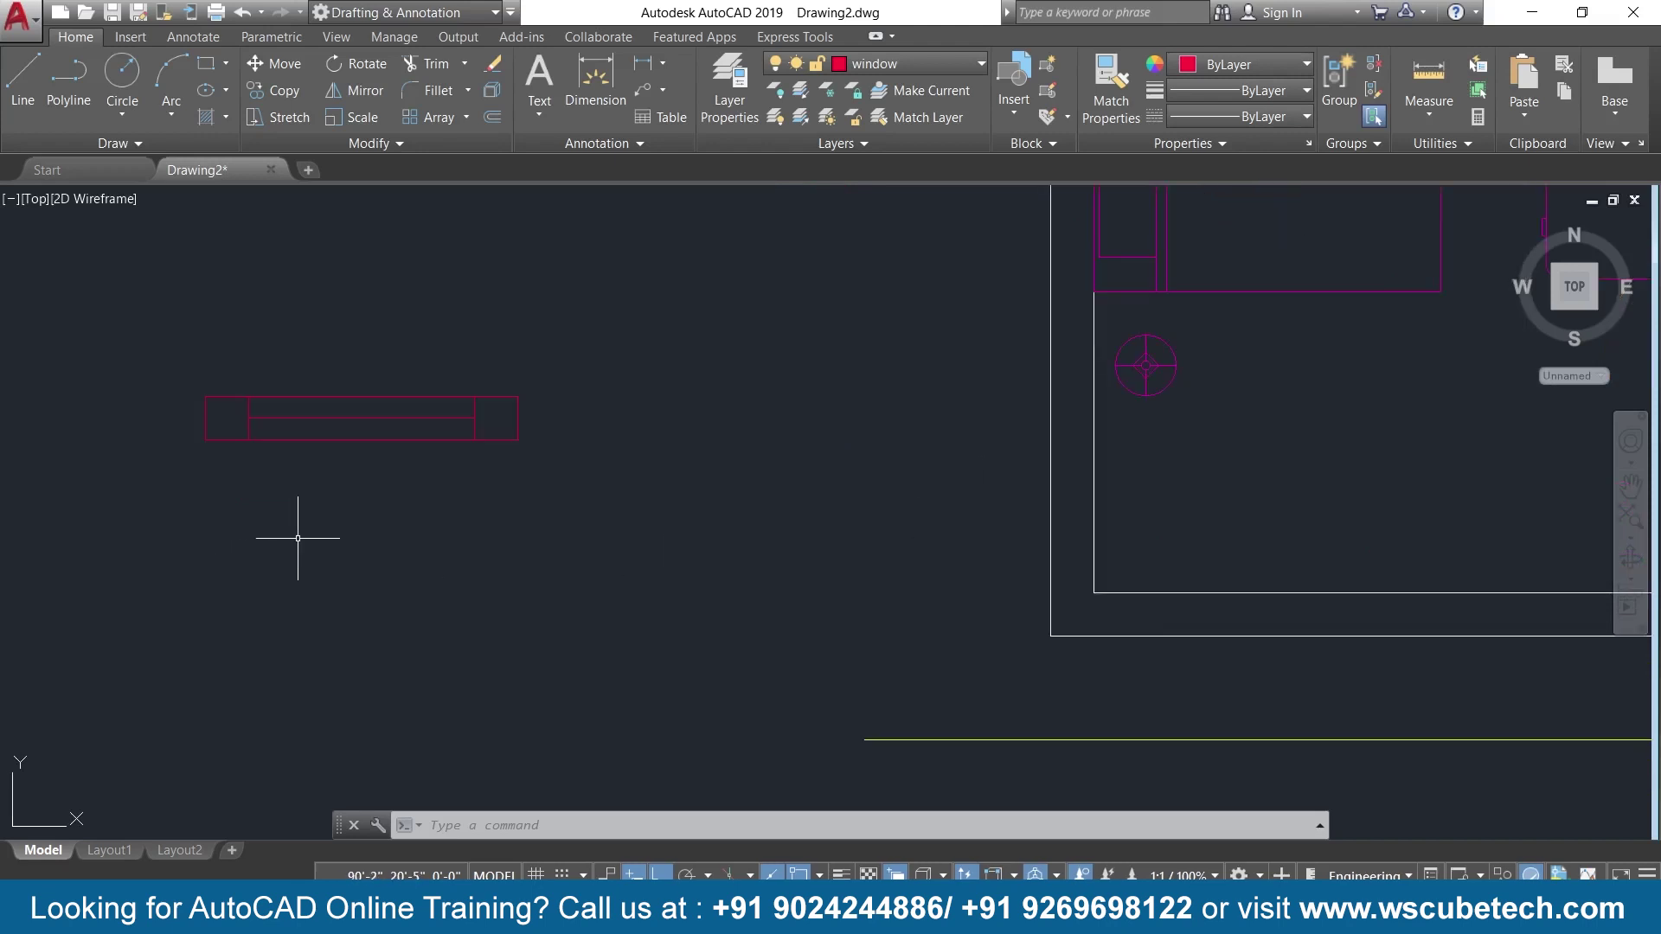
{"action": "middle_click_drag", "start_coordinate": [296, 541], "coordinate": [350, 570]}
{"action": "scroll", "coordinate": [919, 619], "scroll_direction": "down", "scroll_amount": 1}
{"action": "middle_click_drag", "start_coordinate": [919, 619], "coordinate": [437, 548]}
{"action": "mouse_move", "coordinate": [616, 619]}
{"action": "middle_mouse_down"}
{"action": "mouse_move", "coordinate": [726, 616]}
{"action": "mouse_move", "coordinate": [715, 624]}
{"action": "middle_mouse_up"}
Draw a line along the bedroom's inner bottom wall from its left corner to the partition.
{"action": "key", "text": "Return"}
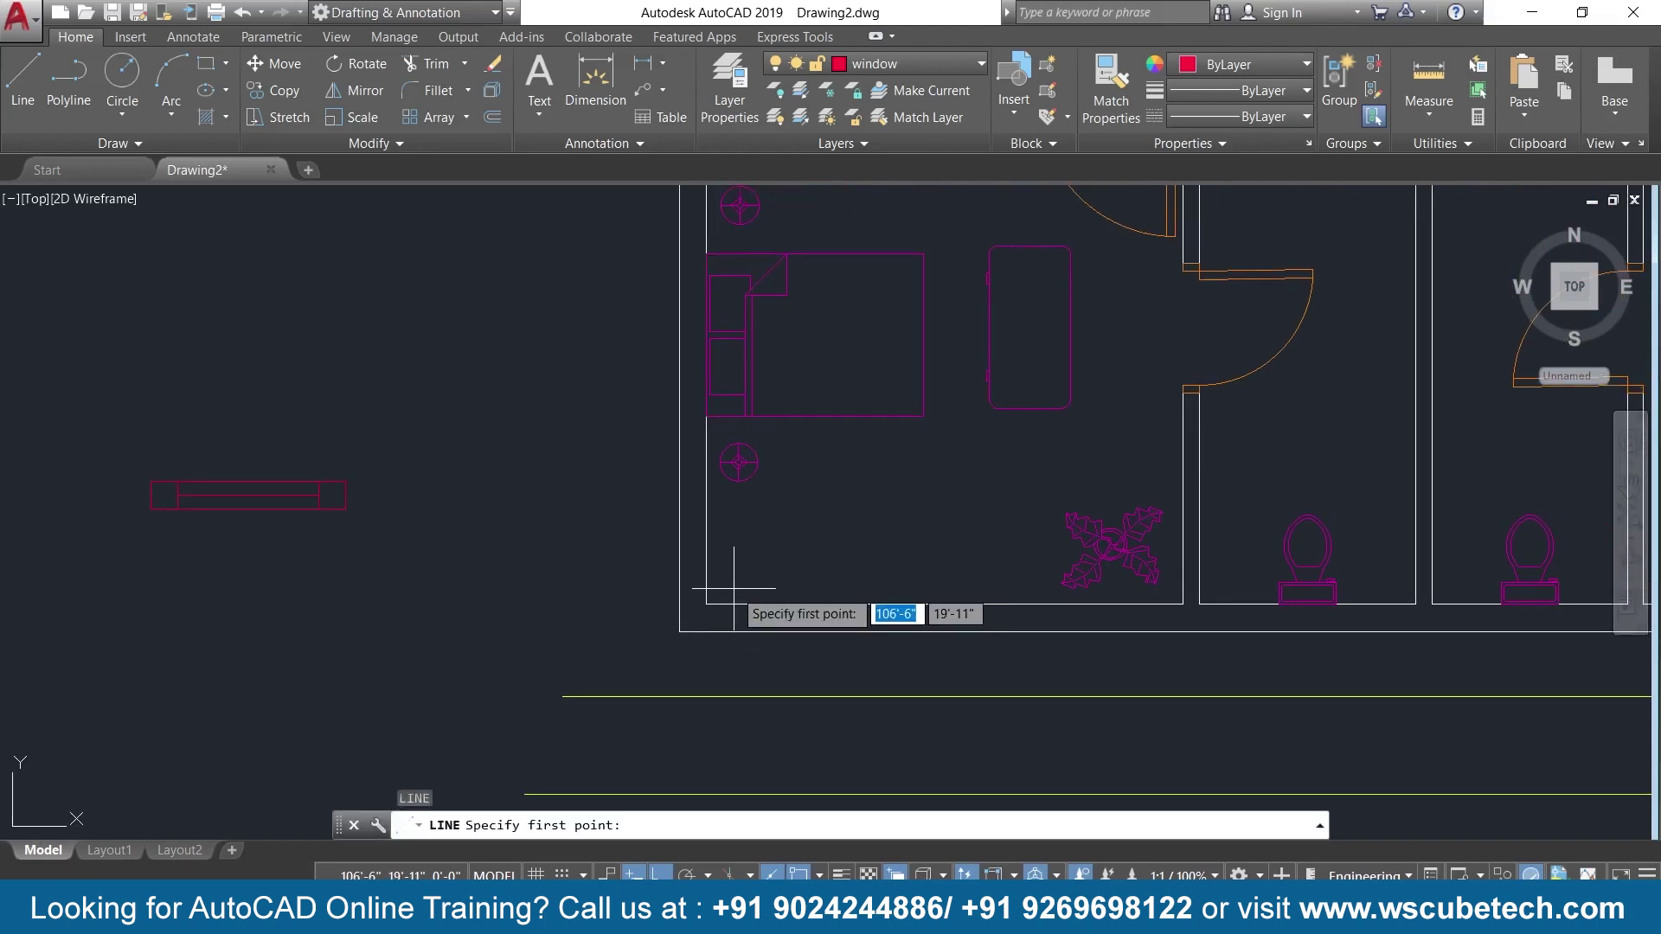
{"action": "left_click", "coordinate": [705, 604]}
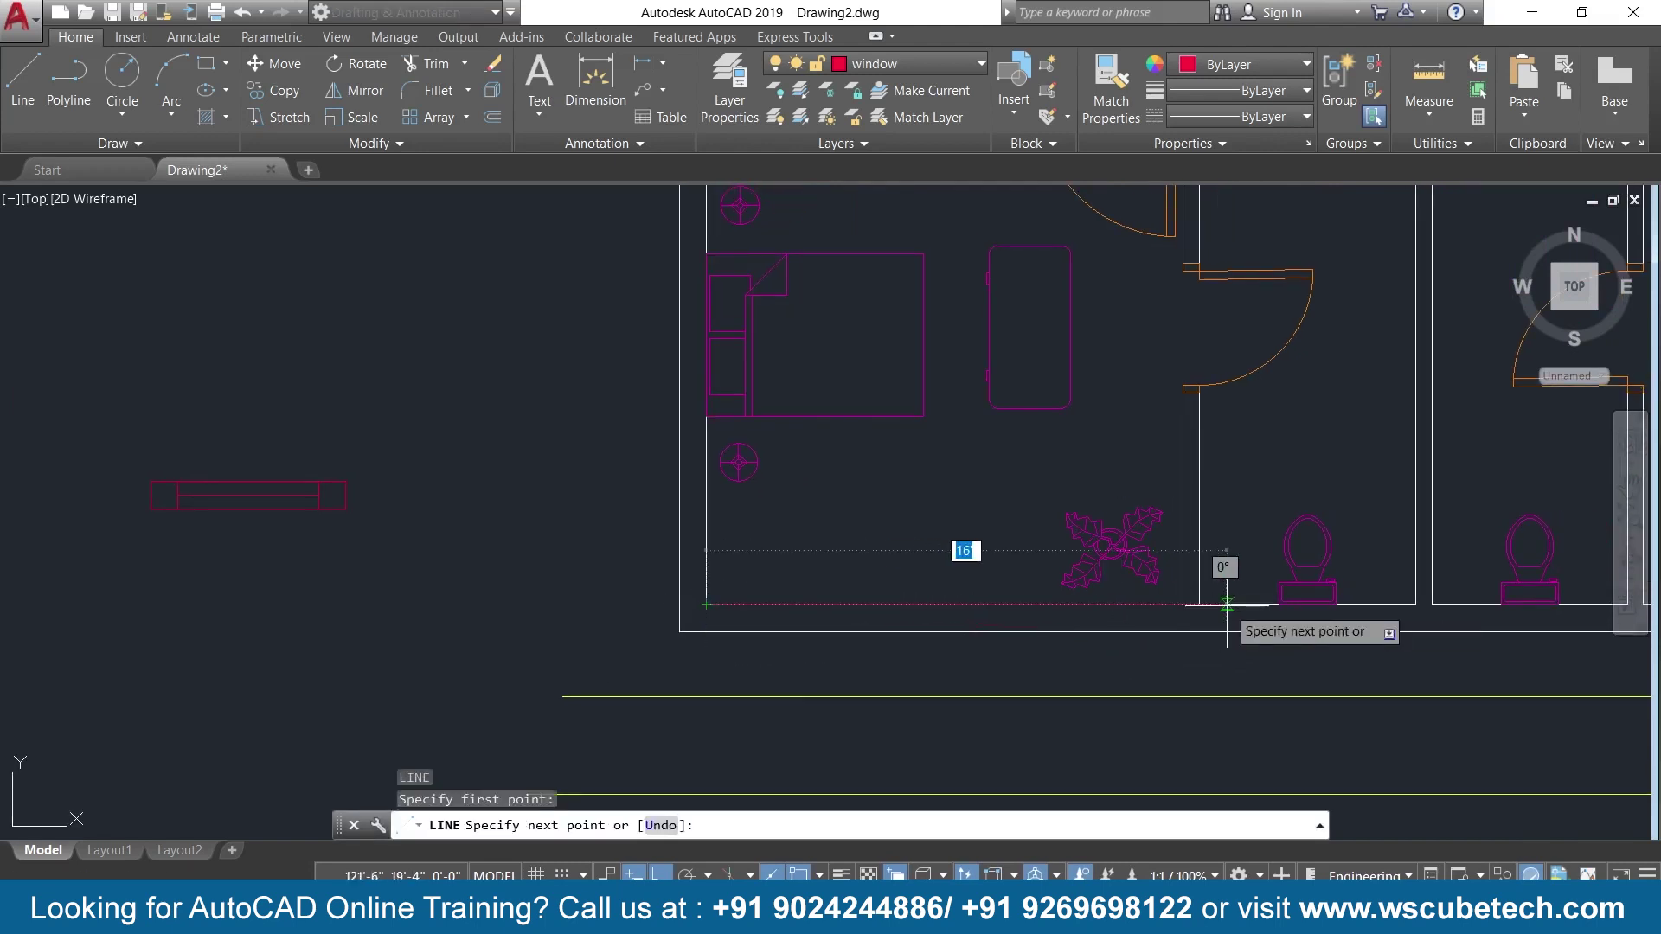
{"action": "left_click", "coordinate": [1182, 604]}
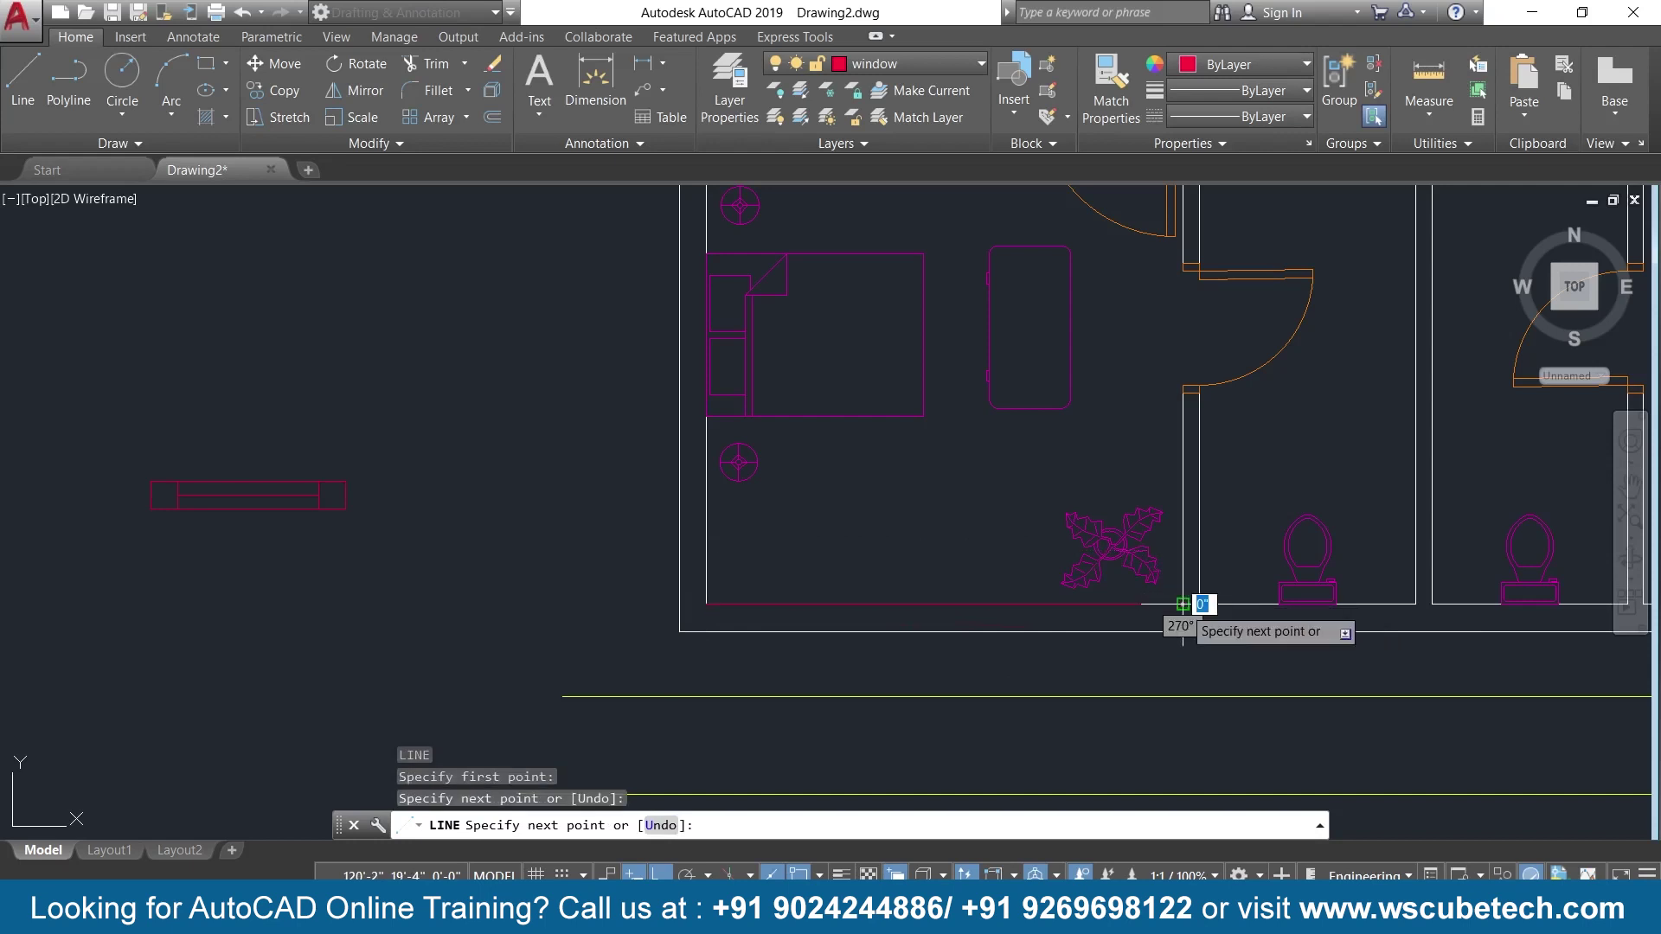
{"action": "key", "text": "Return"}
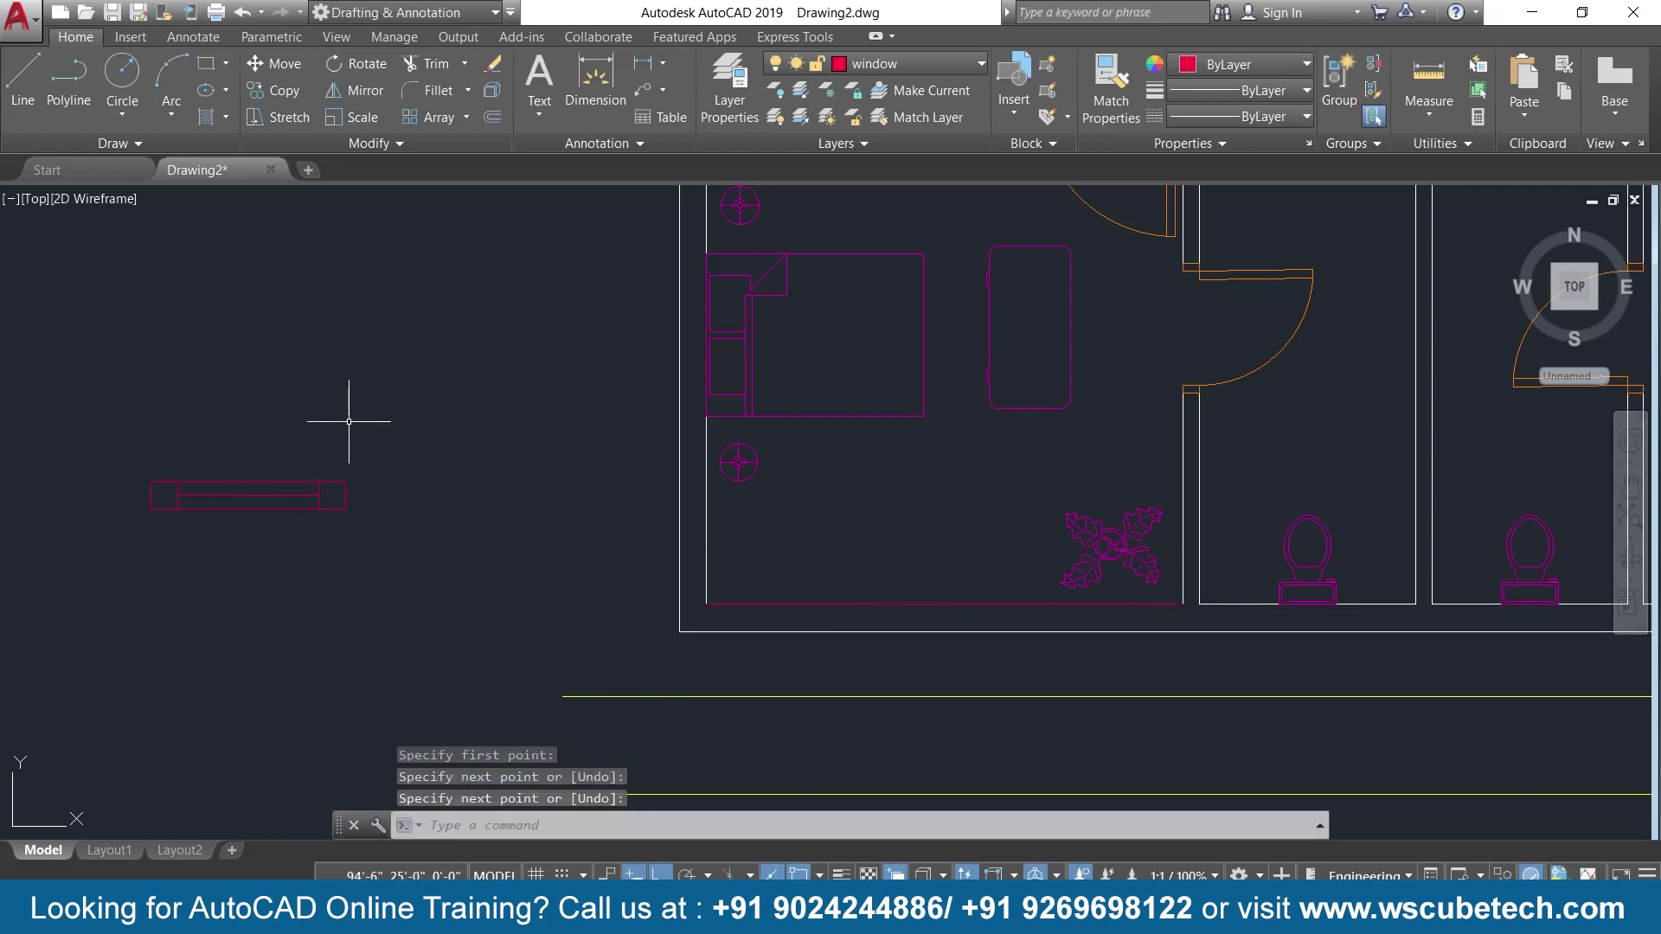
{"action": "type", "text": "m"}
{"action": "key", "text": "Return"}
{"action": "left_click", "coordinate": [371, 448]}
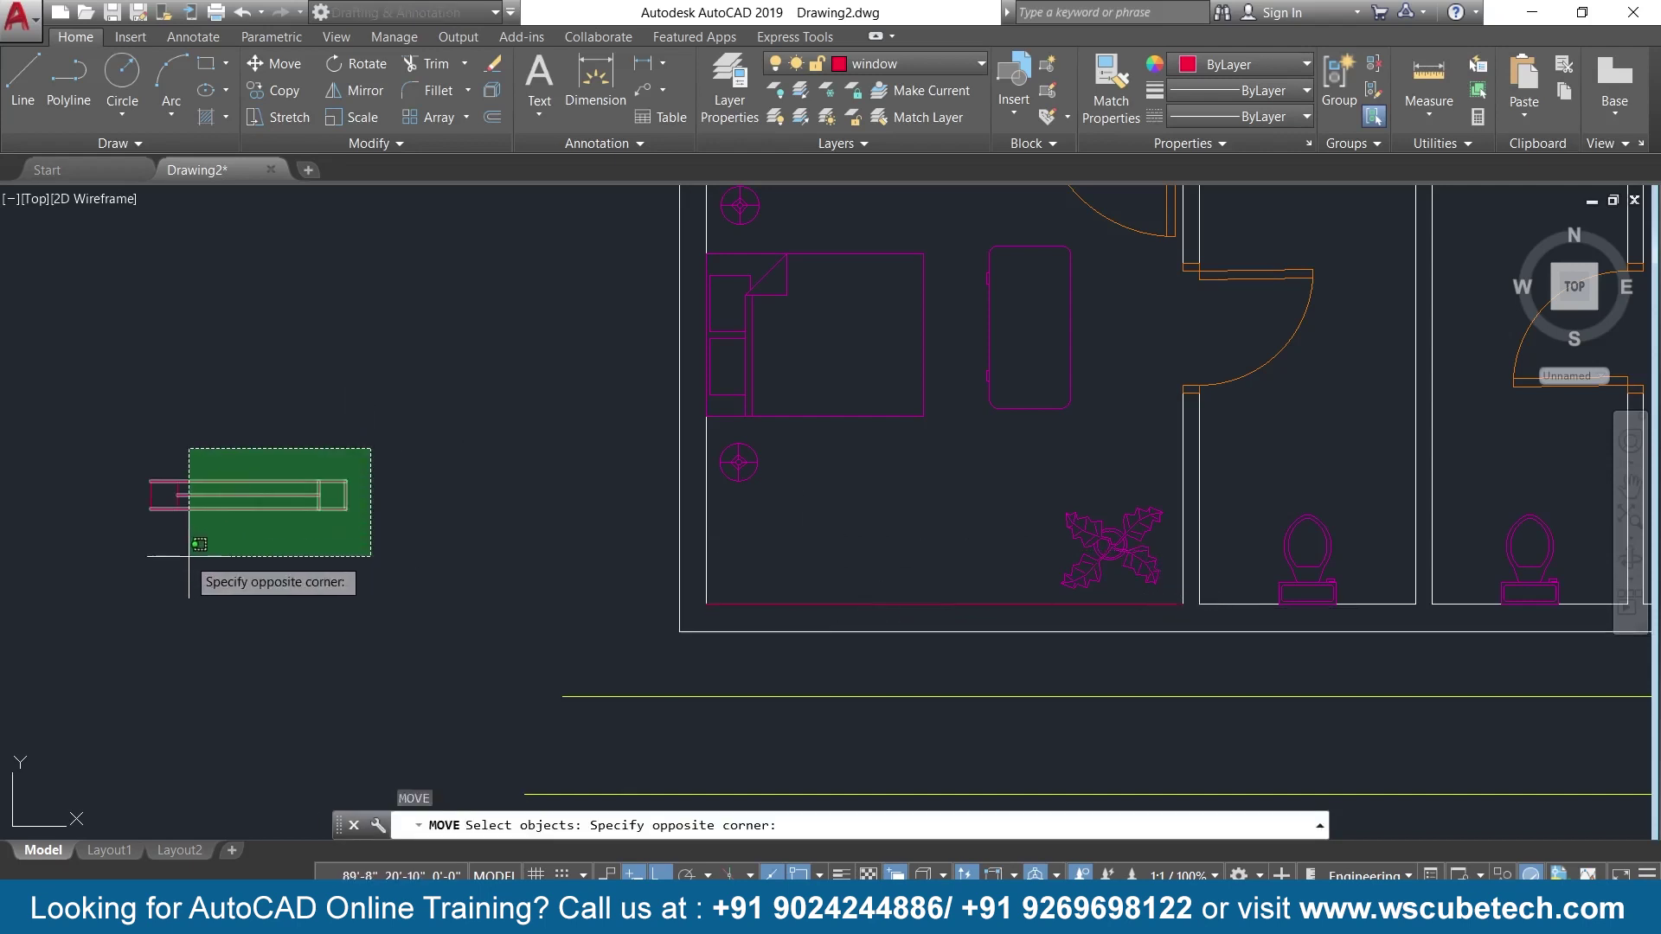
Move the window symbol from its top-edge midpoint onto the bedroom's bottom wall.
{"action": "left_click", "coordinate": [122, 549]}
{"action": "key", "text": "Return"}
{"action": "scroll", "coordinate": [234, 523], "scroll_direction": "up", "scroll_amount": 2}
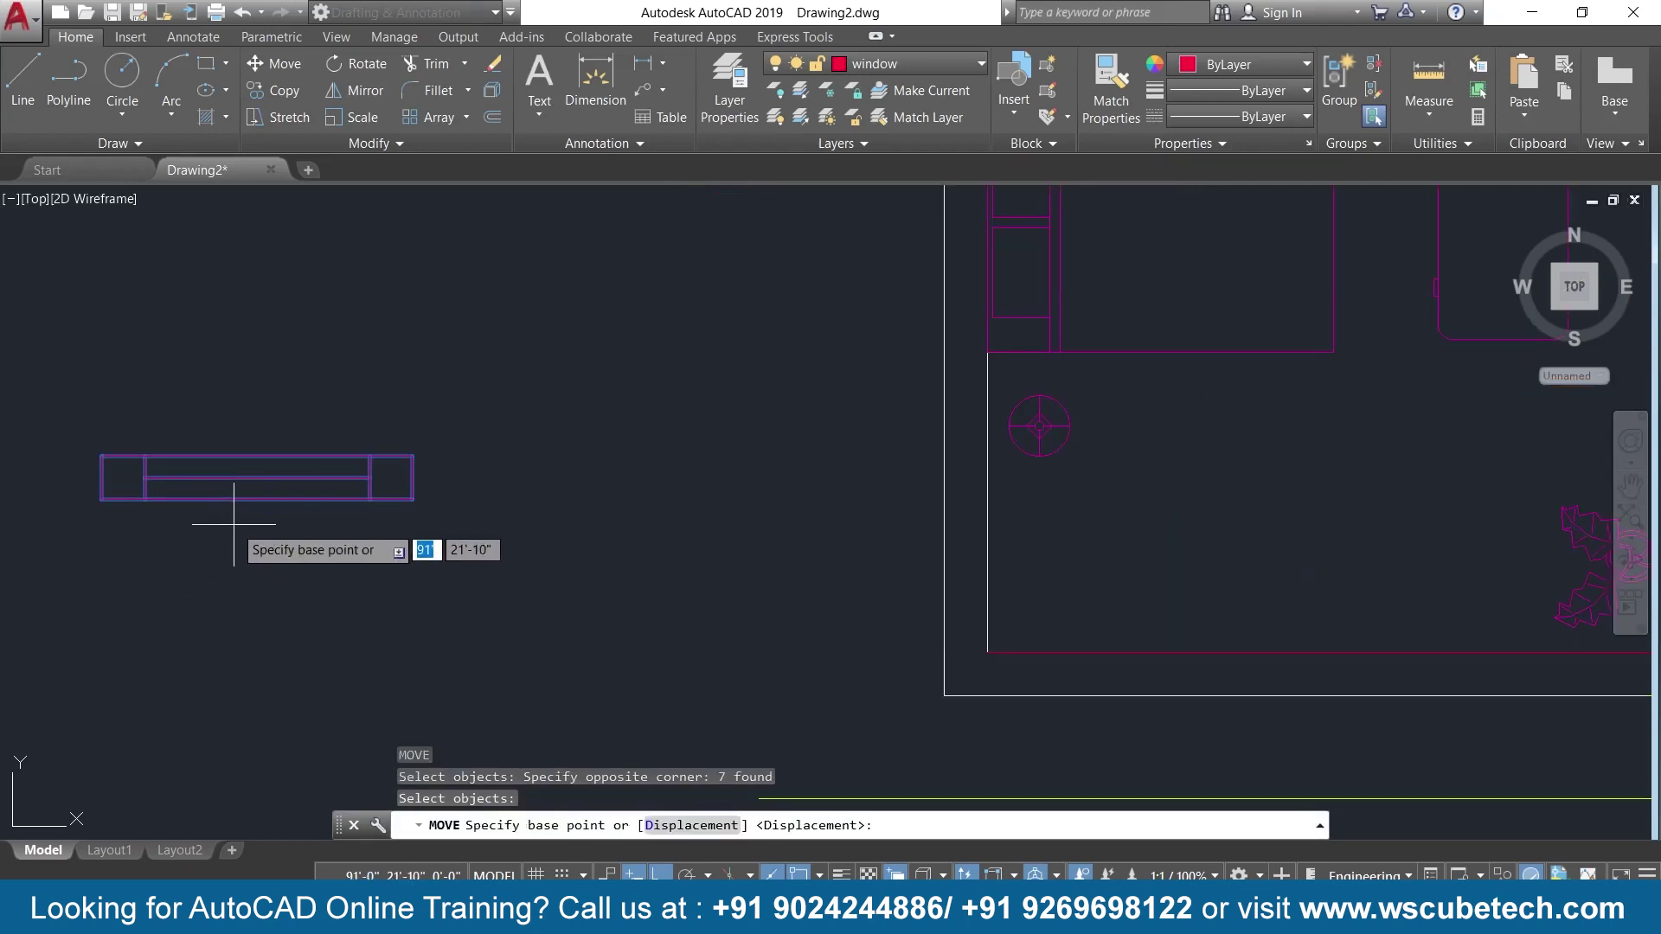
{"action": "left_click", "coordinate": [257, 456]}
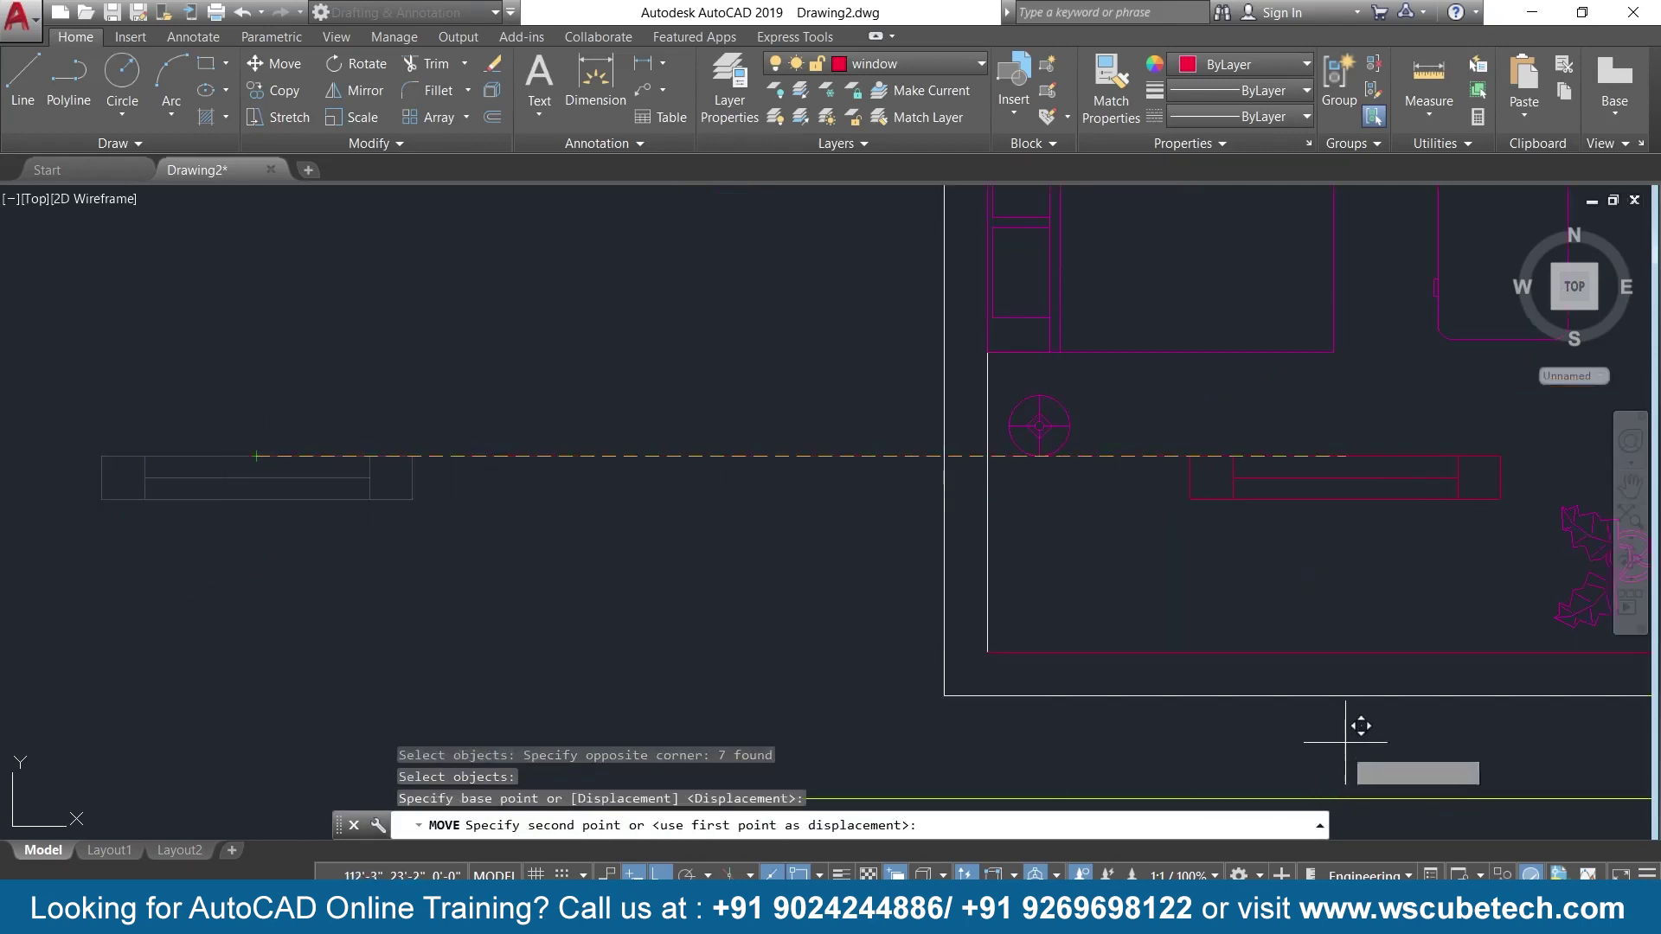
{"action": "middle_click_drag", "start_coordinate": [1343, 704], "coordinate": [1088, 760]}
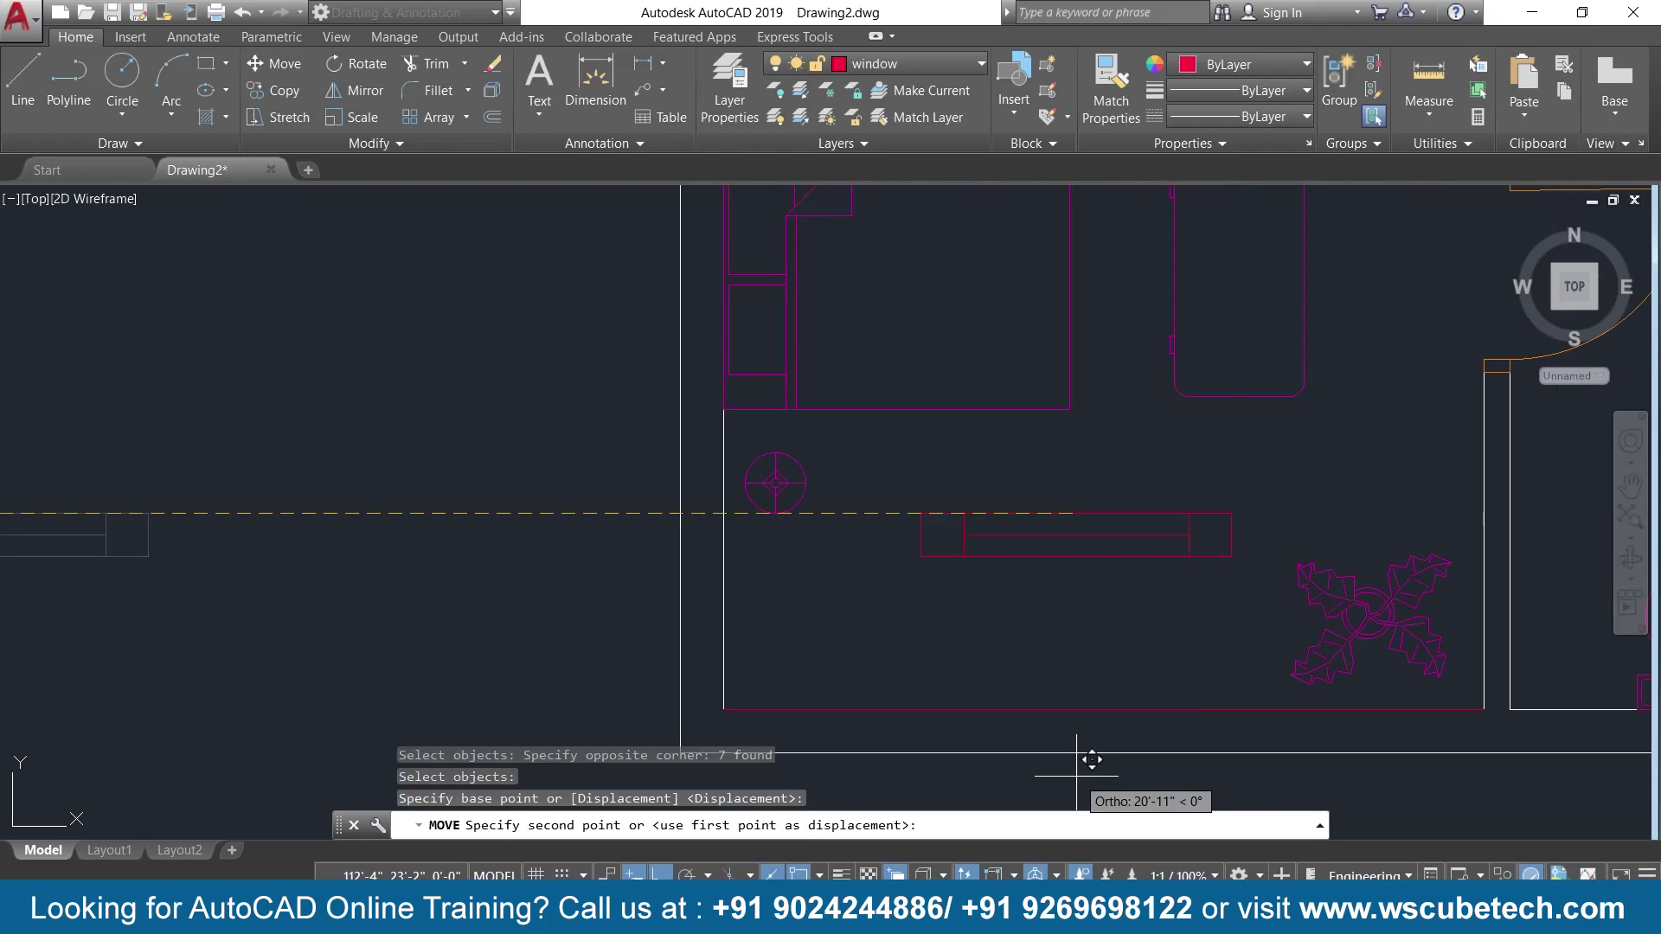
{"action": "key", "text": "F8"}
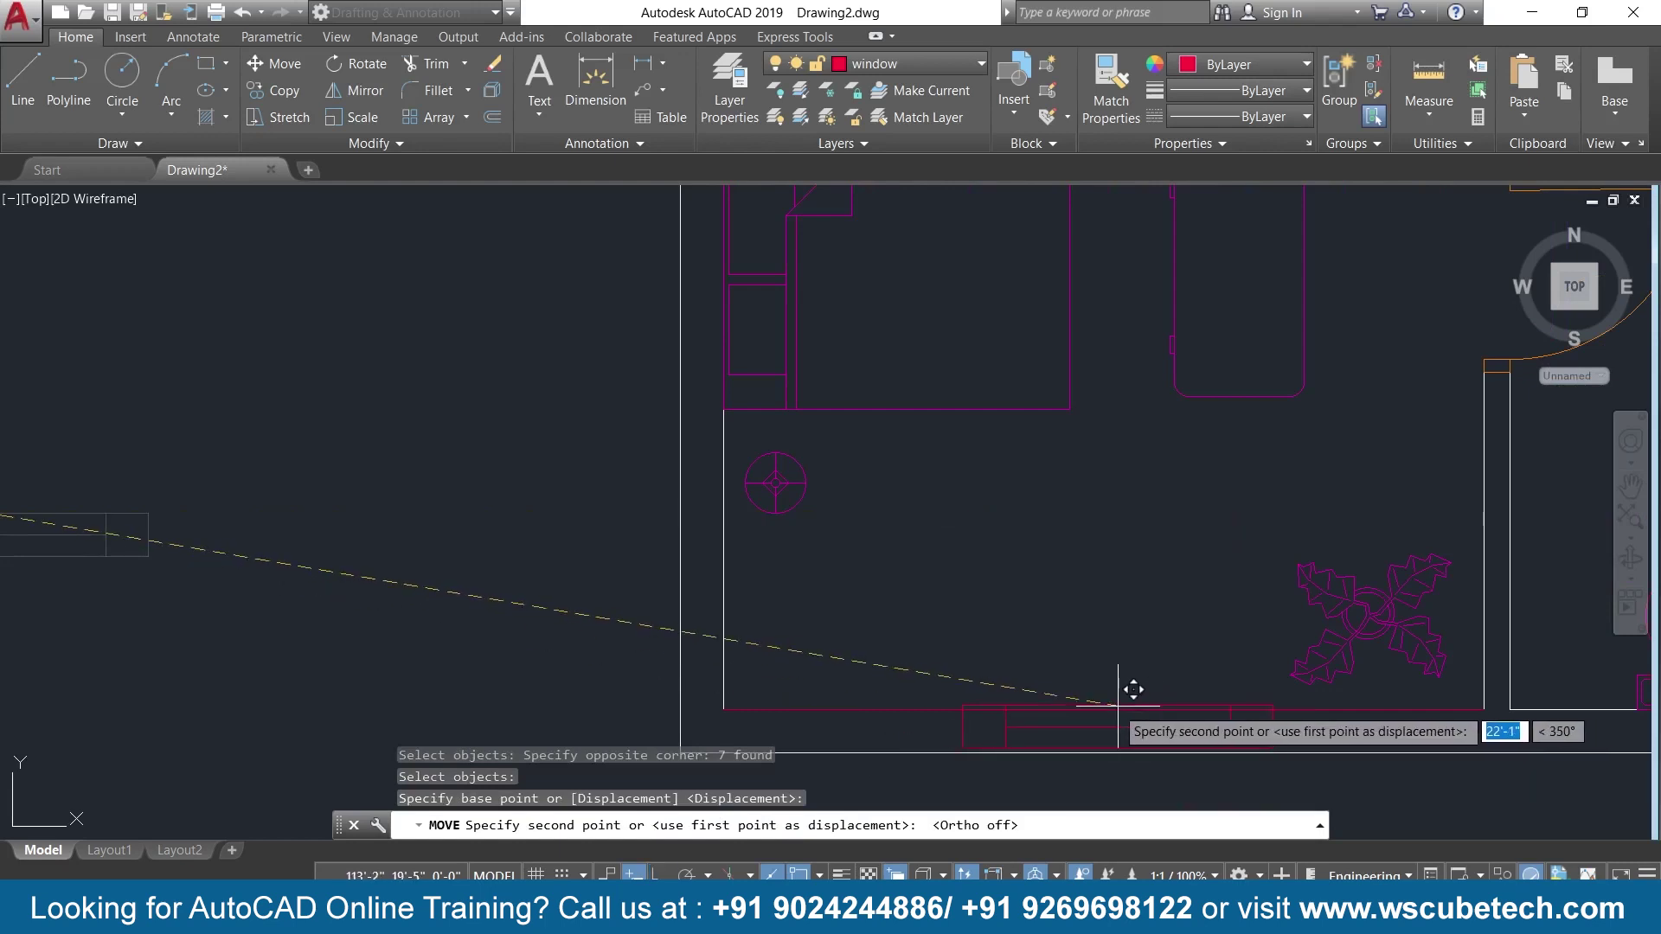
{"action": "left_click", "coordinate": [1106, 712]}
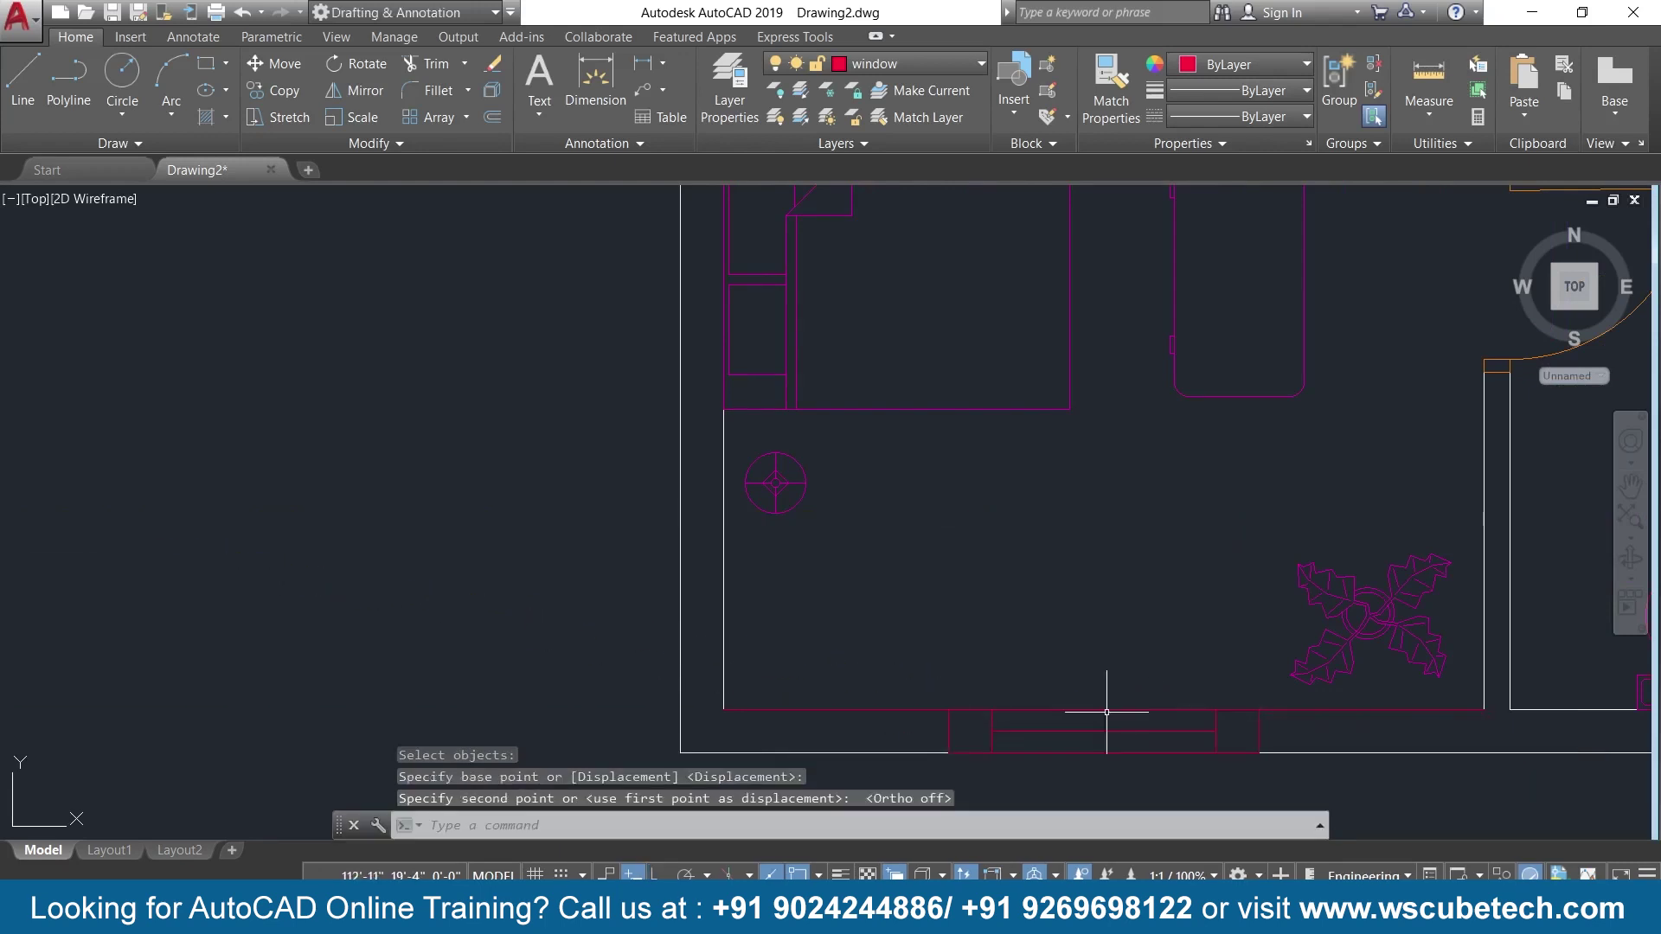
Delete the extra line lying under the placed window.
{"action": "key", "text": "space"}
{"action": "scroll", "coordinate": [1075, 645], "scroll_direction": "down", "scroll_amount": 5}
{"action": "scroll", "coordinate": [1069, 588], "scroll_direction": "up", "scroll_amount": 1}
{"action": "scroll", "coordinate": [994, 588], "scroll_direction": "up", "scroll_amount": 2}
{"action": "scroll", "coordinate": [933, 595], "scroll_direction": "up", "scroll_amount": 2}
{"action": "key", "text": "Escape"}
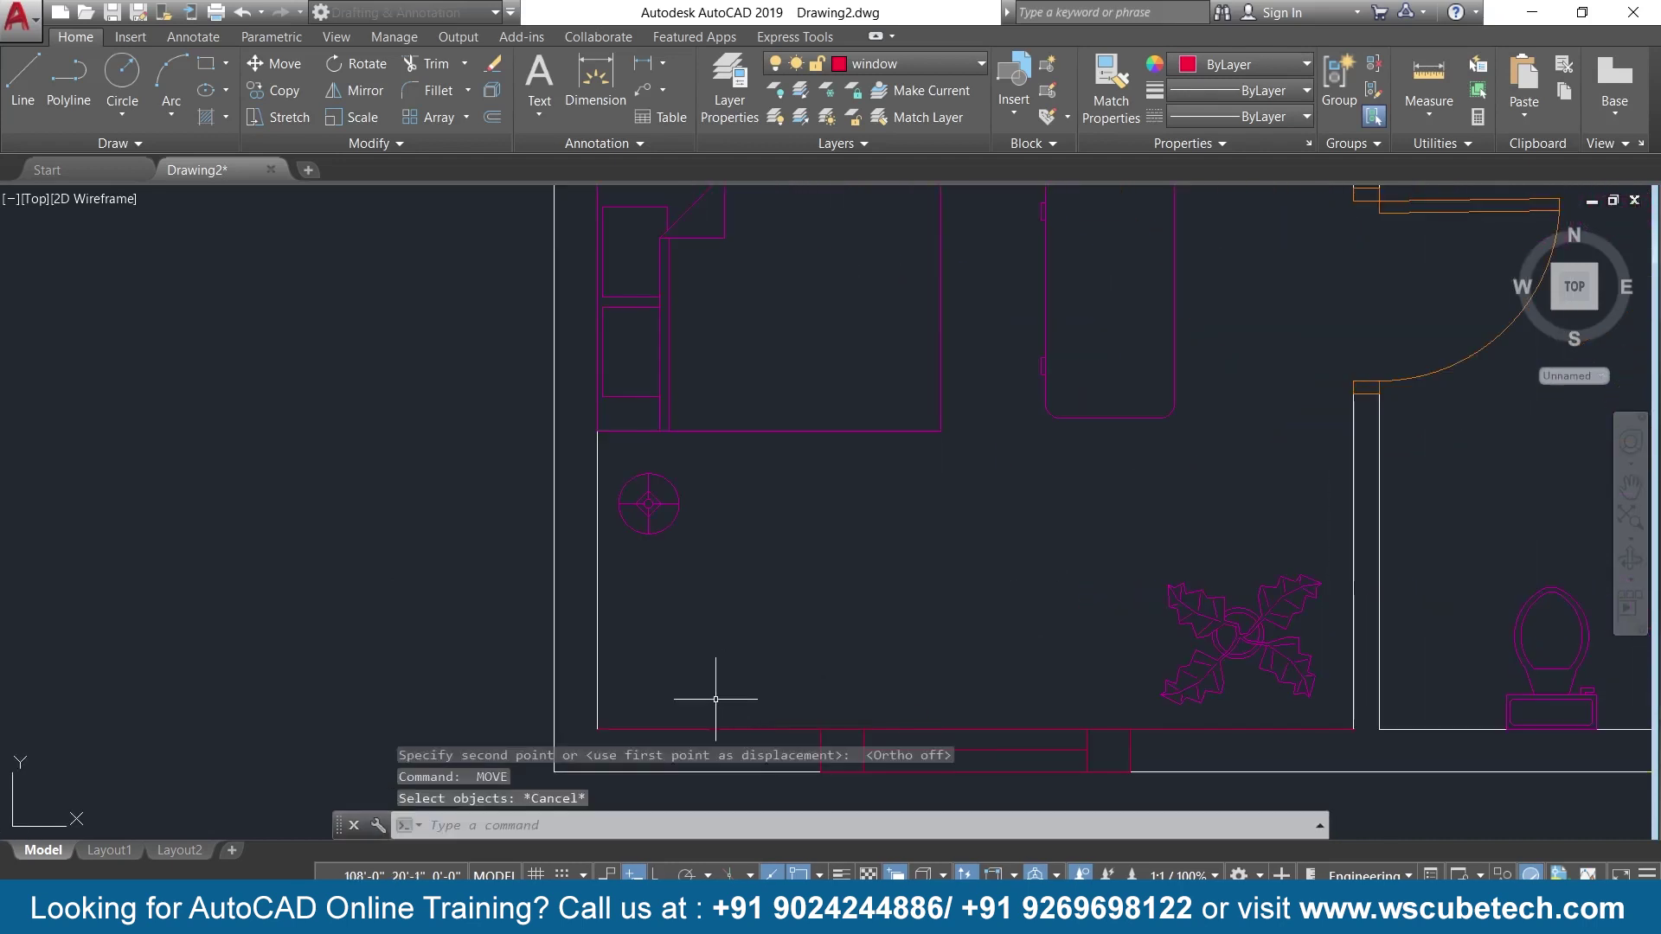
{"action": "left_click", "coordinate": [701, 725]}
{"action": "key", "text": "Delete"}
Pan the floor plan right to clear empty space on its left.
{"action": "scroll", "coordinate": [832, 623], "scroll_direction": "down", "scroll_amount": 4}
{"action": "scroll", "coordinate": [648, 588], "scroll_direction": "down", "scroll_amount": 3}
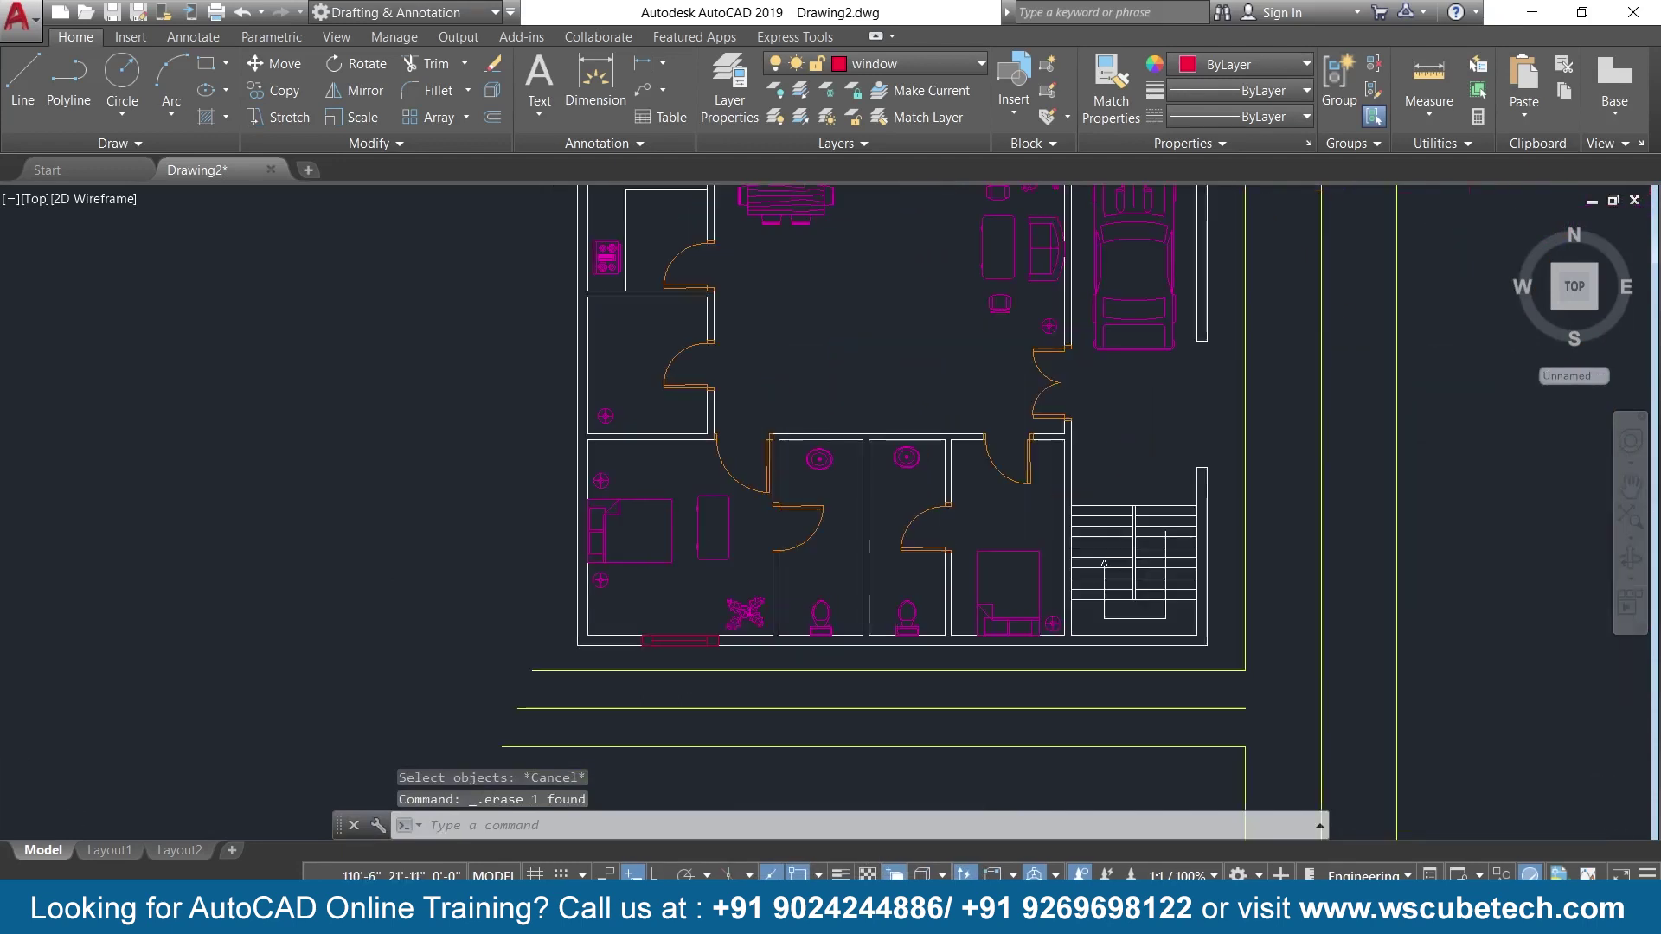
{"action": "scroll", "coordinate": [1086, 707], "scroll_direction": "up", "scroll_amount": 3}
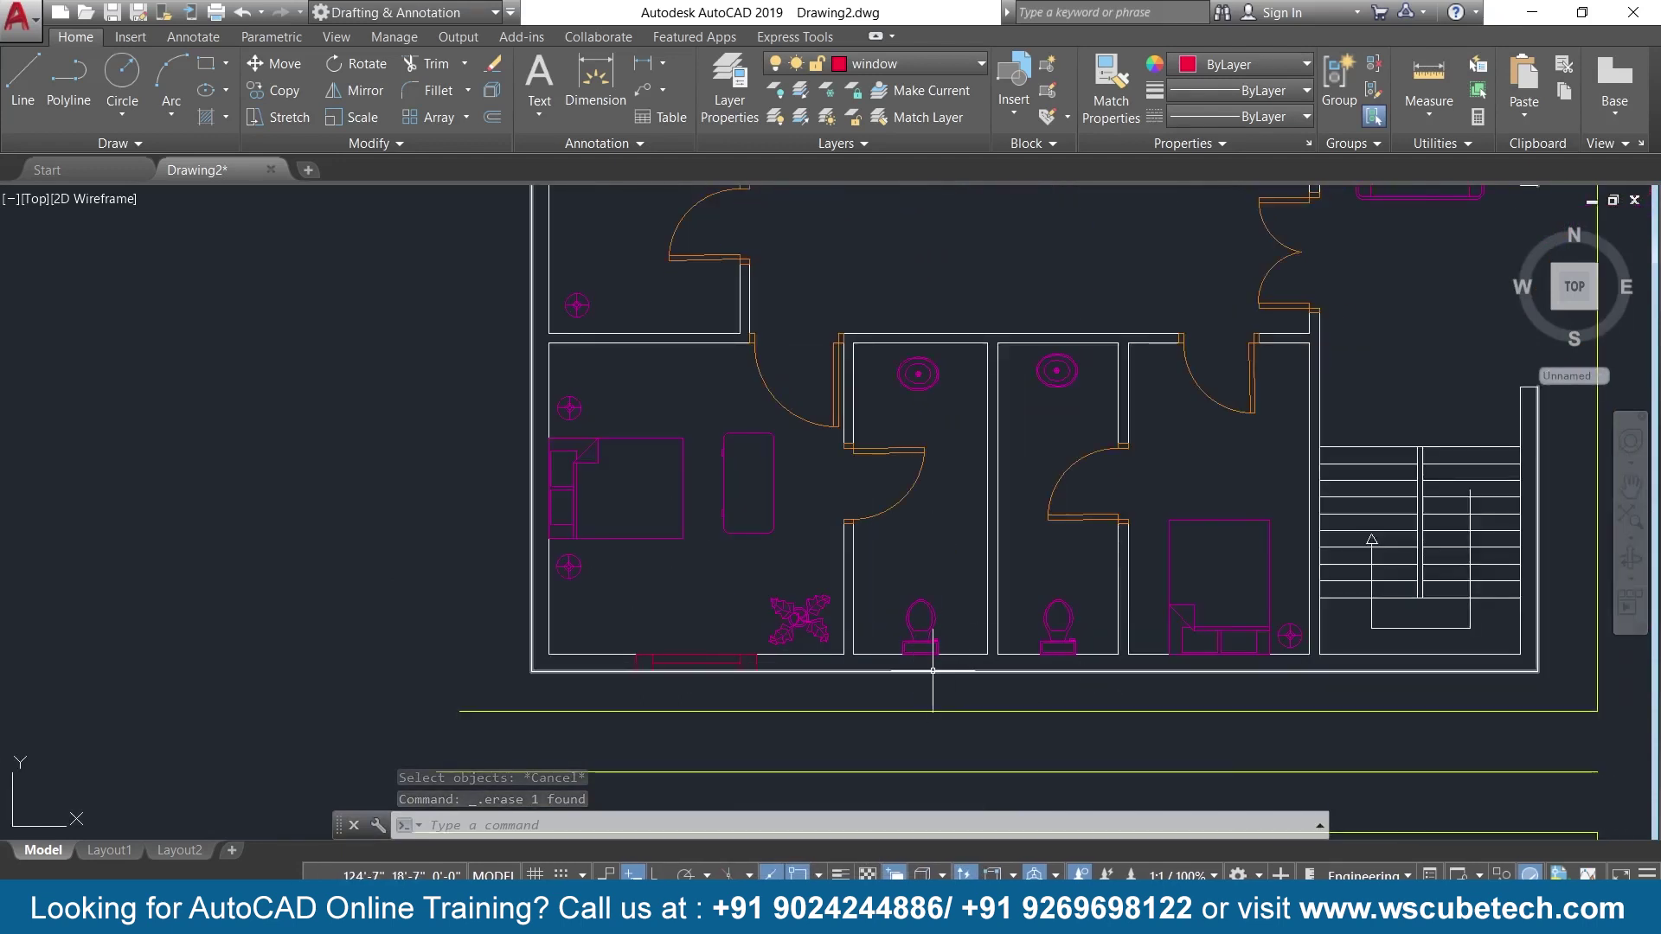
{"action": "scroll", "coordinate": [932, 682], "scroll_direction": "up", "scroll_amount": 2}
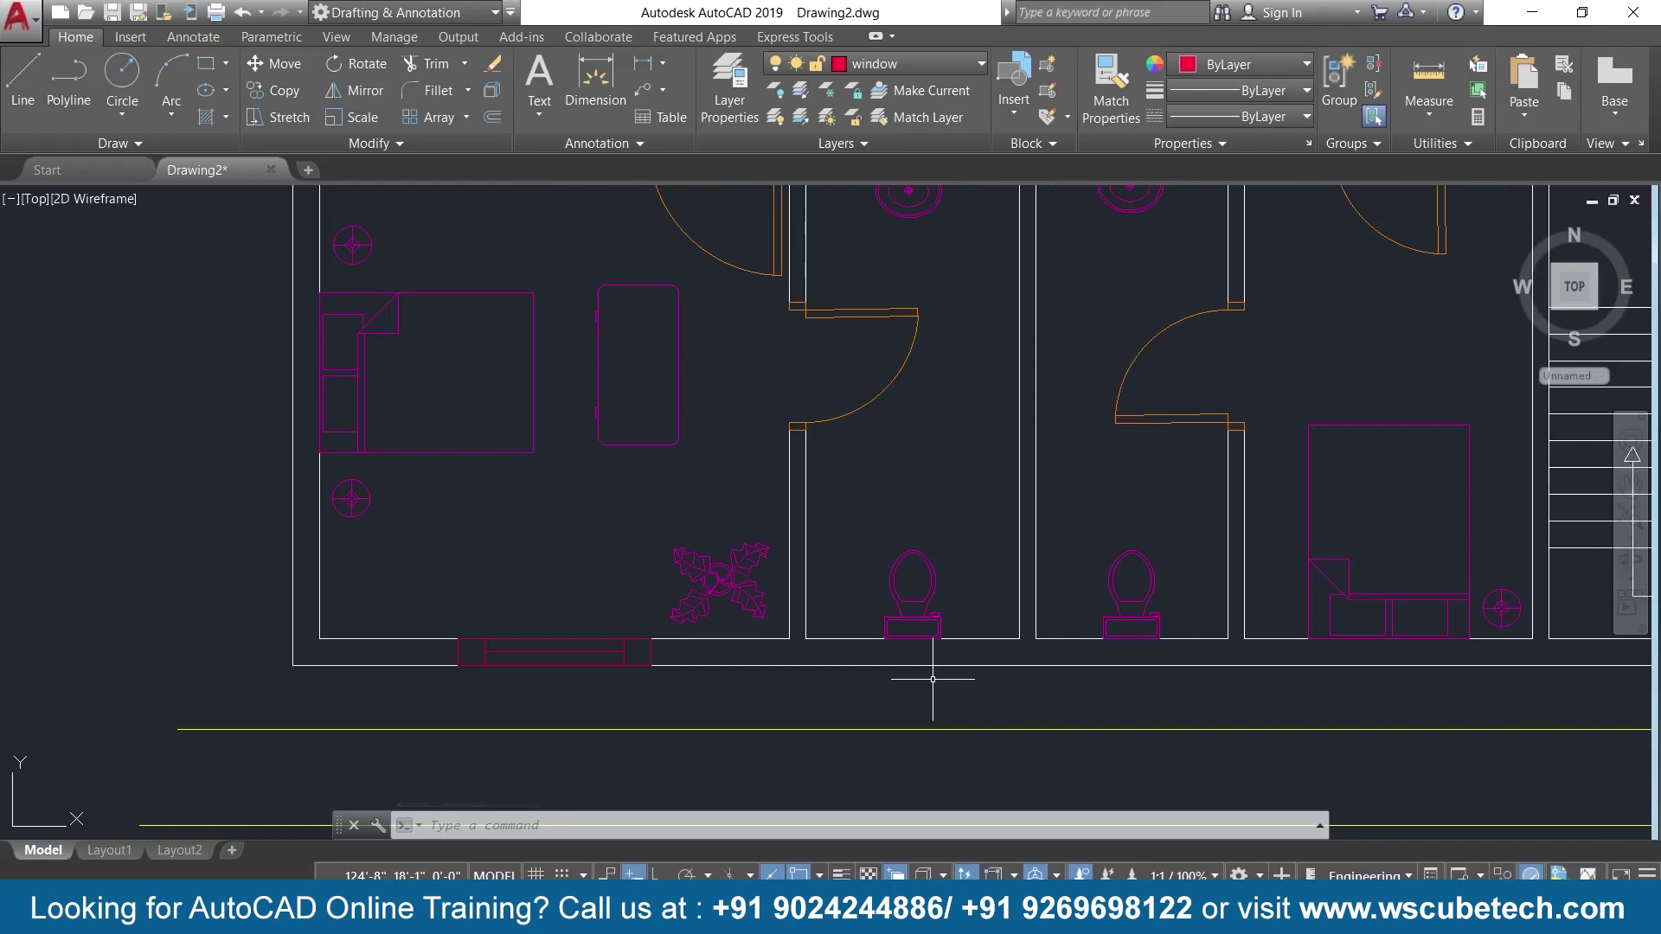
{"action": "mouse_move", "coordinate": [476, 595]}
{"action": "middle_mouse_down"}
{"action": "mouse_move", "coordinate": [747, 586]}
{"action": "mouse_move", "coordinate": [987, 610]}
{"action": "middle_mouse_up"}
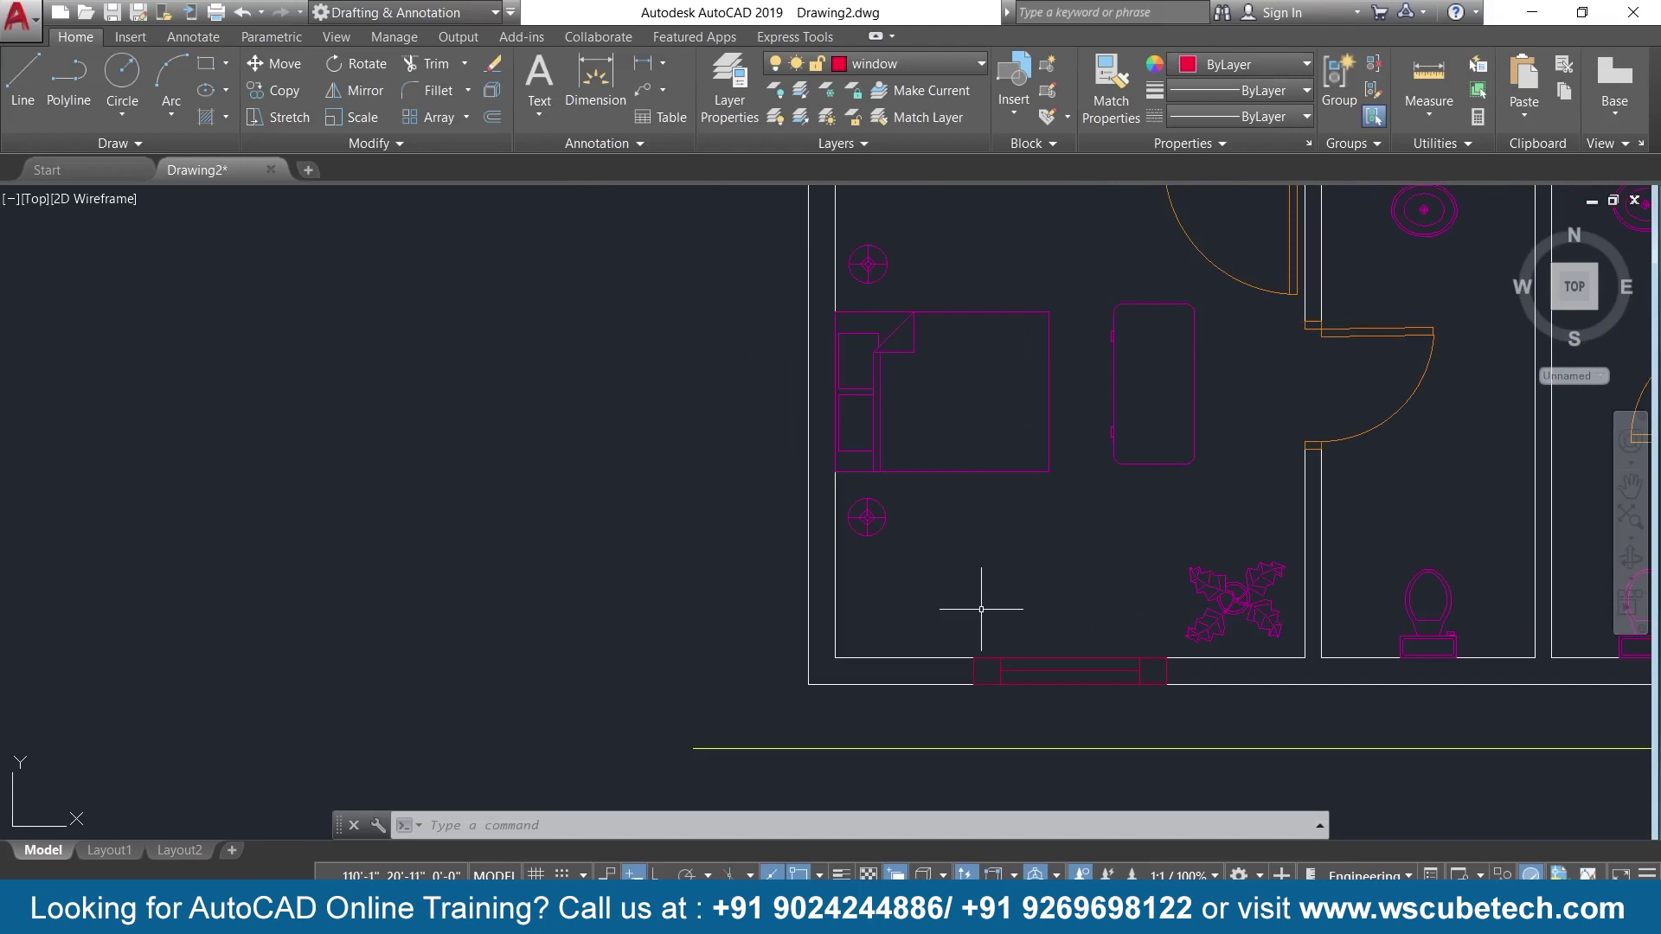
{"action": "middle_click_drag", "start_coordinate": [285, 563], "coordinate": [421, 572]}
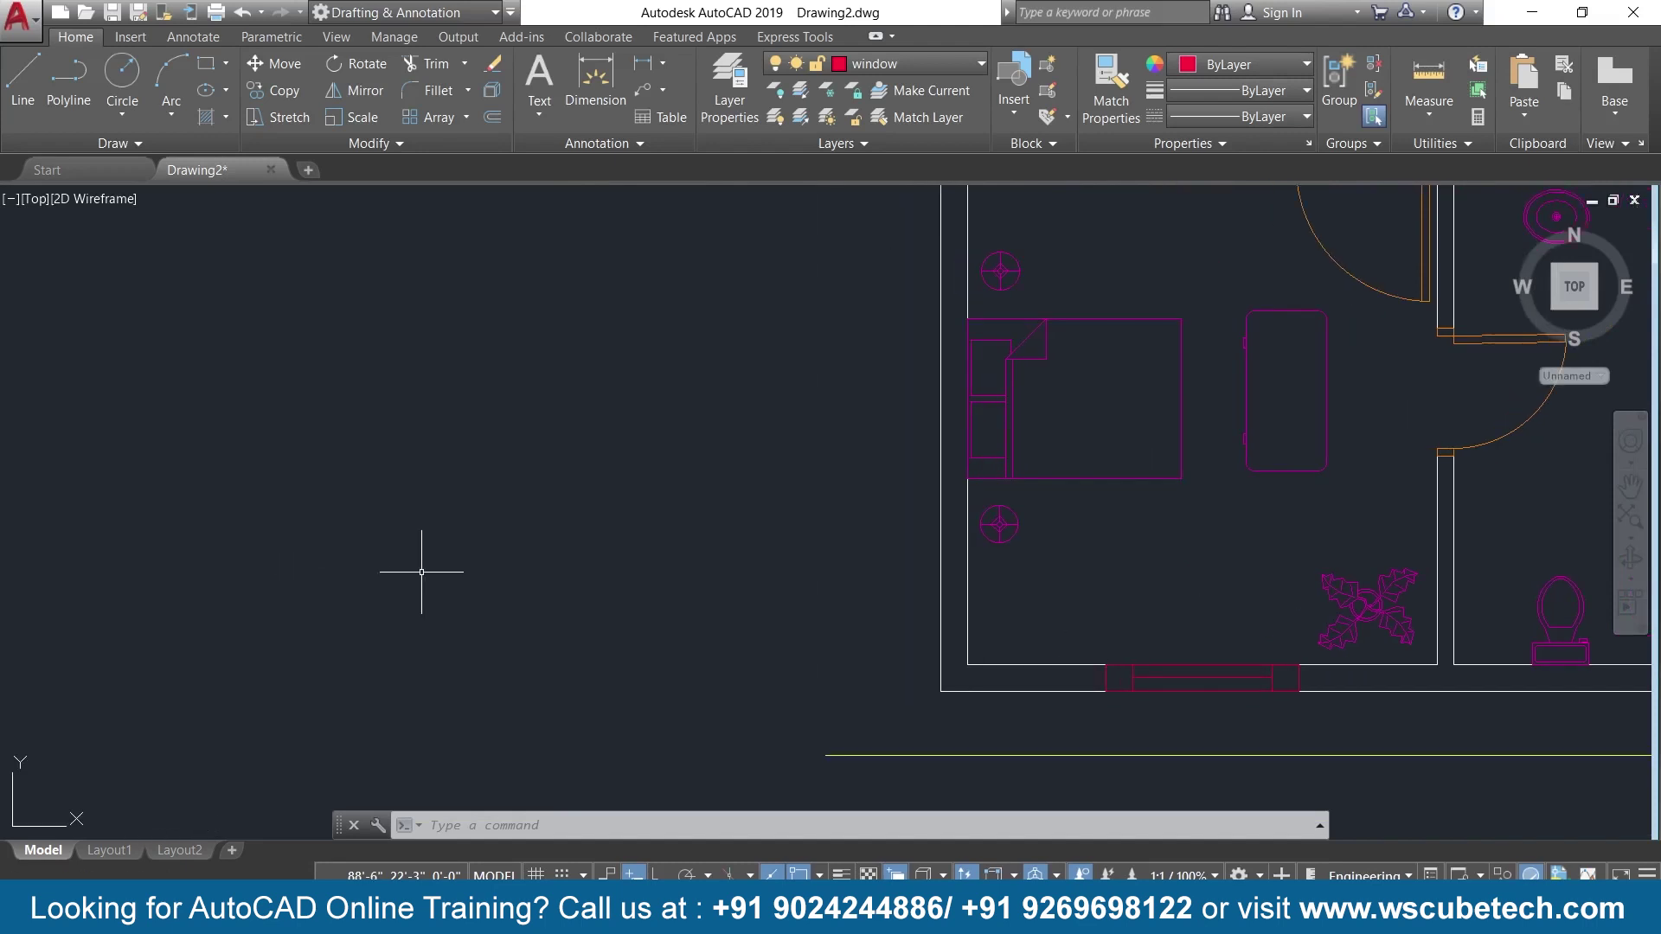
{"action": "key", "text": "l"}
{"action": "key", "text": "Return"}
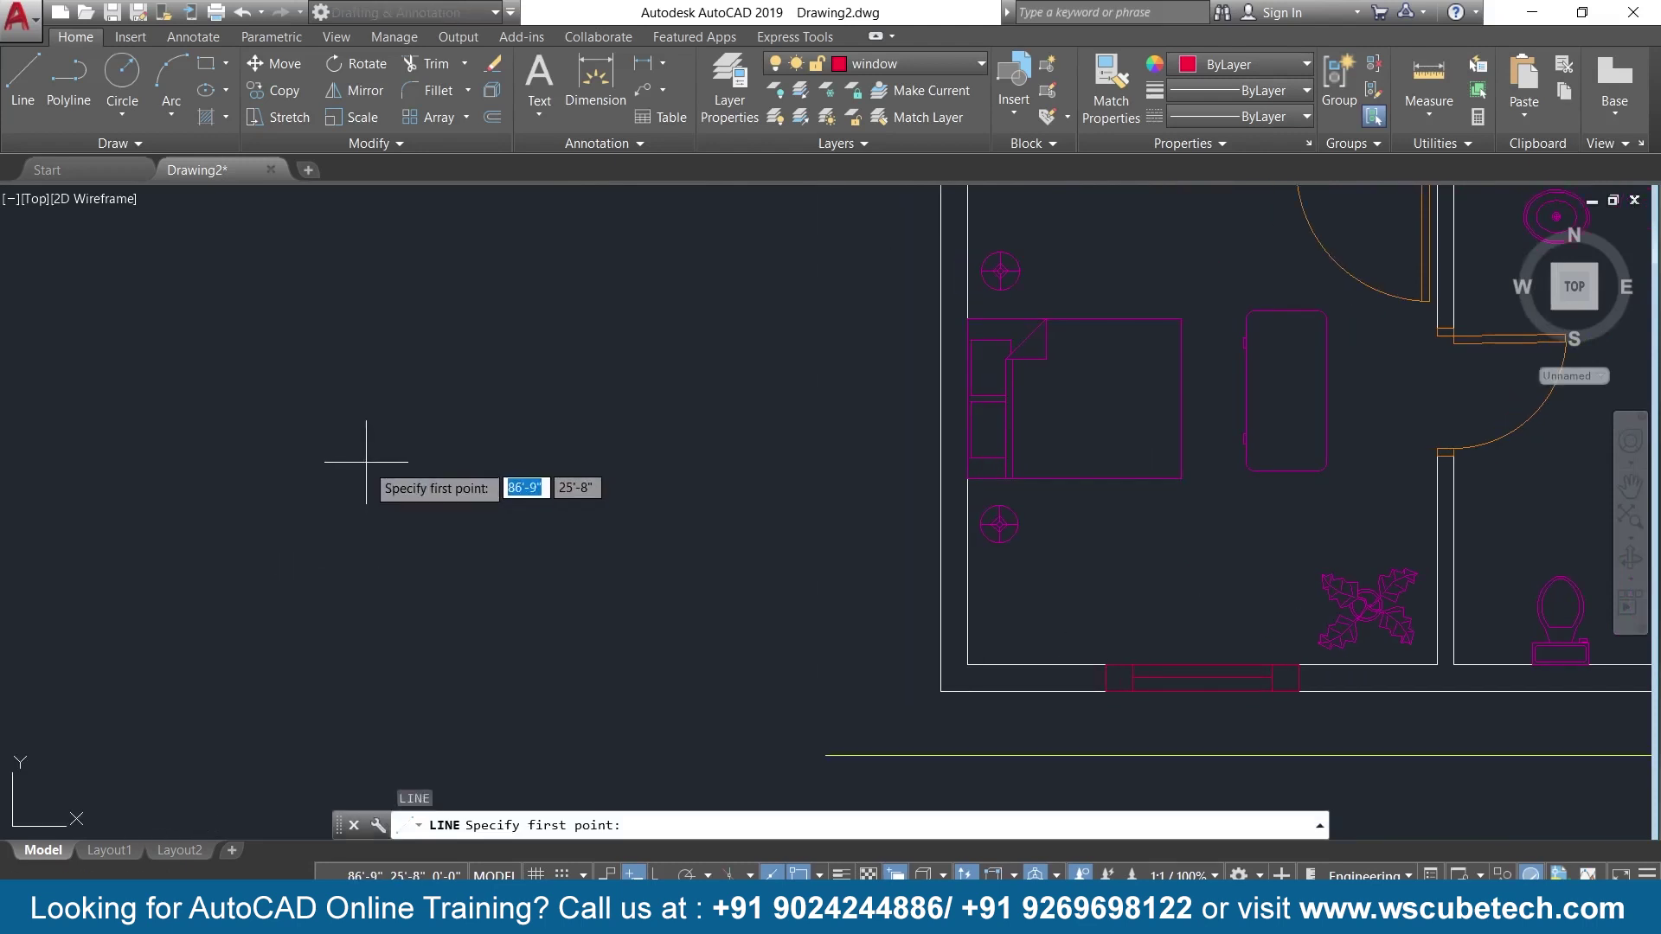
Draw a closed 1.5' by 10" rectangle with LINE in empty space, then zoom in on it.
{"action": "left_click", "coordinate": [367, 464]}
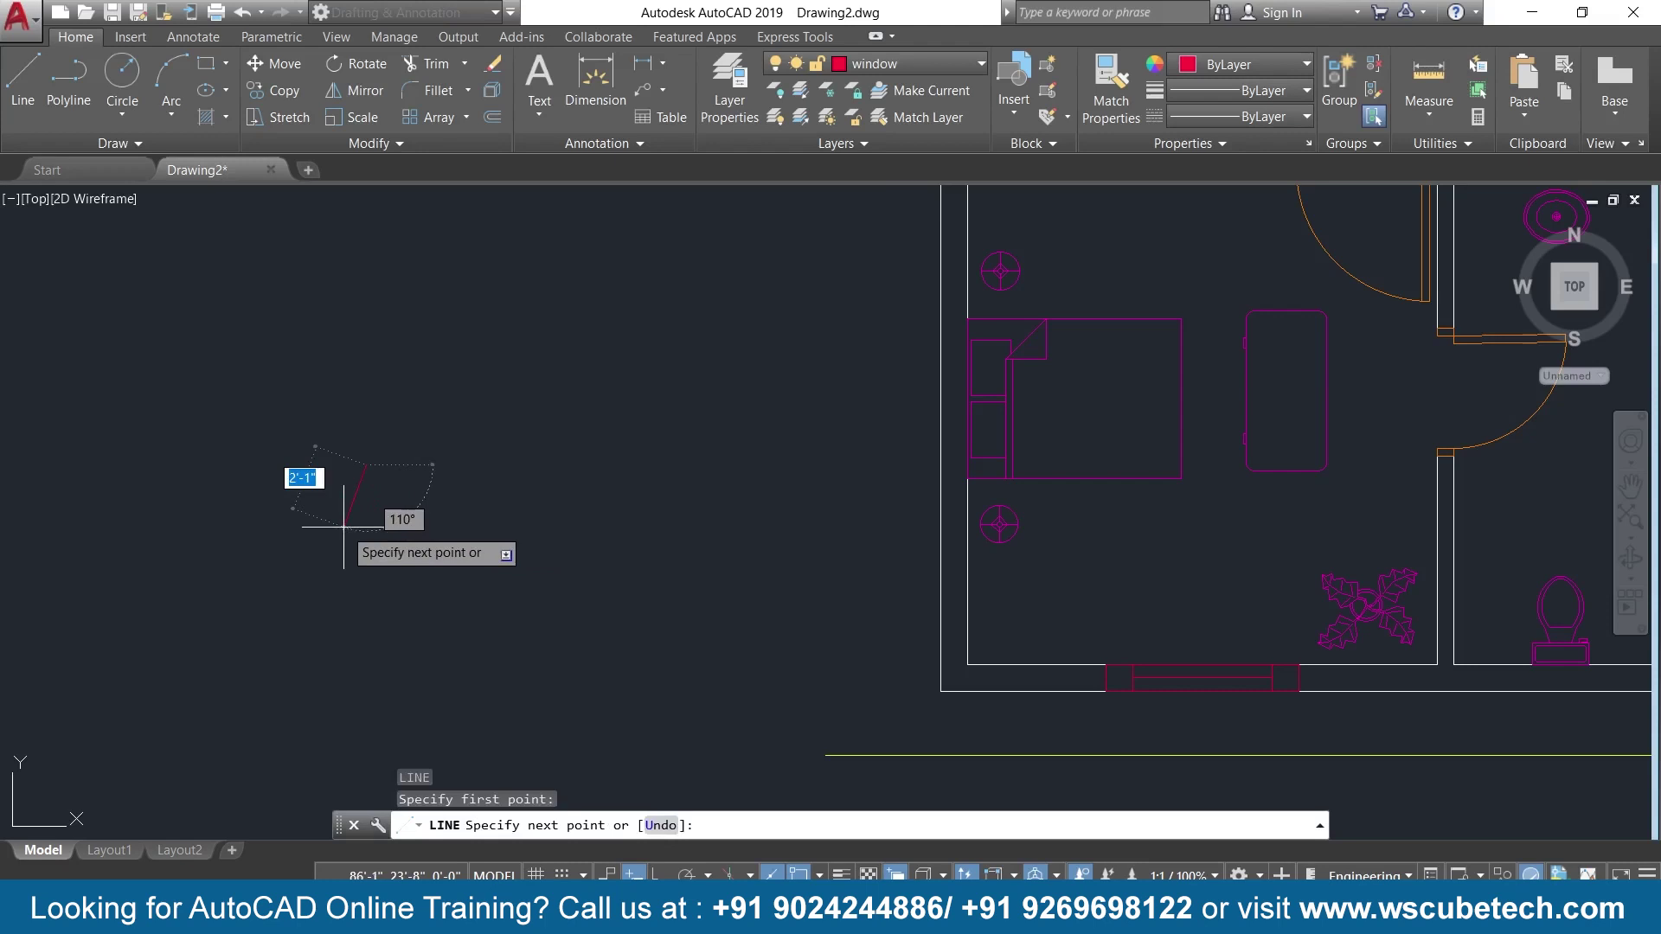
{"action": "key", "text": "F8"}
{"action": "type", "text": "10"}
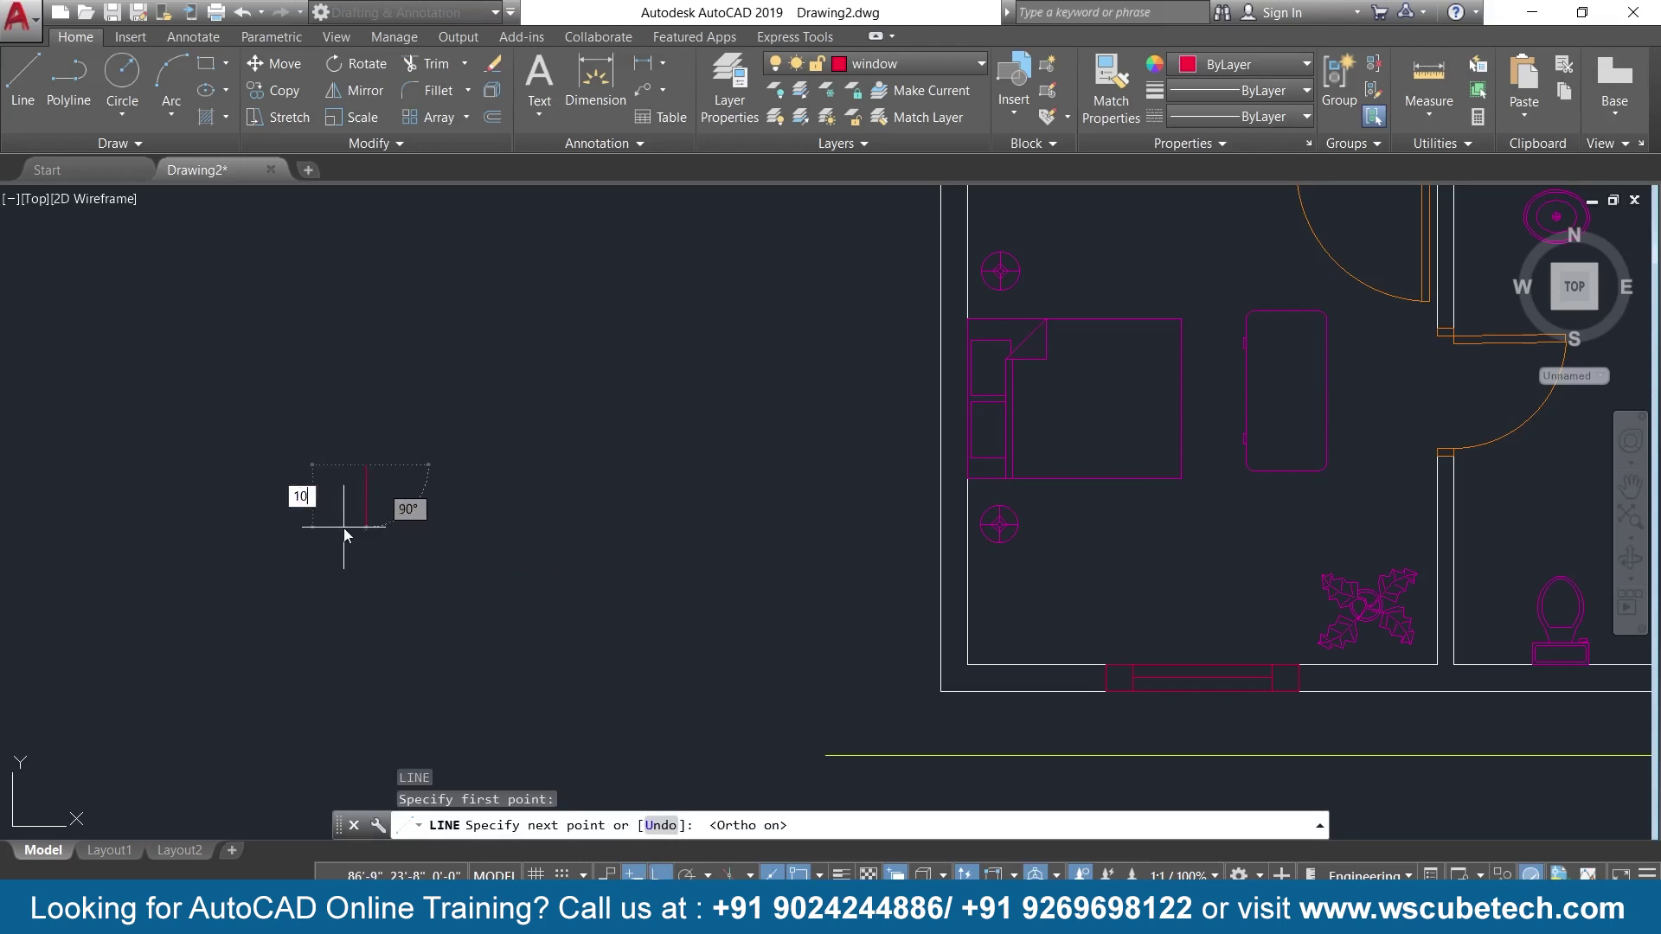
{"action": "key", "text": "Return"}
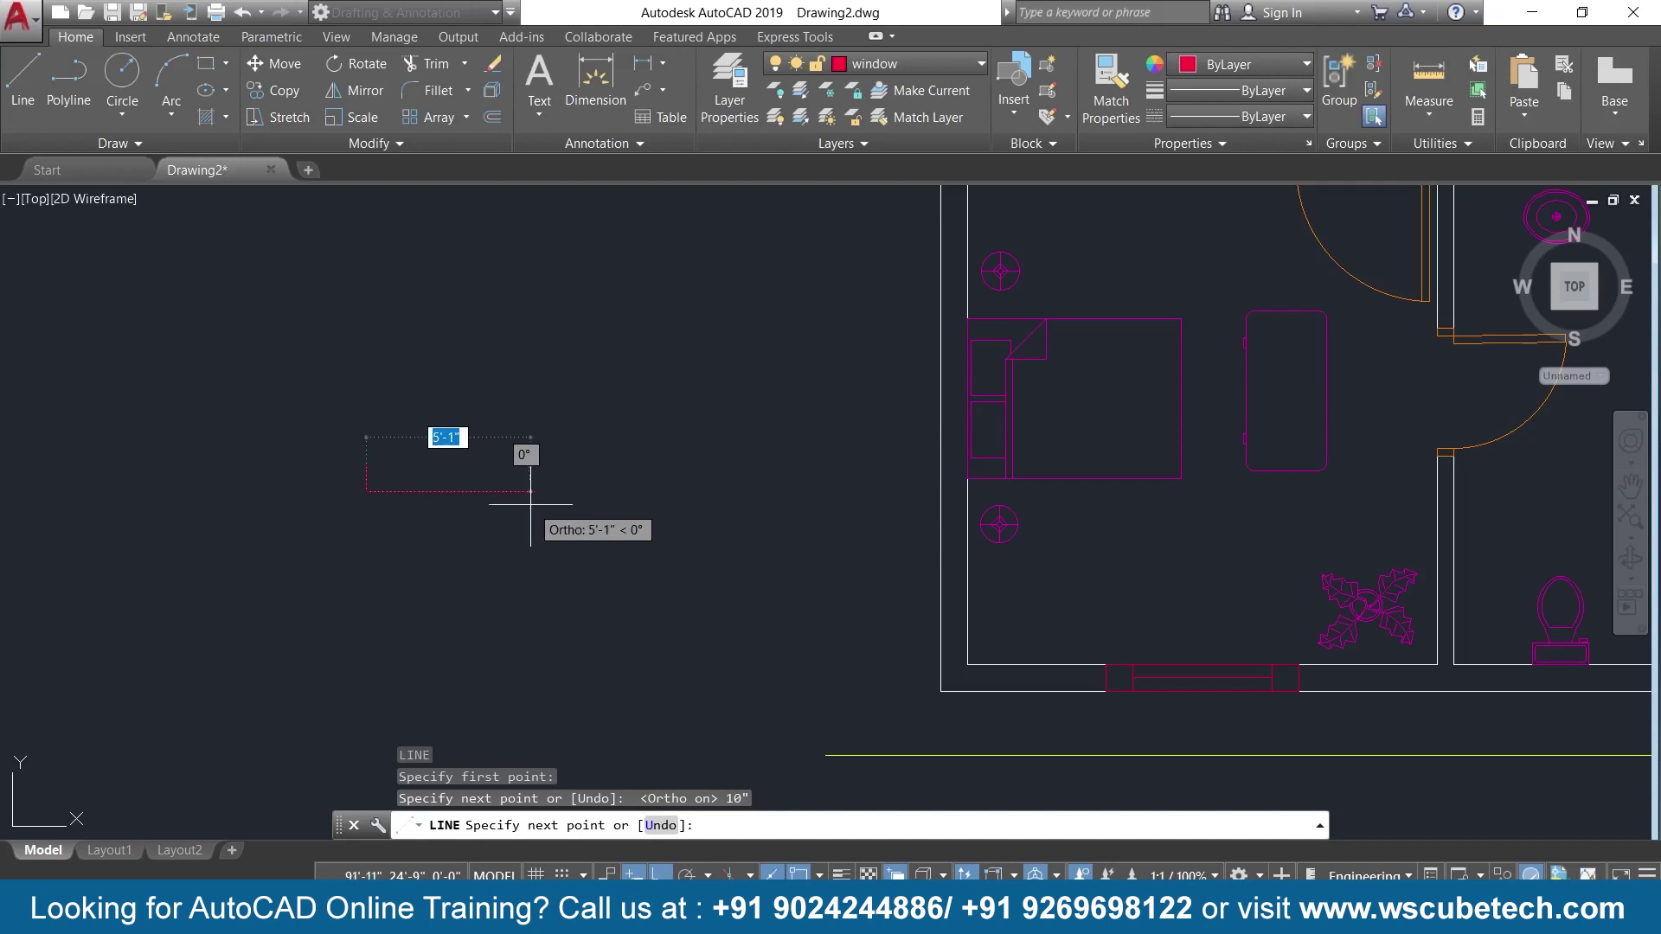
{"action": "type", "text": "1.5"}
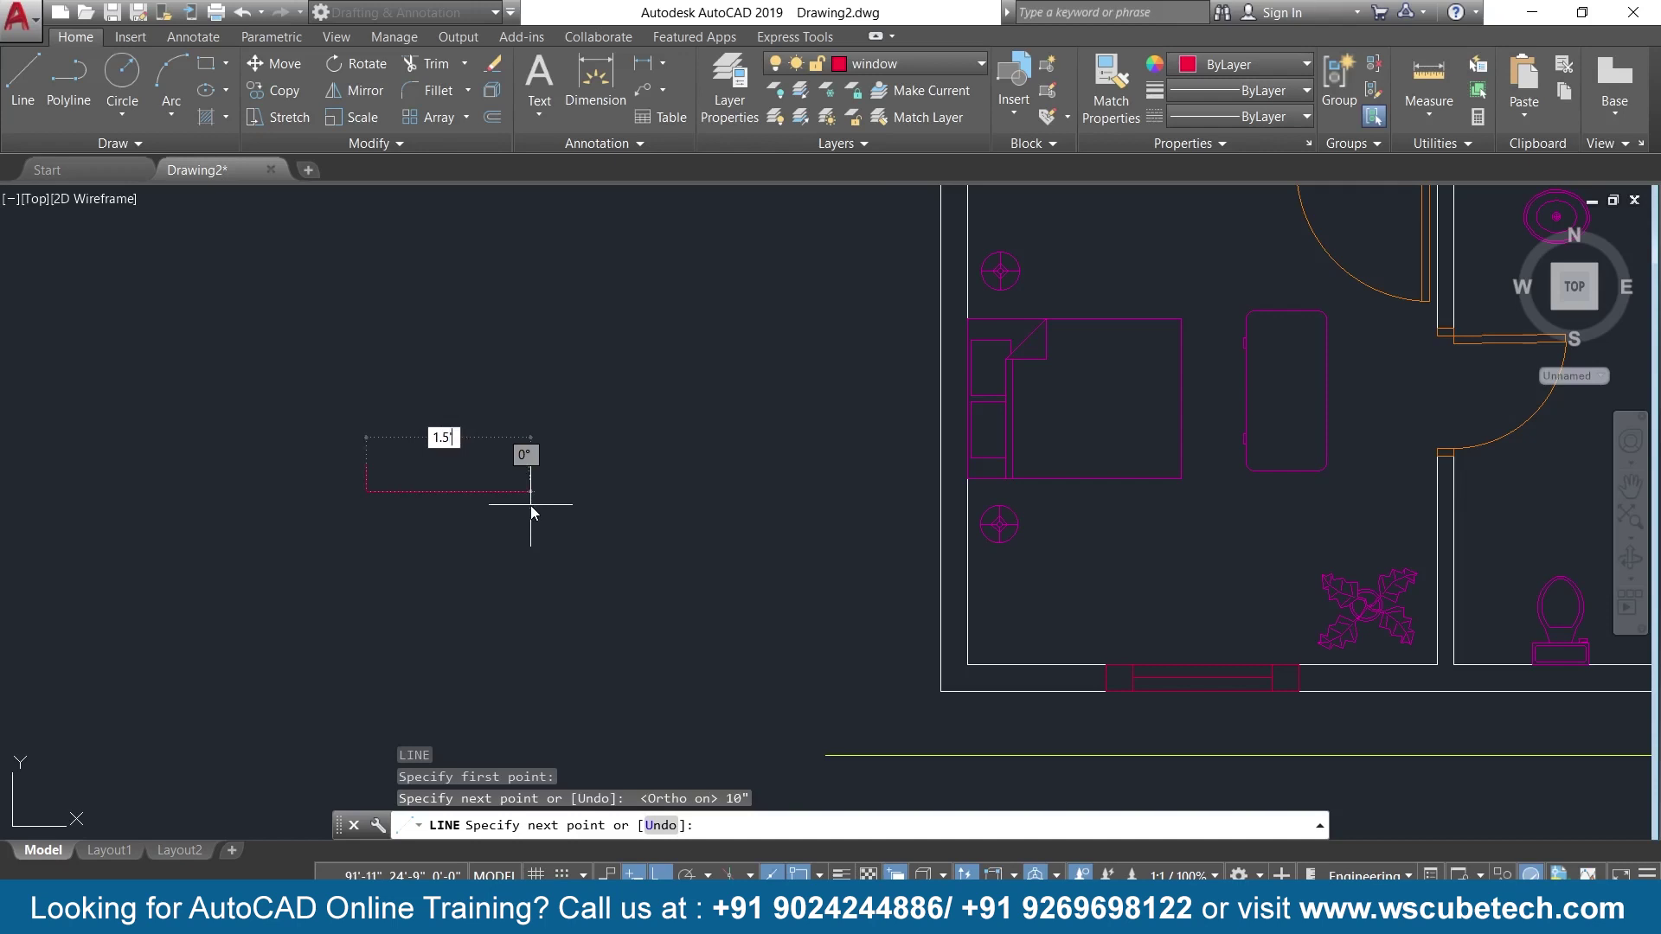
{"action": "key", "text": "Return"}
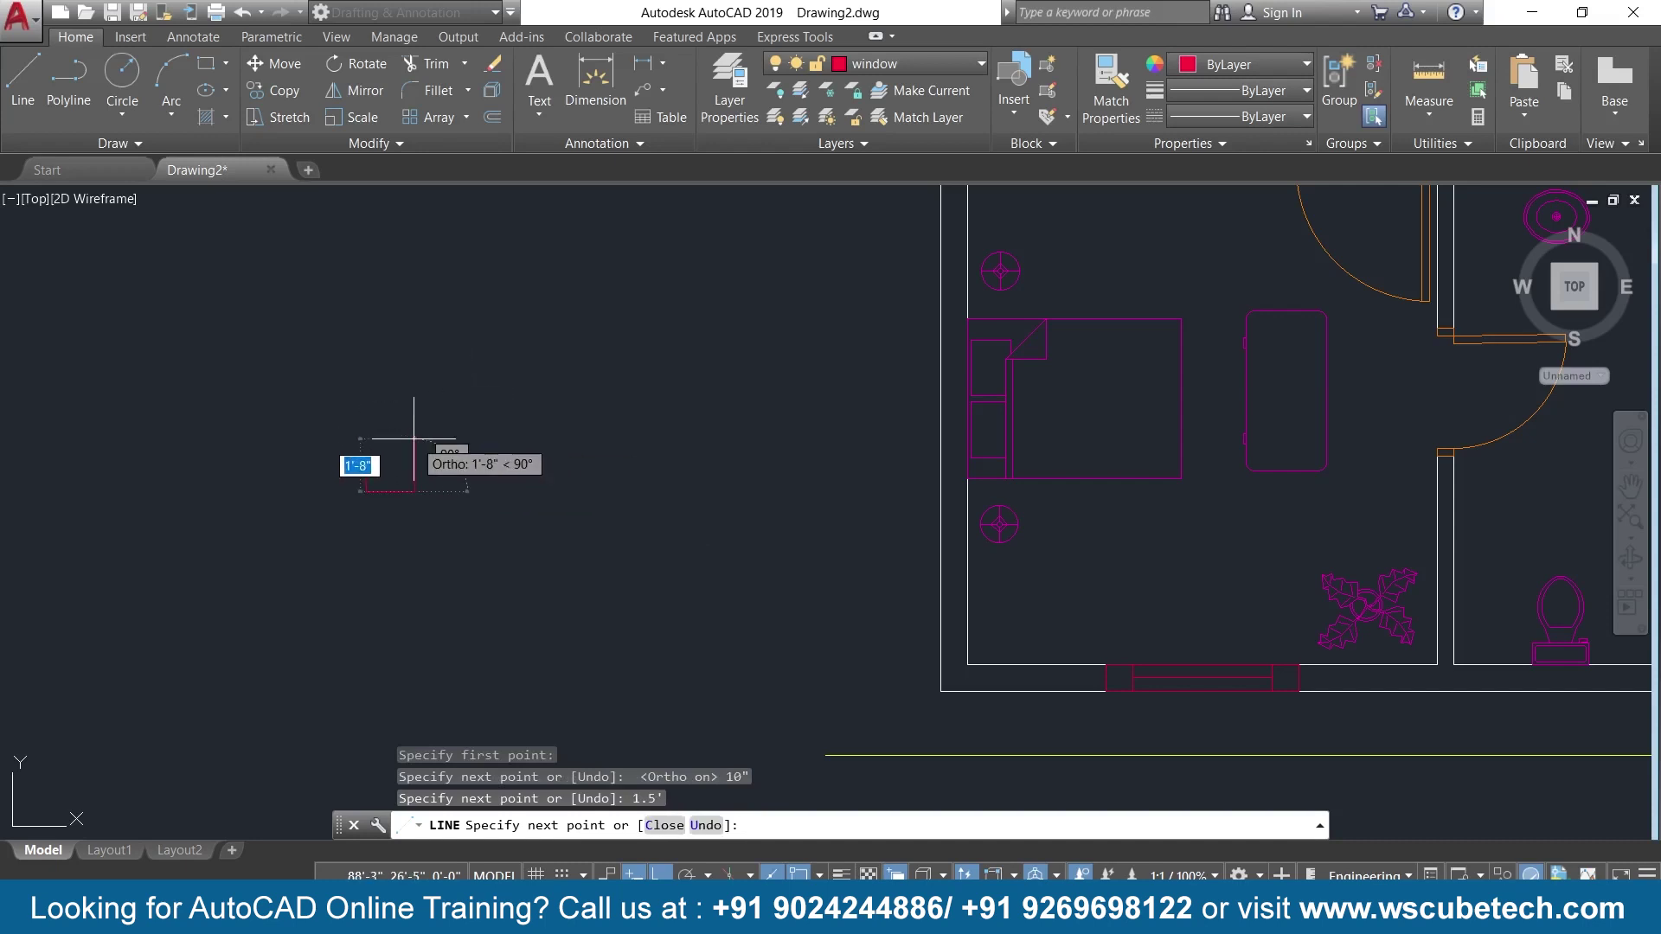
{"action": "type", "text": "1"}
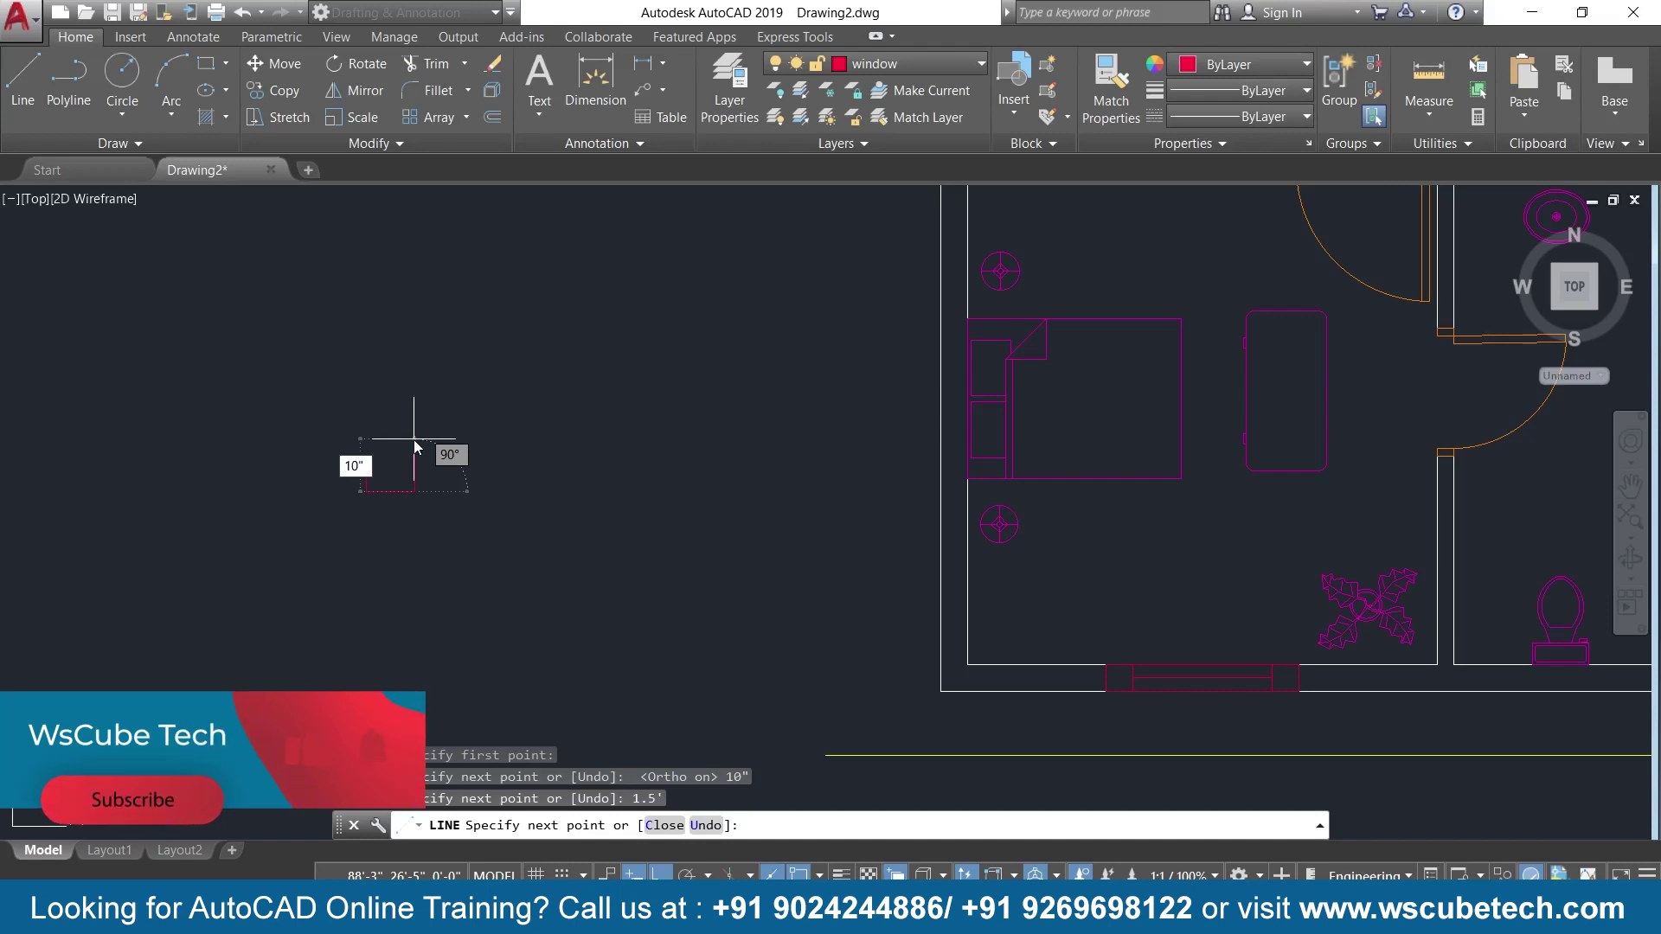
{"action": "type", "text": "0"}
{"action": "key", "text": "Return"}
{"action": "type", "text": "c"}
{"action": "key", "text": "Return"}
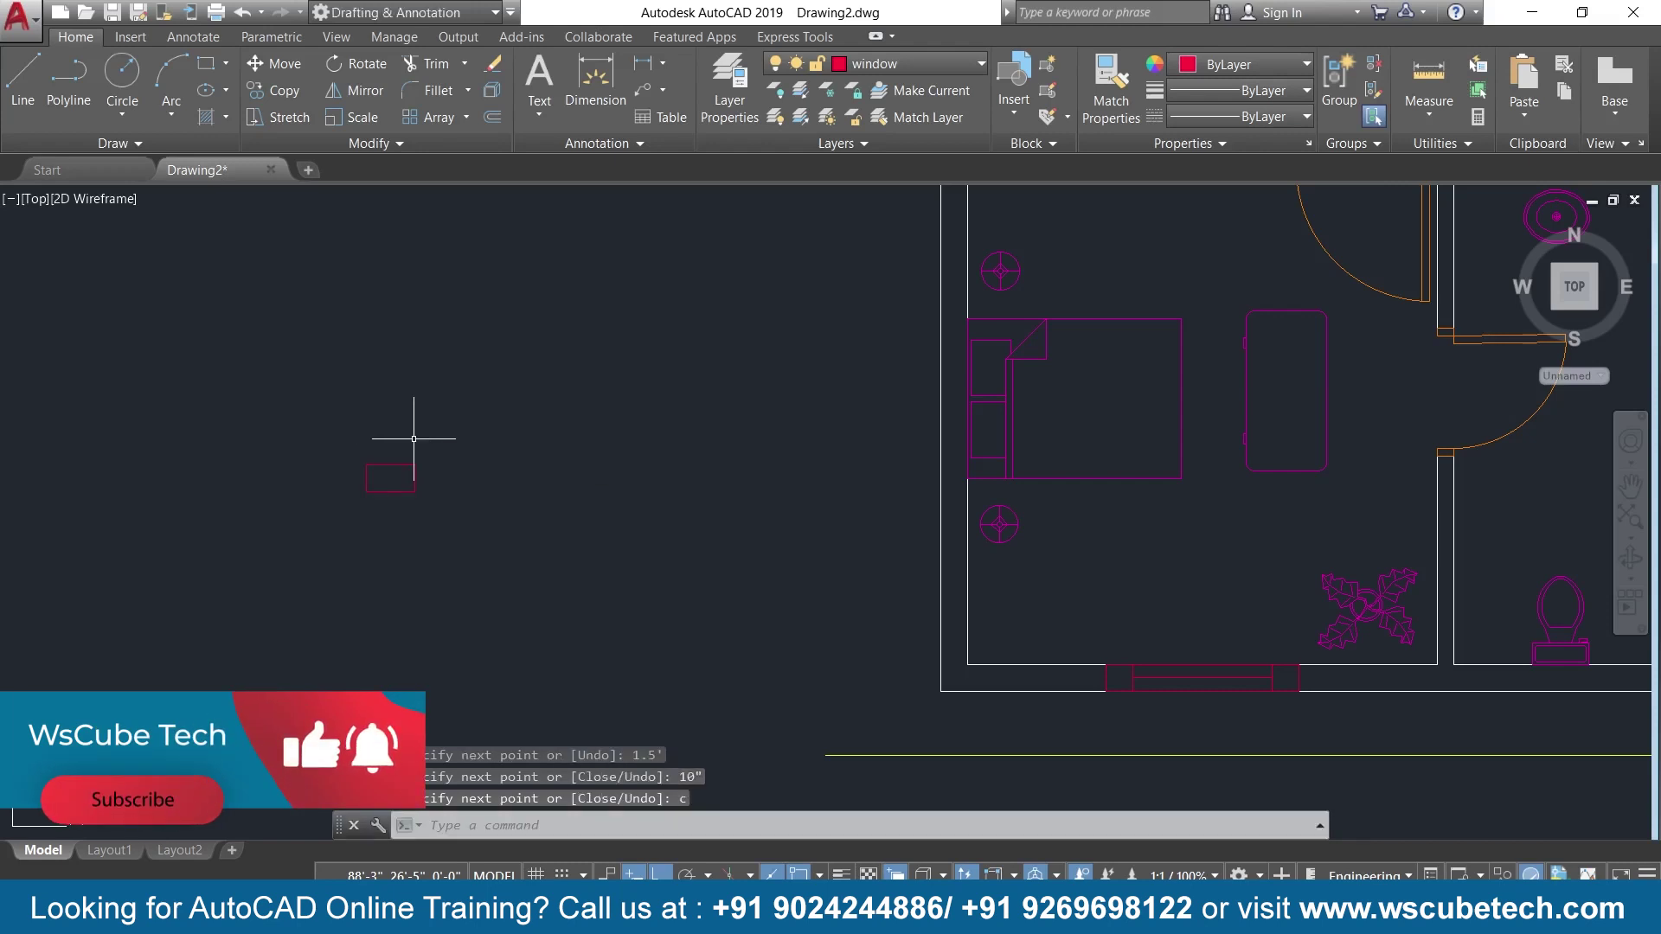
{"action": "scroll", "coordinate": [372, 449], "scroll_direction": "up", "scroll_amount": 2}
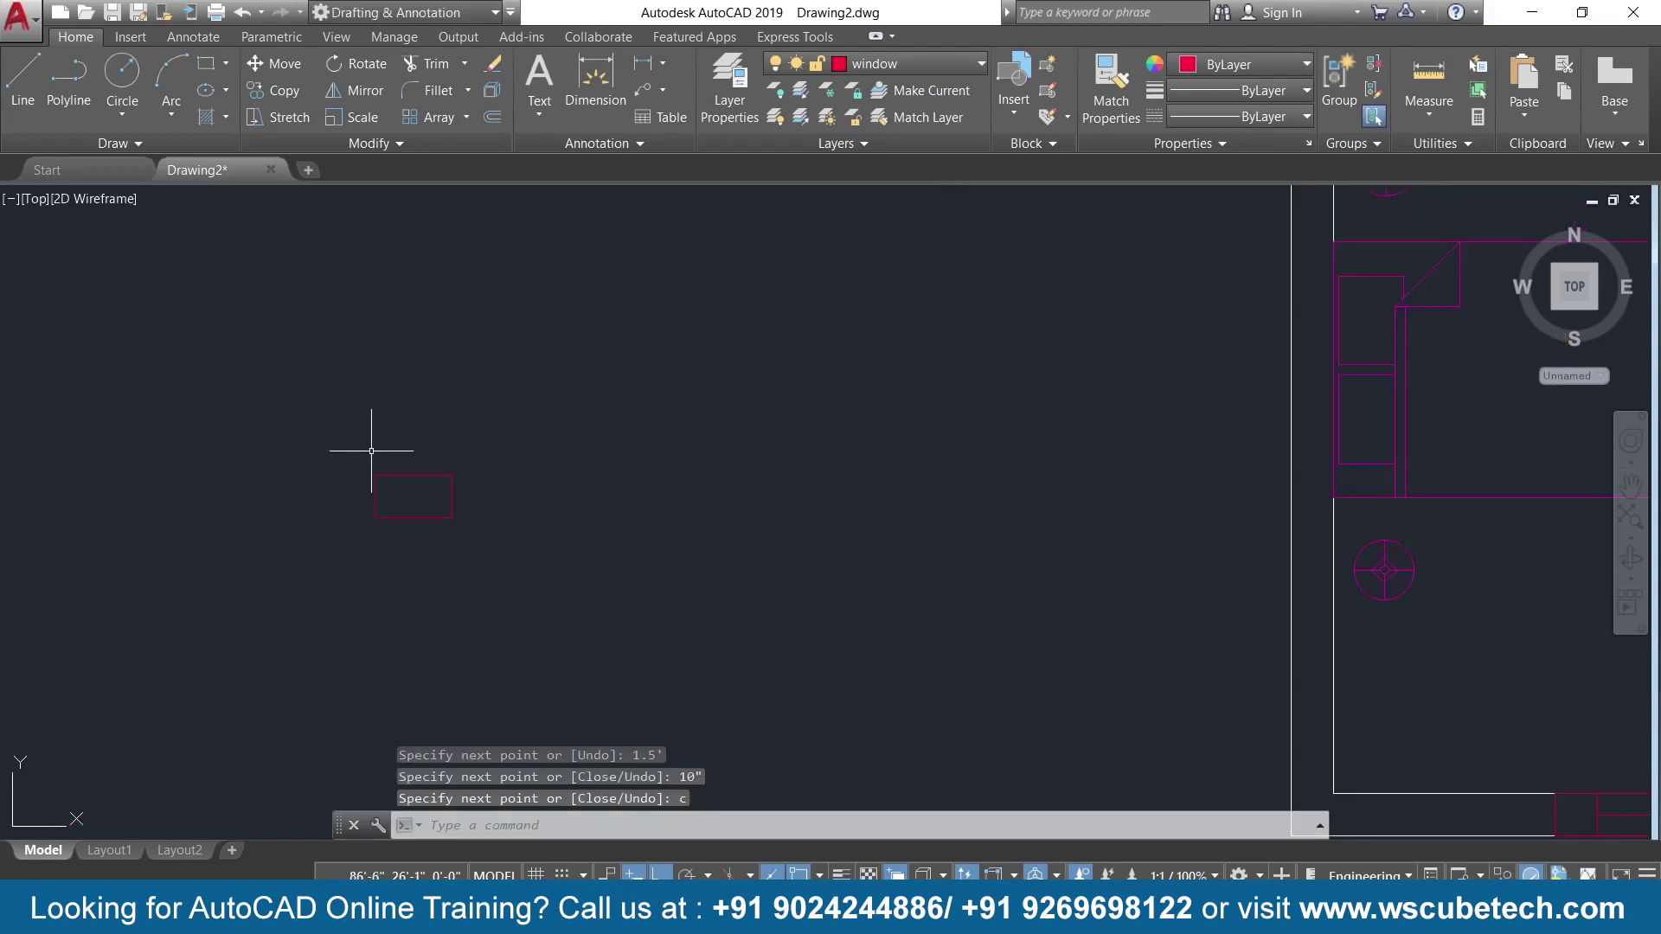
{"action": "scroll", "coordinate": [460, 449], "scroll_direction": "up", "scroll_amount": 2}
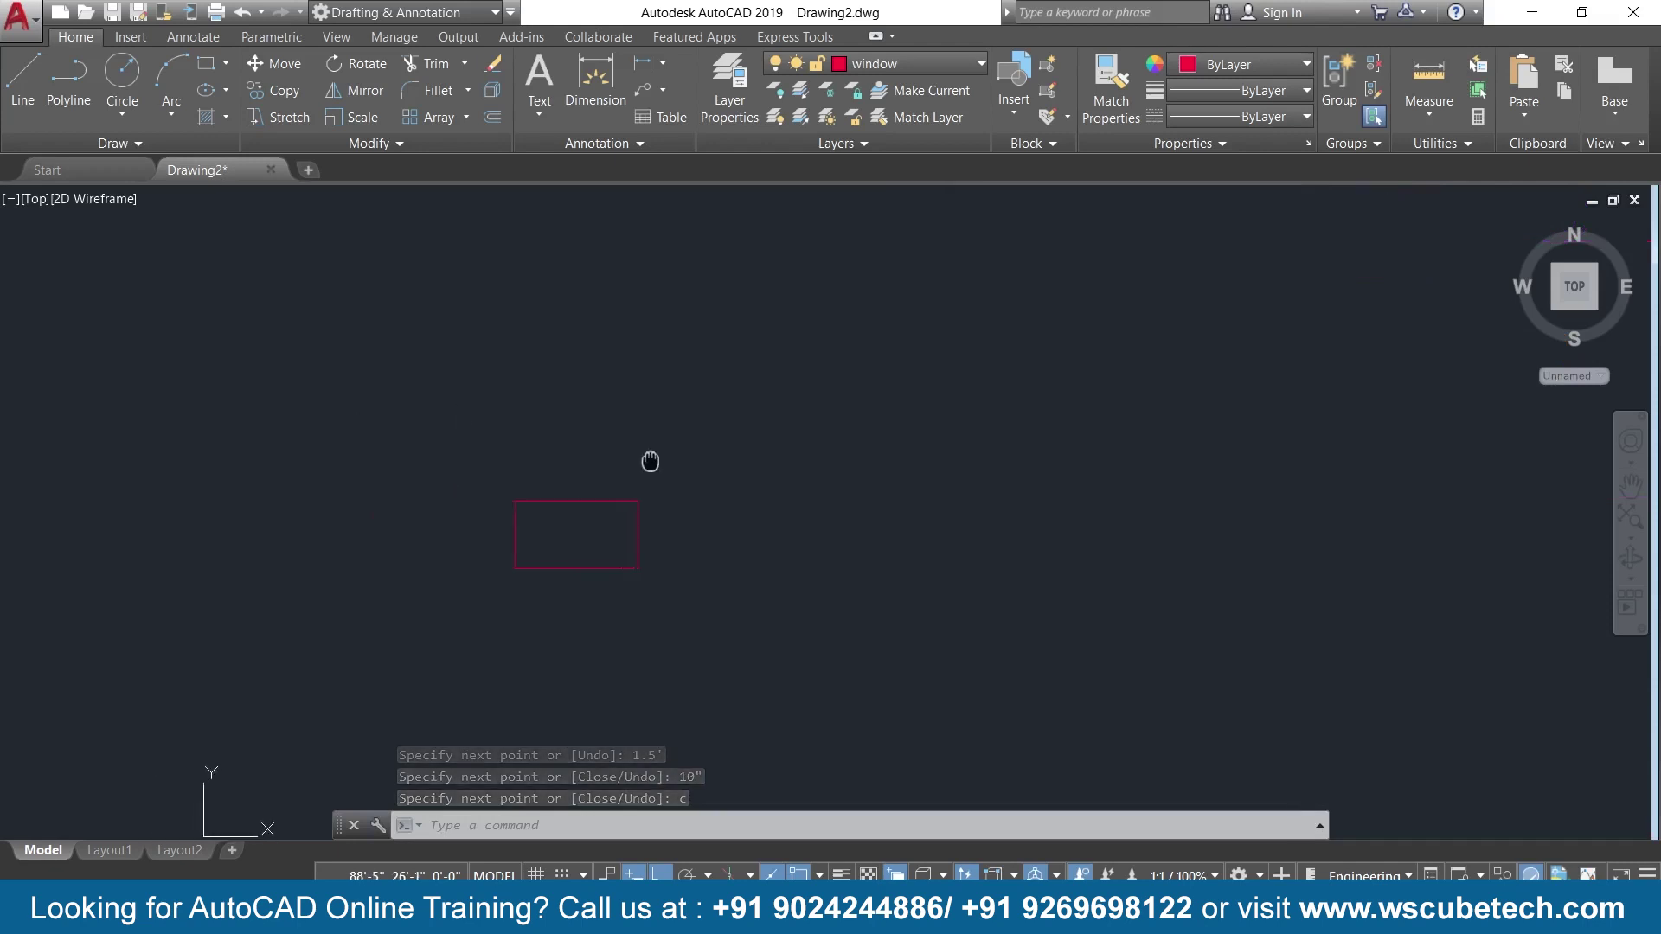
{"action": "left_click", "coordinate": [491, 117]}
{"action": "type", "text": "2"}
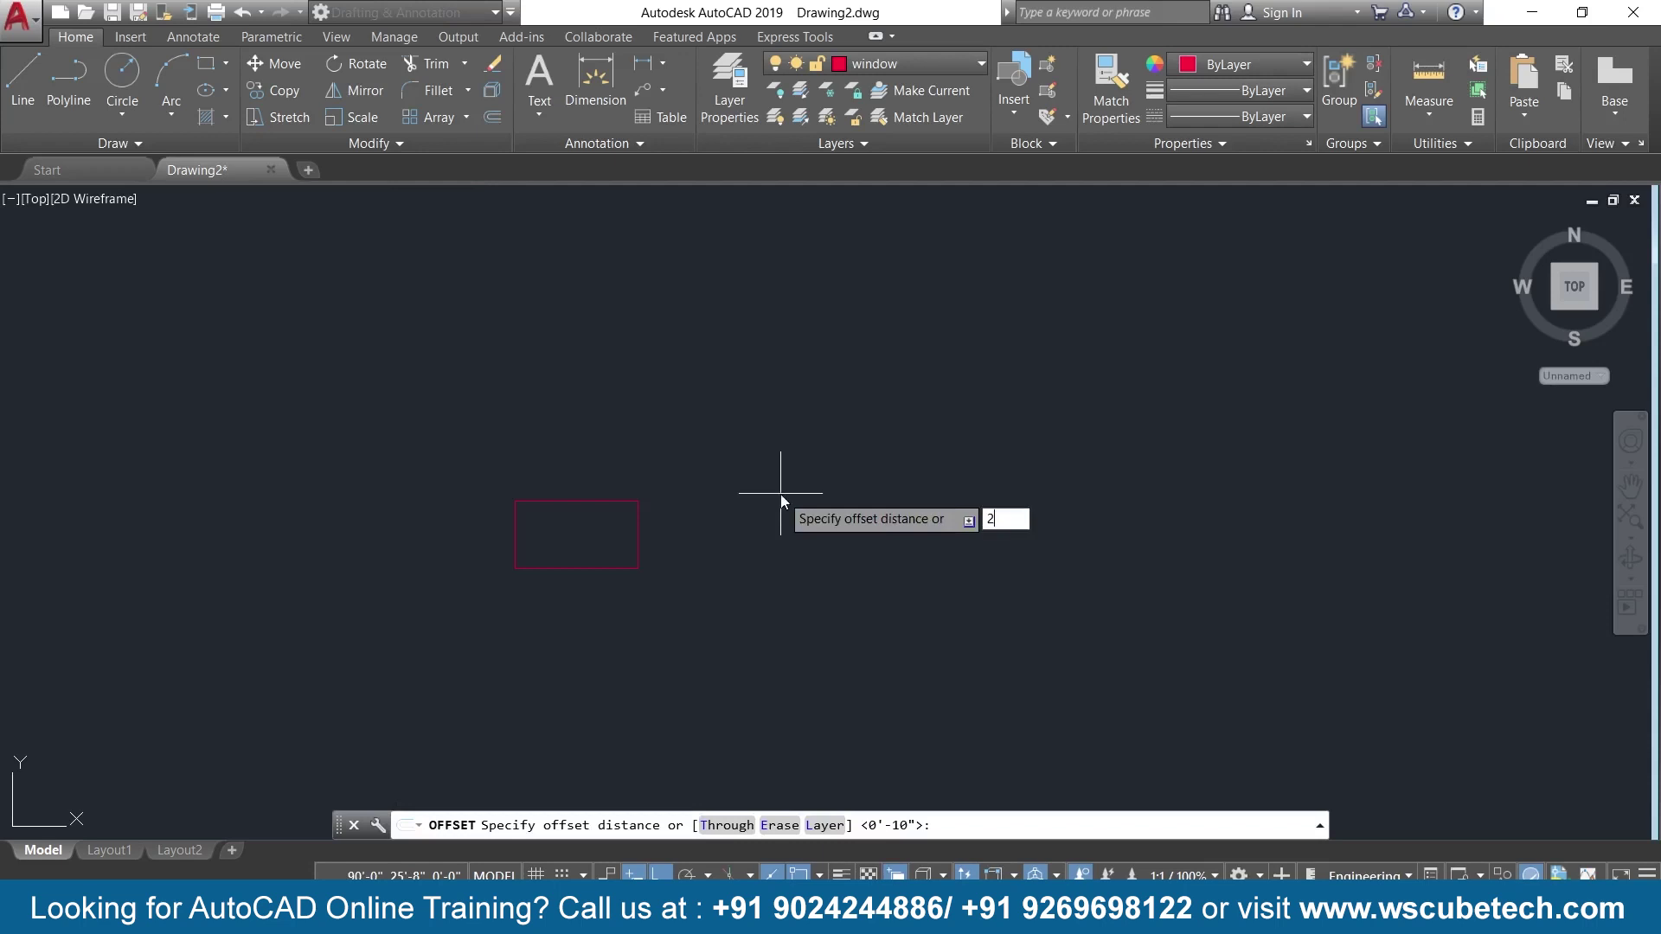
Offset the rectangle's left and right edges 2" inward.
{"action": "type", "text": "'"}
{"action": "key", "text": "Return"}
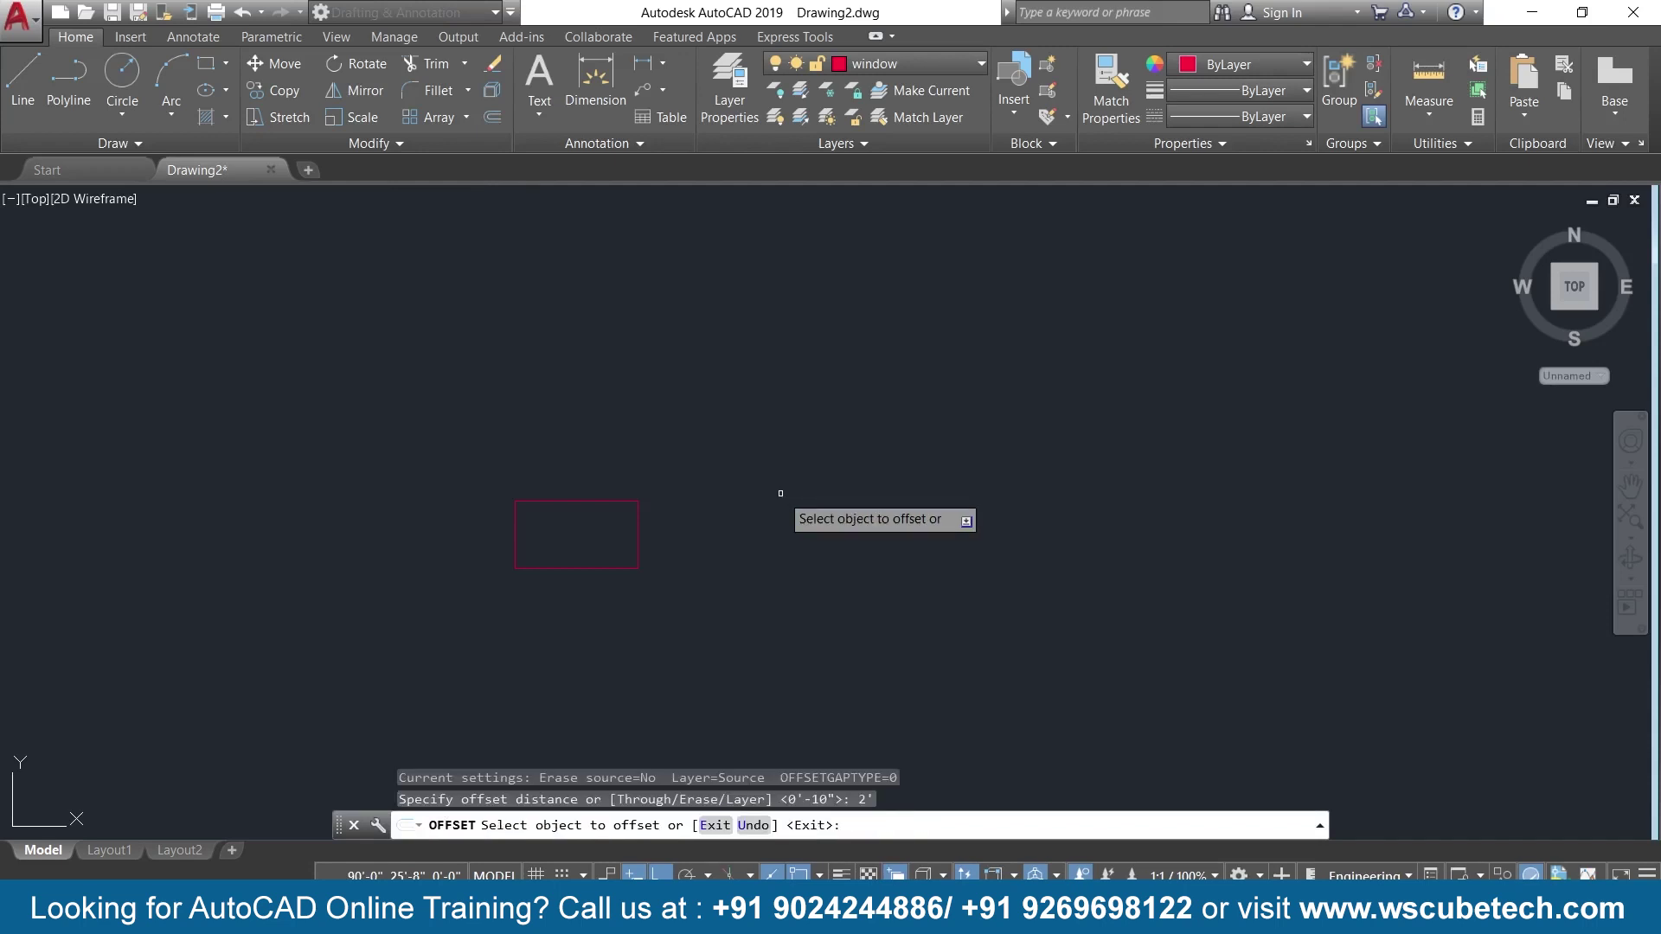
{"action": "key", "text": "Escape"}
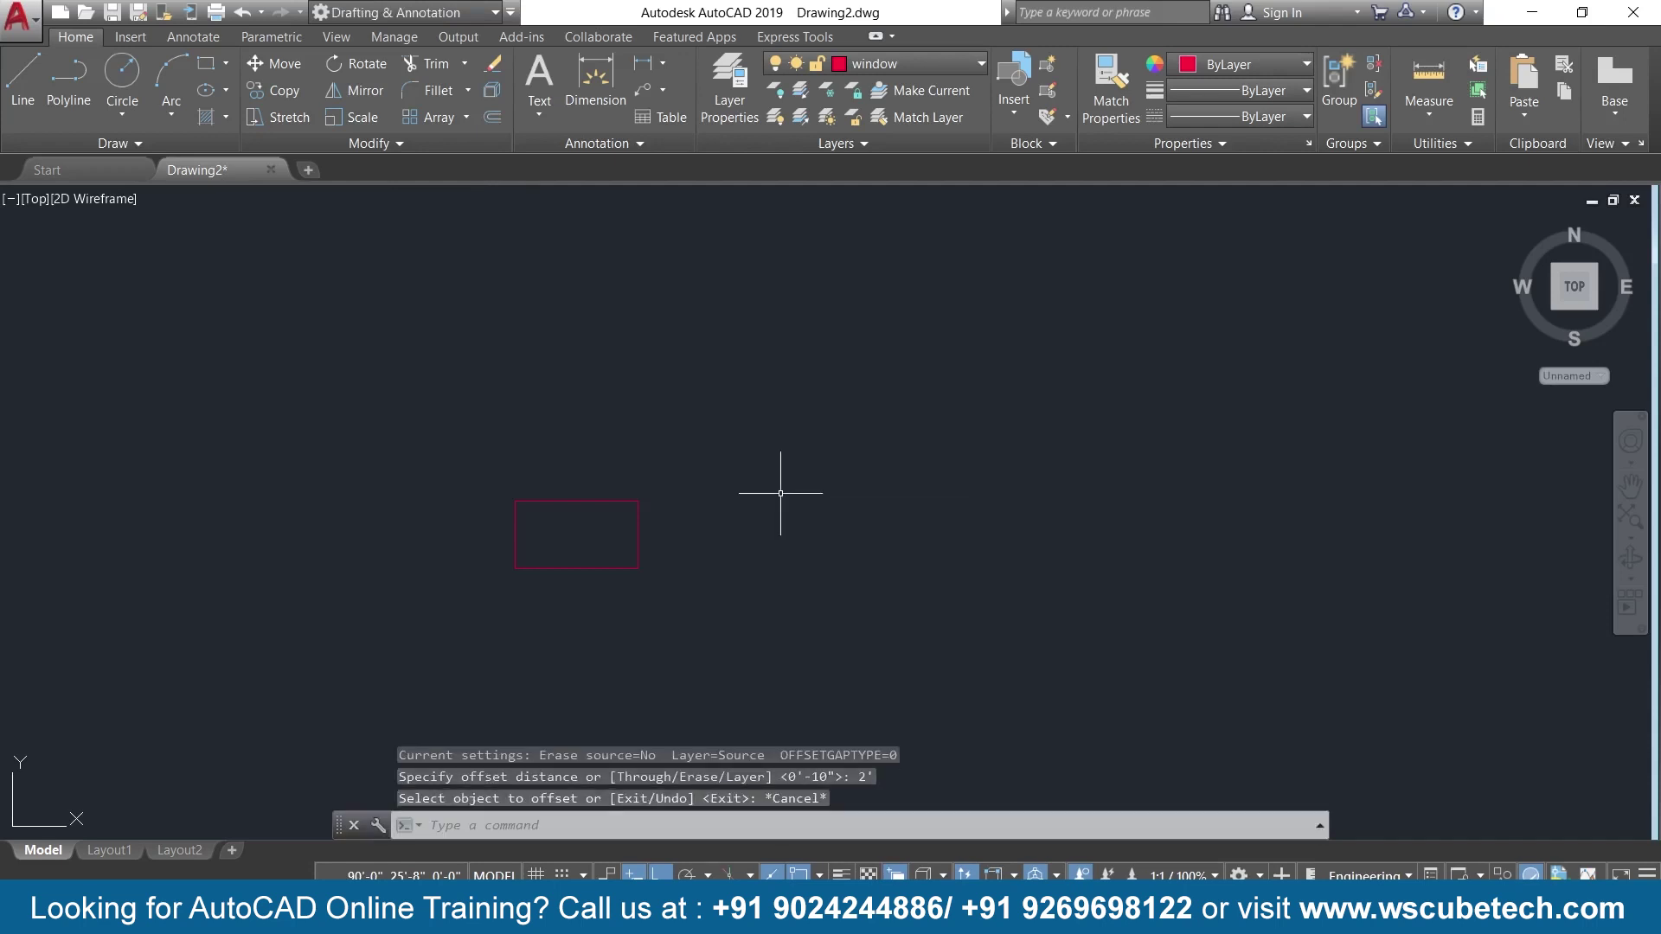
{"action": "type", "text": "o"}
{"action": "key", "text": "Return"}
{"action": "type", "text": "1"}
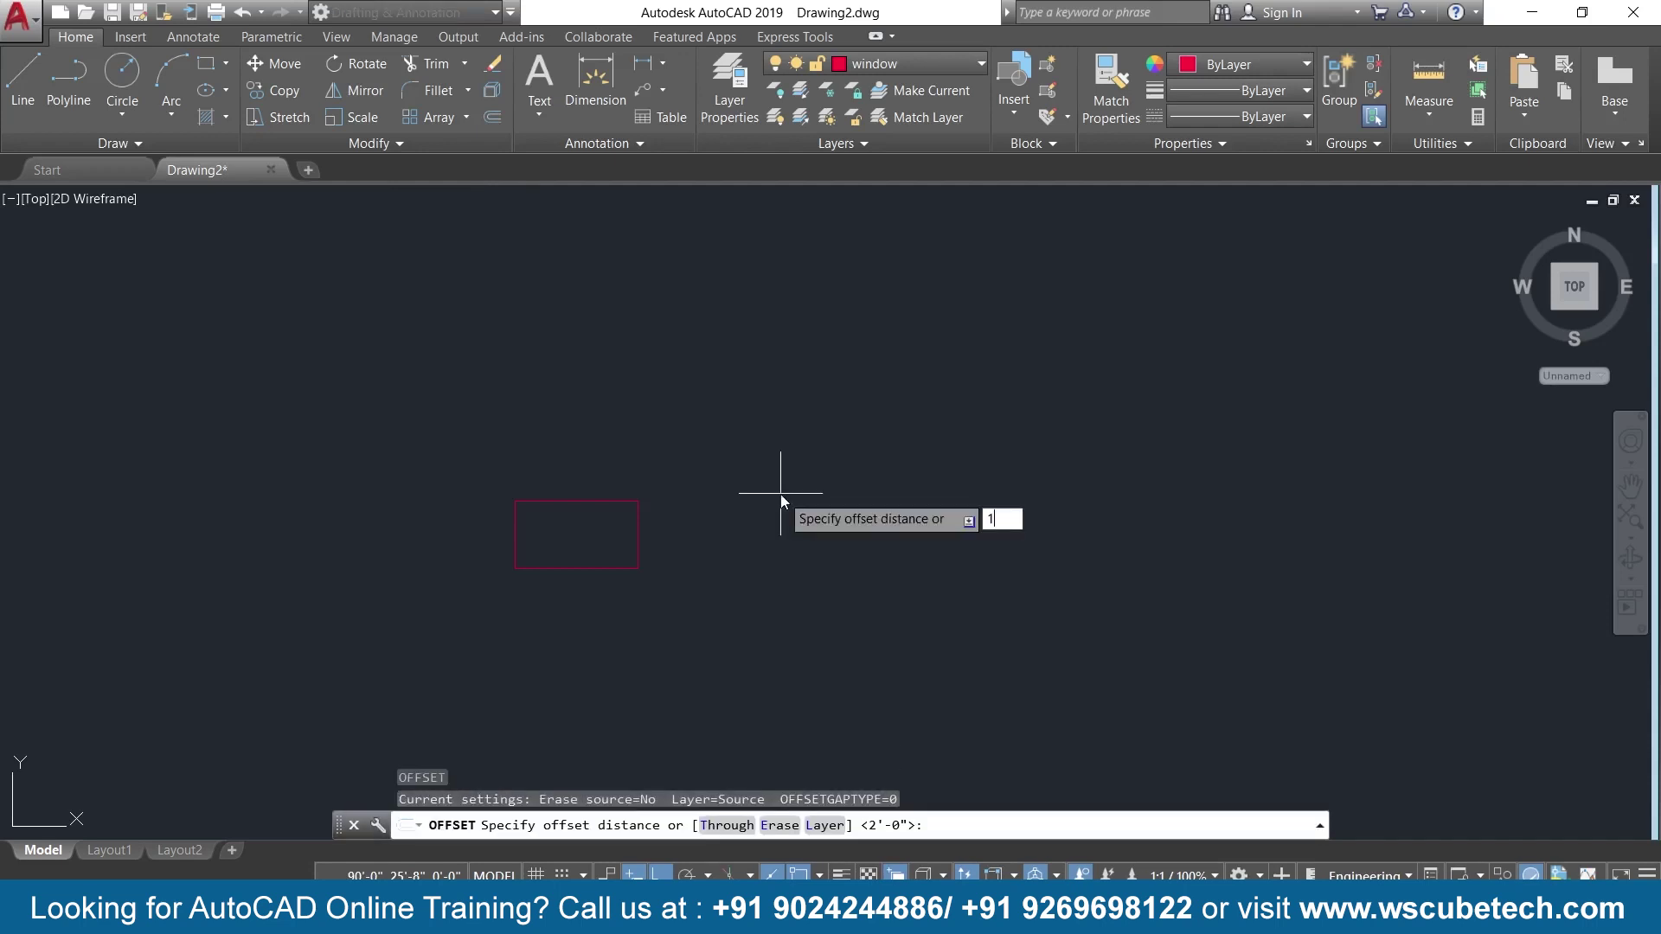
{"action": "key", "text": "BackSpace"}
{"action": "type", "text": "2"}
{"action": "key", "text": "Return"}
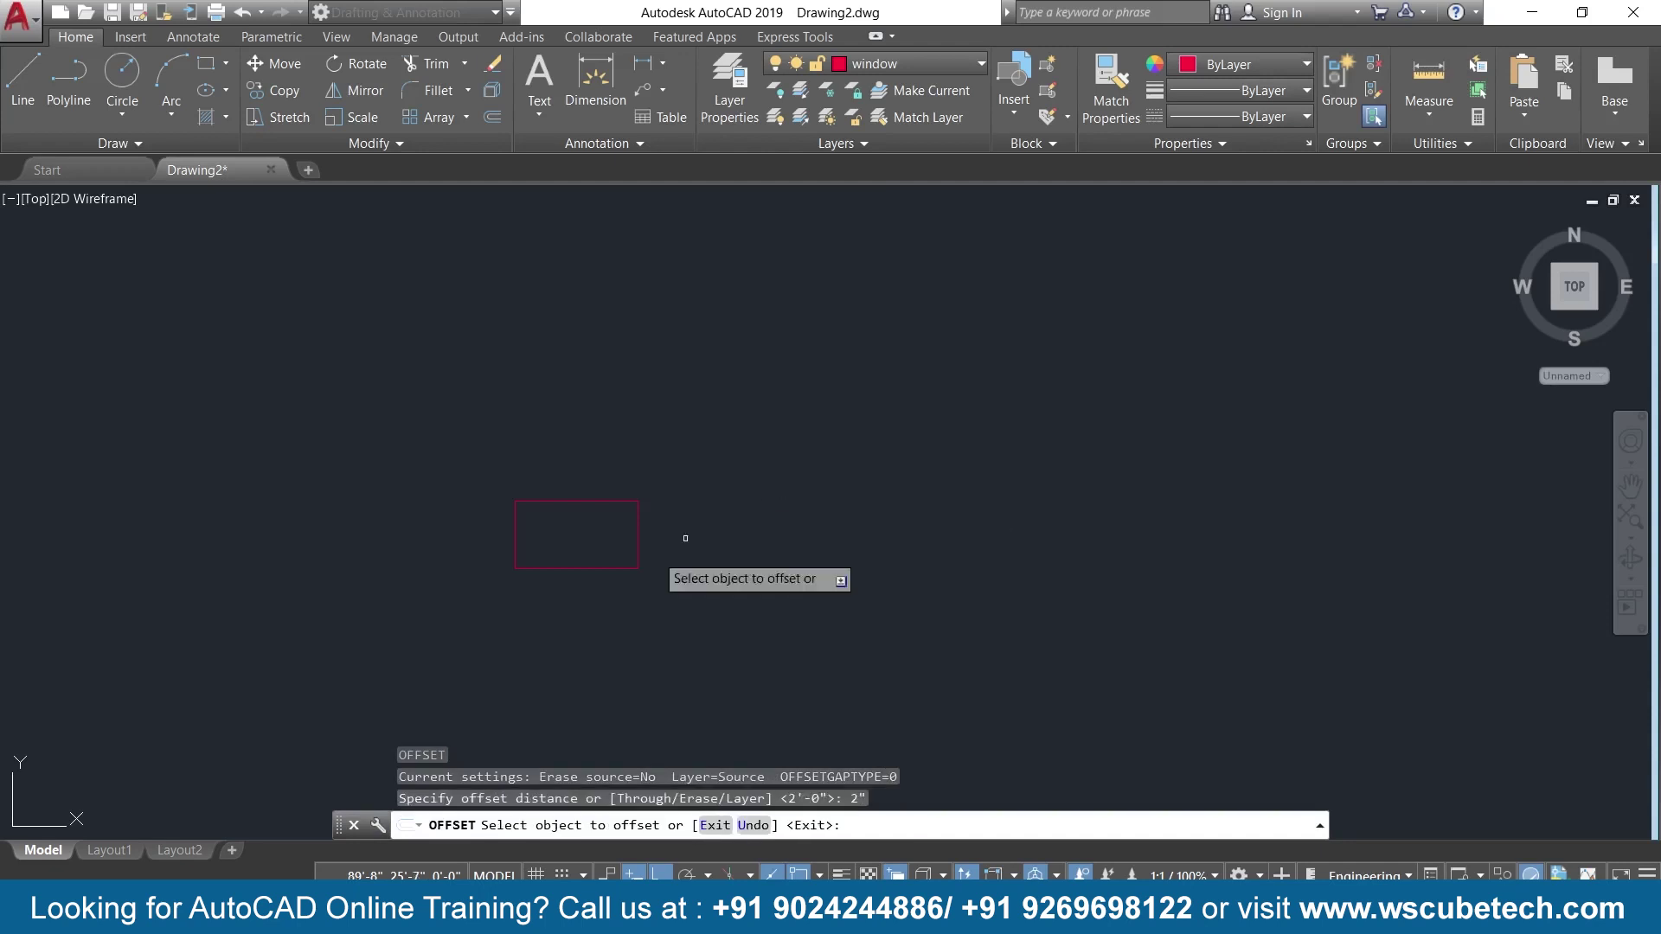
{"action": "left_click", "coordinate": [514, 538]}
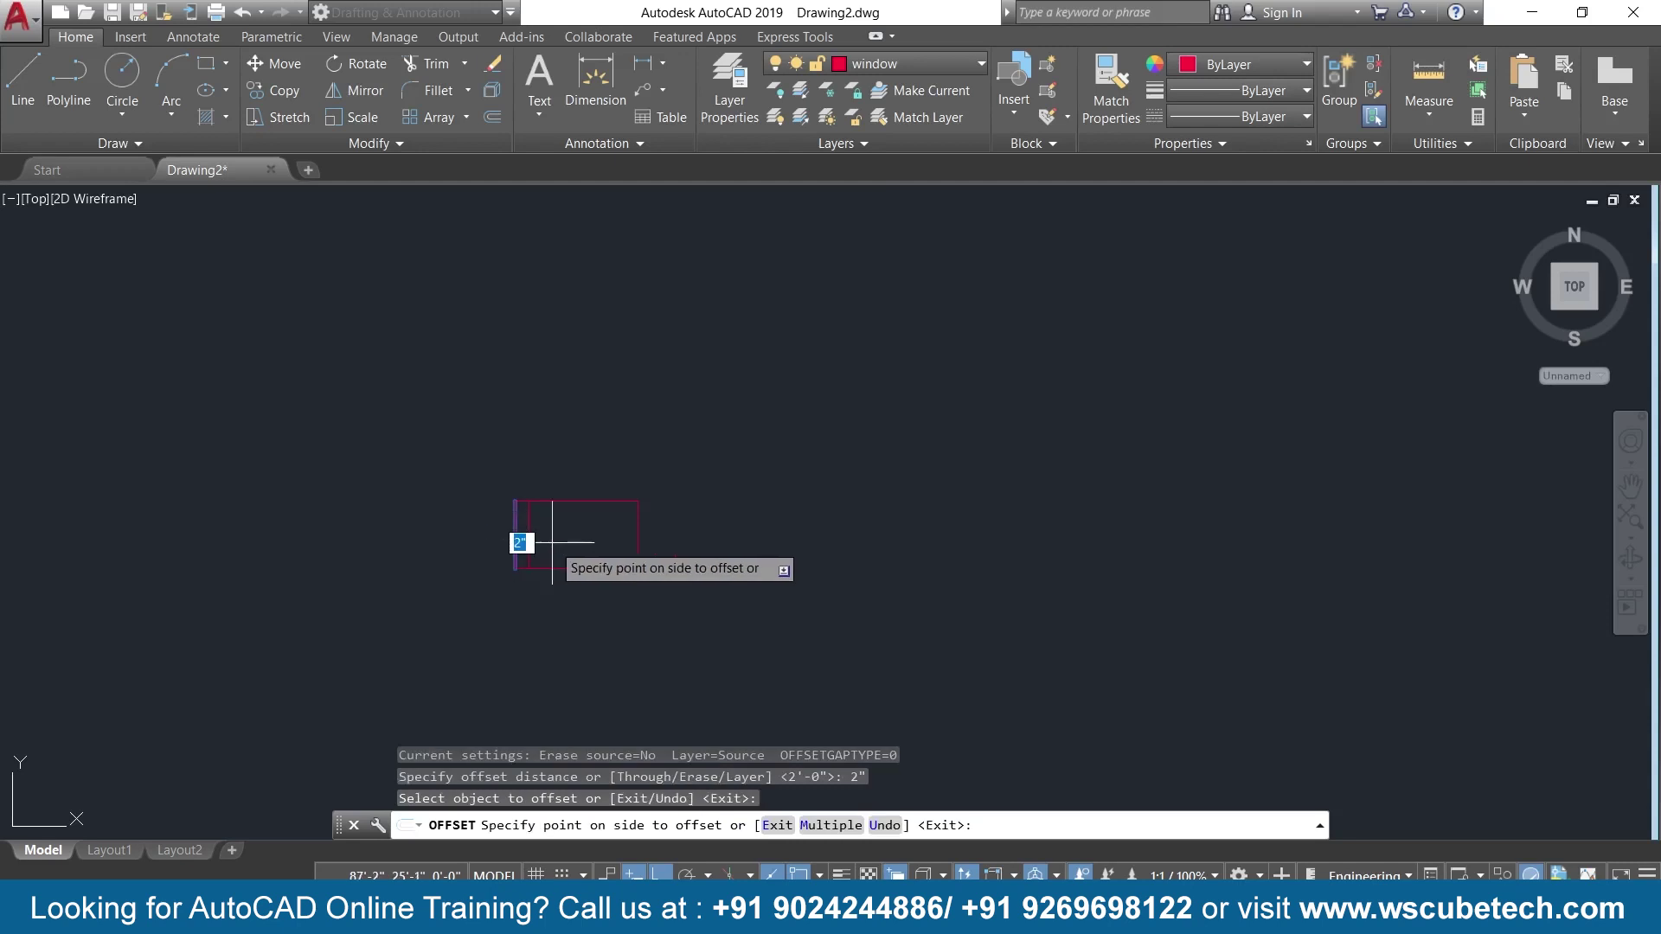
{"action": "left_click", "coordinate": [638, 535]}
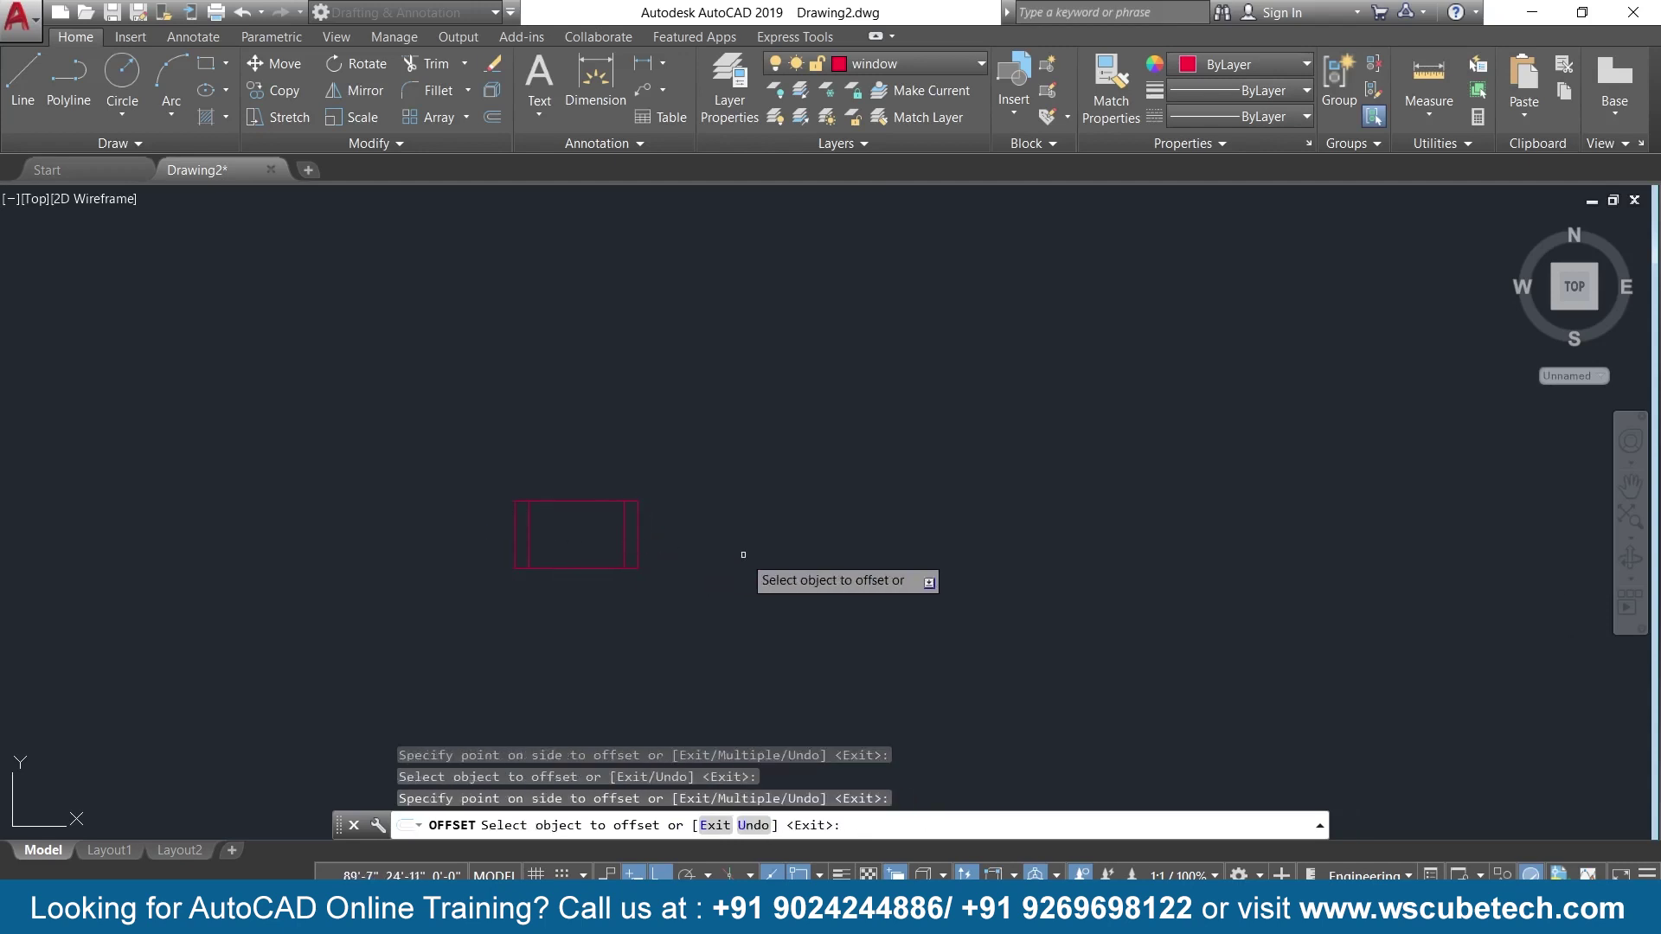
{"action": "key", "text": "Return"}
Draw a line across the middle joining the two inner offset lines.
{"action": "type", "text": "l"}
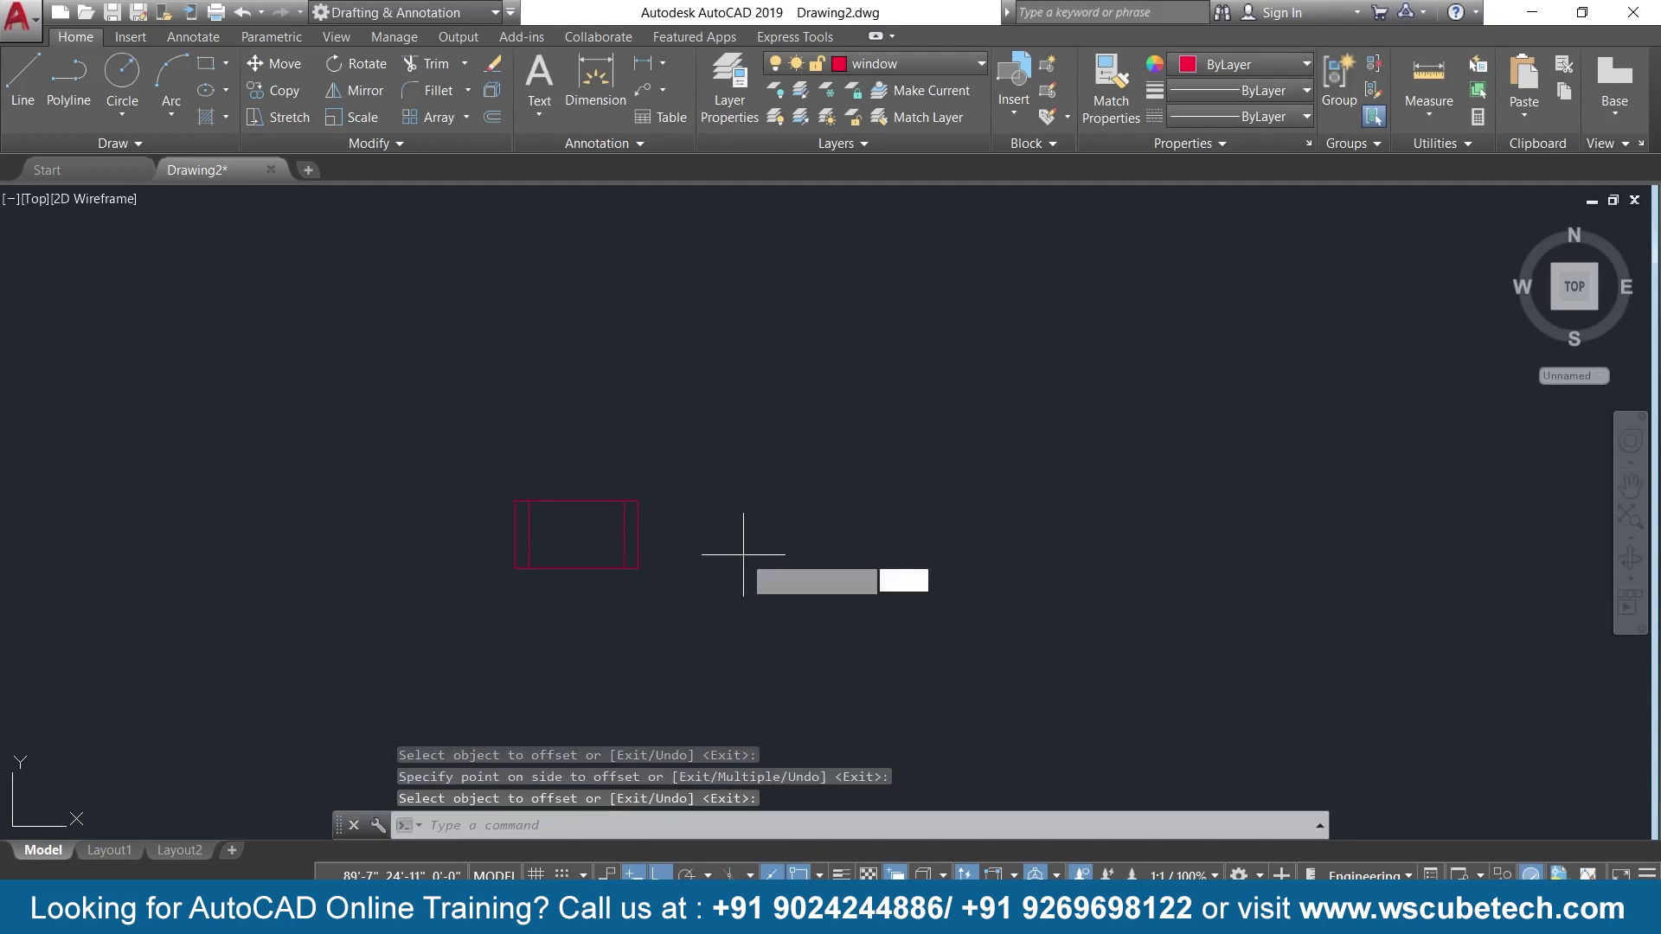
{"action": "key", "text": "Return"}
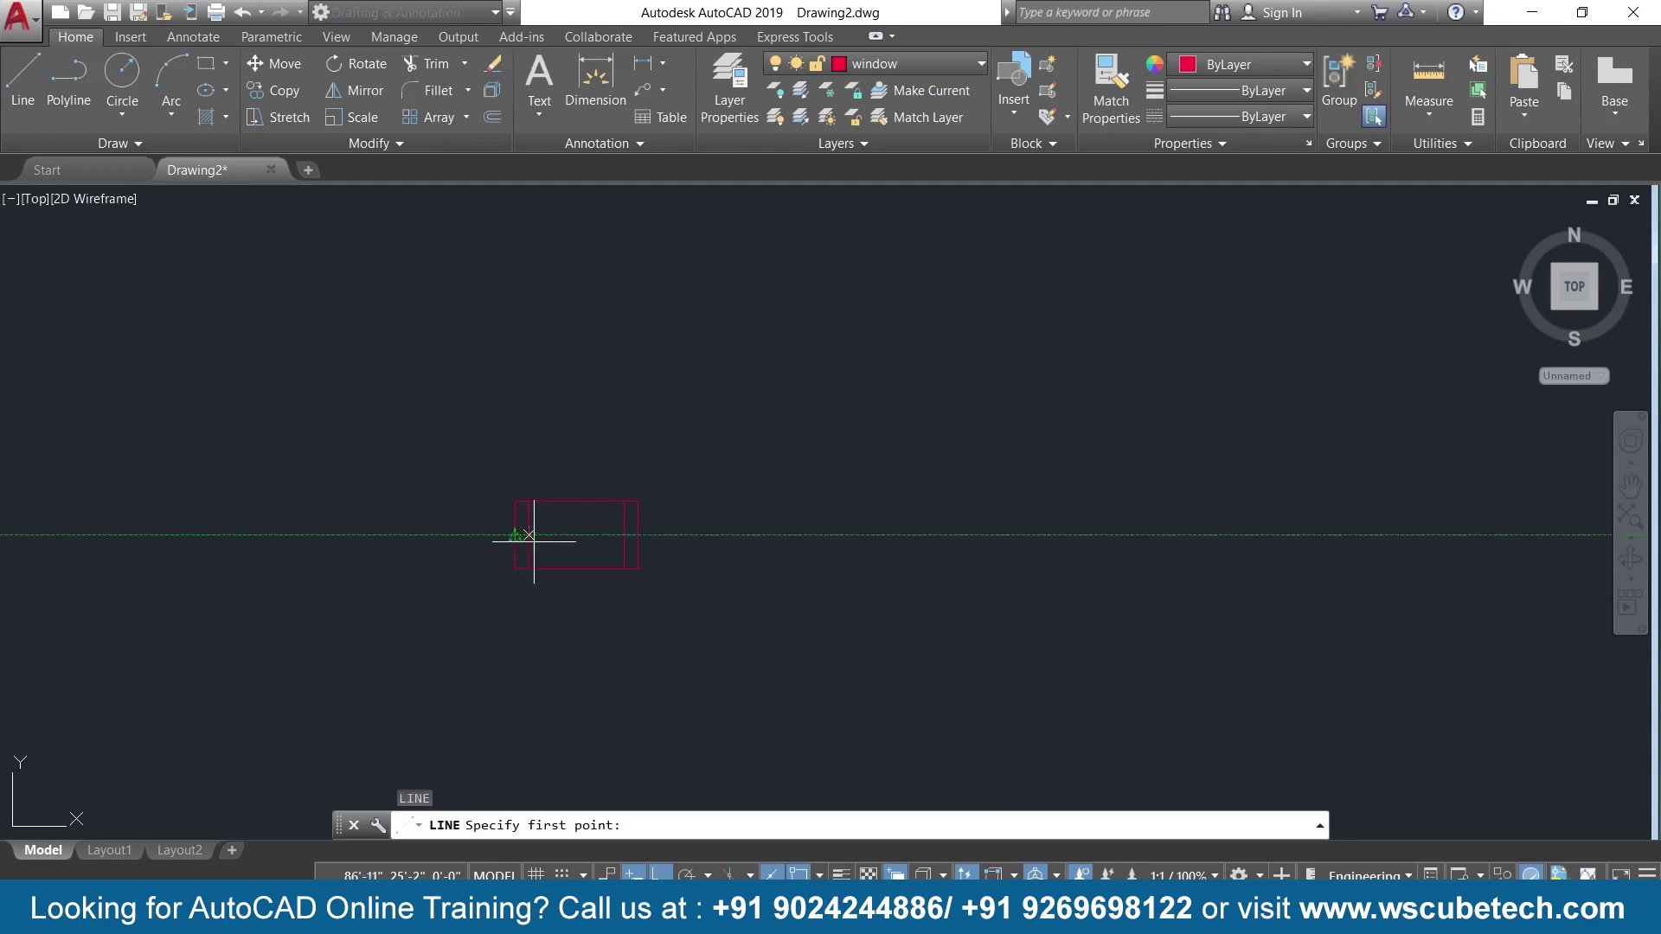
{"action": "left_click", "coordinate": [529, 534]}
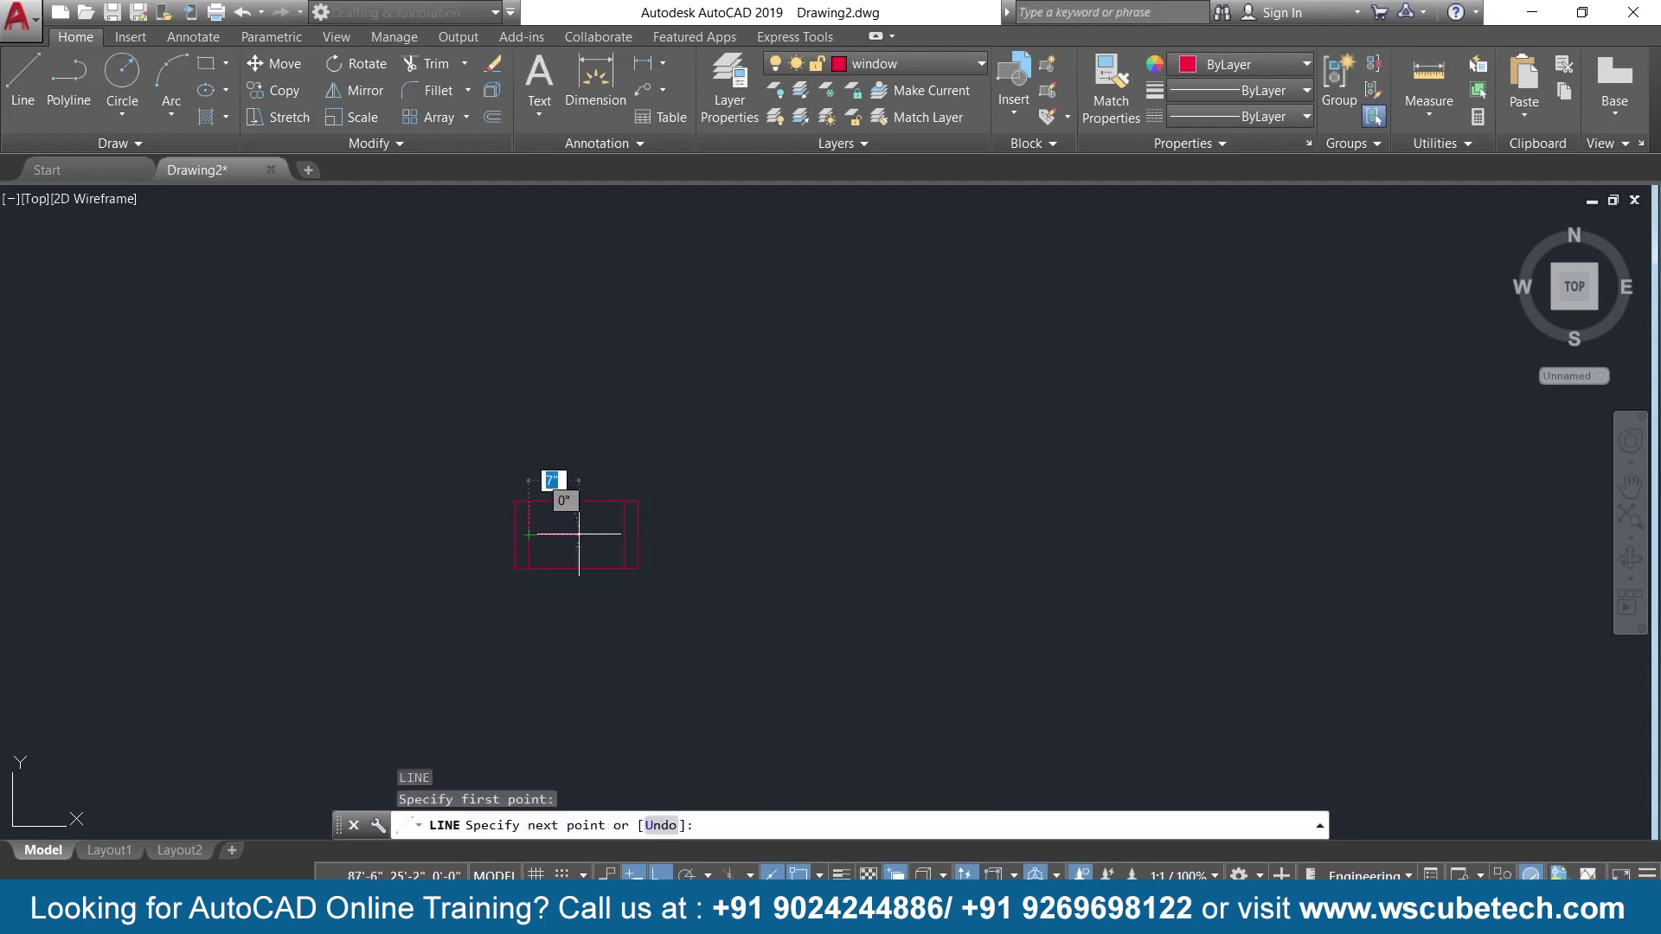
{"action": "left_click", "coordinate": [624, 535]}
{"action": "key", "text": "Return"}
{"action": "scroll", "coordinate": [807, 514], "scroll_direction": "down", "scroll_amount": 4}
{"action": "scroll", "coordinate": [845, 567], "scroll_direction": "down", "scroll_amount": 4}
{"action": "scroll", "coordinate": [845, 575], "scroll_direction": "up", "scroll_amount": 2}
Draw a red line along the first bathroom's bottom wall between its corners.
{"action": "scroll", "coordinate": [849, 579], "scroll_direction": "up", "scroll_amount": 1}
{"action": "middle_click_drag", "start_coordinate": [848, 579], "coordinate": [313, 494]}
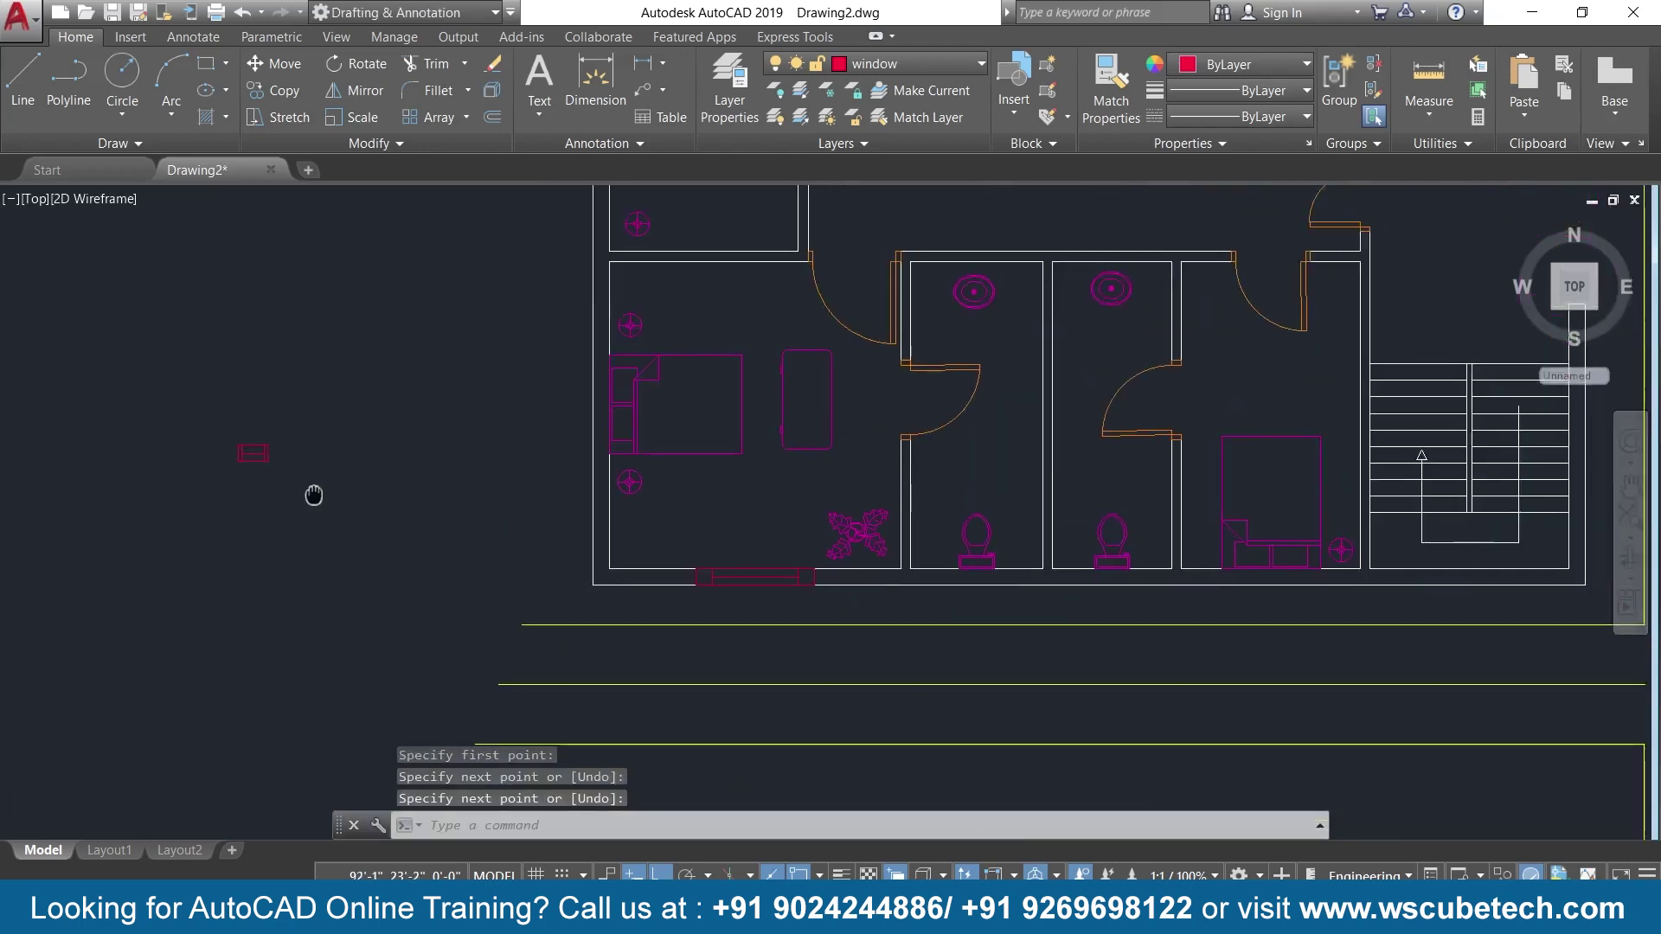
{"action": "scroll", "coordinate": [1029, 649], "scroll_direction": "up", "scroll_amount": 1}
{"action": "scroll", "coordinate": [865, 562], "scroll_direction": "up", "scroll_amount": 1}
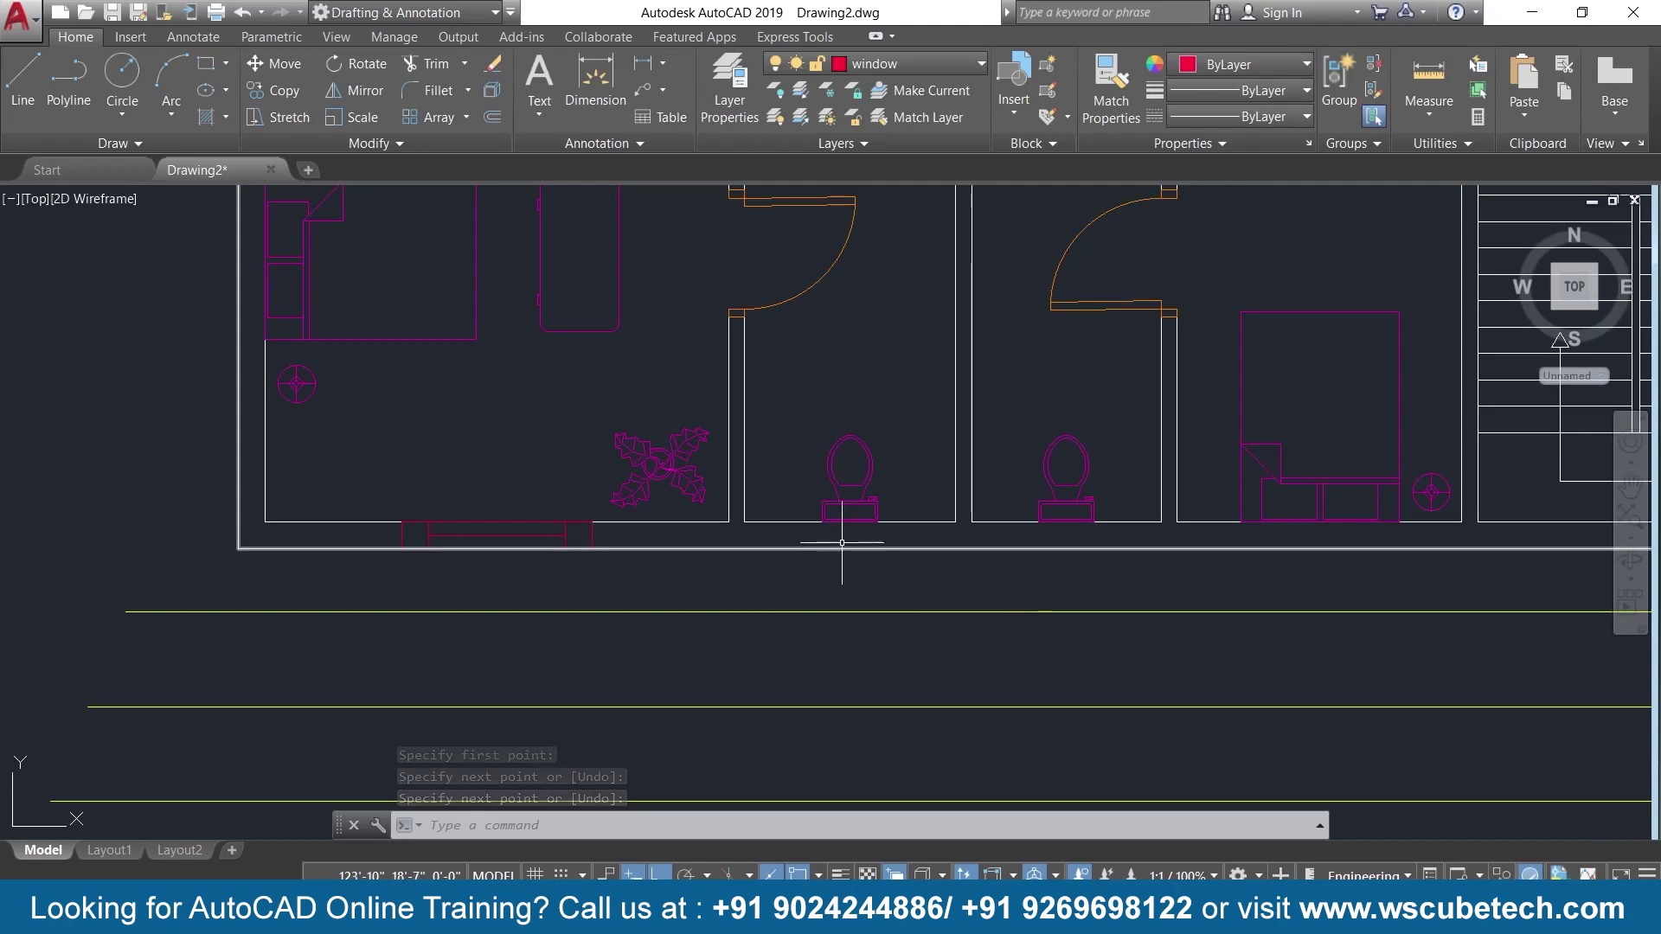
{"action": "type", "text": "l"}
{"action": "key", "text": "Return"}
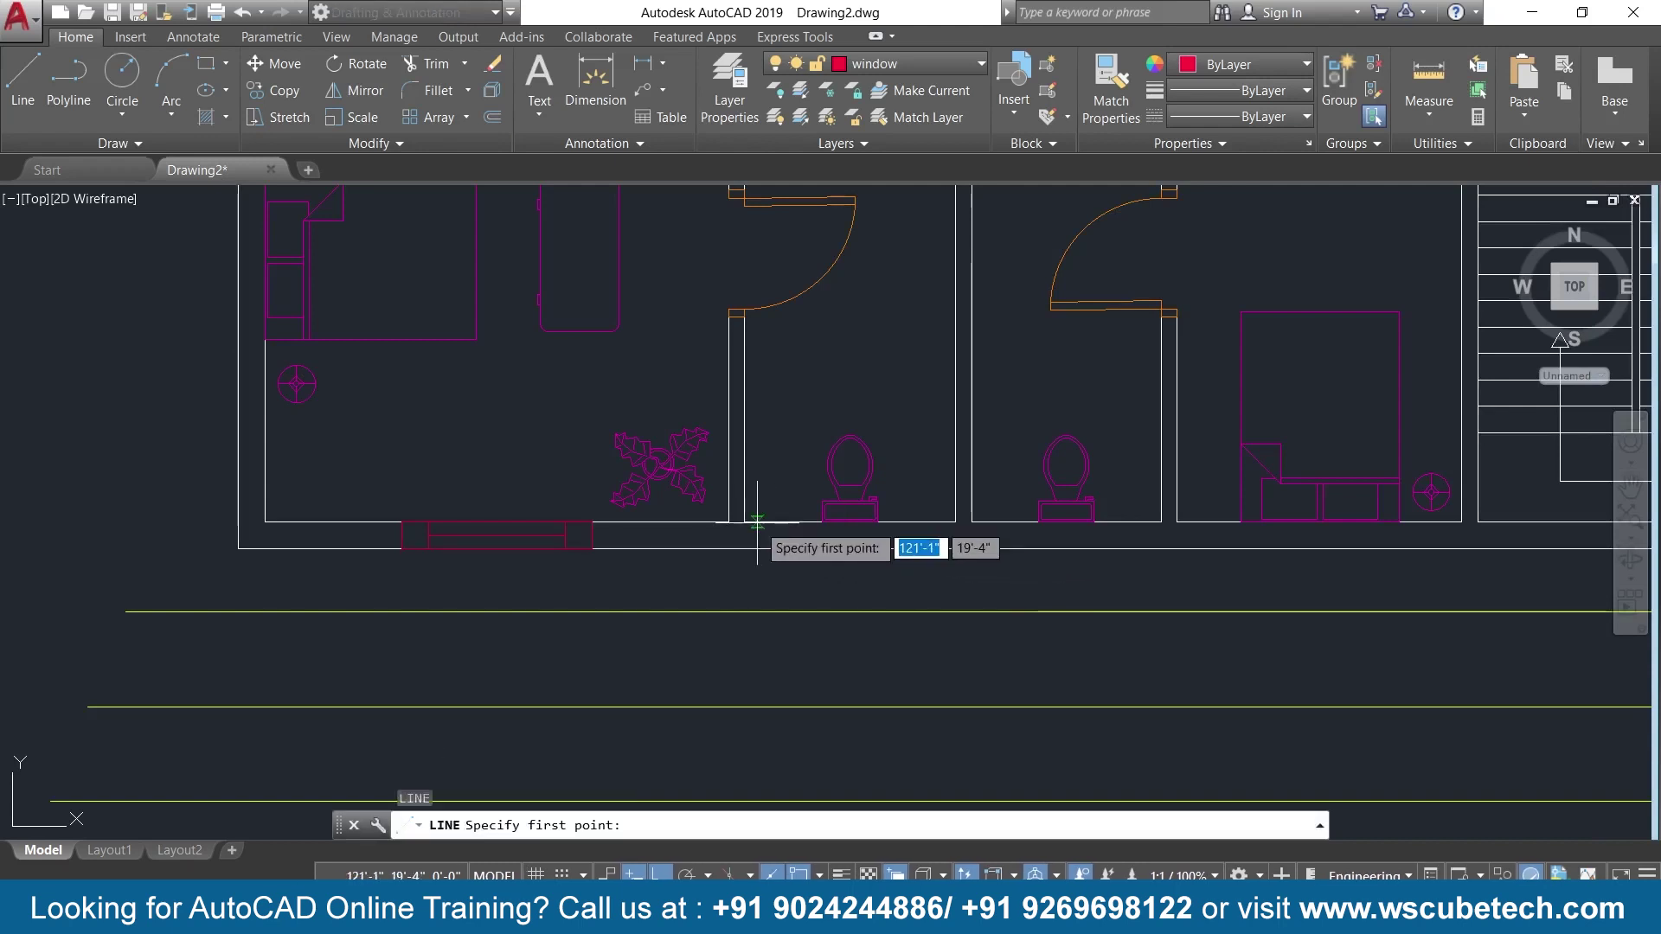
{"action": "left_click", "coordinate": [744, 521]}
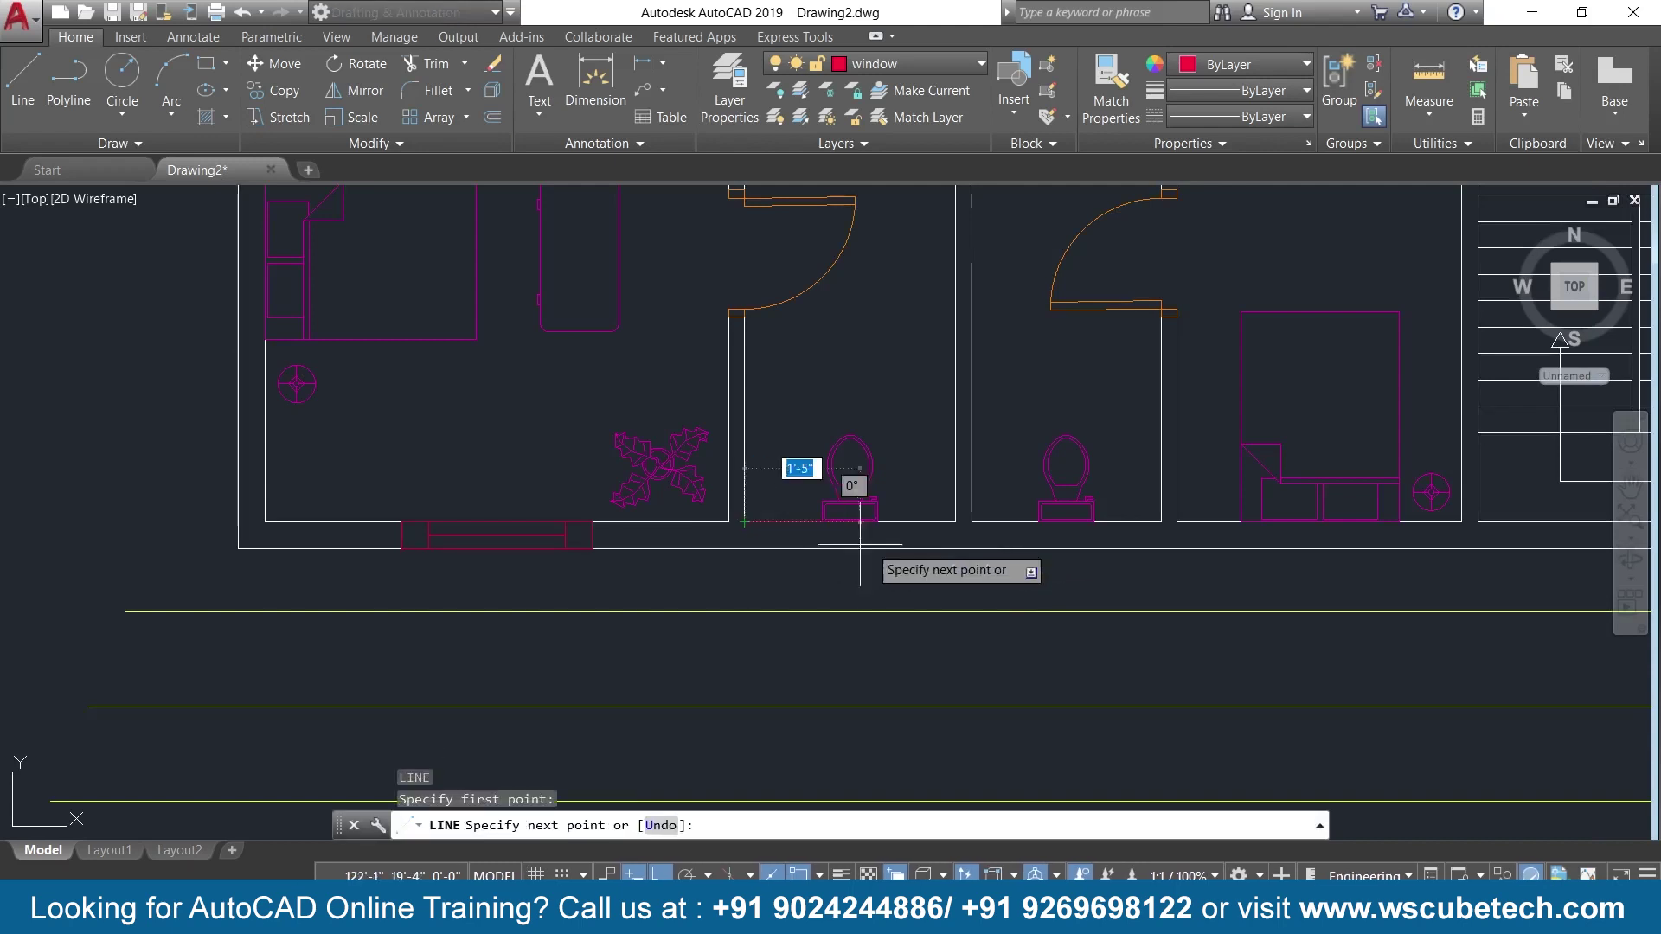
{"action": "left_click", "coordinate": [954, 522]}
{"action": "key", "text": "Return"}
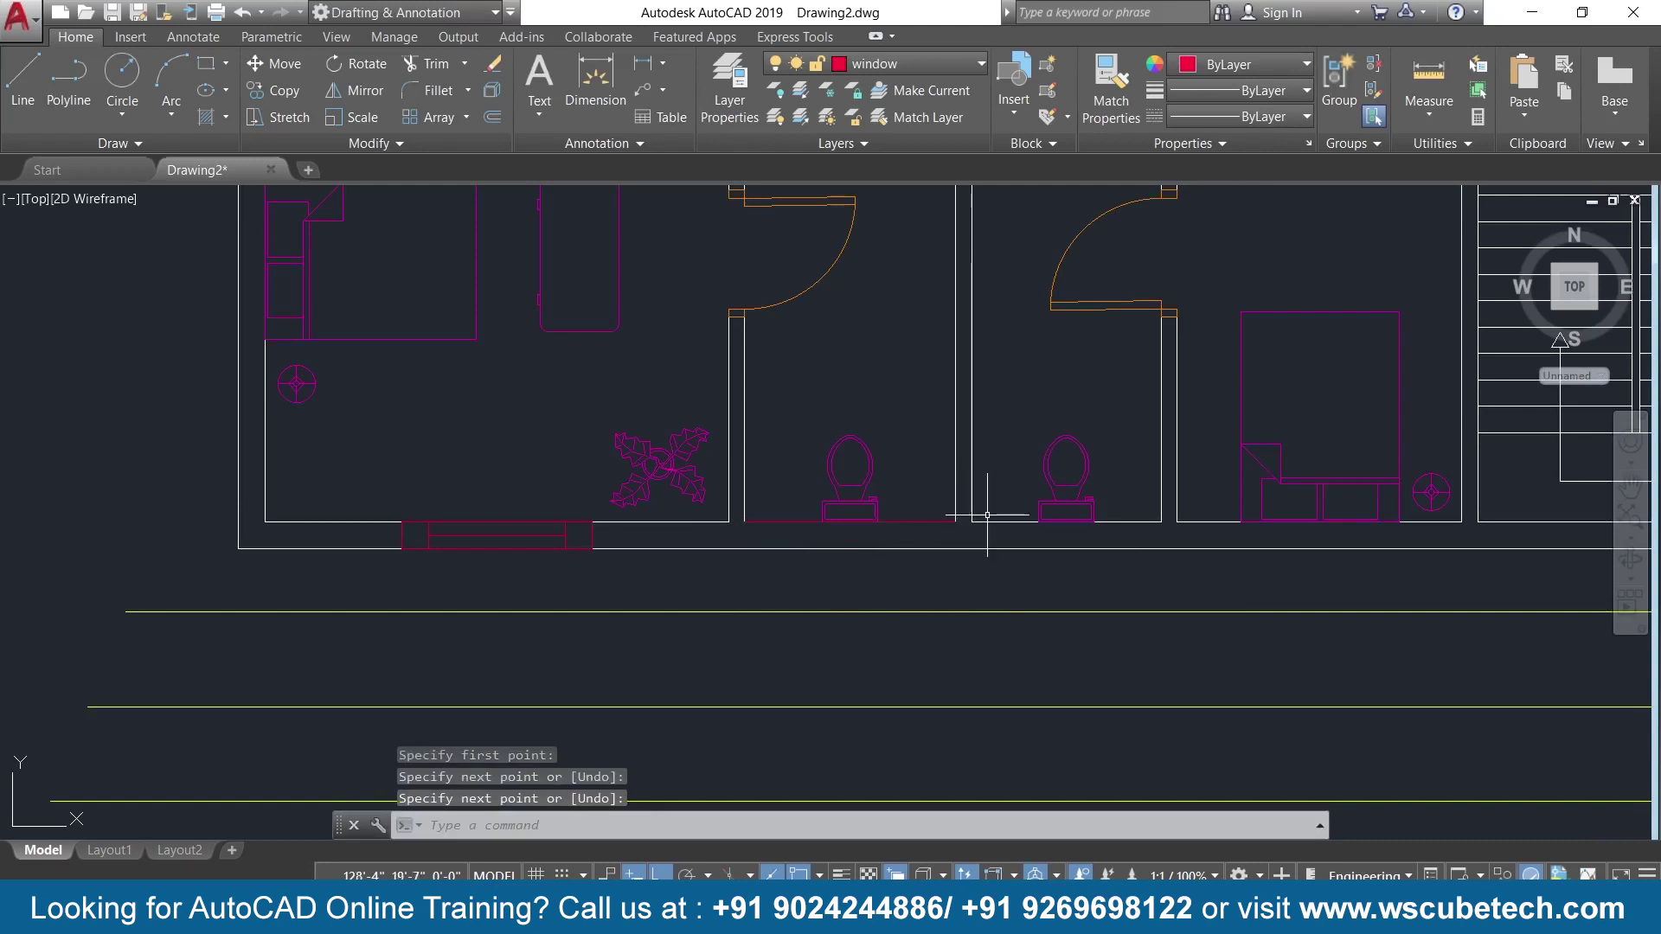
Draw the matching line along the second bathroom's bottom wall.
{"action": "key", "text": "Return"}
{"action": "left_click", "coordinate": [971, 522]}
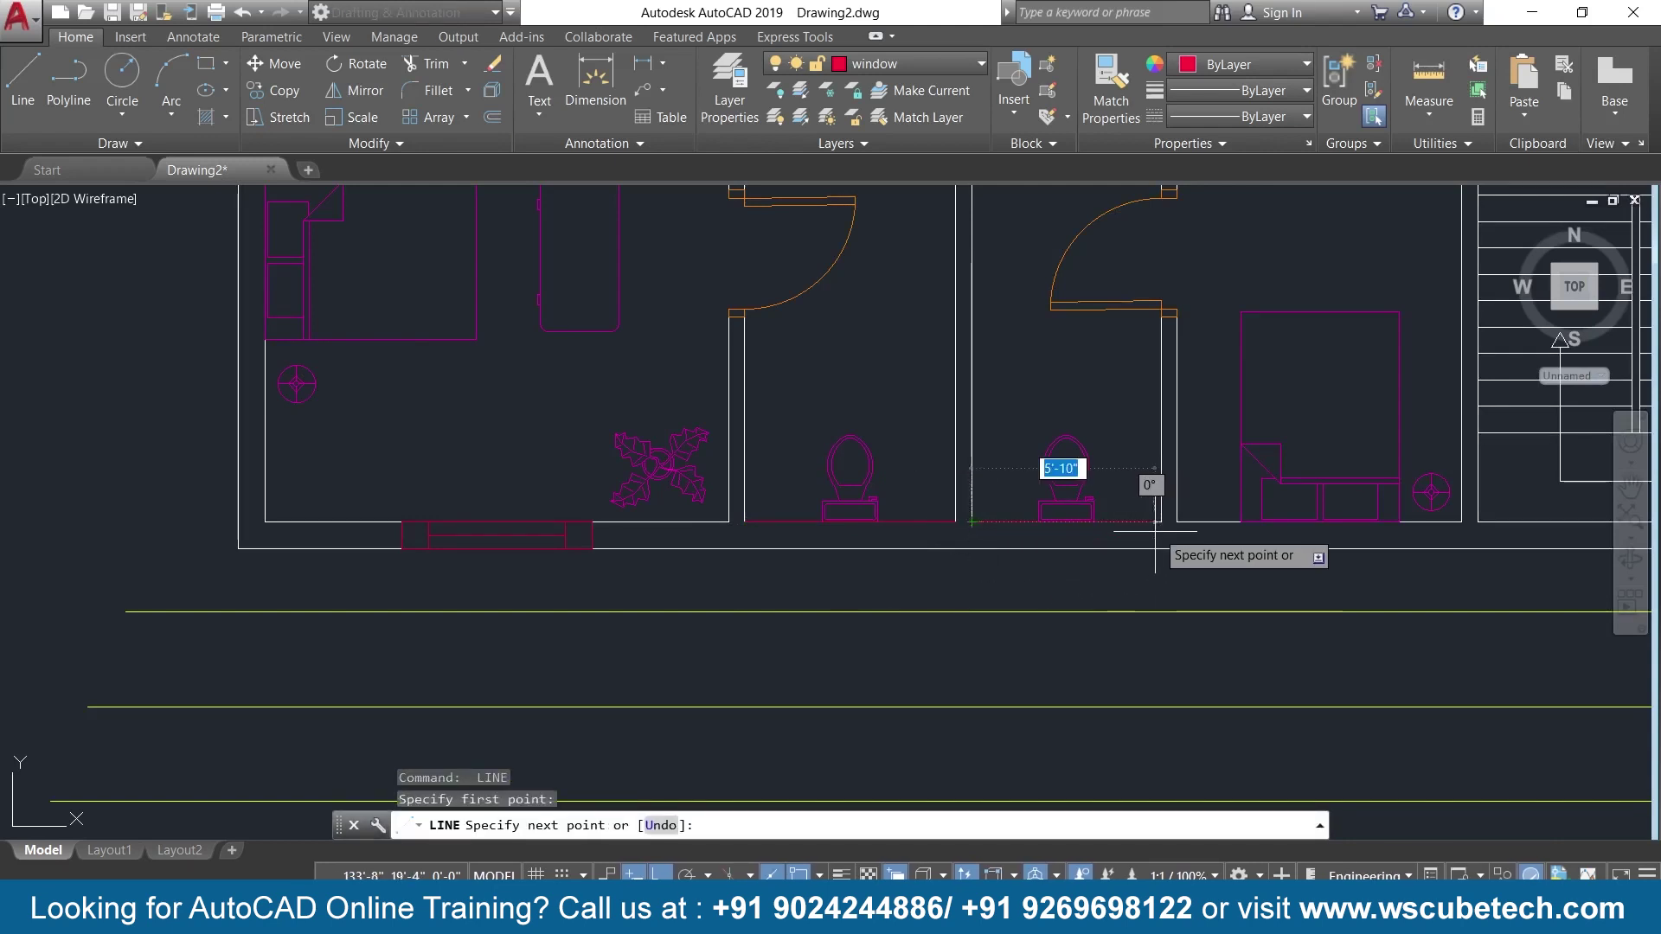
{"action": "type", "text": "5"}
{"action": "left_click", "coordinate": [1161, 522]}
{"action": "key", "text": "Return"}
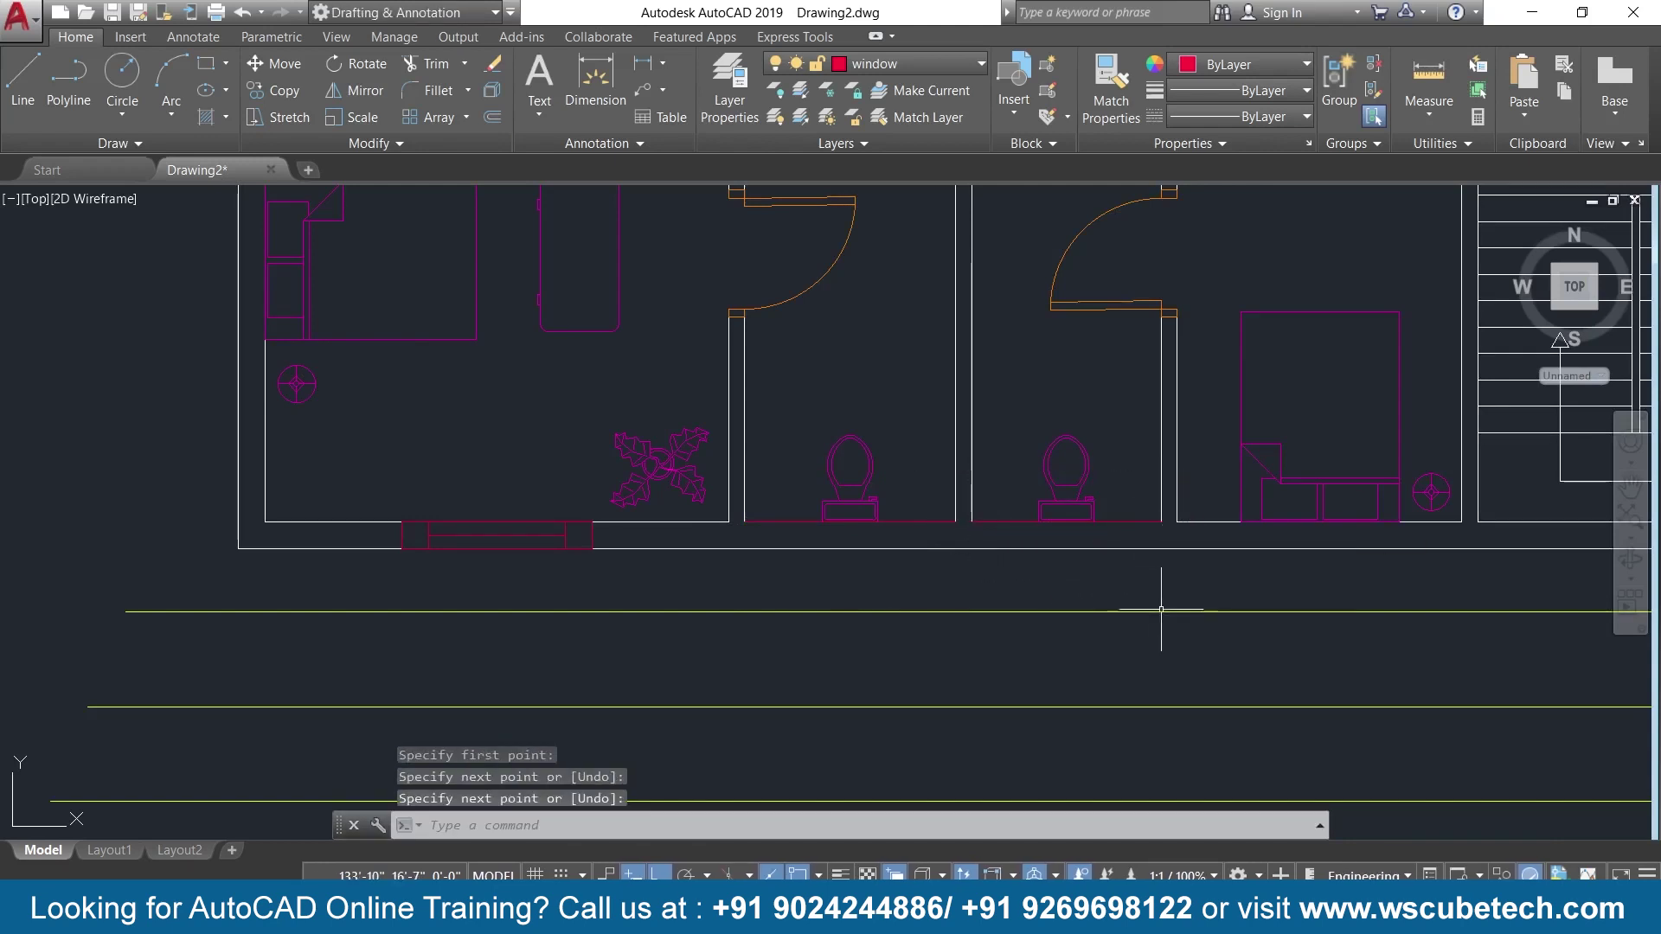
{"action": "scroll", "coordinate": [1163, 607], "scroll_direction": "down", "scroll_amount": 2}
{"action": "middle_click_drag", "start_coordinate": [1000, 659], "coordinate": [1154, 673]}
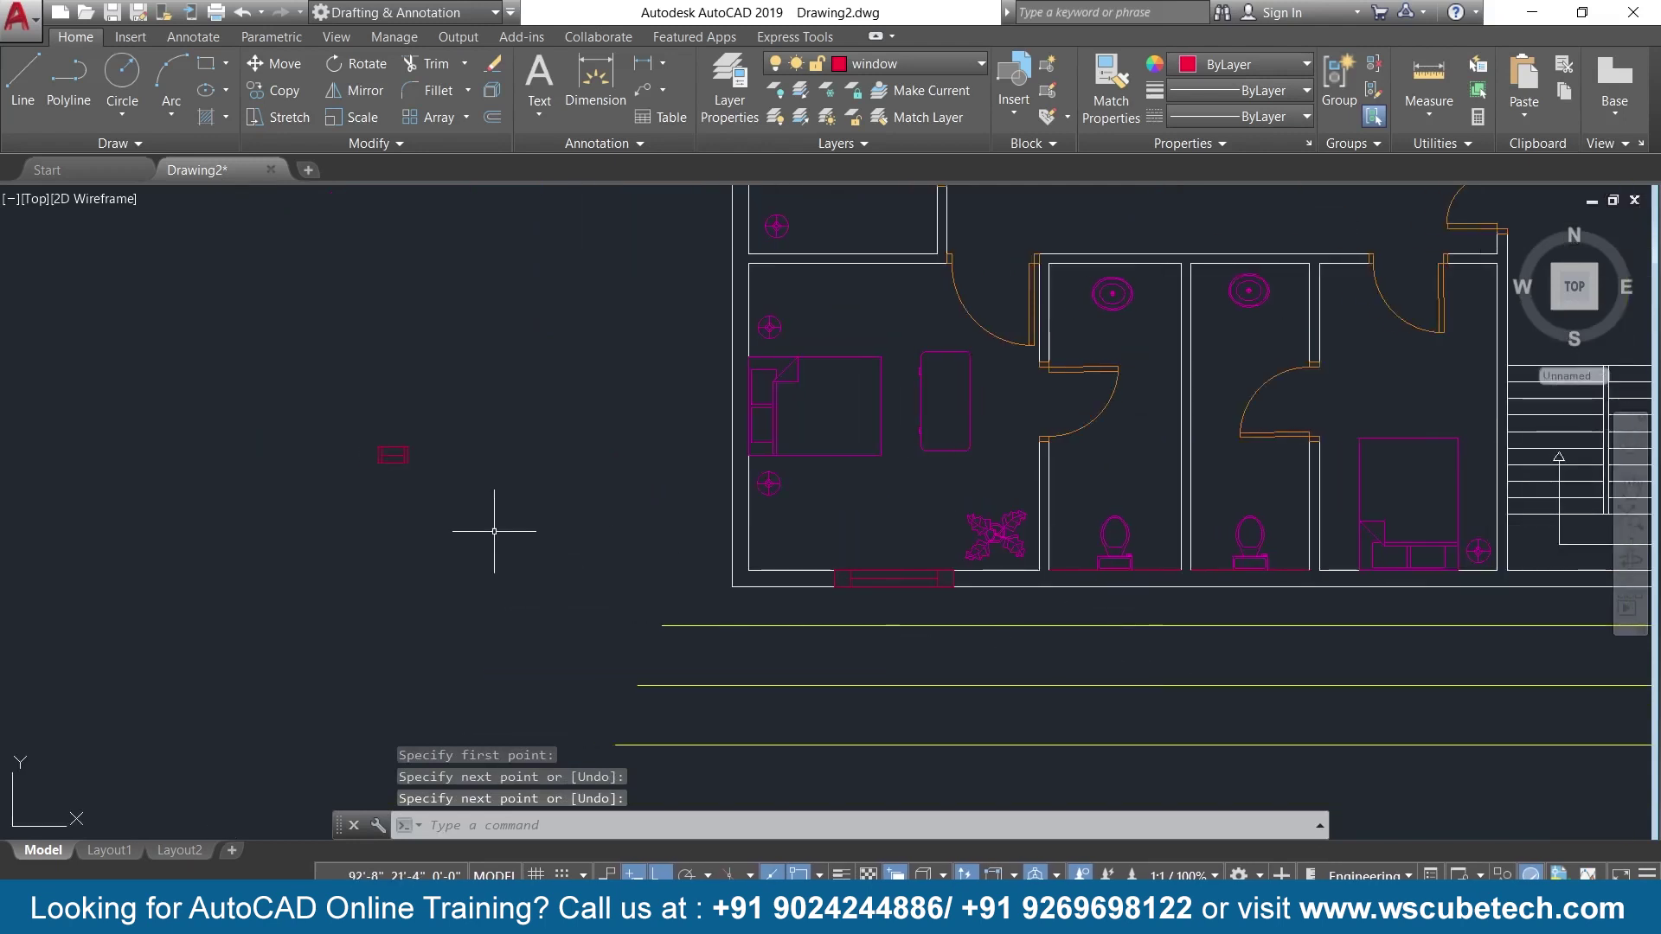
{"action": "scroll", "coordinate": [492, 483], "scroll_direction": "up", "scroll_amount": 4}
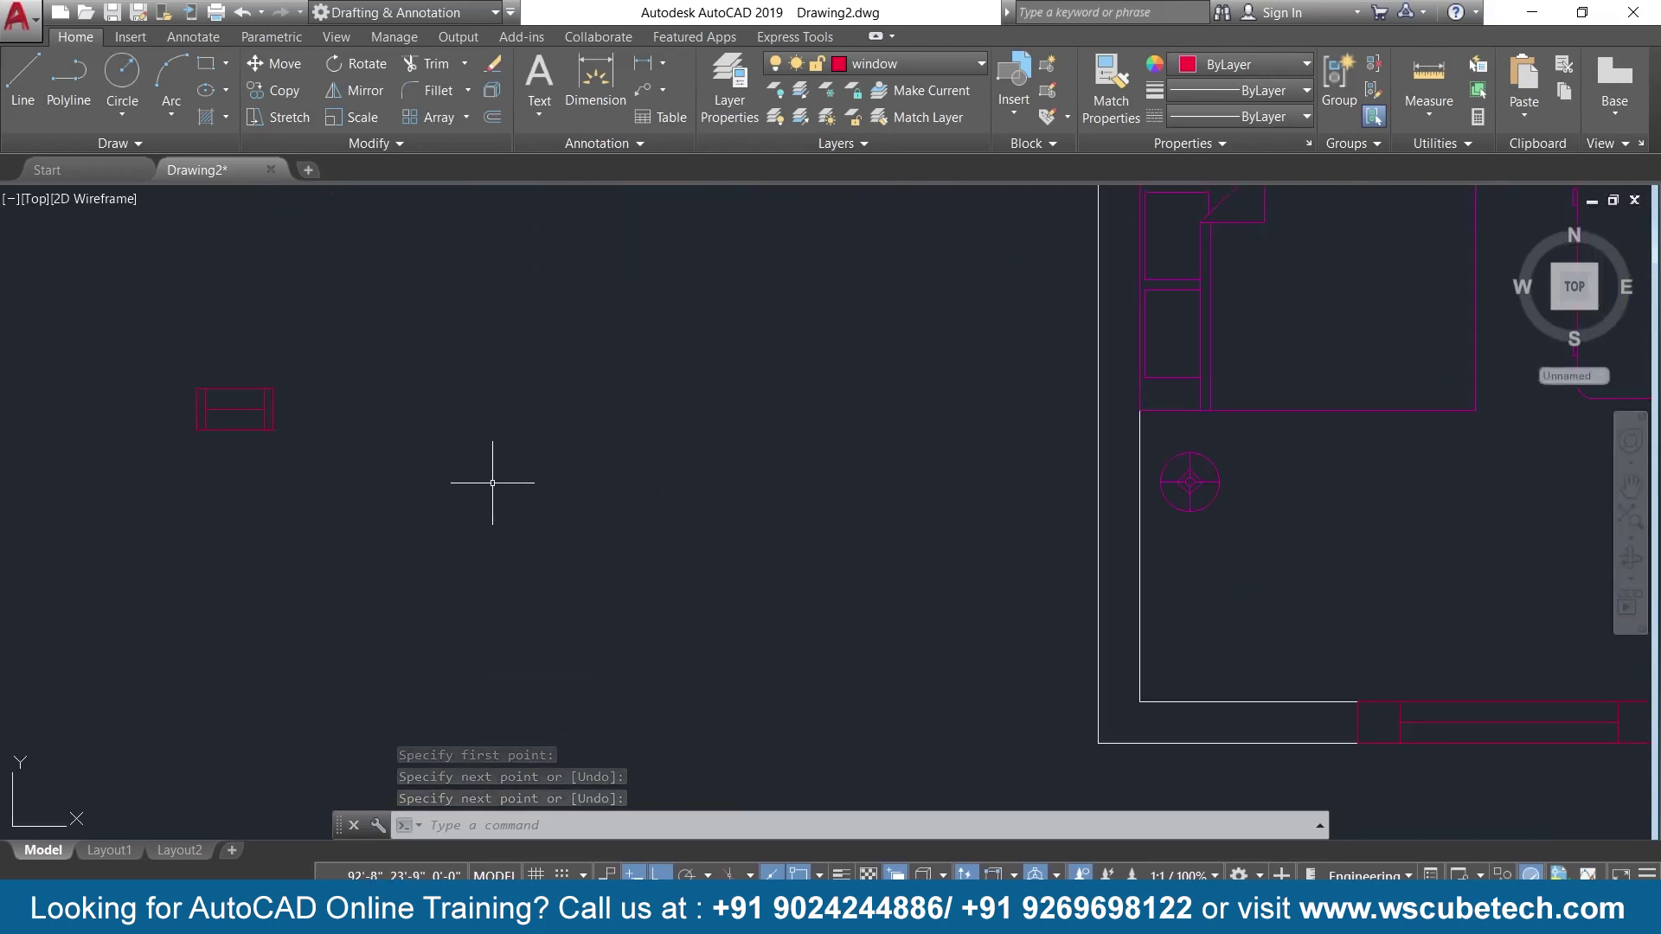
Copy the small window symbol onto the bottom walls of both toilets.
{"action": "left_click", "coordinate": [304, 341]}
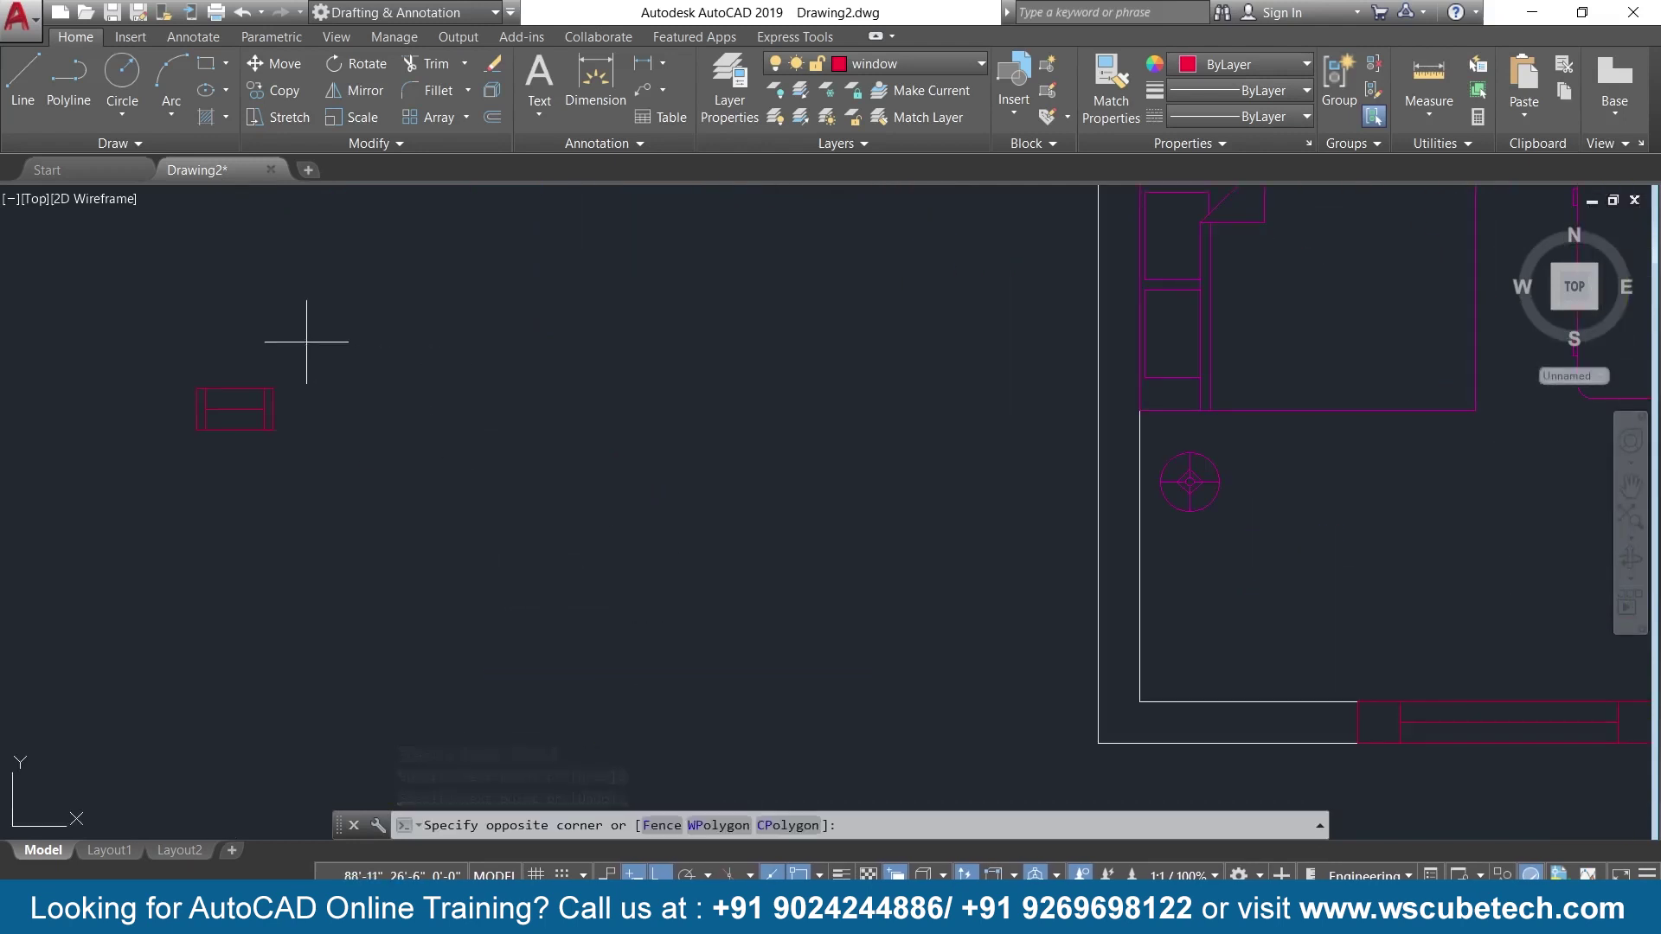
{"action": "left_click", "coordinate": [173, 482]}
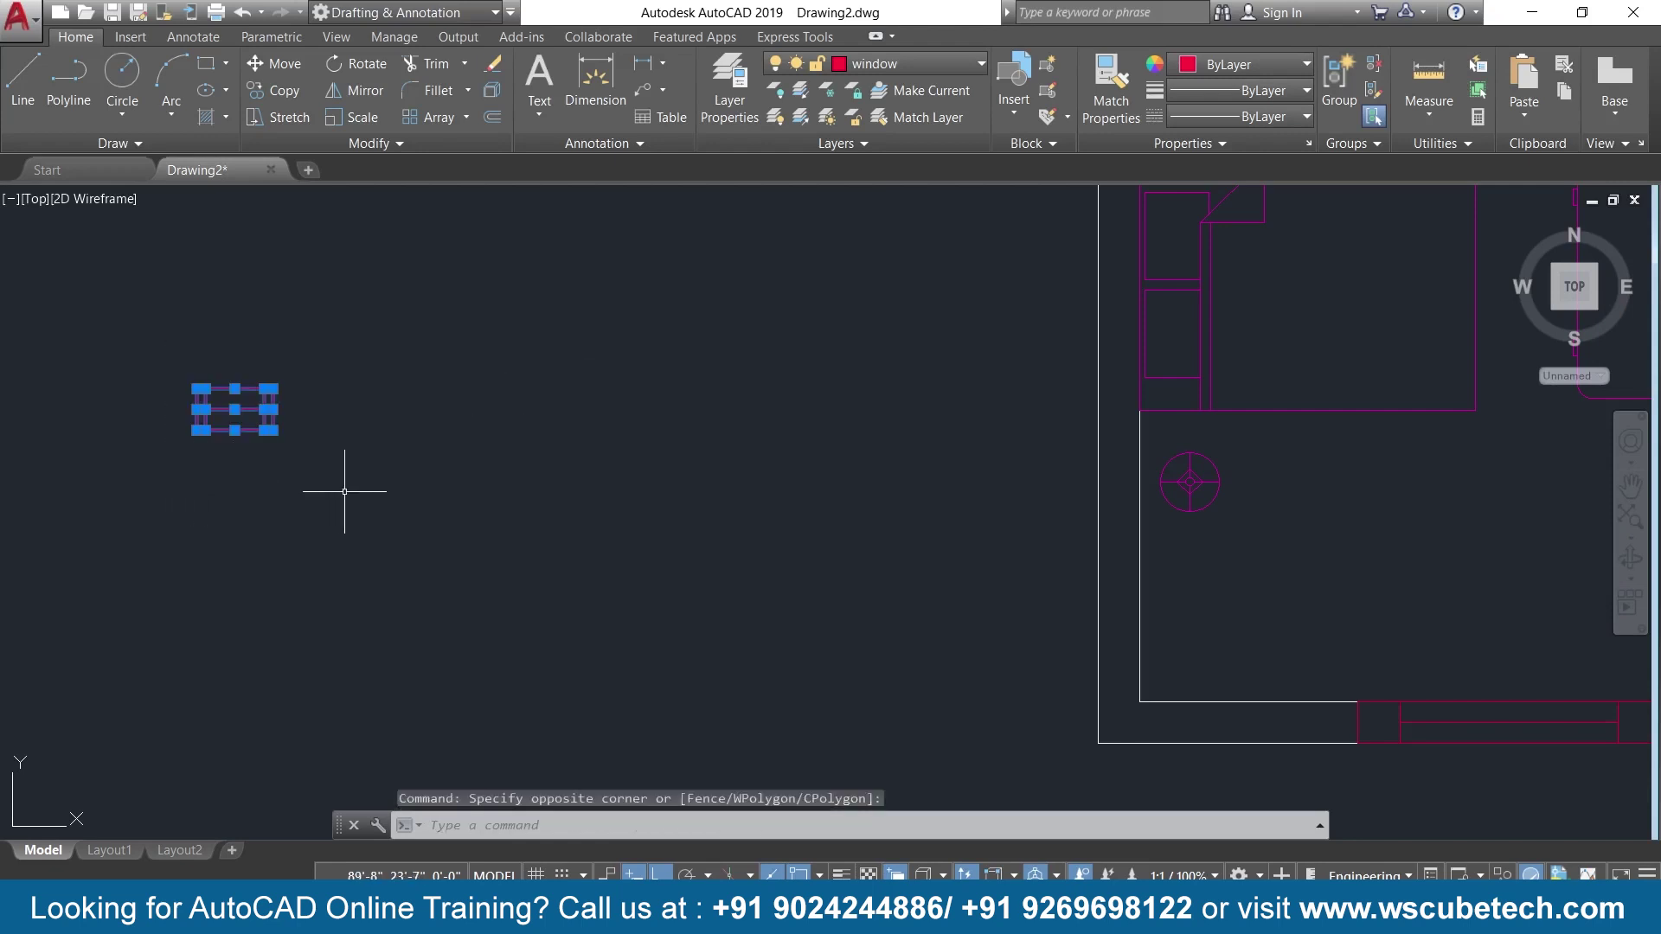
{"action": "type", "text": "co"}
{"action": "key", "text": "Return"}
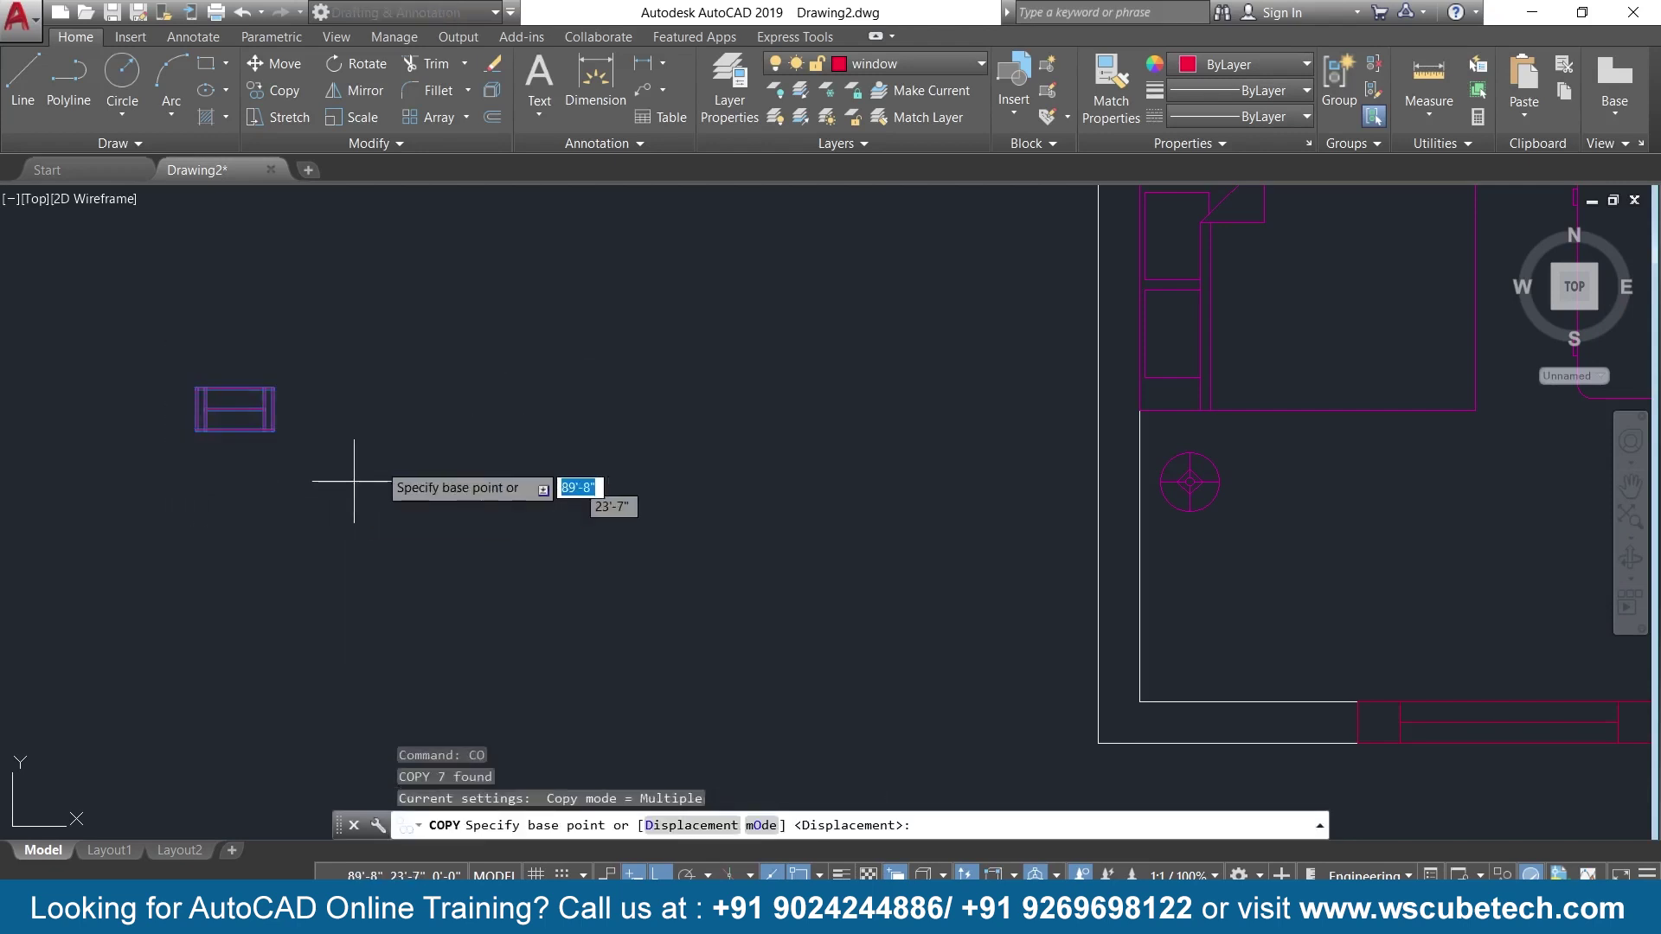
{"action": "left_click", "coordinate": [234, 390]}
{"action": "scroll", "coordinate": [870, 636], "scroll_direction": "down", "scroll_amount": 3}
{"action": "middle_click_drag", "start_coordinate": [870, 606], "coordinate": [532, 587]}
{"action": "scroll", "coordinate": [722, 593], "scroll_direction": "up", "scroll_amount": 2}
{"action": "scroll", "coordinate": [722, 592], "scroll_direction": "up", "scroll_amount": 2}
{"action": "key", "text": "F8"}
{"action": "scroll", "coordinate": [1033, 576], "scroll_direction": "up", "scroll_amount": 2}
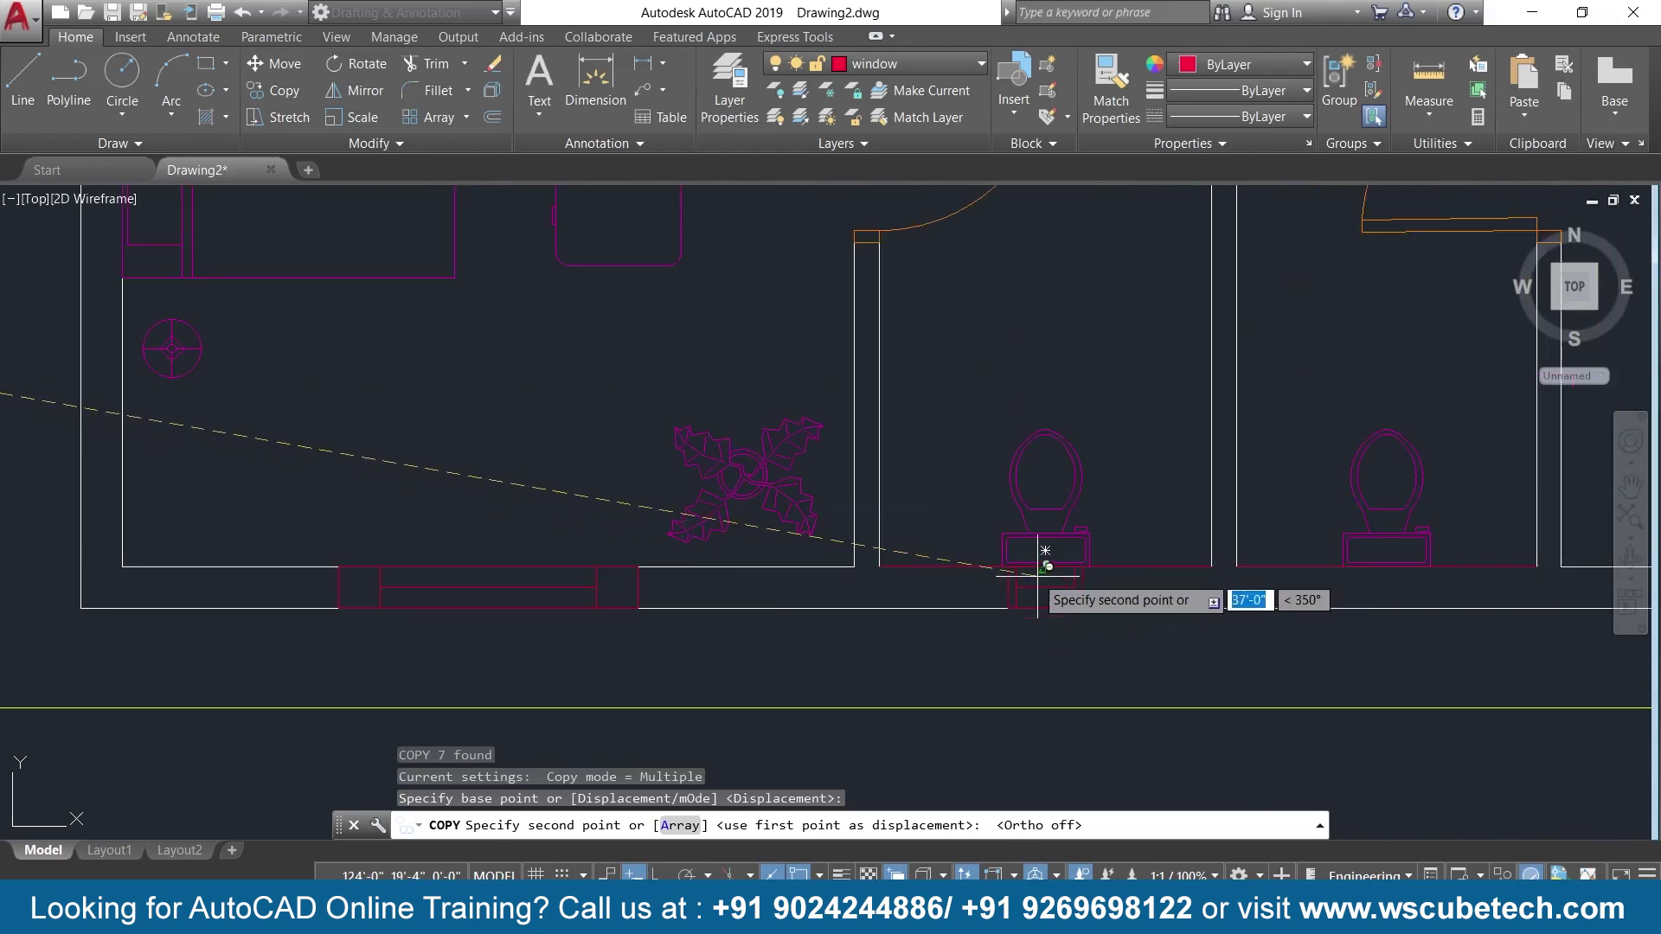
{"action": "left_click", "coordinate": [1038, 573]}
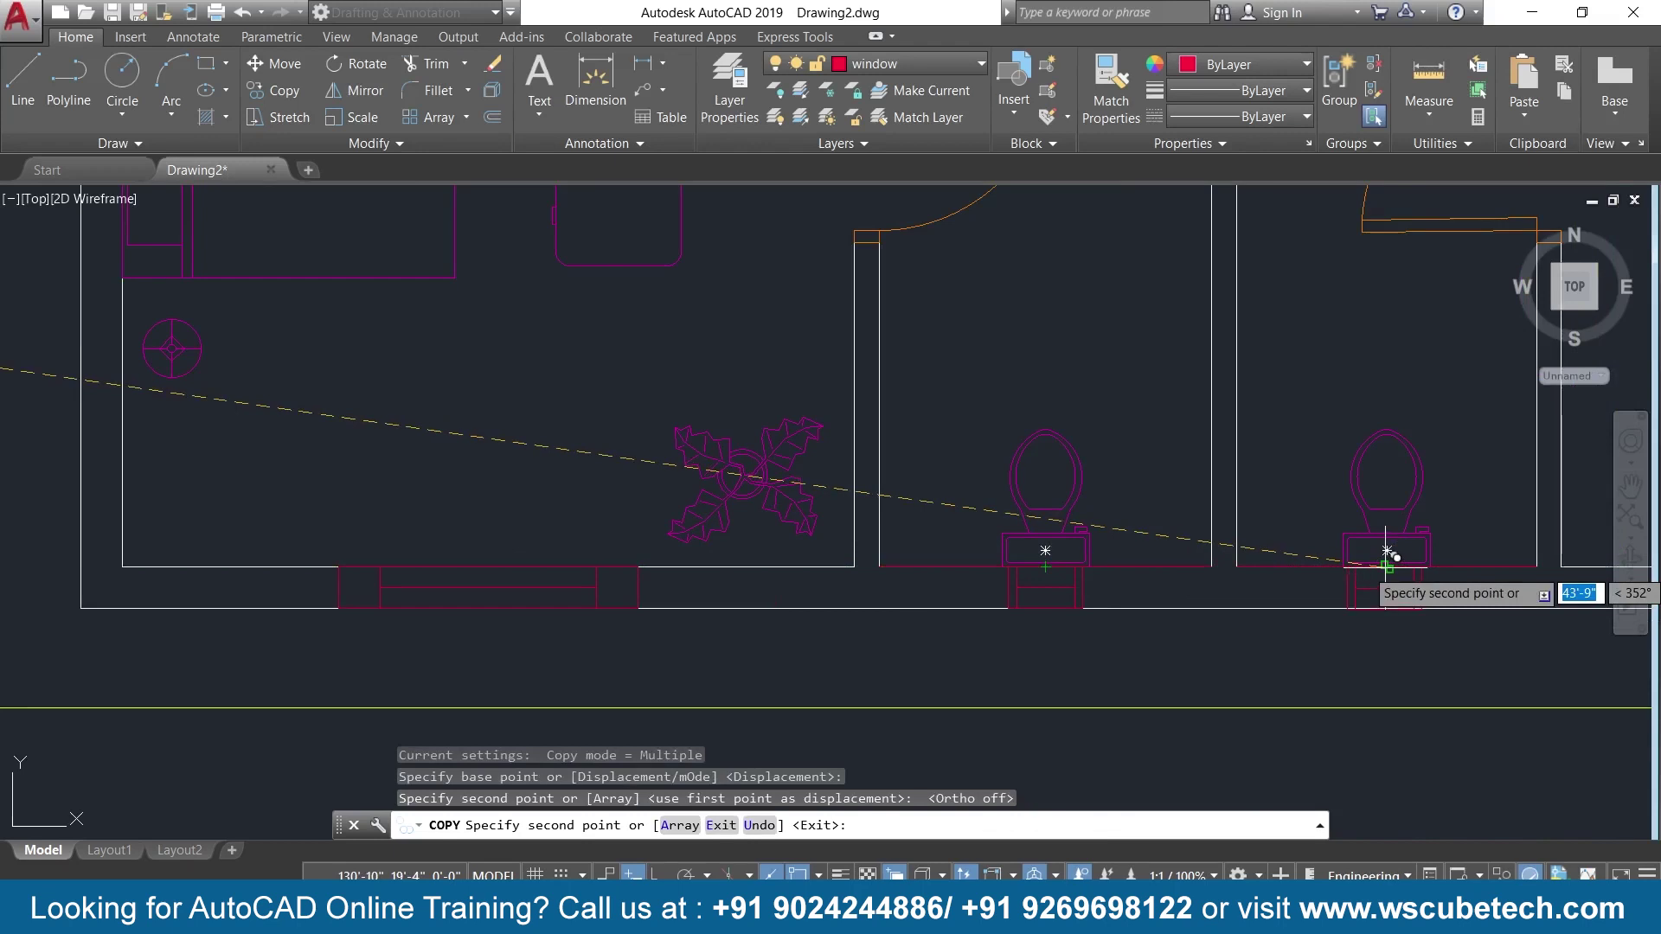
{"action": "left_click", "coordinate": [1387, 567]}
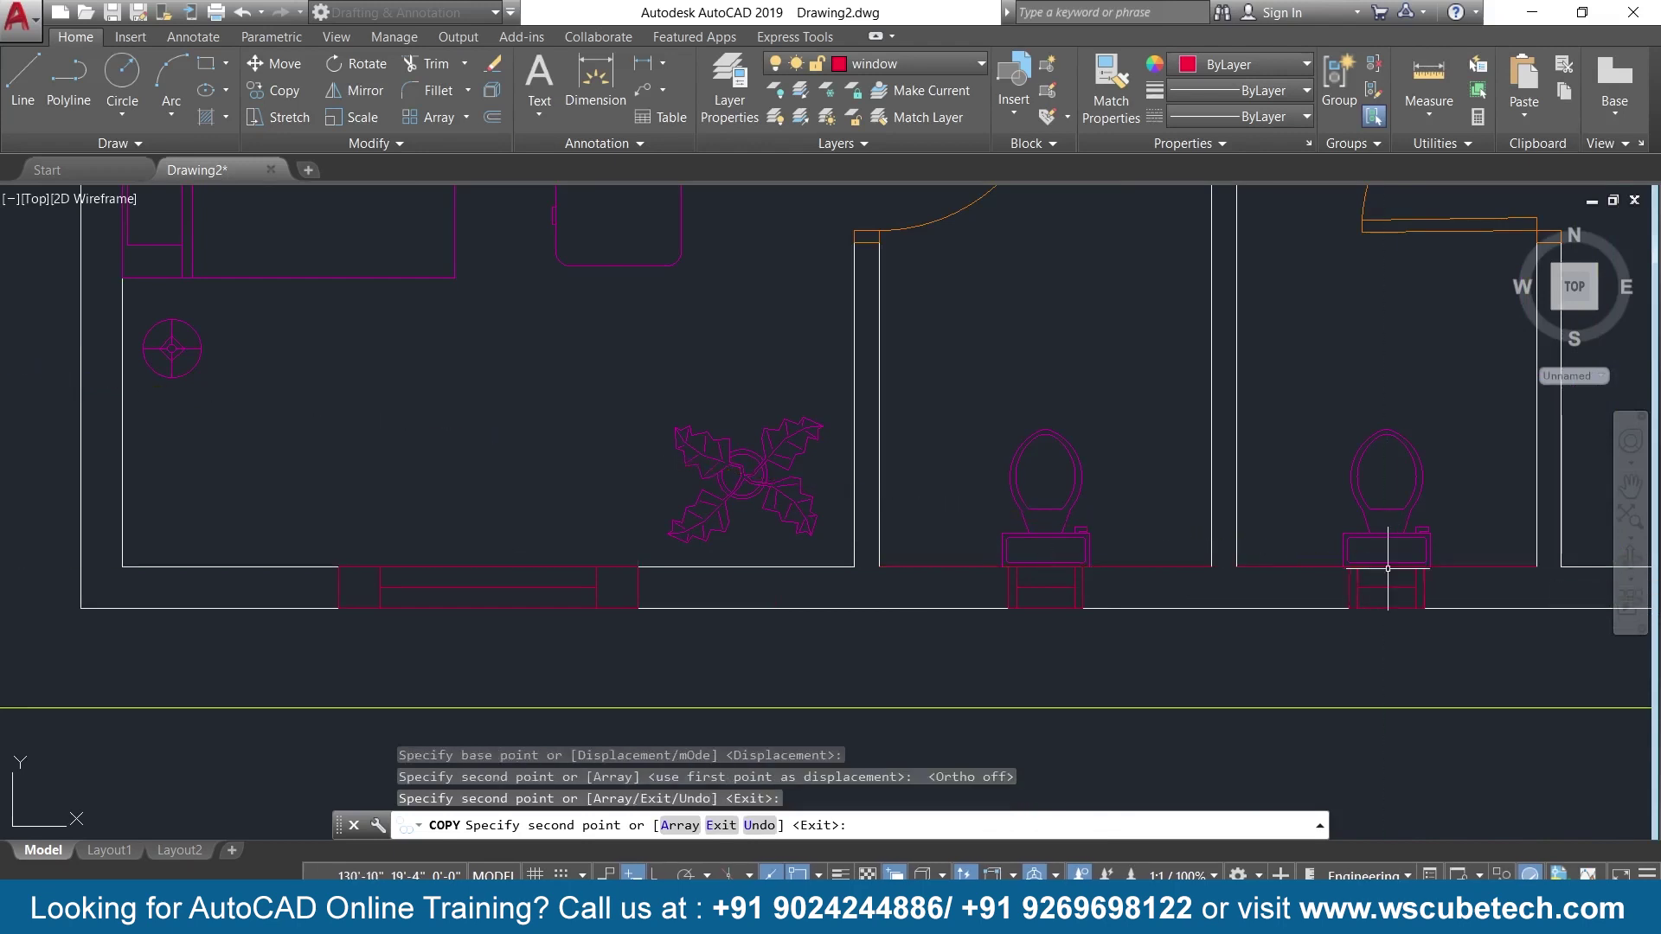
{"action": "key", "text": "Return"}
Erase the loose original window symbol left of the plan.
{"action": "scroll", "coordinate": [1297, 645], "scroll_direction": "down", "scroll_amount": 2}
{"action": "scroll", "coordinate": [1289, 637], "scroll_direction": "down", "scroll_amount": 2}
{"action": "scroll", "coordinate": [1067, 659], "scroll_direction": "down", "scroll_amount": 1}
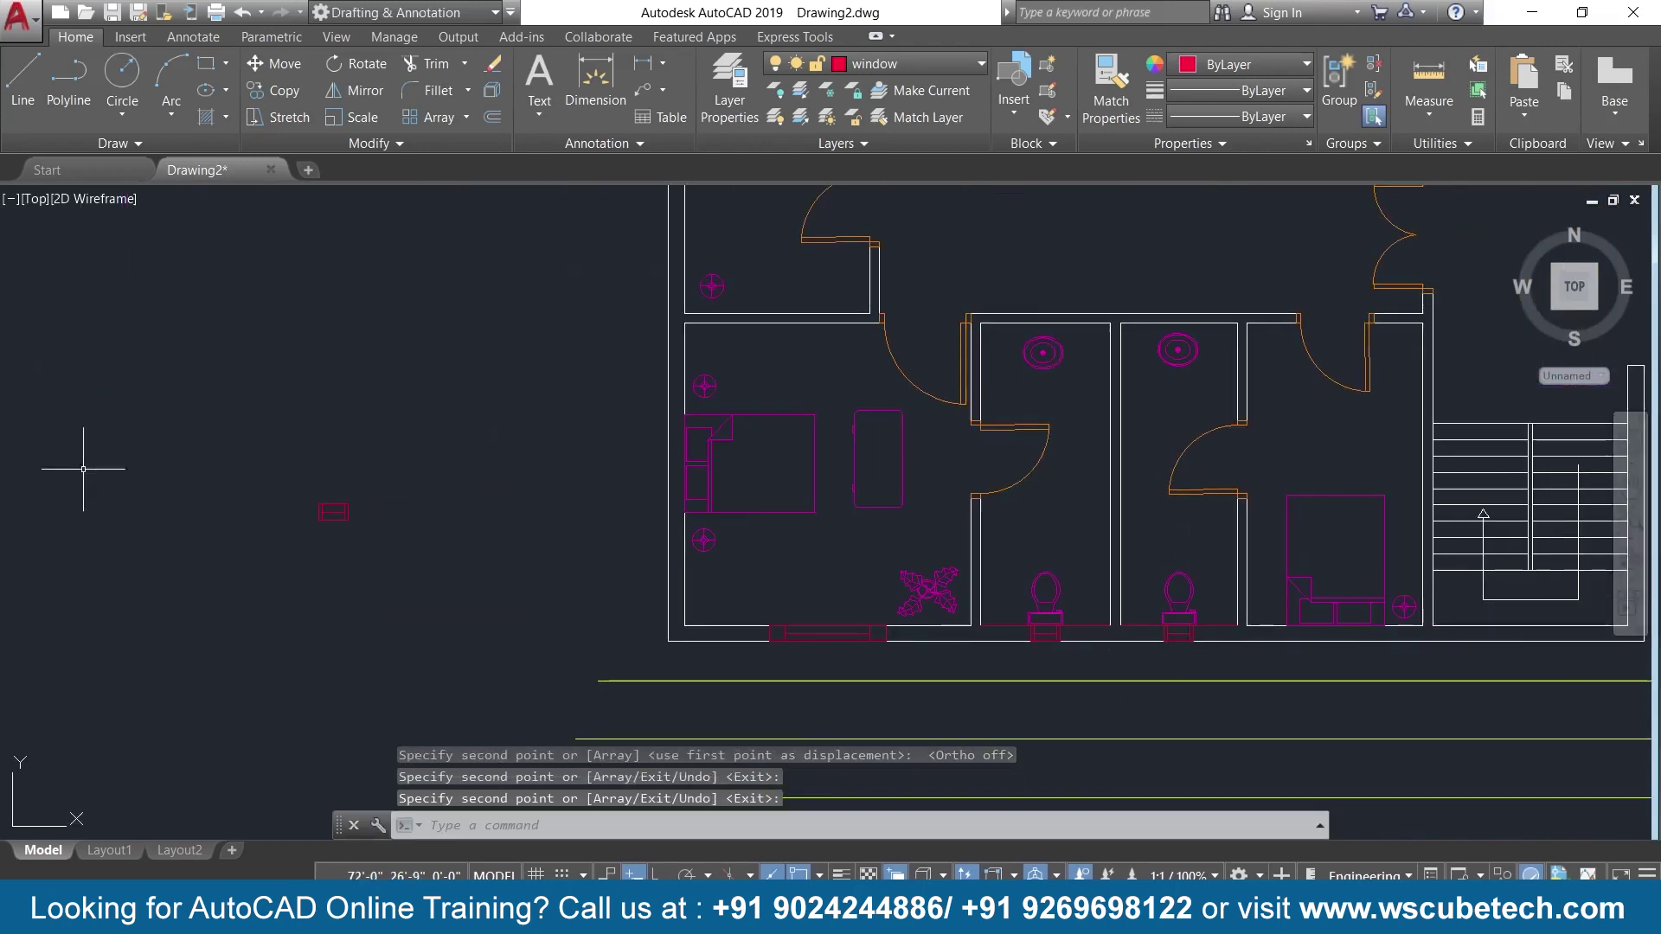
{"action": "left_click", "coordinate": [410, 483]}
{"action": "left_click", "coordinate": [260, 562]}
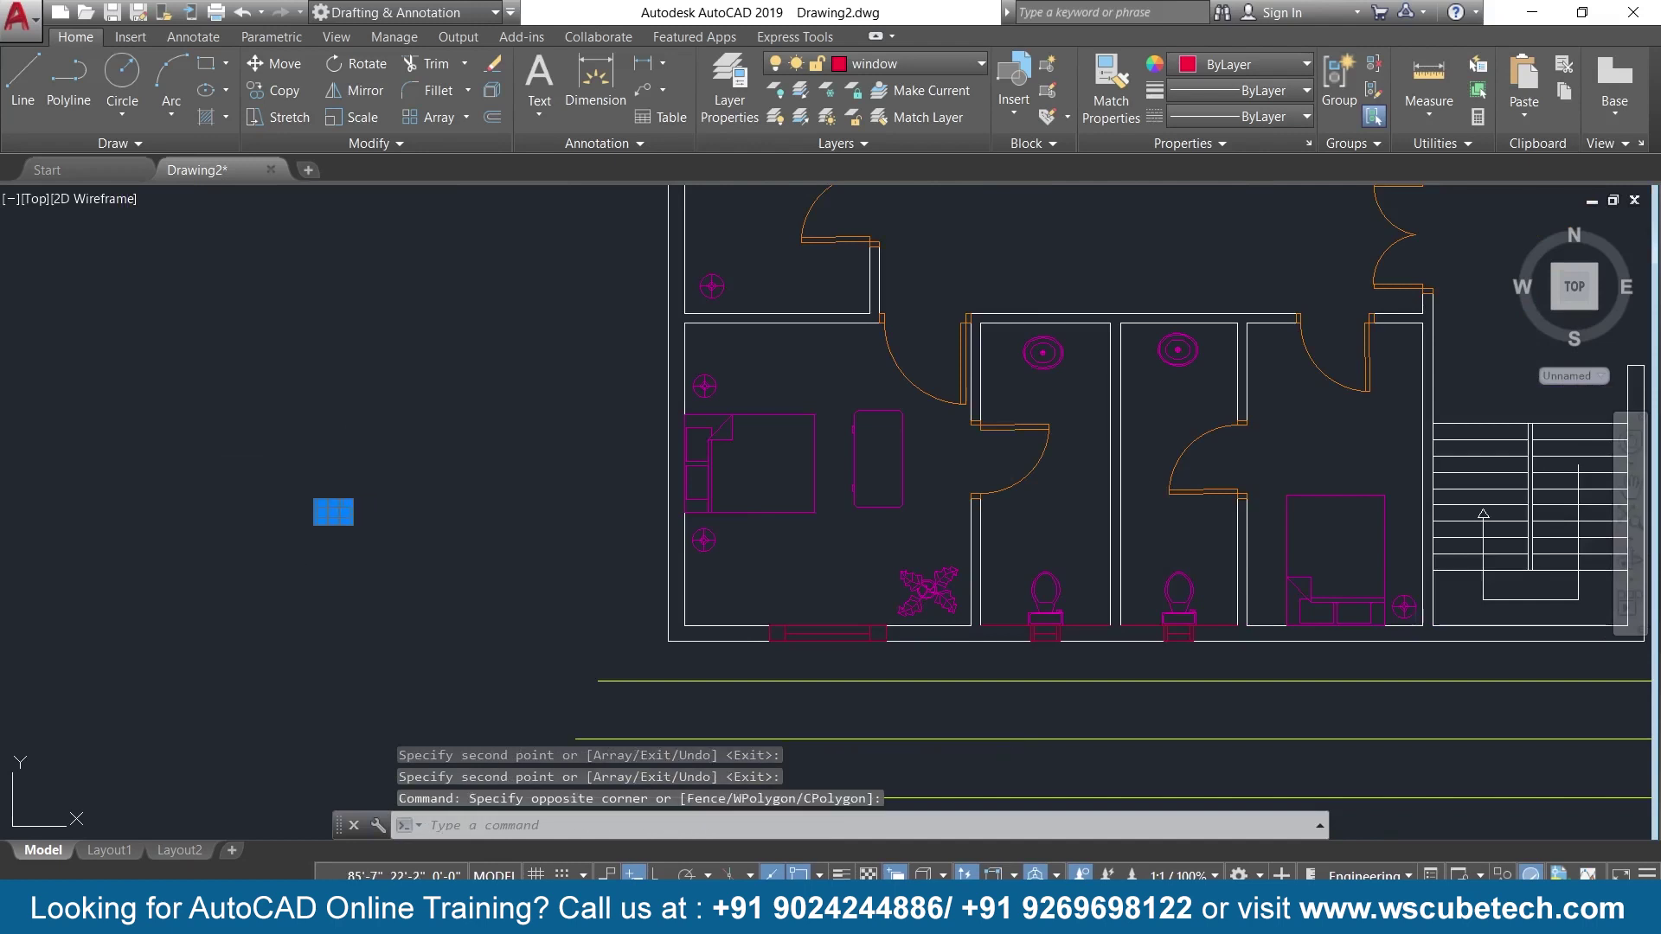
{"action": "key", "text": "Delete"}
Delete the two leftover wall lines along the bathrooms' bottom wall.
{"action": "scroll", "coordinate": [540, 547], "scroll_direction": "up", "scroll_amount": 2}
{"action": "middle_click_drag", "start_coordinate": [941, 573], "coordinate": [440, 471]}
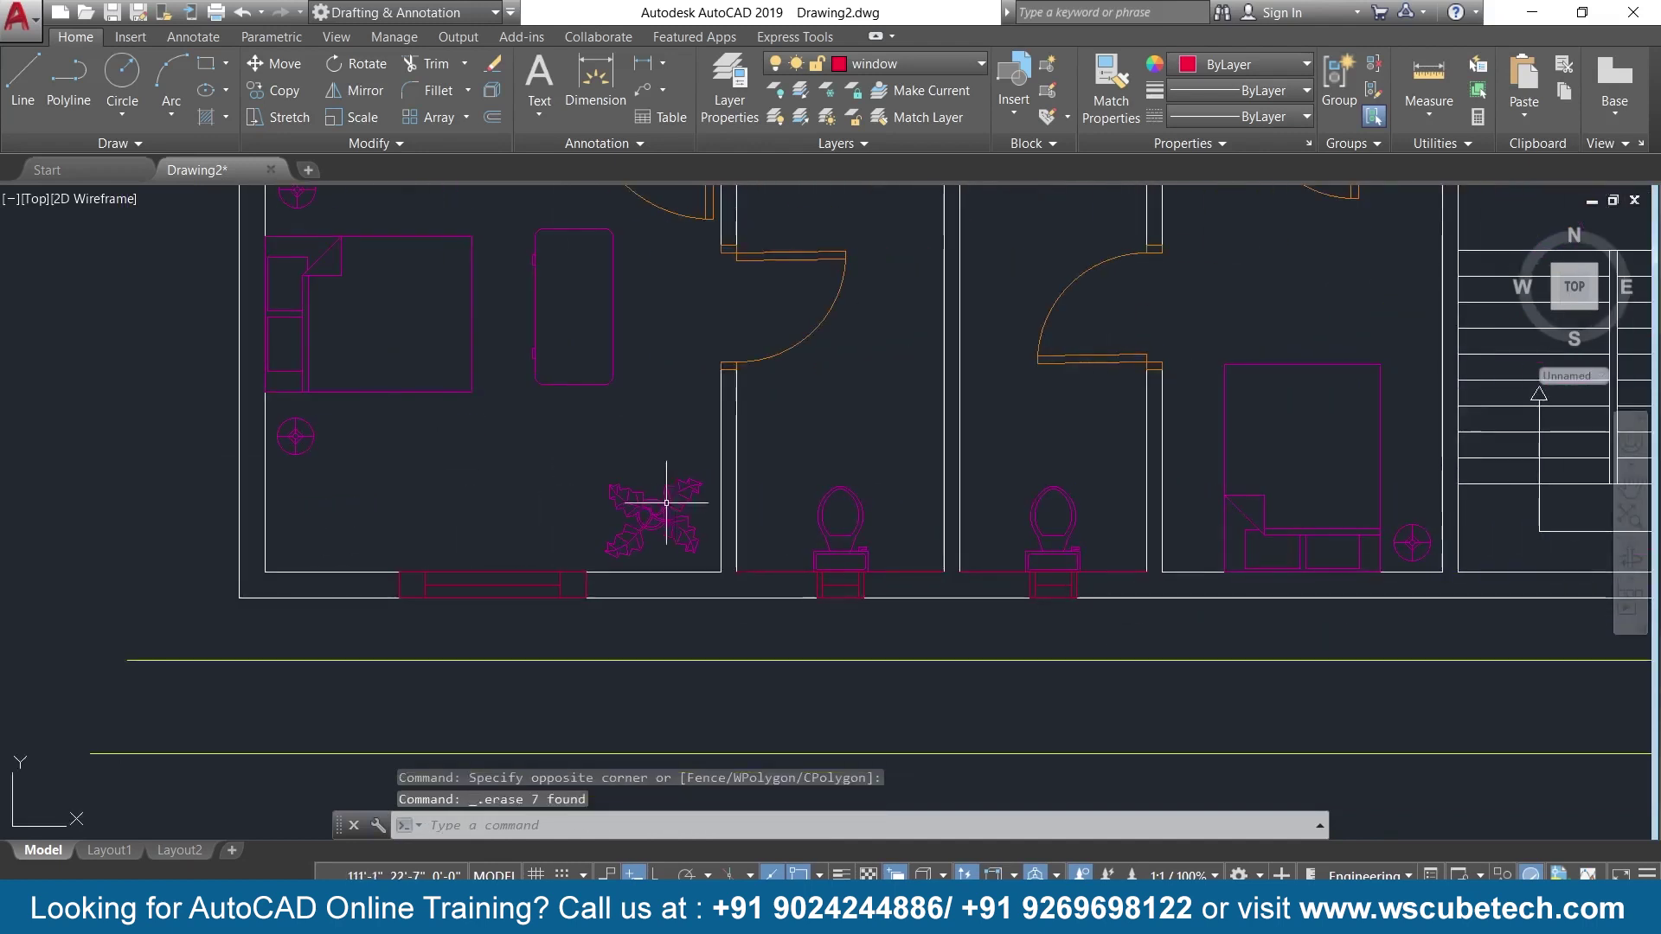
{"action": "left_click", "coordinate": [768, 571]}
{"action": "key", "text": "Delete"}
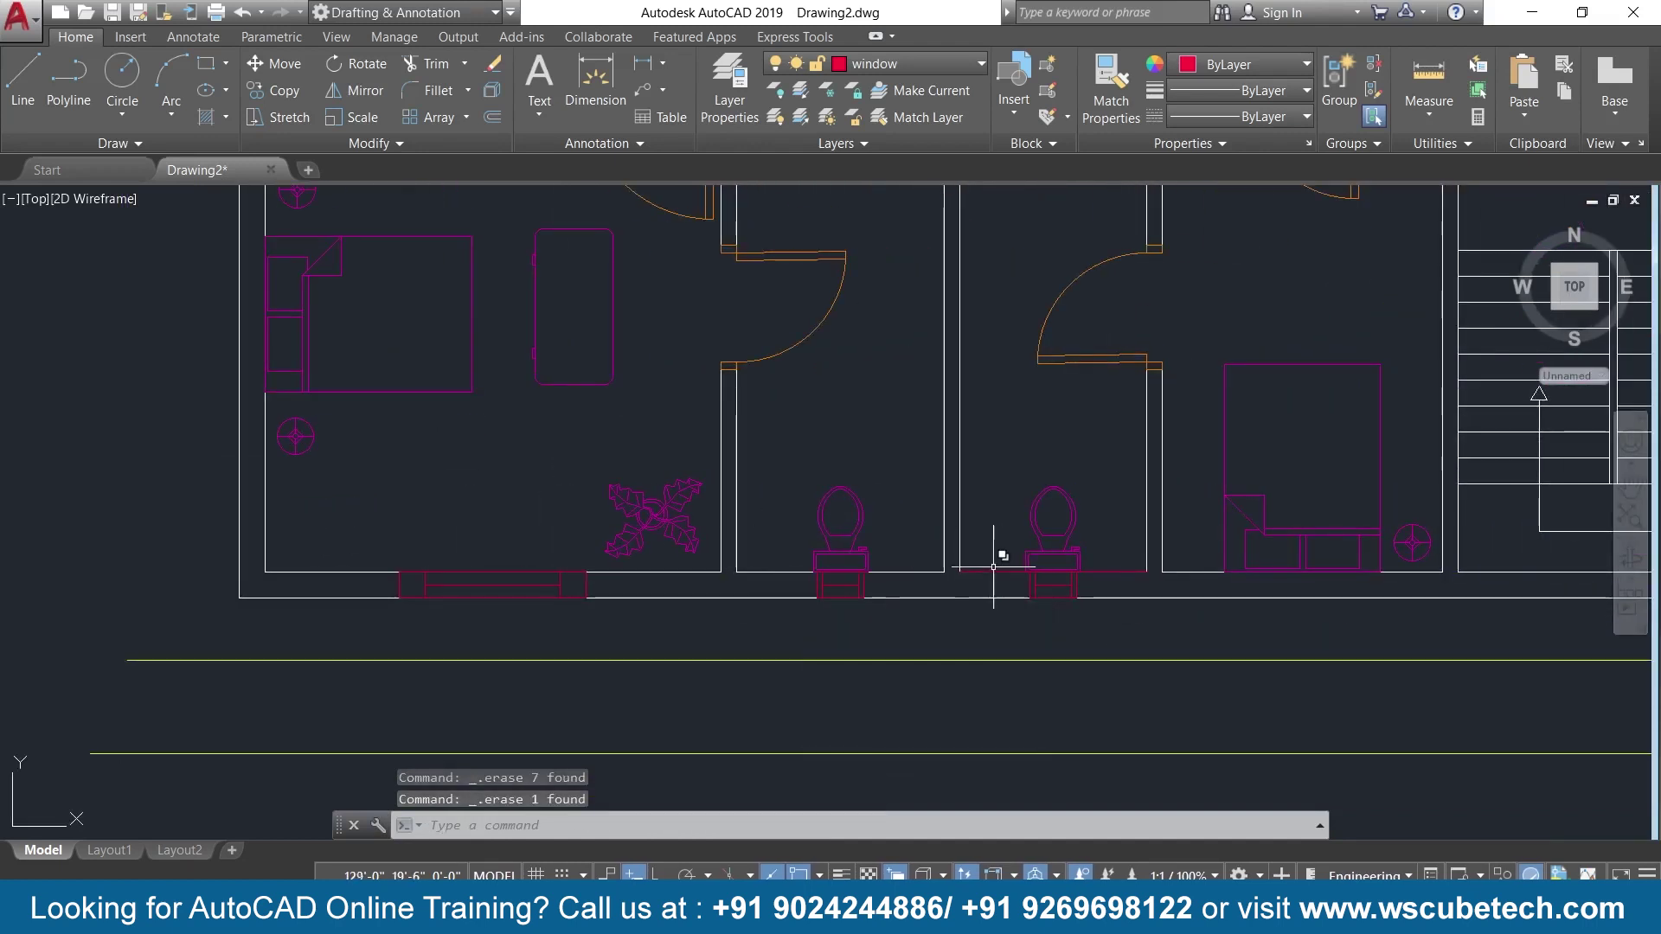
{"action": "left_click", "coordinate": [991, 571]}
{"action": "key", "text": "Delete"}
{"action": "scroll", "coordinate": [989, 495], "scroll_direction": "down", "scroll_amount": 2}
{"action": "middle_click_drag", "start_coordinate": [989, 495], "coordinate": [933, 507]}
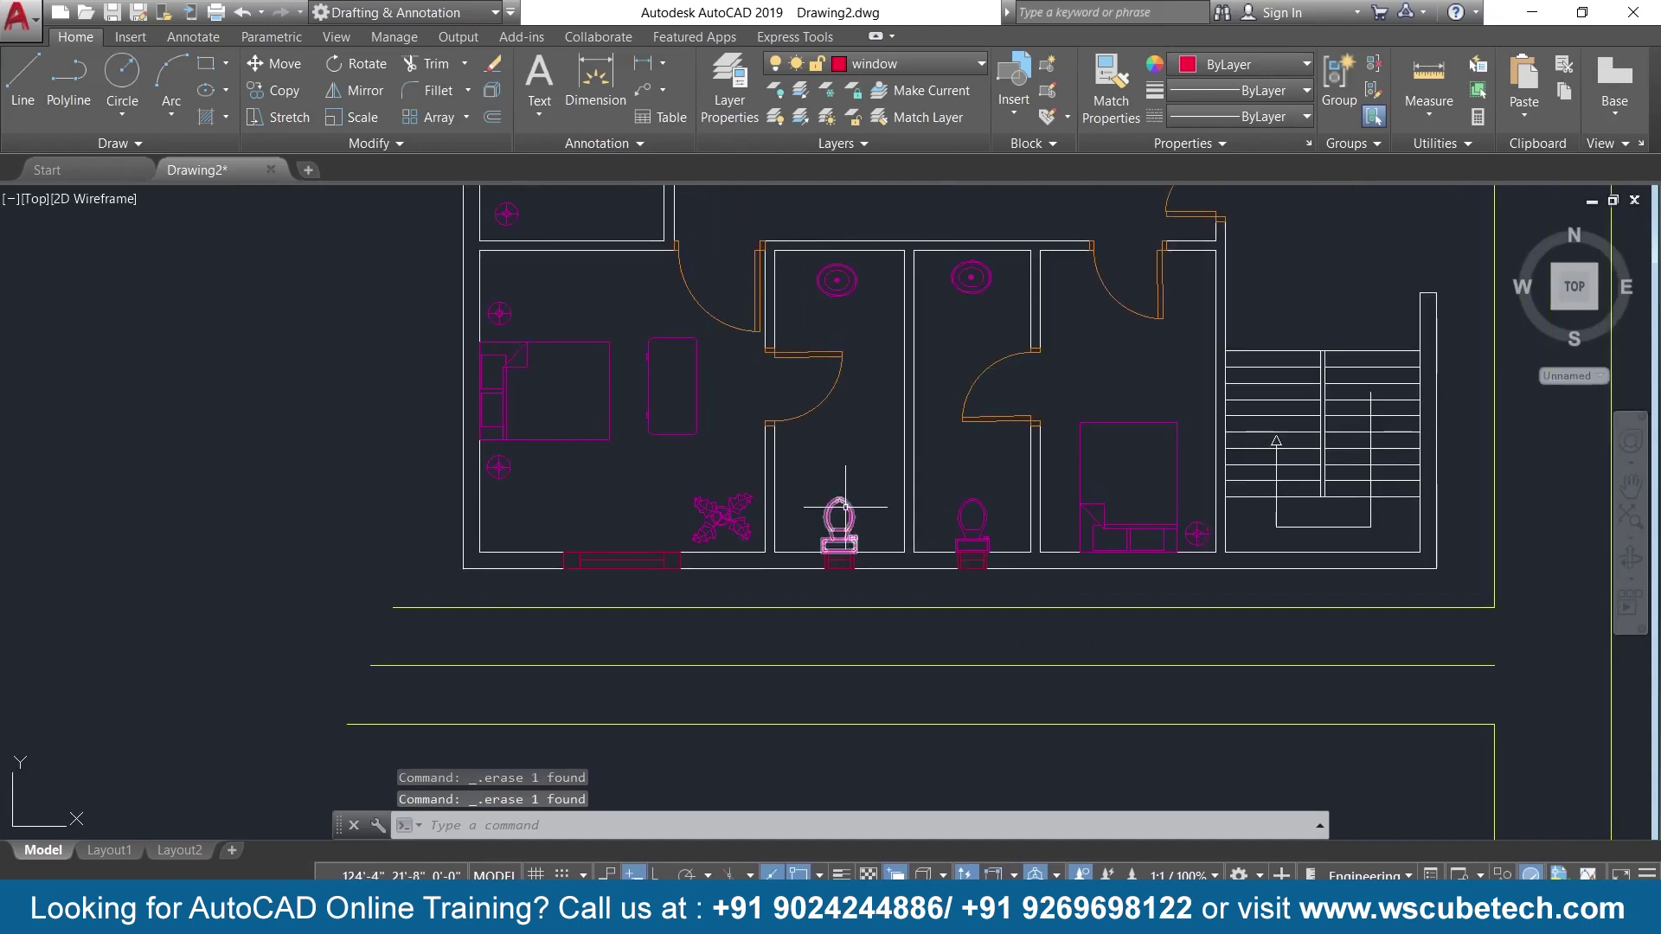
Nudge both toilets slightly upward by their base grips with Ortho on.
{"action": "left_click", "coordinate": [839, 541]}
{"action": "left_click", "coordinate": [839, 552]}
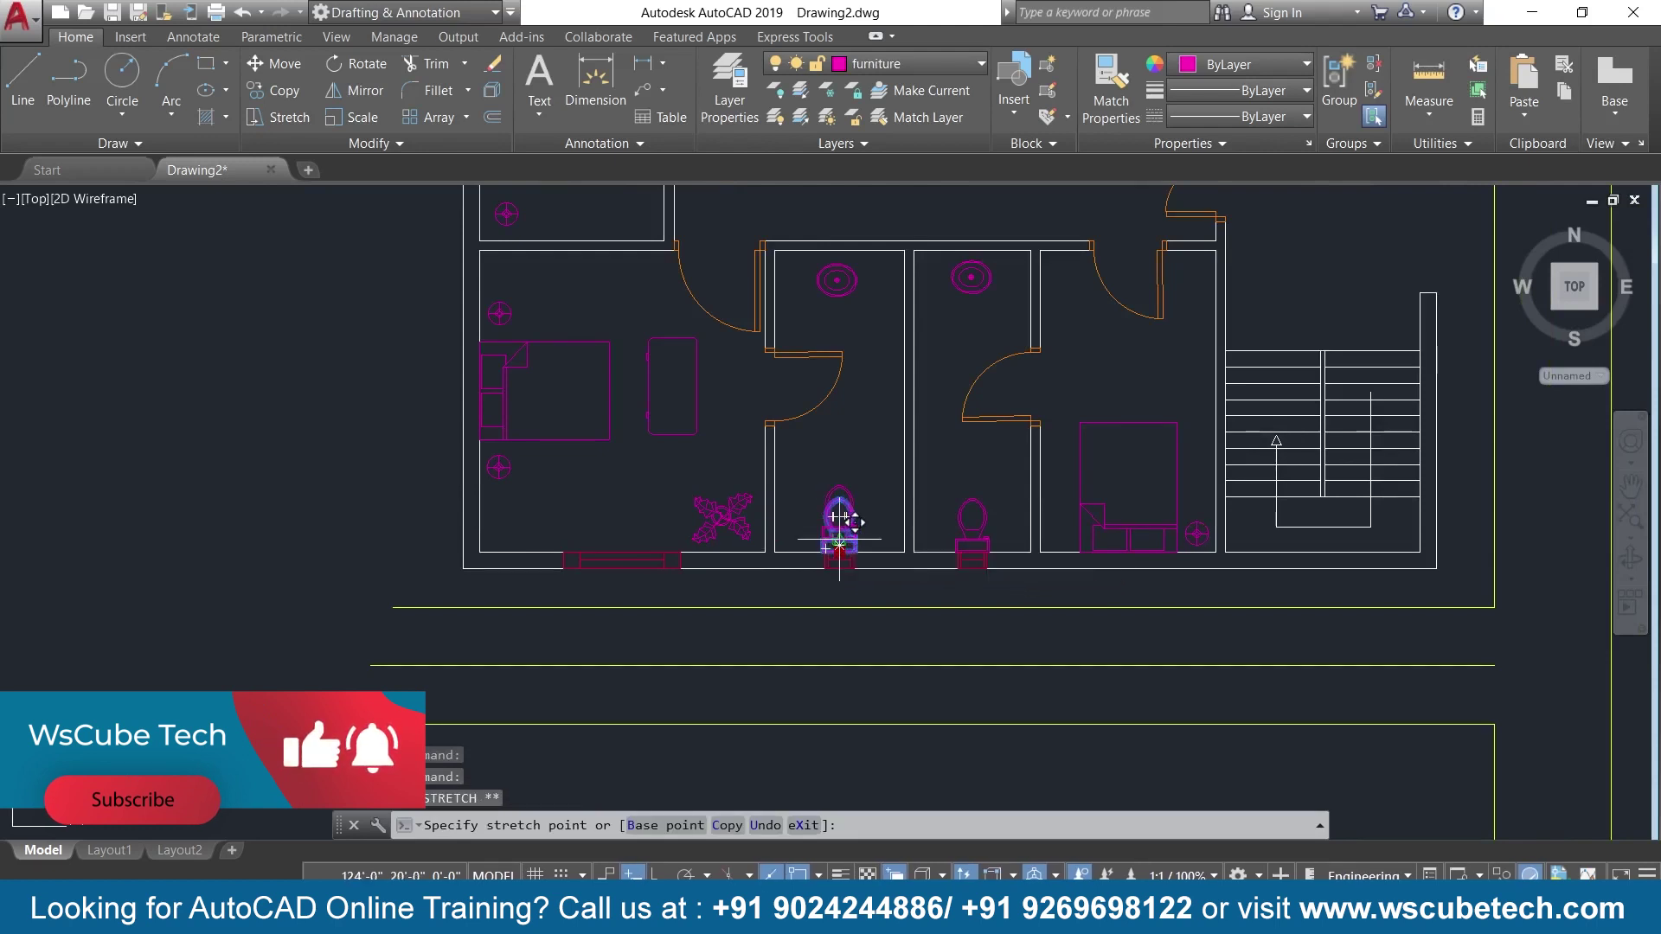
{"action": "key", "text": "F8"}
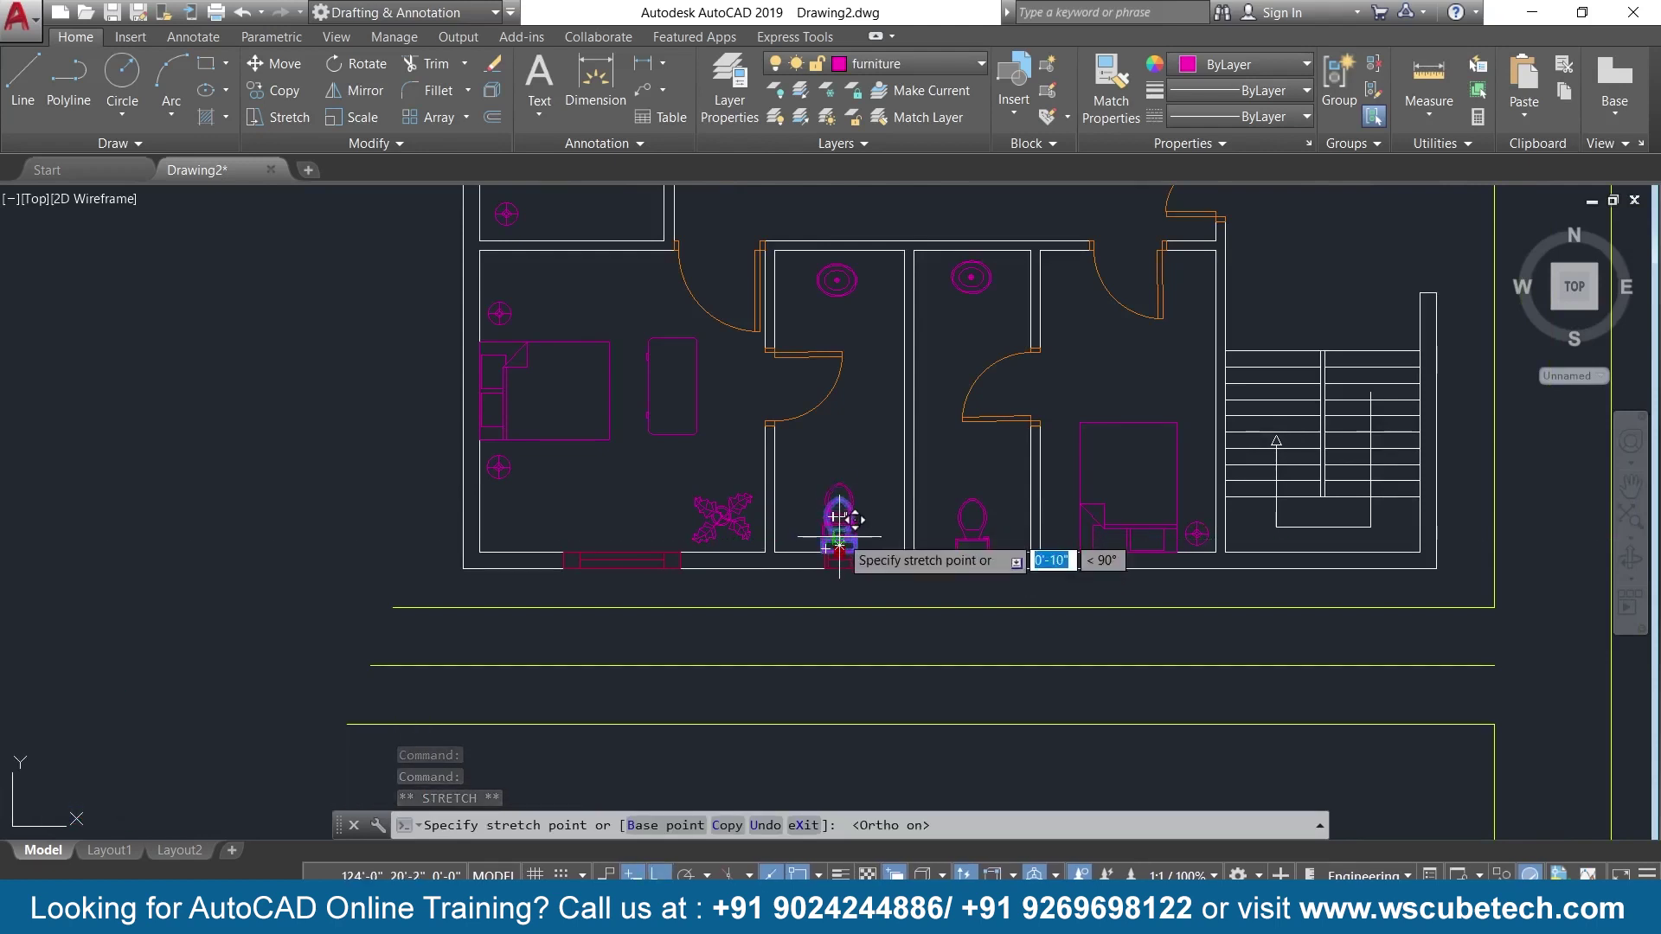
{"action": "left_click", "coordinate": [839, 538]}
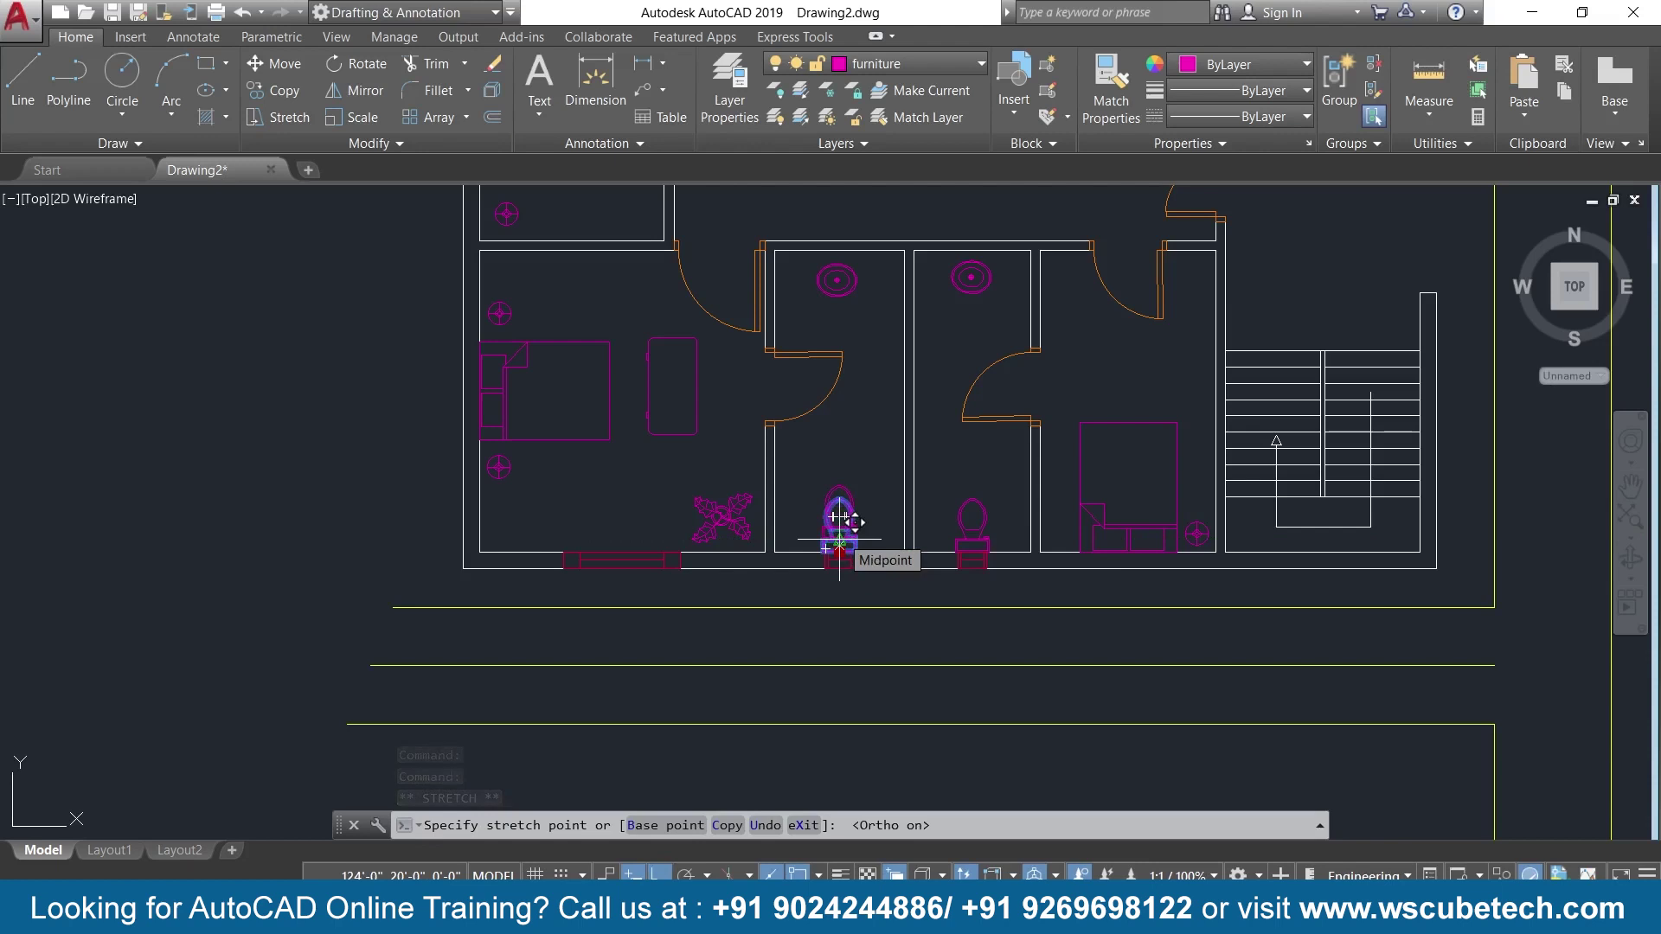
{"action": "left_click", "coordinate": [967, 537]}
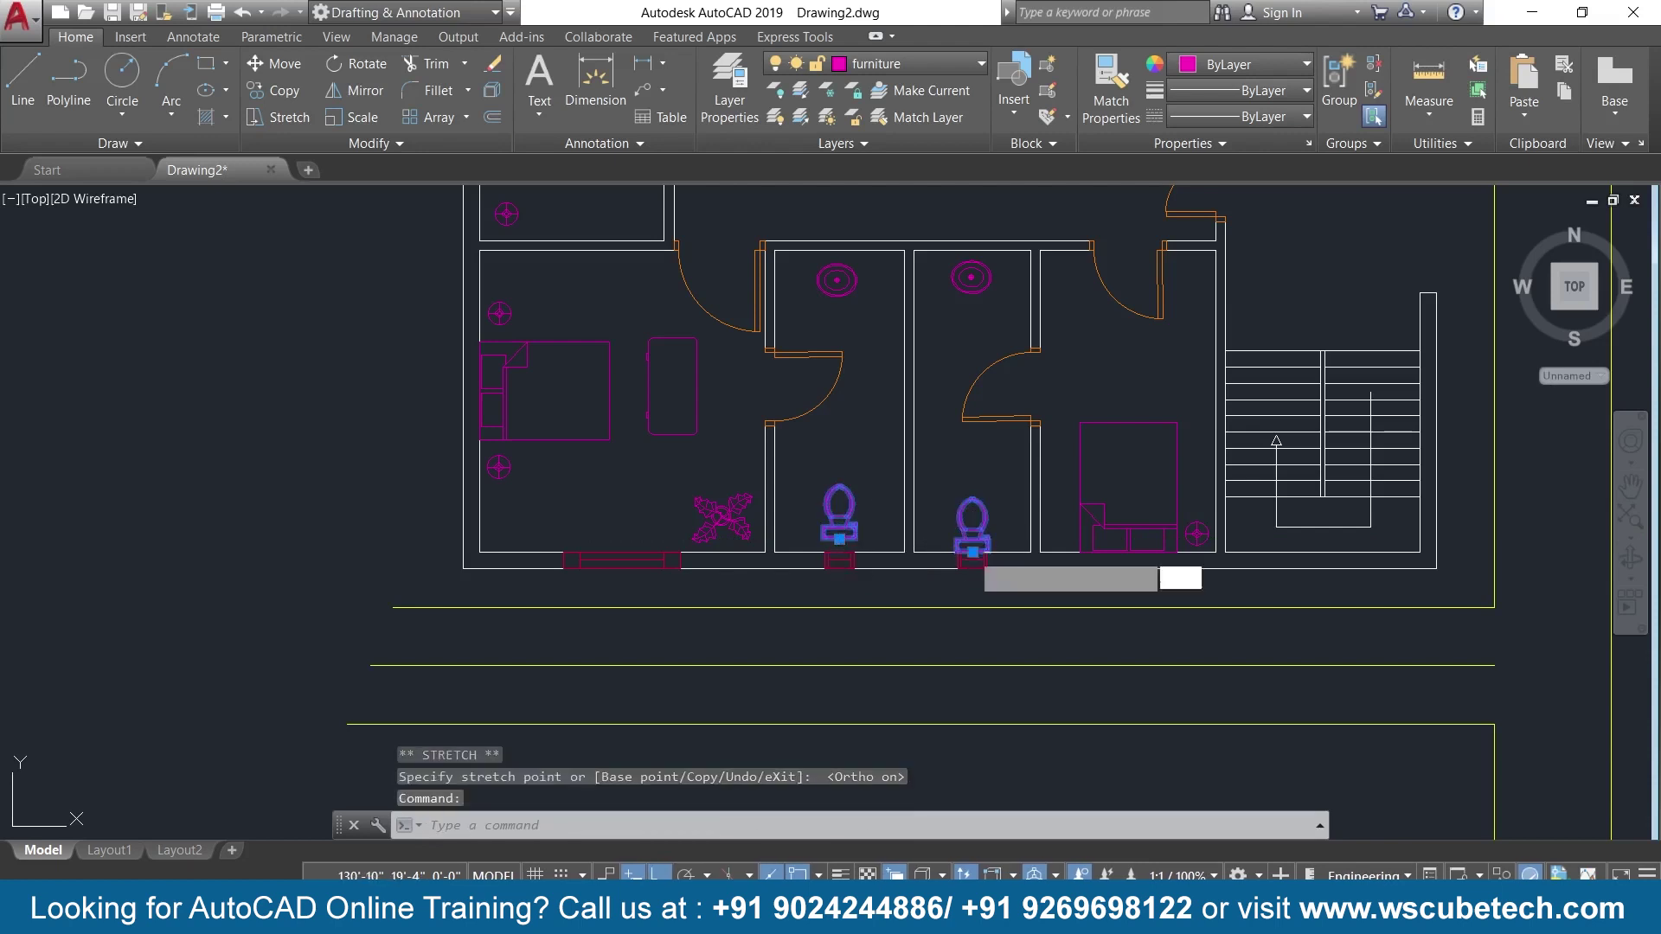
{"action": "left_click", "coordinate": [972, 545]}
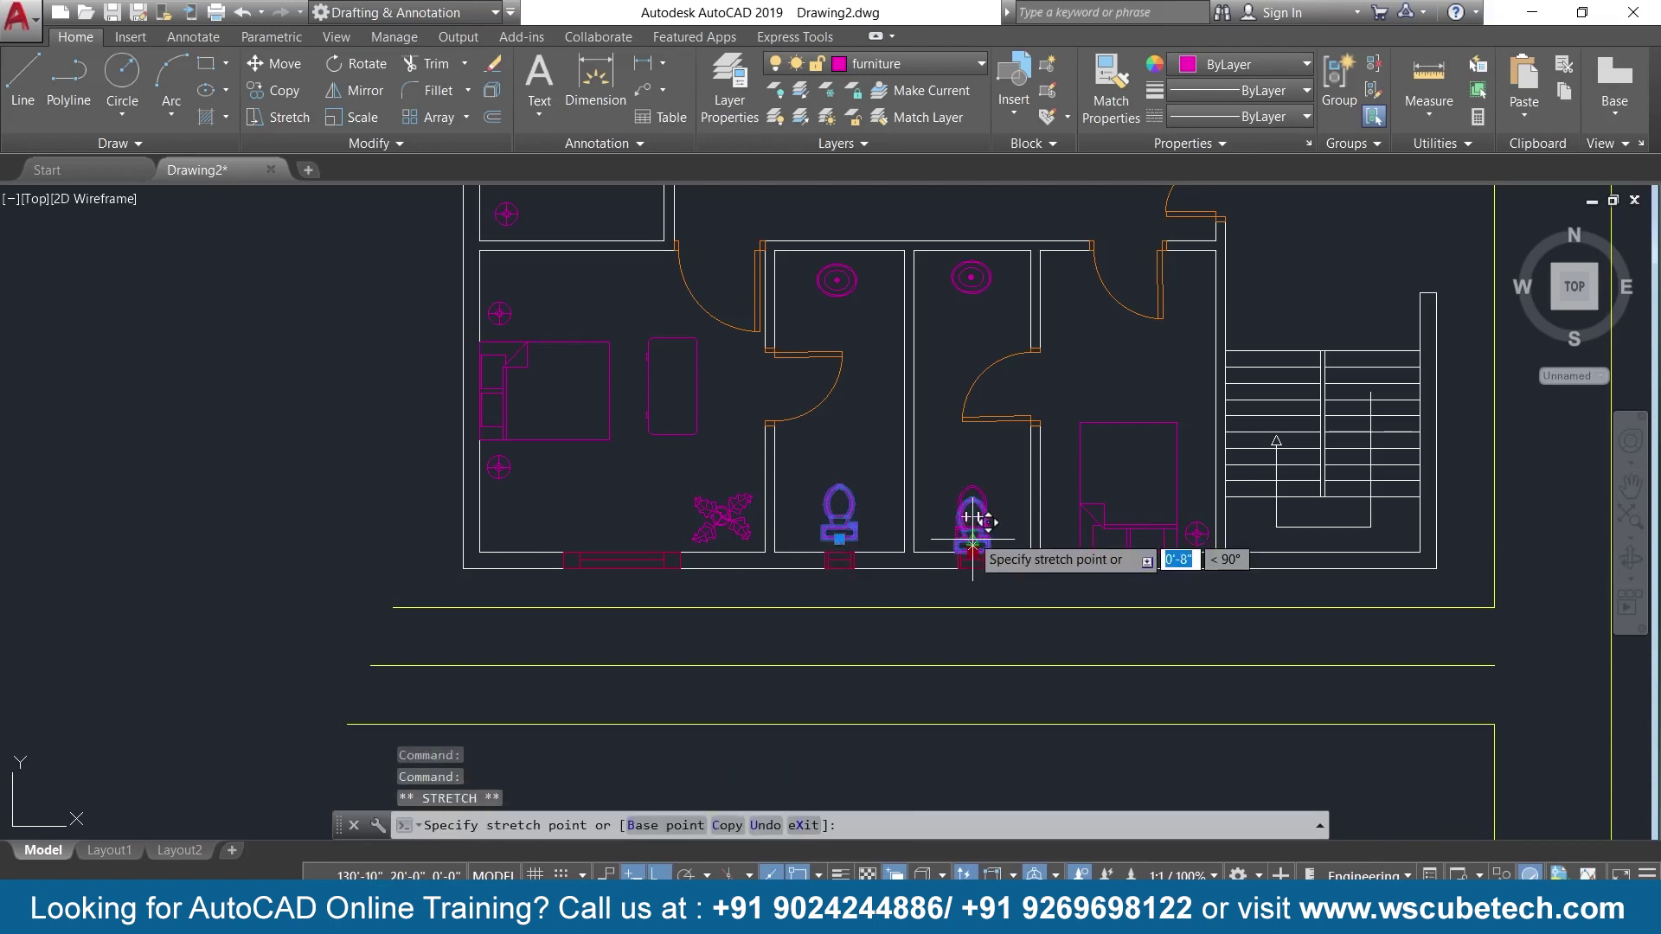
{"action": "left_click", "coordinate": [972, 542]}
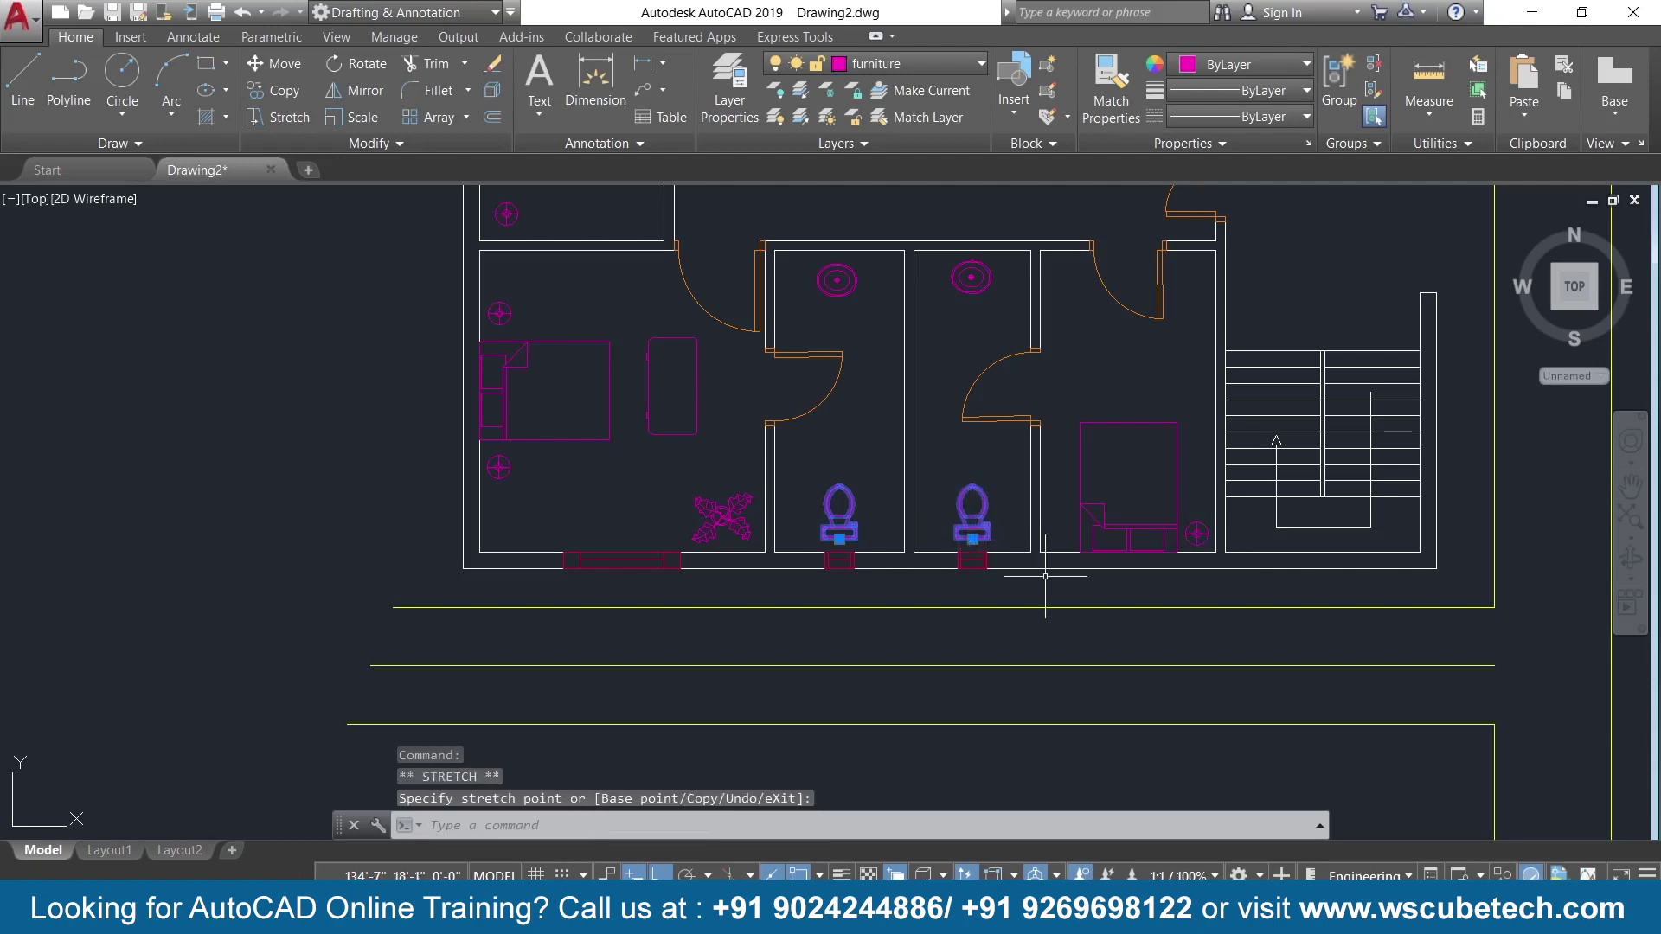
Shift the lower bedroom's bed slightly upward, clear of the bottom wall.
{"action": "scroll", "coordinate": [1060, 586], "scroll_direction": "up", "scroll_amount": 1}
{"action": "scroll", "coordinate": [1034, 620], "scroll_direction": "up", "scroll_amount": 1}
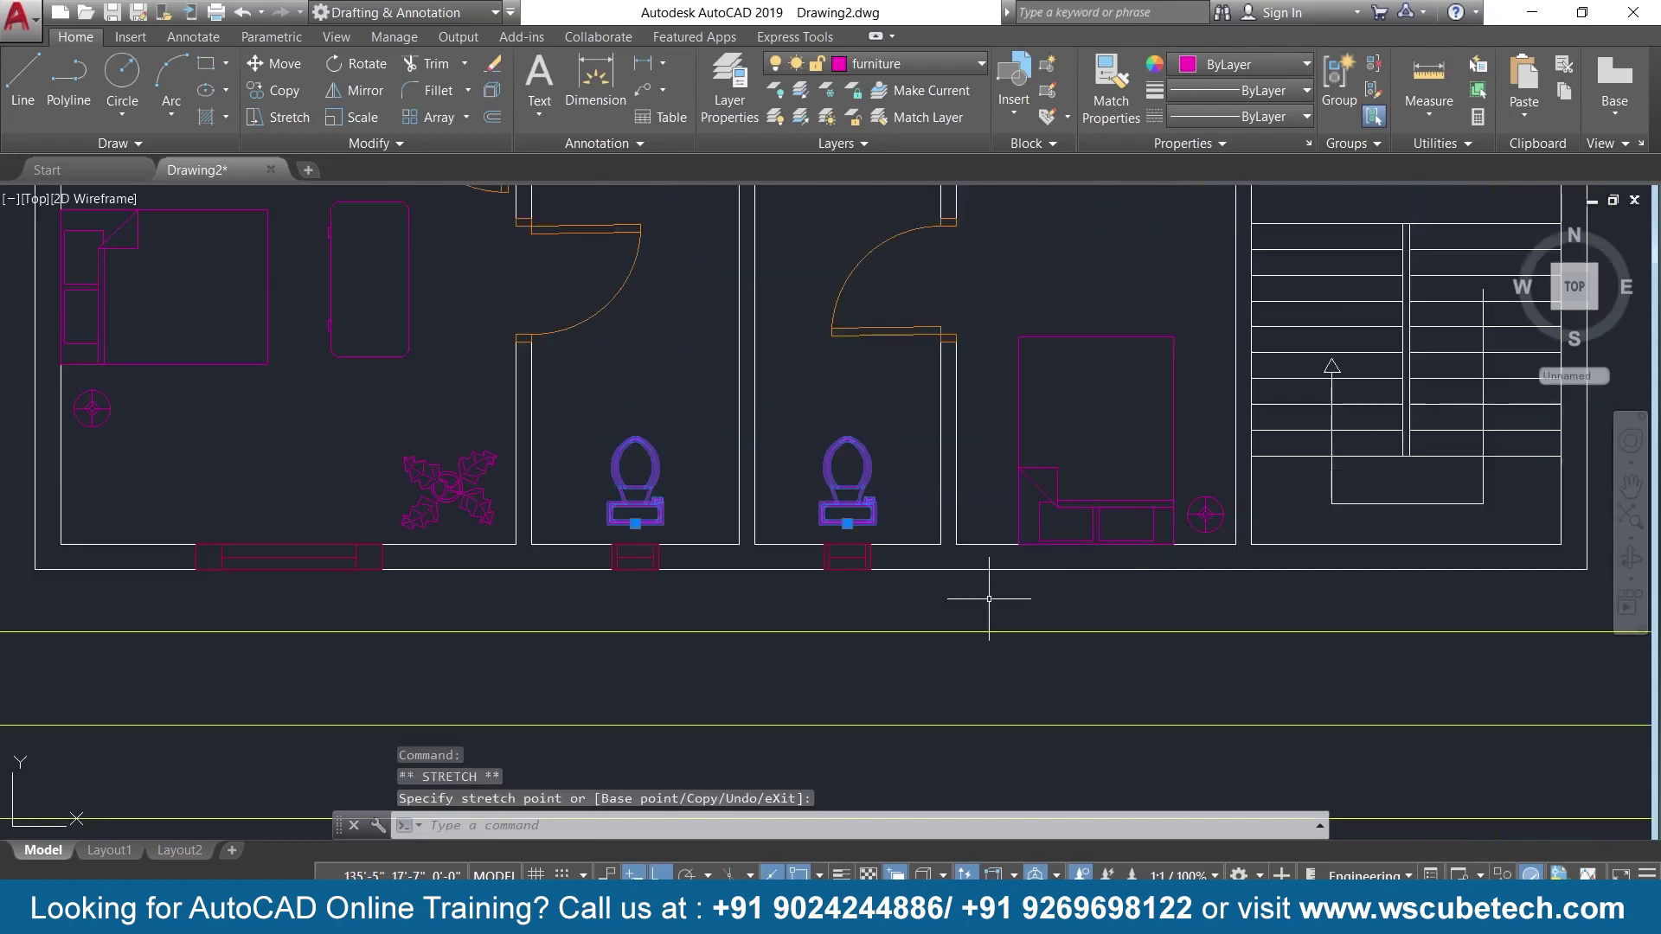
{"action": "left_click", "coordinate": [1070, 541]}
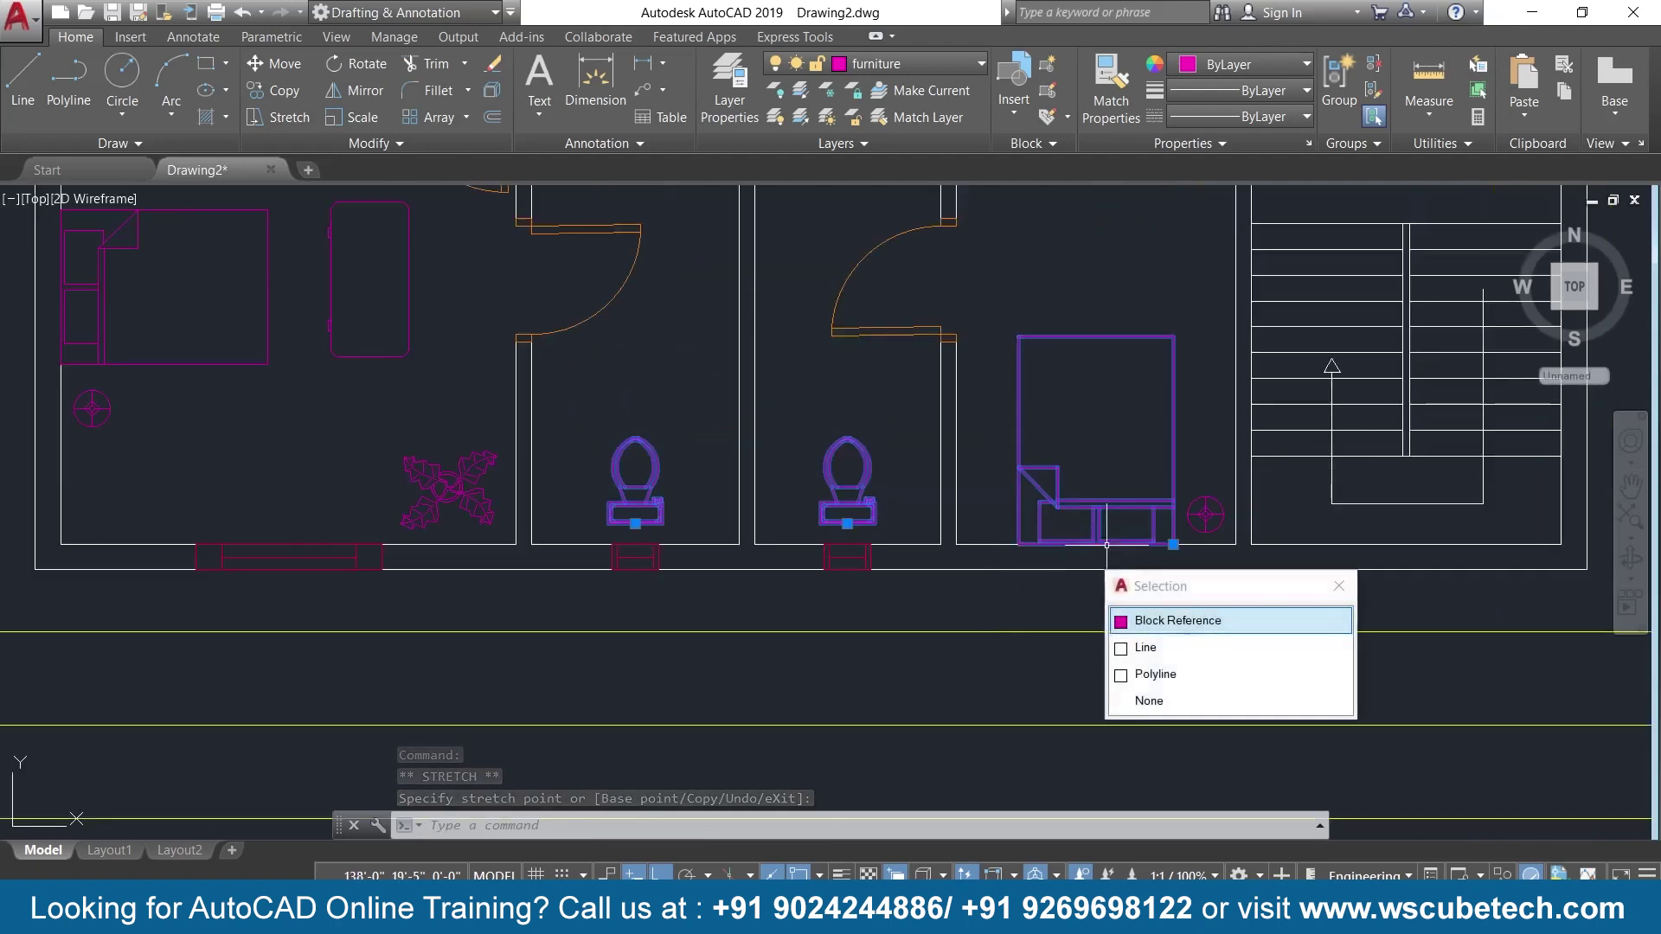
{"action": "left_click", "coordinate": [1174, 545]}
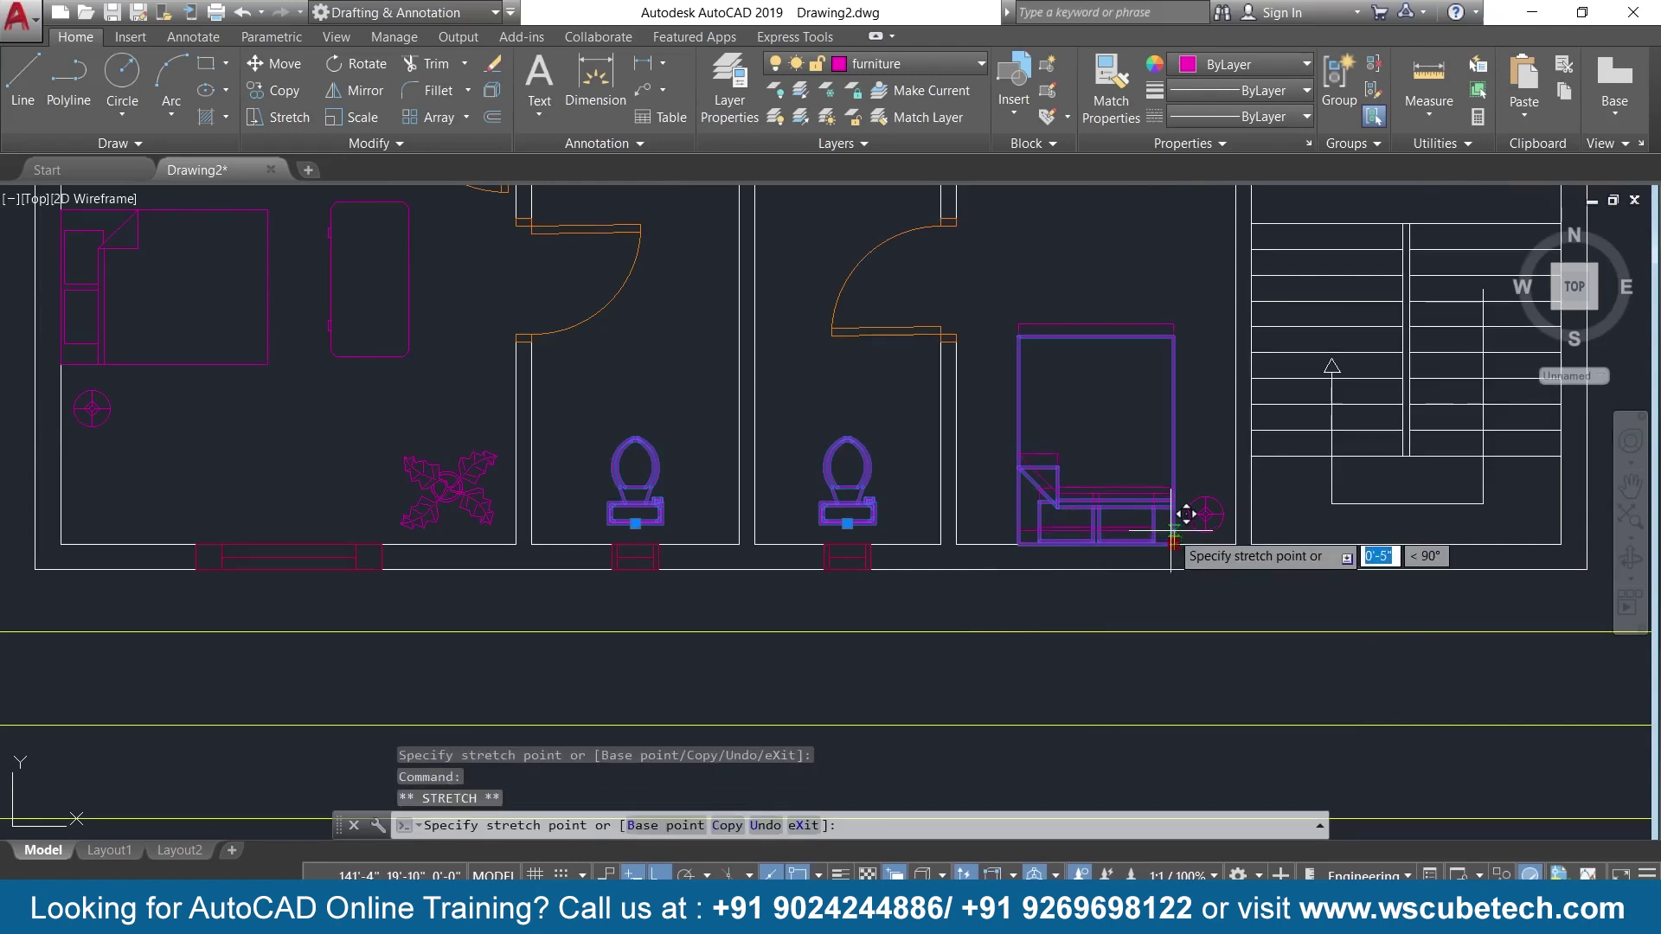
{"action": "left_click", "coordinate": [1172, 530]}
{"action": "scroll", "coordinate": [1114, 600], "scroll_direction": "down", "scroll_amount": 2}
{"action": "scroll", "coordinate": [1114, 600], "scroll_direction": "down", "scroll_amount": 1}
{"action": "scroll", "coordinate": [1111, 597], "scroll_direction": "up", "scroll_amount": 1}
{"action": "key", "text": "Escape"}
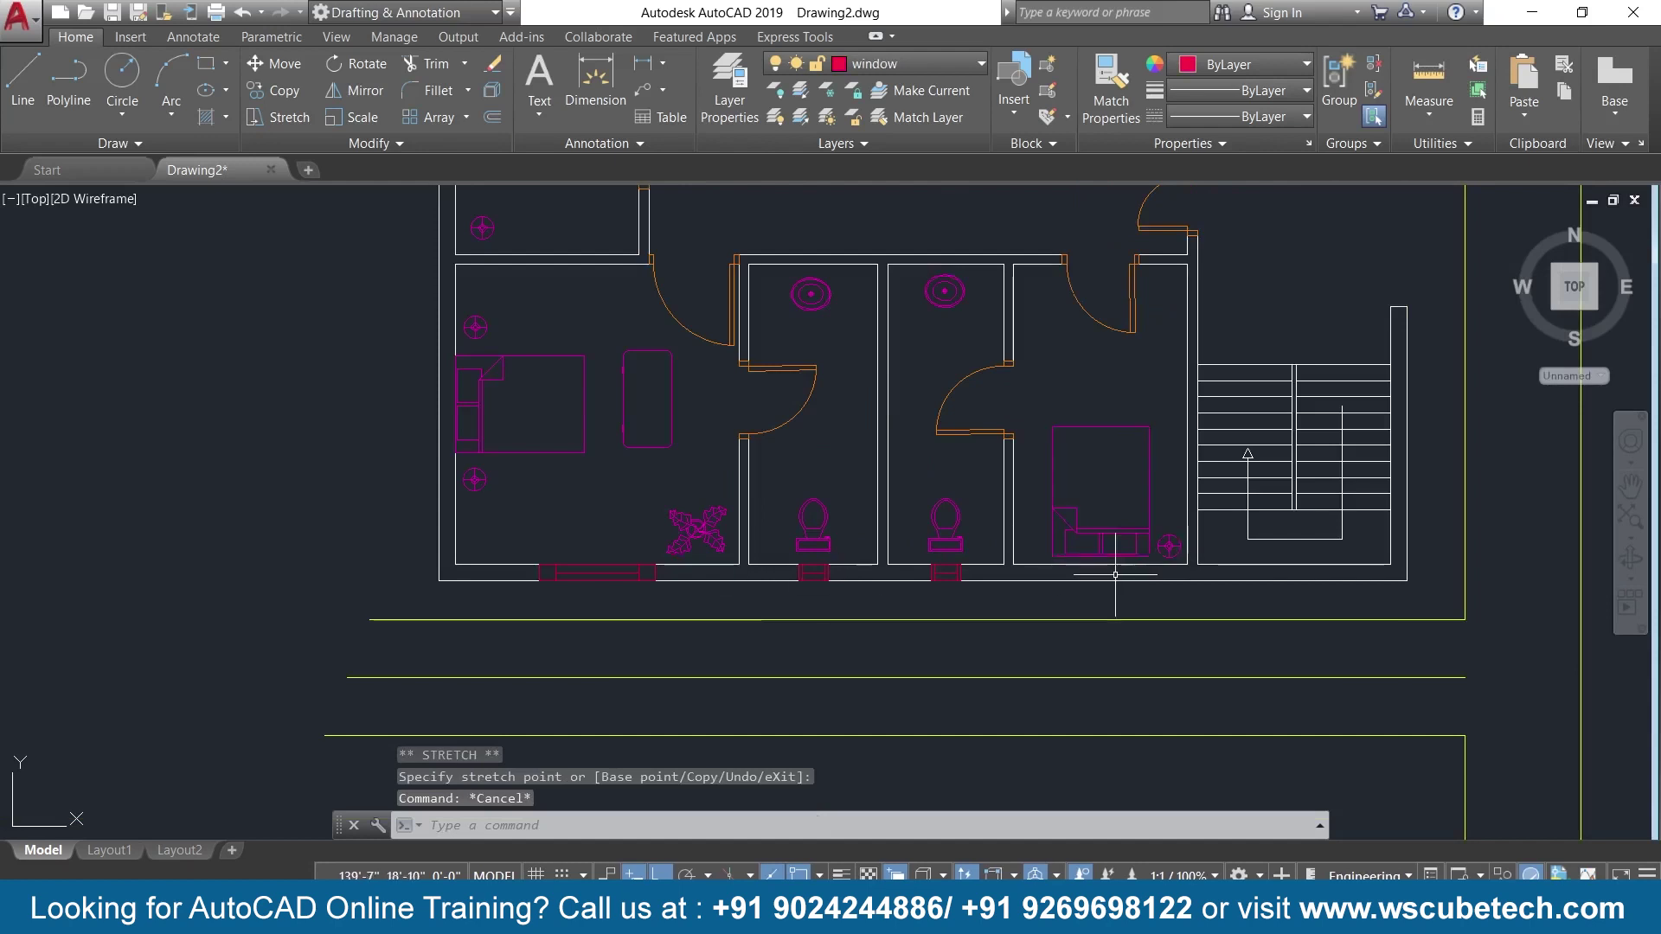
{"action": "scroll", "coordinate": [1115, 572], "scroll_direction": "up", "scroll_amount": 3}
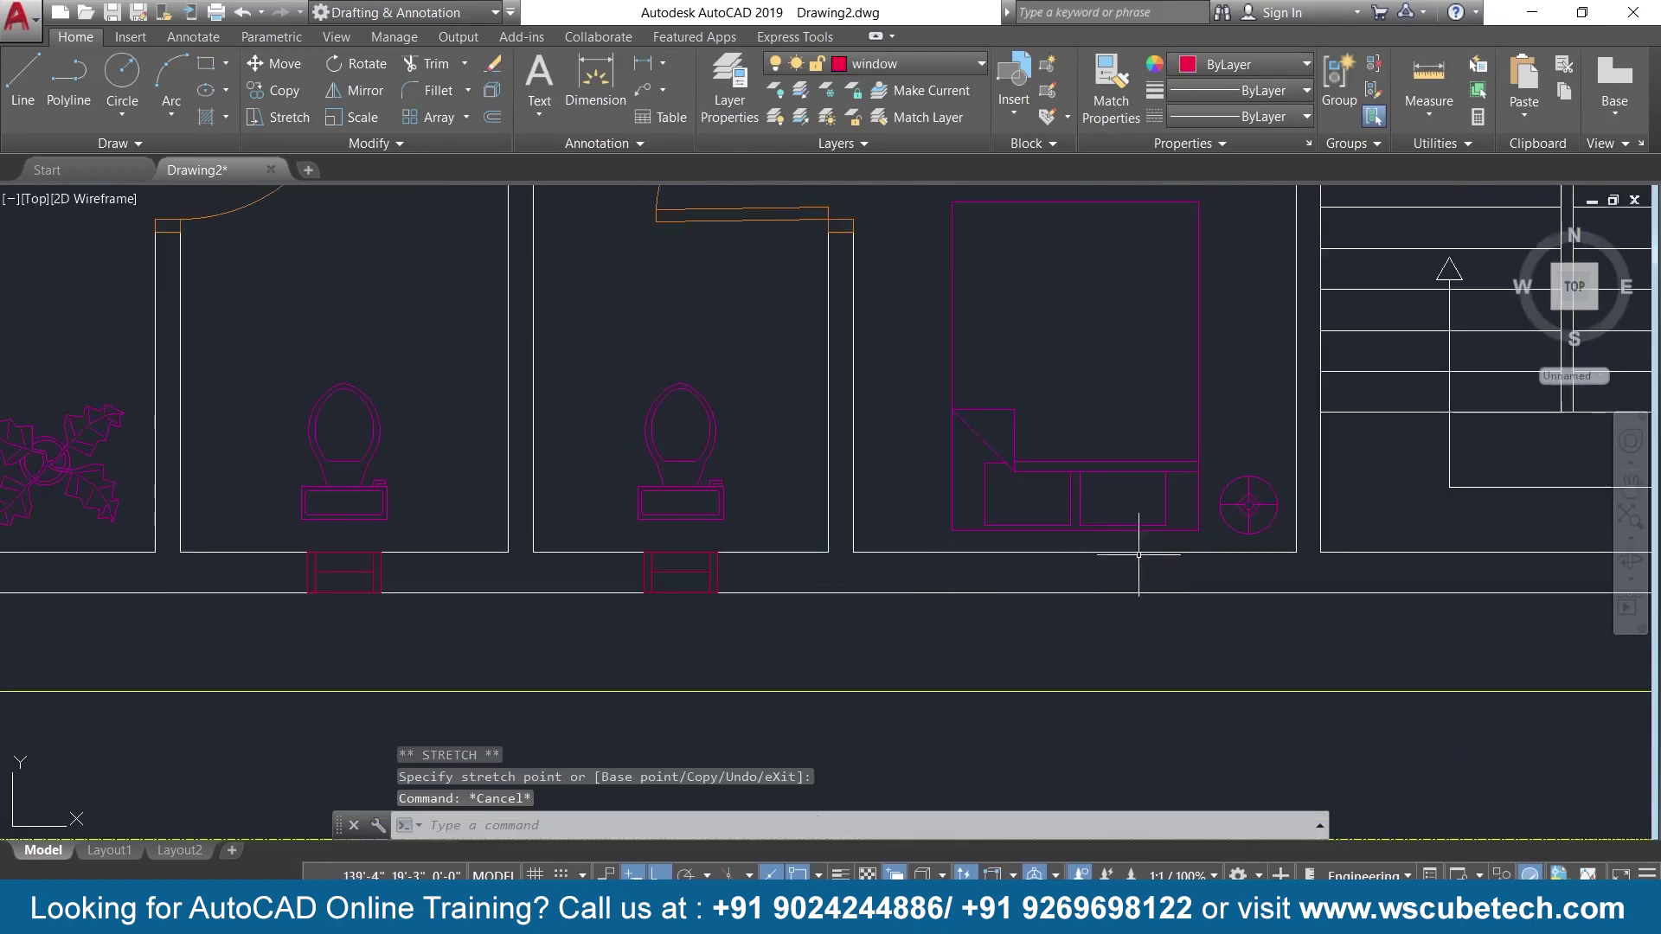
{"action": "scroll", "coordinate": [926, 574], "scroll_direction": "down", "scroll_amount": 2}
{"action": "scroll", "coordinate": [926, 585], "scroll_direction": "down", "scroll_amount": 1}
Draw a closed rectangle with sides 10", 3', 10" using LINE and Close.
{"action": "scroll", "coordinate": [926, 585], "scroll_direction": "up", "scroll_amount": 2}
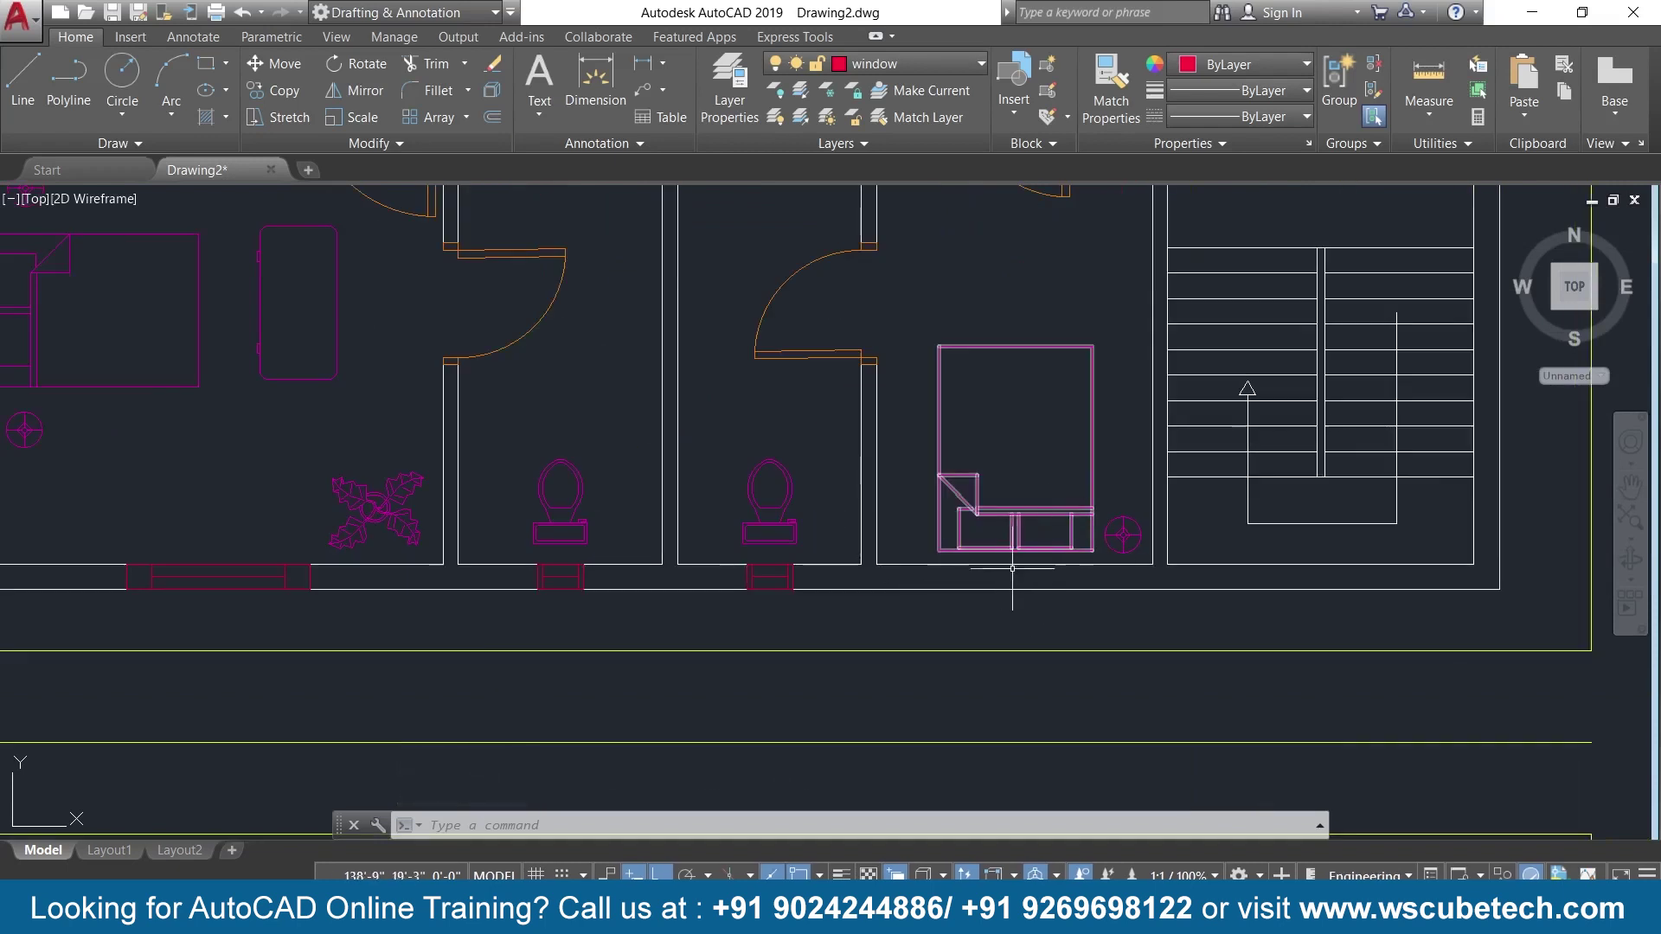
{"action": "scroll", "coordinate": [634, 564], "scroll_direction": "down", "scroll_amount": 3}
{"action": "scroll", "coordinate": [797, 575], "scroll_direction": "up", "scroll_amount": 1}
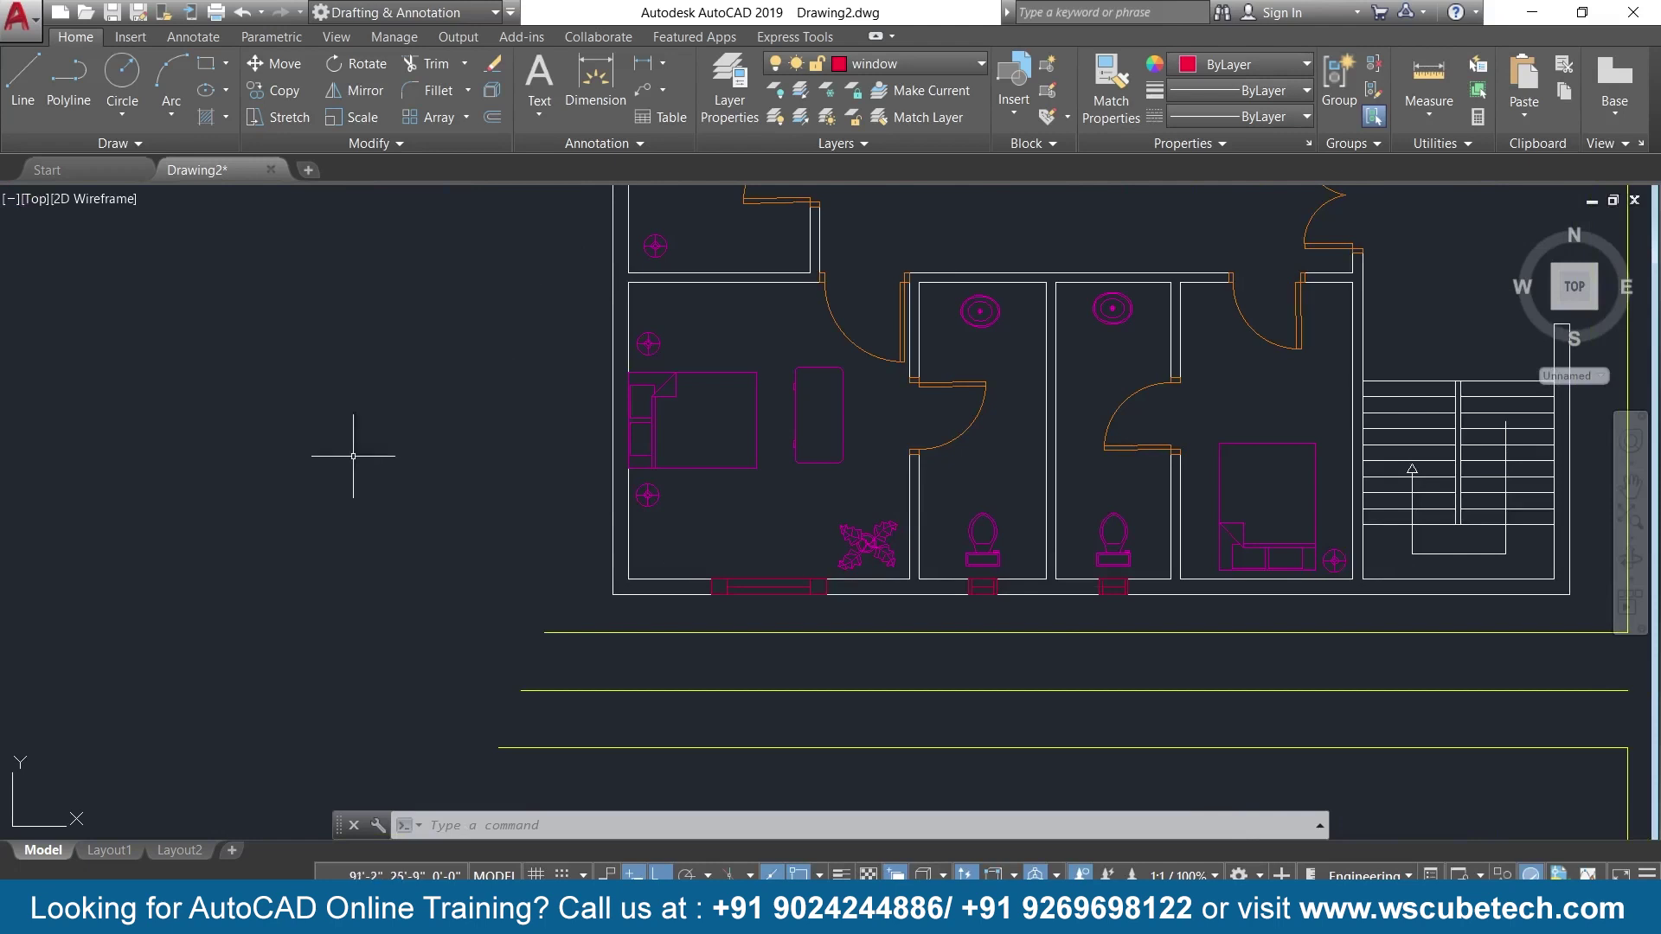
{"action": "type", "text": "l"}
{"action": "key", "text": "Return"}
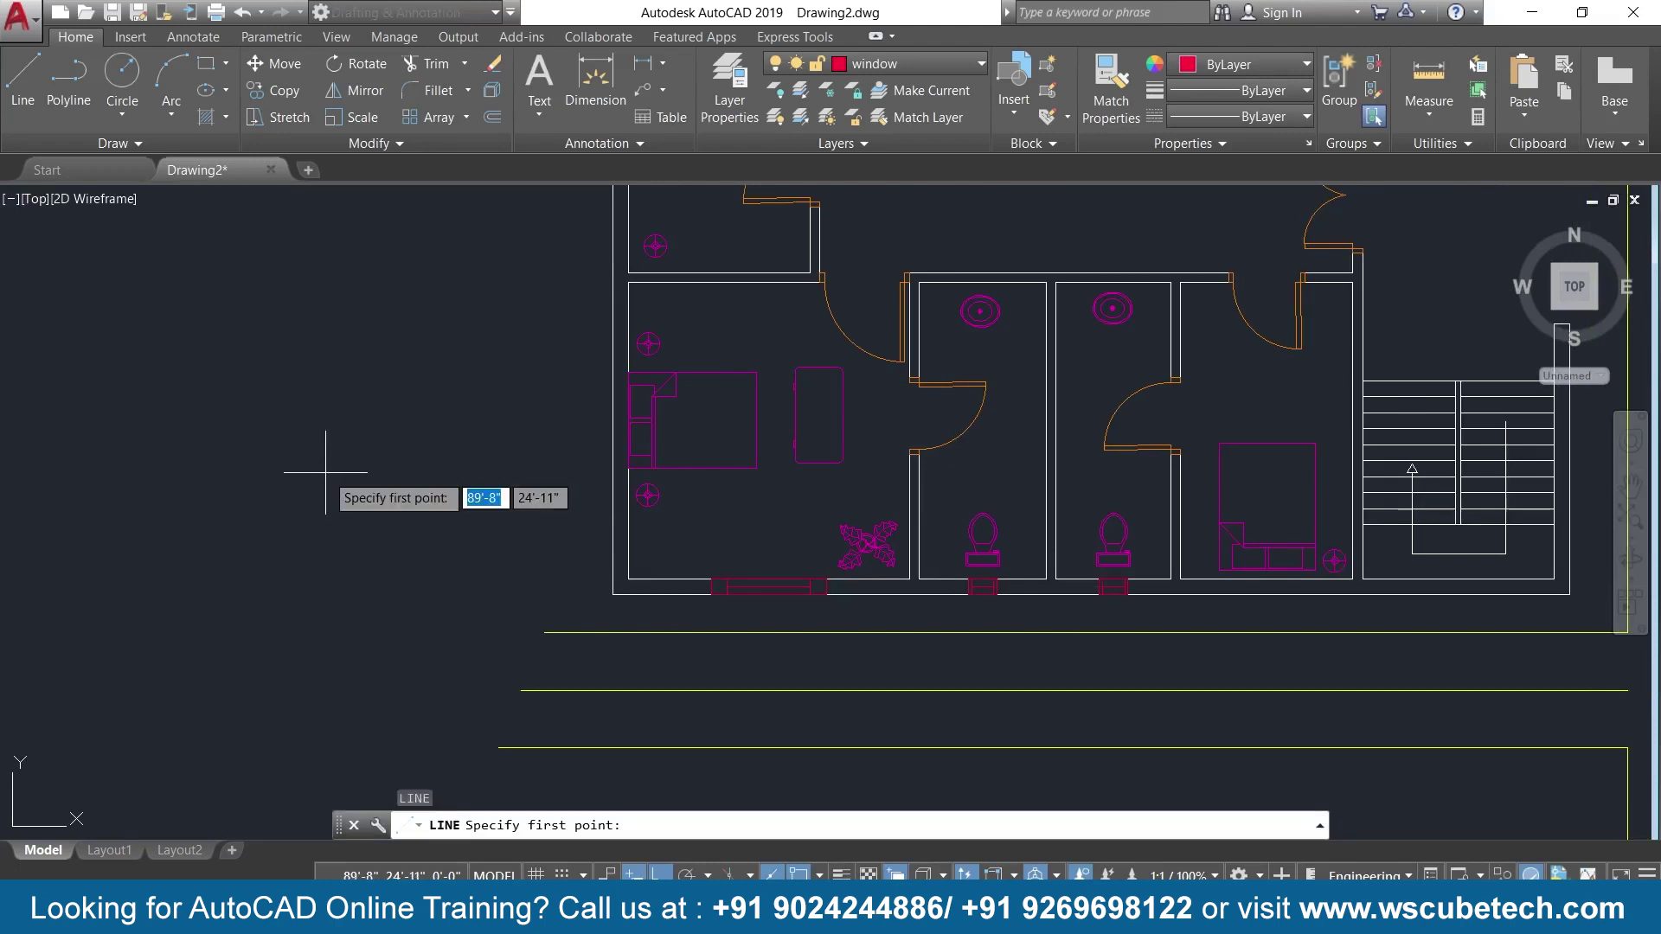
{"action": "left_click", "coordinate": [139, 441]}
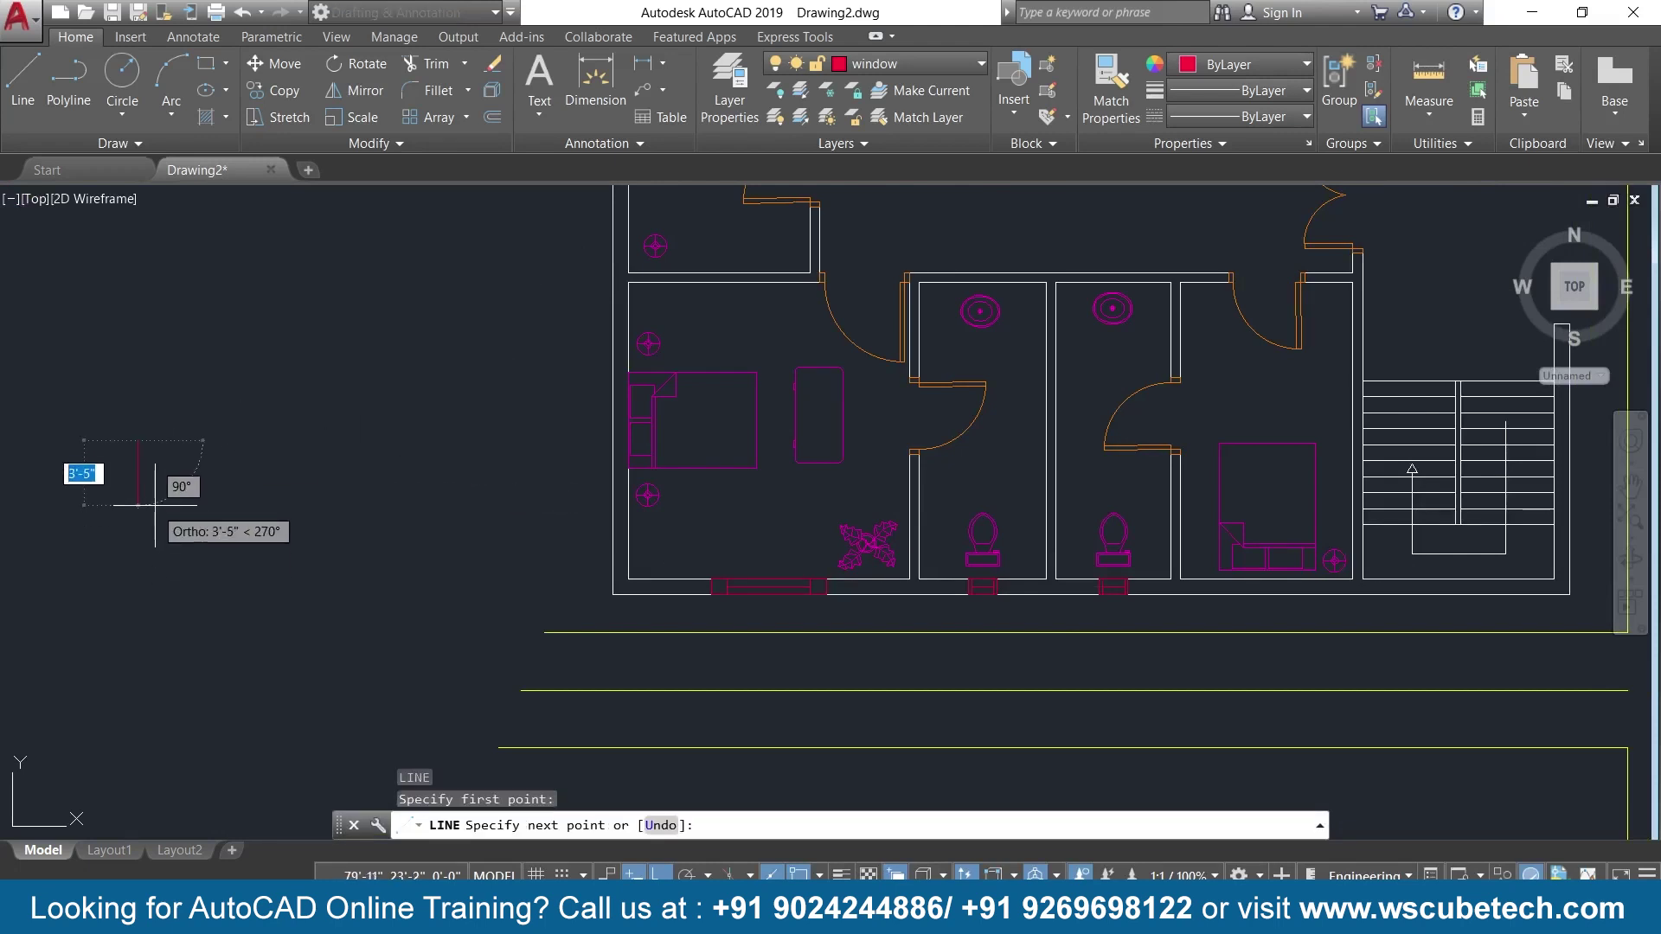
{"action": "type", "text": "10"}
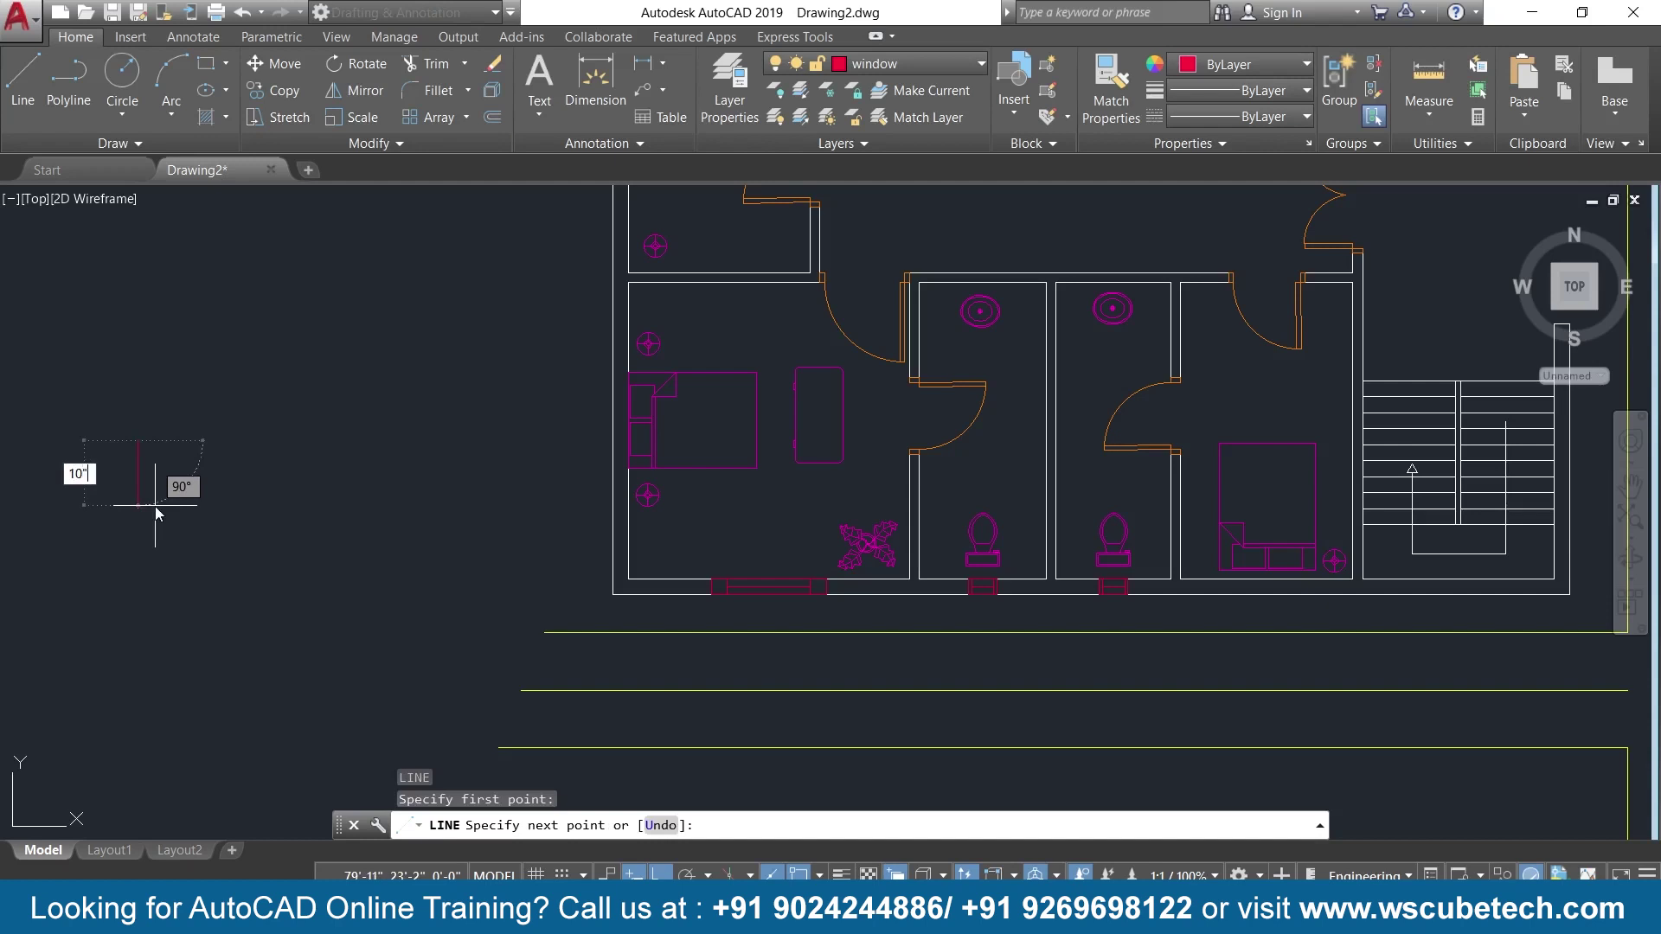
{"action": "key", "text": "Return"}
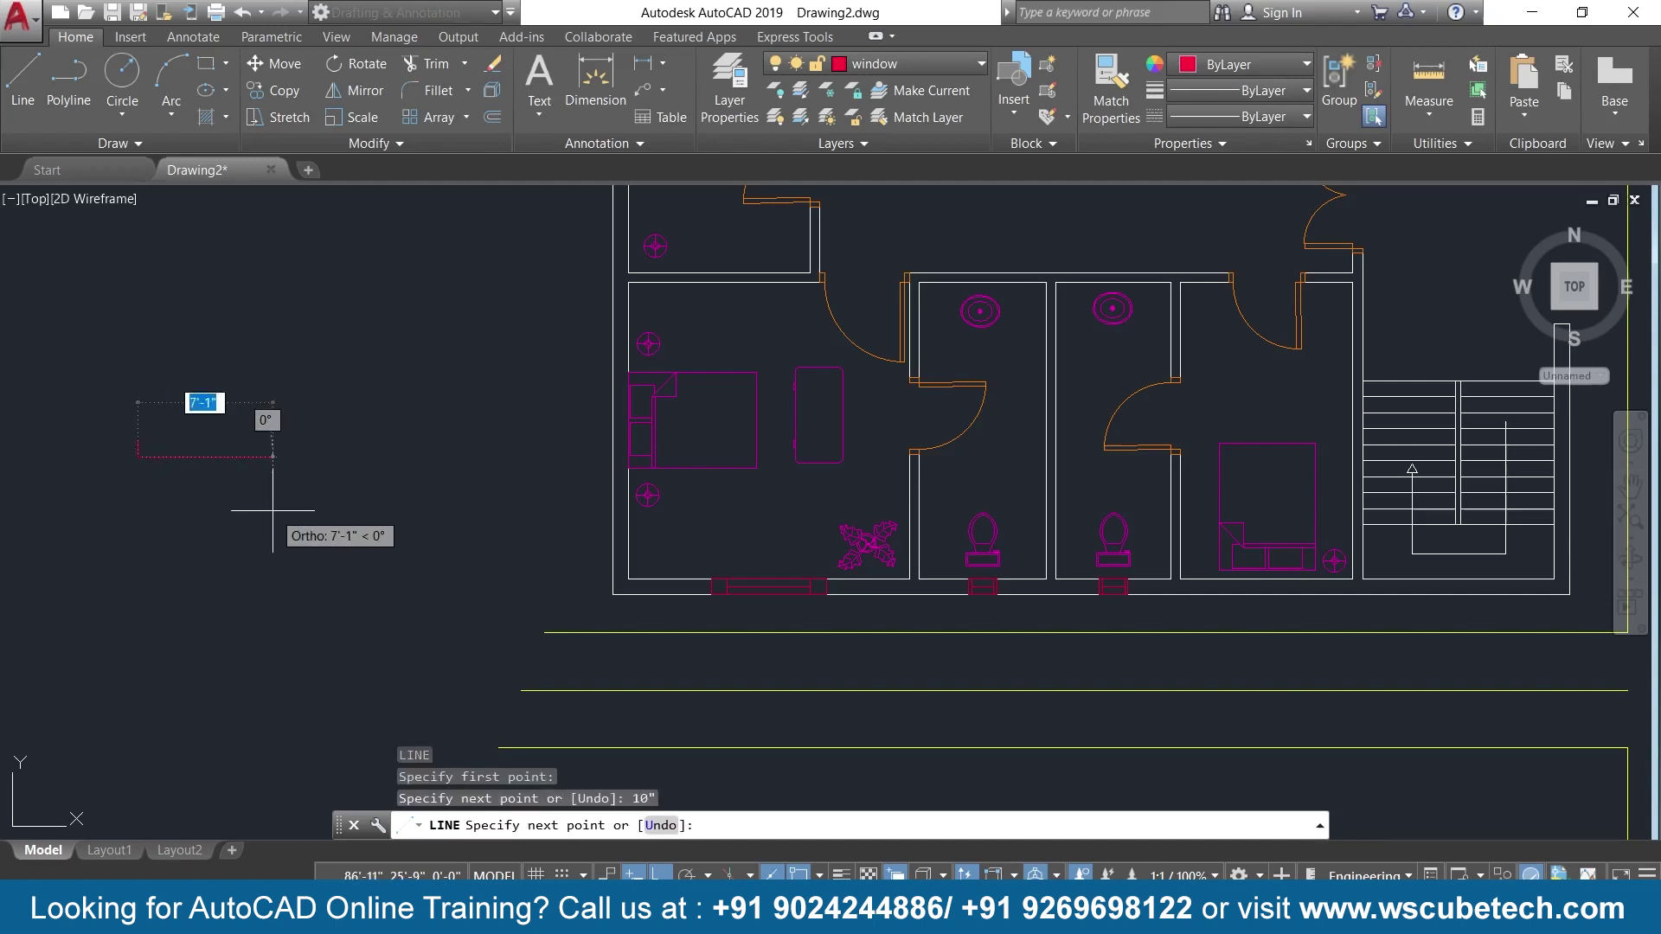
{"action": "type", "text": "'"}
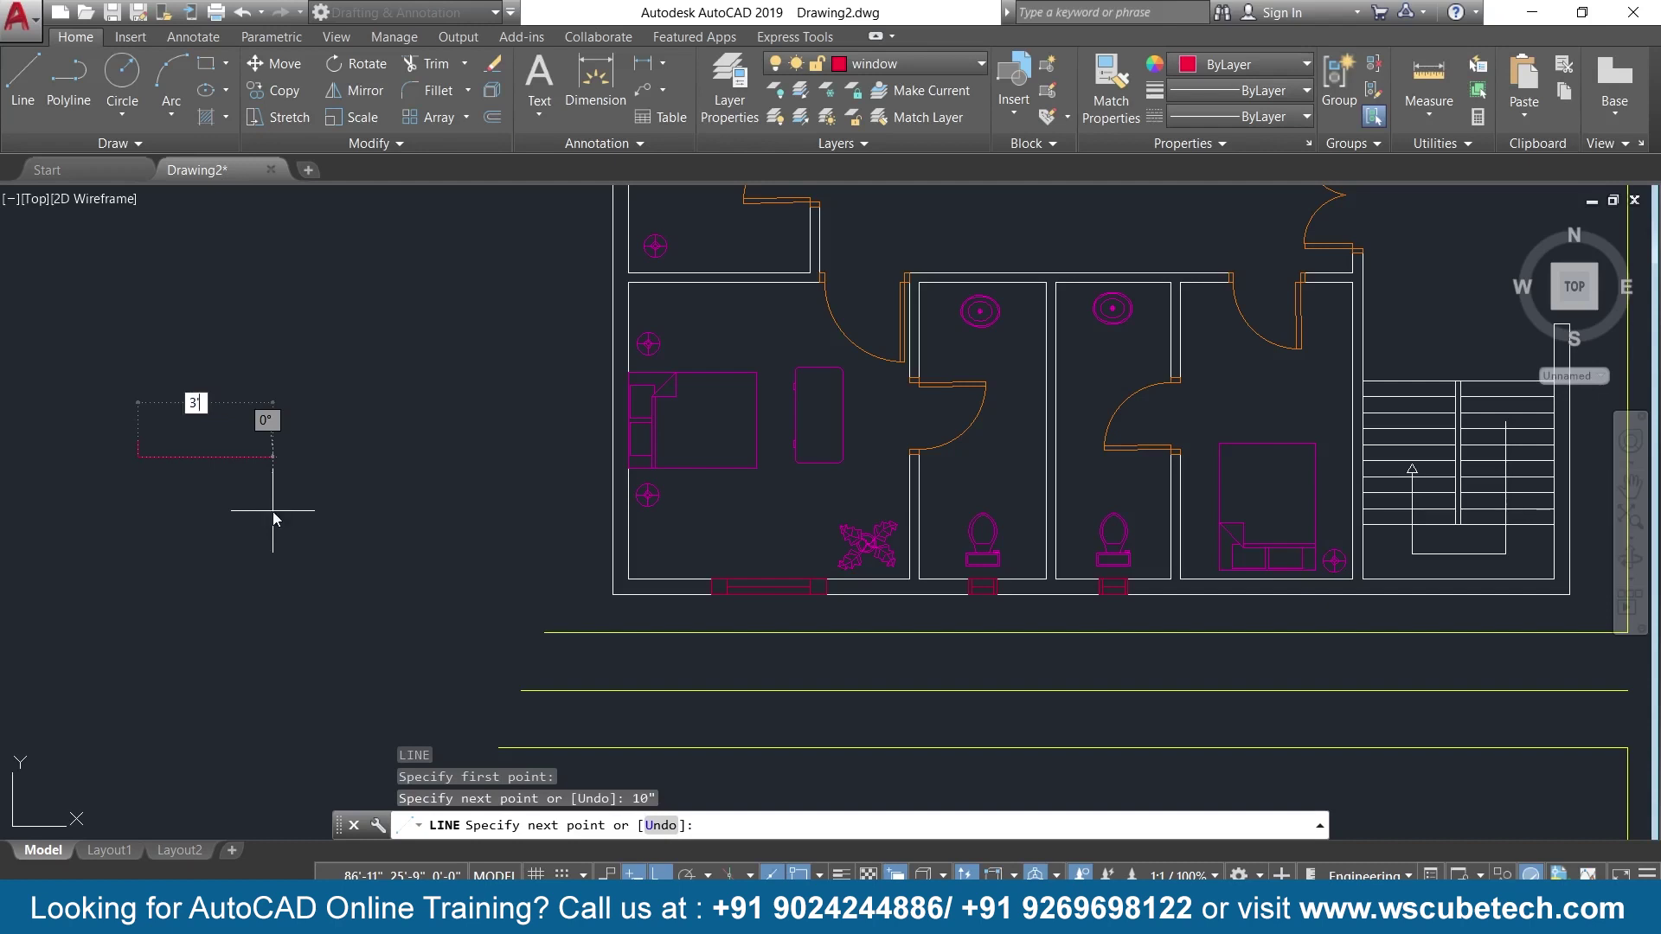
{"action": "key", "text": "Return"}
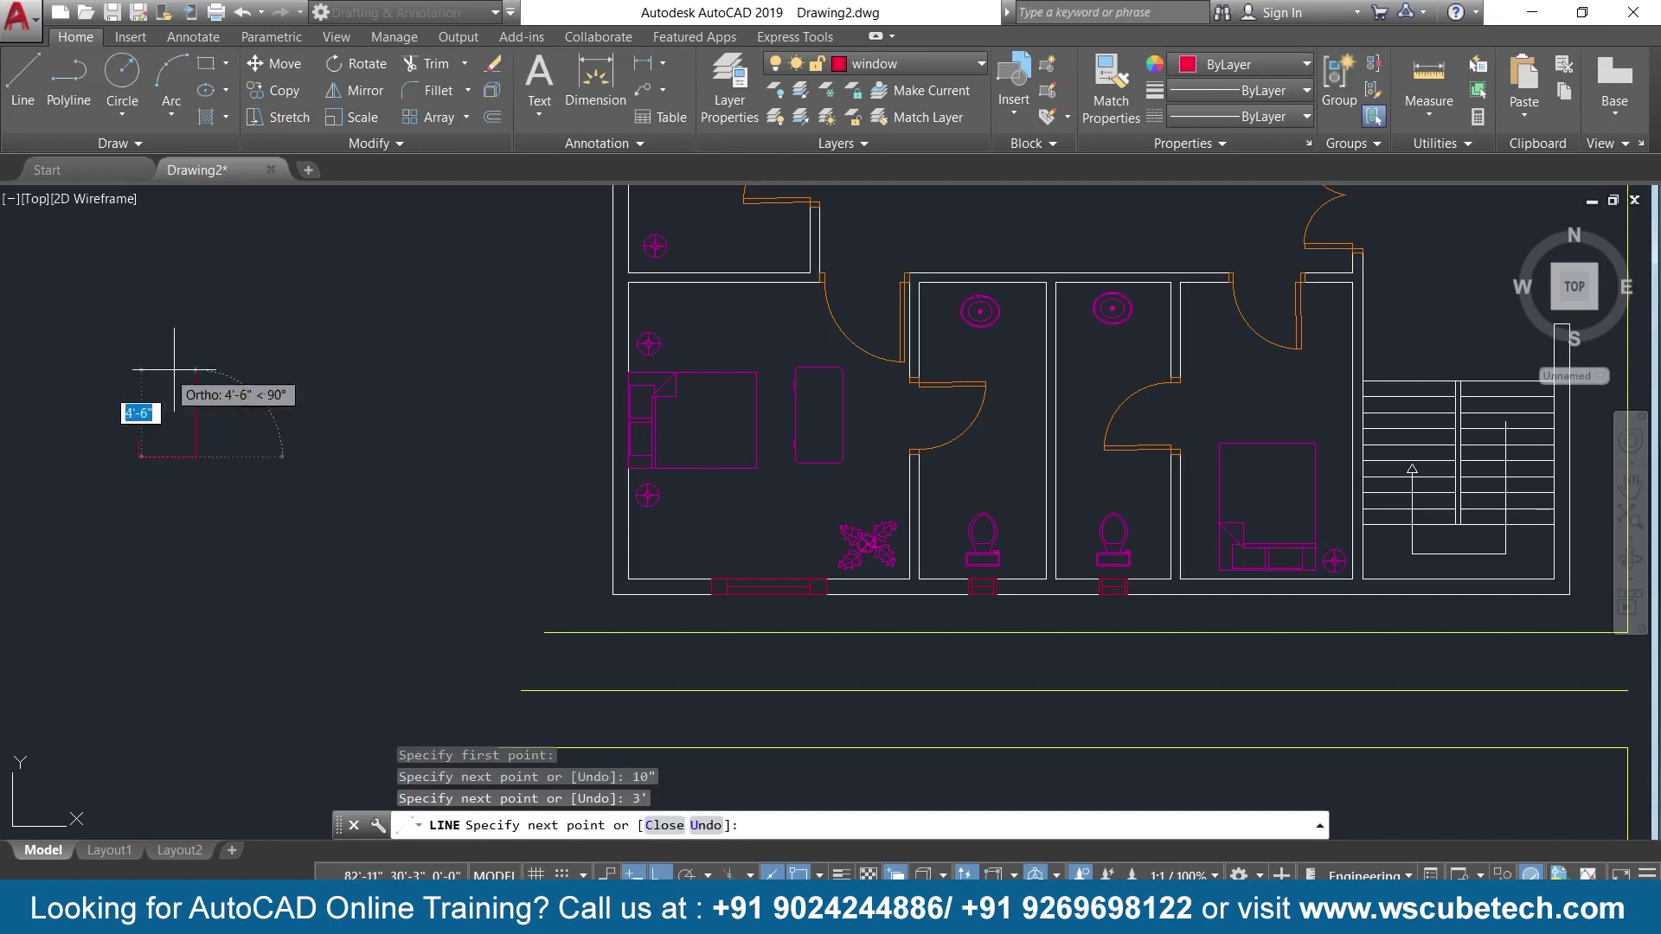
{"action": "type", "text": "10"}
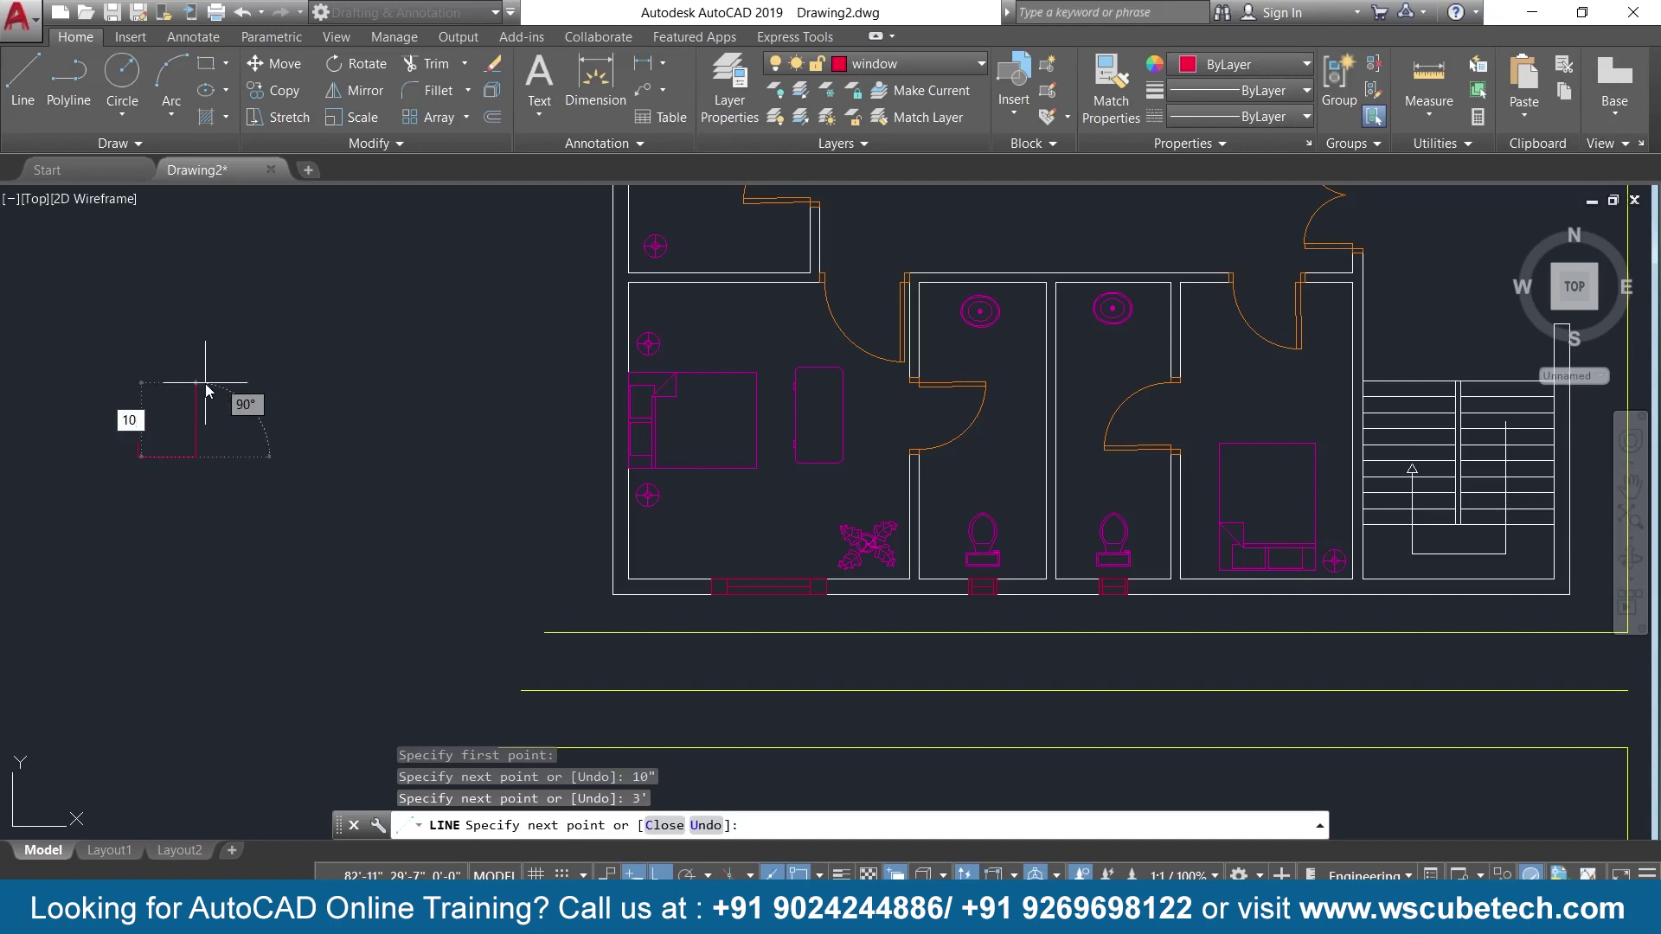
{"action": "key", "text": "Return"}
{"action": "type", "text": "c"}
{"action": "key", "text": "Return"}
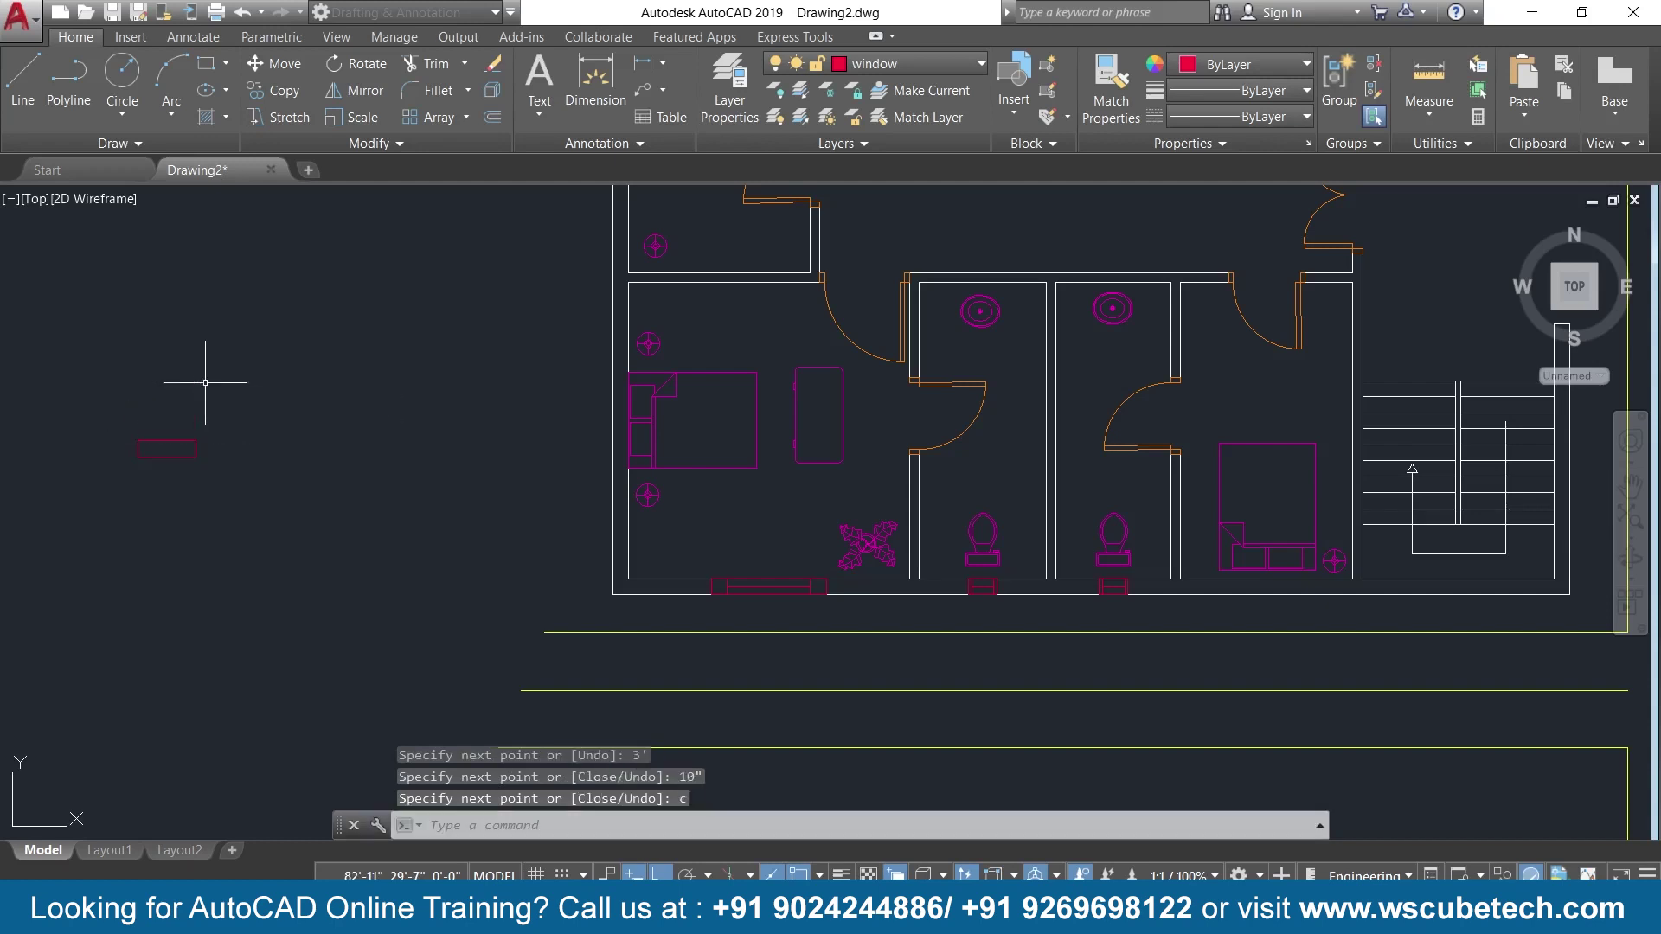
{"action": "scroll", "coordinate": [114, 447], "scroll_direction": "up", "scroll_amount": 4}
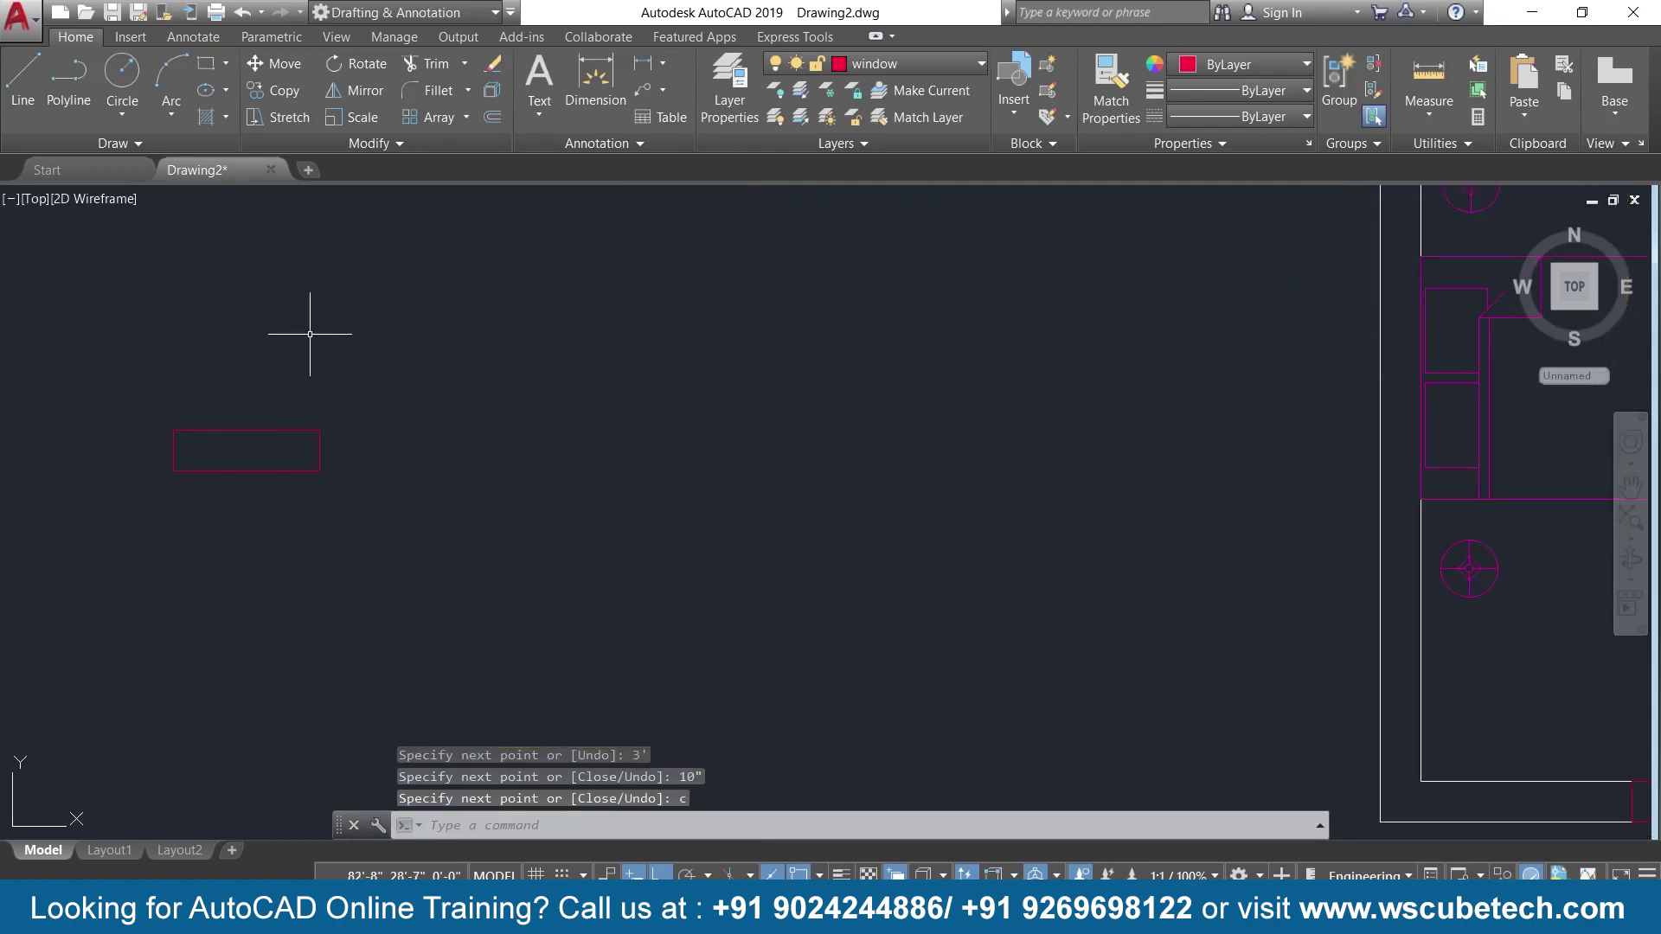
Offset the rectangle's left and right edges 10" inward to form the window's inner lines.
{"action": "left_click", "coordinate": [492, 117]}
{"action": "type", "text": "10"}
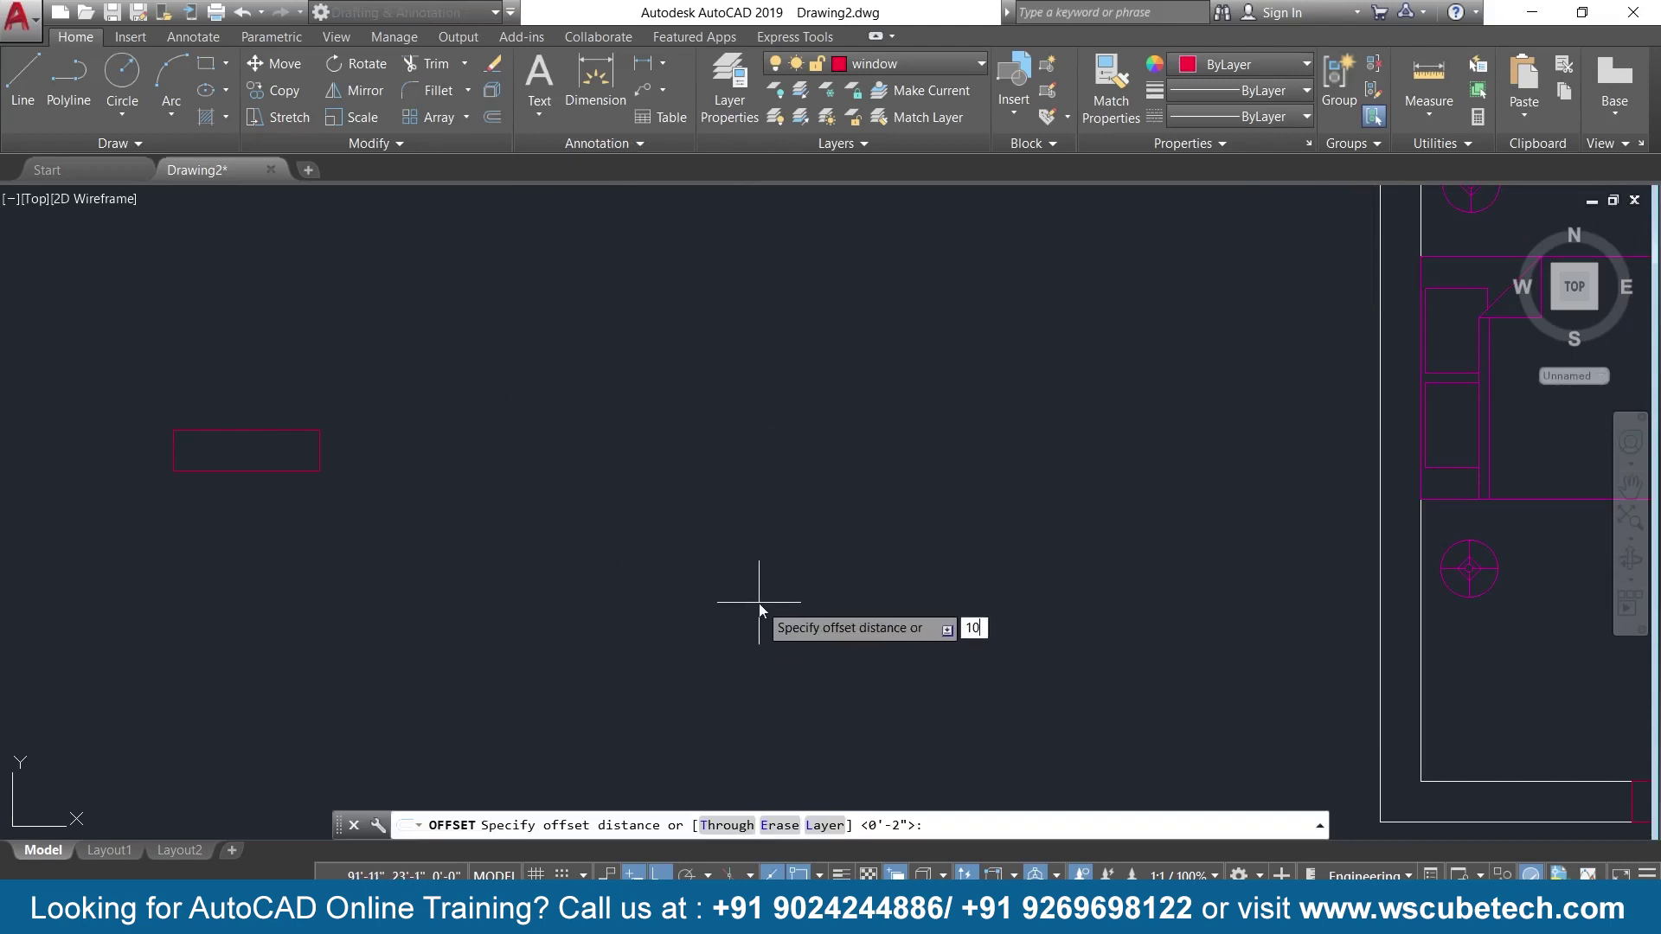
{"action": "type", "text": "\""}
{"action": "key", "text": "Return"}
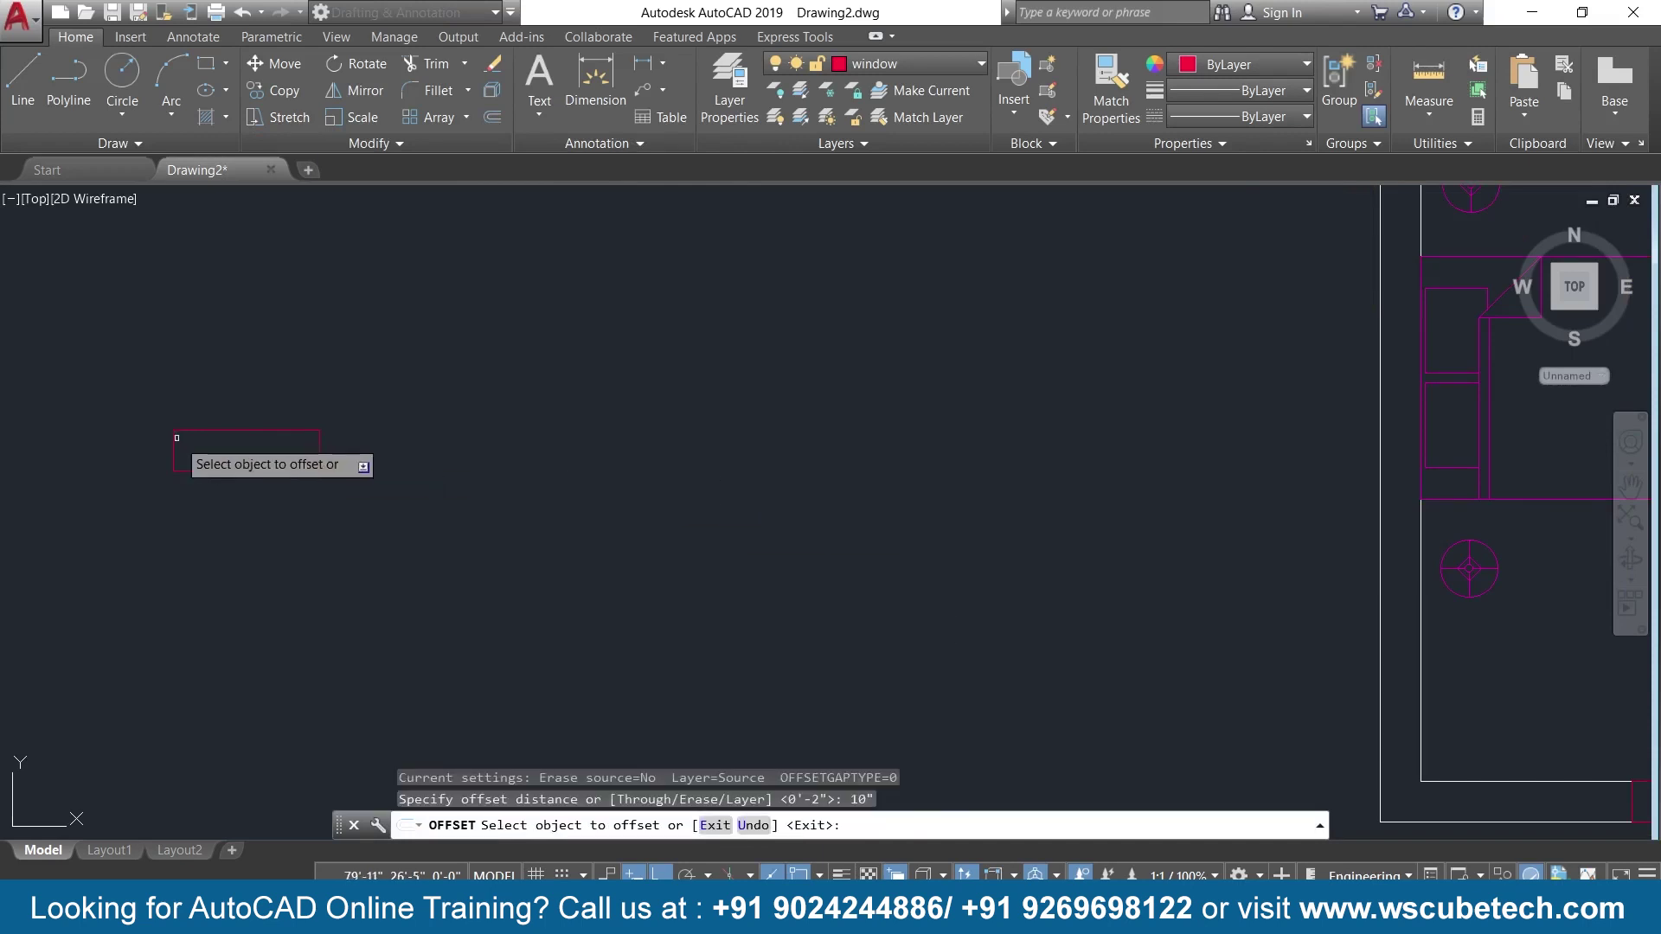
{"action": "left_click", "coordinate": [174, 450]}
{"action": "left_click", "coordinate": [191, 448]}
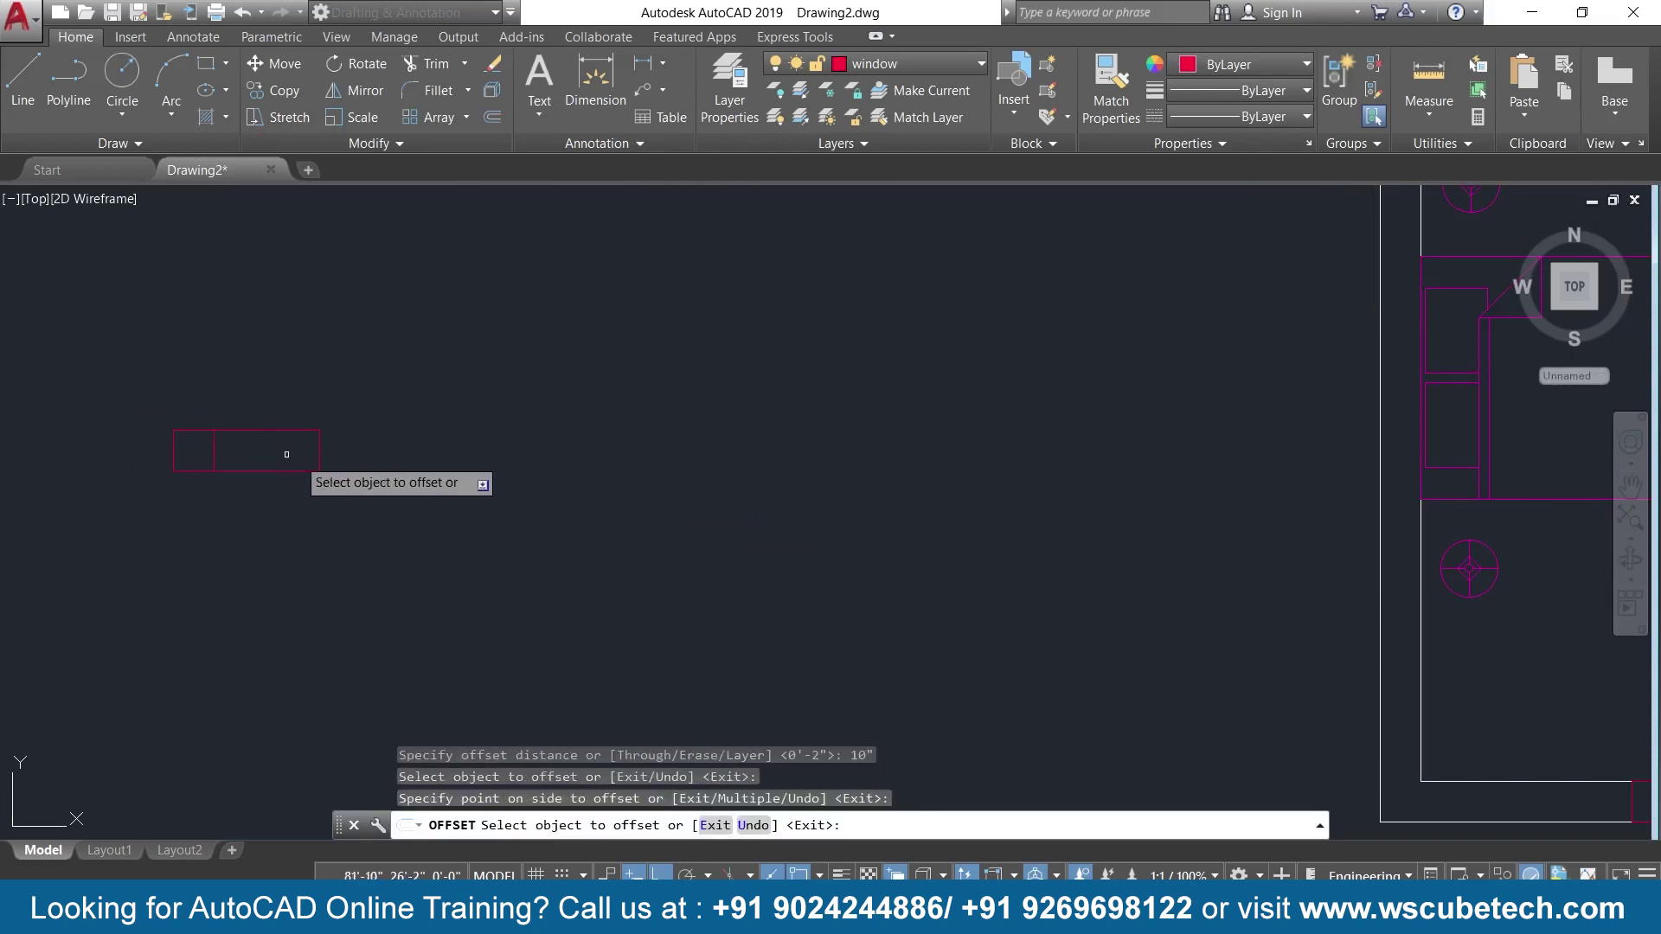
{"action": "left_click", "coordinate": [319, 451]}
{"action": "left_click", "coordinate": [256, 454]}
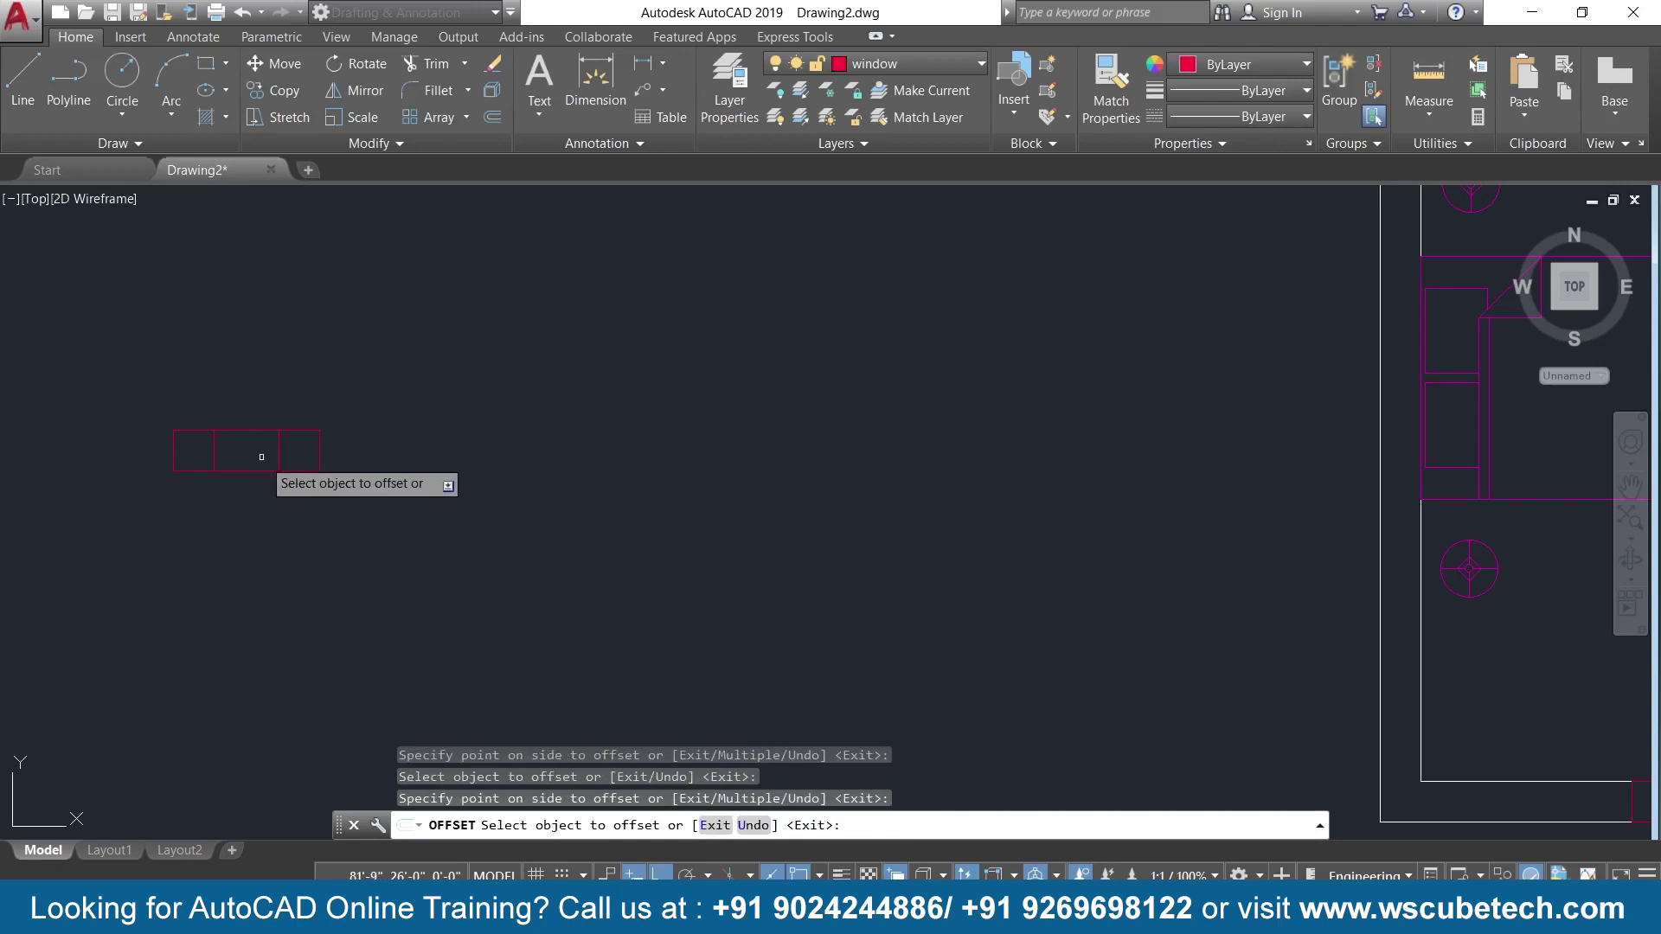
{"action": "key", "text": "Return"}
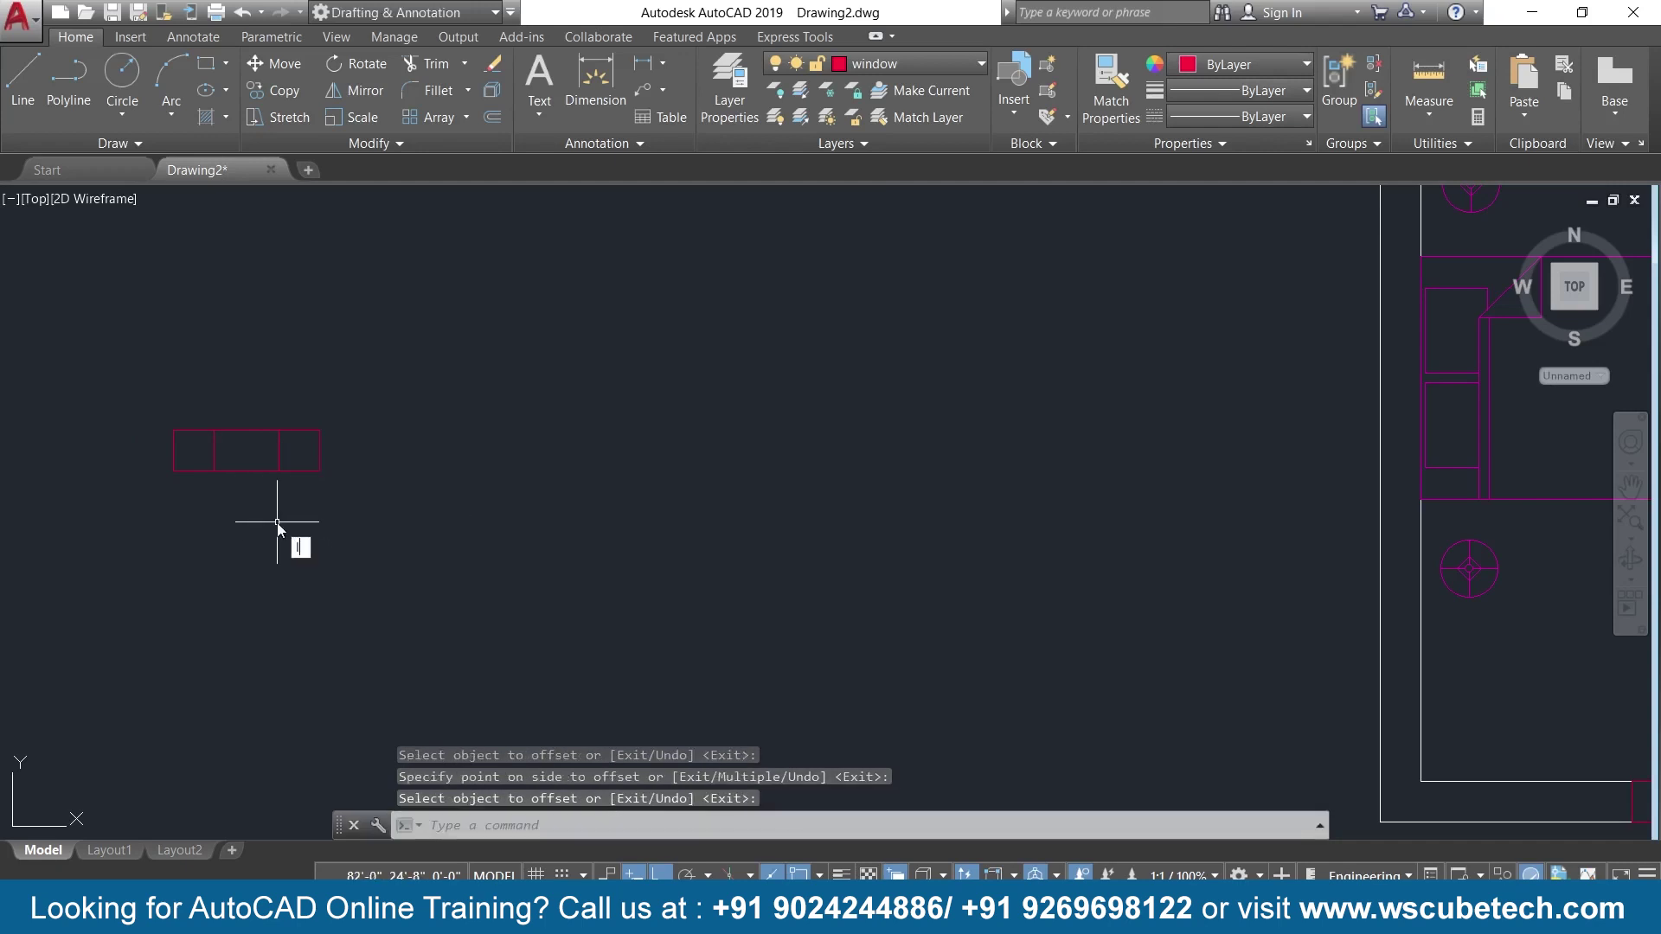
Draw the window's middle line from the inner midpoint to the right edge.
{"action": "key", "text": "l"}
{"action": "key", "text": "Return"}
{"action": "left_click", "coordinate": [213, 450]}
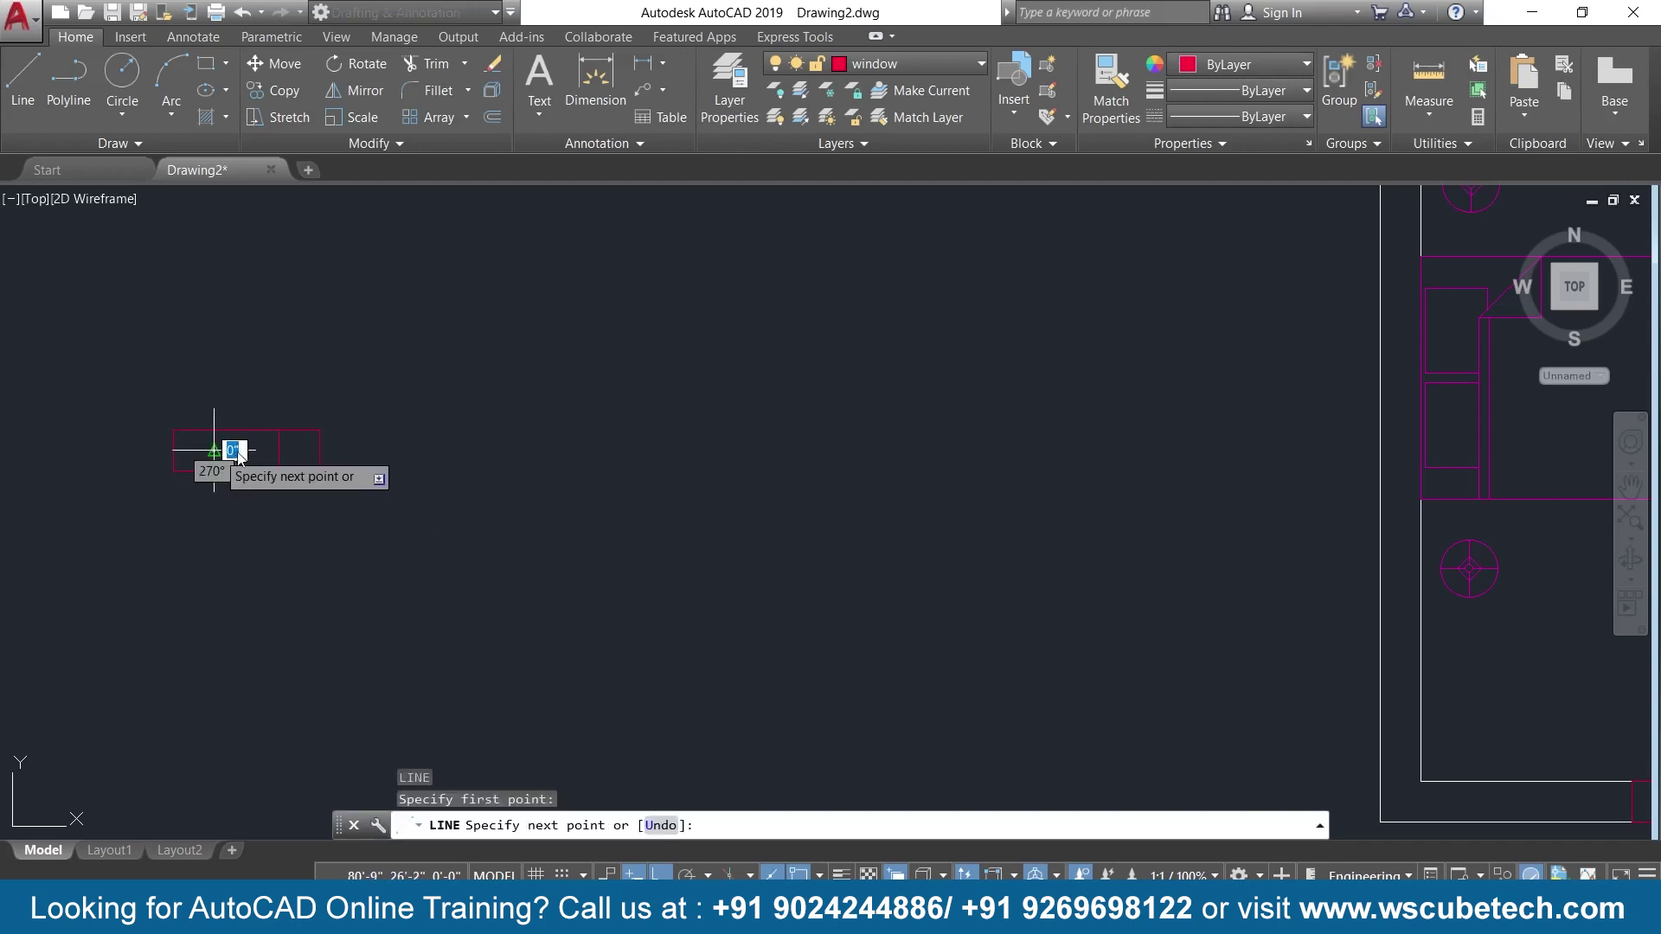
{"action": "left_click", "coordinate": [278, 449]}
{"action": "key", "text": "Return"}
Draw a guide line along the right bedroom's bottom wall between its two corners.
{"action": "scroll", "coordinate": [451, 426], "scroll_direction": "down", "scroll_amount": 8}
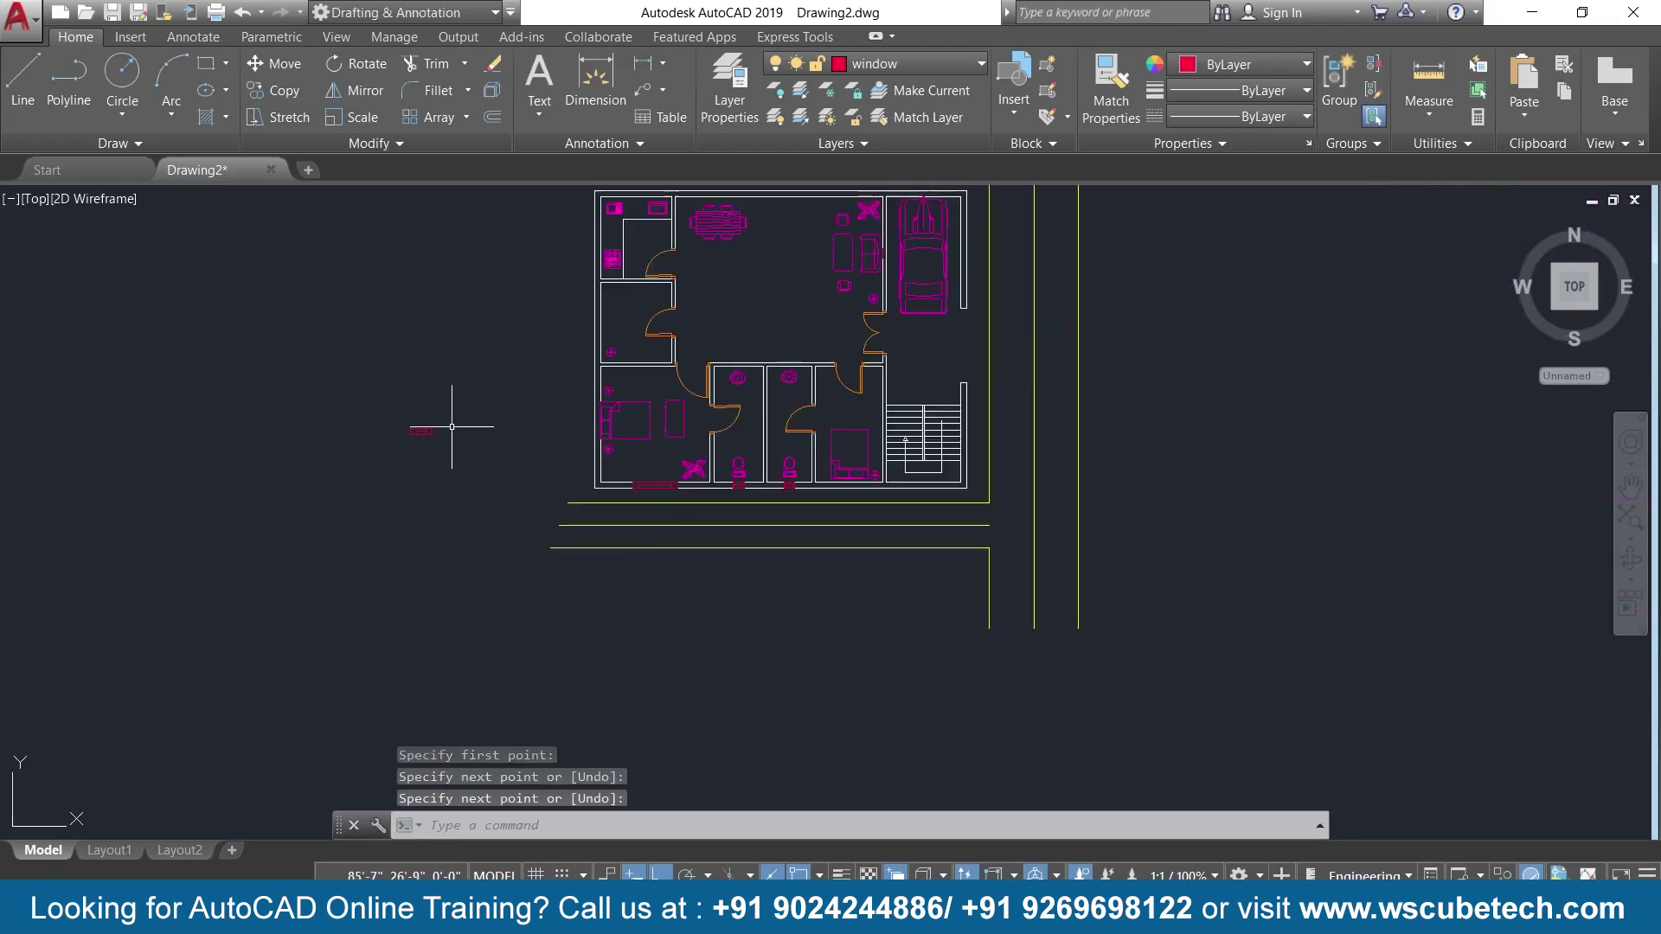
{"action": "scroll", "coordinate": [451, 426], "scroll_direction": "up", "scroll_amount": 4}
{"action": "middle_click_drag", "start_coordinate": [1170, 580], "coordinate": [822, 616]}
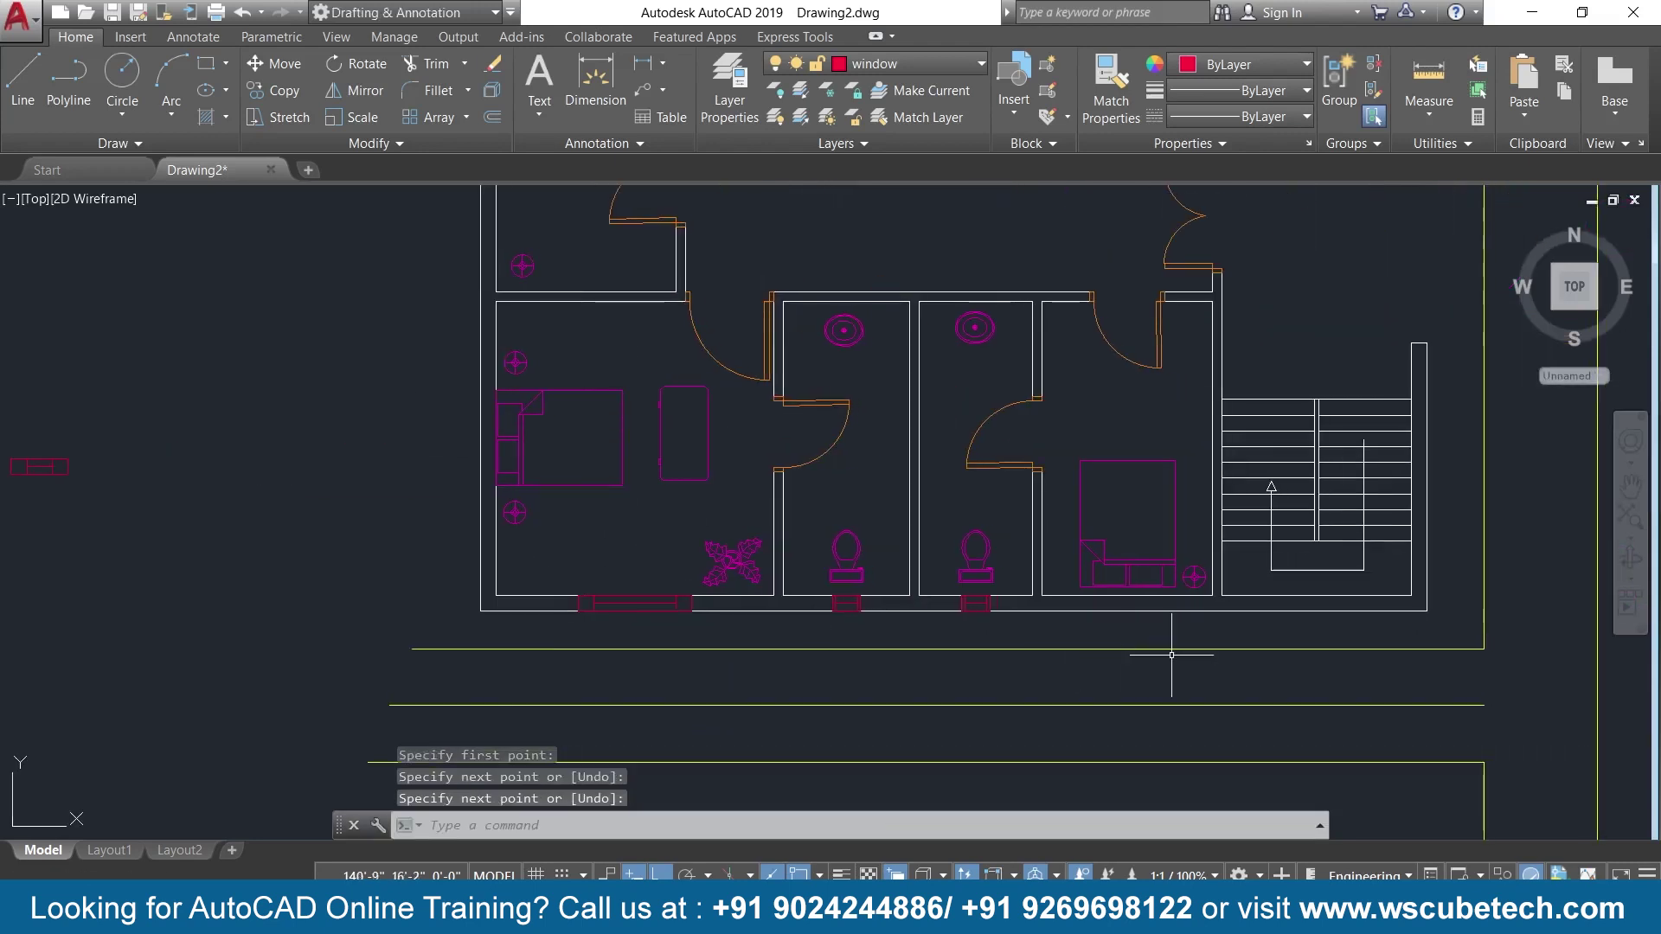
{"action": "scroll", "coordinate": [1170, 655], "scroll_direction": "up", "scroll_amount": 2}
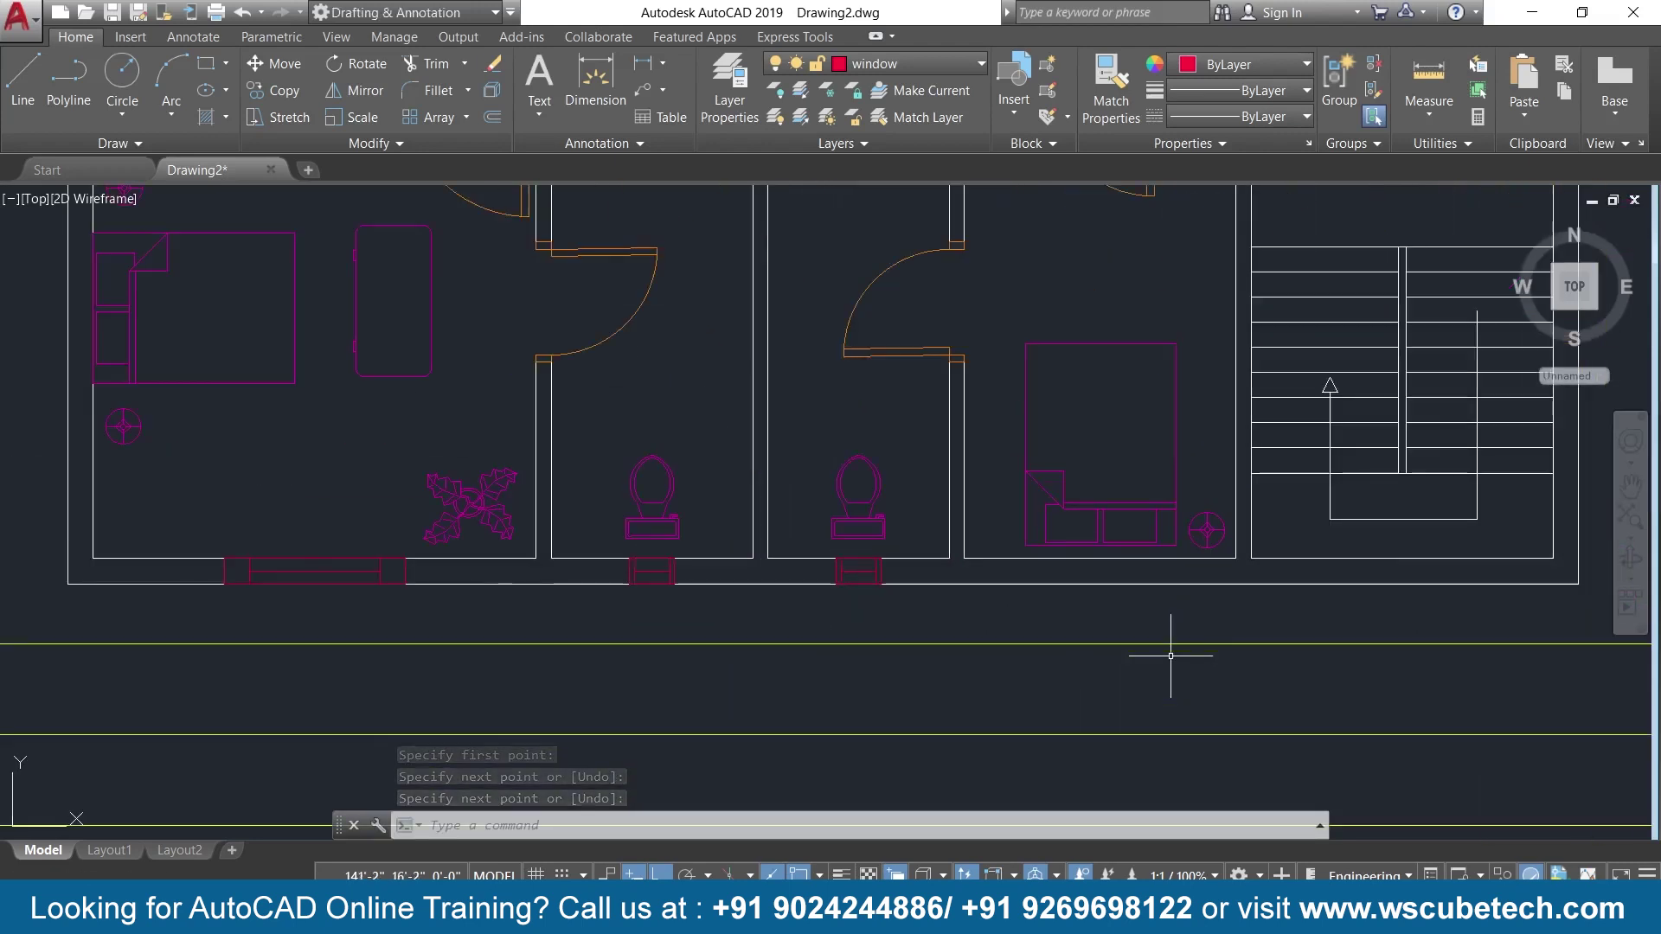
{"action": "type", "text": "l"}
{"action": "key", "text": "Return"}
{"action": "left_click", "coordinate": [963, 559]}
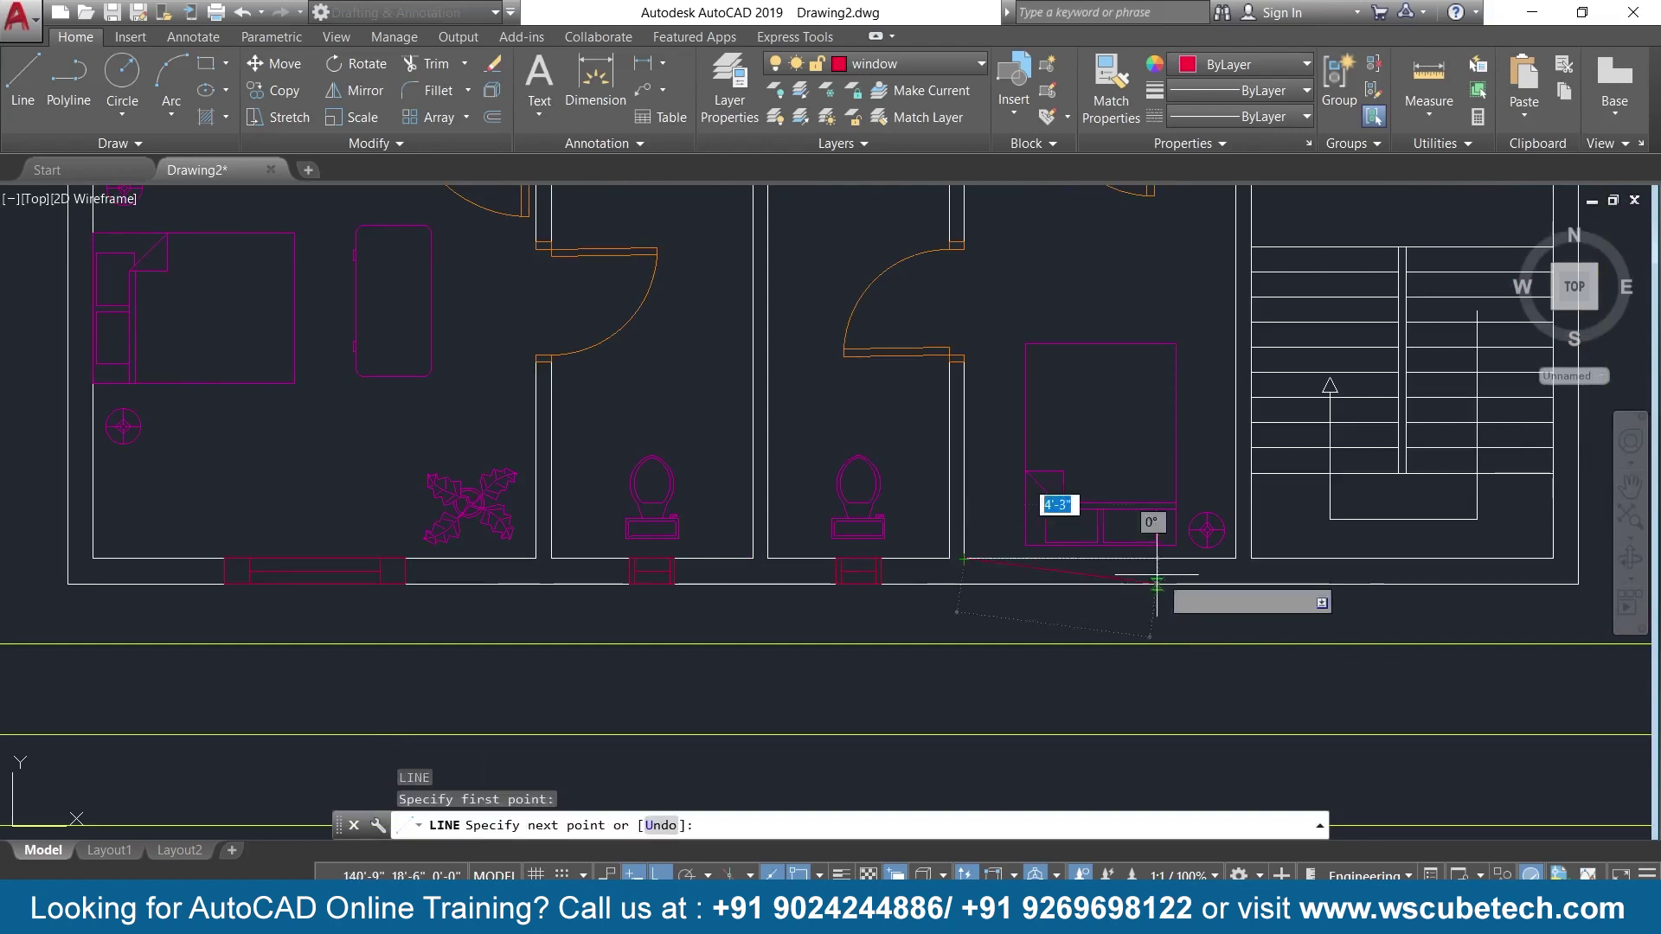
{"action": "left_click", "coordinate": [1235, 559]}
{"action": "key", "text": "Return"}
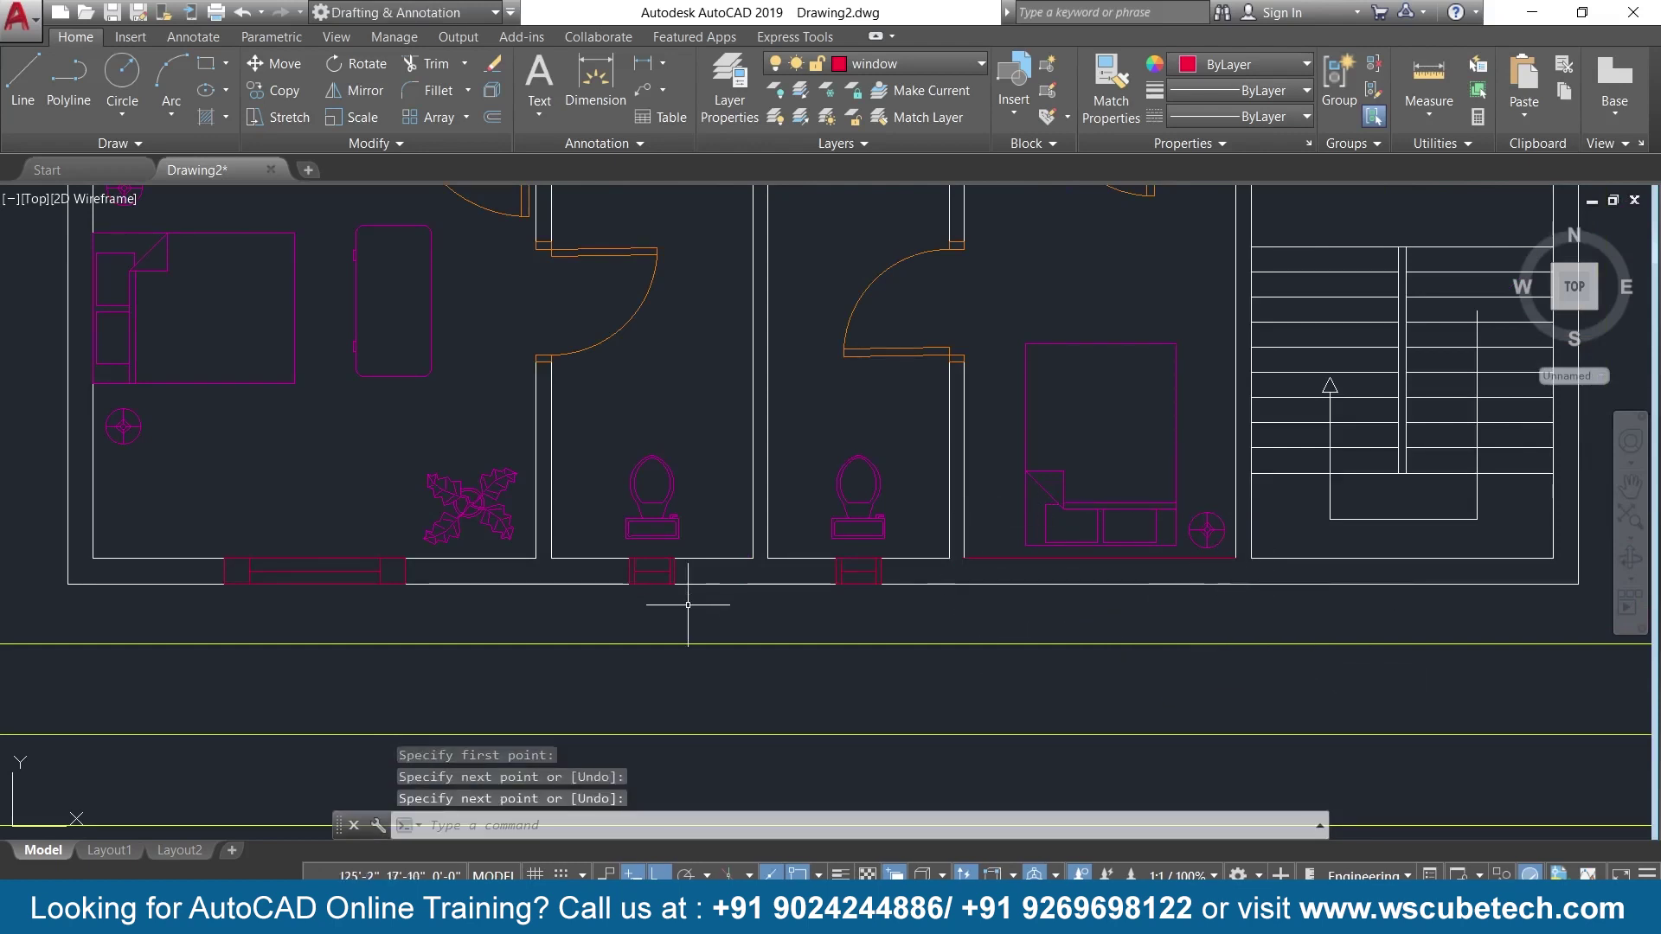
{"action": "scroll", "coordinate": [687, 604], "scroll_direction": "down", "scroll_amount": 8}
{"action": "scroll", "coordinate": [688, 604], "scroll_direction": "up", "scroll_amount": 5}
{"action": "left_click", "coordinate": [232, 422]}
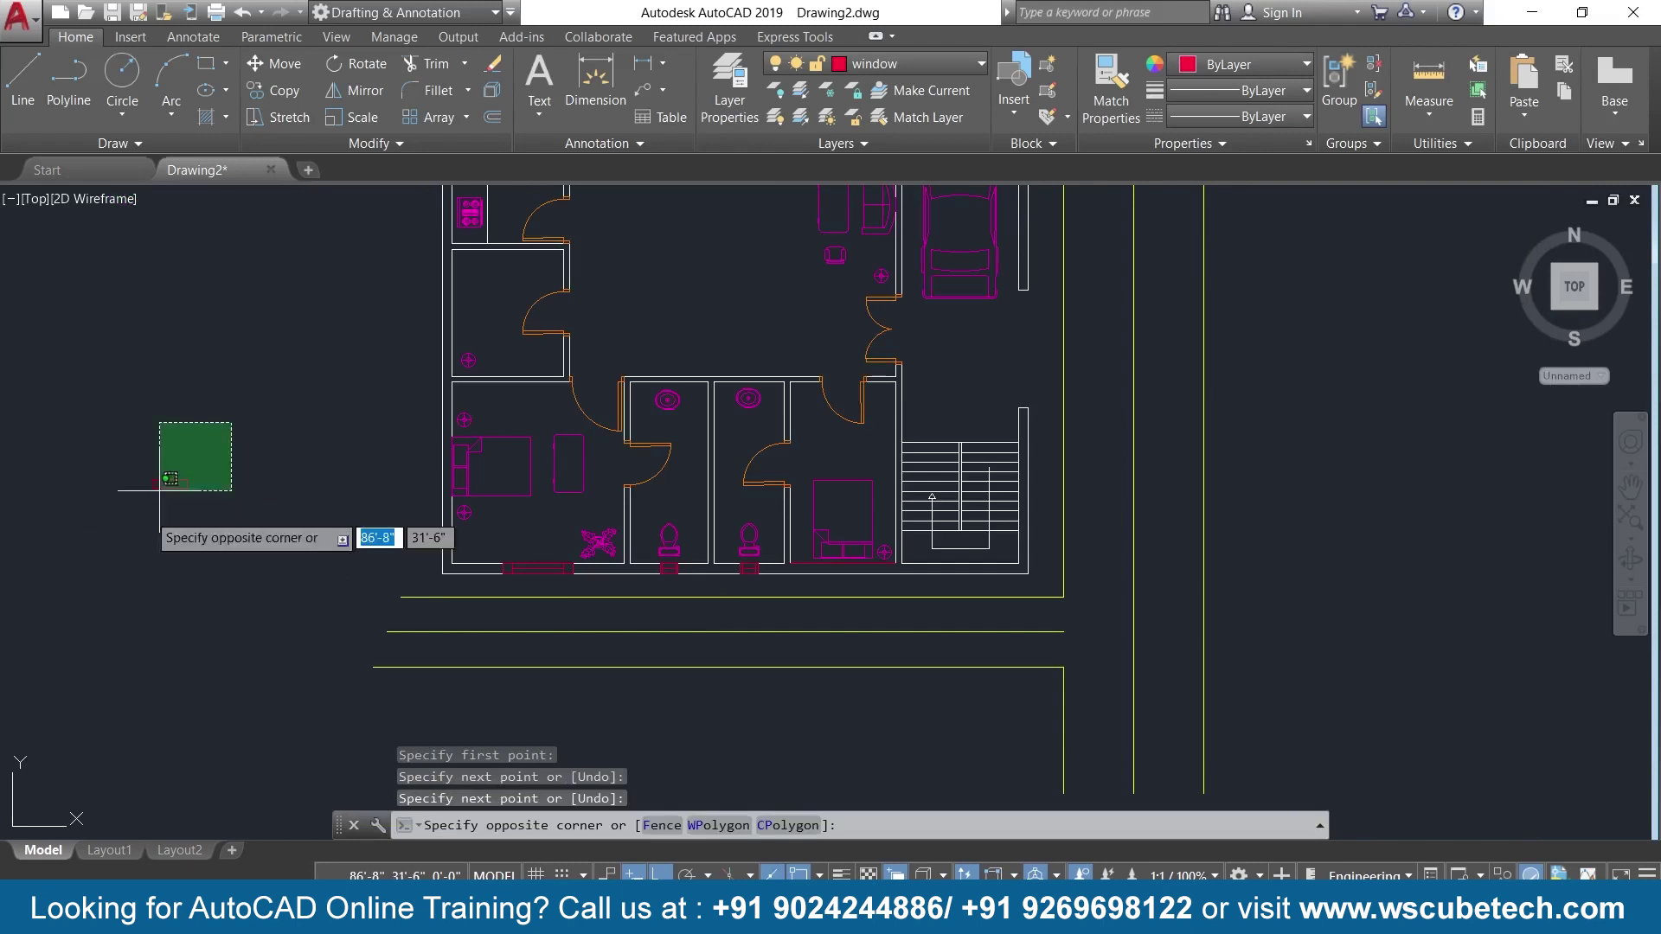
Move the 3' window block onto the right bedroom's bottom wall.
{"action": "left_click", "coordinate": [160, 491]}
{"action": "key", "text": "Return"}
{"action": "scroll", "coordinate": [120, 560], "scroll_direction": "up", "scroll_amount": 5}
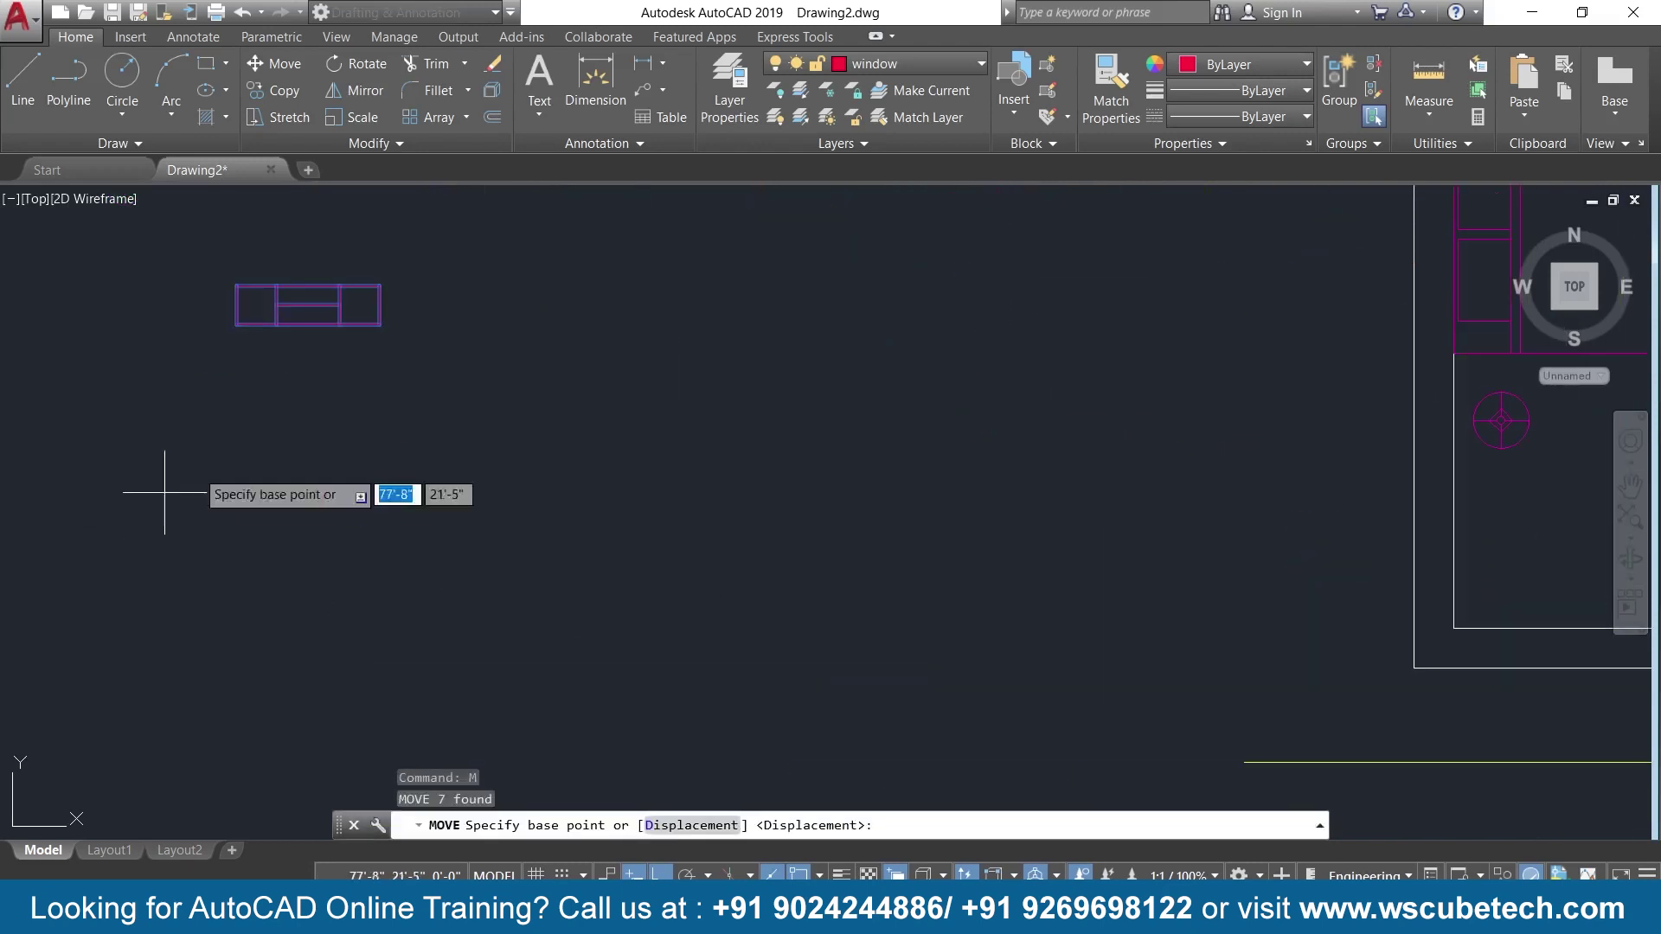
{"action": "left_click", "coordinate": [307, 285]}
{"action": "scroll", "coordinate": [1034, 500], "scroll_direction": "down", "scroll_amount": 4}
{"action": "middle_click_drag", "start_coordinate": [1033, 499], "coordinate": [312, 549]}
{"action": "scroll", "coordinate": [683, 569], "scroll_direction": "up", "scroll_amount": 4}
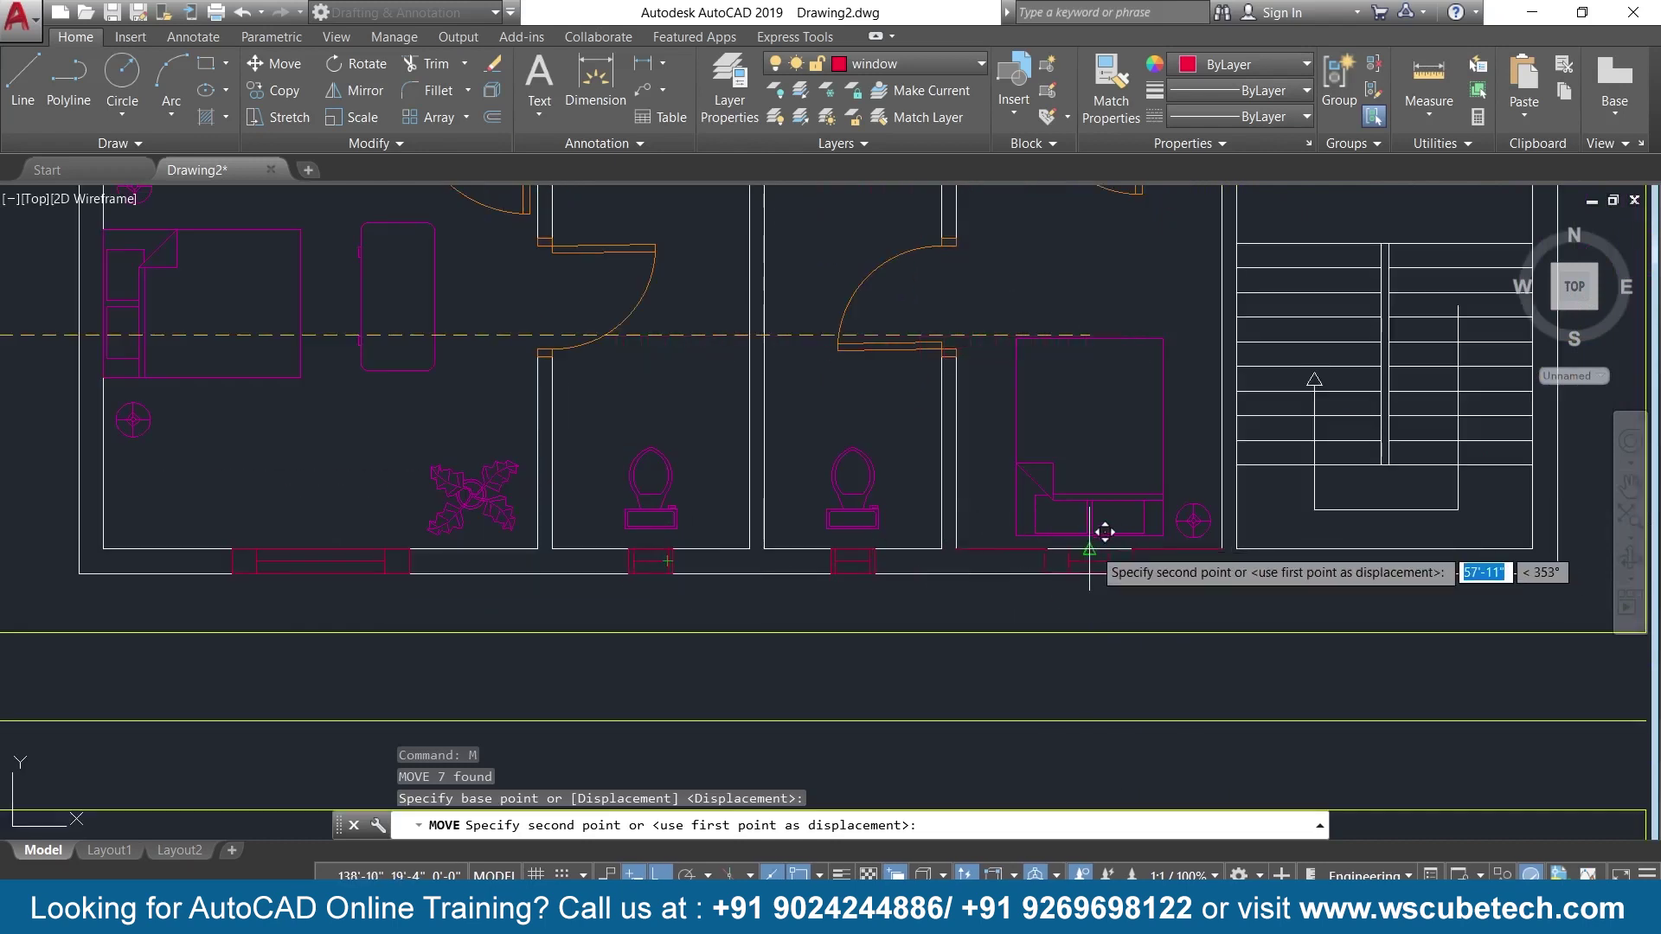
{"action": "left_click", "coordinate": [1091, 547]}
Delete the guide line running along the bedroom's bottom wall.
{"action": "scroll", "coordinate": [1077, 549], "scroll_direction": "up", "scroll_amount": 3}
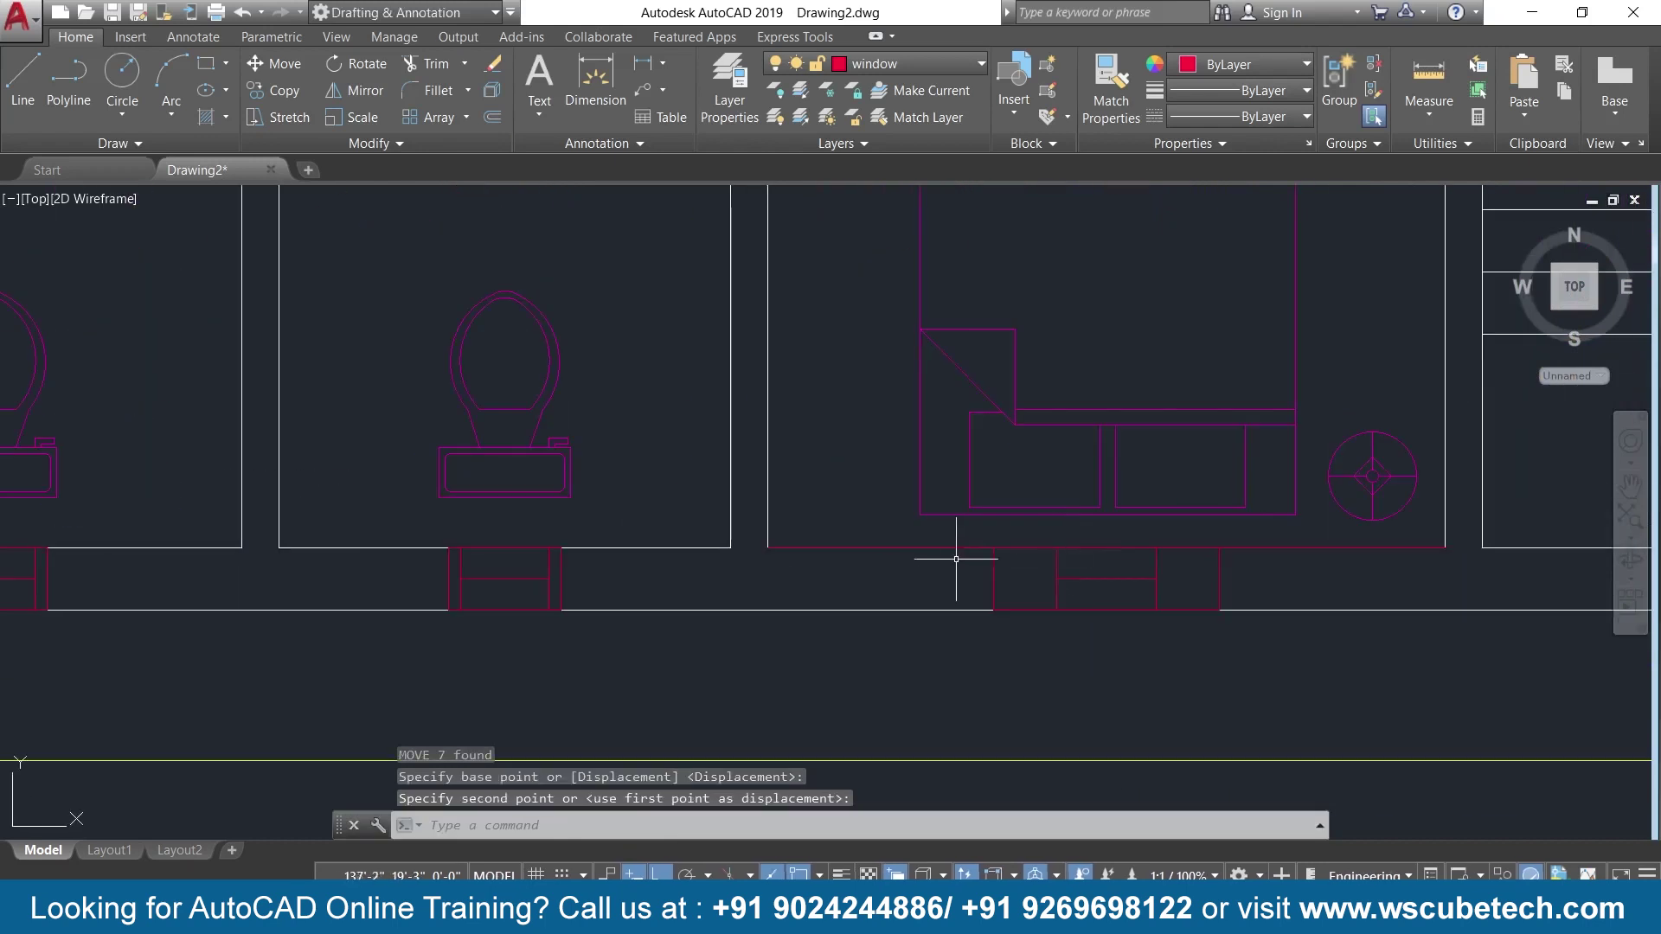
{"action": "left_click", "coordinate": [932, 545]}
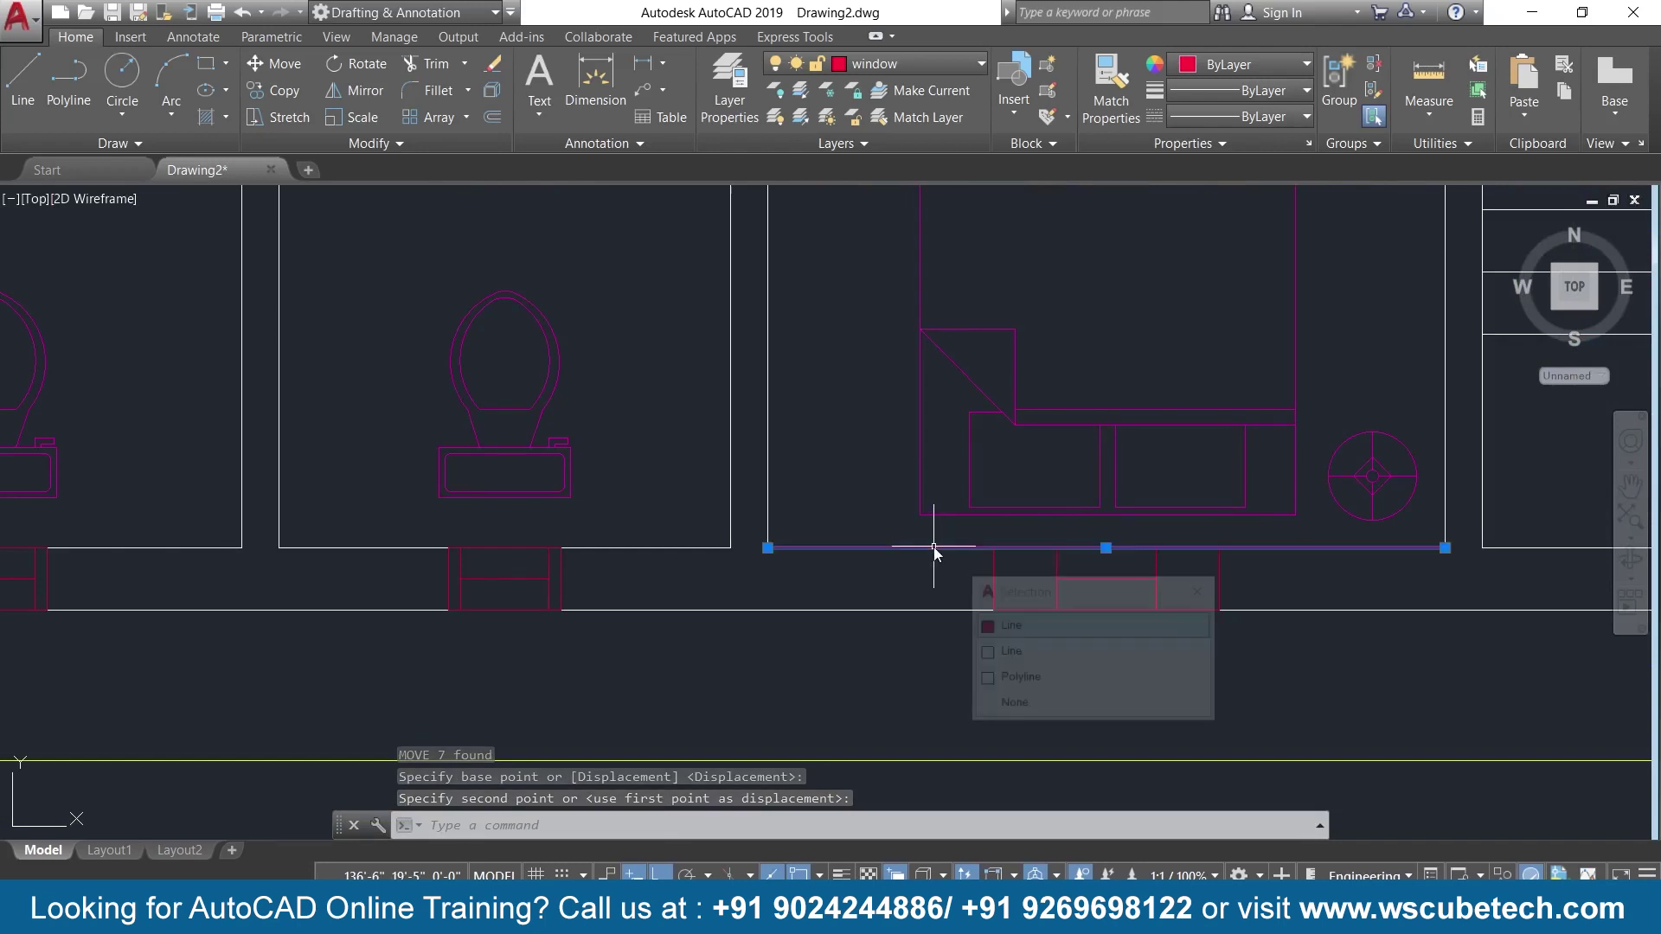
{"action": "key", "text": "Delete"}
{"action": "scroll", "coordinate": [933, 545], "scroll_direction": "down", "scroll_amount": 3}
{"action": "scroll", "coordinate": [917, 542], "scroll_direction": "up", "scroll_amount": 2}
{"action": "scroll", "coordinate": [917, 542], "scroll_direction": "up", "scroll_amount": 1}
{"action": "scroll", "coordinate": [948, 463], "scroll_direction": "down", "scroll_amount": 4}
{"action": "scroll", "coordinate": [949, 462], "scroll_direction": "up", "scroll_amount": 2}
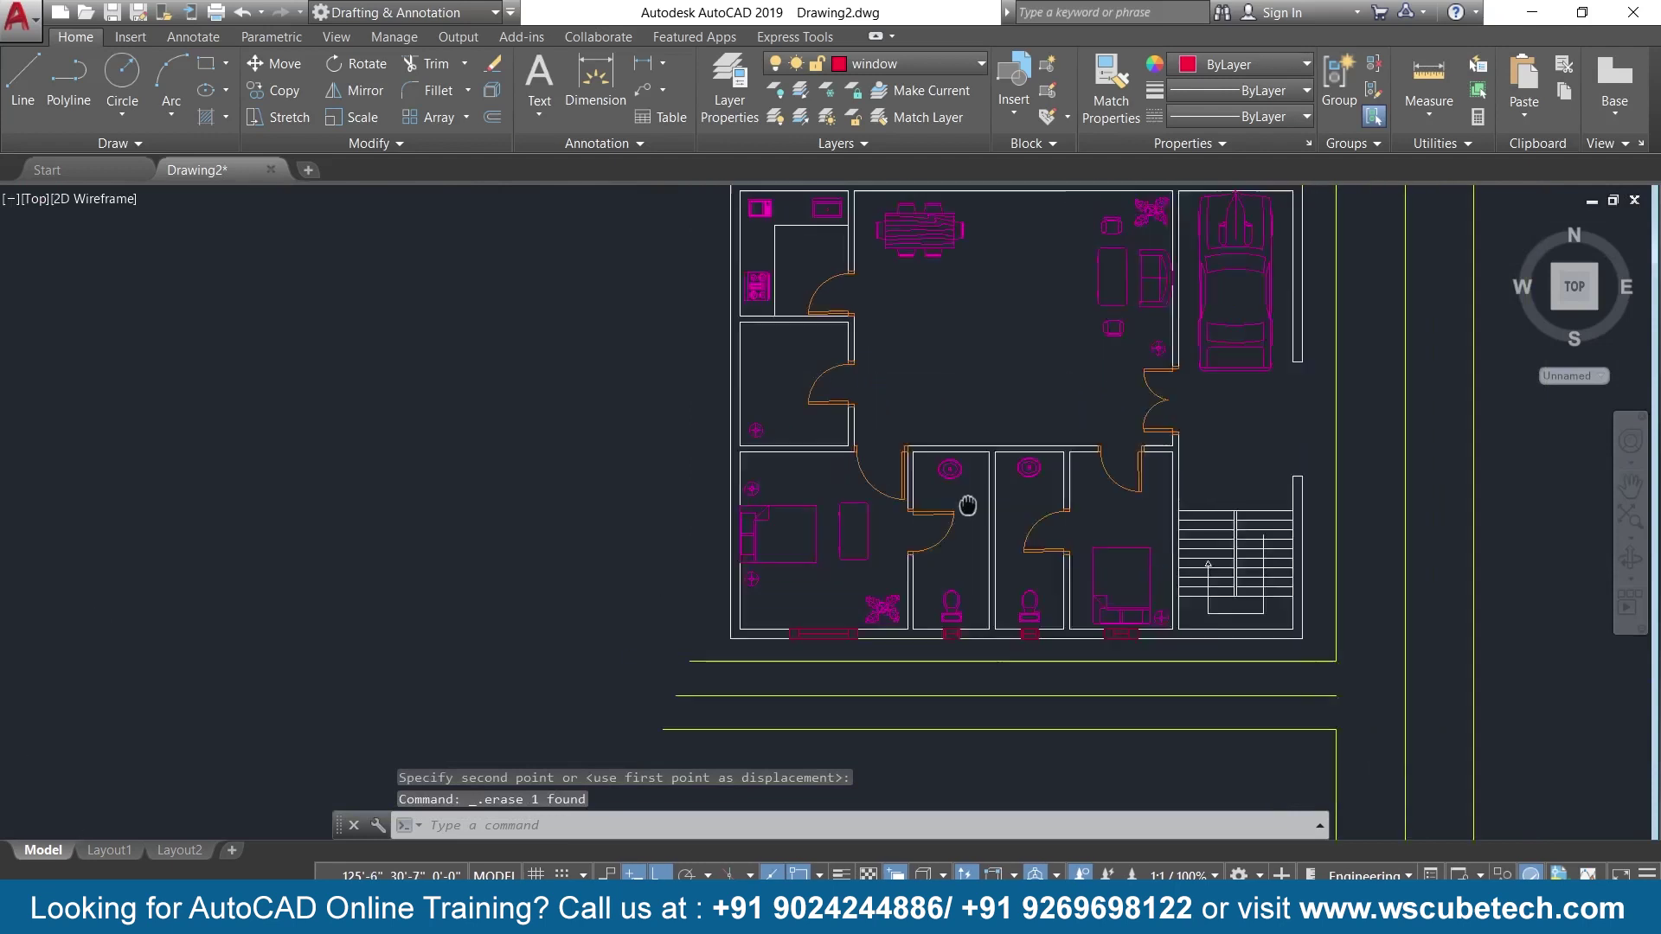
{"action": "scroll", "coordinate": [949, 463], "scroll_direction": "down", "scroll_amount": 2}
{"action": "scroll", "coordinate": [971, 547], "scroll_direction": "up", "scroll_amount": 4}
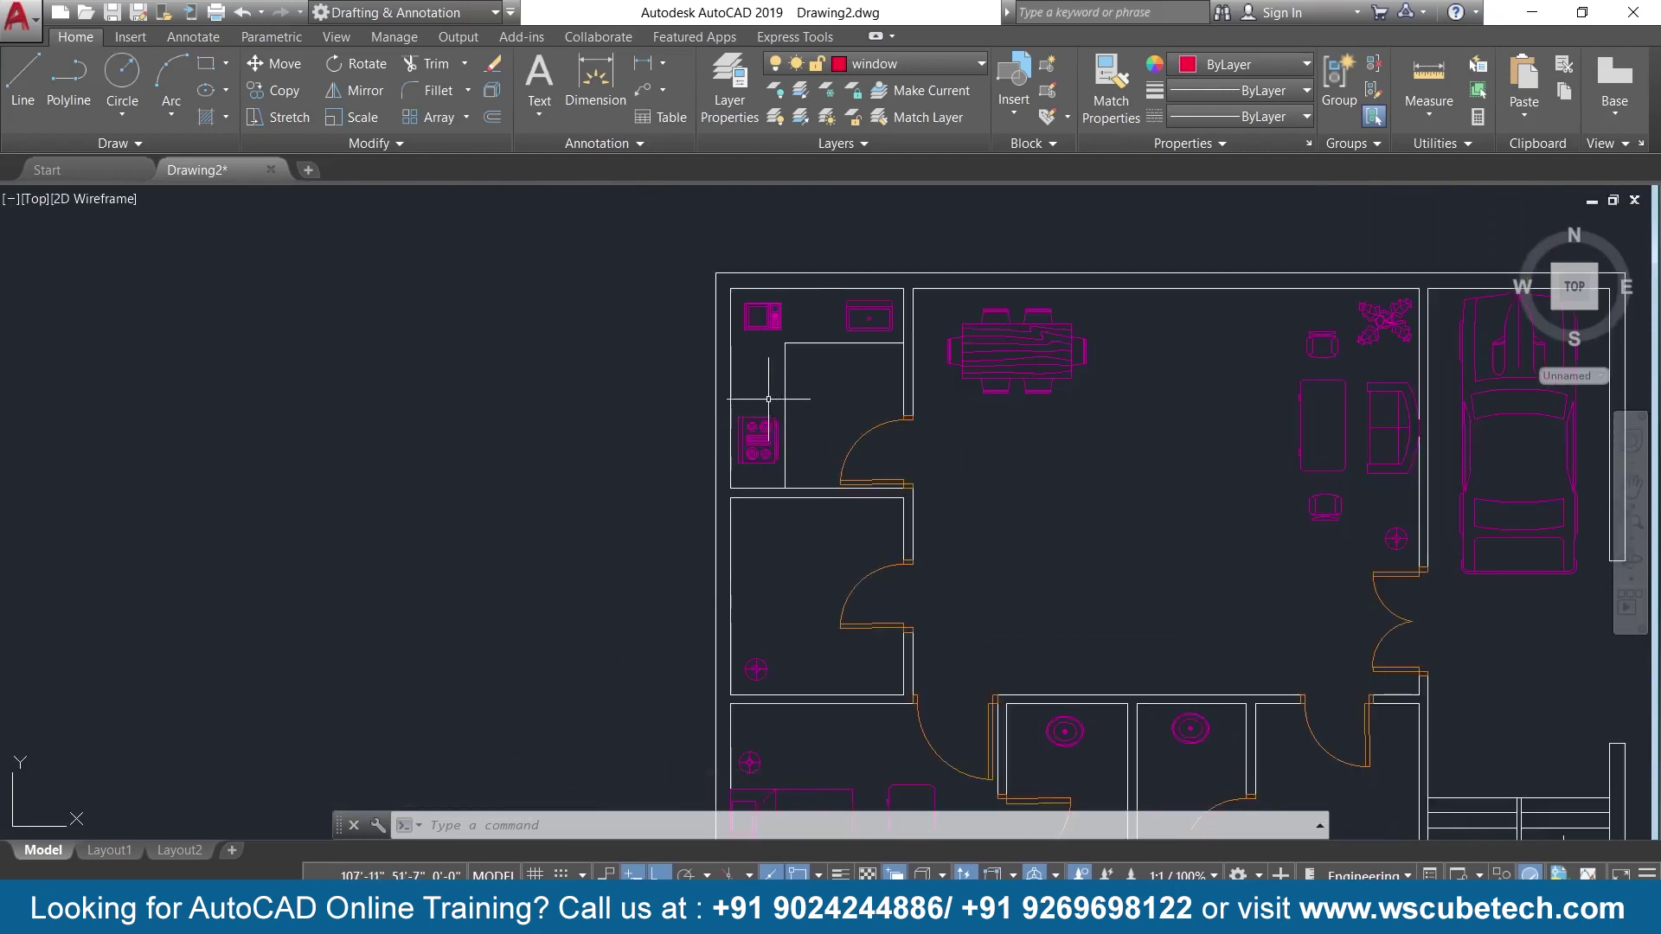
Draw a closed rectangular platform outline around the stove, starting and ending at the kitchen's side wall.
{"action": "scroll", "coordinate": [736, 419], "scroll_direction": "up", "scroll_amount": 2}
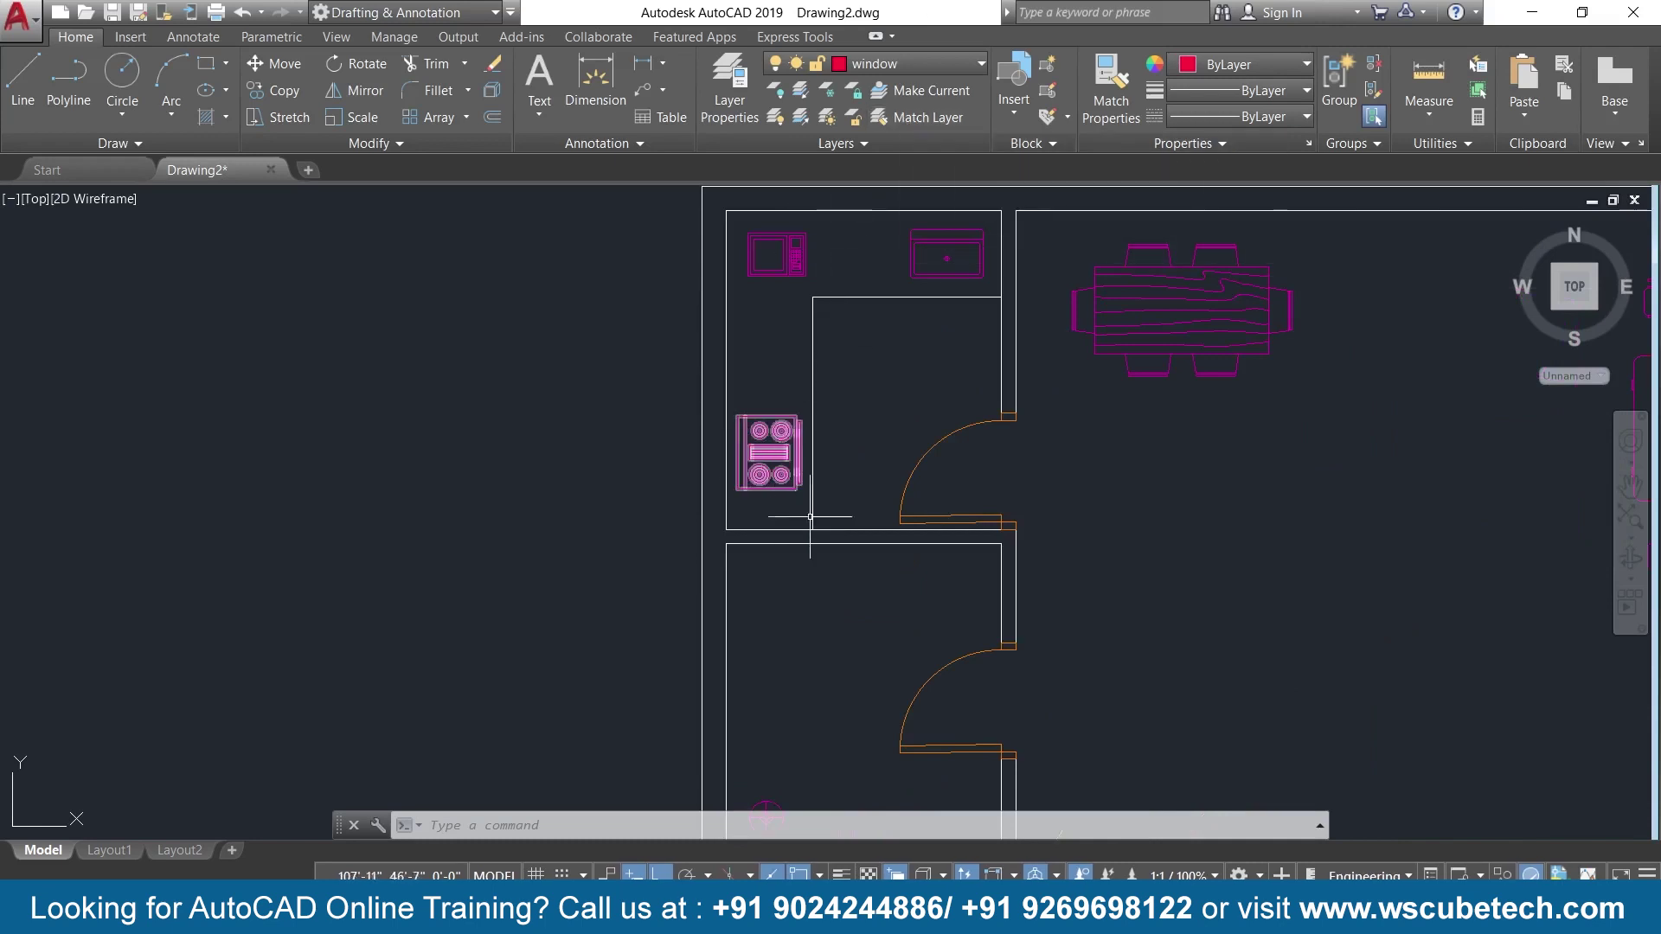
{"action": "type", "text": "l"}
{"action": "key", "text": "Return"}
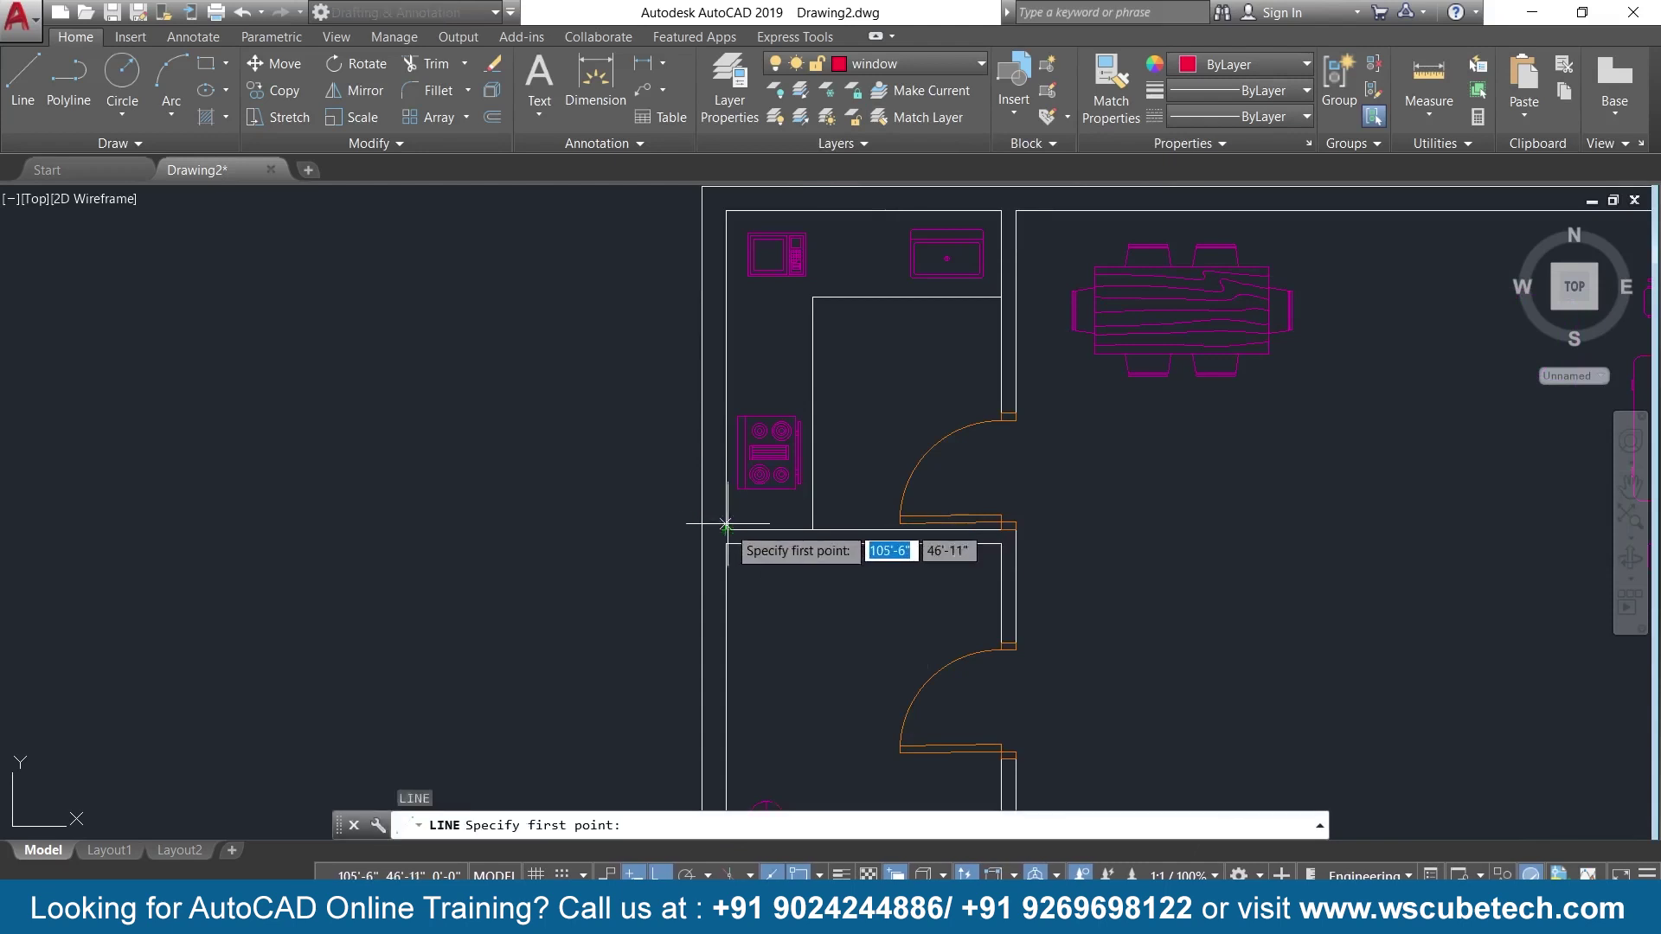
{"action": "left_click", "coordinate": [725, 528]}
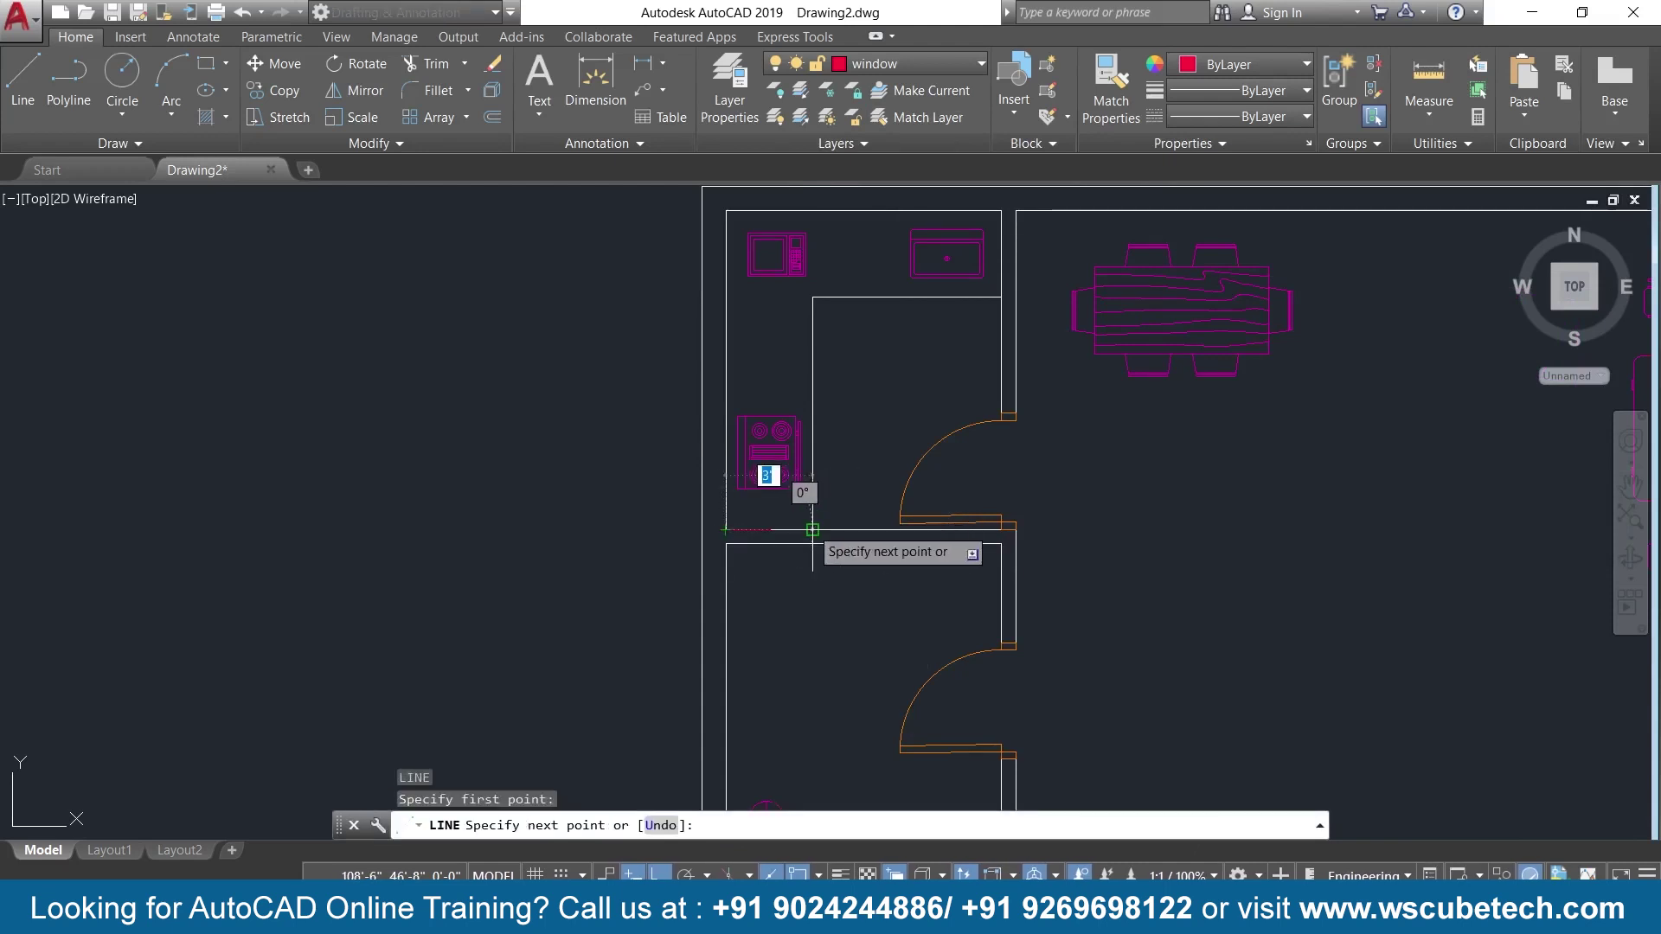
{"action": "left_click", "coordinate": [812, 529]}
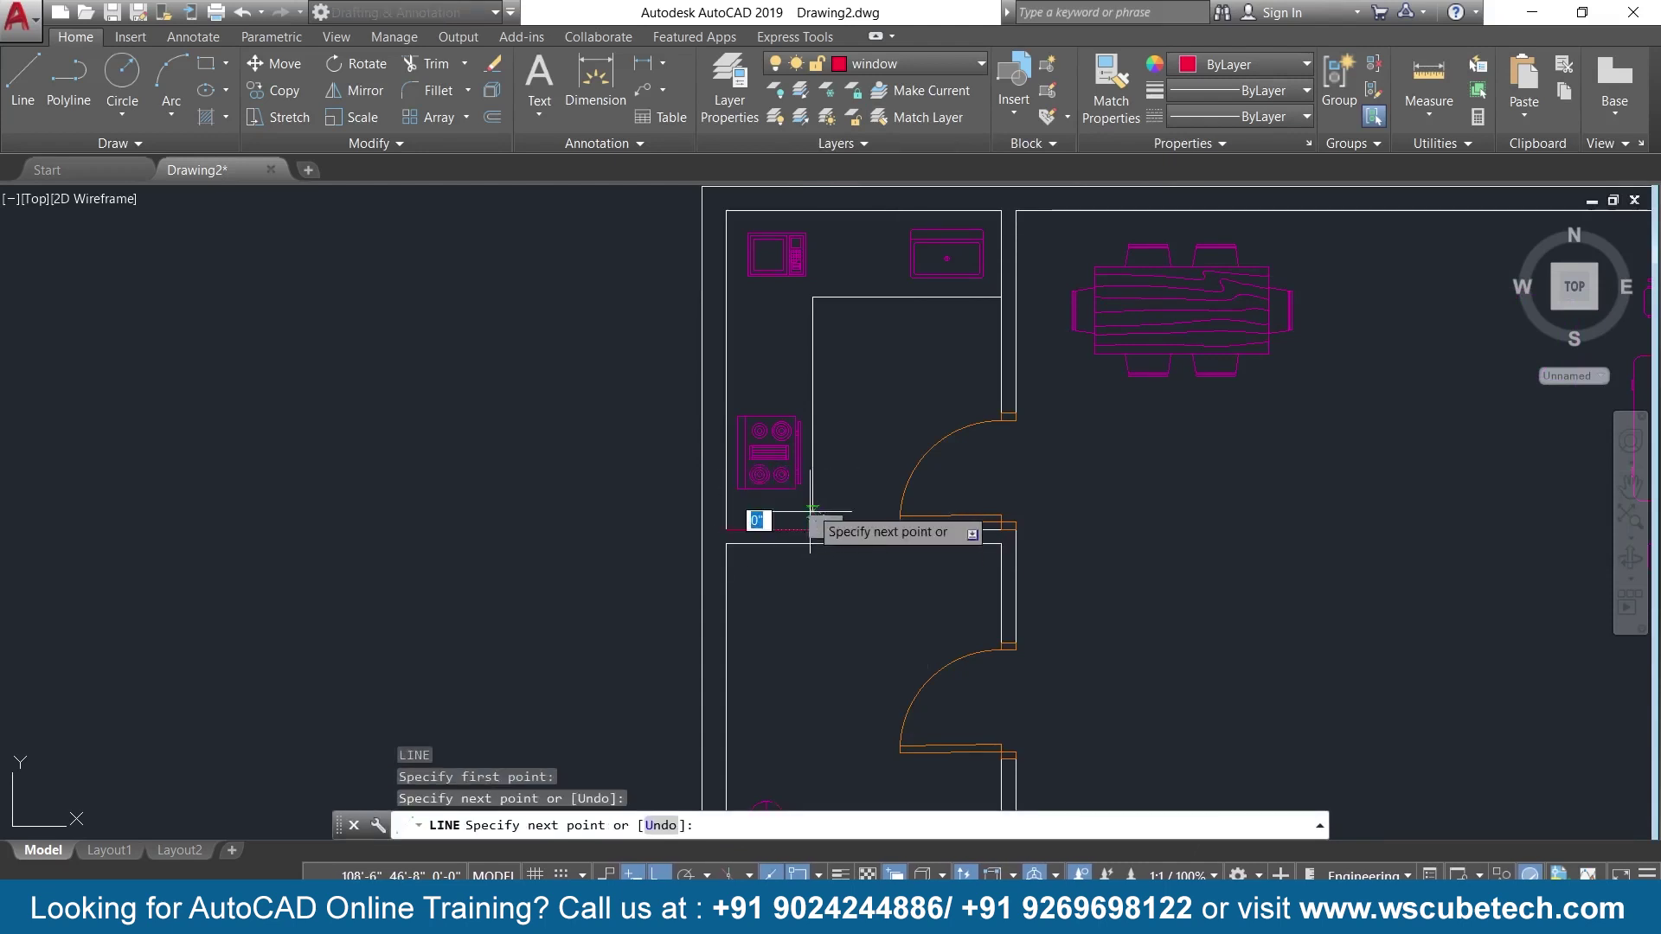
{"action": "left_click", "coordinate": [812, 389]}
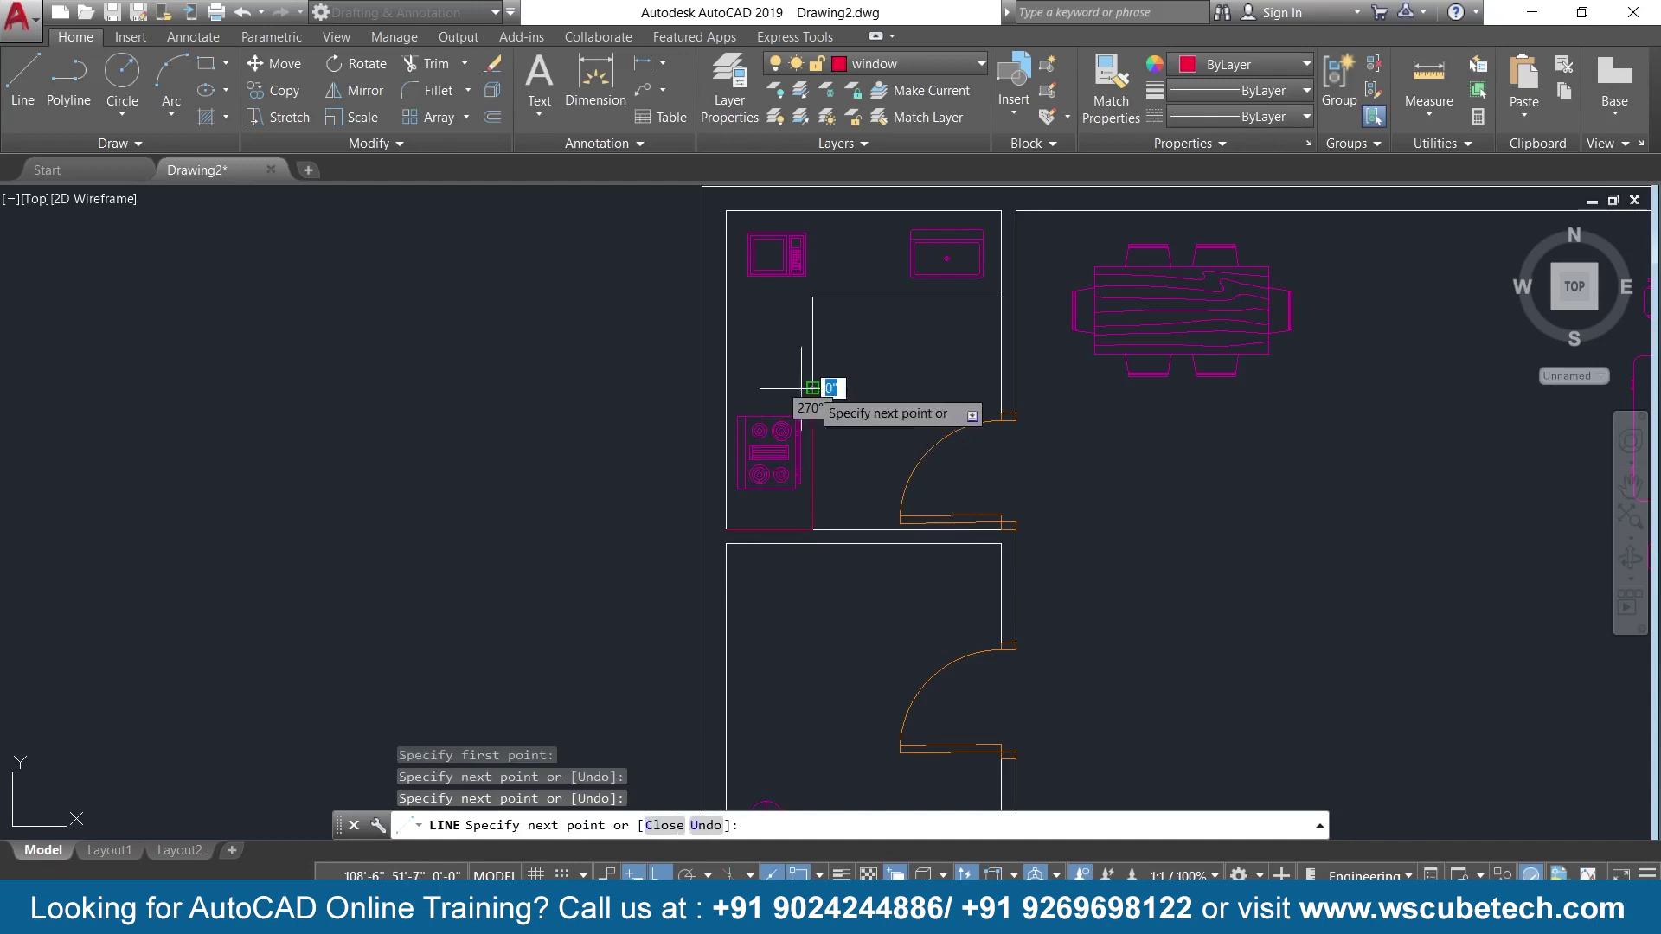
{"action": "left_click", "coordinate": [725, 389]}
{"action": "left_click", "coordinate": [724, 529]}
{"action": "key", "text": "Return"}
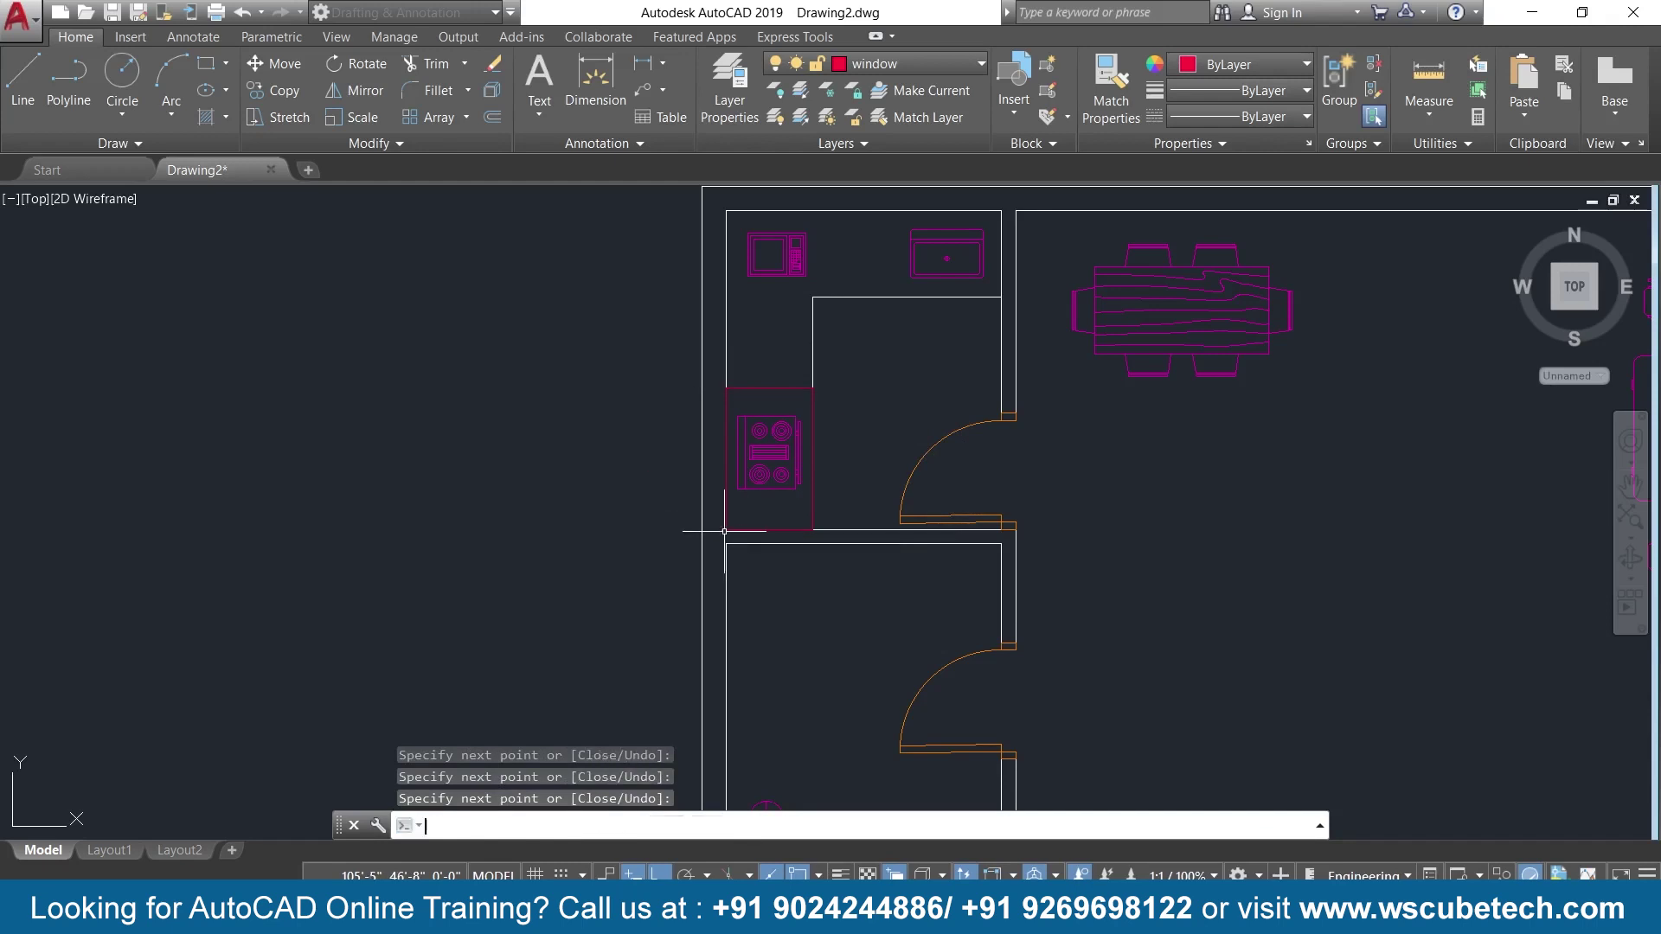
{"action": "scroll", "coordinate": [931, 422], "scroll_direction": "down", "scroll_amount": 2}
{"action": "scroll", "coordinate": [882, 414], "scroll_direction": "up", "scroll_amount": 2}
{"action": "scroll", "coordinate": [882, 407], "scroll_direction": "down", "scroll_amount": 2}
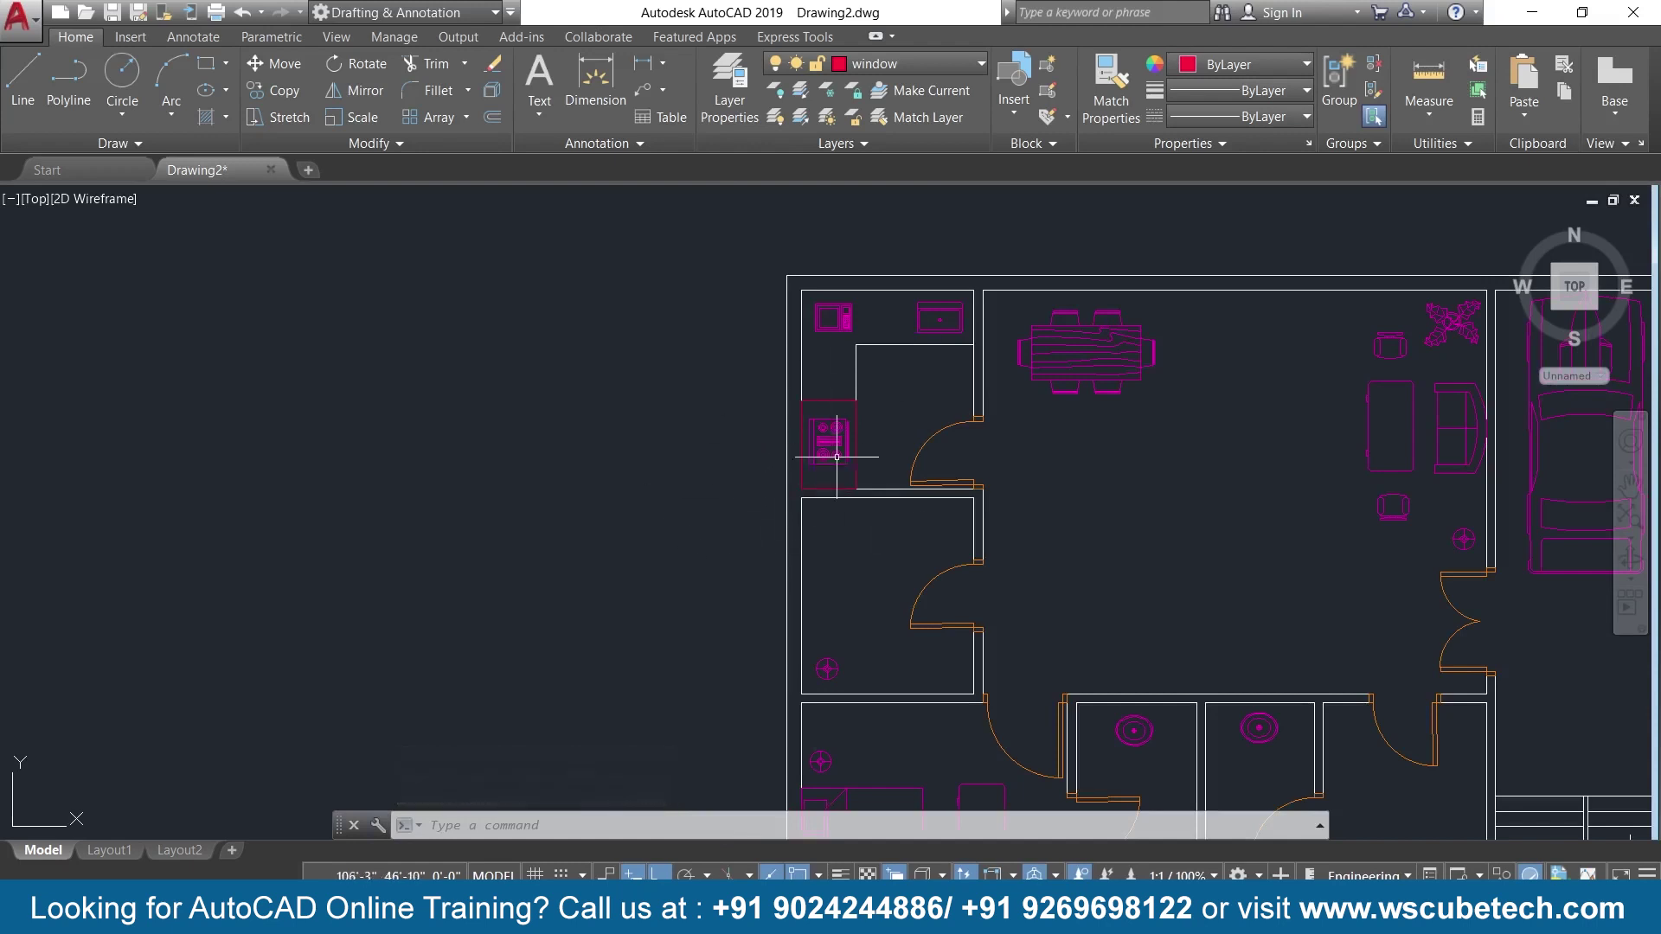
{"action": "scroll", "coordinate": [852, 463], "scroll_direction": "up", "scroll_amount": 3}
{"action": "scroll", "coordinate": [856, 485], "scroll_direction": "down", "scroll_amount": 3}
{"action": "scroll", "coordinate": [864, 551], "scroll_direction": "down", "scroll_amount": 2}
{"action": "scroll", "coordinate": [863, 552], "scroll_direction": "up", "scroll_amount": 1}
{"action": "scroll", "coordinate": [738, 389], "scroll_direction": "up", "scroll_amount": 1}
{"action": "scroll", "coordinate": [742, 515], "scroll_direction": "down", "scroll_amount": 2}
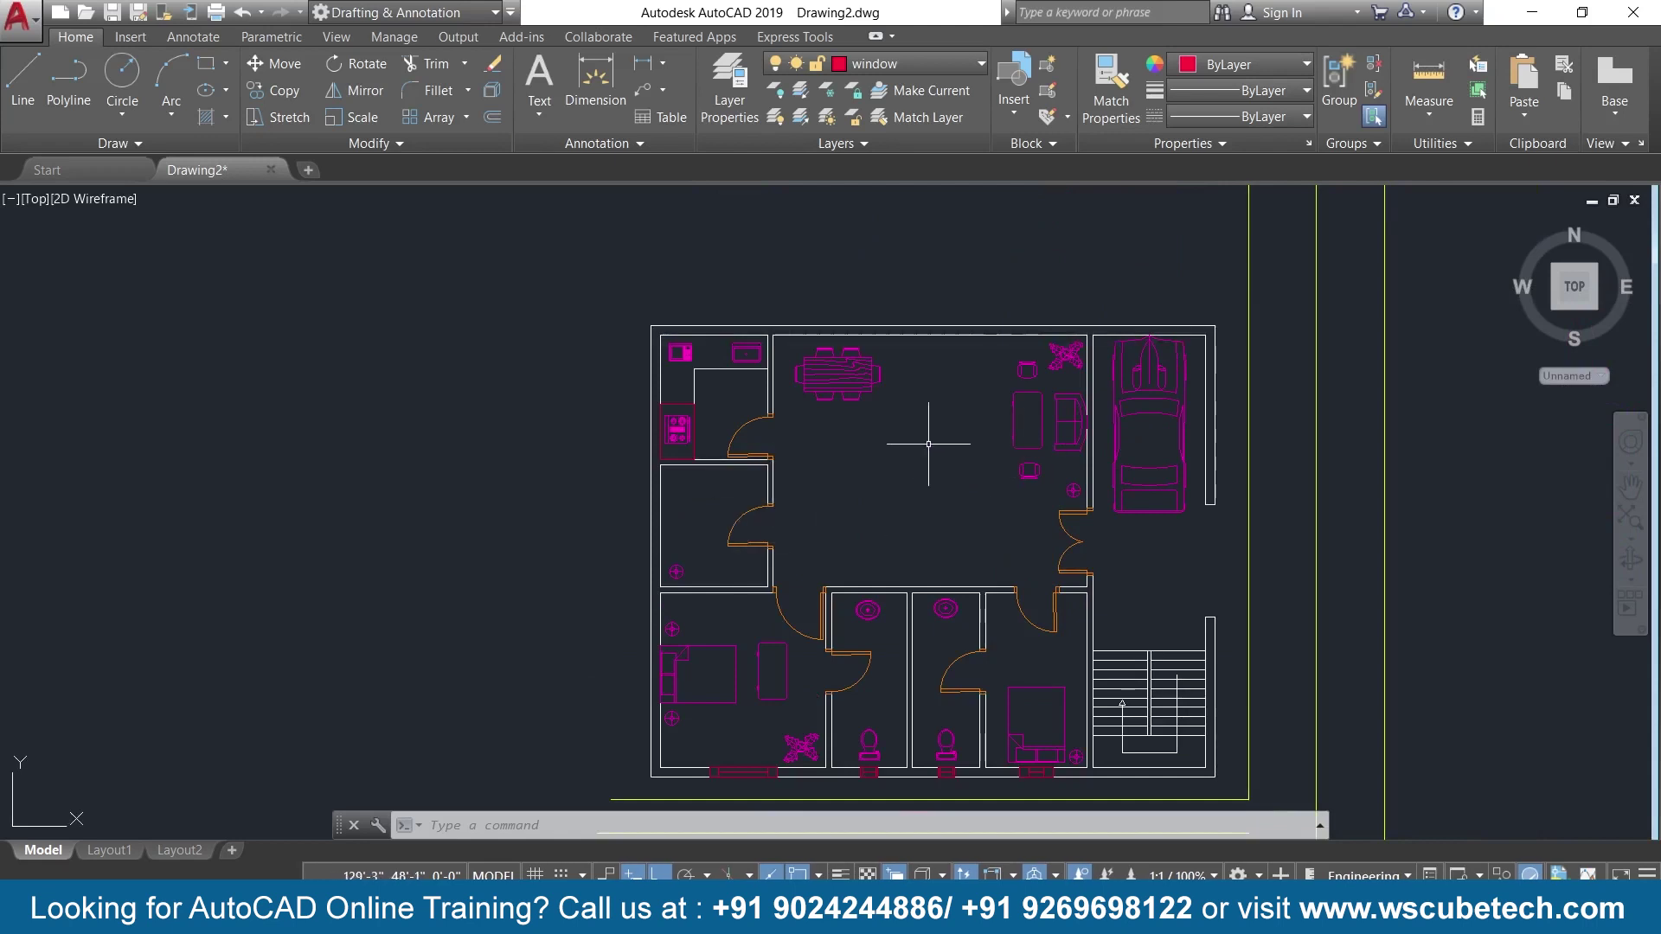
{"action": "scroll", "coordinate": [928, 444], "scroll_direction": "up", "scroll_amount": 1}
{"action": "scroll", "coordinate": [928, 443], "scroll_direction": "down", "scroll_amount": 2}
{"action": "scroll", "coordinate": [929, 458], "scroll_direction": "up", "scroll_amount": 1}
{"action": "middle_click_drag", "start_coordinate": [929, 458], "coordinate": [917, 379]}
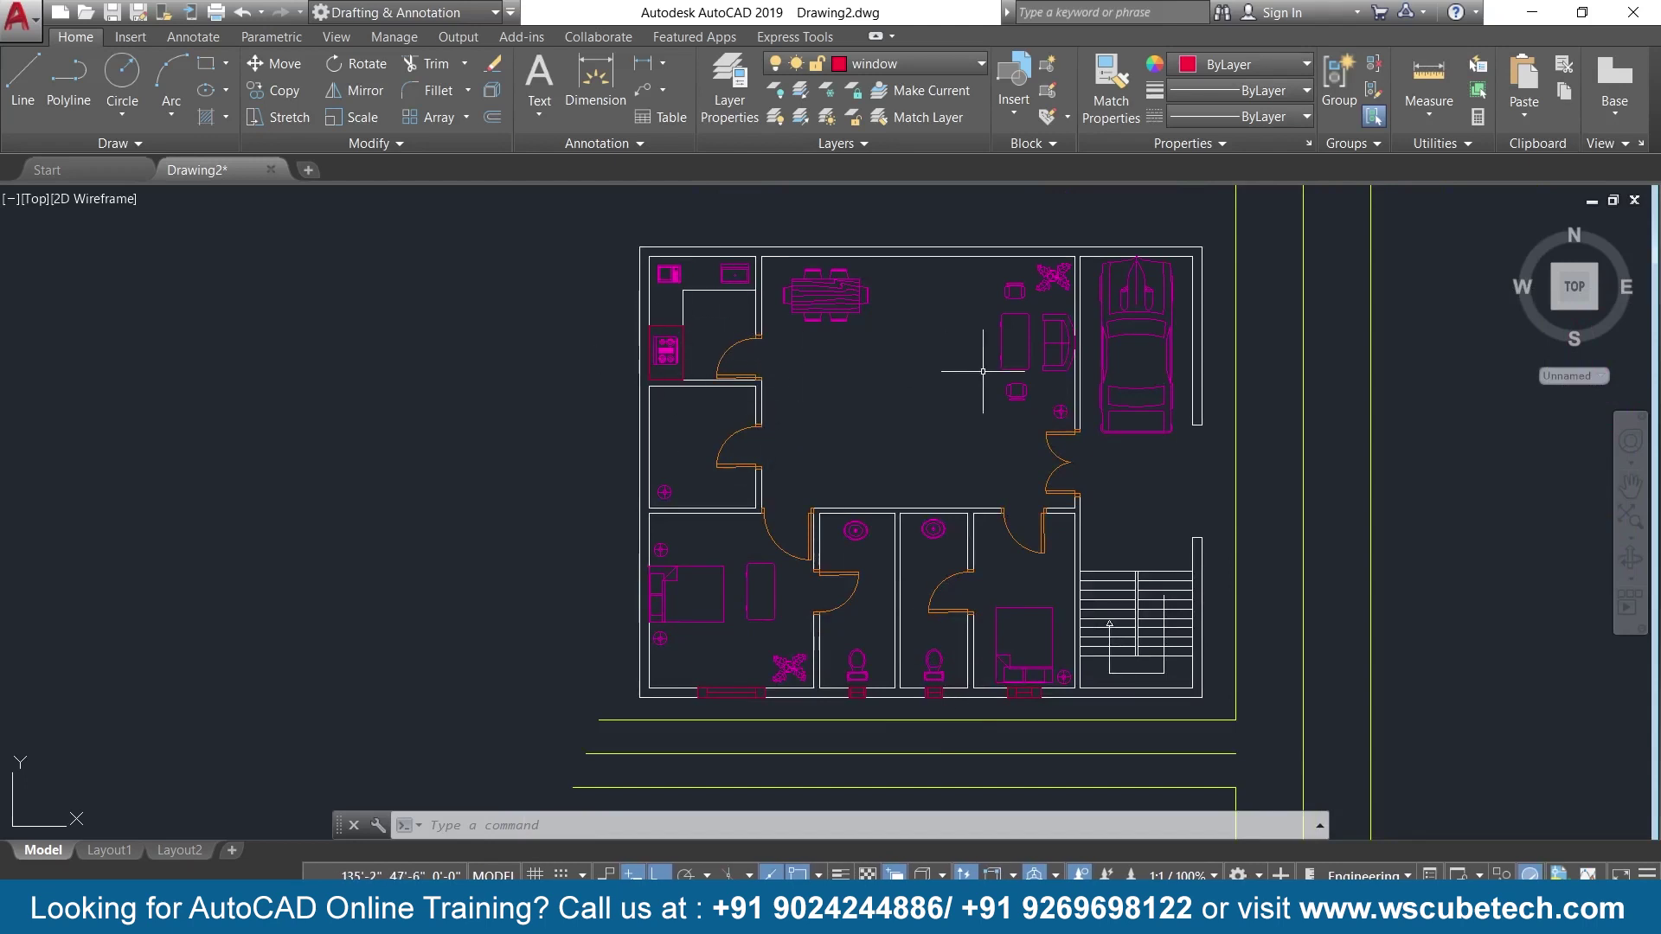
{"action": "left_click", "coordinate": [891, 66]}
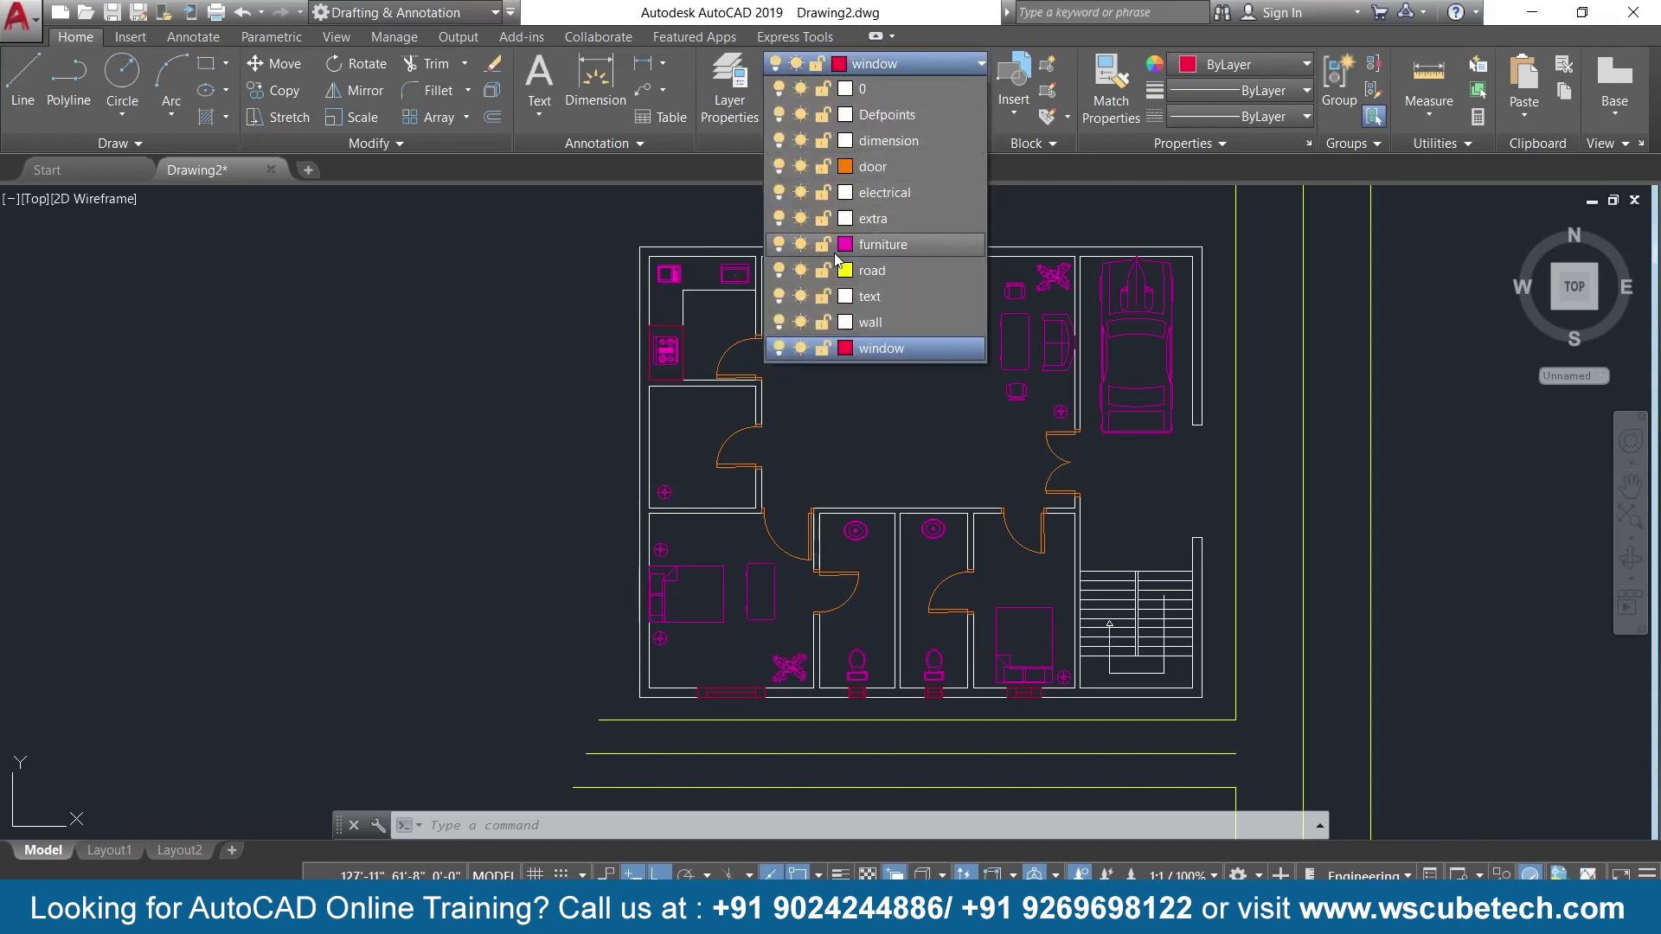
Set electrical as the current layer and bring up the Select Color dialog for it.
{"action": "left_click", "coordinate": [882, 192]}
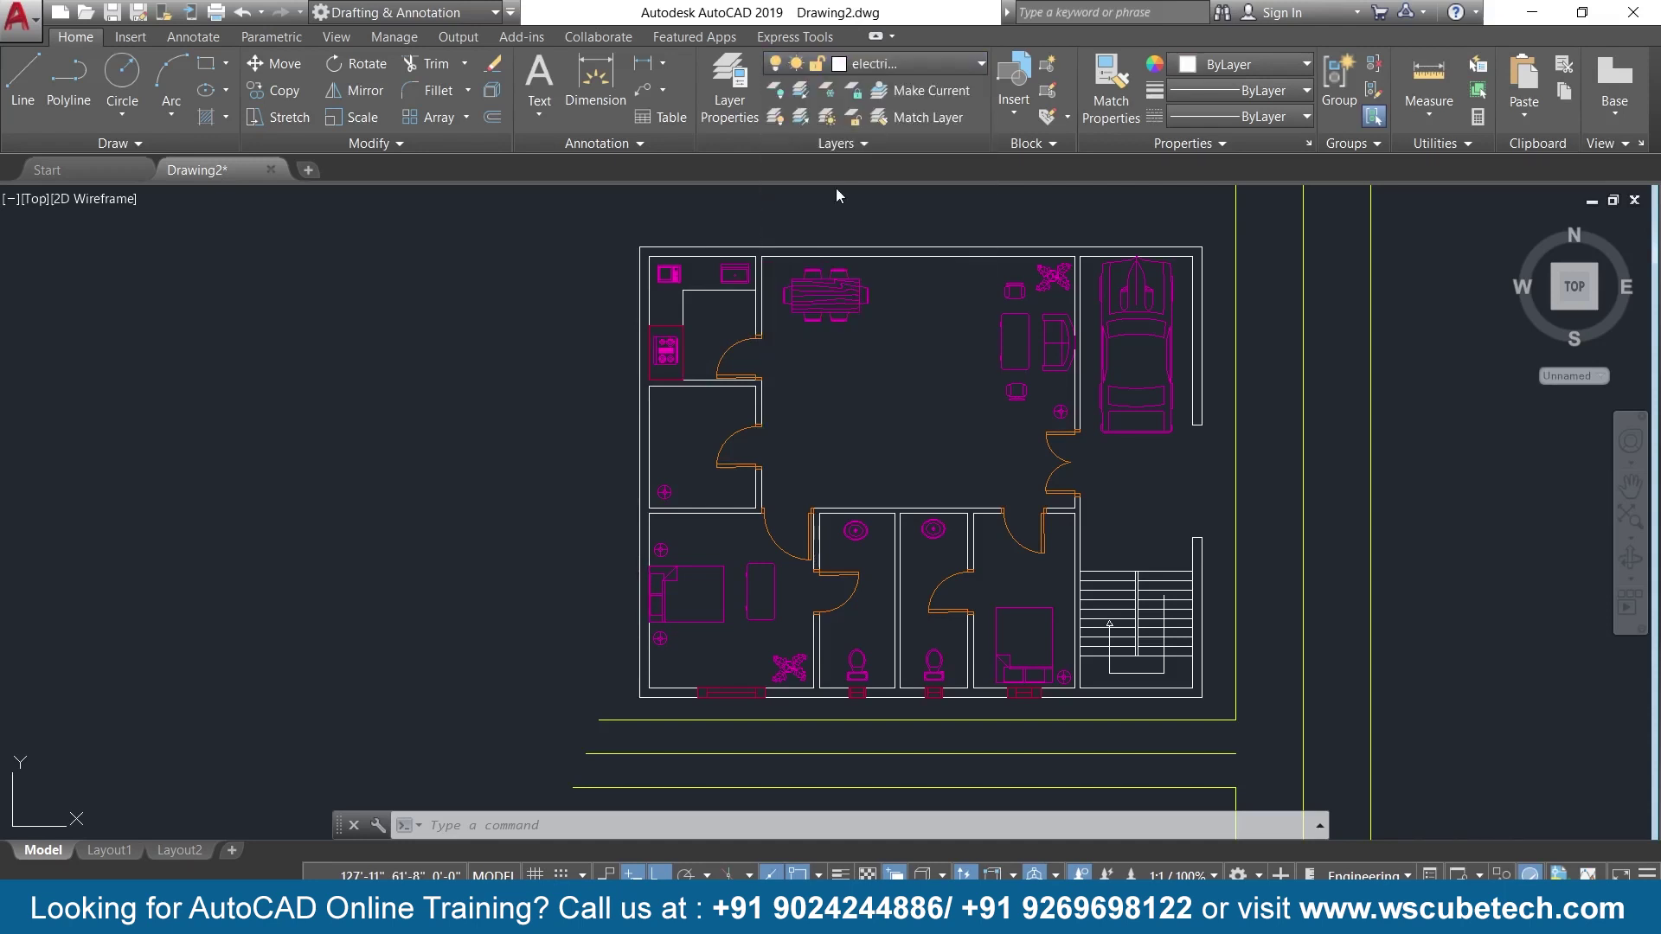
{"action": "left_click", "coordinate": [837, 67]}
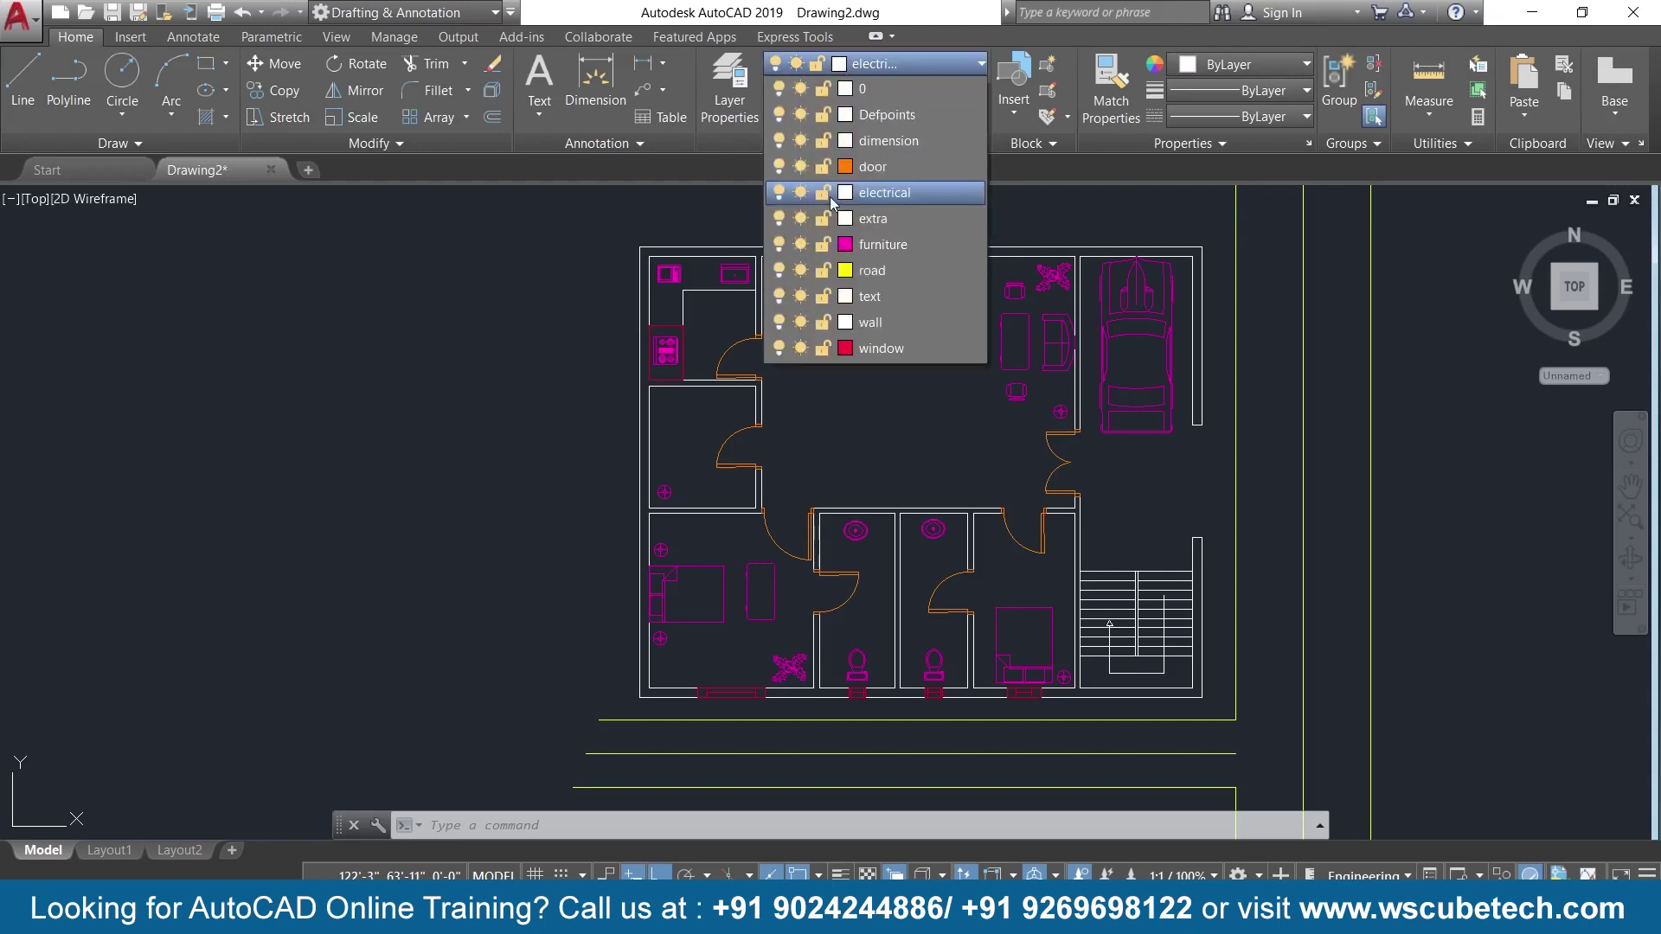
{"action": "left_click", "coordinate": [843, 192]}
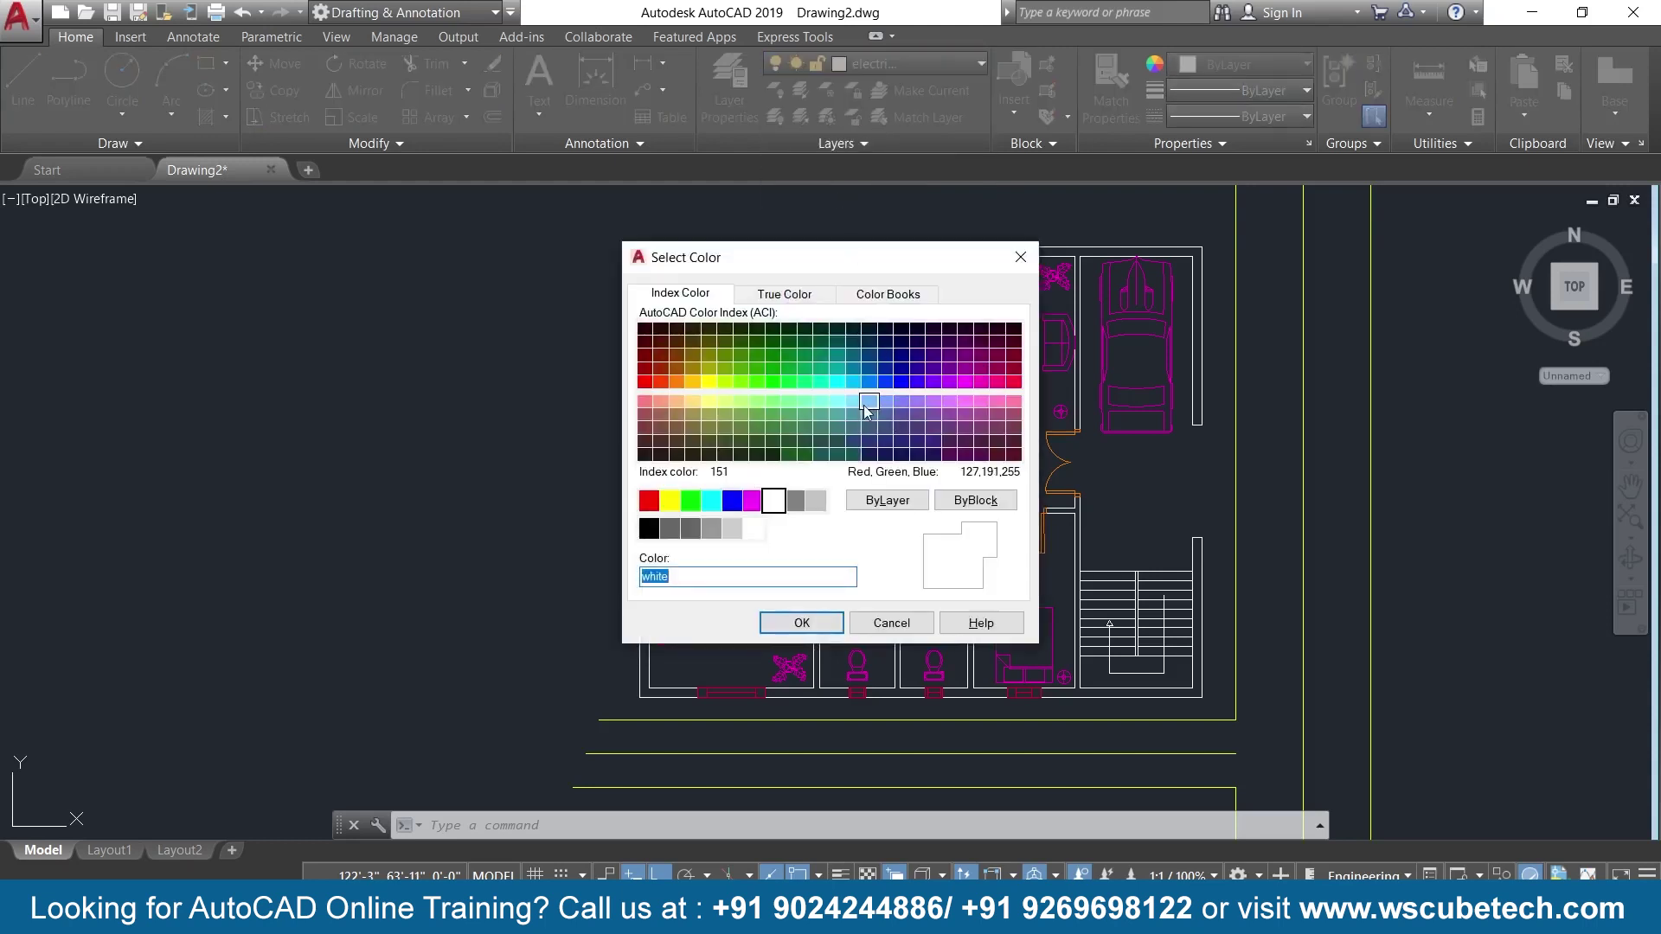
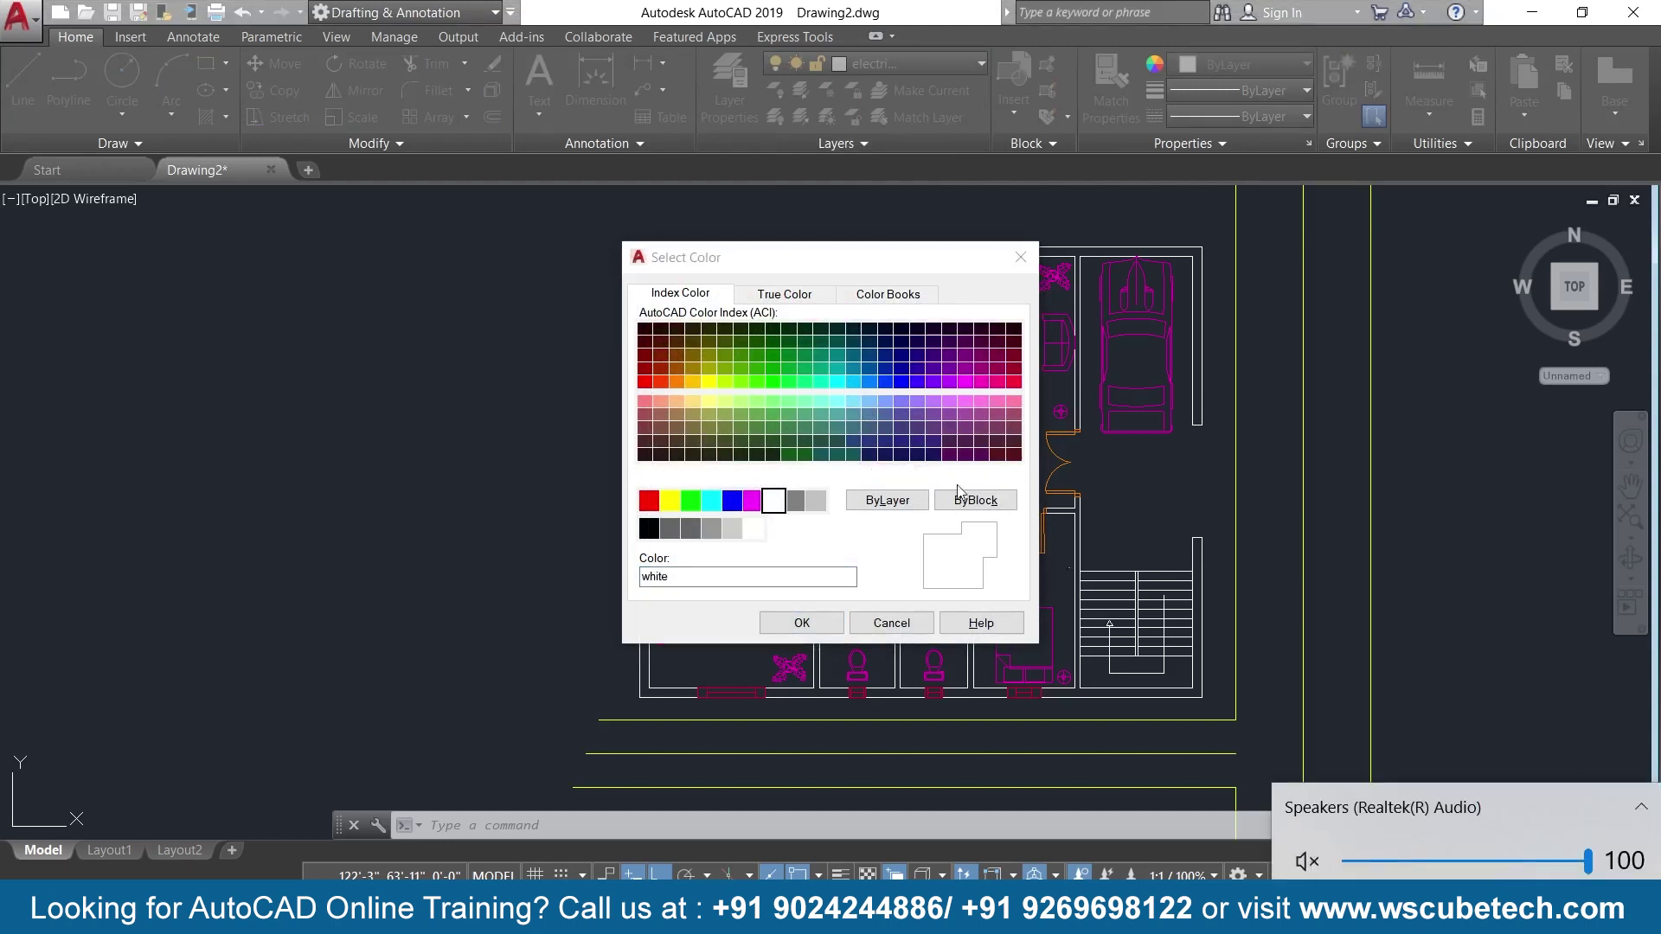
Give the electrical layer index colour 170 (blue).
{"action": "left_click", "coordinate": [906, 383]}
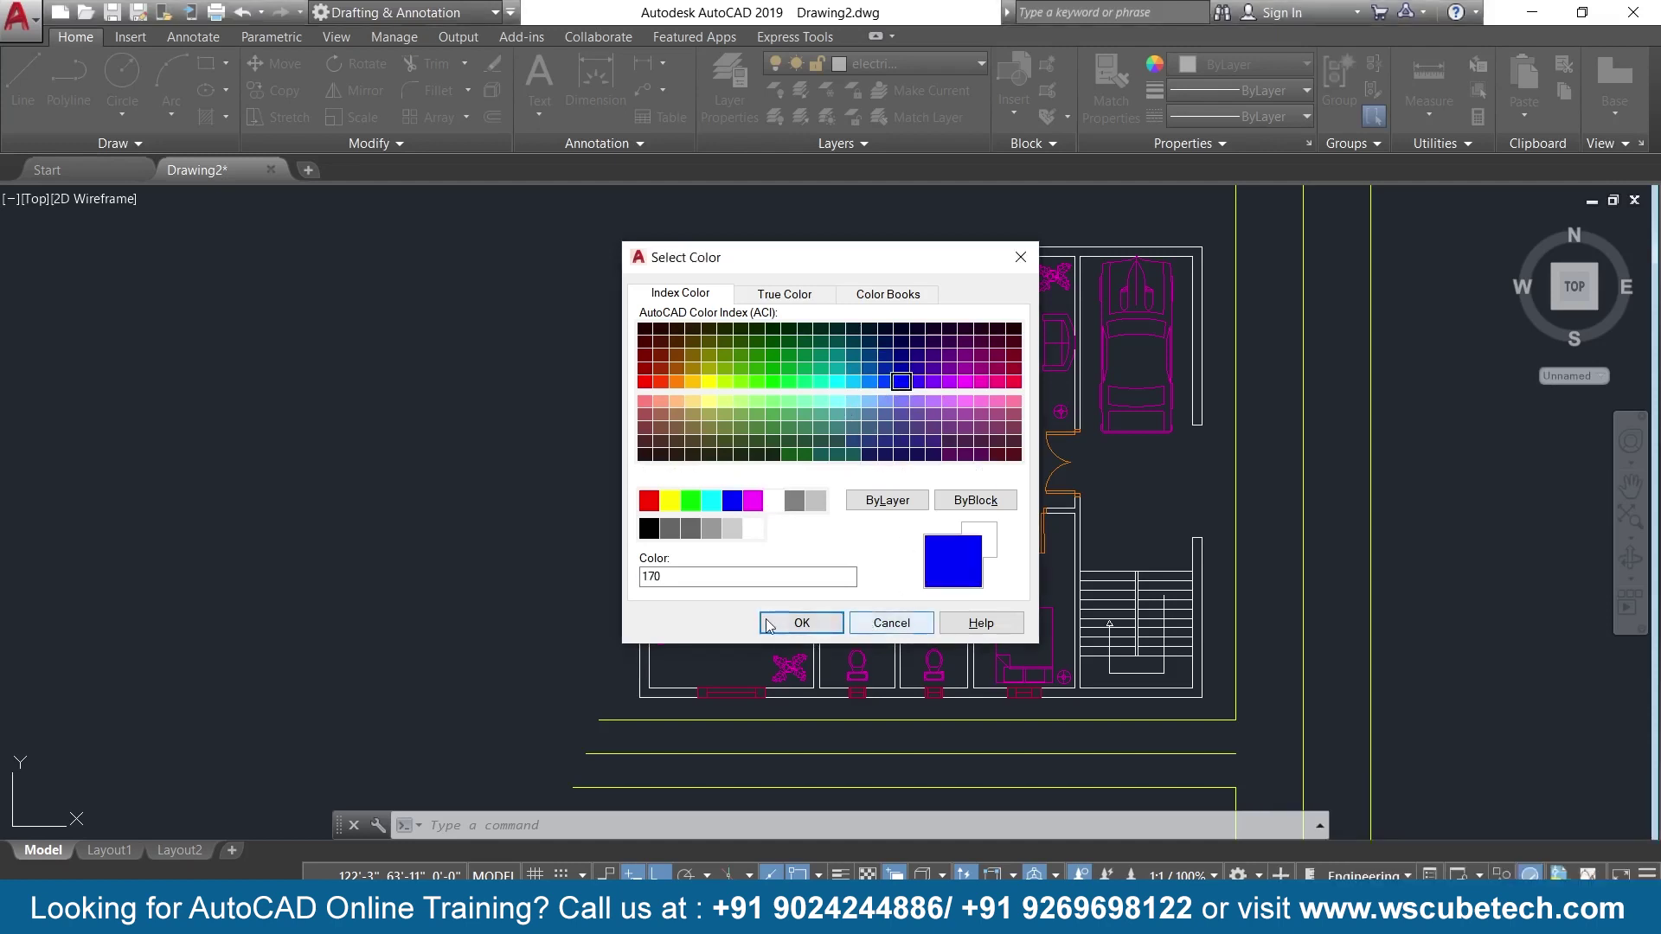
{"action": "left_click", "coordinate": [802, 623]}
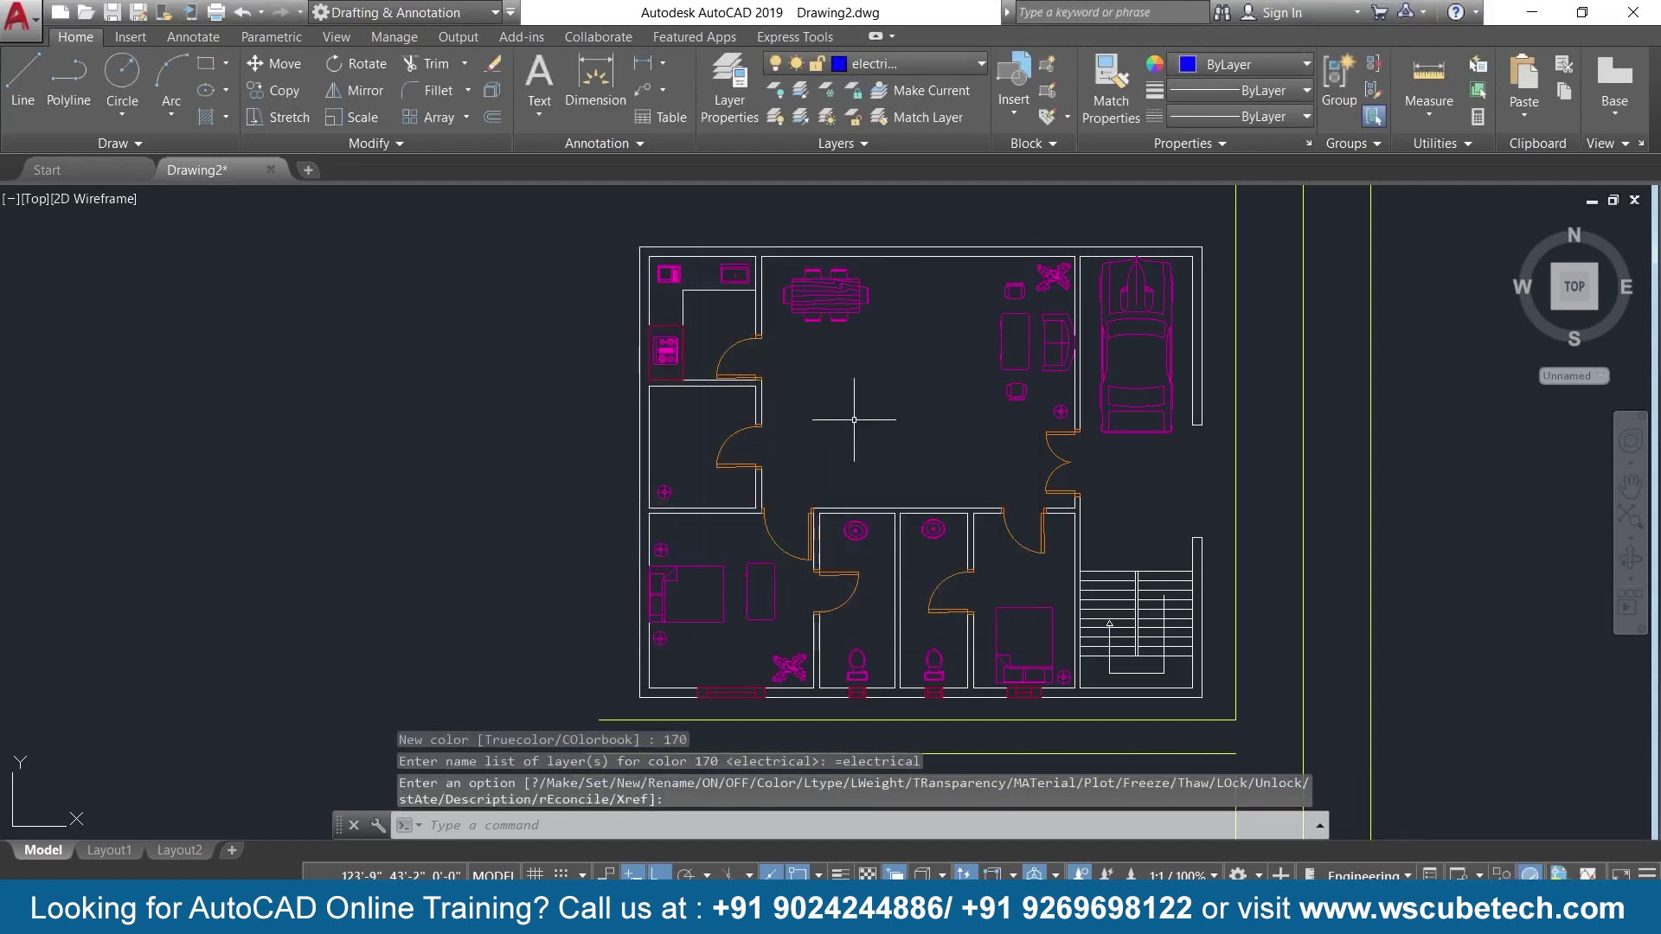
{"action": "scroll", "coordinate": [854, 416], "scroll_direction": "up", "scroll_amount": 2}
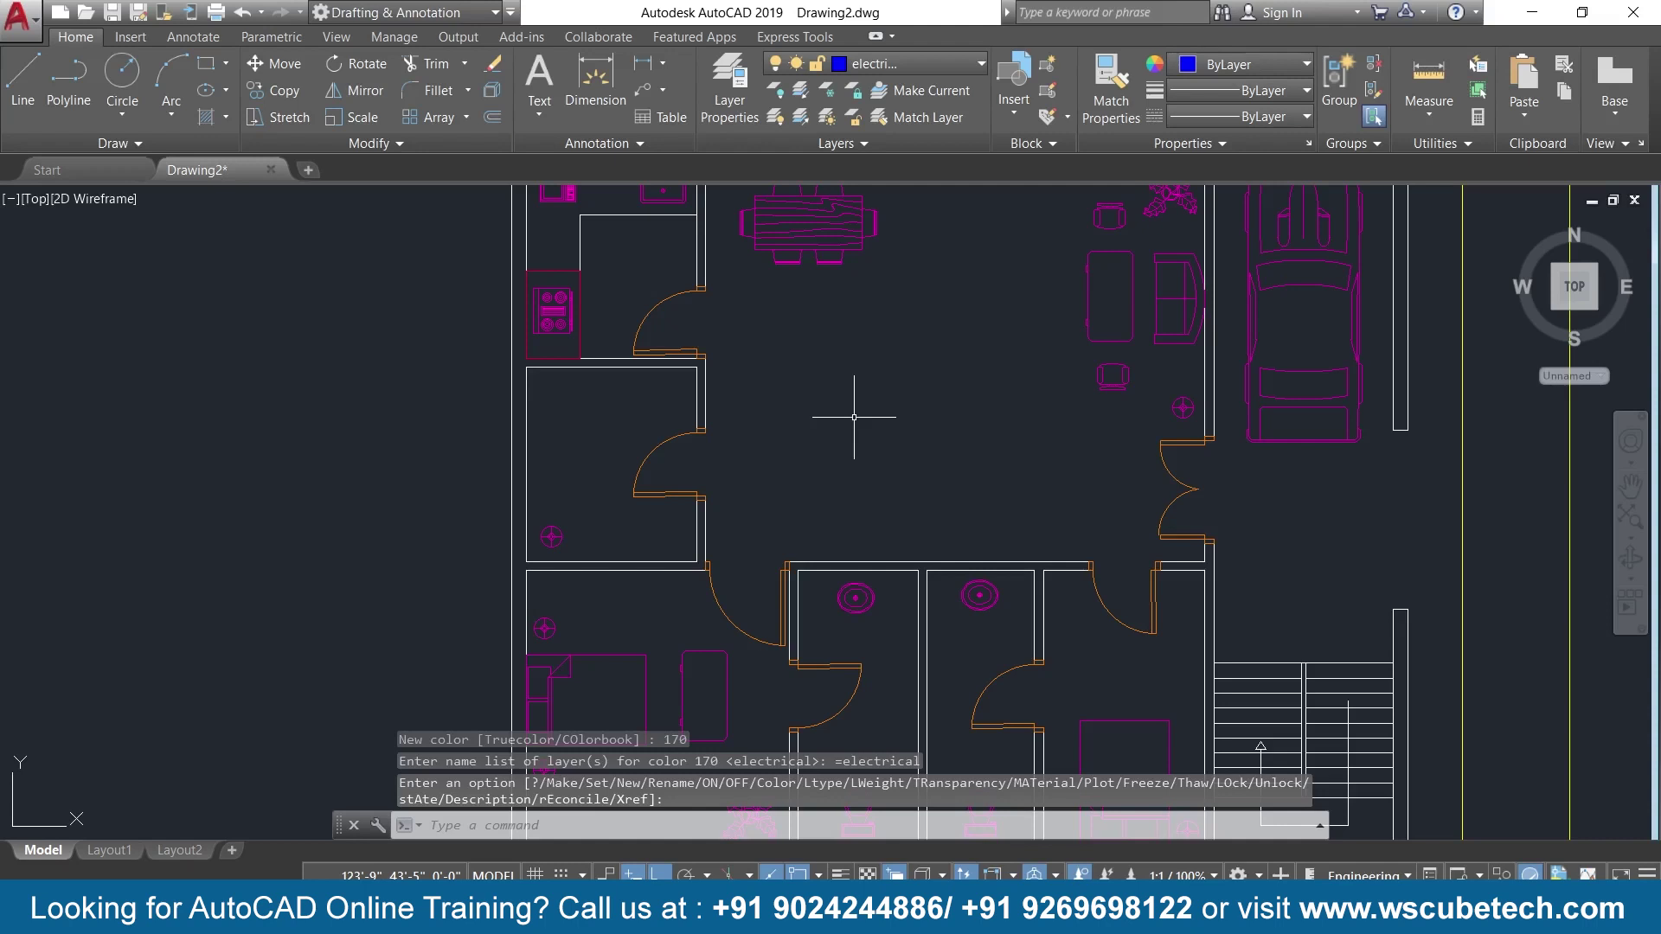
{"action": "scroll", "coordinate": [854, 417], "scroll_direction": "down", "scroll_amount": 2}
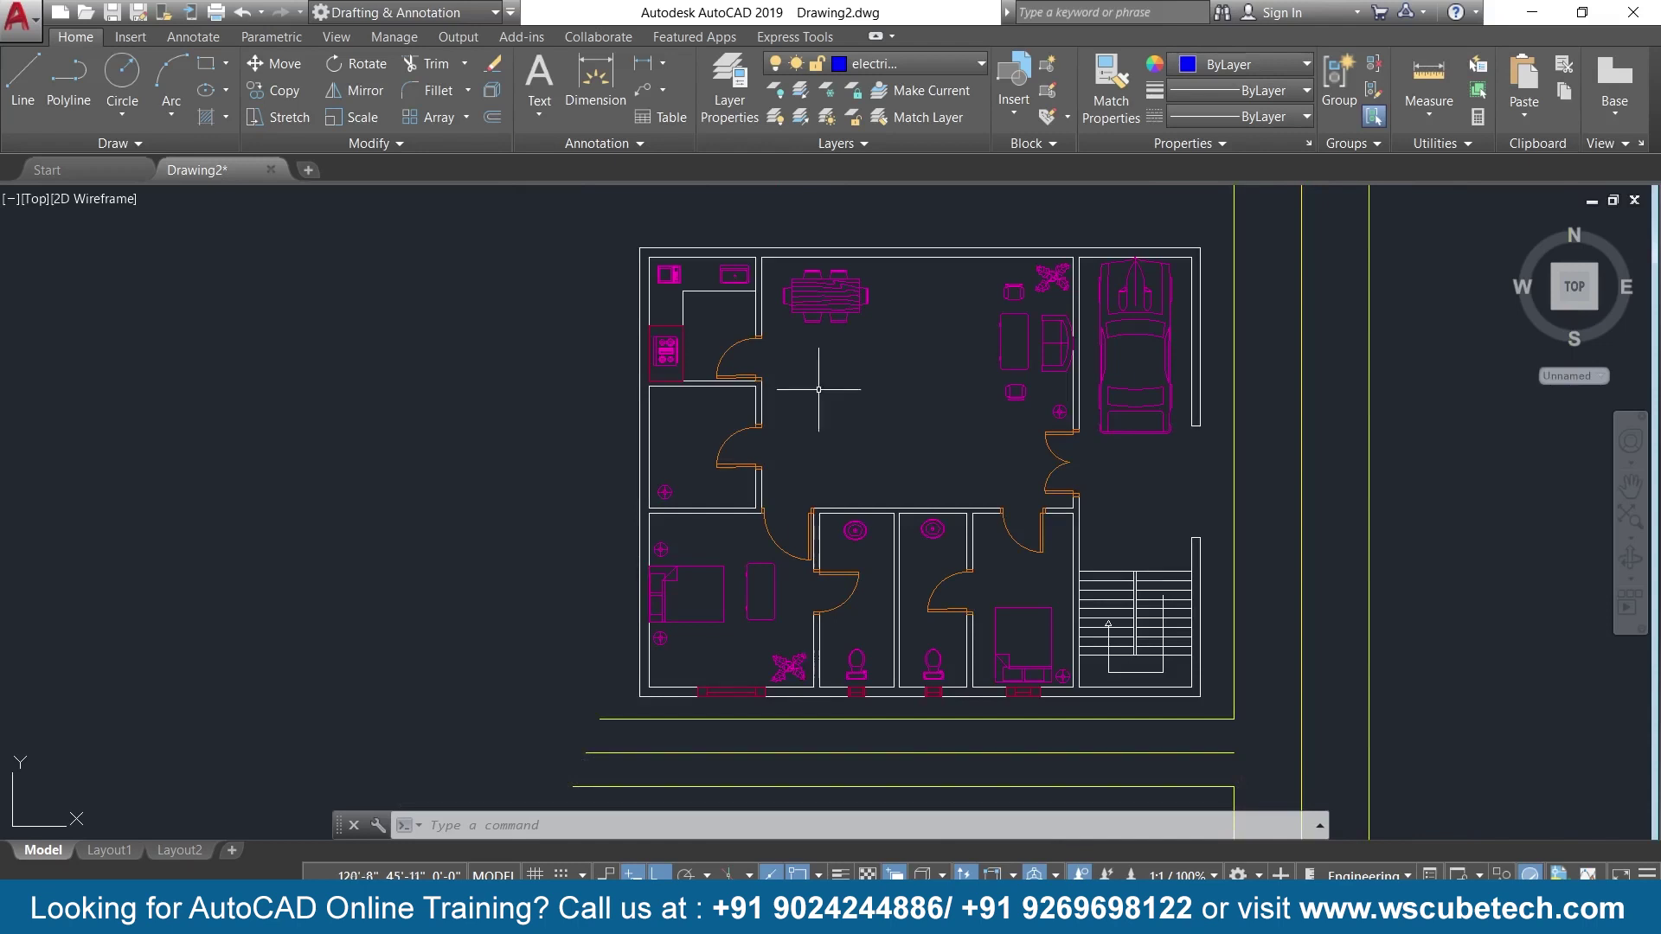
Draw a small blue circle in the living area beside the floor plan.
{"action": "scroll", "coordinate": [449, 508], "scroll_direction": "up", "scroll_amount": 2}
{"action": "scroll", "coordinate": [449, 508], "scroll_direction": "down", "scroll_amount": 4}
{"action": "mouse_move", "coordinate": [449, 508]}
{"action": "middle_mouse_down"}
{"action": "mouse_move", "coordinate": [619, 512]}
{"action": "mouse_move", "coordinate": [877, 566]}
{"action": "mouse_move", "coordinate": [645, 475]}
{"action": "middle_mouse_up"}
{"action": "scroll", "coordinate": [847, 555], "scroll_direction": "up", "scroll_amount": 2}
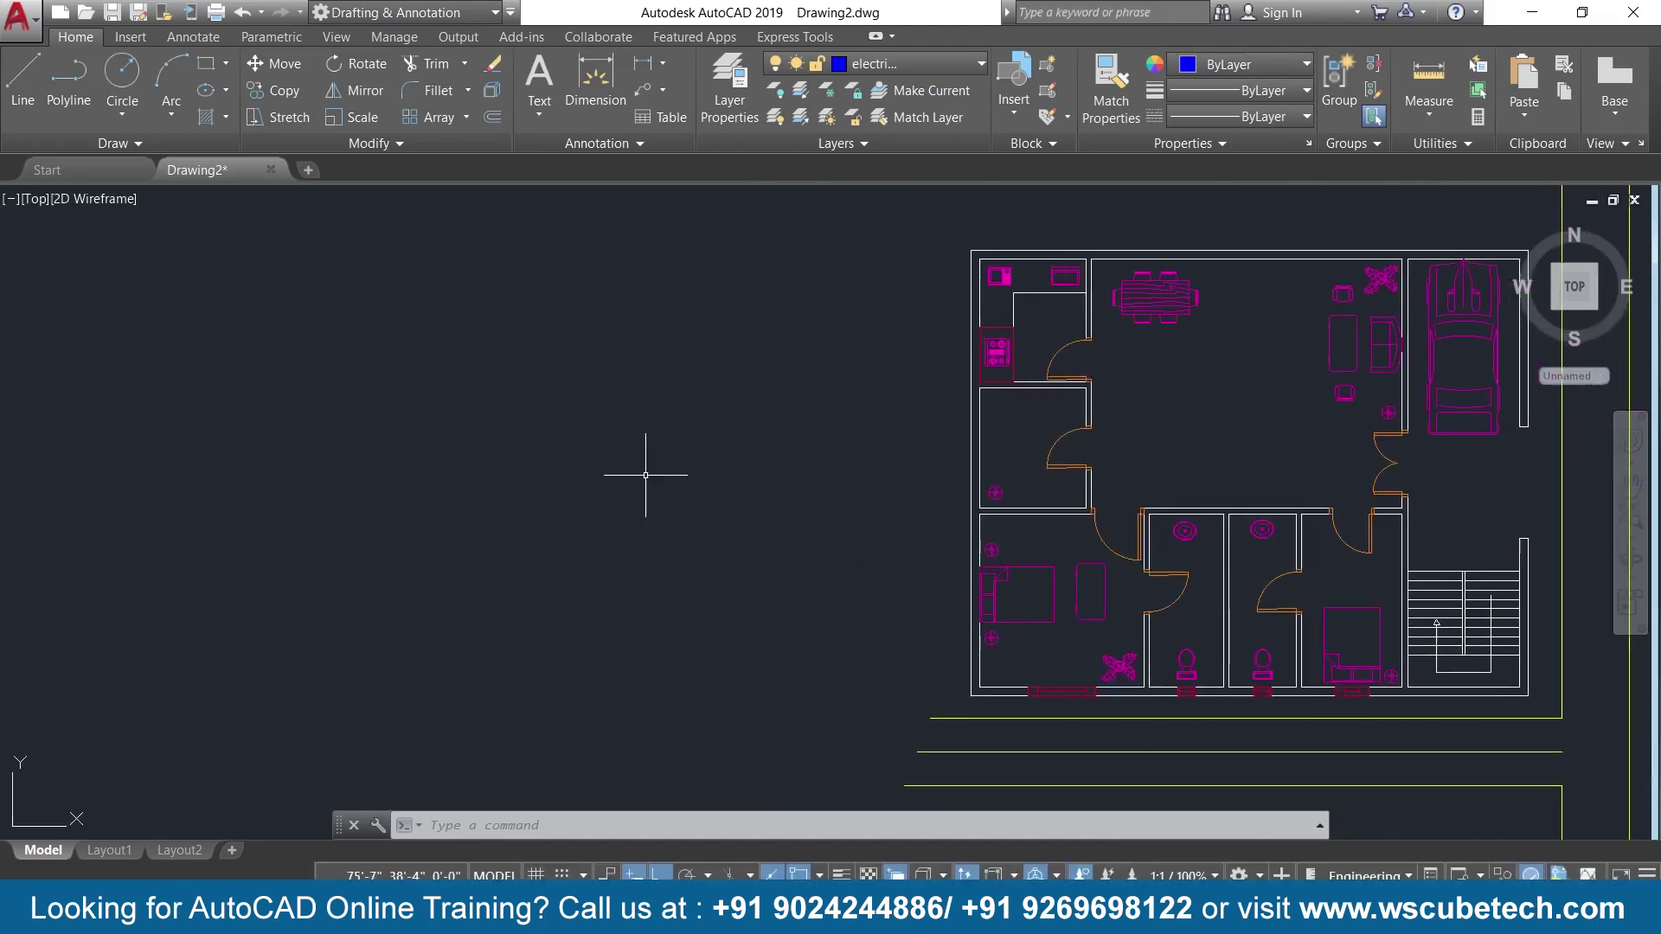
{"action": "left_click", "coordinate": [122, 73]}
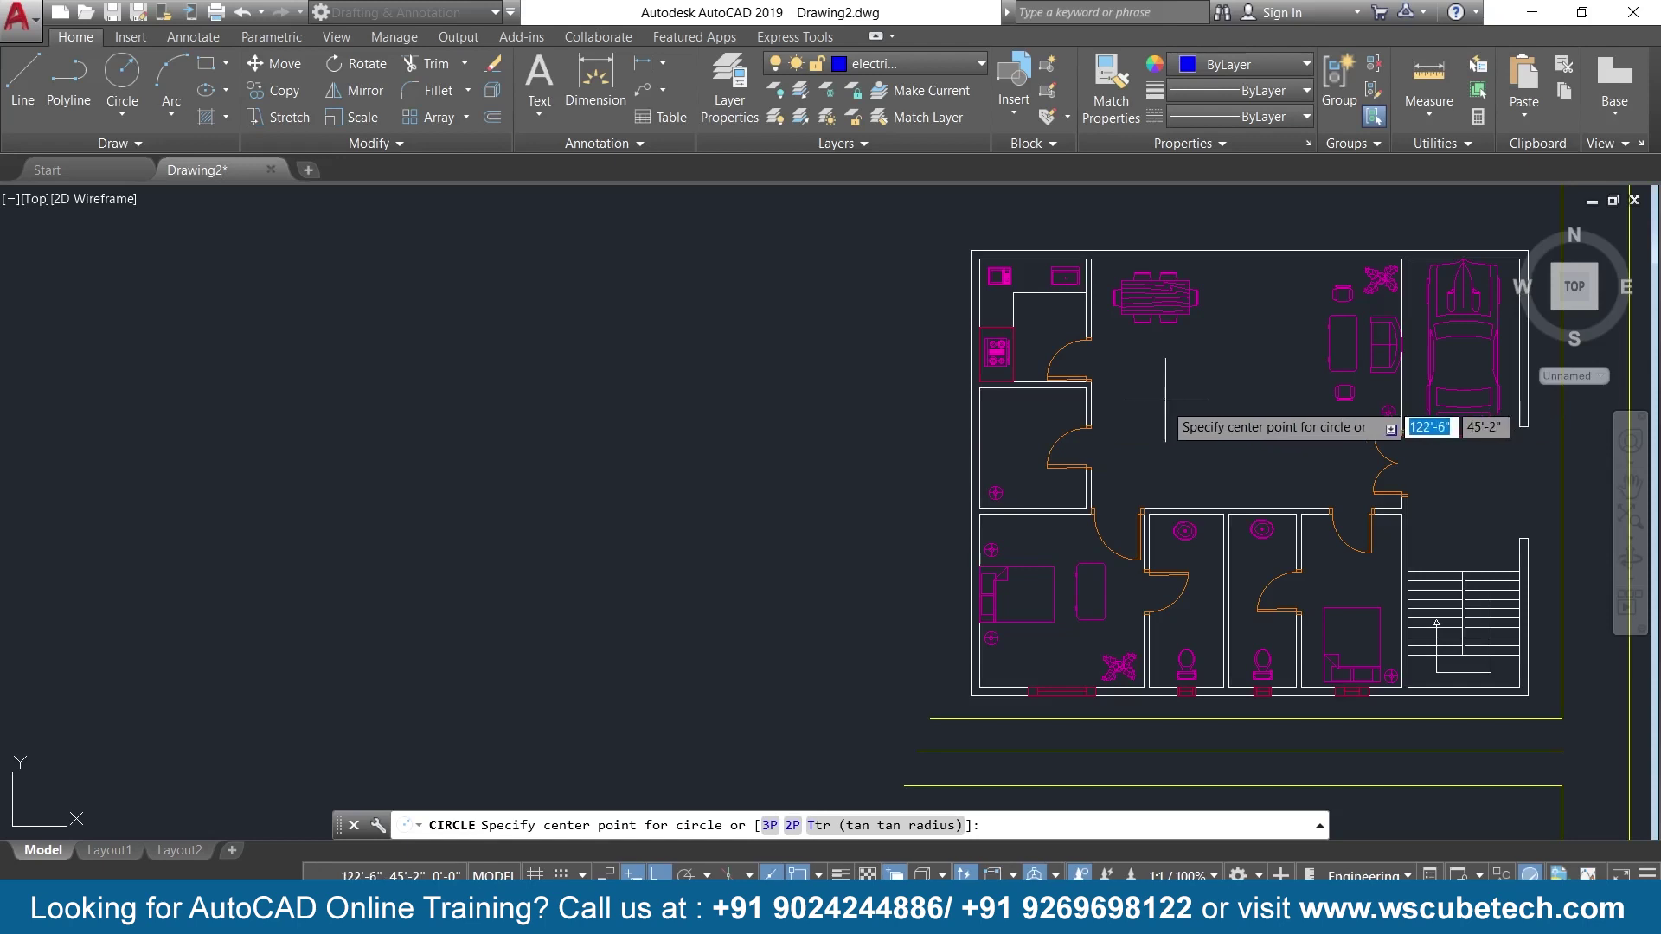
{"action": "left_click", "coordinate": [1162, 439]}
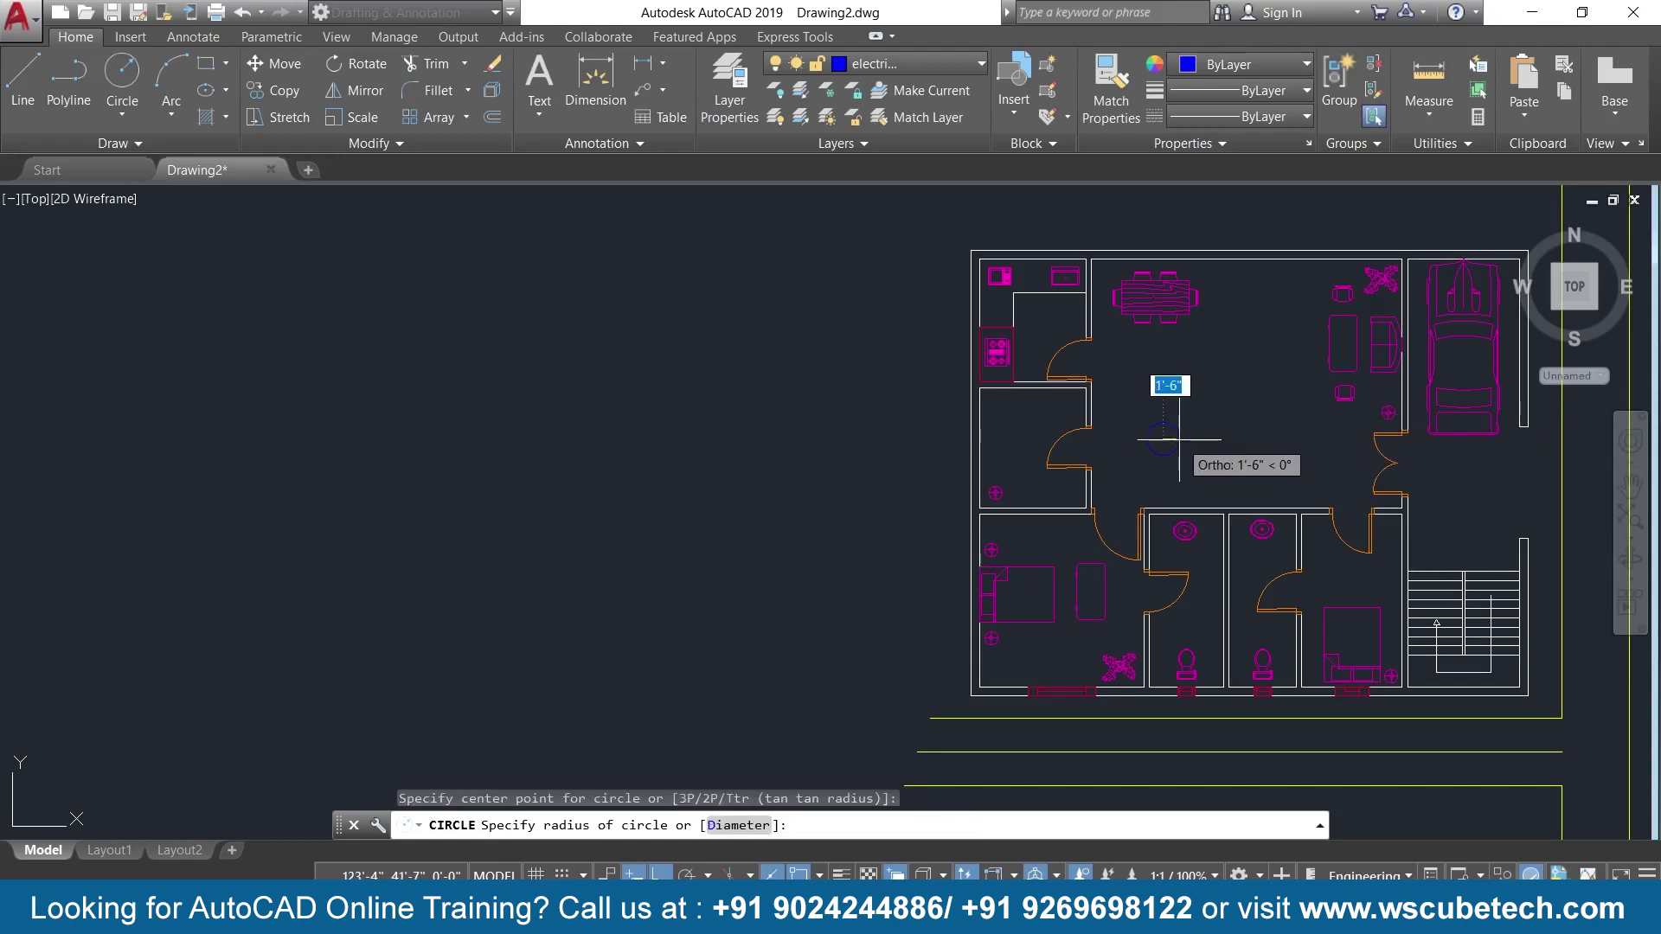
{"action": "left_click", "coordinate": [1173, 440]}
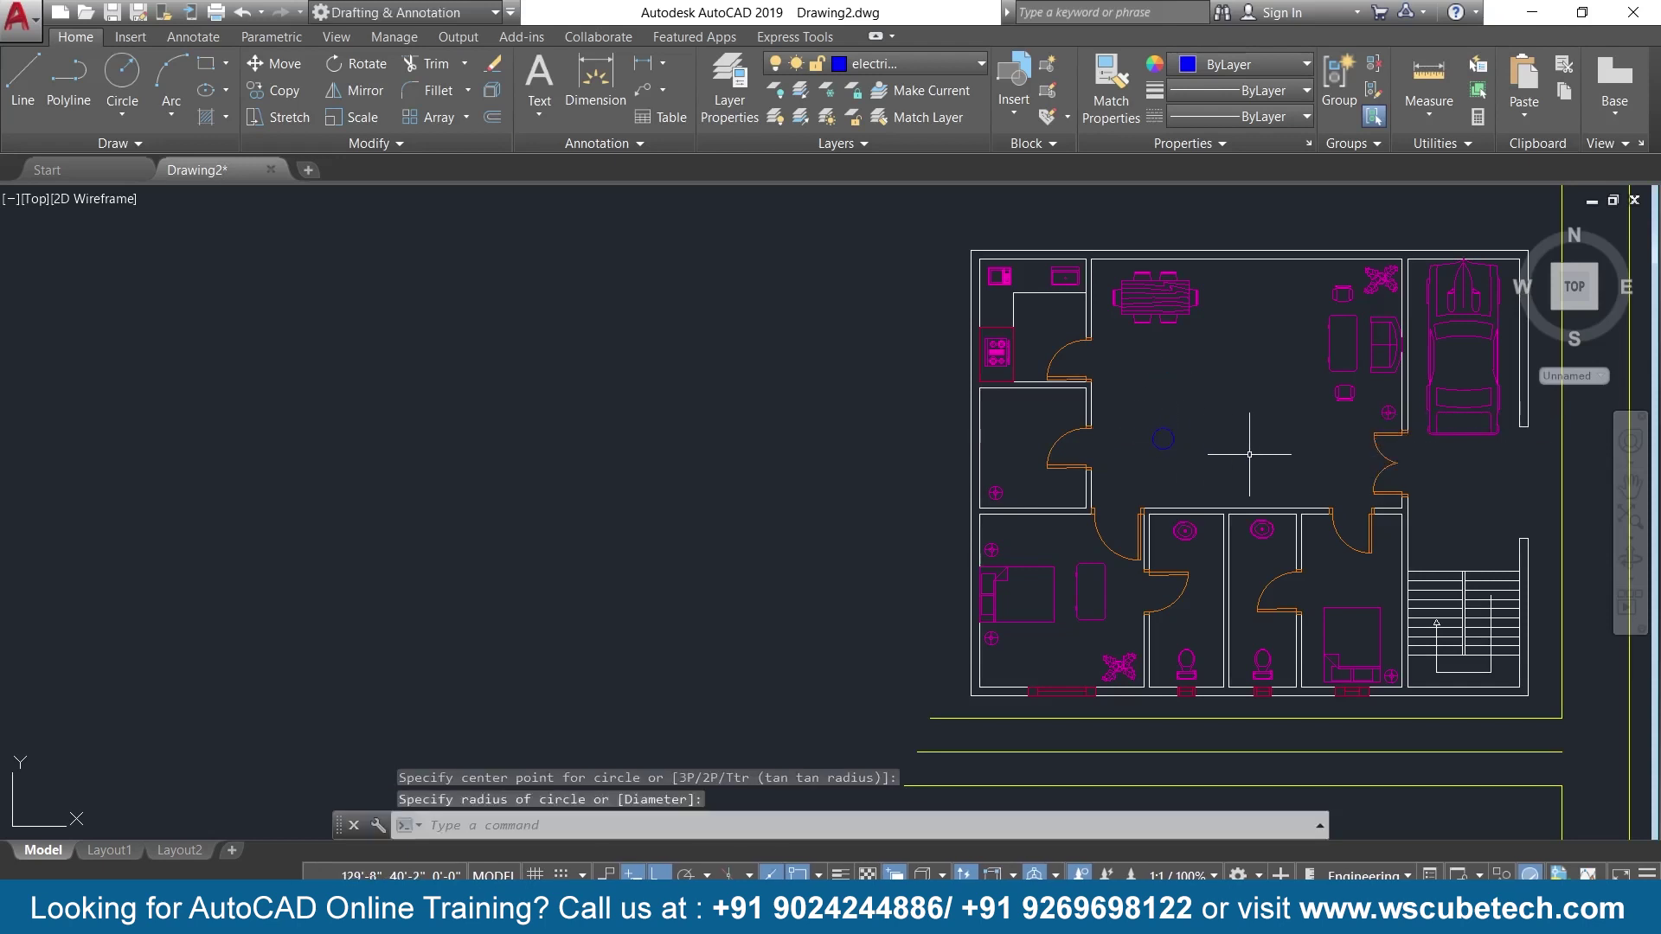
Select the small circle and begin moving it, then cancel the move.
{"action": "scroll", "coordinate": [1211, 472], "scroll_direction": "up", "scroll_amount": 1}
{"action": "scroll", "coordinate": [1169, 476], "scroll_direction": "up", "scroll_amount": 1}
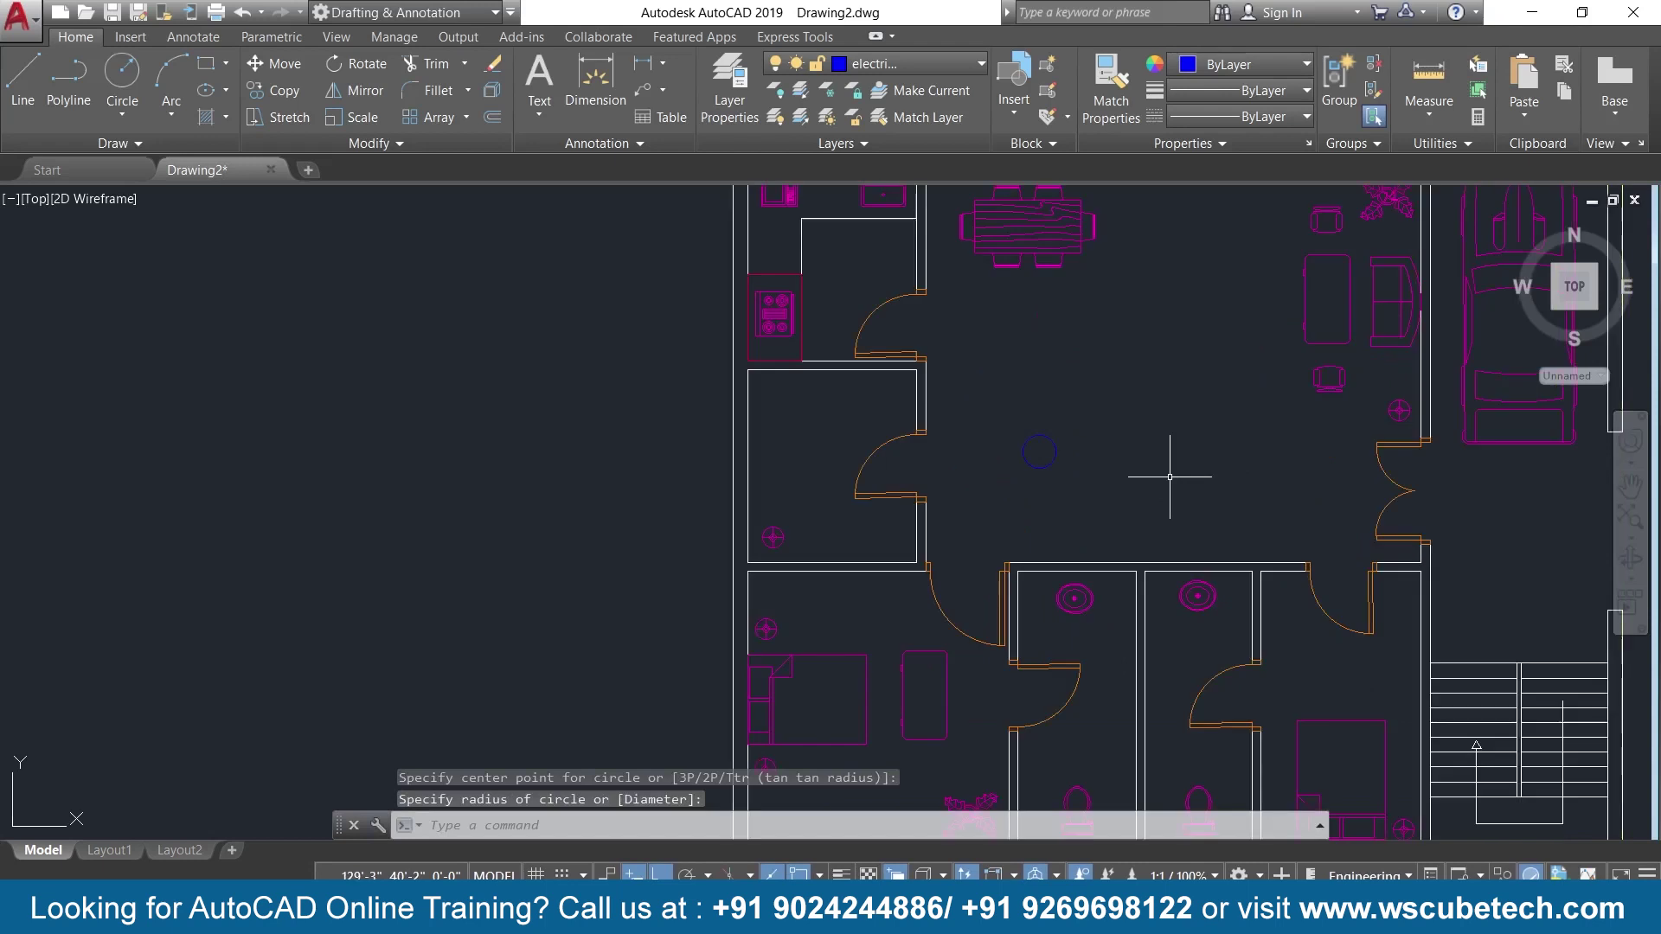
{"action": "left_click", "coordinate": [1041, 452]}
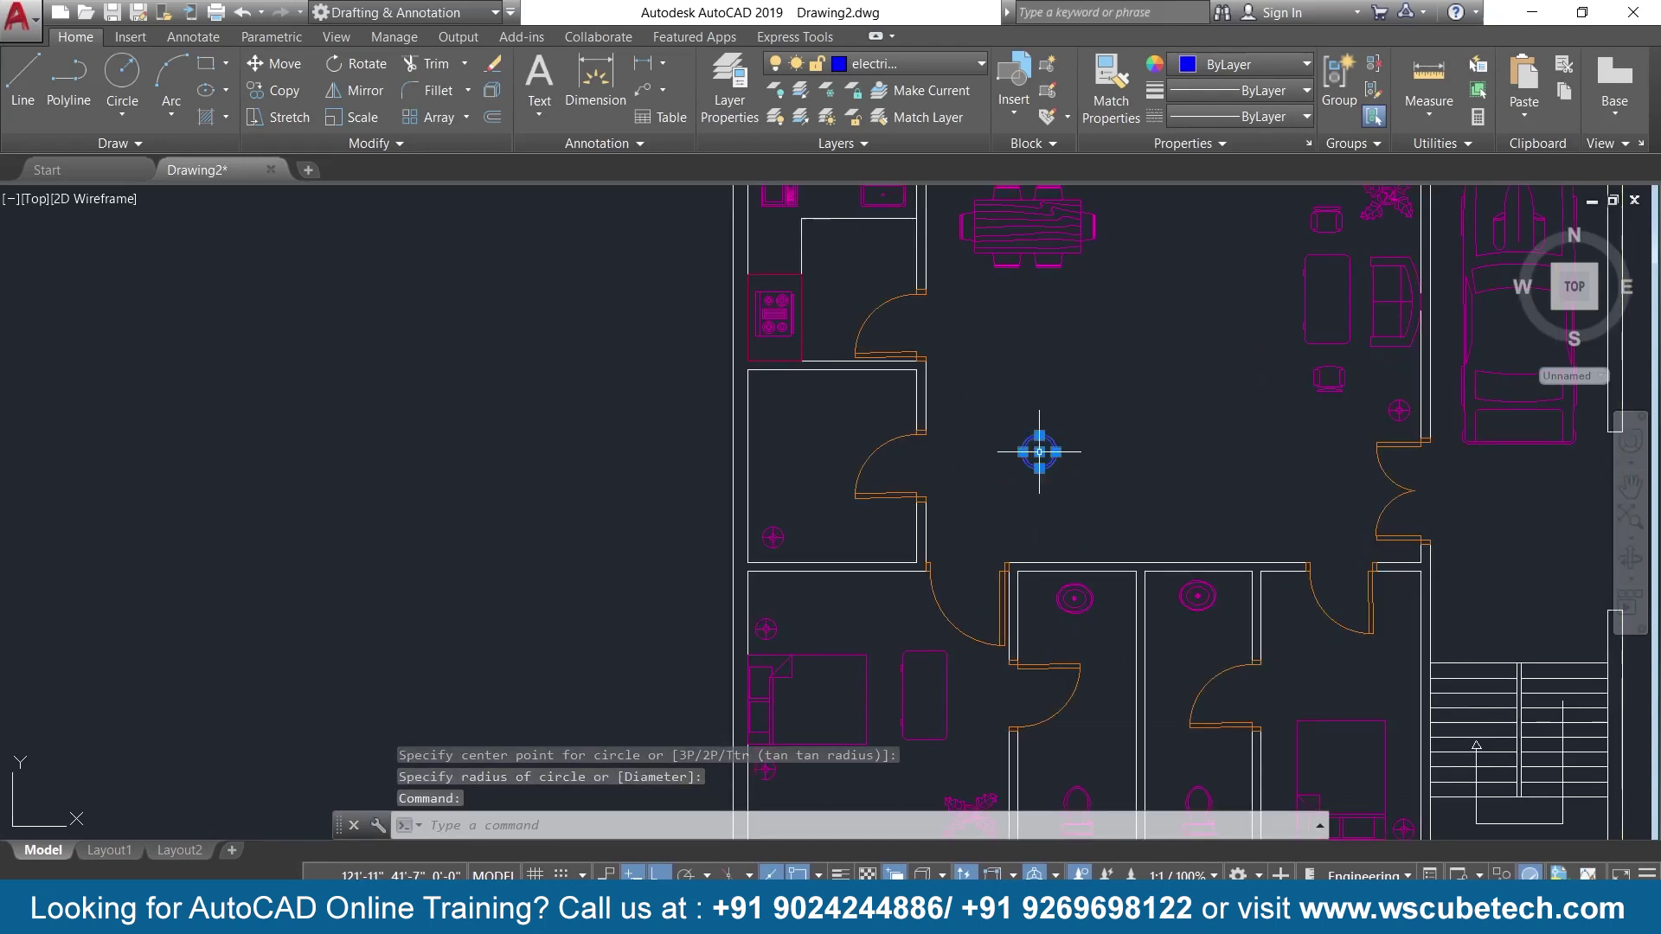
{"action": "left_click", "coordinate": [1039, 452]}
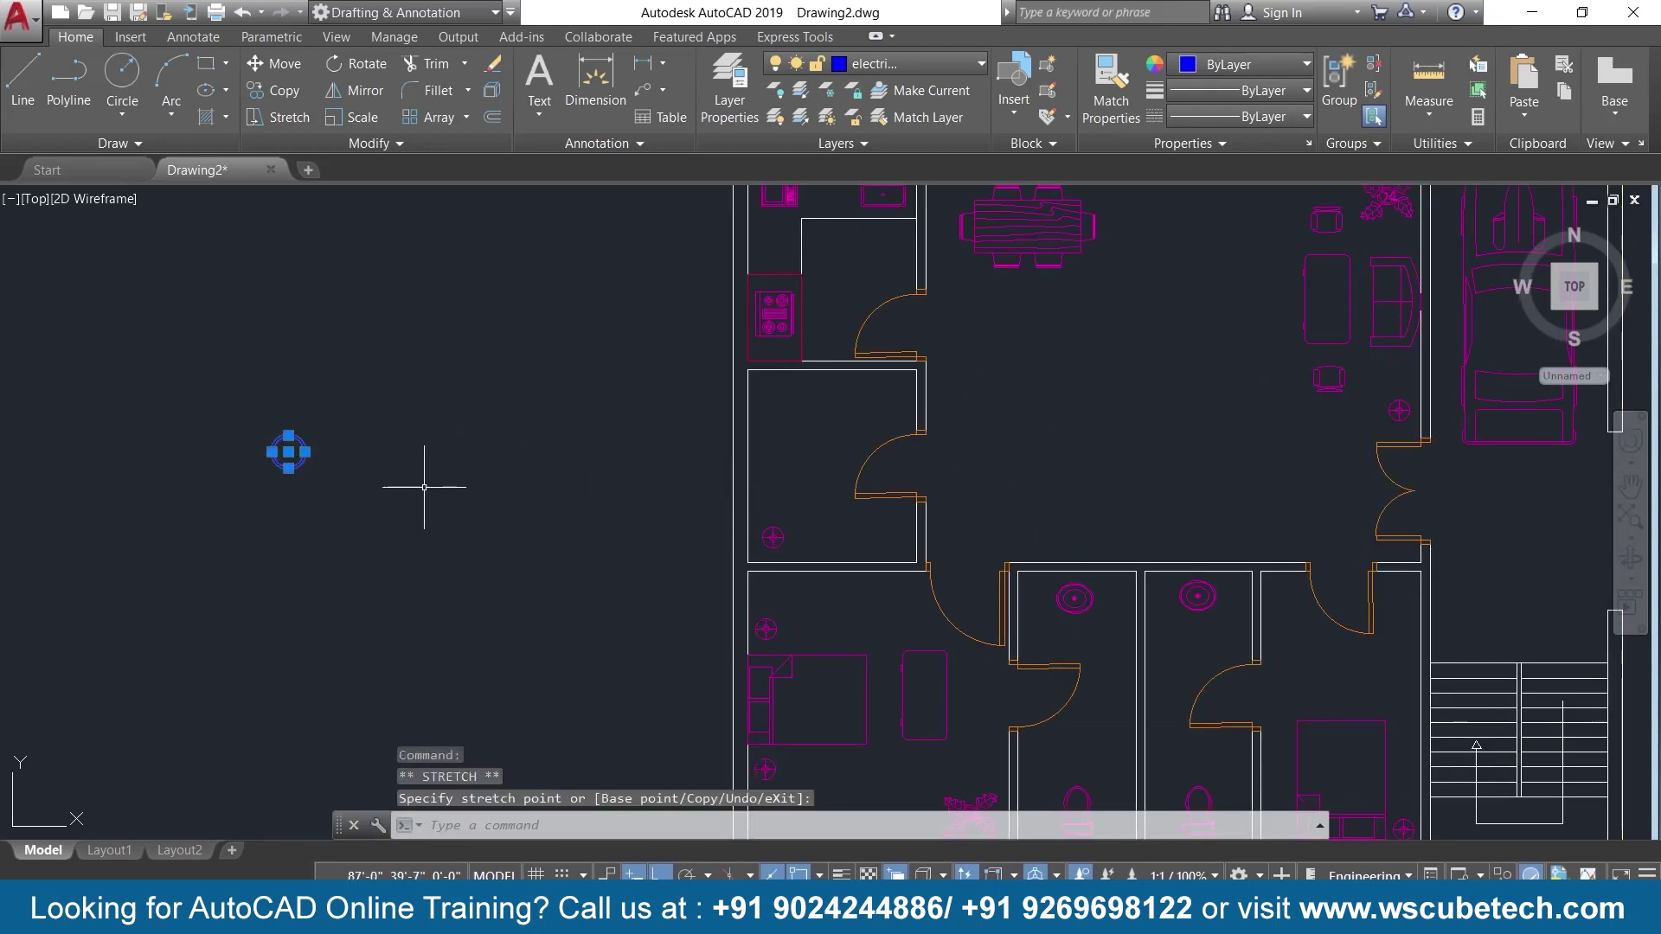
{"action": "middle_click_drag", "start_coordinate": [424, 487], "coordinate": [733, 527]}
{"action": "scroll", "coordinate": [716, 516], "scroll_direction": "up", "scroll_amount": 2}
{"action": "key", "text": "Escape"}
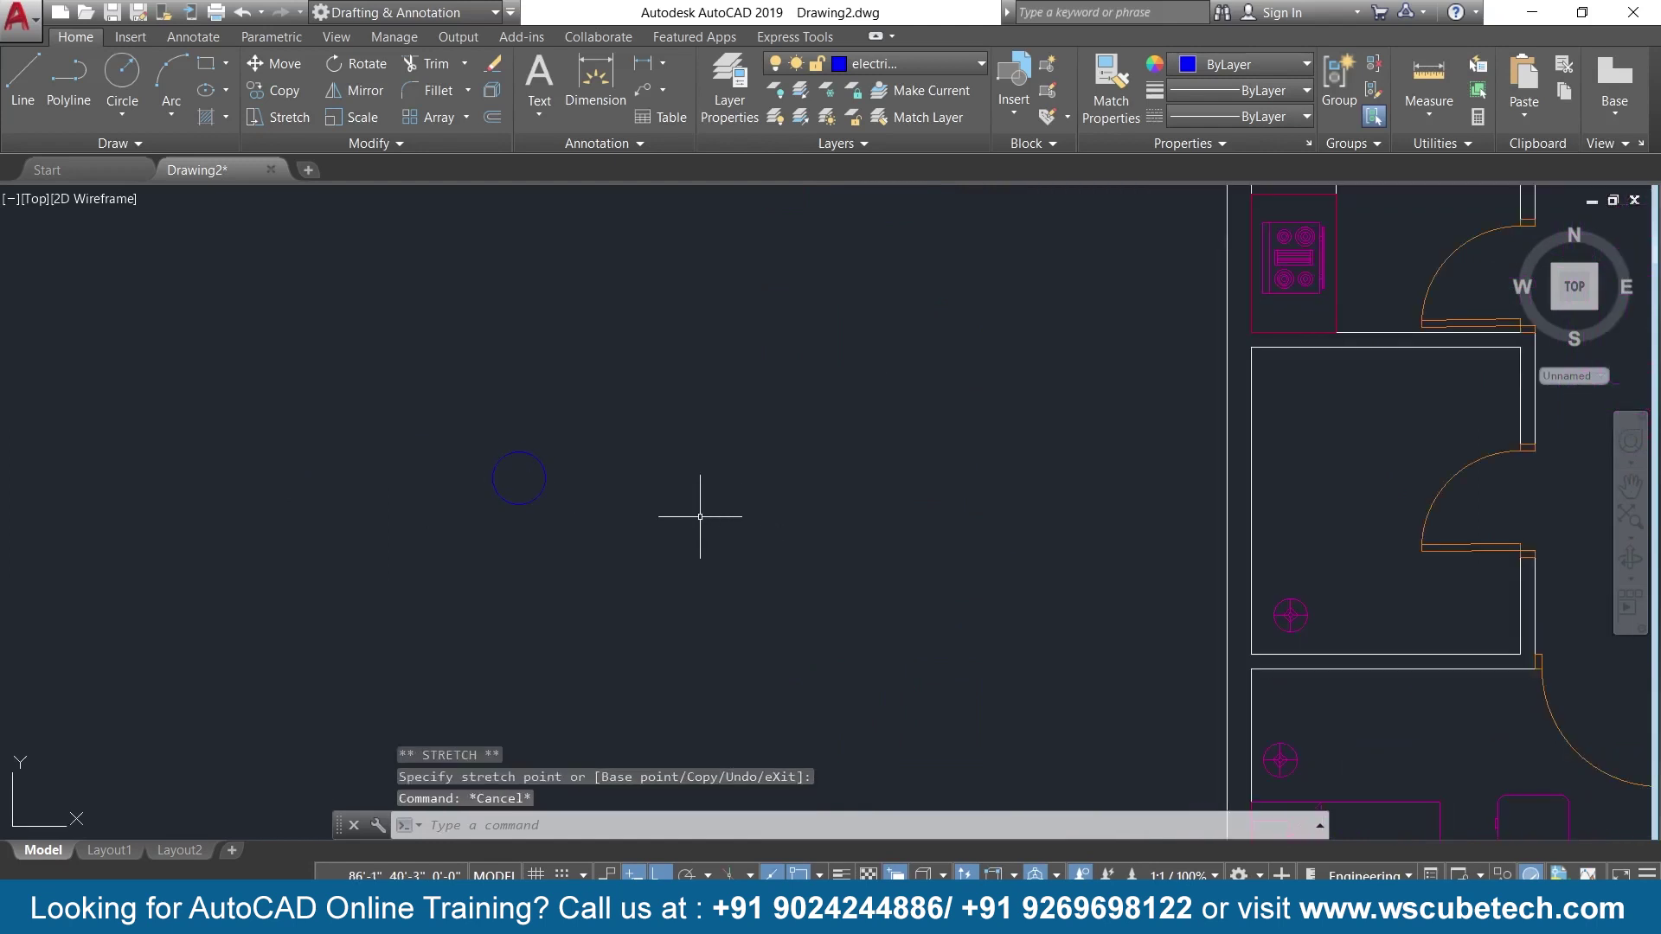
Draw a short line from the circle's right edge.
{"action": "type", "text": "l"}
{"action": "key", "text": "Return"}
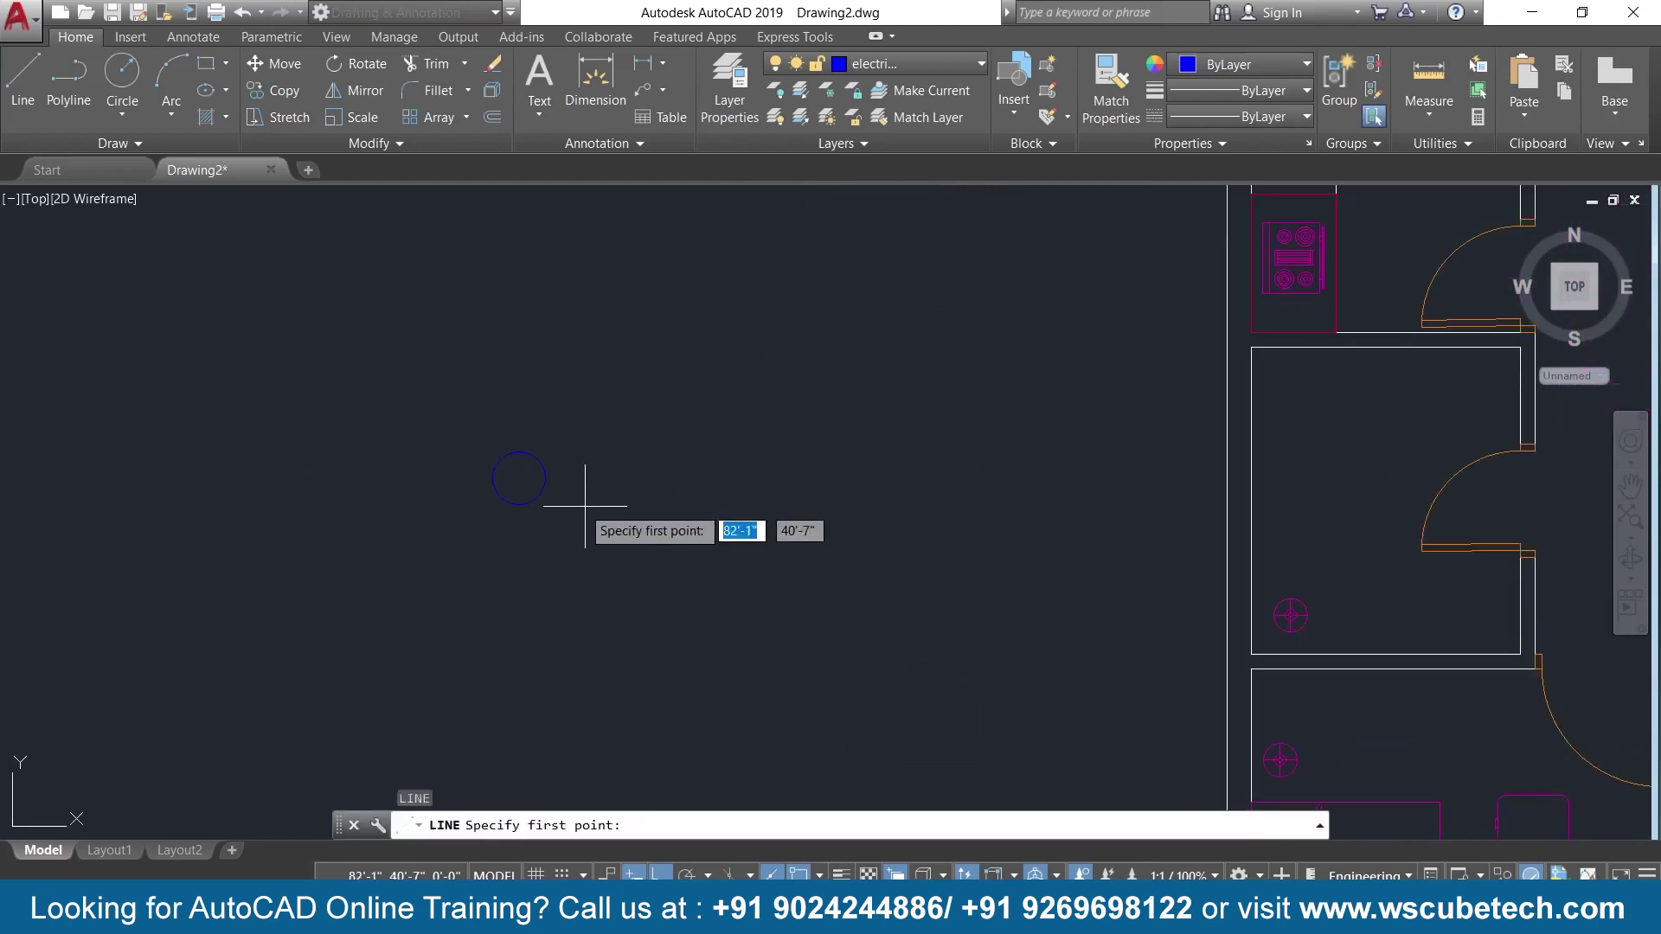
{"action": "left_click", "coordinate": [545, 477]}
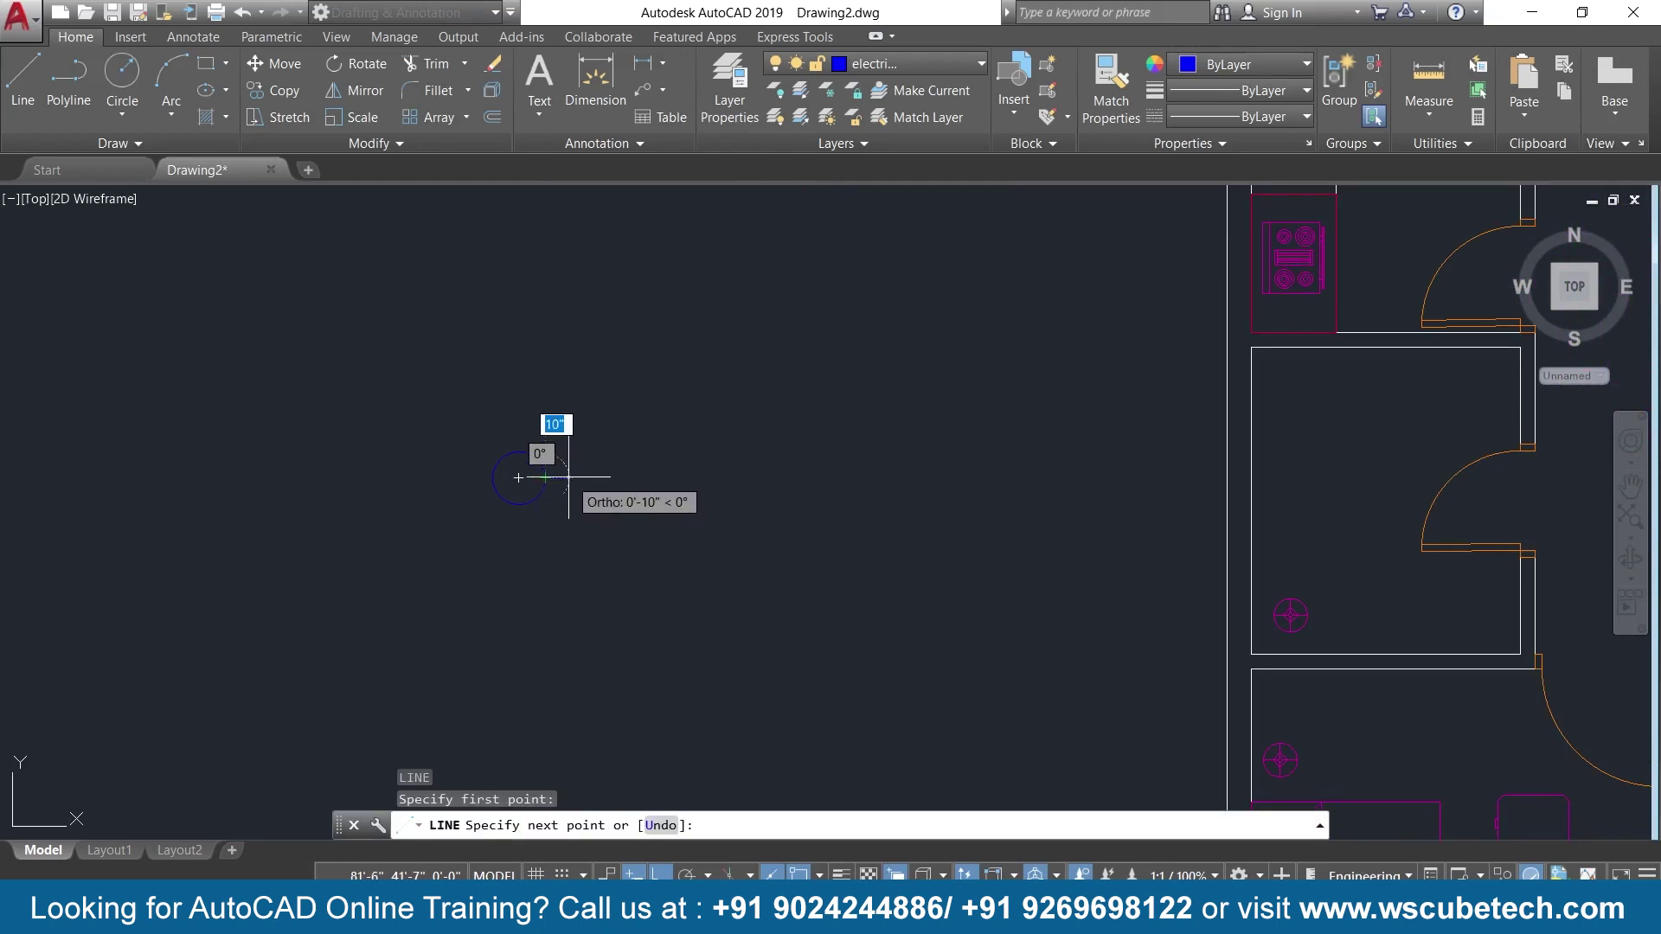
{"action": "key", "text": "Return"}
{"action": "key", "text": "Return"}
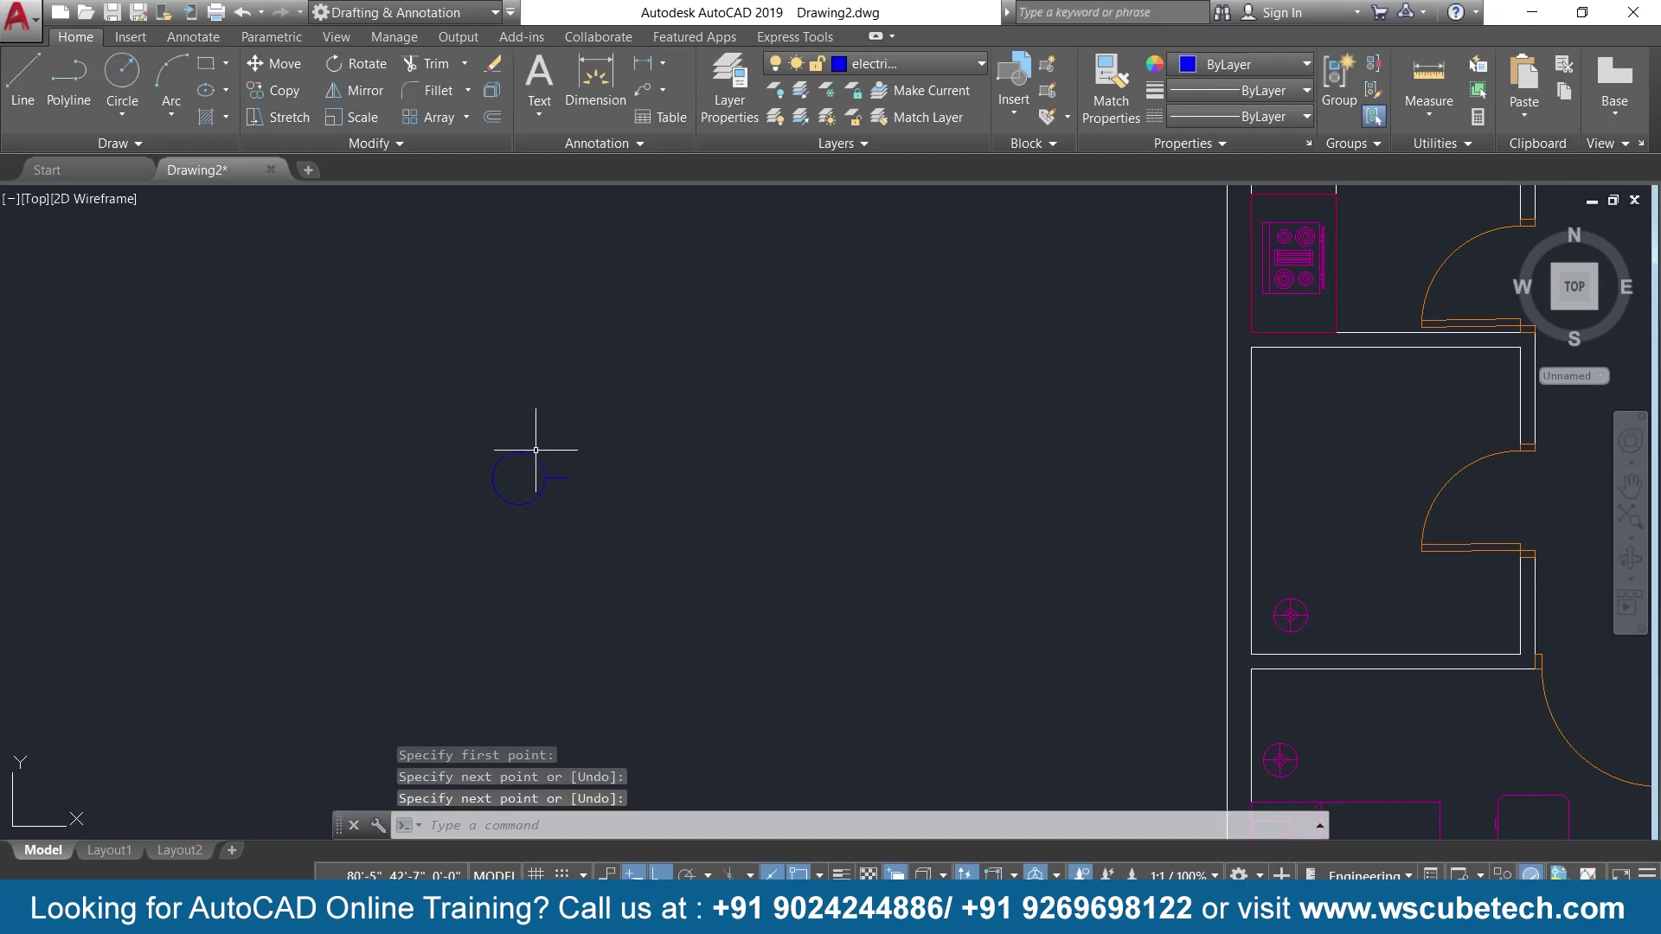
Draw a concentric 7-inch circle and delete the larger circle.
{"action": "left_click", "coordinate": [122, 73]}
{"action": "scroll", "coordinate": [361, 553], "scroll_direction": "up", "scroll_amount": 2}
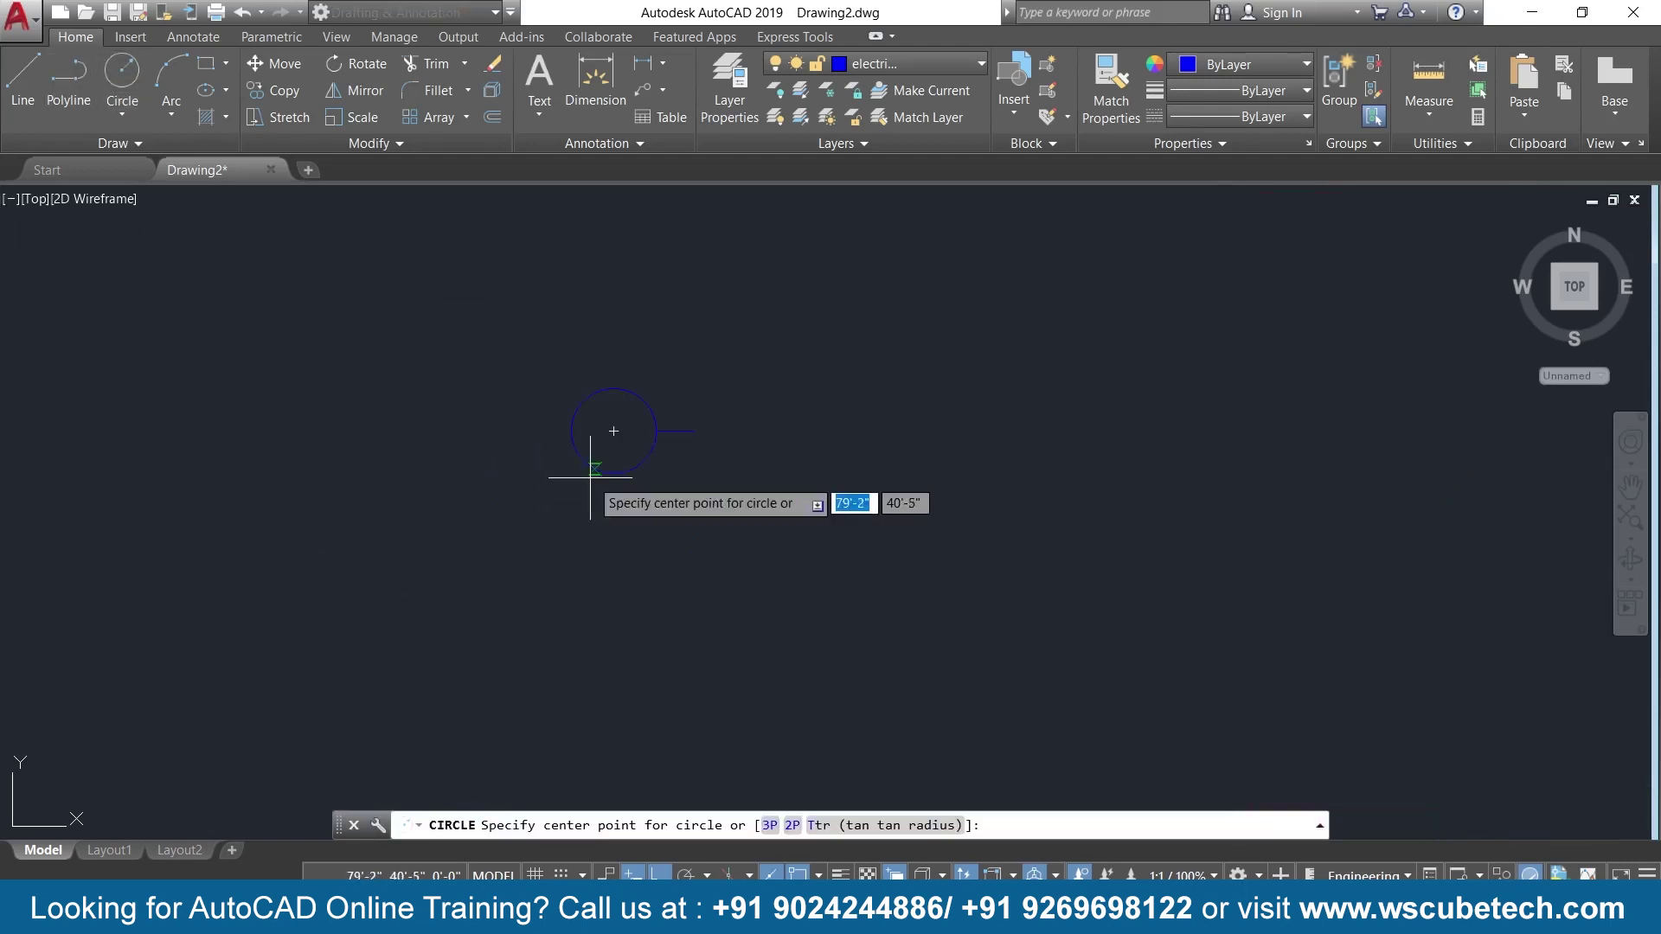
{"action": "left_click", "coordinate": [613, 430]}
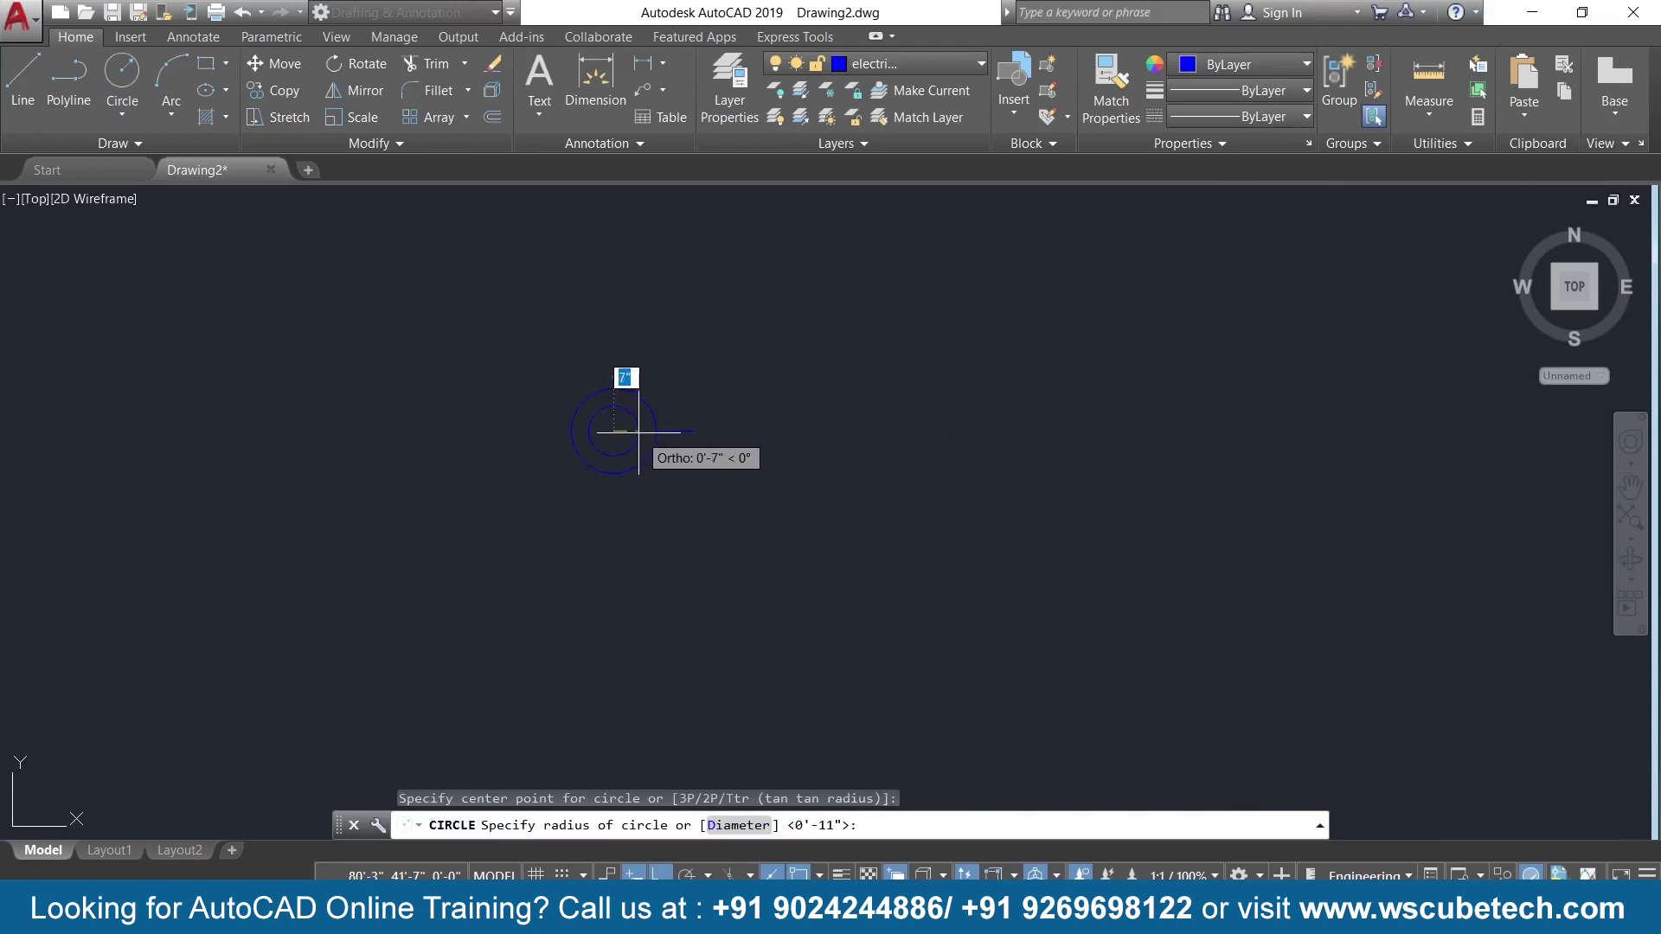
{"action": "key", "text": "Return"}
{"action": "left_click", "coordinate": [648, 427]}
{"action": "left_click", "coordinate": [647, 427]}
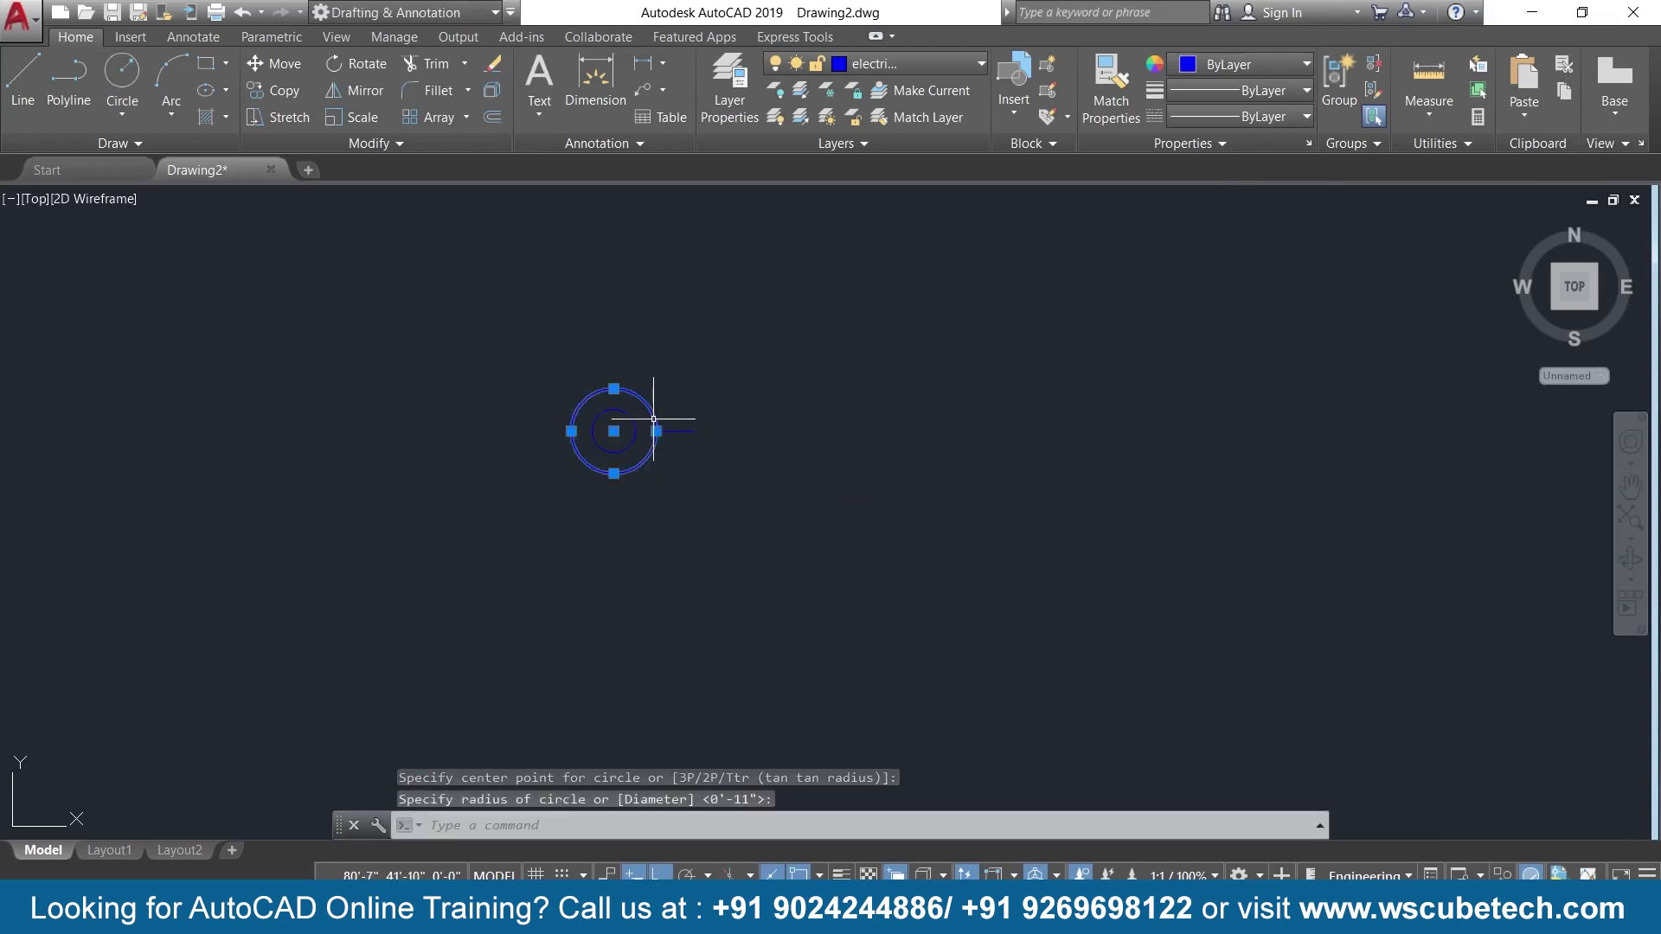
{"action": "key", "text": "Delete"}
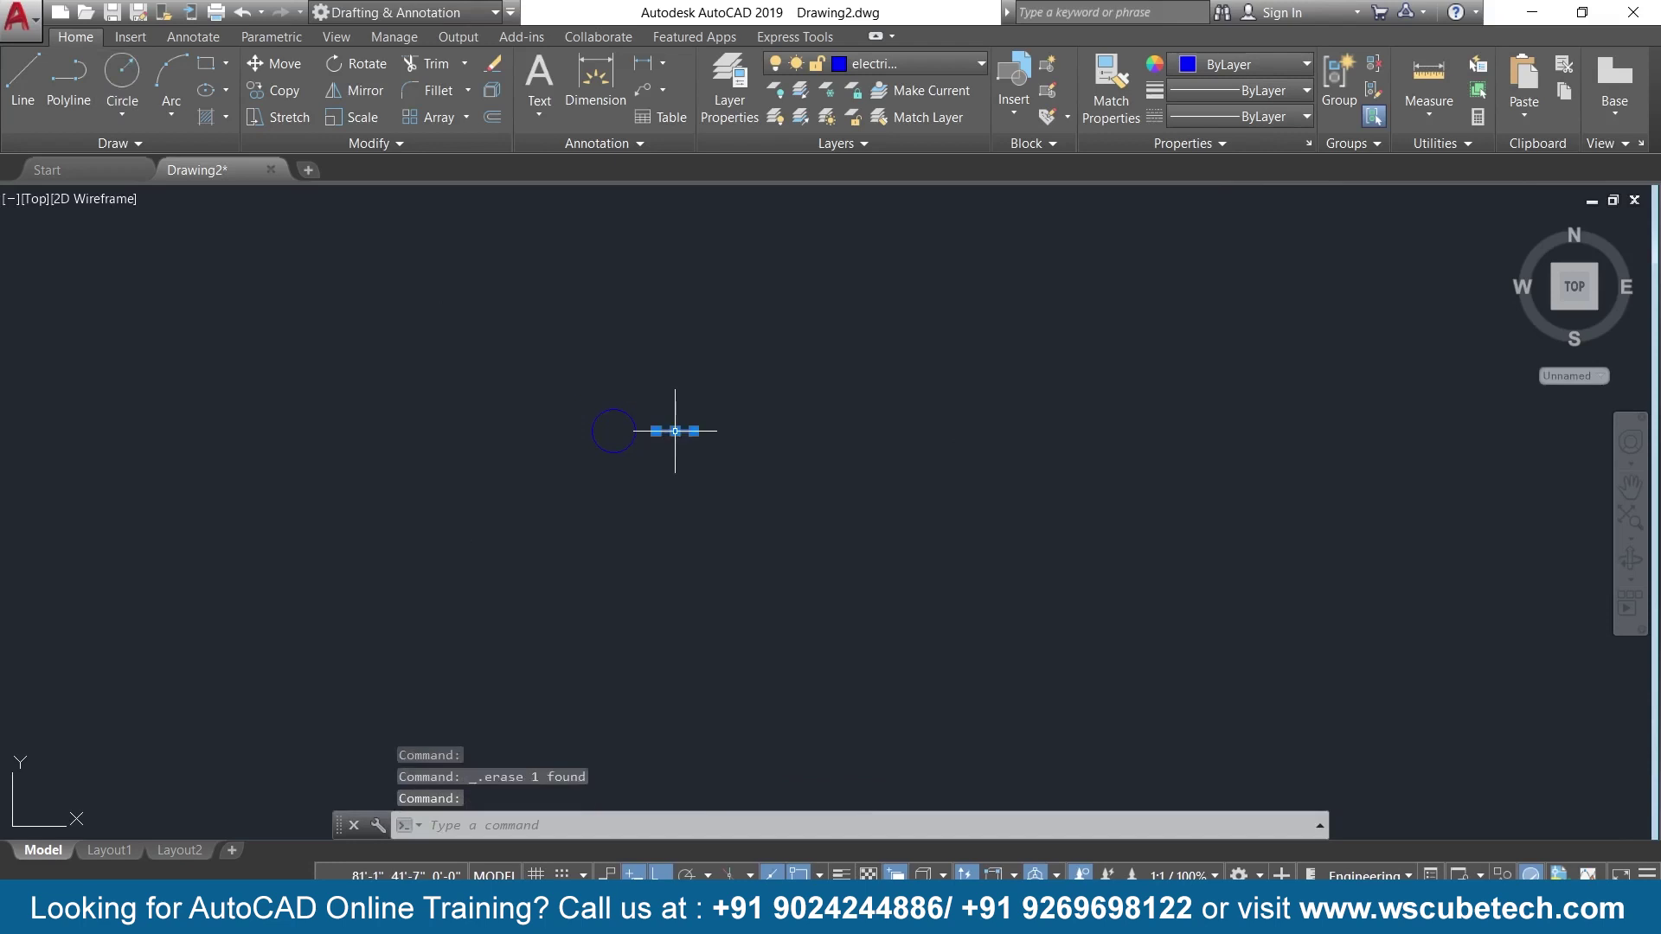
Draw a new short line from the circle's edge out to the right.
{"action": "key", "text": "Return"}
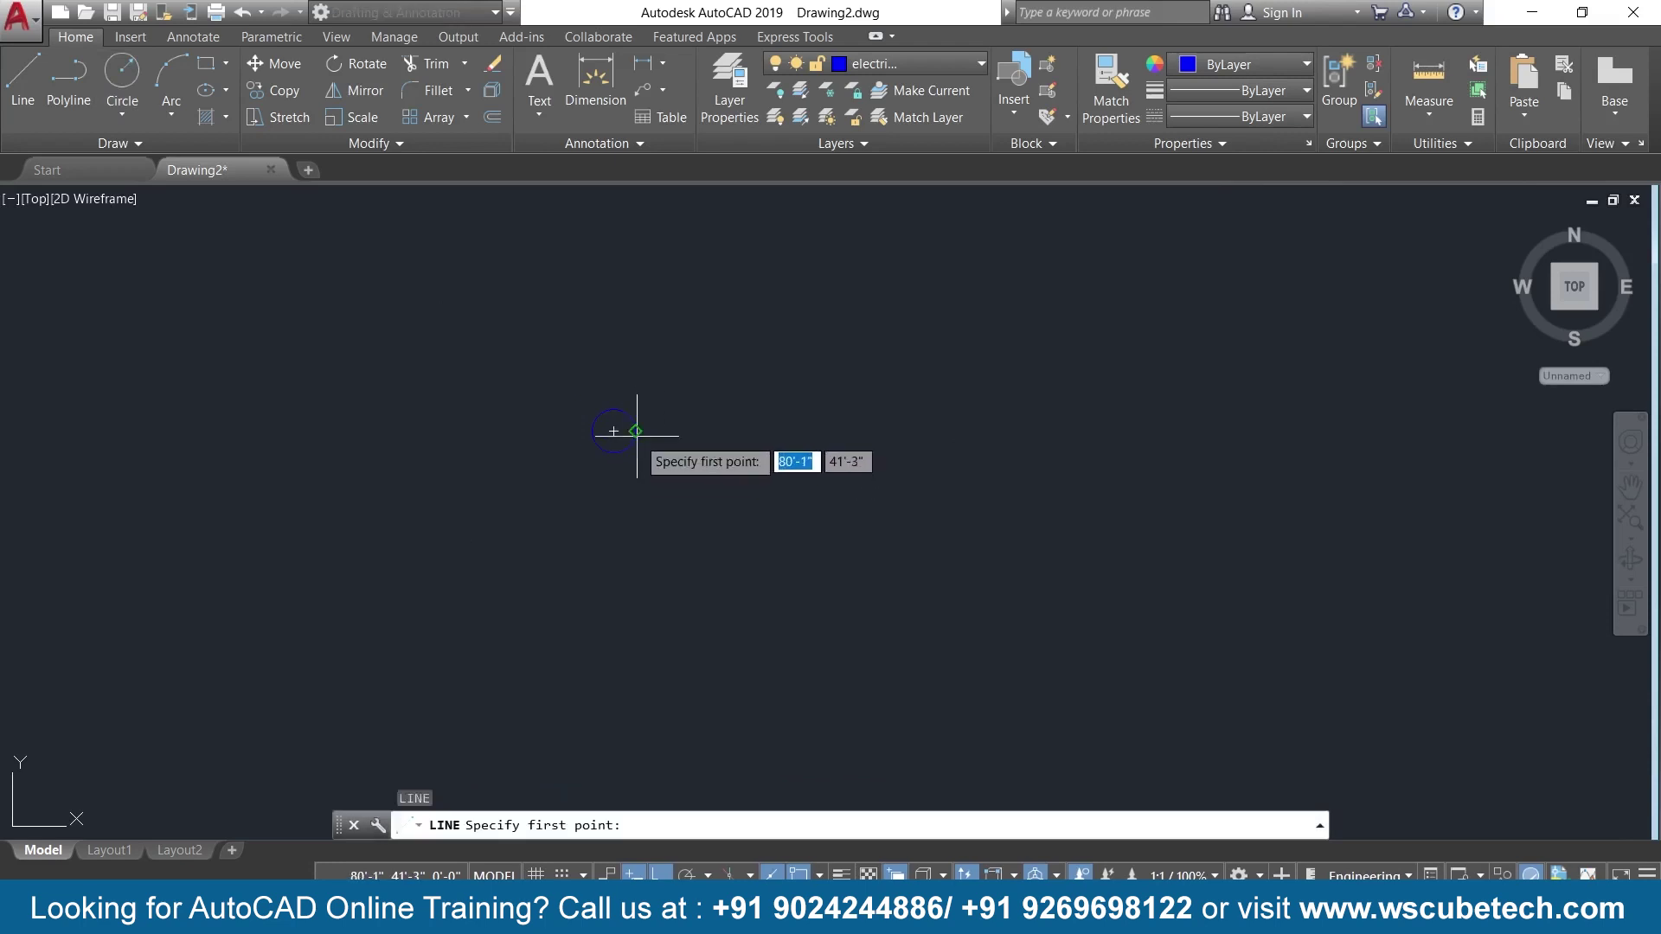
{"action": "left_click", "coordinate": [613, 432]}
{"action": "left_click", "coordinate": [661, 431]}
{"action": "key", "text": "Return"}
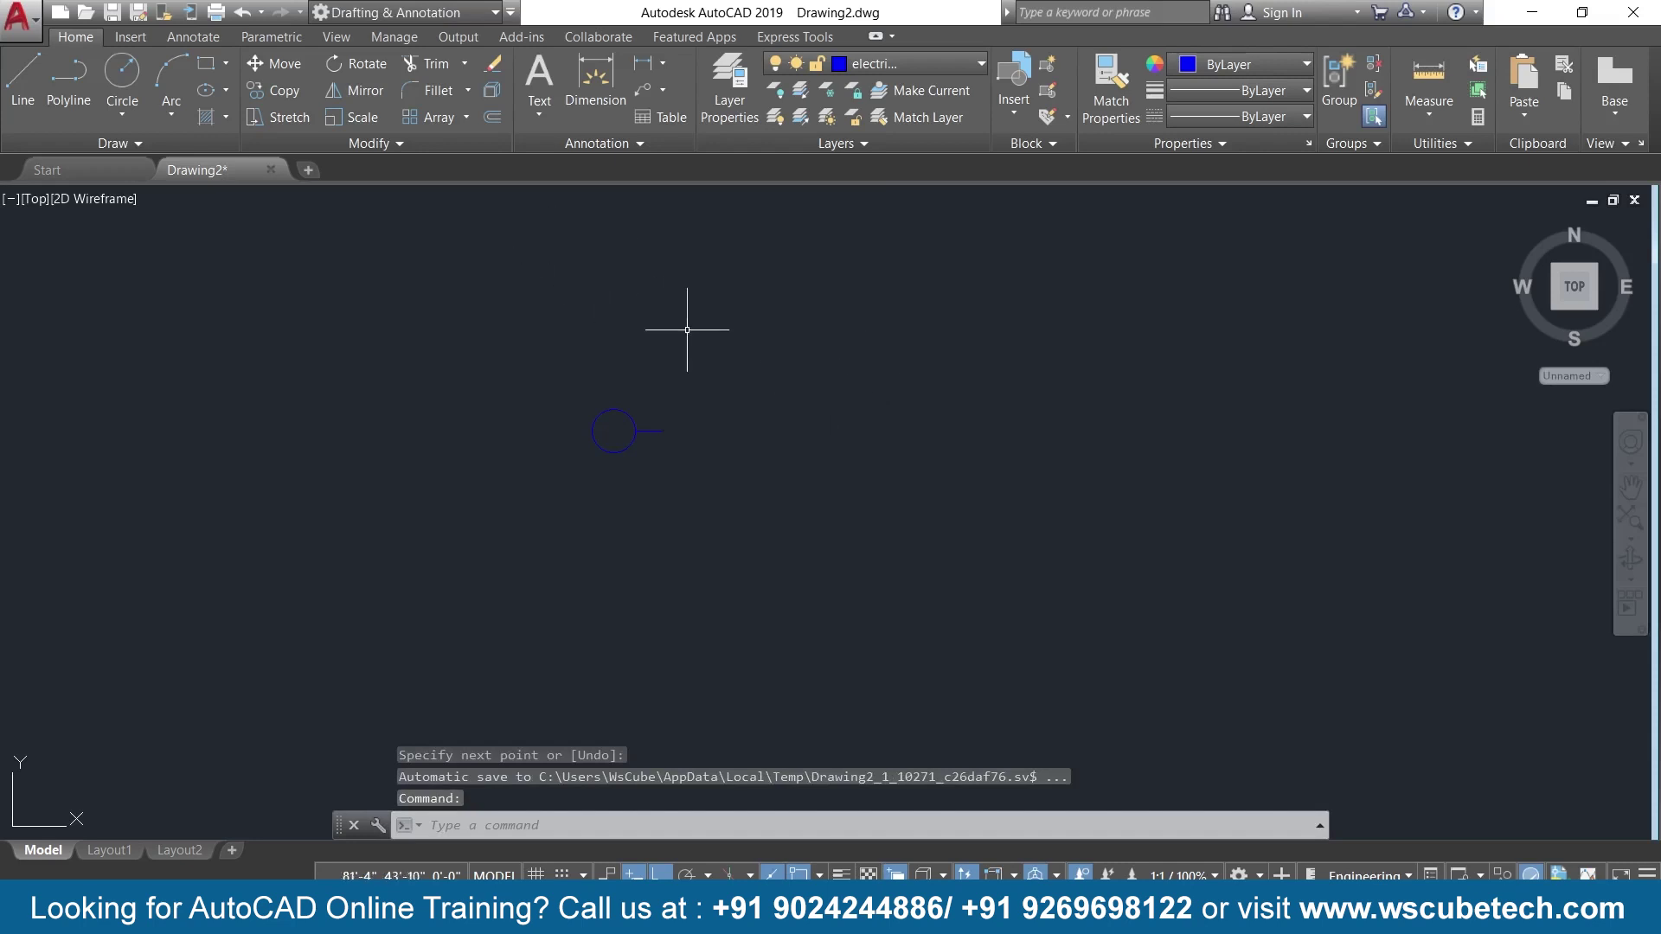
{"action": "type", "text": "Ar"}
{"action": "key", "text": "Return"}
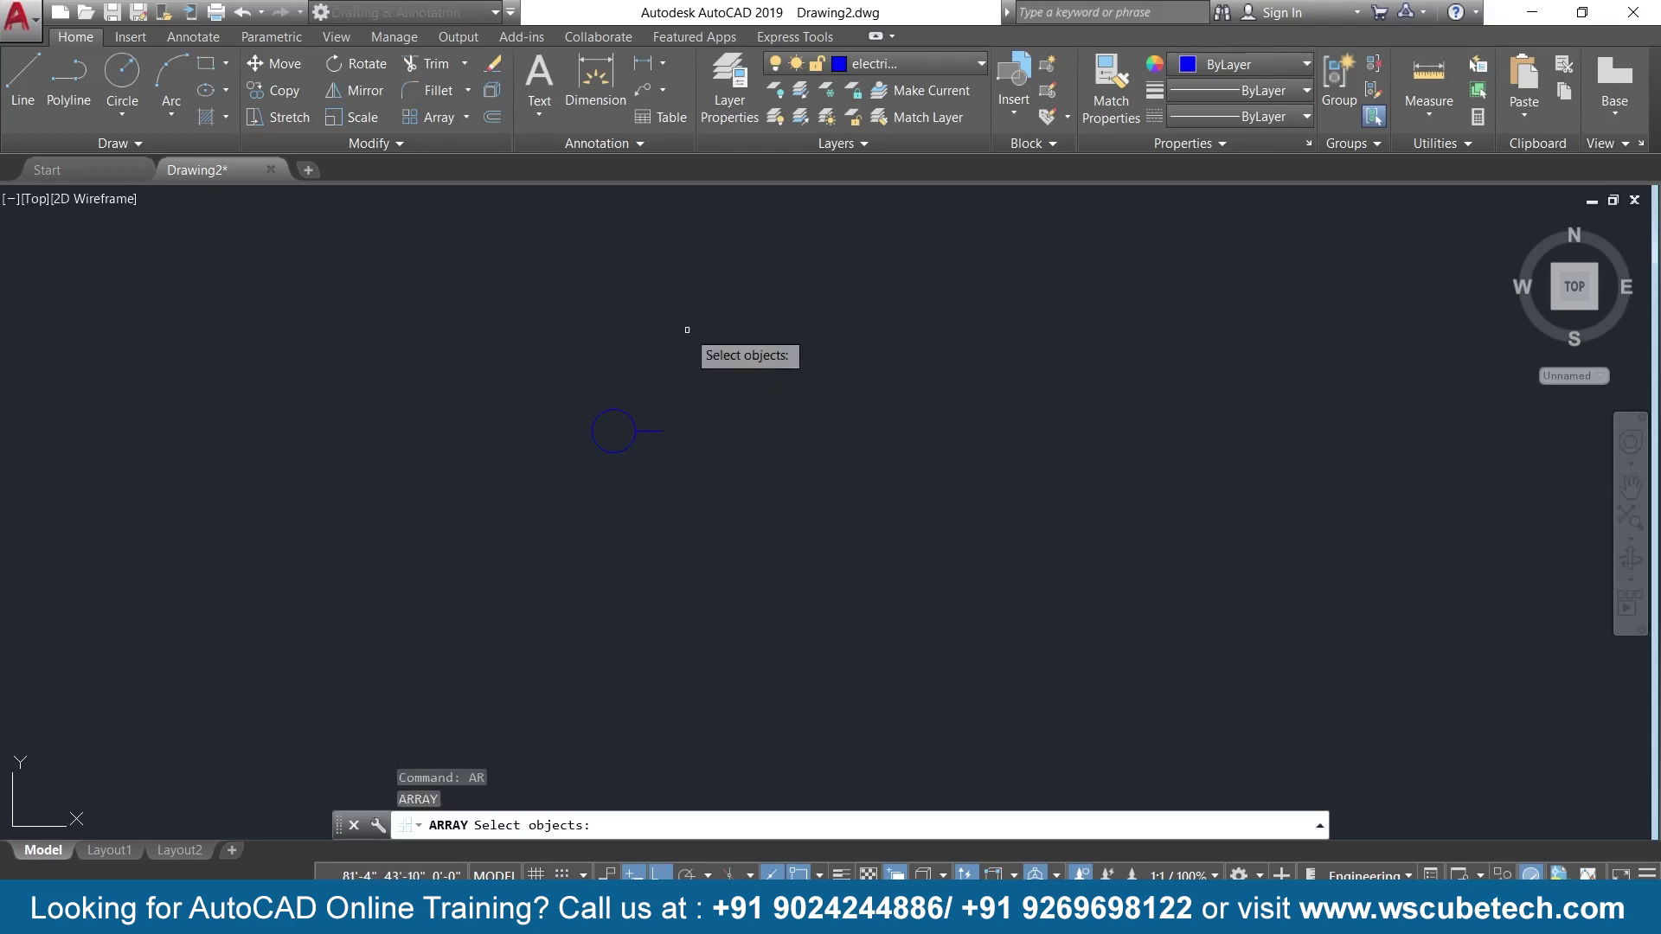
Polar-array the short line into 10 copies around the circle centre.
{"action": "left_click", "coordinate": [643, 430]}
{"action": "key", "text": "Return"}
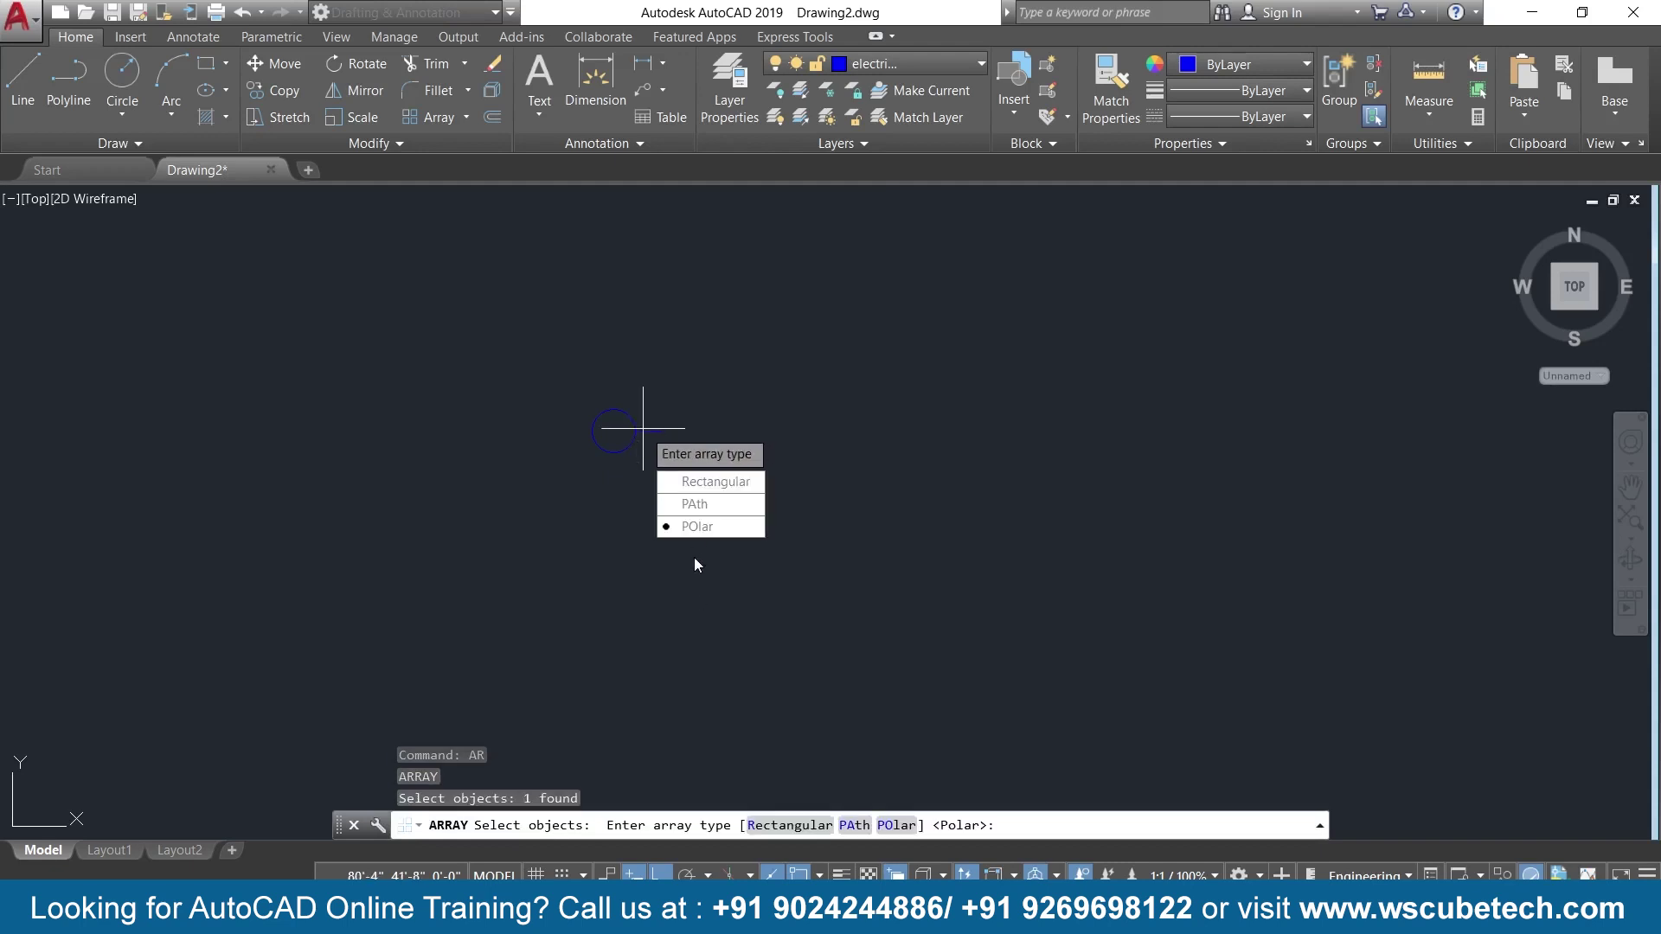
{"action": "left_click", "coordinate": [698, 526]}
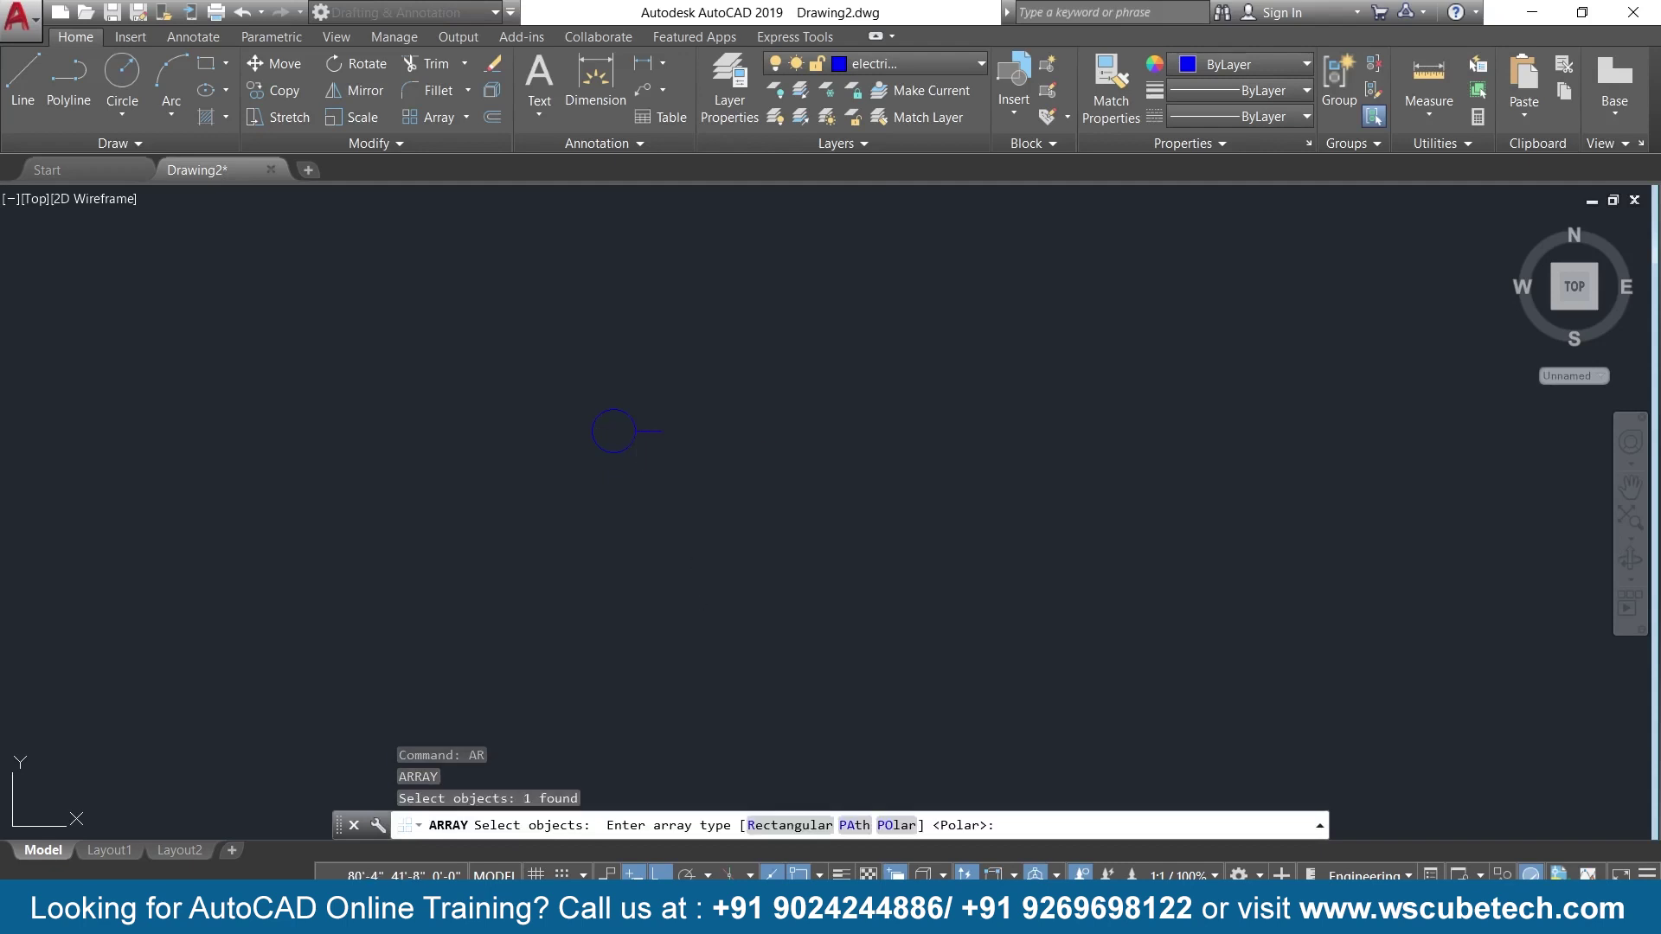
{"action": "left_click", "coordinate": [614, 429]}
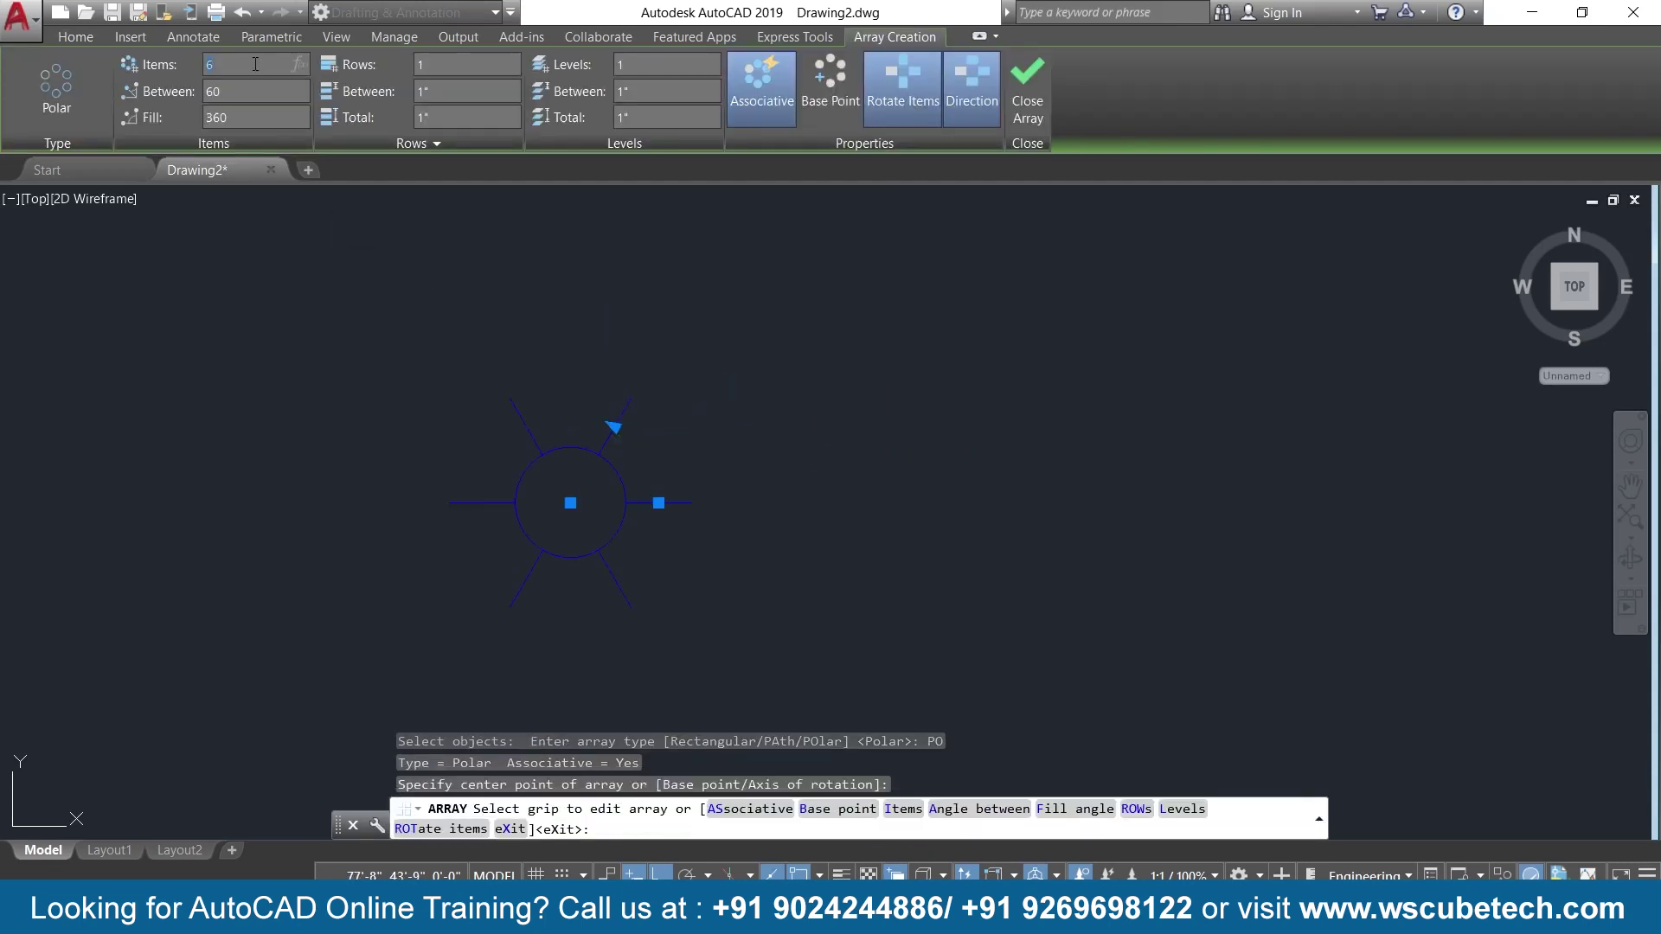
{"action": "type", "text": "10"}
{"action": "key", "text": "Return"}
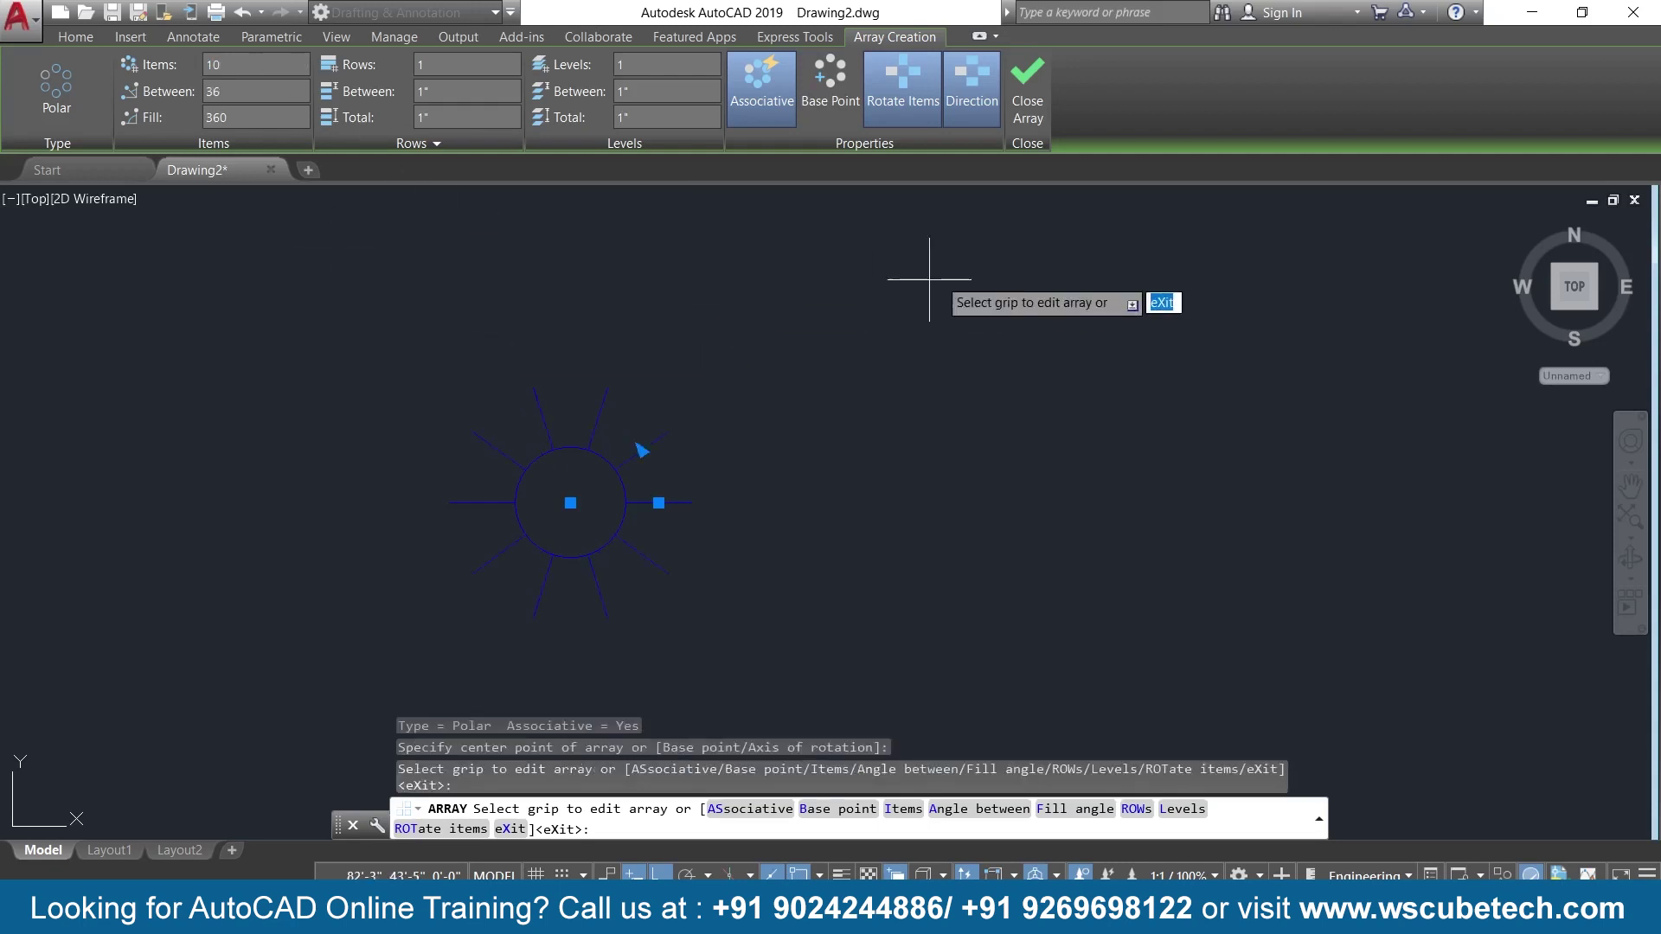
{"action": "left_click", "coordinate": [1029, 86]}
{"action": "scroll", "coordinate": [947, 360], "scroll_direction": "down", "scroll_amount": 5}
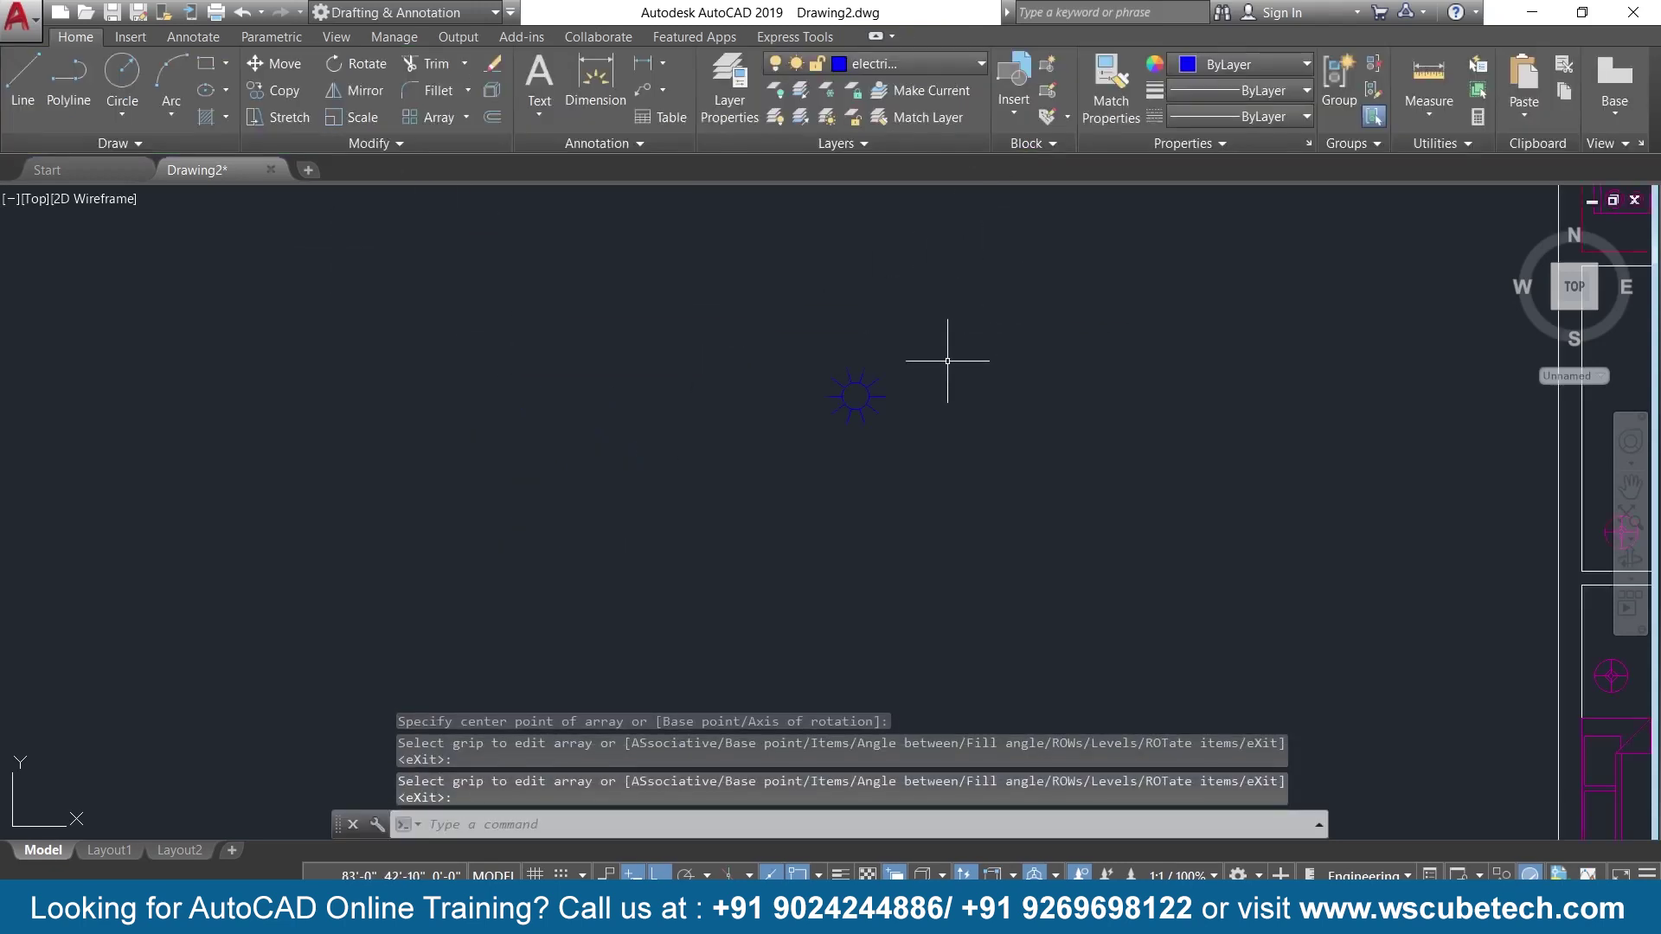
{"action": "scroll", "coordinate": [957, 371], "scroll_direction": "down", "scroll_amount": 4}
{"action": "middle_click_drag", "start_coordinate": [963, 381], "coordinate": [778, 442]}
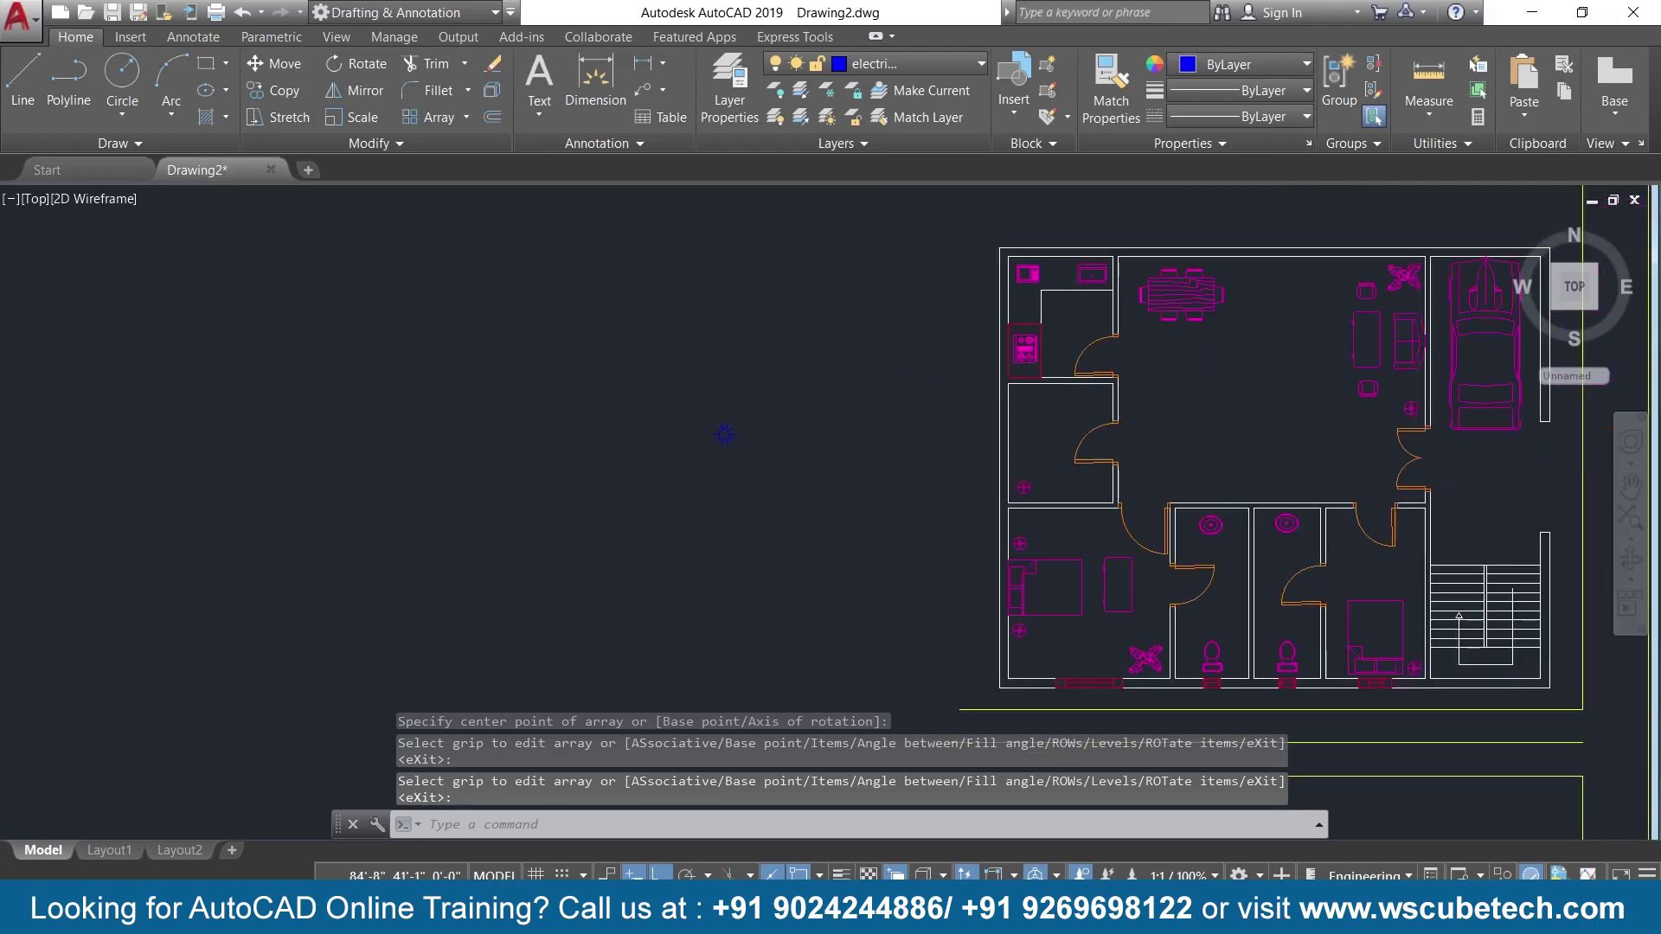
Begin drawing a new circle, then cancel it.
{"action": "scroll", "coordinate": [799, 420], "scroll_direction": "up", "scroll_amount": 2}
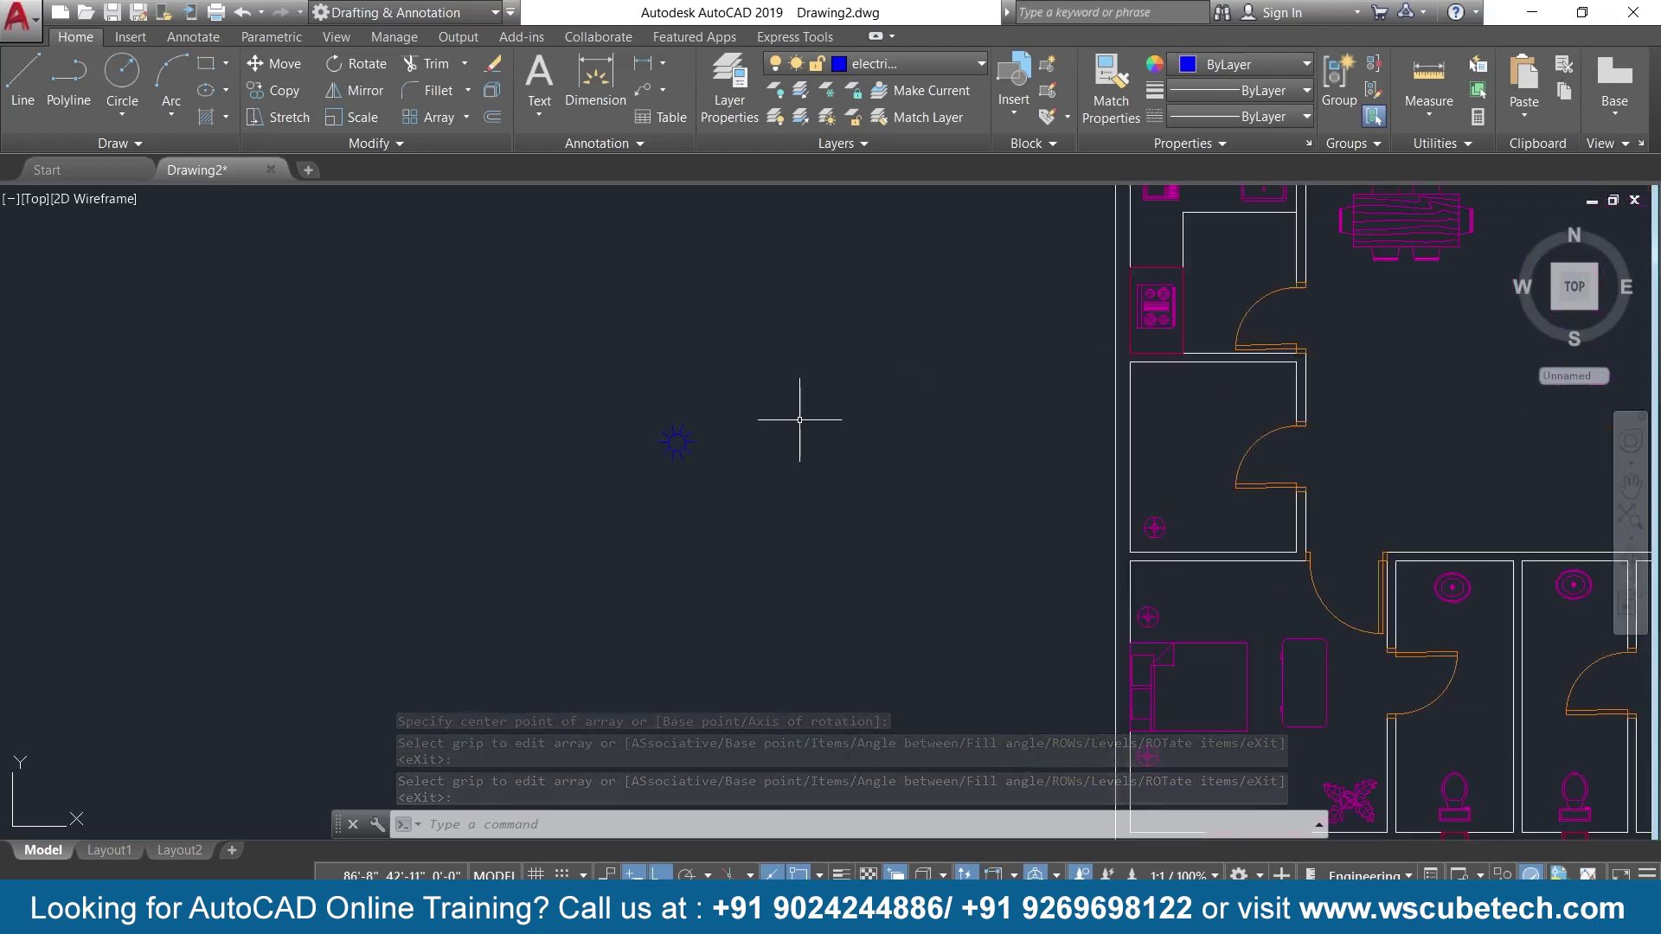
{"action": "left_click", "coordinate": [121, 74]}
{"action": "scroll", "coordinate": [694, 485], "scroll_direction": "down", "scroll_amount": 2}
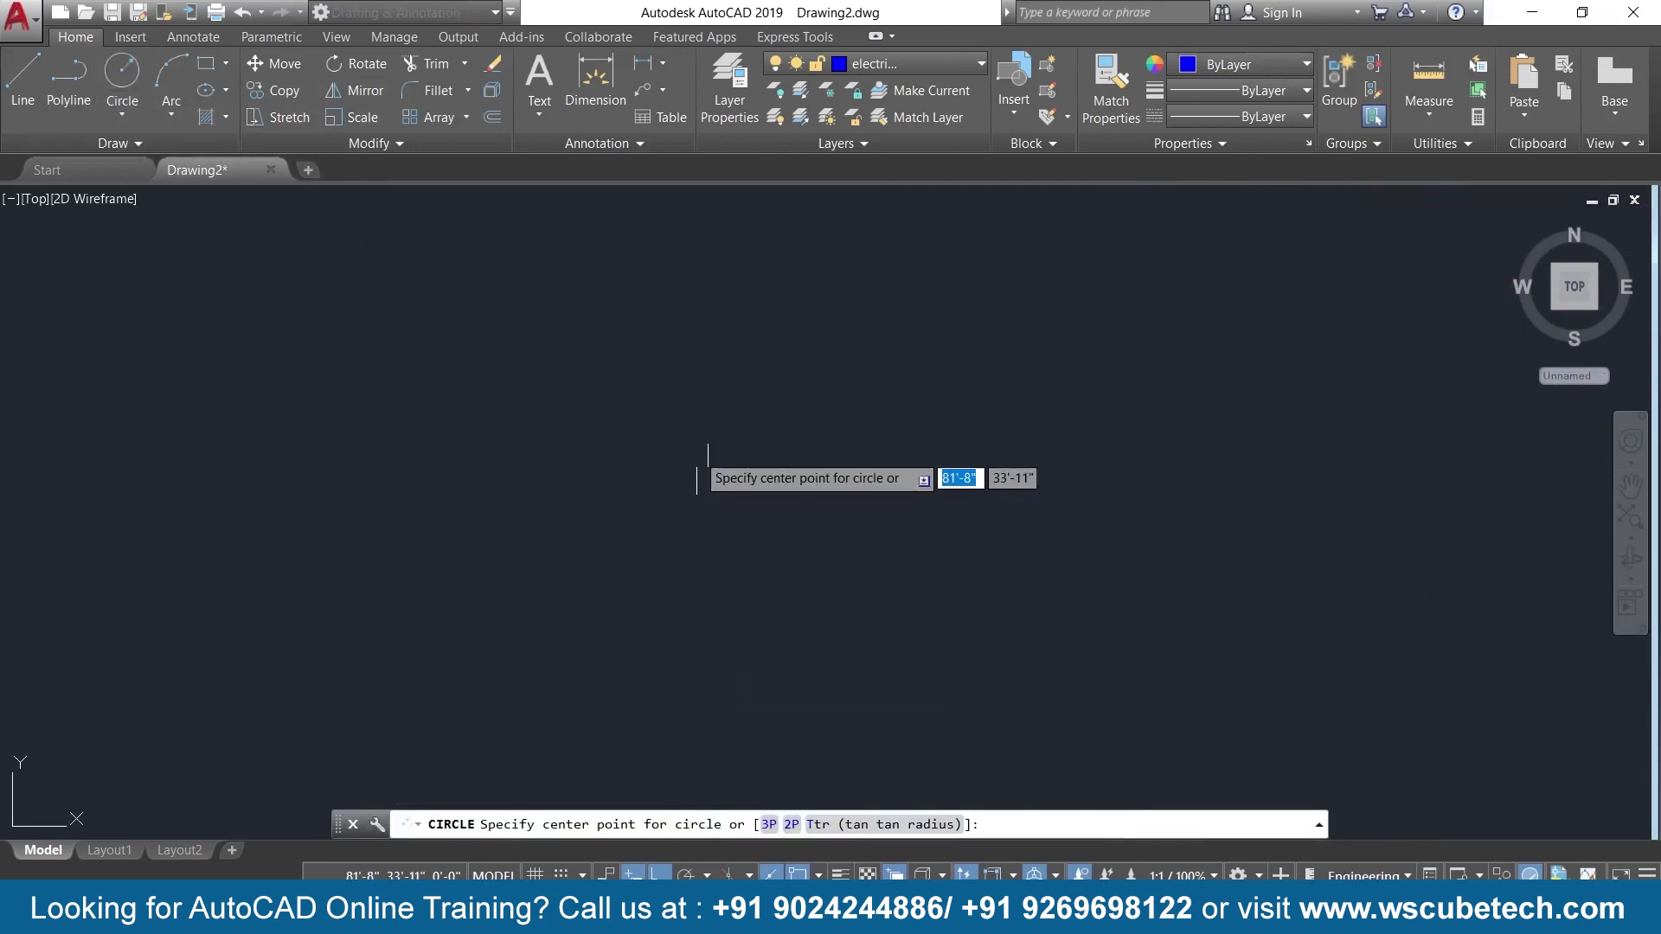
{"action": "scroll", "coordinate": [683, 467], "scroll_direction": "up", "scroll_amount": 1}
{"action": "scroll", "coordinate": [705, 540], "scroll_direction": "up", "scroll_amount": 1}
{"action": "scroll", "coordinate": [726, 561], "scroll_direction": "up", "scroll_amount": 1}
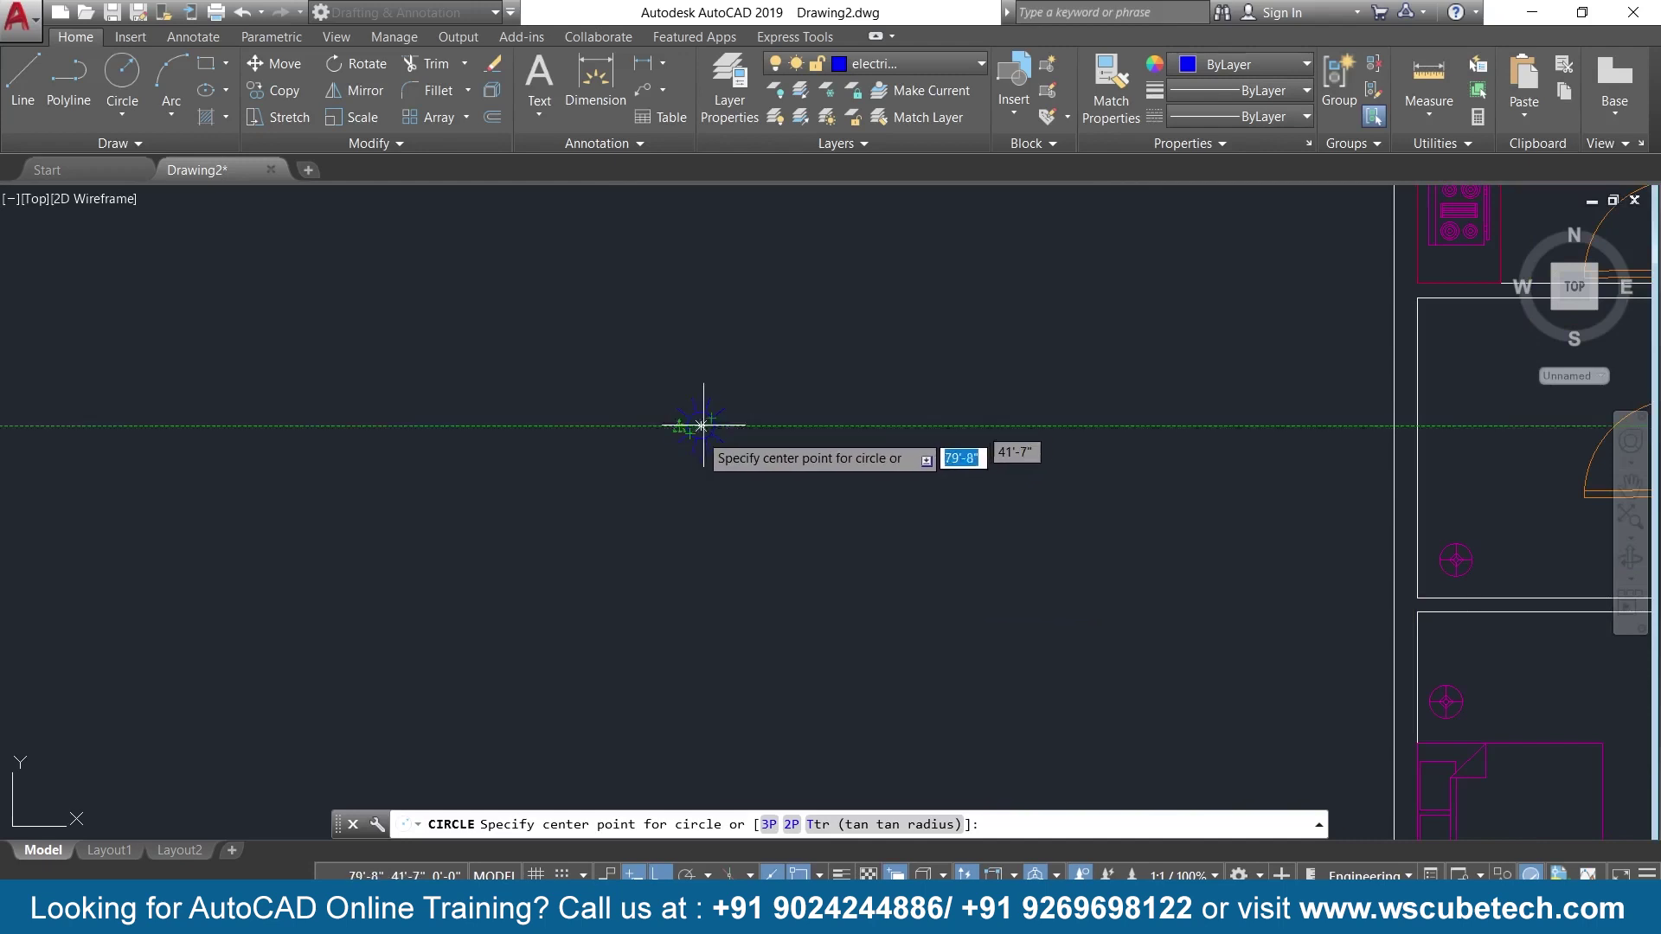
{"action": "scroll", "coordinate": [699, 428], "scroll_direction": "up", "scroll_amount": 2}
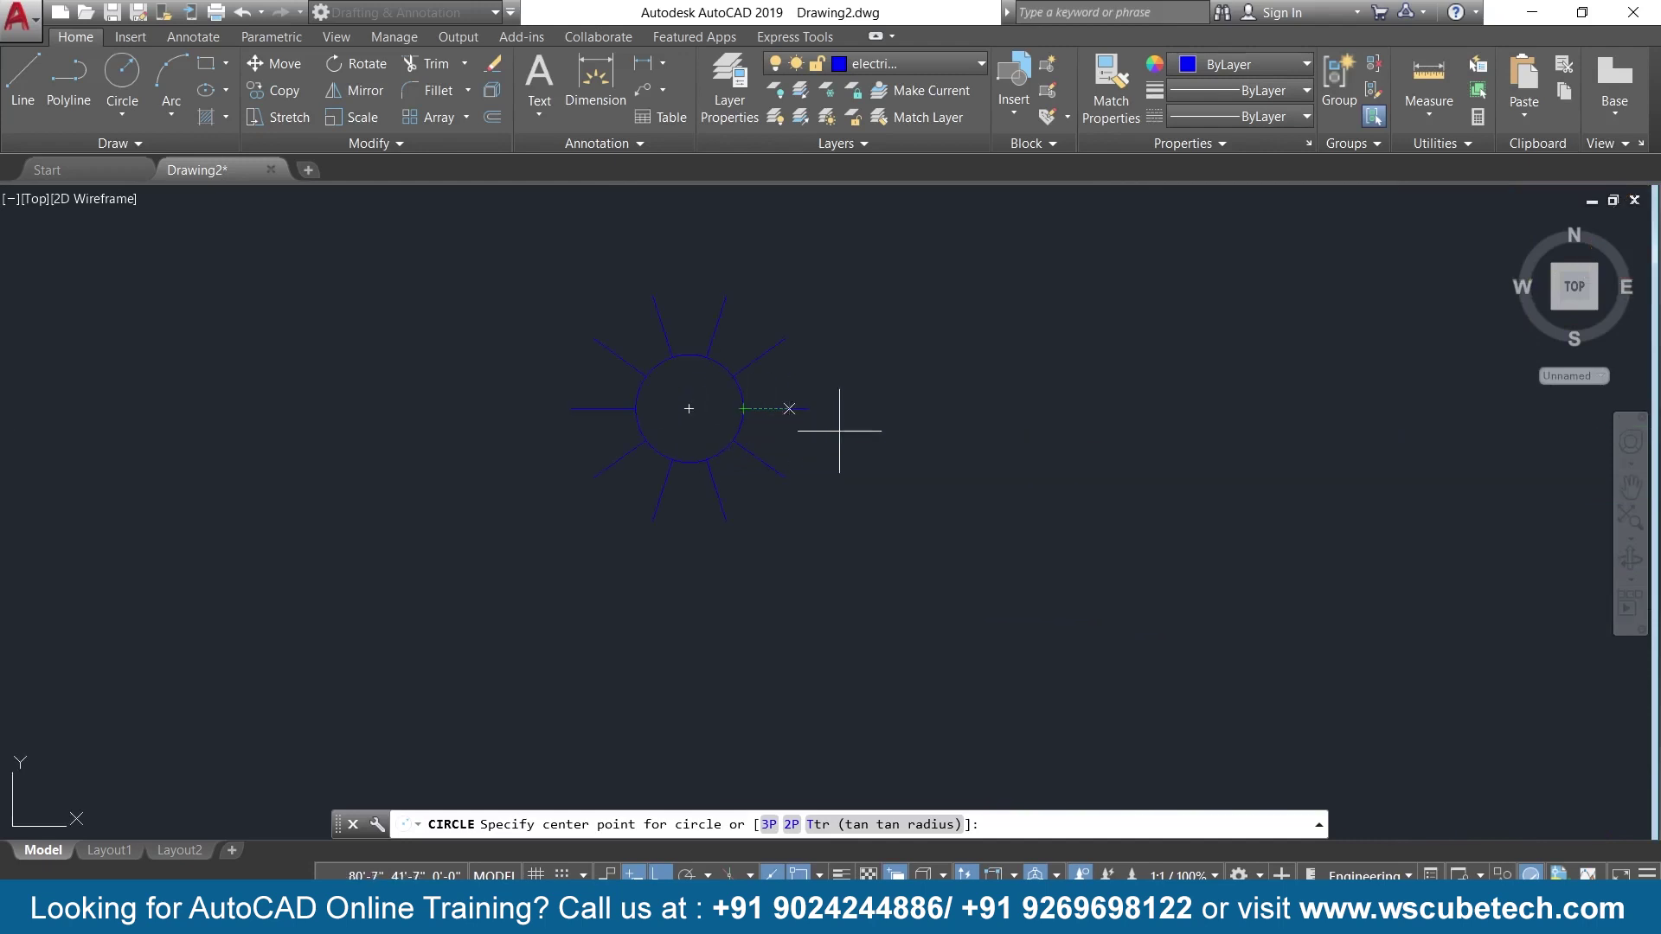
{"action": "key", "text": "Escape"}
Copy the light symbol's circle from its centre to a spot on the right.
{"action": "left_click", "coordinate": [736, 387]}
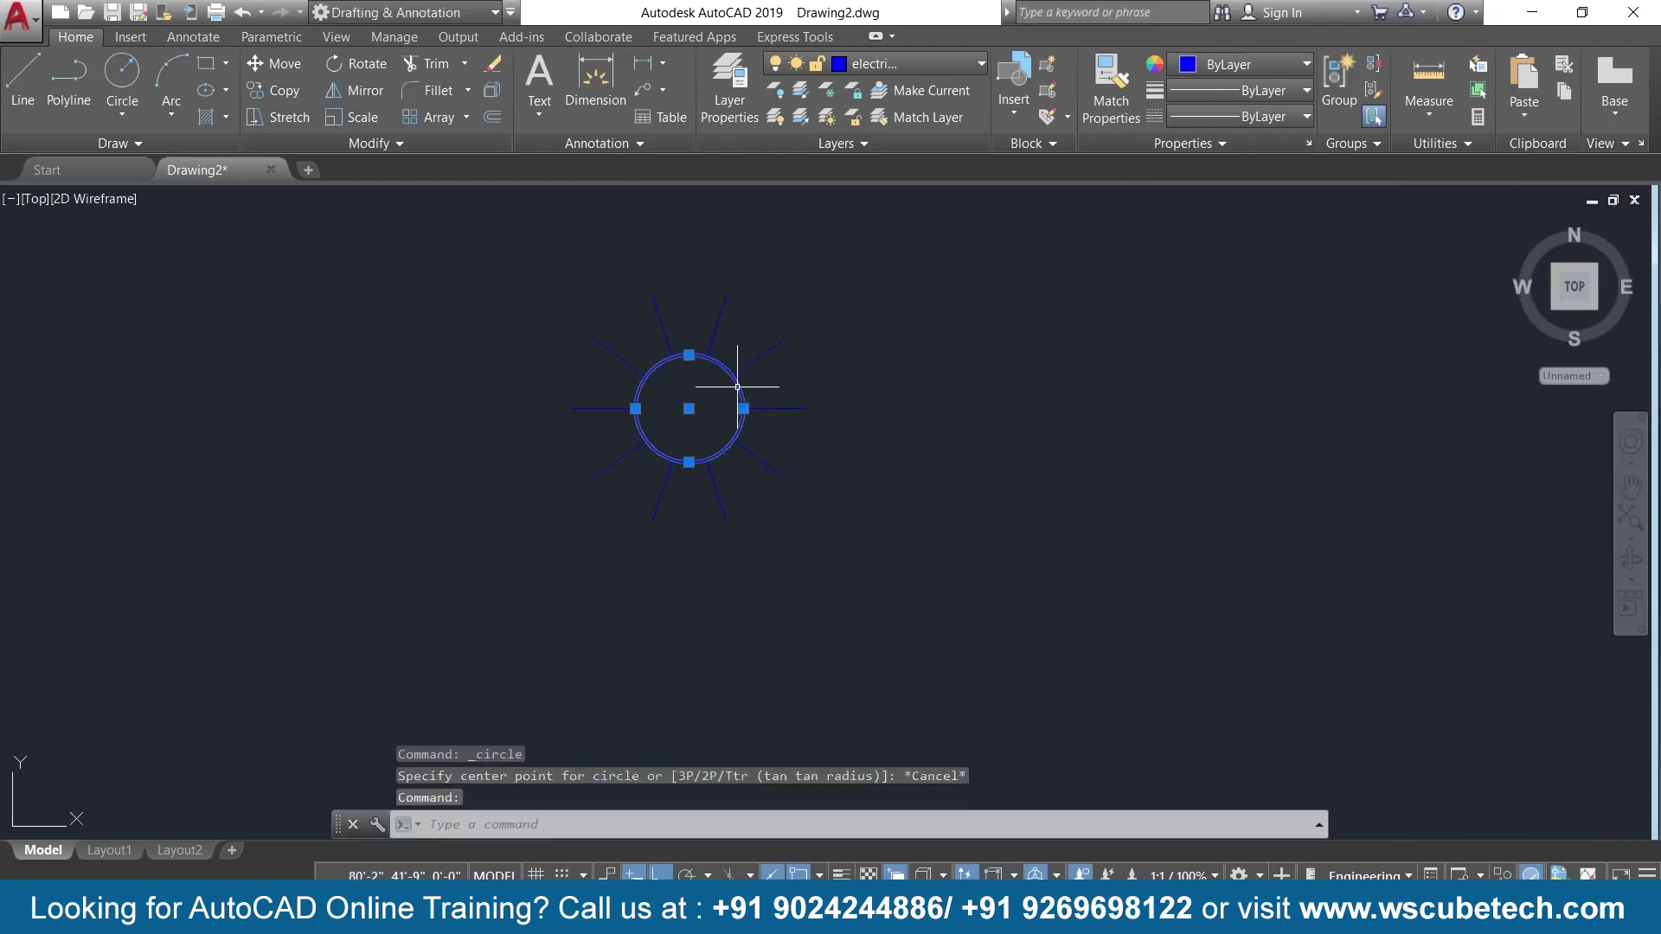
{"action": "type", "text": "co"}
{"action": "key", "text": "Return"}
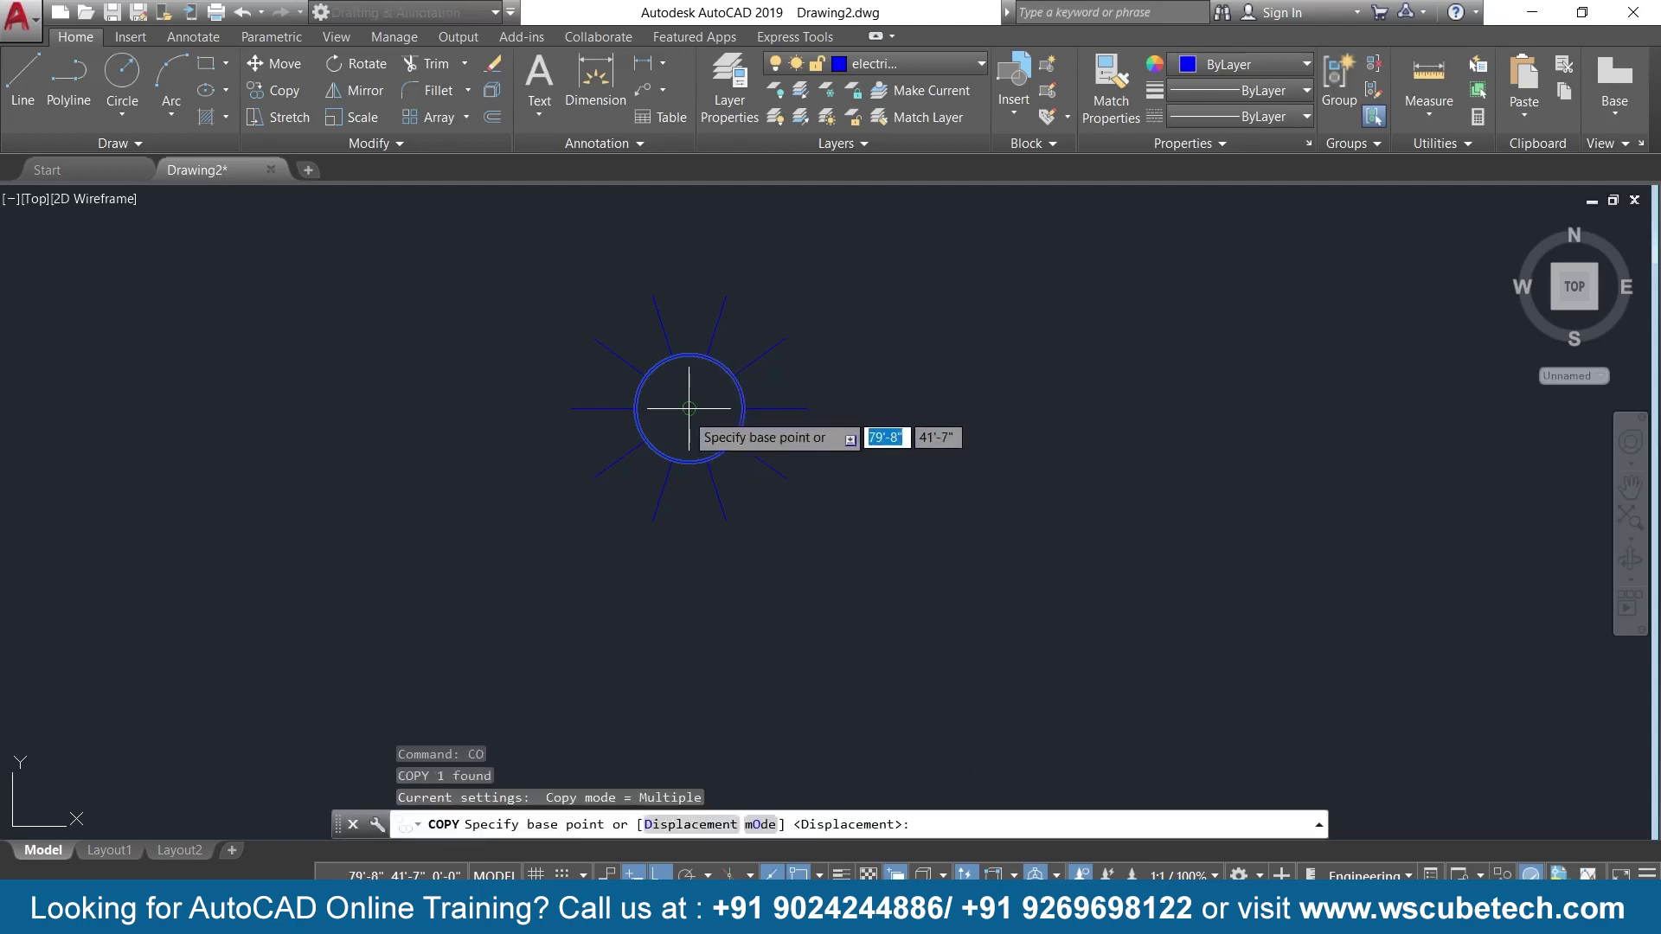
{"action": "left_click", "coordinate": [689, 408]}
{"action": "left_click", "coordinate": [1245, 413]}
{"action": "scroll", "coordinate": [1226, 502], "scroll_direction": "down", "scroll_amount": 3}
{"action": "key", "text": "Return"}
{"action": "middle_click_drag", "start_coordinate": [931, 622], "coordinate": [906, 629]}
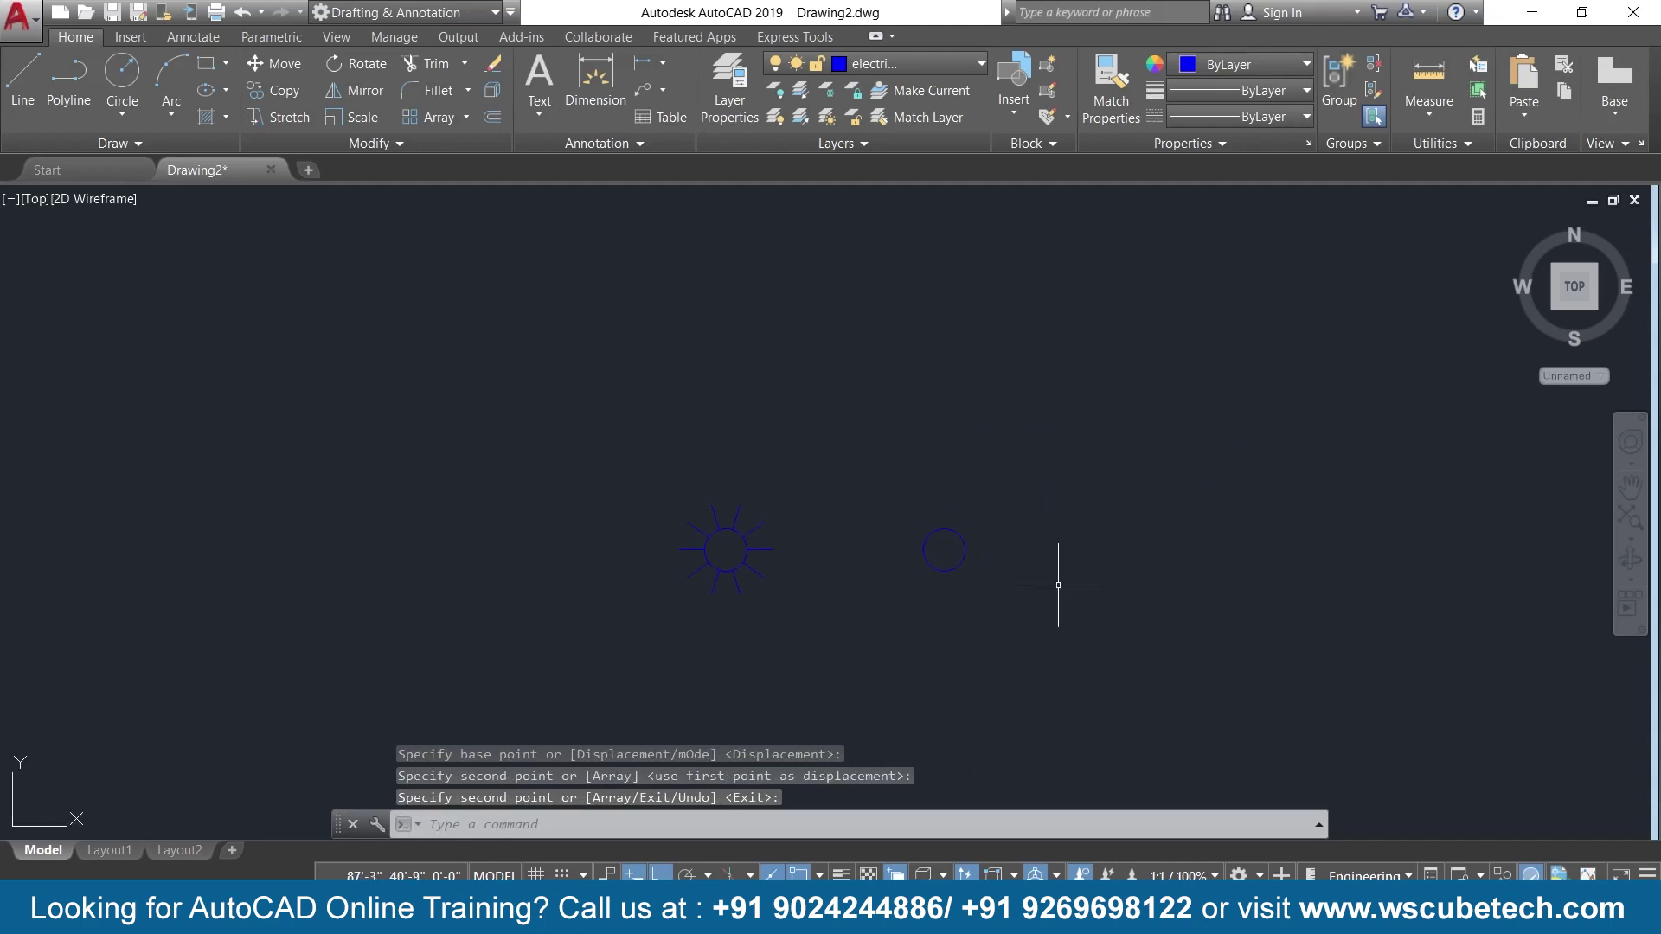
{"action": "scroll", "coordinate": [1058, 585], "scroll_direction": "up", "scroll_amount": 2}
{"action": "scroll", "coordinate": [1057, 585], "scroll_direction": "up", "scroll_amount": 2}
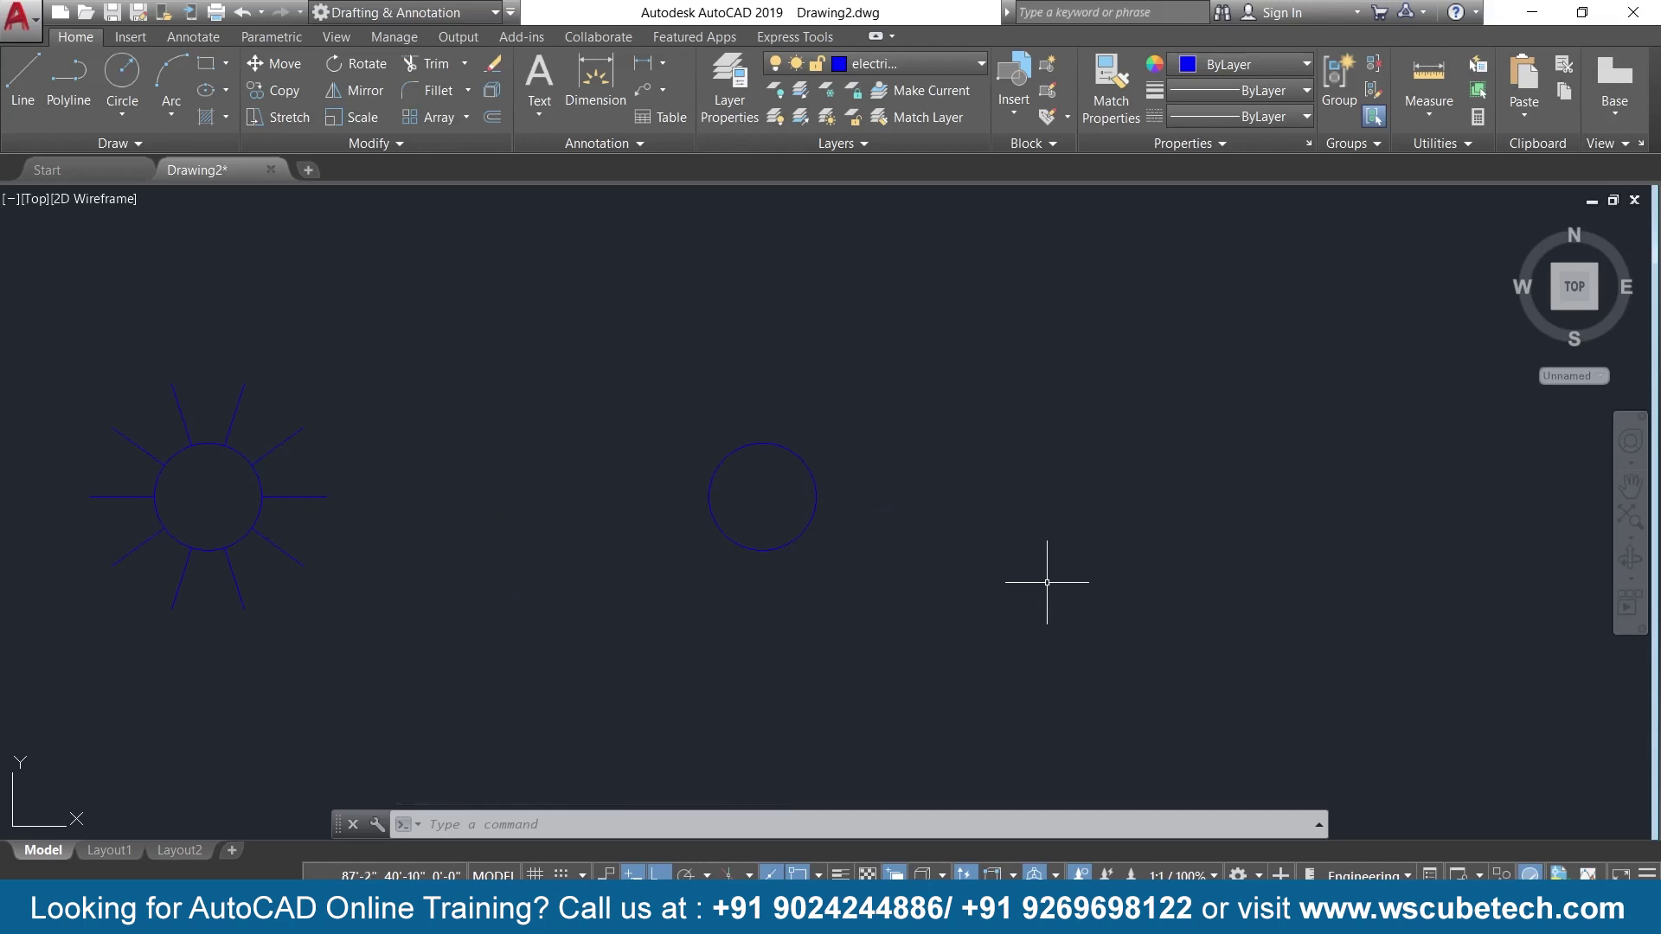
{"action": "type", "text": "l"}
{"action": "key", "text": "Return"}
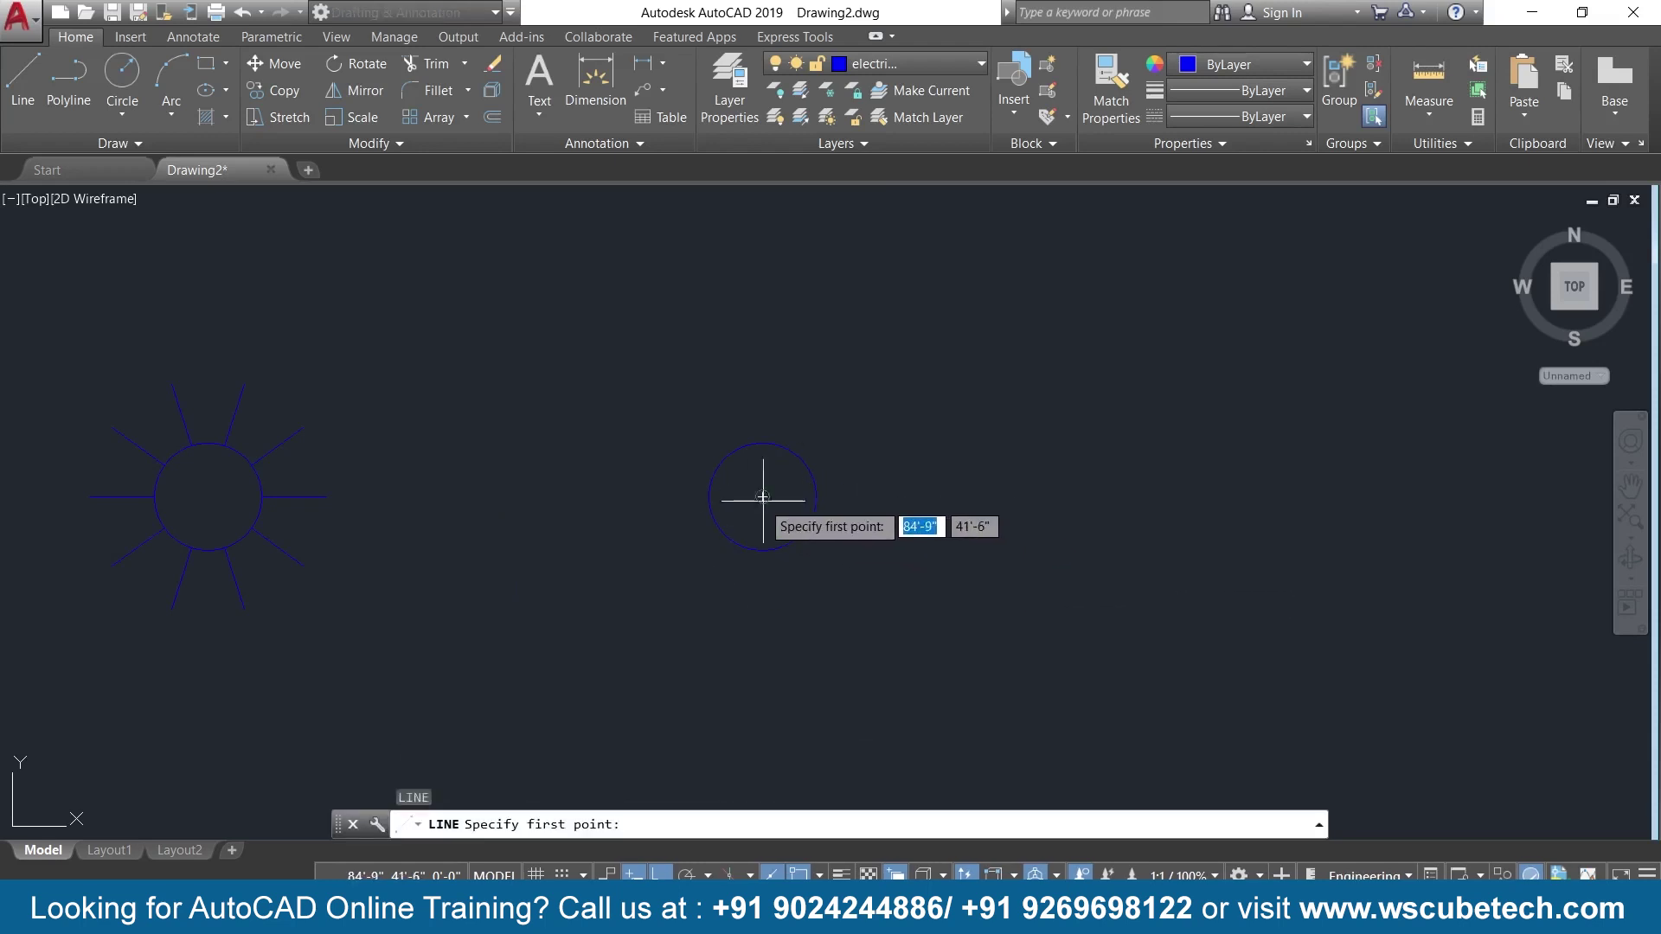
Draw a 3' horizontal line from the copied circle's centre.
{"action": "left_click", "coordinate": [762, 498]}
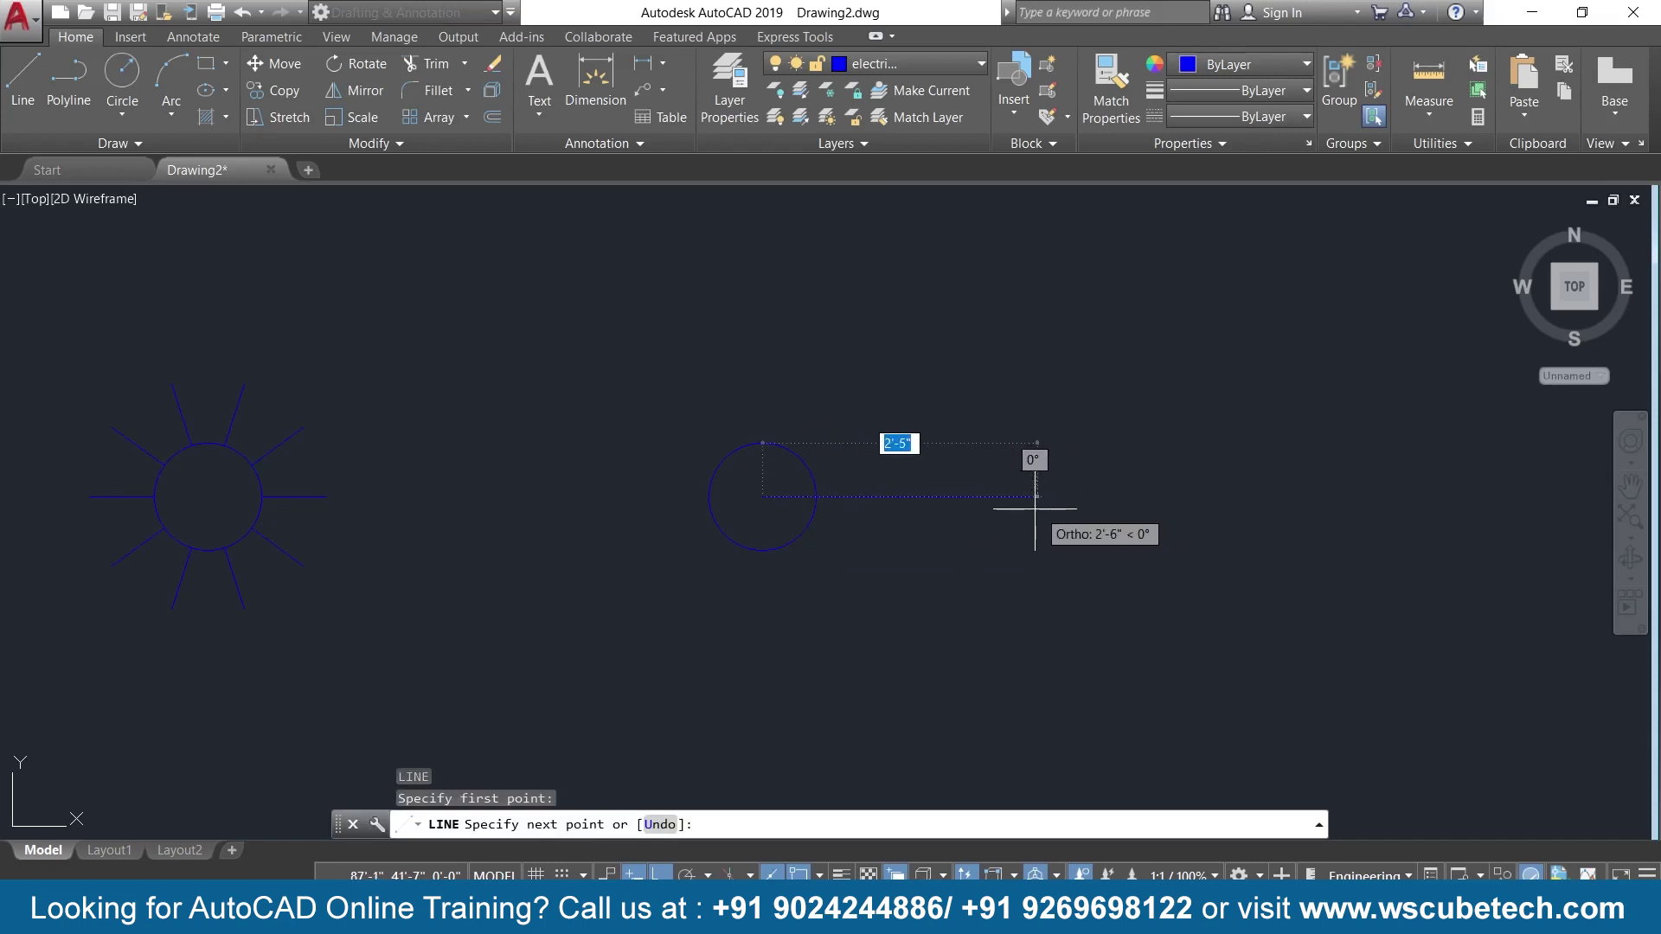
{"action": "type", "text": "3"}
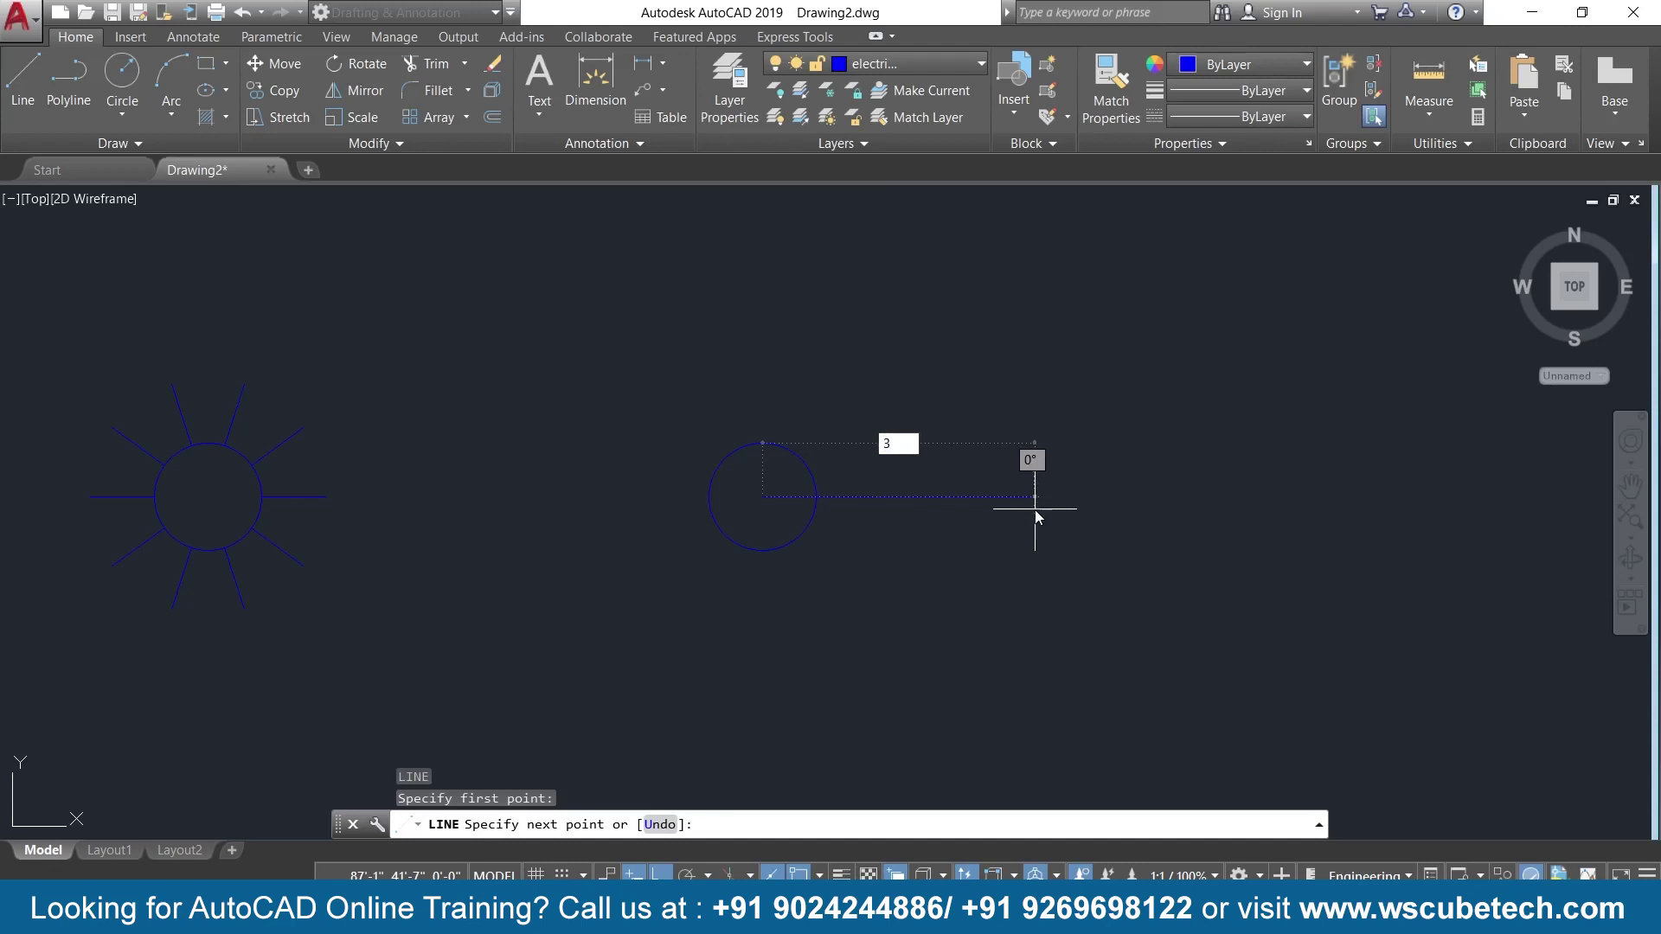
{"action": "type", "text": "'"}
{"action": "key", "text": "Return"}
{"action": "key", "text": "Return"}
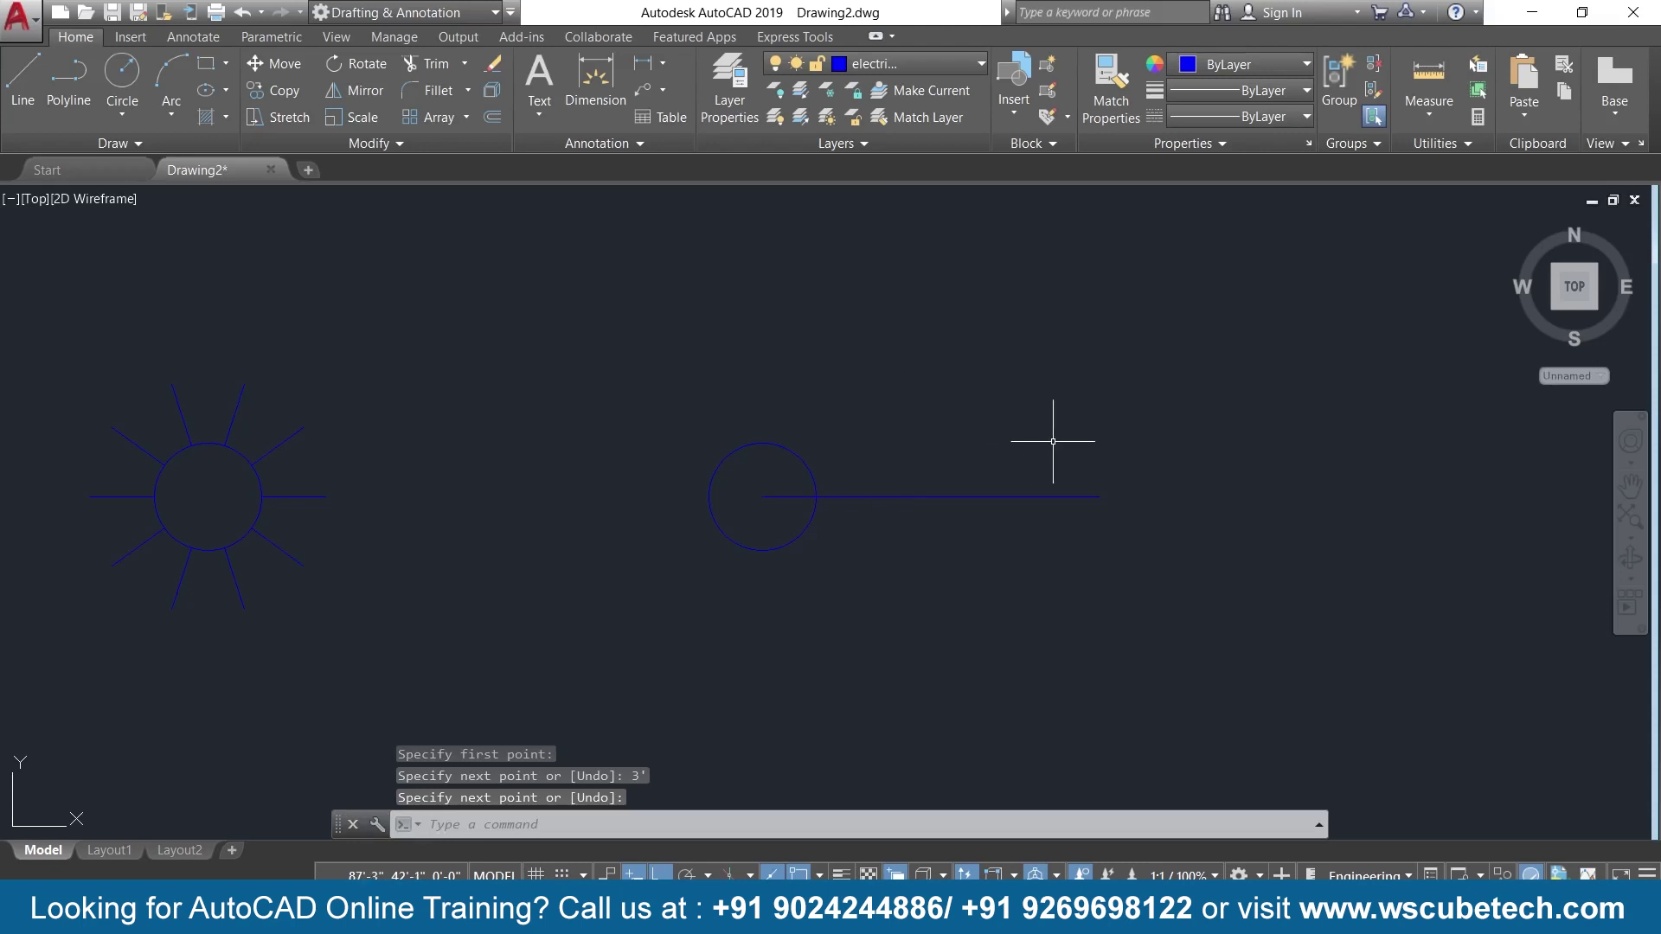
Draw a 6-inch end line across the 3' line's right end, 3 inches each way.
{"action": "type", "text": "l"}
{"action": "key", "text": "Return"}
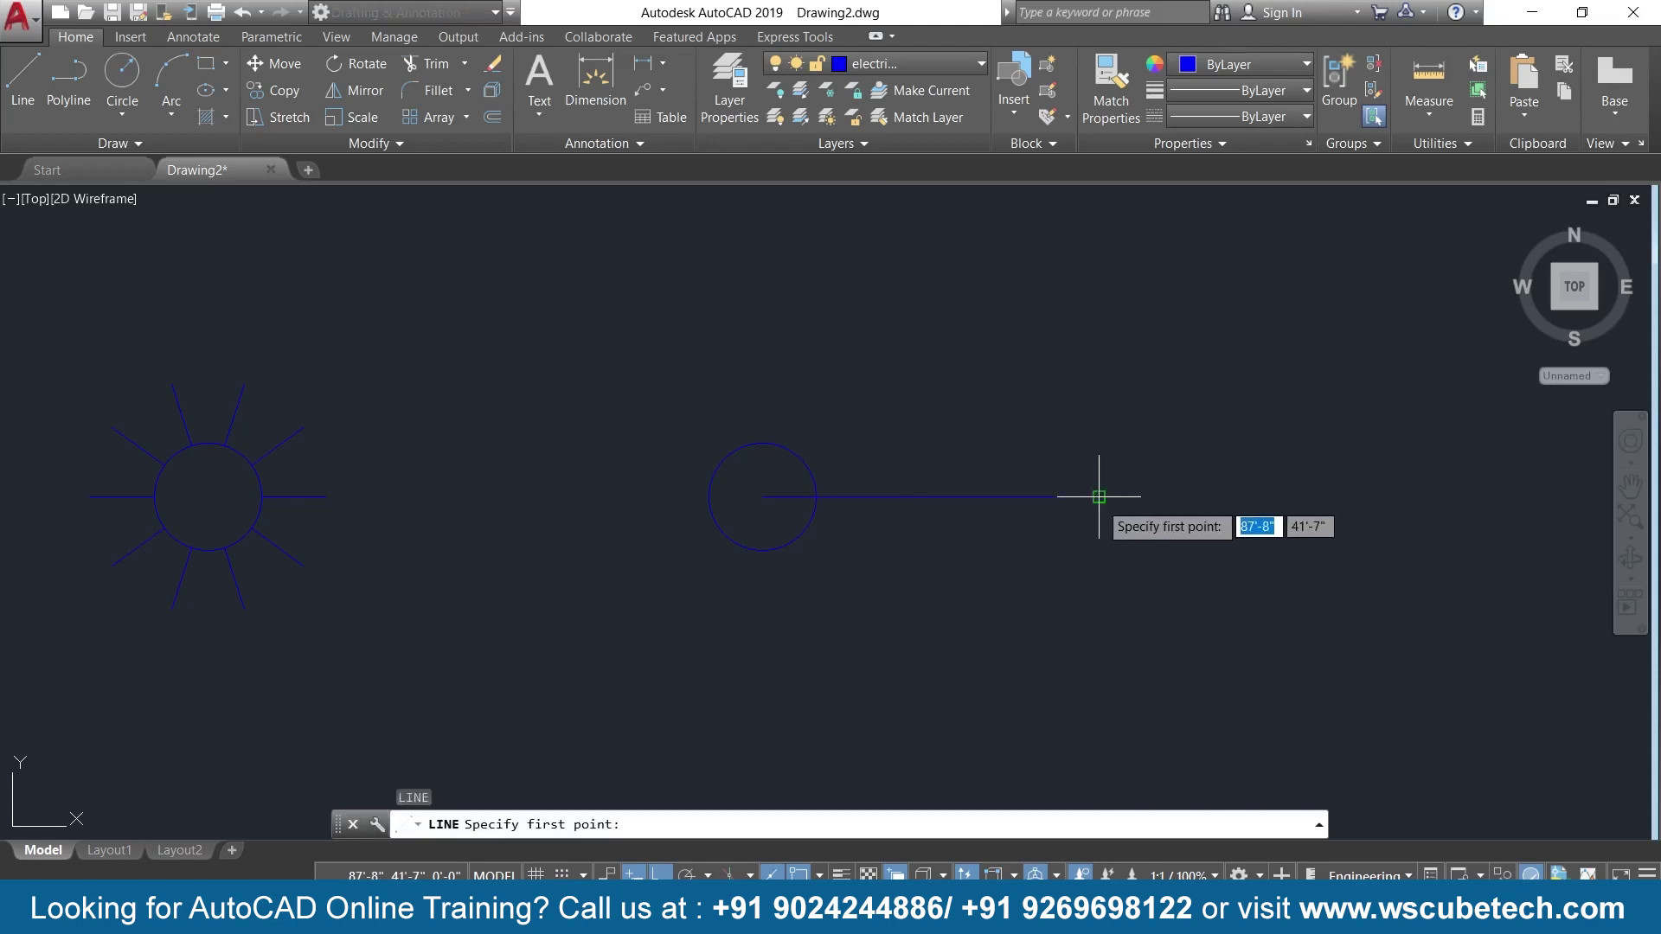
{"action": "left_click", "coordinate": [1099, 496]}
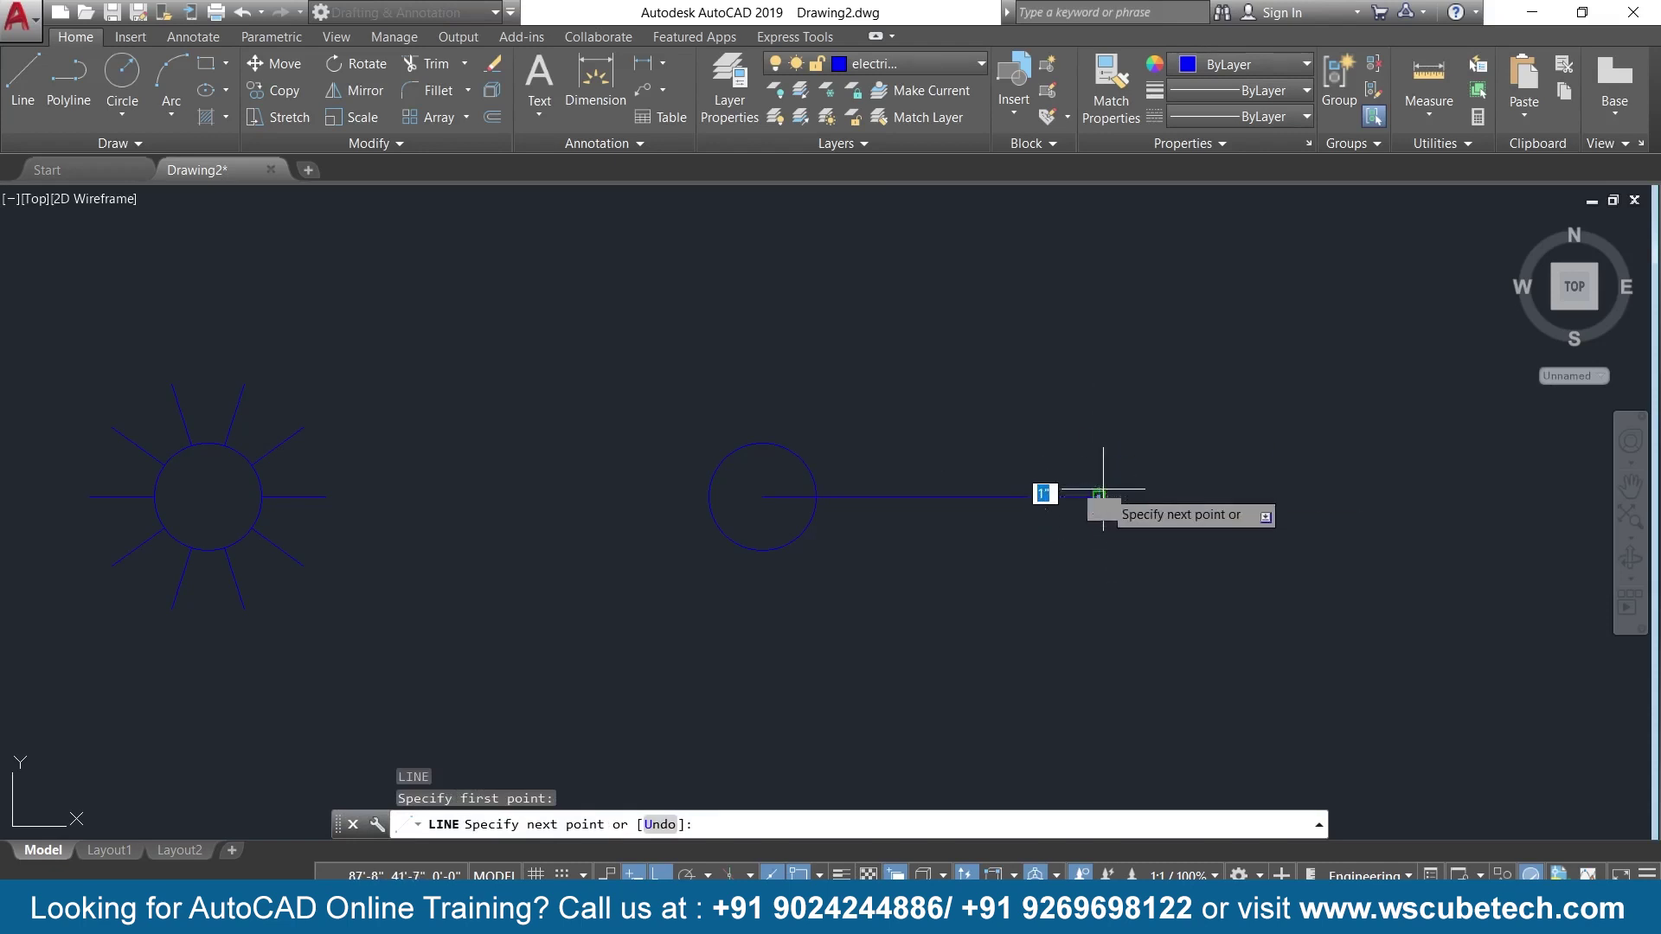
{"action": "type", "text": "3"}
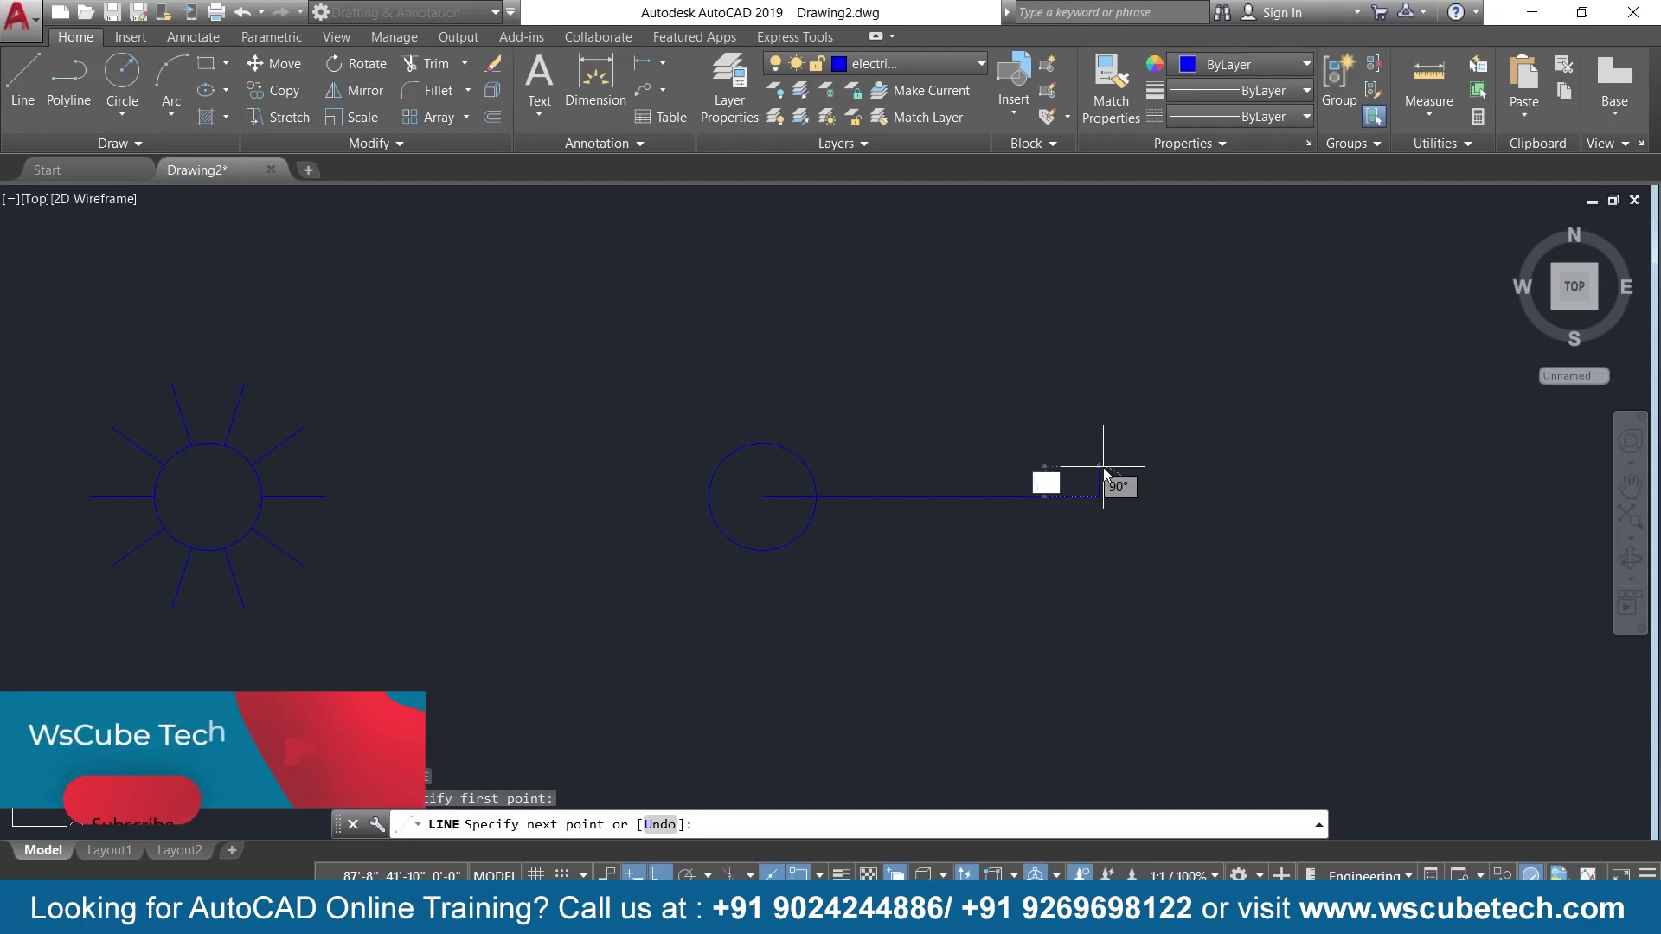
{"action": "type", "text": "4.5\""}
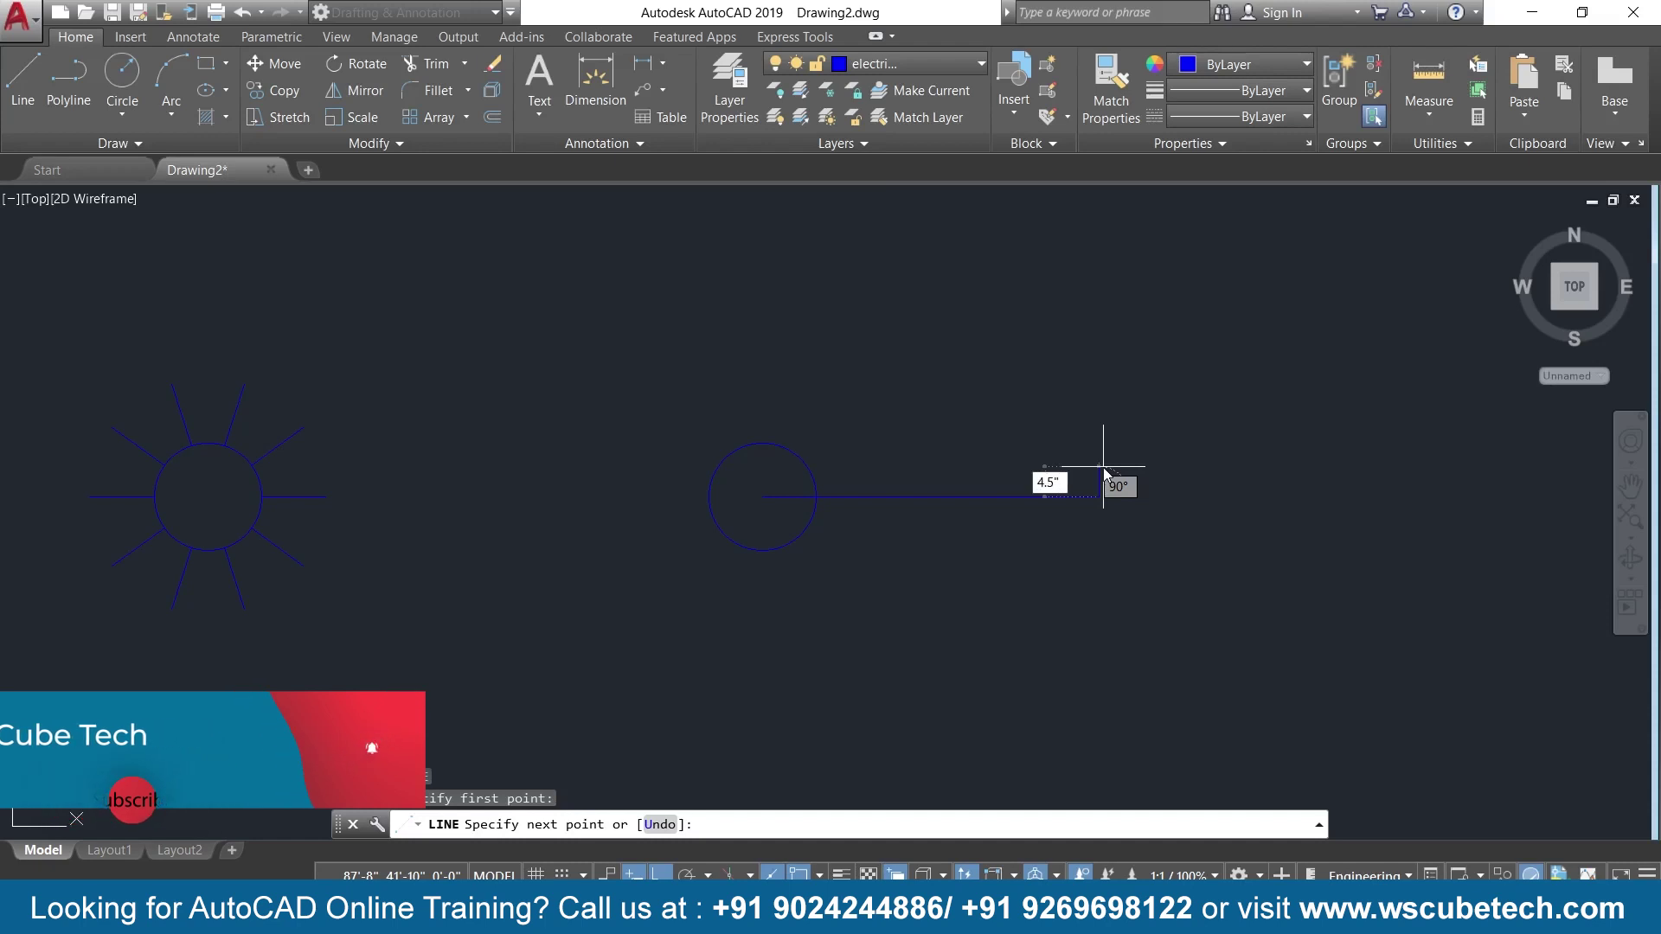
{"action": "key", "text": "Return"}
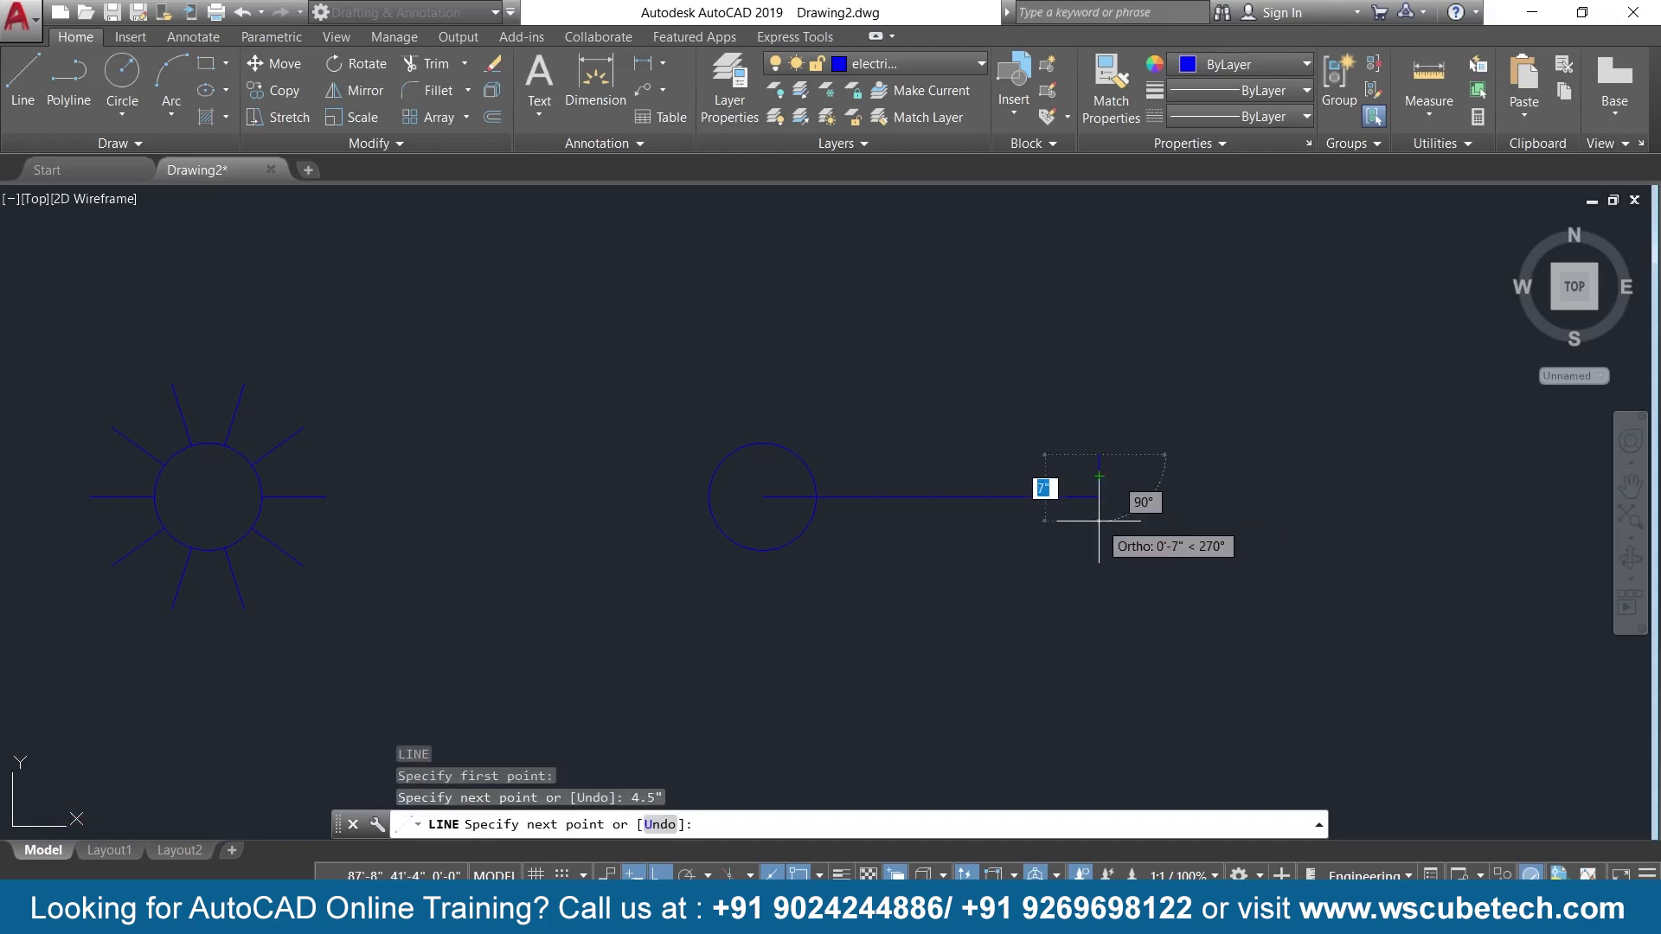
{"action": "key", "text": "ctrl+z"}
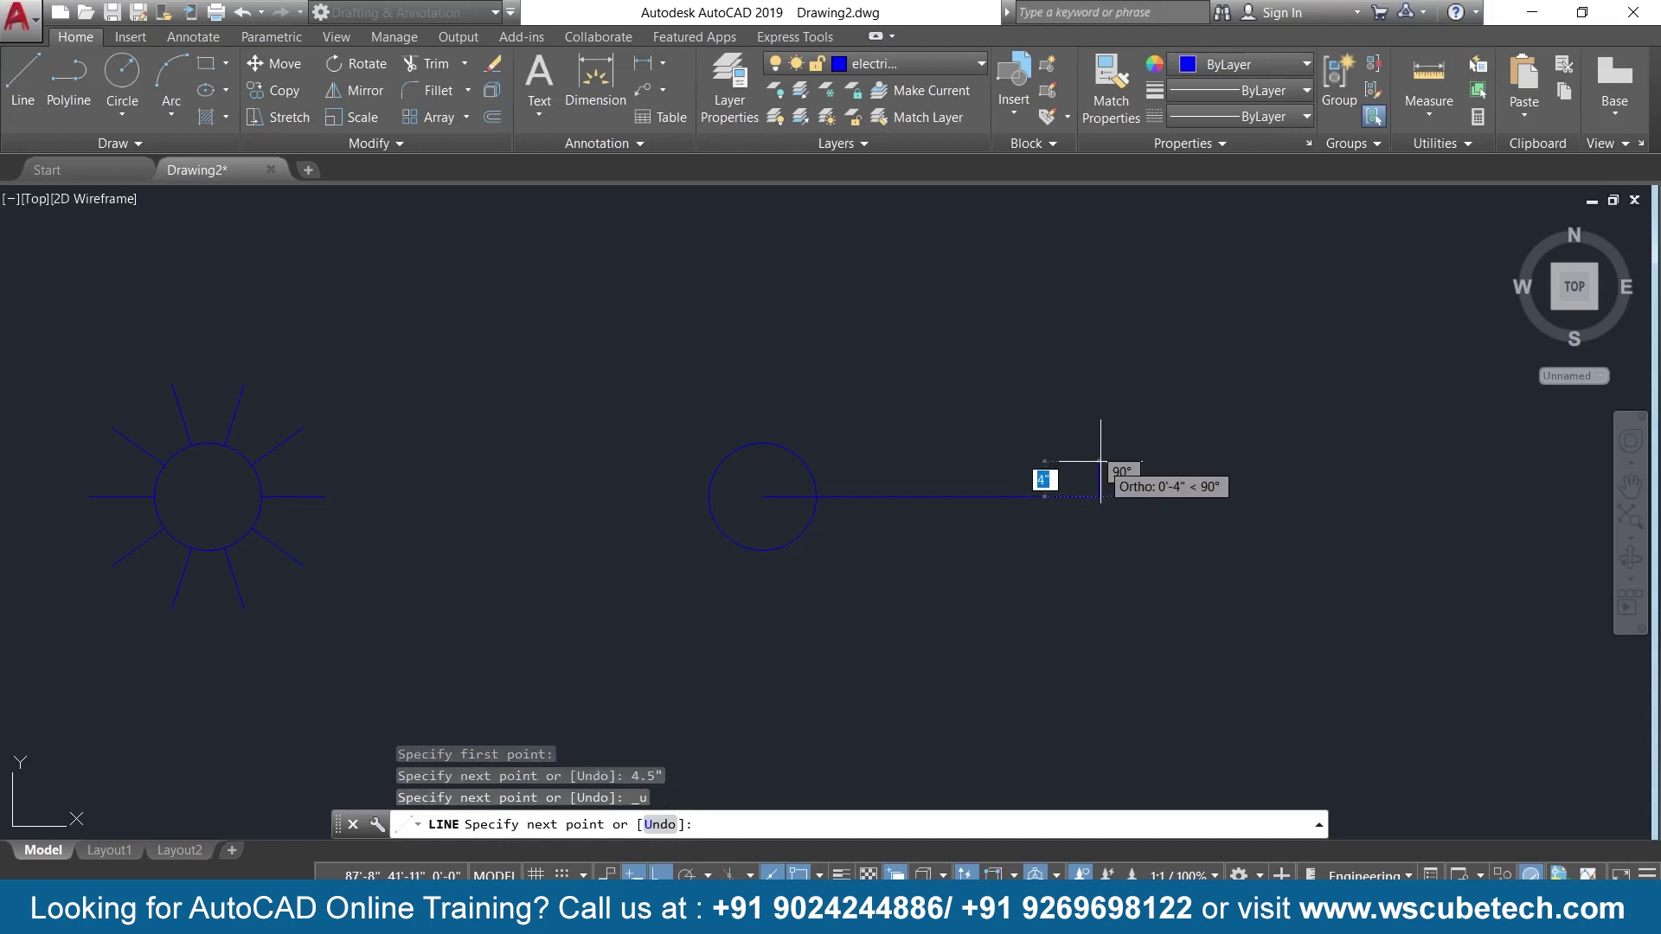
{"action": "type", "text": "3"}
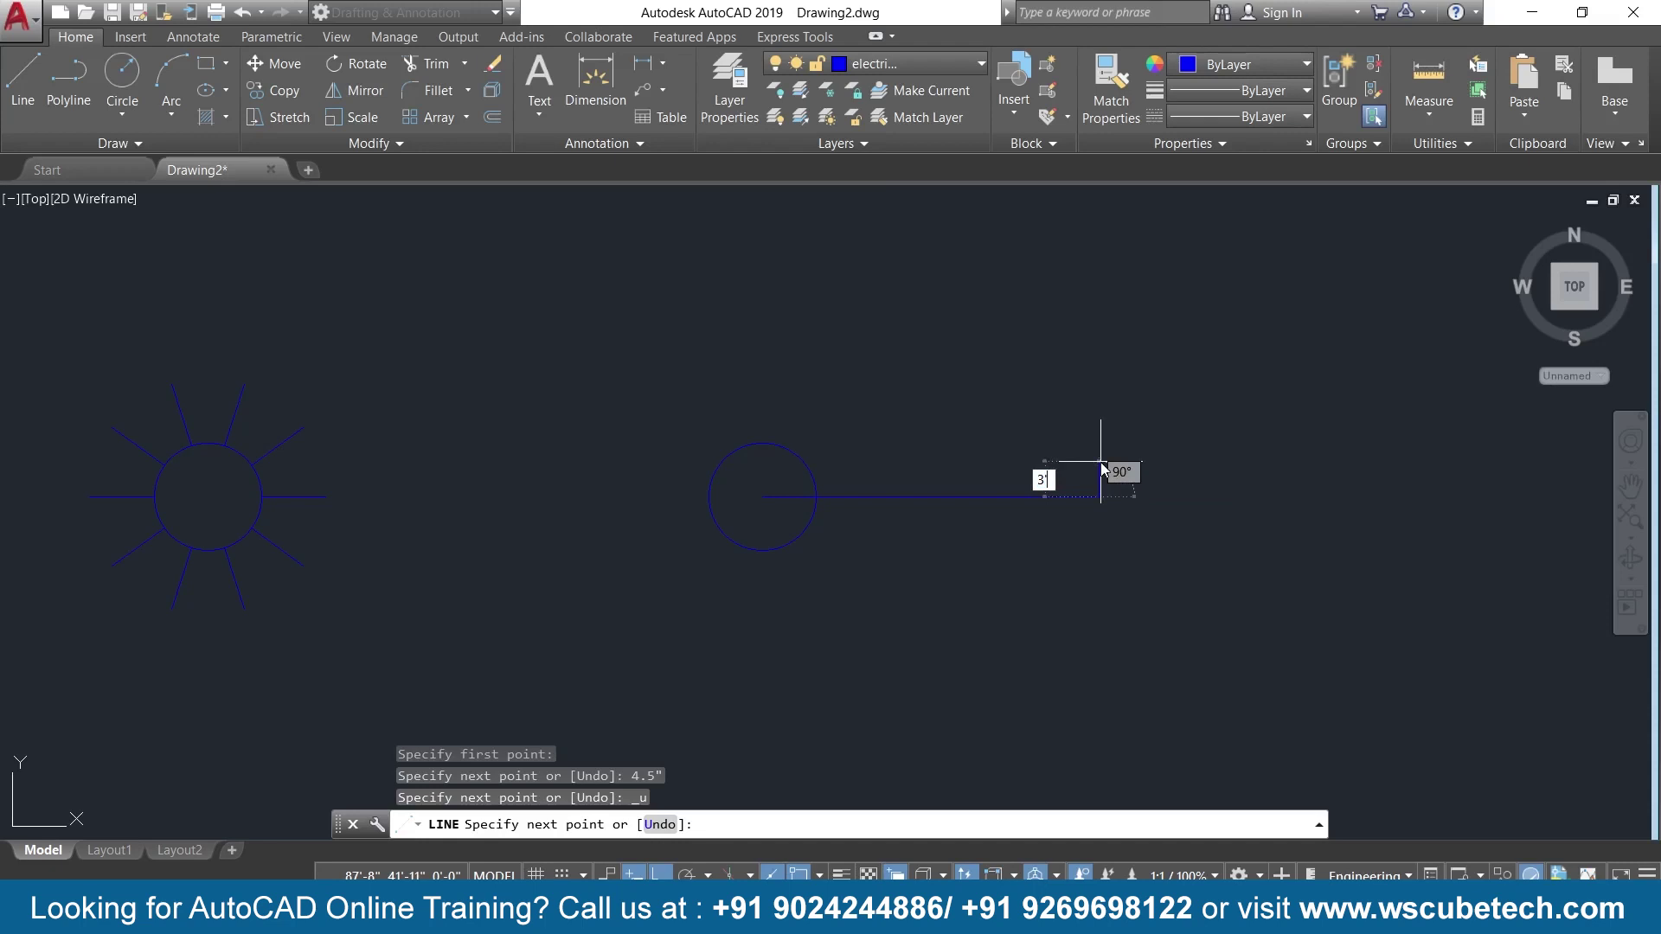
{"action": "key", "text": "Return"}
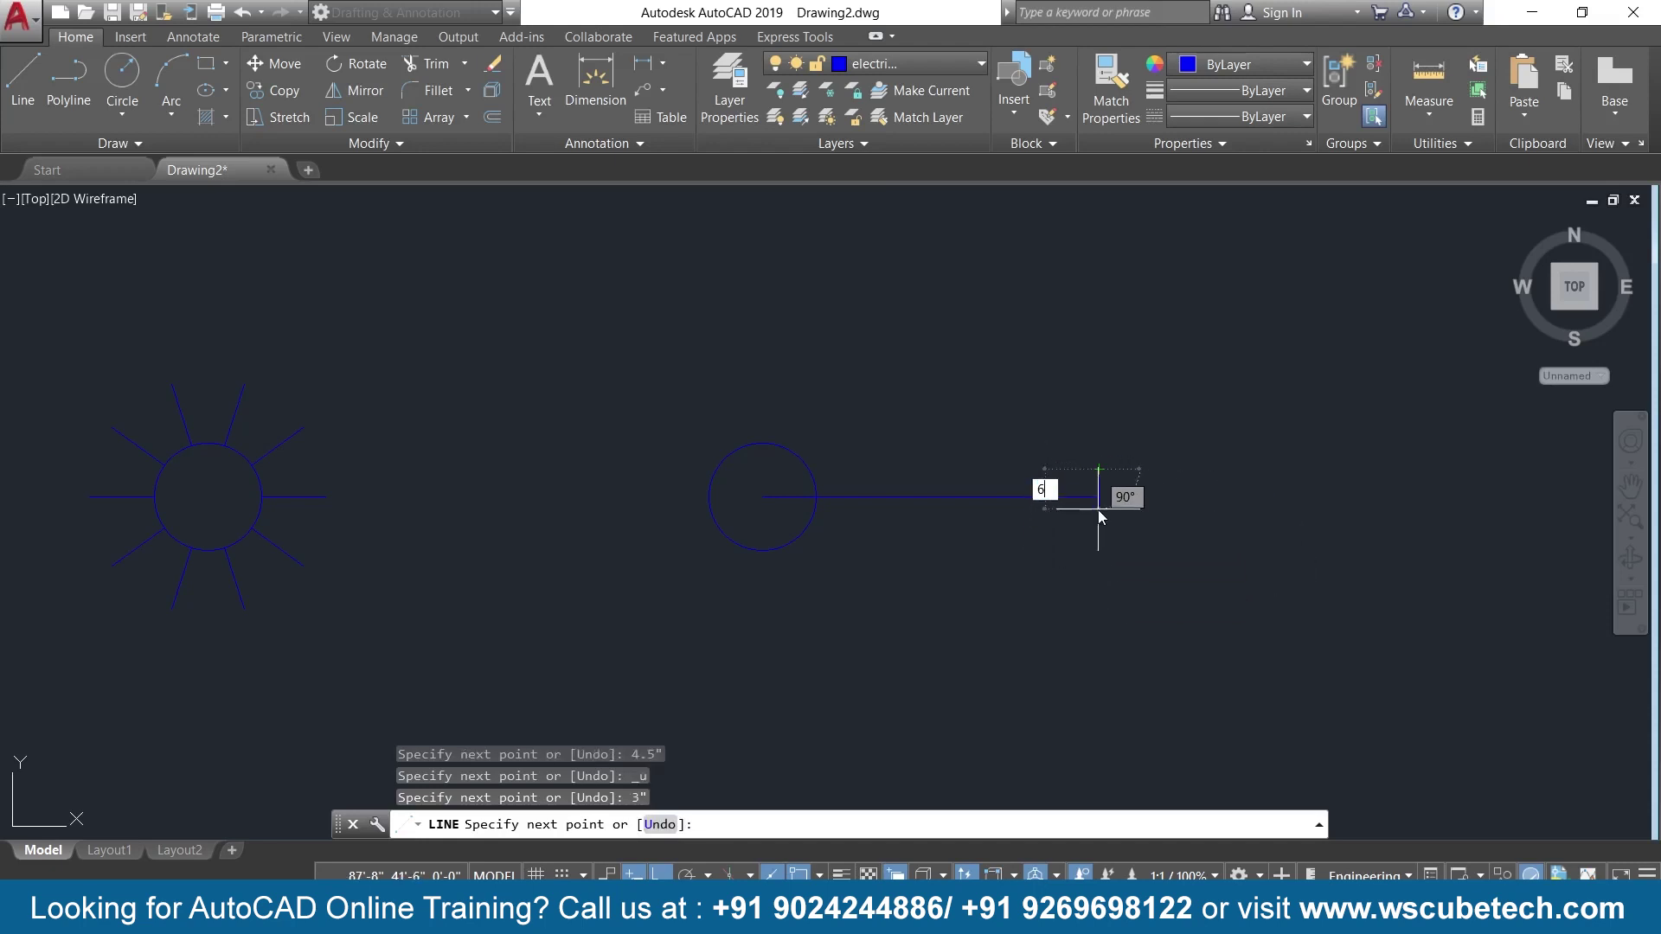
{"action": "key", "text": "Return"}
{"action": "key", "text": "Return"}
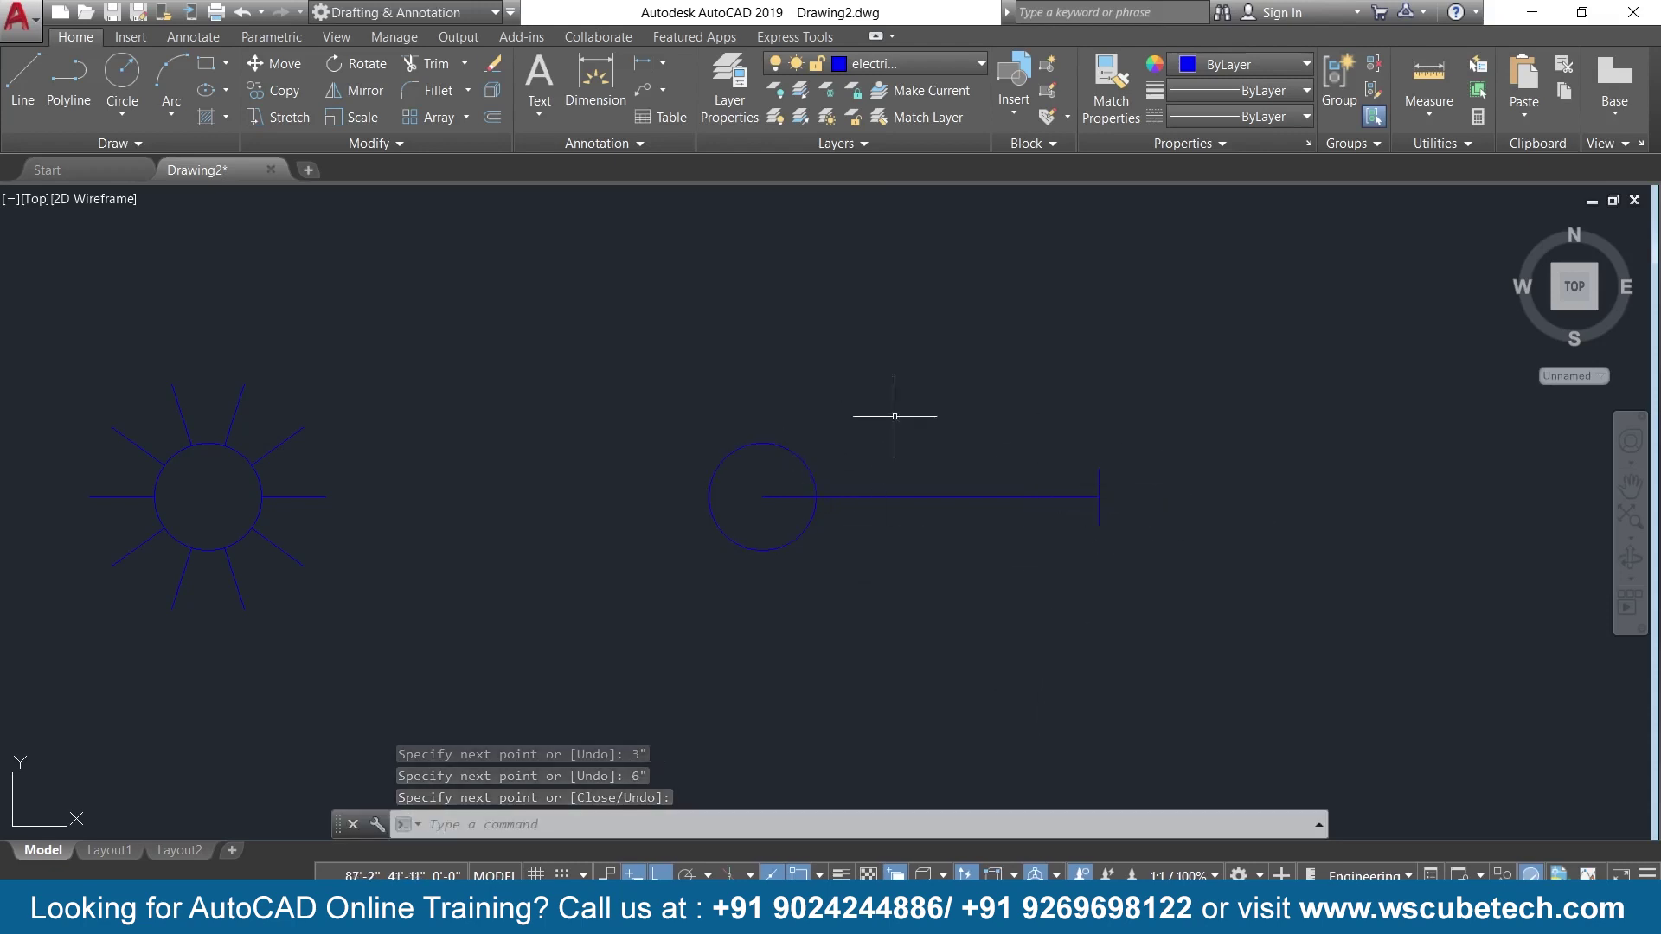
Connect the end line's top and bottom back to the circle as the blade edges.
{"action": "type", "text": "l"}
{"action": "key", "text": "Return"}
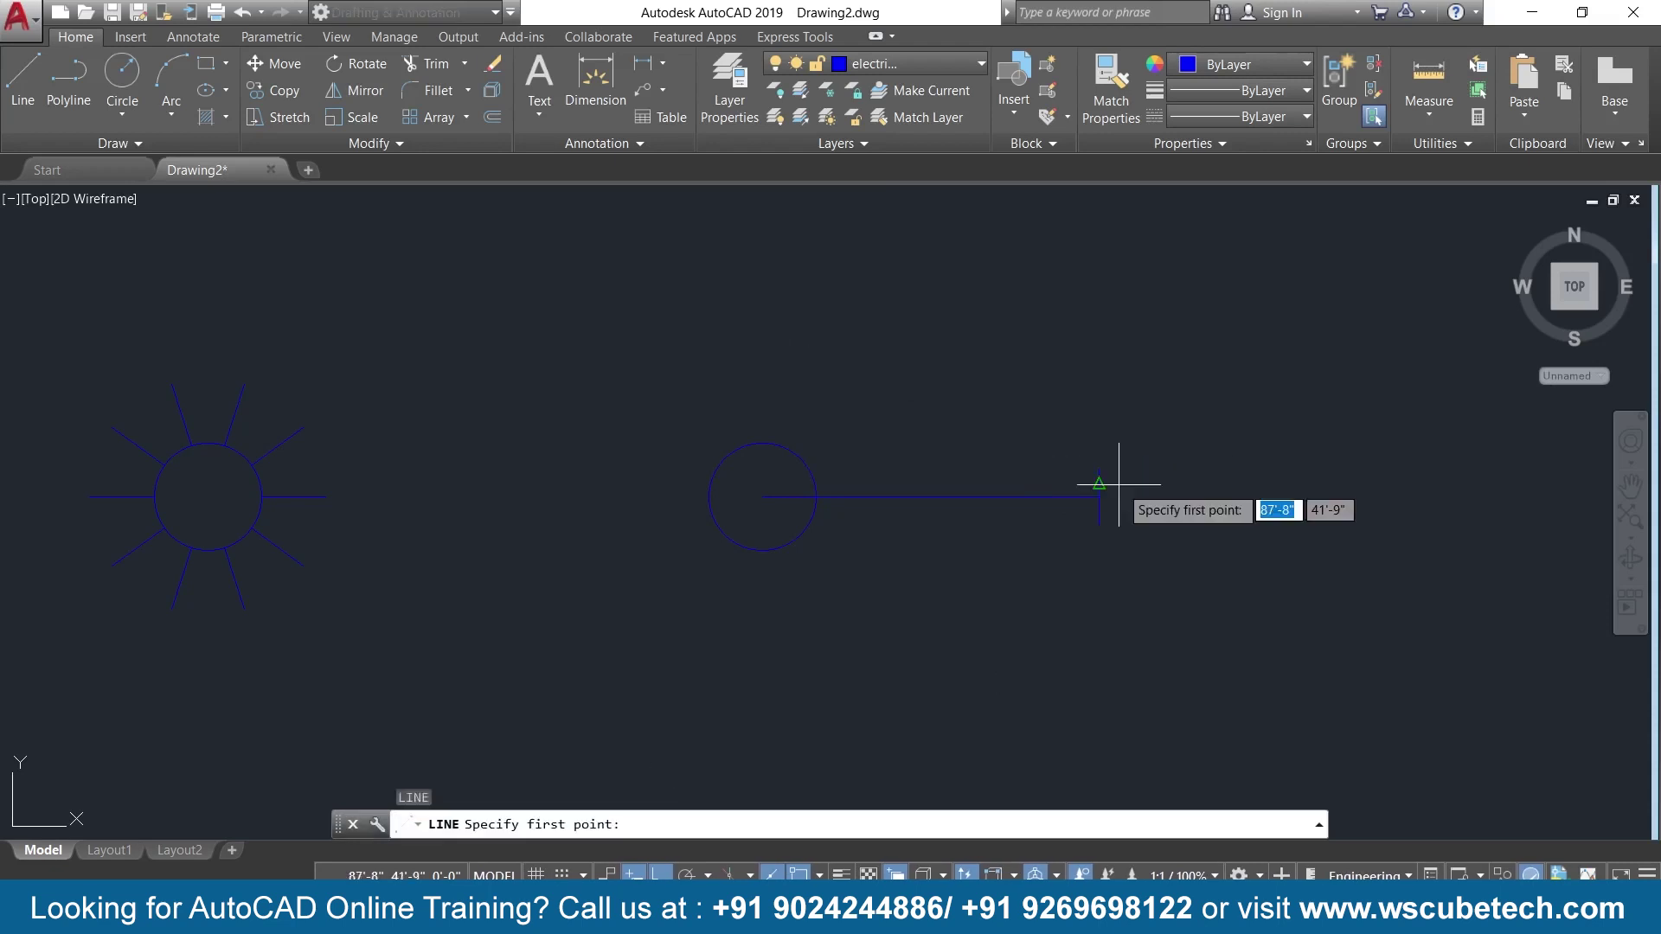
{"action": "left_click", "coordinate": [1099, 469]}
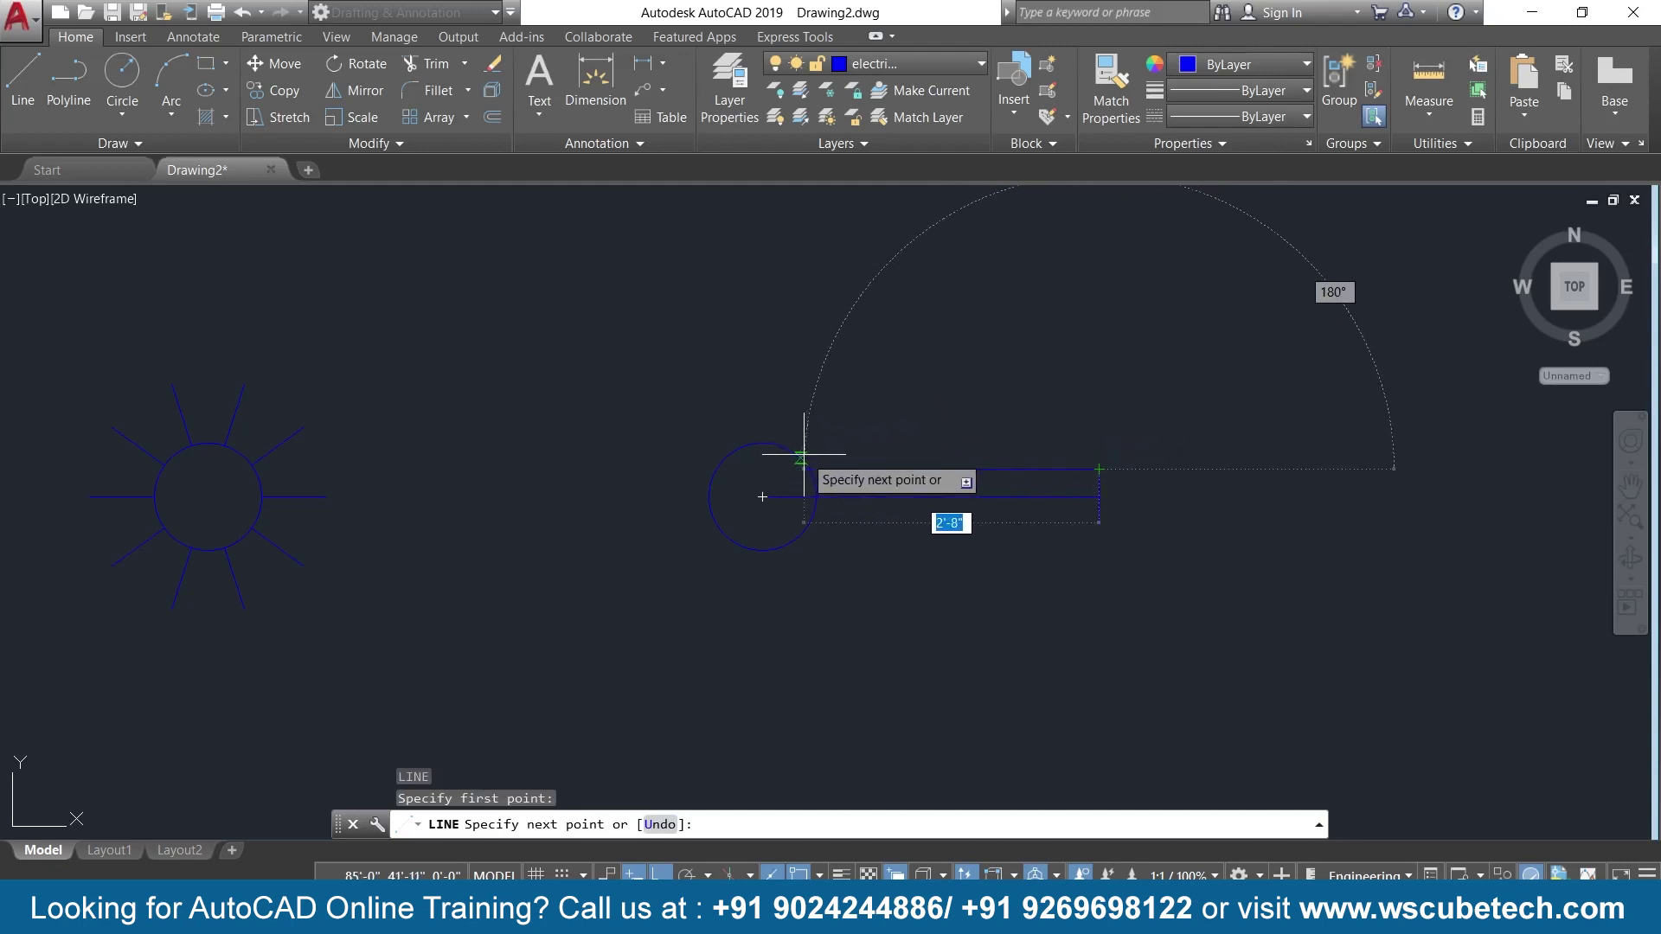
{"action": "left_click", "coordinate": [801, 458]}
{"action": "key", "text": "Return"}
{"action": "key", "text": "Return"}
{"action": "left_click", "coordinate": [1099, 524]}
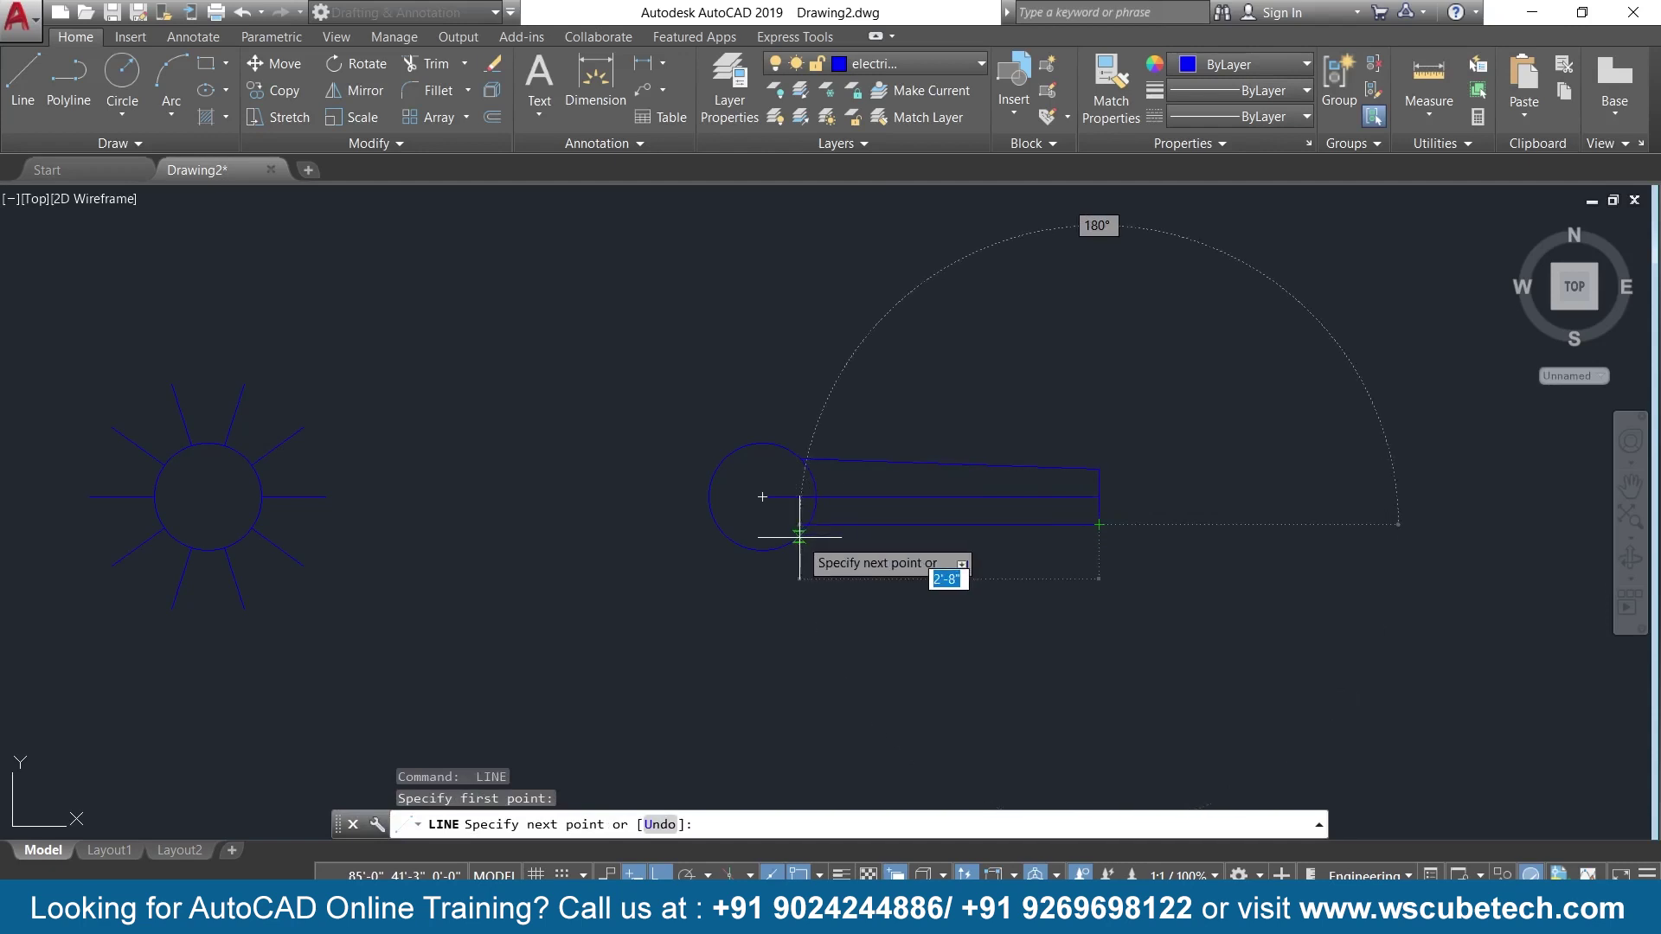
{"action": "left_click", "coordinate": [799, 536]}
{"action": "scroll", "coordinate": [904, 587], "scroll_direction": "down", "scroll_amount": 2}
{"action": "key", "text": "Return"}
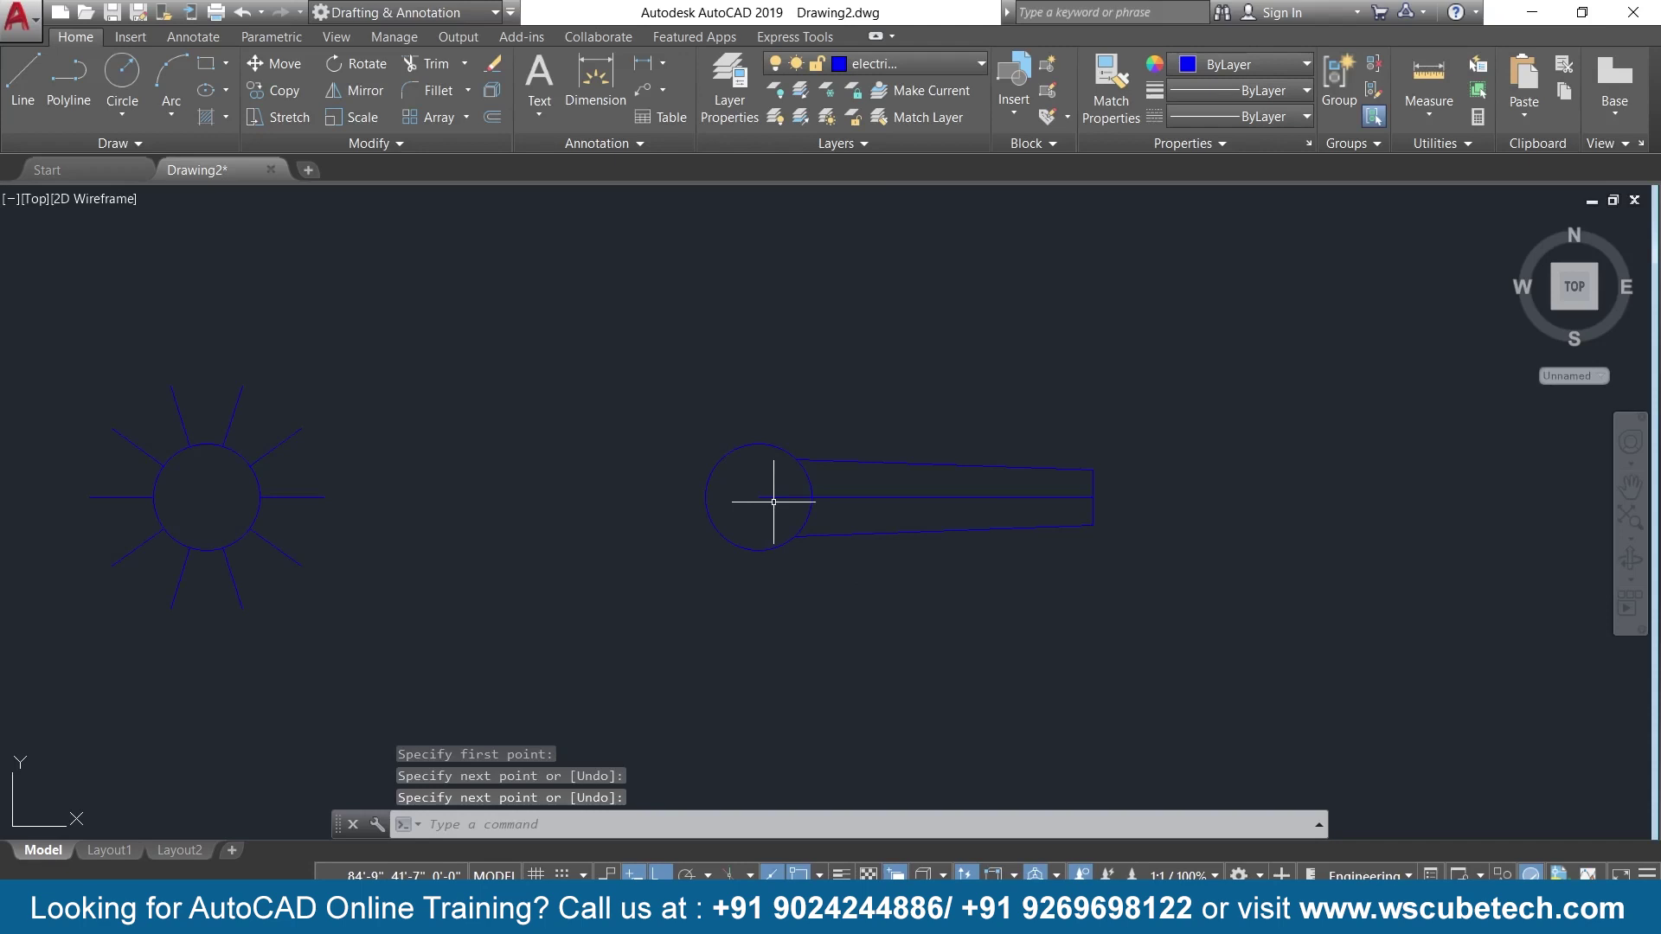
Delete the 3' horizontal centre line.
{"action": "left_click", "coordinate": [776, 499]}
{"action": "key", "text": "Delete"}
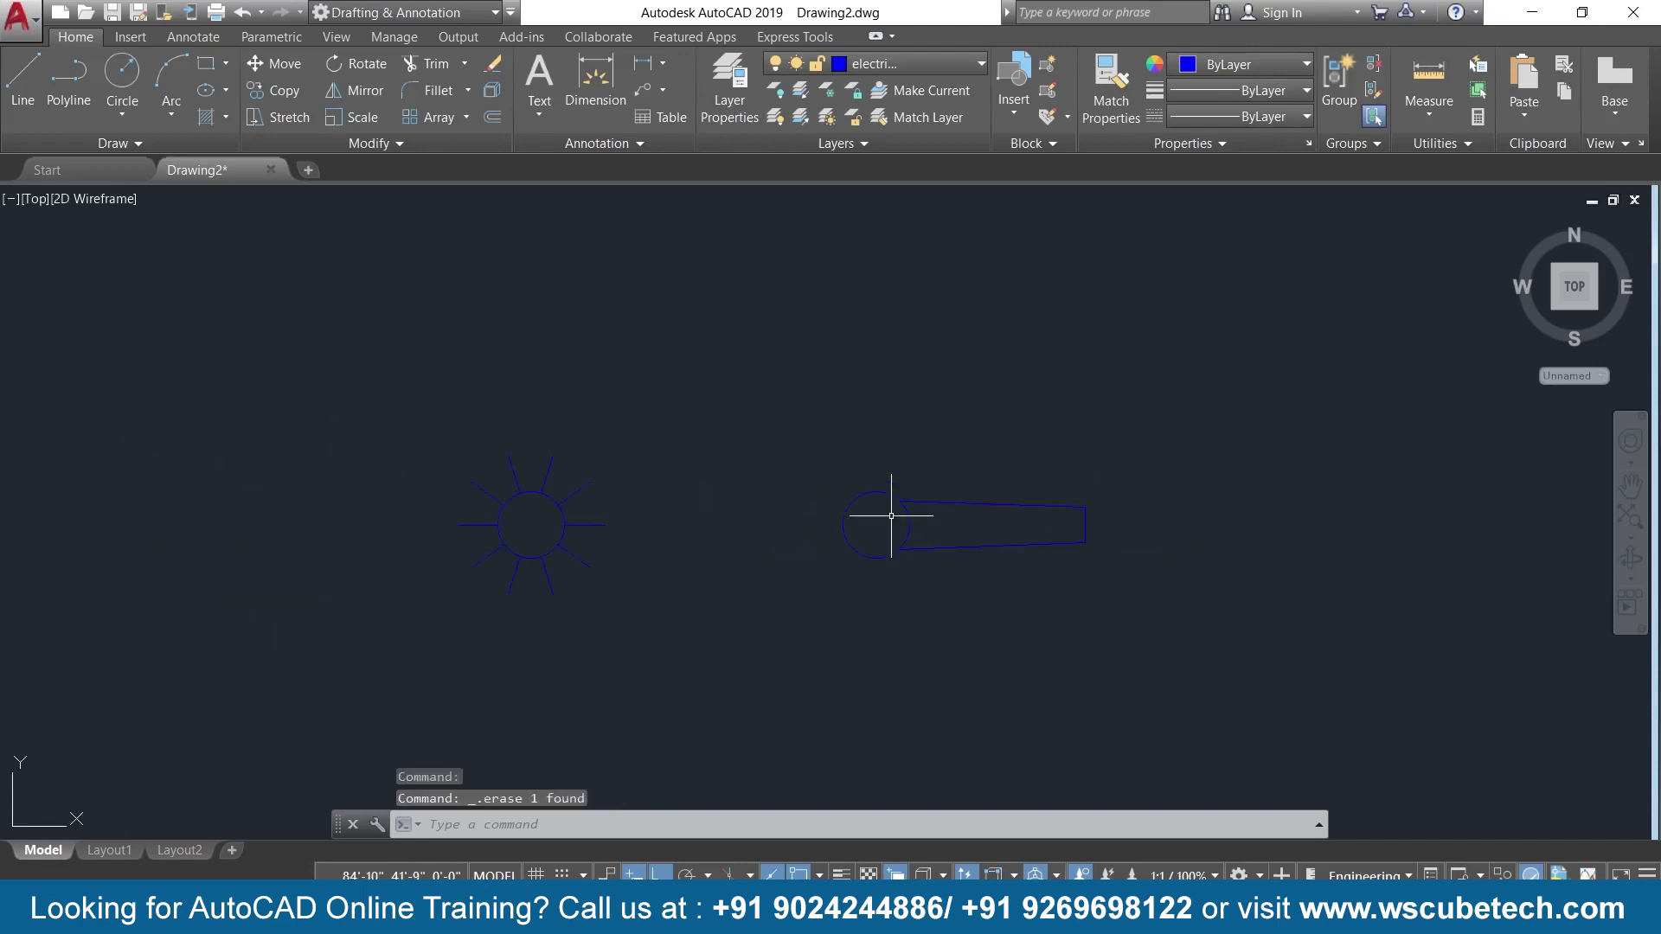
{"action": "type", "text": "a"}
Polar-array the three blade lines into 3 copies around the hub centre.
{"action": "key", "text": "Return"}
{"action": "left_click", "coordinate": [977, 504]}
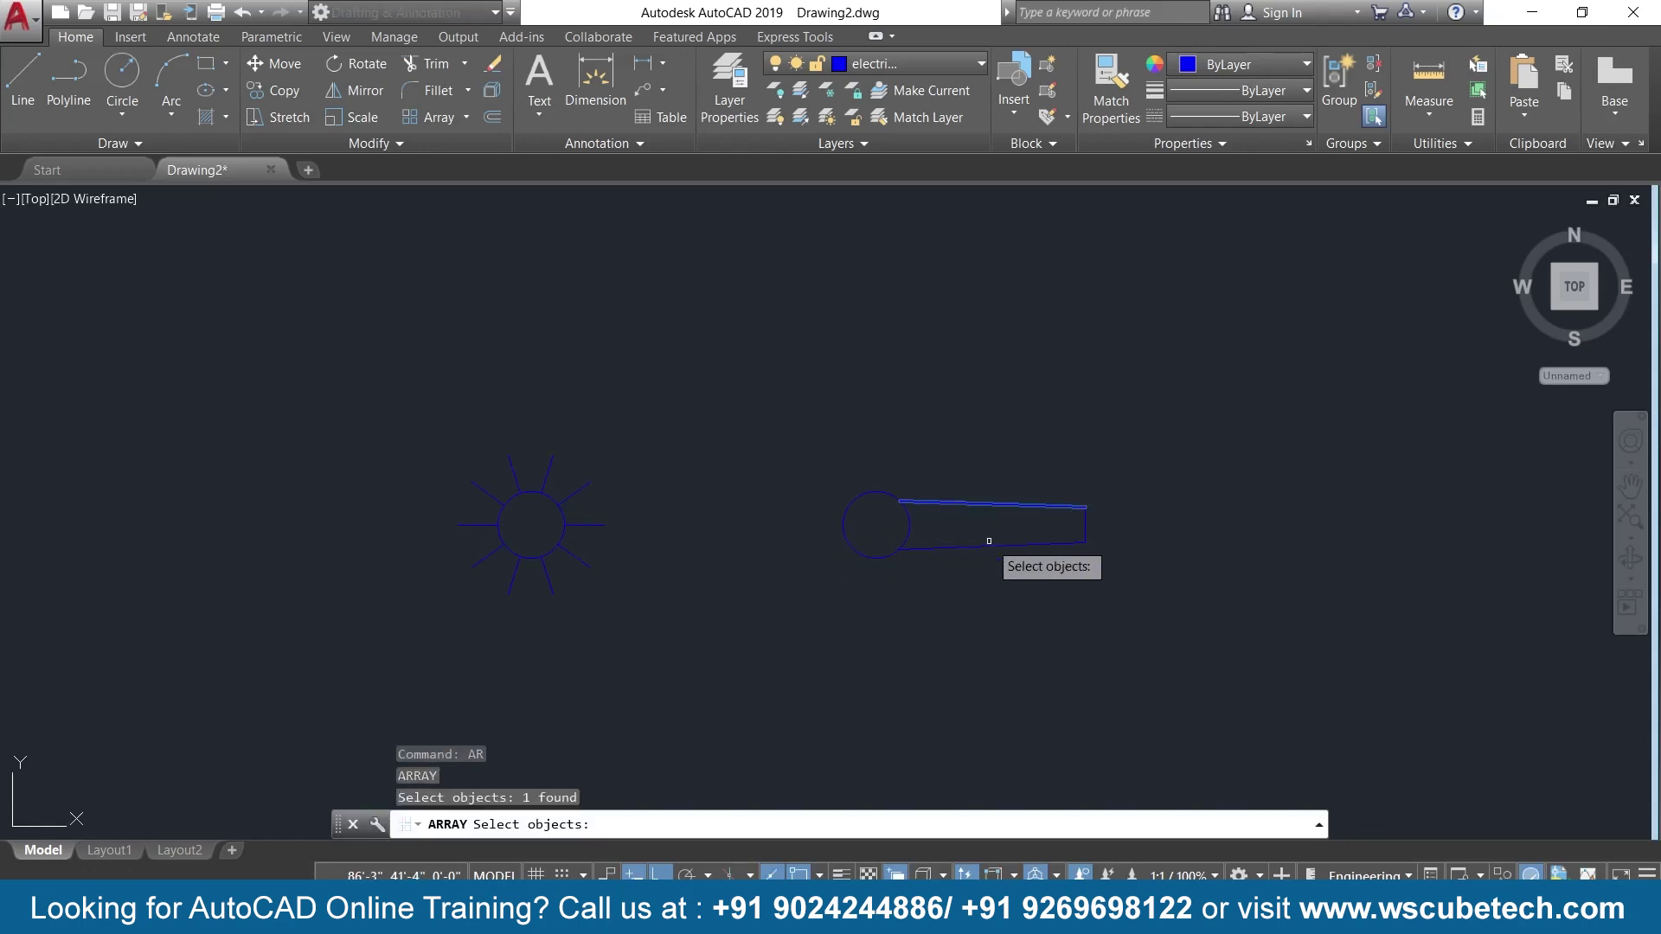
{"action": "left_click", "coordinate": [995, 541]}
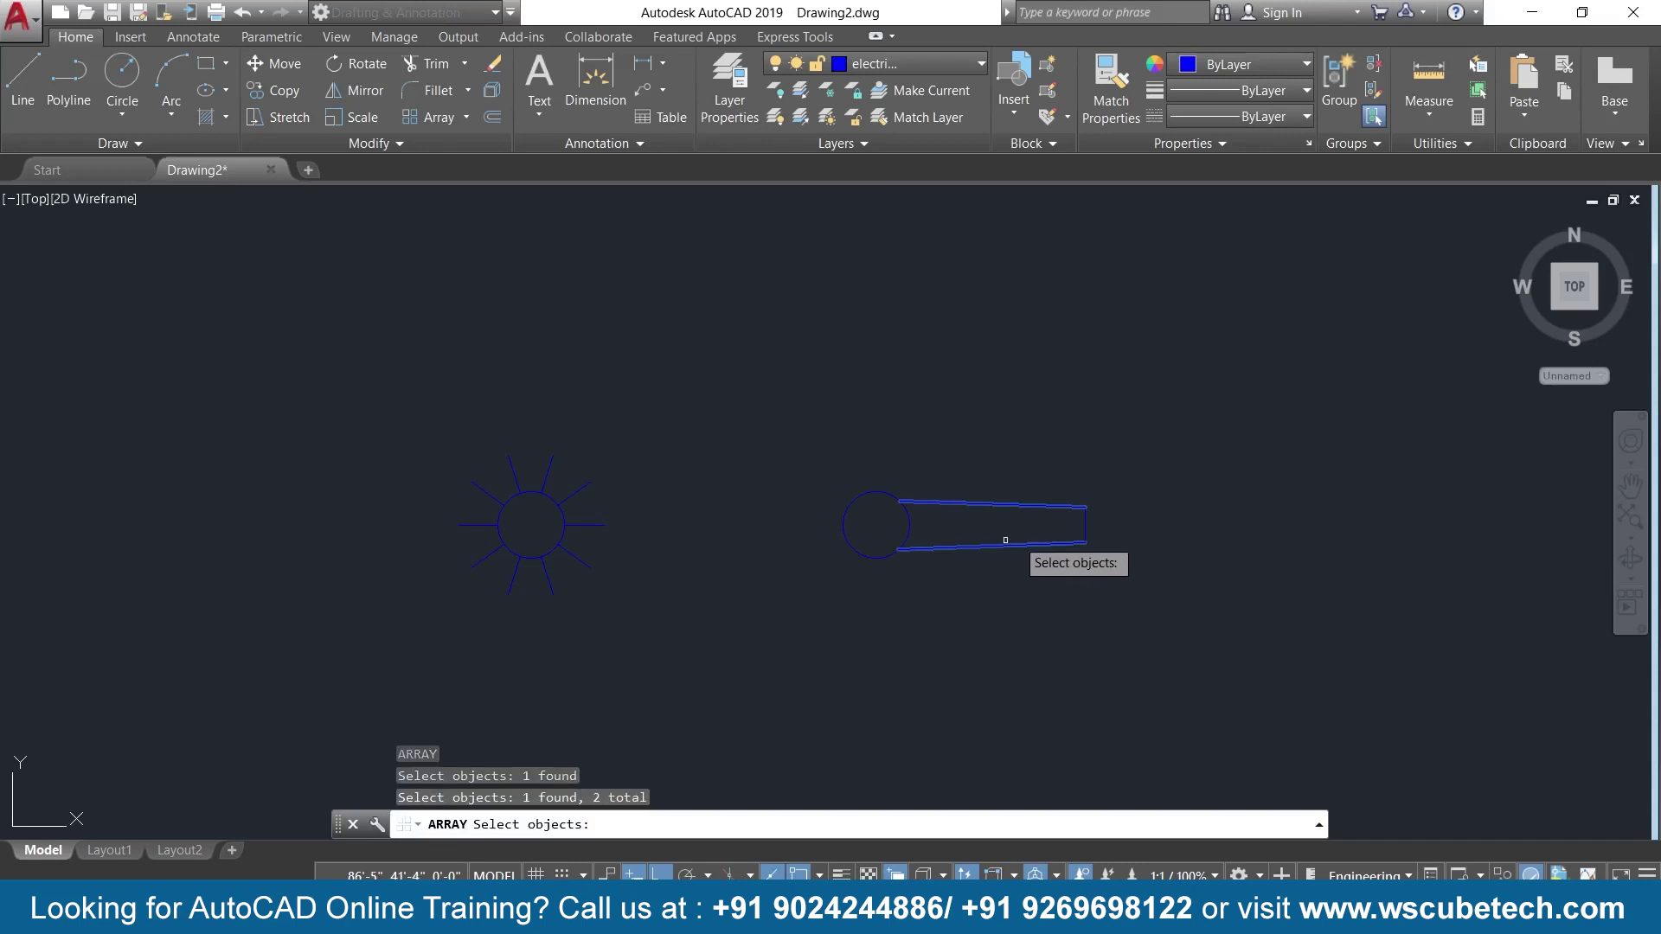
{"action": "left_click", "coordinate": [1087, 528]}
{"action": "key", "text": "Return"}
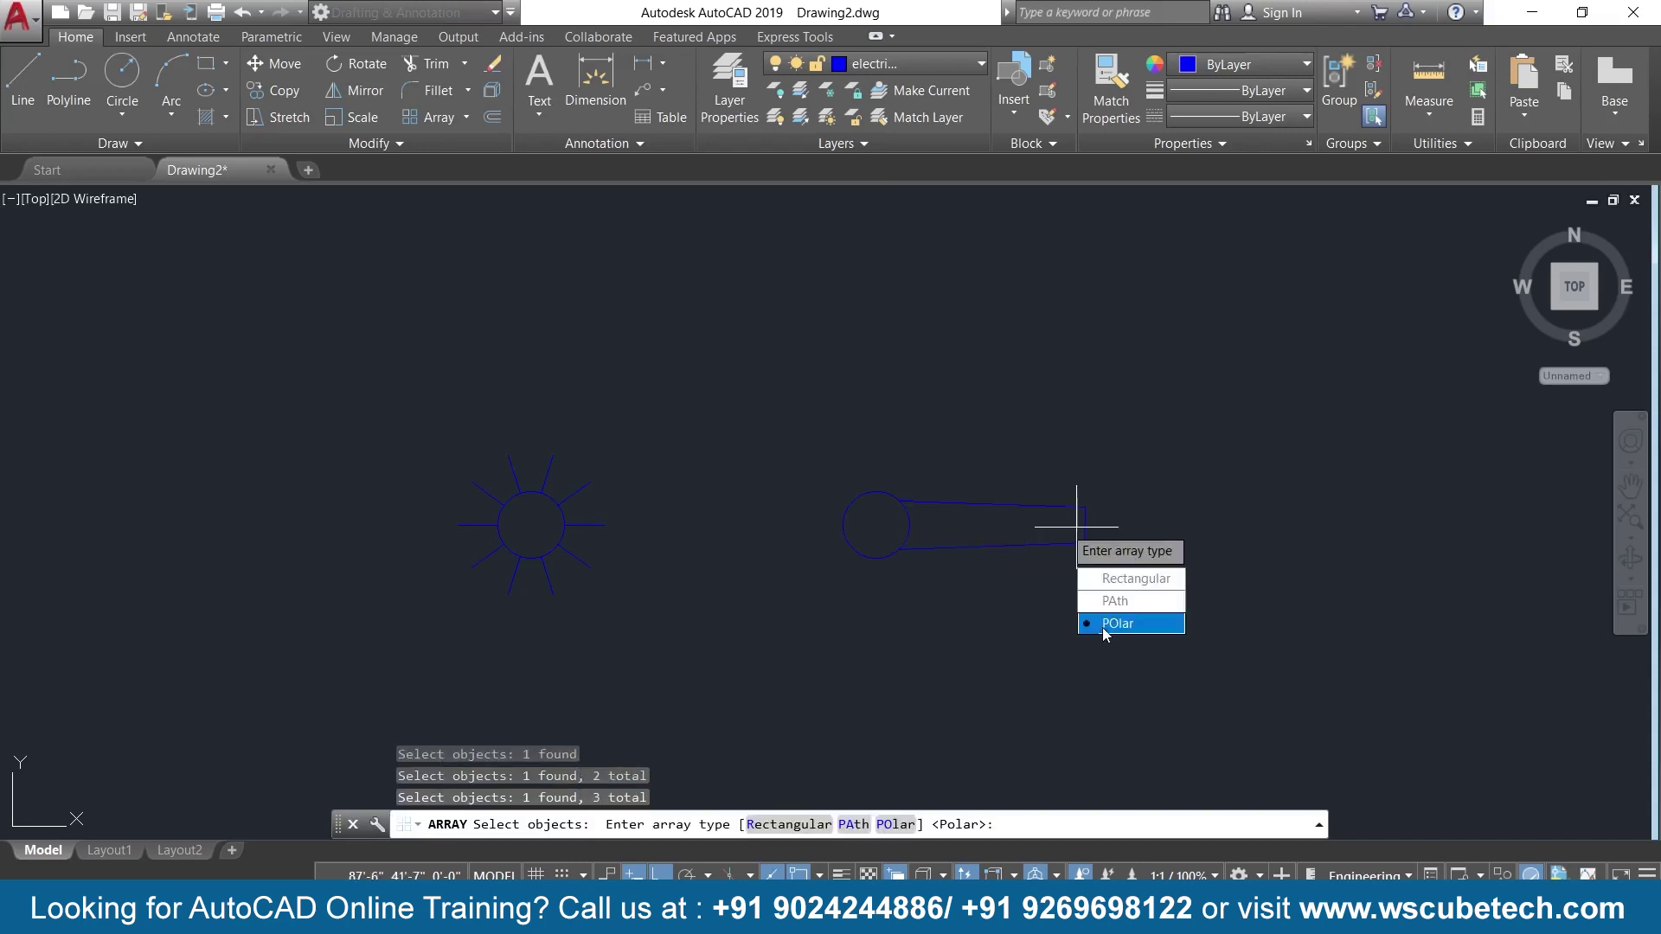
{"action": "left_click", "coordinate": [1102, 625]}
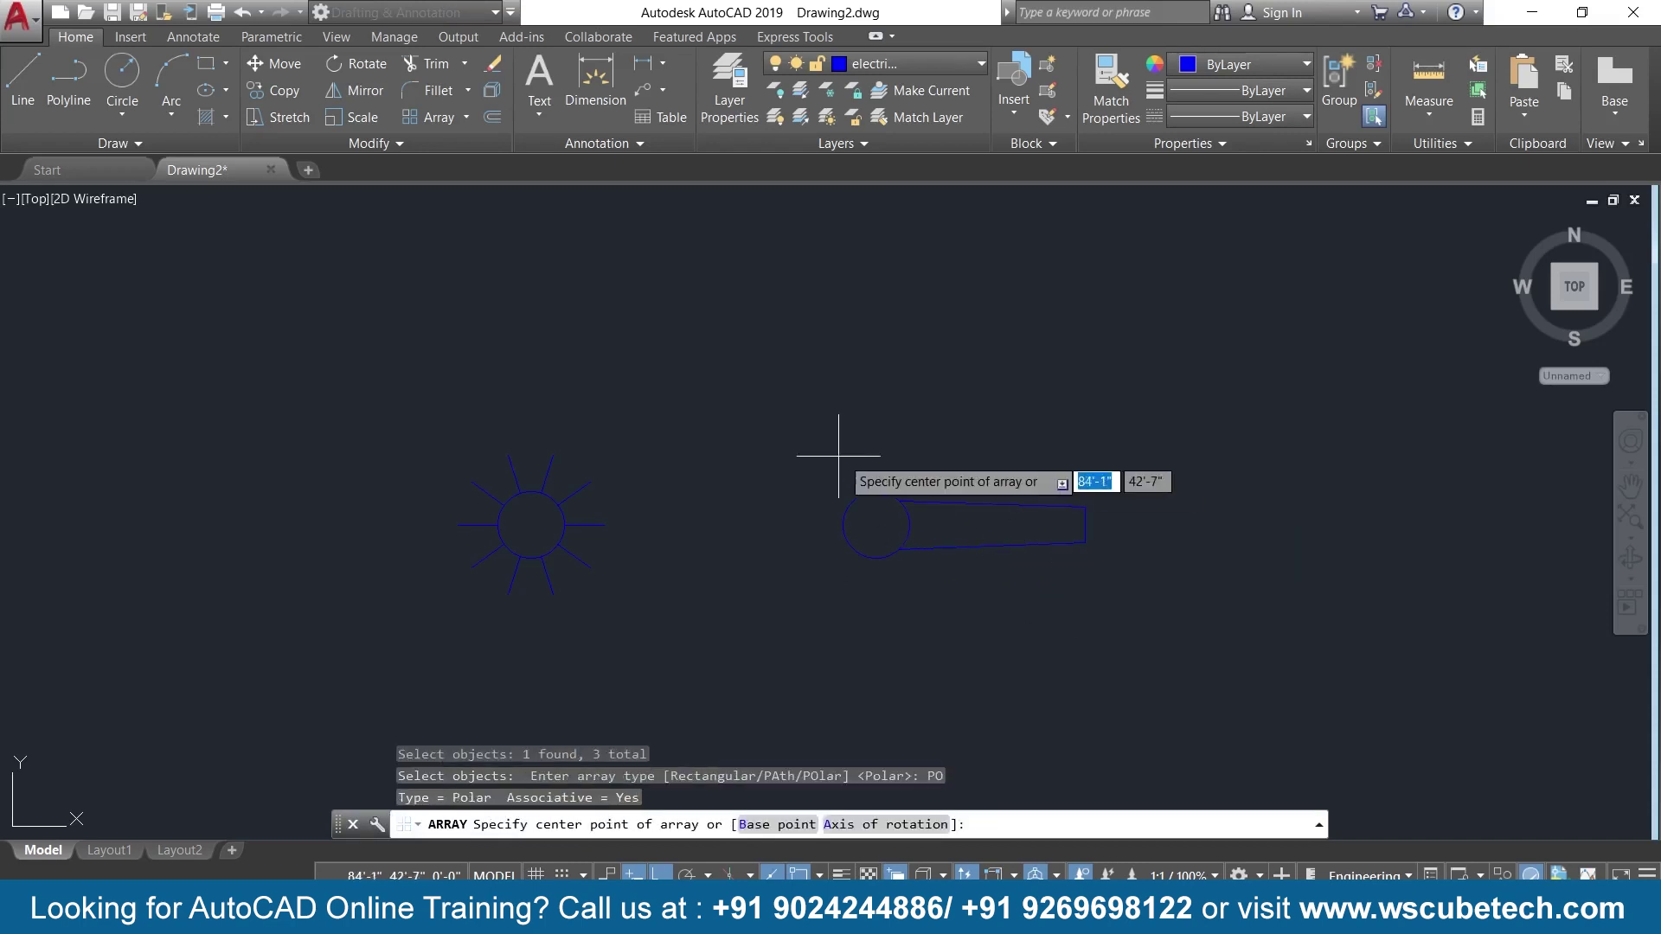
{"action": "left_click", "coordinate": [875, 525]}
{"action": "type", "text": "3"}
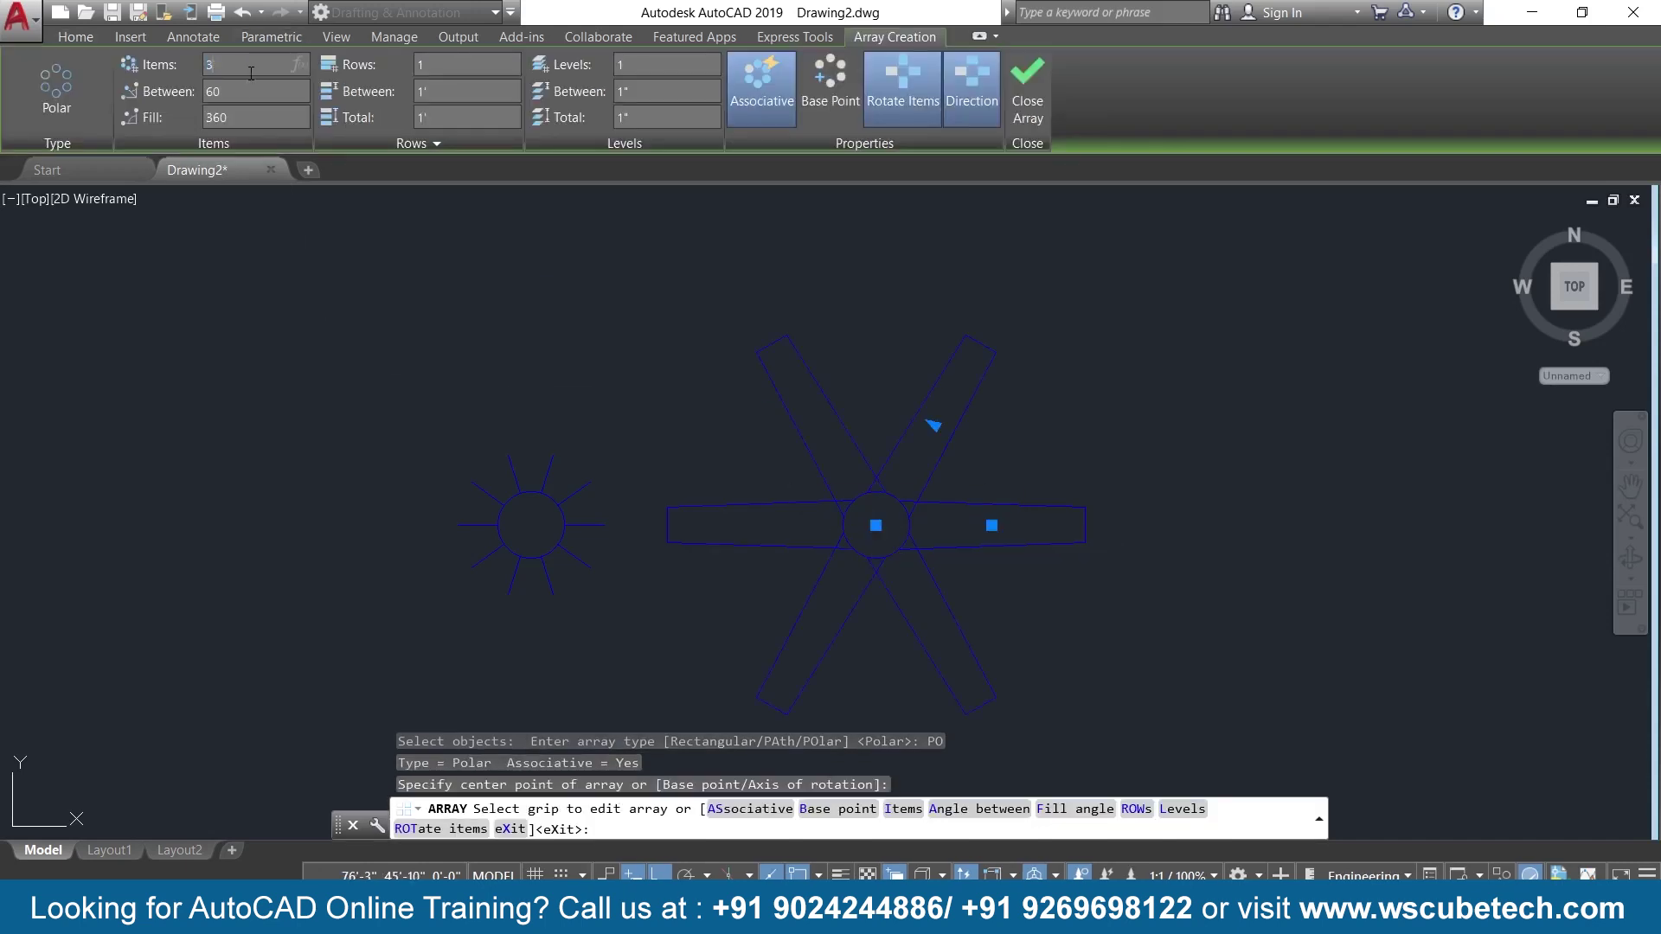
{"action": "key", "text": "Return"}
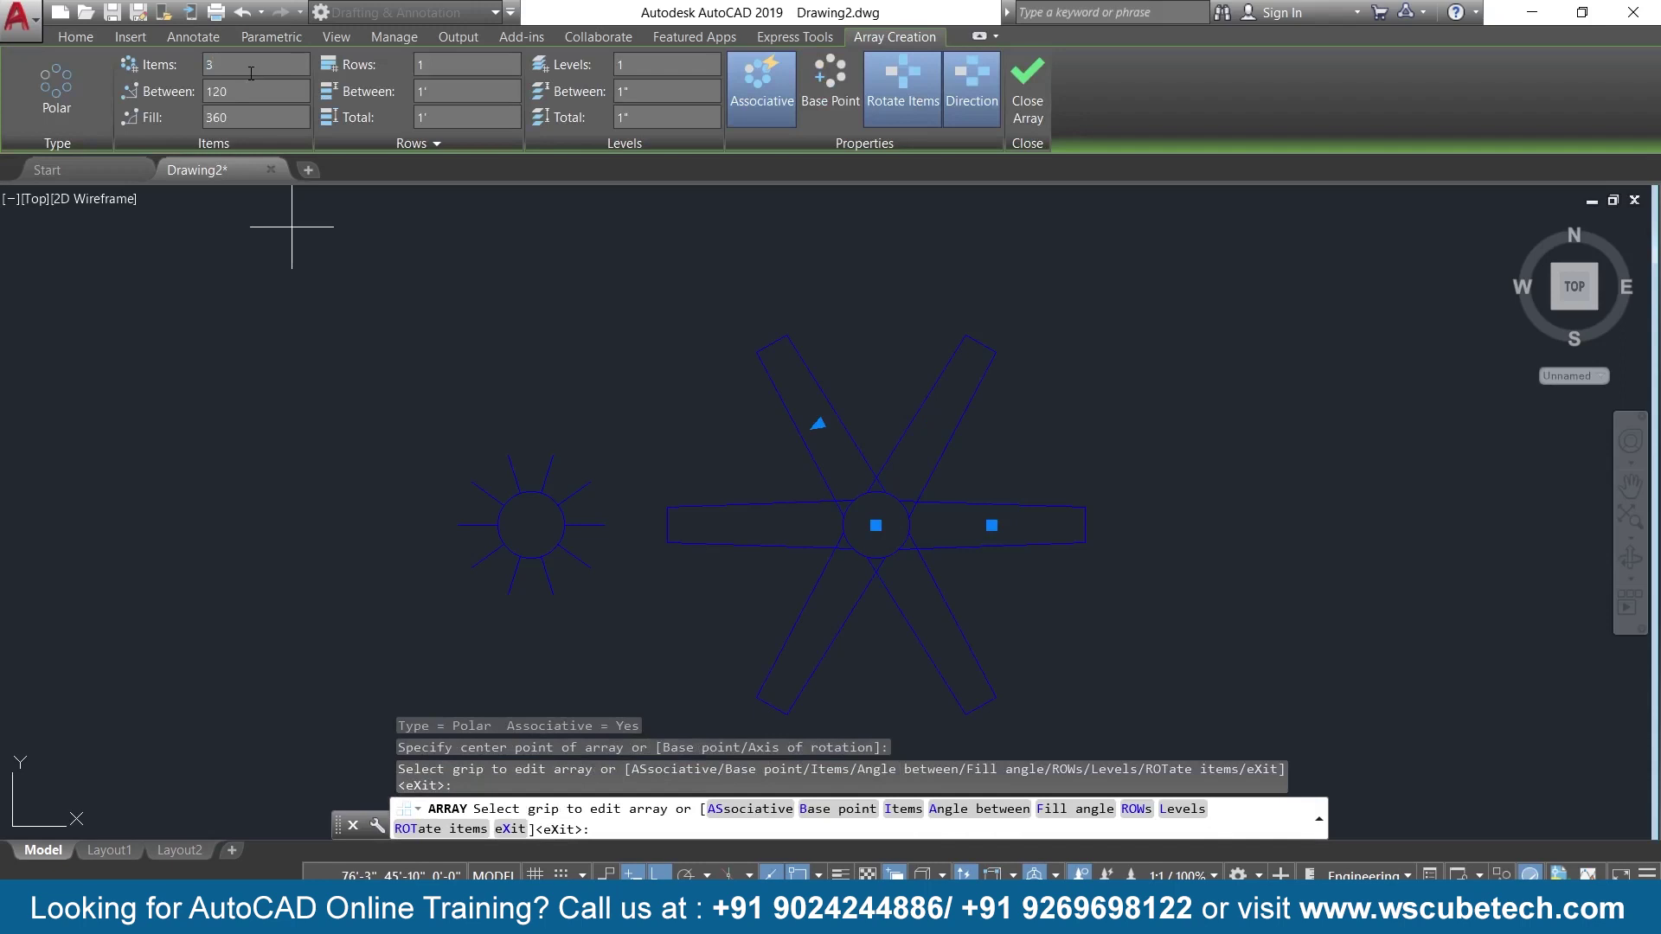
{"action": "left_click", "coordinate": [1015, 83]}
{"action": "scroll", "coordinate": [1022, 319], "scroll_direction": "down", "scroll_amount": 6}
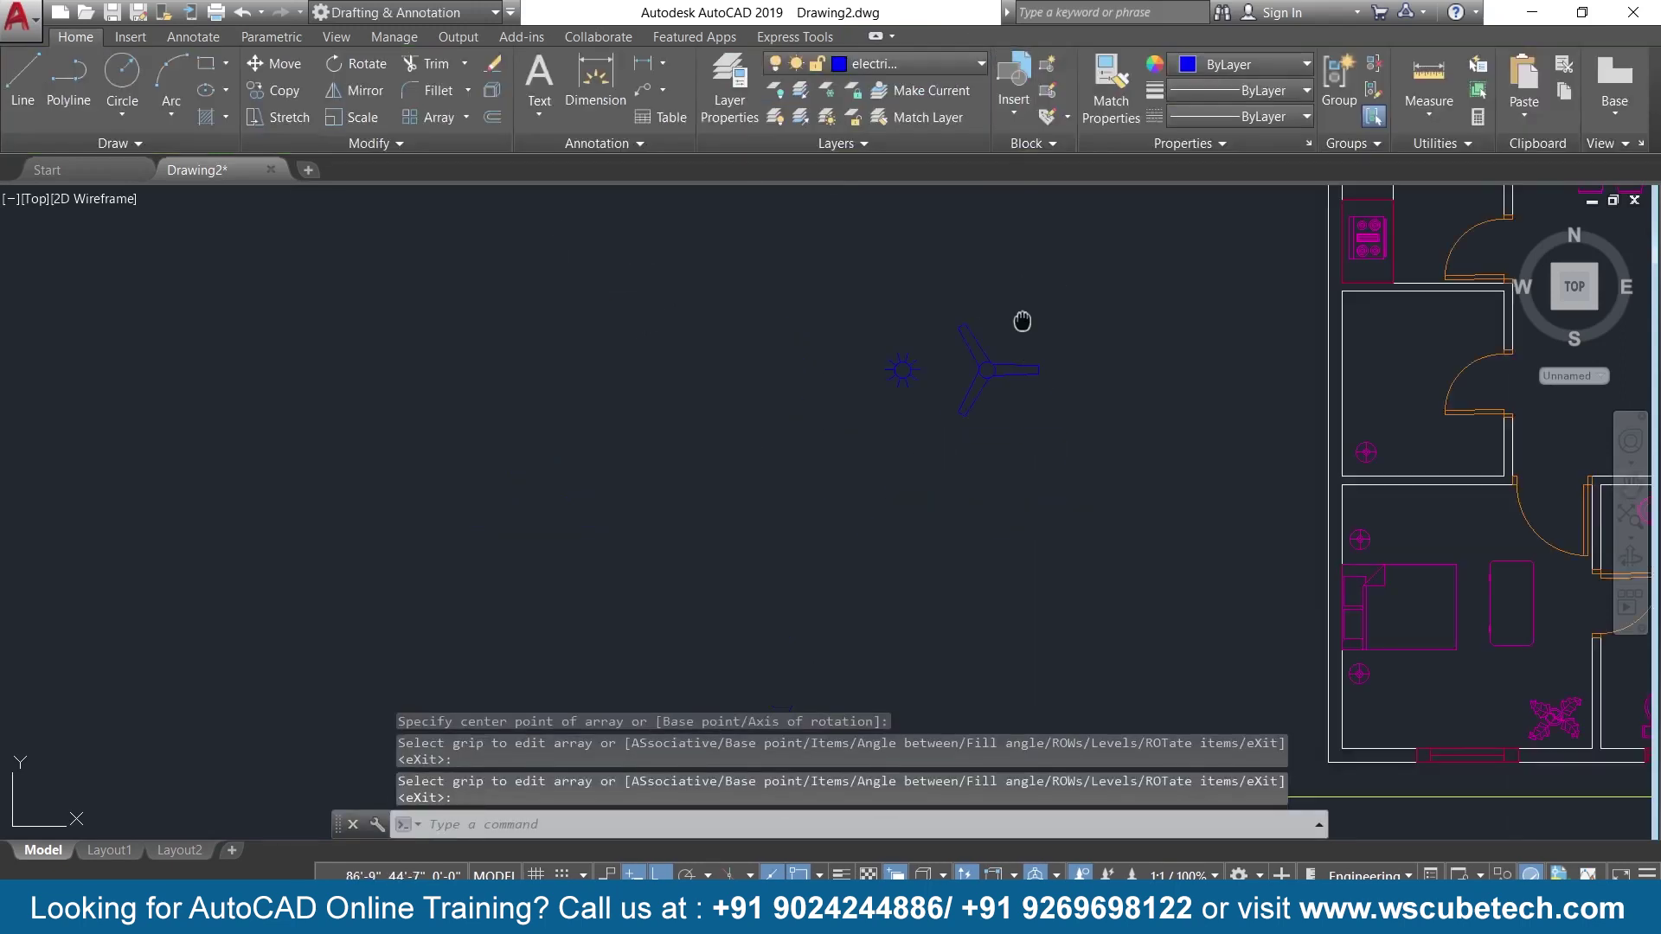
Window-select the three-blade fan and its hub.
{"action": "middle_click_drag", "start_coordinate": [1022, 321], "coordinate": [778, 445]}
{"action": "scroll", "coordinate": [778, 444], "scroll_direction": "down", "scroll_amount": 2}
{"action": "scroll", "coordinate": [778, 444], "scroll_direction": "up", "scroll_amount": 2}
{"action": "left_click", "coordinate": [778, 450]}
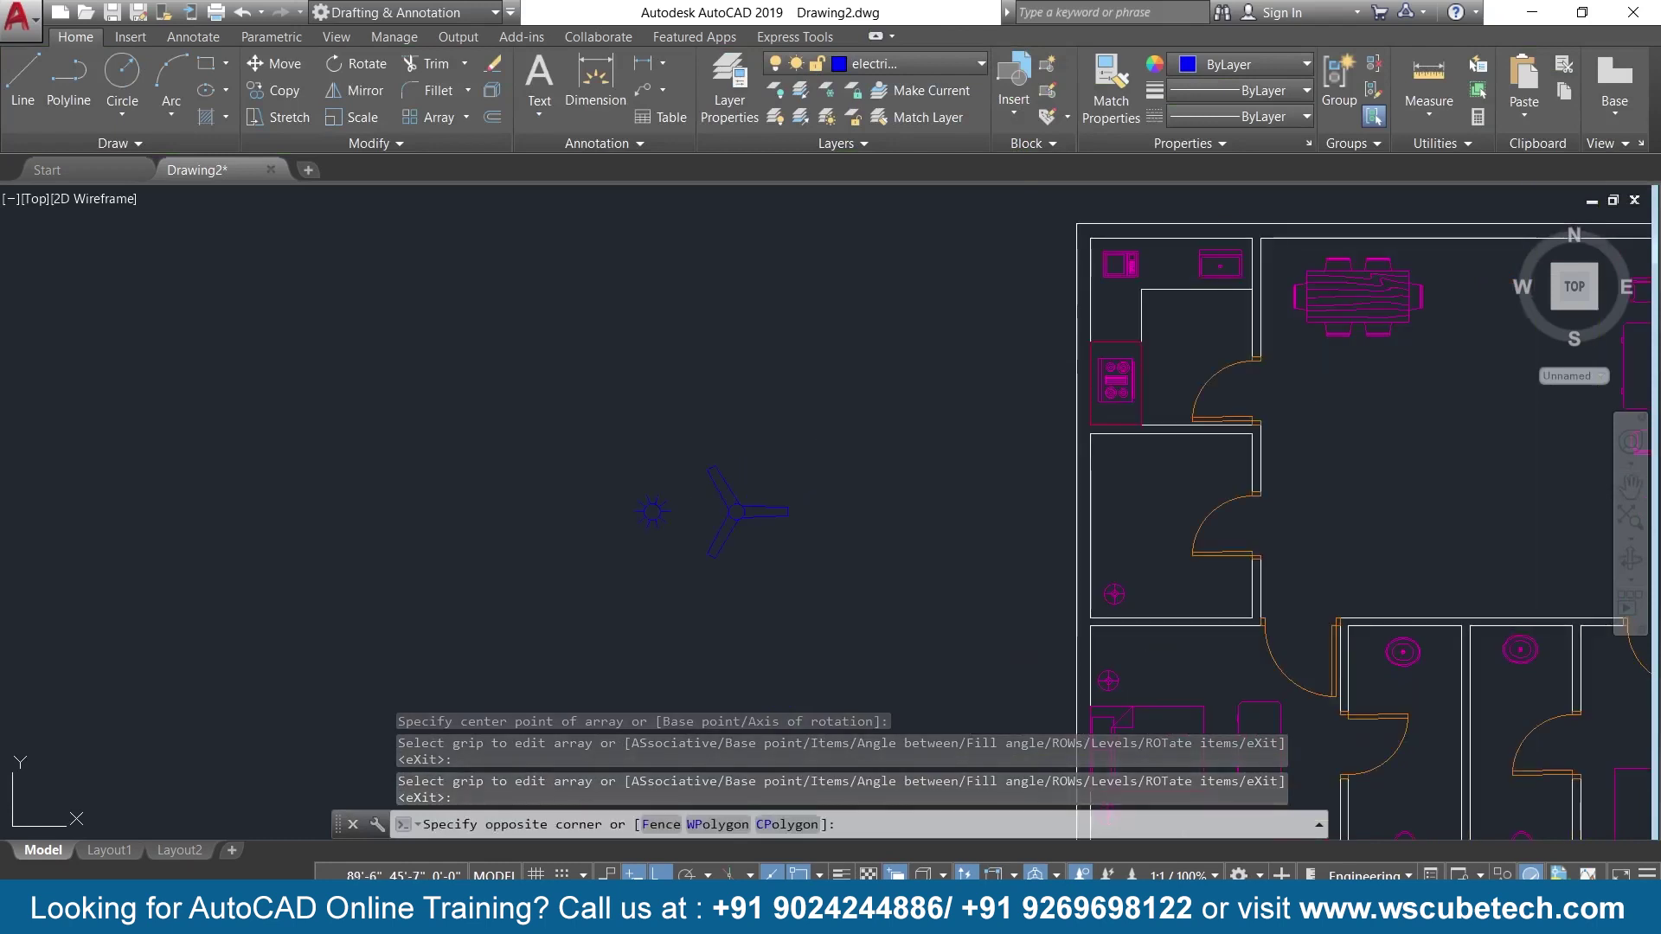
{"action": "left_click", "coordinate": [692, 567]}
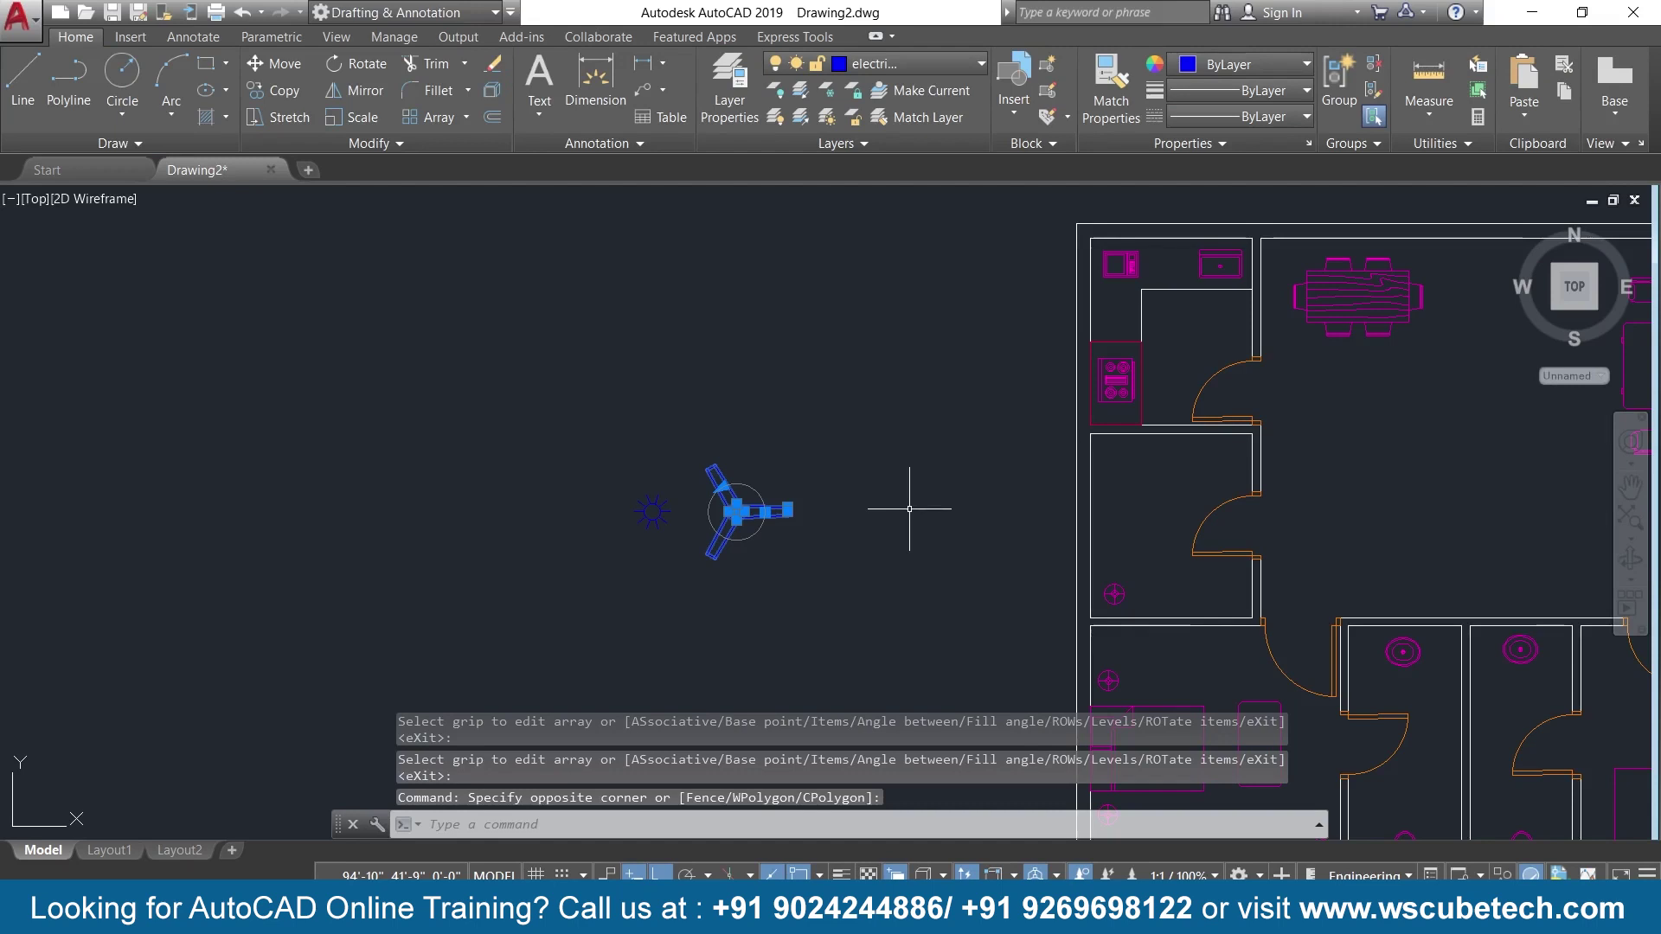
Define block 'fan' from the fan parts with its base point at the hub centre.
{"action": "type", "text": "b"}
{"action": "key", "text": "Return"}
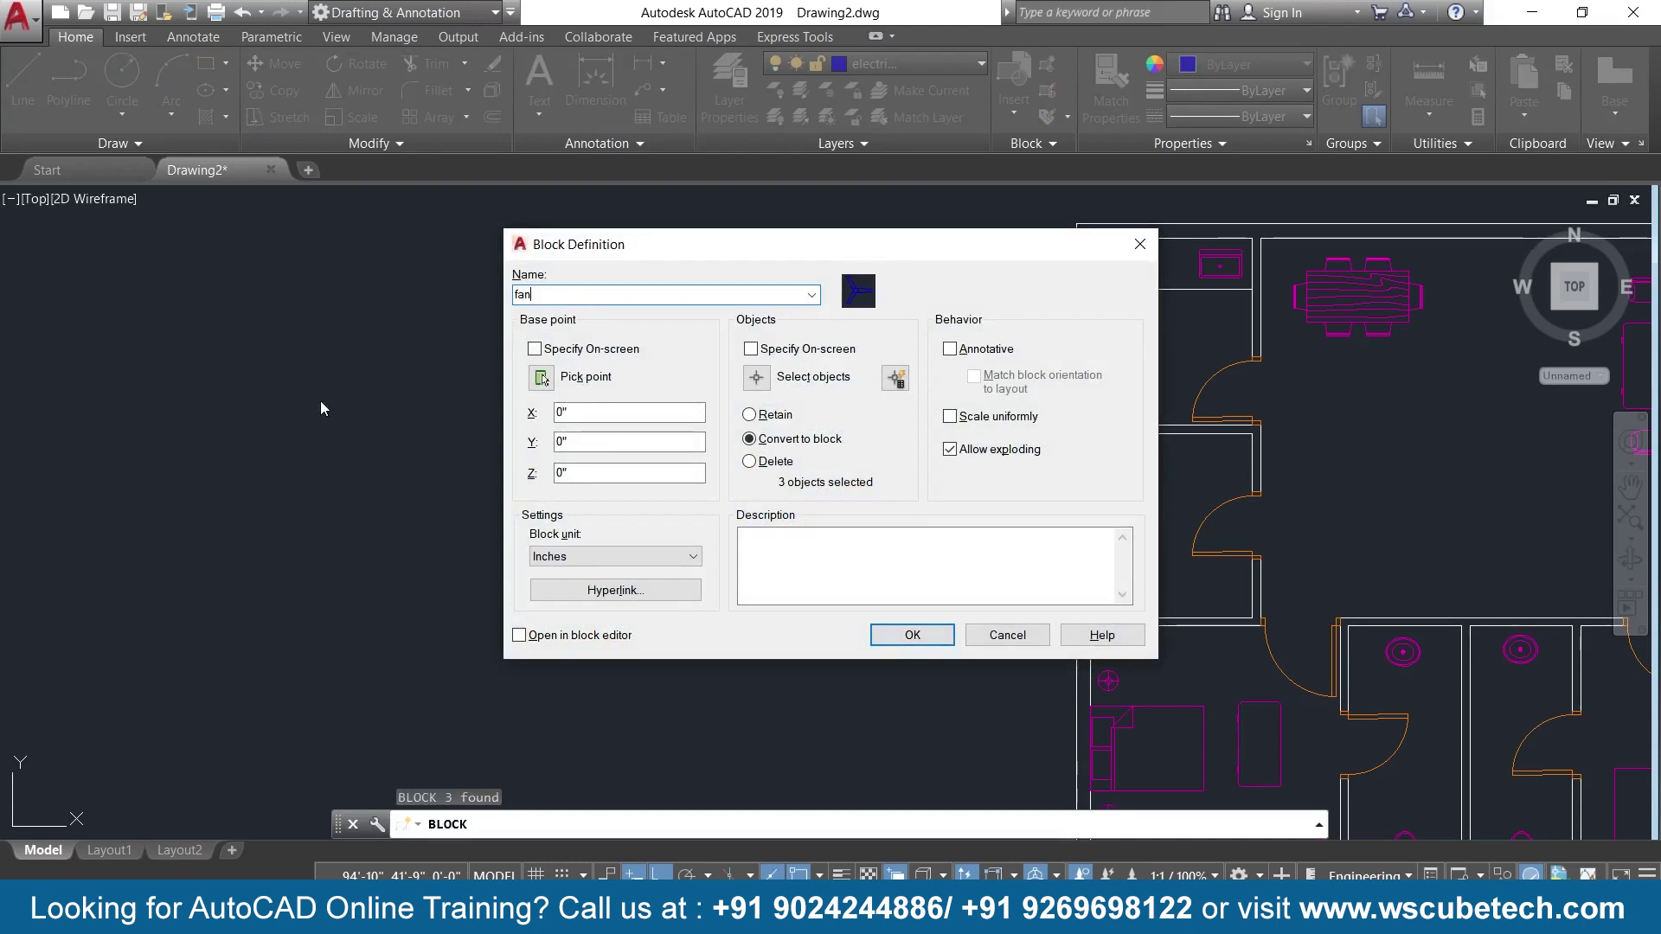
{"action": "left_click", "coordinate": [541, 379]}
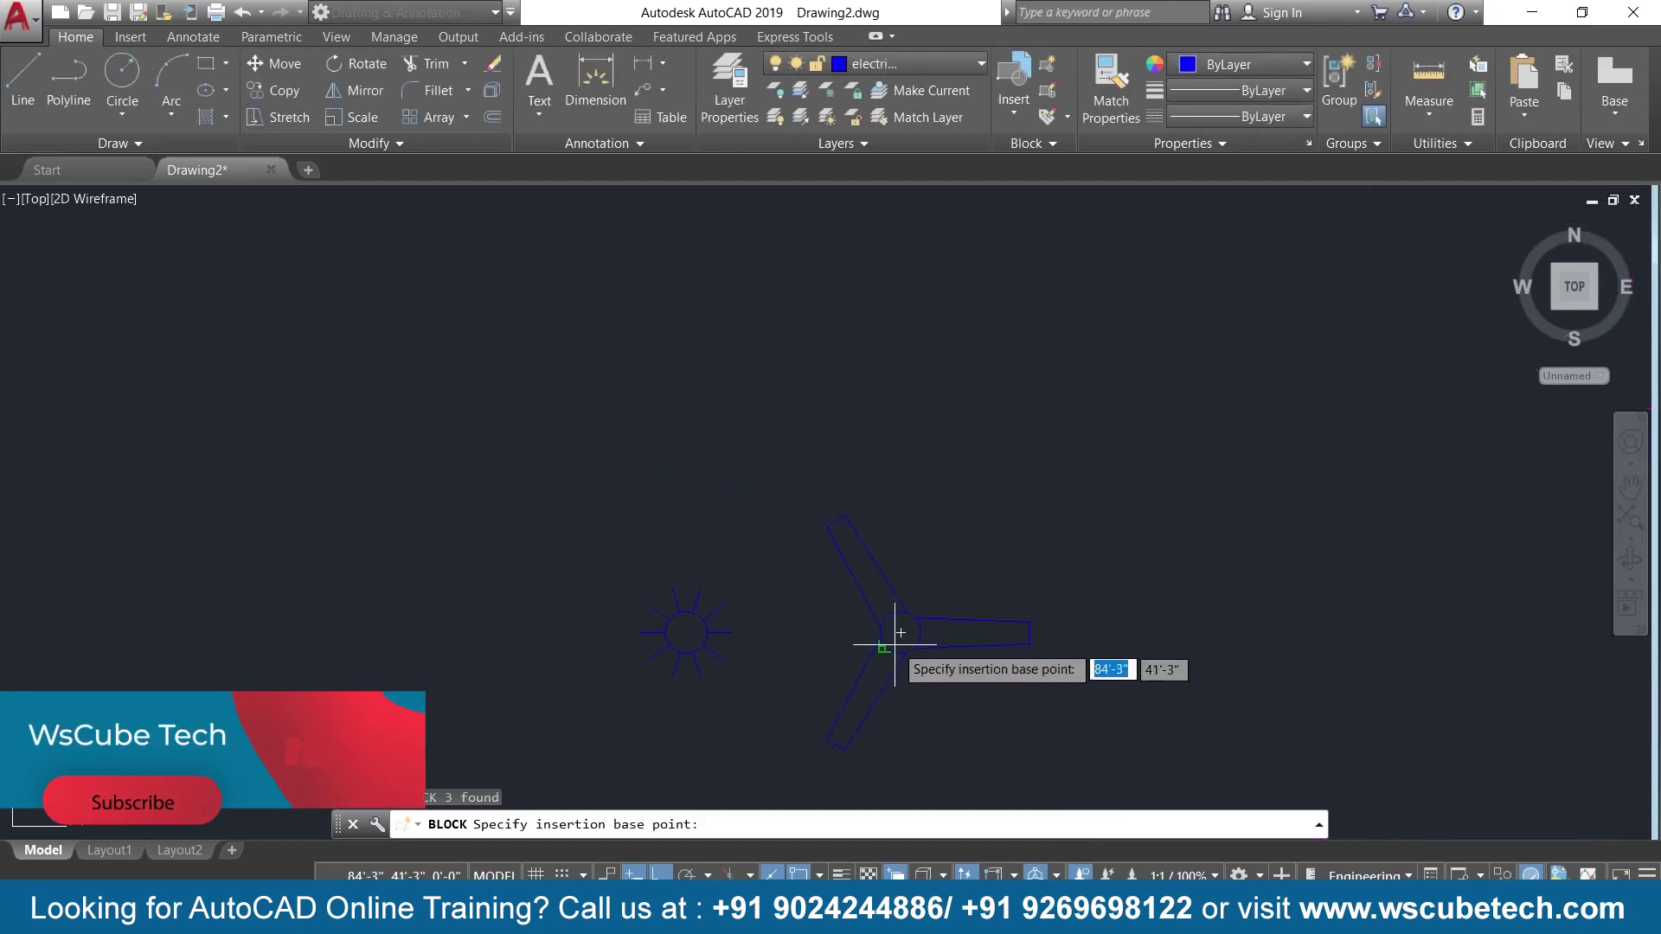
{"action": "left_click", "coordinate": [894, 644]}
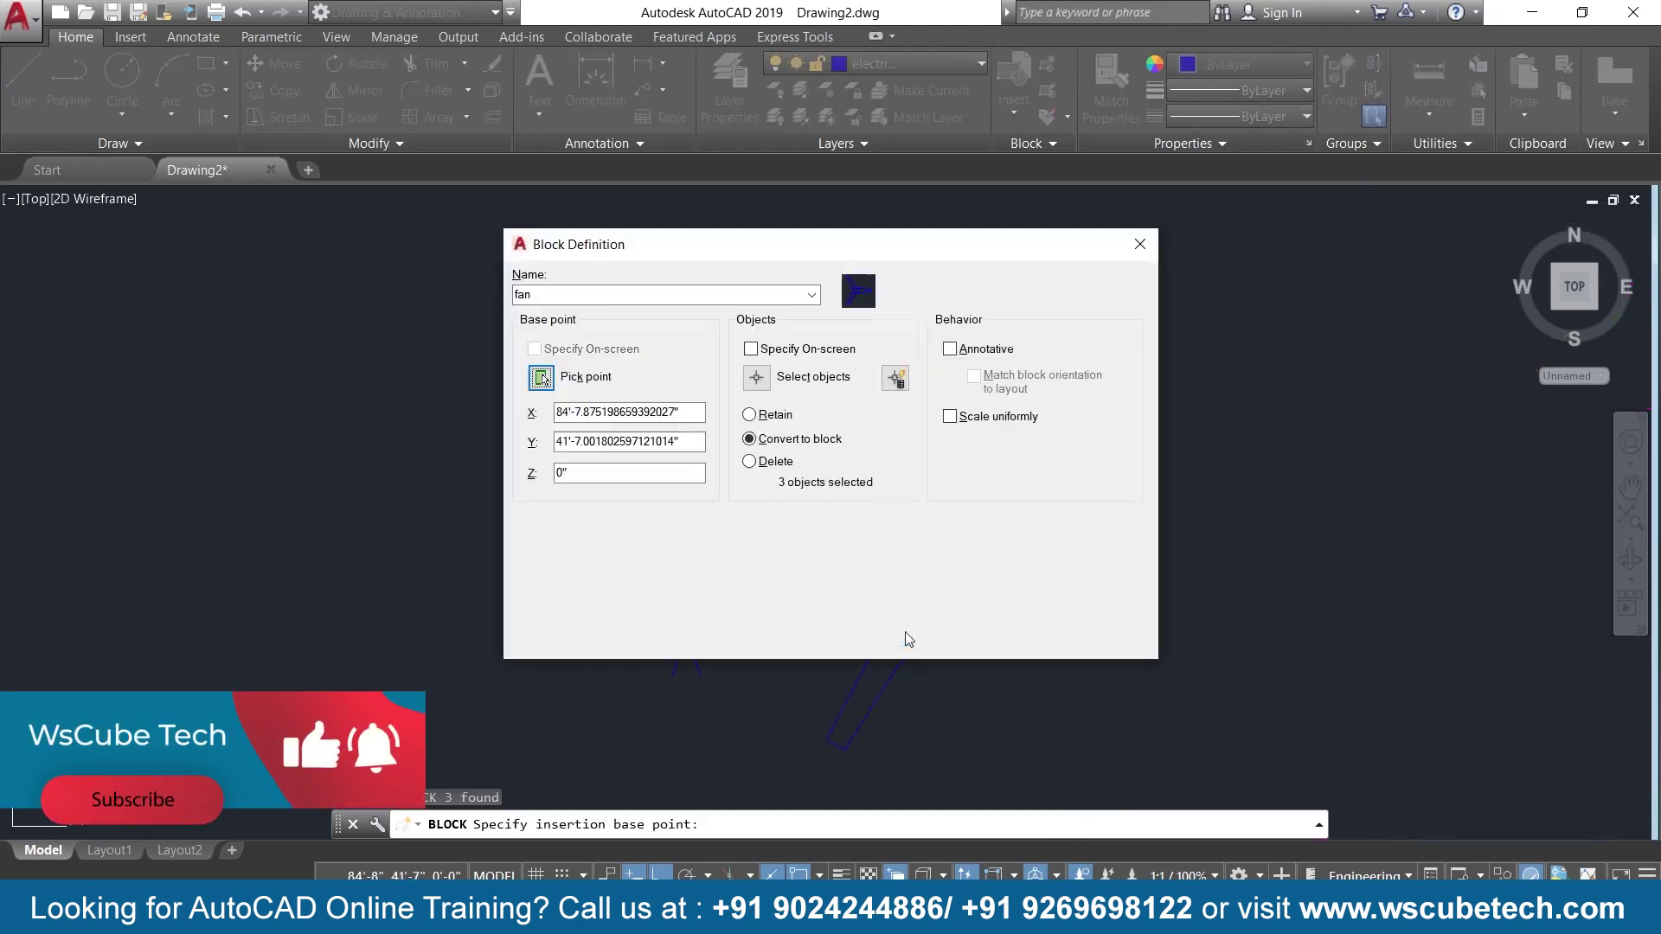
{"action": "left_click", "coordinate": [757, 385]}
{"action": "left_click", "coordinate": [1064, 494]}
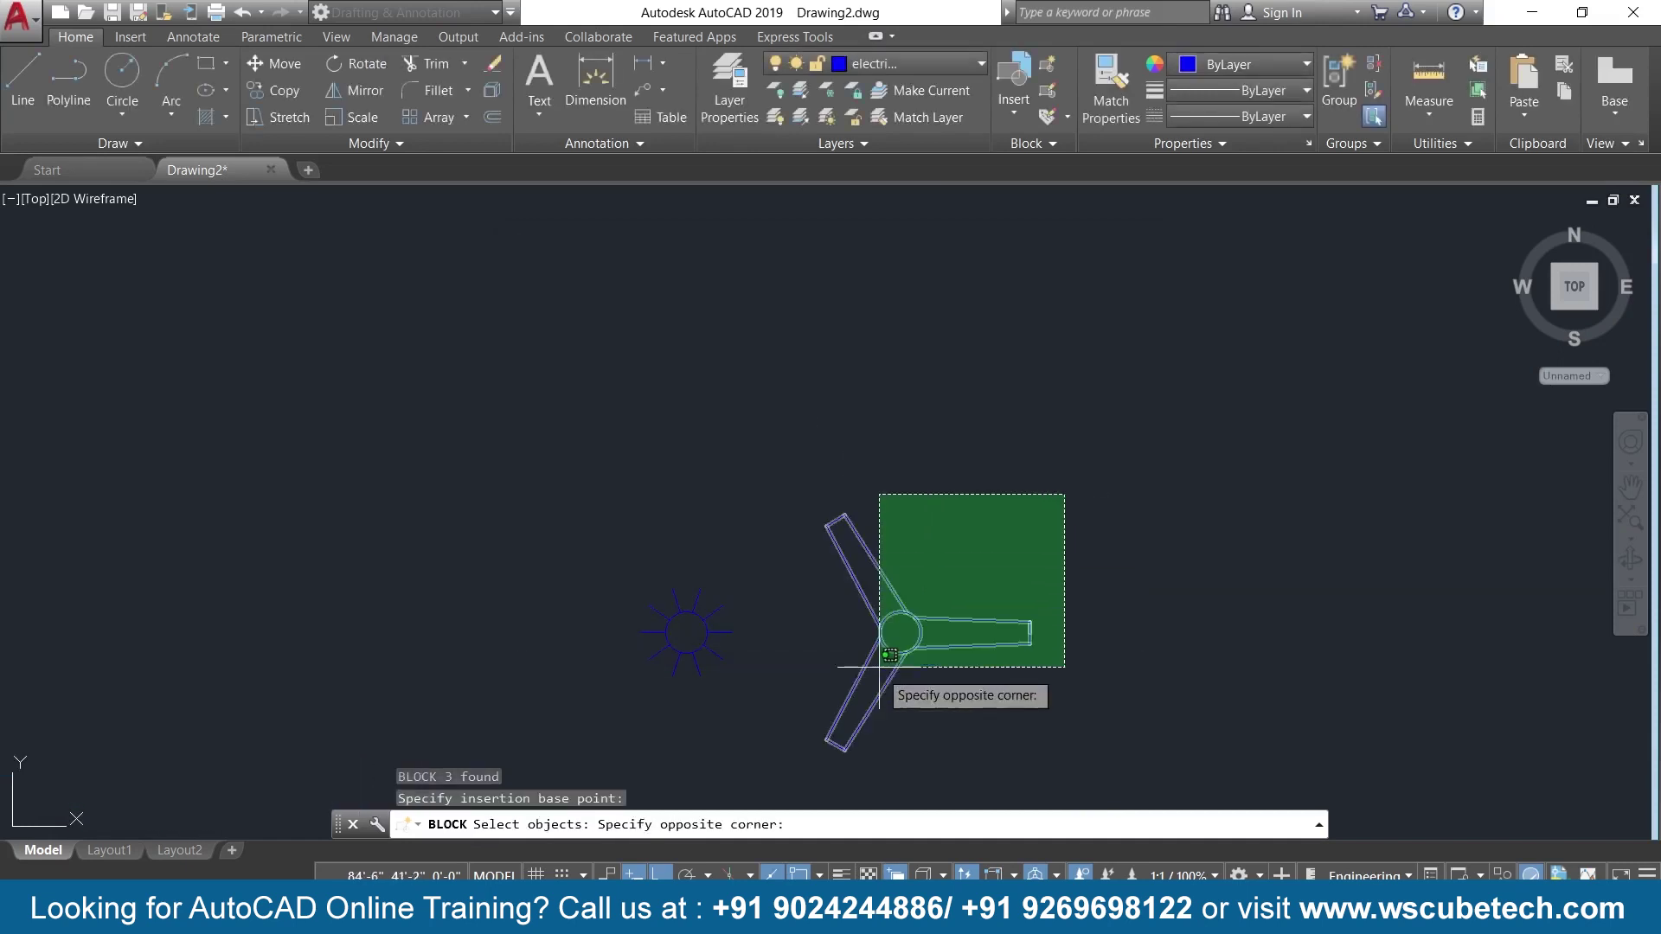
{"action": "left_click", "coordinate": [770, 803]}
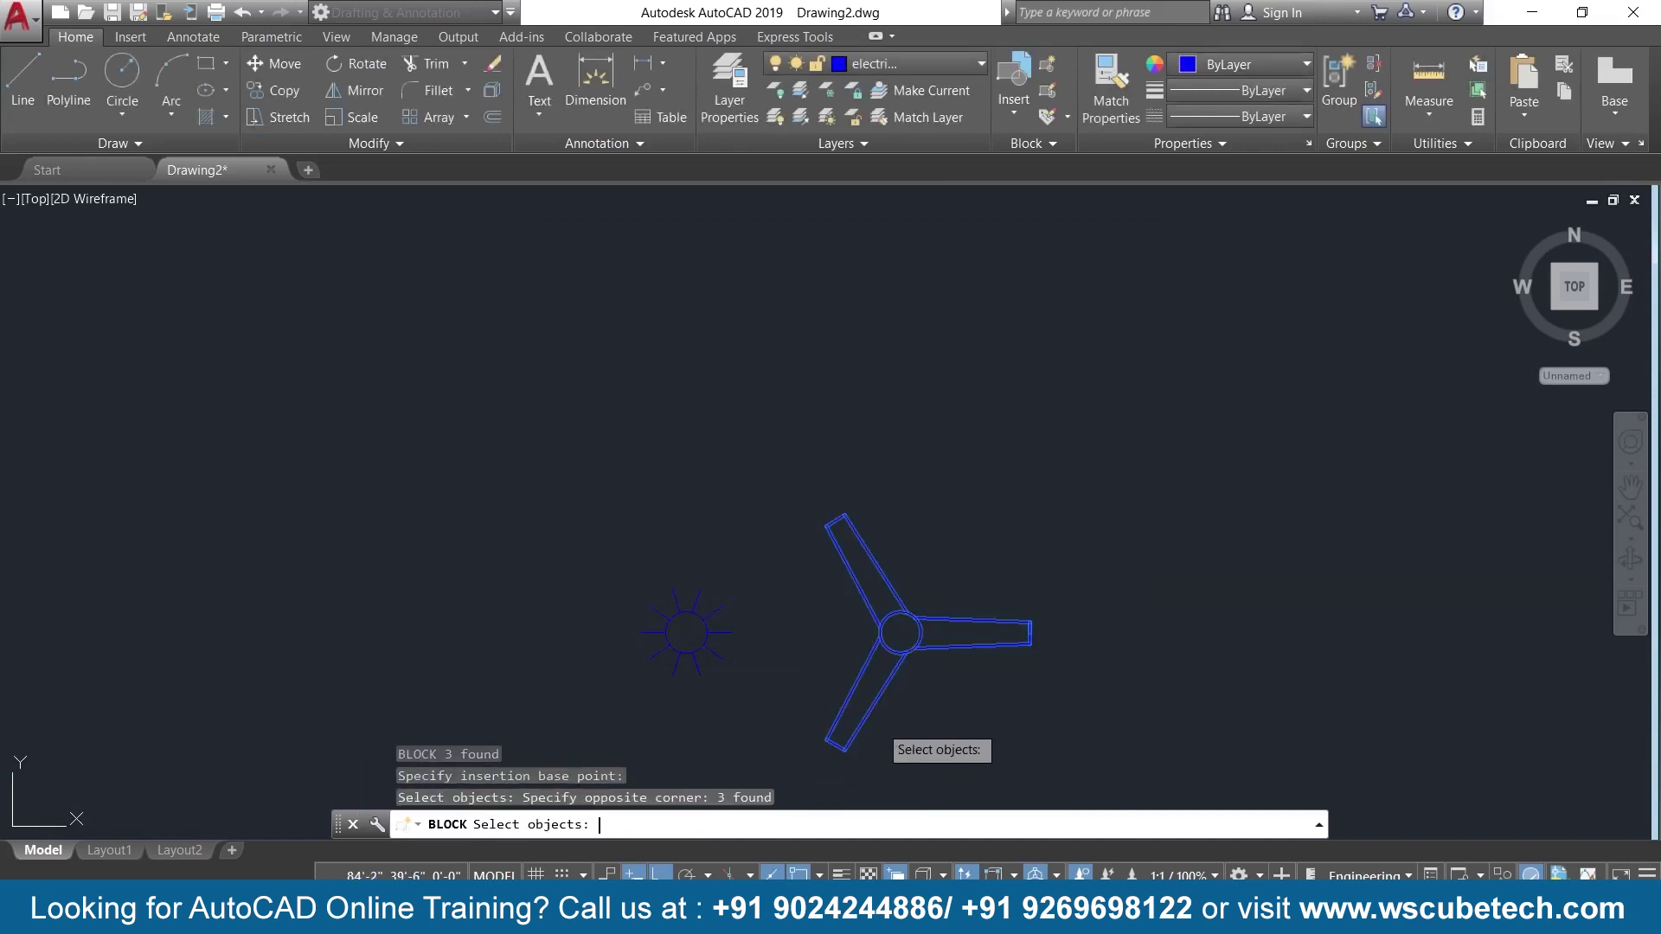
{"action": "key", "text": "Return"}
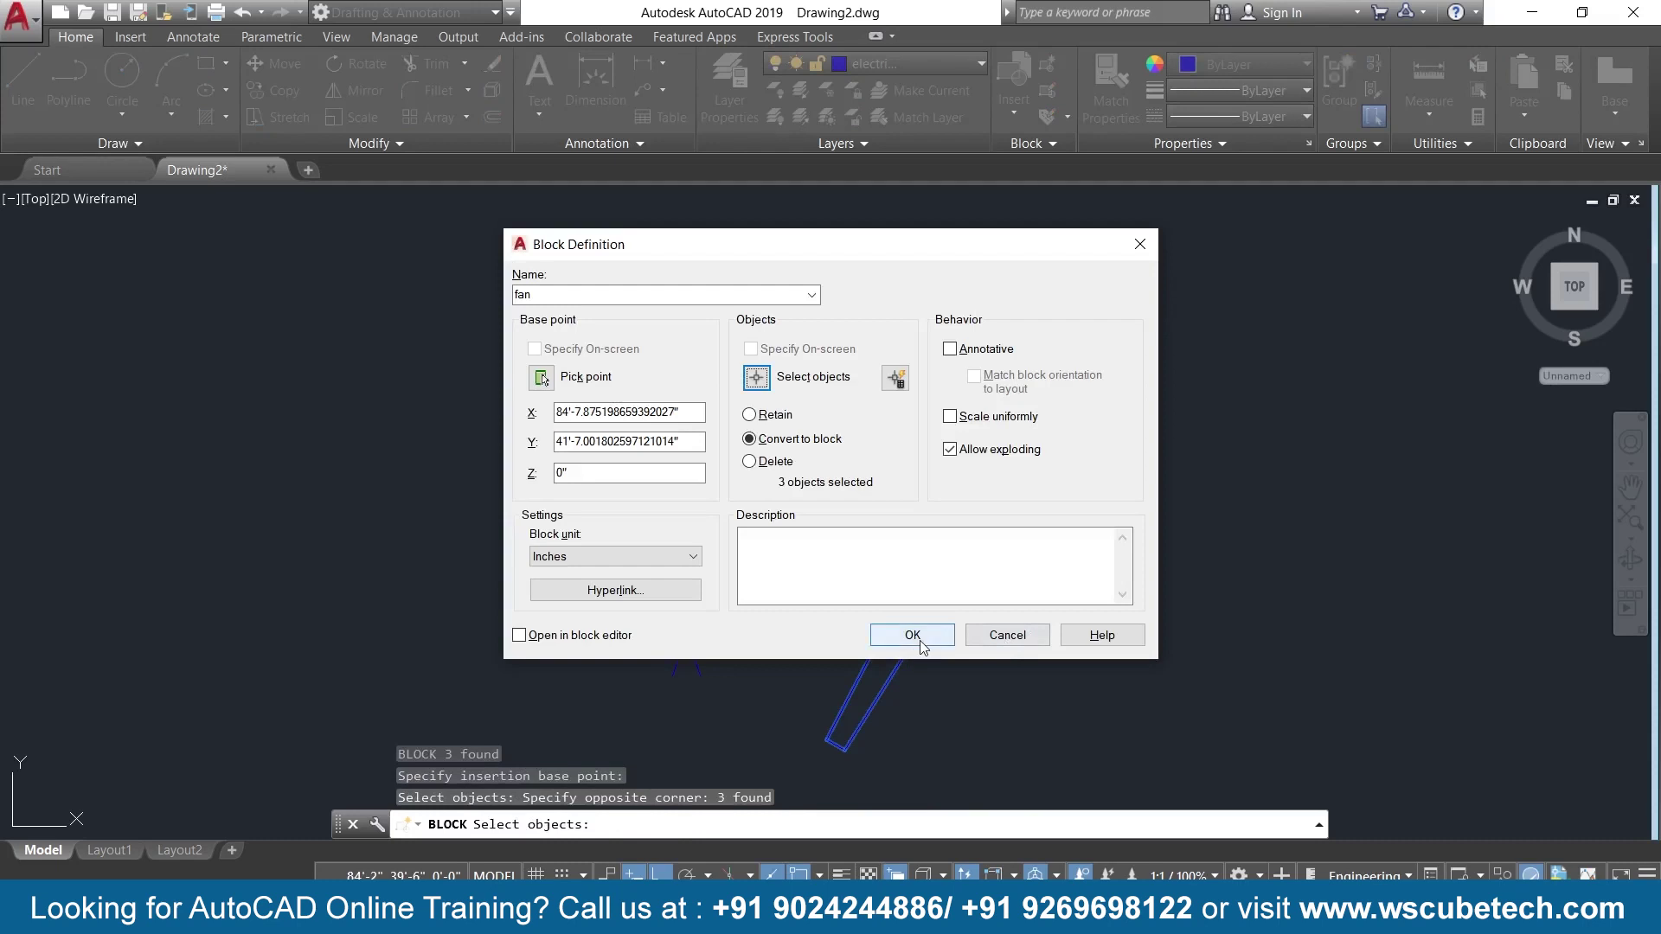
{"action": "left_click", "coordinate": [919, 640]}
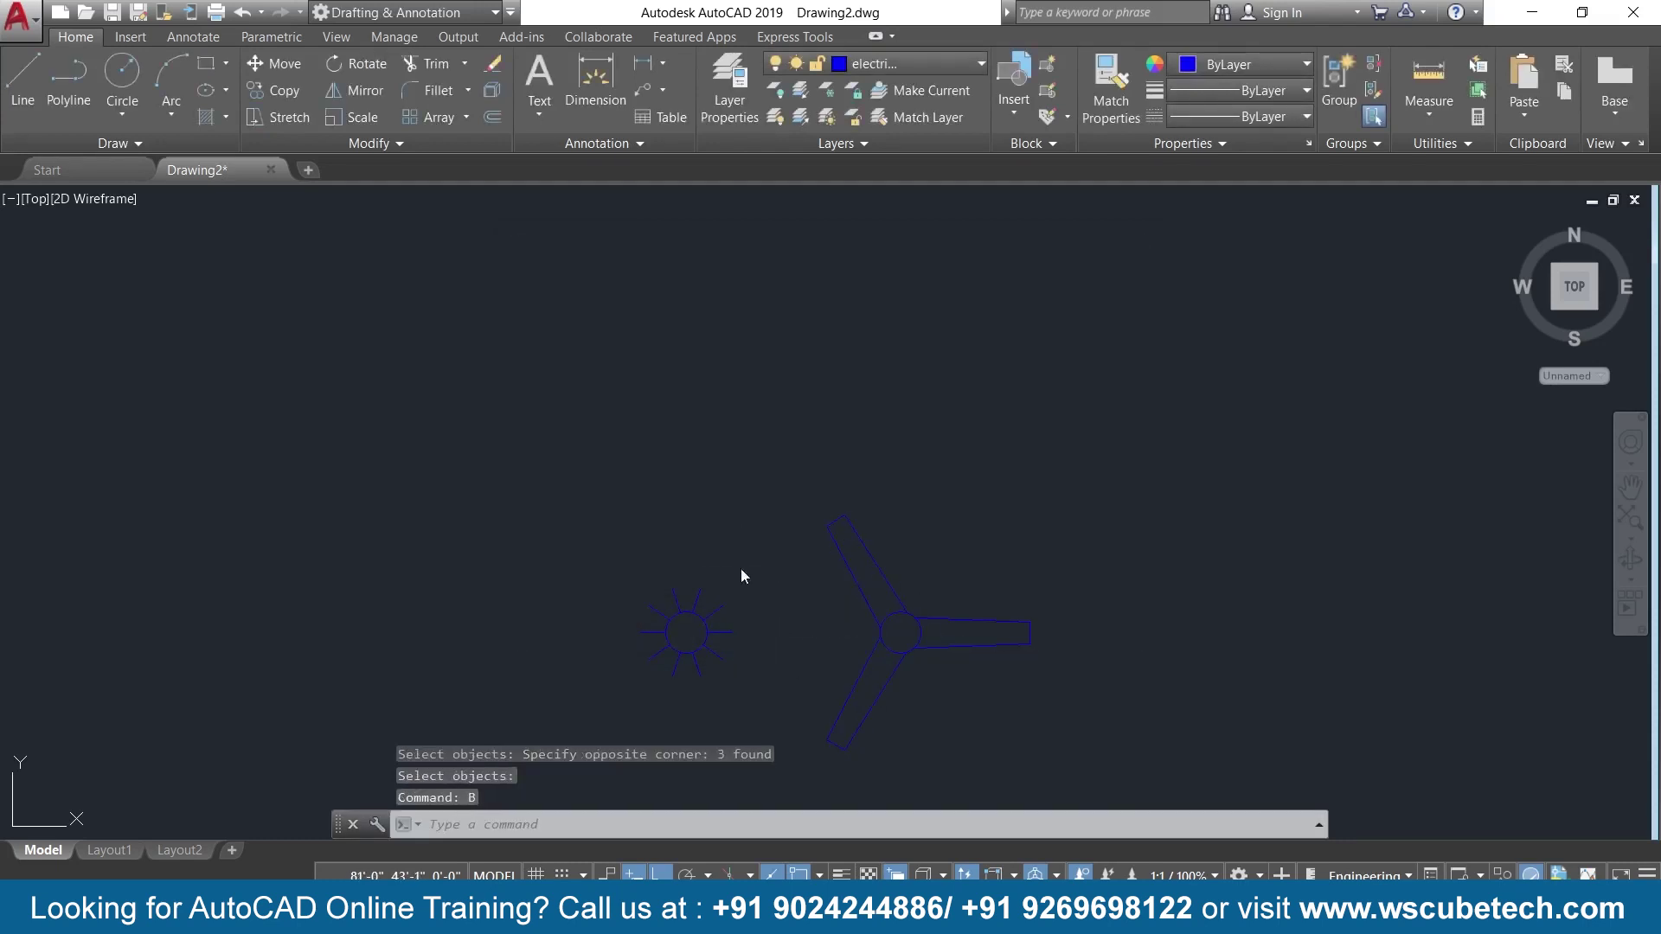
Define block 'b' from the sunburst light's two parts, based at its centre.
{"action": "type", "text": "b"}
{"action": "key", "text": "Return"}
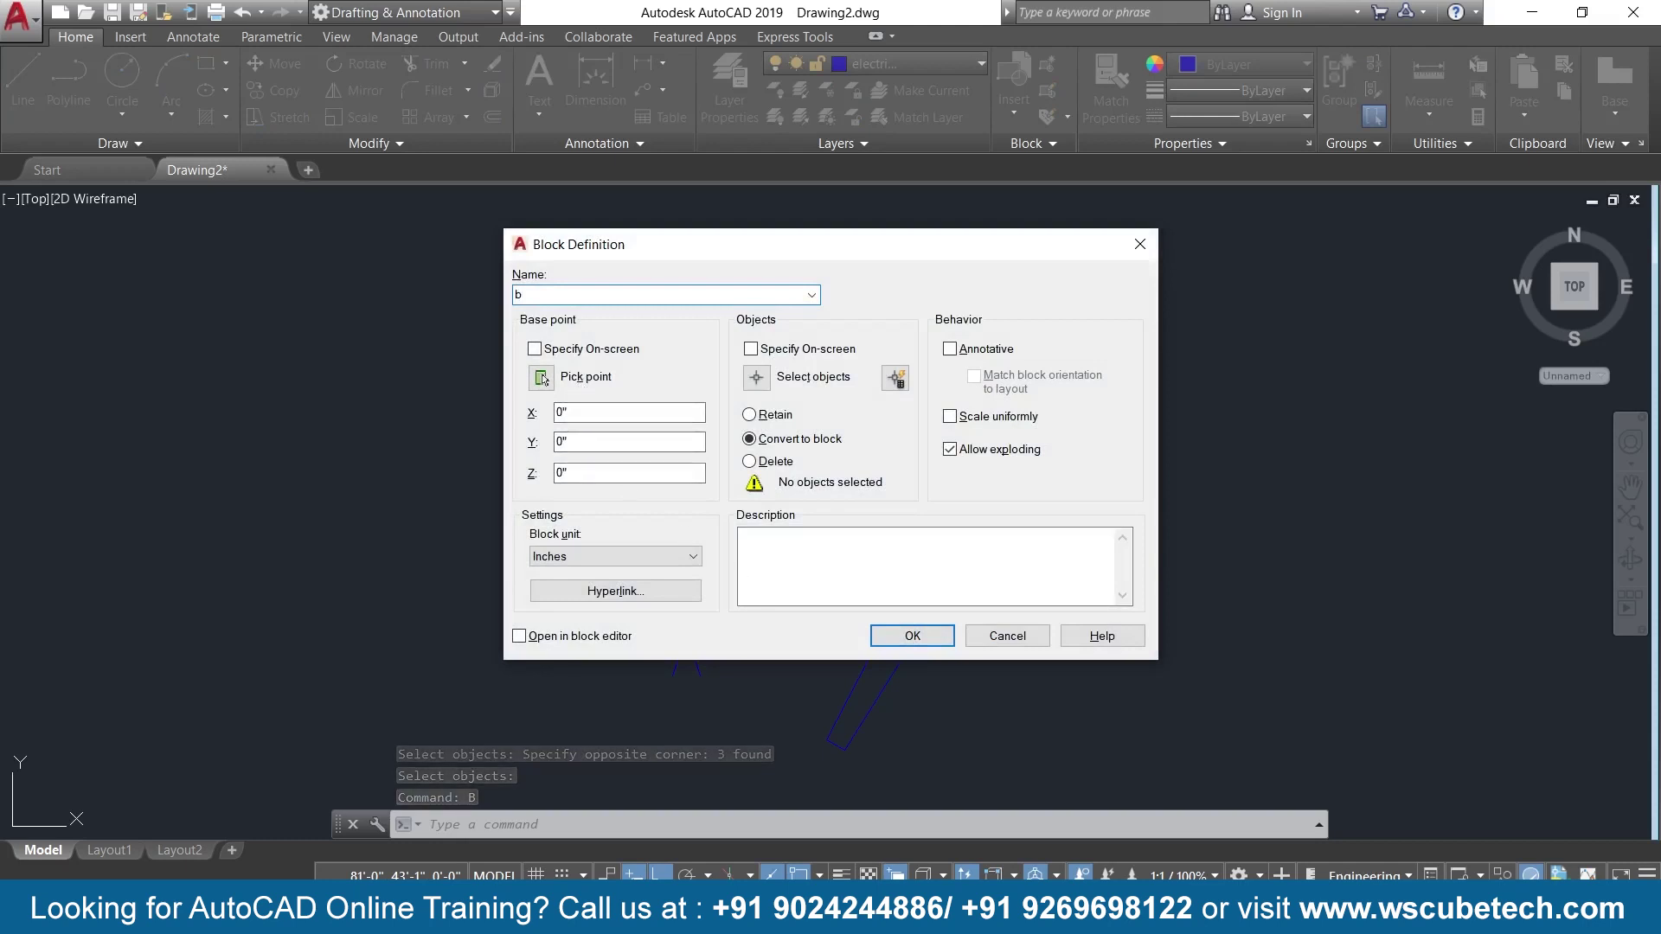
{"action": "left_click", "coordinate": [541, 378]}
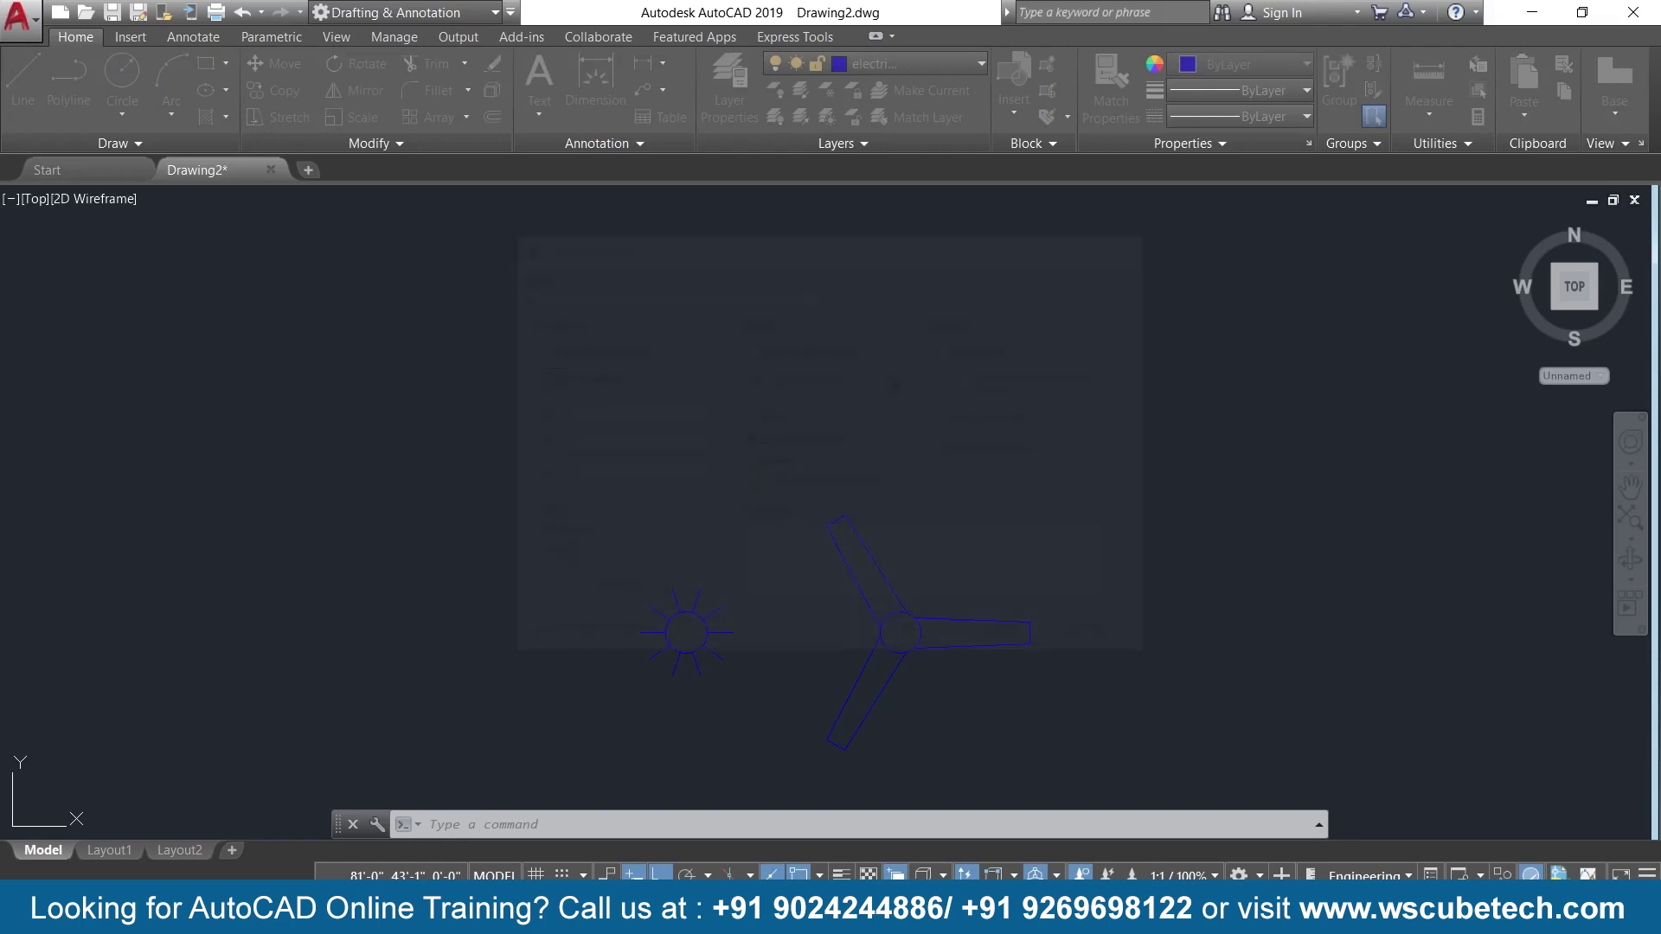
{"action": "left_click", "coordinate": [686, 632]}
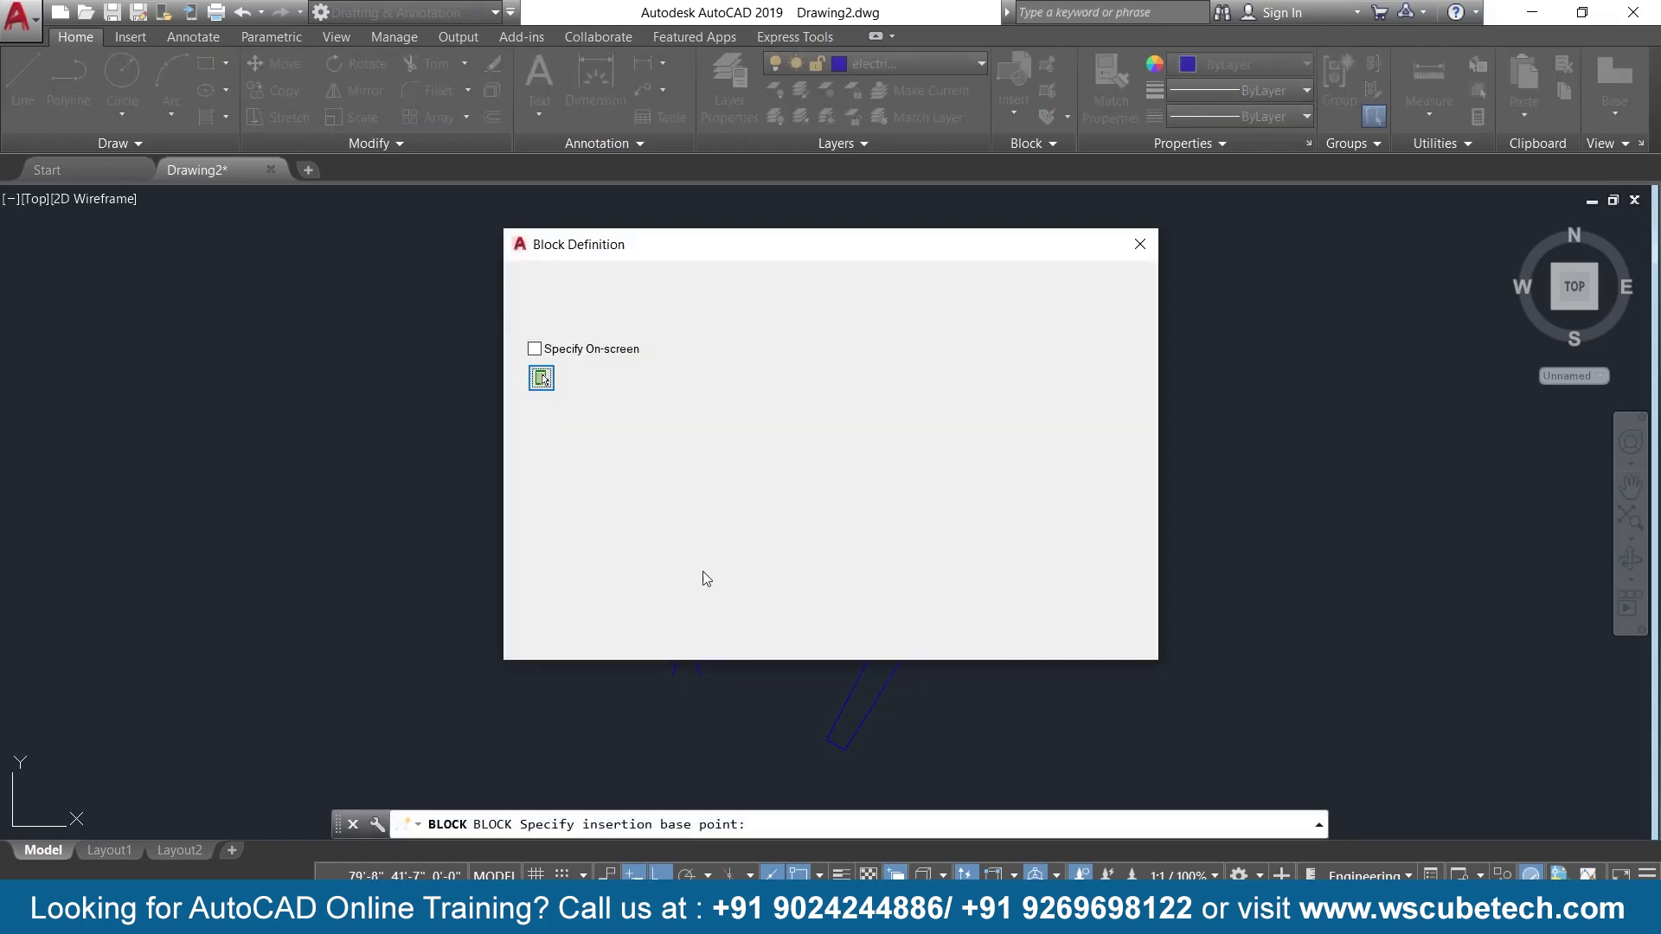
{"action": "left_click", "coordinate": [758, 378]}
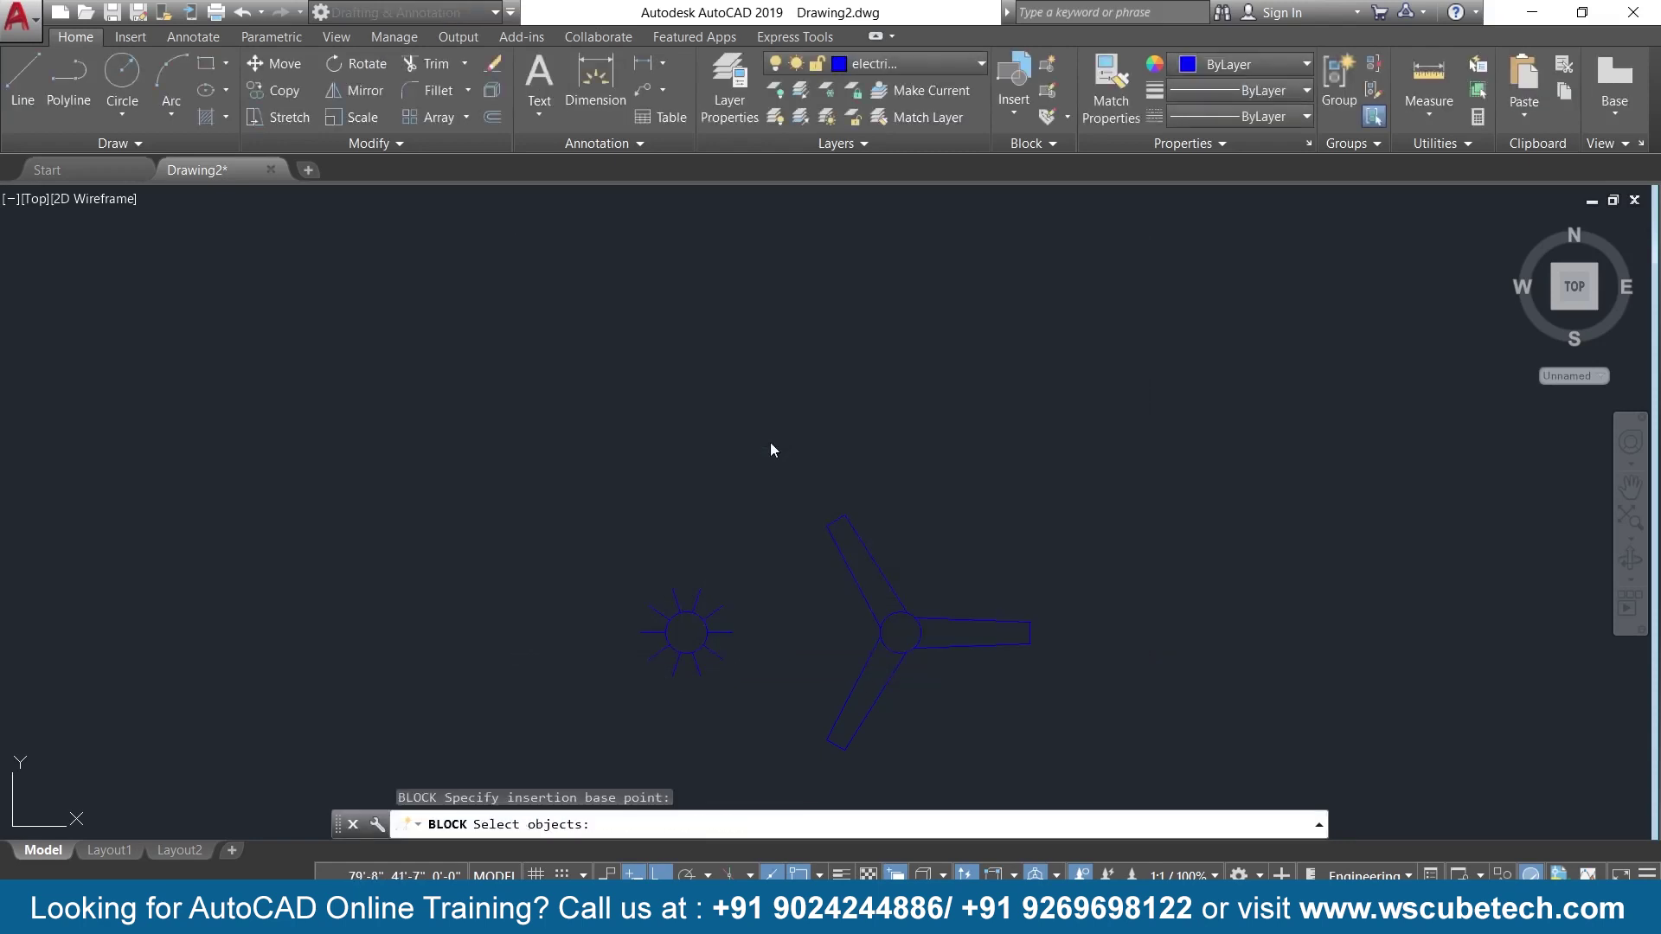
{"action": "left_click", "coordinate": [740, 560]}
{"action": "left_click", "coordinate": [650, 731]}
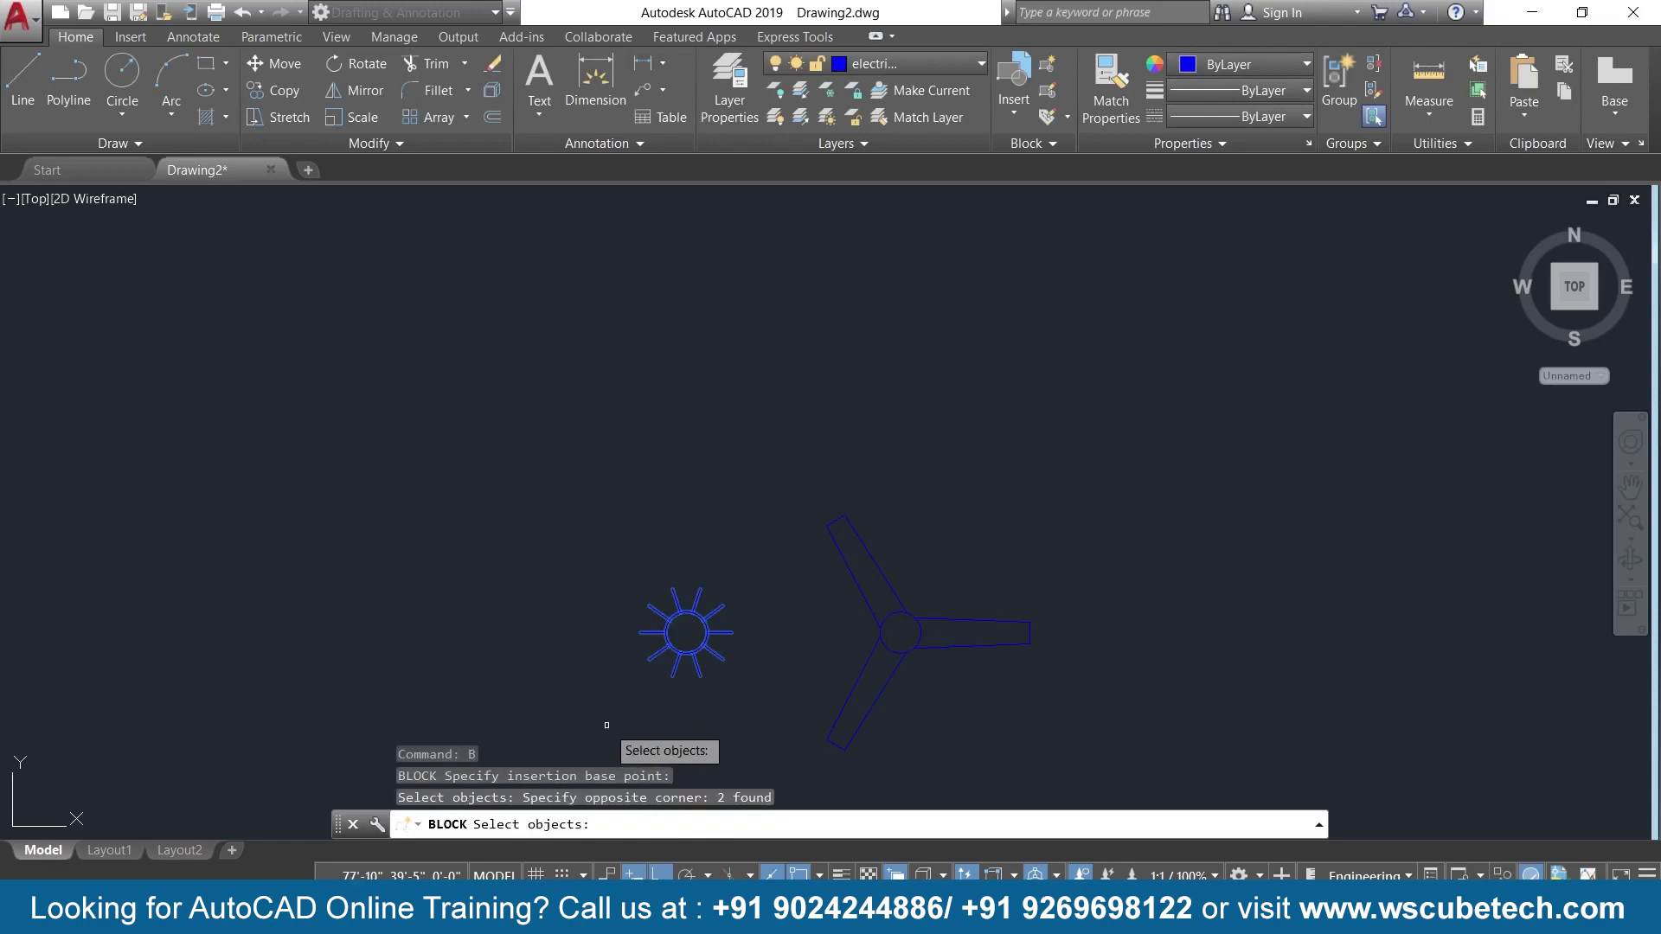
{"action": "key", "text": "Return"}
{"action": "left_click", "coordinate": [911, 635]}
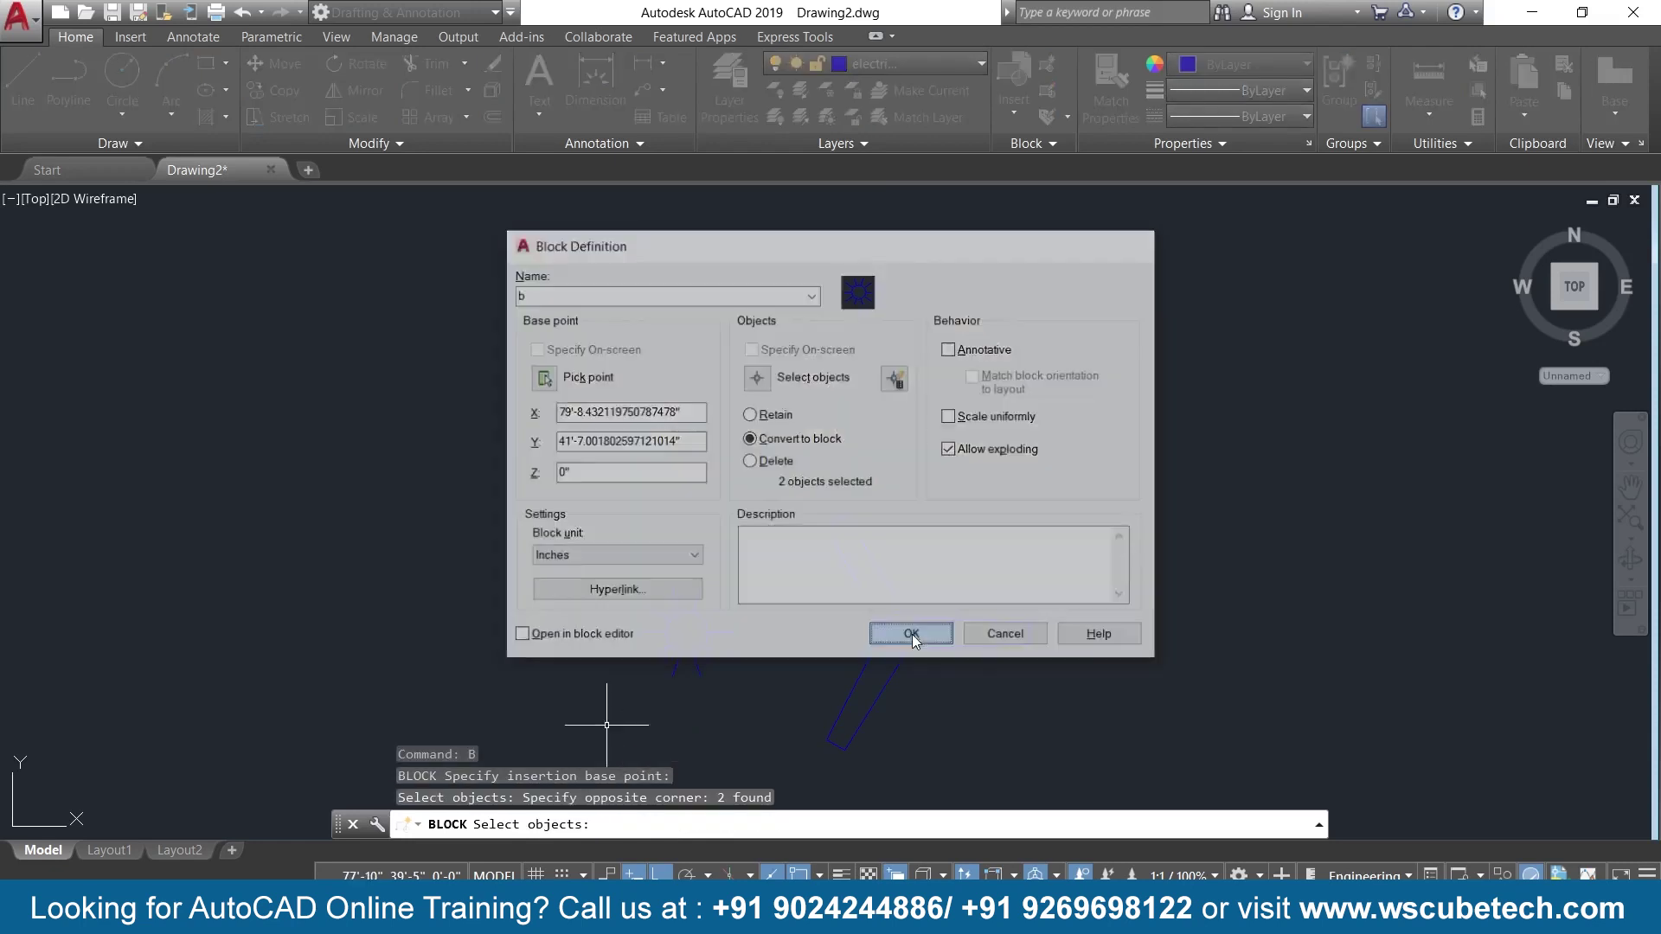
{"action": "scroll", "coordinate": [1103, 615], "scroll_direction": "down", "scroll_amount": 3}
{"action": "mouse_move", "coordinate": [1110, 624]}
{"action": "middle_mouse_down"}
{"action": "mouse_move", "coordinate": [734, 593]}
{"action": "mouse_move", "coordinate": [556, 631]}
{"action": "middle_mouse_up"}
{"action": "scroll", "coordinate": [556, 636], "scroll_direction": "up", "scroll_amount": 2}
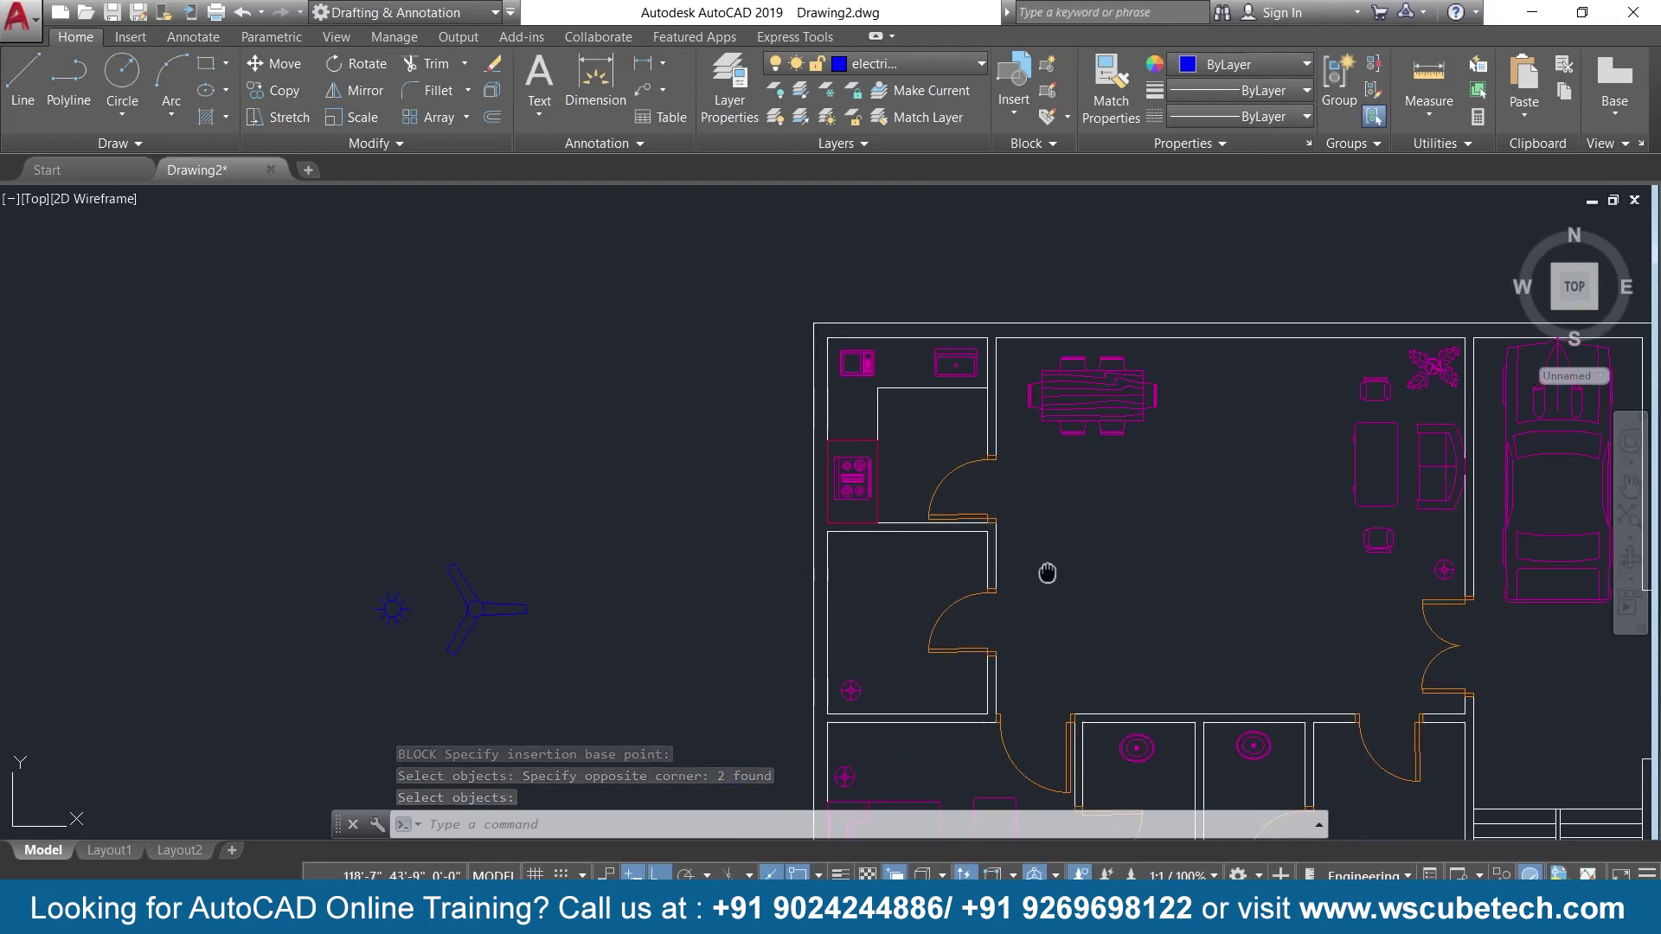
Pan to the floor plan and scroll the Insert gallery down to the fan and b blocks.
{"action": "middle_click_drag", "start_coordinate": [1050, 571], "coordinate": [860, 571]}
{"action": "scroll", "coordinate": [934, 558], "scroll_direction": "down", "scroll_amount": 2}
{"action": "scroll", "coordinate": [930, 561], "scroll_direction": "up", "scroll_amount": 2}
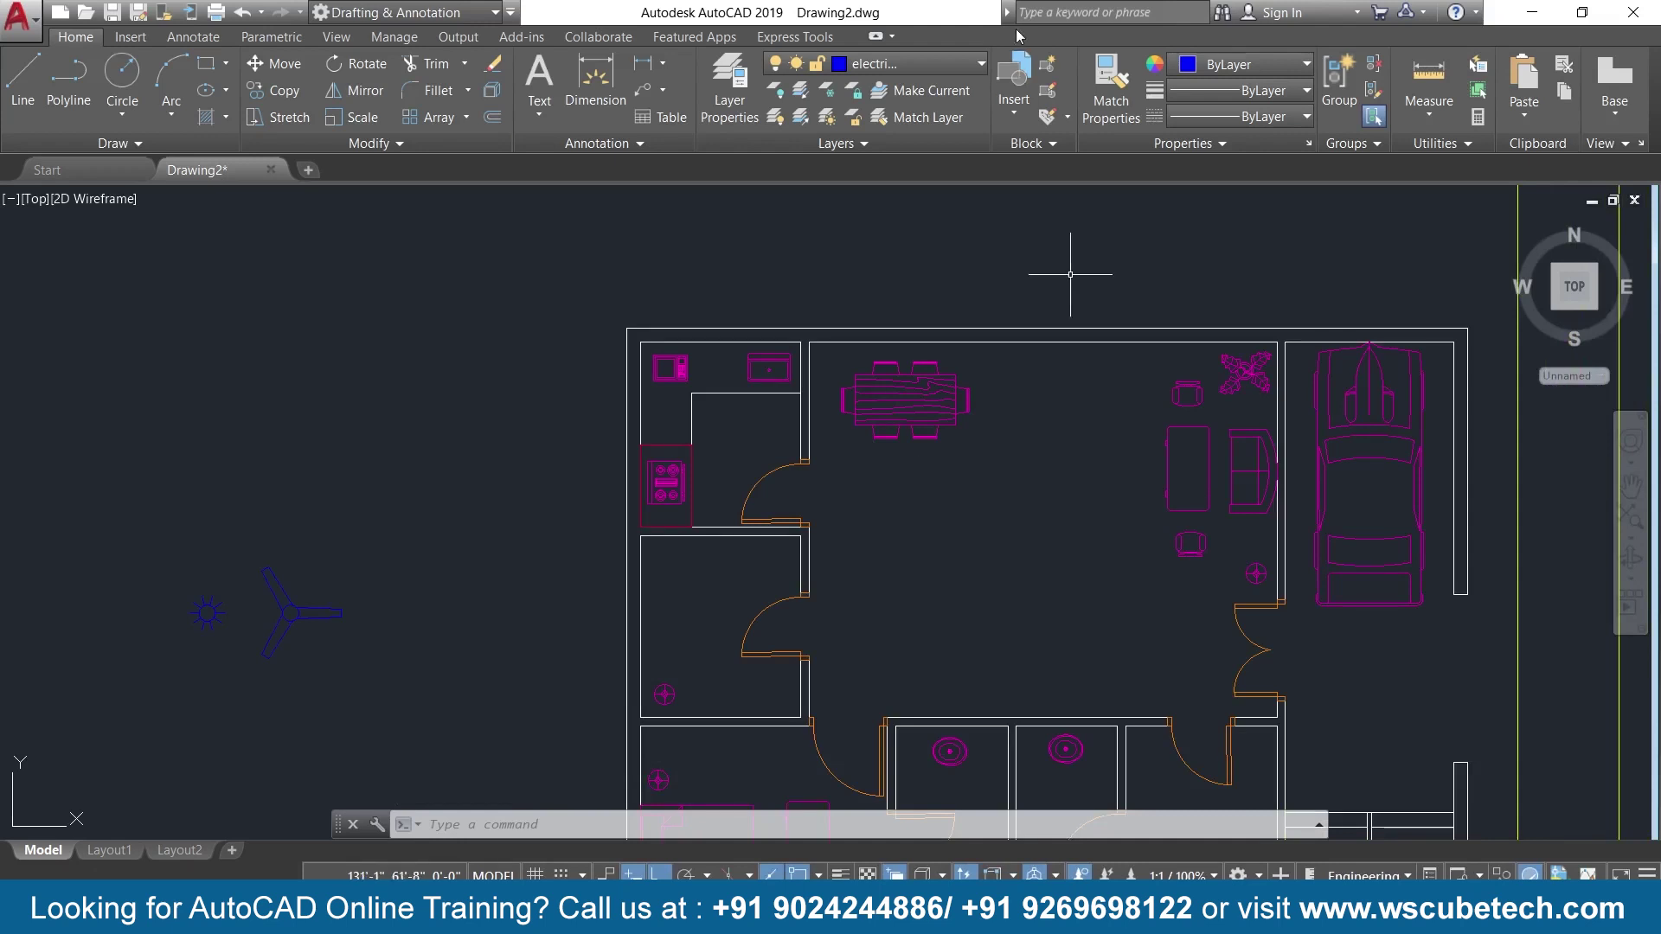
{"action": "left_click", "coordinate": [1015, 115]}
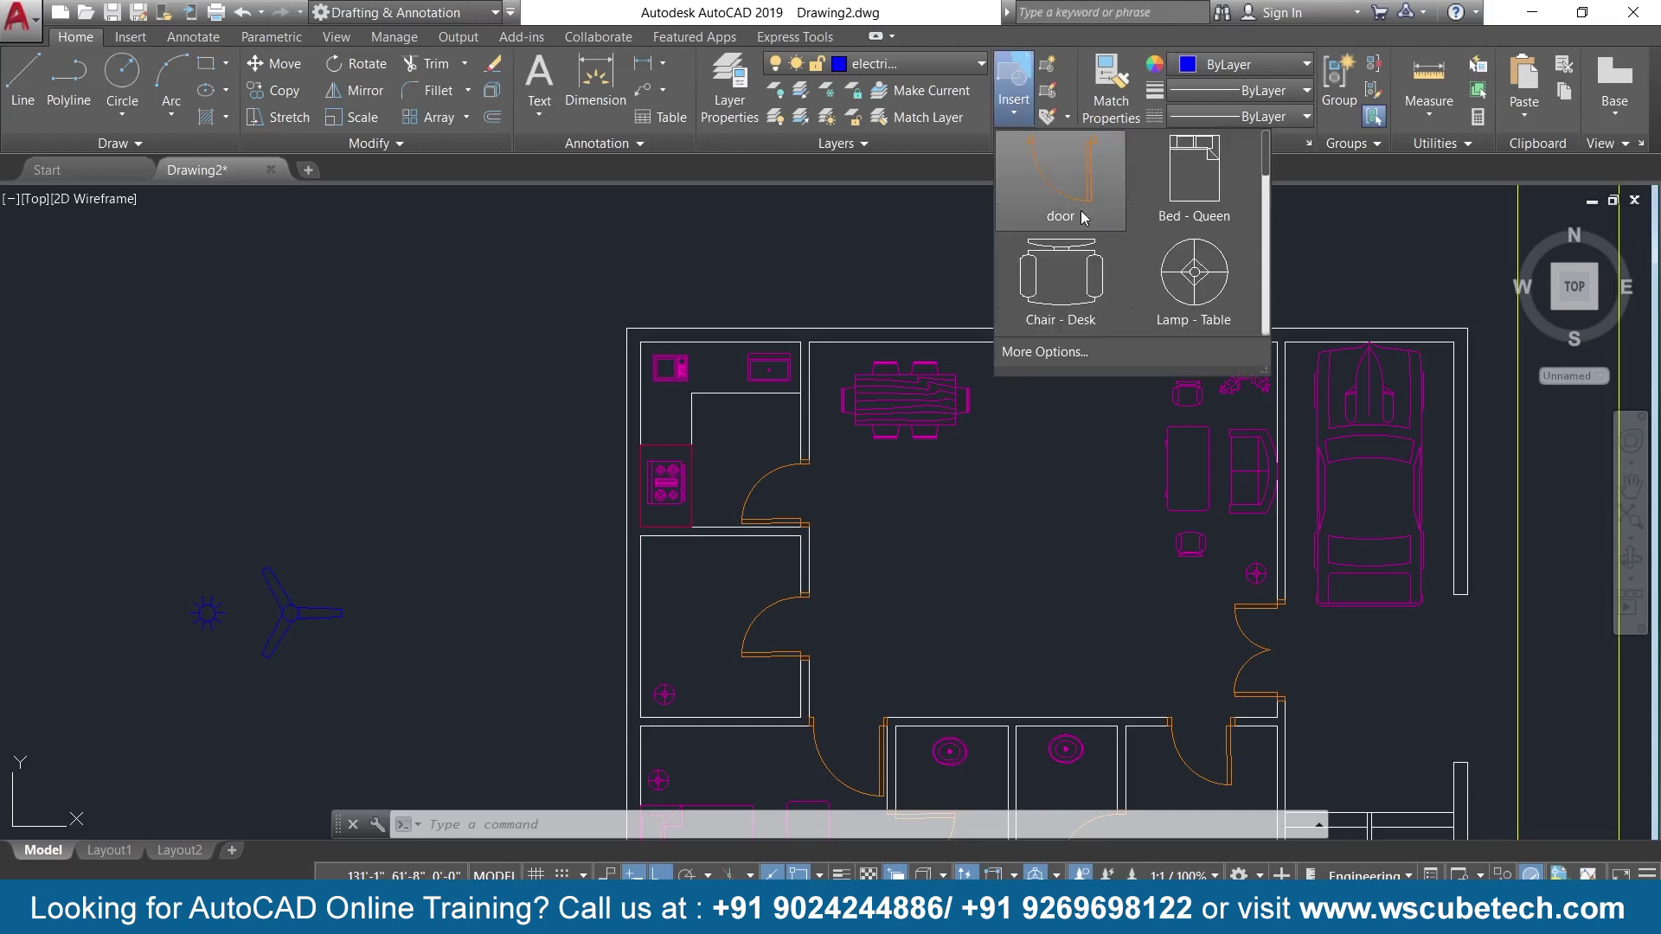
{"action": "scroll", "coordinate": [1150, 251], "scroll_direction": "down", "scroll_amount": 1}
{"action": "scroll", "coordinate": [1151, 251], "scroll_direction": "down", "scroll_amount": 1}
{"action": "scroll", "coordinate": [1150, 251], "scroll_direction": "down", "scroll_amount": 2}
{"action": "scroll", "coordinate": [1150, 250], "scroll_direction": "down", "scroll_amount": 1}
{"action": "scroll", "coordinate": [1152, 256], "scroll_direction": "down", "scroll_amount": 1}
{"action": "scroll", "coordinate": [1152, 256], "scroll_direction": "down", "scroll_amount": 1}
{"action": "scroll", "coordinate": [1152, 256], "scroll_direction": "down", "scroll_amount": 1}
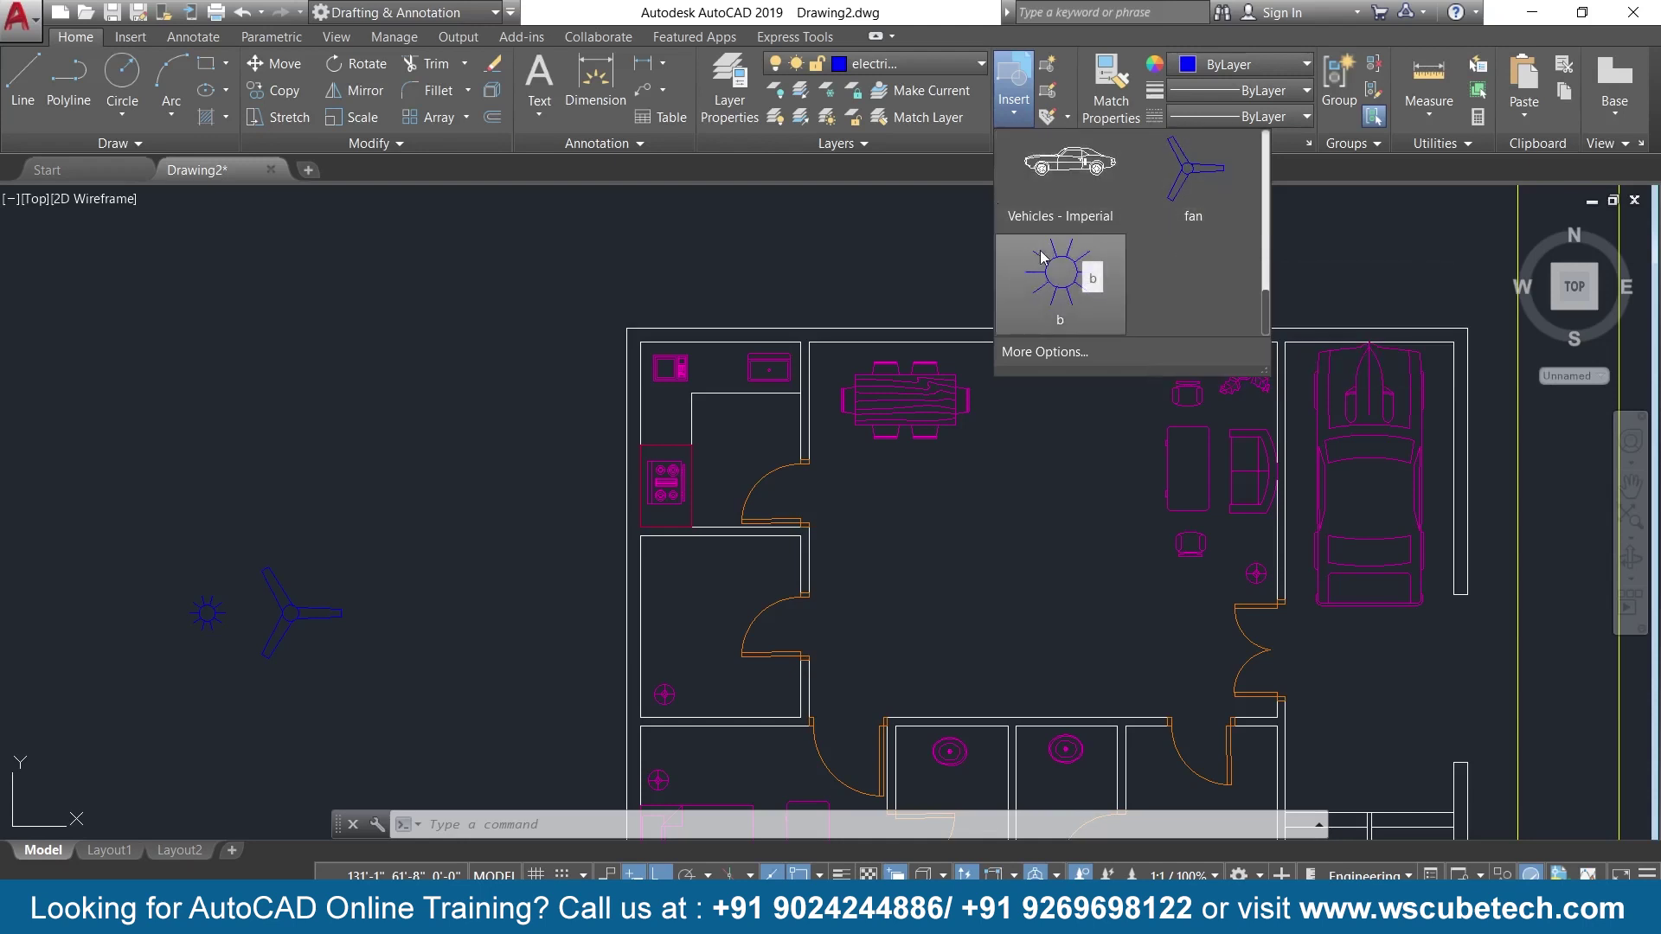
Place fan blocks in the living room and over the dining table.
{"action": "left_click", "coordinate": [1184, 172]}
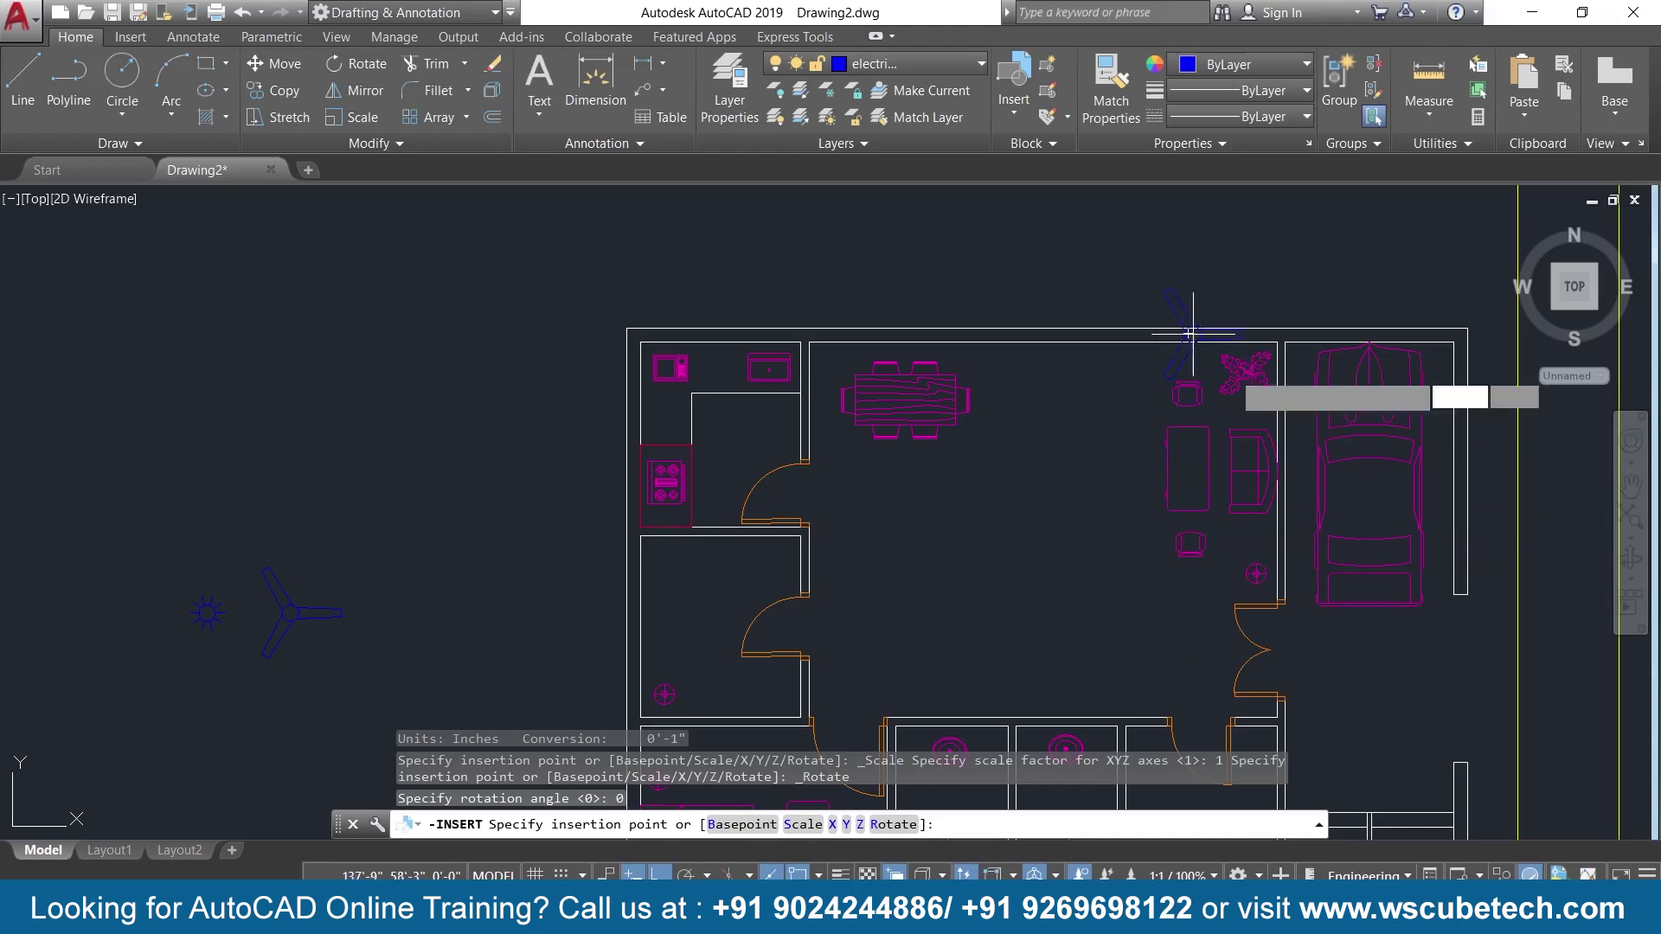
{"action": "middle_click_drag", "start_coordinate": [1161, 476], "coordinate": [1156, 393]}
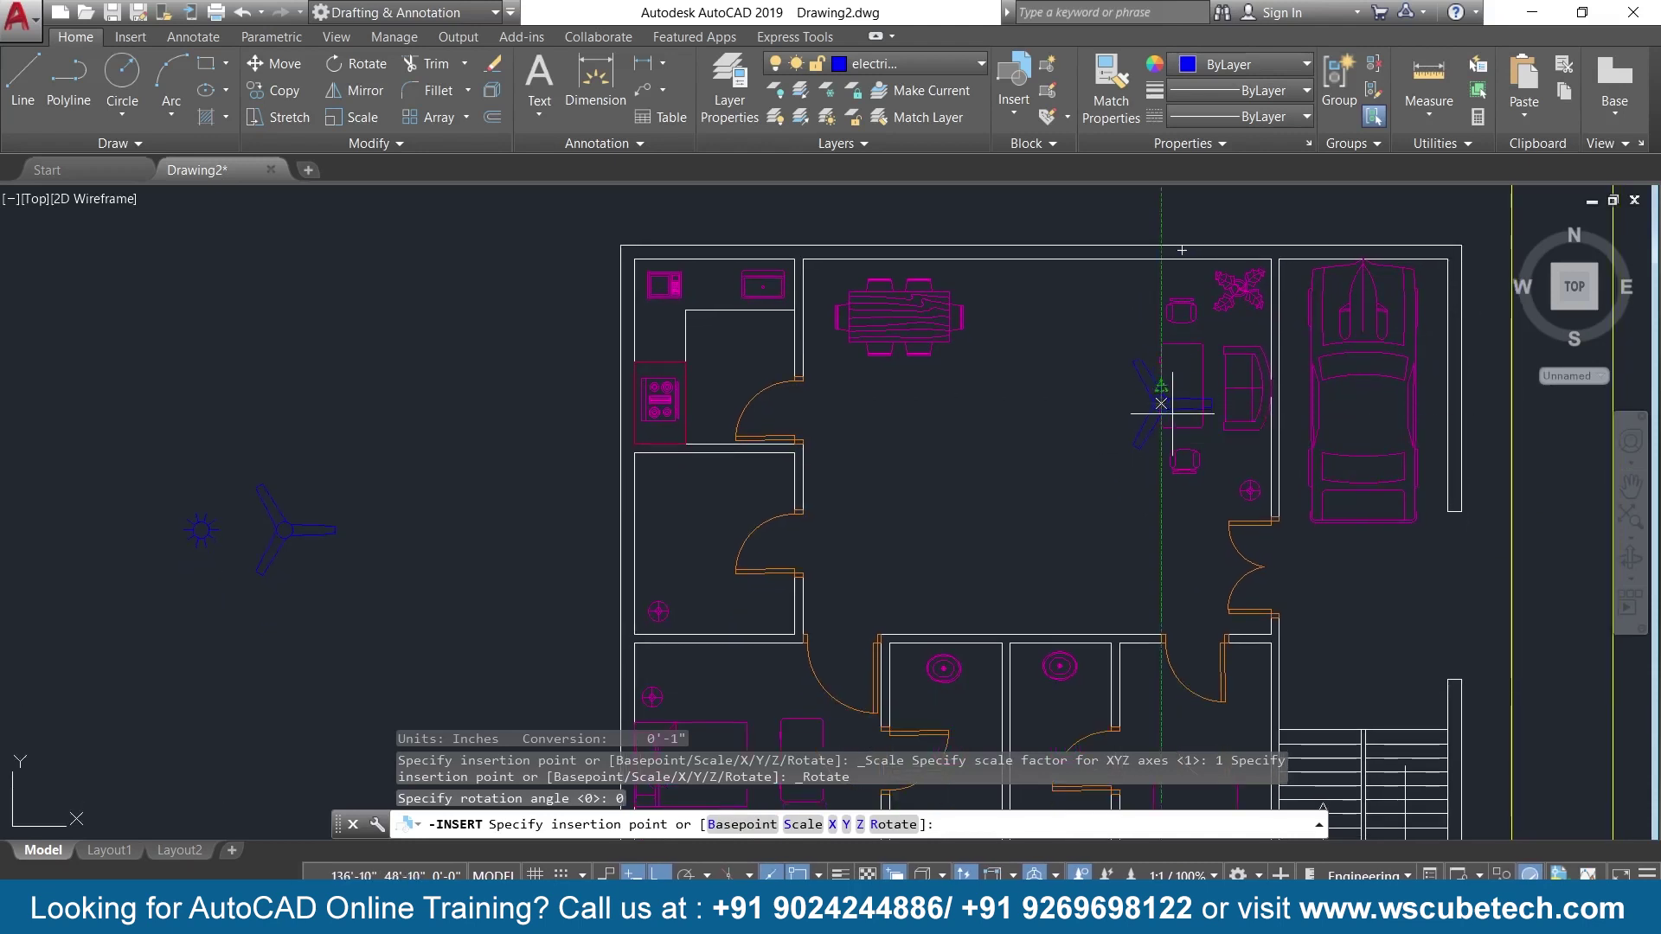
{"action": "left_click", "coordinate": [1162, 386]}
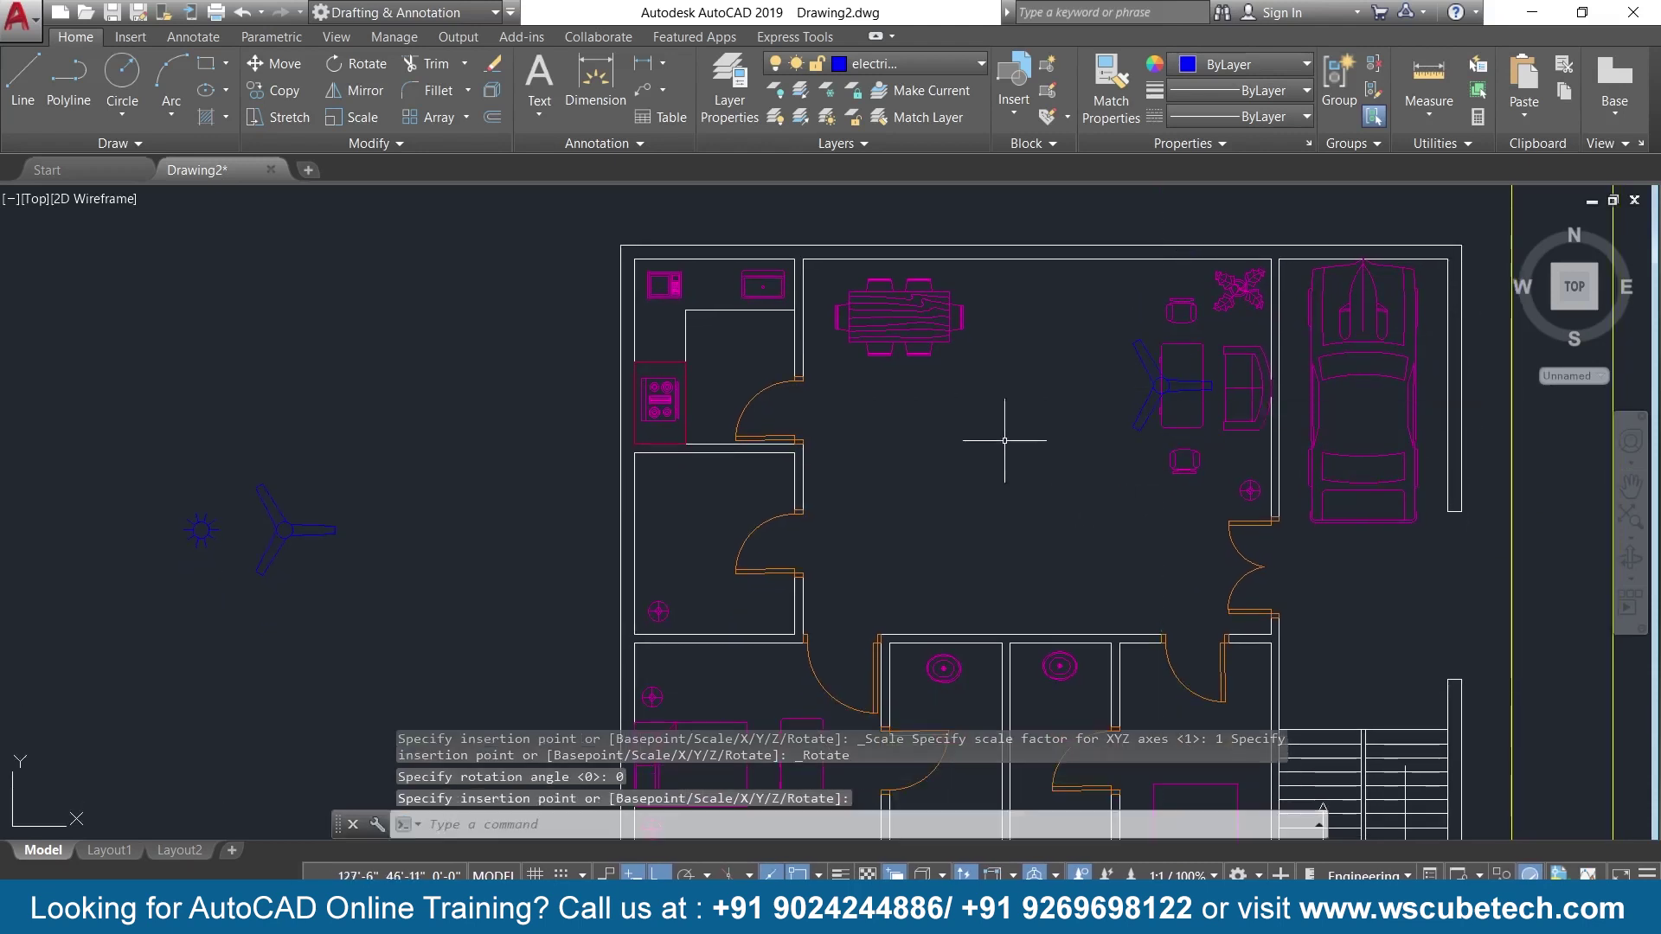
{"action": "left_click", "coordinate": [1021, 126]}
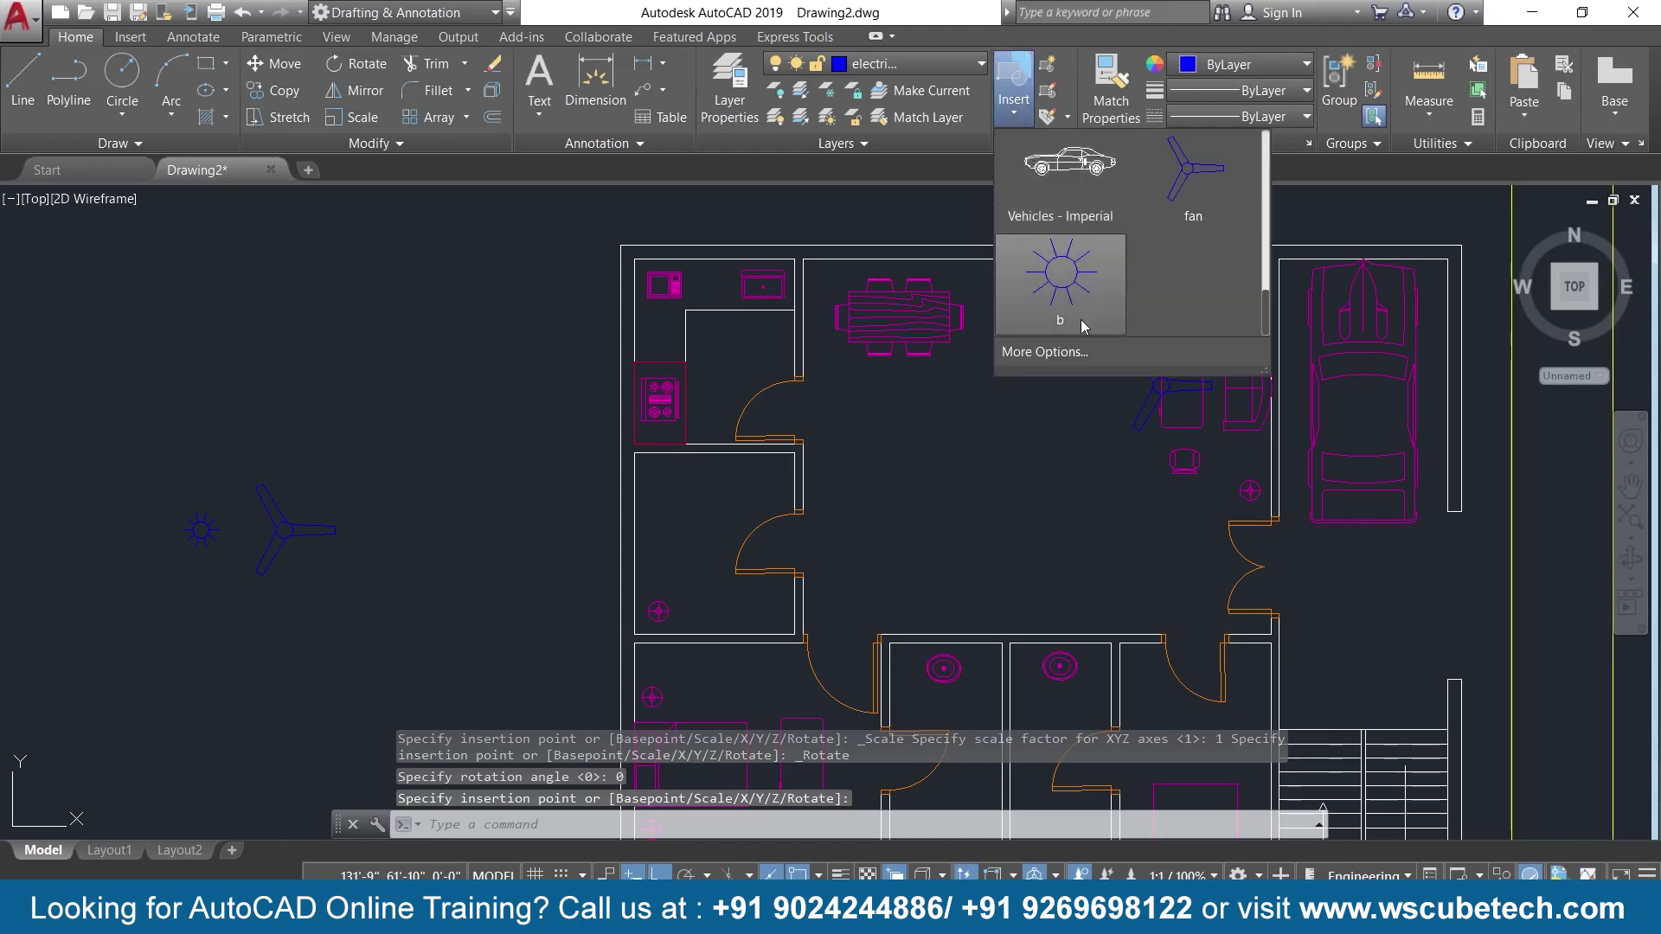
{"action": "left_click", "coordinate": [1190, 190]}
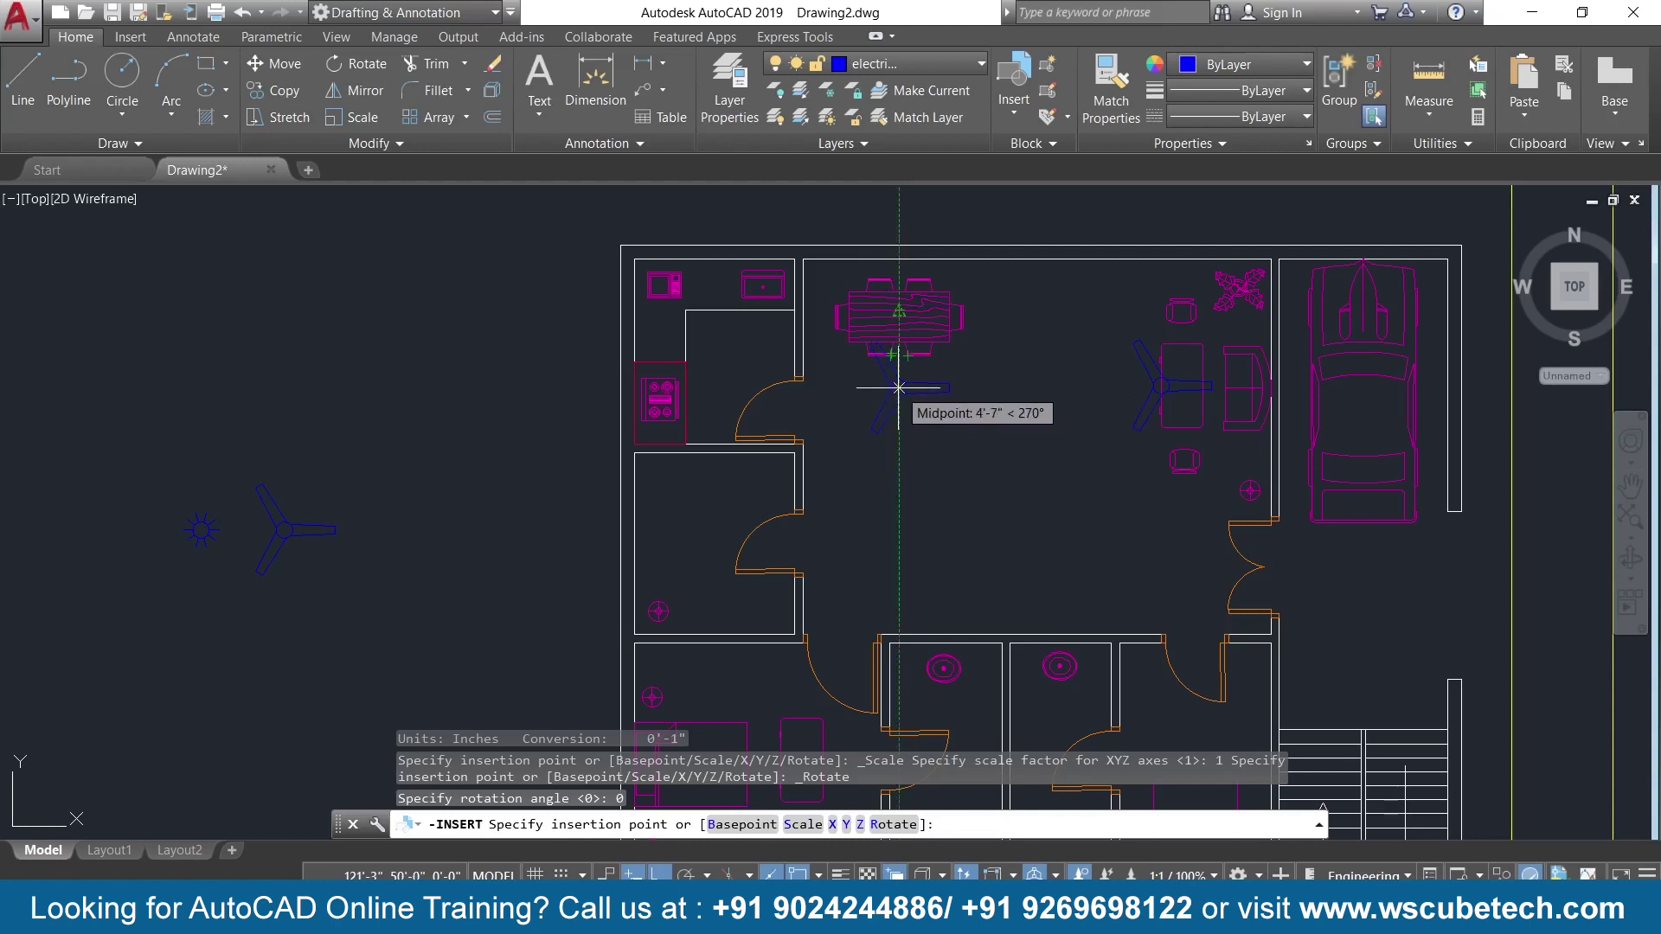
{"action": "left_click", "coordinate": [898, 388]}
Insert another fan block in the lower-left bedroom.
{"action": "scroll", "coordinate": [1068, 475], "scroll_direction": "down", "scroll_amount": 2}
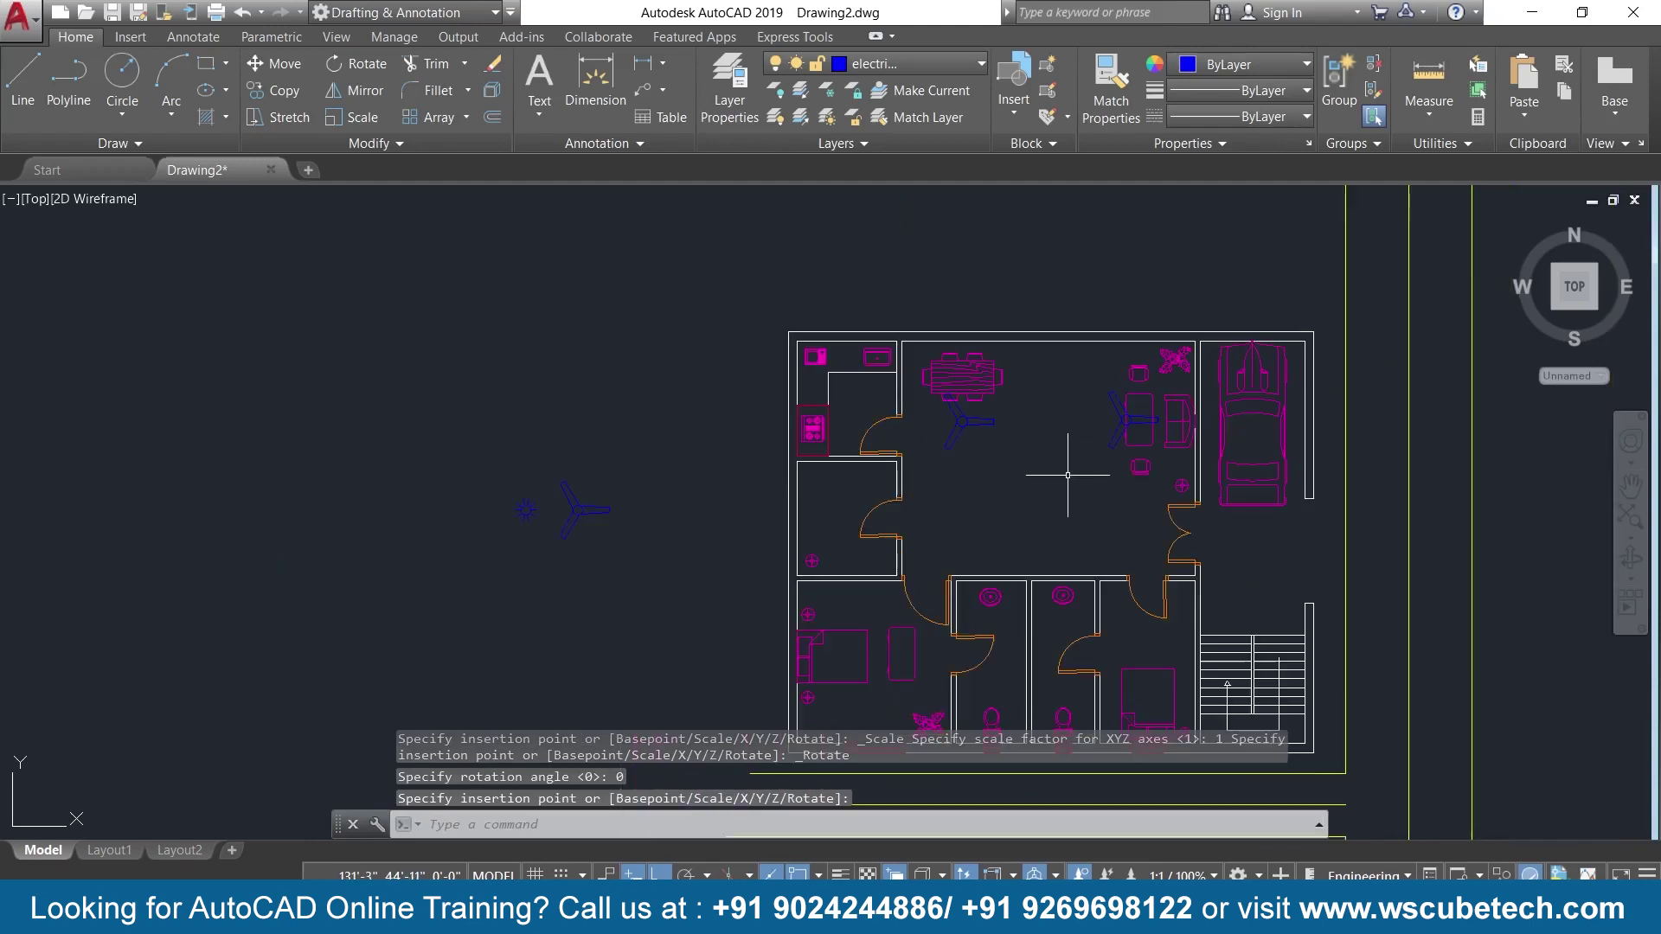
{"action": "middle_click_drag", "start_coordinate": [1067, 477], "coordinate": [1096, 364]}
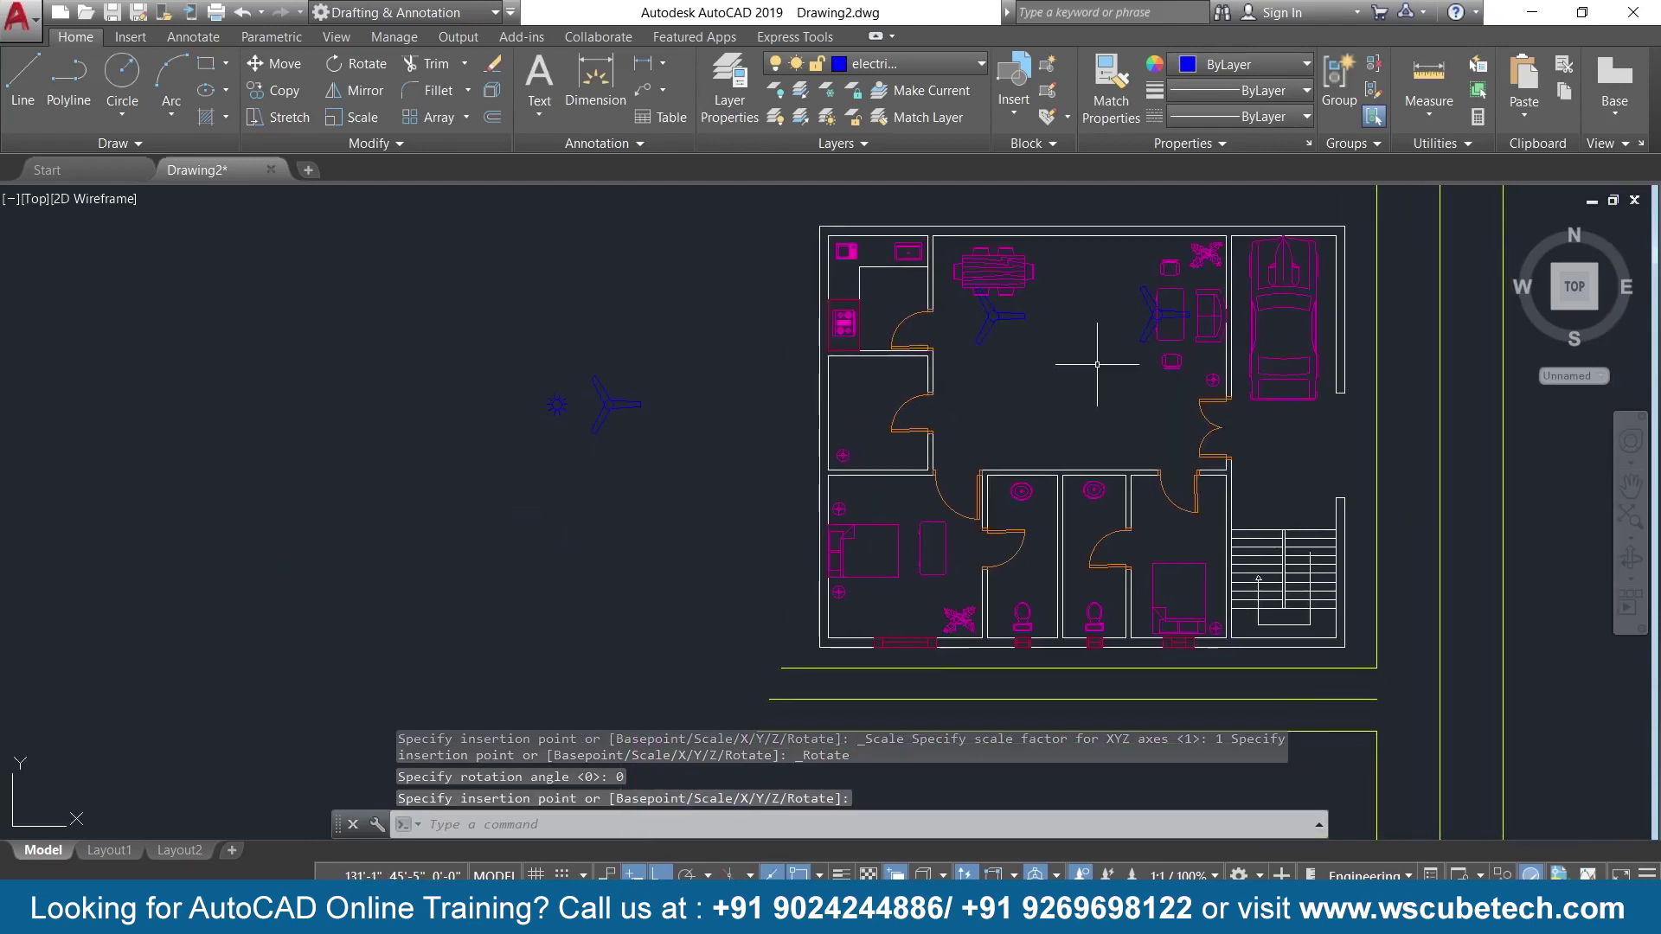
{"action": "scroll", "coordinate": [1097, 364], "scroll_direction": "up", "scroll_amount": 2}
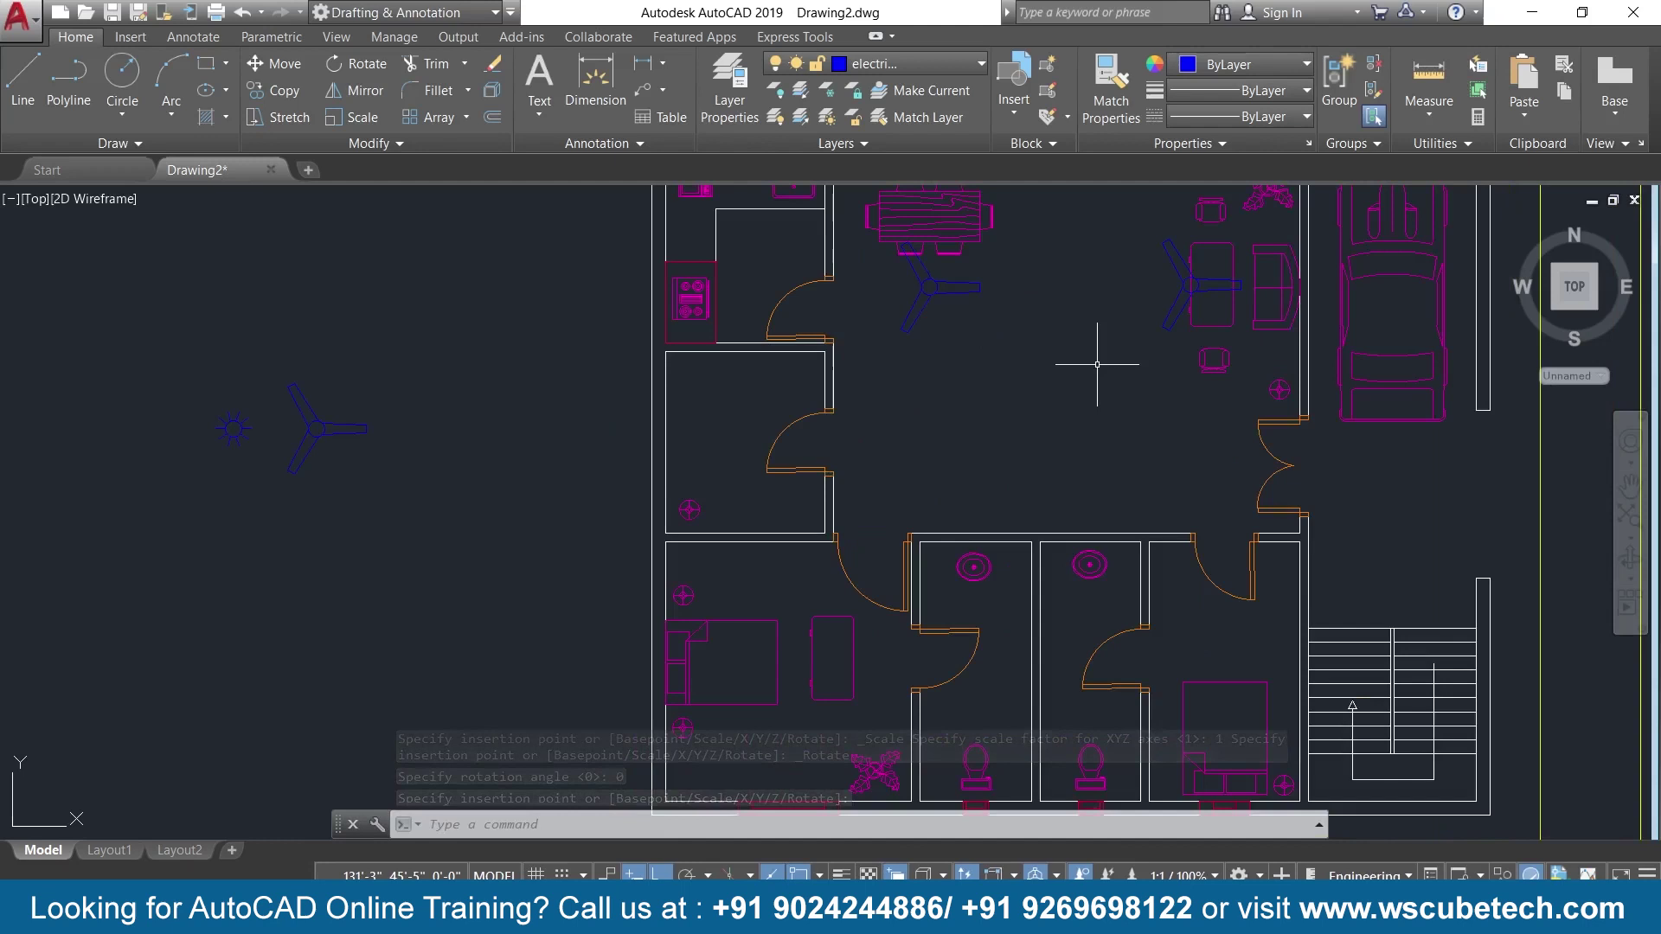
{"action": "scroll", "coordinate": [1097, 364], "scroll_direction": "down", "scroll_amount": 2}
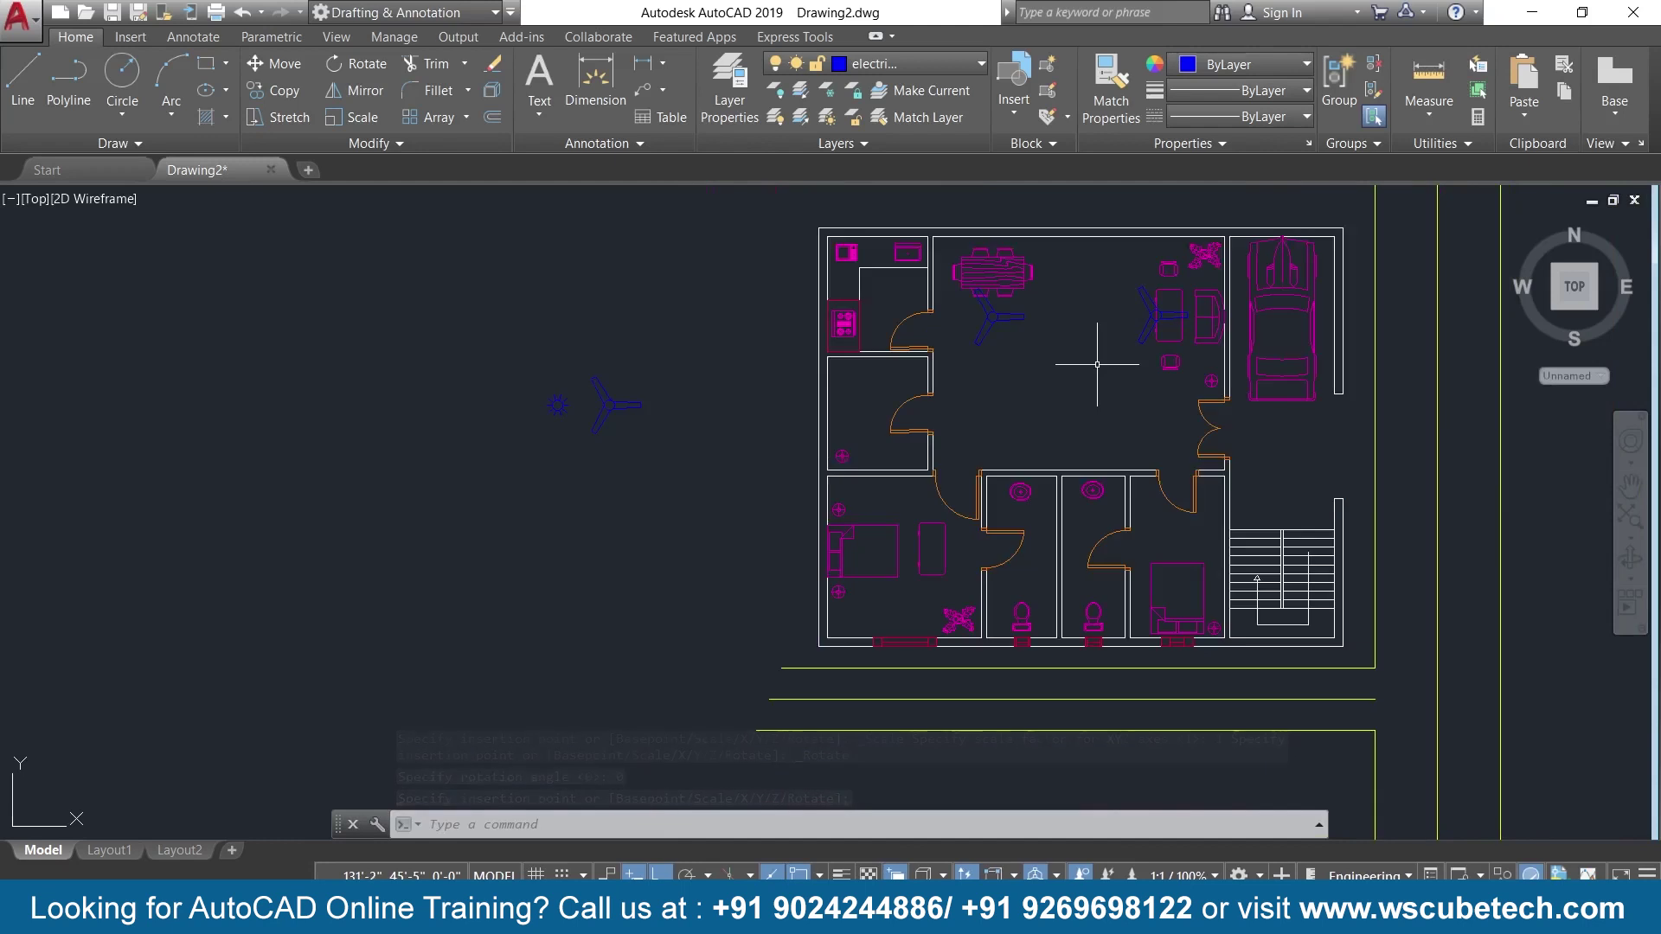
{"action": "left_click", "coordinate": [1011, 117]}
{"action": "left_click", "coordinate": [1184, 192]}
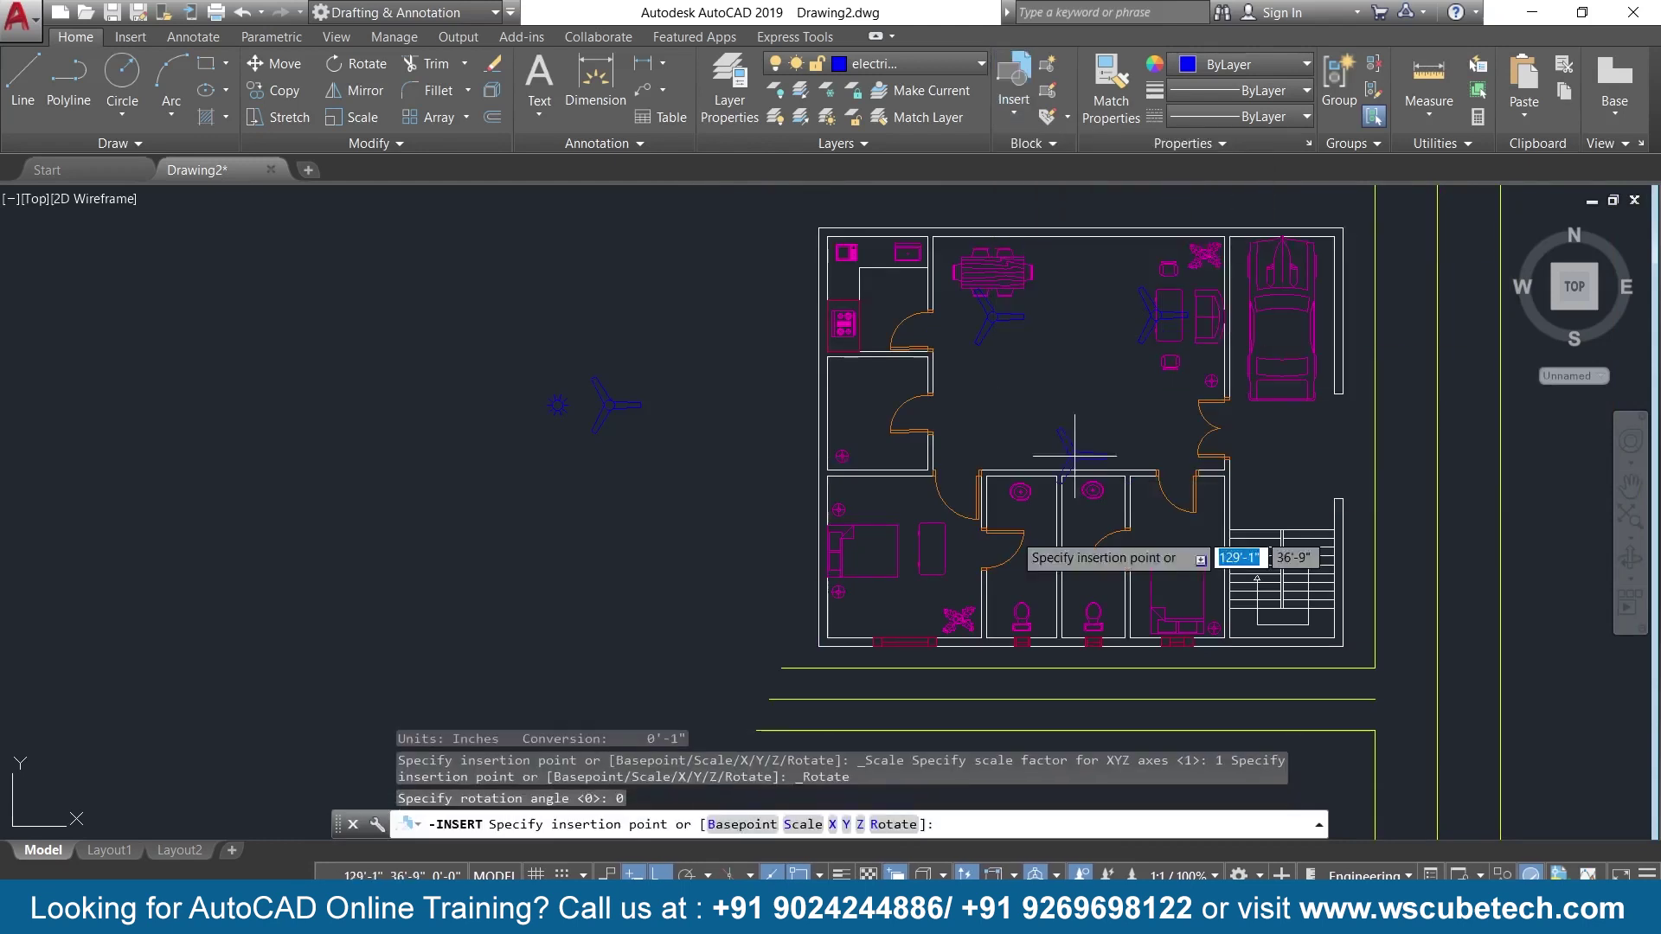
{"action": "left_click", "coordinate": [896, 551]}
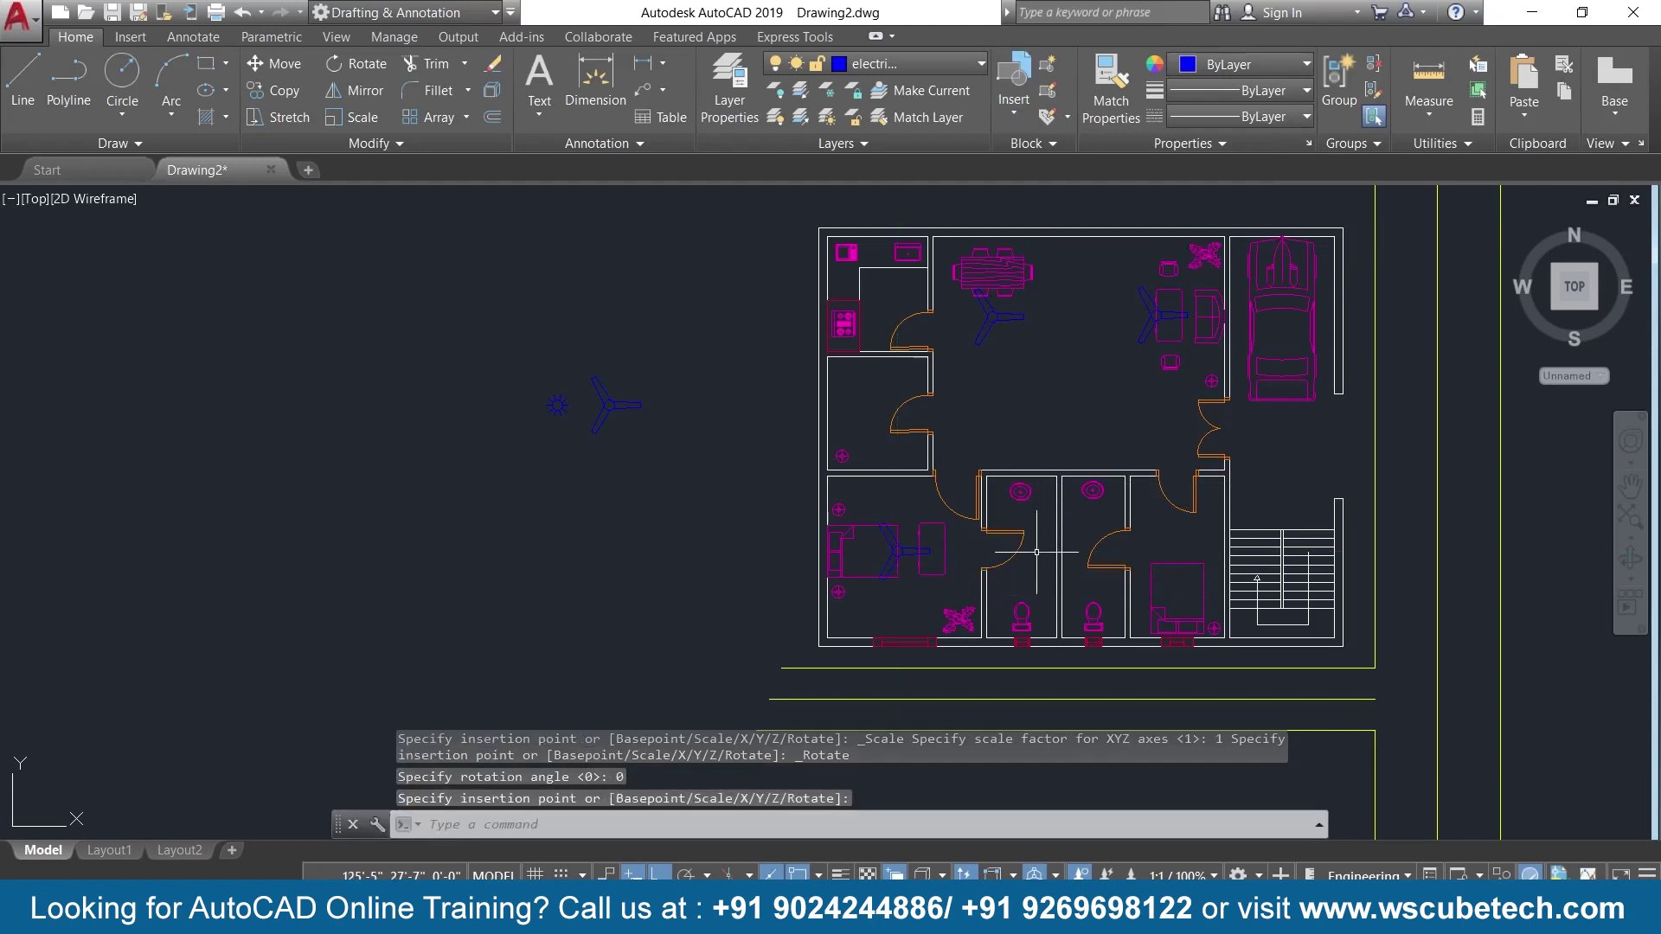
{"action": "scroll", "coordinate": [1025, 446], "scroll_direction": "up", "scroll_amount": 2}
{"action": "scroll", "coordinate": [1025, 447], "scroll_direction": "down", "scroll_amount": 2}
Freeze and thaw the Defpoints, dimension and door layers in the layer list.
{"action": "middle_click_drag", "start_coordinate": [1025, 447], "coordinate": [1015, 366]}
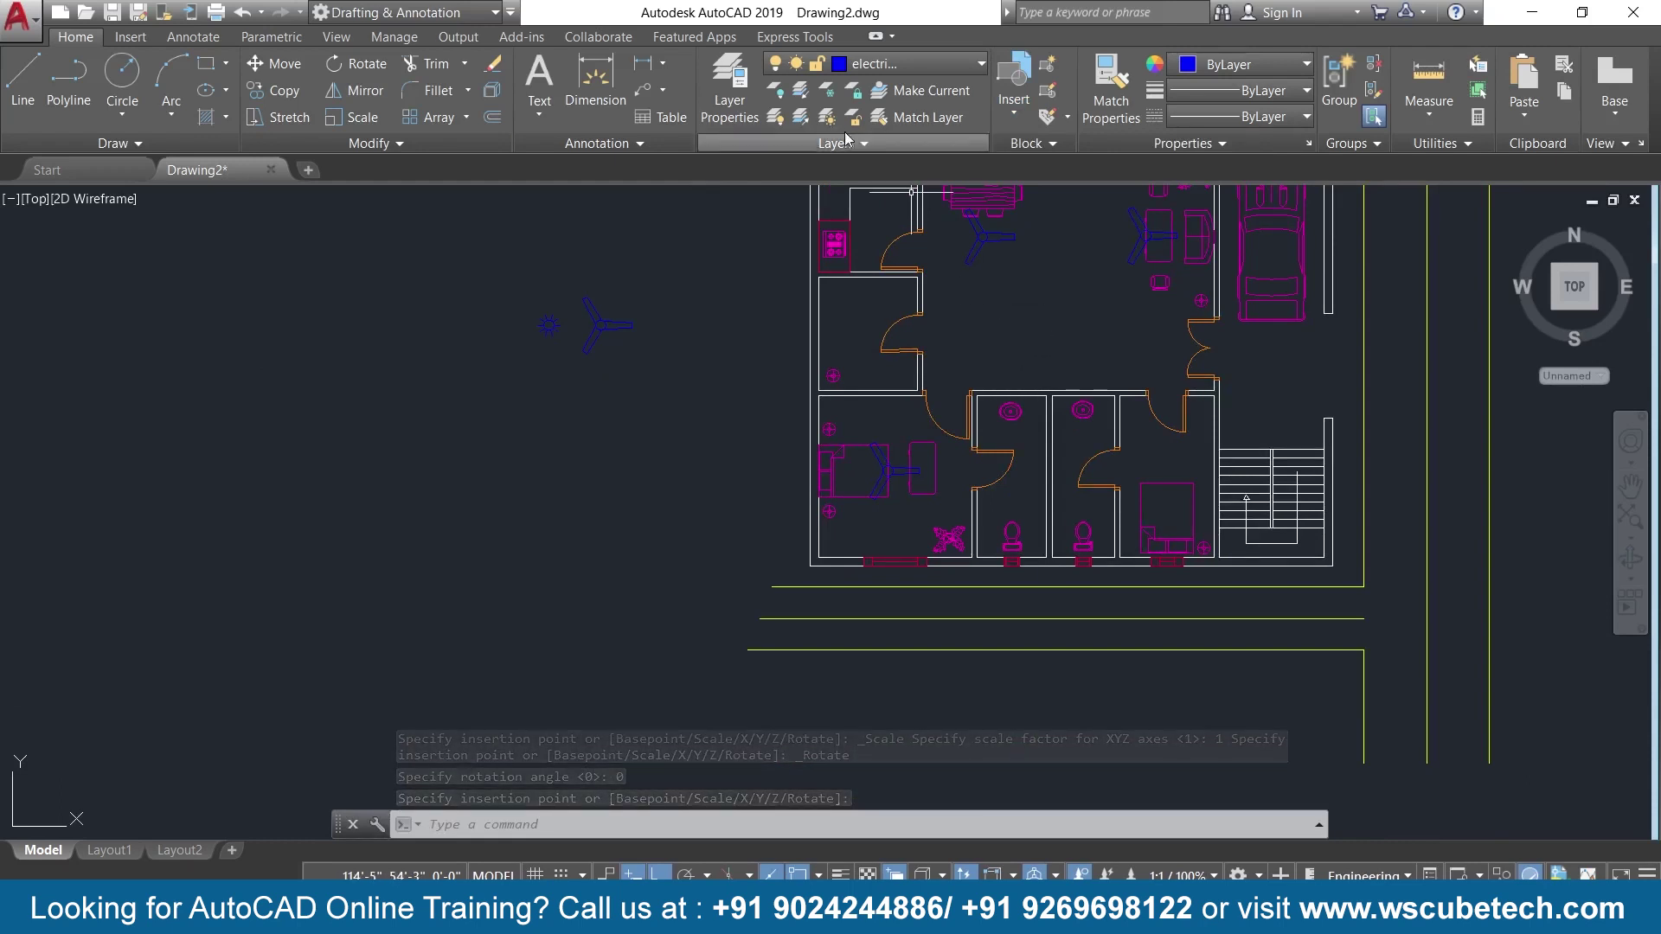
{"action": "left_click", "coordinate": [908, 72]}
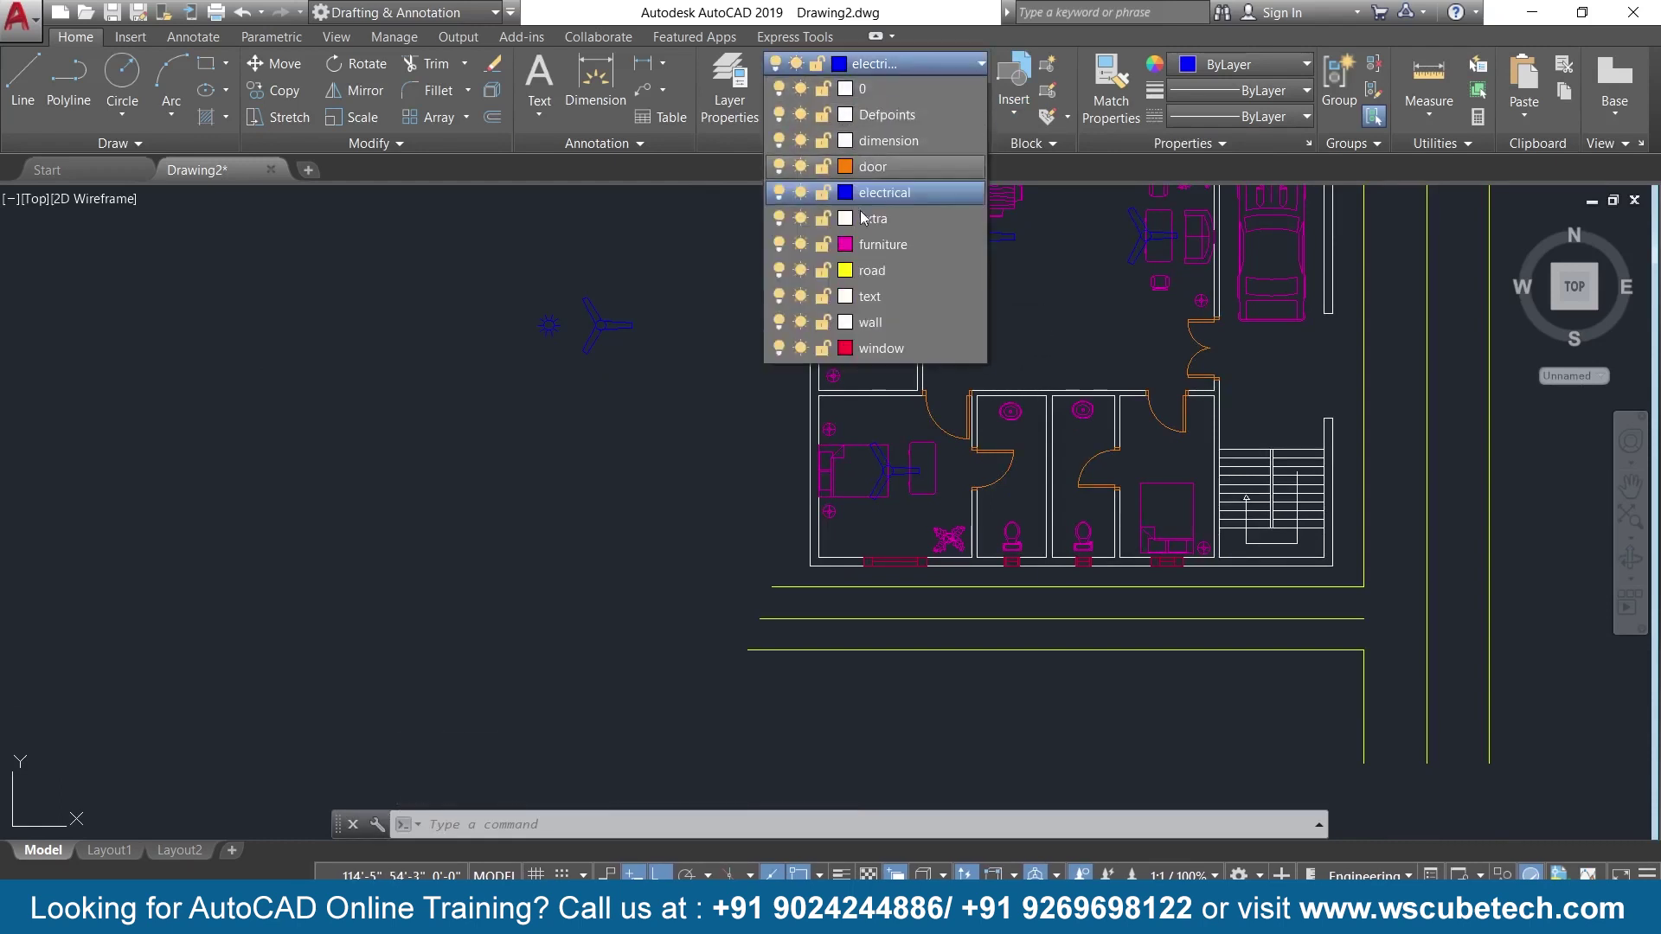
{"action": "left_click", "coordinate": [778, 115]}
{"action": "left_click", "coordinate": [778, 115]}
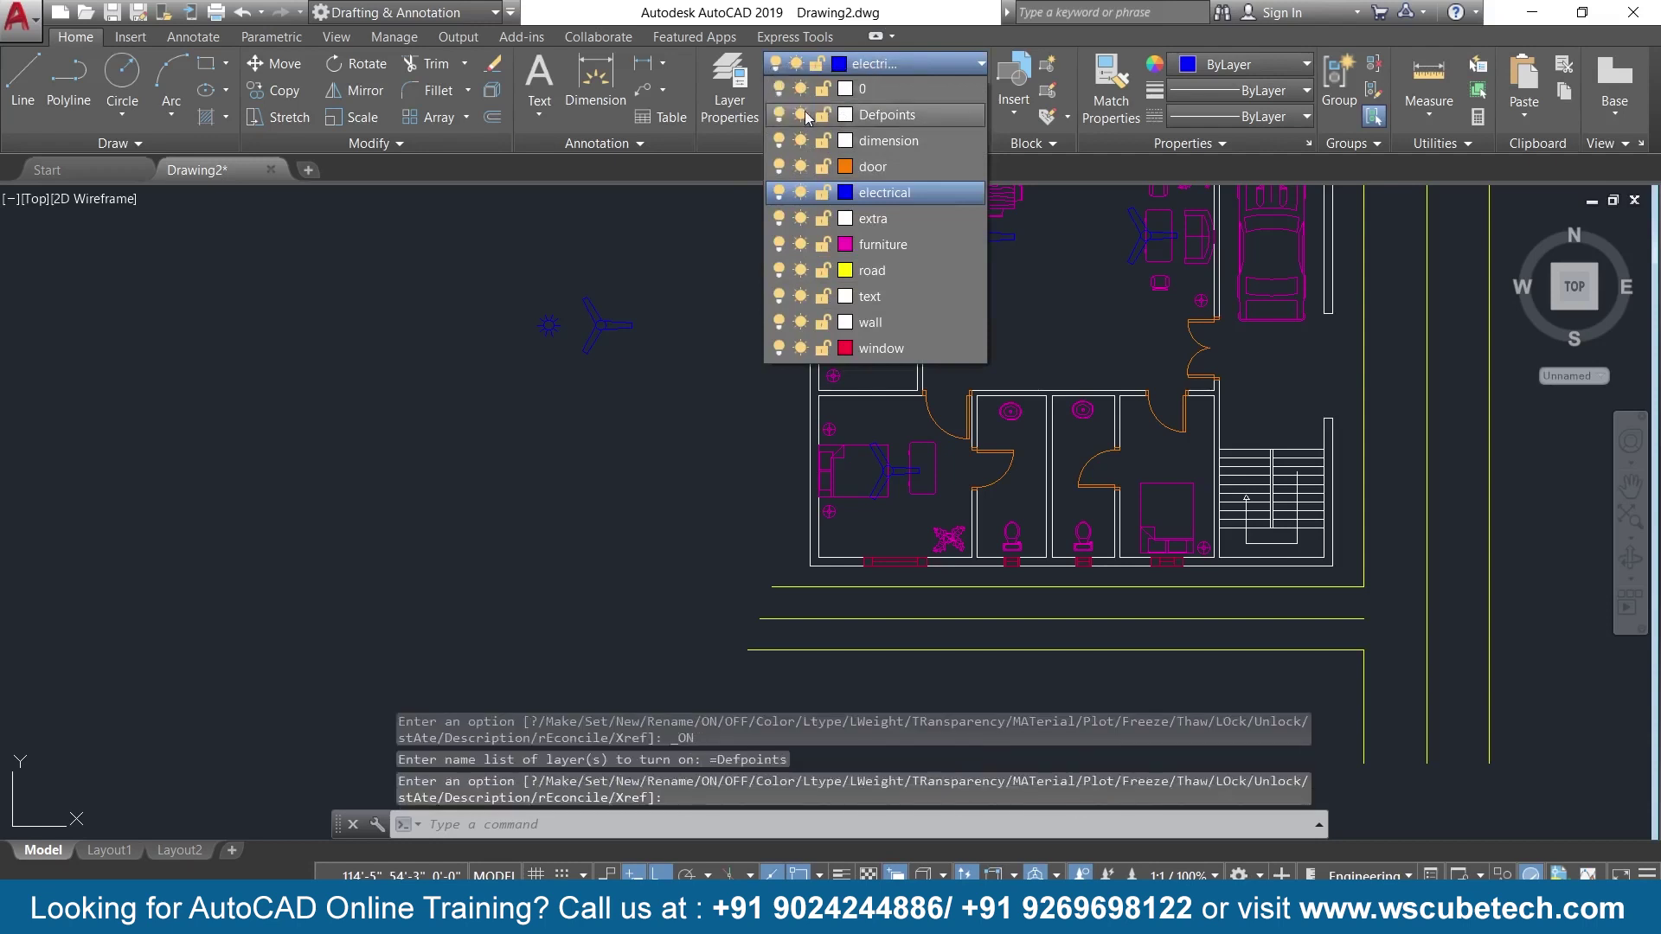
{"action": "left_click", "coordinate": [801, 149]}
{"action": "left_click", "coordinate": [800, 168]}
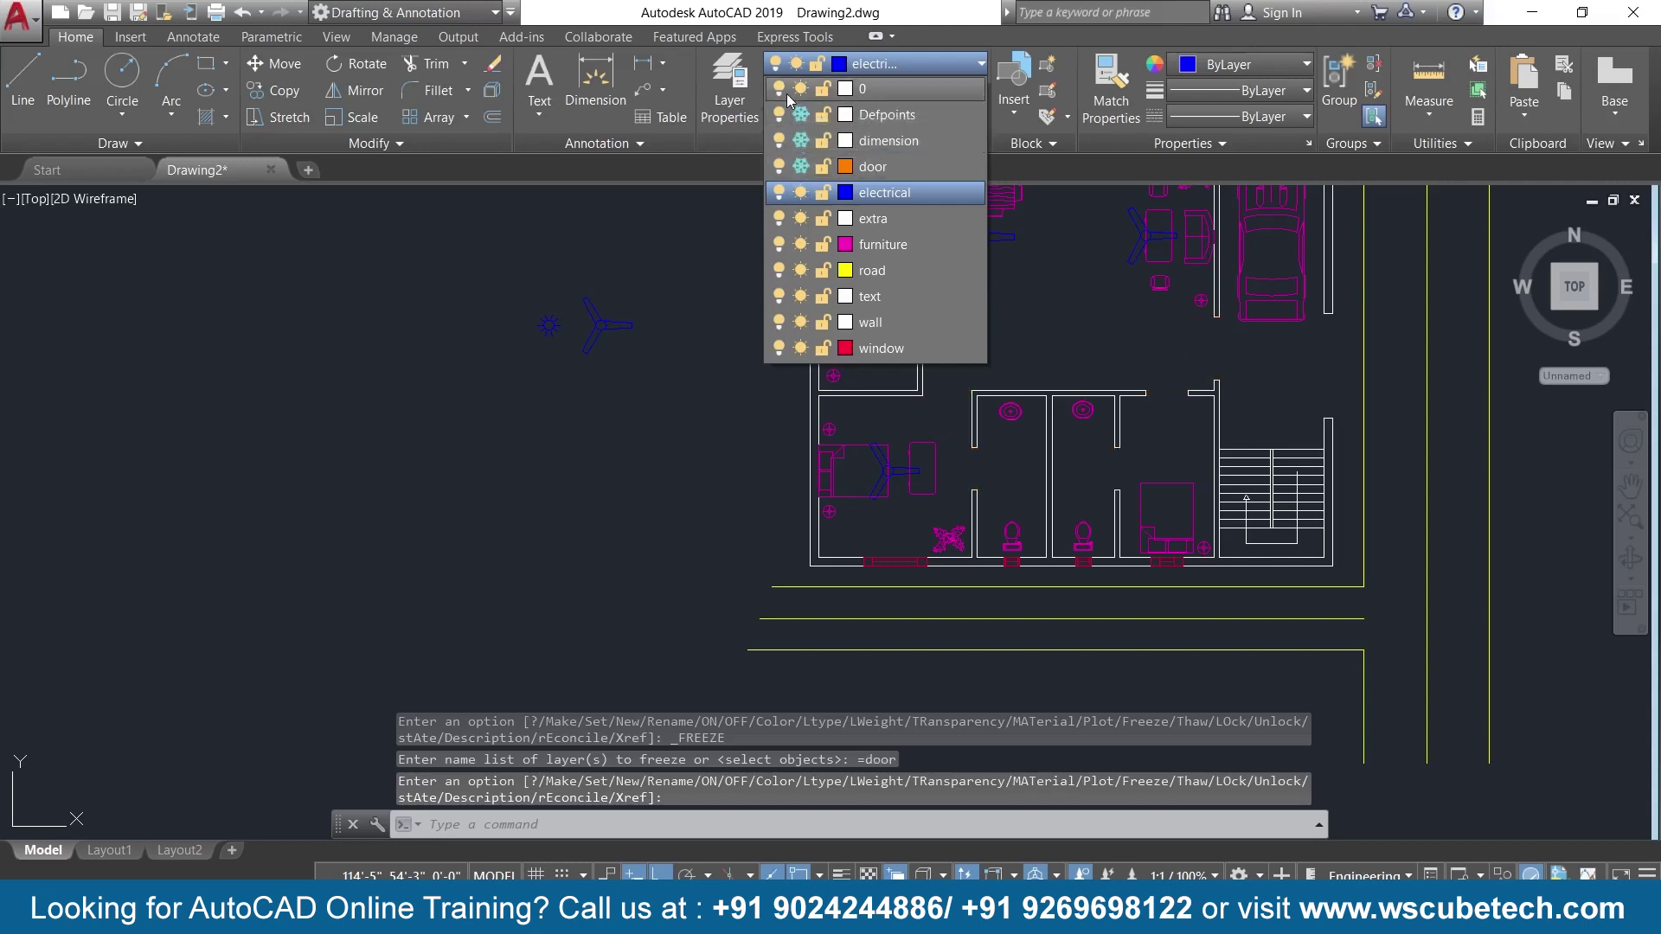
{"action": "left_click", "coordinate": [800, 115]}
{"action": "left_click", "coordinate": [802, 141]}
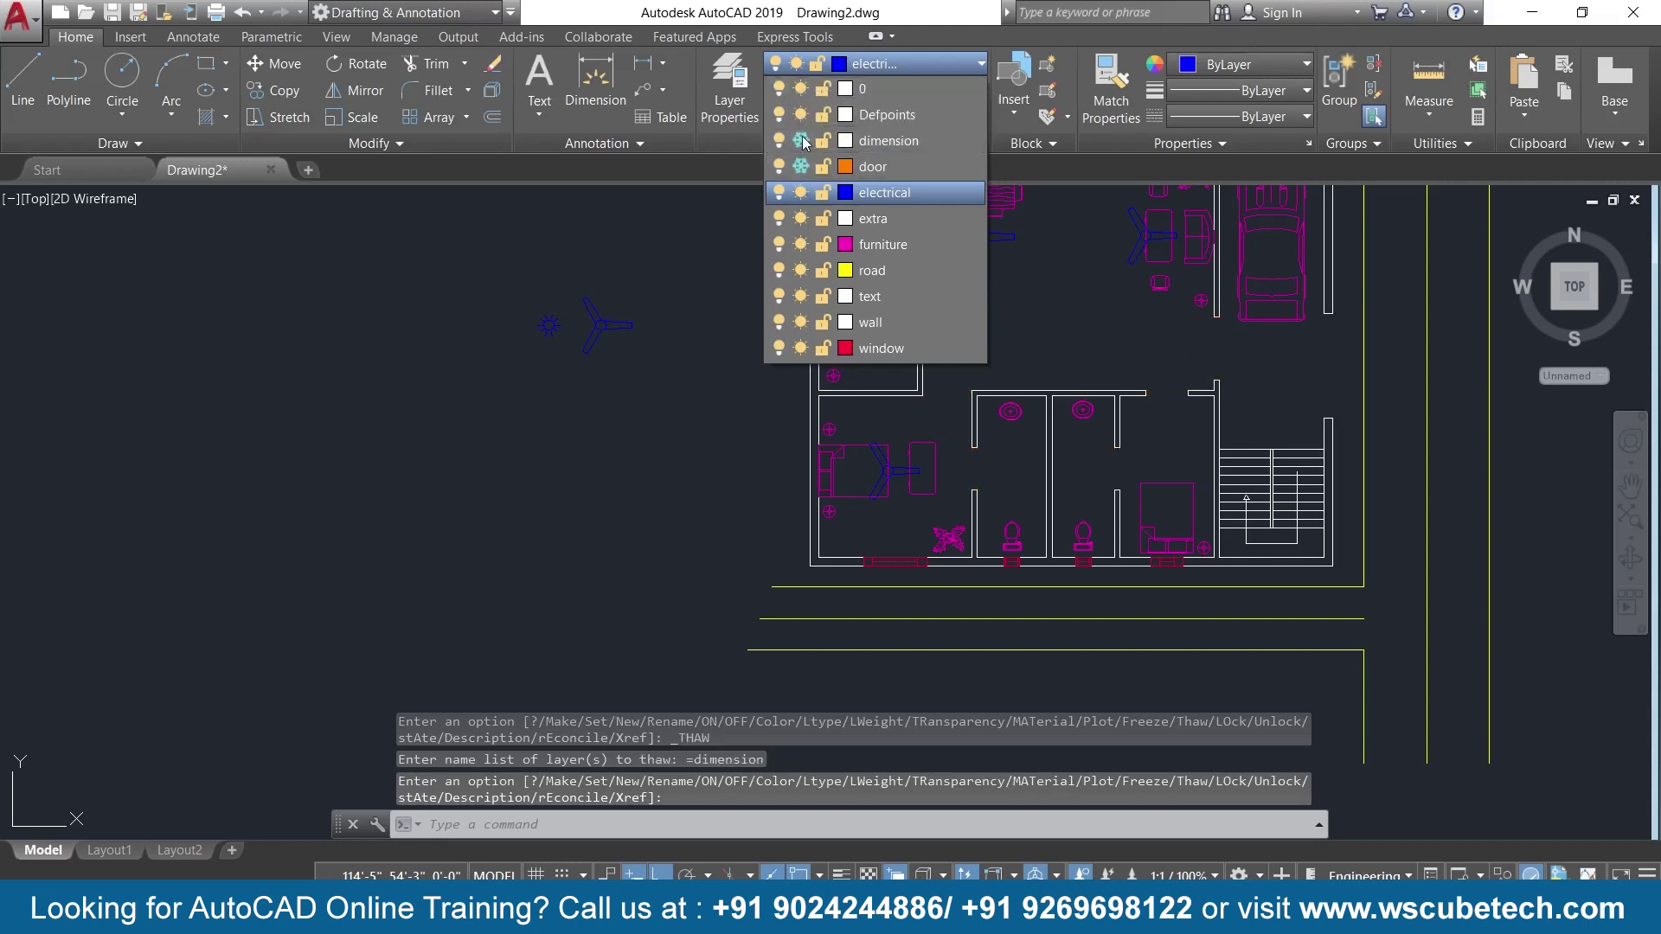
{"action": "left_click", "coordinate": [803, 166]}
Freeze the furniture layer, keeping the wall and door layers thawed.
{"action": "left_click", "coordinate": [801, 90]}
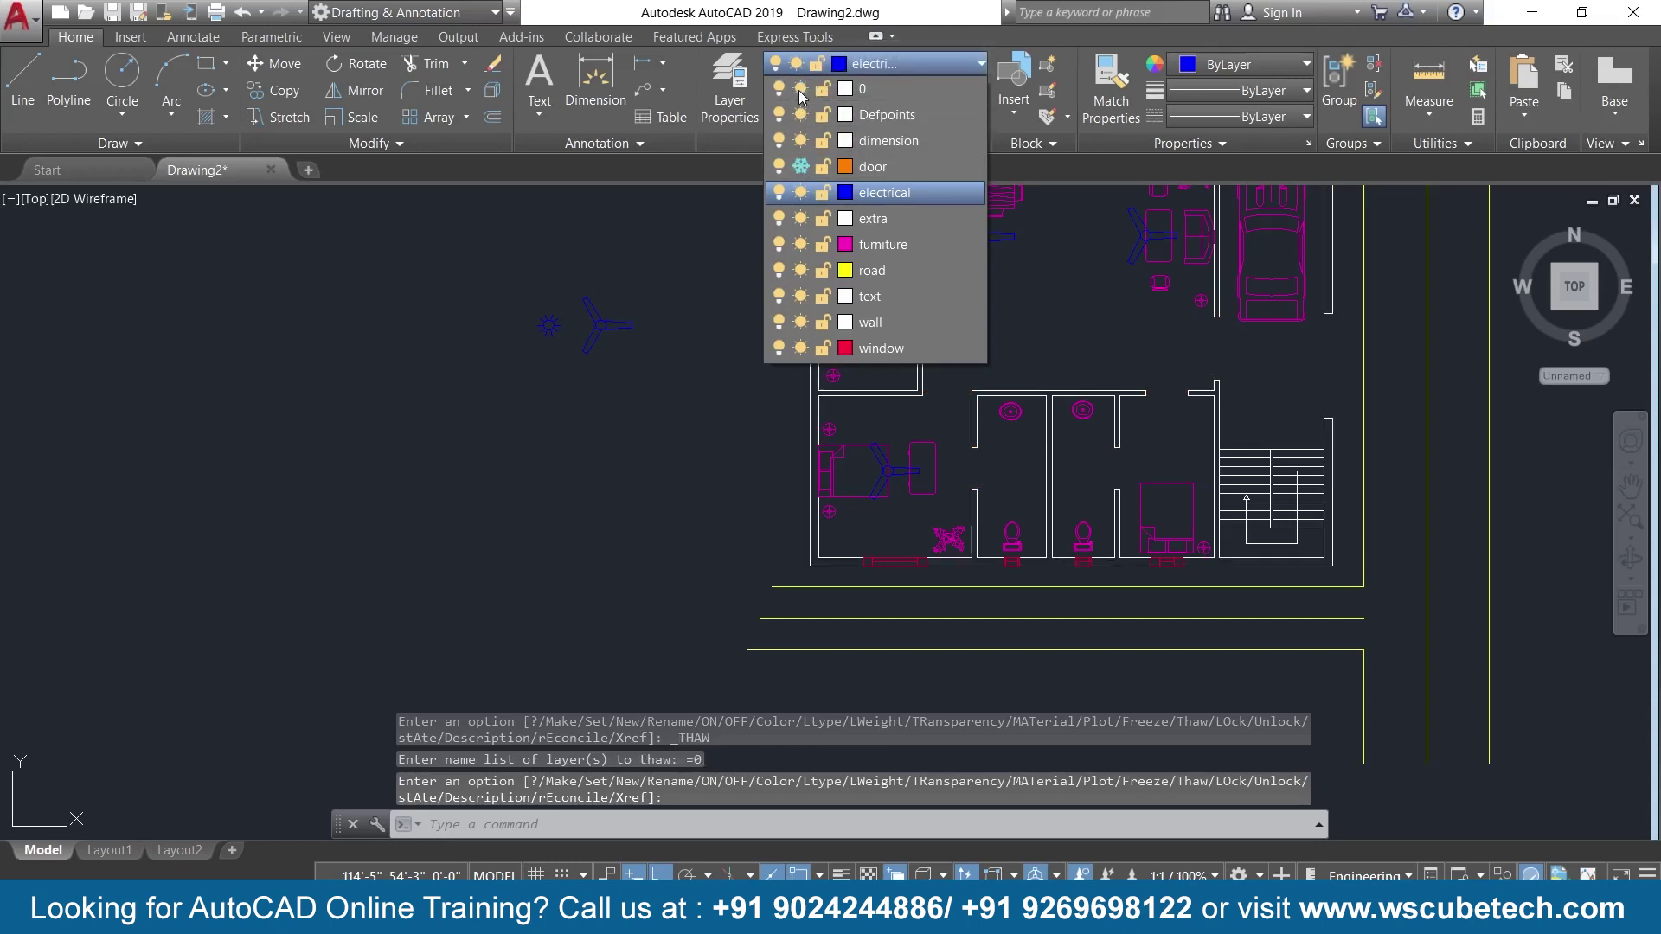
{"action": "left_click", "coordinate": [803, 322]}
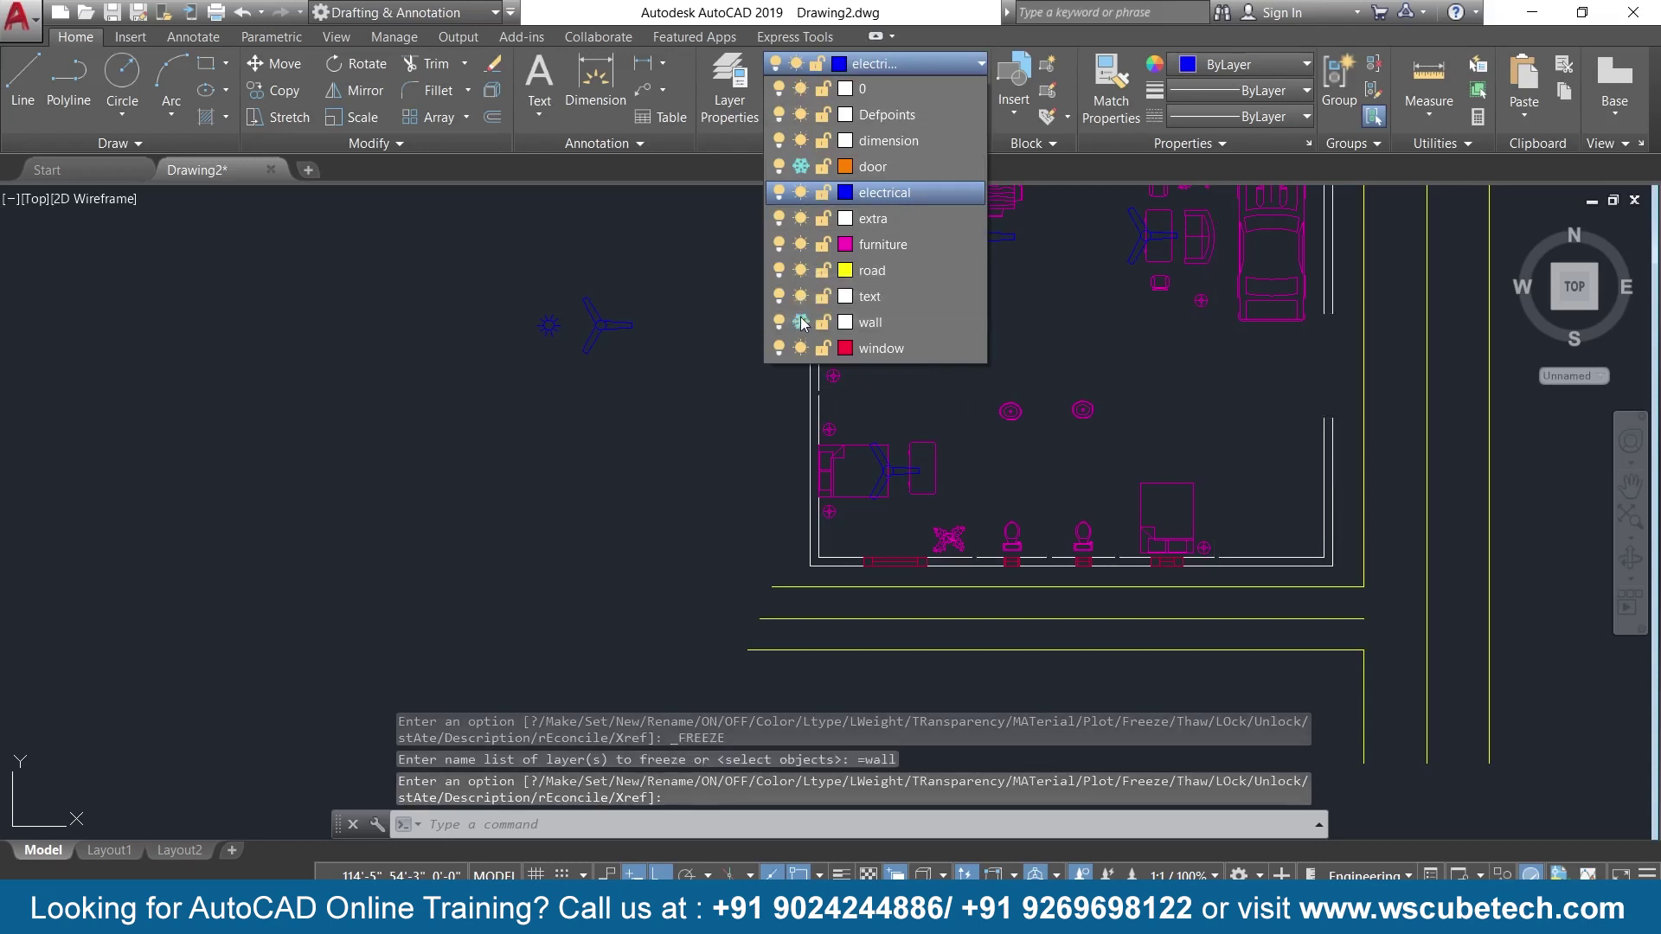
{"action": "left_click", "coordinate": [801, 321]}
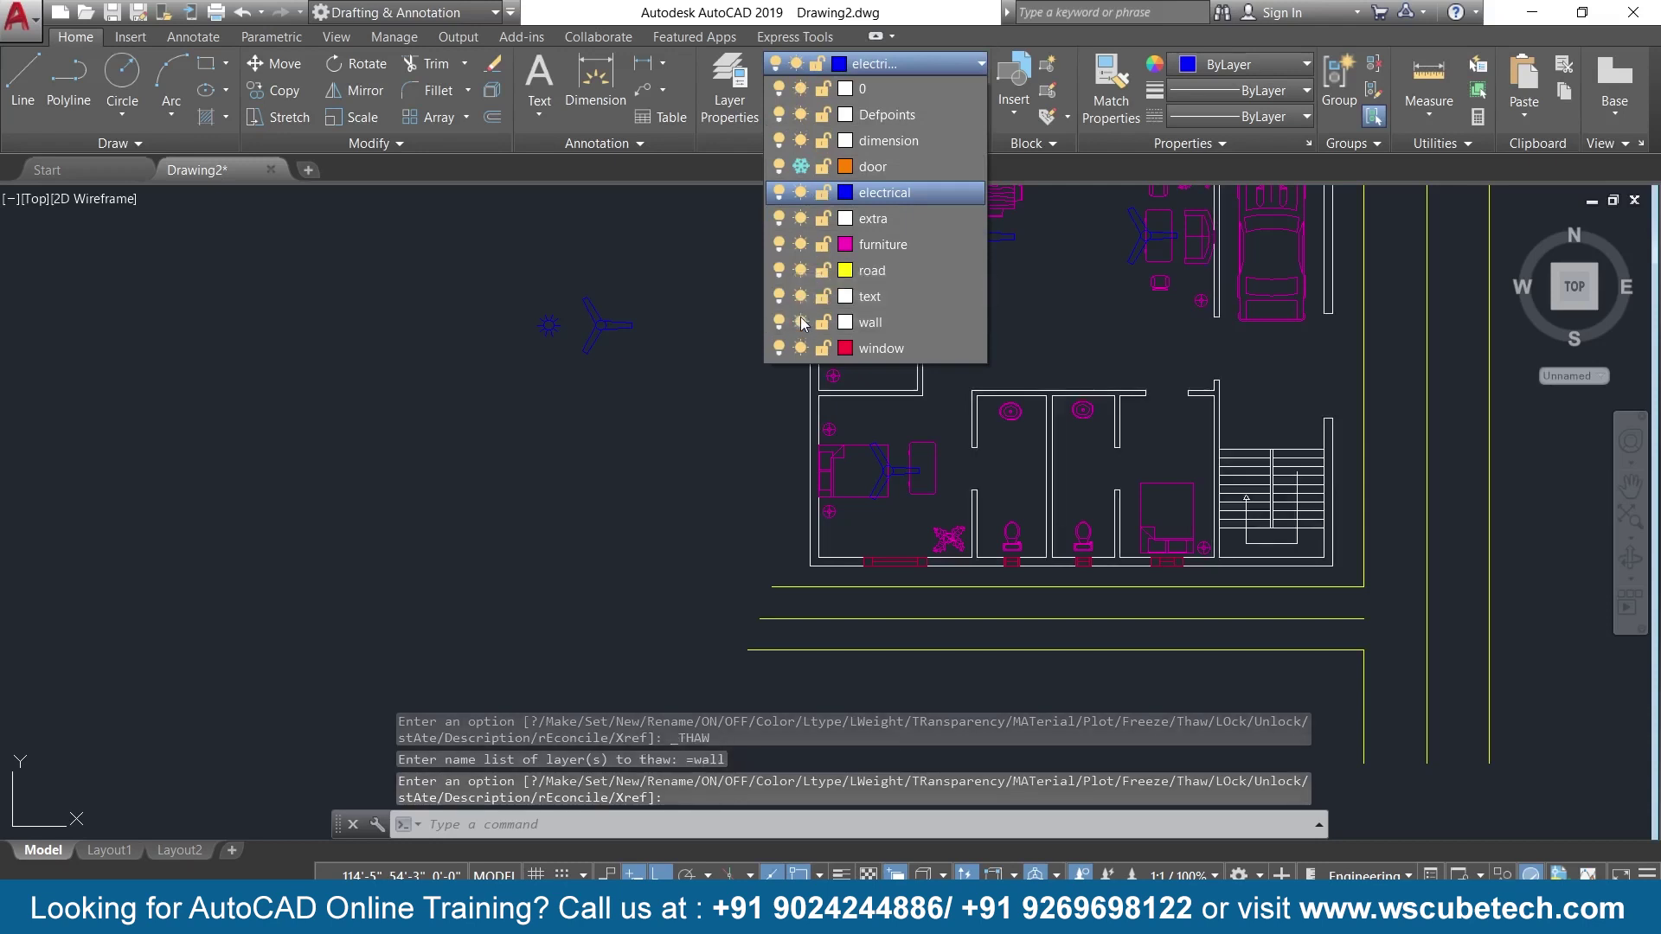
{"action": "left_click", "coordinate": [800, 245]}
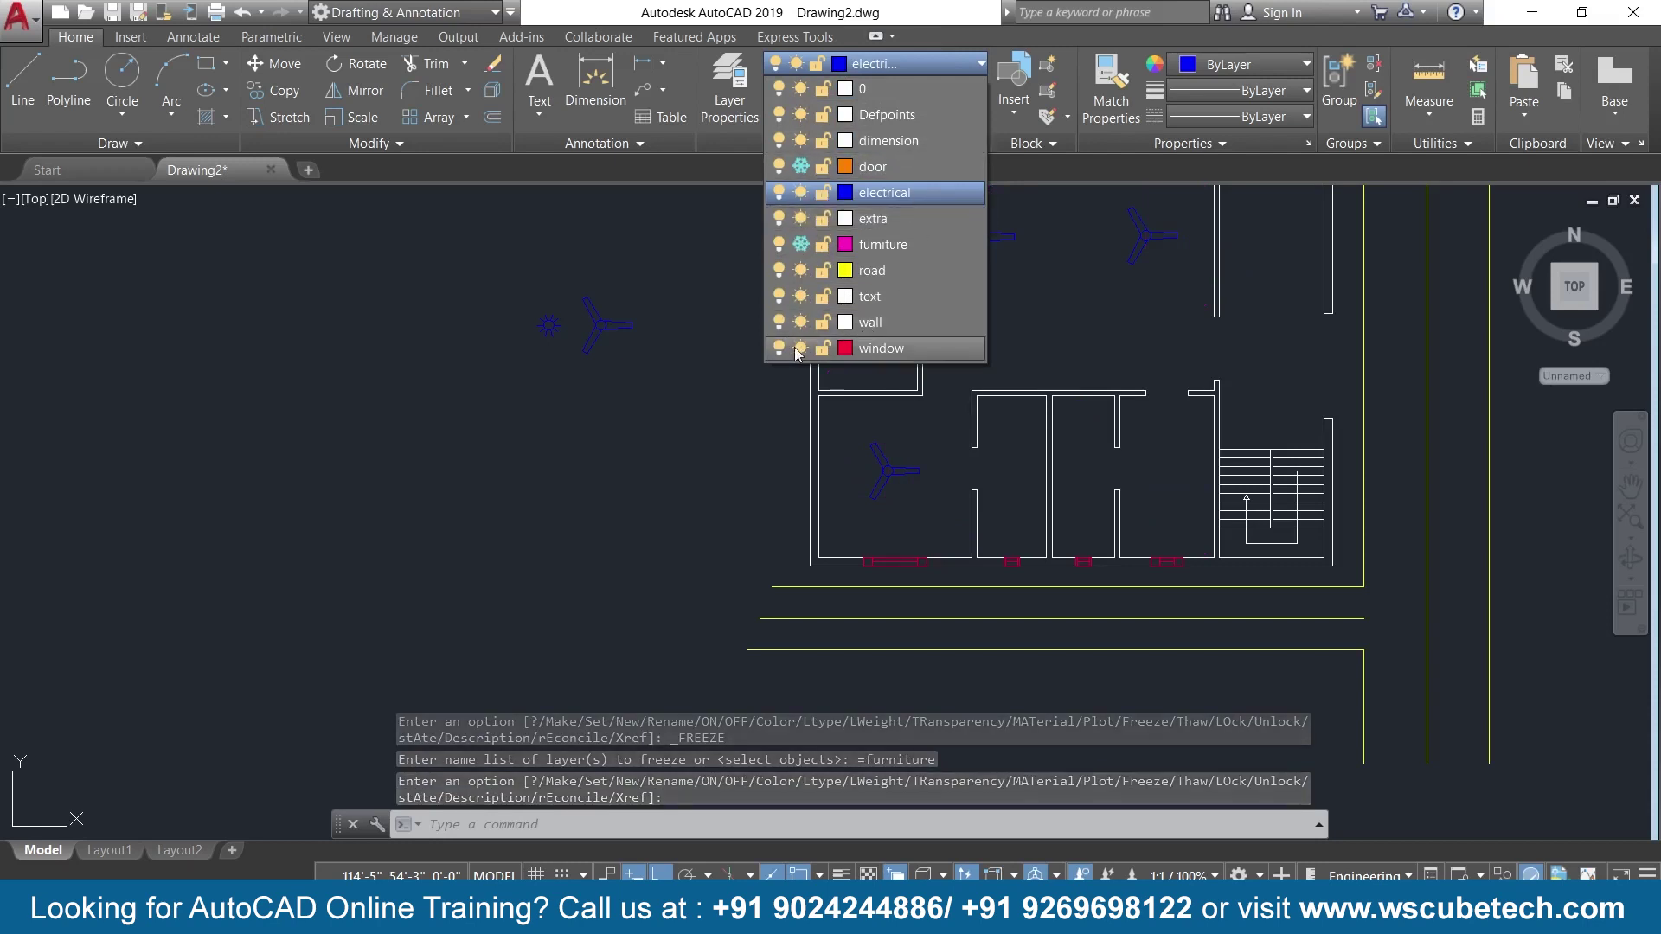
{"action": "left_click", "coordinate": [800, 166]}
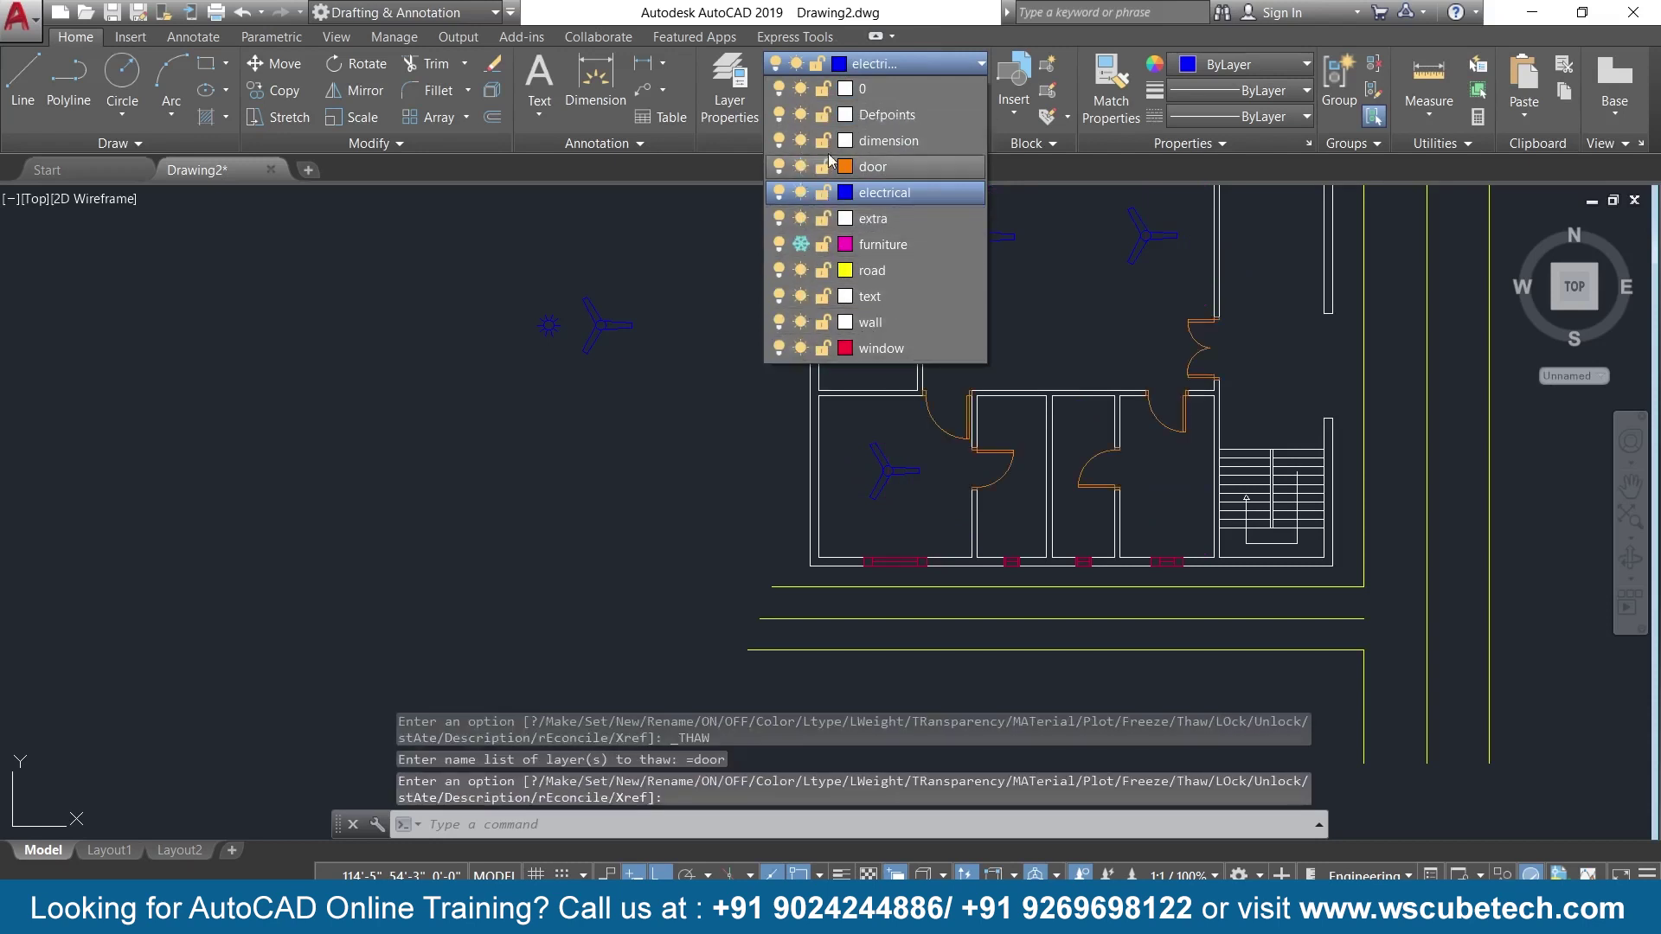
{"action": "left_click", "coordinate": [698, 325]}
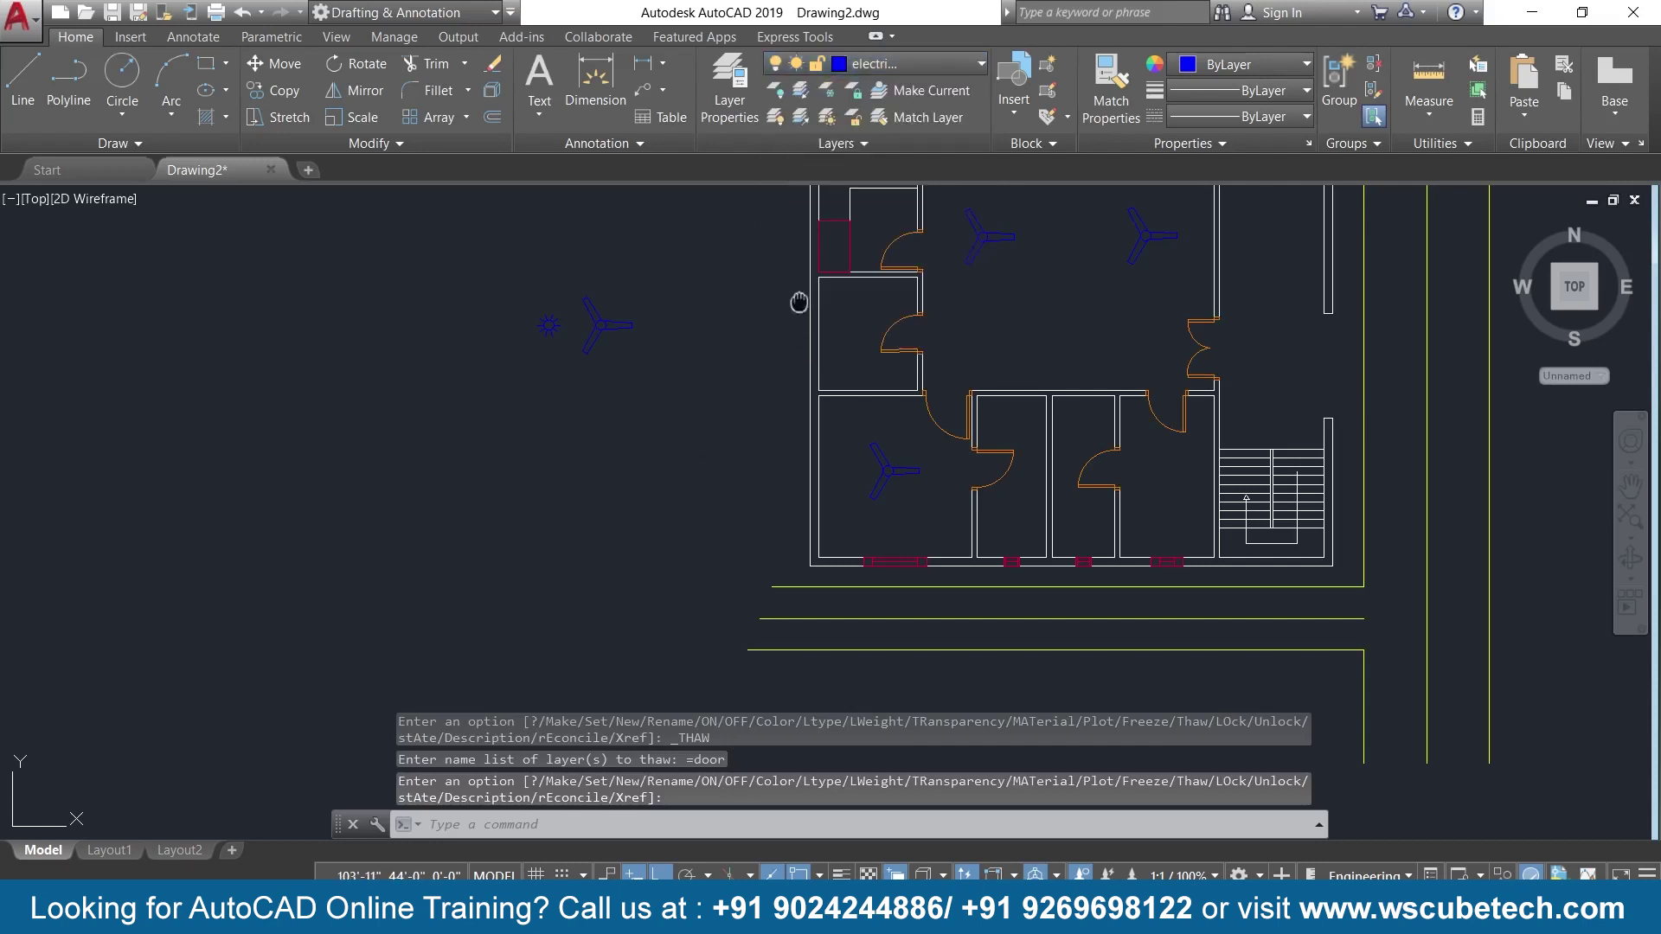
Move the spare fan from its centre into the lower-right bedroom with Ortho off.
{"action": "middle_click_drag", "start_coordinate": [799, 297], "coordinate": [776, 448]}
{"action": "scroll", "coordinate": [991, 417], "scroll_direction": "up", "scroll_amount": 2}
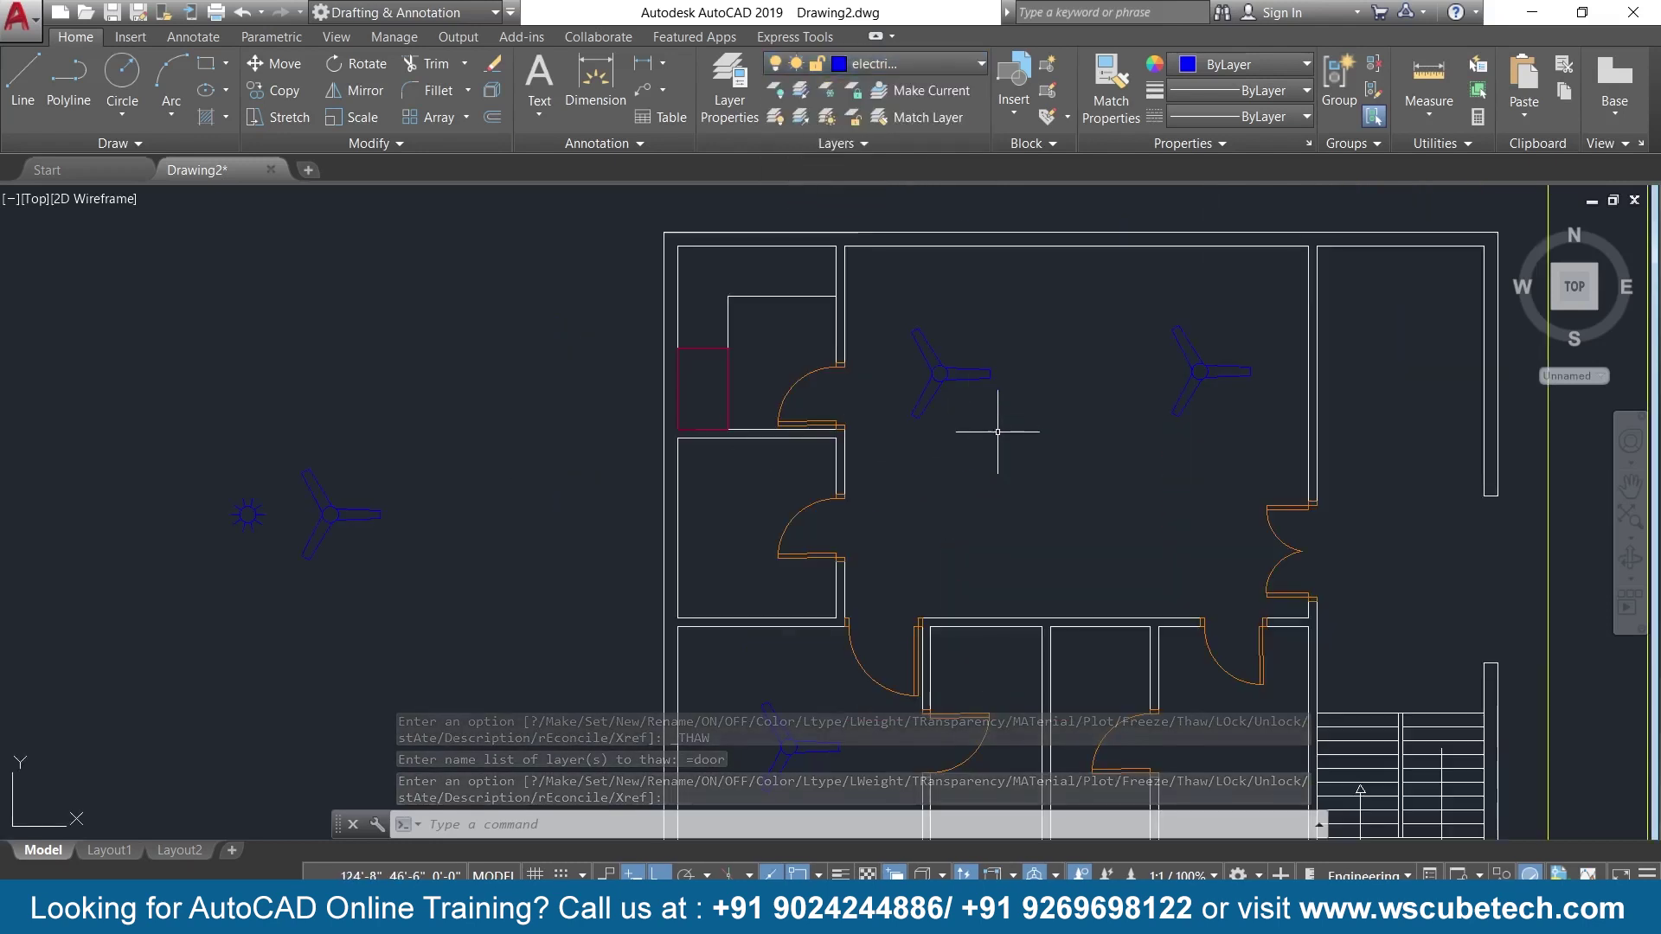
{"action": "scroll", "coordinate": [997, 430], "scroll_direction": "down", "scroll_amount": 1}
{"action": "scroll", "coordinate": [1060, 345], "scroll_direction": "down", "scroll_amount": 2}
{"action": "middle_click_drag", "start_coordinate": [1064, 360], "coordinate": [983, 308]}
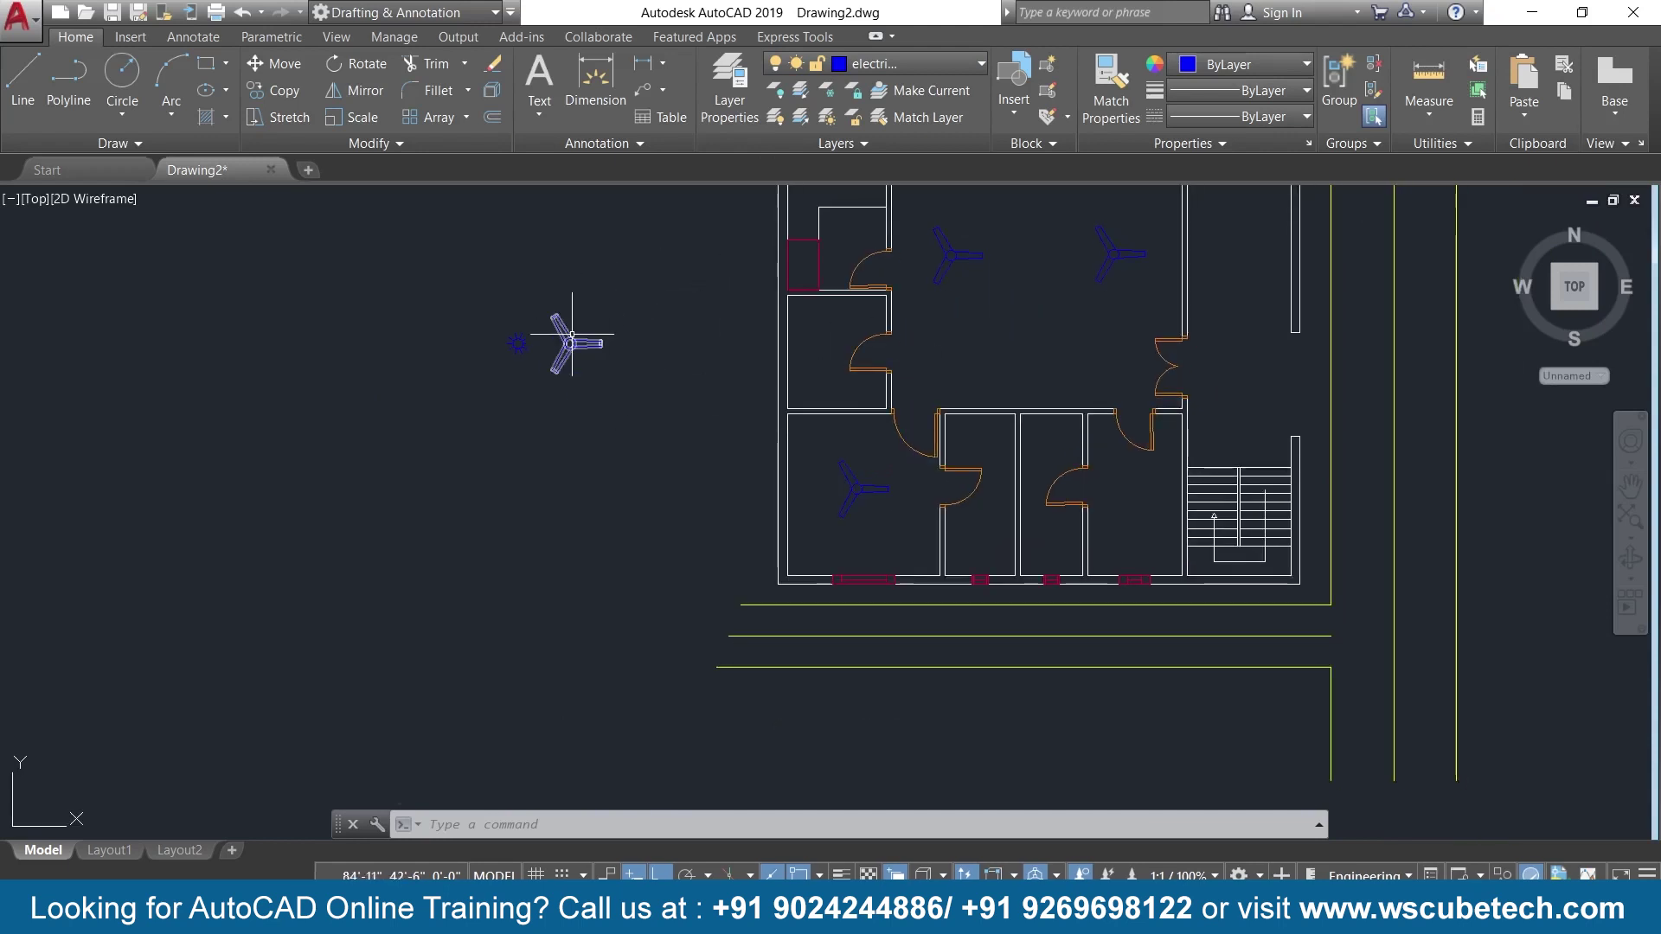
{"action": "scroll", "coordinate": [575, 334], "scroll_direction": "up", "scroll_amount": 2}
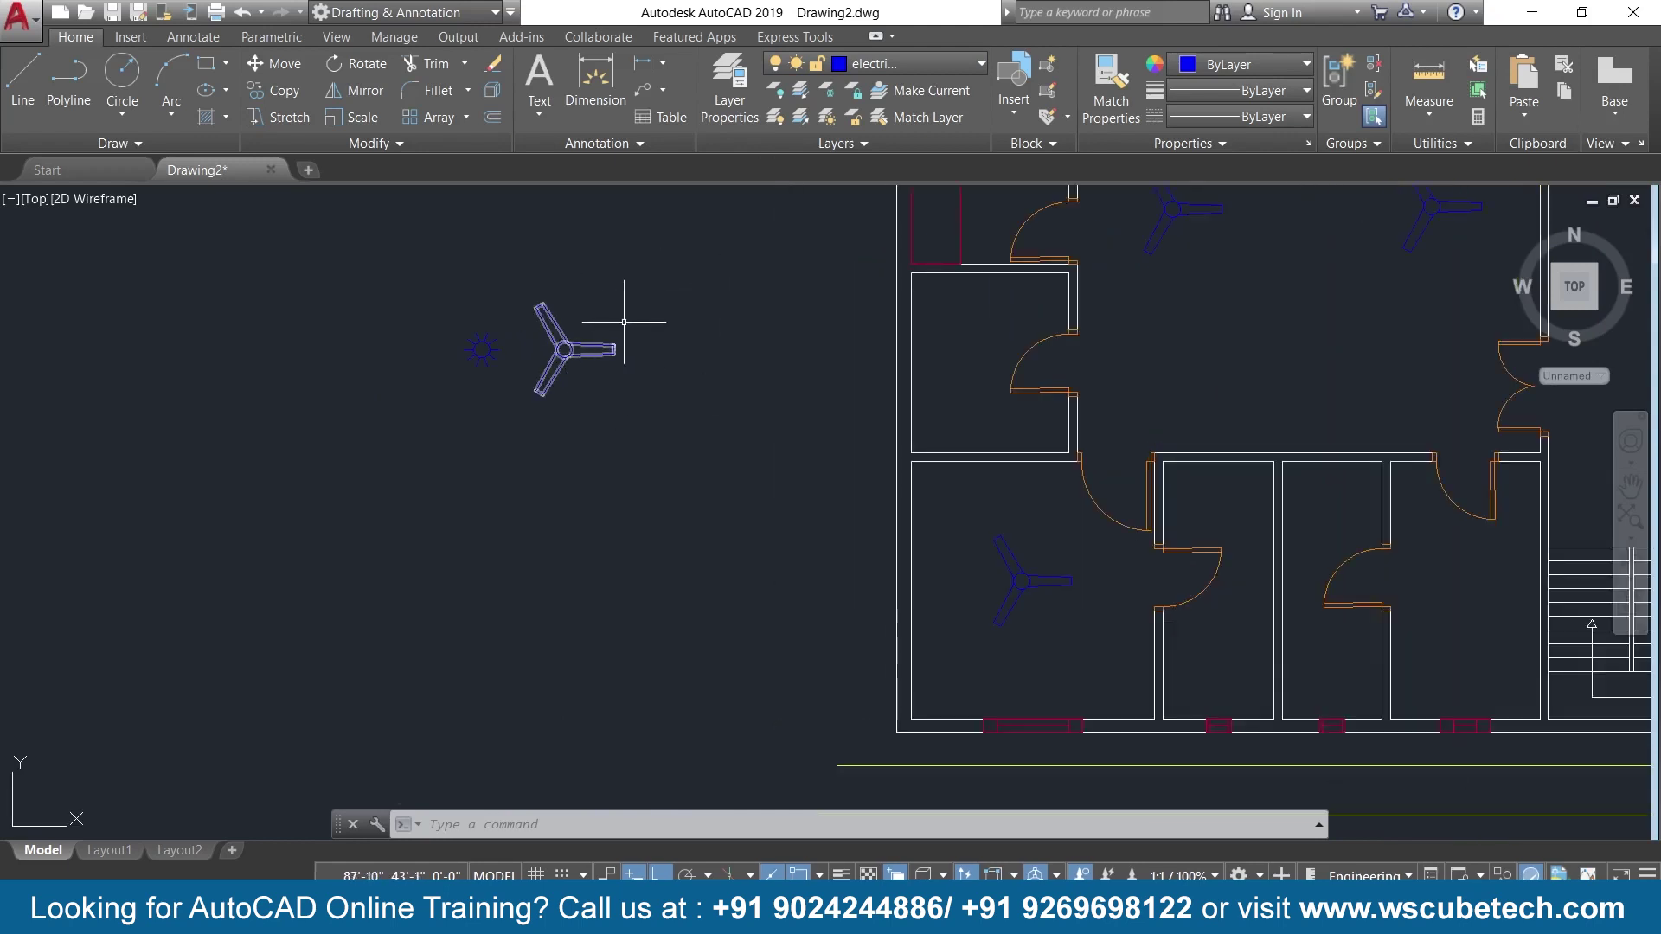
{"action": "type", "text": "m"}
{"action": "key", "text": "Return"}
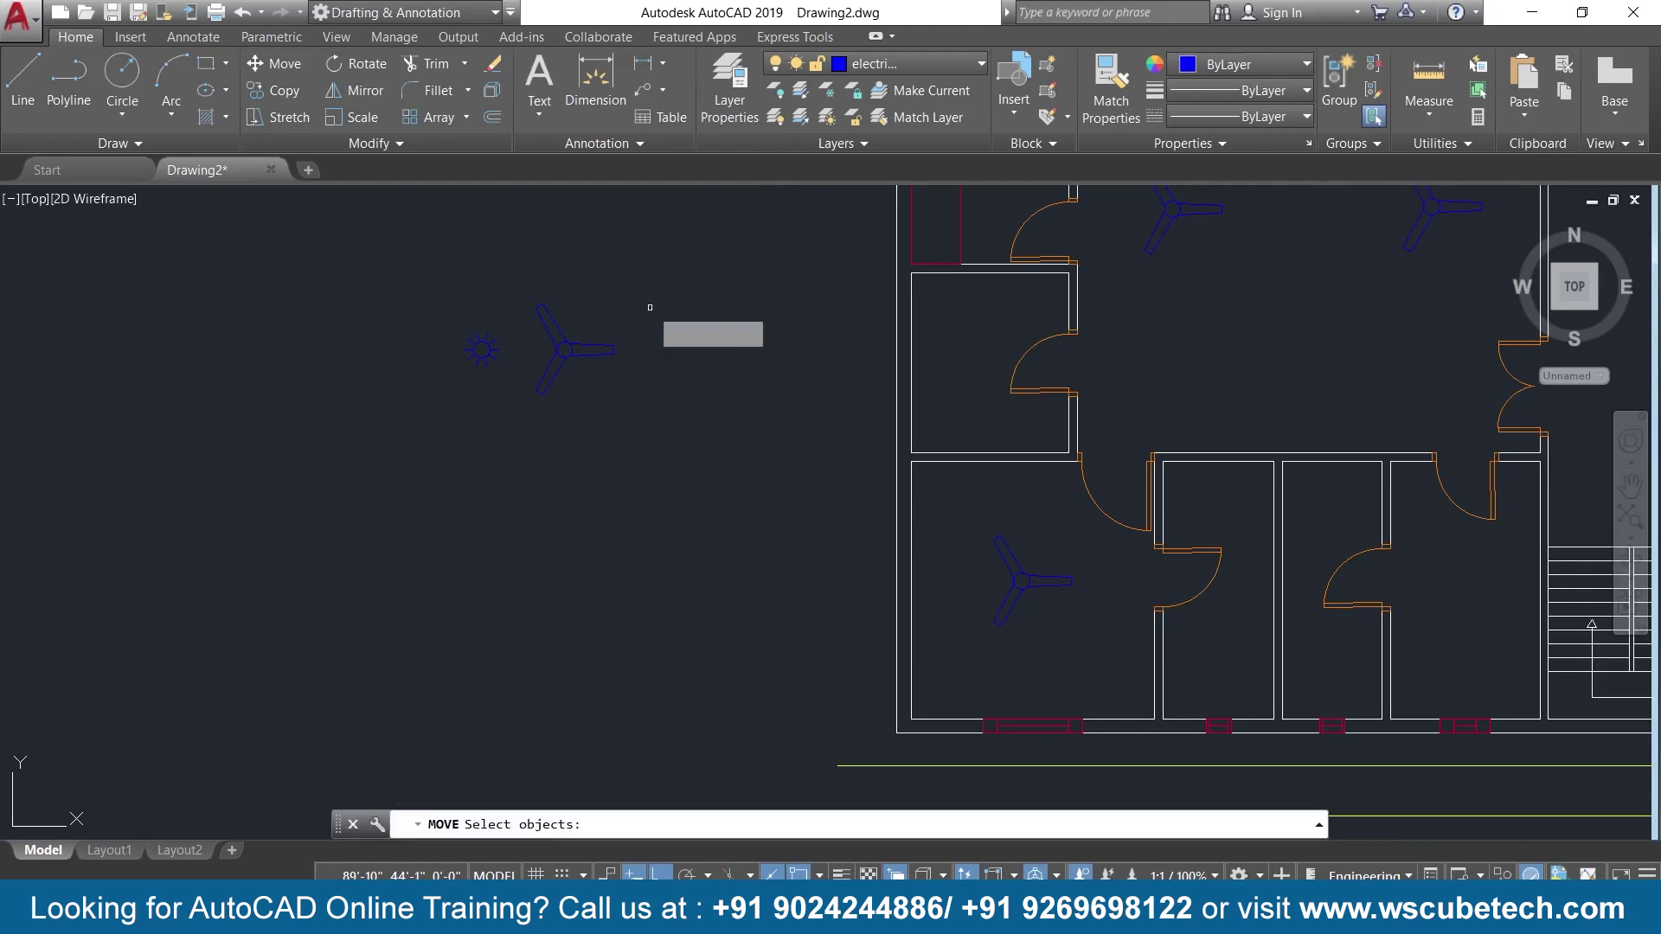
{"action": "left_click", "coordinate": [562, 350]}
{"action": "key", "text": "Return"}
{"action": "scroll", "coordinate": [562, 350], "scroll_direction": "up", "scroll_amount": 2}
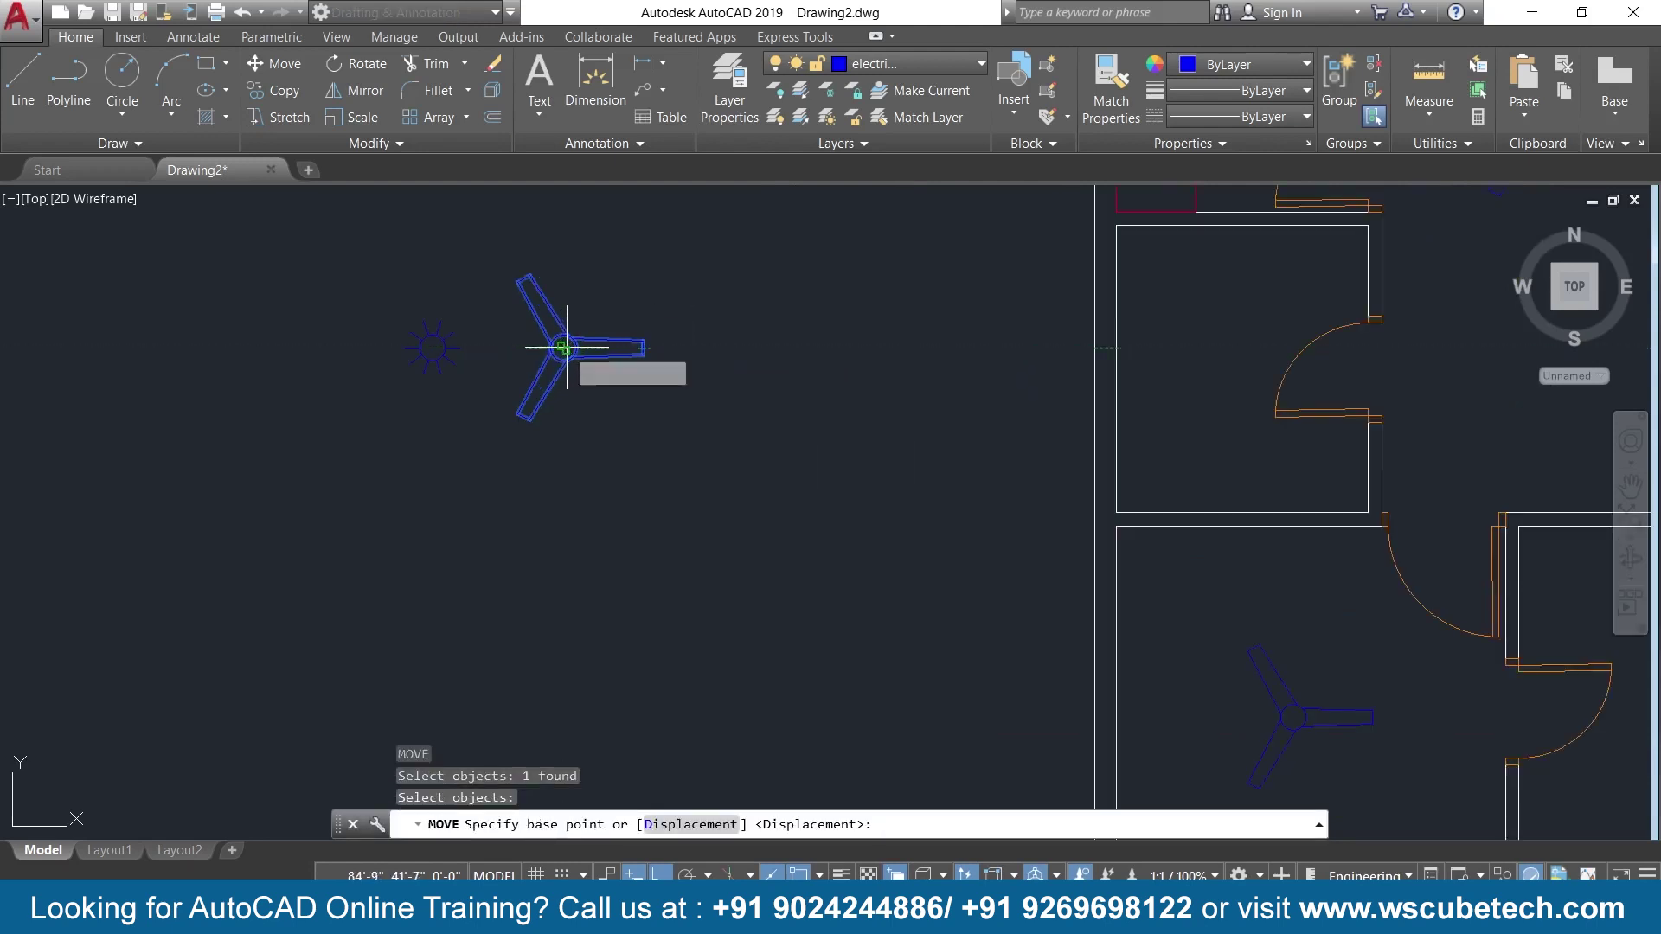
{"action": "left_click", "coordinate": [562, 348]}
{"action": "scroll", "coordinate": [748, 344], "scroll_direction": "down", "scroll_amount": 4}
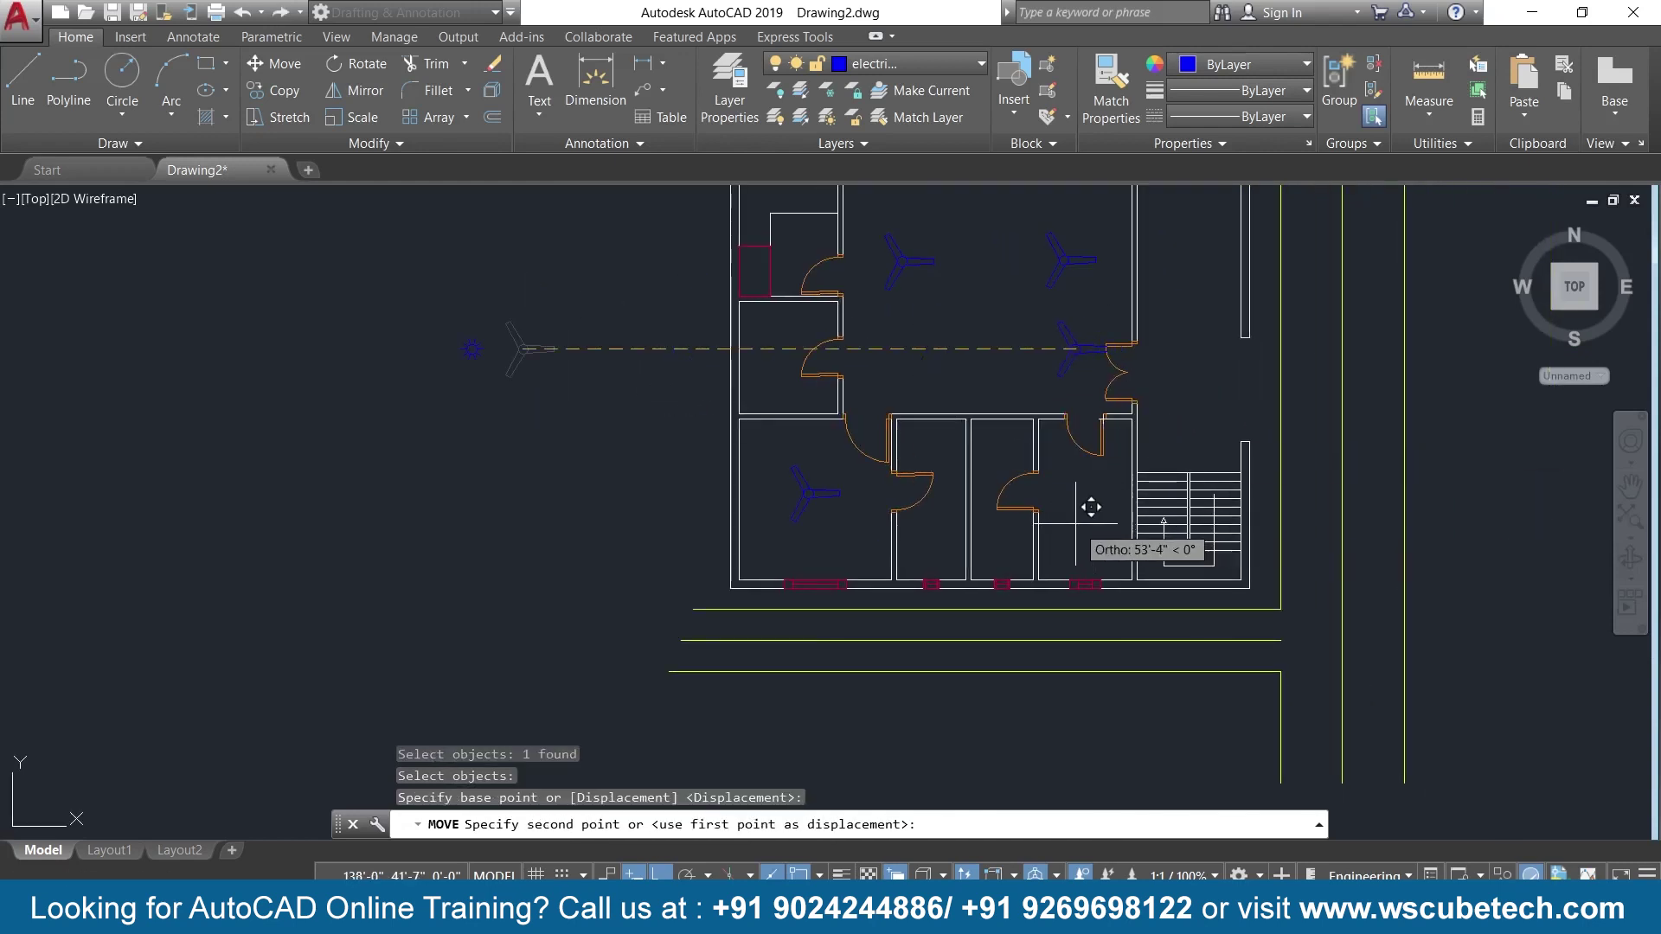
{"action": "key", "text": "F8"}
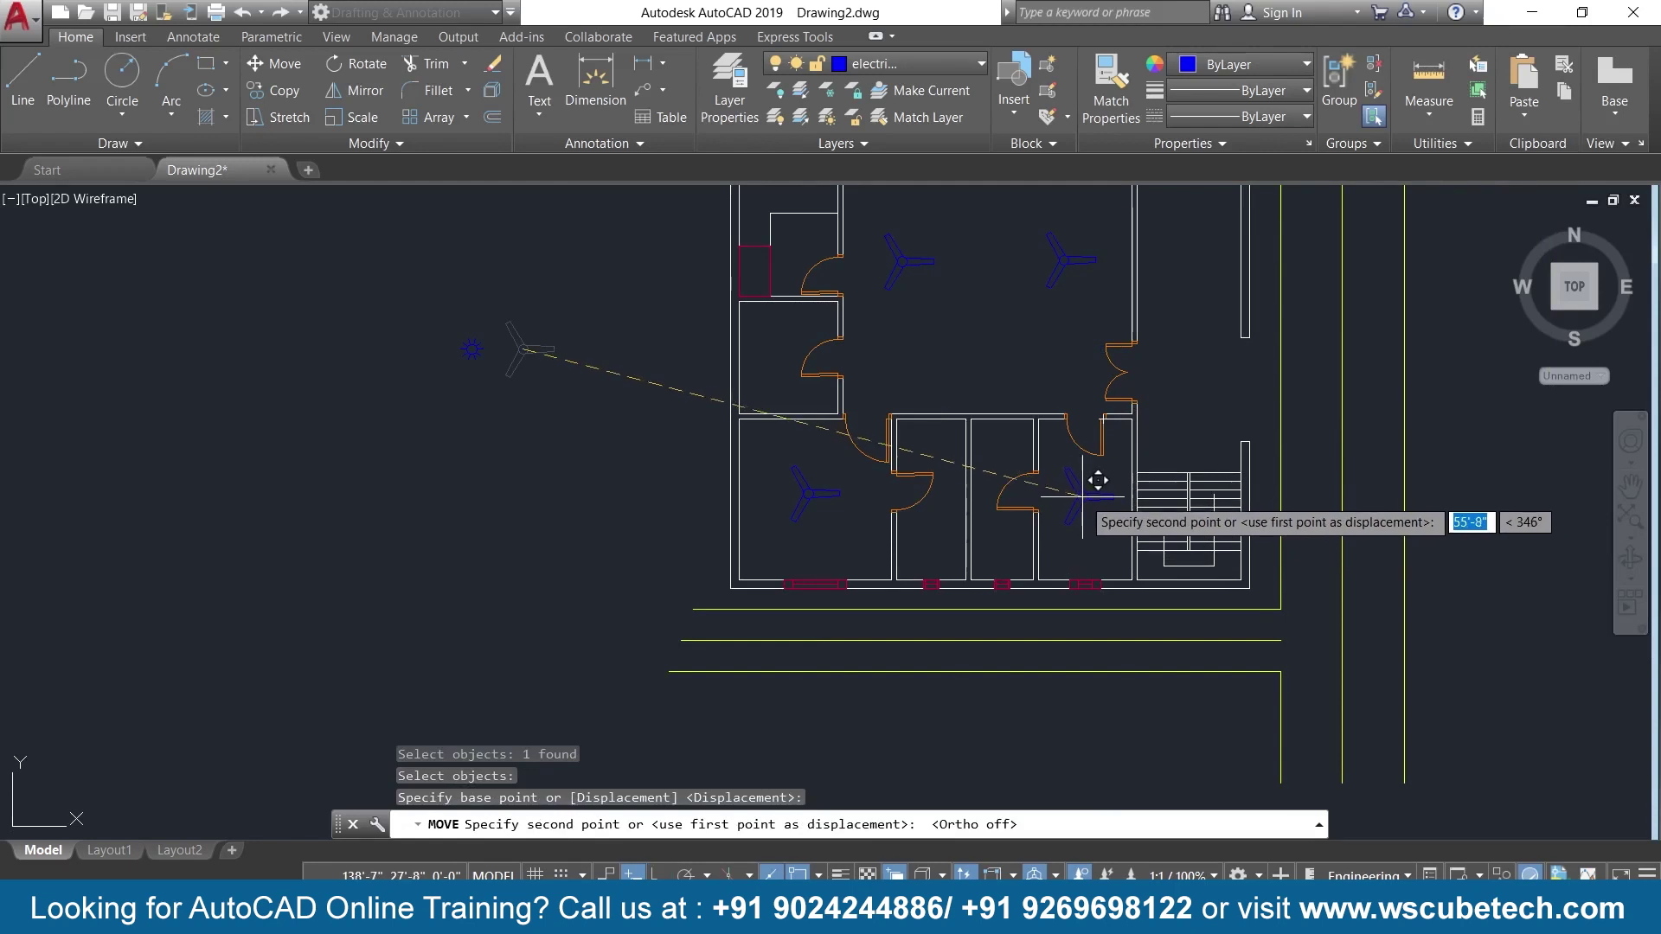
{"action": "left_click", "coordinate": [1082, 498]}
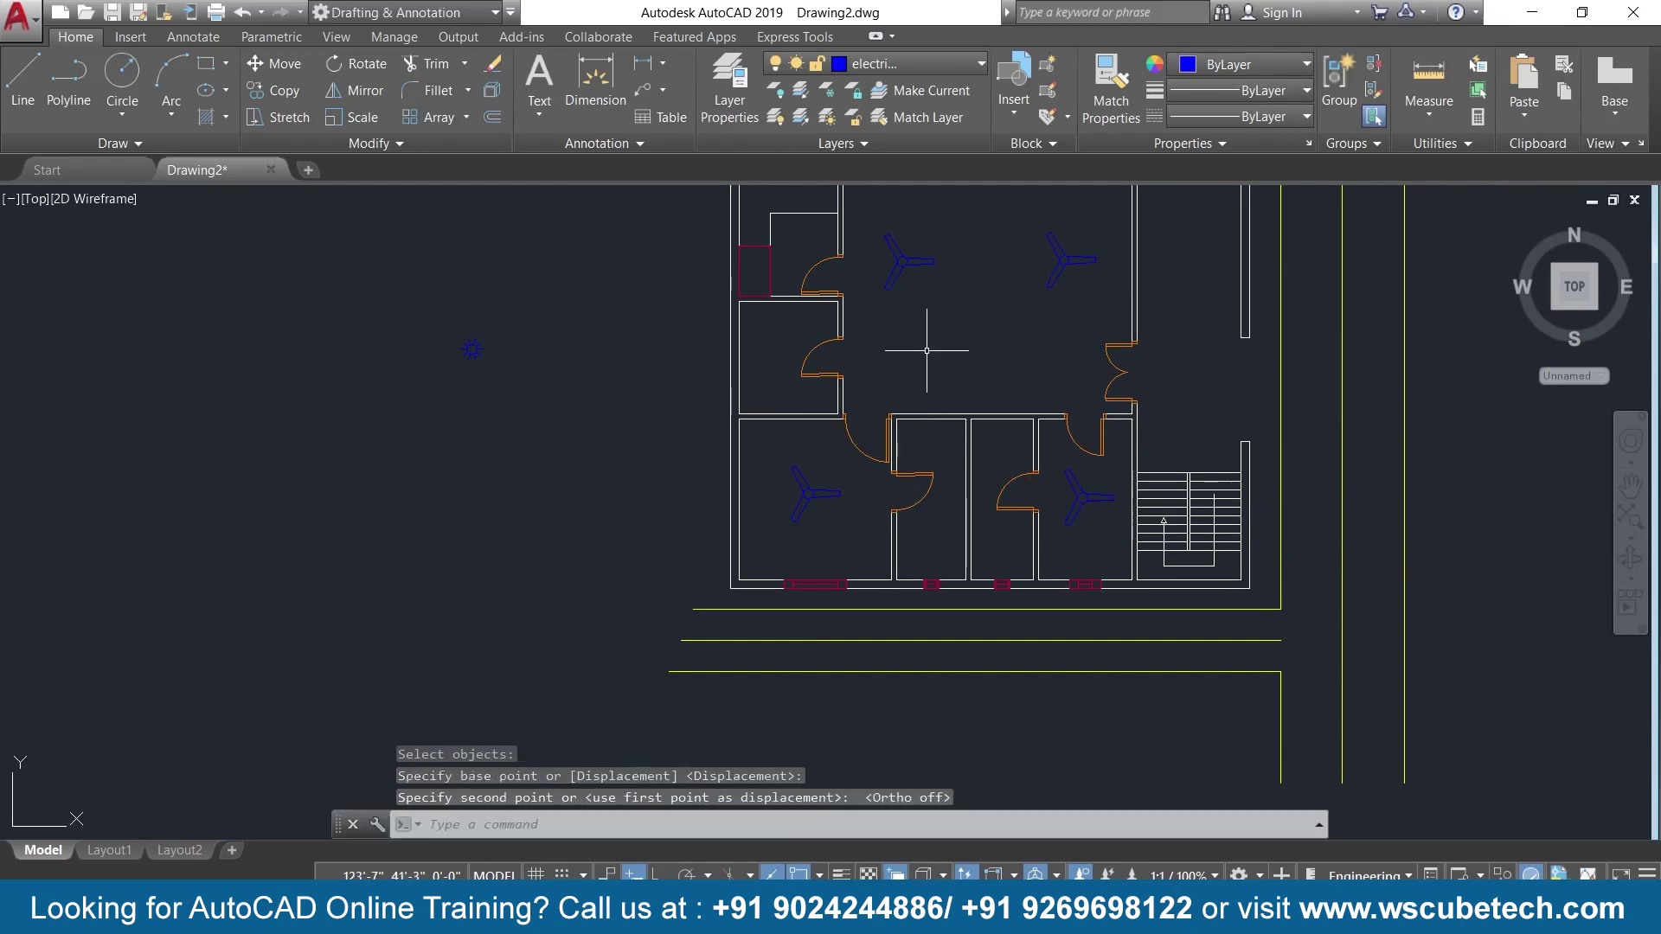
Erase the stray light symbol left of the plan.
{"action": "middle_click_drag", "start_coordinate": [926, 350], "coordinate": [970, 437]}
{"action": "scroll", "coordinate": [962, 430], "scroll_direction": "up", "scroll_amount": 2}
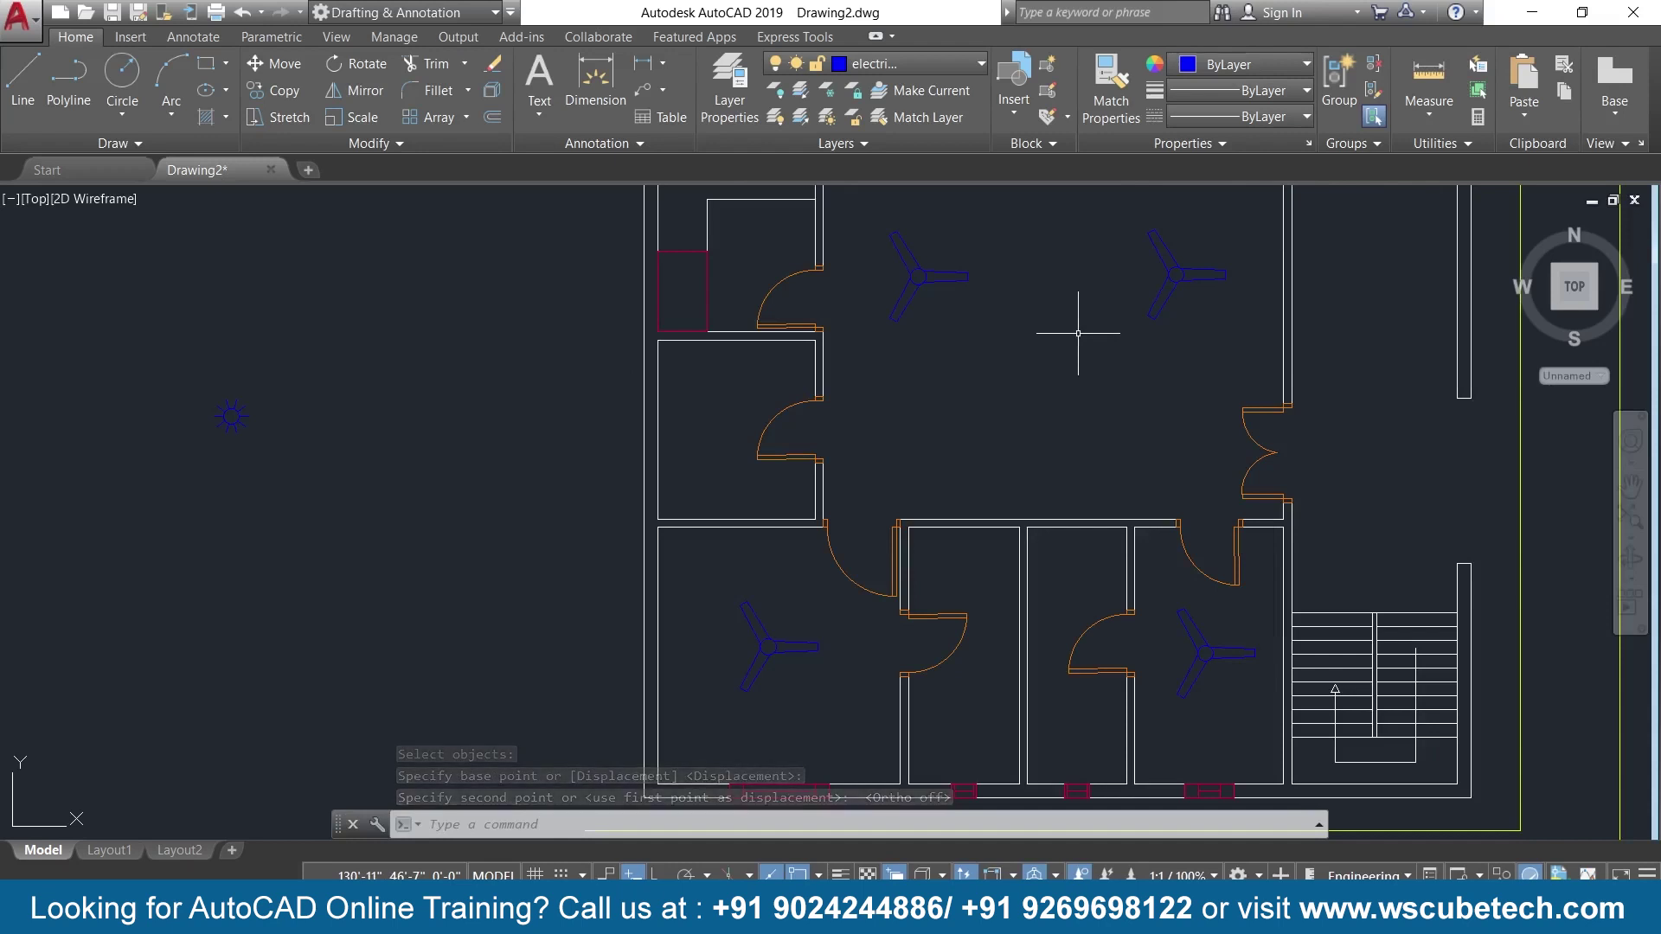
{"action": "scroll", "coordinate": [1077, 333], "scroll_direction": "down", "scroll_amount": 2}
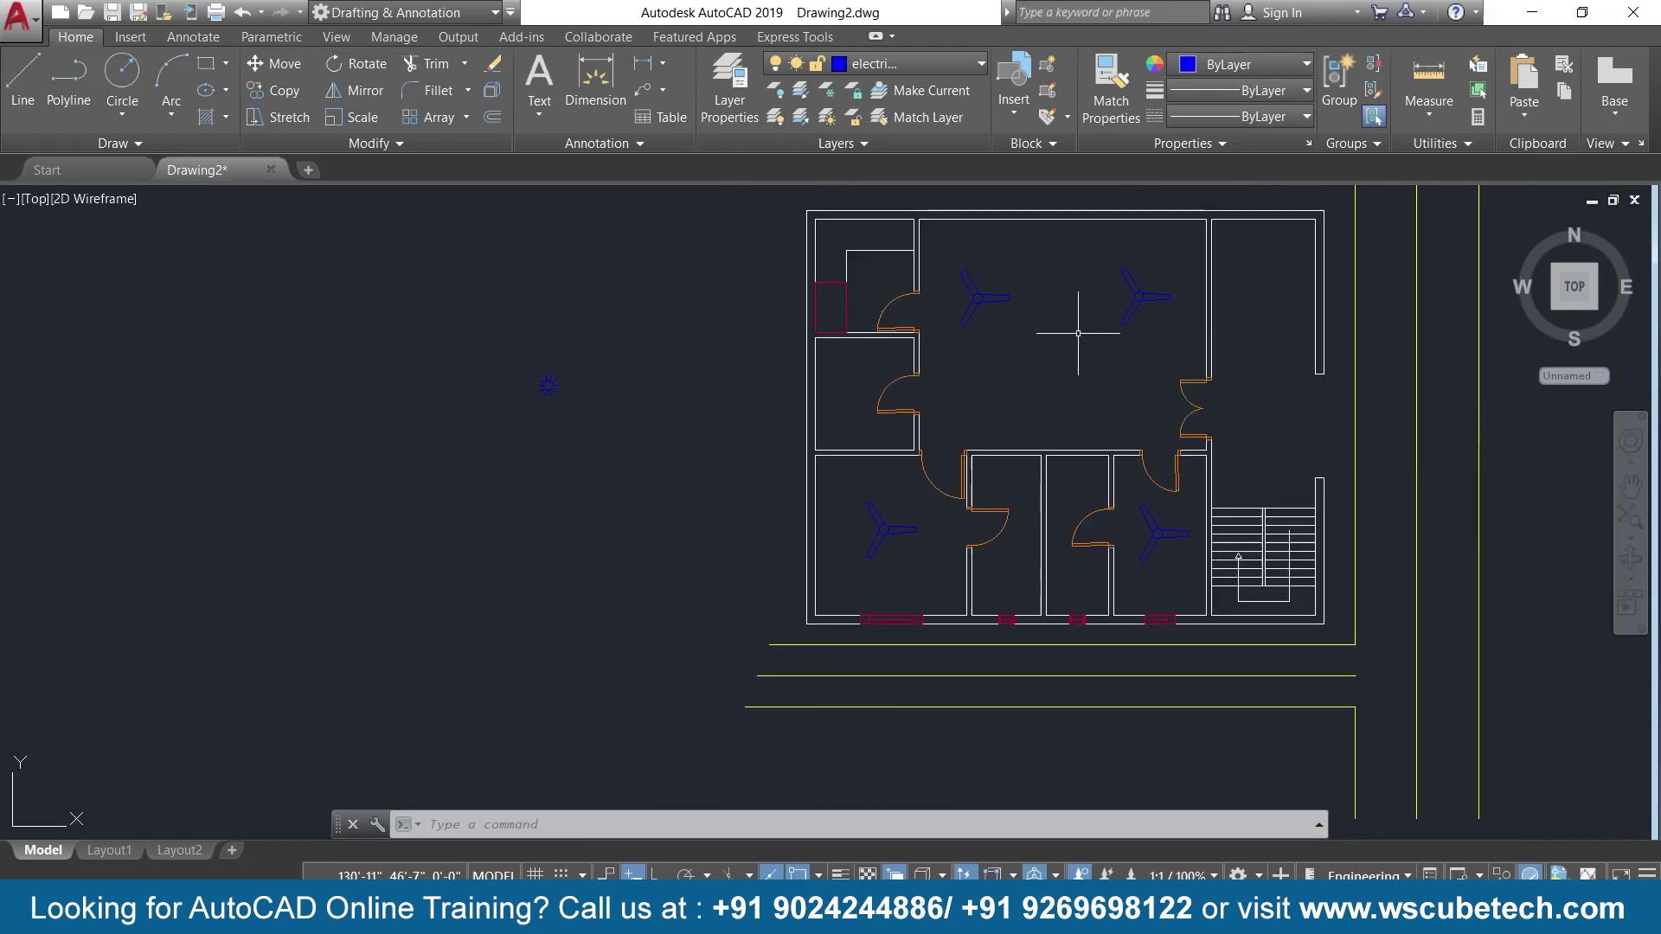
{"action": "left_click", "coordinate": [610, 355]}
{"action": "left_click", "coordinate": [530, 387]}
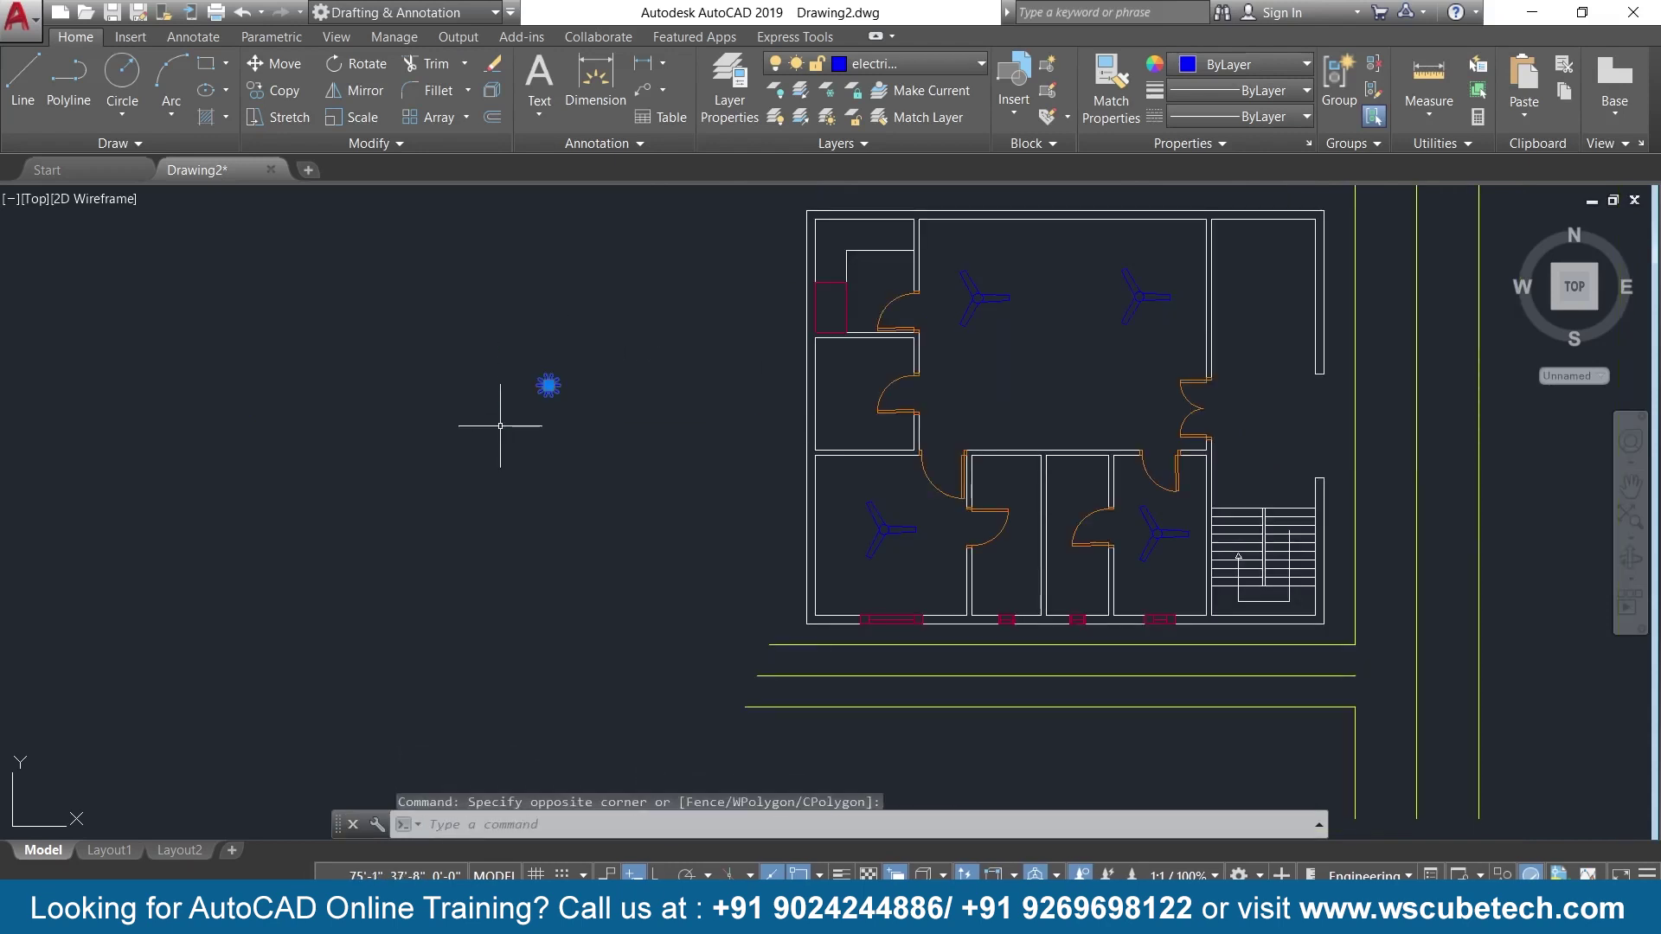
{"action": "key", "text": "Delete"}
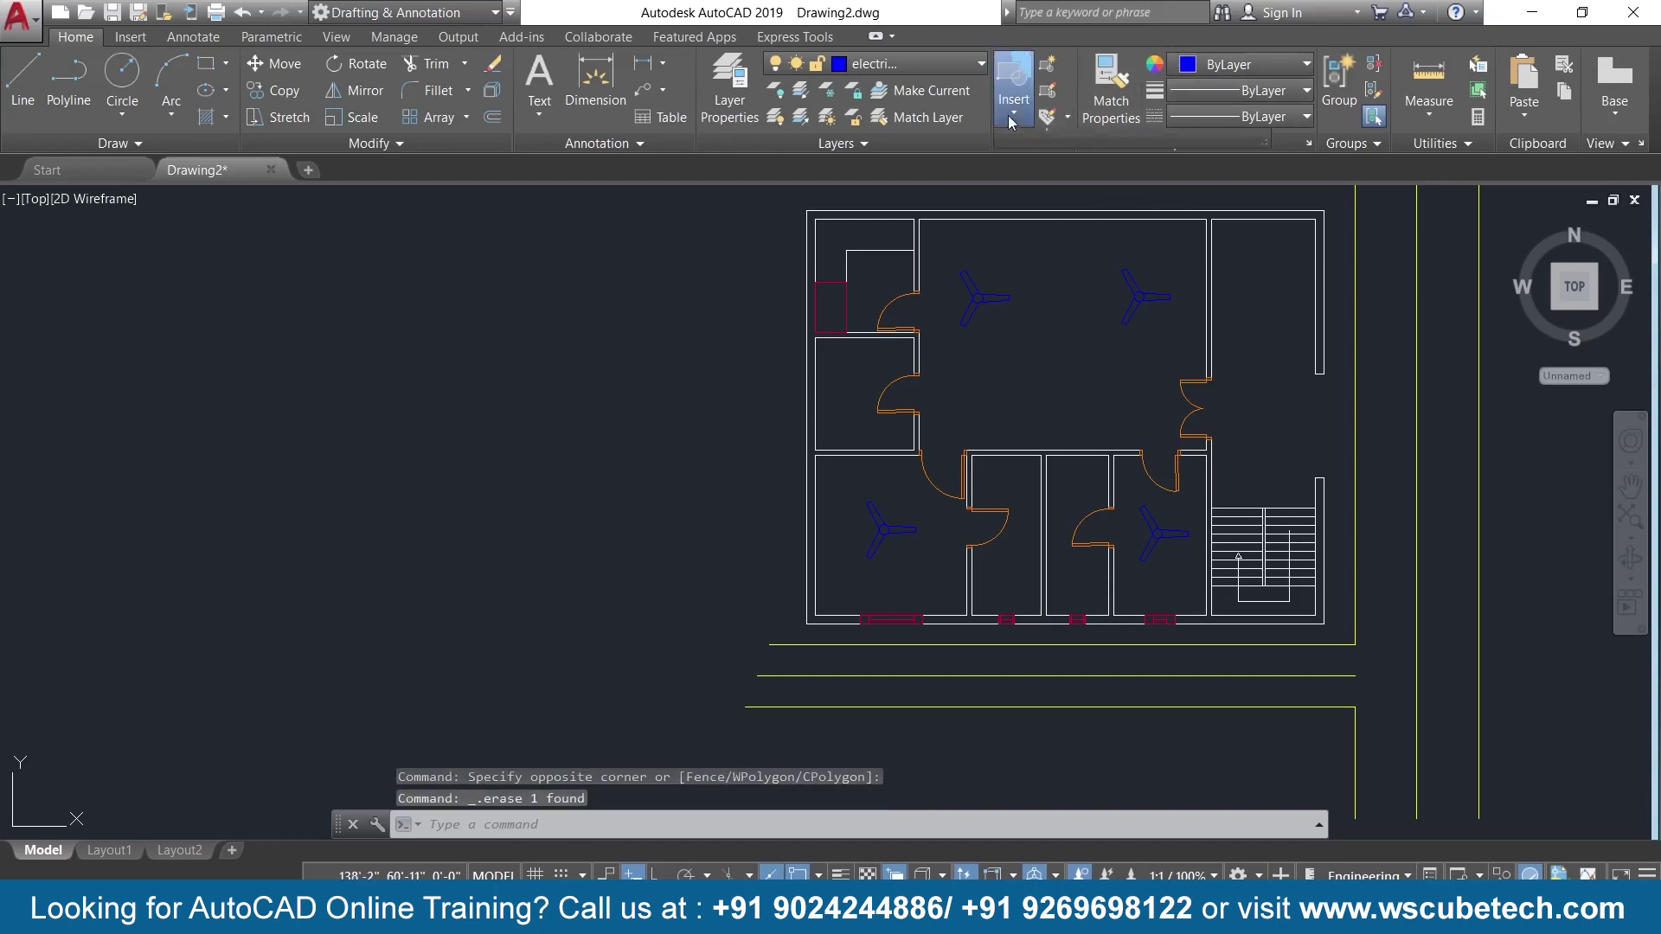
Insert light block b in the large upper room.
{"action": "left_click", "coordinate": [1009, 116]}
{"action": "left_click", "coordinate": [1077, 275]}
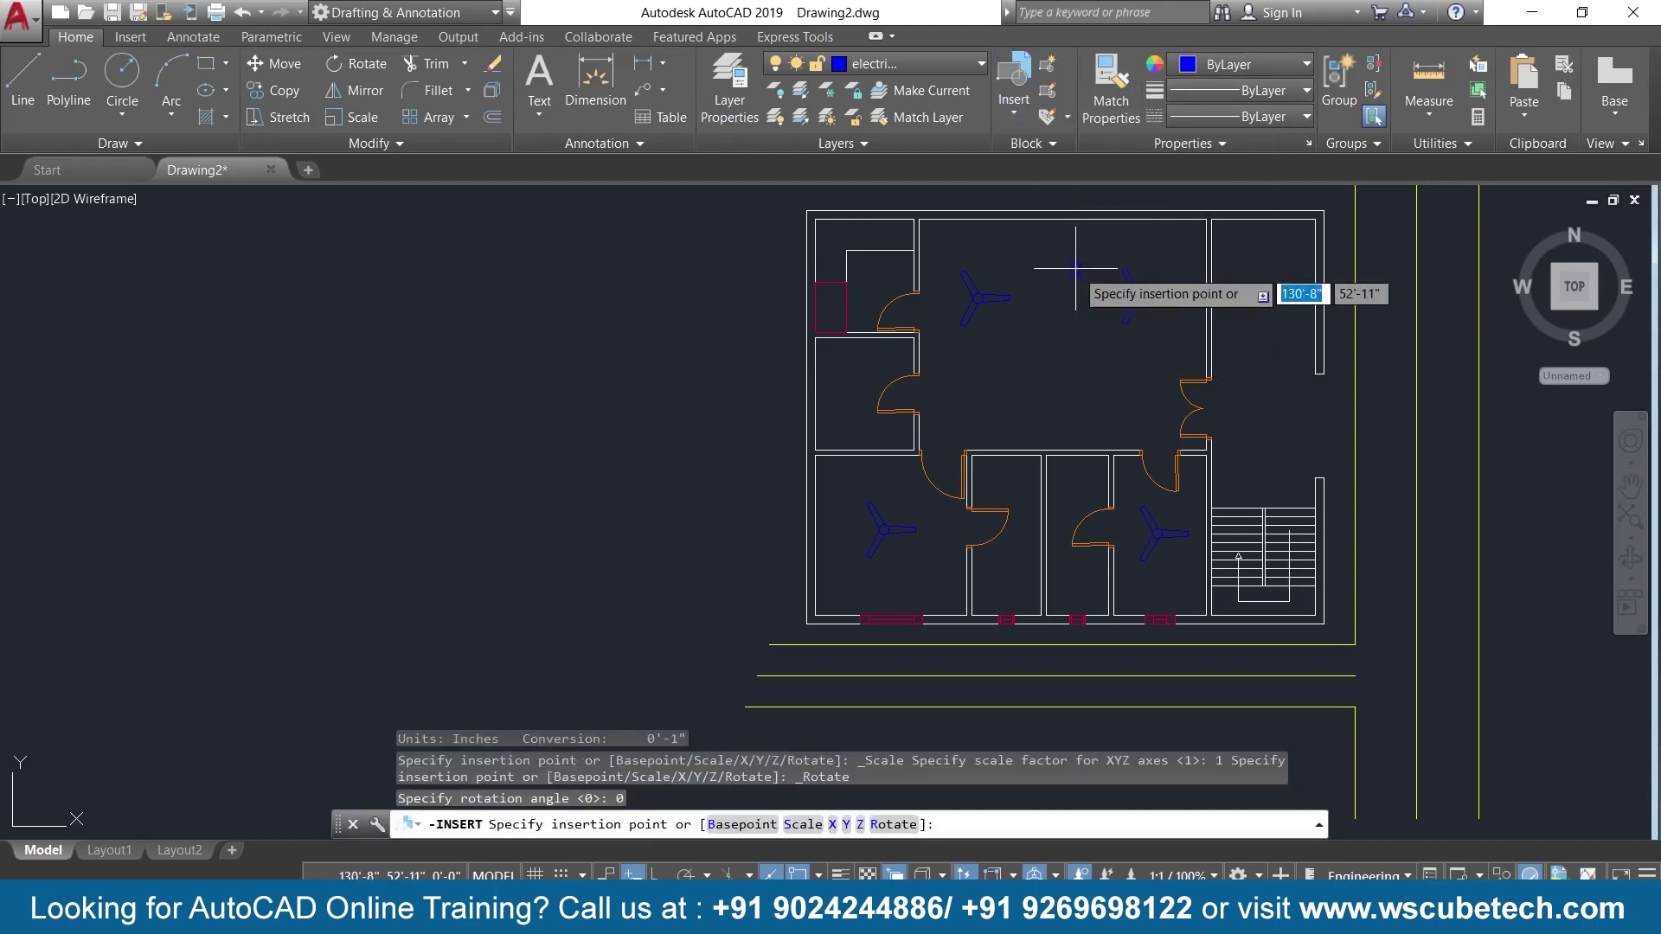
{"action": "left_click", "coordinate": [1172, 248]}
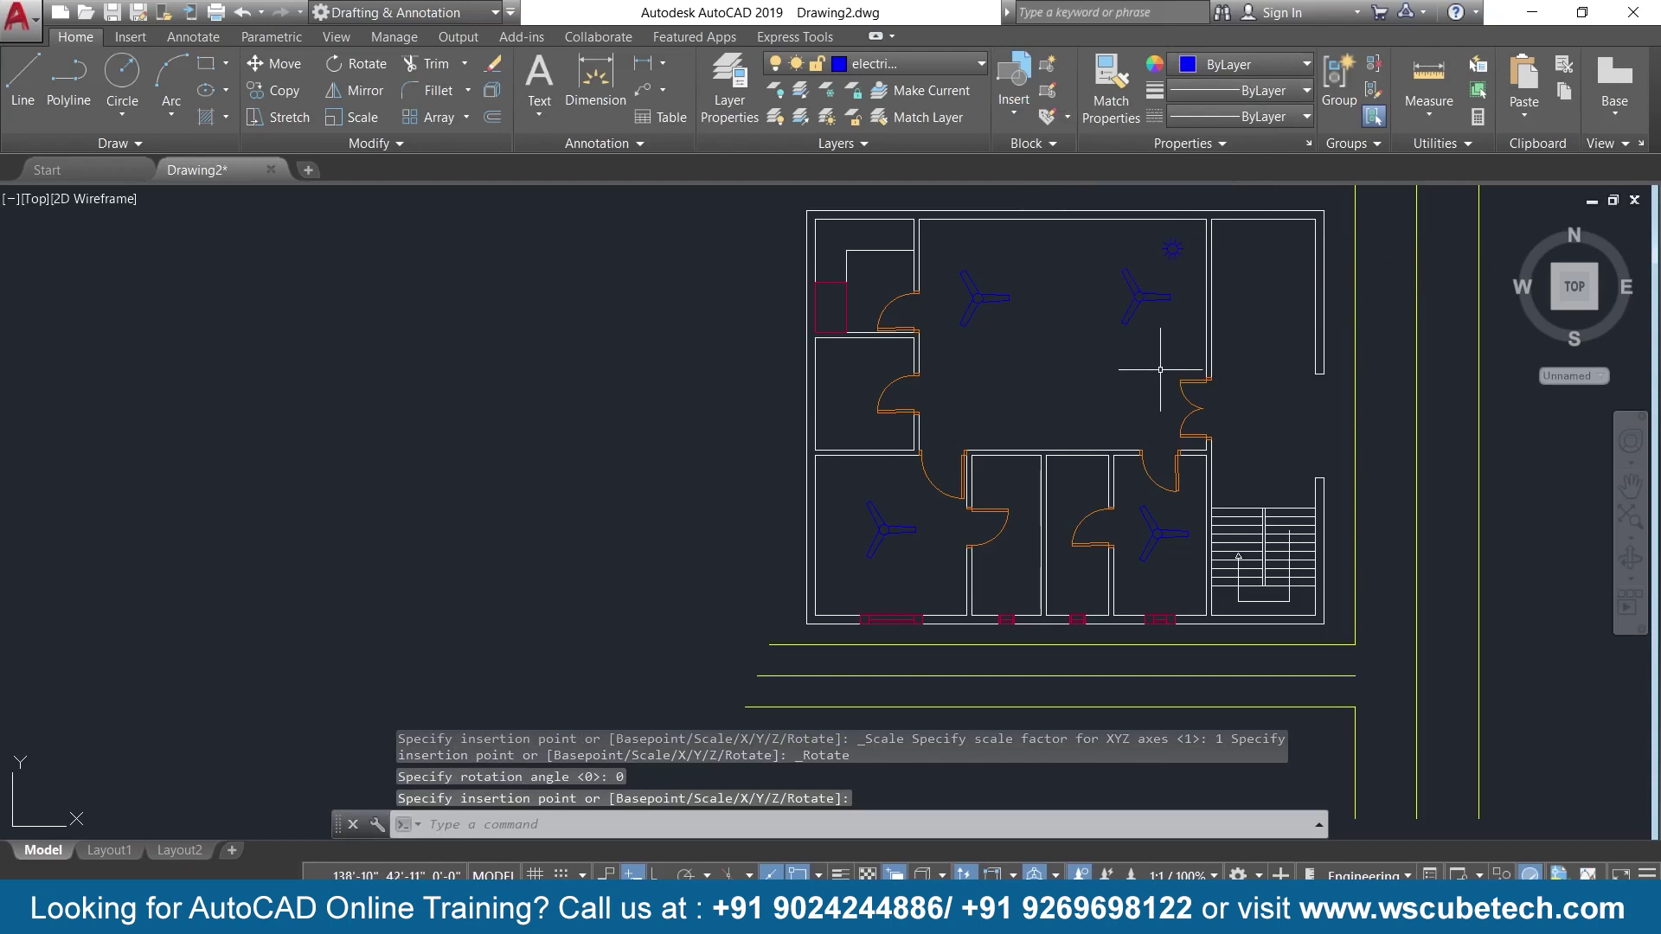
Copy the light twice: directly below it and at the room's upper left.
{"action": "type", "text": "c"}
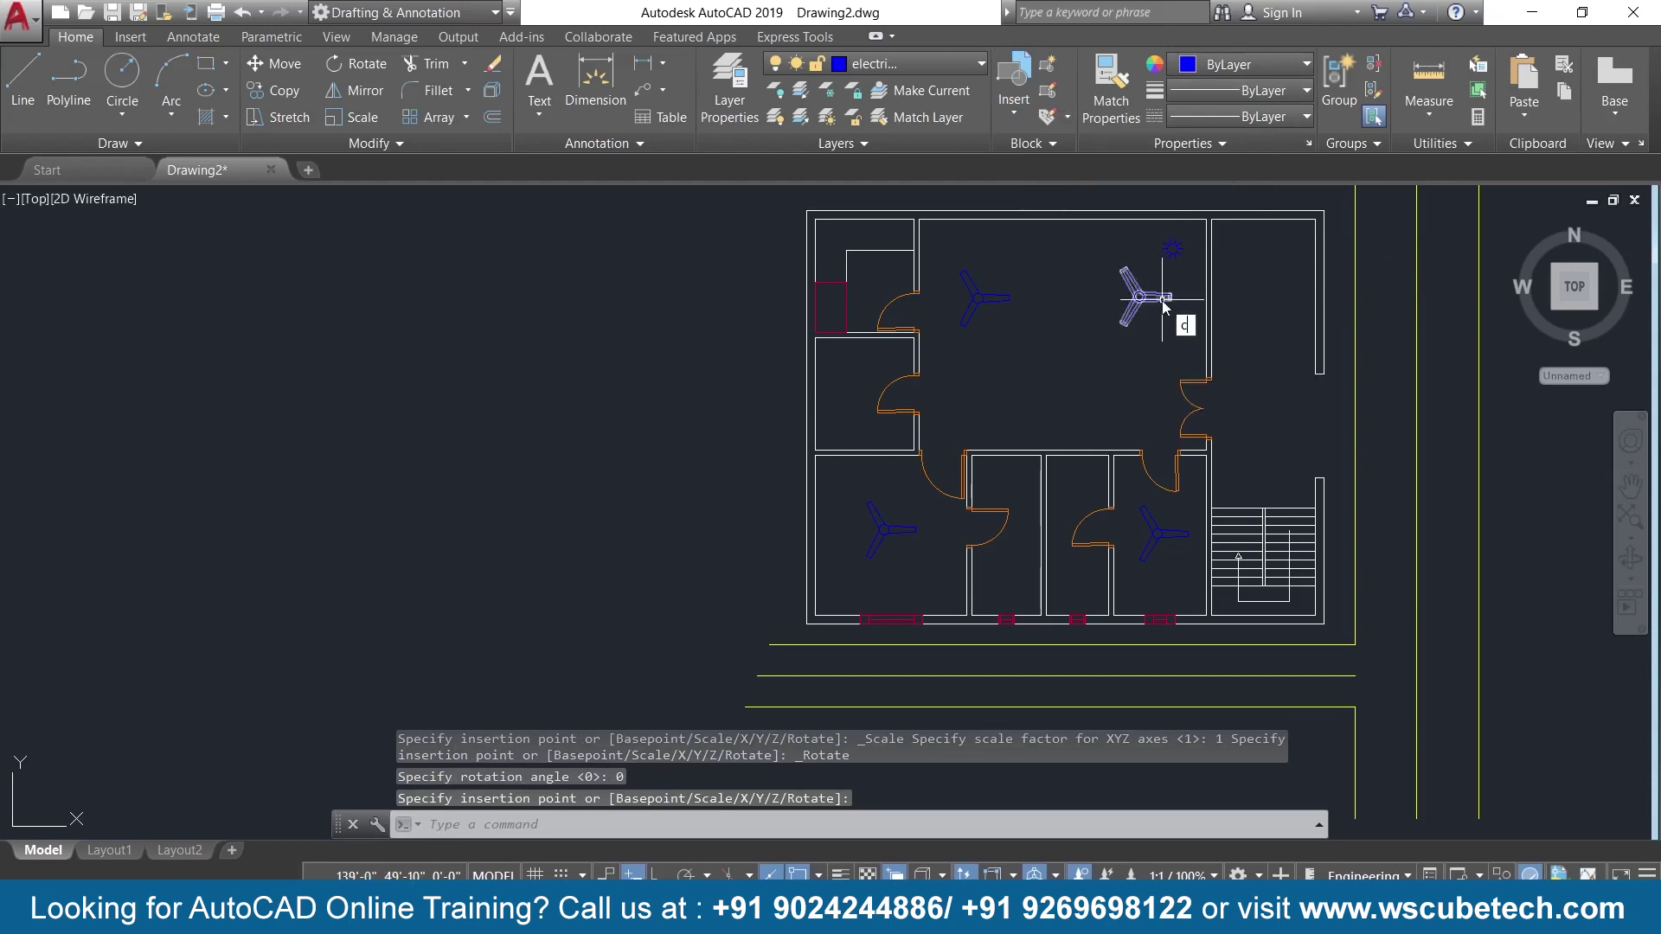
{"action": "key", "text": "Return"}
{"action": "scroll", "coordinate": [1163, 304], "scroll_direction": "up", "scroll_amount": 3}
{"action": "scroll", "coordinate": [1166, 319], "scroll_direction": "up", "scroll_amount": 3}
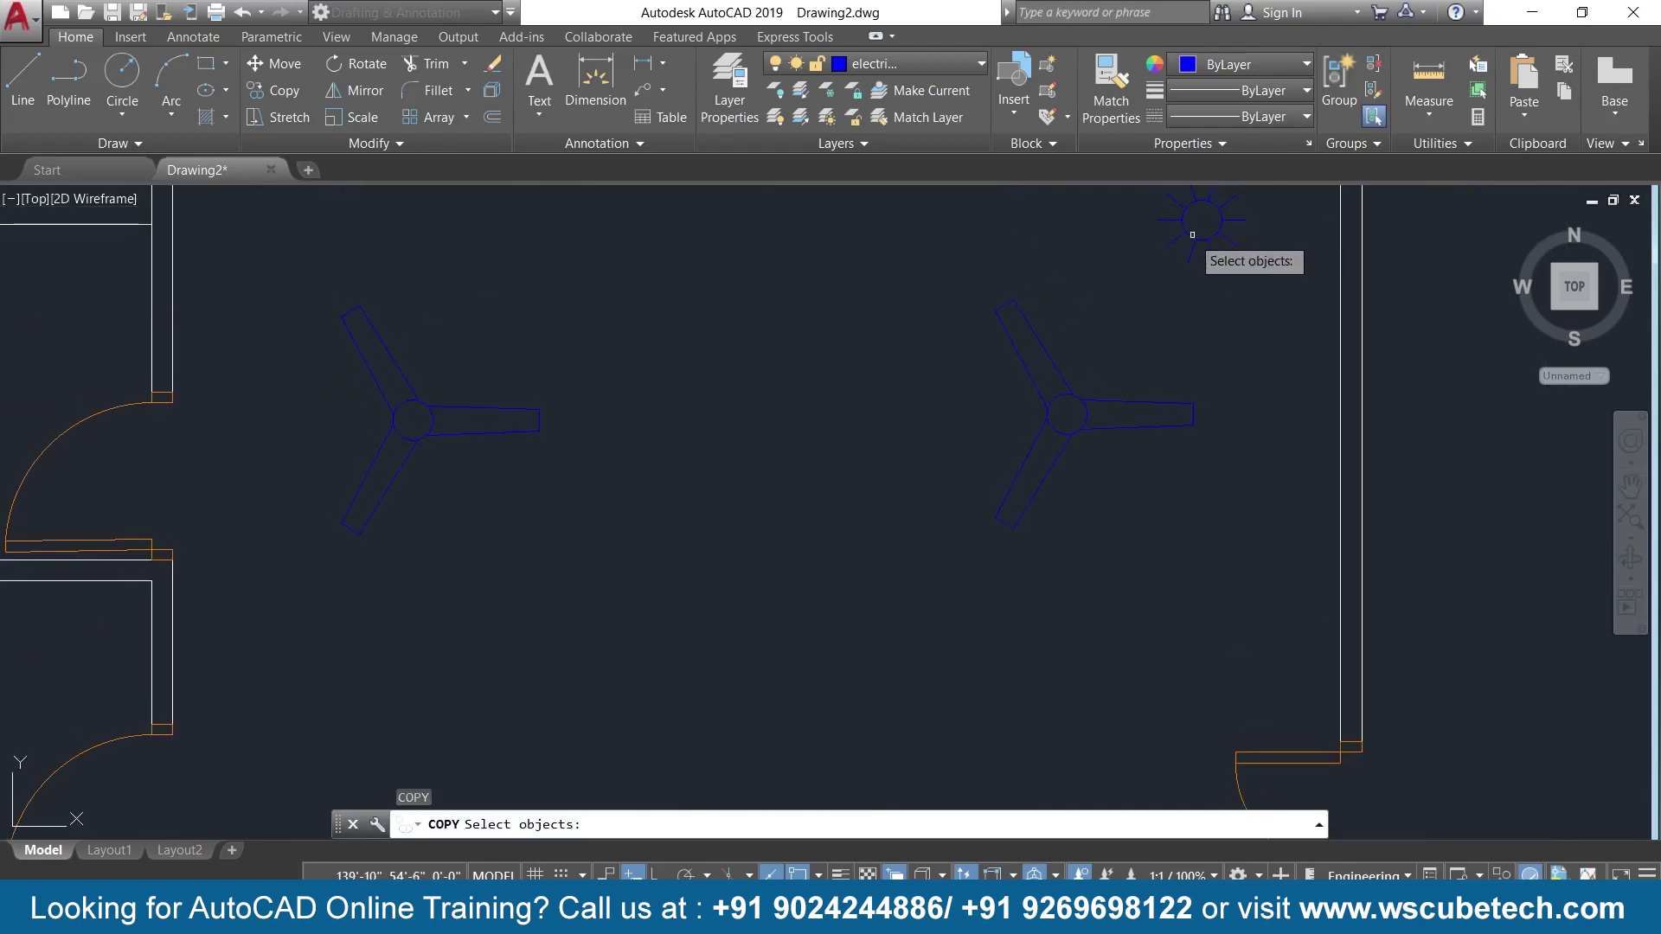
{"action": "left_click", "coordinate": [1196, 228]}
{"action": "key", "text": "Return"}
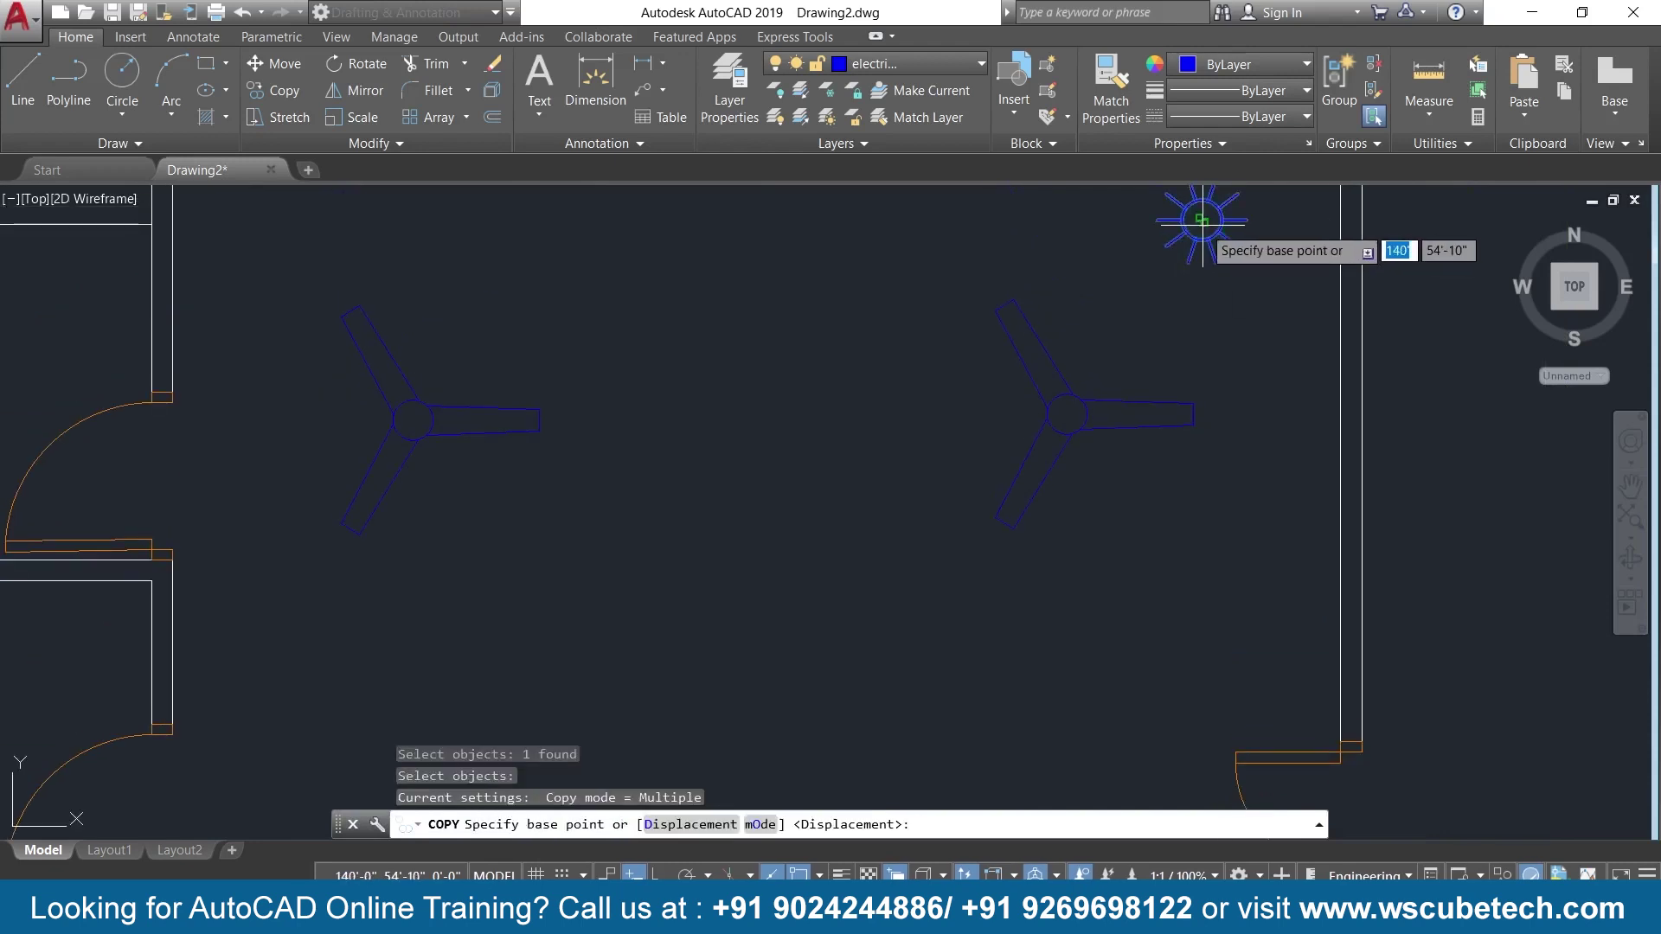
{"action": "left_click", "coordinate": [1201, 220]}
{"action": "scroll", "coordinate": [1202, 537], "scroll_direction": "down", "scroll_amount": 2}
{"action": "scroll", "coordinate": [1202, 541], "scroll_direction": "down", "scroll_amount": 2}
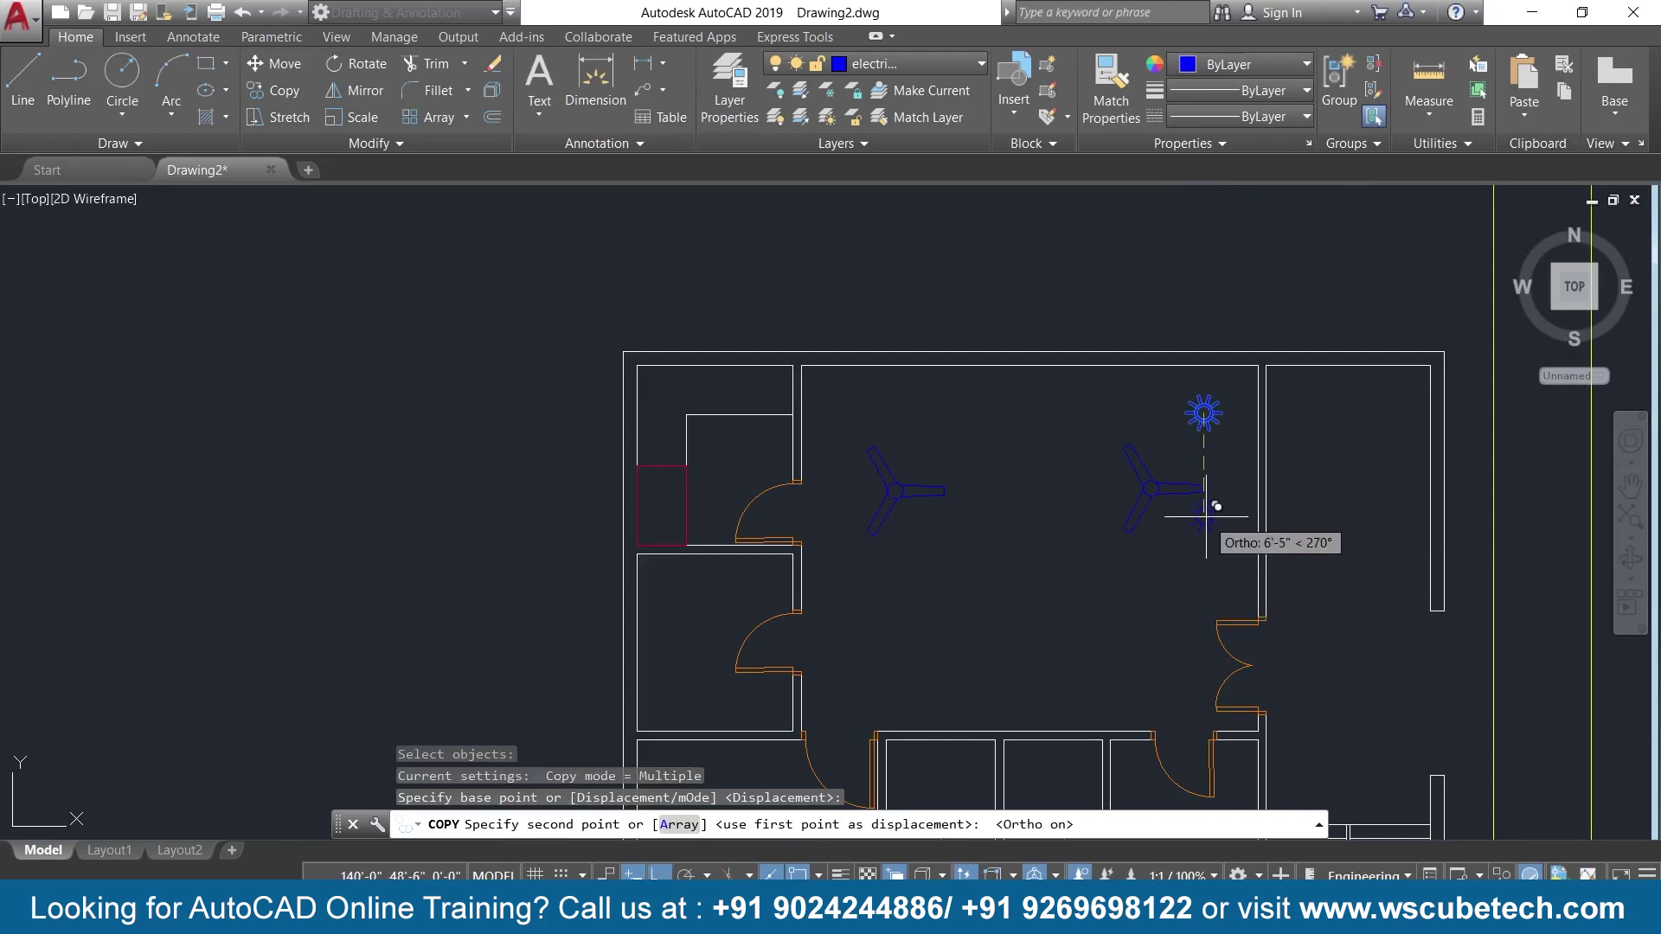
{"action": "left_click", "coordinate": [1202, 575]}
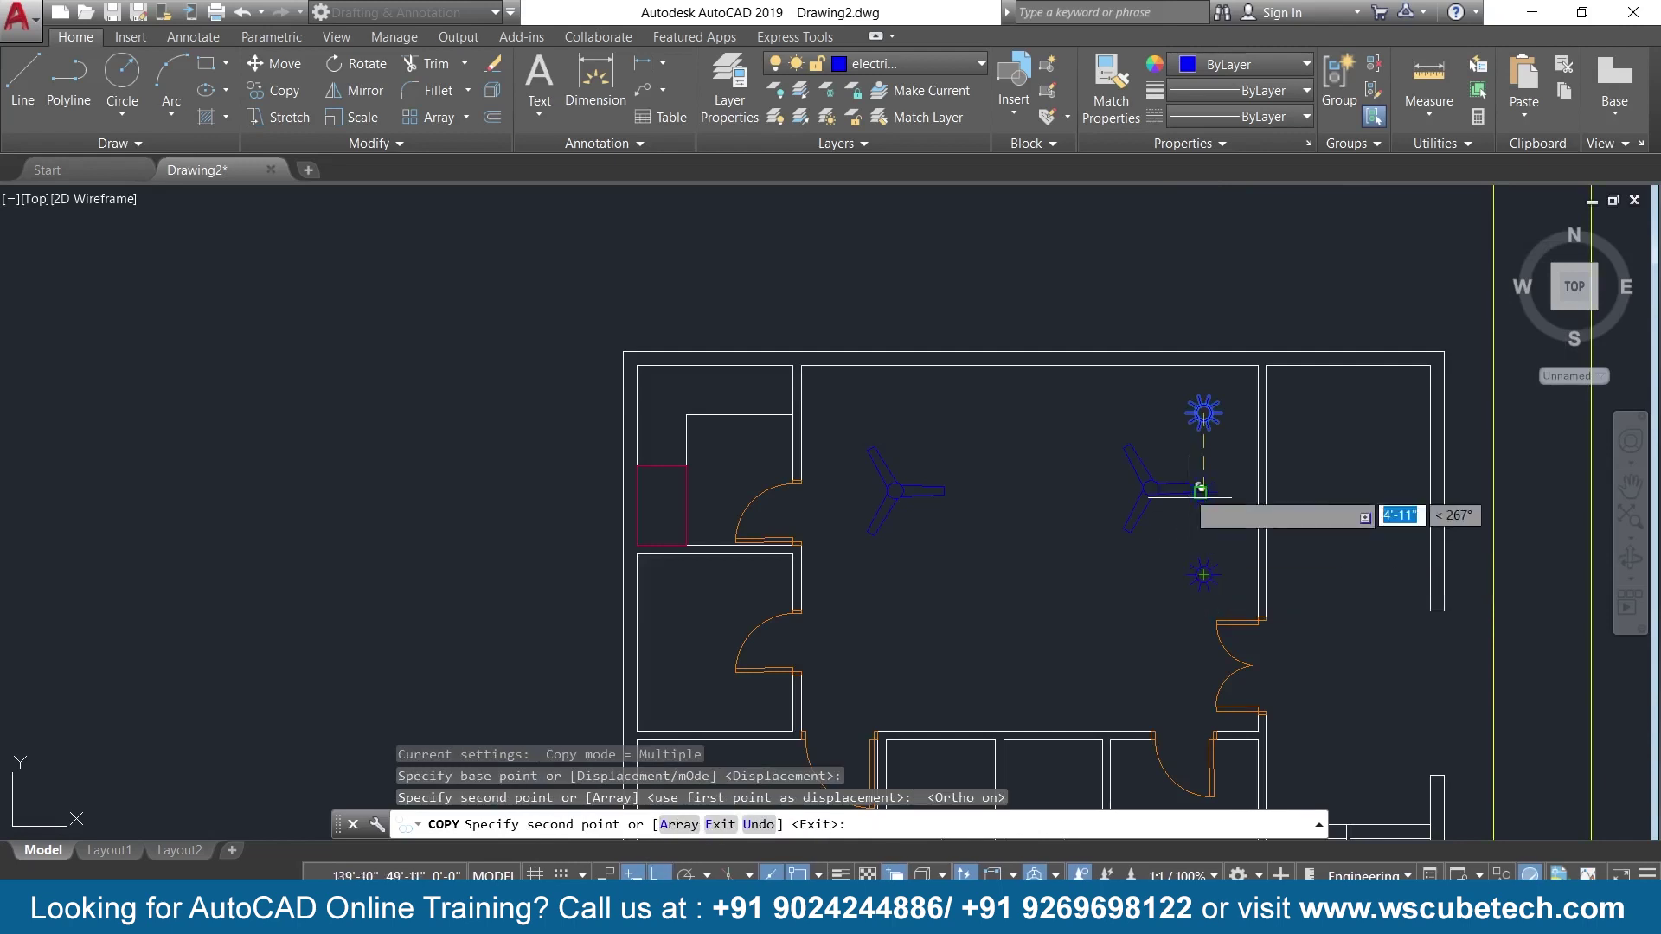
{"action": "left_click", "coordinate": [859, 419]}
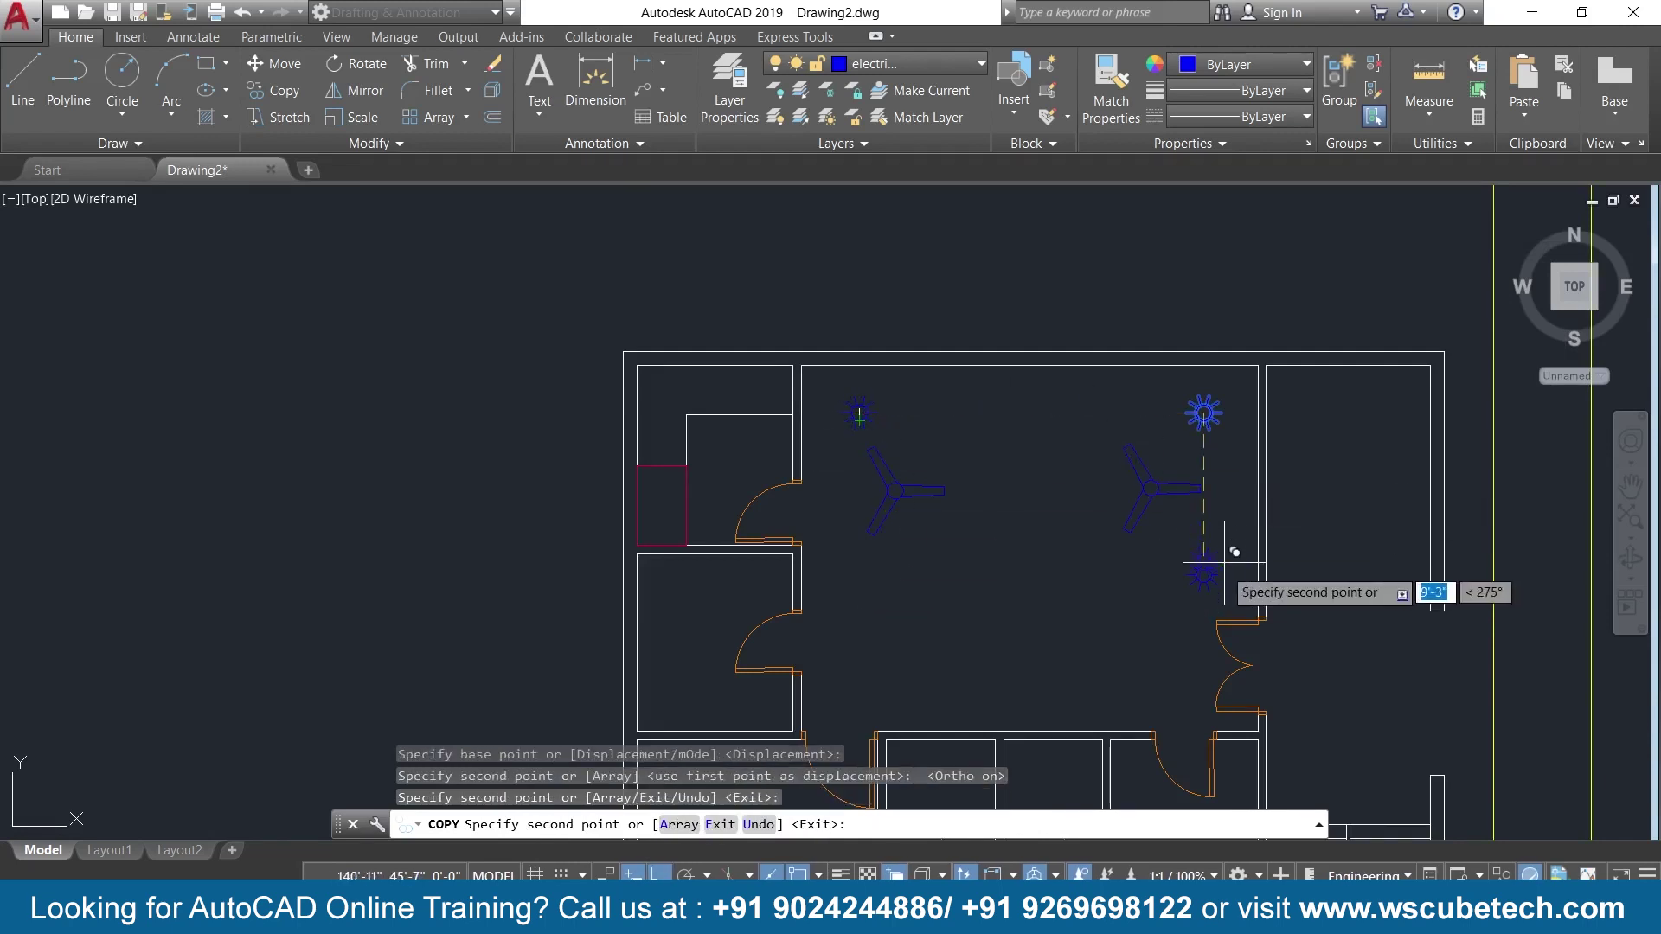
{"action": "key", "text": "F8"}
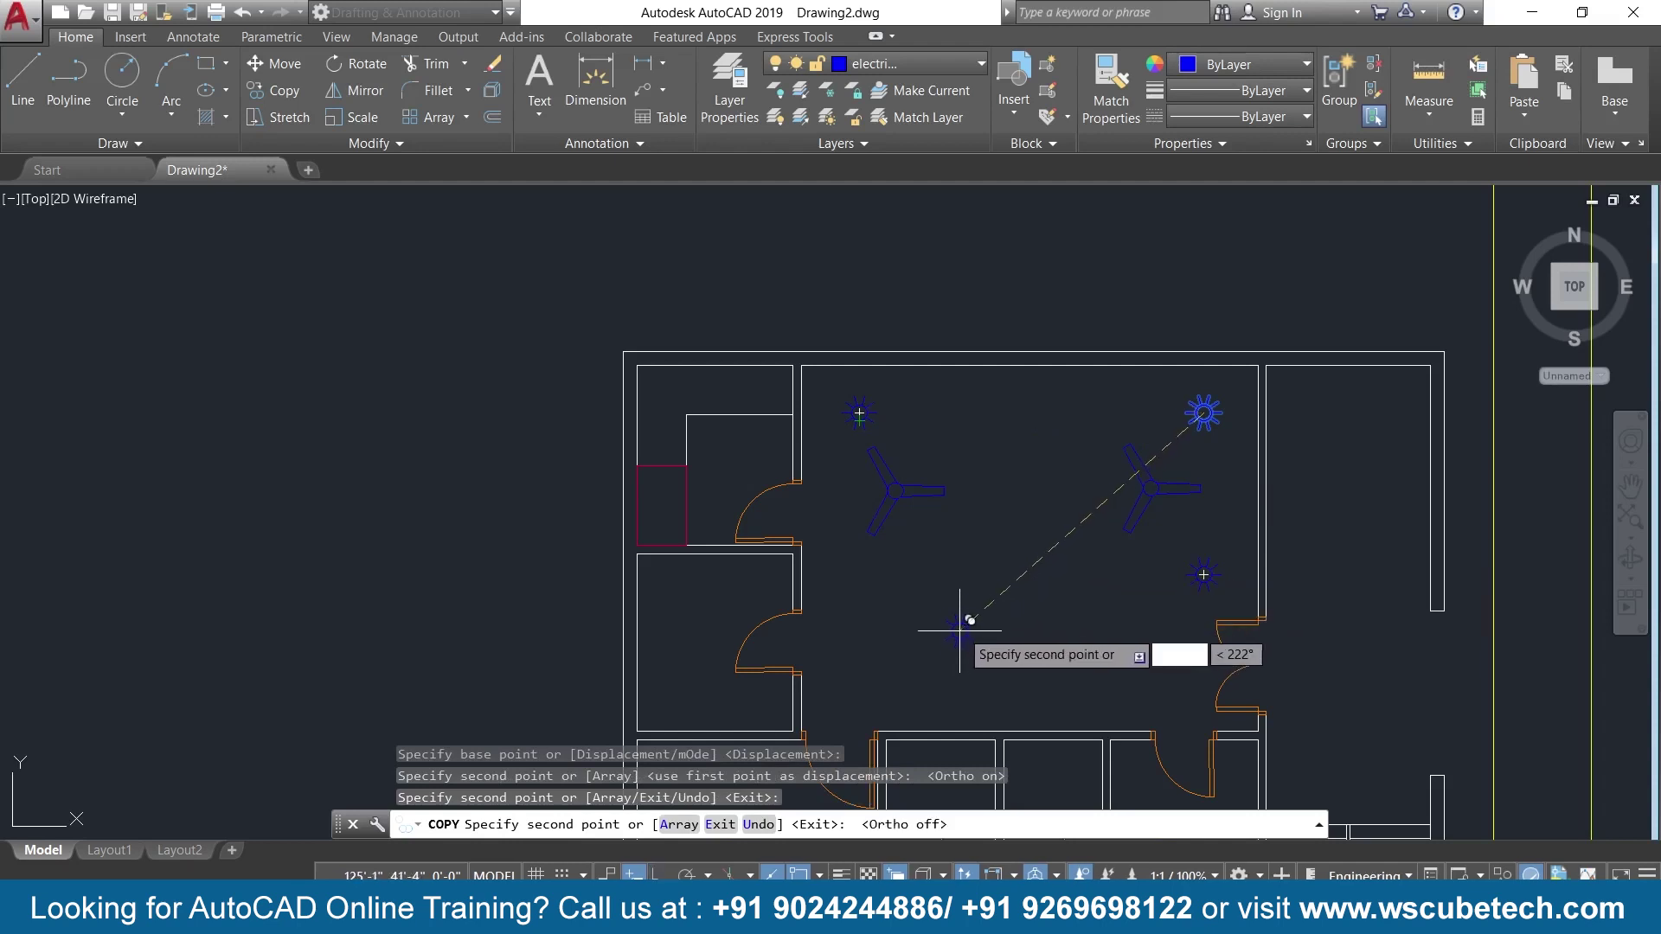
{"action": "key", "text": "Escape"}
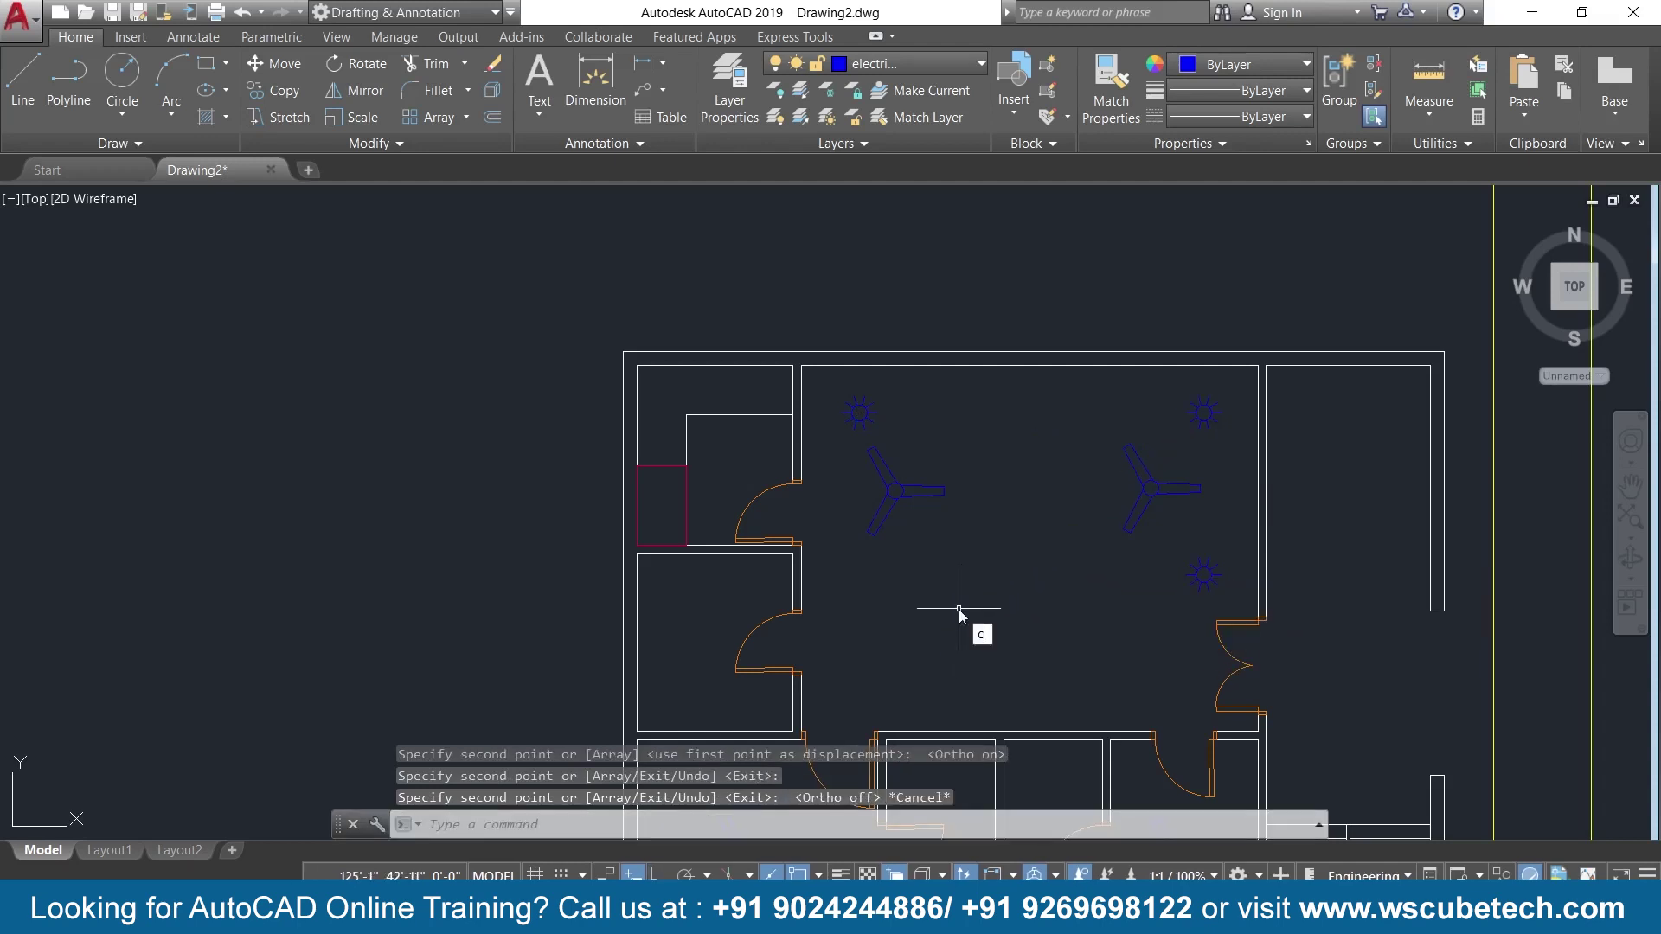
{"action": "type", "text": "o"}
{"action": "key", "text": "Return"}
Copy the upper-left light down to the lower part of the main room.
{"action": "left_click", "coordinate": [867, 401]}
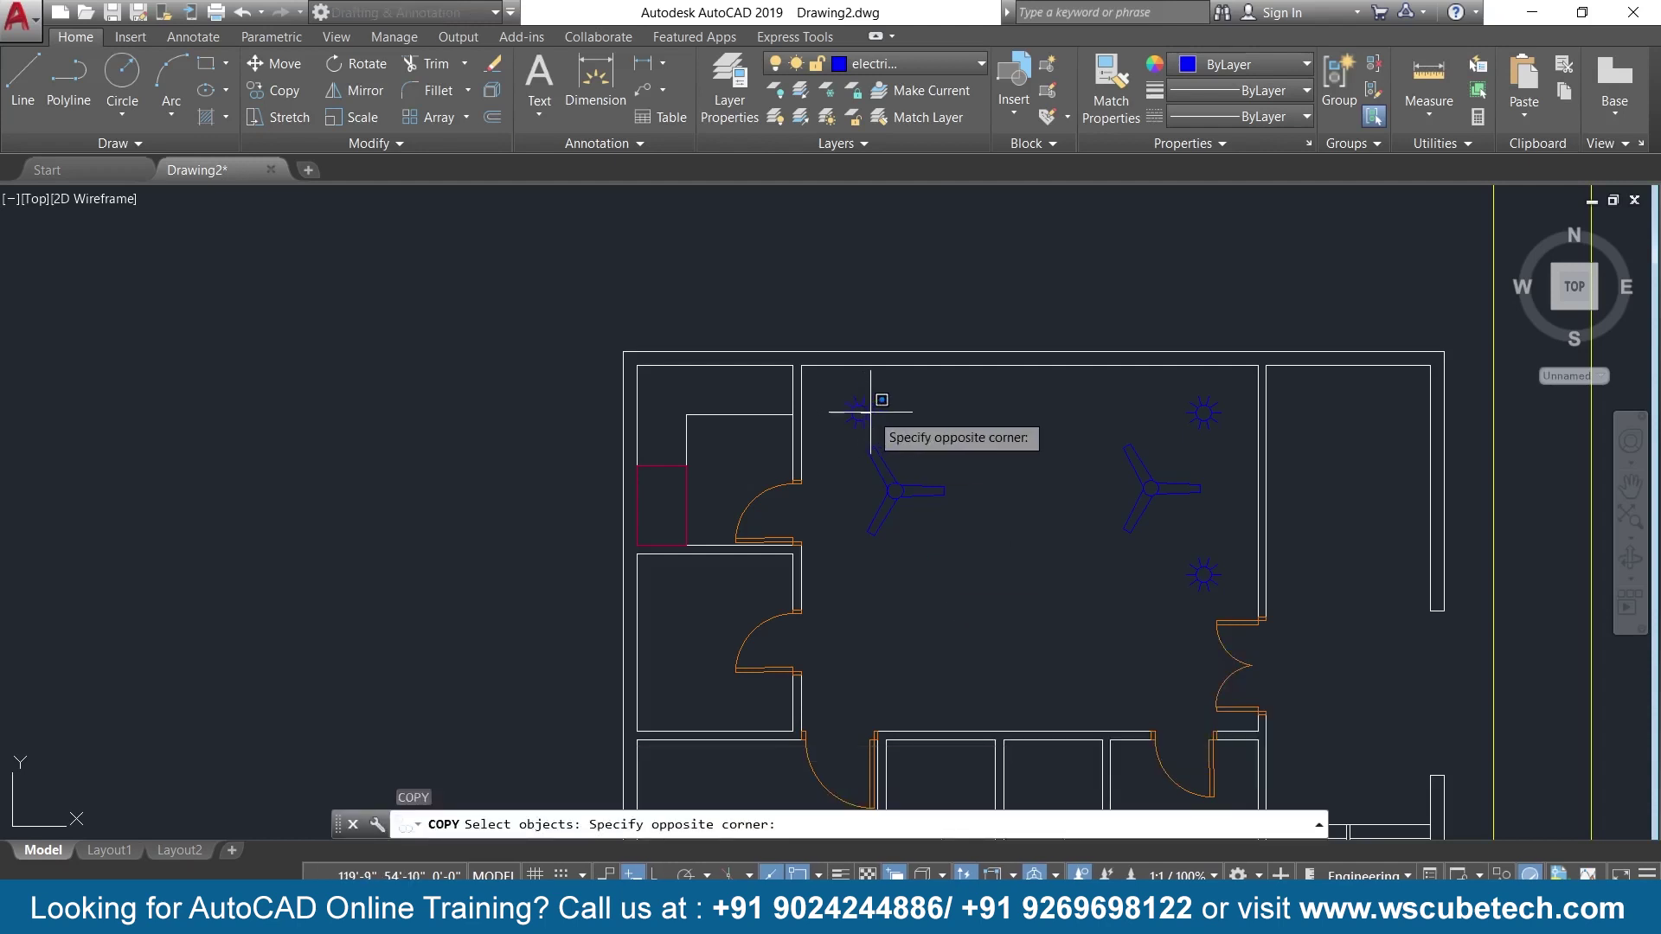
{"action": "scroll", "coordinate": [870, 412], "scroll_direction": "up", "scroll_amount": 2}
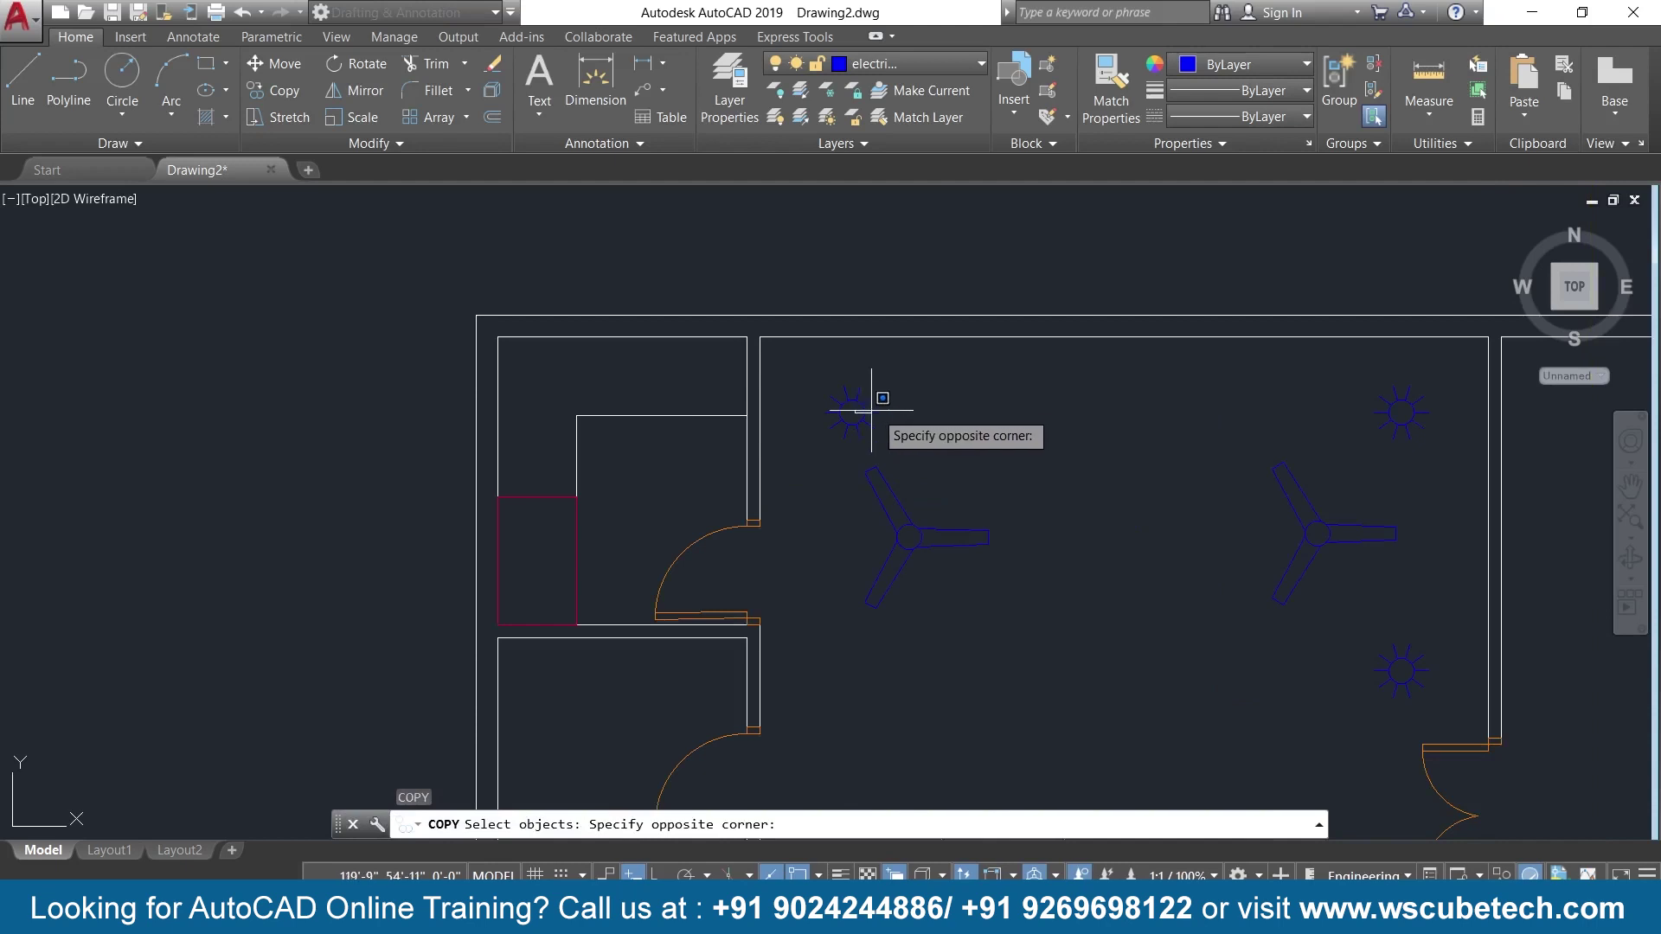
{"action": "left_click", "coordinate": [889, 399]}
{"action": "left_click", "coordinate": [899, 372]}
{"action": "left_click", "coordinate": [822, 445]}
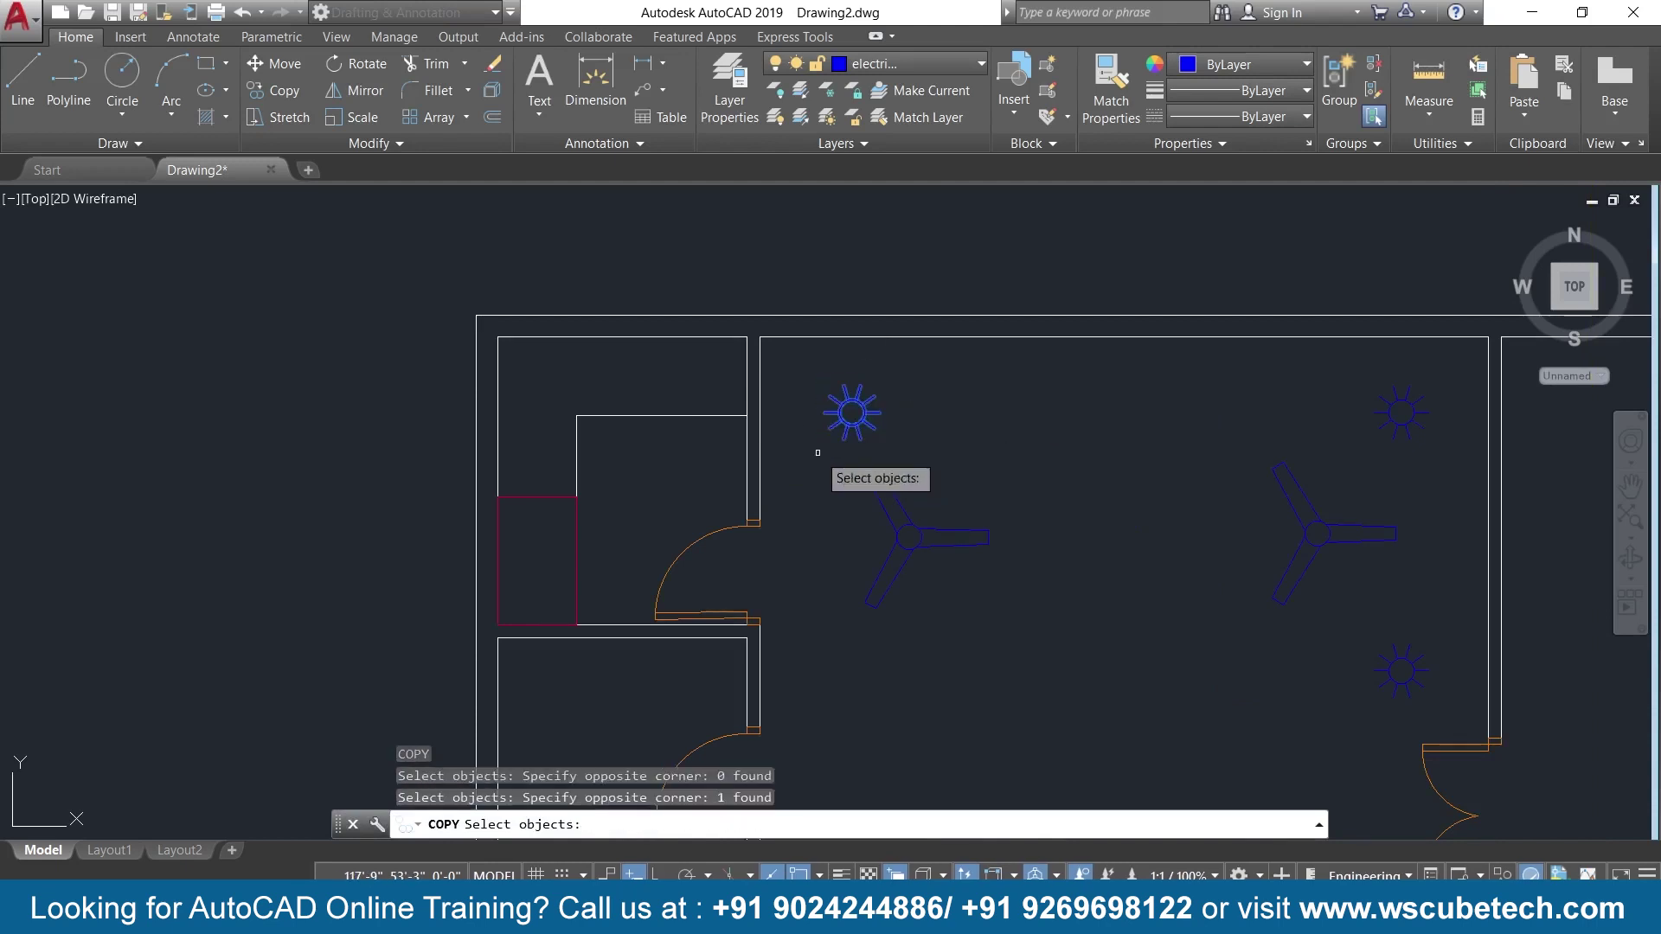
{"action": "key", "text": "Return"}
{"action": "left_click", "coordinate": [852, 413]}
{"action": "scroll", "coordinate": [843, 573], "scroll_direction": "down", "scroll_amount": 5}
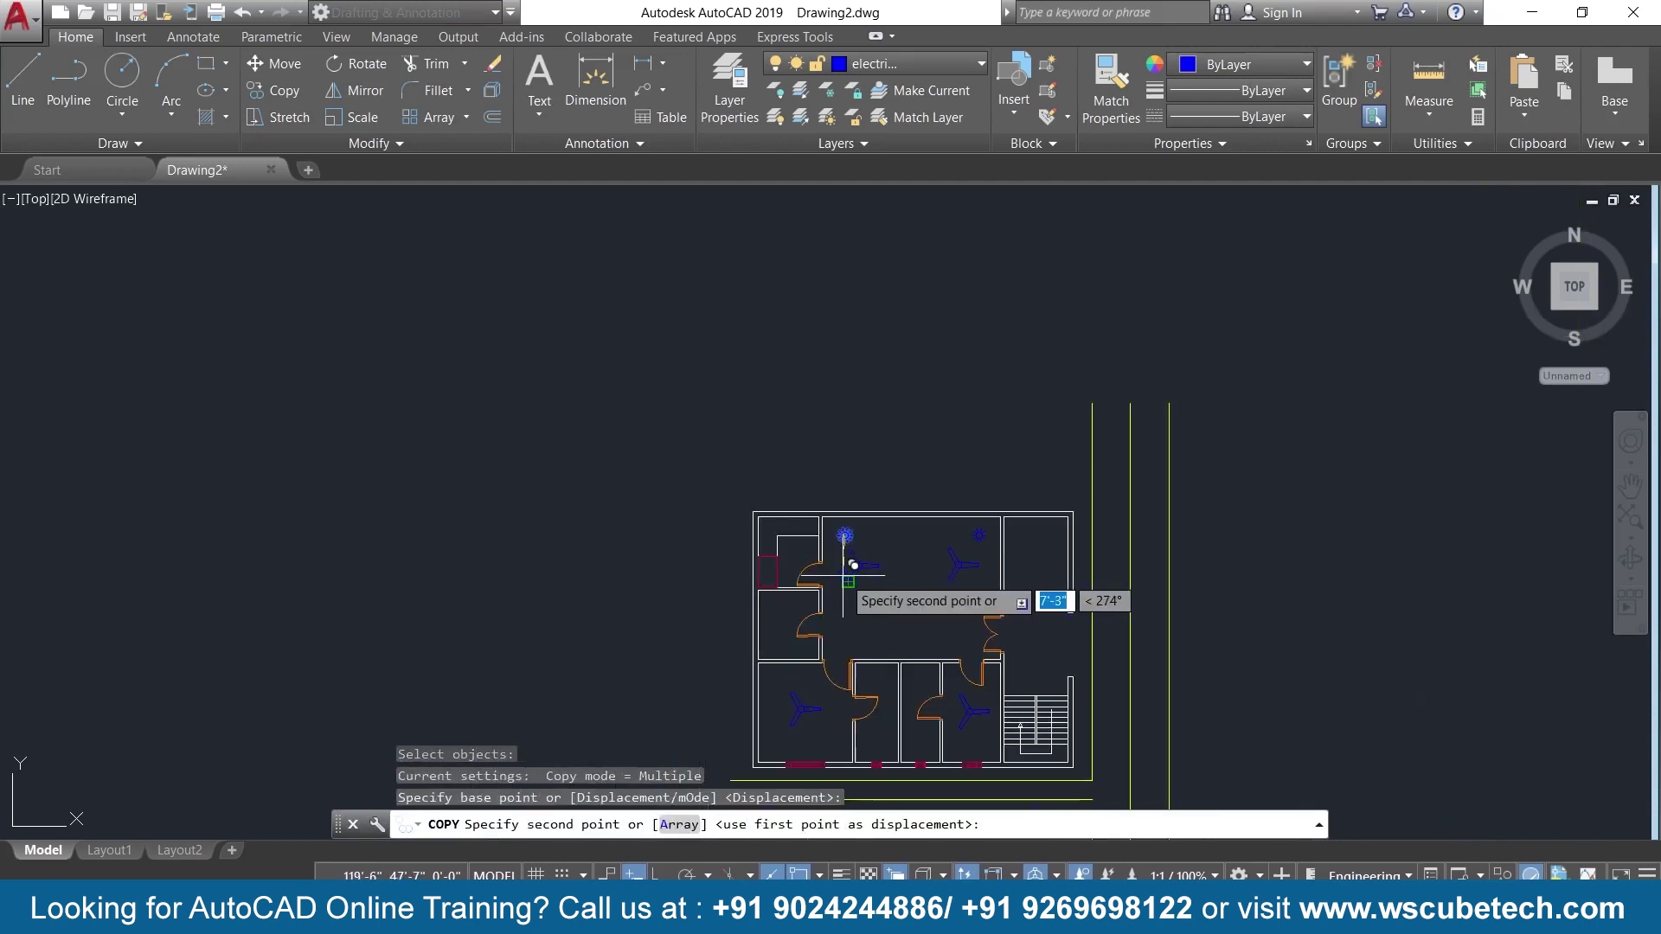
{"action": "scroll", "coordinate": [852, 597], "scroll_direction": "up", "scroll_amount": 3}
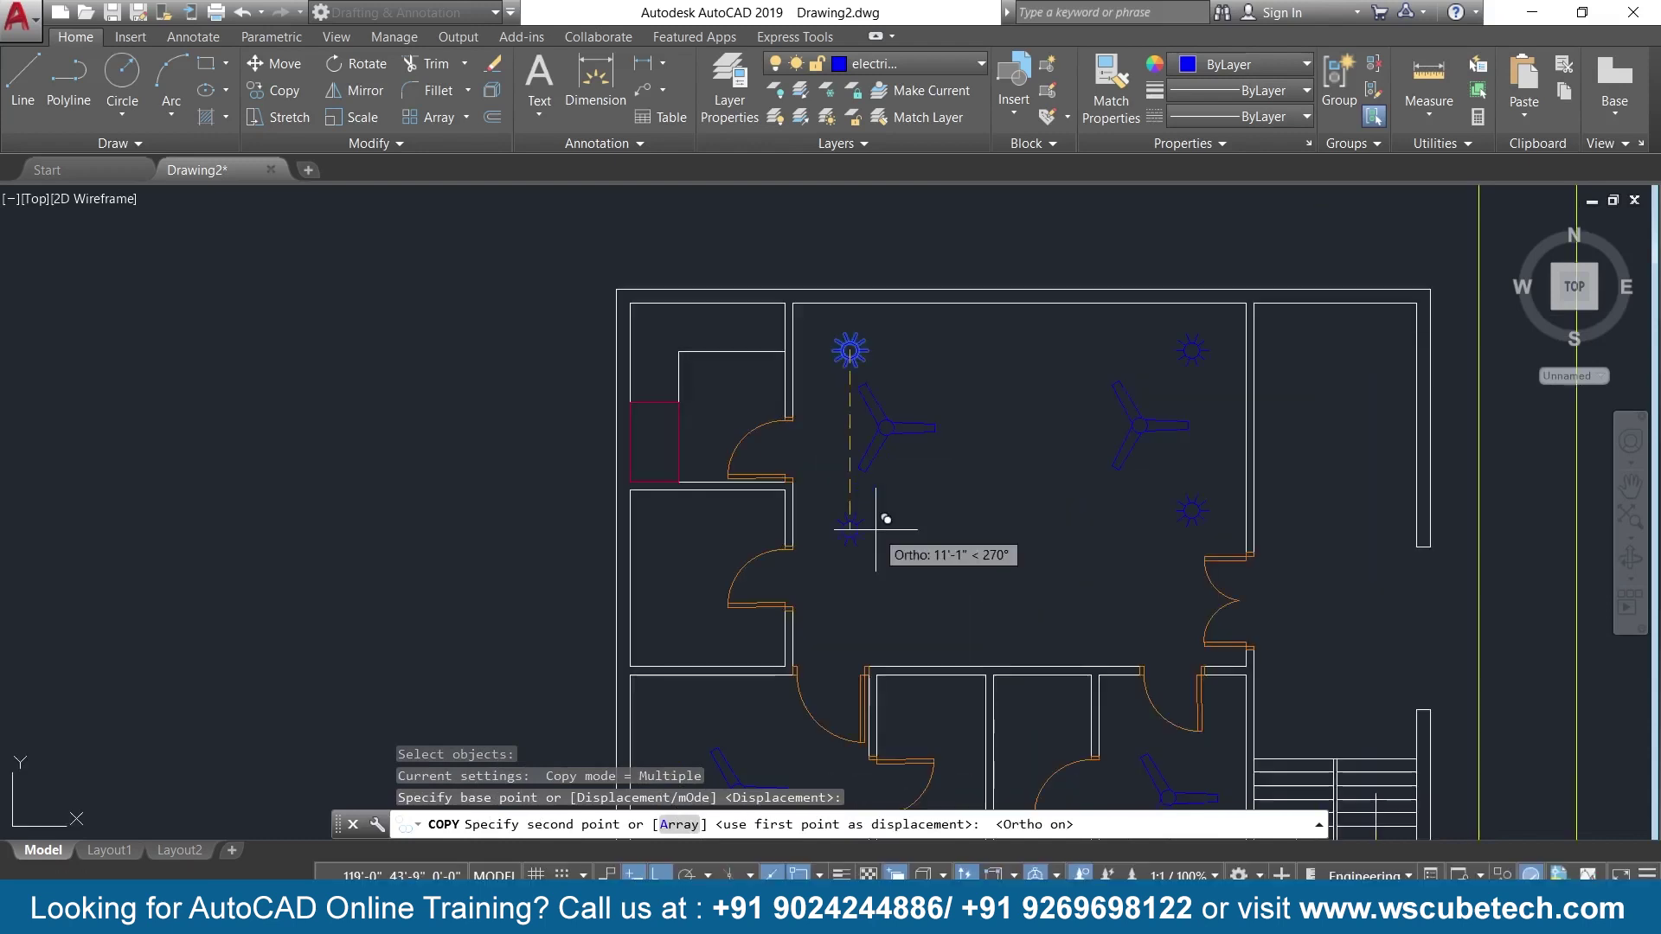
{"action": "left_click", "coordinate": [847, 616]}
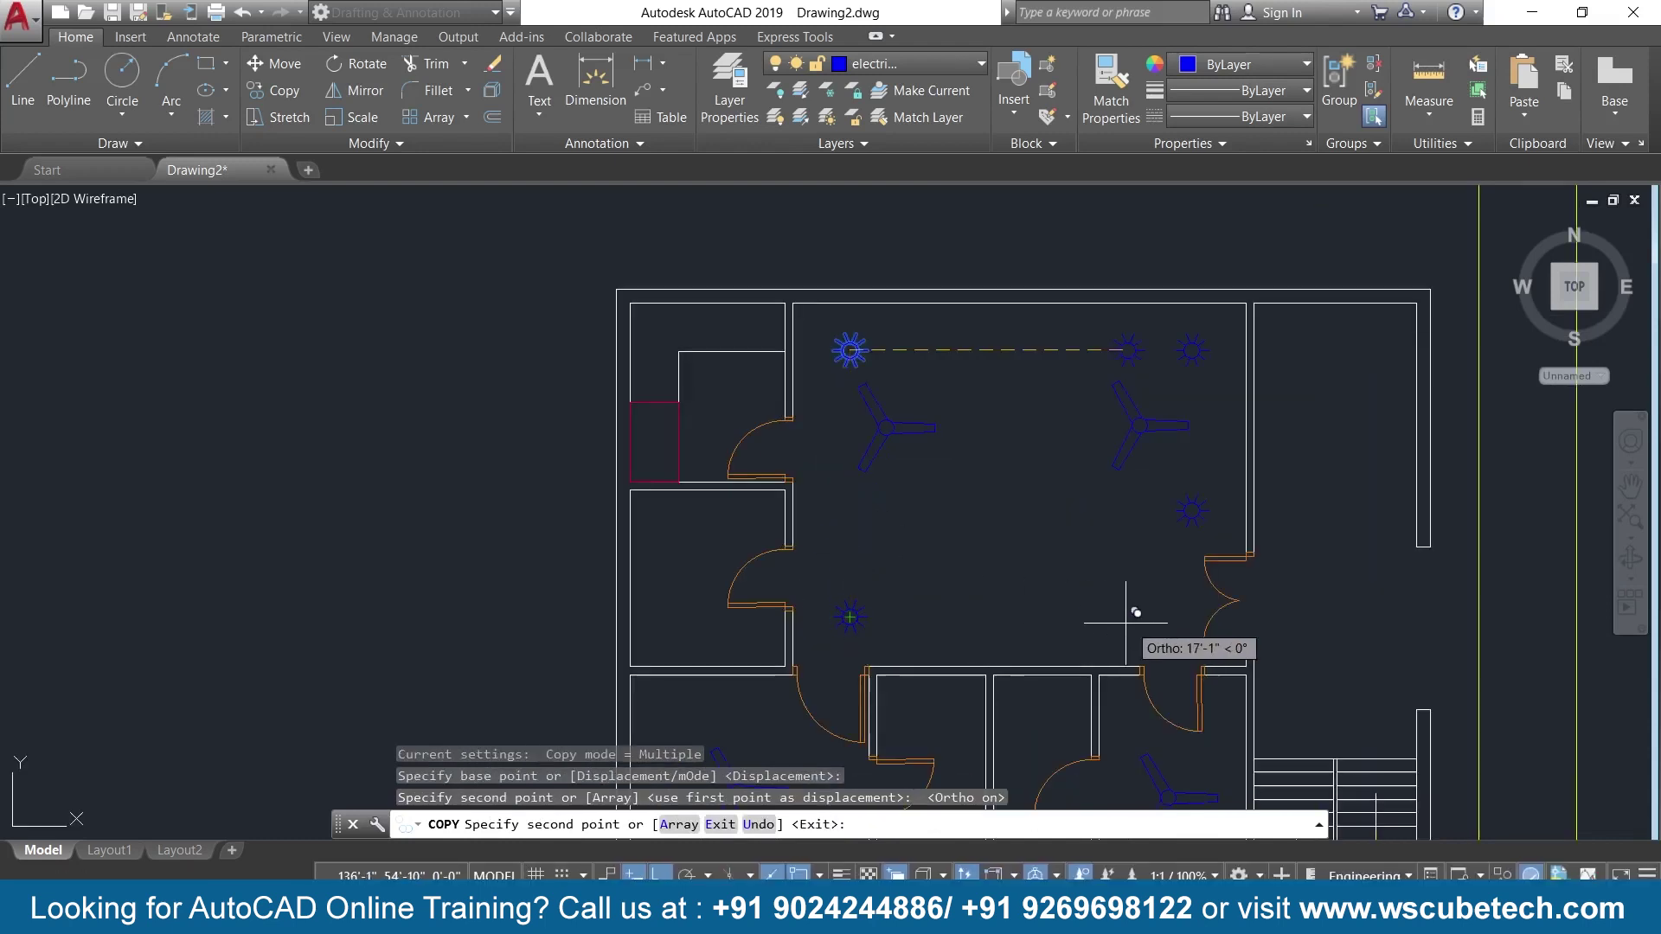
{"action": "key", "text": "Escape"}
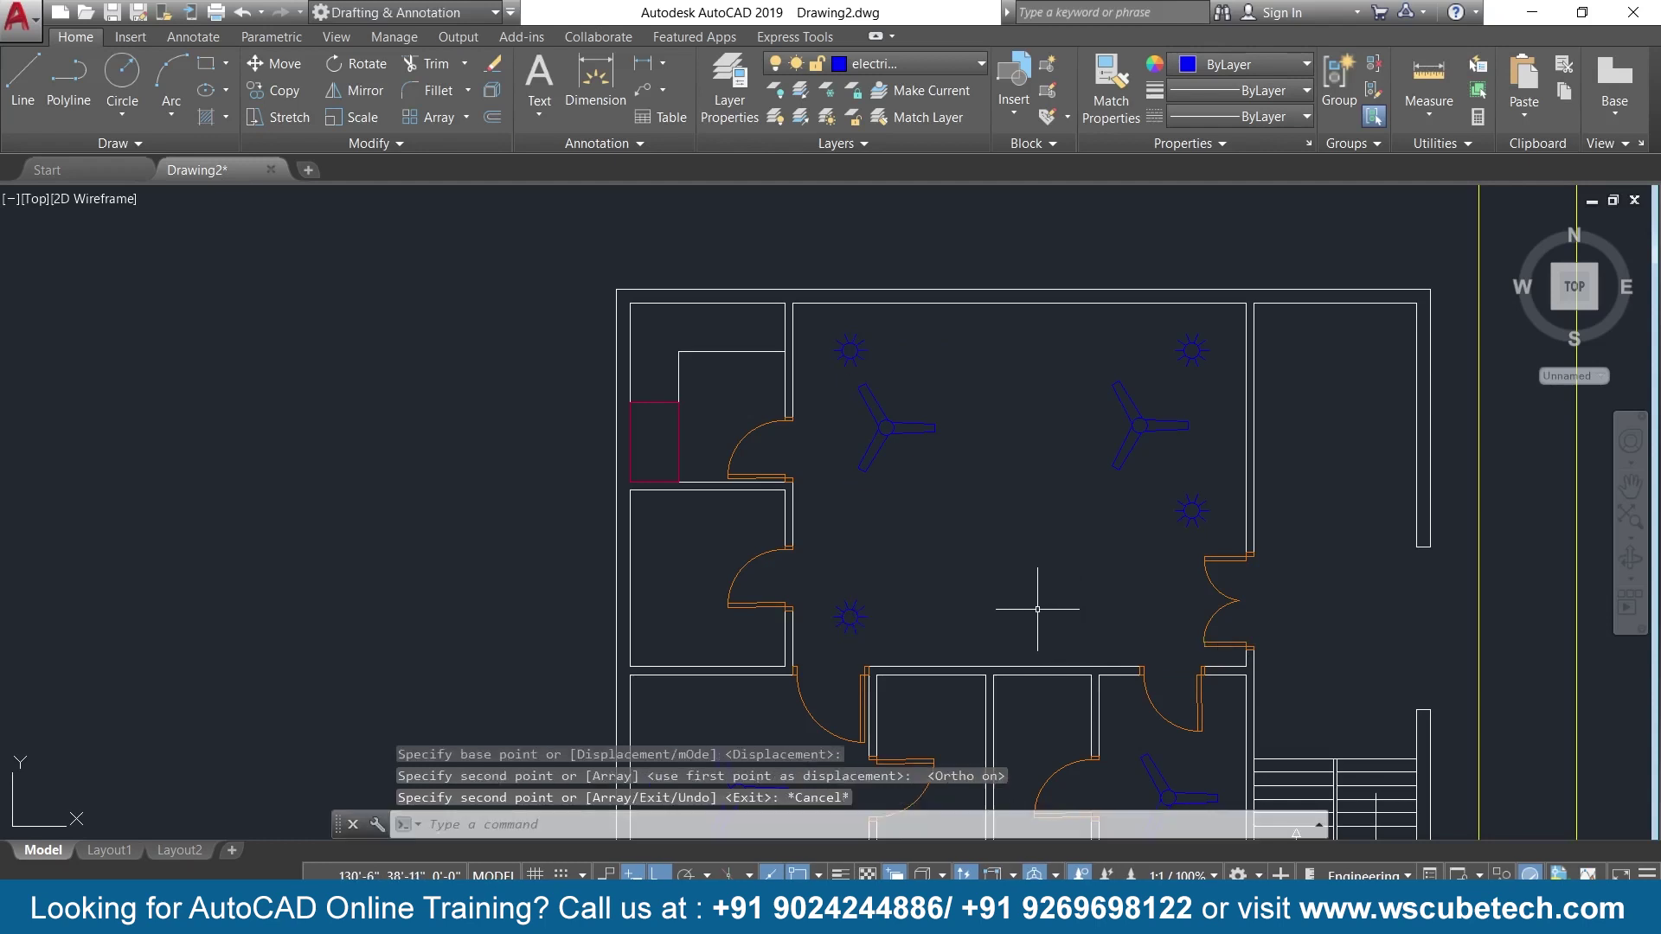
Copy that lower light across to the main room's right side.
{"action": "key", "text": "Return"}
{"action": "left_click", "coordinate": [849, 617]}
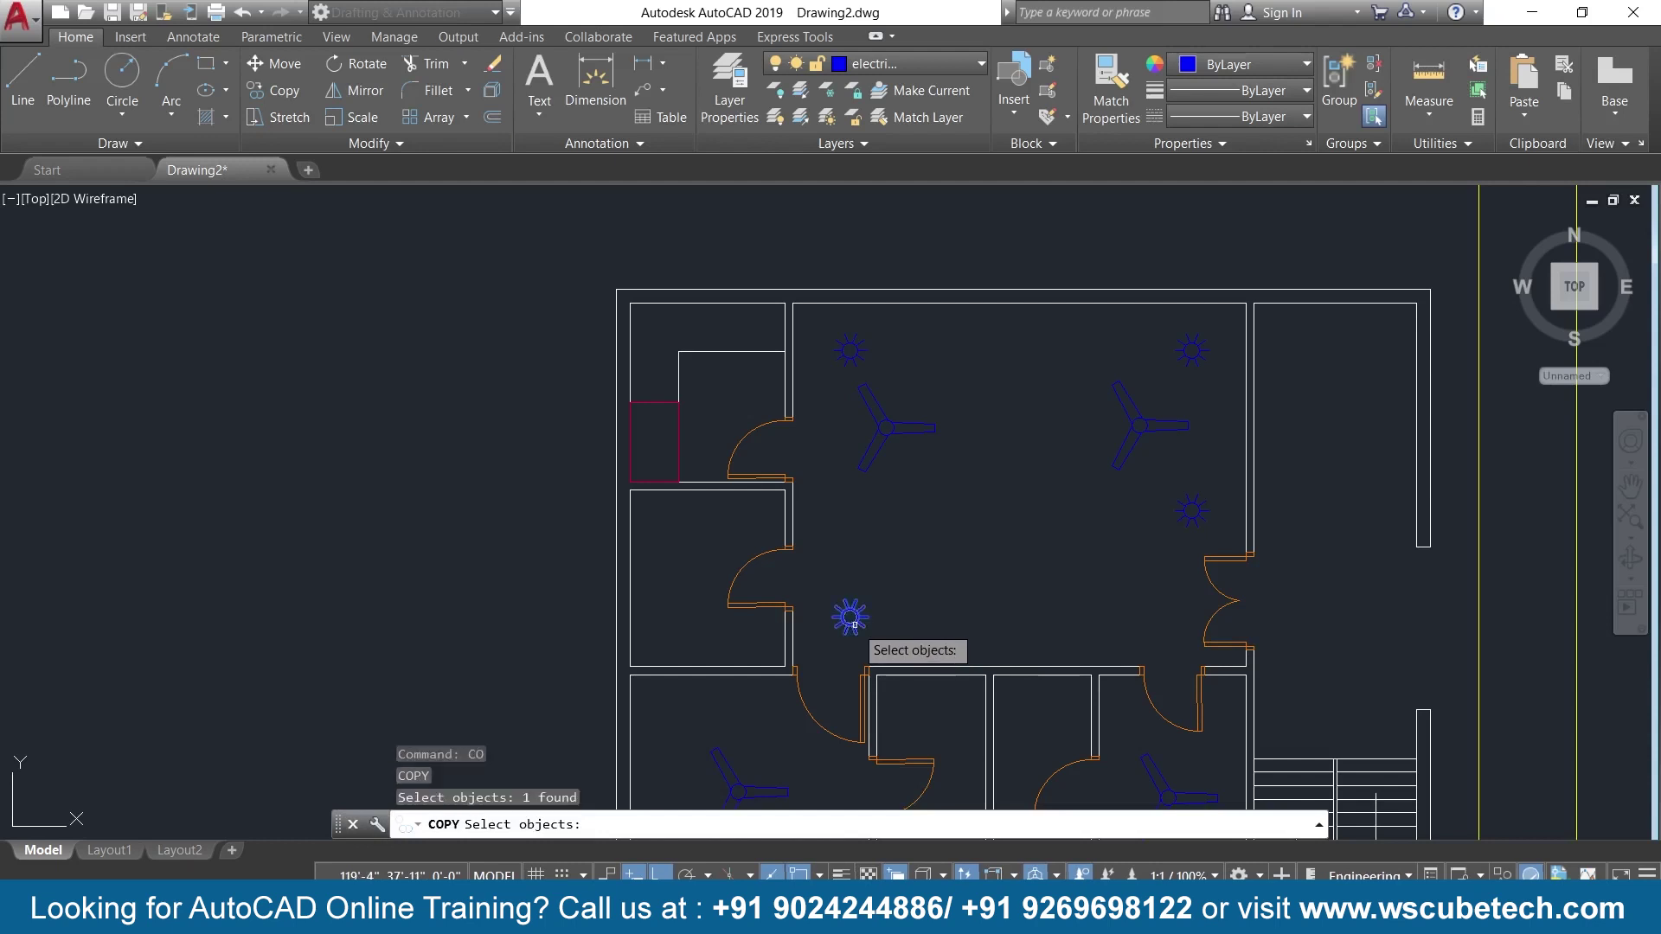
{"action": "key", "text": "Return"}
{"action": "left_click", "coordinate": [849, 617]}
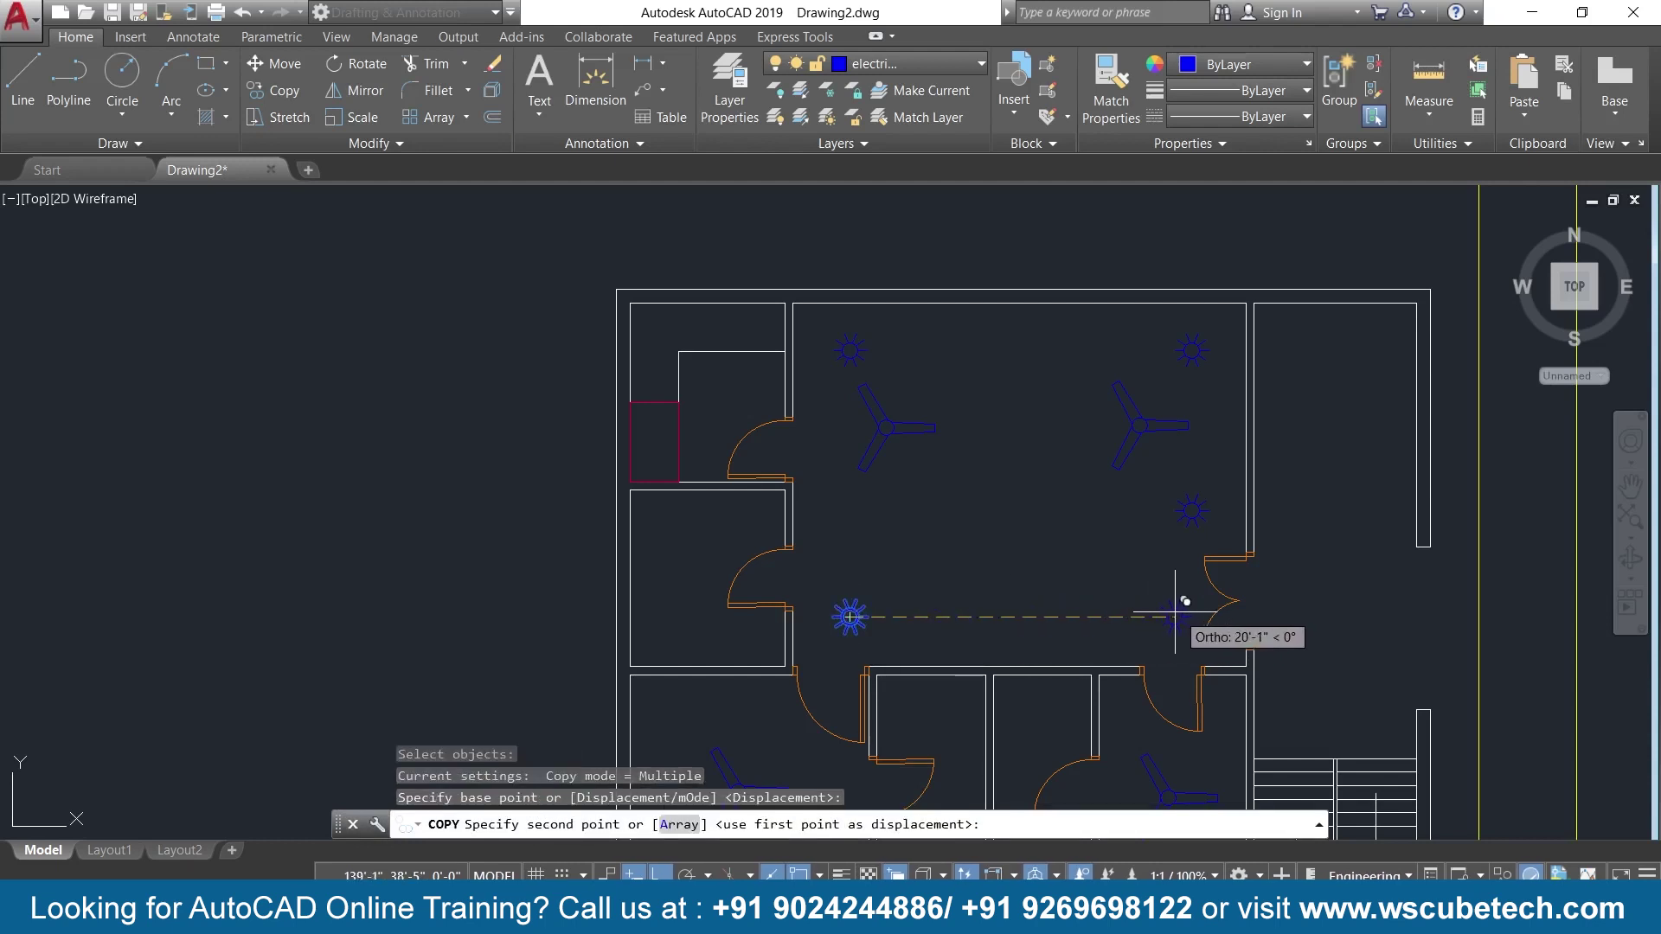
{"action": "left_click", "coordinate": [1130, 616]}
{"action": "key", "text": "Return"}
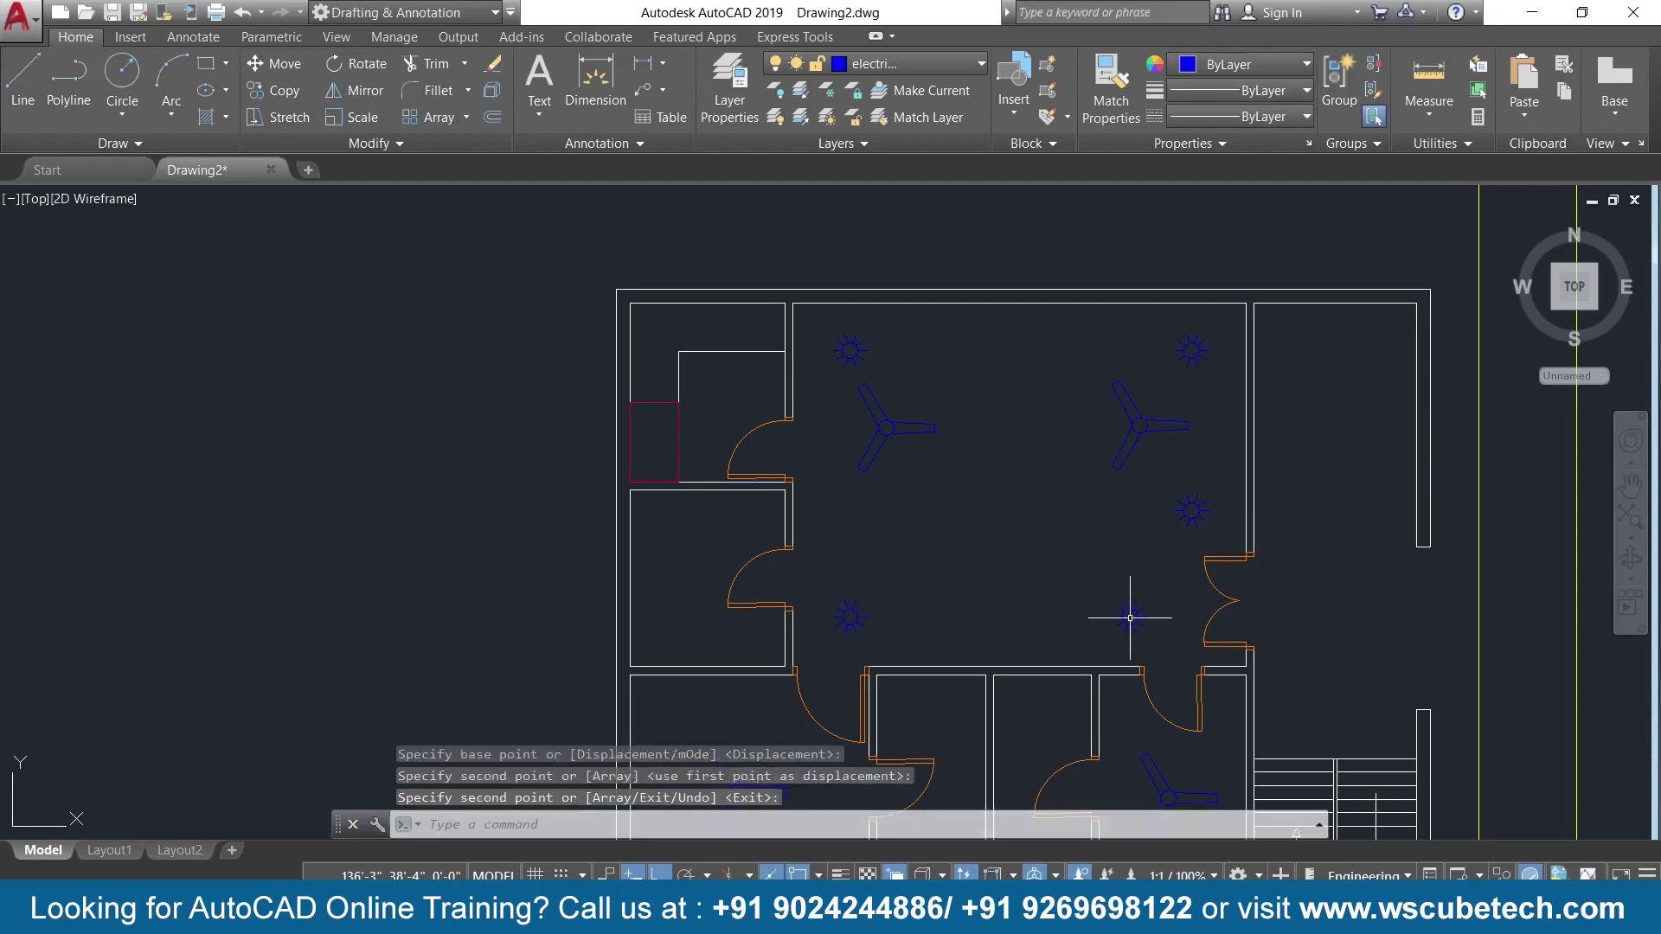
Copy the top-left light into the small left room, top-left room and room below.
{"action": "scroll", "coordinate": [1021, 582], "scroll_direction": "down", "scroll_amount": 3}
{"action": "scroll", "coordinate": [1021, 570], "scroll_direction": "up", "scroll_amount": 2}
{"action": "mouse_move", "coordinate": [1021, 566]}
{"action": "middle_mouse_down"}
{"action": "mouse_move", "coordinate": [1140, 437]}
{"action": "mouse_move", "coordinate": [946, 482]}
{"action": "middle_mouse_up"}
{"action": "scroll", "coordinate": [1144, 432], "scroll_direction": "down", "scroll_amount": 1}
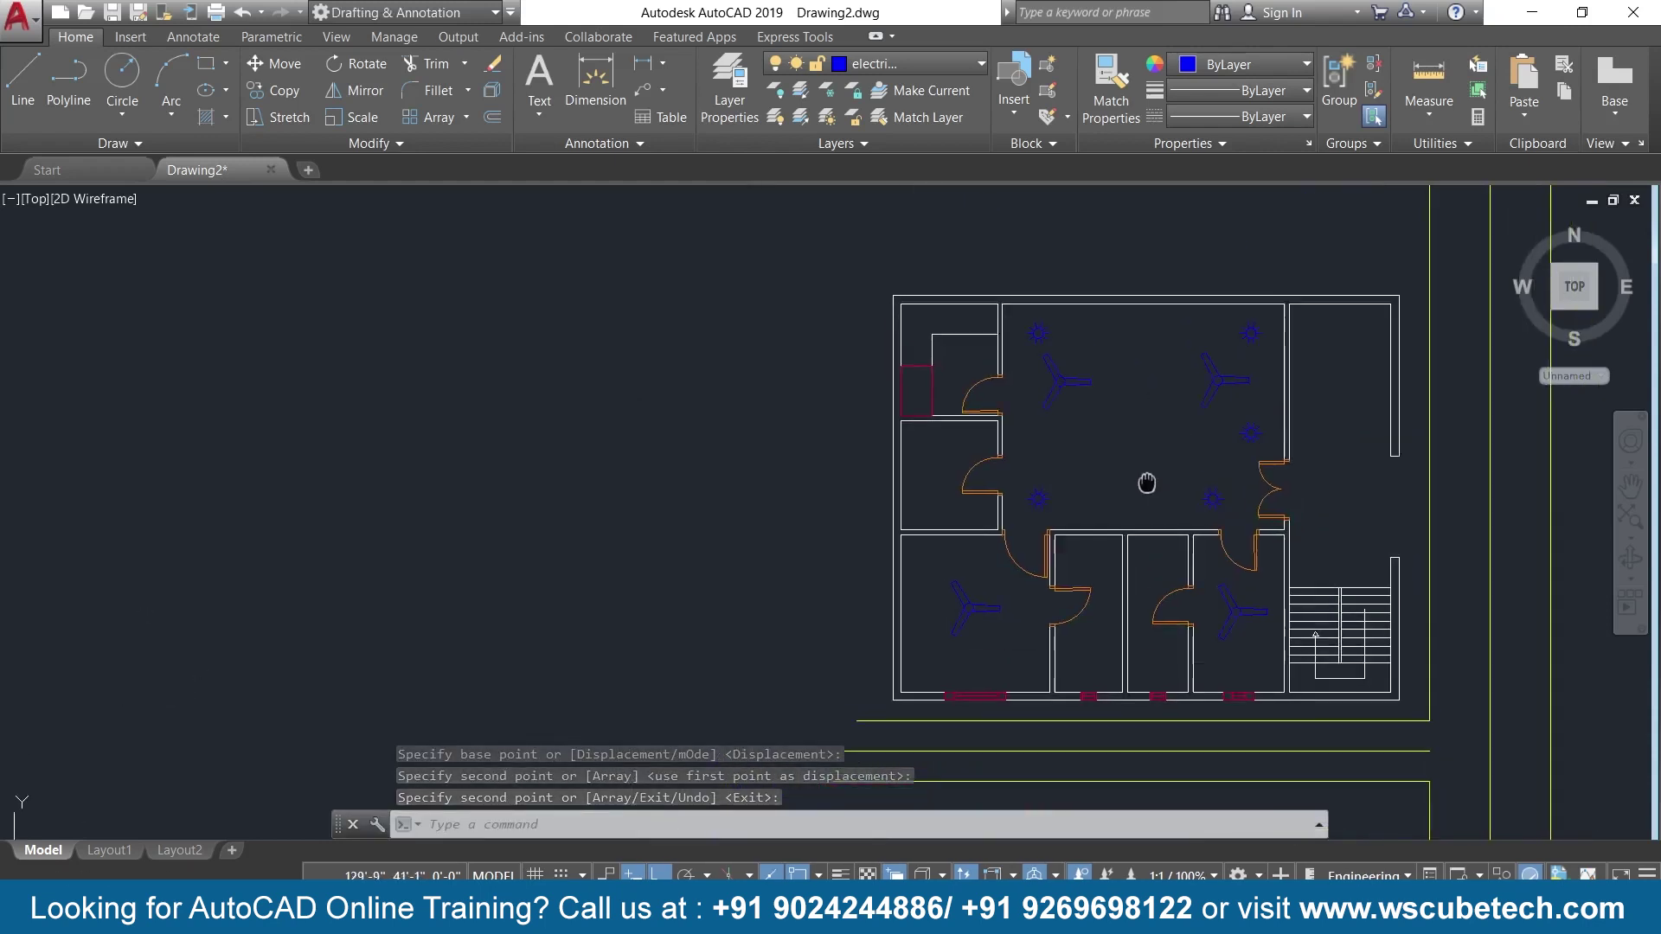
{"action": "scroll", "coordinate": [920, 352], "scroll_direction": "up", "scroll_amount": 2}
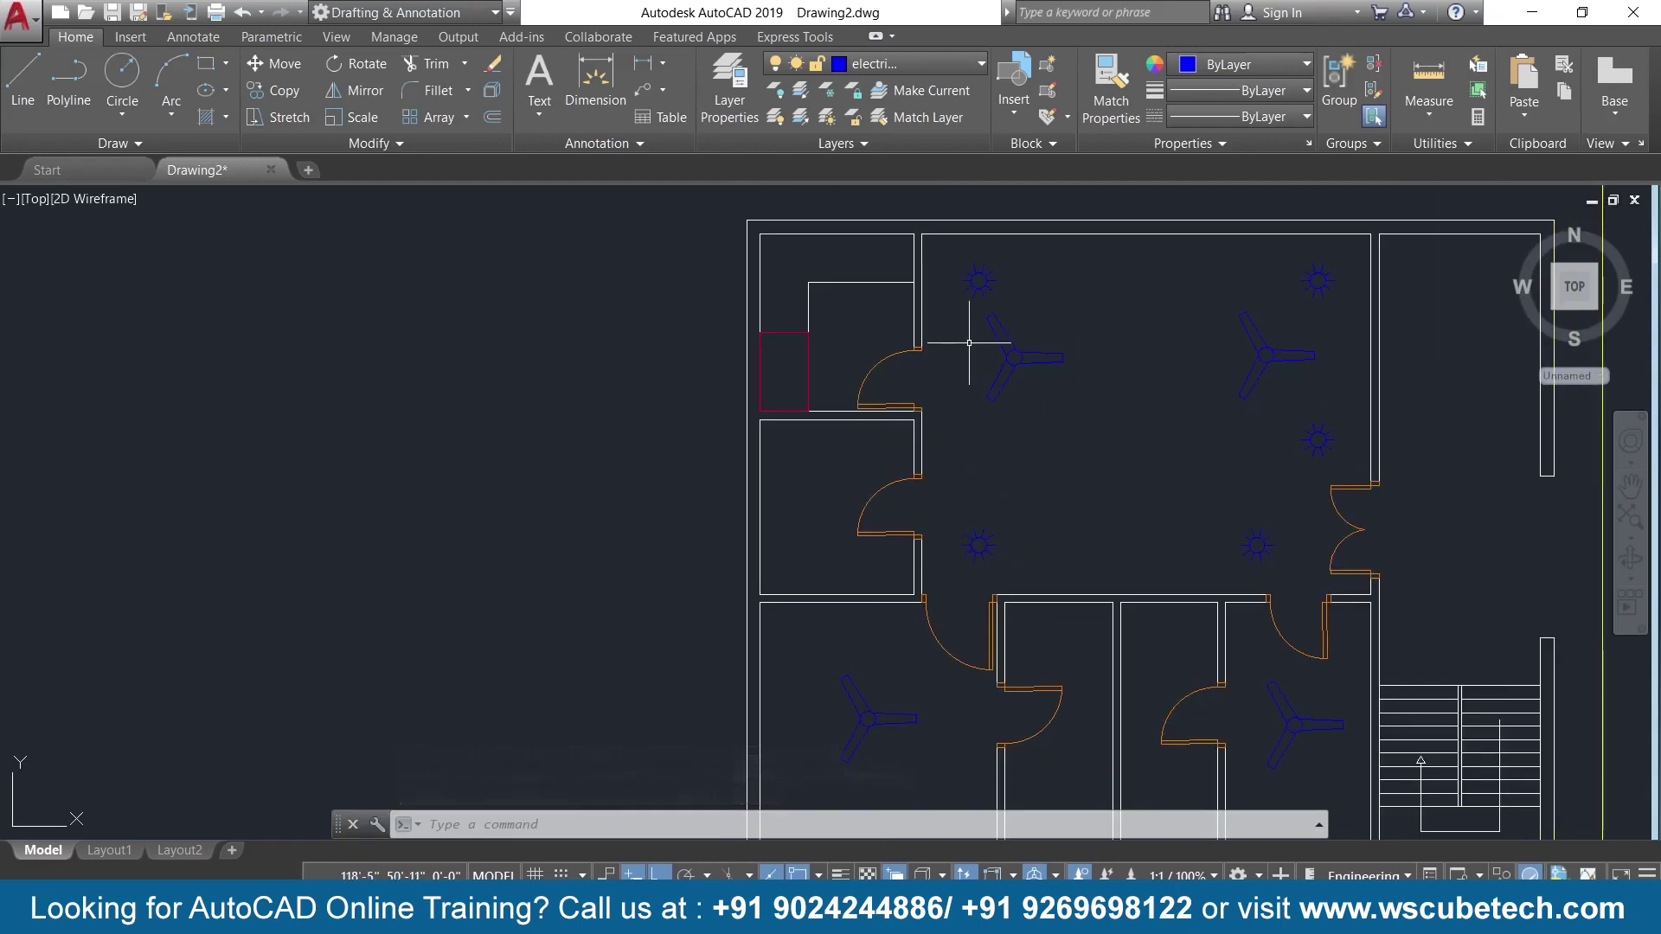
{"action": "type", "text": "o"}
{"action": "key", "text": "Return"}
{"action": "left_click", "coordinate": [978, 279]}
{"action": "key", "text": "Return"}
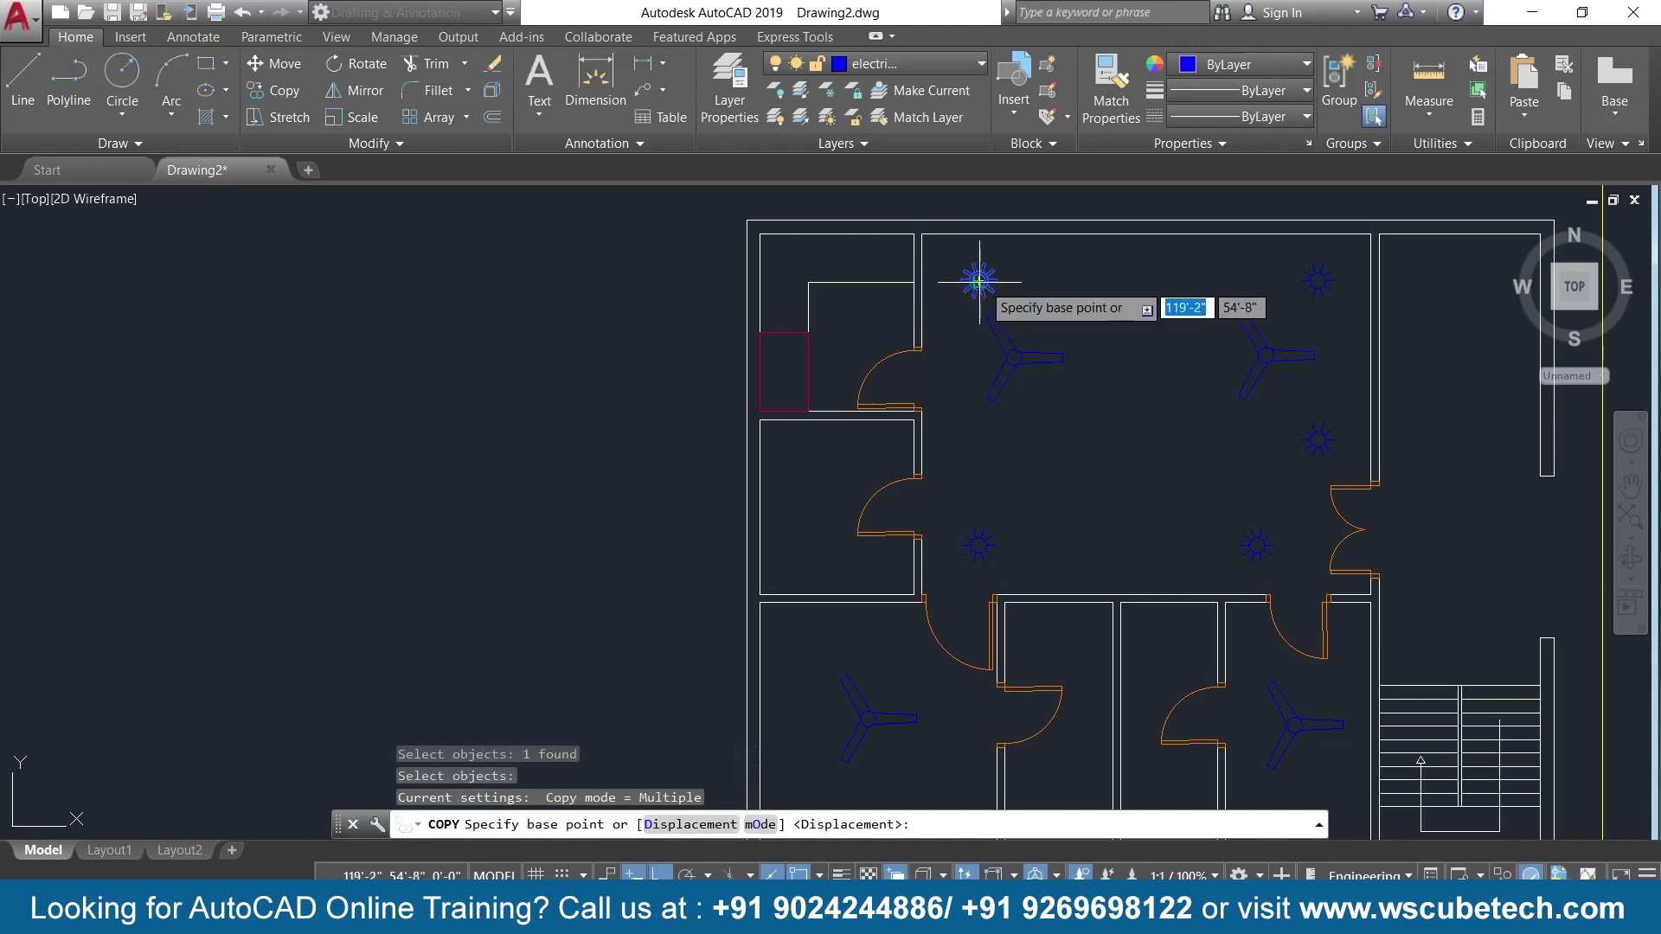
{"action": "left_click", "coordinate": [978, 279]}
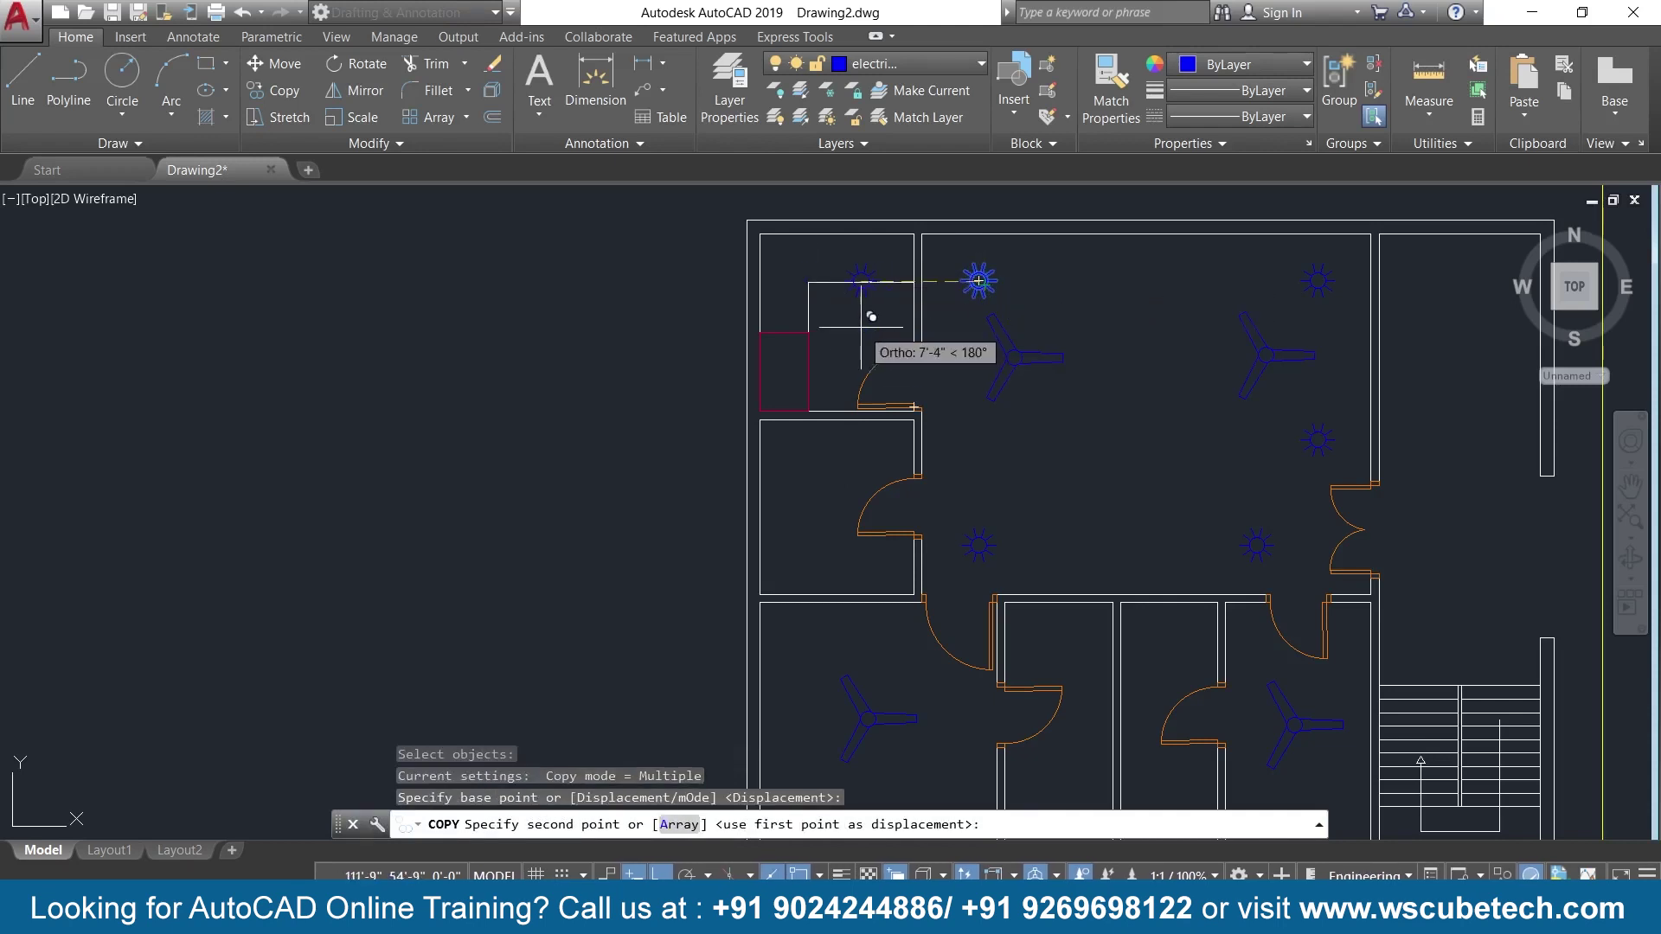
{"action": "key", "text": "F8"}
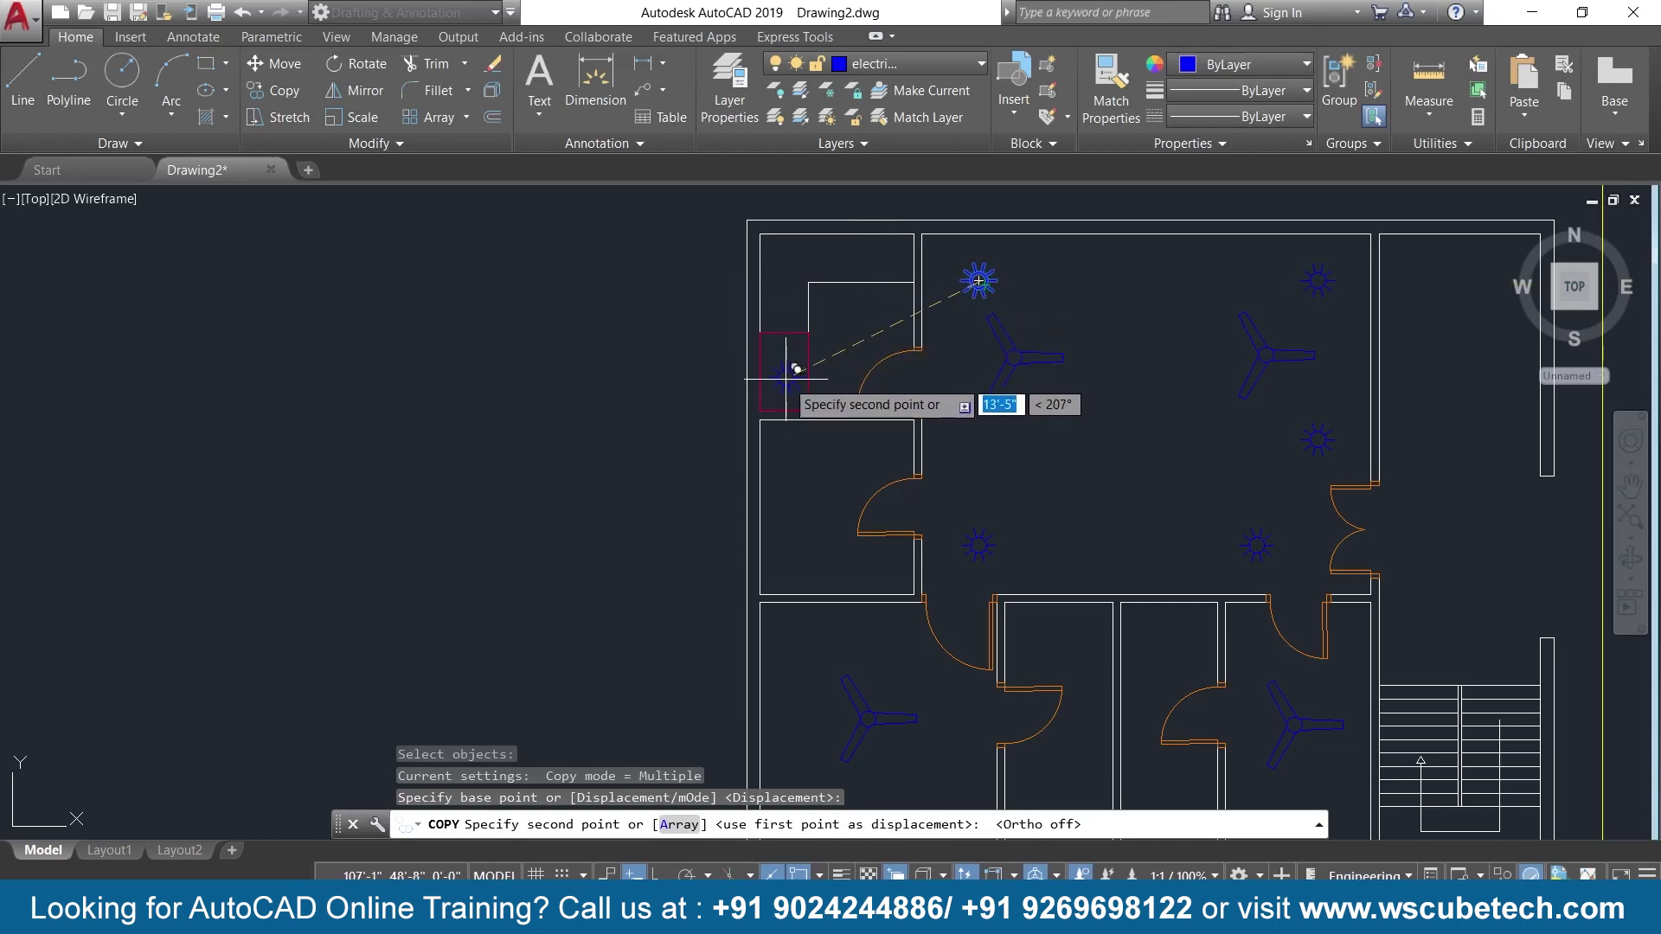
{"action": "left_click", "coordinate": [785, 378]}
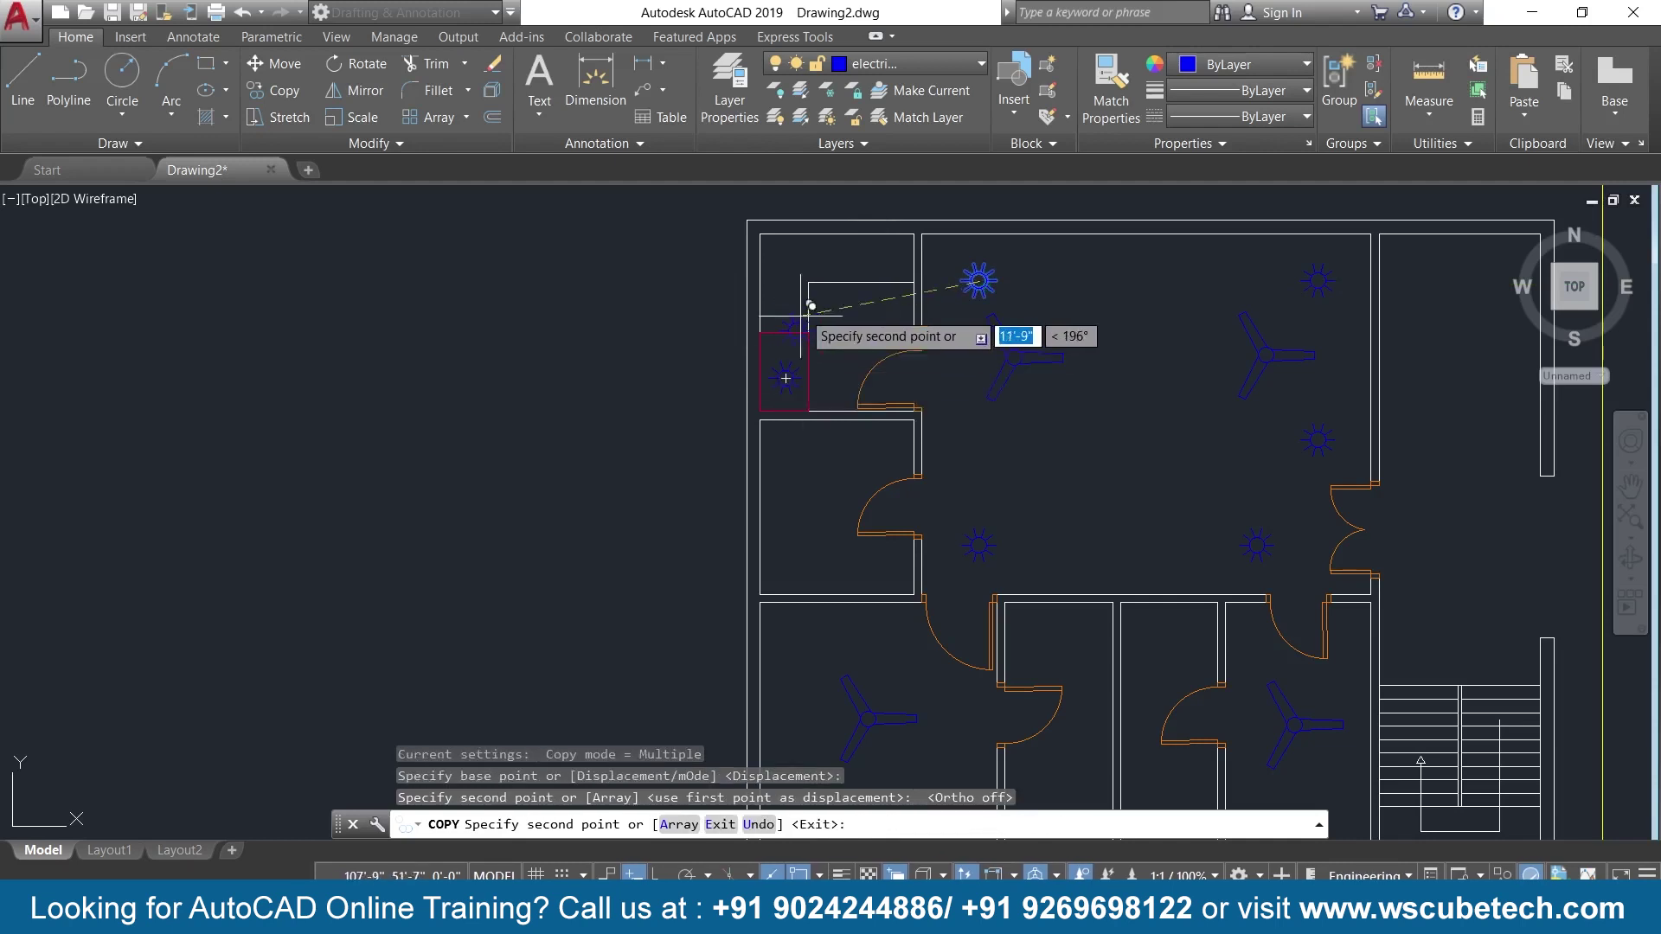
{"action": "left_click", "coordinate": [878, 259]}
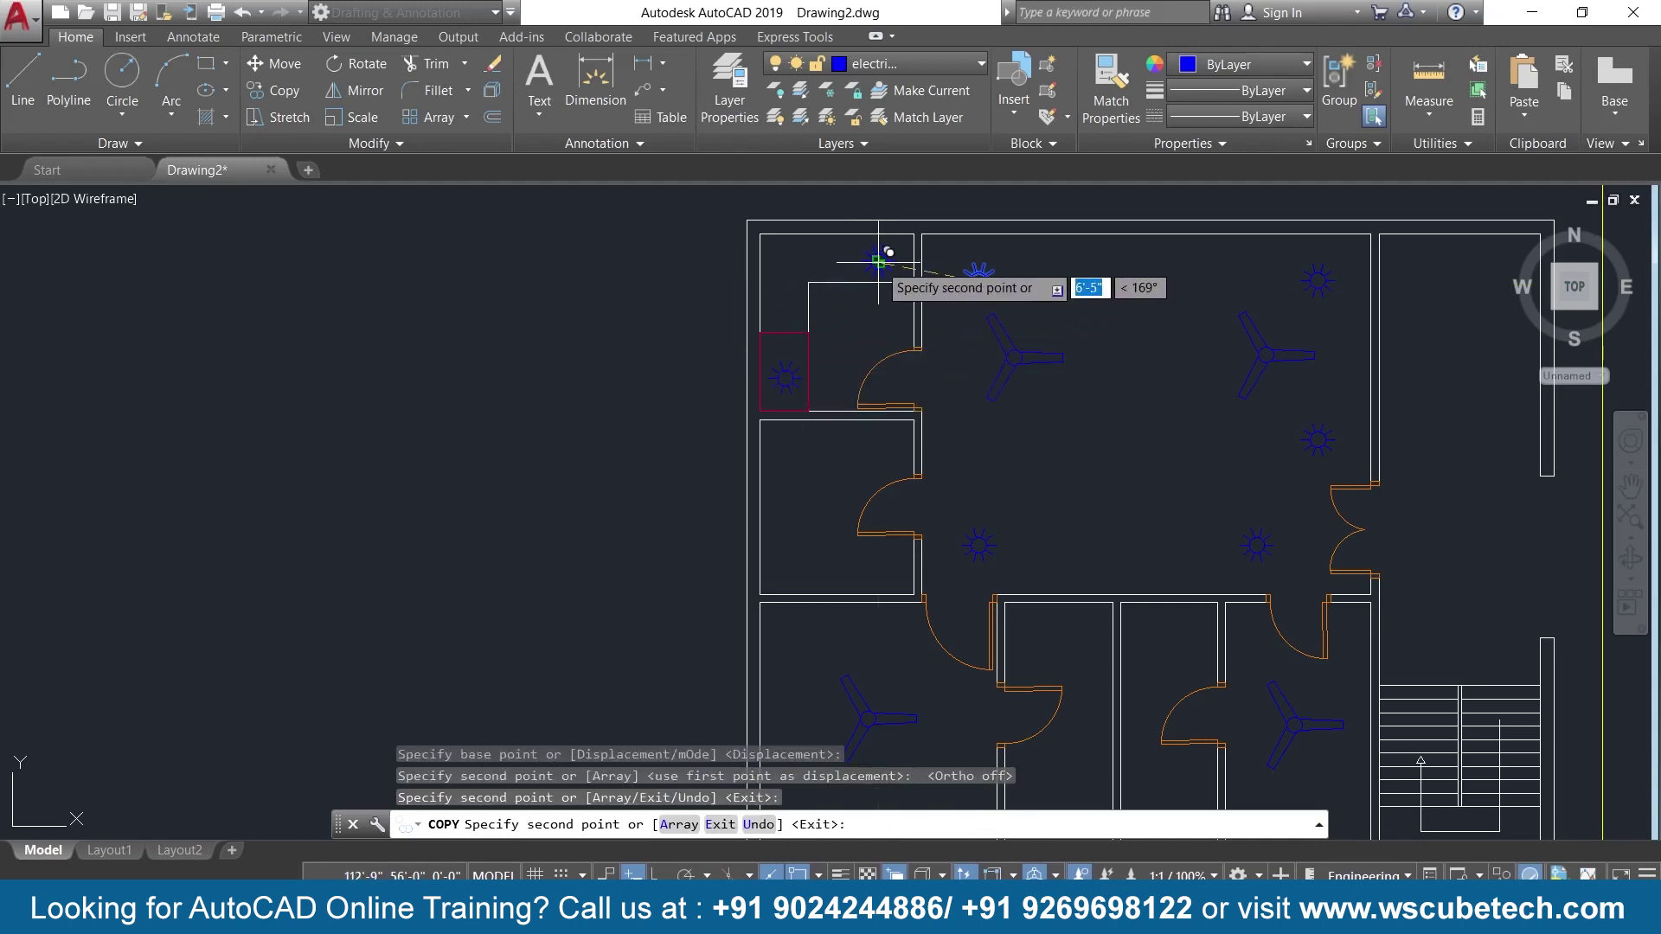
{"action": "left_click", "coordinate": [807, 450]}
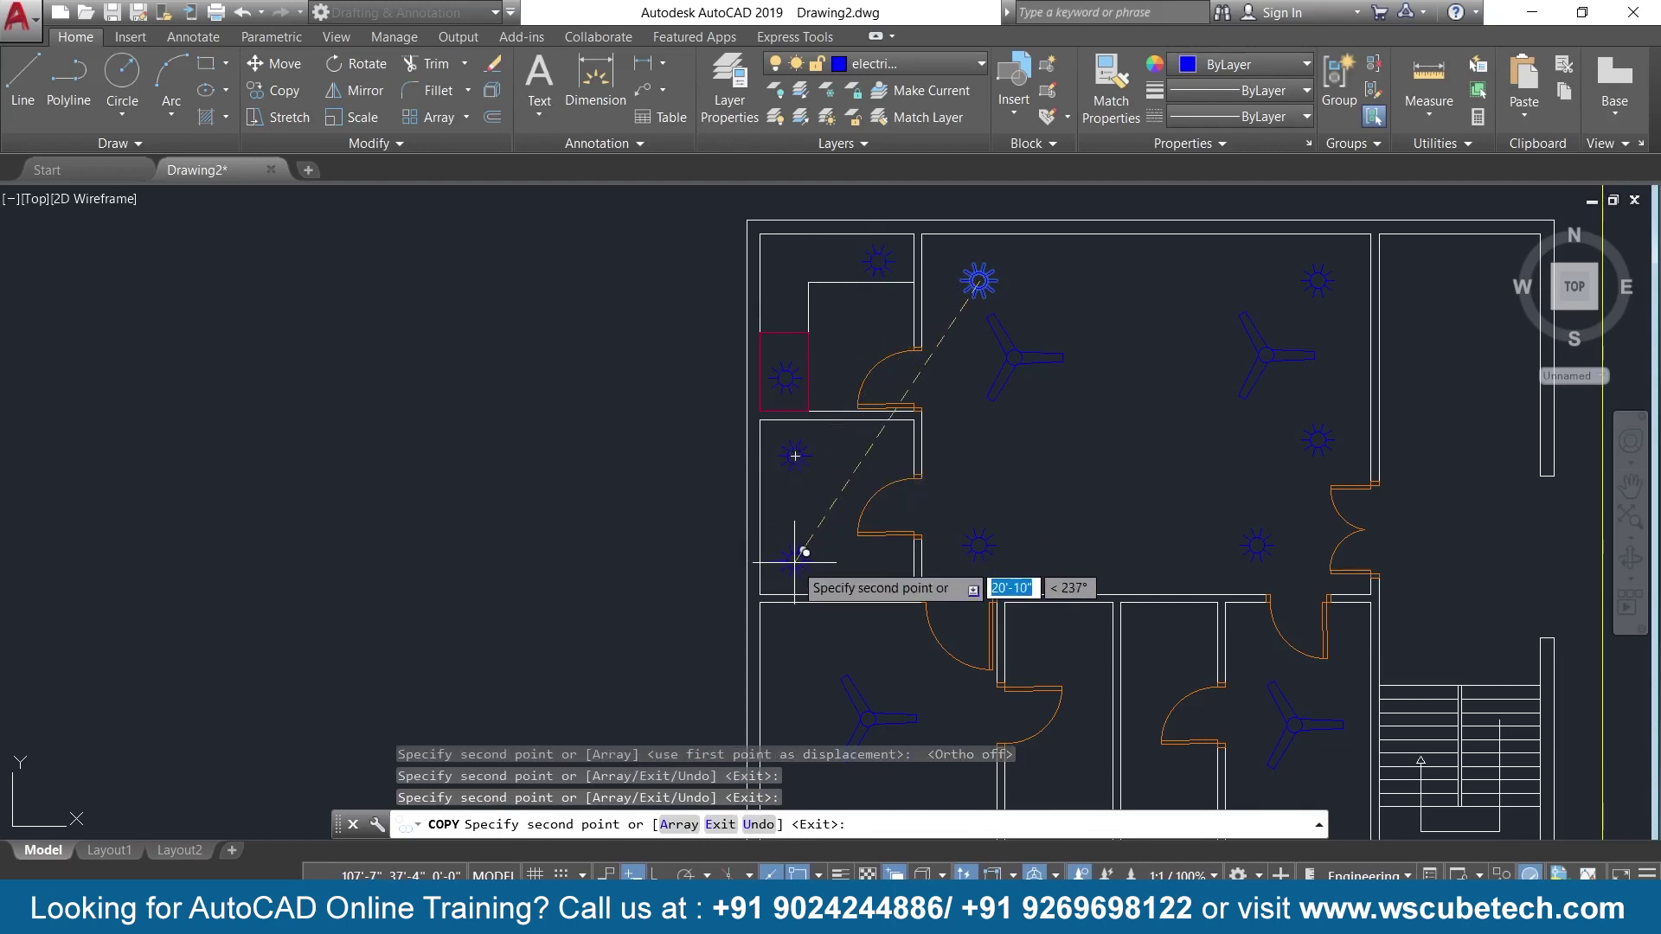
Add light copies across the lower rooms and a fan and light in the right-hand room.
{"action": "left_click", "coordinate": [794, 562]}
{"action": "middle_click_drag", "start_coordinate": [794, 562], "coordinate": [805, 354]}
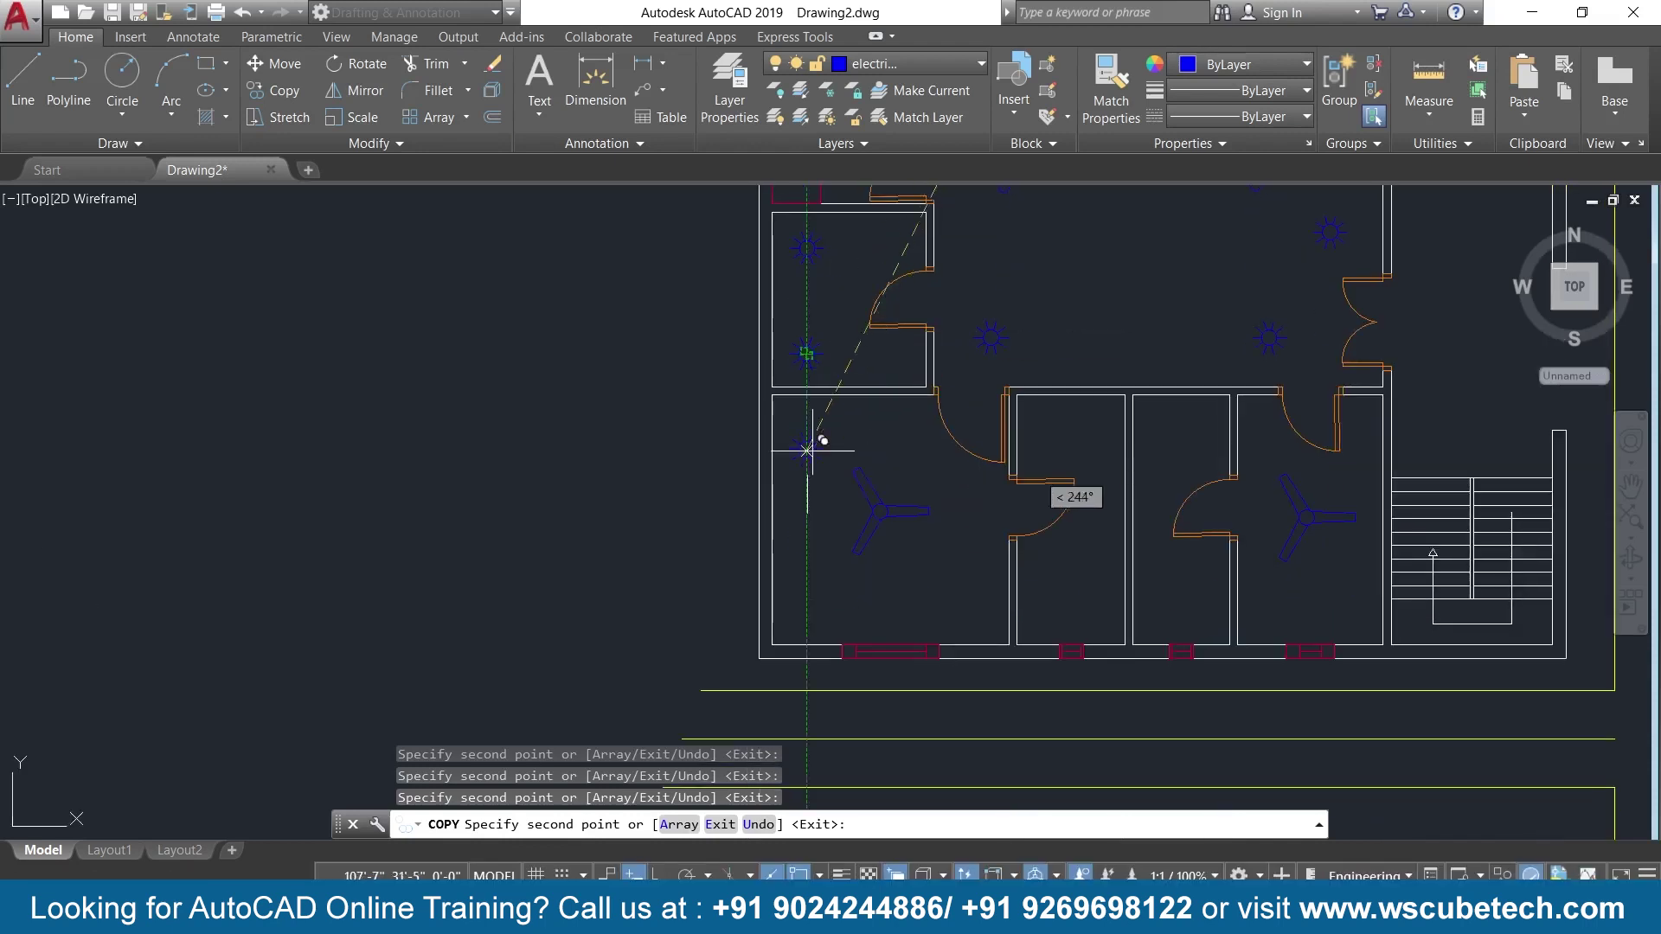
{"action": "left_click", "coordinate": [805, 448]}
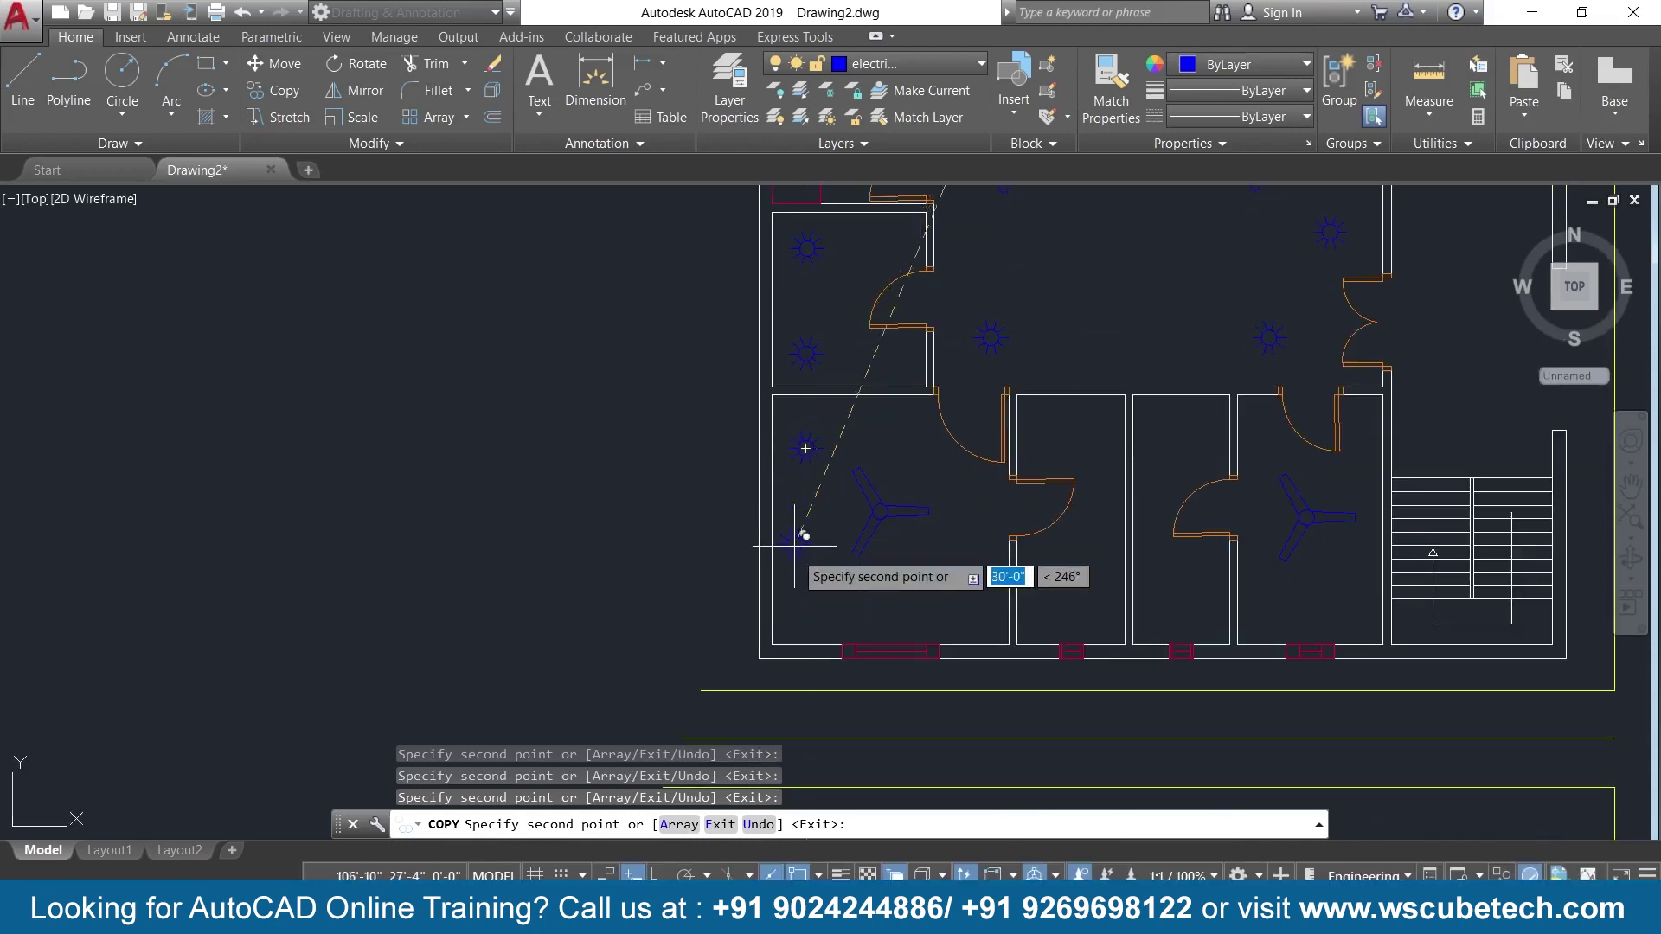
{"action": "left_click", "coordinate": [803, 601]}
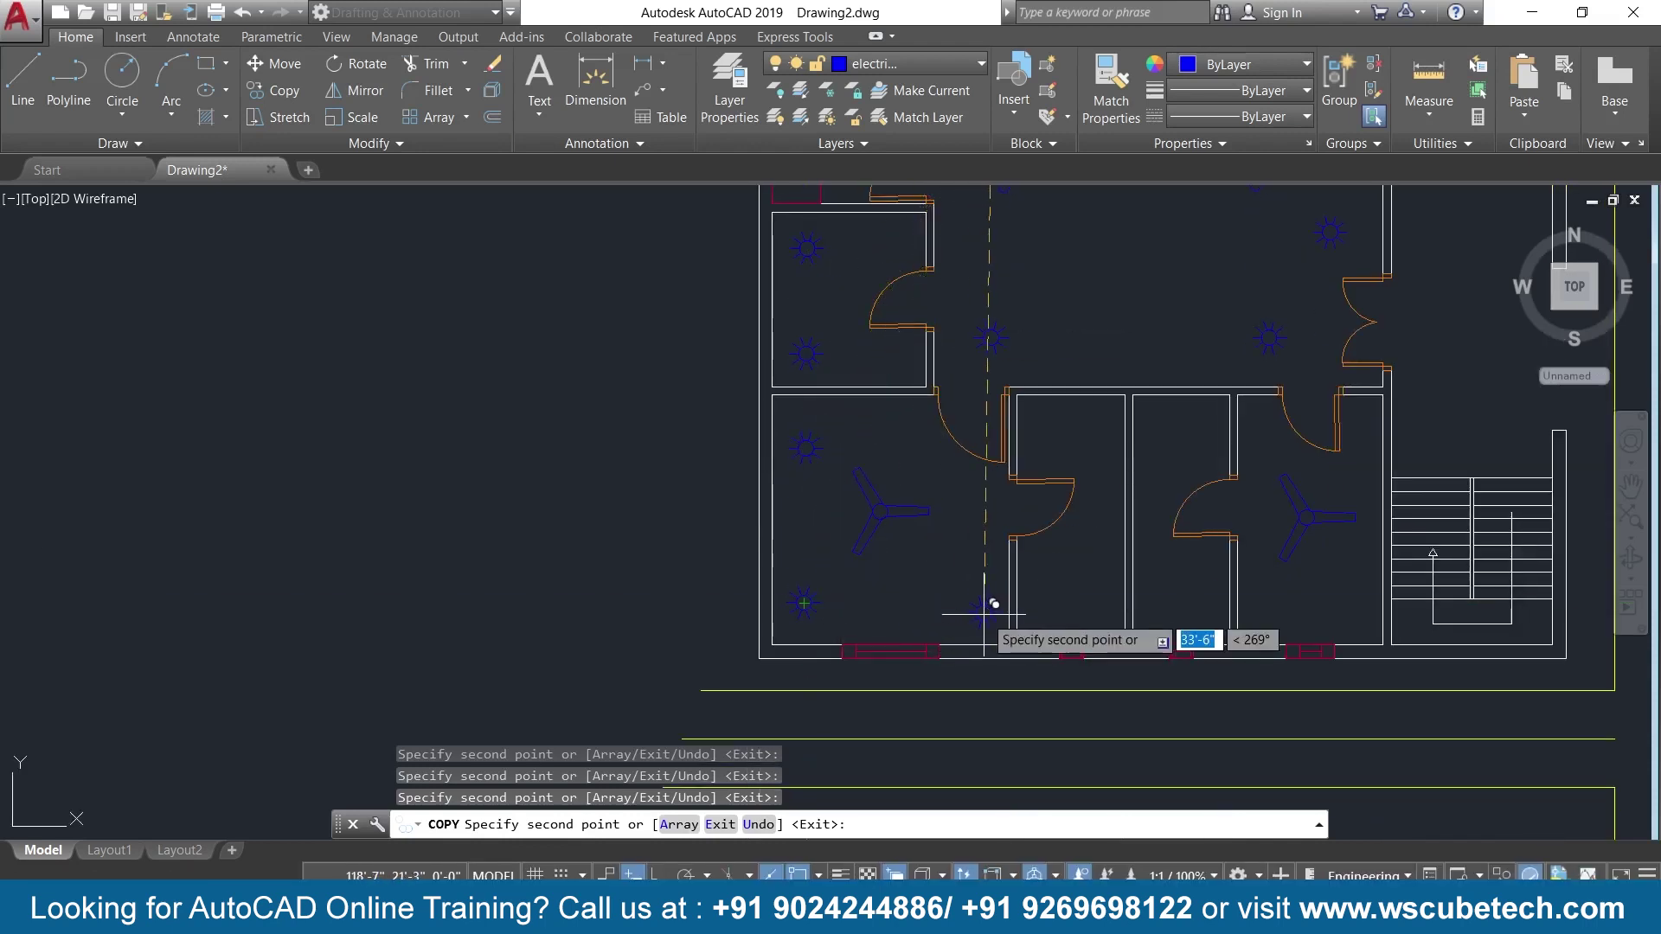
{"action": "left_click", "coordinate": [975, 603]}
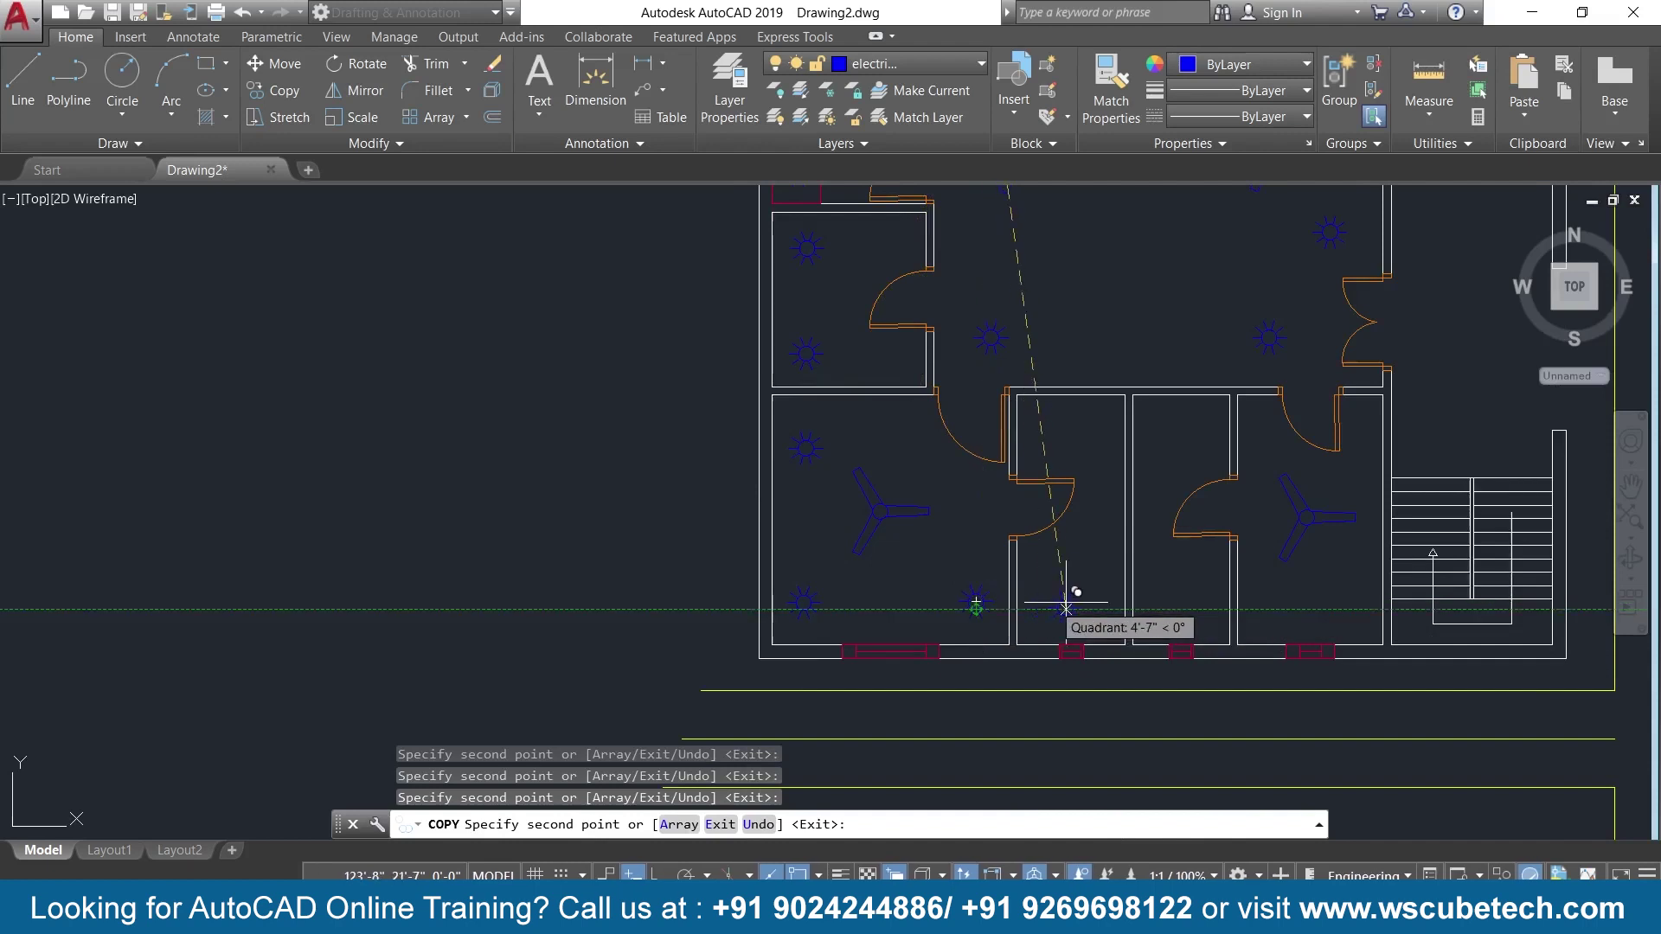
{"action": "left_click", "coordinate": [1065, 605]}
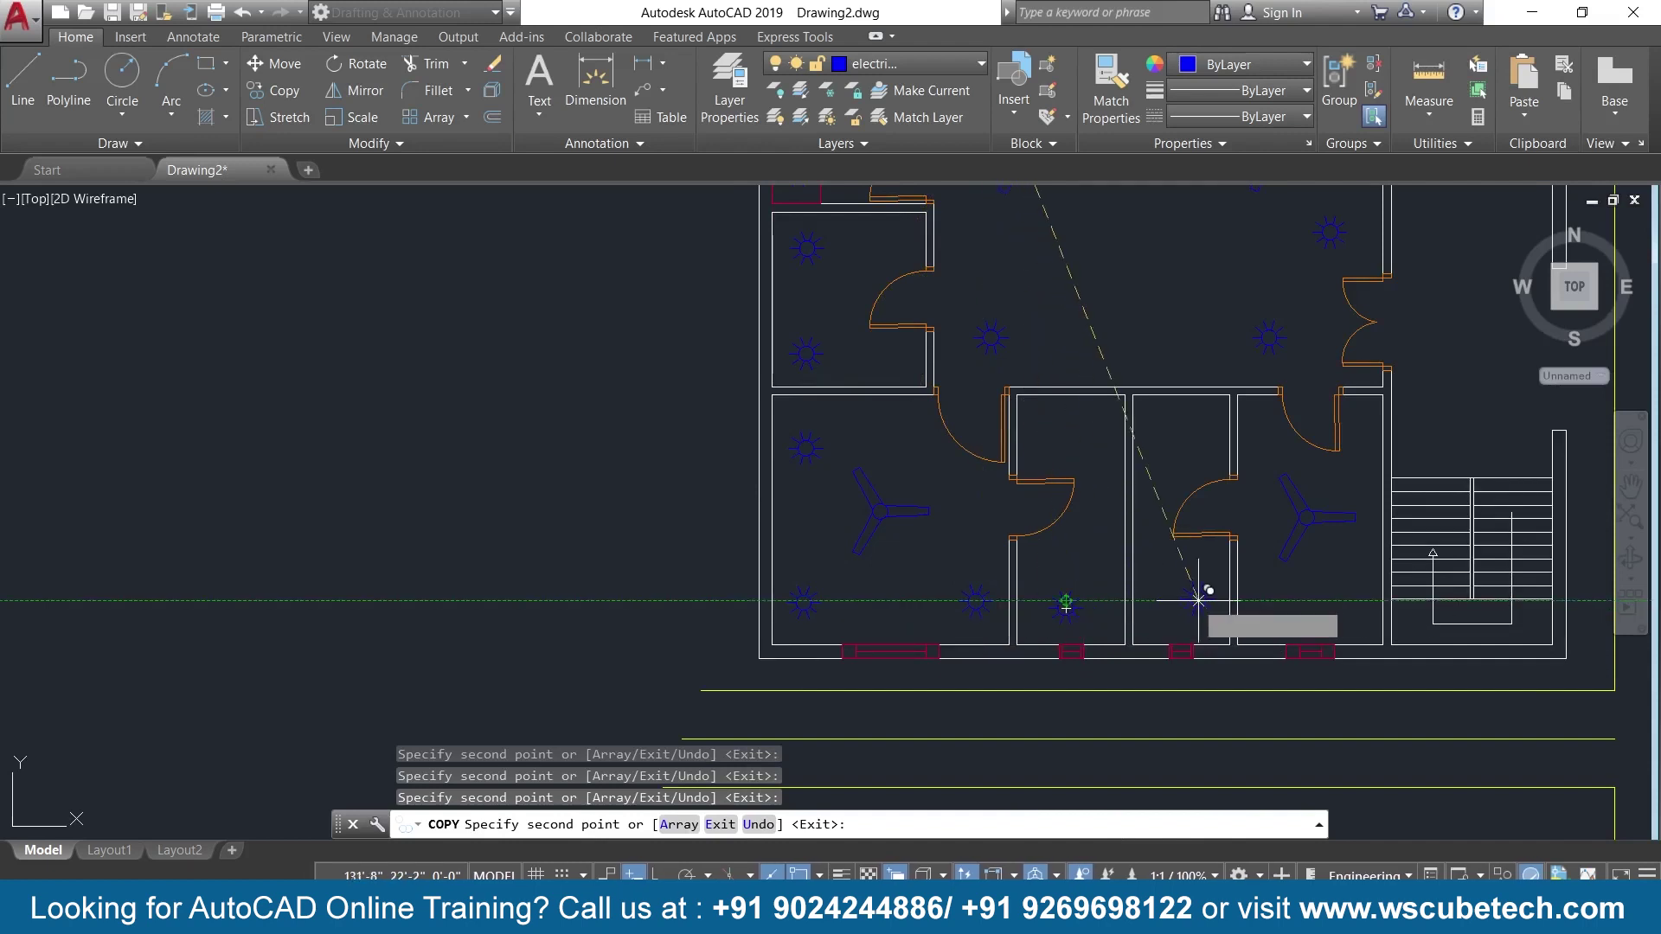
{"action": "key", "text": "ctrl+z"}
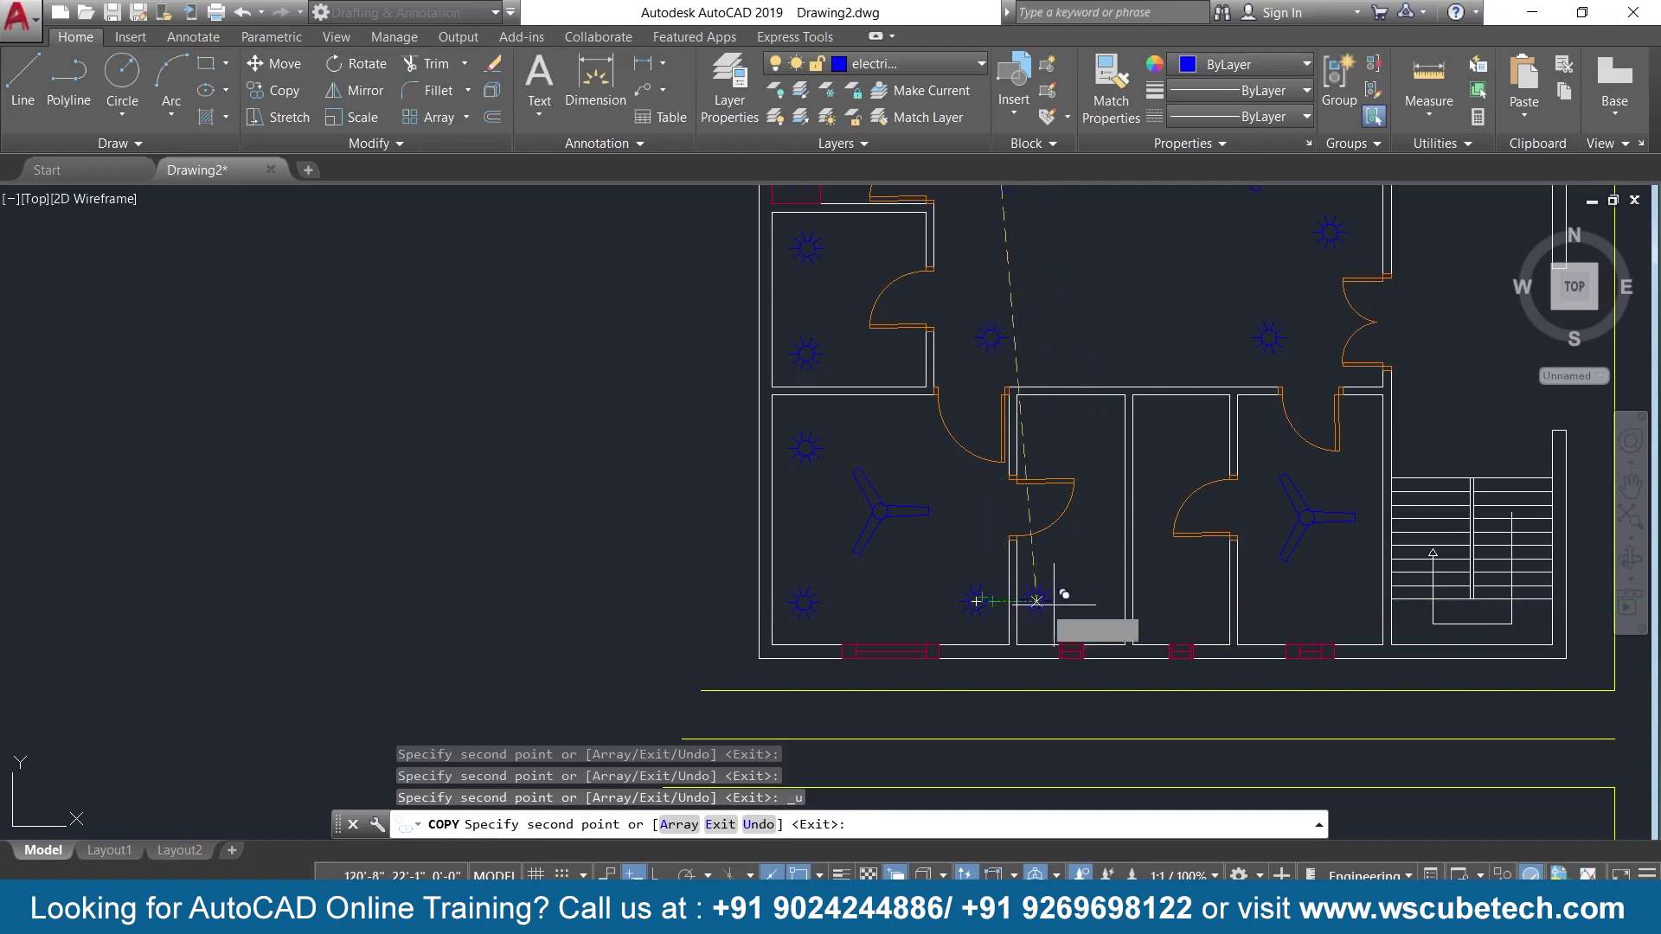
{"action": "left_click", "coordinate": [1073, 600]}
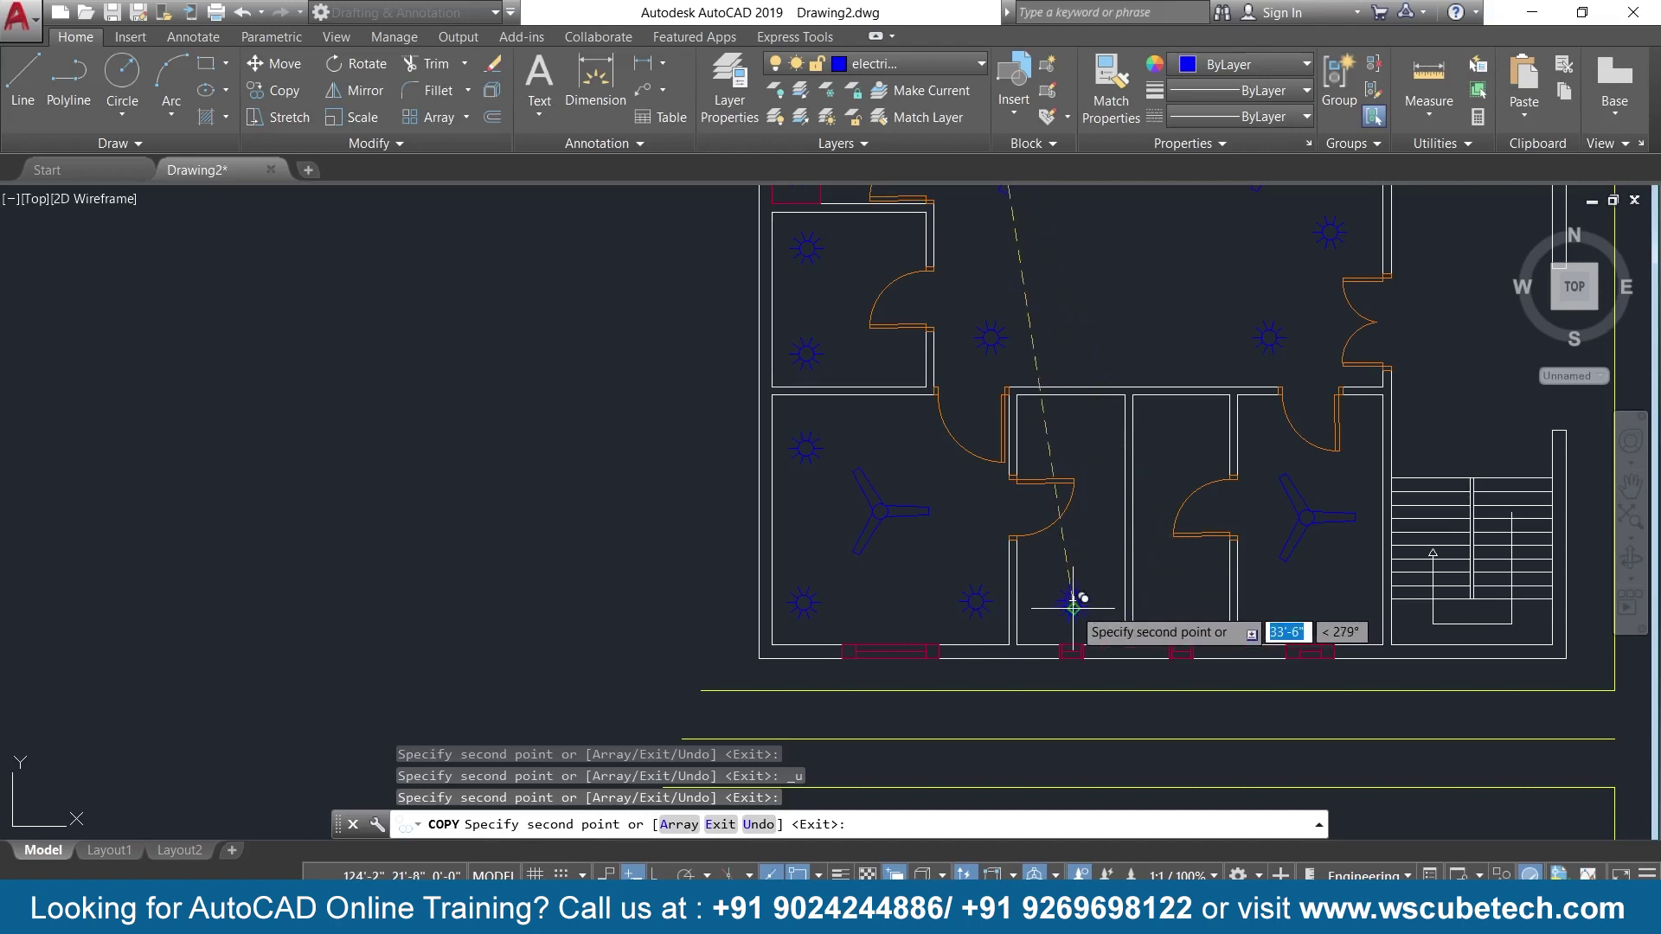
{"action": "left_click", "coordinate": [1181, 599]}
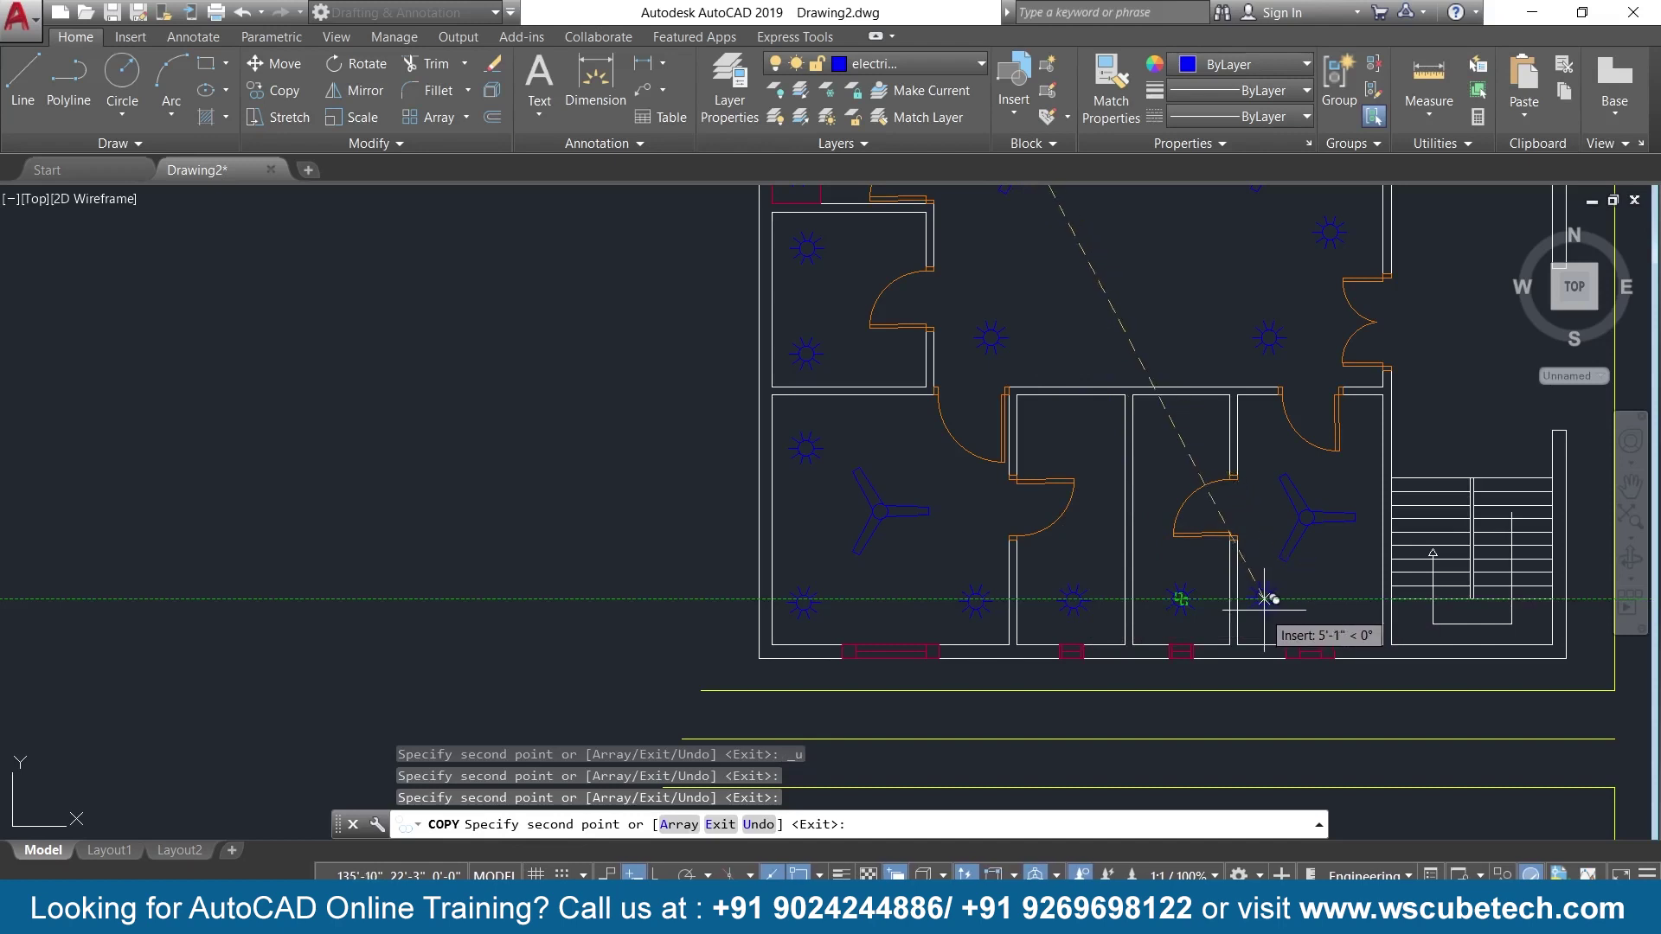
{"action": "left_click", "coordinate": [1314, 598]}
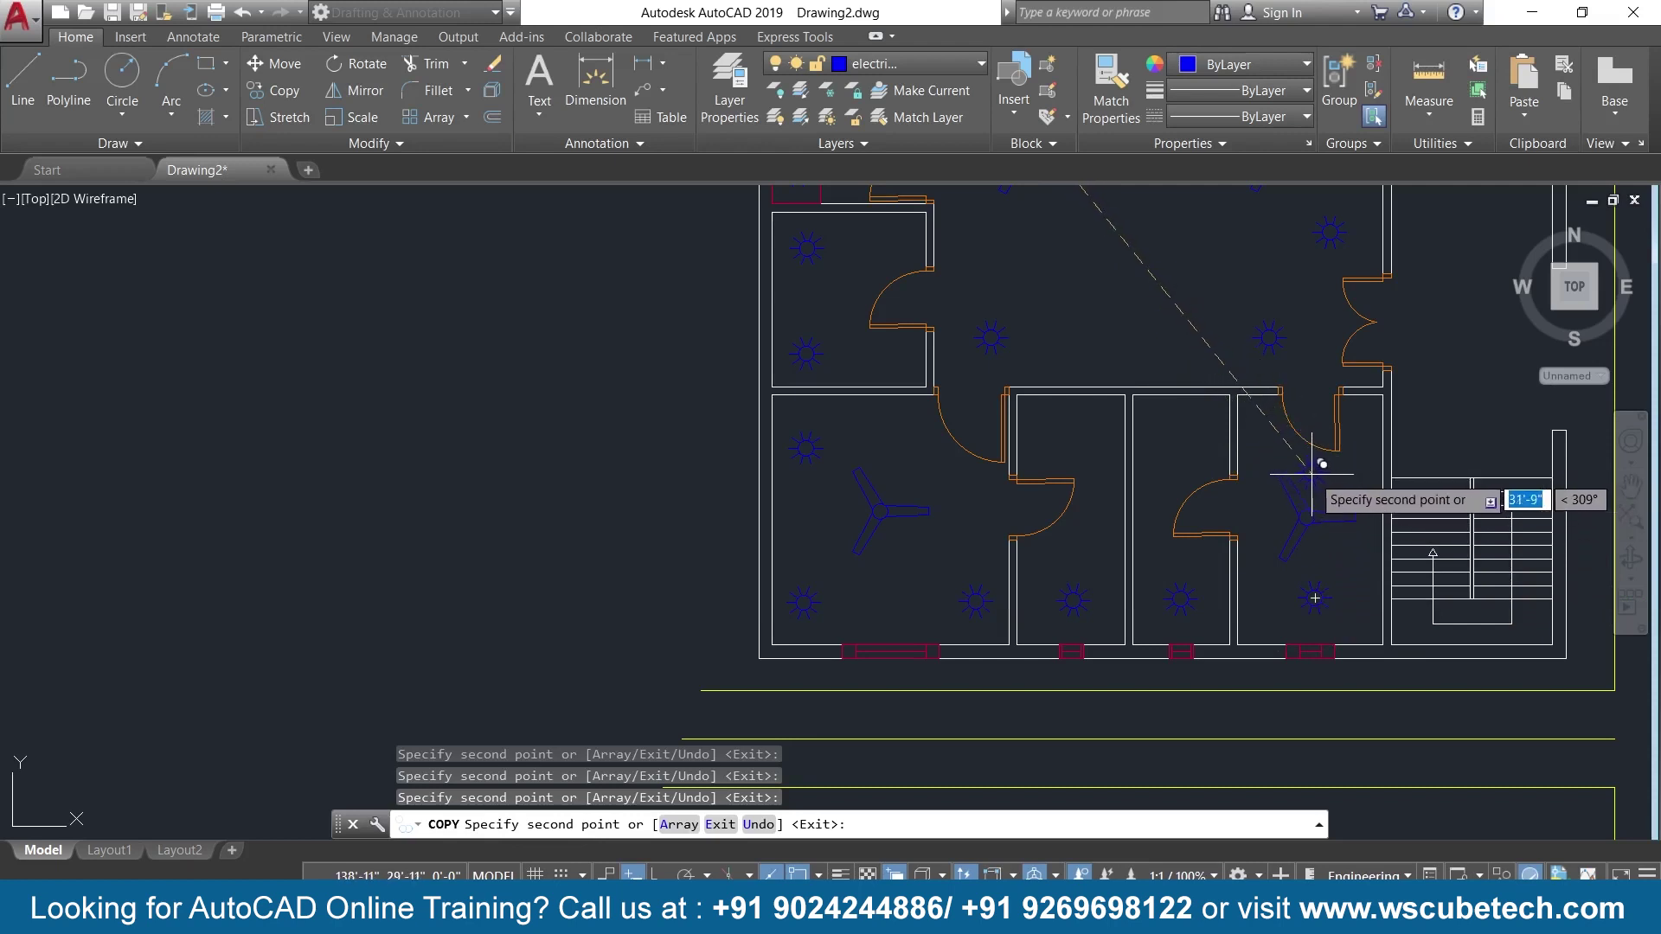
{"action": "left_click", "coordinate": [1312, 473]}
{"action": "key", "text": "Return"}
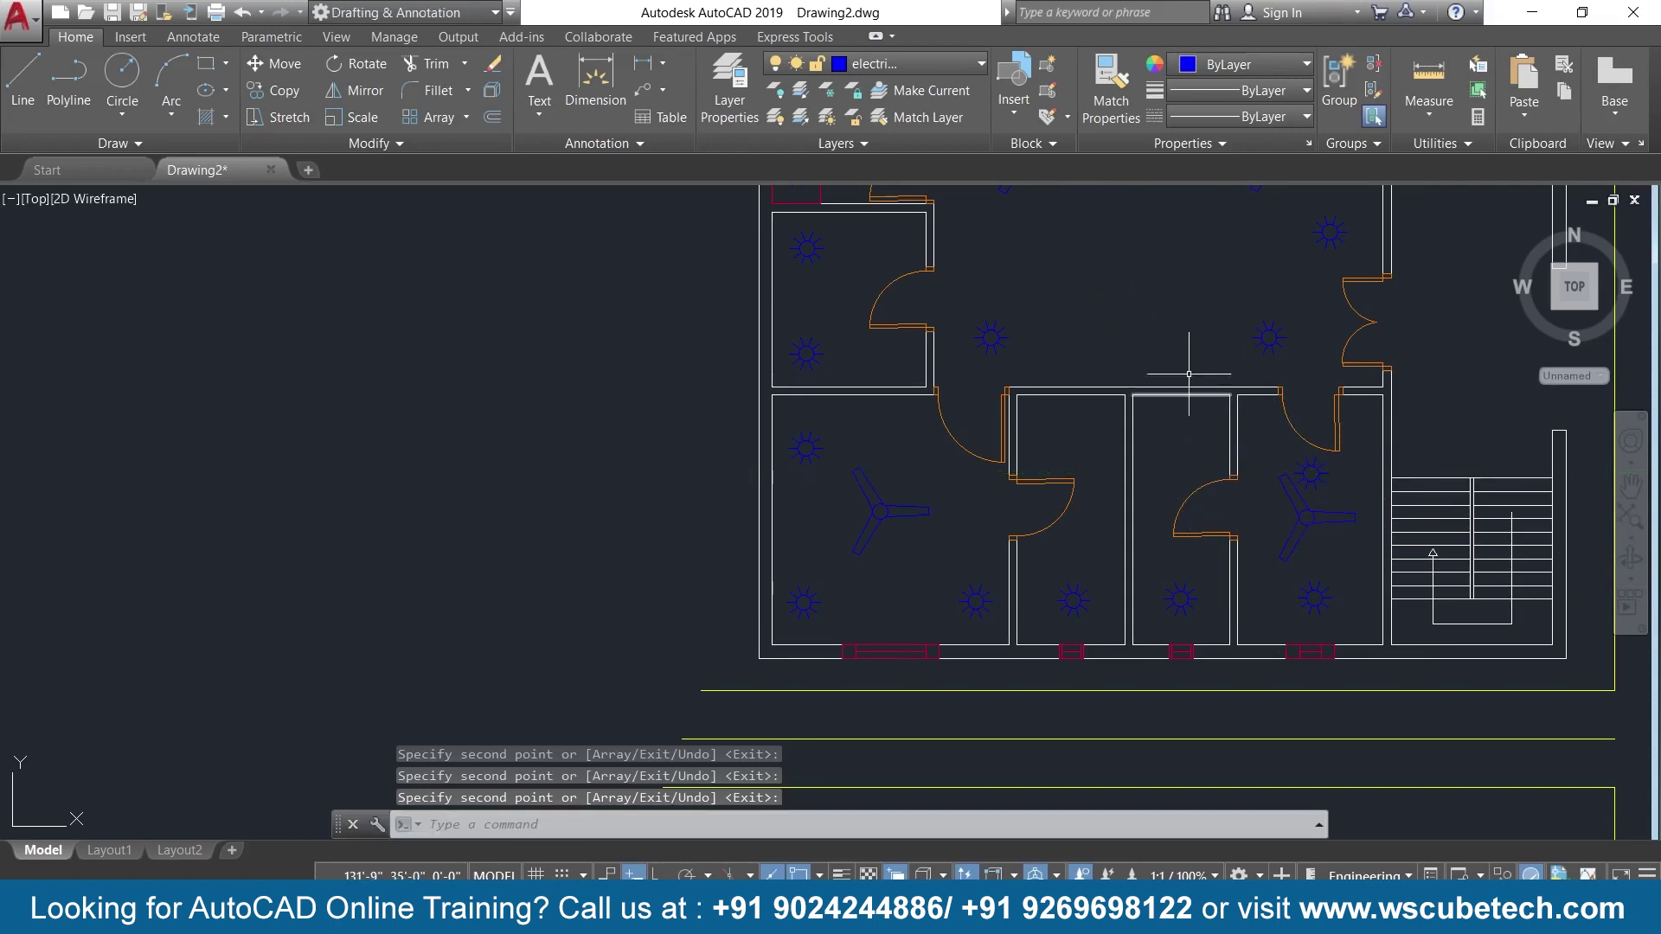
Zoom out to show the whole floor plan and start the COPY command with CO.
{"action": "scroll", "coordinate": [1176, 321], "scroll_direction": "down", "scroll_amount": 3}
{"action": "scroll", "coordinate": [1087, 480], "scroll_direction": "up", "scroll_amount": 3}
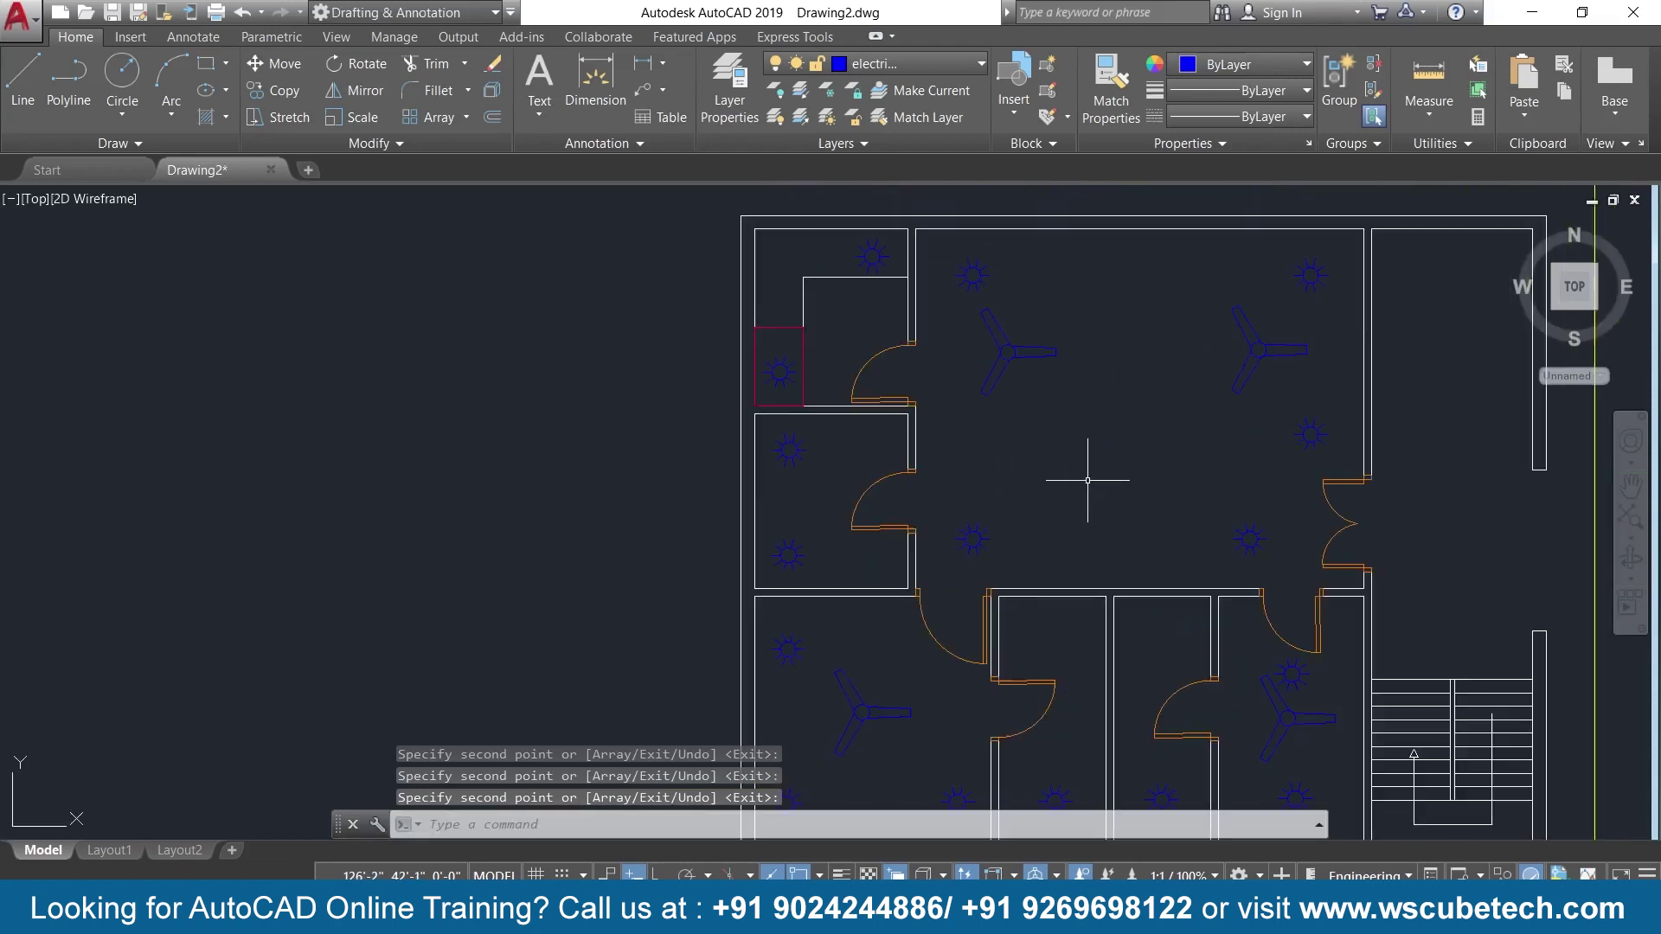
{"action": "middle_click_drag", "start_coordinate": [1092, 477], "coordinate": [971, 474]}
{"action": "scroll", "coordinate": [972, 475], "scroll_direction": "down", "scroll_amount": 2}
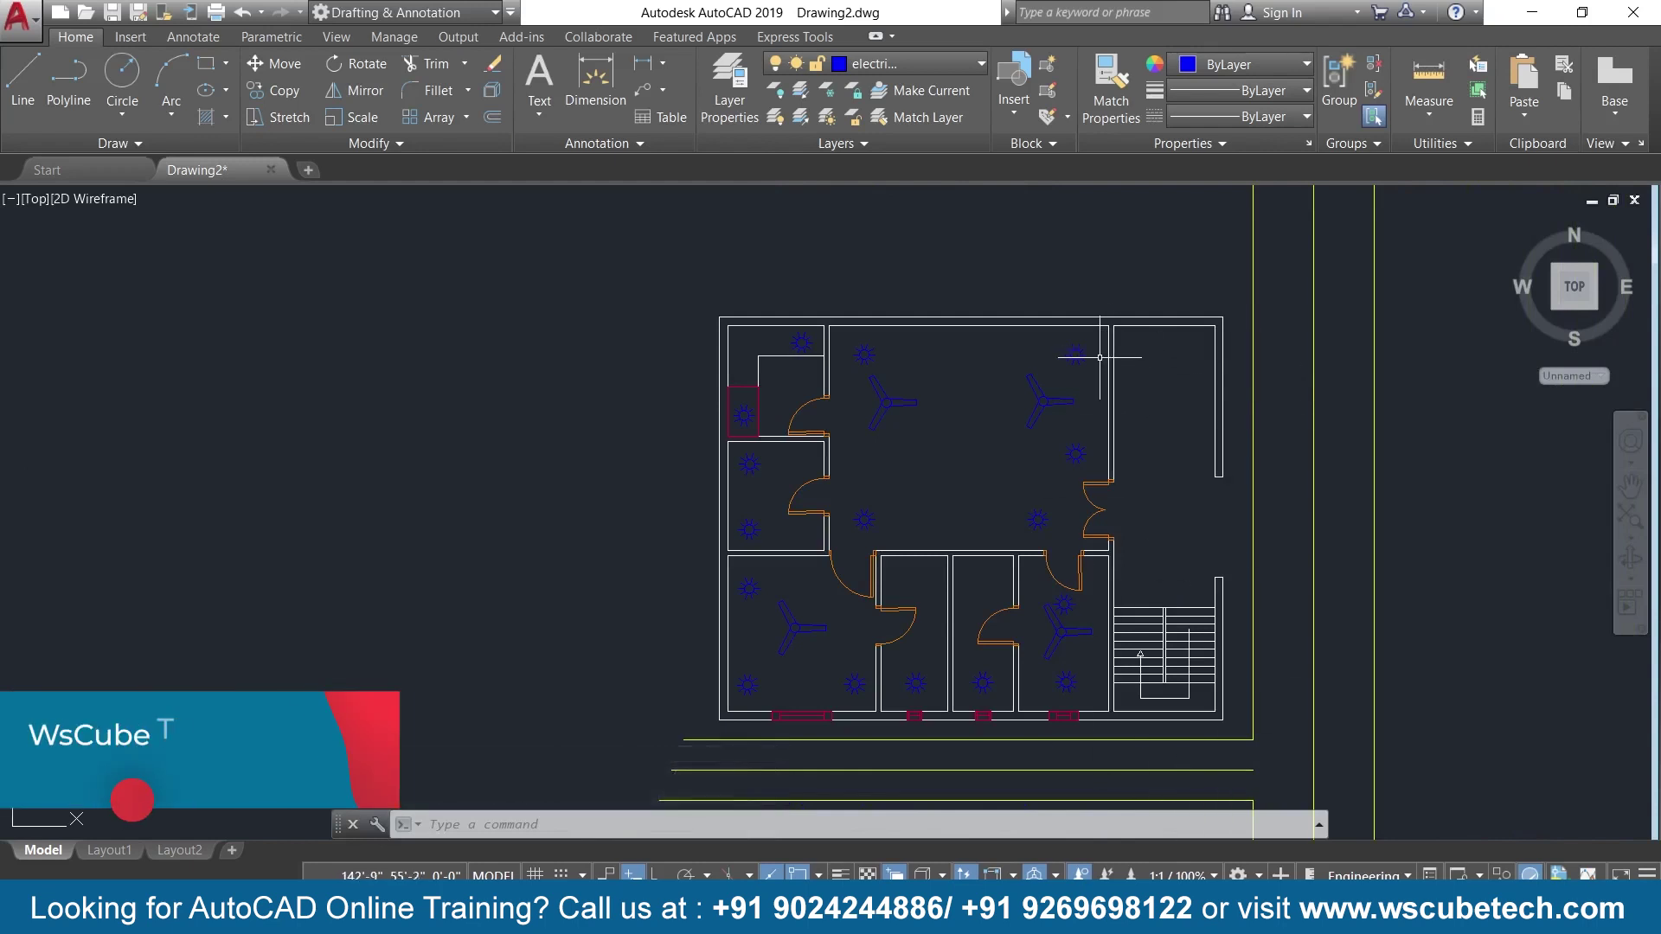
{"action": "type", "text": "co"}
{"action": "key", "text": "Return"}
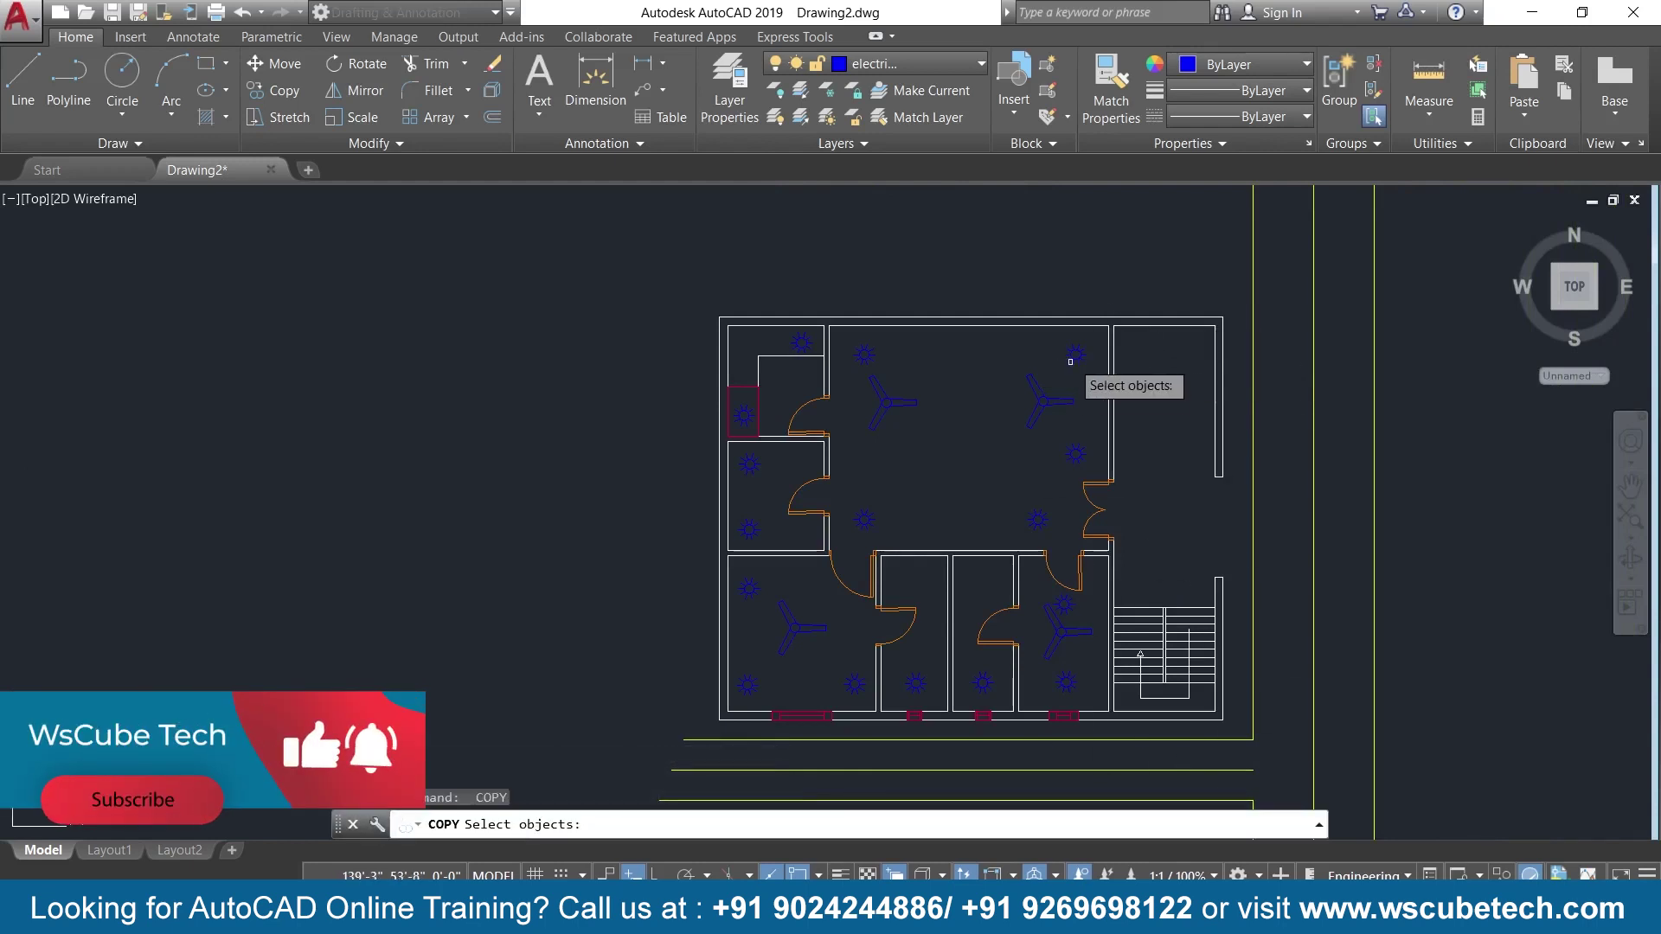
Copy the upper light into the top-right room and the right-hand passage by the stairs.
{"action": "left_click", "coordinate": [1075, 355]}
{"action": "key", "text": "Return"}
{"action": "scroll", "coordinate": [1075, 351], "scroll_direction": "up", "scroll_amount": 2}
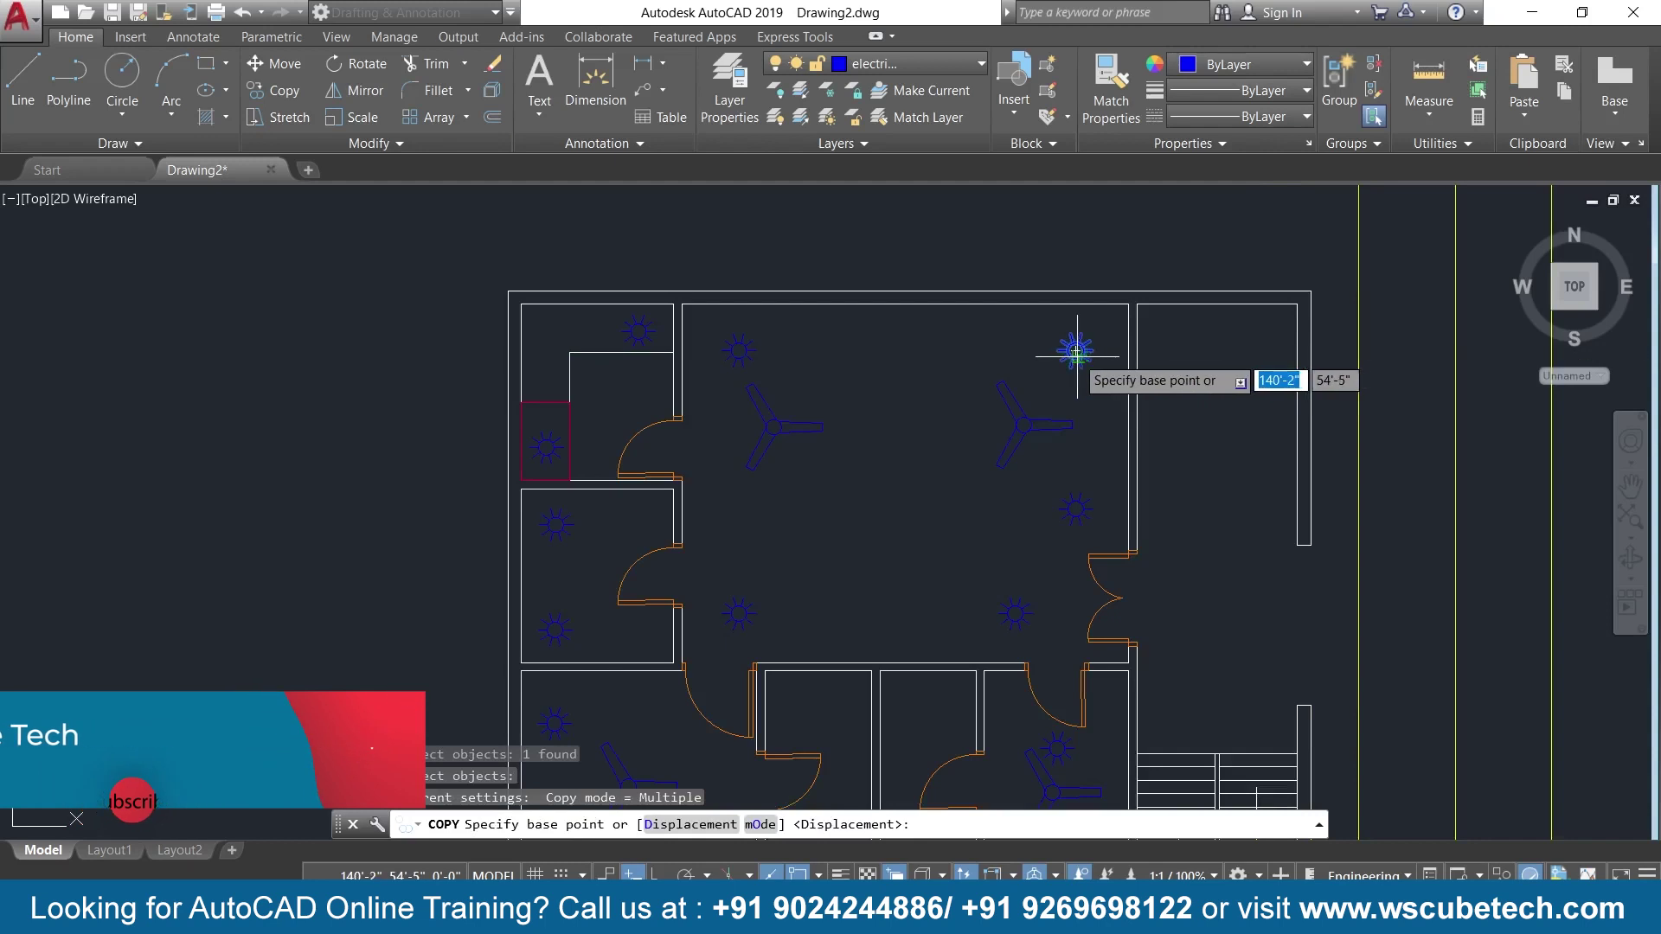
{"action": "left_click", "coordinate": [1074, 350]}
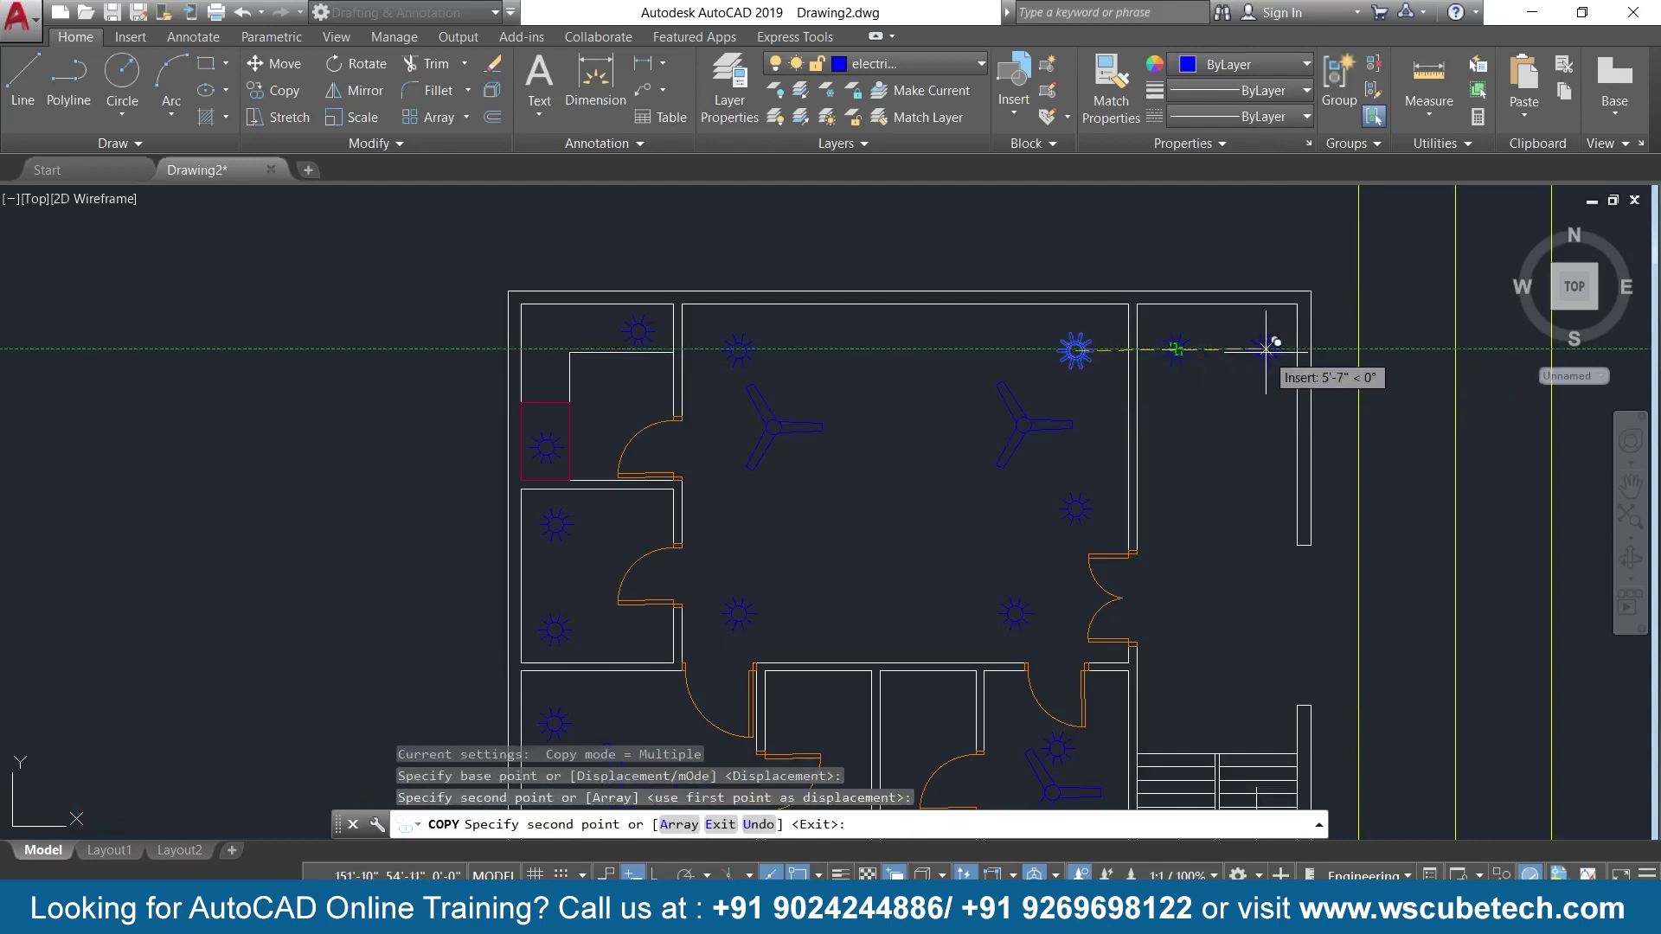
{"action": "left_click", "coordinate": [1265, 348]}
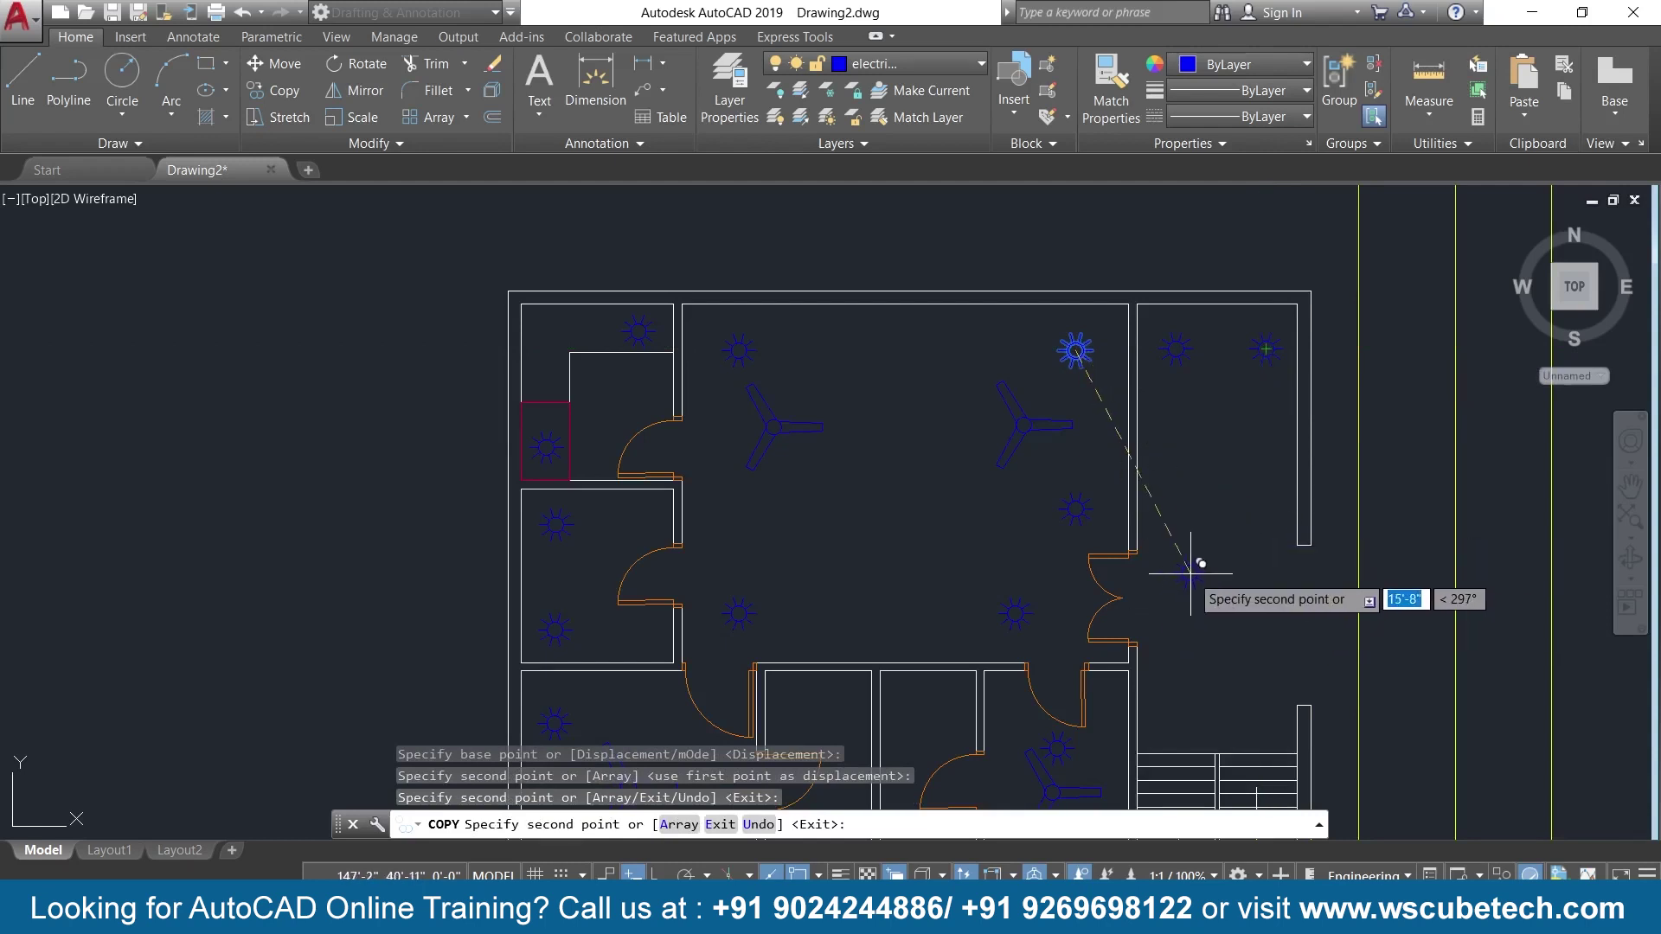
{"action": "left_click", "coordinate": [1224, 610]}
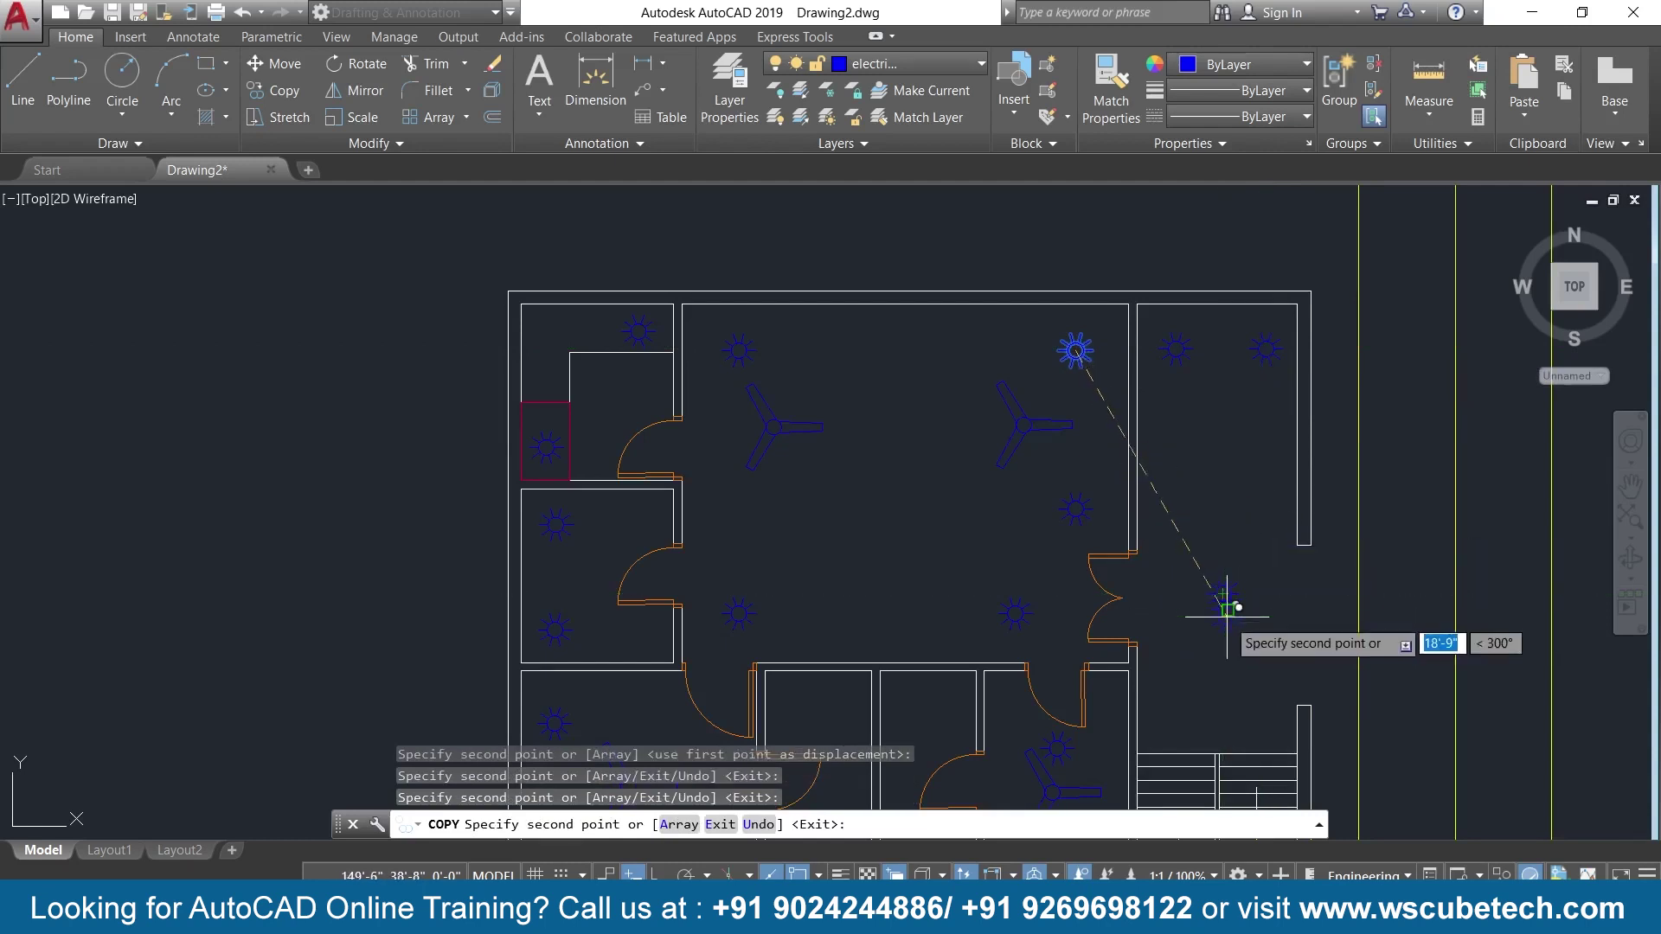
{"action": "scroll", "coordinate": [1226, 610], "scroll_direction": "down", "scroll_amount": 4}
{"action": "middle_click_drag", "start_coordinate": [1223, 610], "coordinate": [1204, 446]}
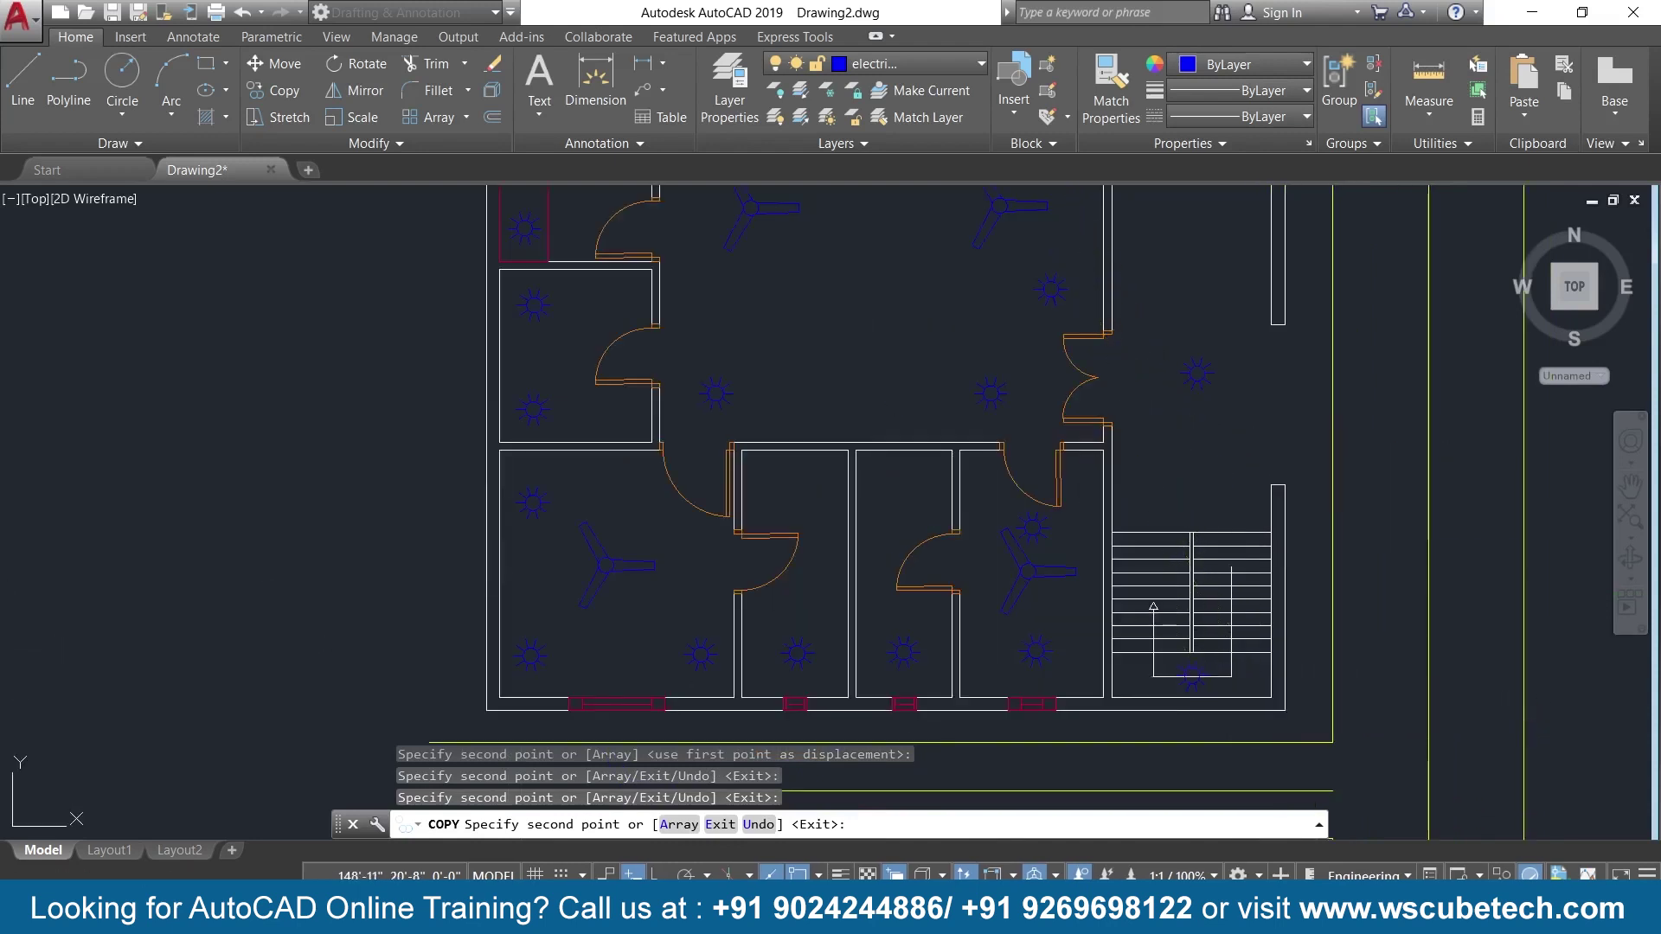
{"action": "scroll", "coordinate": [1134, 453], "scroll_direction": "down", "scroll_amount": 2}
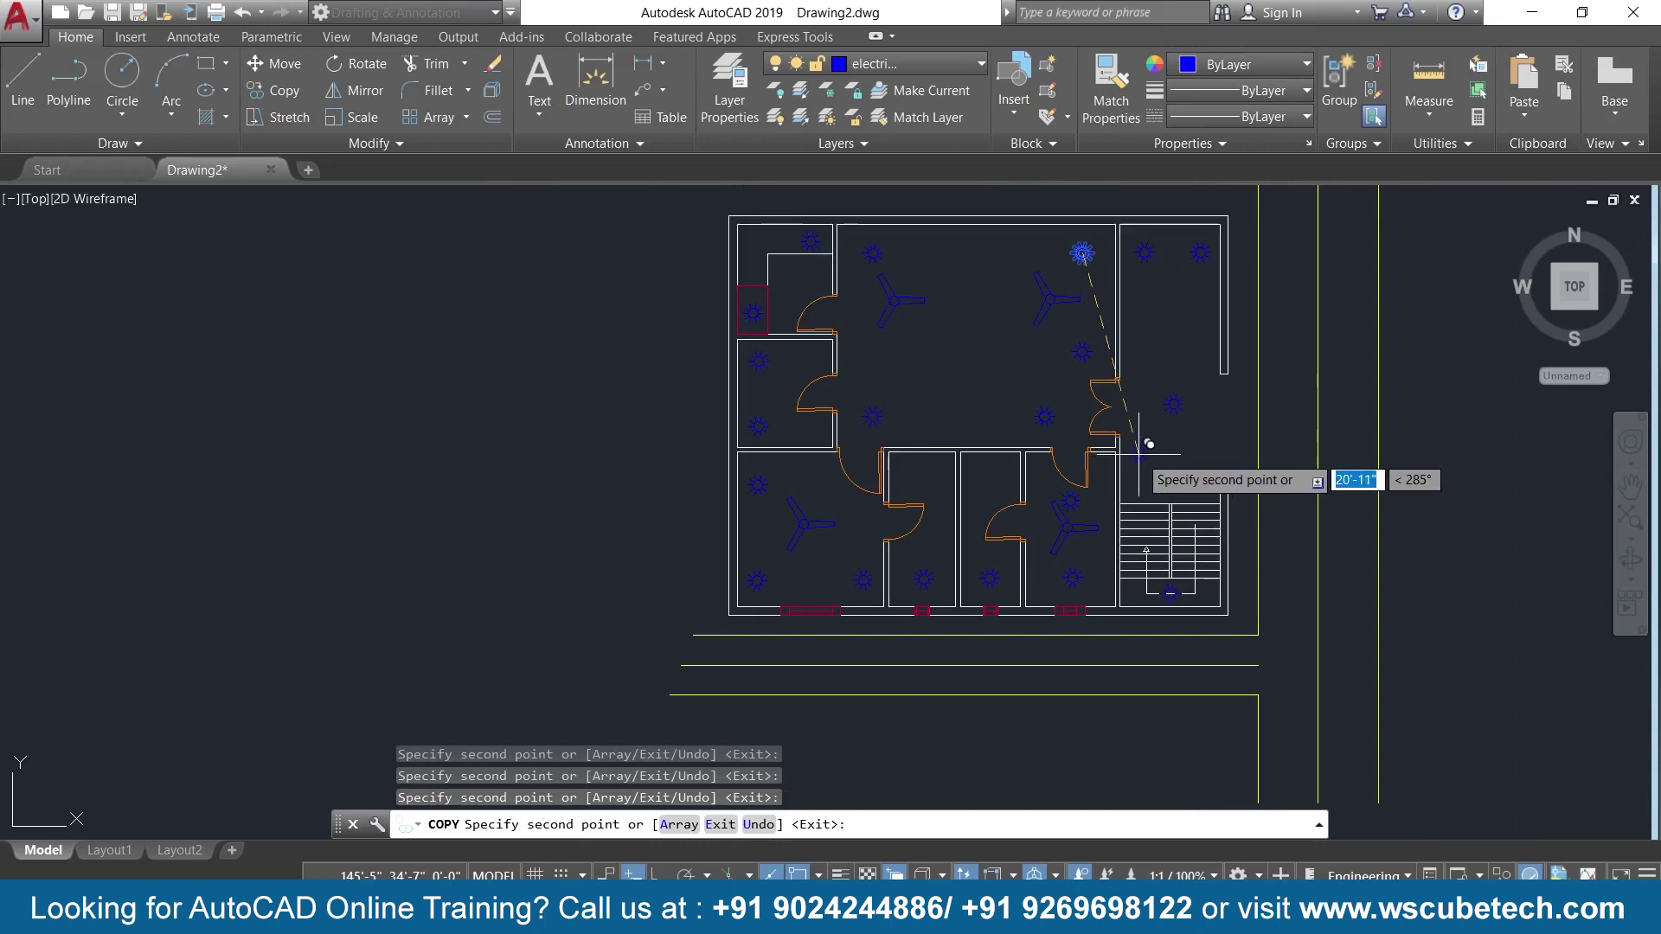
{"action": "middle_click_drag", "start_coordinate": [1138, 453], "coordinate": [1205, 553]}
{"action": "key", "text": "Escape"}
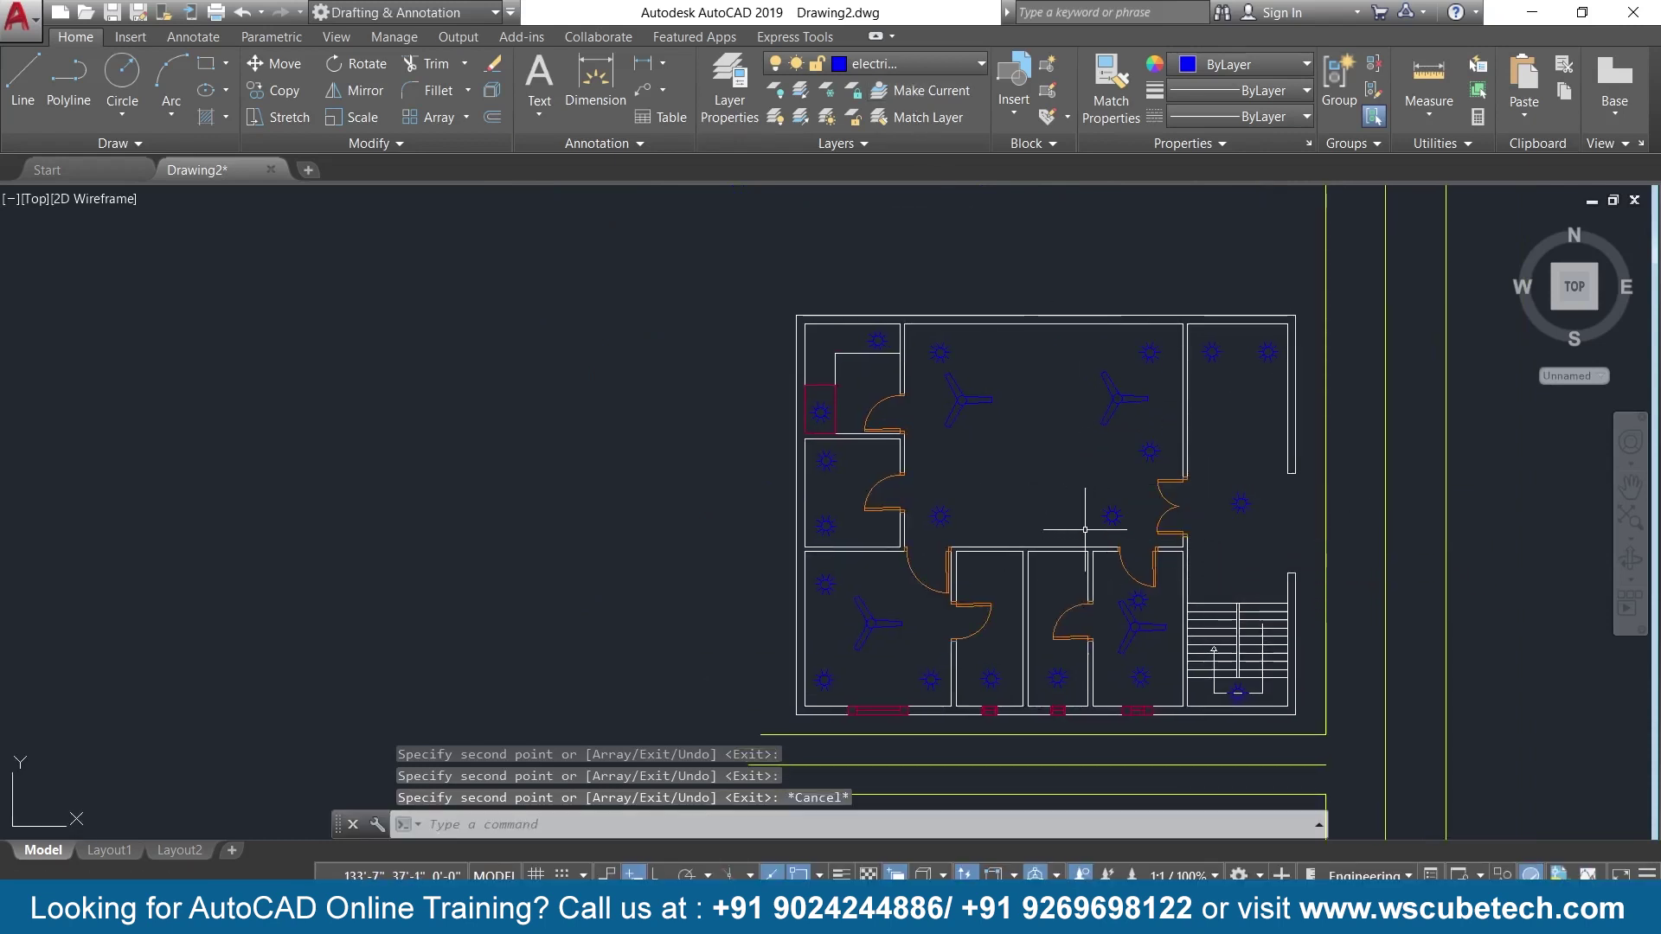
{"action": "scroll", "coordinate": [1072, 530], "scroll_direction": "up", "scroll_amount": 2}
{"action": "scroll", "coordinate": [1072, 531], "scroll_direction": "down", "scroll_amount": 2}
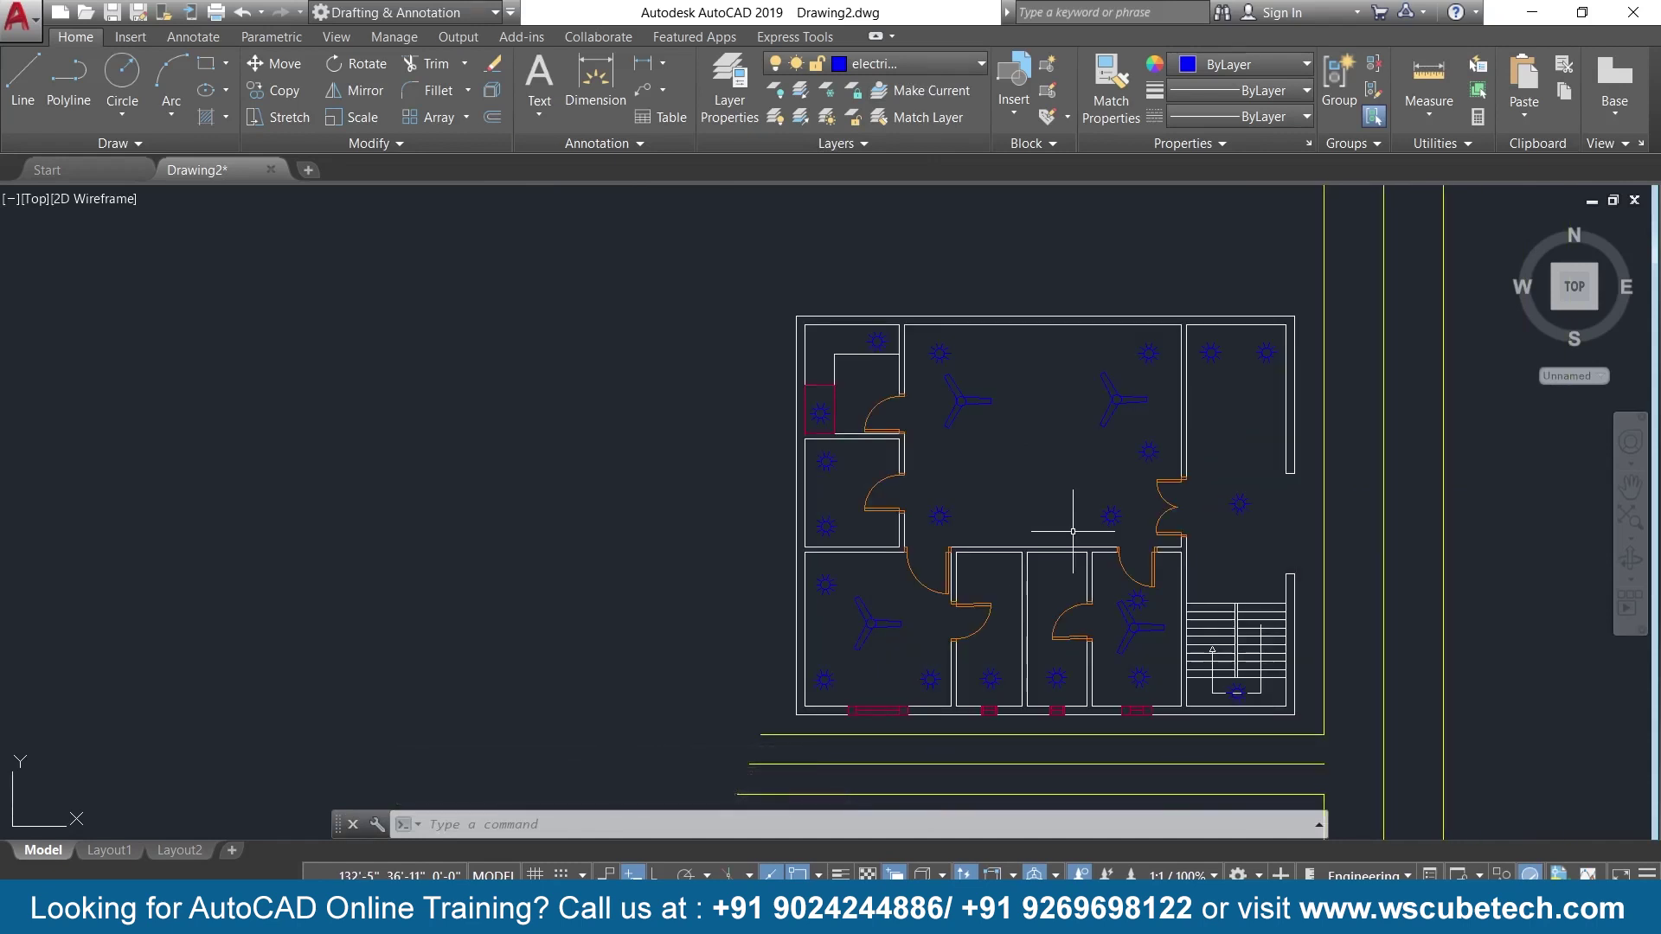
{"action": "type", "text": "sP"}
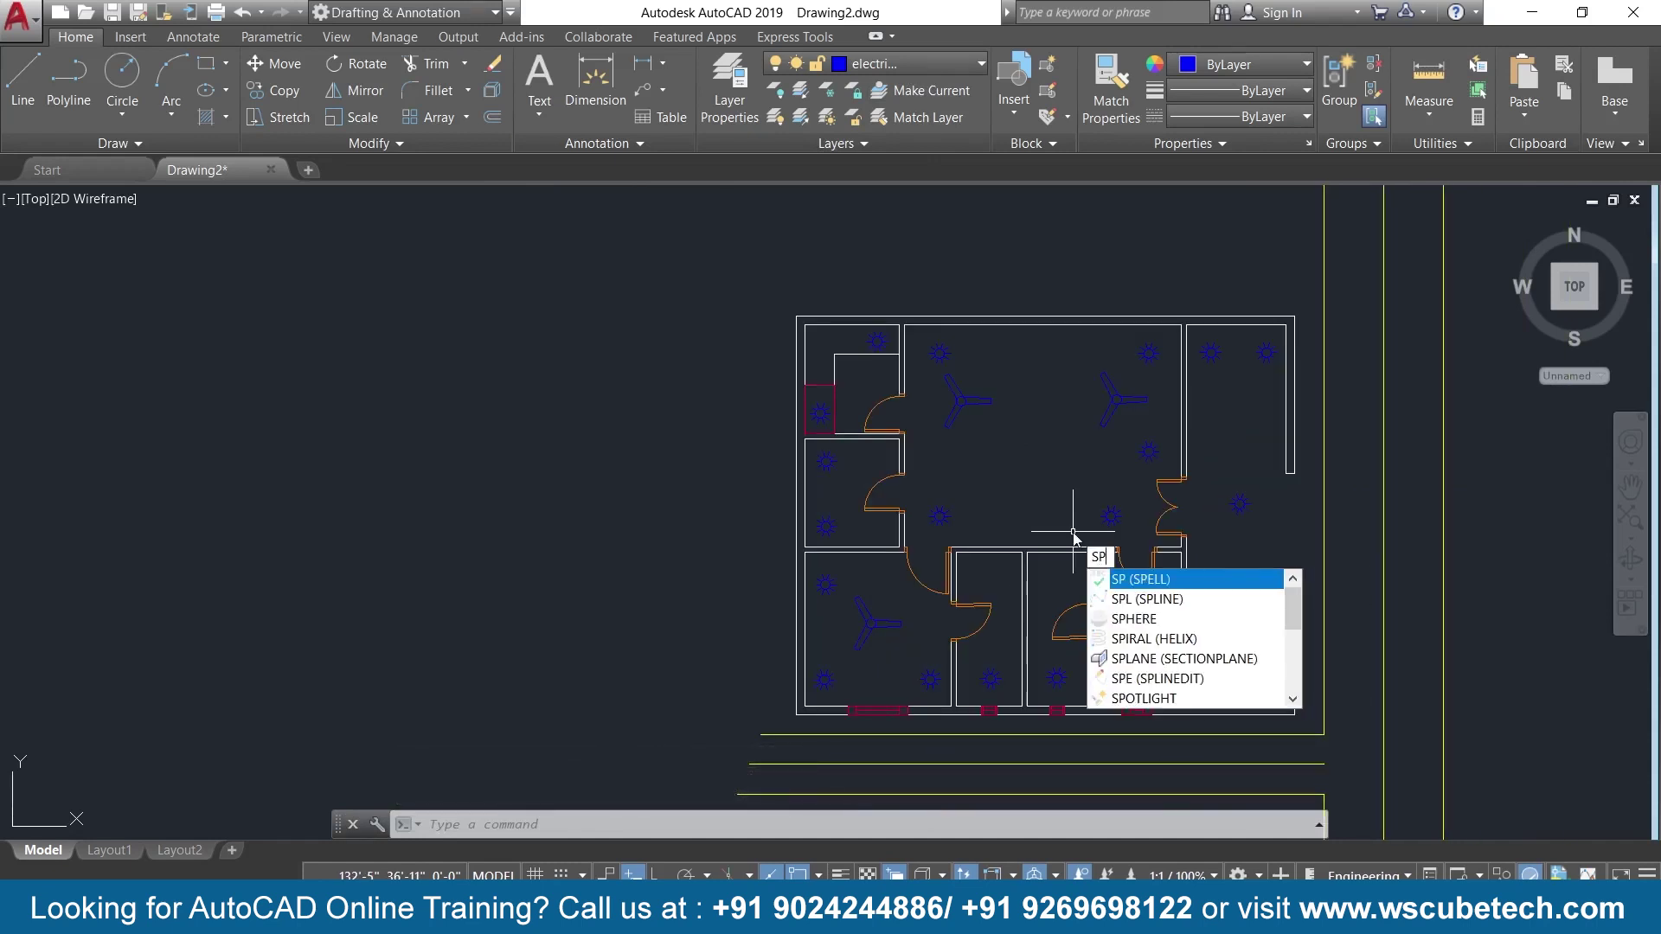
{"action": "type", "text": "L"}
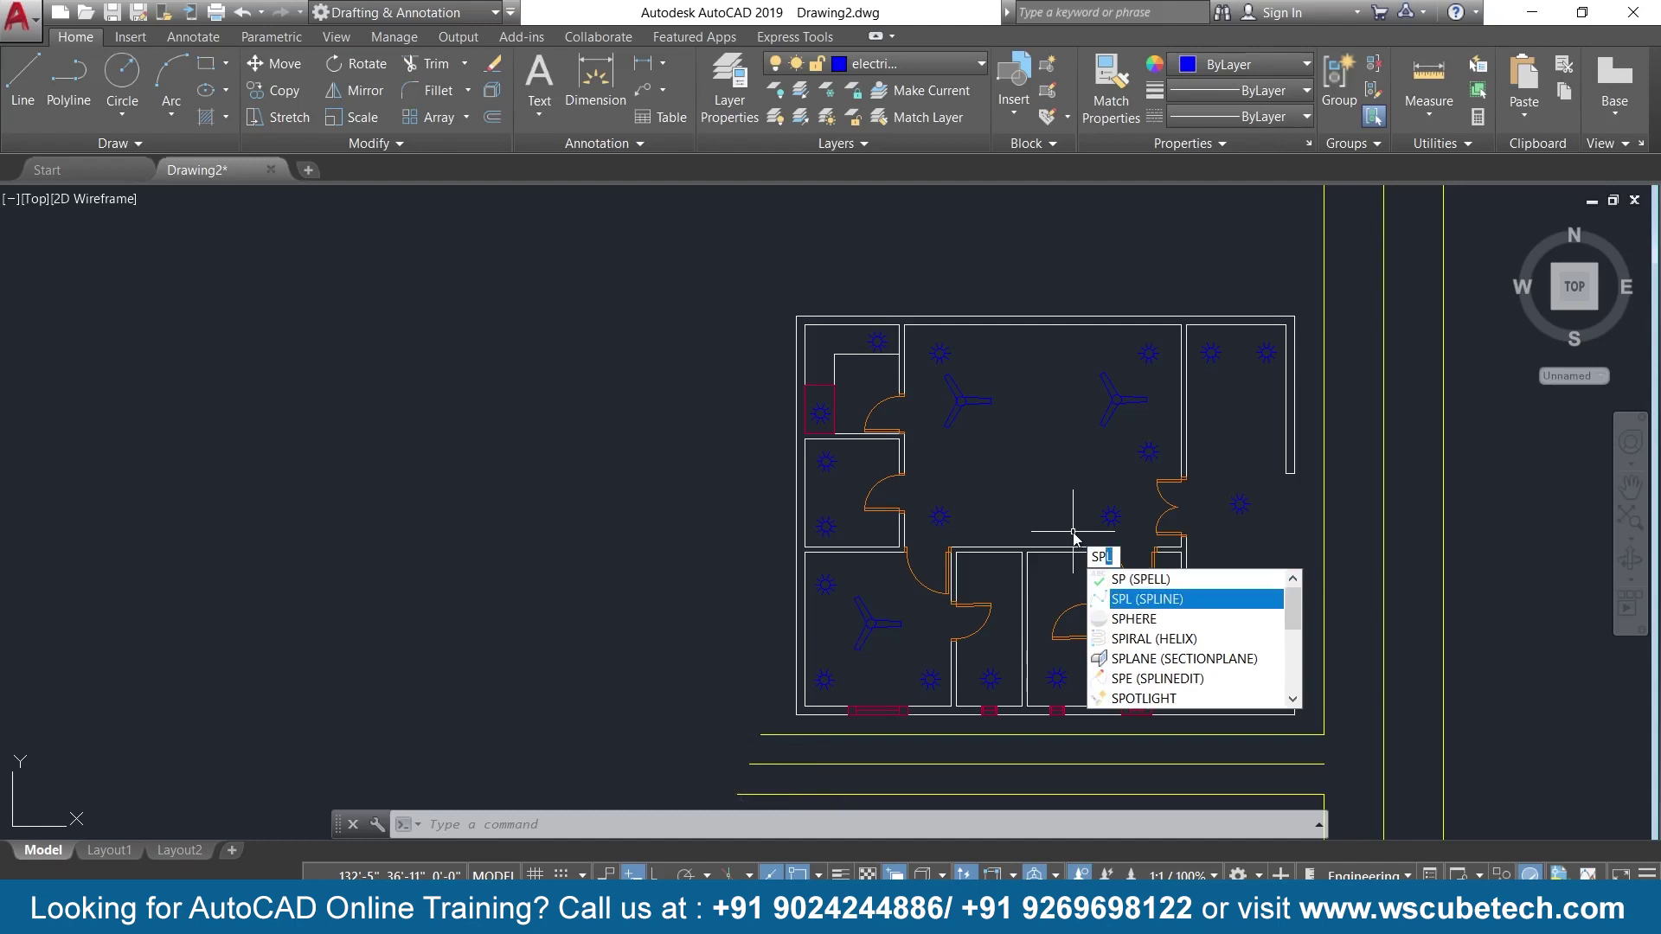
Draw a spline wire from the upper-left light to the upper-right light, bending downward.
{"action": "key", "text": "Return"}
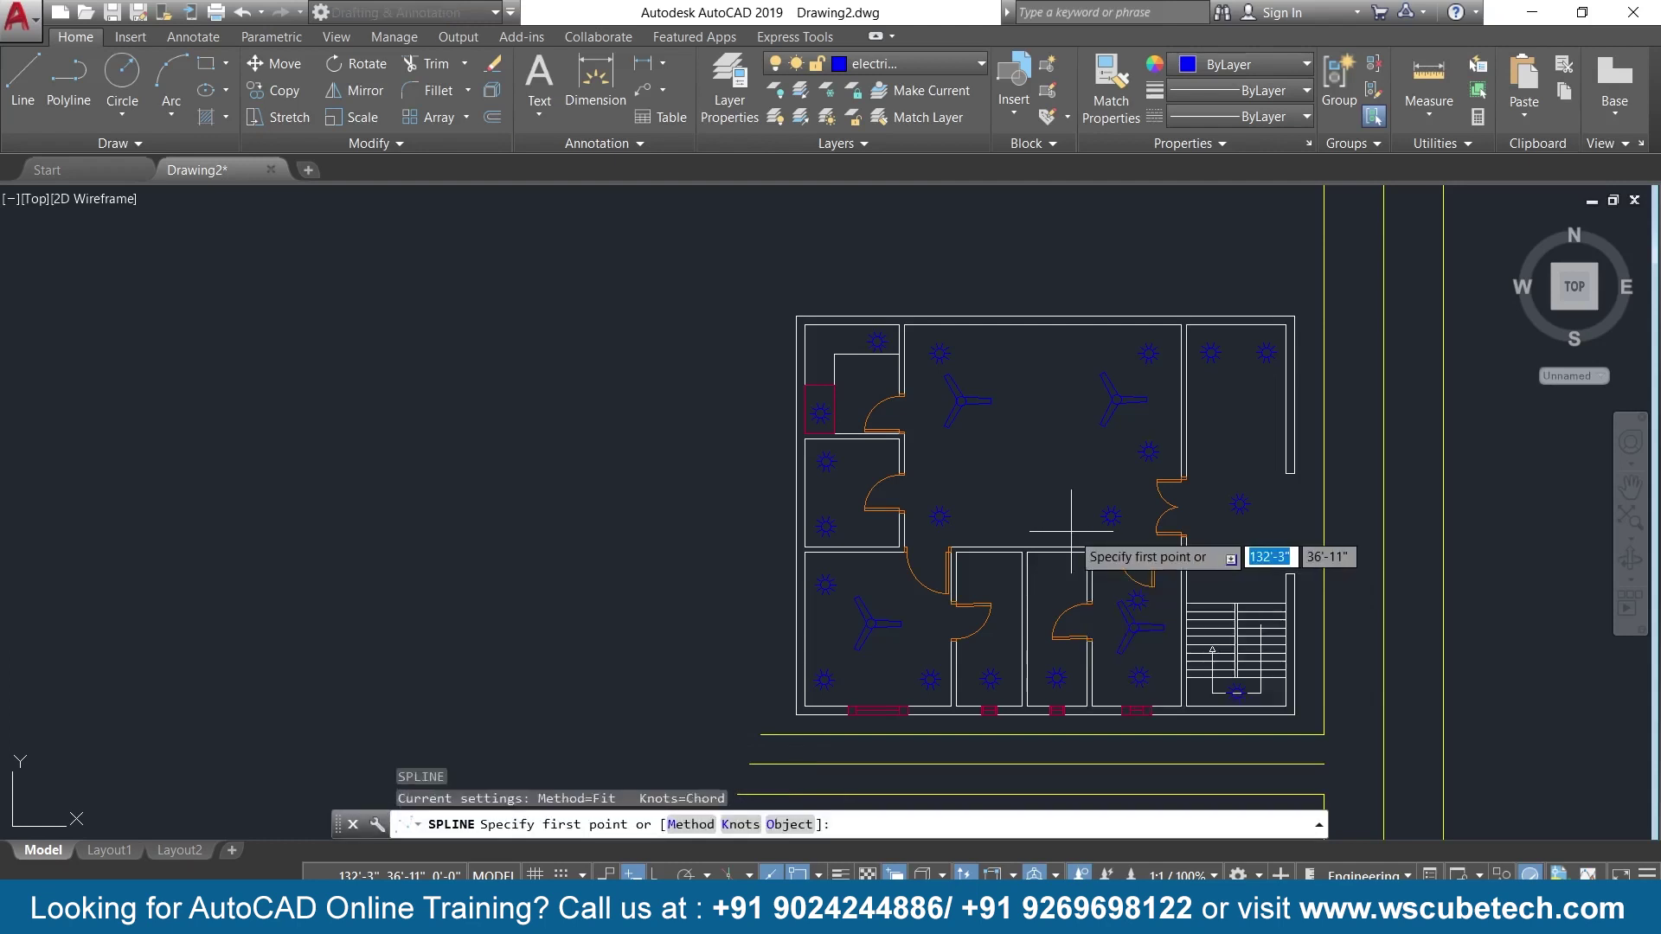
{"action": "scroll", "coordinate": [1071, 530], "scroll_direction": "up", "scroll_amount": 2}
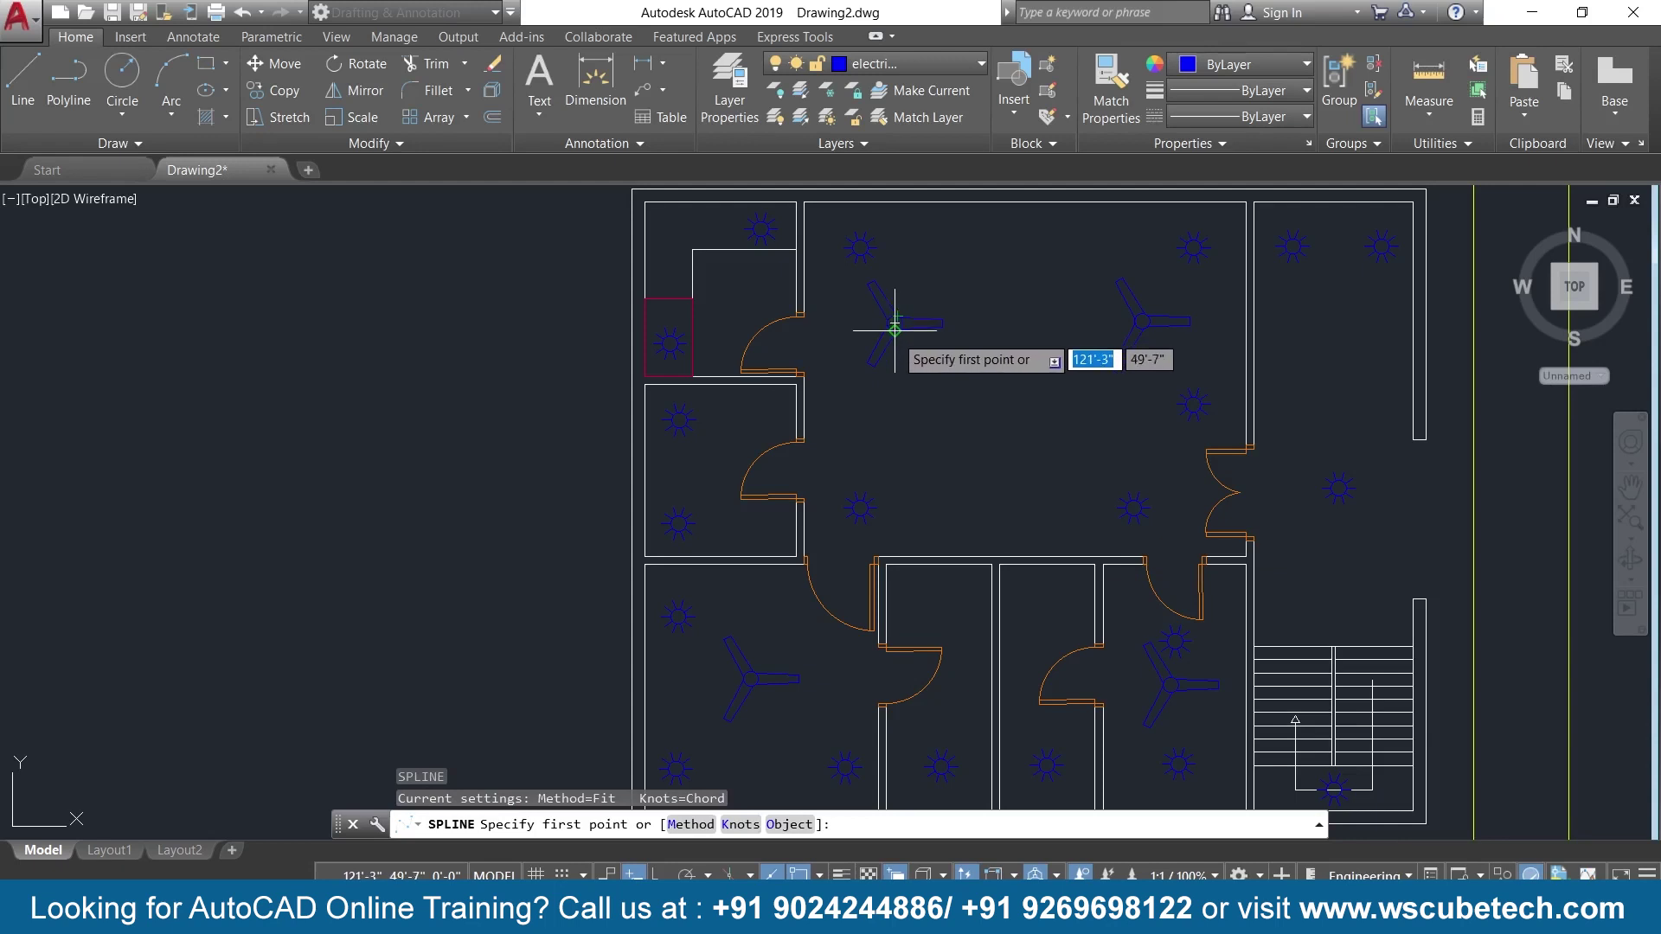
{"action": "left_click", "coordinate": [860, 247]}
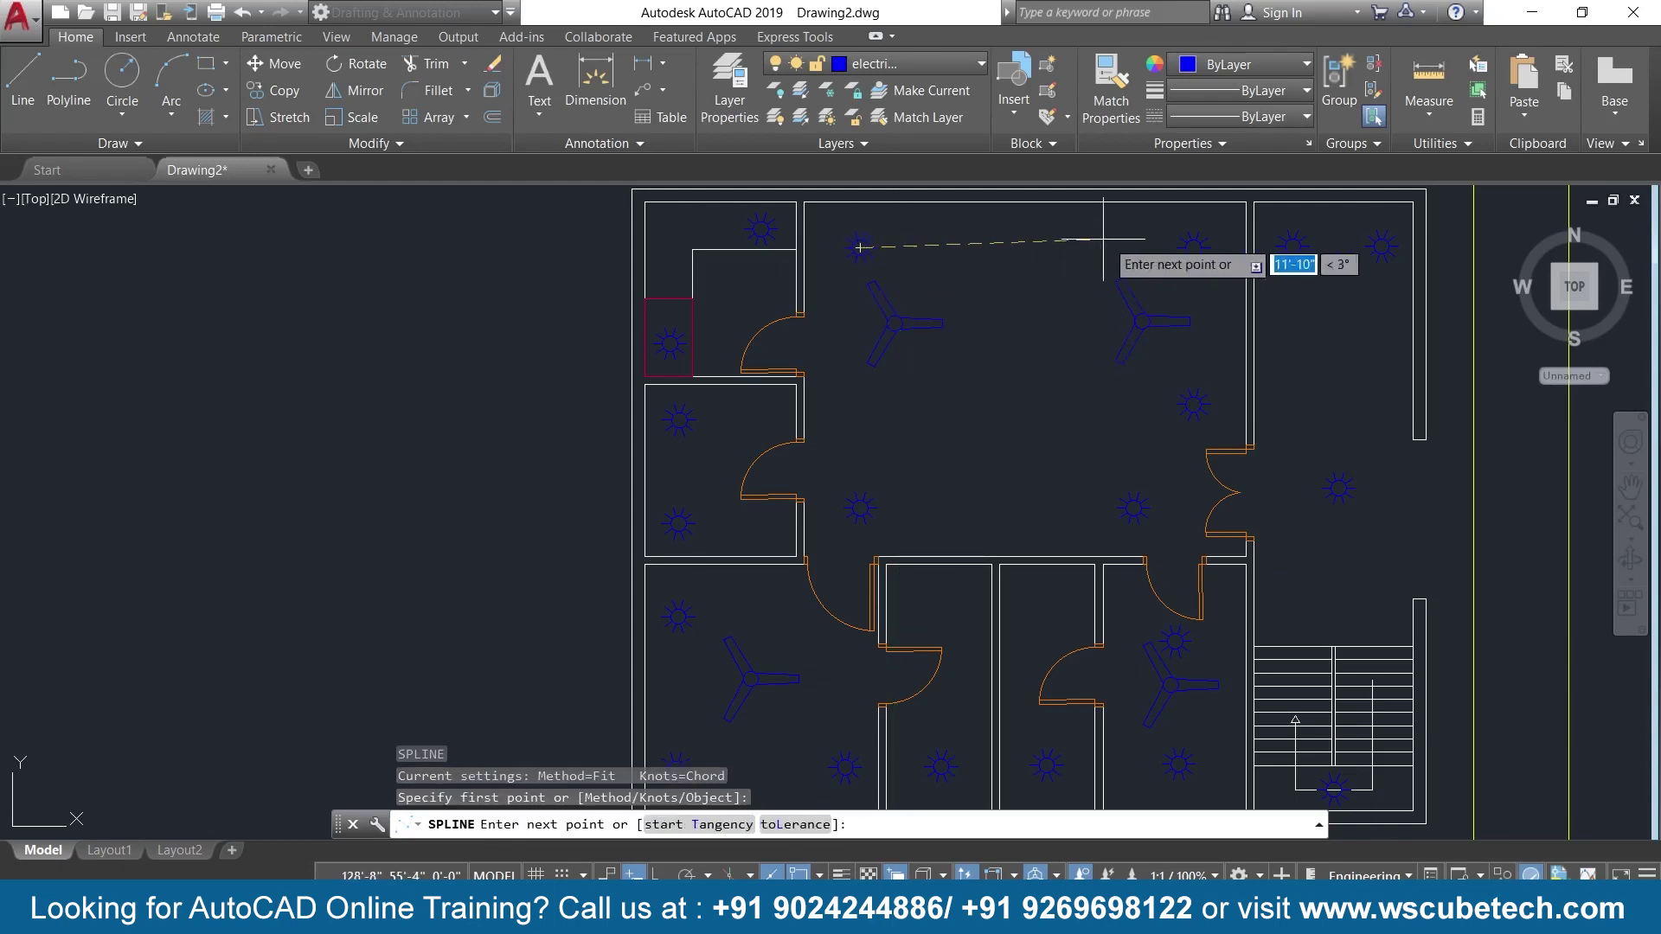
{"action": "left_click", "coordinate": [1193, 248]}
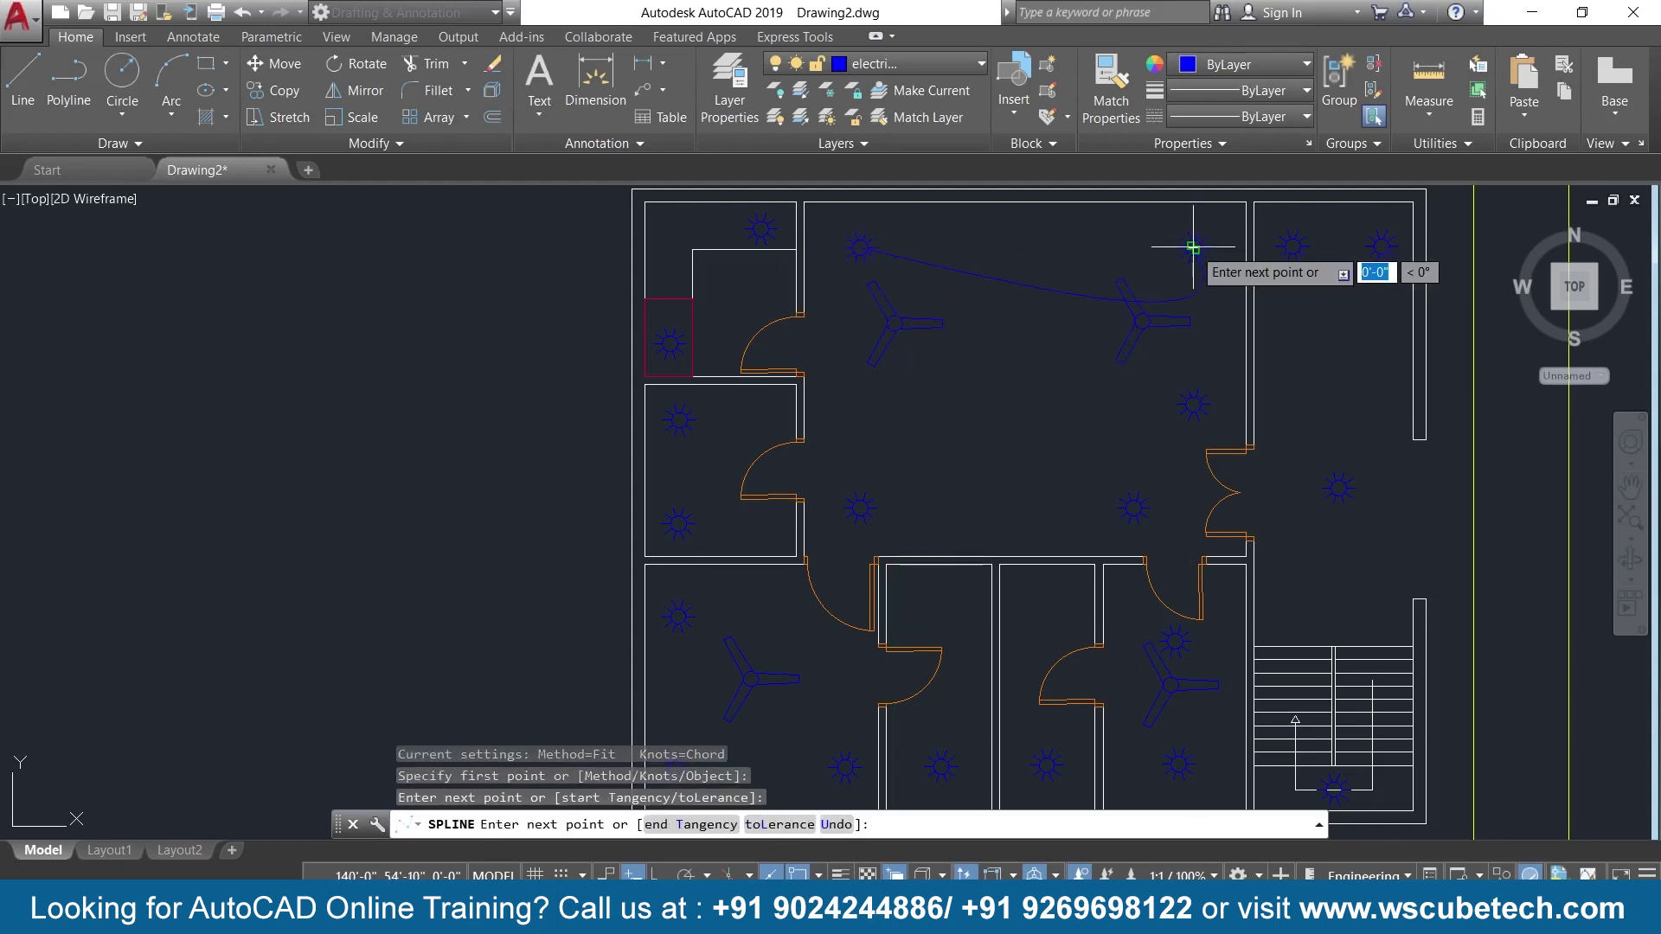
{"action": "left_click", "coordinate": [1245, 362]}
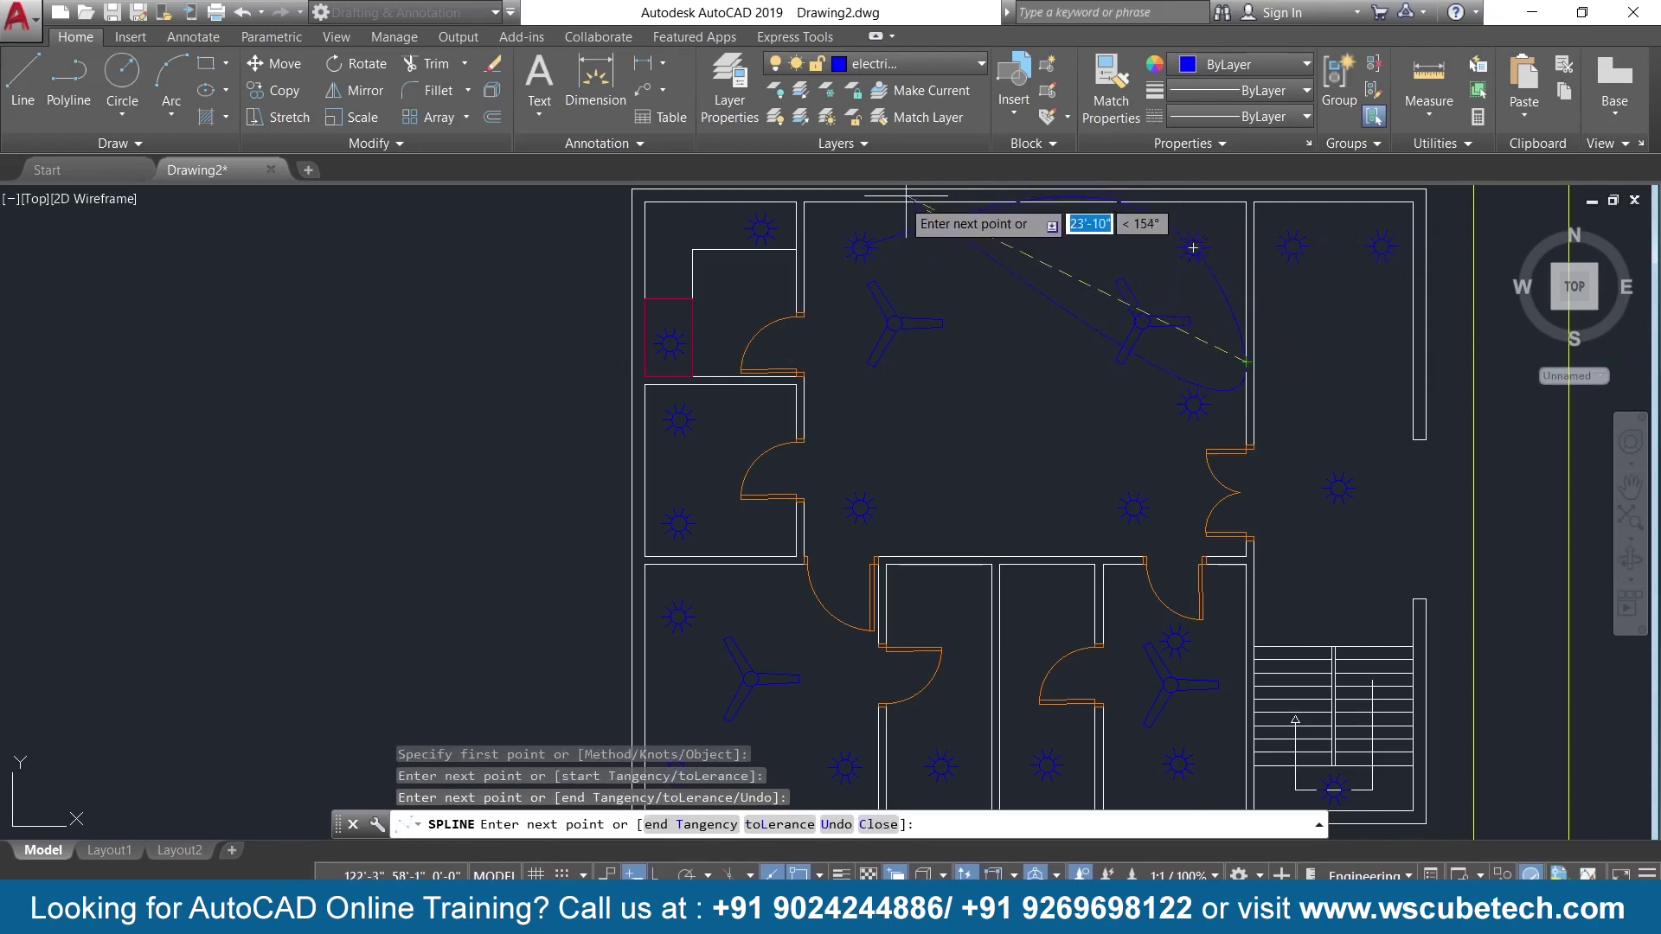
{"action": "key", "text": "Return"}
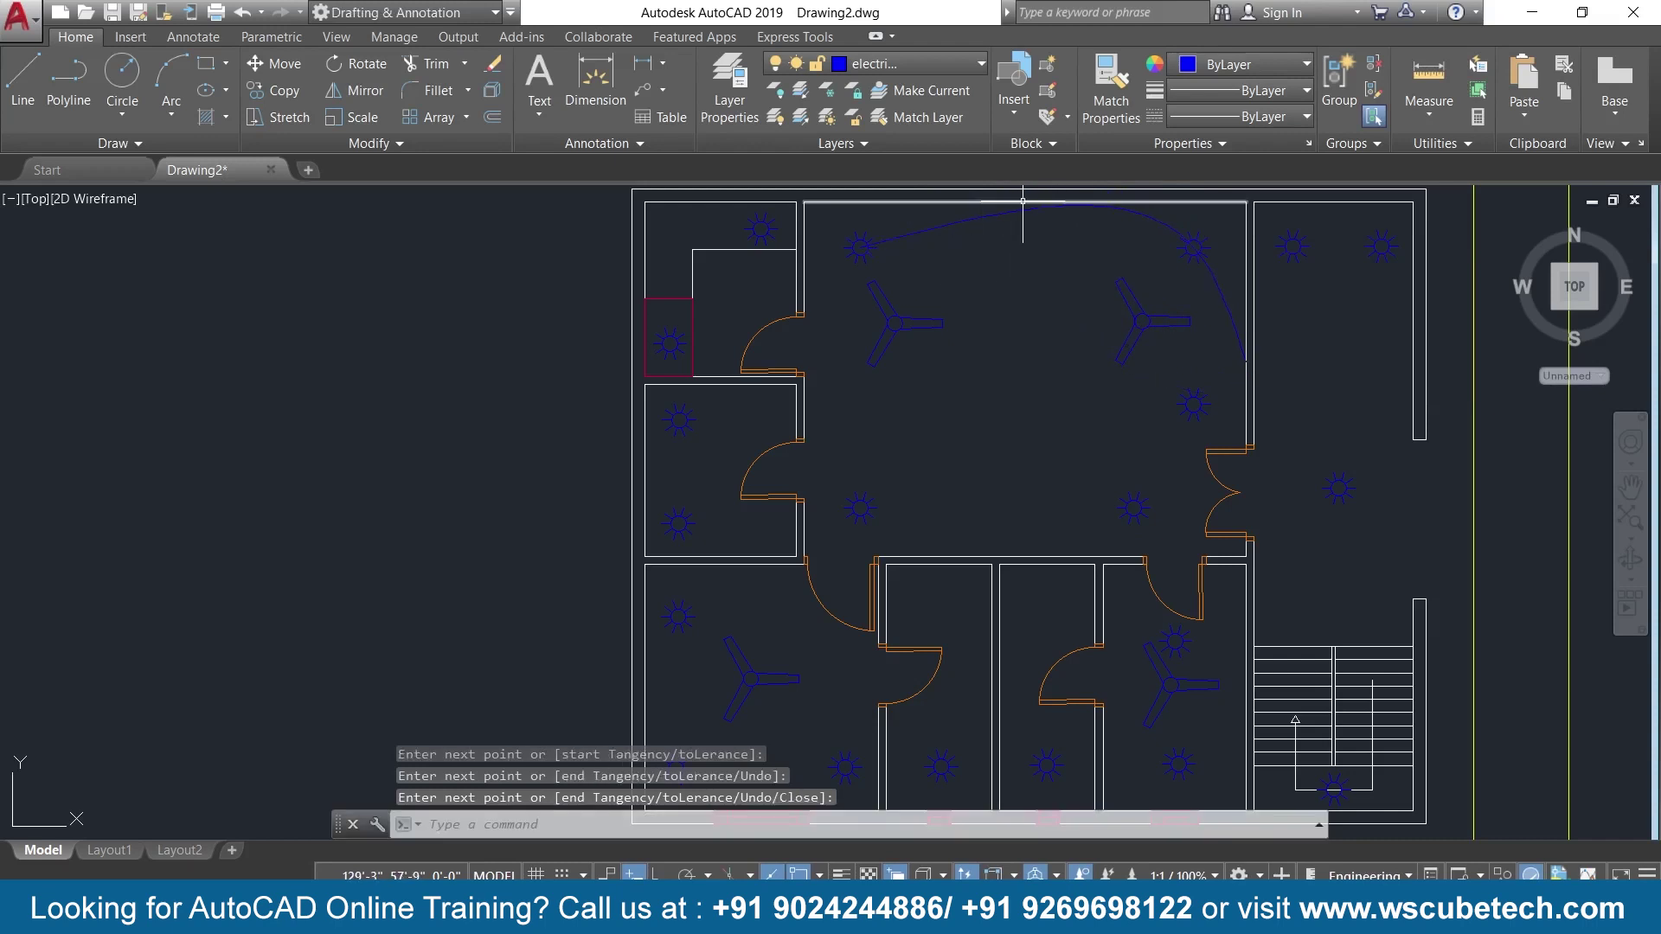
{"action": "left_click", "coordinate": [1015, 211]}
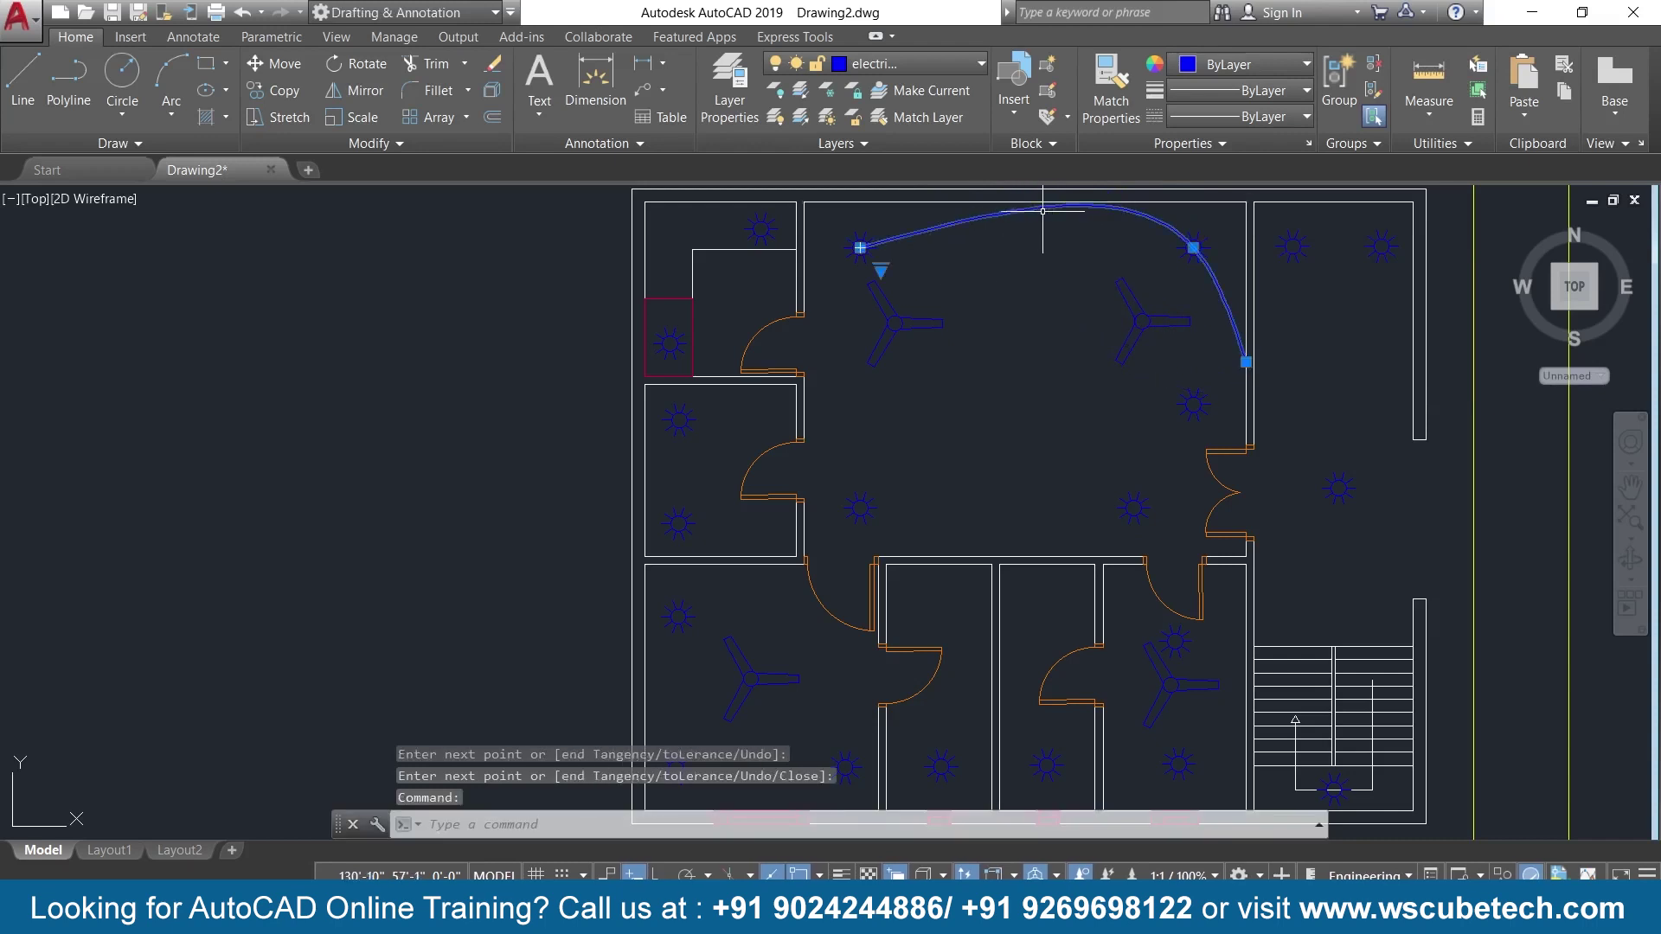
{"action": "middle_click_drag", "start_coordinate": [1037, 231], "coordinate": [1038, 316]}
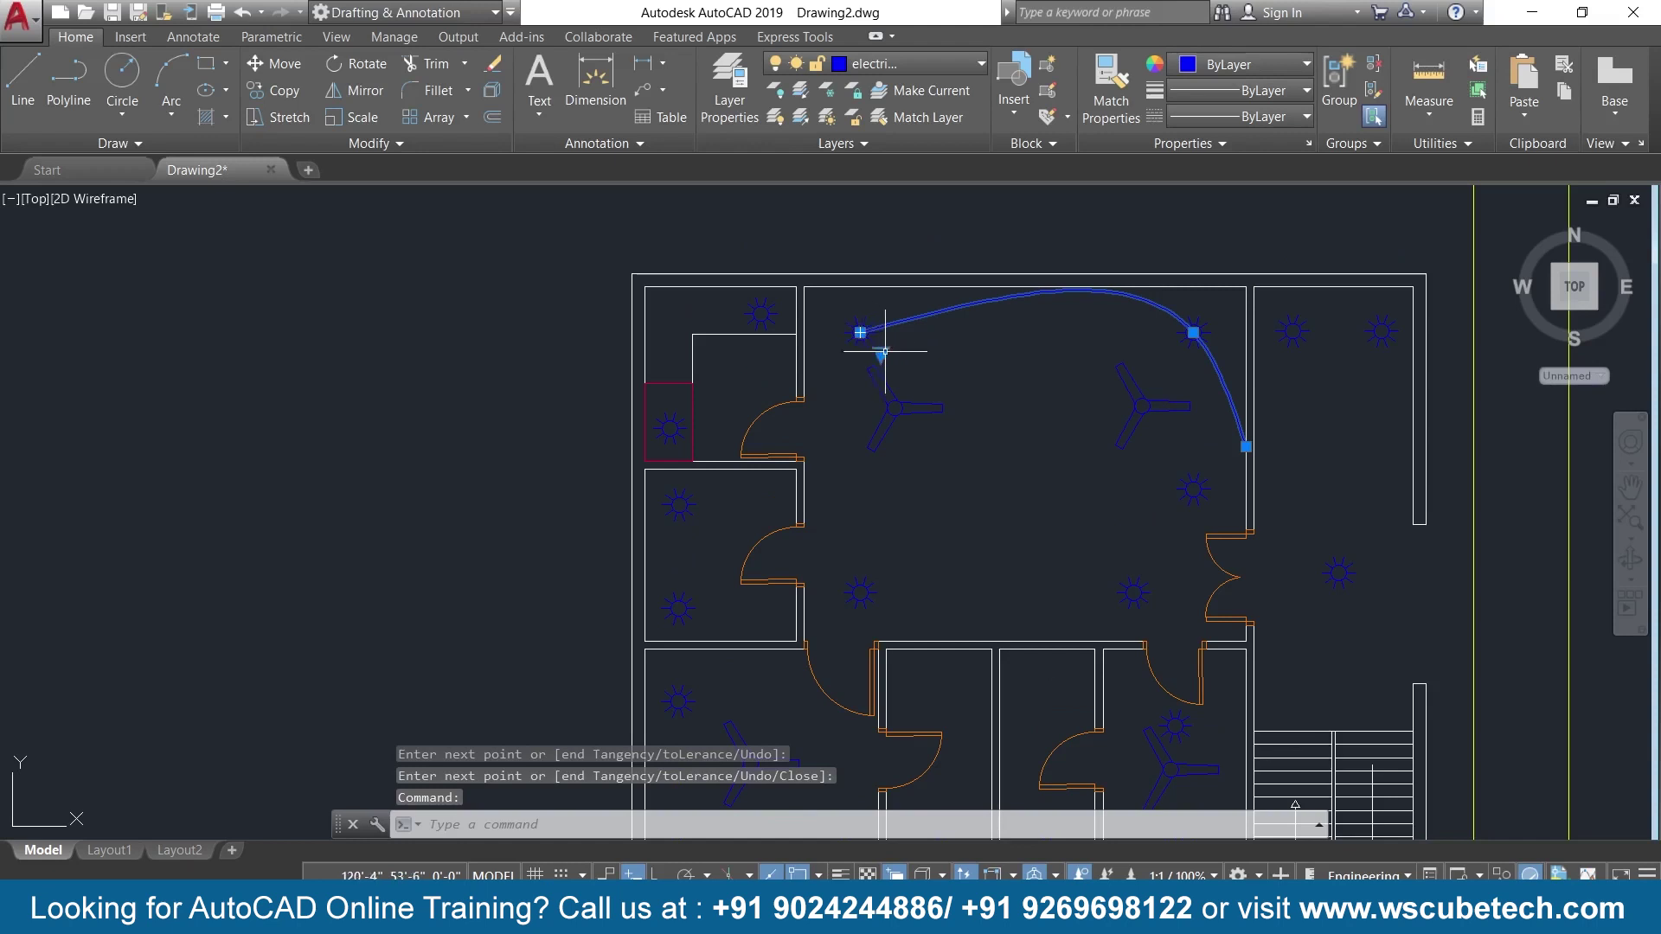
Select the spline wire arcing across the top of the large room, abandon its reshape, and undo it.
{"action": "left_click", "coordinate": [1069, 294]}
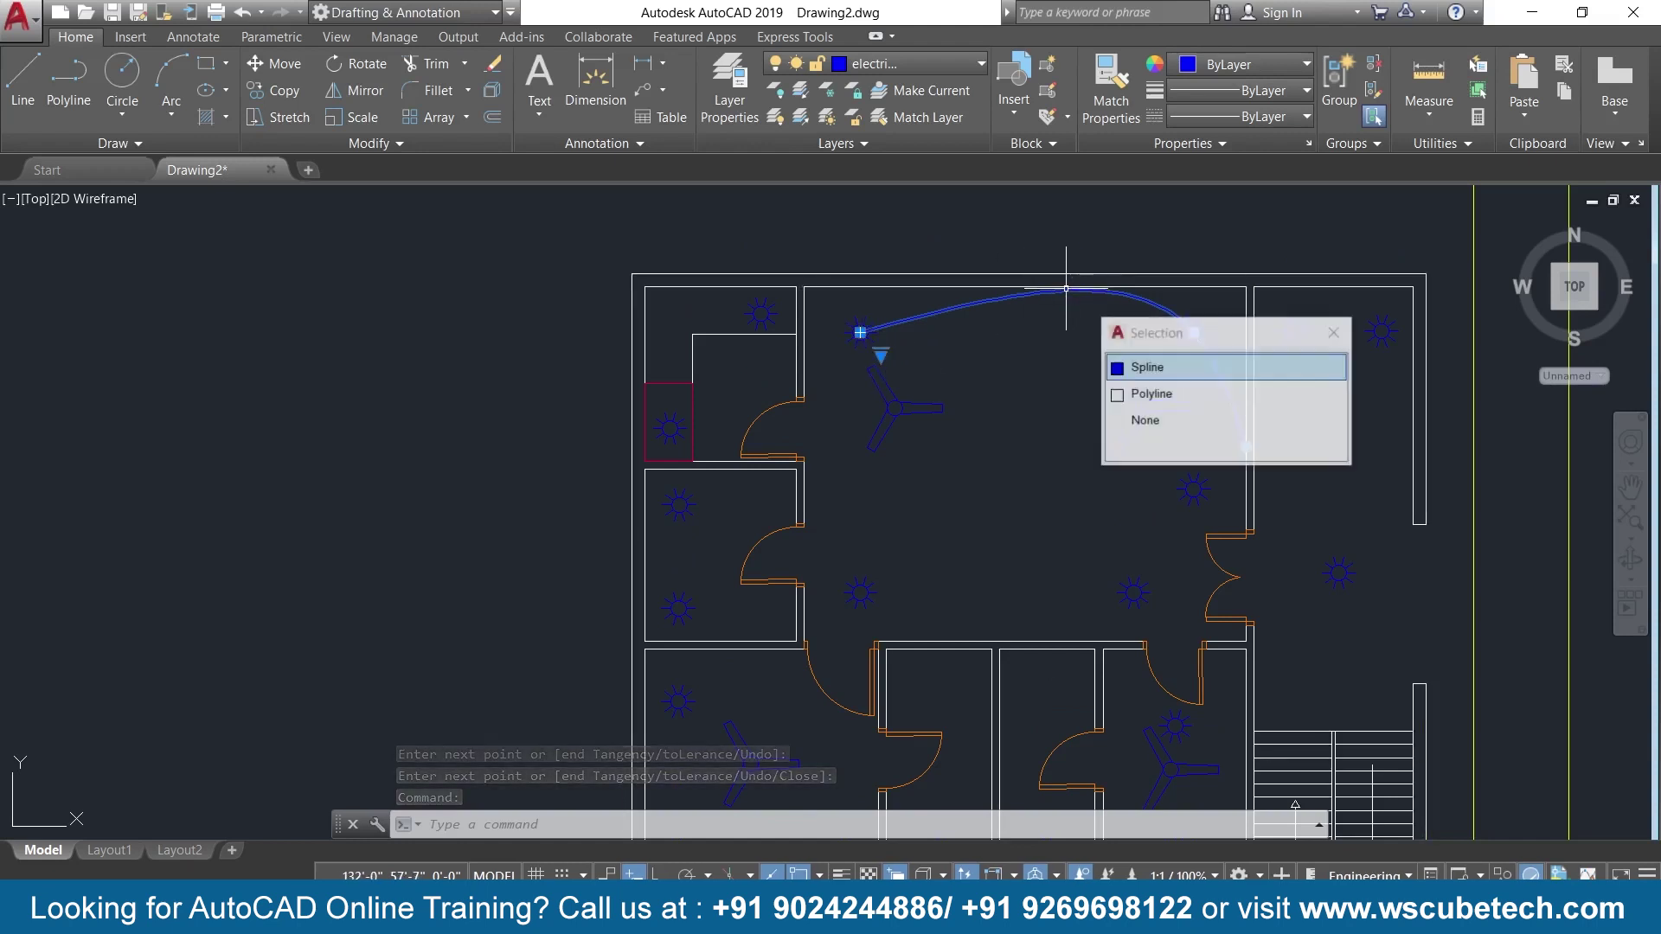
{"action": "left_click", "coordinate": [1117, 366]}
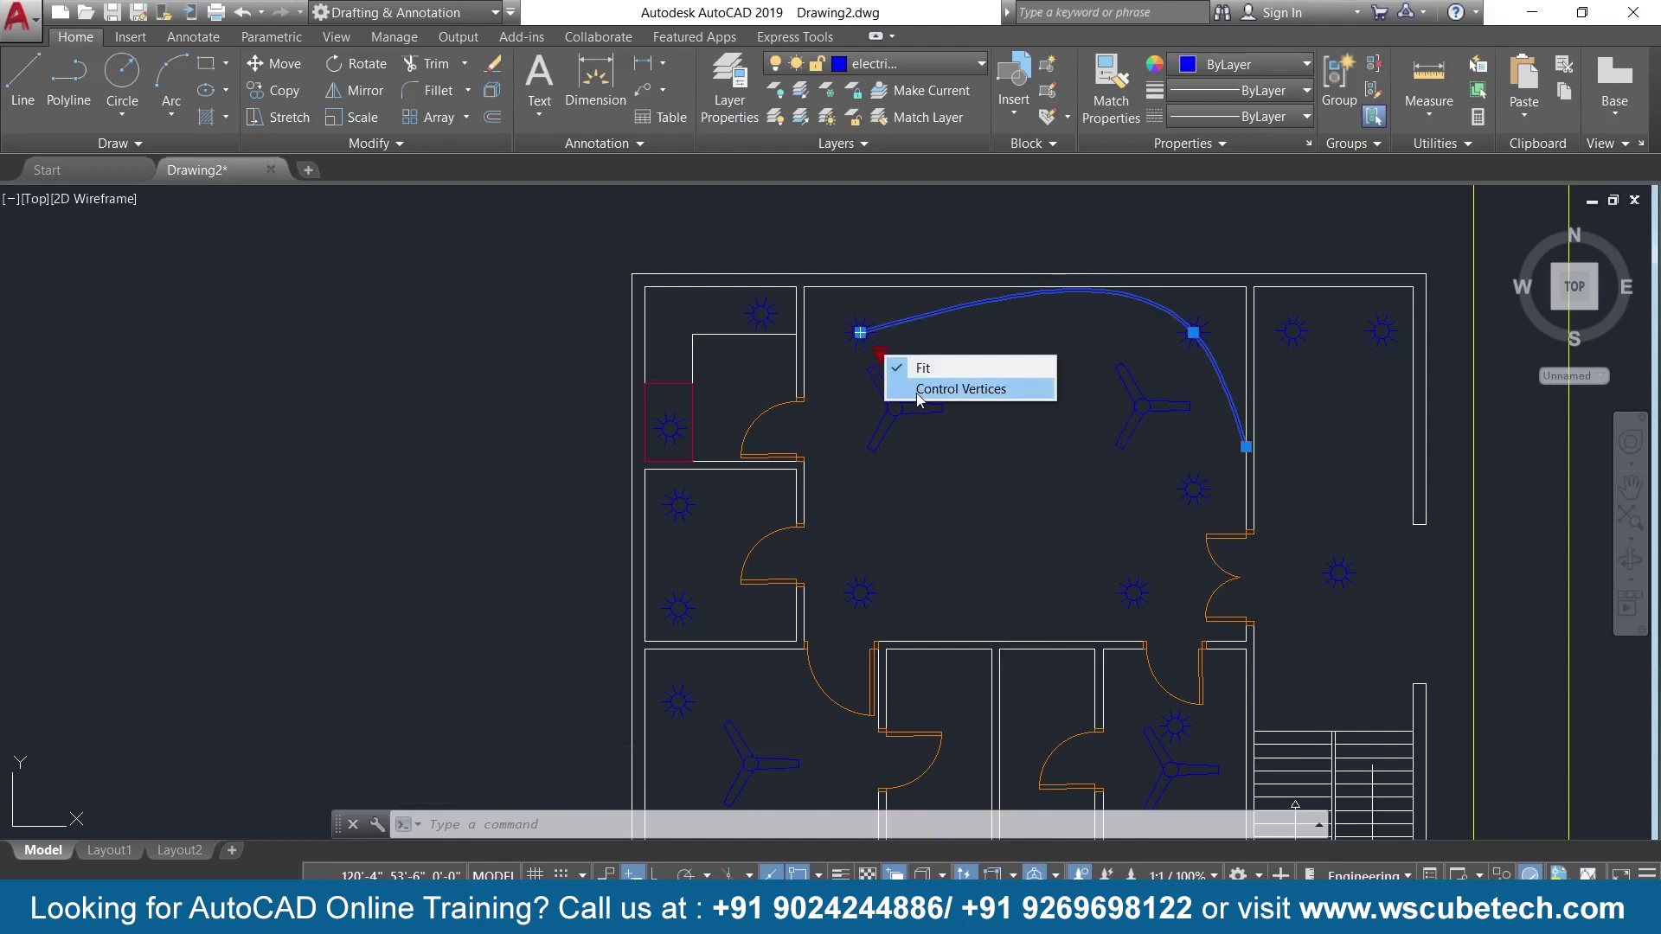
{"action": "left_click", "coordinate": [939, 381]}
{"action": "left_click", "coordinate": [1179, 246]}
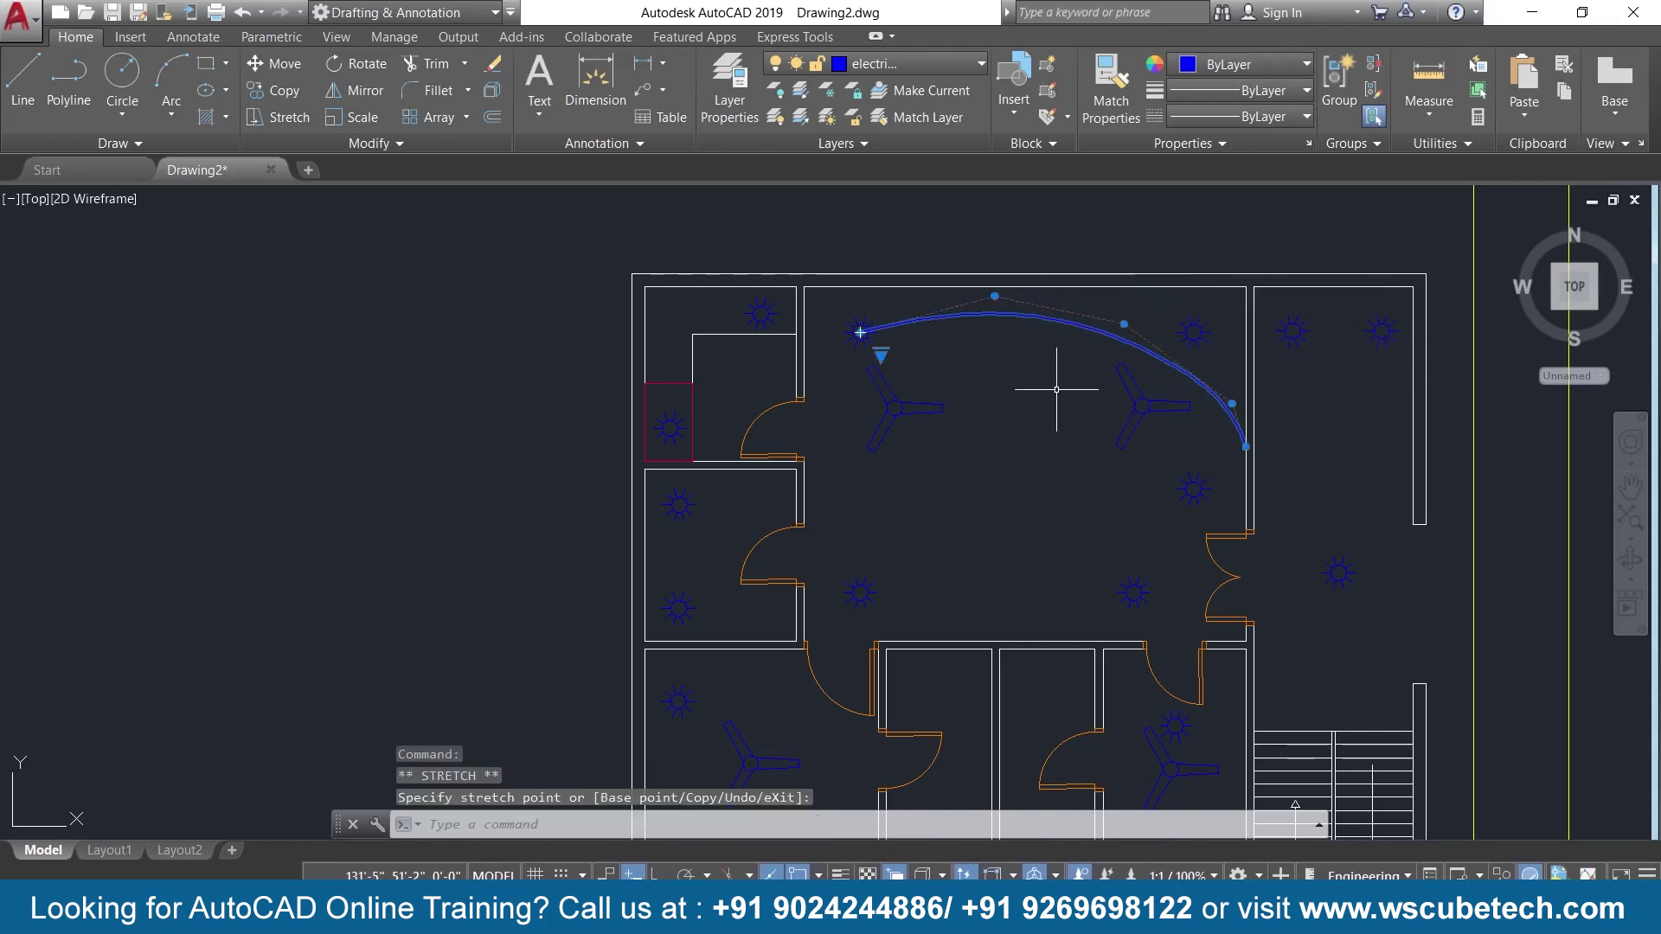
{"action": "key", "text": "ctrl+z"}
{"action": "key", "text": "ctrl+z"}
{"action": "middle_click_drag", "start_coordinate": [1056, 390], "coordinate": [1056, 305]}
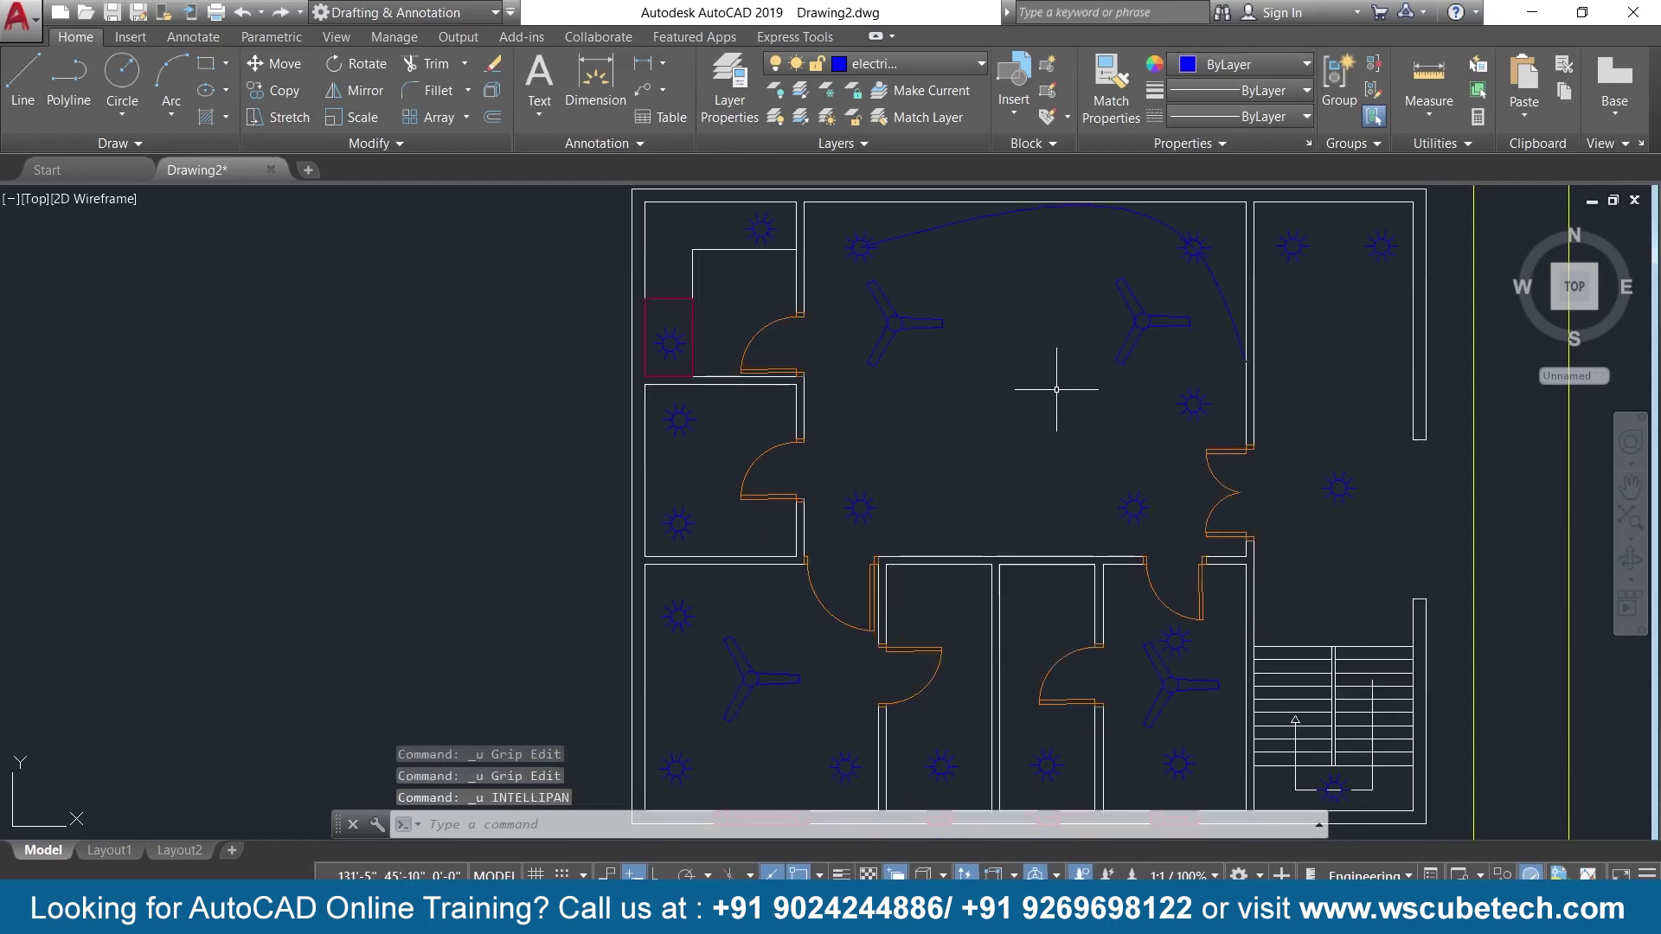
{"action": "key", "text": "ctrl+z"}
{"action": "scroll", "coordinate": [1052, 384], "scroll_direction": "up", "scroll_amount": 2}
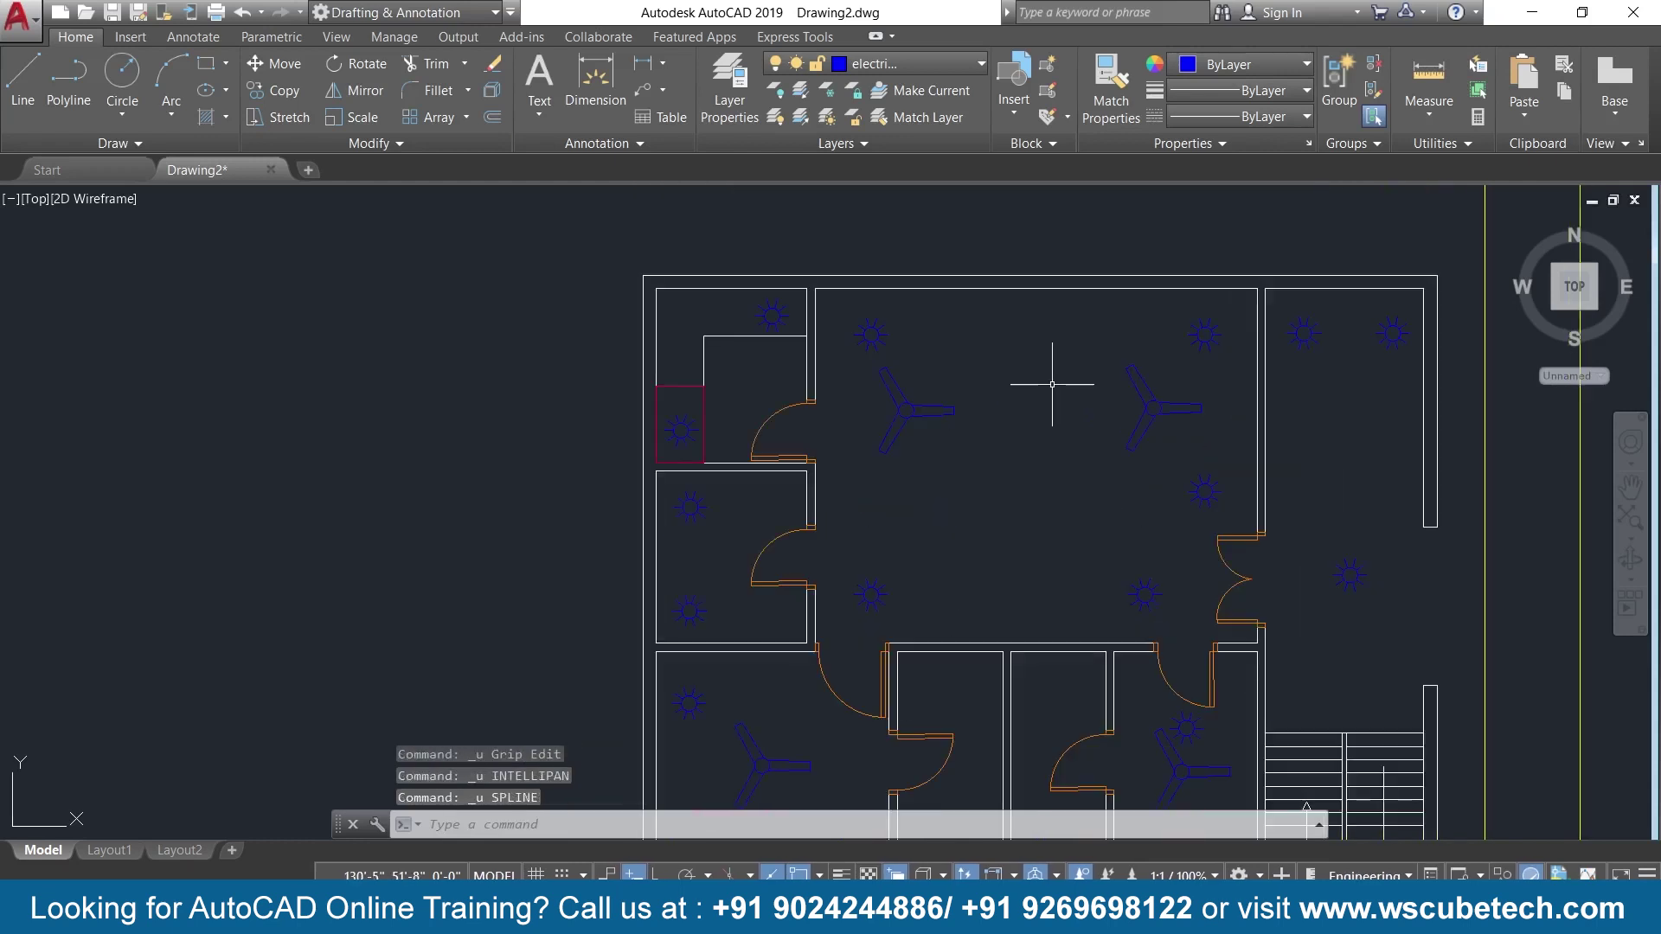
Draw a spline wire through the upper, lower-left, lower-right and right-side lights to the right wall.
{"action": "type", "text": "spl"}
{"action": "key", "text": "Return"}
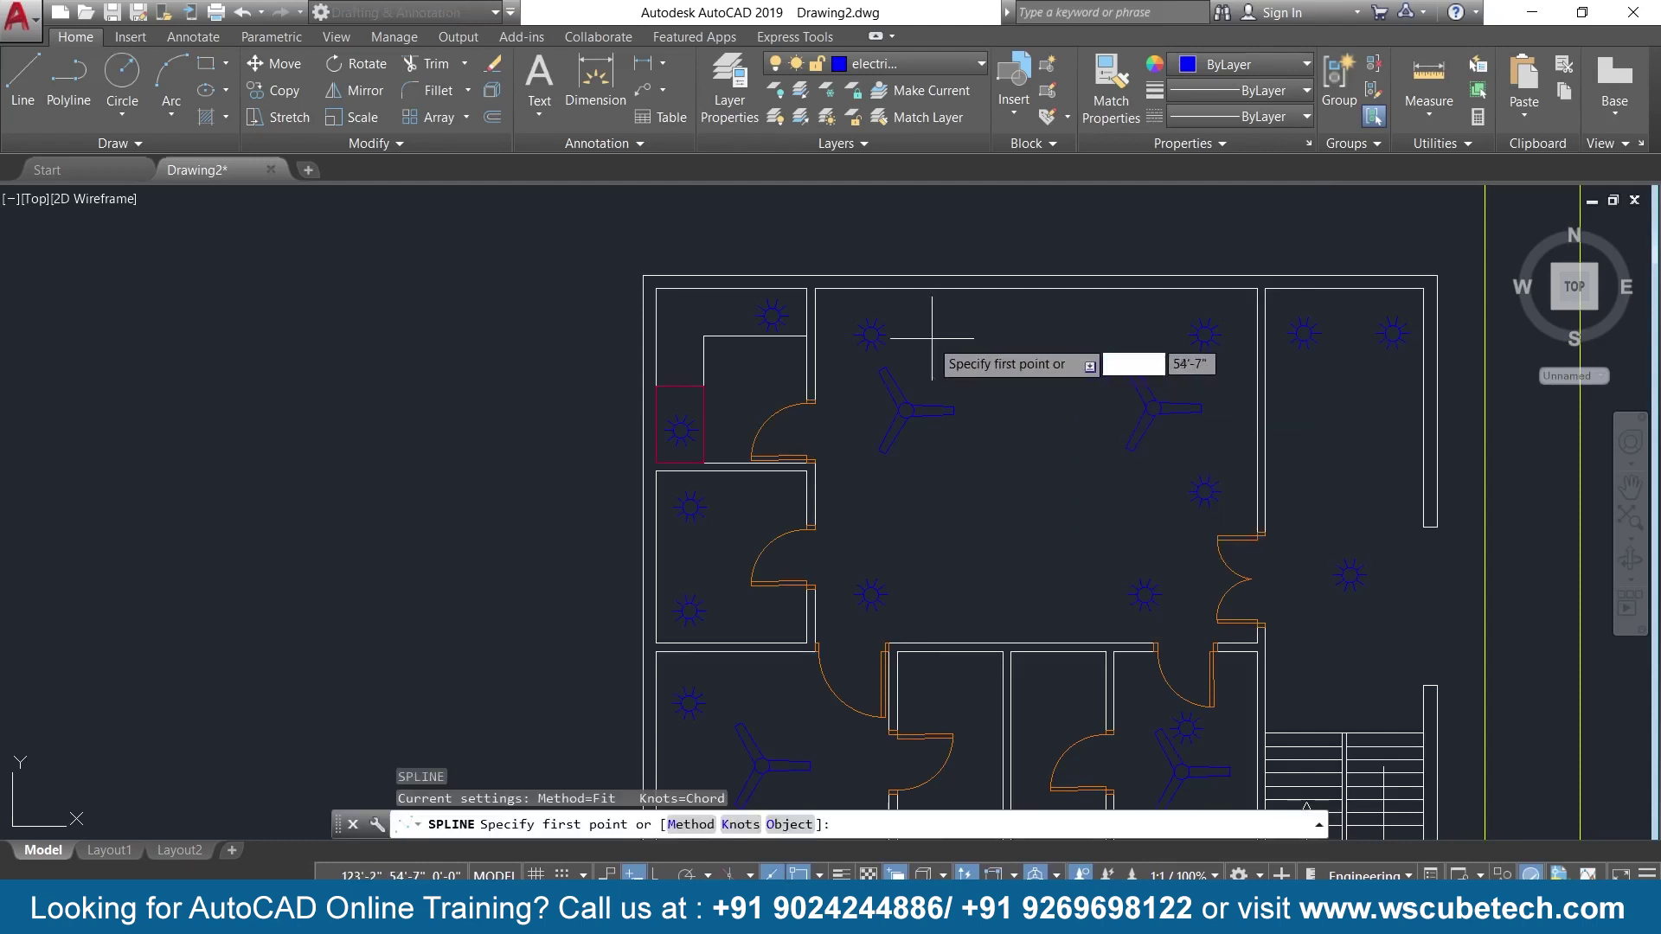
{"action": "left_click", "coordinate": [871, 334]}
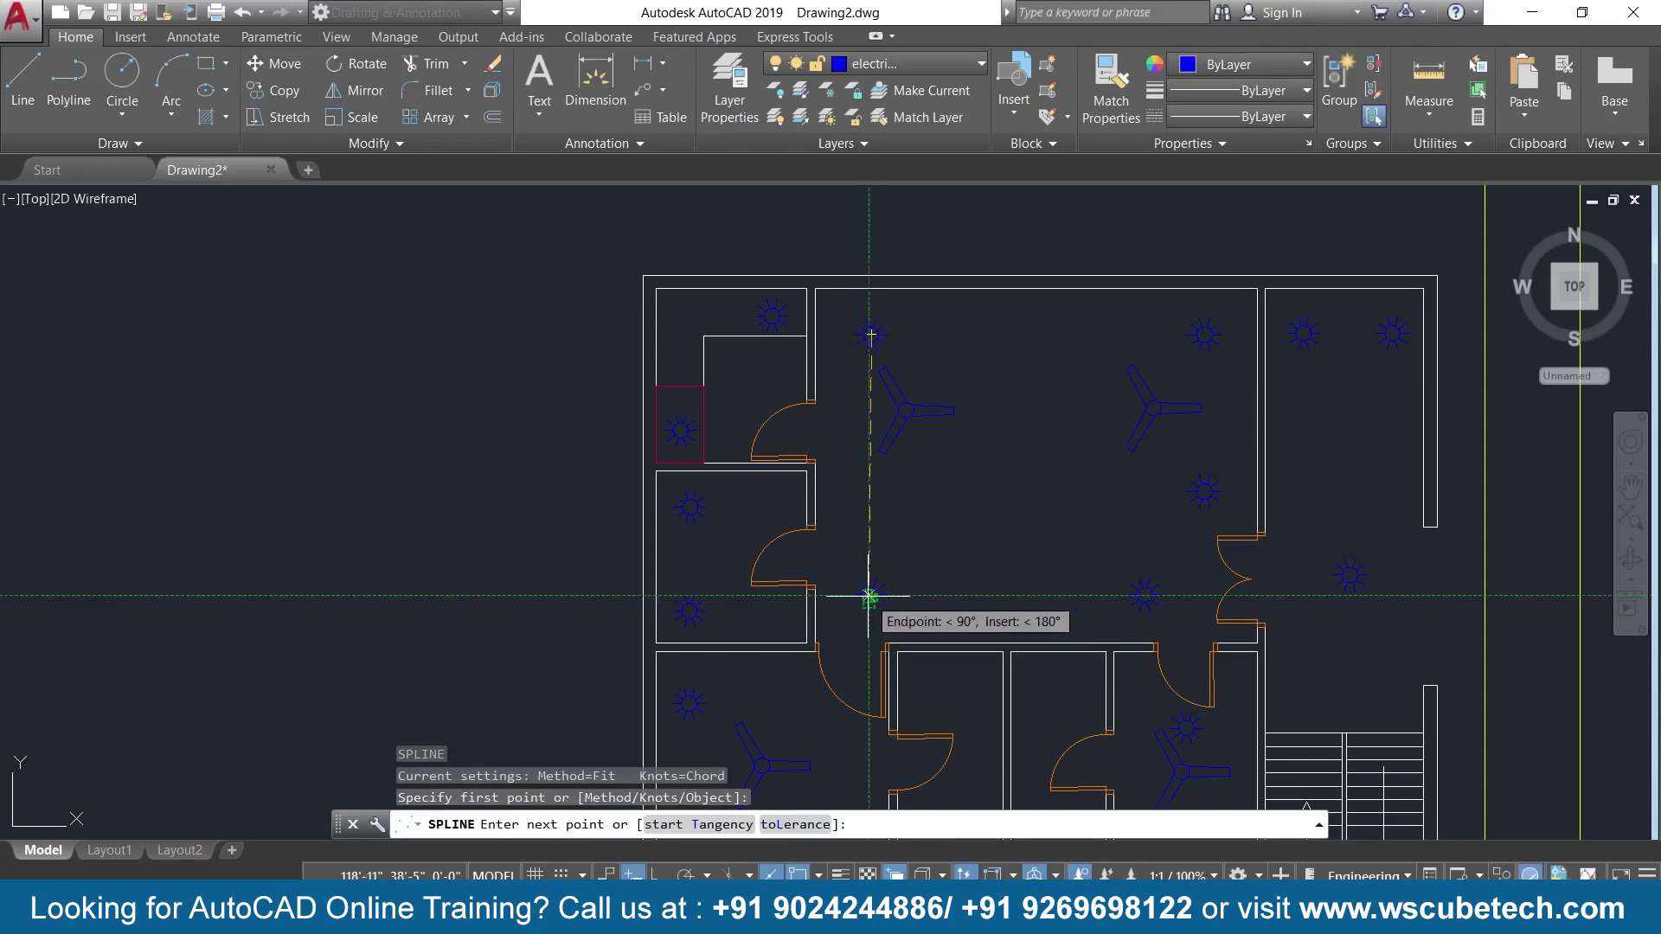
{"action": "left_click", "coordinate": [869, 595]}
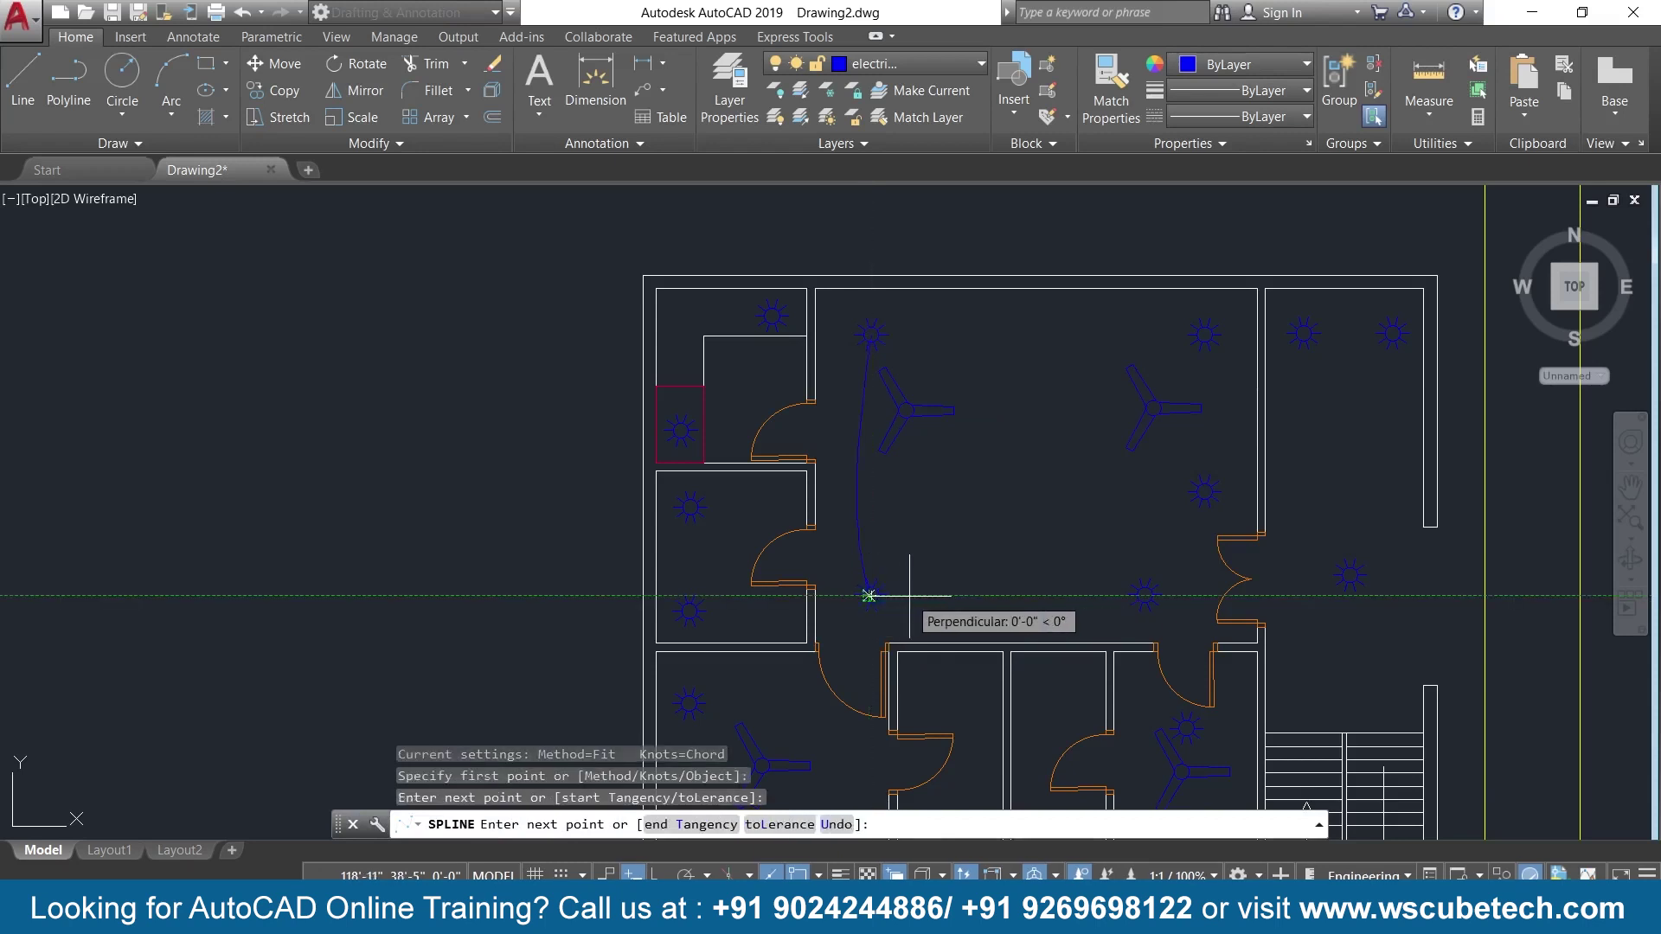
{"action": "left_click", "coordinate": [1145, 595]}
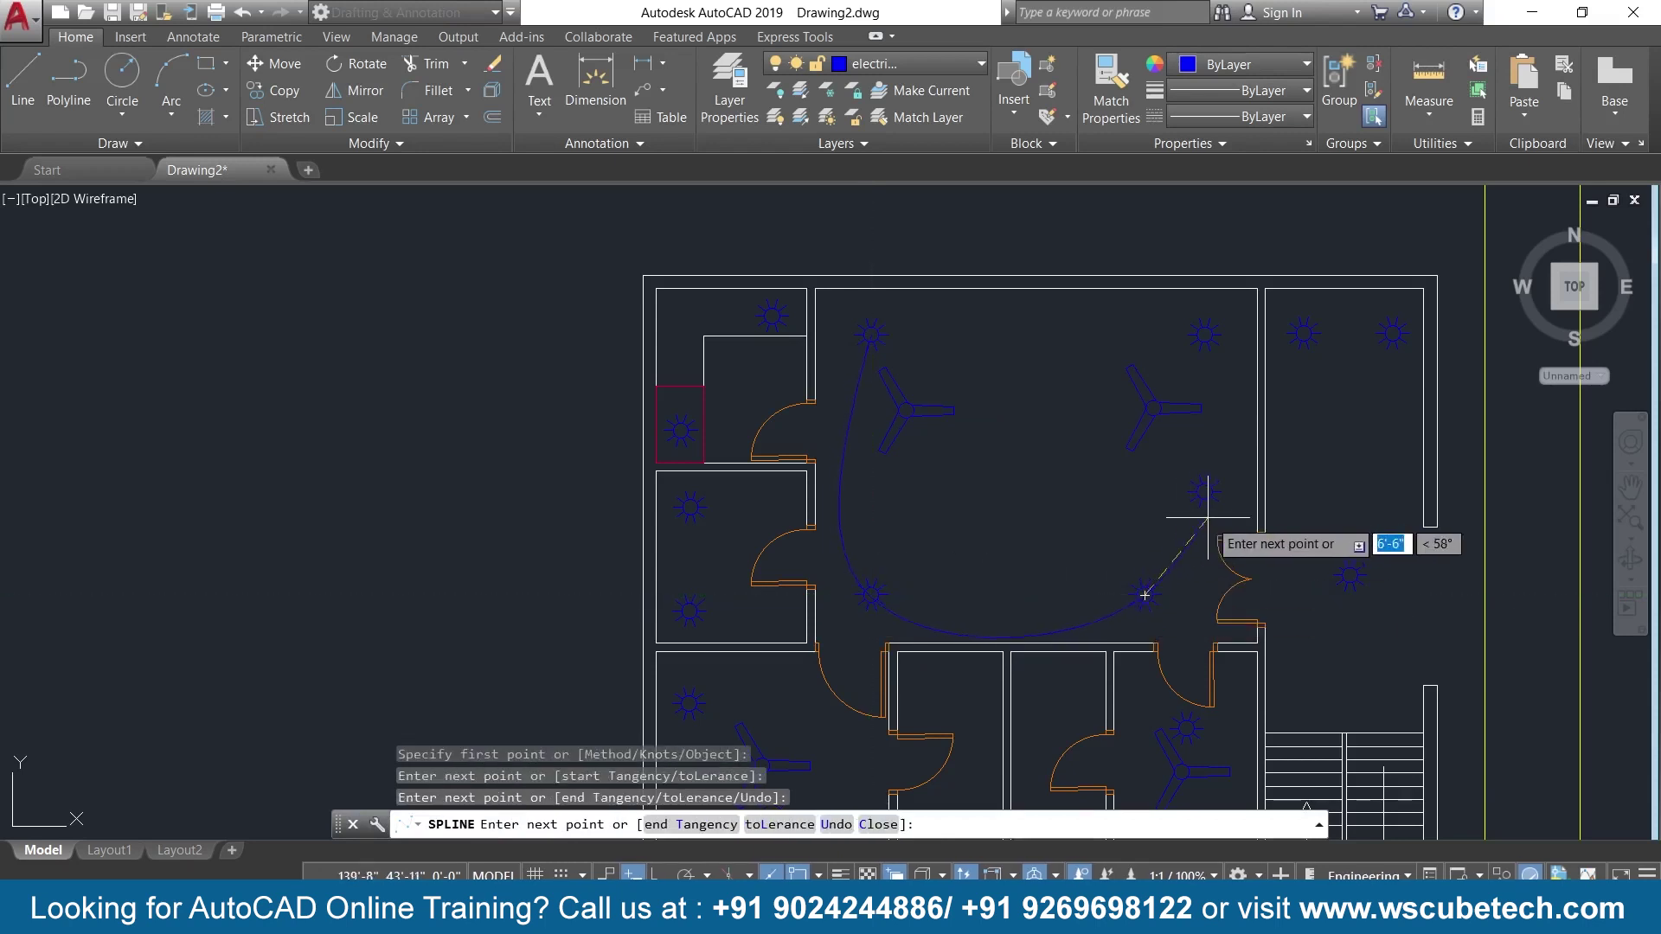
{"action": "left_click", "coordinate": [1205, 492]}
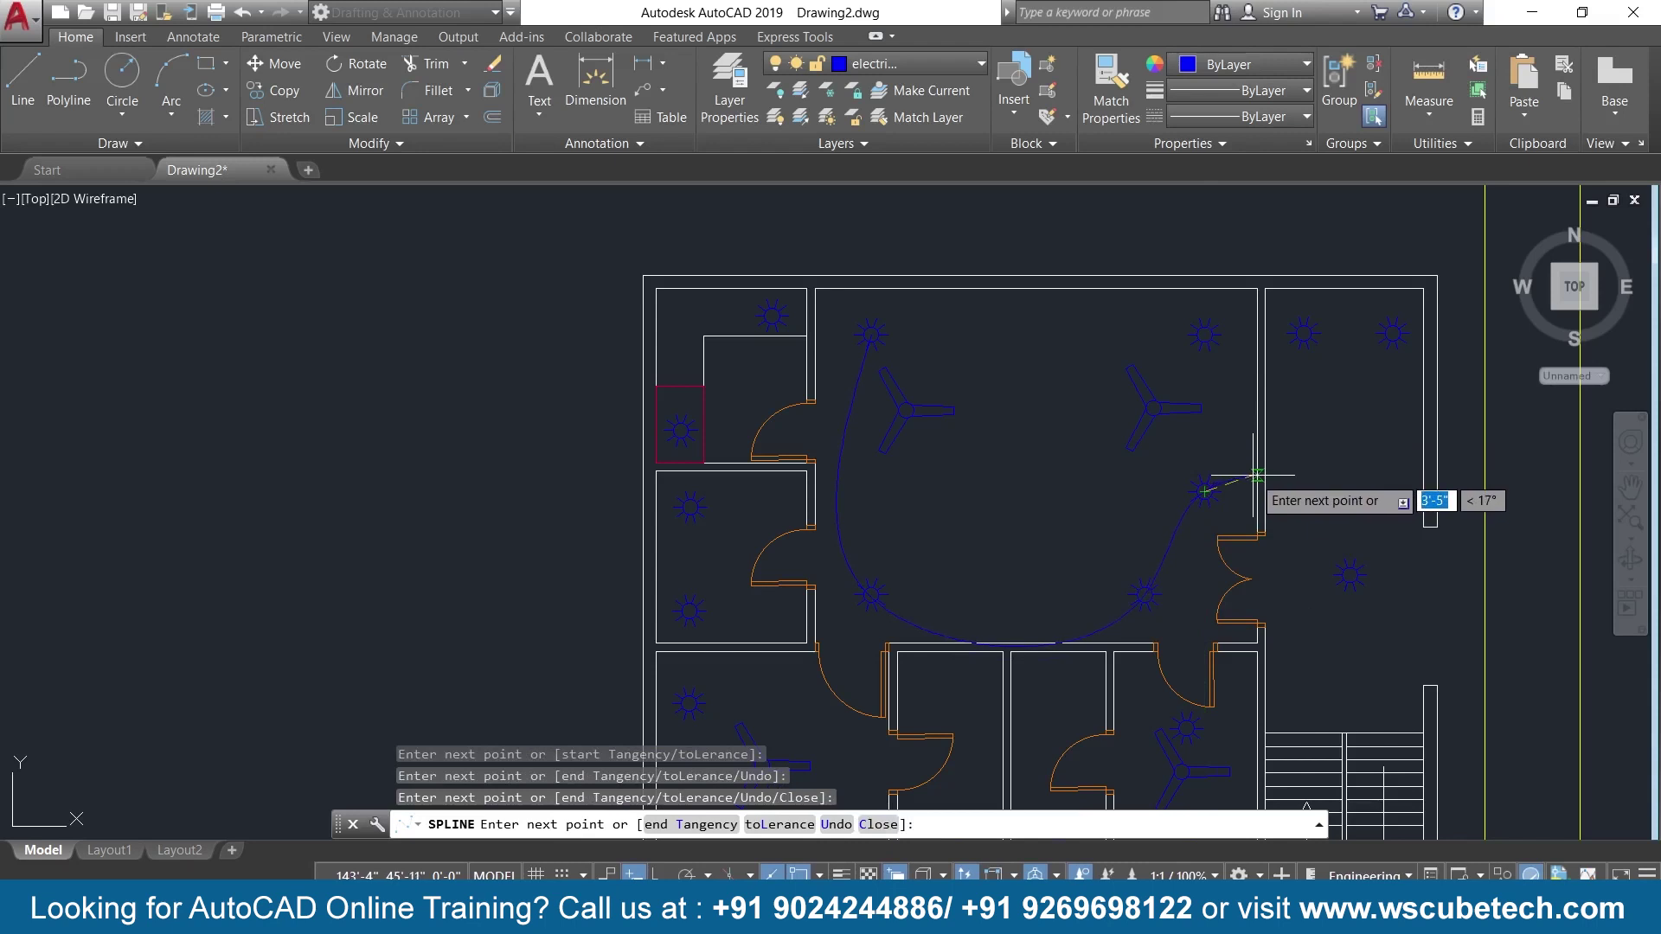
{"action": "left_click", "coordinate": [1254, 475]}
{"action": "key", "text": "Return"}
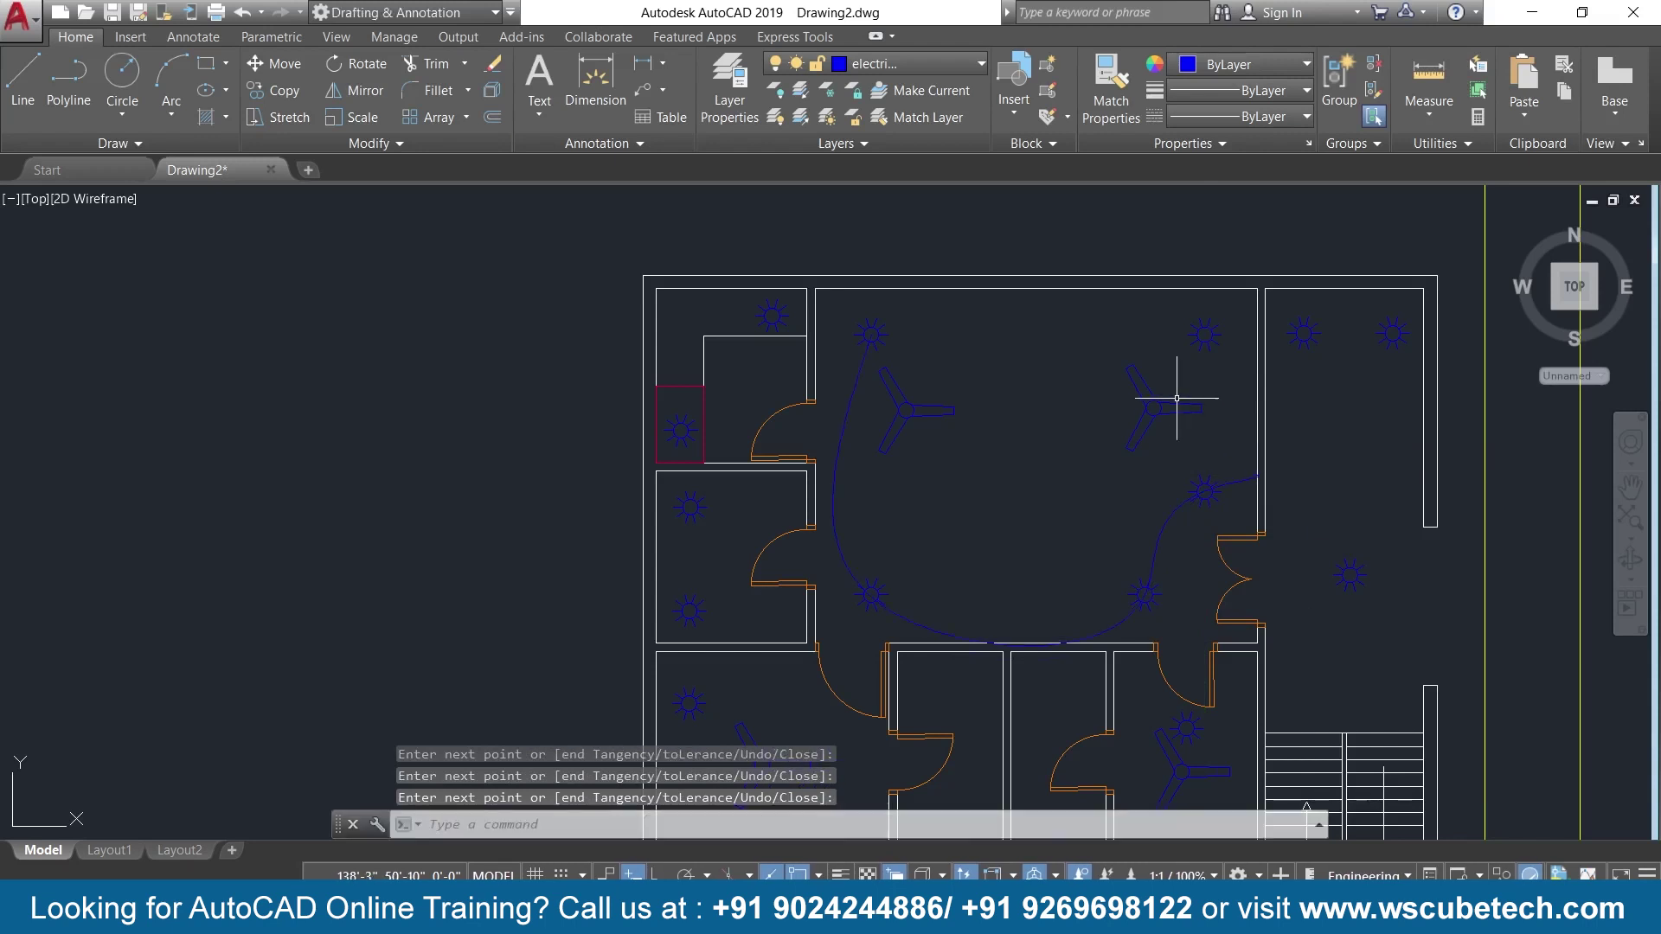
Add a short spline from the upper-right light to the right wall and reposition one control vertex.
{"action": "key", "text": "Return"}
{"action": "left_click", "coordinate": [1204, 335]}
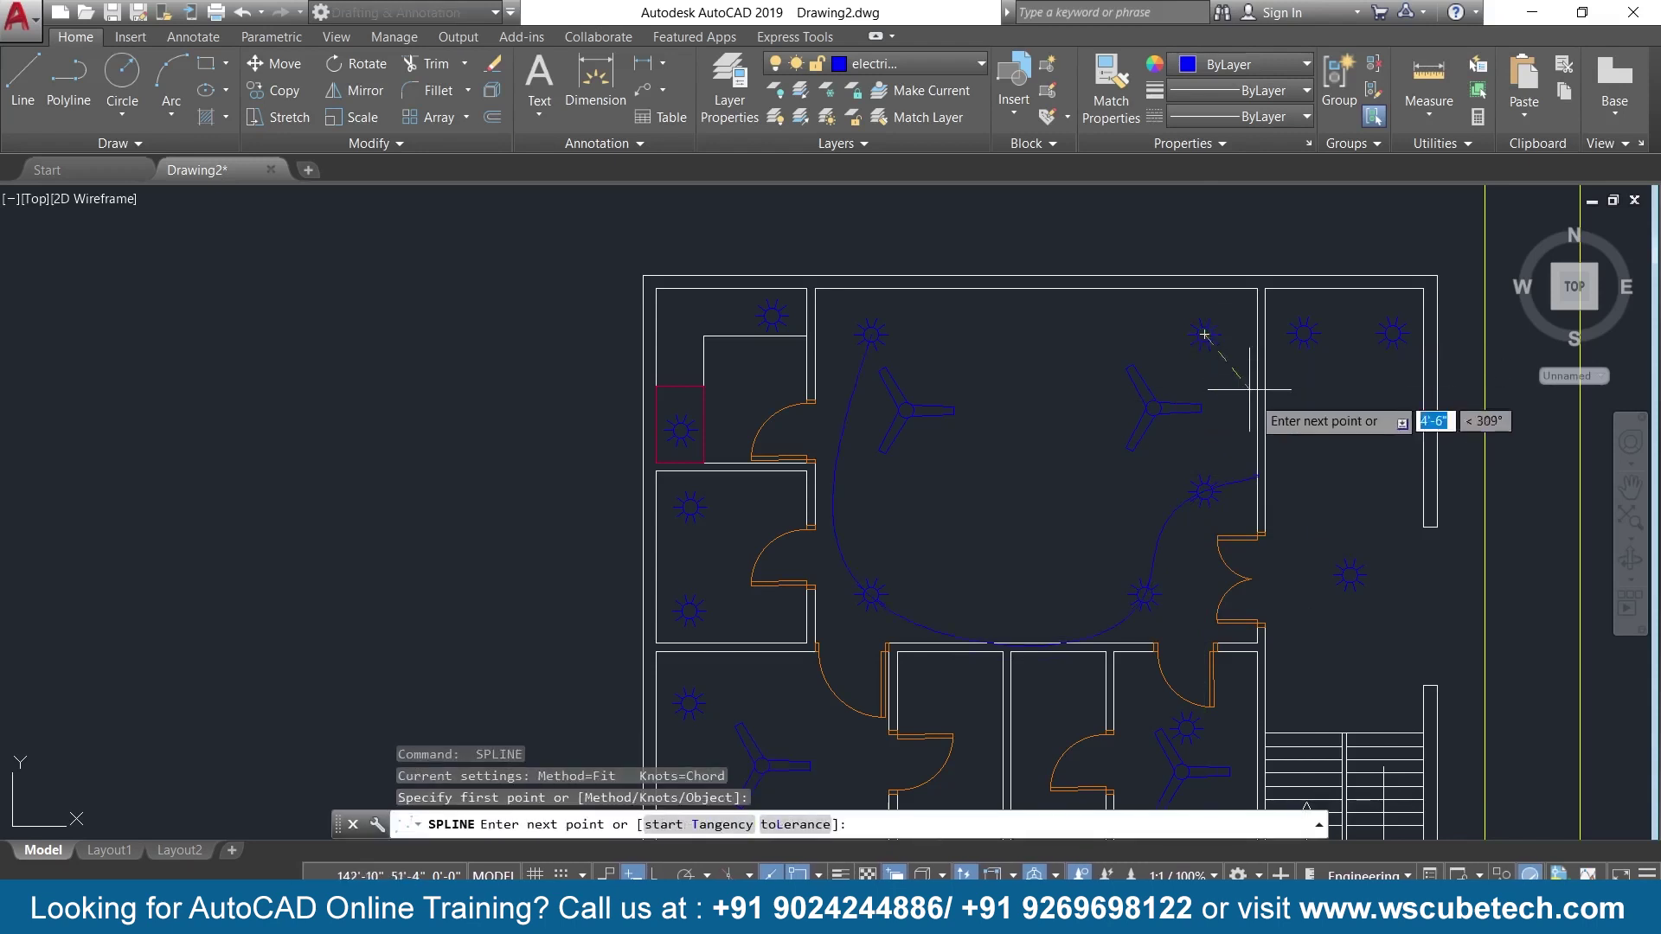
{"action": "left_click", "coordinate": [1260, 474]}
{"action": "key", "text": "Return"}
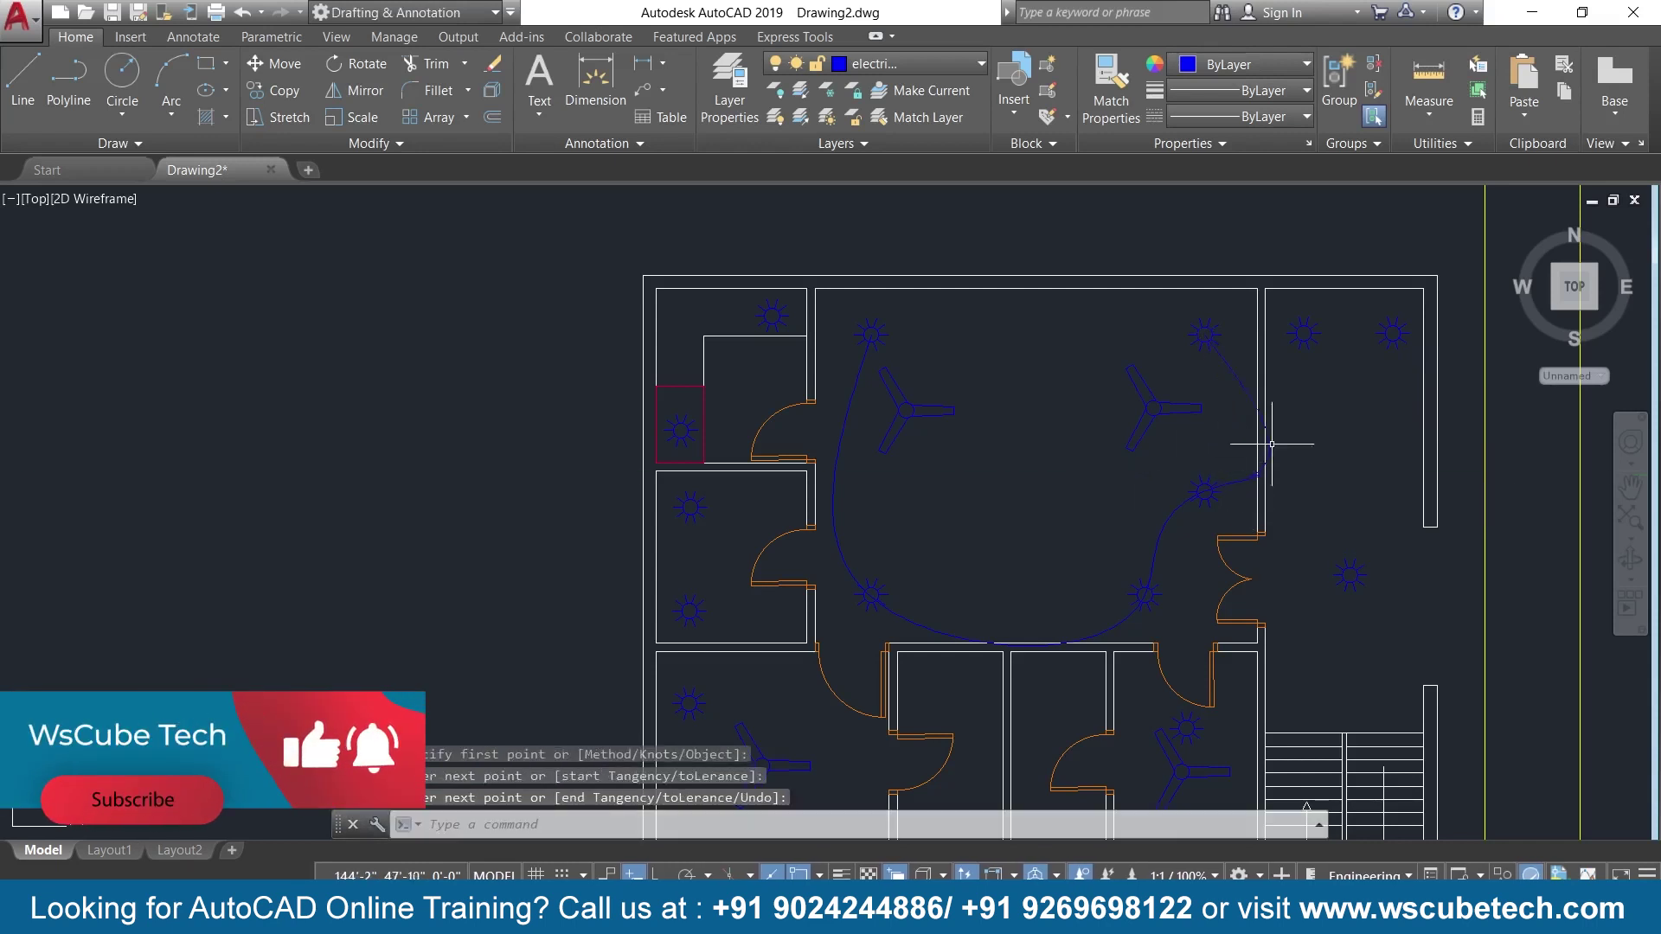
{"action": "left_click", "coordinate": [1262, 420]}
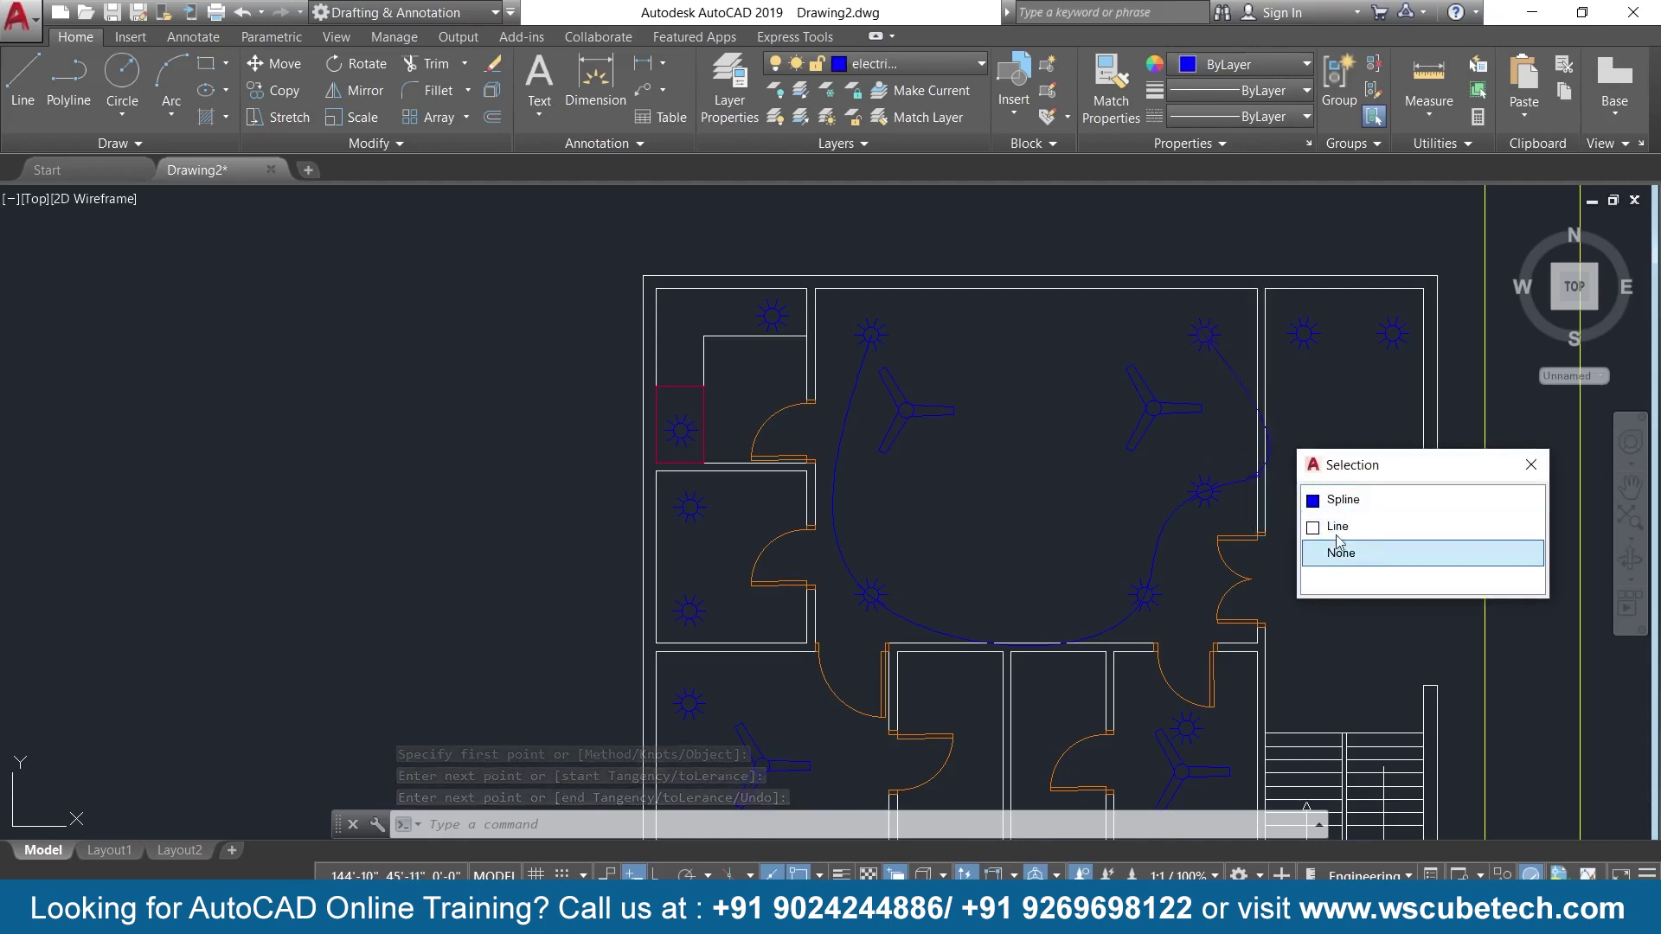
{"action": "left_click", "coordinate": [1312, 498]}
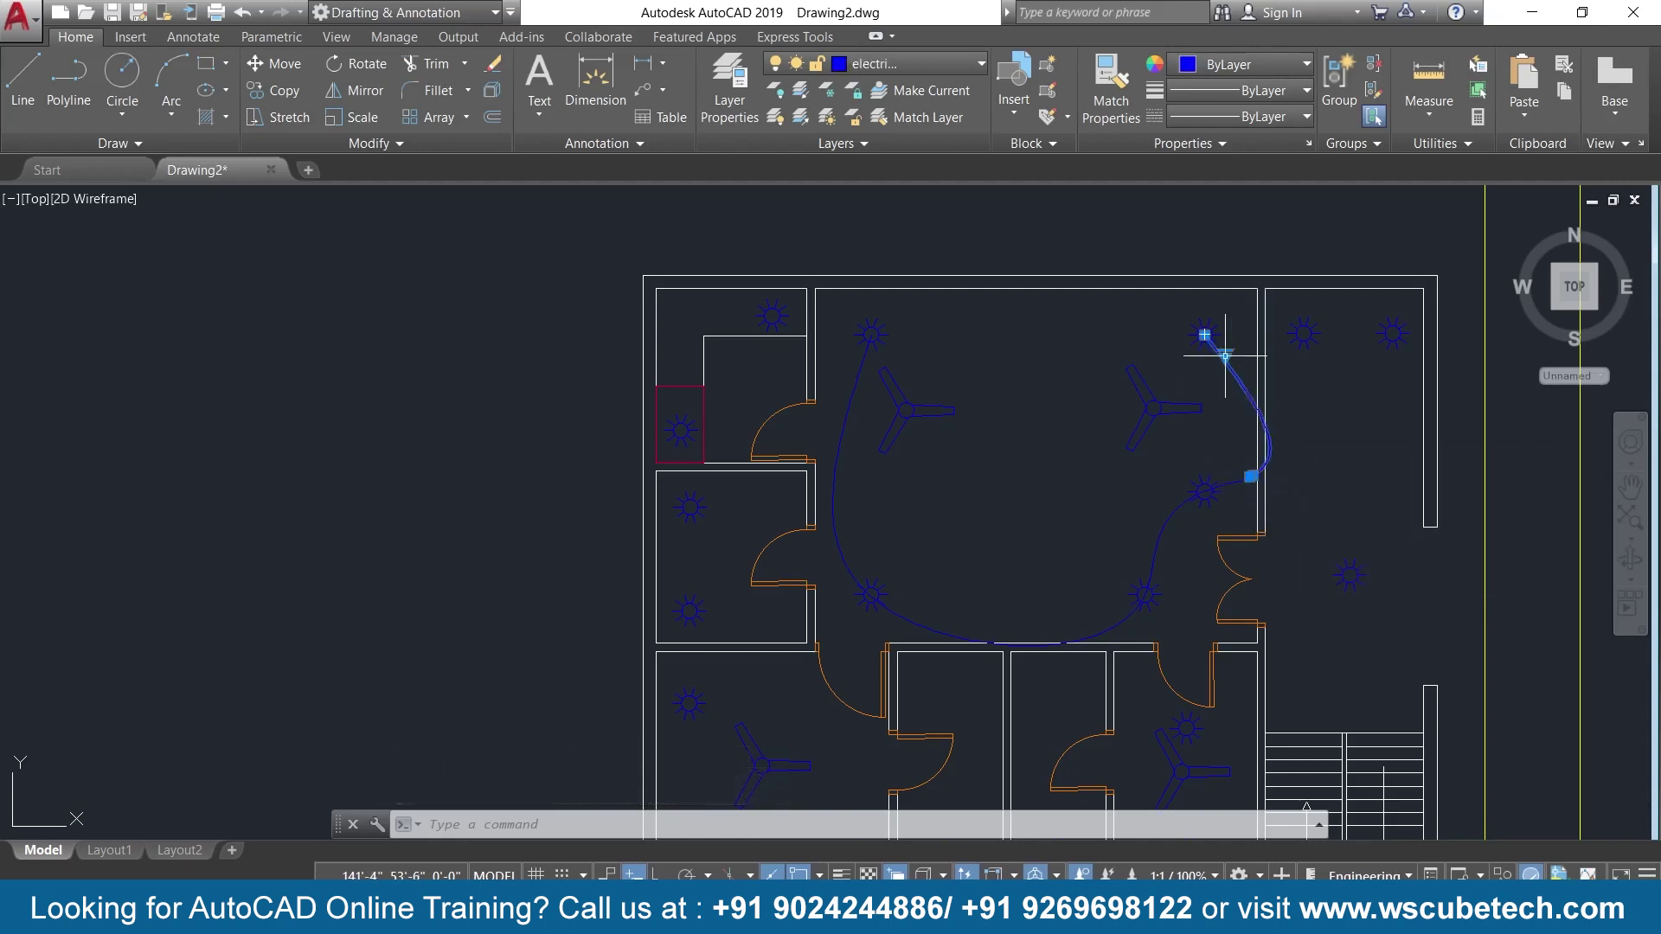
{"action": "mouse_move", "coordinate": [1225, 355]}
{"action": "left_click", "coordinate": [1255, 386]}
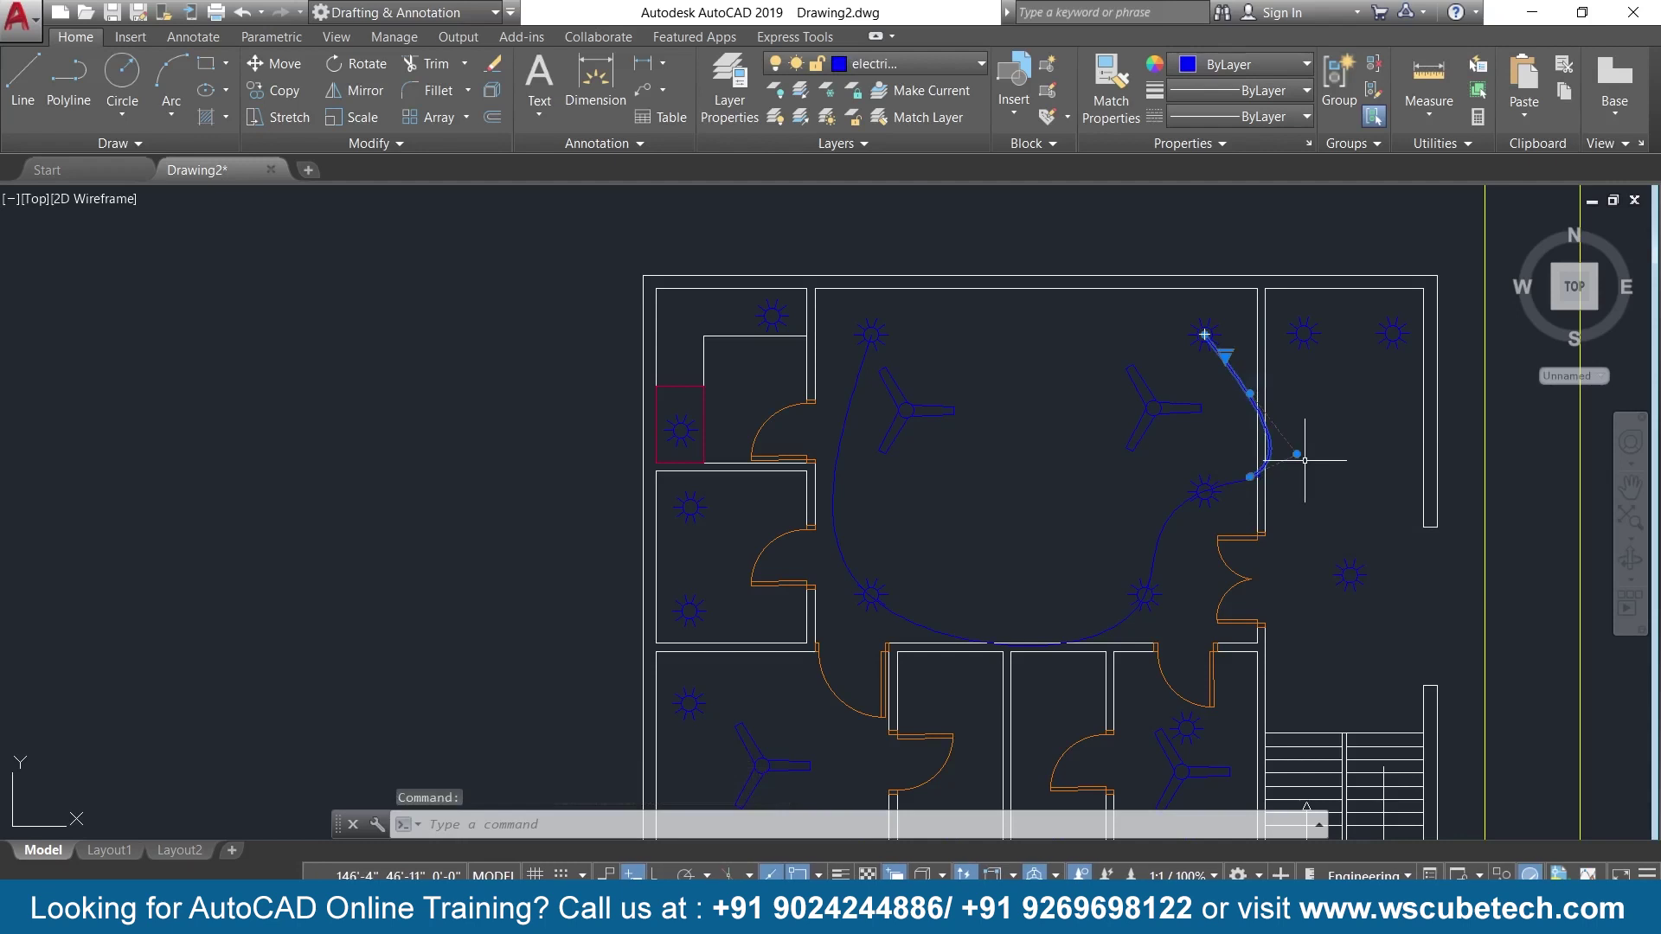
{"action": "left_click", "coordinate": [1297, 454]}
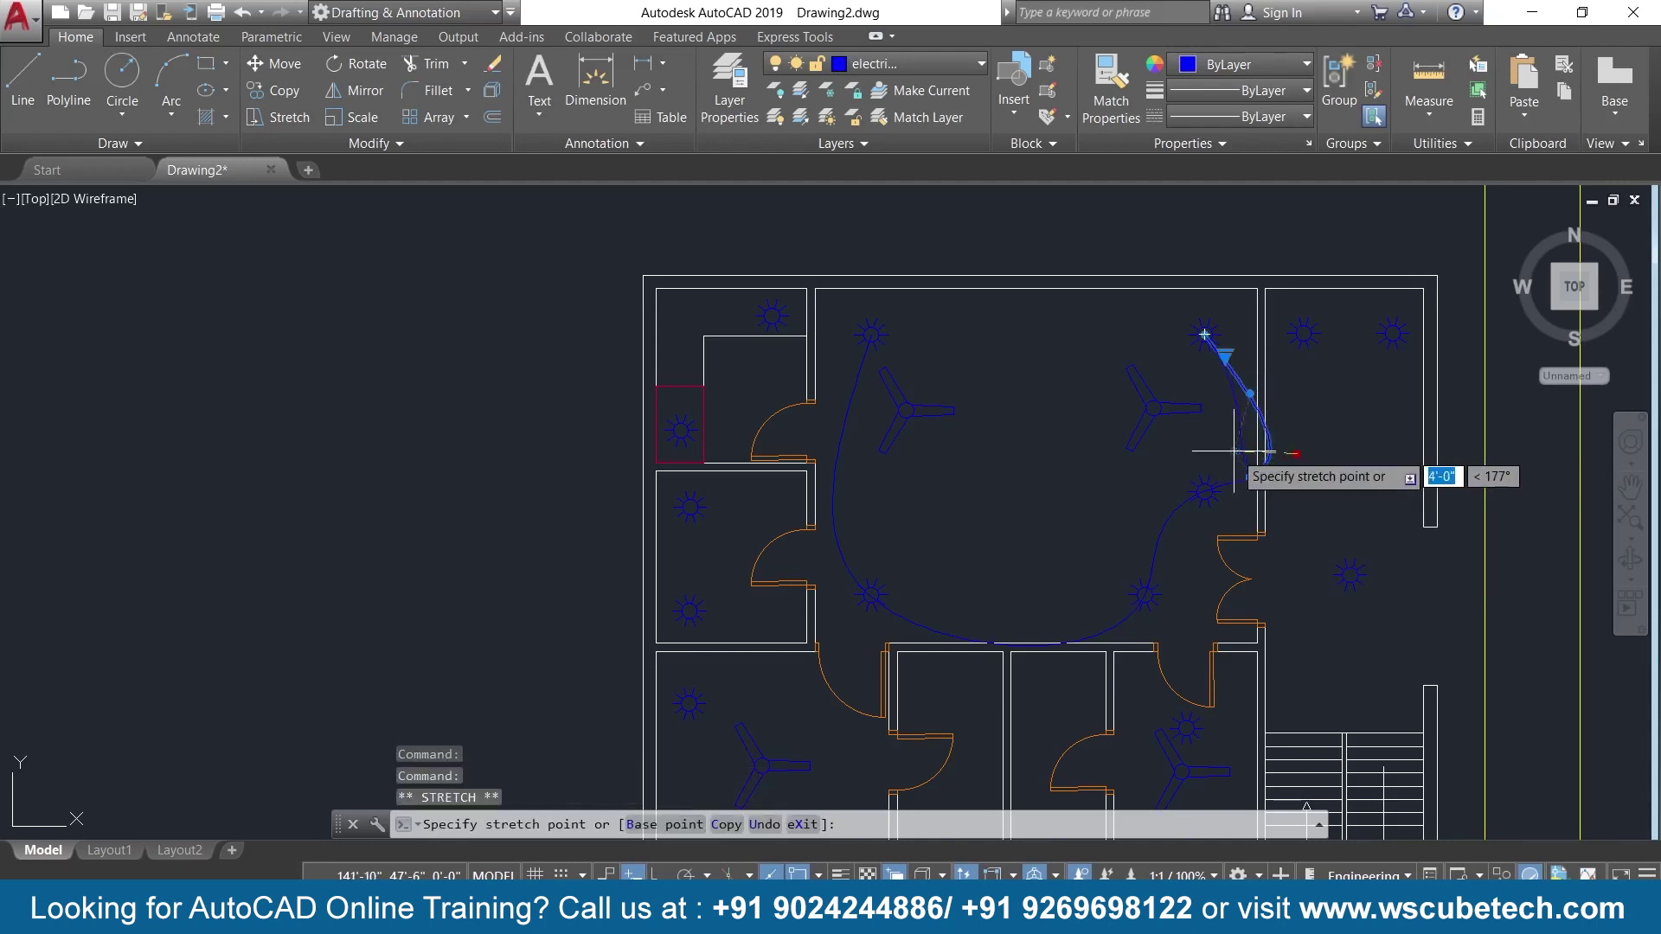
{"action": "left_click", "coordinate": [1226, 452]}
{"action": "key", "text": "Return"}
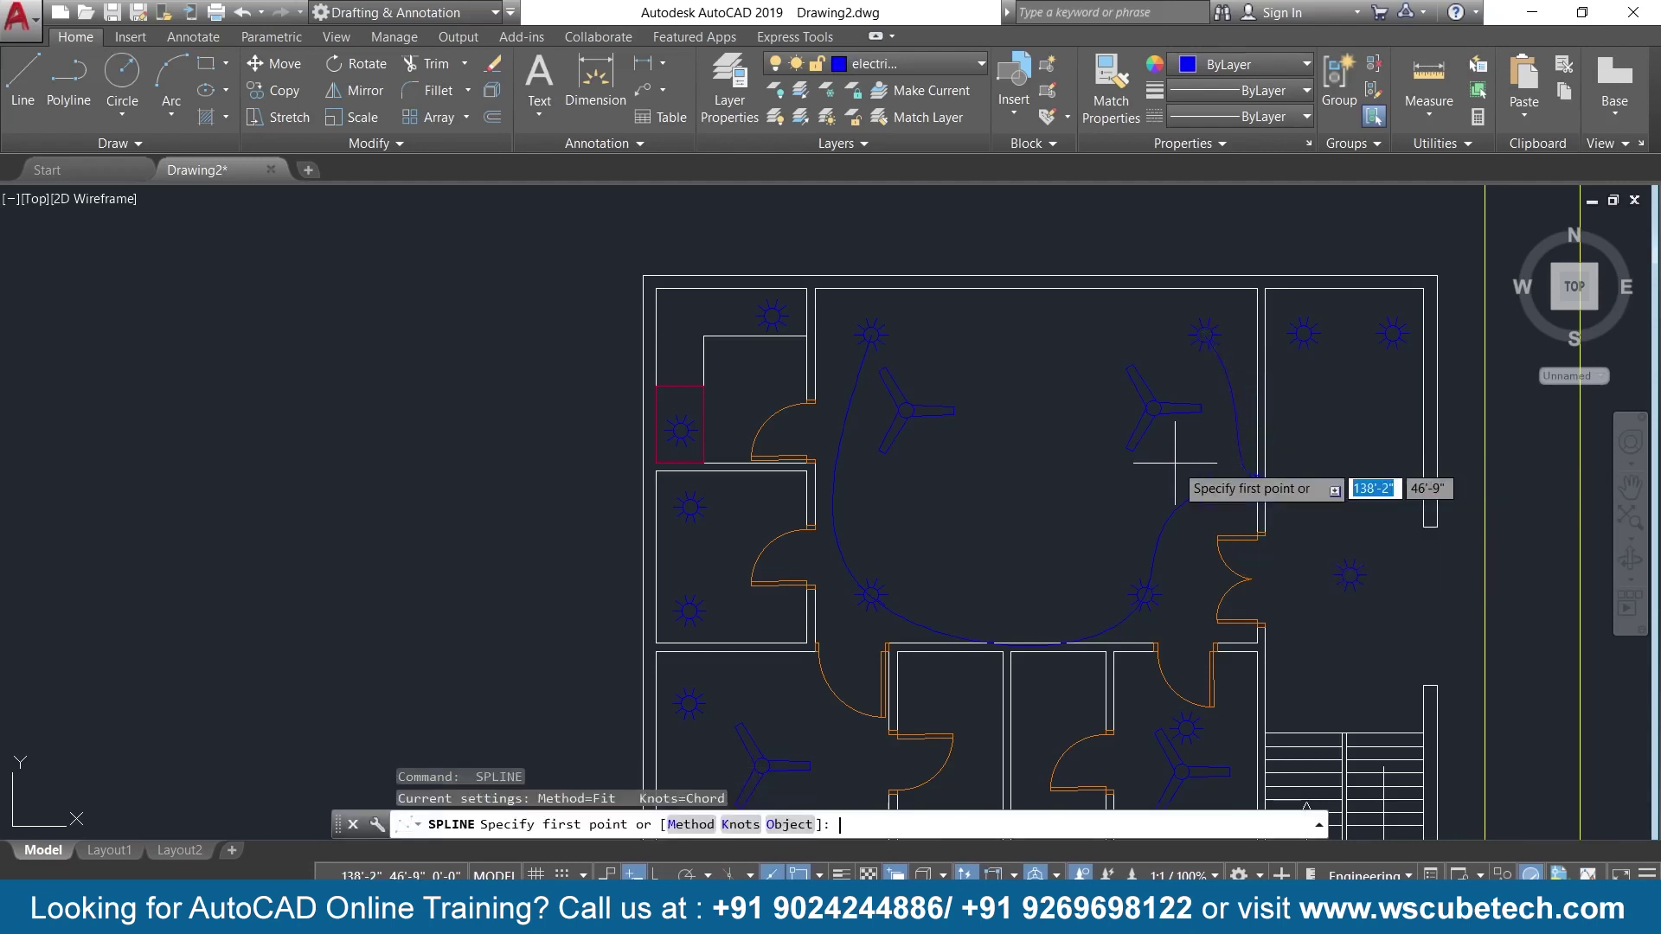
Discard a stray spline, then move a loop control vertex to smooth its lower-right bend.
{"action": "middle_click_drag", "start_coordinate": [1021, 537], "coordinate": [1015, 496]}
{"action": "left_click", "coordinate": [925, 589]}
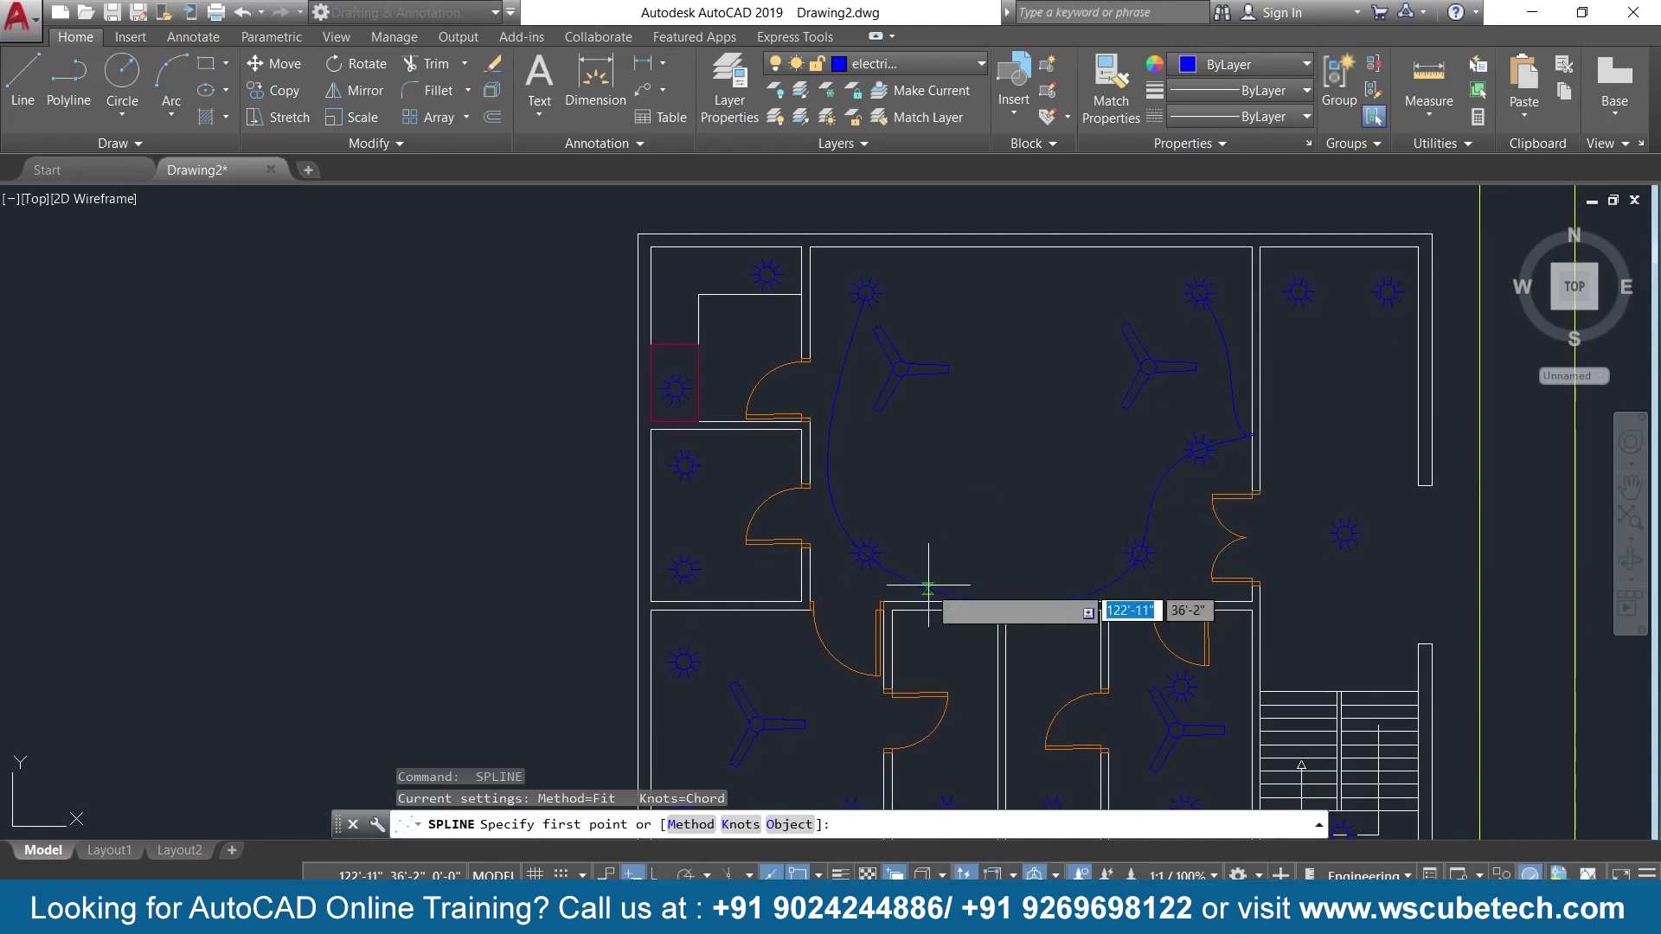
{"action": "left_click", "coordinate": [927, 582]}
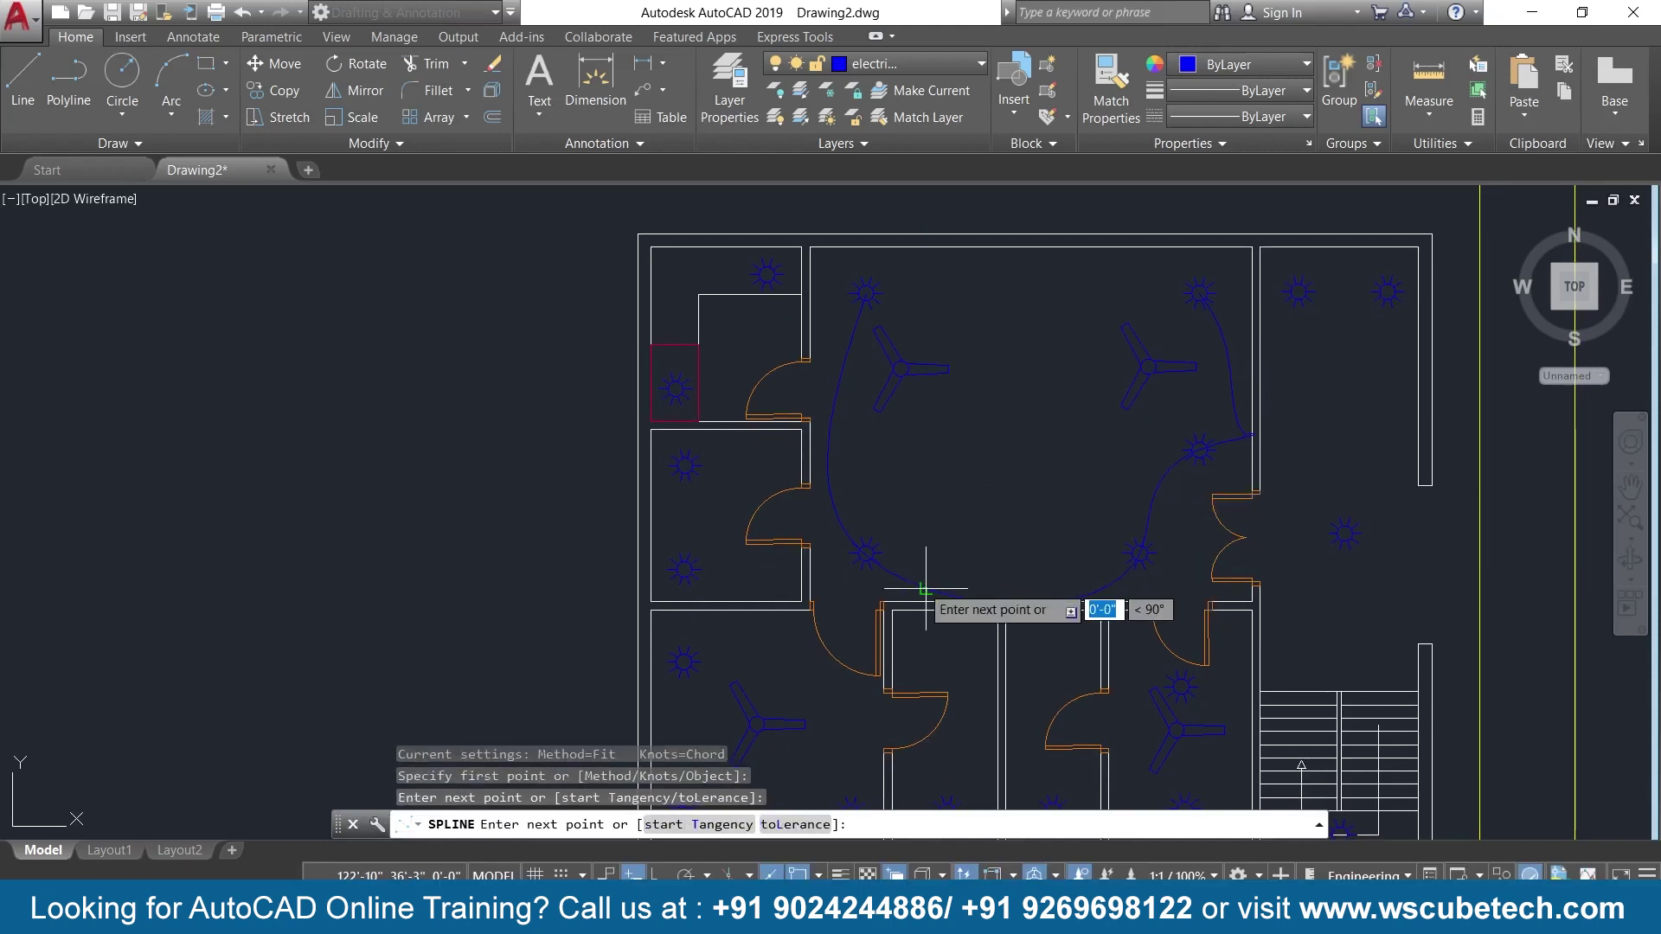
{"action": "key", "text": "Escape"}
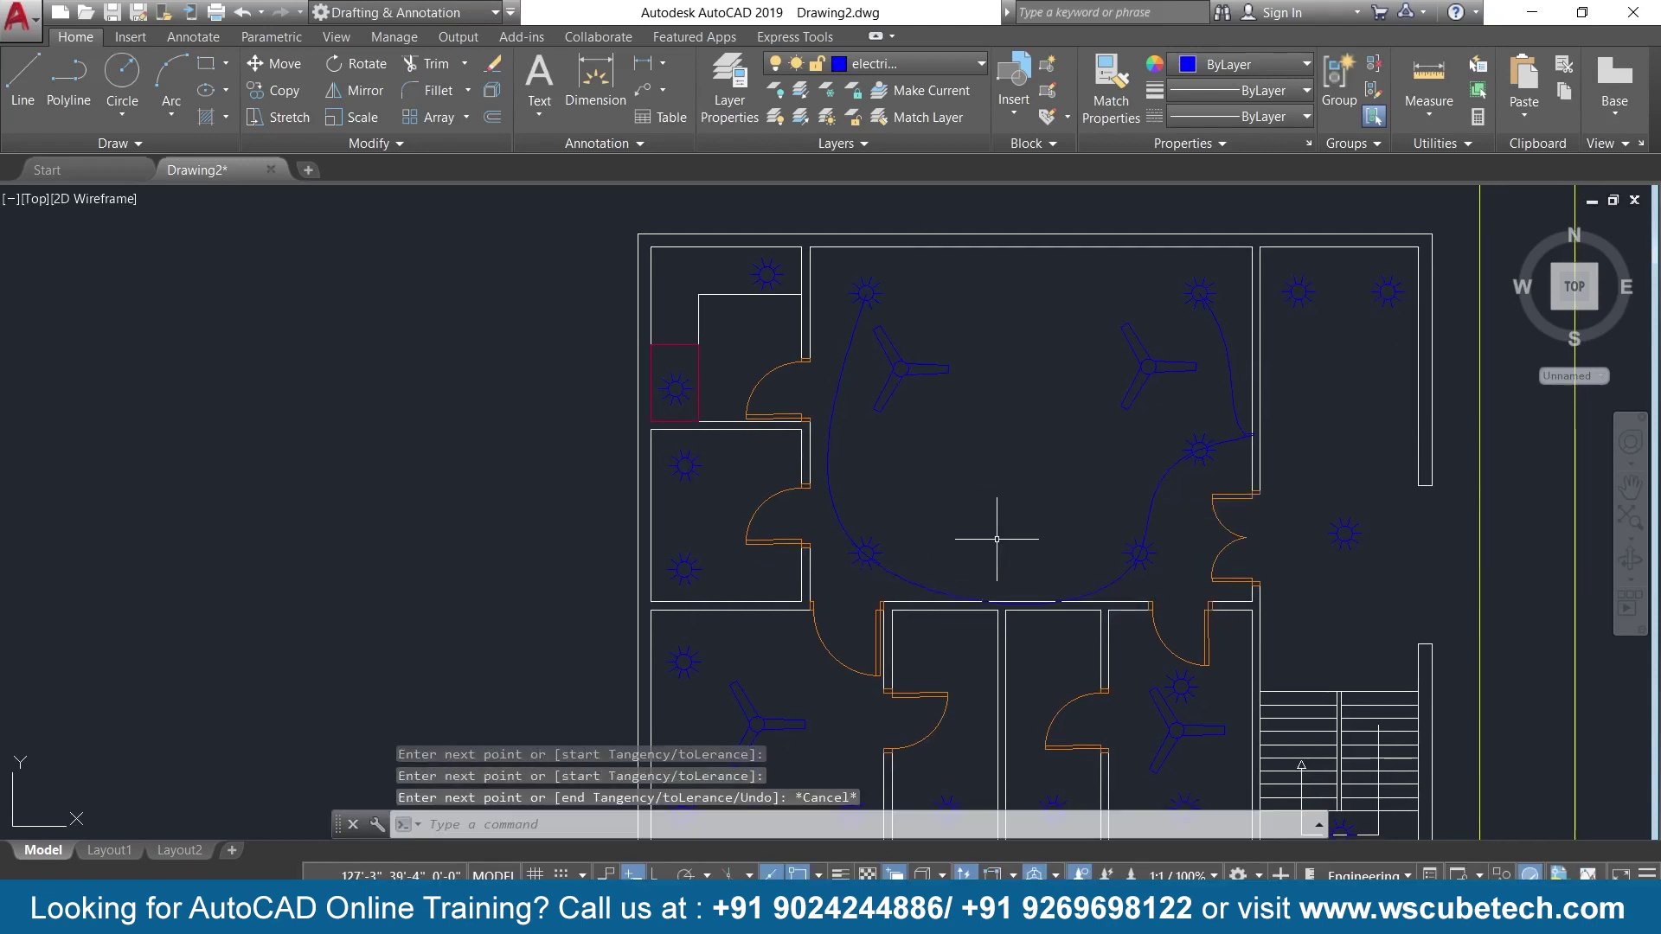
{"action": "left_click", "coordinate": [906, 578]}
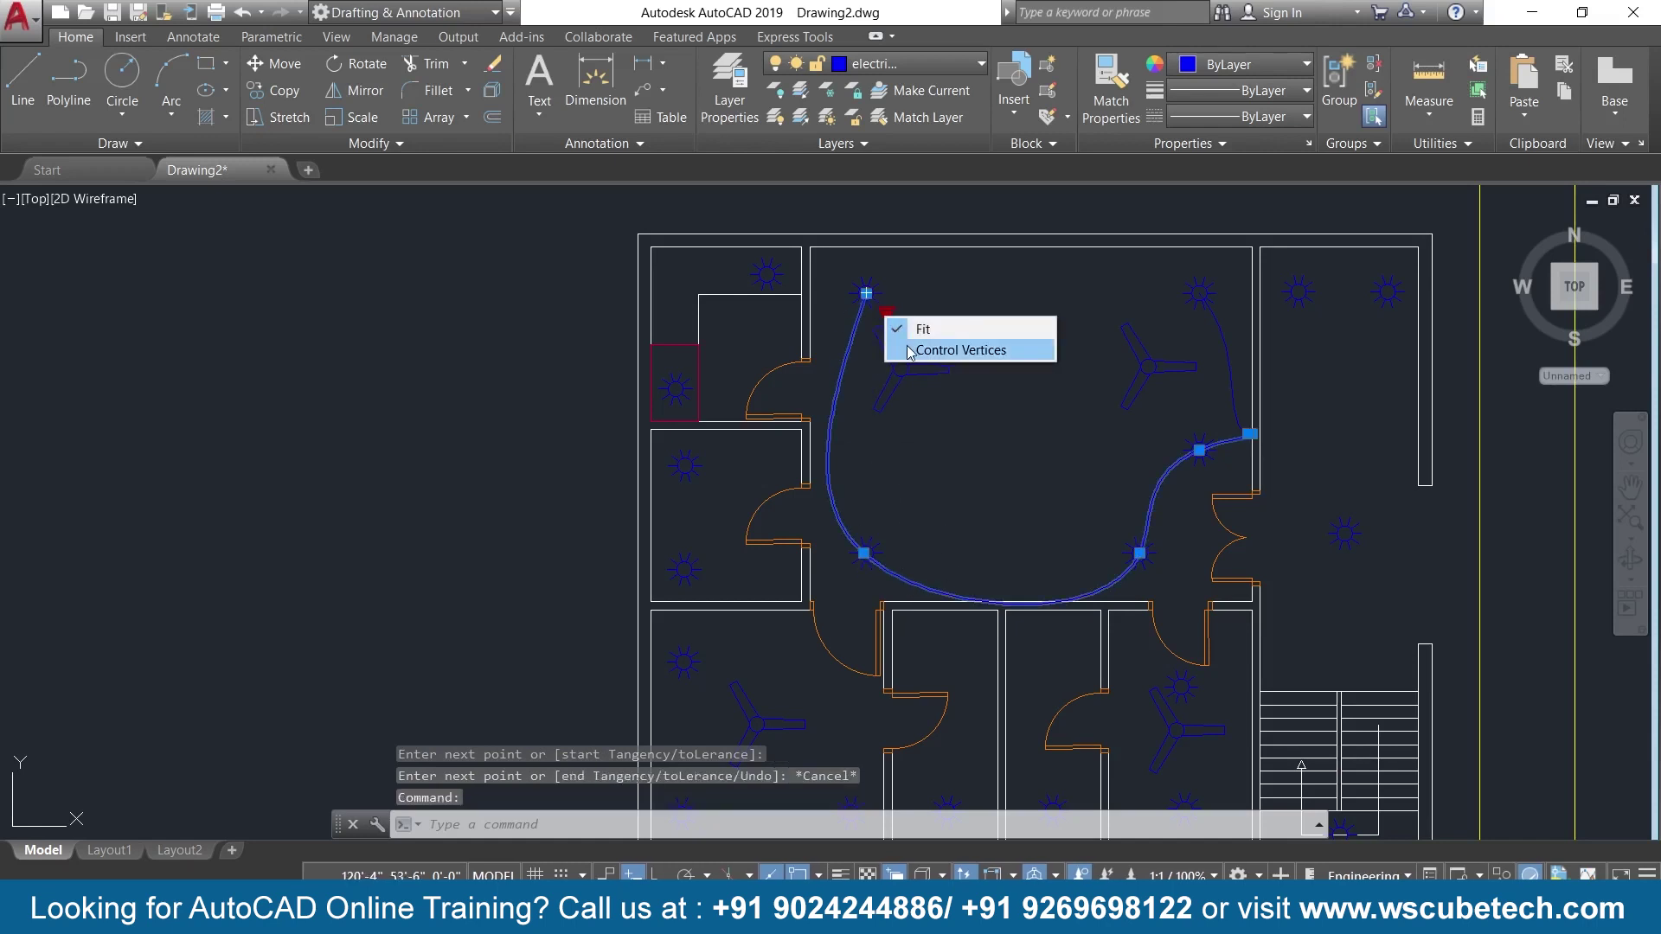
{"action": "mouse_move", "coordinate": [885, 313]}
{"action": "left_click", "coordinate": [917, 351]}
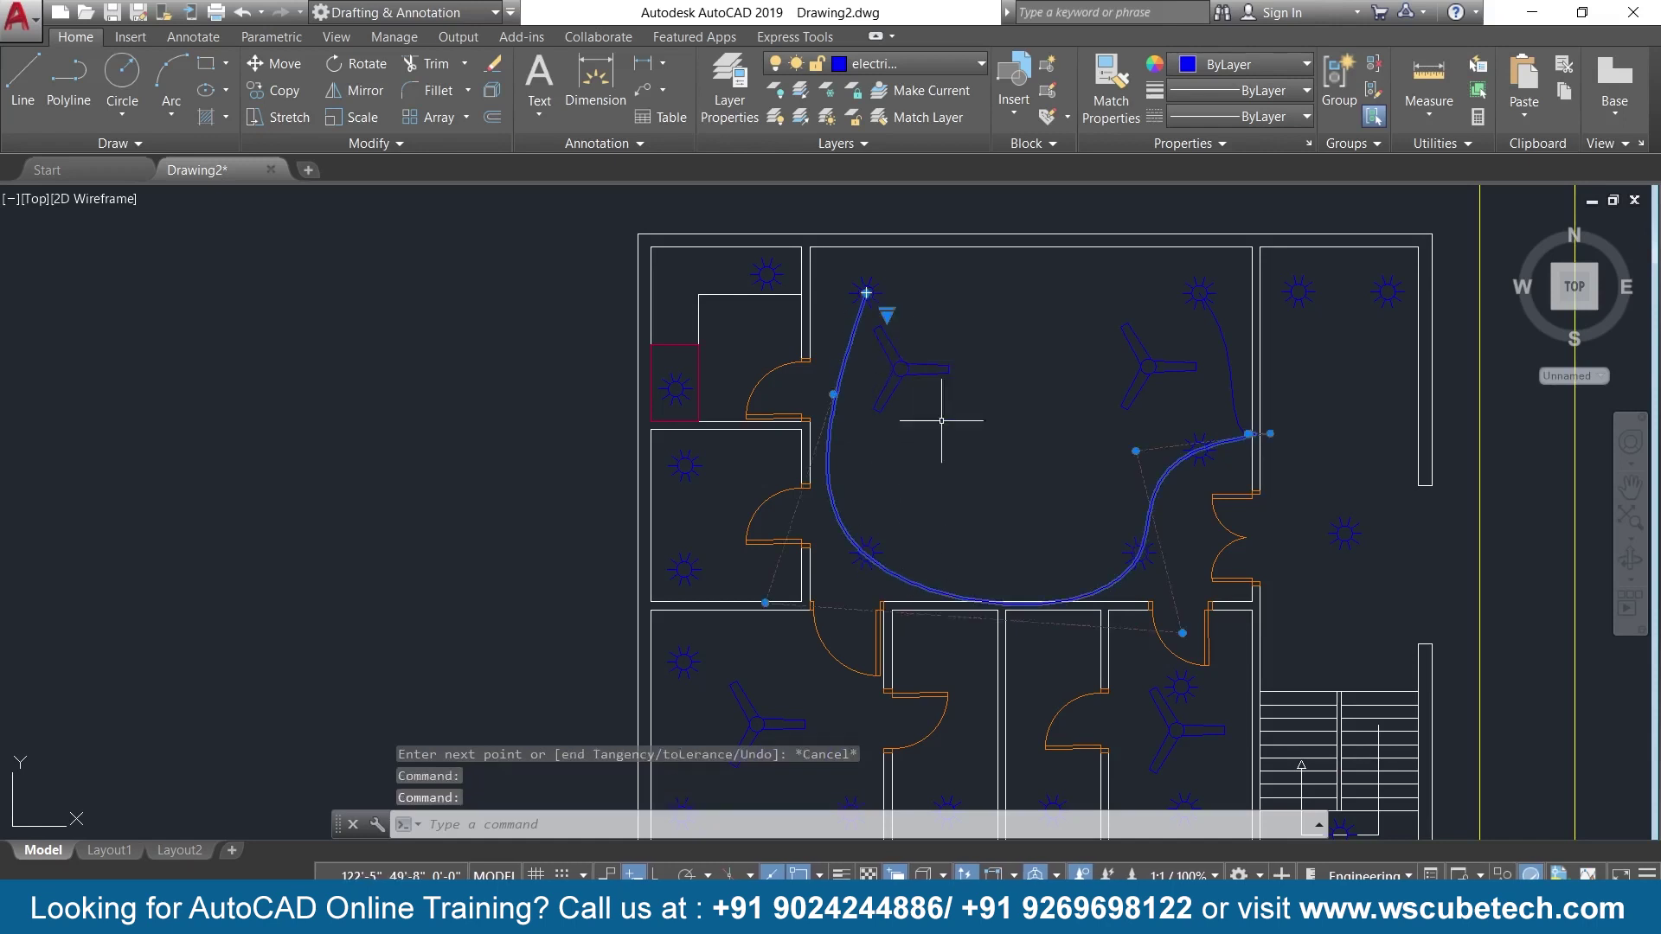
{"action": "left_click", "coordinate": [1181, 633]}
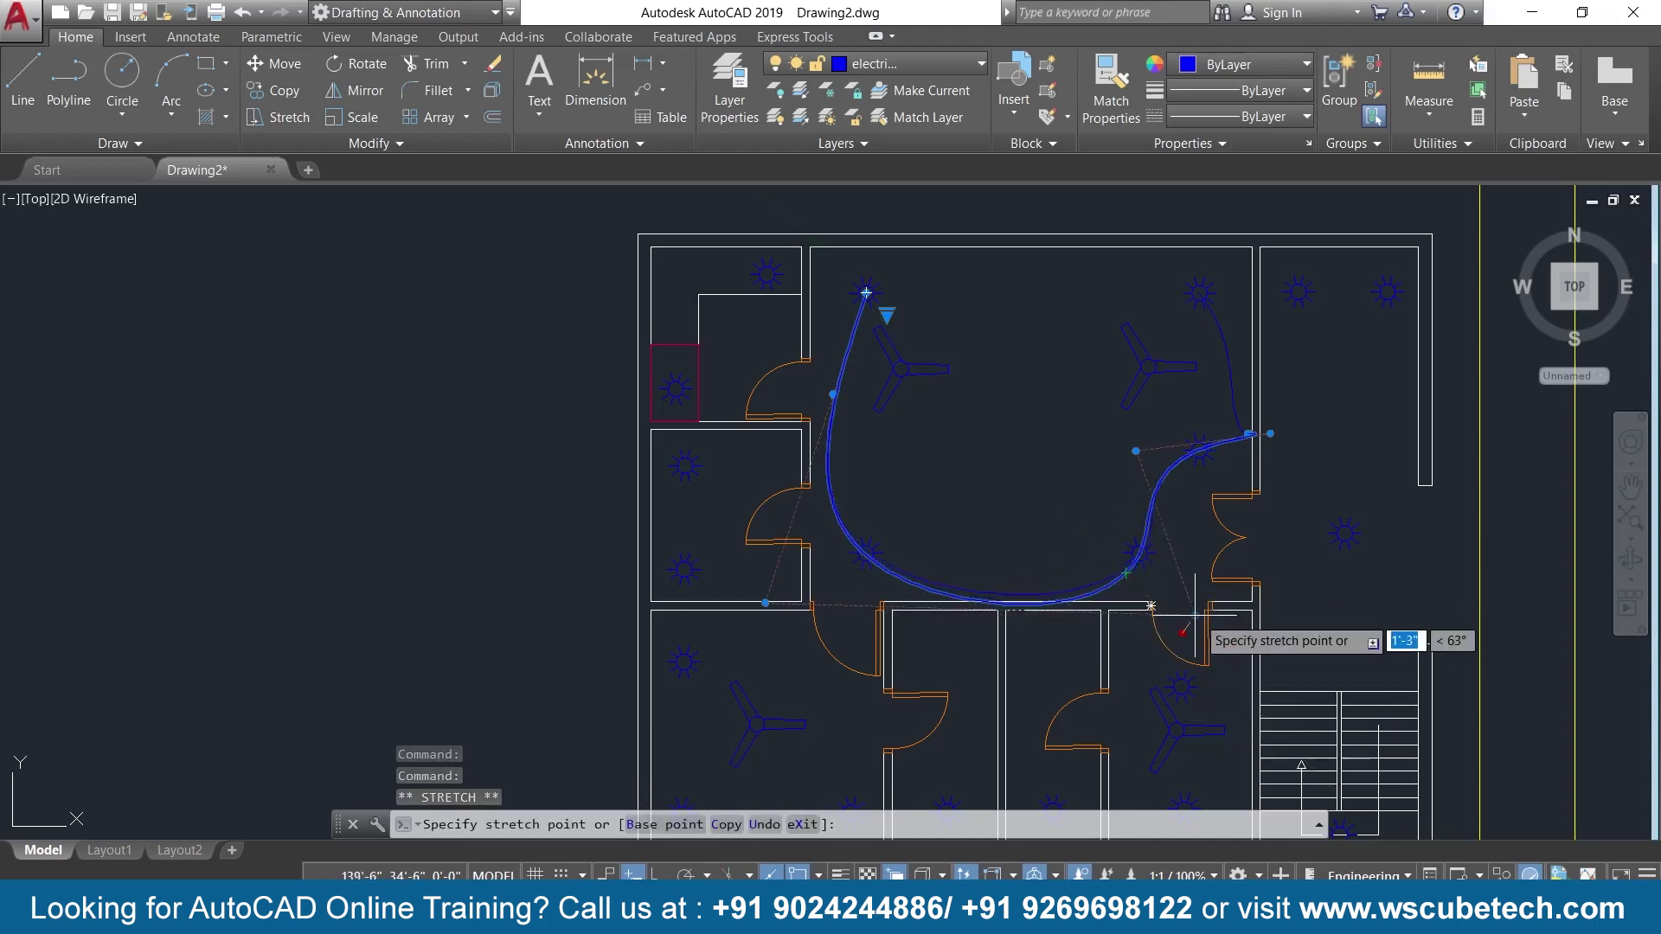
{"action": "left_click", "coordinate": [1194, 612]}
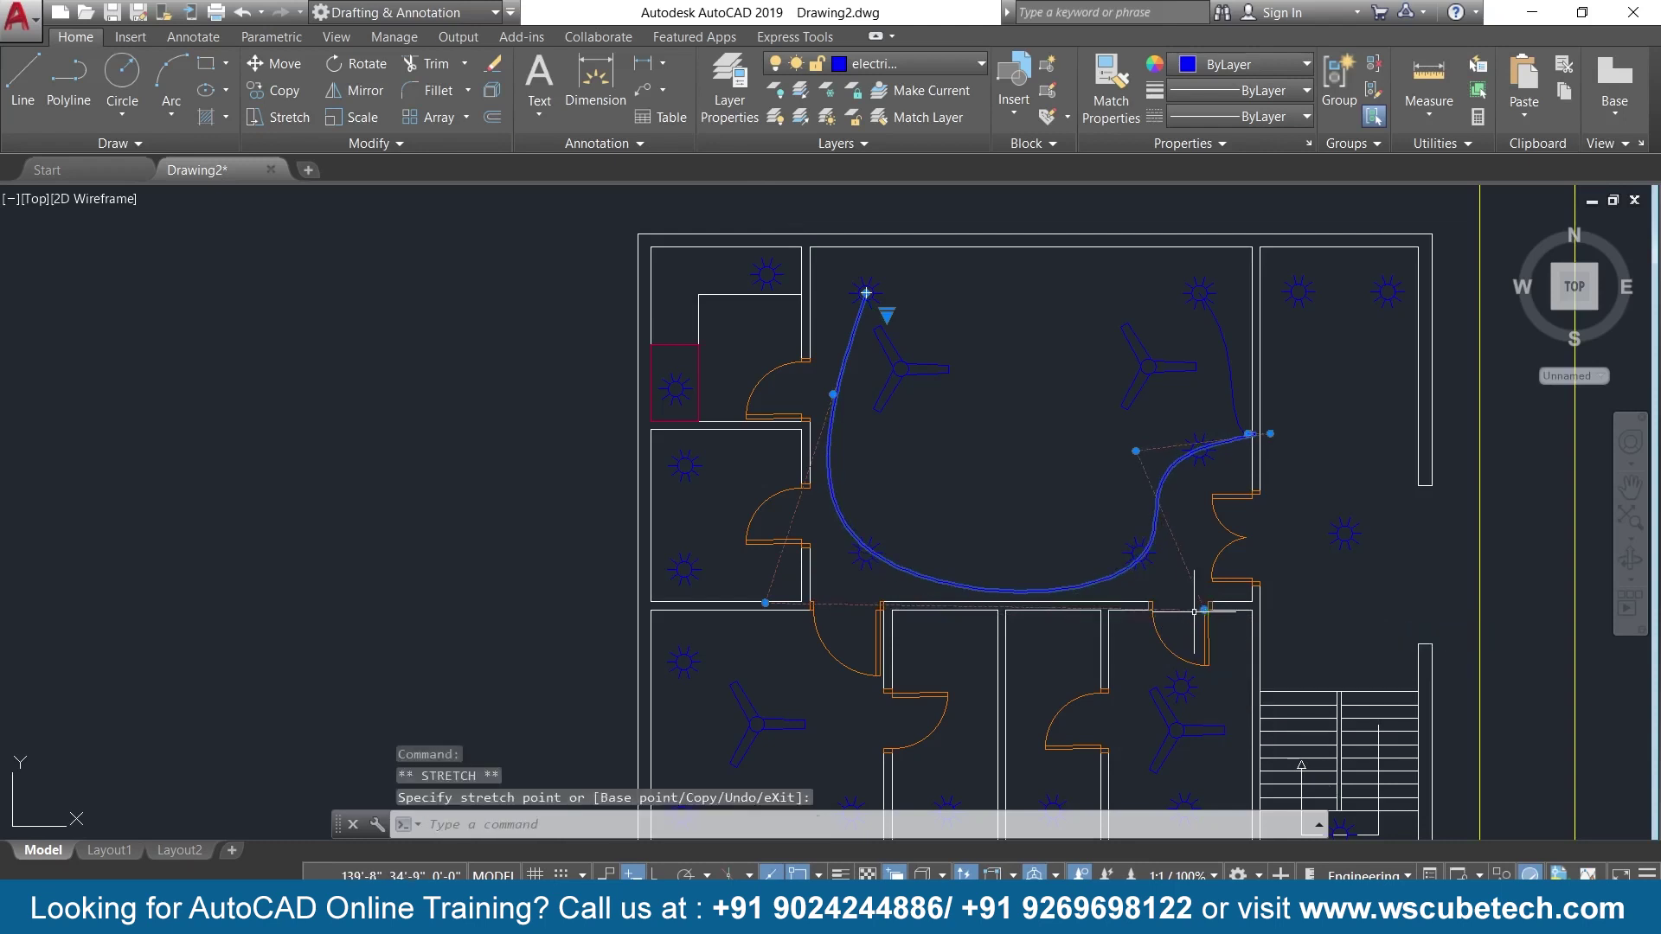
{"action": "key", "text": "Return"}
{"action": "scroll", "coordinate": [986, 486], "scroll_direction": "down", "scroll_amount": 2}
{"action": "scroll", "coordinate": [986, 485], "scroll_direction": "up", "scroll_amount": 2}
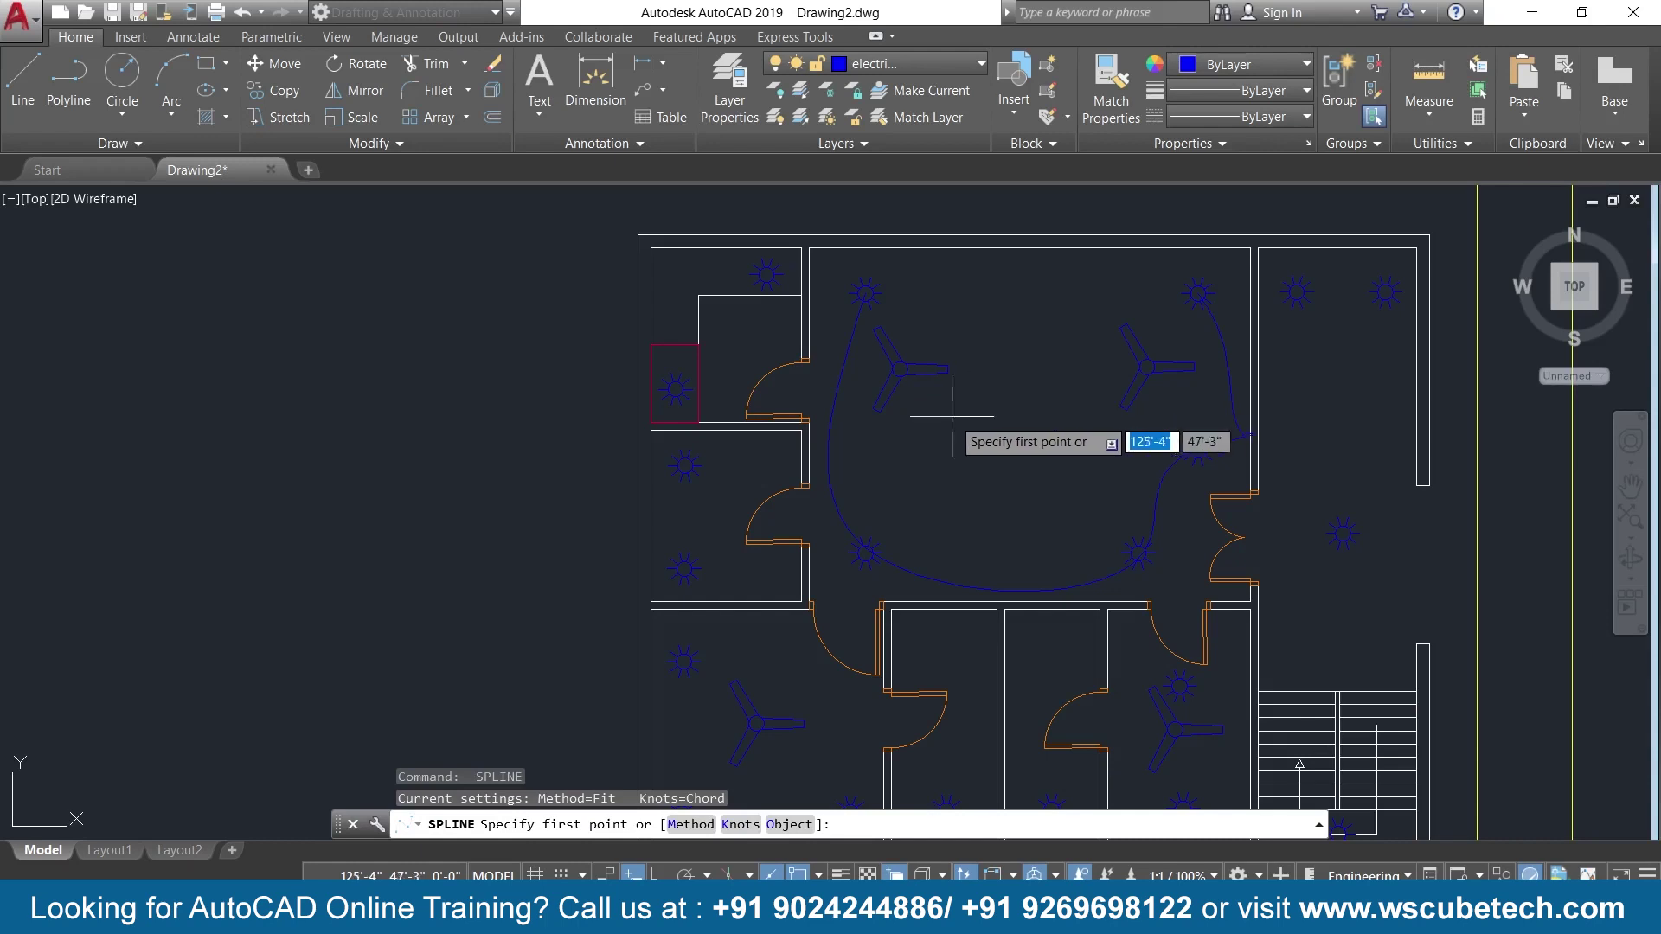
Draw a spline wire from the left fan through the right fan to the right-side light.
{"action": "left_click", "coordinate": [899, 365]}
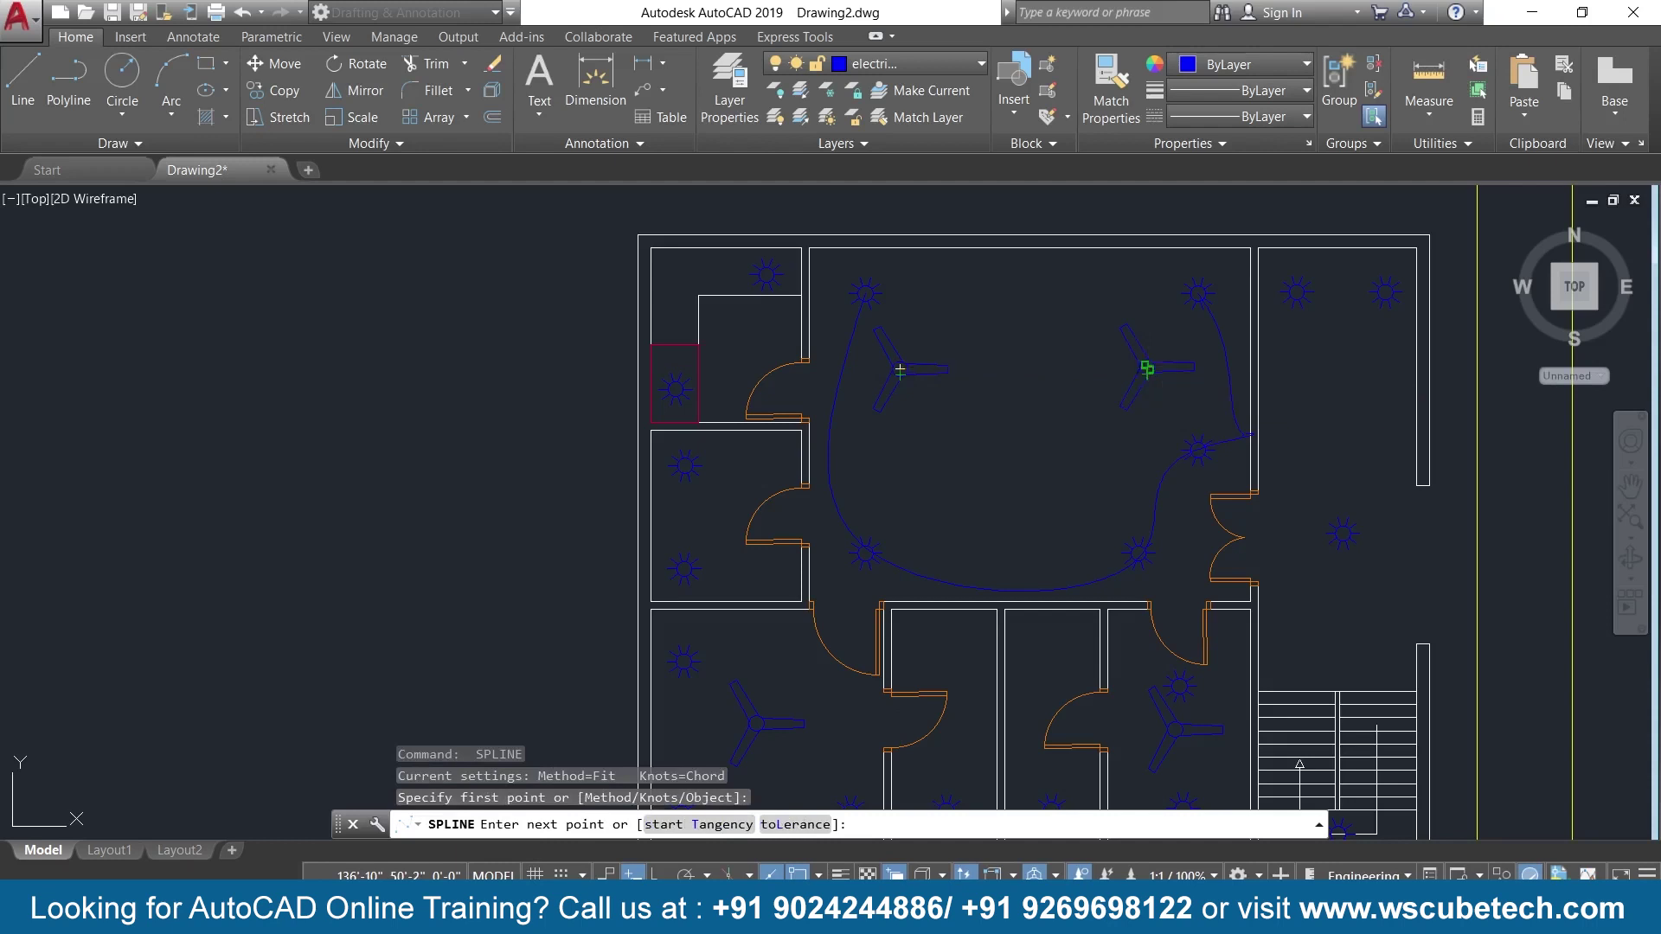
{"action": "left_click", "coordinate": [1147, 370]}
{"action": "left_click", "coordinate": [1250, 435]}
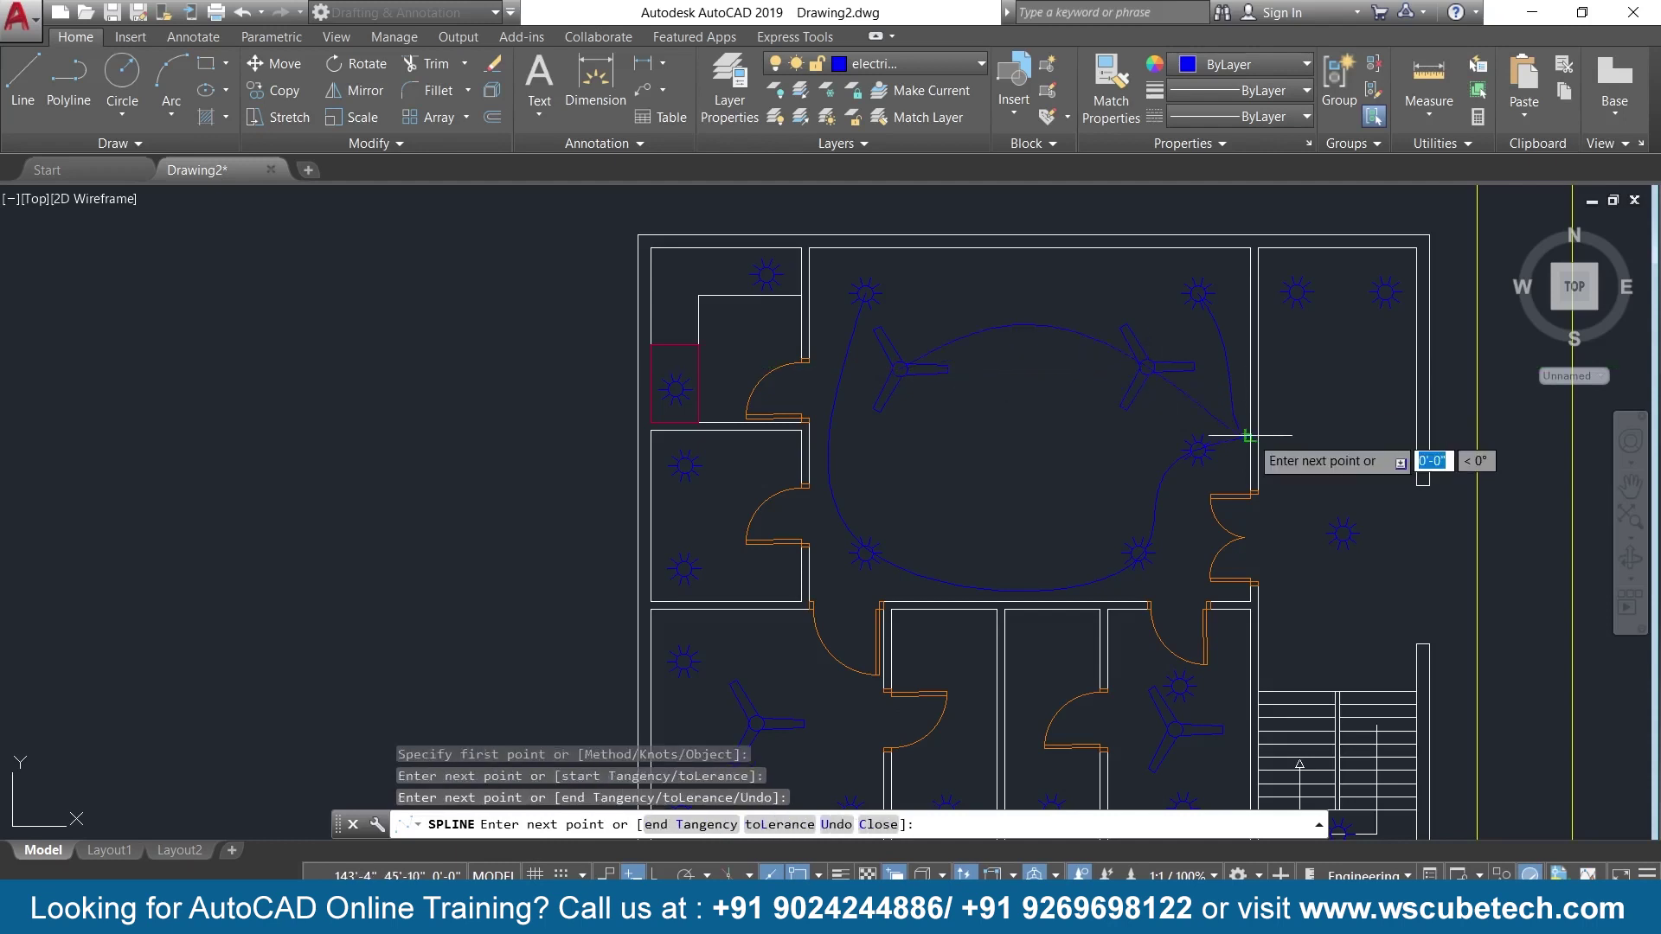
{"action": "key", "text": "Return"}
End another spline wire at the hall's right wall.
{"action": "scroll", "coordinate": [1081, 435], "scroll_direction": "down", "scroll_amount": 2}
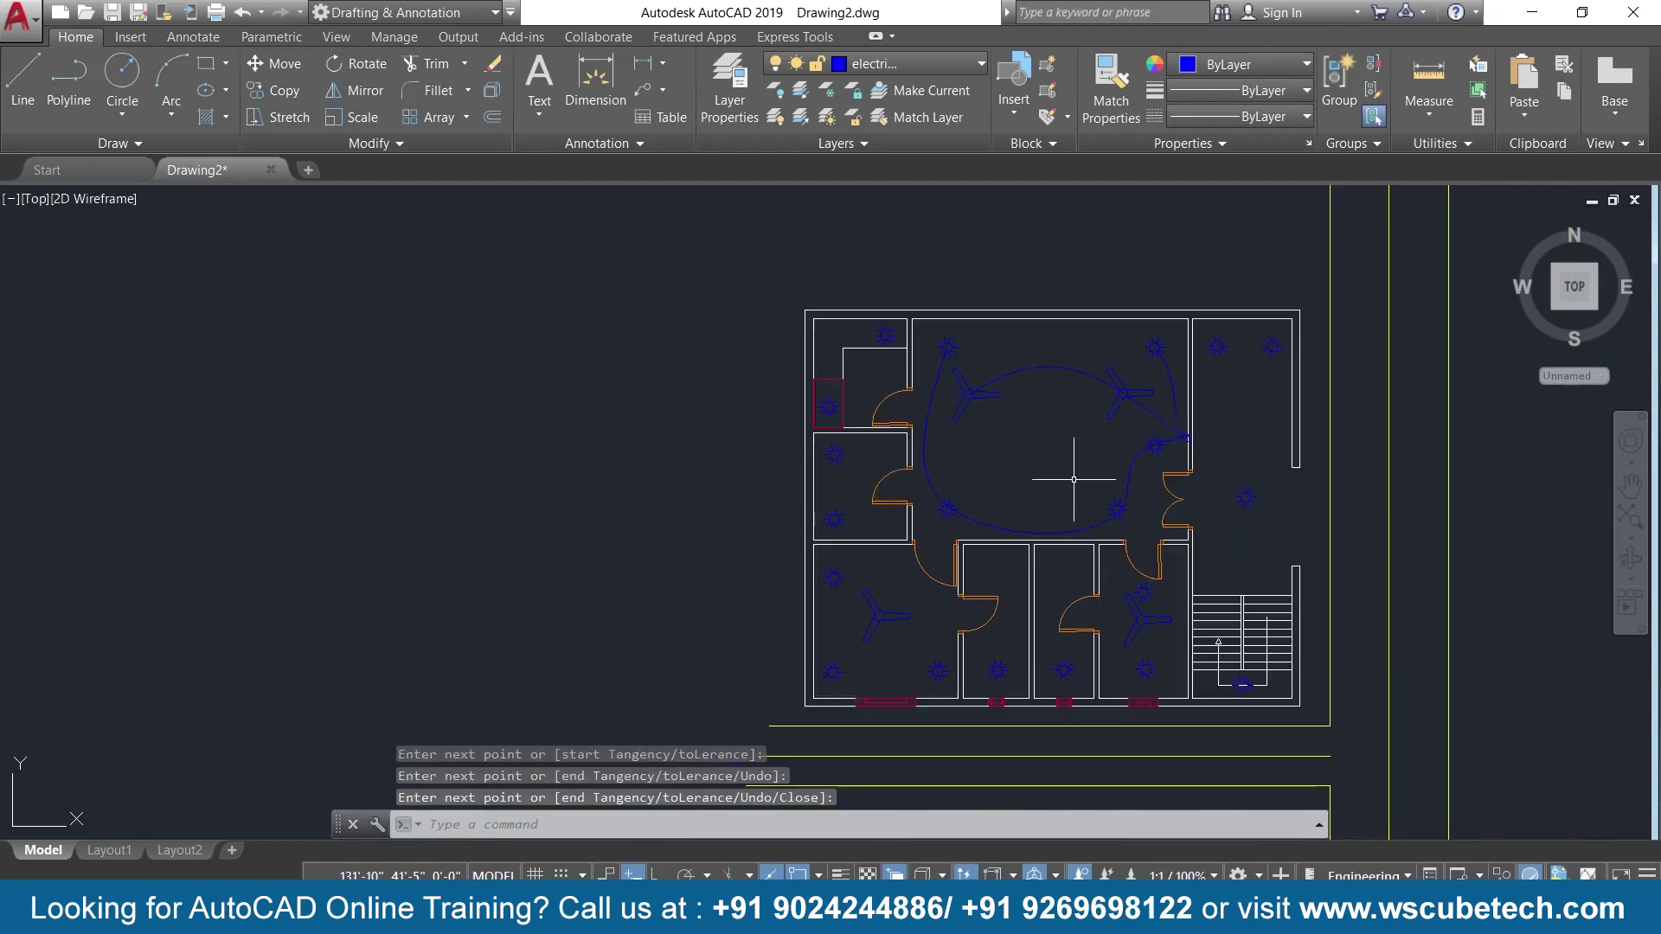
{"action": "scroll", "coordinate": [1074, 478], "scroll_direction": "up", "scroll_amount": 2}
{"action": "middle_click_drag", "start_coordinate": [1072, 480], "coordinate": [1051, 412]}
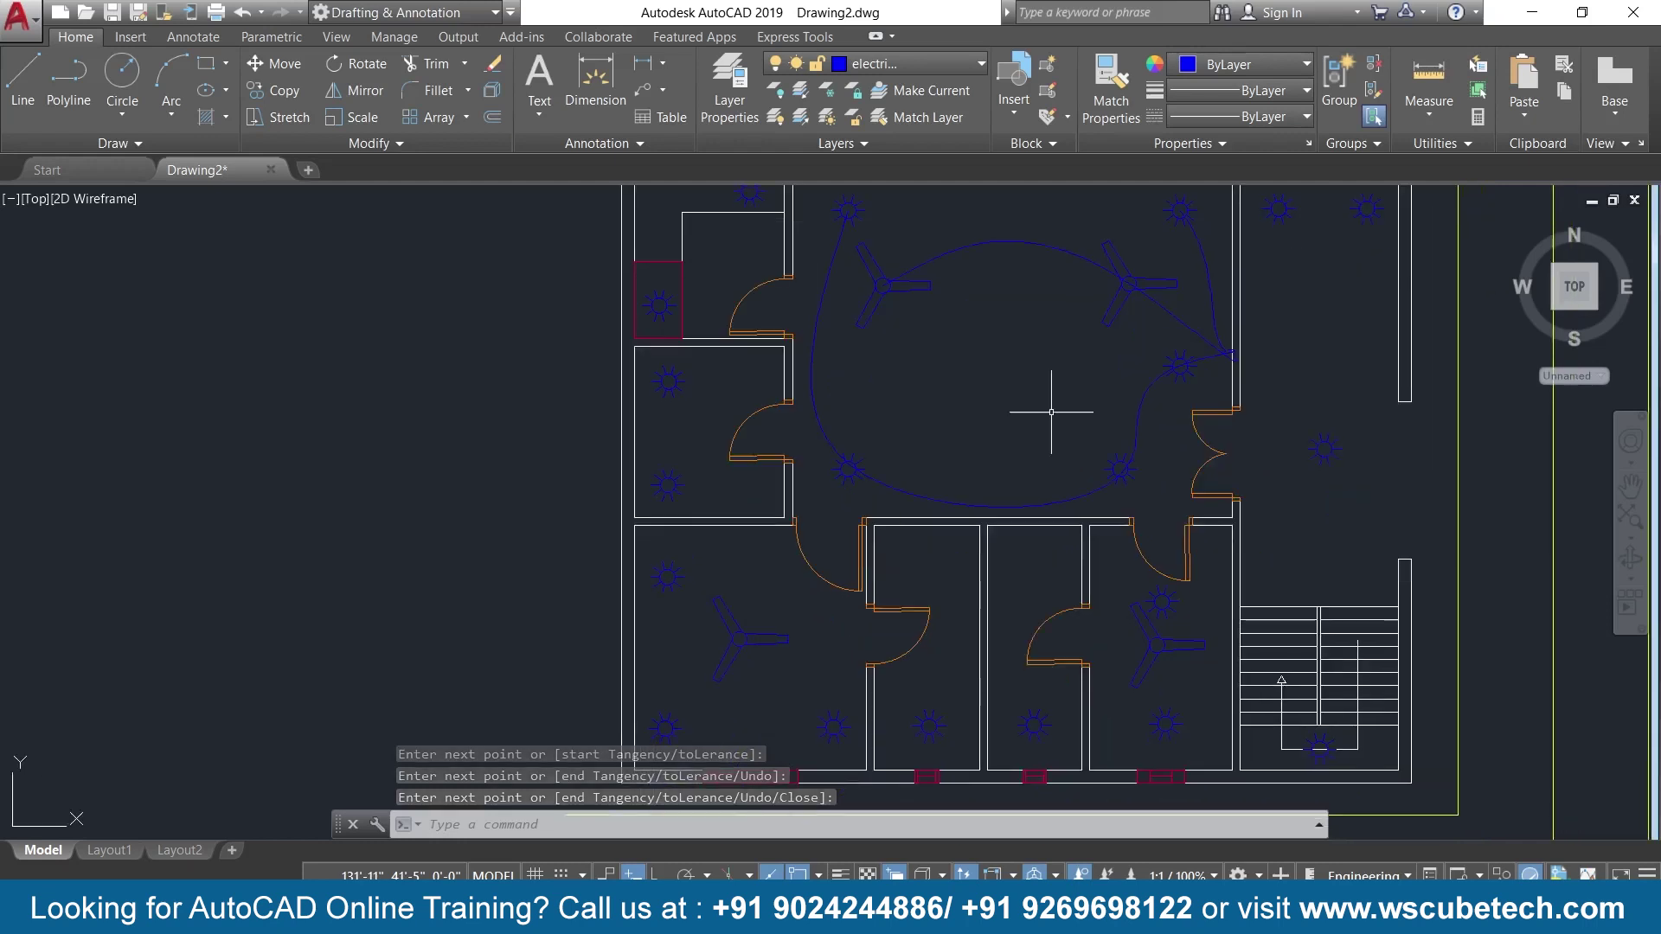
{"action": "left_click", "coordinate": [1232, 354]}
{"action": "key", "text": "Return"}
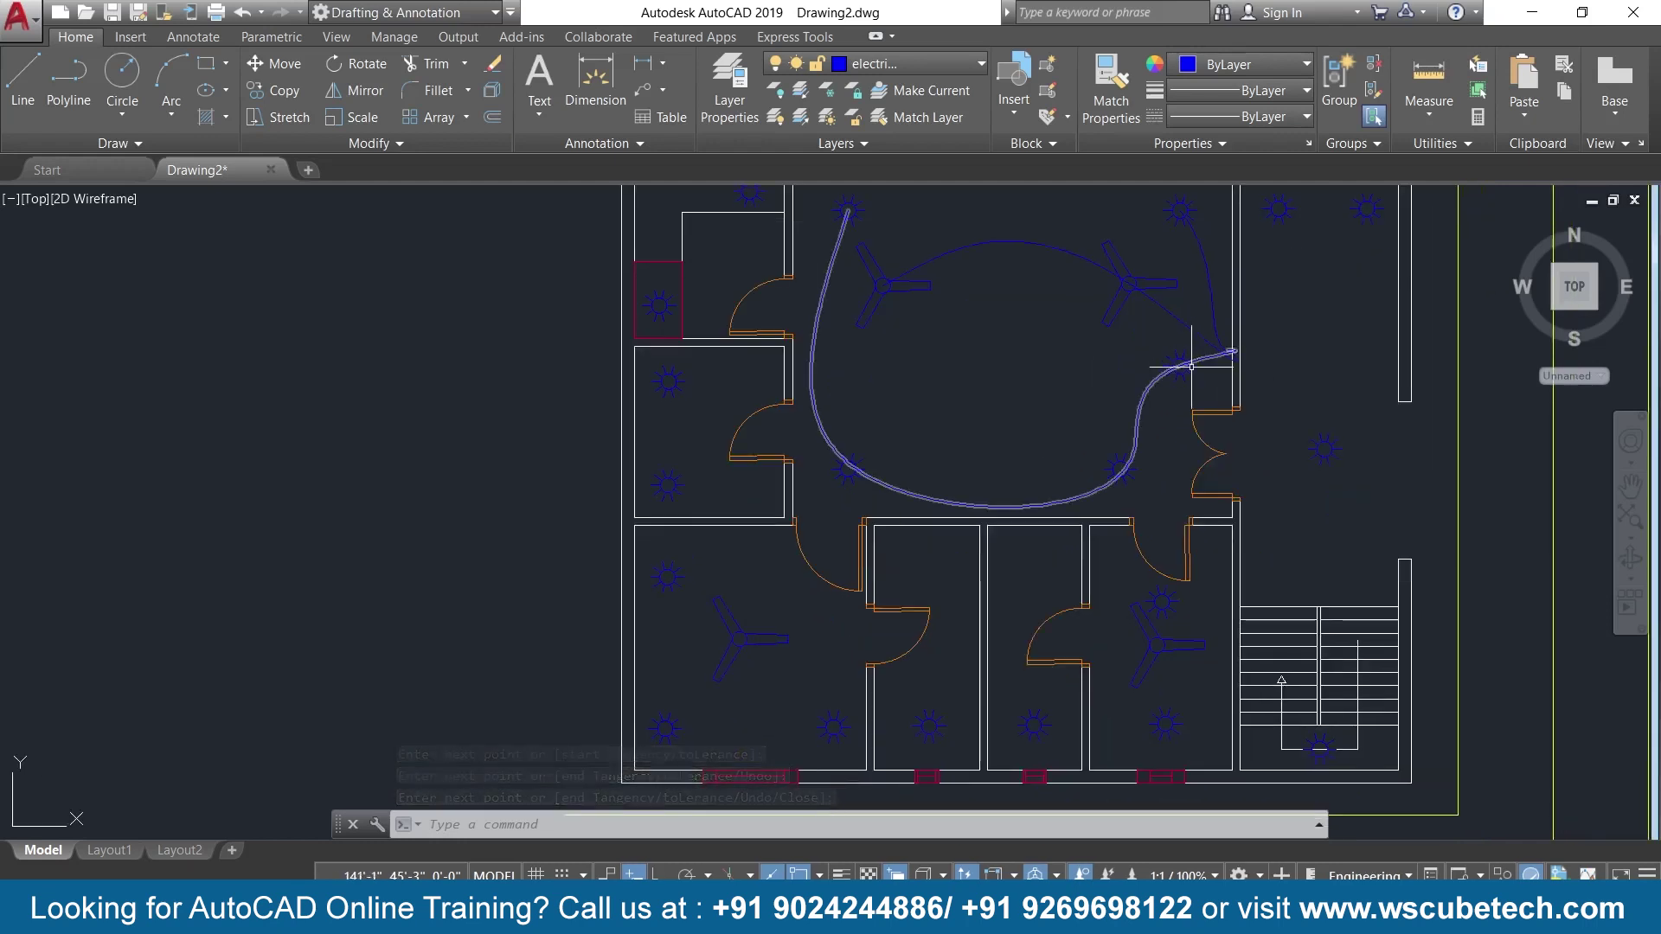
{"action": "scroll", "coordinate": [950, 377], "scroll_direction": "down", "scroll_amount": 2}
{"action": "middle_click_drag", "start_coordinate": [965, 371], "coordinate": [995, 445]}
{"action": "scroll", "coordinate": [993, 441], "scroll_direction": "up", "scroll_amount": 2}
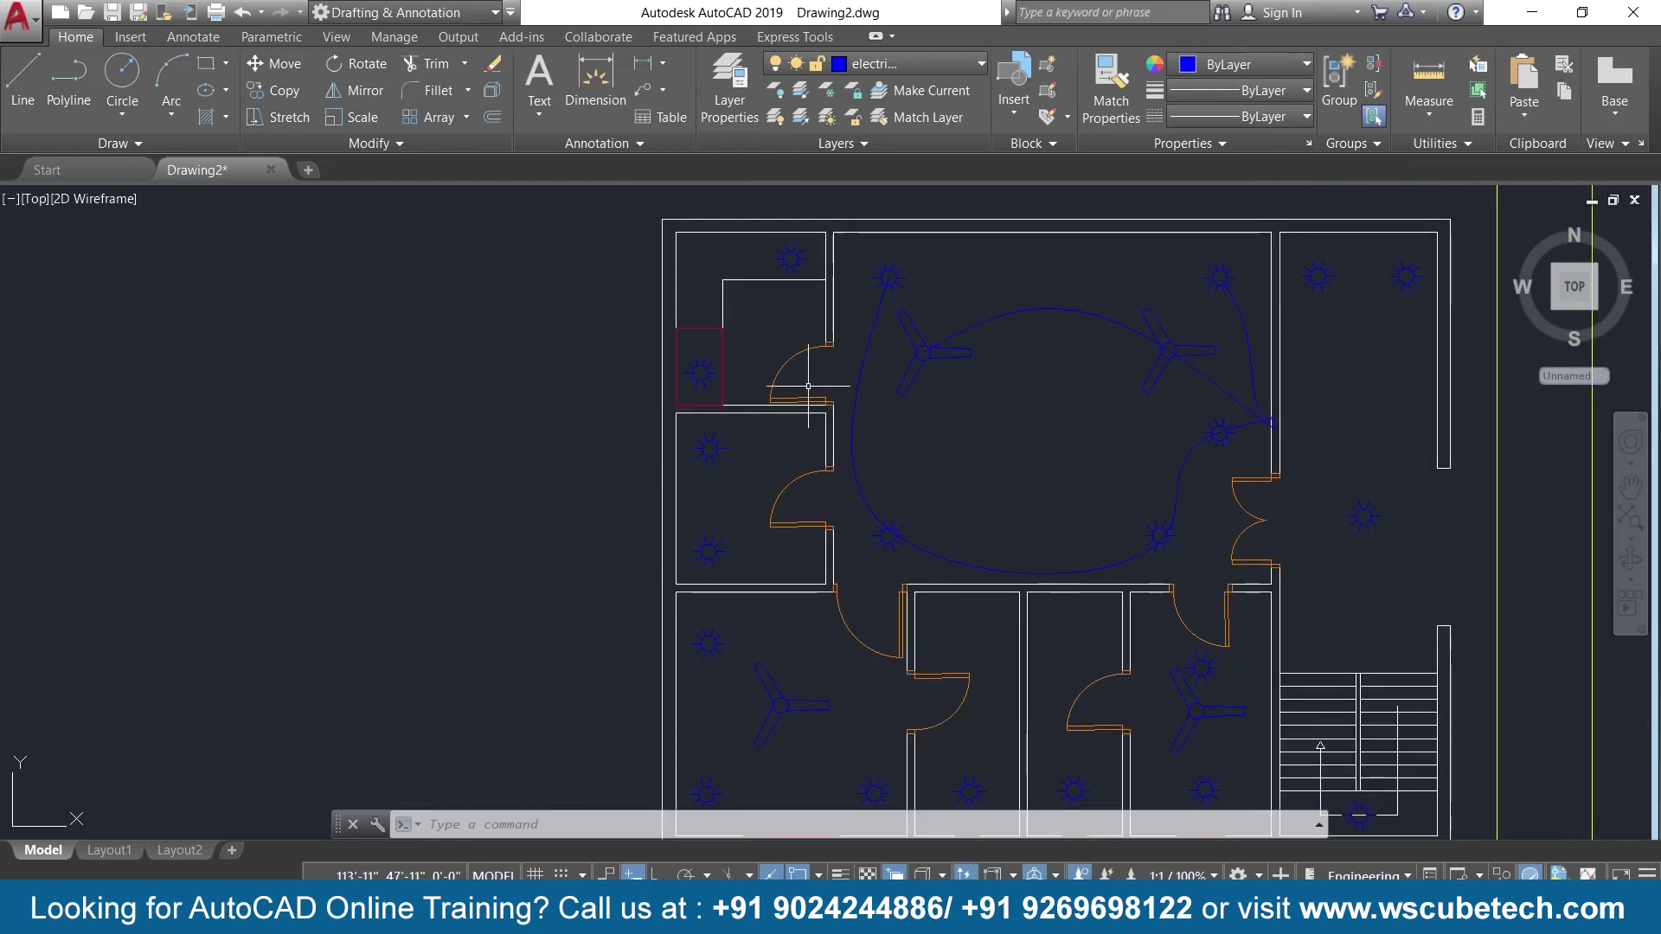
{"action": "key", "text": "Return"}
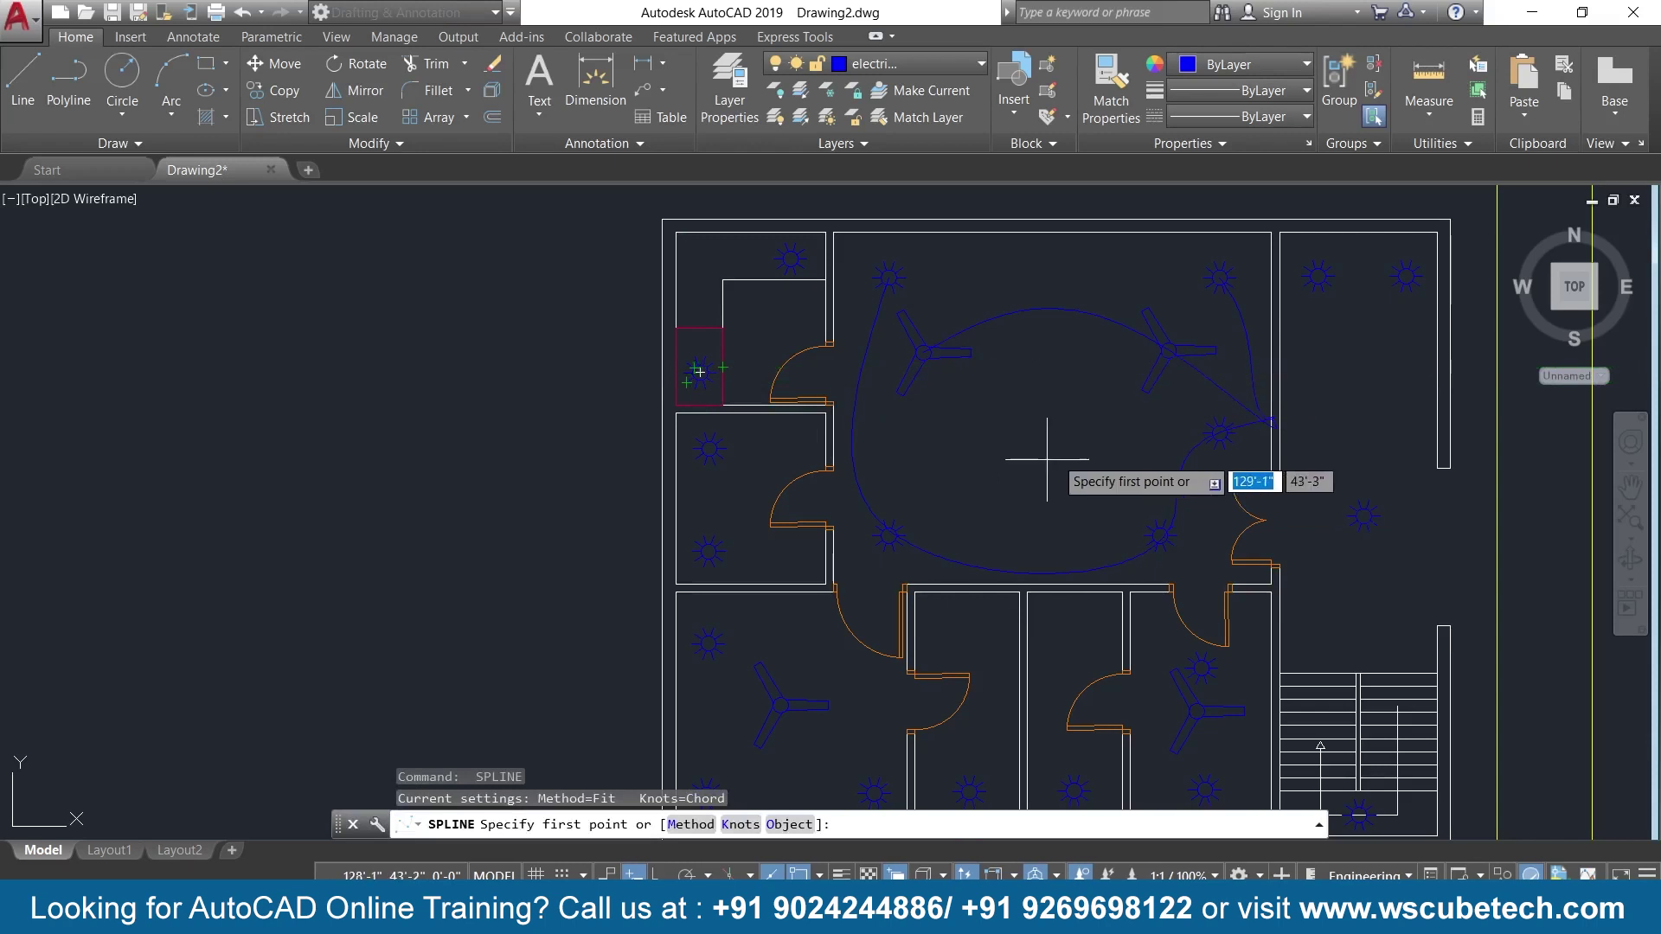
Thaw the 'furniture' layer from the Layer dropdown.
{"action": "middle_click_drag", "start_coordinate": [1063, 499], "coordinate": [1075, 382]}
{"action": "scroll", "coordinate": [796, 605], "scroll_direction": "down", "scroll_amount": 1}
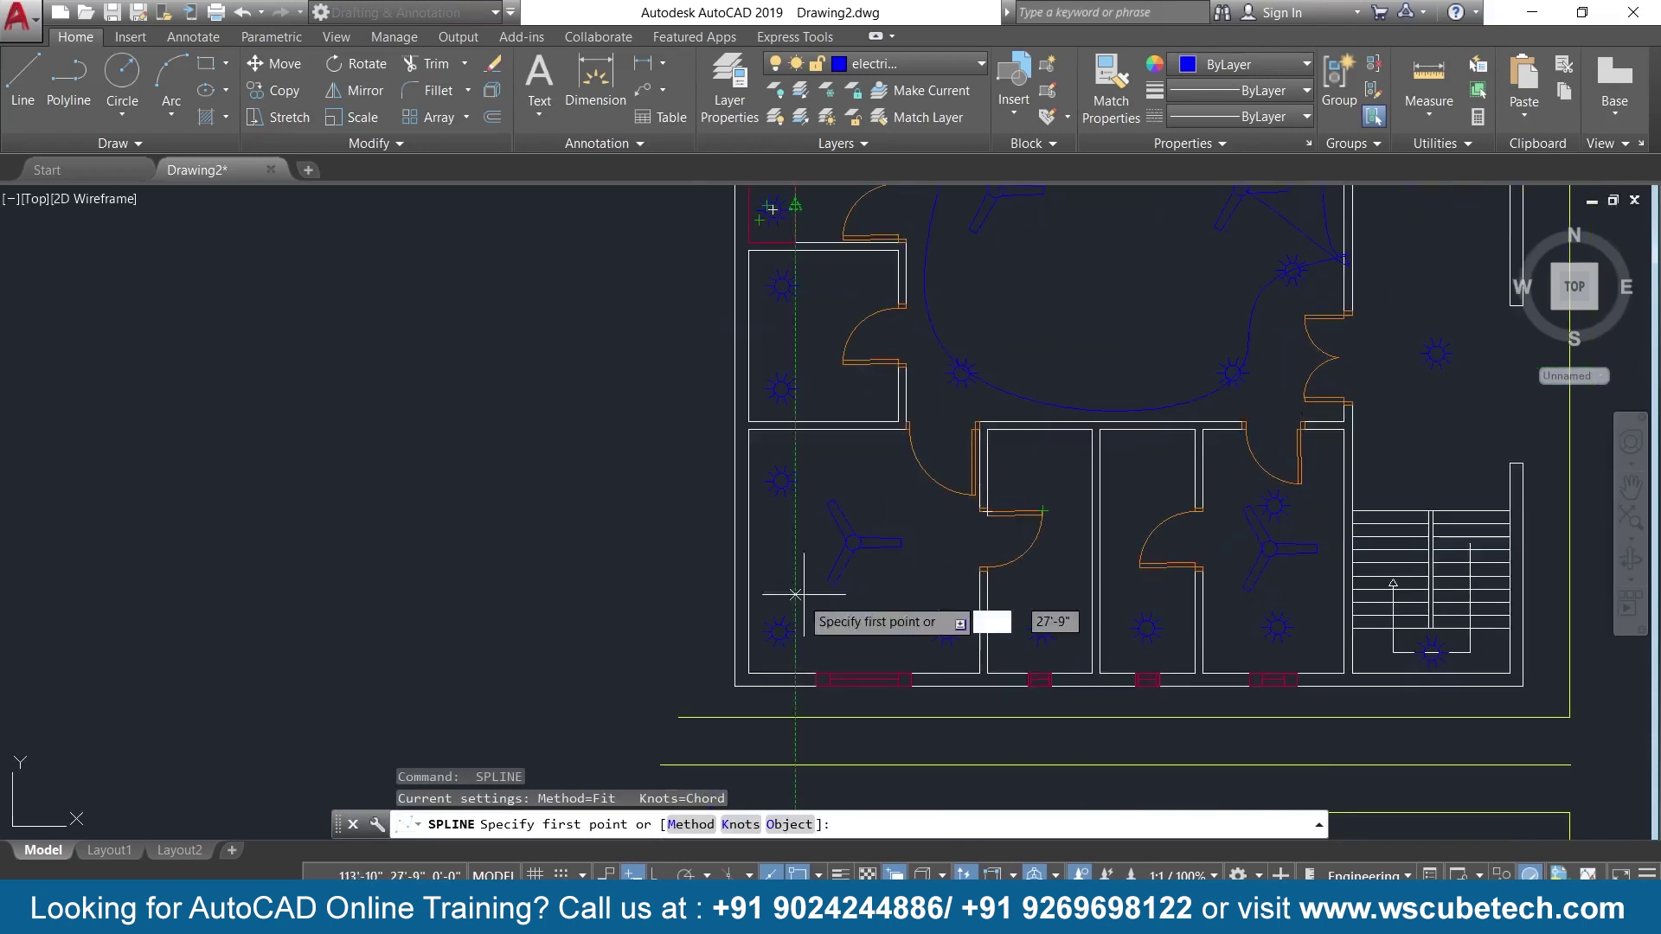
{"action": "scroll", "coordinate": [778, 472], "scroll_direction": "down", "scroll_amount": 1}
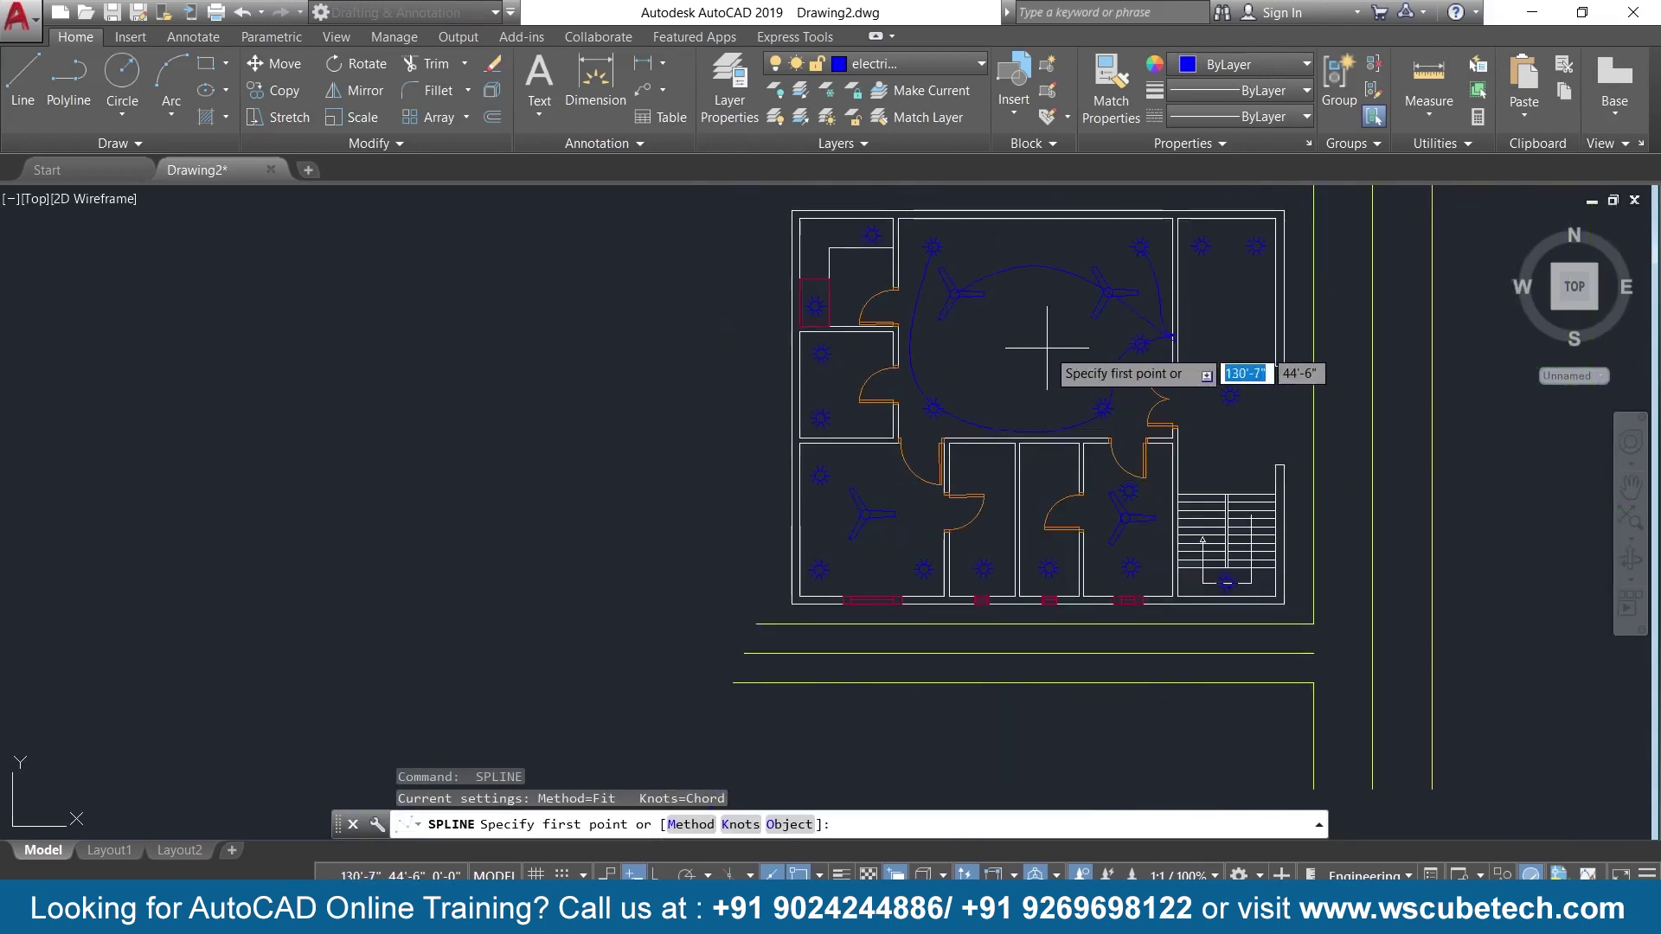
{"action": "middle_click_drag", "start_coordinate": [995, 354], "coordinate": [986, 414]}
{"action": "left_click", "coordinate": [969, 67]}
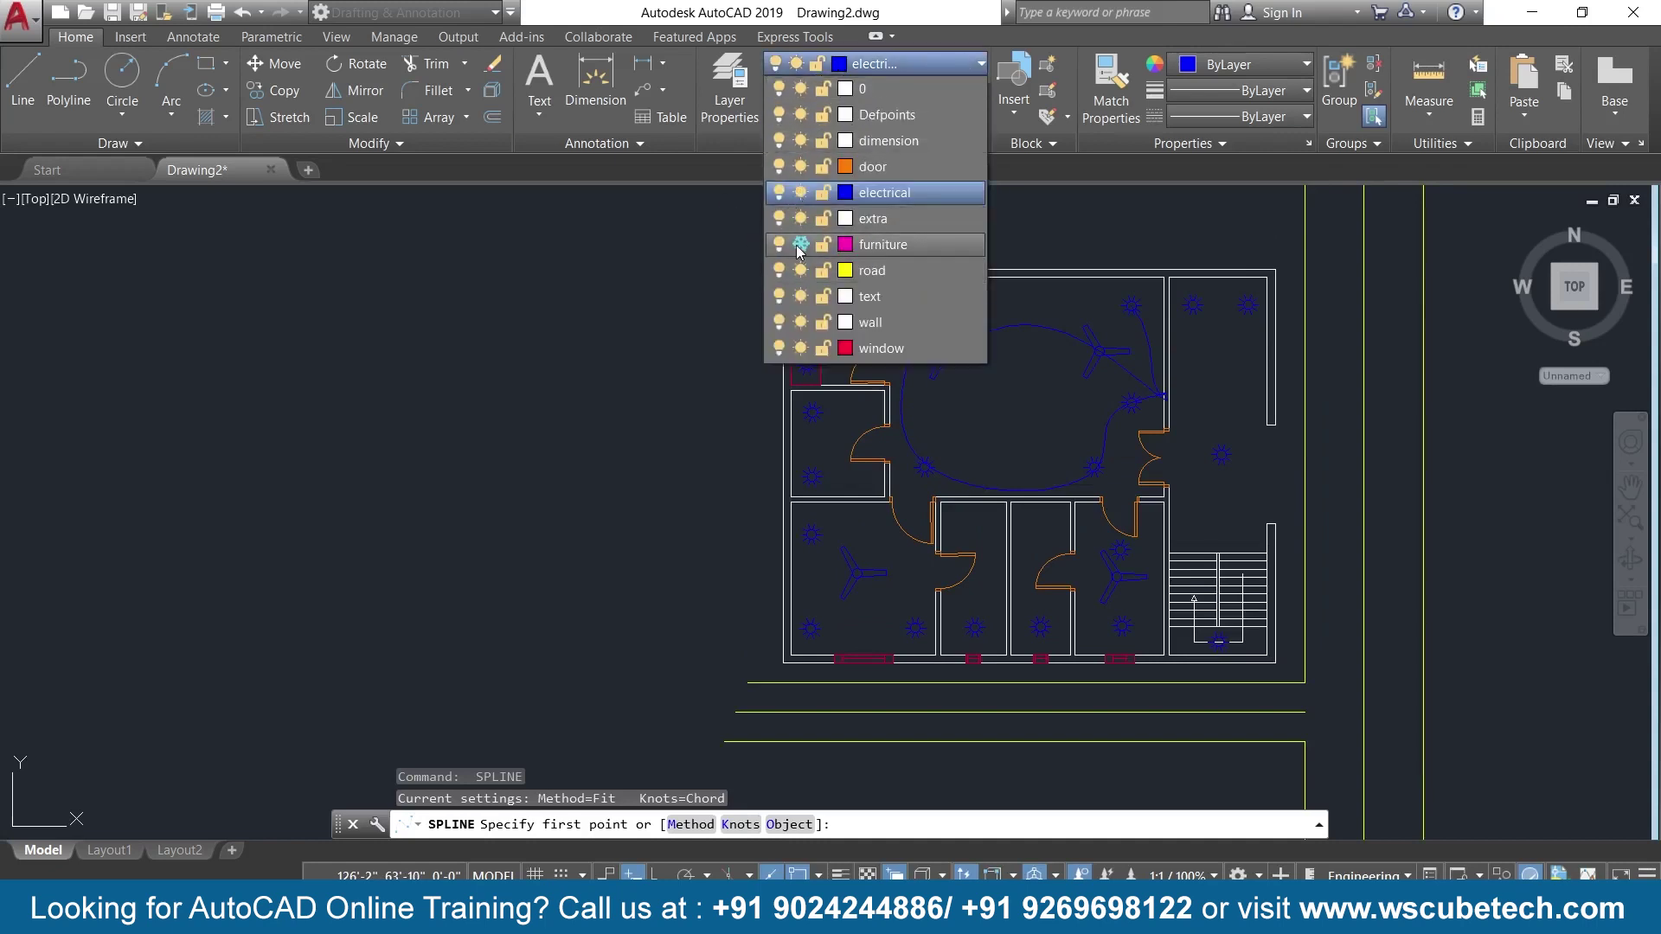
{"action": "left_click", "coordinate": [801, 245]}
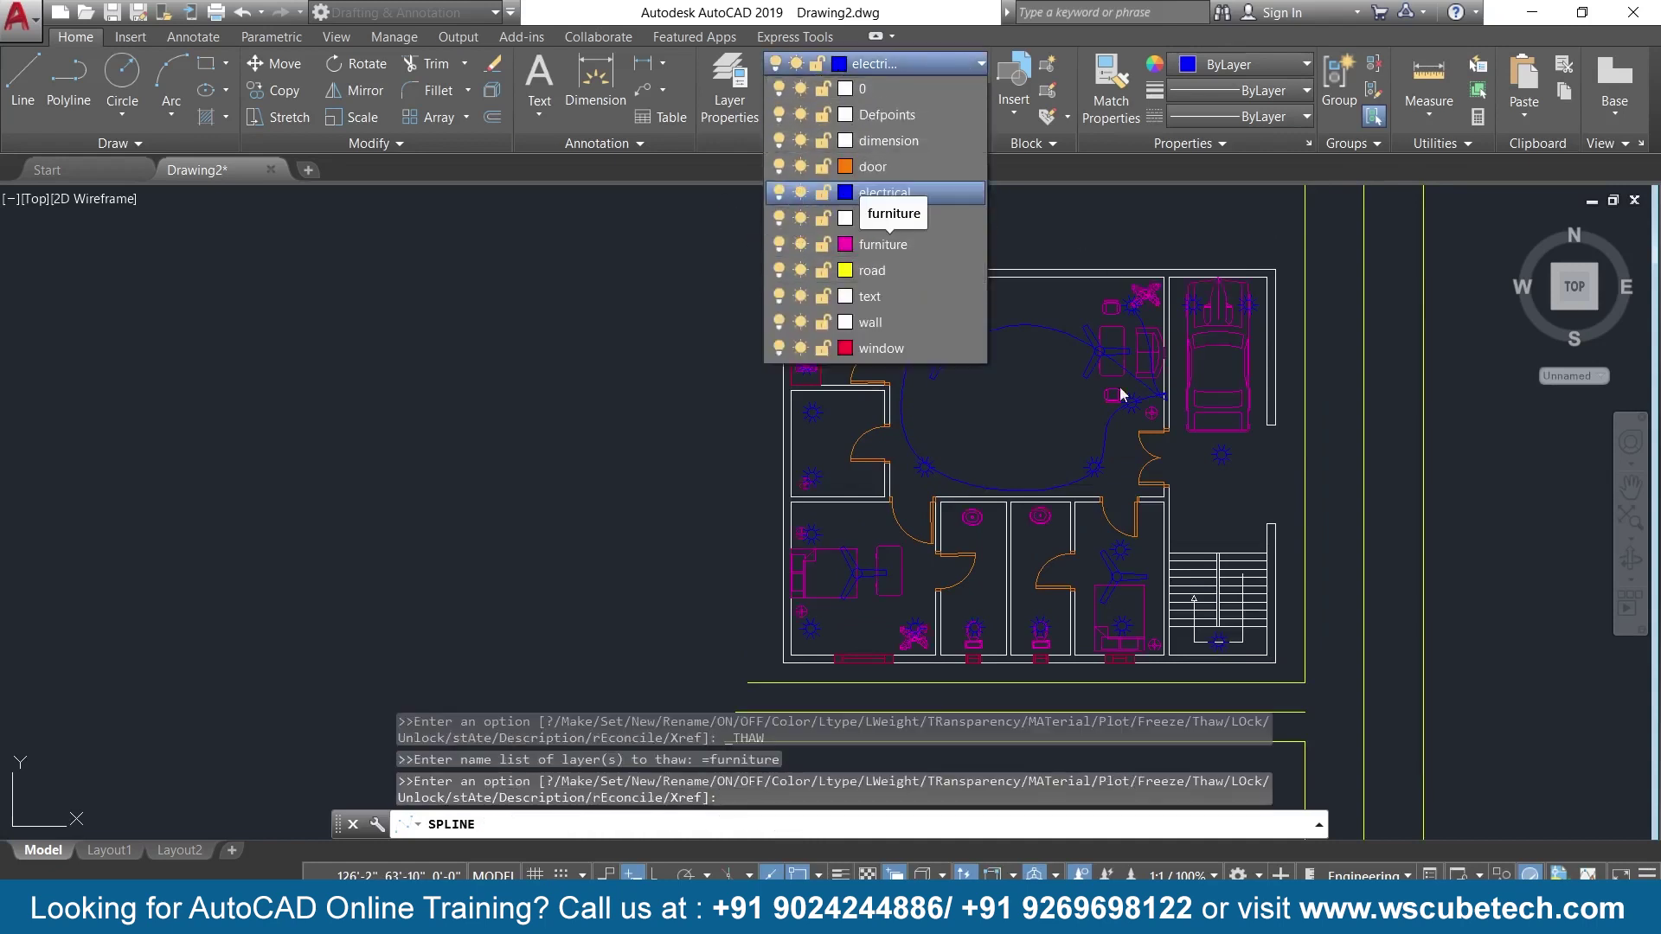
{"action": "left_click", "coordinate": [610, 293]}
Zoom over the plan to review the restored furniture and cancel the pending spline.
{"action": "scroll", "coordinate": [593, 341], "scroll_direction": "down", "scroll_amount": 1}
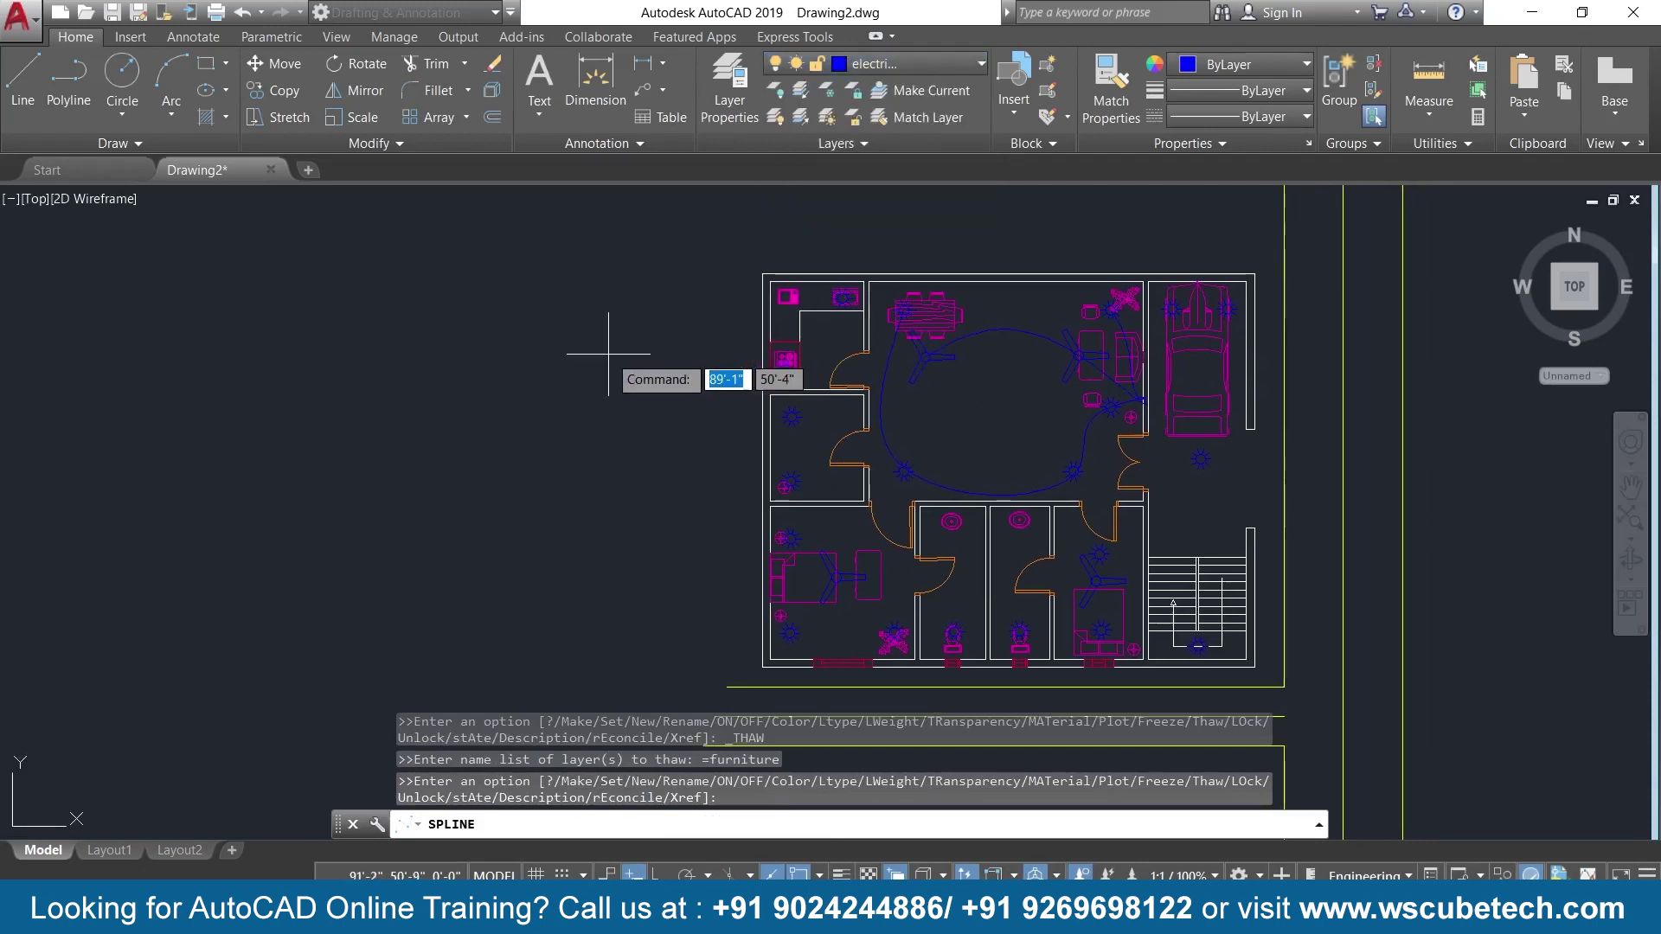
{"action": "scroll", "coordinate": [597, 344], "scroll_direction": "up", "scroll_amount": 1}
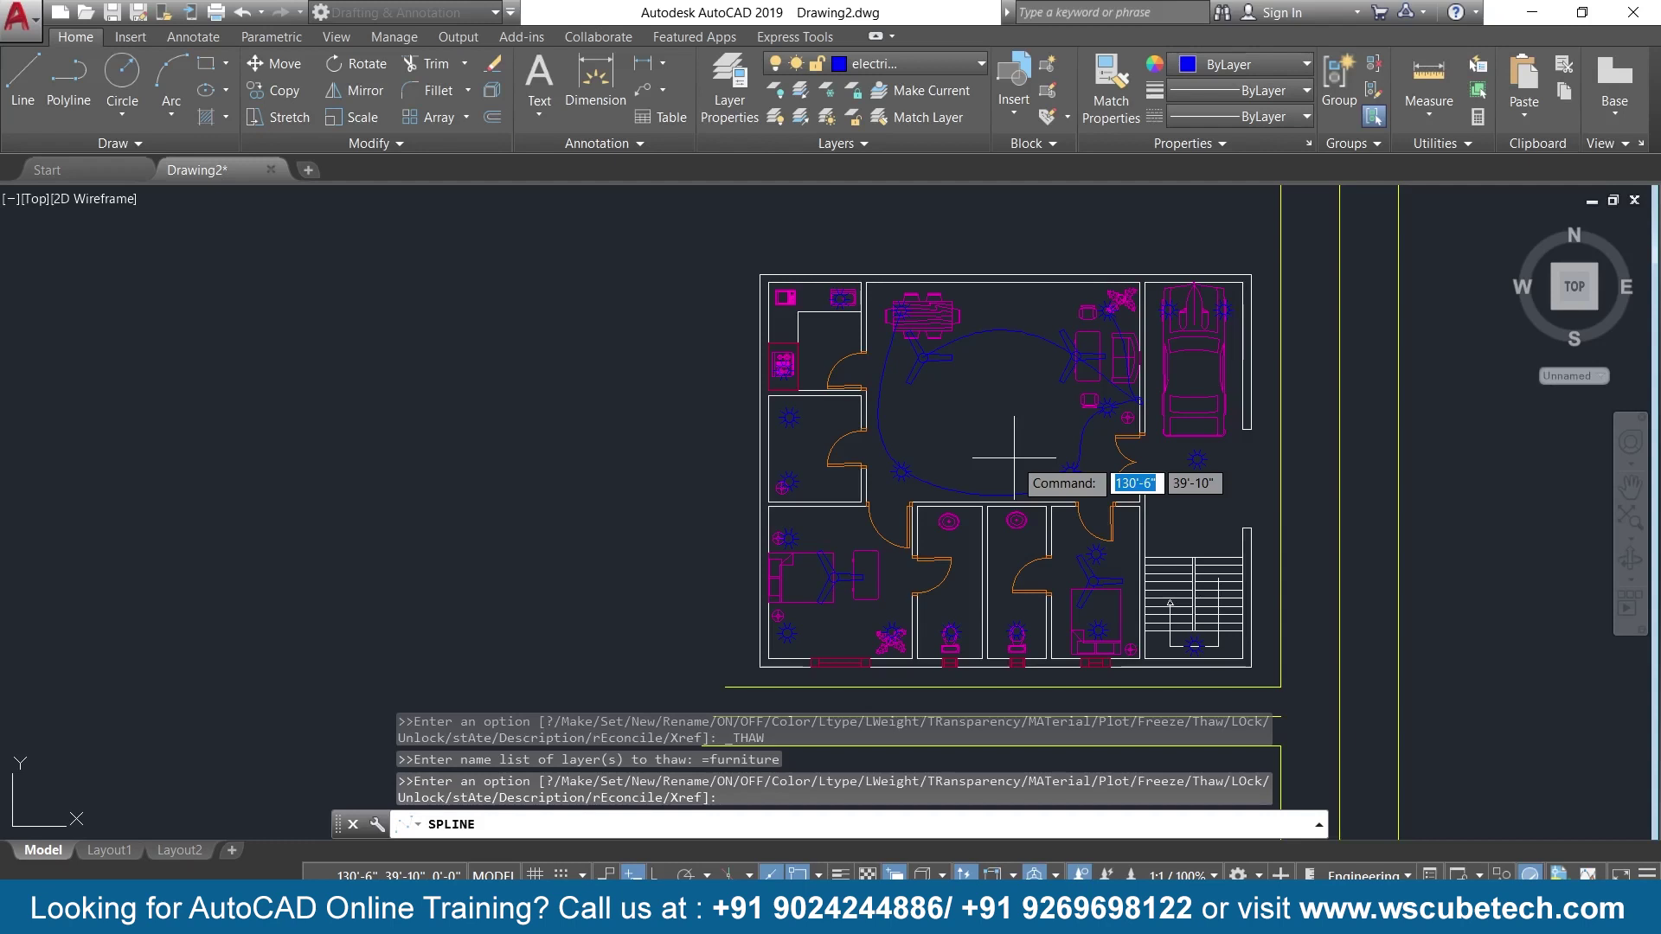
{"action": "scroll", "coordinate": [736, 465], "scroll_direction": "up", "scroll_amount": 1}
{"action": "scroll", "coordinate": [755, 531], "scroll_direction": "up", "scroll_amount": 1}
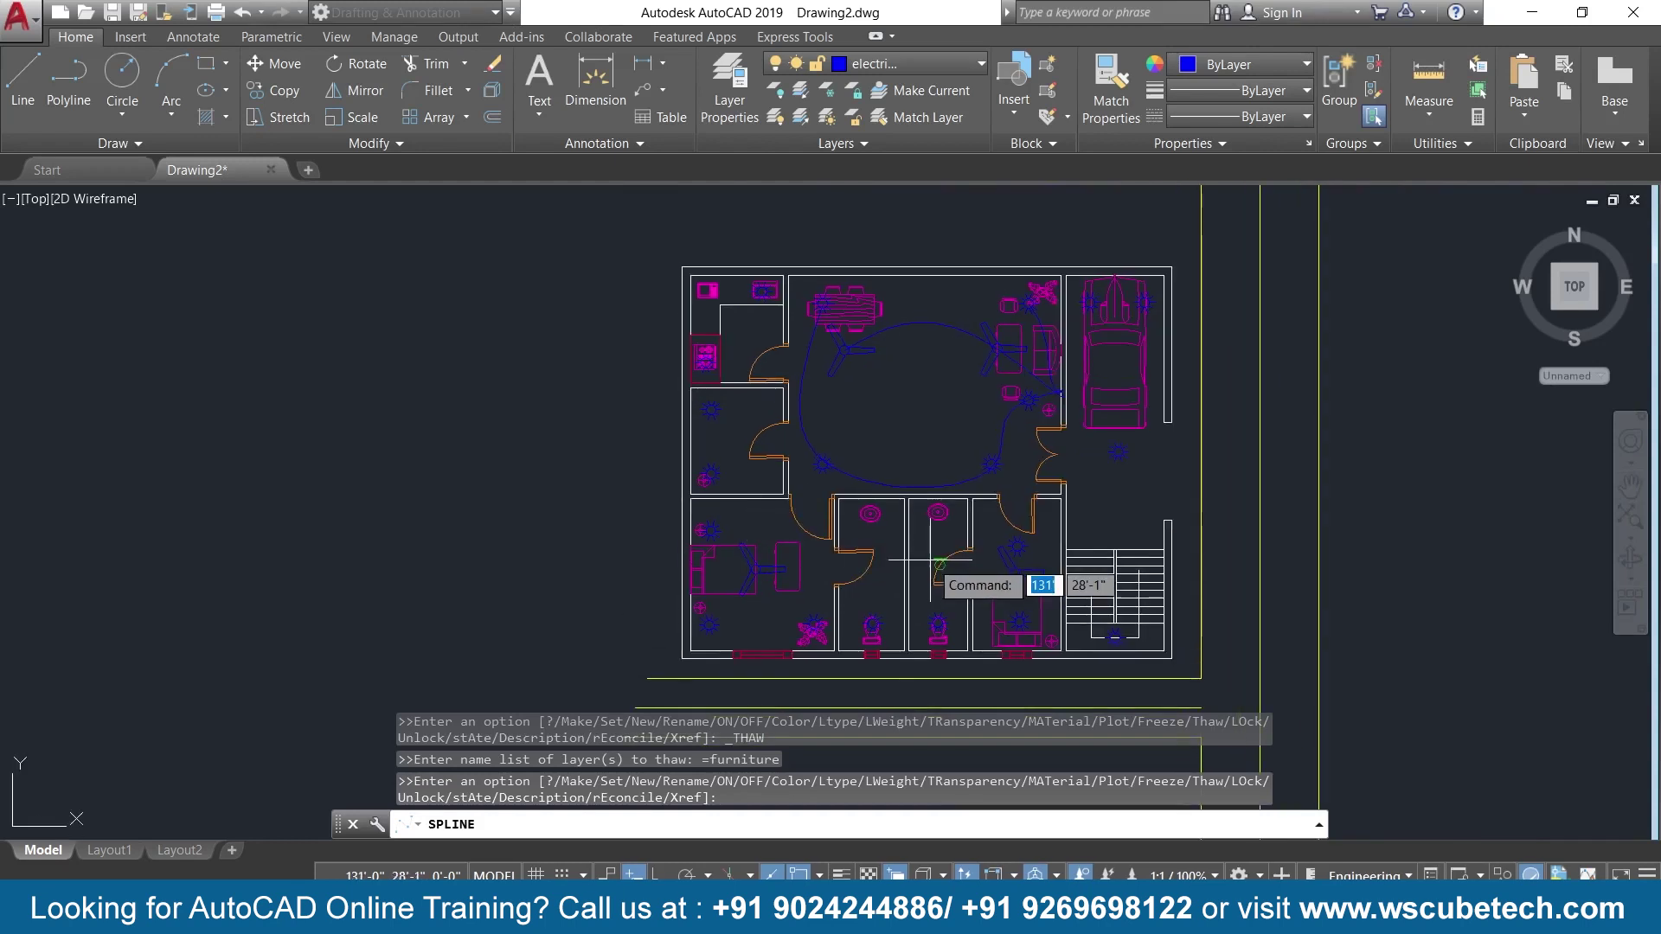
{"action": "scroll", "coordinate": [918, 564], "scroll_direction": "up", "scroll_amount": 2}
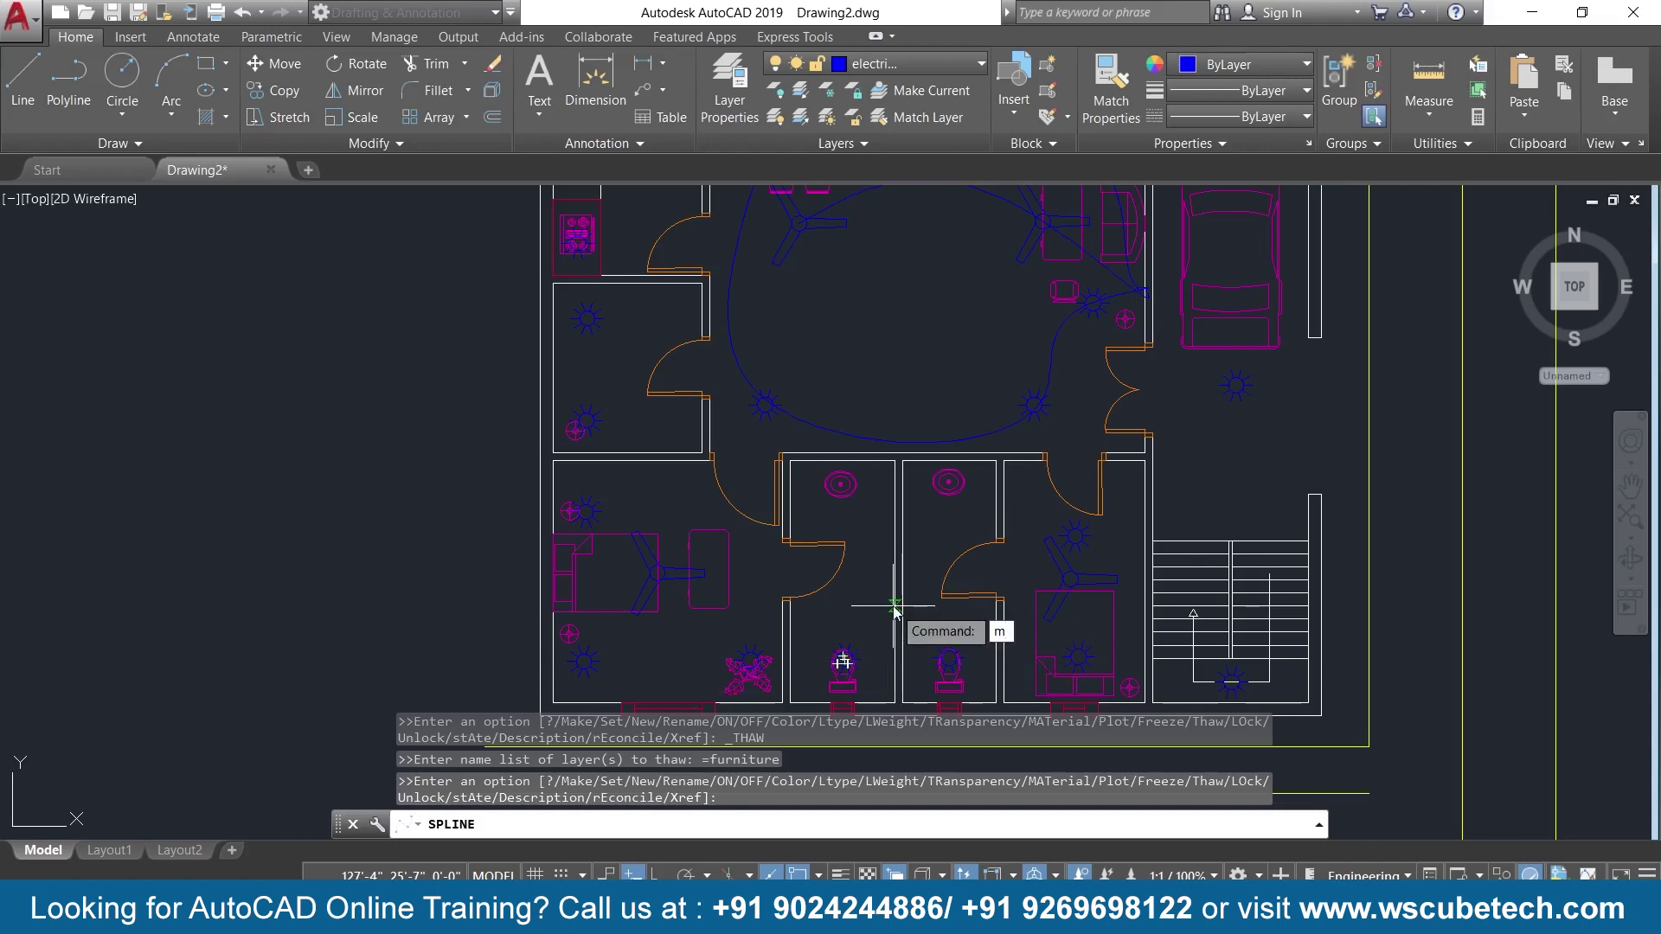
{"action": "key", "text": "Escape"}
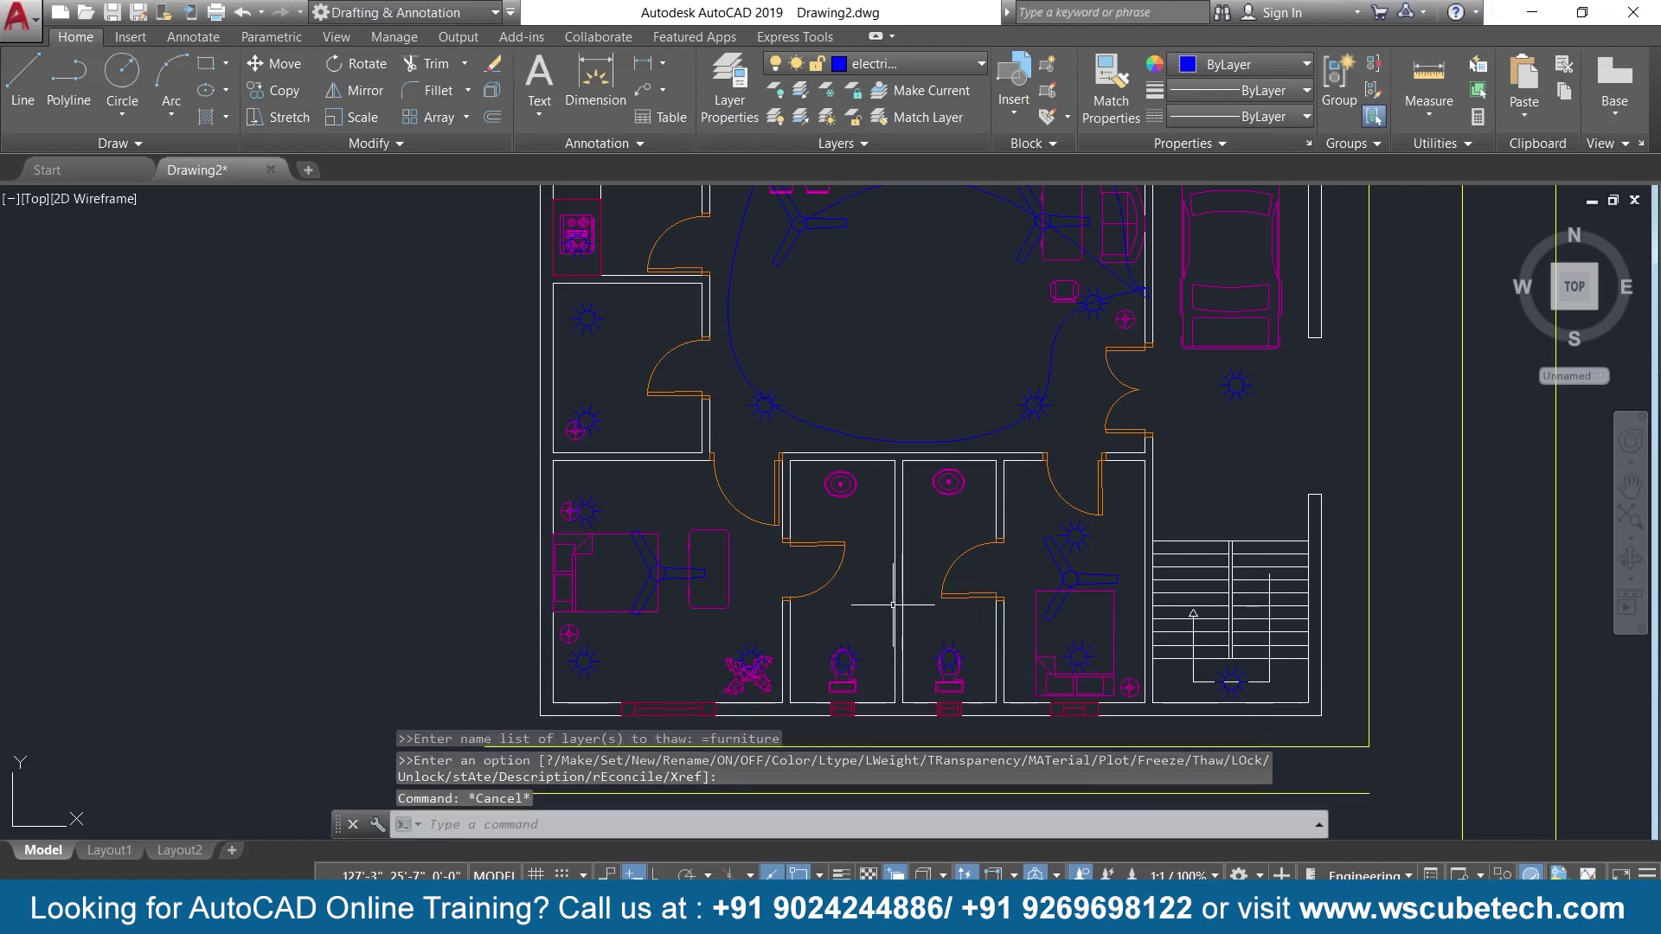
Move the left bathroom's light up off the toilet, higher in the room.
{"action": "type", "text": "m"}
{"action": "key", "text": "Return"}
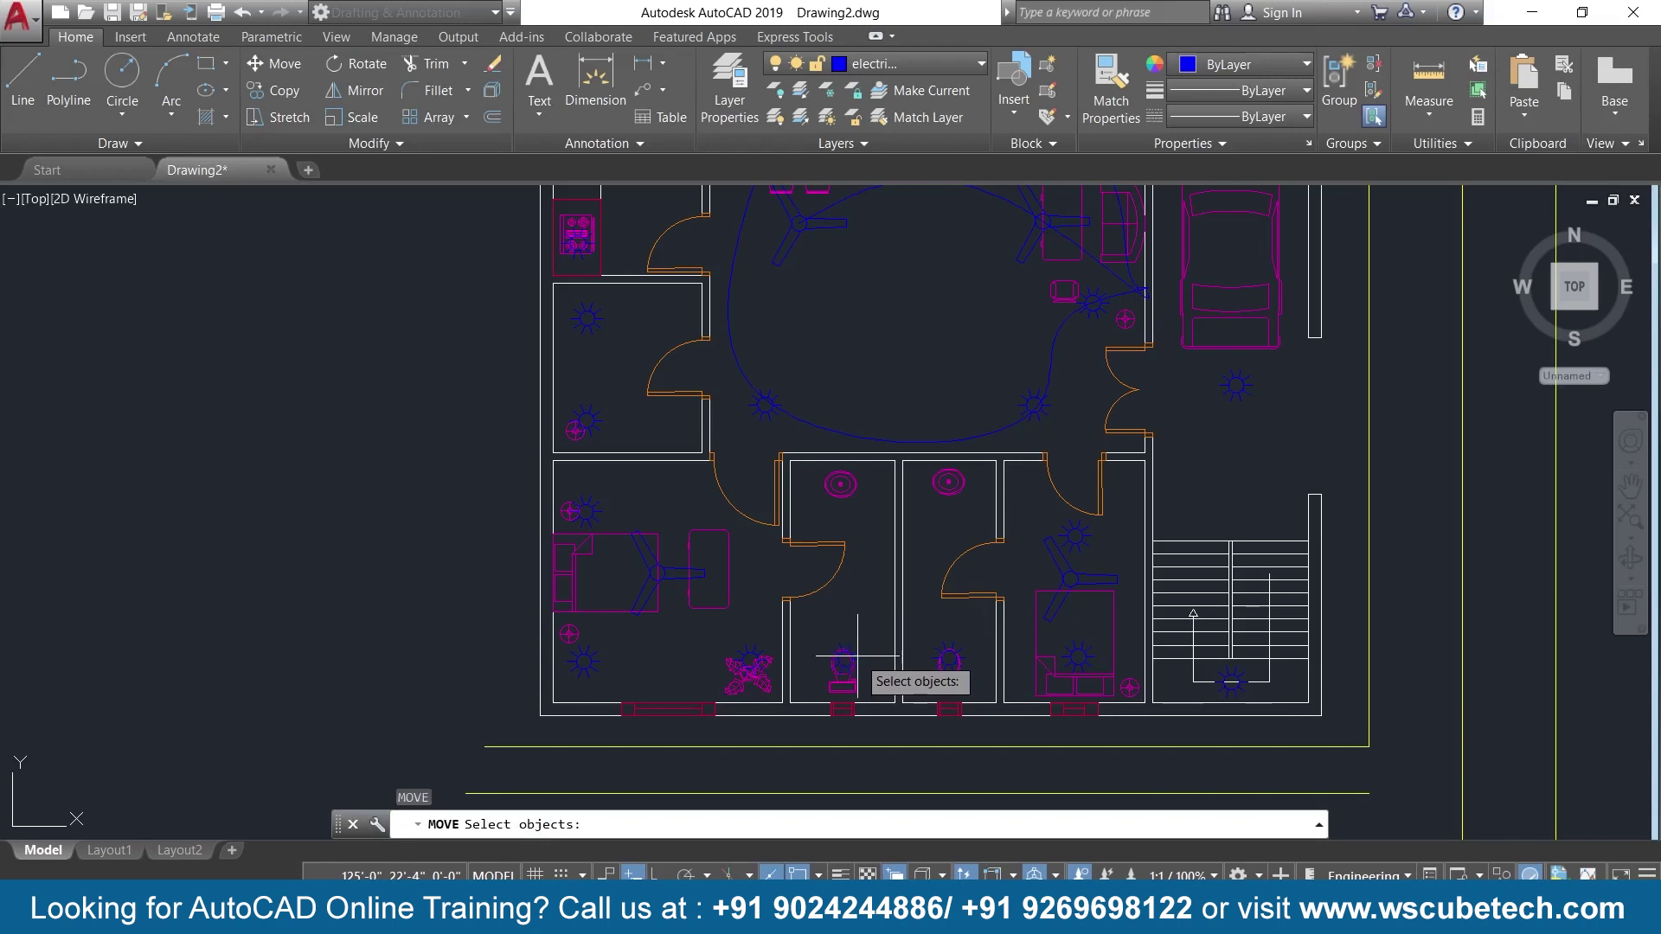
{"action": "double_click", "coordinate": [858, 657]}
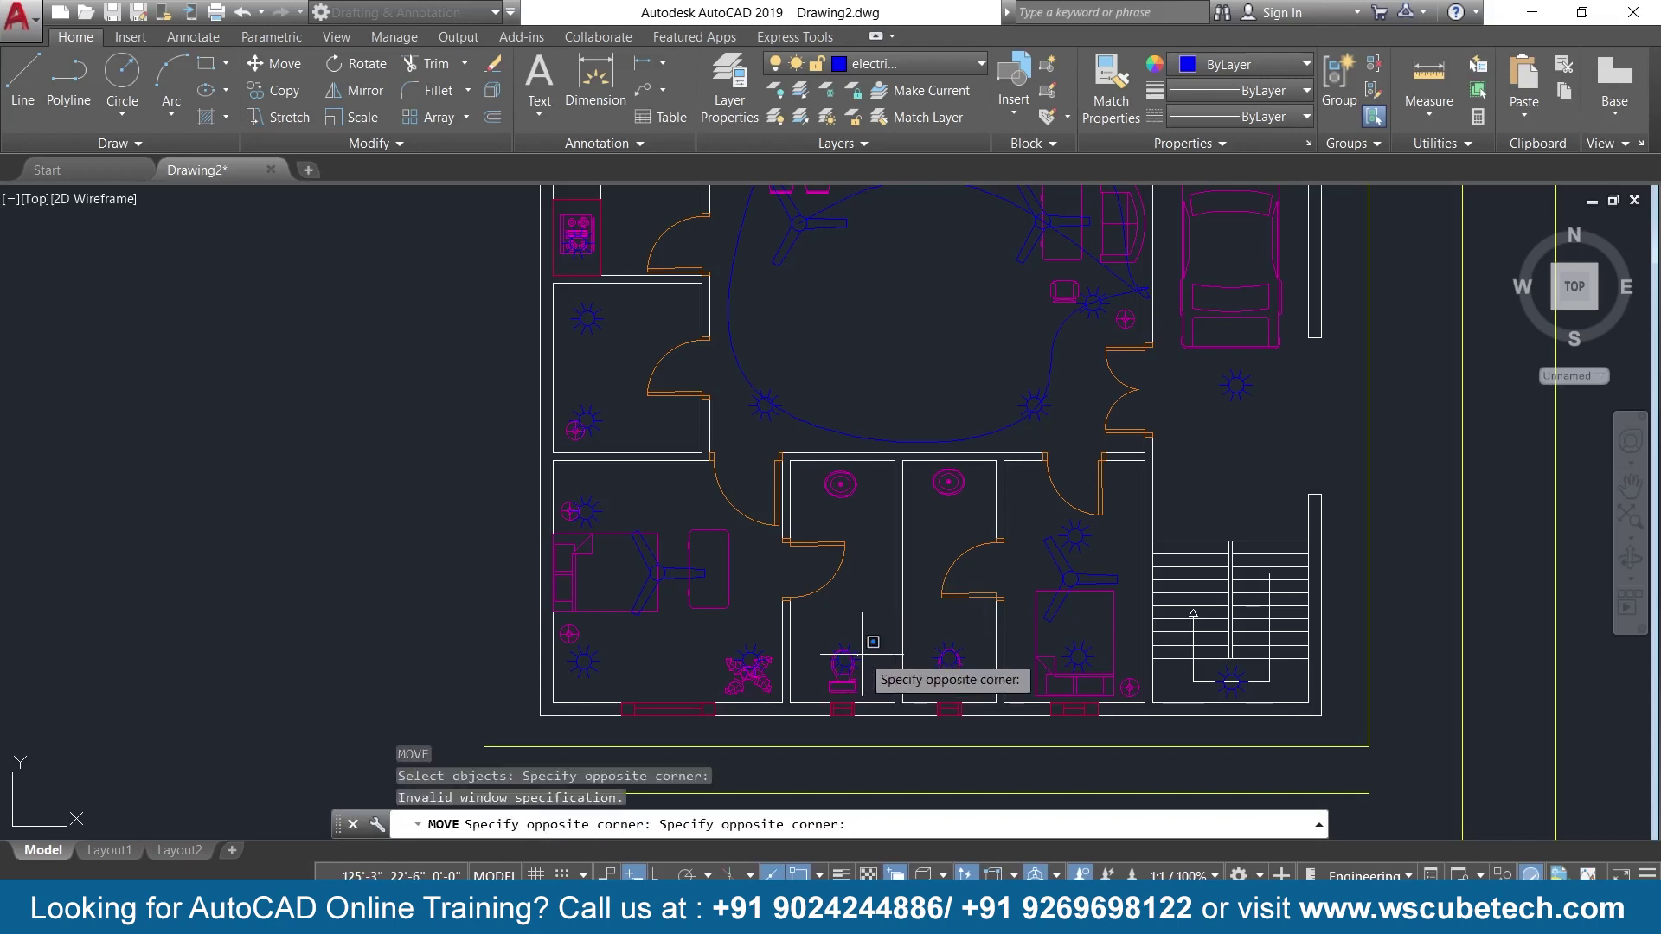
{"action": "scroll", "coordinate": [845, 658], "scroll_direction": "up", "scroll_amount": 4}
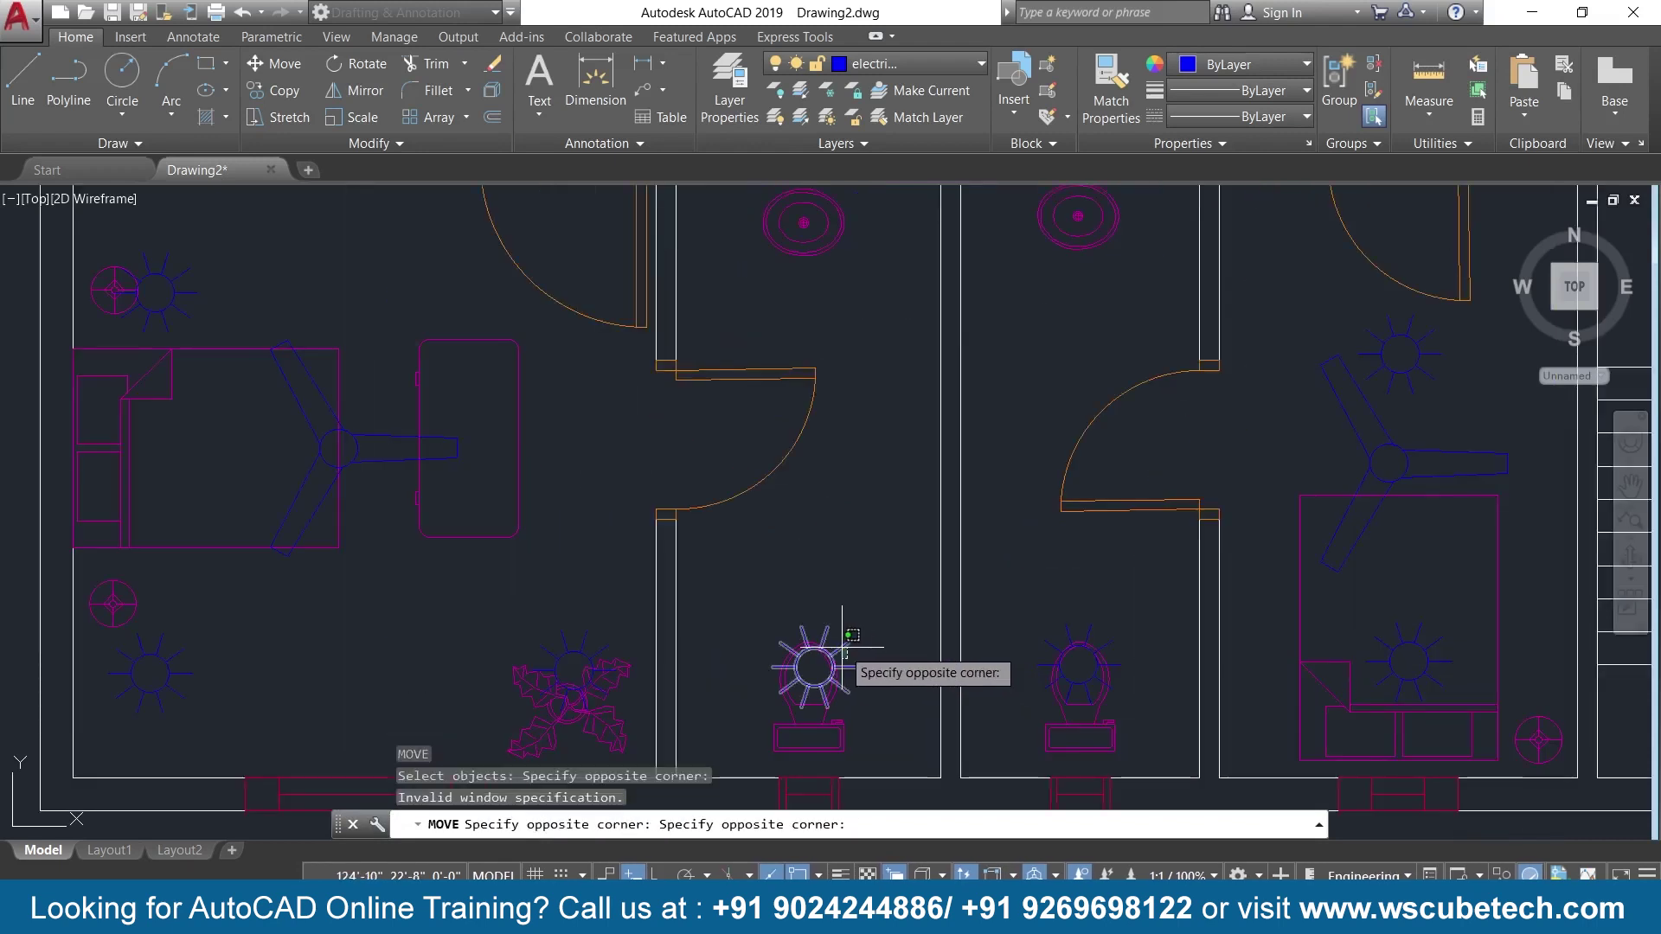
{"action": "left_click", "coordinate": [845, 645]}
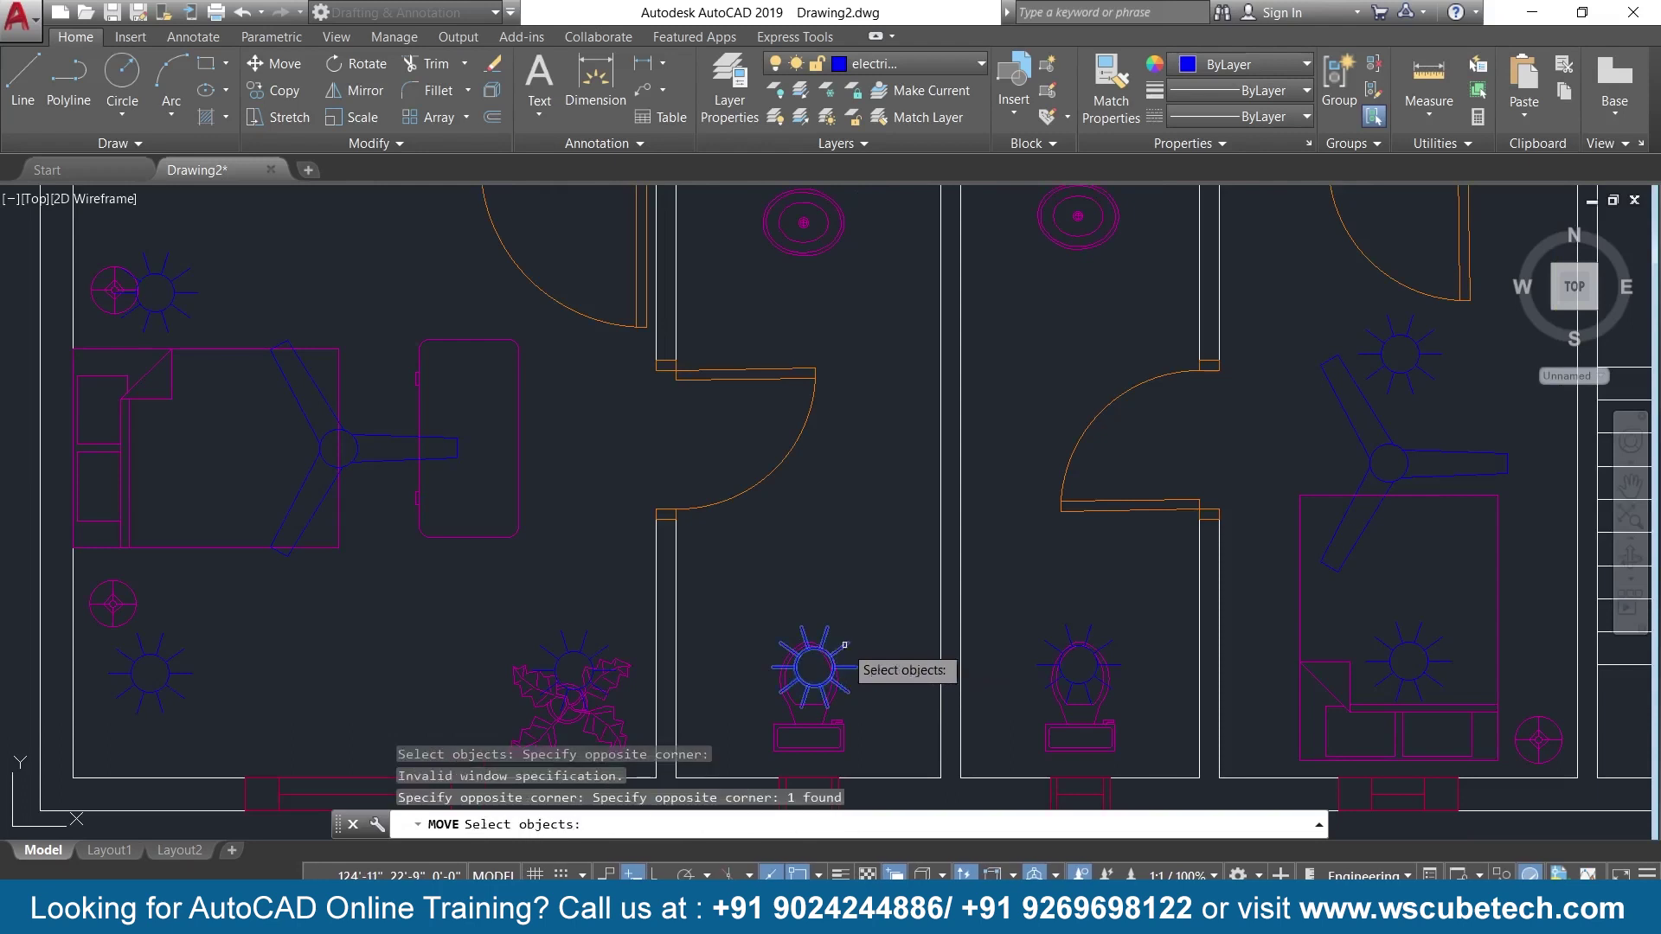
{"action": "key", "text": "Return"}
{"action": "left_click", "coordinate": [812, 667]}
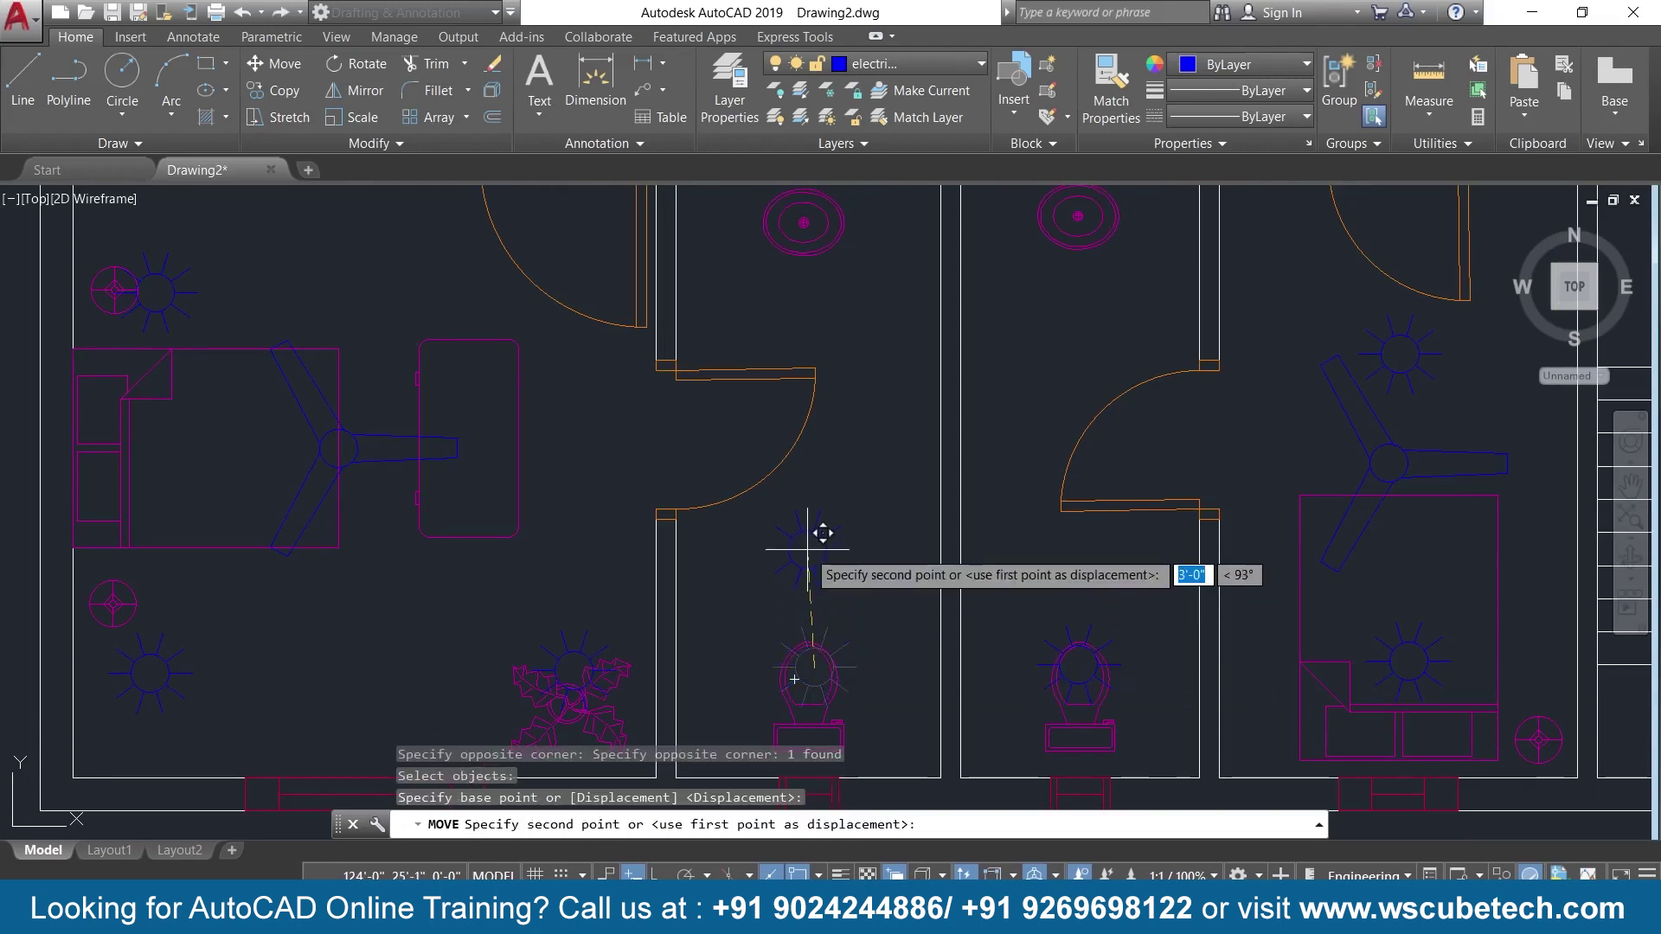
{"action": "left_click", "coordinate": [809, 521]}
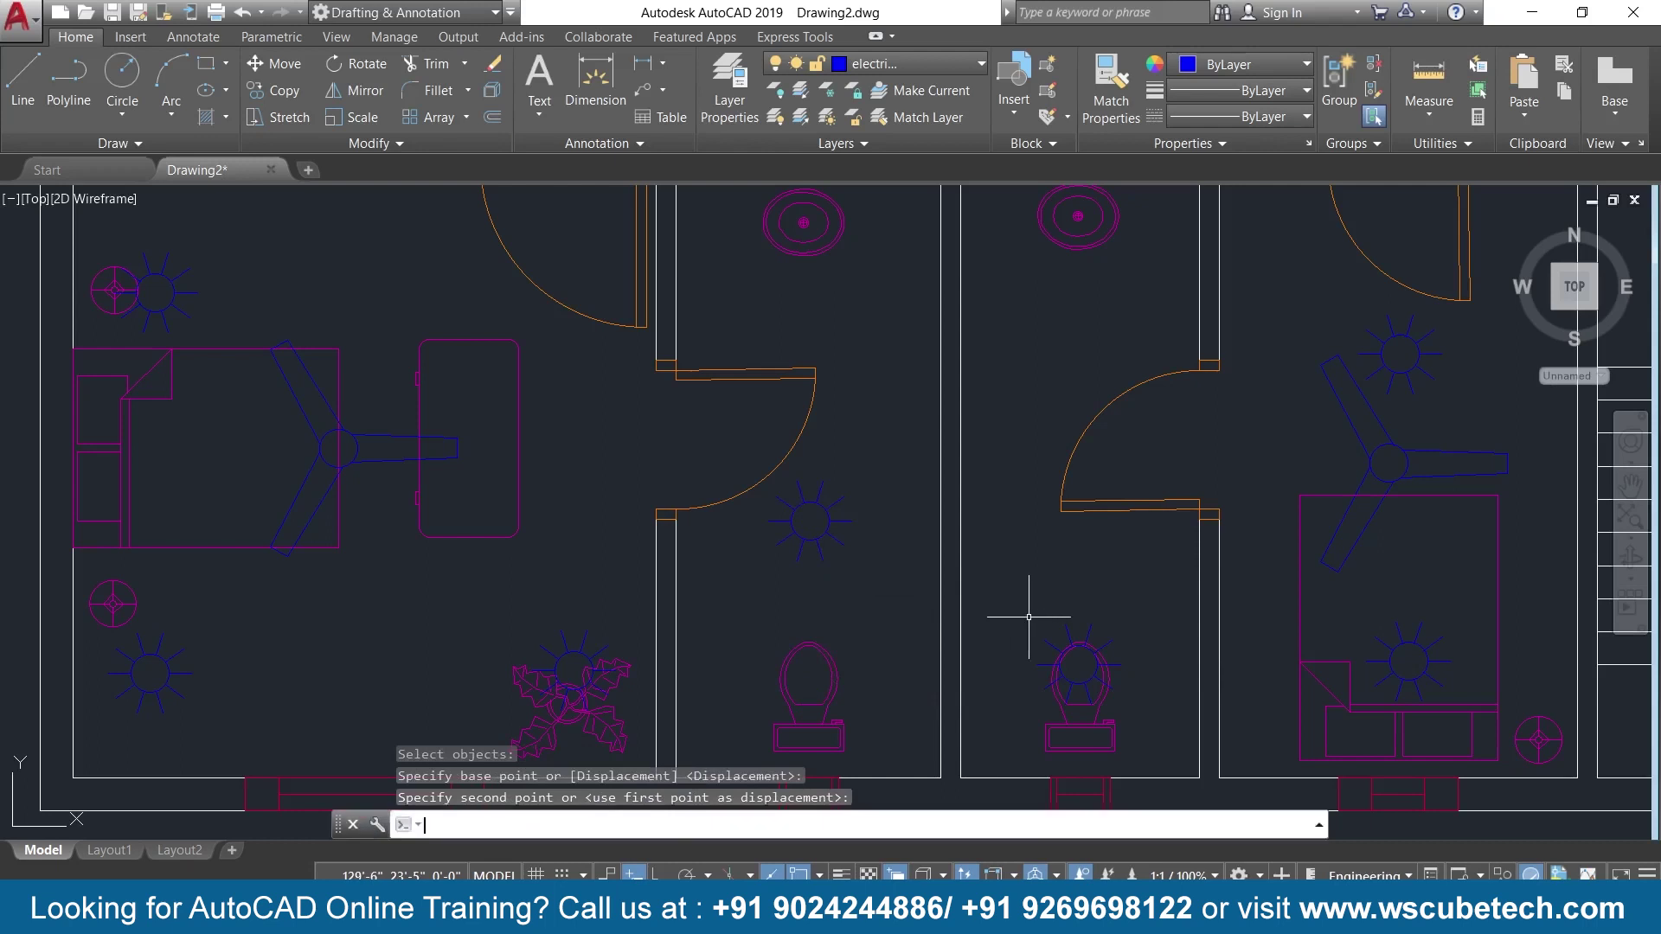
Move the right bathroom's light up off the toilet to the door's endpoint.
{"action": "key", "text": "Return"}
{"action": "left_click", "coordinate": [1066, 631]}
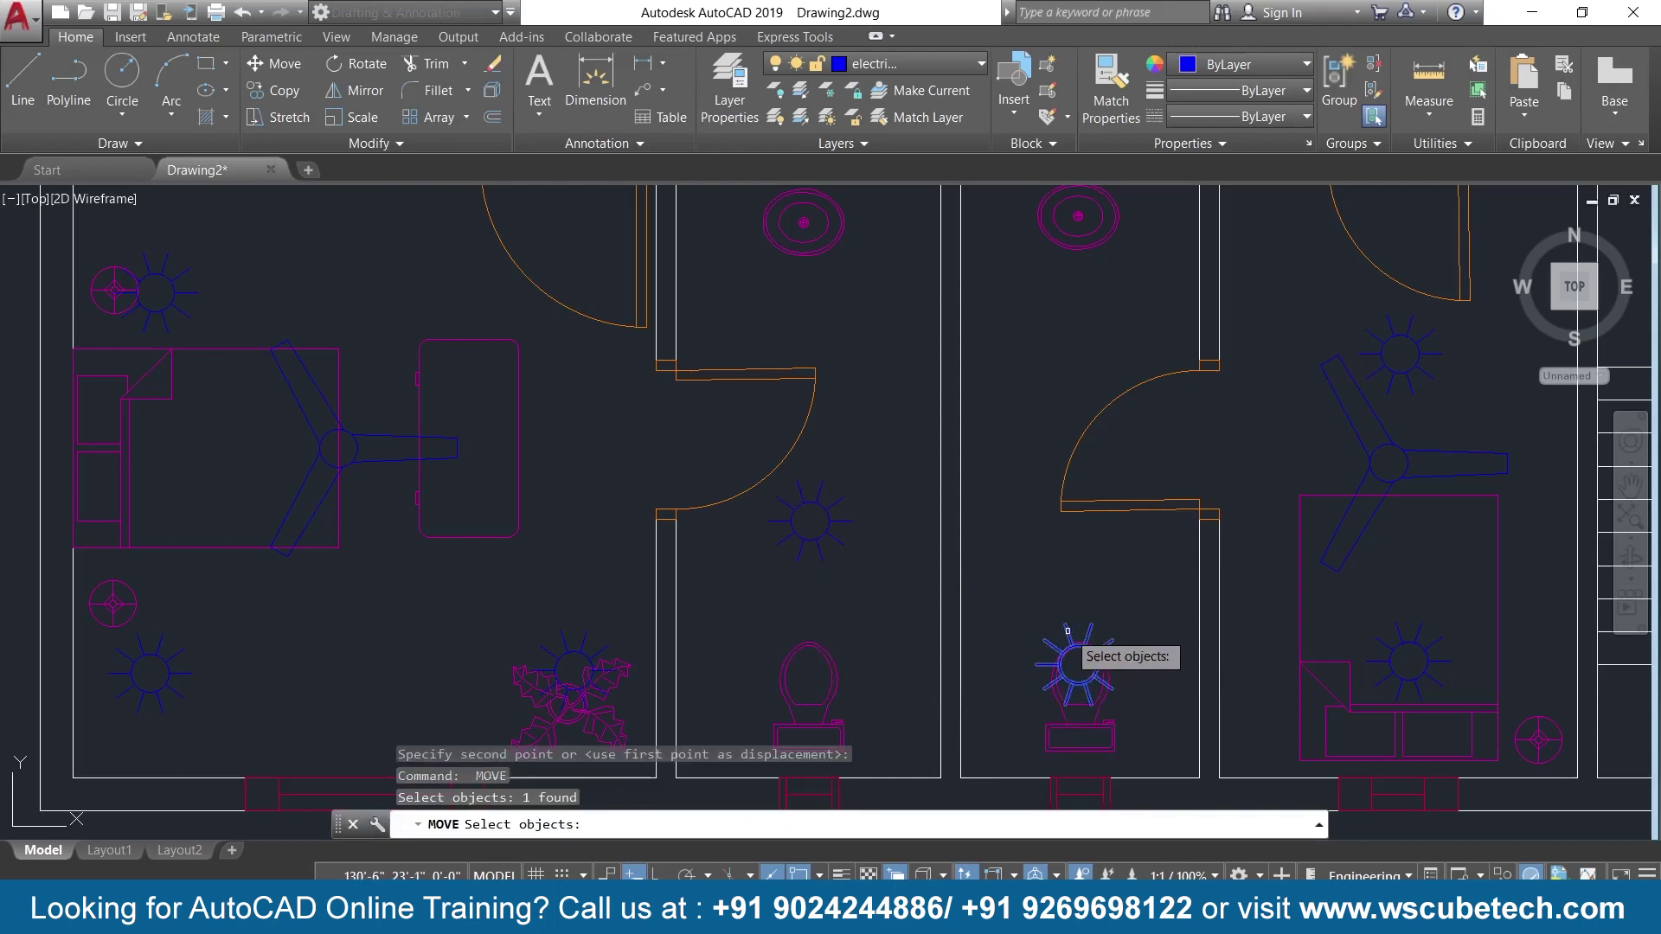
{"action": "key", "text": "Return"}
{"action": "left_click", "coordinate": [1077, 663]}
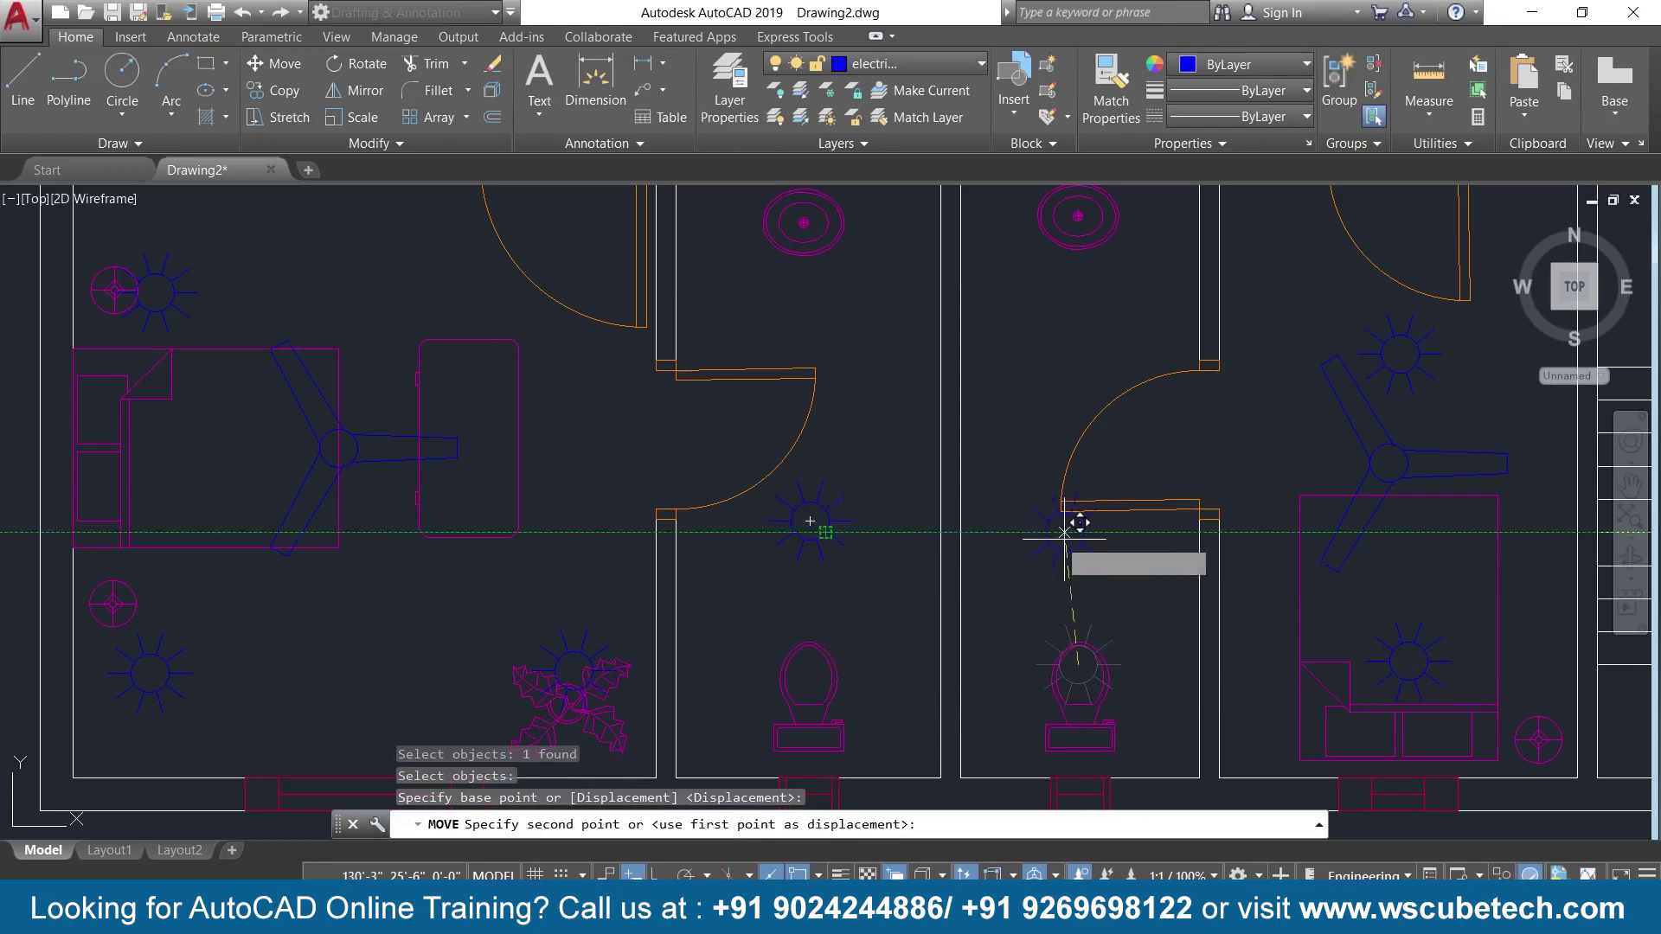
{"action": "left_click", "coordinate": [1084, 531]}
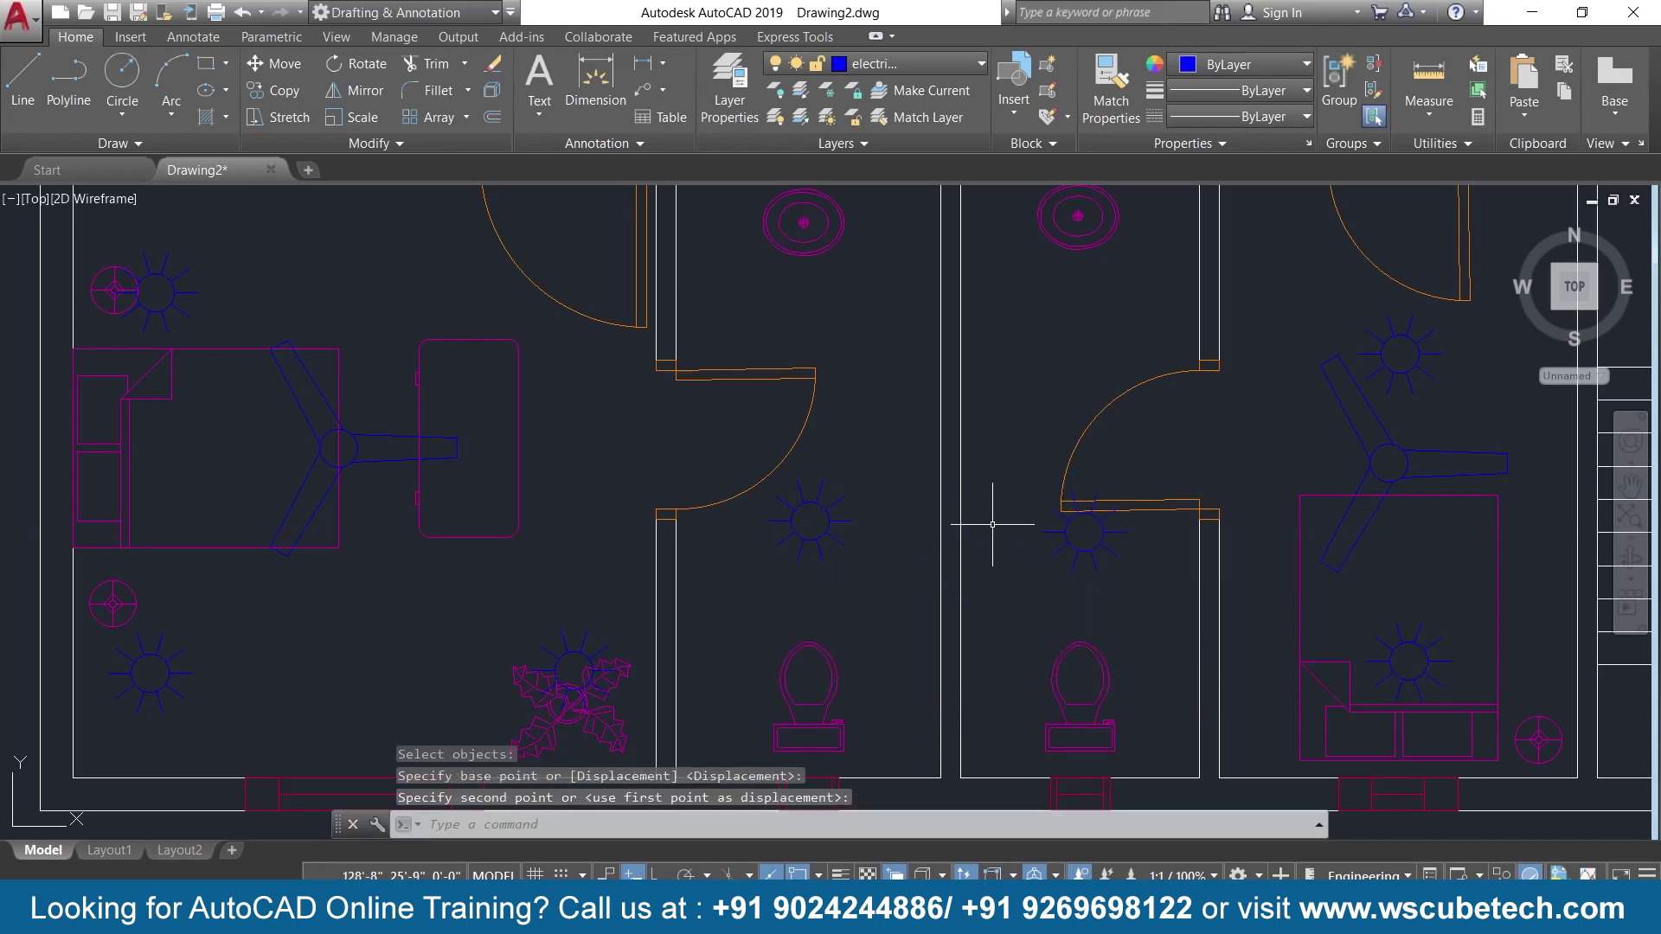
{"action": "key", "text": "Return"}
{"action": "scroll", "coordinate": [991, 523], "scroll_direction": "down", "scroll_amount": 3}
{"action": "scroll", "coordinate": [989, 520], "scroll_direction": "up", "scroll_amount": 1}
{"action": "scroll", "coordinate": [988, 519], "scroll_direction": "down", "scroll_amount": 2}
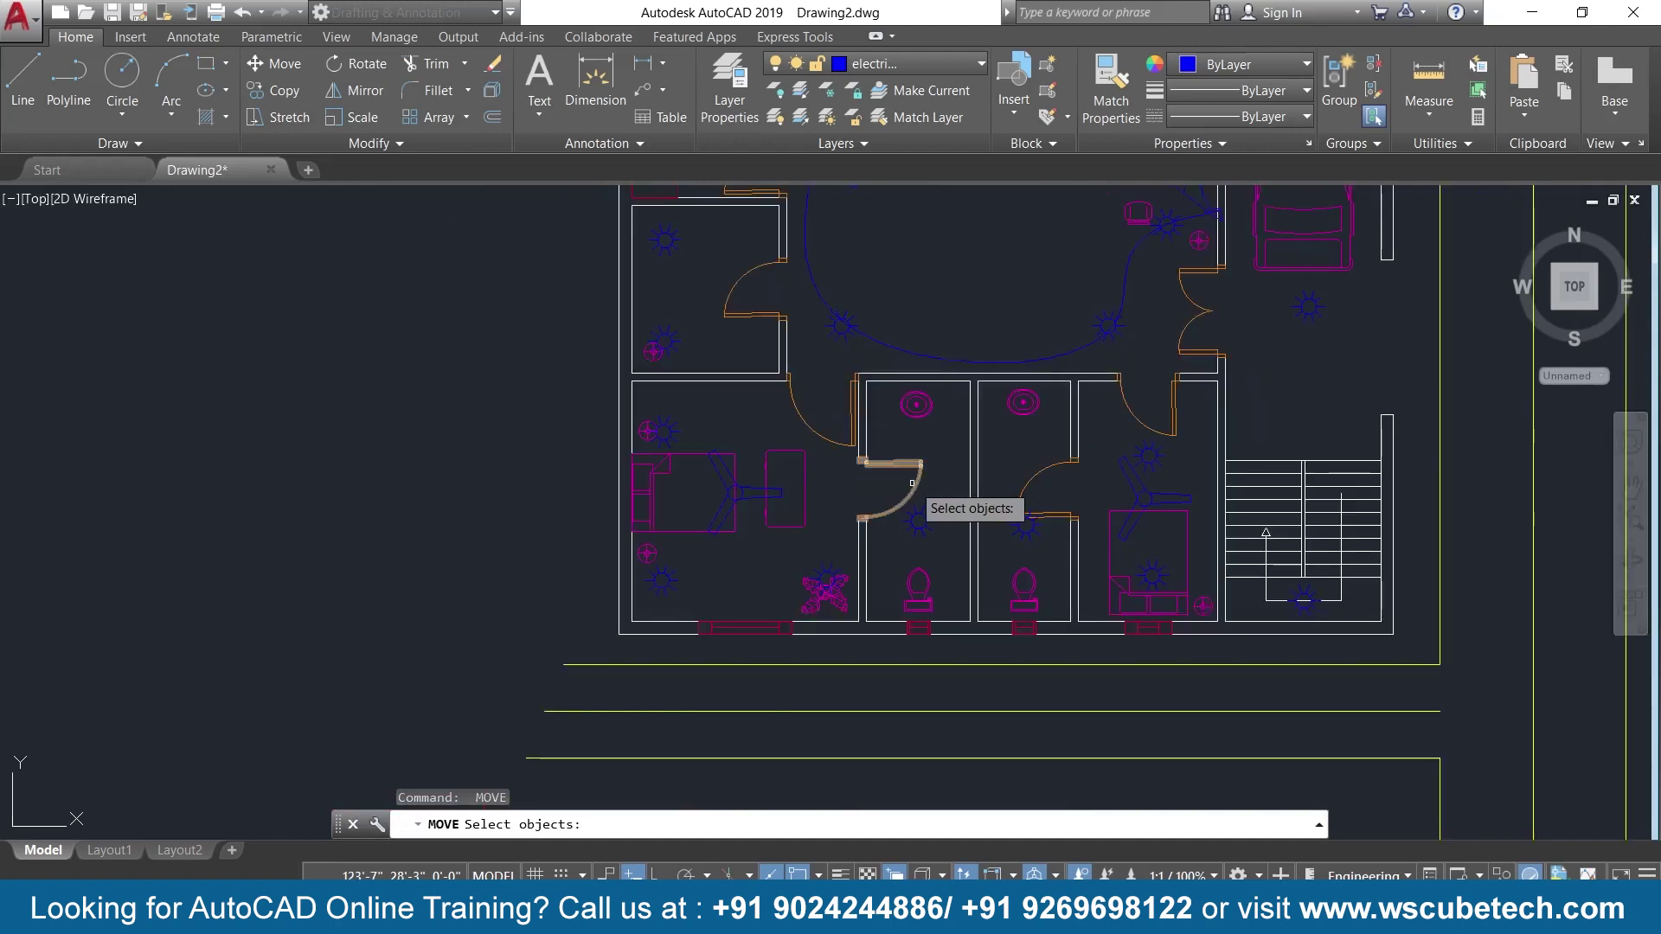
{"action": "scroll", "coordinate": [909, 481], "scroll_direction": "down", "scroll_amount": 1}
{"action": "scroll", "coordinate": [908, 484], "scroll_direction": "down", "scroll_amount": 1}
{"action": "scroll", "coordinate": [909, 551], "scroll_direction": "up", "scroll_amount": 2}
{"action": "scroll", "coordinate": [909, 550], "scroll_direction": "down", "scroll_amount": 2}
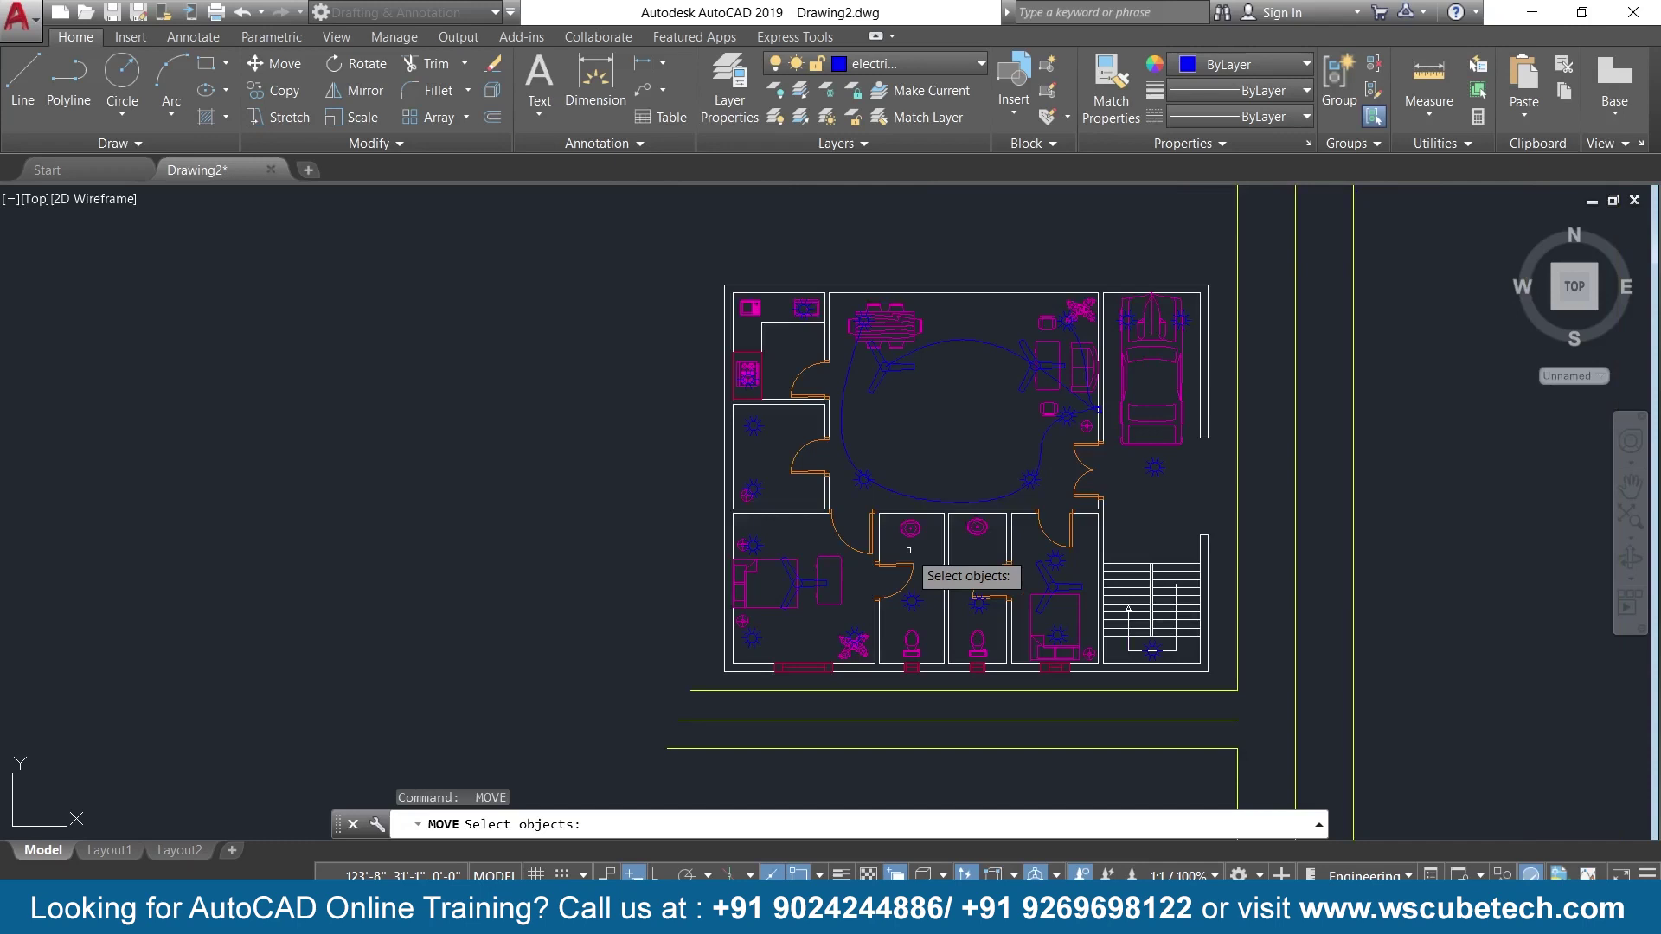
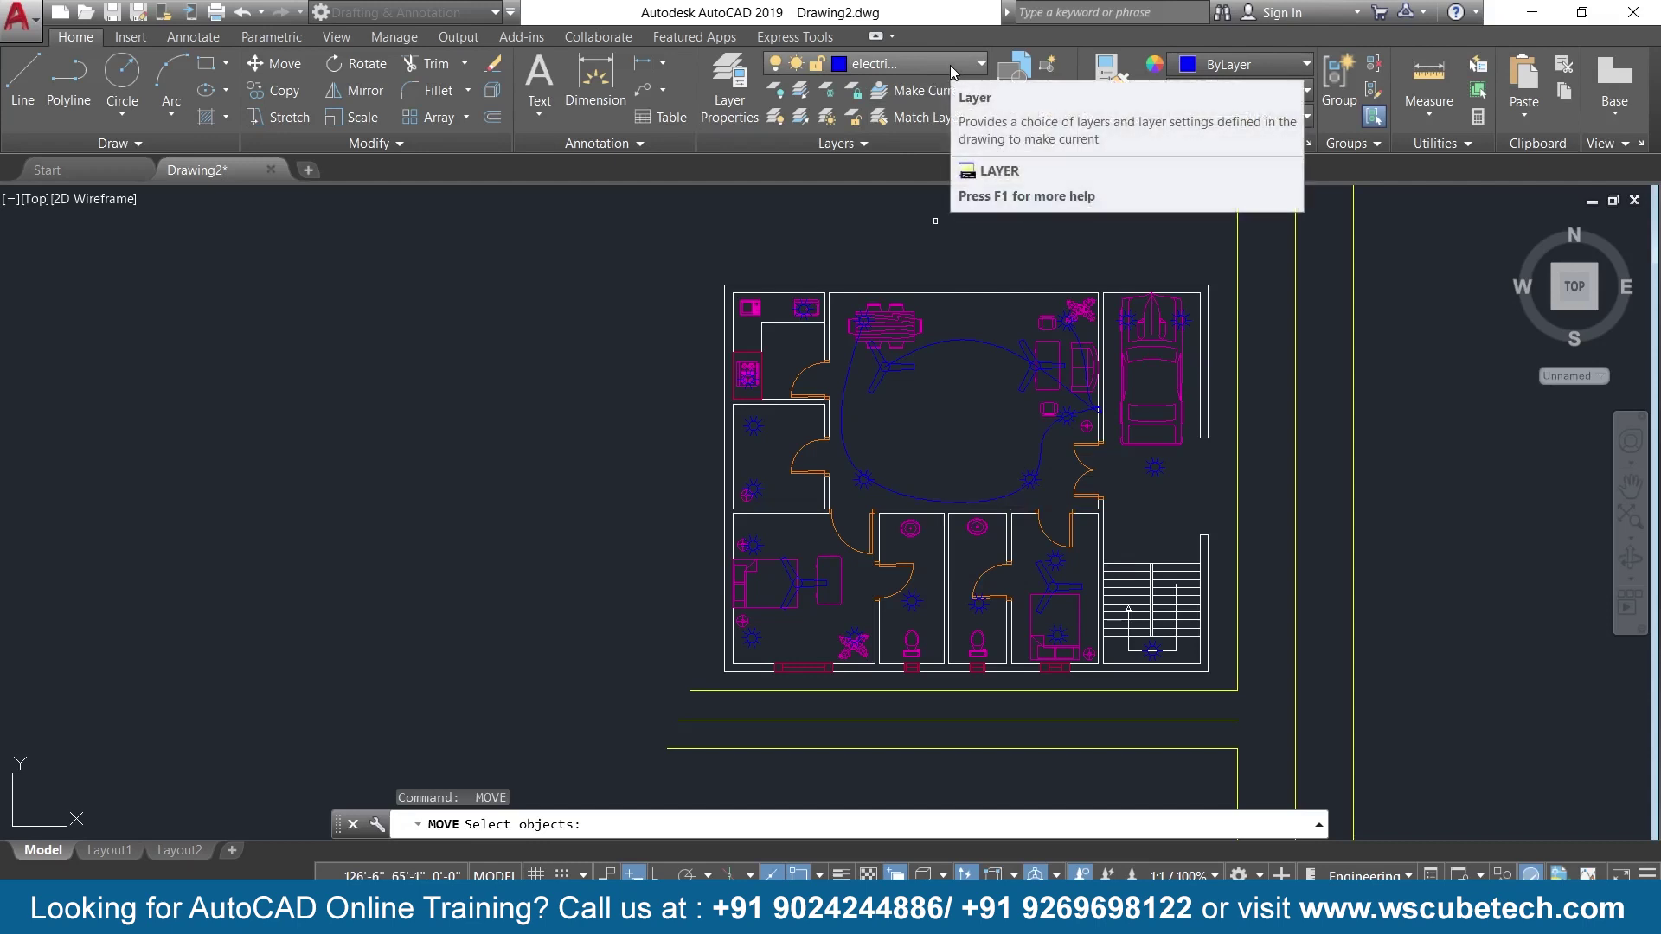
Modify the Standard dimension style, setting its text height to 1'-8.18".
{"action": "key", "text": "Return"}
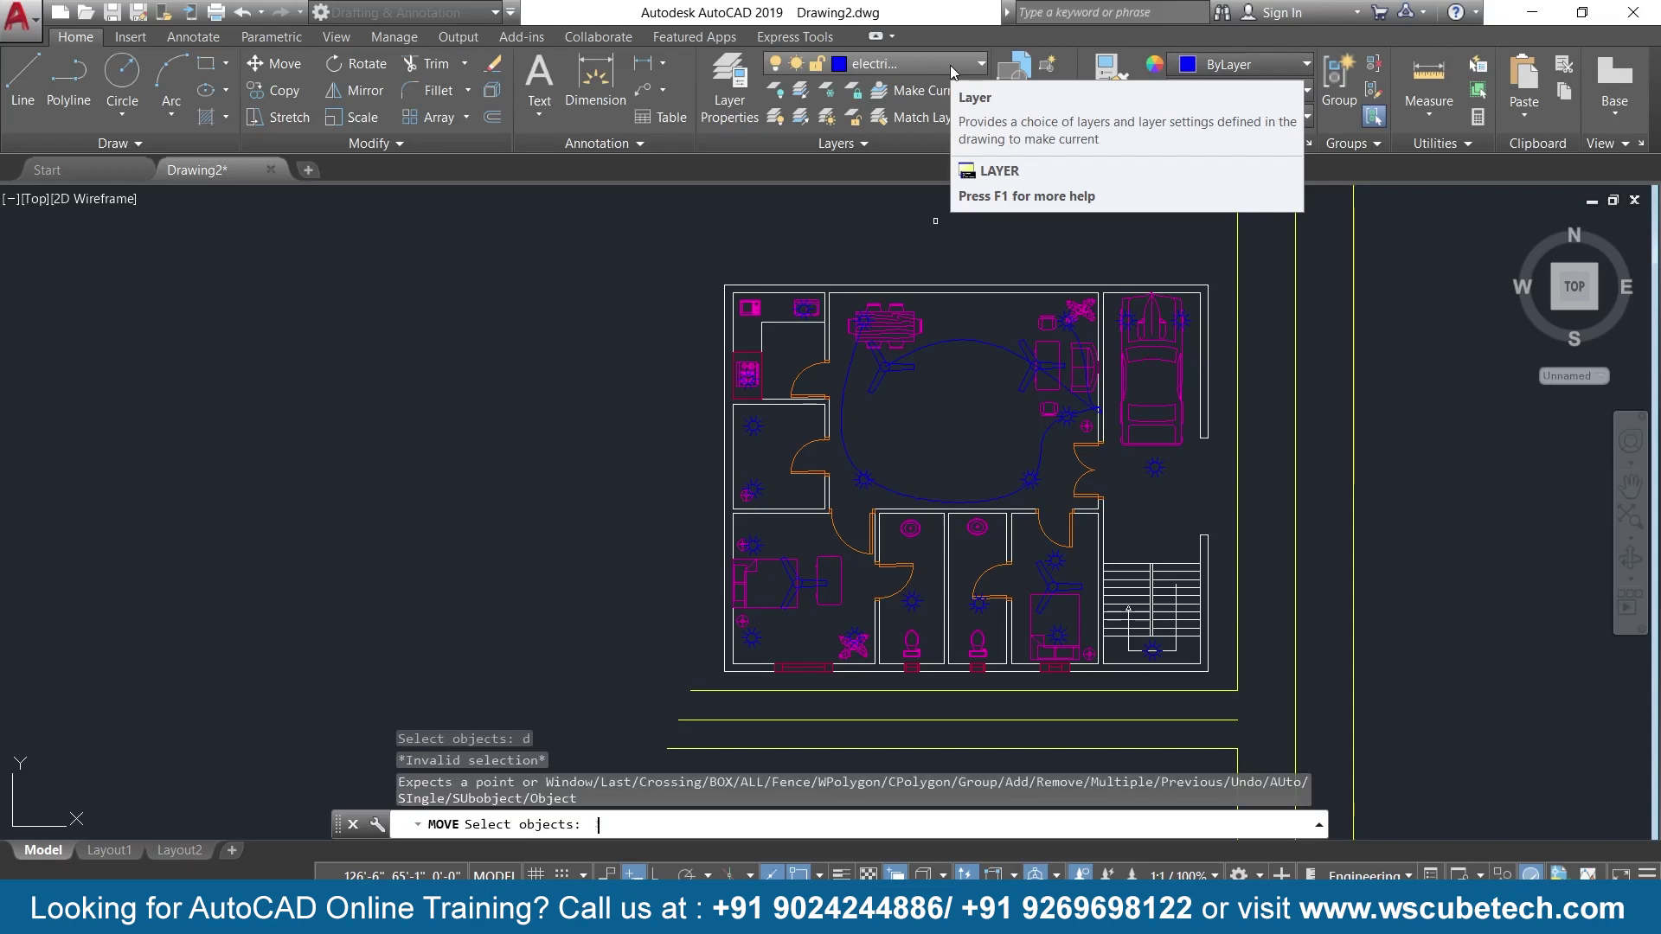
{"action": "key", "text": "Escape"}
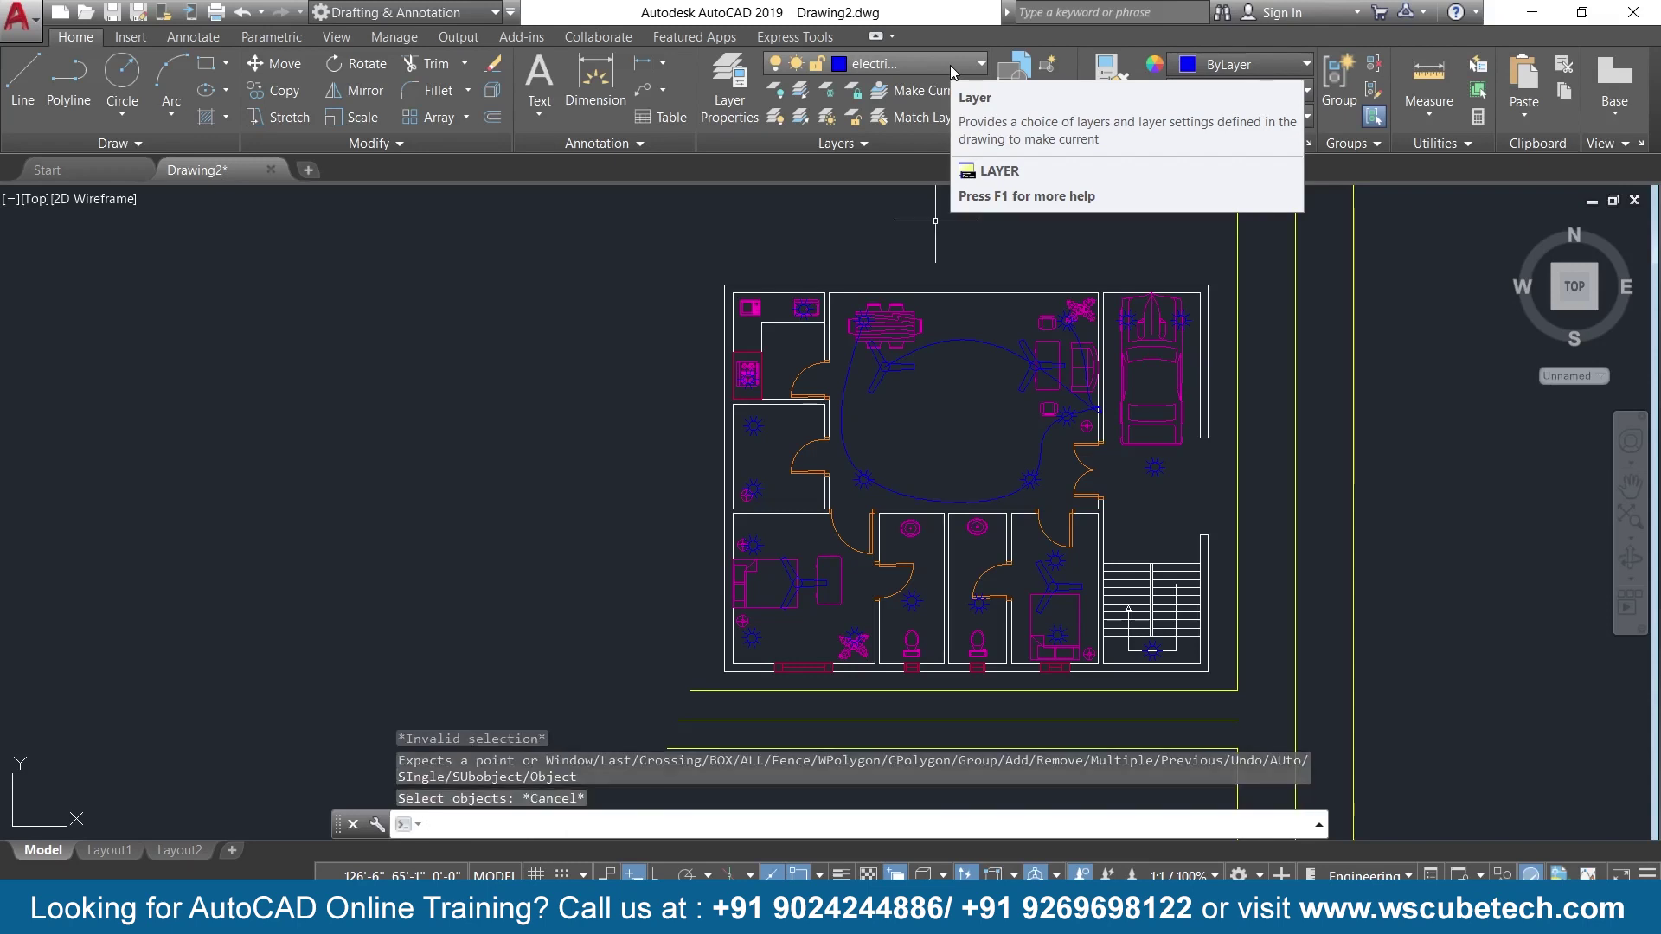
{"action": "type", "text": "D"}
{"action": "key", "text": "Return"}
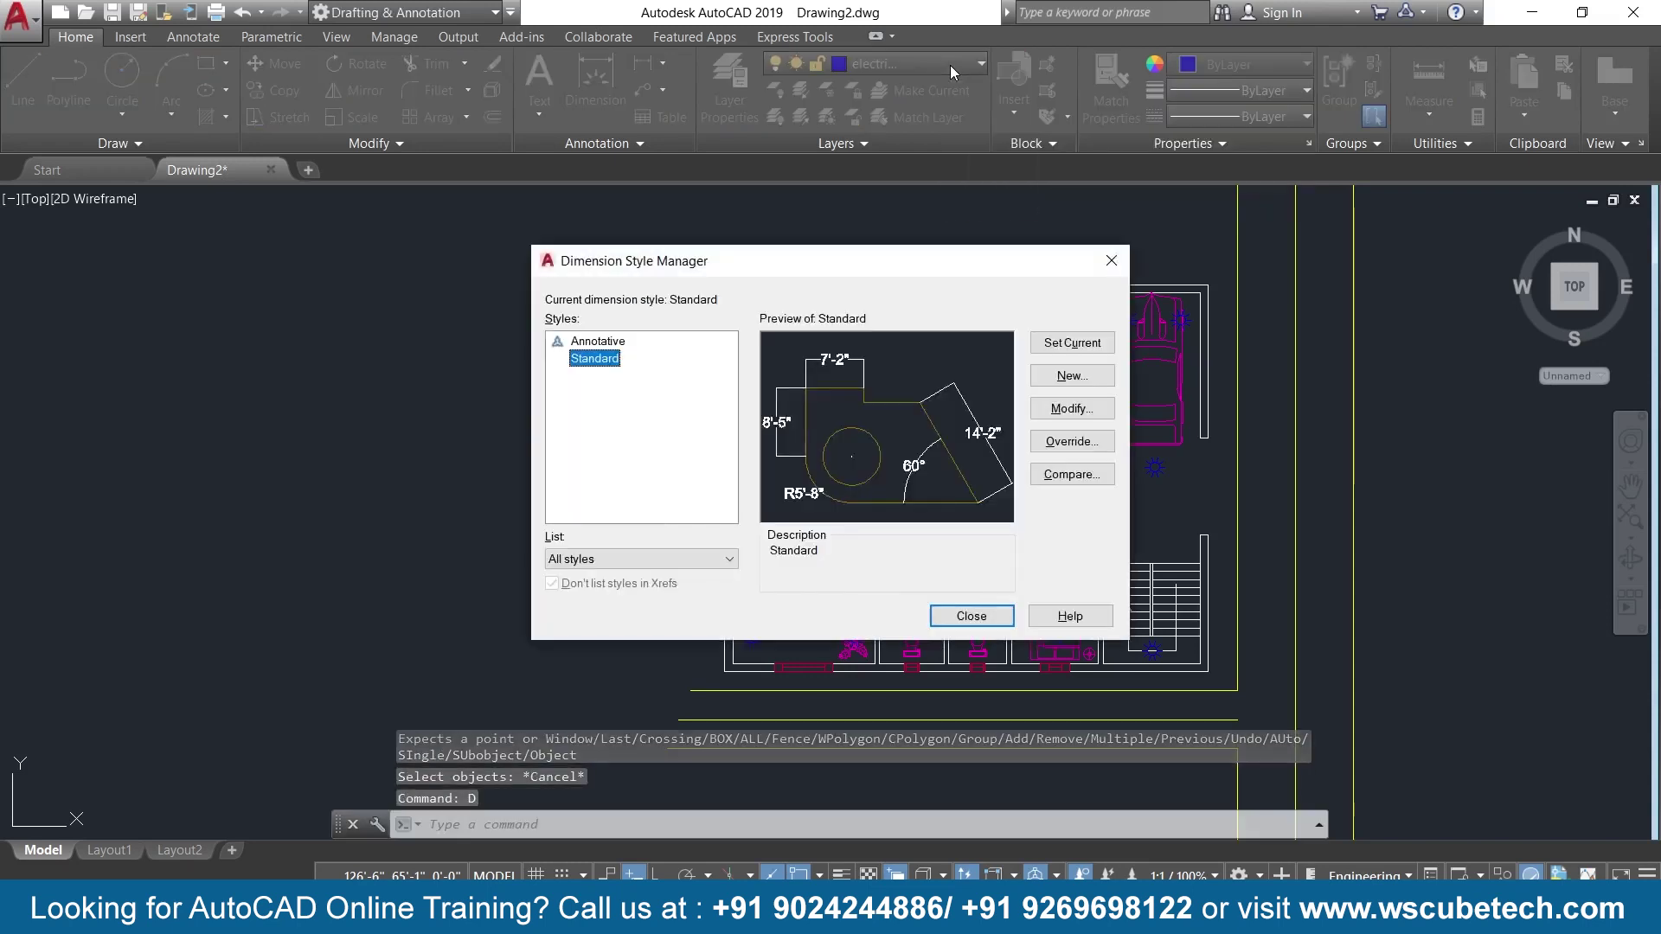
{"action": "left_click", "coordinate": [1075, 417]}
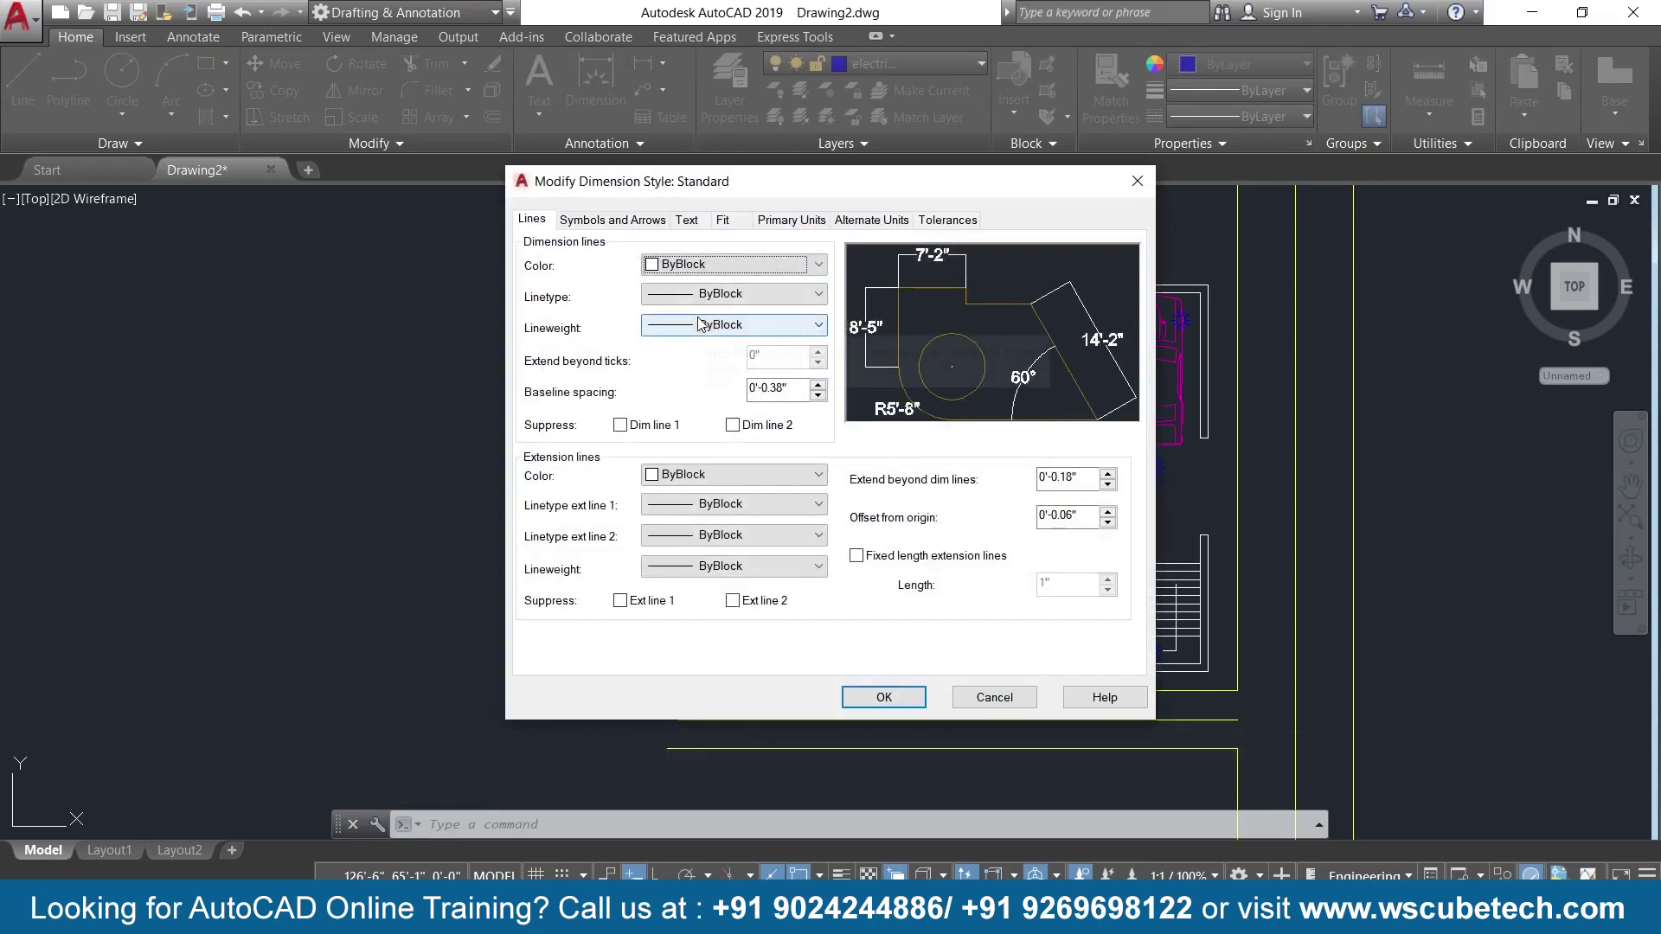
{"action": "left_click", "coordinate": [802, 223]}
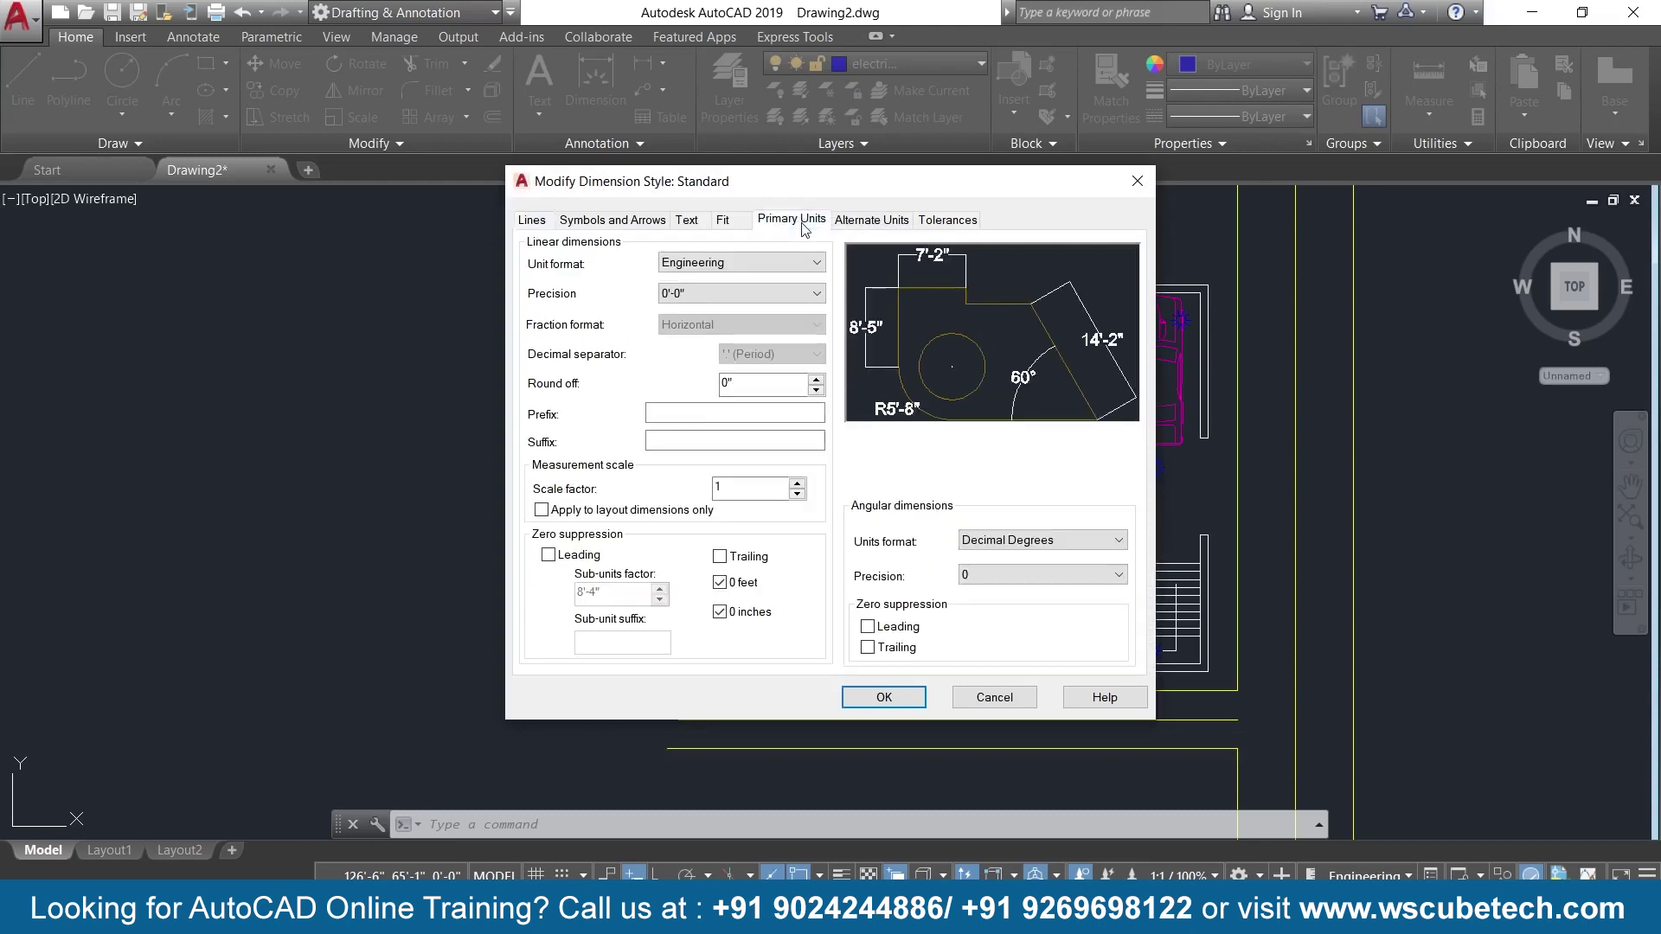
{"action": "left_click", "coordinate": [716, 296]}
{"action": "left_click", "coordinate": [783, 291]}
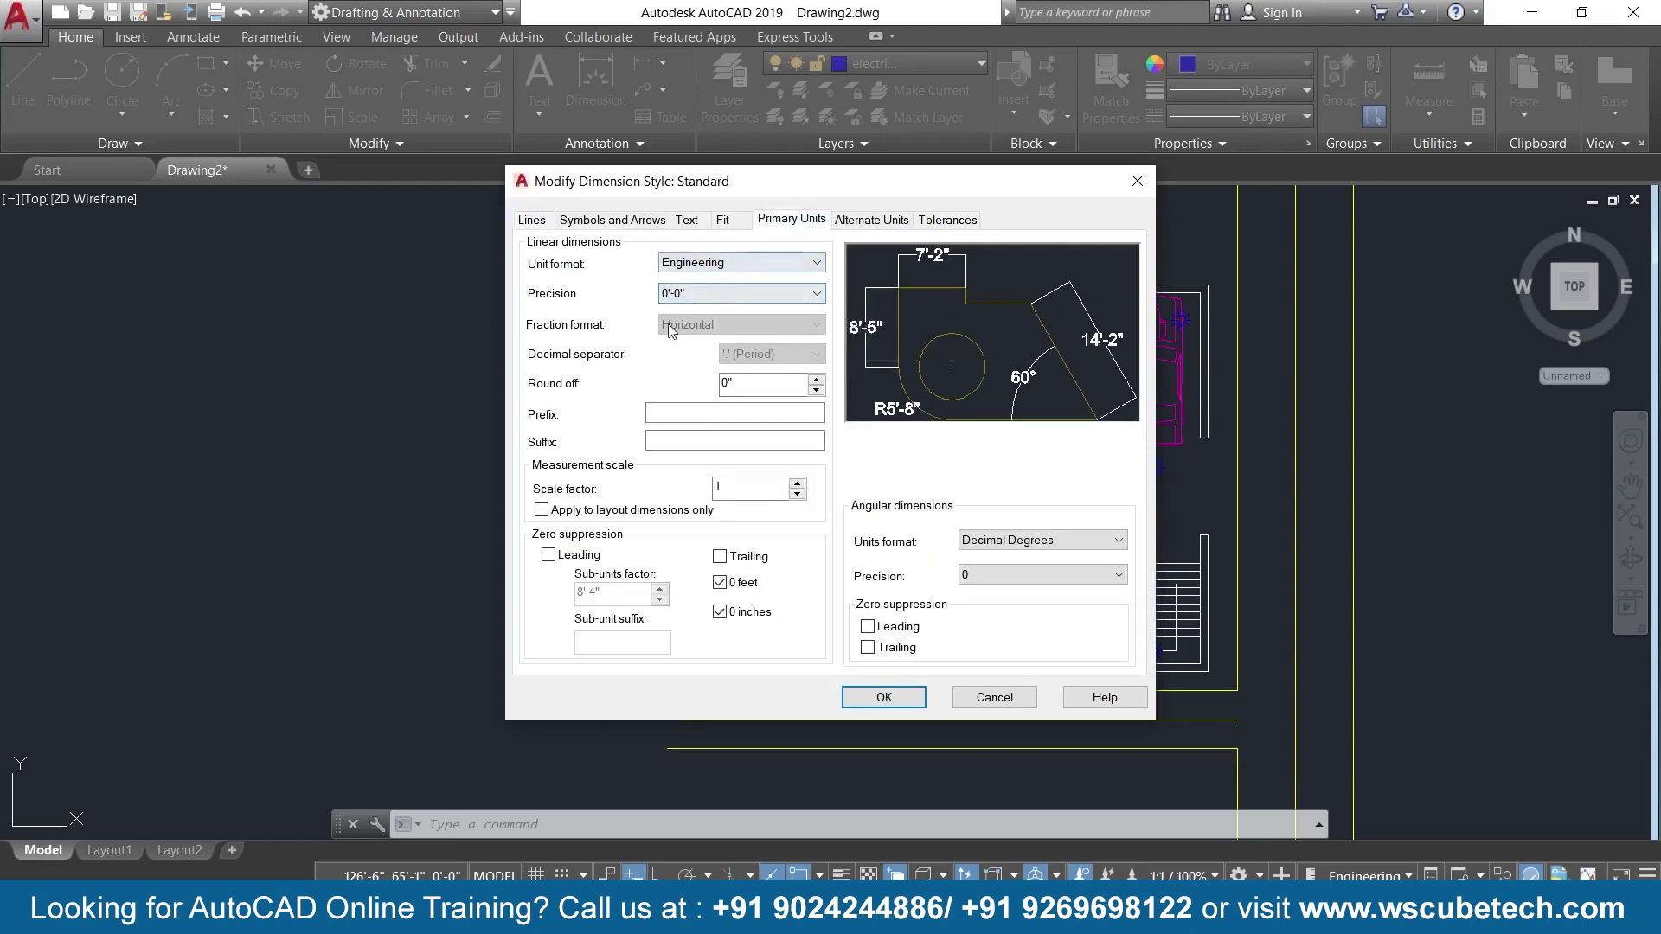
{"action": "left_click", "coordinate": [694, 223]}
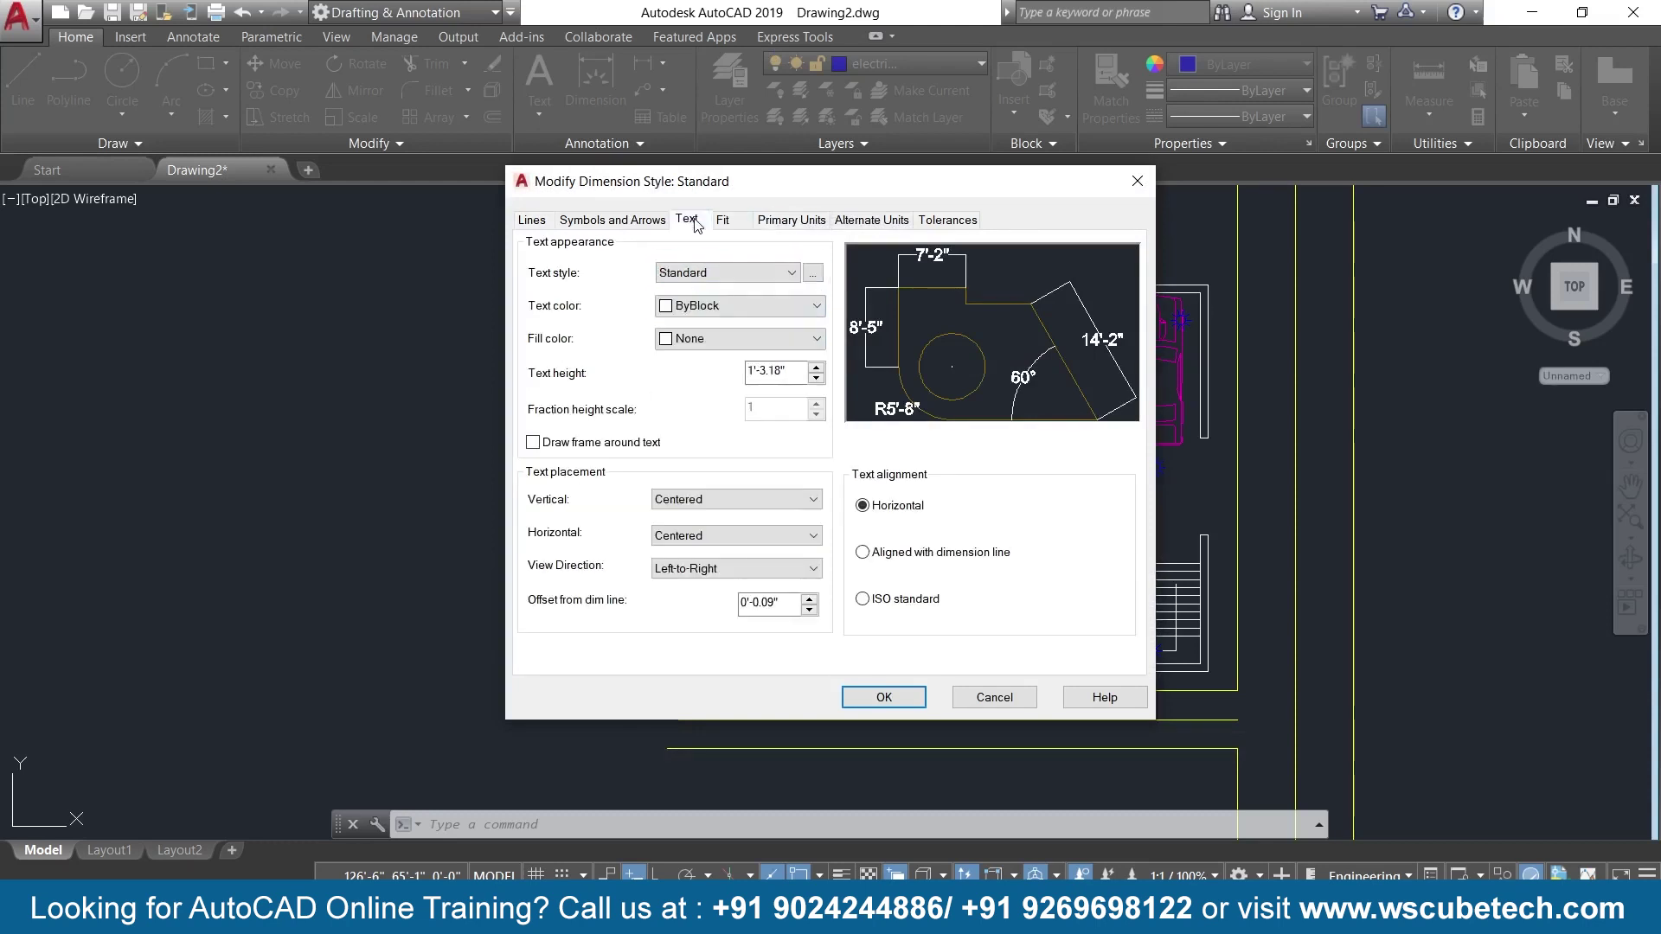
{"action": "left_click", "coordinate": [816, 368]}
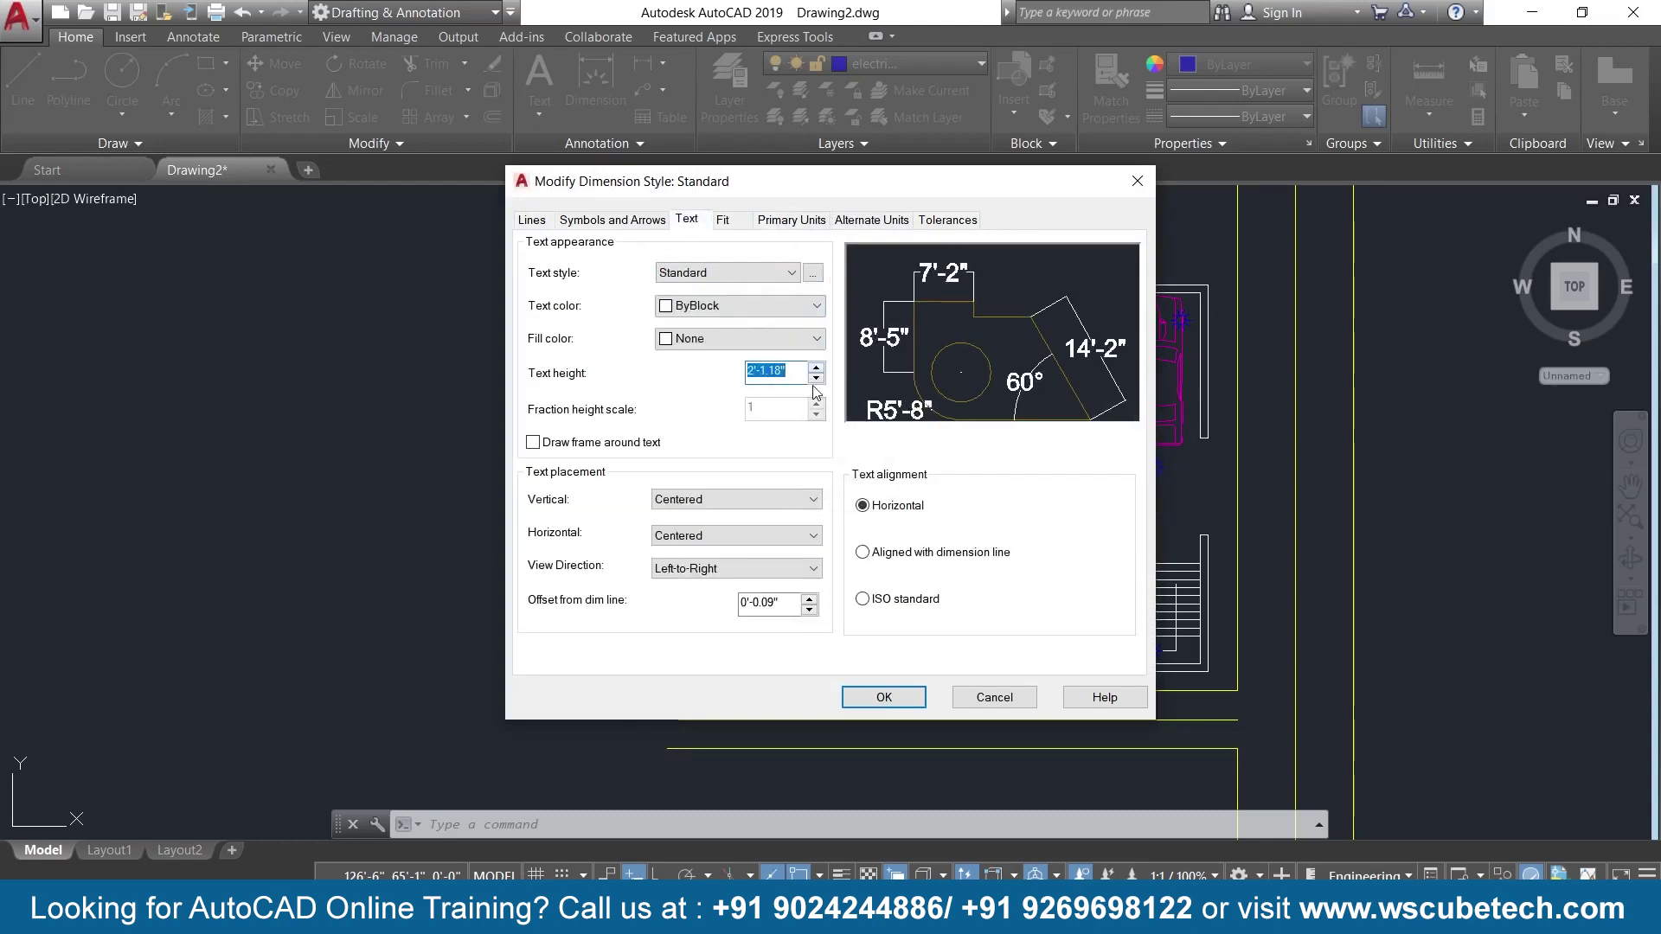
{"action": "left_click", "coordinate": [817, 379]}
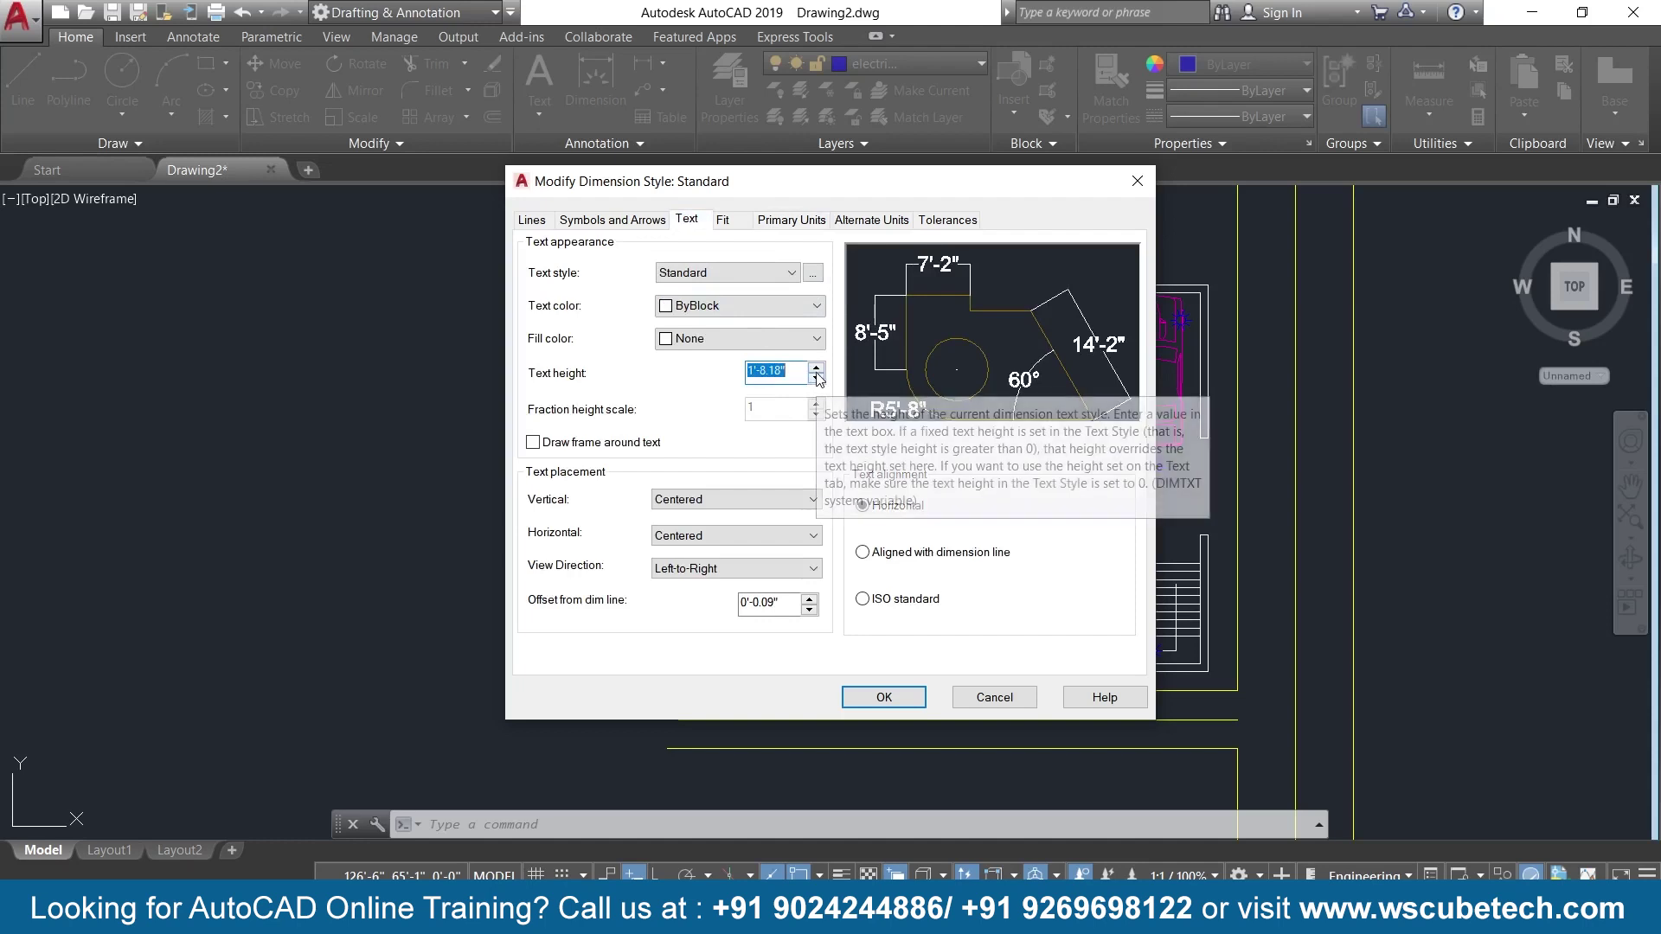
{"action": "left_click", "coordinate": [817, 367]}
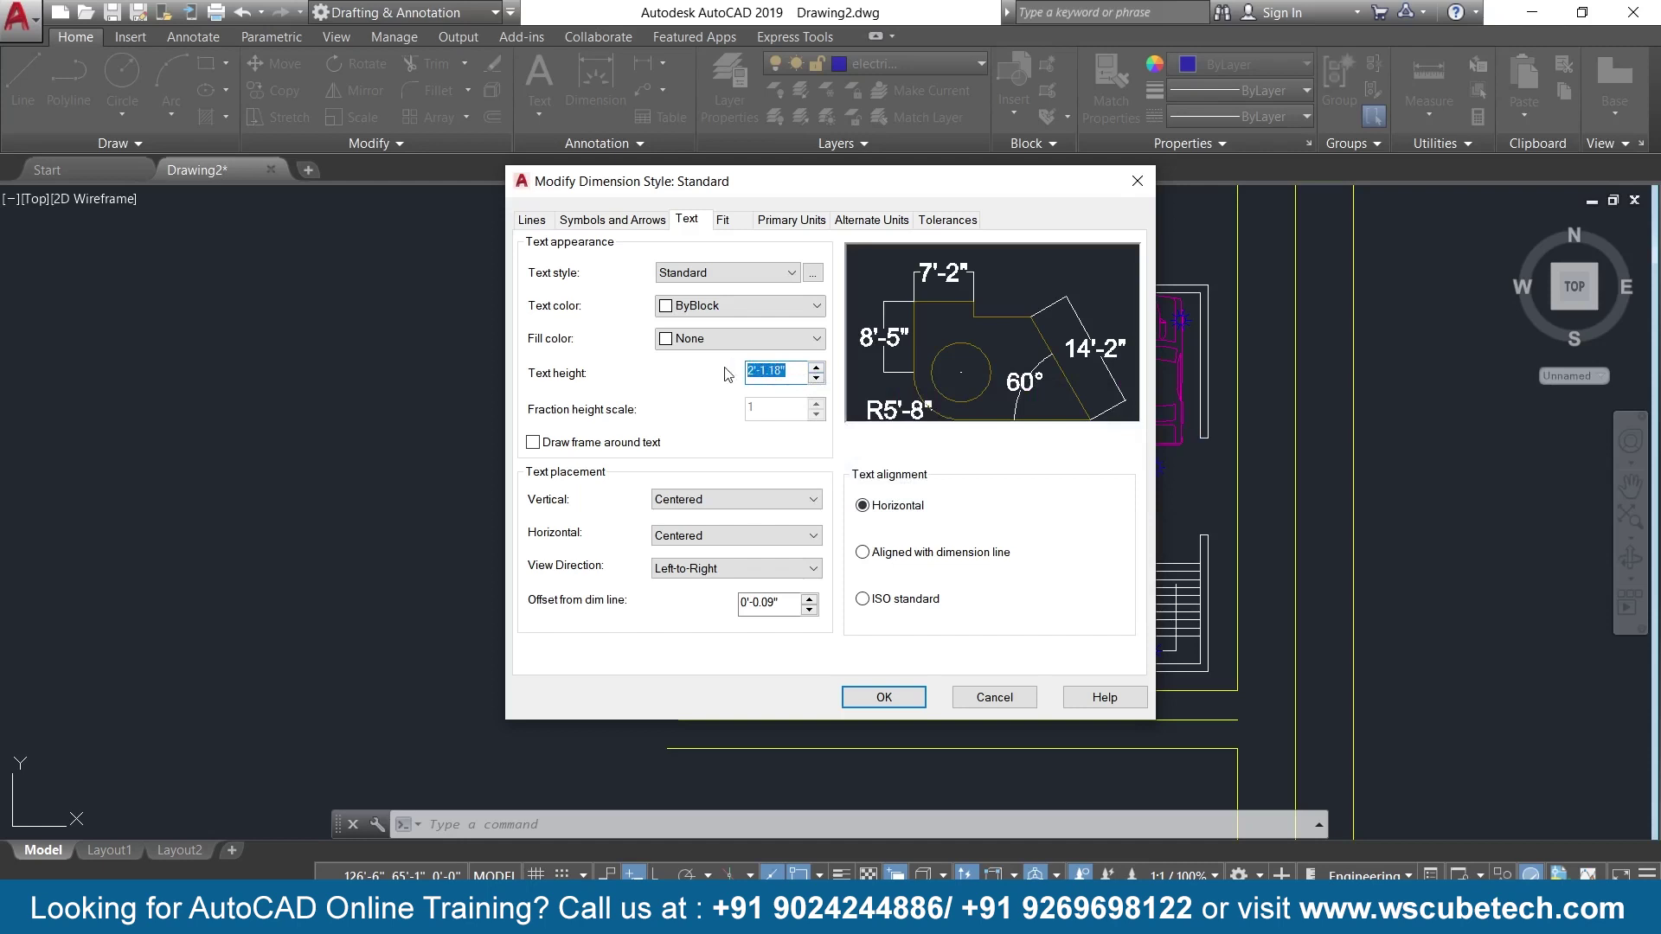
{"action": "left_click", "coordinate": [816, 379]}
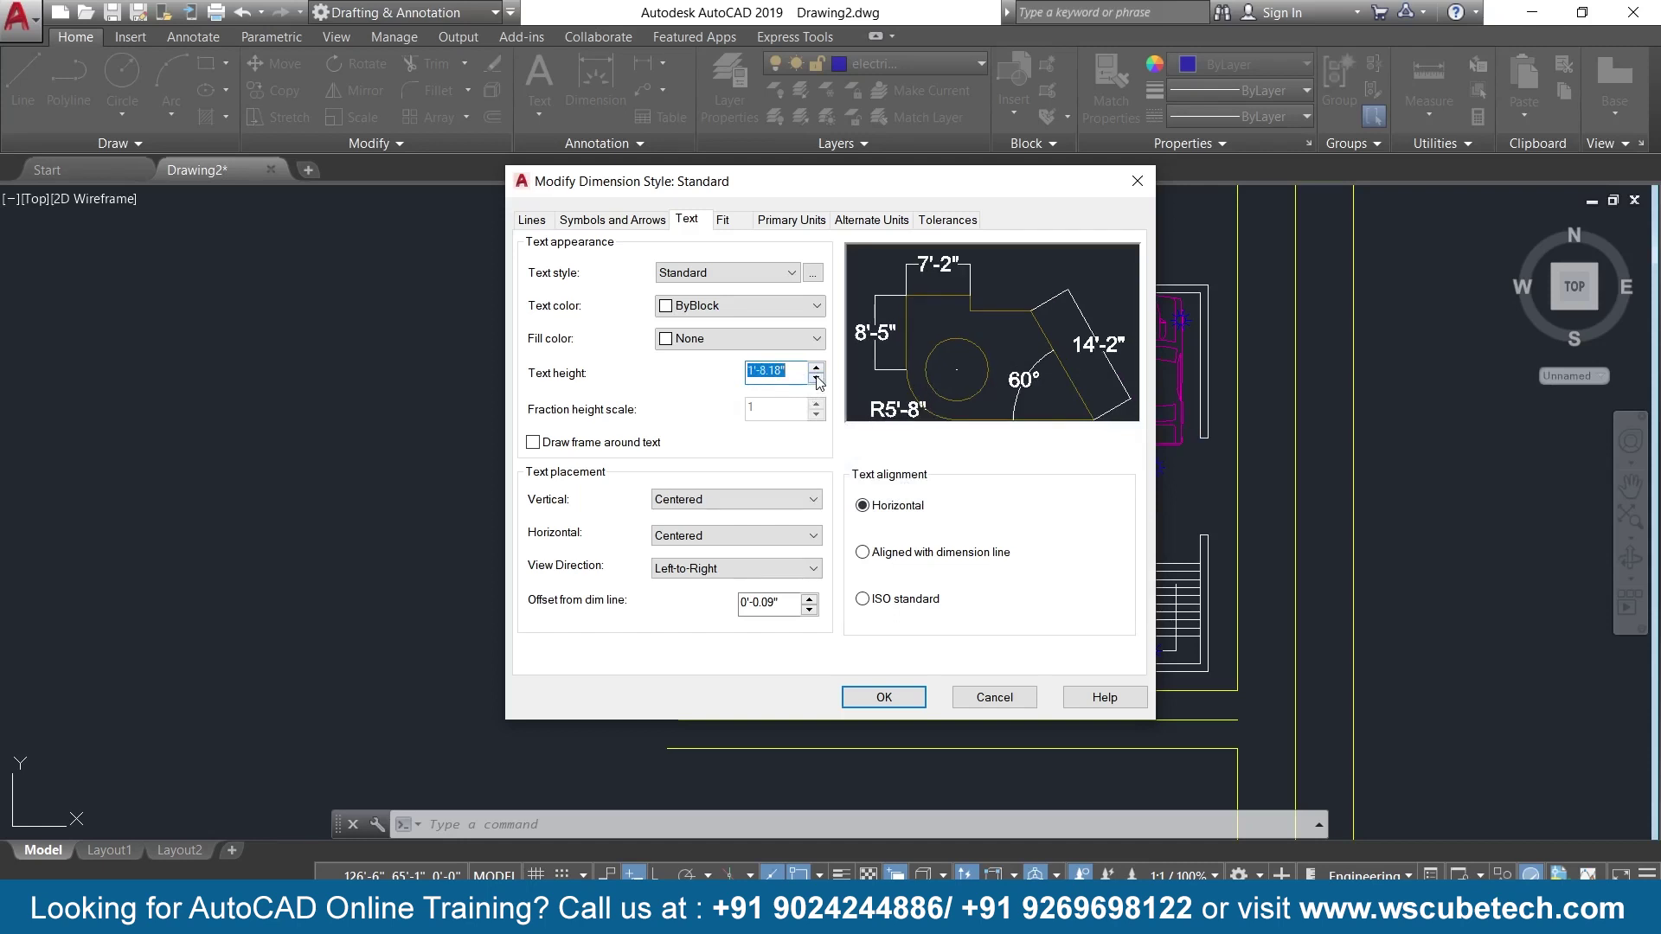
Make Standard's dimension lines yellow and extension lines red, then set Standard current.
{"action": "left_click", "coordinate": [538, 218]}
{"action": "left_click", "coordinate": [727, 264]}
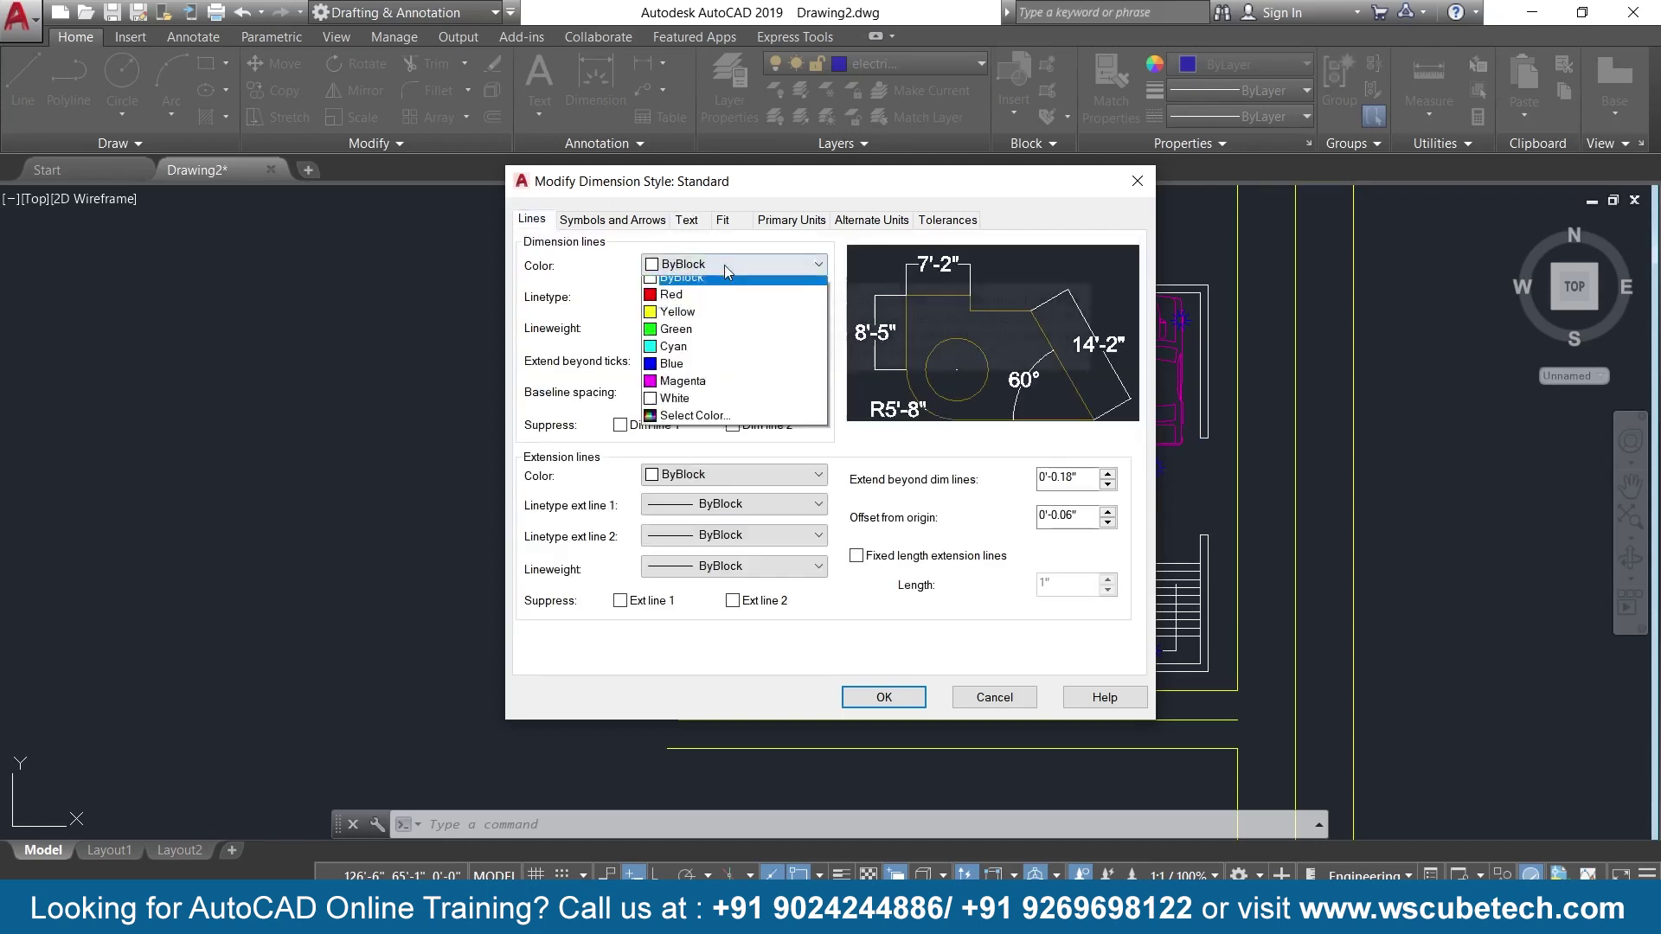
{"action": "left_click", "coordinate": [692, 331]}
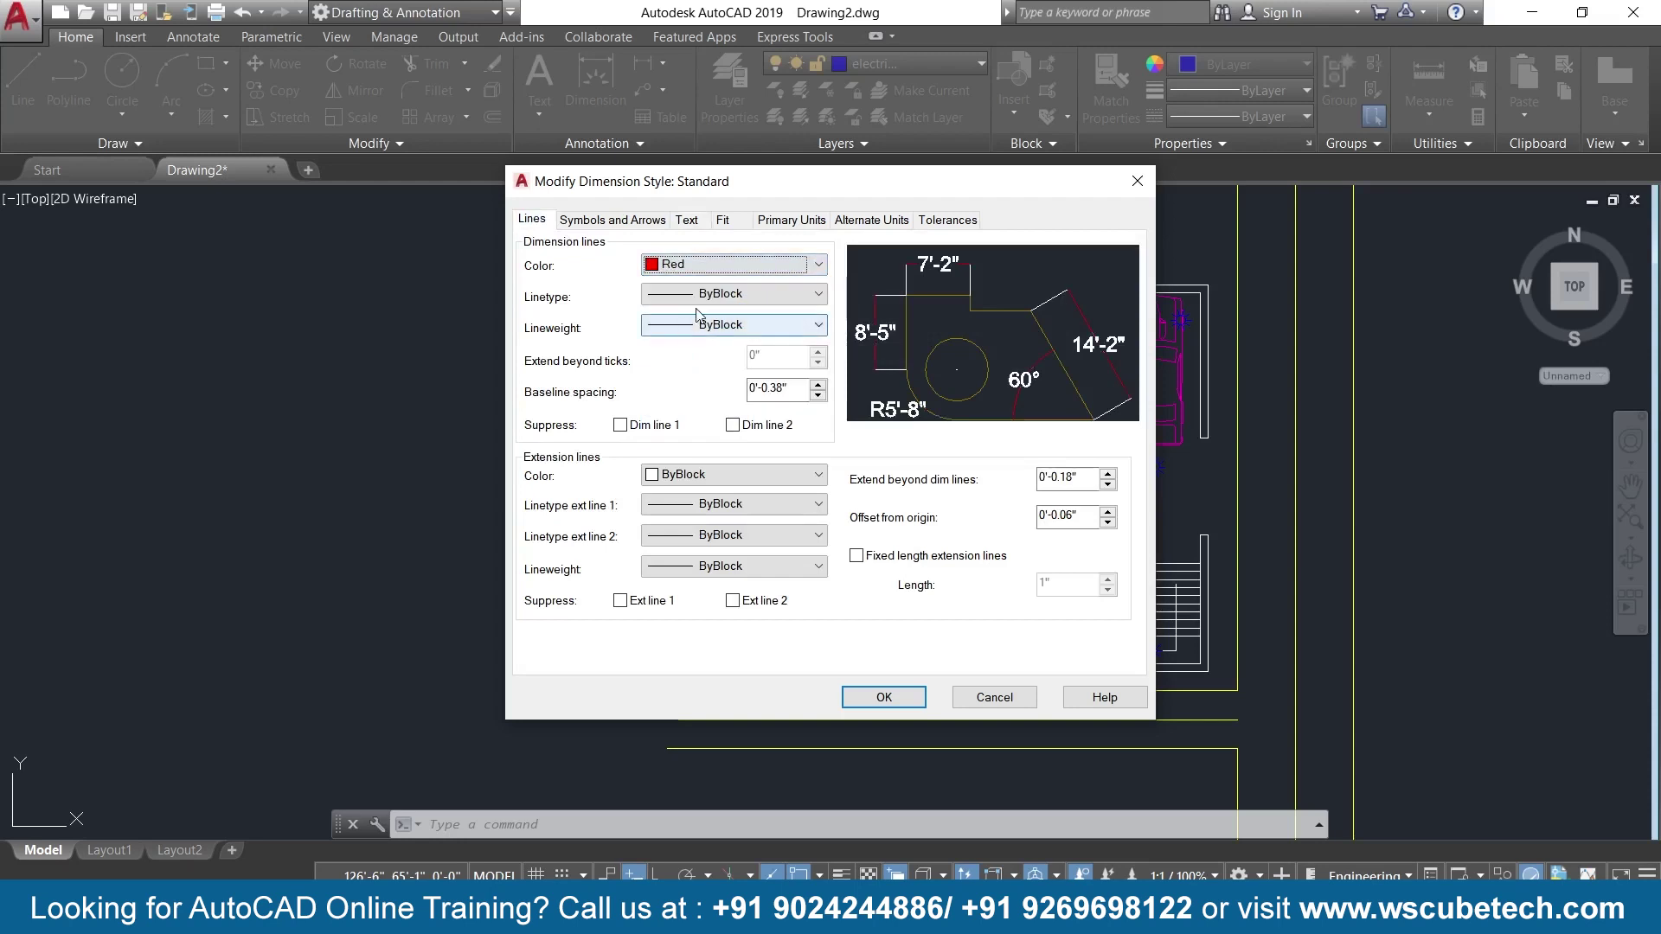
{"action": "left_click", "coordinate": [727, 264]}
{"action": "left_click", "coordinate": [692, 327]}
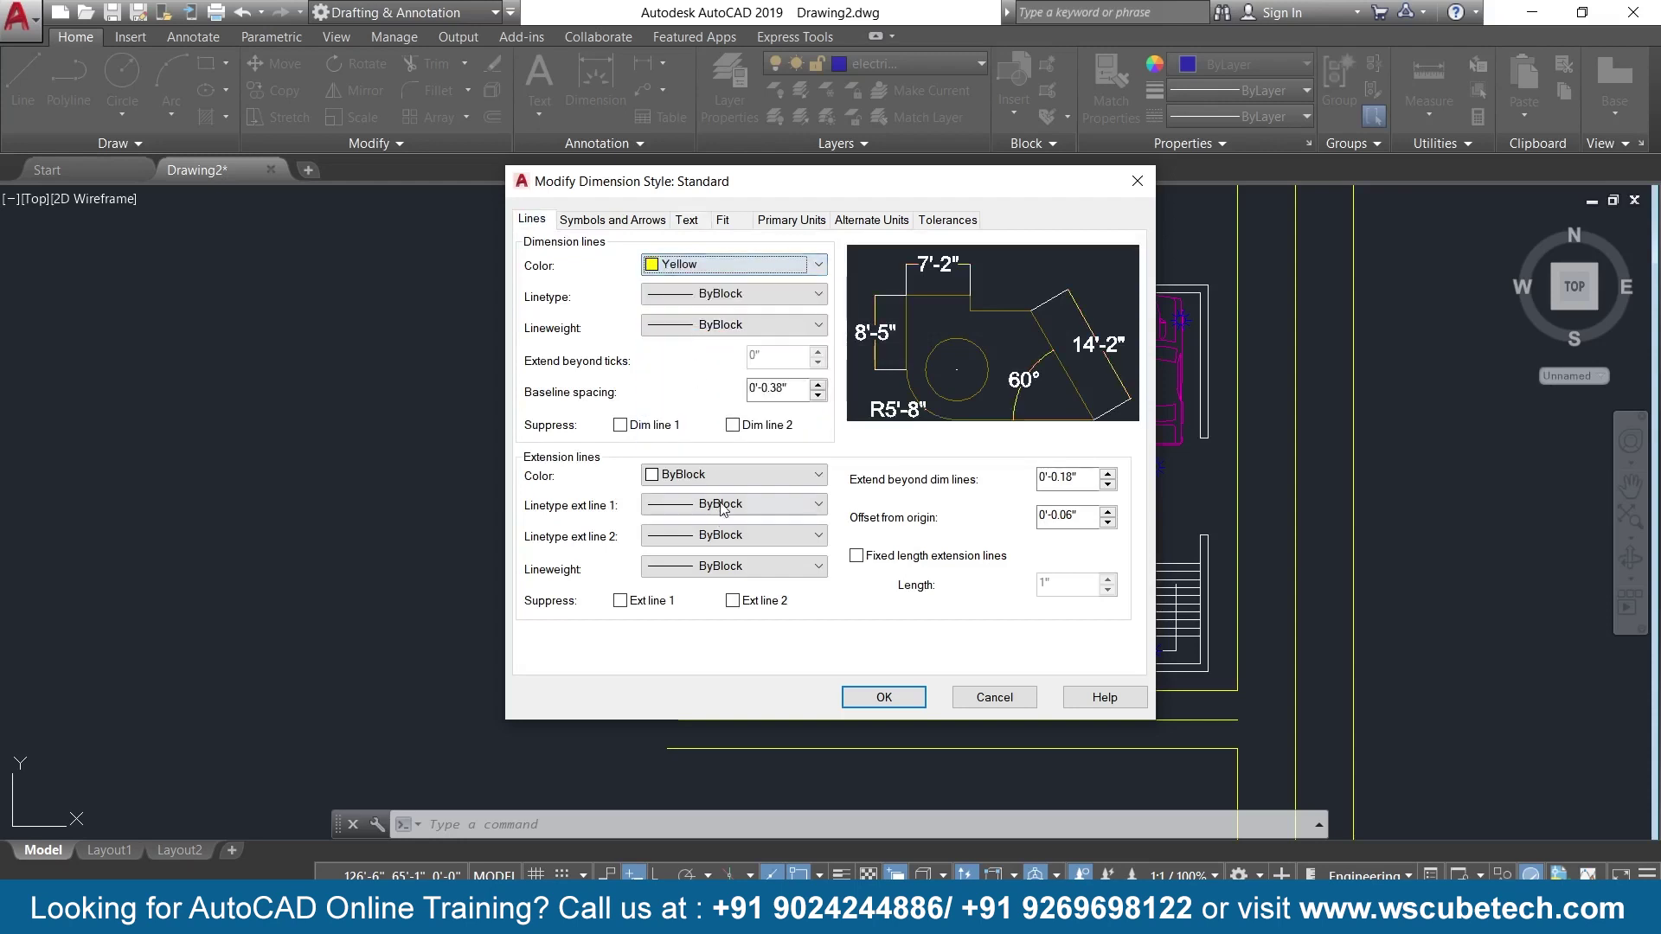
{"action": "left_click", "coordinate": [715, 484]}
{"action": "left_click", "coordinate": [700, 531]}
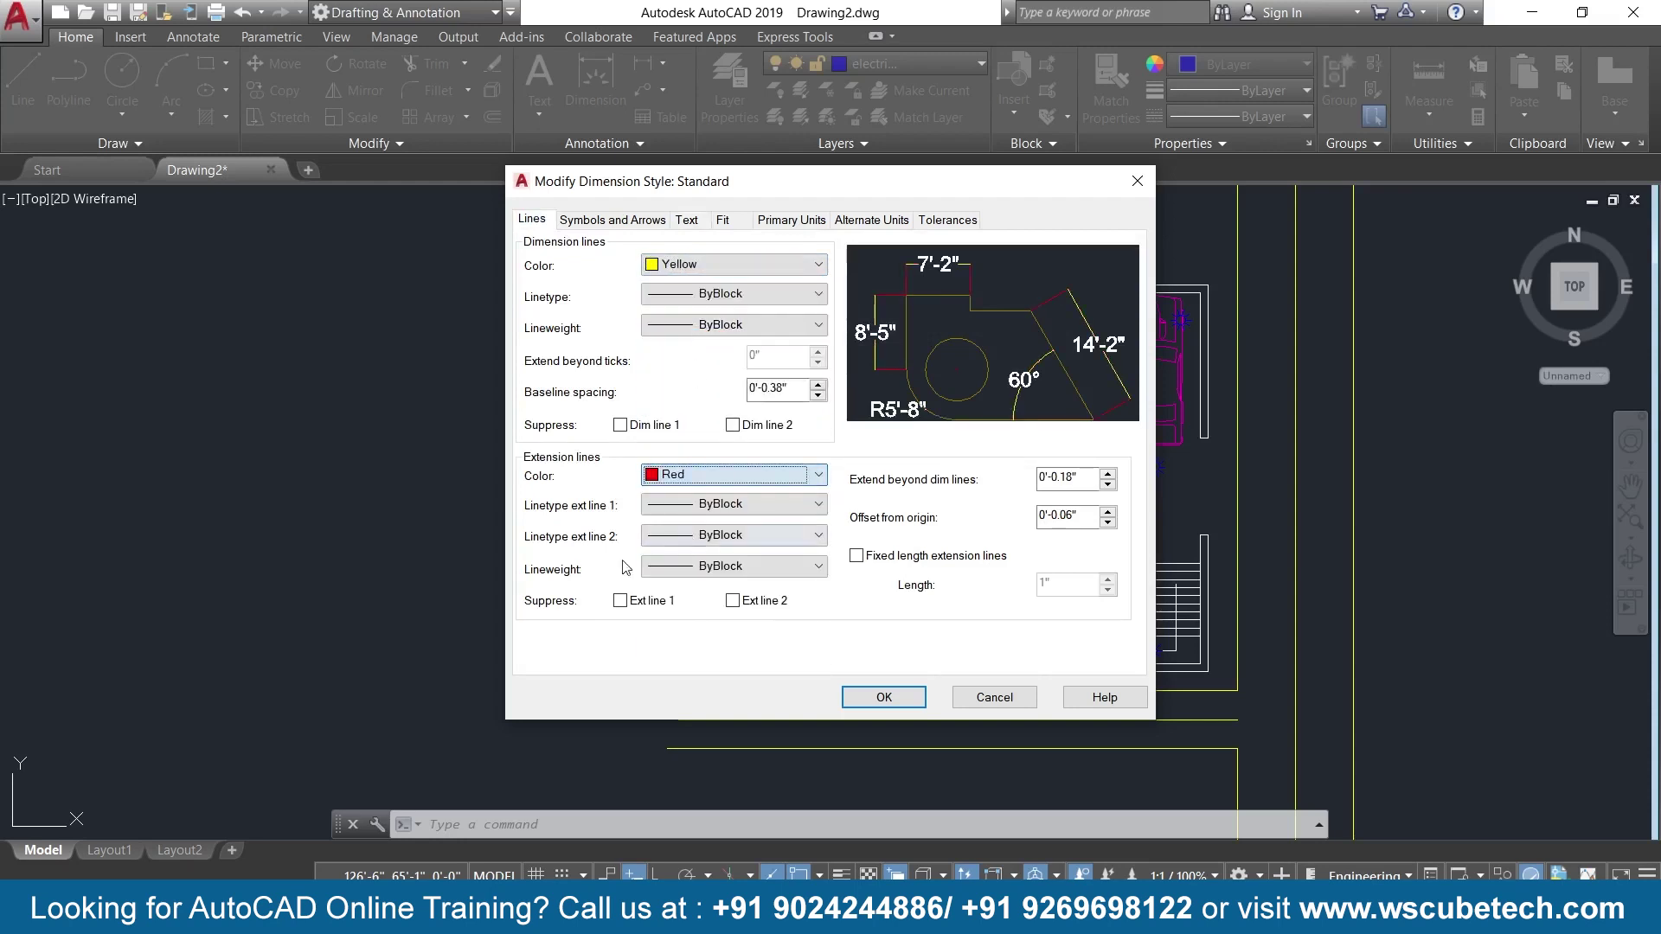
{"action": "left_click", "coordinate": [882, 697]}
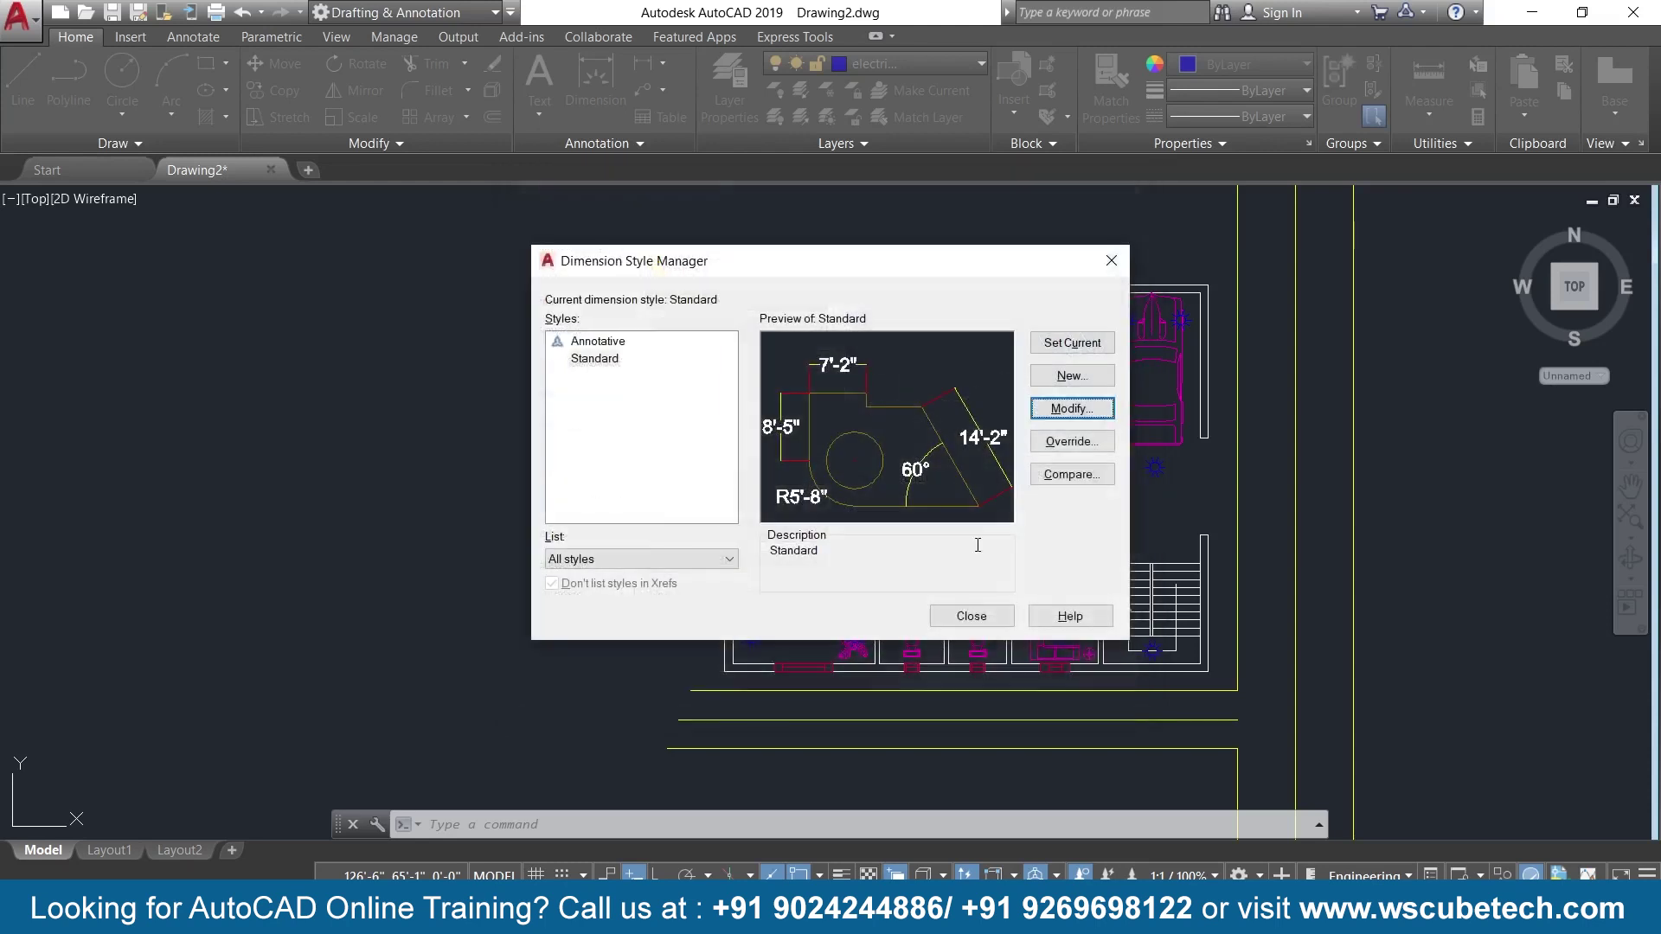
{"action": "left_click", "coordinate": [1073, 349]}
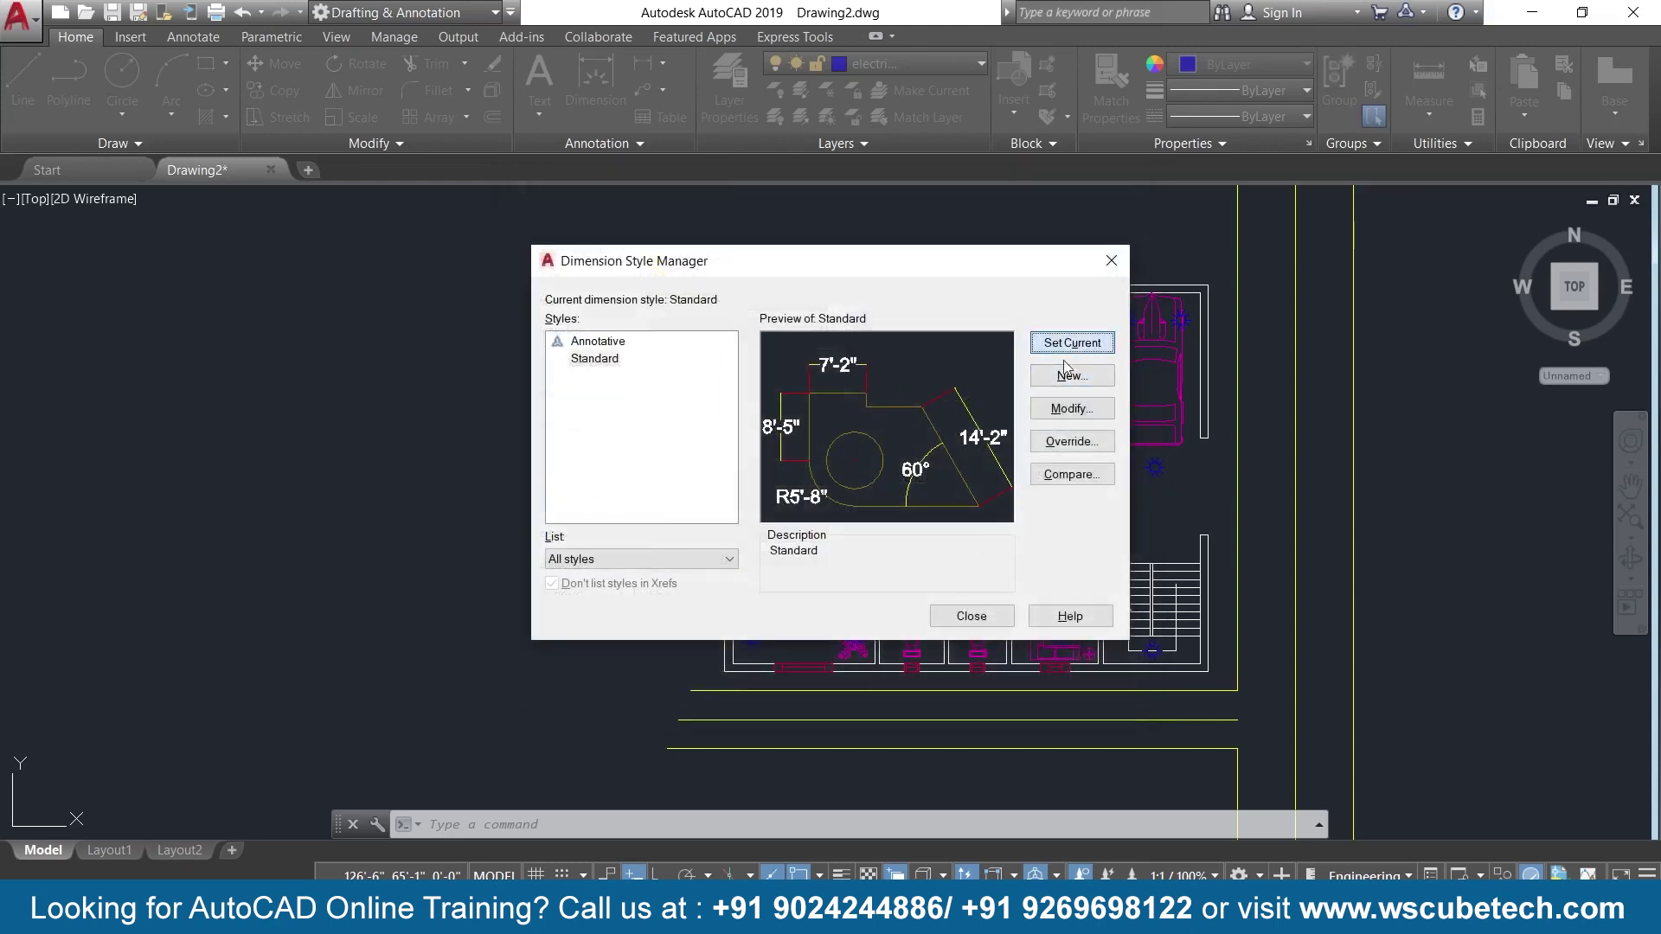
{"action": "left_click", "coordinate": [969, 615]}
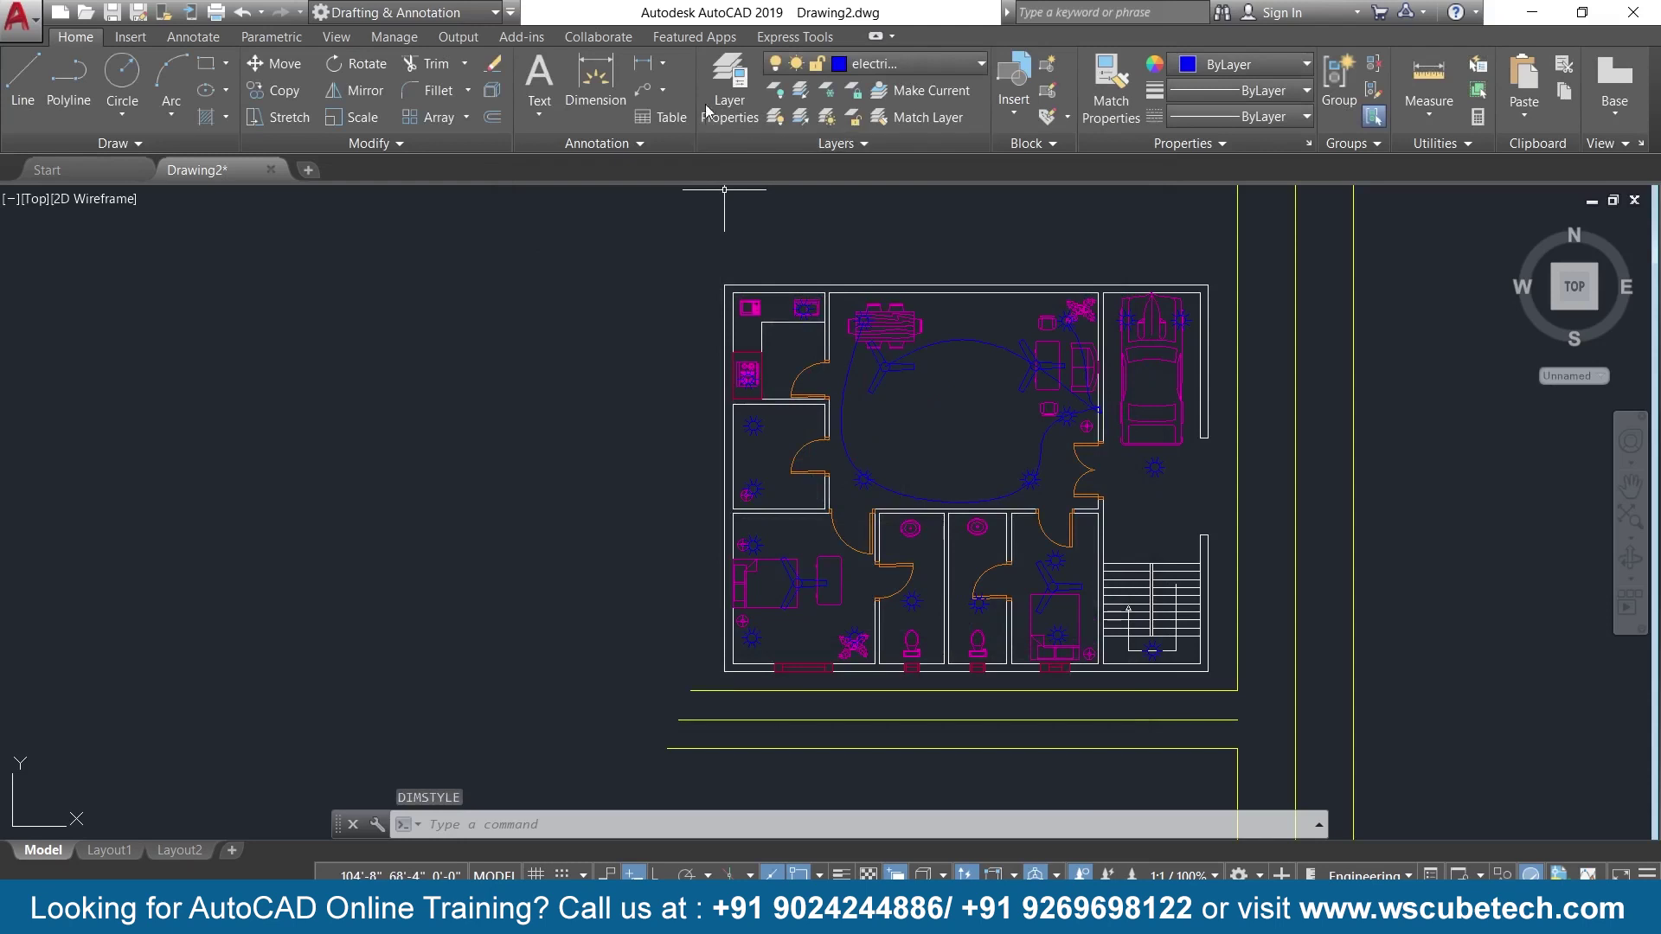
Place a 50' linear dimension across the top of the floor plan.
{"action": "left_click", "coordinate": [643, 62]}
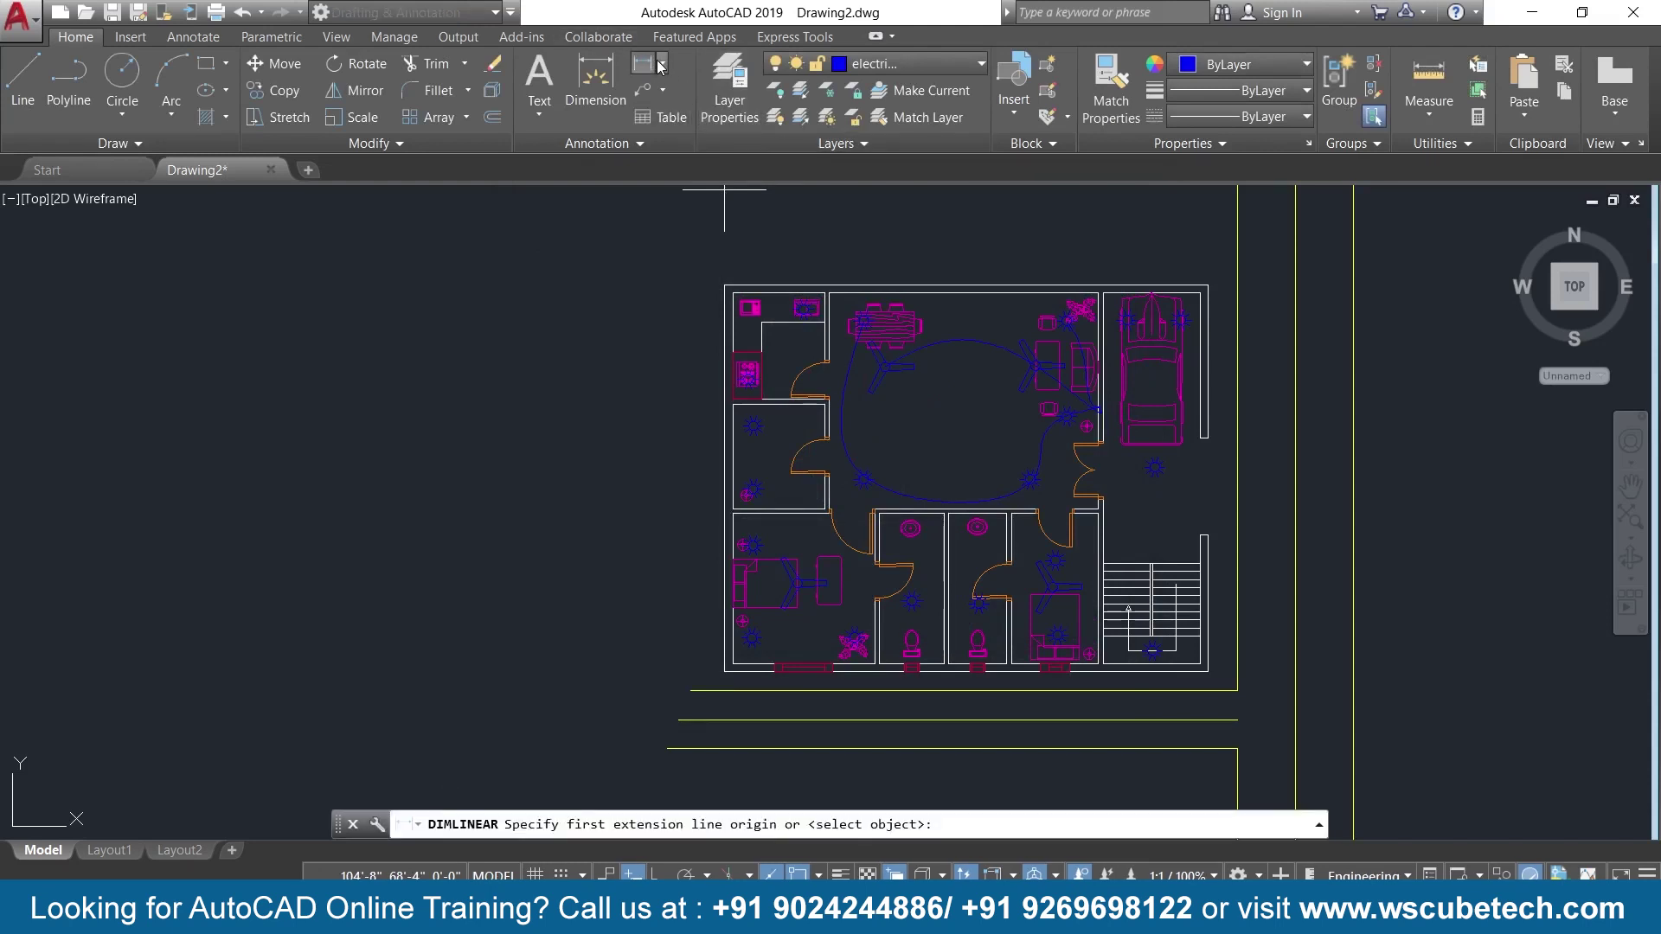
{"action": "left_click", "coordinate": [724, 286]}
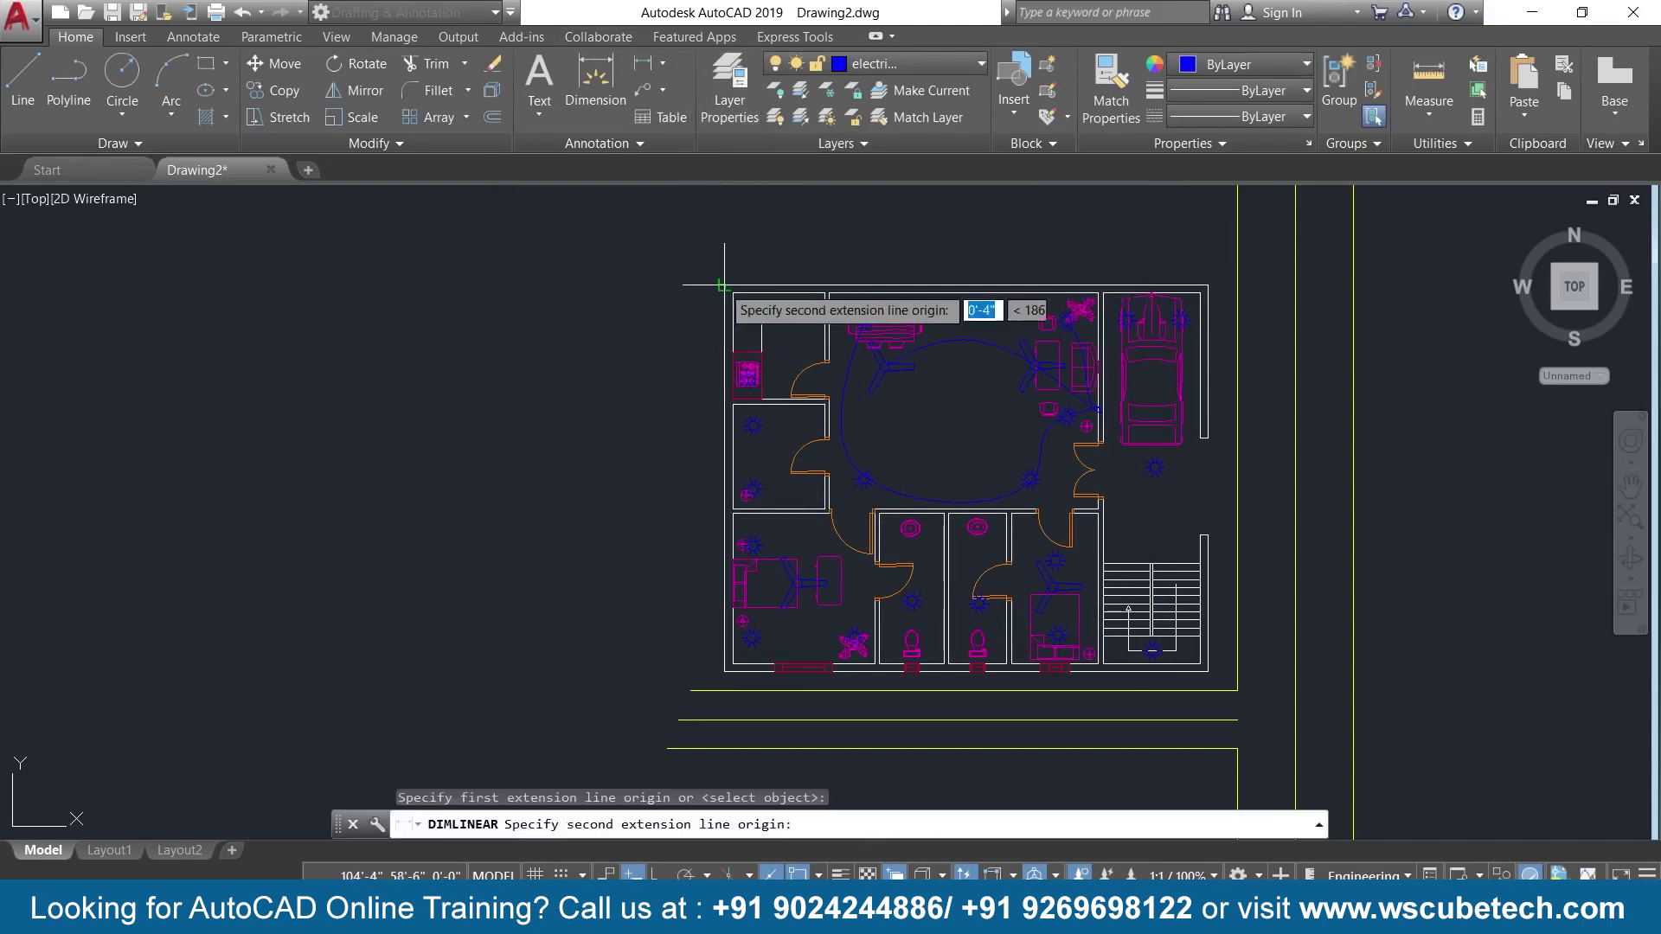
{"action": "left_click", "coordinate": [1207, 284]}
{"action": "left_click", "coordinate": [1124, 229]}
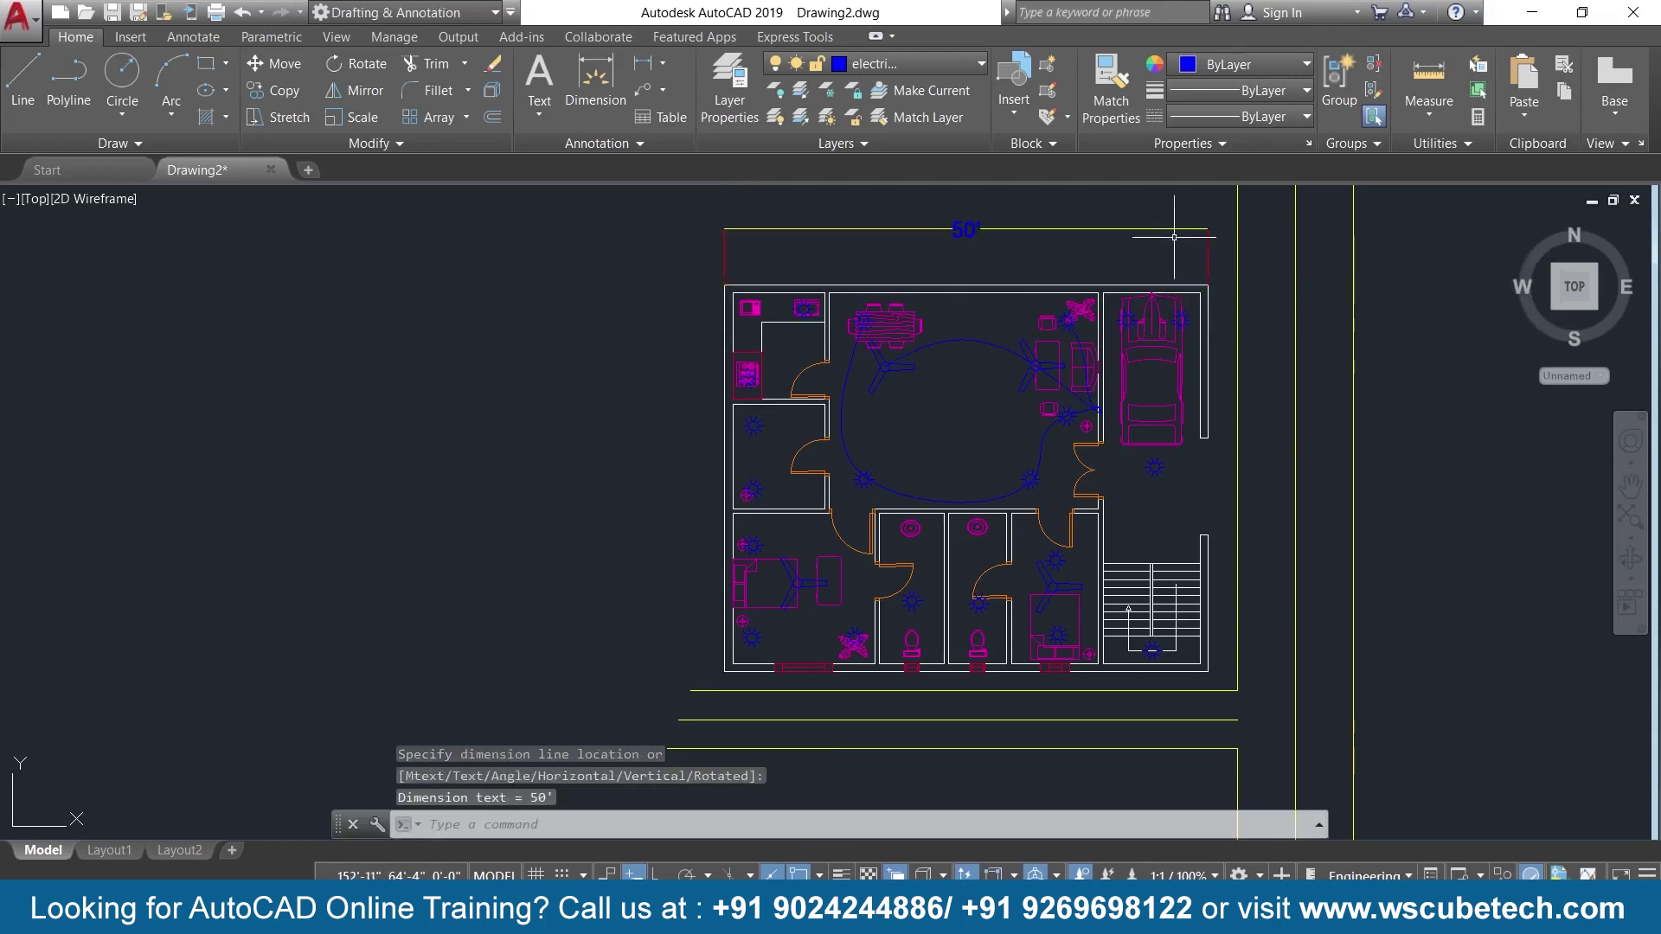
{"action": "scroll", "coordinate": [1094, 273], "scroll_direction": "down", "scroll_amount": 2}
{"action": "scroll", "coordinate": [1094, 273], "scroll_direction": "up", "scroll_amount": 2}
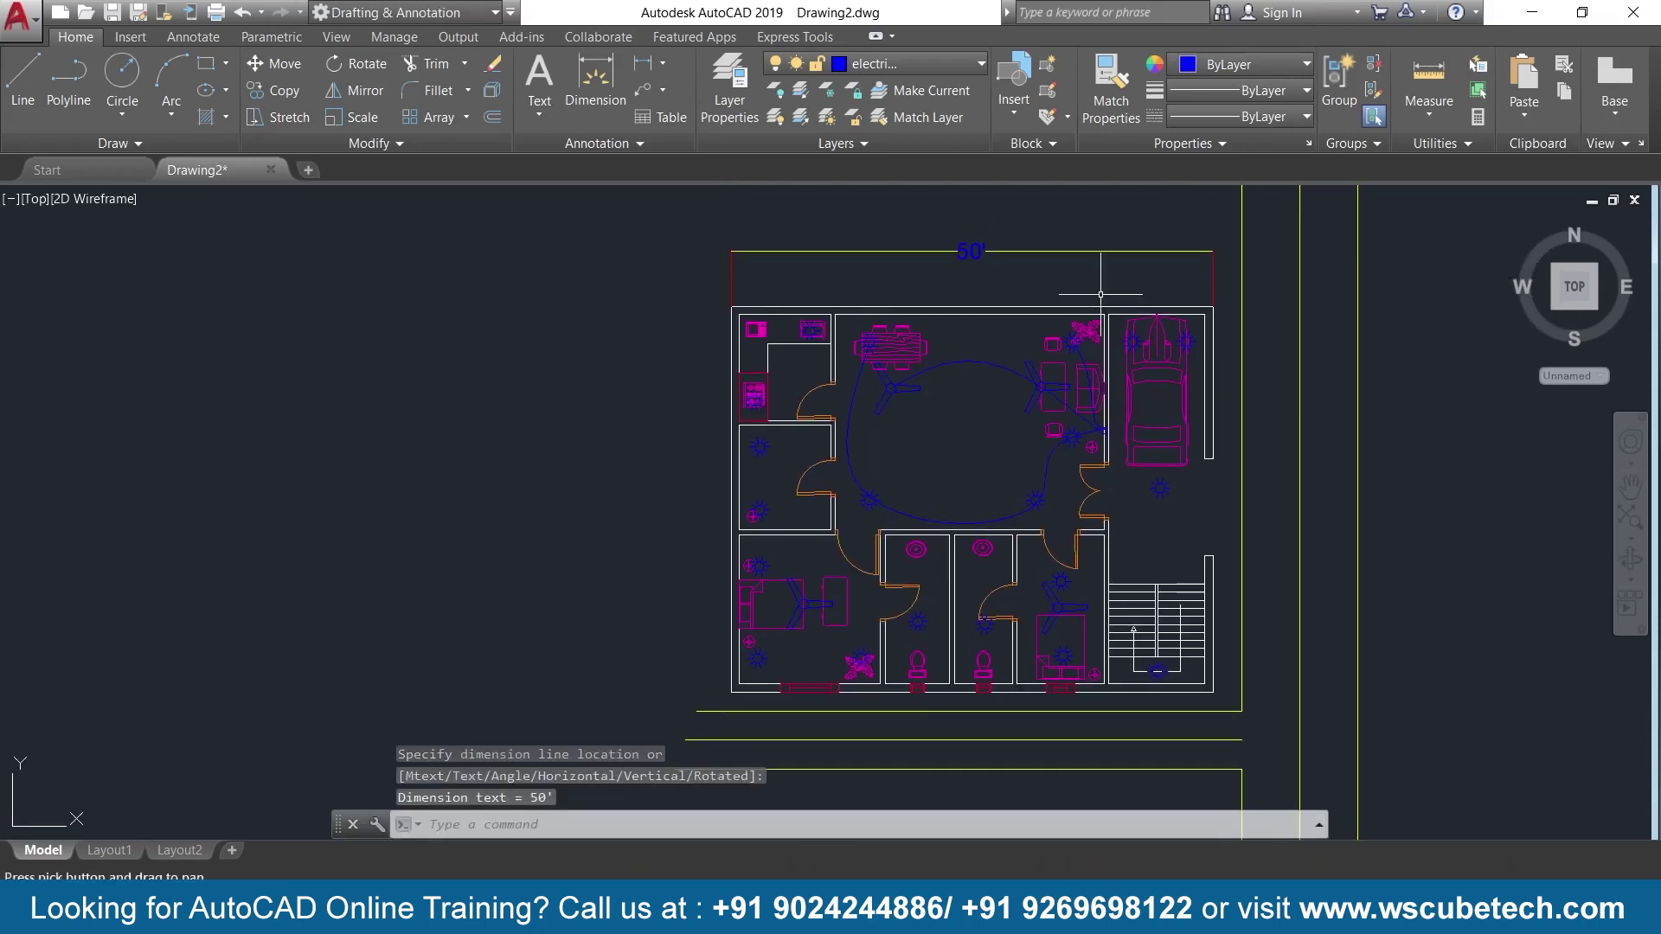
{"action": "middle_click_drag", "start_coordinate": [1098, 307], "coordinate": [1091, 284]}
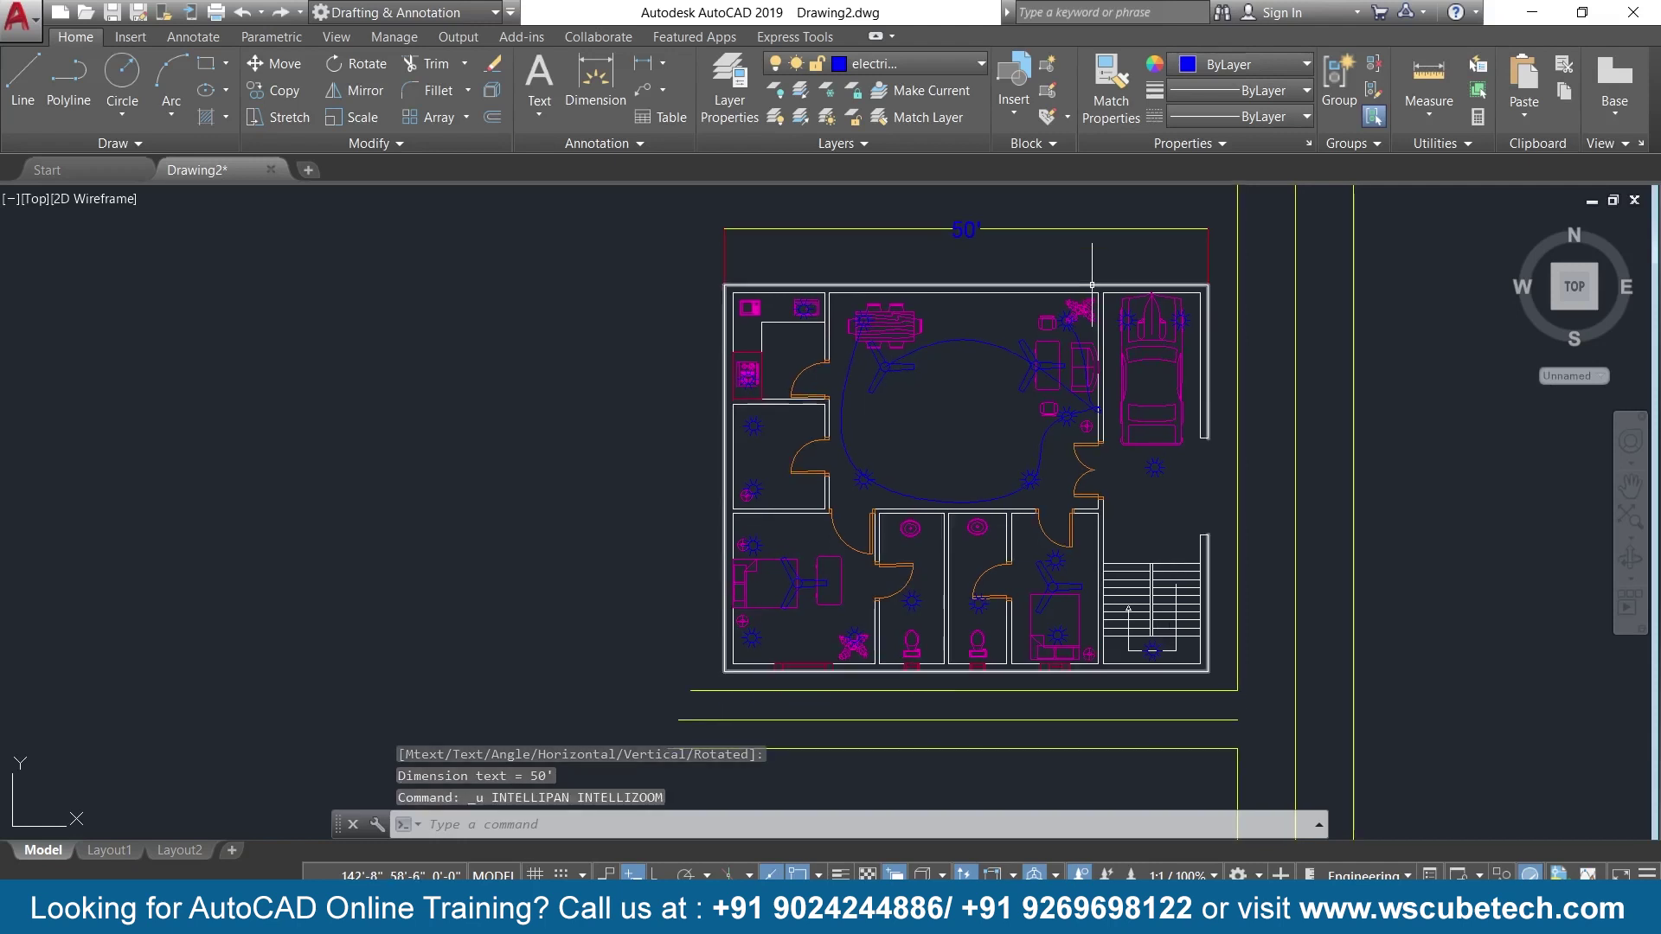
Select the 50' dimension and inspect the dimension layer's colour without changing it.
{"action": "left_click", "coordinate": [963, 230]}
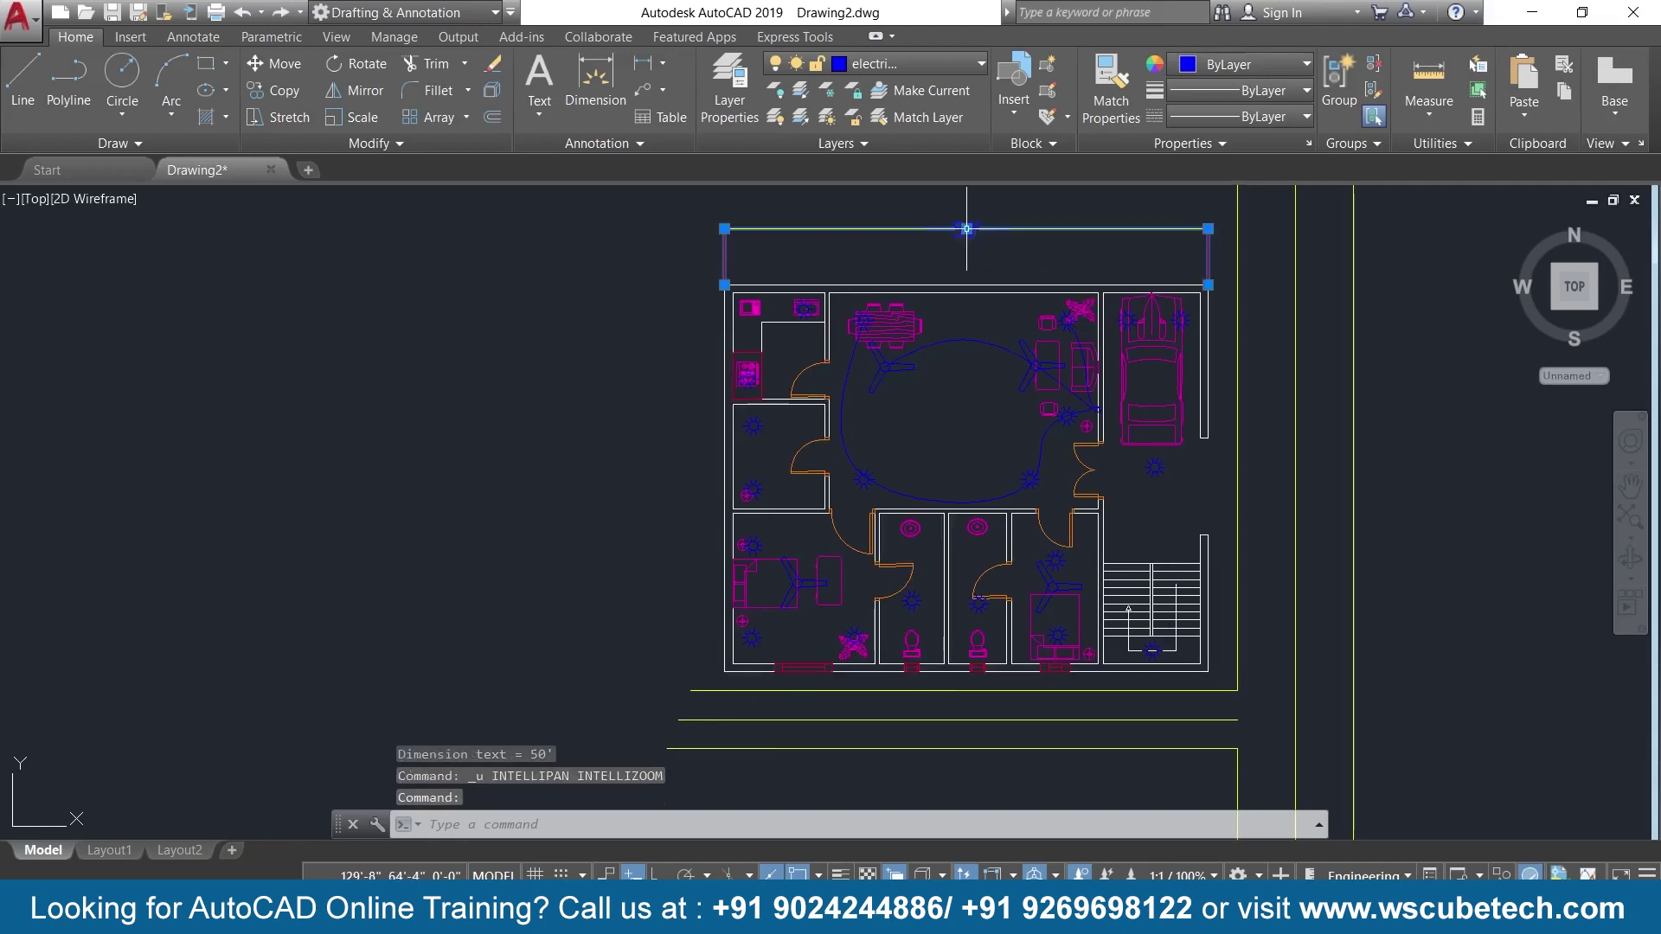
{"action": "left_click", "coordinate": [893, 67]}
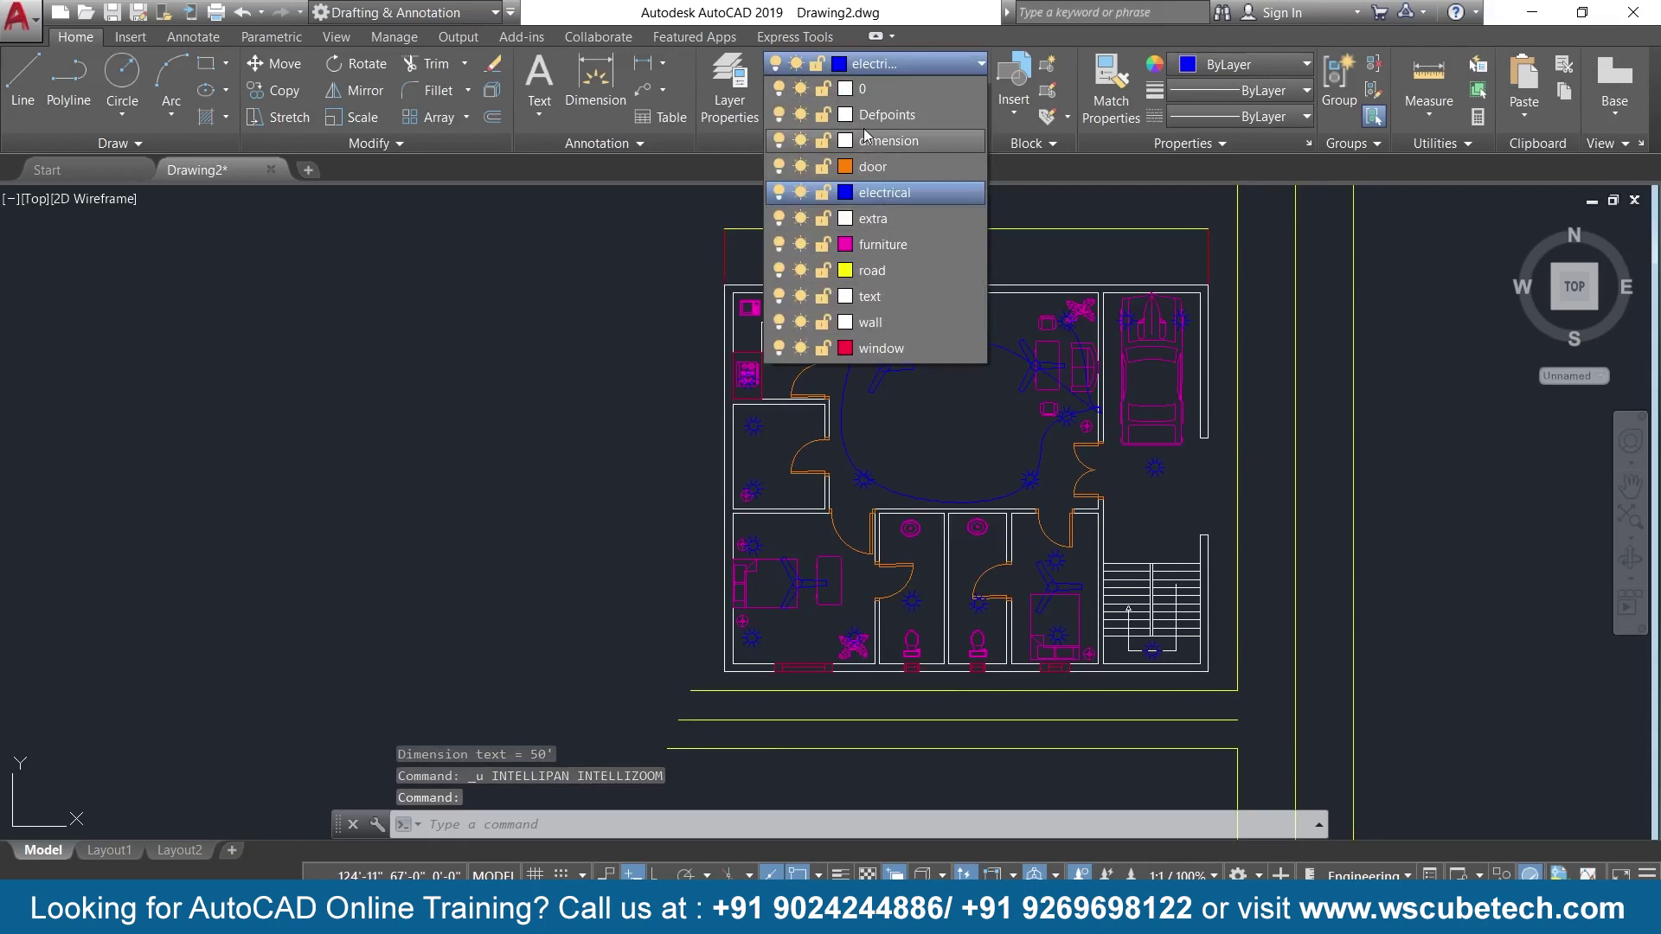
{"action": "left_click", "coordinate": [845, 140]}
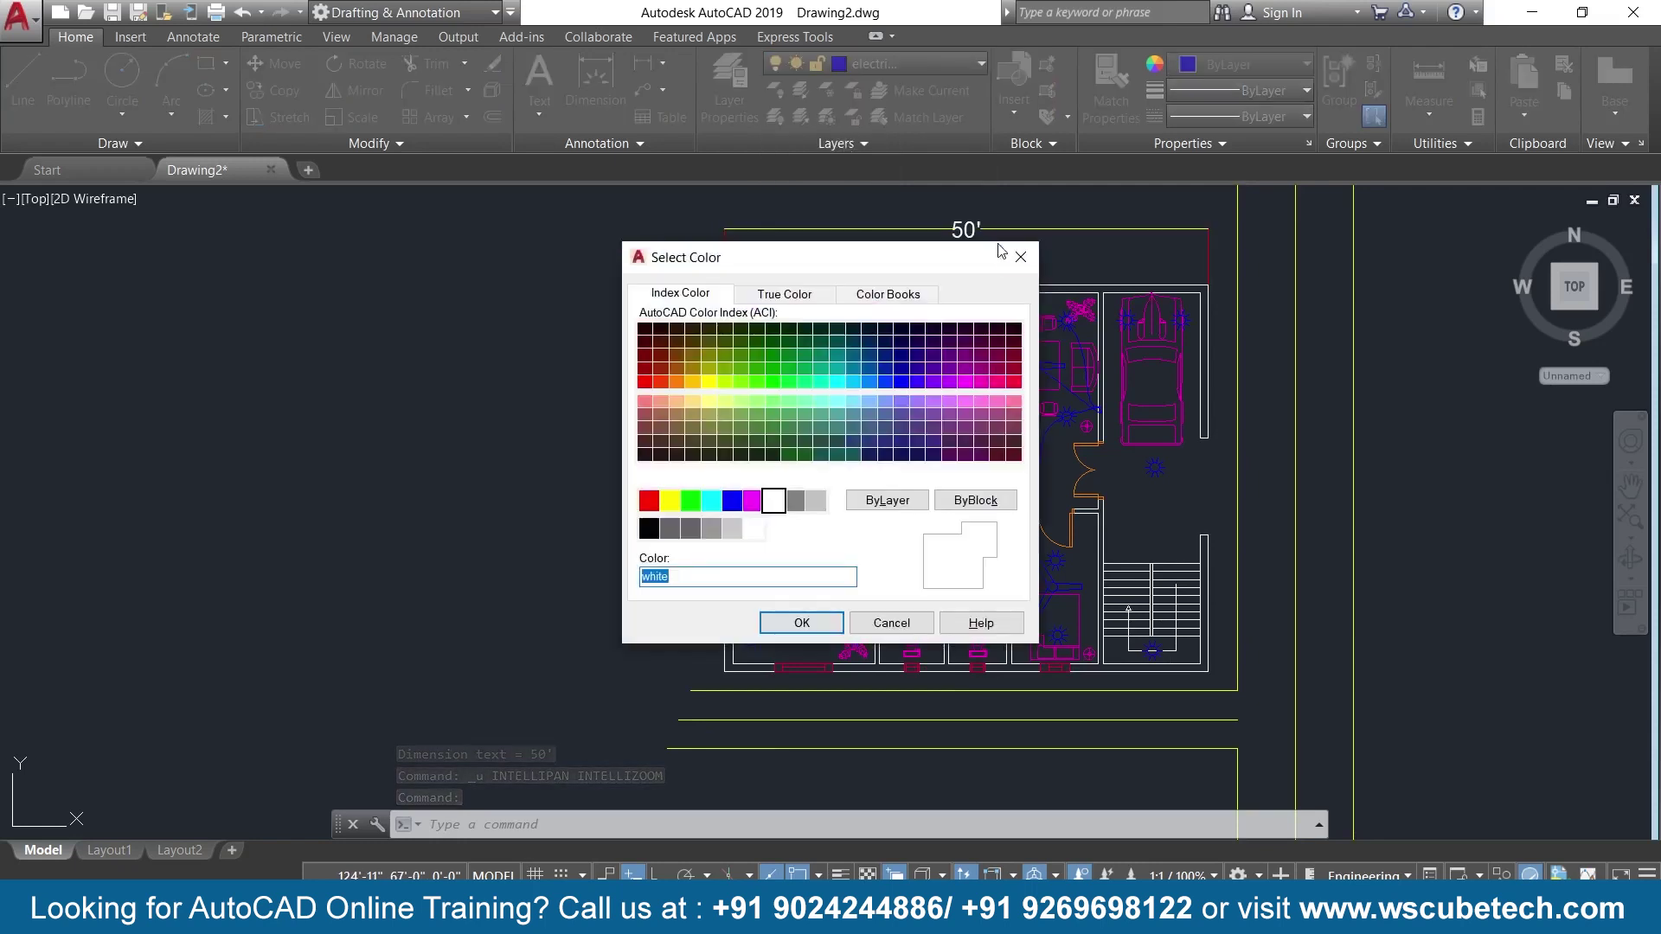
{"action": "left_click", "coordinate": [1020, 256]}
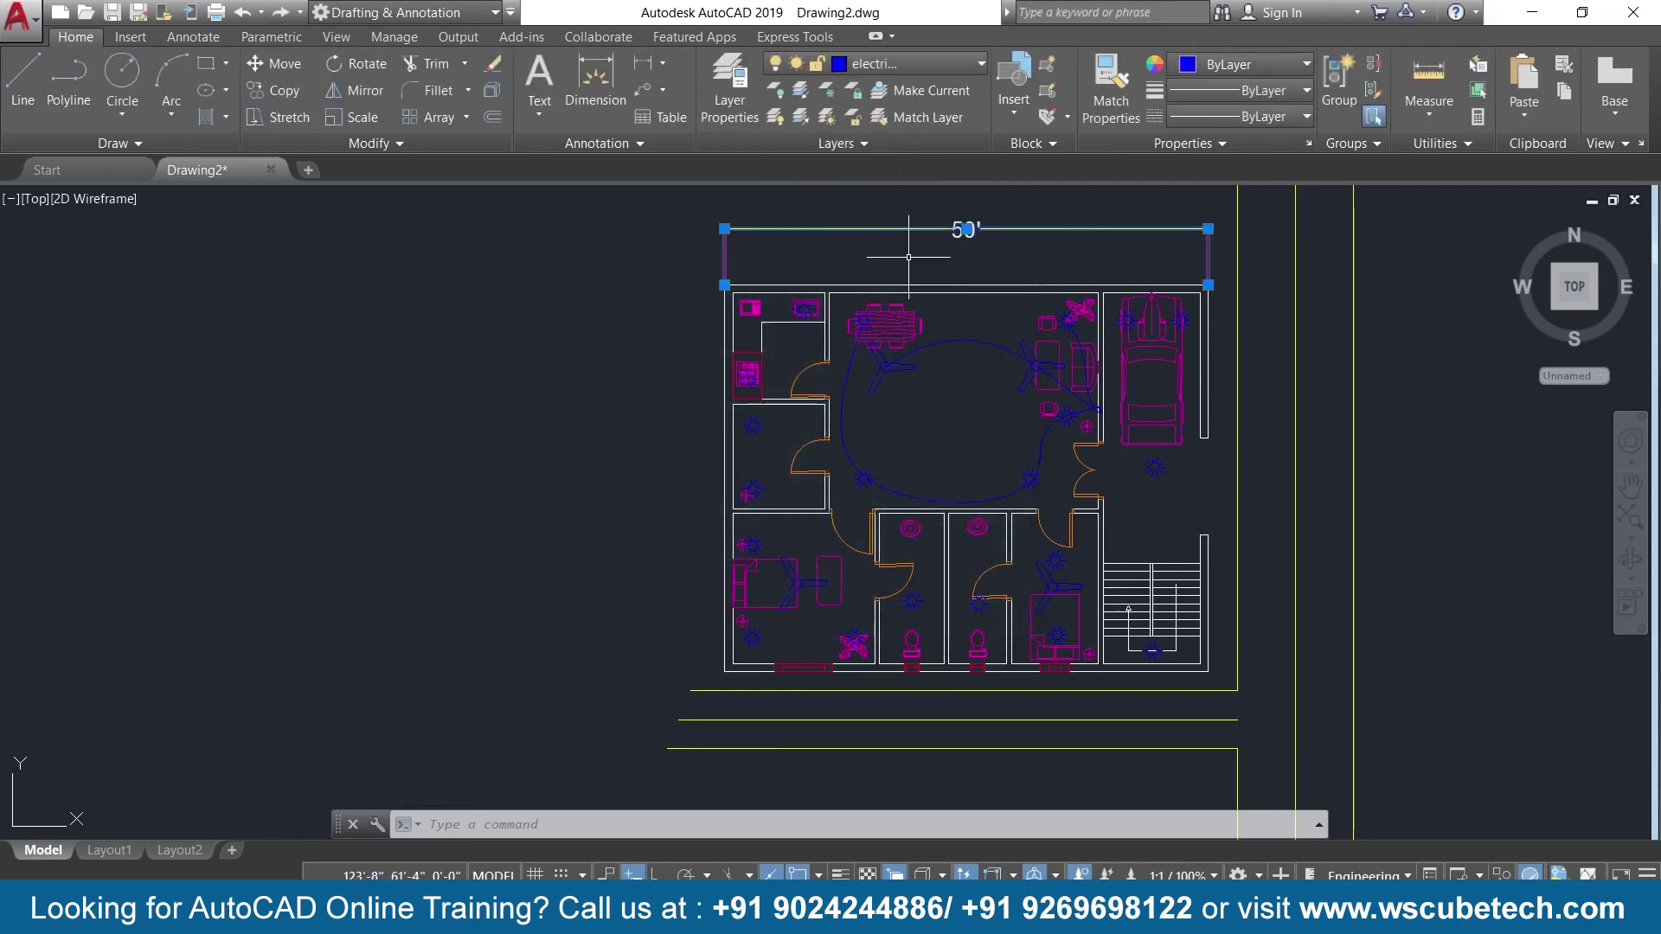
{"action": "key", "text": "Escape"}
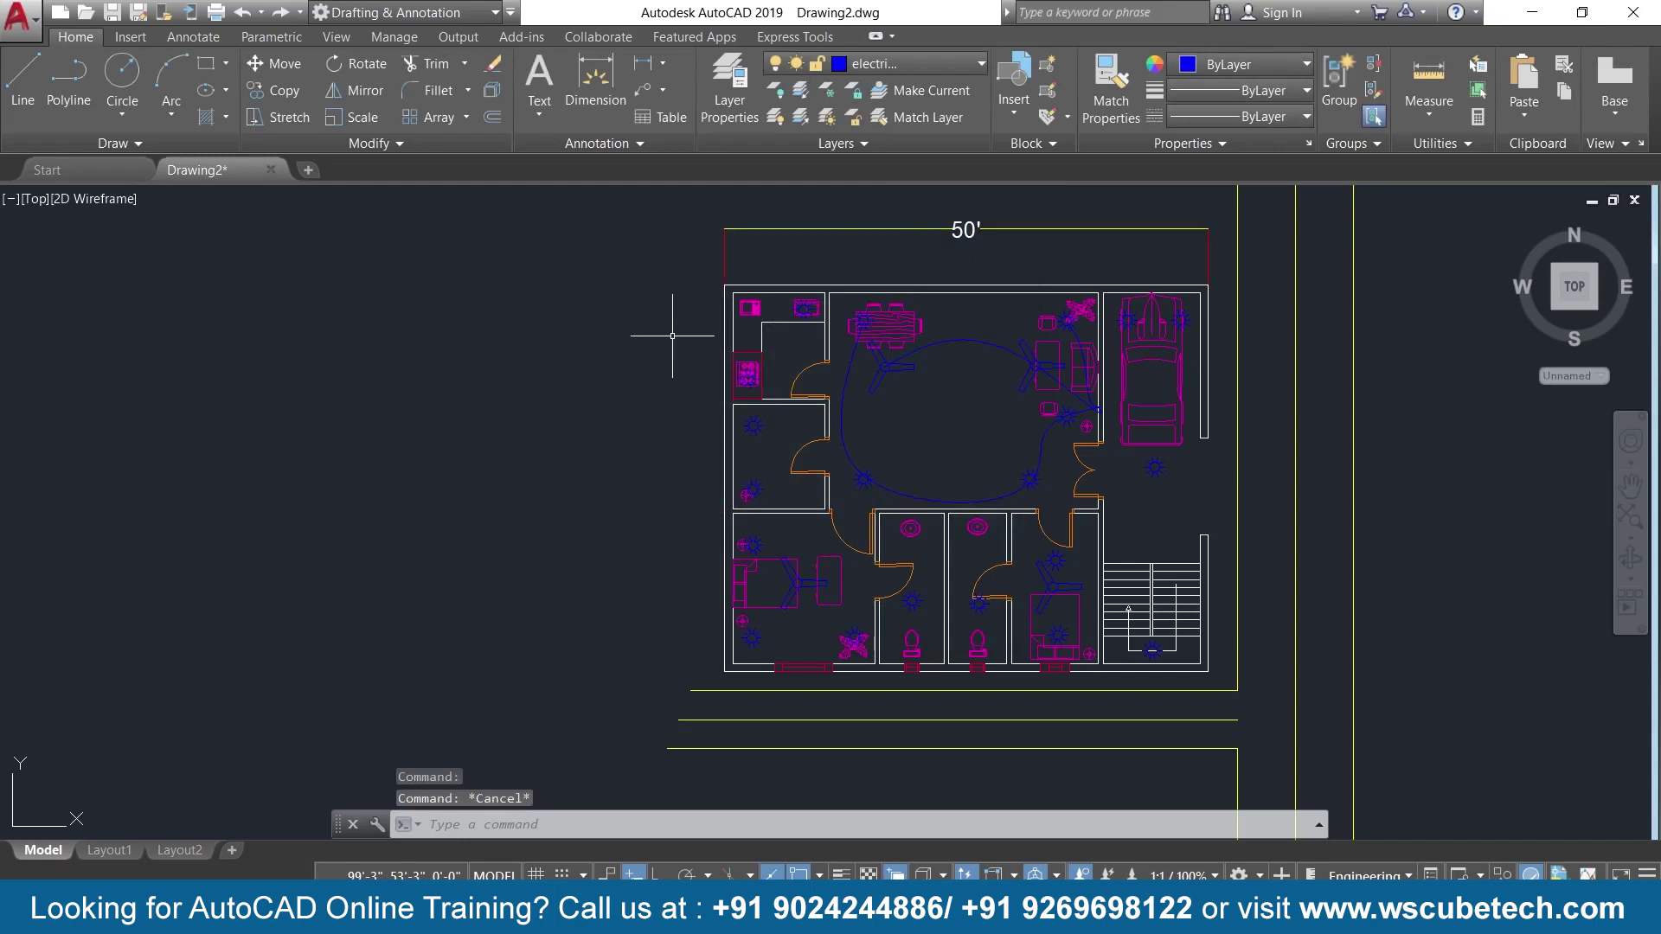
Abandon the unfinished linear dimensions and make the dimension layer current.
{"action": "left_click", "coordinate": [644, 63]}
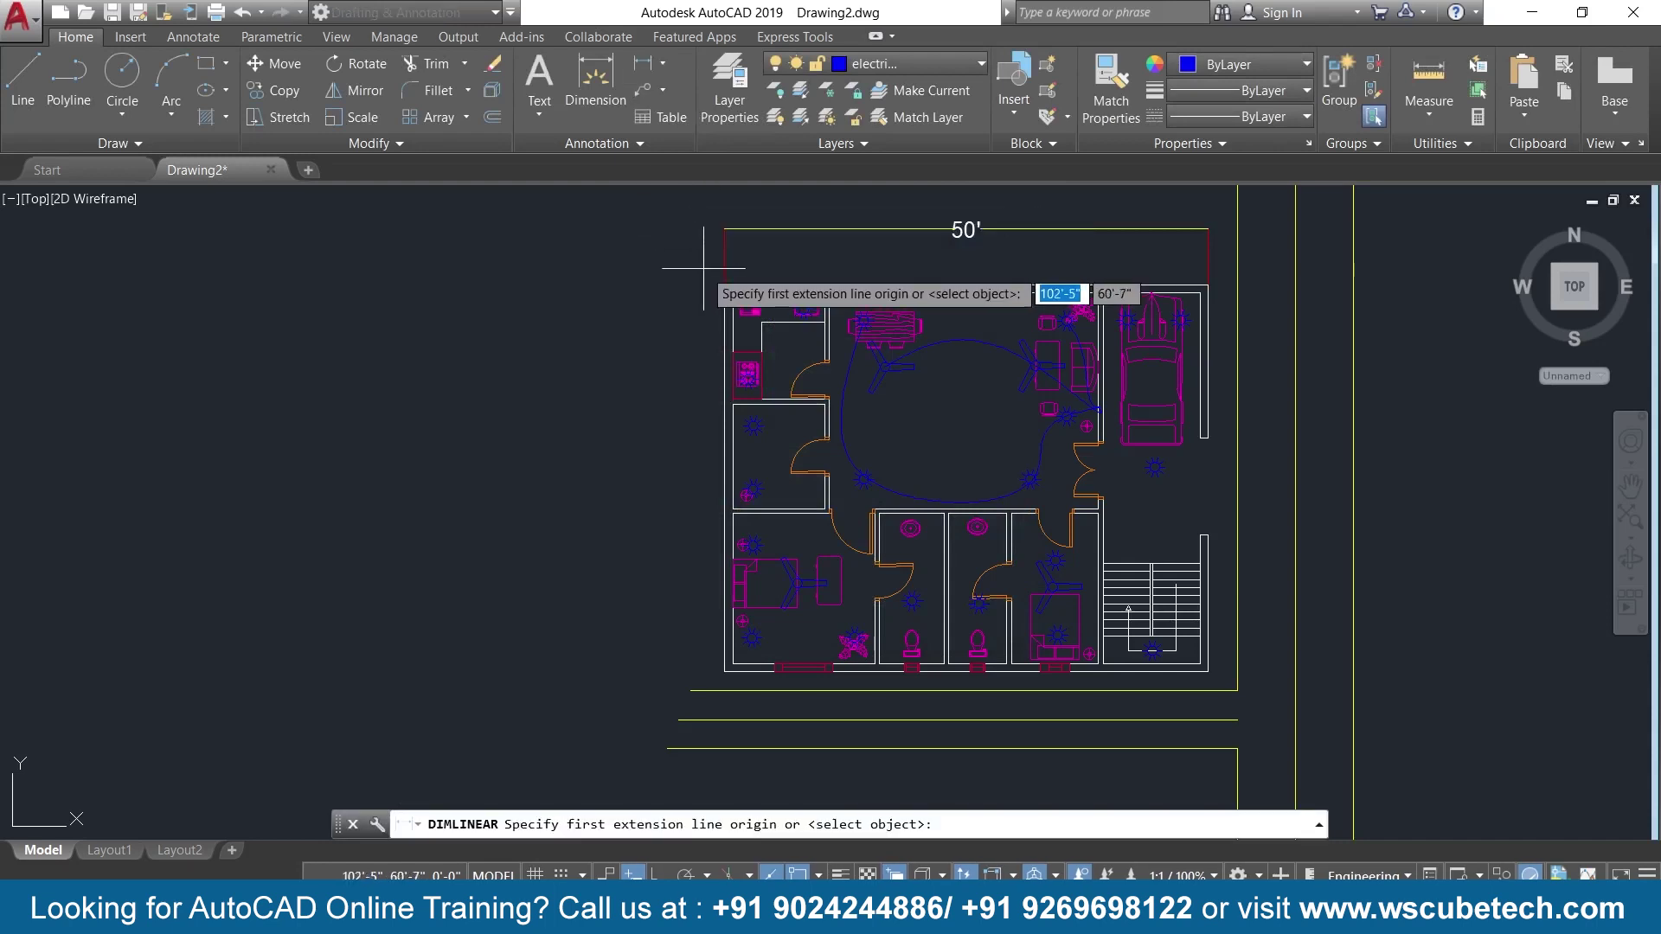
{"action": "left_click", "coordinate": [725, 286]}
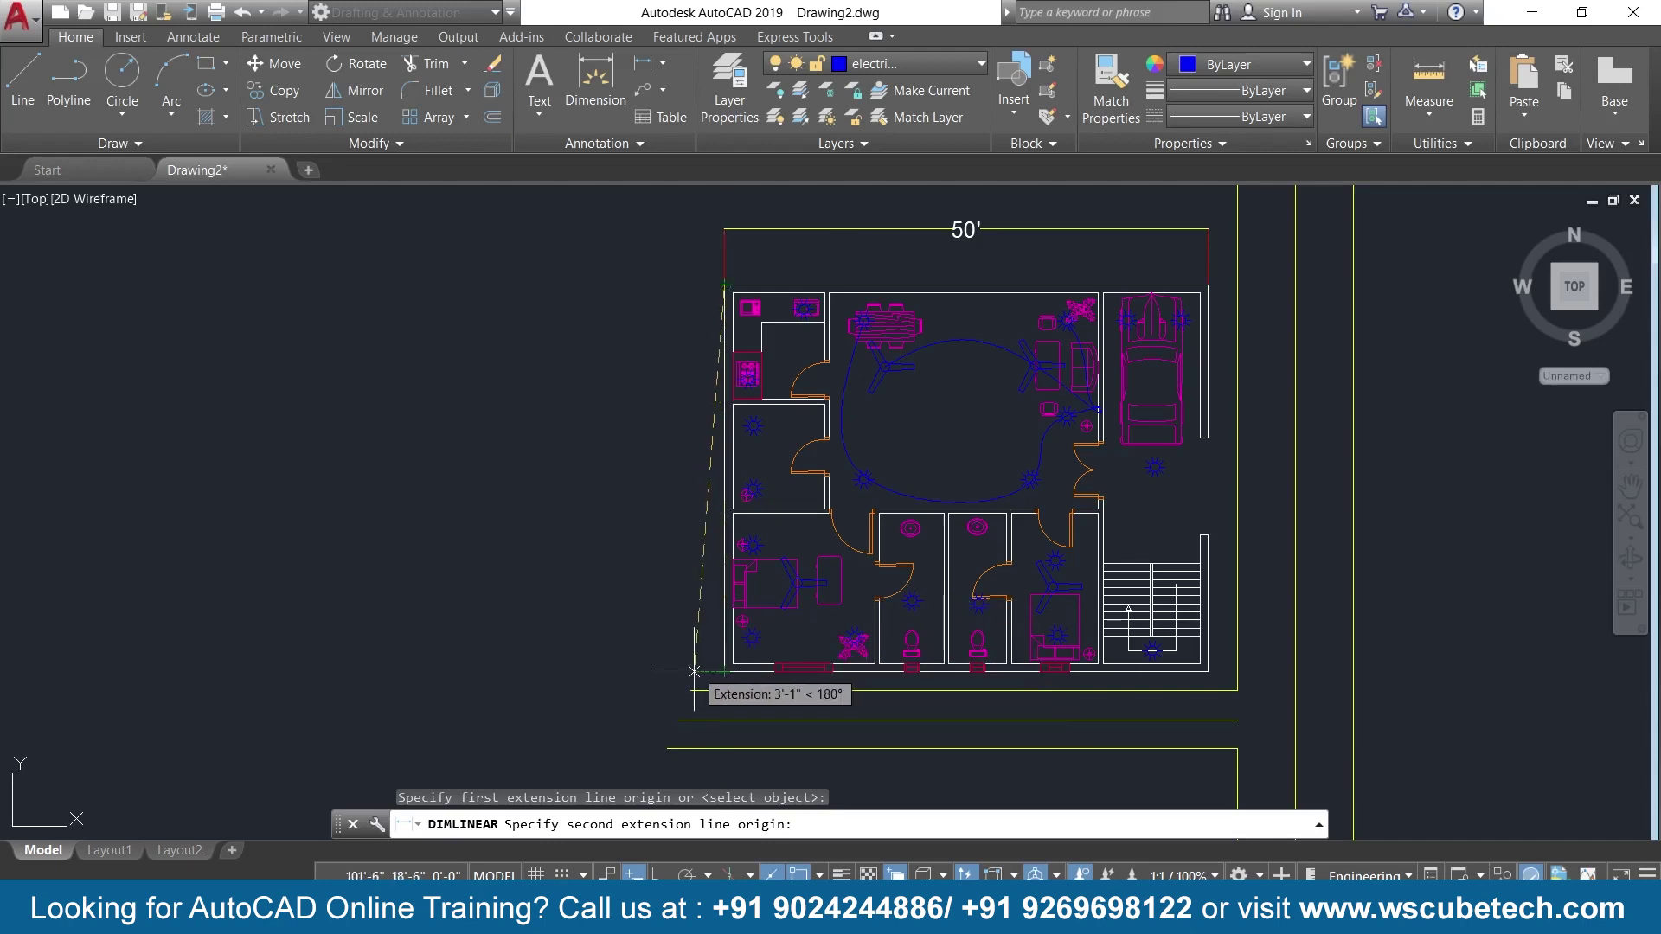
{"action": "key", "text": "Escape"}
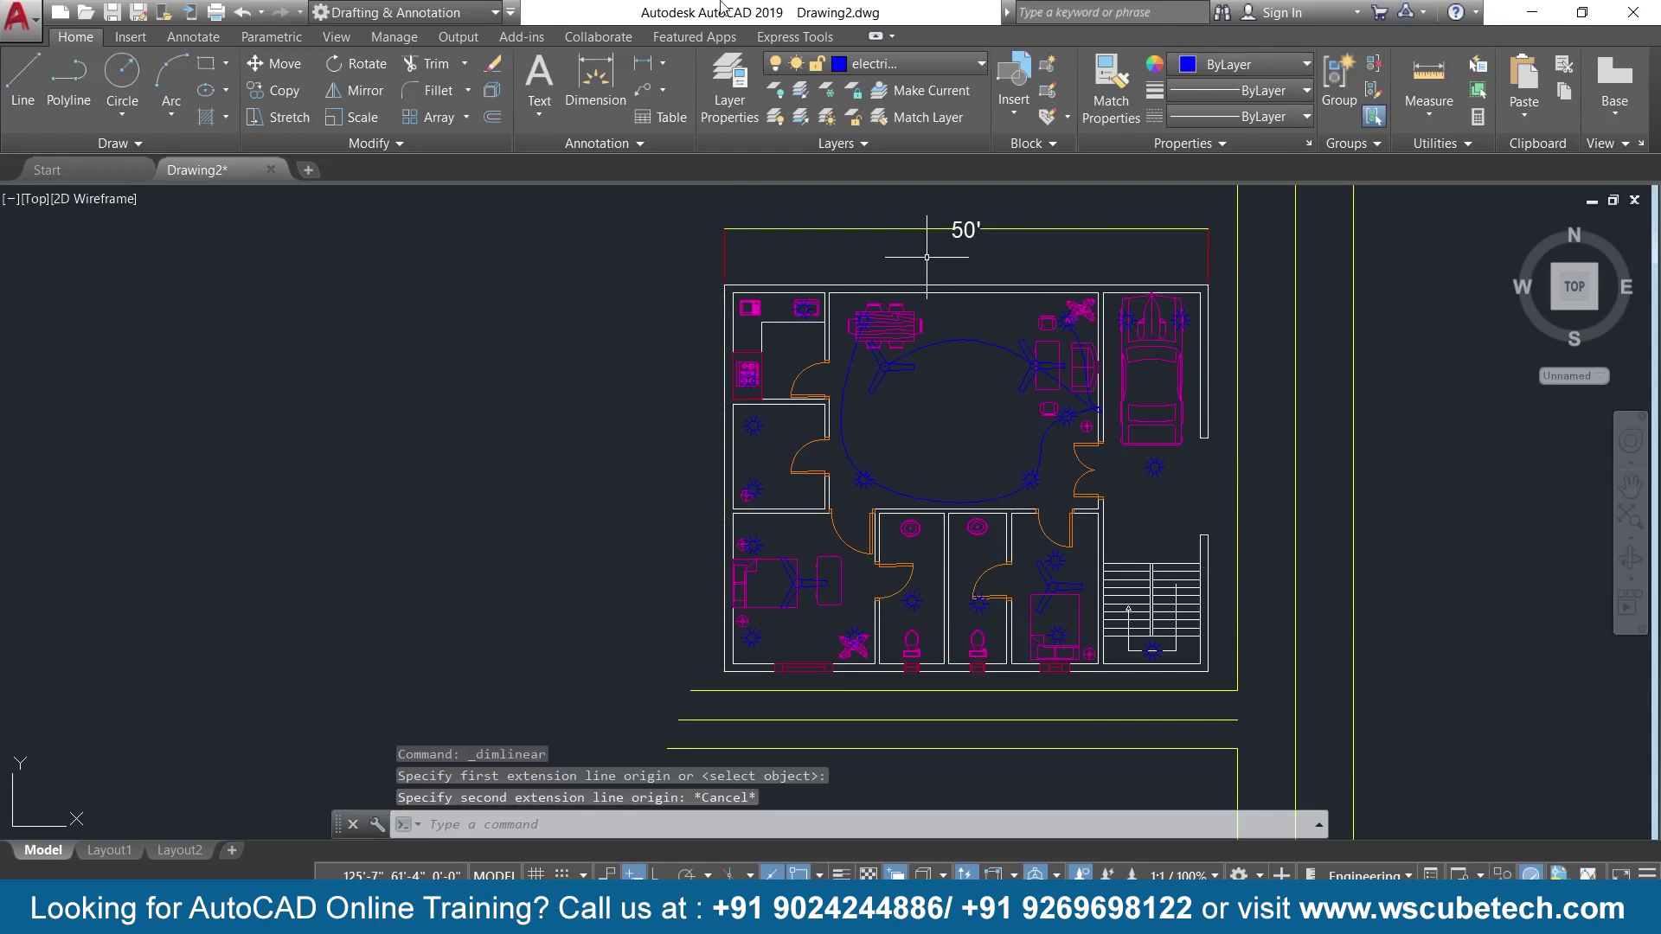
{"action": "left_click", "coordinate": [642, 62]}
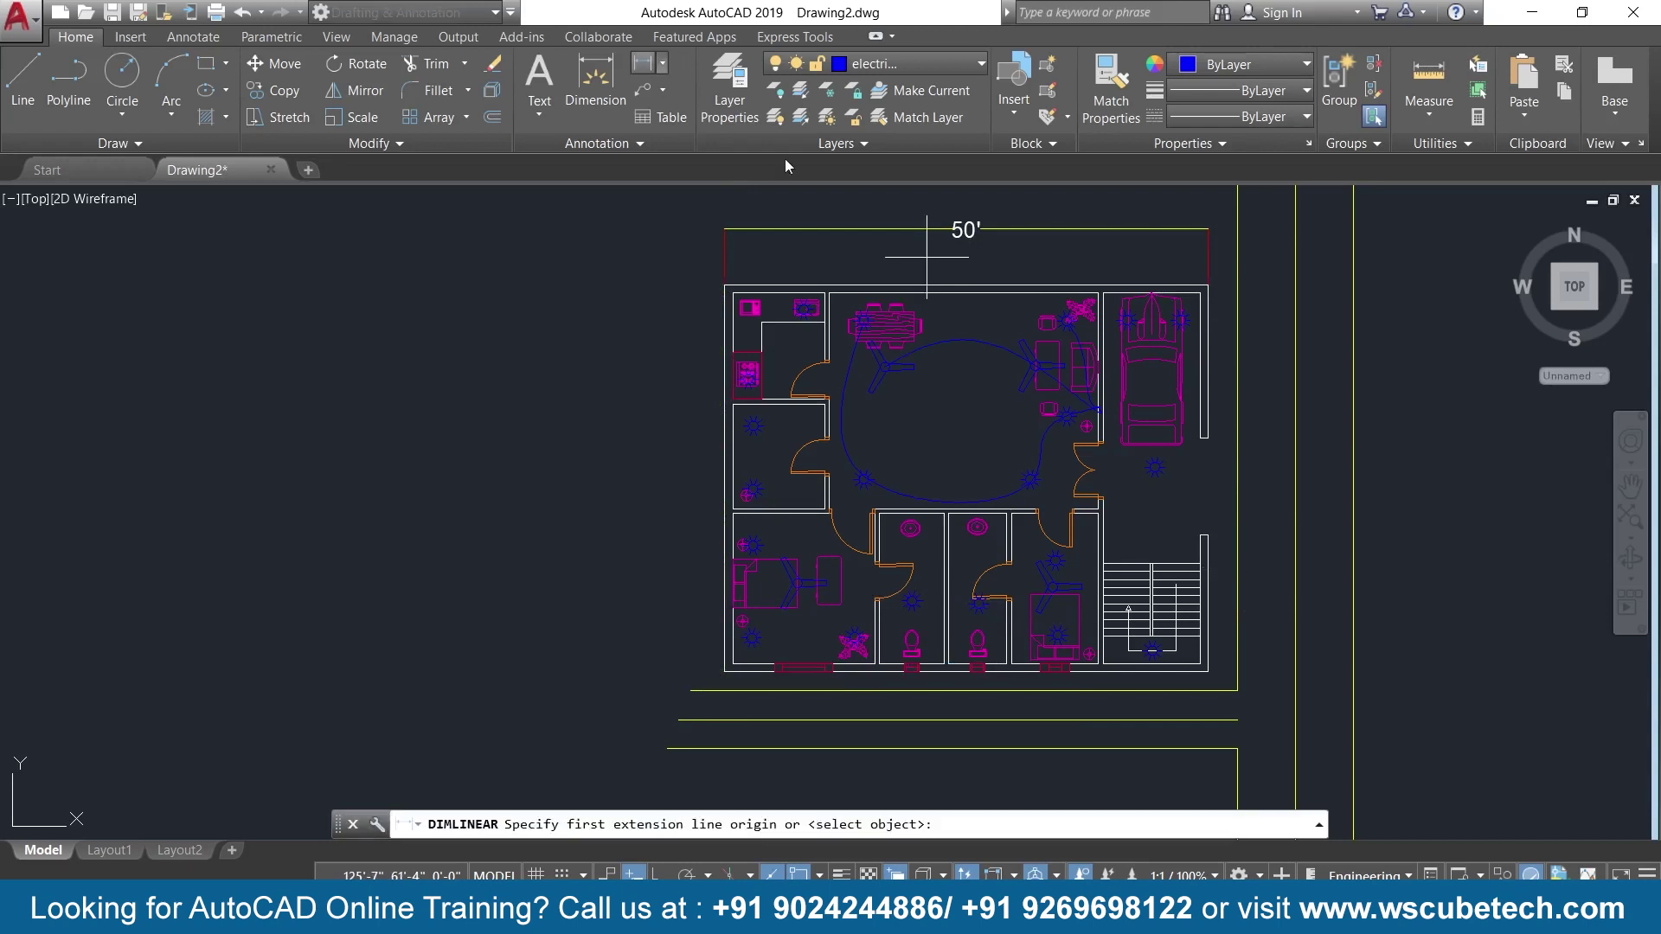
{"action": "left_click", "coordinate": [1208, 286]}
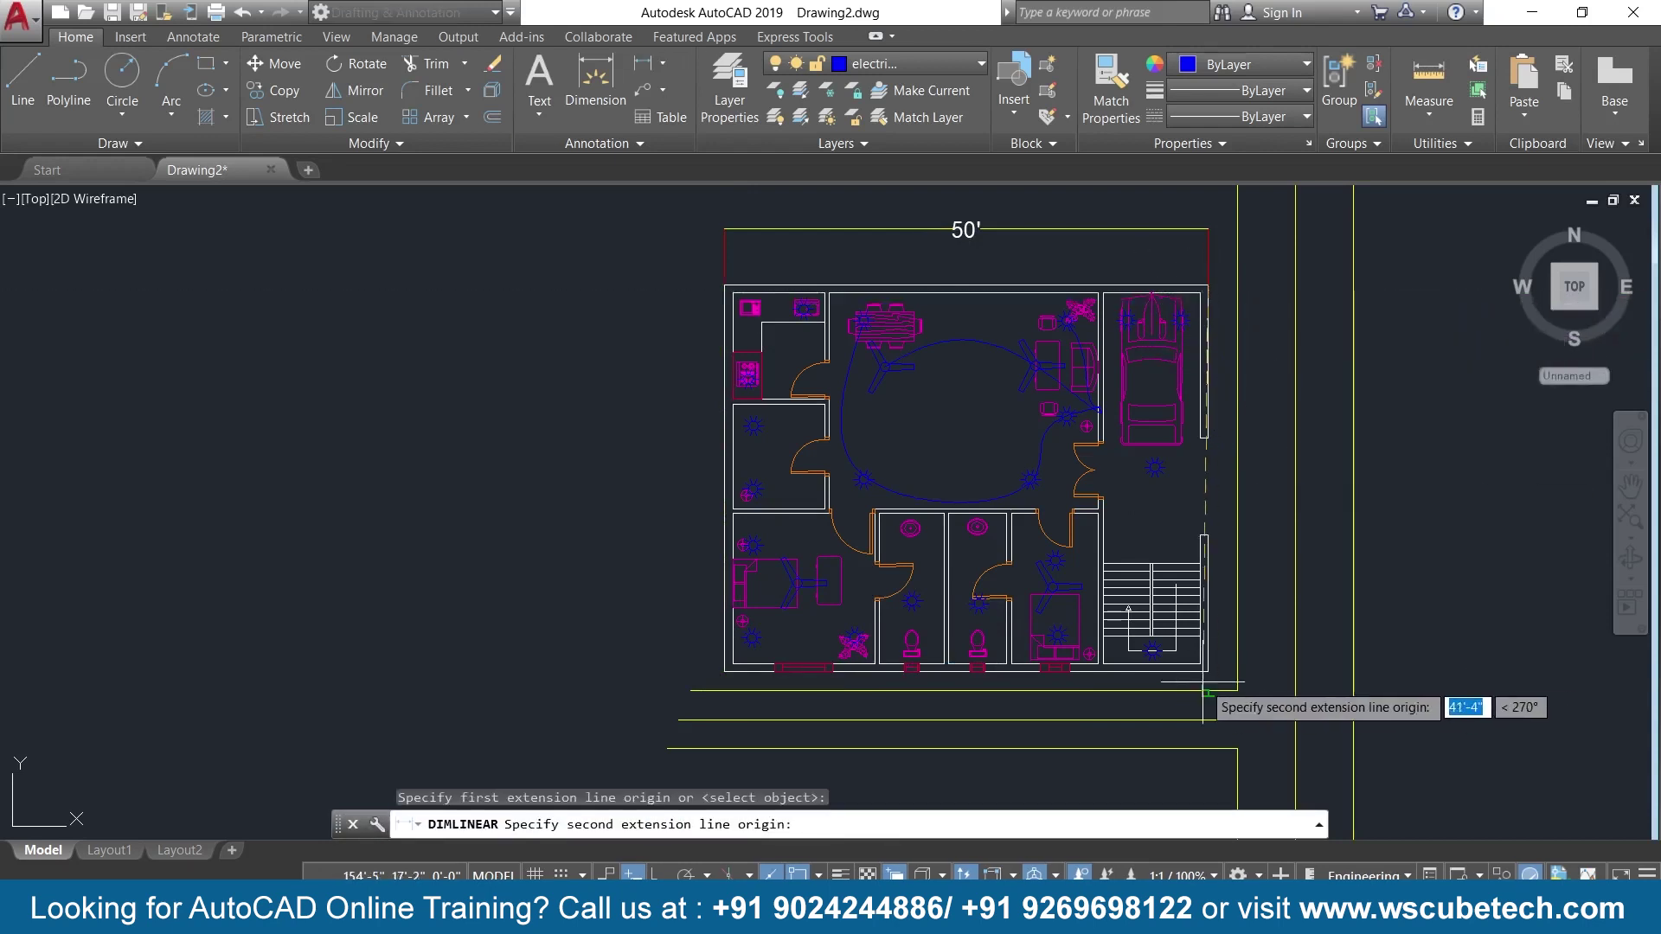
{"action": "left_click", "coordinate": [1208, 671]}
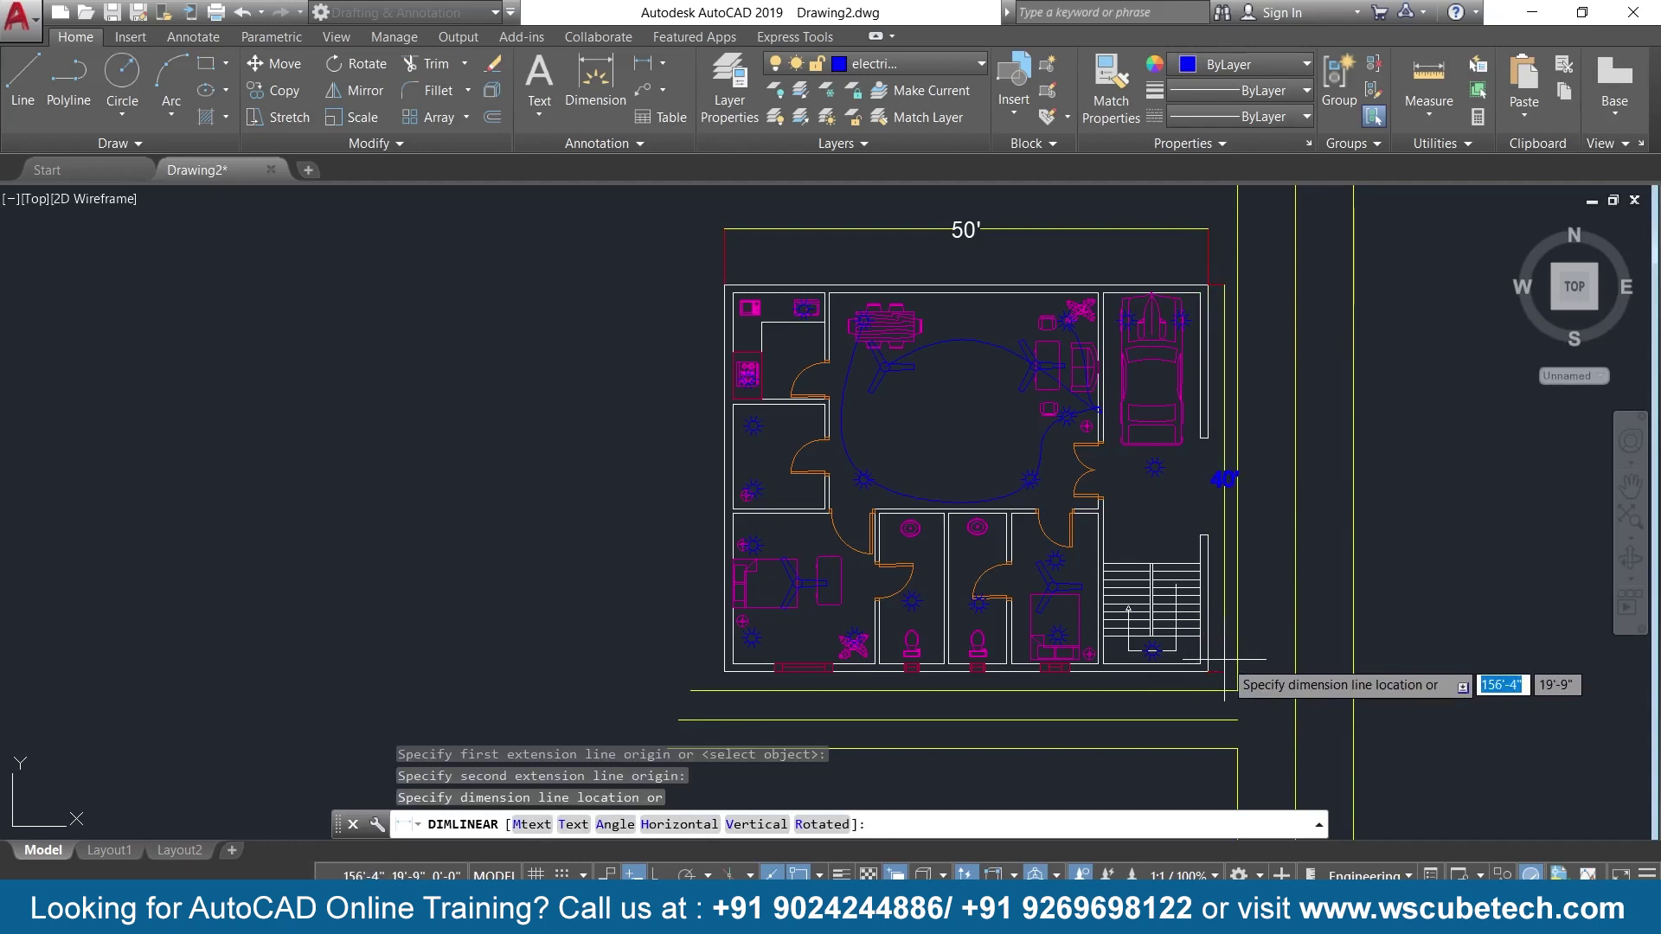
{"action": "key", "text": "Escape"}
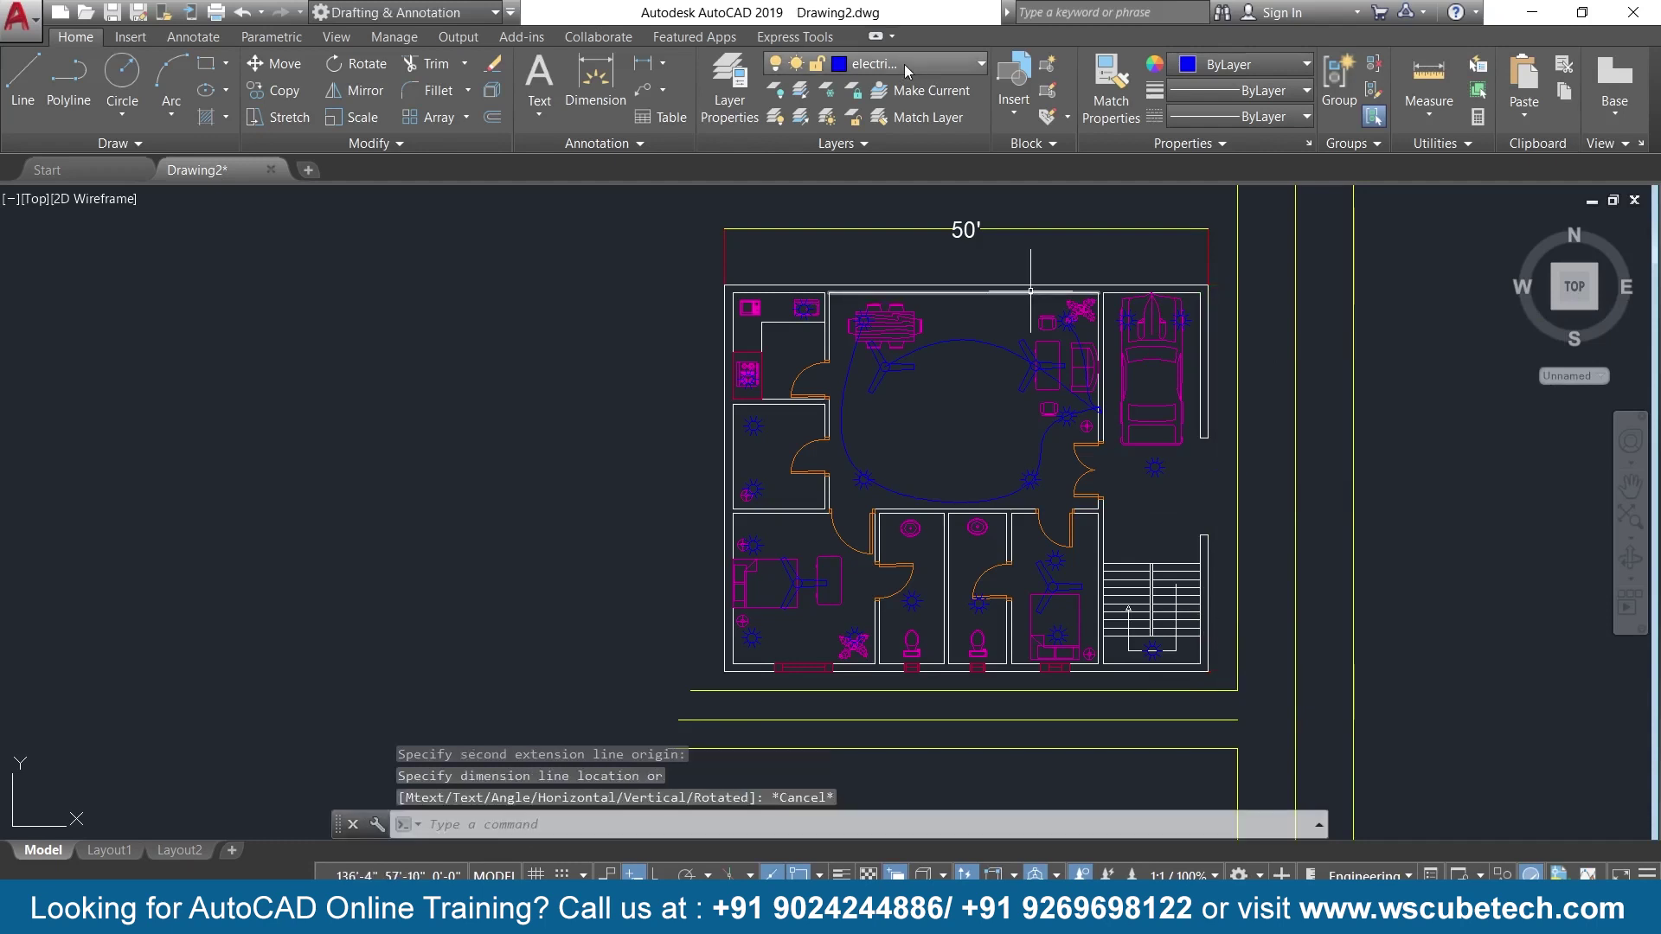
{"action": "left_click", "coordinate": [907, 65]}
{"action": "left_click", "coordinate": [889, 140]}
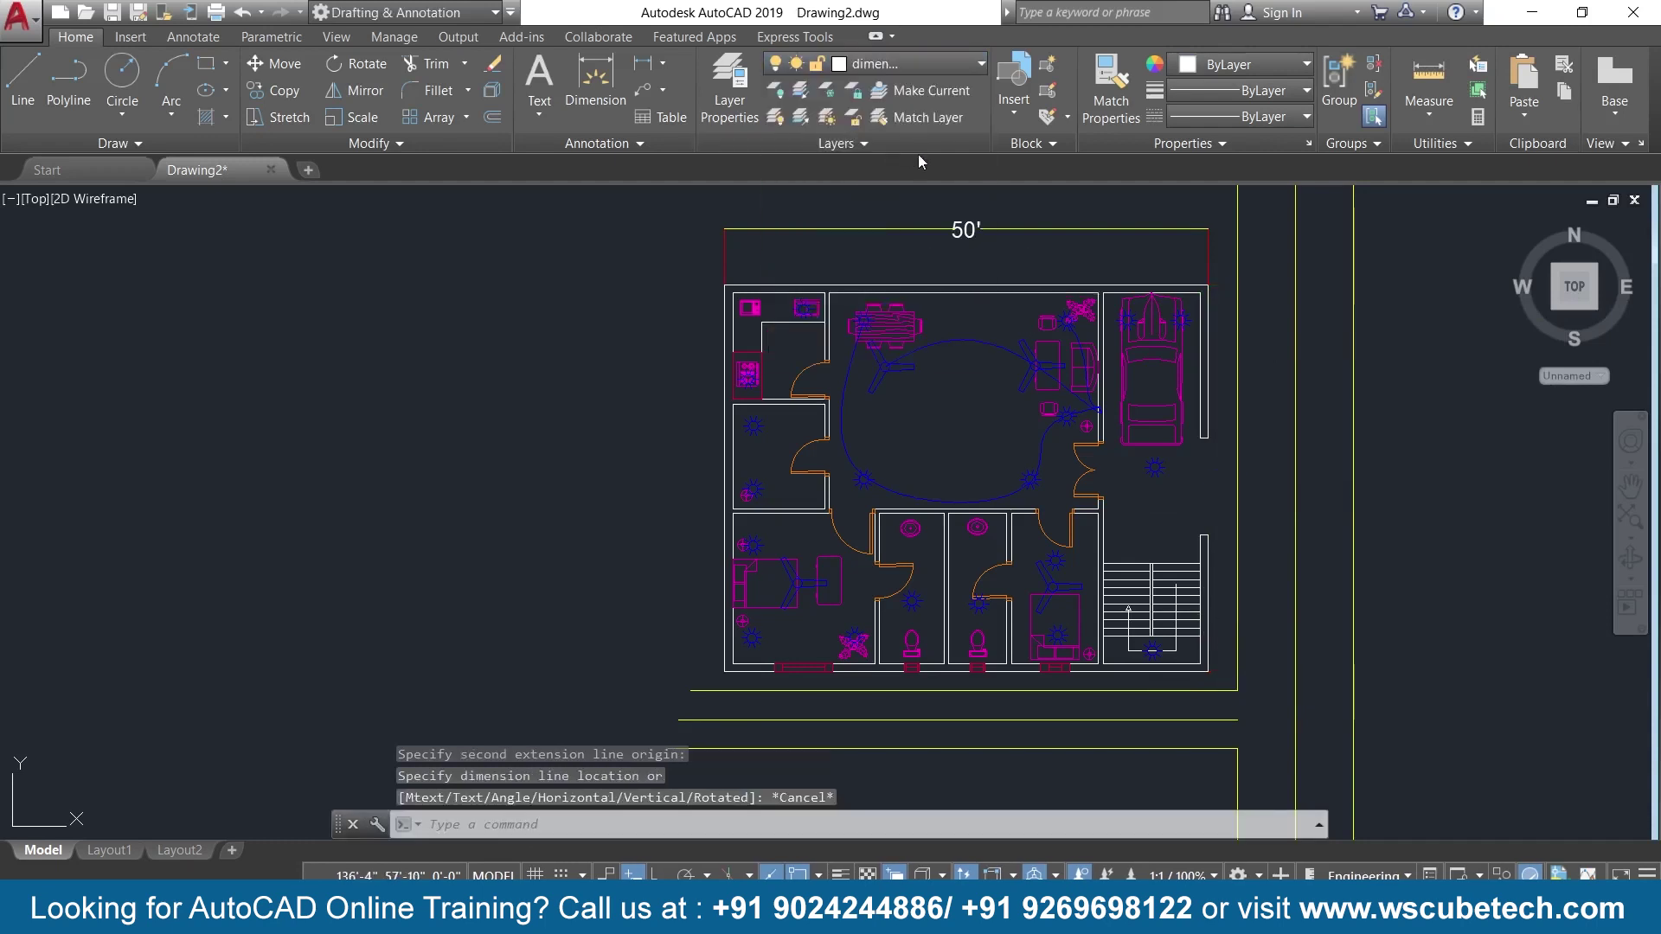
Dimension the building's right side with a 40' overall depth dimension.
{"action": "left_click", "coordinate": [650, 66]}
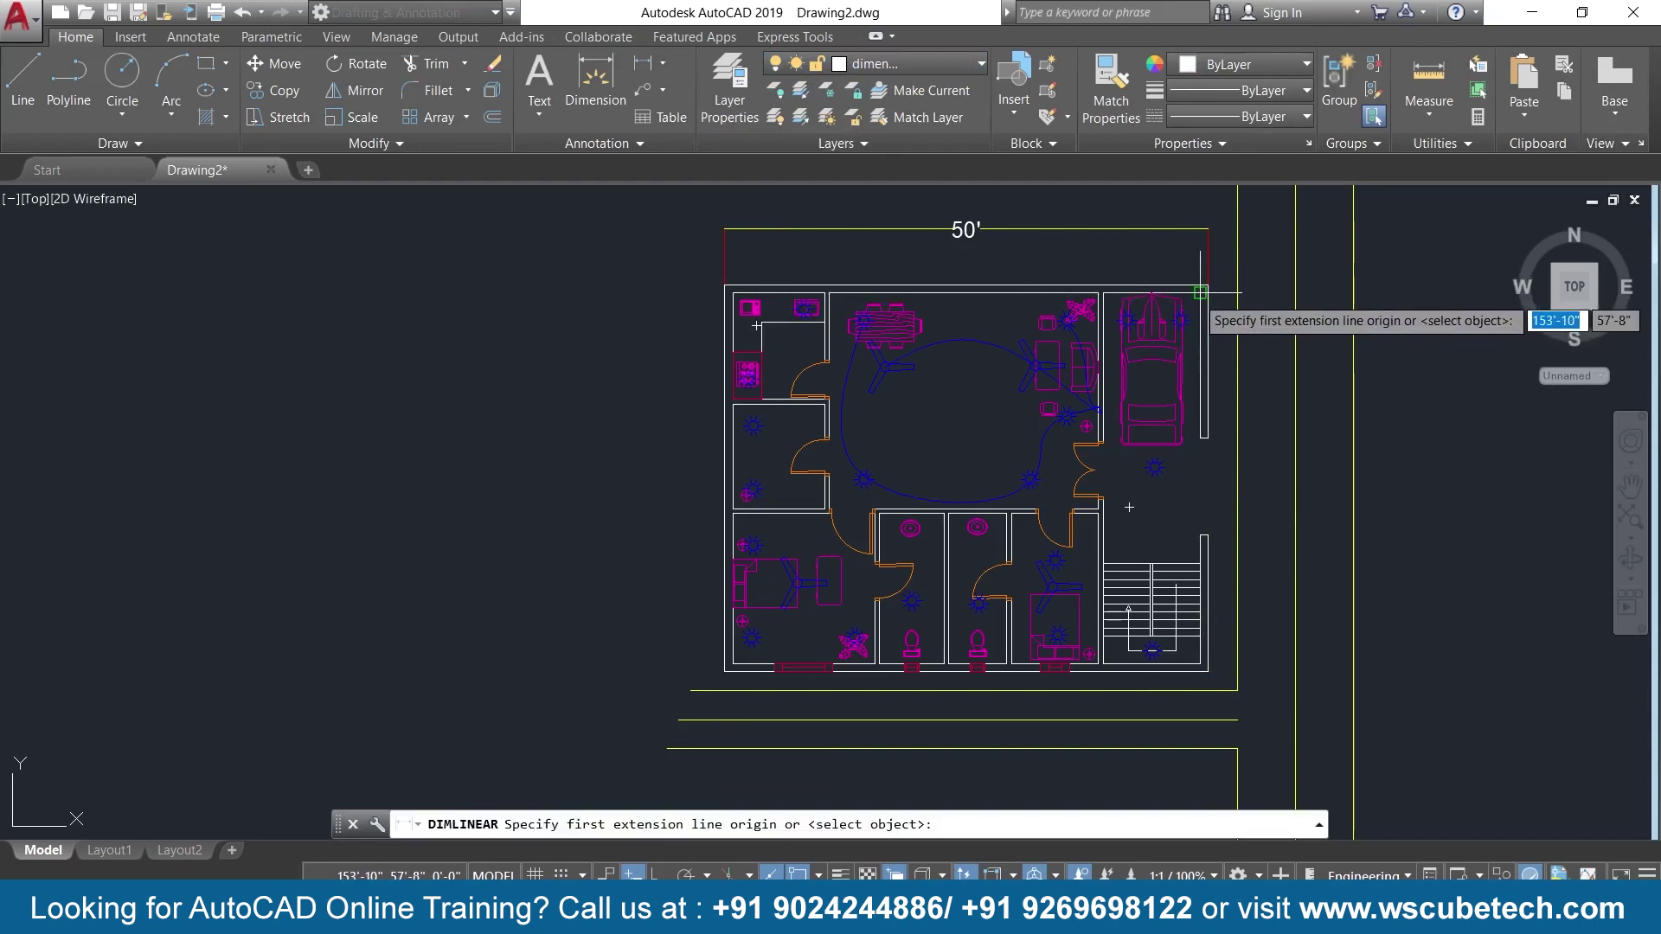
{"action": "left_click", "coordinate": [1208, 286]}
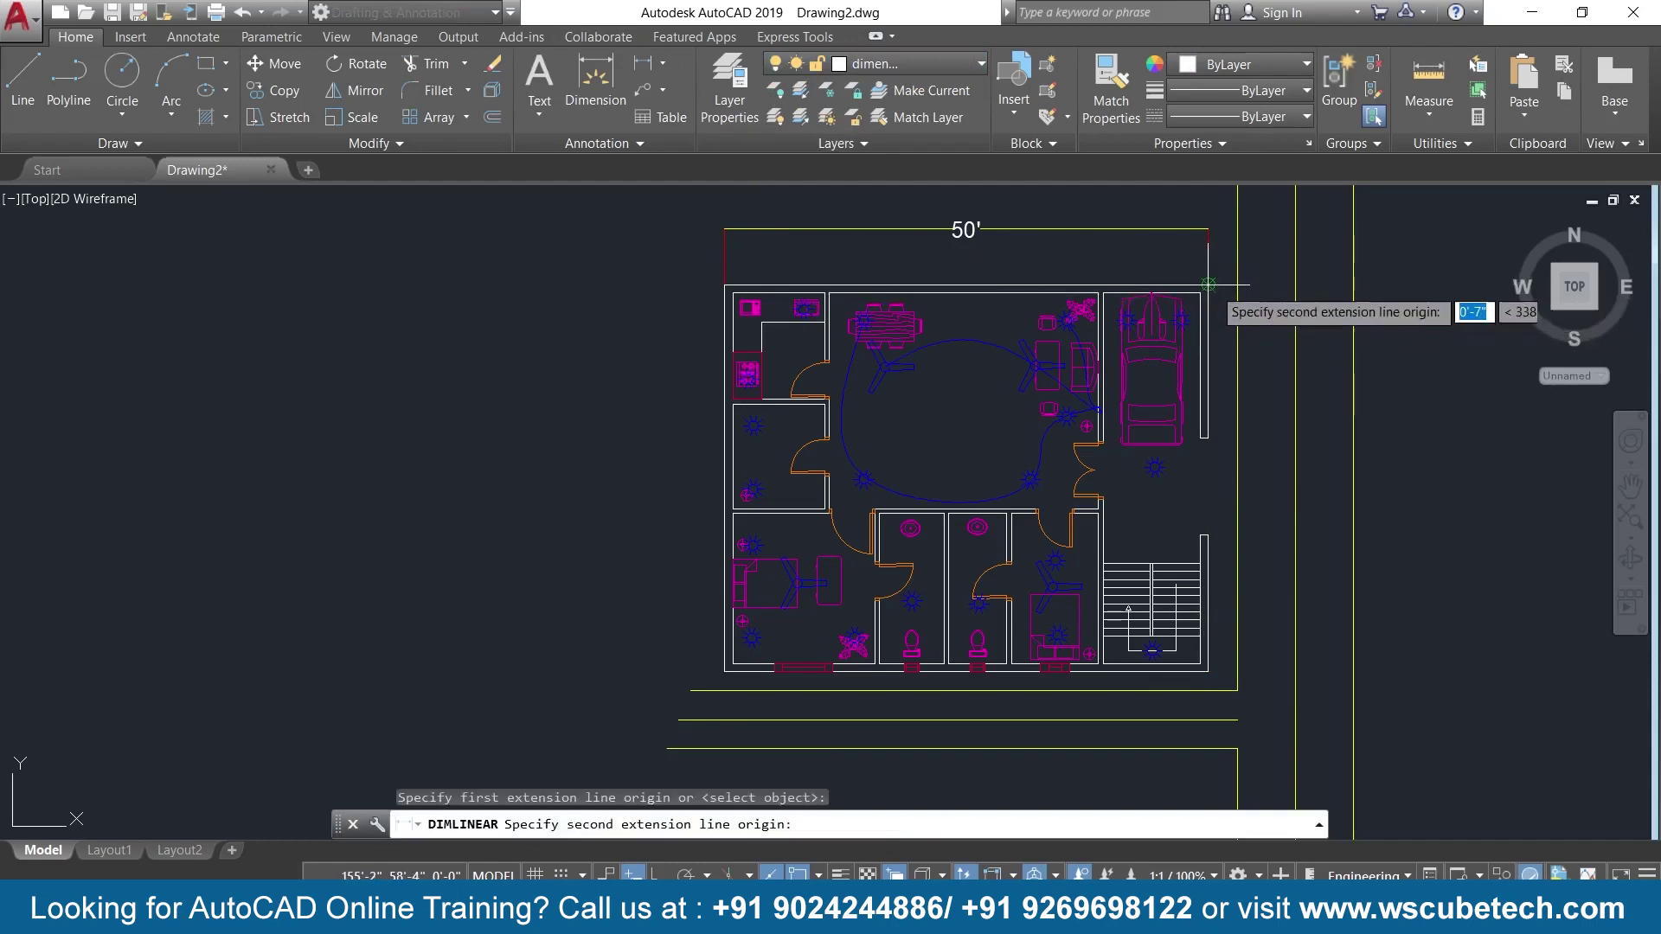
{"action": "left_click", "coordinate": [1209, 671]}
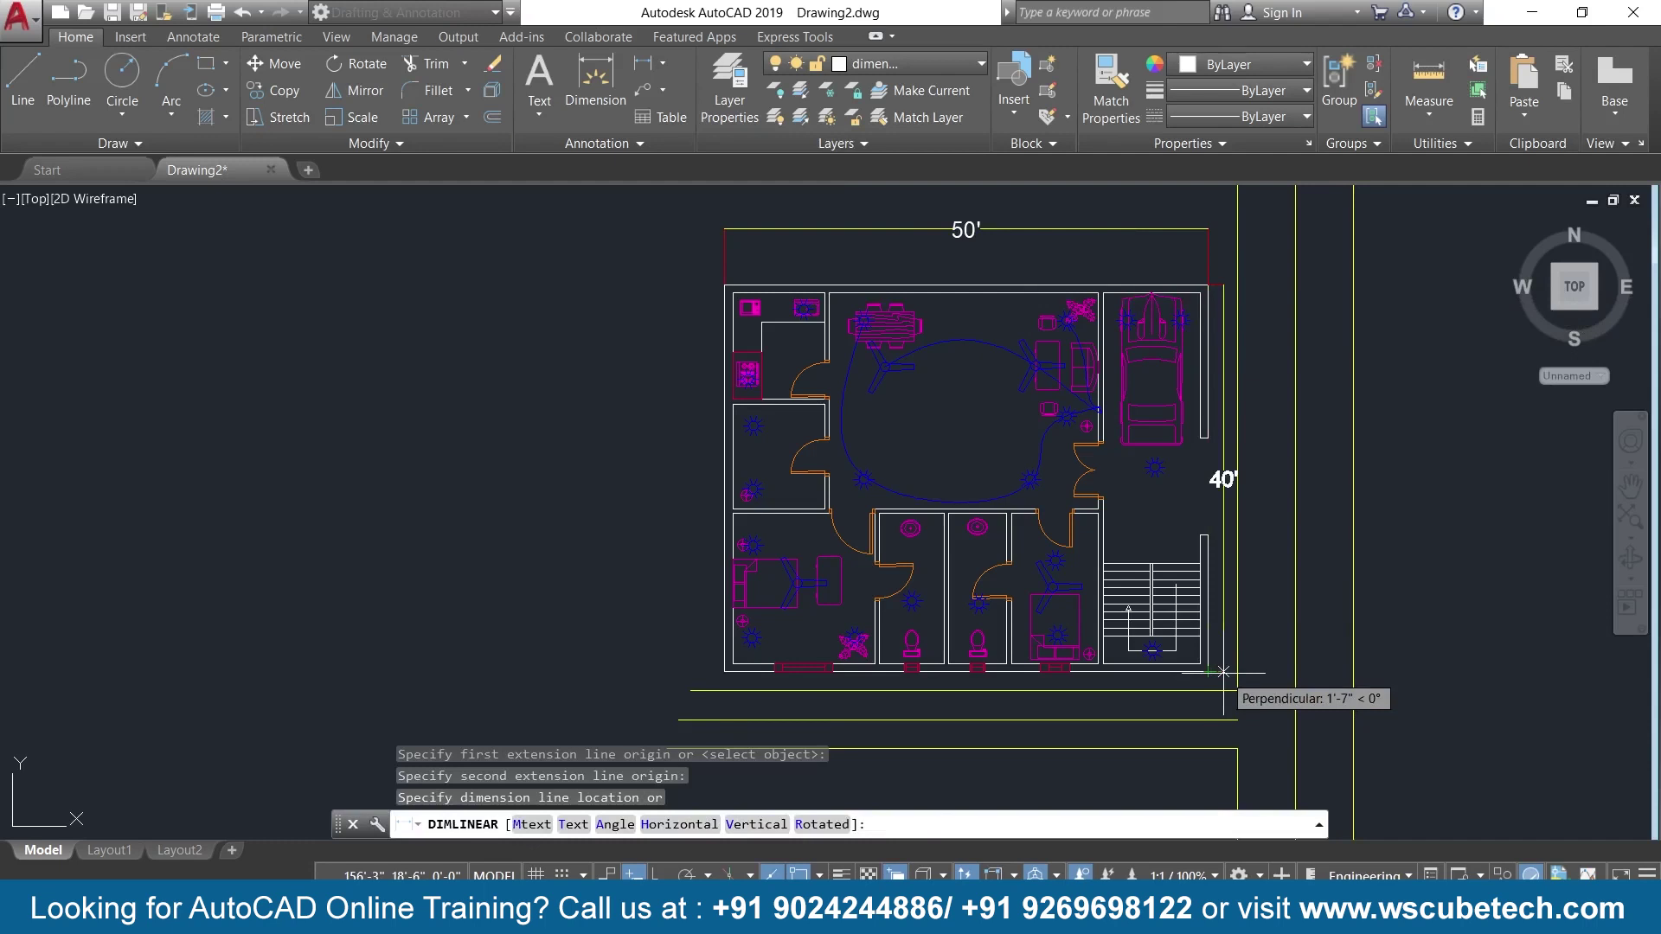
{"action": "left_click", "coordinate": [1221, 672]}
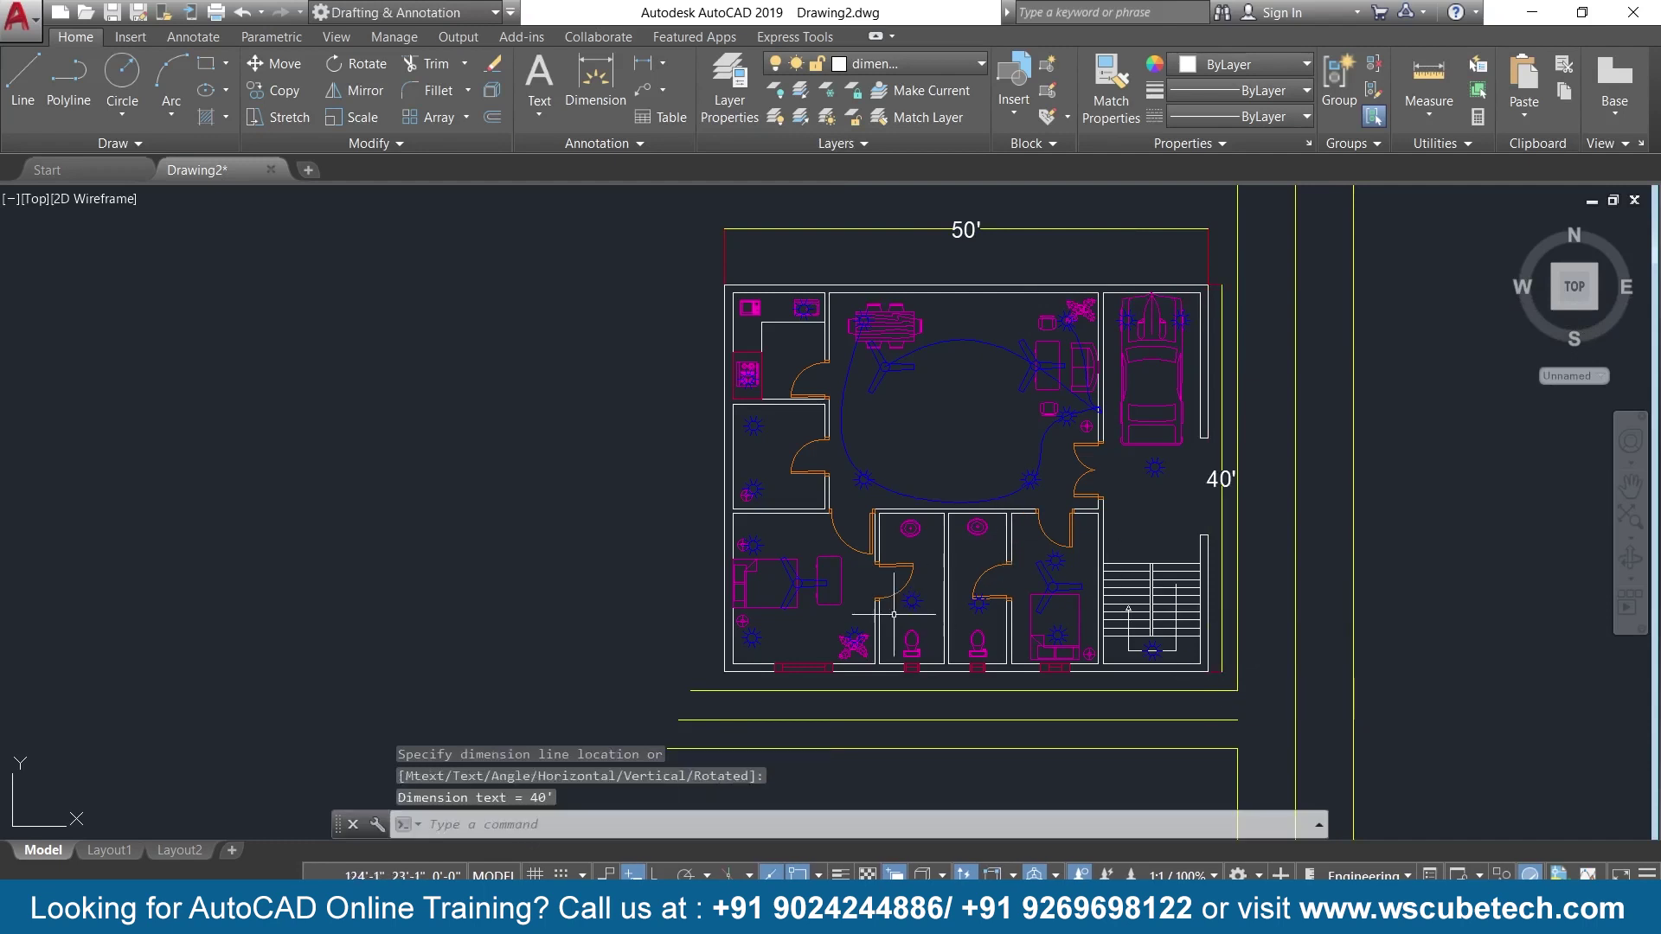
{"action": "scroll", "coordinate": [597, 433], "scroll_direction": "up", "scroll_amount": 1}
{"action": "scroll", "coordinate": [603, 429], "scroll_direction": "down", "scroll_amount": 1}
{"action": "scroll", "coordinate": [630, 519], "scroll_direction": "up", "scroll_amount": 1}
{"action": "scroll", "coordinate": [667, 382], "scroll_direction": "up", "scroll_amount": 1}
{"action": "scroll", "coordinate": [667, 382], "scroll_direction": "up", "scroll_amount": 2}
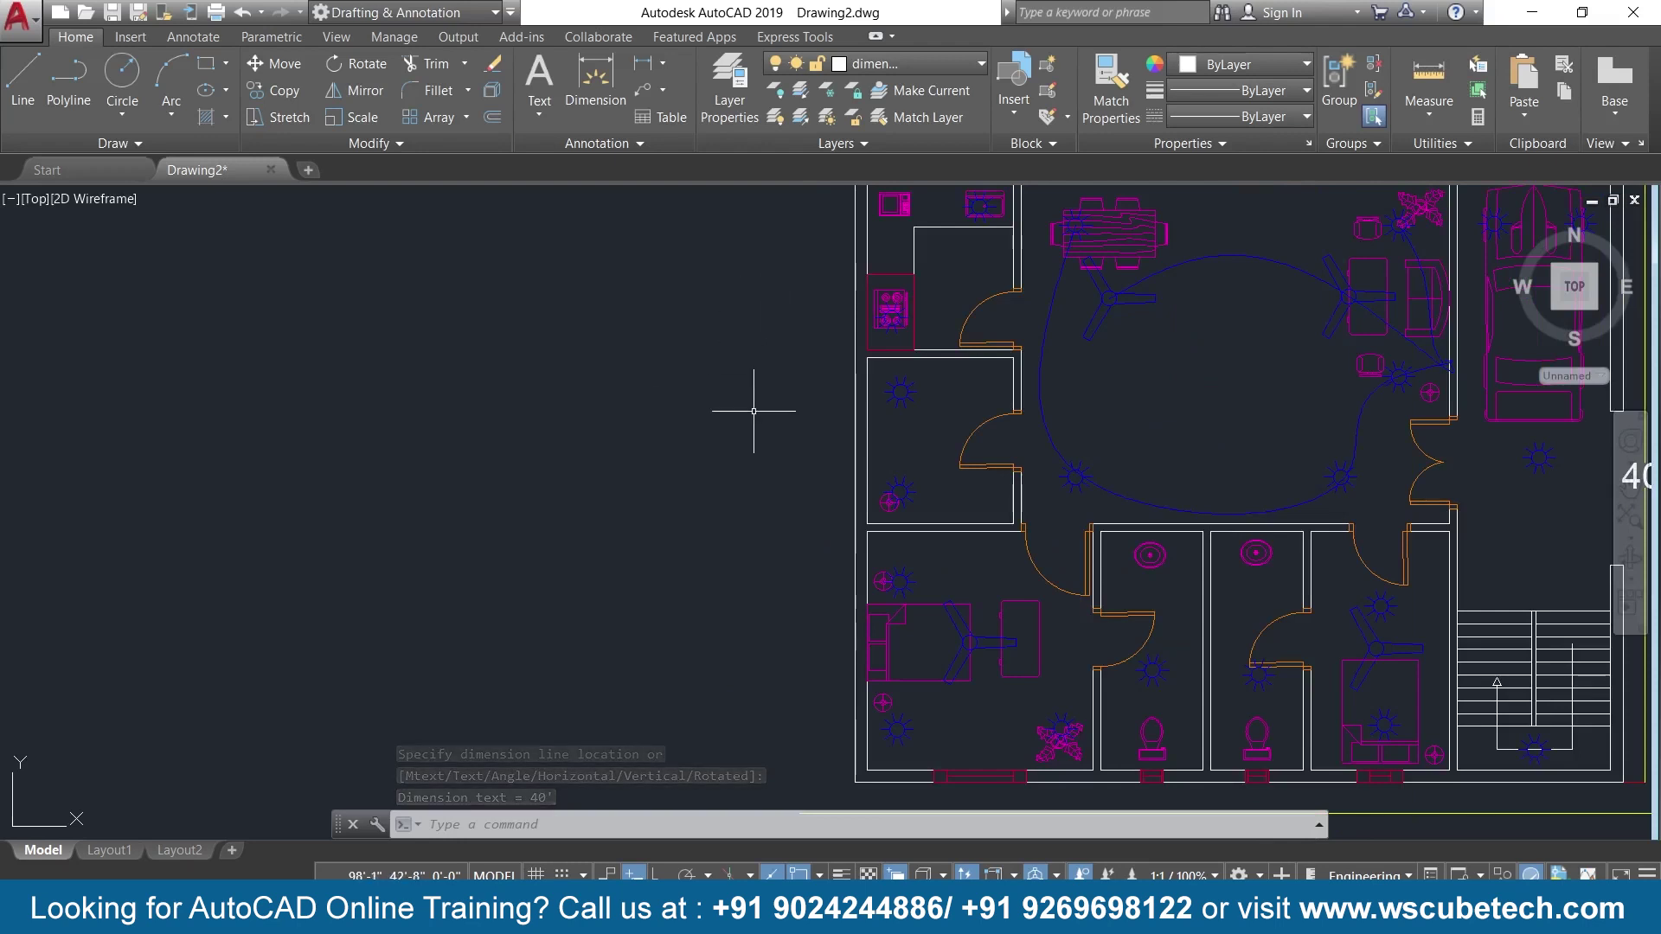
{"action": "scroll", "coordinate": [753, 411], "scroll_direction": "down", "scroll_amount": 2}
{"action": "middle_click_drag", "start_coordinate": [753, 409], "coordinate": [752, 443]}
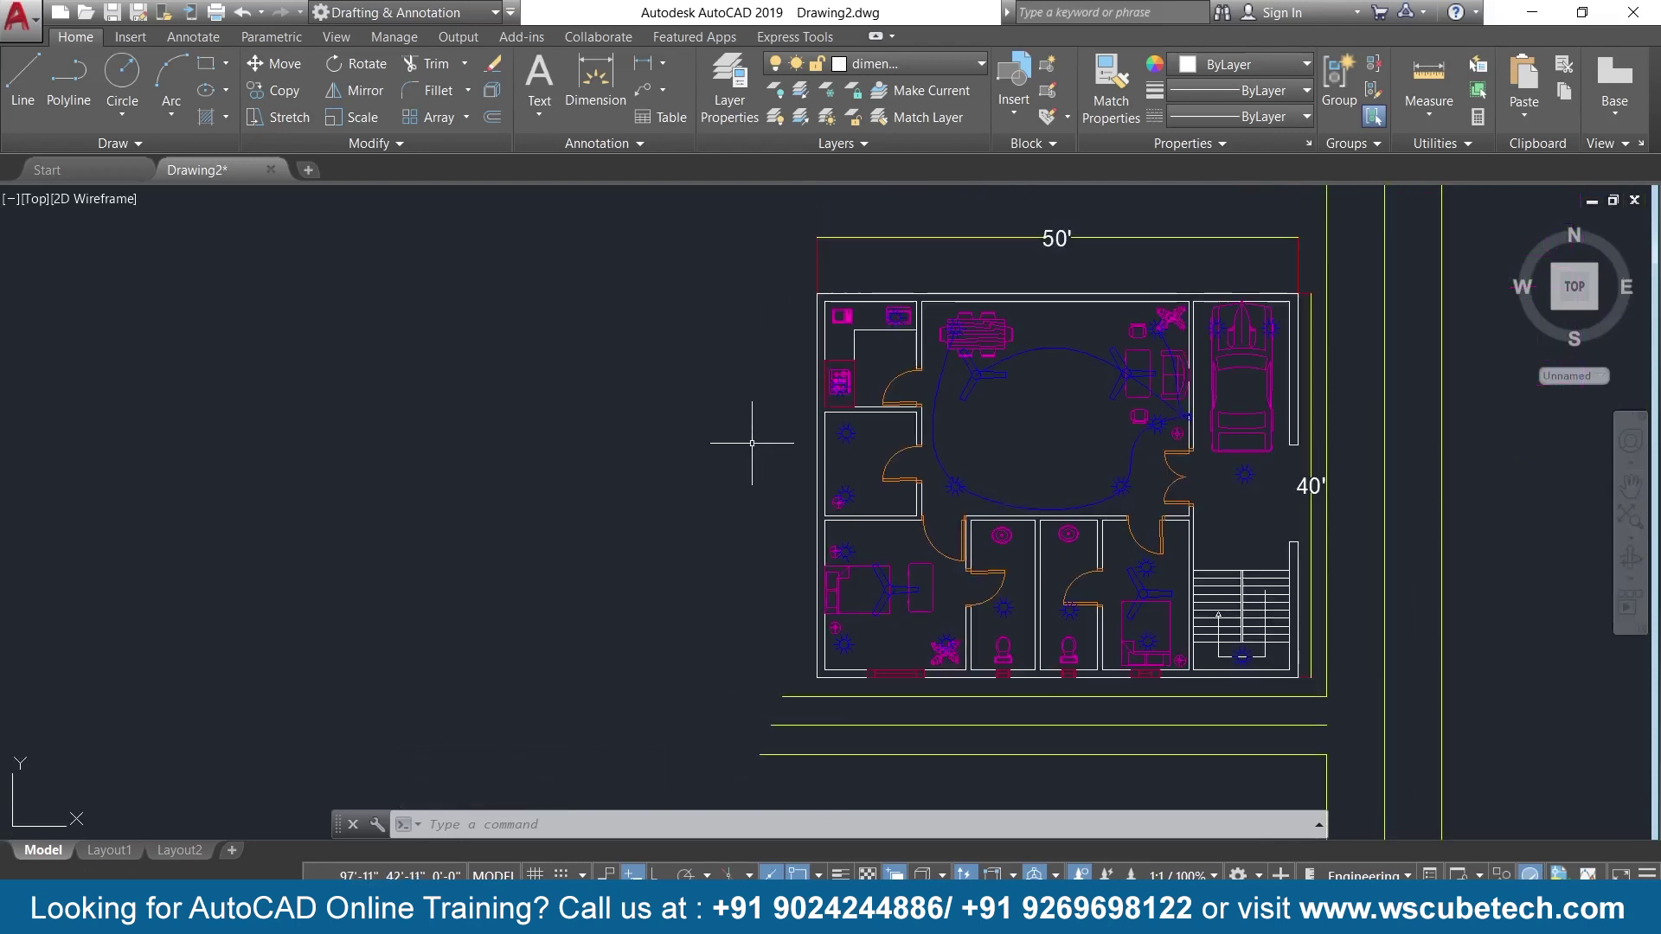
Add an 11' vertical dimension beside the top-left room, from the corner to the interior wall.
{"action": "left_click", "coordinate": [641, 58]}
{"action": "scroll", "coordinate": [731, 333], "scroll_direction": "up", "scroll_amount": 2}
{"action": "left_click", "coordinate": [879, 283]}
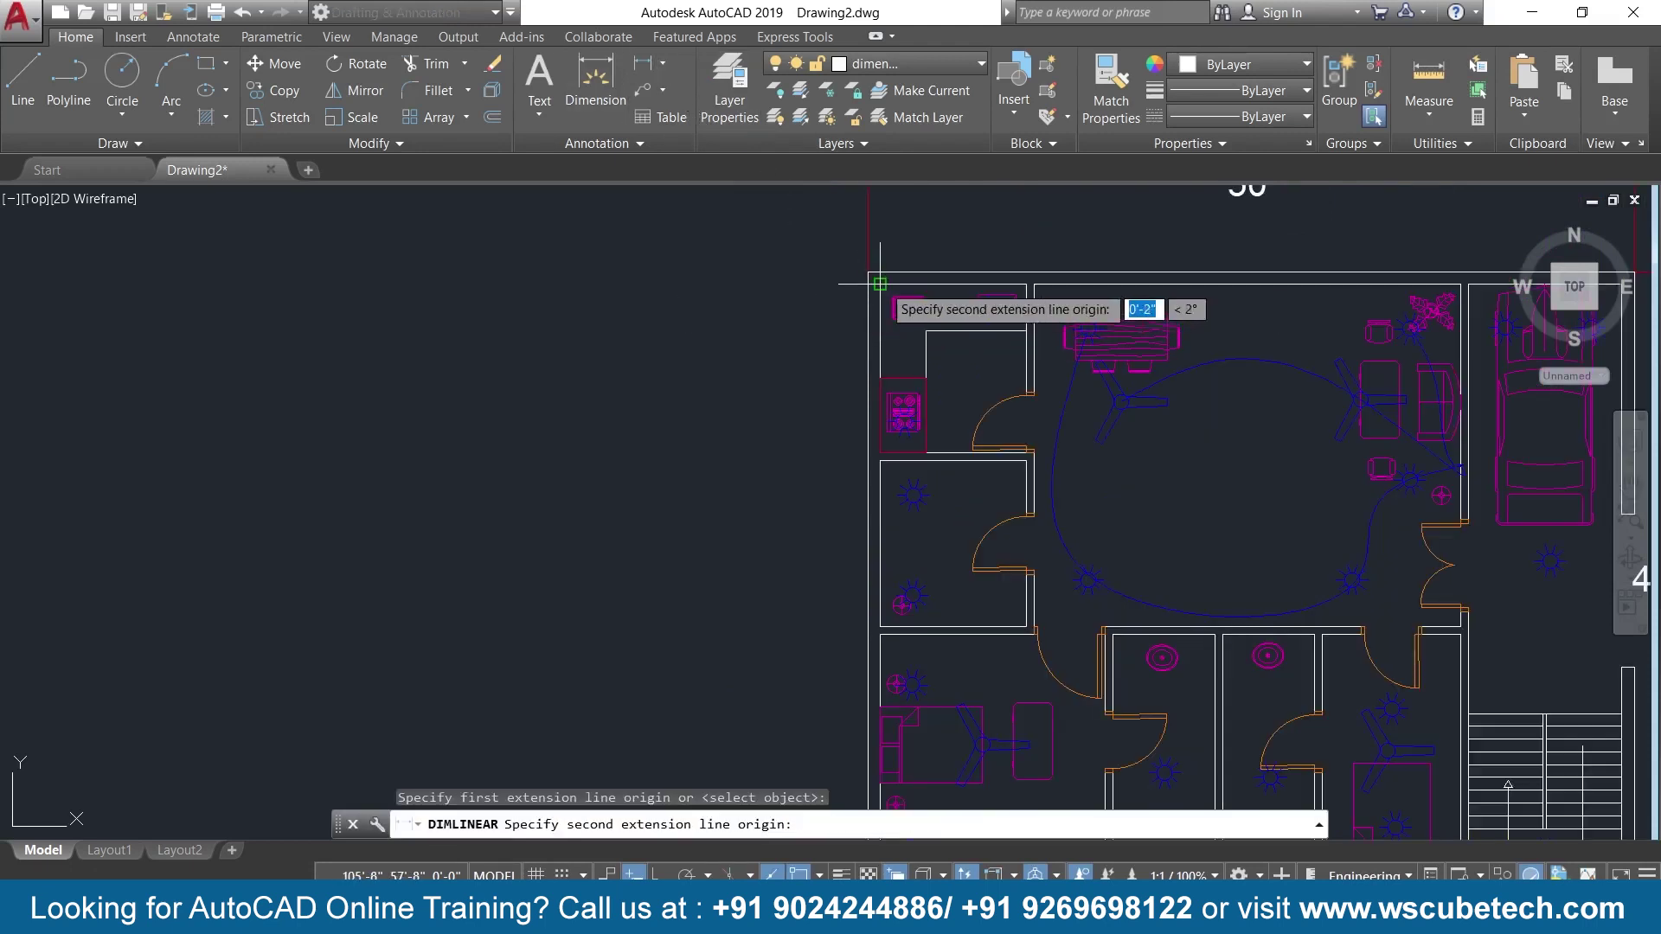
{"action": "left_click", "coordinate": [880, 452]}
{"action": "left_click", "coordinate": [767, 527]}
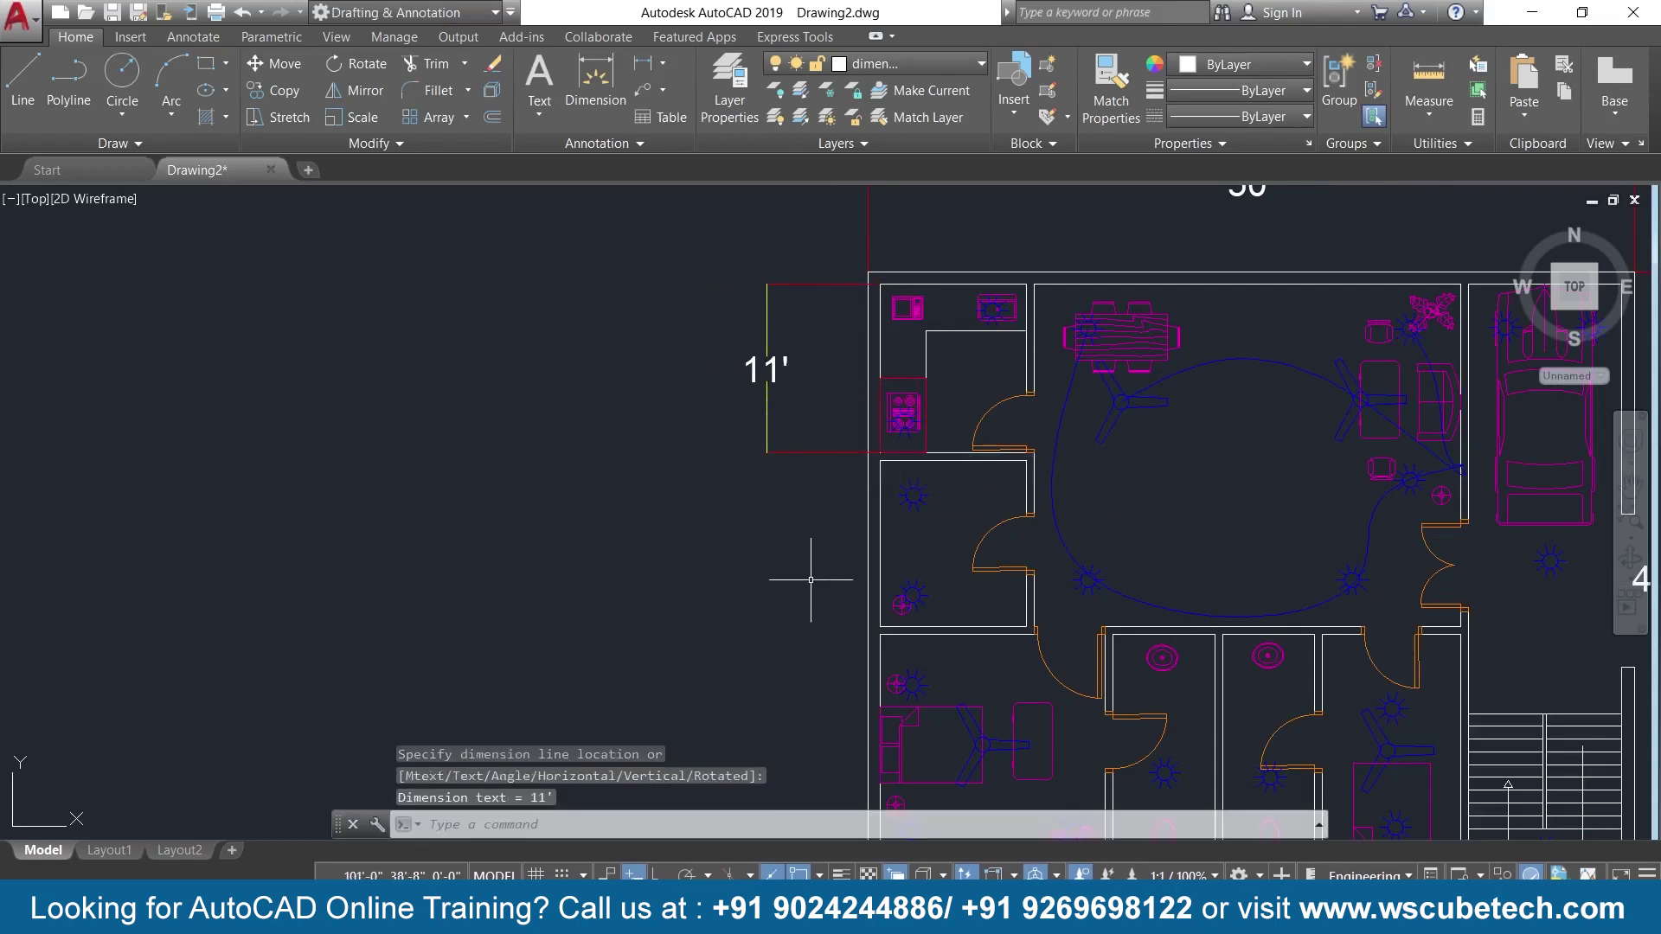
{"action": "middle_click_drag", "start_coordinate": [815, 624], "coordinate": [818, 524]}
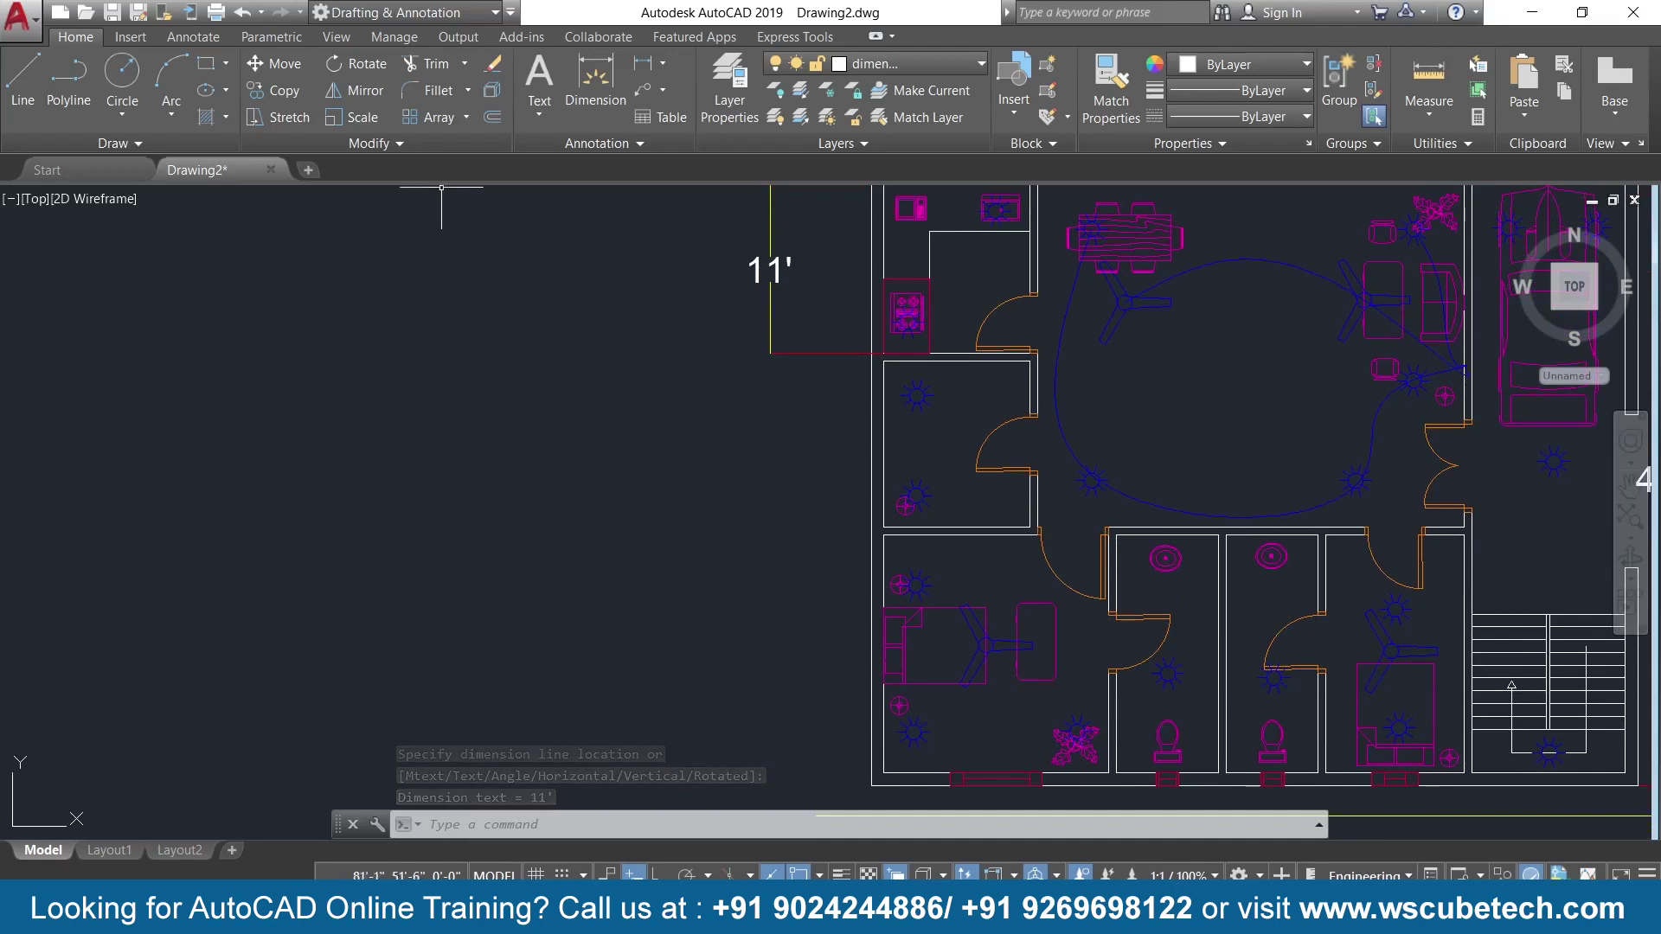
{"action": "left_click", "coordinate": [213, 45]}
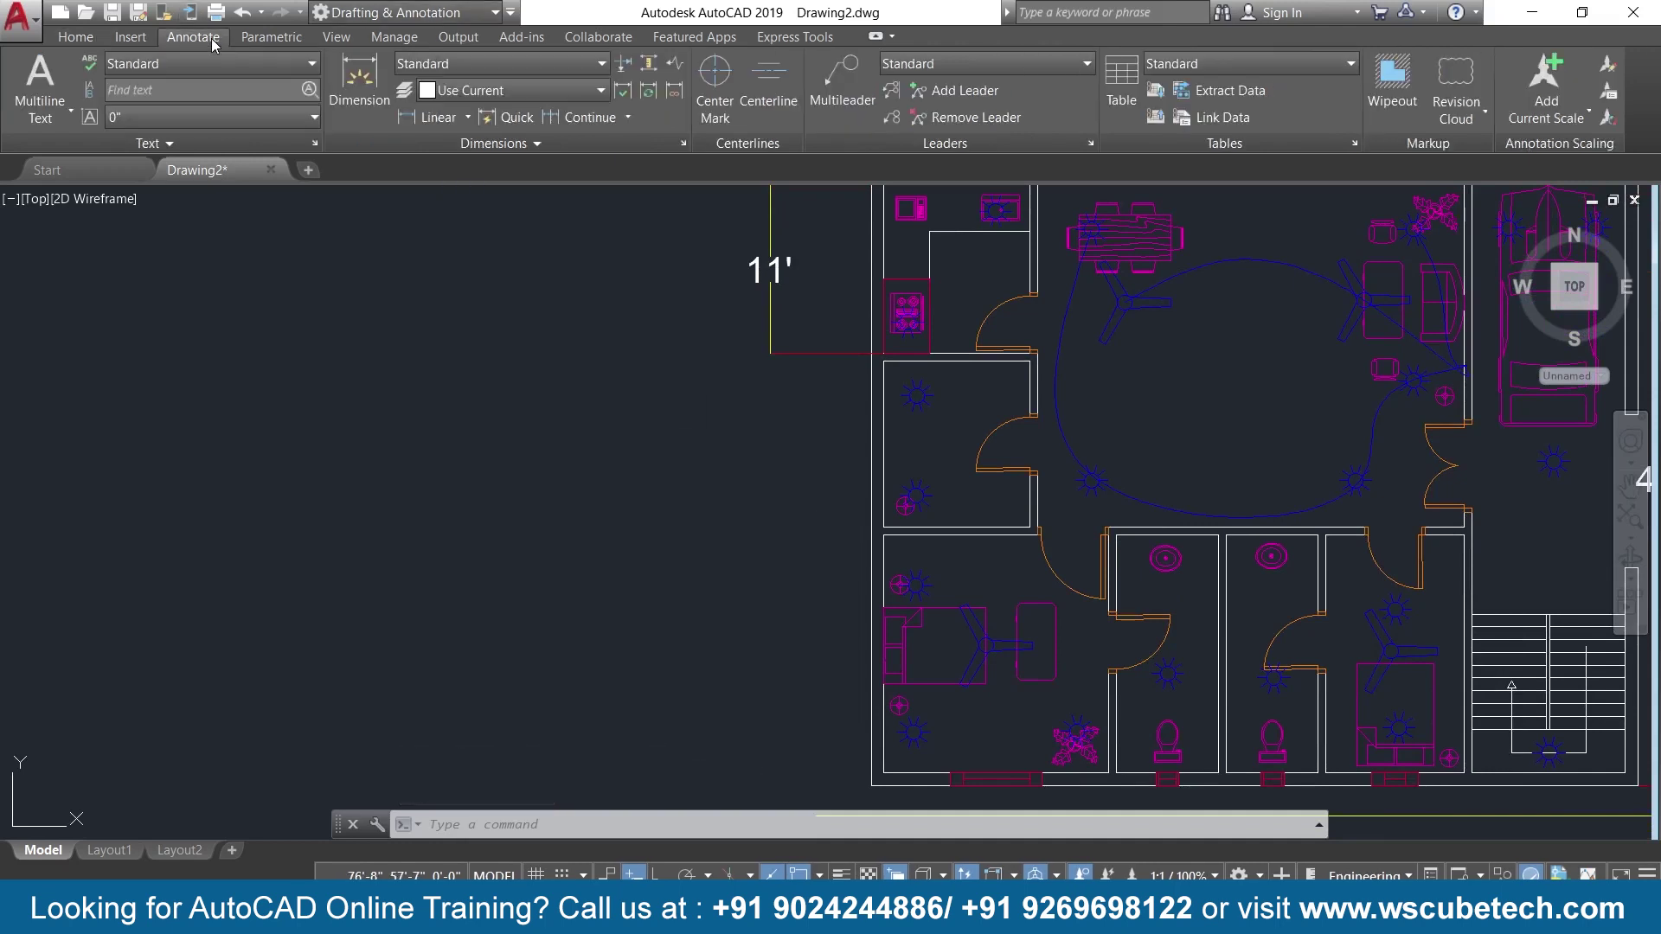
Continue from the 11' dimension with 6", 10'-10", 6" and 15'-6" segments down the left side.
{"action": "left_click", "coordinate": [488, 142]}
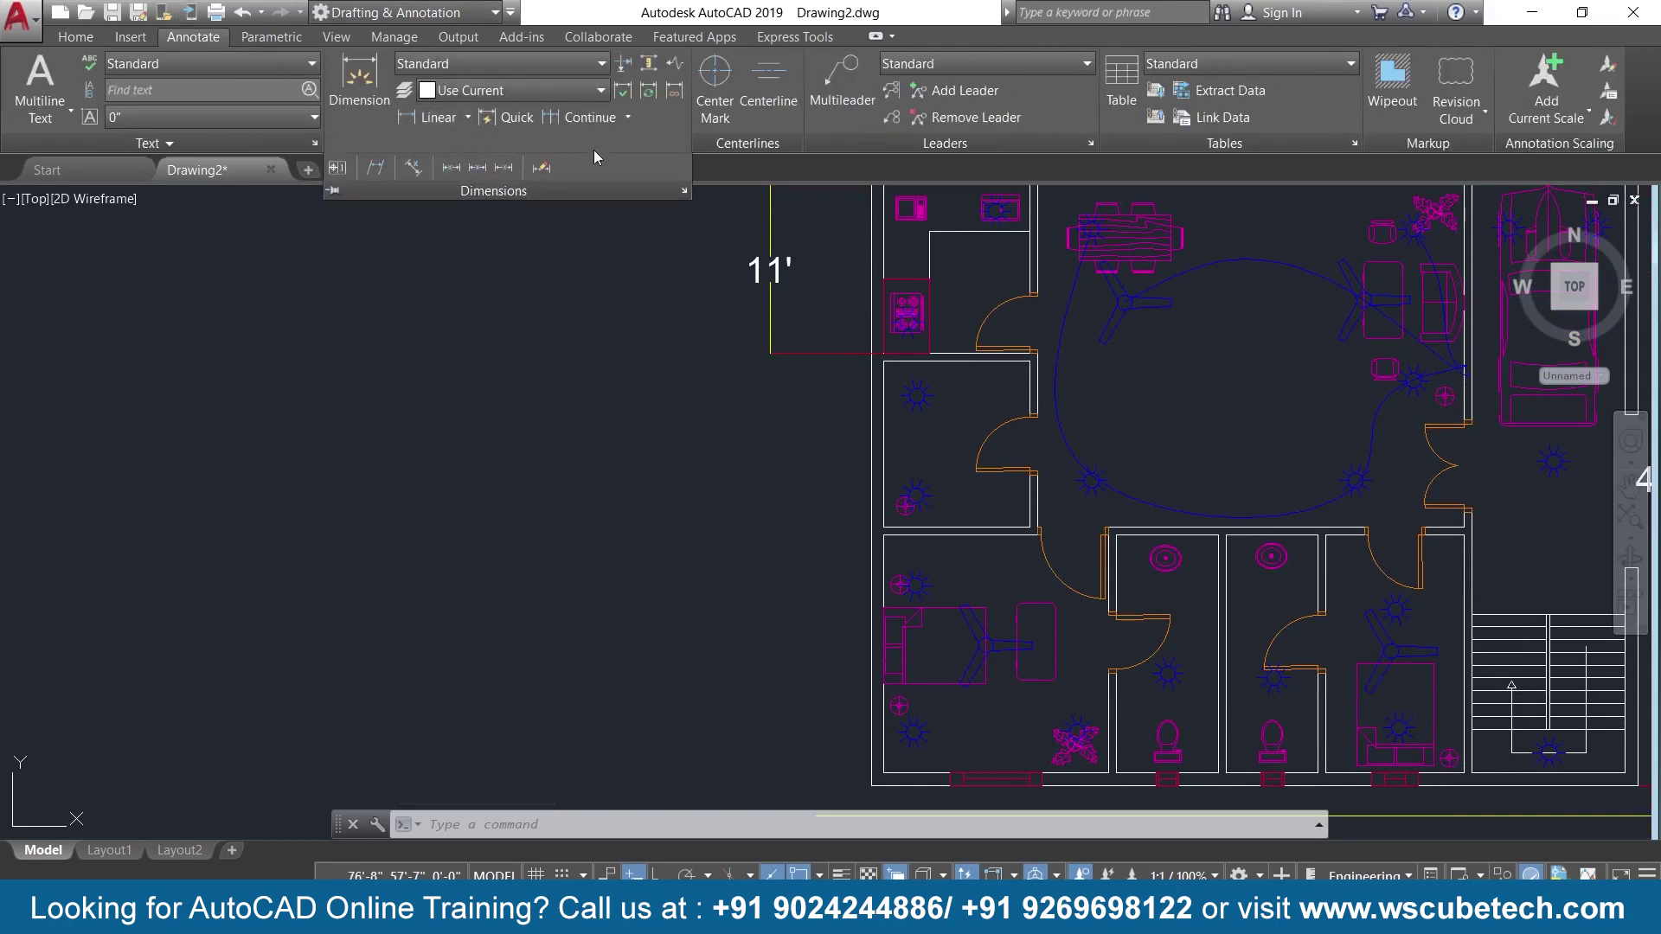
{"action": "left_click", "coordinate": [581, 118]}
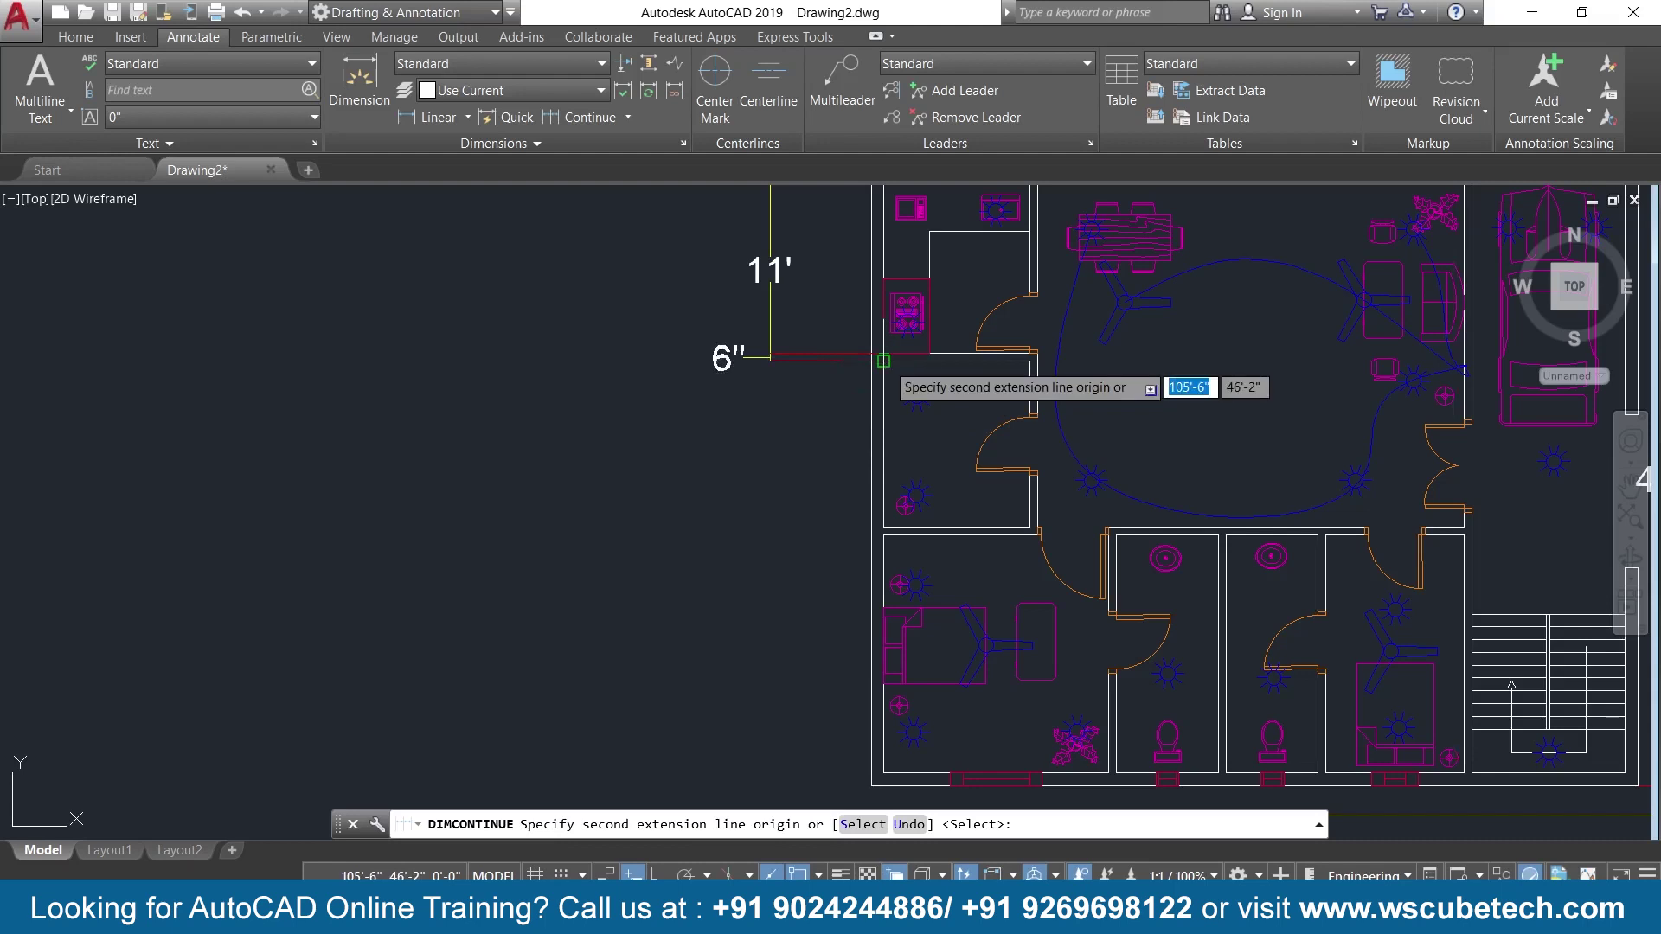
{"action": "left_click", "coordinate": [883, 359]}
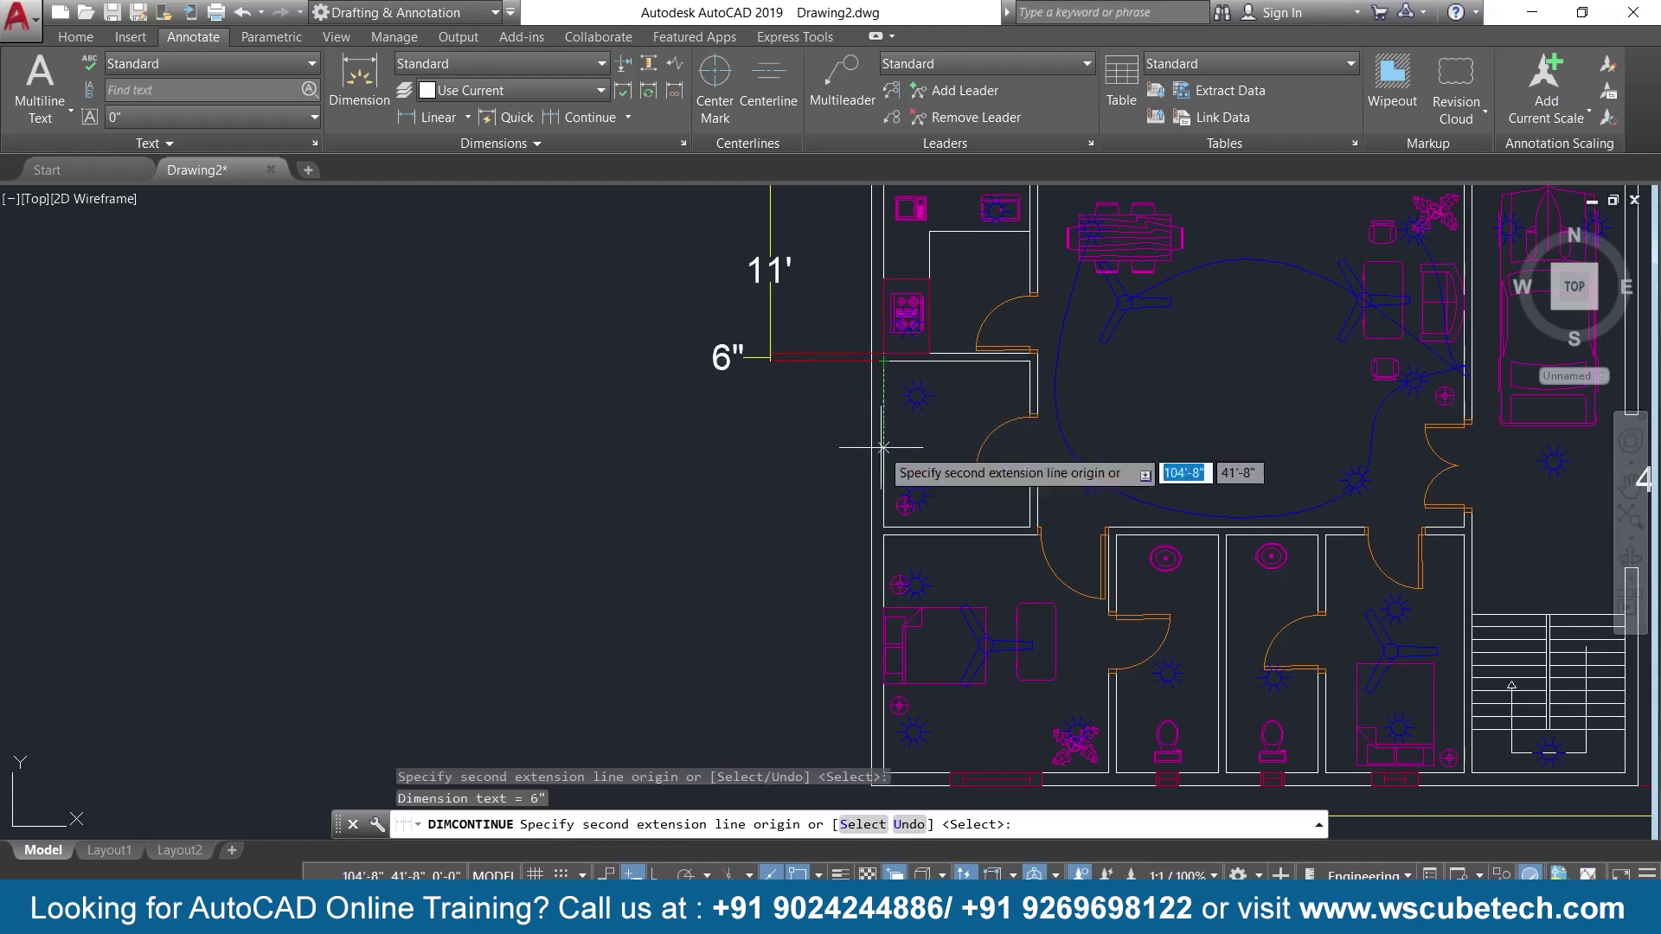
{"action": "left_click", "coordinate": [883, 530]}
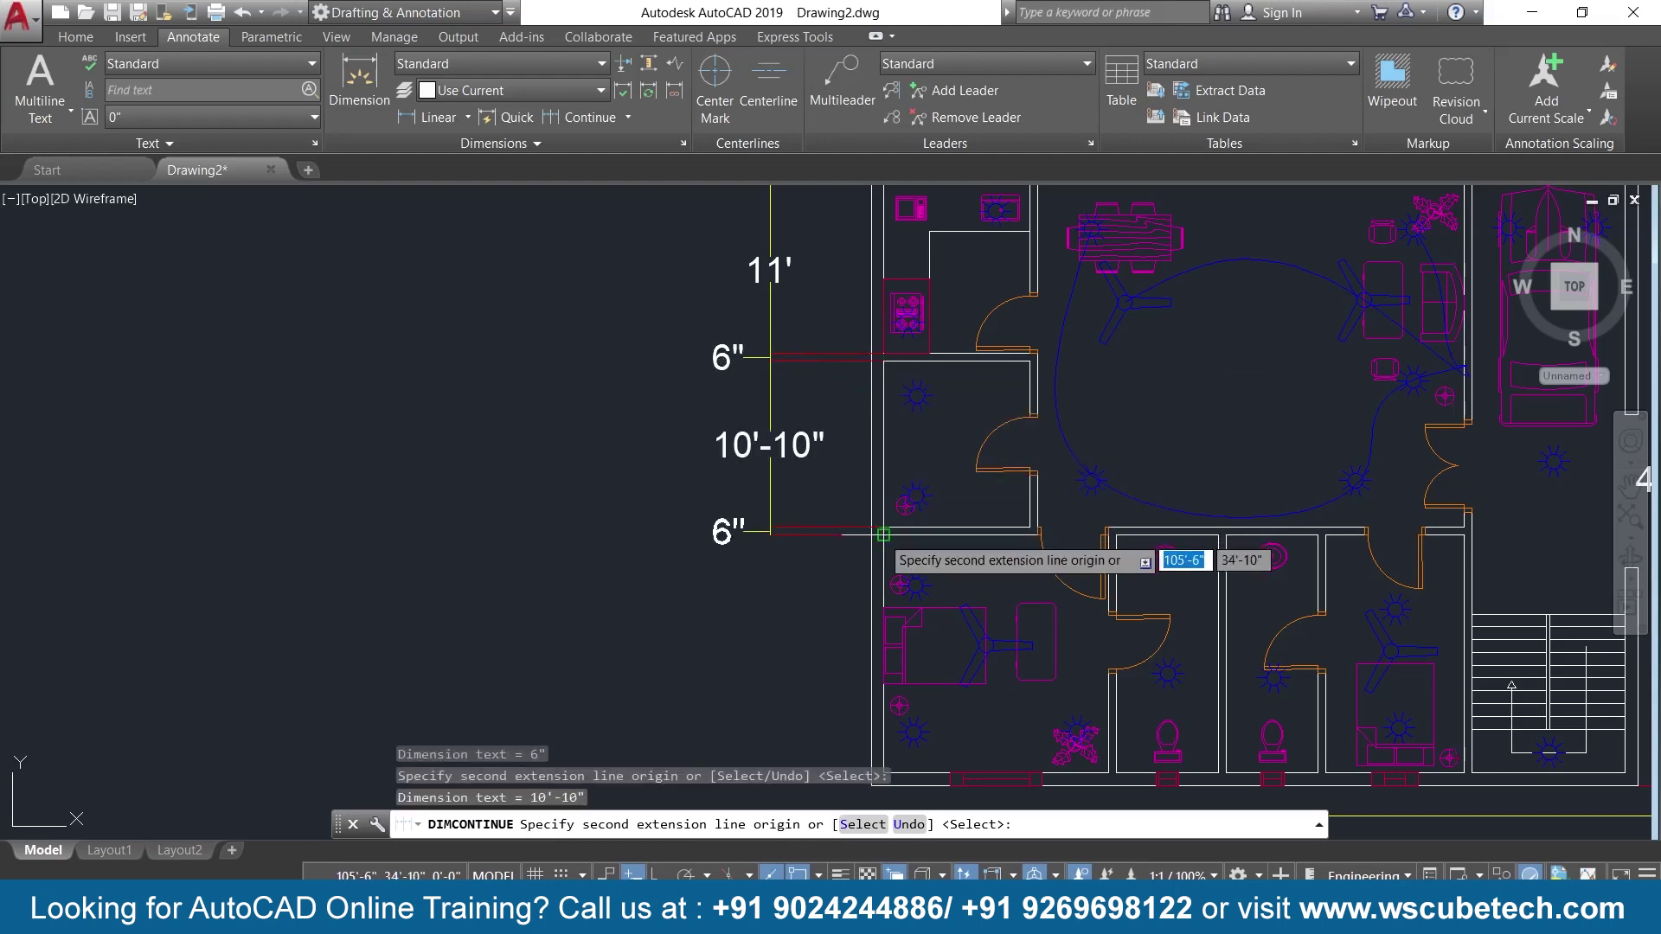
{"action": "left_click", "coordinate": [873, 541]}
{"action": "middle_click_drag", "start_coordinate": [818, 595], "coordinate": [844, 474]}
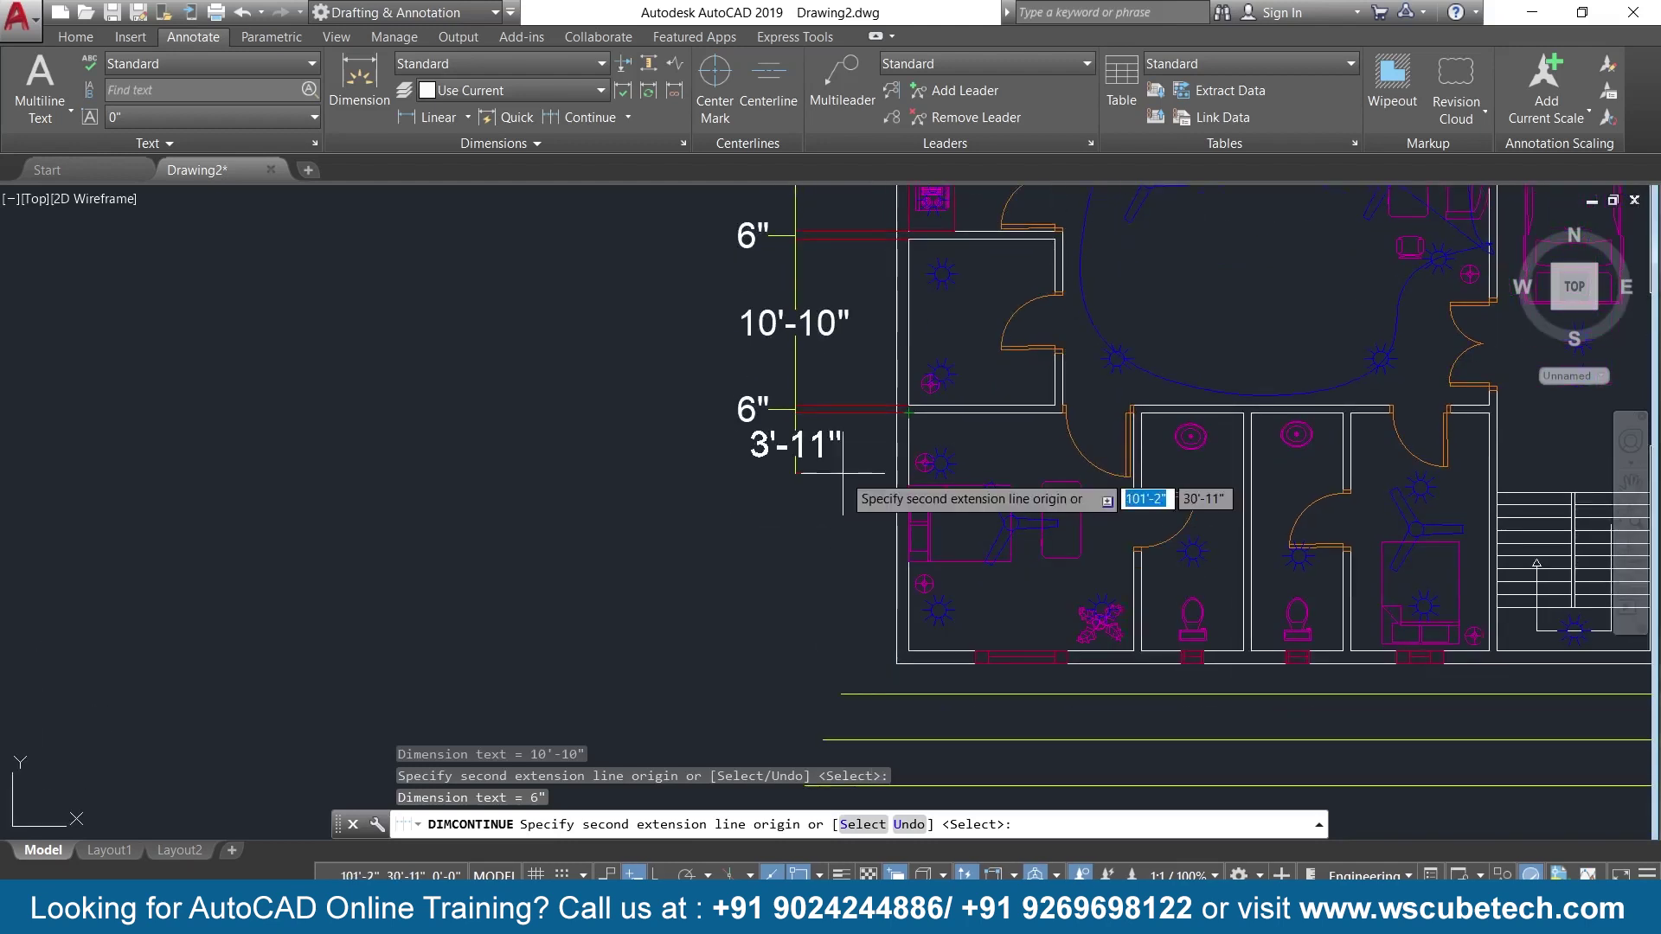
{"action": "left_click", "coordinate": [882, 651]}
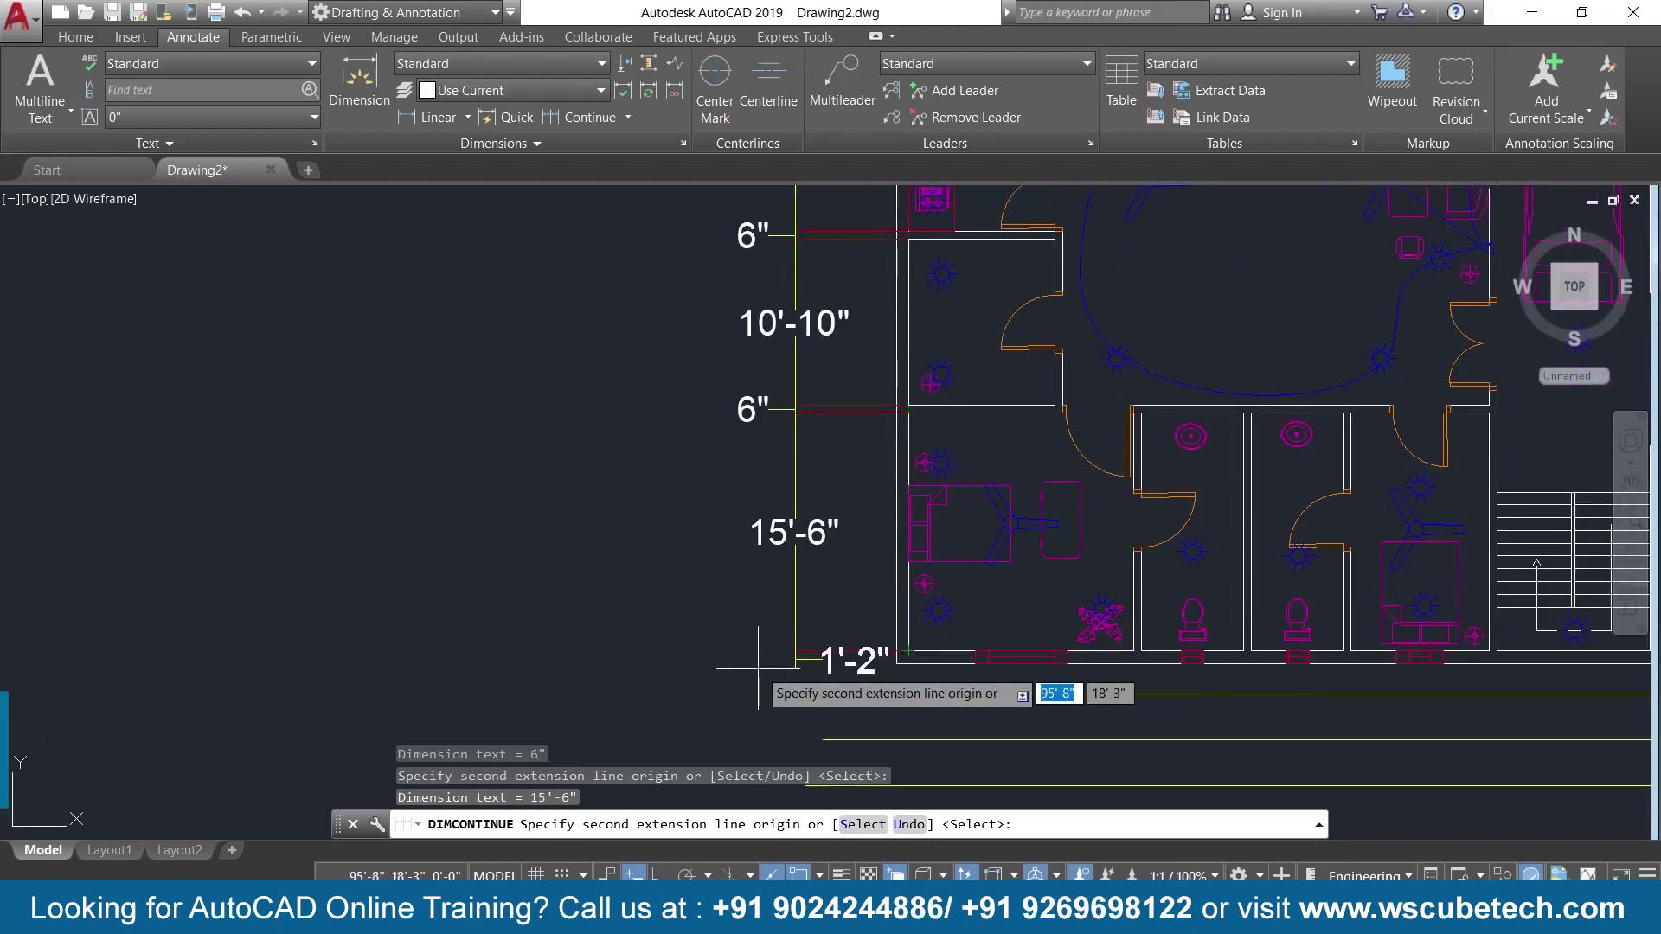
{"action": "key", "text": "Return"}
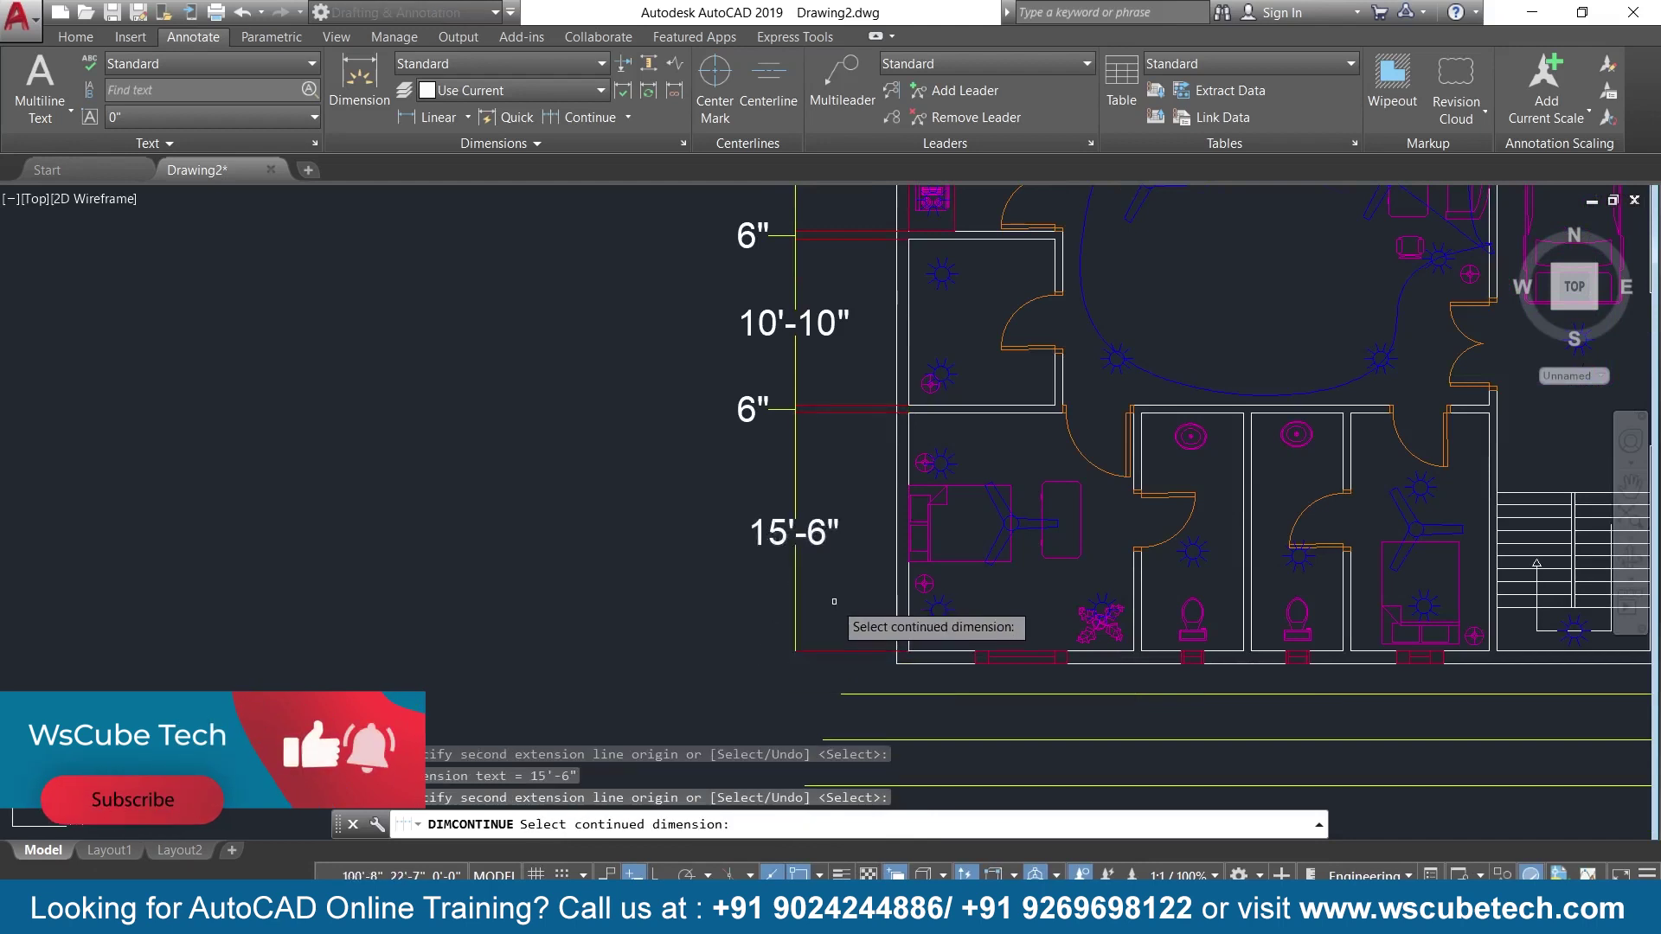
End the continue command and zoom around to review the full left-side chain.
{"action": "scroll", "coordinate": [833, 601], "scroll_direction": "down", "scroll_amount": 2}
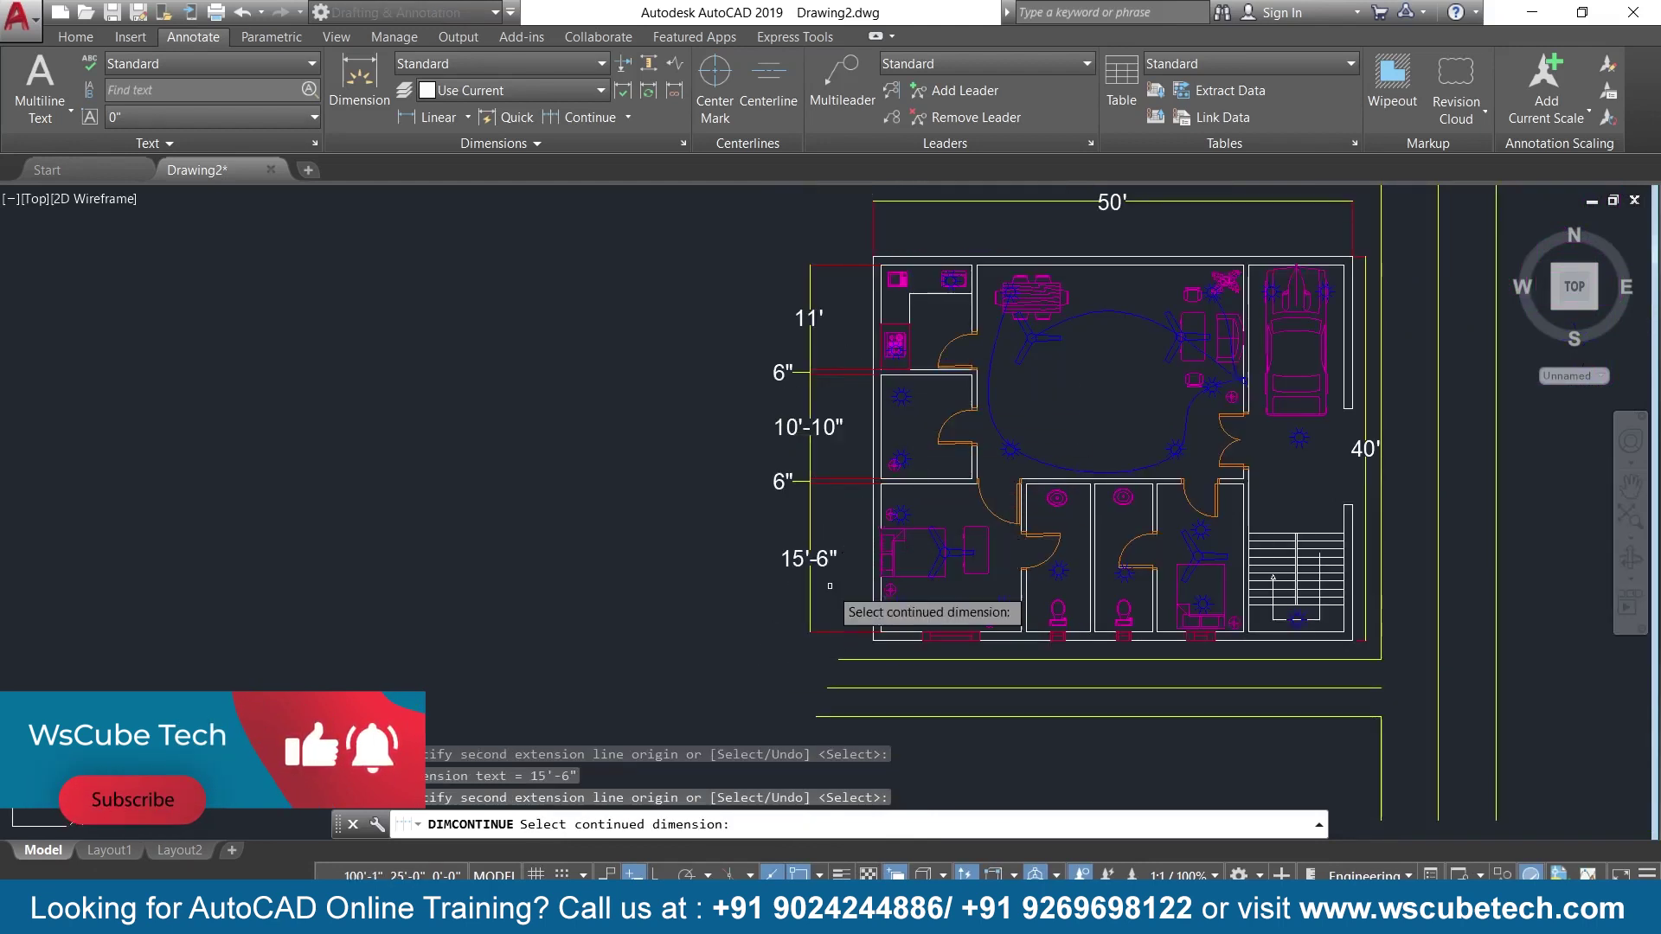
{"action": "scroll", "coordinate": [771, 578], "scroll_direction": "up", "scroll_amount": 2}
{"action": "mouse_move", "coordinate": [881, 551]}
{"action": "middle_mouse_down"}
{"action": "mouse_move", "coordinate": [872, 507]}
{"action": "mouse_move", "coordinate": [694, 399]}
{"action": "middle_mouse_up"}
{"action": "key", "text": "Escape"}
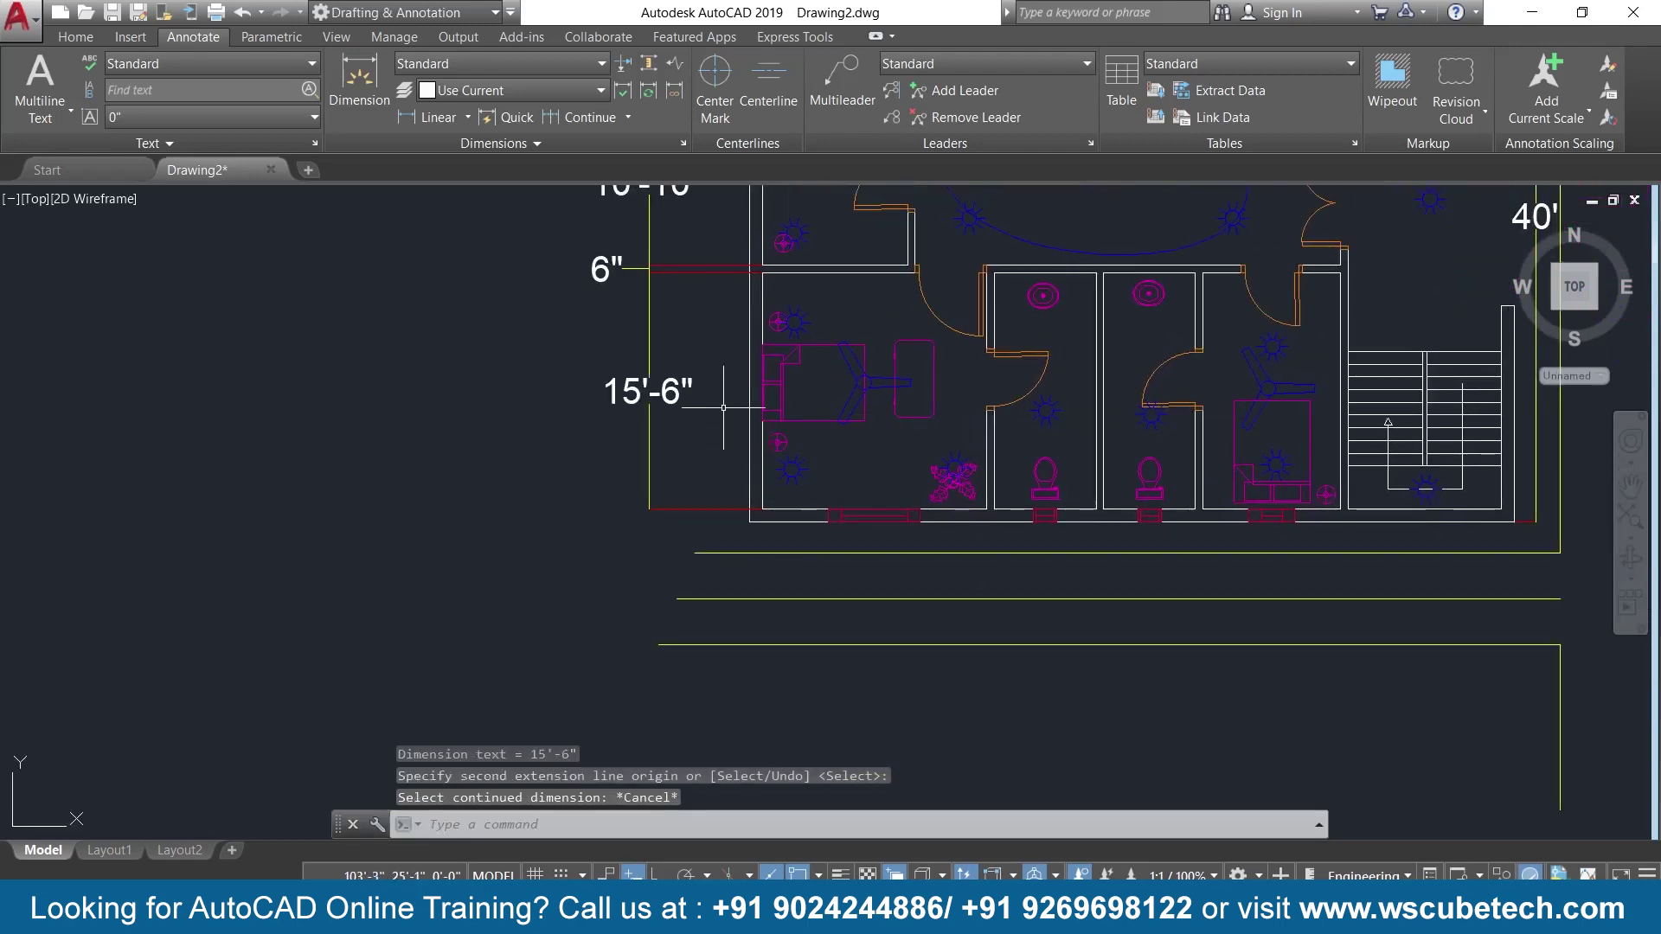
{"action": "scroll", "coordinate": [723, 407], "scroll_direction": "down", "scroll_amount": 3}
{"action": "scroll", "coordinate": [778, 389], "scroll_direction": "up", "scroll_amount": 1}
{"action": "scroll", "coordinate": [805, 376], "scroll_direction": "up", "scroll_amount": 1}
{"action": "scroll", "coordinate": [809, 371], "scroll_direction": "up", "scroll_amount": 1}
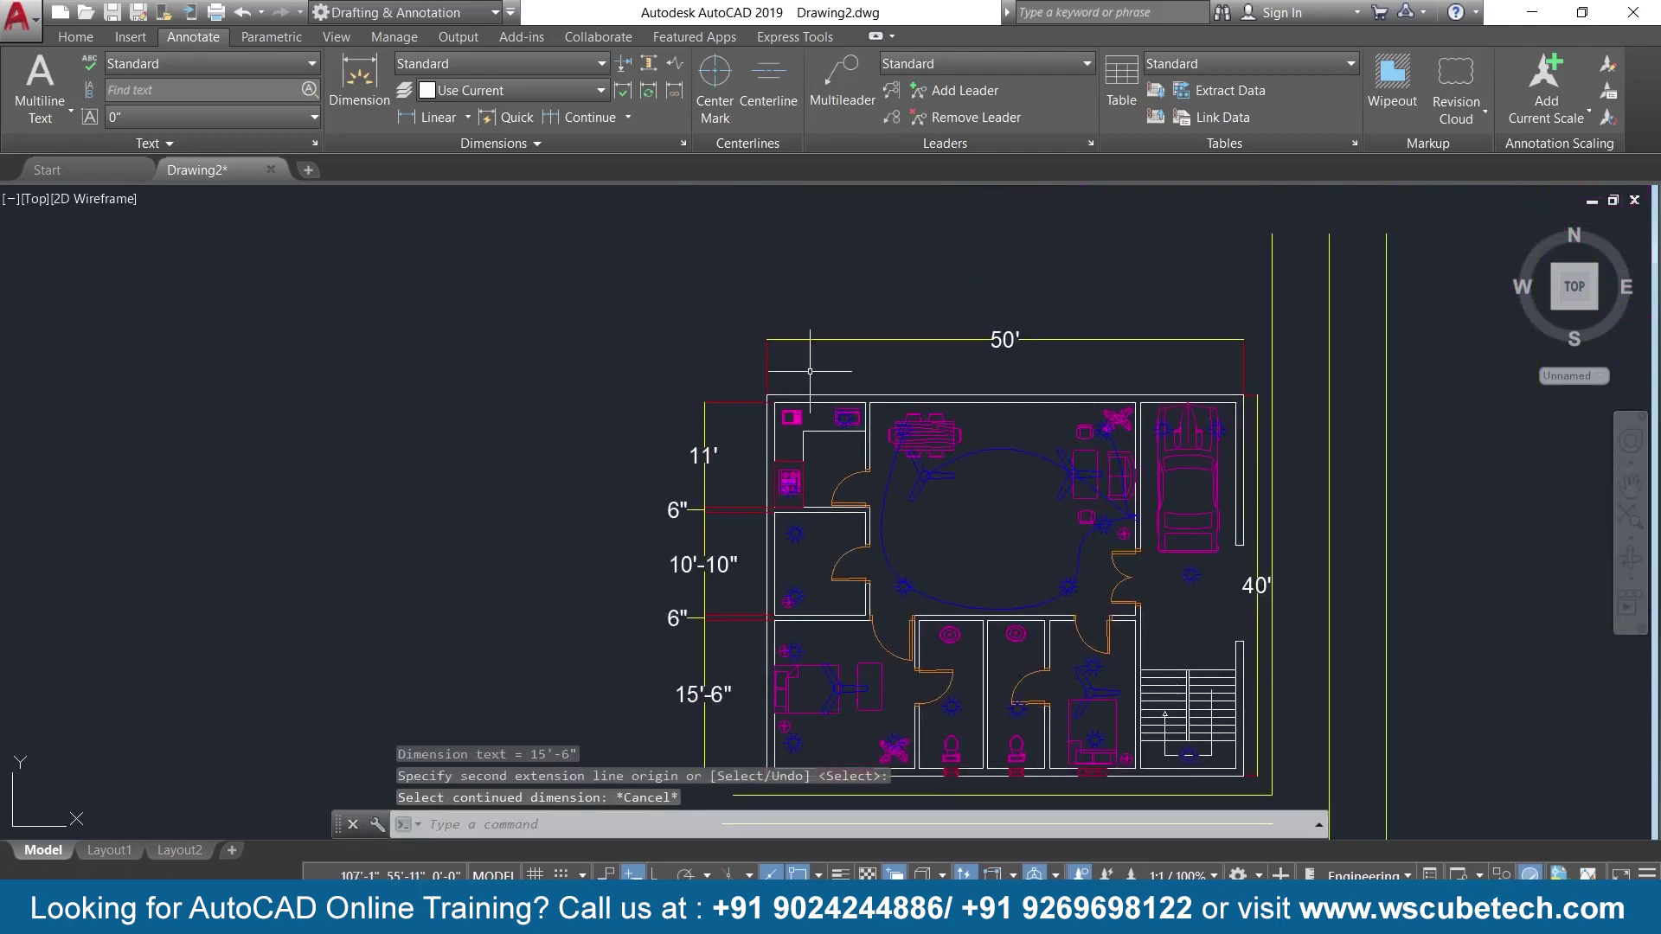
{"action": "scroll", "coordinate": [800, 379], "scroll_direction": "up", "scroll_amount": 2}
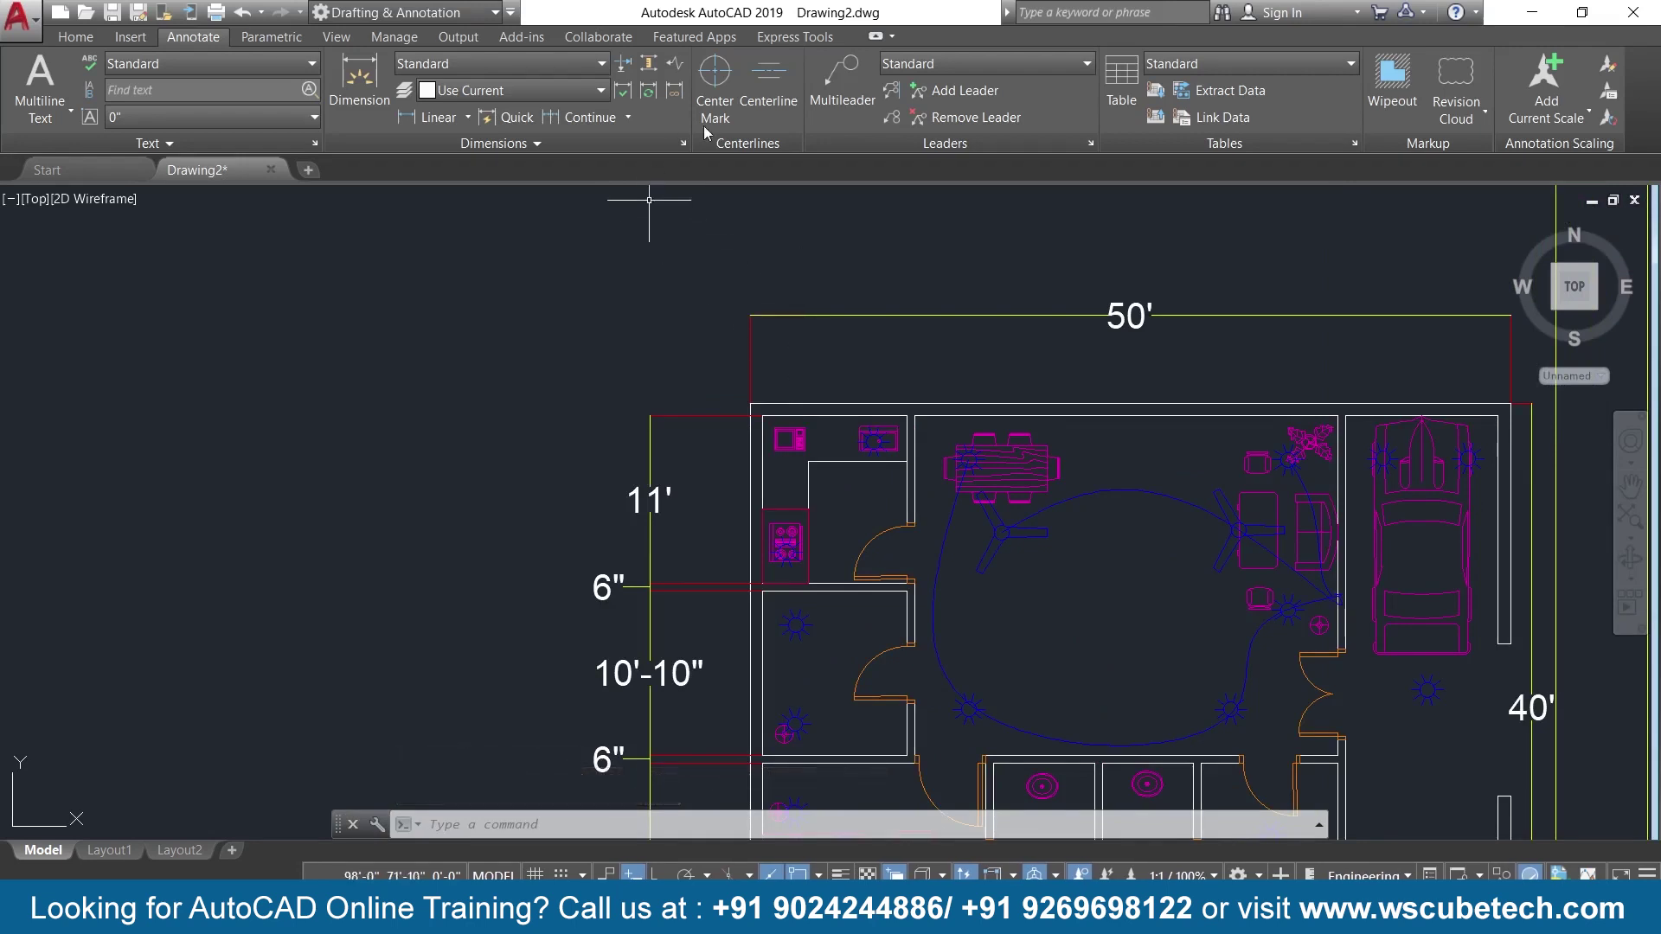
Place a 9'-6" dimension from the top-left corner to the kitchen's inner wall.
{"action": "left_click", "coordinate": [432, 117]}
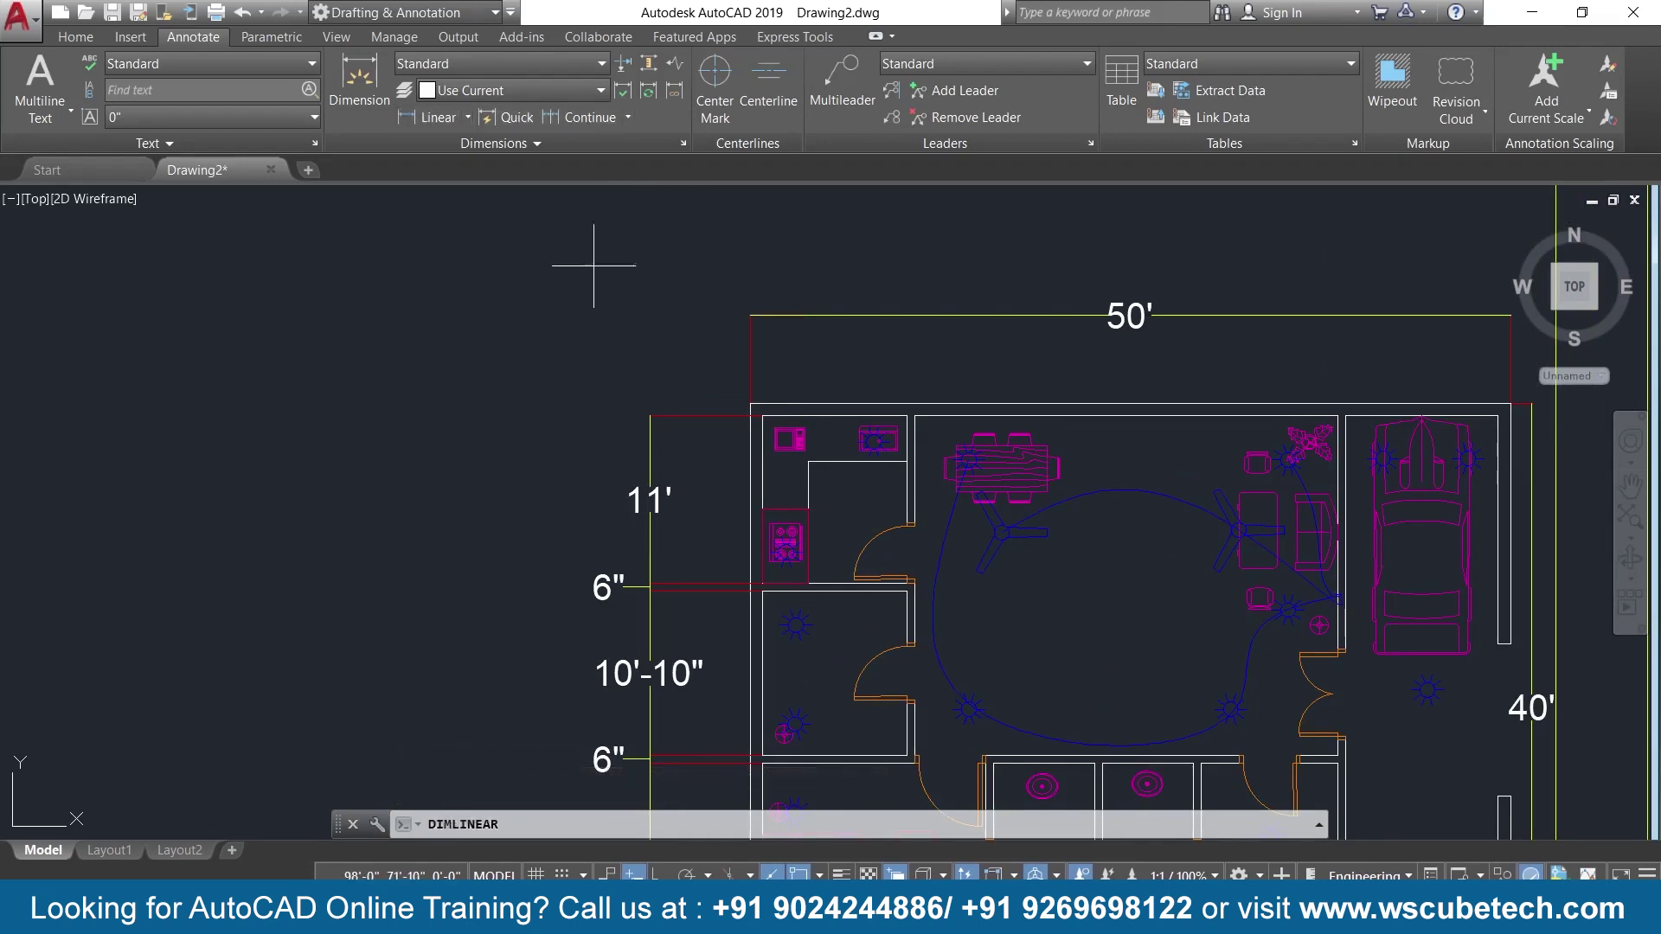
{"action": "left_click", "coordinate": [762, 416]}
{"action": "left_click", "coordinate": [905, 416]}
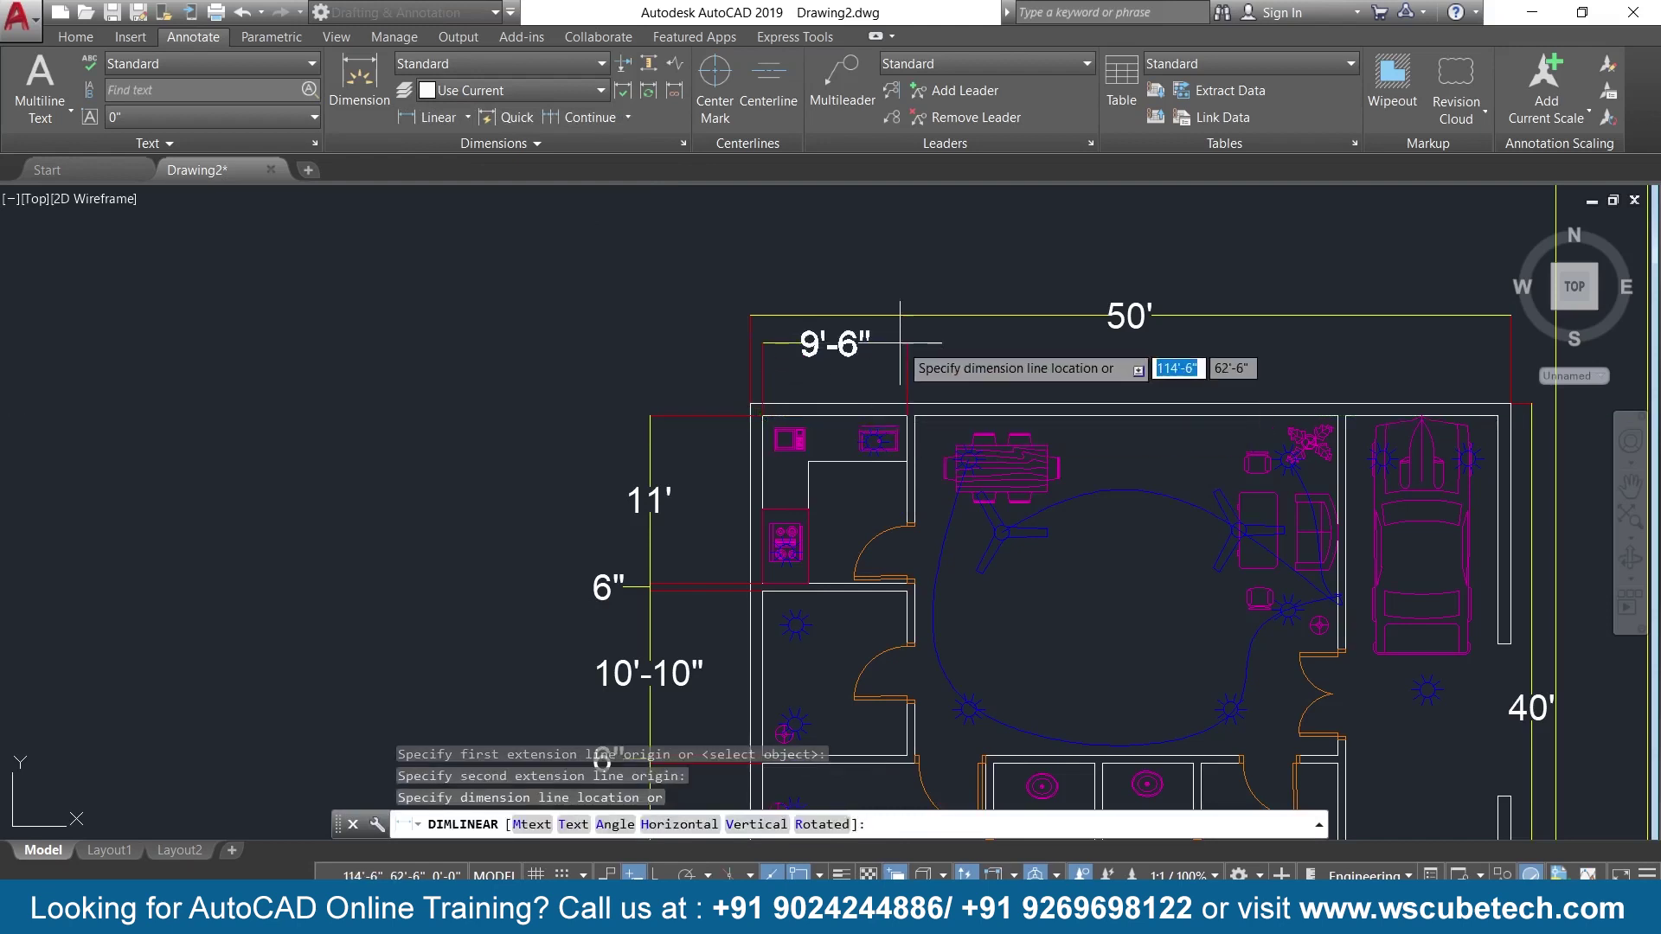
{"action": "left_click", "coordinate": [899, 343]}
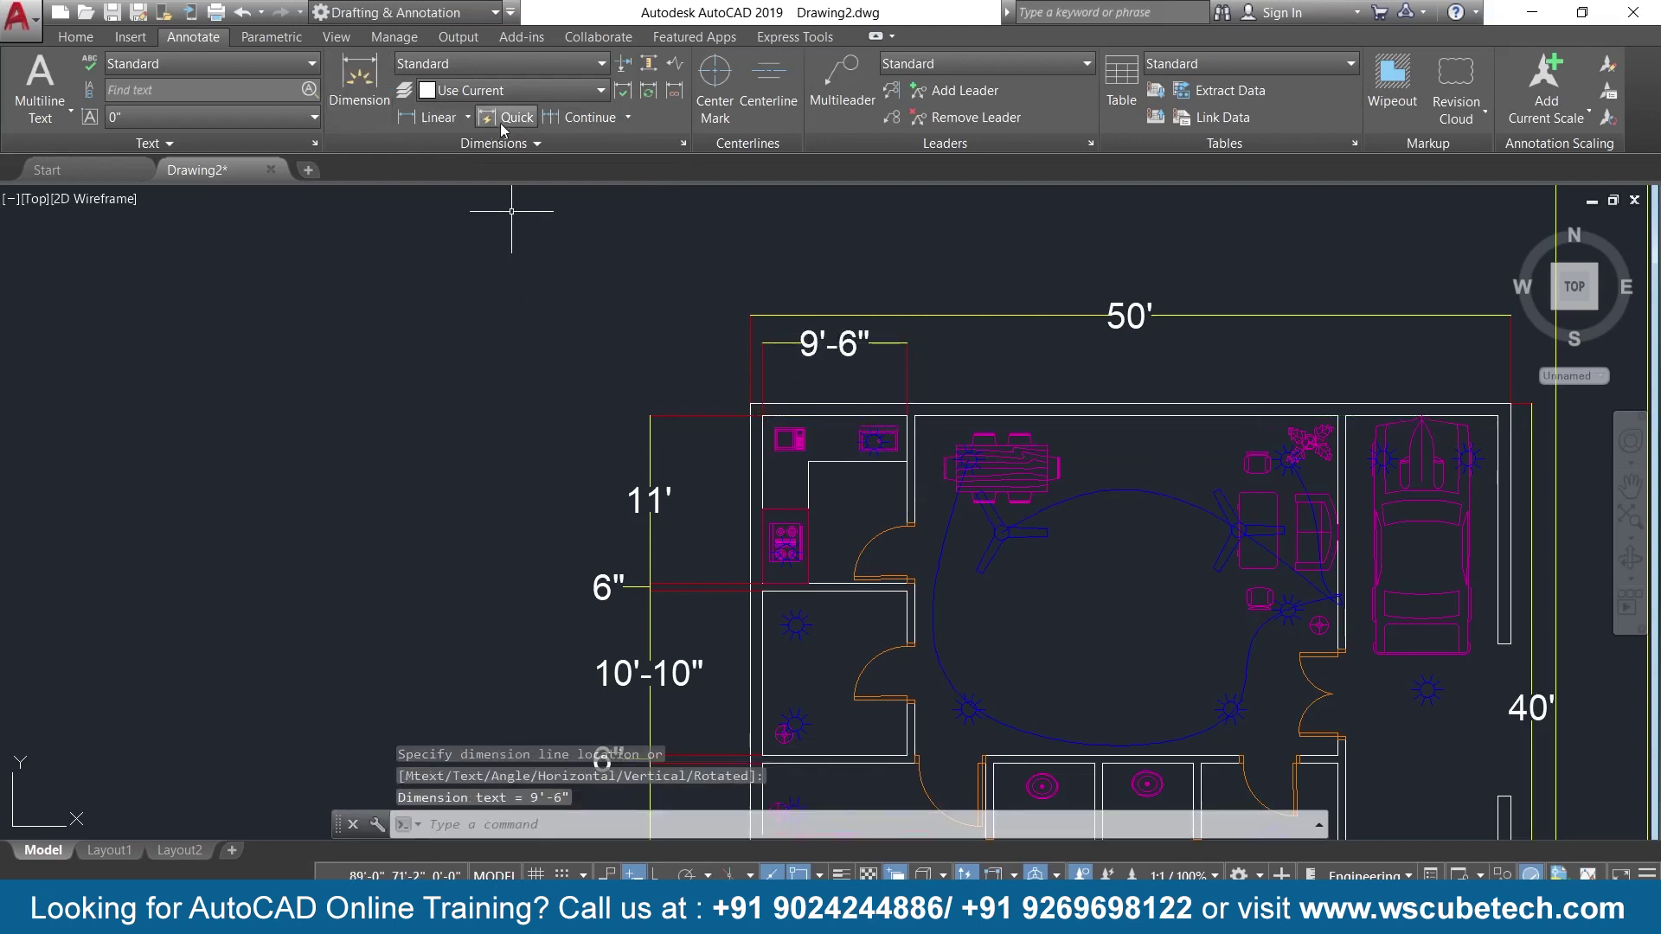
Continue the top chain with 6", 27'-10" and 10' segments to the garage wall.
{"action": "left_click", "coordinate": [579, 117]}
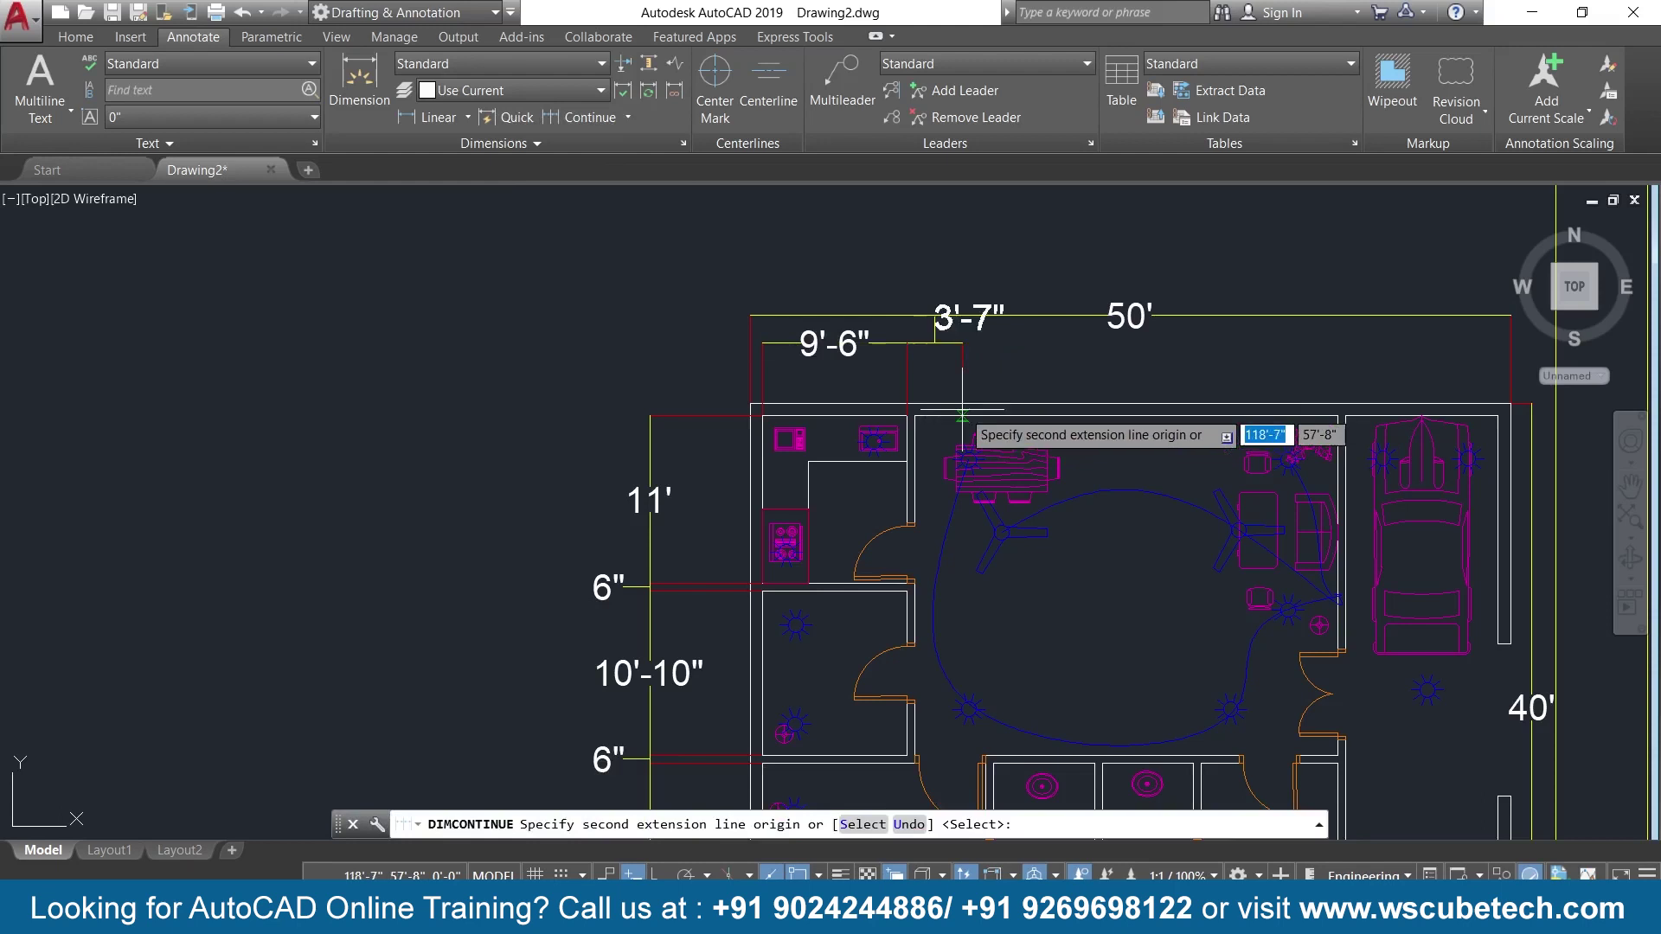
{"action": "left_click", "coordinate": [915, 416]}
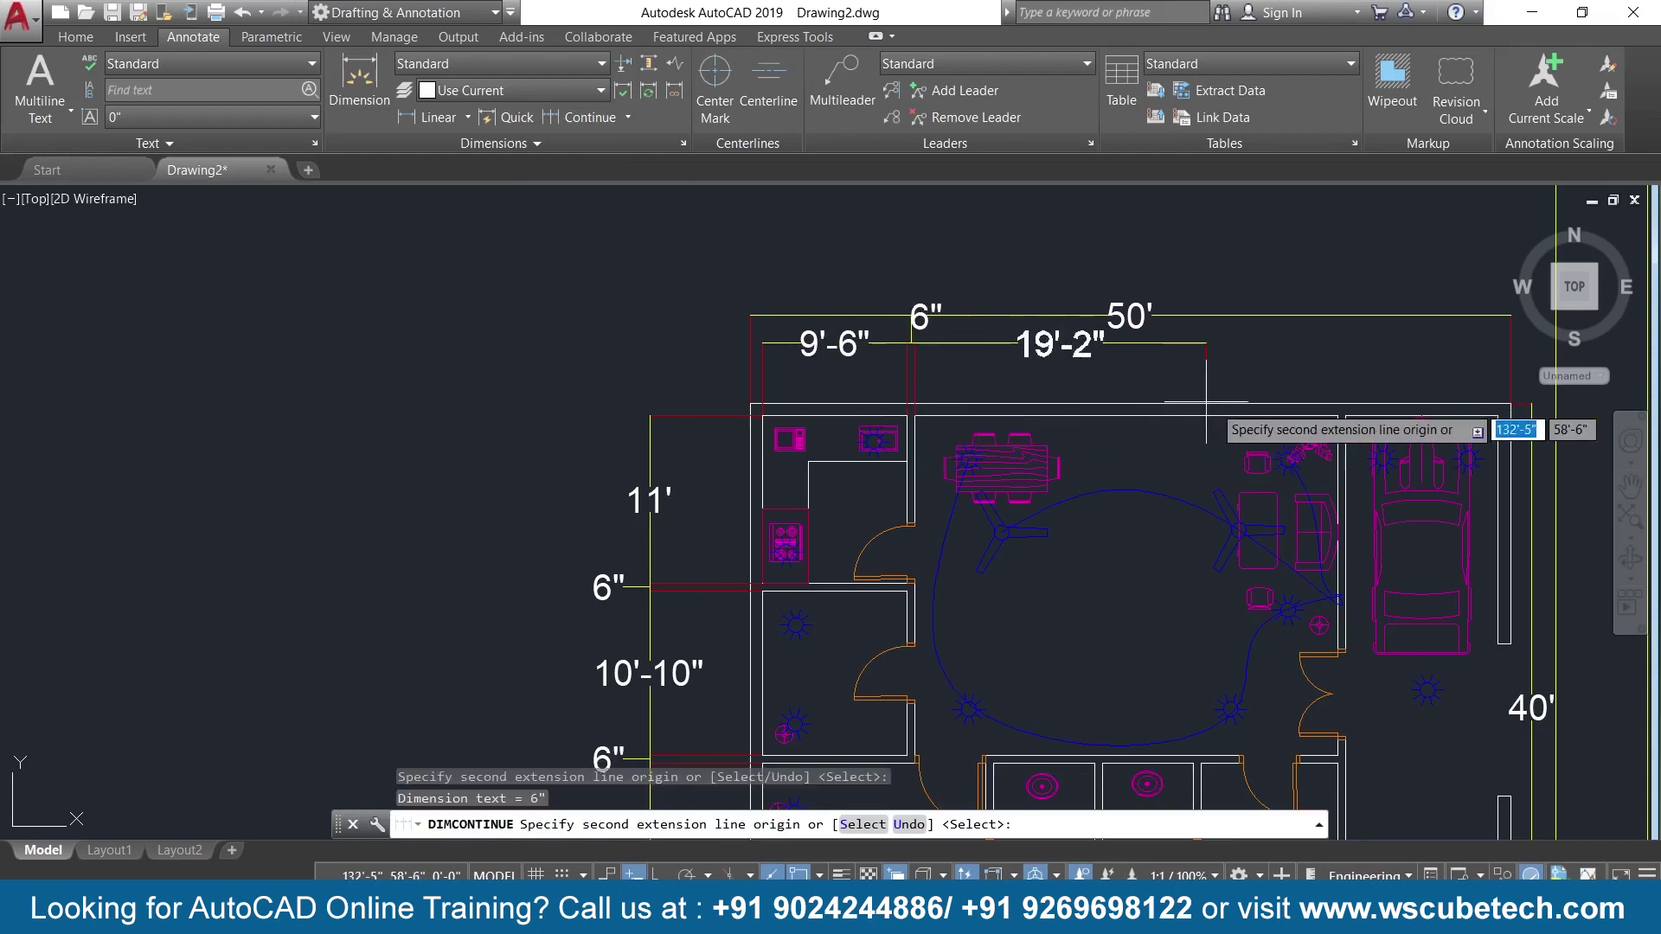
{"action": "left_click", "coordinate": [1338, 416]}
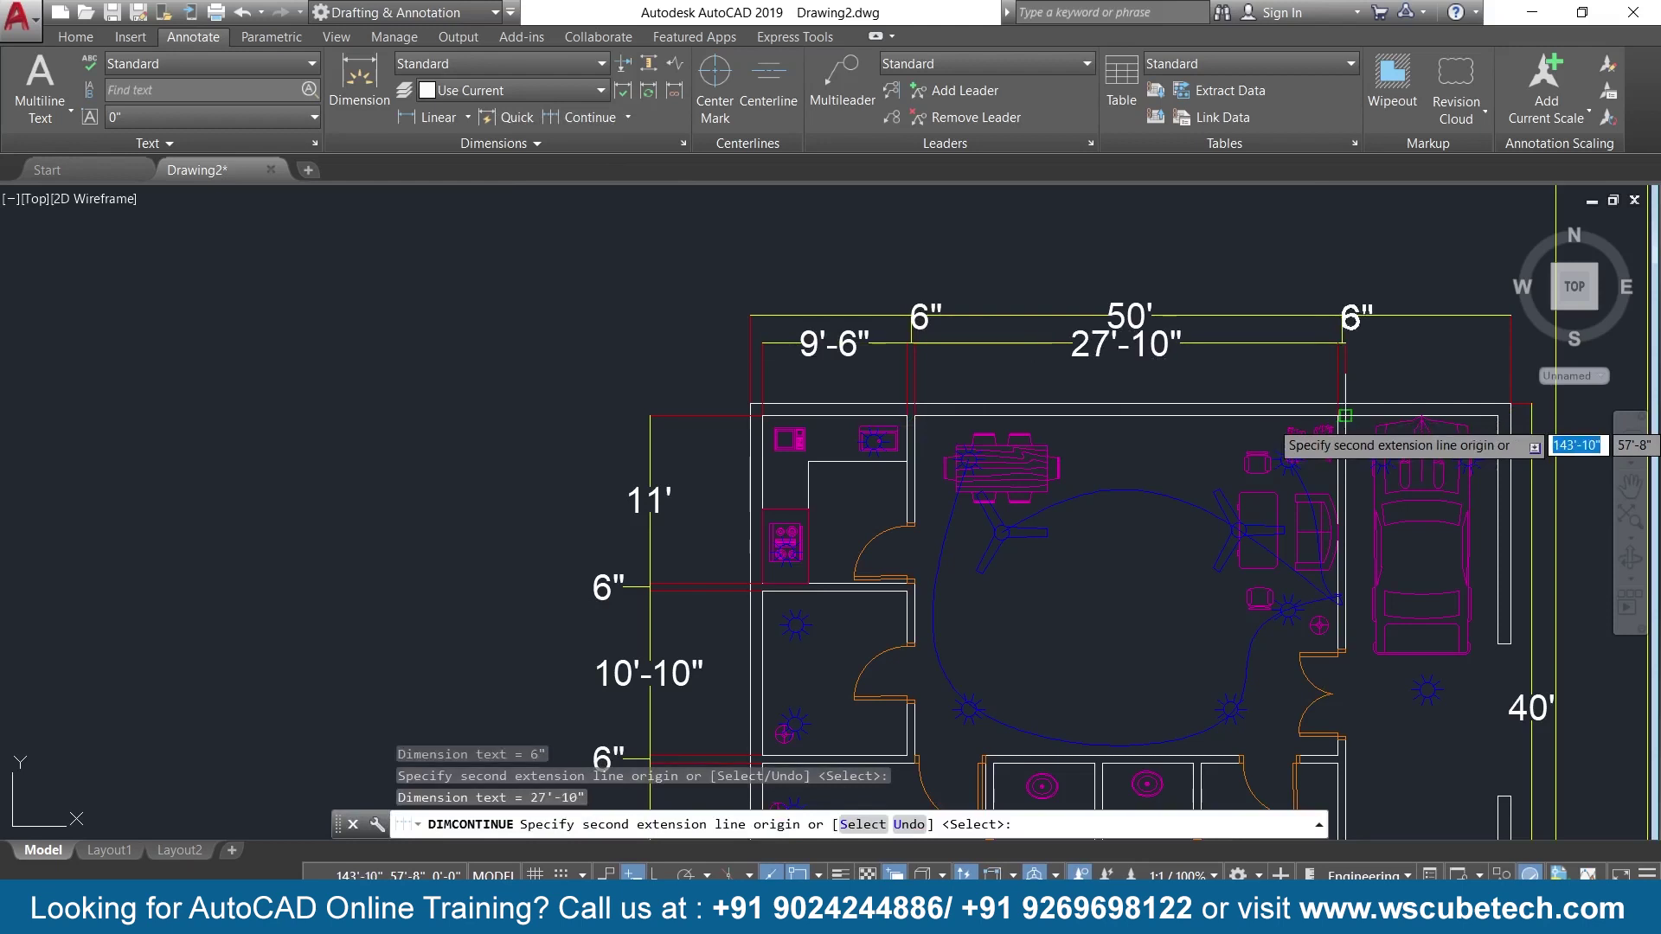
{"action": "left_click", "coordinate": [1498, 416]}
{"action": "key", "text": "Return"}
{"action": "scroll", "coordinate": [1375, 389], "scroll_direction": "down", "scroll_amount": 1}
{"action": "scroll", "coordinate": [1375, 389], "scroll_direction": "down", "scroll_amount": 2}
{"action": "middle_click_drag", "start_coordinate": [1382, 396], "coordinate": [1381, 384]}
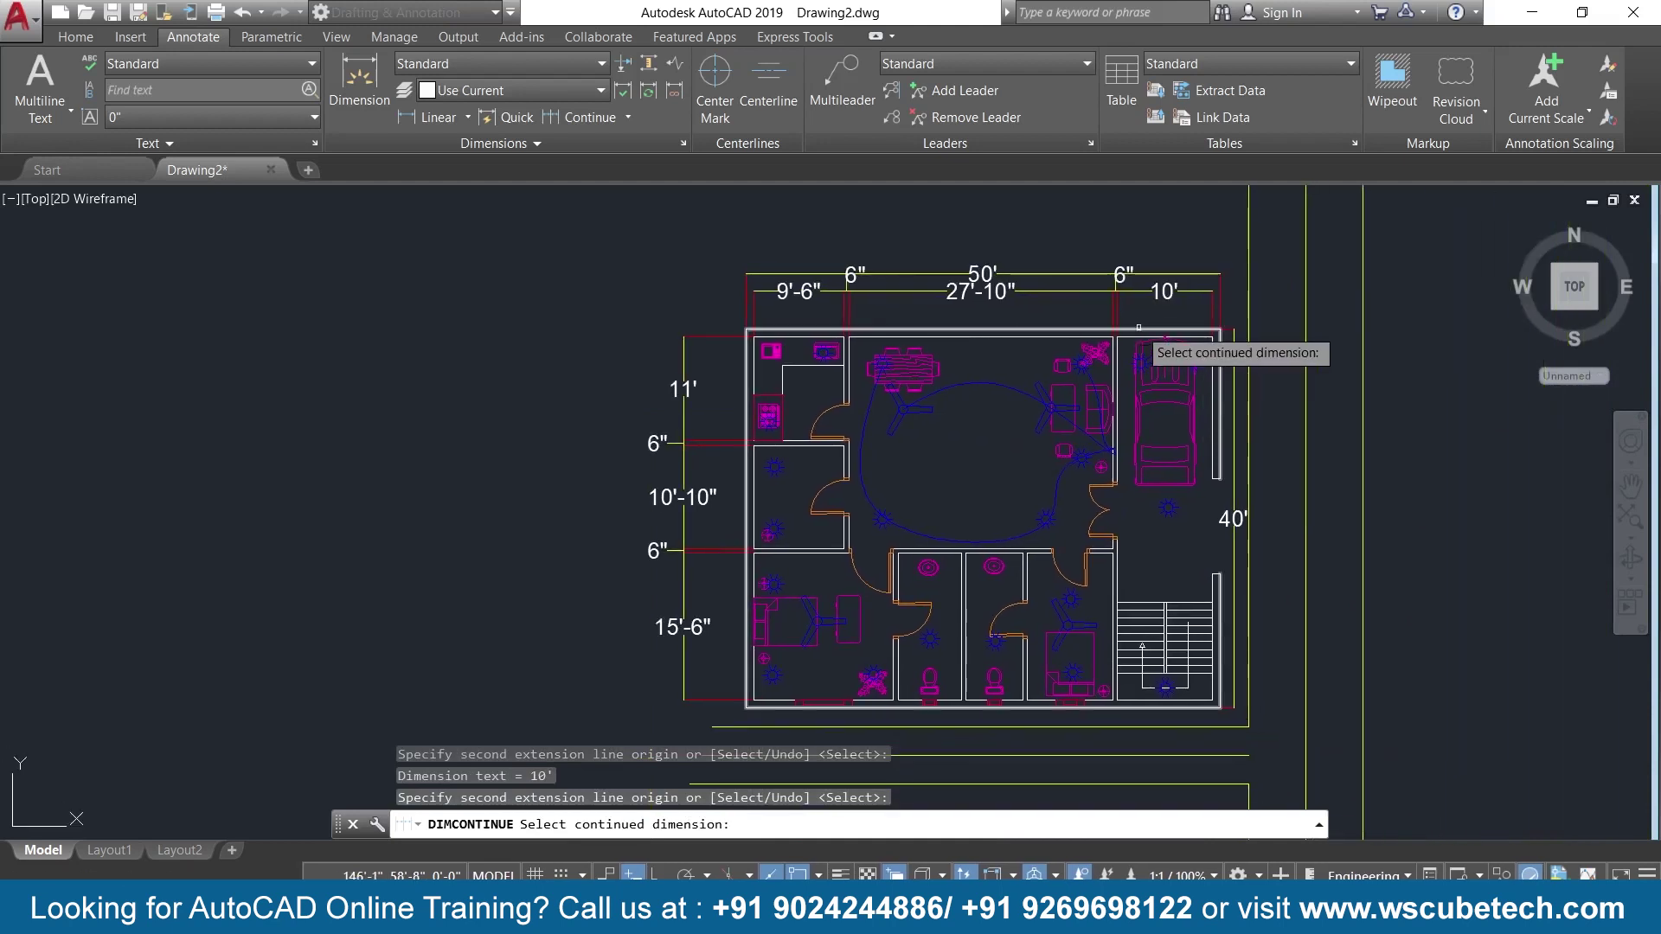
{"action": "scroll", "coordinate": [1142, 327], "scroll_direction": "up", "scroll_amount": 2}
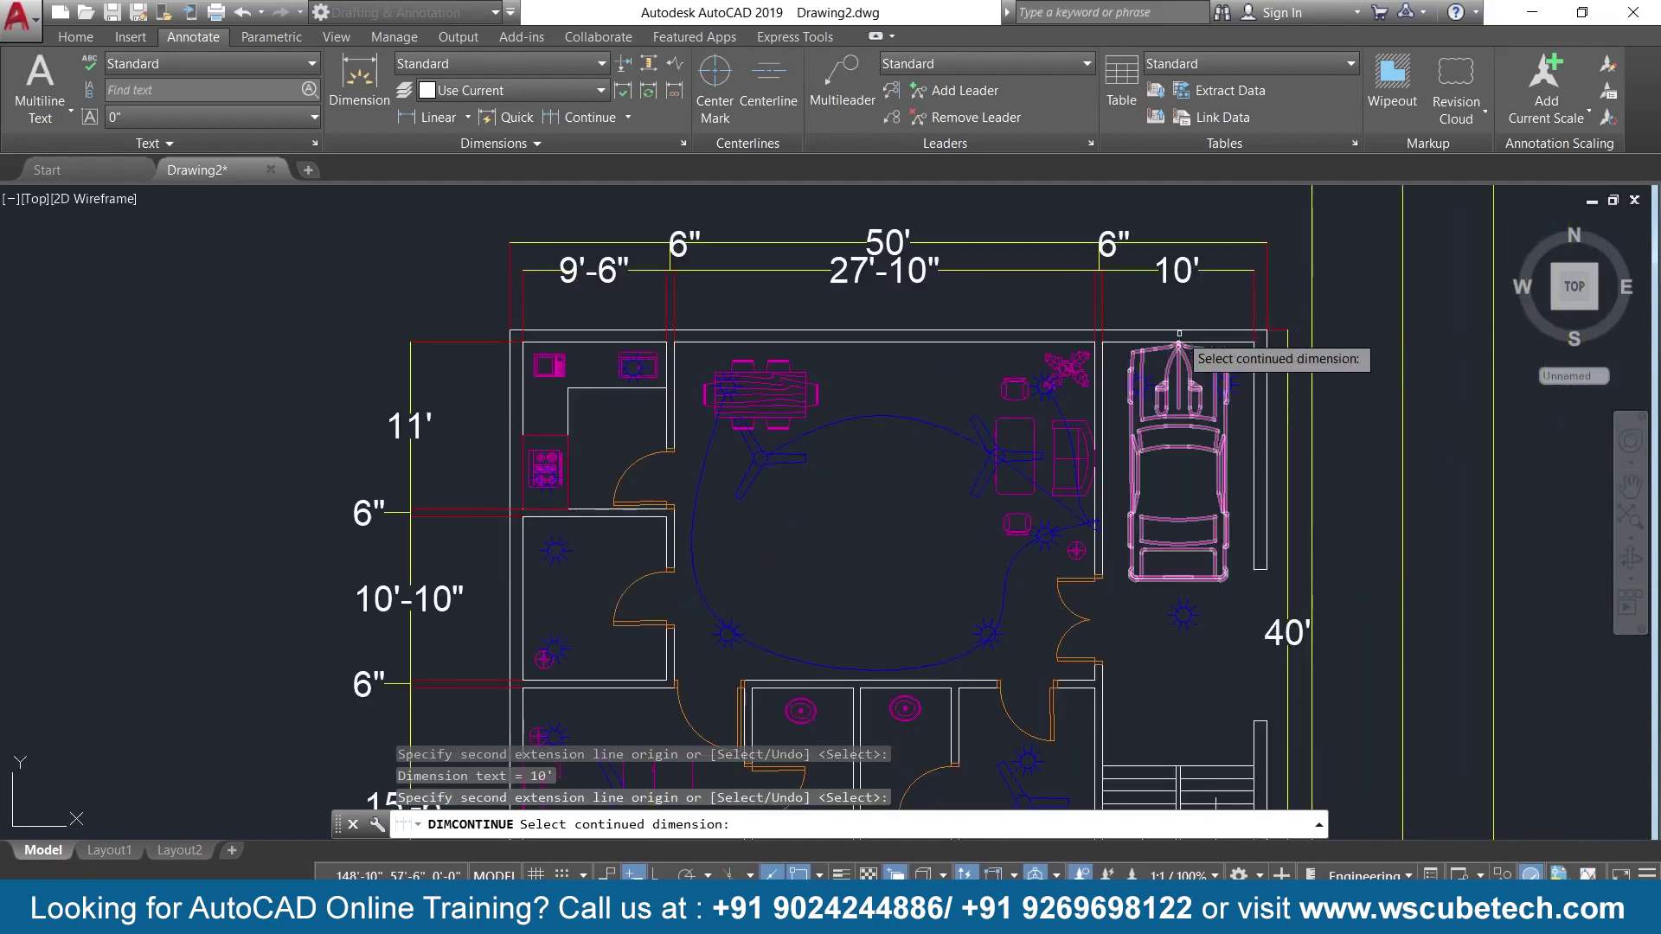
Cancel the resumed continue command and pan to bring the lower rooms and stairs into view.
{"action": "left_click", "coordinate": [570, 120]}
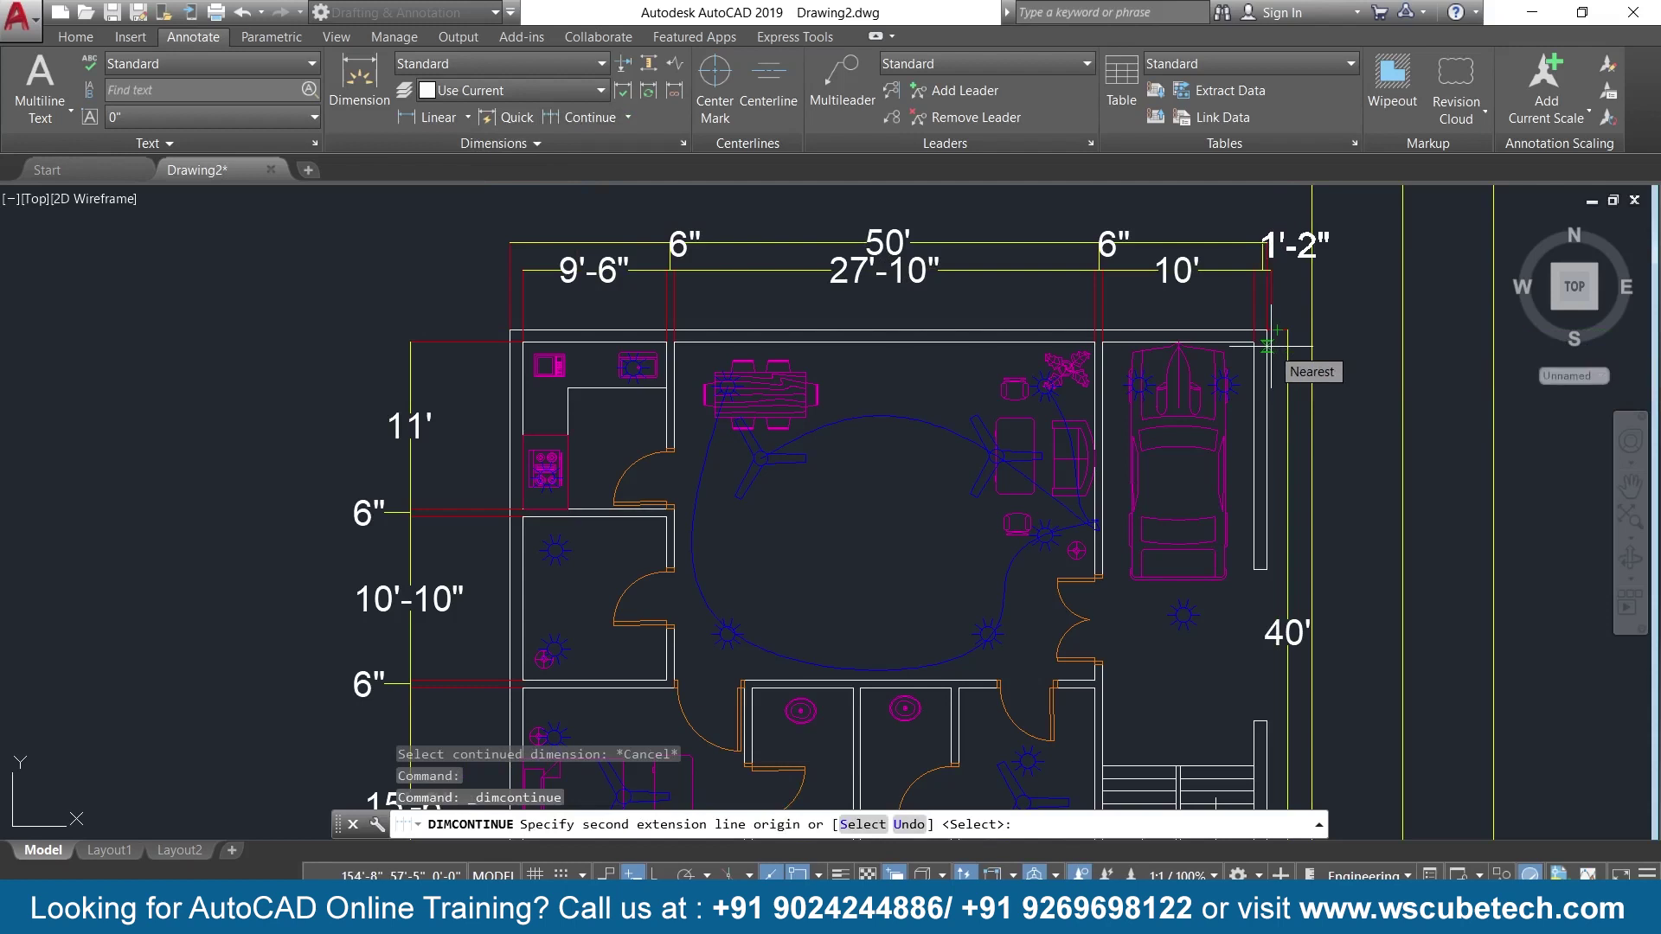
{"action": "key", "text": "Escape"}
{"action": "scroll", "coordinate": [1232, 511], "scroll_direction": "down", "scroll_amount": 2}
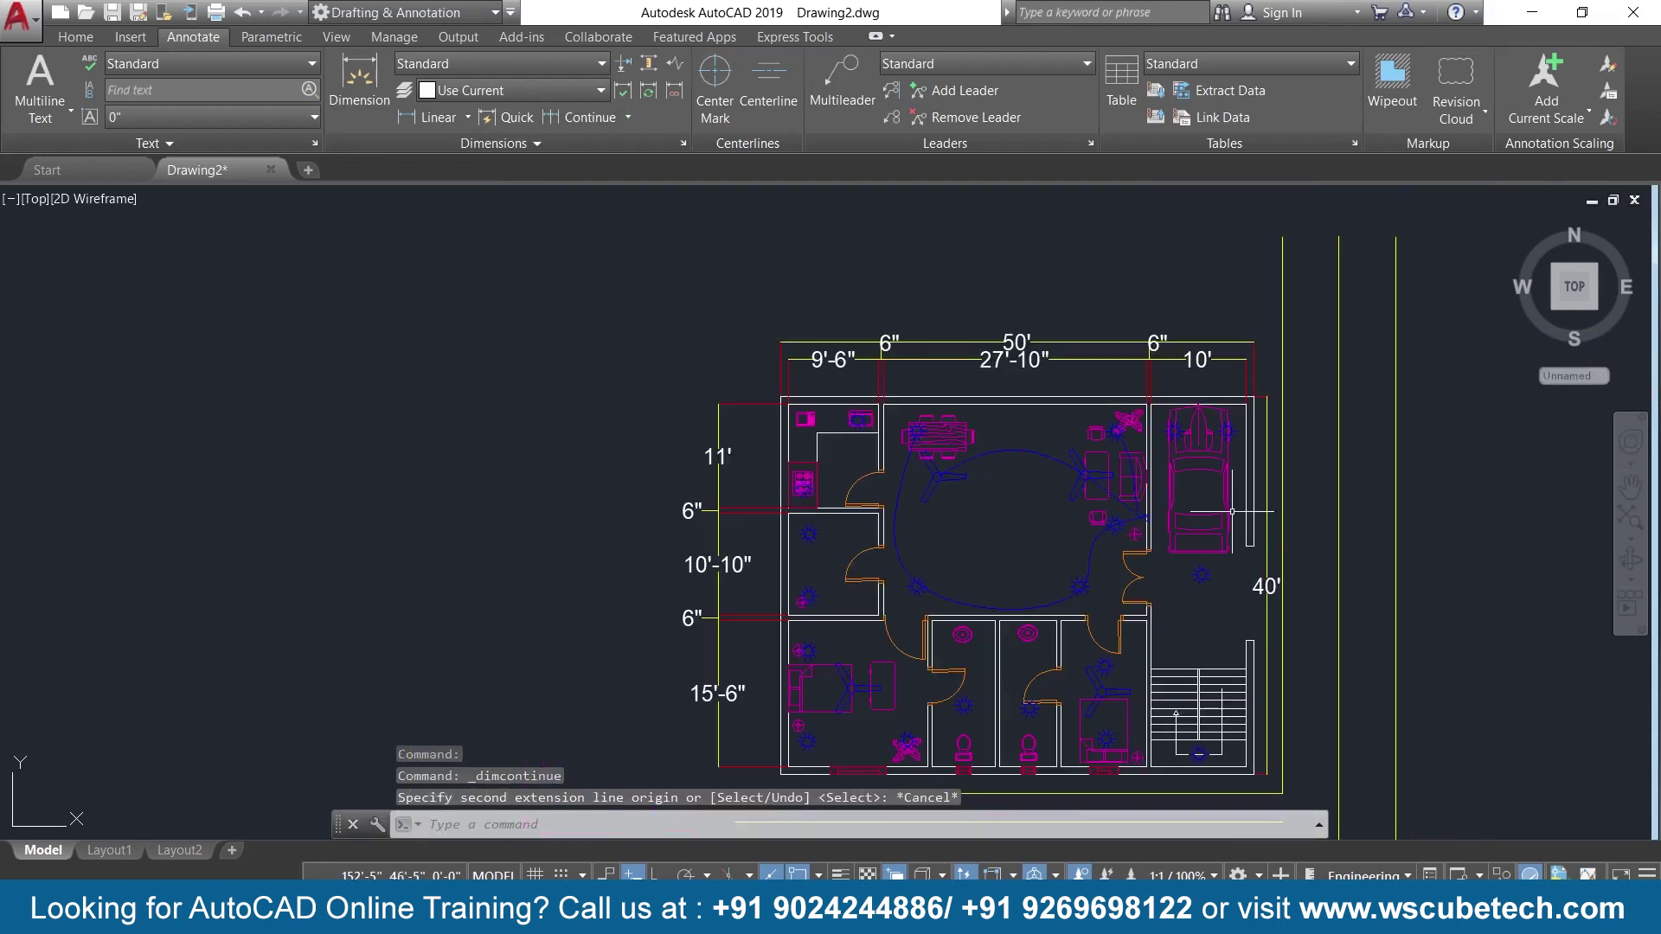
{"action": "middle_click_drag", "start_coordinate": [1237, 532], "coordinate": [1271, 378]}
{"action": "scroll", "coordinate": [1068, 554], "scroll_direction": "up", "scroll_amount": 2}
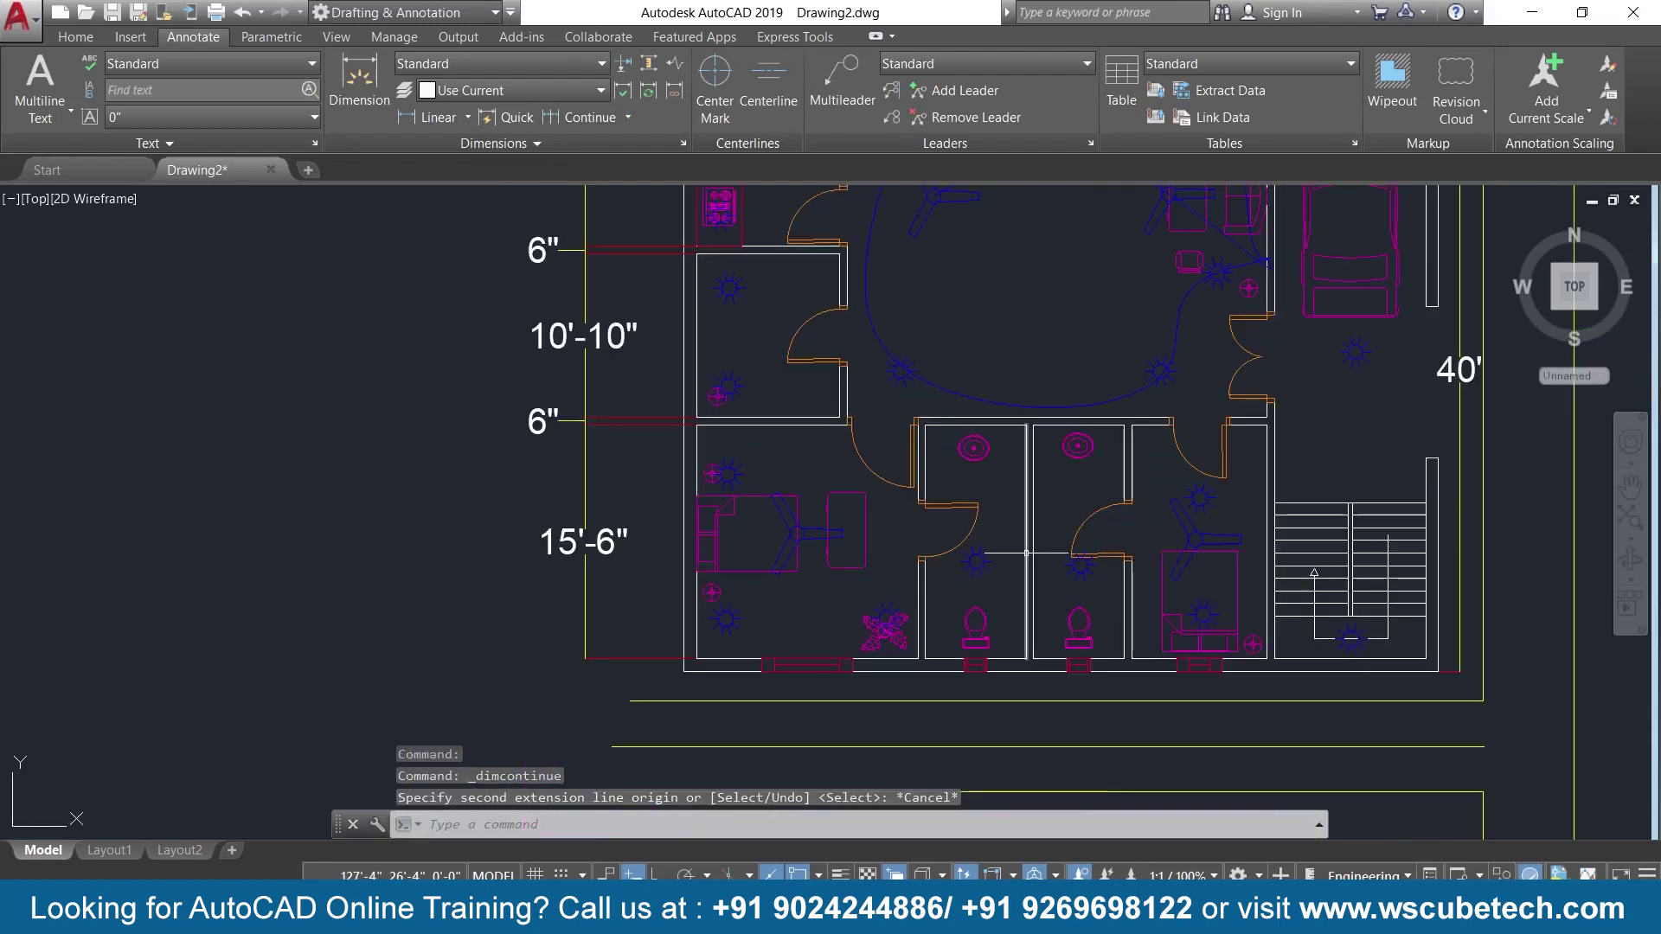
{"action": "middle_click_drag", "start_coordinate": [1011, 558], "coordinate": [981, 450]}
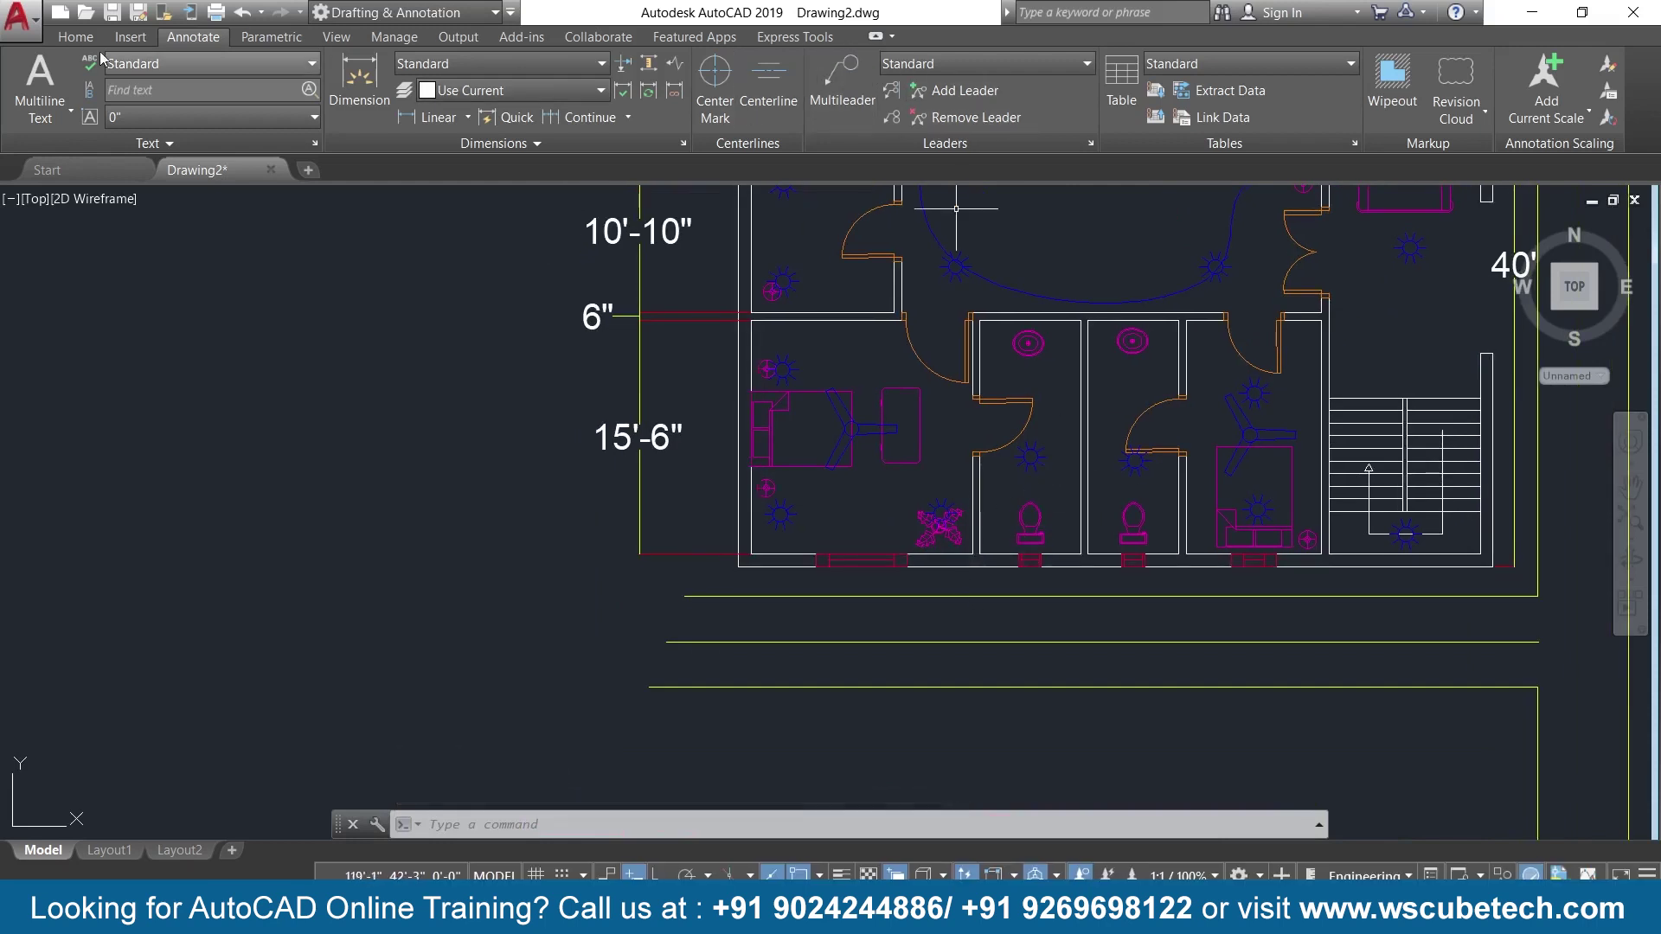
{"action": "left_click", "coordinate": [74, 39]}
Freeze the road, furniture and electrical layers.
{"action": "left_click", "coordinate": [911, 70]}
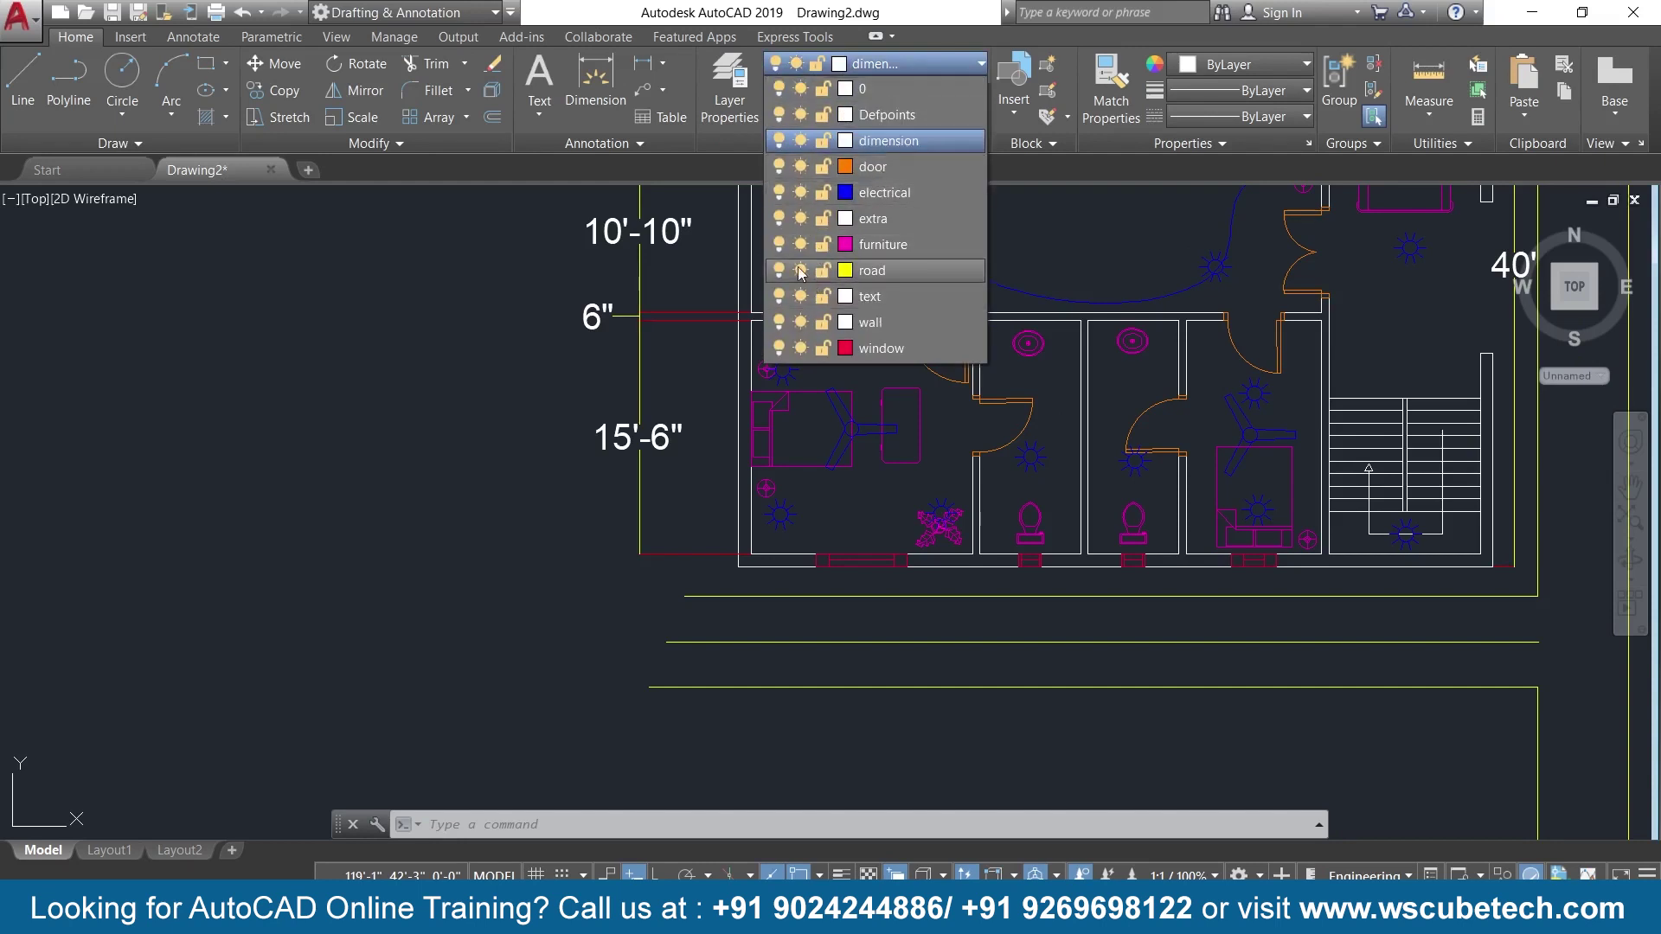
{"action": "left_click", "coordinate": [800, 270]}
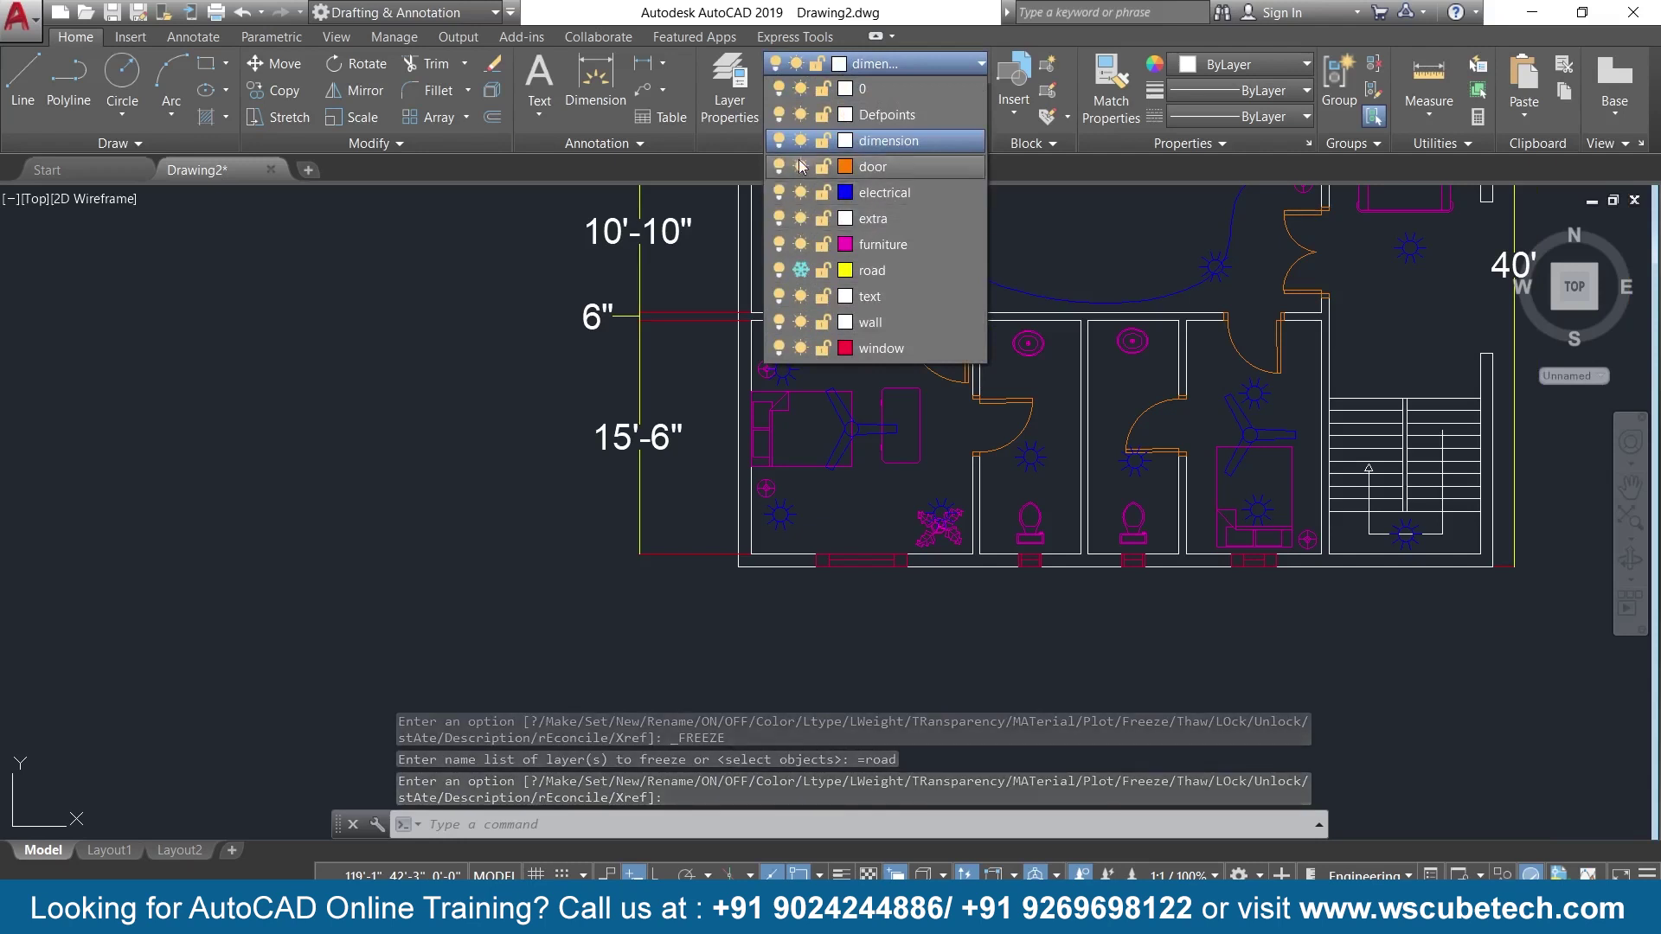
{"action": "left_click", "coordinate": [800, 245]}
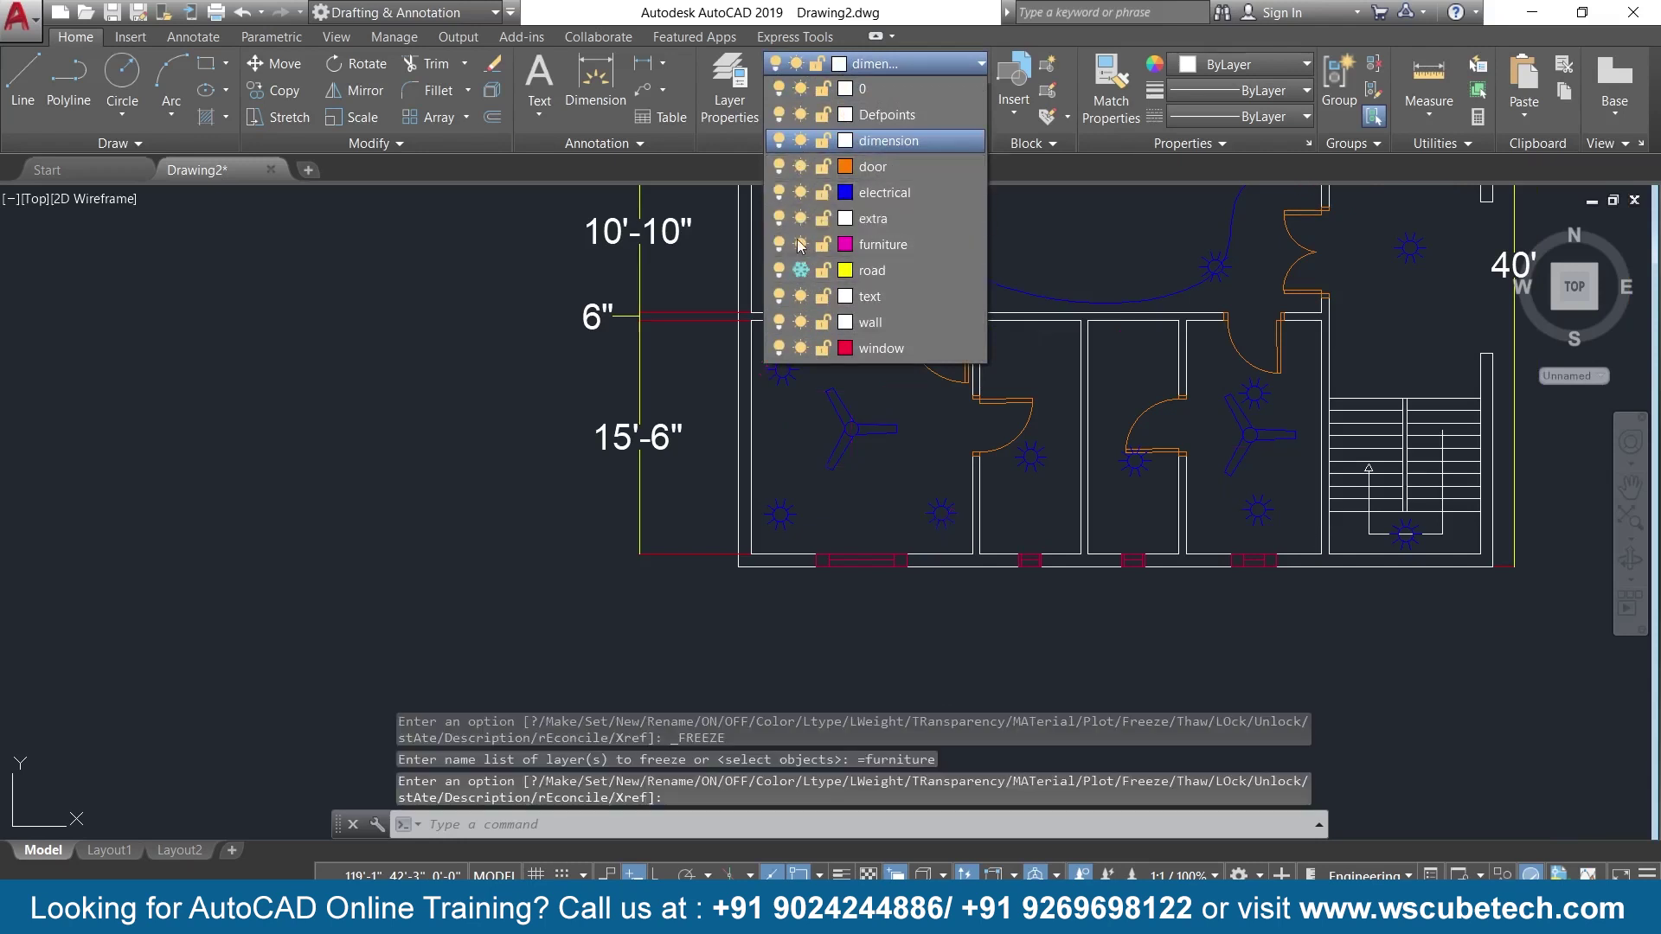
{"action": "left_click", "coordinate": [801, 191]}
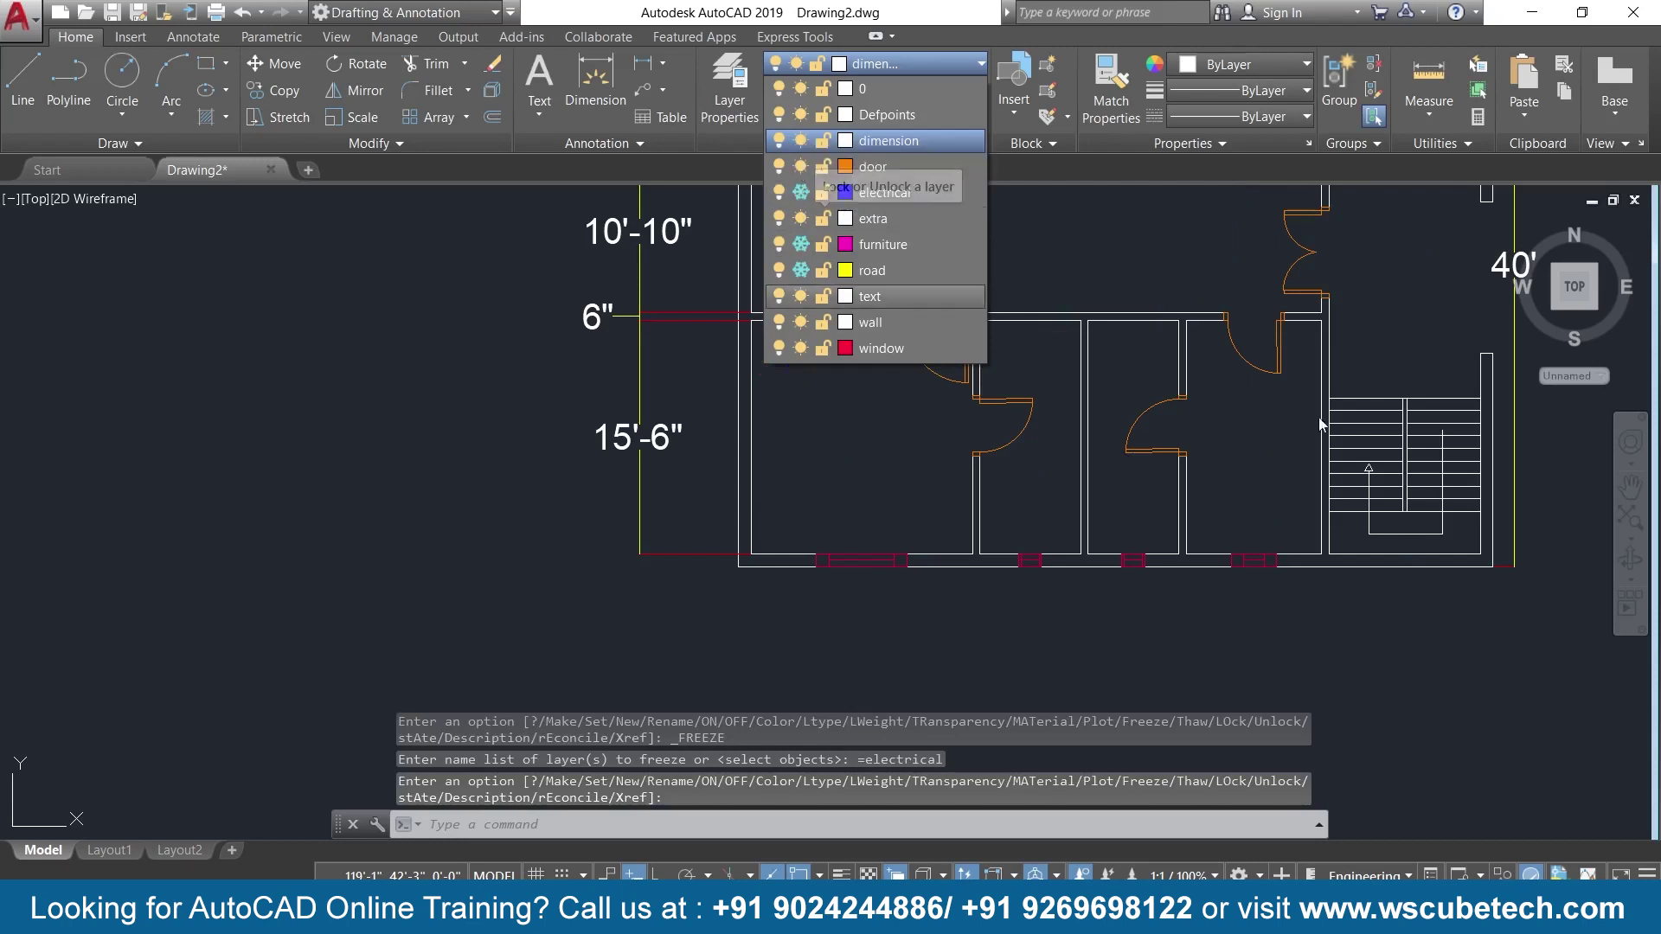
{"action": "left_click", "coordinate": [1218, 275]}
{"action": "middle_click_drag", "start_coordinate": [1181, 267], "coordinate": [1171, 432]}
{"action": "scroll", "coordinate": [1179, 437], "scroll_direction": "down", "scroll_amount": 2}
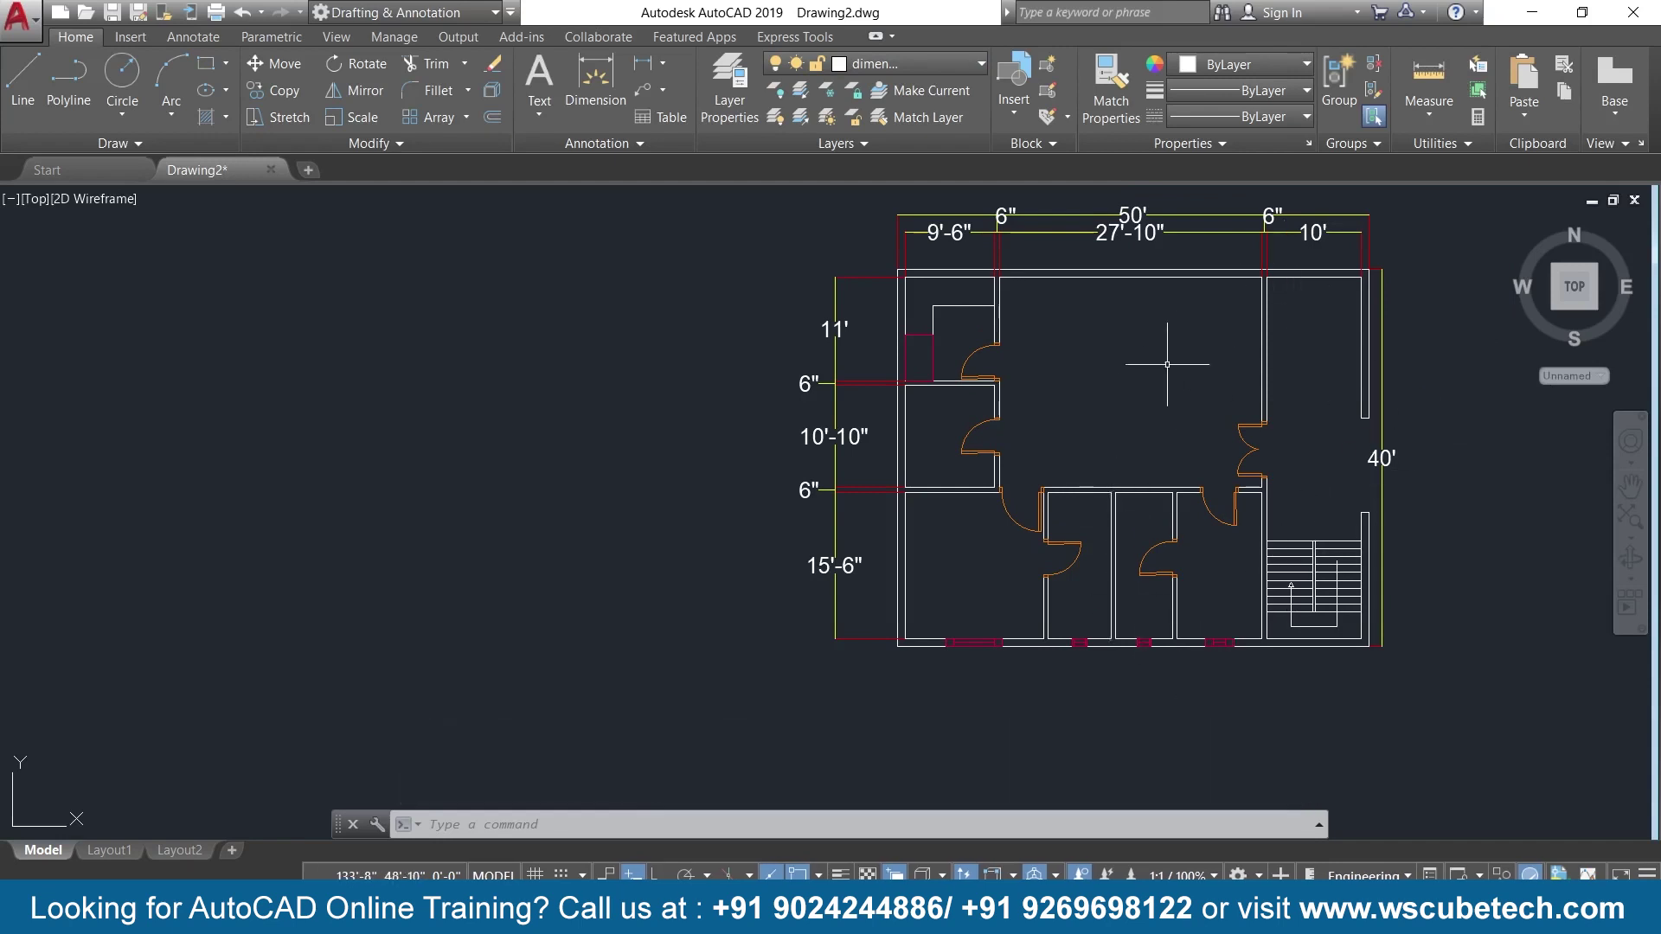
{"action": "scroll", "coordinate": [1170, 360], "scroll_direction": "up", "scroll_amount": 2}
Freeze the door layer and pan up to show the bottom walls.
{"action": "left_click", "coordinate": [874, 63]}
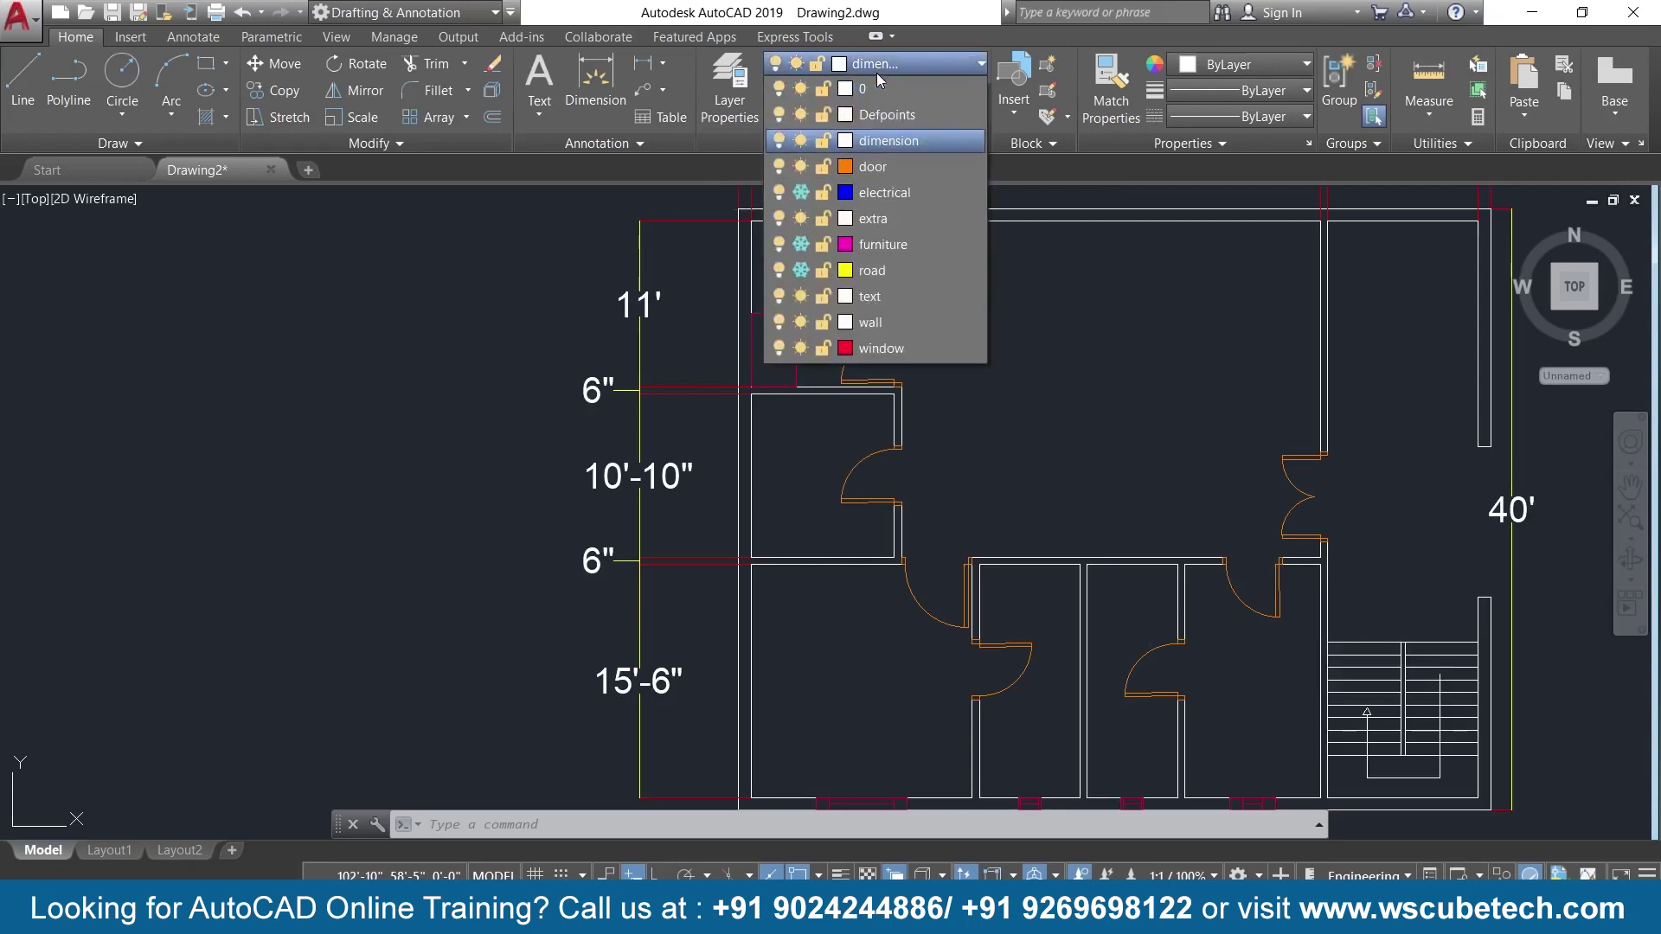
{"action": "left_click", "coordinate": [801, 169]}
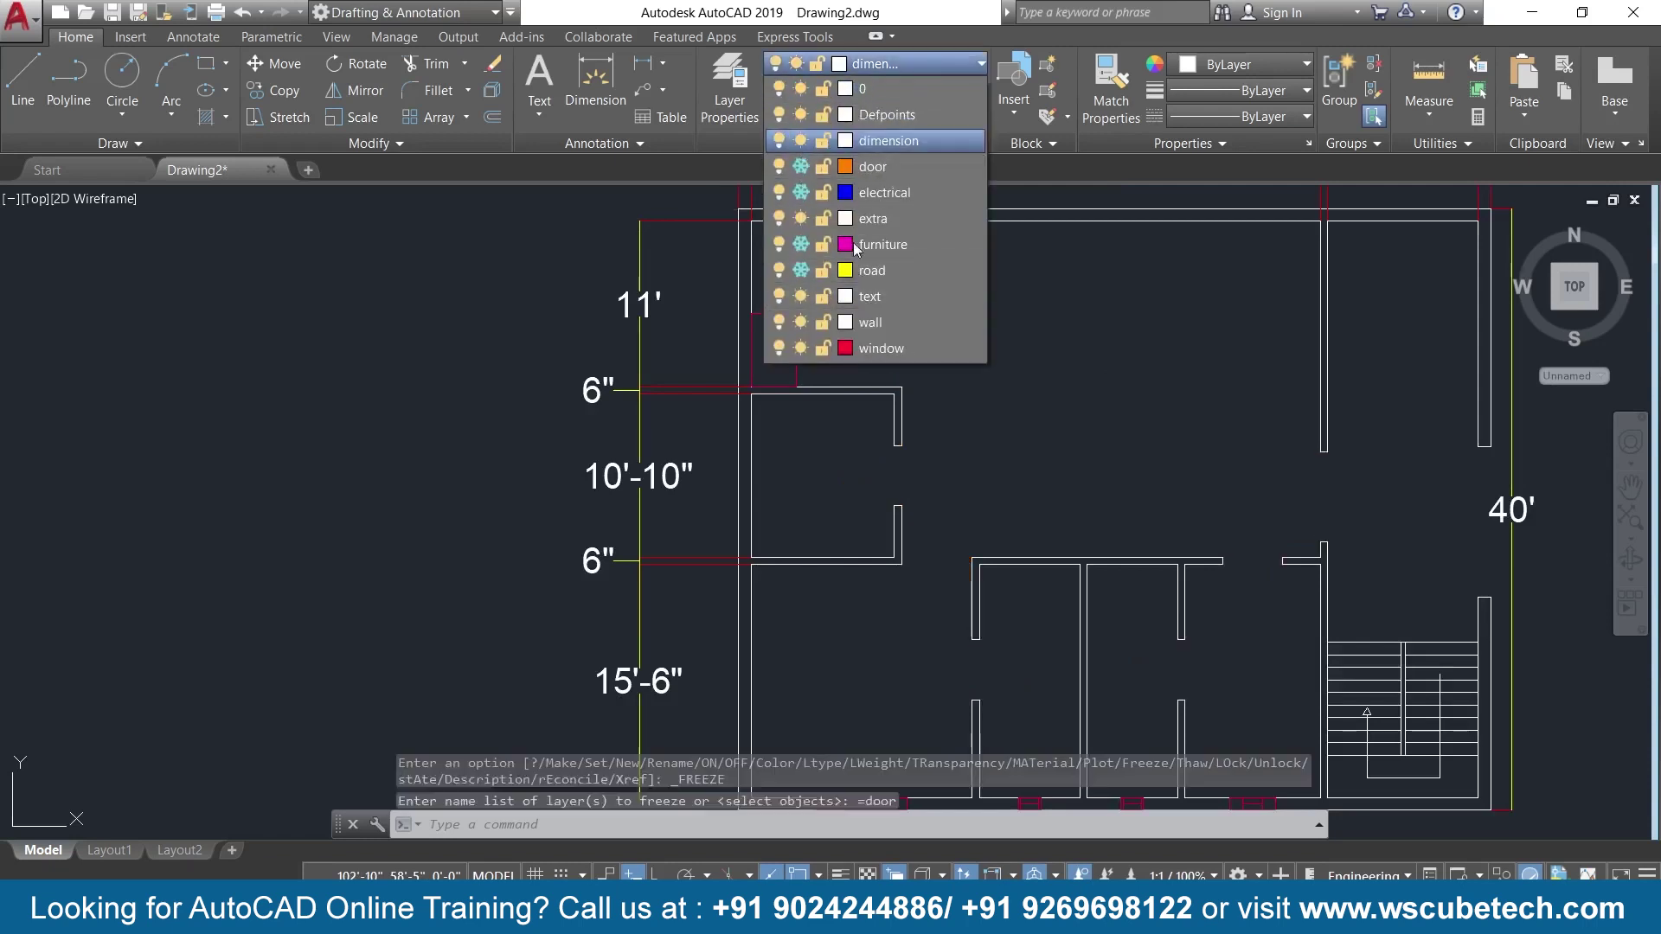
{"action": "scroll", "coordinate": [996, 397], "scroll_direction": "down", "scroll_amount": 2}
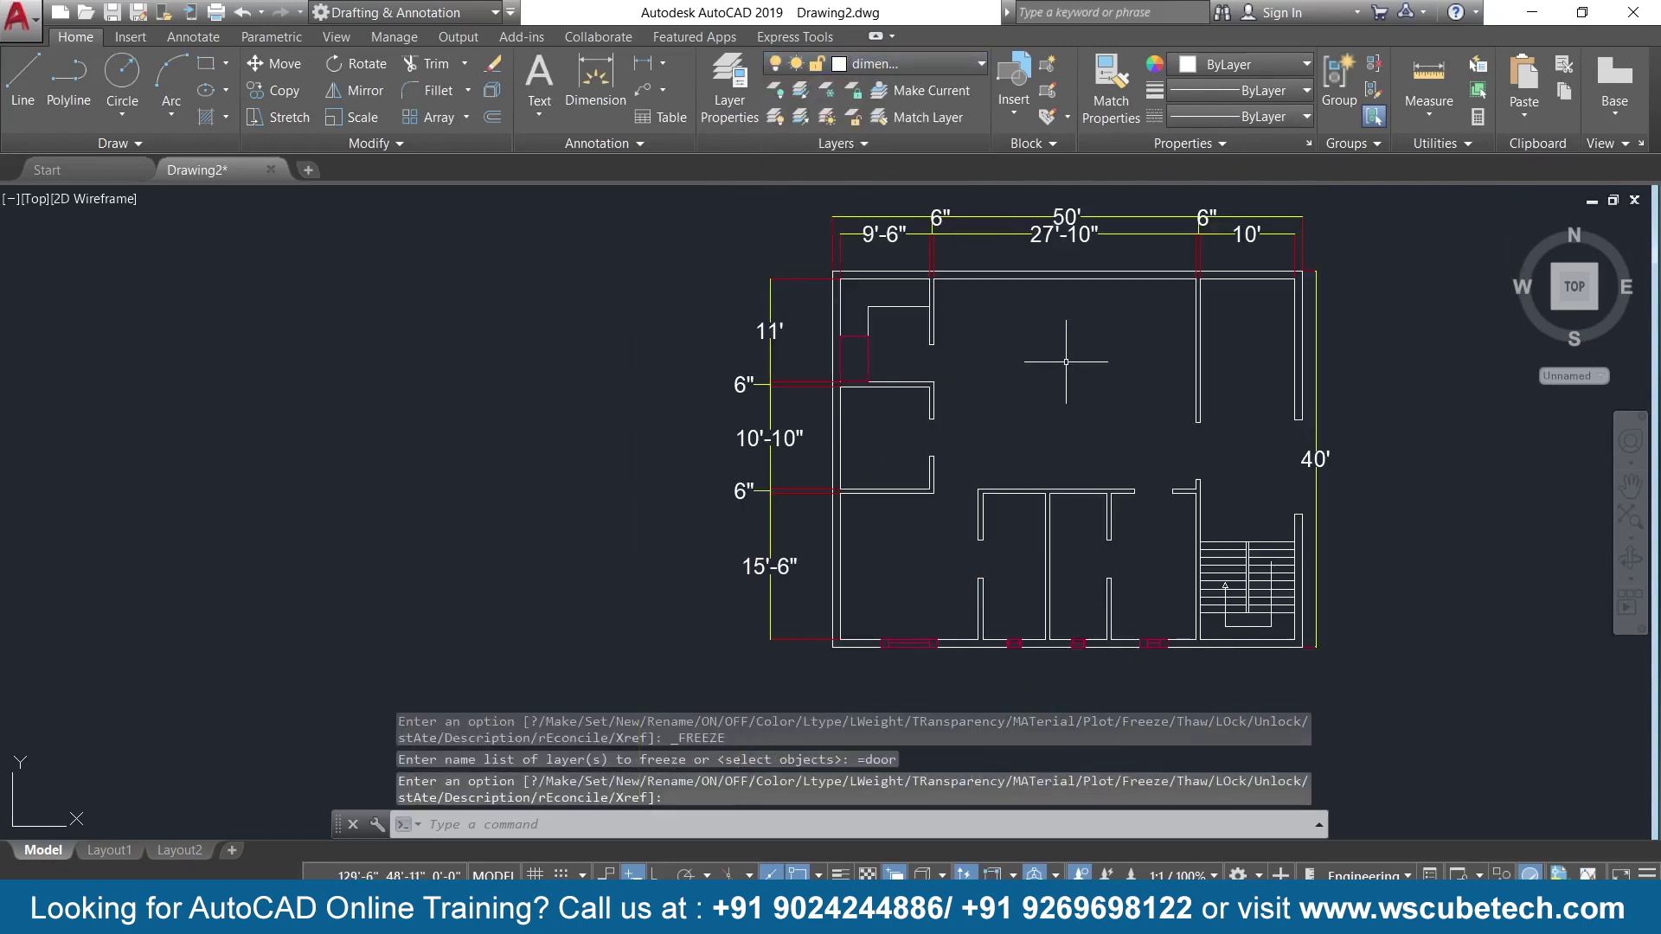
{"action": "scroll", "coordinate": [1065, 361], "scroll_direction": "up", "scroll_amount": 2}
{"action": "middle_click_drag", "start_coordinate": [1063, 390], "coordinate": [1082, 260]}
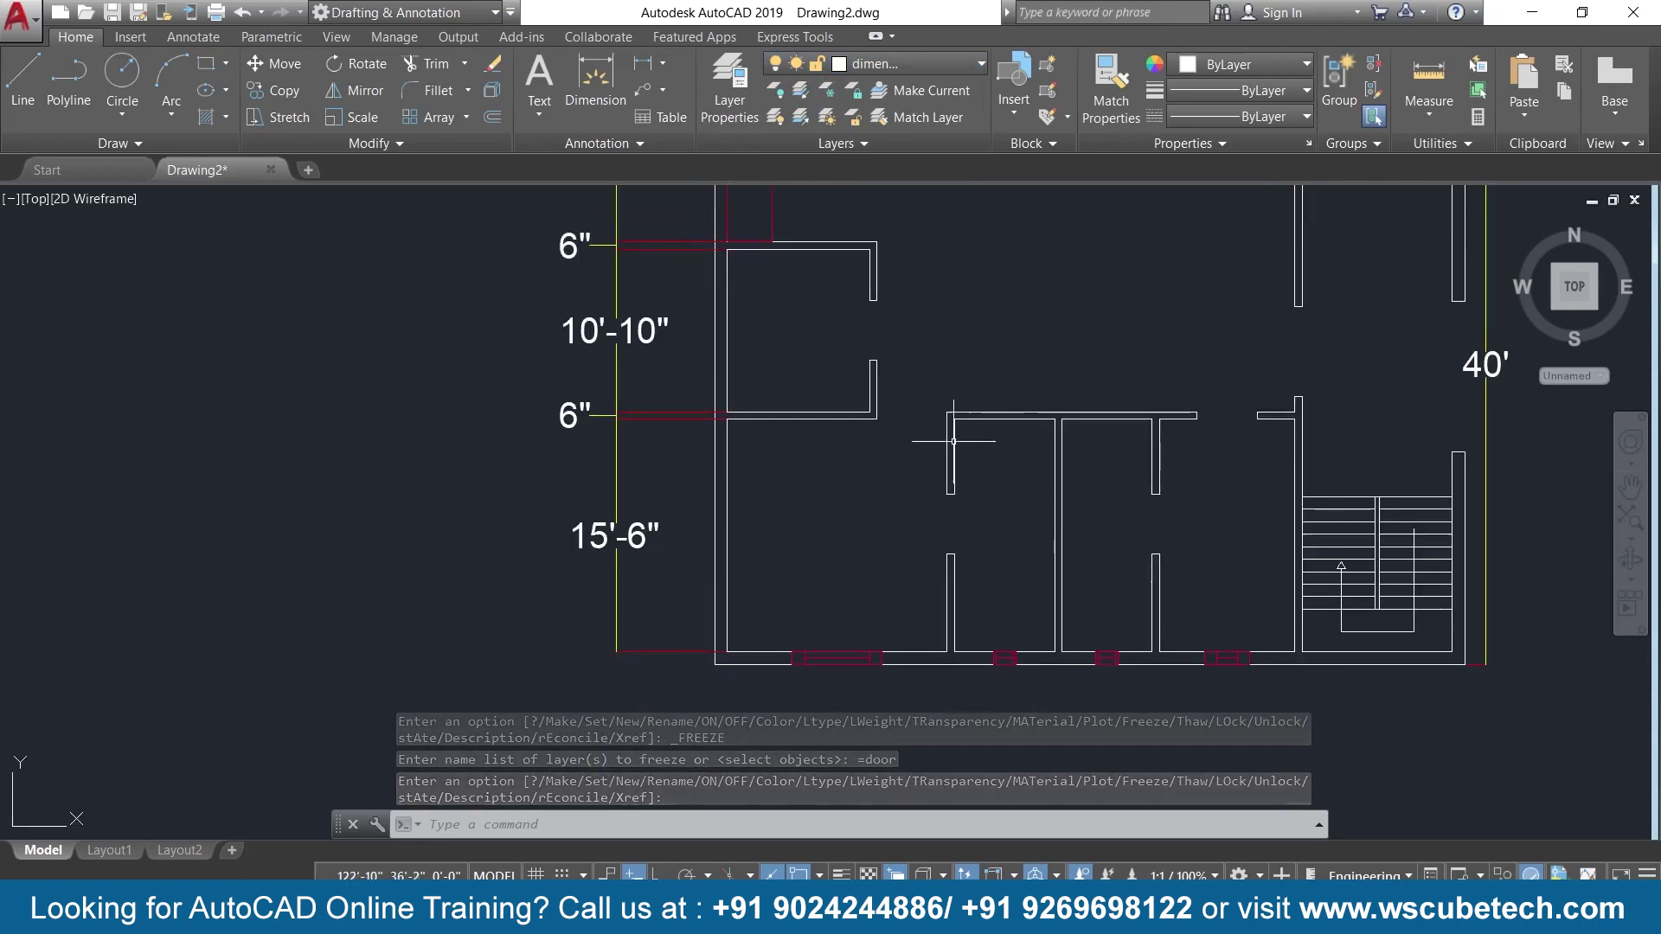
{"action": "middle_click_drag", "start_coordinate": [870, 563], "coordinate": [877, 504]}
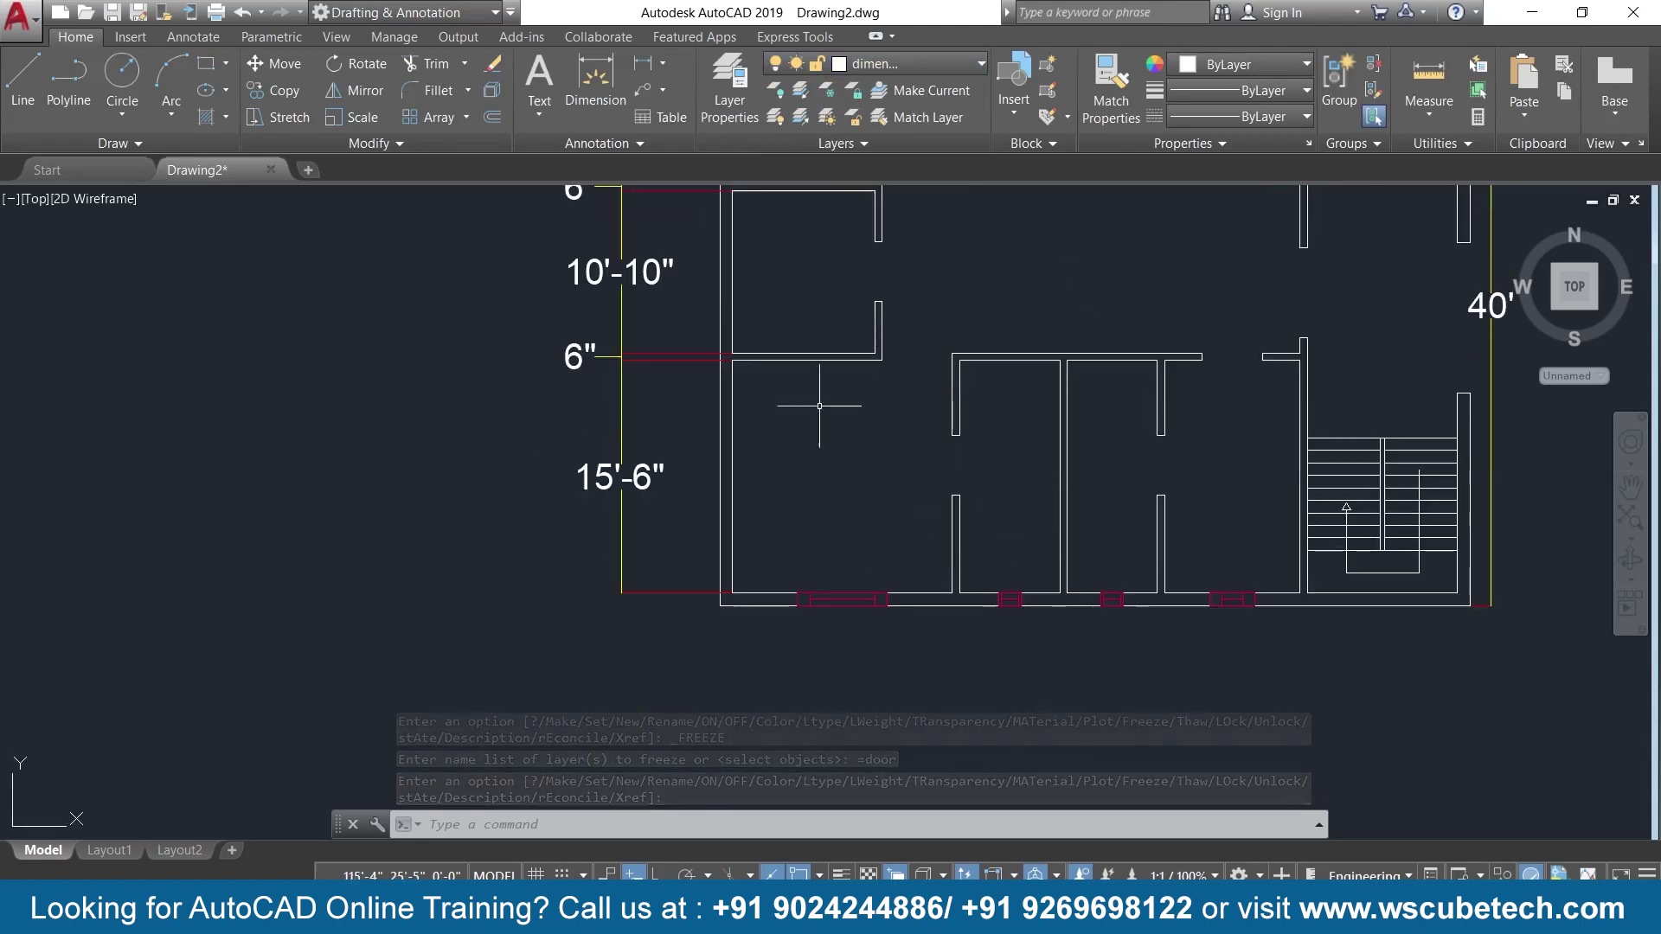
Place a 14'-8" dimension from the bottom-left corner to the first bottom wall.
{"action": "left_click", "coordinate": [644, 61]}
{"action": "left_click", "coordinate": [733, 594]}
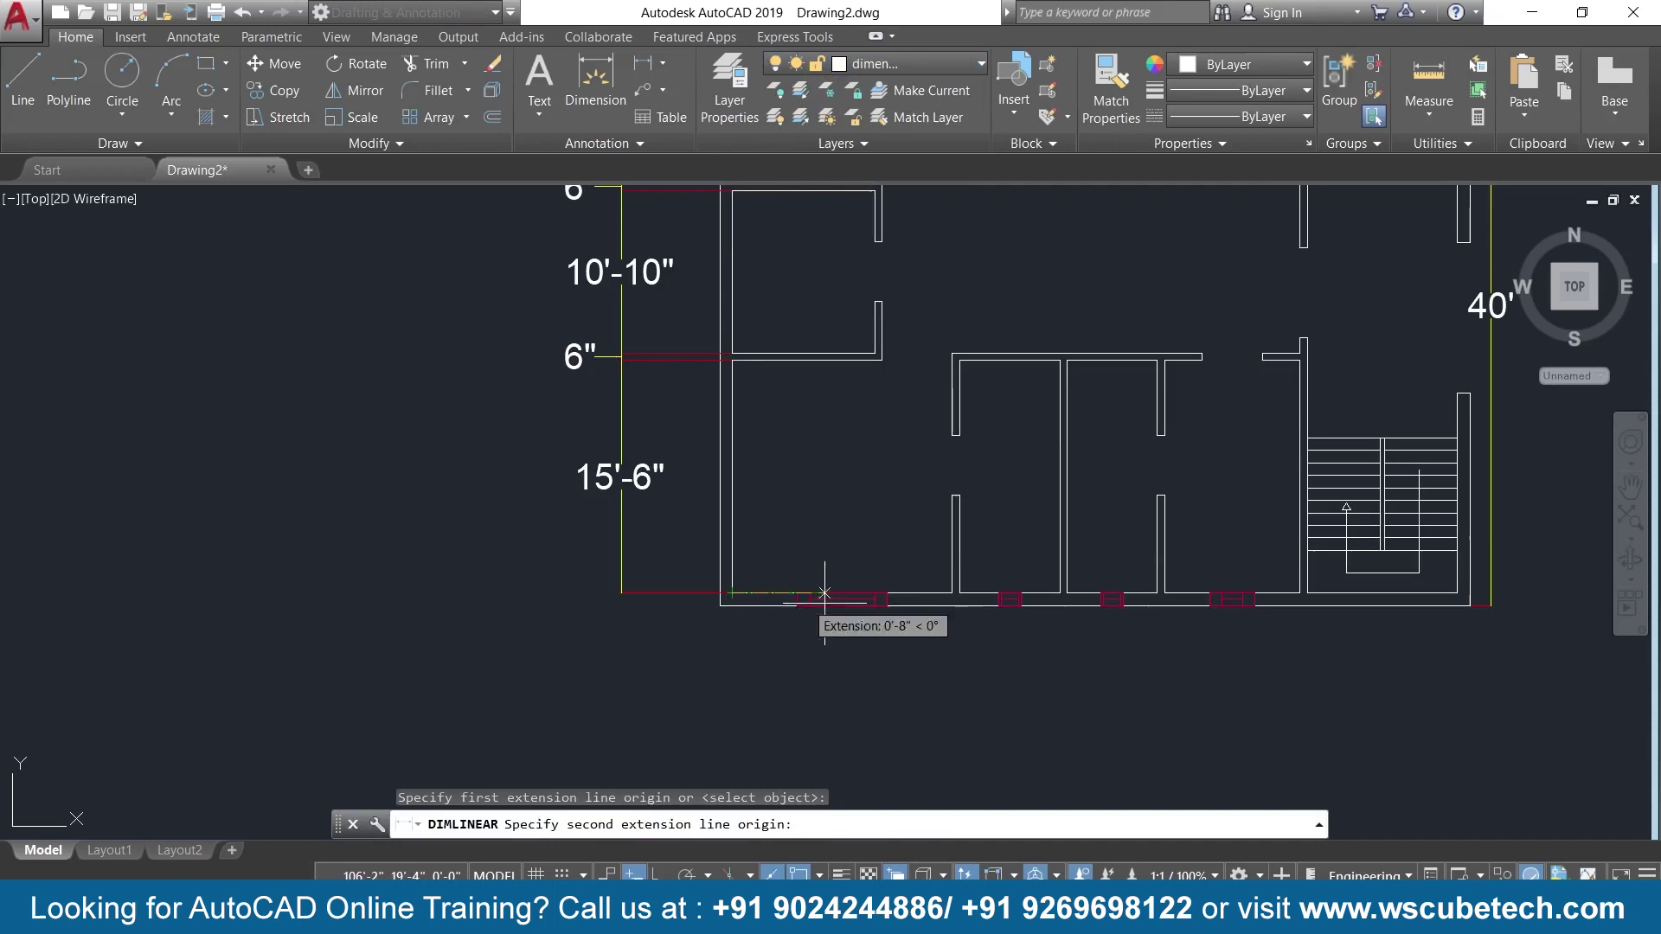
{"action": "left_click", "coordinate": [952, 593]}
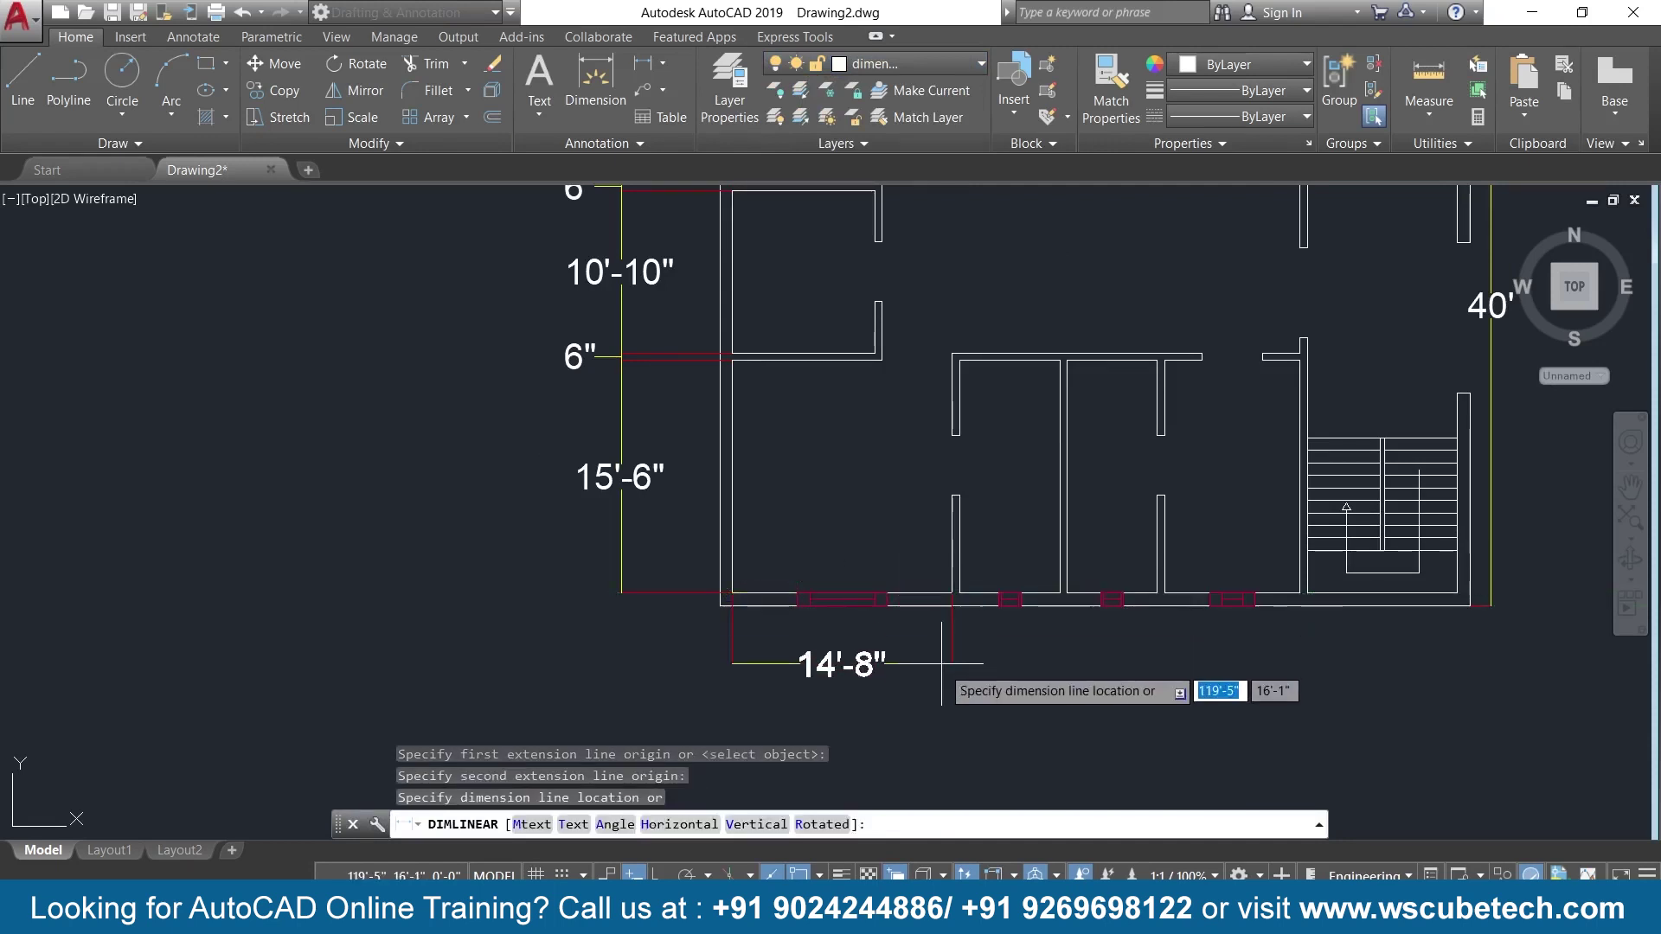
{"action": "left_click", "coordinate": [830, 667]}
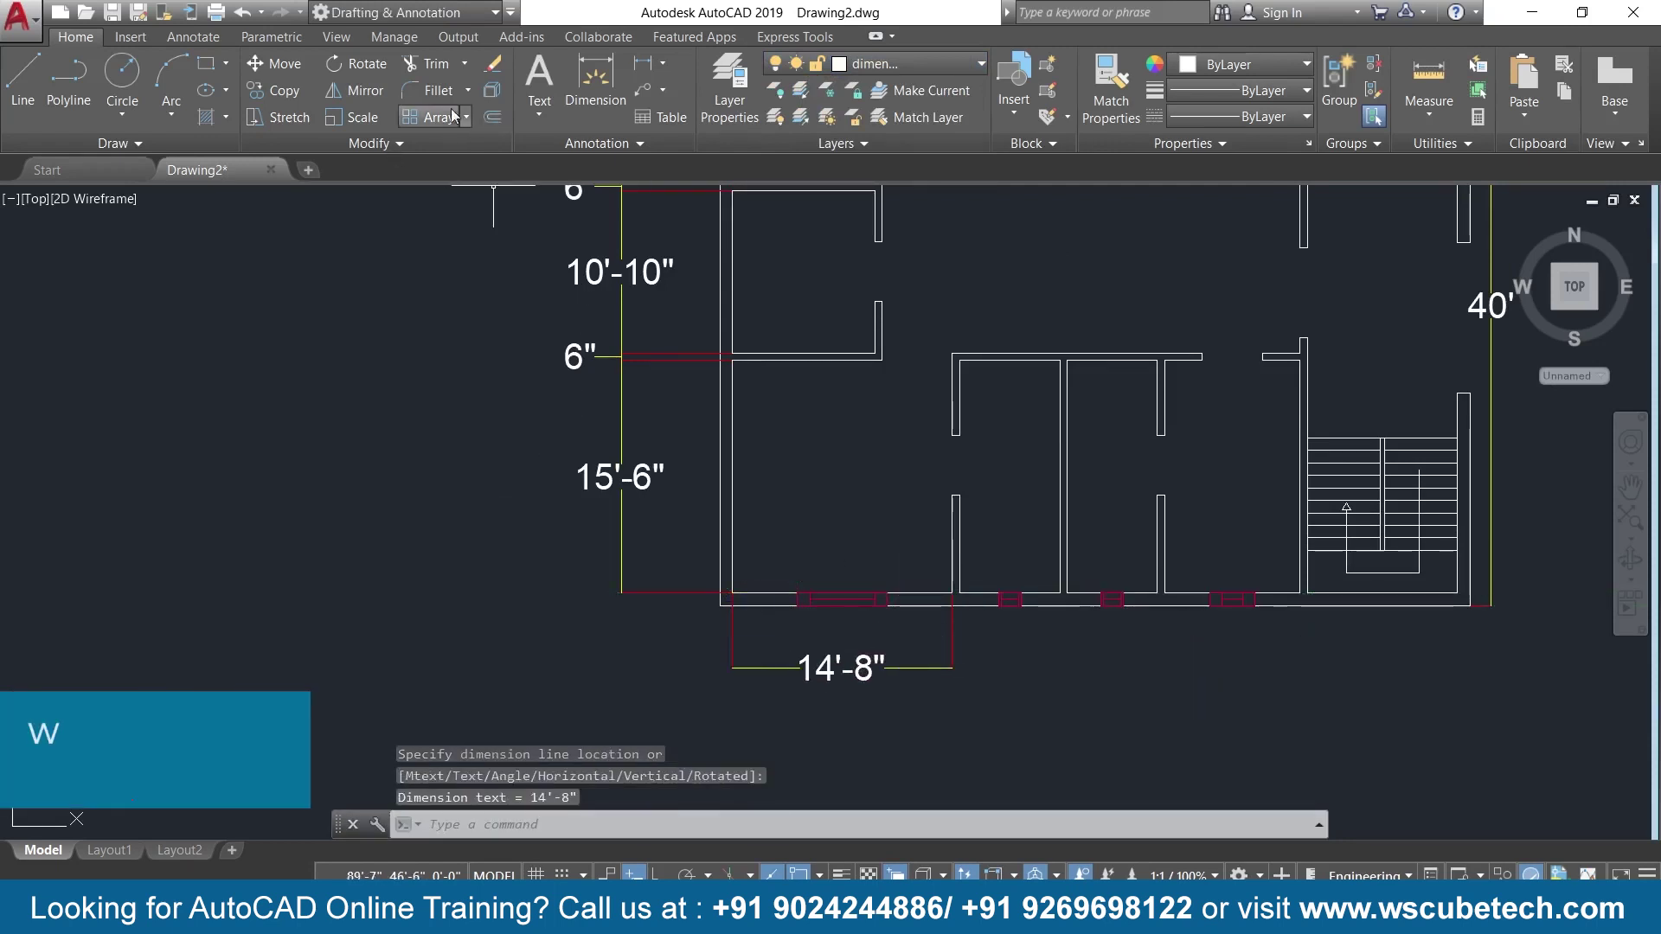
Continue with 7'-2" and 6'-6" segments, then undo back to the 14'-8" dimension.
{"action": "left_click", "coordinate": [194, 38]}
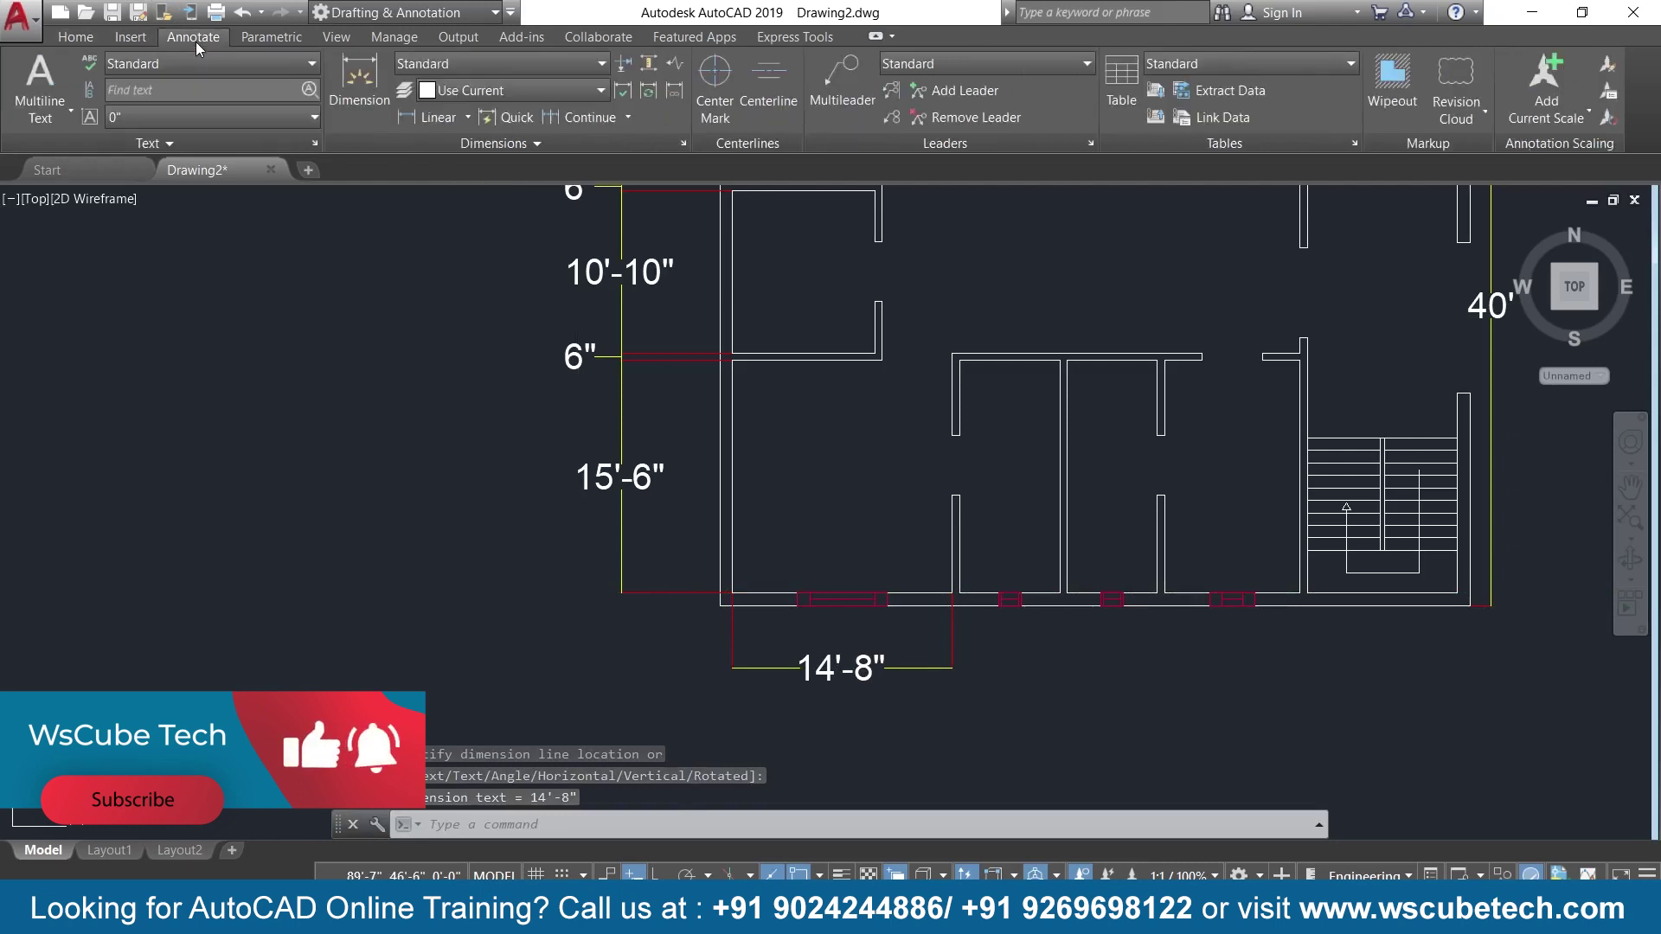
{"action": "left_click", "coordinate": [584, 128]}
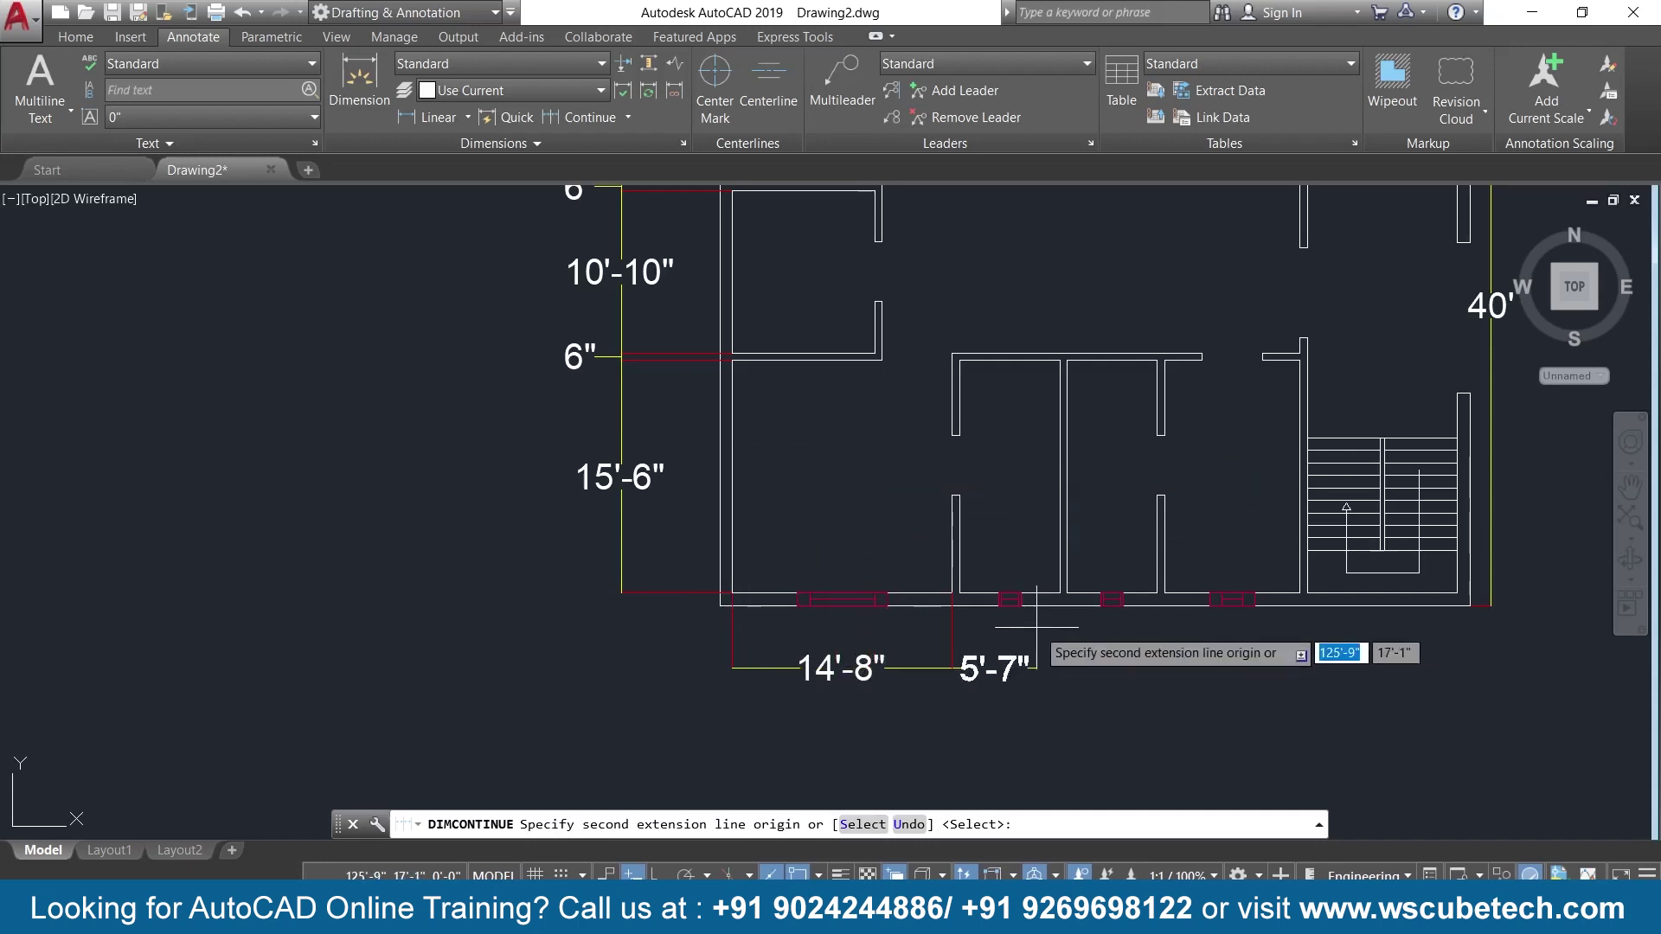
{"action": "left_click", "coordinate": [1059, 593]}
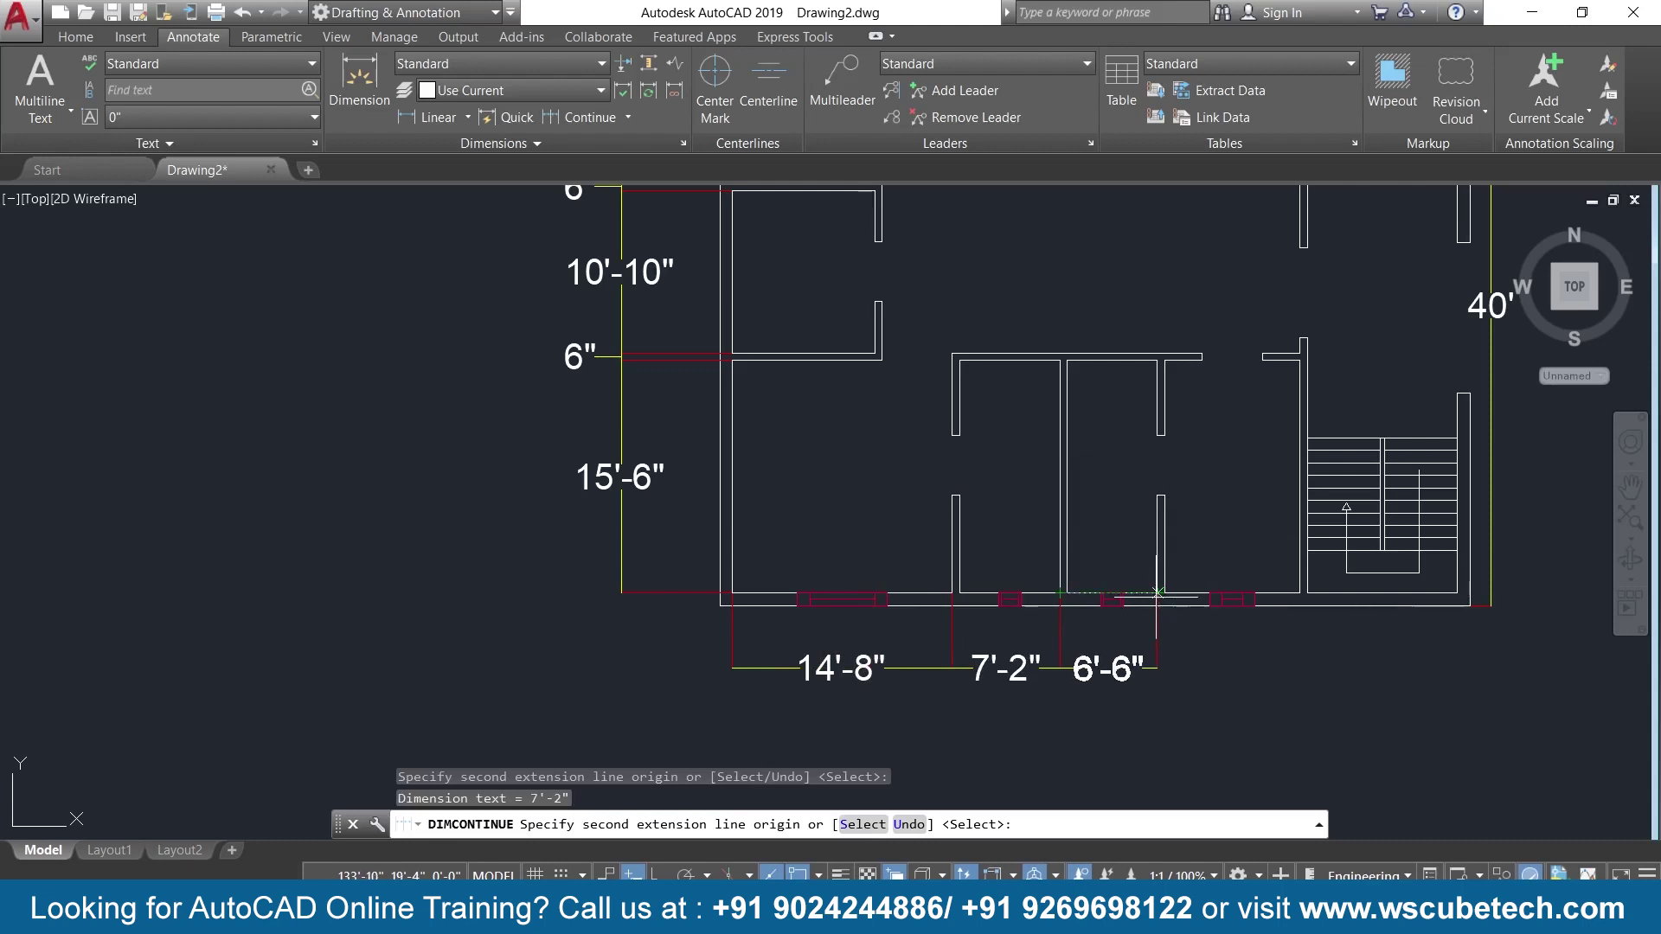
{"action": "left_click", "coordinate": [1157, 594]}
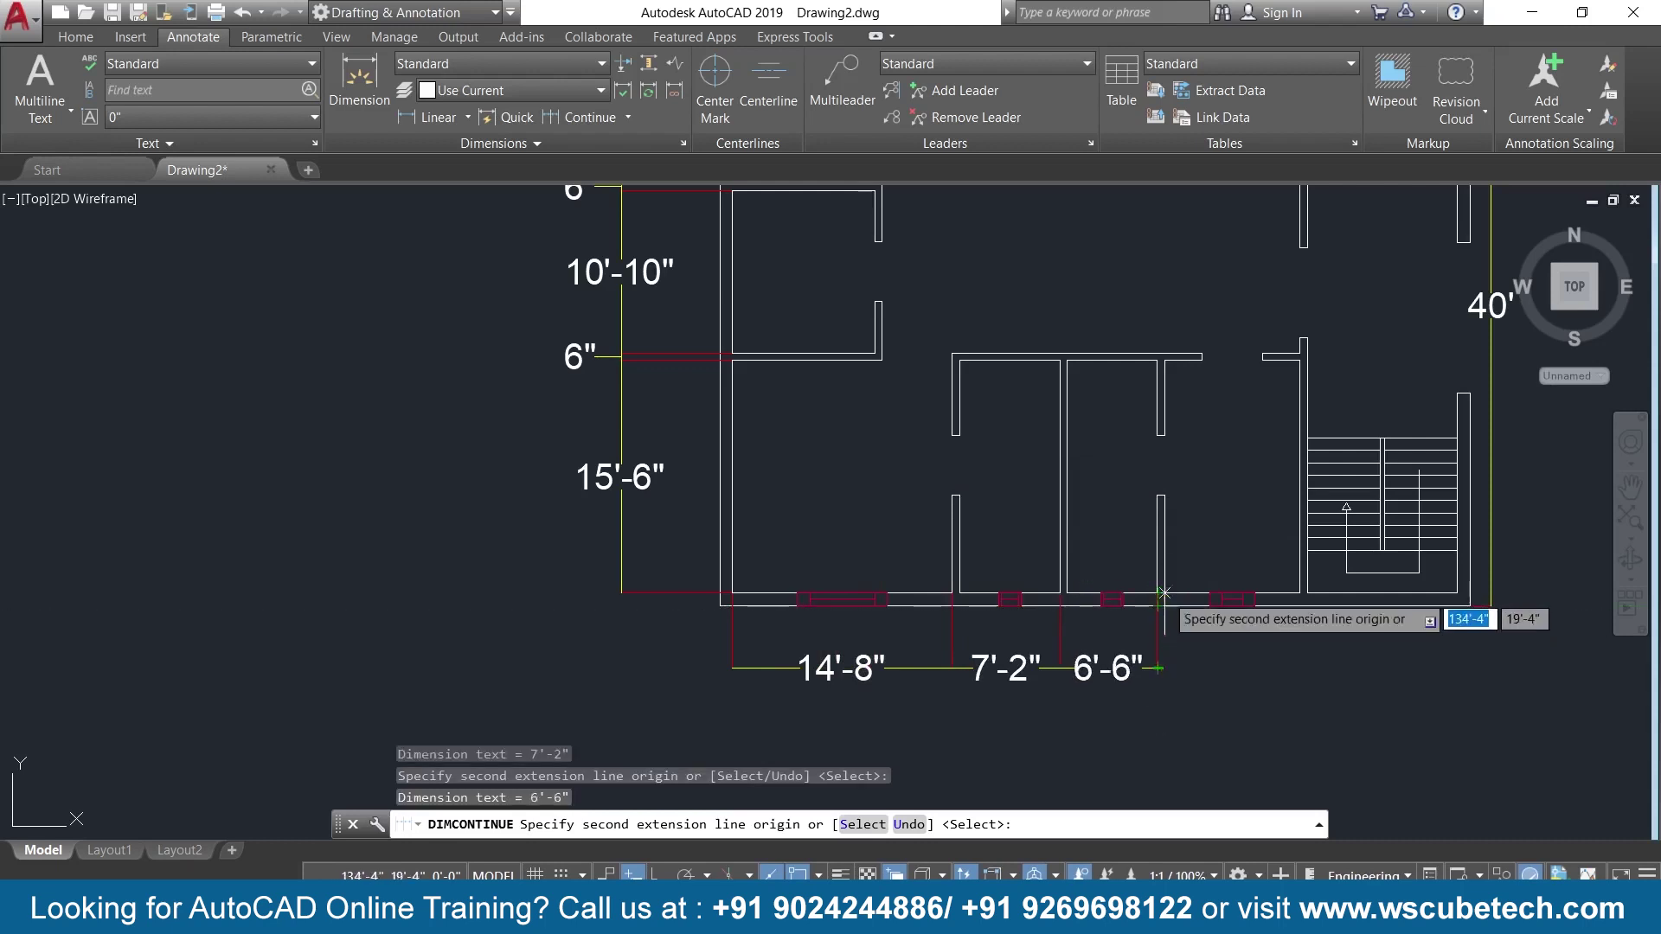
{"action": "type", "text": "u"}
{"action": "key", "text": "Return"}
{"action": "type", "text": "u"}
{"action": "key", "text": "Return"}
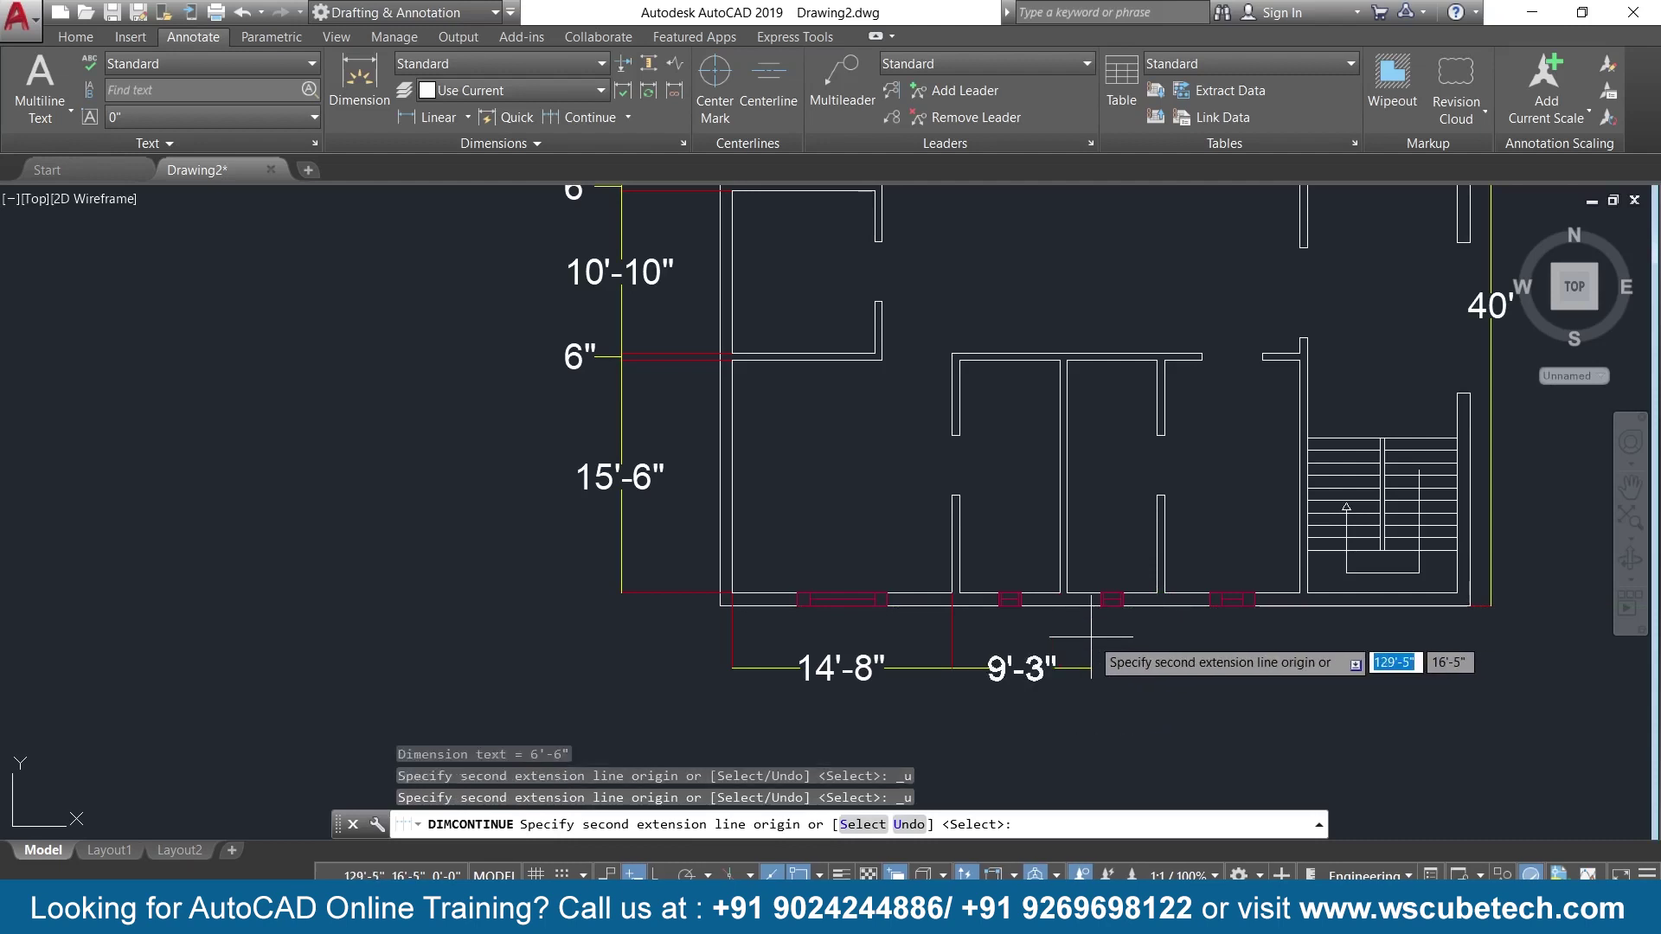
{"action": "type", "text": "u"}
{"action": "key", "text": "Return"}
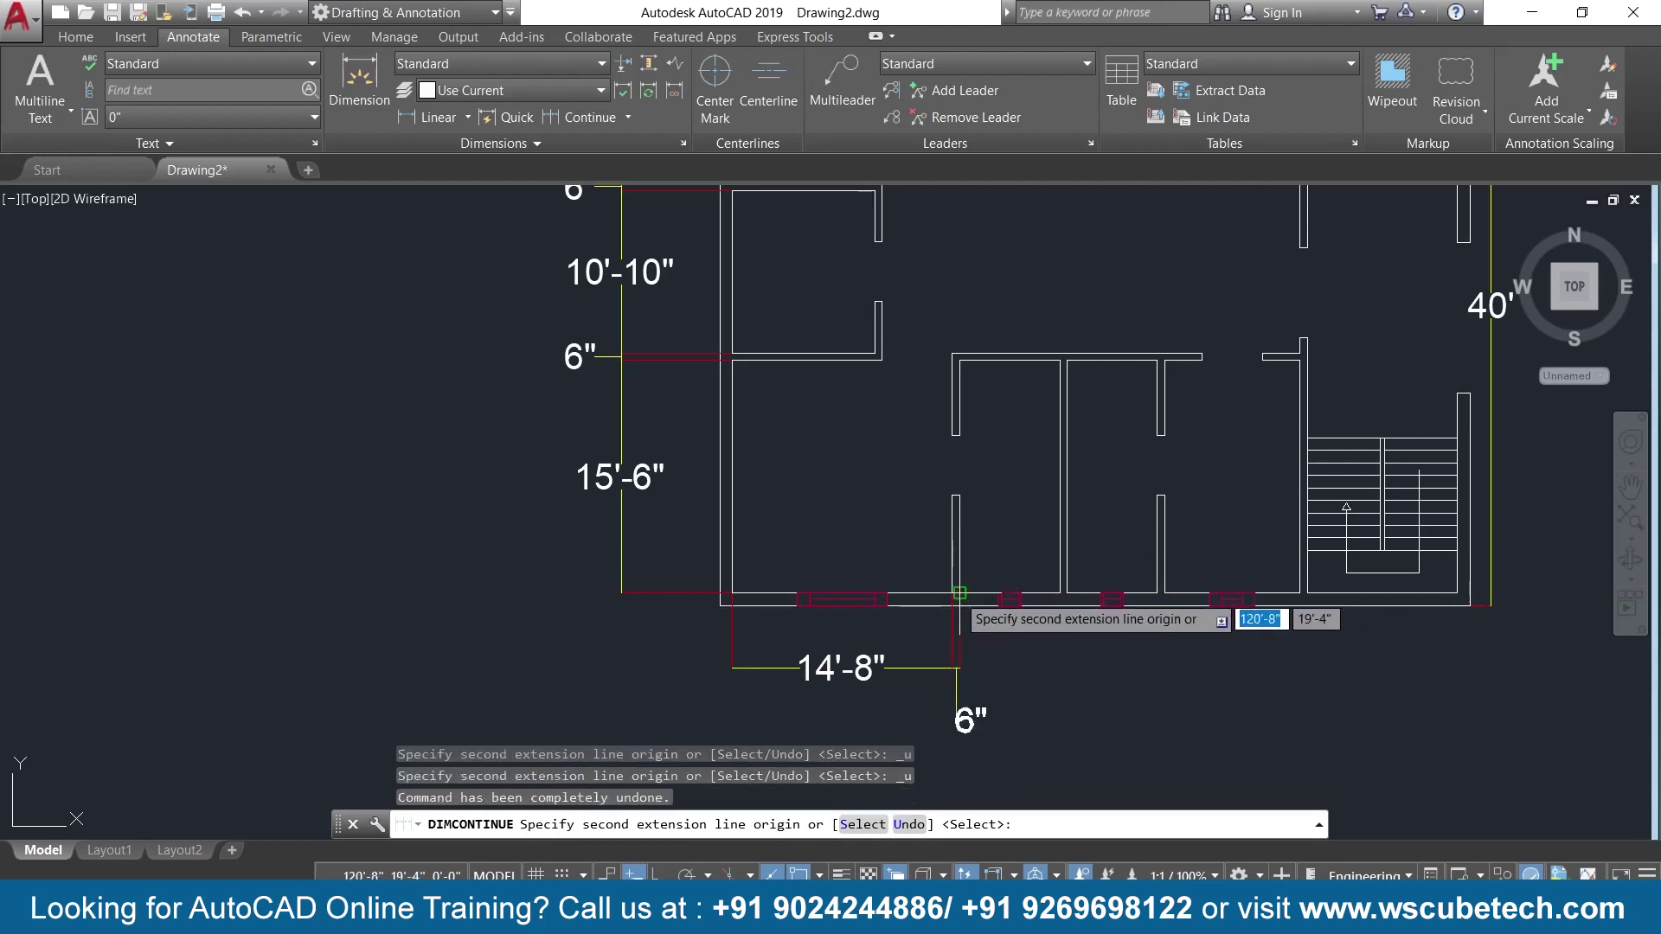
Continue the bottom chain with 6", 6'-8", 6", 6', 6", 9', 6" and 10' segments.
{"action": "left_click", "coordinate": [959, 598]}
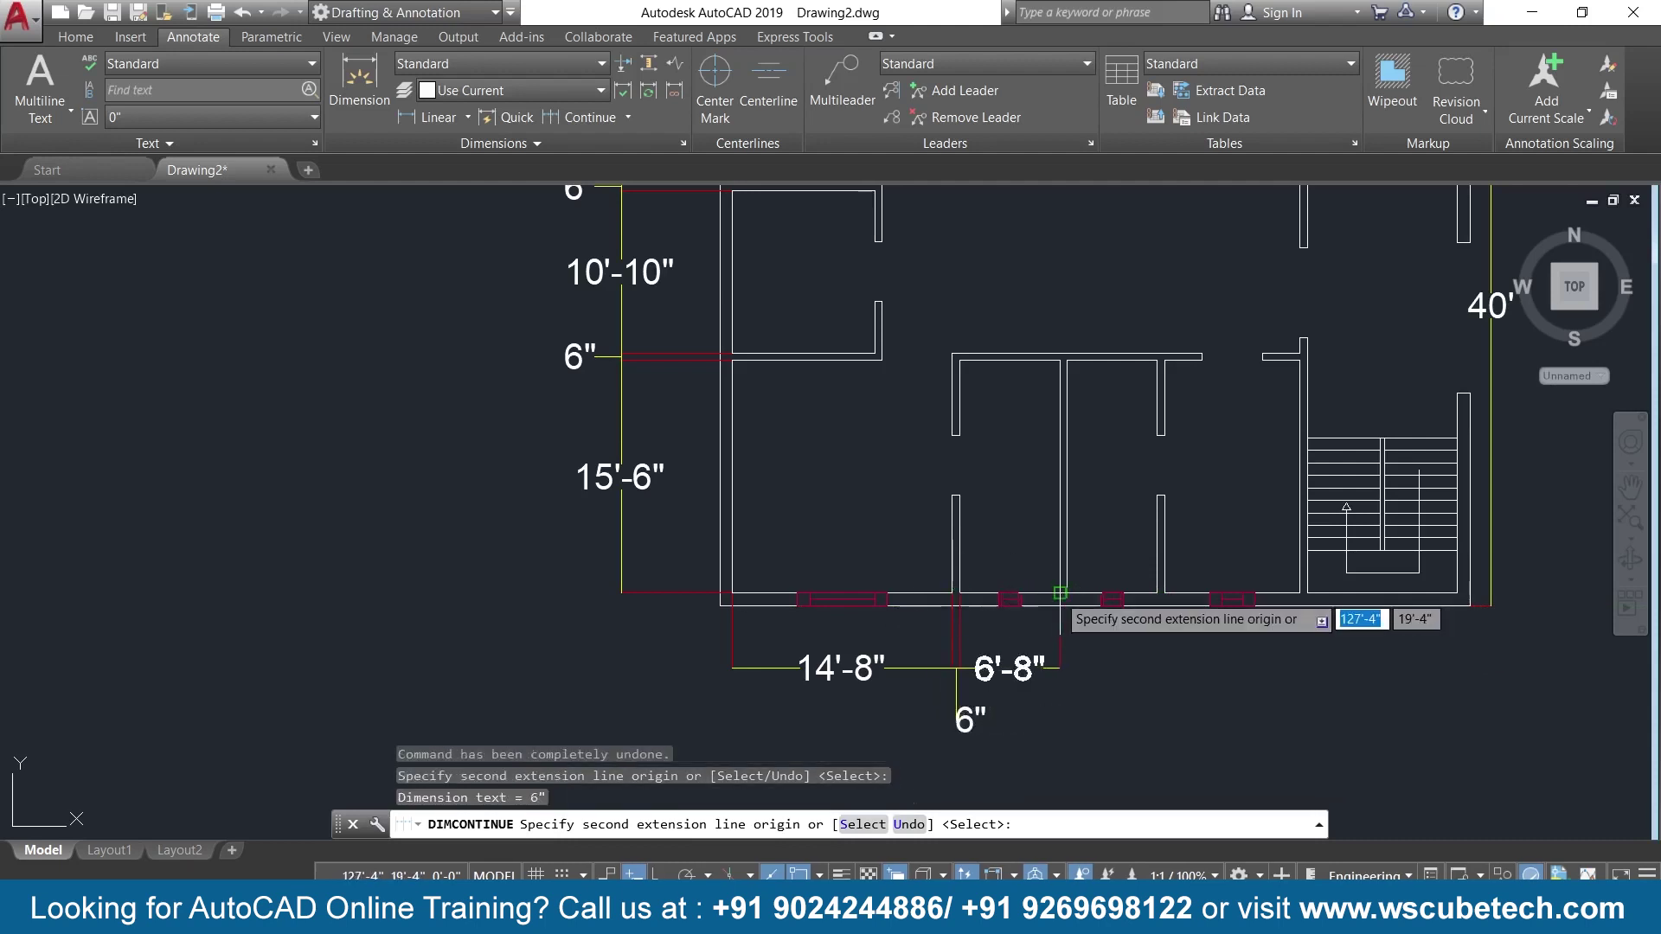
{"action": "left_click", "coordinate": [1060, 593]}
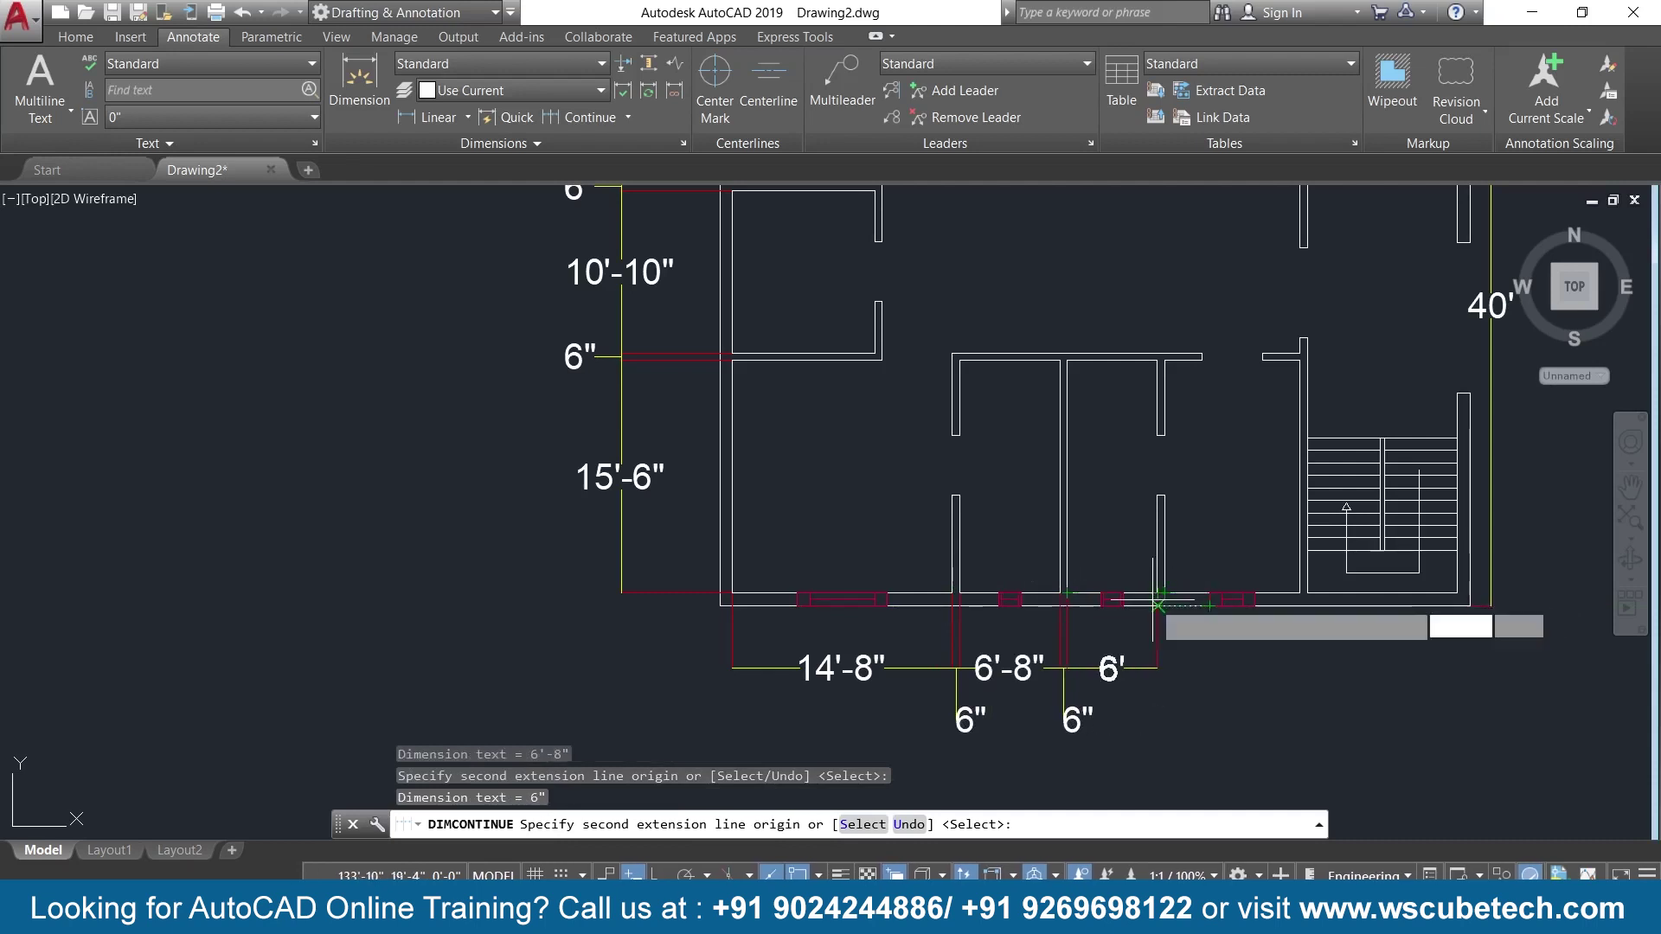
{"action": "left_click", "coordinate": [1158, 593]}
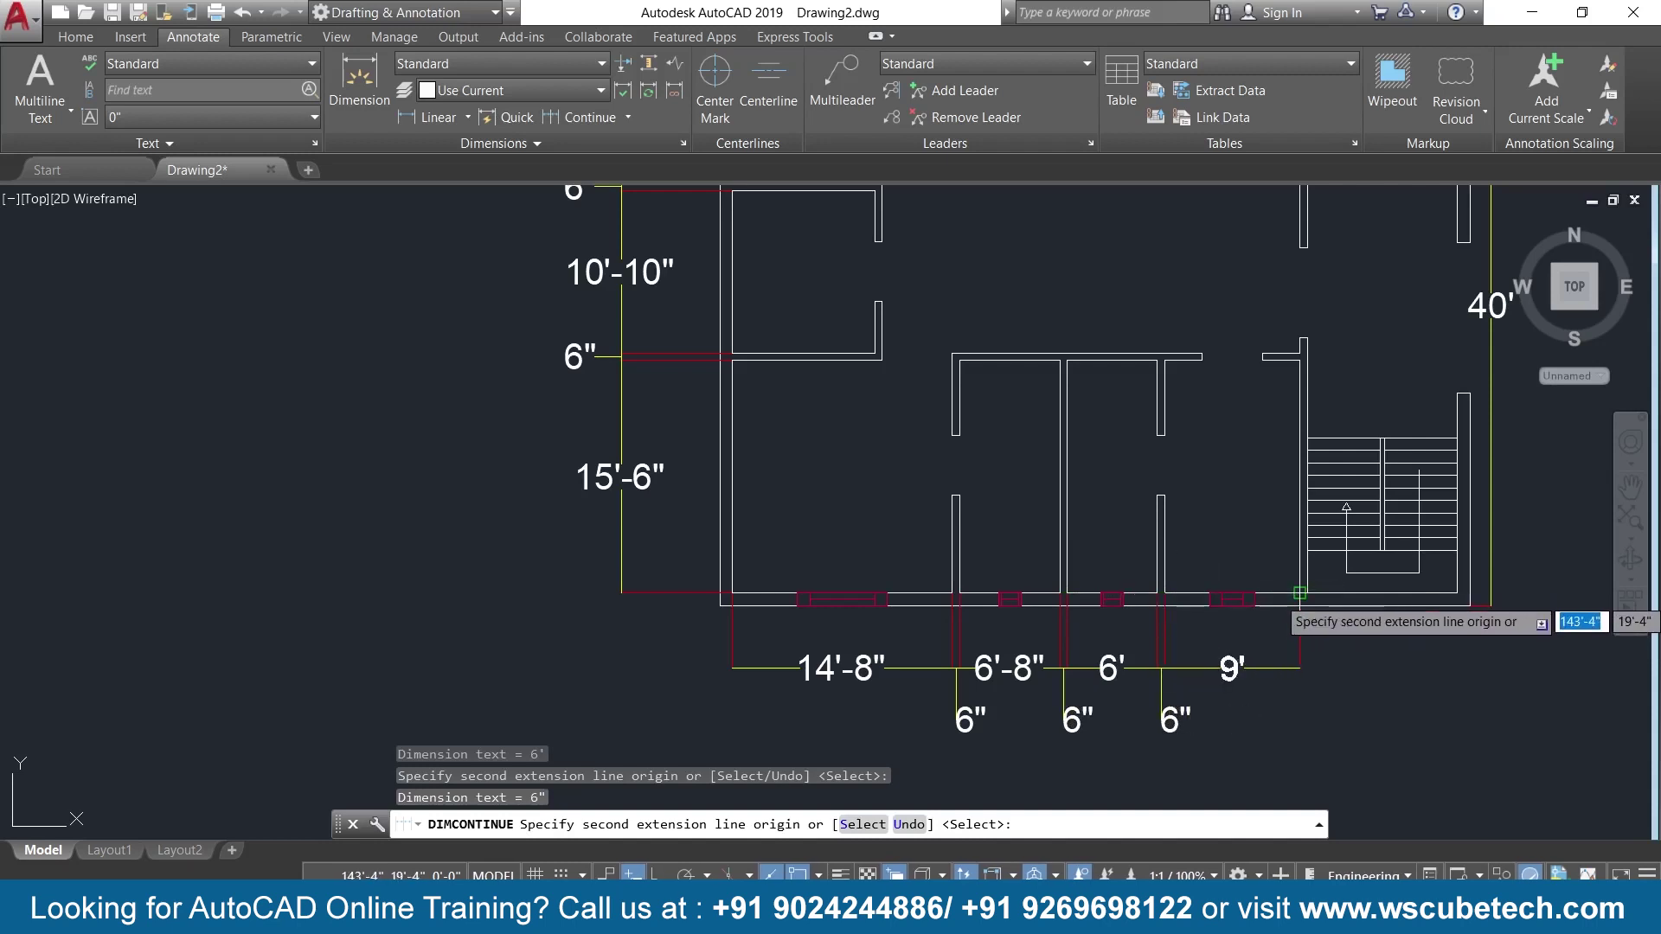
{"action": "left_click", "coordinate": [1306, 594]}
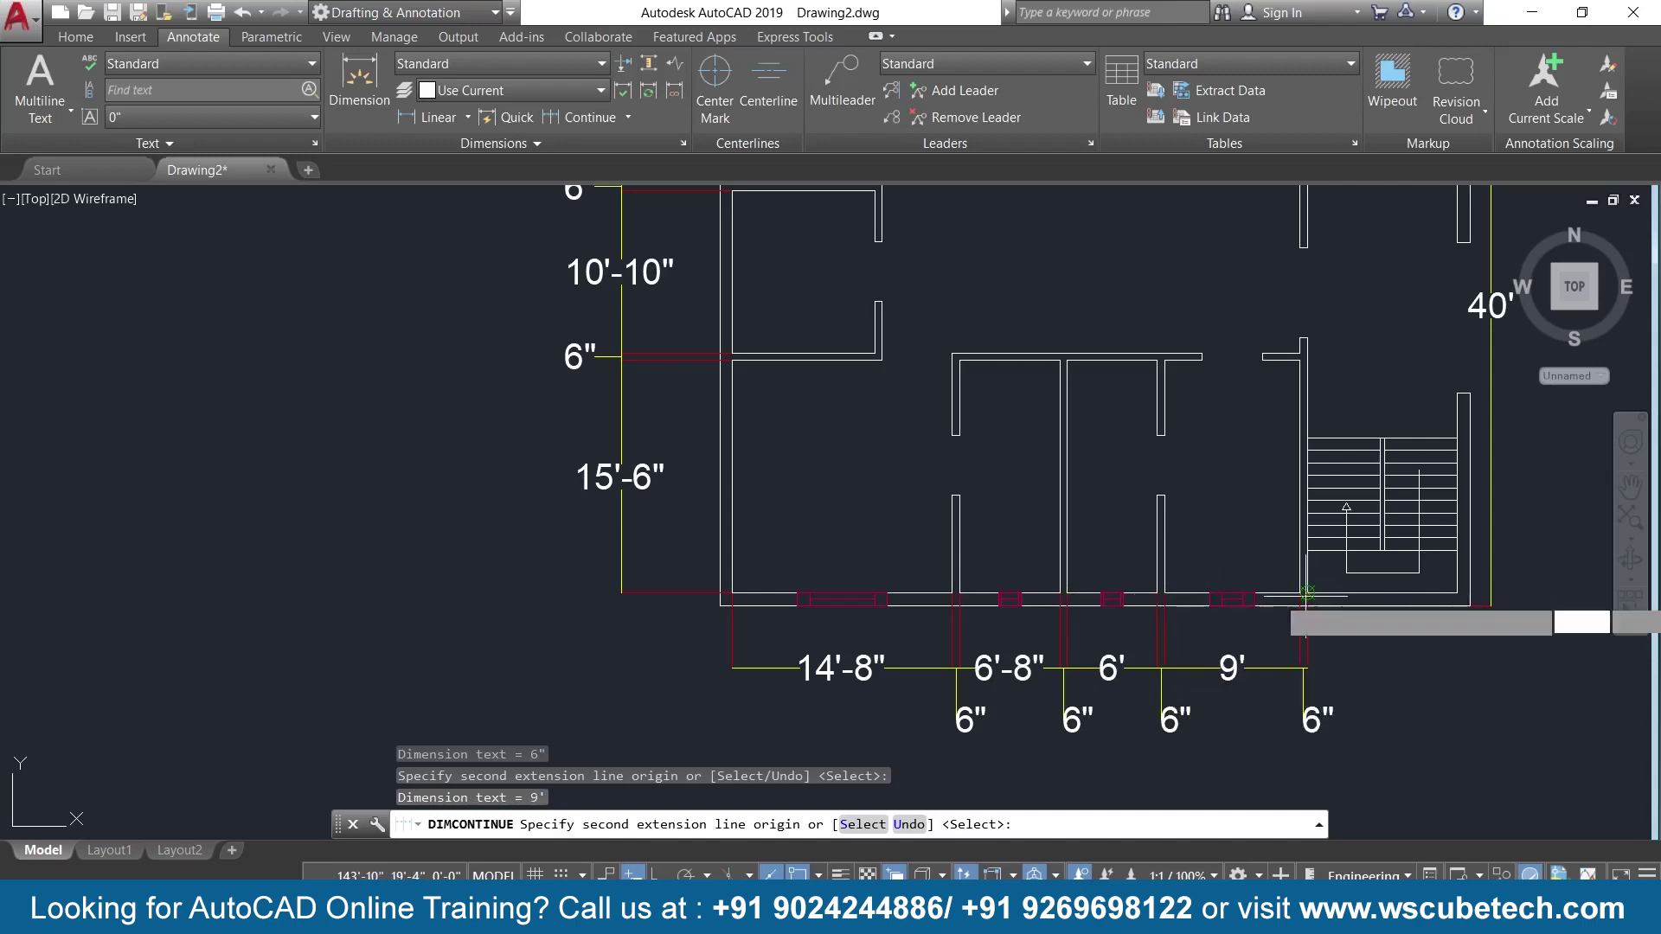
{"action": "left_click", "coordinate": [1458, 593]}
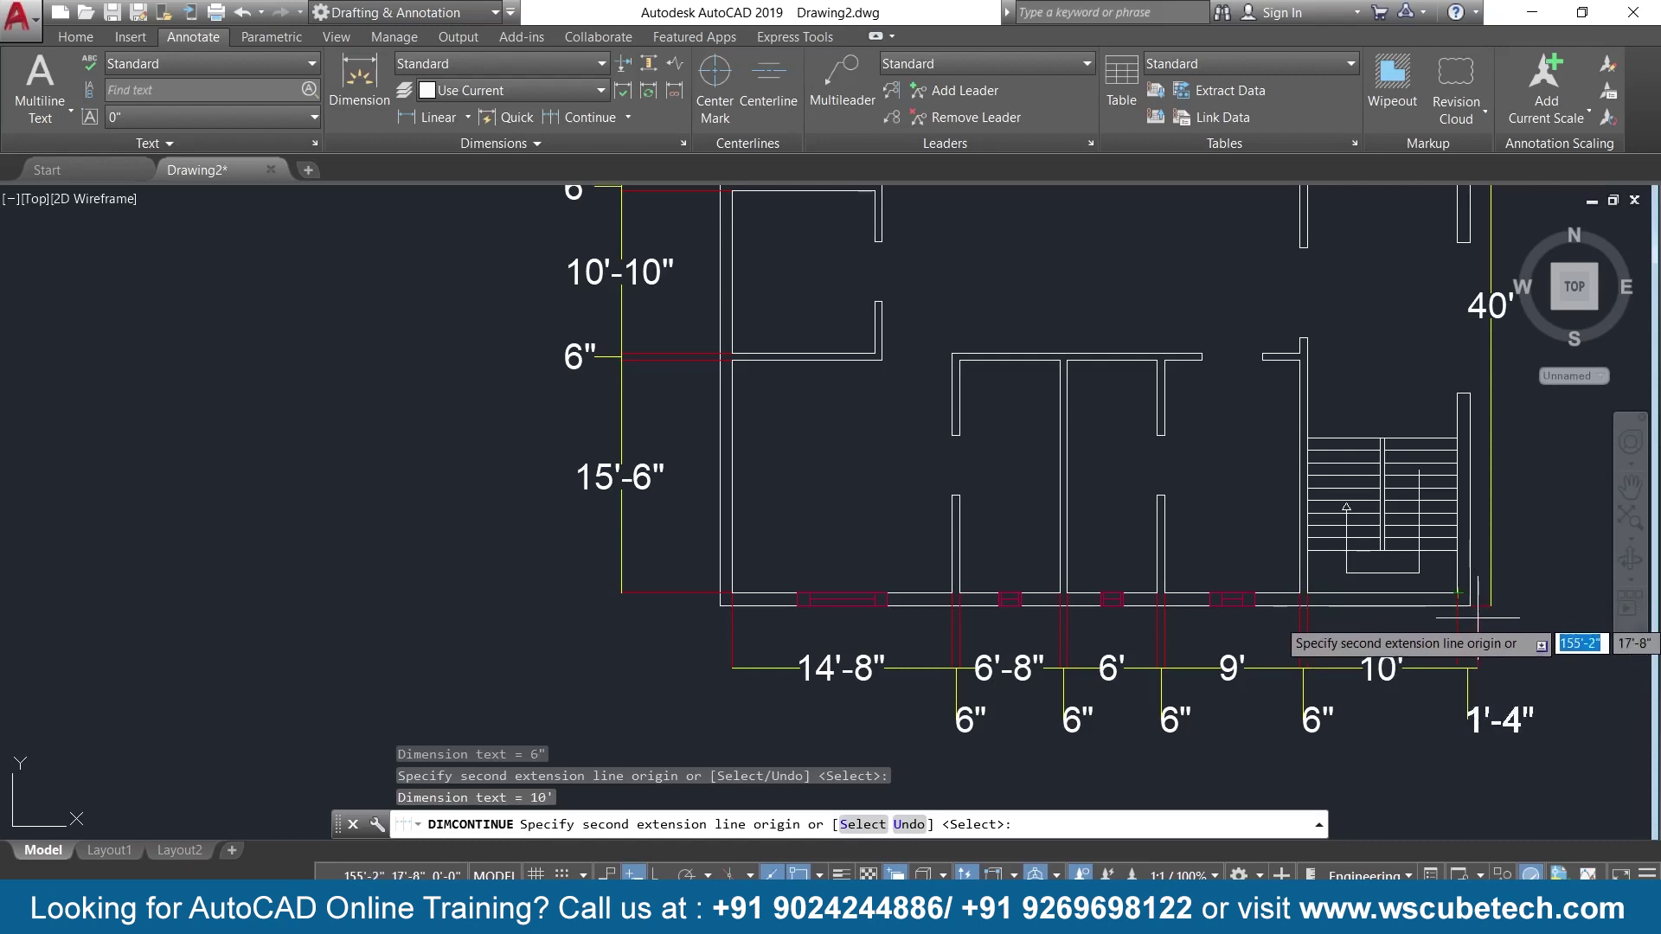
{"action": "key", "text": "Return"}
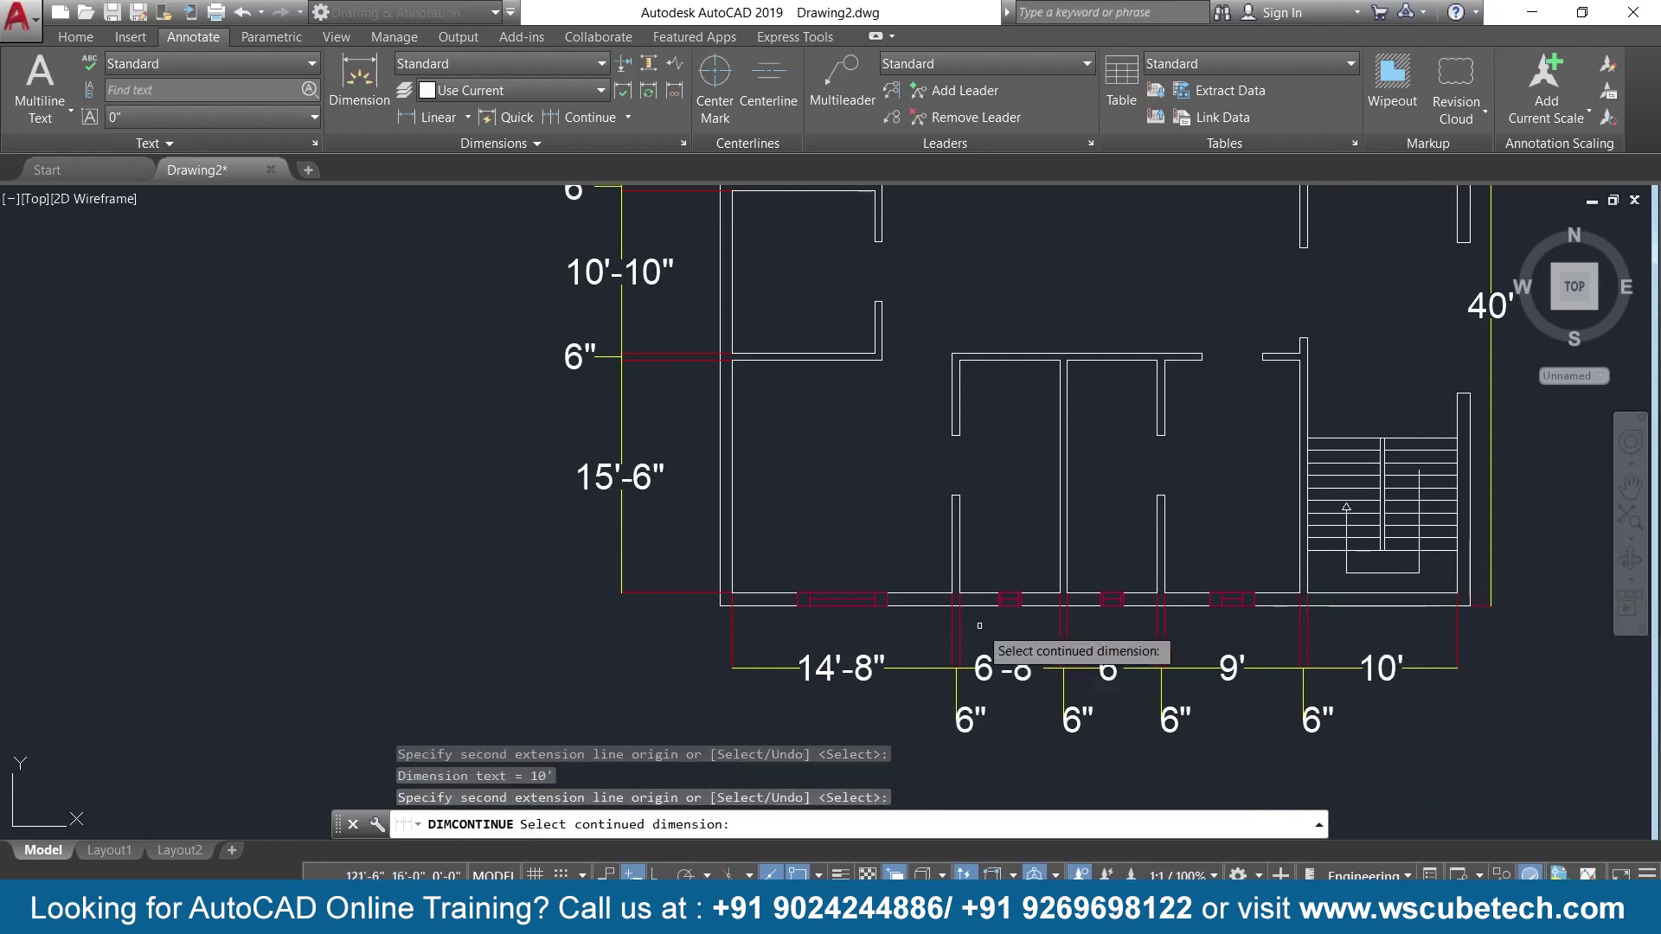
{"action": "scroll", "coordinate": [969, 610], "scroll_direction": "up", "scroll_amount": 2}
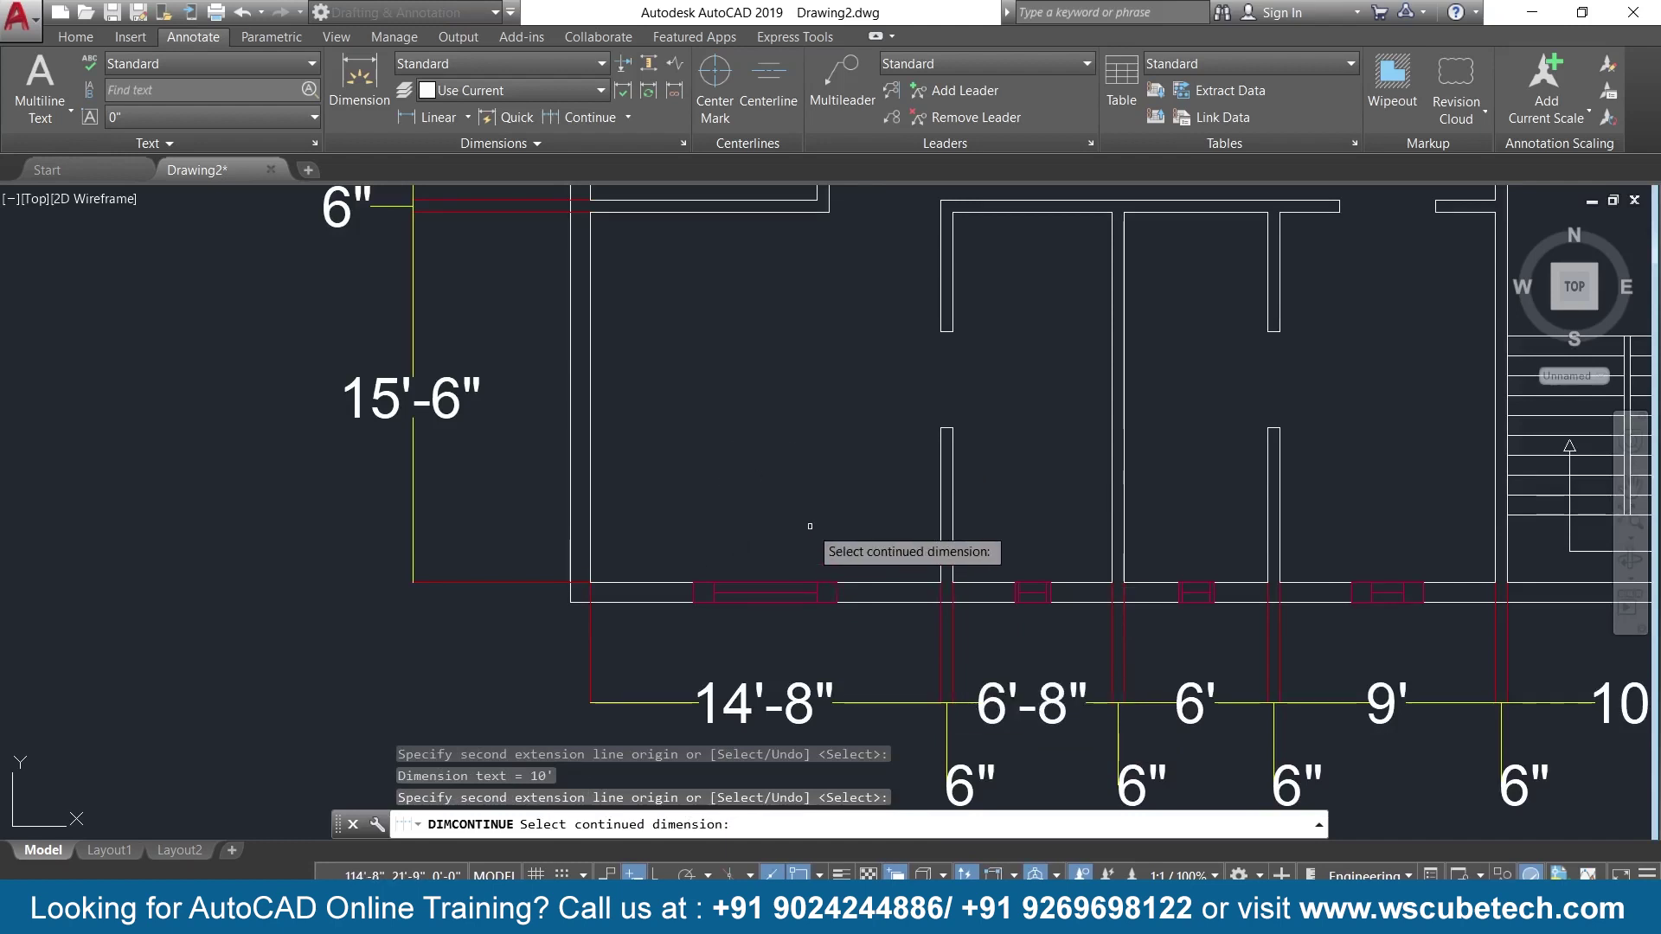
{"action": "scroll", "coordinate": [804, 519], "scroll_direction": "down", "scroll_amount": 4}
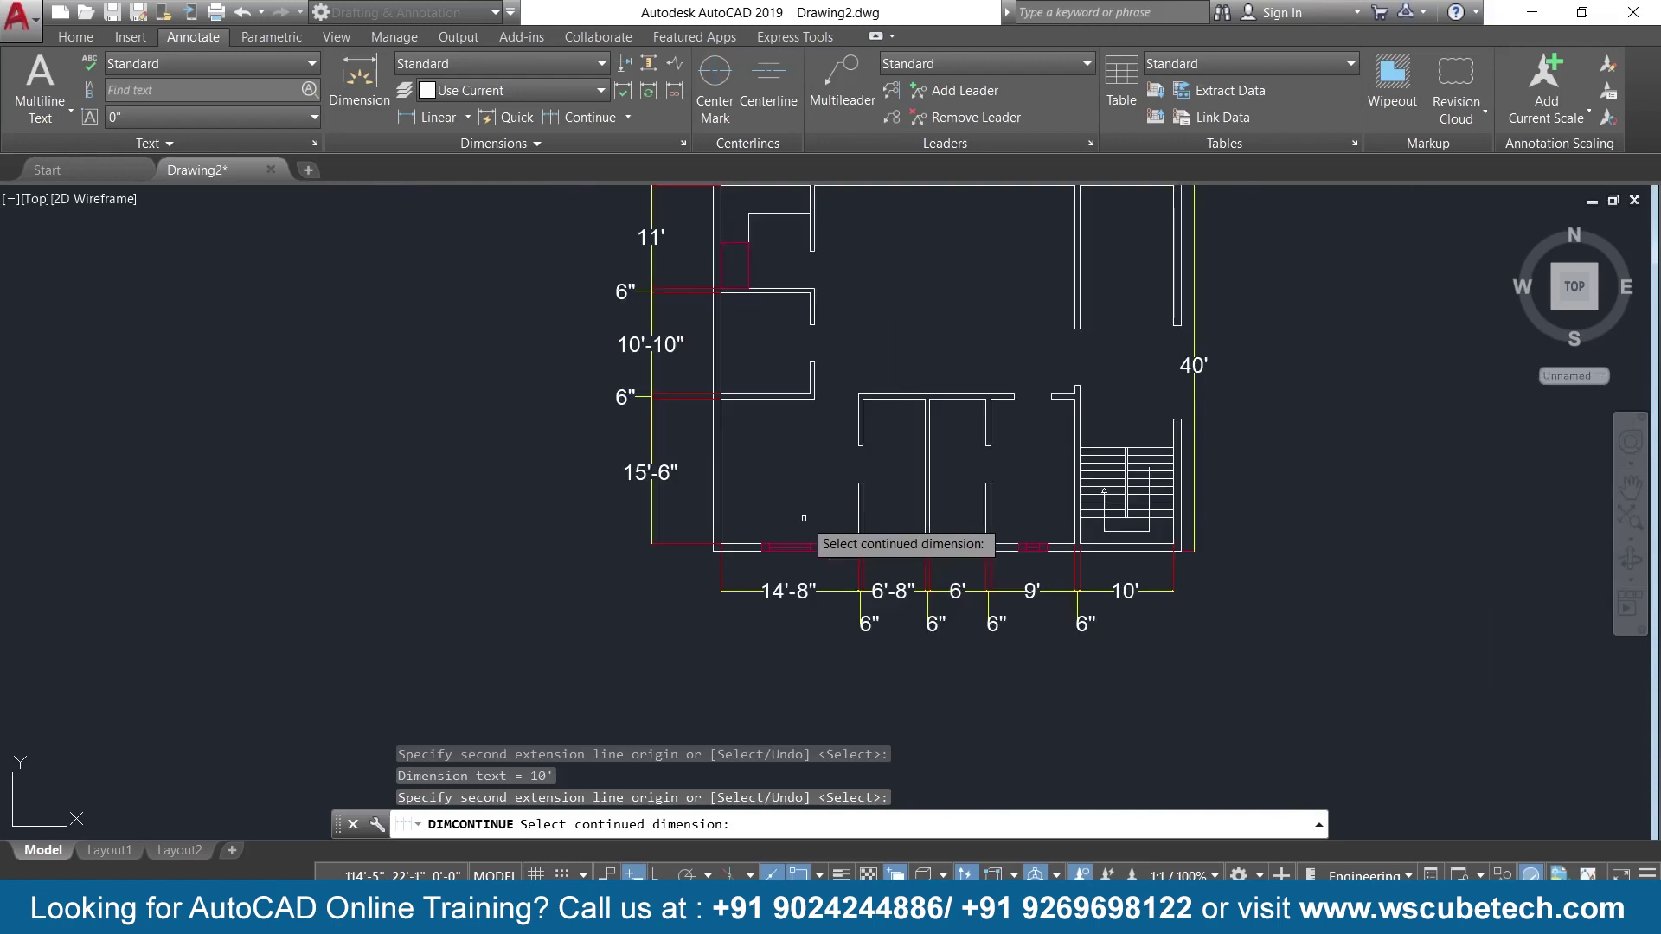
{"action": "scroll", "coordinate": [809, 605], "scroll_direction": "up", "scroll_amount": 2}
{"action": "middle_click_drag", "start_coordinate": [801, 554], "coordinate": [833, 768]}
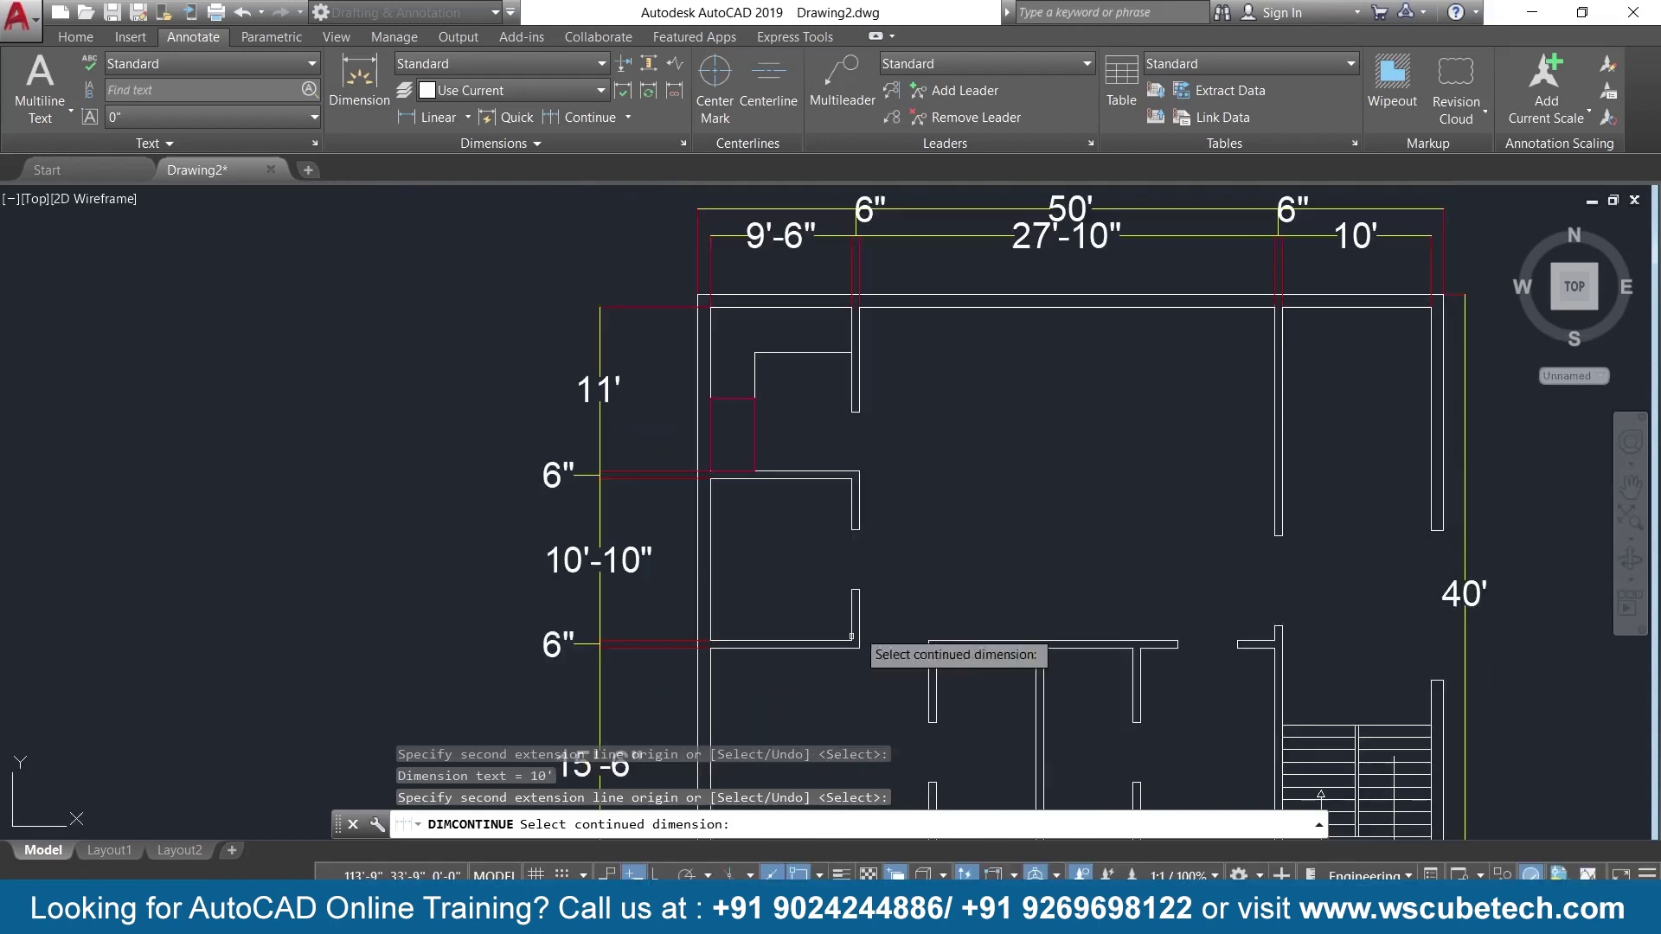
{"action": "key", "text": "Escape"}
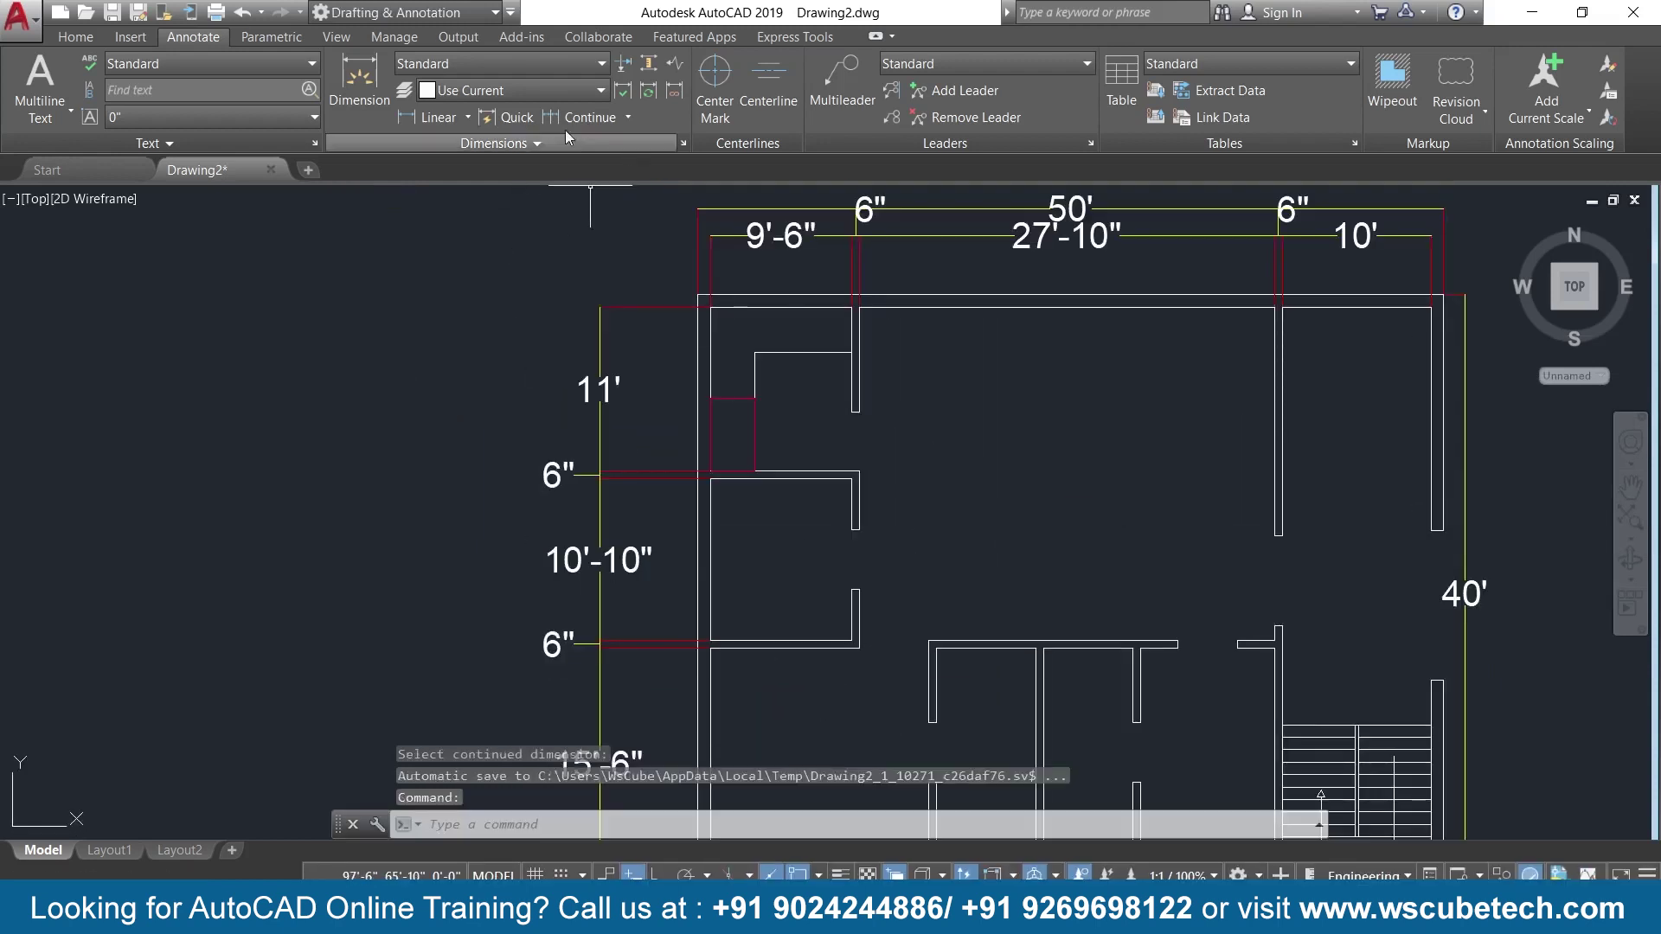
Dimension the first two interior door openings as 4' each with DIMLINEAR.
{"action": "left_click", "coordinate": [439, 116]}
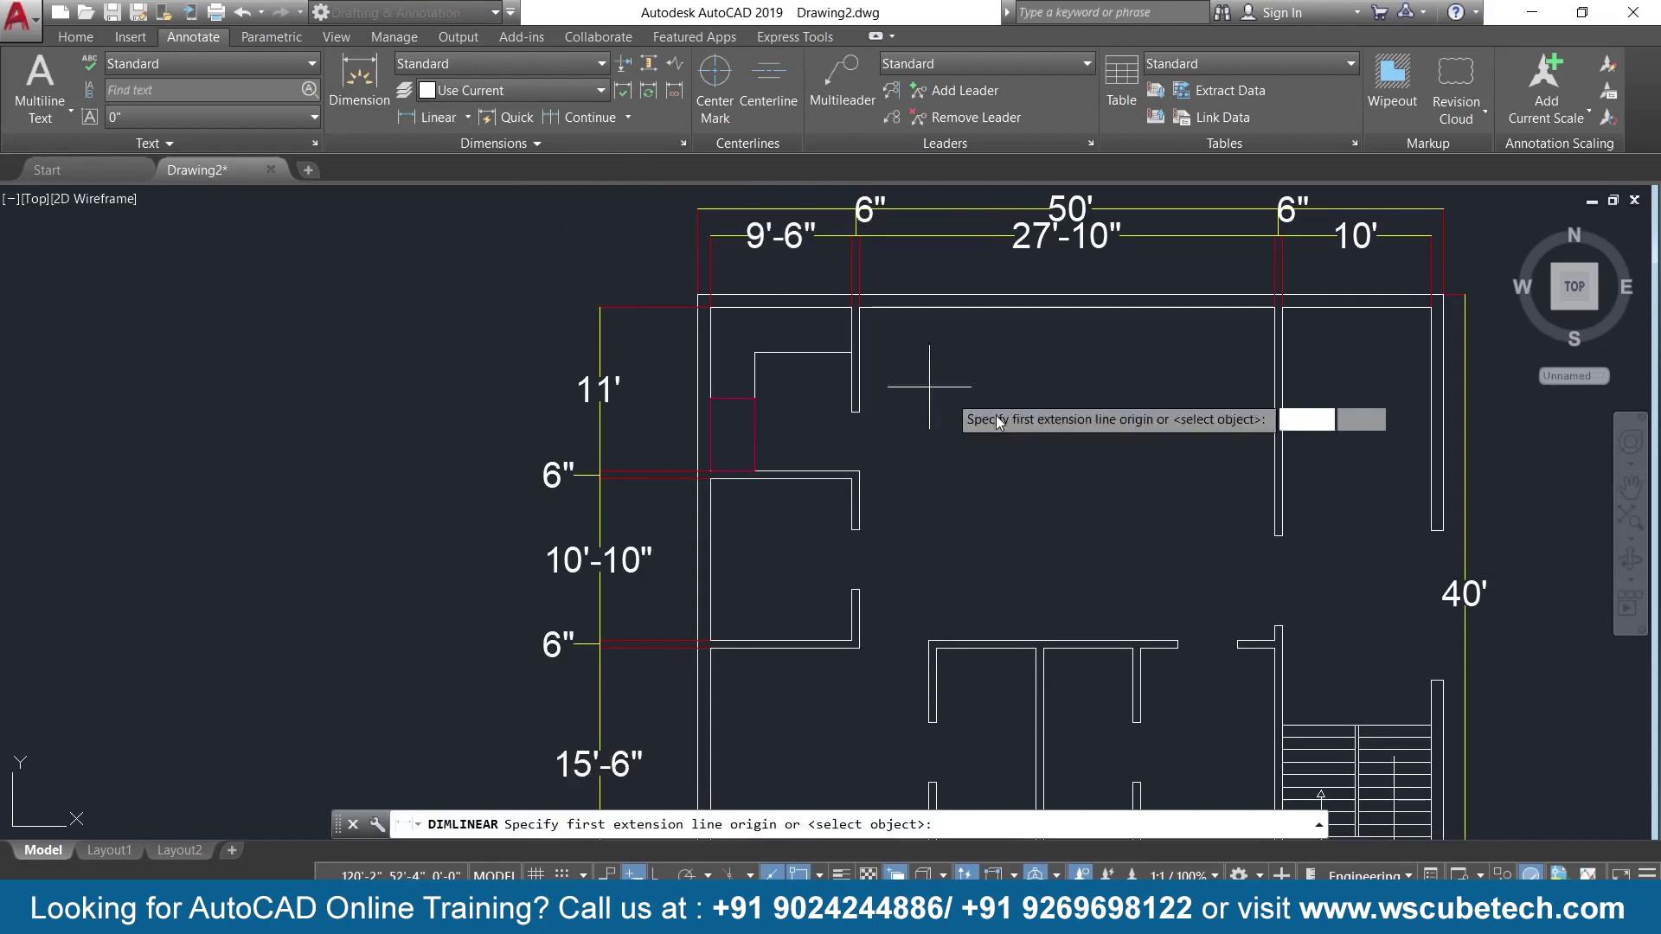
{"action": "left_click", "coordinate": [859, 412]}
{"action": "left_click", "coordinate": [859, 471]}
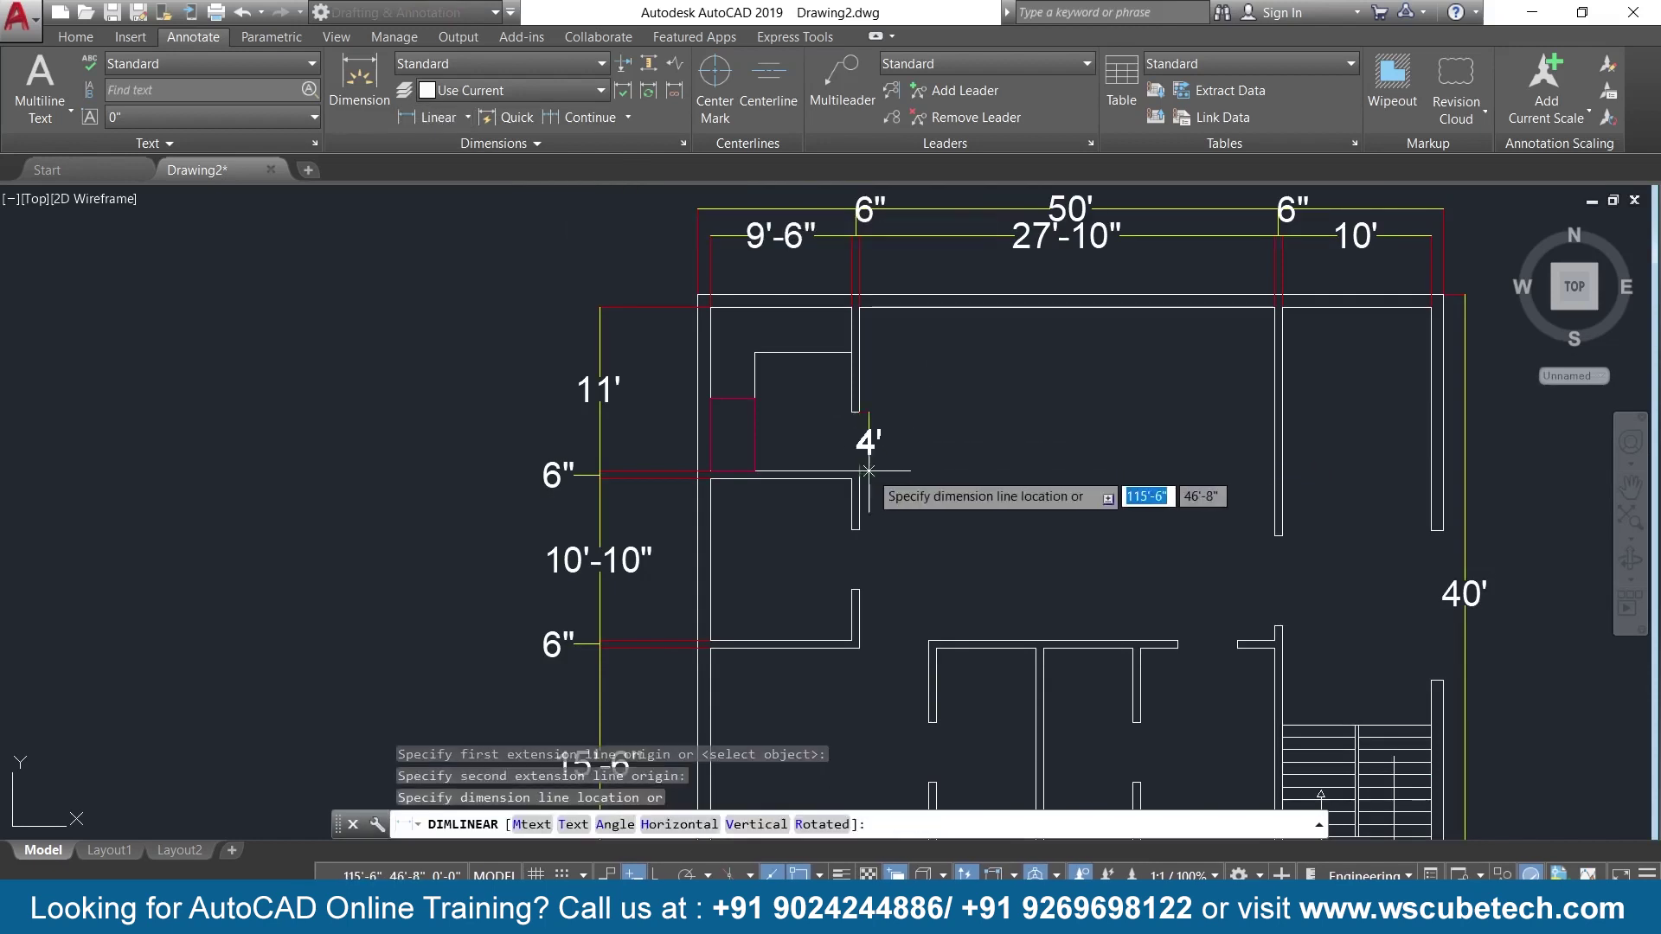
{"action": "left_click", "coordinate": [873, 484]}
{"action": "scroll", "coordinate": [889, 533], "scroll_direction": "up", "scroll_amount": 2}
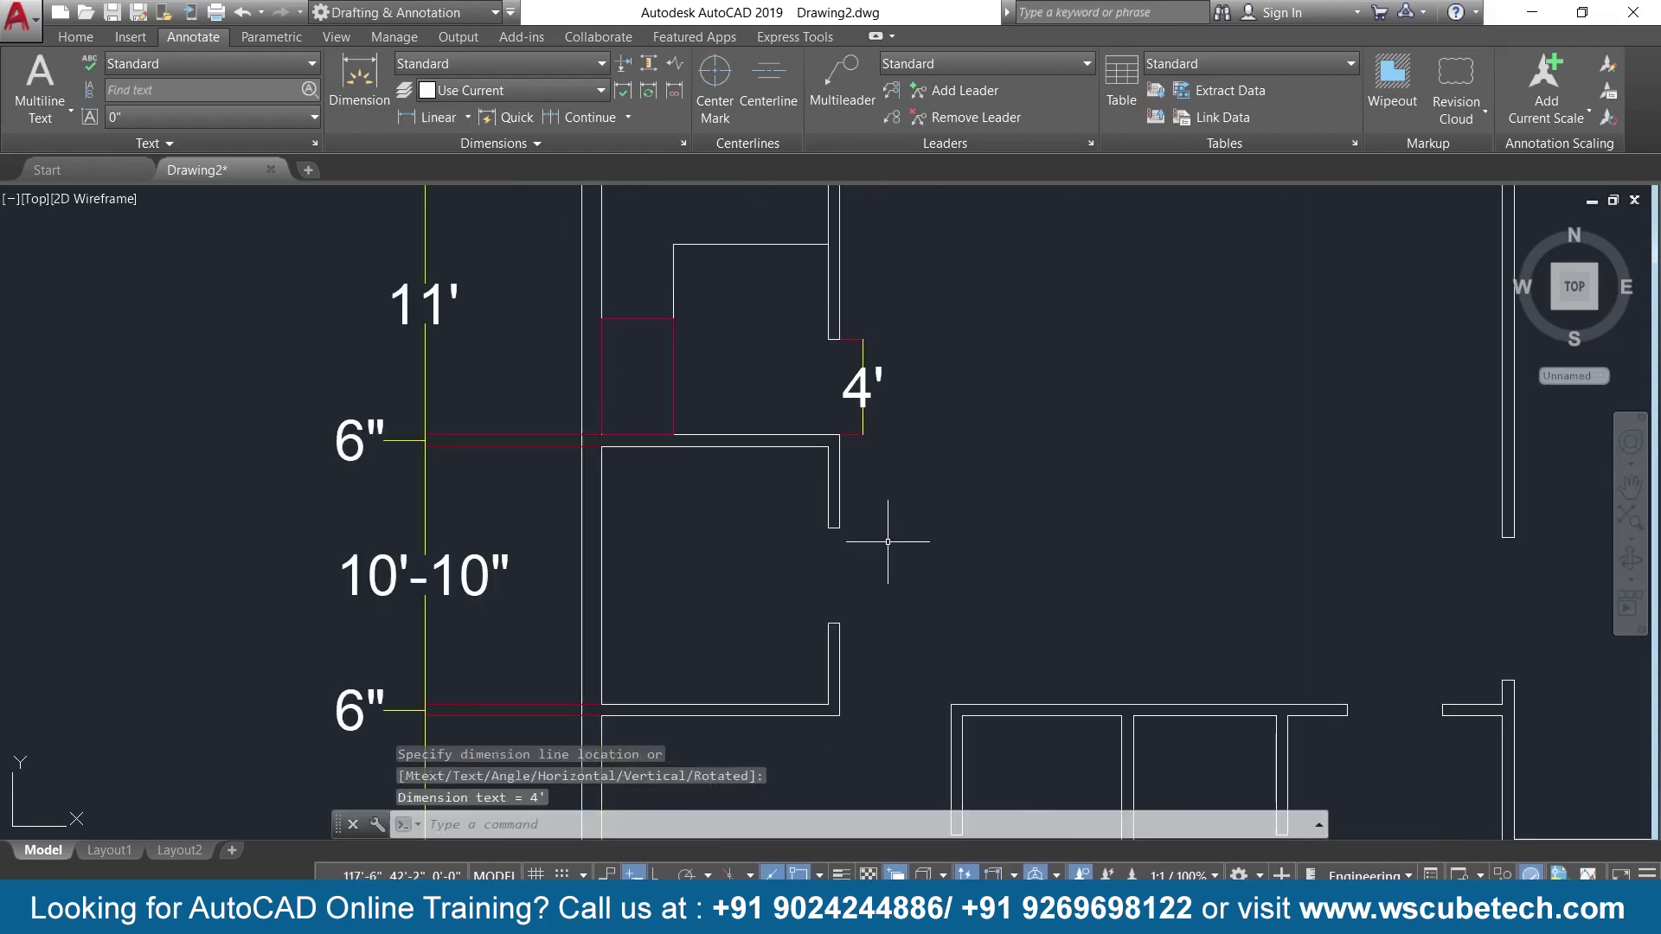
{"action": "key", "text": "Return"}
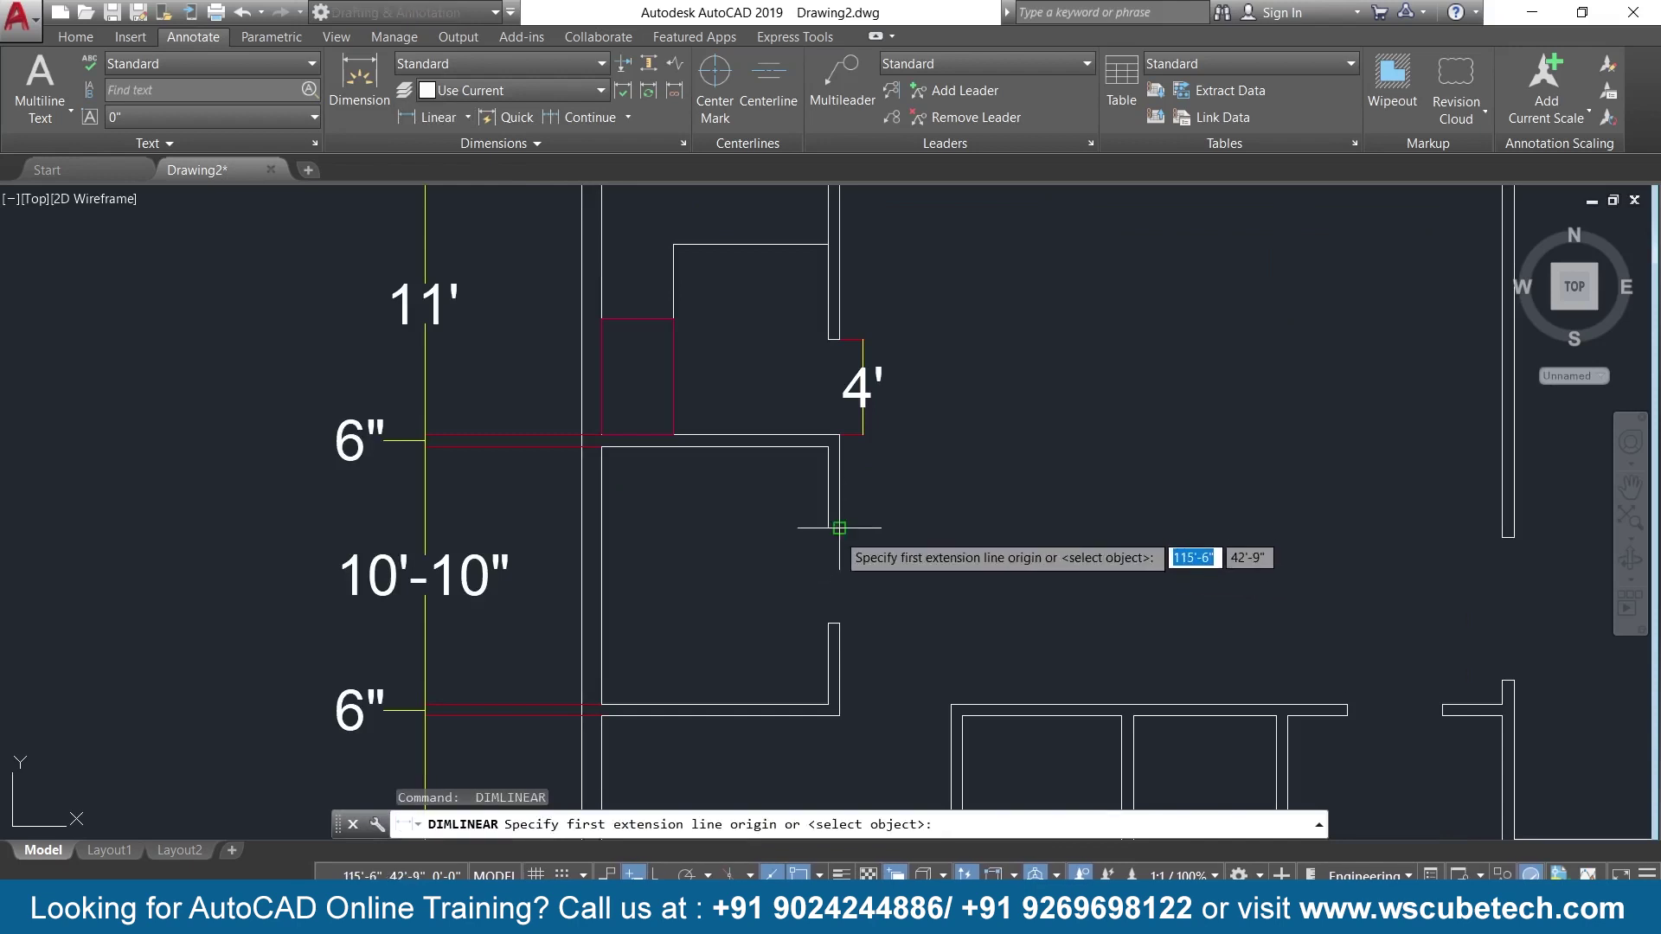
{"action": "left_click", "coordinate": [839, 526]}
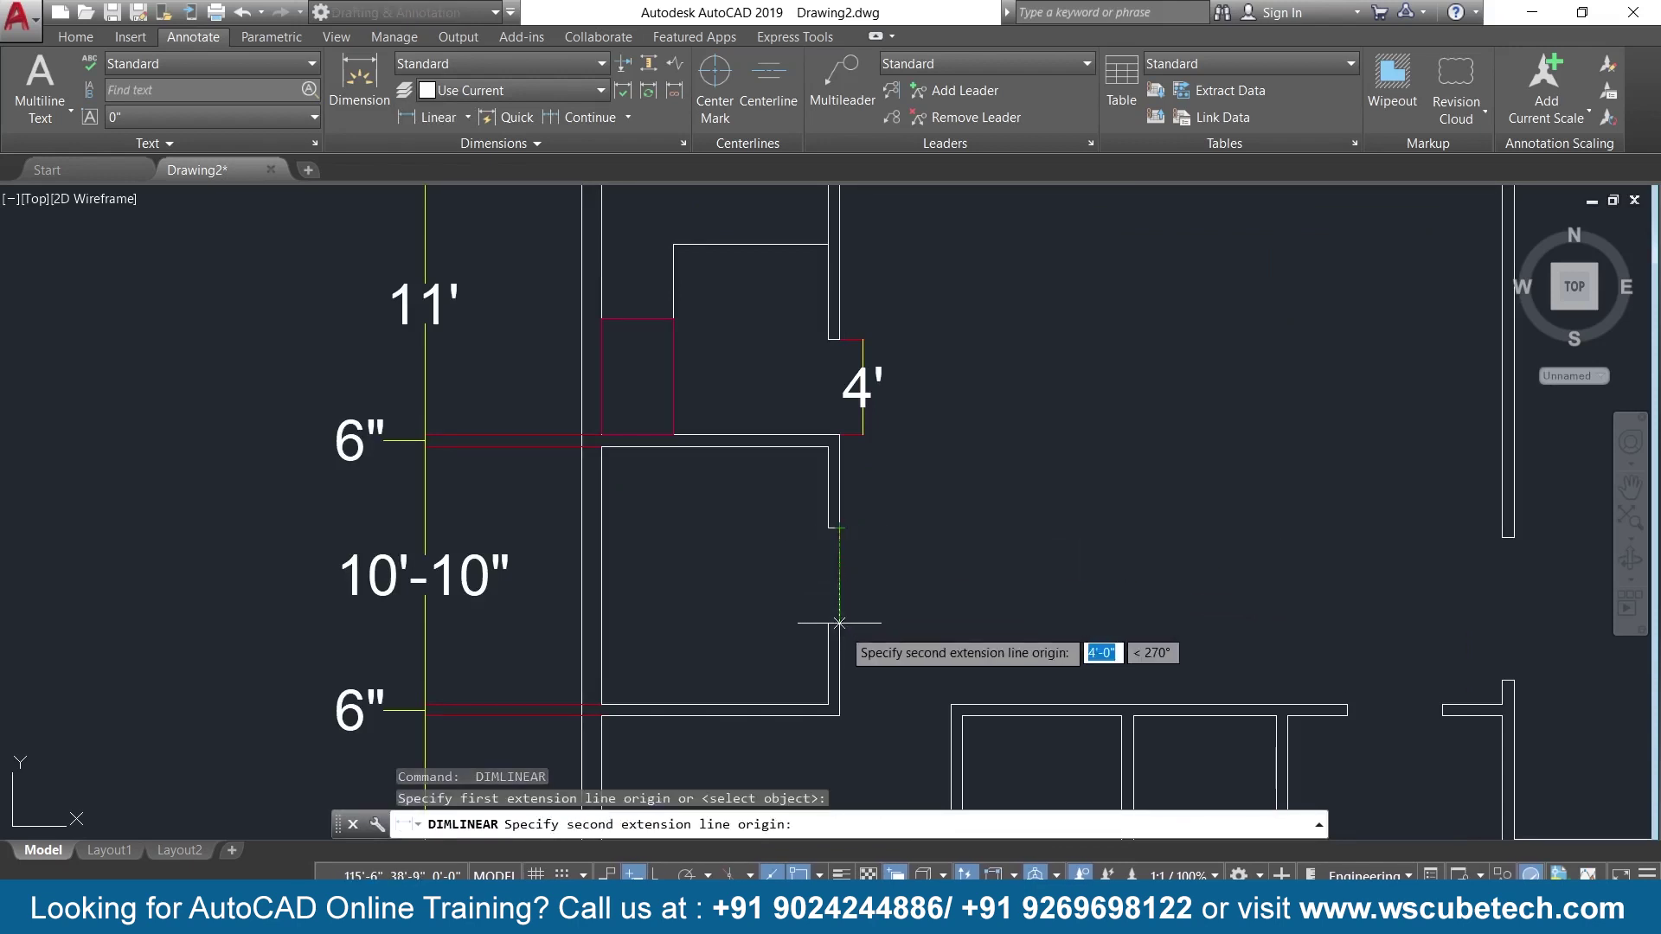
{"action": "left_click", "coordinate": [839, 623]}
Add a 4'-8" dimension above the lower door opening.
{"action": "key", "text": "Return"}
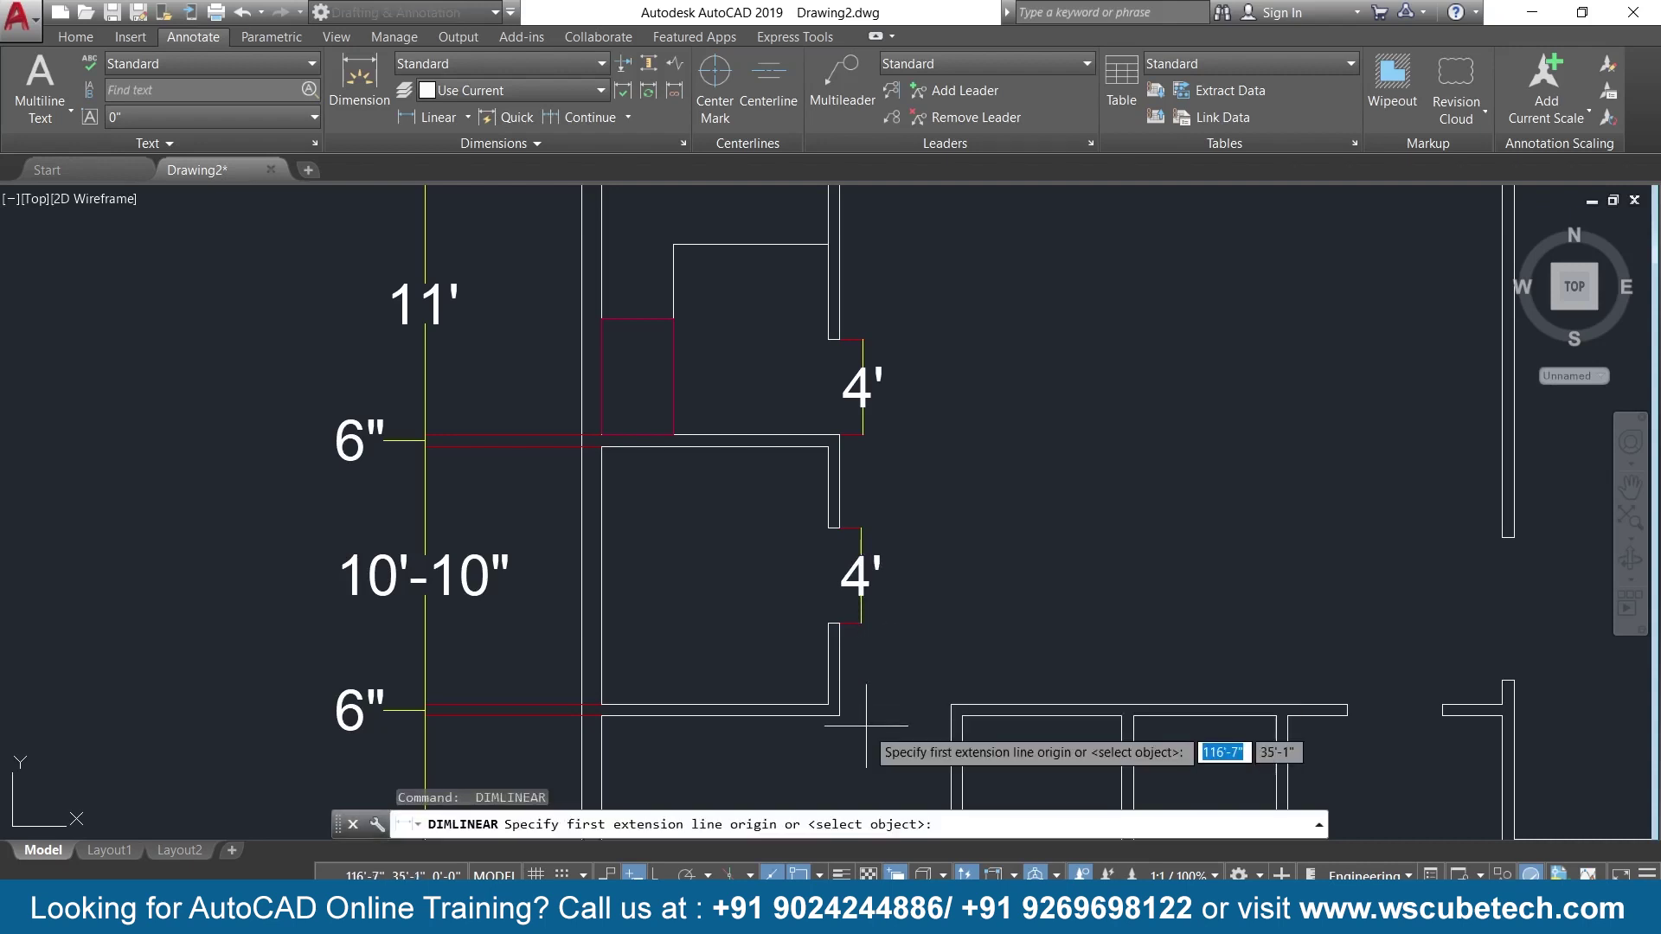
{"action": "key", "text": "Return"}
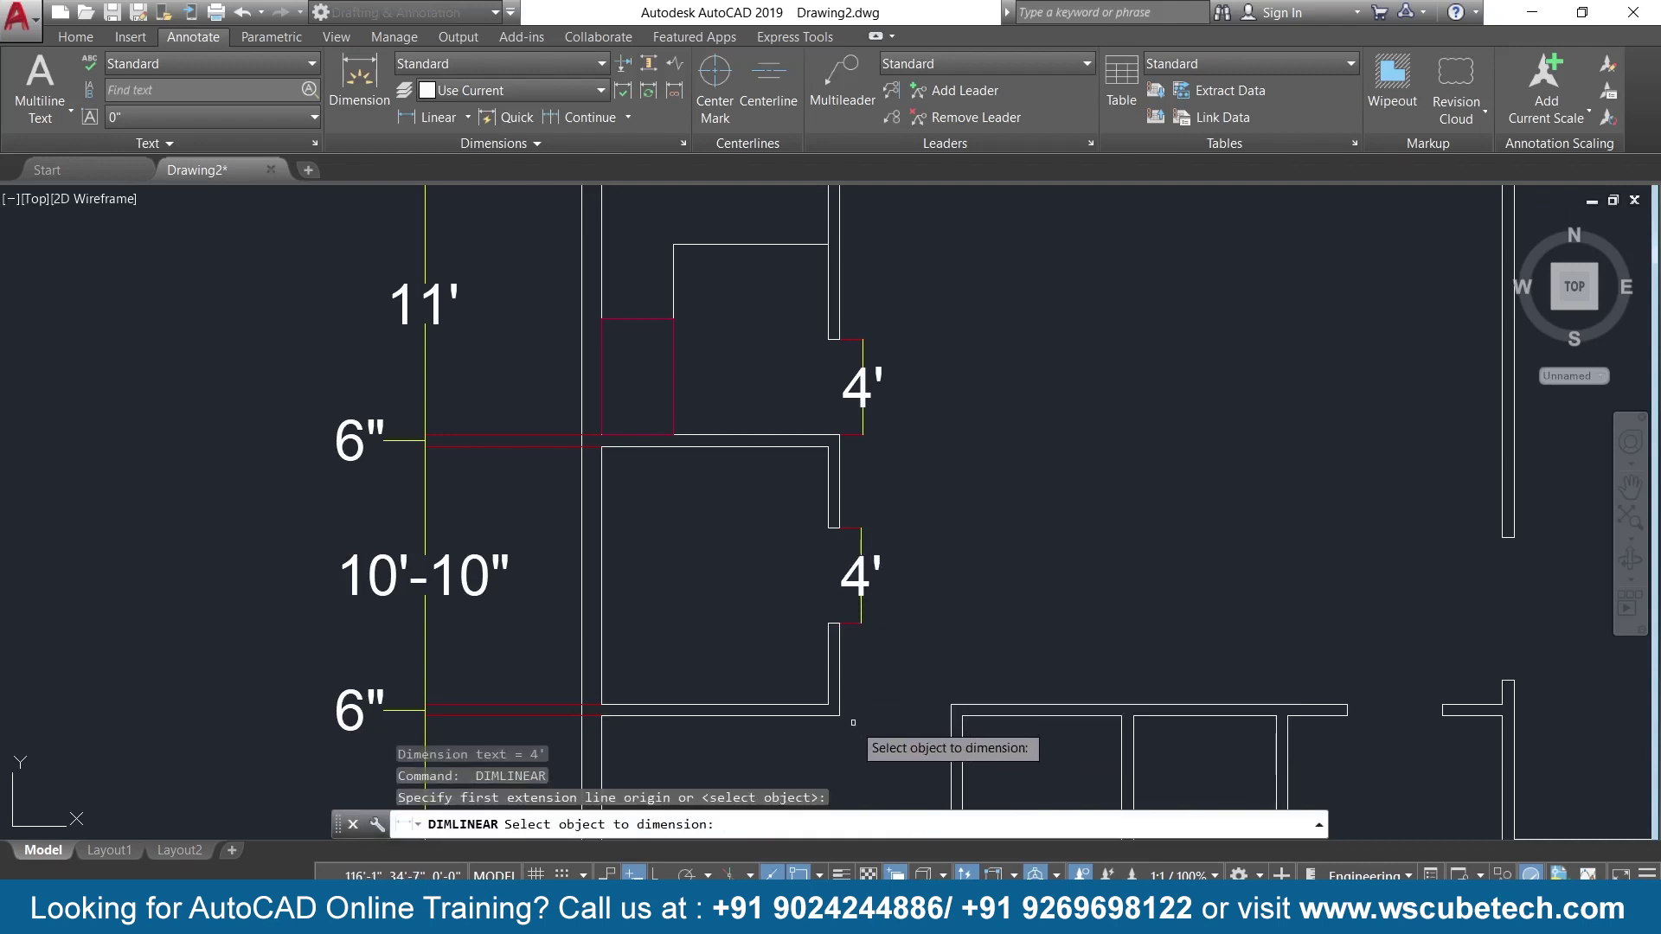
{"action": "key", "text": "Return"}
{"action": "key", "text": "Return"}
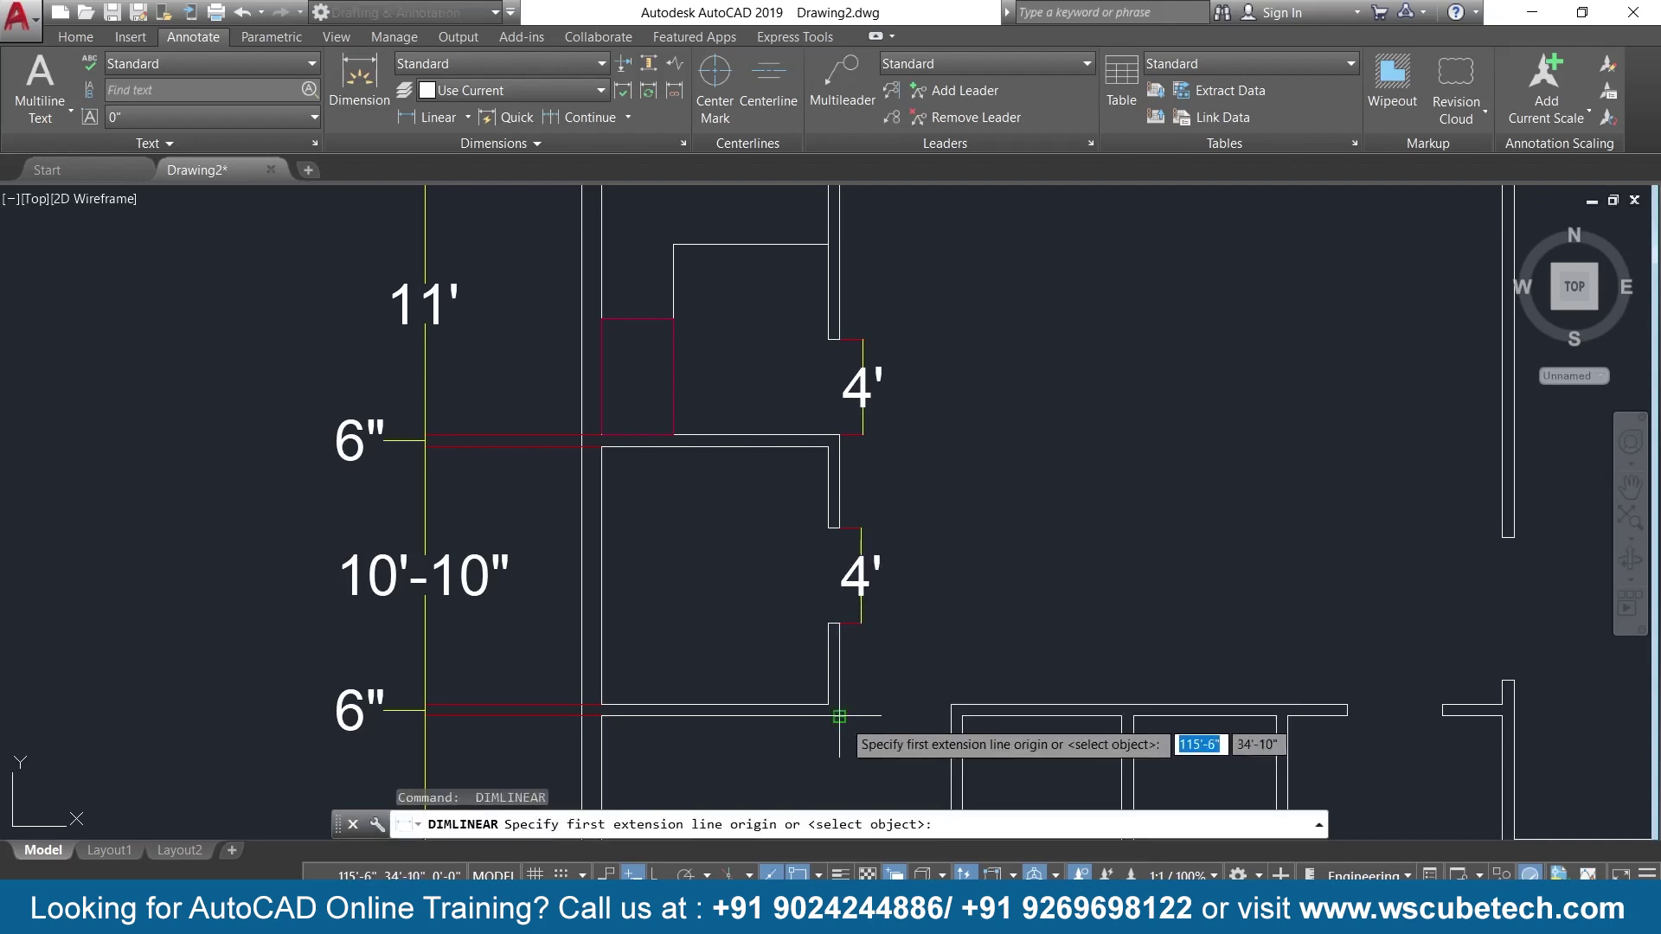
{"action": "left_click", "coordinate": [839, 715]}
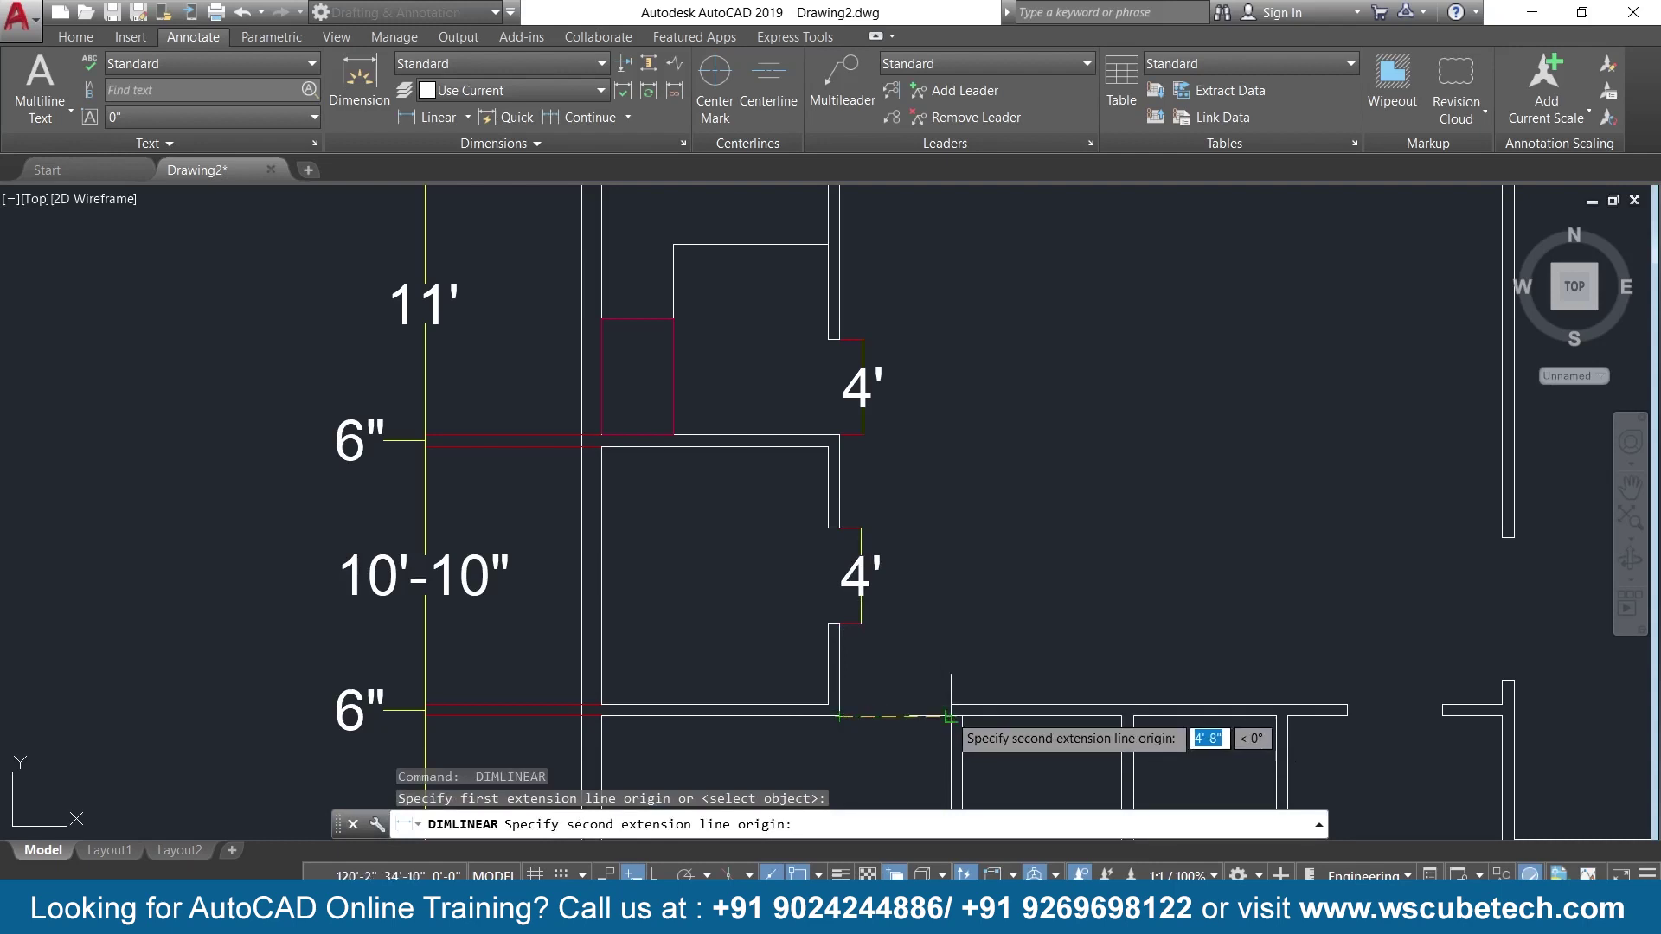
{"action": "left_click", "coordinate": [949, 717]}
{"action": "left_click", "coordinate": [943, 686]}
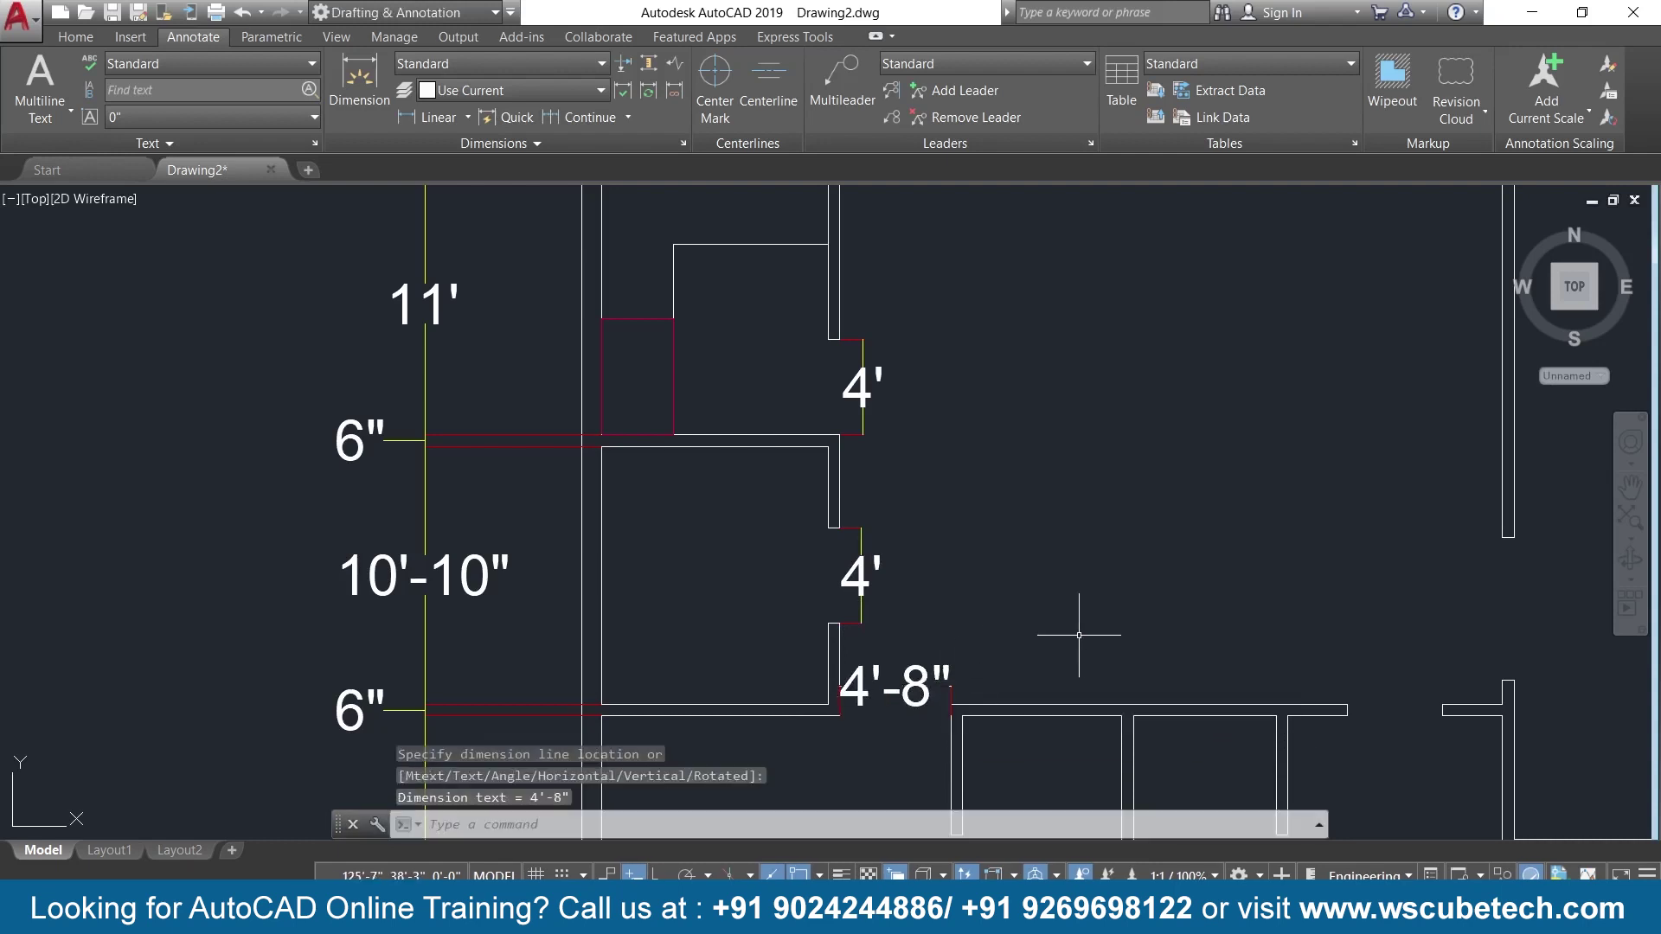
{"action": "scroll", "coordinate": [1078, 635], "scroll_direction": "down", "scroll_amount": 2}
{"action": "middle_click_drag", "start_coordinate": [1073, 635], "coordinate": [1059, 453]}
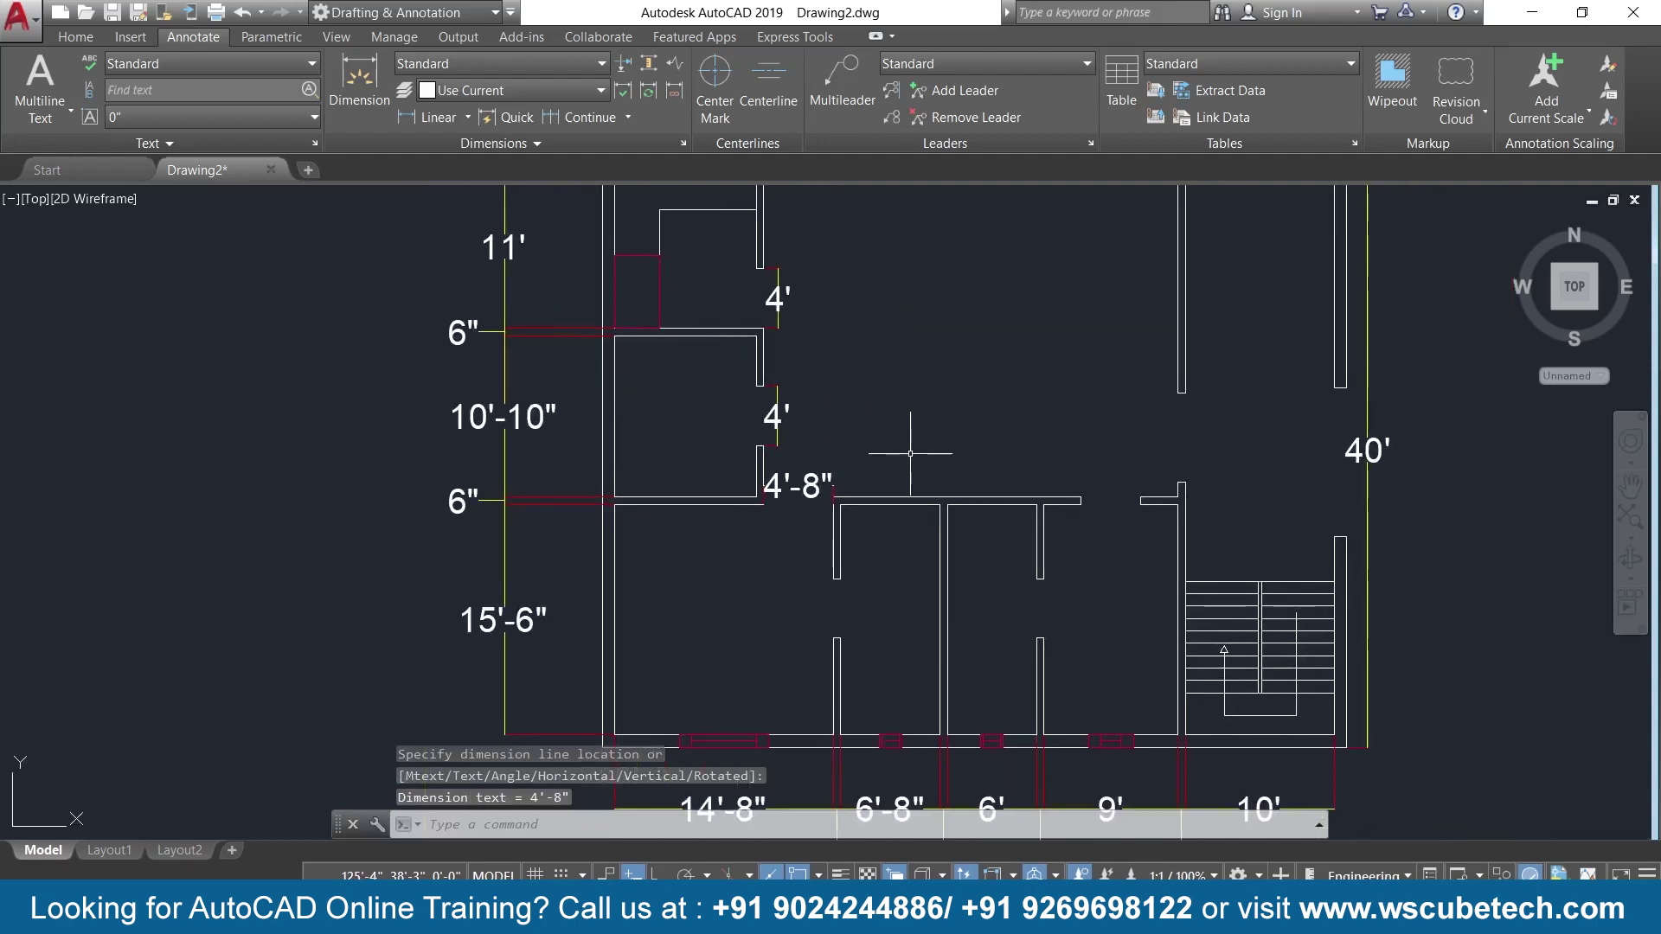
Dimension the opening near the stairs and the next room's door, both 4'.
{"action": "key", "text": "Return"}
{"action": "left_click", "coordinate": [1080, 499]}
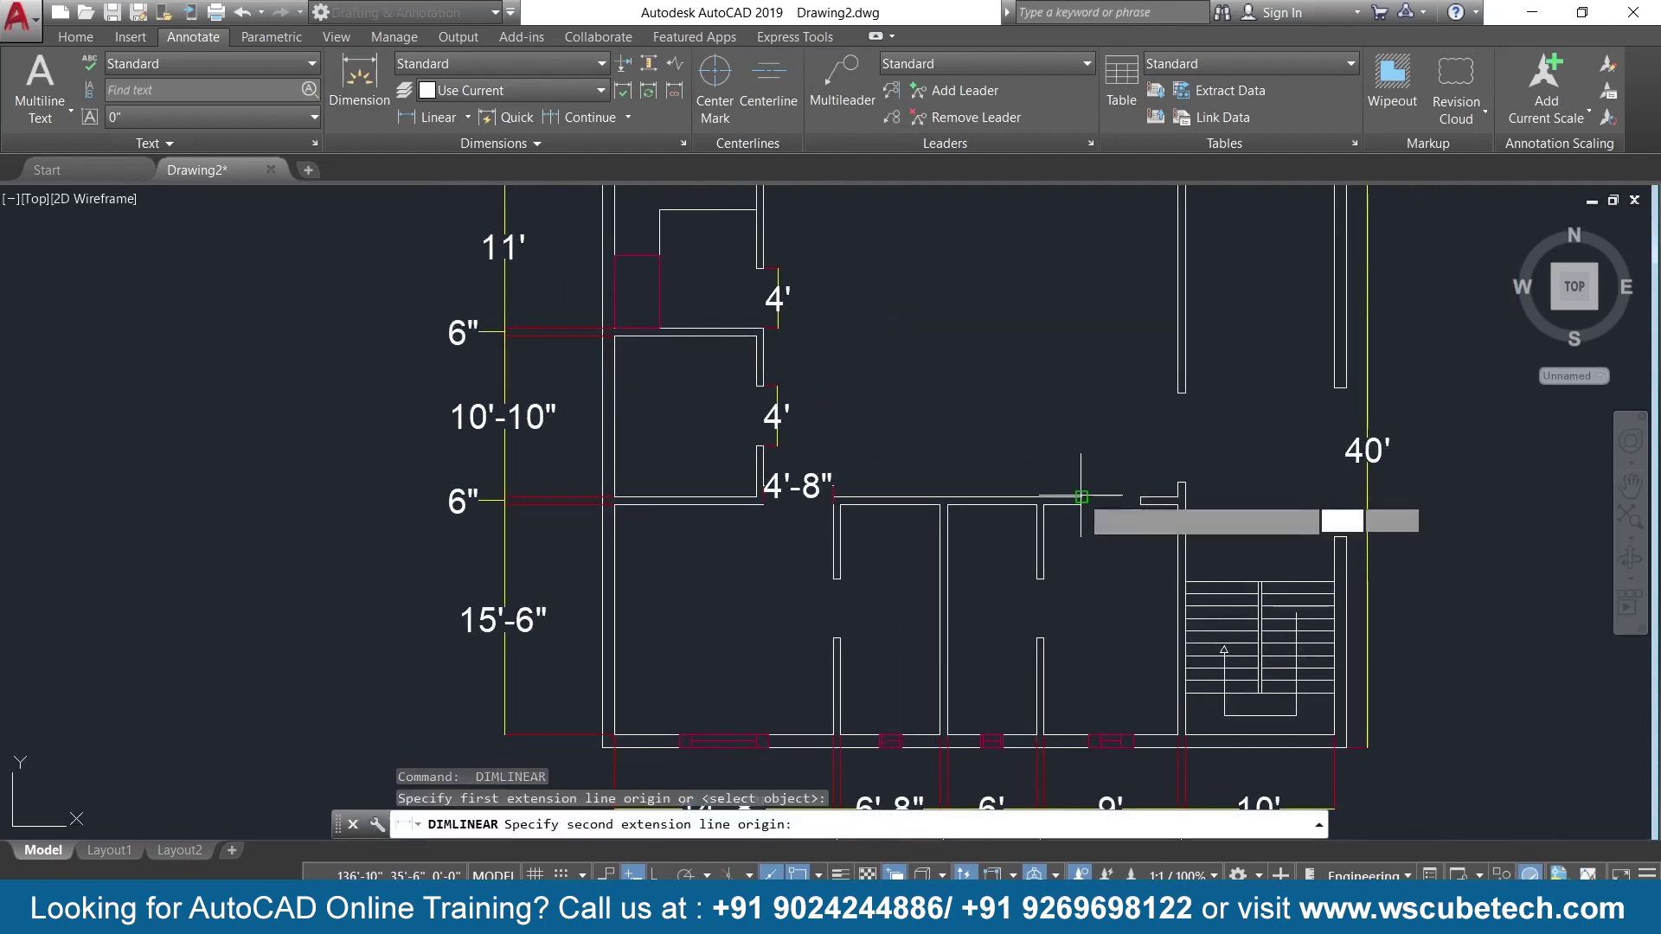
{"action": "left_click", "coordinate": [1140, 498]}
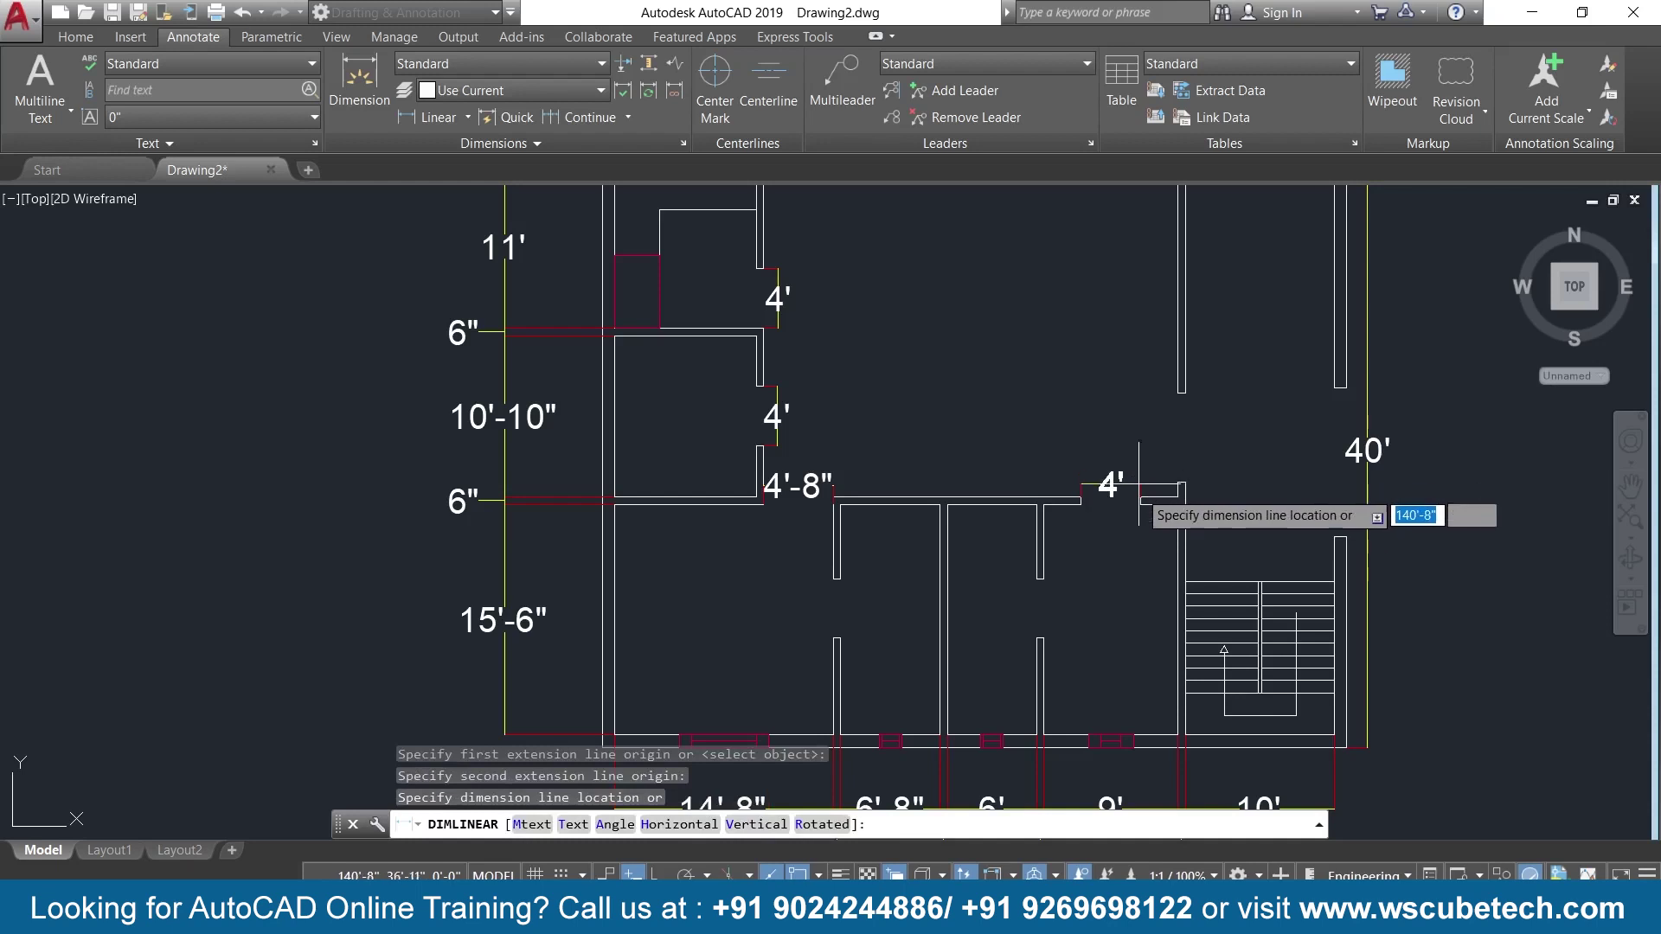
{"action": "left_click", "coordinate": [1133, 525]}
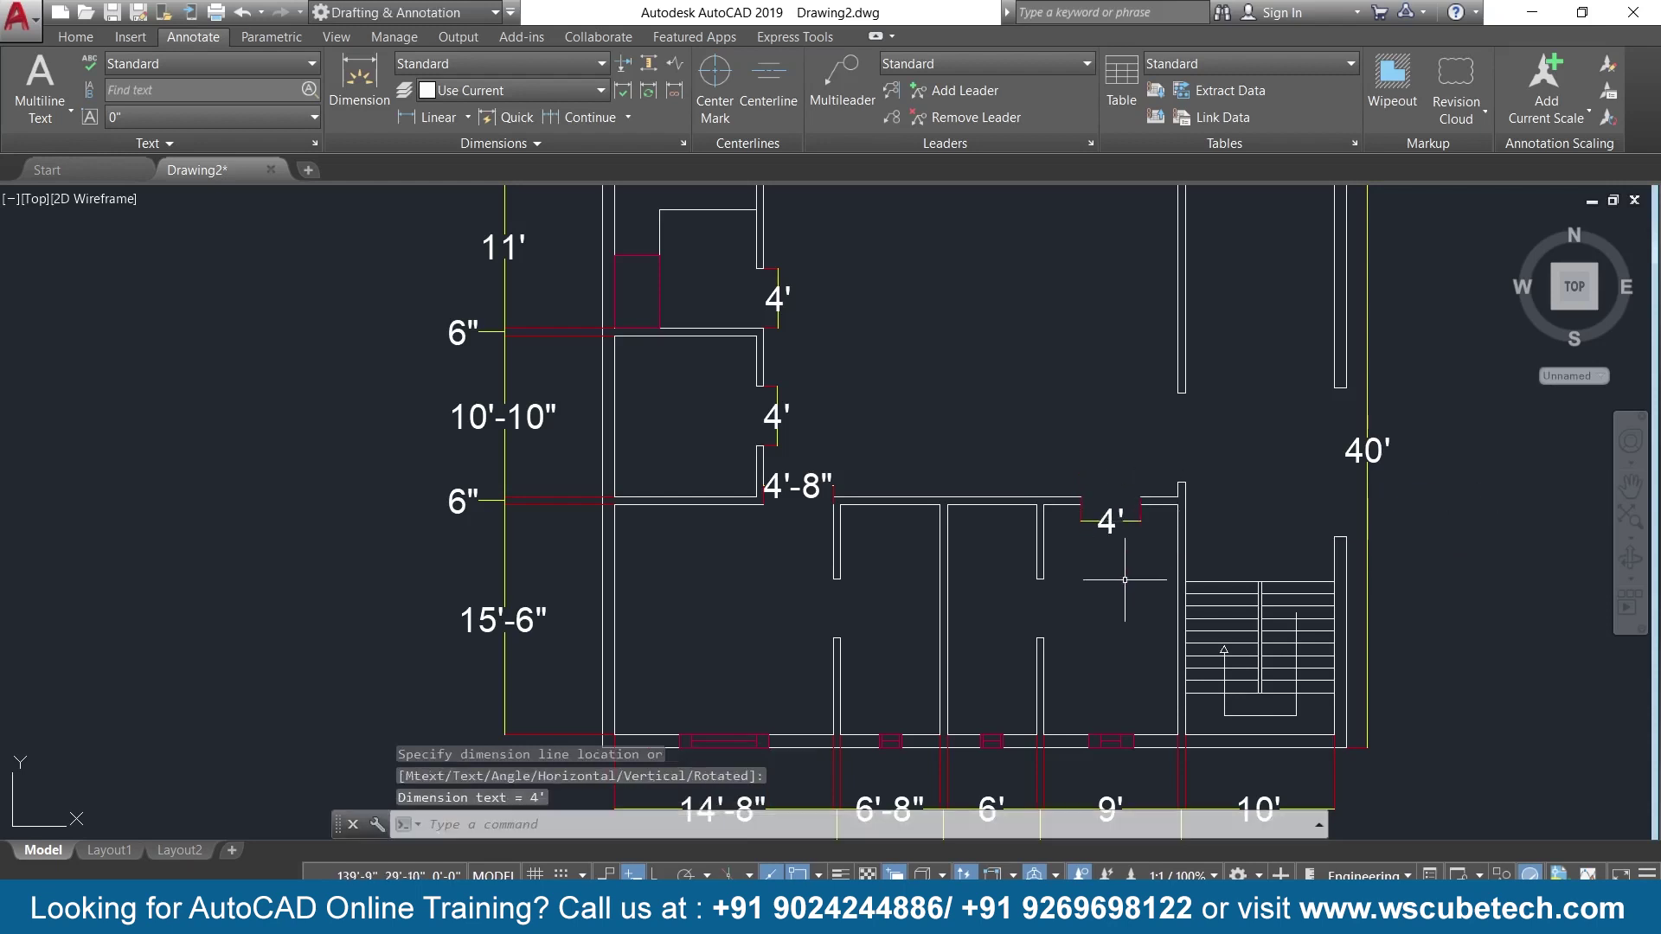
{"action": "scroll", "coordinate": [1124, 580], "scroll_direction": "up", "scroll_amount": 2}
{"action": "key", "text": "Return"}
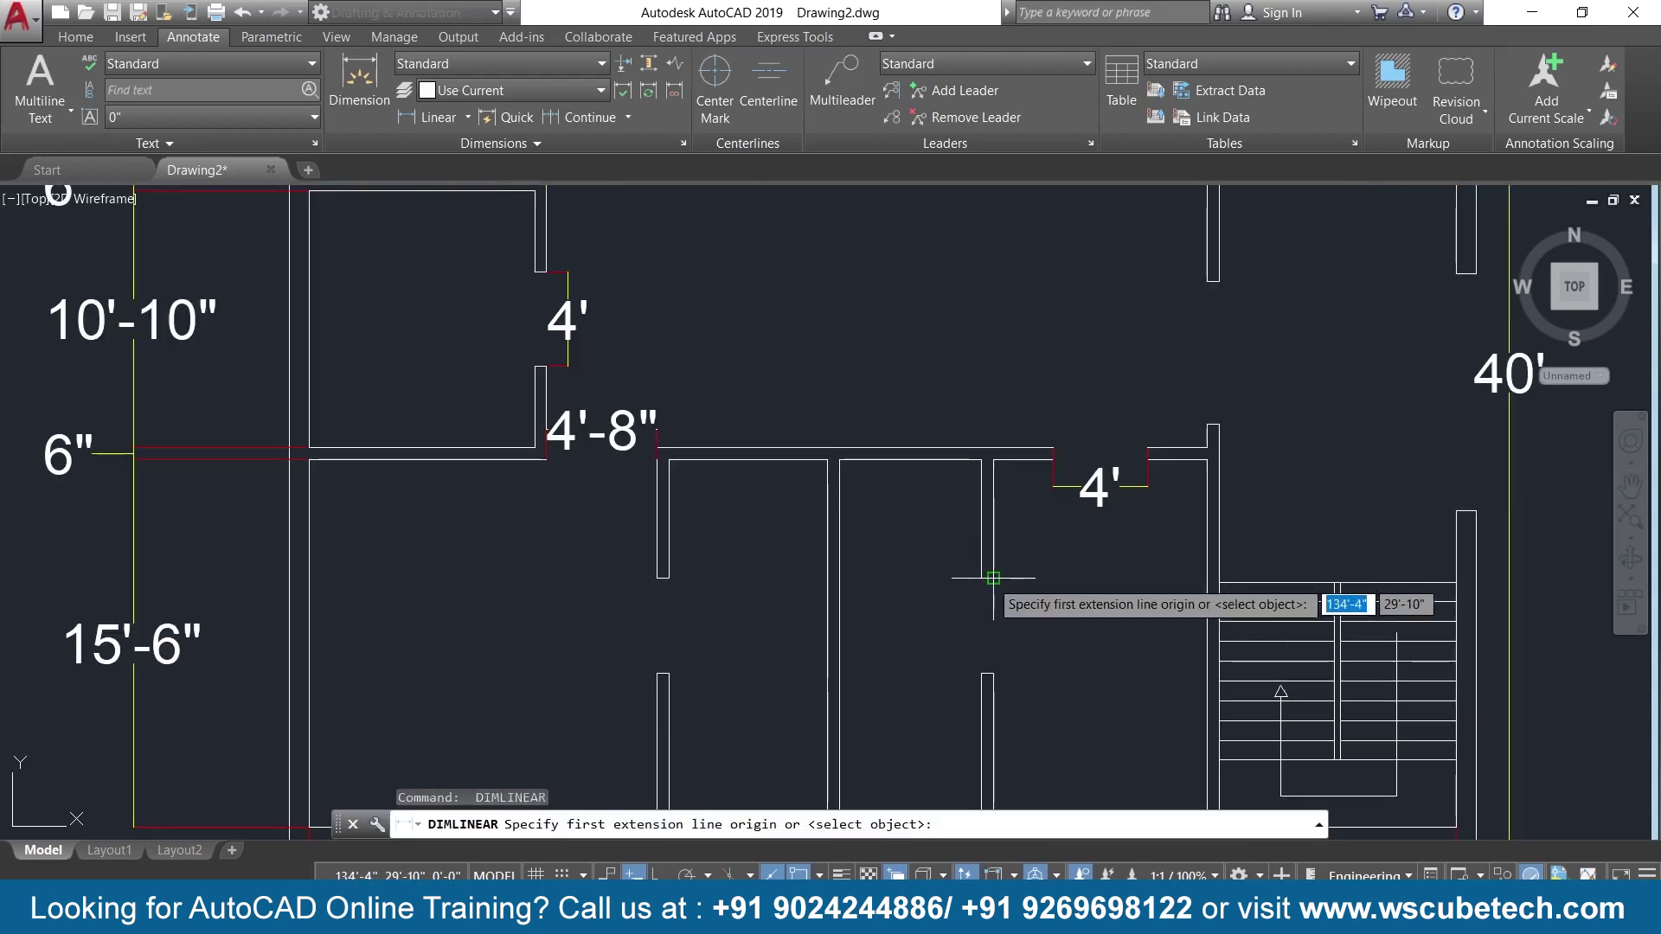
{"action": "left_click", "coordinate": [981, 578]}
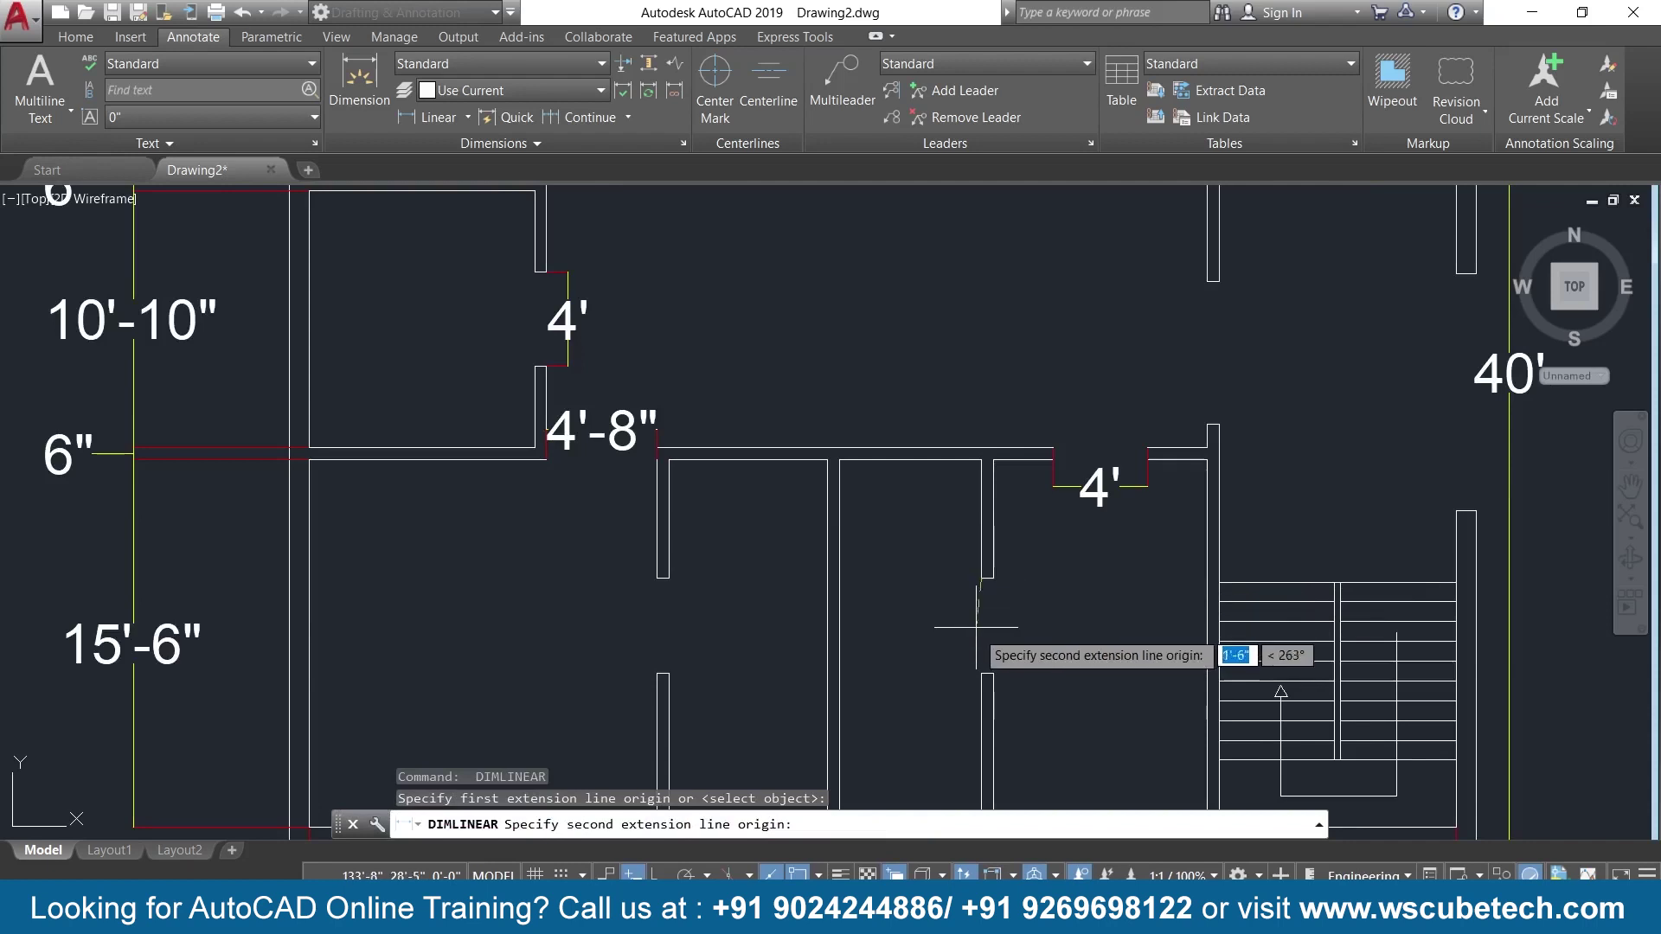
{"action": "left_click", "coordinate": [981, 673]}
Dimension the leftmost room's door opening as 4'.
{"action": "key", "text": "Return"}
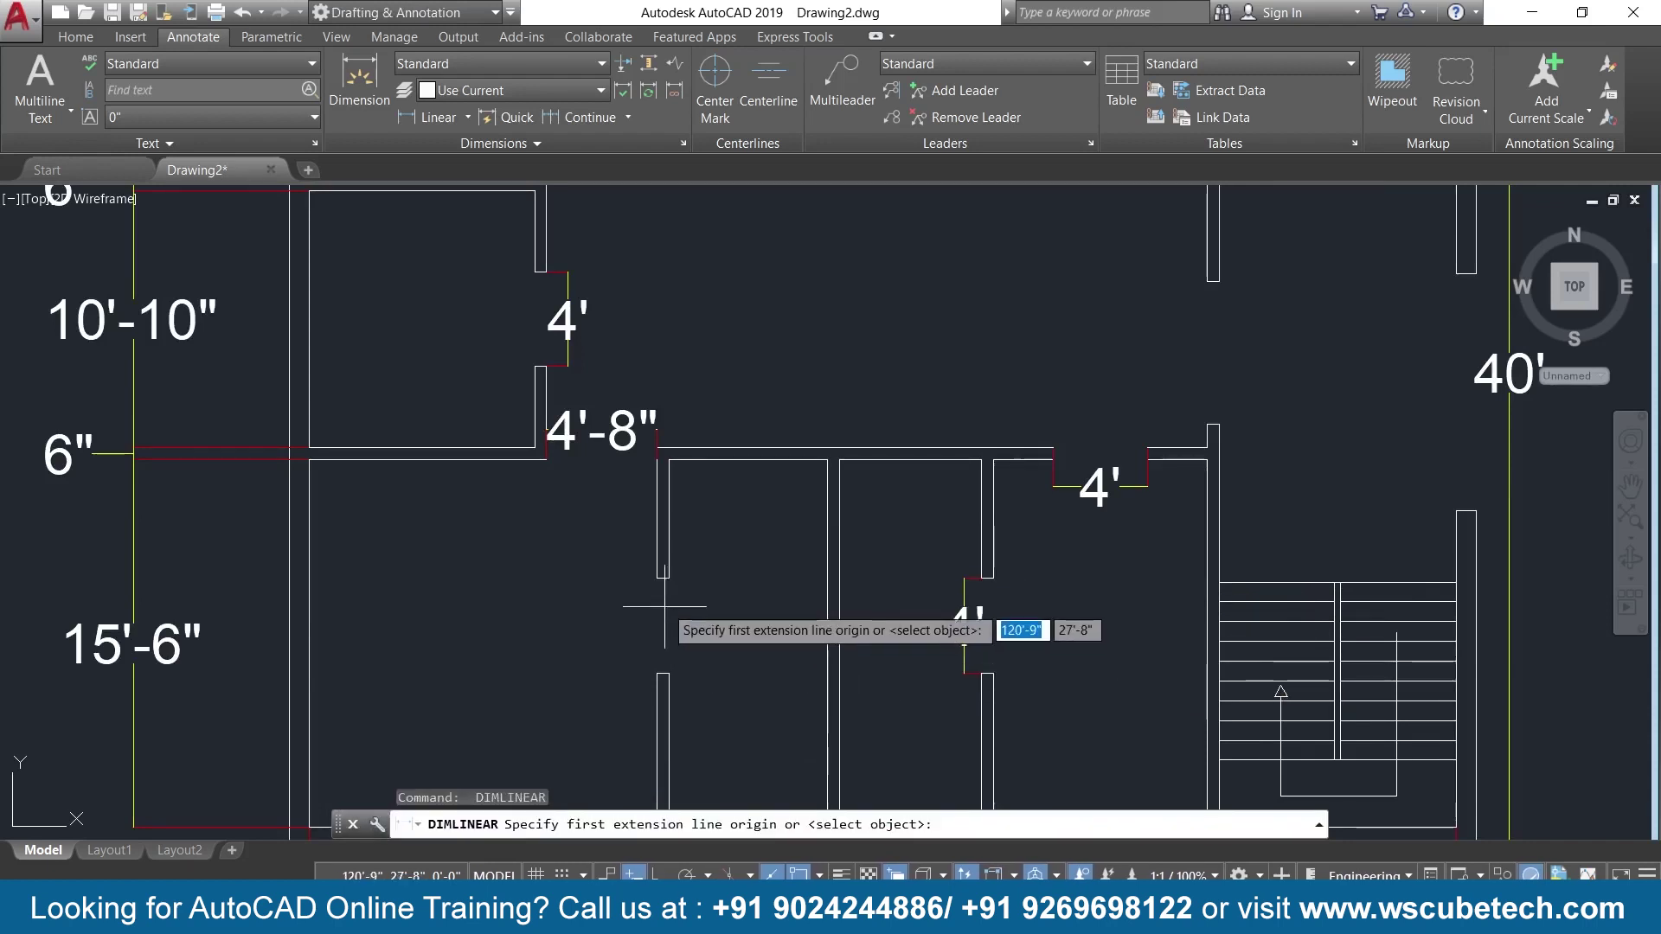
{"action": "left_click", "coordinate": [668, 578]}
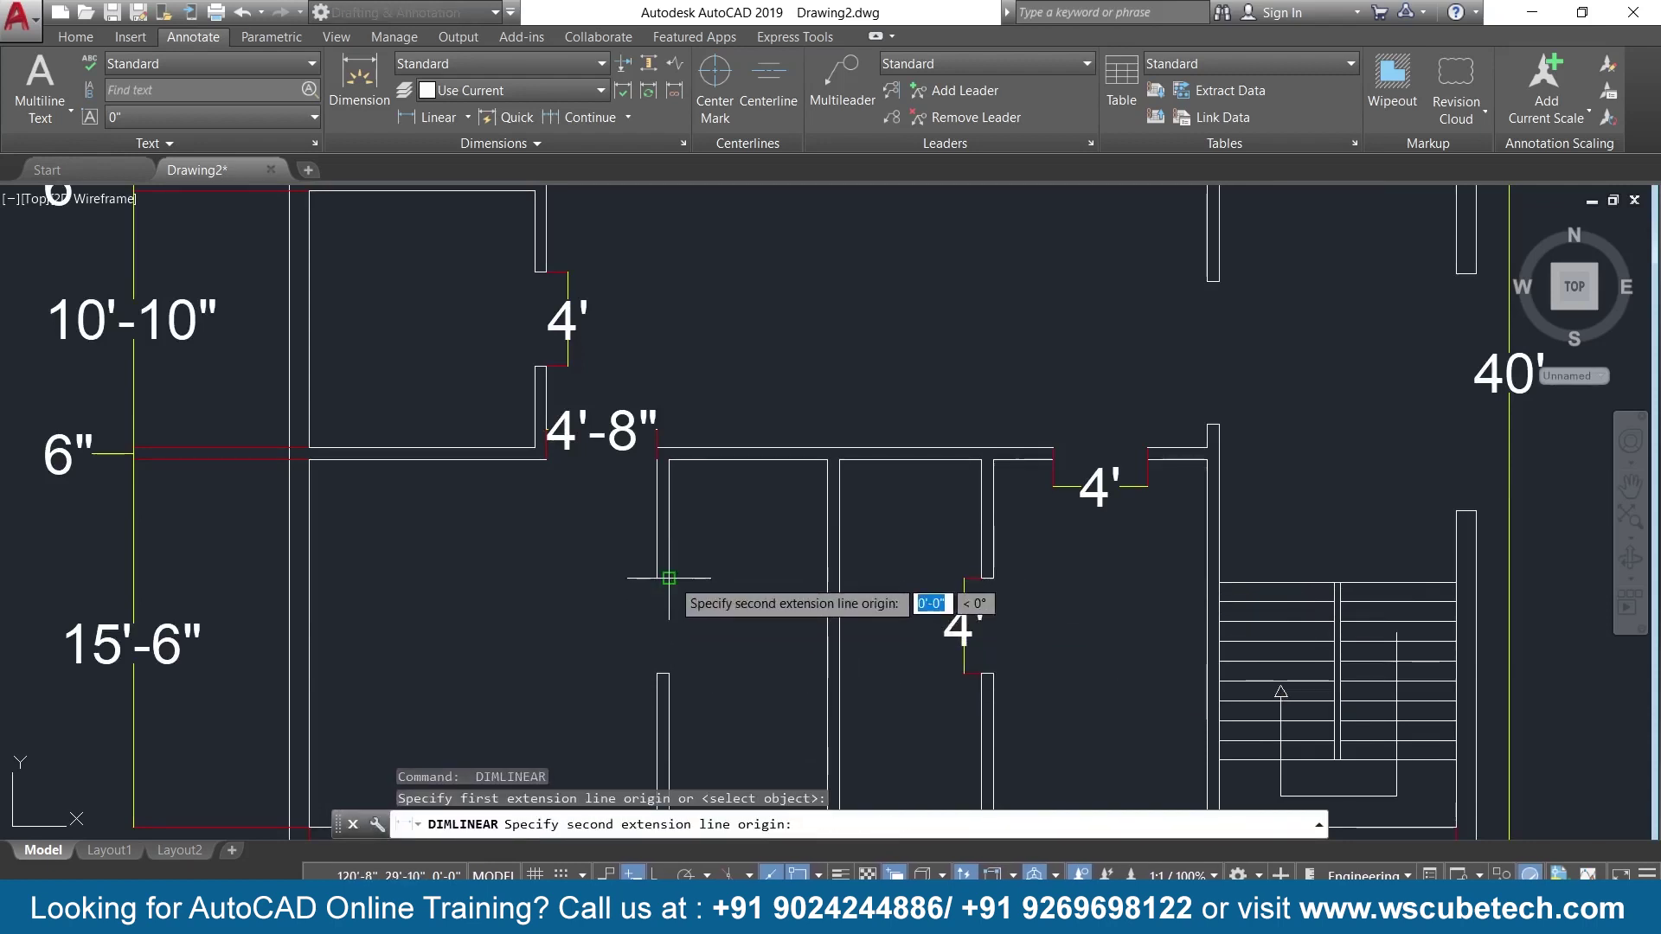
{"action": "left_click", "coordinate": [669, 673]}
{"action": "left_click", "coordinate": [705, 617]}
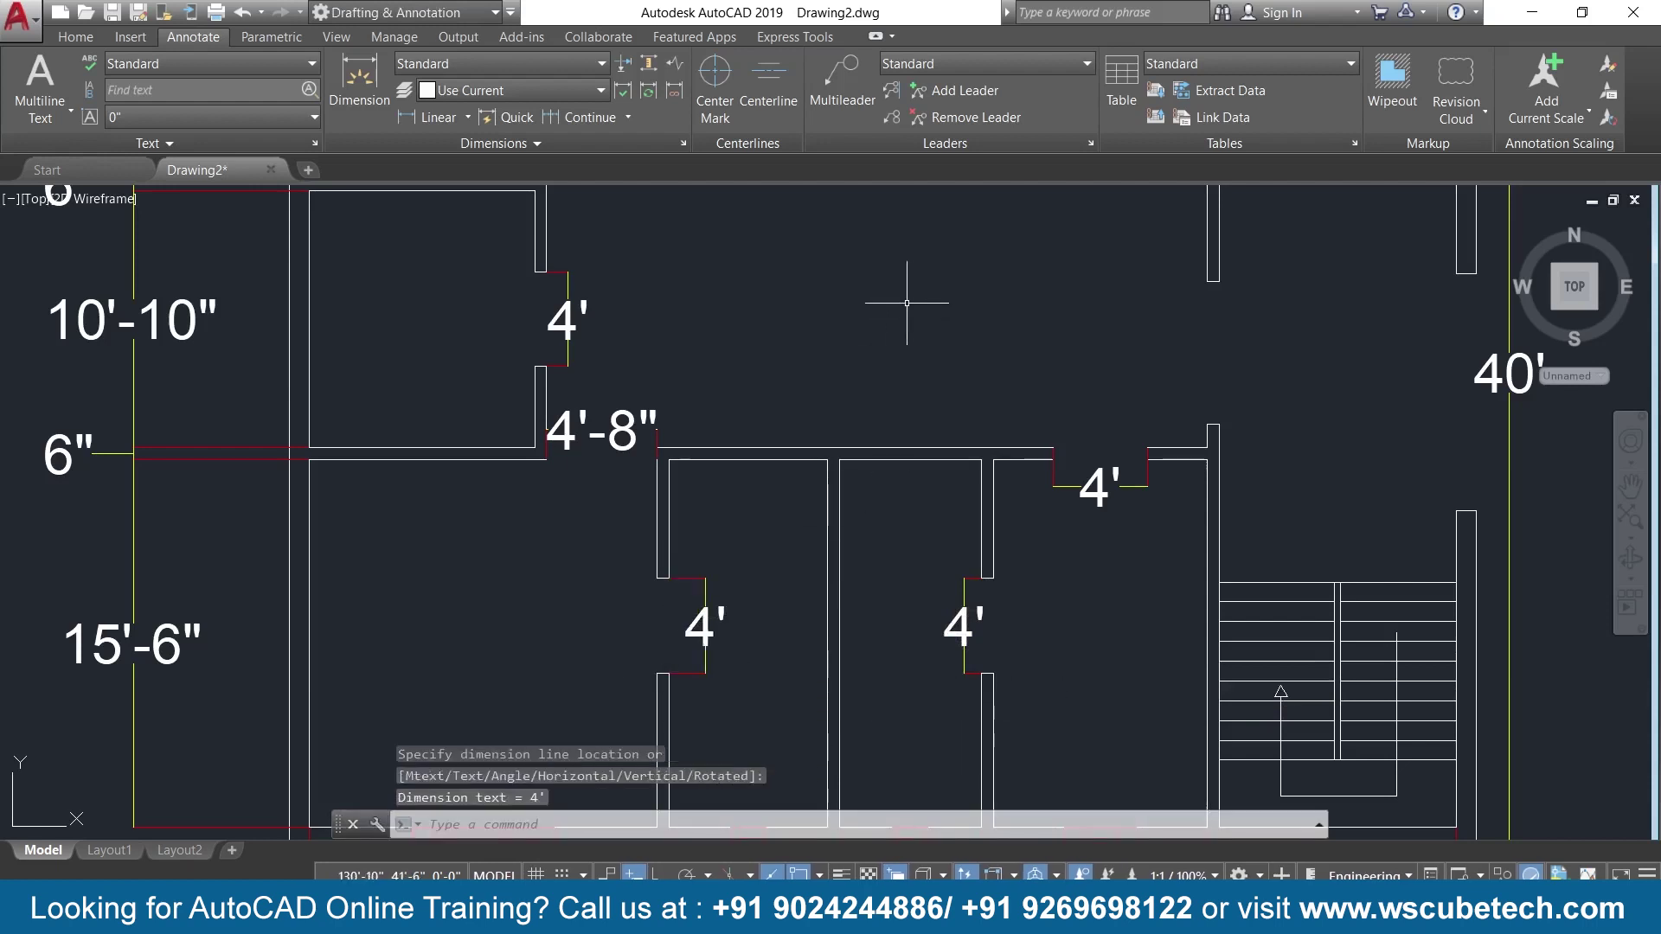
{"action": "middle_click_drag", "start_coordinate": [906, 302], "coordinate": [895, 511]}
{"action": "scroll", "coordinate": [968, 539], "scroll_direction": "down", "scroll_amount": 2}
Add a 6' dimension to the right-hand wall opening.
{"action": "key", "text": "Return"}
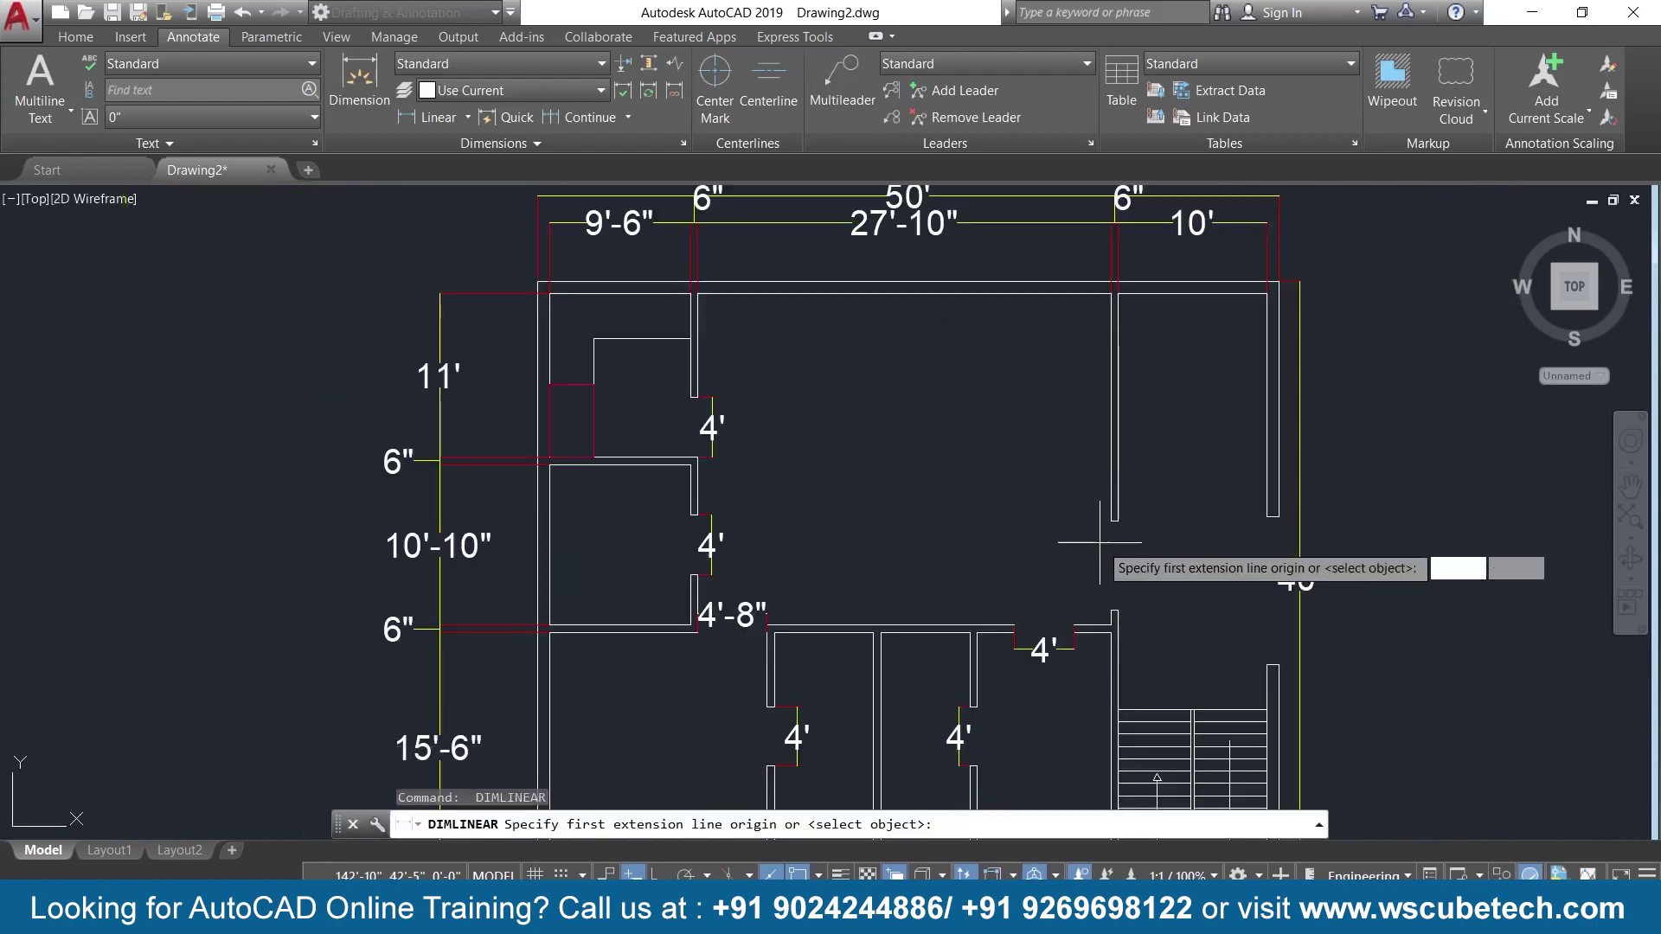
{"action": "scroll", "coordinate": [1115, 514], "scroll_direction": "up", "scroll_amount": 2}
{"action": "left_click", "coordinate": [1117, 512]}
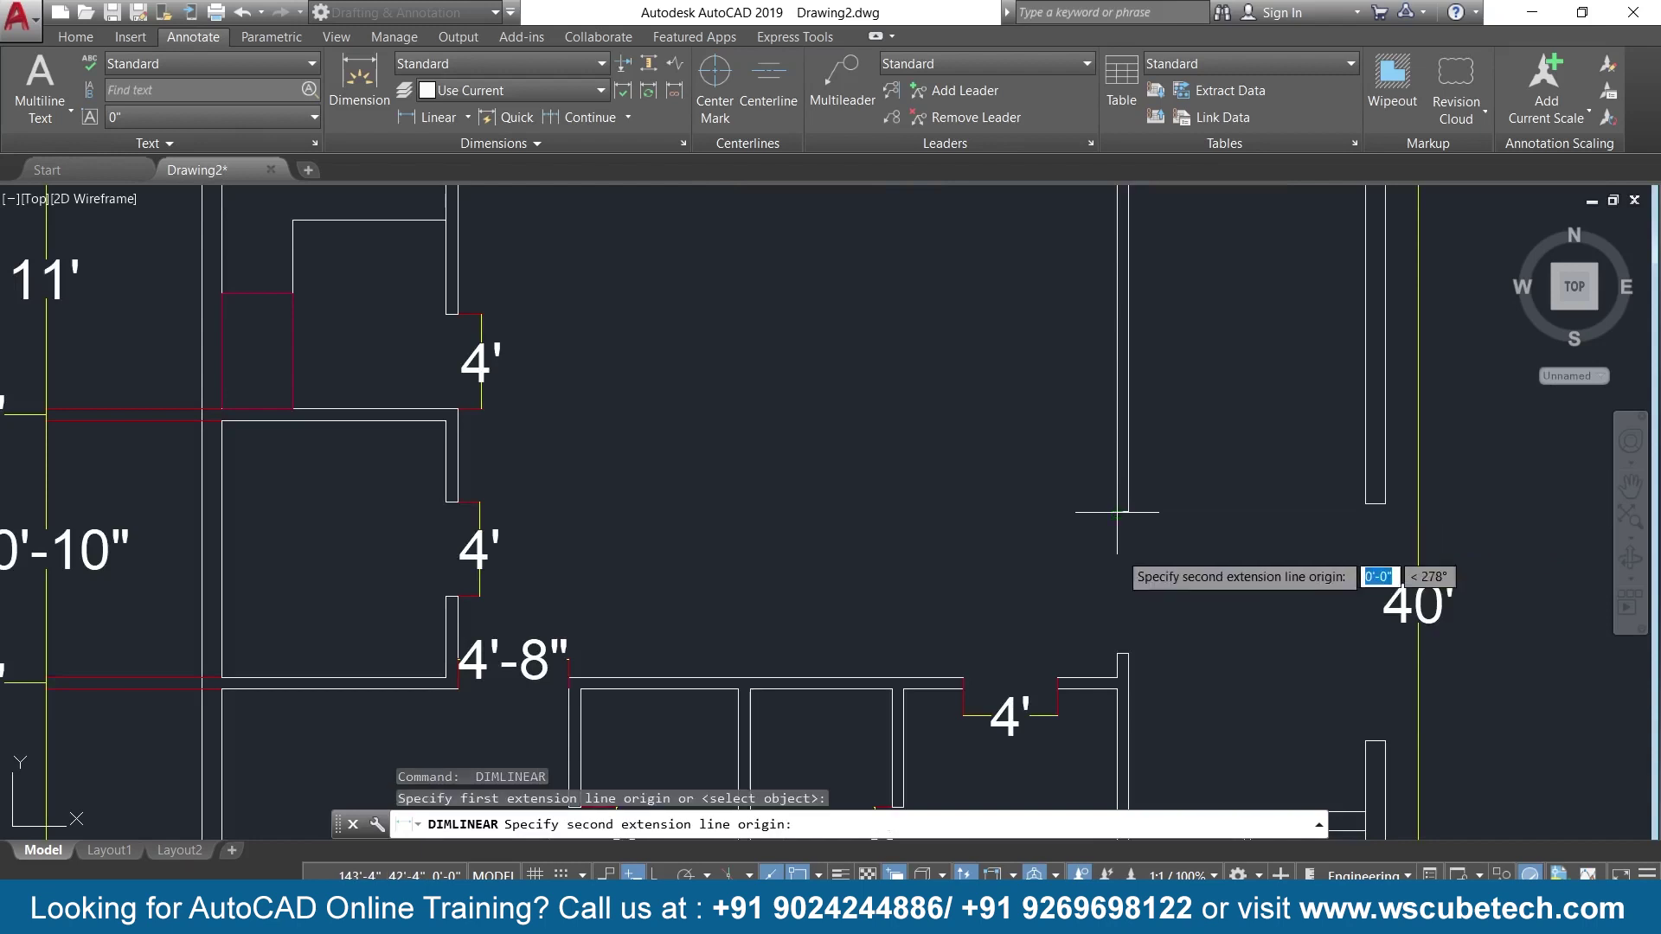
{"action": "left_click", "coordinate": [1117, 653]}
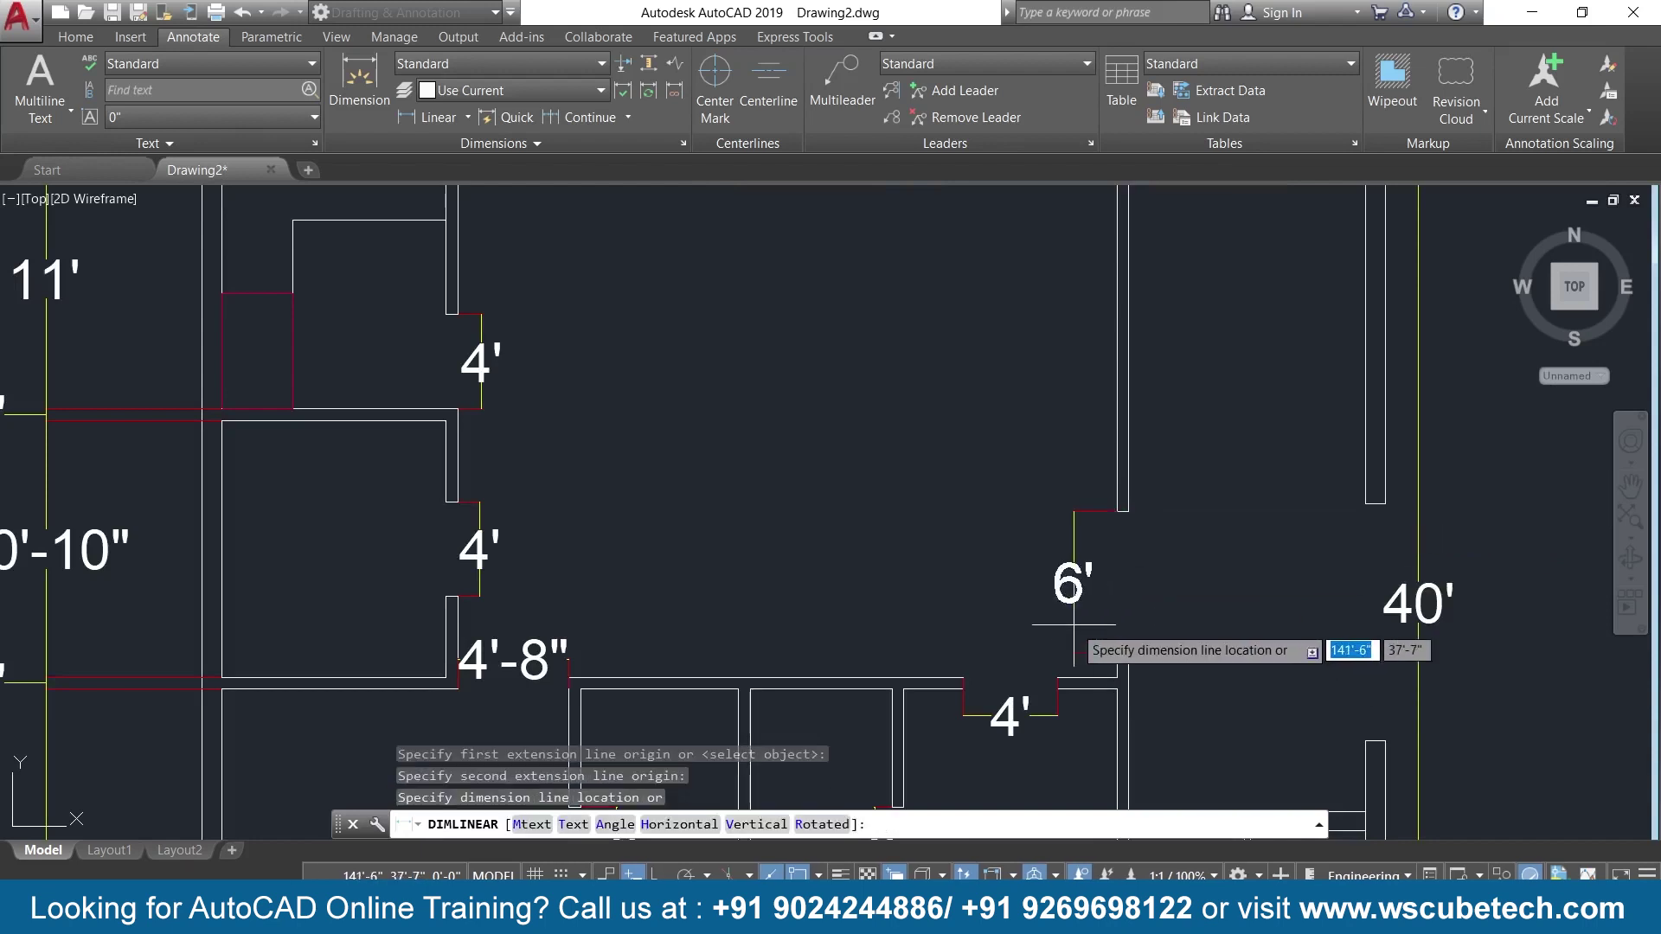
{"action": "left_click", "coordinate": [1088, 644]}
{"action": "scroll", "coordinate": [1003, 484], "scroll_direction": "down", "scroll_amount": 3}
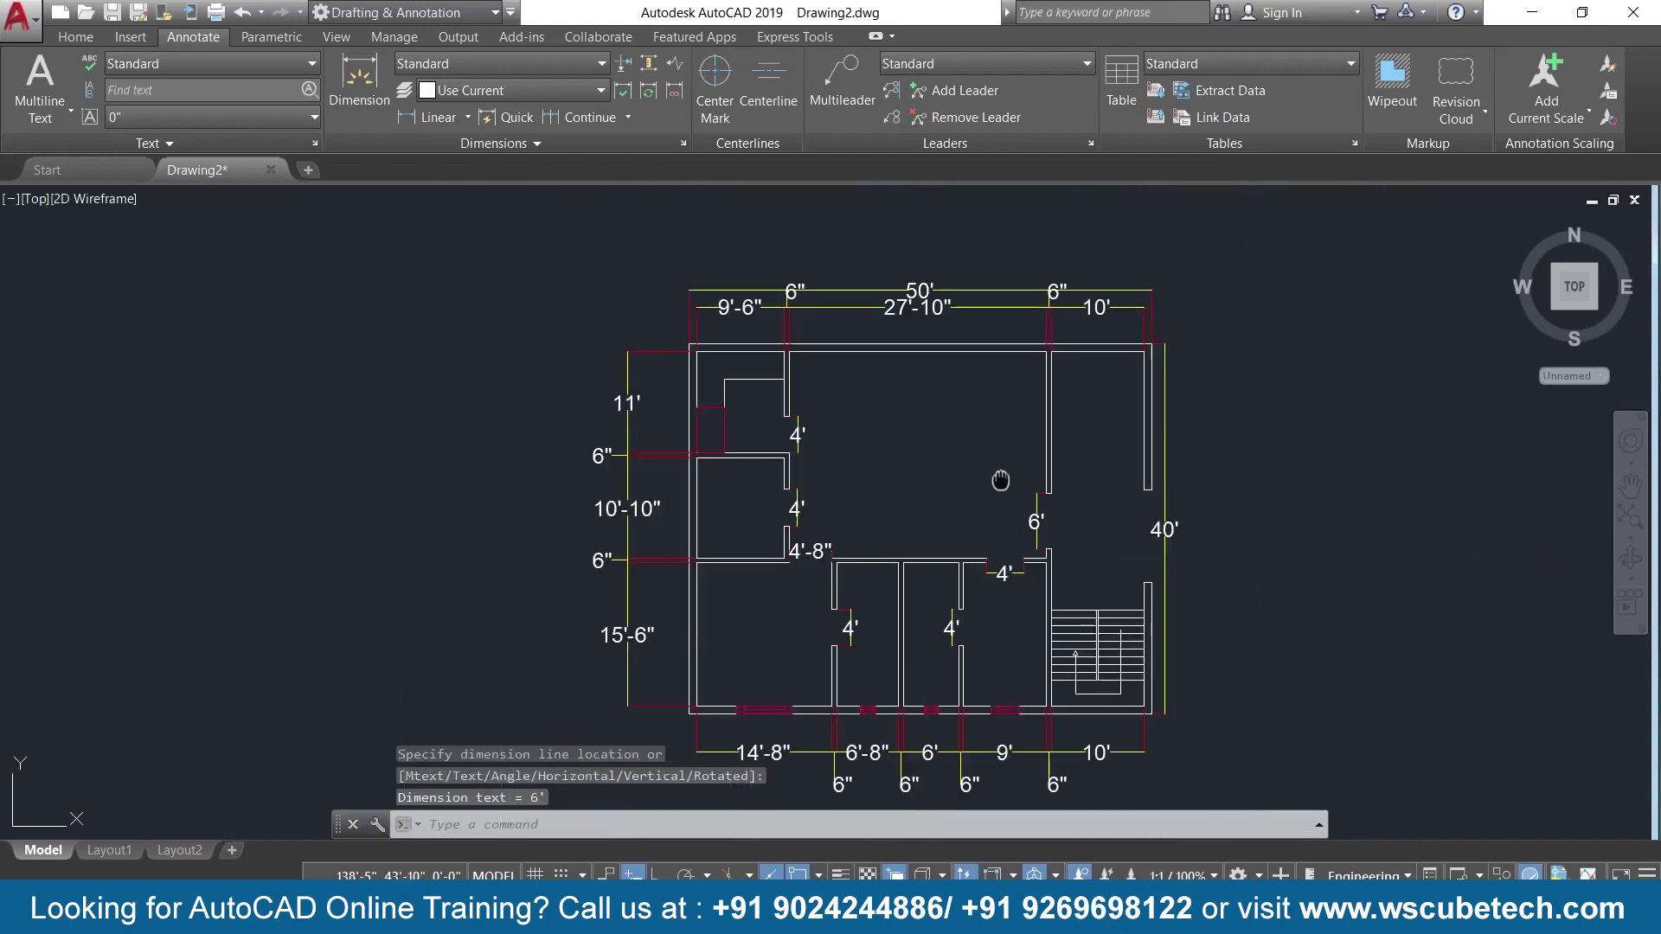
Place a 10' vertical dimension beside the stair wall opening.
{"action": "middle_click_drag", "start_coordinate": [1000, 480], "coordinate": [974, 368]}
{"action": "key", "text": "Return"}
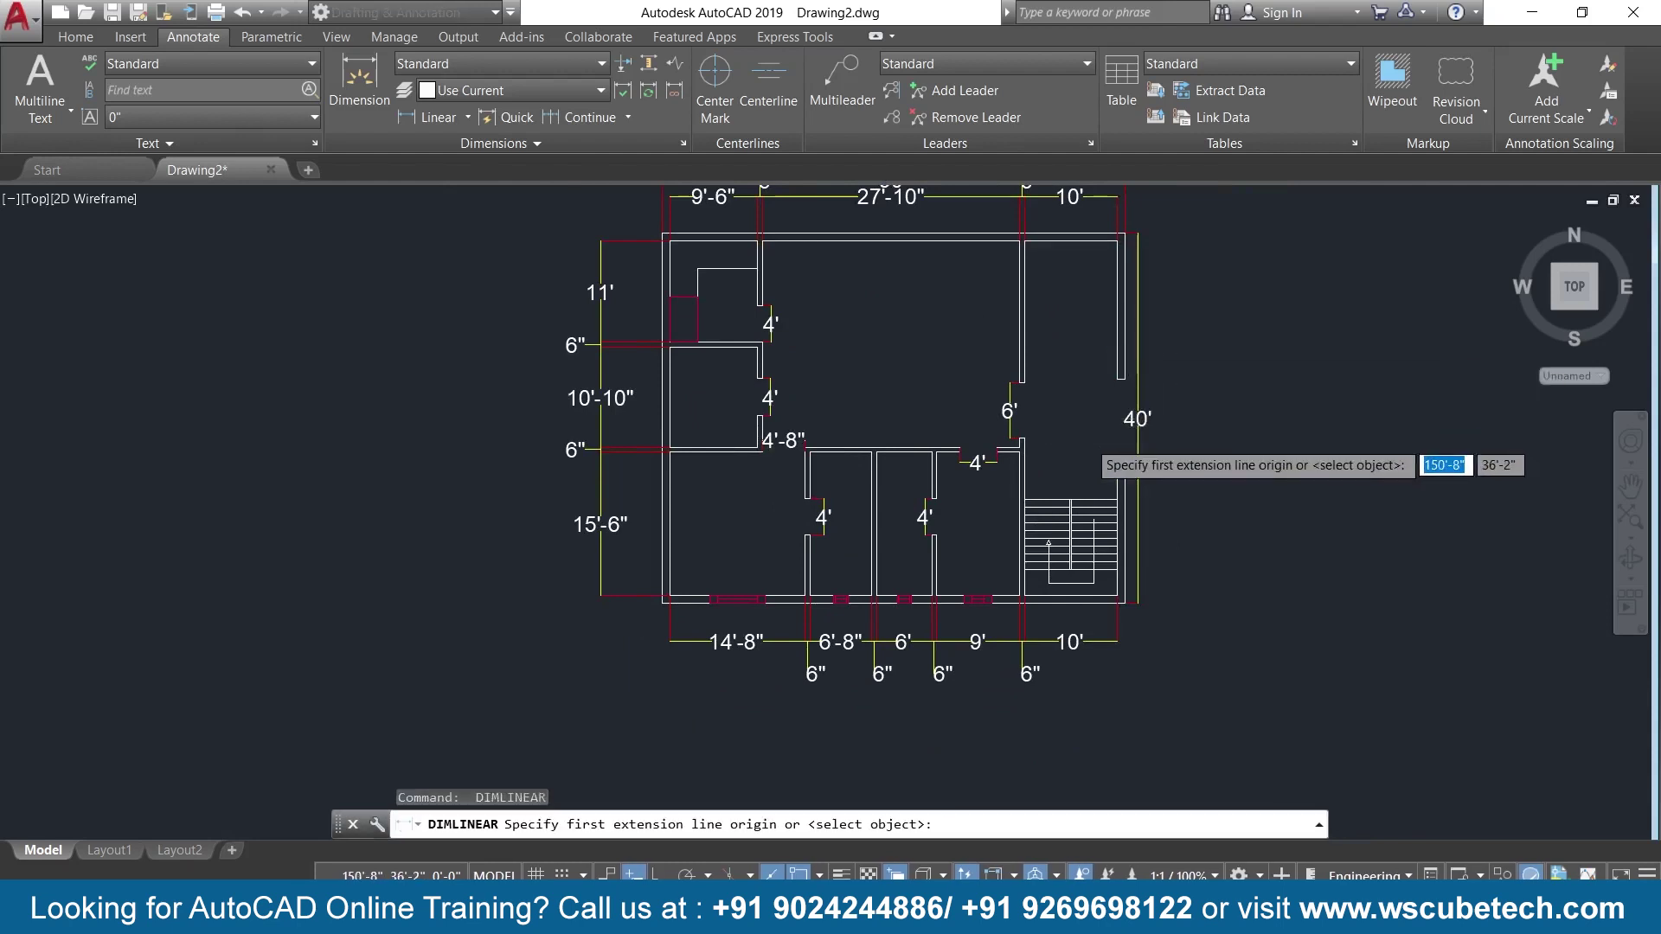
{"action": "scroll", "coordinate": [1133, 349], "scroll_direction": "up", "scroll_amount": 2}
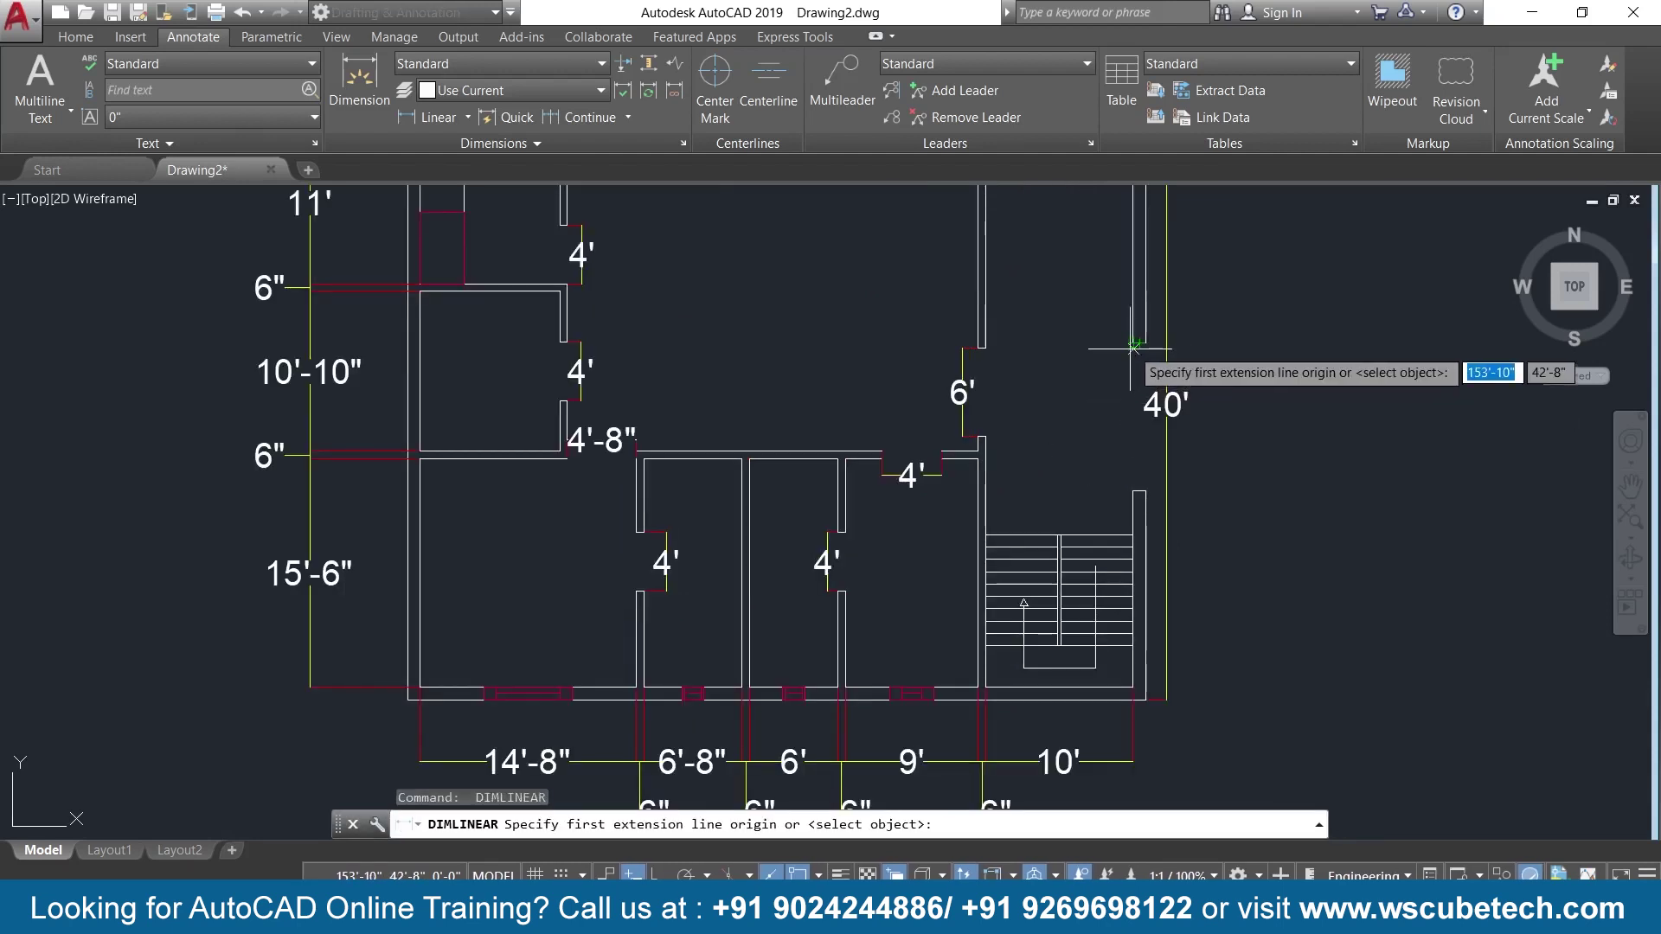
{"action": "left_click", "coordinate": [1133, 344]}
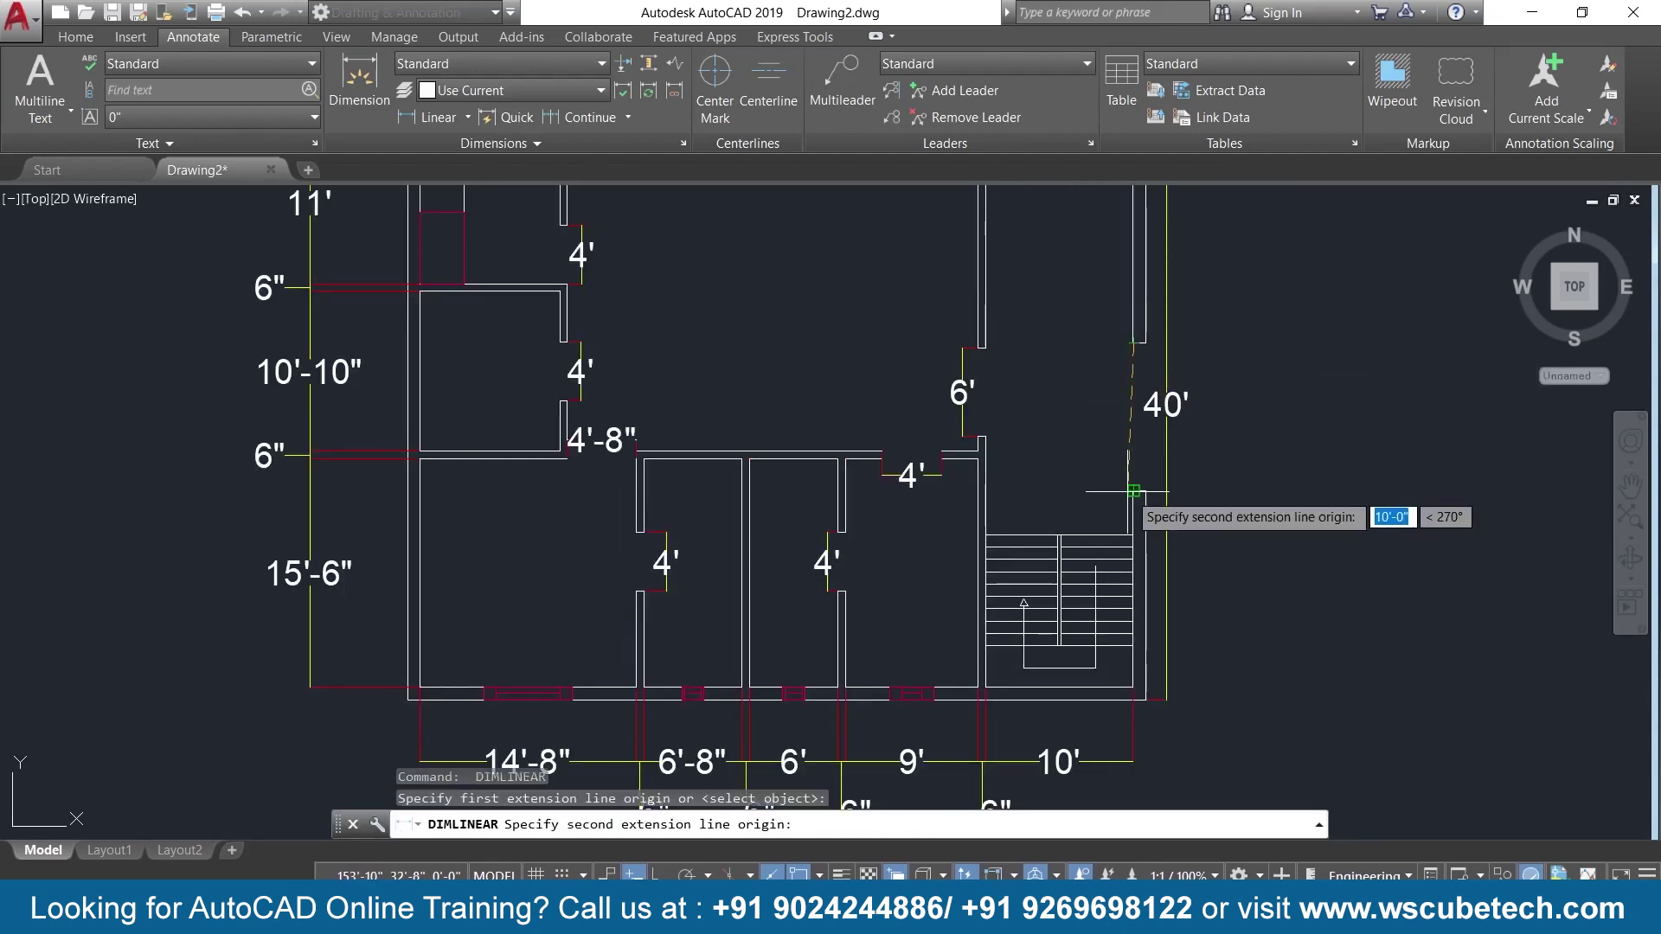
{"action": "left_click", "coordinate": [1133, 491]}
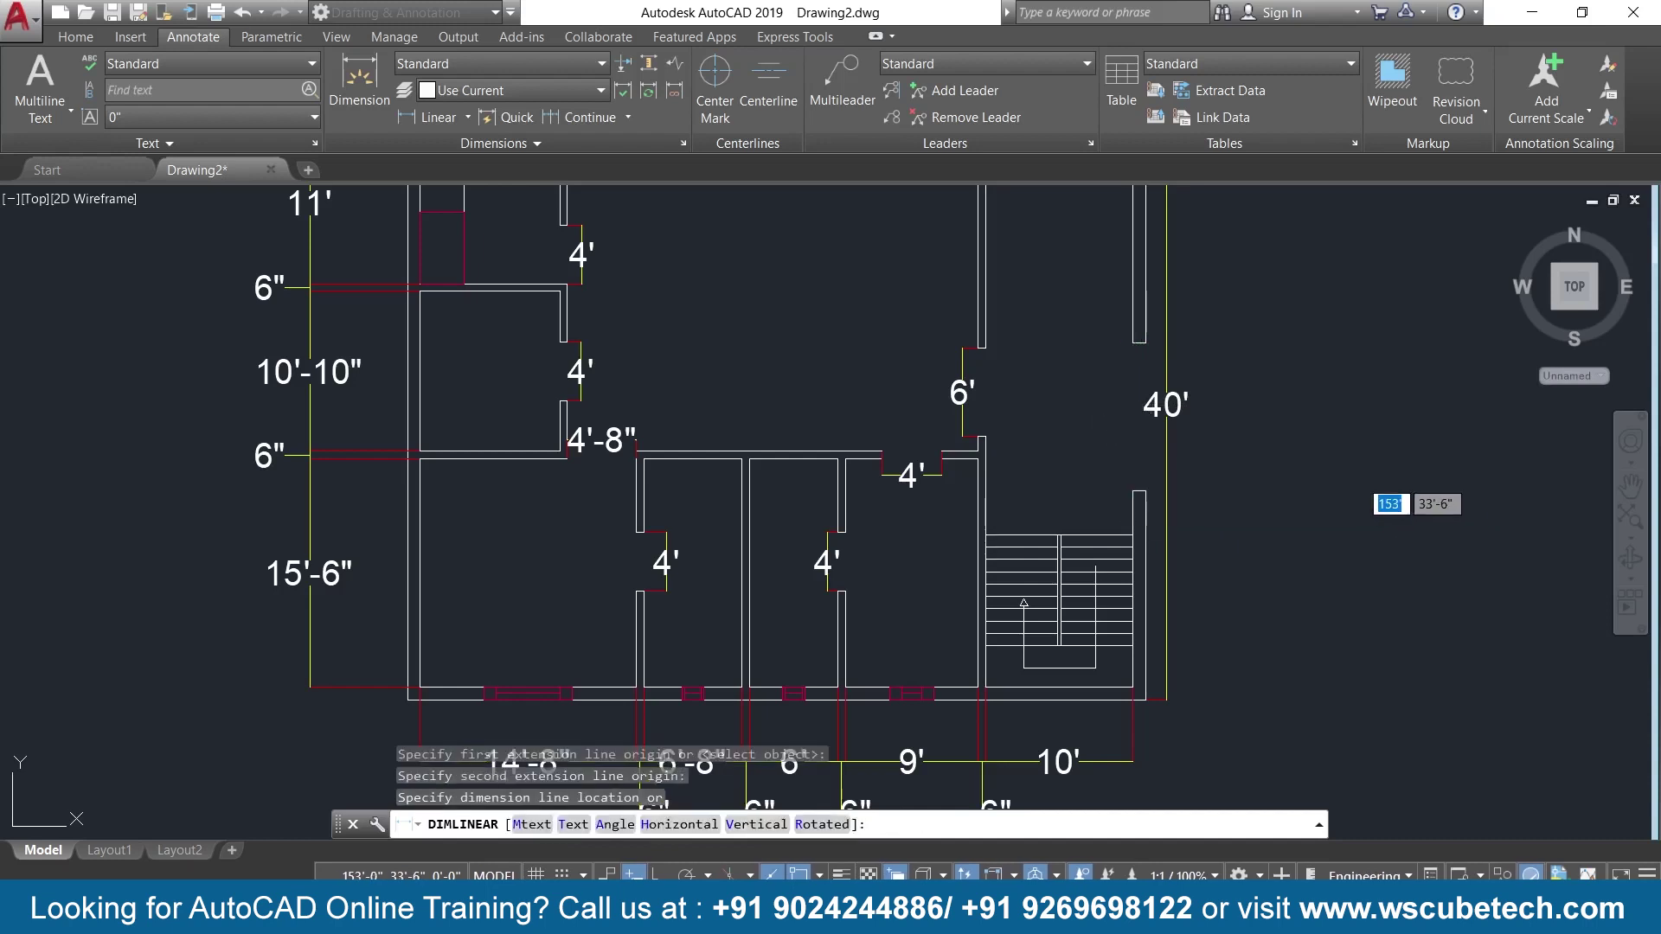
{"action": "left_click", "coordinate": [1122, 478]}
Try dimensioning across the stairs, abandoning attempts and placing a 4'-11" dimension.
{"action": "key", "text": "Return"}
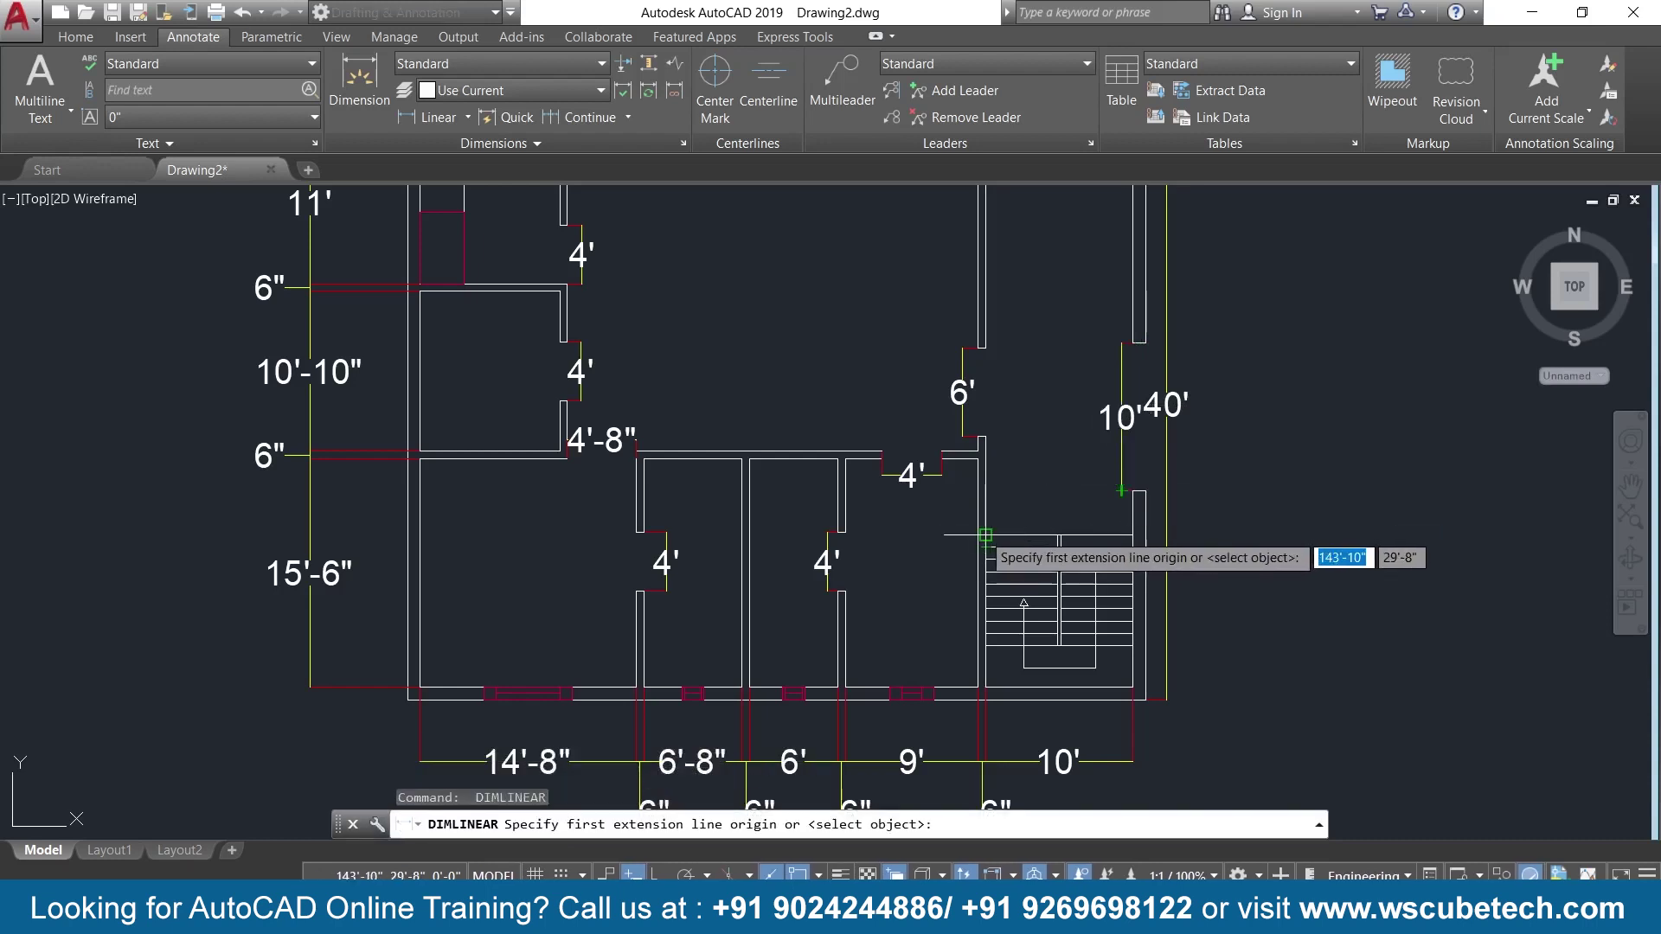
{"action": "left_click", "coordinate": [985, 535]}
{"action": "left_click", "coordinate": [1058, 536]}
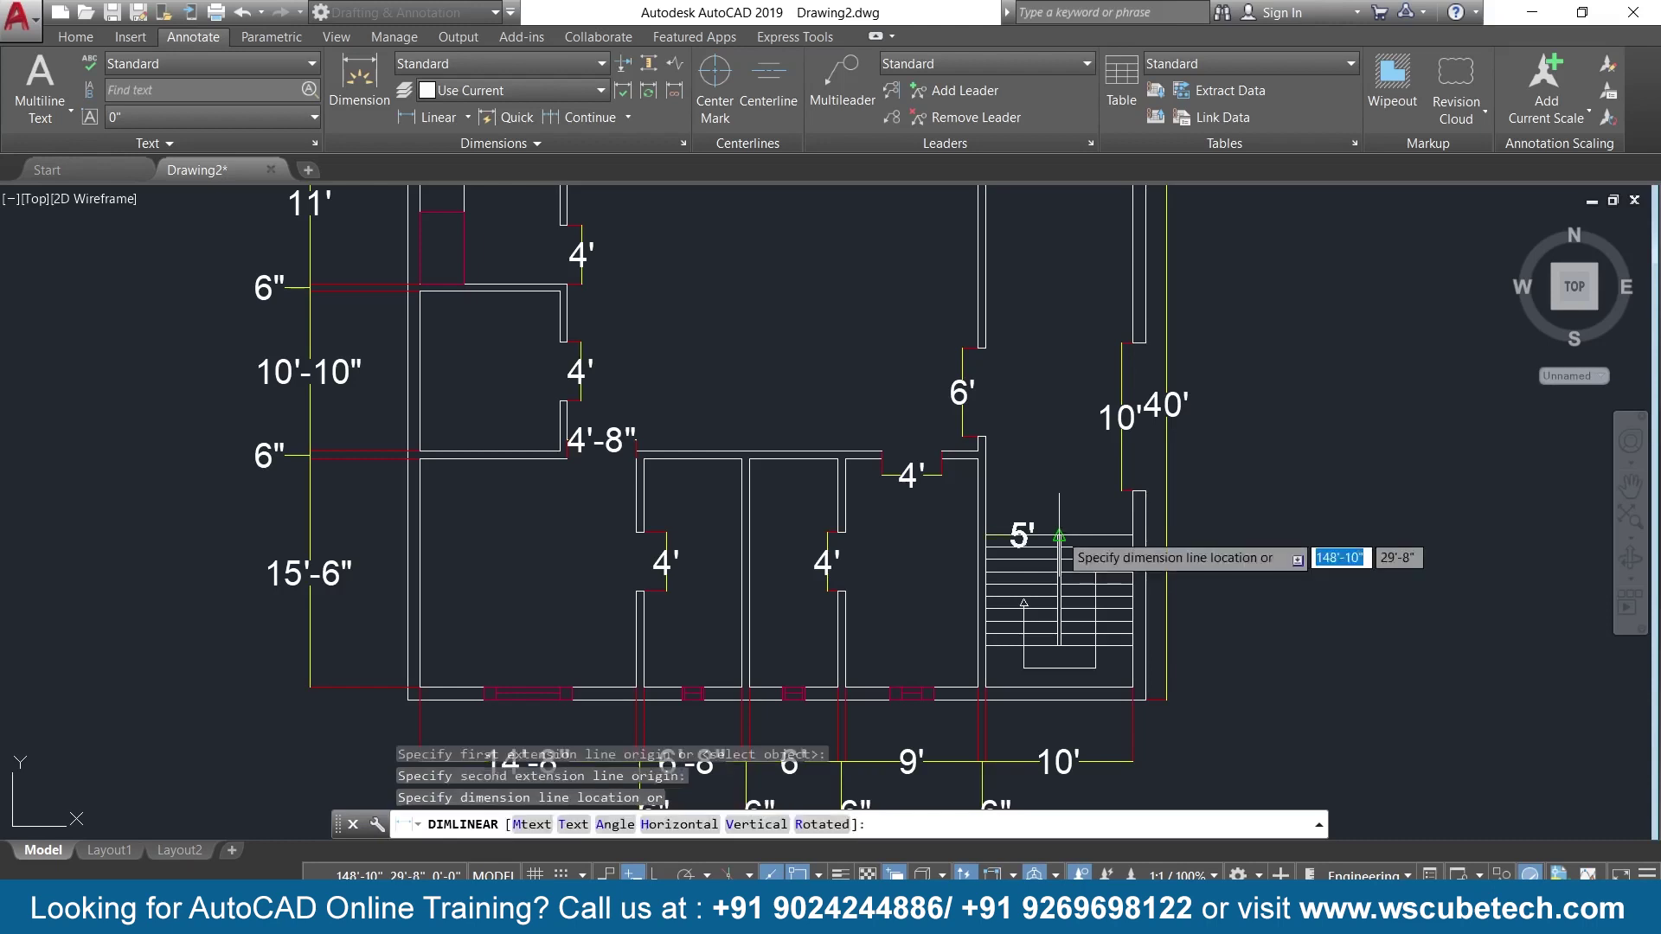
{"action": "key", "text": "Escape"}
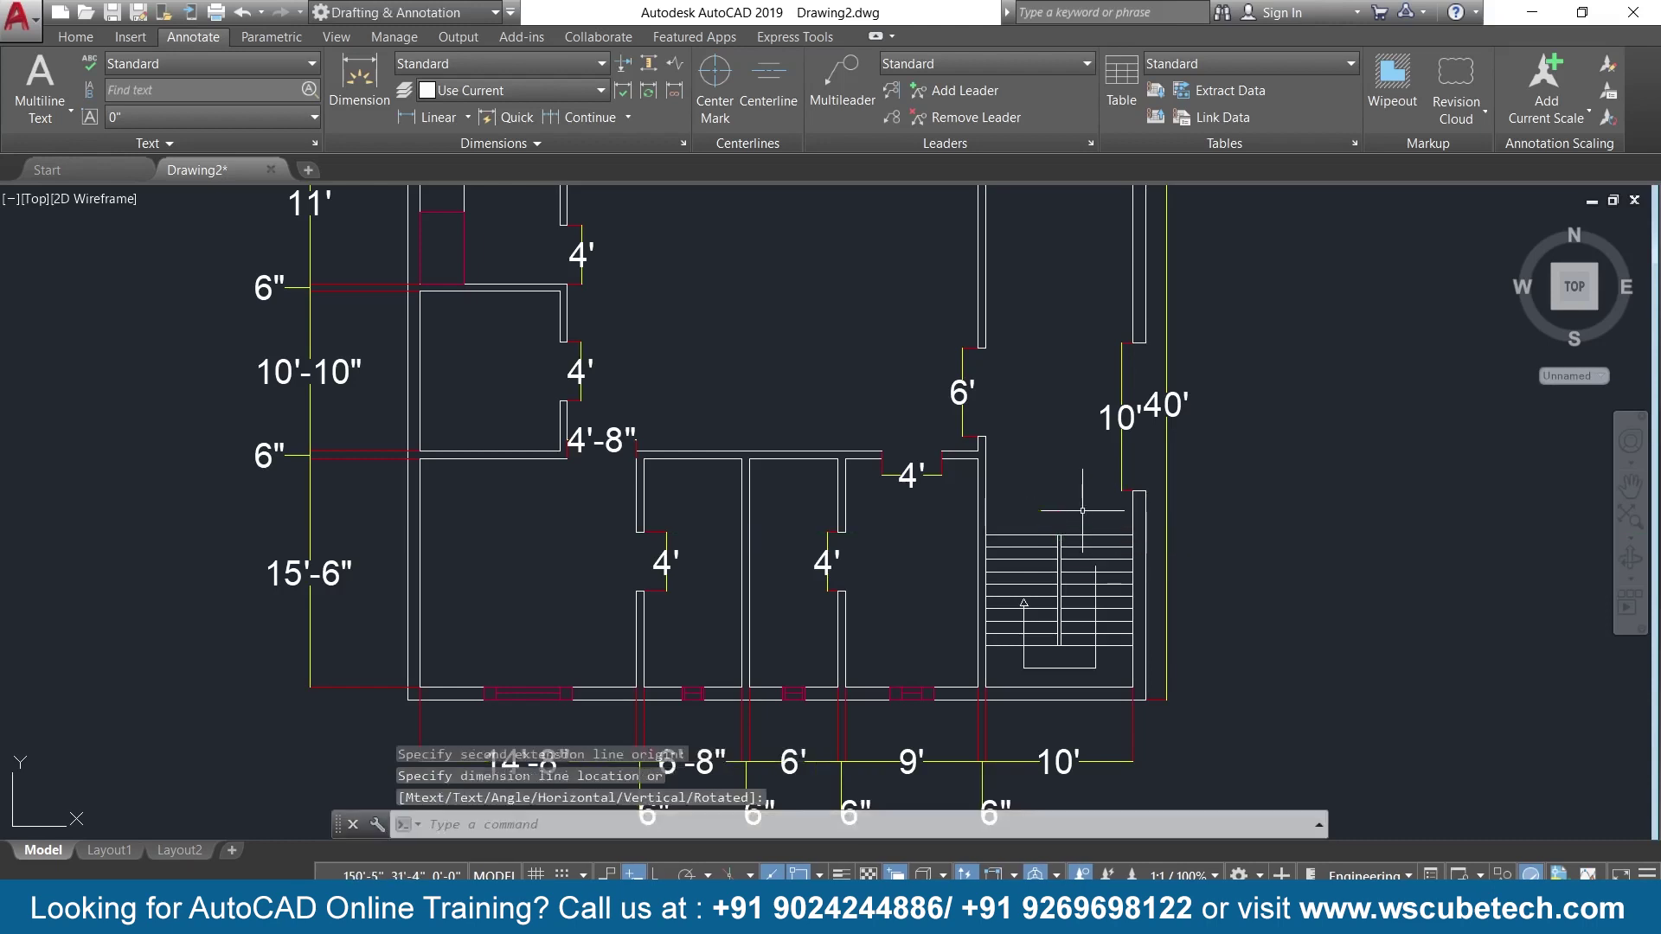
{"action": "key", "text": "Return"}
{"action": "left_click", "coordinate": [986, 534]}
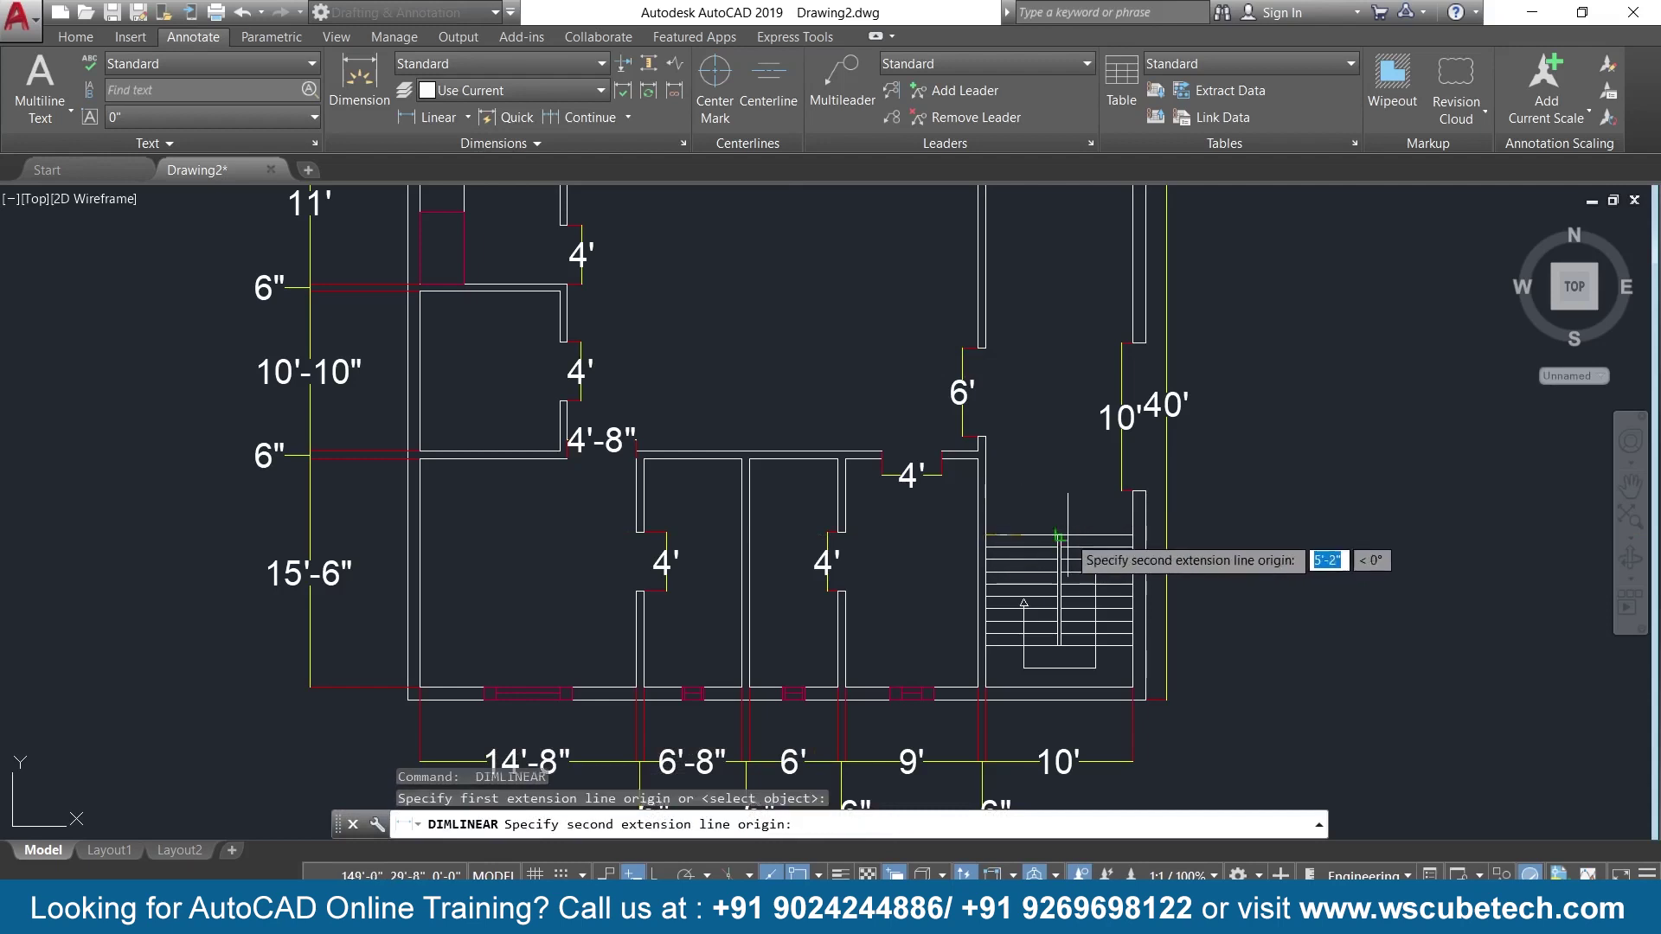
{"action": "left_click", "coordinate": [1057, 535]}
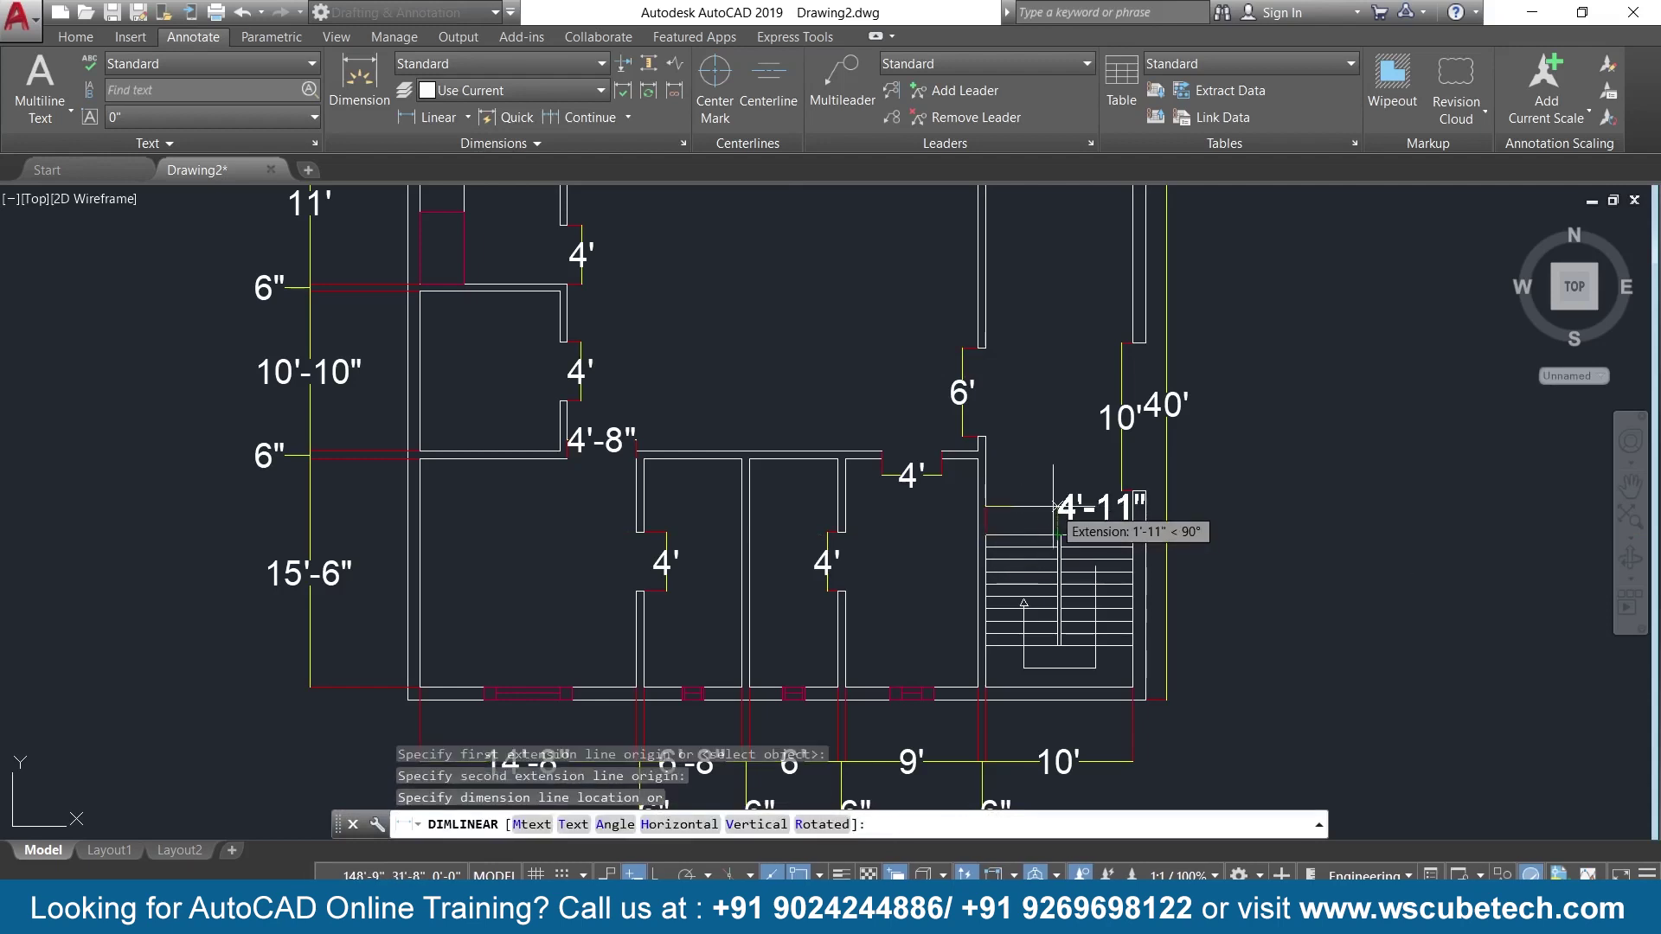
{"action": "scroll", "coordinate": [1053, 506], "scroll_direction": "up", "scroll_amount": 2}
{"action": "key", "text": "Escape"}
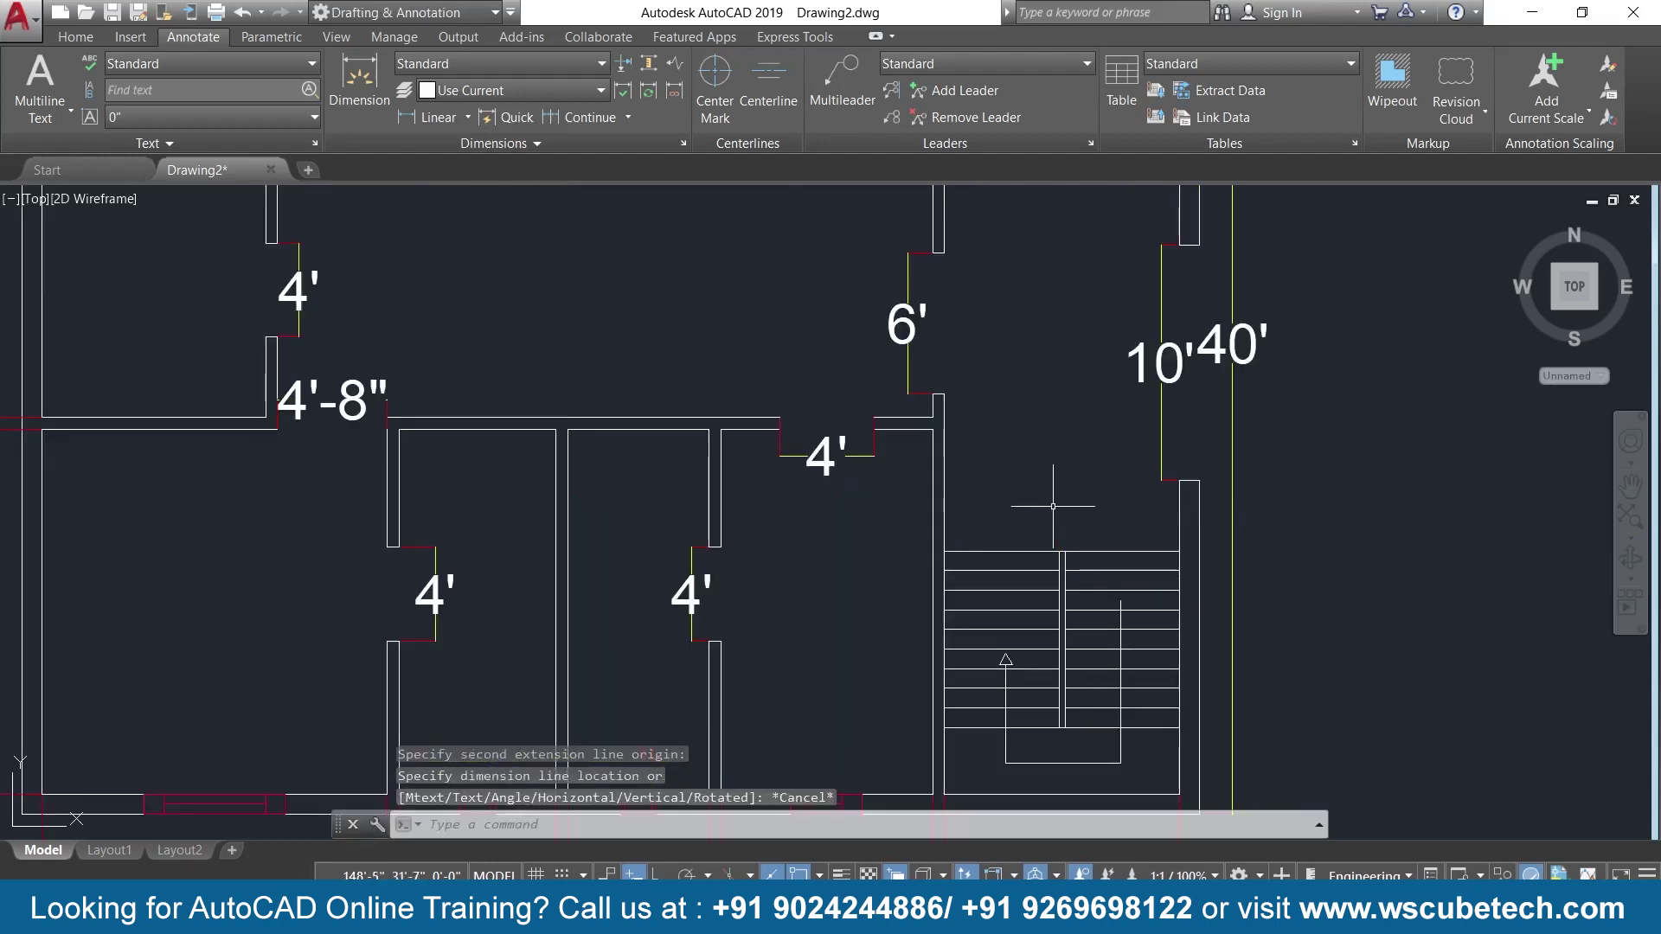
{"action": "key", "text": "Return"}
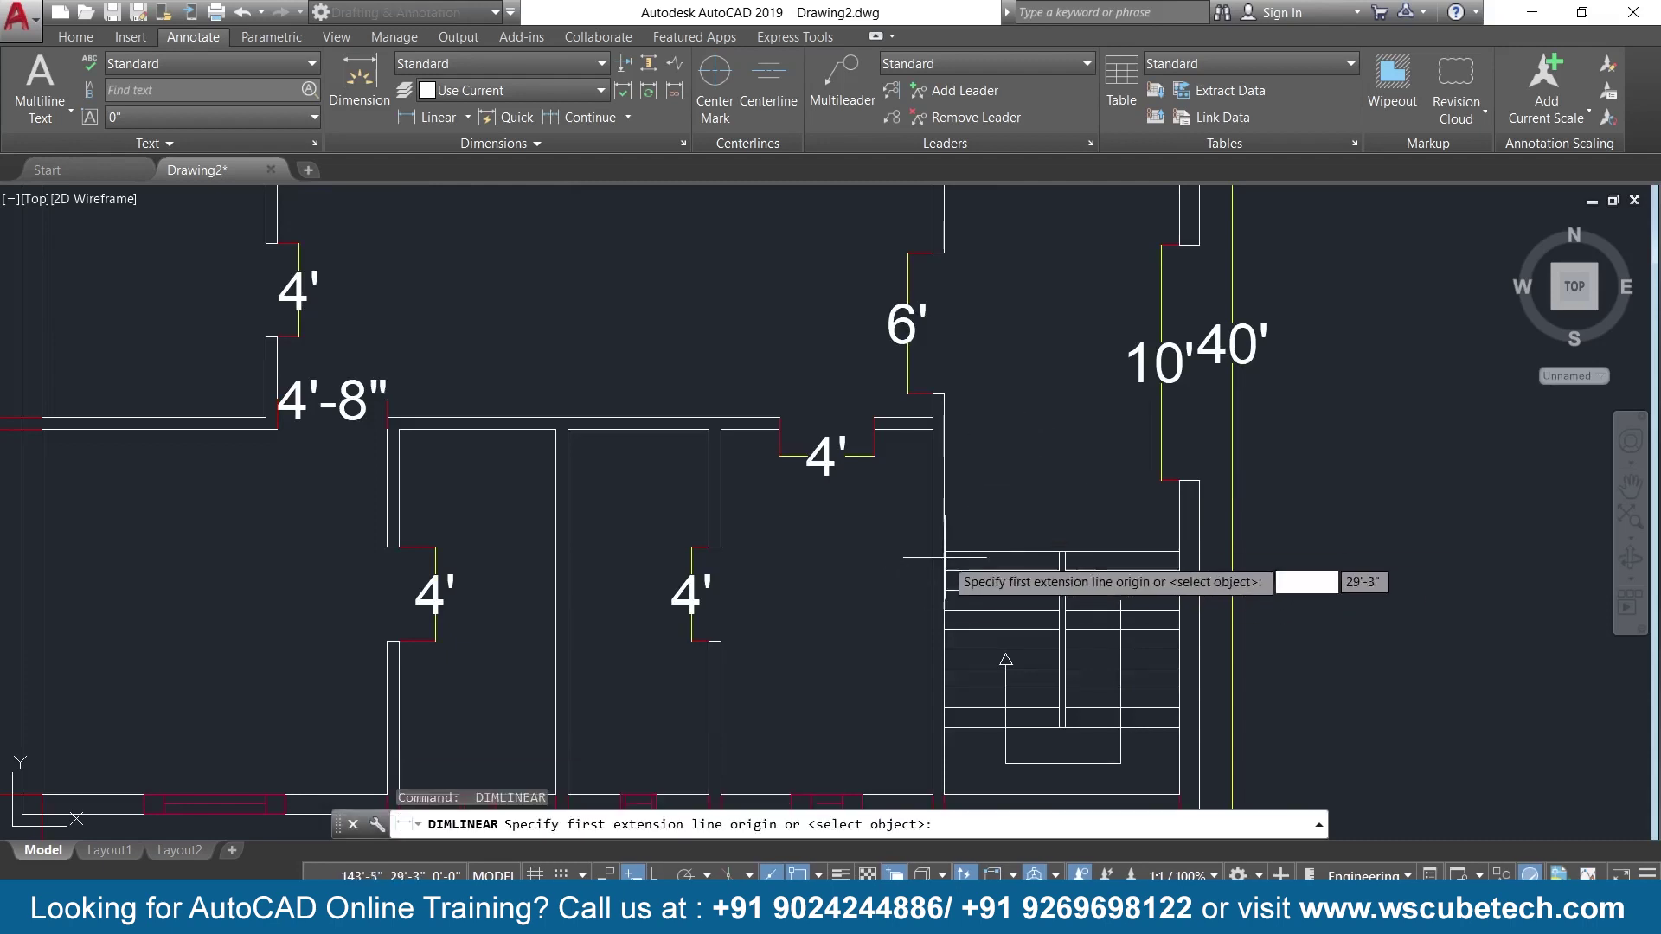
{"action": "left_click", "coordinate": [944, 551]}
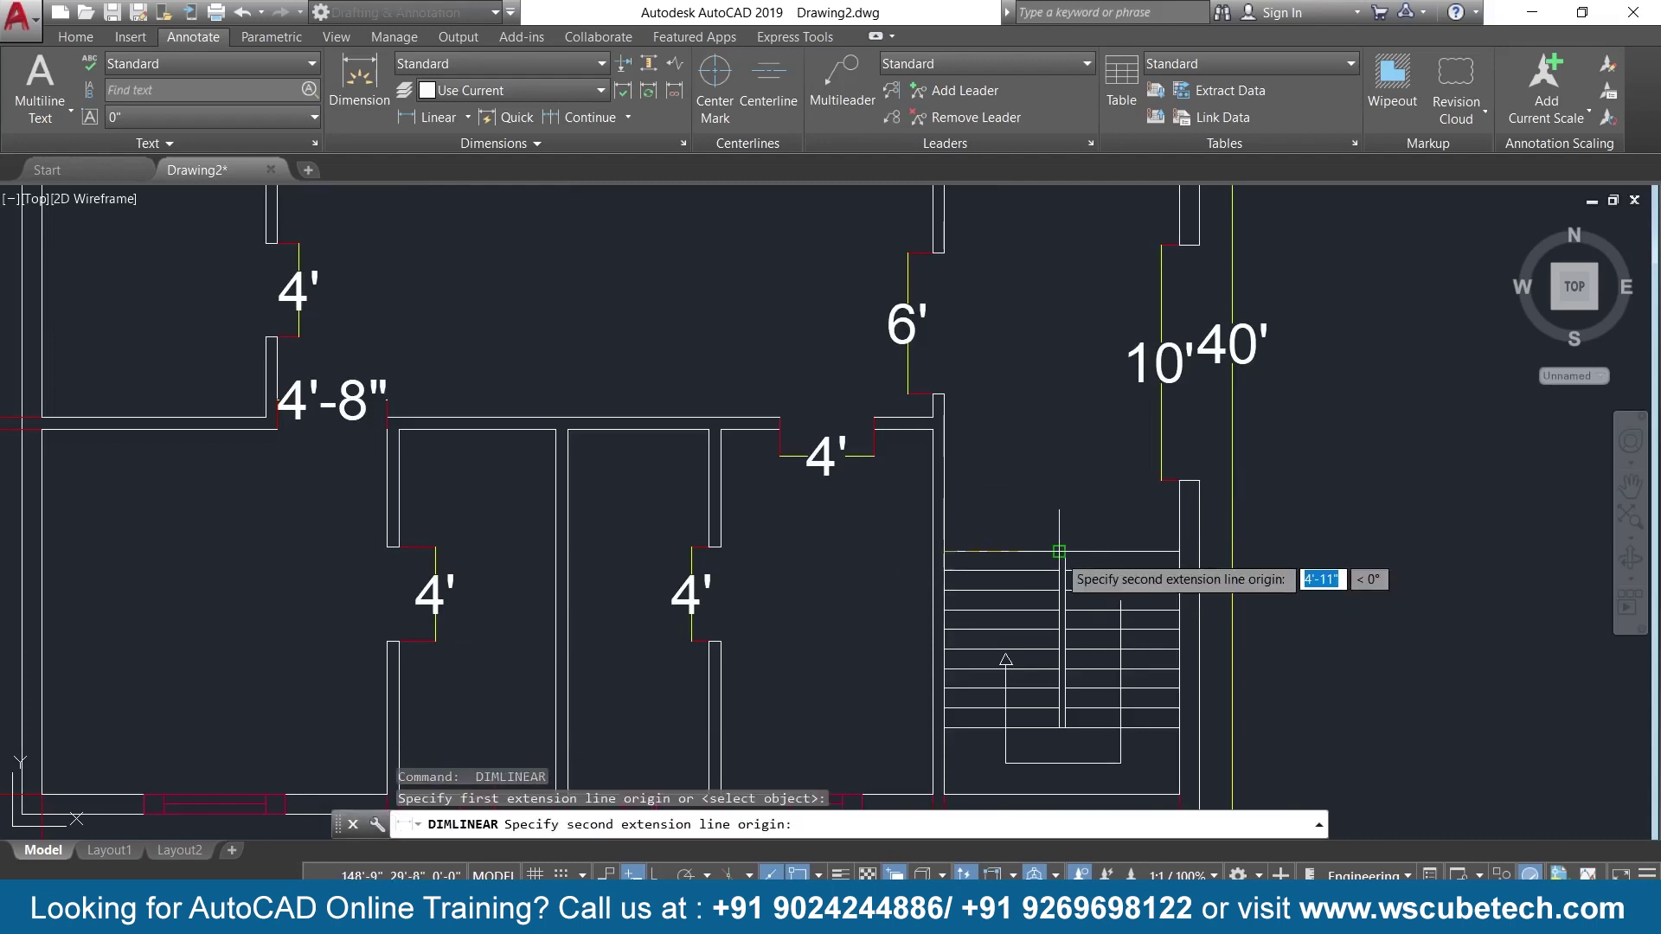
{"action": "left_click", "coordinate": [1062, 552]}
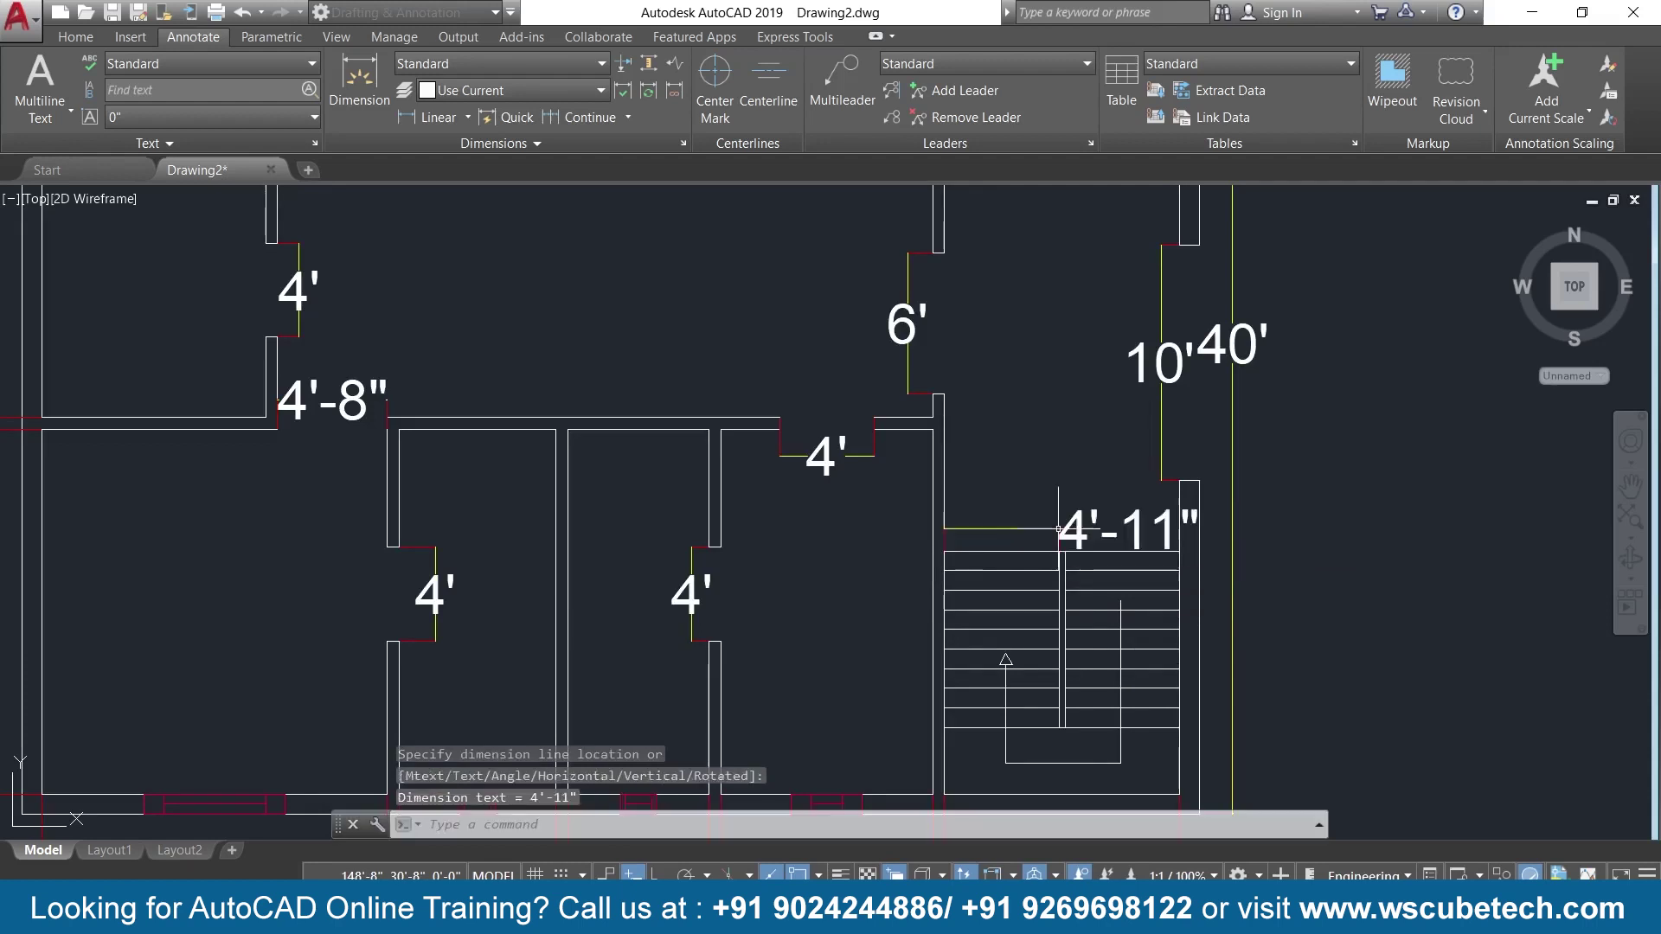
Continue a 3" dimension from the 4'-11", then delete the 4'-11" dimension.
{"action": "key", "text": "Return"}
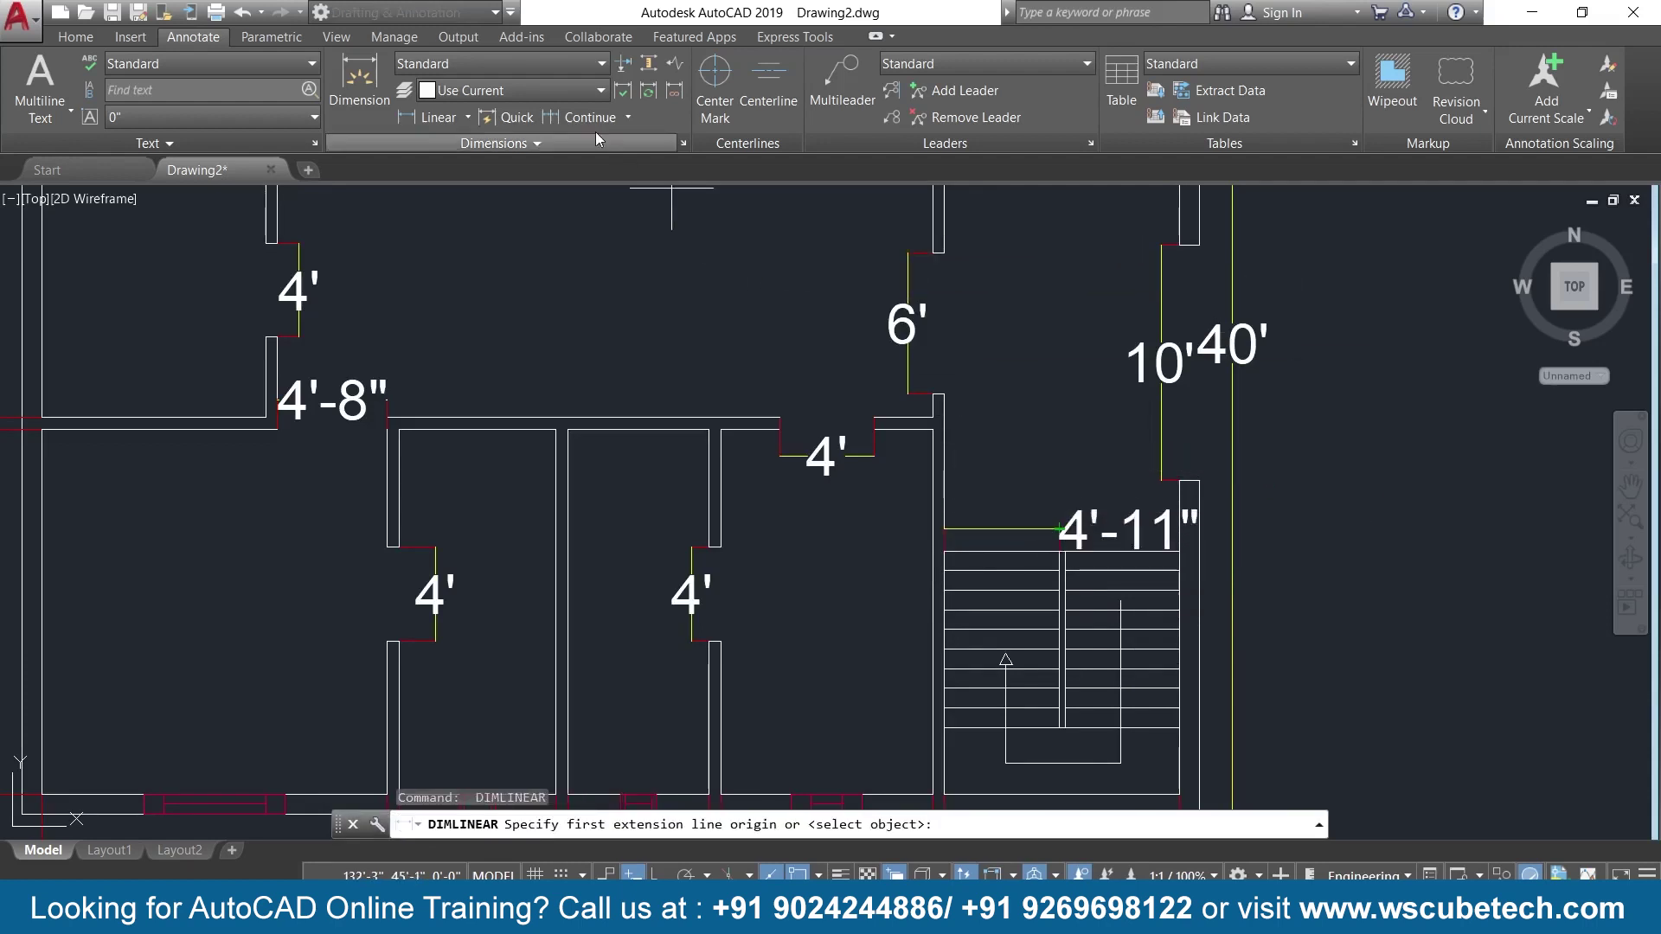
{"action": "left_click", "coordinate": [578, 117]}
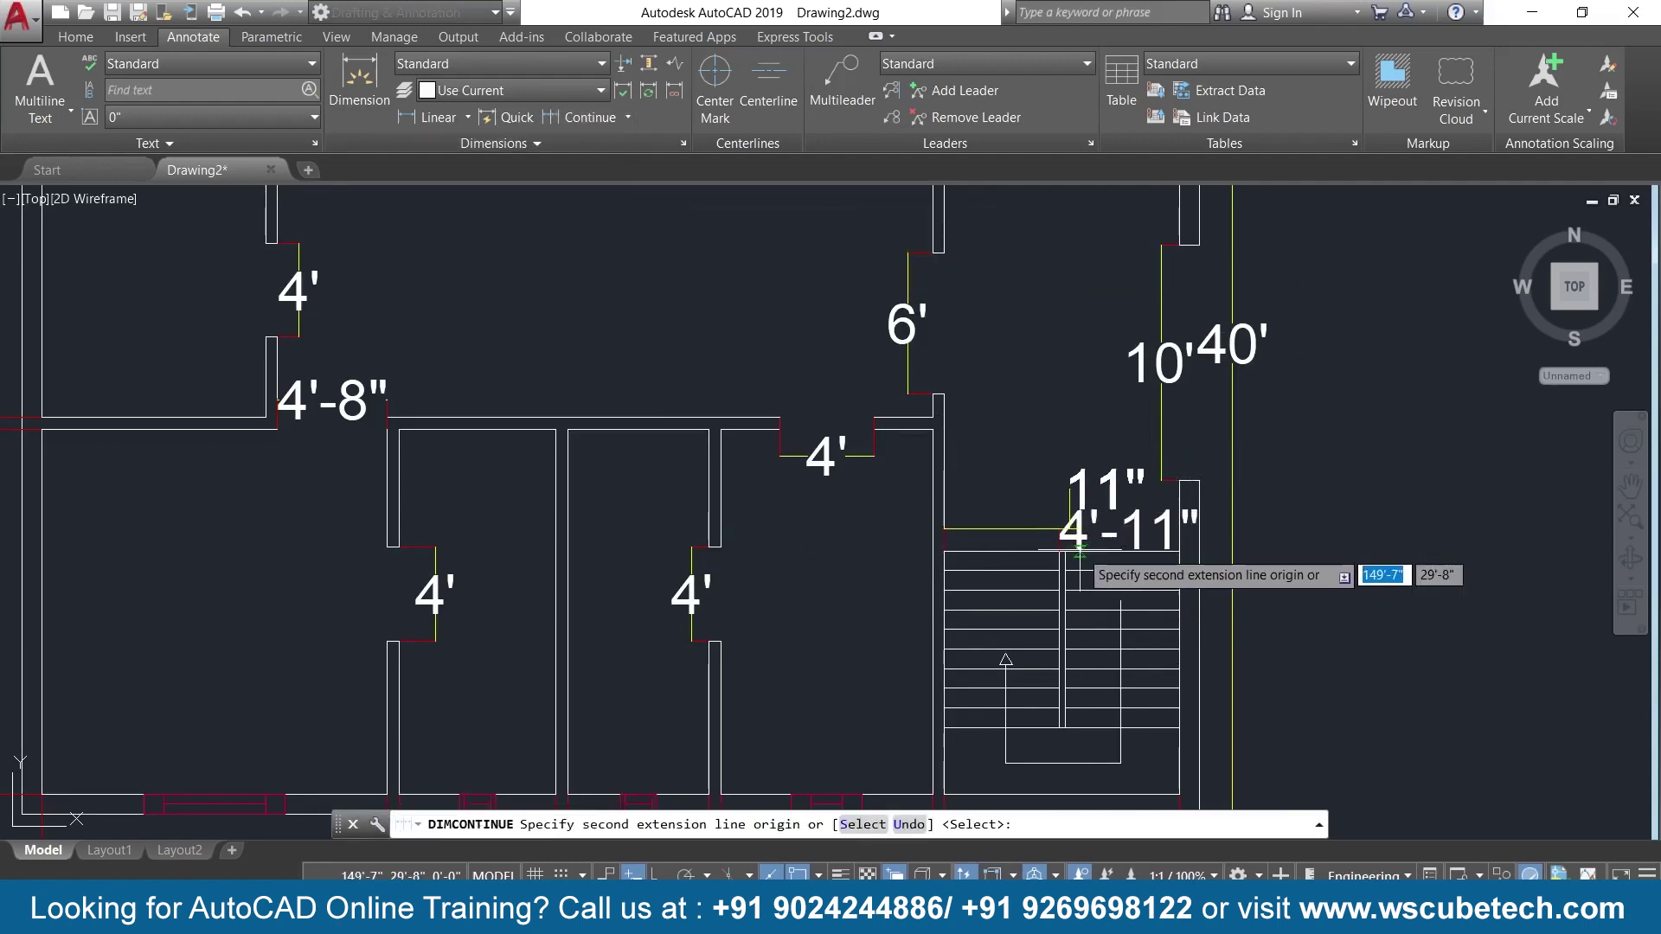
{"action": "left_click", "coordinate": [1065, 552]}
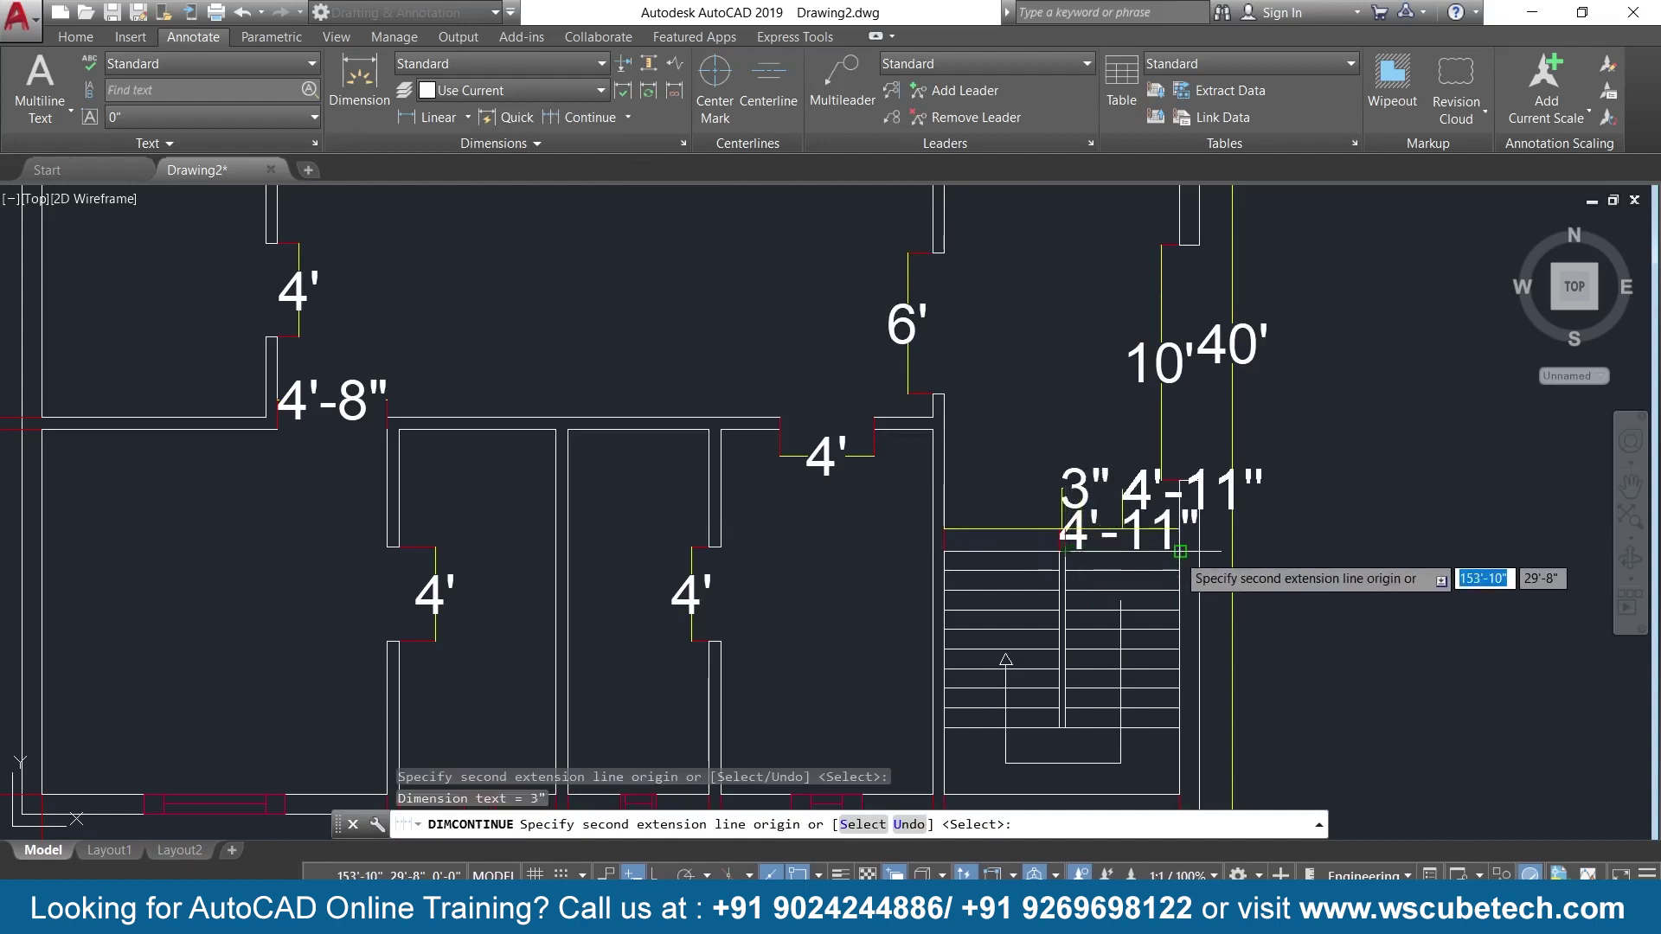
{"action": "key", "text": "Escape"}
{"action": "key", "text": "Escape"}
{"action": "key", "text": "Escape"}
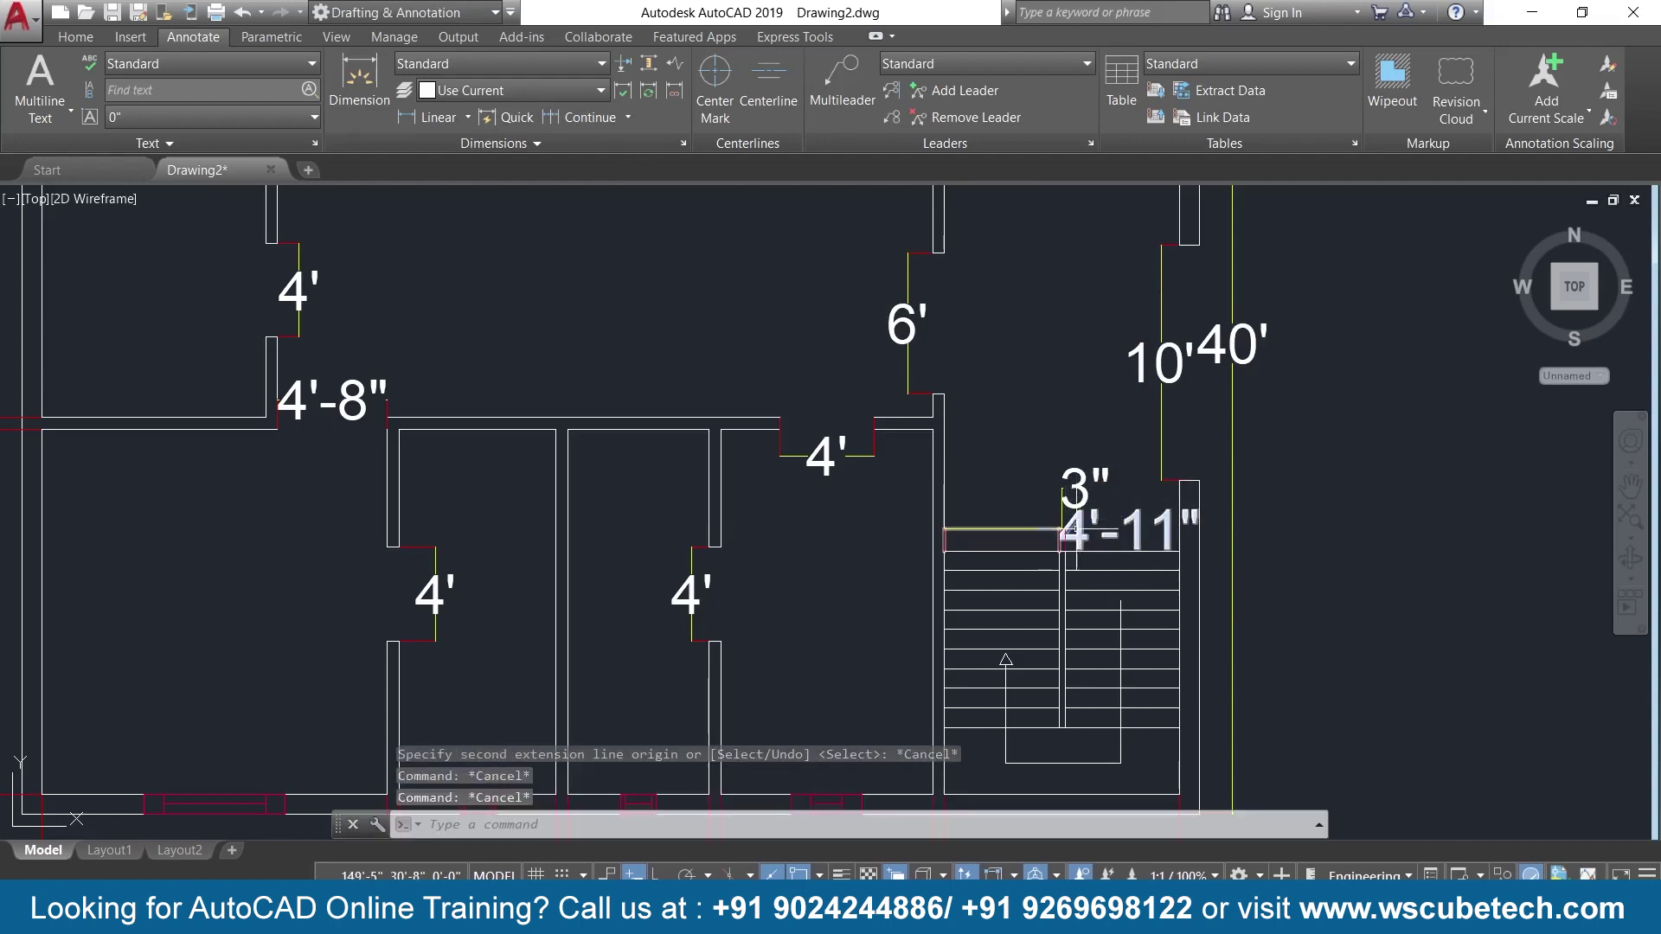
{"action": "left_click", "coordinate": [1073, 530]}
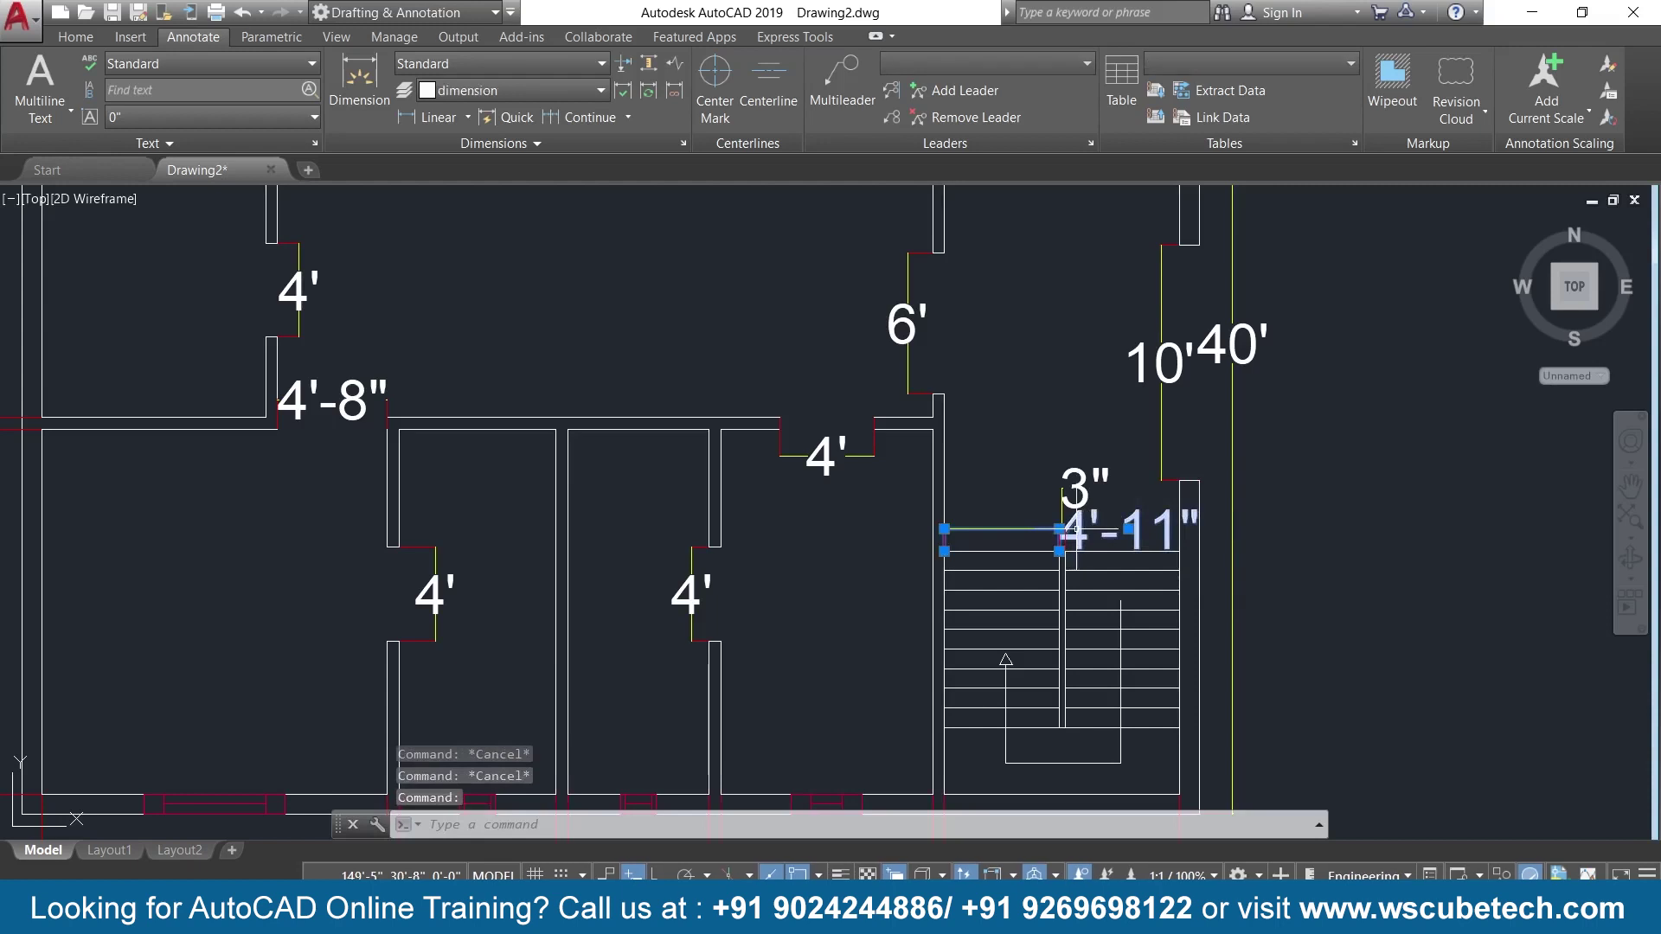
{"action": "key", "text": "Delete"}
{"action": "key", "text": "Delete"}
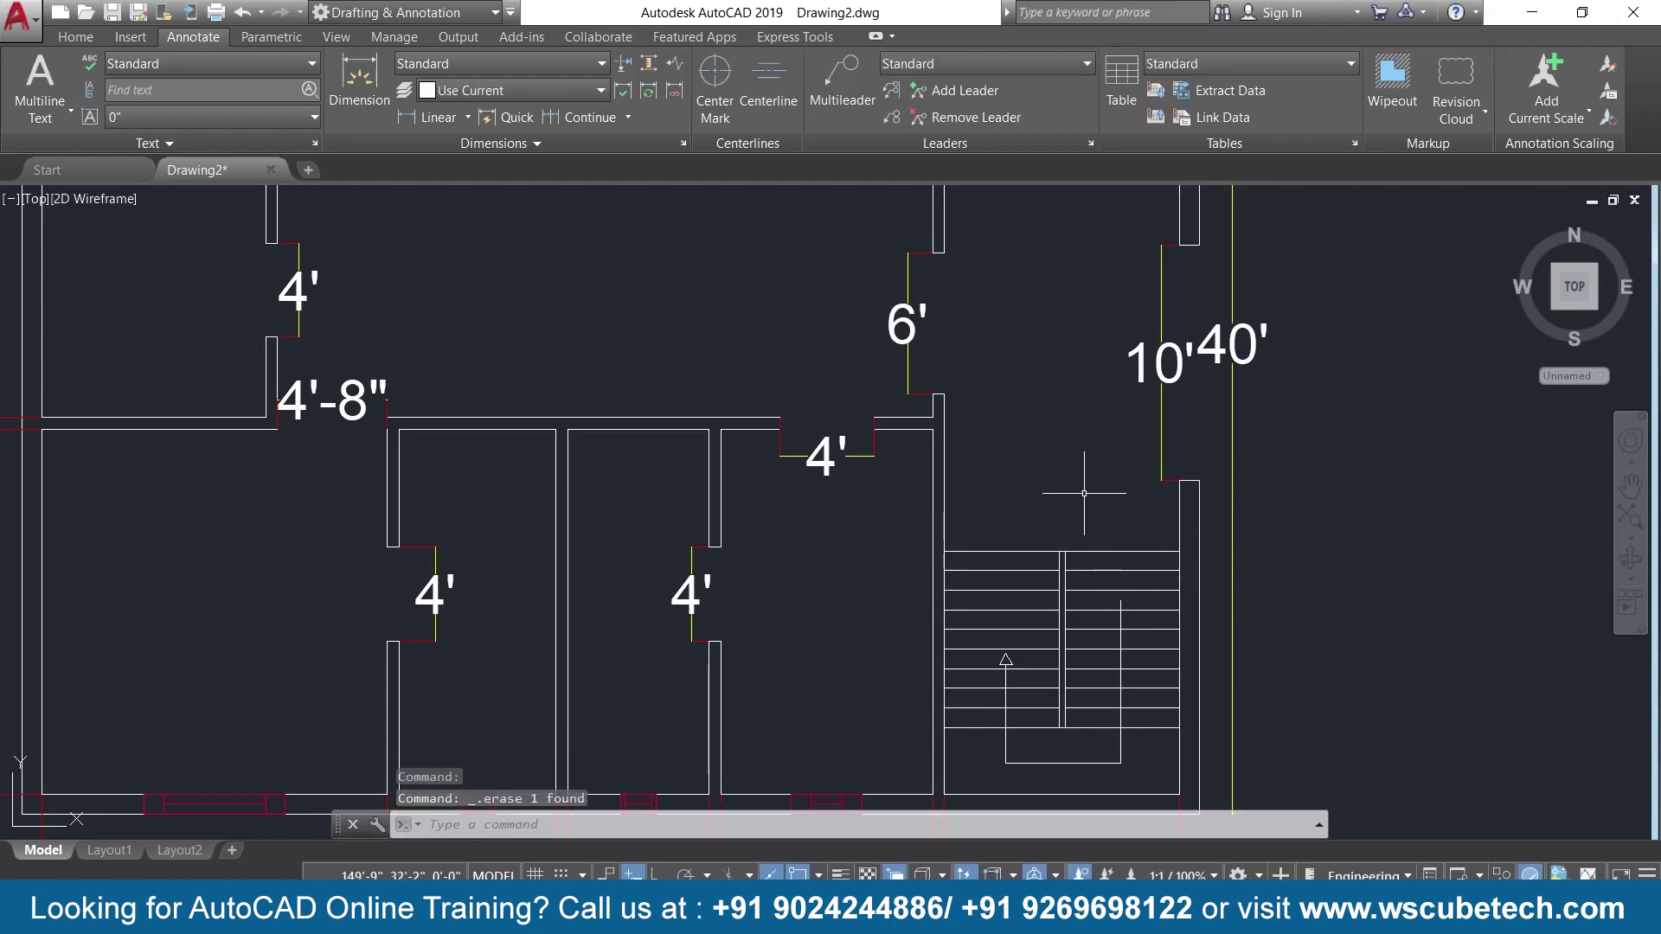
Draw a 10' horizontal dimension above the stairs, then erase it.
{"action": "left_click", "coordinate": [416, 121]}
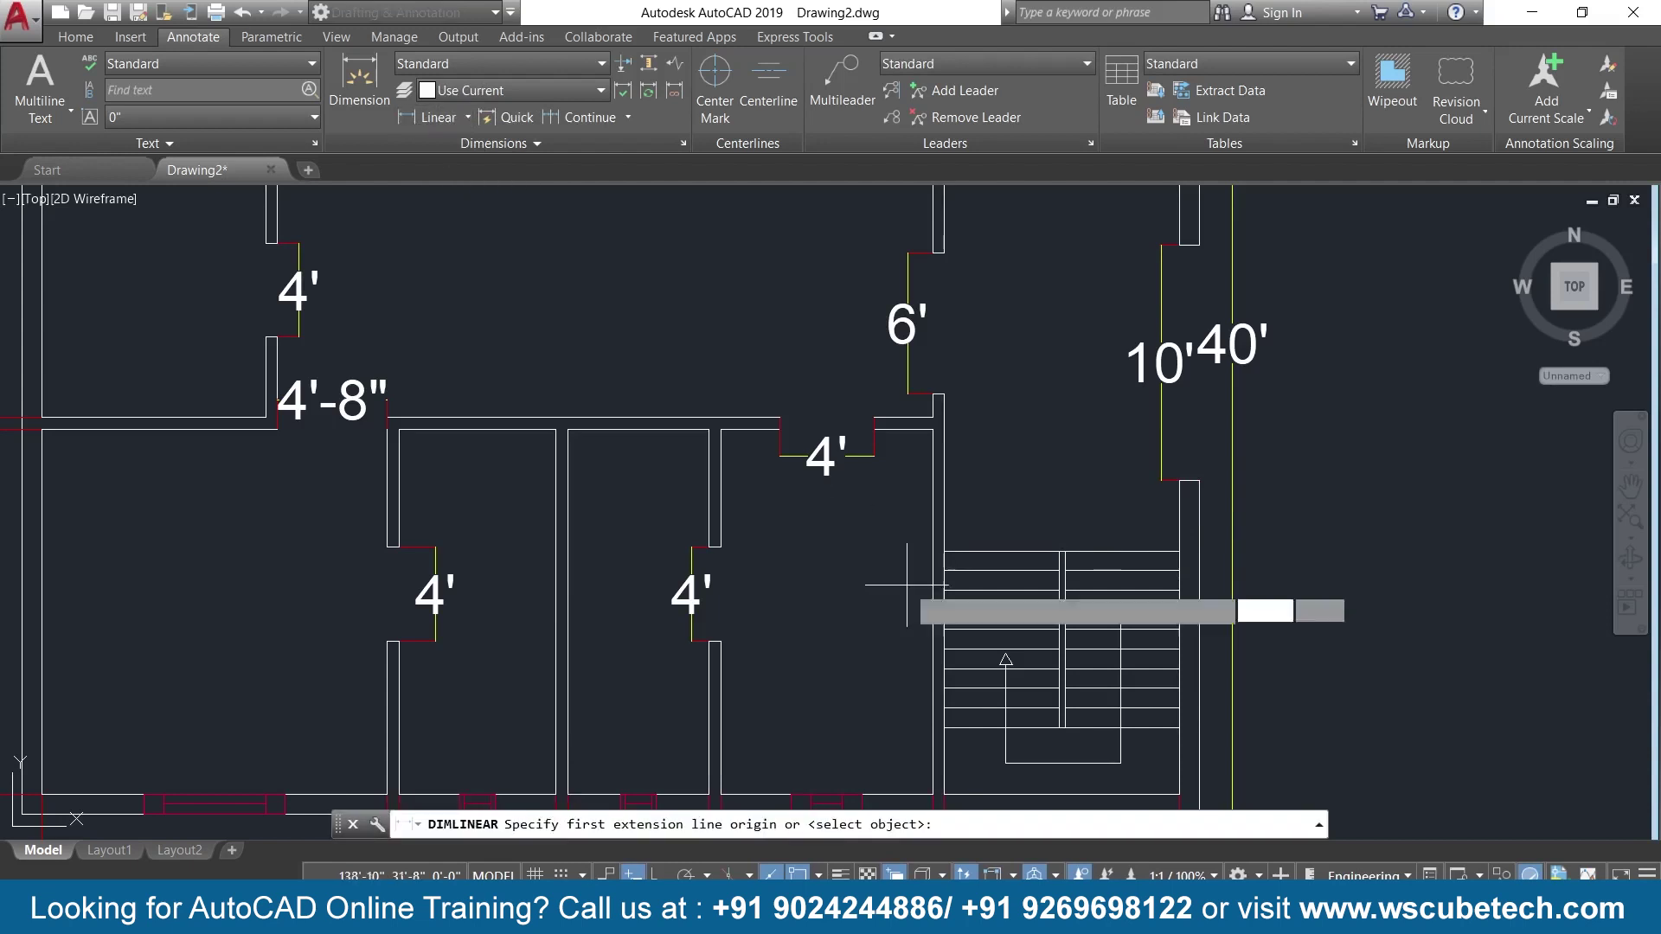
{"action": "left_click", "coordinate": [944, 553]}
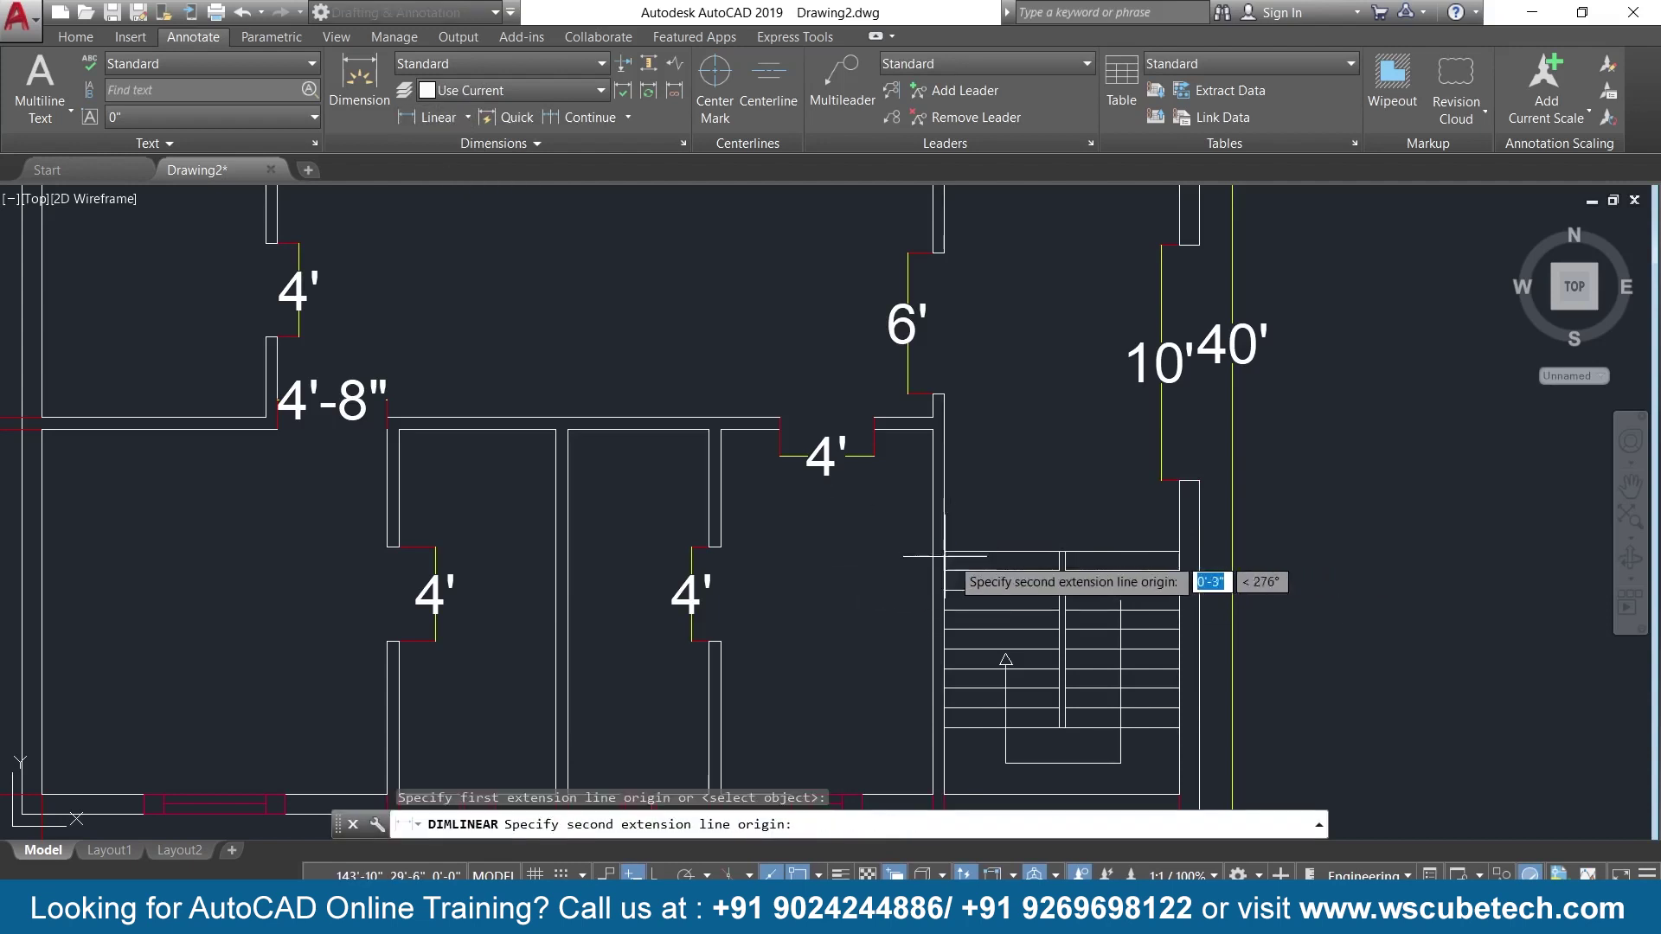
{"action": "left_click", "coordinate": [1179, 551]}
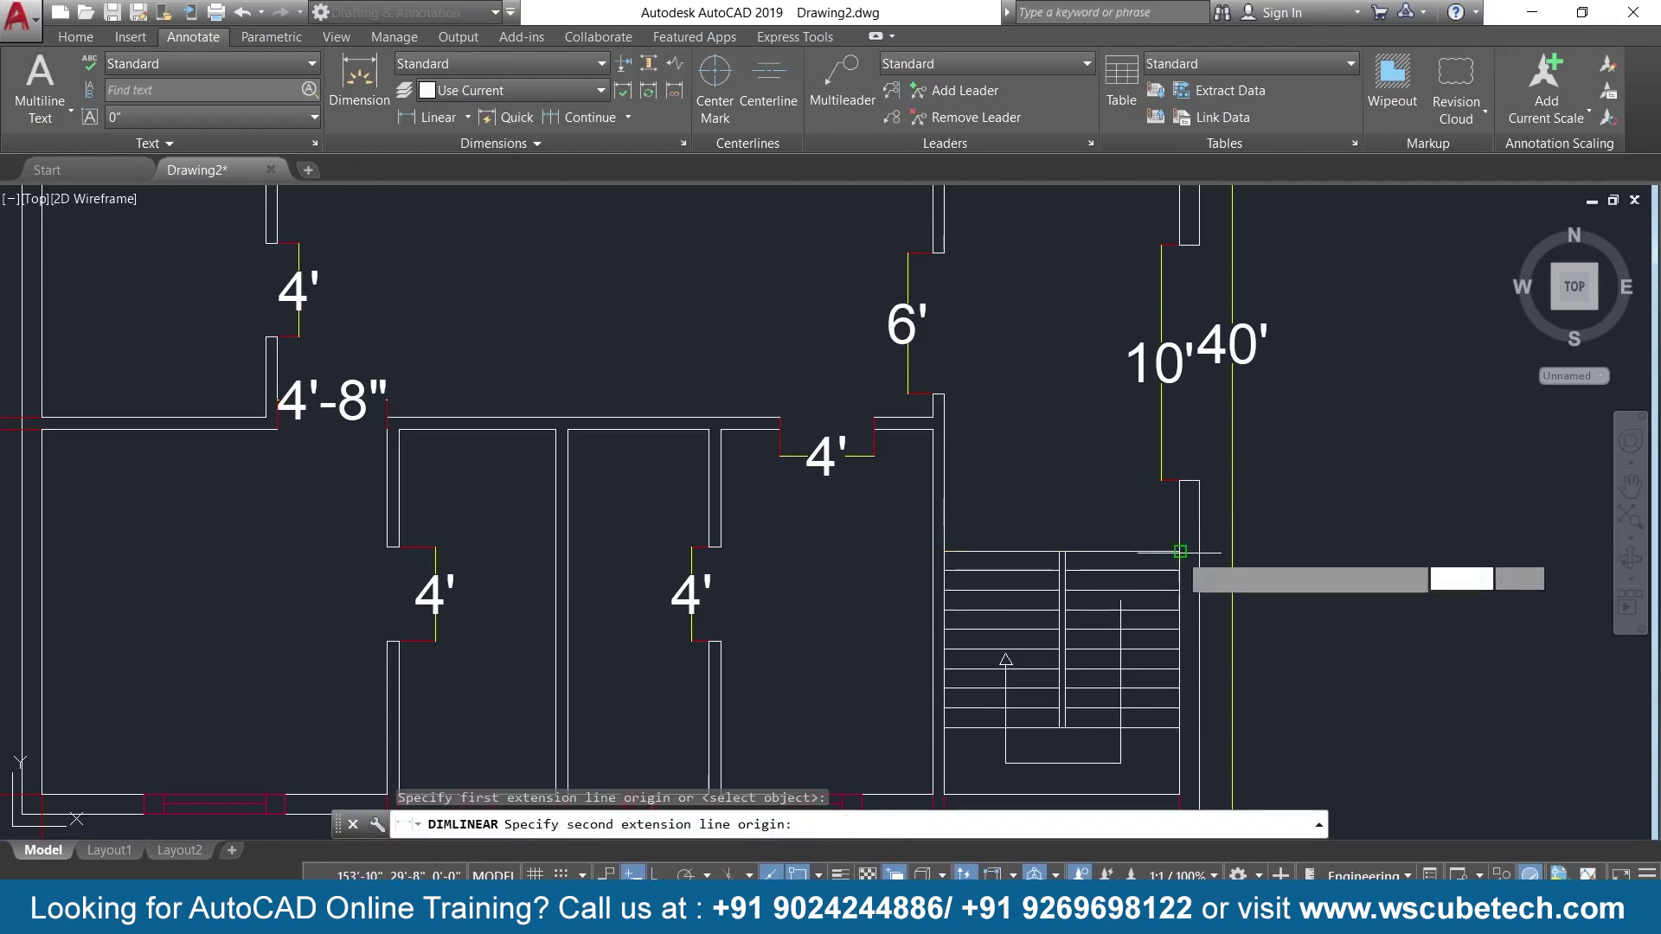
{"action": "left_click", "coordinate": [1155, 513]}
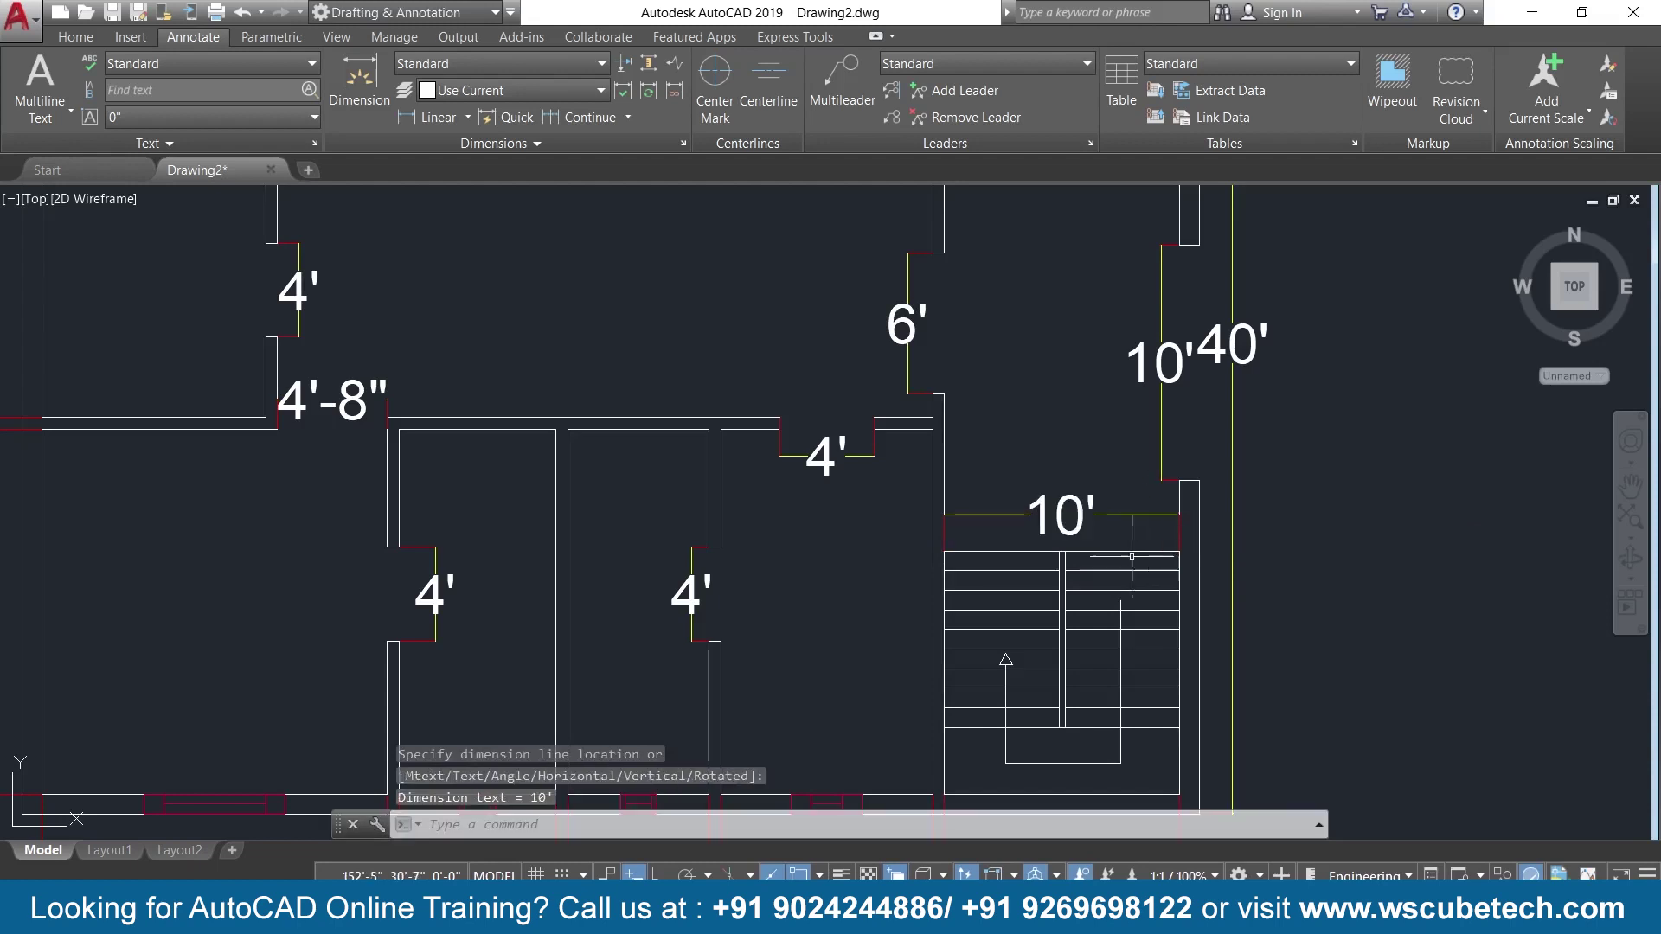
{"action": "scroll", "coordinate": [982, 445], "scroll_direction": "down", "scroll_amount": 5}
{"action": "scroll", "coordinate": [1010, 464], "scroll_direction": "up", "scroll_amount": 5}
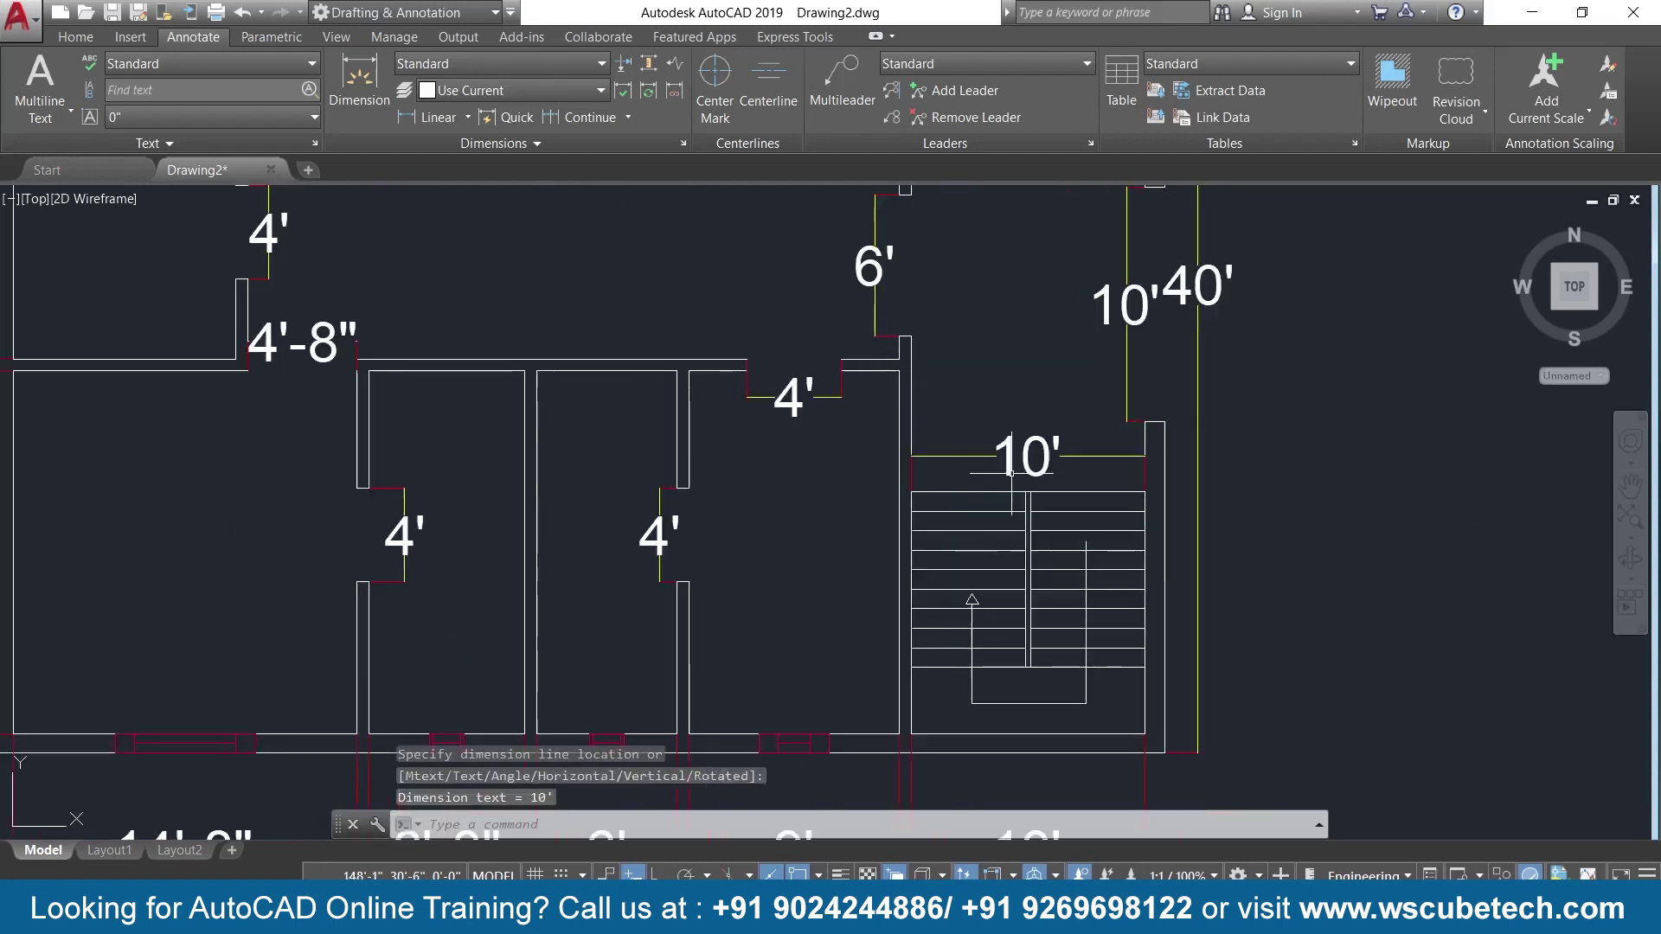
{"action": "left_click", "coordinate": [1010, 459]}
{"action": "key", "text": "Delete"}
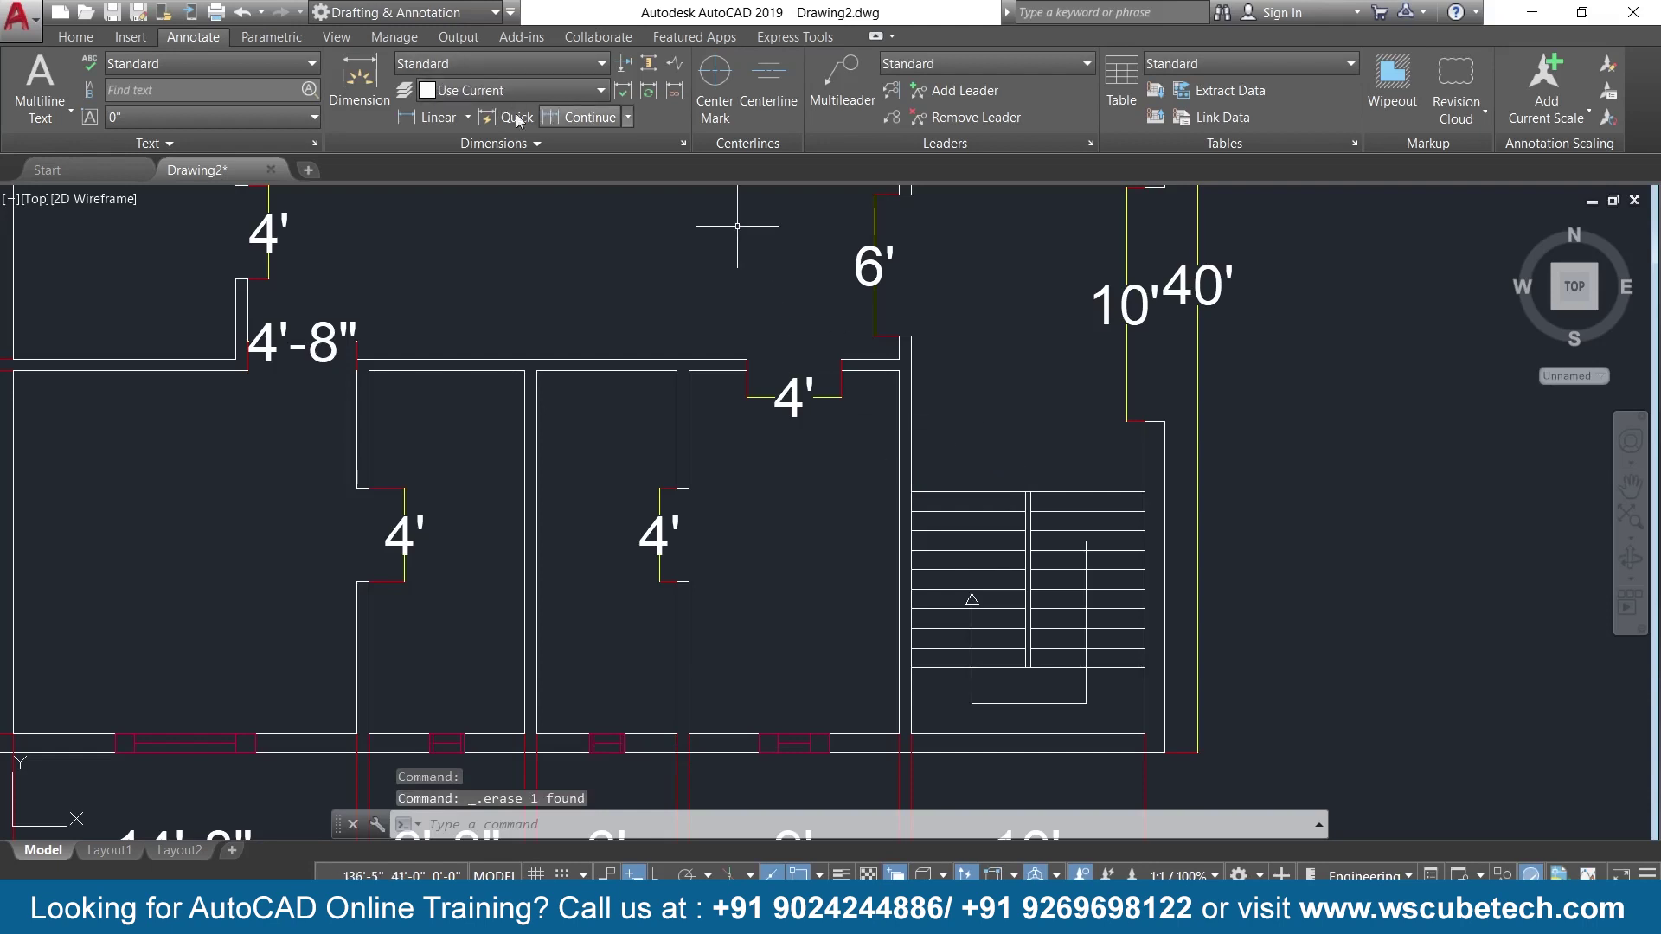
Pan and zoom out to view the whole floor plan.
{"action": "scroll", "coordinate": [547, 260], "scroll_direction": "down", "scroll_amount": 2}
{"action": "middle_click_drag", "start_coordinate": [549, 259], "coordinate": [915, 461]}
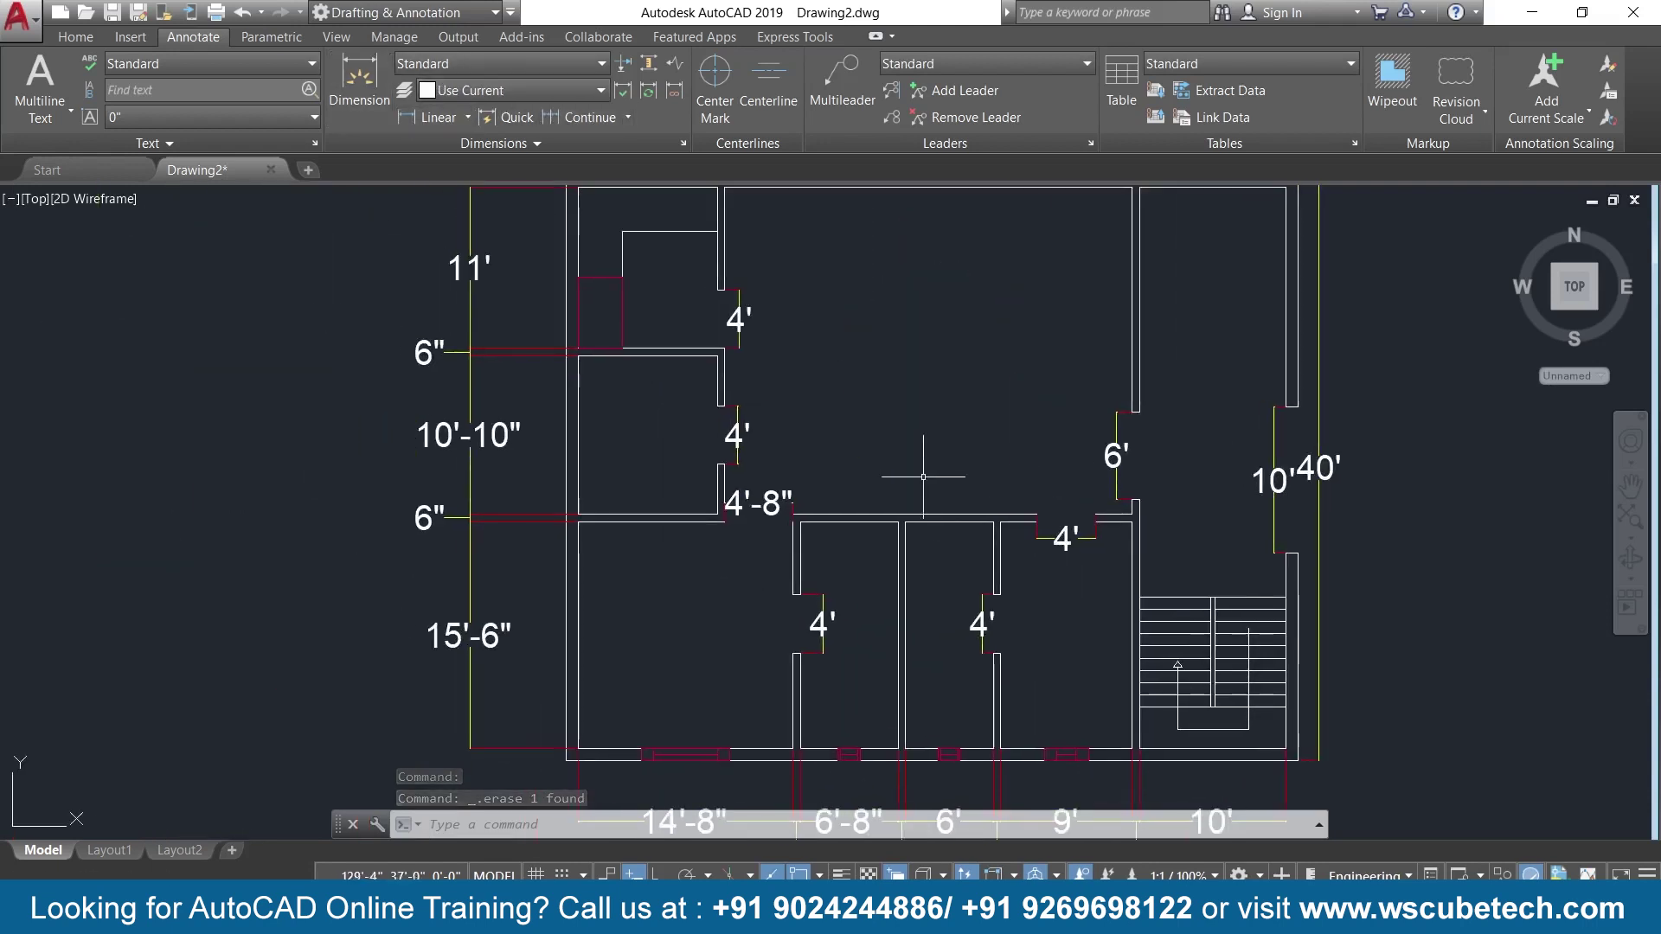
{"action": "scroll", "coordinate": [915, 461], "scroll_direction": "down", "scroll_amount": 2}
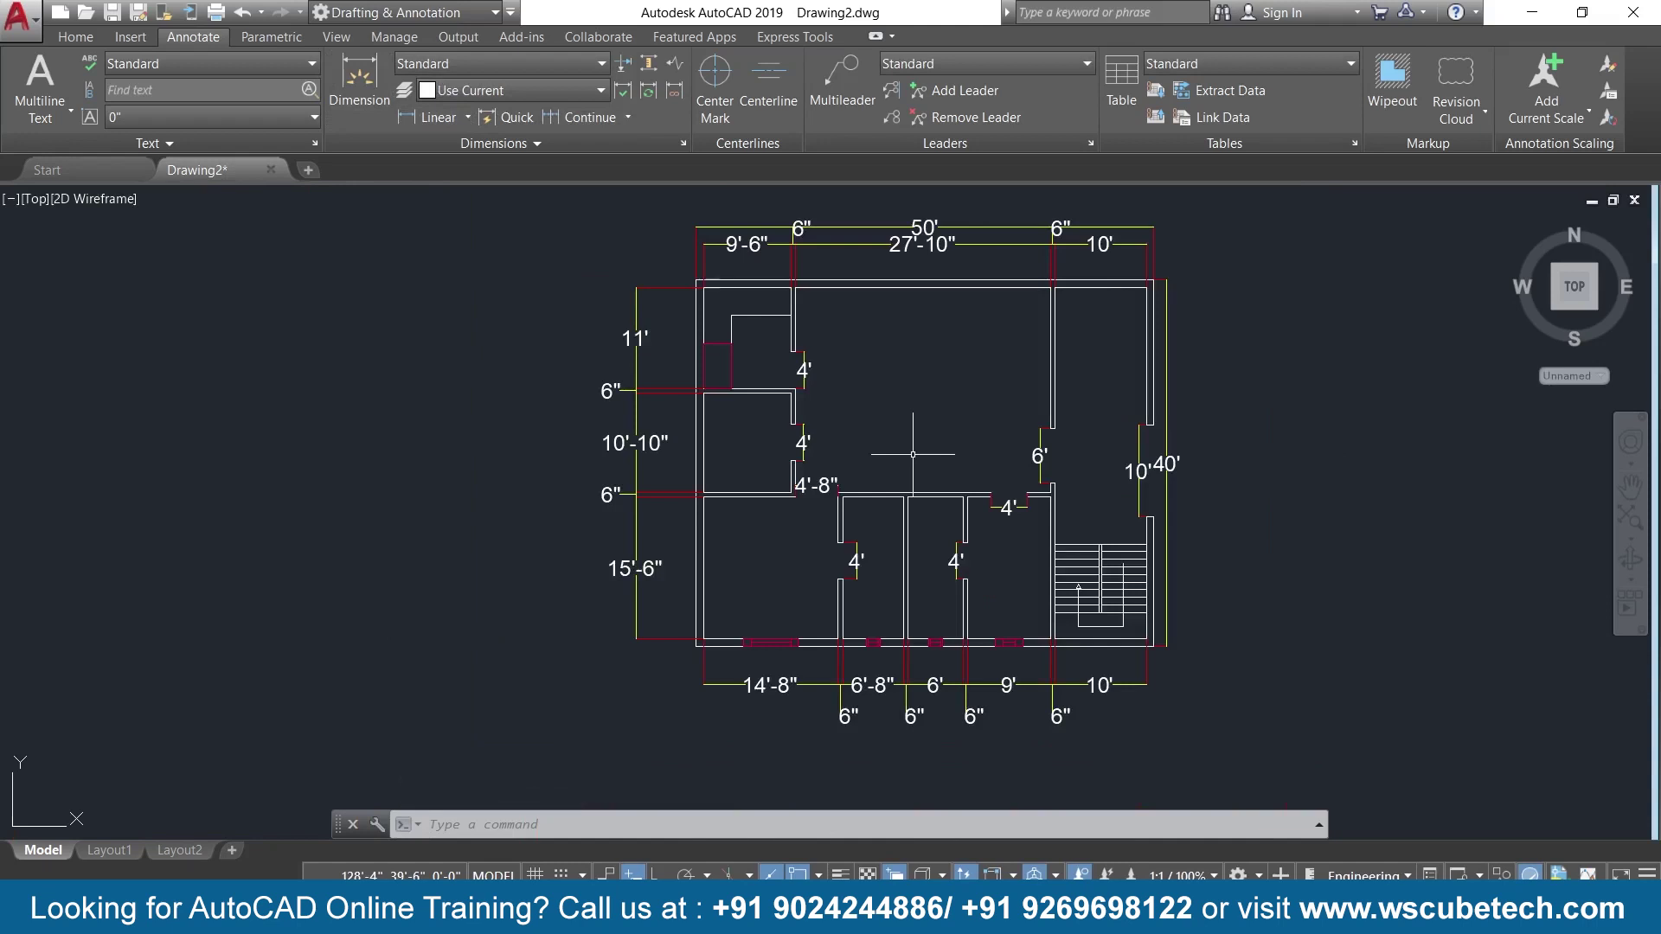
{"action": "middle_click_drag", "start_coordinate": [915, 461], "coordinate": [957, 518]}
{"action": "scroll", "coordinate": [958, 497], "scroll_direction": "up", "scroll_amount": 2}
{"action": "scroll", "coordinate": [957, 484], "scroll_direction": "down", "scroll_amount": 2}
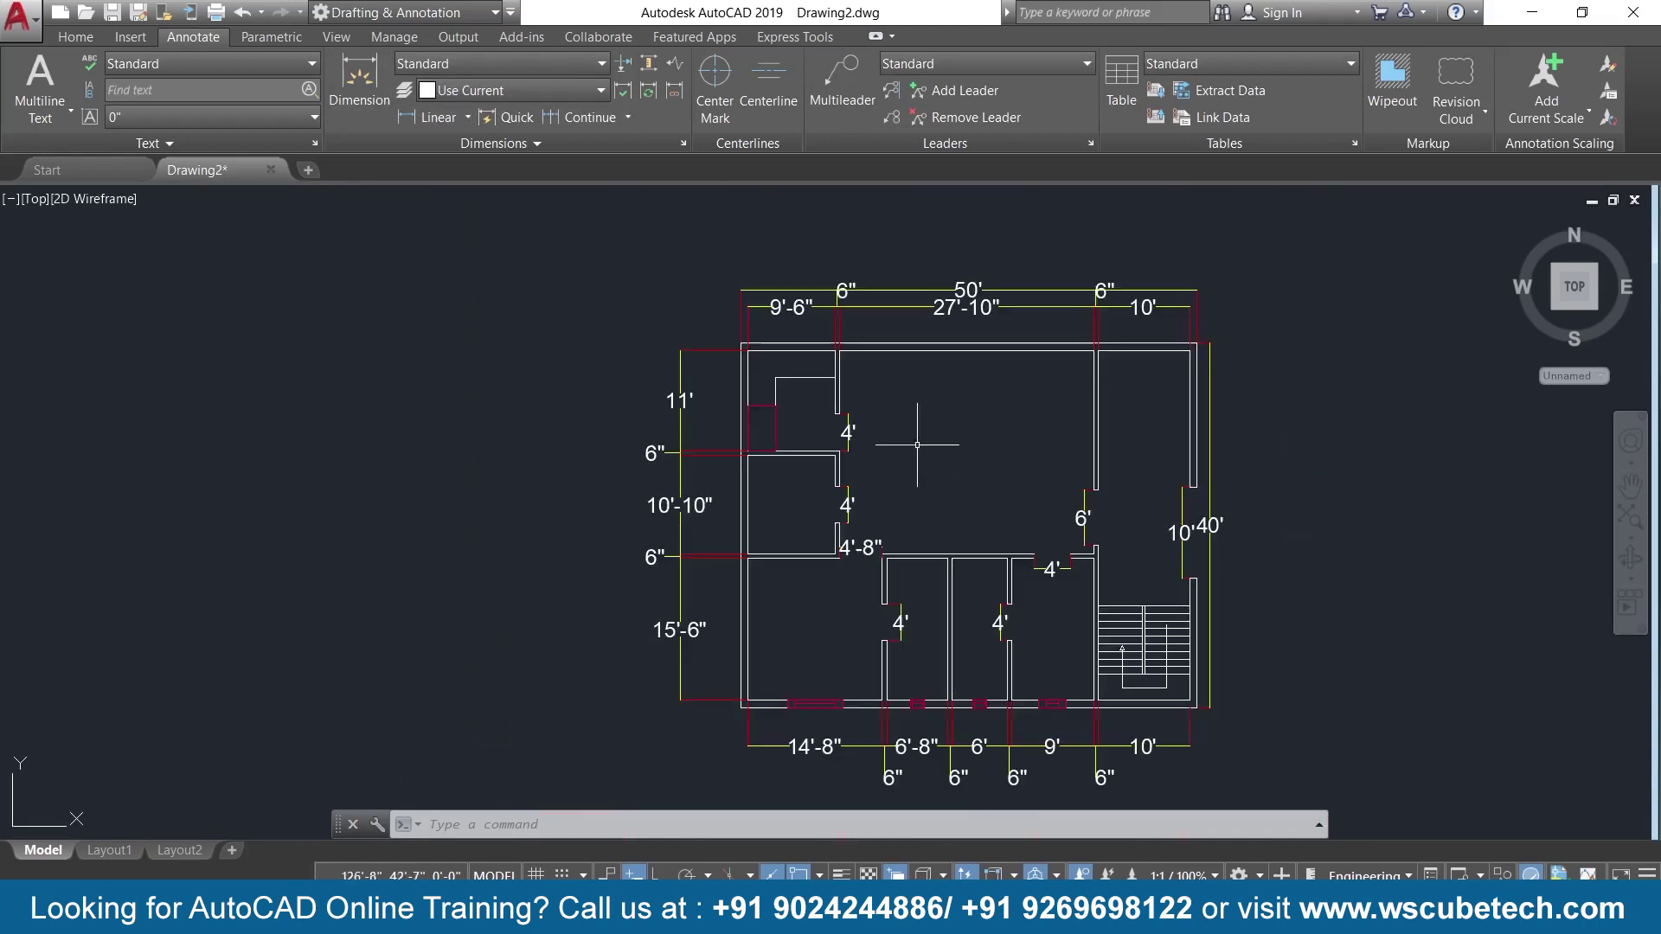
{"action": "left_click", "coordinate": [63, 33]}
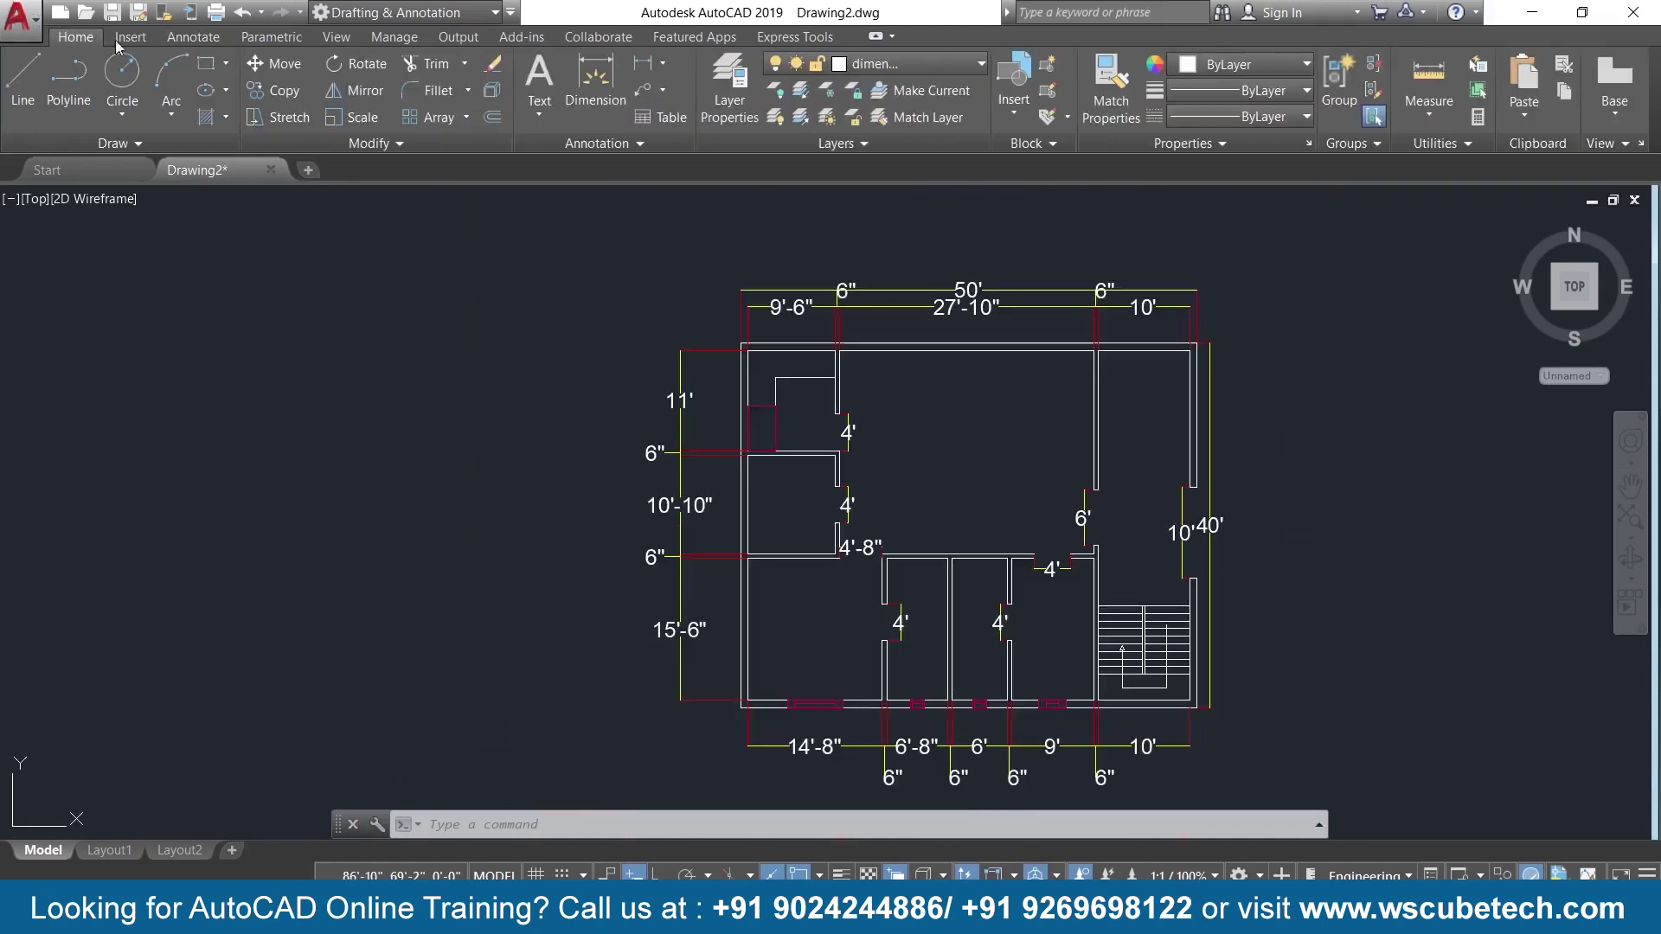
Make the text layer current and draw a multiline text box left of the plan.
{"action": "left_click", "coordinate": [951, 60]}
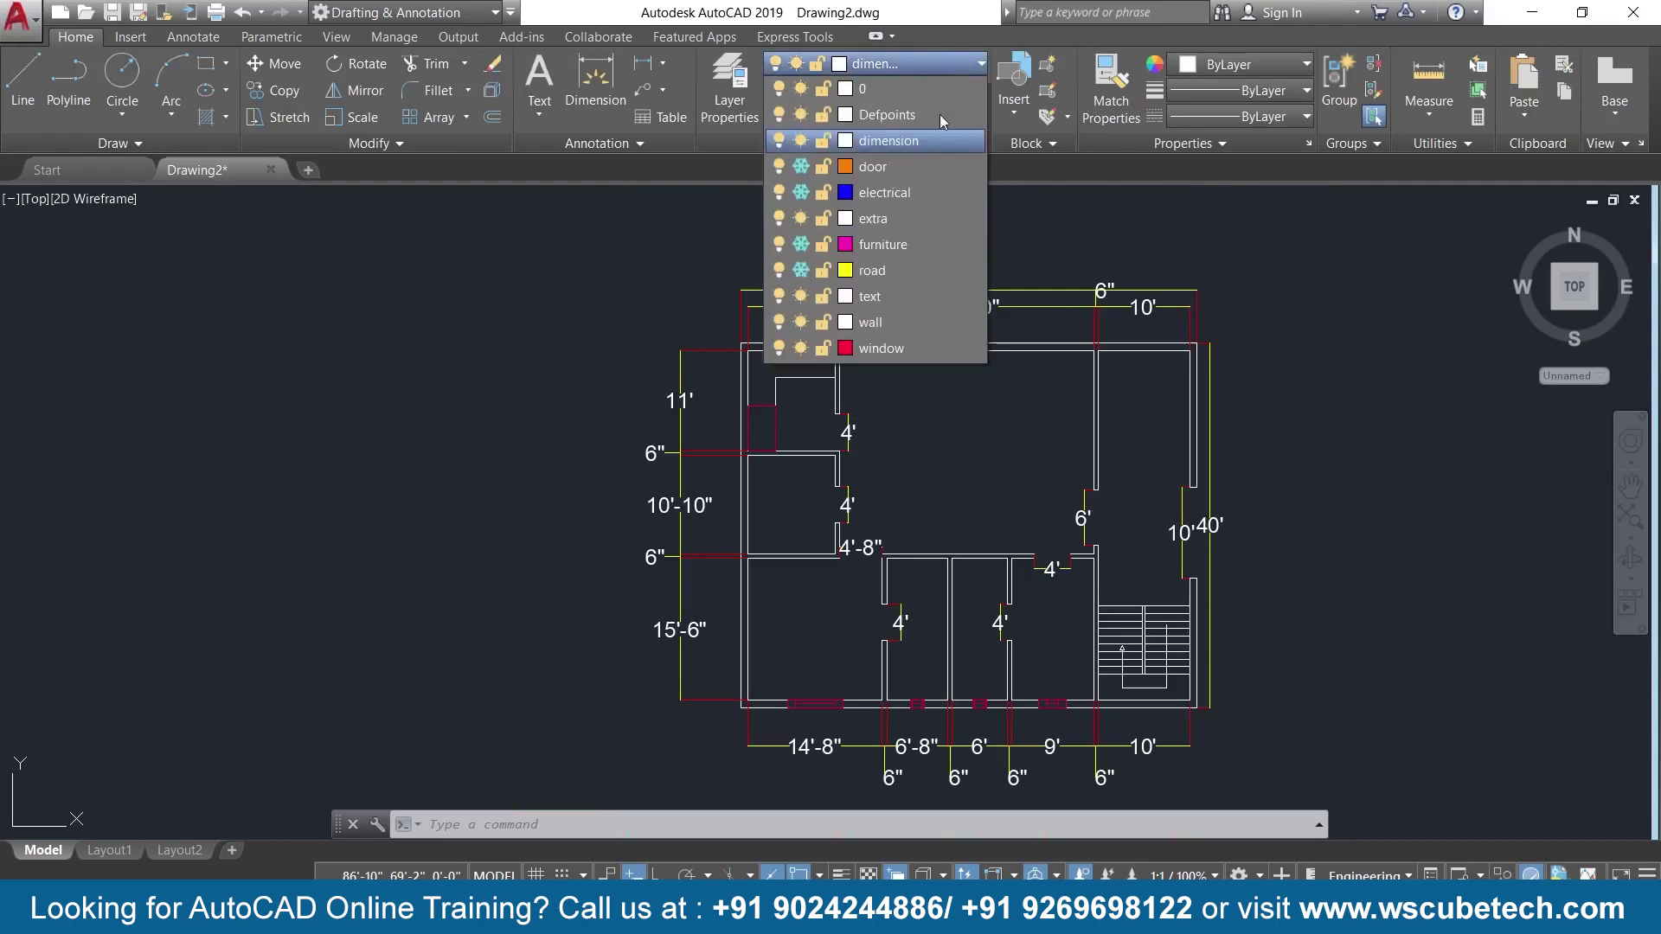
{"action": "left_click", "coordinate": [863, 298]}
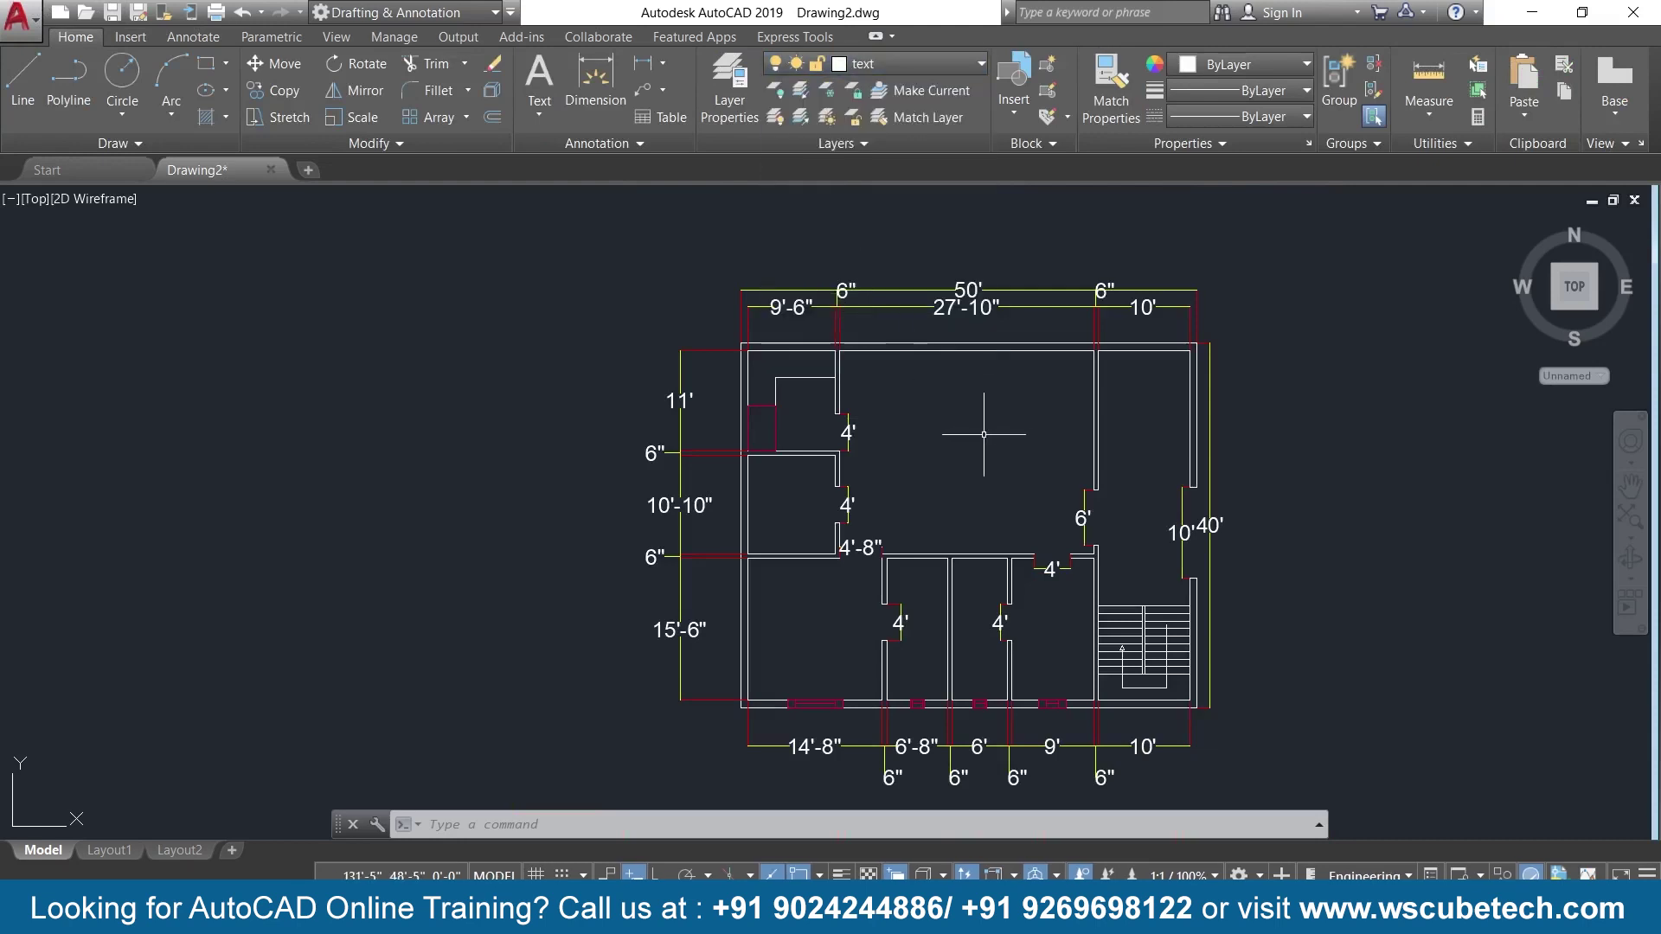
{"action": "left_click", "coordinate": [540, 111]}
{"action": "left_click", "coordinate": [557, 159]}
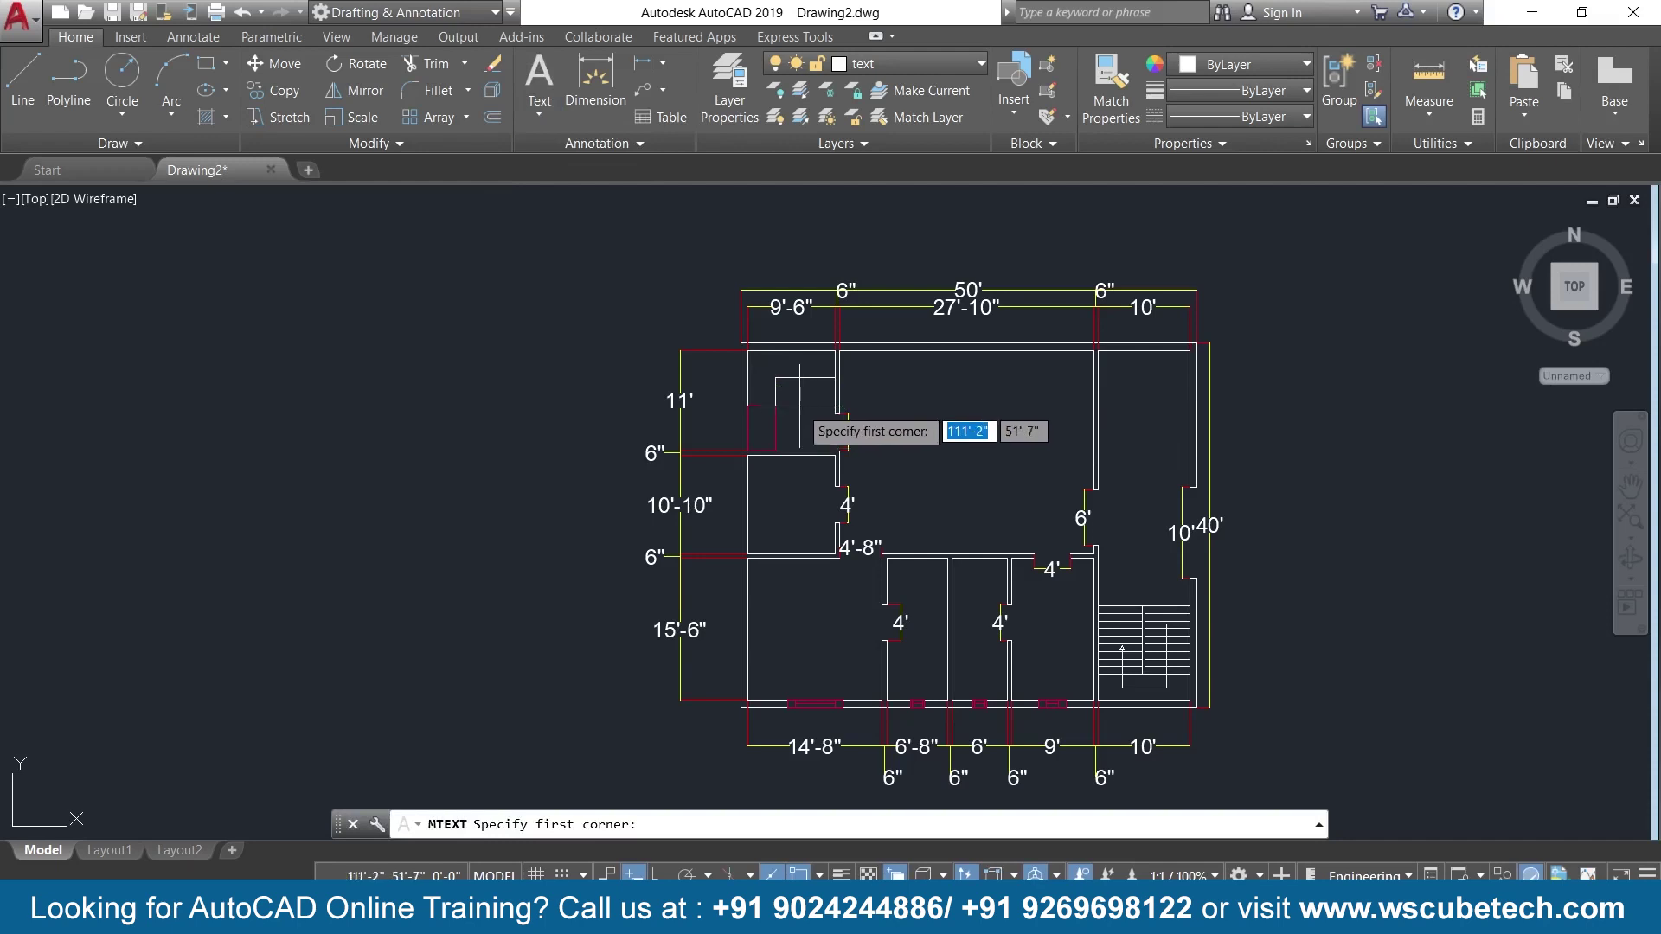
{"action": "left_click", "coordinate": [351, 361]}
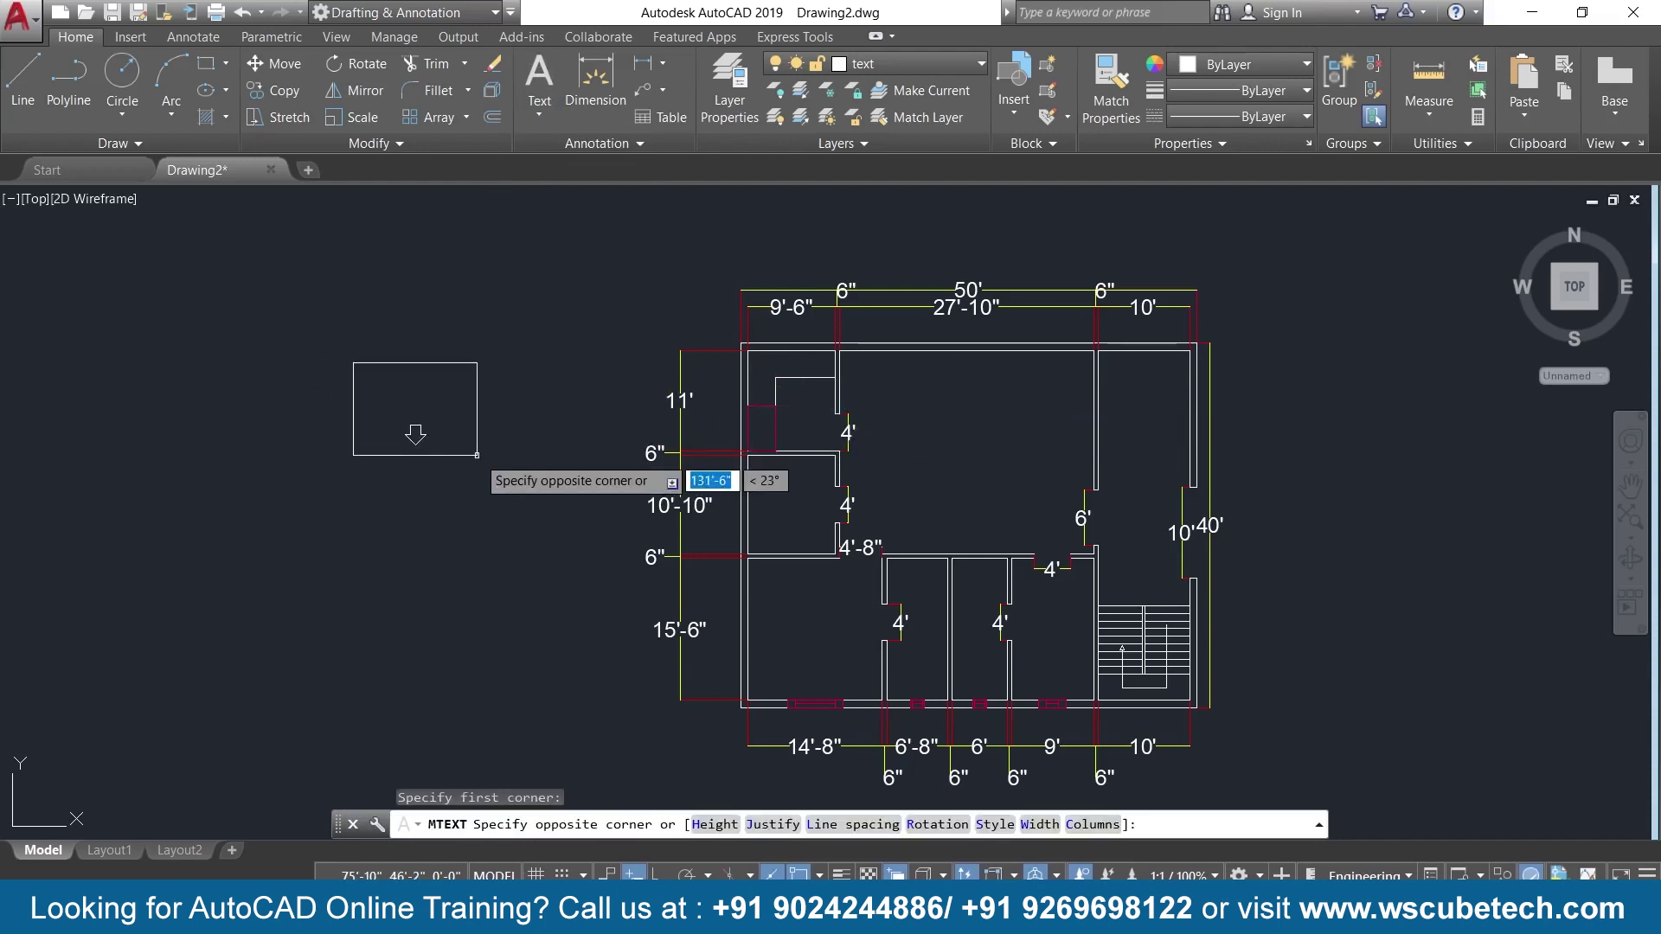
{"action": "left_click", "coordinate": [1643, 380]}
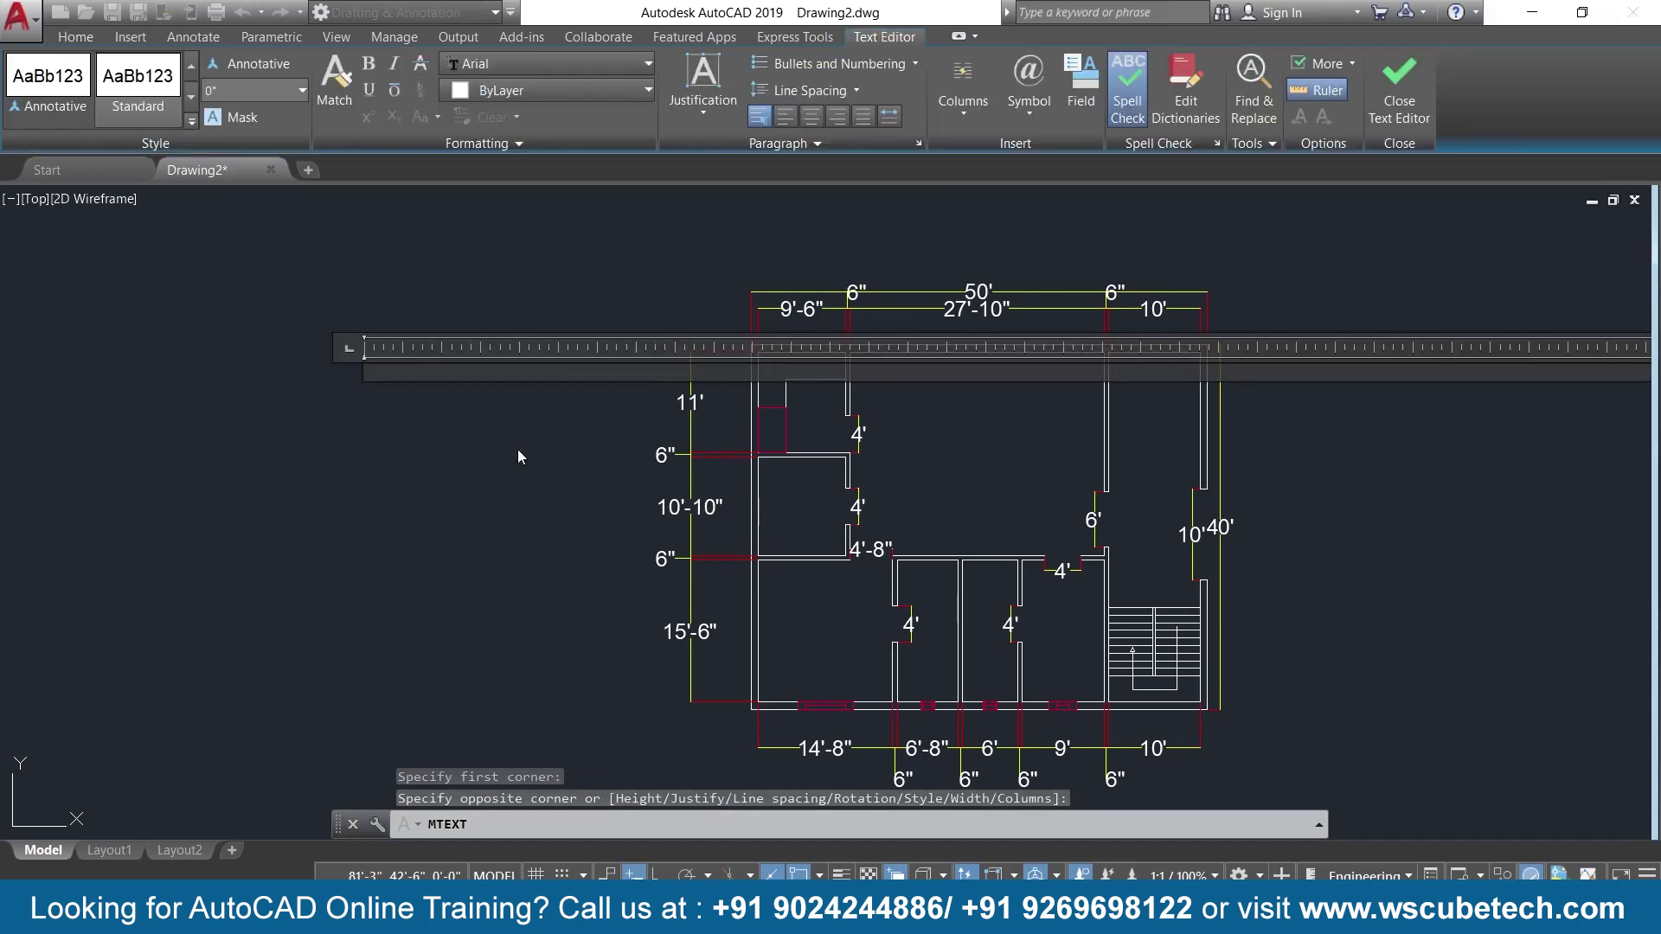
Pick a text height from the list, then close the editor without text.
{"action": "left_click", "coordinate": [301, 90]}
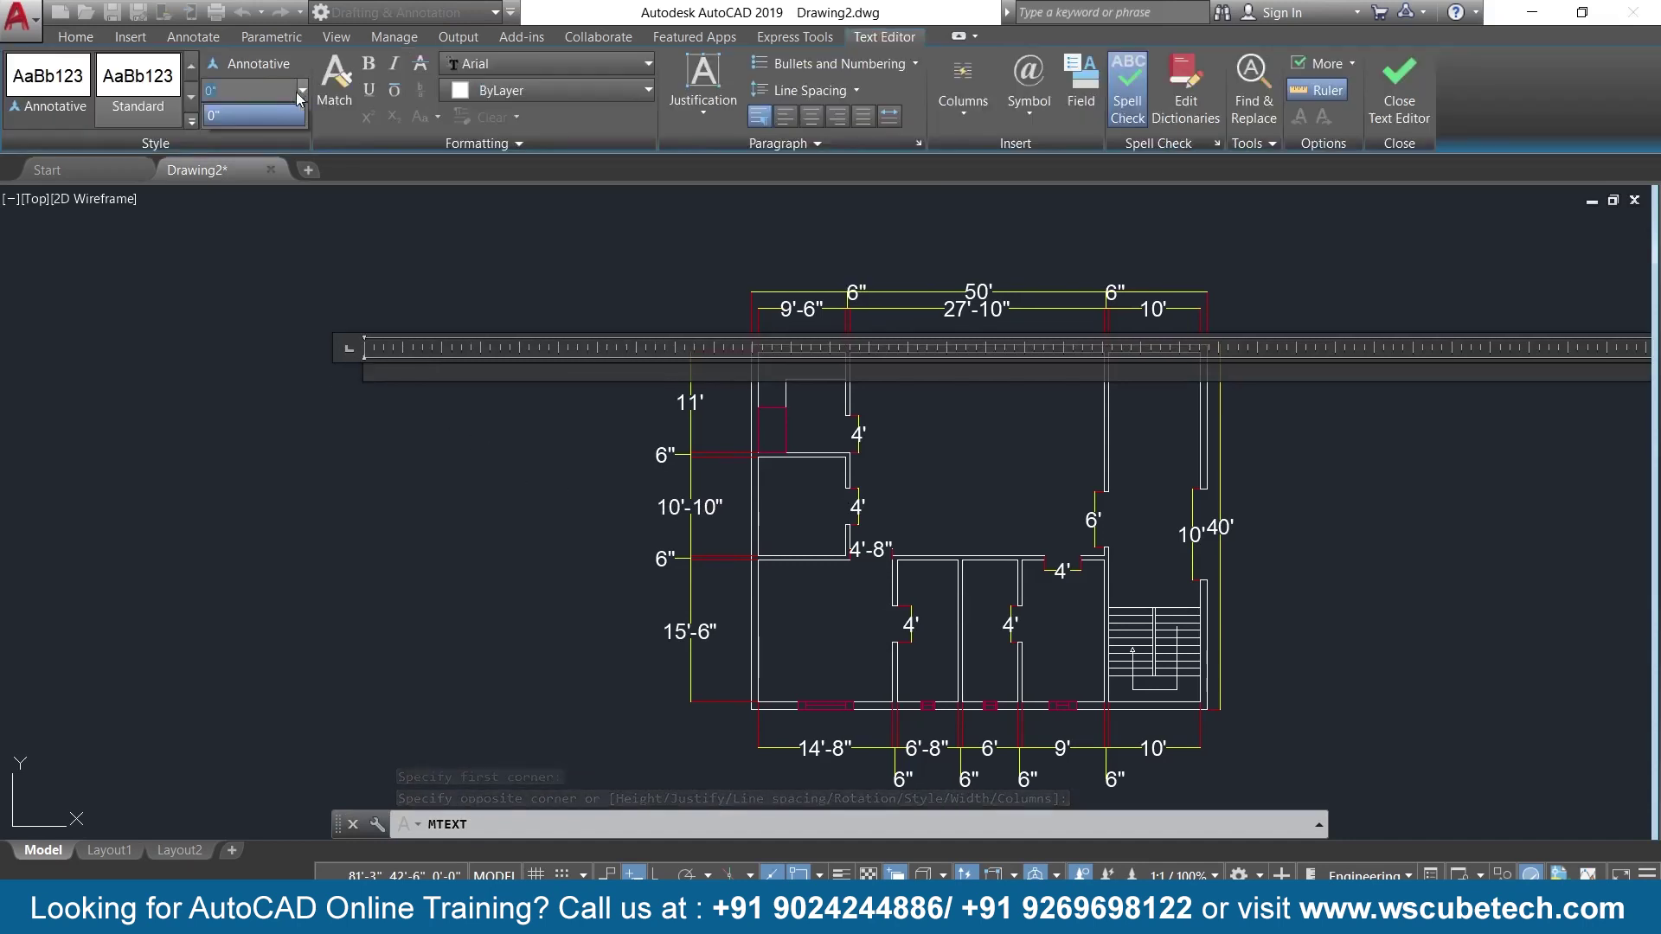
{"action": "left_click", "coordinate": [251, 115]}
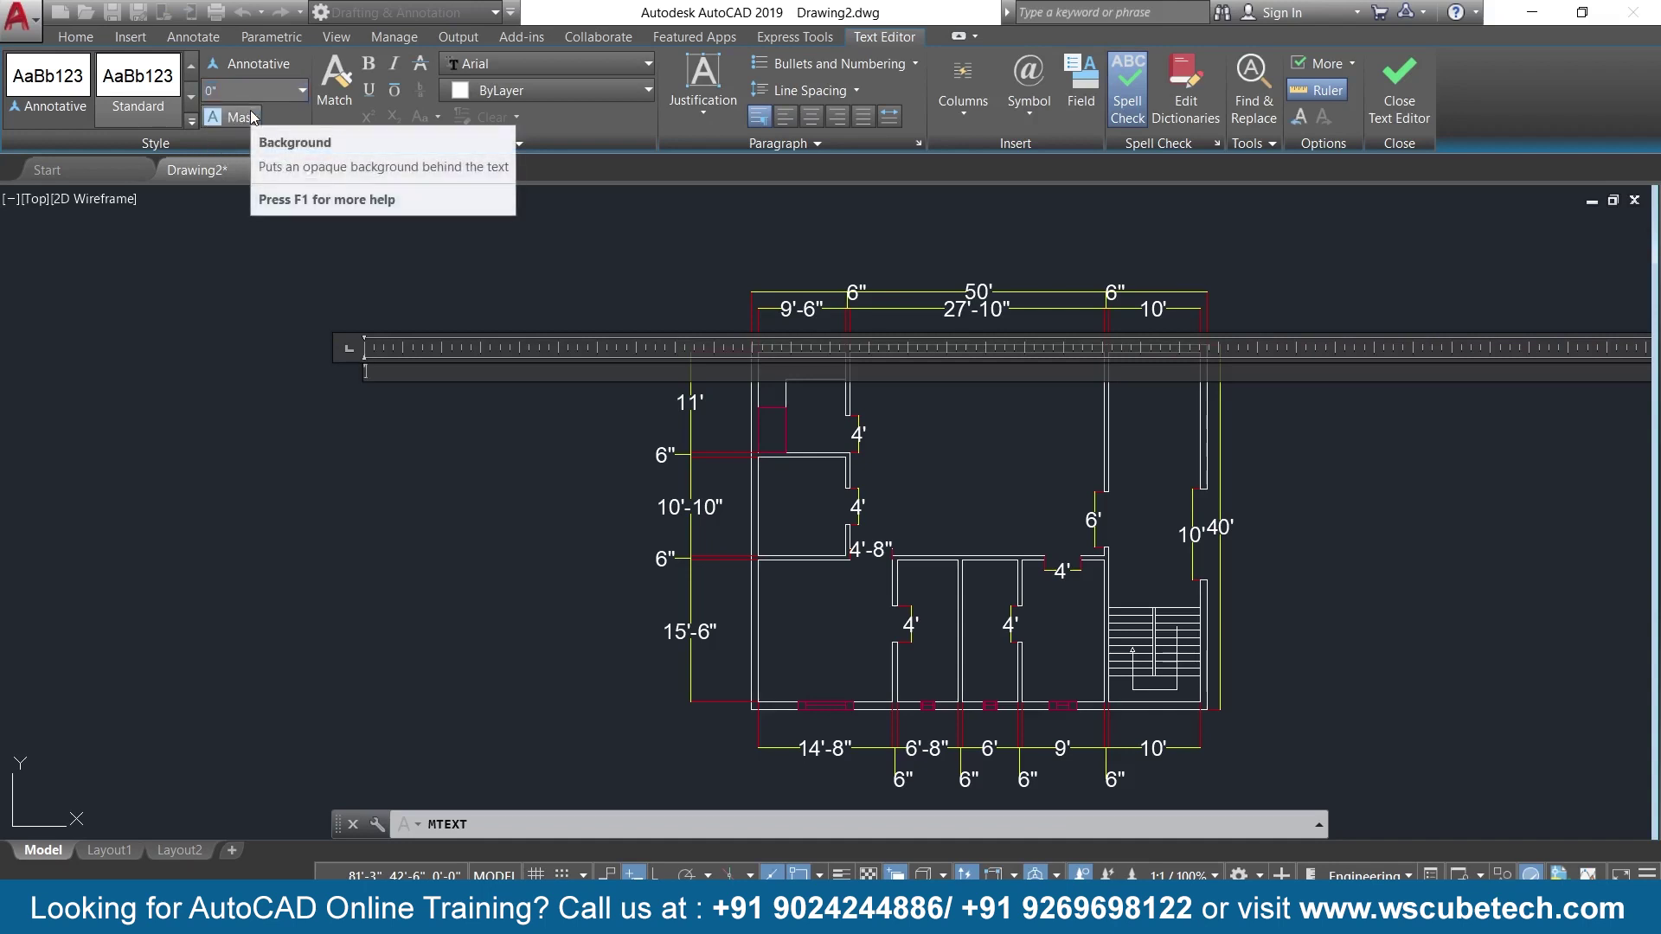
{"action": "left_click", "coordinate": [204, 91]}
{"action": "type", "text": "1'"}
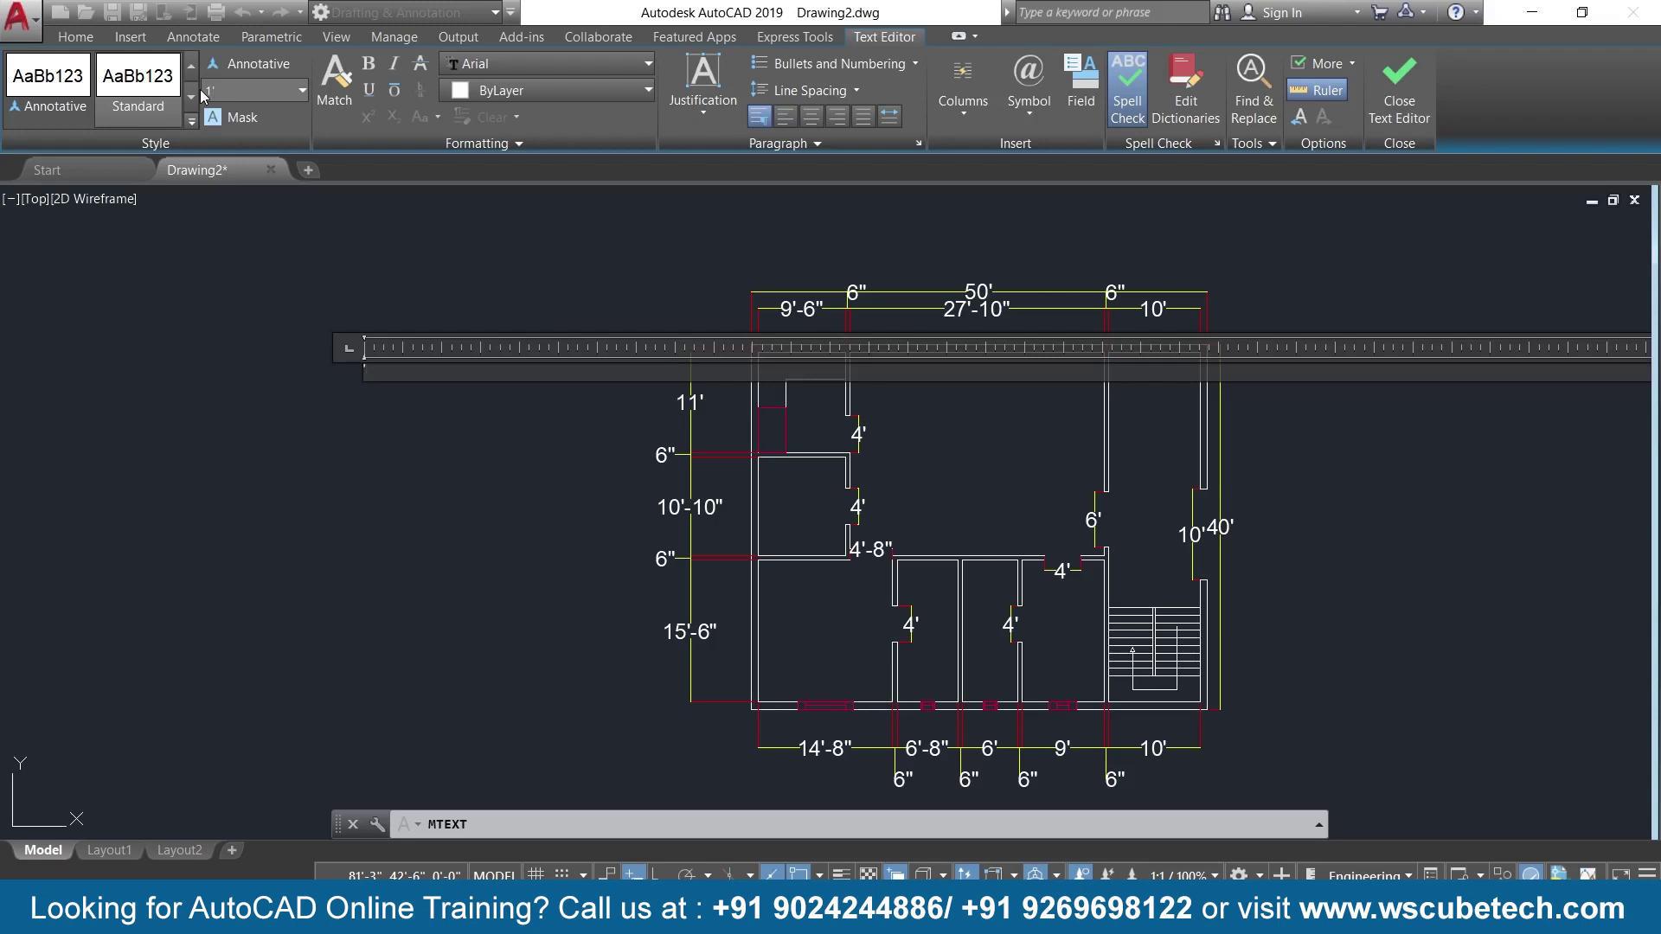
{"action": "key", "text": "Escape"}
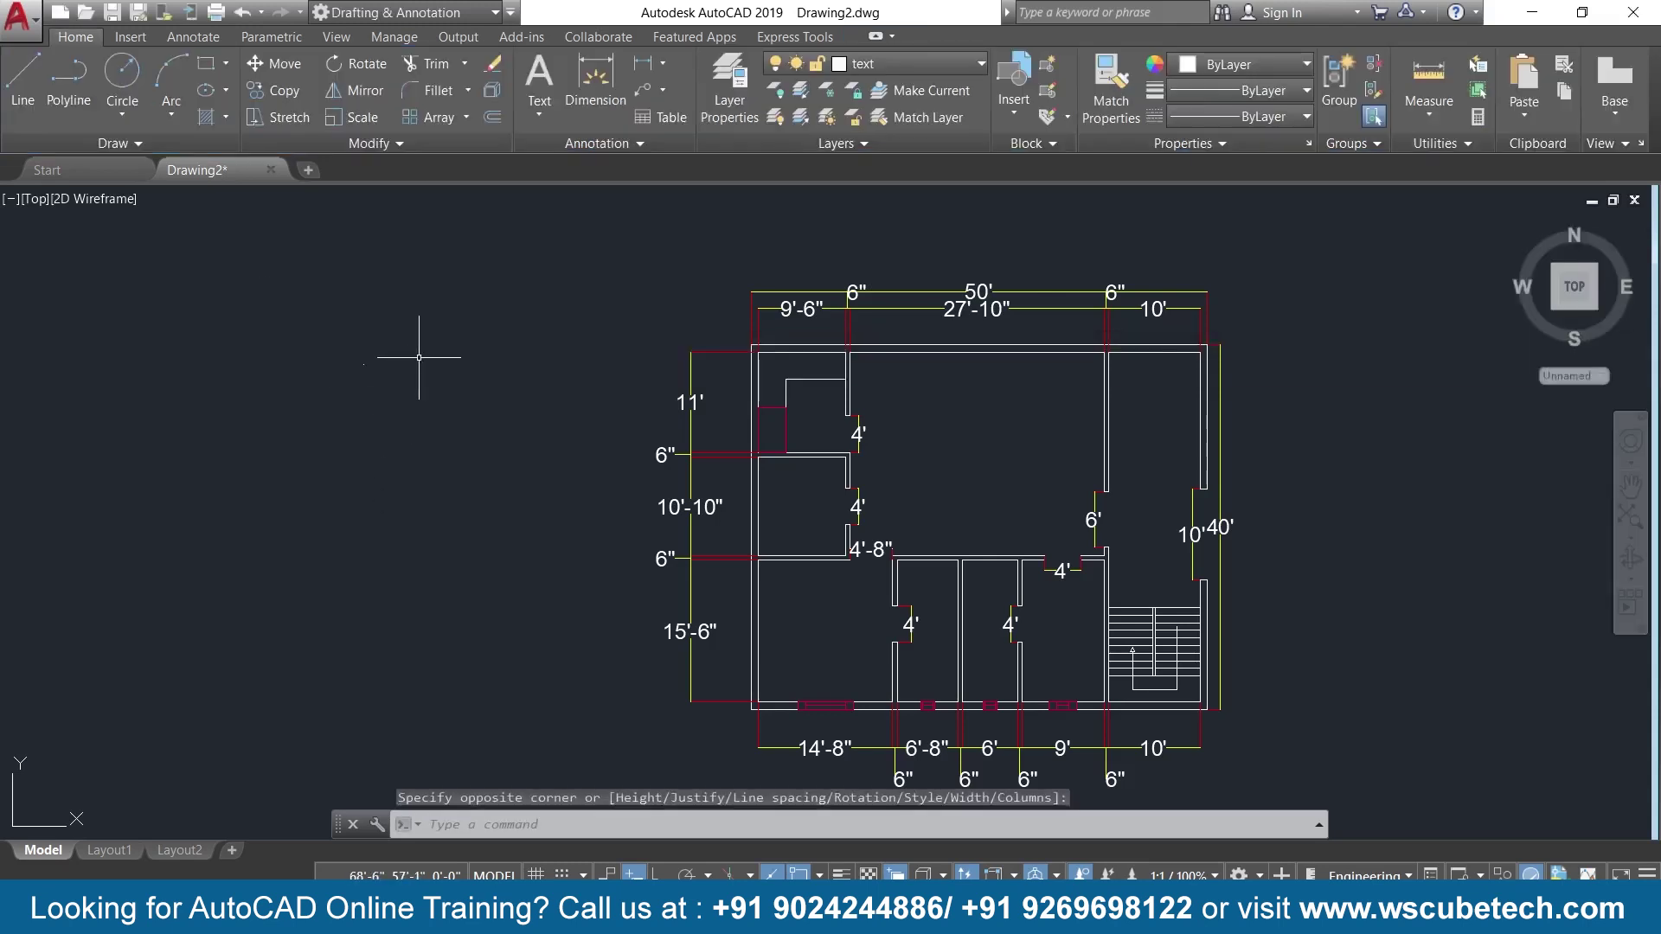
Erase the leftover empty text box.
{"action": "key", "text": "ctrl+a"}
{"action": "key", "text": "Escape"}
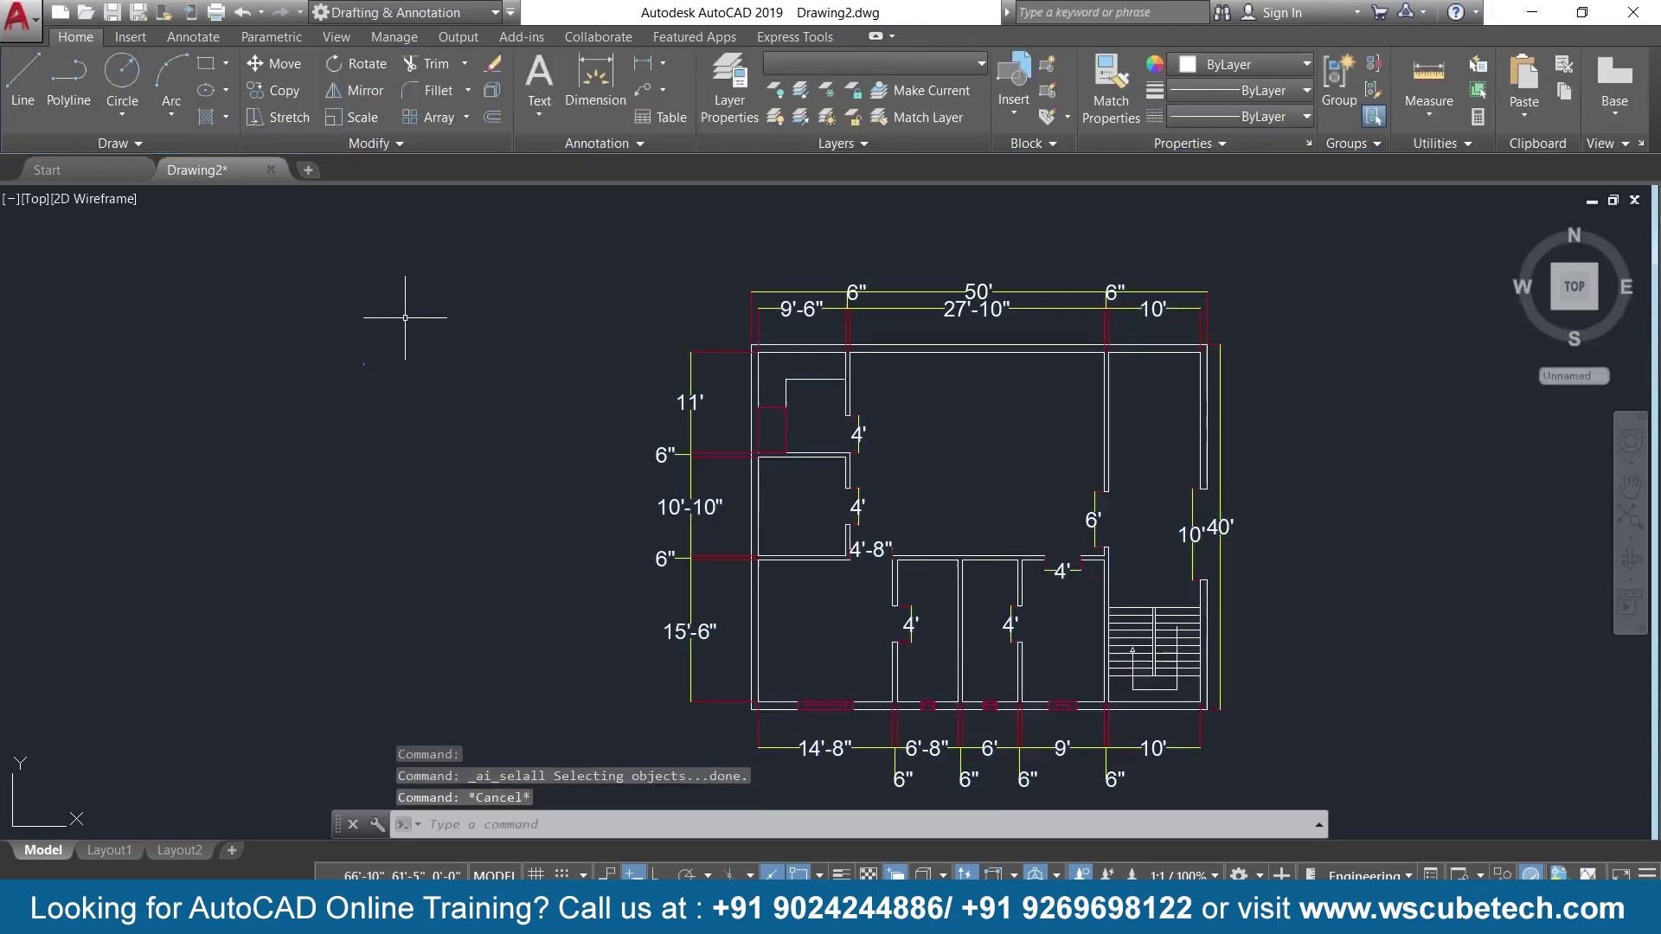
{"action": "left_click", "coordinate": [399, 331]}
{"action": "left_click", "coordinate": [345, 424]}
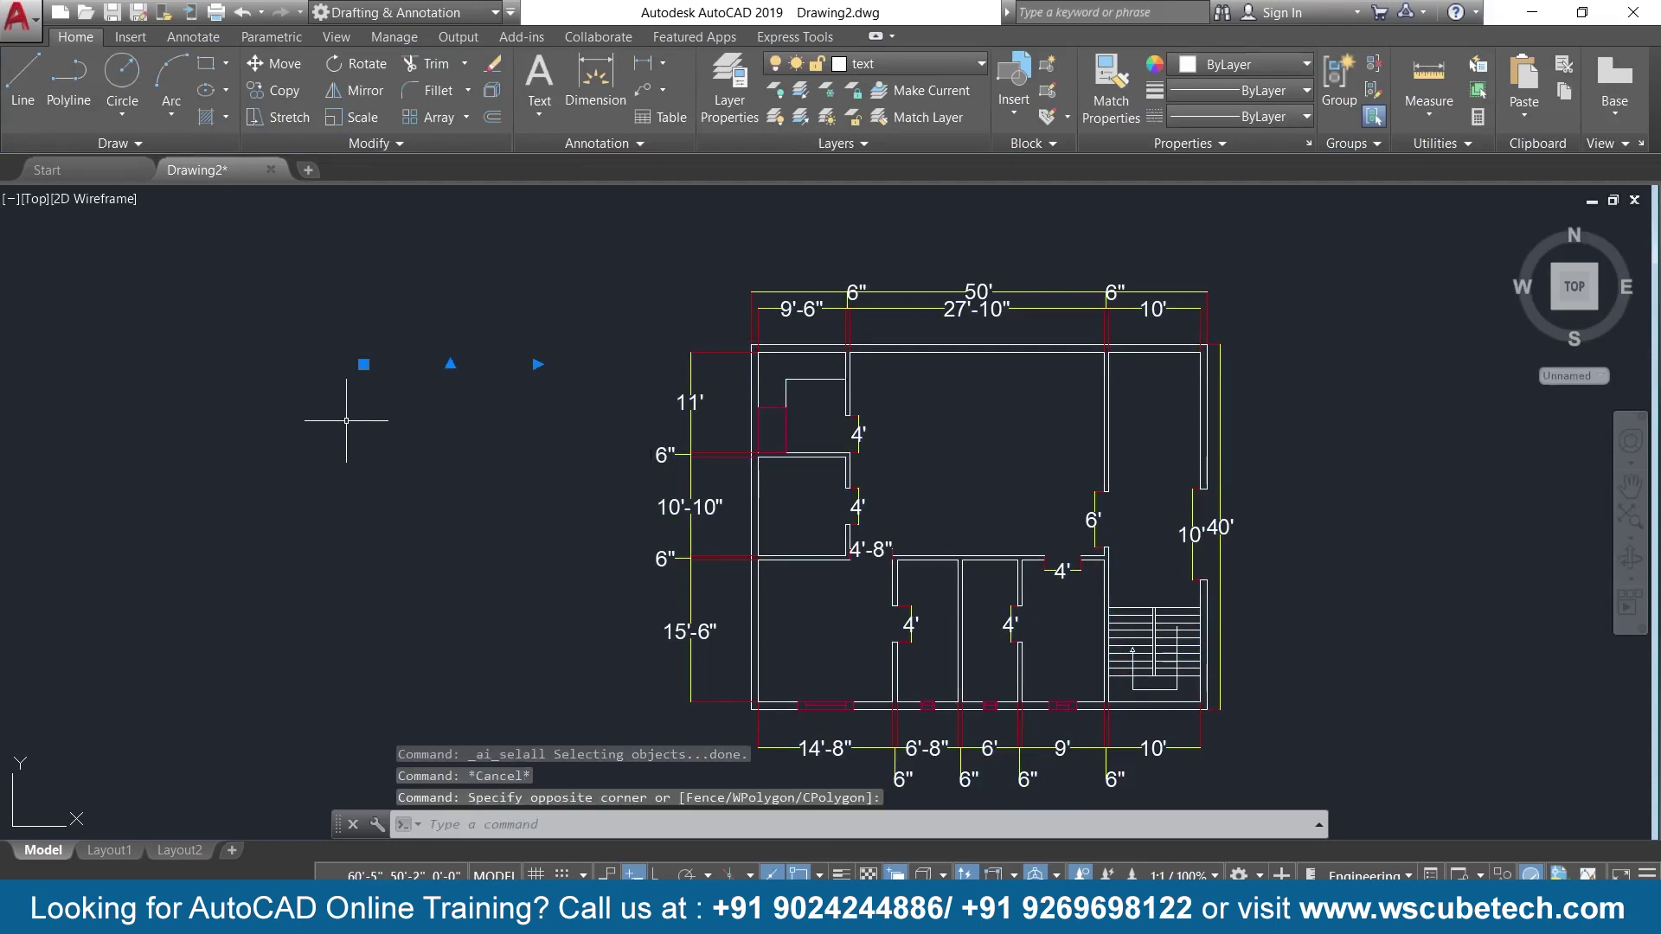
{"action": "key", "text": "Delete"}
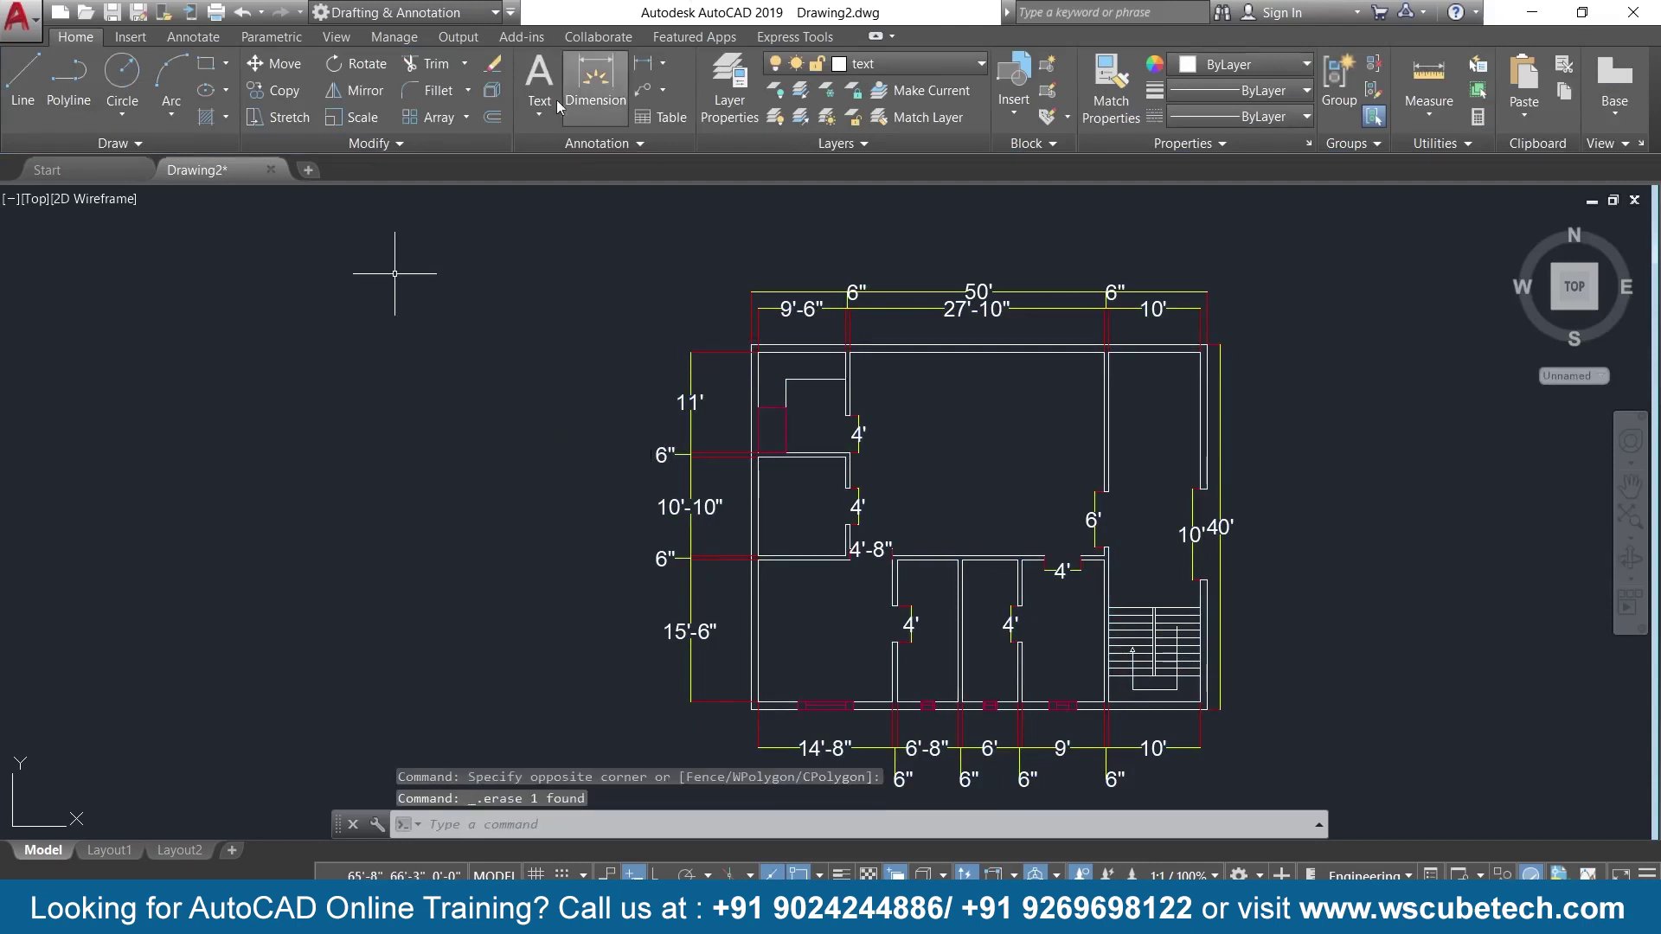
Create a 1' tall multiline text label reading 'hall' left of the plan.
{"action": "left_click", "coordinate": [532, 118]}
{"action": "left_click", "coordinate": [578, 147]}
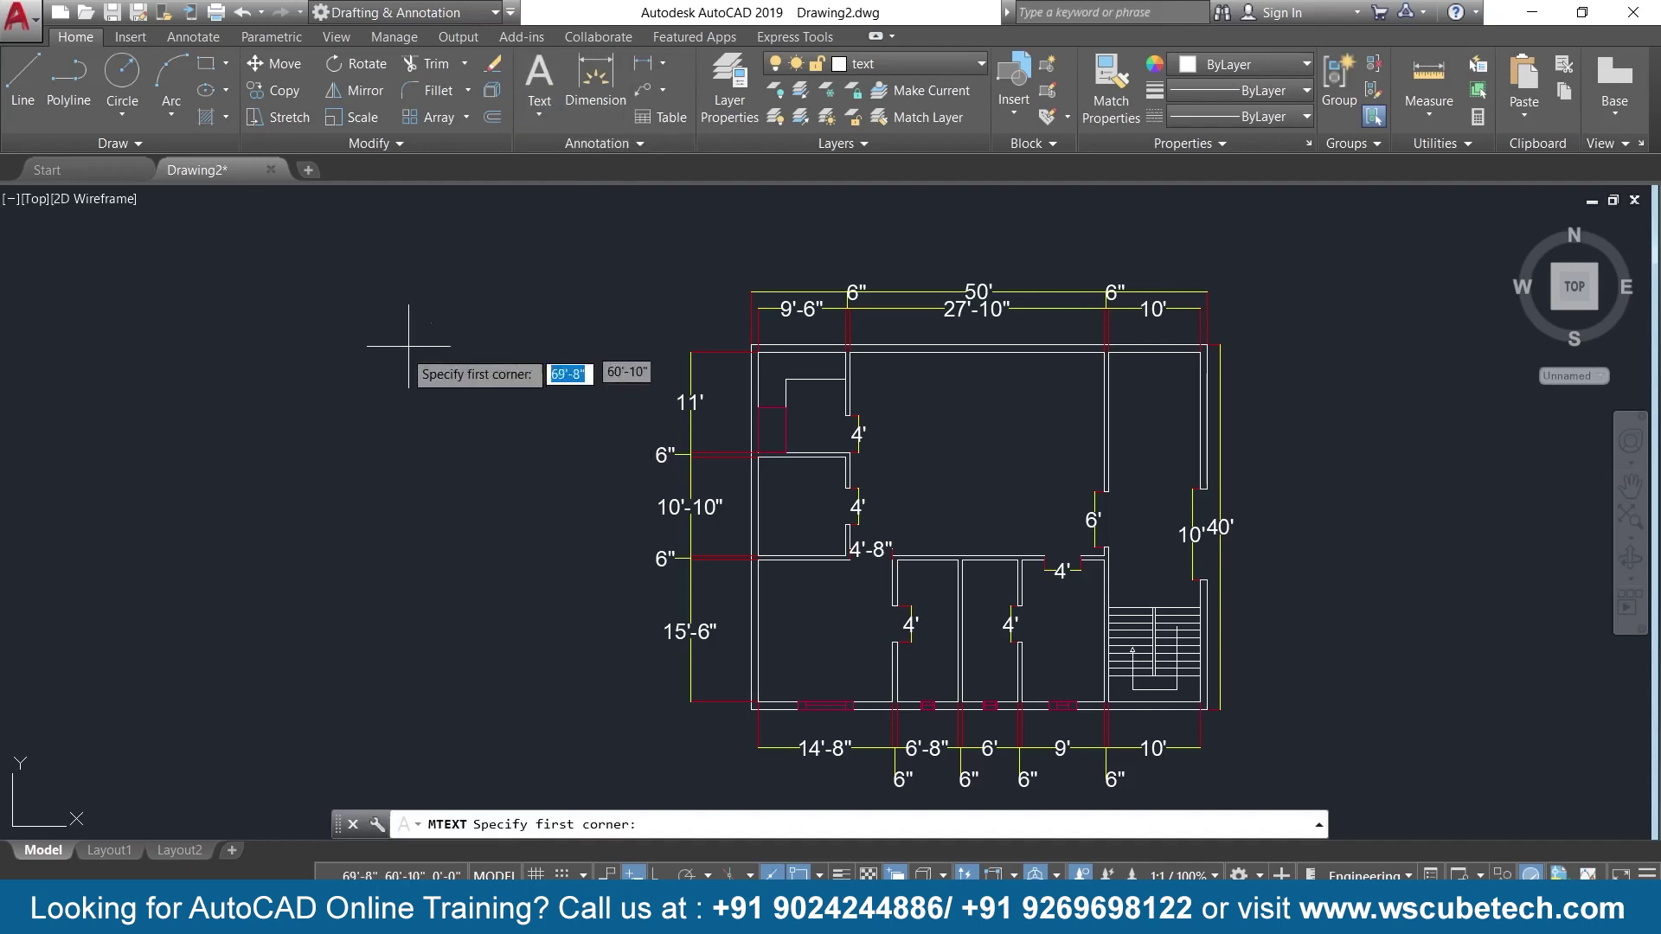
{"action": "left_click", "coordinate": [316, 349]}
{"action": "left_click", "coordinate": [1647, 484]}
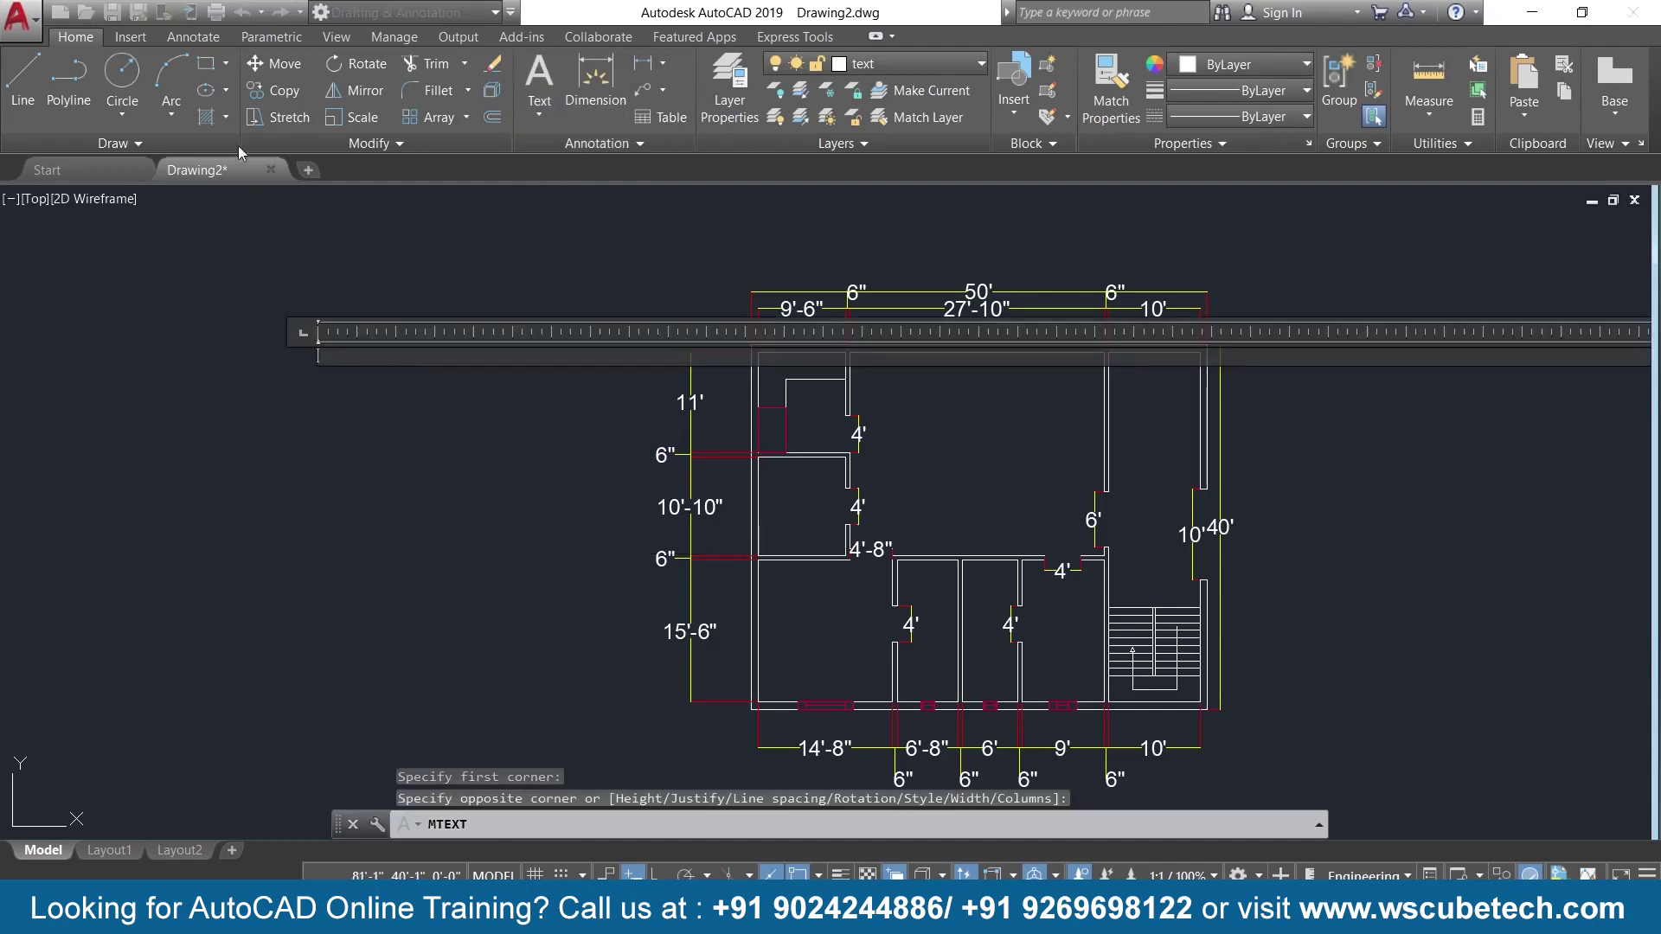
{"action": "left_click", "coordinate": [301, 89]}
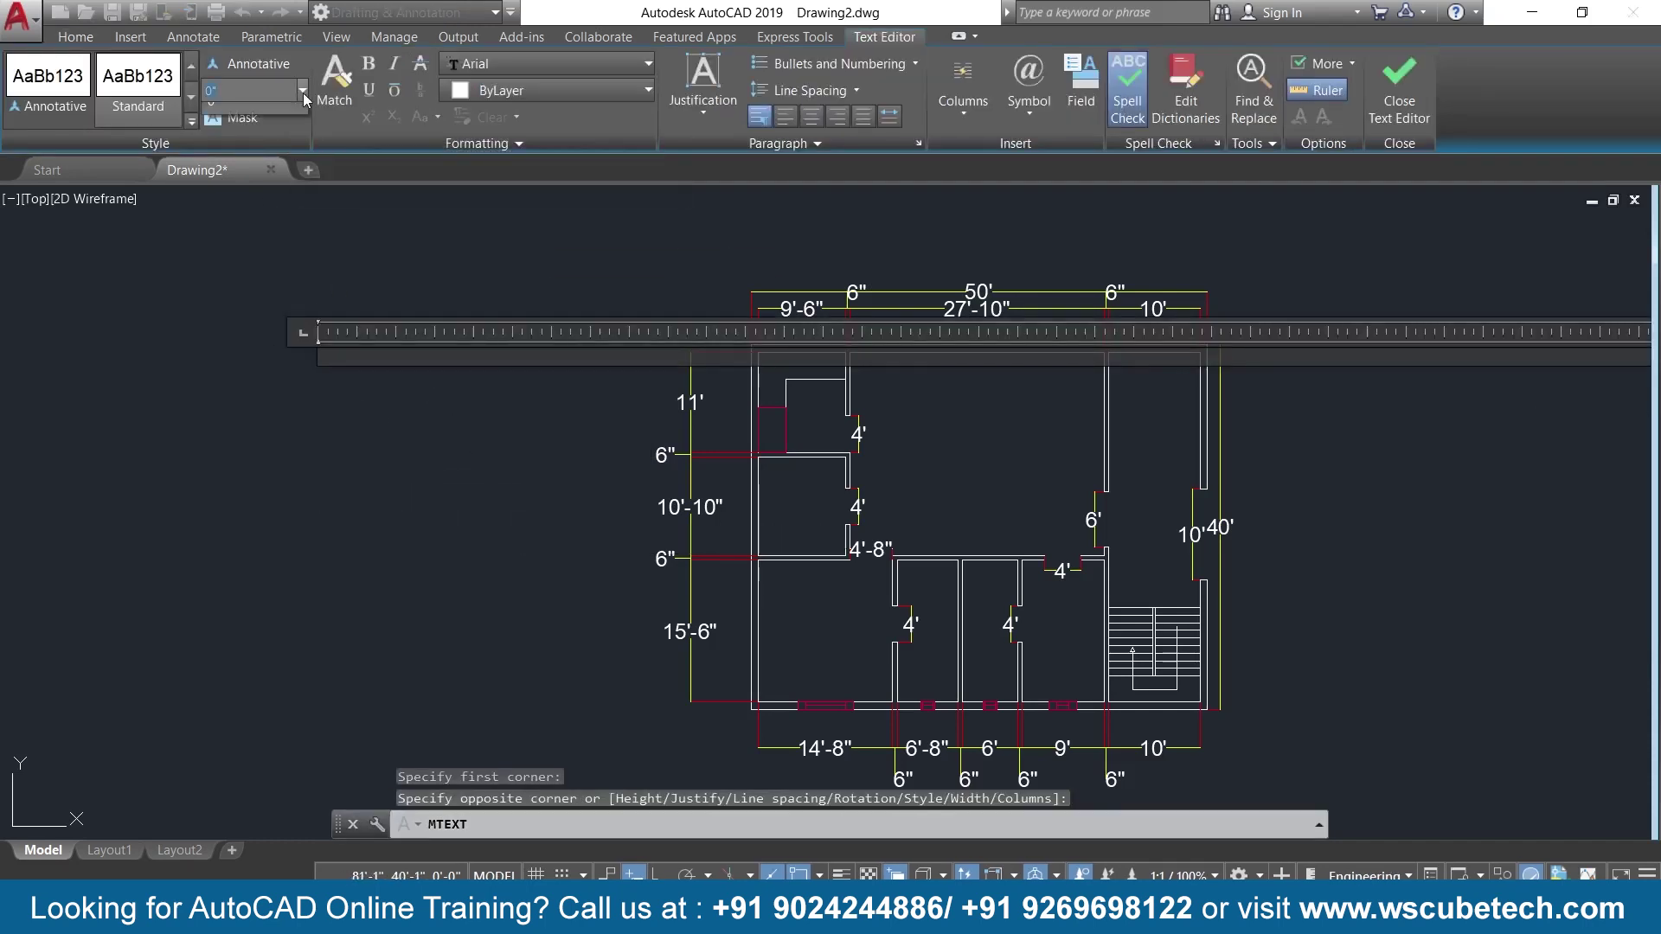
{"action": "left_click", "coordinate": [248, 115]}
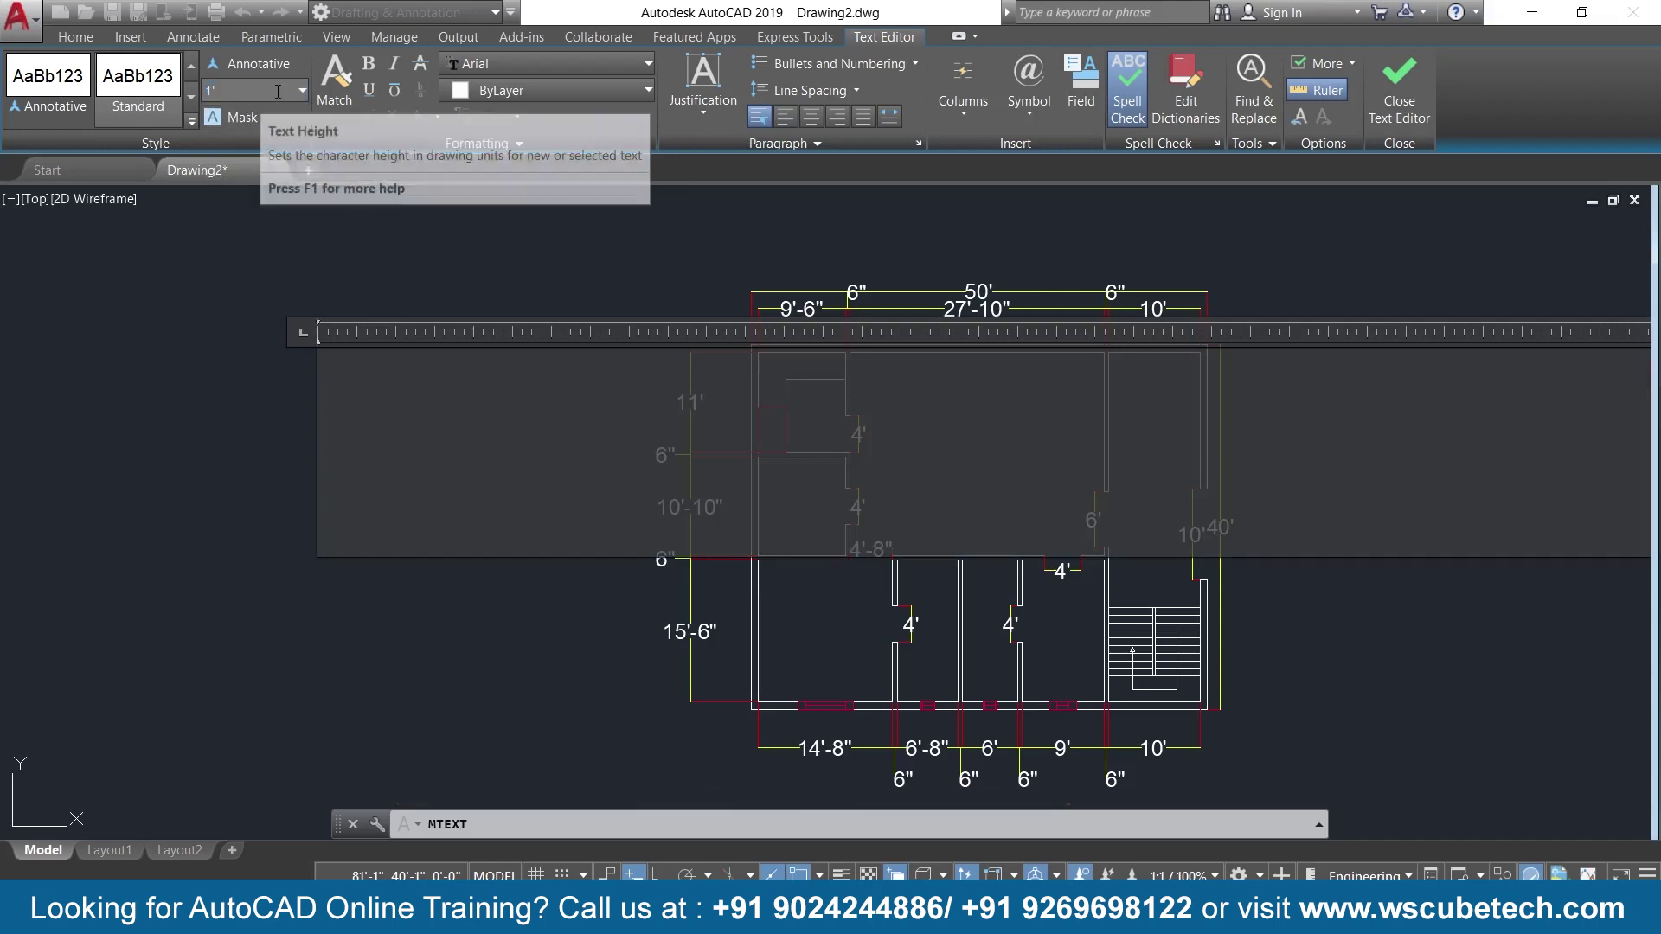
{"action": "type", "text": "h"}
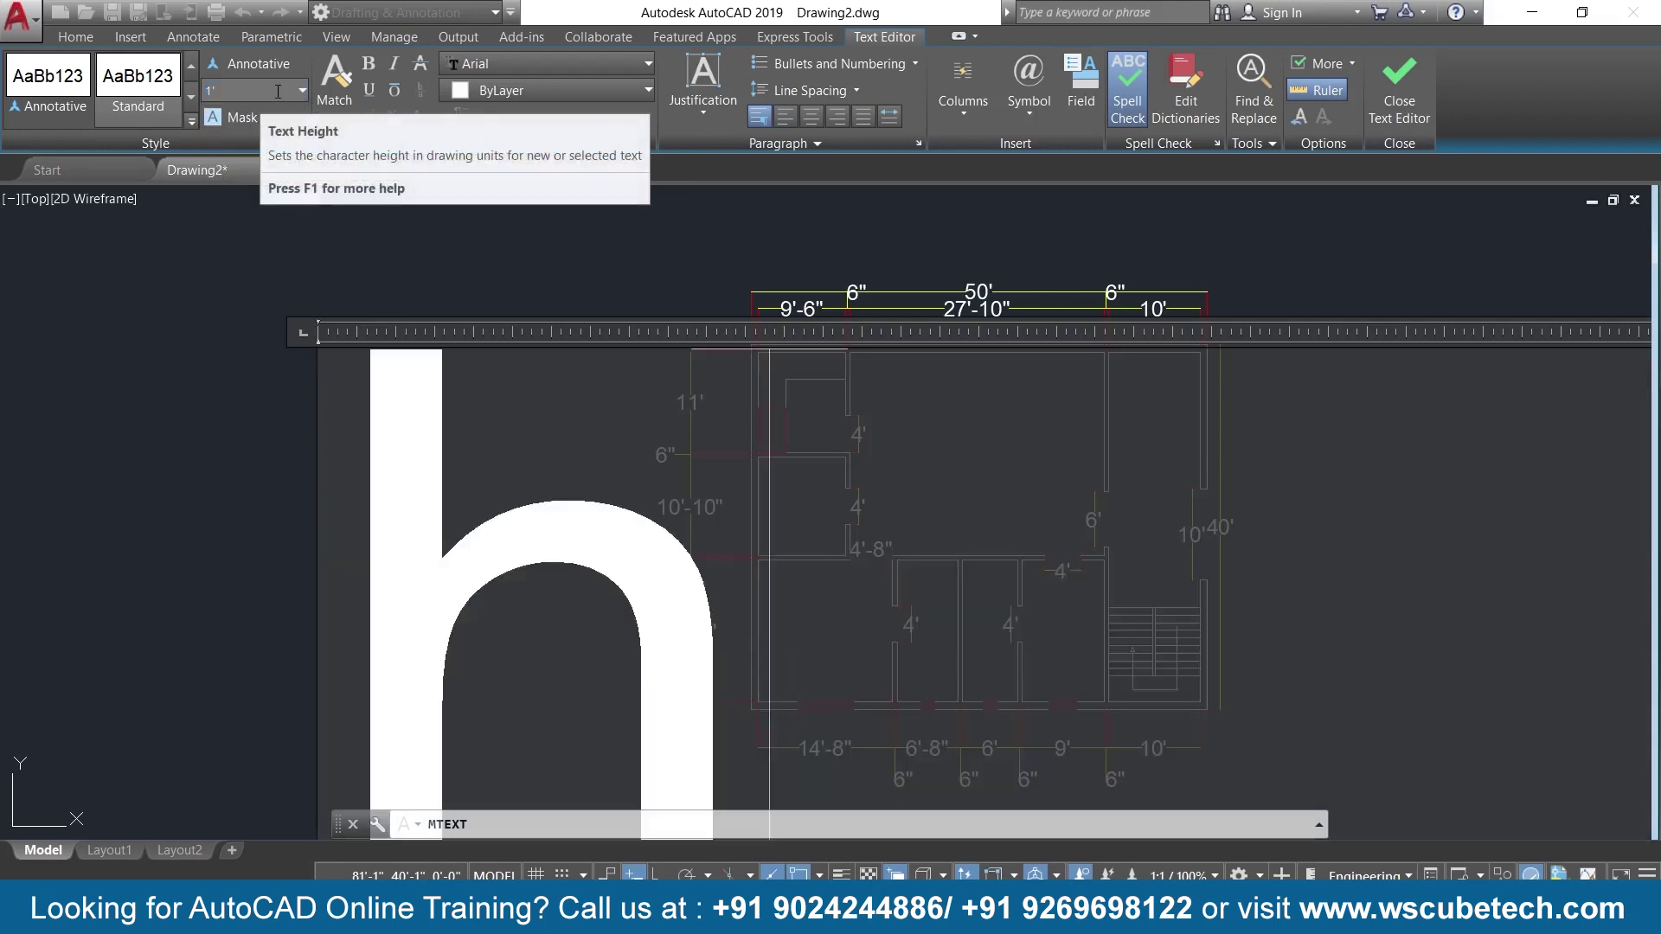
{"action": "type", "text": "a"}
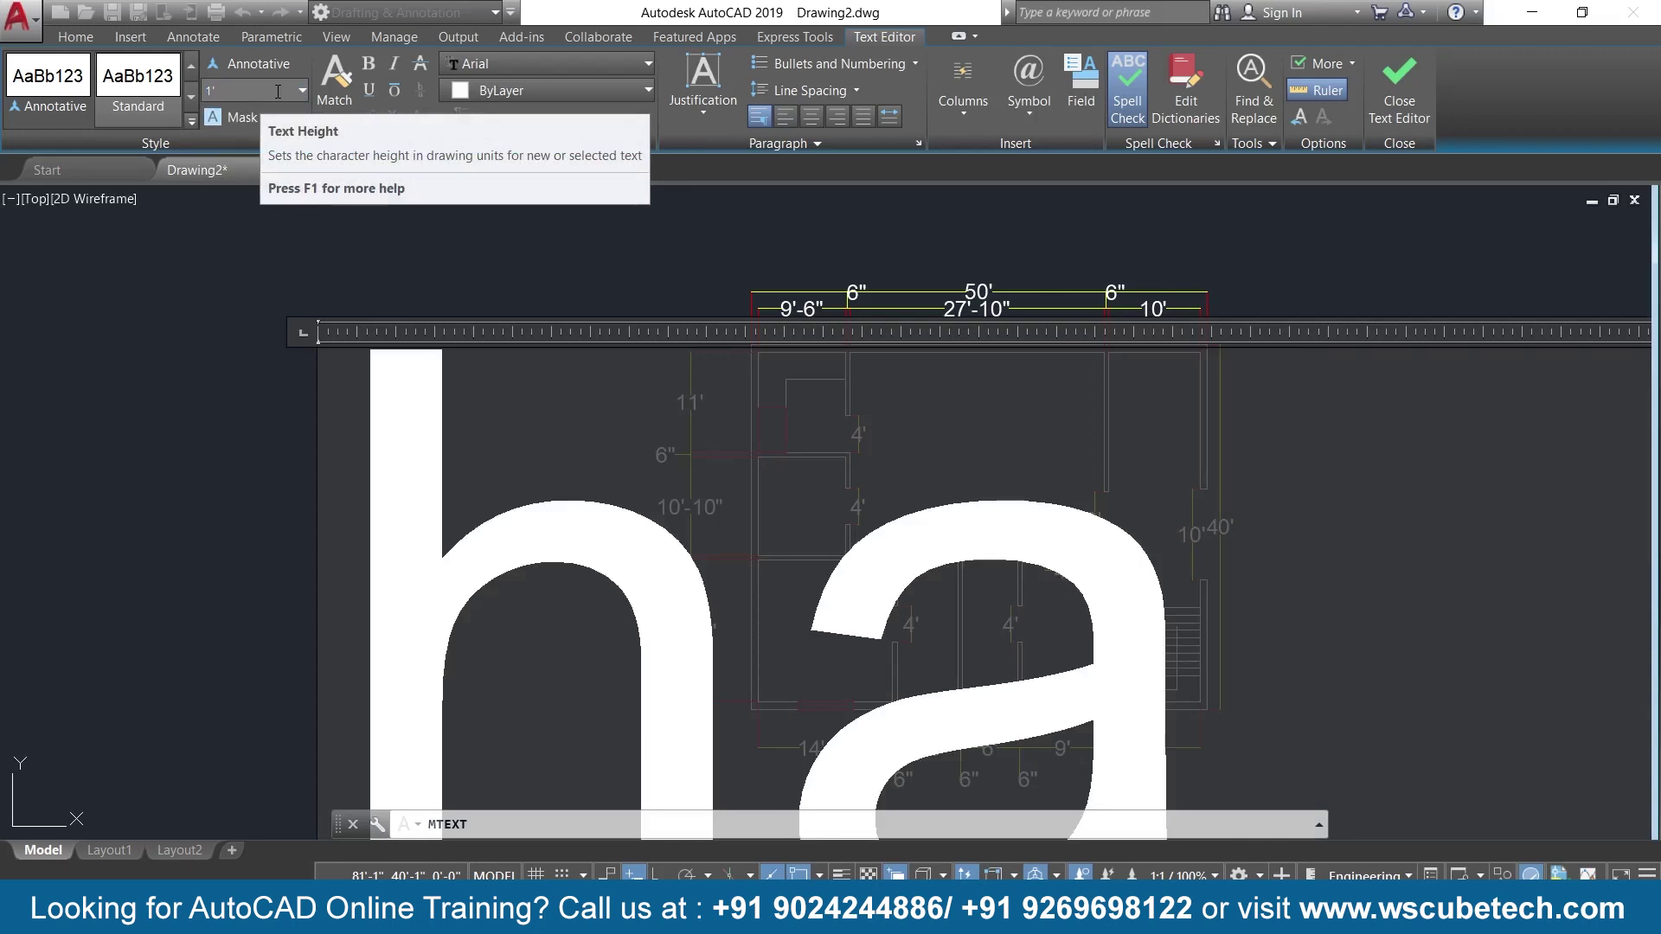
{"action": "type", "text": "ll"}
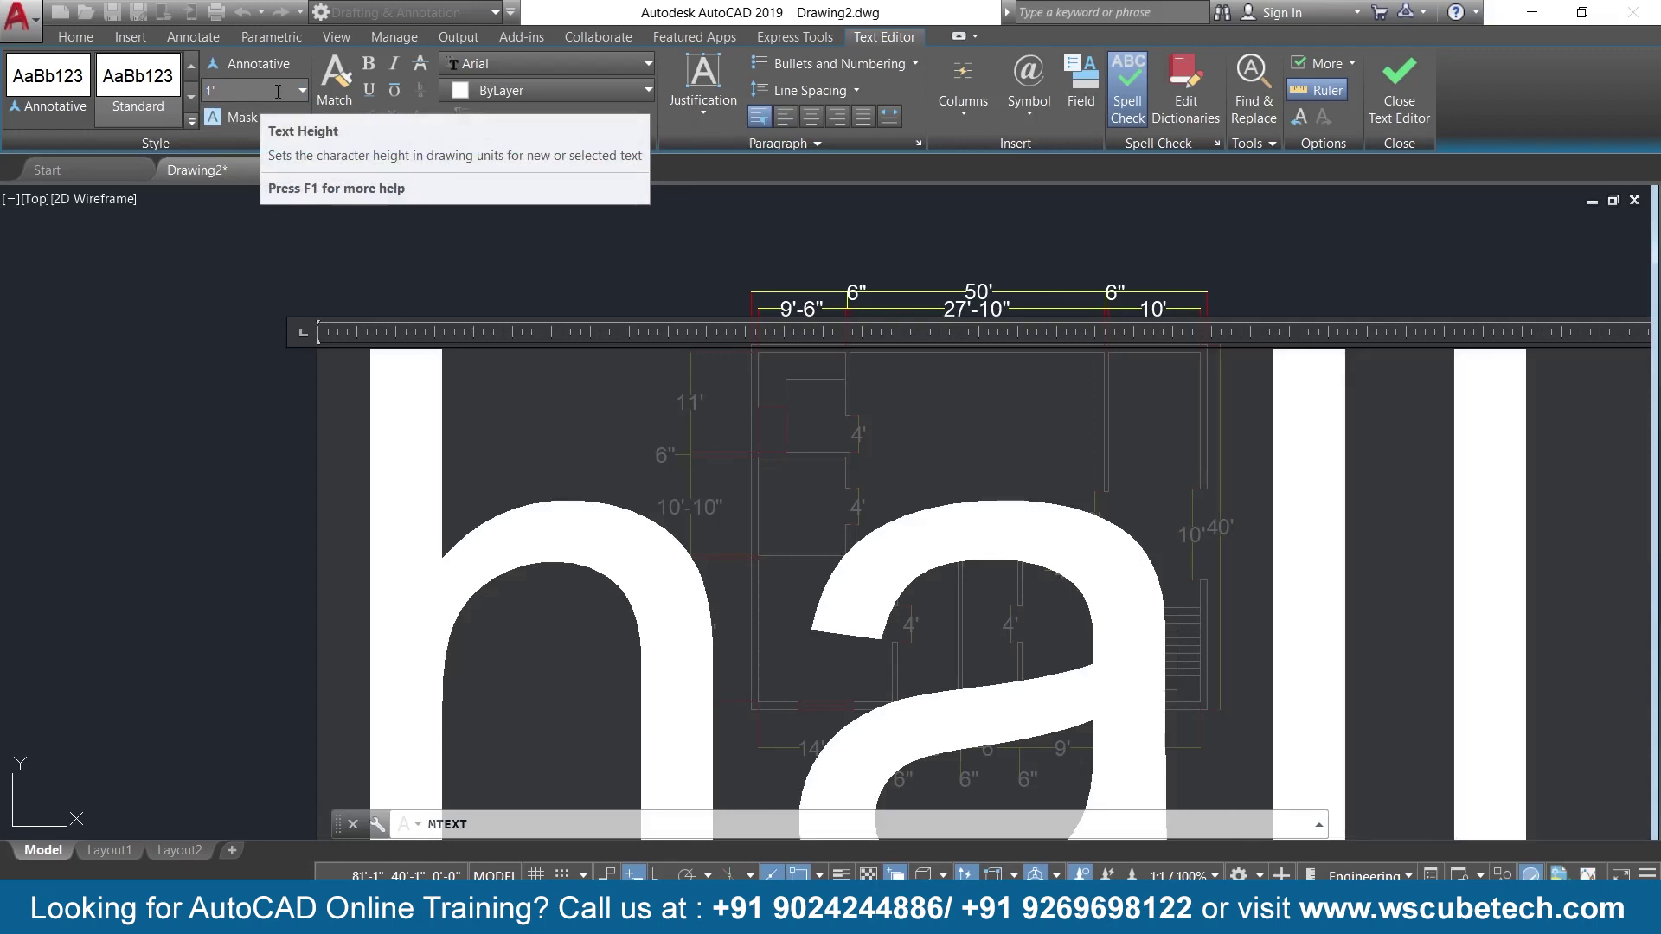
{"action": "left_click", "coordinate": [1399, 95]}
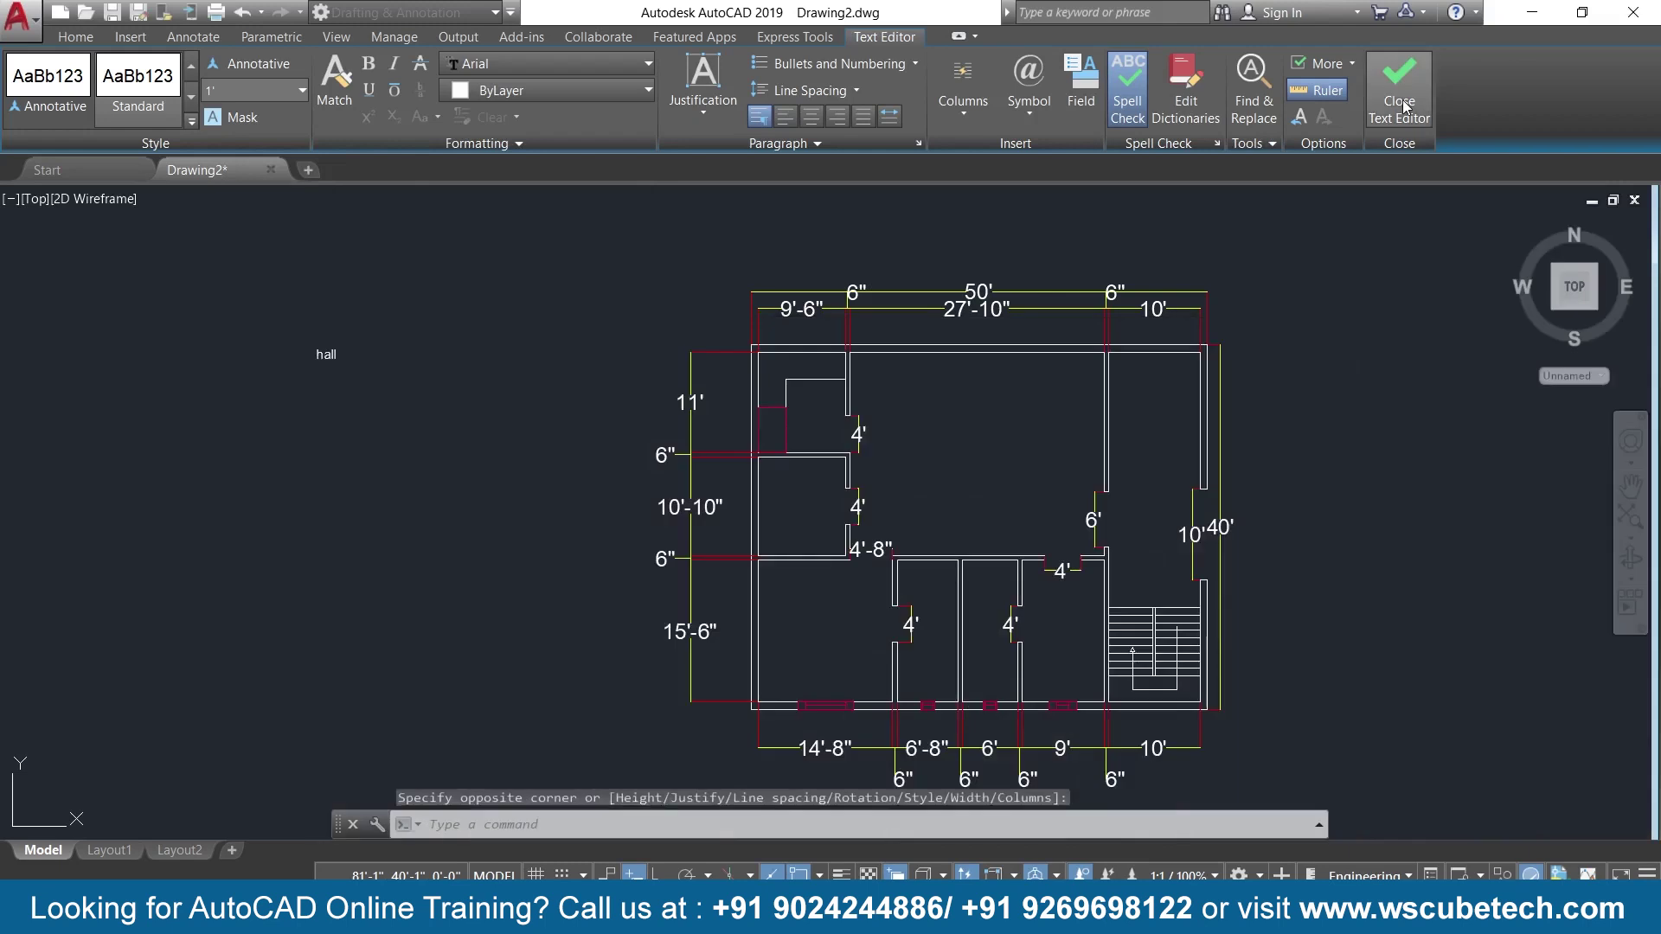
Select the hall label and reopen it for editing.
{"action": "scroll", "coordinate": [346, 370], "scroll_direction": "up", "scroll_amount": 2}
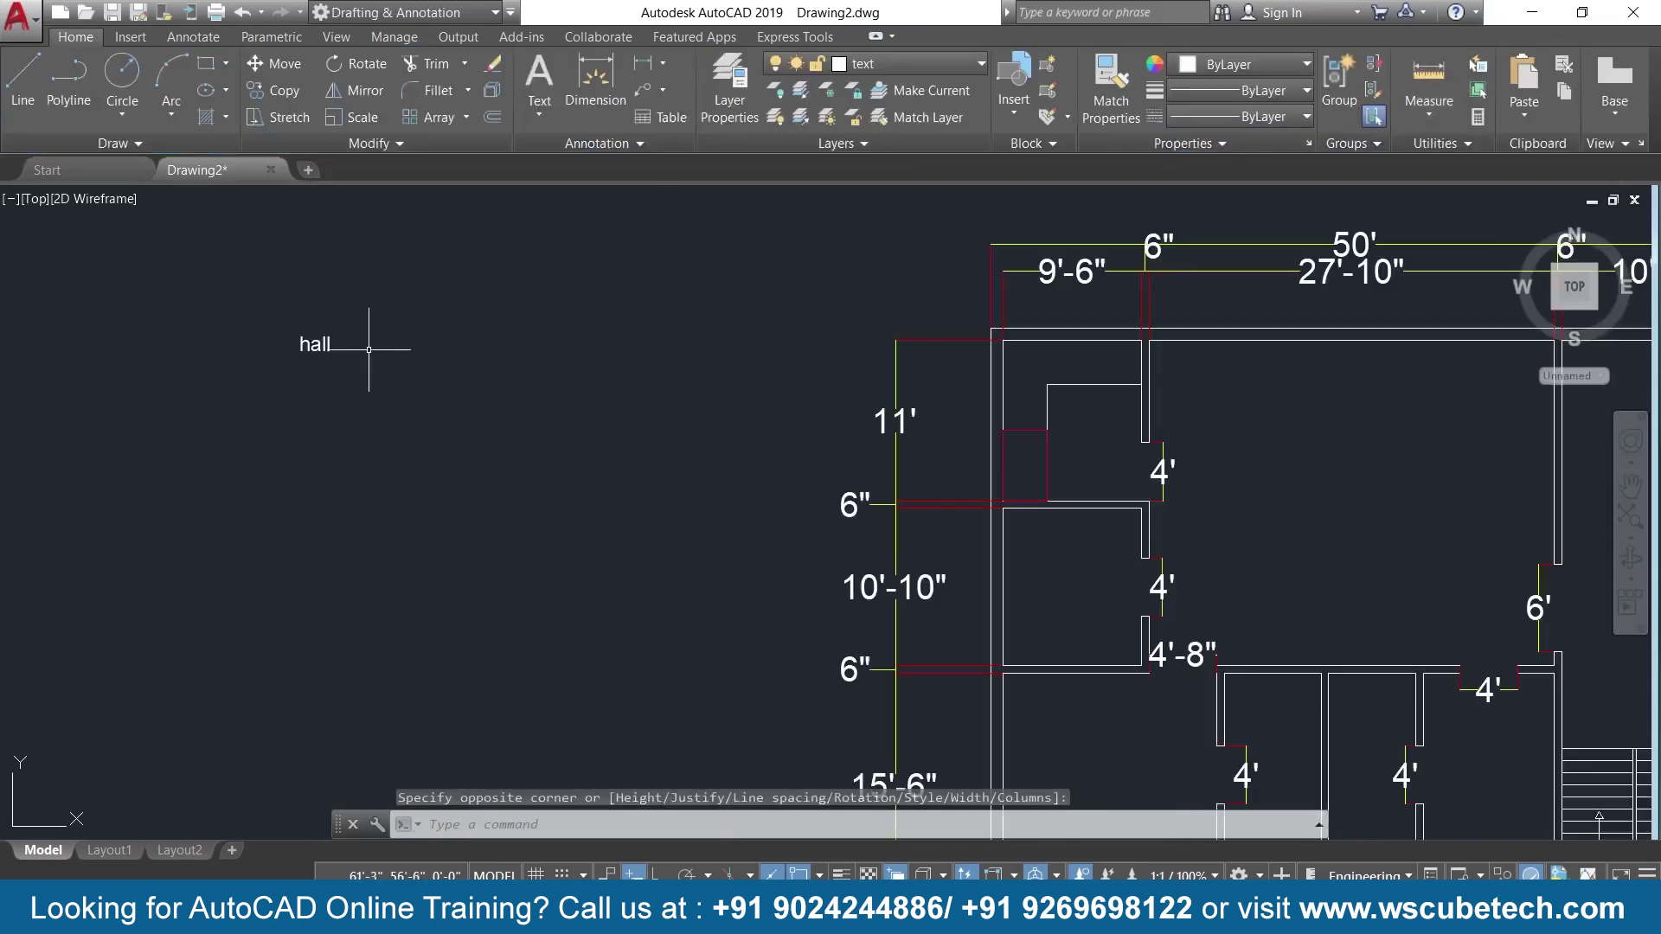
{"action": "left_click", "coordinate": [351, 322]}
{"action": "left_click", "coordinate": [271, 373]}
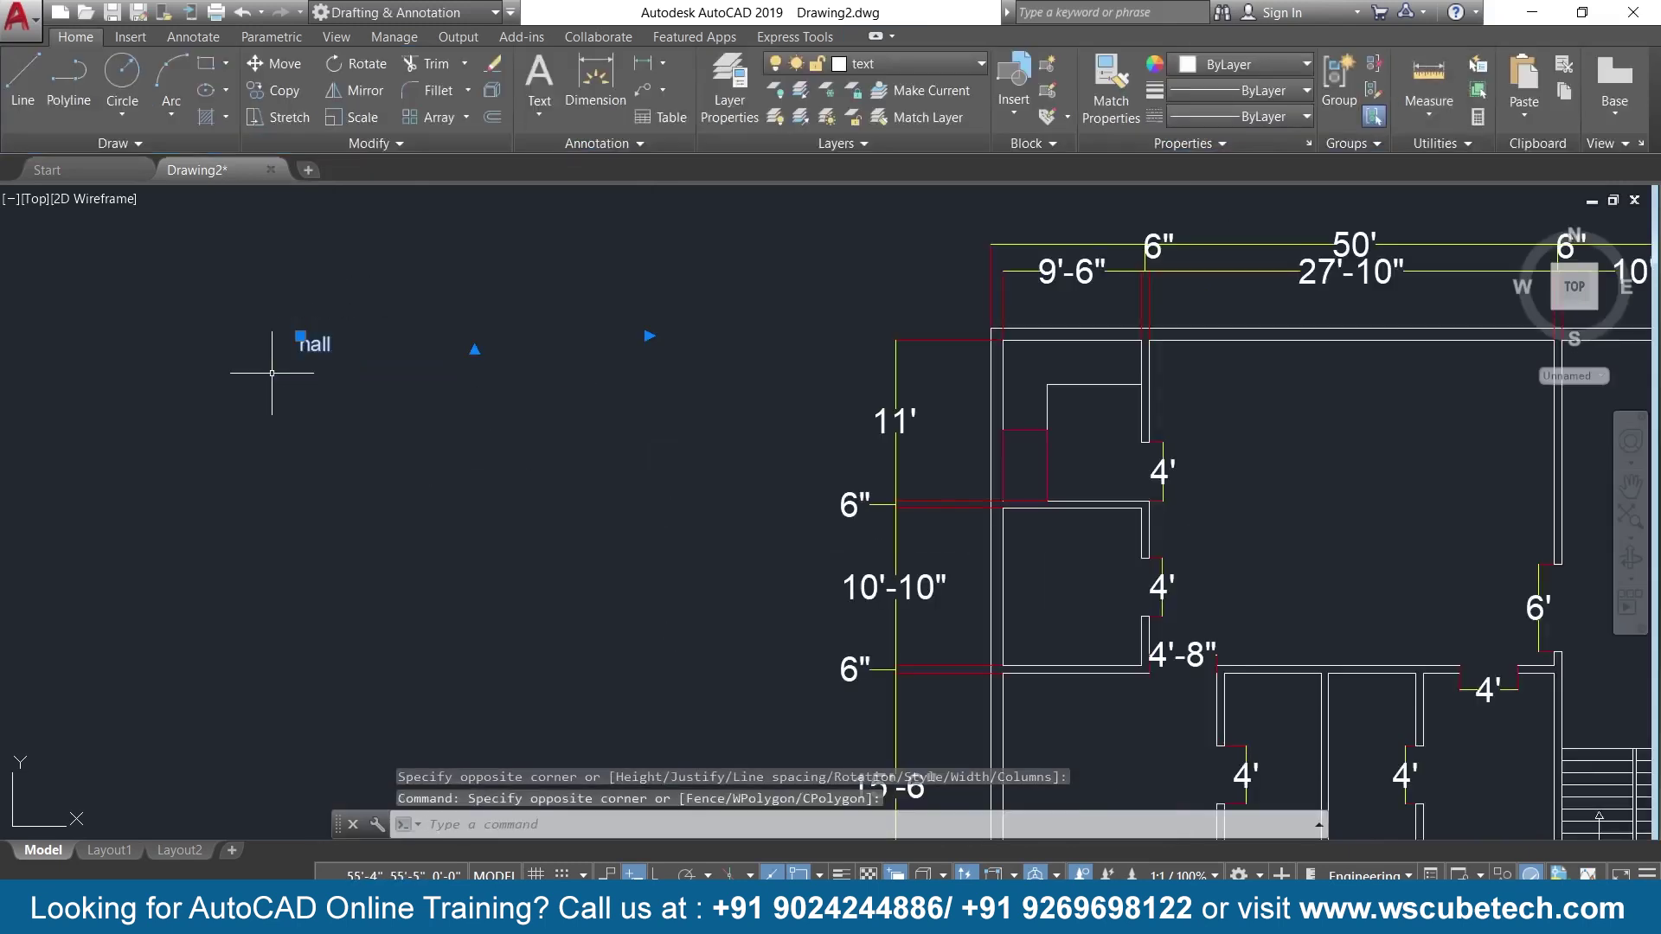
{"action": "double_click", "coordinate": [313, 354]}
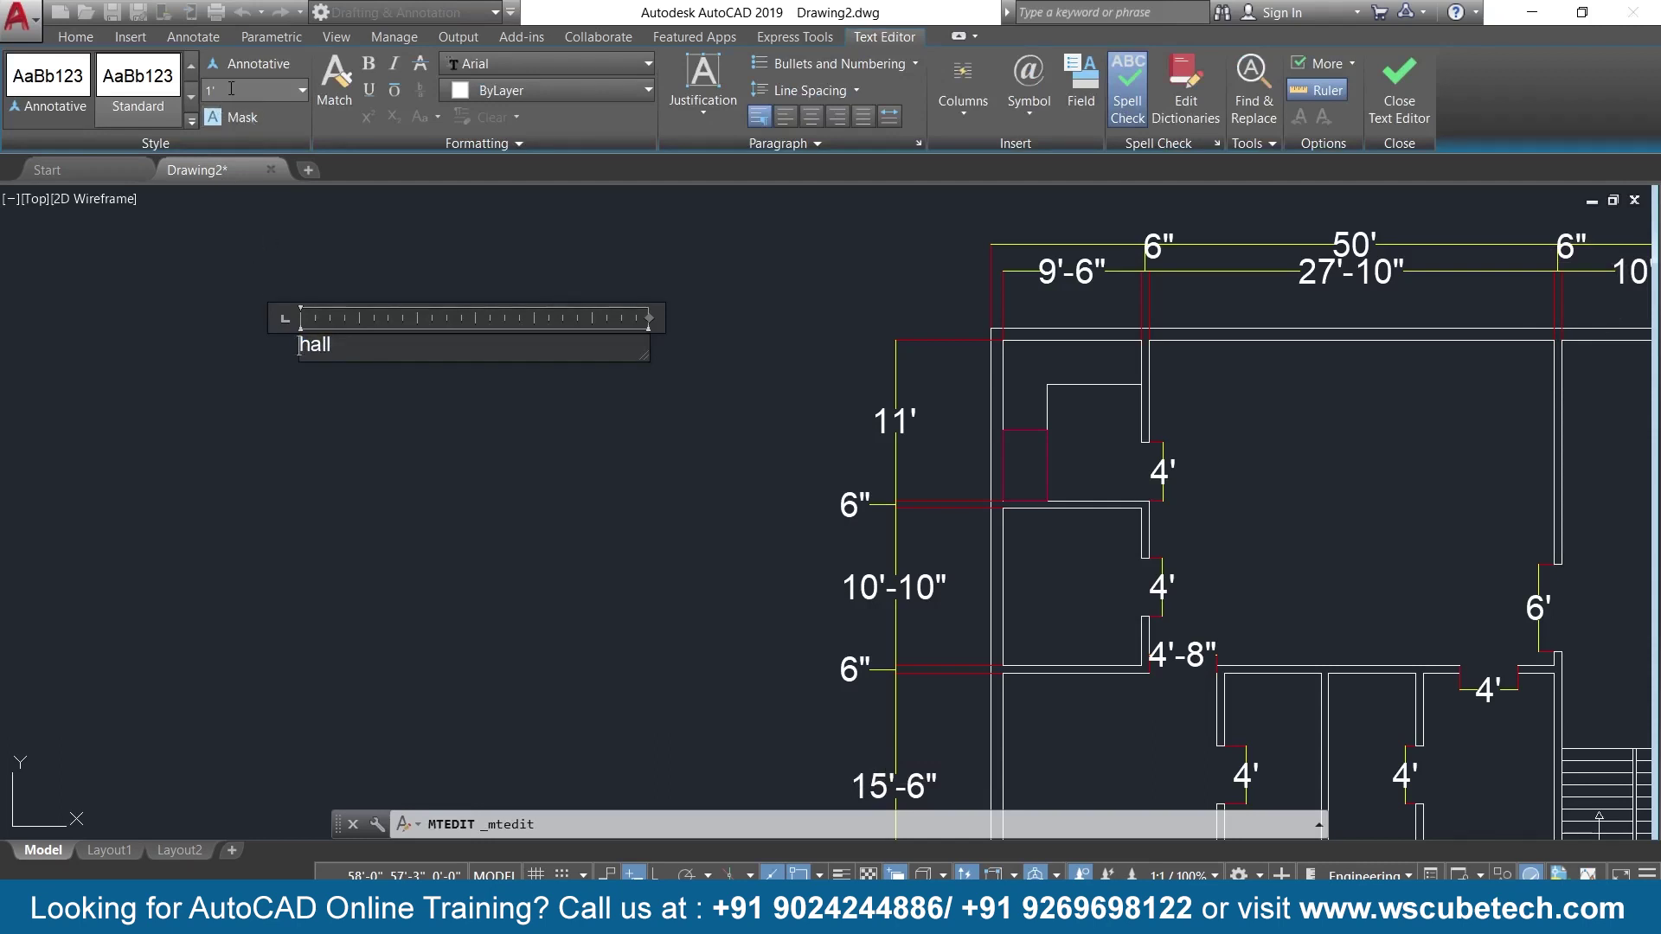
Set the hall label's text height to 1'-6".
{"action": "left_click", "coordinate": [302, 90]}
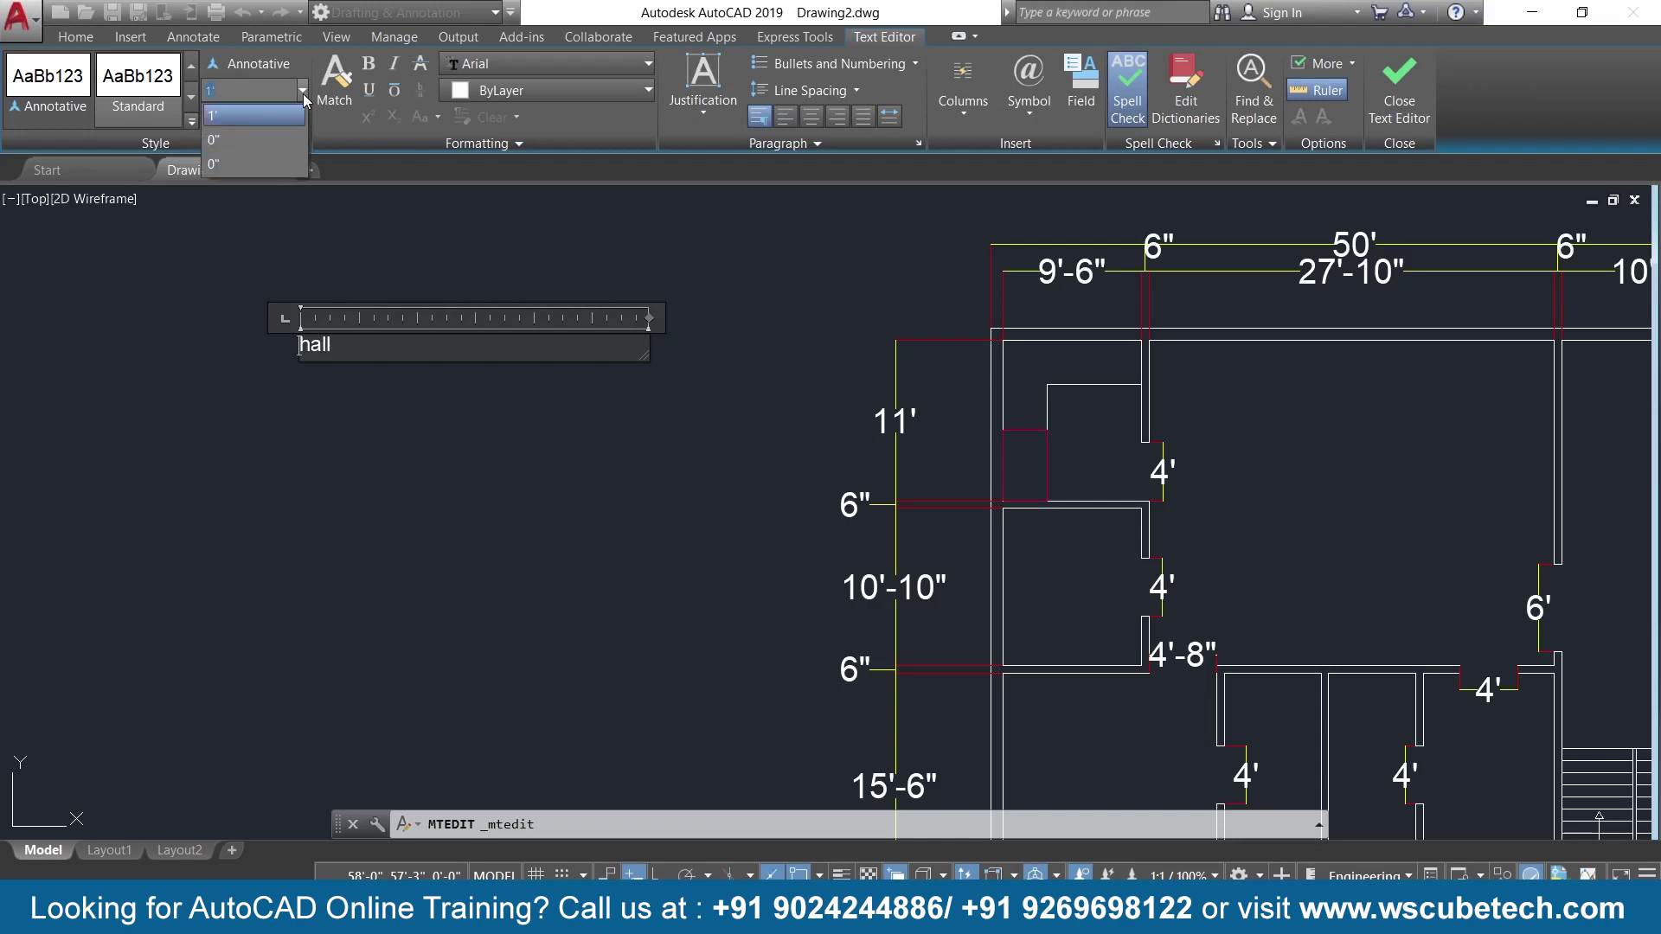
{"action": "left_click", "coordinate": [276, 266]}
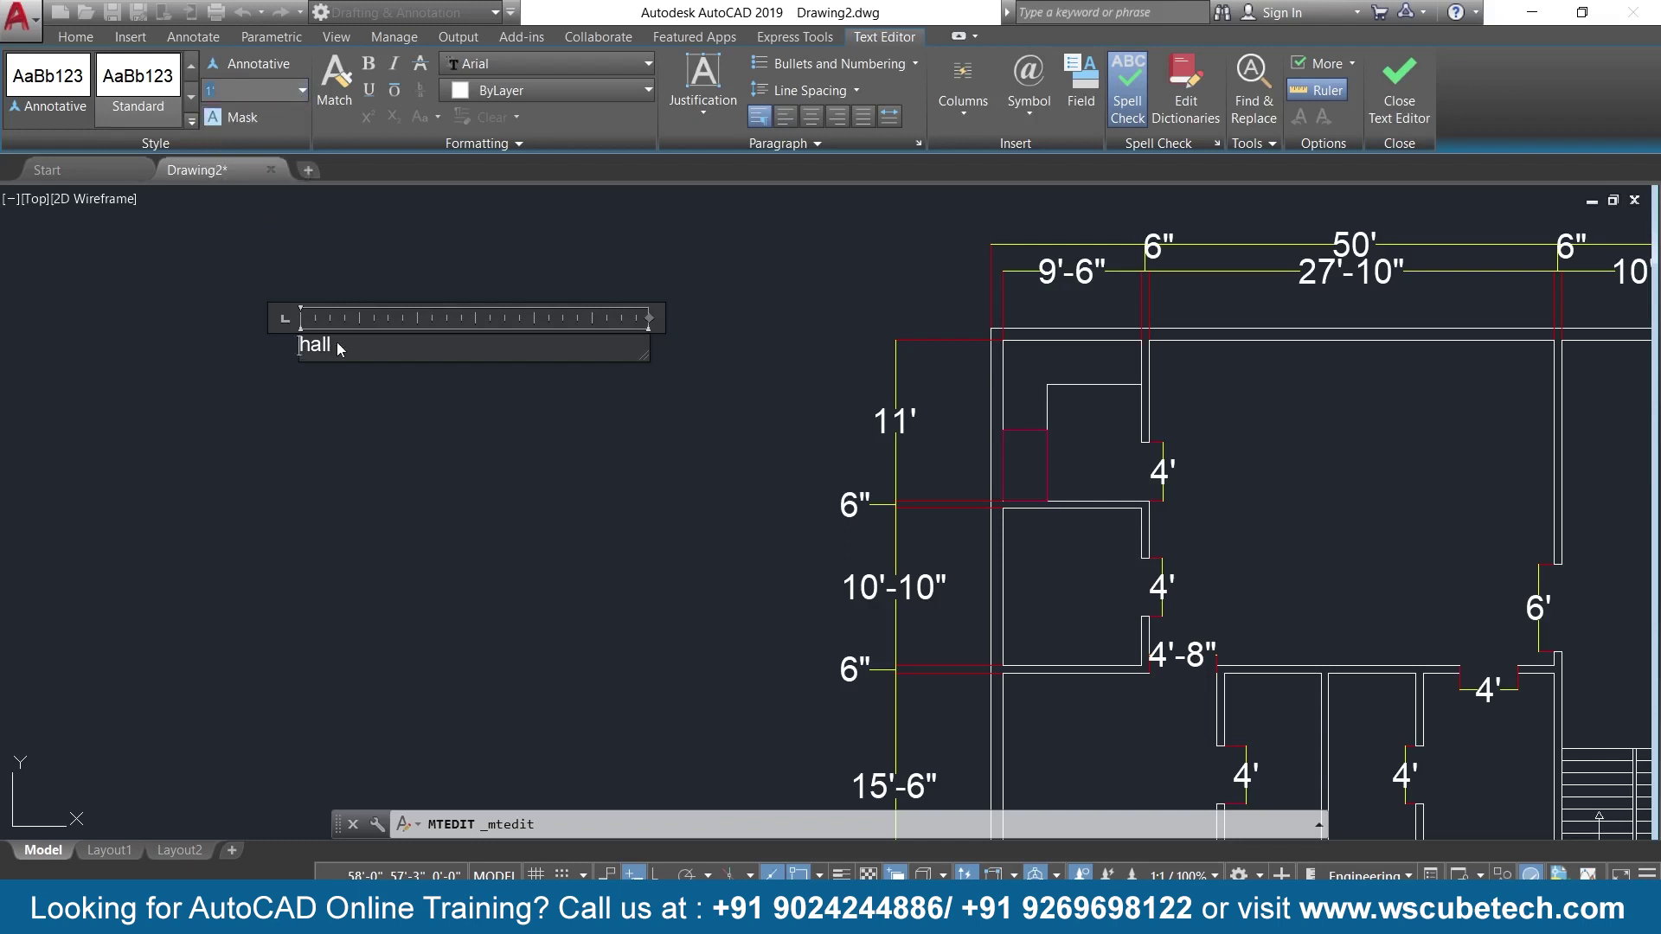
{"action": "key", "text": "ctrl+a"}
{"action": "left_click", "coordinate": [302, 90]}
{"action": "left_click", "coordinate": [257, 90]}
{"action": "type", "text": "1"}
{"action": "key", "text": "Return"}
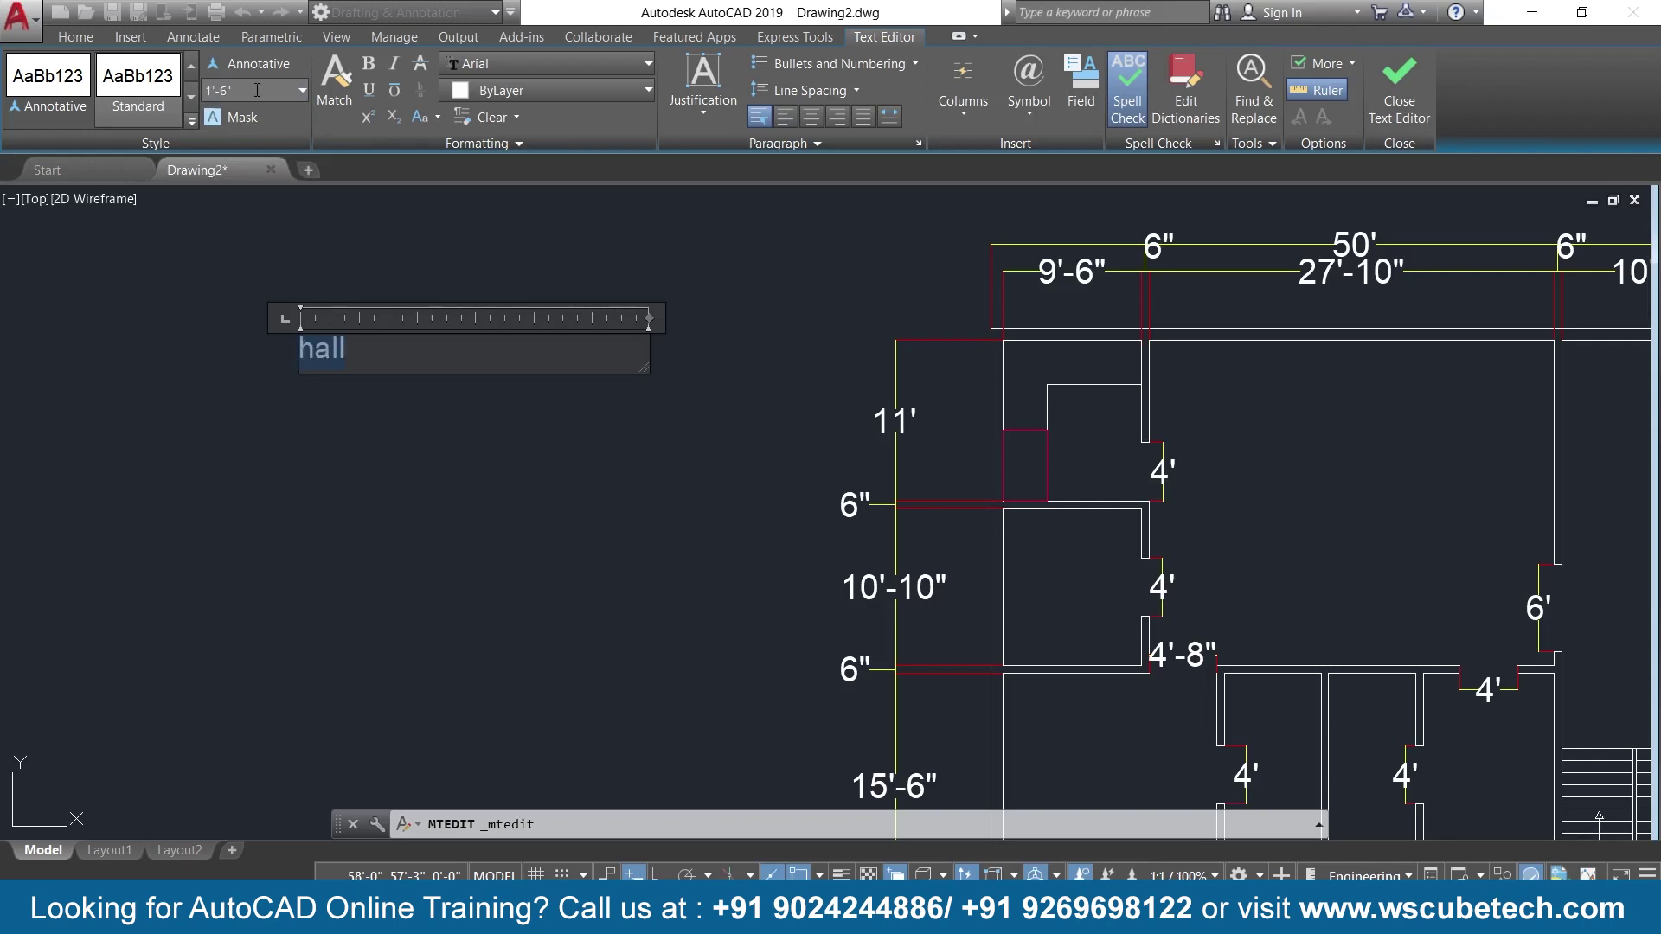
Change the label text from 'hall' to 'Hall'.
{"action": "left_click", "coordinate": [397, 407]}
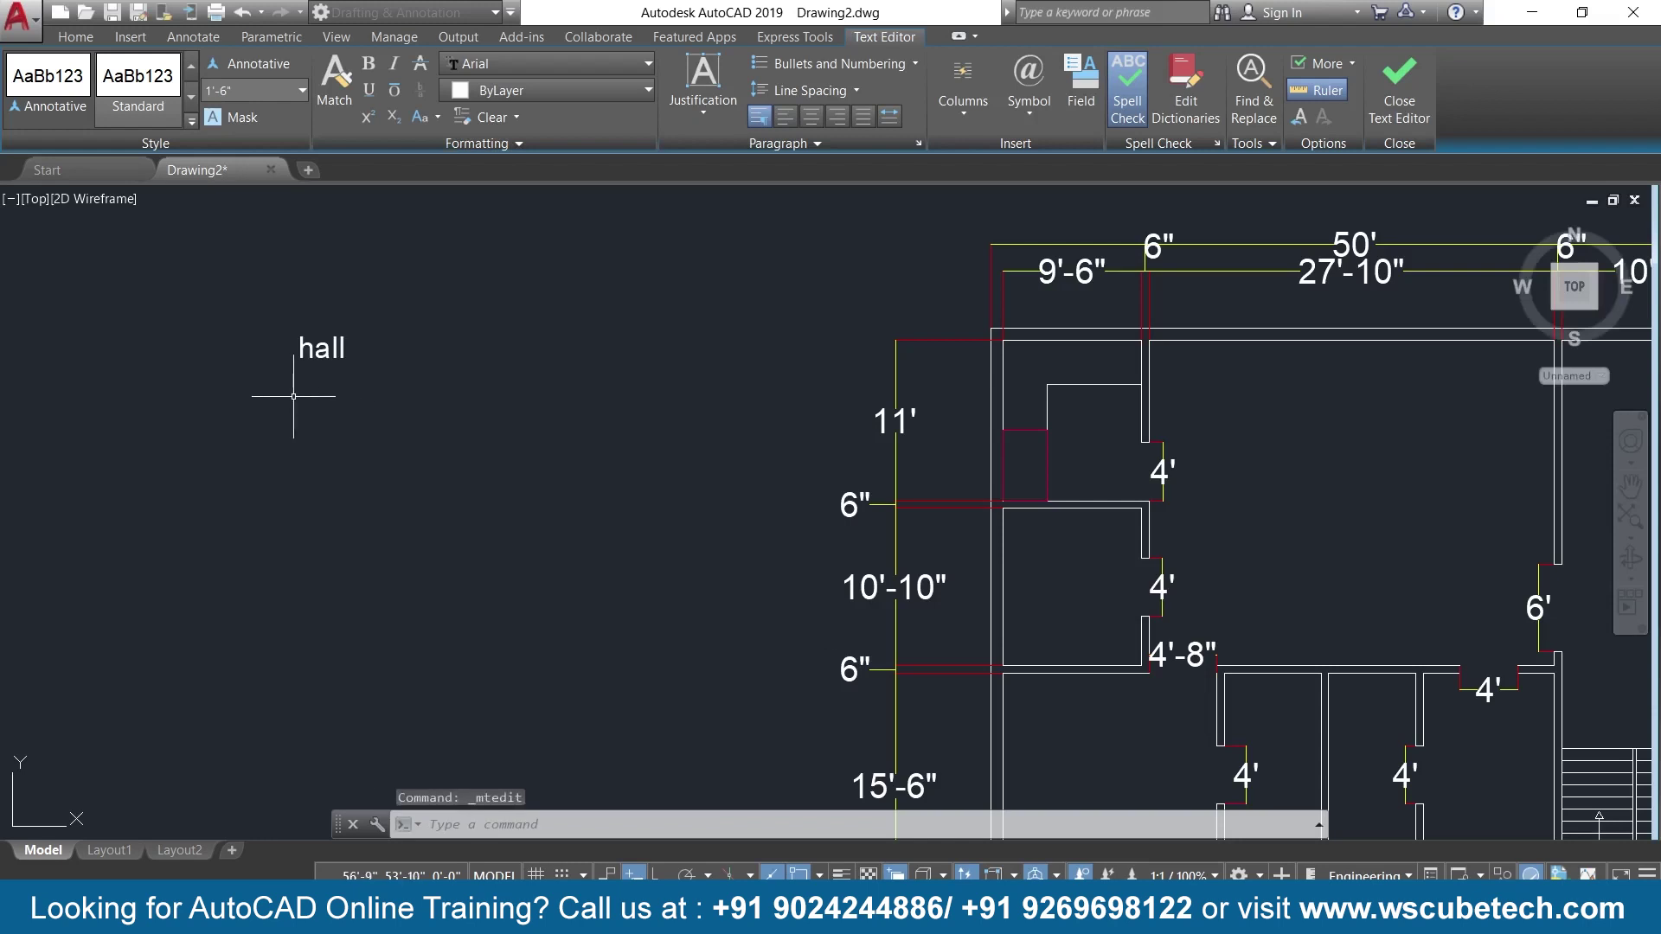
{"action": "double_click", "coordinate": [315, 351]}
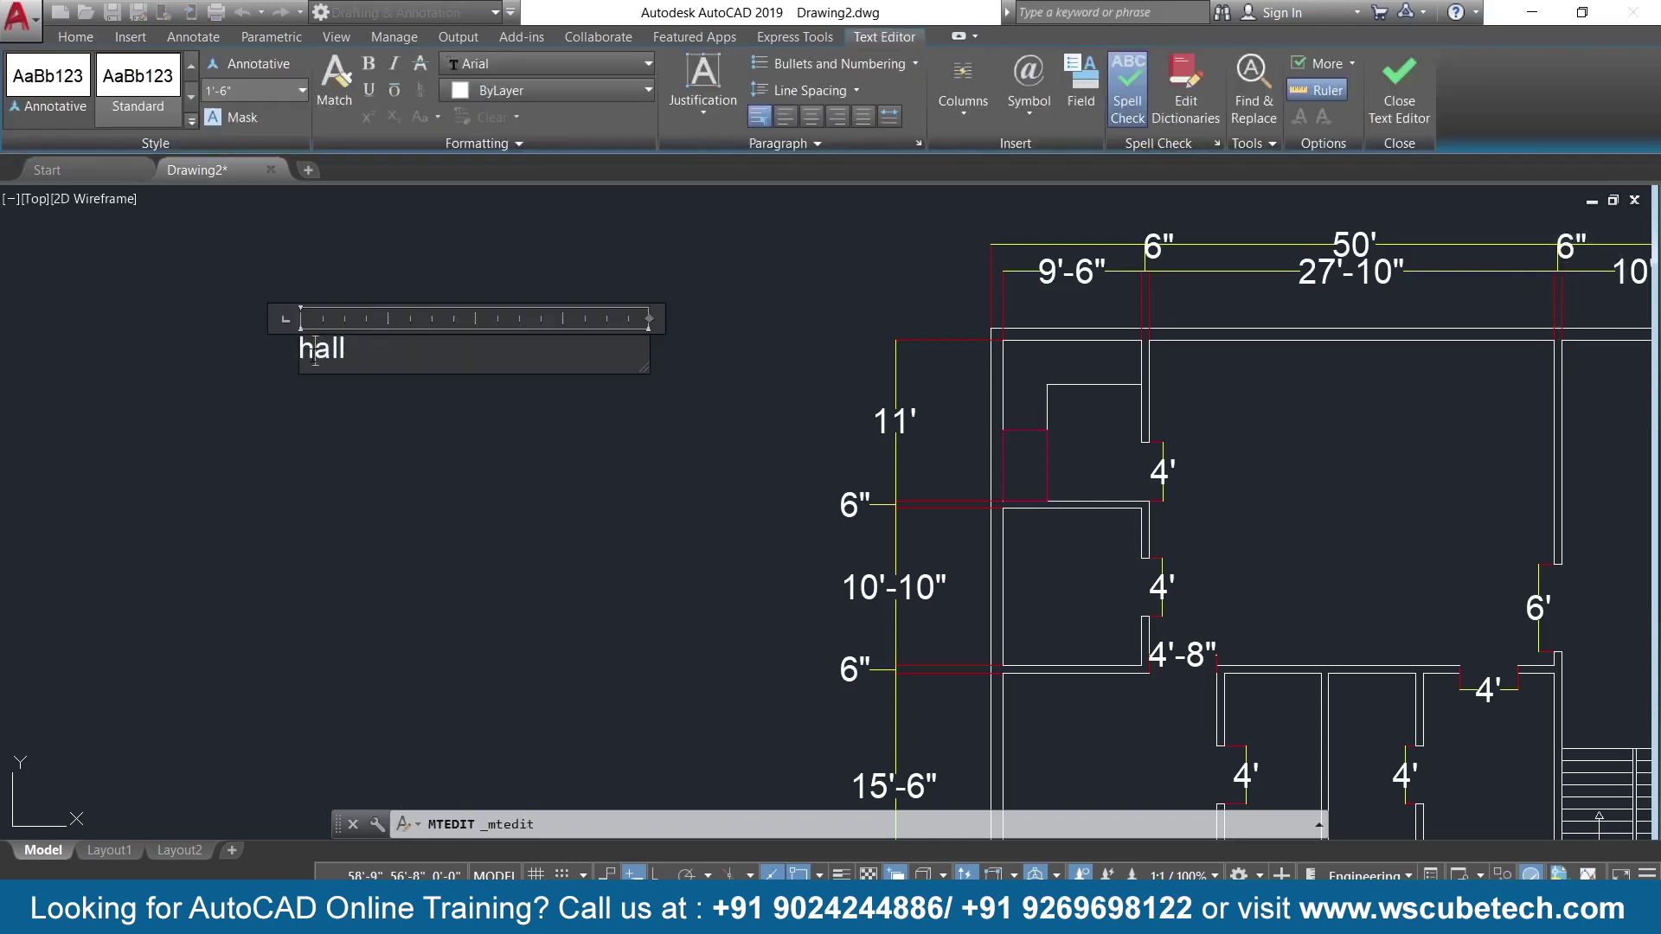
{"action": "key", "text": "BackSpace"}
{"action": "type", "text": "H"}
{"action": "left_click", "coordinate": [1399, 95]}
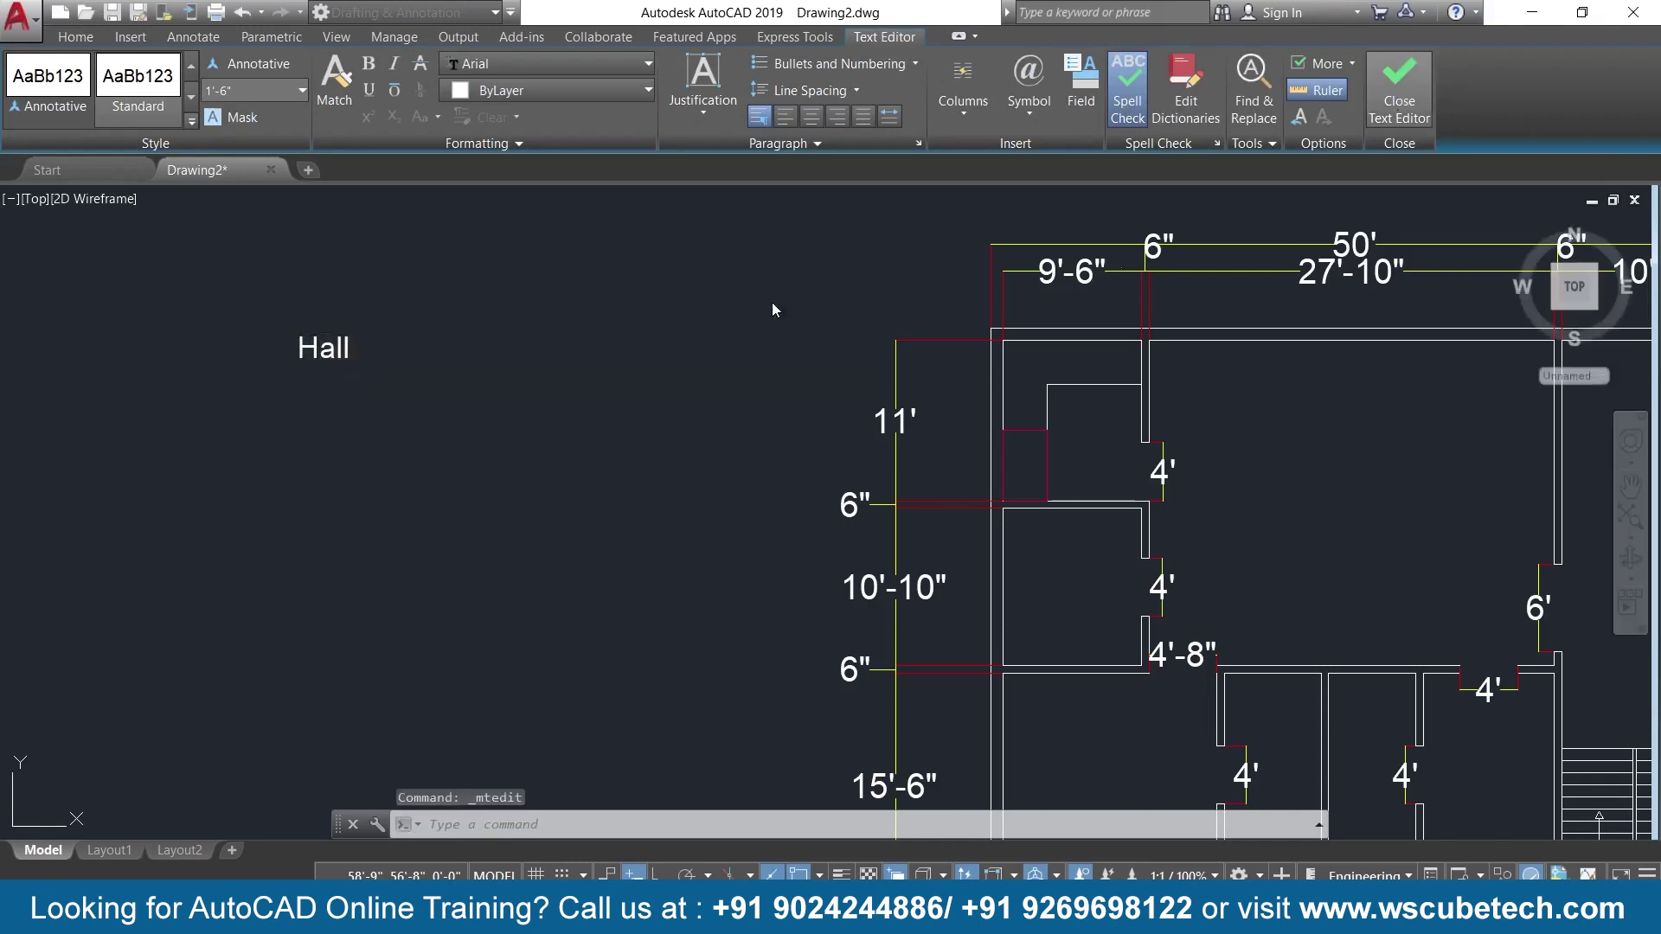
{"action": "left_click", "coordinate": [340, 350]}
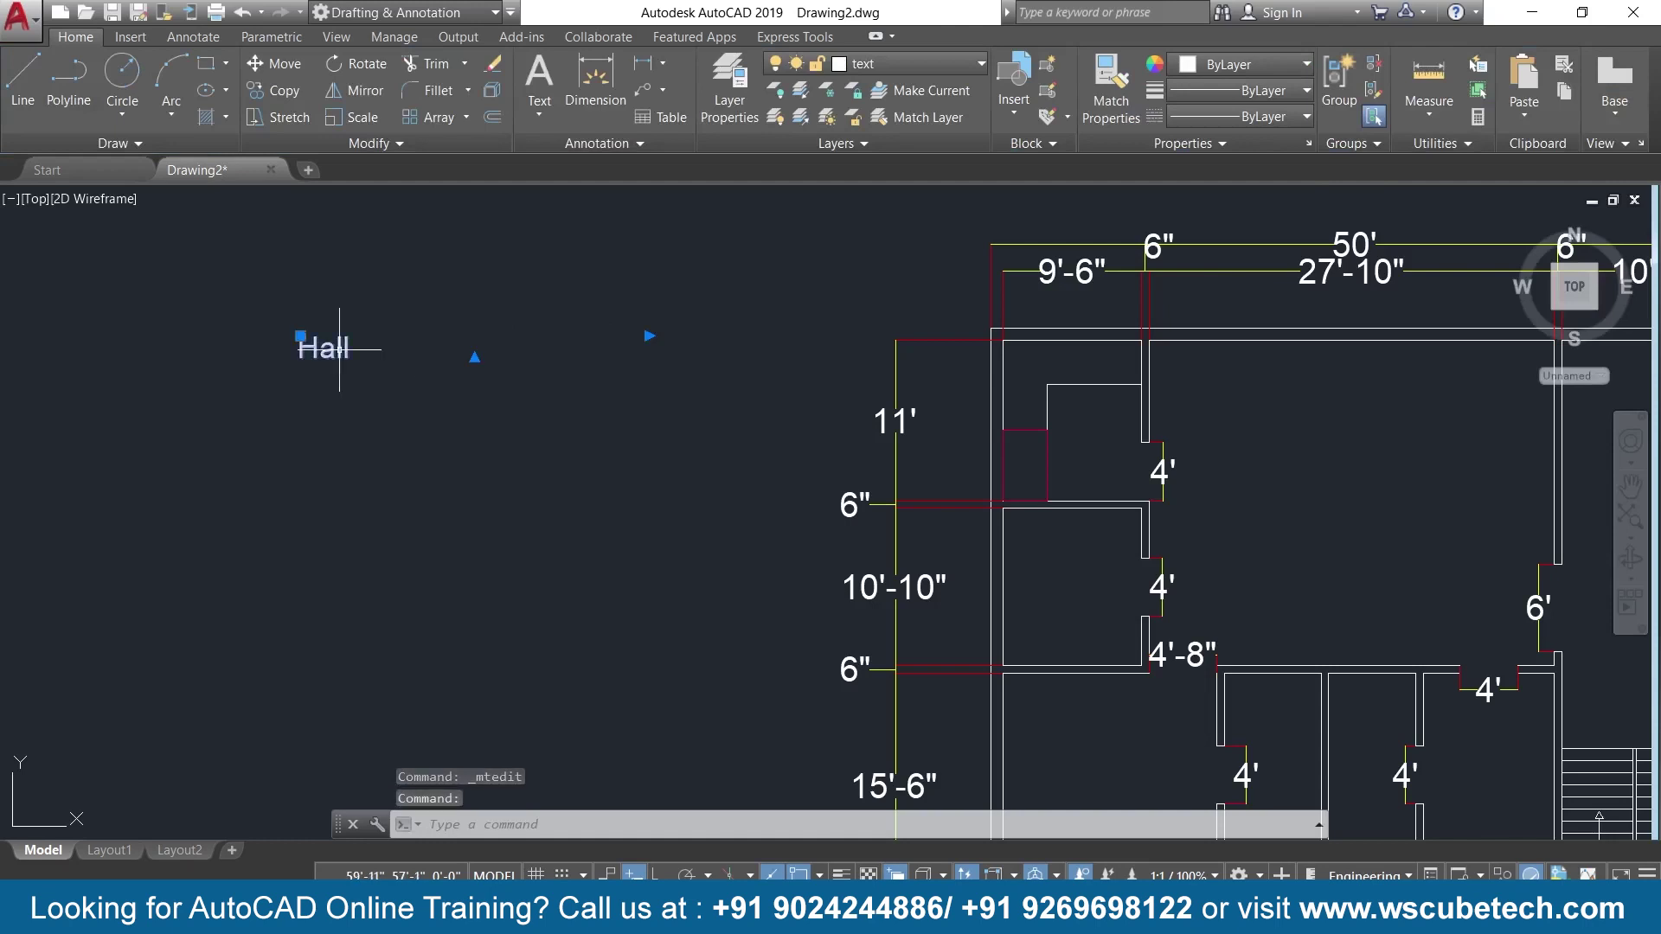
COPY the Hall label into each of the floor plan's rooms.
{"action": "type", "text": "co"}
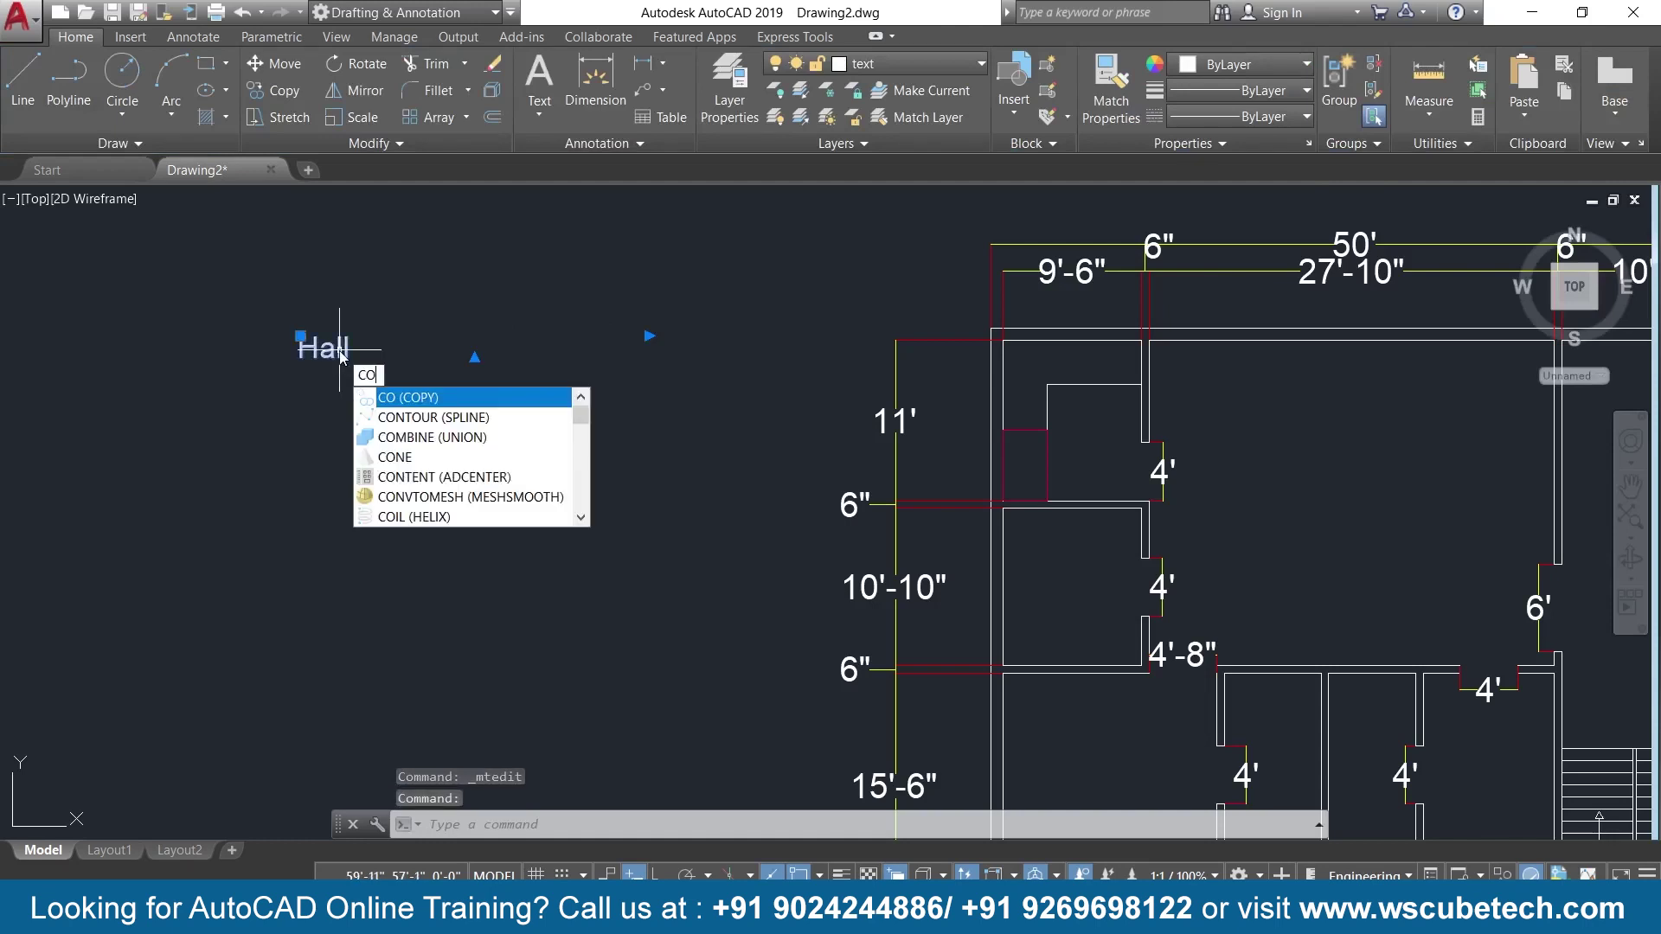
{"action": "key", "text": "Return"}
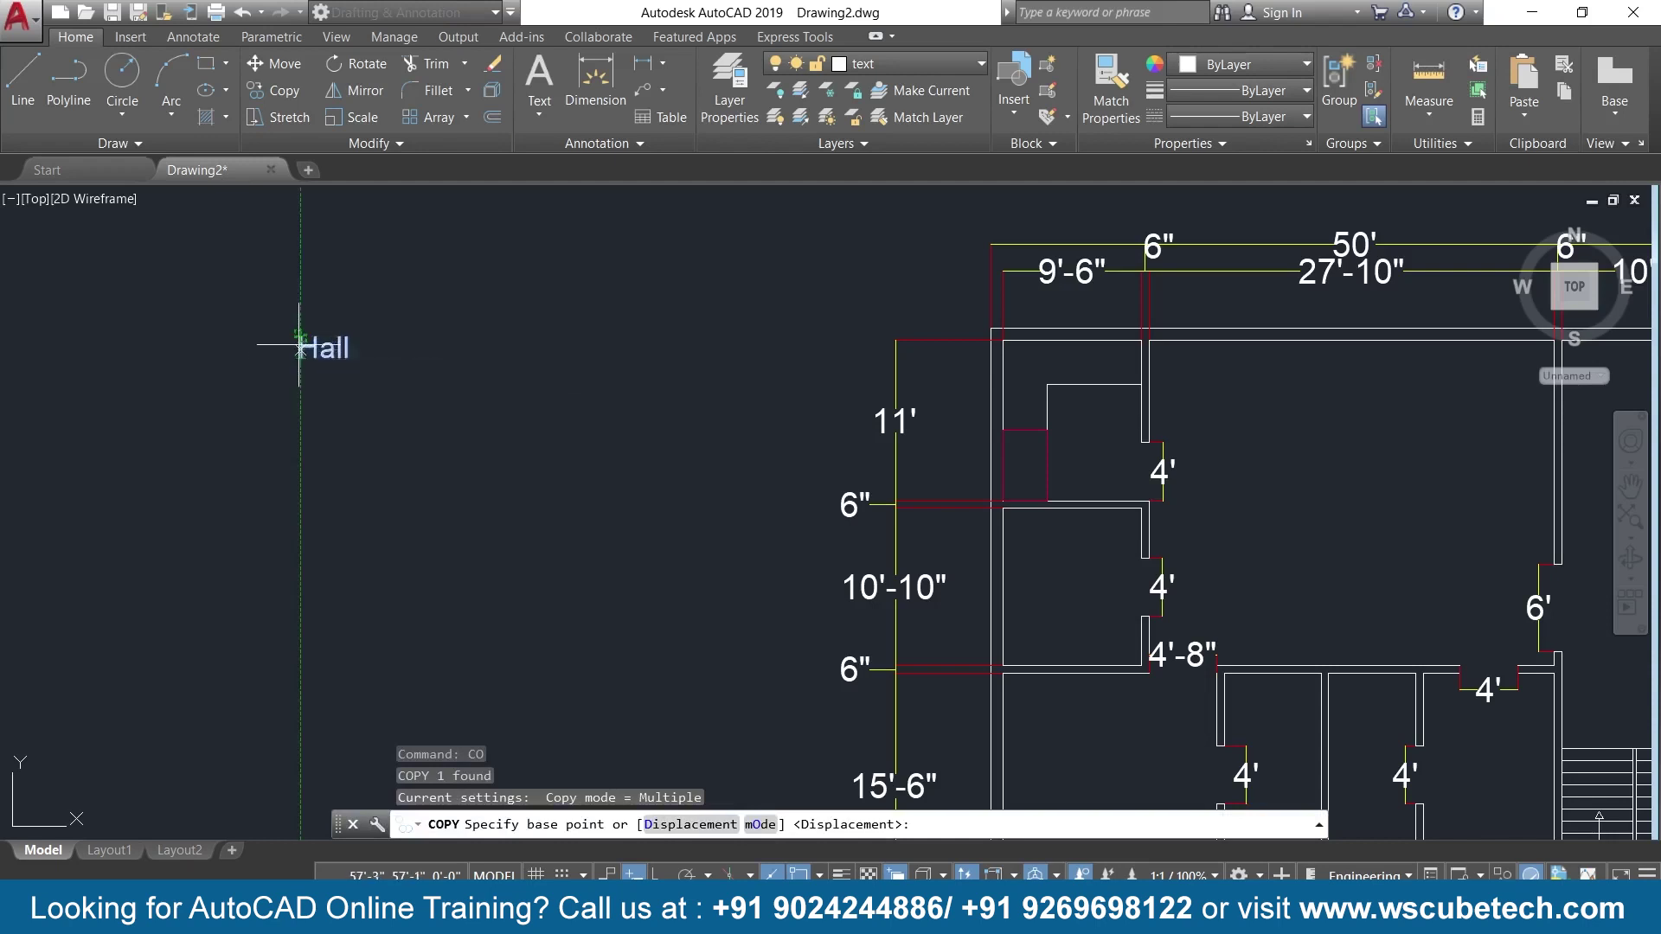
{"action": "left_click", "coordinate": [299, 336]}
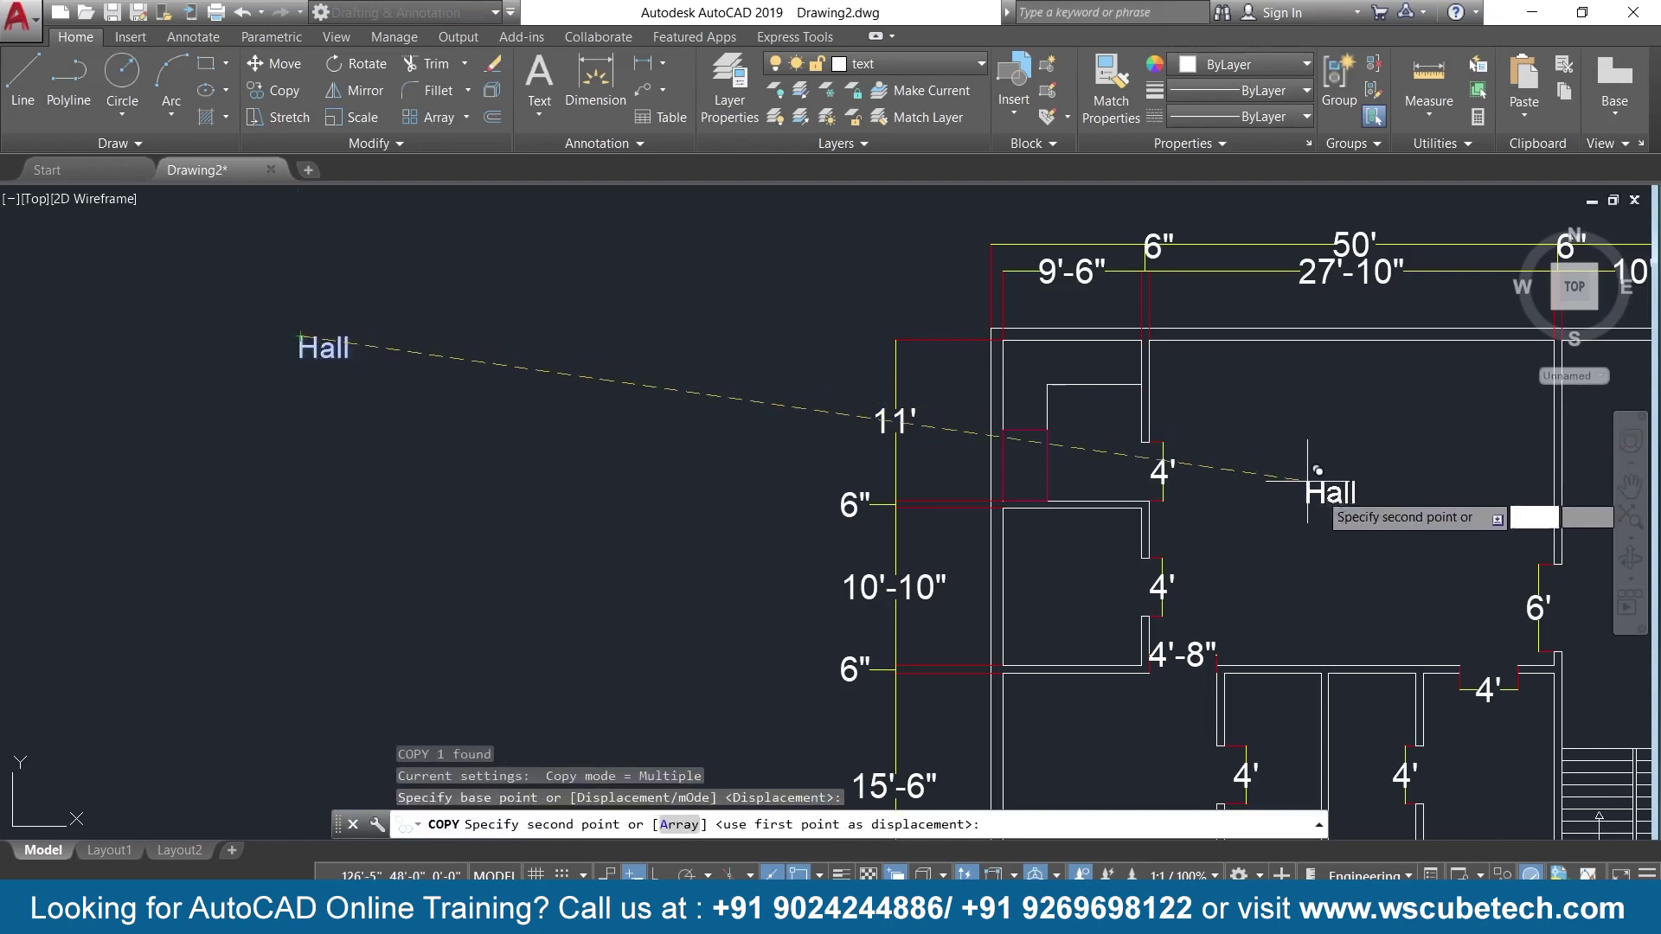
{"action": "left_click", "coordinate": [1330, 467]}
{"action": "left_click", "coordinate": [1075, 415]}
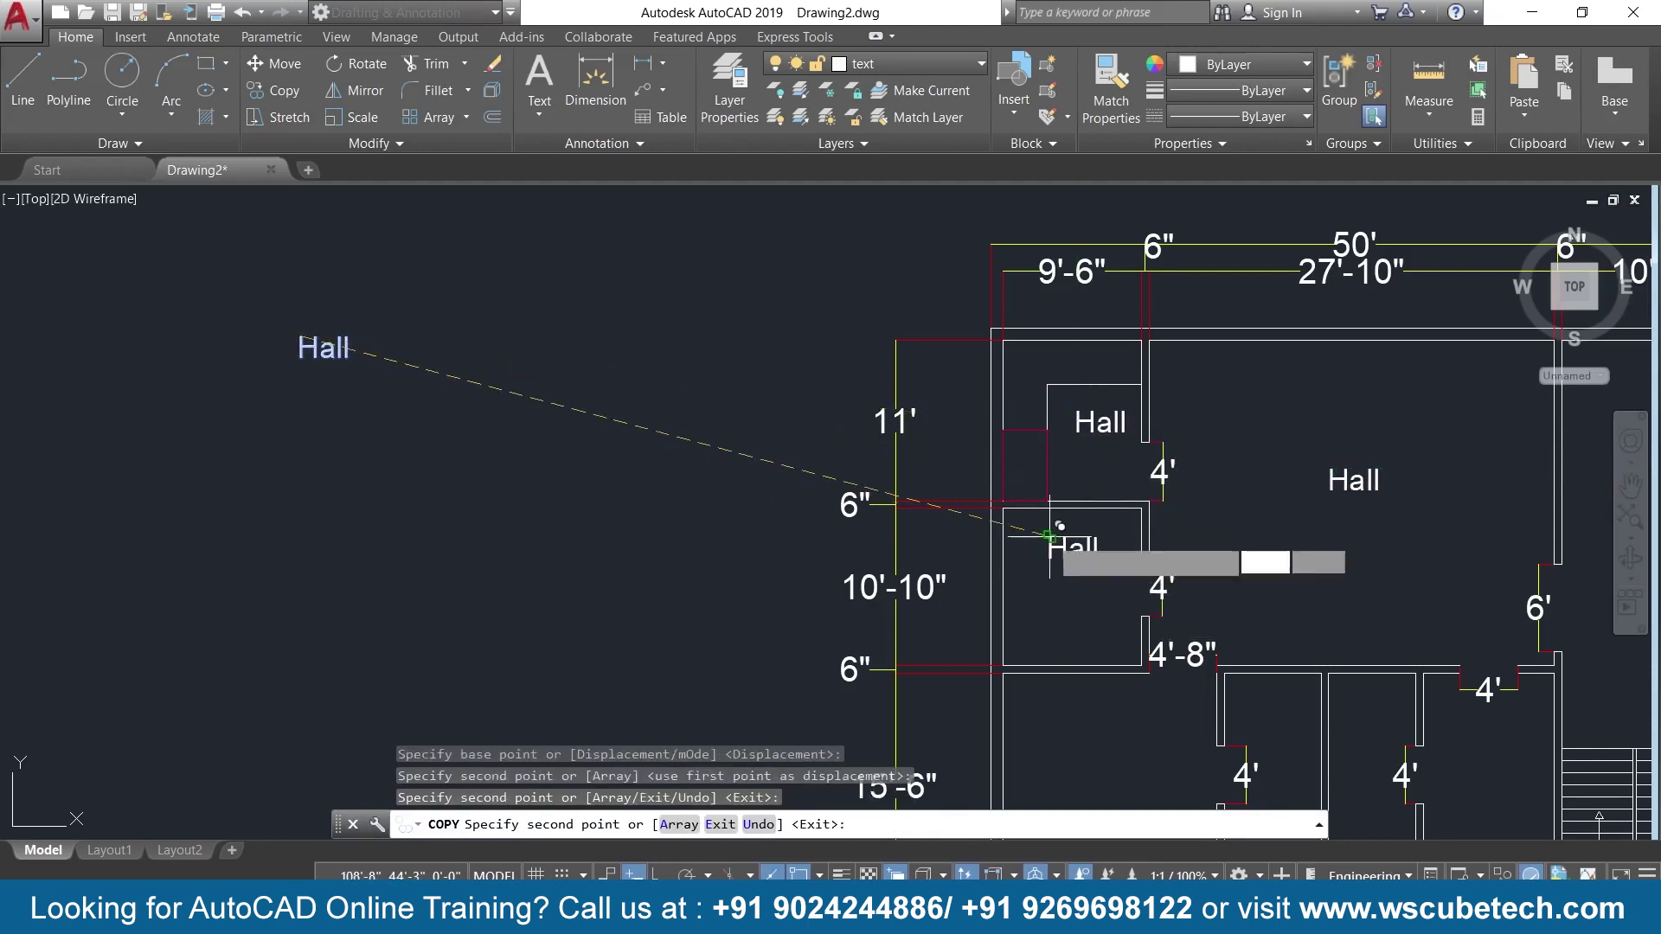
{"action": "left_click", "coordinate": [1077, 564]}
{"action": "scroll", "coordinate": [1085, 588], "scroll_direction": "down", "scroll_amount": 3}
{"action": "middle_click_drag", "start_coordinate": [1100, 604], "coordinate": [1027, 448]}
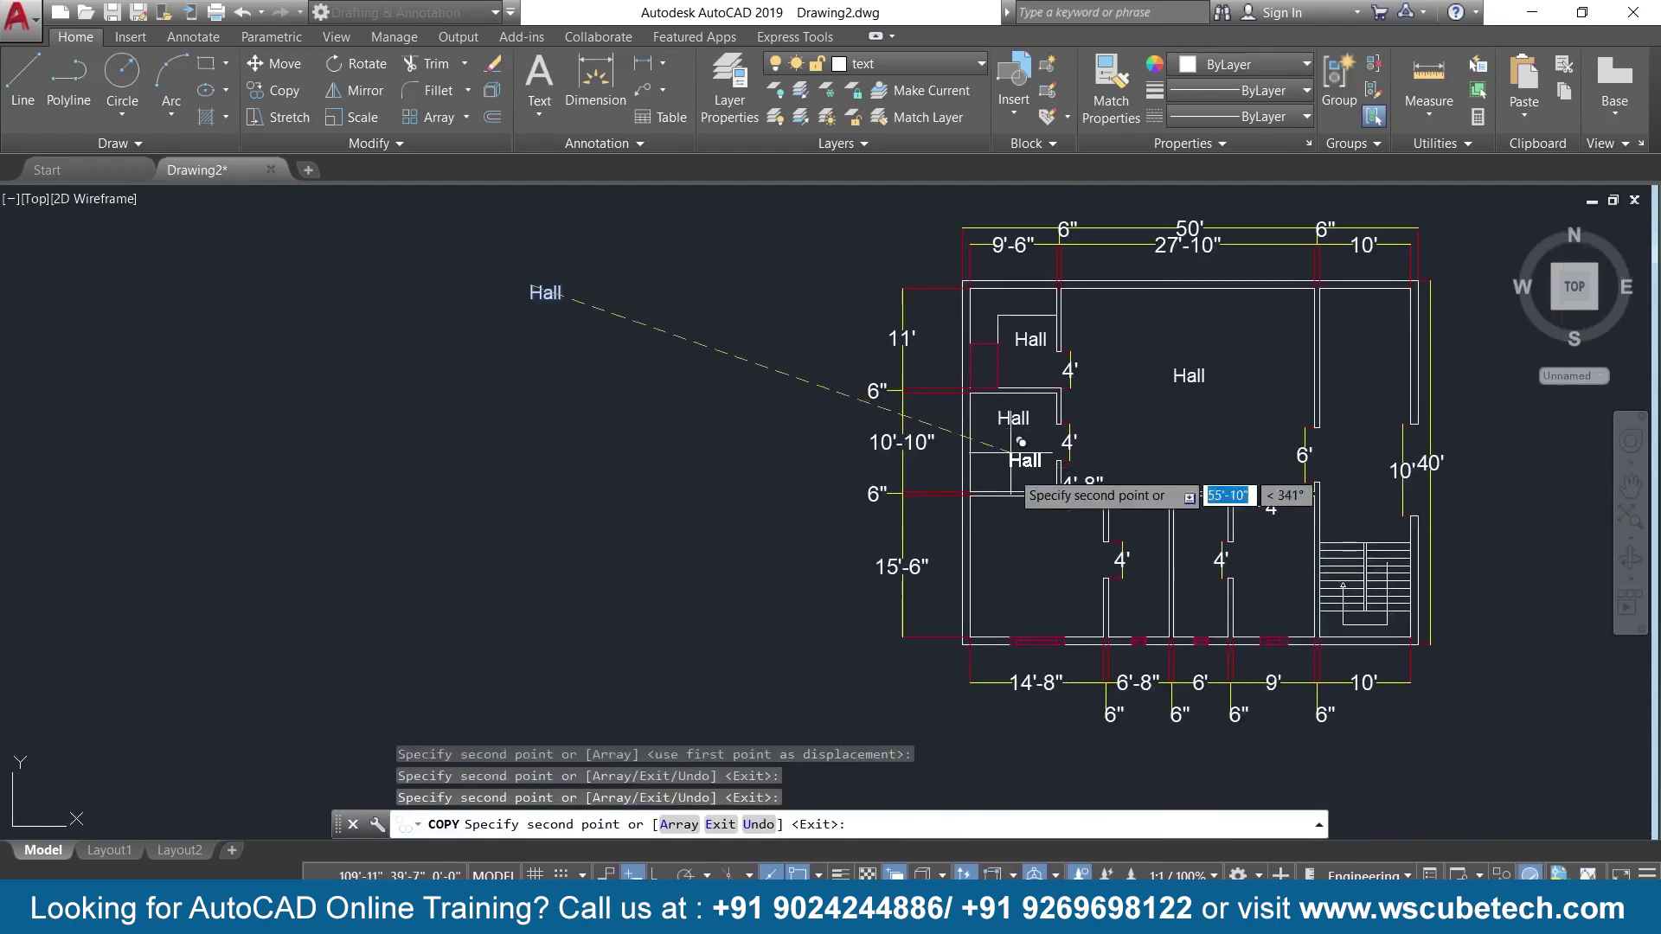
{"action": "left_click", "coordinate": [1012, 534]}
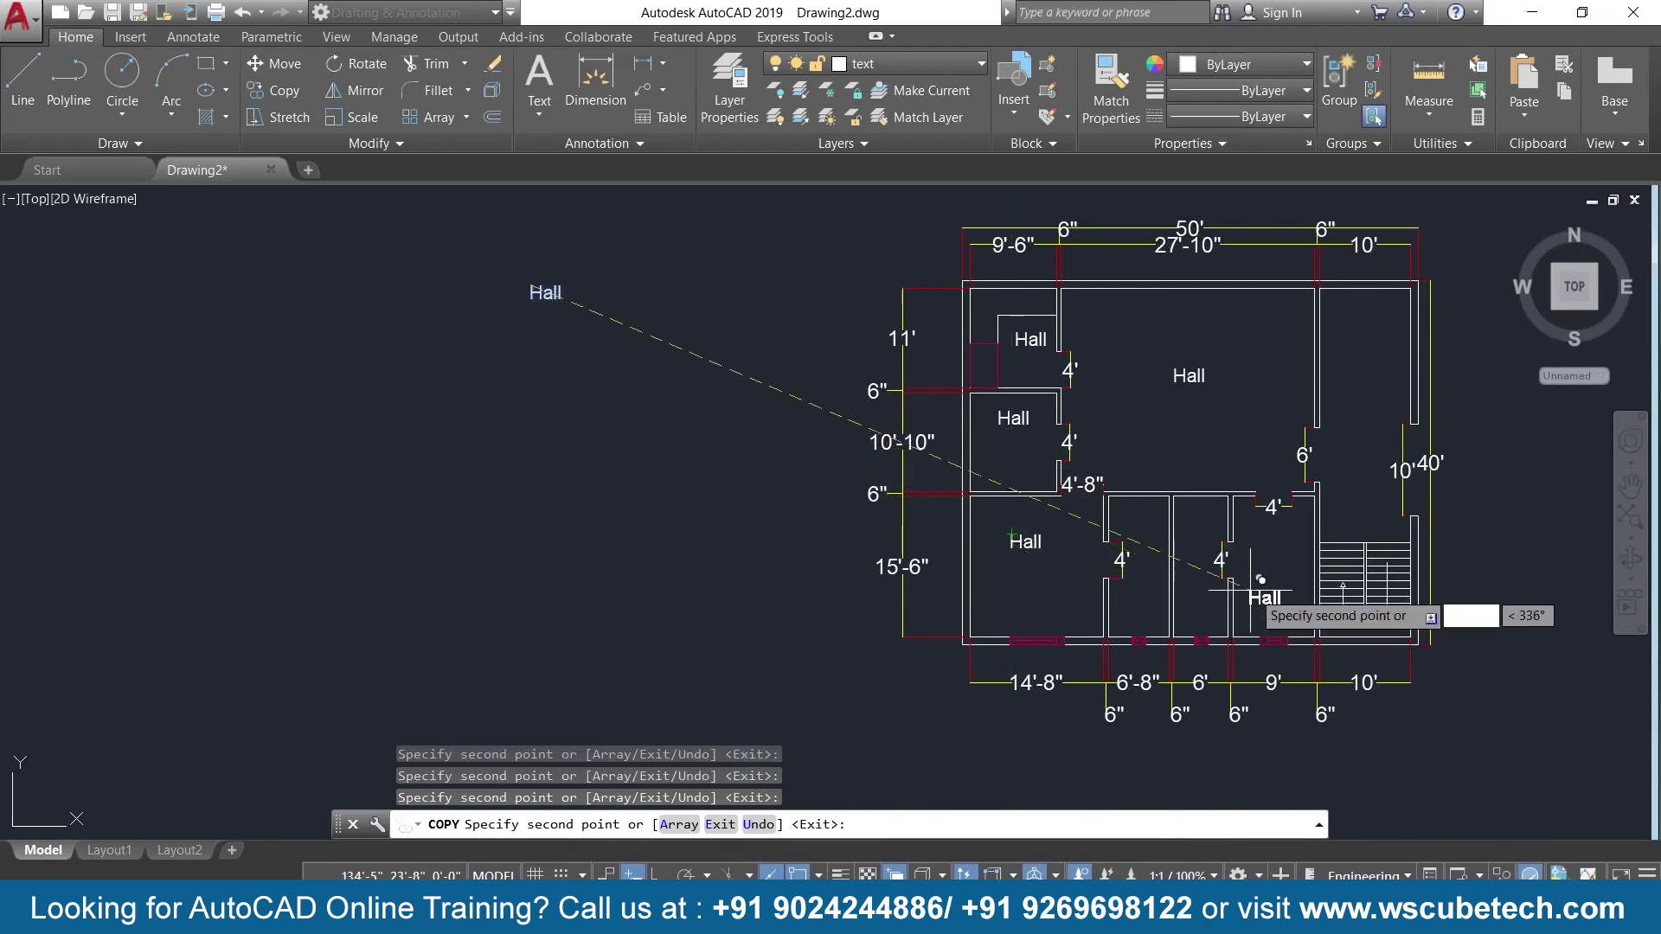
{"action": "left_click", "coordinate": [1268, 534]}
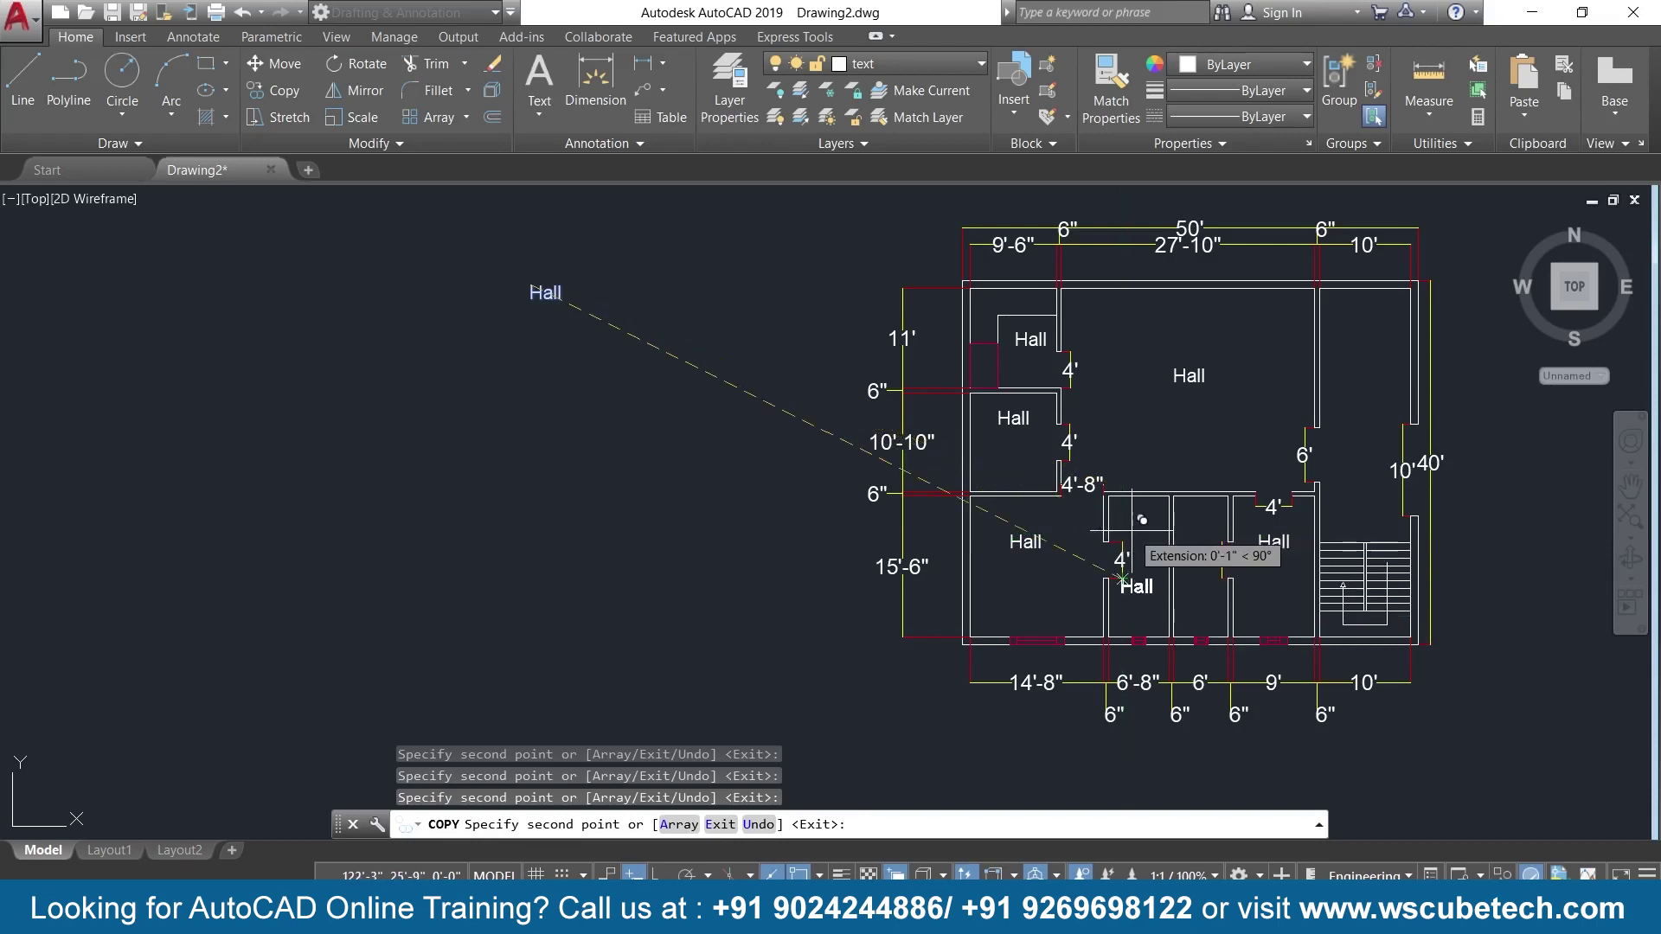
{"action": "left_click", "coordinate": [1136, 525]}
{"action": "left_click", "coordinate": [1185, 525]}
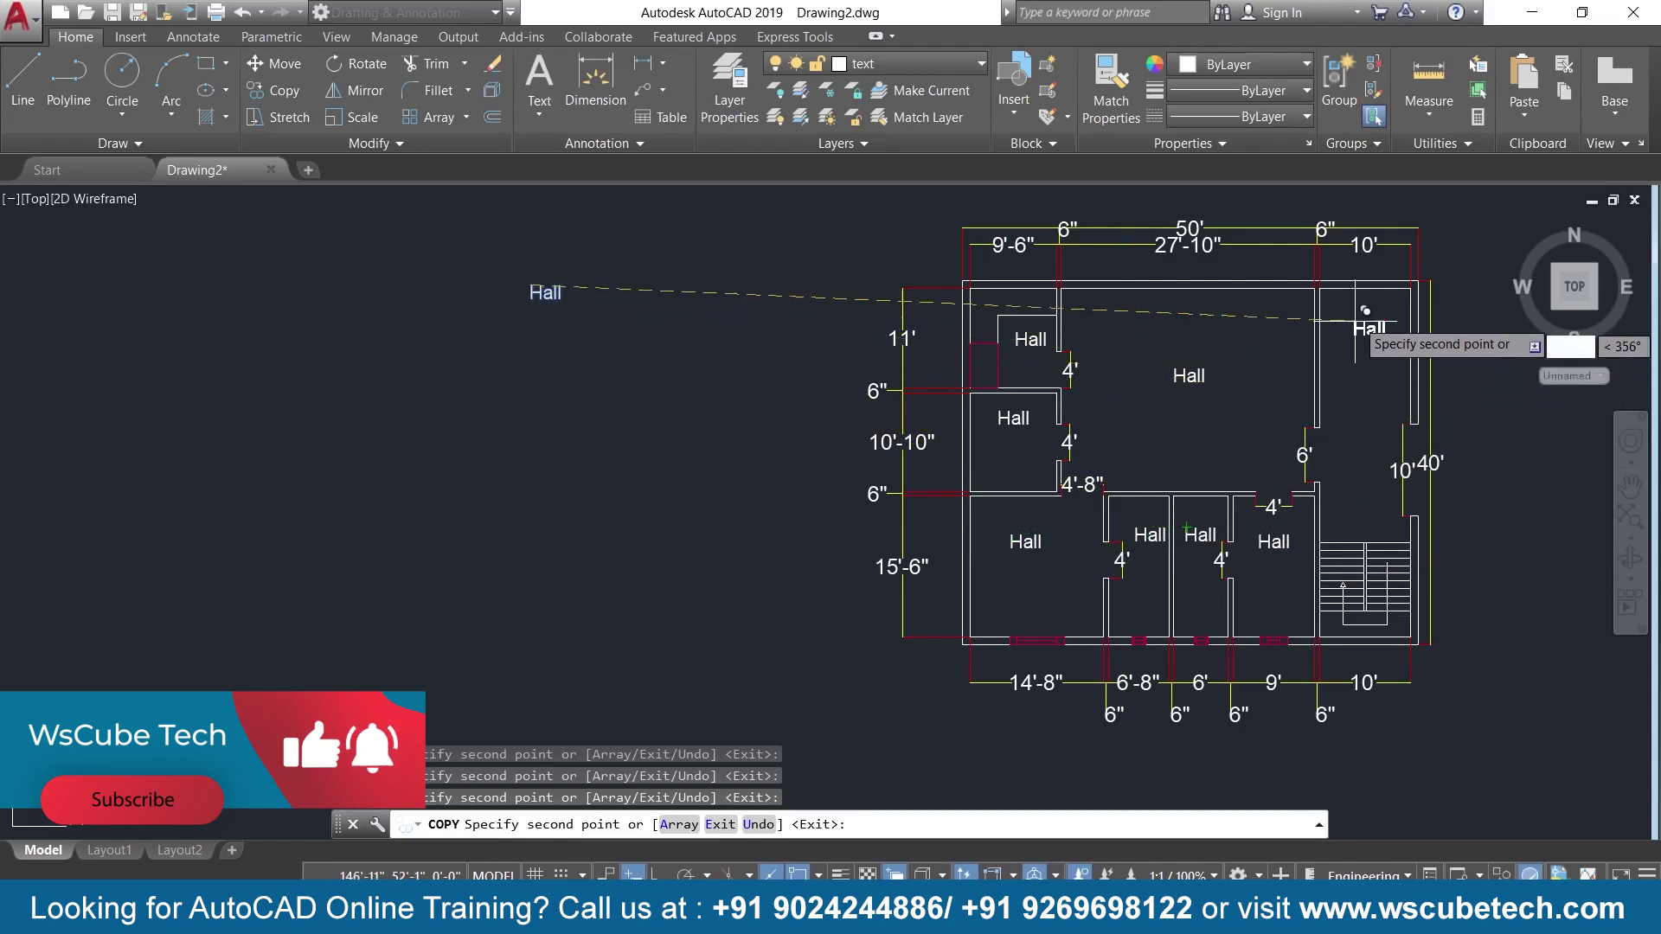
{"action": "left_click", "coordinate": [1347, 370]}
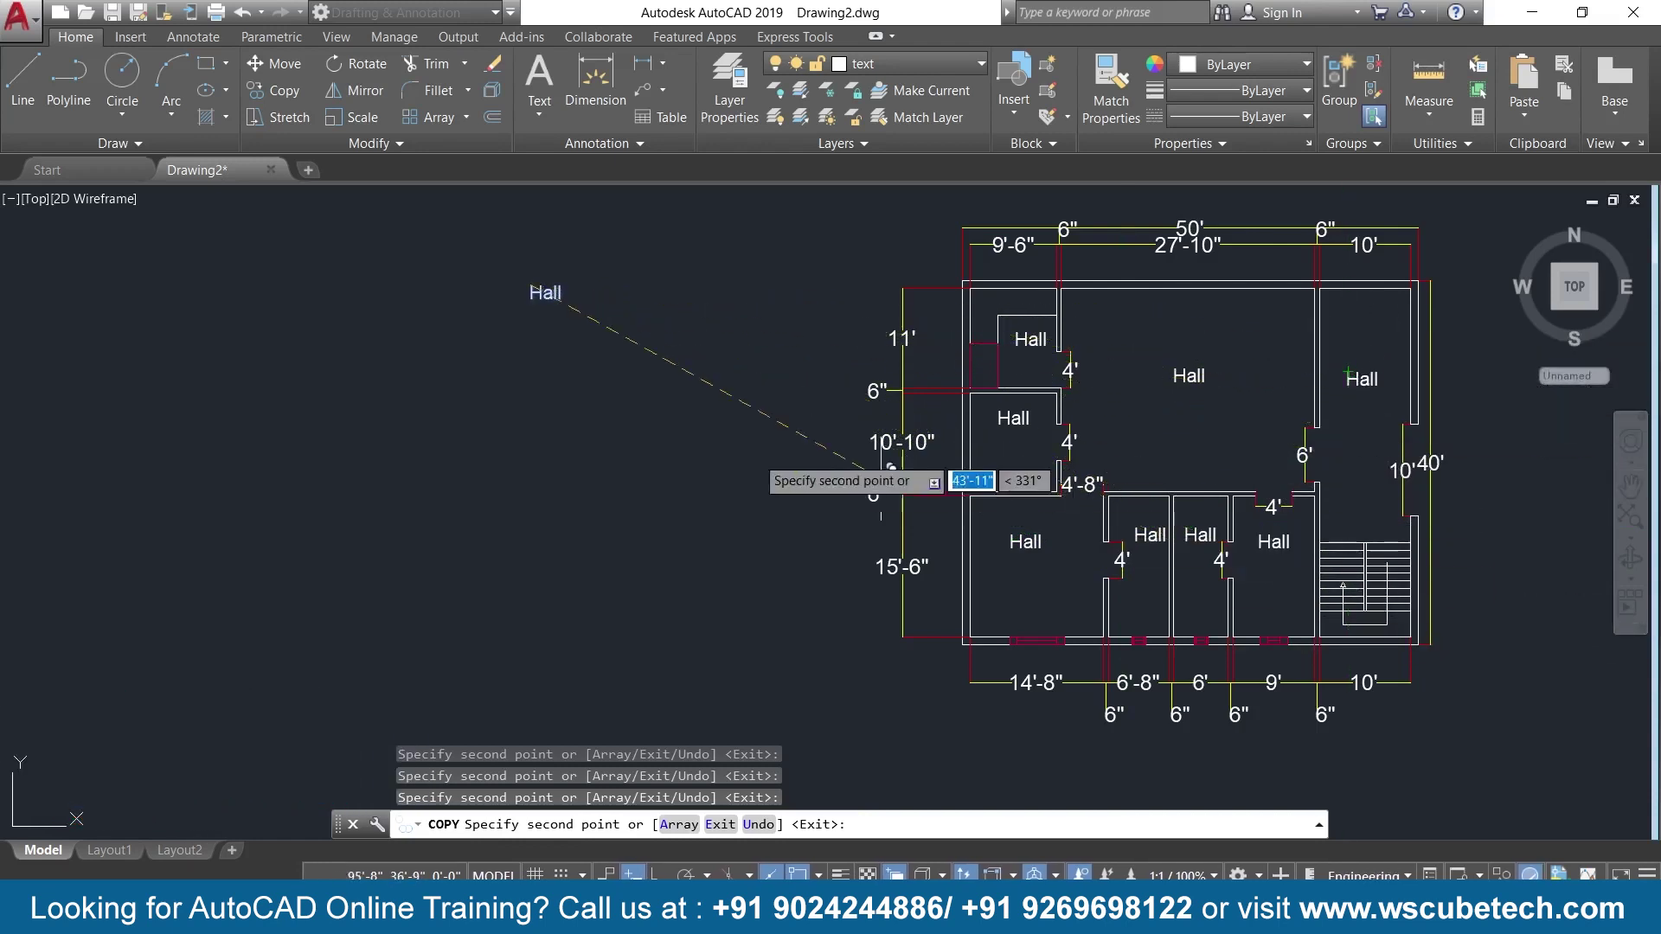
{"action": "key", "text": "Return"}
Delete the original Hall label outside the plan.
{"action": "left_click", "coordinate": [582, 257]}
{"action": "left_click", "coordinate": [537, 304]}
{"action": "key", "text": "Delete"}
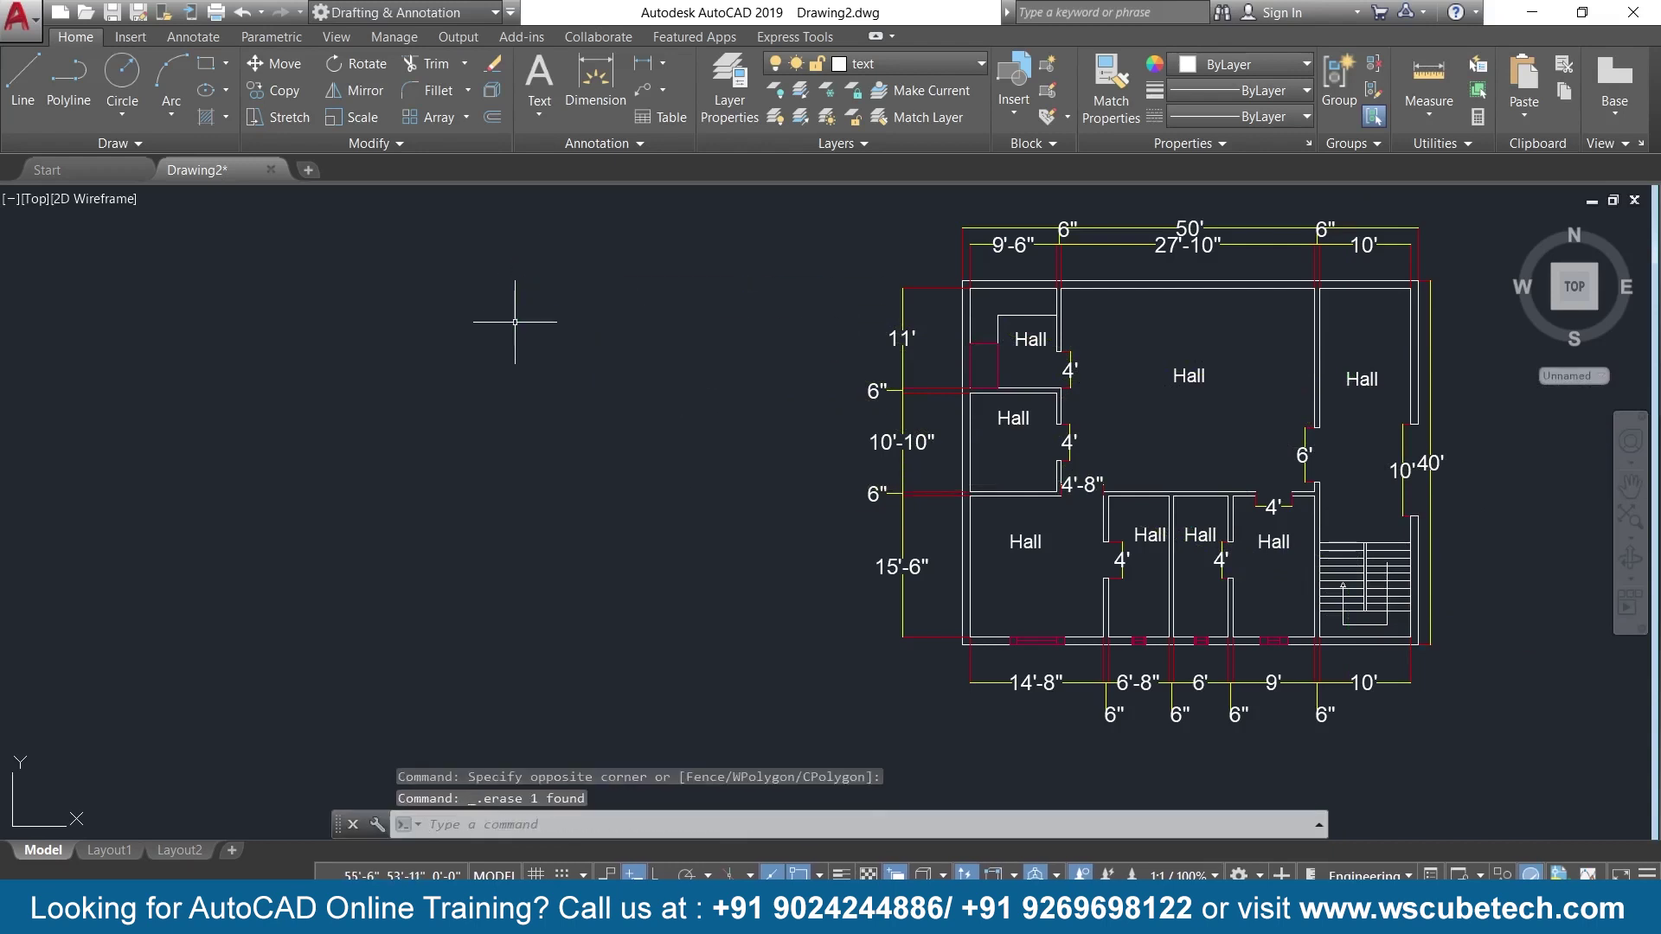
{"action": "scroll", "coordinate": [1055, 395], "scroll_direction": "up", "scroll_amount": 2}
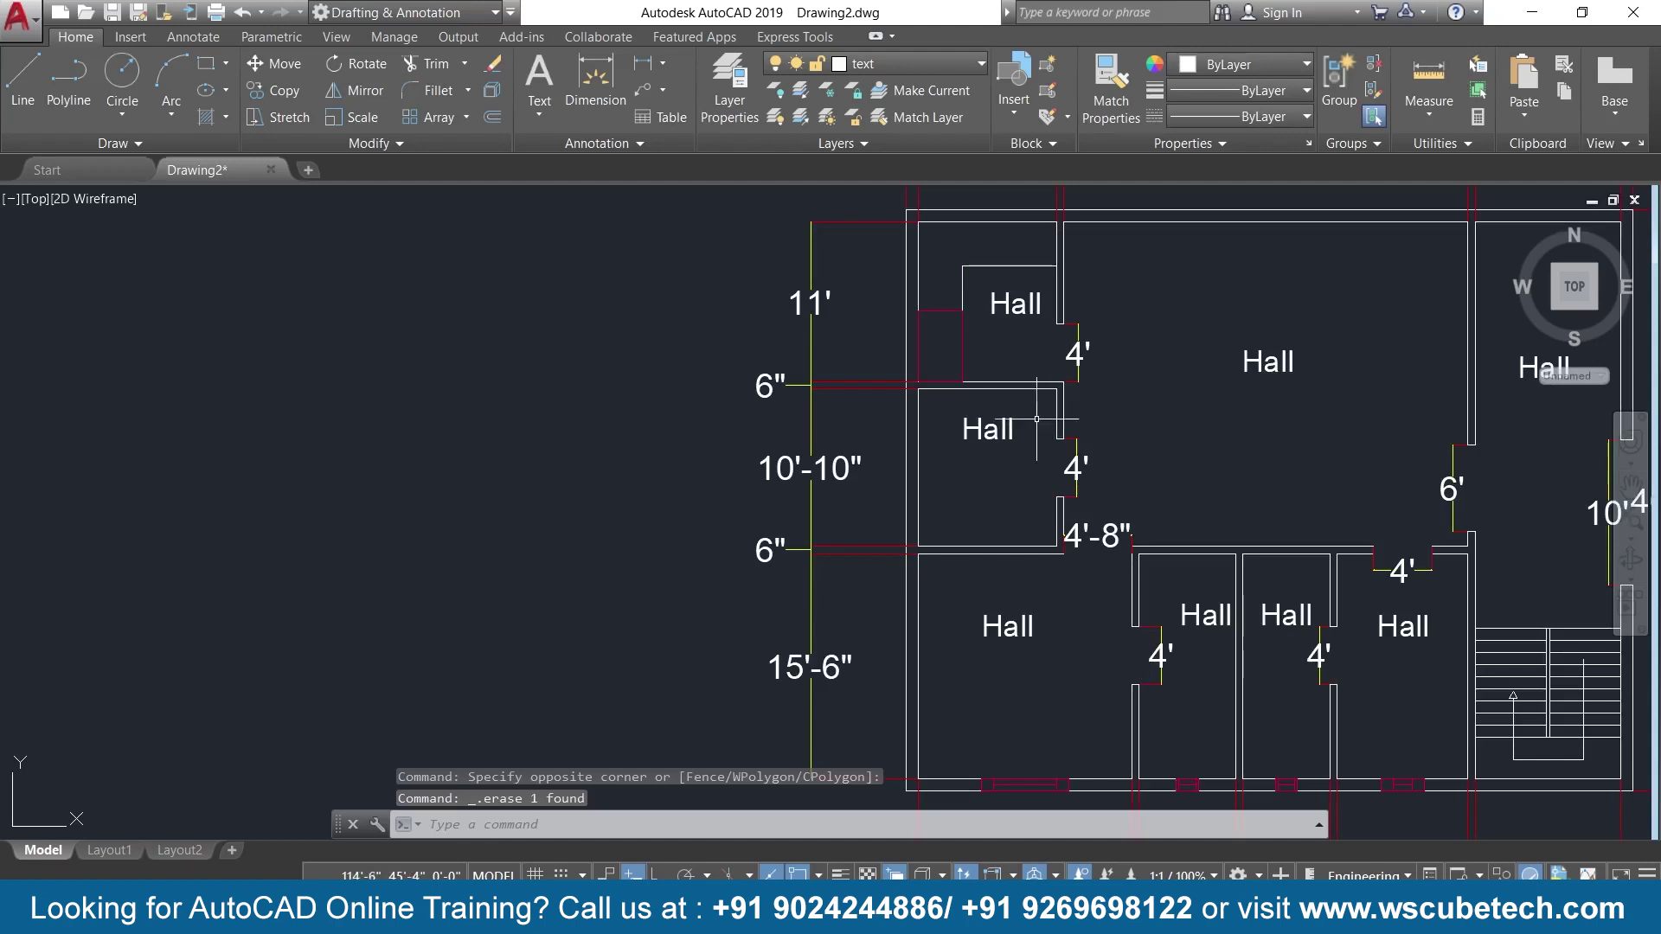
Relabel the left middle and lower-left rooms' Hall labels as Room.
{"action": "double_click", "coordinate": [970, 423]}
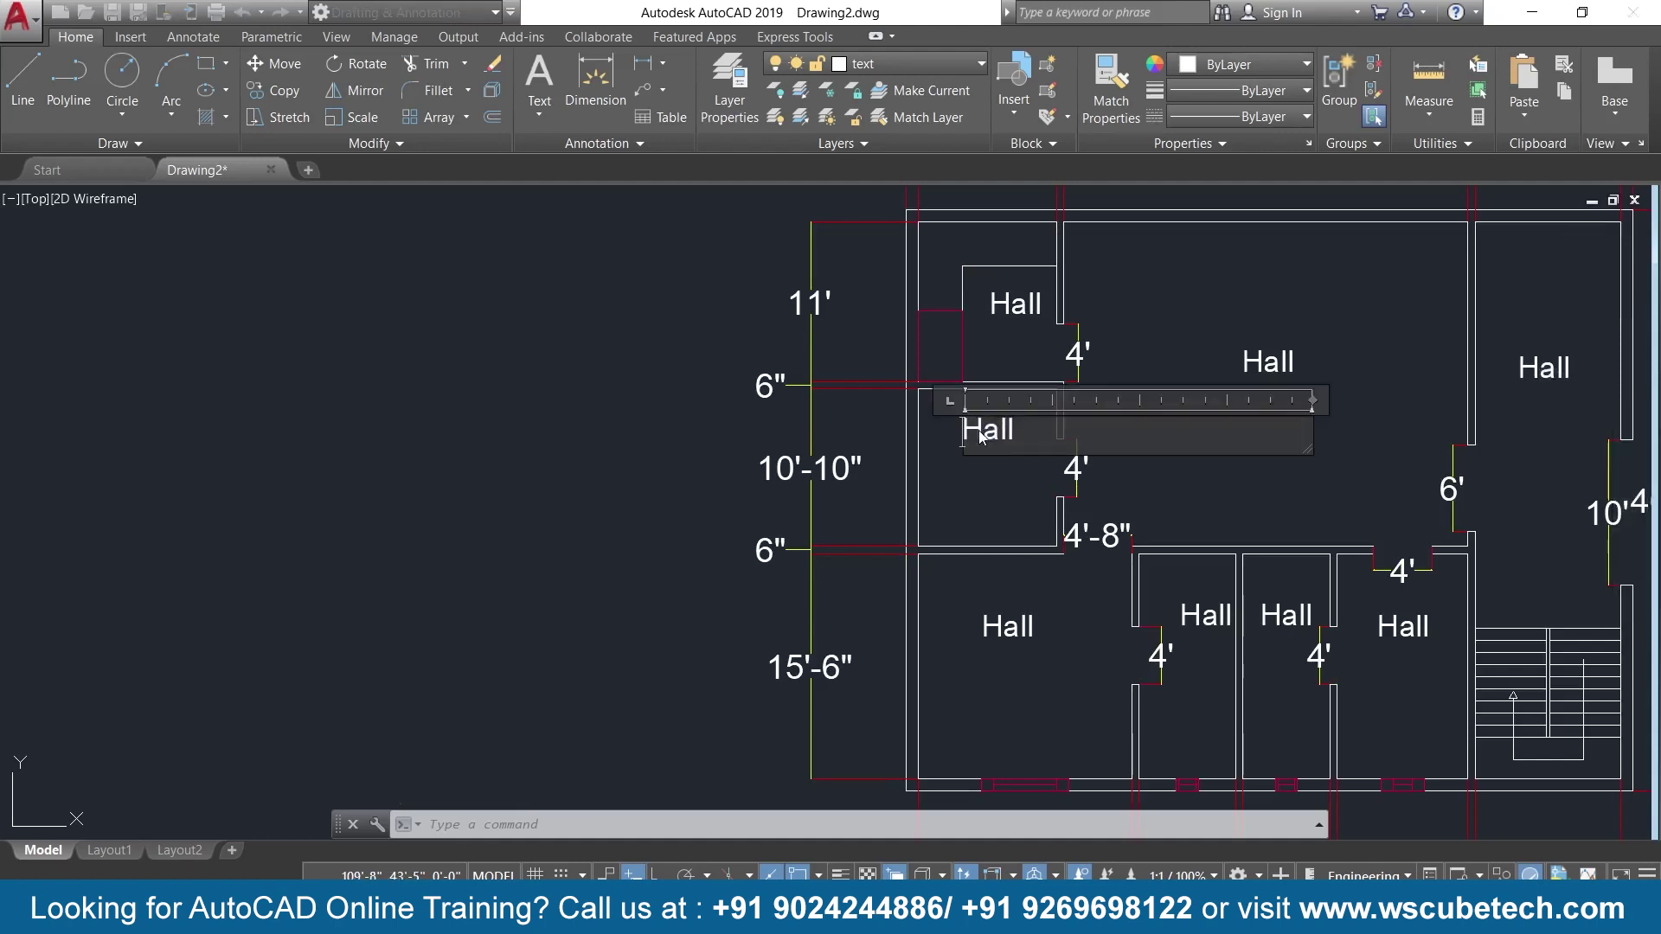
{"action": "key", "text": "BackSpace"}
{"action": "key", "text": "BackSpace"}
{"action": "type", "text": "Room"}
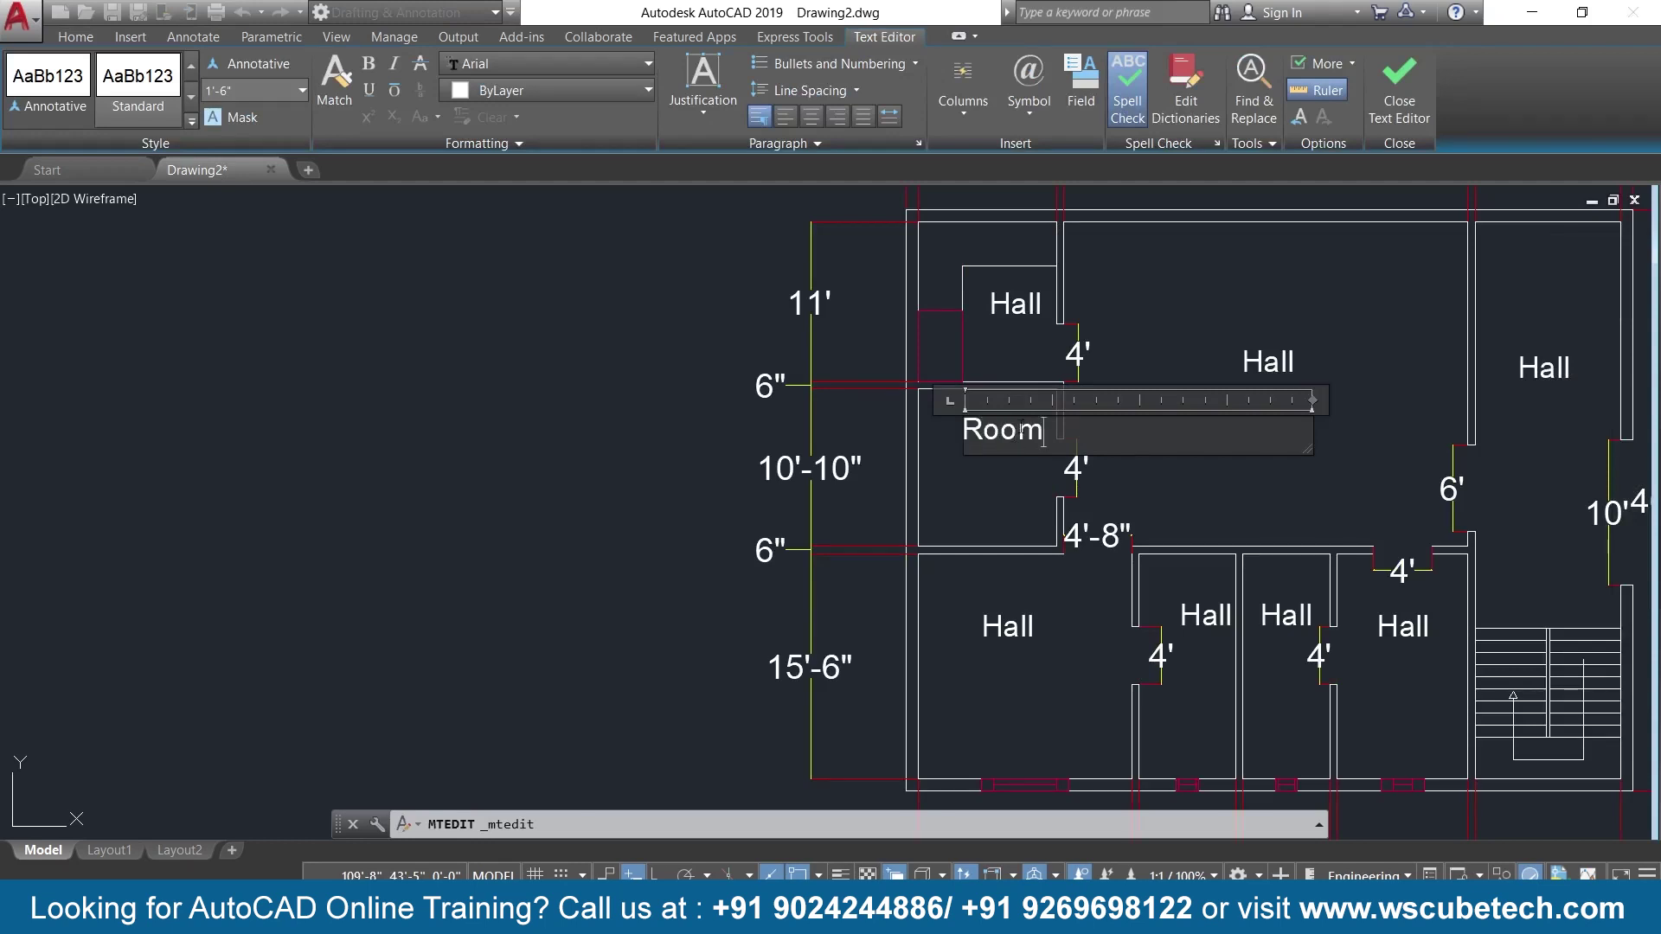
{"action": "left_click", "coordinate": [1393, 94]}
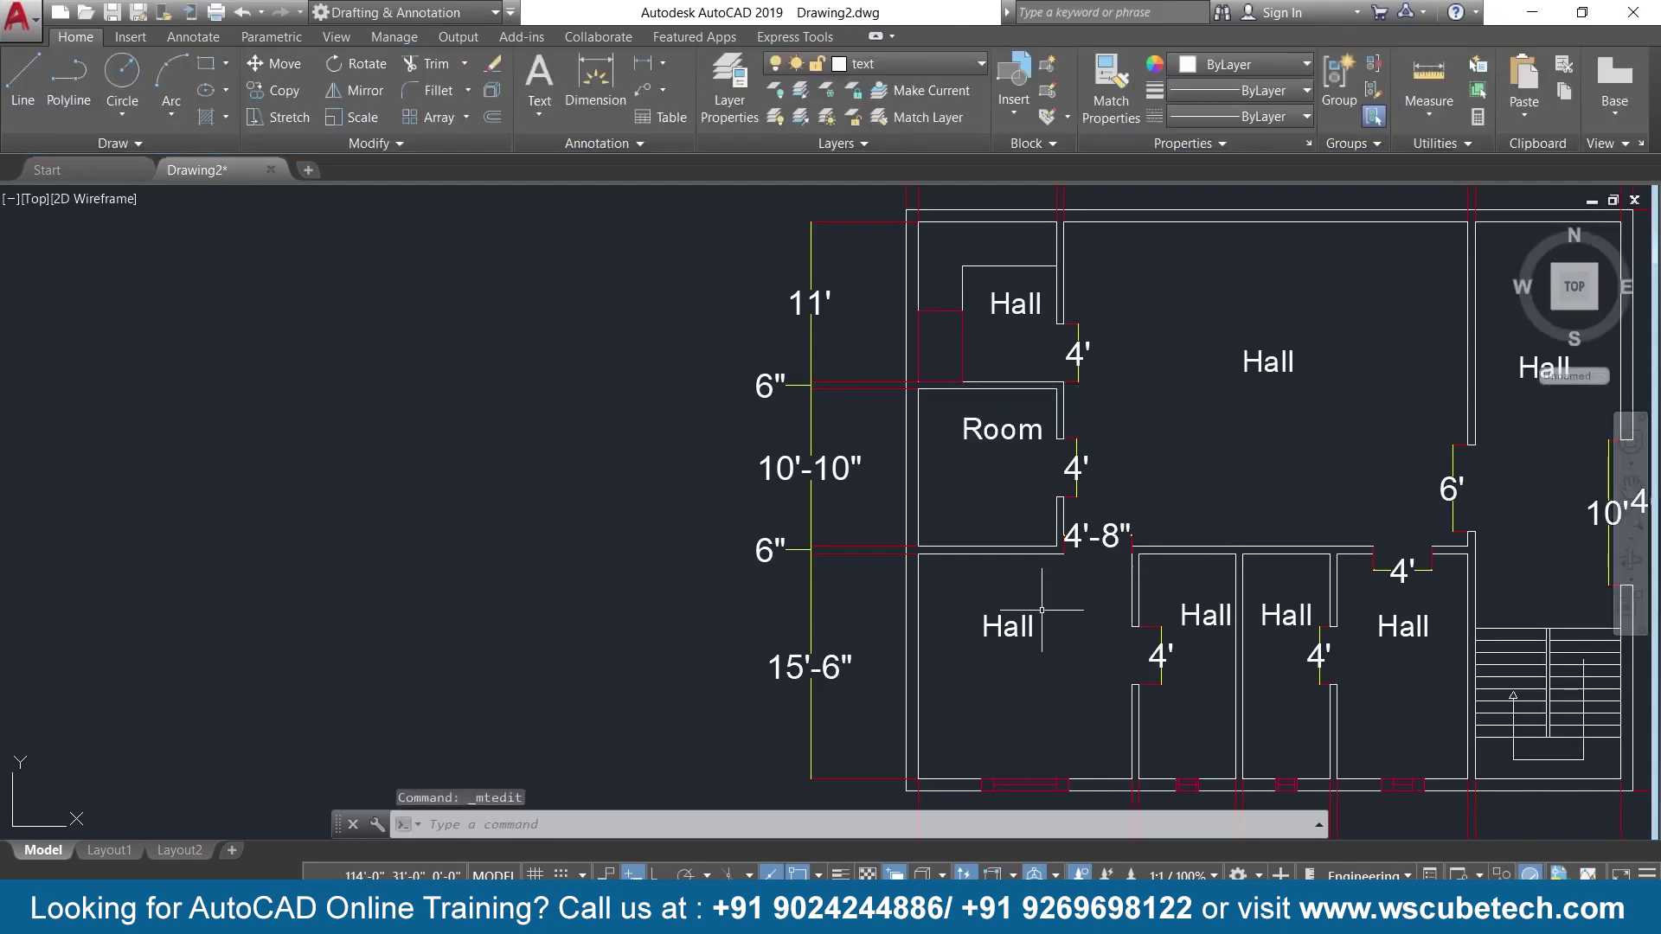
{"action": "double_click", "coordinate": [1012, 632]}
{"action": "type", "text": "room"}
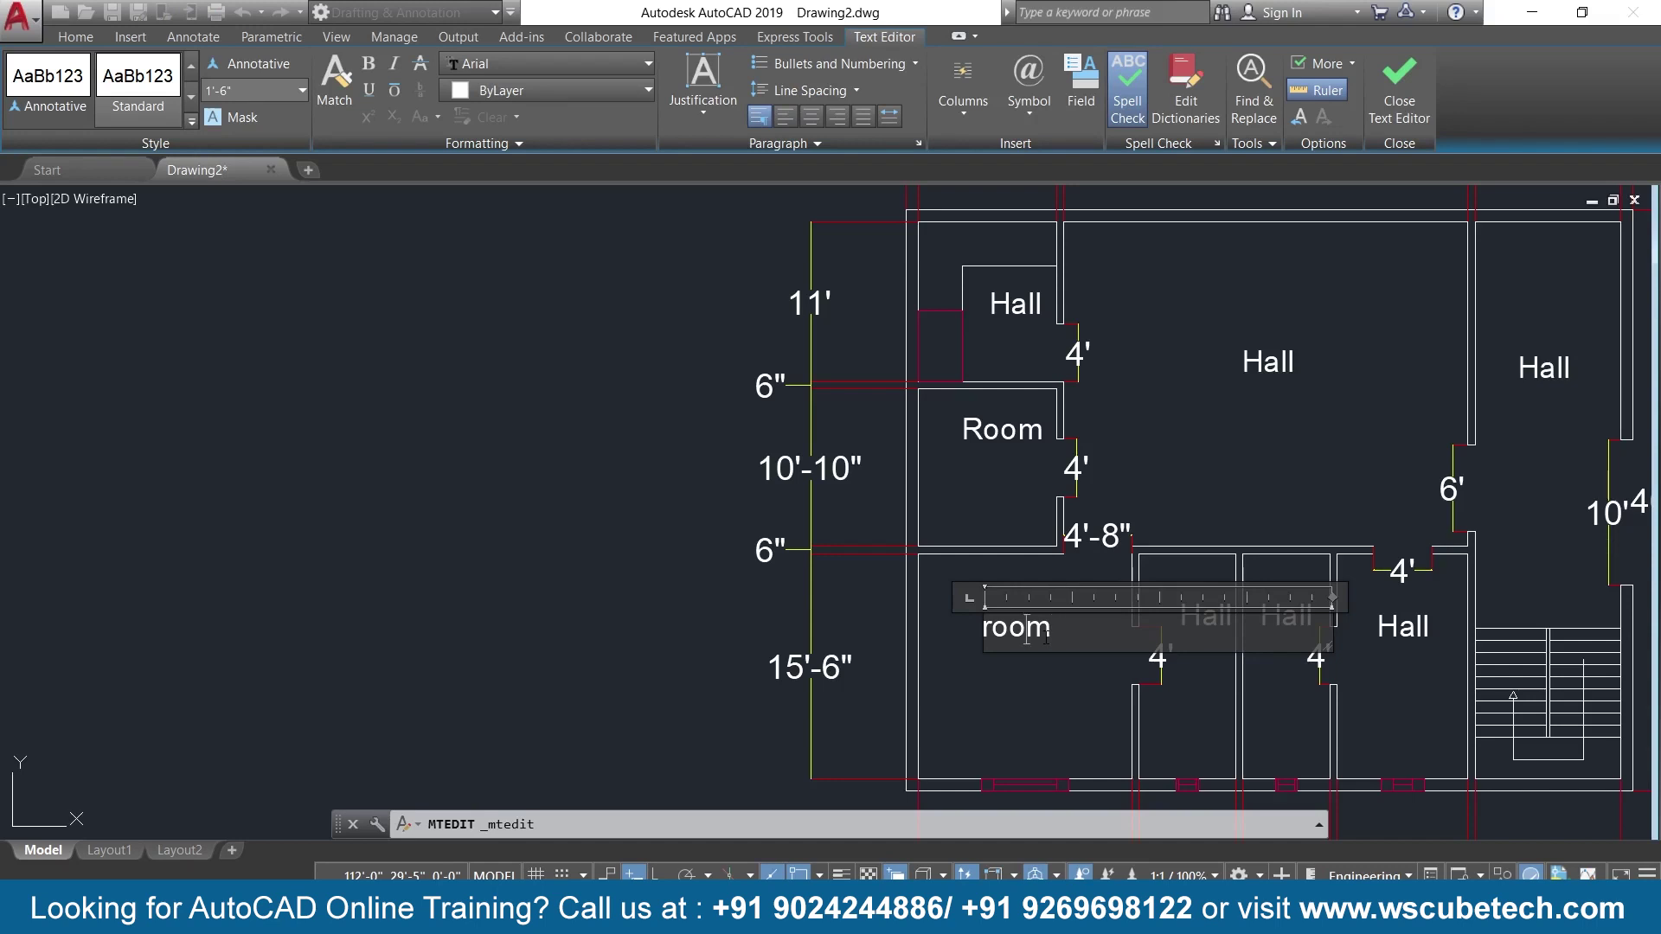
{"action": "key", "text": "Delete"}
{"action": "type", "text": "R"}
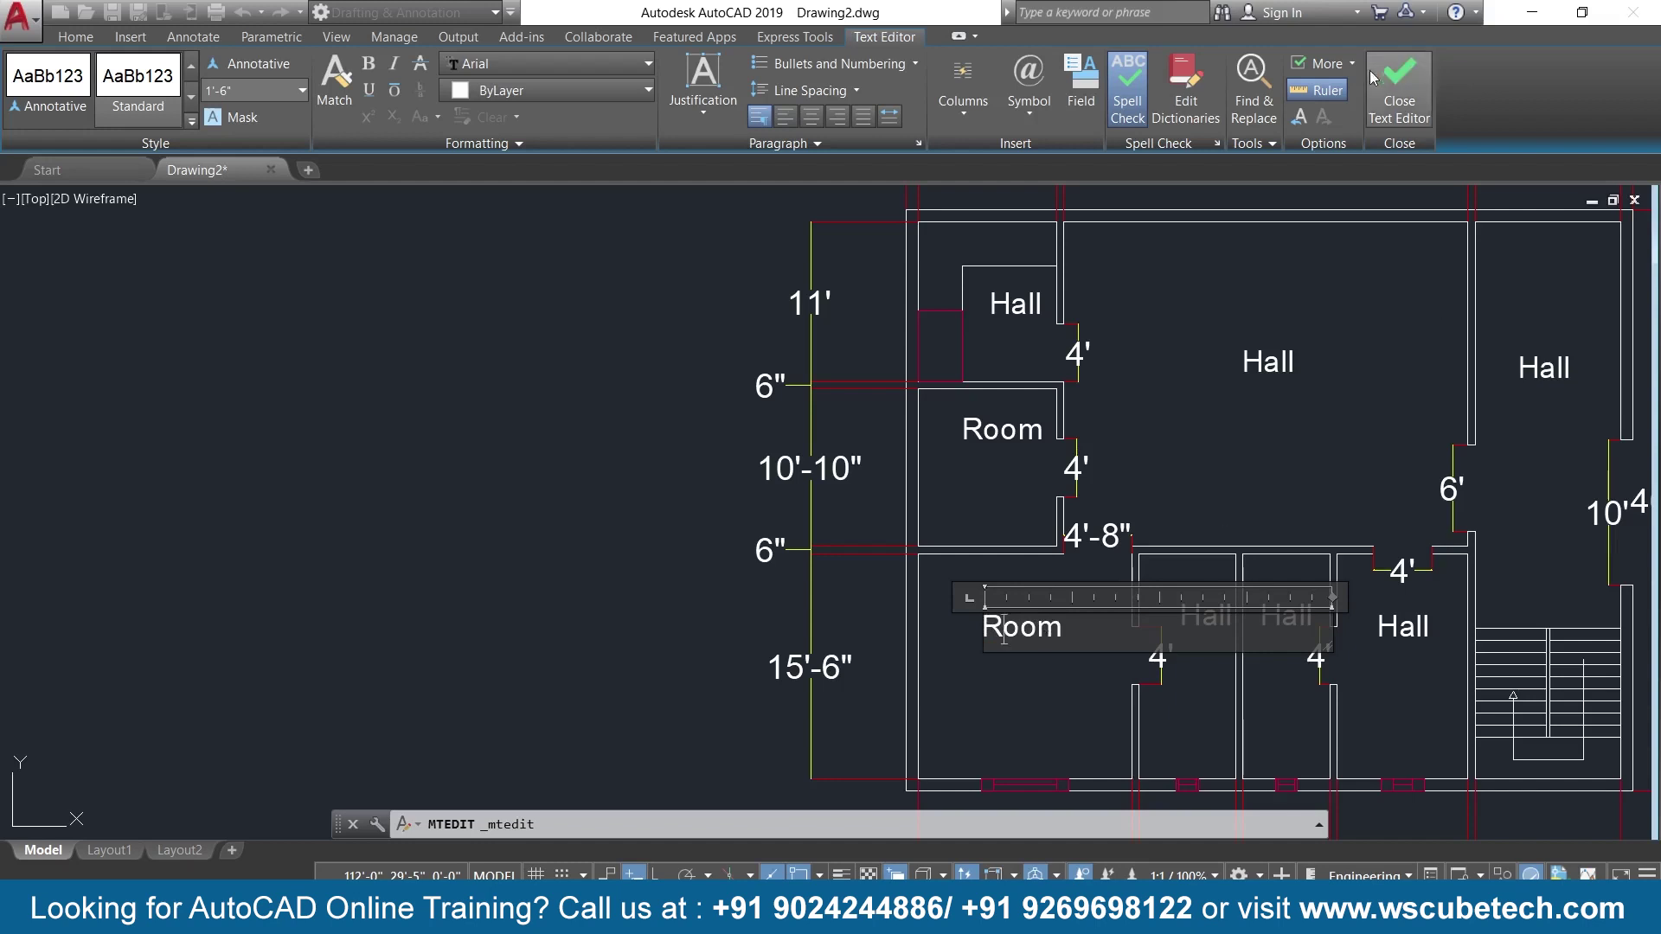
{"action": "left_click", "coordinate": [1398, 91]}
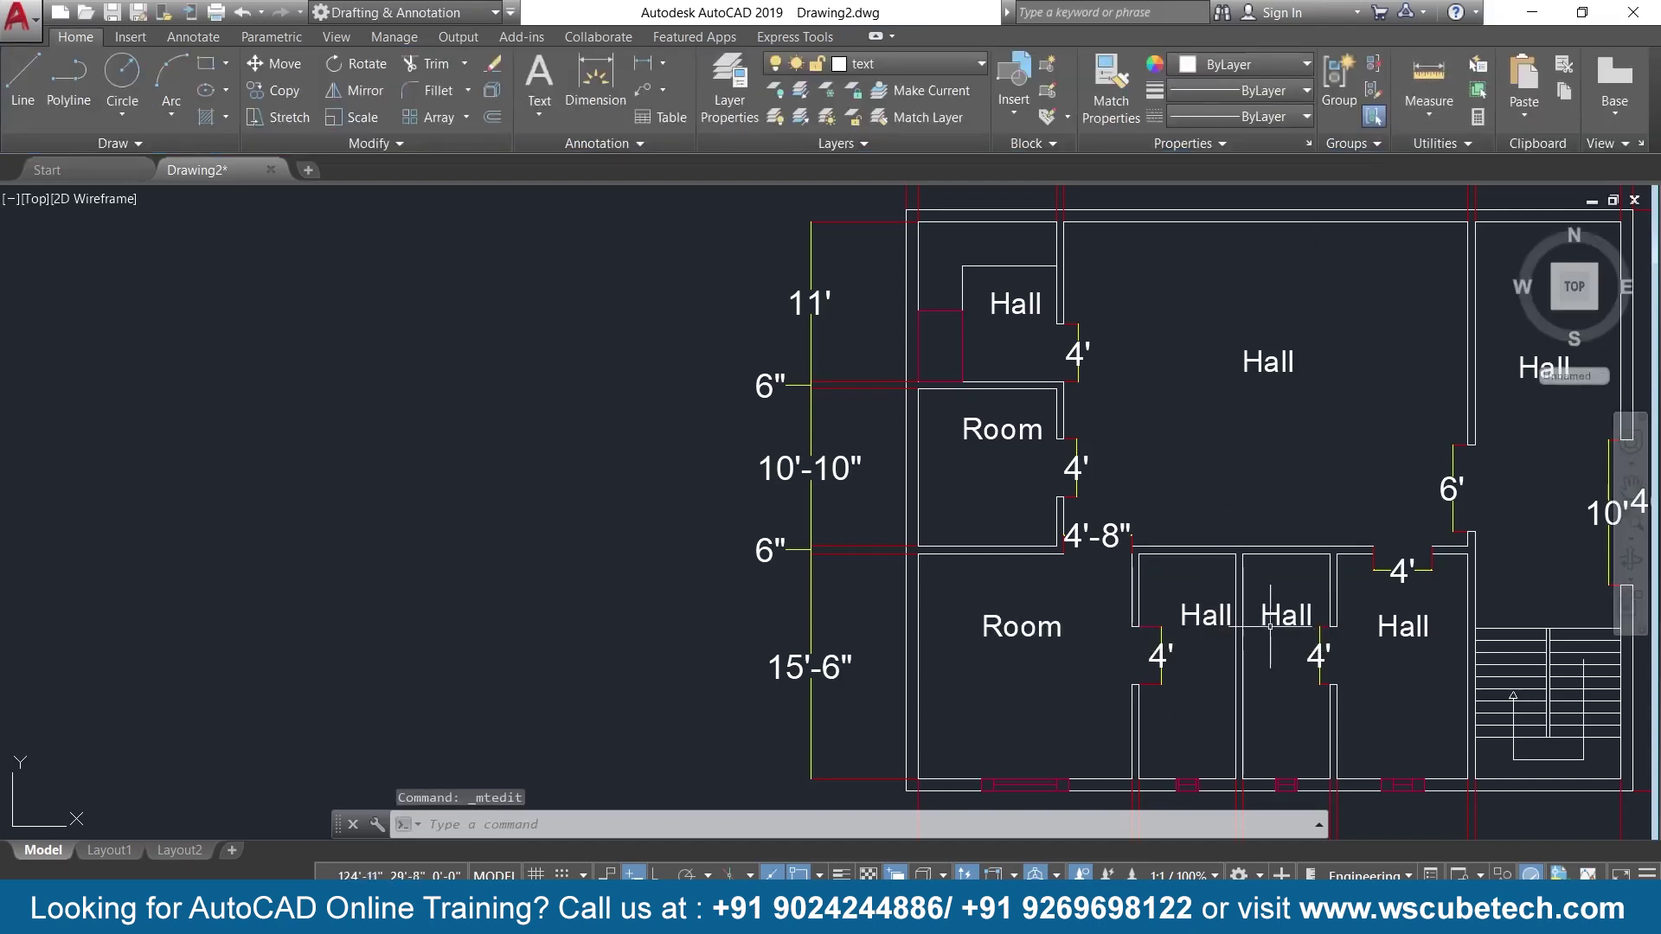
Relabel the lower-right room's Hall label as Room.
{"action": "left_click", "coordinate": [1399, 621]}
{"action": "double_click", "coordinate": [1401, 624]}
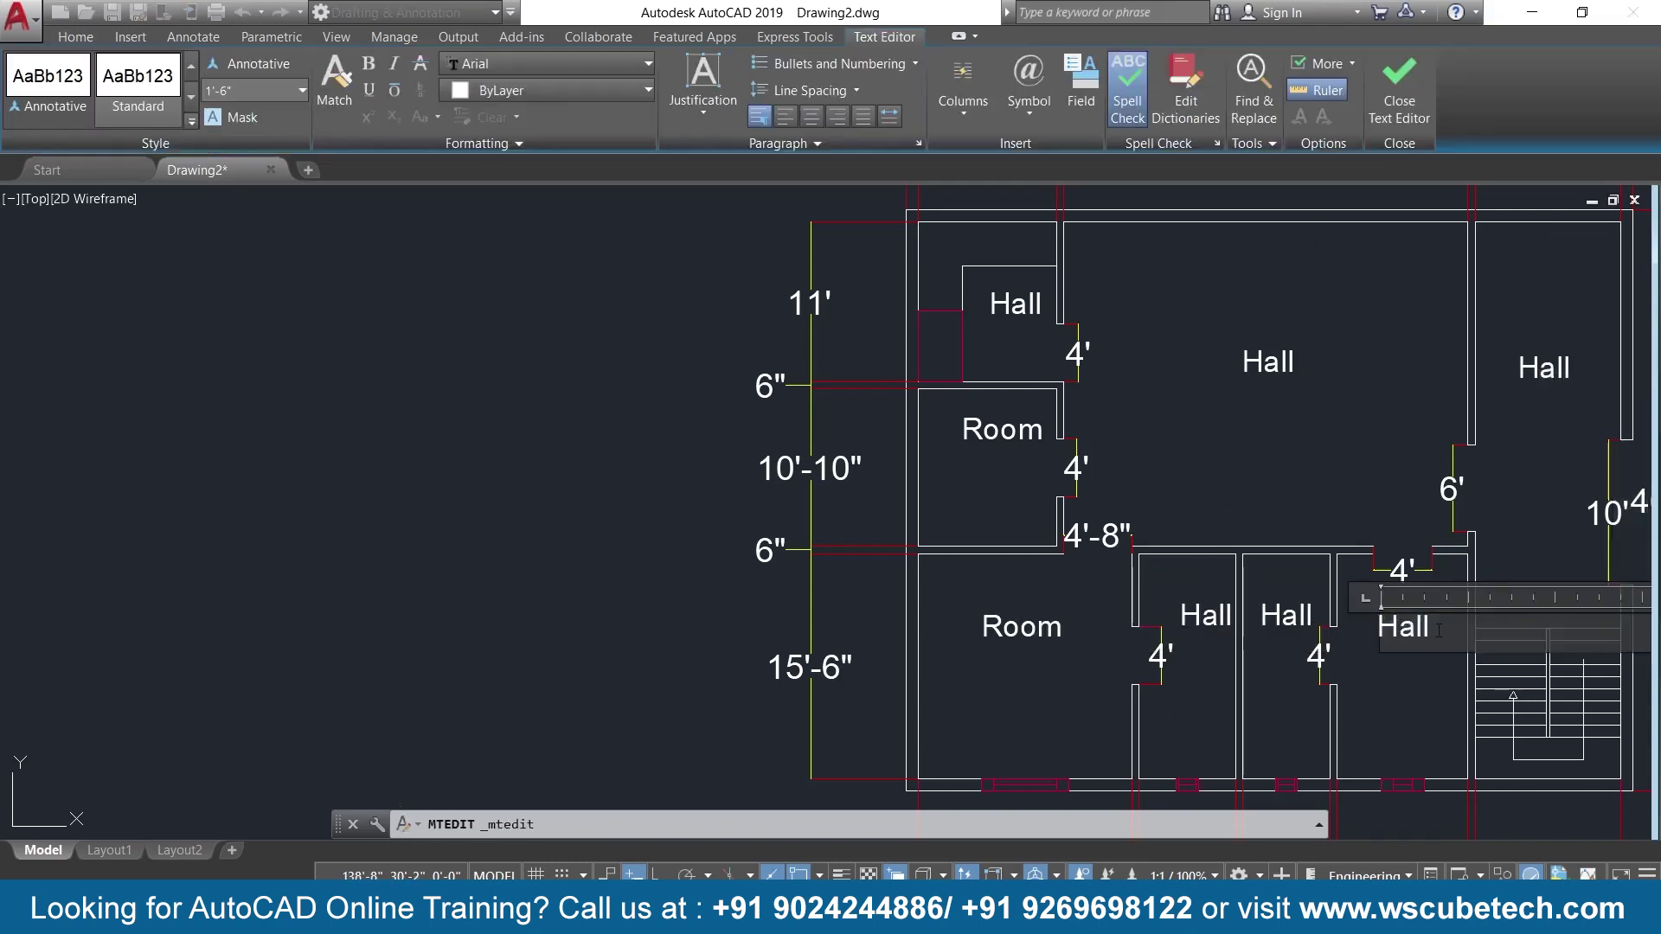
{"action": "key", "text": "BackSpace"}
{"action": "key", "text": "BackSpace"}
{"action": "type", "text": "Room"}
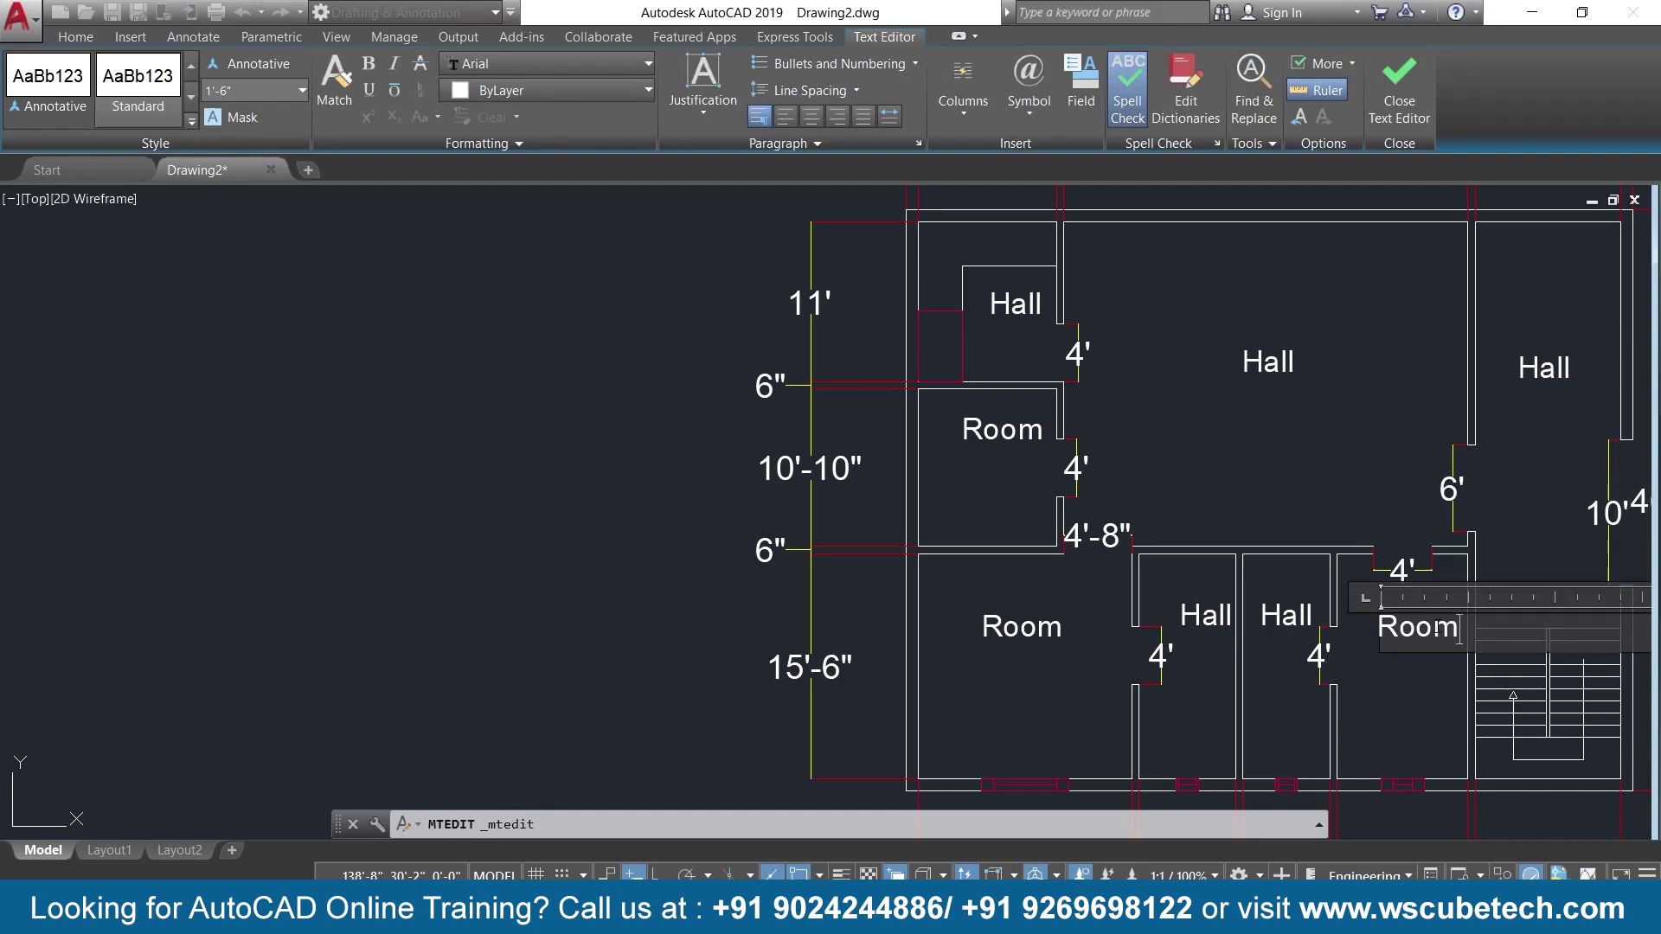
{"action": "key", "text": "Return"}
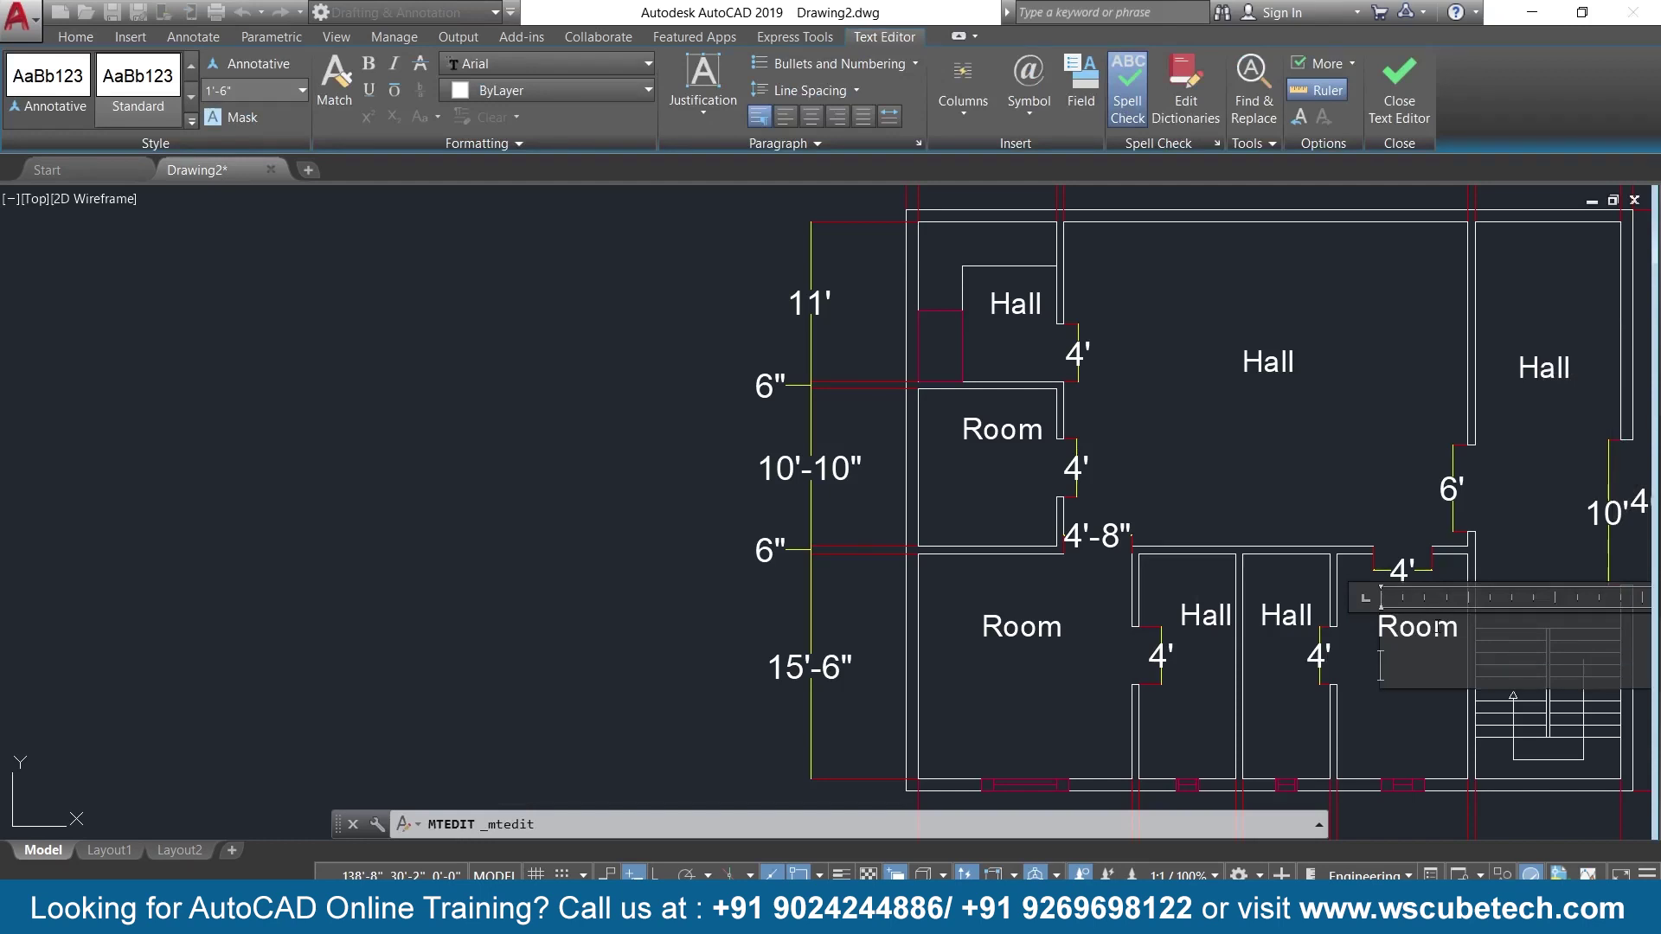
{"action": "left_click", "coordinate": [1400, 95]}
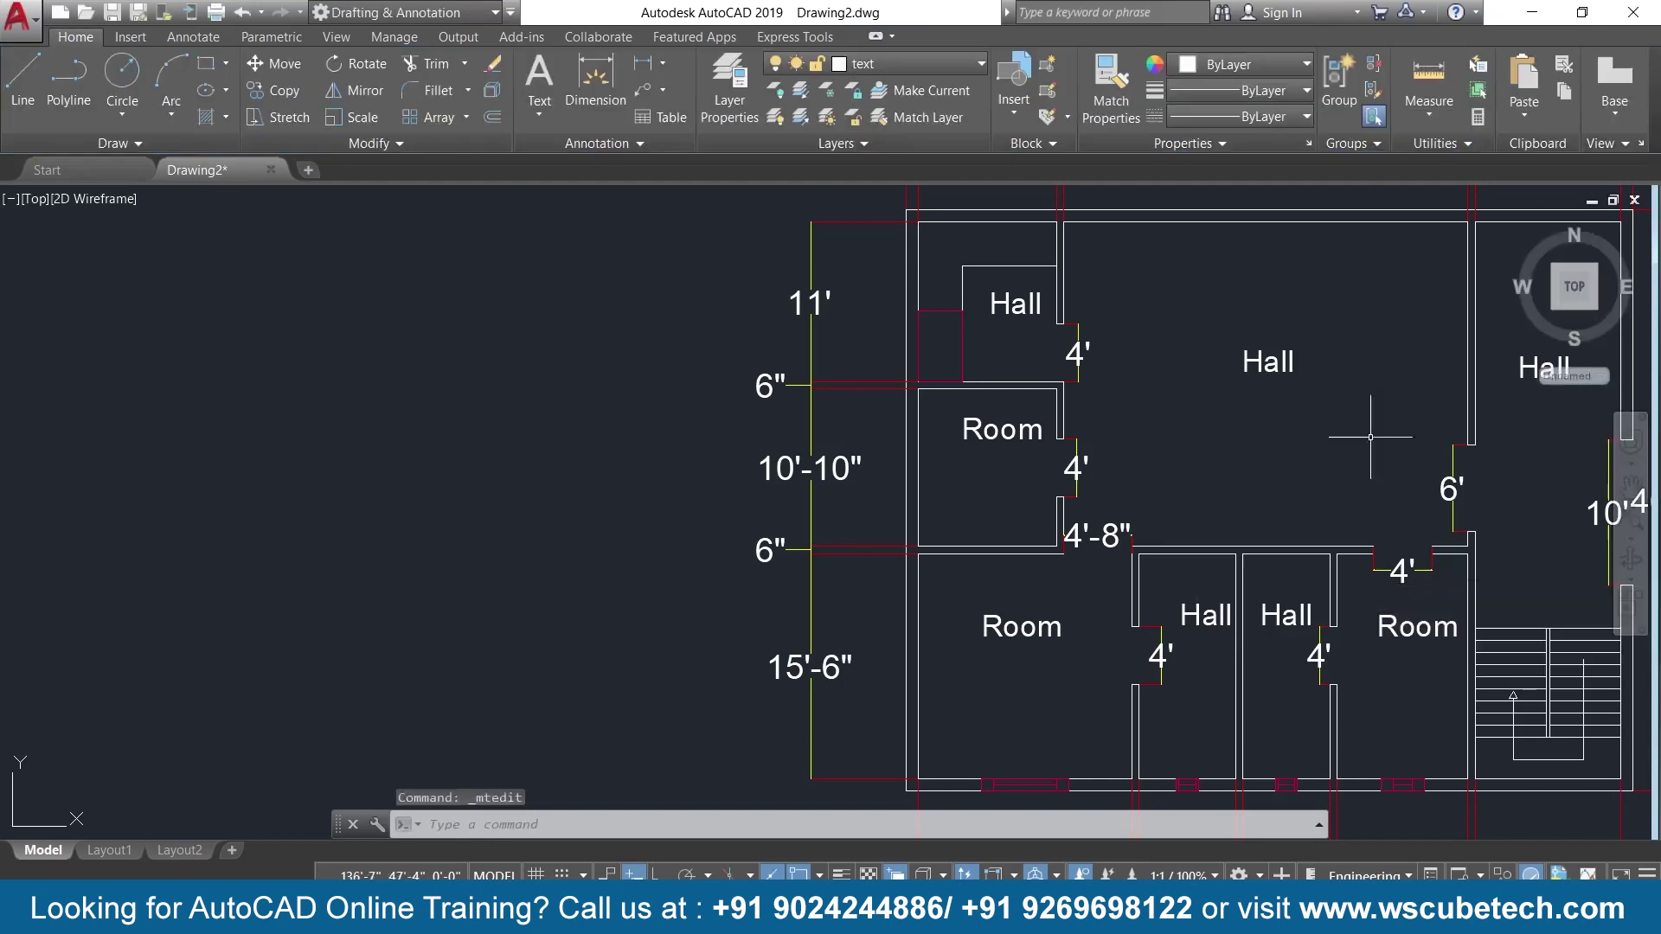
Retype the first narrow room's Hall label as Toilet with a capital T.
{"action": "double_click", "coordinate": [1210, 624]}
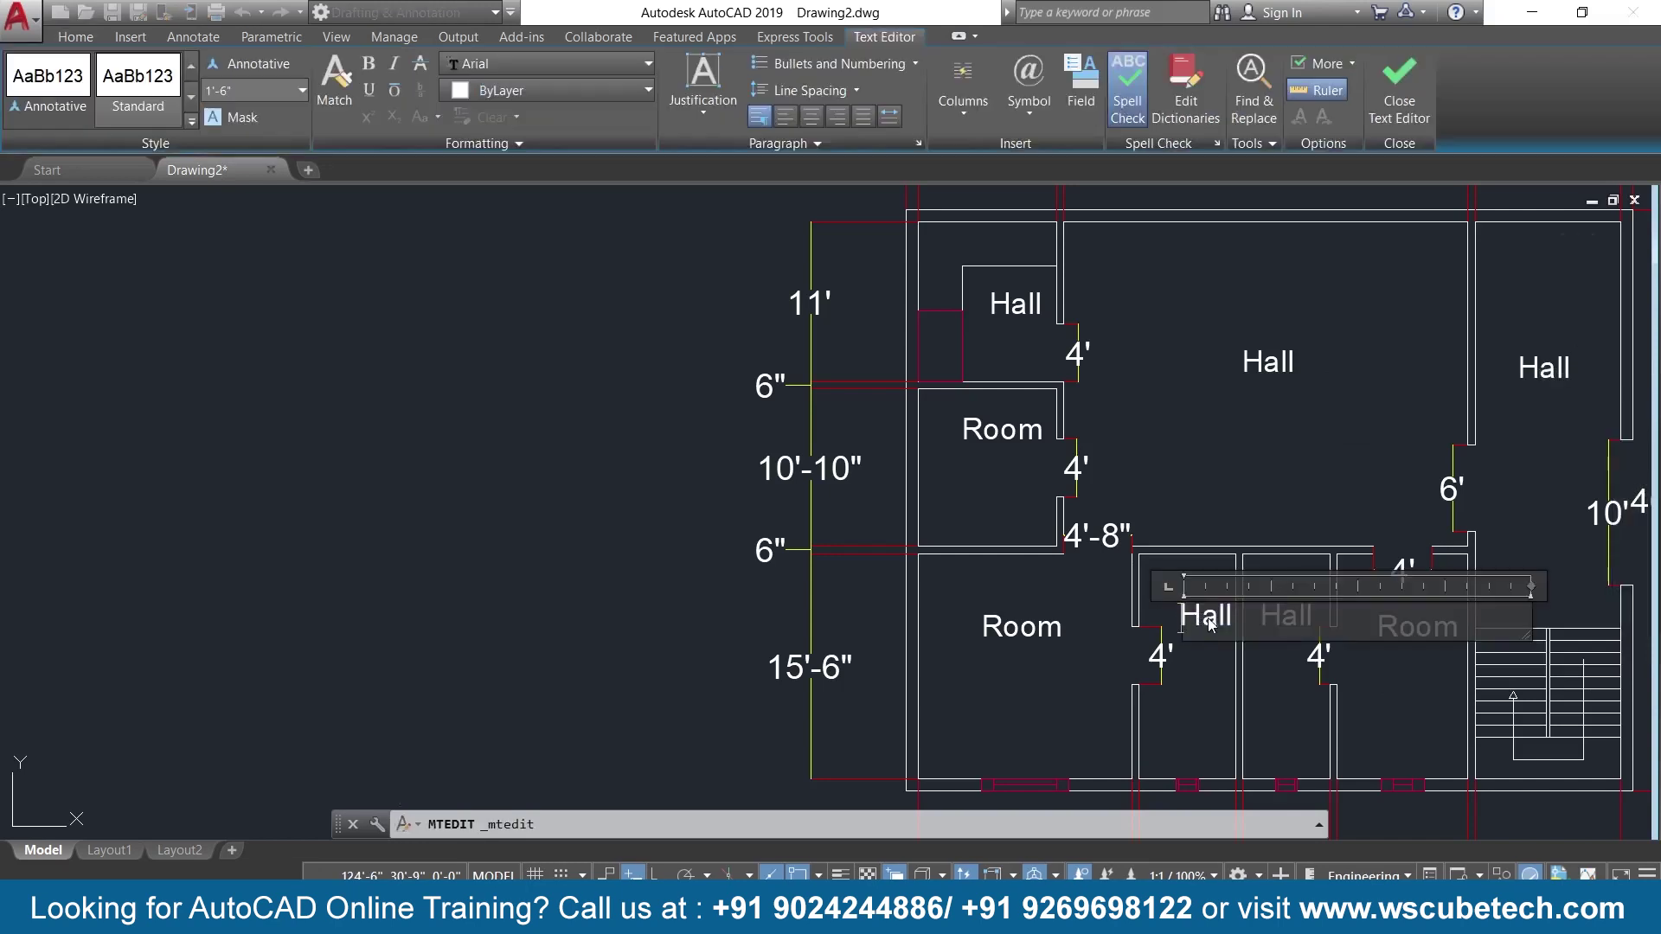
{"action": "key", "text": "BackSpace"}
{"action": "key", "text": "BackSpace"}
{"action": "key", "text": "BackSpace"}
{"action": "type", "text": "t"}
{"action": "left_click", "coordinate": [1183, 616]}
{"action": "key", "text": "Delete"}
{"action": "type", "text": "T"}
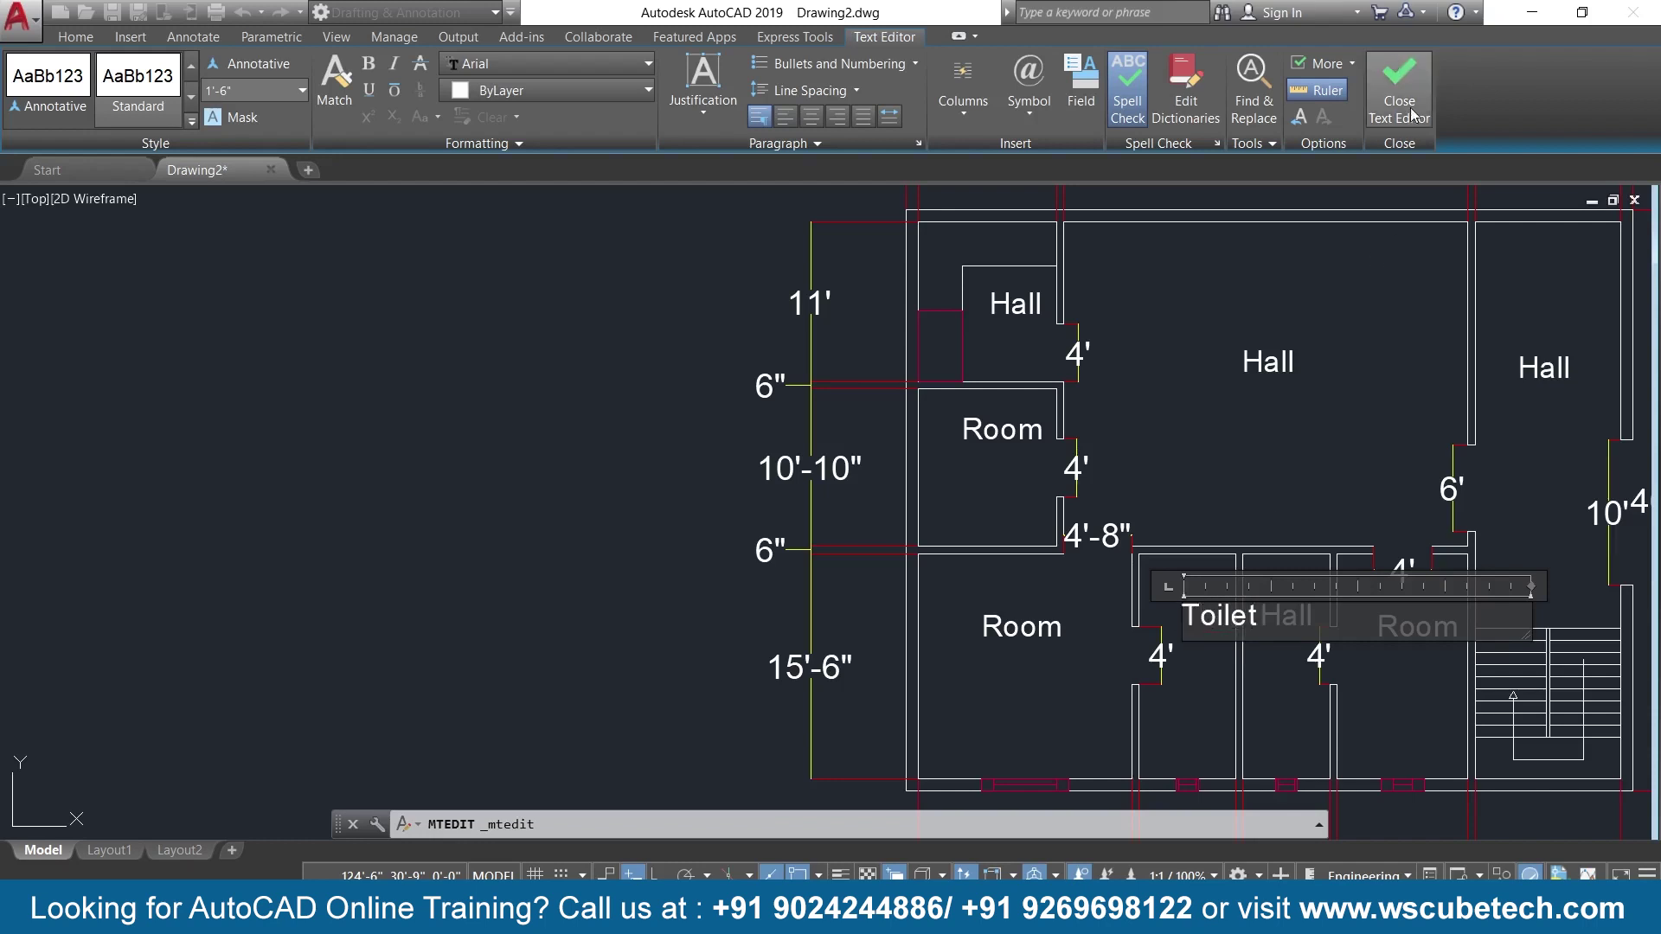
{"action": "left_click", "coordinate": [1398, 87]}
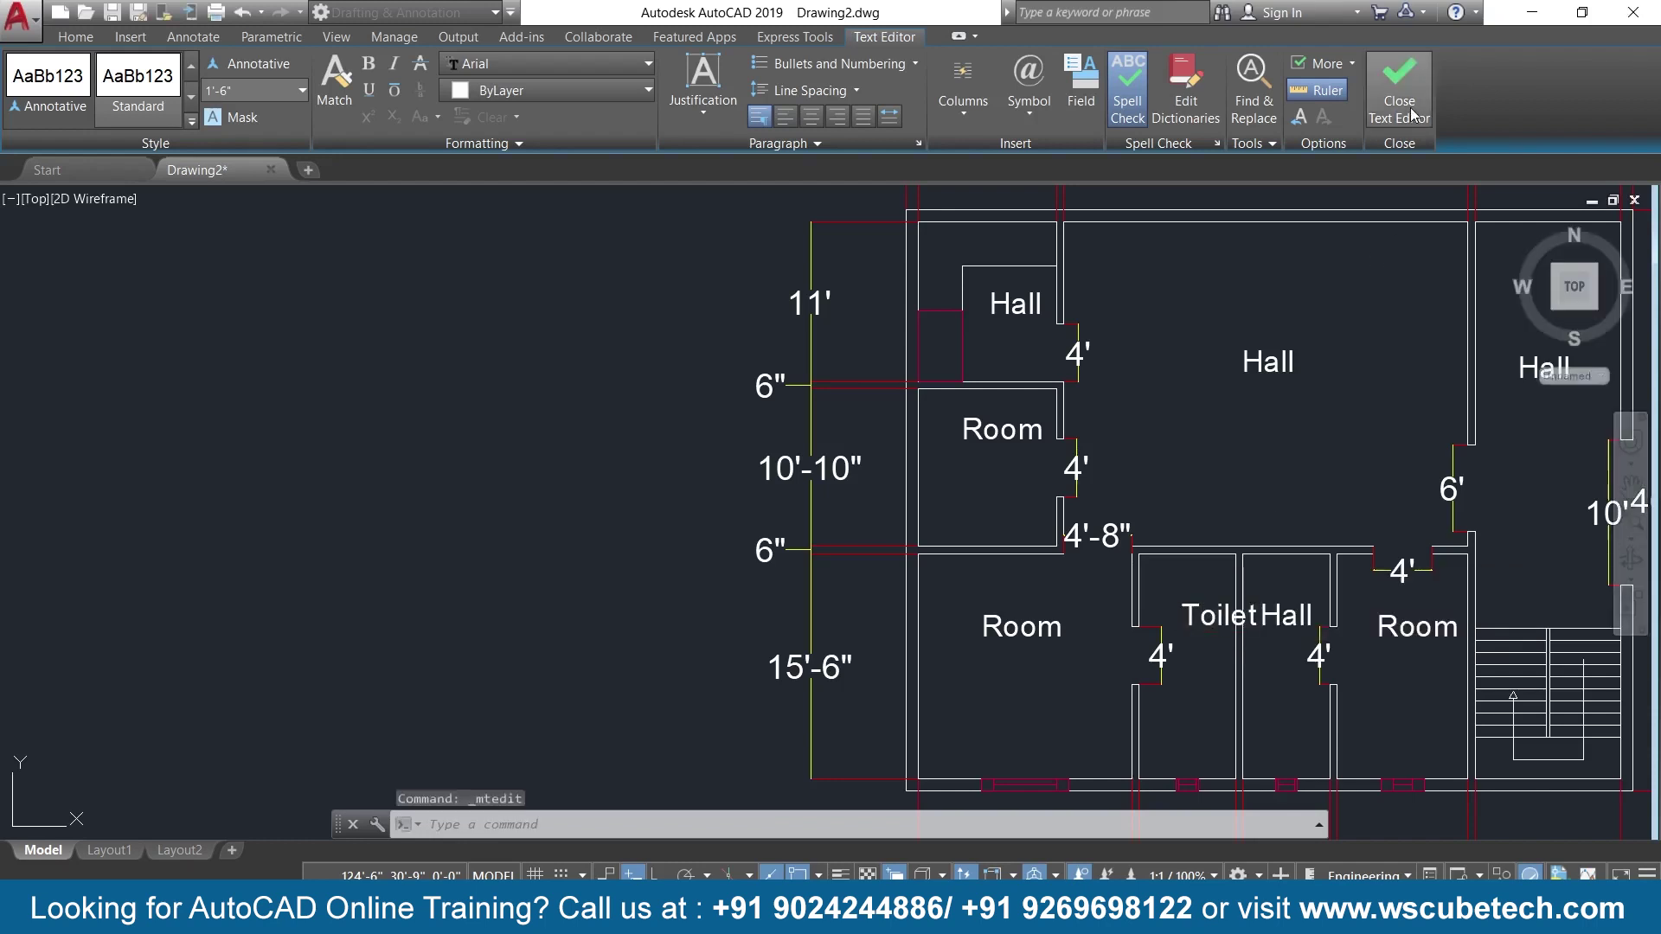
Erase the leftover Hall label and rotate the Toilet label to vertical at 270°.
{"action": "left_click", "coordinate": [1286, 615]}
{"action": "key", "text": "Delete"}
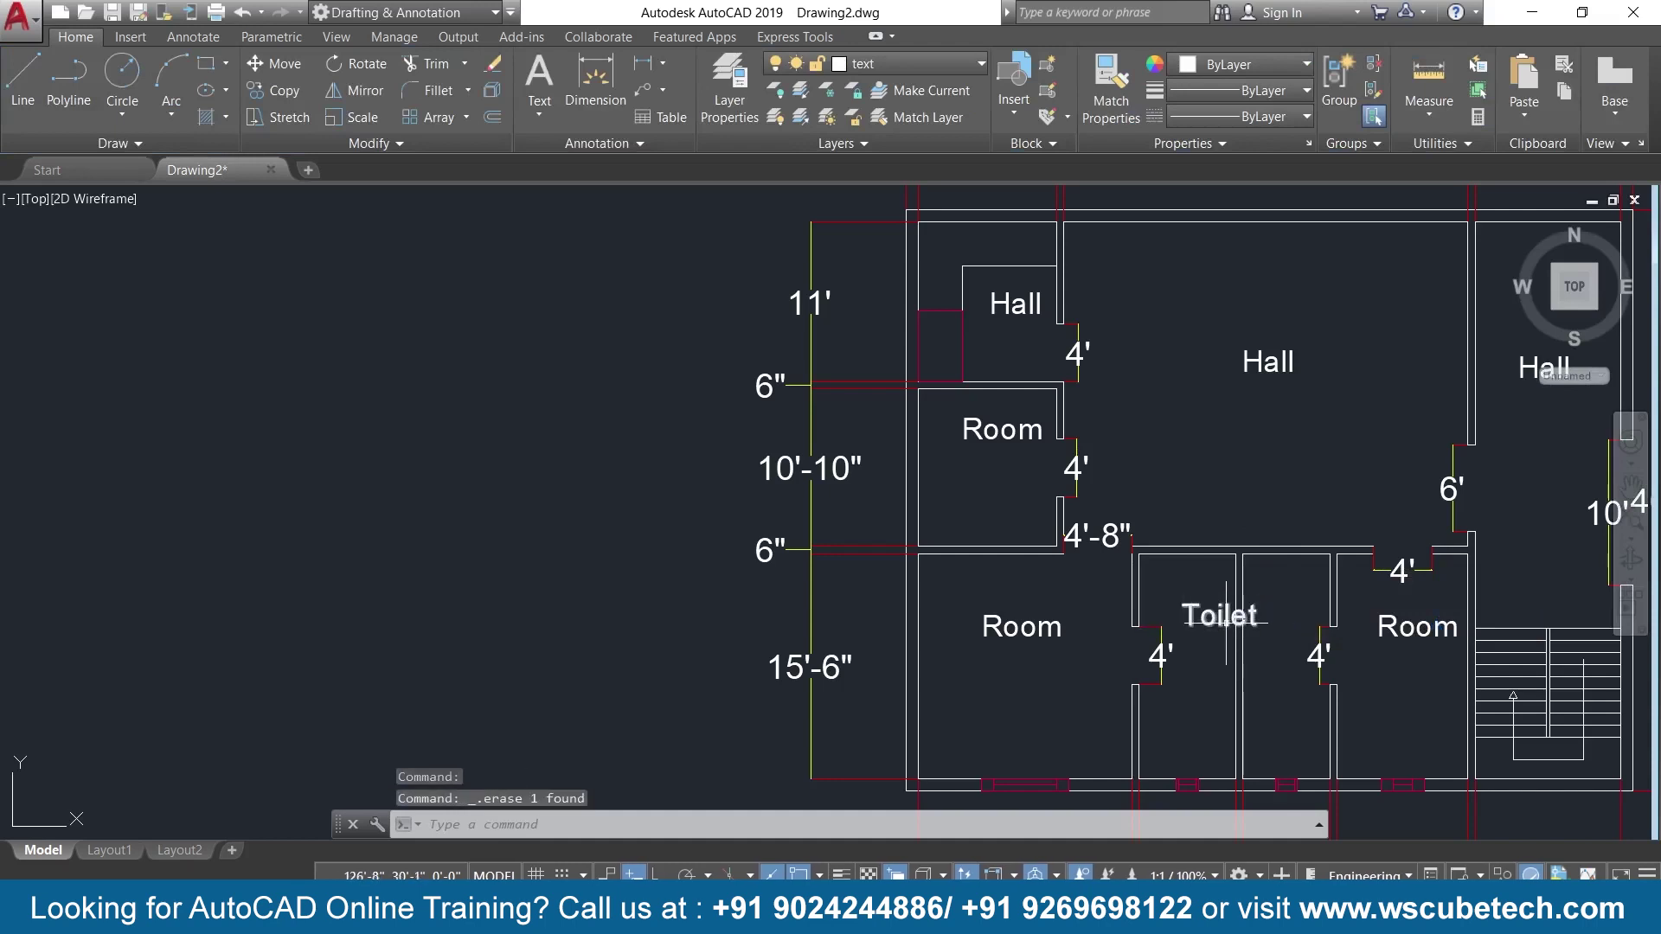
{"action": "type", "text": "ro"}
{"action": "key", "text": "Return"}
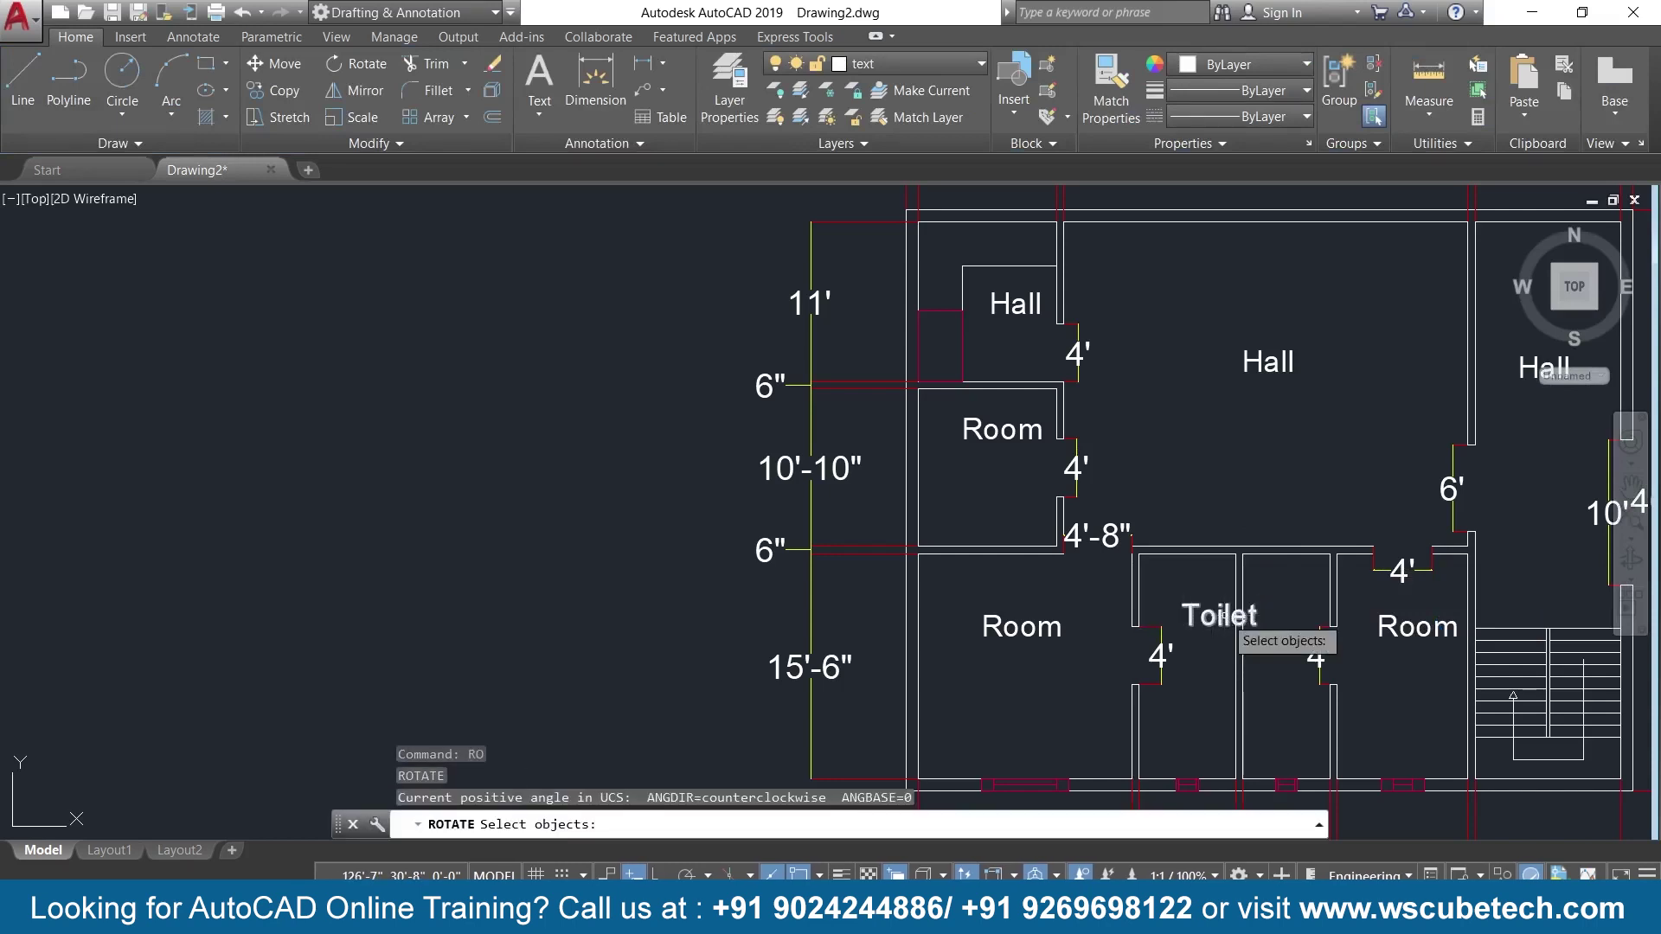
{"action": "left_click", "coordinate": [1210, 632]}
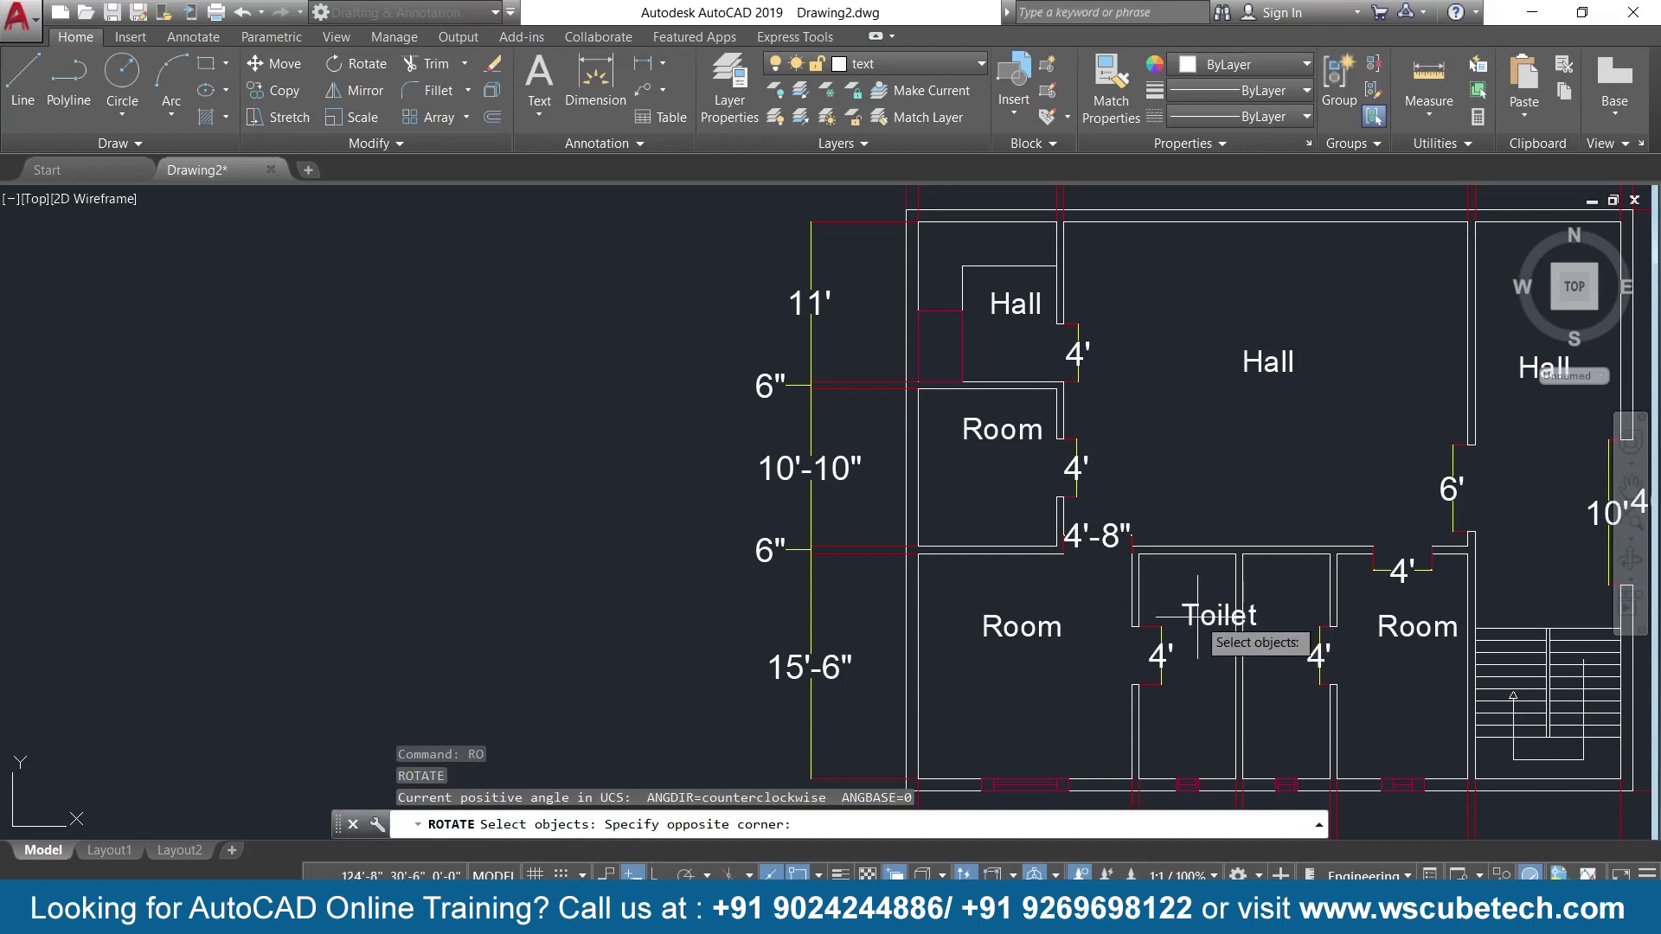
{"action": "left_click", "coordinate": [1192, 614]}
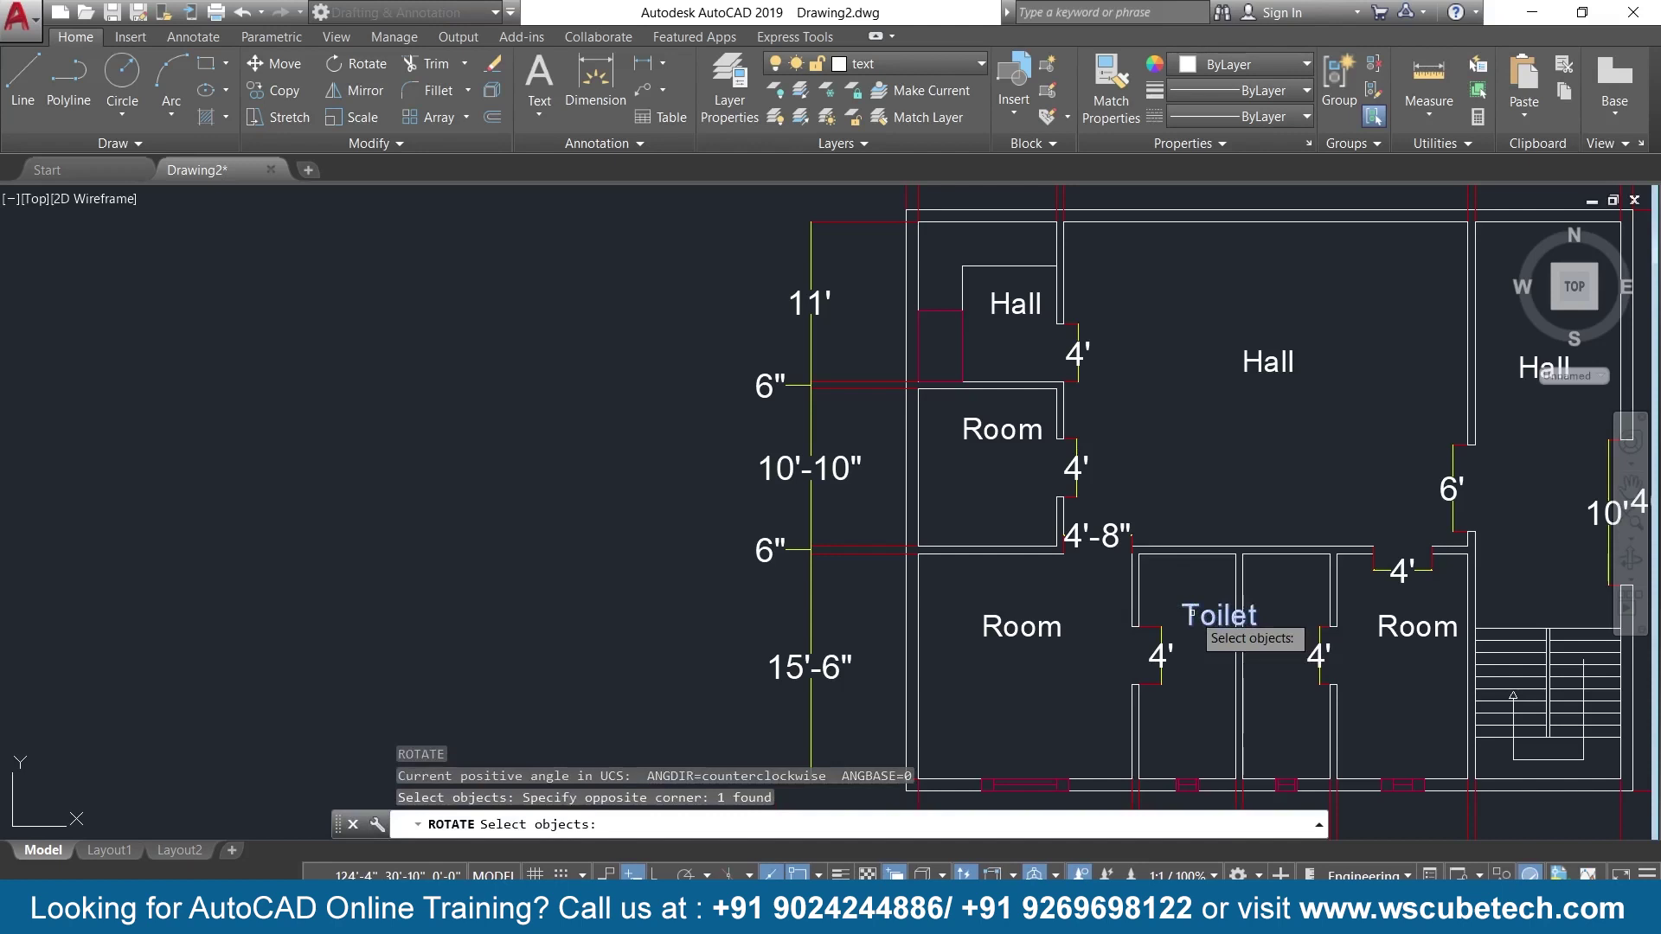
{"action": "key", "text": "Return"}
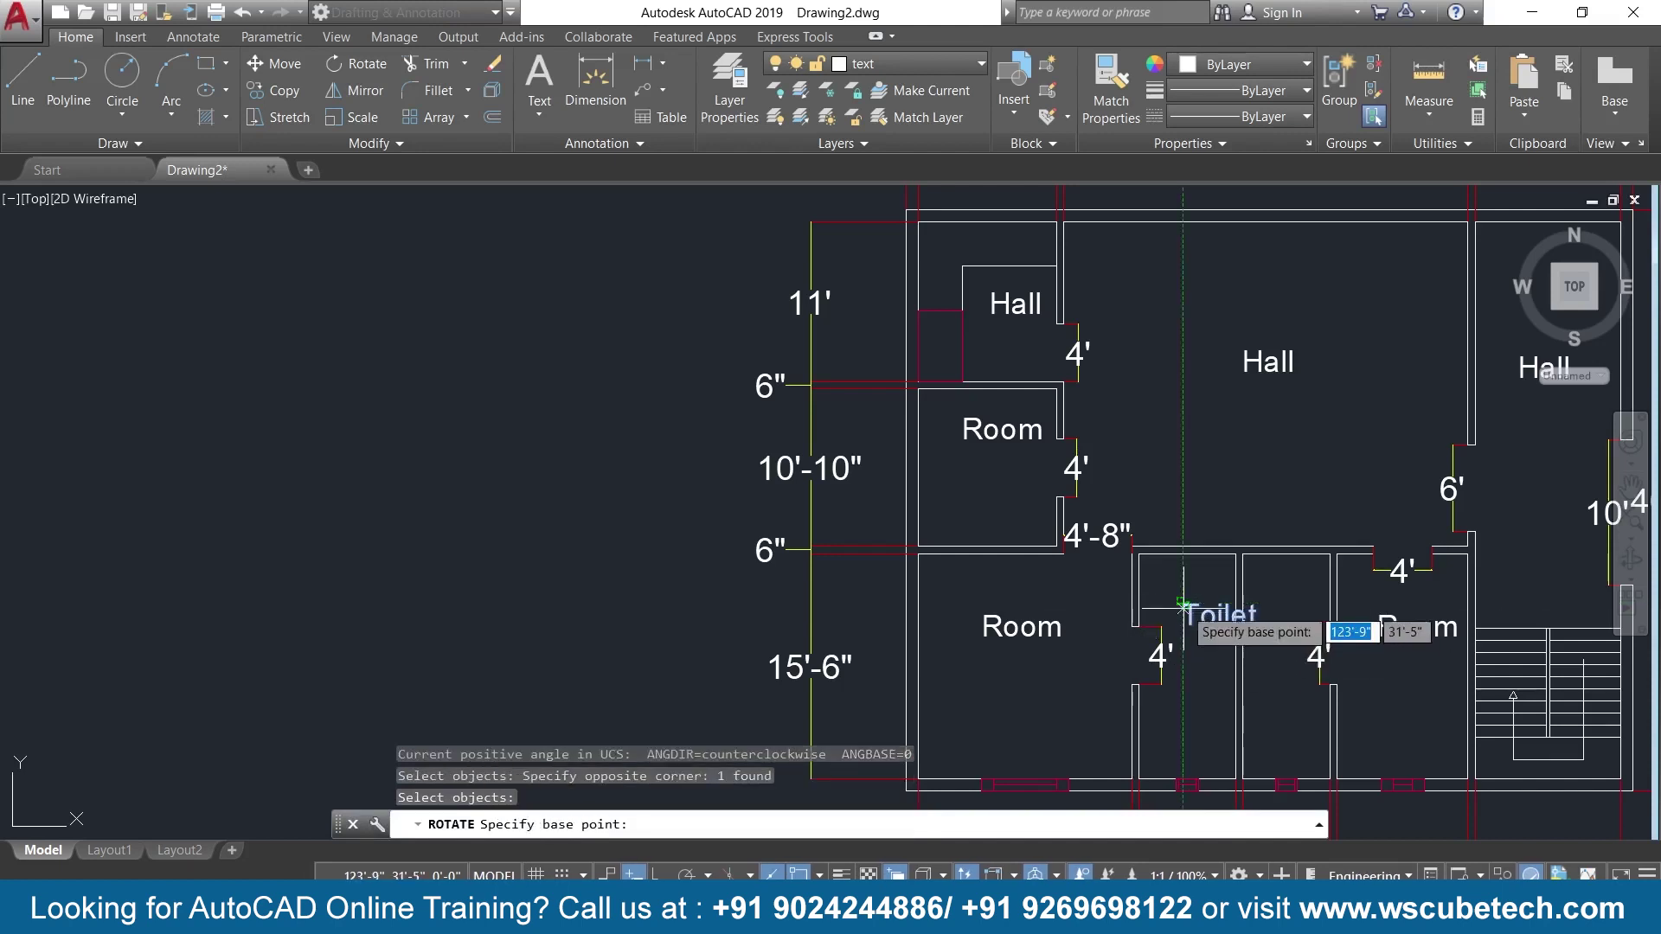
{"action": "left_click", "coordinate": [1183, 613]}
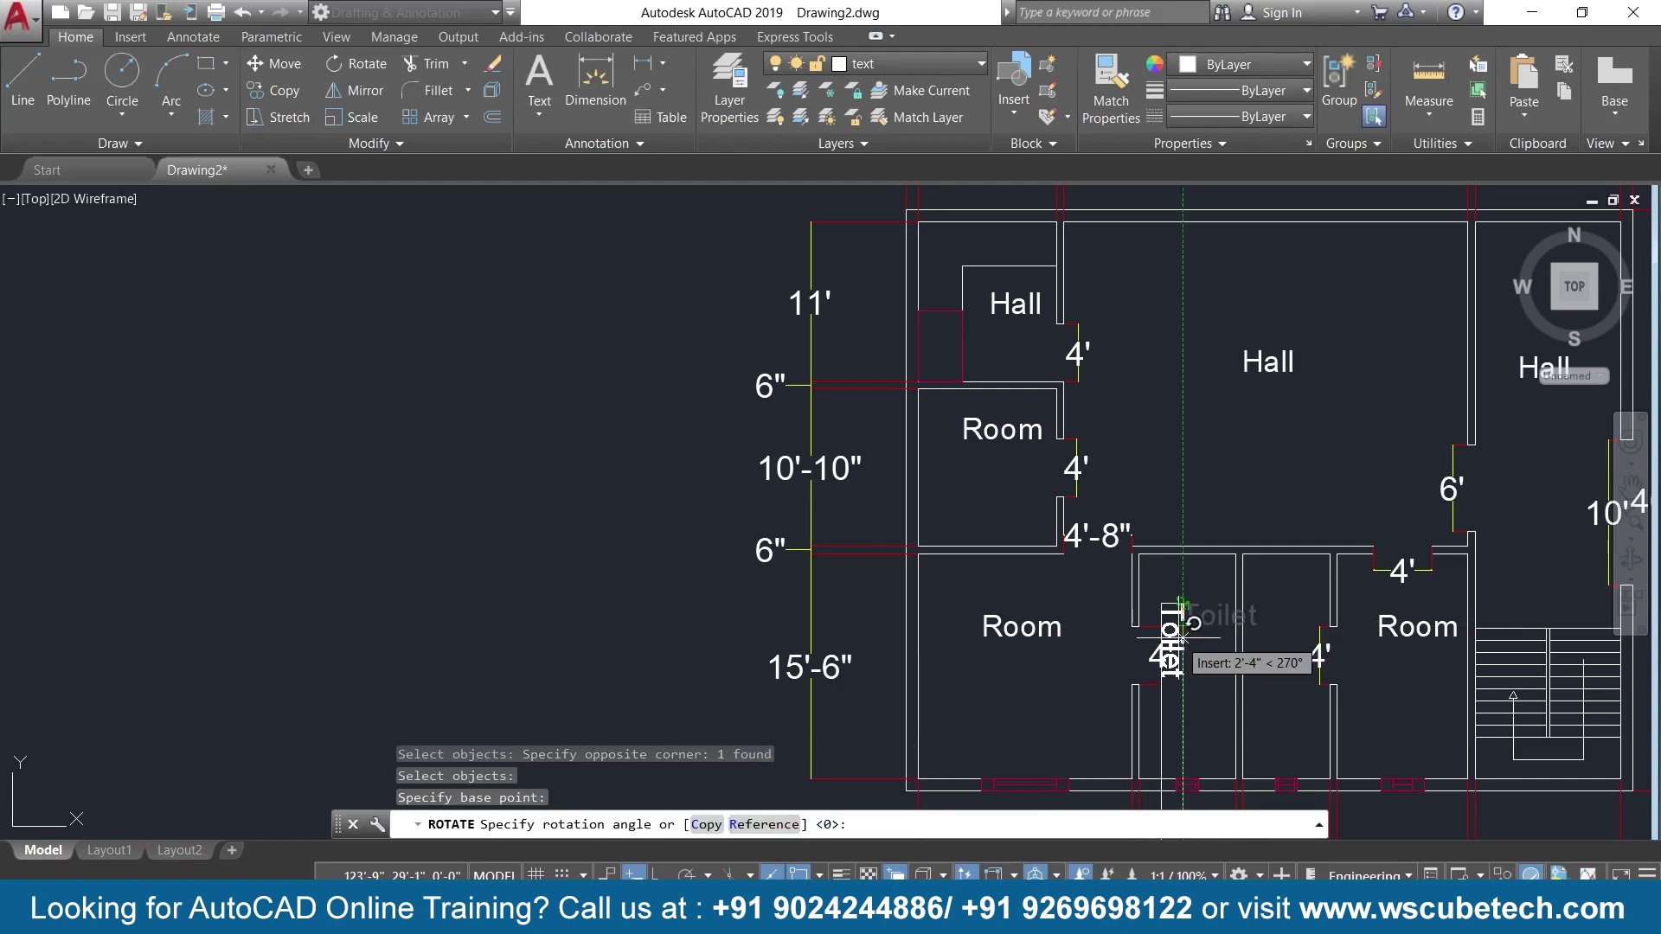
{"action": "left_click", "coordinate": [1182, 637]}
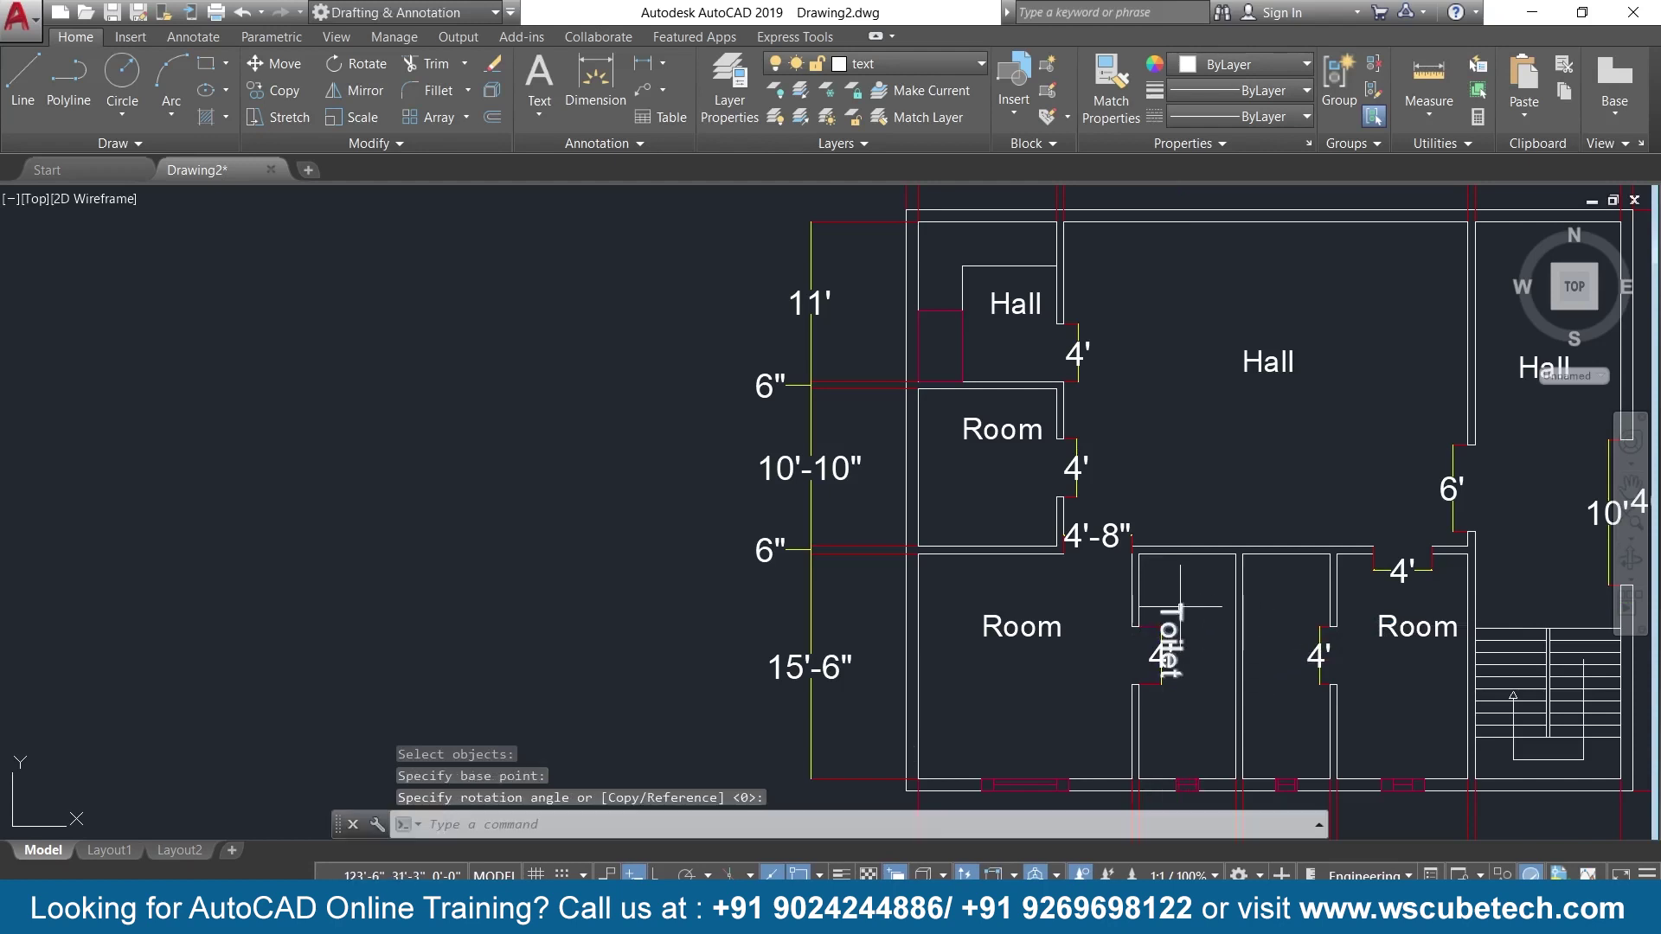
{"action": "left_click", "coordinate": [1176, 619]}
{"action": "left_click", "coordinate": [1173, 604]}
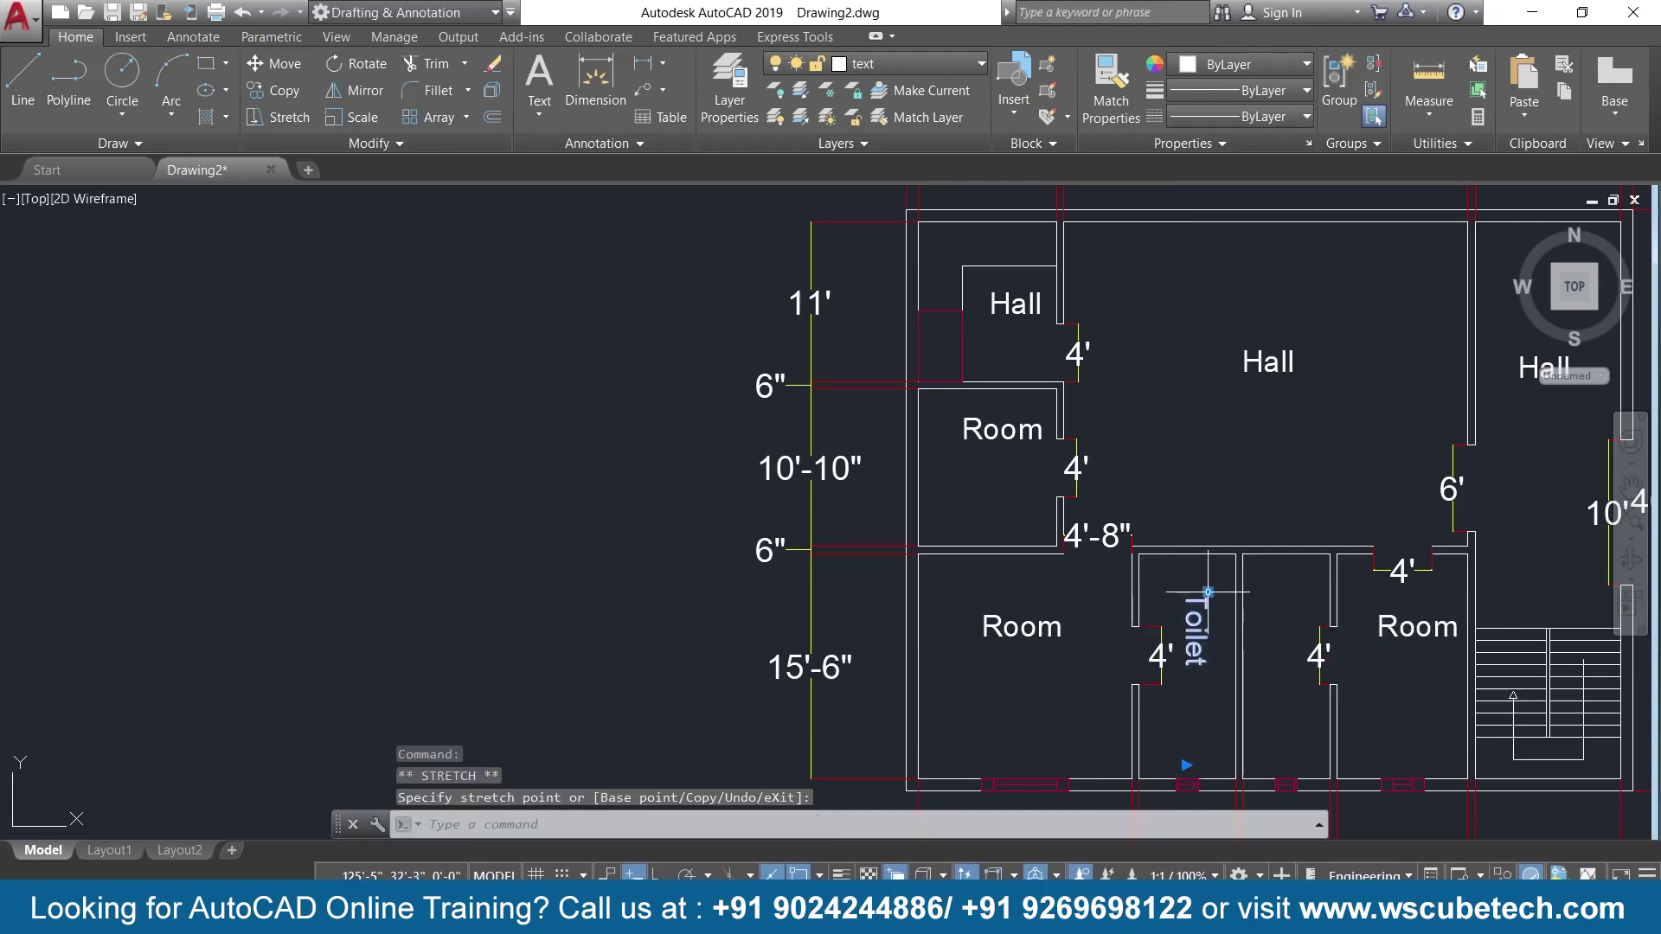
{"action": "key", "text": "Escape"}
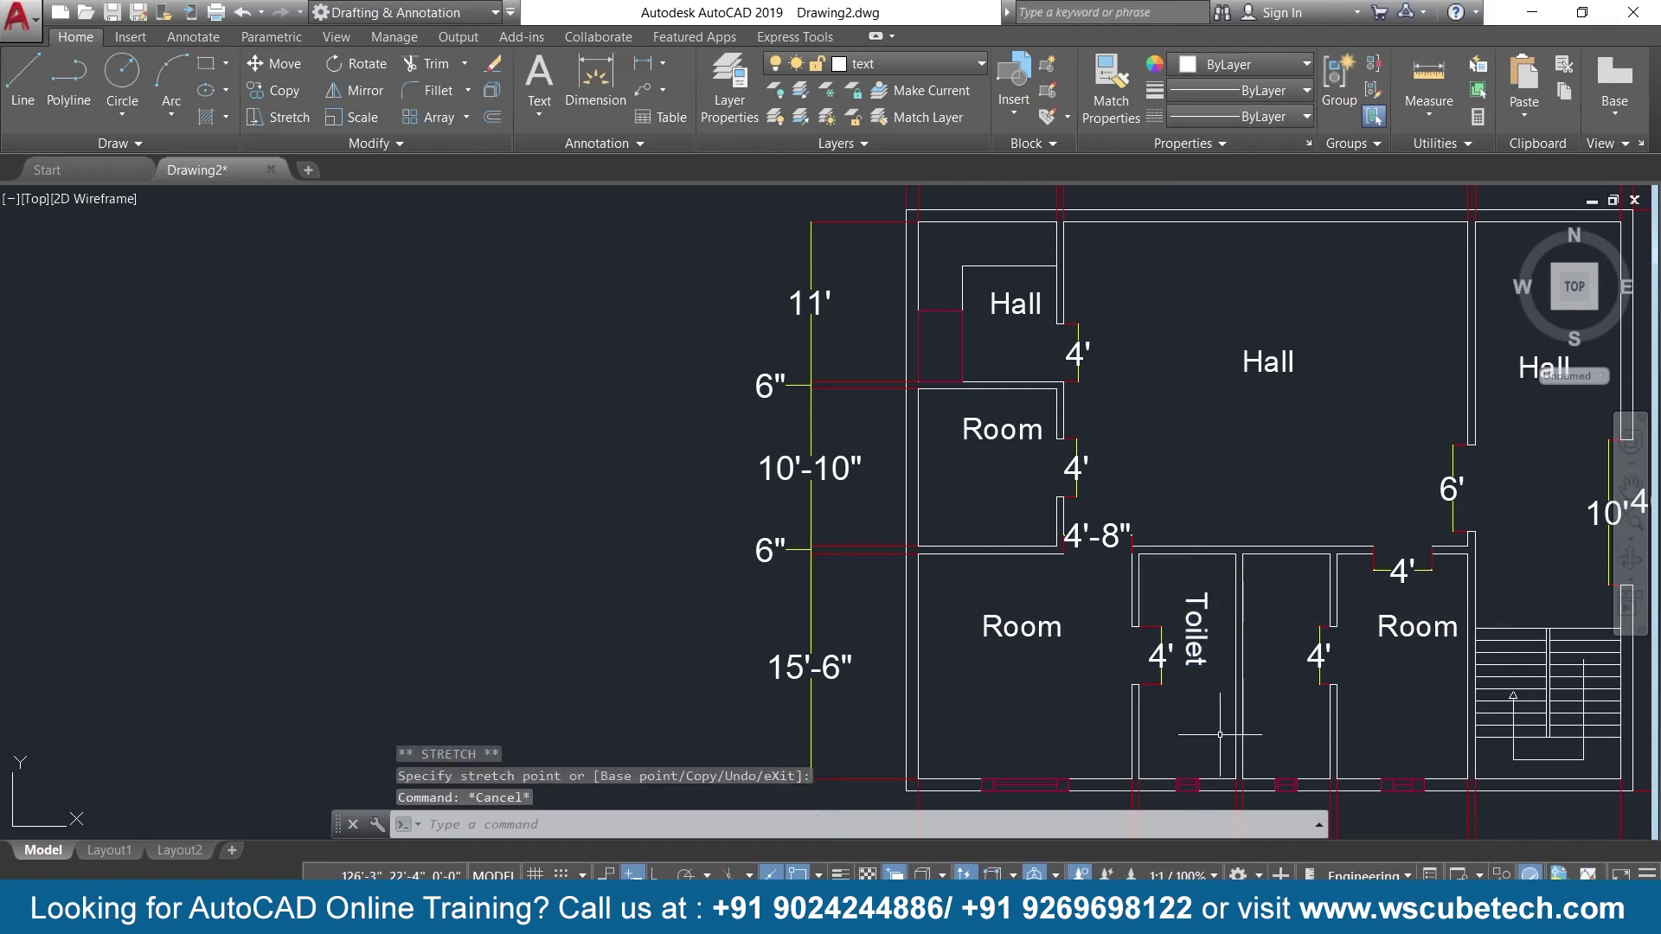
Copy the vertical Toilet label into the neighbouring narrow room.
{"action": "type", "text": "co"}
{"action": "key", "text": "Return"}
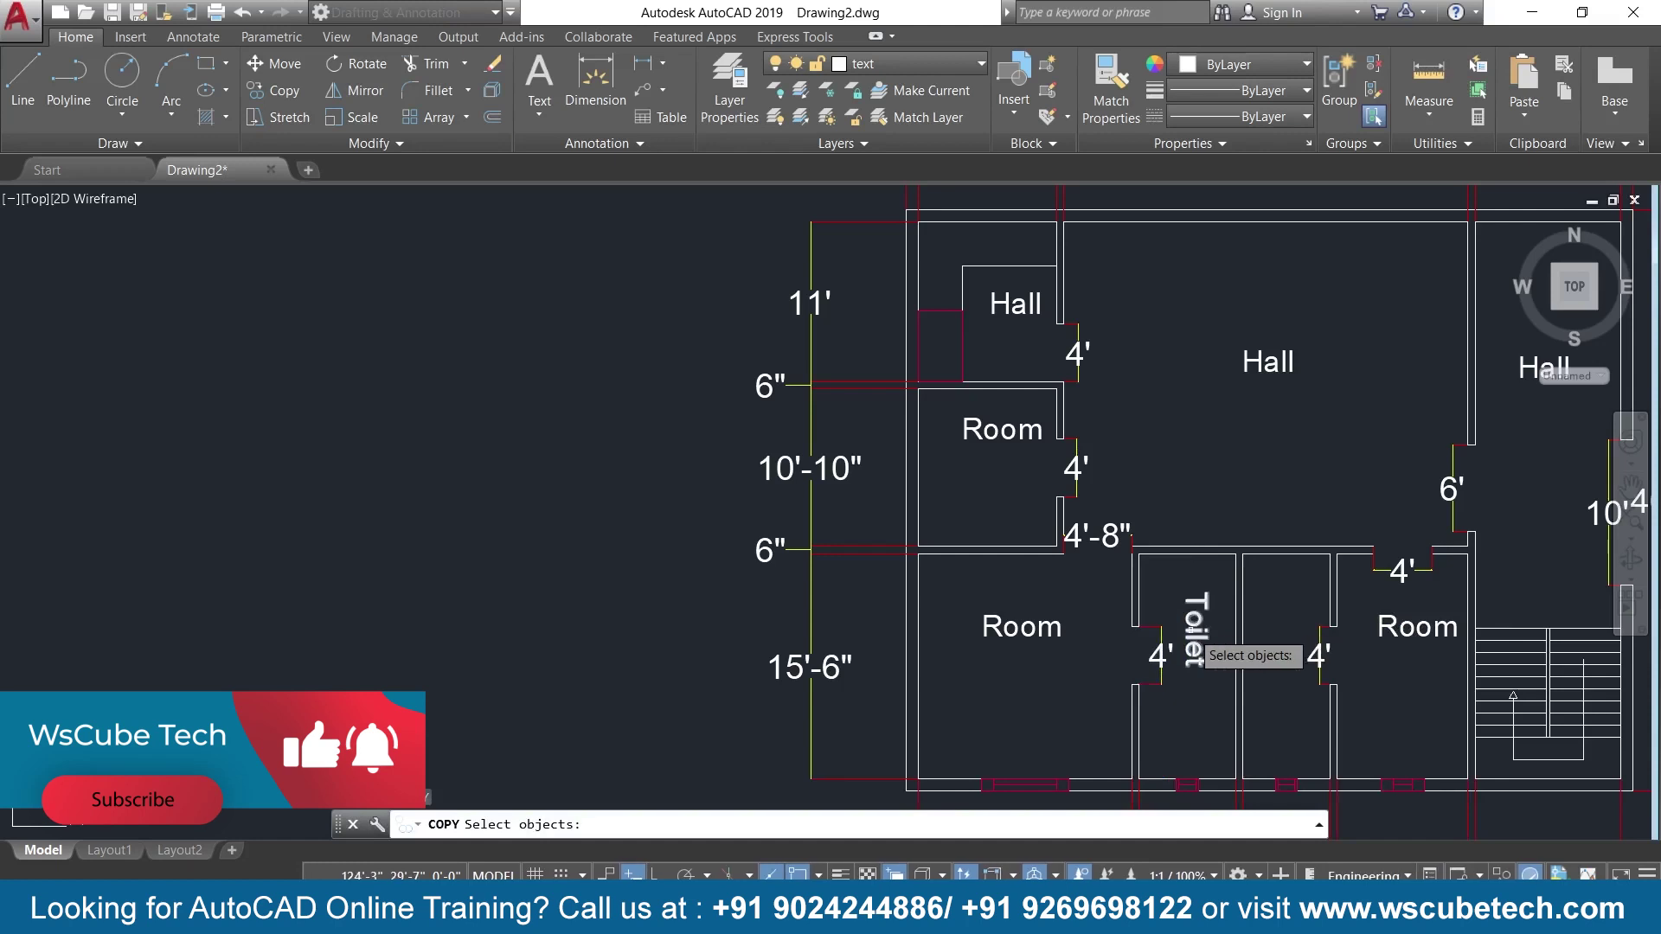
{"action": "left_click", "coordinate": [1192, 638]}
{"action": "key", "text": "Return"}
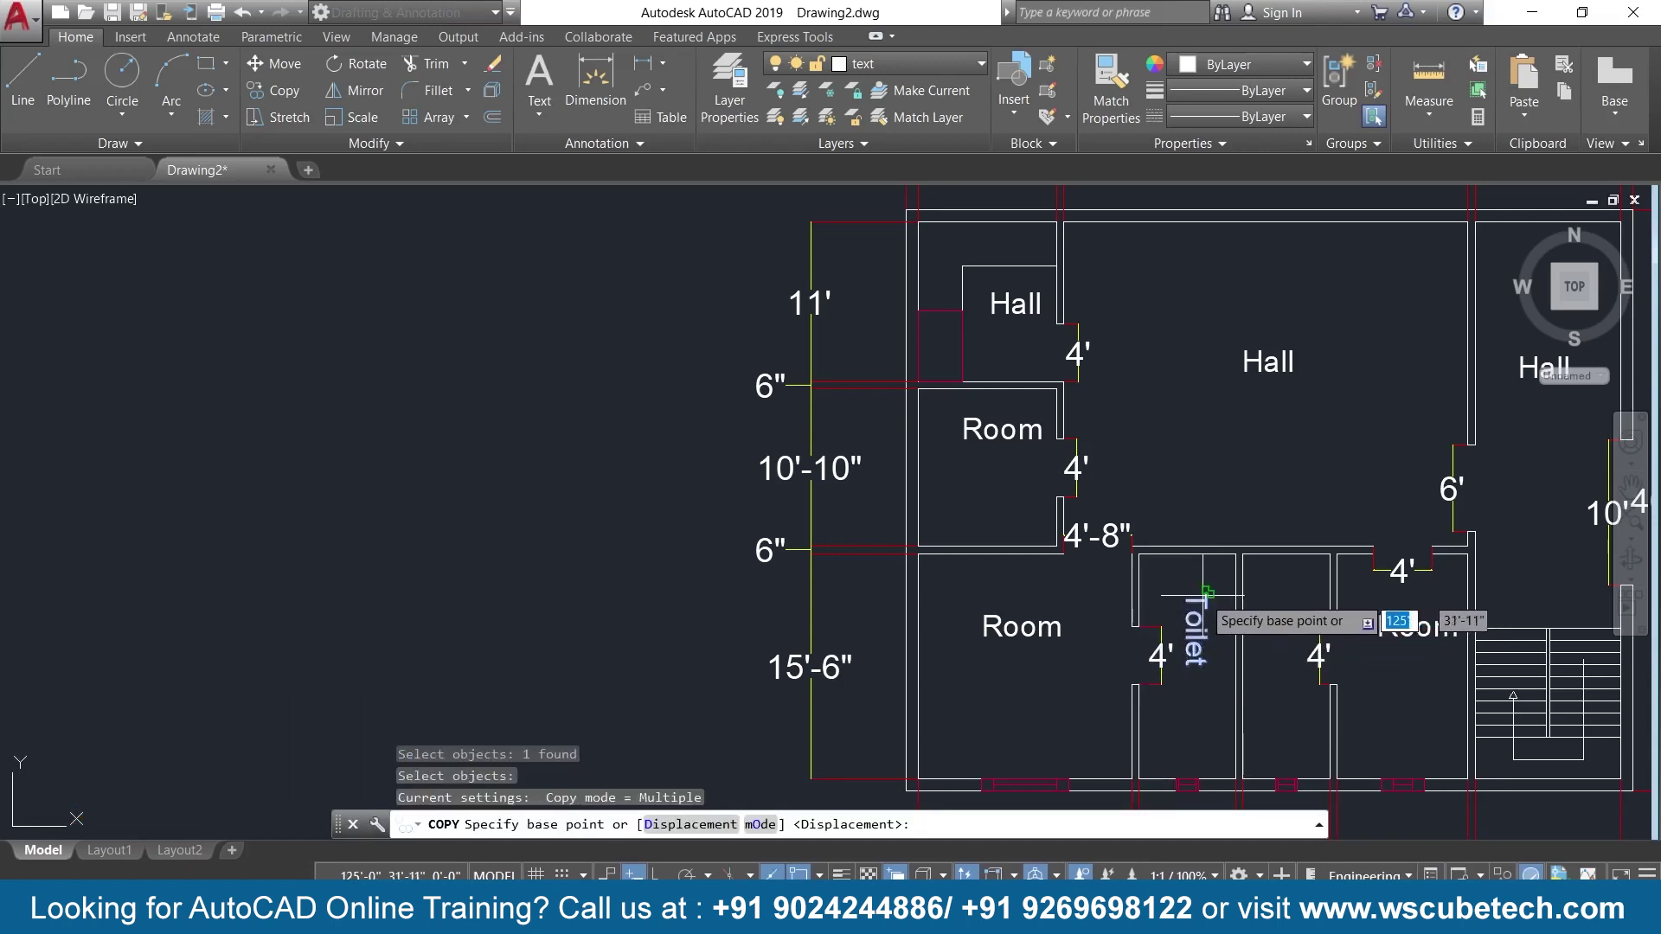
{"action": "left_click", "coordinate": [1208, 592]}
{"action": "left_click", "coordinate": [1293, 595]}
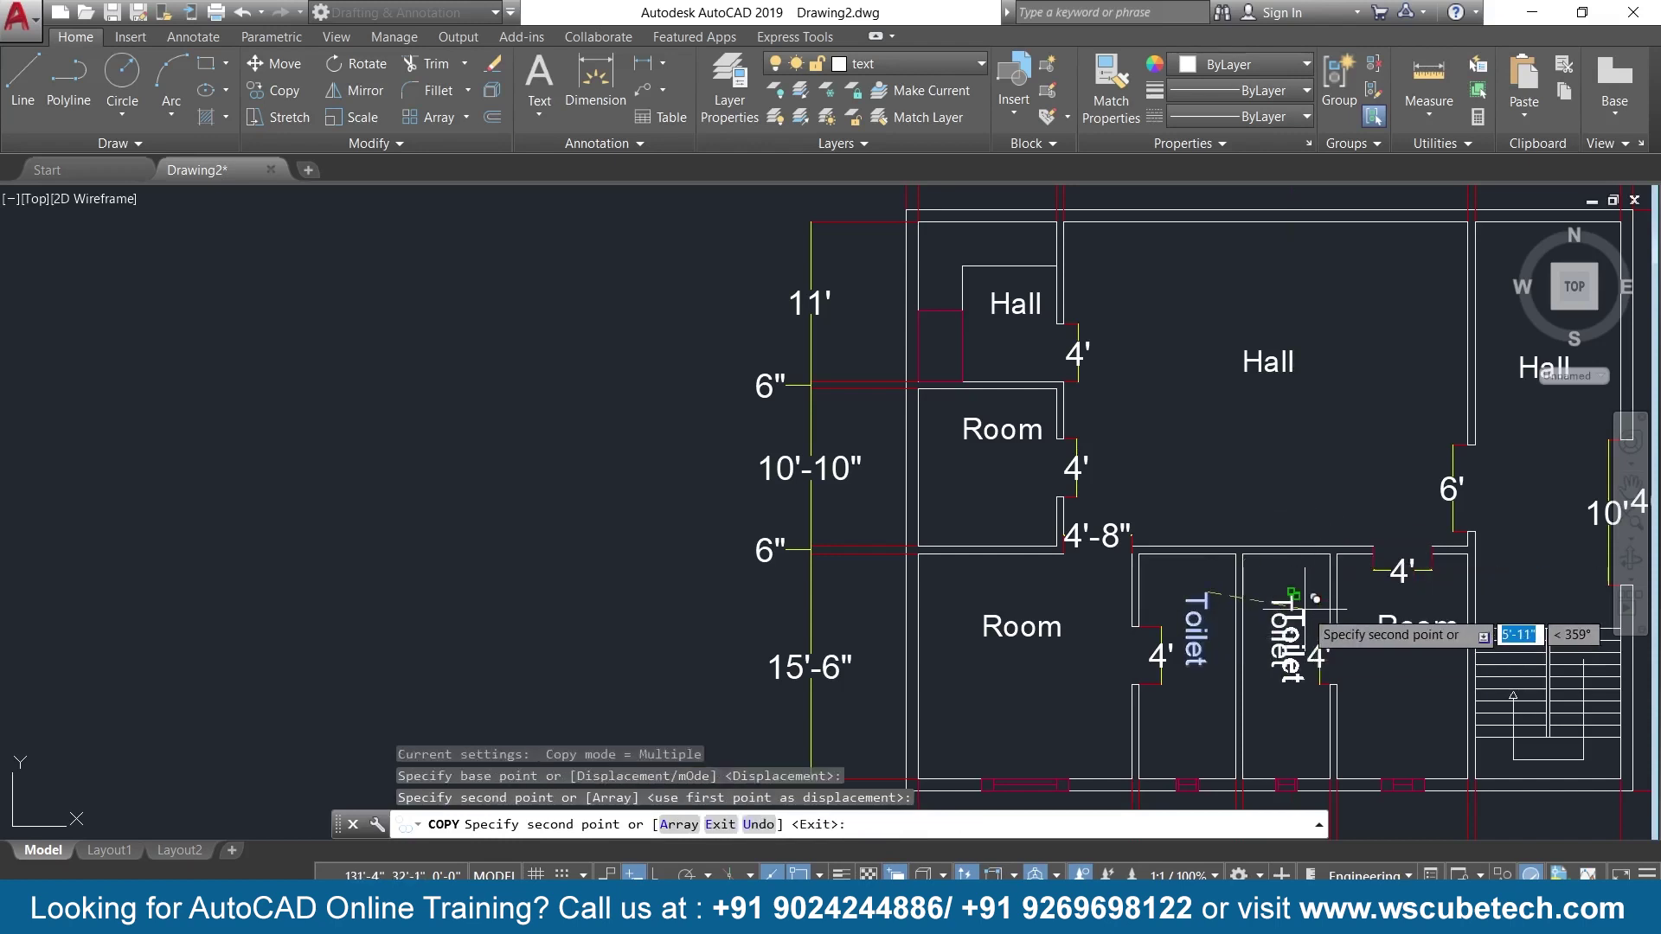
{"action": "key", "text": "Return"}
{"action": "mouse_move", "coordinate": [1263, 380]}
{"action": "middle_mouse_down"}
{"action": "mouse_move", "coordinate": [1190, 402]}
{"action": "mouse_move", "coordinate": [1029, 394]}
{"action": "middle_mouse_up"}
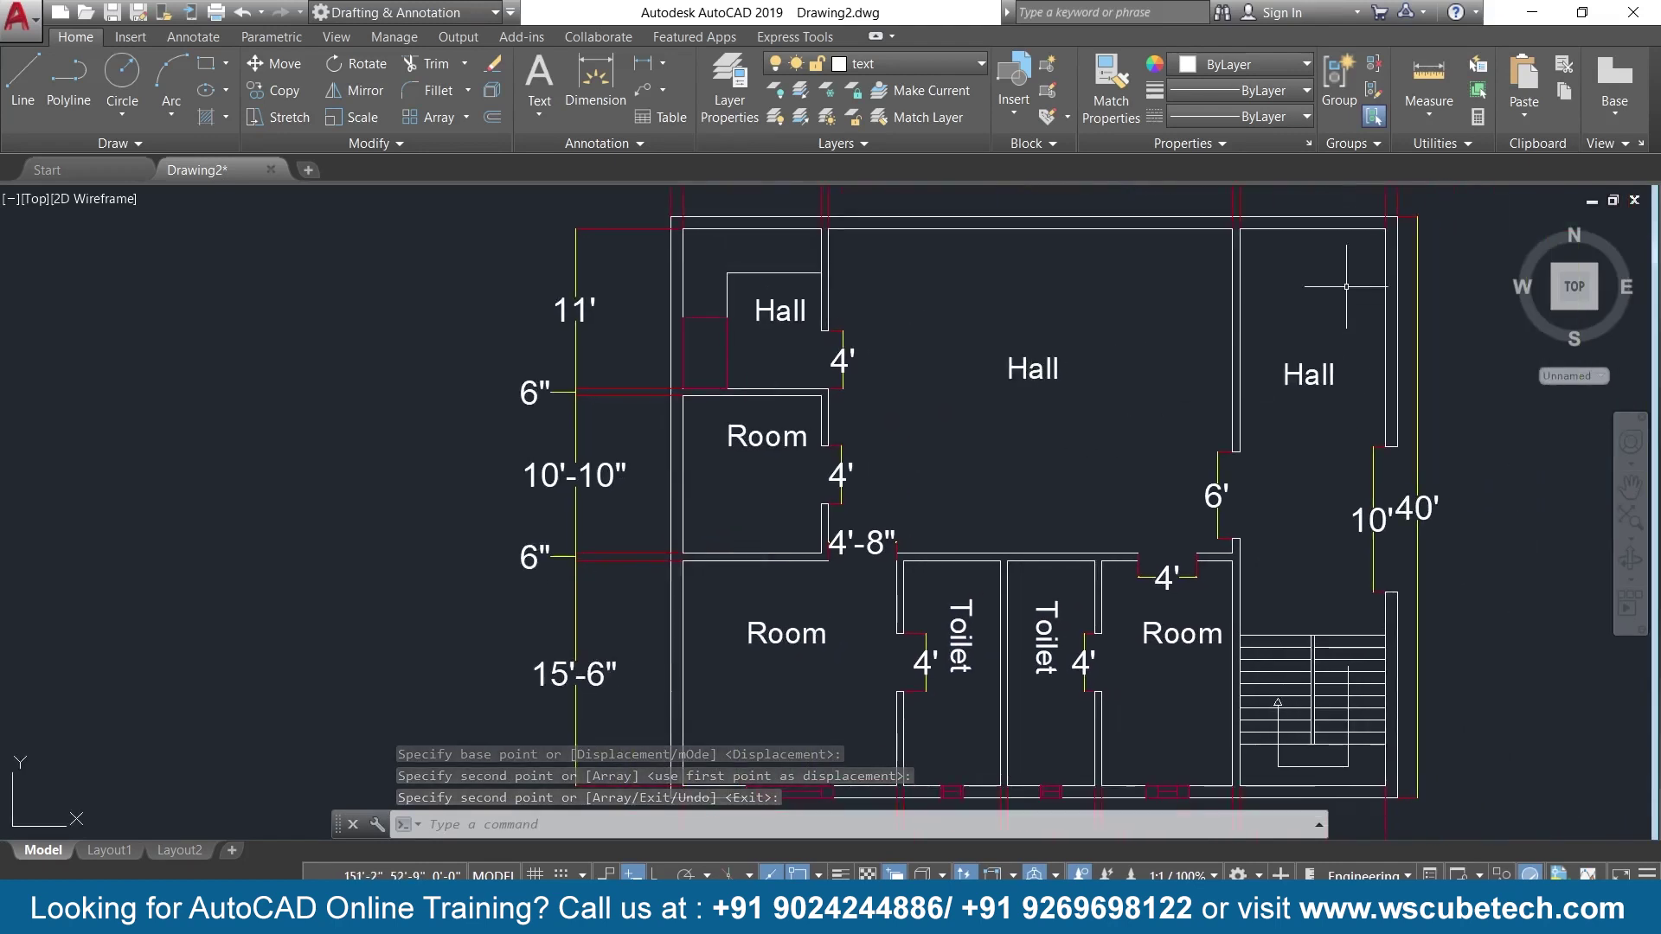
Retype the right-hand room's Hall label as Looby.
{"action": "double_click", "coordinate": [1318, 366]}
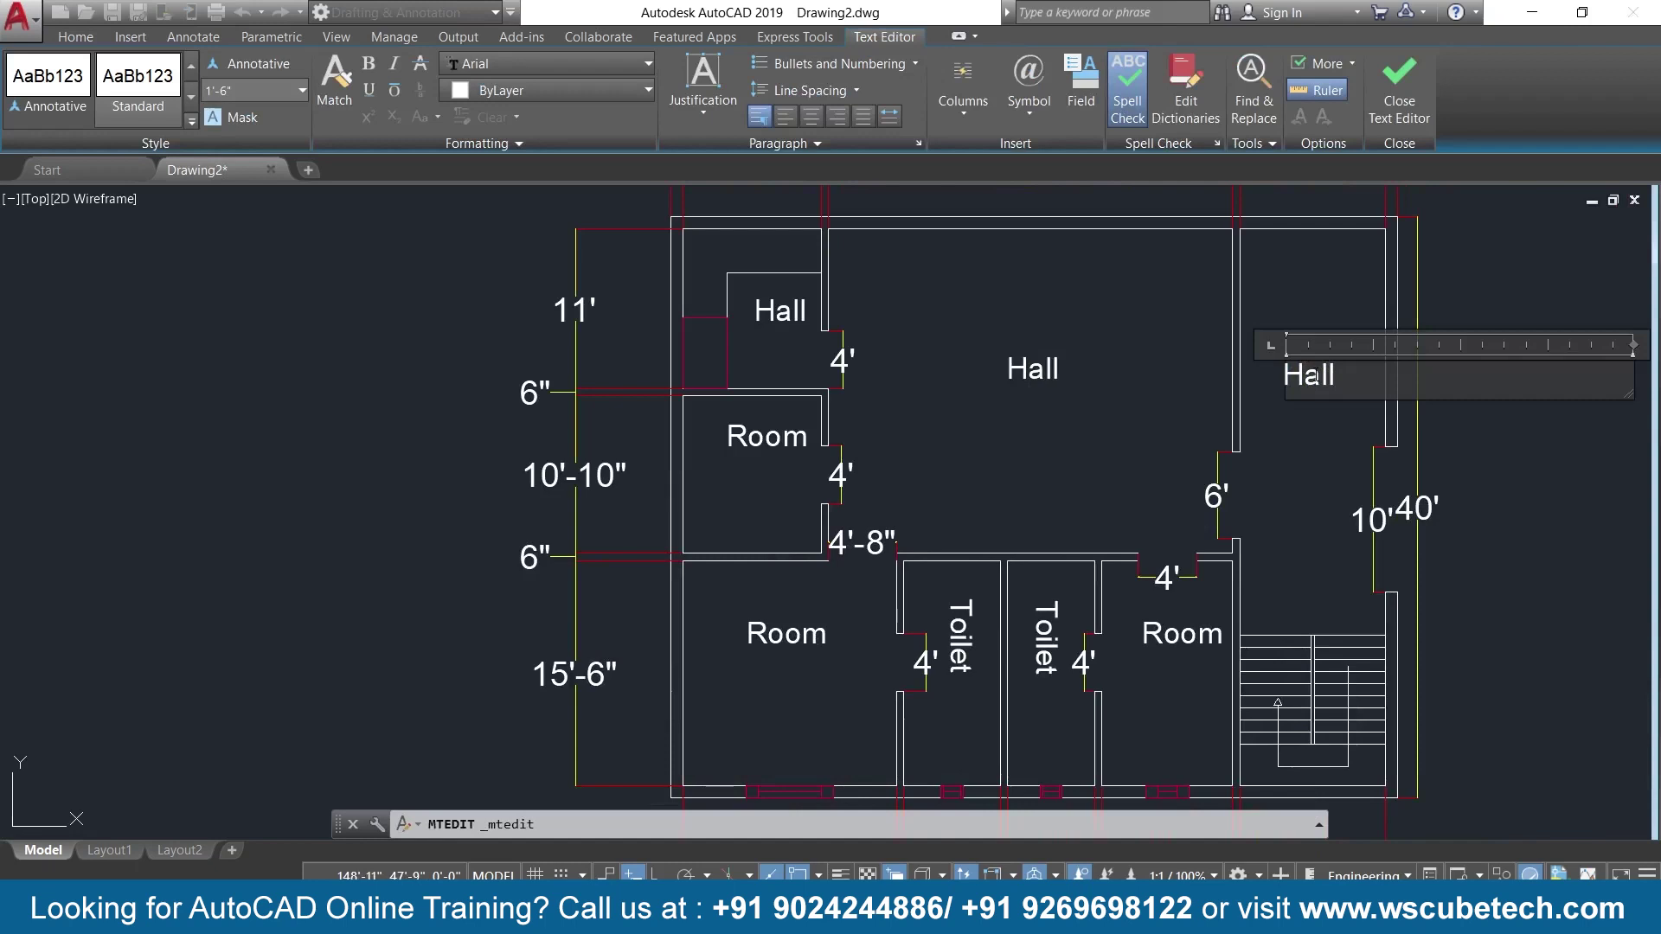
{"action": "key", "text": "BackSpace"}
{"action": "key", "text": "BackSpace"}
{"action": "key", "text": "BackSpace"}
{"action": "key", "text": "BackSpace"}
{"action": "type", "text": "lo"}
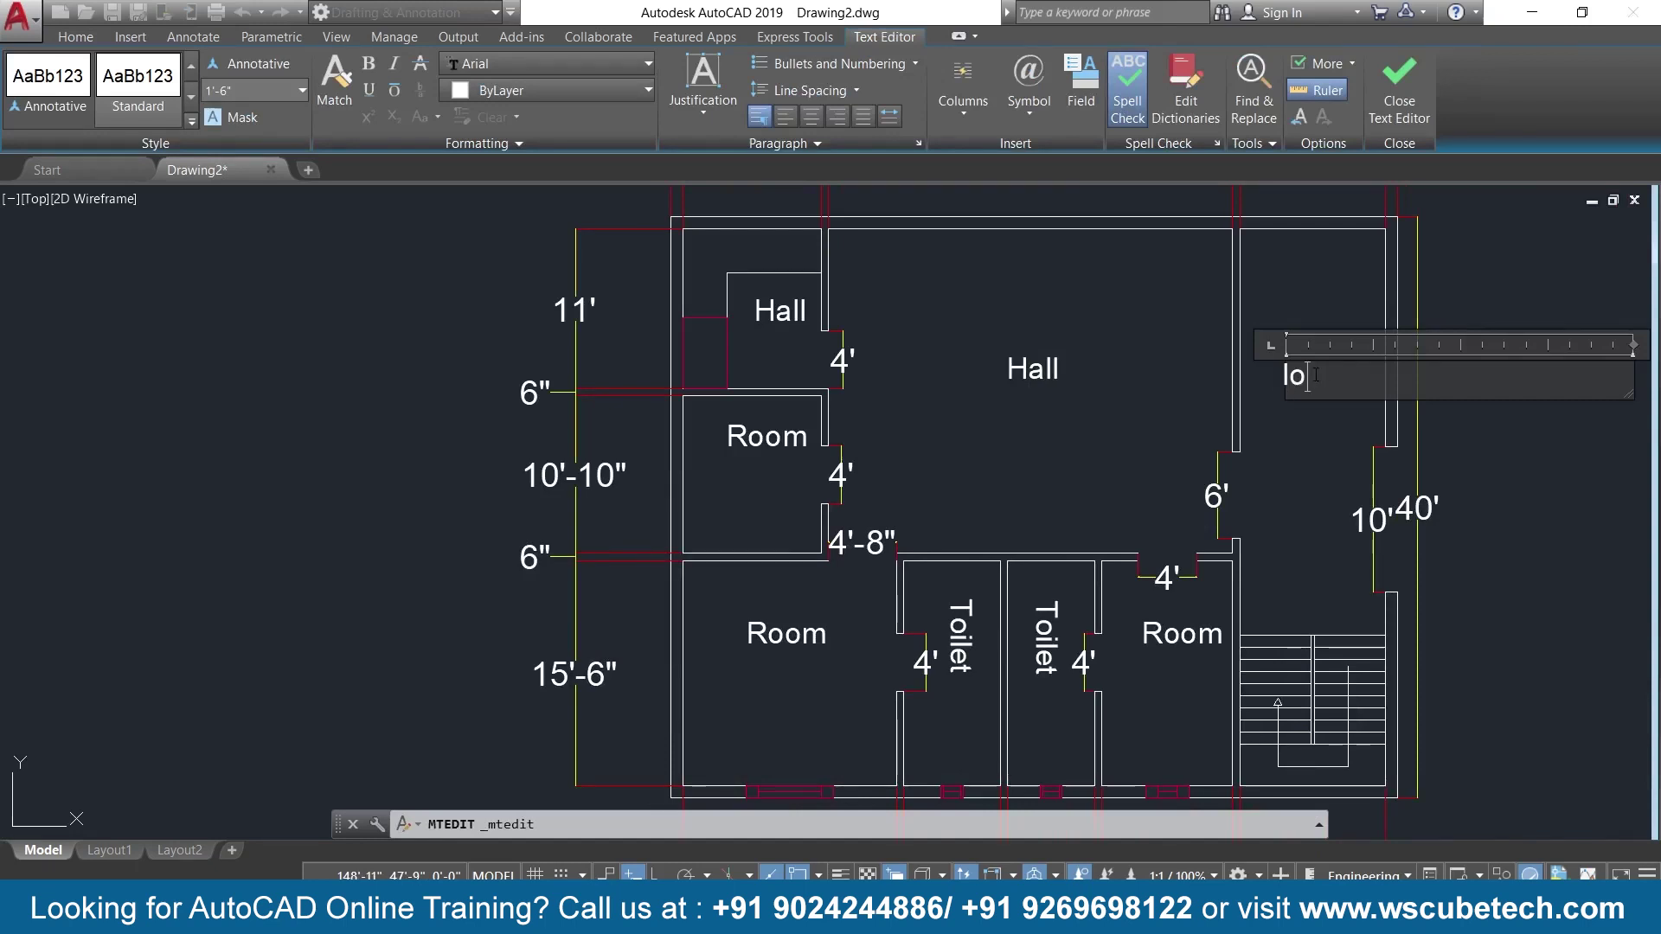
{"action": "key", "text": "BackSpace"}
{"action": "key", "text": "BackSpace"}
{"action": "type", "text": "oo"}
{"action": "type", "text": "by"}
{"action": "left_click", "coordinate": [1398, 74]}
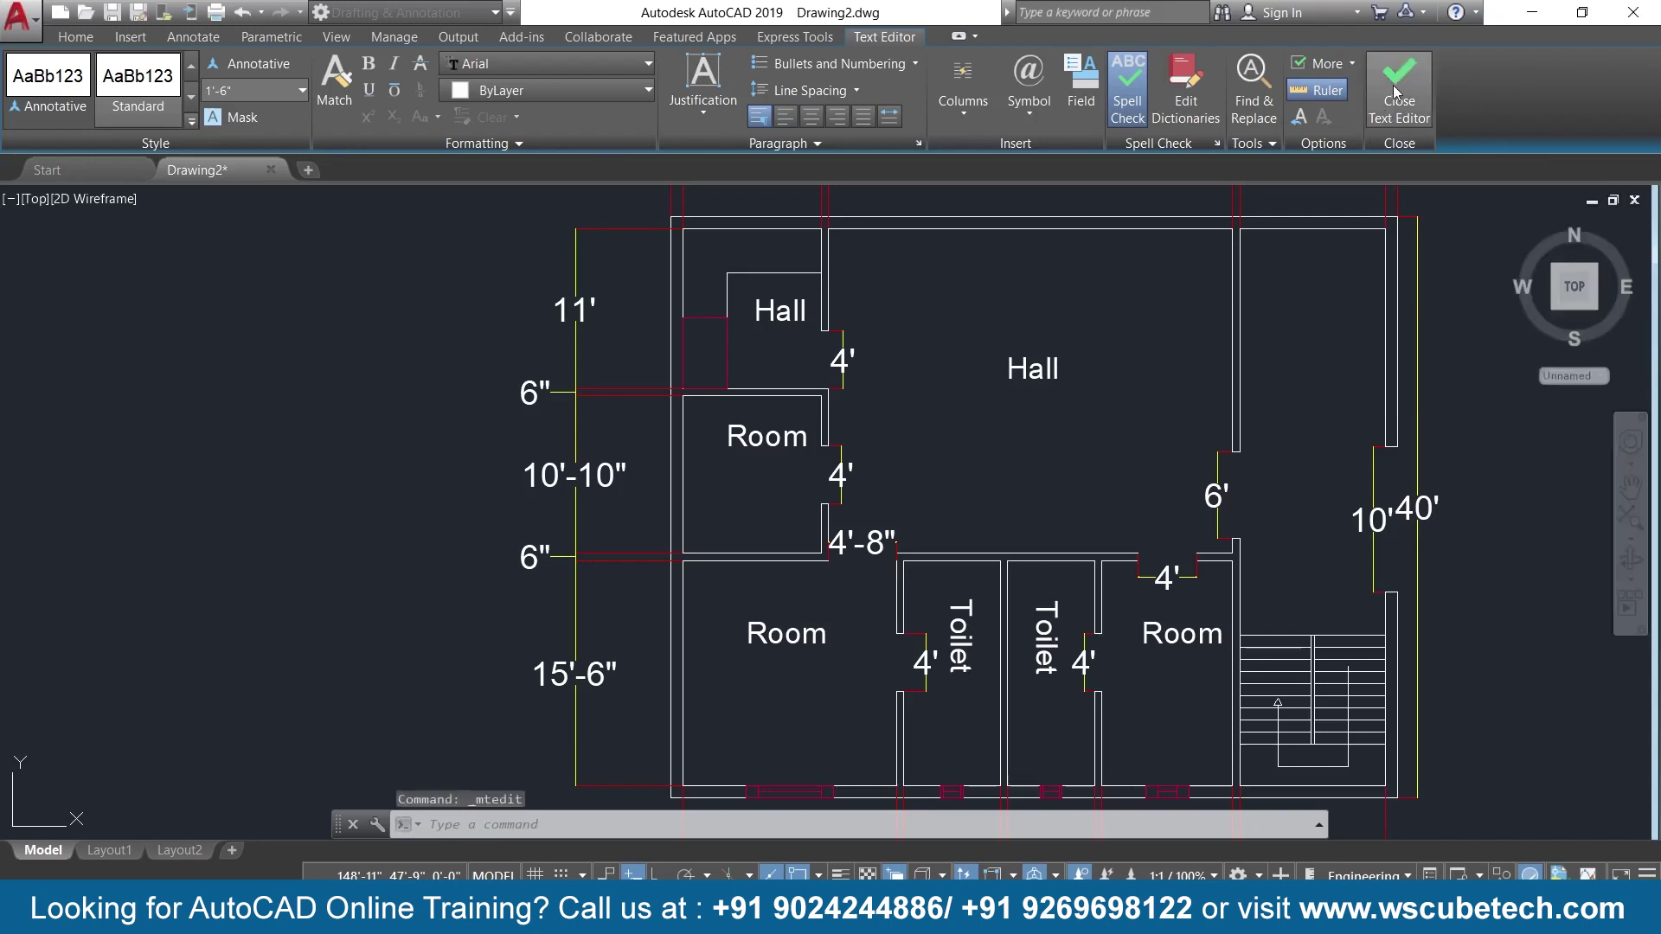
Rename the small top-left room's label to KItchen and shift it left to fit.
{"action": "double_click", "coordinate": [780, 313]}
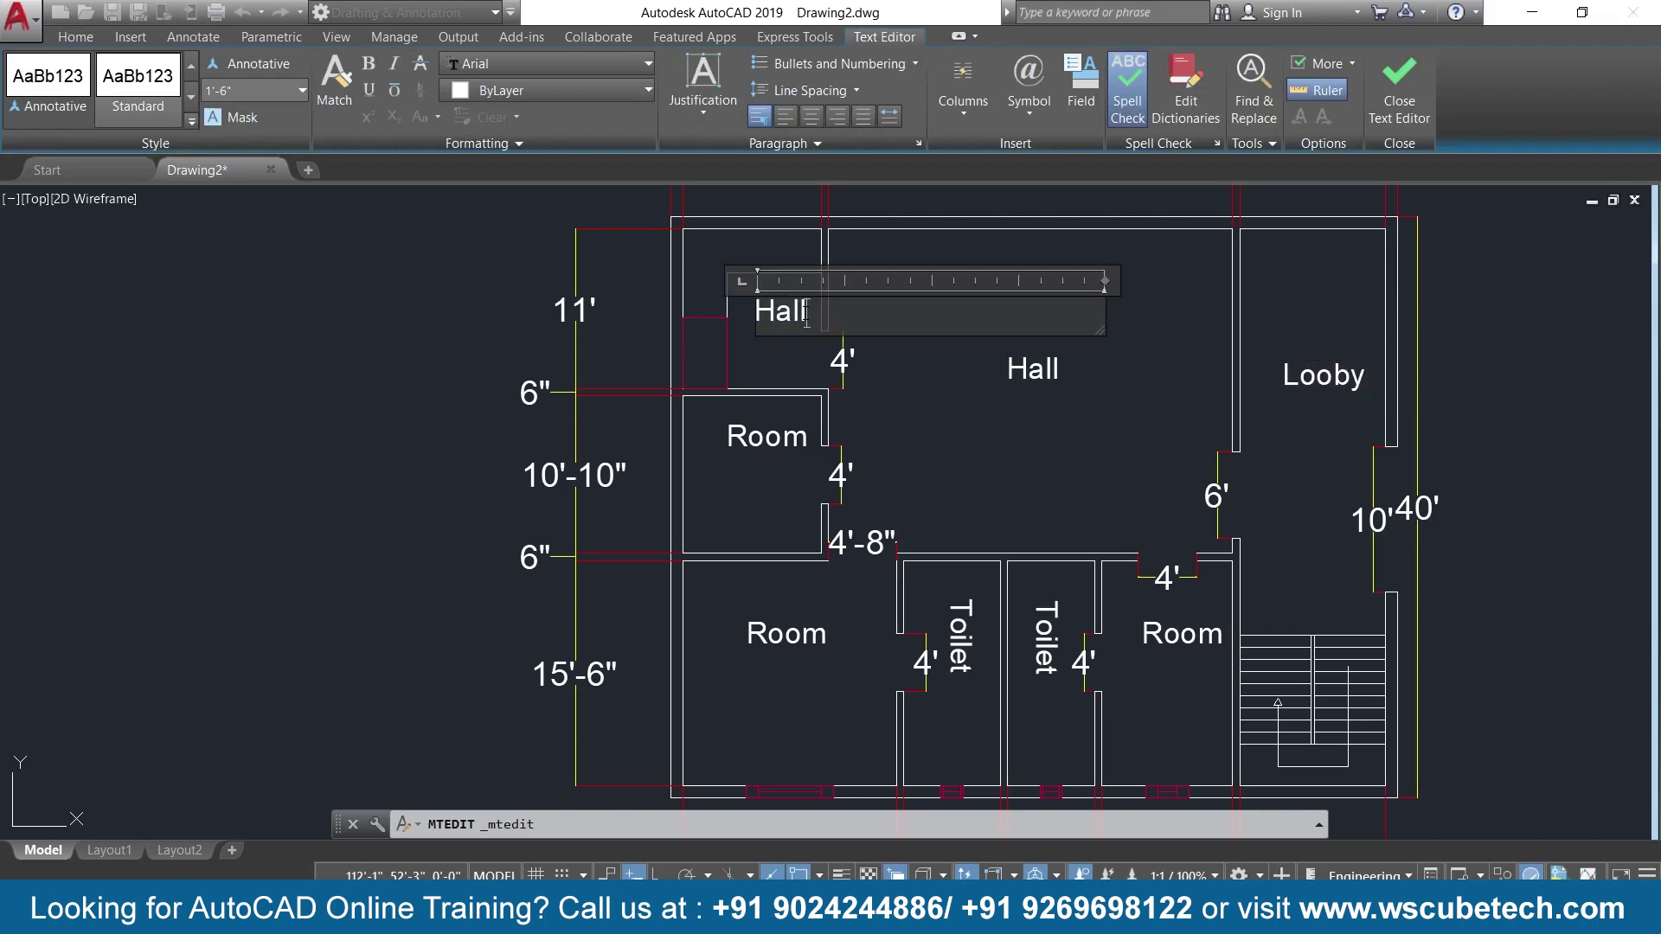
{"action": "key", "text": "BackSpace"}
{"action": "key", "text": "BackSpace"}
{"action": "key", "text": "BackSpace"}
{"action": "type", "text": "KItch"}
{"action": "type", "text": "en"}
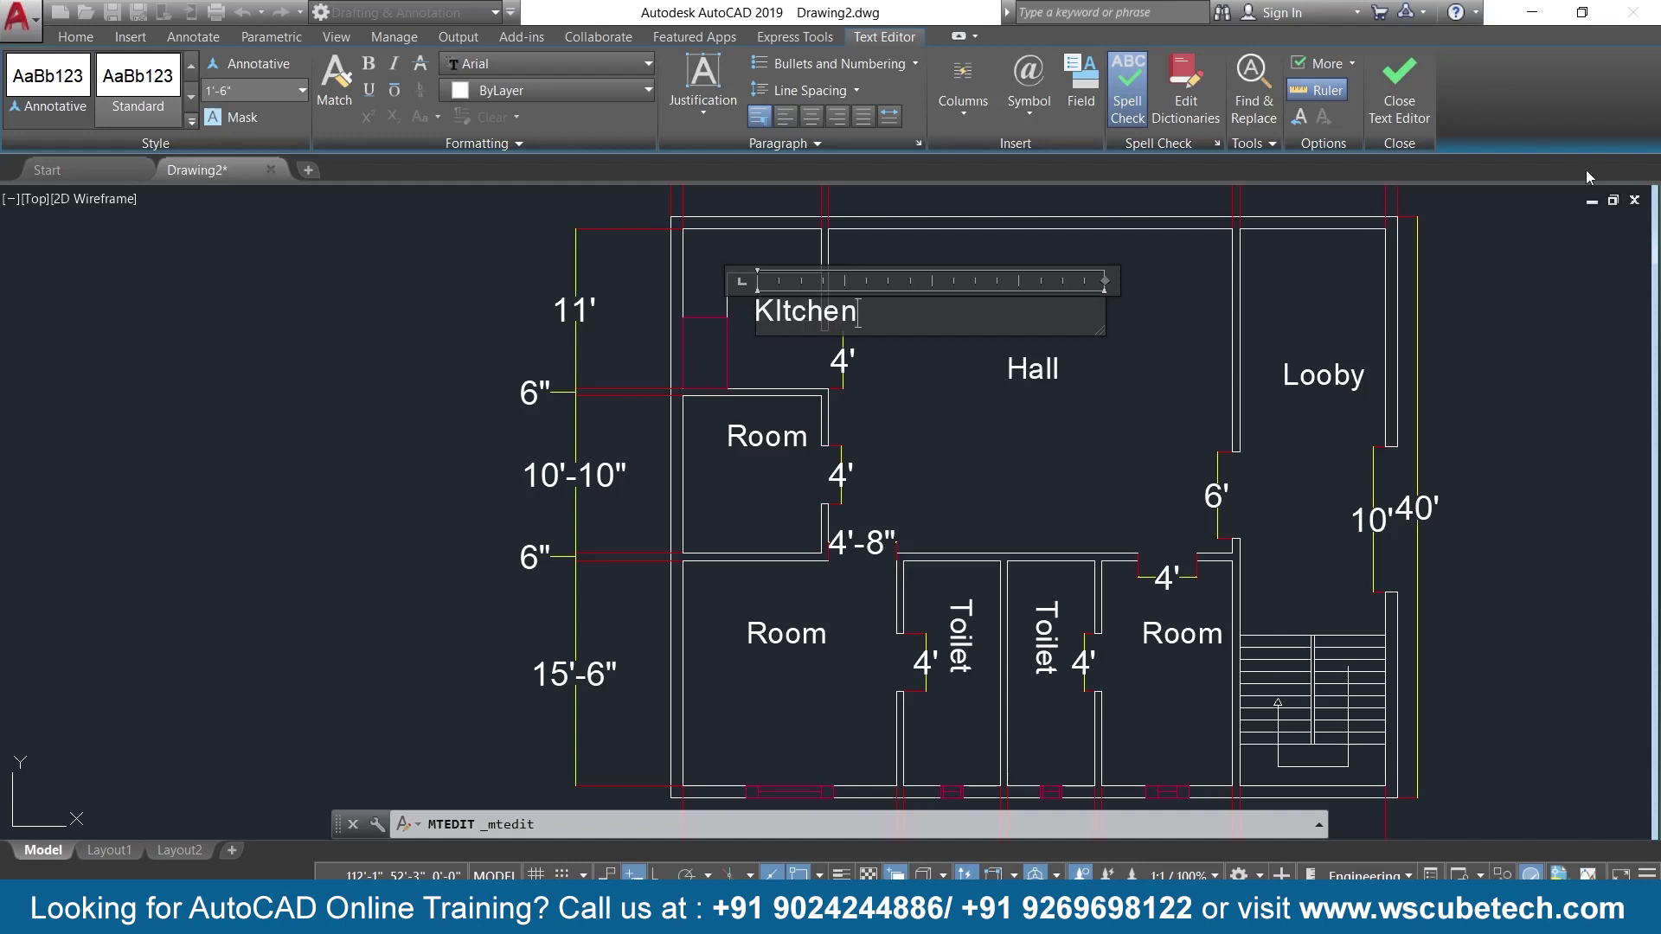
{"action": "left_click", "coordinate": [1394, 86]}
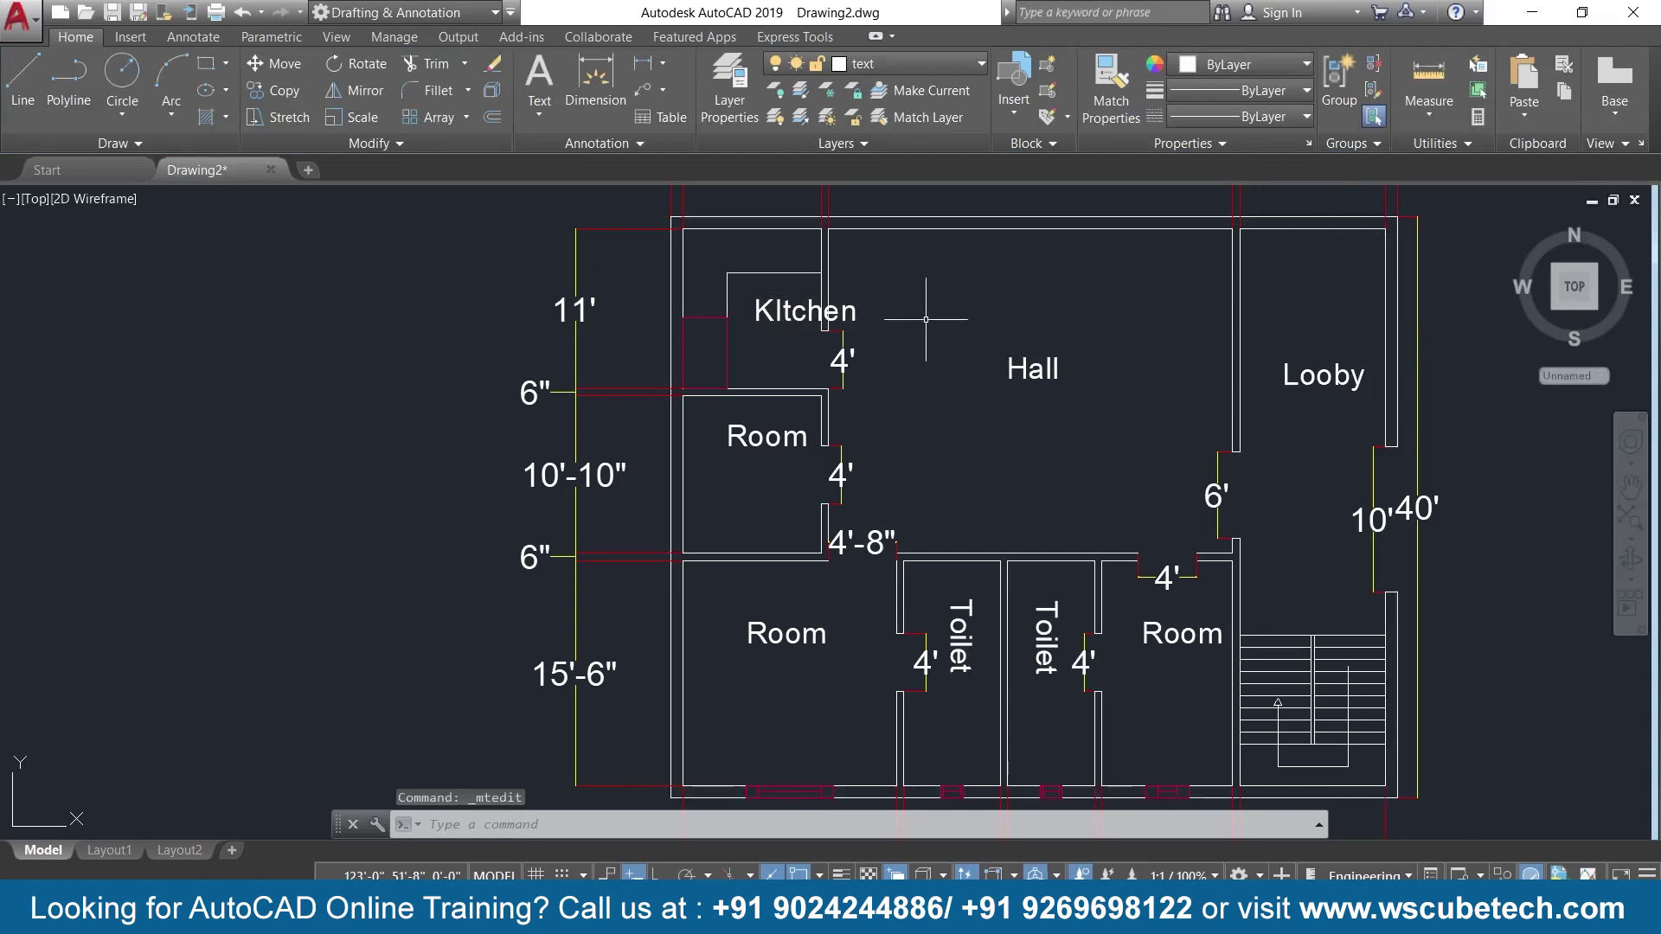
{"action": "left_click", "coordinate": [800, 311]}
{"action": "left_click", "coordinate": [755, 298]}
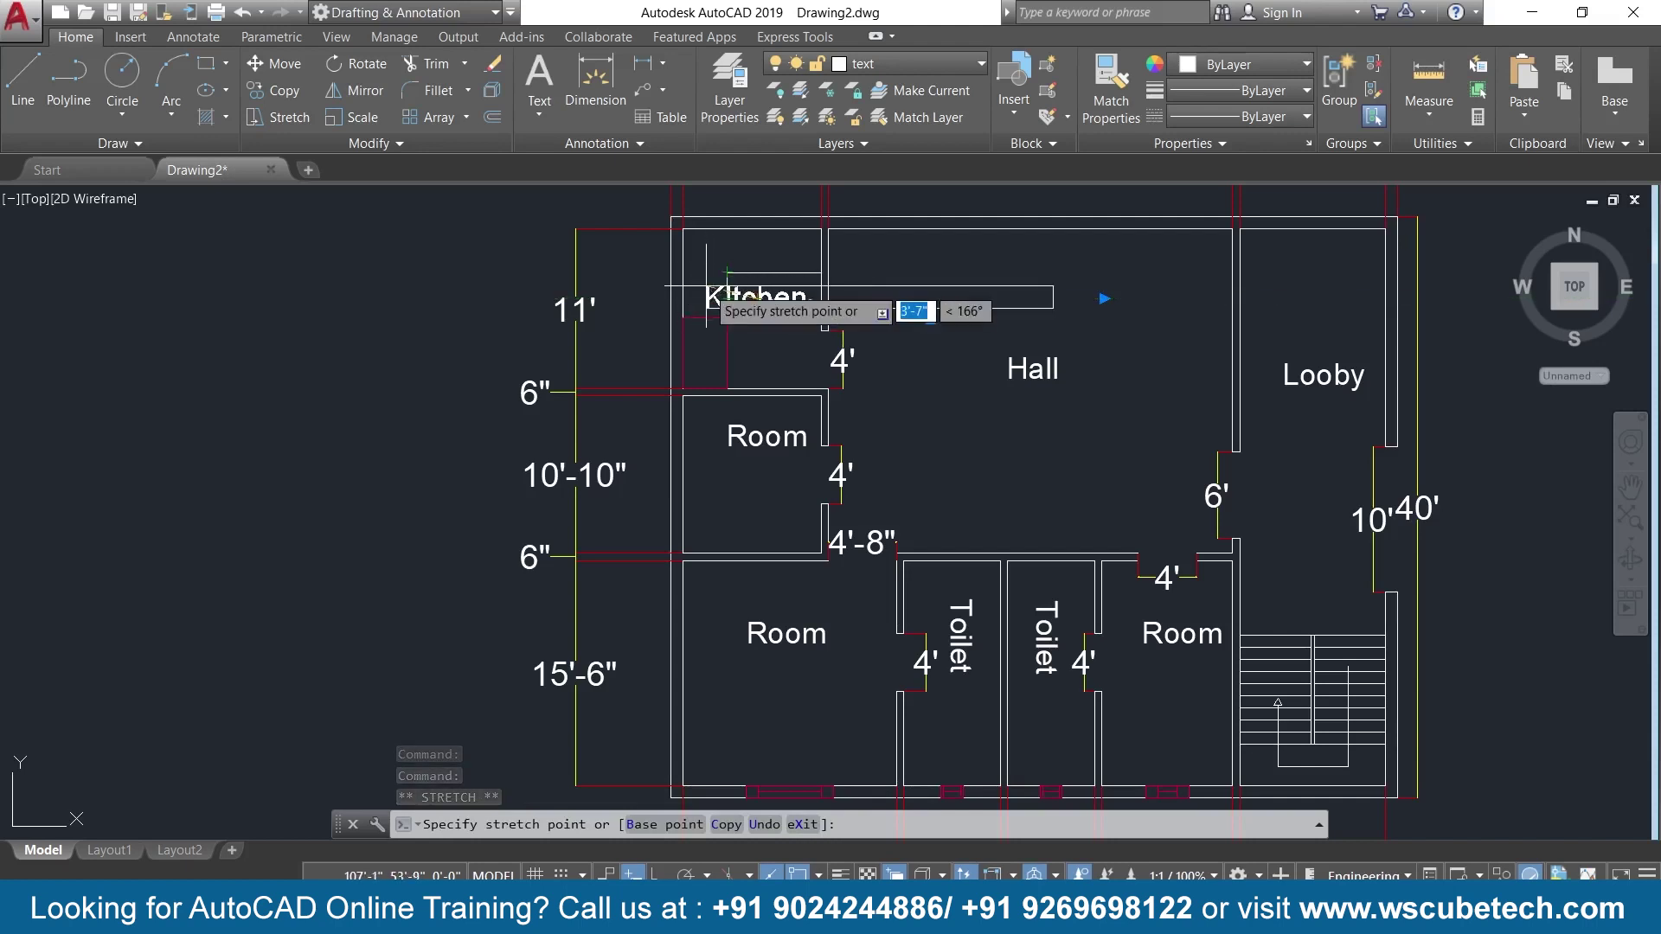
{"action": "left_click", "coordinate": [707, 287]}
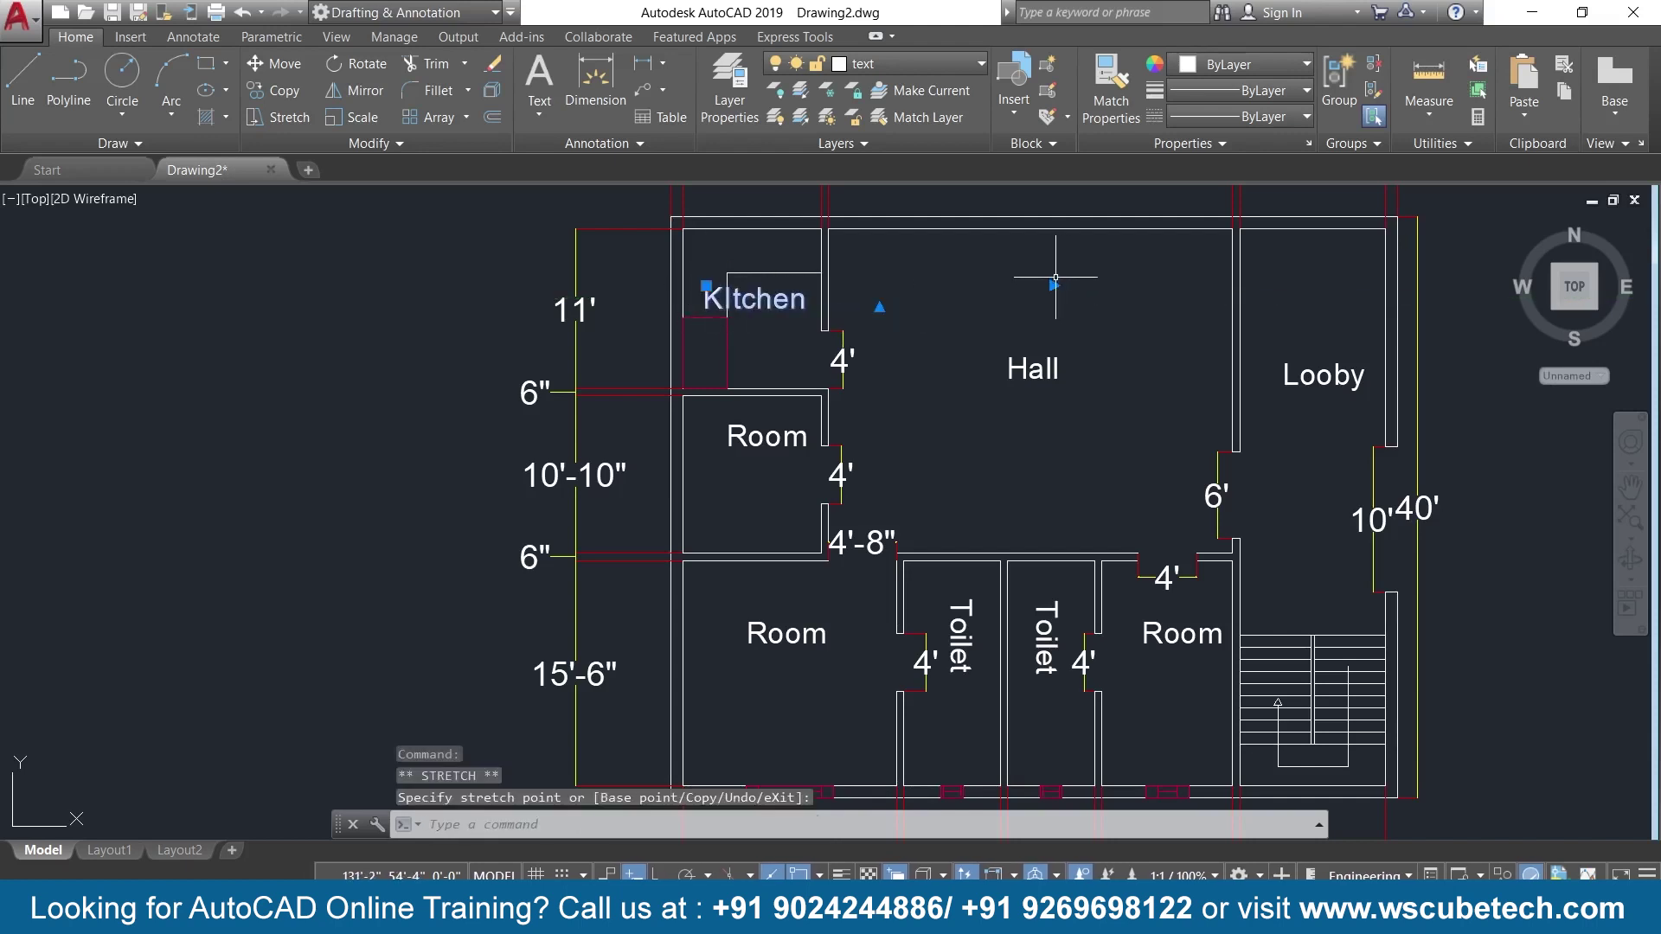
{"action": "double_click", "coordinate": [752, 298]}
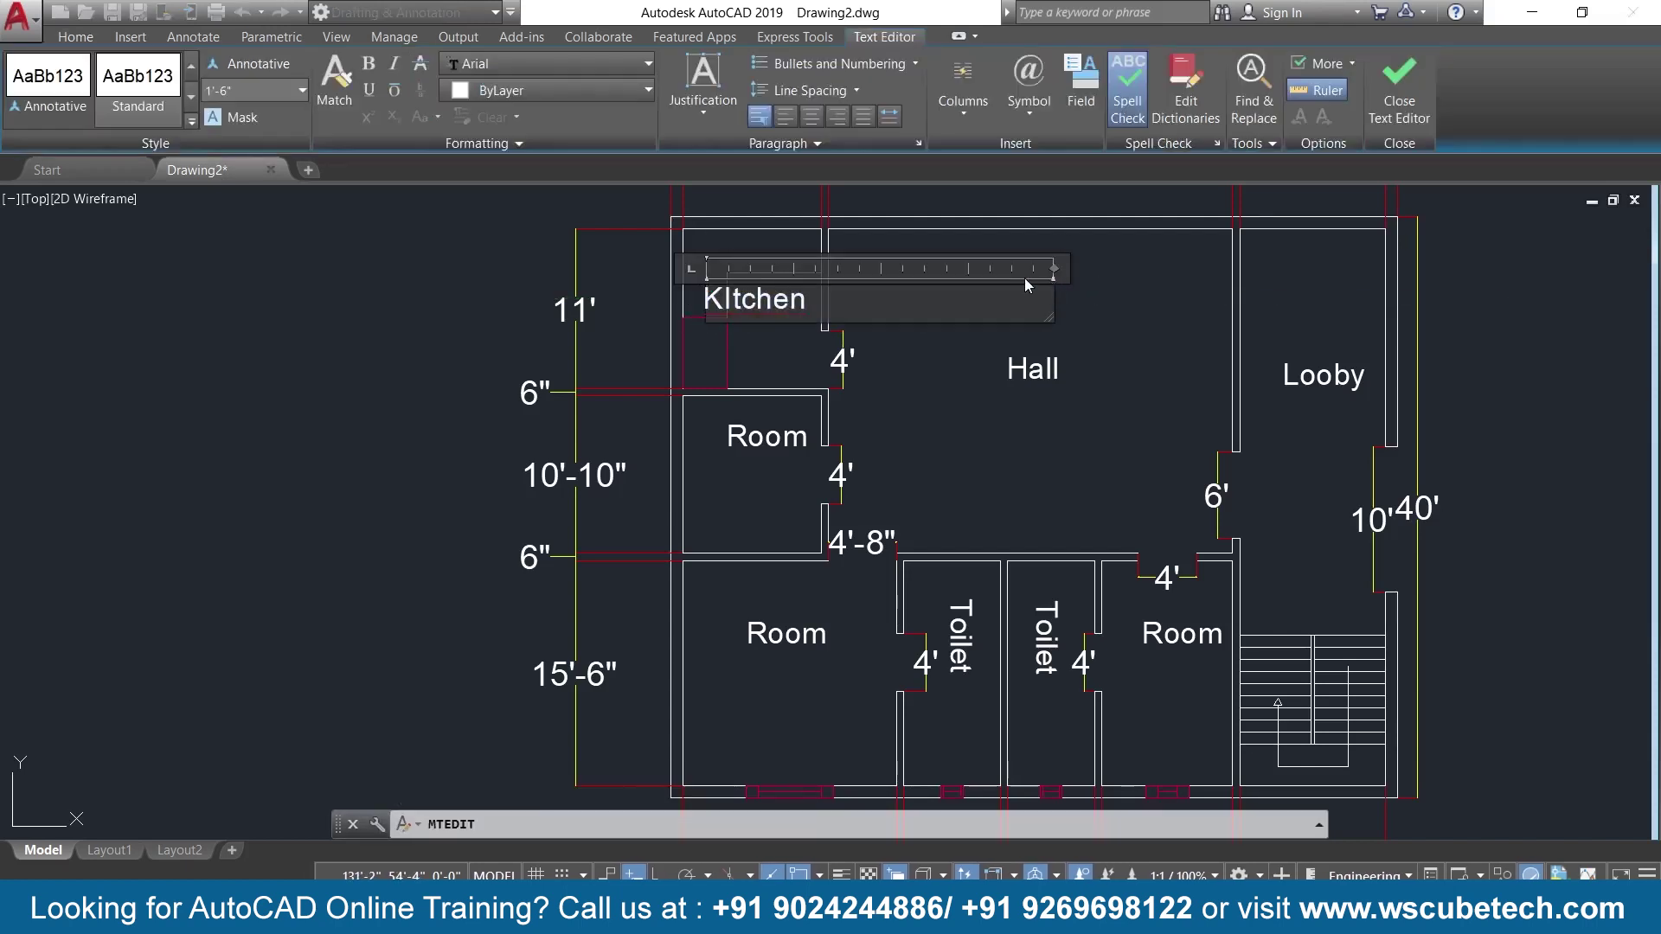
{"action": "left_click", "coordinate": [1401, 77]}
{"action": "scroll", "coordinate": [966, 313], "scroll_direction": "down", "scroll_amount": 2}
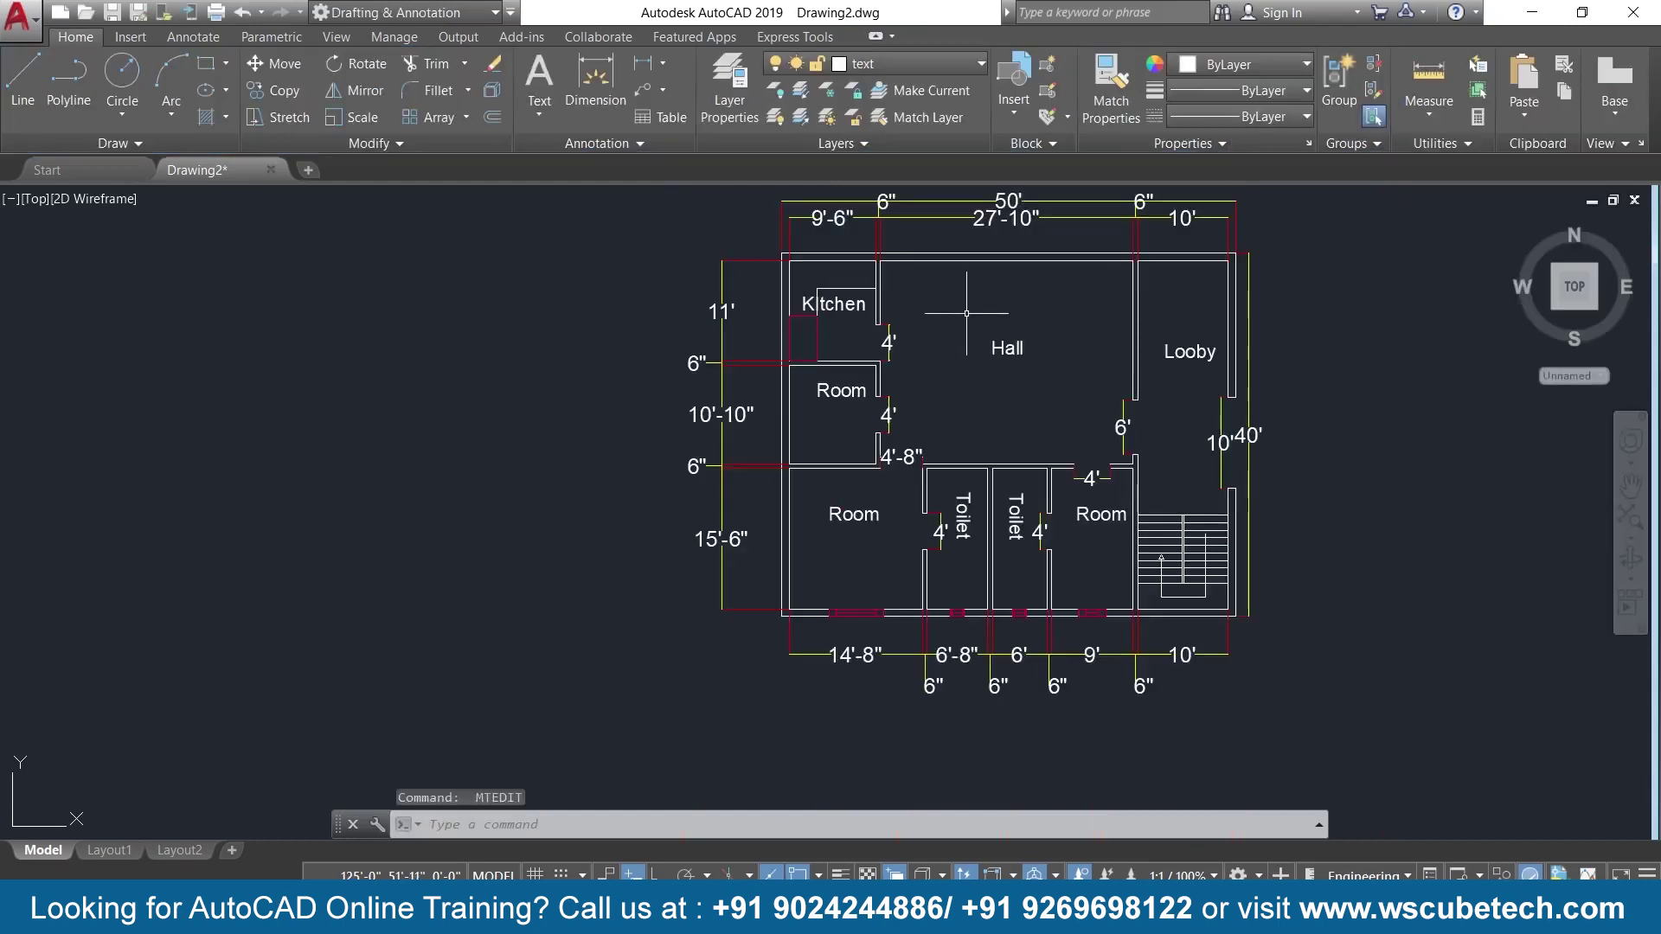
Thaw the door, electrical, furniture and road layers.
{"action": "middle_click_drag", "start_coordinate": [966, 313], "coordinate": [968, 341]}
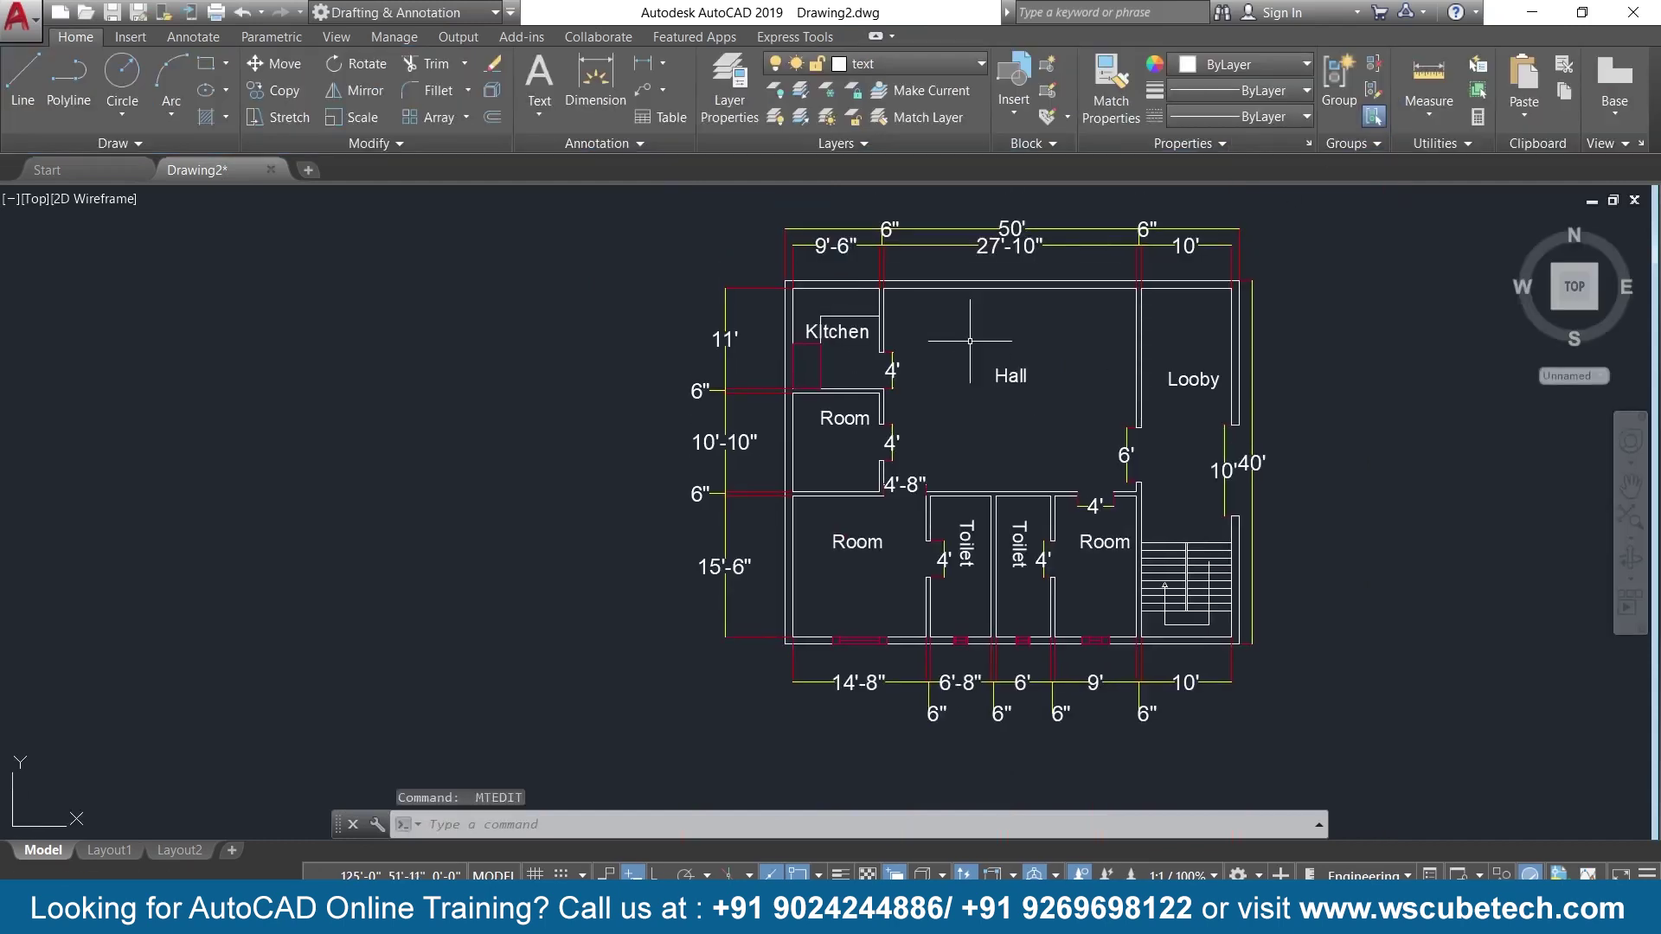
{"action": "left_click", "coordinate": [894, 64]}
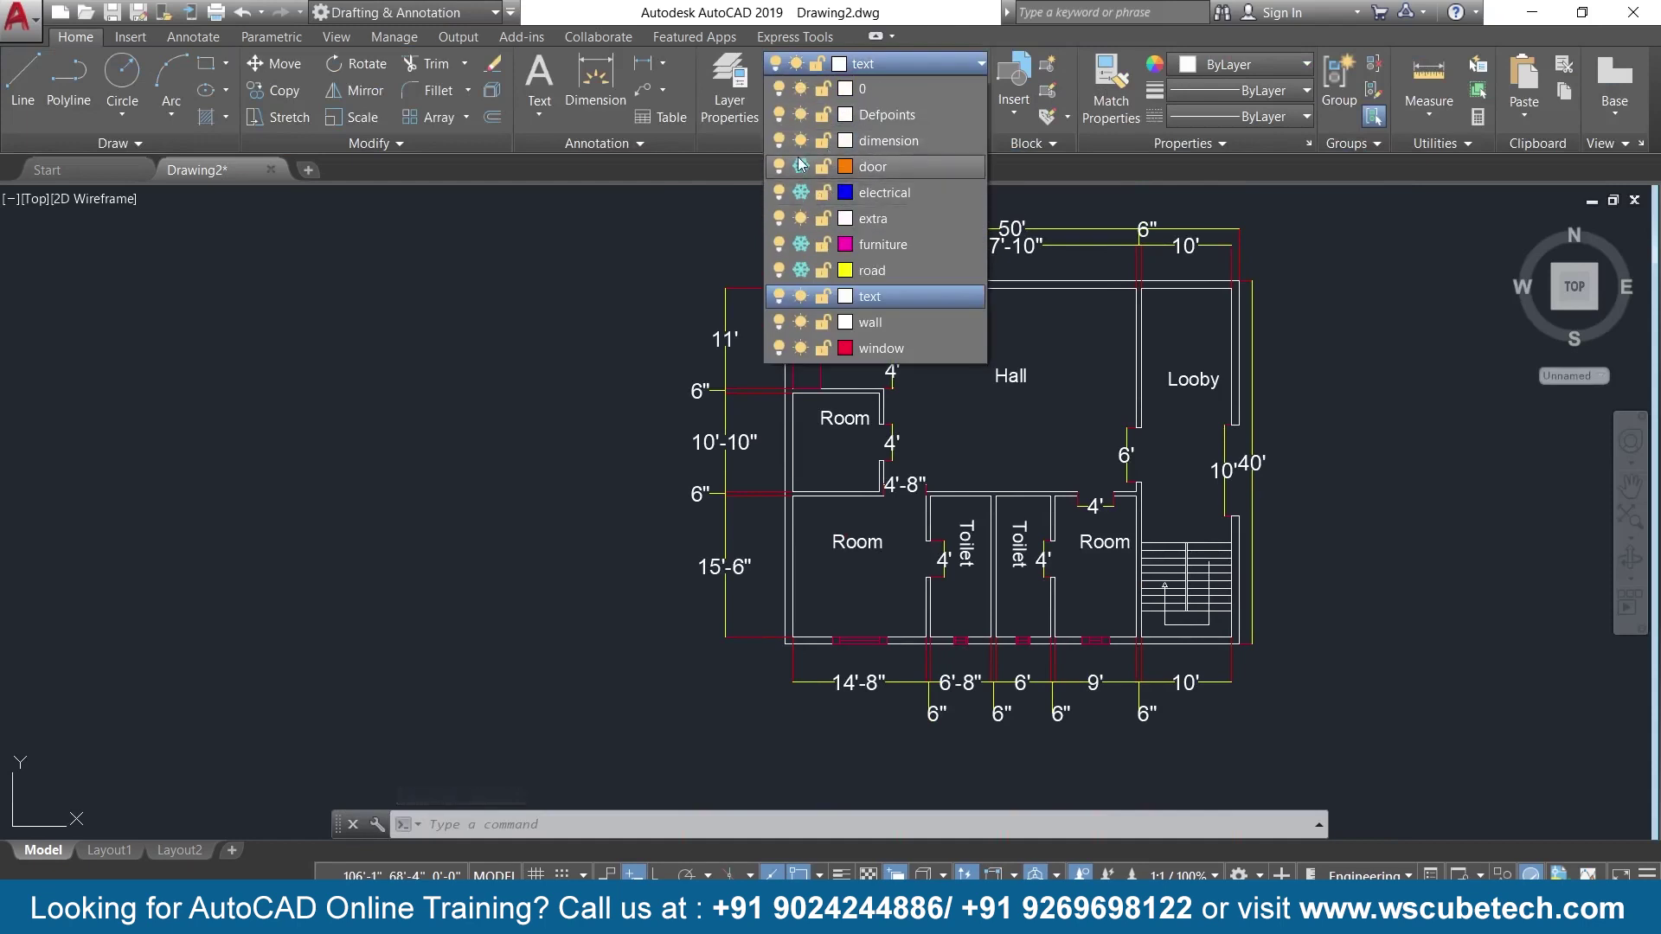
{"action": "left_click", "coordinate": [800, 168]}
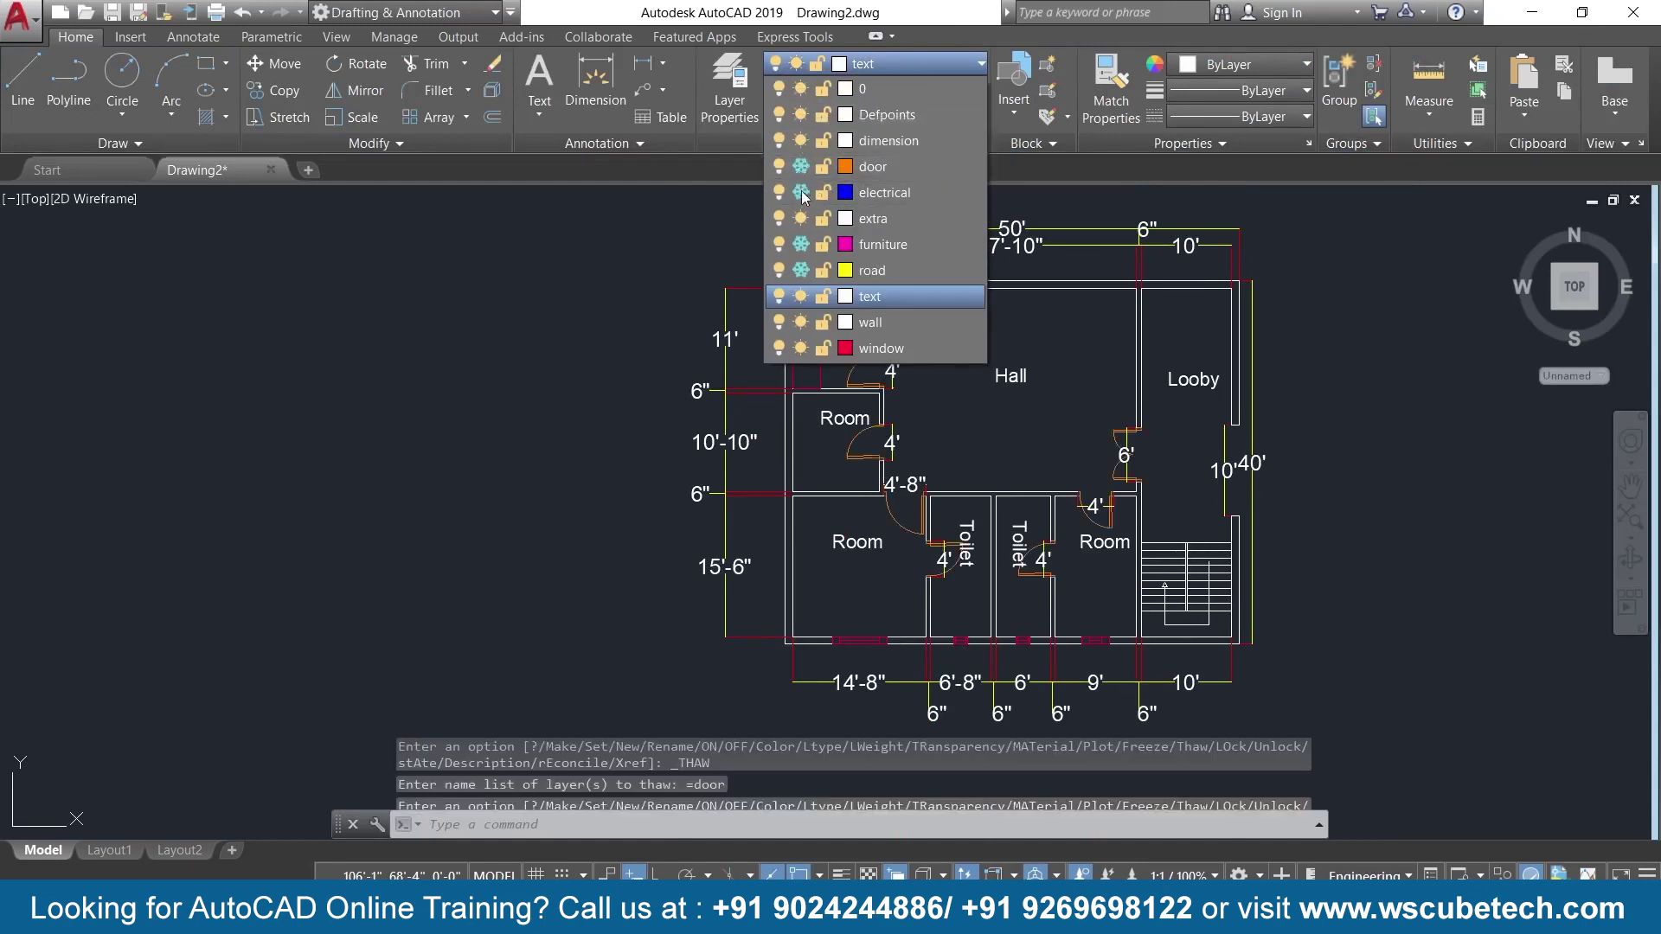
{"action": "left_click", "coordinate": [801, 193]}
{"action": "left_click", "coordinate": [802, 244]}
{"action": "left_click", "coordinate": [796, 275]}
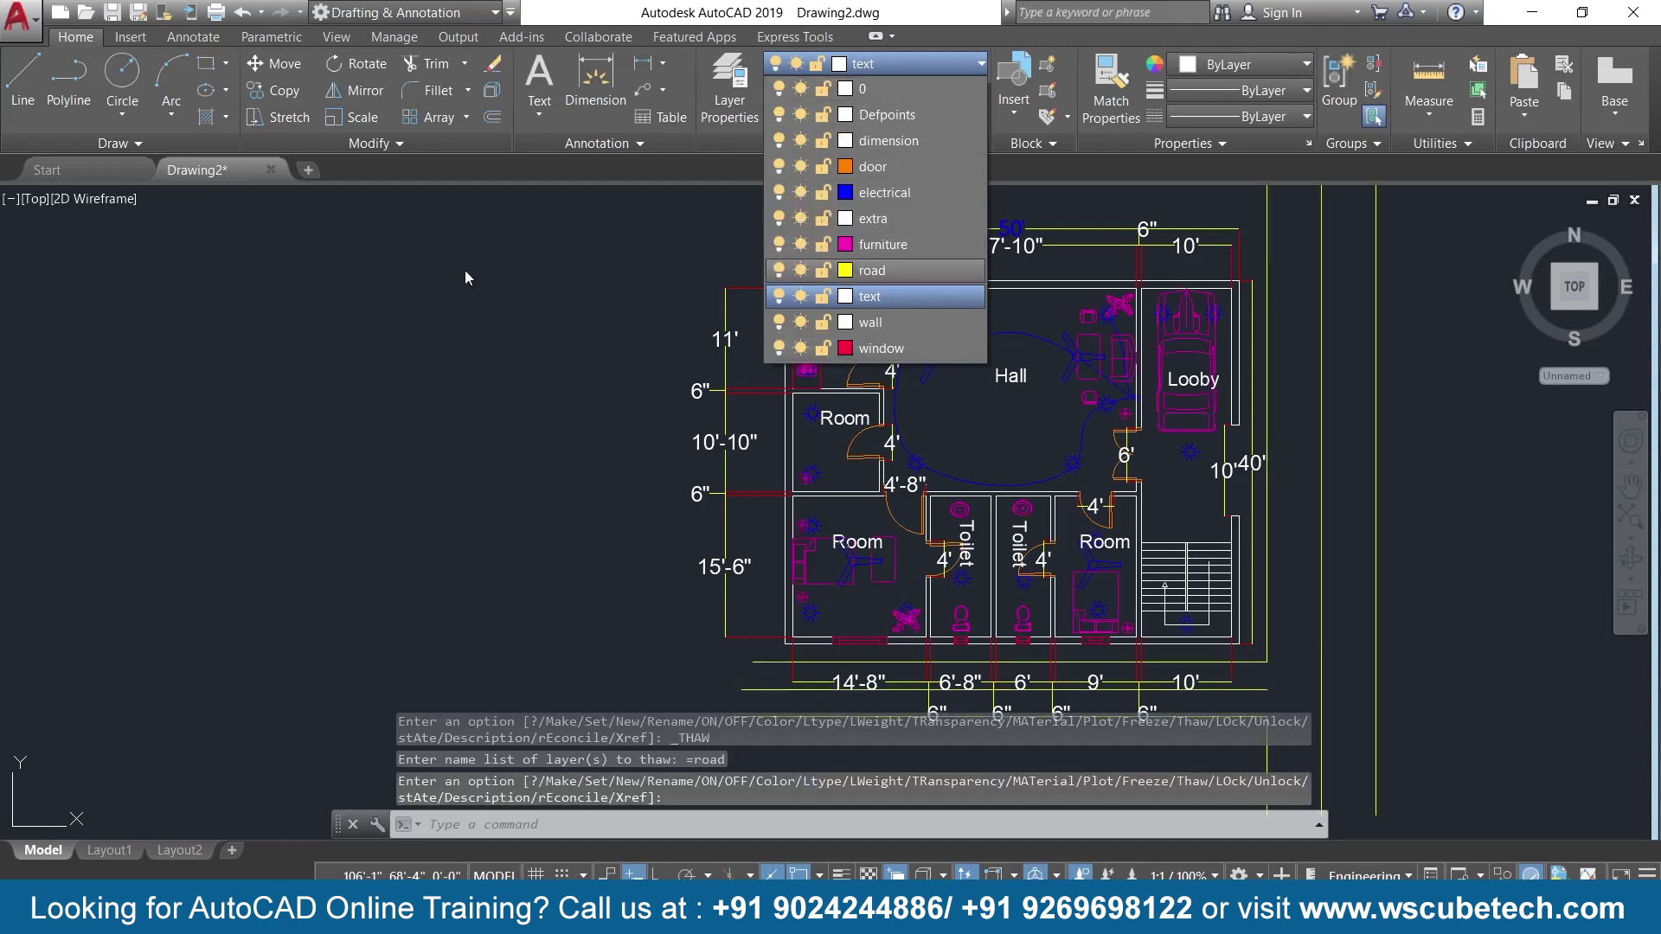
{"action": "left_click", "coordinate": [536, 246]}
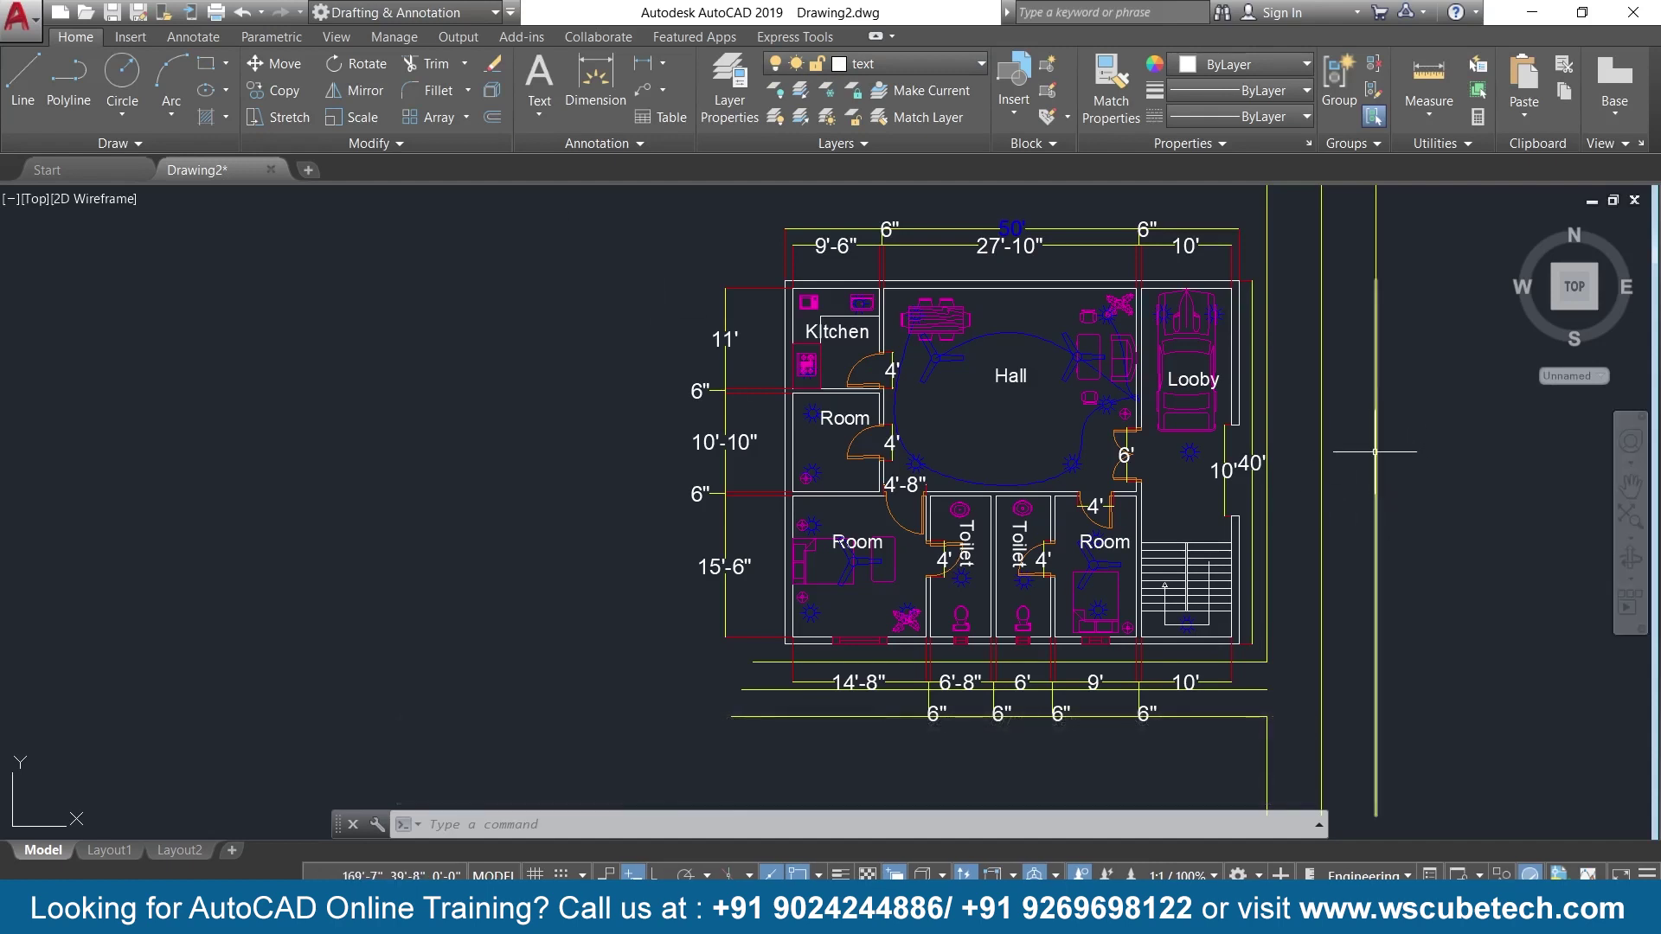
Change the road layer colour from yellow to green index 90.
{"action": "left_click", "coordinate": [916, 59]}
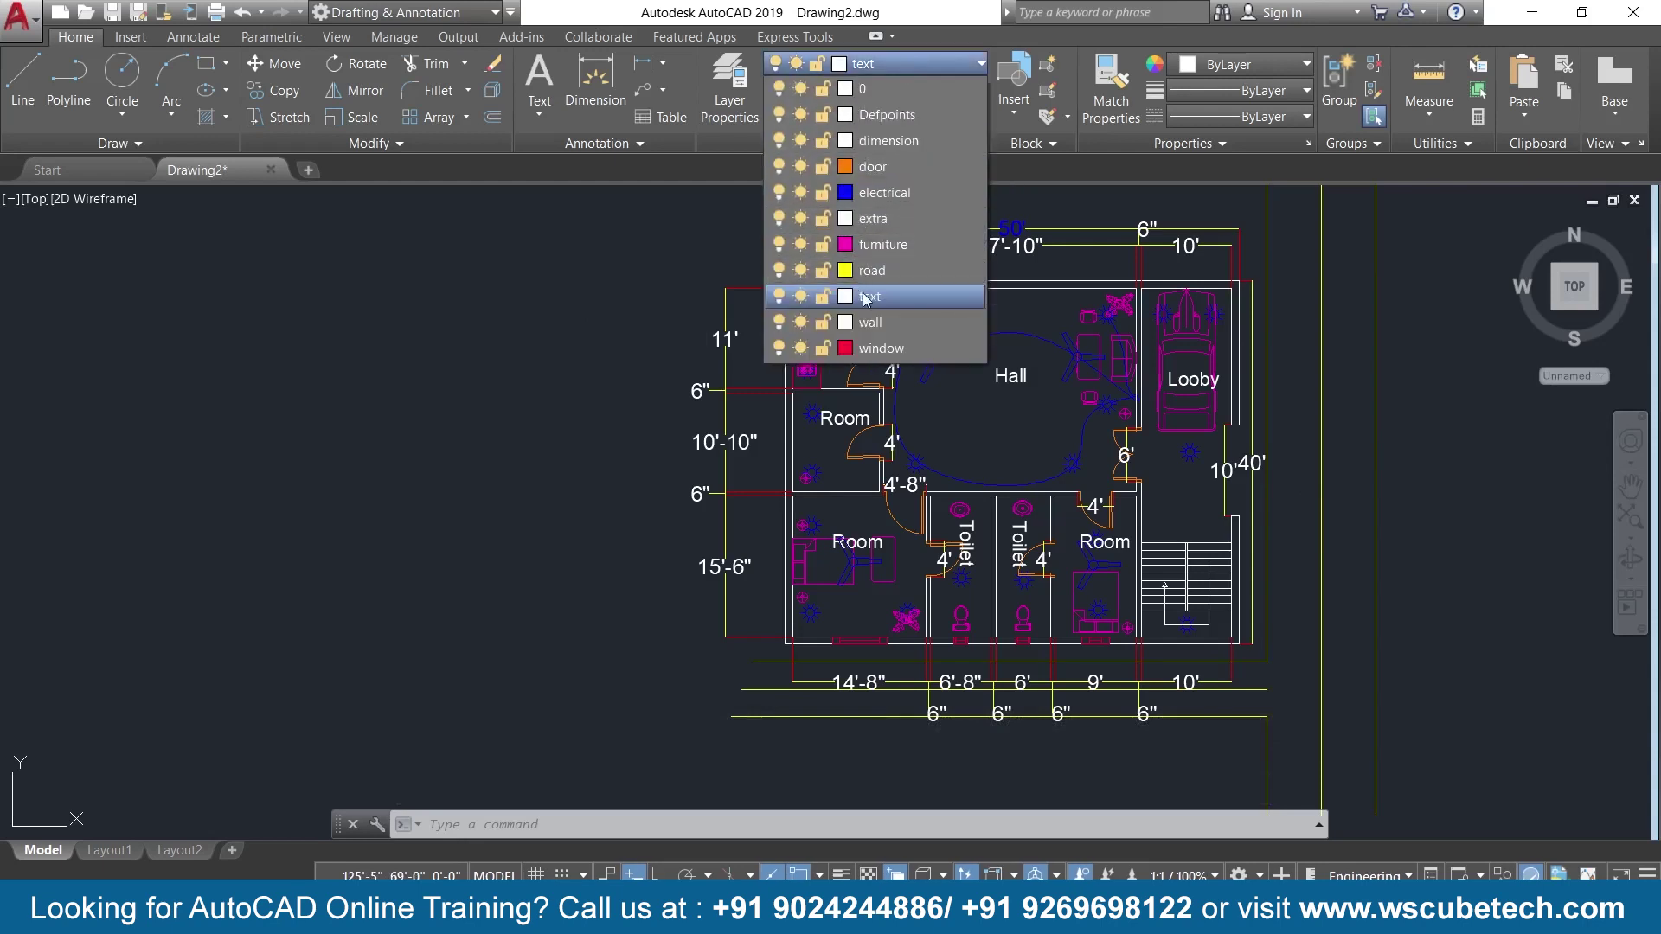
{"action": "left_click", "coordinate": [846, 270]}
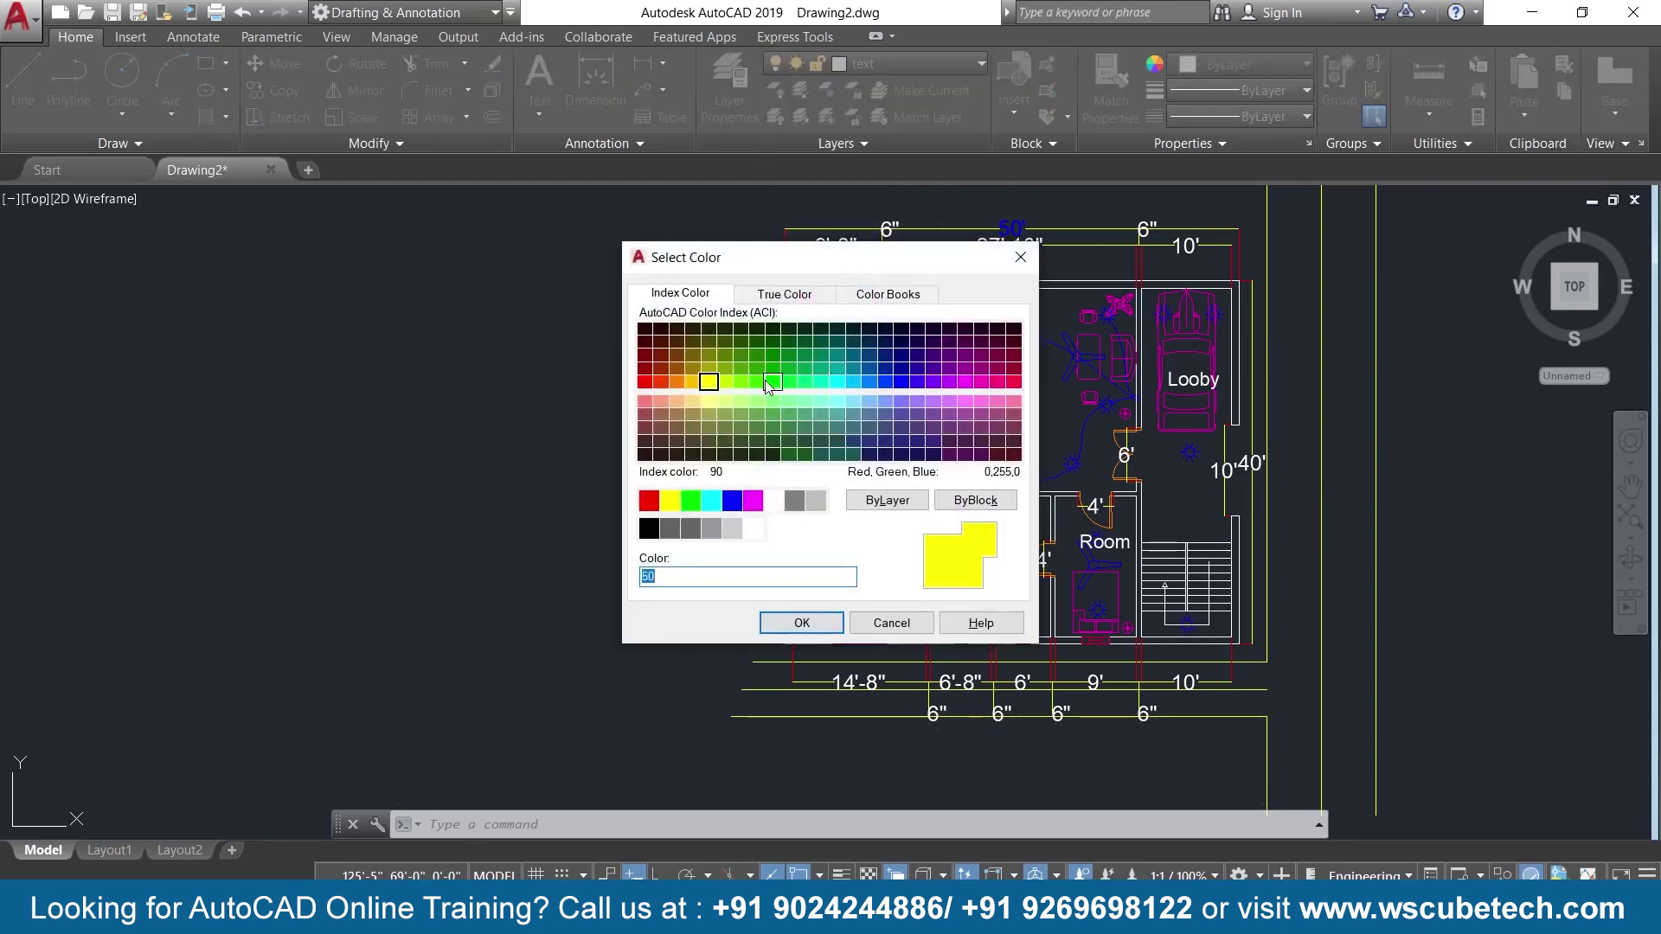
{"action": "left_click", "coordinate": [767, 382]}
{"action": "left_click", "coordinate": [802, 622]}
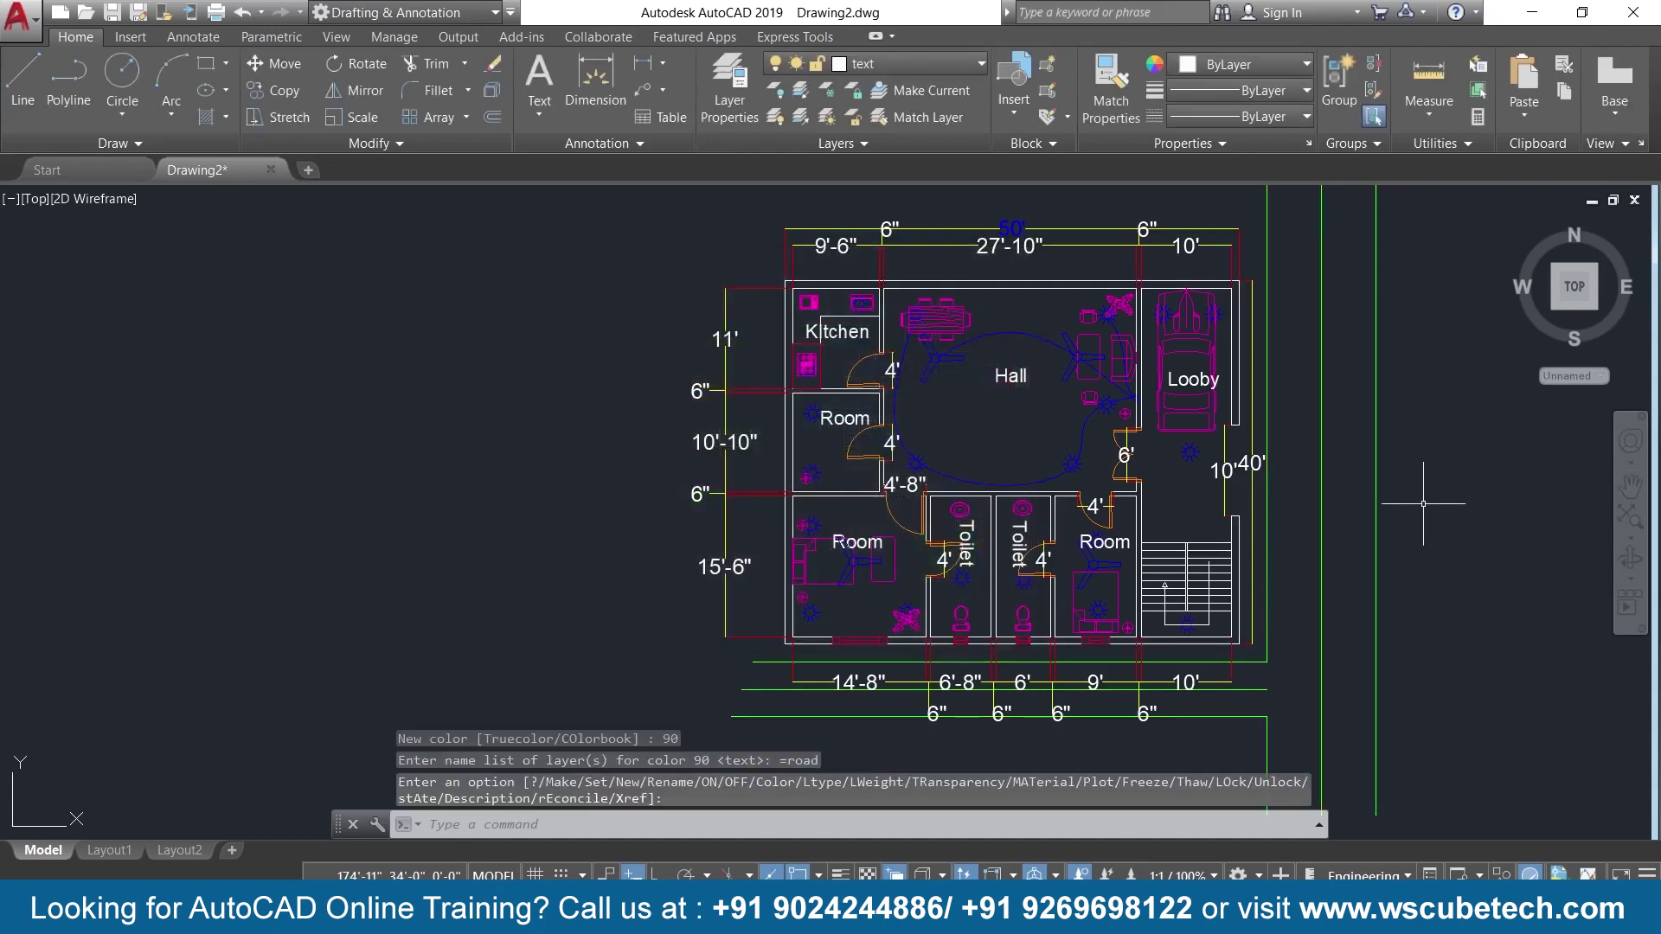
{"action": "scroll", "coordinate": [1422, 503], "scroll_direction": "down", "scroll_amount": 2}
{"action": "scroll", "coordinate": [1423, 503], "scroll_direction": "up", "scroll_amount": 1}
{"action": "scroll", "coordinate": [1268, 556], "scroll_direction": "up", "scroll_amount": 1}
{"action": "mouse_move", "coordinate": [1268, 556]}
{"action": "middle_mouse_down"}
{"action": "mouse_move", "coordinate": [1358, 372]}
{"action": "mouse_move", "coordinate": [1318, 528]}
{"action": "middle_mouse_up"}
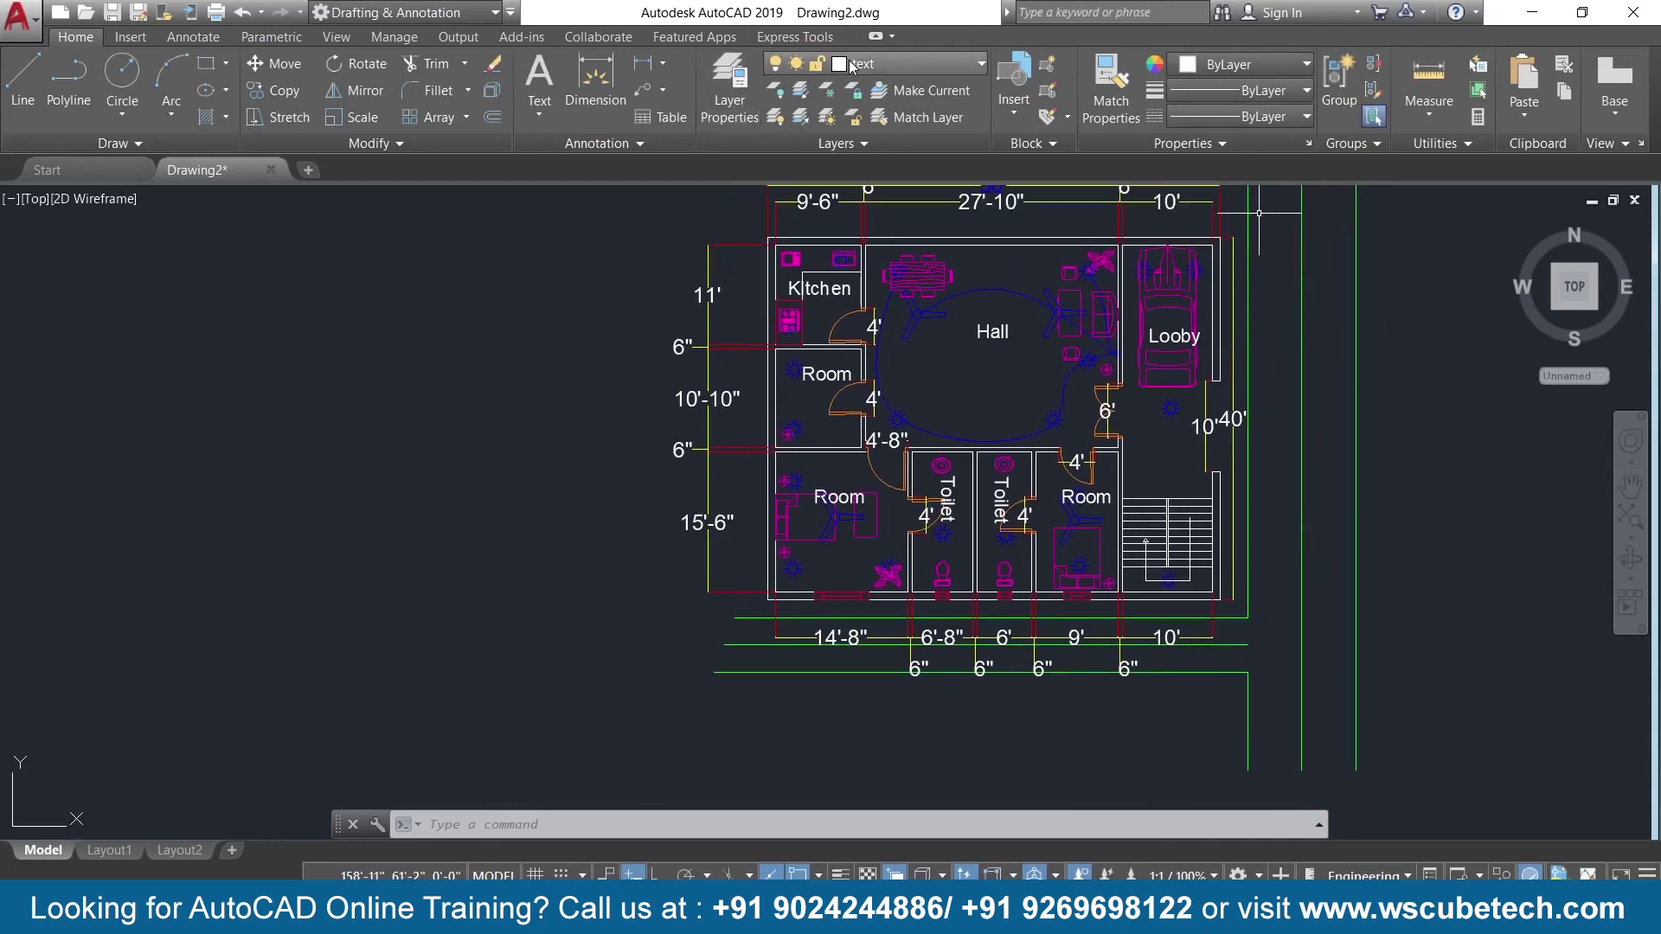
Select the car in the Looby and set the extra layer's colour to green index 100.
{"action": "left_click", "coordinate": [889, 64]}
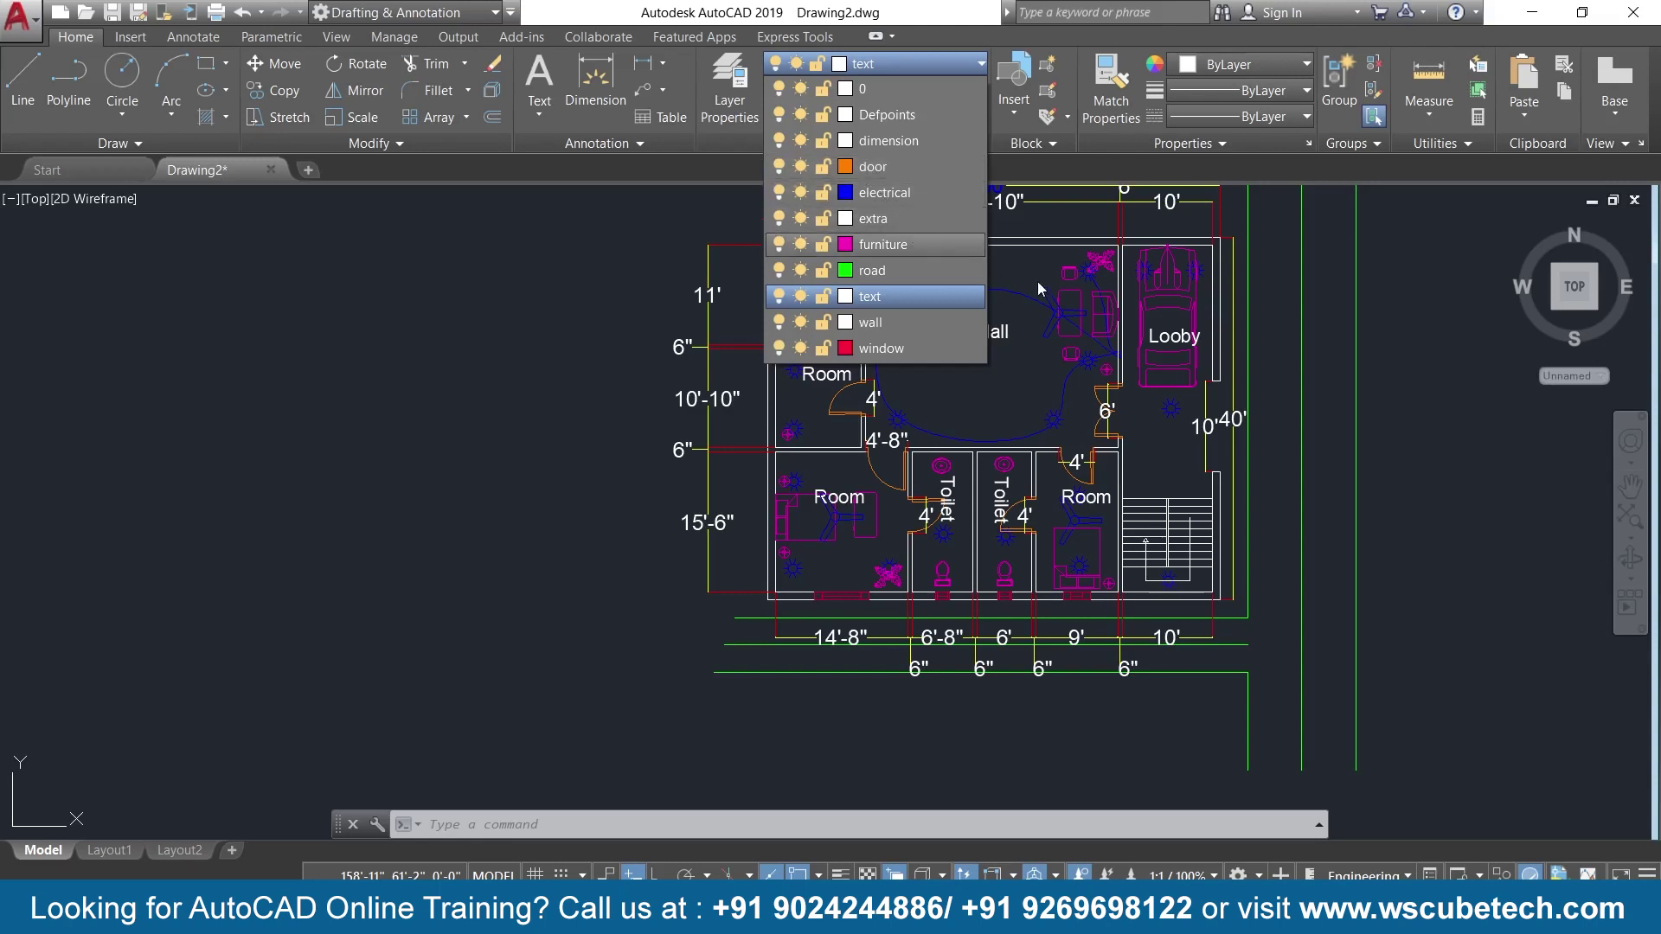
{"action": "left_click", "coordinate": [1142, 298]}
{"action": "left_click", "coordinate": [1150, 305]}
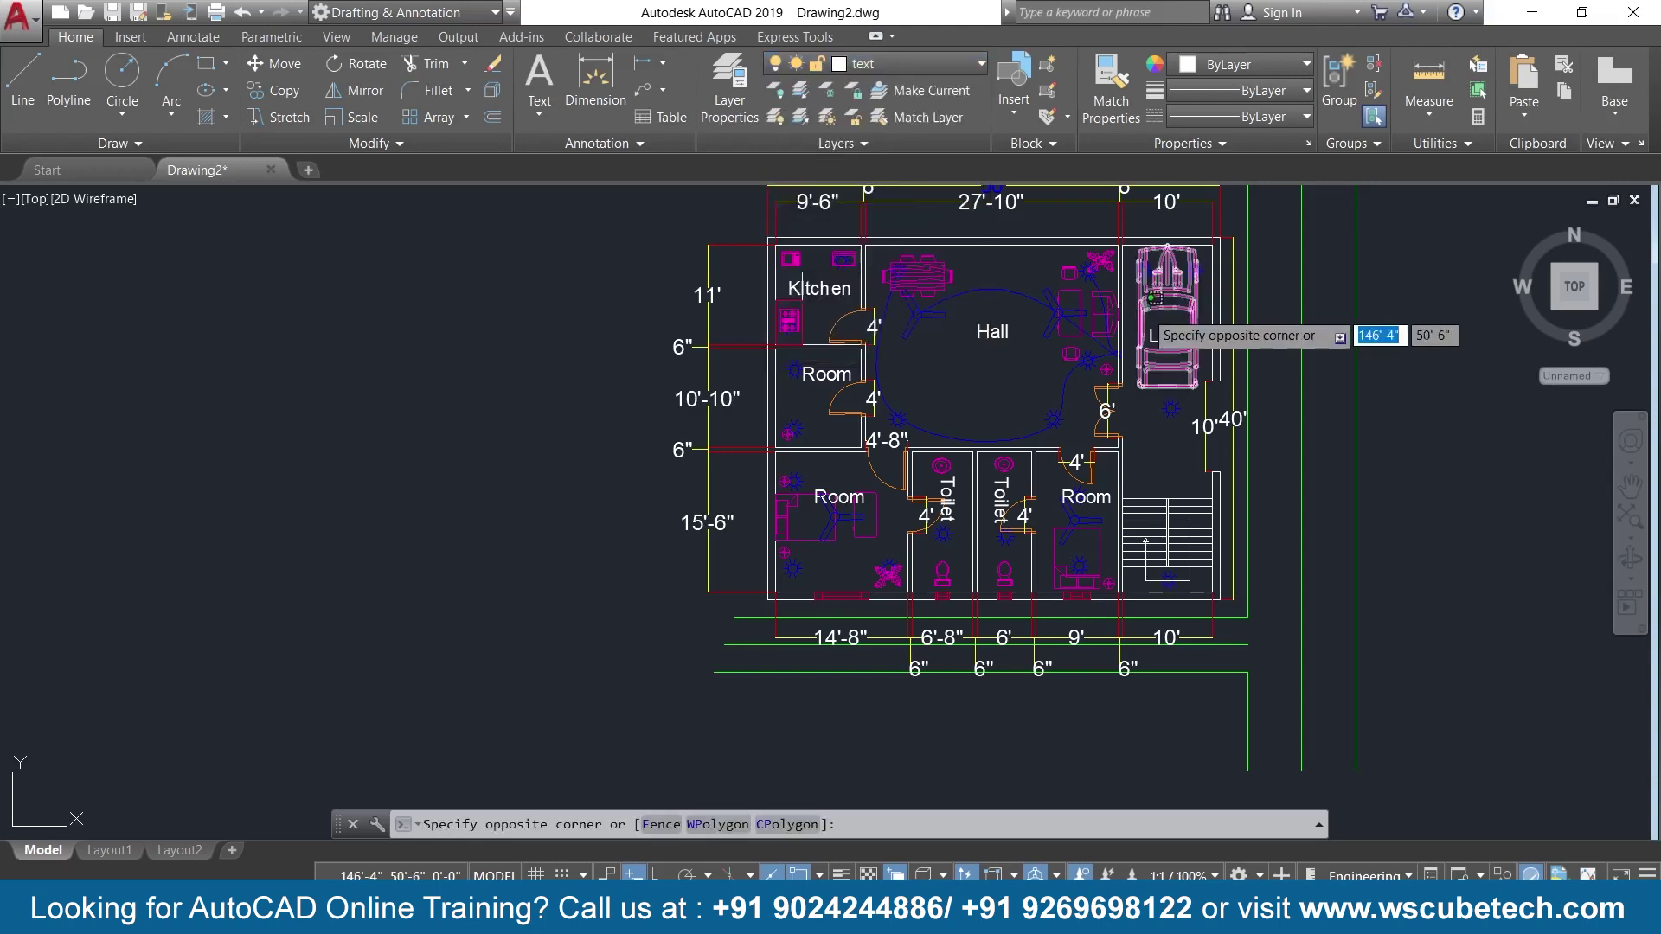
{"action": "left_click", "coordinate": [901, 66]}
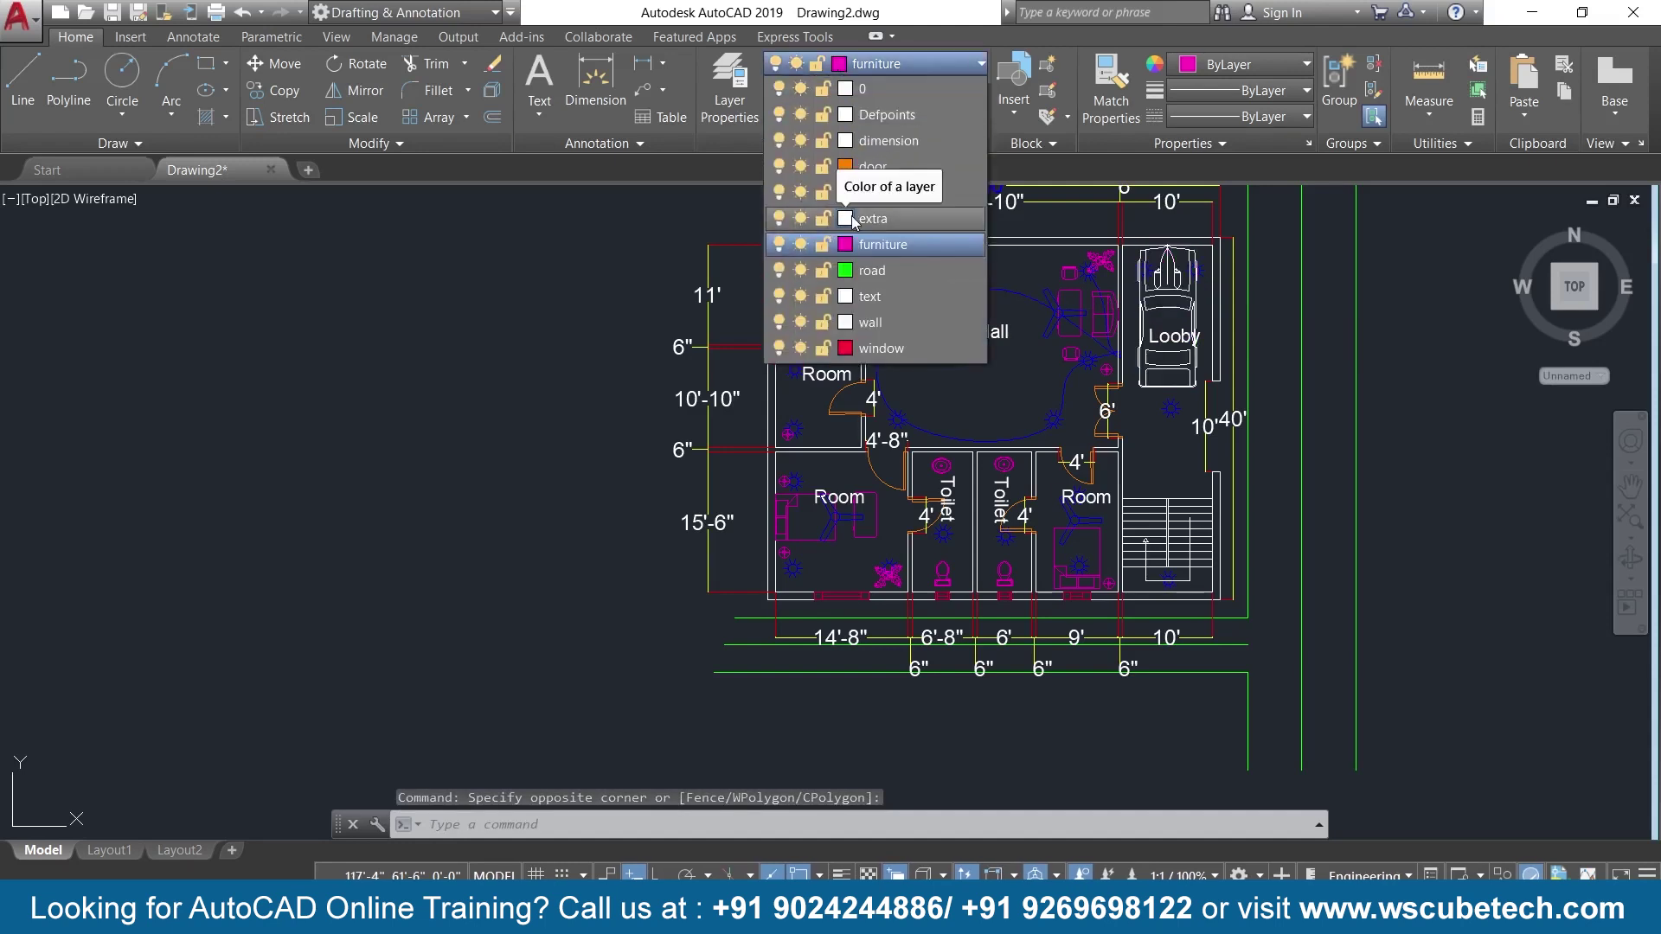
{"action": "left_click", "coordinate": [844, 220]}
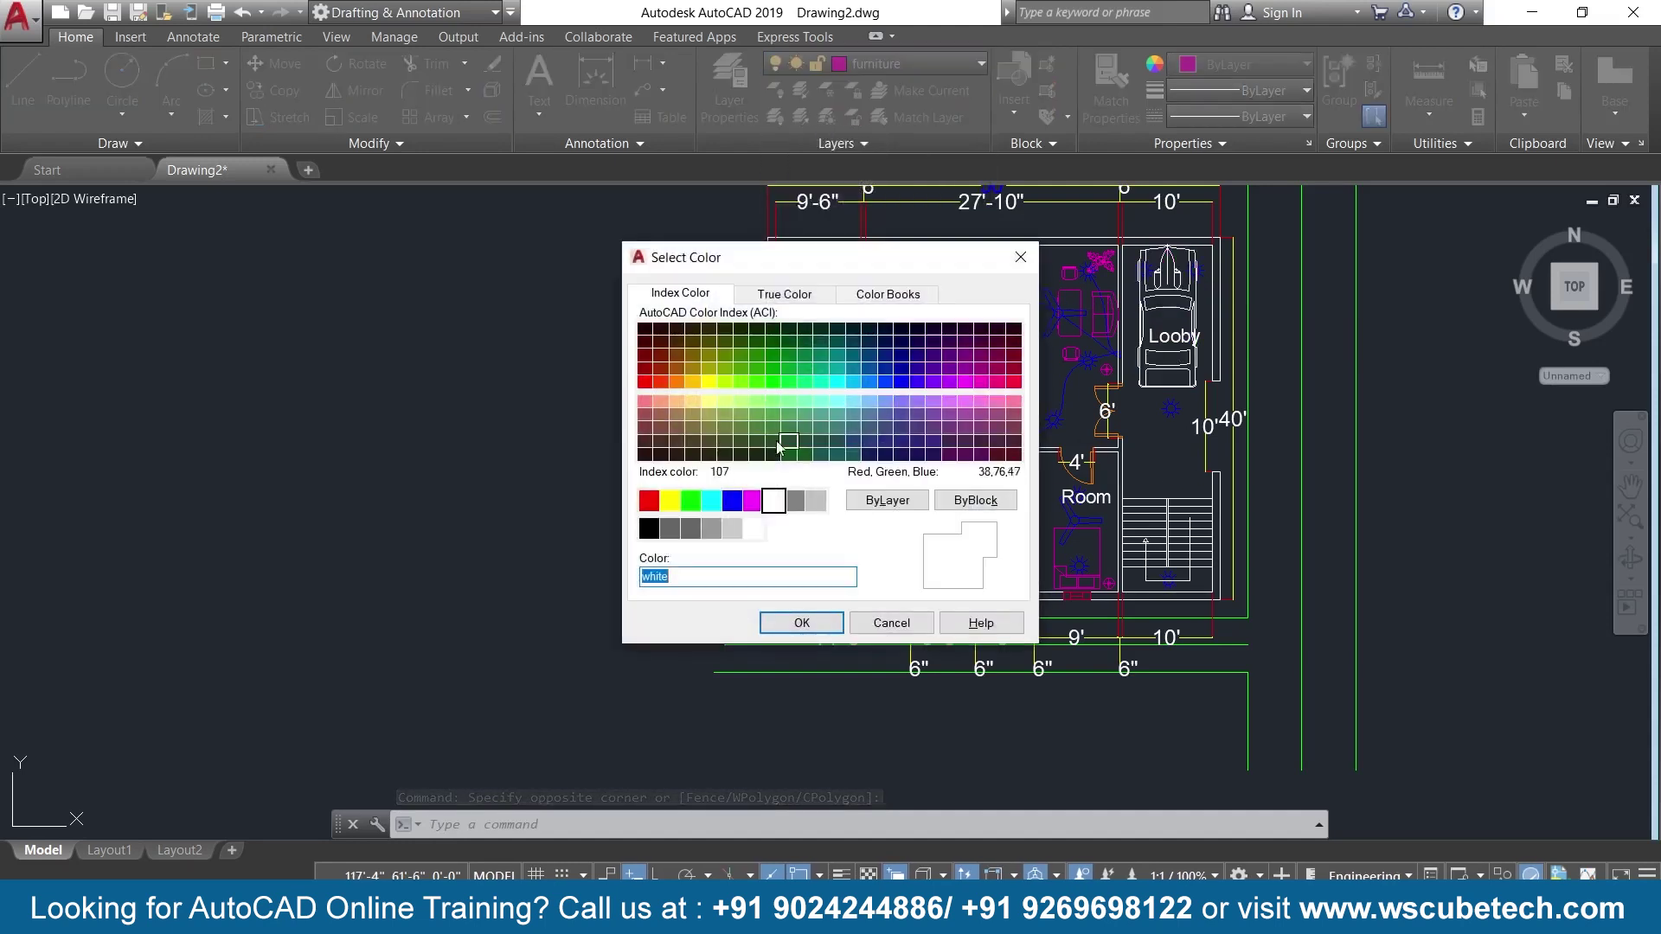
{"action": "left_click", "coordinate": [789, 381]}
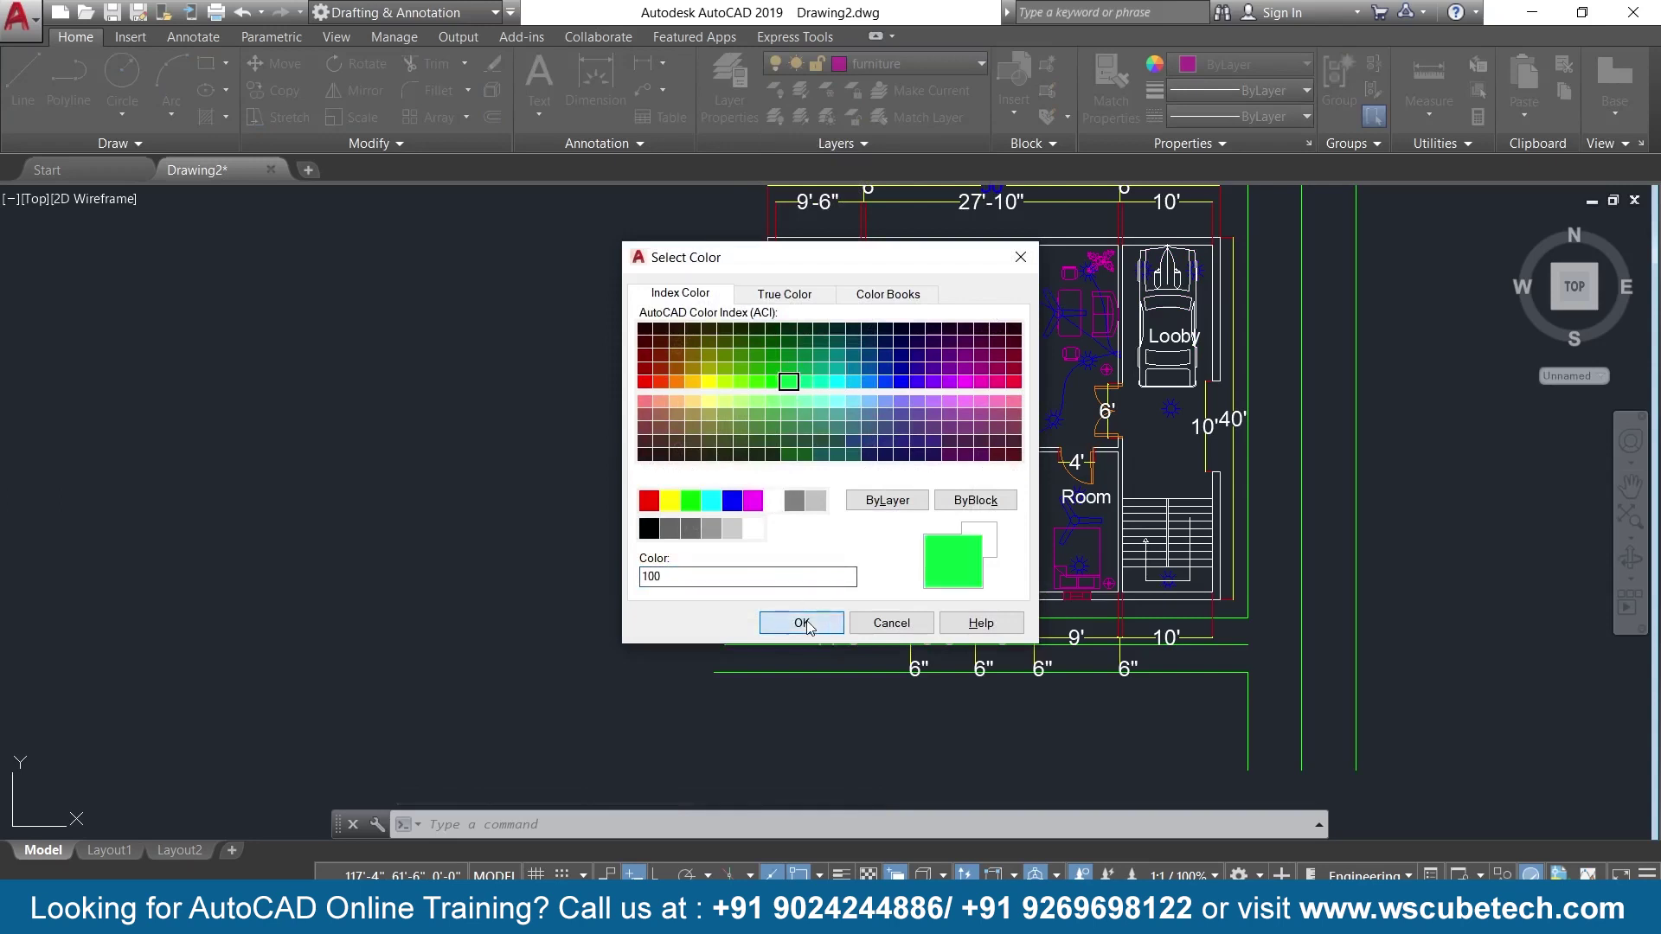
{"action": "left_click", "coordinate": [802, 623]}
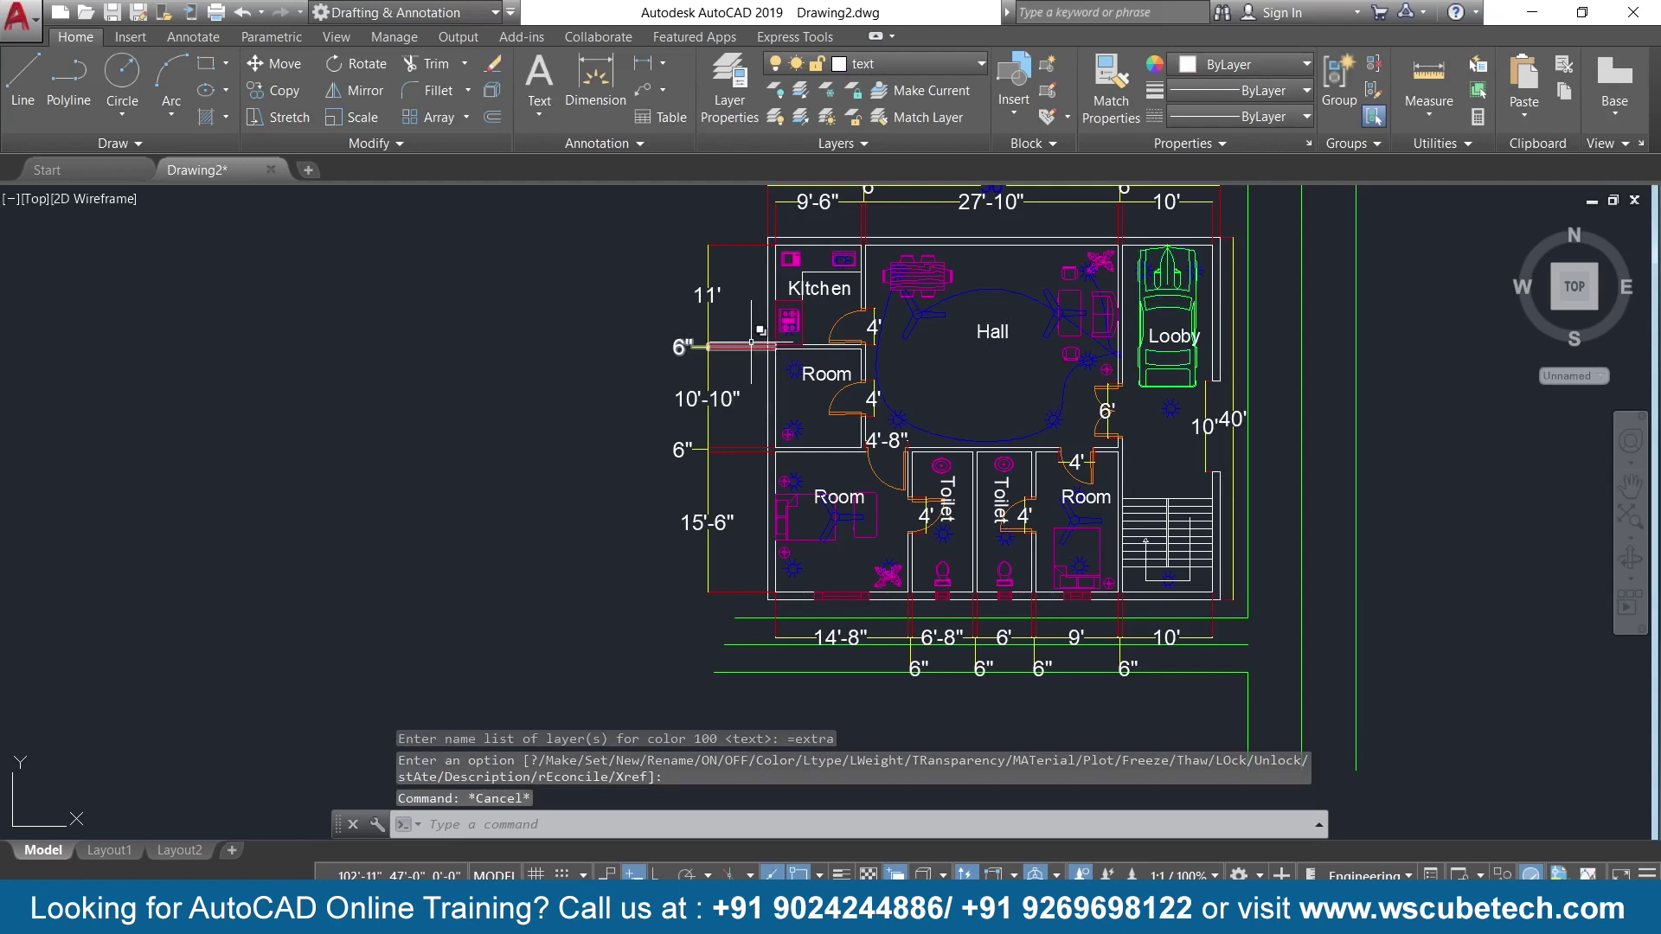
{"action": "scroll", "coordinate": [556, 302], "scroll_direction": "down", "scroll_amount": 2}
{"action": "middle_click_drag", "start_coordinate": [556, 326], "coordinate": [562, 385]}
{"action": "scroll", "coordinate": [562, 385], "scroll_direction": "up", "scroll_amount": 2}
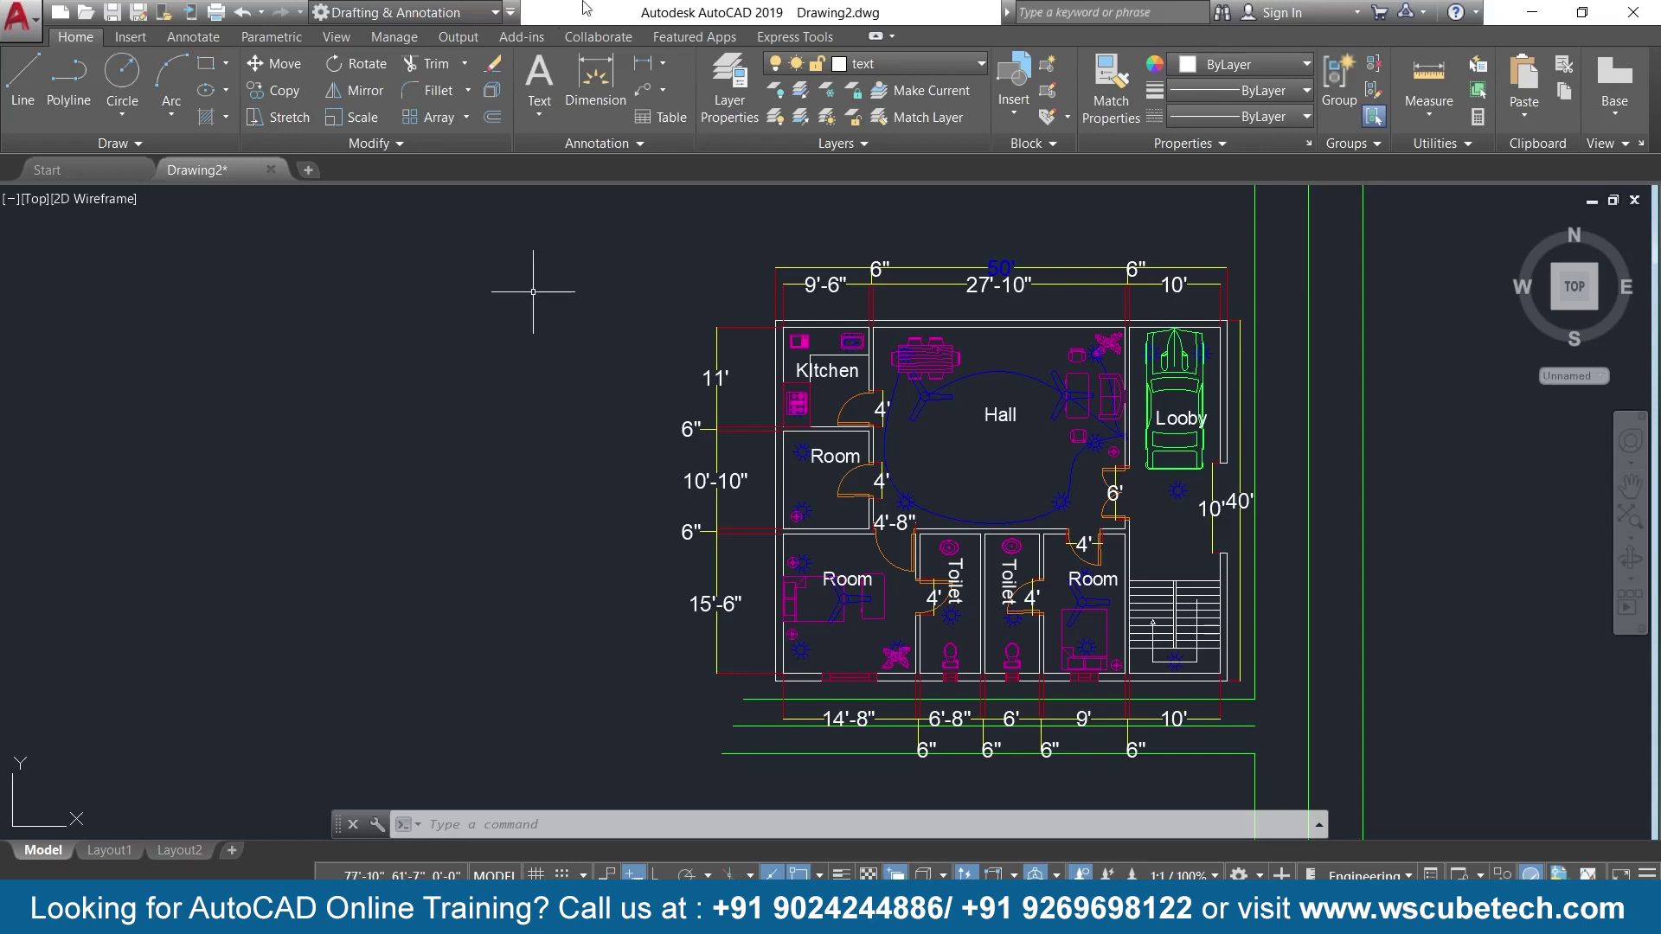
{"action": "left_click", "coordinate": [730, 87]}
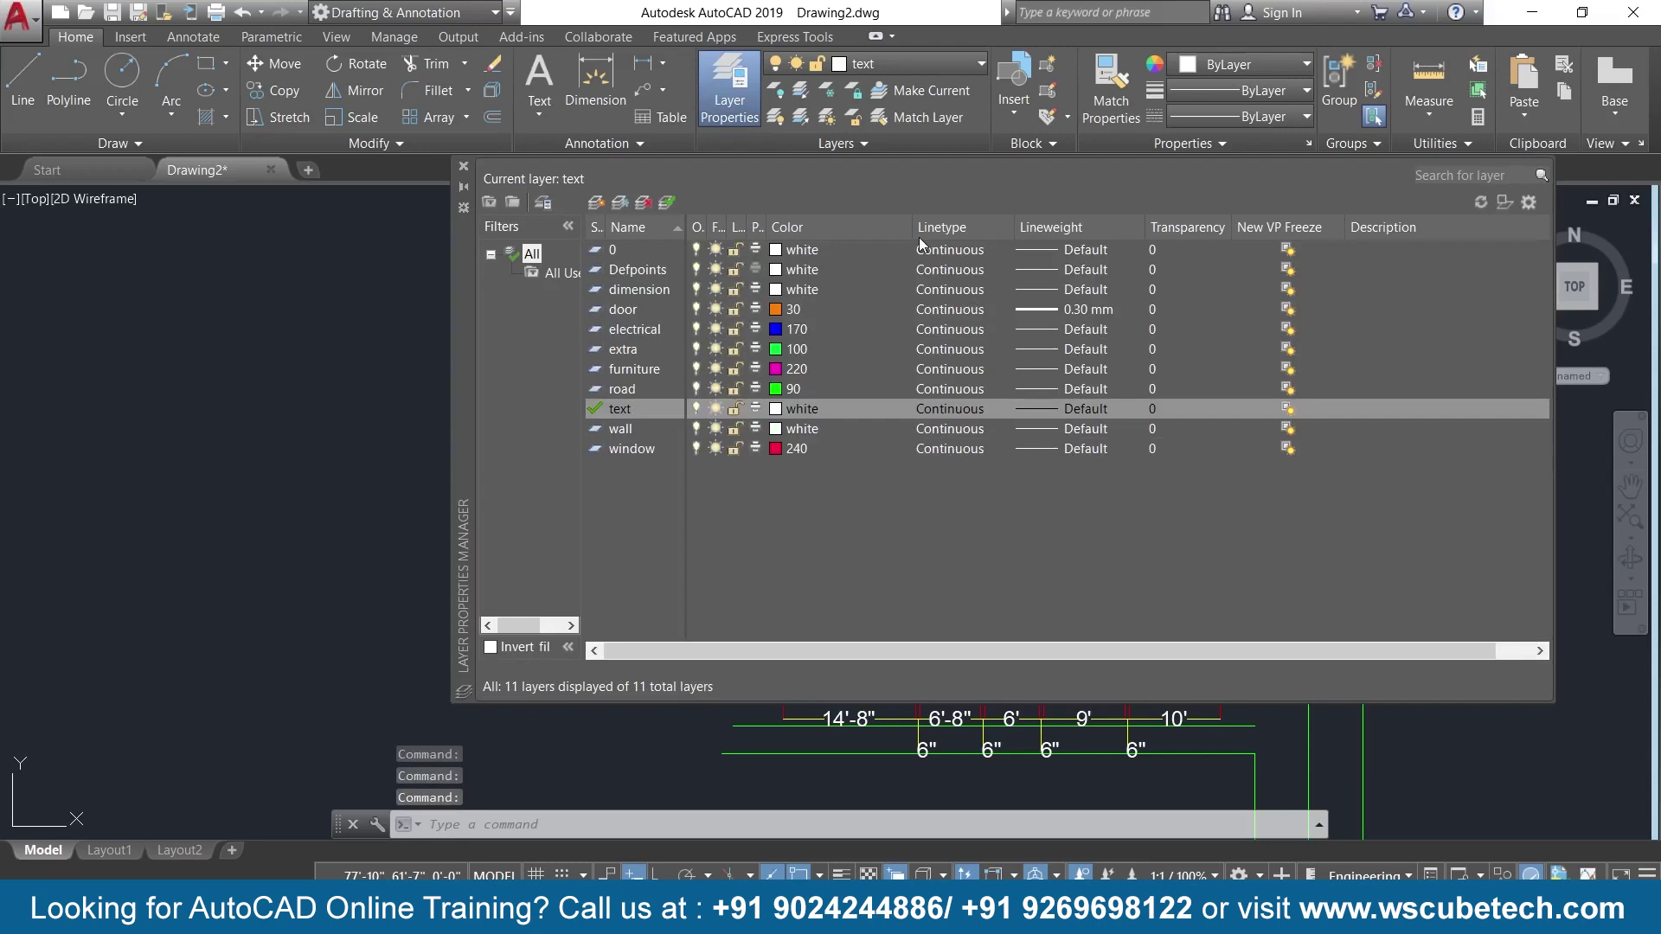
{"action": "left_click_drag", "start_coordinate": [766, 222], "coordinate": [940, 216]}
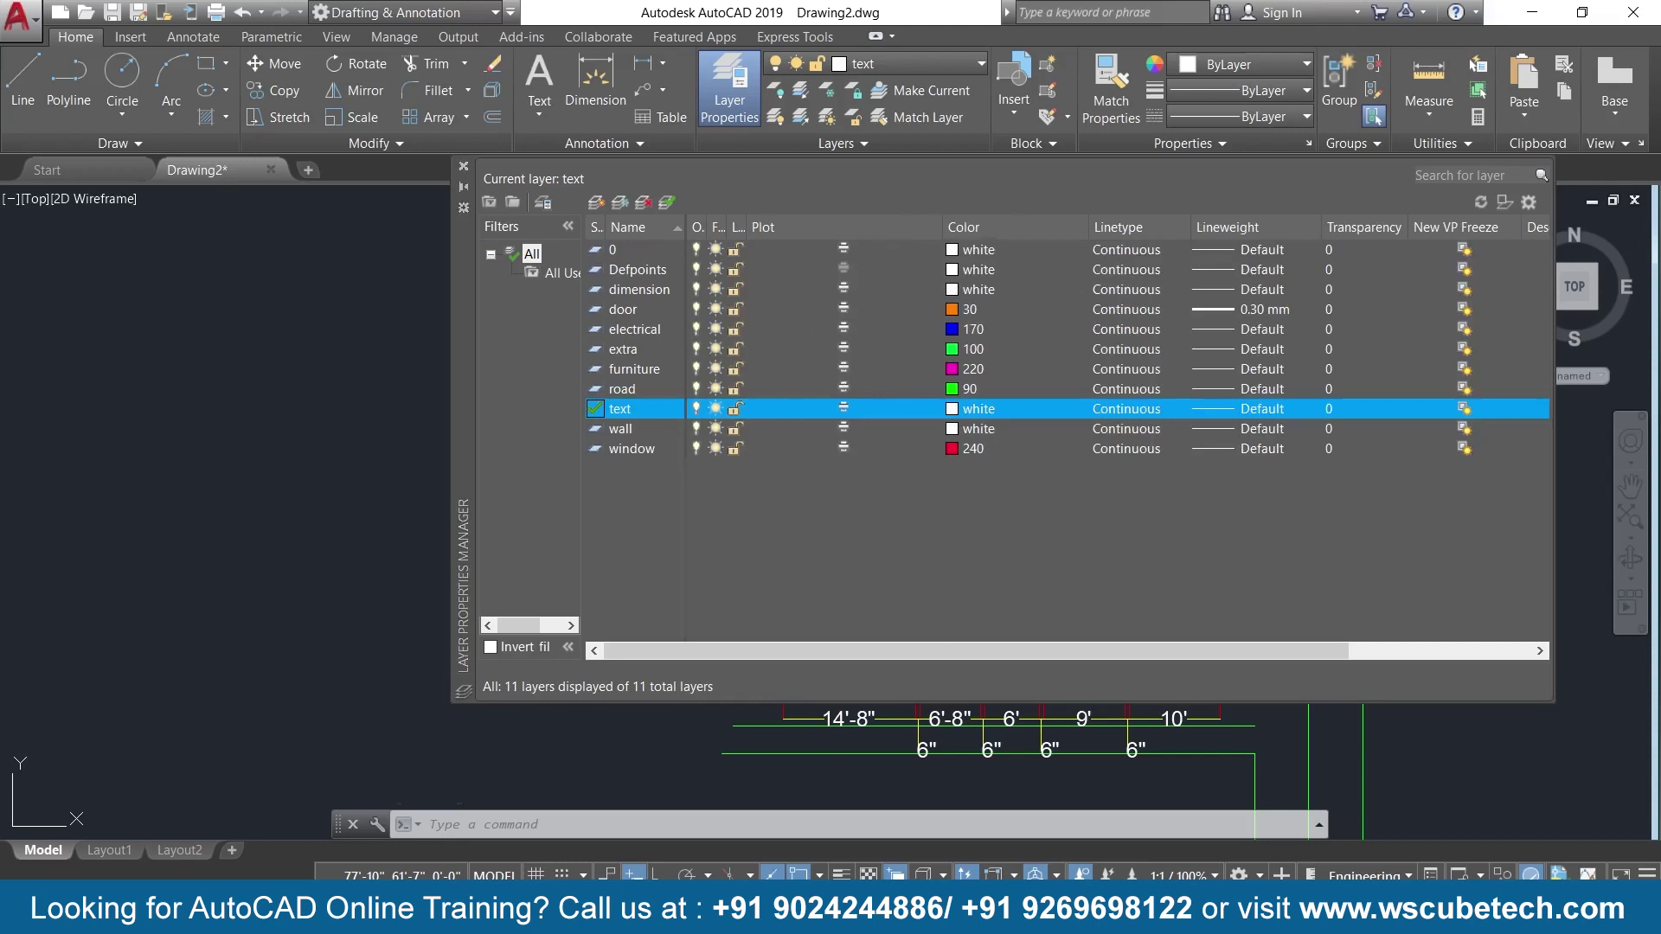
{"action": "left_click", "coordinate": [465, 168]}
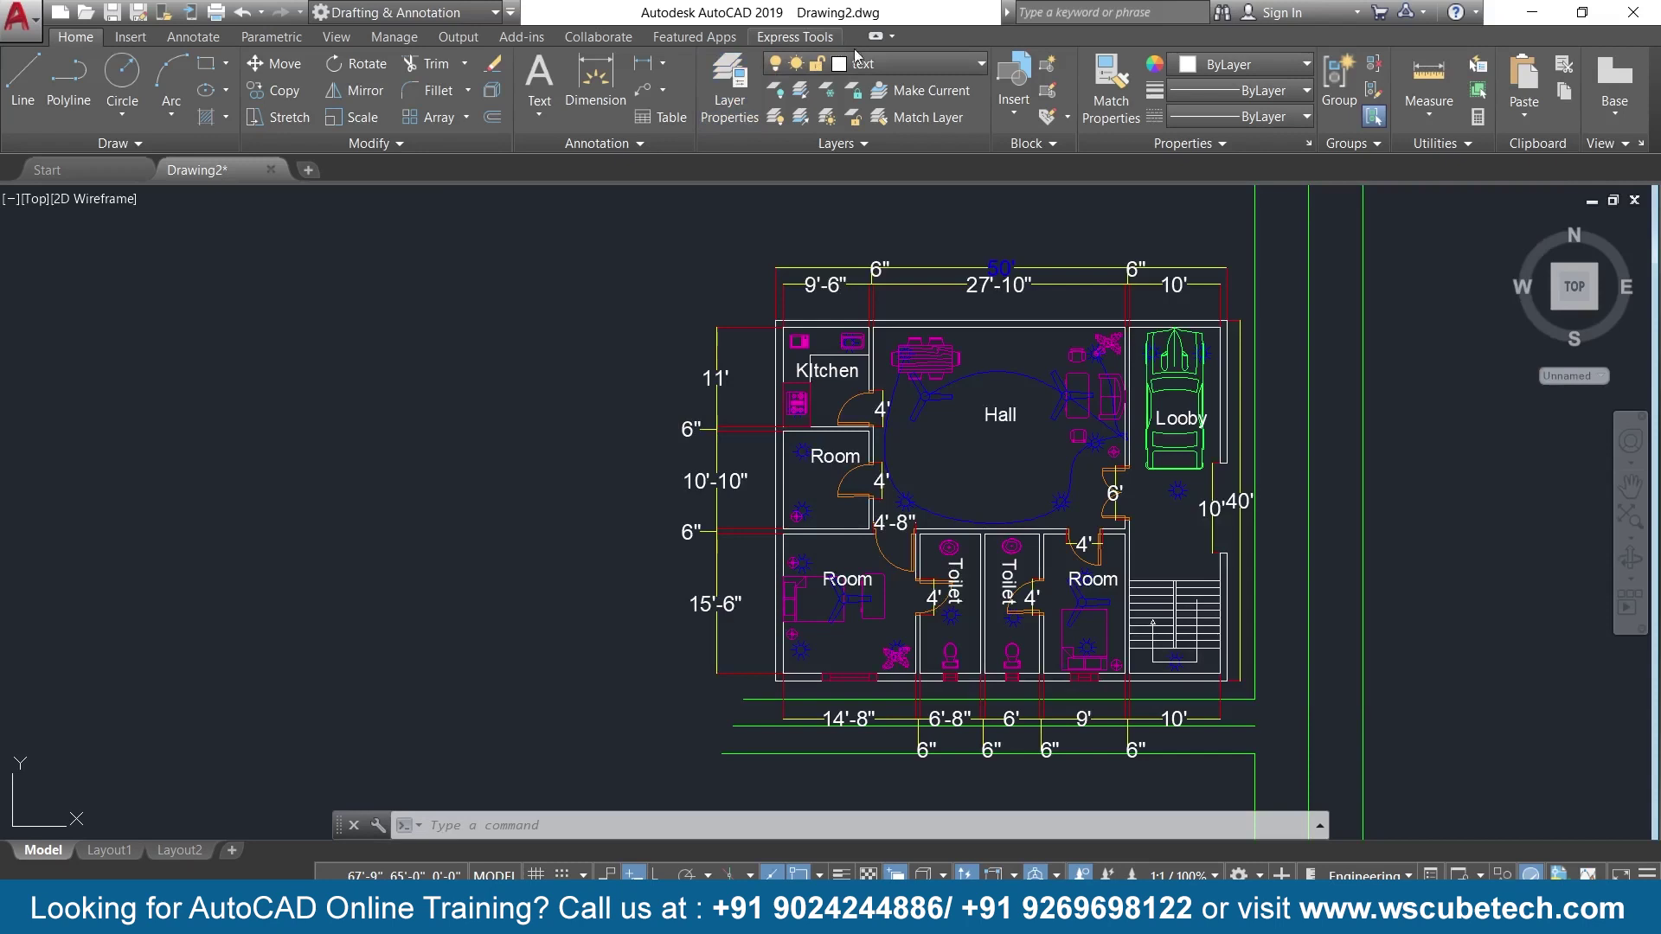
Freeze the window layer and layer 0, dismissing the current-layer warnings.
{"action": "left_click", "coordinate": [865, 63]}
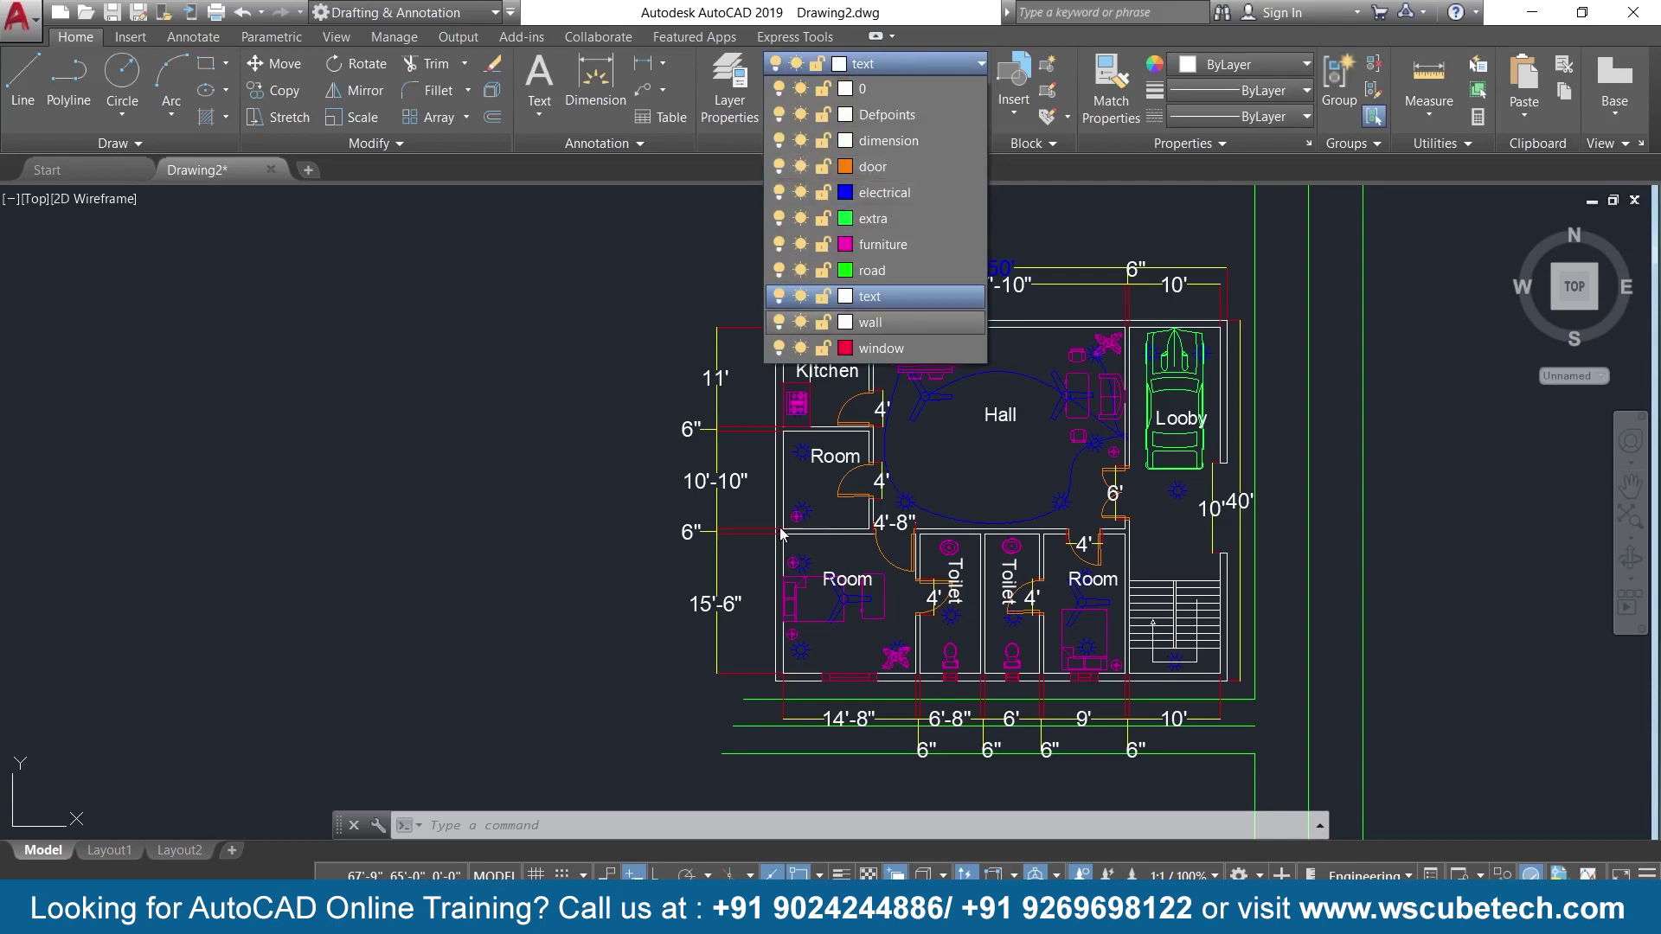
{"action": "left_click", "coordinate": [797, 349]}
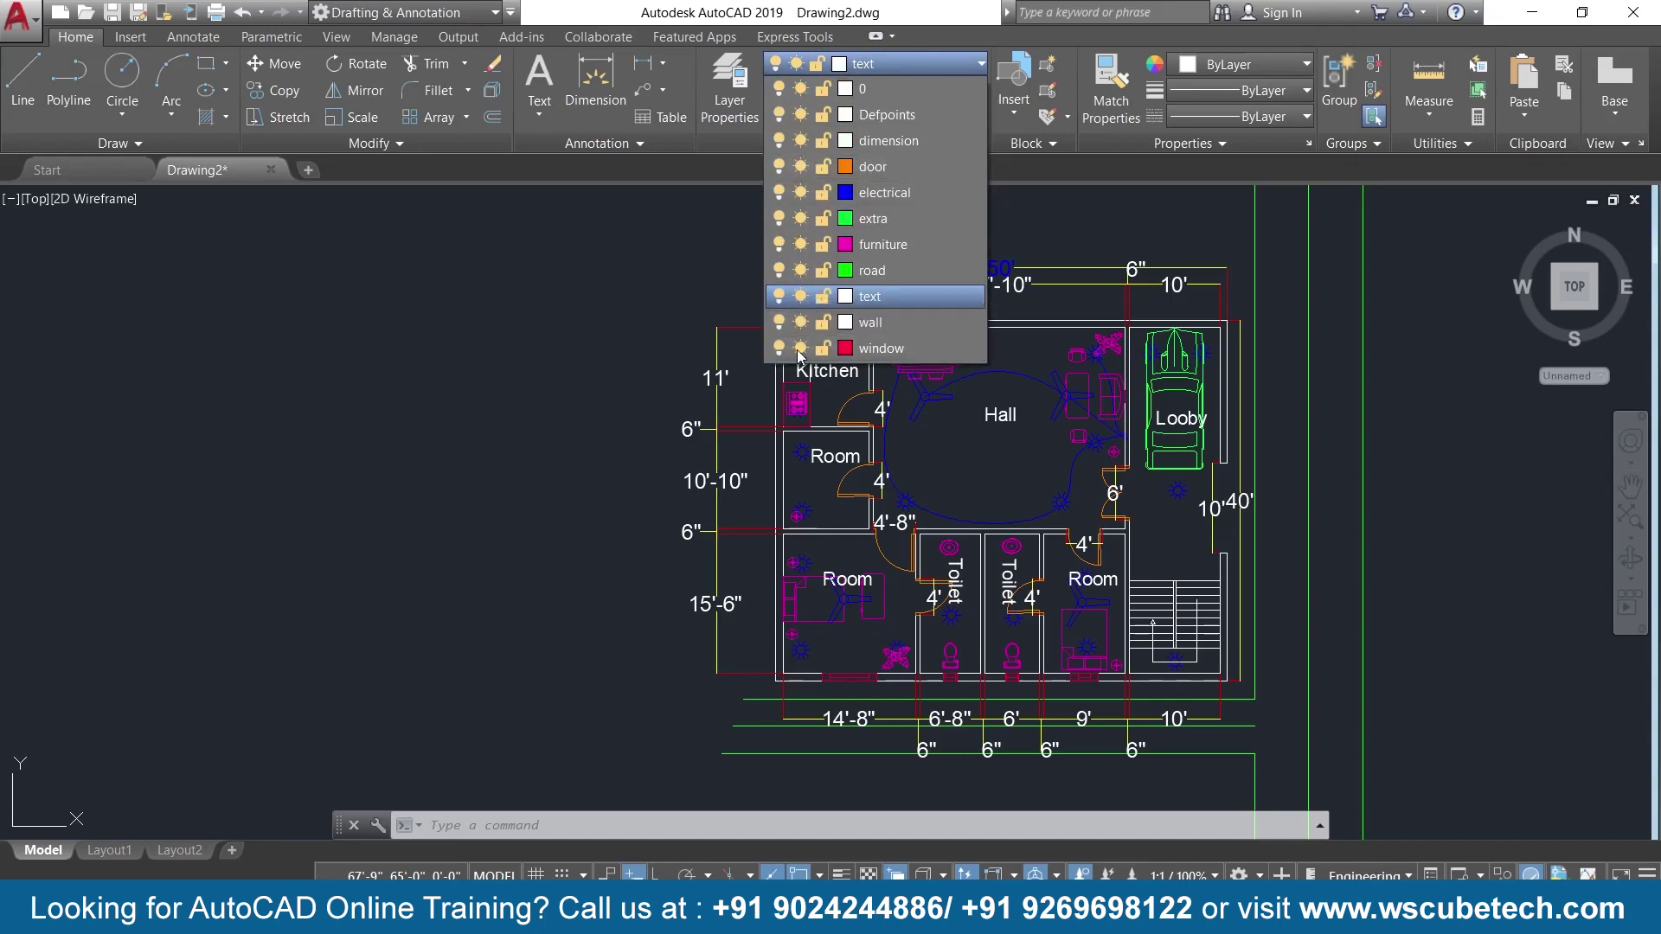
{"action": "left_click", "coordinate": [800, 295]}
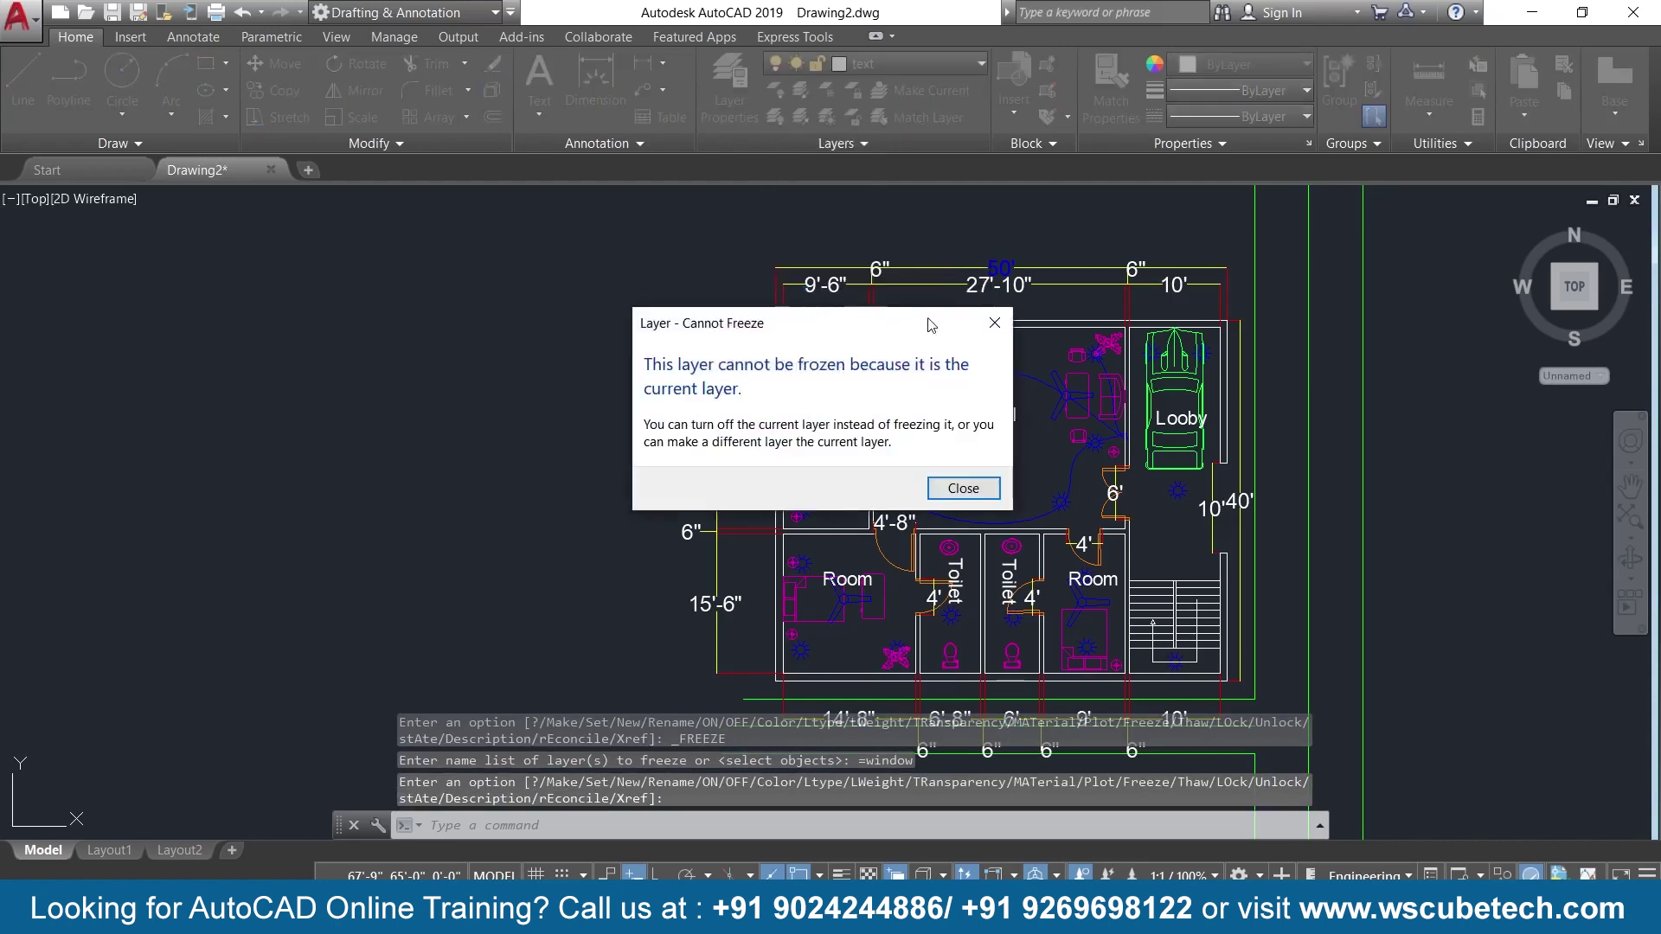
{"action": "left_click", "coordinate": [989, 332]}
{"action": "left_click", "coordinate": [877, 71]}
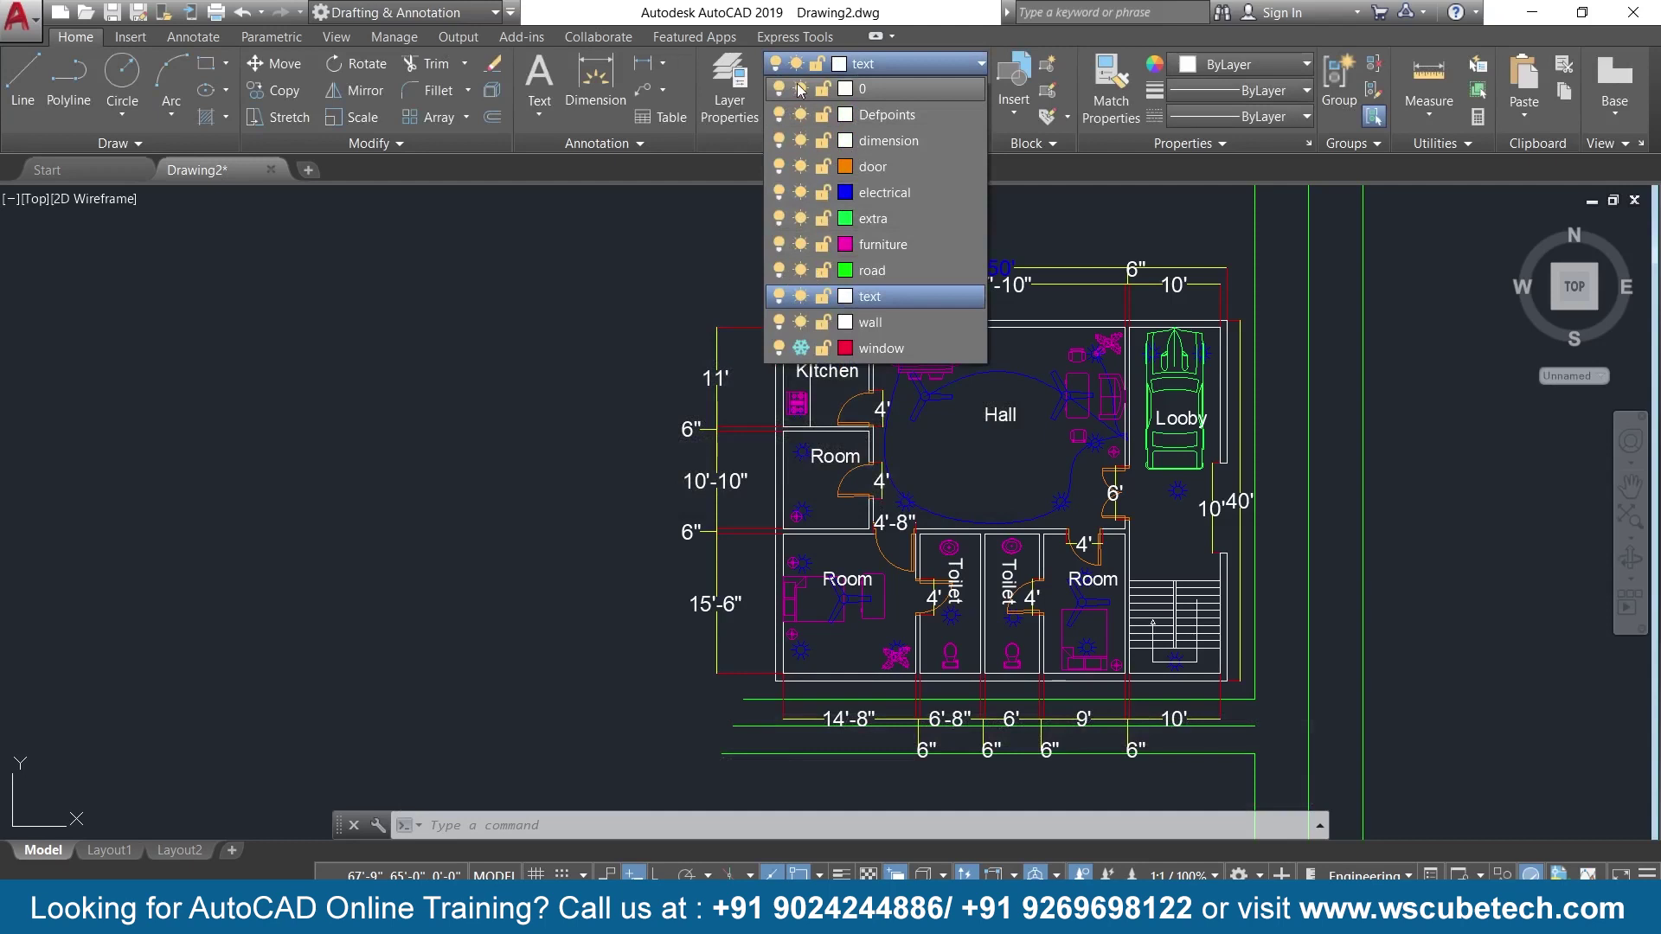
{"action": "left_click", "coordinate": [800, 89]}
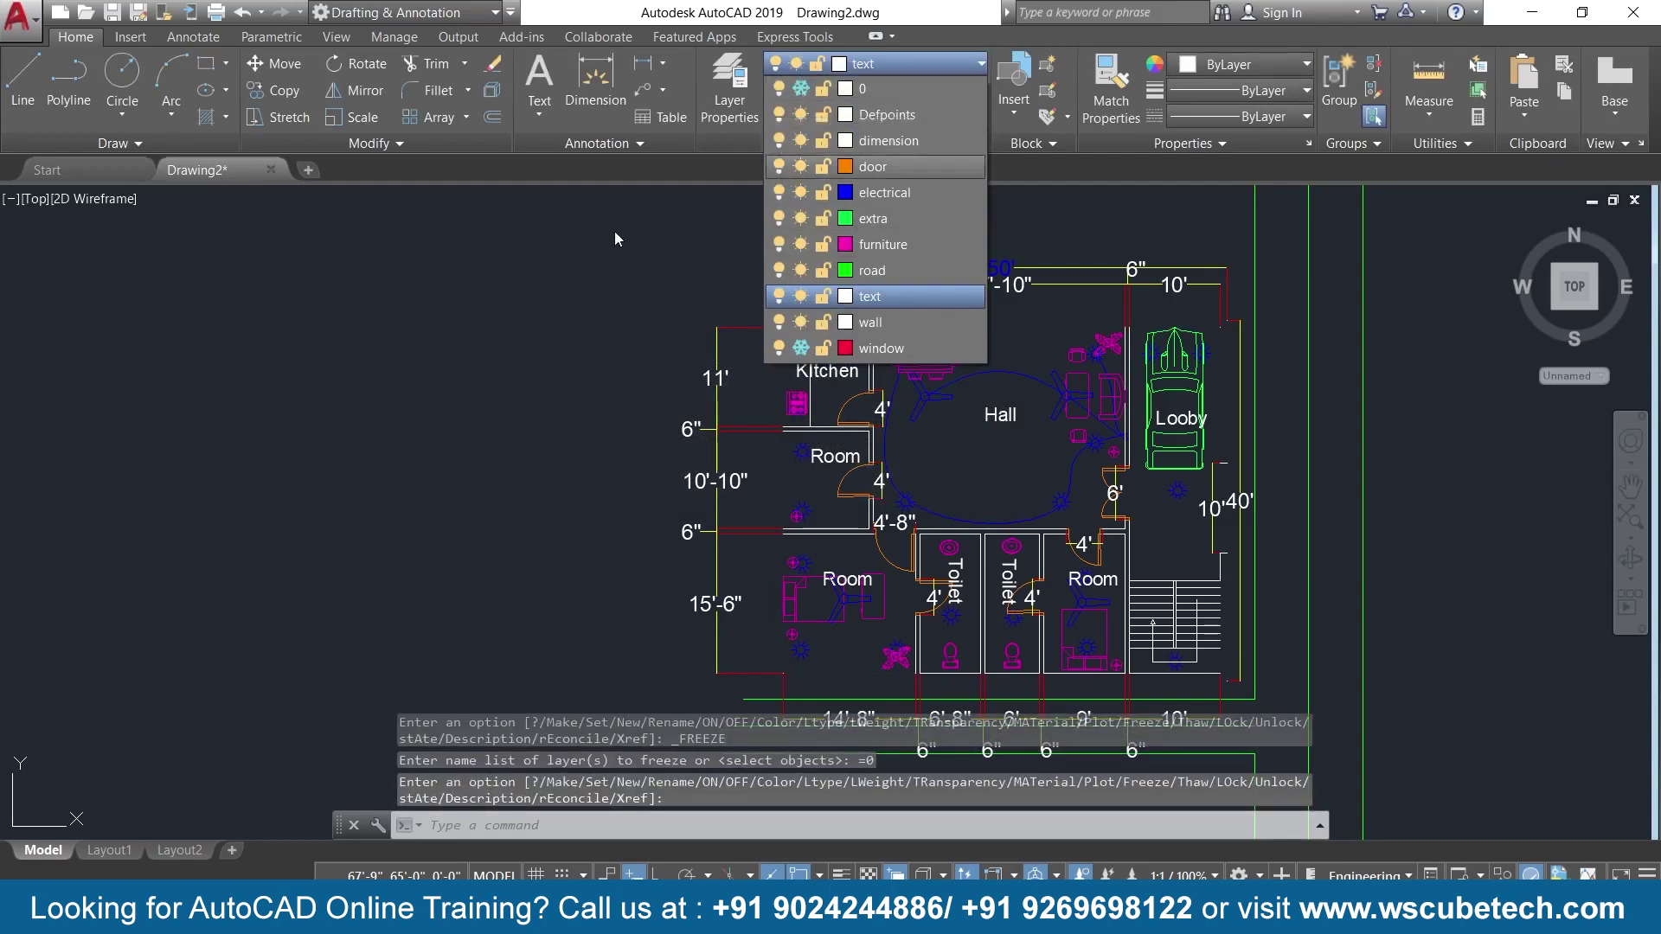
{"action": "left_click", "coordinate": [617, 239]}
{"action": "left_click", "coordinate": [878, 69]}
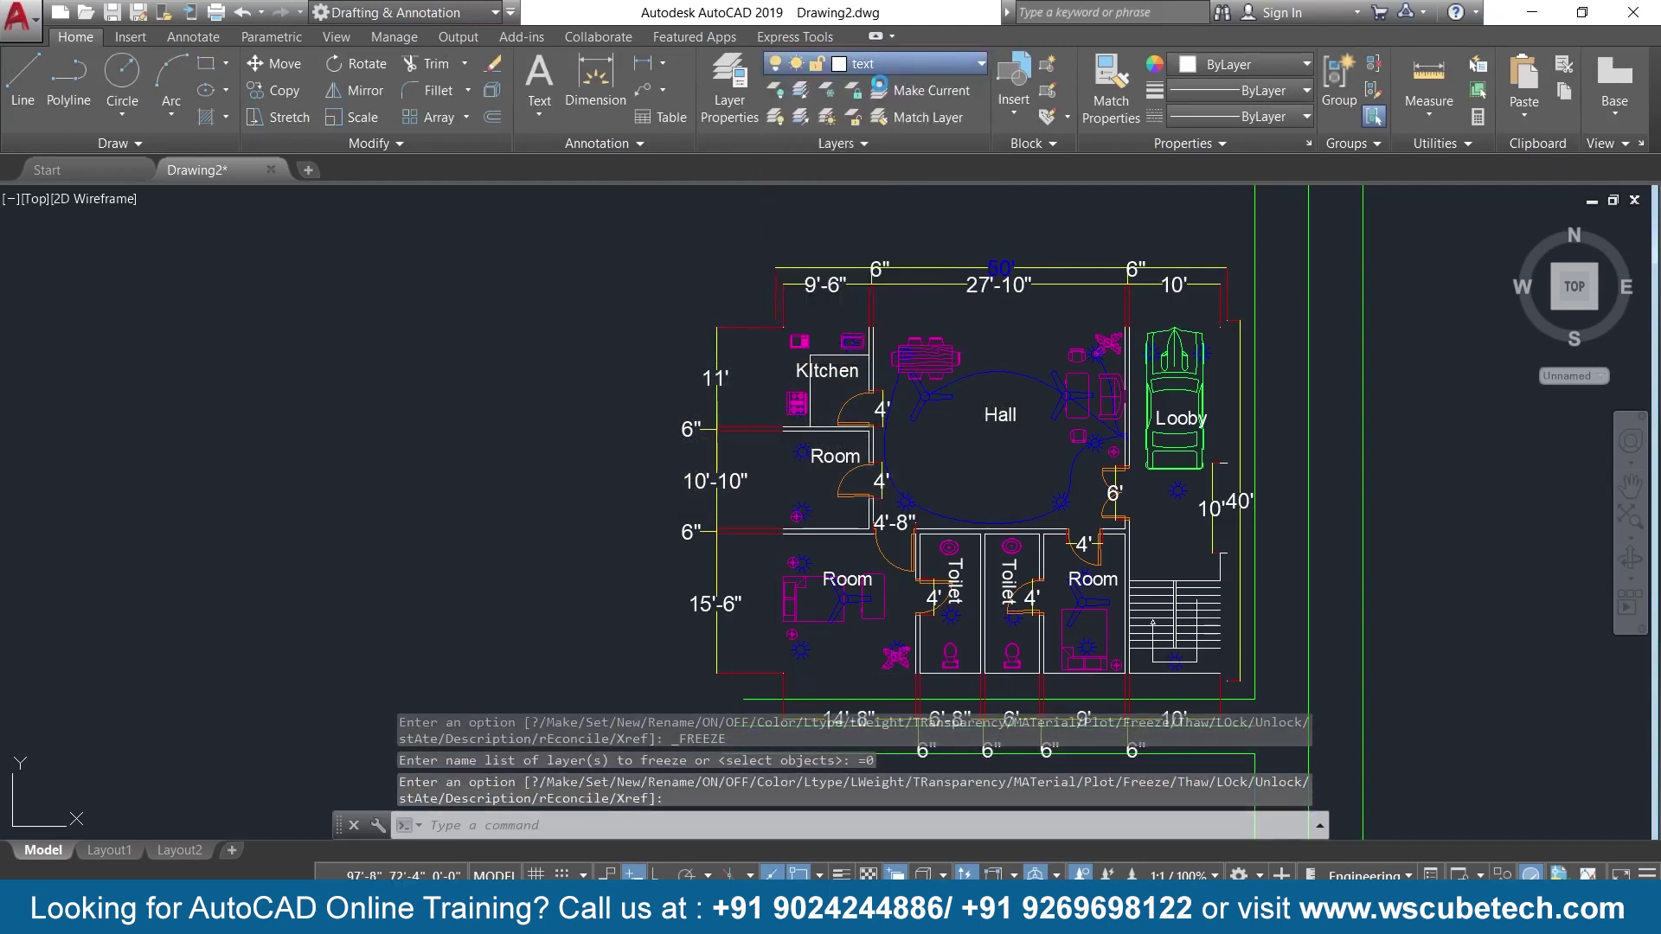
{"action": "left_click", "coordinate": [993, 298]}
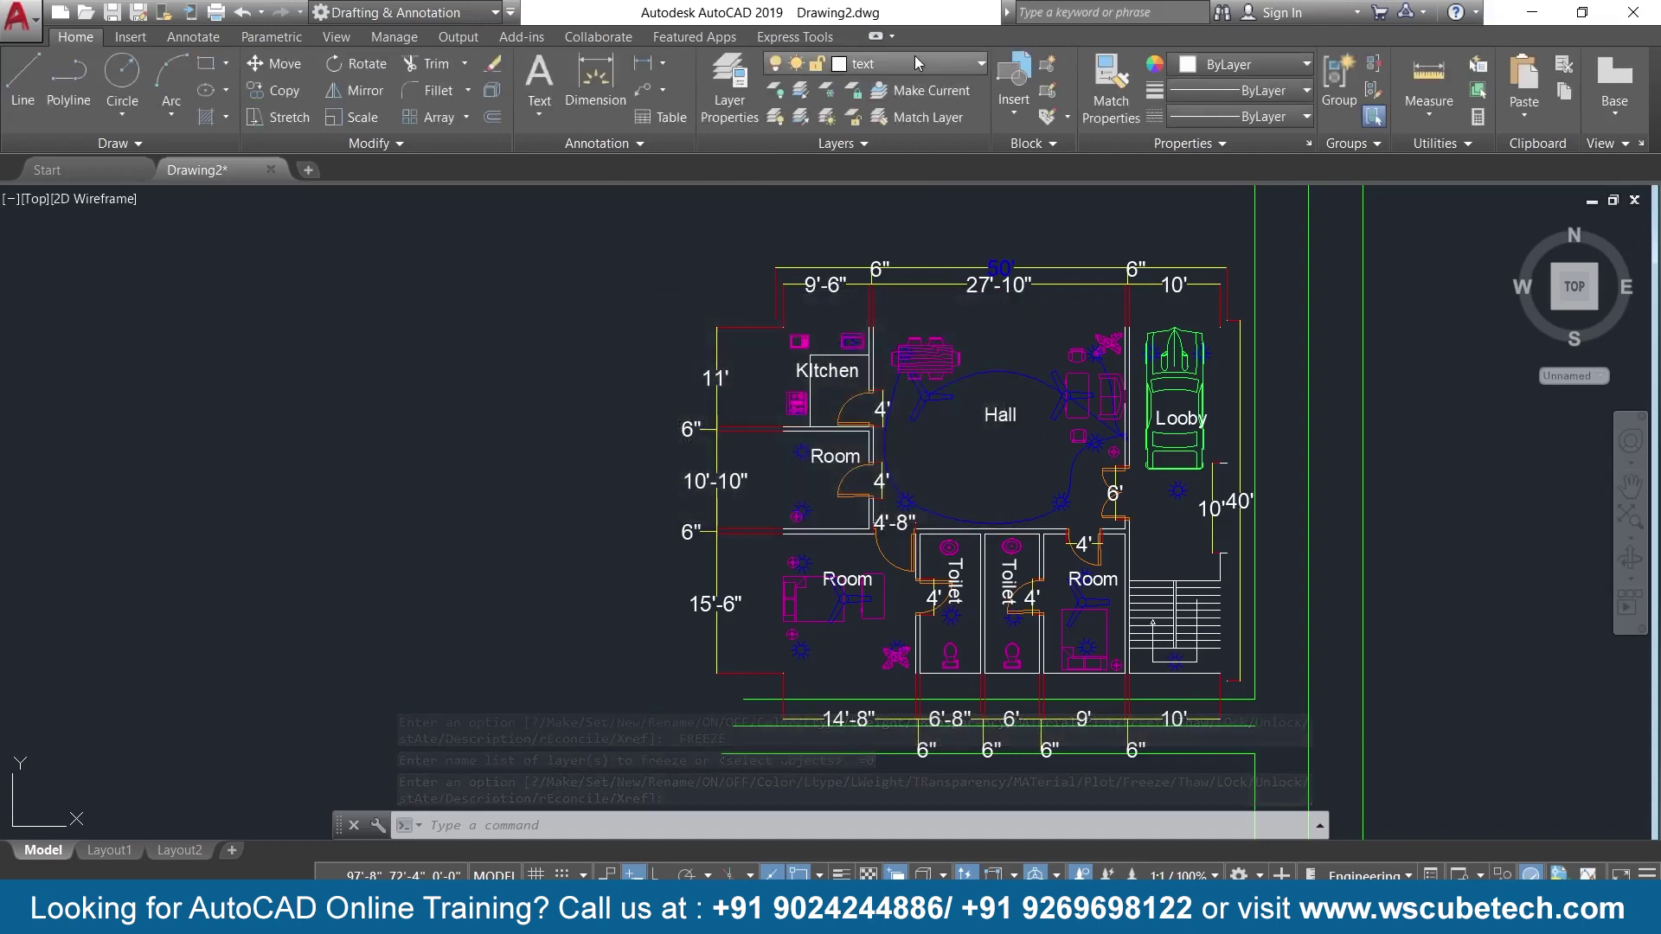
Make text the current layer again and thaw the wall and 0 layers.
{"action": "left_click", "coordinate": [915, 60]}
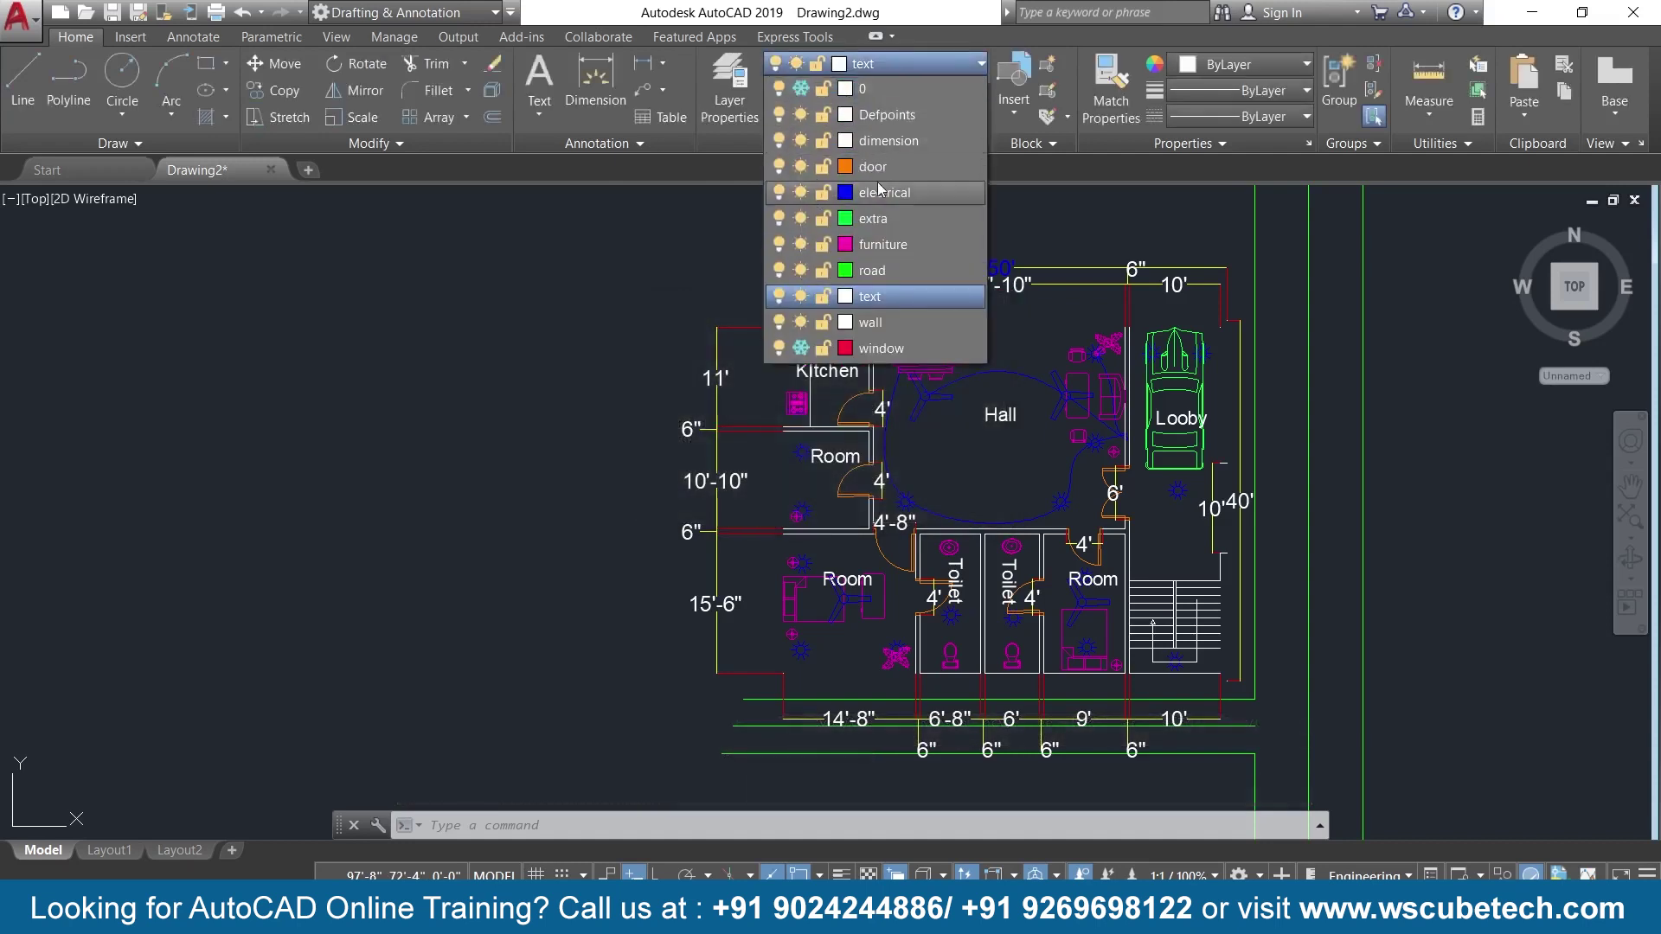
{"action": "left_click", "coordinate": [879, 192]}
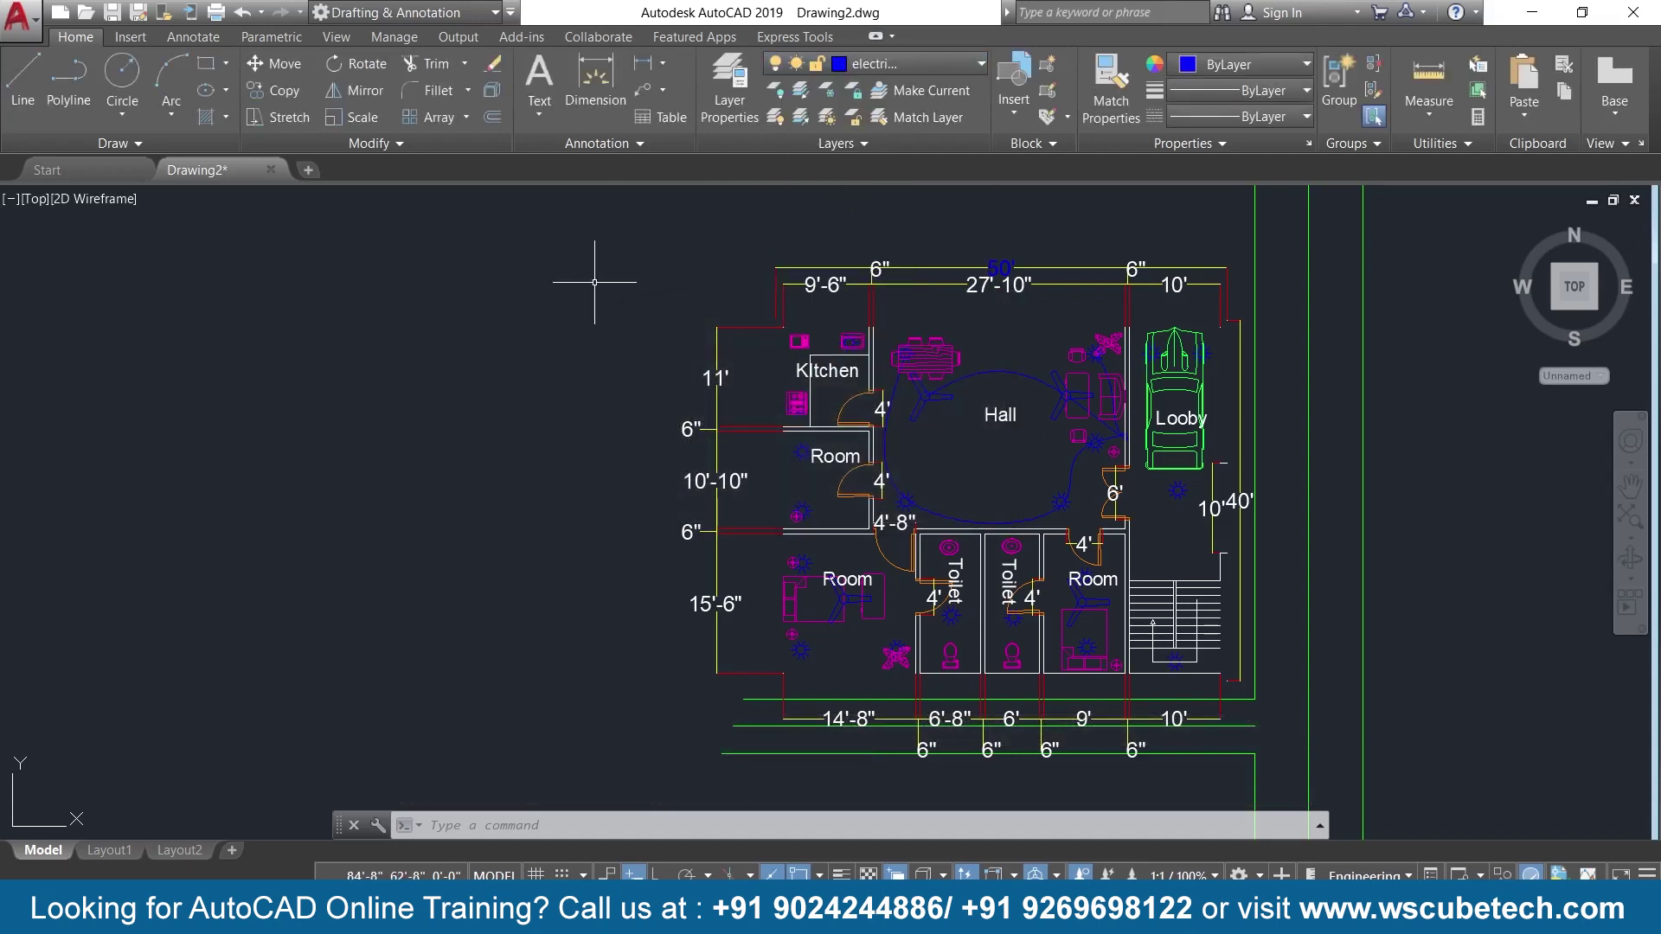
{"action": "left_click", "coordinate": [874, 64]}
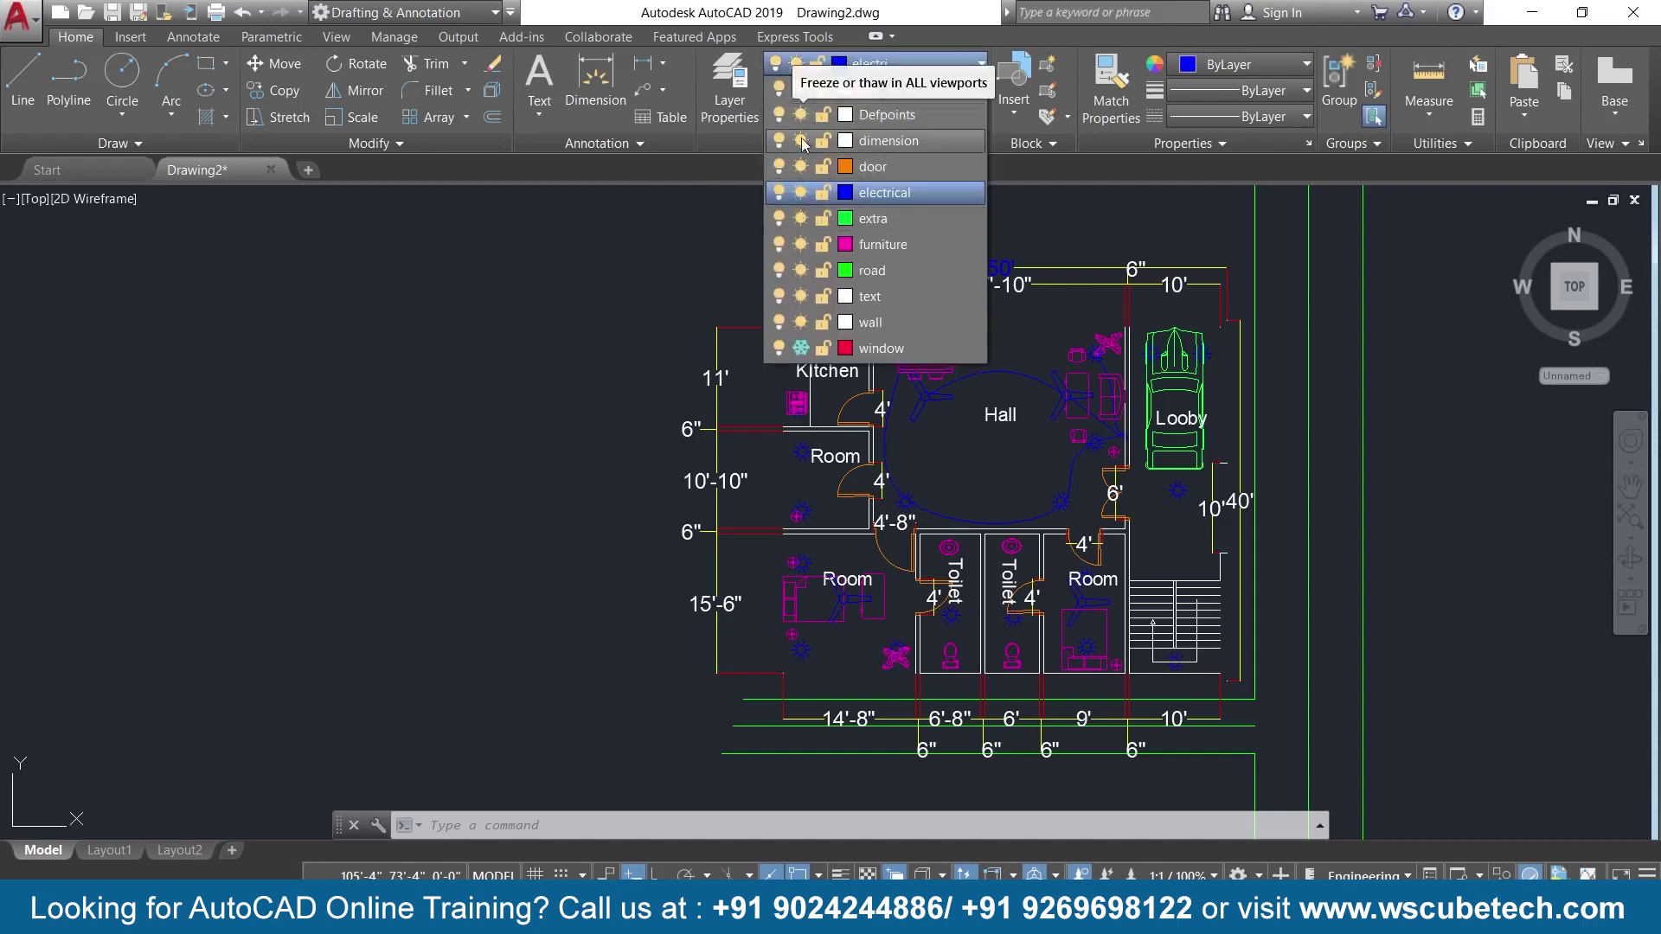
{"action": "left_click", "coordinate": [801, 322]}
{"action": "left_click", "coordinate": [801, 322]}
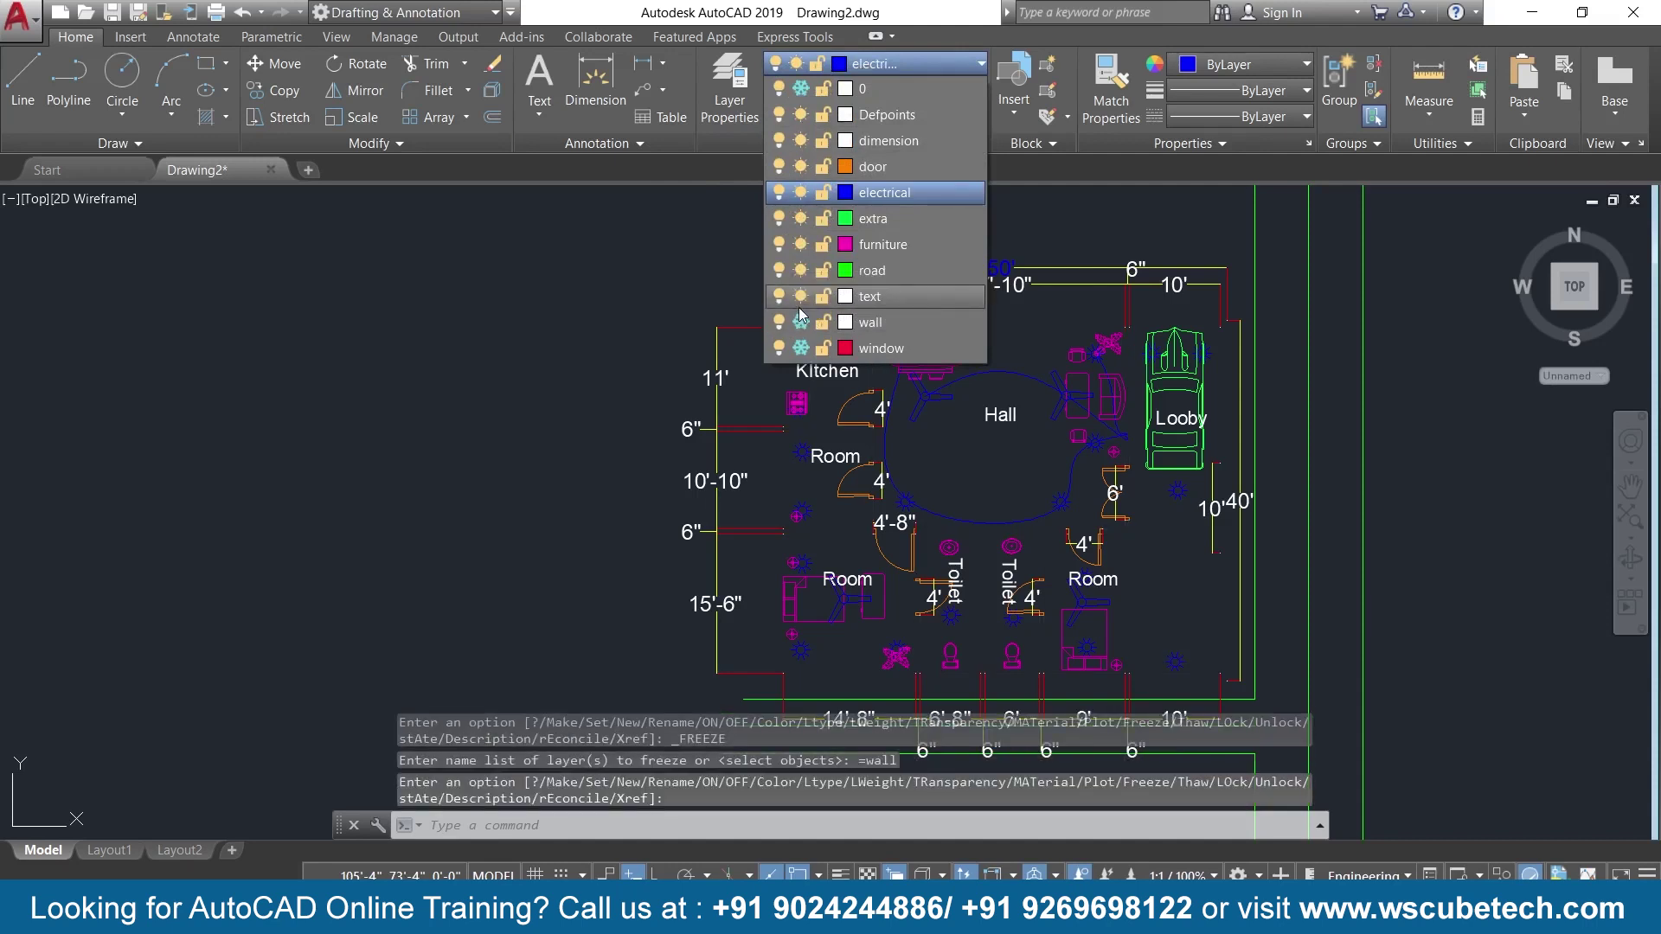
{"action": "left_click", "coordinate": [797, 308]}
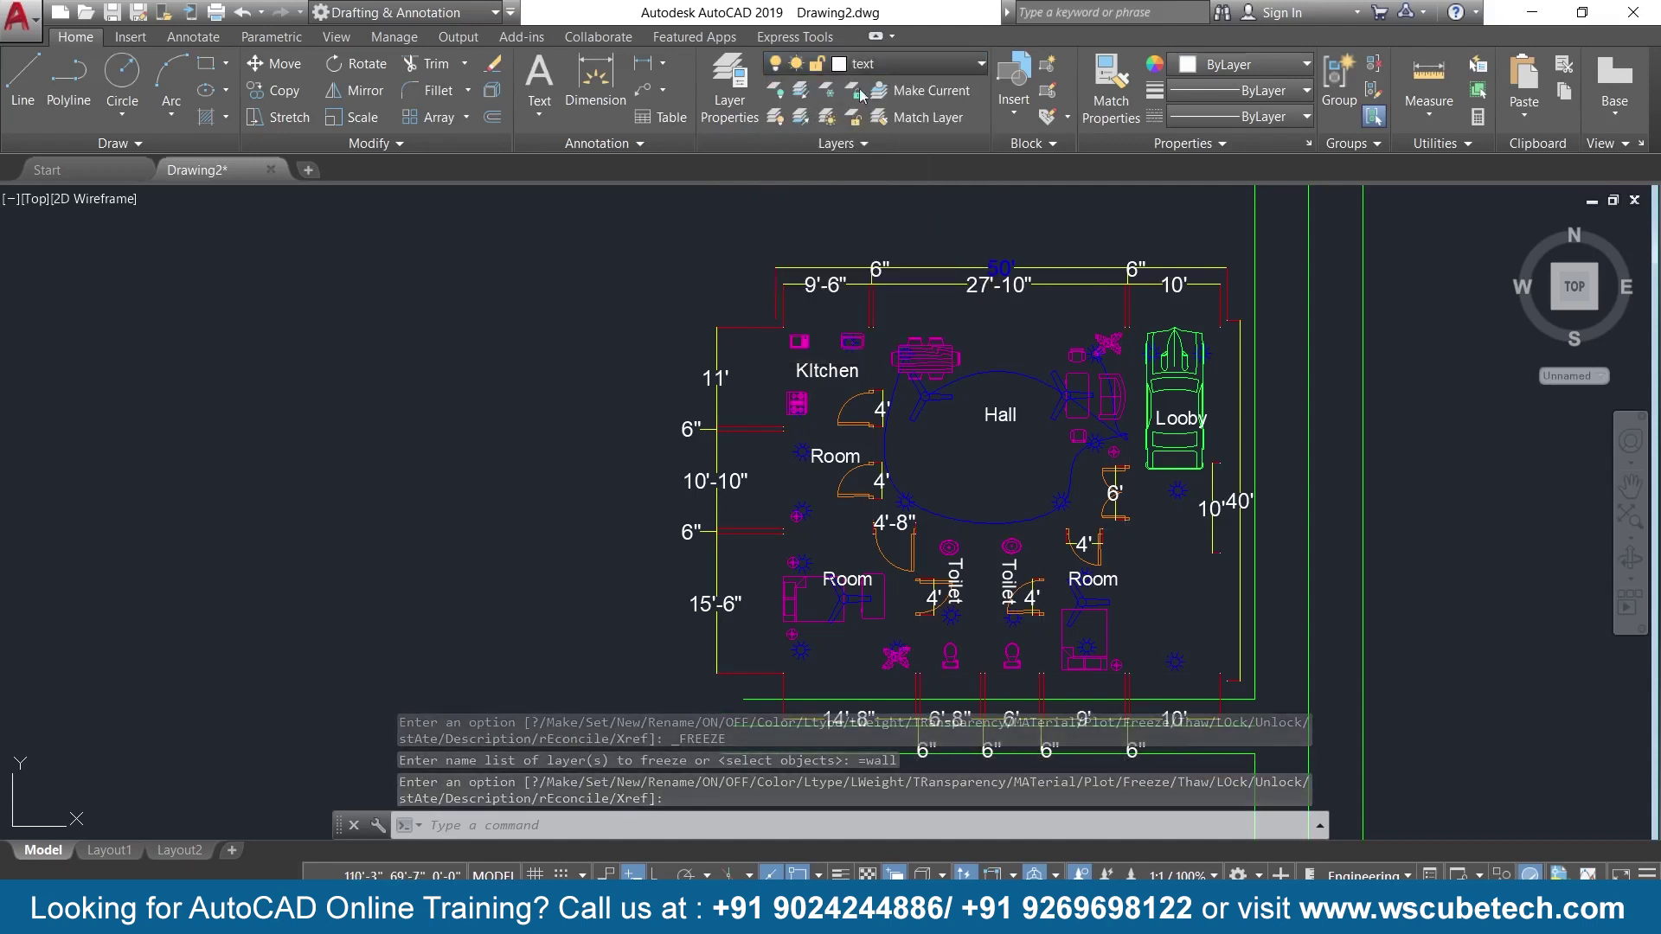
{"action": "left_click", "coordinate": [800, 63]}
{"action": "left_click", "coordinate": [800, 322]}
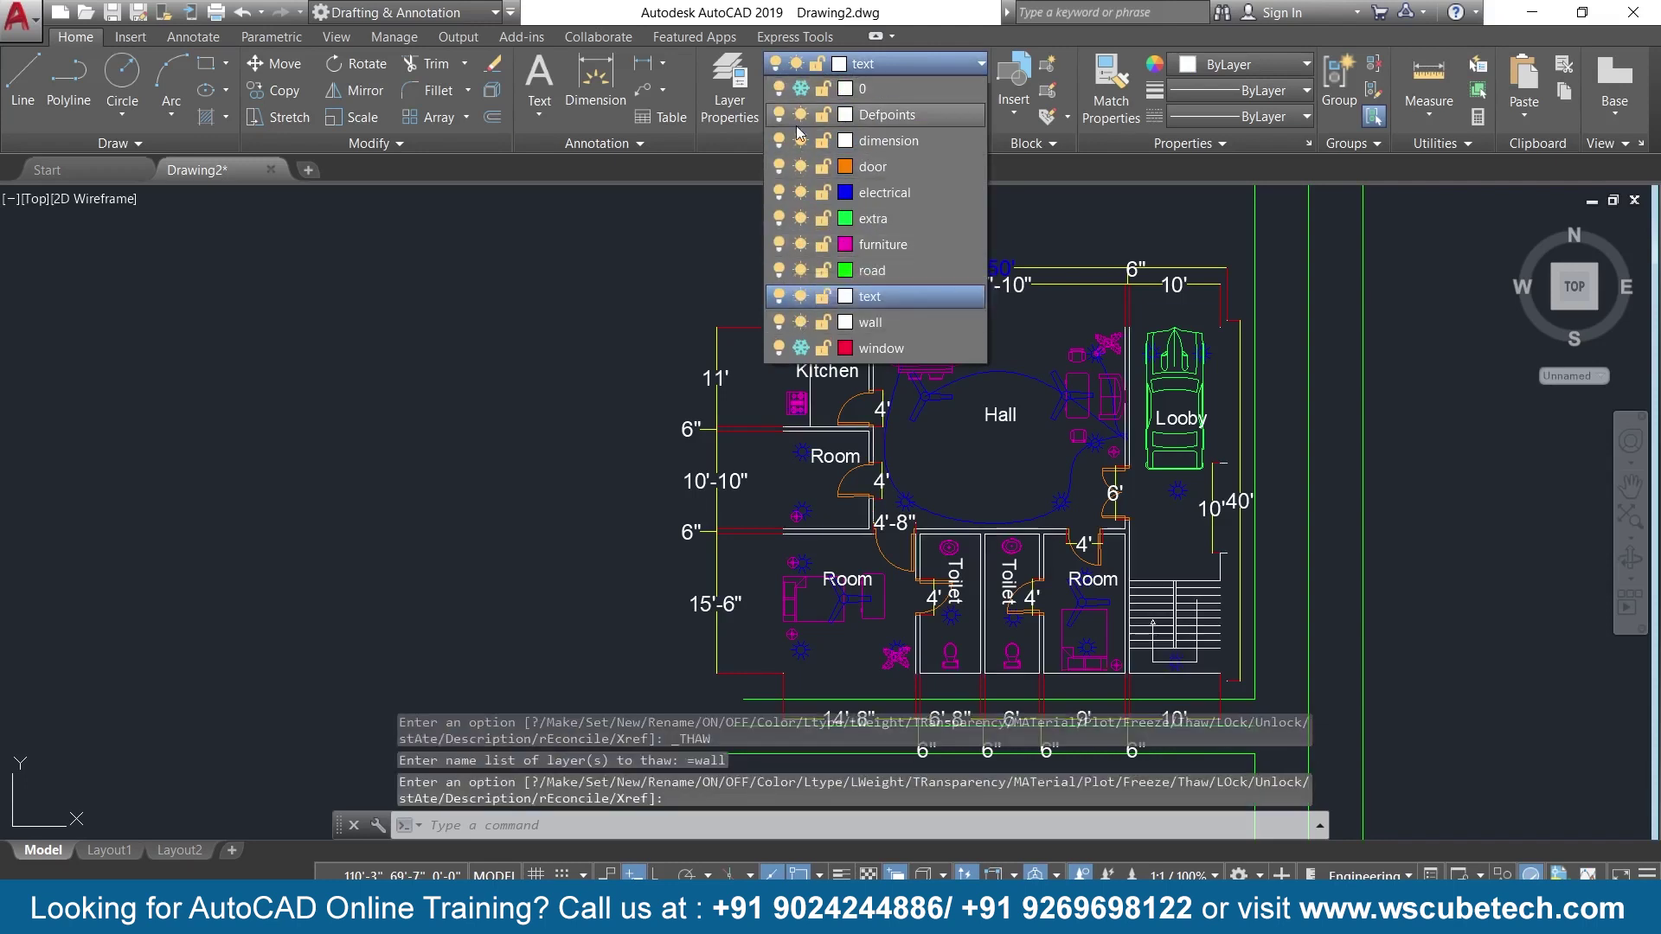
{"action": "left_click", "coordinate": [801, 90]}
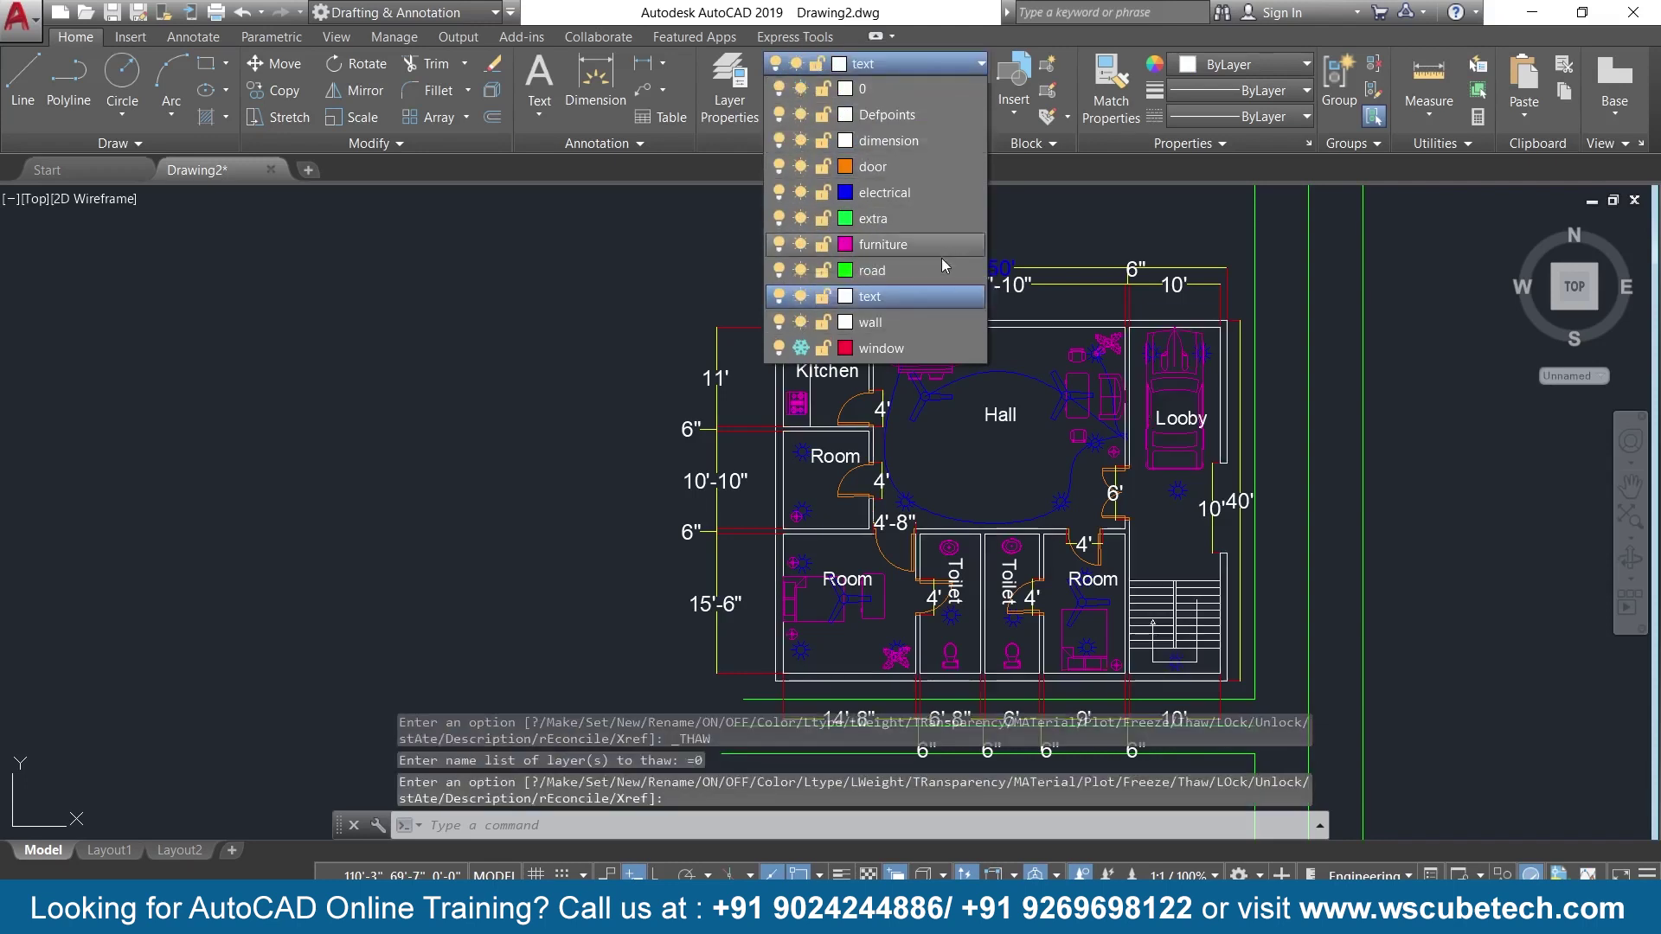
{"action": "left_click", "coordinate": [622, 232]}
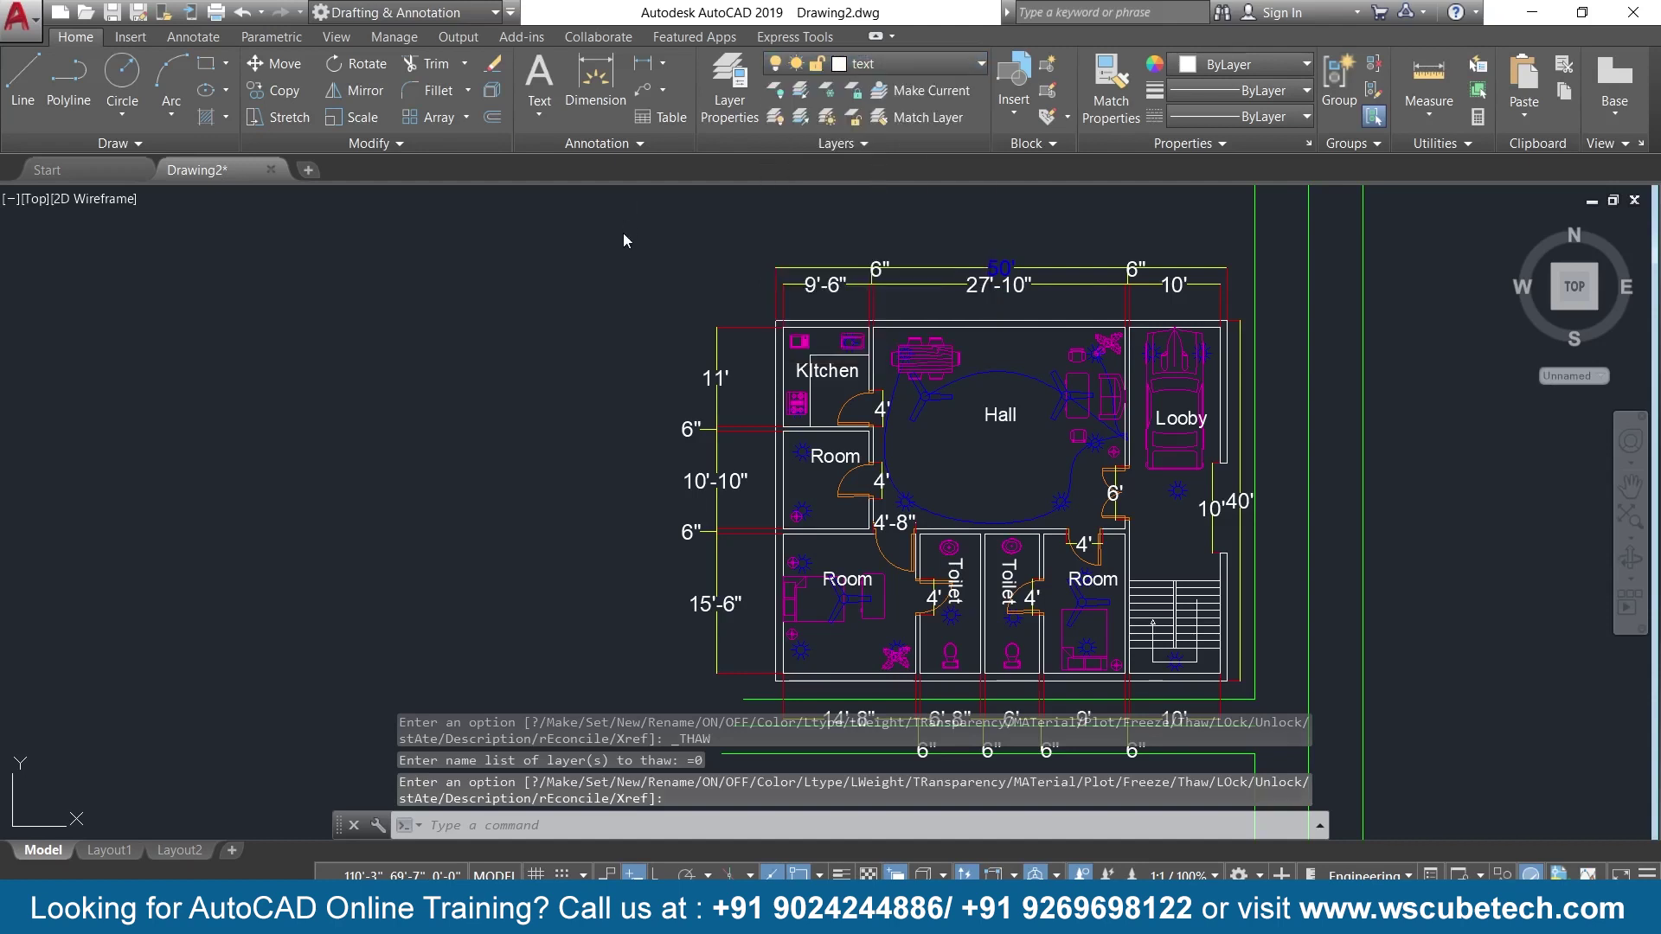
Freeze the dimension, door and electrical layers and make extra the current layer.
{"action": "left_click", "coordinate": [886, 65]}
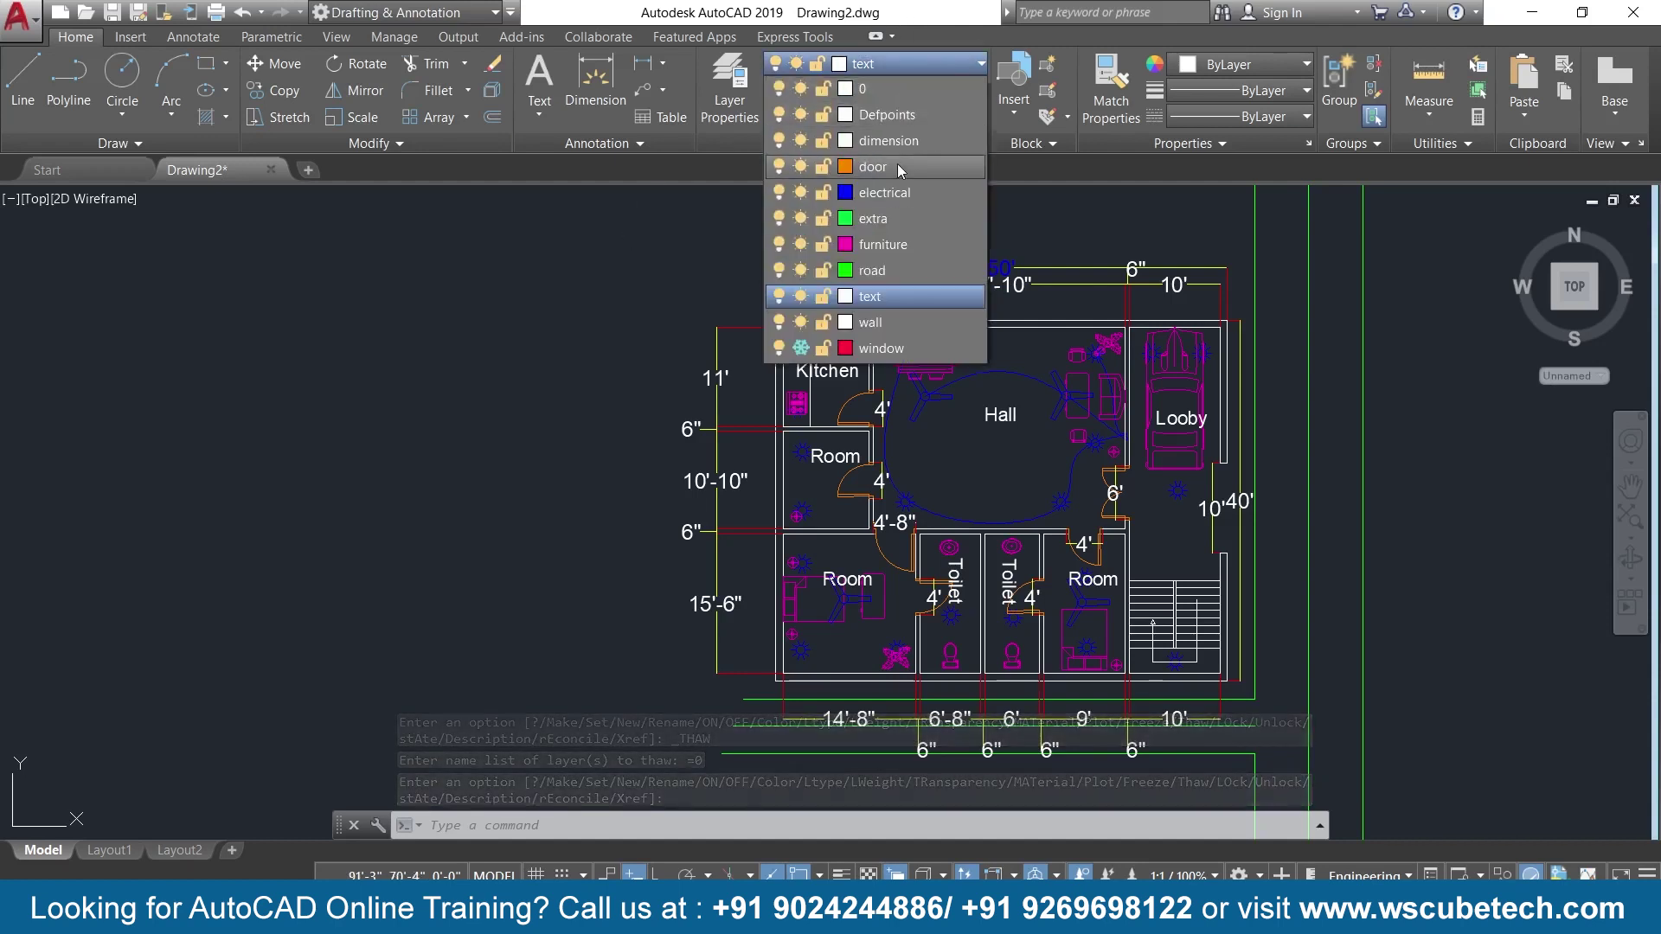
{"action": "left_click", "coordinate": [800, 141]}
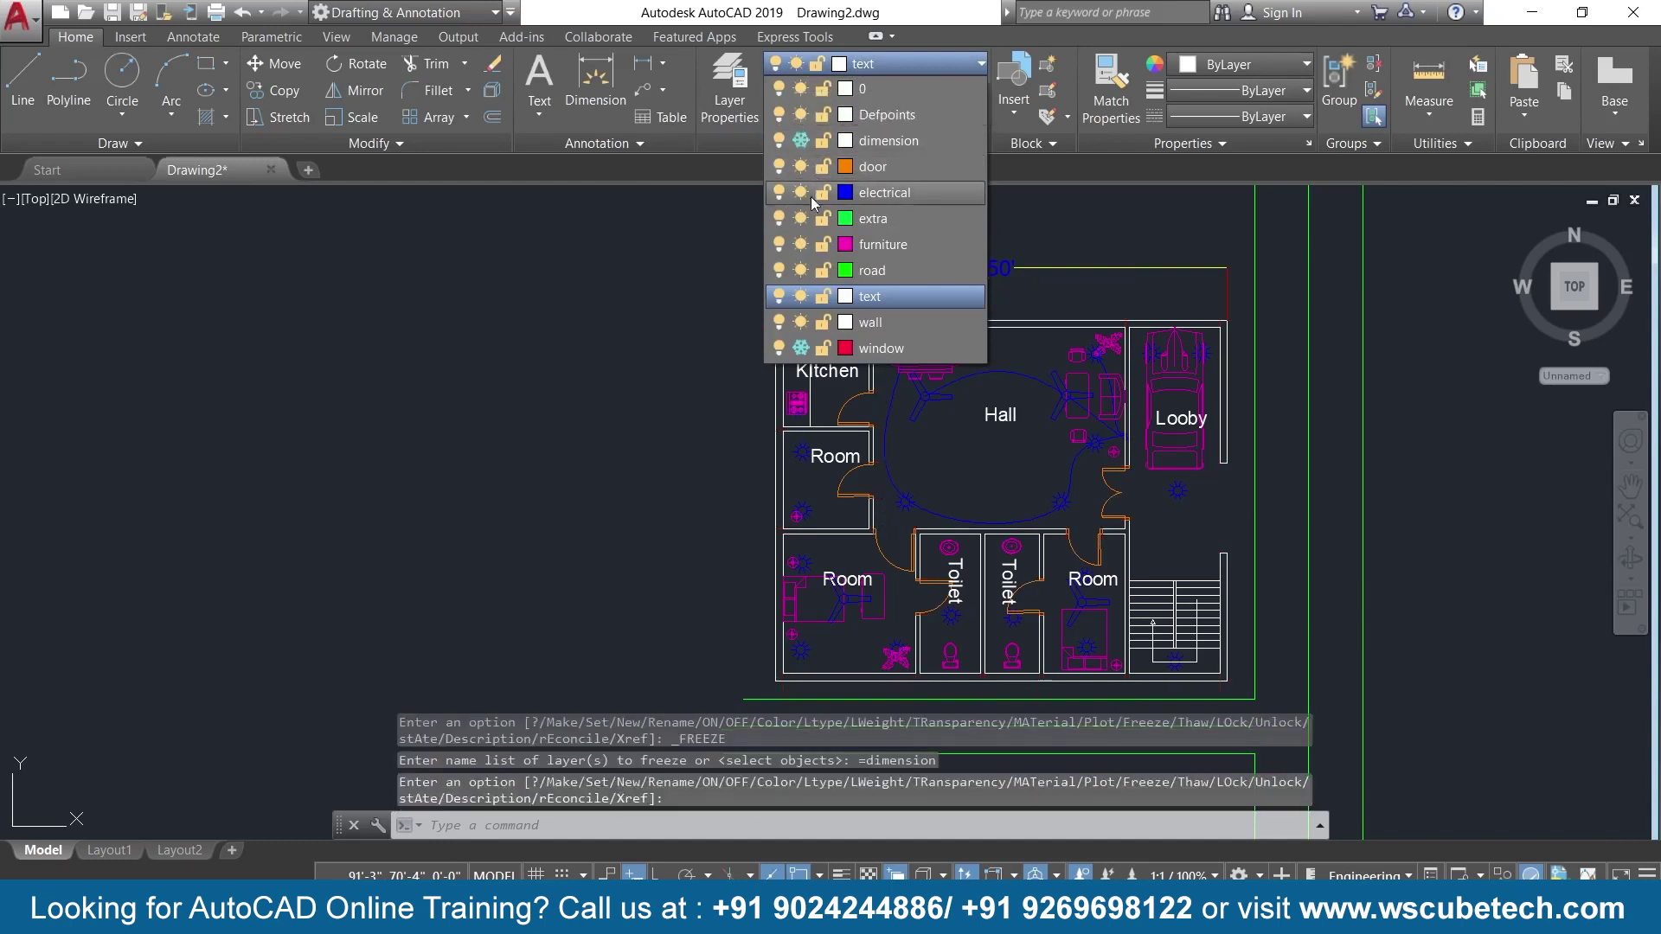
{"action": "left_click", "coordinate": [798, 167]}
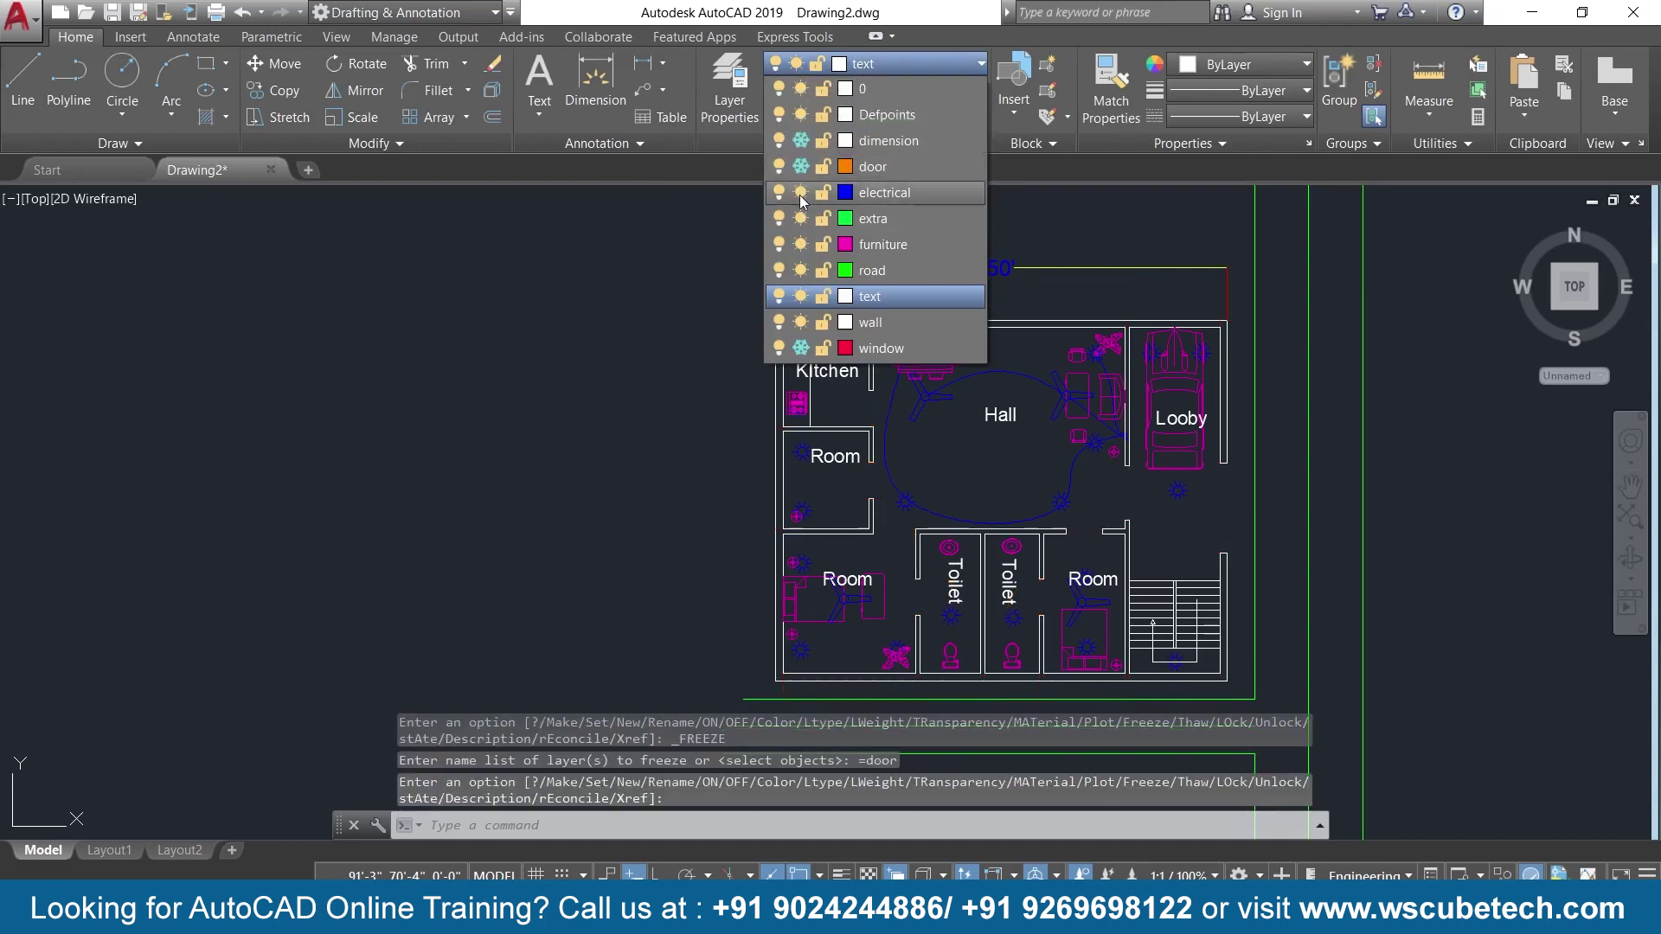
{"action": "left_click", "coordinate": [799, 197]}
{"action": "left_click", "coordinate": [799, 209]}
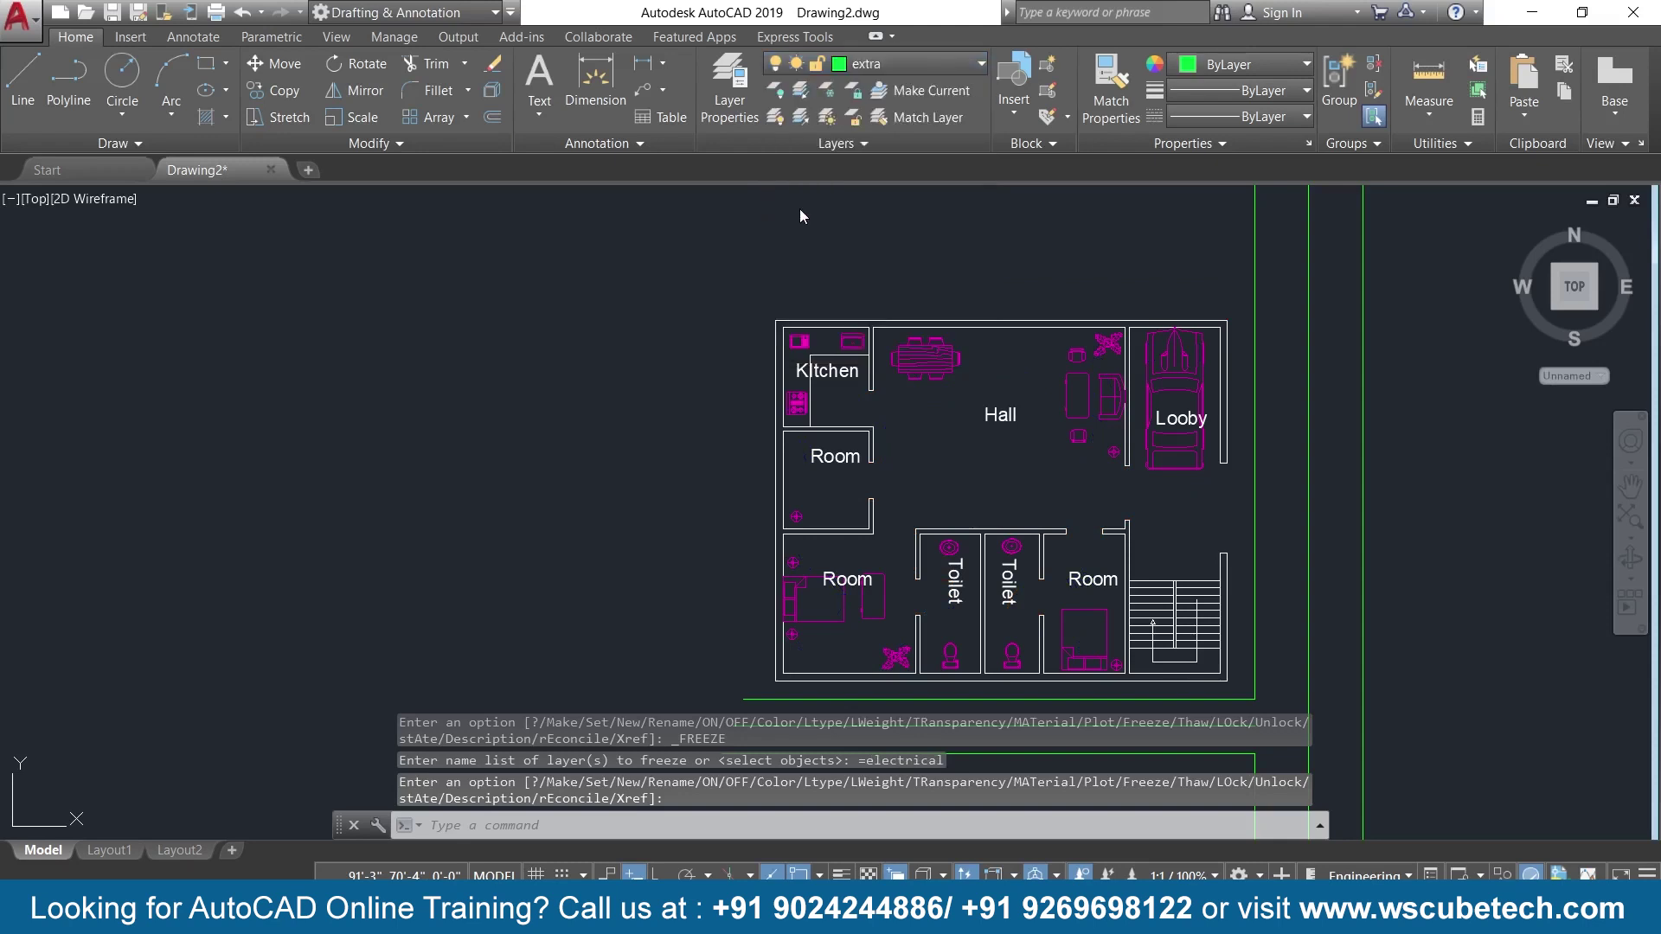
{"action": "left_click", "coordinate": [864, 72]}
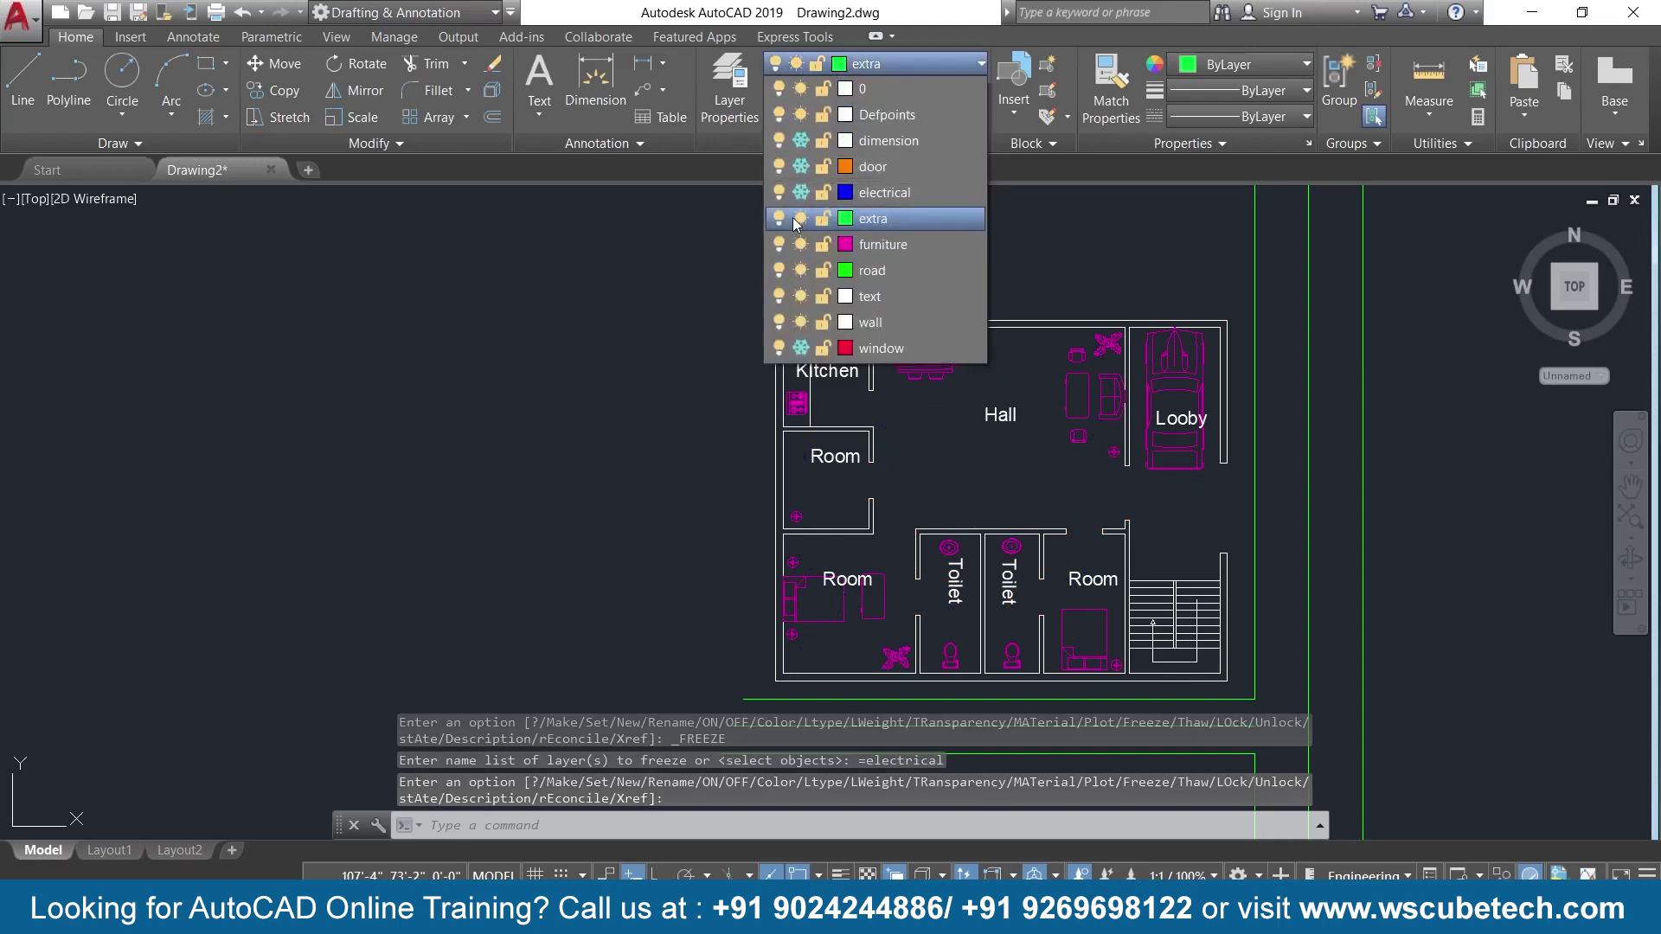
{"action": "left_click", "coordinate": [797, 220]}
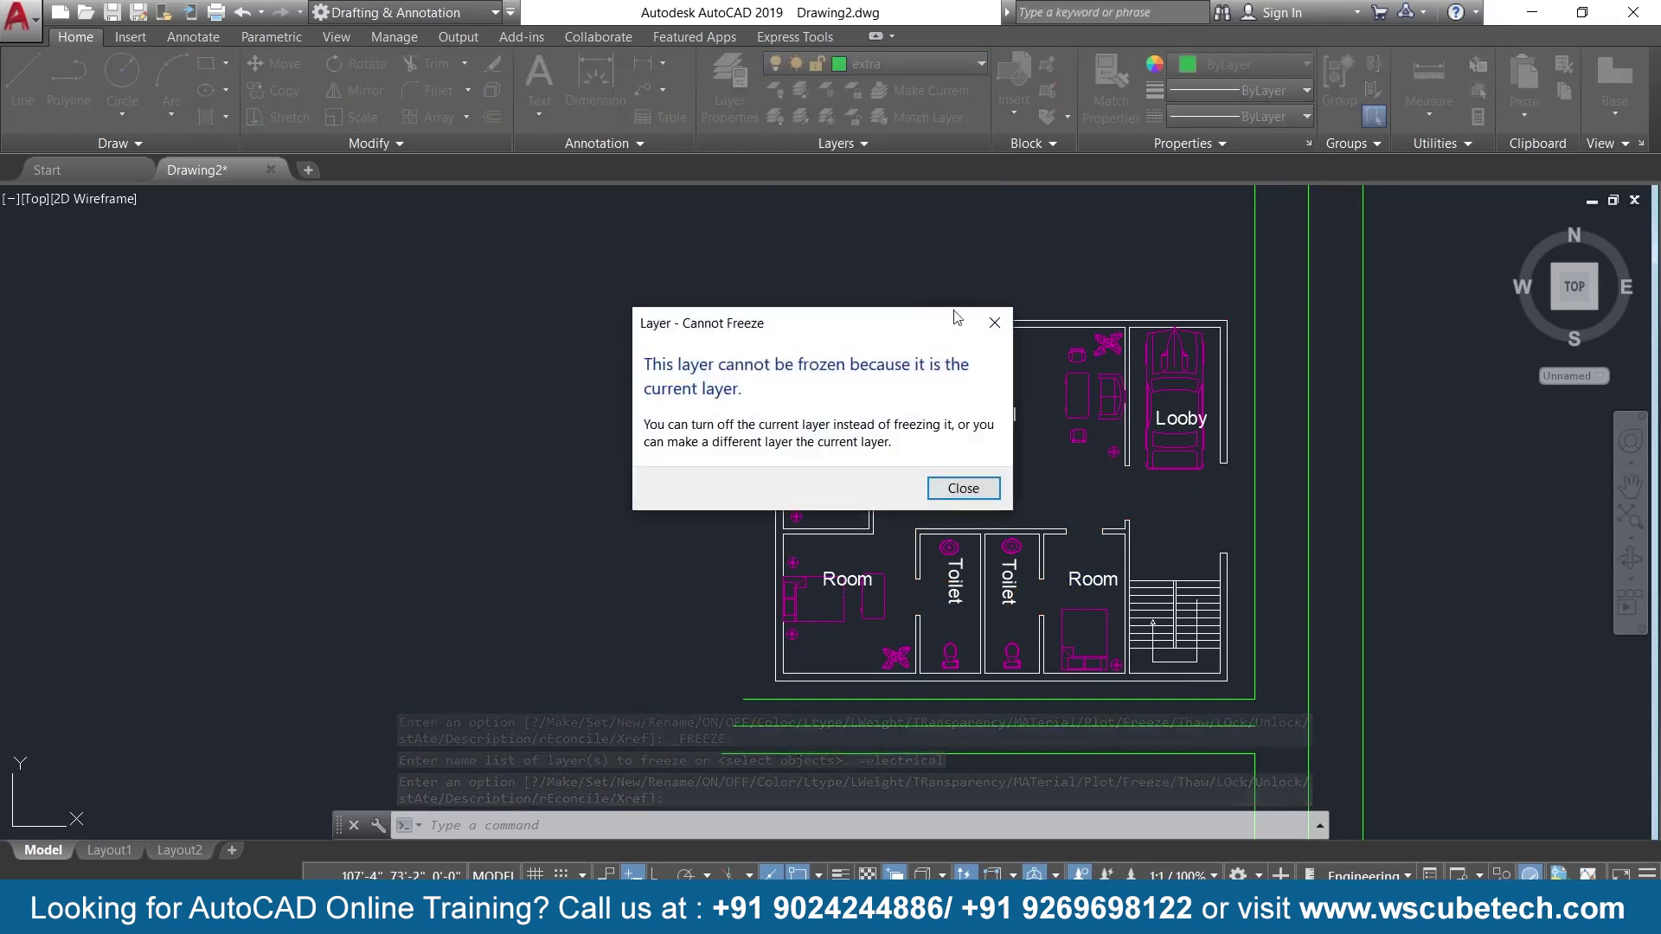
{"action": "left_click", "coordinate": [993, 323]}
Freeze the furniture, road and text layers, leaving only the walls visible.
{"action": "left_click", "coordinate": [865, 64]}
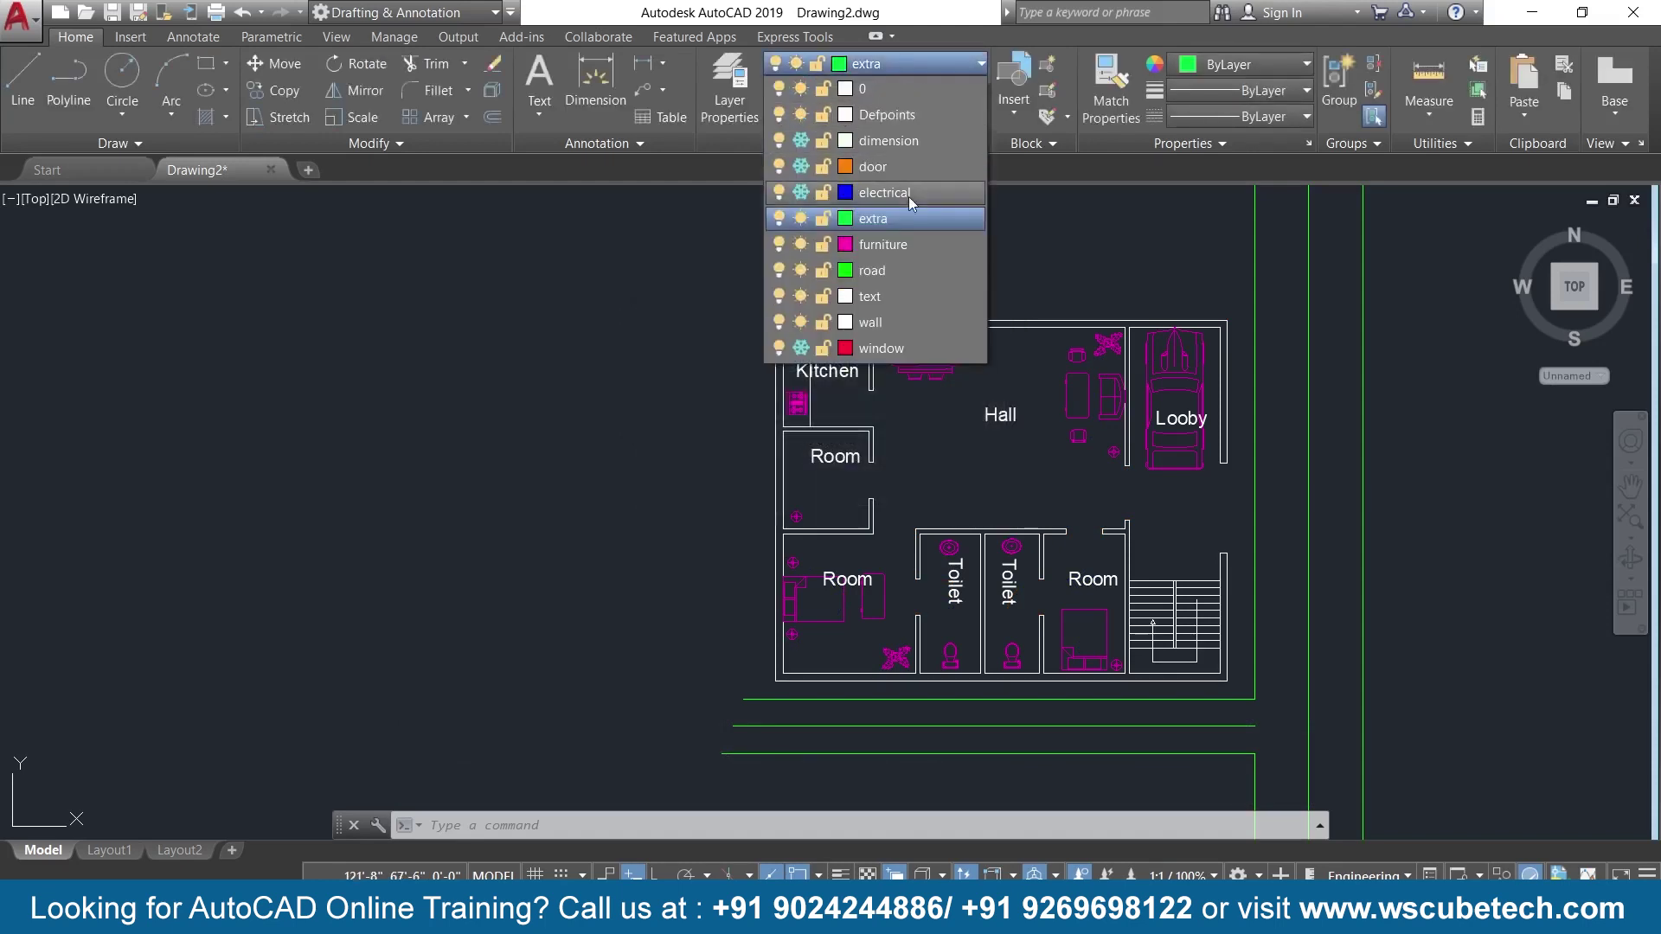
{"action": "left_click", "coordinate": [806, 242]}
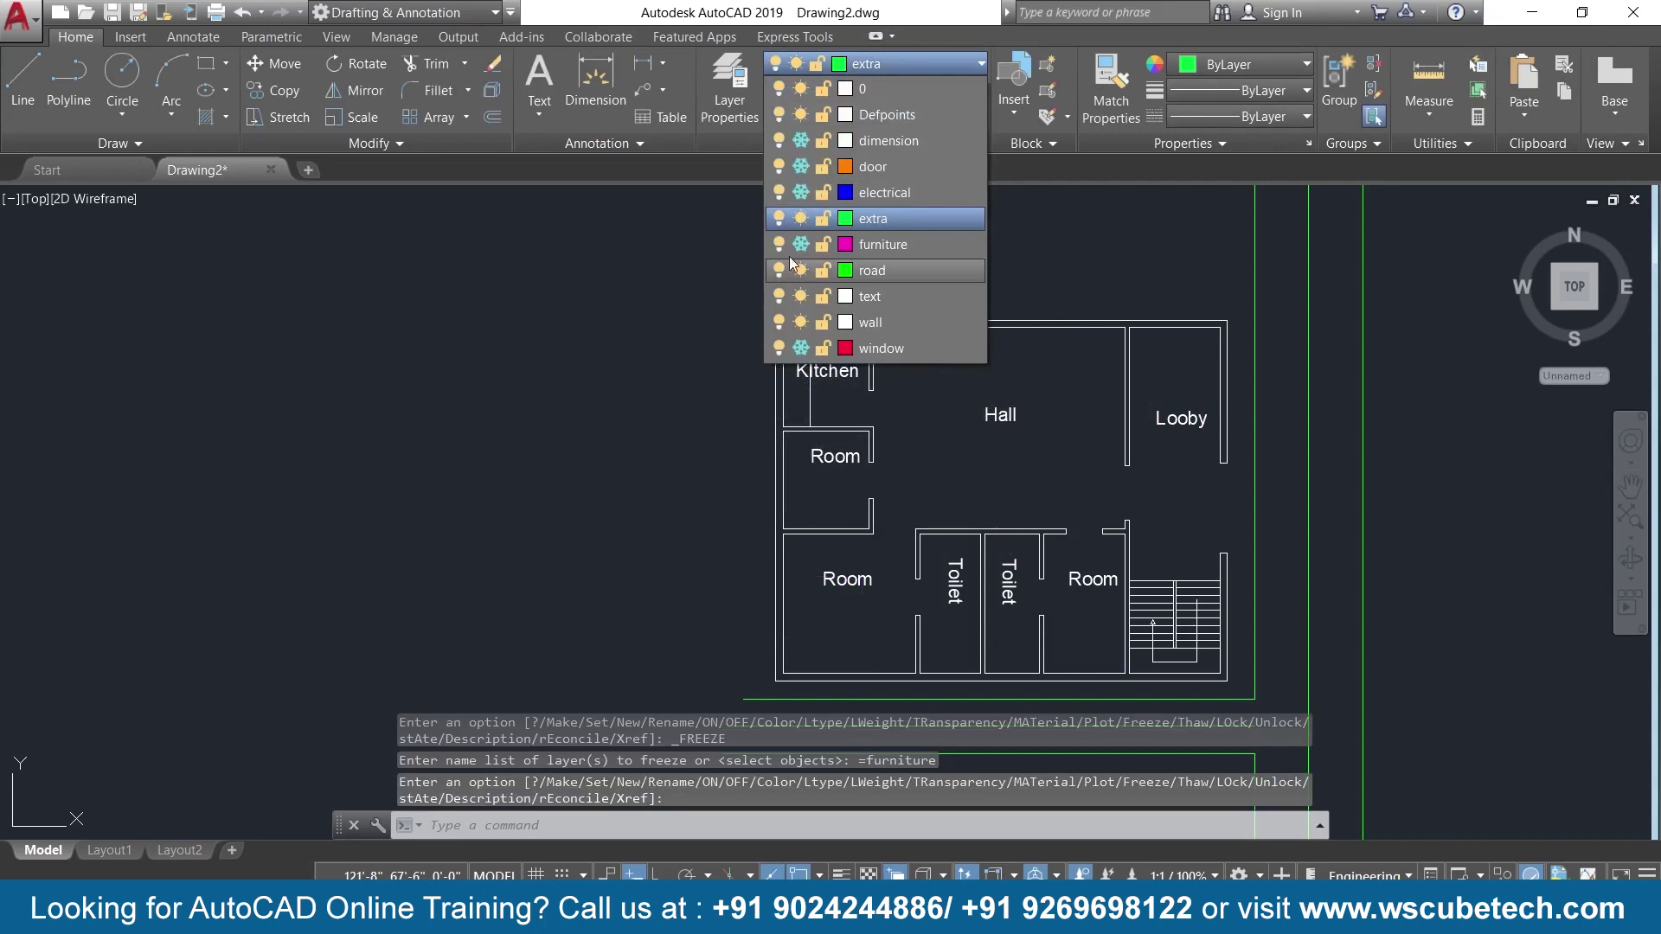
{"action": "left_click", "coordinate": [778, 218]}
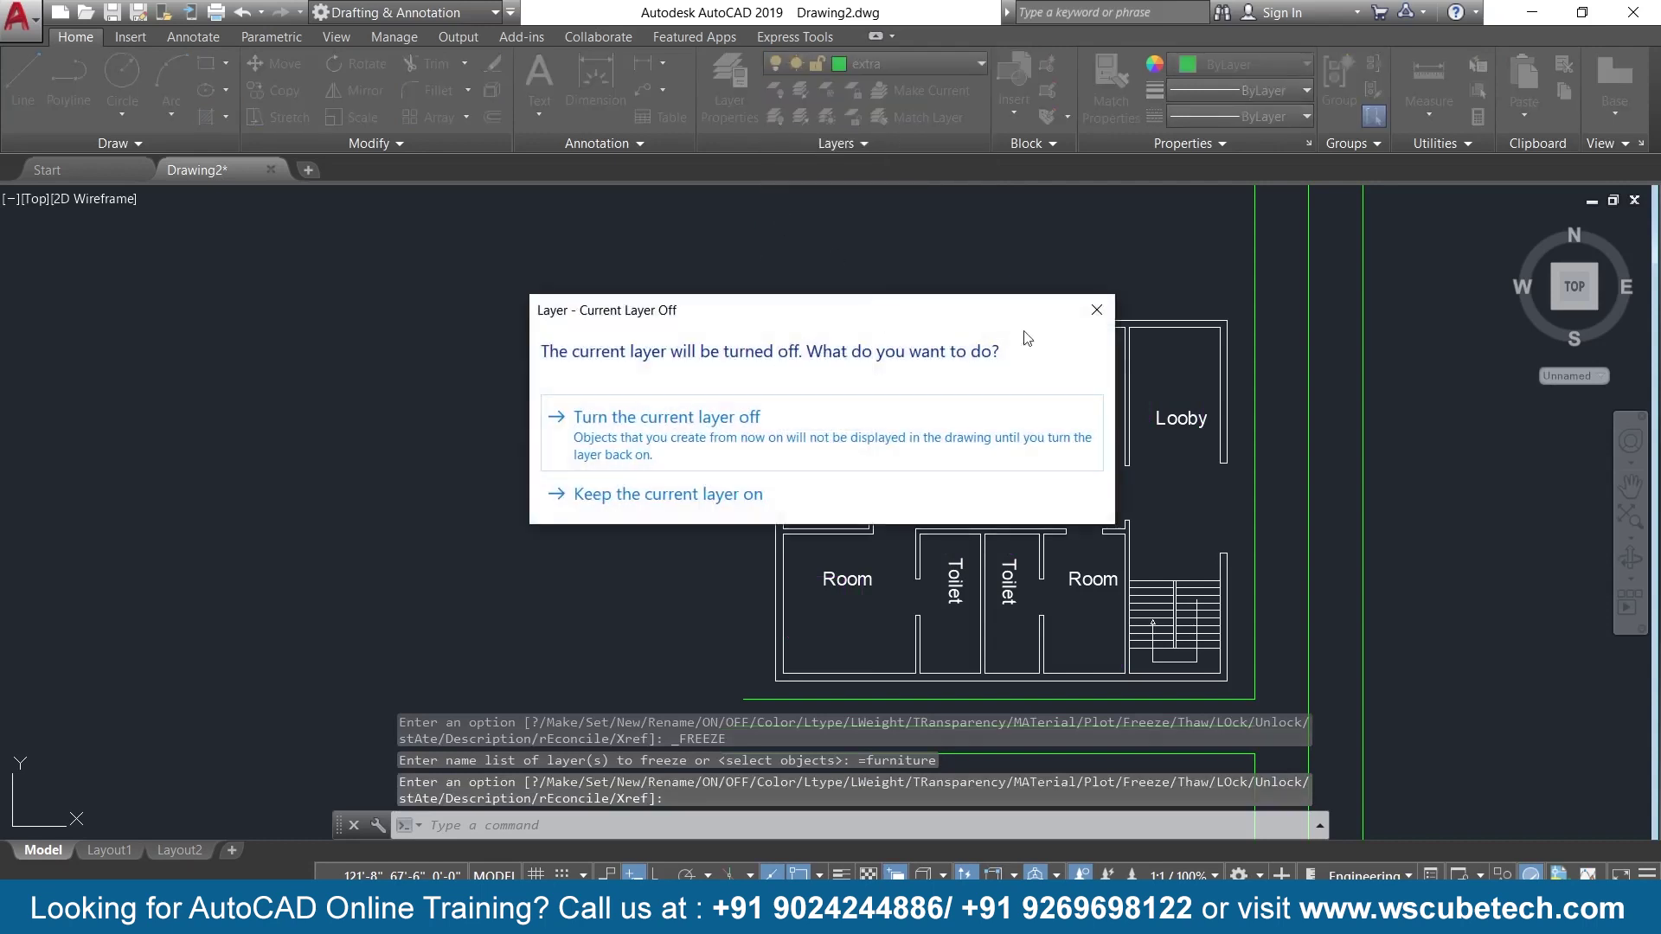
{"action": "left_click", "coordinate": [1096, 310]}
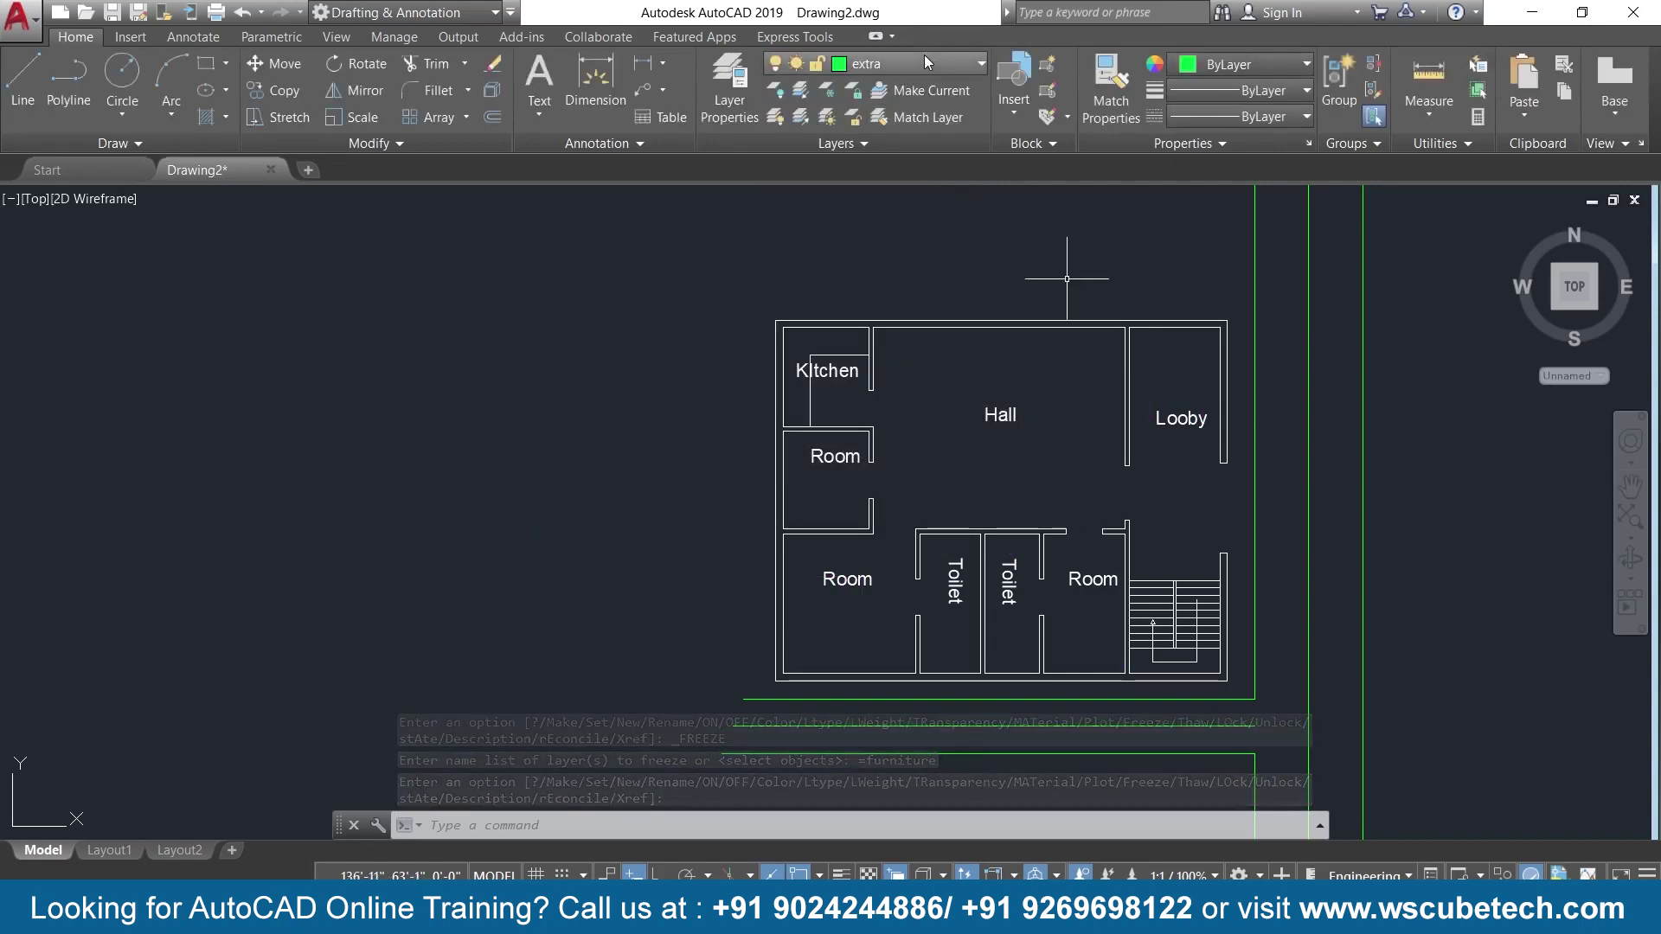
{"action": "left_click", "coordinate": [924, 57]}
{"action": "left_click", "coordinate": [800, 270]}
{"action": "left_click", "coordinate": [799, 296]}
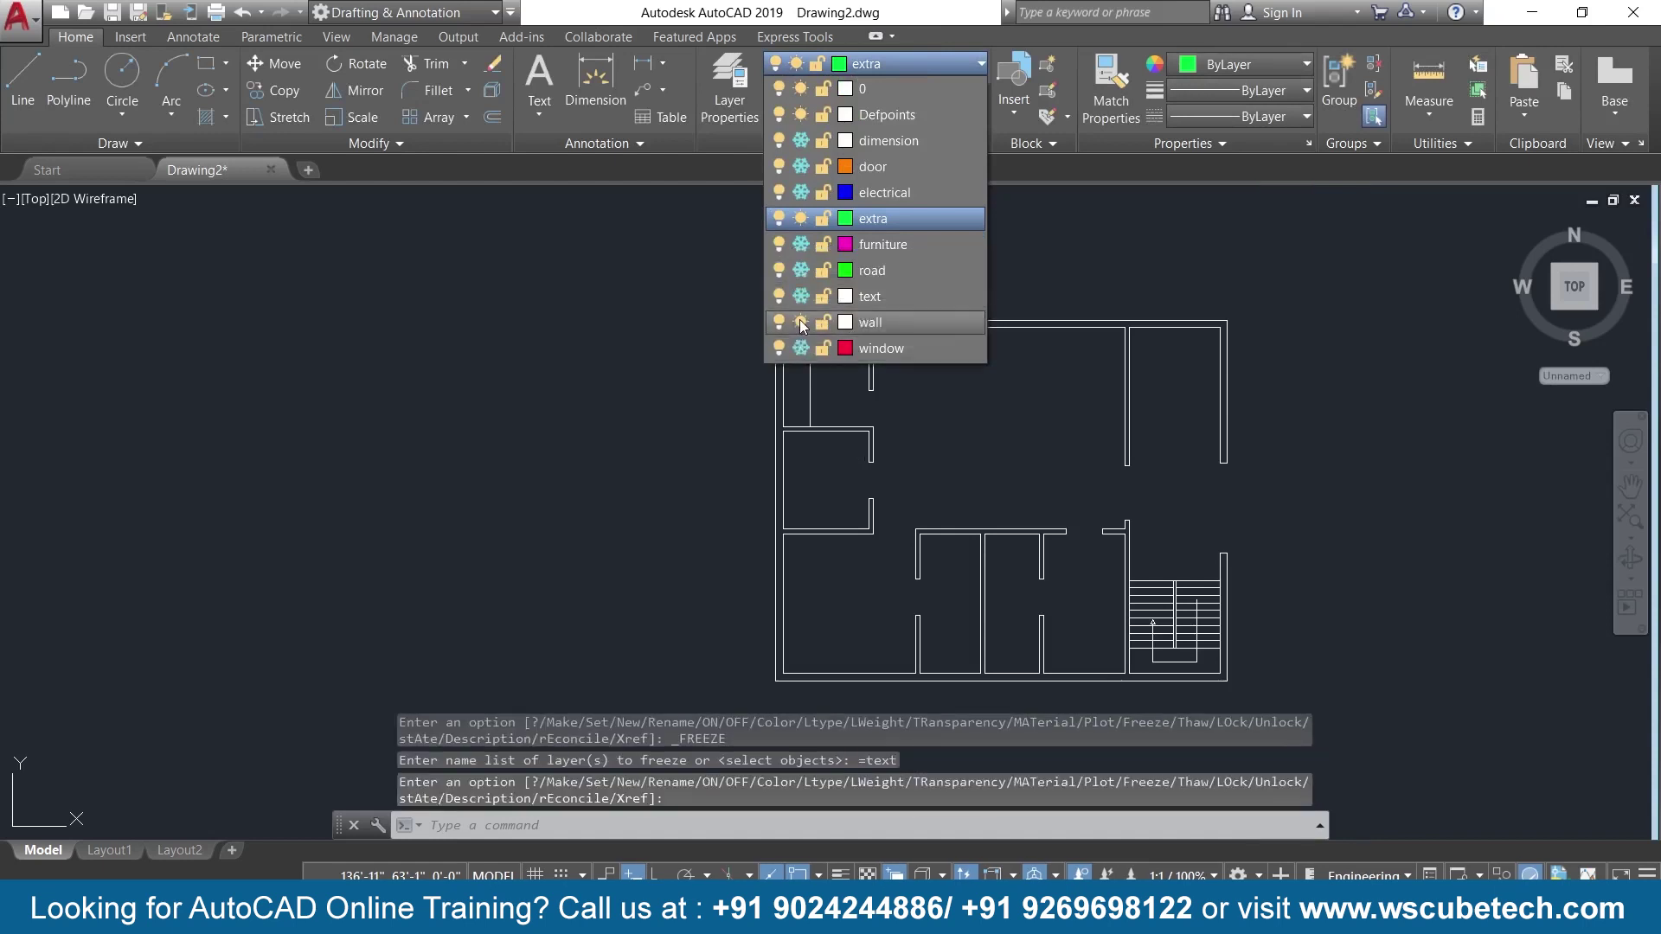
{"action": "left_click", "coordinate": [1062, 256]}
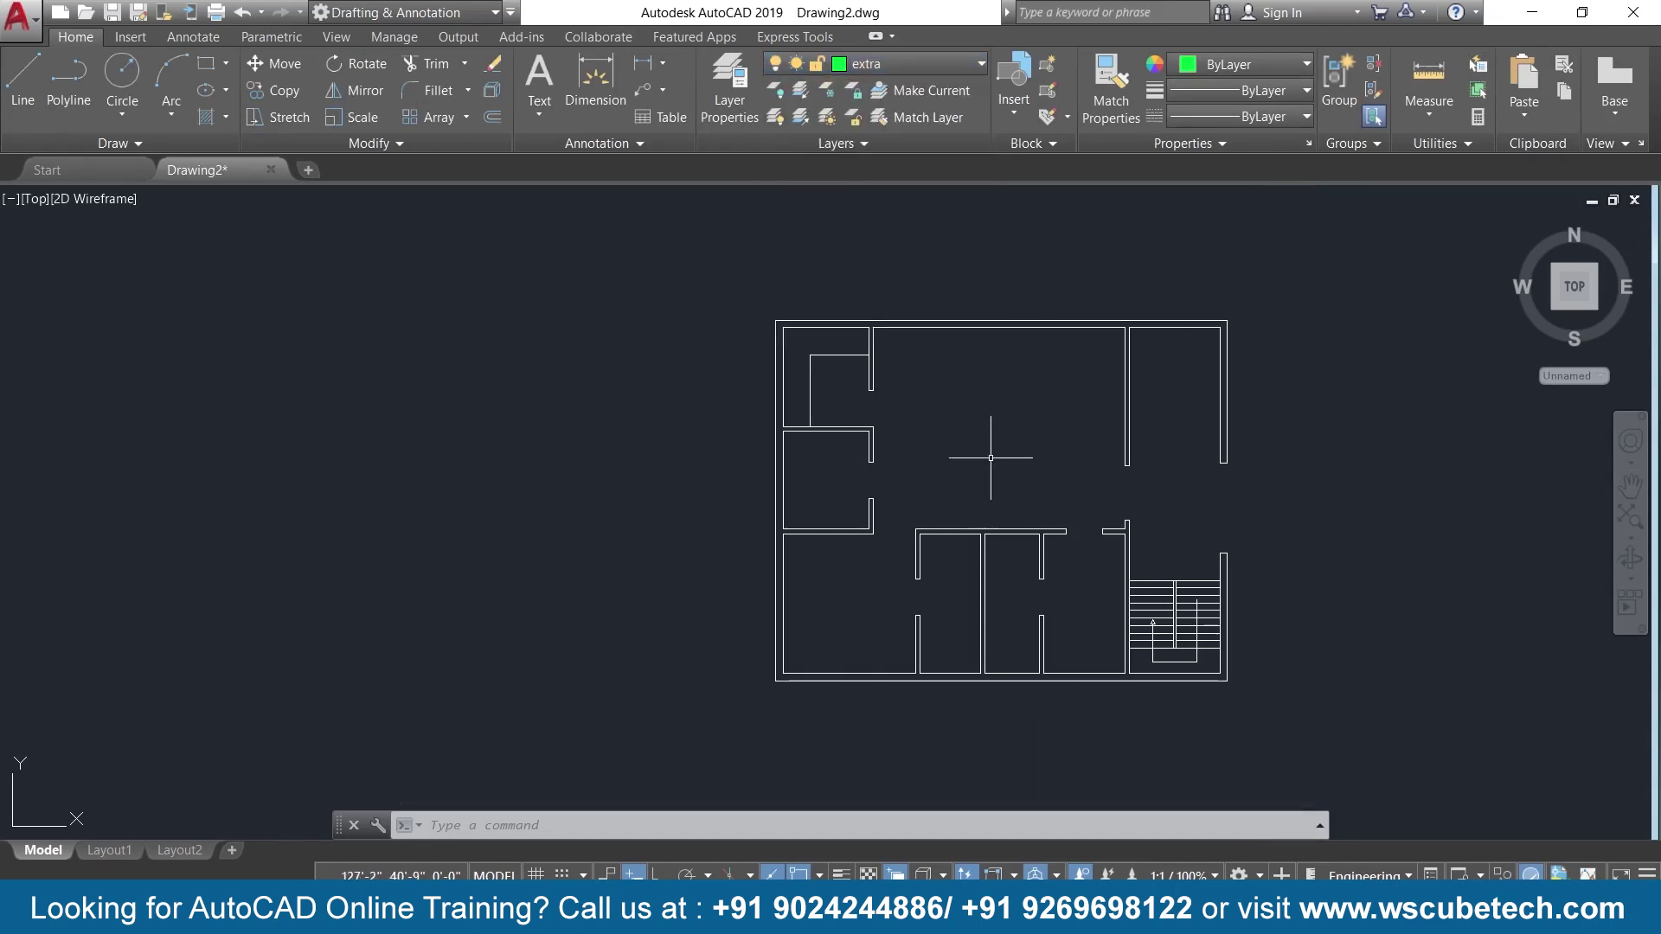
Thaw the dimension layer so walls and dimensions show, then switch to the Exercise slide.
{"action": "left_click", "coordinate": [942, 59]}
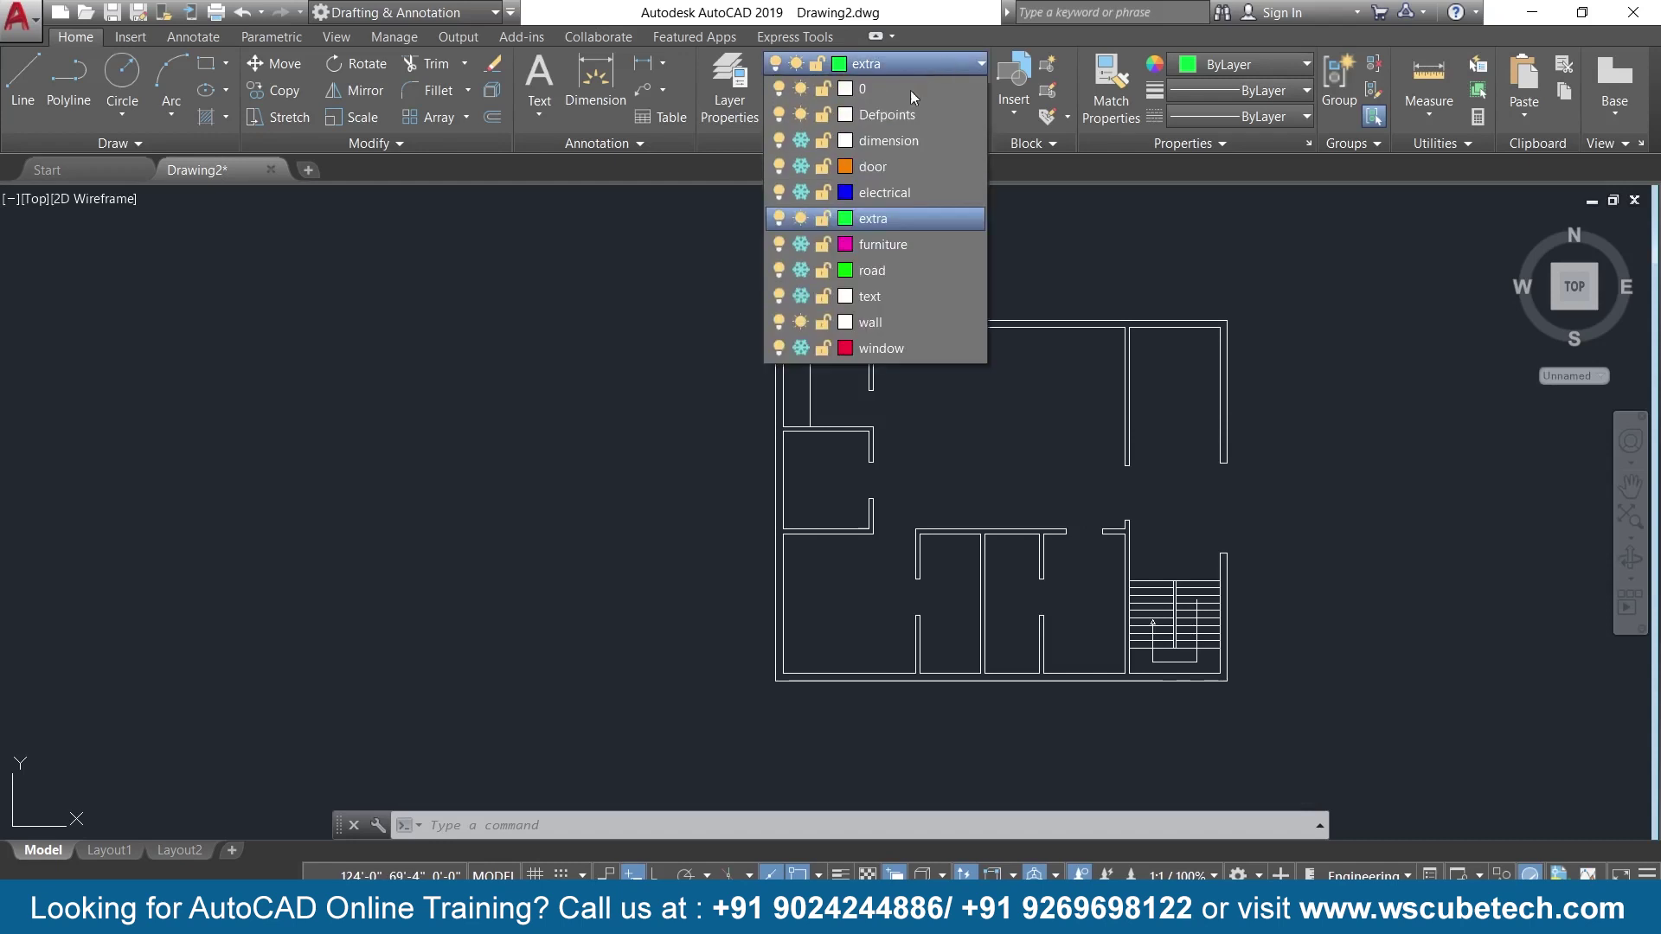
{"action": "left_click", "coordinate": [801, 141]}
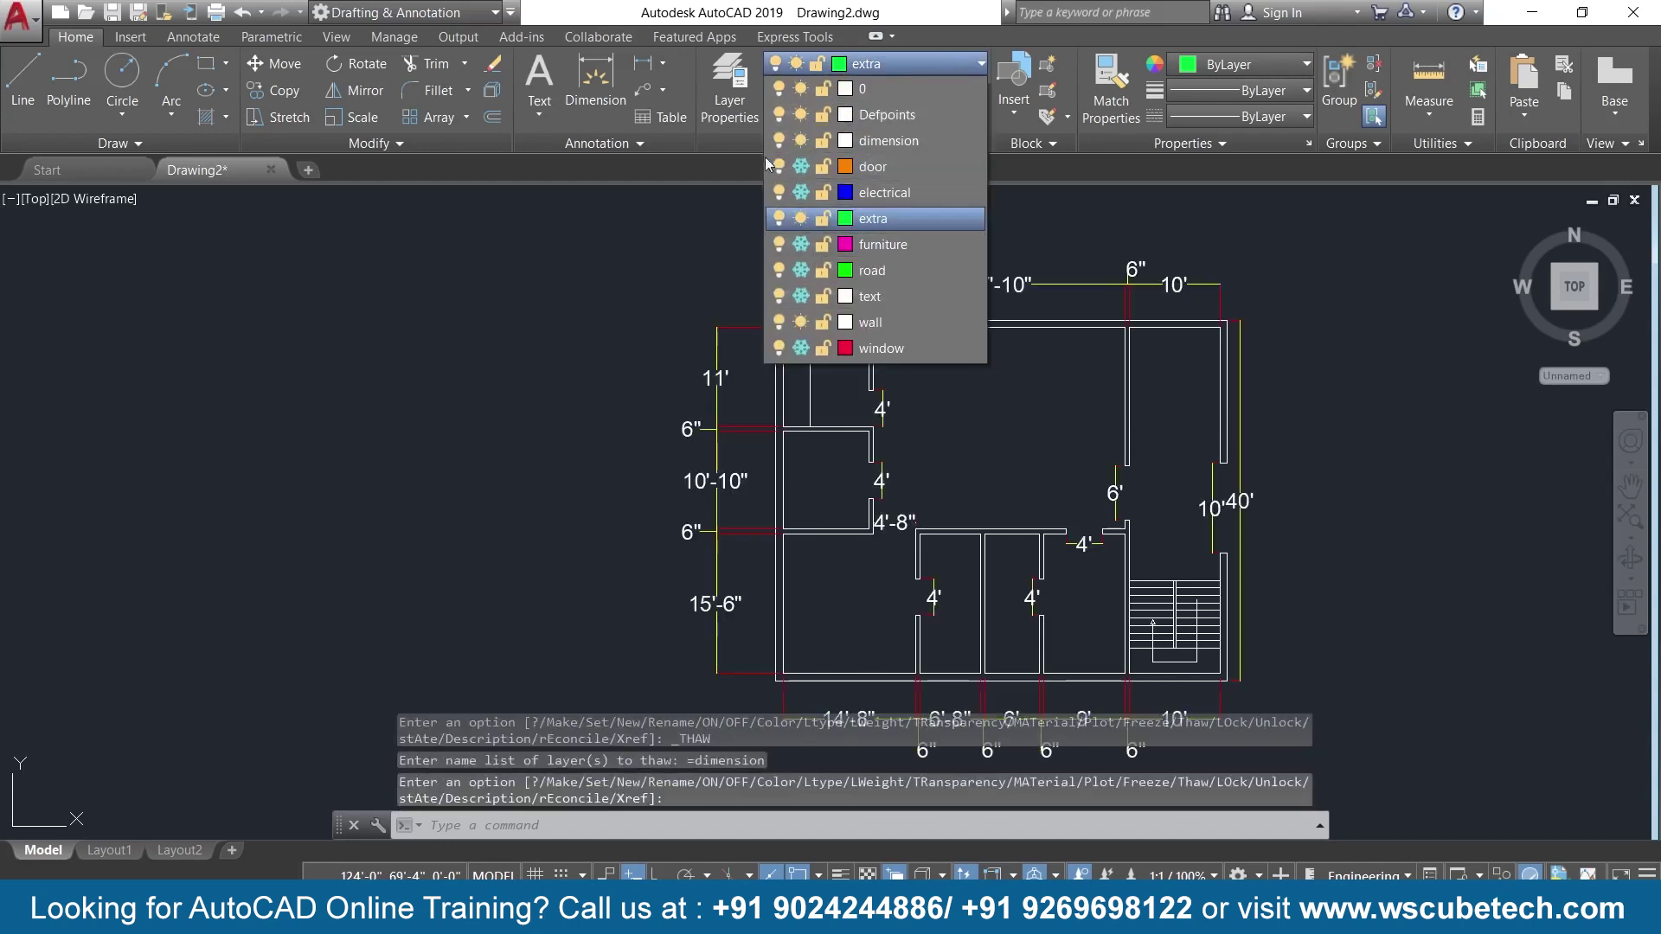
{"action": "left_click", "coordinate": [685, 264]}
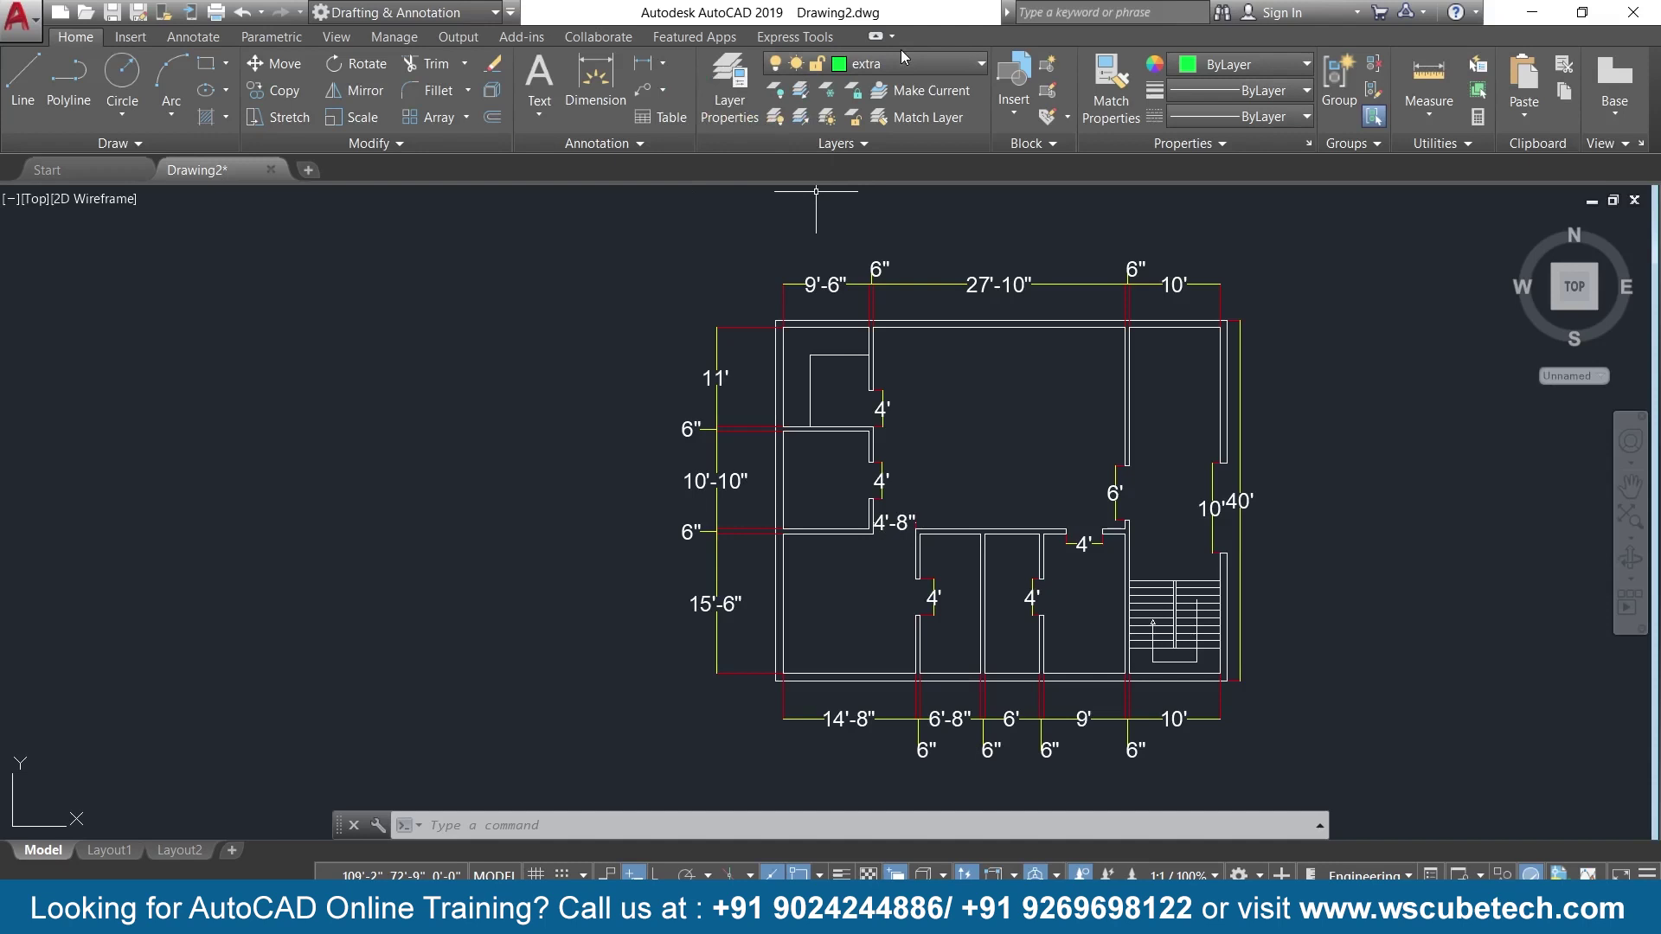
{"action": "key", "text": "alt+Tab"}
{"action": "key", "text": "alt+Tab"}
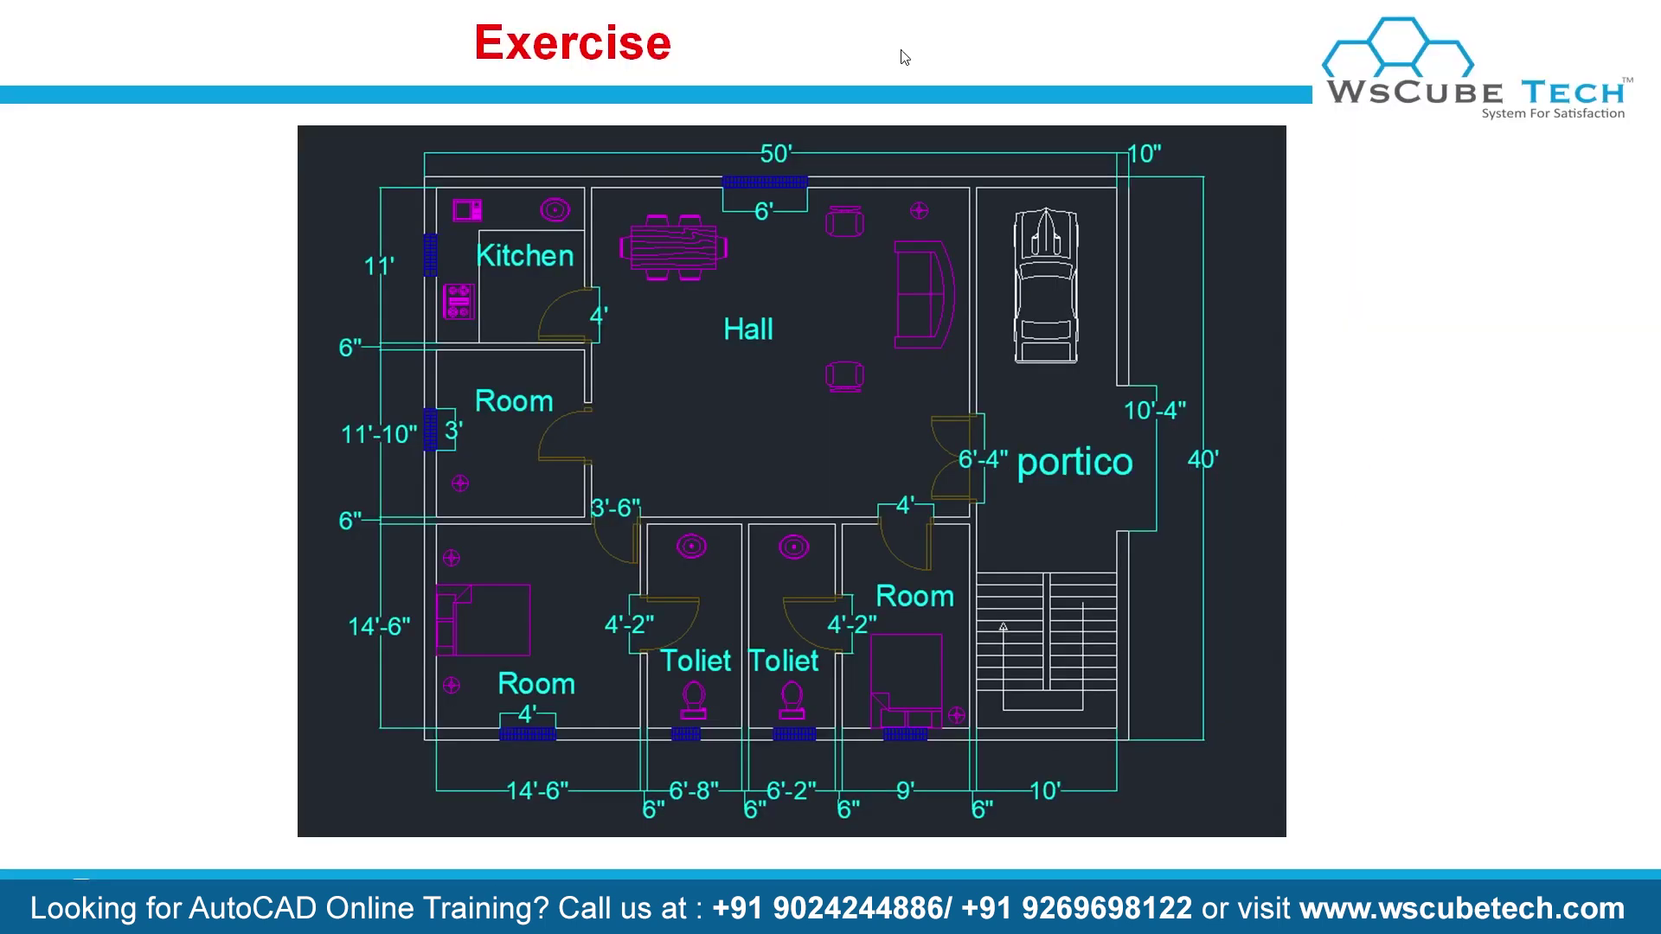